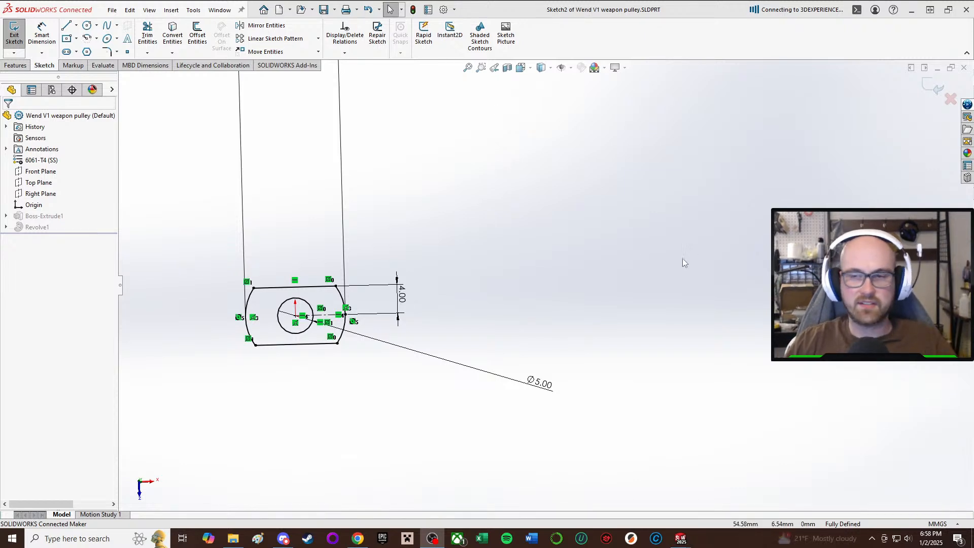
# Set the outer arc diameter of the pulley boss sketch to 18 mm.
pyautogui.scroll(2, 489, 264)
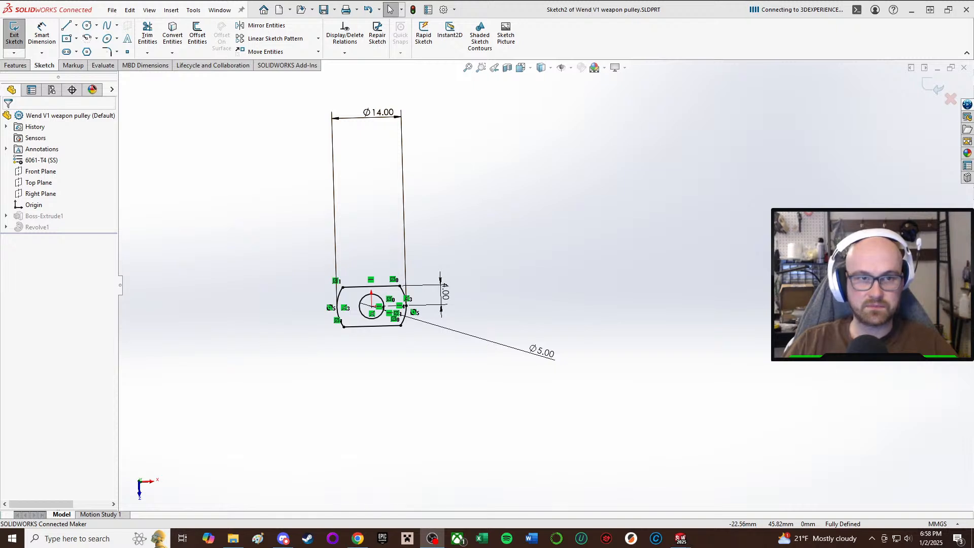
pyautogui.doubleClick(376, 115)
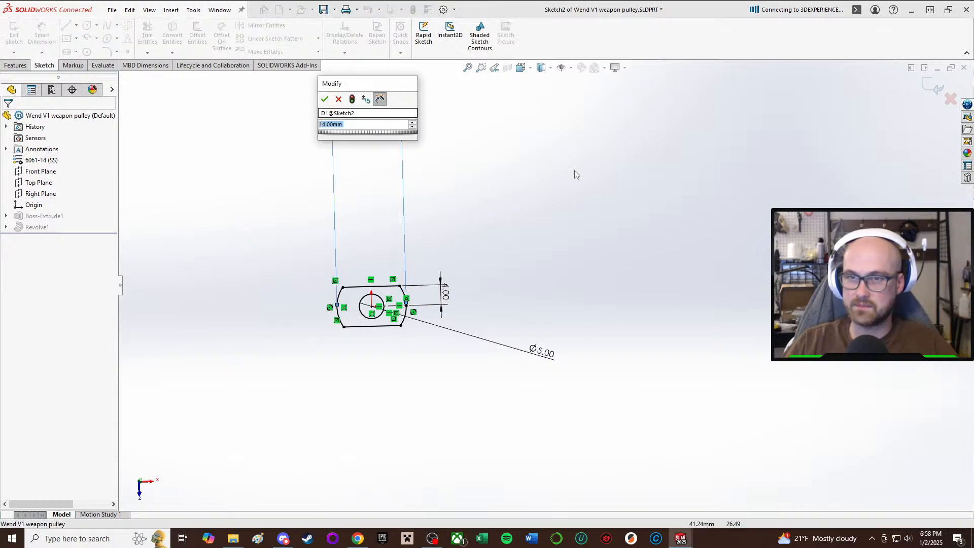
pyautogui.write('2')
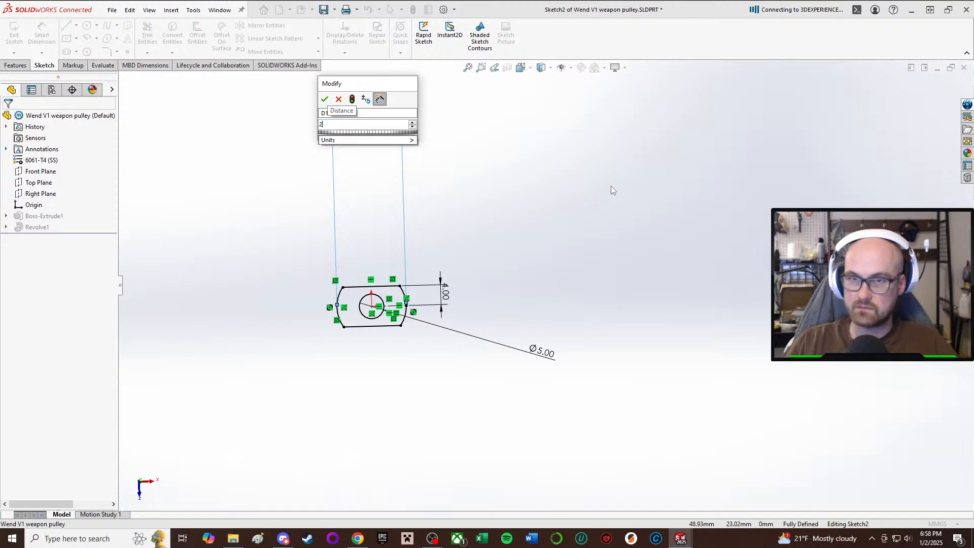
pyautogui.write('8')
pyautogui.press('Return')
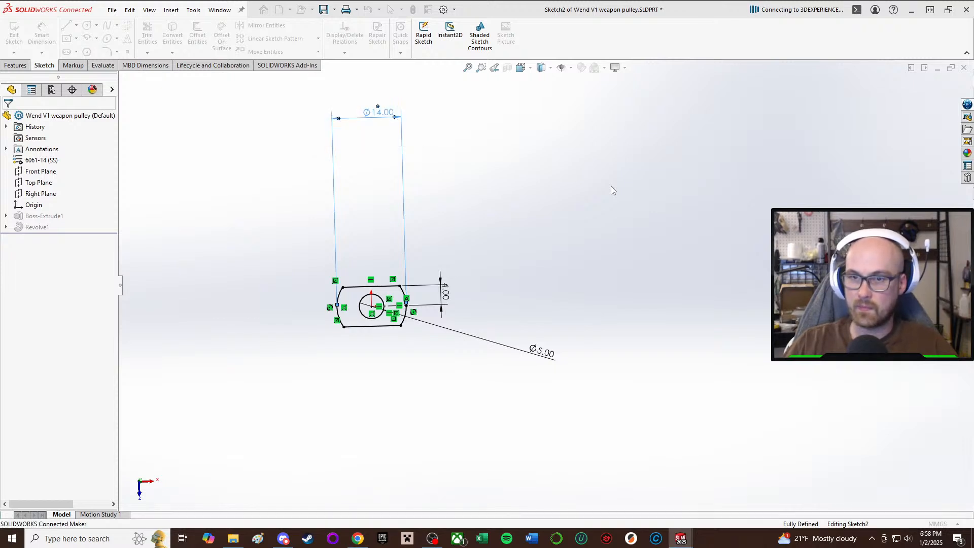
# Set the distance from the sketch centre to the boss flat to 6 mm and finish the sketch.
pyautogui.doubleClick(457, 298)
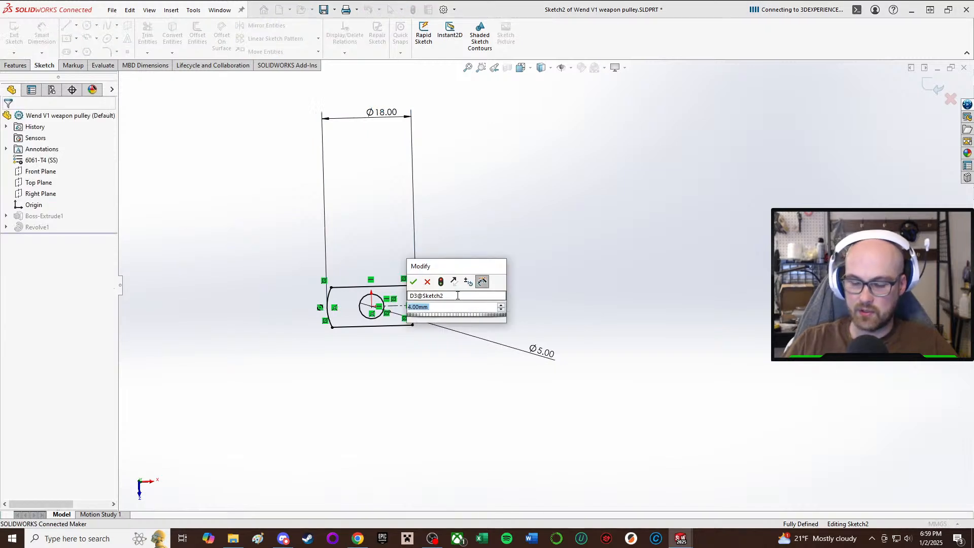
pyautogui.write('6')
pyautogui.press('Return')
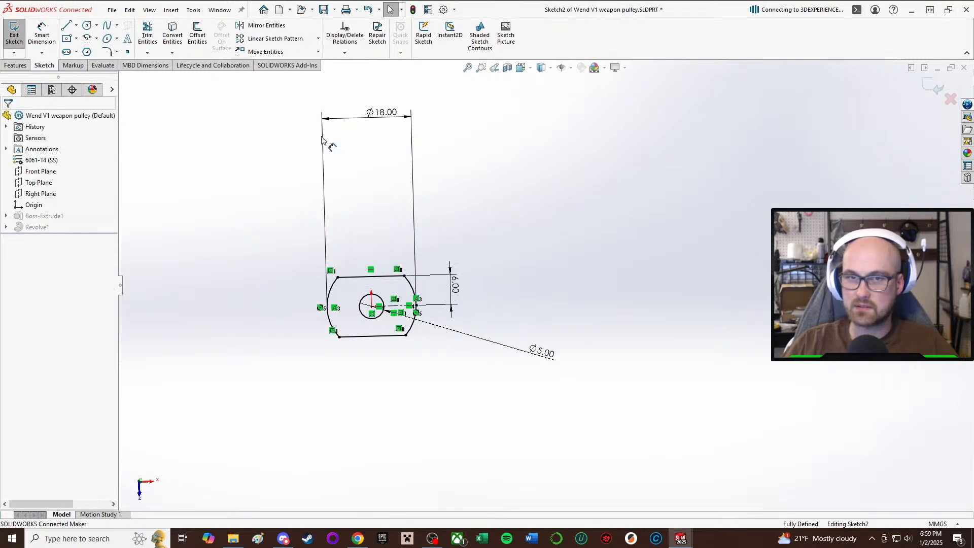
pyautogui.click(14, 34)
pyautogui.scroll(1, 444, 374)
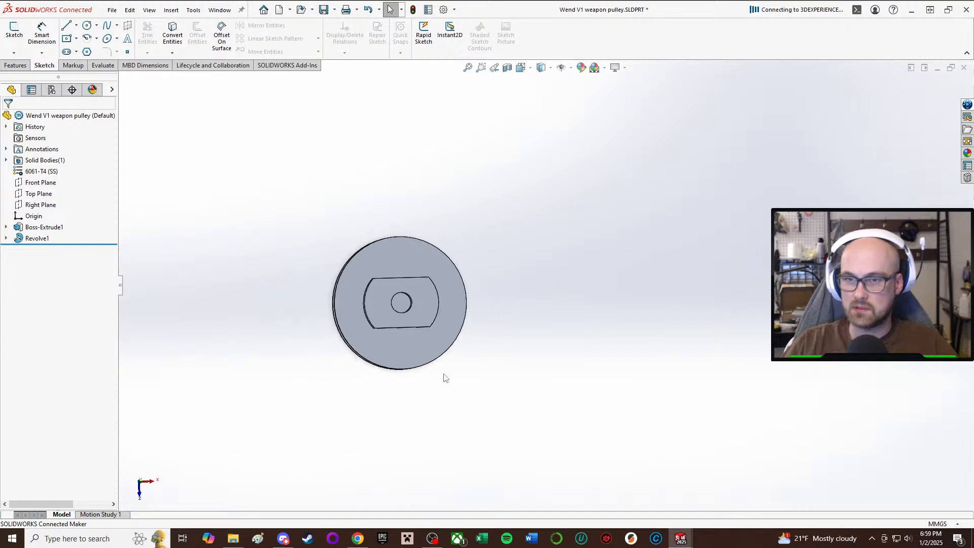
pyautogui.moveTo(444, 374); pyautogui.dragTo(460, 114, button='middle')
# Switch to the Wendigo V1 assembly and rebuild it with the changed weapon pulley.
pyautogui.moveTo(678, 540)
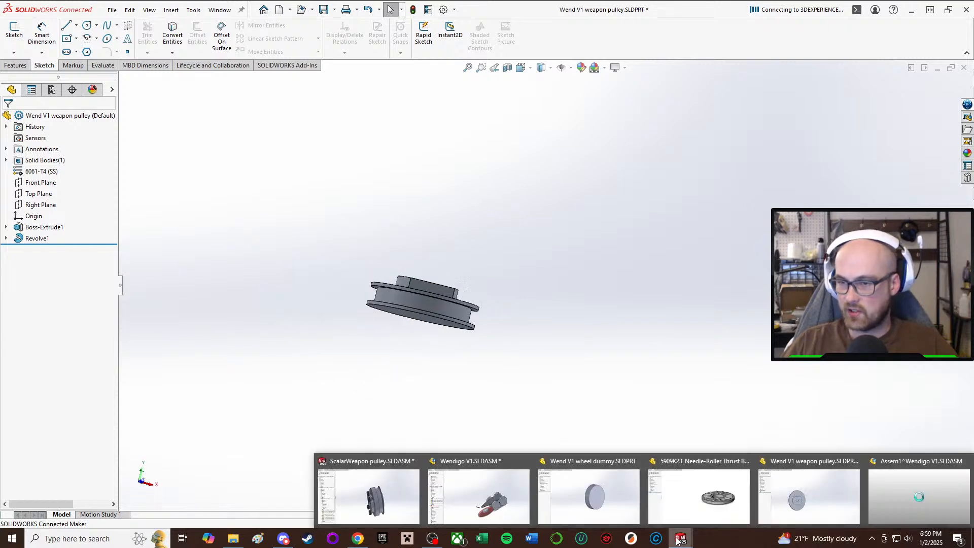
pyautogui.click(496, 506)
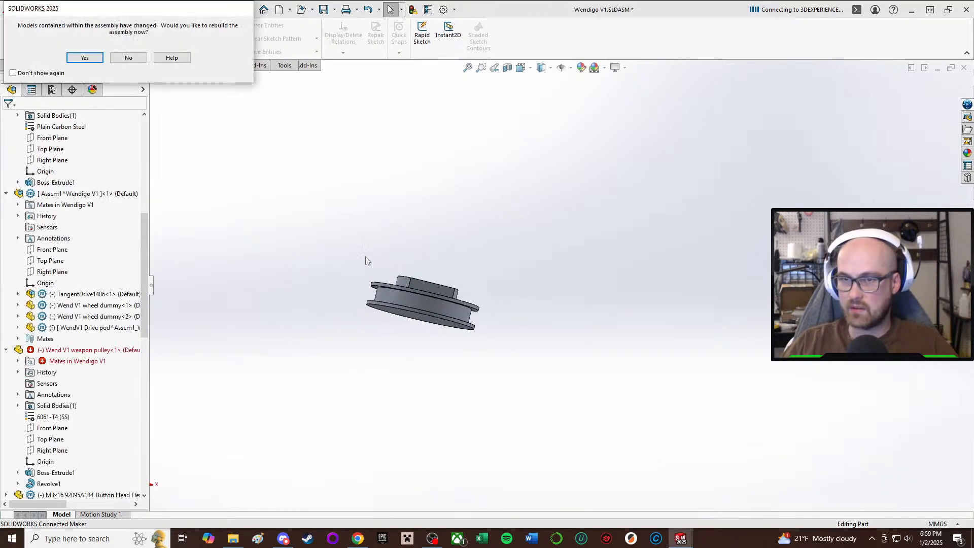
pyautogui.click(85, 57)
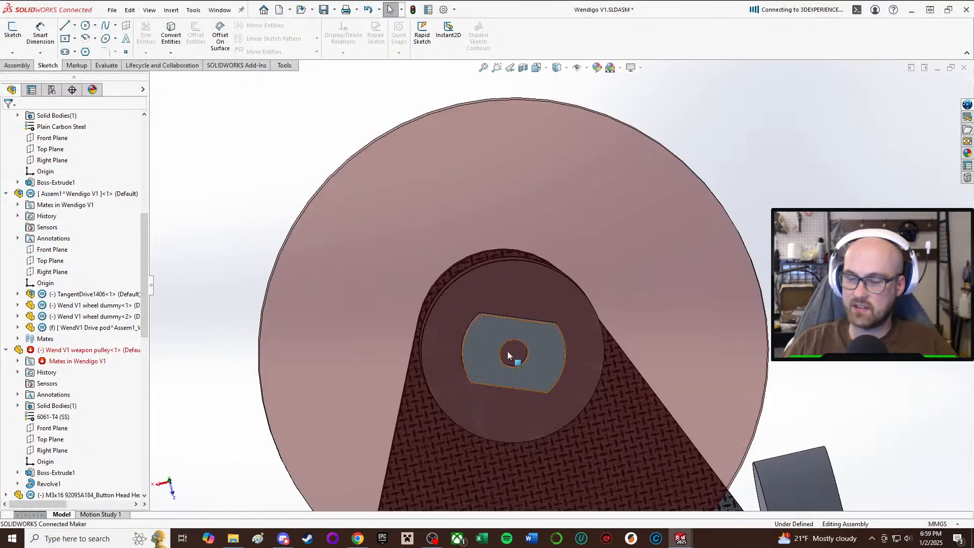
pyautogui.scroll(-2, 517, 316)
pyautogui.scroll(2, 525, 266)
pyautogui.moveTo(525, 265); pyautogui.dragTo(529, 474, button='middle')
pyautogui.scroll(1, 528, 474)
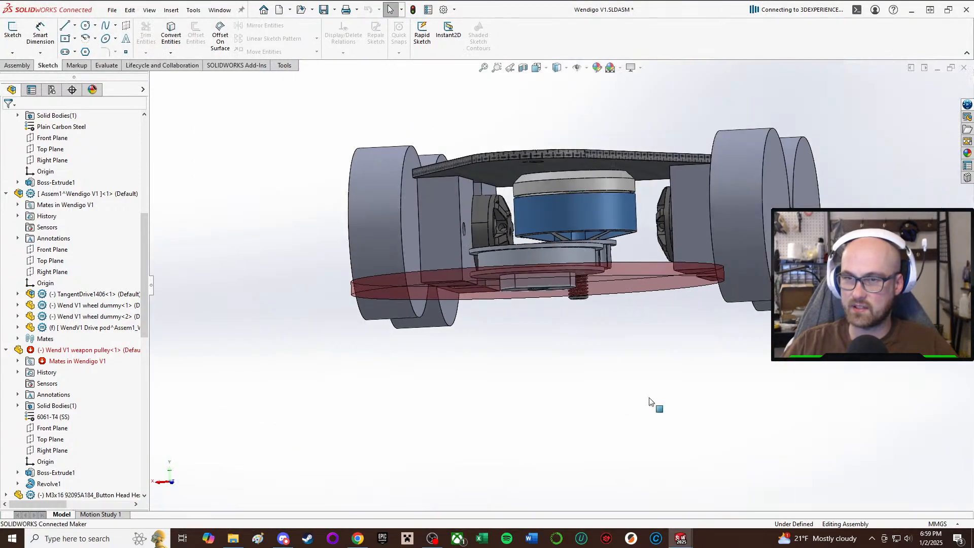
# Examine from the front how the weapon pulley and blade sit relative to the motor and top plate.
pyautogui.moveTo(564, 274); pyautogui.dragTo(543, 265, button='middle')
pyautogui.scroll(2, 543, 265)
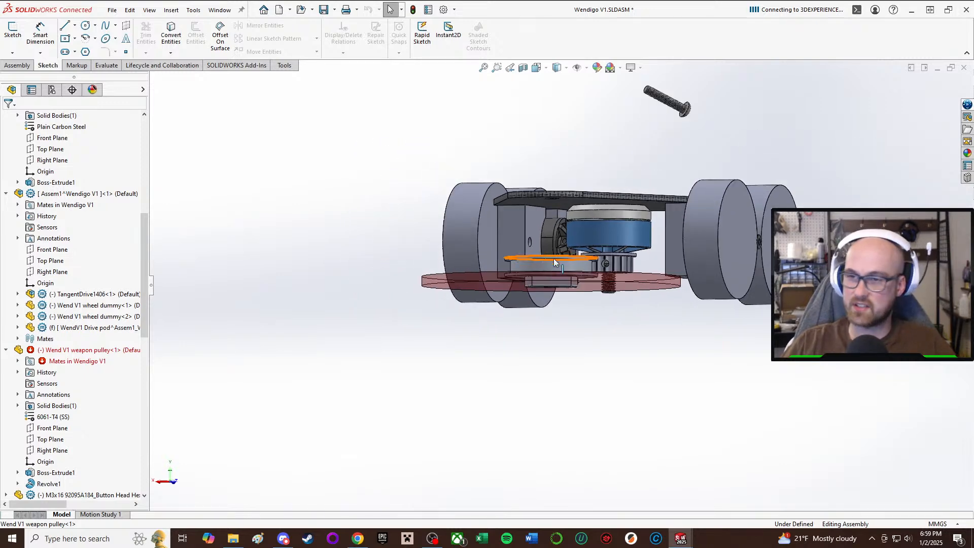
pyautogui.scroll(-3, 610, 245)
pyautogui.moveTo(607, 239); pyautogui.dragTo(624, 254, button='middle')
pyautogui.scroll(2, 602, 261)
pyautogui.scroll(-4, 592, 273)
pyautogui.scroll(2, 588, 265)
pyautogui.scroll(-1, 600, 233)
pyautogui.scroll(3, 624, 255)
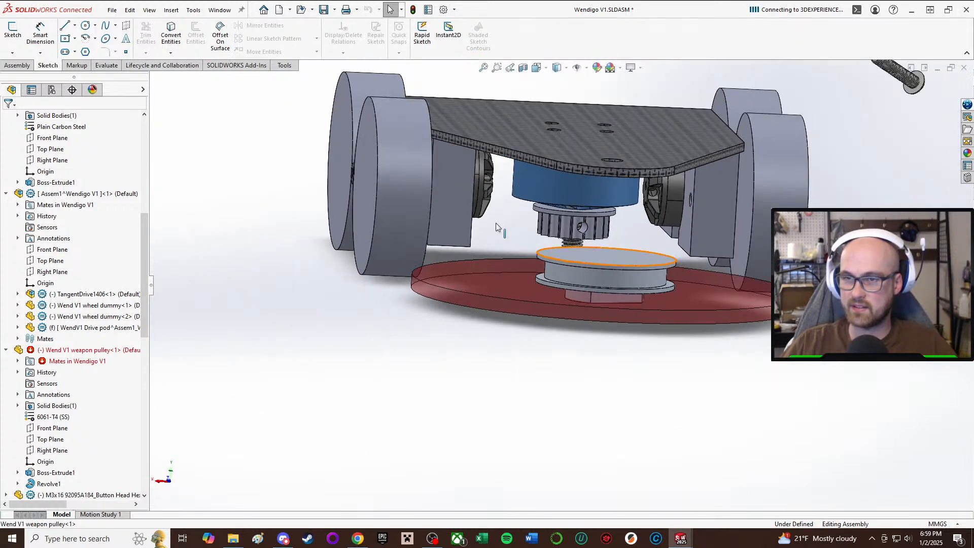
pyautogui.moveTo(497, 226); pyautogui.dragTo(502, 209, button='middle')
pyautogui.scroll(-4, 597, 198)
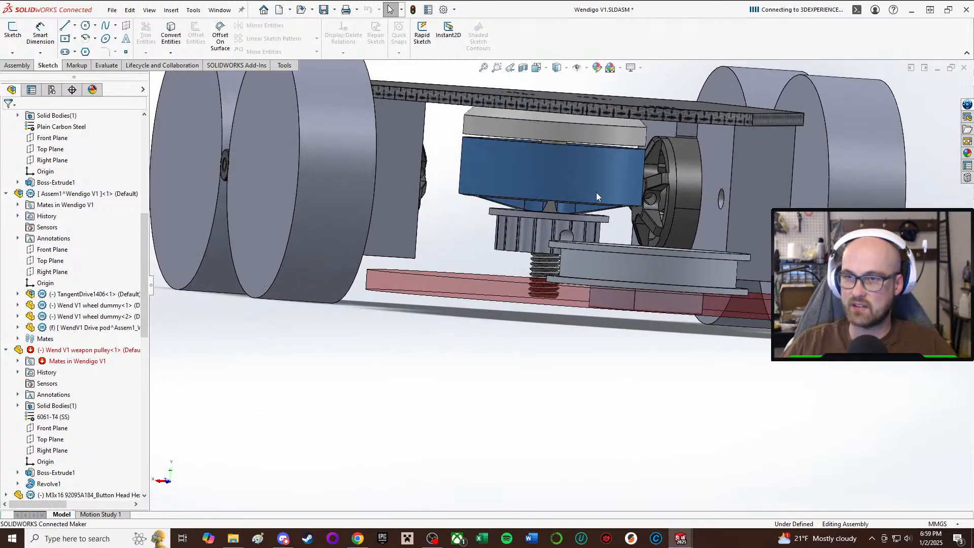
pyautogui.moveTo(597, 196); pyautogui.dragTo(563, 211, button='middle')
pyautogui.scroll(4, 562, 211)
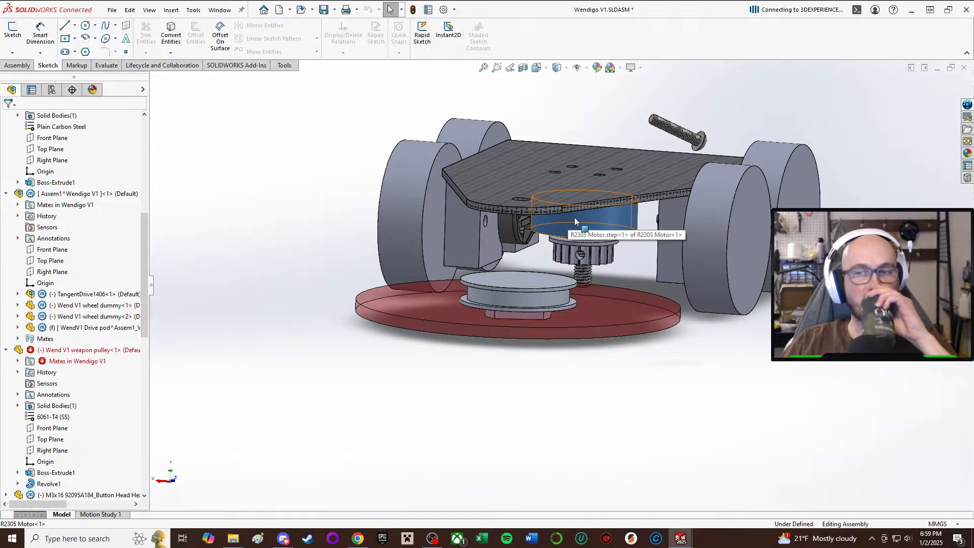
pyautogui.scroll(-2, 576, 217)
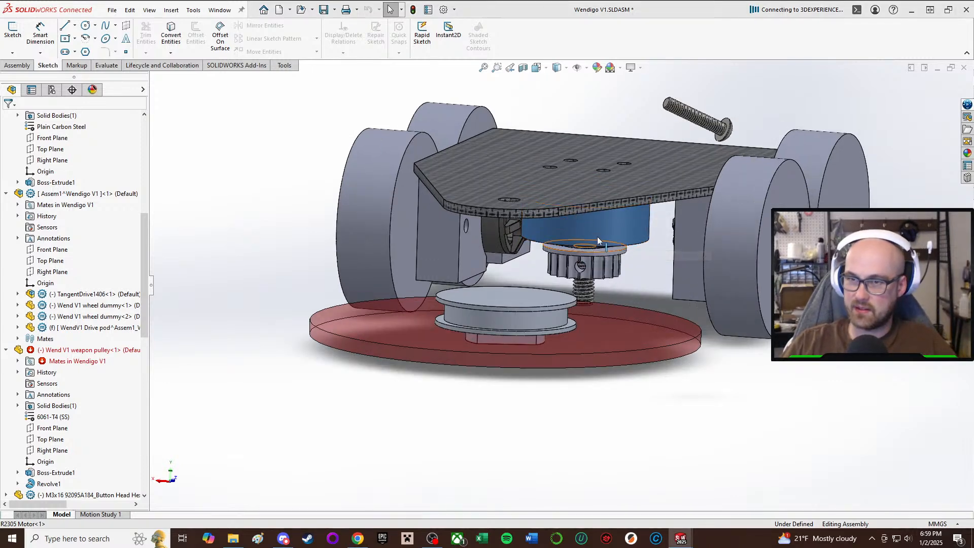
# Examine the underside layout of the blade, weapon pulley, motor and drive pods.
pyautogui.moveTo(499, 304); pyautogui.dragTo(526, 144, button='middle')
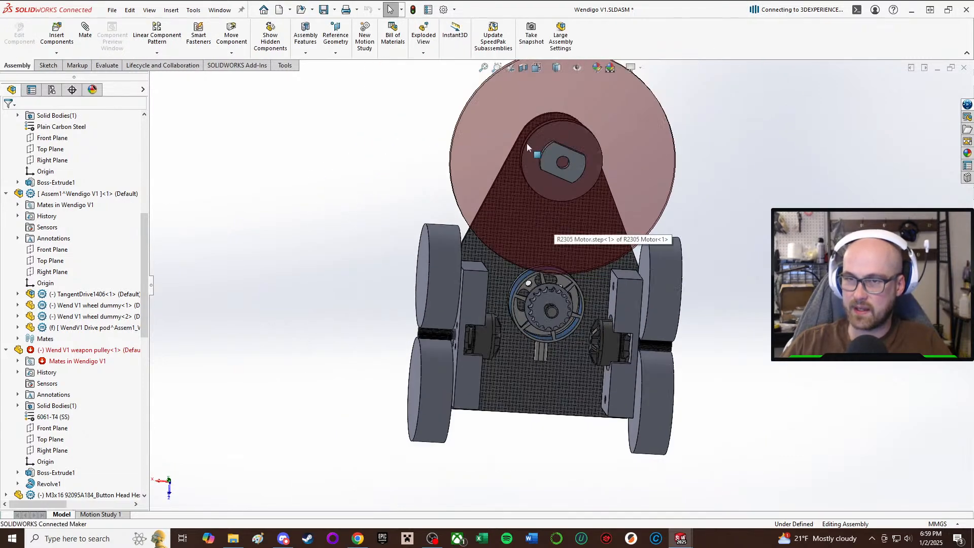
pyautogui.moveTo(525, 179); pyautogui.dragTo(489, 173, button='middle')
pyautogui.click(486, 165)
pyautogui.click(403, 133)
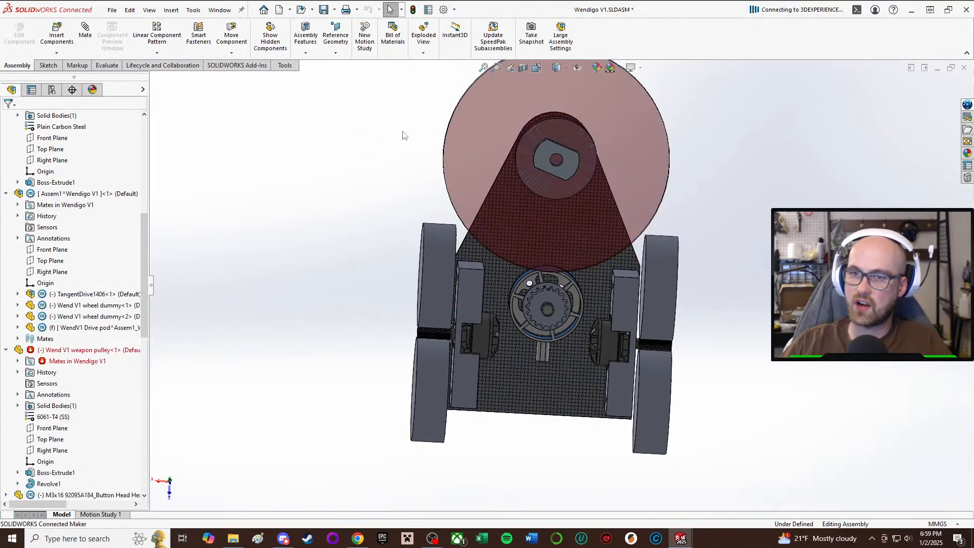
pyautogui.click(465, 153)
pyautogui.click(404, 144)
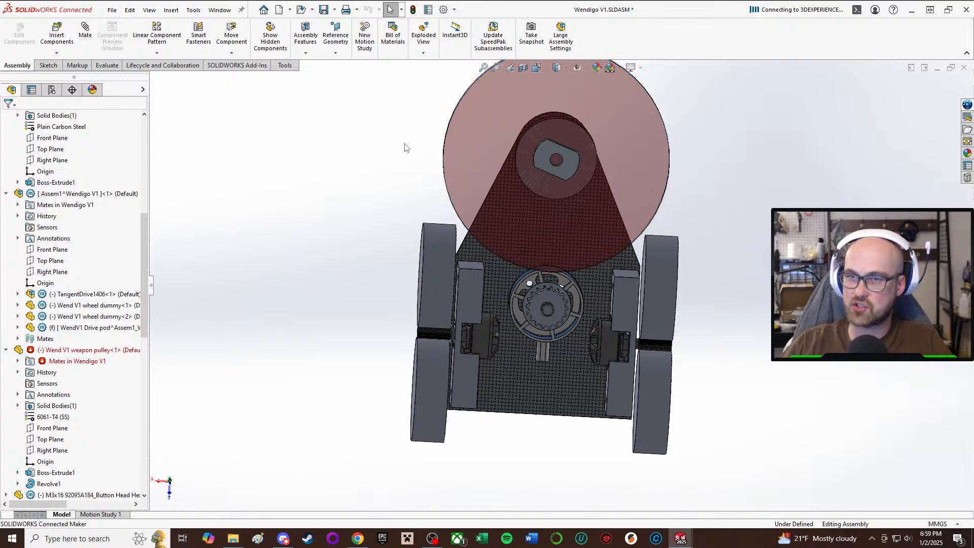
pyautogui.scroll(3, 561, 185)
pyautogui.scroll(-4, 574, 311)
pyautogui.moveTo(573, 311); pyautogui.dragTo(549, 256, button='middle')
pyautogui.scroll(-5, 549, 259)
pyautogui.moveTo(585, 373); pyautogui.dragTo(605, 374, button='middle')
pyautogui.scroll(-4, 581, 313)
pyautogui.scroll(-3, 650, 239)
pyautogui.scroll(3, 573, 269)
pyautogui.scroll(2, 609, 357)
pyautogui.scroll(-2, 568, 349)
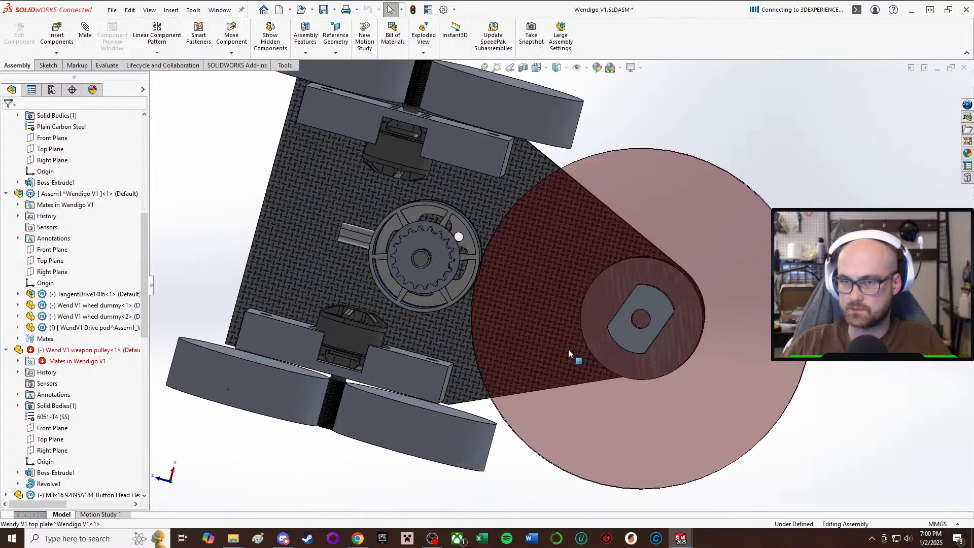
pyautogui.scroll(2, 569, 350)
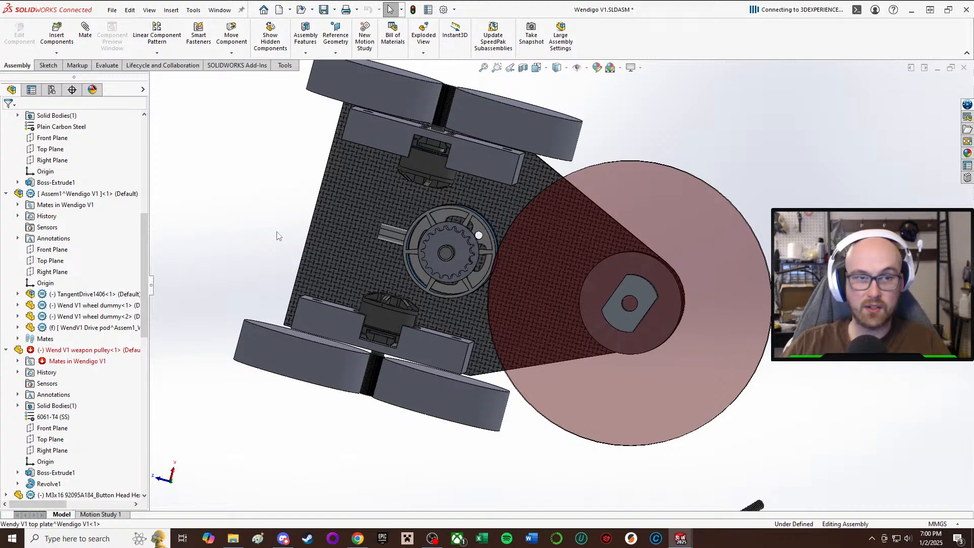
# Examine the height alignment of the weapon pulley with the motor pinion and the blade from the side and front.
pyautogui.moveTo(277, 235); pyautogui.dragTo(563, 307, button='middle')
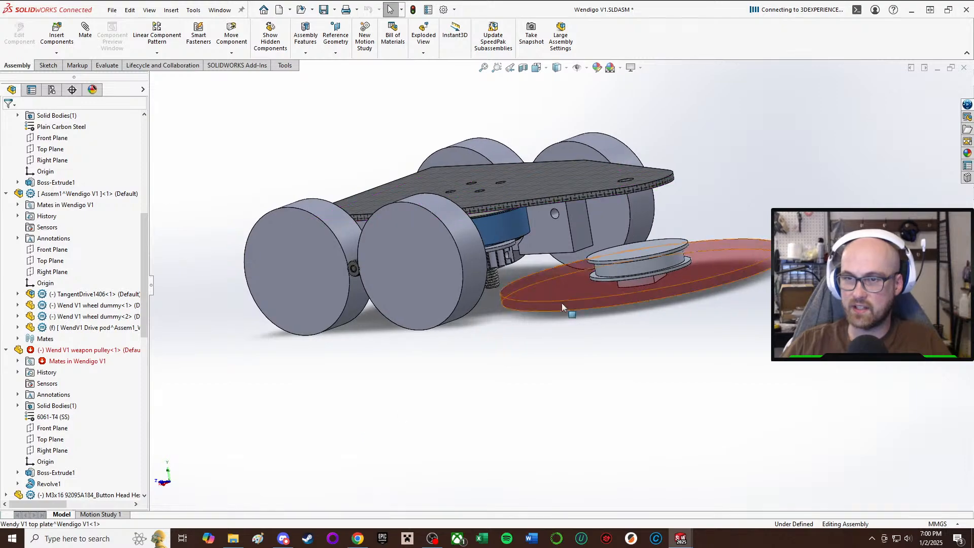
pyautogui.scroll(-2, 605, 233)
pyautogui.moveTo(573, 231); pyautogui.dragTo(537, 277, button='middle')
pyautogui.moveTo(482, 258); pyautogui.dragTo(406, 245, button='middle')
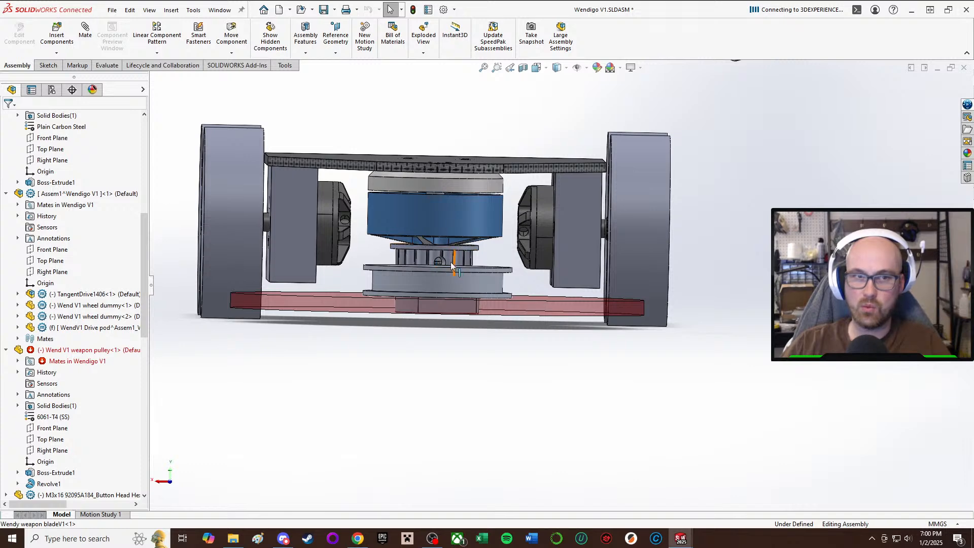
pyautogui.click(437, 285)
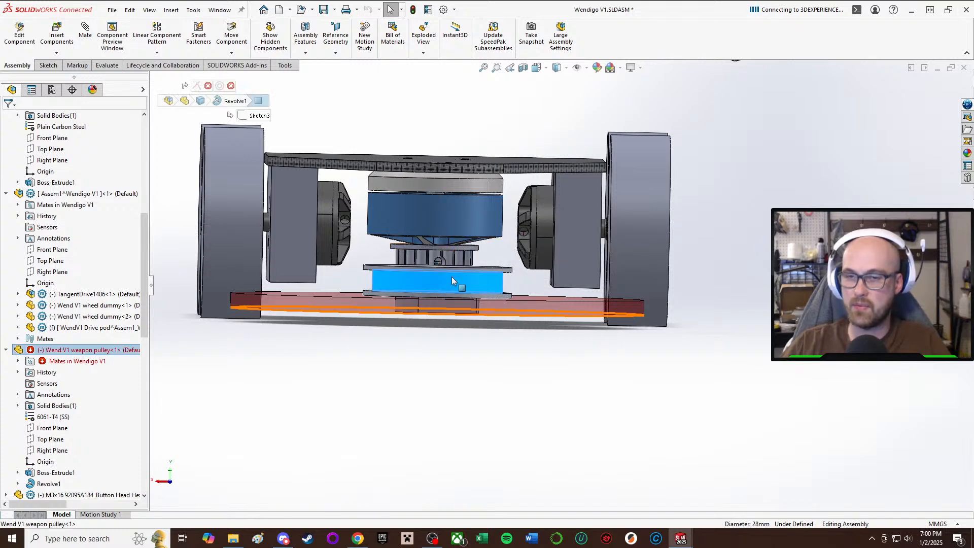
pyautogui.click(412, 461)
pyautogui.moveTo(406, 309); pyautogui.dragTo(417, 310, button='middle')
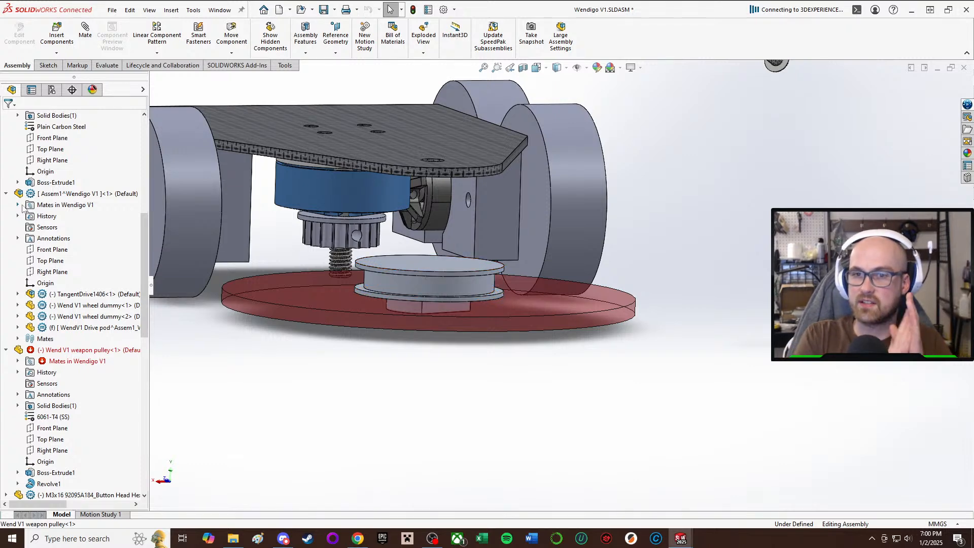
pyautogui.scroll(3, 22, 208)
pyautogui.moveTo(334, 174); pyautogui.dragTo(310, 137, button='middle')
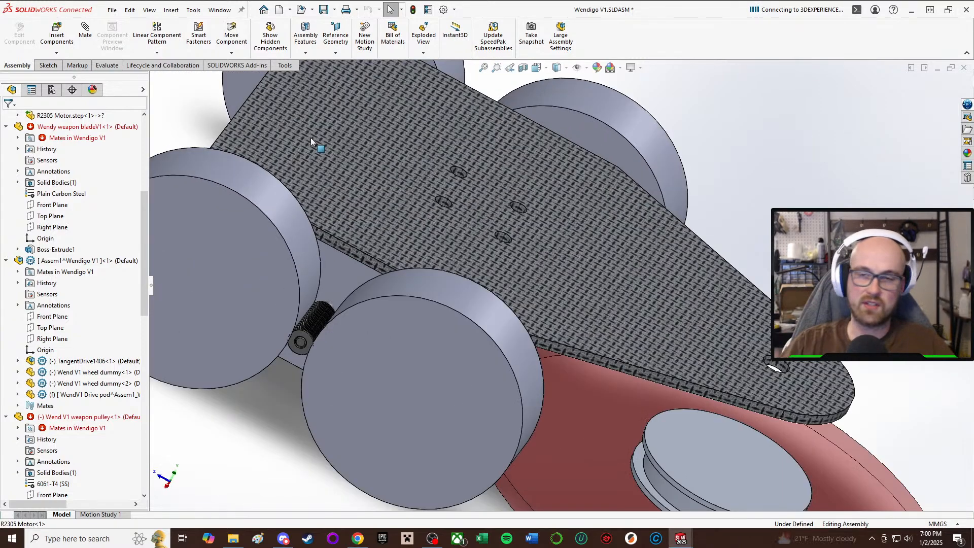
pyautogui.scroll(3, 427, 216)
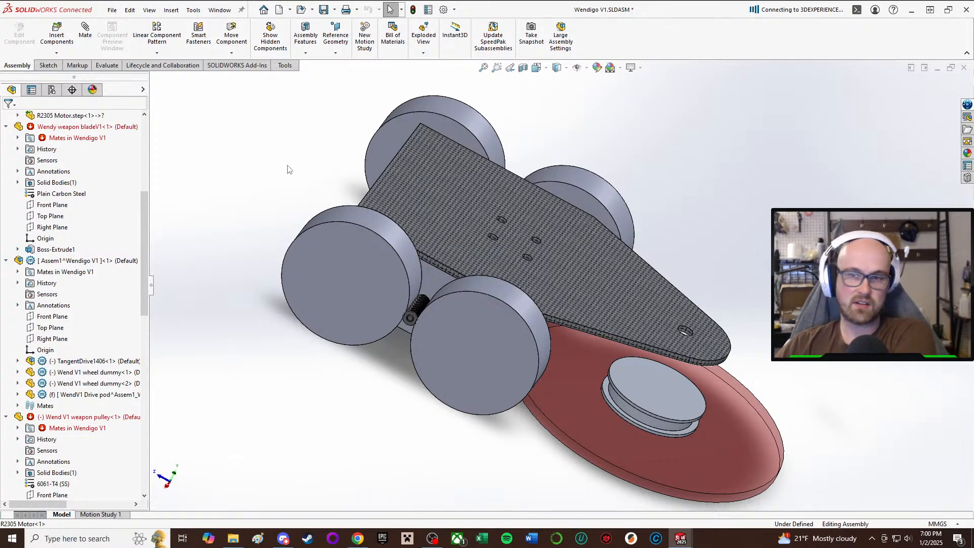
# Examine the top plate's front hole and the space between the top plate, motor pinion and weapon pulley.
pyautogui.moveTo(538, 263); pyautogui.dragTo(502, 363, button='middle')
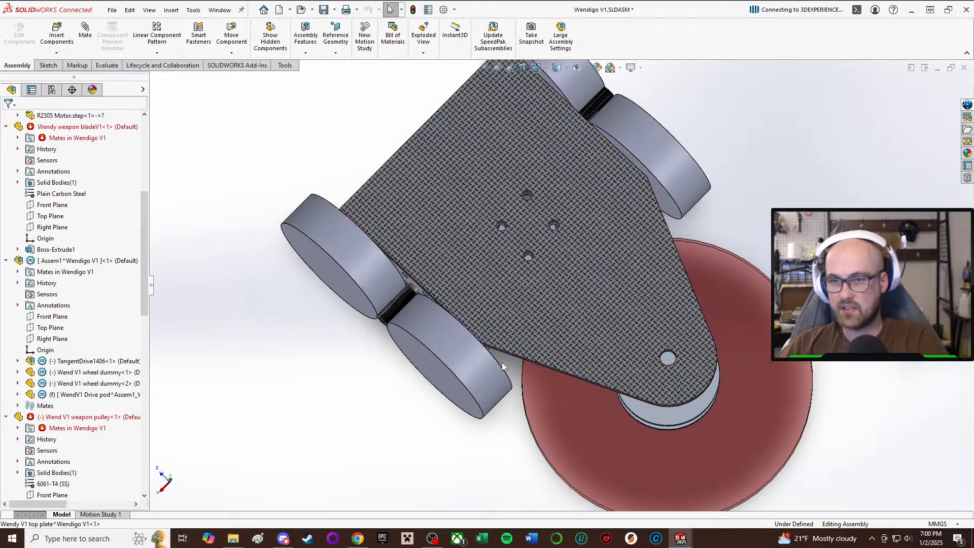
pyautogui.moveTo(504, 310); pyautogui.dragTo(527, 367, button='middle')
pyautogui.scroll(3, 527, 366)
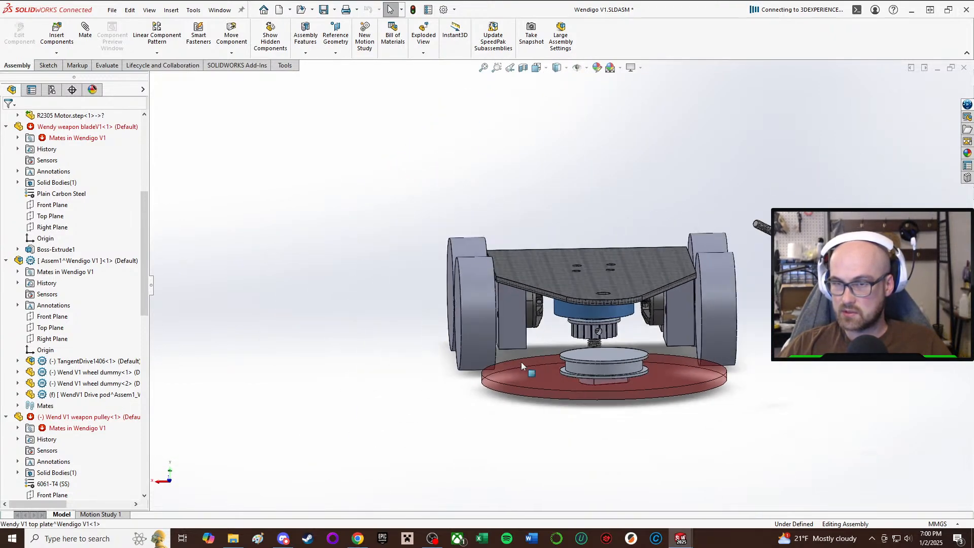
pyautogui.moveTo(563, 339); pyautogui.dragTo(592, 309, button='middle')
pyautogui.scroll(-4, 563, 287)
pyautogui.moveTo(652, 410); pyautogui.dragTo(598, 378, button='middle')
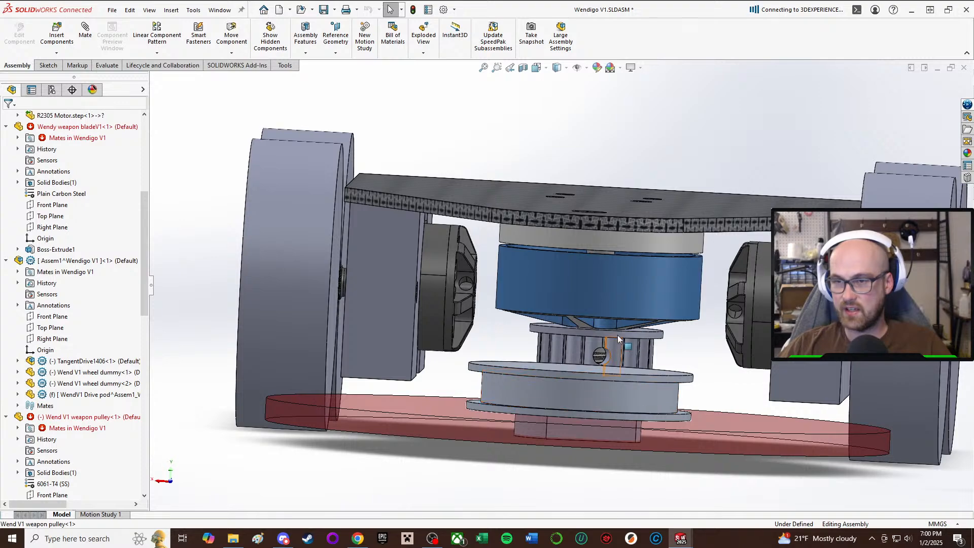
pyautogui.moveTo(617, 335); pyautogui.dragTo(617, 357, button='middle')
pyautogui.scroll(-5, 616, 356)
pyautogui.moveTo(588, 324); pyautogui.dragTo(533, 378, button='middle')
pyautogui.scroll(3, 537, 360)
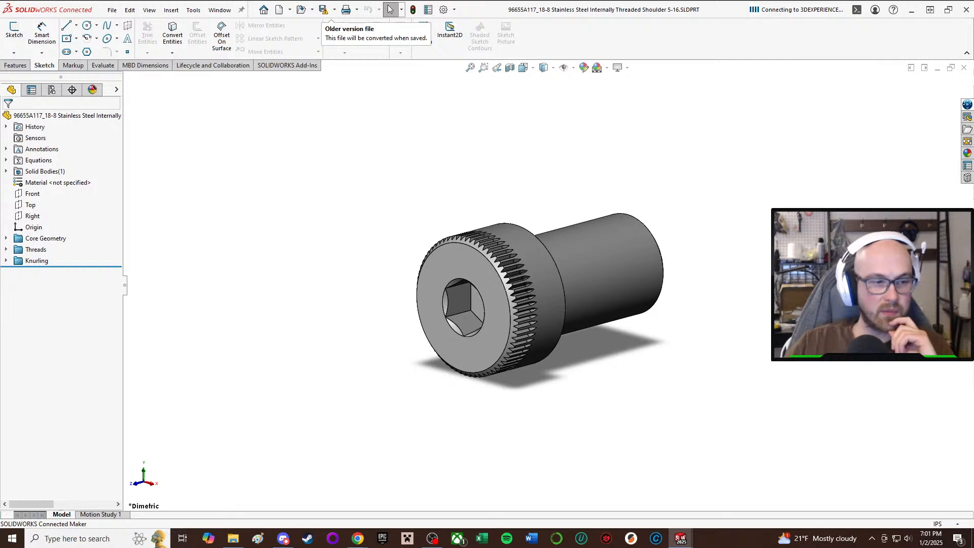
# Inspect the internally threaded shoulder screw model from its knurled head to its threaded end.
pyautogui.moveTo(439, 160); pyautogui.dragTo(413, 233, button='middle')
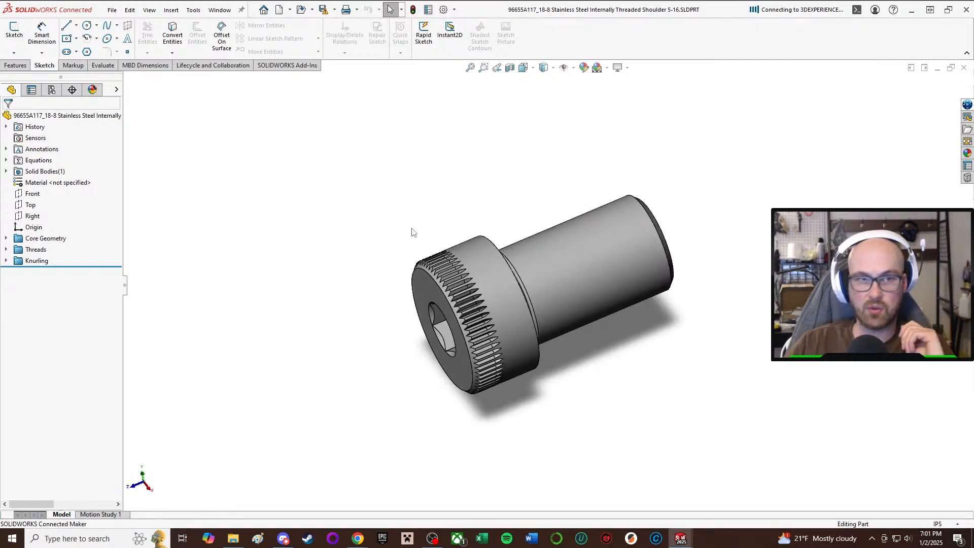
pyautogui.moveTo(273, 211); pyautogui.dragTo(338, 399, button='middle')
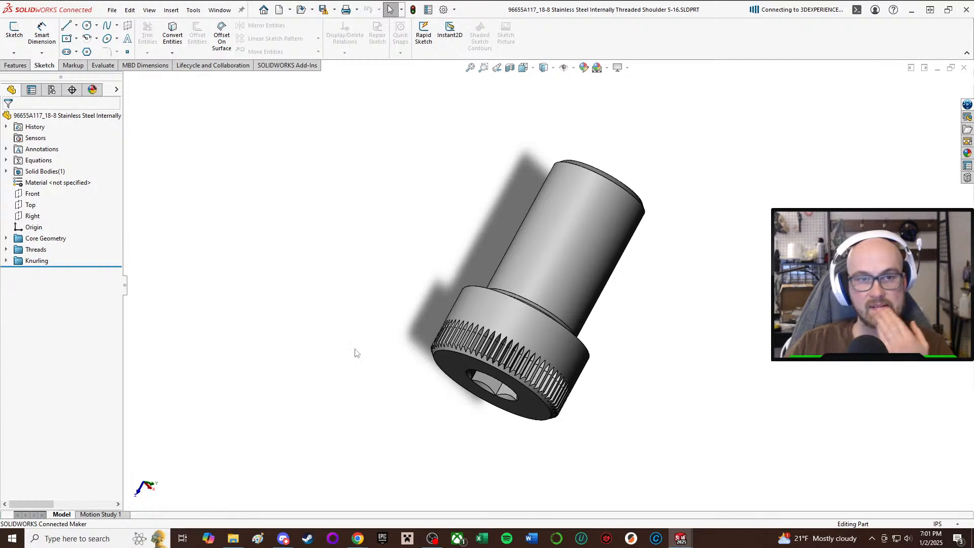
pyautogui.moveTo(402, 198); pyautogui.dragTo(413, 409, button='middle')
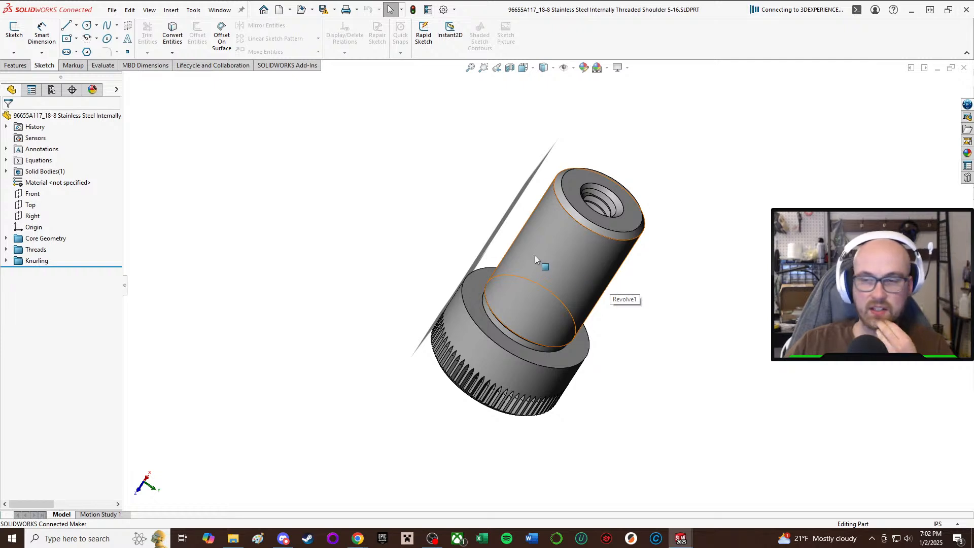
pyautogui.moveTo(535, 259); pyautogui.dragTo(425, 148, button='middle')
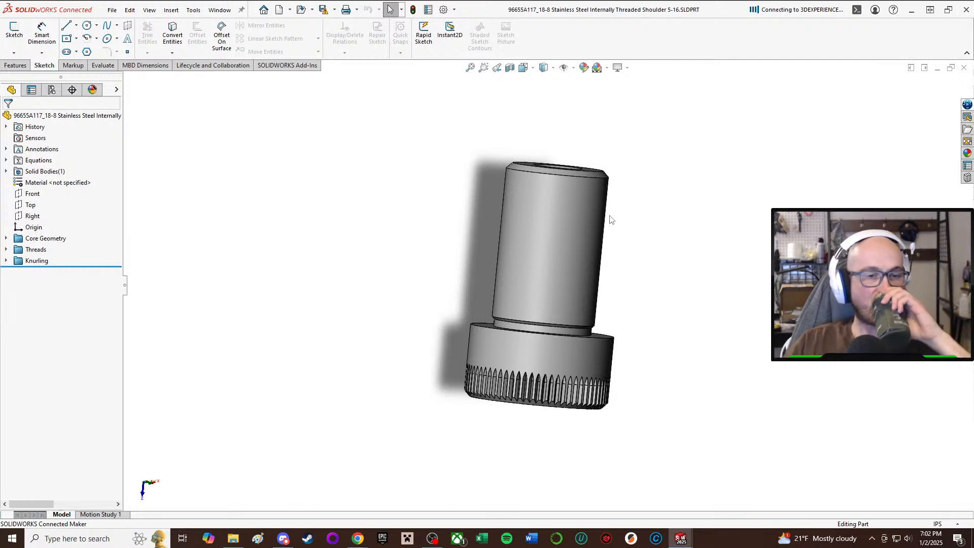
# Save the internally threaded shoulder screw part, accepting its conversion to the current file version.
pyautogui.moveTo(556, 191); pyautogui.dragTo(560, 259, button='middle')
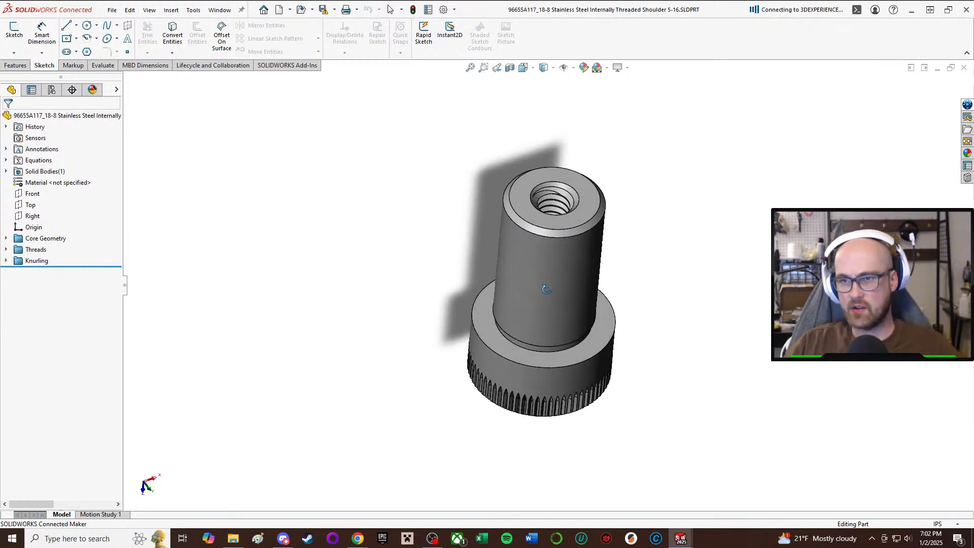
pyautogui.click(324, 10)
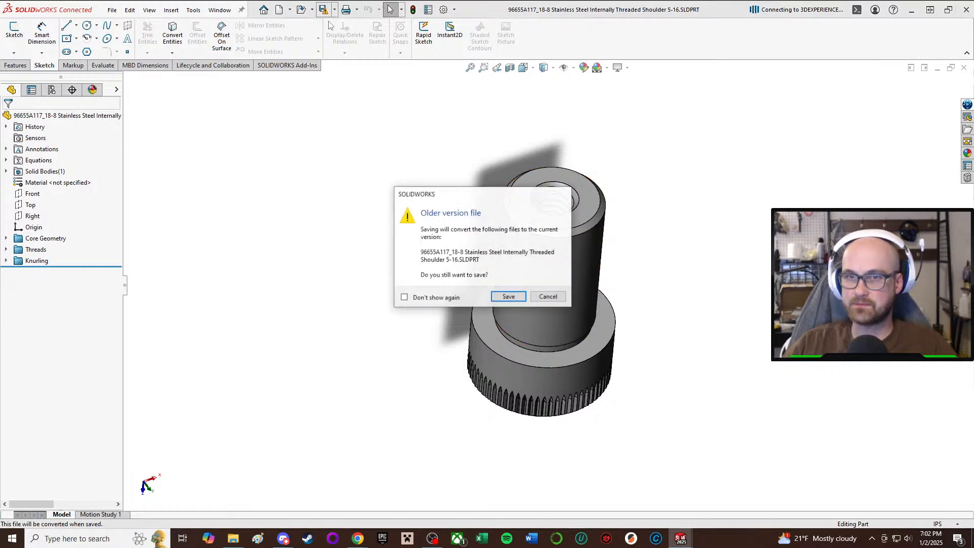
pyautogui.click(509, 297)
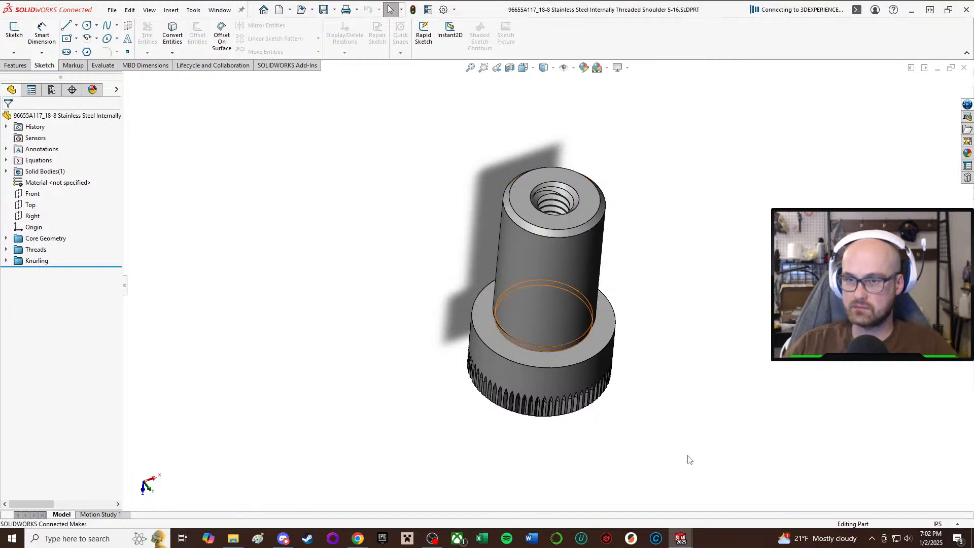
# Switch back to the Wendigo V1 assembly and insert the open 96655A117 shoulder screw part in the free space beside the weapon blade.
pyautogui.moveTo(681, 538)
pyautogui.click(358, 517)
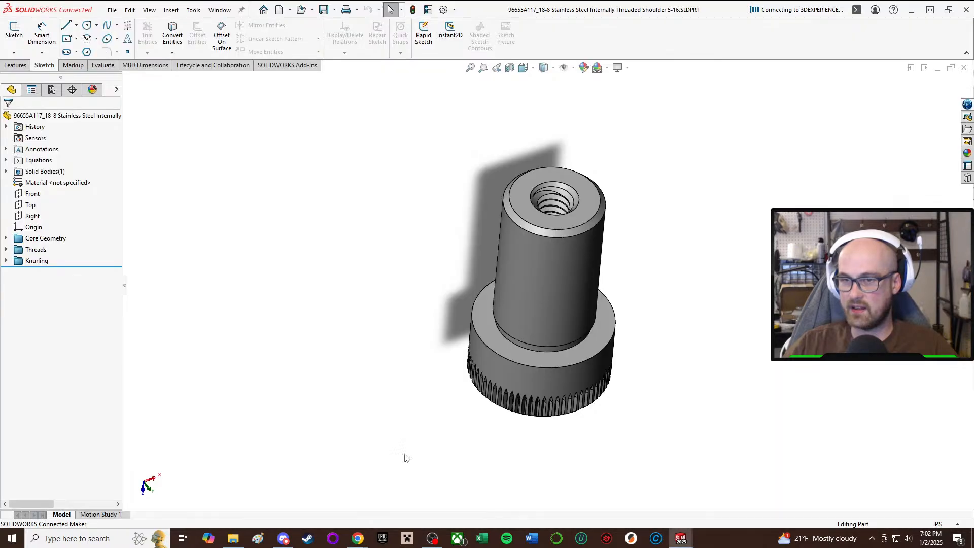
pyautogui.moveTo(446, 168); pyautogui.dragTo(457, 251, button='middle')
pyautogui.scroll(-3, 457, 252)
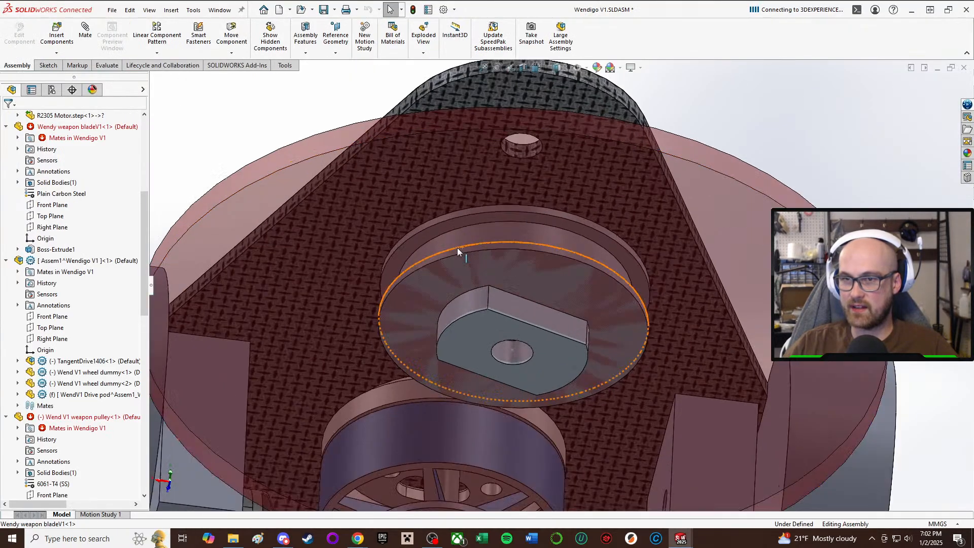
pyautogui.scroll(3, 483, 306)
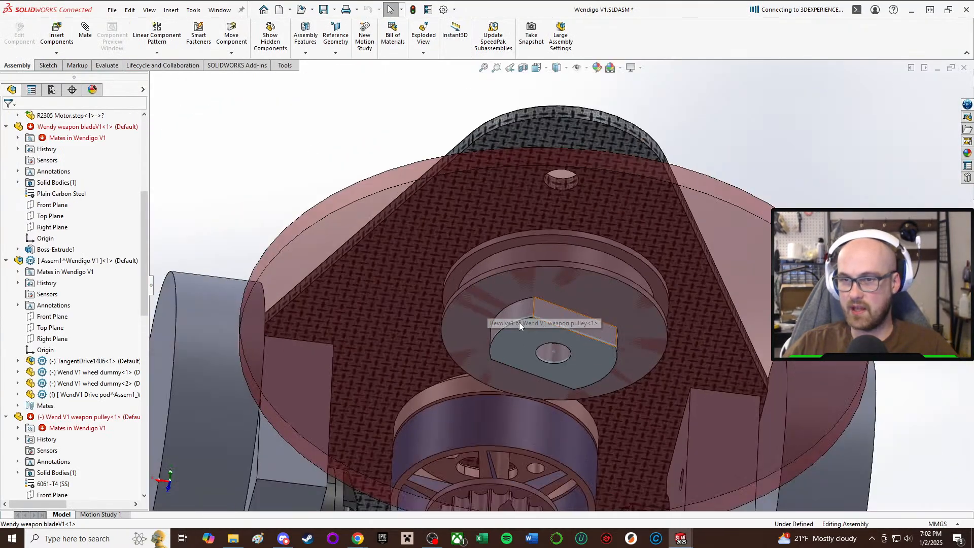
pyautogui.click(57, 35)
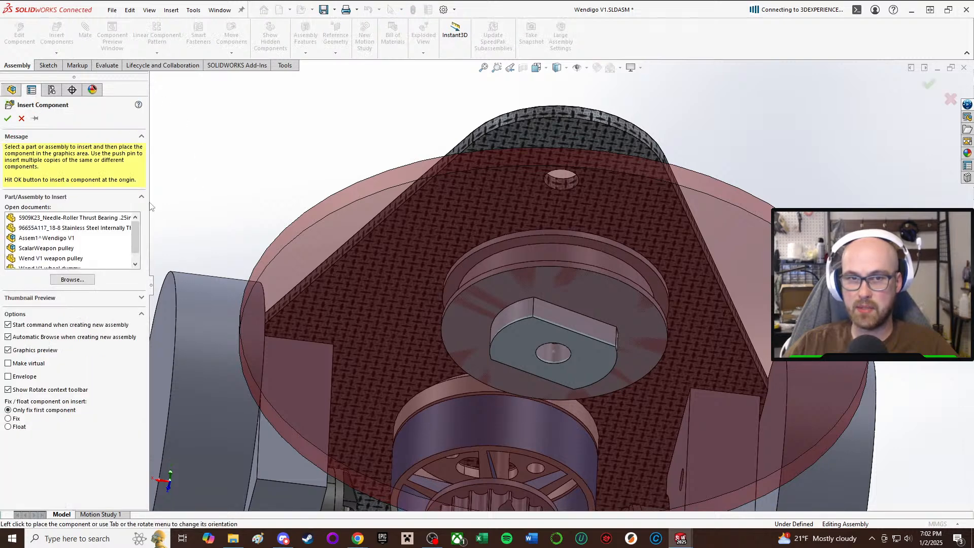
pyautogui.scroll(-1, 98, 238)
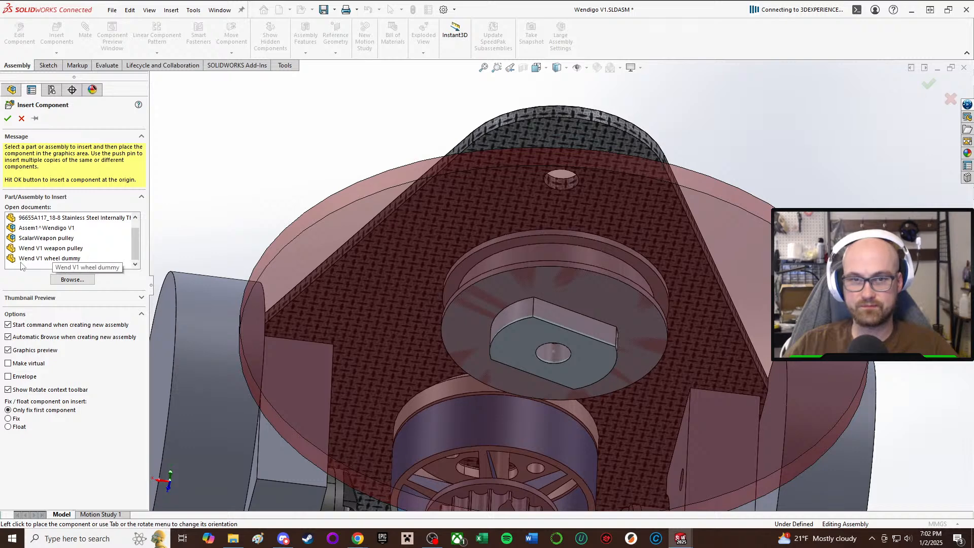
pyautogui.click(86, 218)
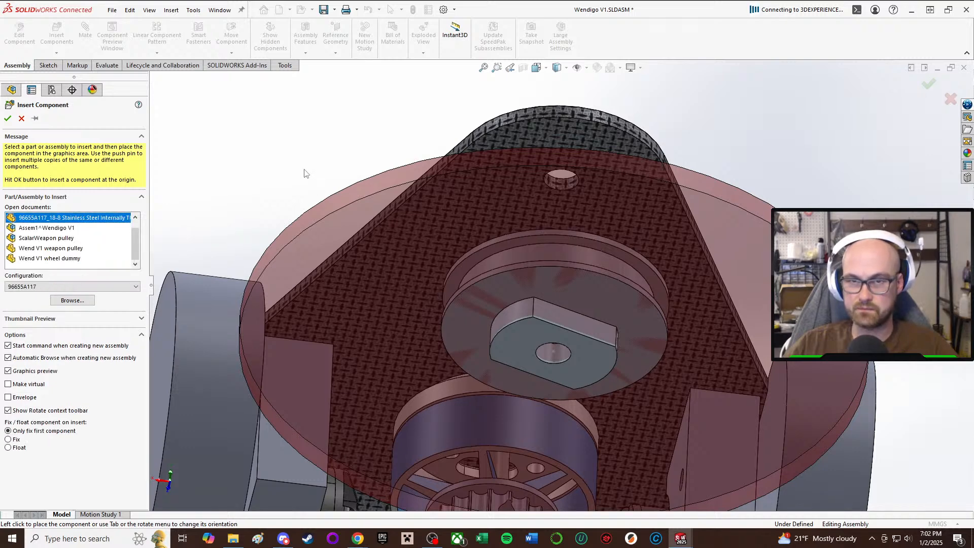
pyautogui.click(354, 168)
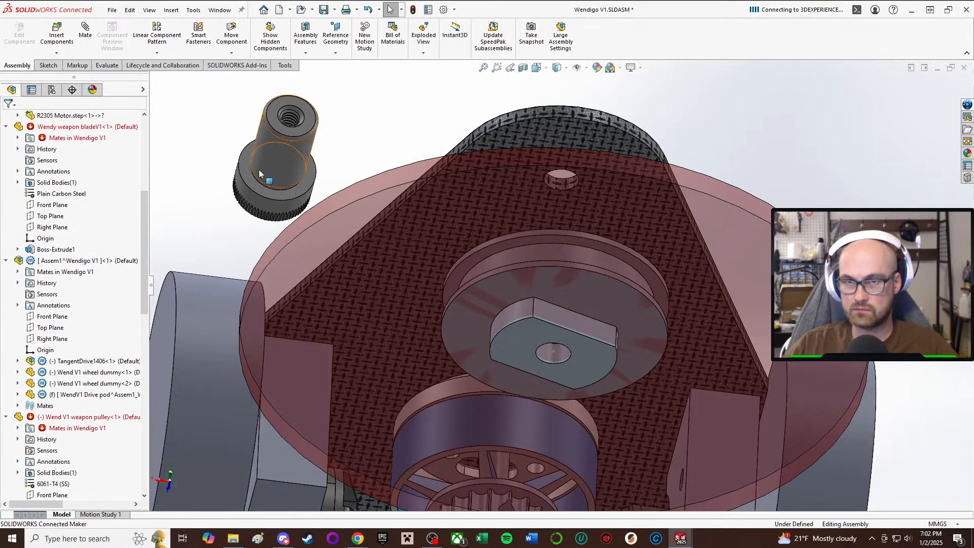
# Turn the shoulder screw beside the blade so its knurled head points down, away from the top plate.
pyautogui.moveTo(263, 175); pyautogui.dragTo(282, 216)
pyautogui.moveTo(281, 213); pyautogui.dragTo(333, 30, button='right')
pyautogui.click(340, 121)
pyautogui.scroll(3, 392, 159)
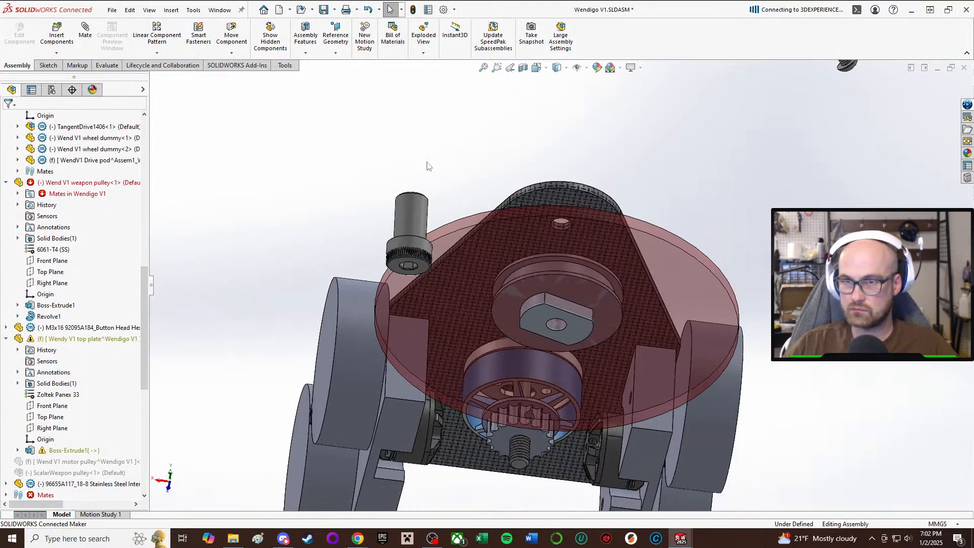
pyautogui.moveTo(427, 166); pyautogui.dragTo(556, 243, button='middle')
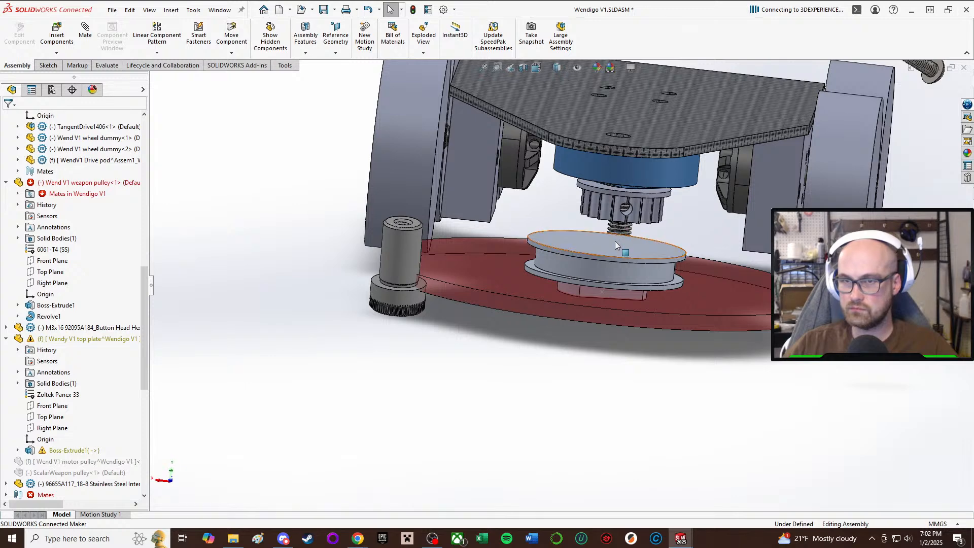
# Collapse the expanded weapon pulley, drive subassembly, weapon blade and R2305 motor entries in the feature tree.
pyautogui.click(569, 252)
pyautogui.click(577, 262)
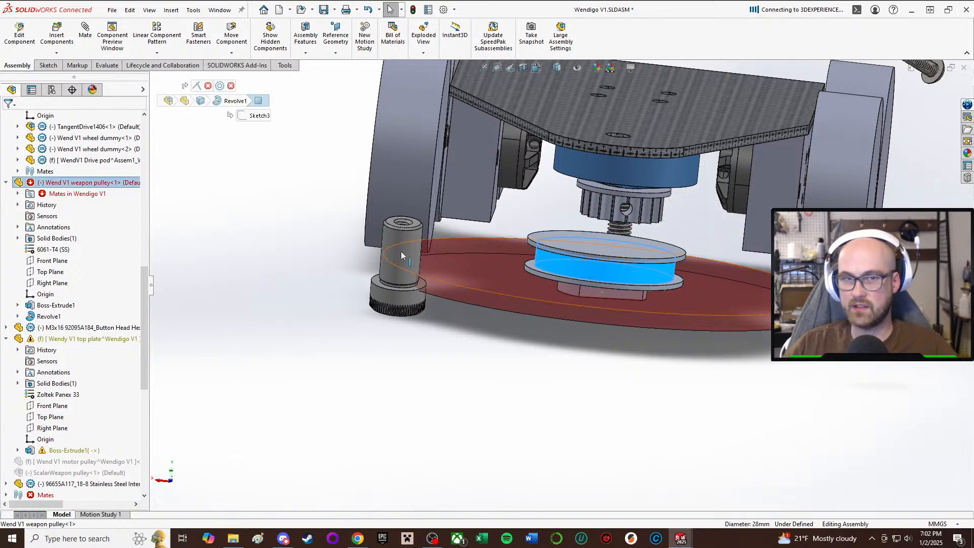
pyautogui.click(6, 182)
pyautogui.scroll(5, 26, 173)
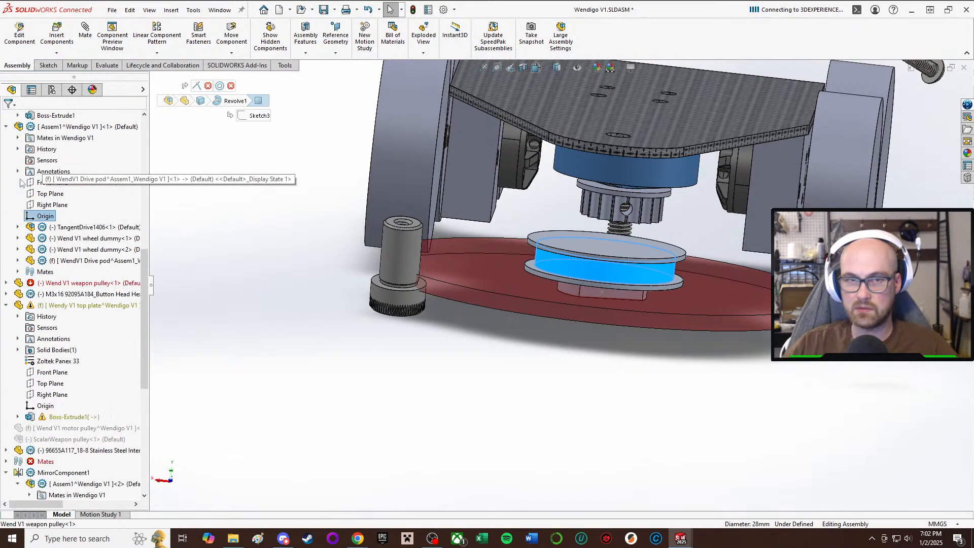
pyautogui.click(6, 194)
pyautogui.scroll(4, 28, 199)
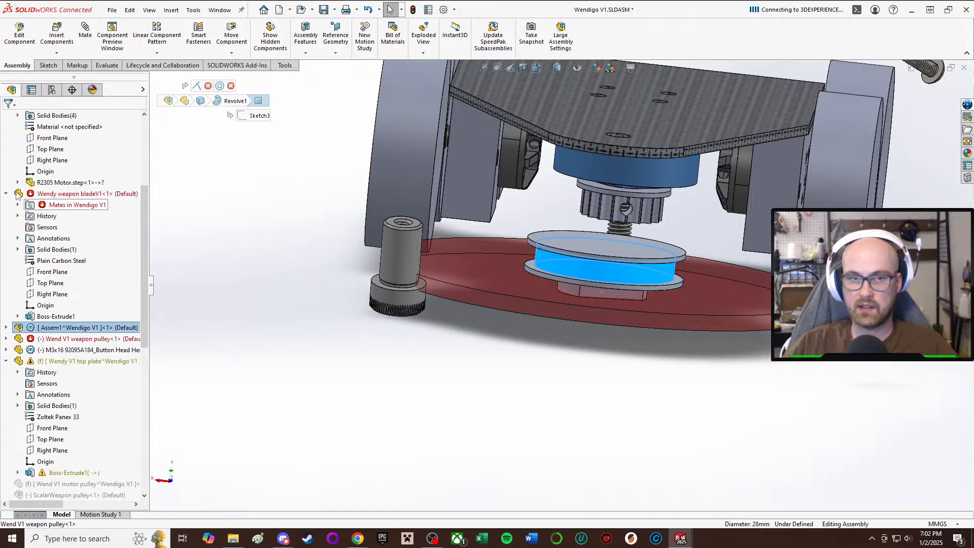
pyautogui.click(6, 194)
pyautogui.scroll(4, 17, 195)
pyautogui.click(5, 194)
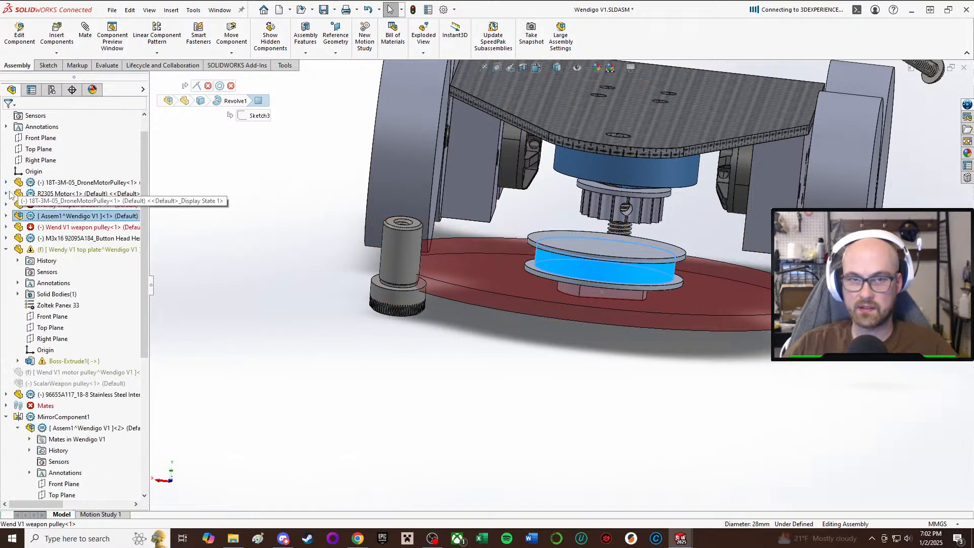
pyautogui.scroll(1, 14, 195)
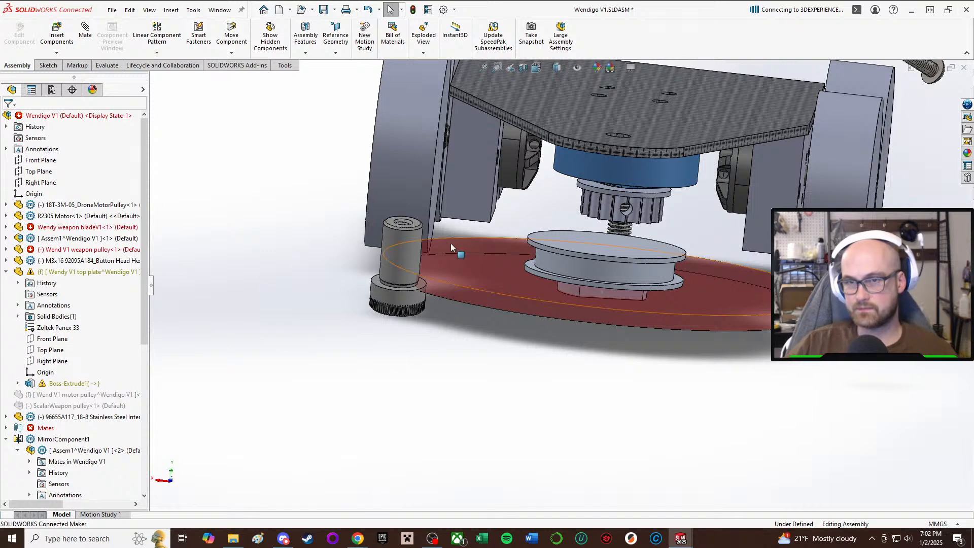
pyautogui.click(407, 239)
pyautogui.keyDown('ctrl'); pyautogui.click(584, 269); pyautogui.keyUp('ctrl')
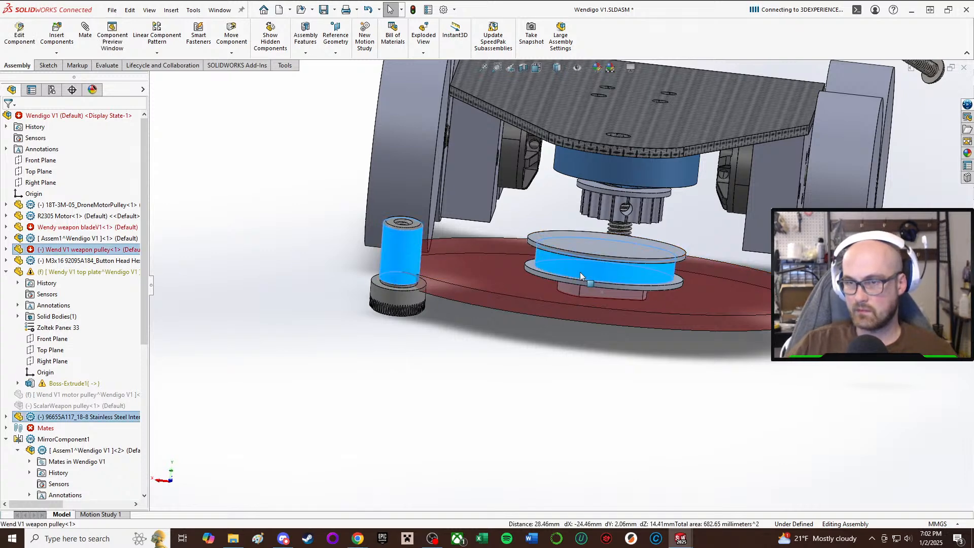
pyautogui.keyDown('ctrl'); pyautogui.click(549, 310); pyautogui.keyUp('ctrl')
pyautogui.click(24, 250)
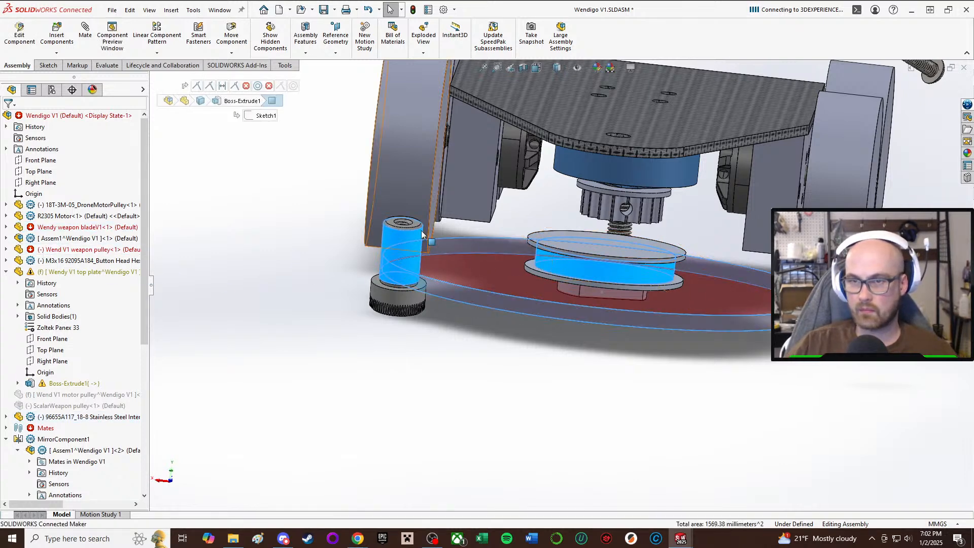
pyautogui.rightClick(610, 263)
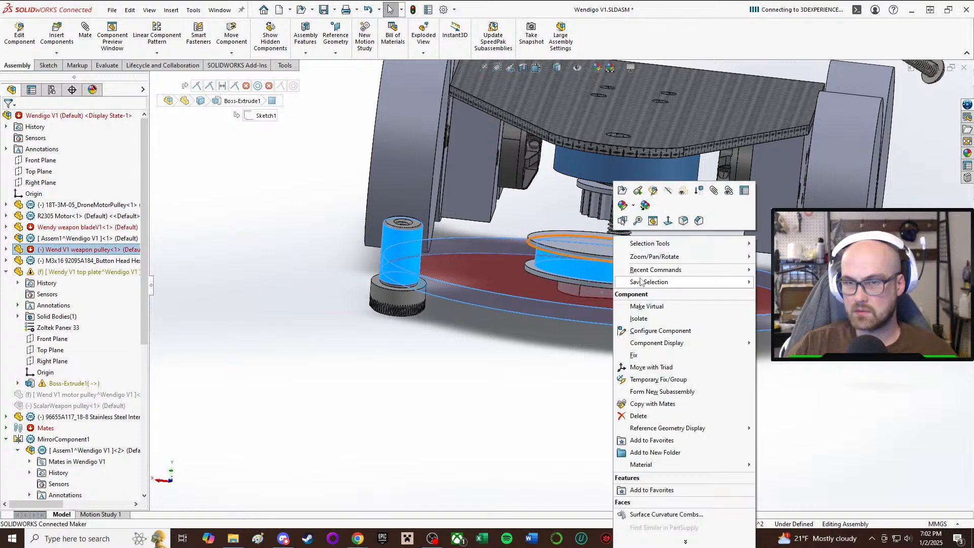
pyautogui.click(442, 350)
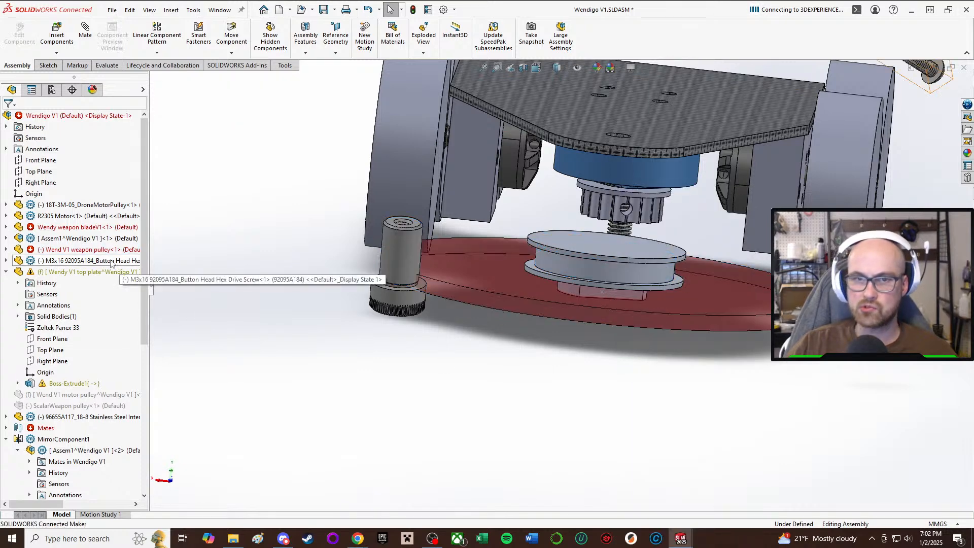
# Form a new subassembly from the shoulder screw, weapon pulley and weapon blade, reusing the parent assembly's origin and the Assembly template.
pyautogui.click(403, 244)
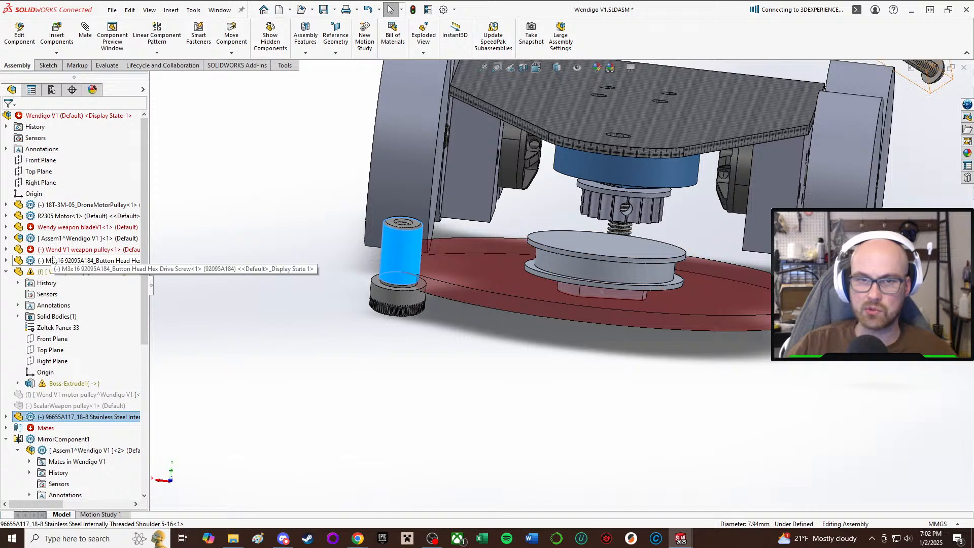
pyautogui.keyDown('ctrl'); pyautogui.click(93, 251); pyautogui.keyUp('ctrl')
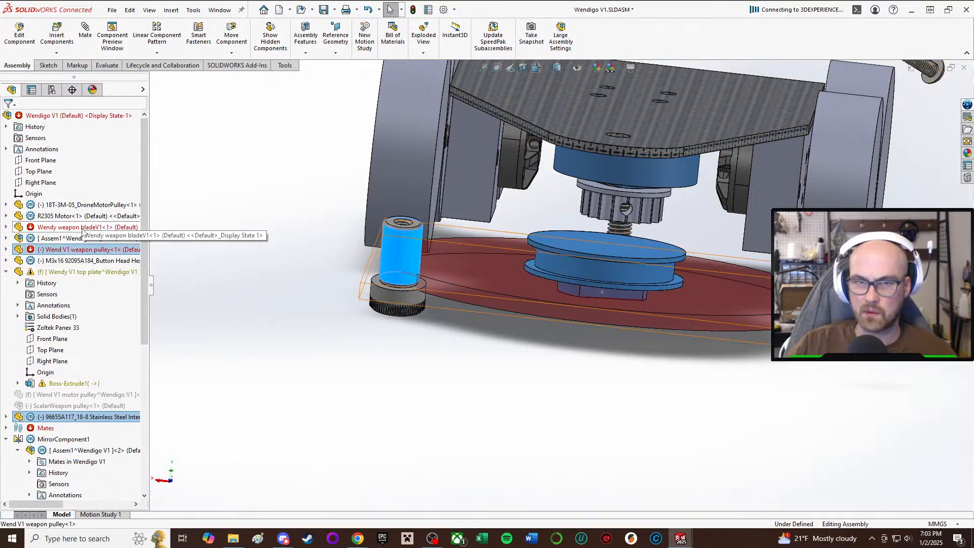
pyautogui.keyDown('ctrl'); pyautogui.click(83, 228); pyautogui.keyUp('ctrl')
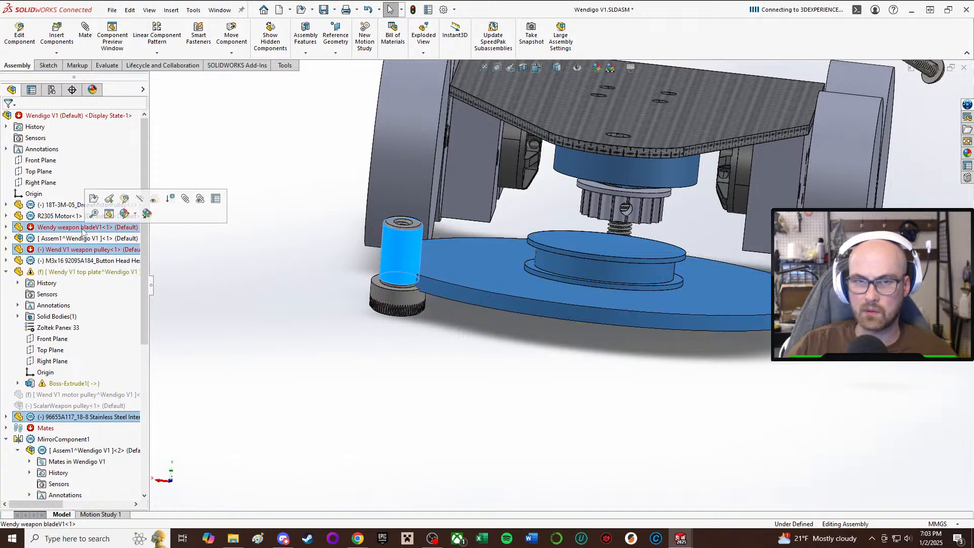
pyautogui.rightClick(83, 229)
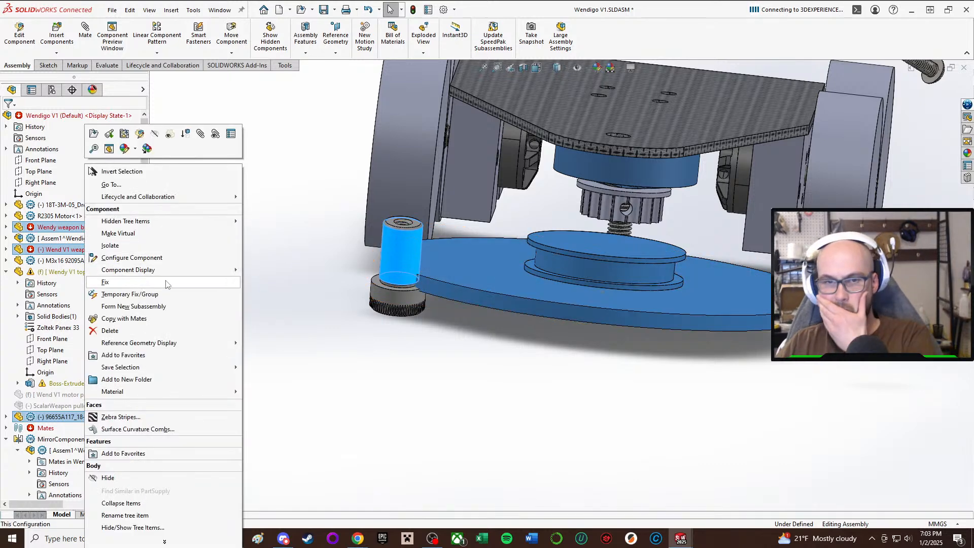
pyautogui.click(181, 306)
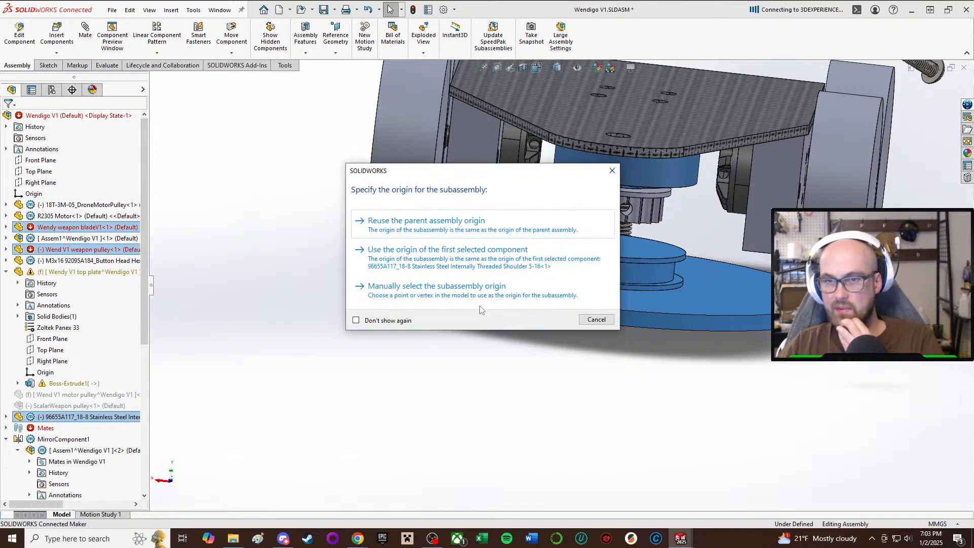
pyautogui.click(446, 220)
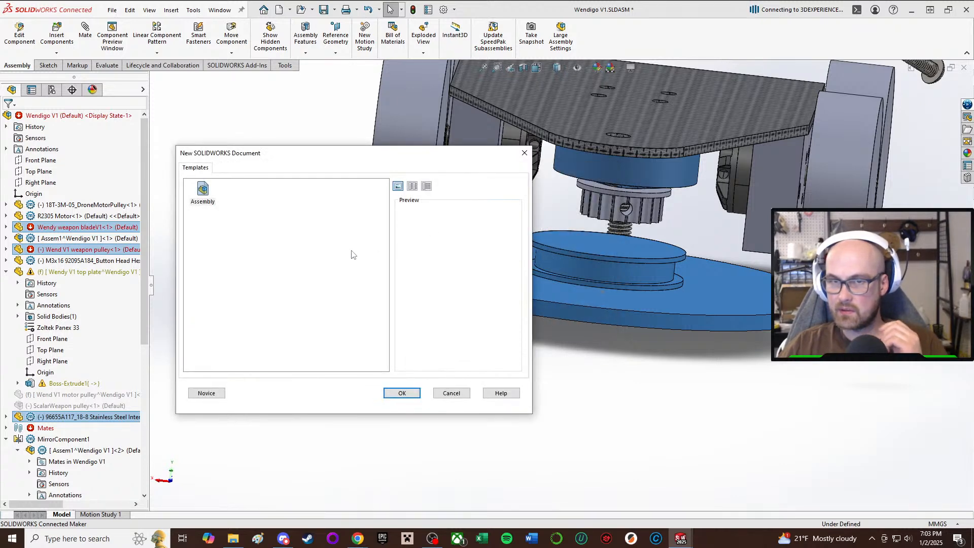
pyautogui.click(402, 394)
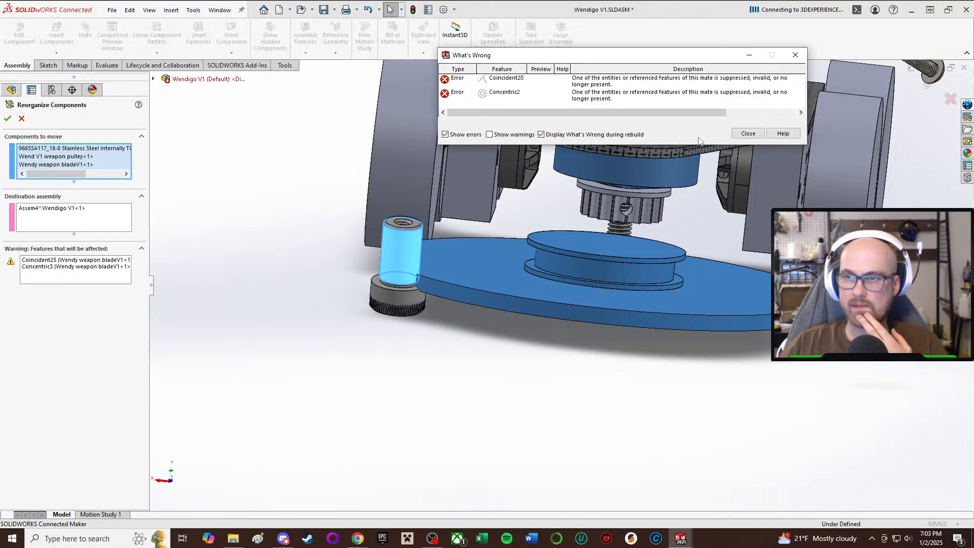
pyautogui.click(747, 136)
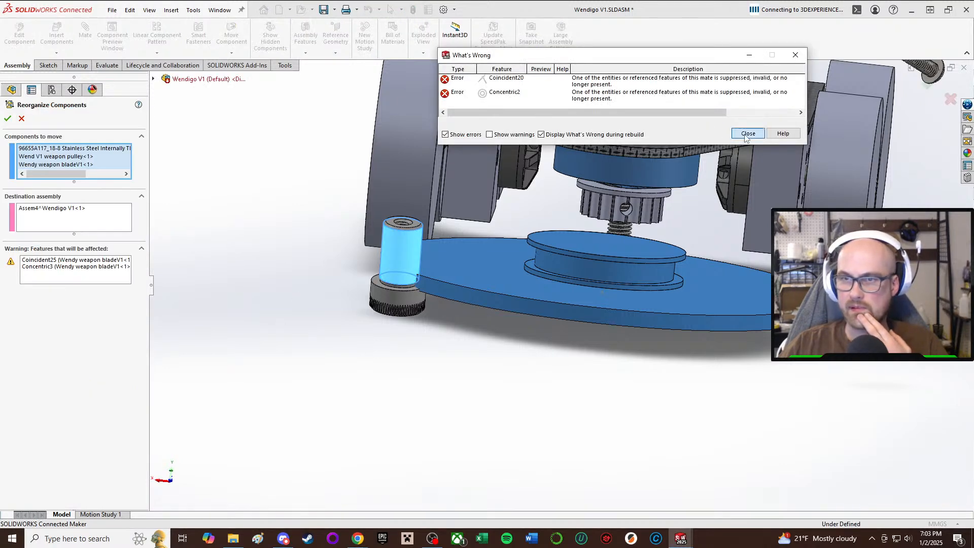
pyautogui.click(8, 120)
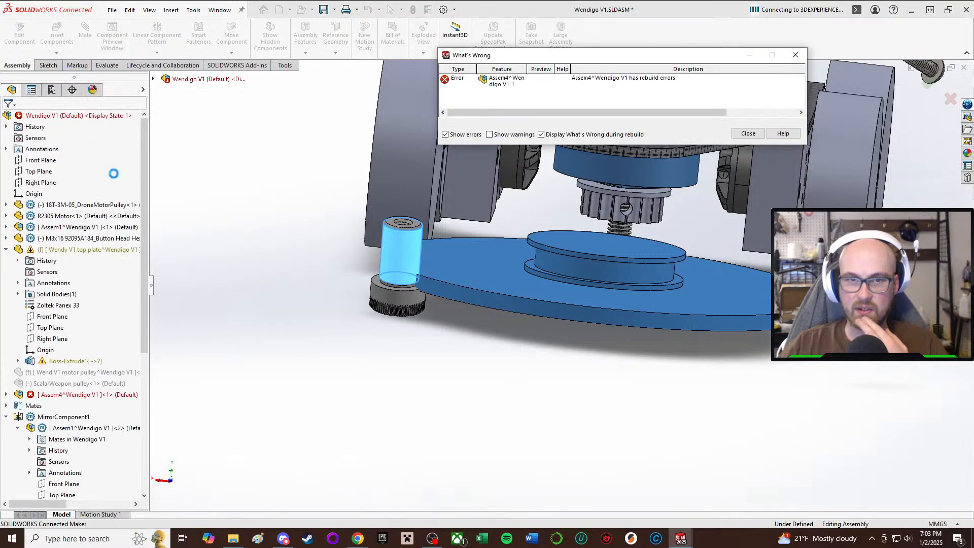
pyautogui.click(748, 134)
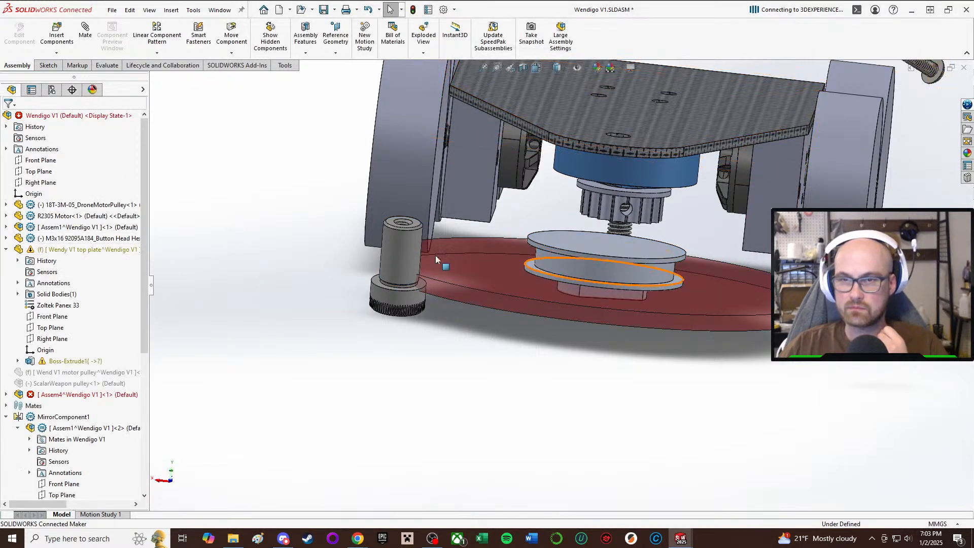
# Rename the new subassembly holding the shoulder screw, pulley and blade as "Wend V1 weapon assembly".
pyautogui.click(389, 255)
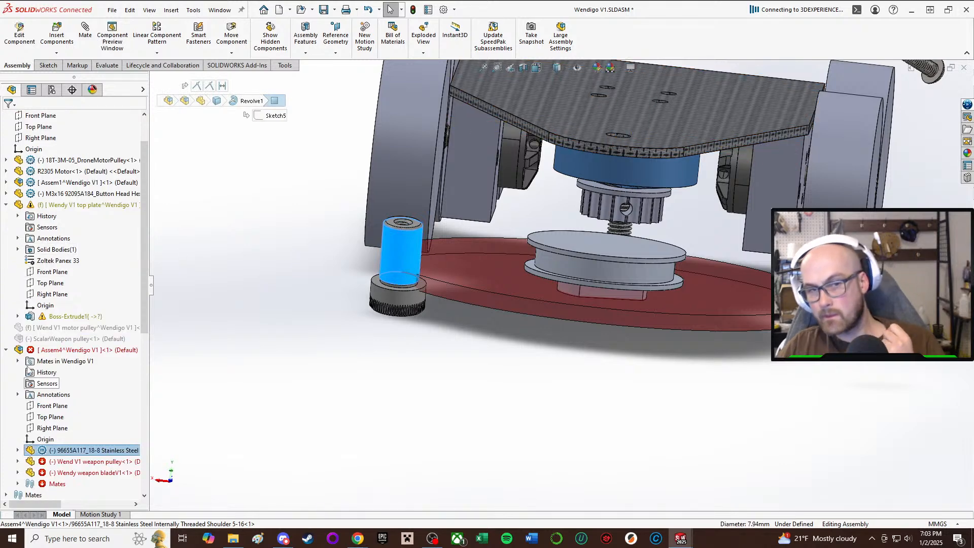
pyautogui.click(56, 350)
pyautogui.rightClick(56, 350)
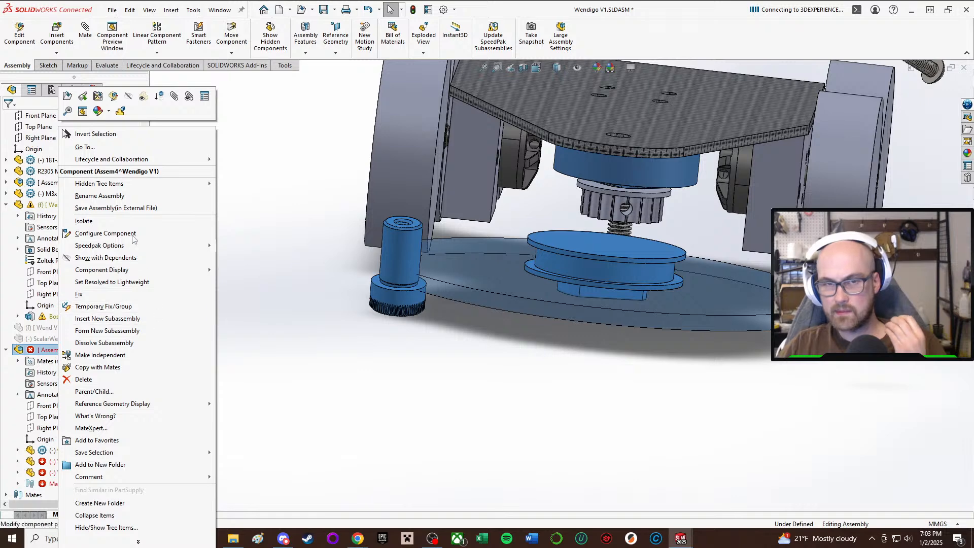
pyautogui.click(133, 196)
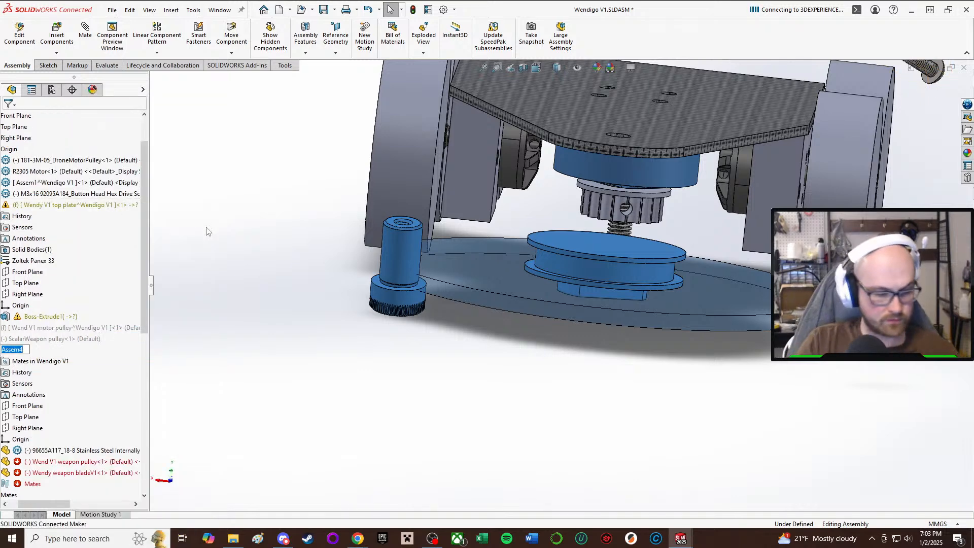
pyautogui.write('Wend V1 weapon a')
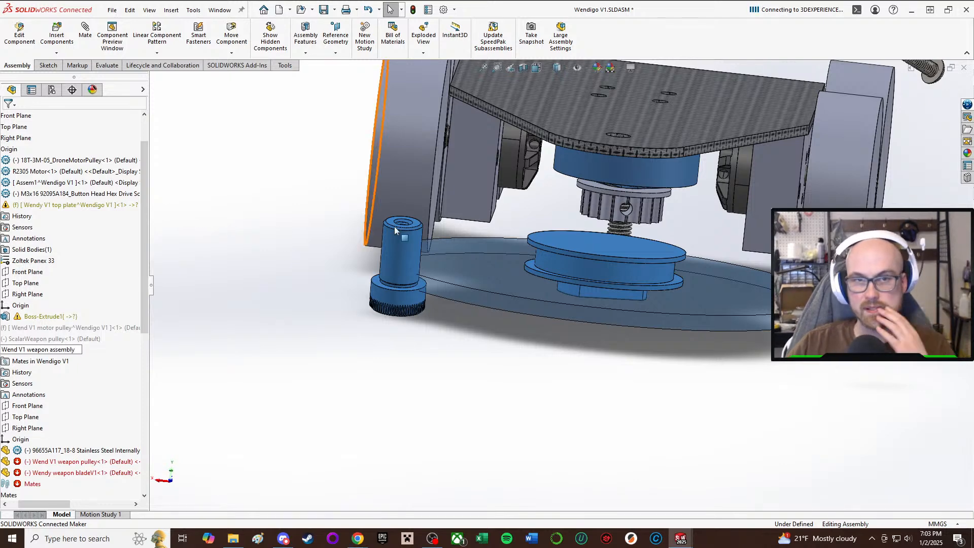
# Open the Wend V1 weapon assembly in its own window and move the shoulder screw above the weapon pulley.
pyautogui.click(290, 282)
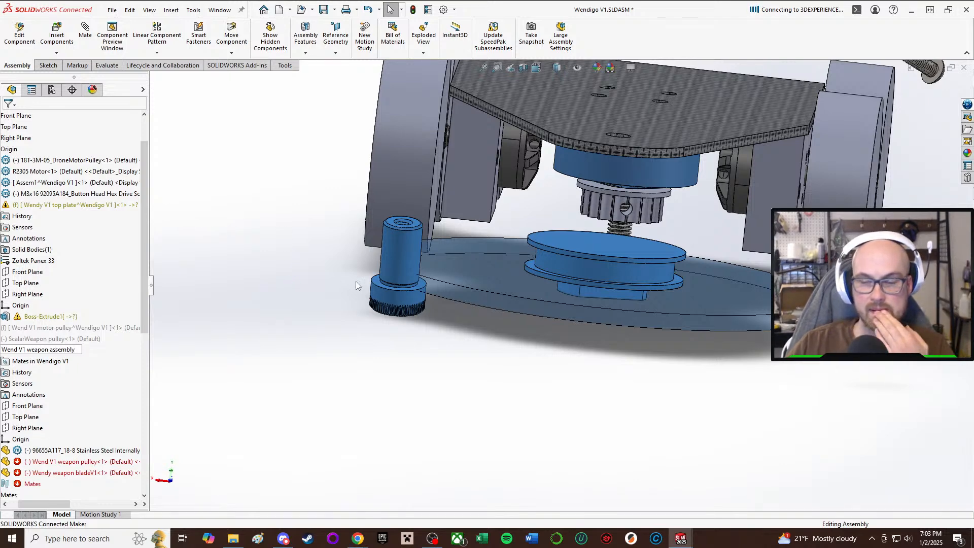
pyautogui.moveTo(314, 273); pyautogui.dragTo(324, 291, button='middle')
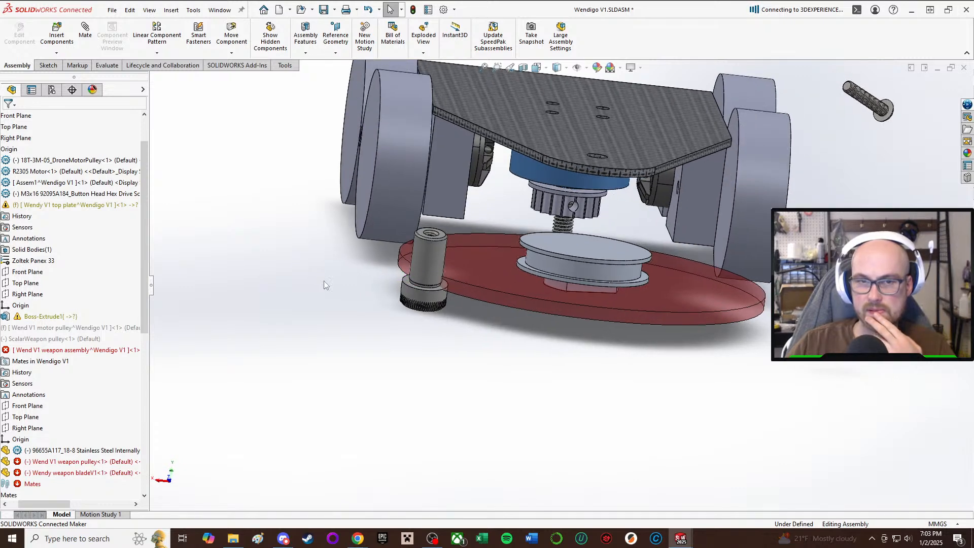
pyautogui.click(60, 351)
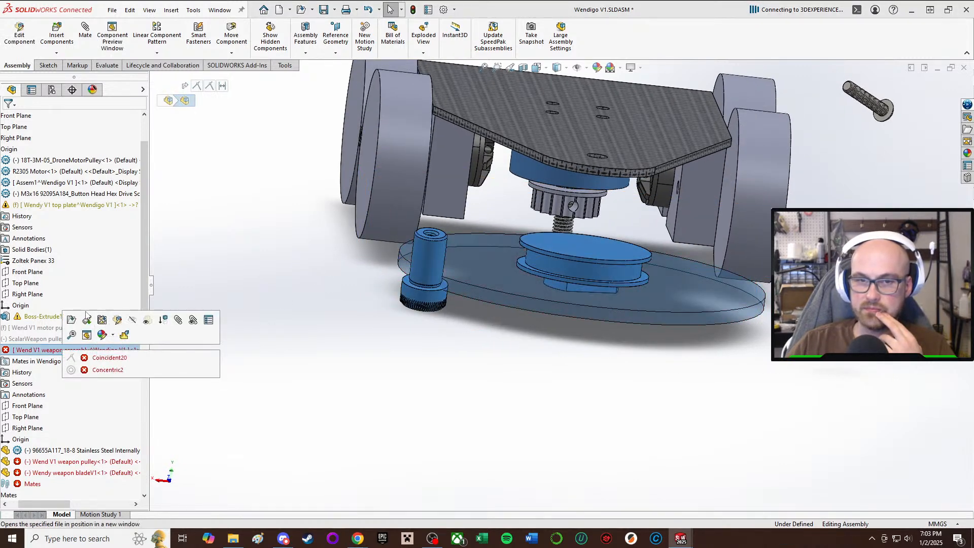
pyautogui.moveTo(522, 295); pyautogui.dragTo(568, 384, button='middle')
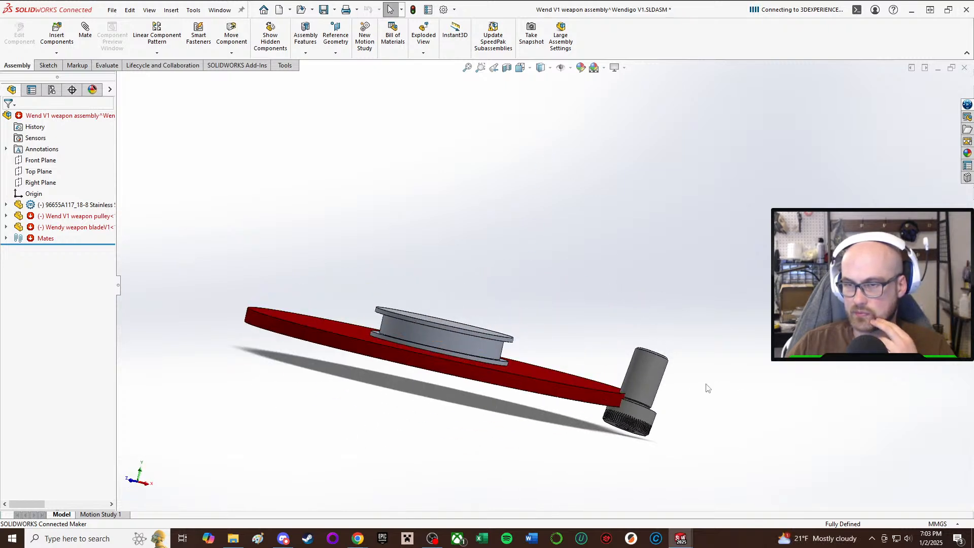
pyautogui.moveTo(653, 382); pyautogui.dragTo(428, 204)
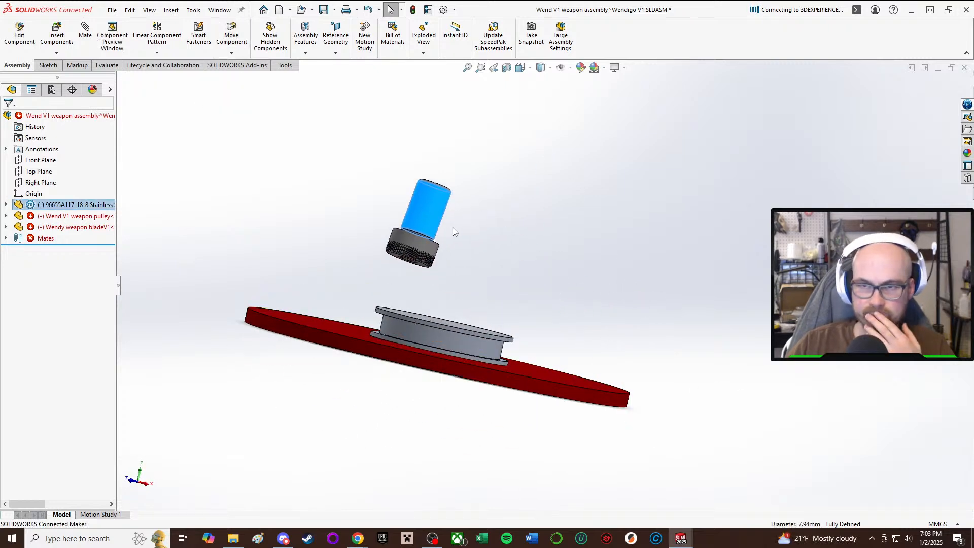
pyautogui.click(510, 221)
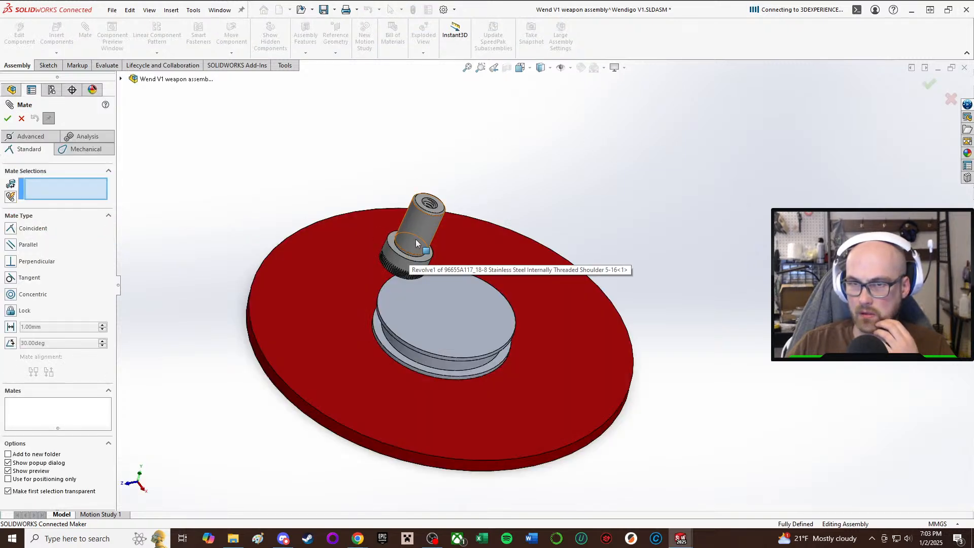
pyautogui.click(413, 242)
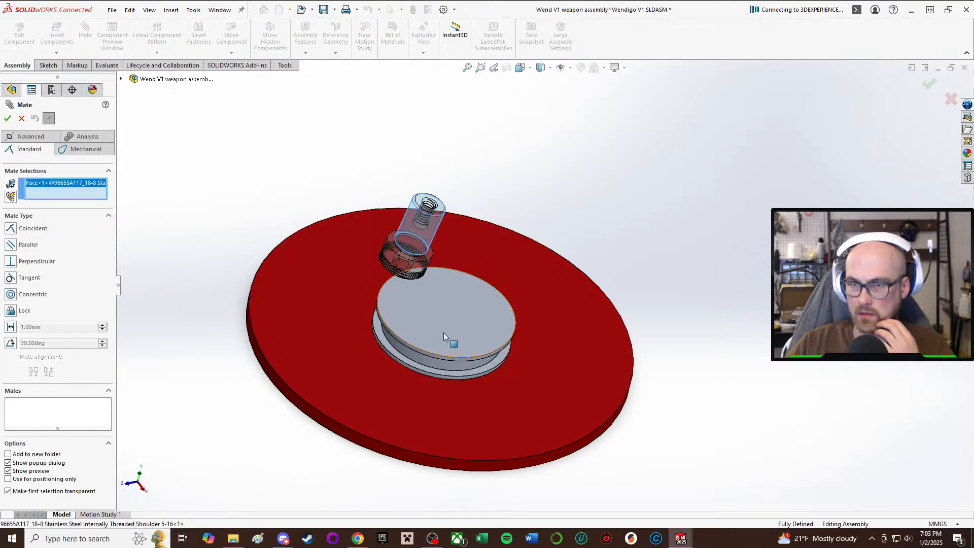
pyautogui.click(441, 327)
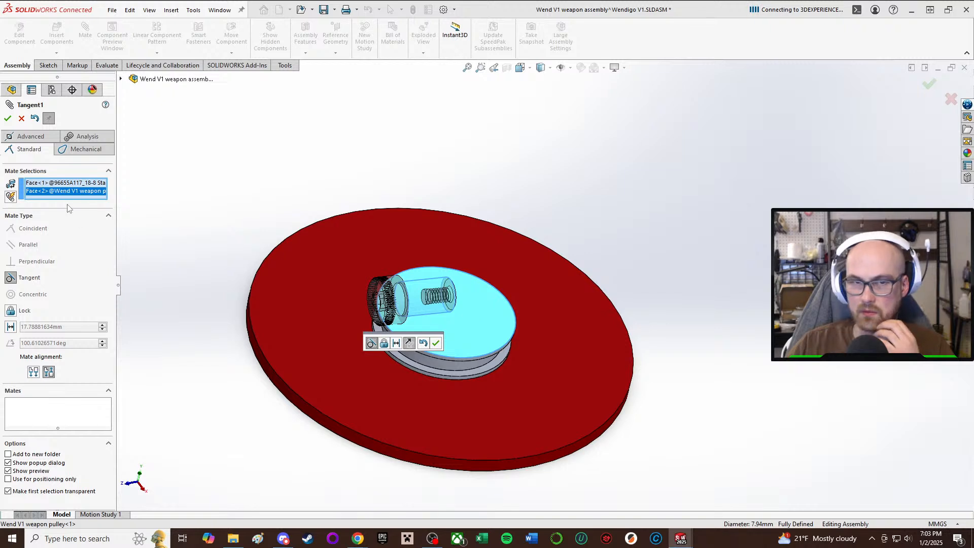
pyautogui.click(22, 118)
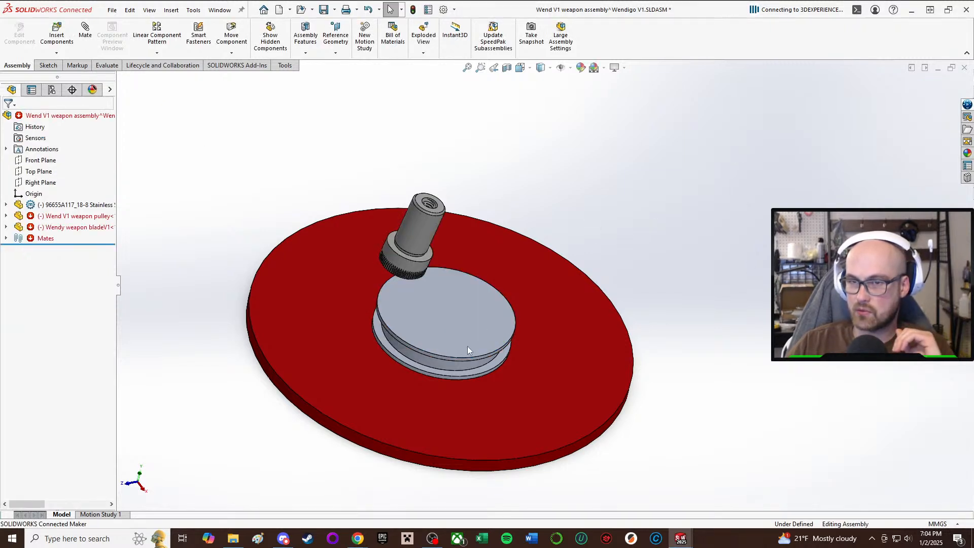
# Mate the shoulder screw's cylindrical face concentric with the pulley's groove face and slide the screw out below the blade.
pyautogui.moveTo(456, 333); pyautogui.dragTo(456, 324, button='middle')
pyautogui.click(440, 352)
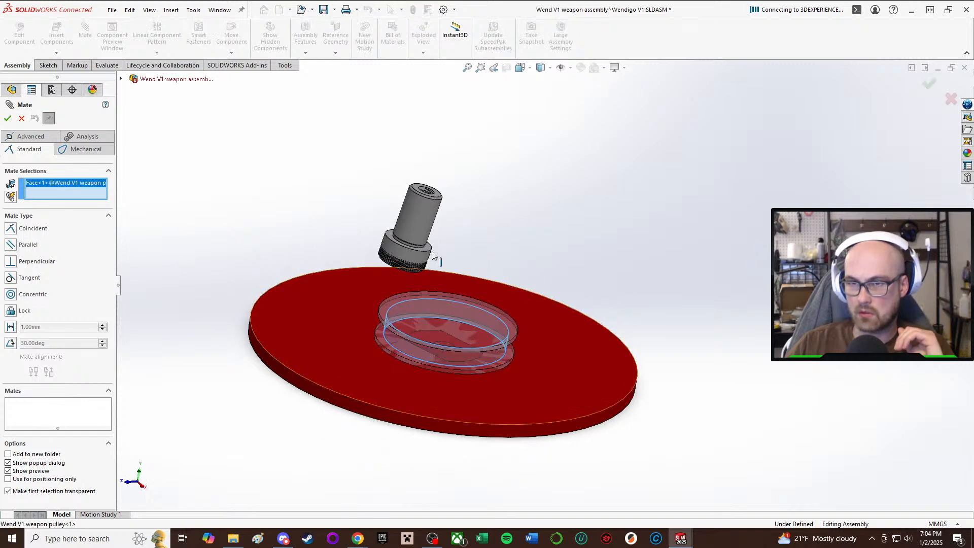
pyautogui.click(424, 224)
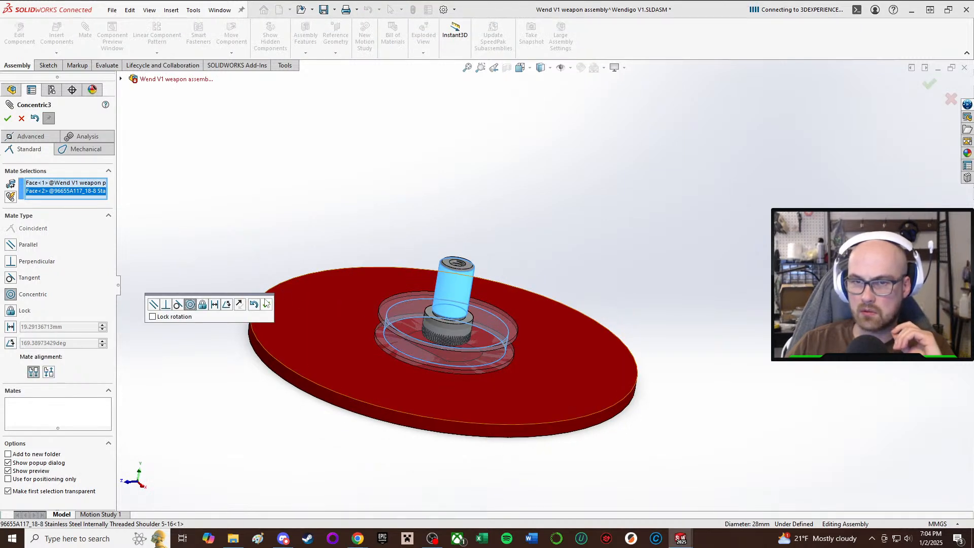
pyautogui.click(266, 304)
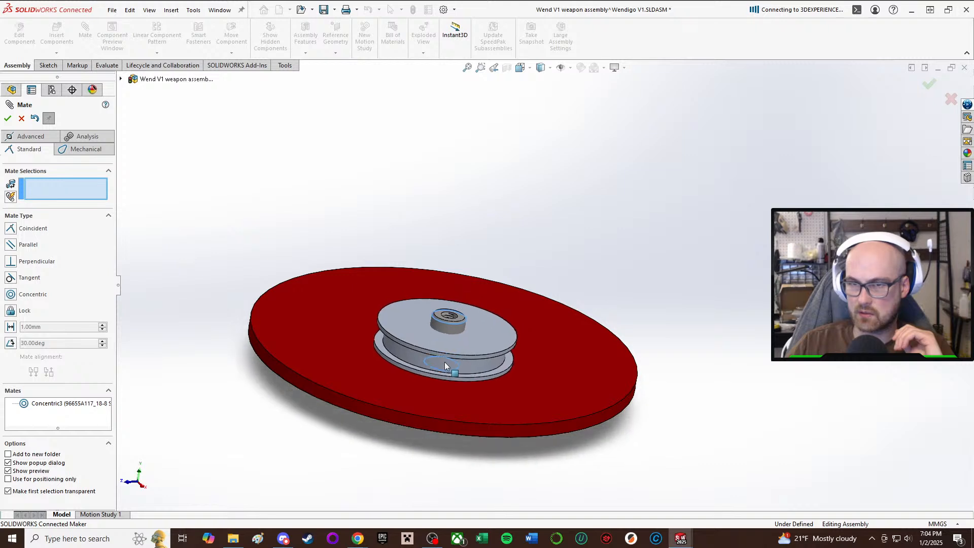
pyautogui.moveTo(445, 362); pyautogui.dragTo(434, 397)
pyautogui.moveTo(435, 383); pyautogui.dragTo(461, 198, button='middle')
# Examine from below how the screw's knurled head fits over the pulley's flat-sided boss, and finish mating.
pyautogui.scroll(-4, 471, 356)
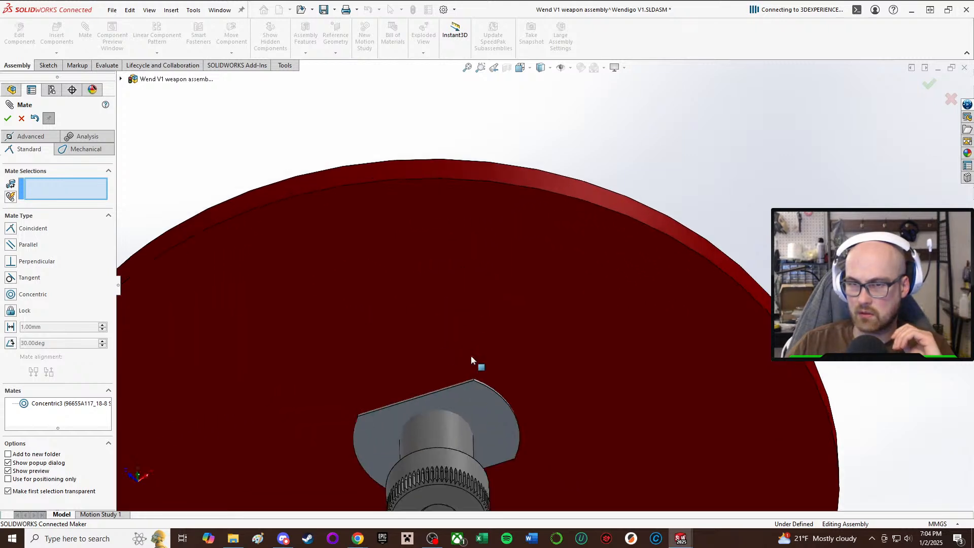
pyautogui.scroll(2, 474, 410)
pyautogui.moveTo(475, 410); pyautogui.dragTo(482, 314, button='middle')
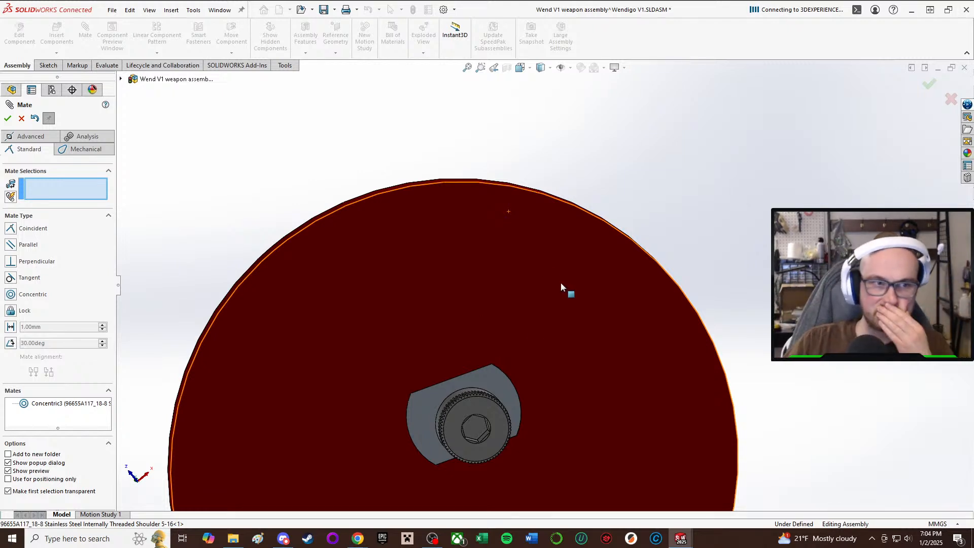
pyautogui.scroll(2, 523, 404)
pyautogui.scroll(-4, 520, 380)
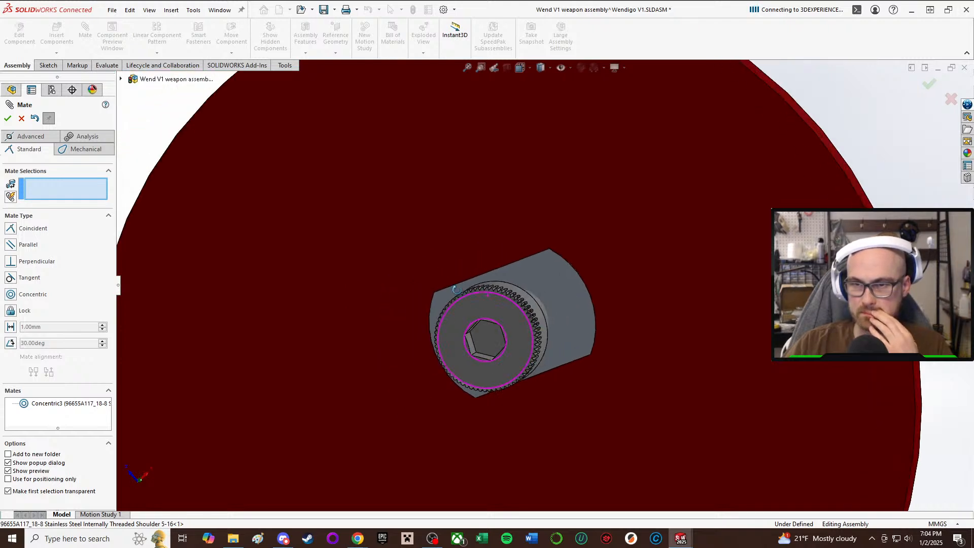
pyautogui.scroll(5, 455, 289)
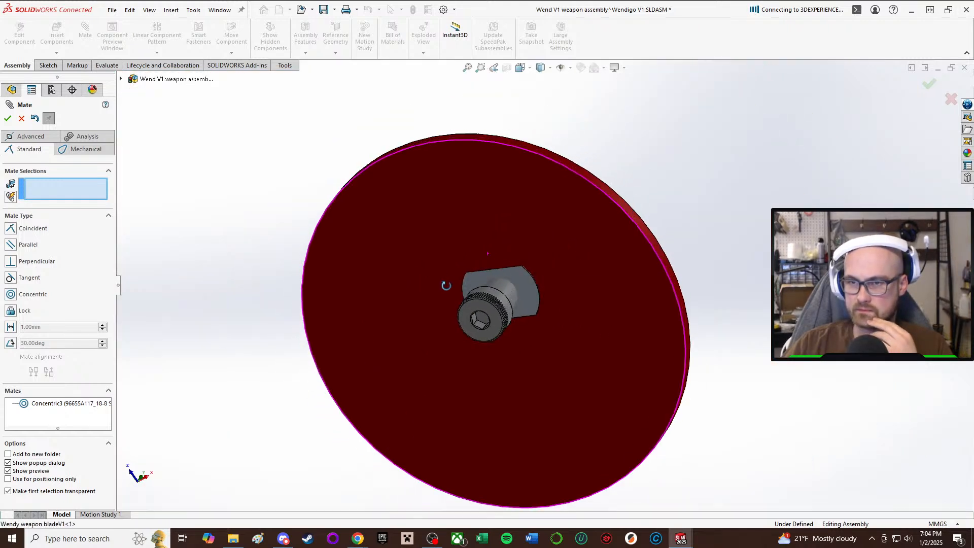
pyautogui.moveTo(446, 286); pyautogui.dragTo(508, 270, button='middle')
pyautogui.scroll(-2, 511, 280)
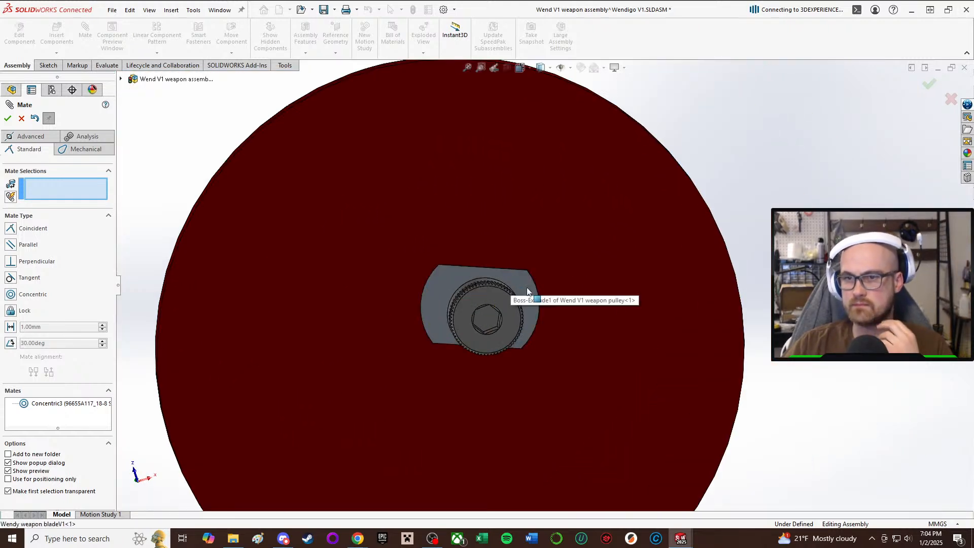
pyautogui.click(21, 118)
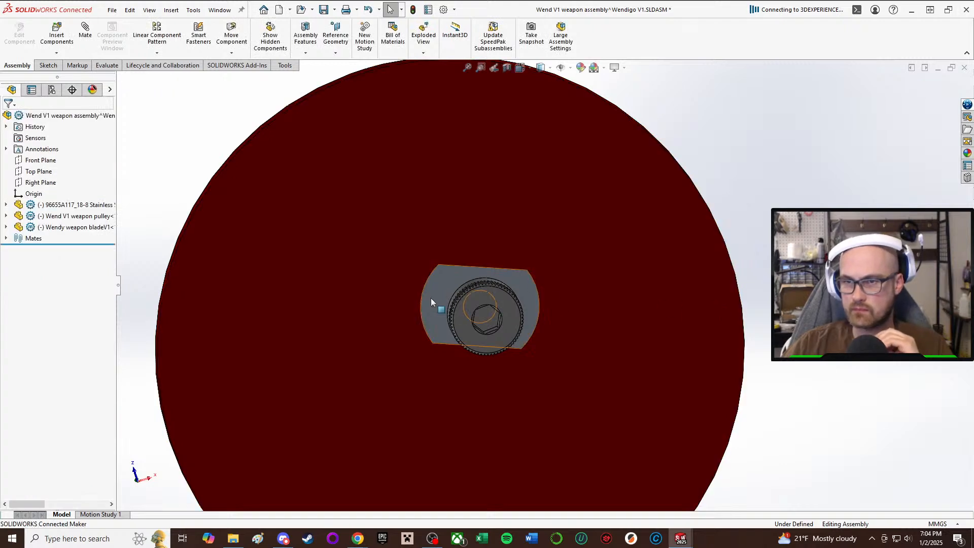
# Edit the weapon pulley in the context of the assembly and open the sketch of its flat-sided boss extrusion.
pyautogui.click(527, 299)
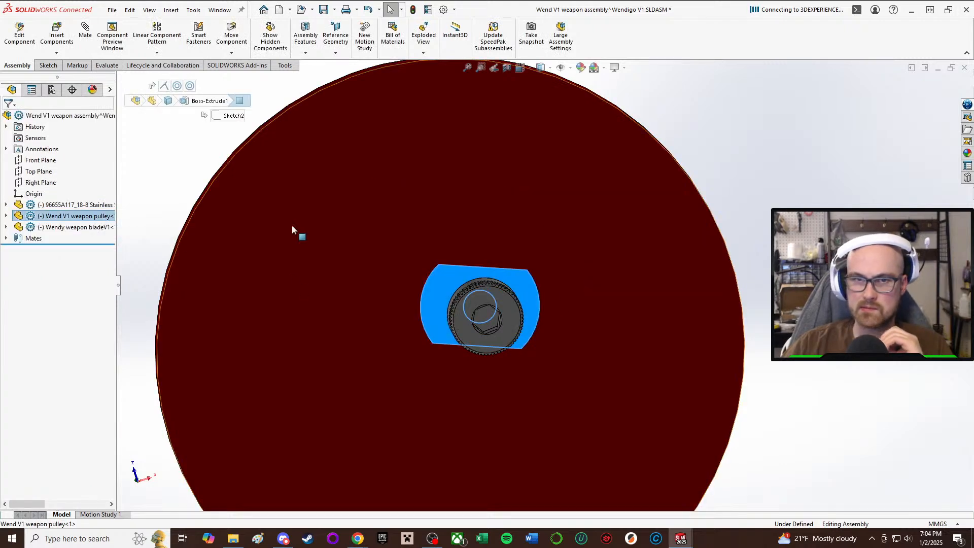
pyautogui.rightClick(525, 276)
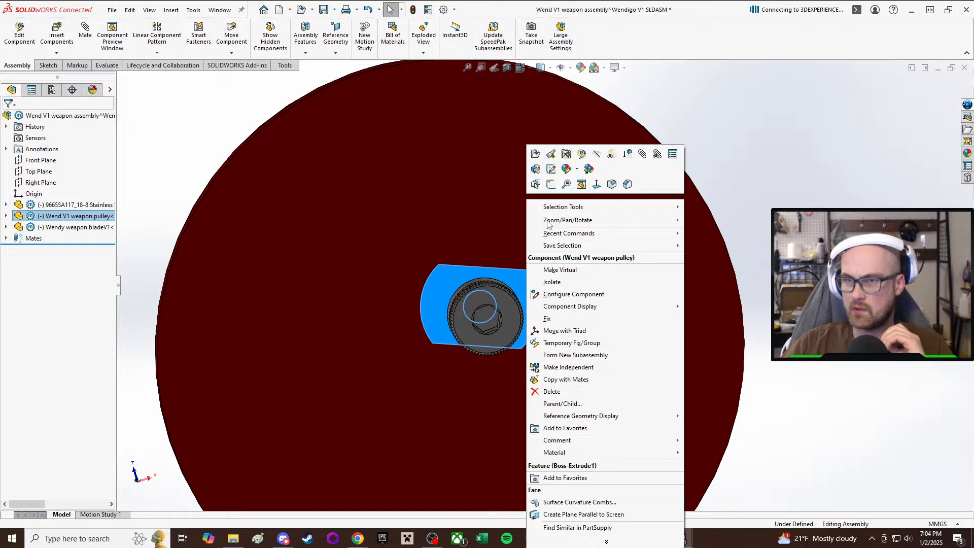
pyautogui.click(570, 156)
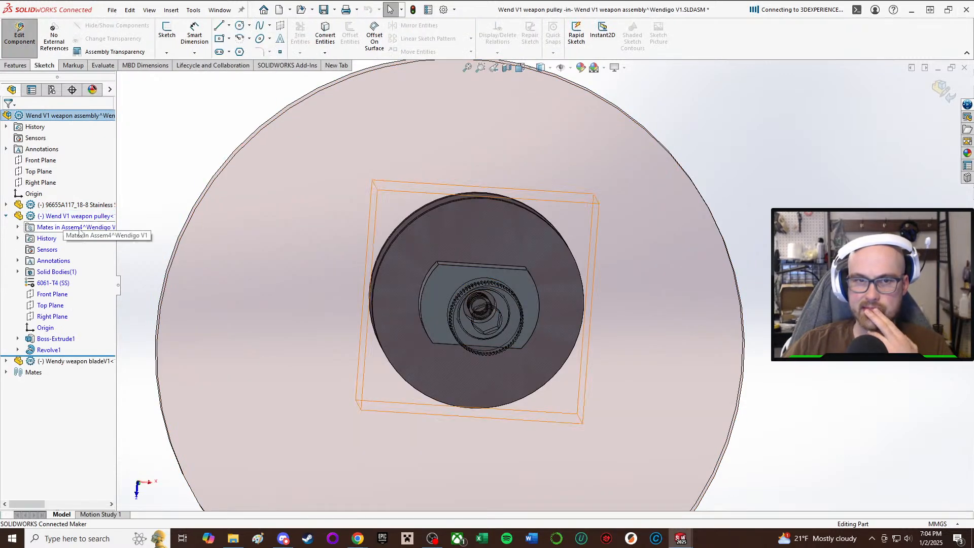
pyautogui.click(60, 339)
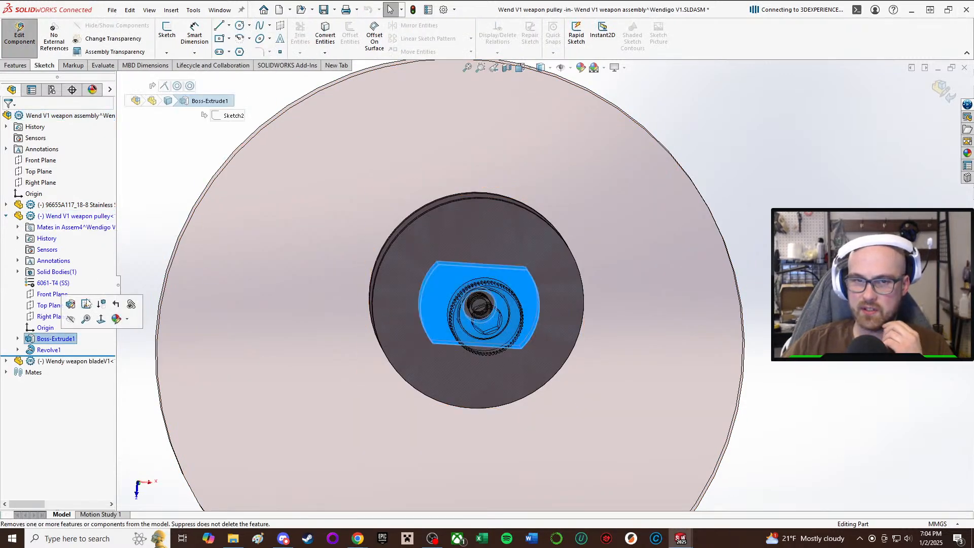
pyautogui.click(86, 304)
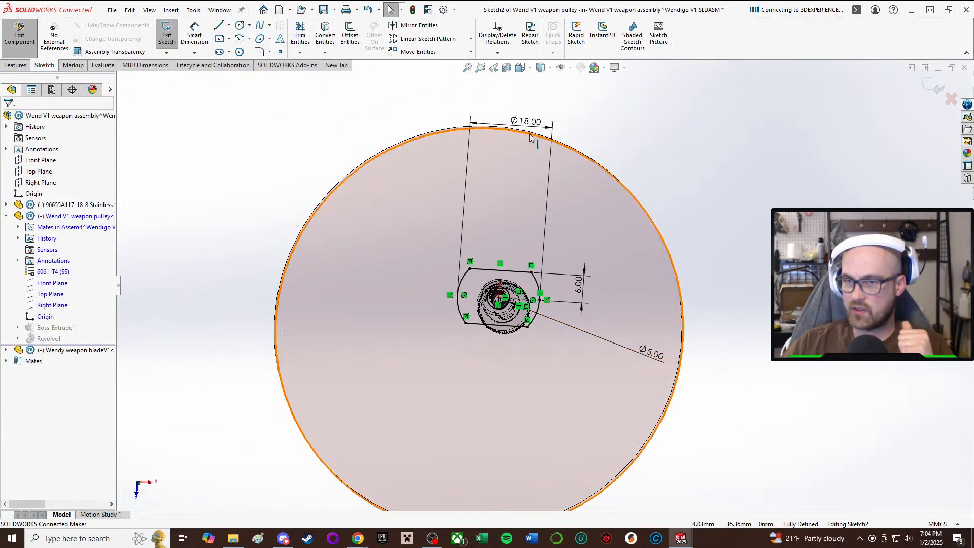
# Set the diameter of the pulley's centre hole to 5/16 in.
pyautogui.doubleClick(648, 354)
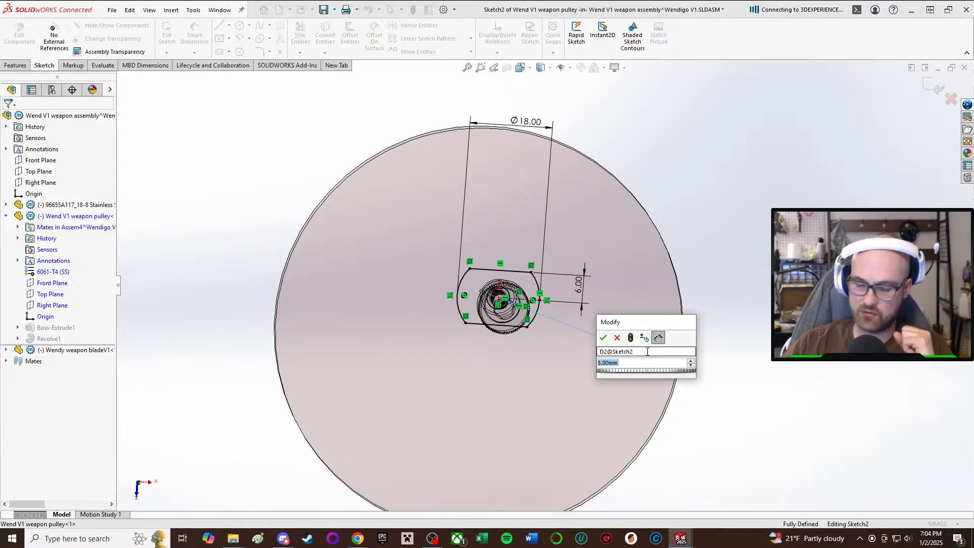
pyautogui.write('5.')
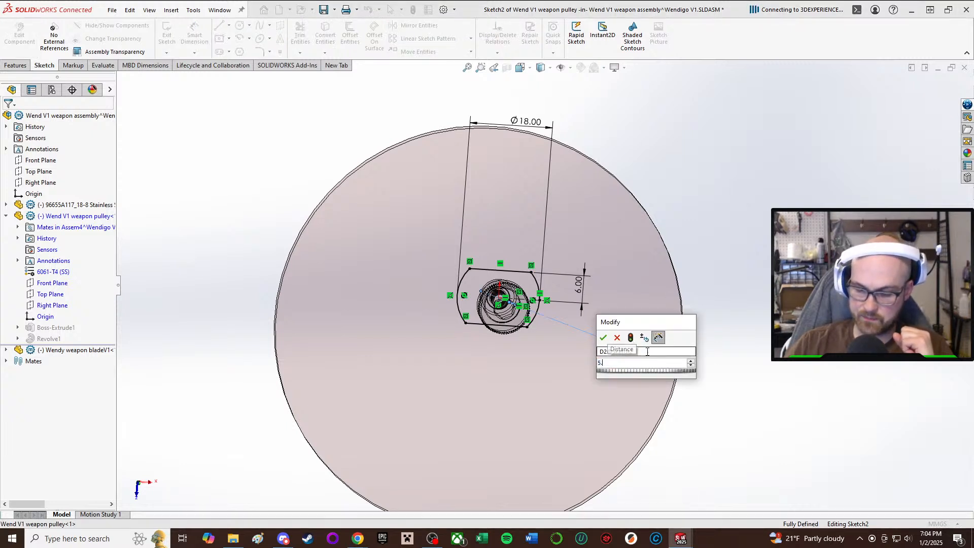
pyautogui.press('BackSpace')
pyautogui.write('/')
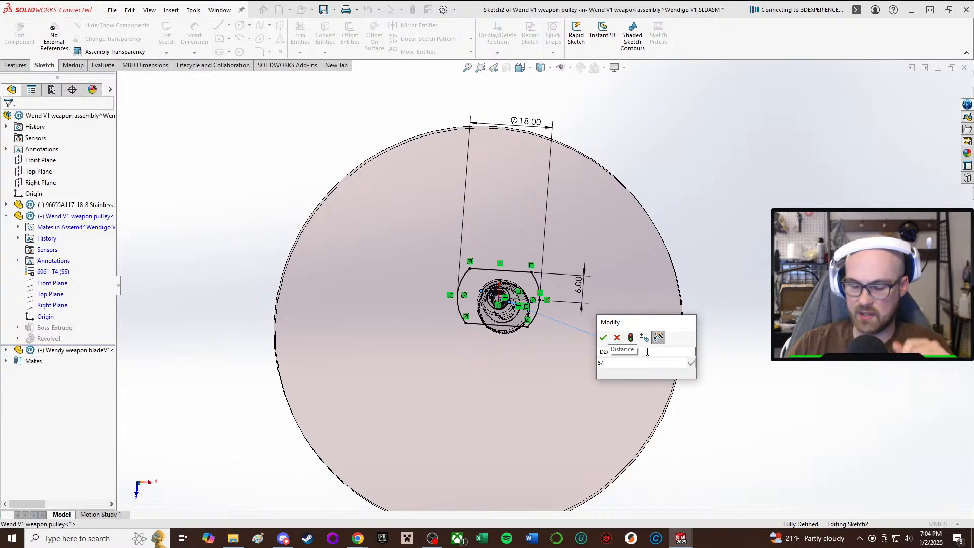
pyautogui.write('16in')
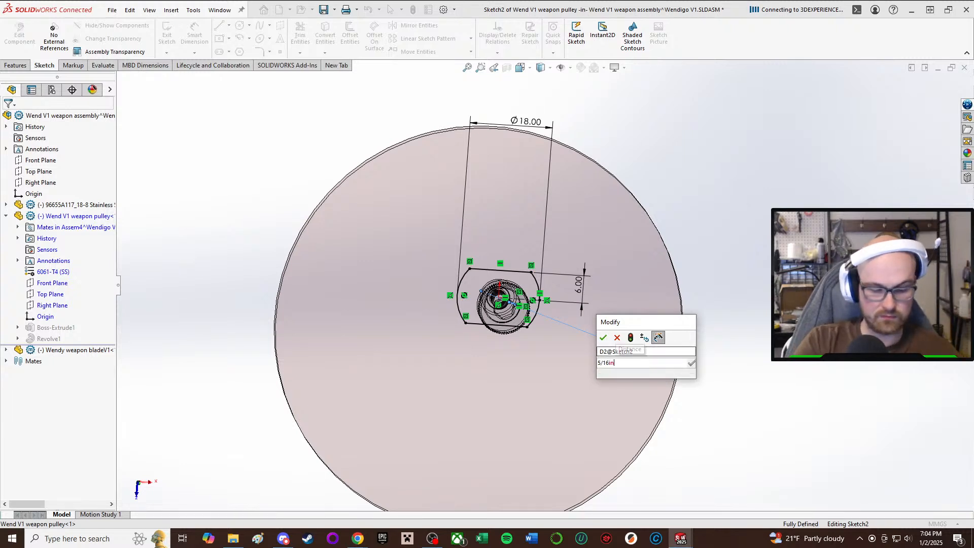
pyautogui.press('Return')
pyautogui.scroll(-2, 563, 288)
pyautogui.scroll(-2, 563, 288)
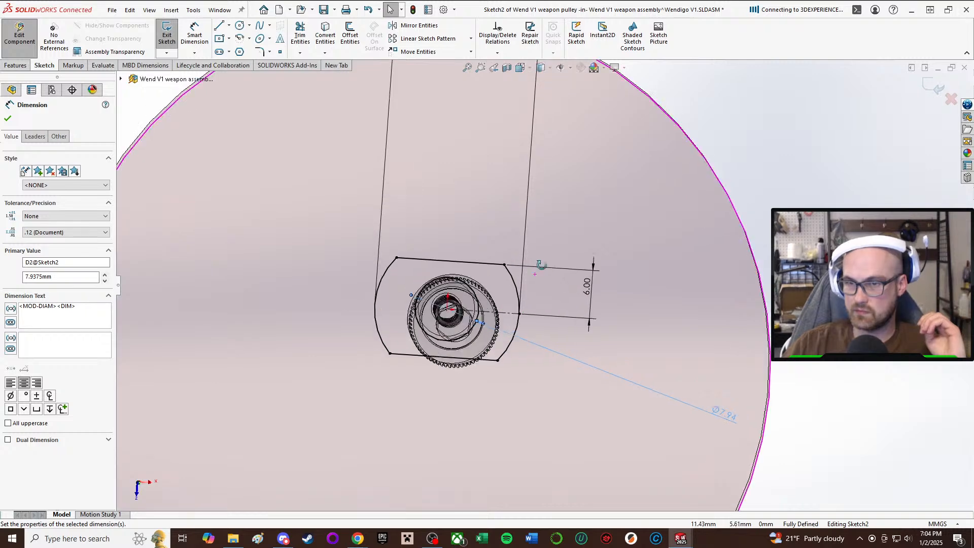
# Set the diameter of the pulley boss sketch's centre hole to 8 mm.
pyautogui.doubleClick(735, 417)
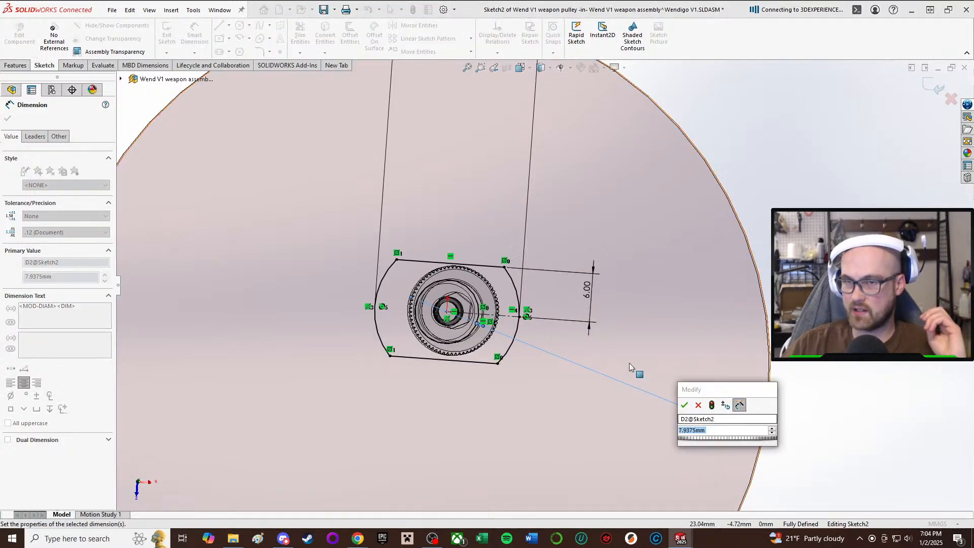
pyautogui.moveTo(629, 364); pyautogui.dragTo(617, 388, button='middle')
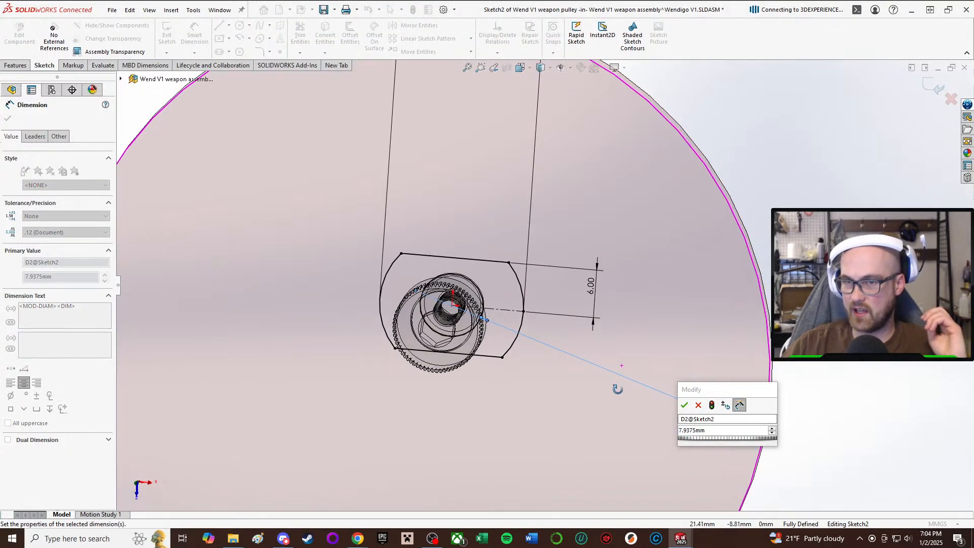
pyautogui.doubleClick(723, 432)
pyautogui.write('8')
pyautogui.press('Return')
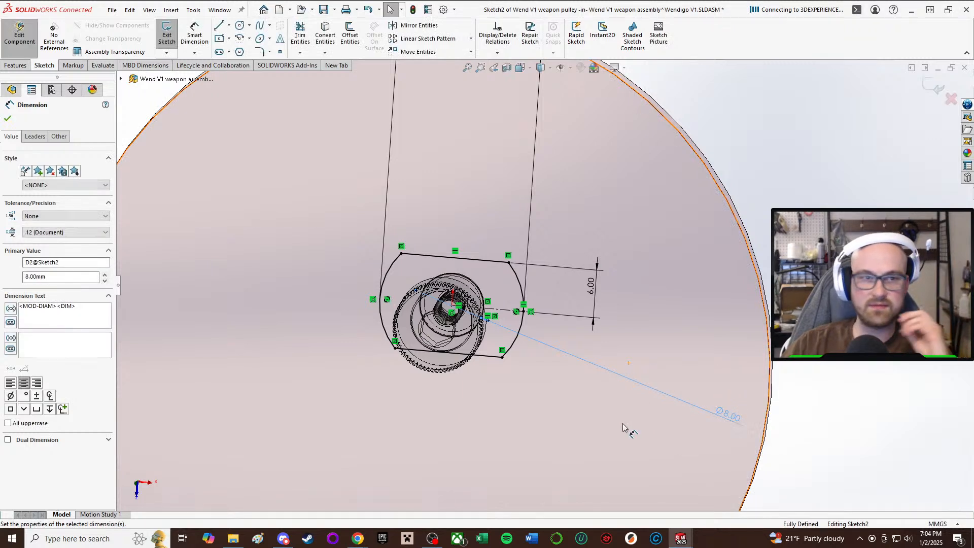
pyautogui.press('Escape')
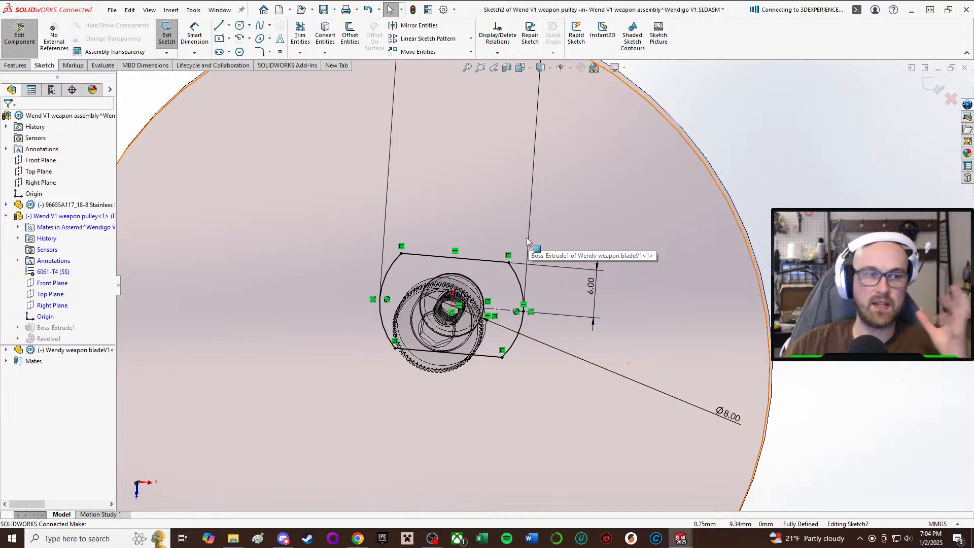
pyautogui.scroll(2, 574, 256)
pyautogui.moveTo(473, 306); pyautogui.dragTo(561, 310, button='middle')
pyautogui.scroll(-2, 561, 310)
pyautogui.scroll(2, 544, 257)
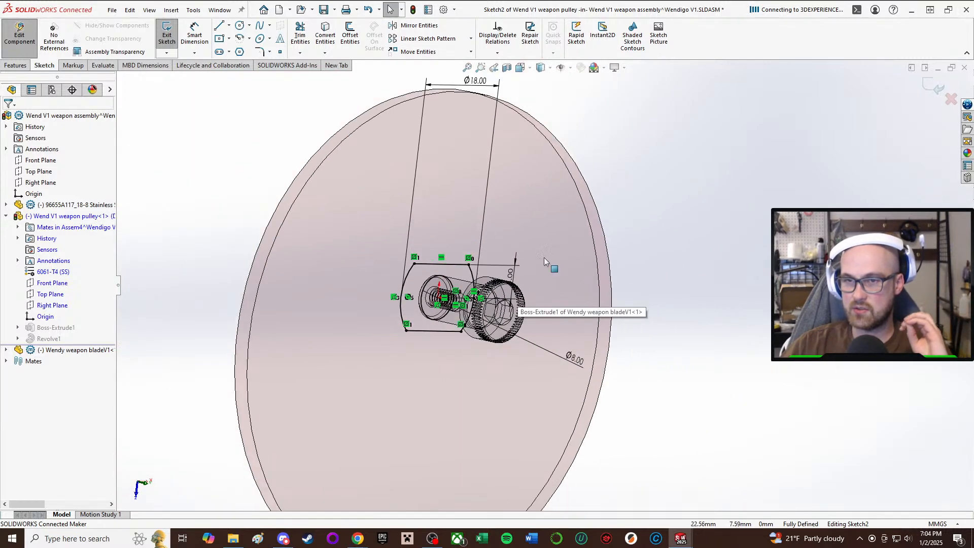
pyautogui.moveTo(483, 263); pyautogui.dragTo(454, 272, button='middle')
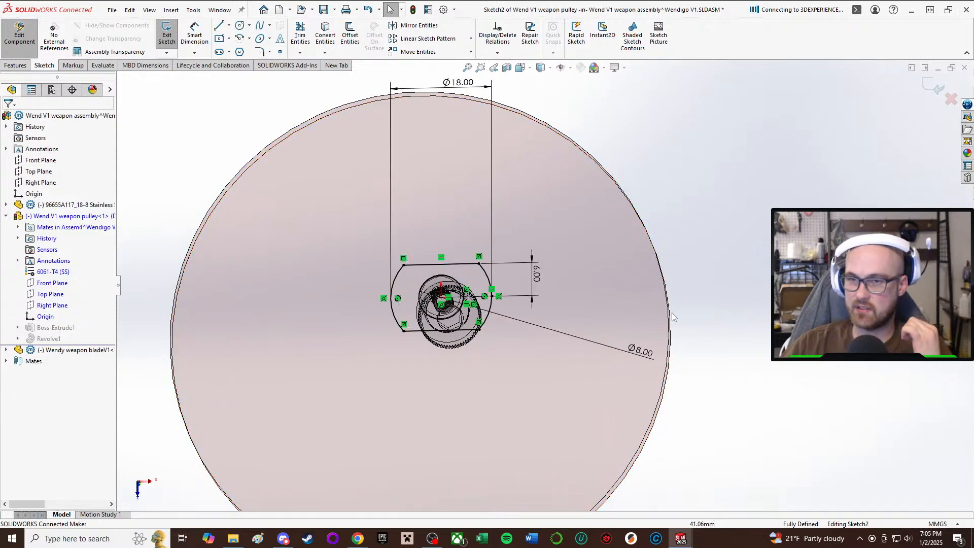
pyautogui.moveTo(674, 317); pyautogui.dragTo(664, 289, button='middle')
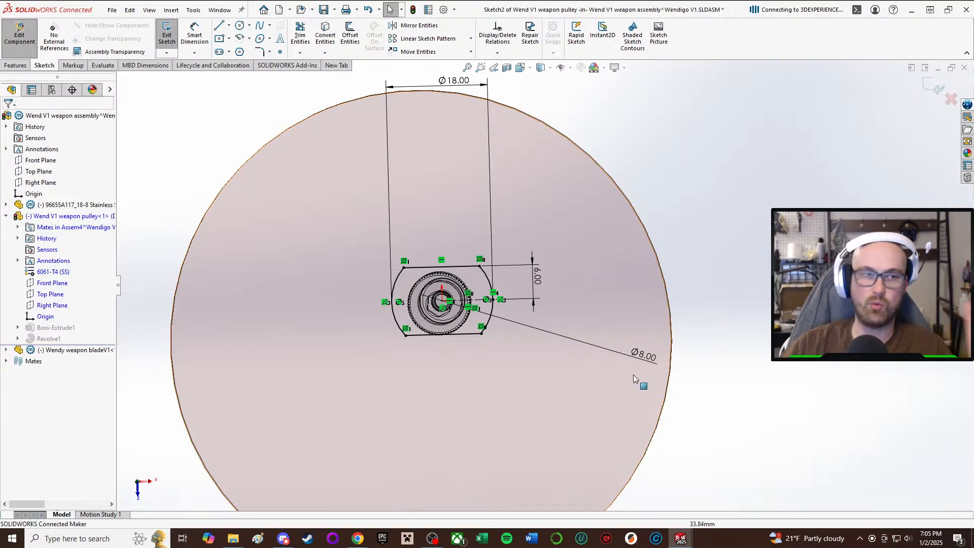
# Set the distance from the boss sketch's flat side to its centreline to 7 mm and the outer arc diameter to 20 mm.
pyautogui.scroll(3, 589, 328)
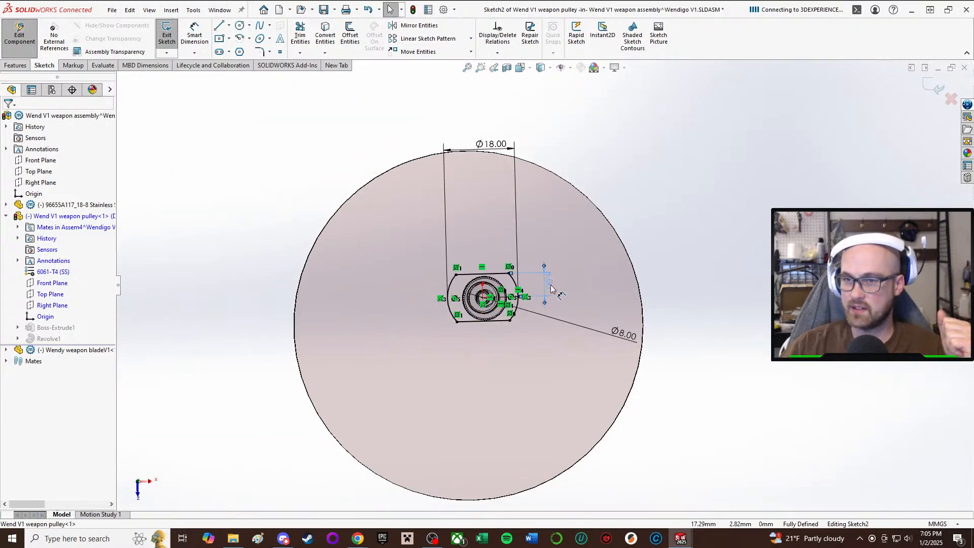
pyautogui.doubleClick(550, 283)
pyautogui.write('7')
pyautogui.press('Return')
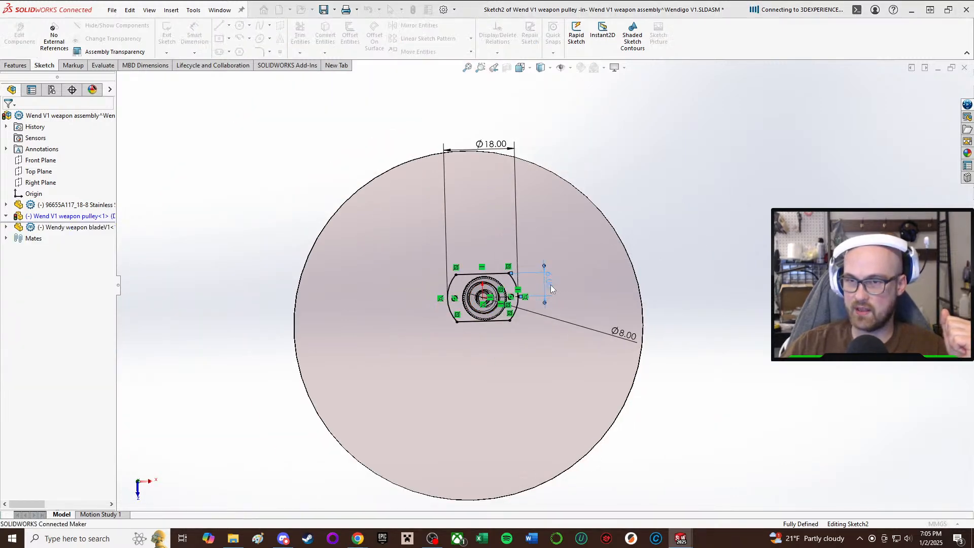
pyautogui.scroll(-3, 501, 259)
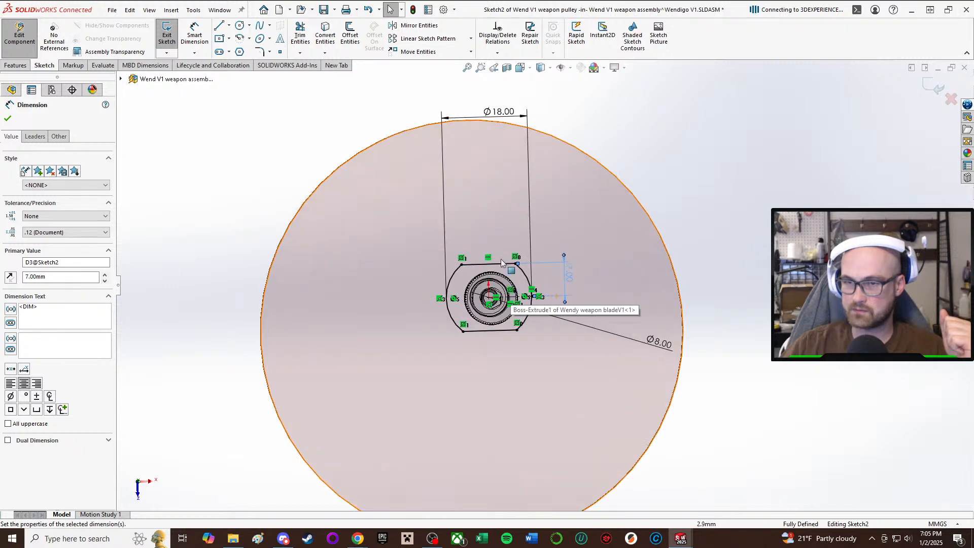
pyautogui.doubleClick(501, 85)
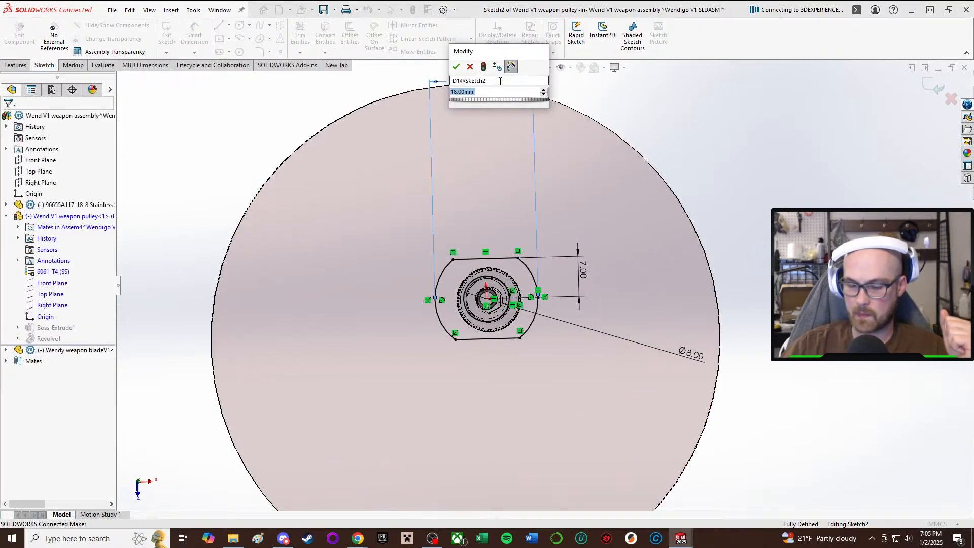
pyautogui.write('20')
pyautogui.press('Return')
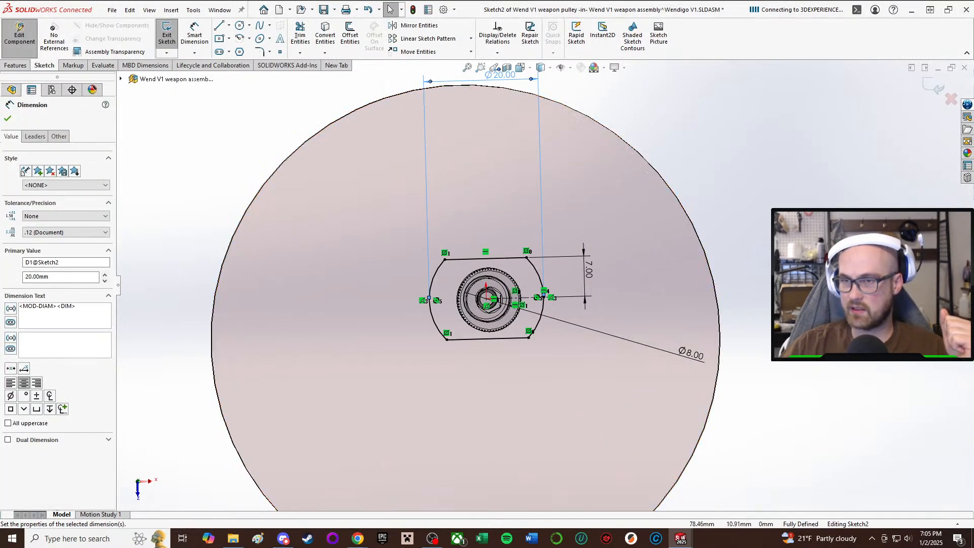
# Set the diameter of the boss sketch's centre hole to 12 mm.
pyautogui.click(691, 355)
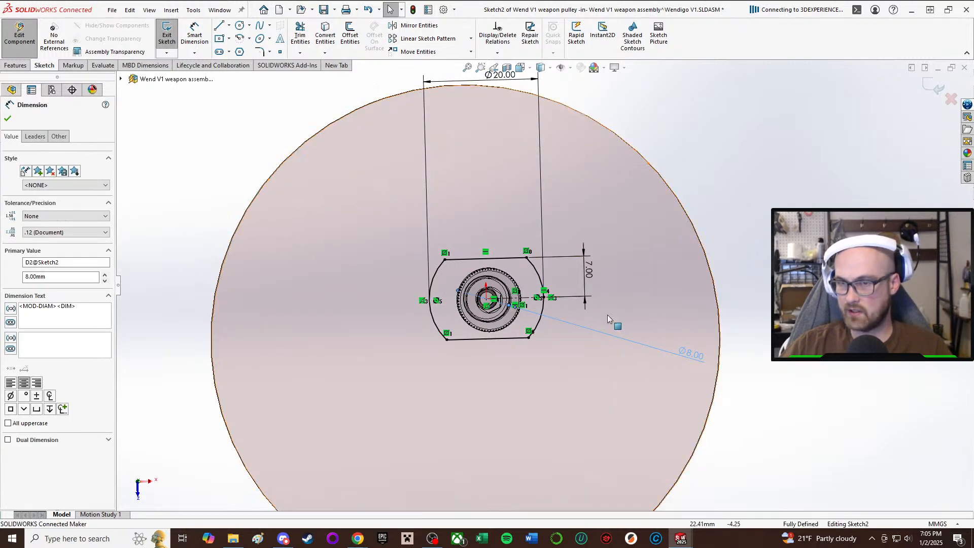
pyautogui.scroll(-3, 607, 318)
pyautogui.moveTo(430, 311); pyautogui.dragTo(424, 311, button='middle')
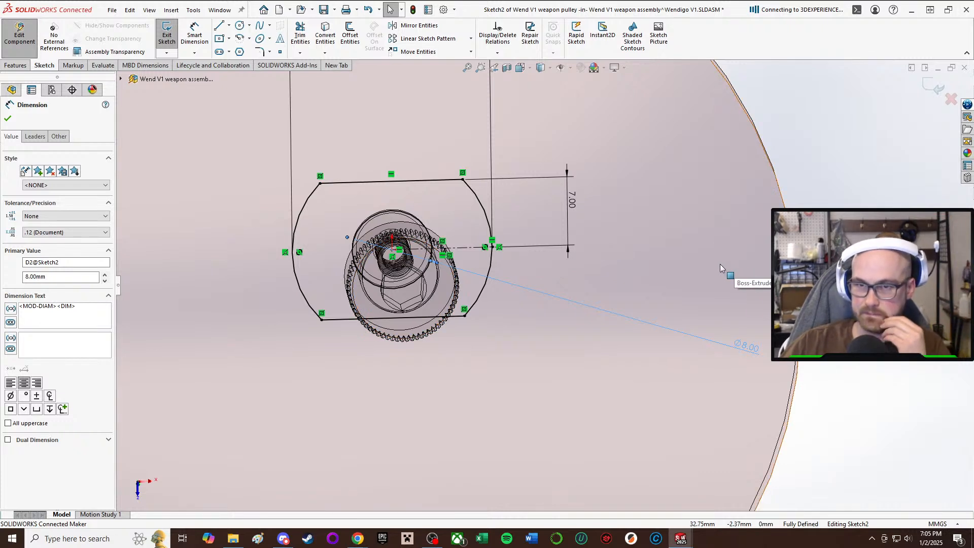
pyautogui.doubleClick(750, 347)
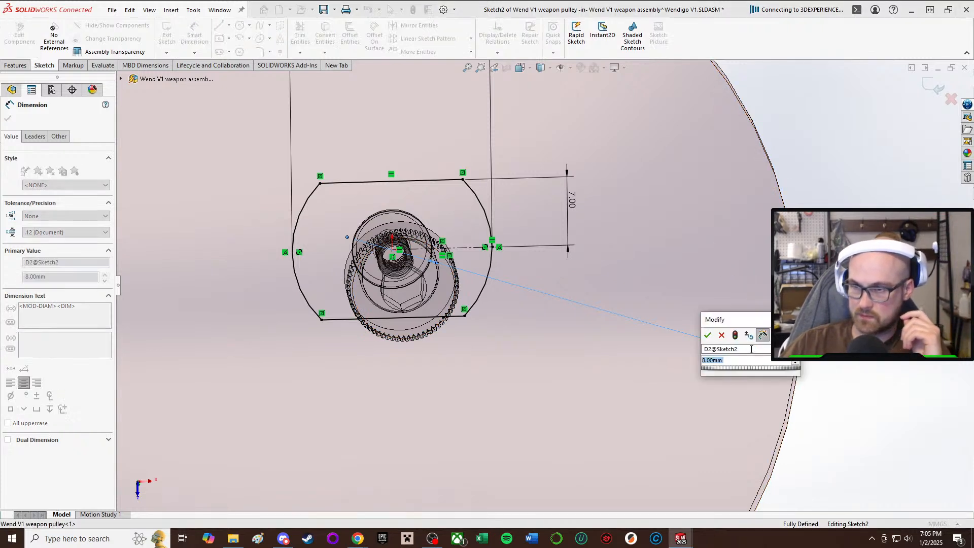
pyautogui.write('12')
pyautogui.press('Return')
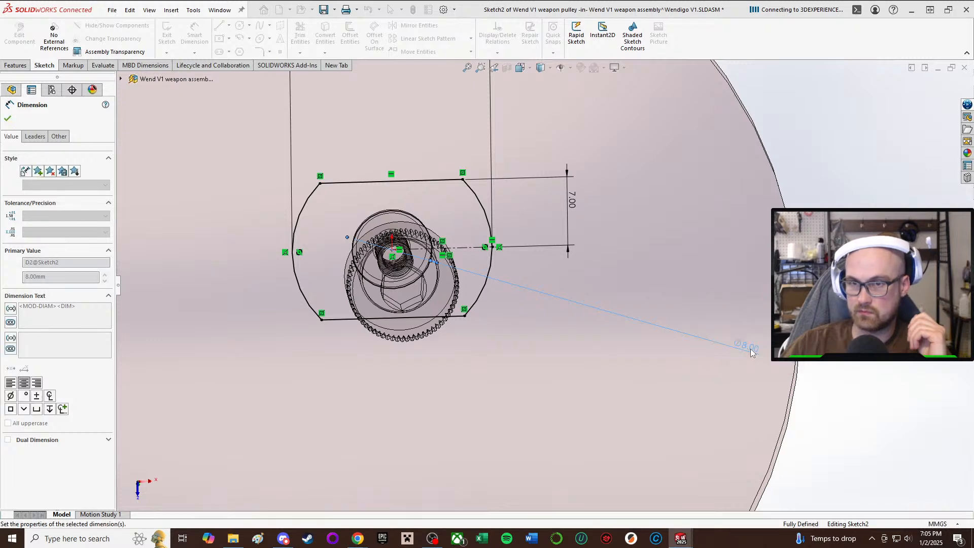
pyautogui.press('f')
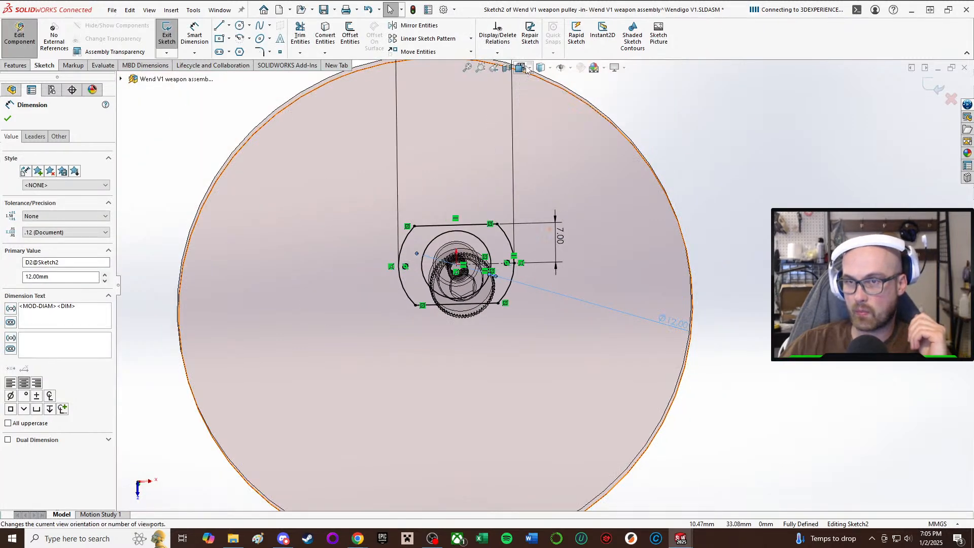
# View the boss sketch straight from the bottom and set its centre hole diameter to 12.5 mm.
pyautogui.press('space')
pyautogui.click(463, 374)
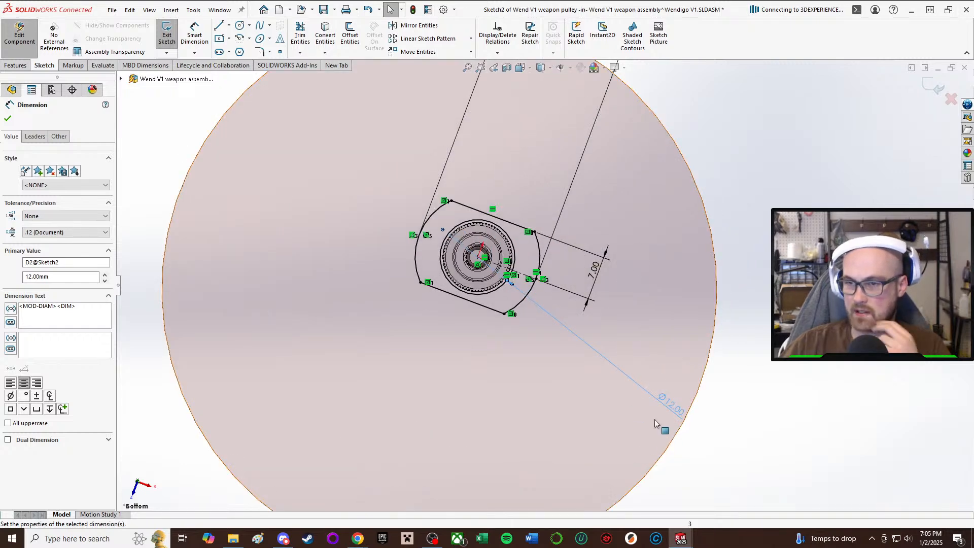
pyautogui.doubleClick(673, 405)
pyautogui.write('12.5')
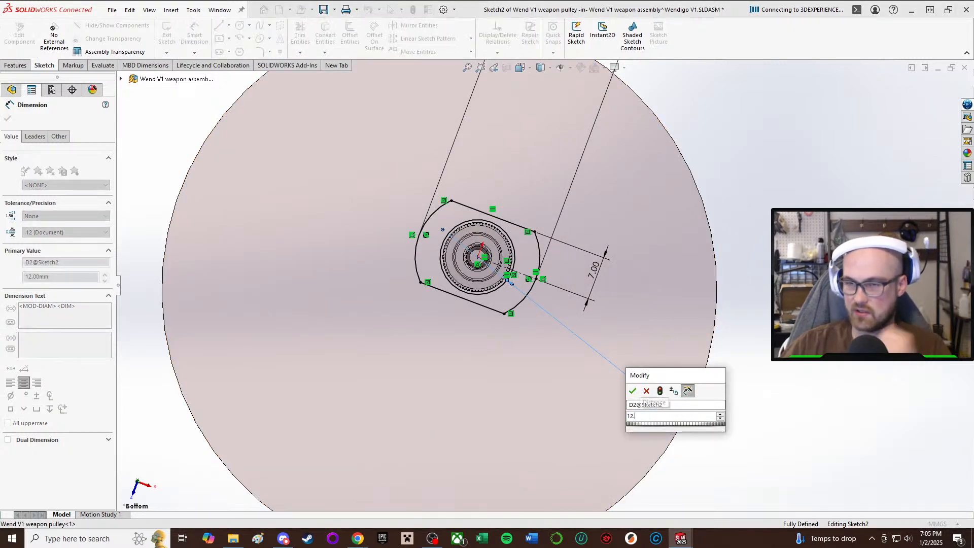
pyautogui.press('Return')
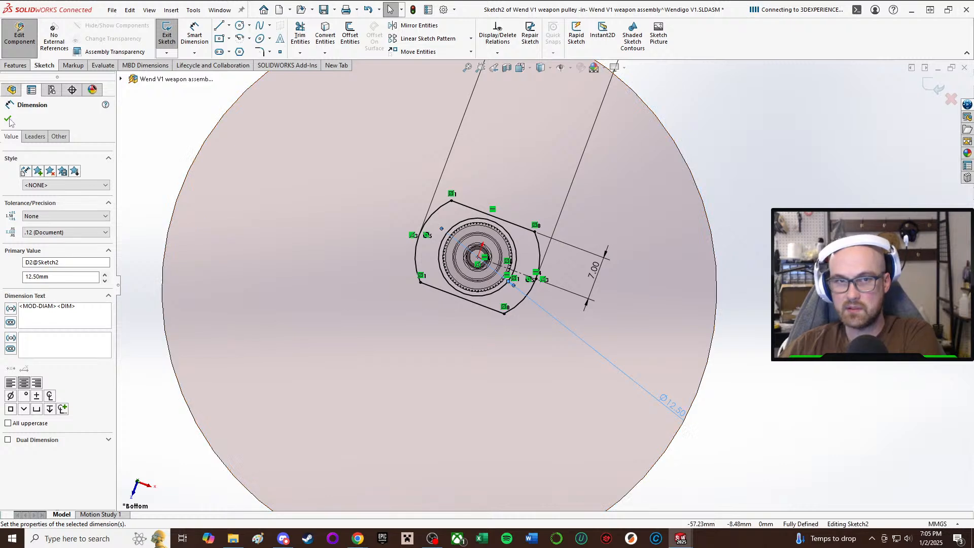
pyautogui.press('Escape')
# Set the boss sketch's flat side distance to 7.5 mm and the outer arc diameter to 21 mm.
pyautogui.doubleClick(592, 271)
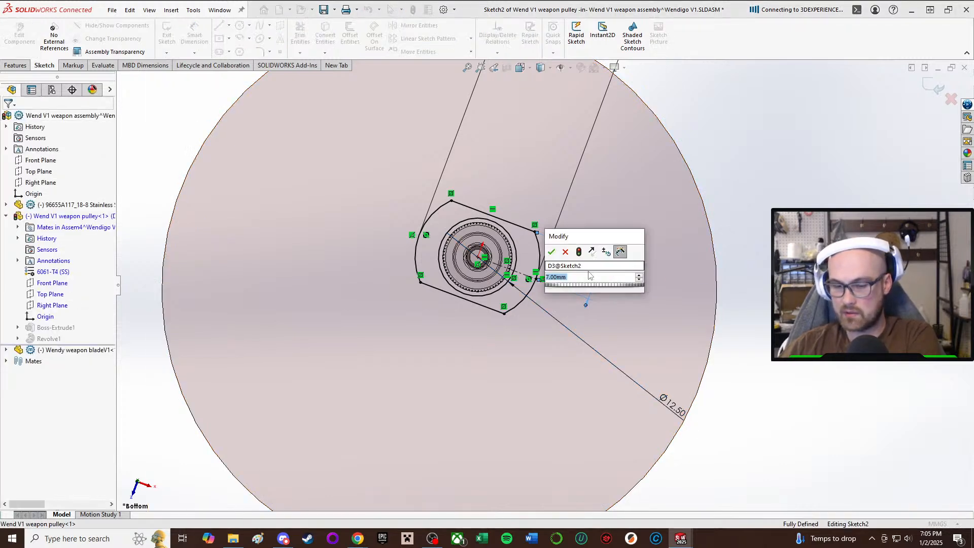
pyautogui.press('Return')
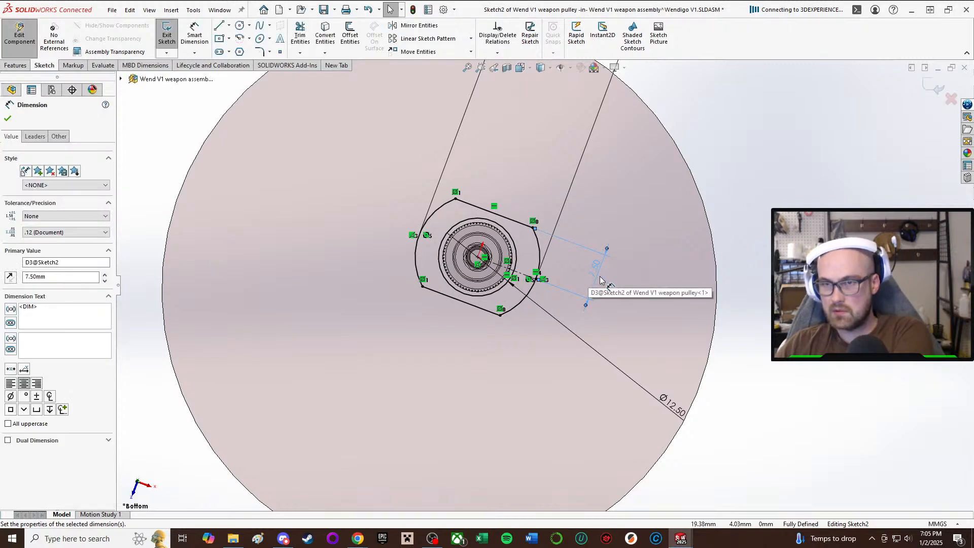
pyautogui.scroll(3, 601, 280)
pyautogui.doubleClick(583, 140)
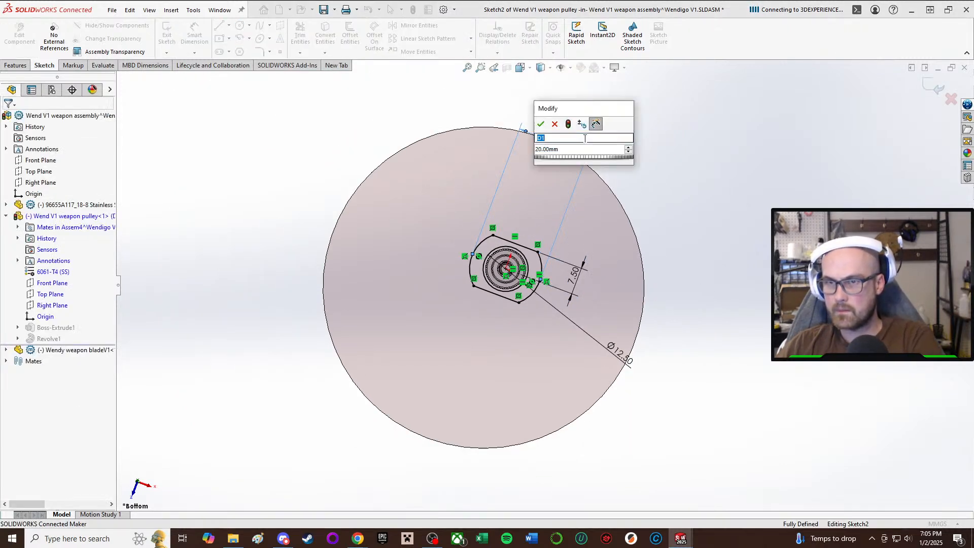
pyautogui.click(584, 150)
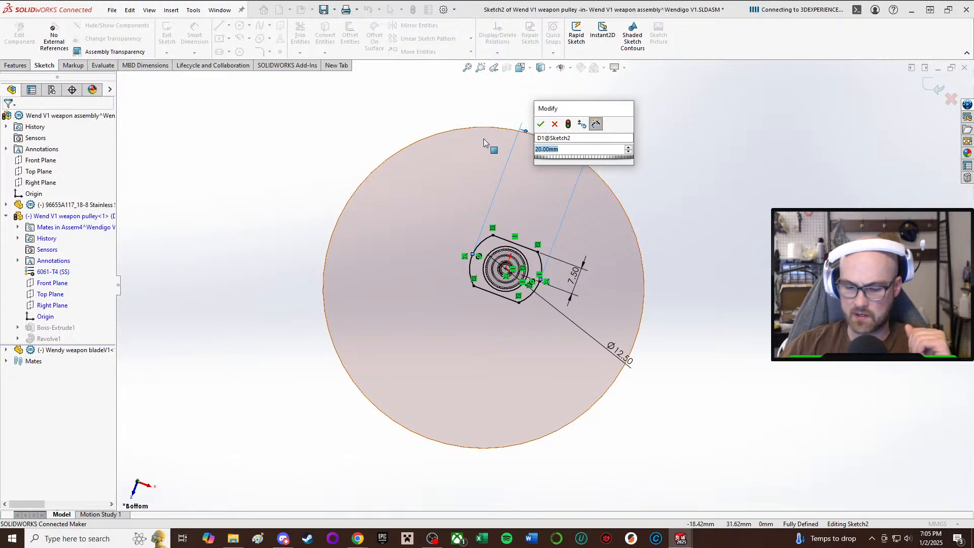
pyautogui.write('21')
pyautogui.press('Return')
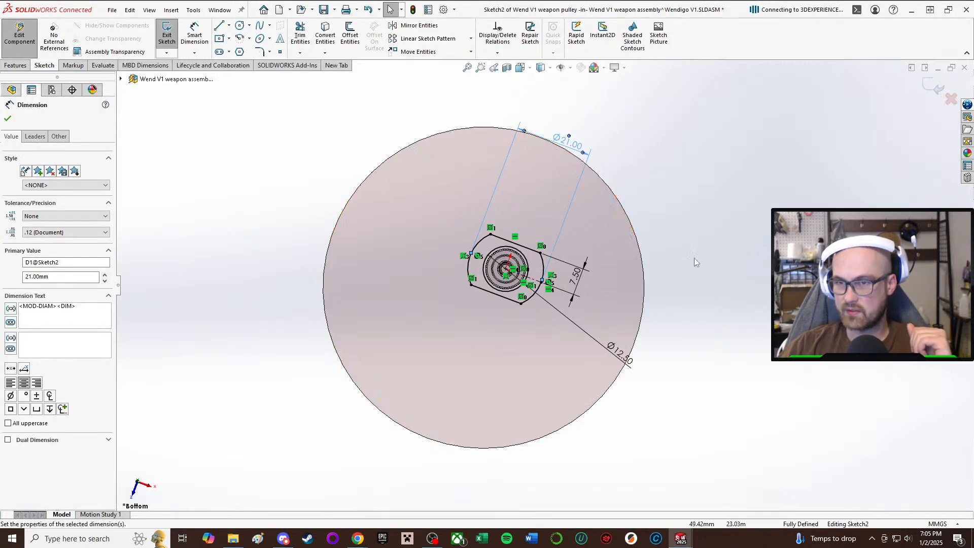
# Set the boss sketch's flat side distance to 8 mm and finish editing the sketch.
pyautogui.doubleClick(577, 276)
pyautogui.write('8')
pyautogui.press('Return')
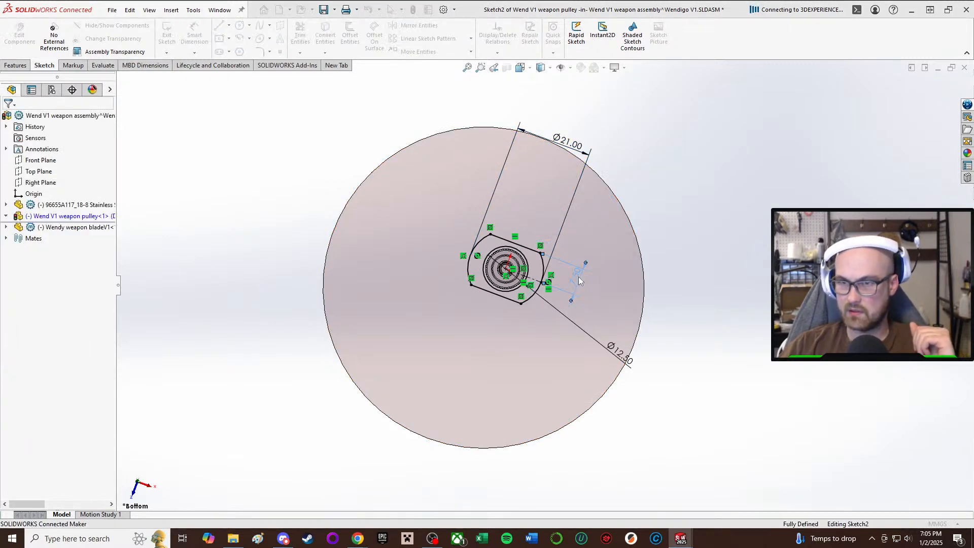
pyautogui.click(819, 244)
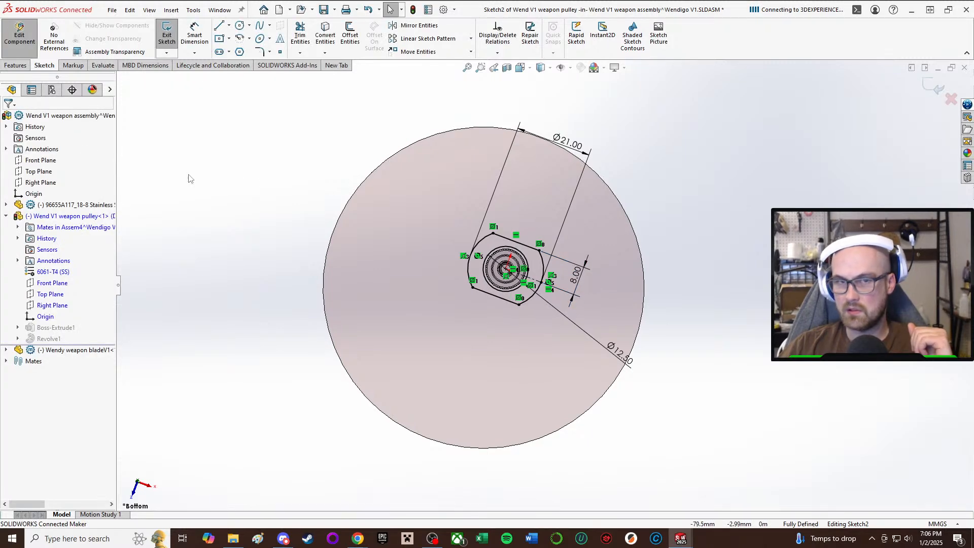
pyautogui.click(160, 37)
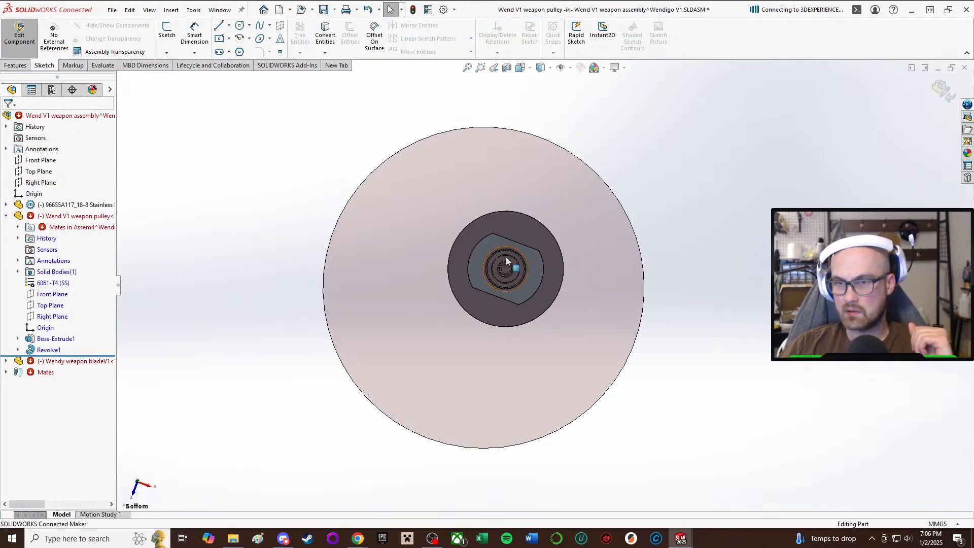
# Finish editing the weapon pulley in context and slide the pulley sideways across the blade.
pyautogui.moveTo(502, 291); pyautogui.dragTo(515, 370, button='middle')
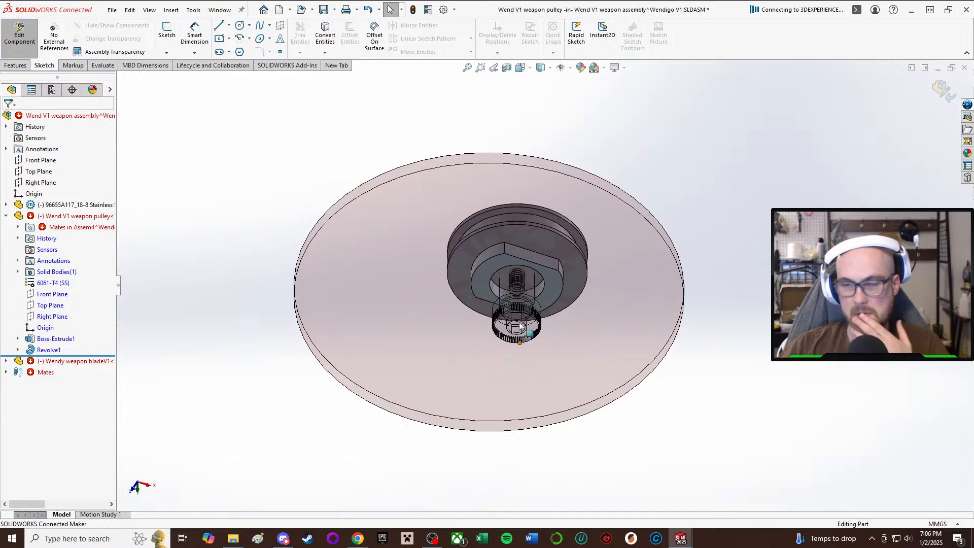
pyautogui.scroll(-3, 551, 289)
pyautogui.moveTo(555, 291); pyautogui.dragTo(539, 218, button='middle')
pyautogui.scroll(2, 578, 259)
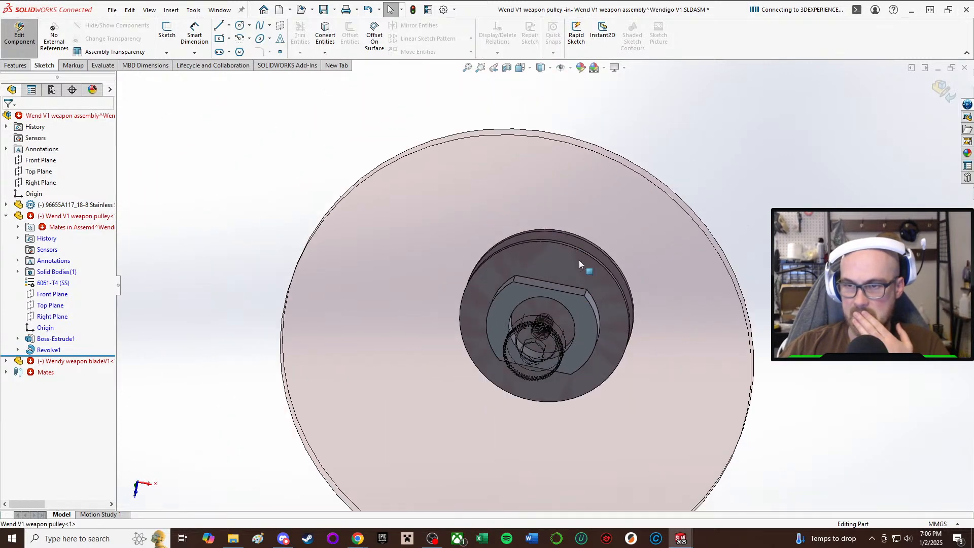
pyautogui.scroll(-3, 511, 283)
pyautogui.scroll(4, 511, 284)
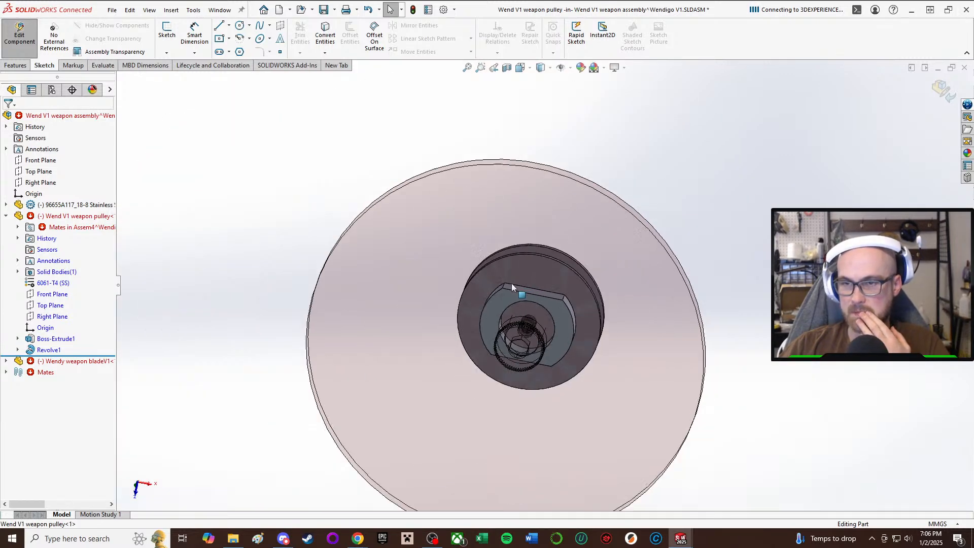
pyautogui.click(19, 33)
pyautogui.moveTo(515, 372); pyautogui.dragTo(463, 381, button='middle')
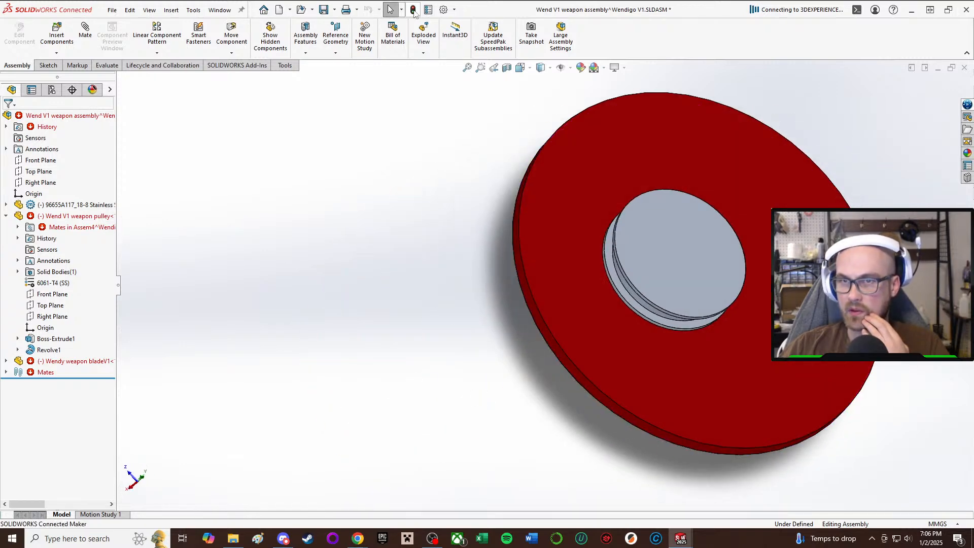
pyautogui.click(695, 259)
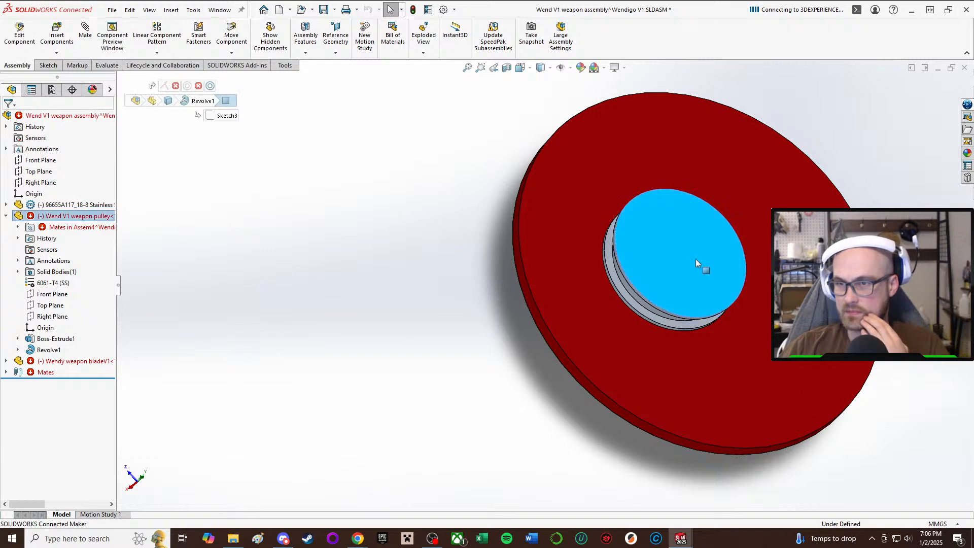
pyautogui.moveTo(695, 259); pyautogui.dragTo(773, 231)
# Add a lock mate between the shoulder screw and the weapon blade.
pyautogui.click(50, 205)
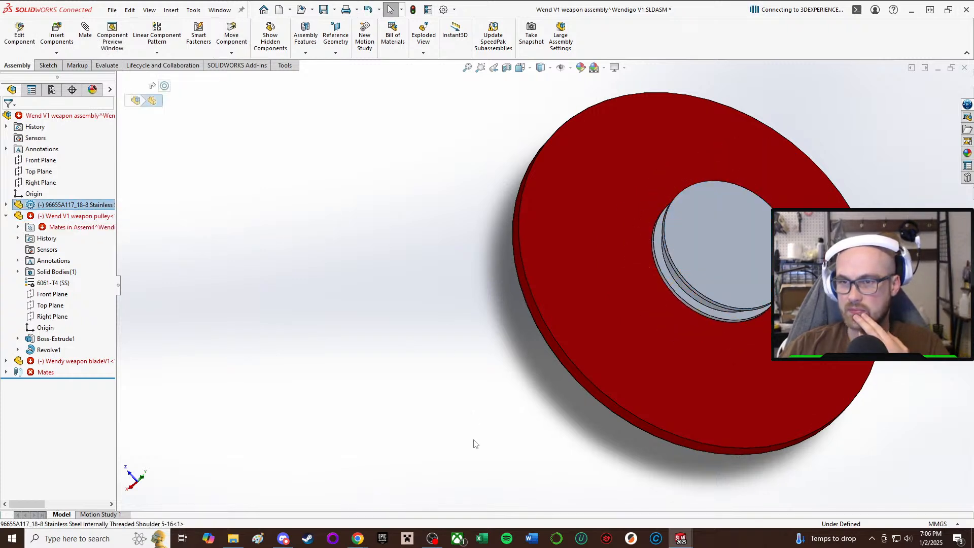
pyautogui.moveTo(530, 229); pyautogui.dragTo(597, 300, button='middle')
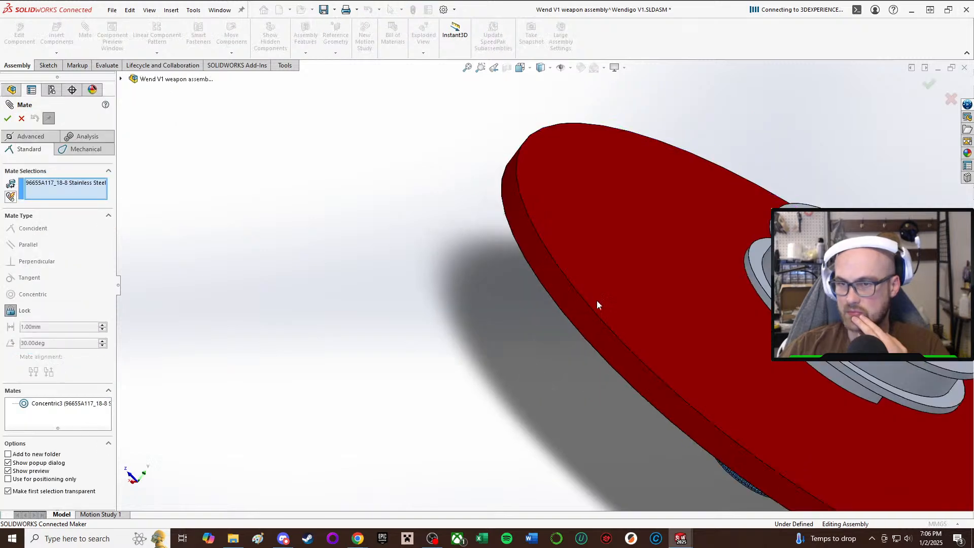
pyautogui.click(594, 339)
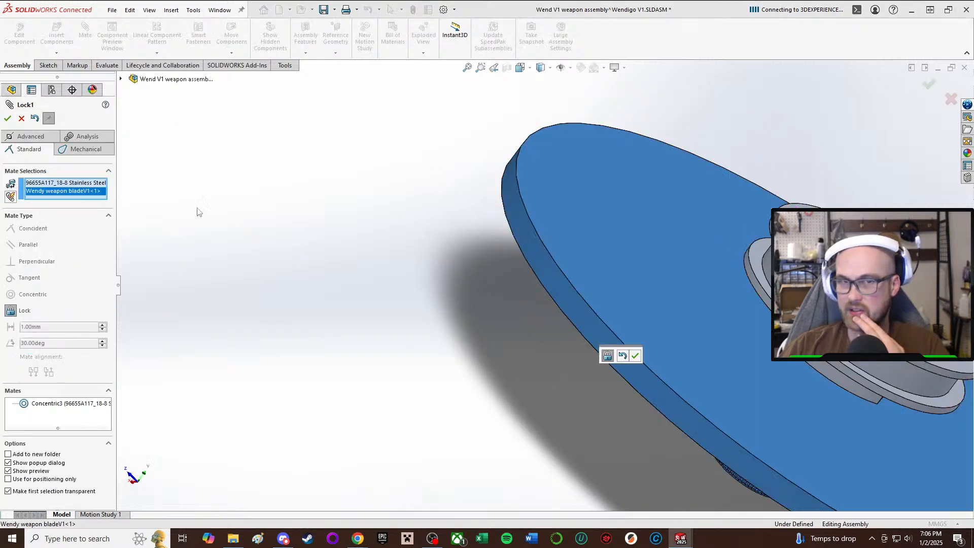
pyautogui.click(7, 119)
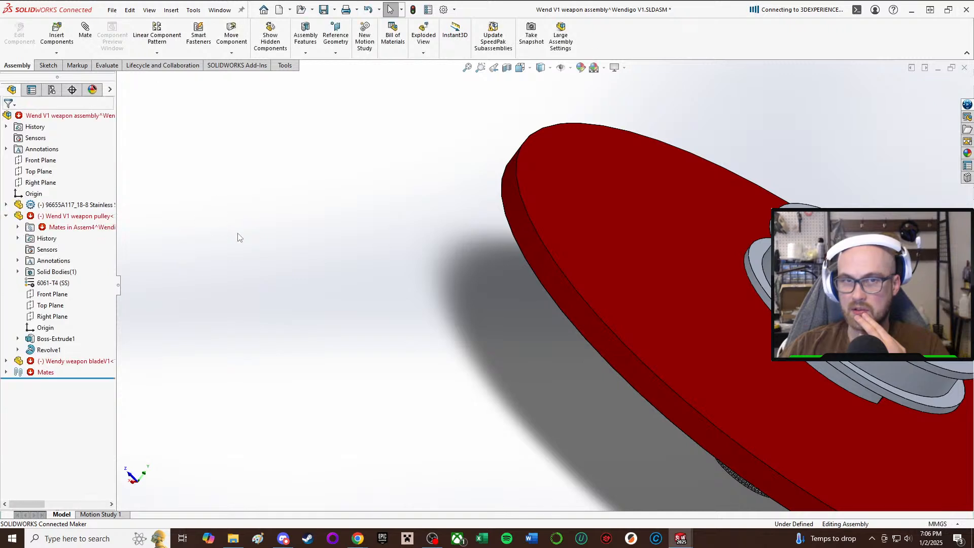
# Add a concentric mate between the weapon blade's round outer face and the pulley's cylindrical face.
pyautogui.click(618, 351)
pyautogui.click(817, 325)
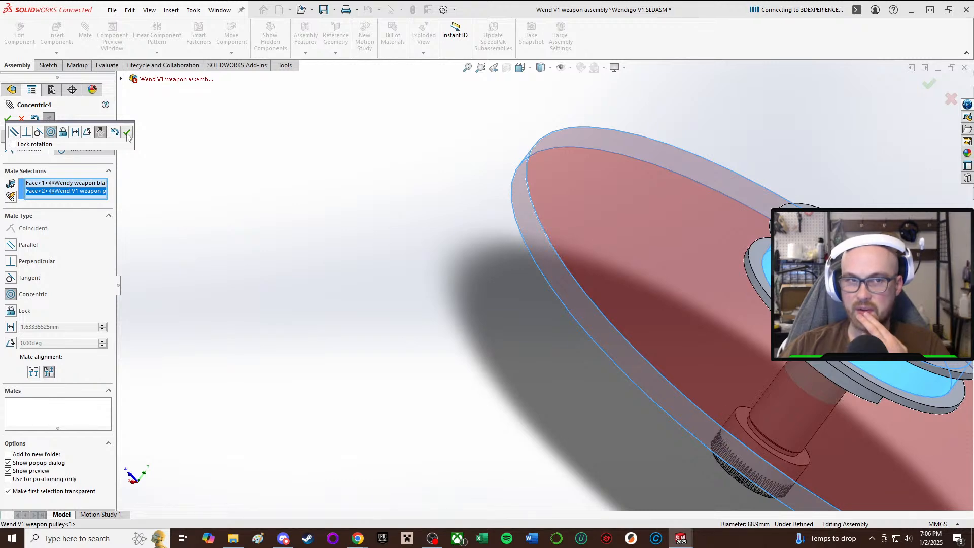
pyautogui.click(127, 133)
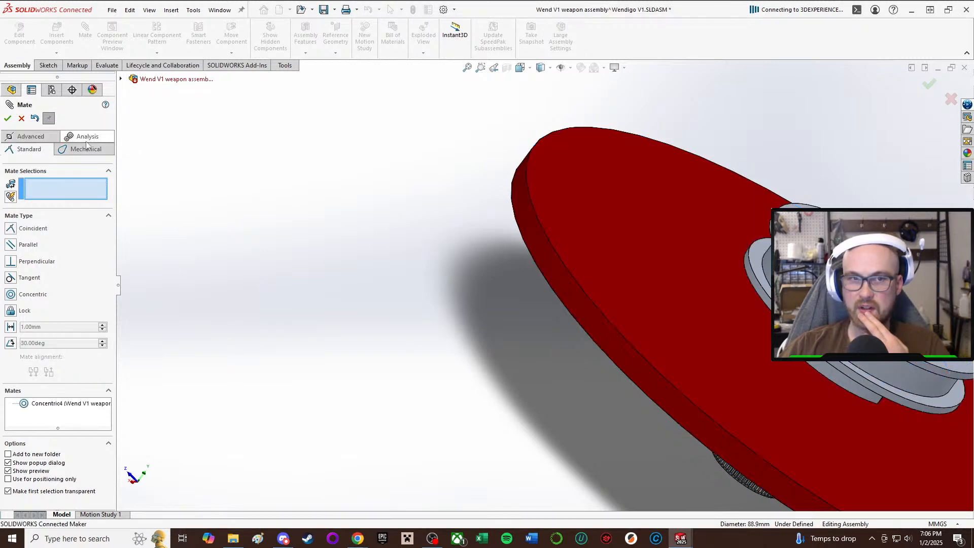
pyautogui.click(8, 118)
pyautogui.scroll(3, 695, 399)
pyautogui.moveTo(694, 399); pyautogui.dragTo(660, 295, button='middle')
pyautogui.click(696, 347)
pyautogui.moveTo(688, 368); pyautogui.dragTo(611, 392)
pyautogui.click(641, 325)
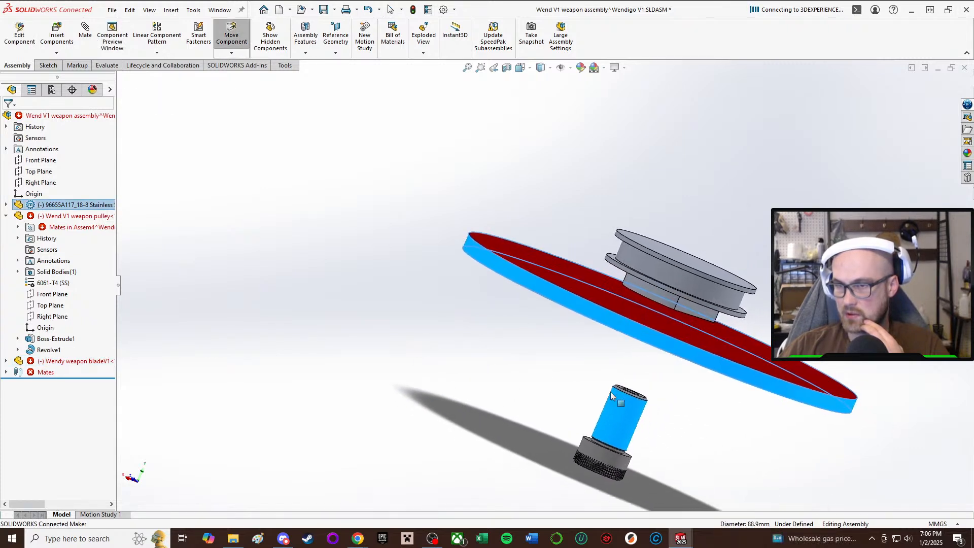
pyautogui.click(583, 328)
pyautogui.click(631, 324)
pyautogui.moveTo(630, 311)
pyautogui.mouseDown()
pyautogui.moveTo(636, 288)
pyautogui.moveTo(619, 323)
pyautogui.mouseUp()
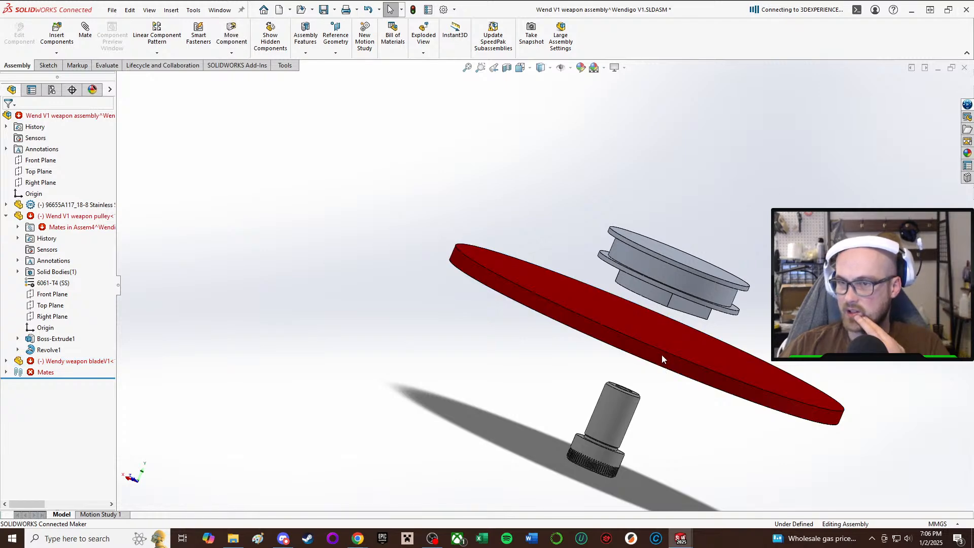
# Add a coincident mate between the weapon blade's flat face and the pulley's flange face around the boss.
pyautogui.press('m')
pyautogui.click(675, 348)
pyautogui.moveTo(634, 305); pyautogui.dragTo(655, 207, button='middle')
pyautogui.scroll(-4, 657, 206)
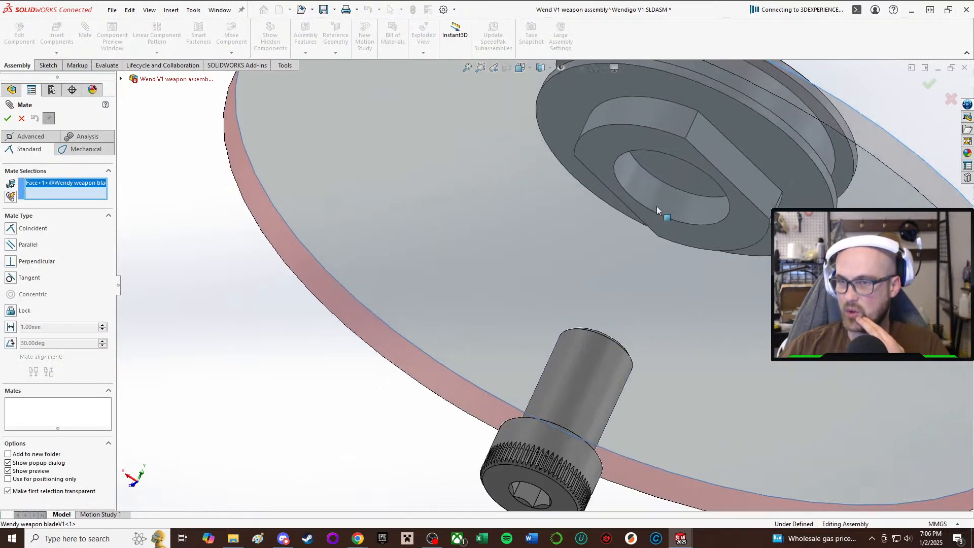
pyautogui.click(783, 161)
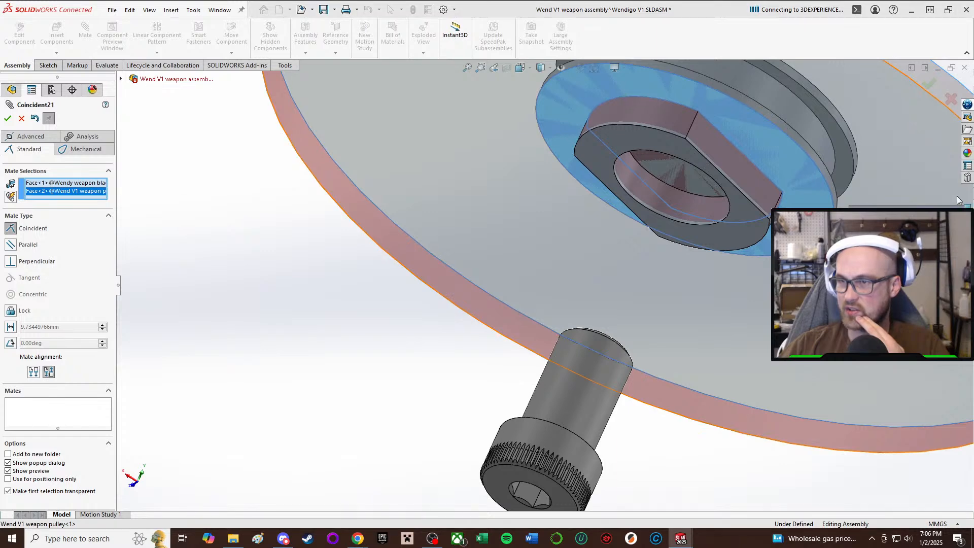
pyautogui.click(959, 214)
pyautogui.moveTo(583, 290); pyautogui.dragTo(570, 330, button='middle')
pyautogui.scroll(2, 570, 331)
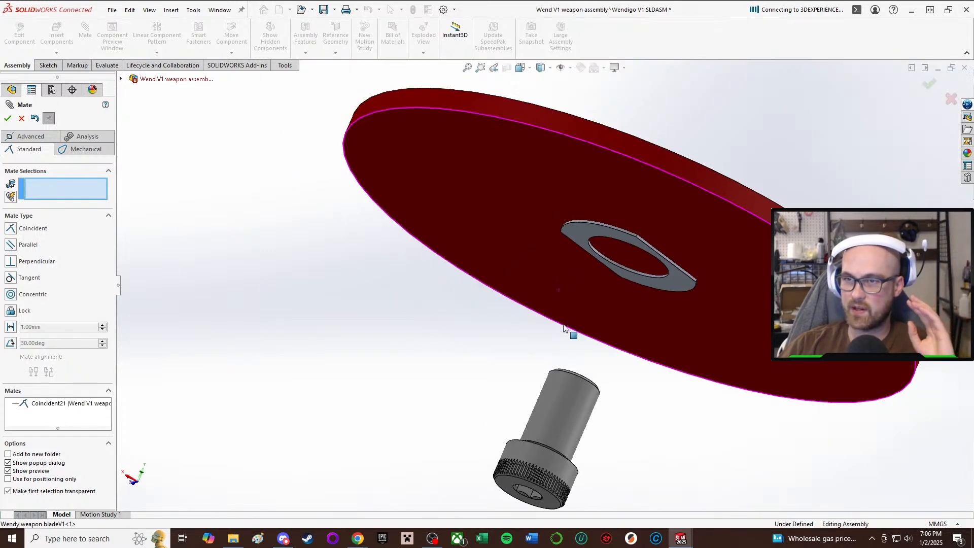
pyautogui.rightClick(725, 249)
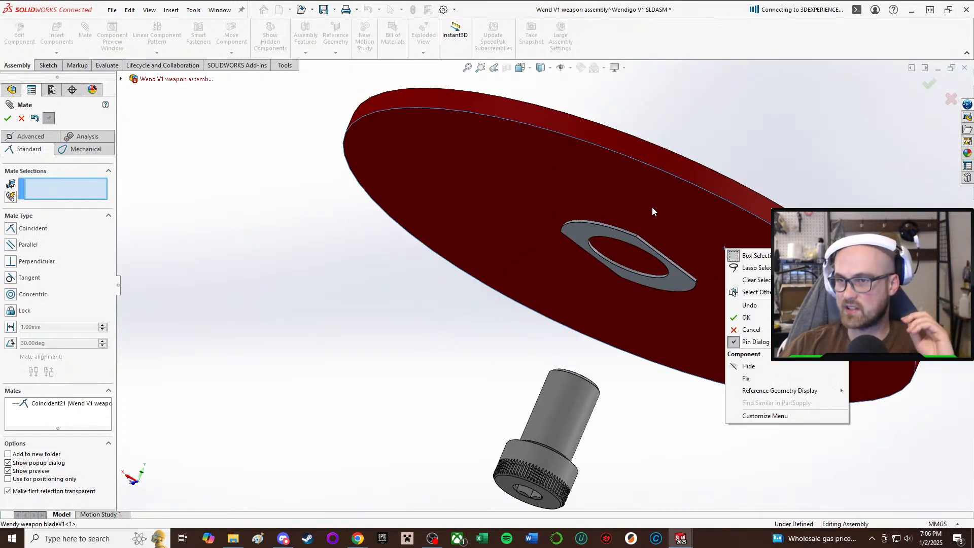
pyautogui.click(8, 120)
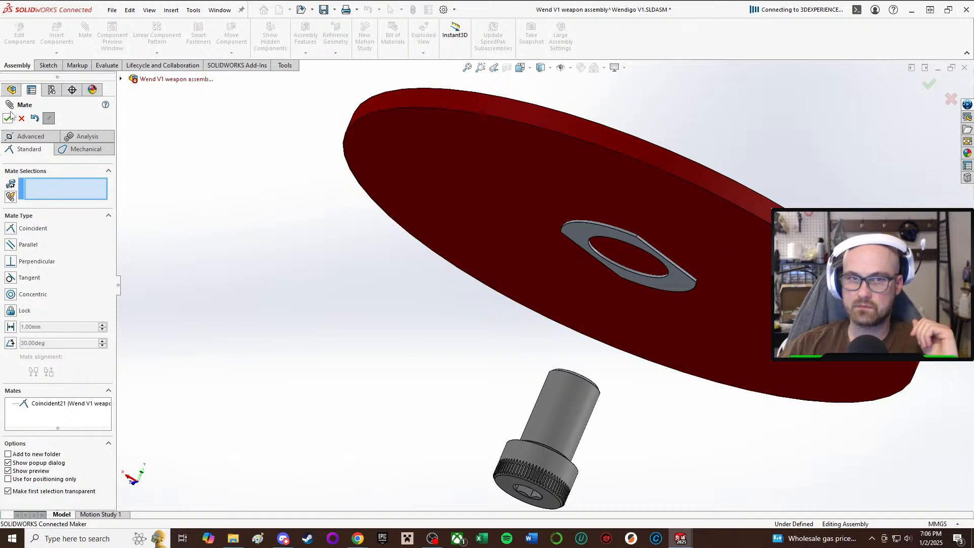
pyautogui.click(8, 120)
# Make the weapon blade transparent so the pulley behind it shows through.
pyautogui.rightClick(476, 138)
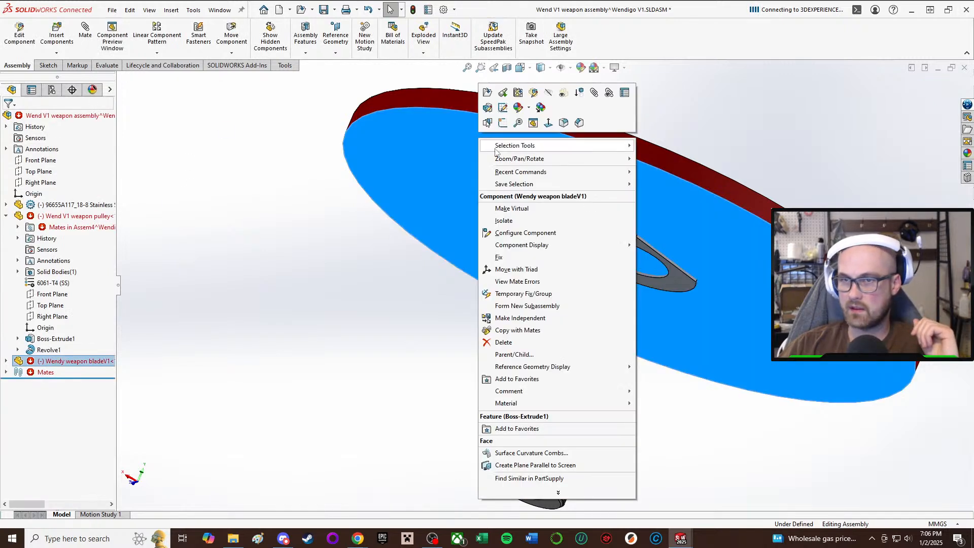
pyautogui.click(563, 95)
pyautogui.click(310, 321)
pyautogui.moveTo(309, 322); pyautogui.dragTo(418, 236, button='middle')
pyautogui.scroll(-2, 419, 237)
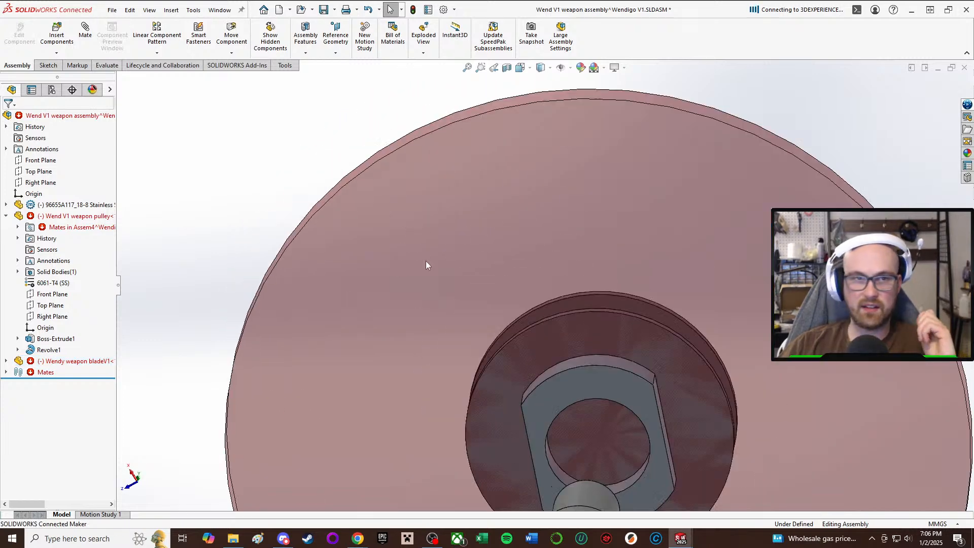
# Examine how the shoulder screw's head and shank size up against the pulley's boss and bore.
pyautogui.scroll(2, 684, 310)
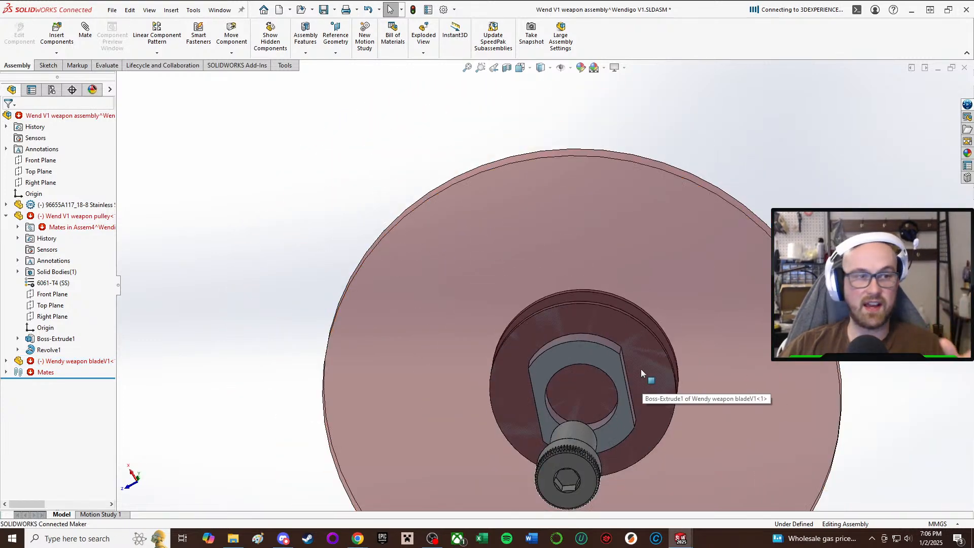
pyautogui.moveTo(636, 350); pyautogui.dragTo(582, 325, button='middle')
pyautogui.scroll(-3, 583, 324)
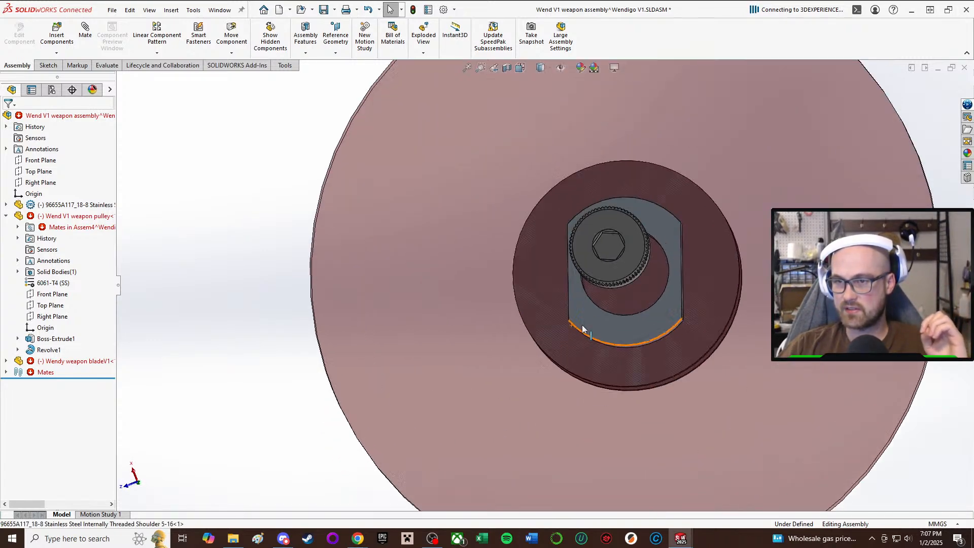
pyautogui.scroll(2, 622, 266)
pyautogui.moveTo(622, 267); pyautogui.dragTo(614, 330, button='middle')
pyautogui.scroll(-2, 585, 218)
pyautogui.scroll(4, 616, 321)
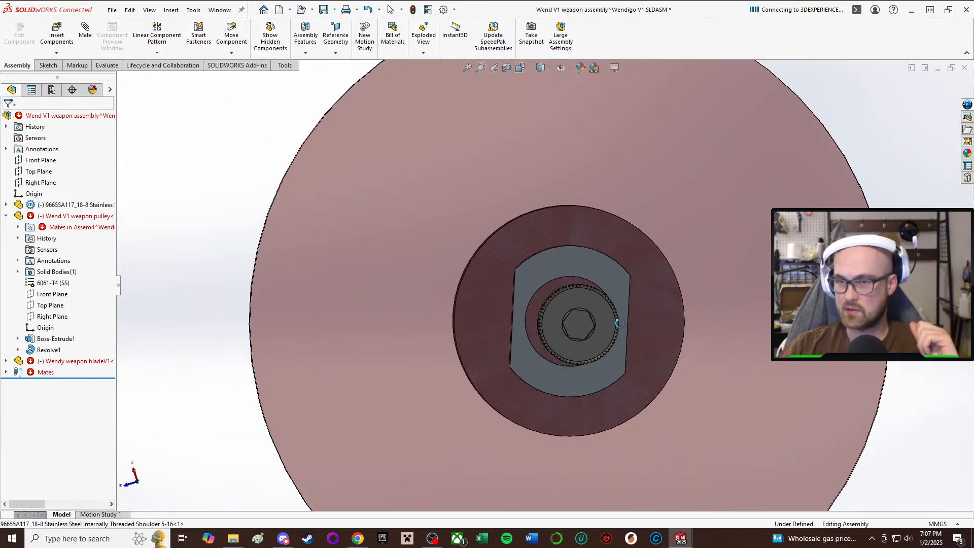
pyautogui.moveTo(755, 327); pyautogui.dragTo(717, 327, button='middle')
pyautogui.moveTo(584, 305); pyautogui.dragTo(611, 304, button='middle')
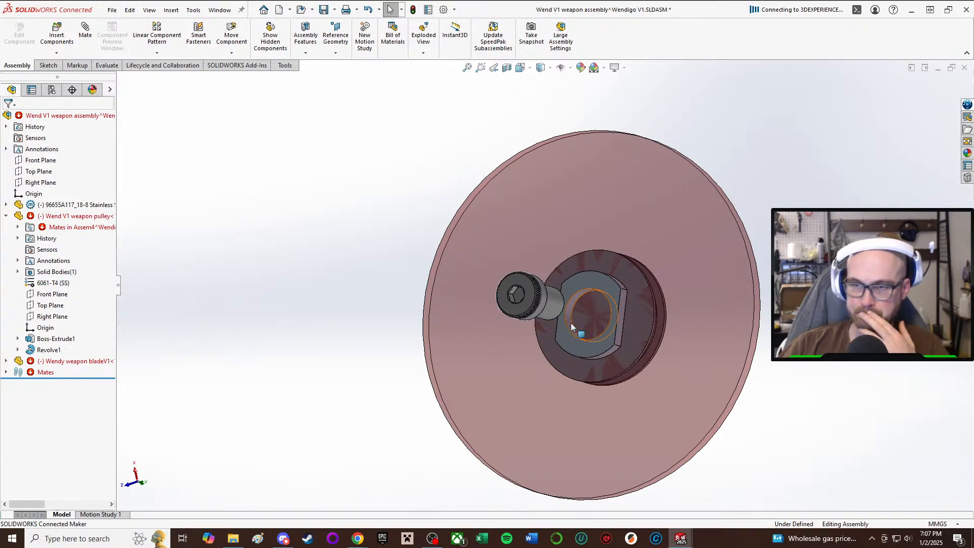
pyautogui.moveTo(571, 322); pyautogui.dragTo(607, 337, button='middle')
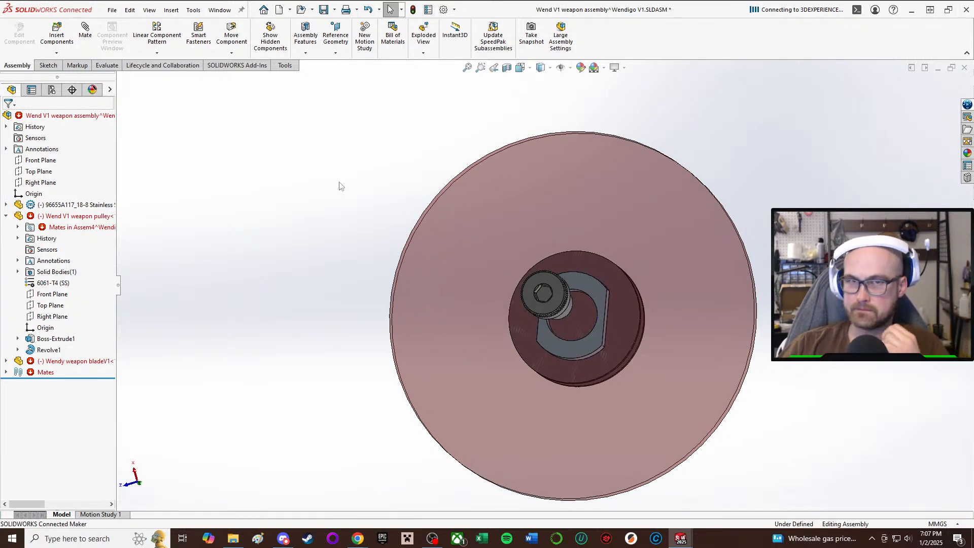
pyautogui.click(47, 65)
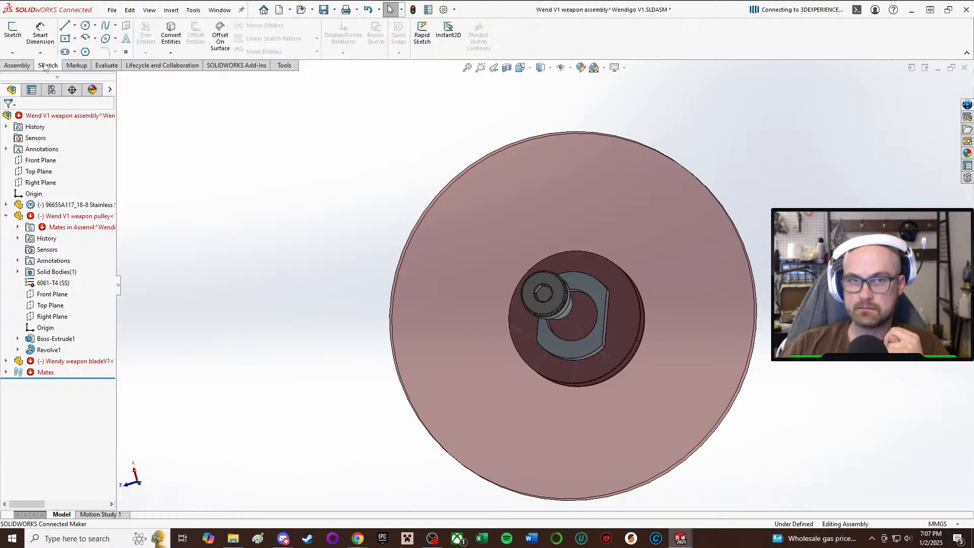
pyautogui.click(13, 32)
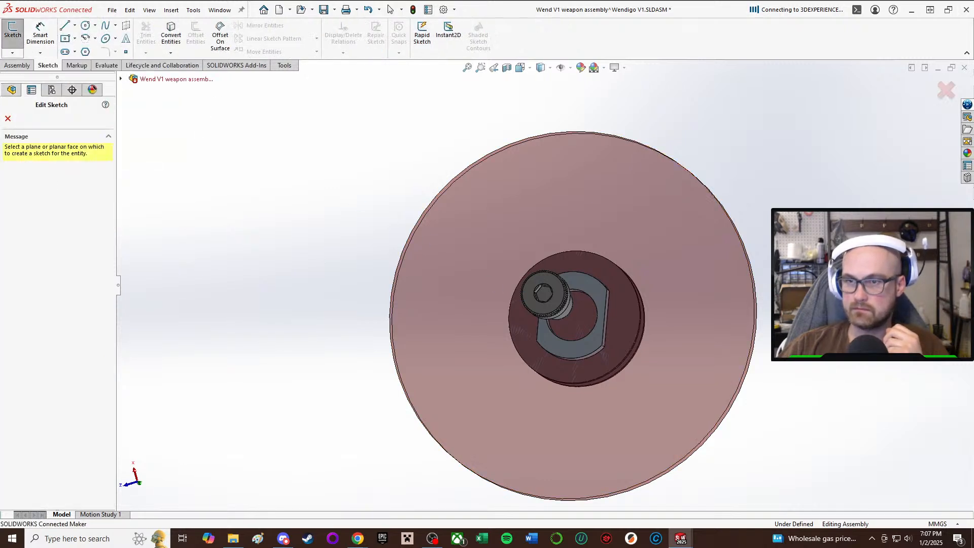
pyautogui.click(619, 315)
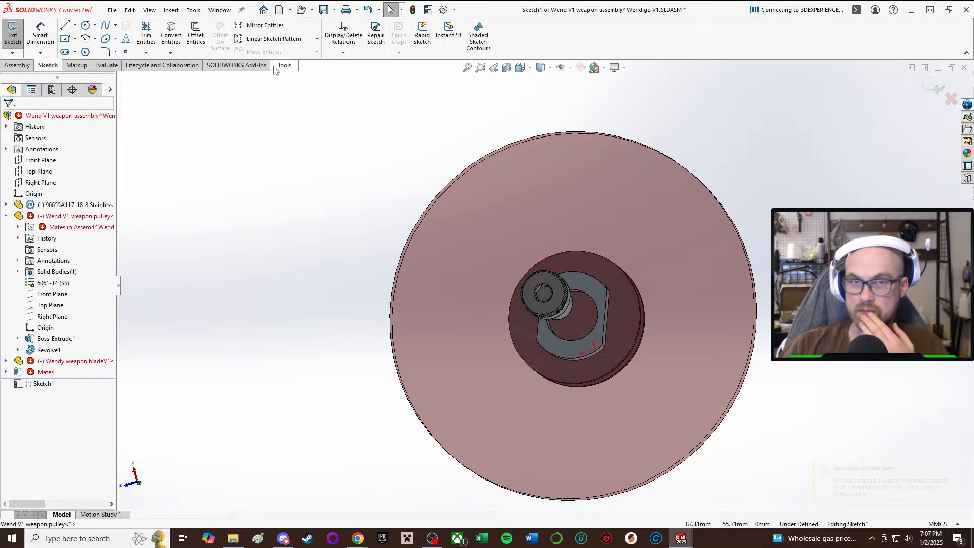
pyautogui.scroll(-3, 609, 318)
pyautogui.moveTo(436, 295)
pyautogui.mouseDown(button='middle')
pyautogui.moveTo(462, 315)
pyautogui.moveTo(458, 302)
pyautogui.mouseUp(button='middle')
pyautogui.scroll(2, 458, 302)
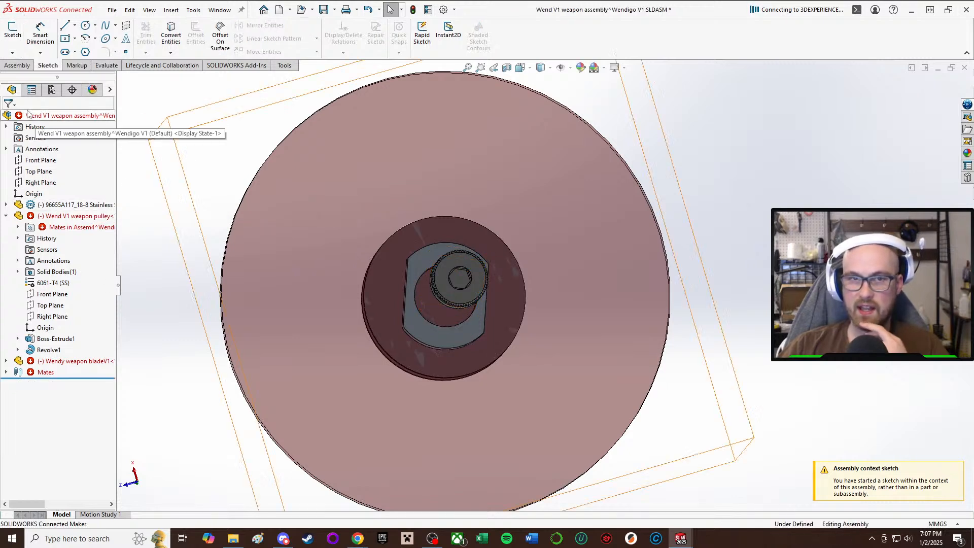
pyautogui.click(451, 331)
pyautogui.moveTo(452, 332); pyautogui.dragTo(429, 284)
pyautogui.moveTo(597, 210); pyautogui.dragTo(683, 233)
pyautogui.scroll(1, 765, 266)
pyautogui.click(766, 266)
pyautogui.scroll(2, 752, 284)
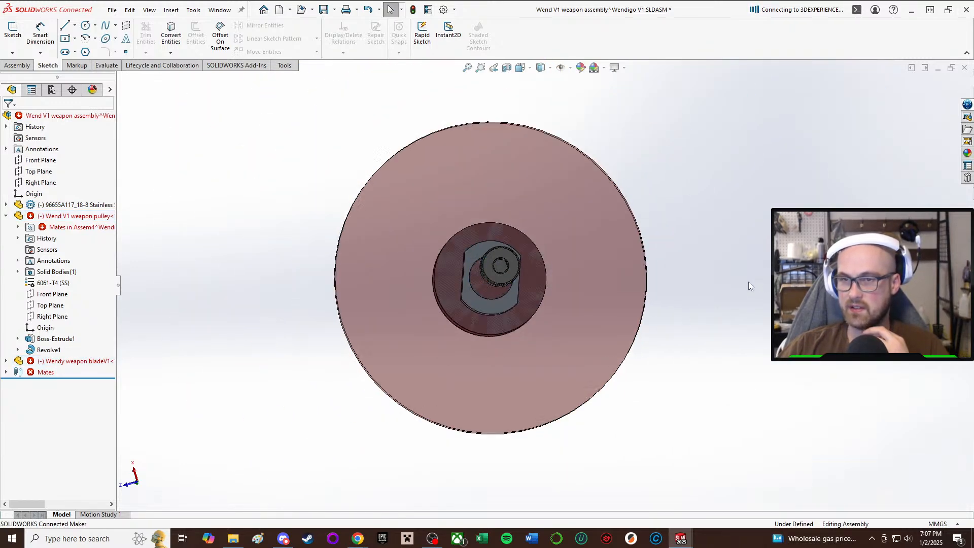
pyautogui.moveTo(750, 285); pyautogui.dragTo(715, 440, button='middle')
pyautogui.scroll(2, 681, 346)
pyautogui.scroll(-4, 680, 346)
pyautogui.click(20, 66)
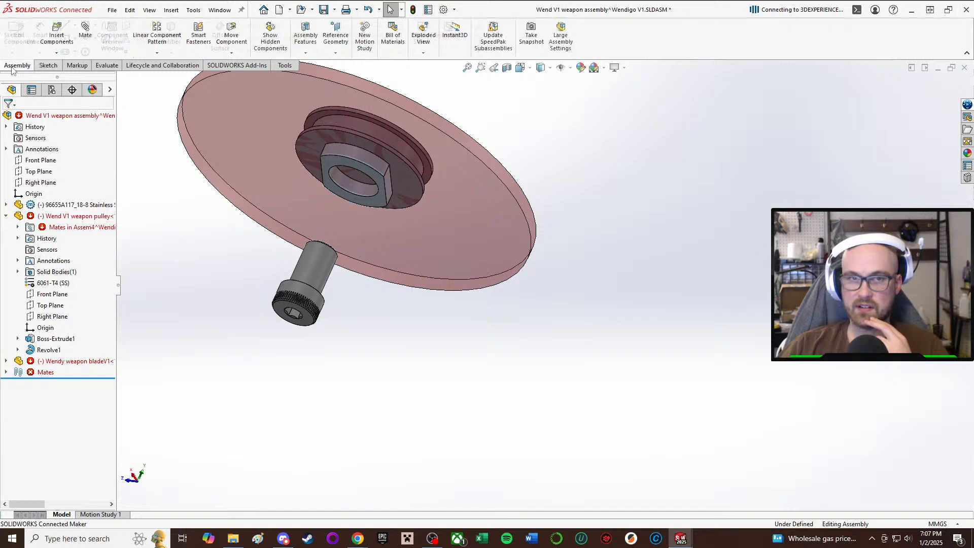
pyautogui.click(46, 66)
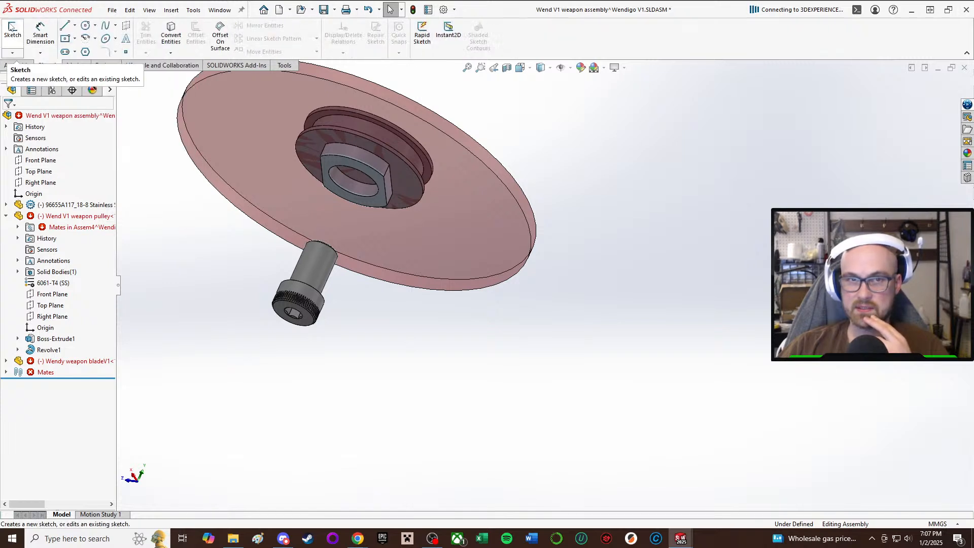
# Add a coincident mate between the weapon blade's pulley-side flat face and the assembly's Top Plane.
pyautogui.click(17, 66)
pyautogui.click(85, 31)
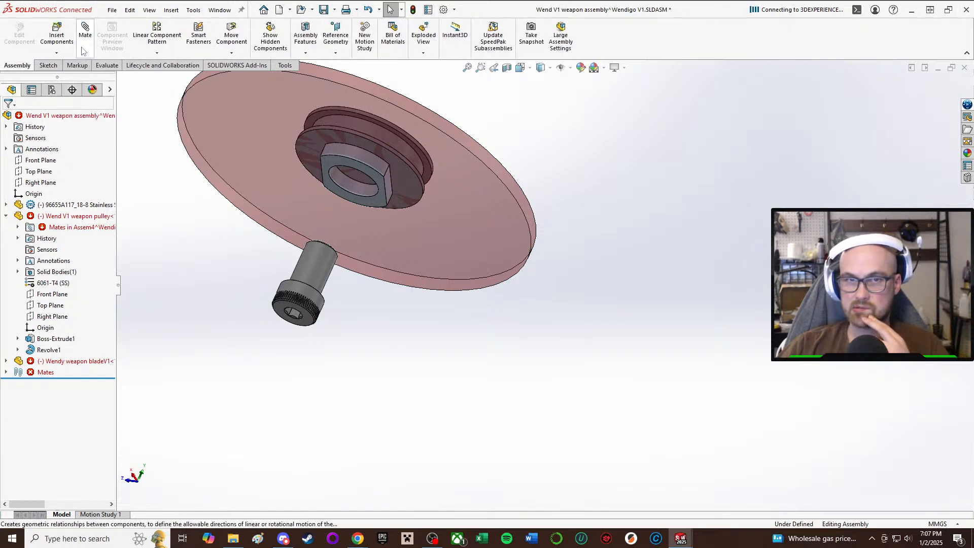
pyautogui.moveTo(351, 180); pyautogui.dragTo(450, 274, button='middle')
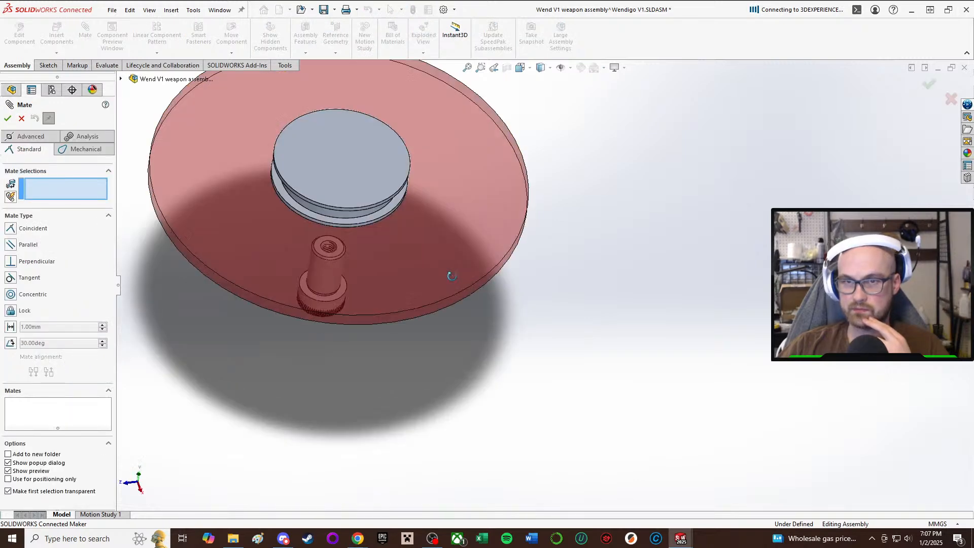
pyautogui.click(467, 226)
pyautogui.press('f')
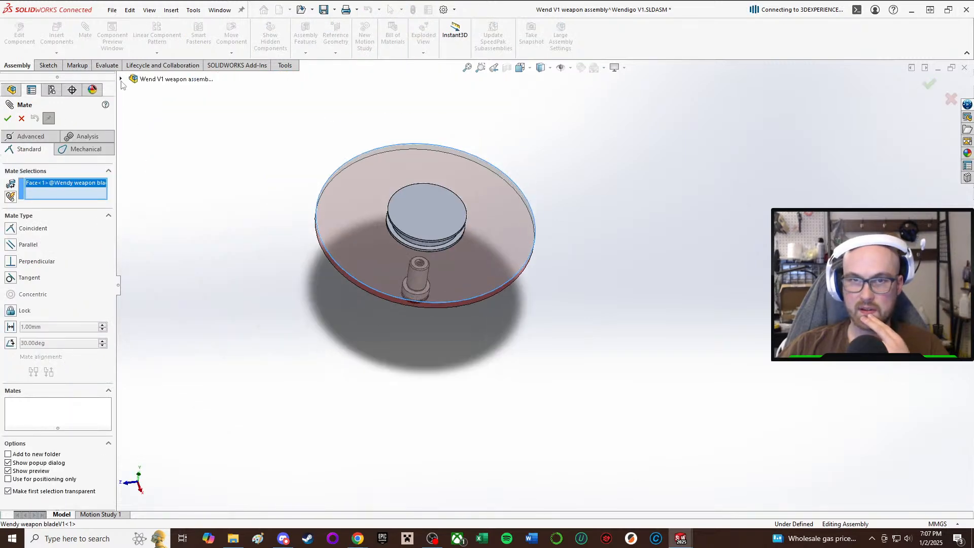
pyautogui.click(122, 79)
pyautogui.click(165, 134)
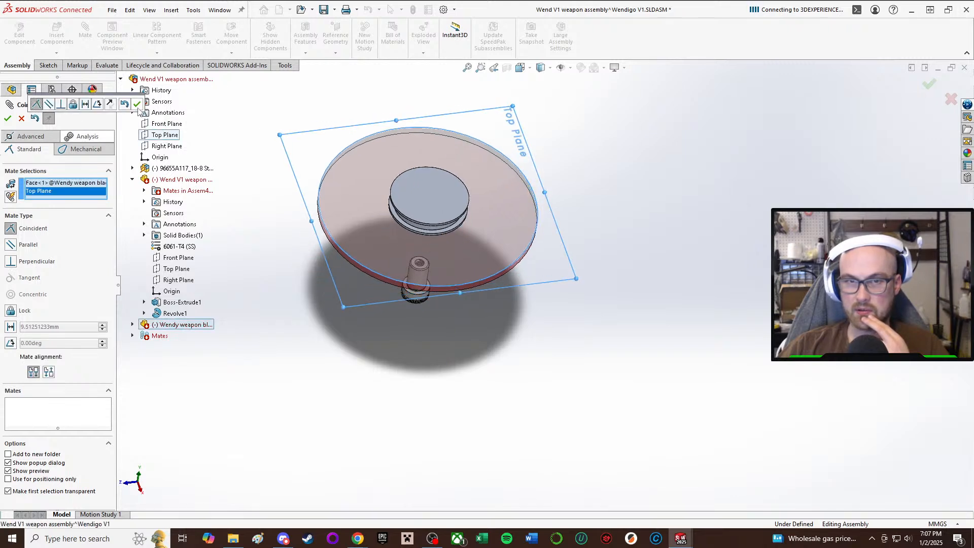
pyautogui.click(137, 104)
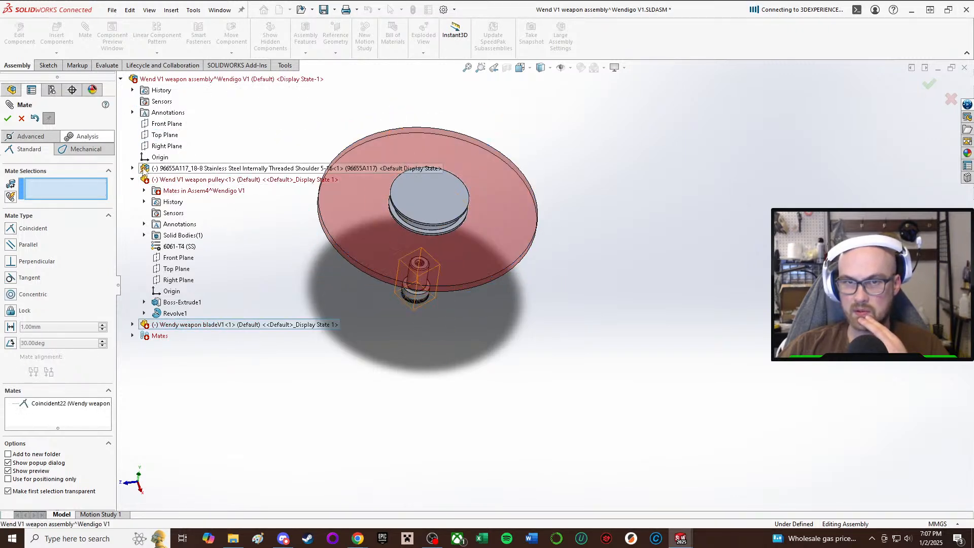
# Add a coincident mate between the weapon blade's Front Plane and the assembly's Front Plane.
pyautogui.click(132, 324)
pyautogui.click(170, 403)
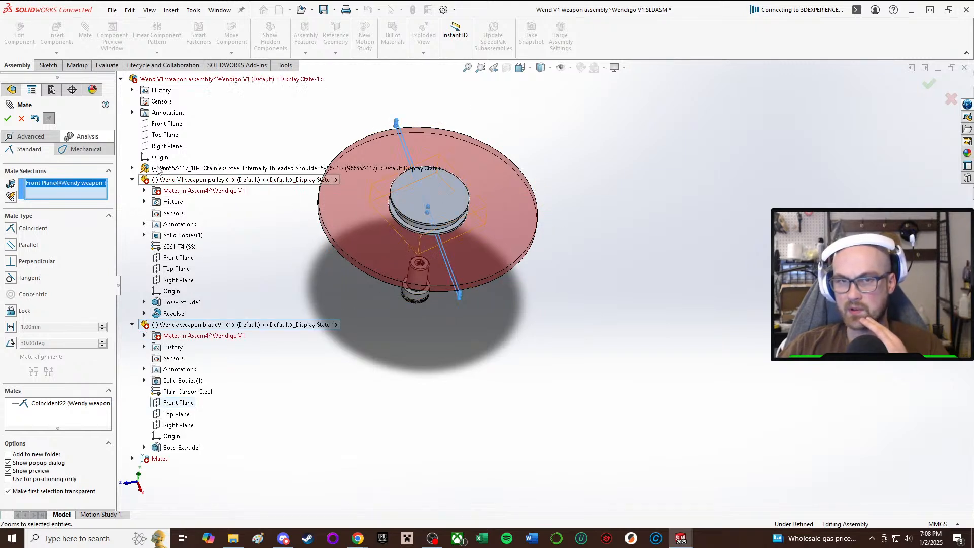
pyautogui.click(166, 124)
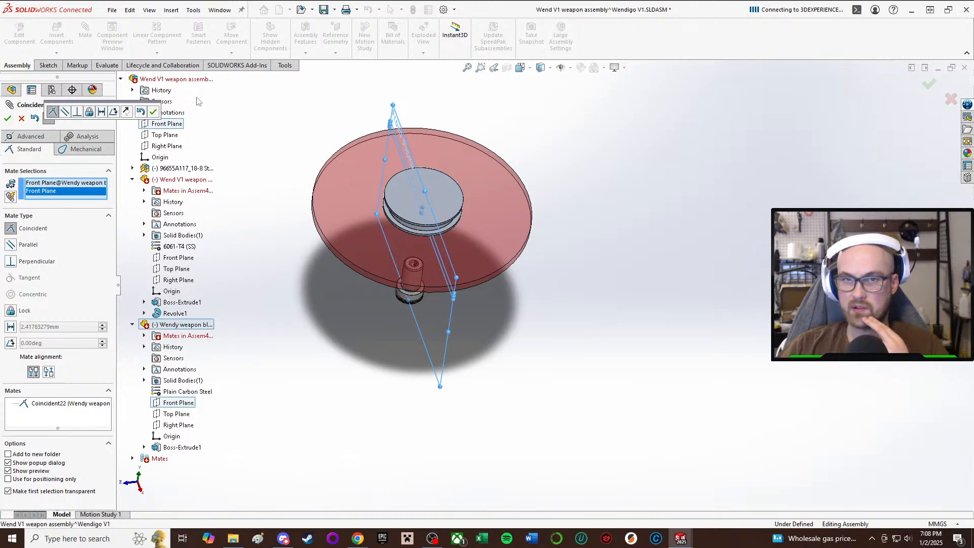
pyautogui.click(154, 112)
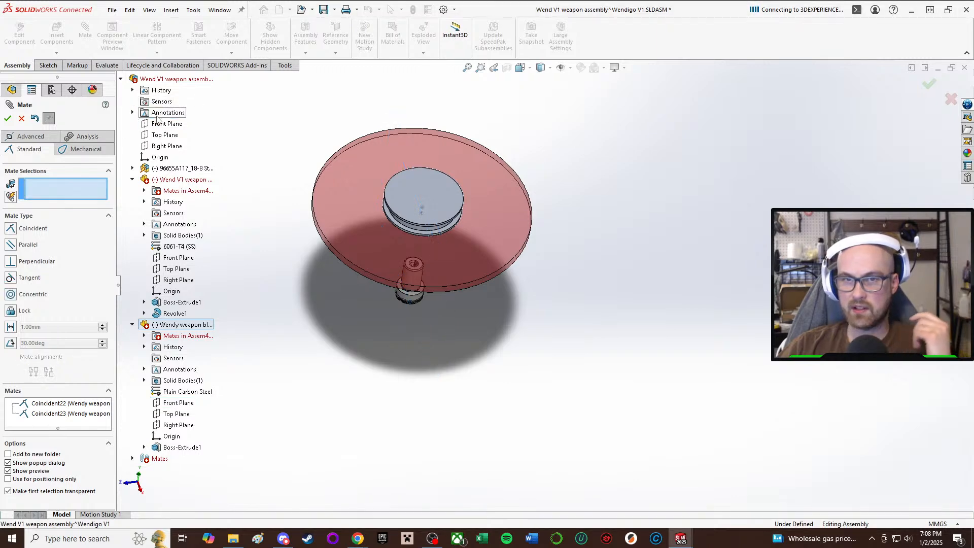
# Add a coincident mate between the weapon blade's Right Plane and the assembly's Right Plane, and save the assembly.
pyautogui.click(180, 429)
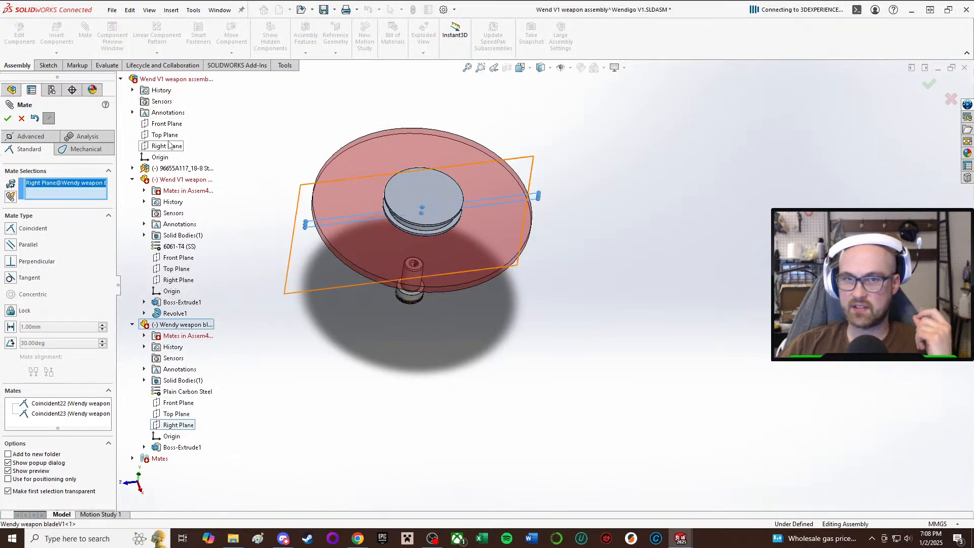
pyautogui.click(169, 145)
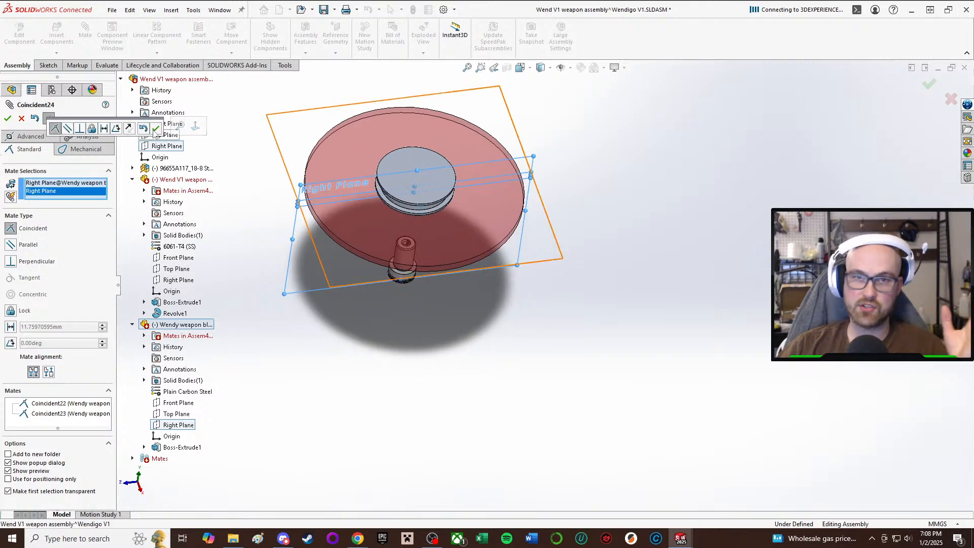
pyautogui.click(155, 129)
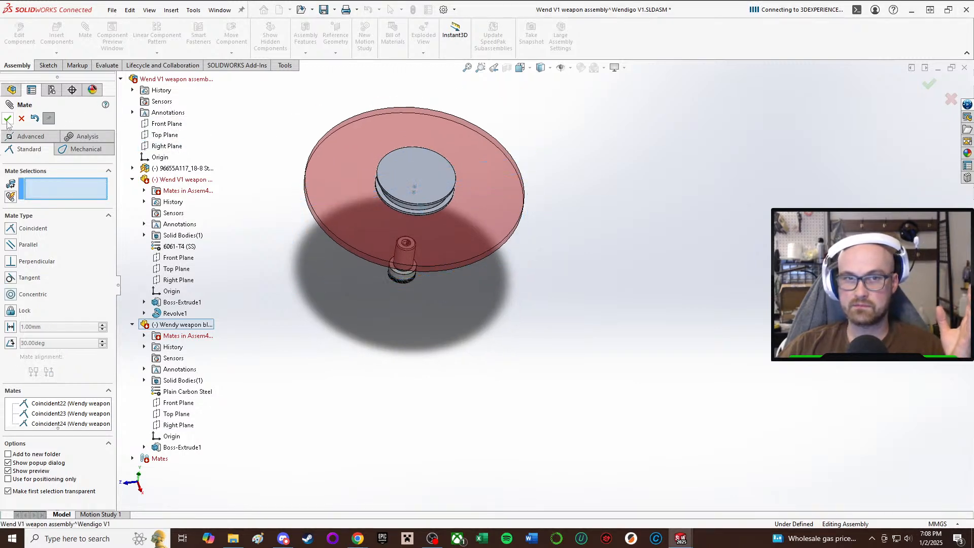
pyautogui.click(8, 120)
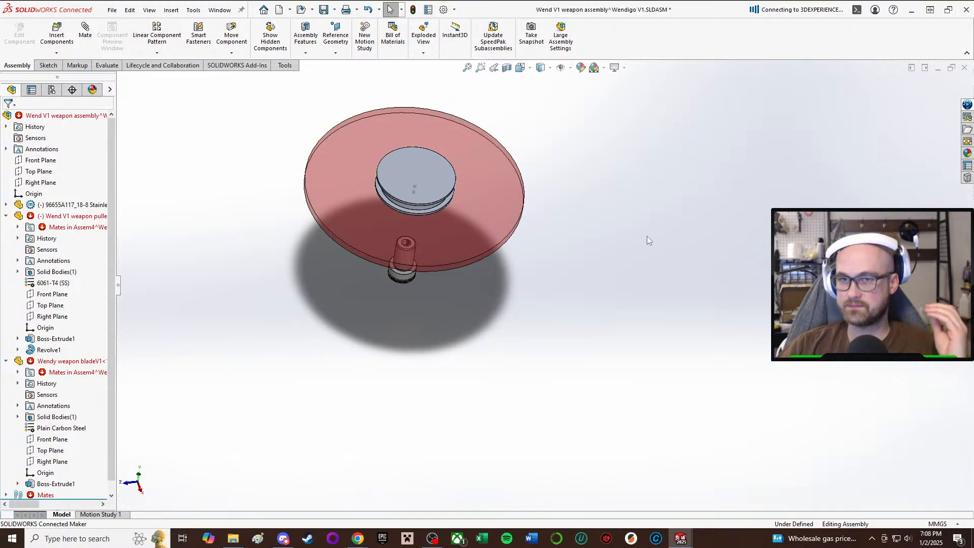
pyautogui.click(321, 12)
pyautogui.click(205, 158)
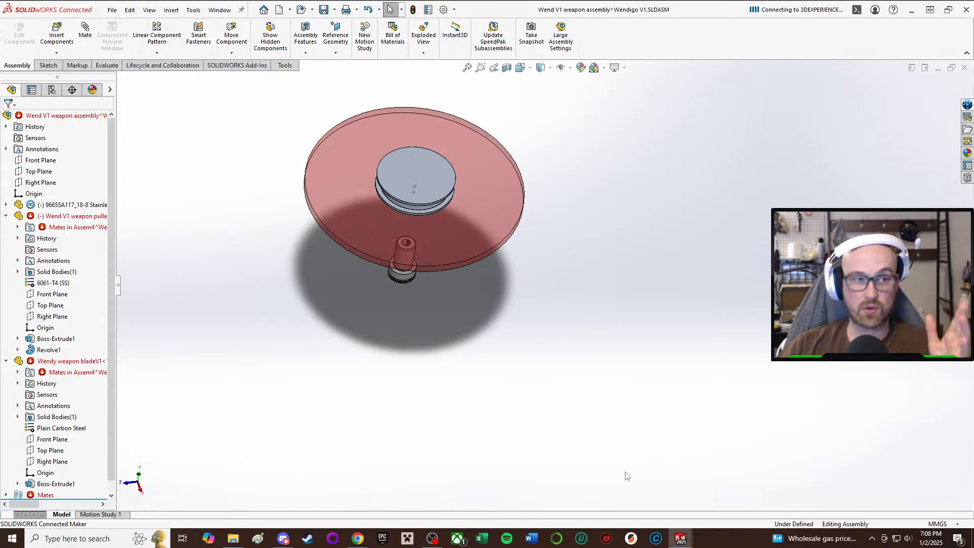
# Examine the pulley's bore, its flat-sided boss and the loose shoulder screw from the underside of the blade.
pyautogui.scroll(1, 492, 429)
pyautogui.moveTo(457, 417); pyautogui.dragTo(452, 136, button='middle')
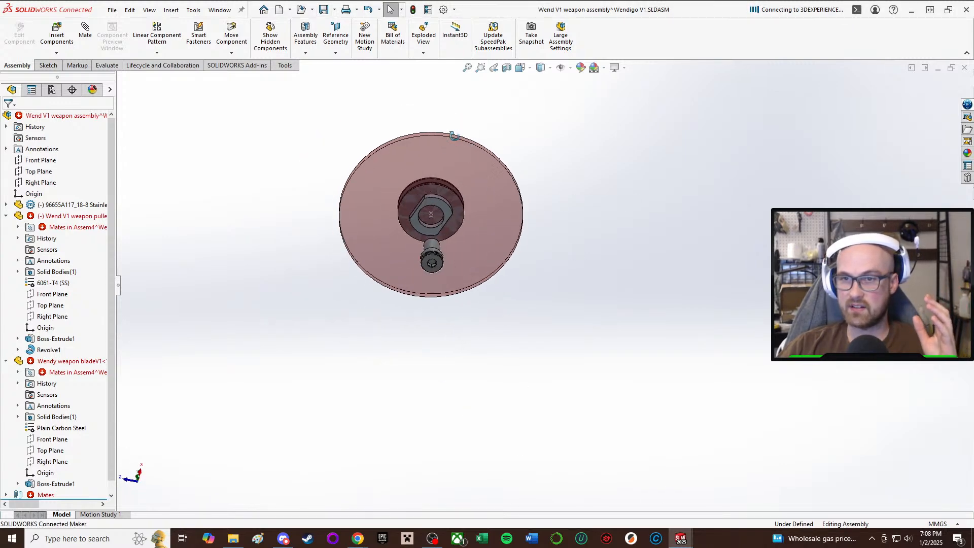
pyautogui.scroll(-4, 452, 137)
pyautogui.scroll(-6, 516, 465)
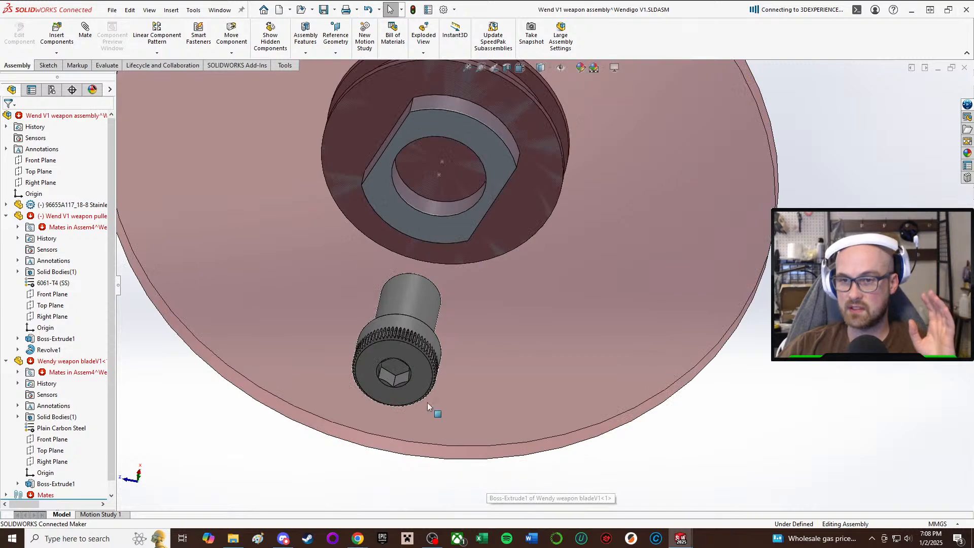
pyautogui.scroll(5, 400, 347)
pyautogui.moveTo(400, 347); pyautogui.dragTo(561, 229, button='middle')
pyautogui.scroll(-4, 562, 230)
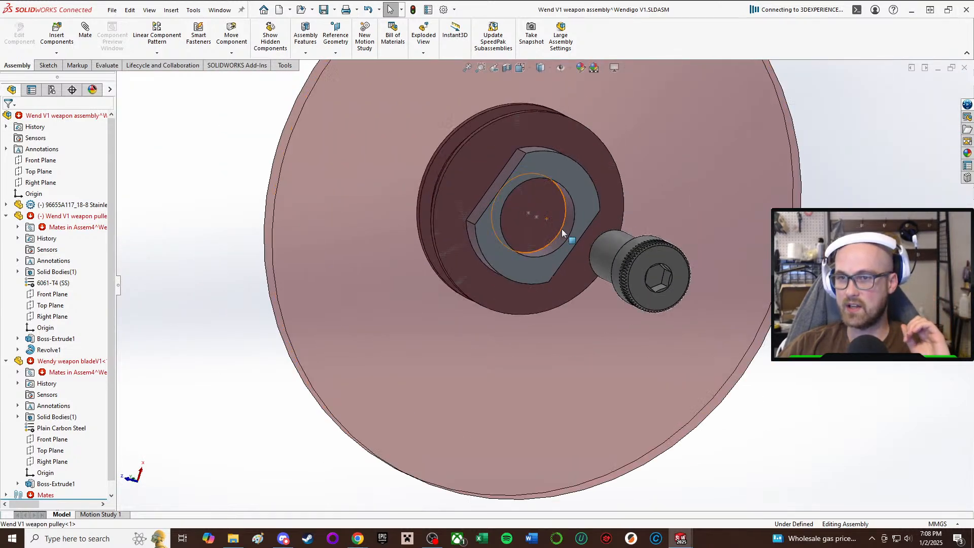
# Open the weapon pulley for in-context editing within the weapon assembly.
pyautogui.moveTo(688, 237); pyautogui.dragTo(514, 162, button='middle')
pyautogui.scroll(2, 646, 220)
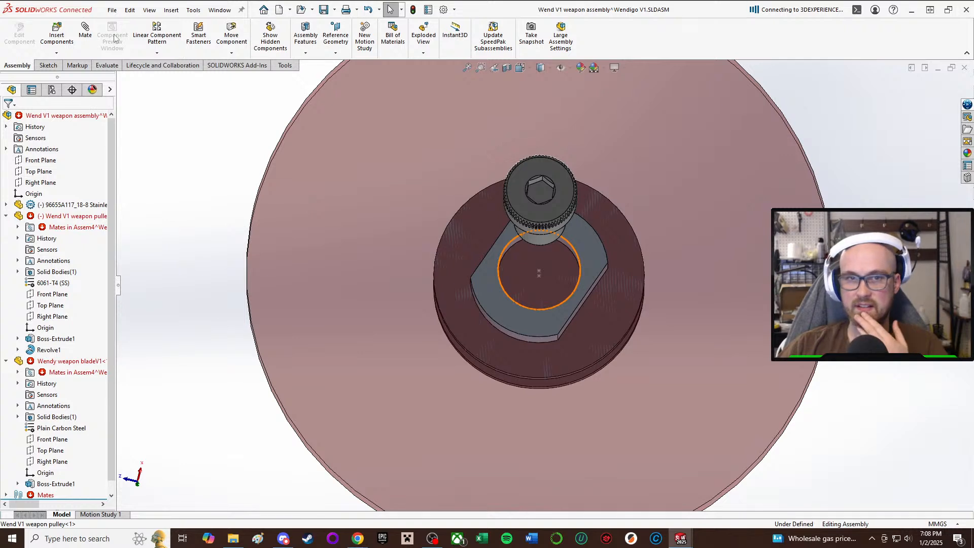
pyautogui.click(49, 64)
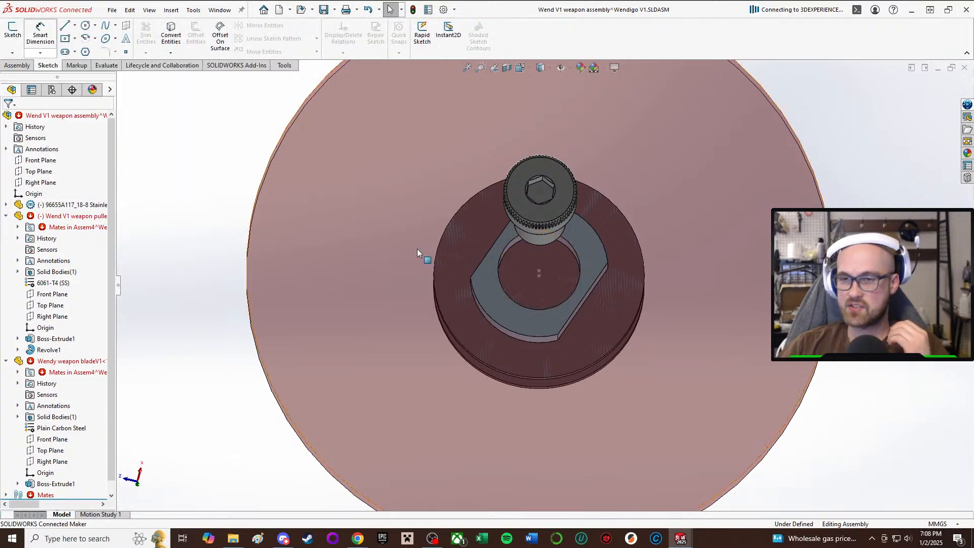
pyautogui.click(611, 313)
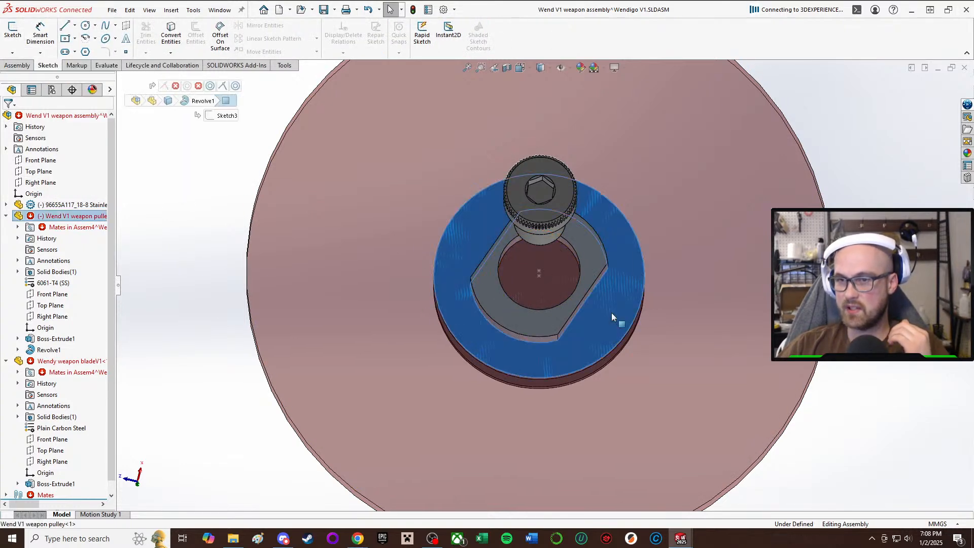
pyautogui.click(689, 253)
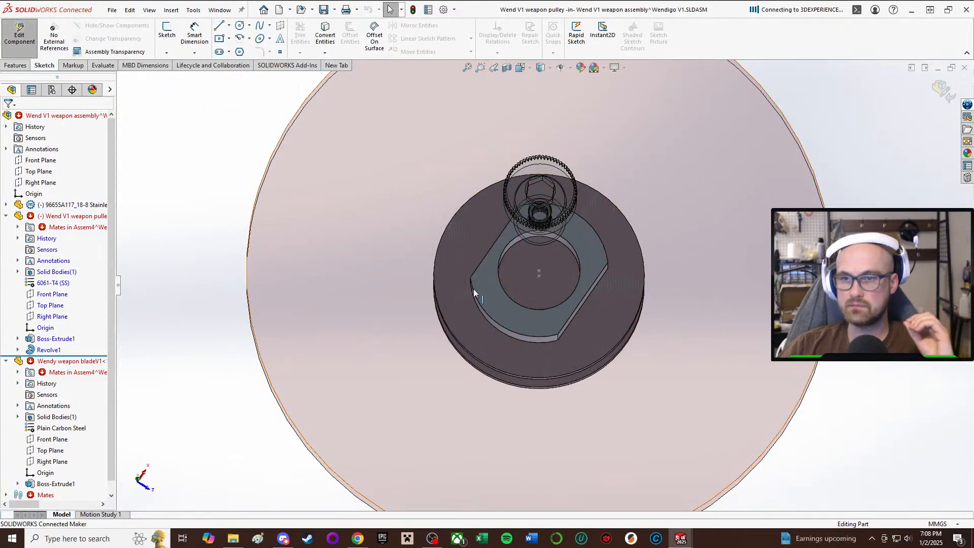
# Start a sketch on the pulley's flange face around the boss and draw a circle about 6.7 mm in diameter at the bore's center.
pyautogui.click(166, 30)
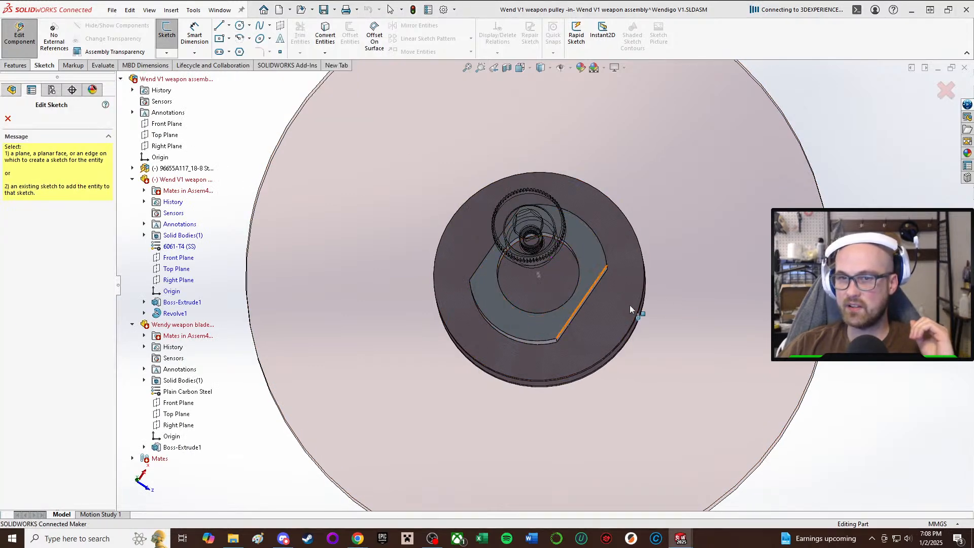
pyautogui.moveTo(623, 309); pyautogui.dragTo(555, 266, button='middle')
pyautogui.click(241, 26)
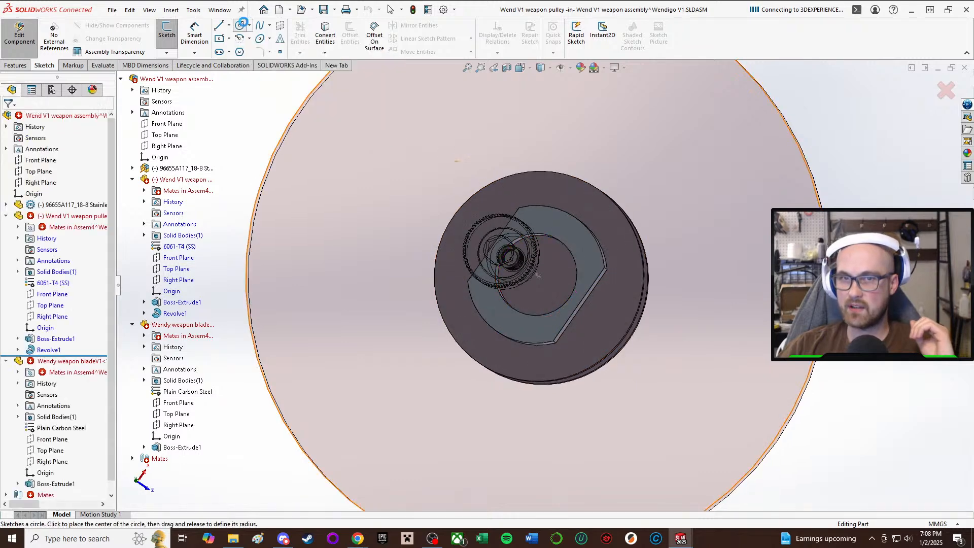
pyautogui.moveTo(473, 267); pyautogui.dragTo(510, 283, button='middle')
pyautogui.click(475, 234)
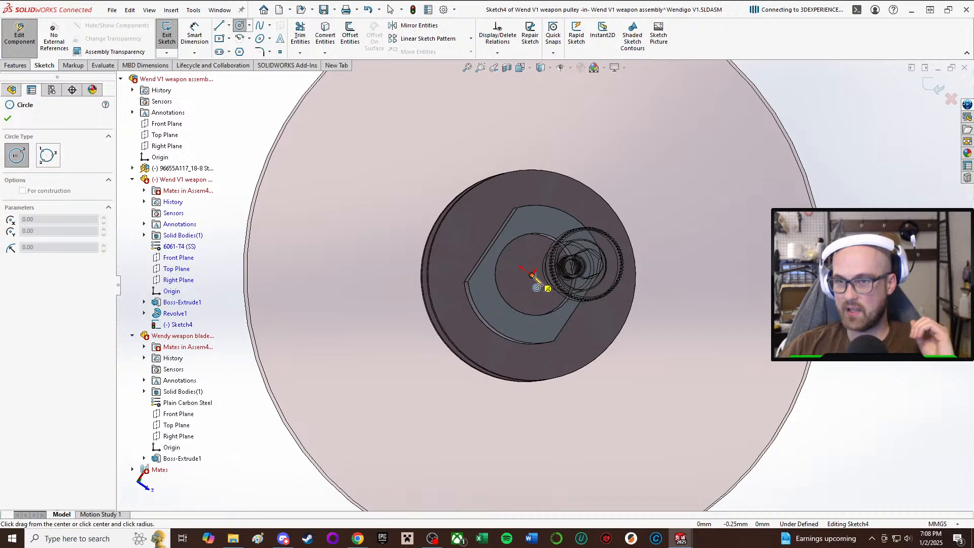
pyautogui.click(546, 261)
# Dimension the circle at the pulley's bore center to a diameter of 8 mm.
pyautogui.press('d')
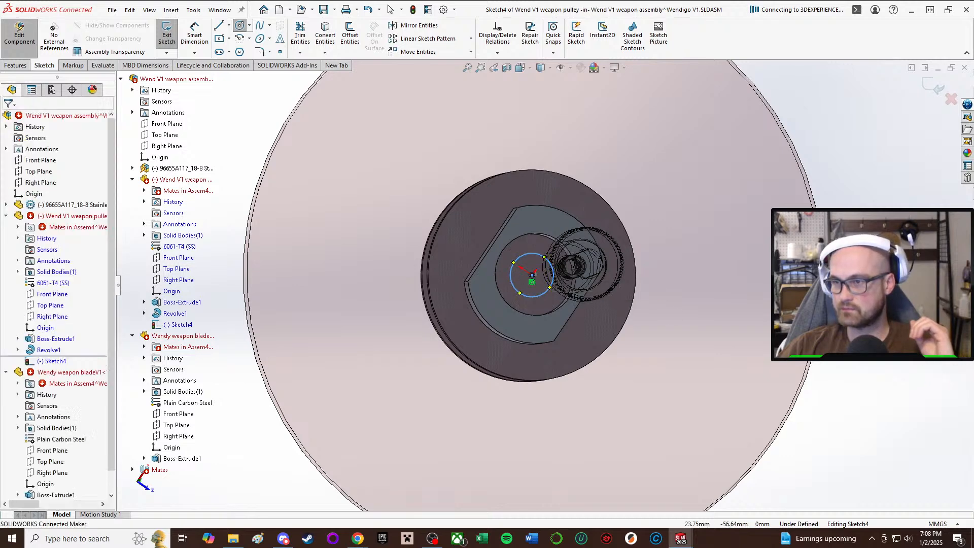
pyautogui.click(545, 293)
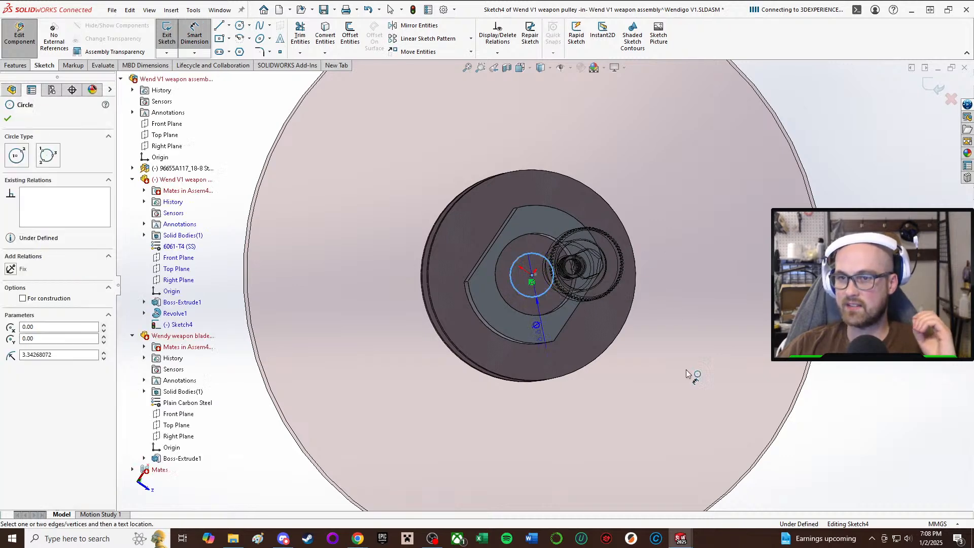
pyautogui.click(706, 394)
pyautogui.write('8')
pyautogui.press('Return')
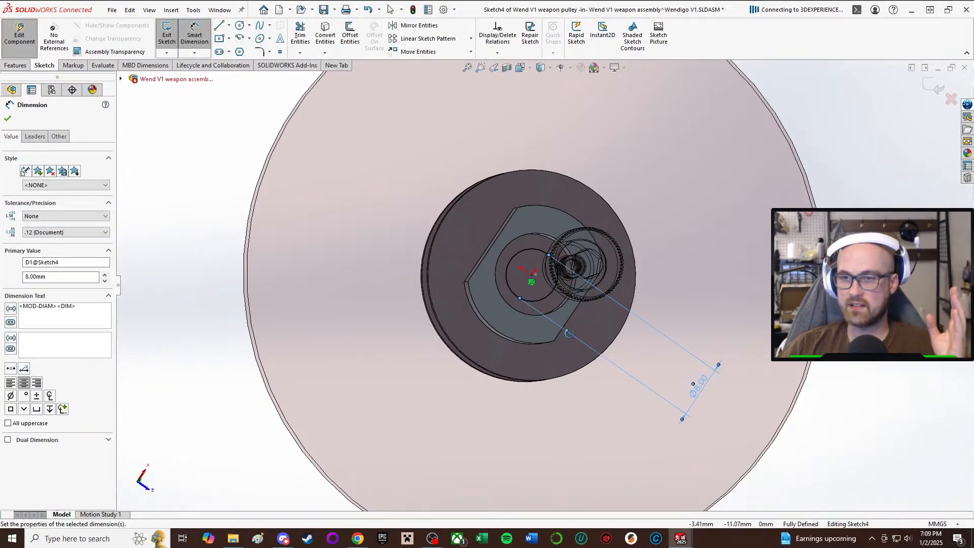
pyautogui.moveTo(569, 333); pyautogui.dragTo(566, 339, button='middle')
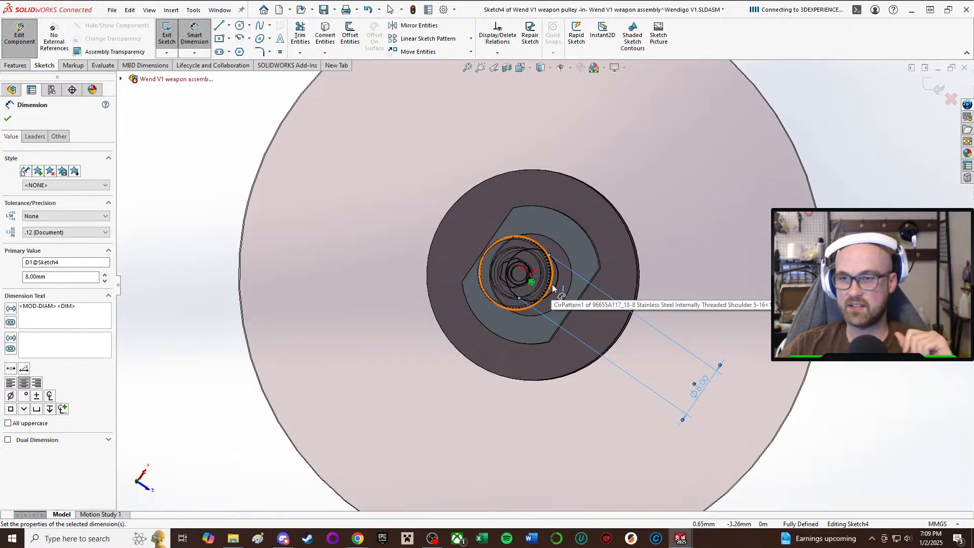
pyautogui.click(948, 344)
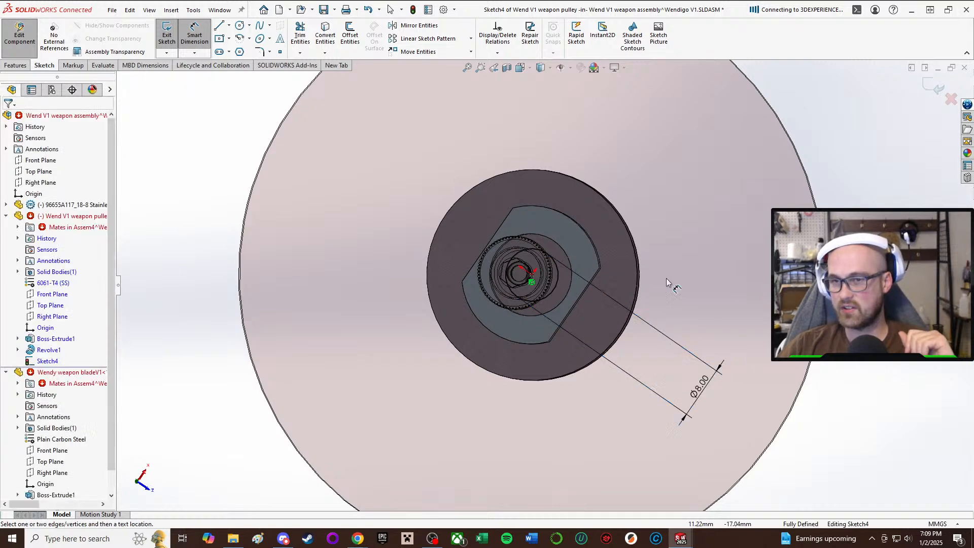
pyautogui.scroll(-2, 670, 279)
pyautogui.moveTo(491, 240); pyautogui.dragTo(501, 255, button='middle')
pyautogui.scroll(2, 503, 254)
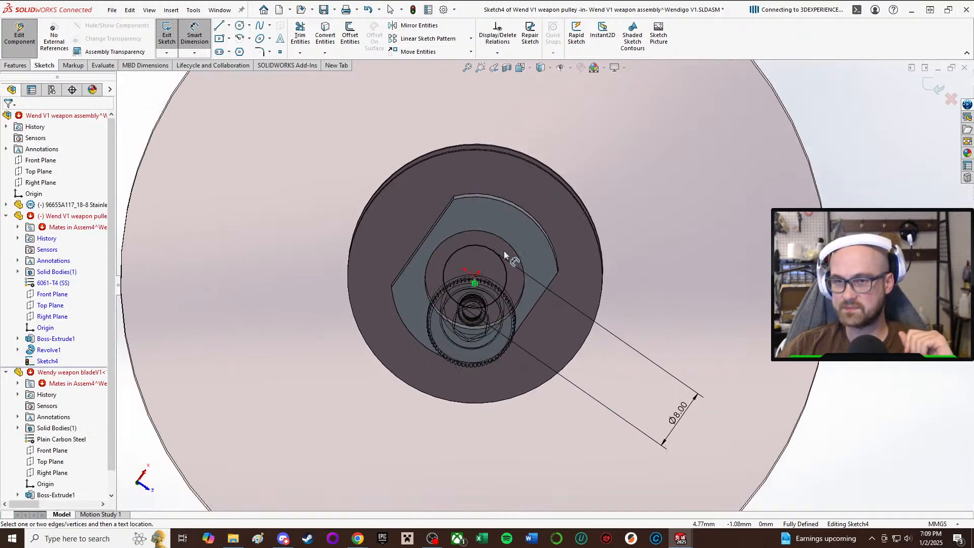
pyautogui.press('Escape')
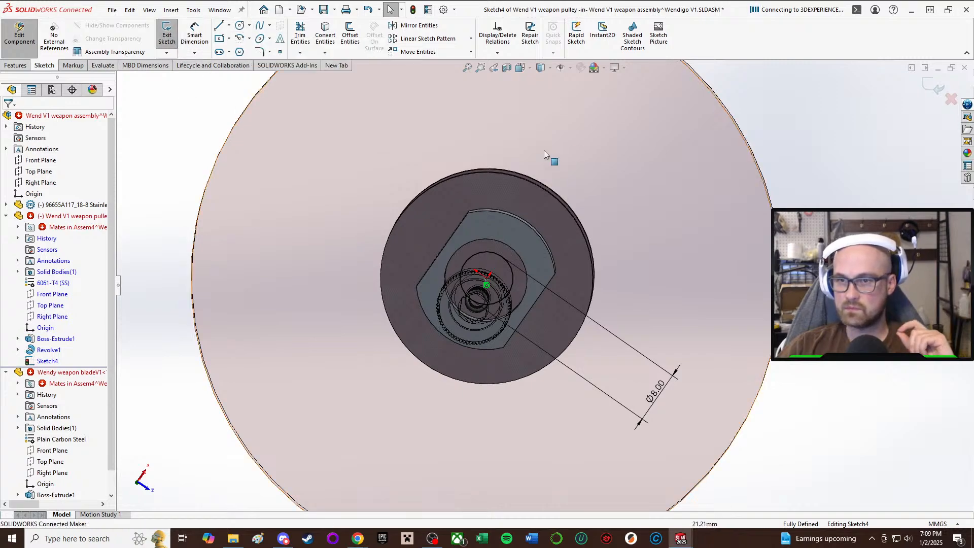
# Draw a construction centerline about 14.7 mm long from the bore center outward across the boss, roughly parallel to its flats.
pyautogui.moveTo(544, 150); pyautogui.dragTo(598, 136, button='middle')
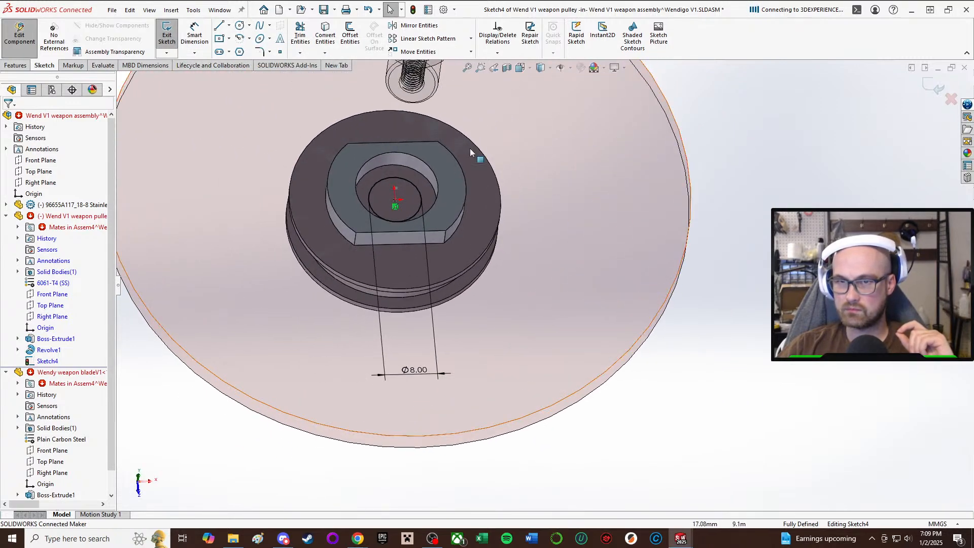
pyautogui.scroll(-2, 390, 146)
pyautogui.moveTo(387, 144); pyautogui.dragTo(374, 161, button='middle')
pyautogui.scroll(2, 374, 161)
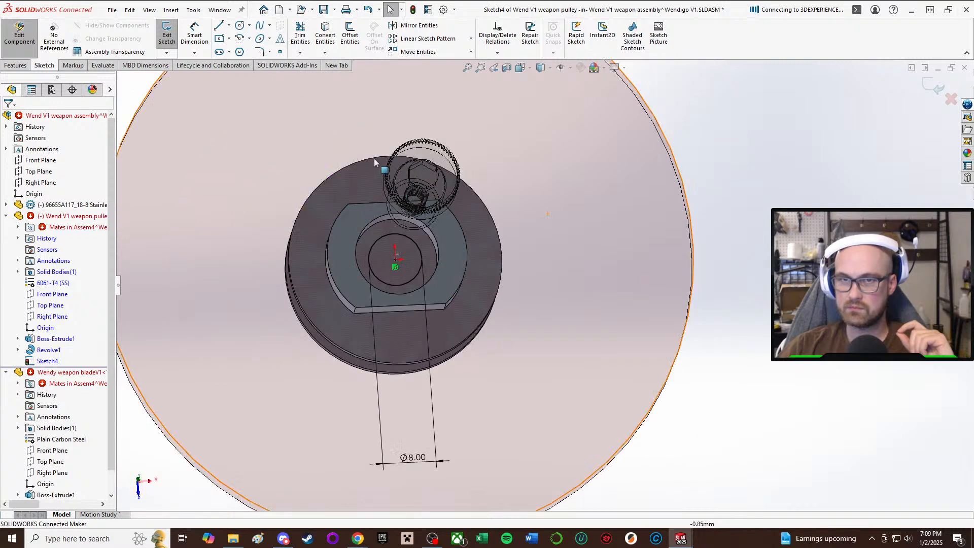
pyautogui.click(229, 26)
pyautogui.click(239, 47)
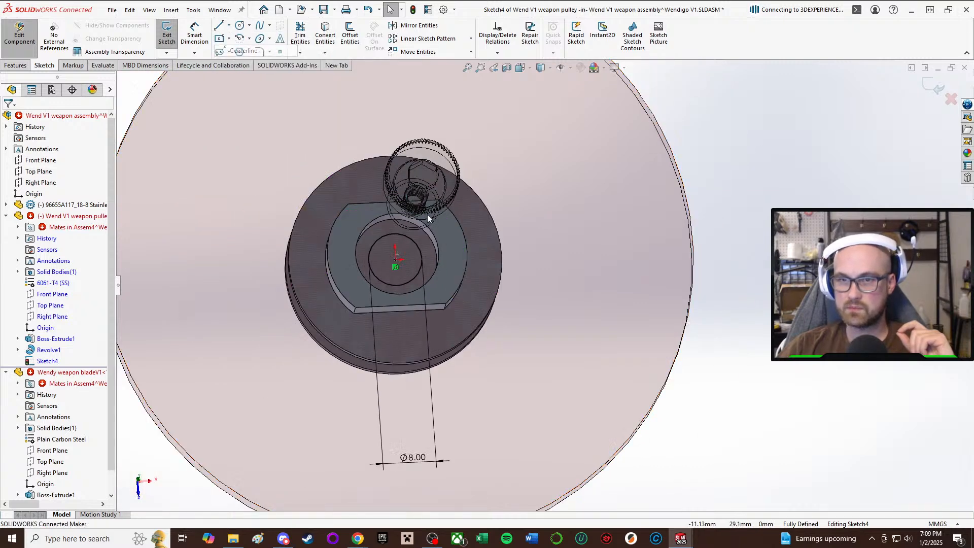
pyautogui.click(395, 266)
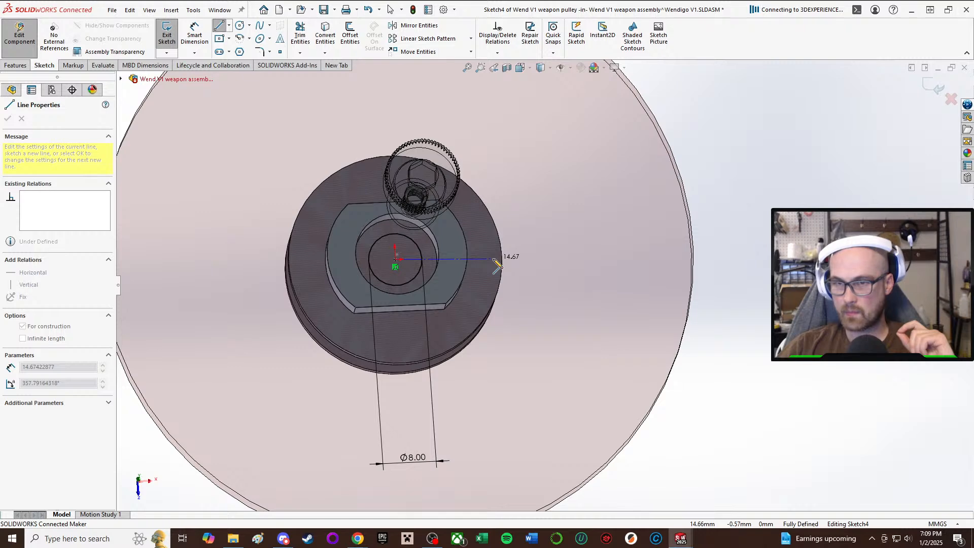
pyautogui.click(494, 260)
pyautogui.rightClick(496, 259)
pyautogui.click(523, 267)
# Sketch a small circle about 3.9 mm in diameter on the pulley flange, just outside one flat of the boss.
pyautogui.scroll(1, 468, 203)
pyautogui.moveTo(465, 200); pyautogui.dragTo(439, 224, button='middle')
pyautogui.scroll(-2, 458, 225)
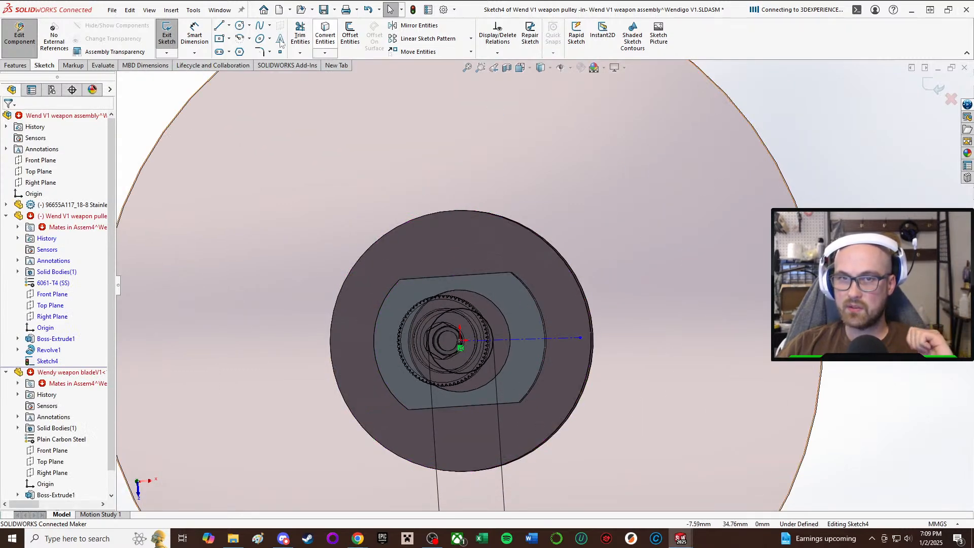
pyautogui.click(239, 26)
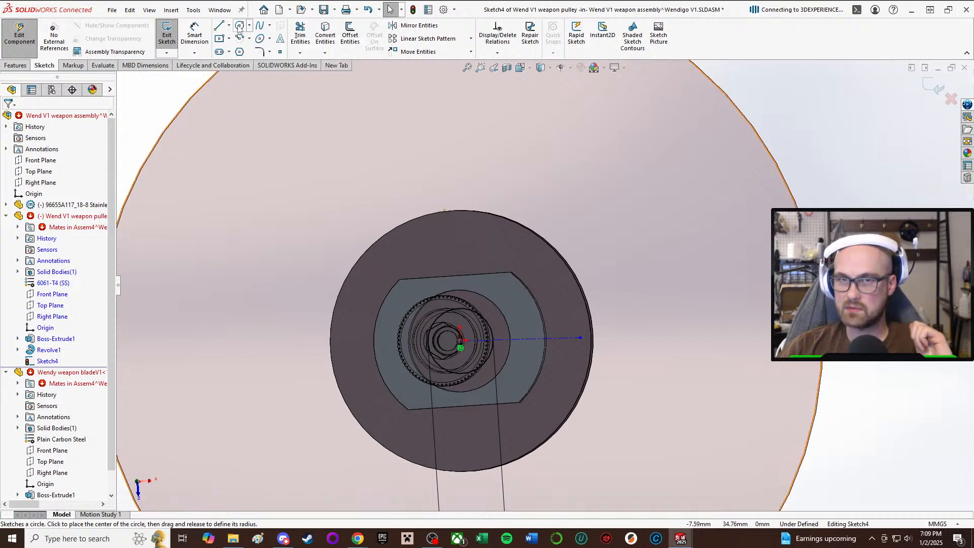
pyautogui.click(500, 253)
pyautogui.click(517, 253)
pyautogui.rightClick(519, 250)
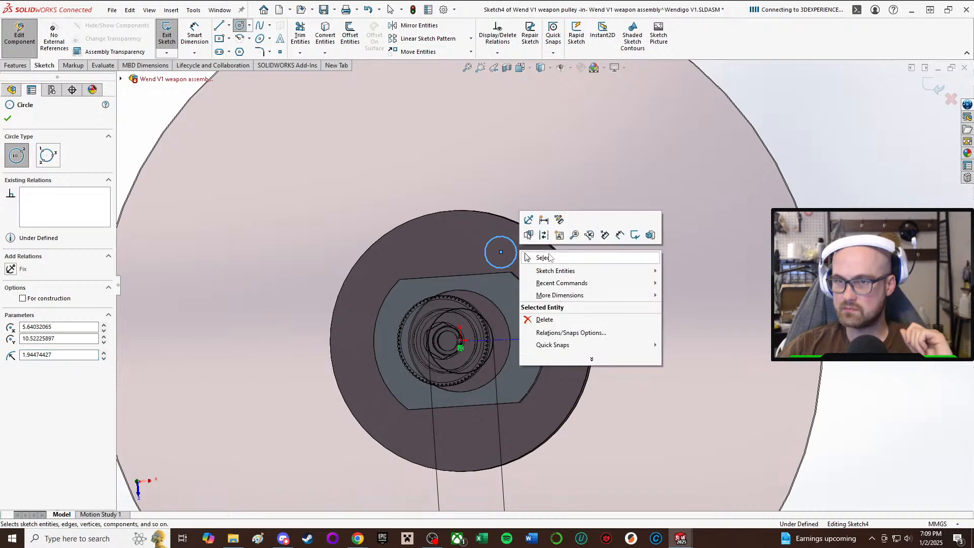
pyautogui.click(549, 258)
pyautogui.click(326, 35)
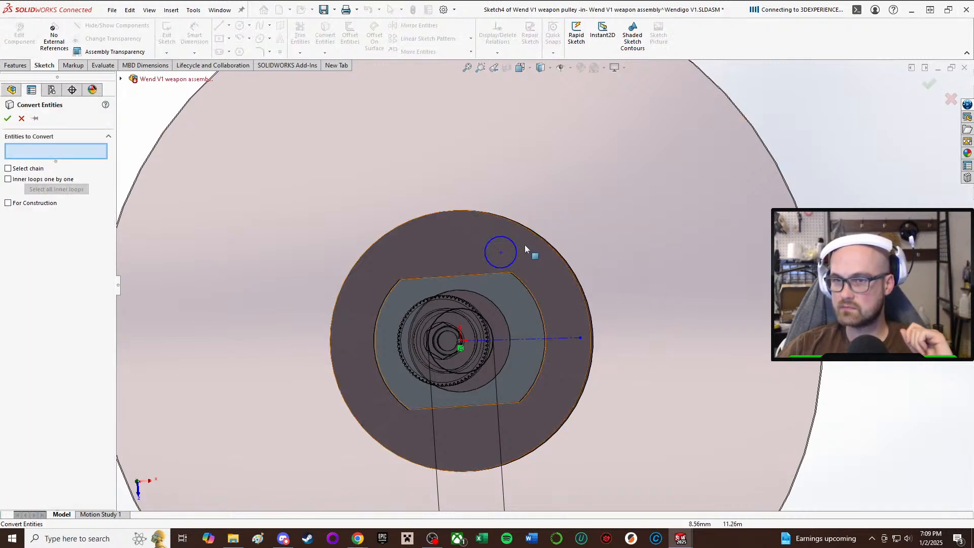
pyautogui.click(21, 118)
pyautogui.click(326, 35)
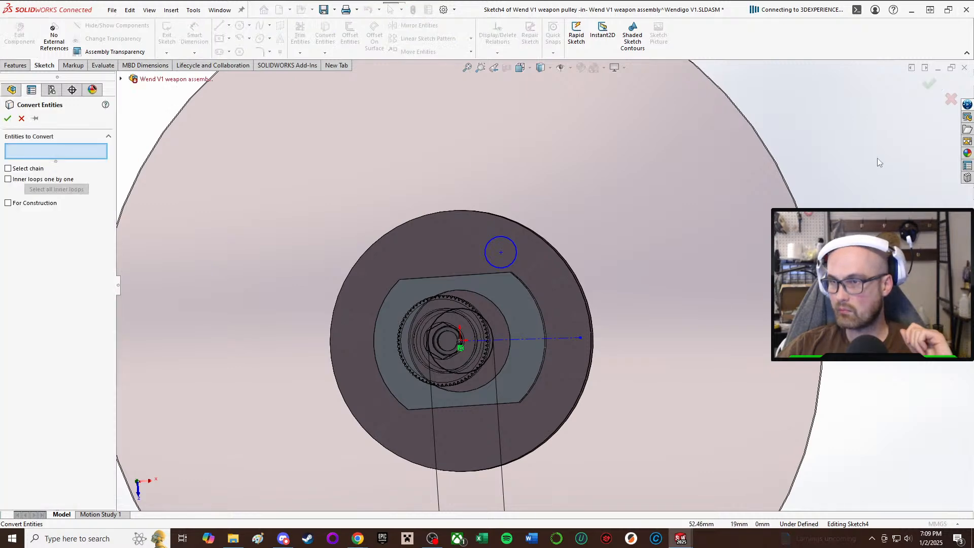
pyautogui.click(21, 119)
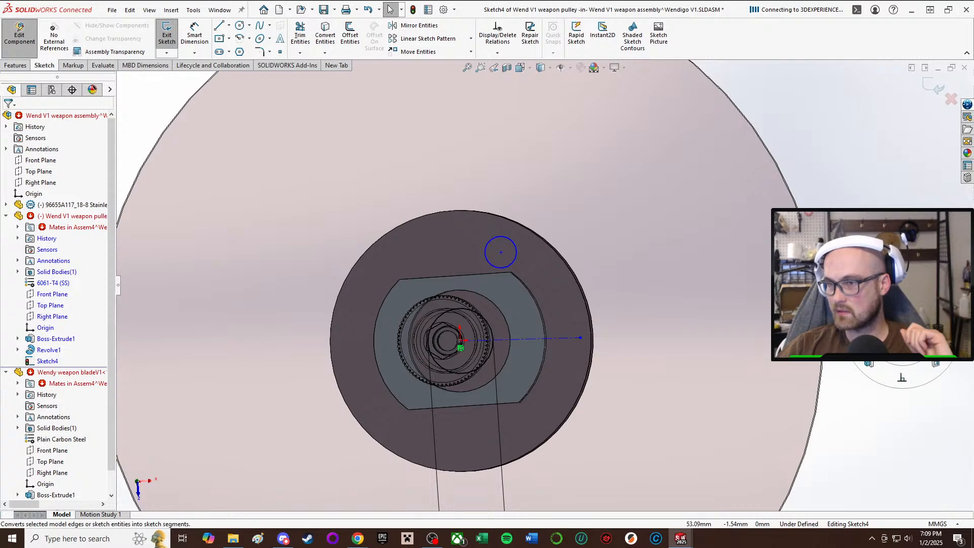
pyautogui.click(325, 35)
pyautogui.click(22, 119)
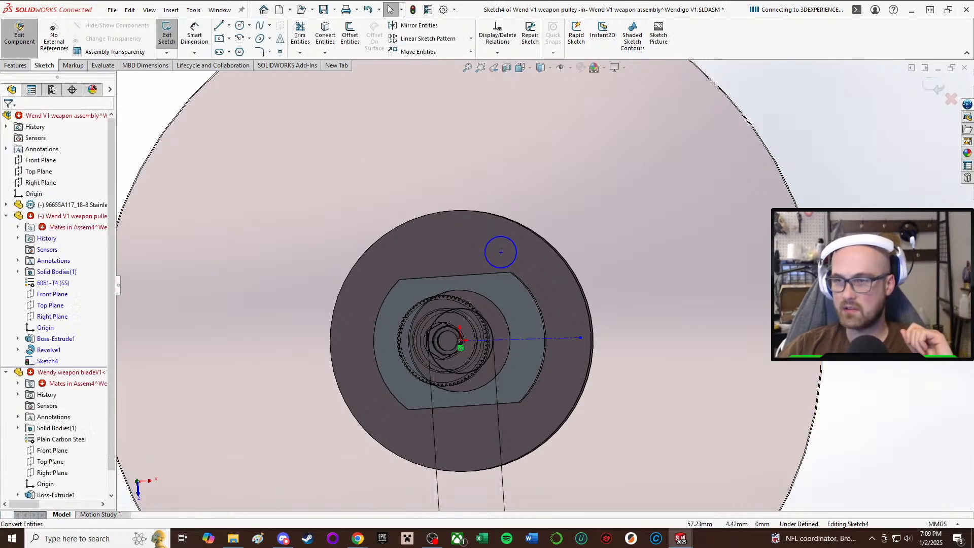
# Set the small flange circle's diameter to 3 mm.
pyautogui.moveTo(865, 259); pyautogui.dragTo(866, 198, button='right')
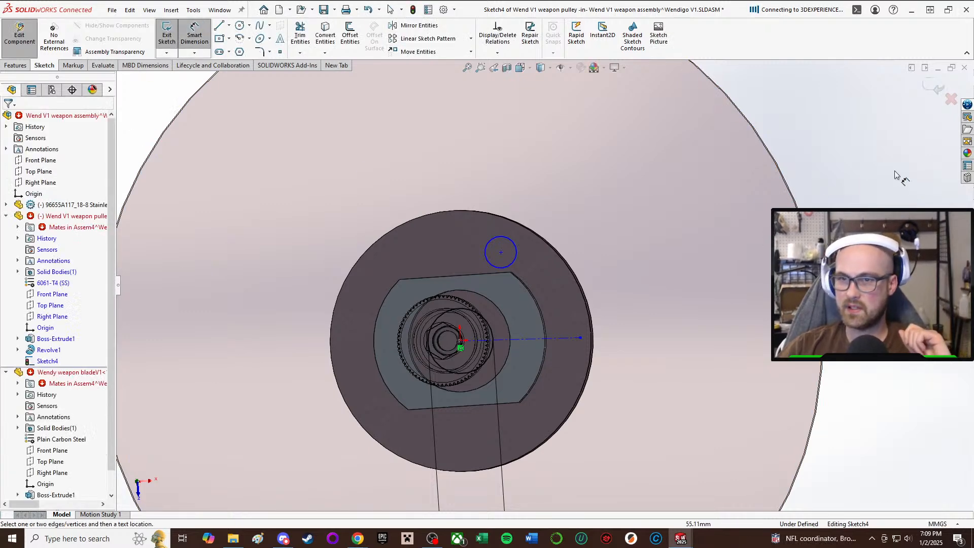
pyautogui.click(513, 240)
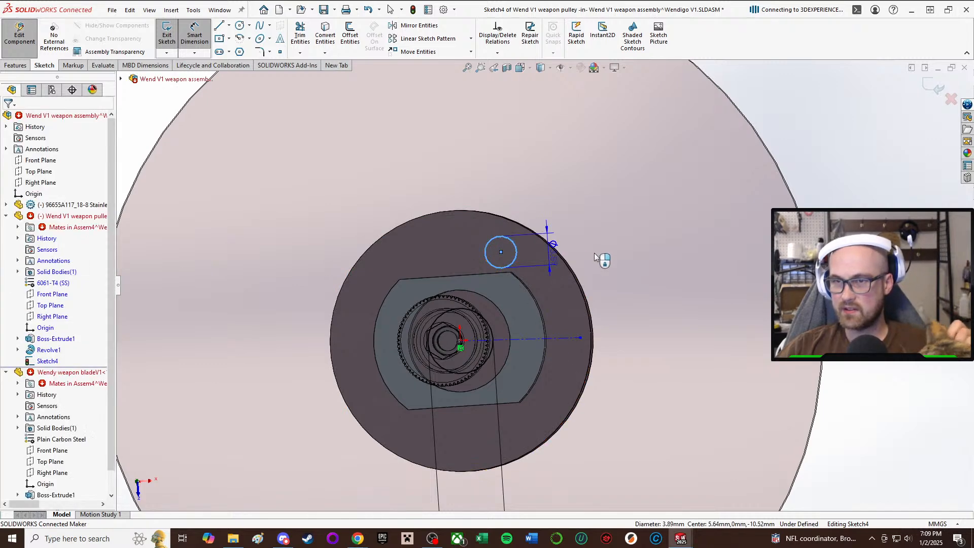
pyautogui.click(607, 243)
pyautogui.write('3')
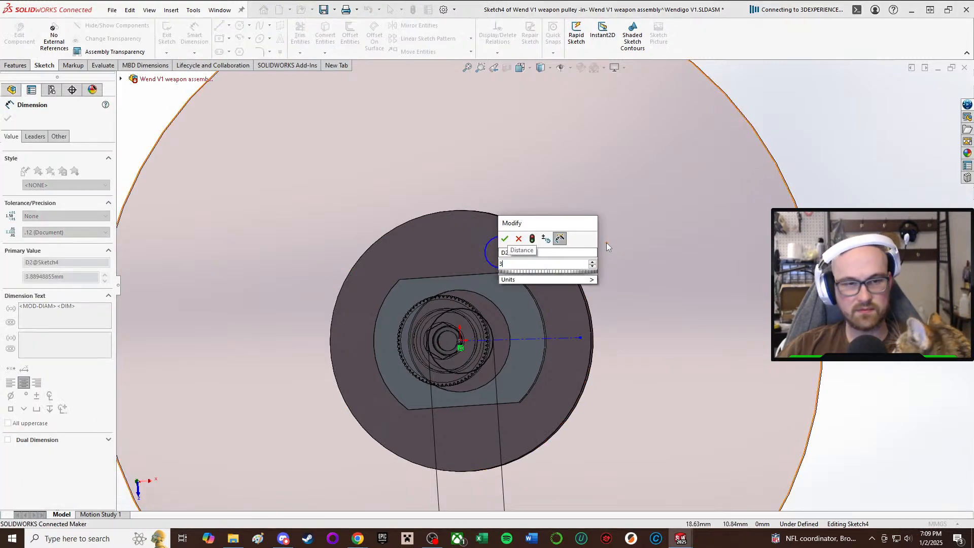
pyautogui.scroll(1, 607, 243)
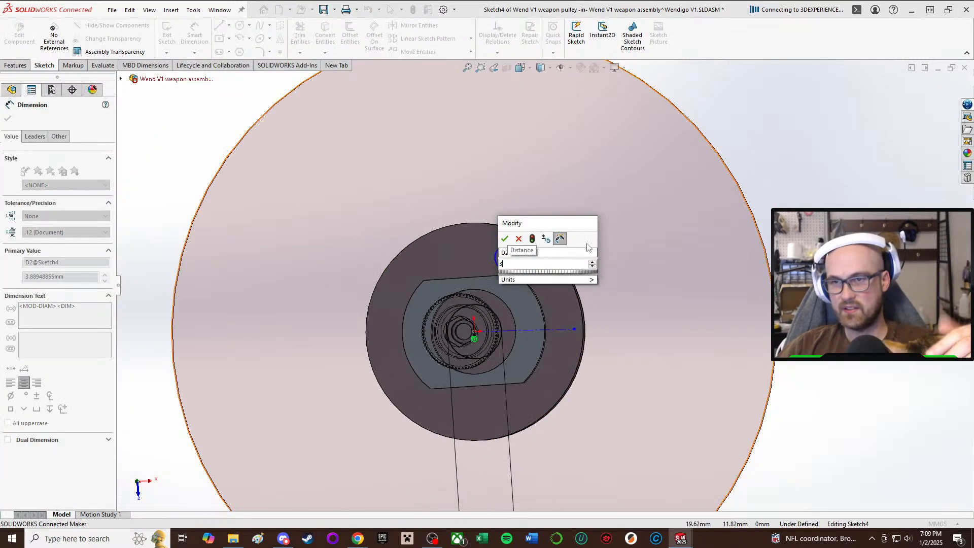
pyautogui.click(505, 239)
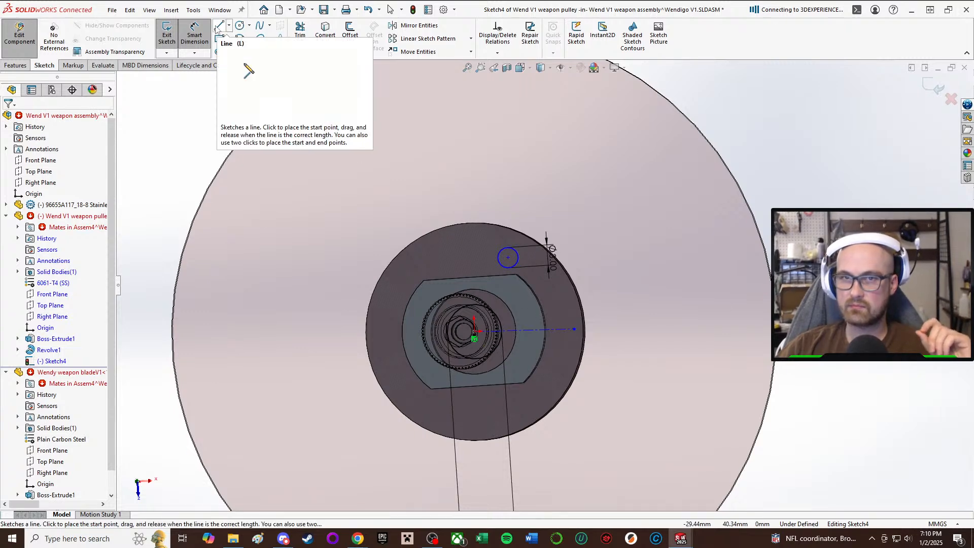
# Dimension the distance from the boss's nearest flat edge to the small flange circle's center as 2.5 mm.
pyautogui.click(191, 34)
pyautogui.moveTo(784, 243); pyautogui.dragTo(798, 87, button='right')
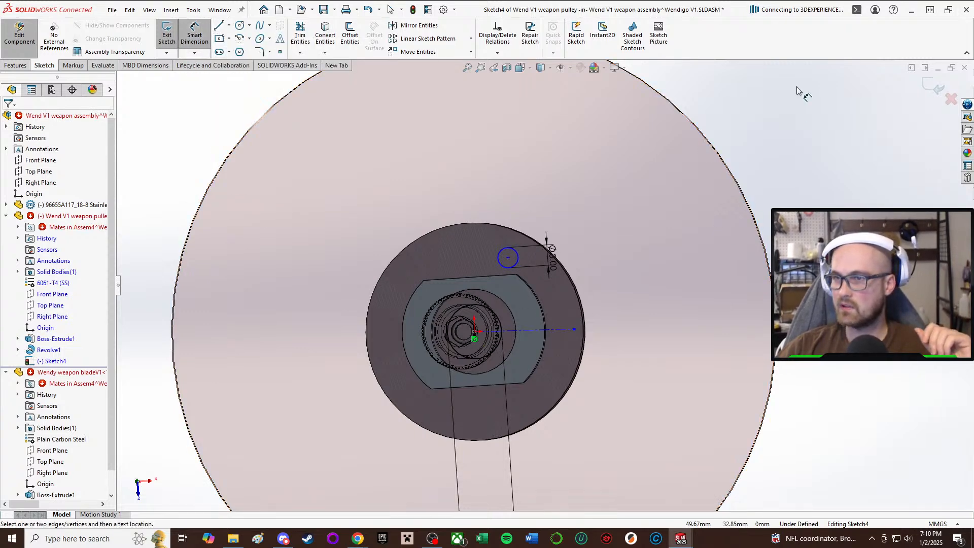
pyautogui.scroll(-3, 516, 269)
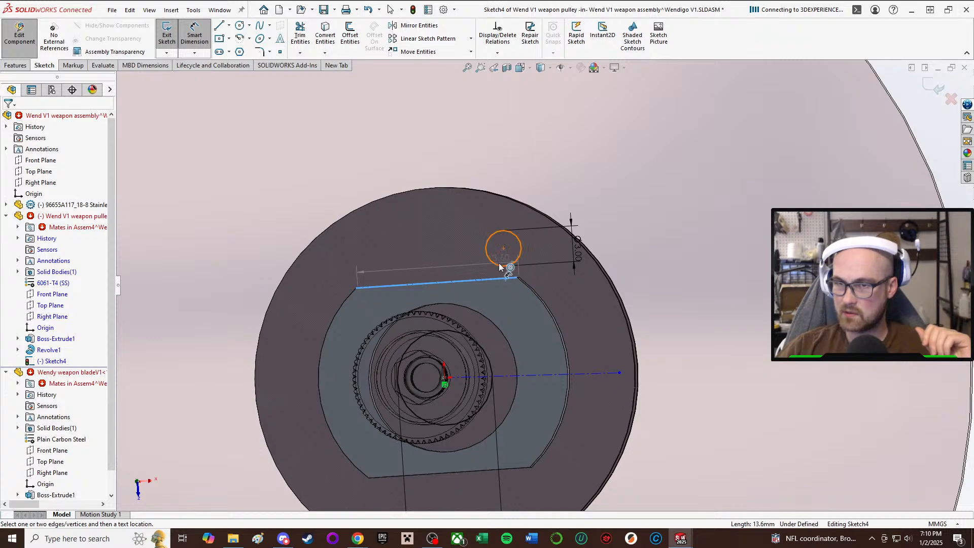
pyautogui.click(500, 266)
pyautogui.click(467, 240)
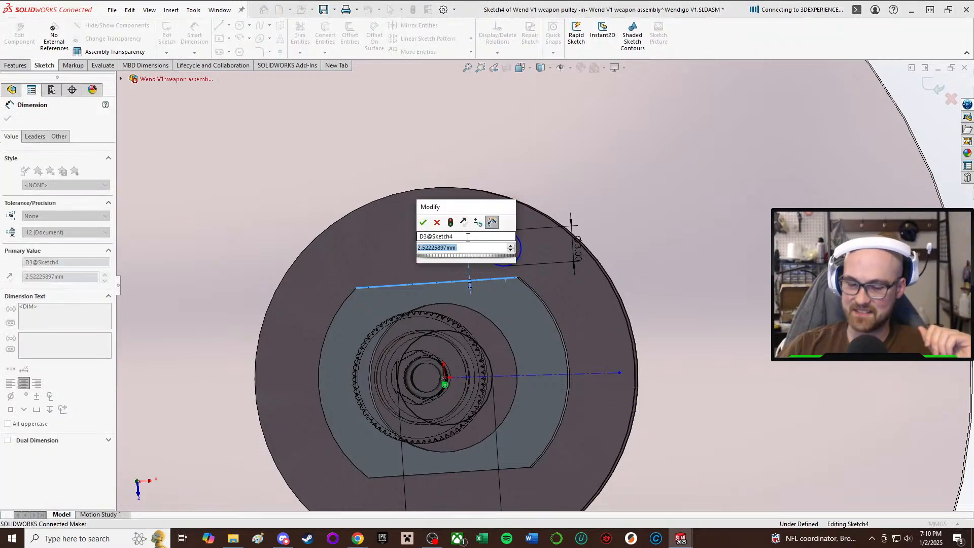
pyautogui.write('2.5')
pyautogui.press('Return')
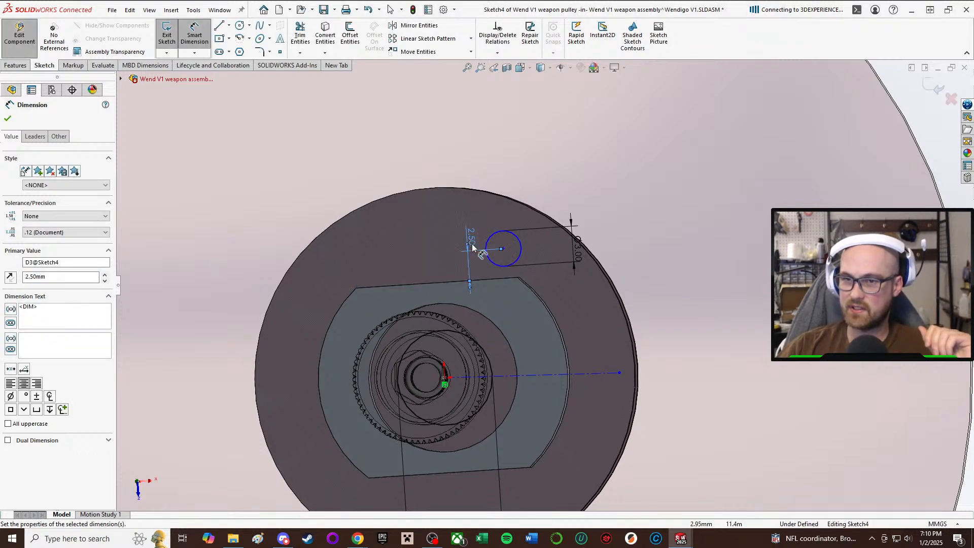
pyautogui.click(197, 32)
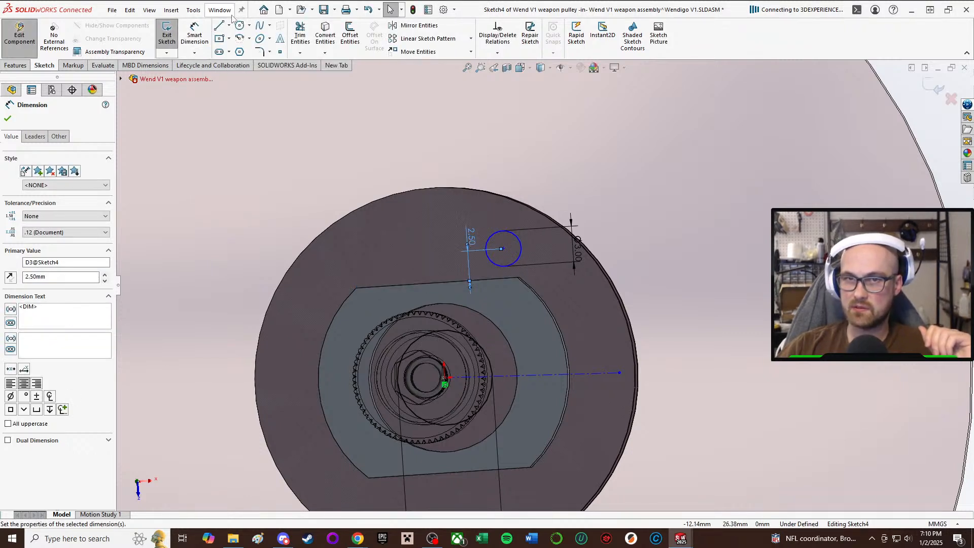
# Draw a vertical construction centerline about 14.2 mm long from the bore center outward across the boss flat onto the flange.
pyautogui.click(228, 25)
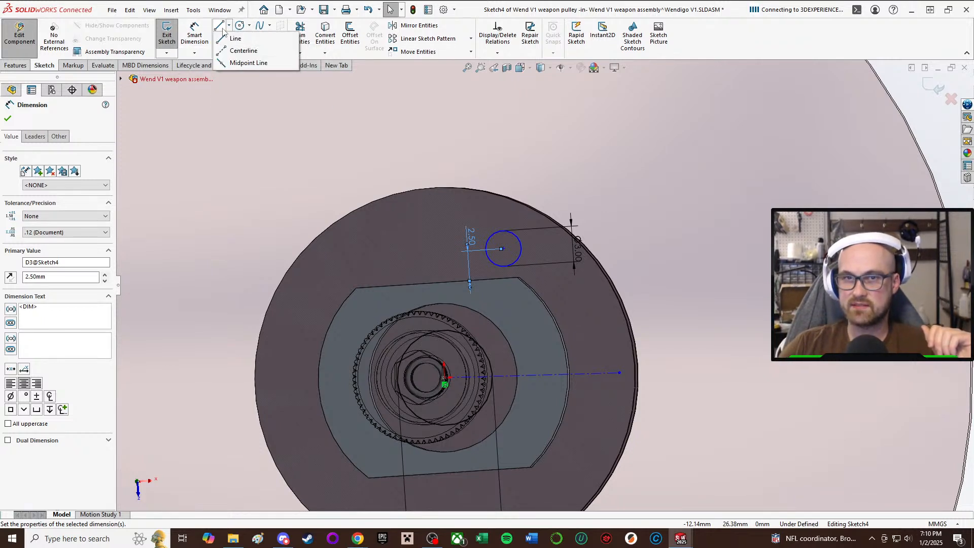
pyautogui.click(227, 51)
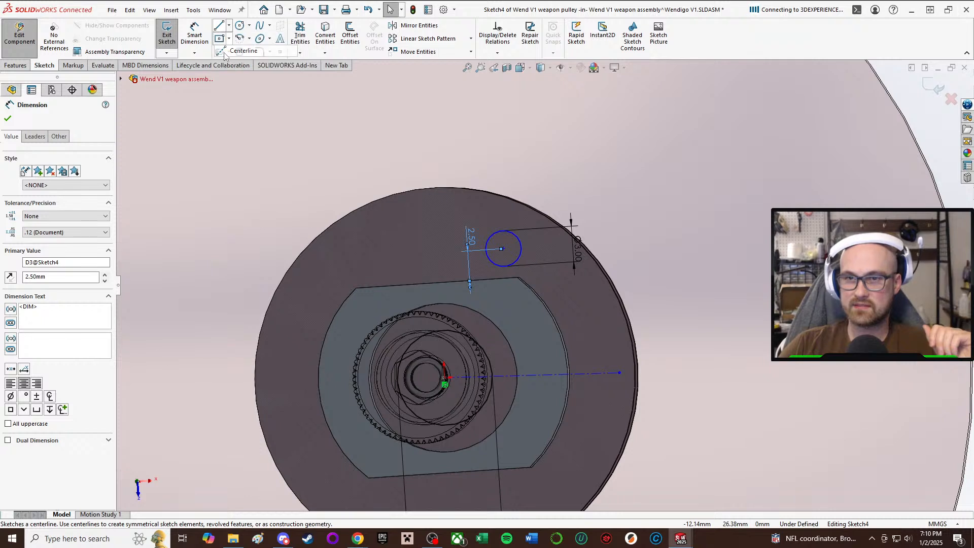
pyautogui.click(444, 379)
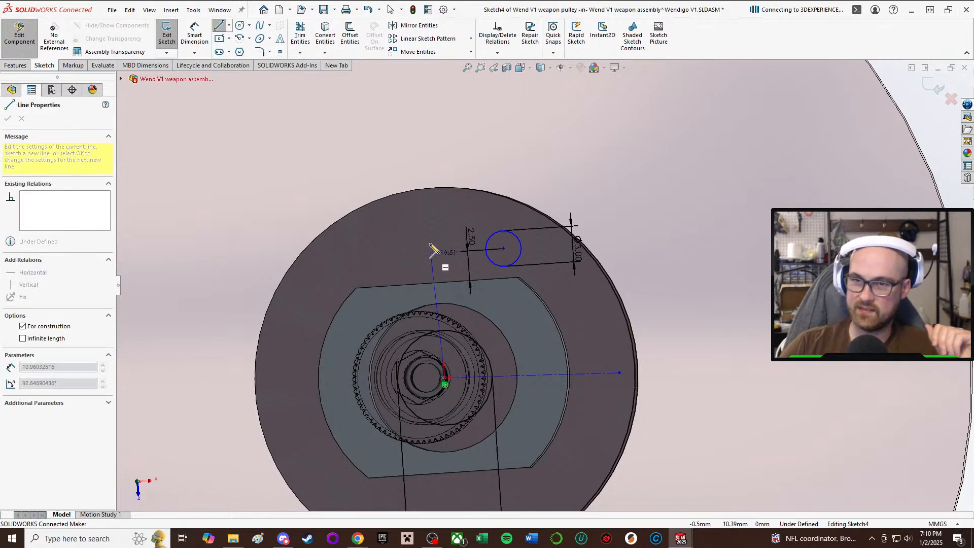
pyautogui.click(434, 210)
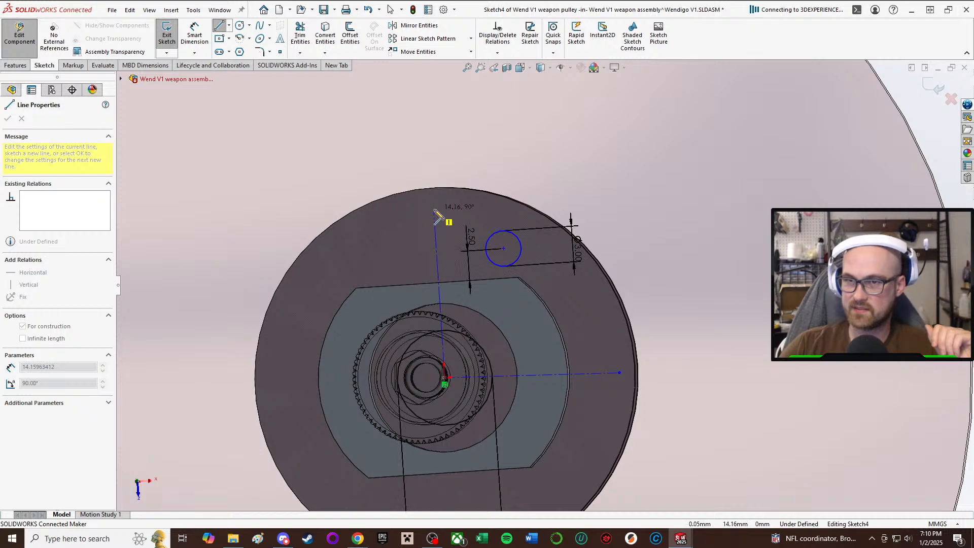
pyautogui.rightClick(449, 217)
pyautogui.click(461, 220)
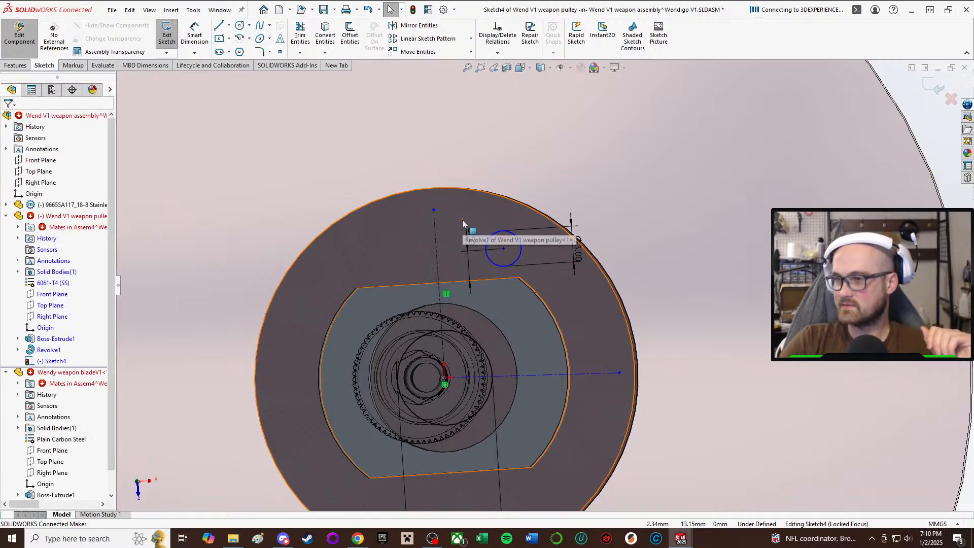
pyautogui.click(463, 224)
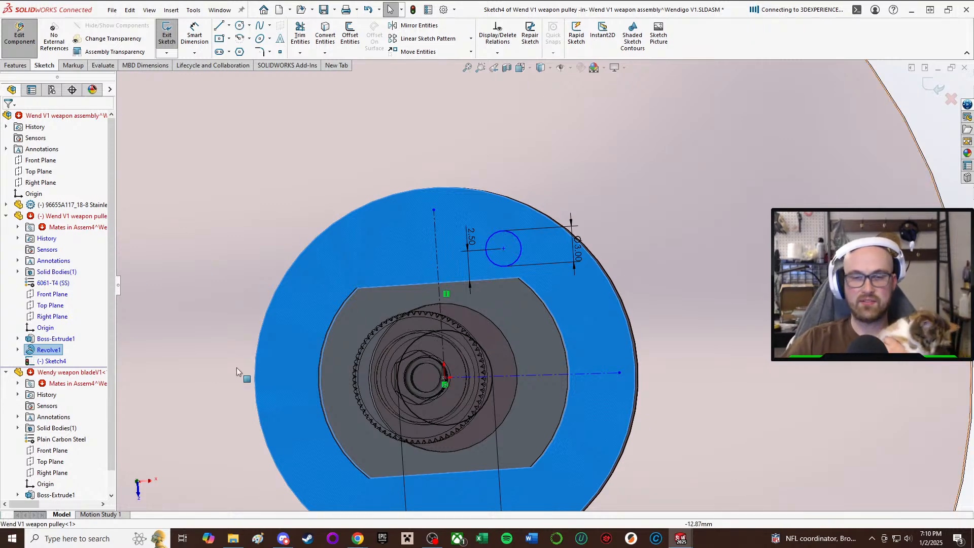
pyautogui.click(766, 260)
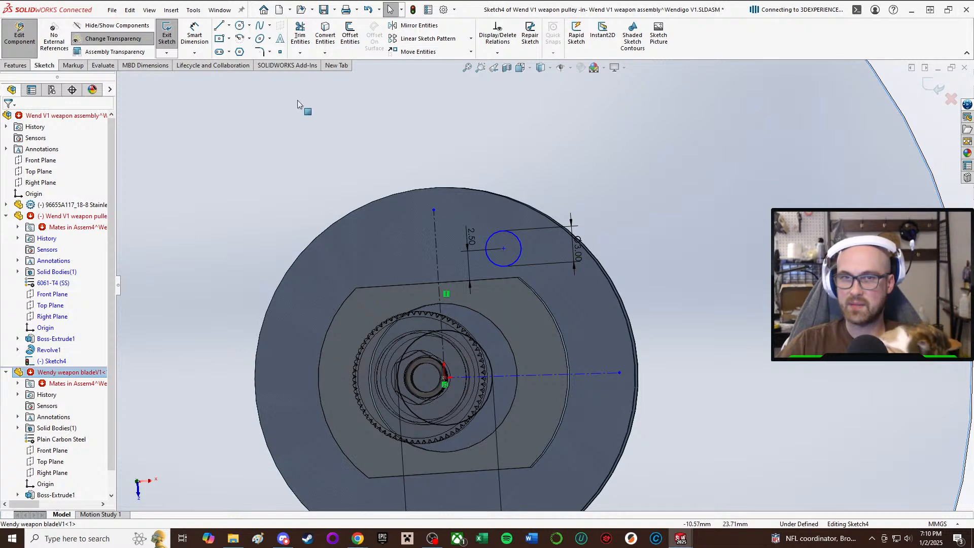
pyautogui.moveTo(767, 257); pyautogui.dragTo(712, 134, button='right')
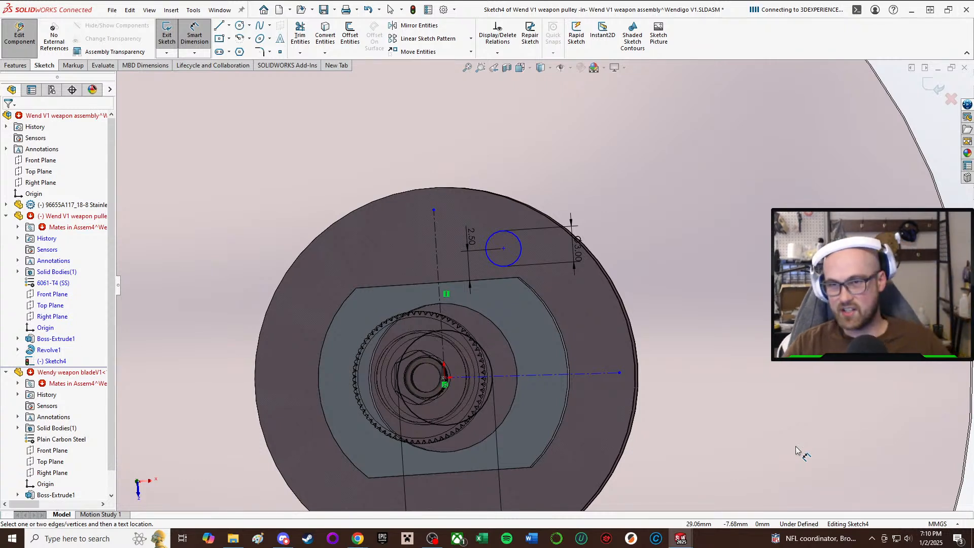
# Dimension the distance from the vertical centerline to the small flange circle's center as 5.5 mm.
pyautogui.click(435, 255)
pyautogui.click(503, 248)
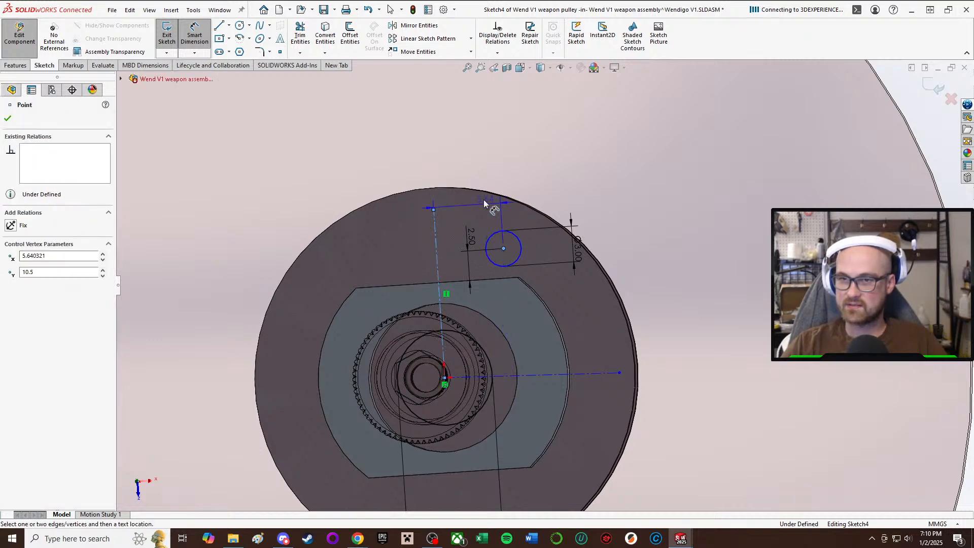
pyautogui.click(467, 175)
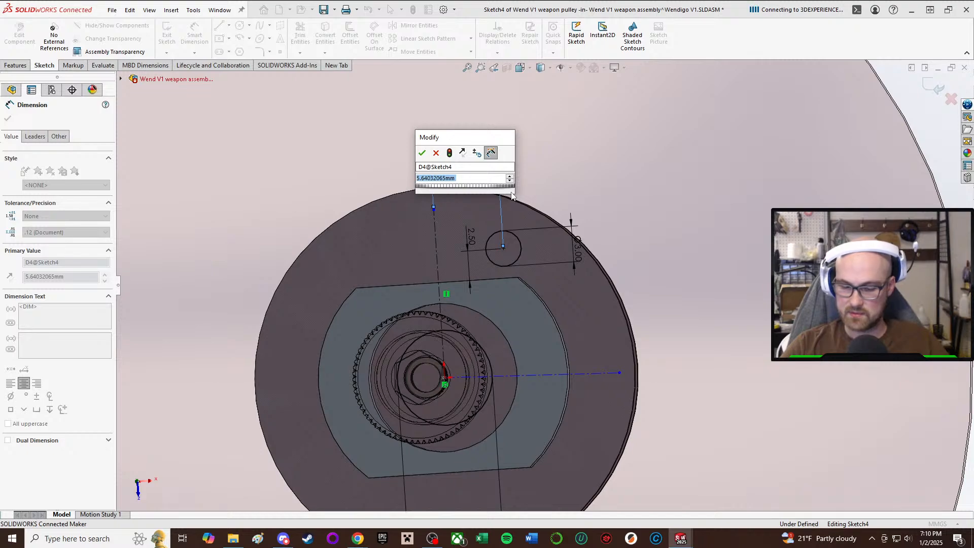
pyautogui.write('5.5')
pyautogui.press('Return')
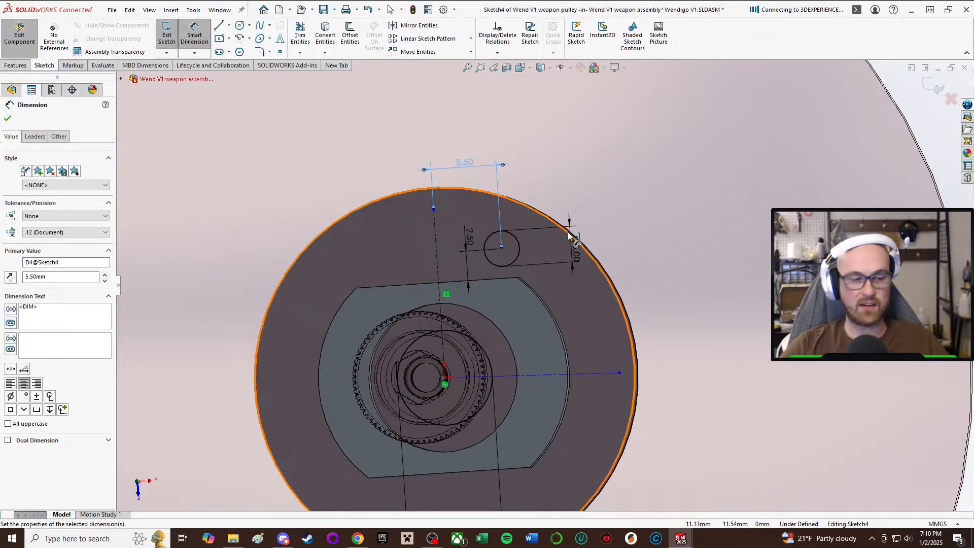
# Set the distance between the vertical centerline and the small circle's center to 5 mm.
pyautogui.moveTo(569, 235)
pyautogui.mouseDown(button='middle')
pyautogui.moveTo(514, 193)
pyautogui.moveTo(446, 261)
pyautogui.moveTo(371, 254)
pyautogui.moveTo(387, 295)
pyautogui.moveTo(515, 300)
pyautogui.moveTo(557, 249)
pyautogui.mouseUp(button='middle')
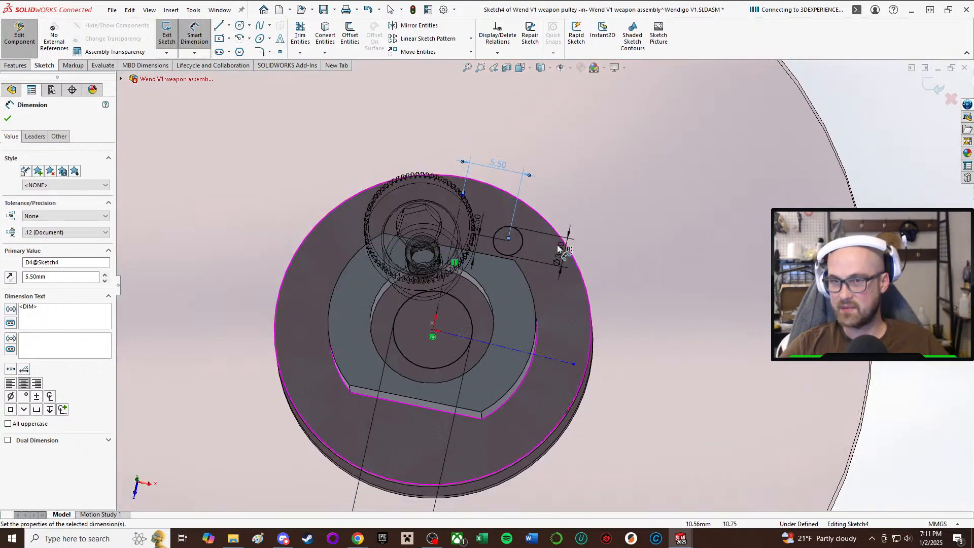
pyautogui.scroll(-3, 557, 249)
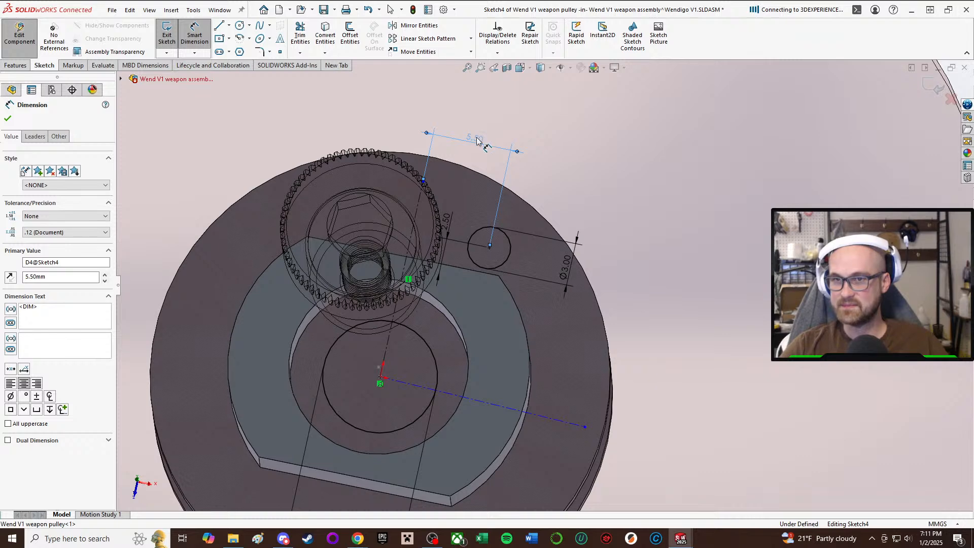
pyautogui.doubleClick(477, 141)
pyautogui.write('5')
pyautogui.press('Return')
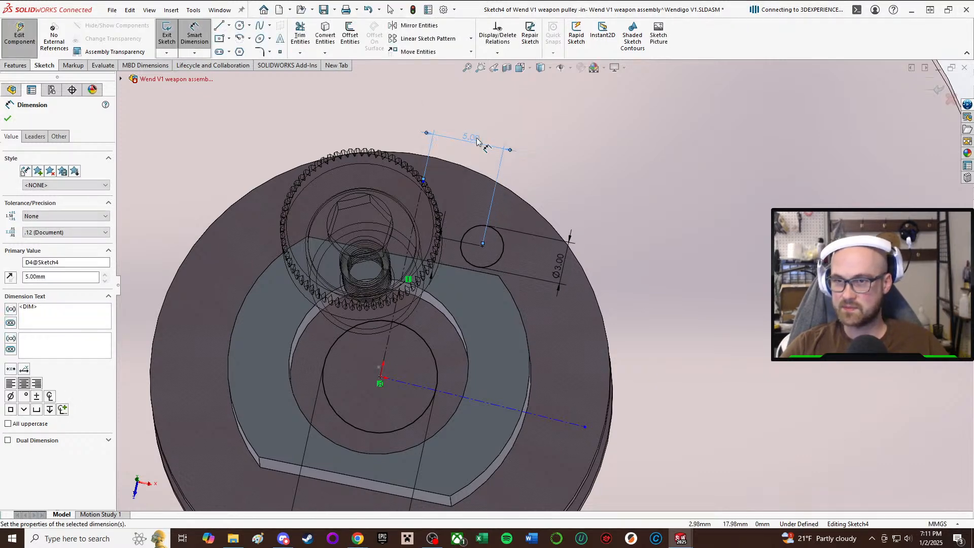
# Set the distance from the boss's flat edge to the small circle's center to 2.4 mm.
pyautogui.scroll(1, 508, 198)
pyautogui.moveTo(508, 198); pyautogui.dragTo(497, 267, button='middle')
pyautogui.scroll(-3, 503, 274)
pyautogui.moveTo(522, 335); pyautogui.dragTo(546, 378, button='middle')
pyautogui.click(445, 258)
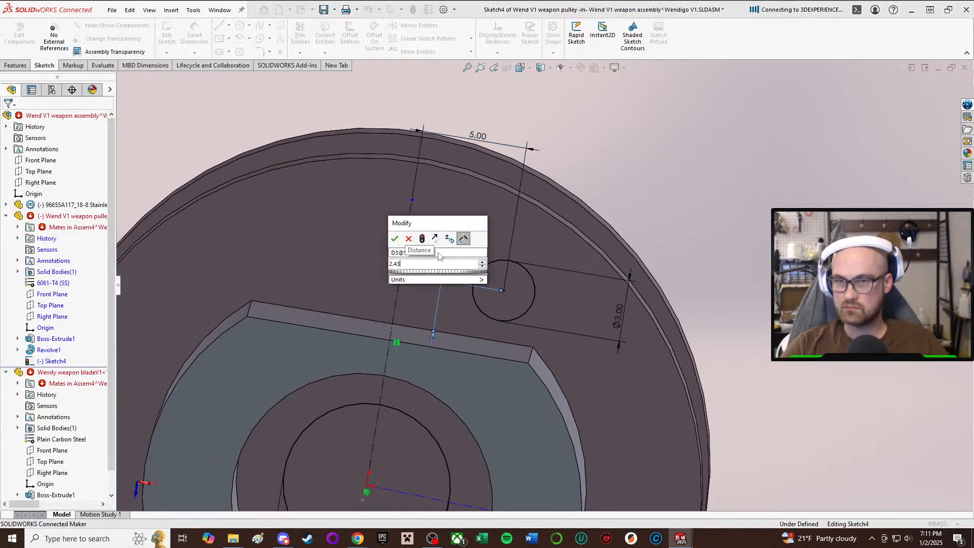
pyautogui.press('BackSpace')
pyautogui.click(440, 256)
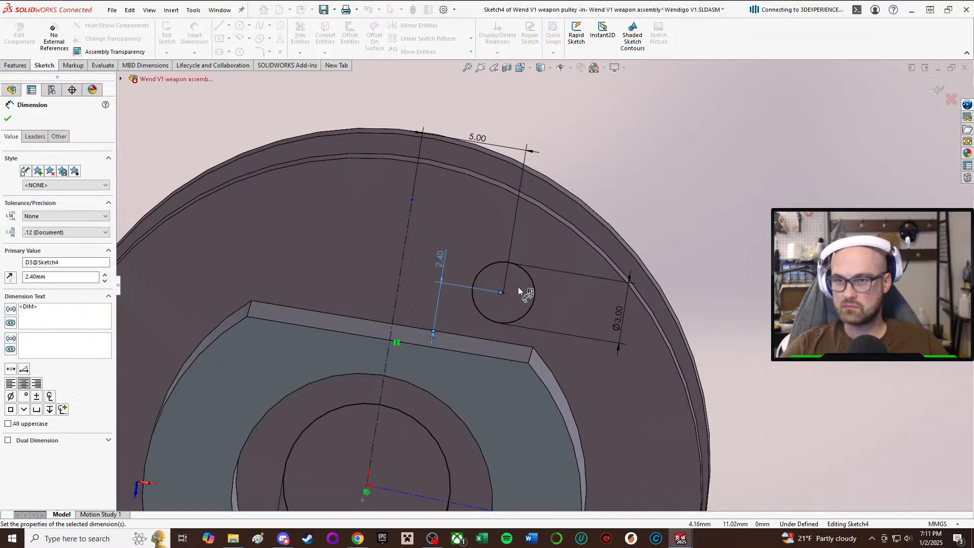
# Set the distance from the boss's flat edge to the small circle's center to 2.3 mm and exit dimensioning.
pyautogui.scroll(2, 573, 285)
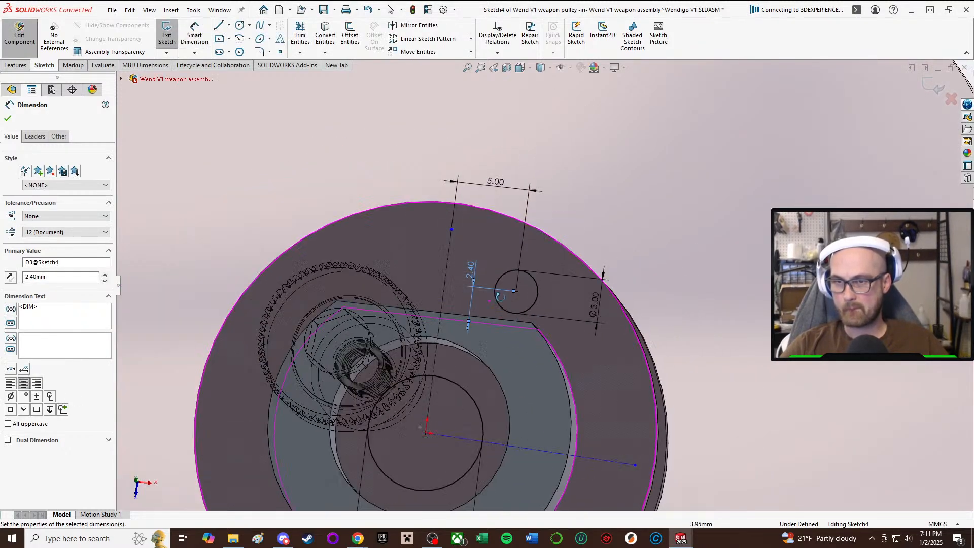
pyautogui.moveTo(490, 302); pyautogui.dragTo(510, 369, button='middle')
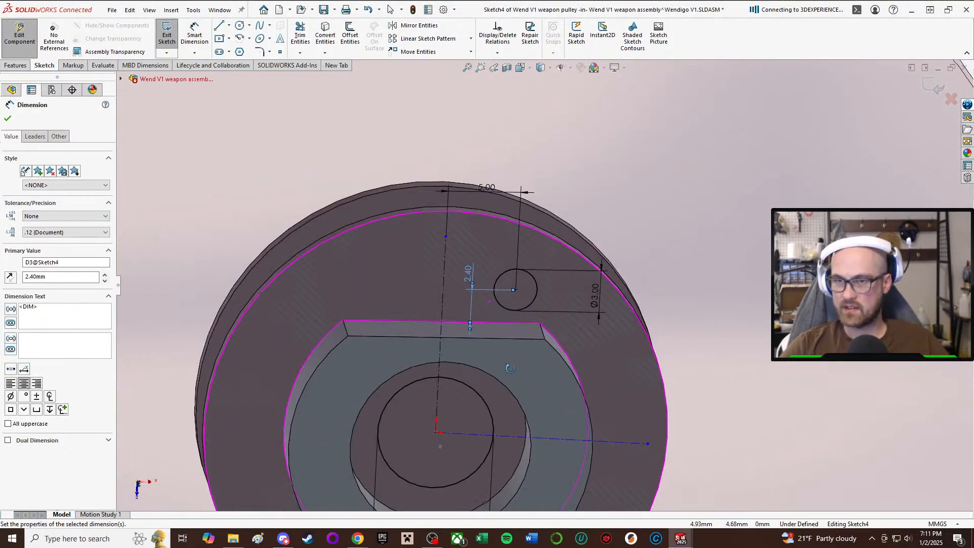
pyautogui.doubleClick(469, 271)
pyautogui.write('2.3')
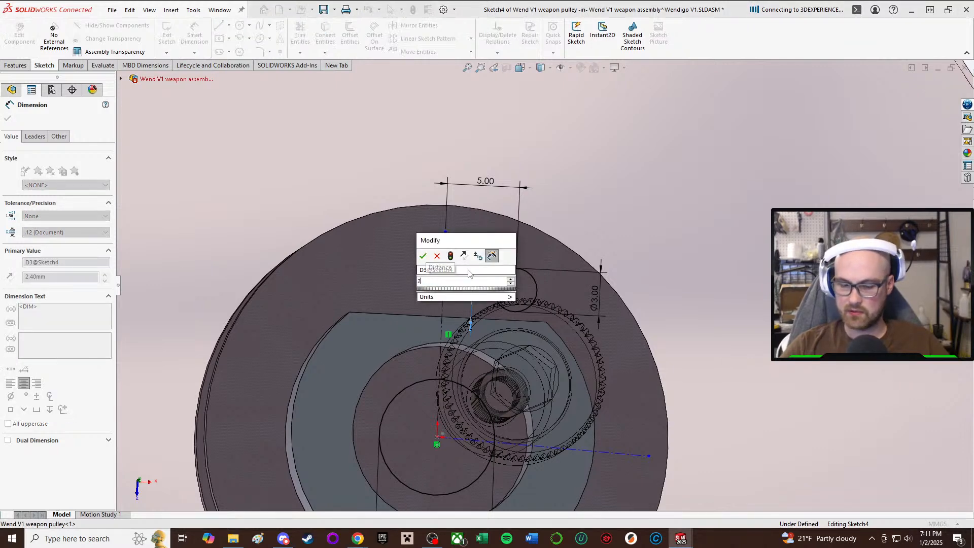
pyautogui.press('Return')
pyautogui.moveTo(513, 245); pyautogui.dragTo(522, 284, button='middle')
pyautogui.scroll(2, 522, 285)
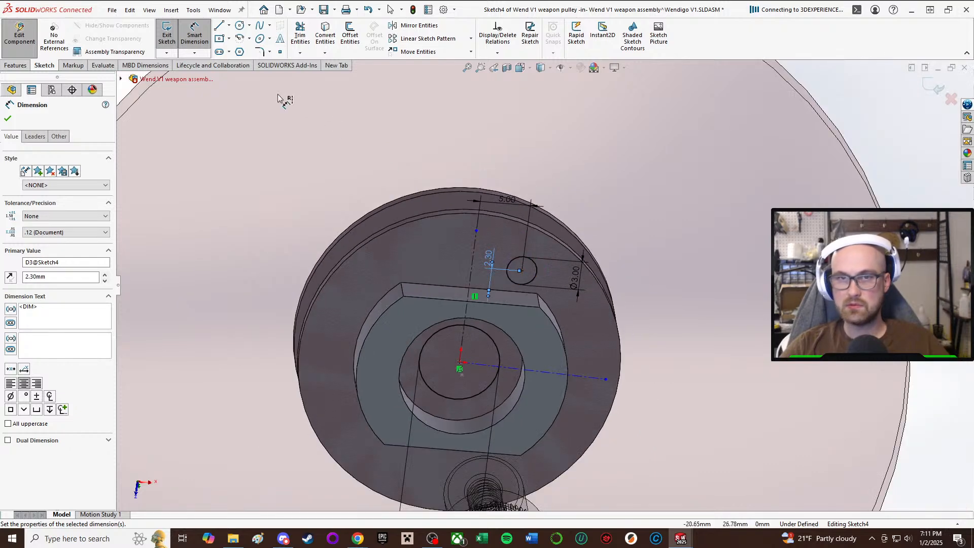
pyautogui.click(205, 34)
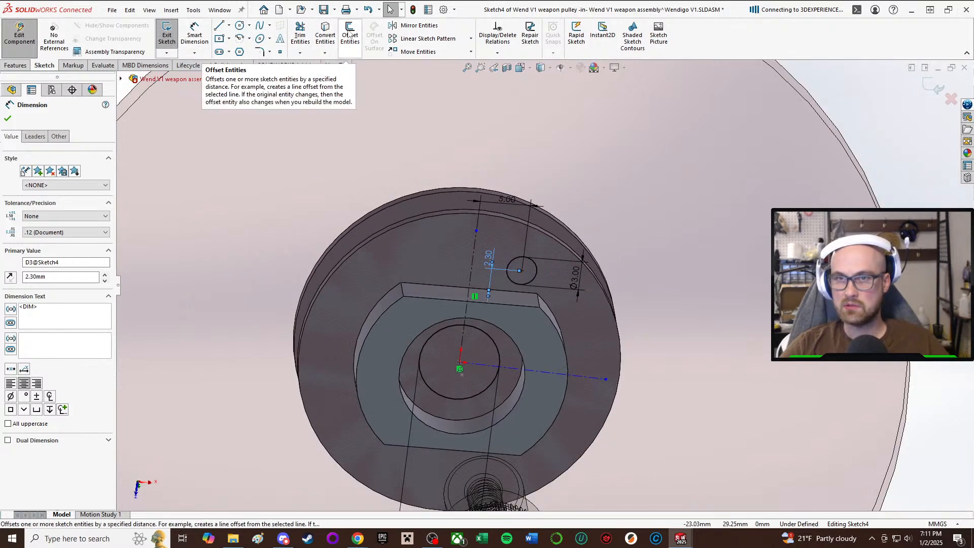
# Mirror the 3 mm flange circle about the vertical centerline.
pyautogui.click(406, 27)
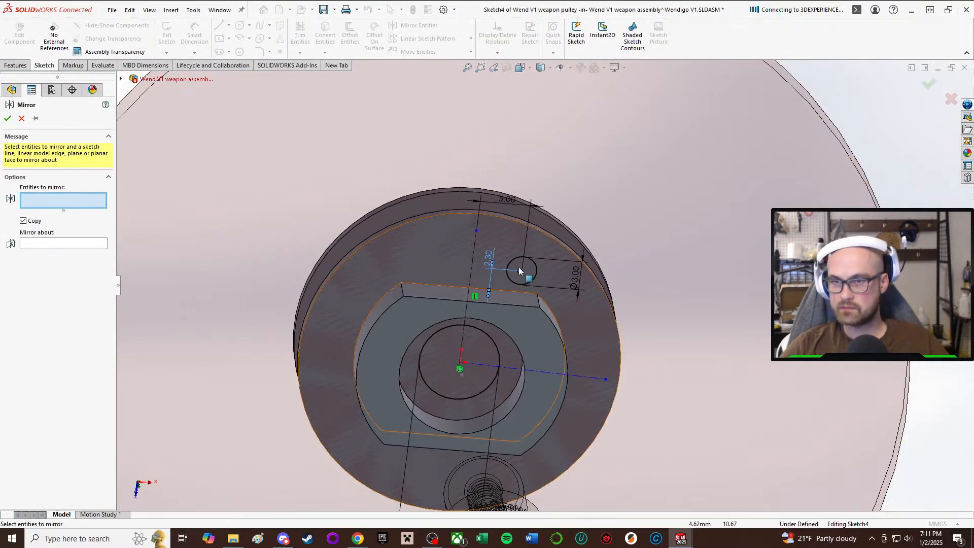
pyautogui.click(539, 271)
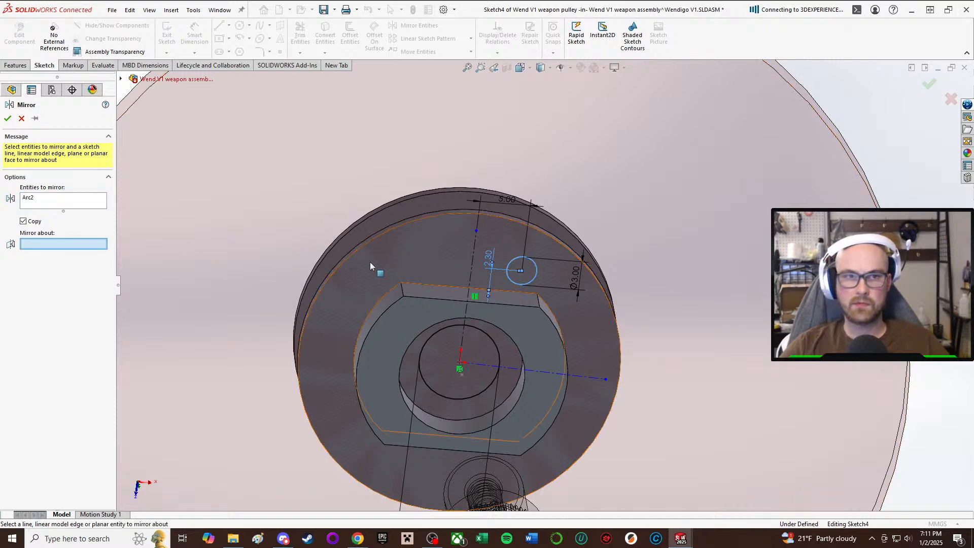
pyautogui.click(472, 262)
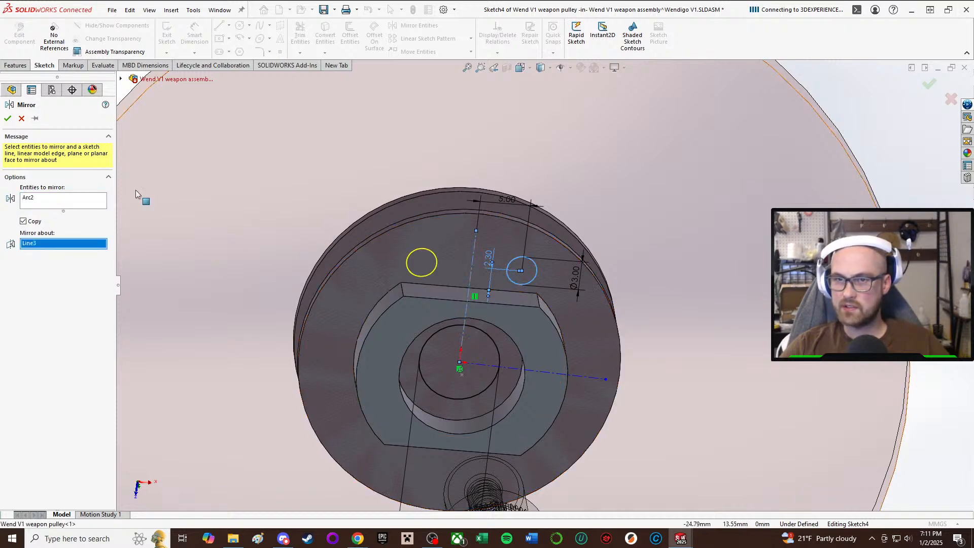
pyautogui.click(8, 118)
pyautogui.scroll(3, 626, 202)
pyautogui.scroll(-5, 447, 184)
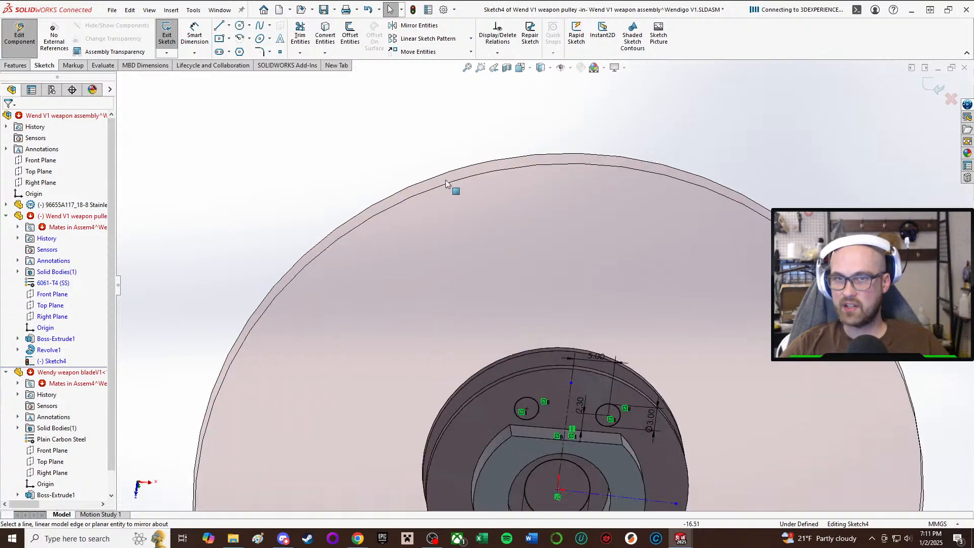
pyautogui.click(325, 36)
pyautogui.scroll(2, 494, 250)
pyautogui.scroll(-5, 634, 436)
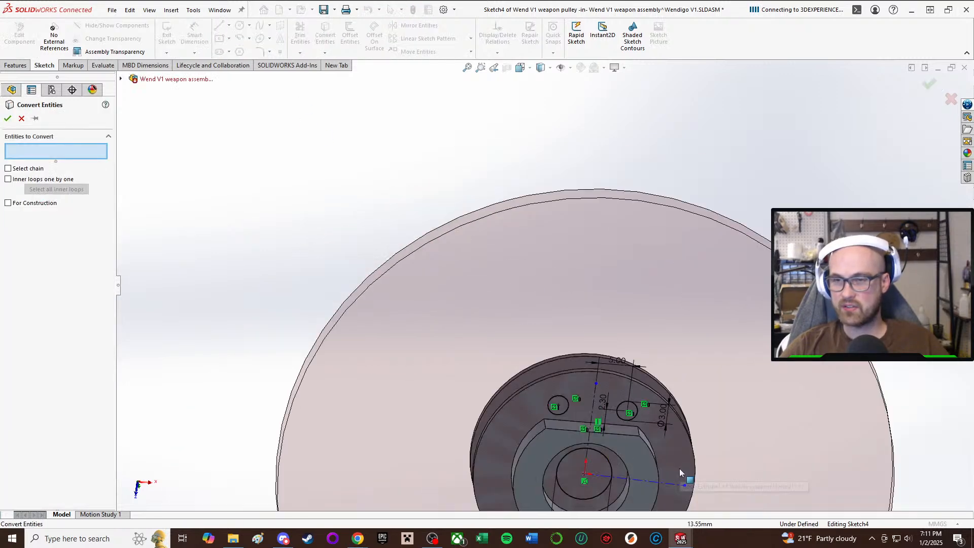
pyautogui.scroll(2, 549, 320)
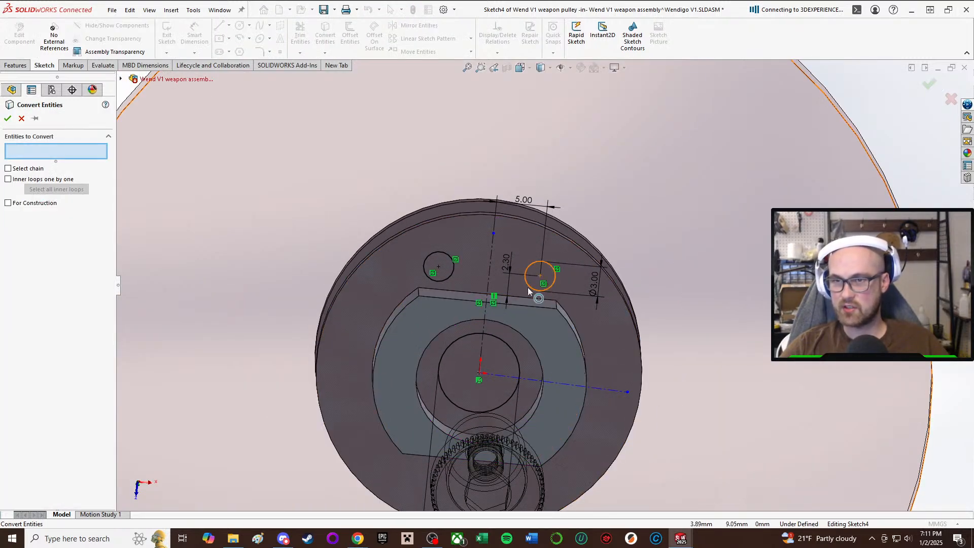
pyautogui.click(21, 118)
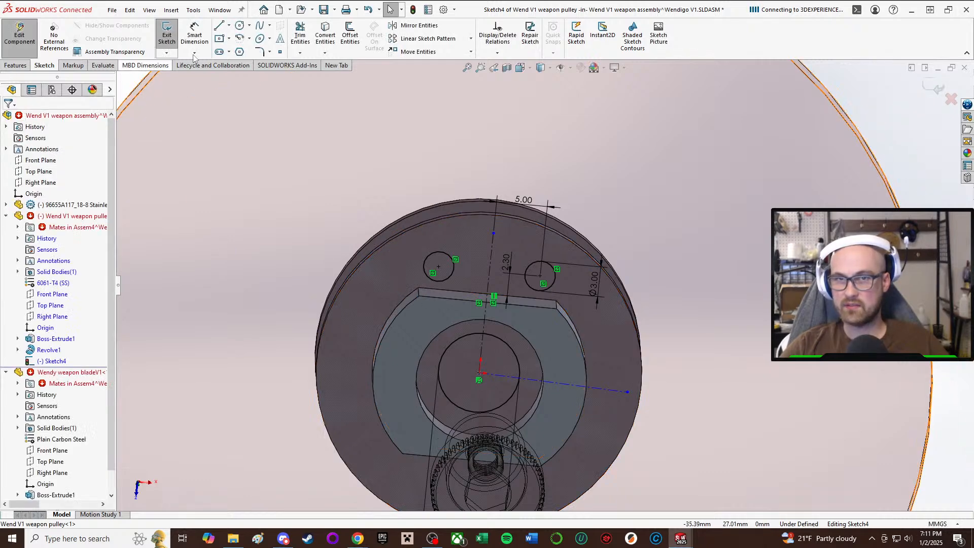
# Mirror both 3 mm flange circles about the construction centerline that runs parallel to the boss flats.
pyautogui.click(409, 30)
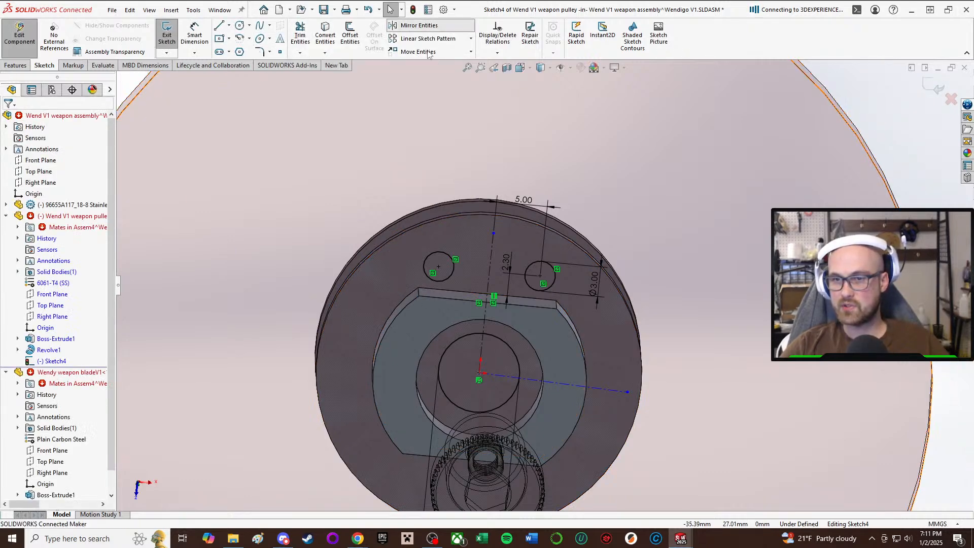
pyautogui.click(543, 274)
pyautogui.click(444, 278)
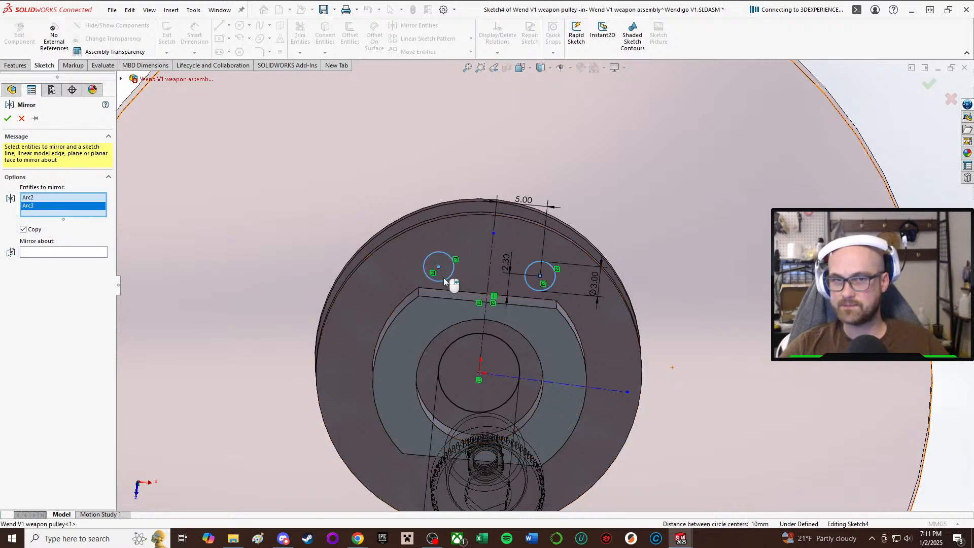
pyautogui.click(62, 253)
pyautogui.click(565, 382)
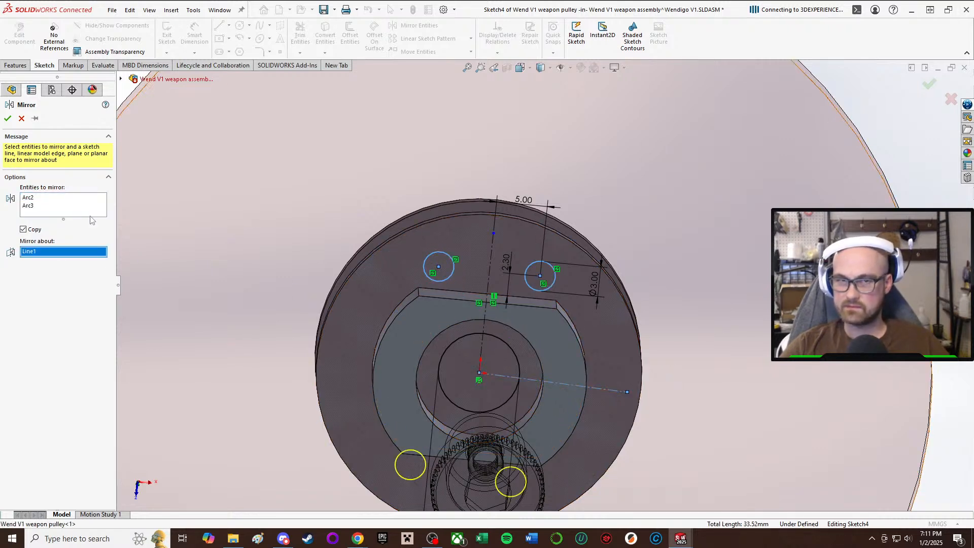
pyautogui.click(8, 119)
# Test the construction centerline's freedom by moving its outer endpoint, and constrain the line with a Horizontal relation.
pyautogui.scroll(5, 547, 287)
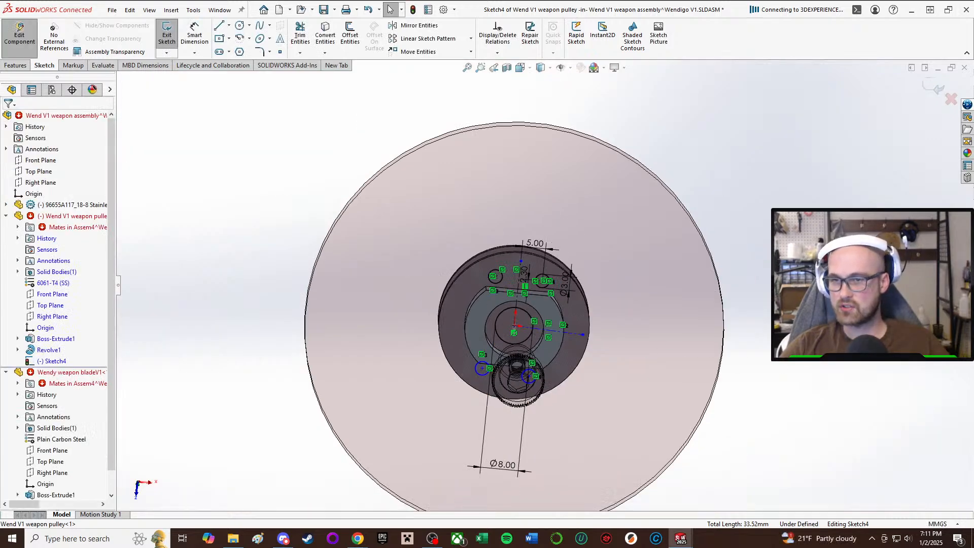
pyautogui.scroll(-5, 541, 374)
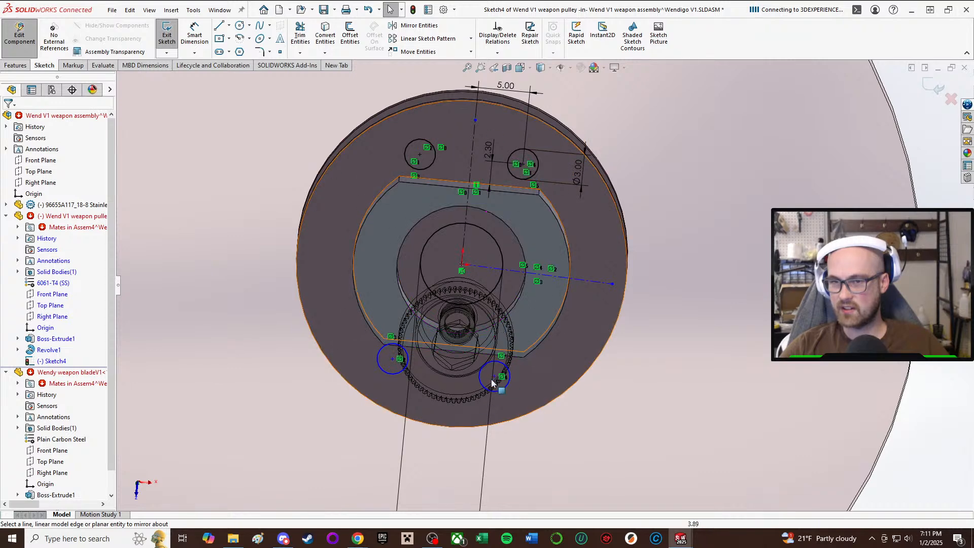
pyautogui.moveTo(613, 283); pyautogui.dragTo(614, 239)
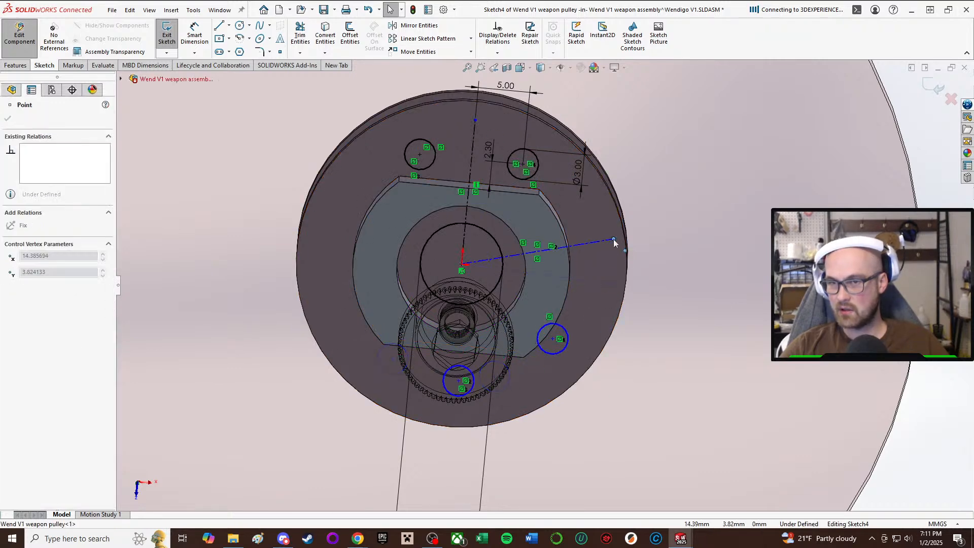
pyautogui.click(591, 242)
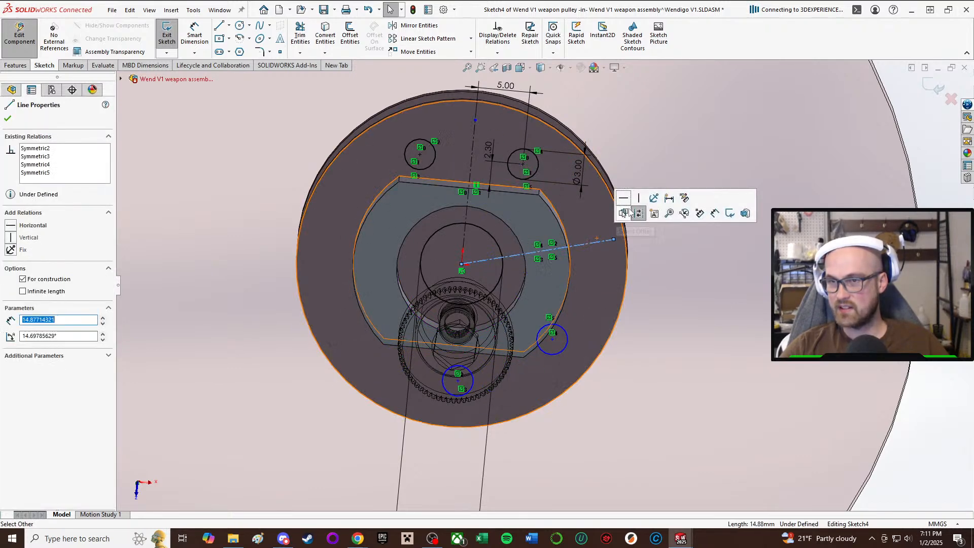
pyautogui.click(622, 202)
pyautogui.press('Escape')
# Cut the central bore and four fastener holes Through All from the finished pulley sketch.
pyautogui.scroll(5, 546, 284)
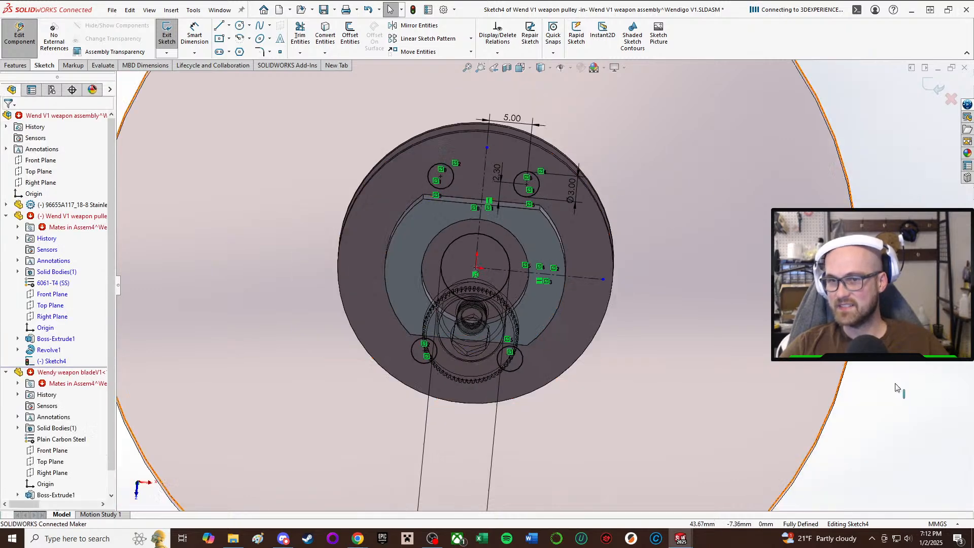
pyautogui.scroll(1, 740, 254)
pyautogui.scroll(-3, 673, 255)
pyautogui.scroll(4, 478, 270)
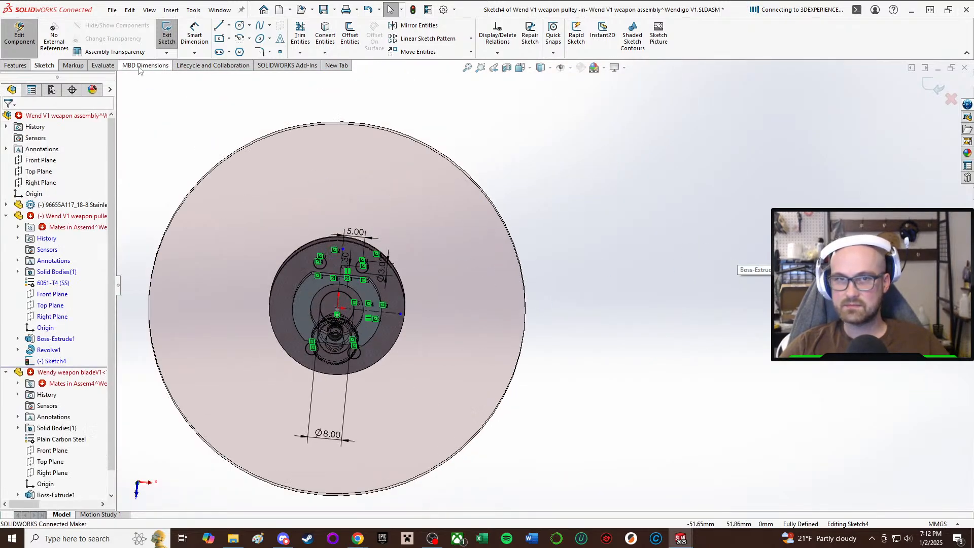
pyautogui.click(166, 35)
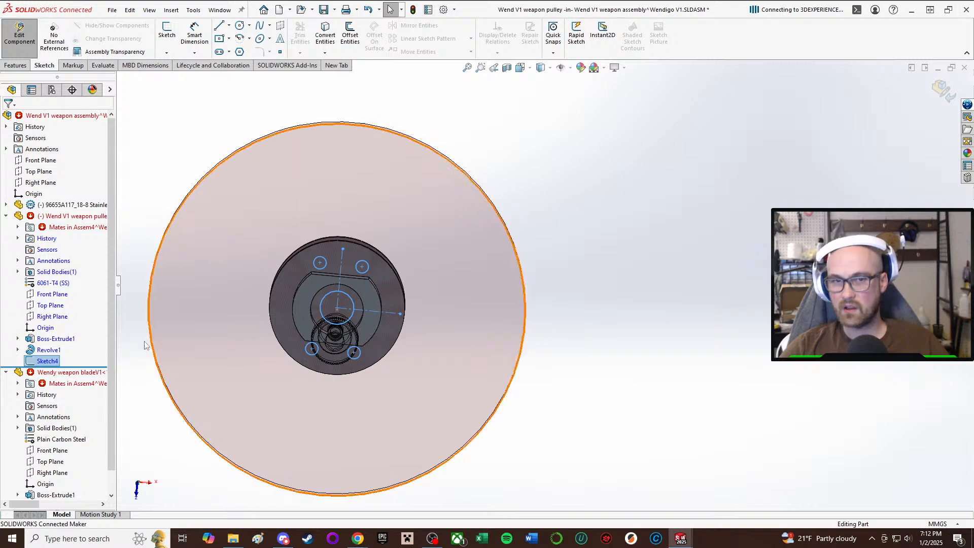
pyautogui.click(43, 359)
pyautogui.click(59, 324)
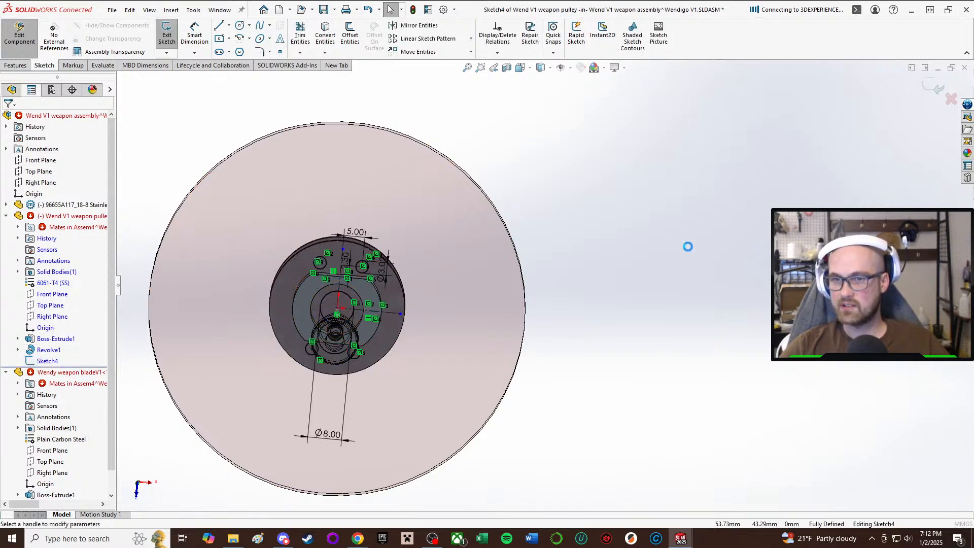
pyautogui.click(61, 180)
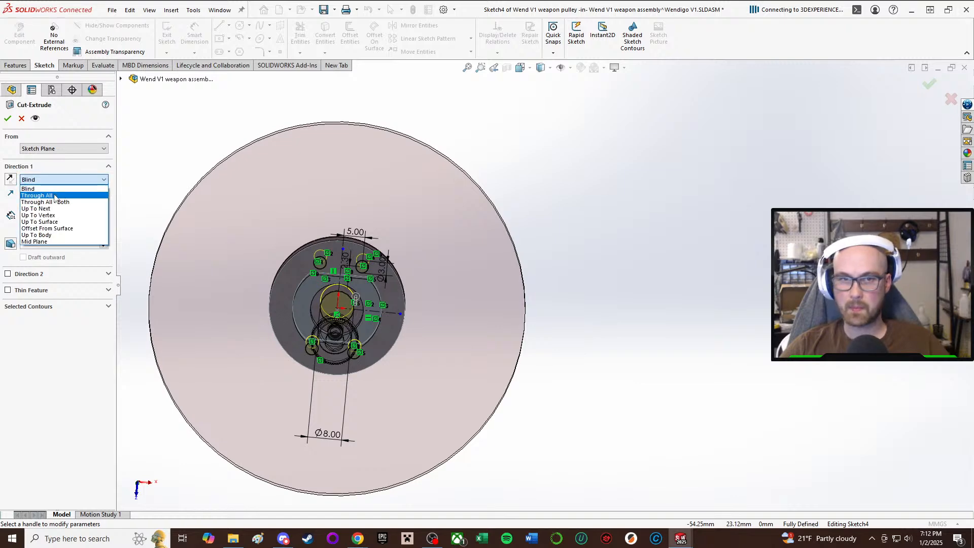
pyautogui.click(62, 195)
pyautogui.click(8, 119)
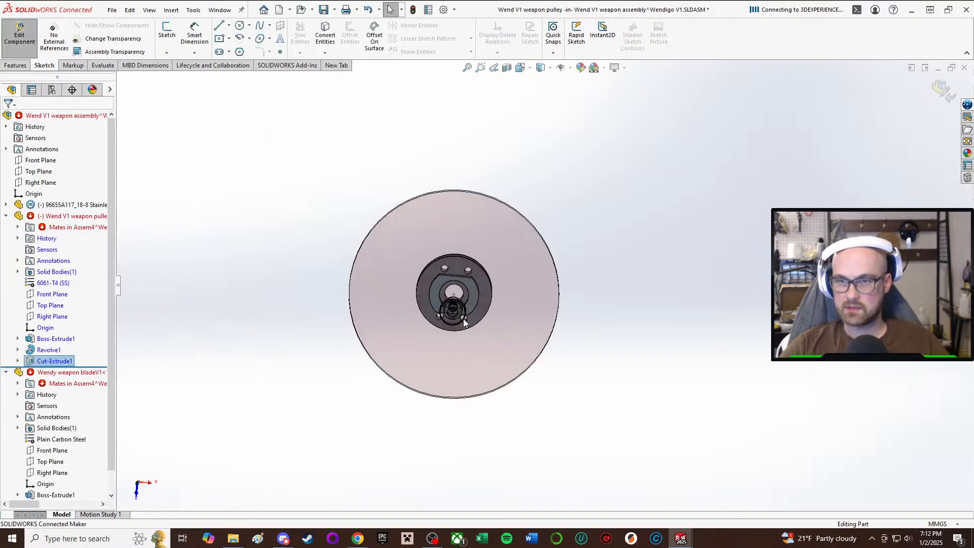
# Examine the four fastener holes against the boss flats and the bore from several angles.
pyautogui.moveTo(495, 183); pyautogui.dragTo(494, 199, button='middle')
pyautogui.scroll(-3, 491, 228)
pyautogui.moveTo(491, 253); pyautogui.dragTo(500, 310, button='middle')
pyautogui.scroll(-3, 537, 182)
pyautogui.moveTo(564, 258); pyautogui.dragTo(544, 240, button='middle')
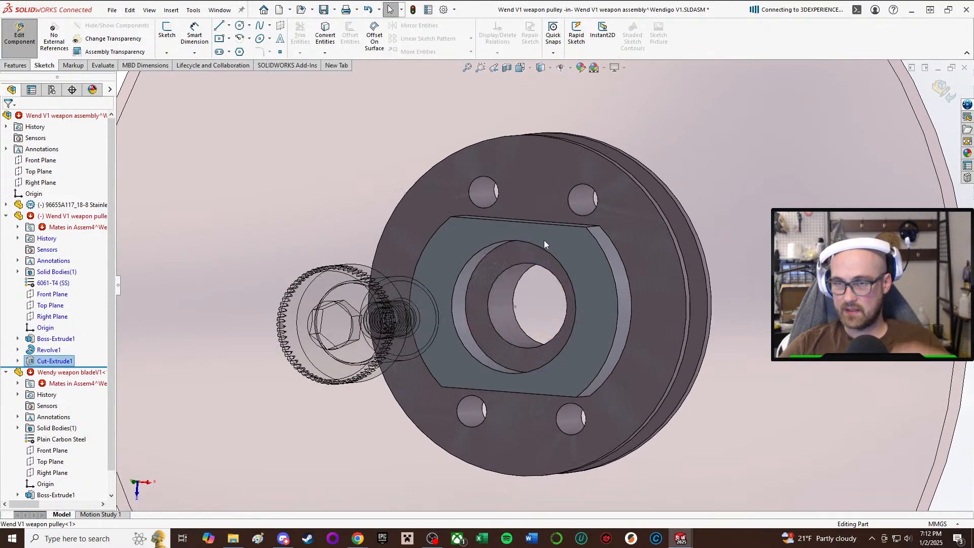
pyautogui.moveTo(617, 210); pyautogui.dragTo(560, 218, button='middle')
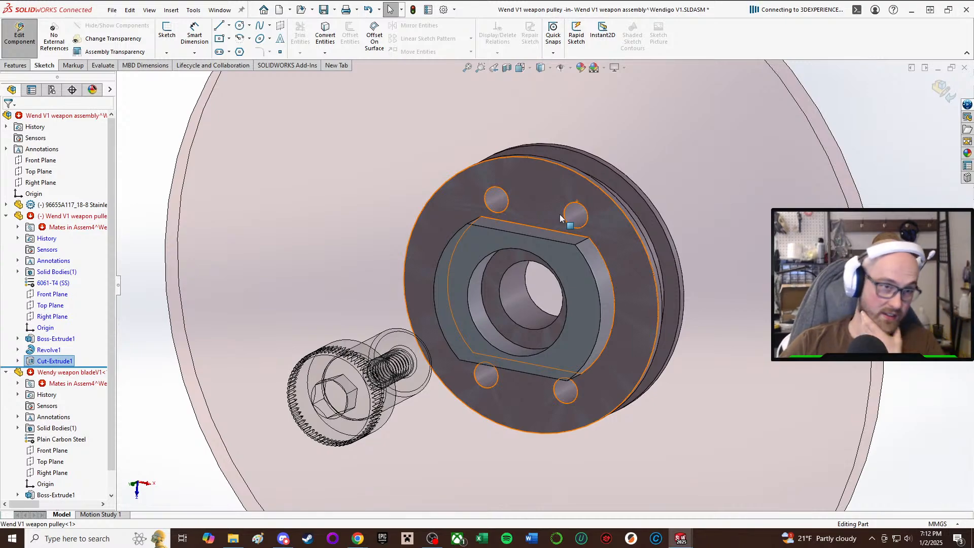
pyautogui.scroll(-3, 560, 244)
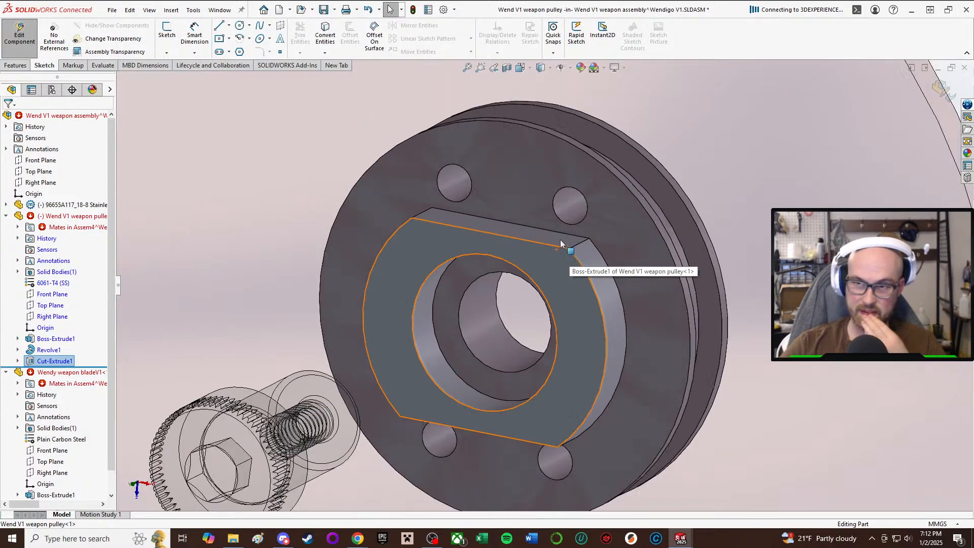
pyautogui.moveTo(560, 243); pyautogui.dragTo(629, 248, button='middle')
pyautogui.scroll(-1, 559, 239)
pyautogui.scroll(4, 586, 347)
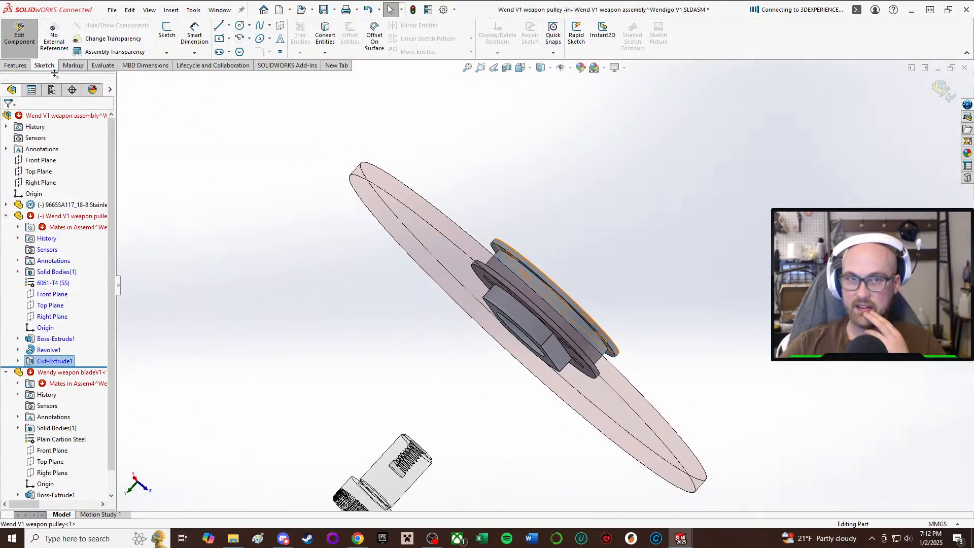
# Return to the assembly and mate the underside of the shoulder screw's head coincident with the floor of the pulley boss's recess.
pyautogui.click(19, 33)
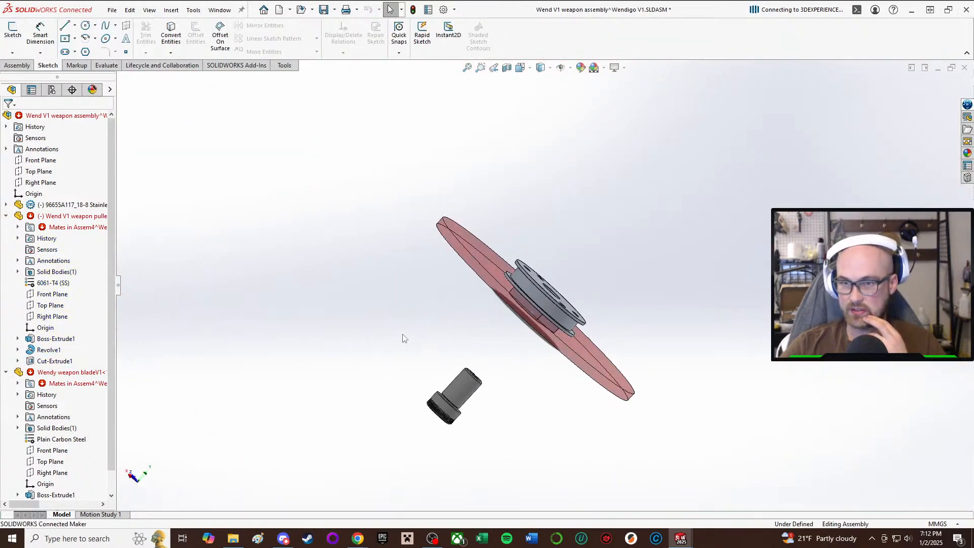
pyautogui.press('m')
pyautogui.scroll(-1, 459, 379)
pyautogui.moveTo(458, 379); pyautogui.dragTo(435, 403, button='middle')
pyautogui.scroll(-5, 434, 403)
pyautogui.click(524, 305)
pyautogui.scroll(3, 548, 281)
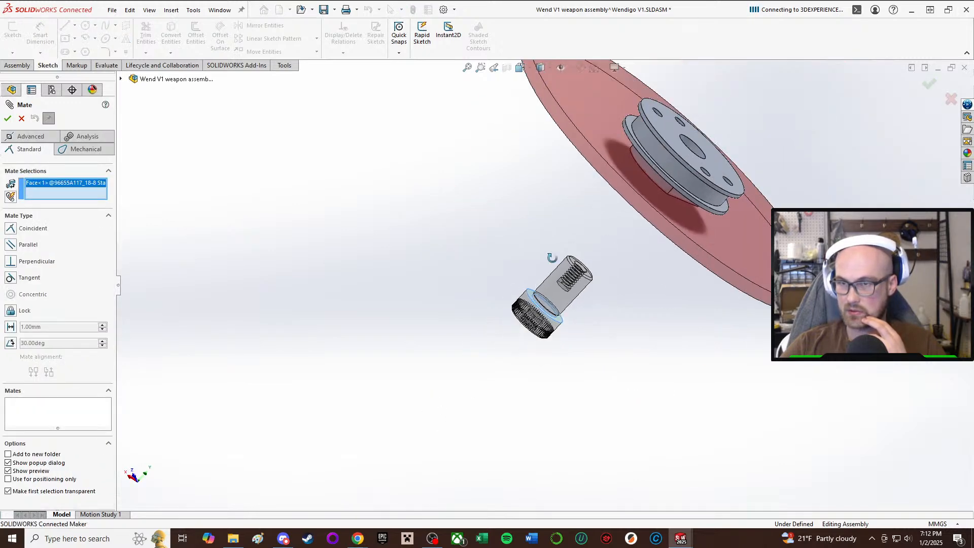
pyautogui.moveTo(552, 258); pyautogui.dragTo(609, 239, button='middle')
pyautogui.scroll(-5, 608, 241)
pyautogui.scroll(-1, 473, 480)
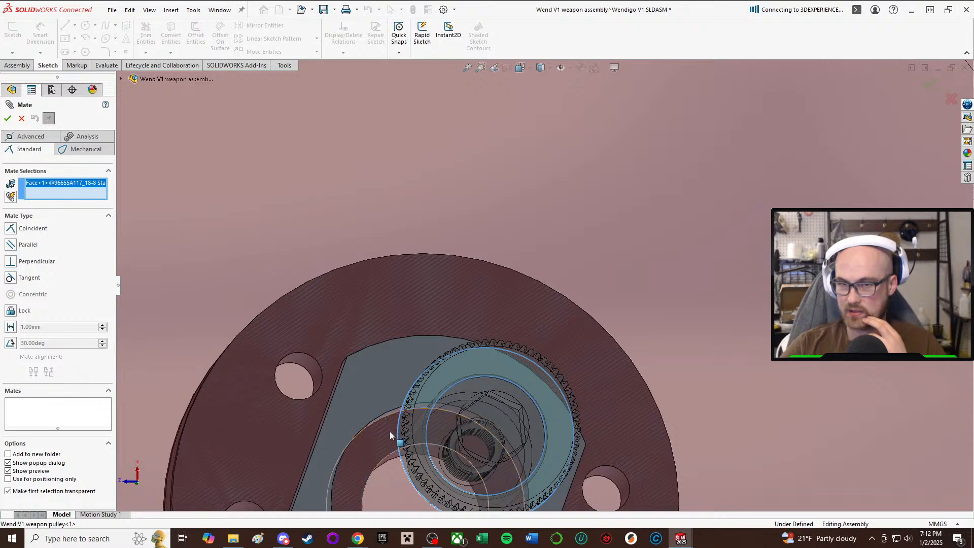
pyautogui.click(593, 395)
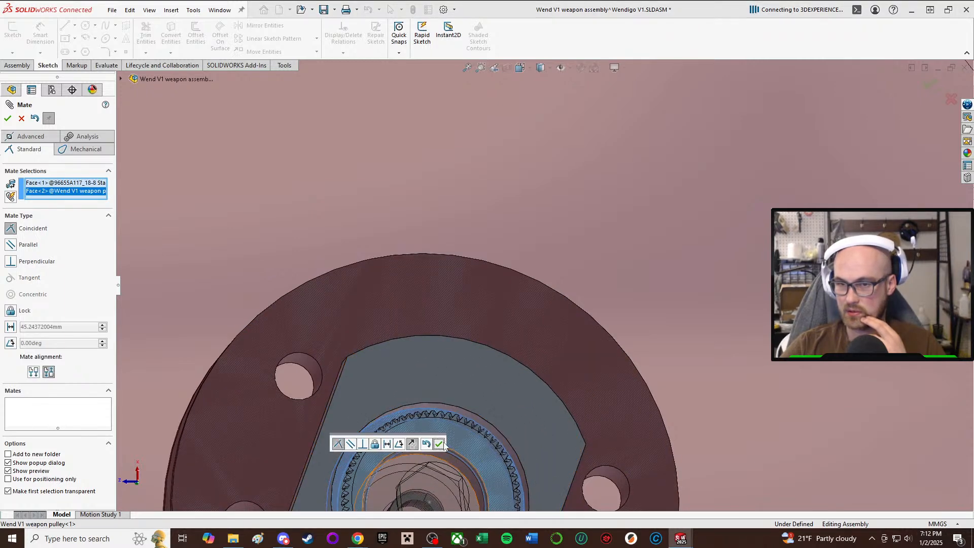
pyautogui.click(439, 444)
pyautogui.scroll(5, 515, 343)
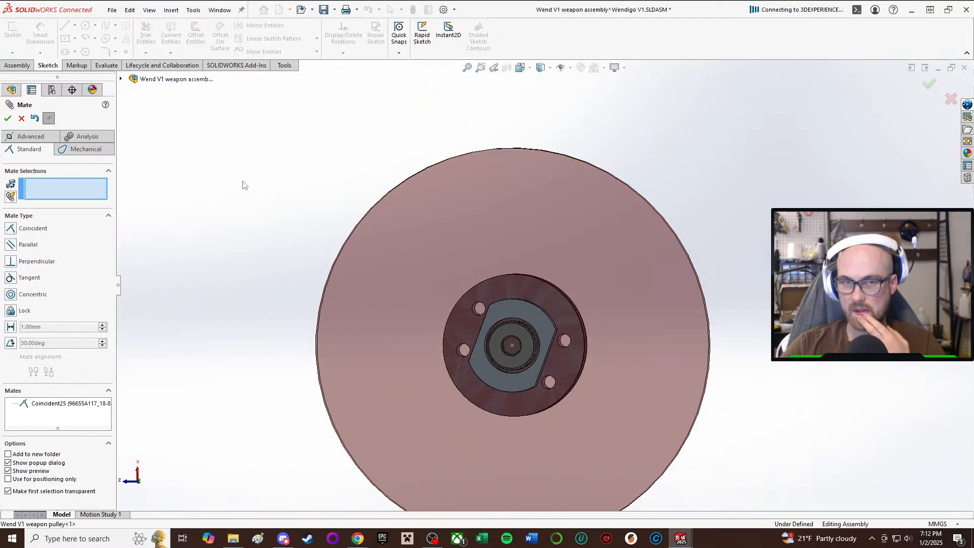
pyautogui.click(7, 119)
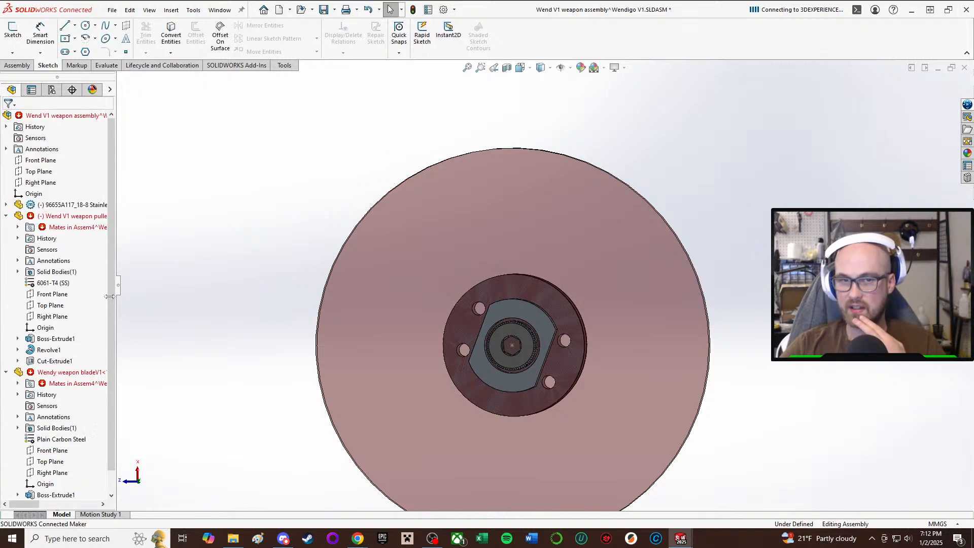
# Edit the pulley's boss sketch in context, set the inner recess circle's diameter to 12 mm, and return to the assembly.
pyautogui.click(491, 322)
pyautogui.click(580, 255)
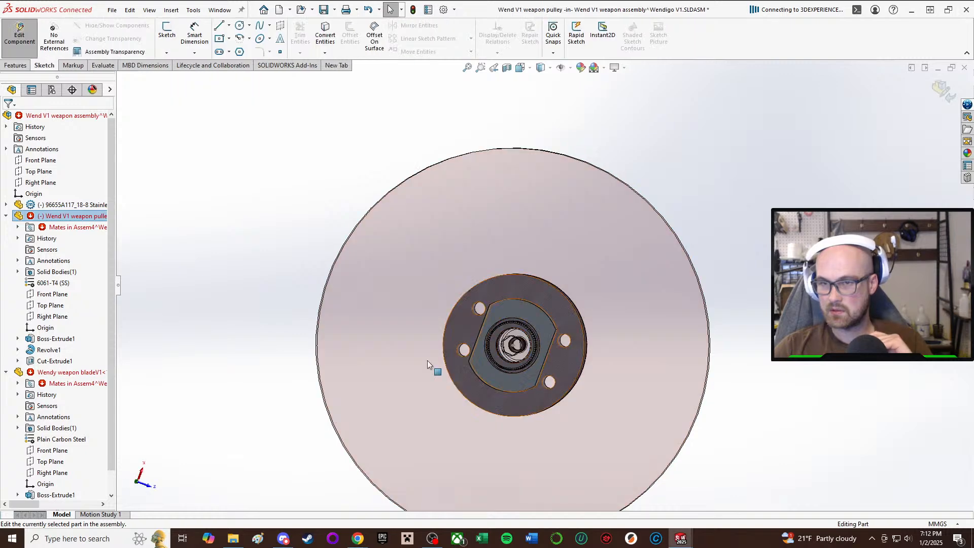
pyautogui.click(54, 339)
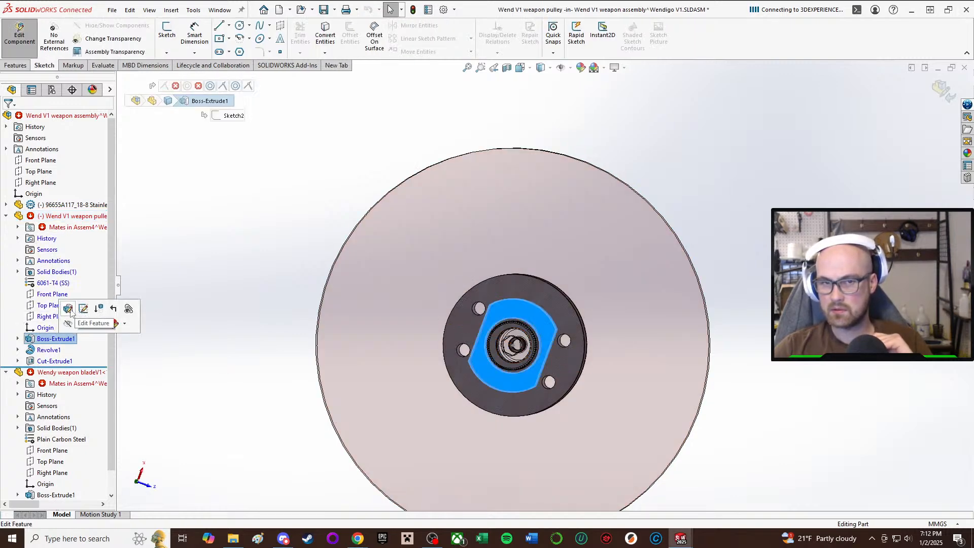
pyautogui.click(84, 309)
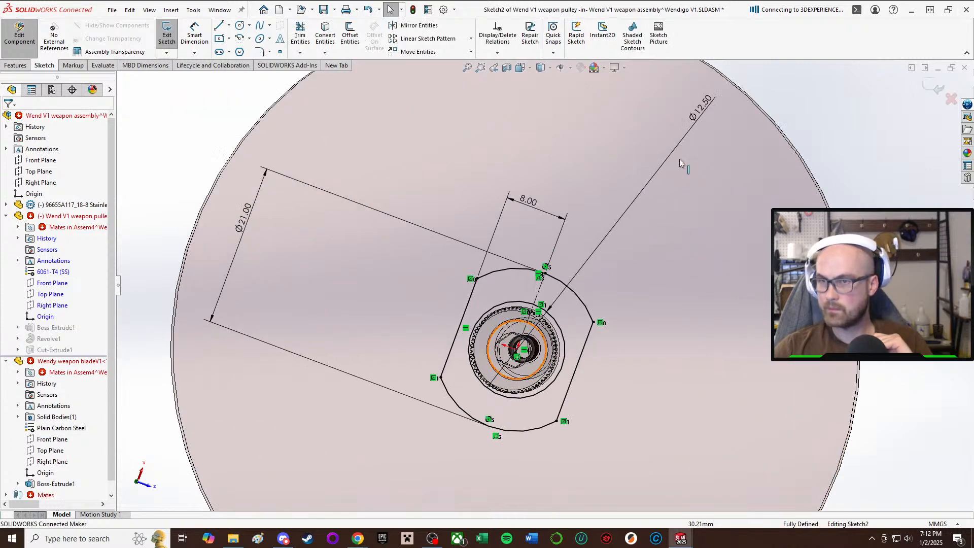
pyautogui.doubleClick(701, 108)
pyautogui.write('12')
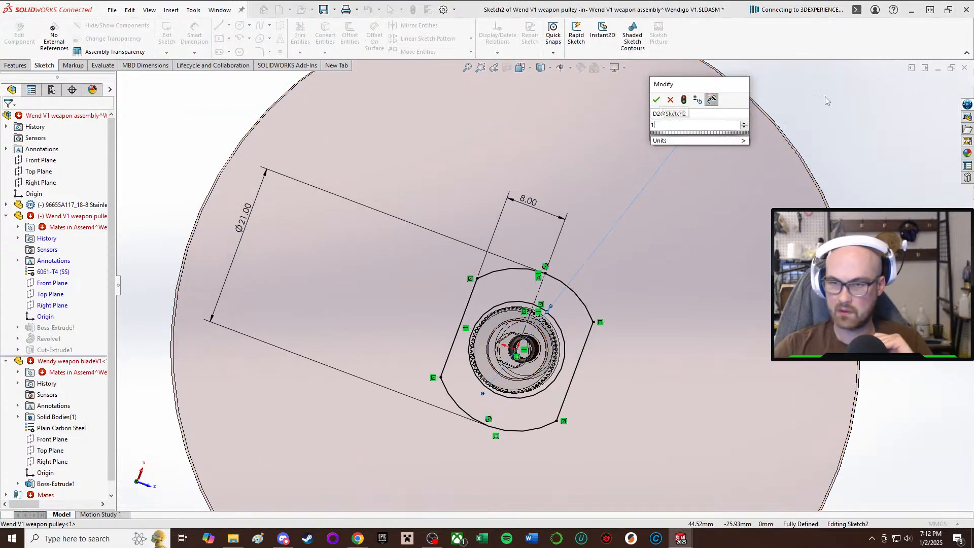
pyautogui.press('Return')
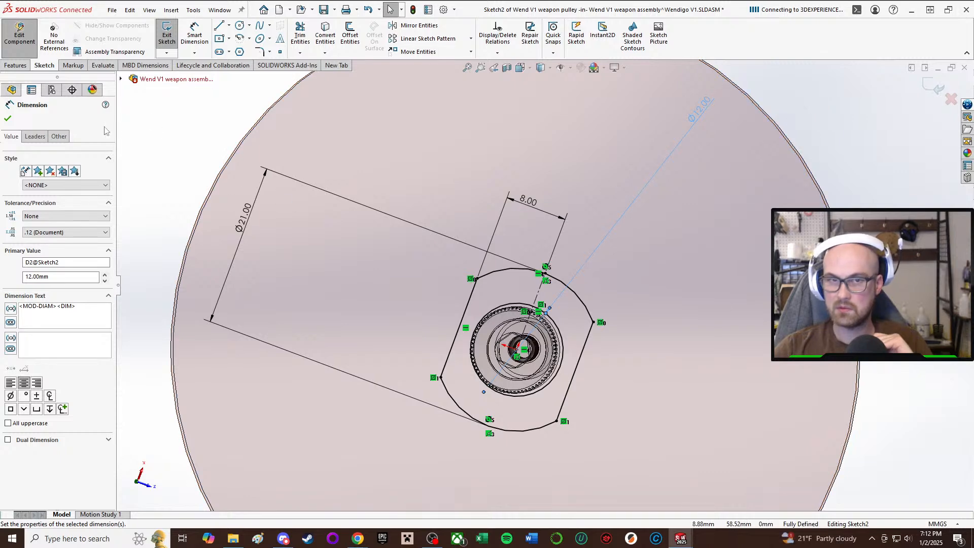
pyautogui.click(10, 120)
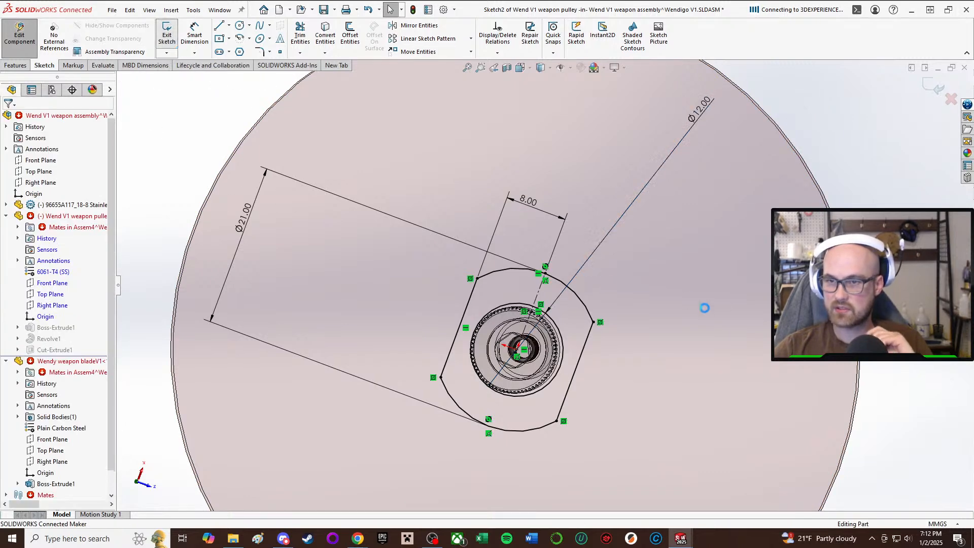
pyautogui.click(167, 36)
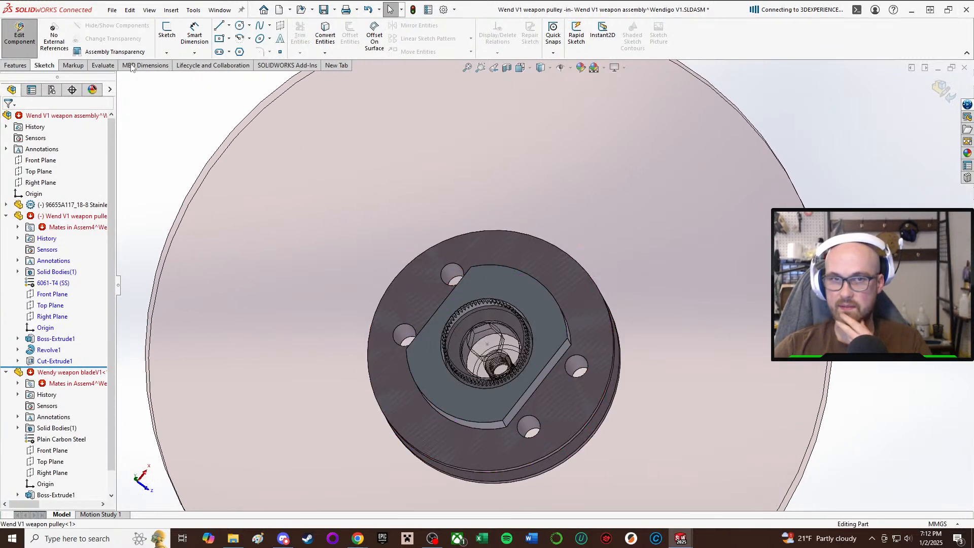
pyautogui.click(20, 34)
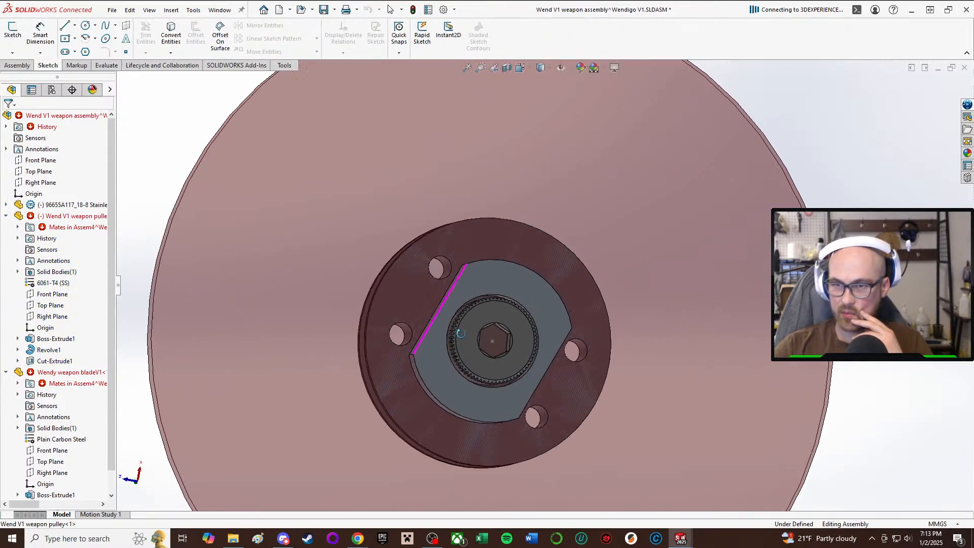
# Examine how the knurled screw head fits in the boss recess and how far it protrudes beyond the boss face.
pyautogui.moveTo(510, 145); pyautogui.dragTo(577, 346, button='middle')
pyautogui.scroll(-2, 350, 153)
pyautogui.moveTo(350, 168); pyautogui.dragTo(336, 130, button='middle')
pyautogui.moveTo(397, 185); pyautogui.dragTo(462, 169, button='middle')
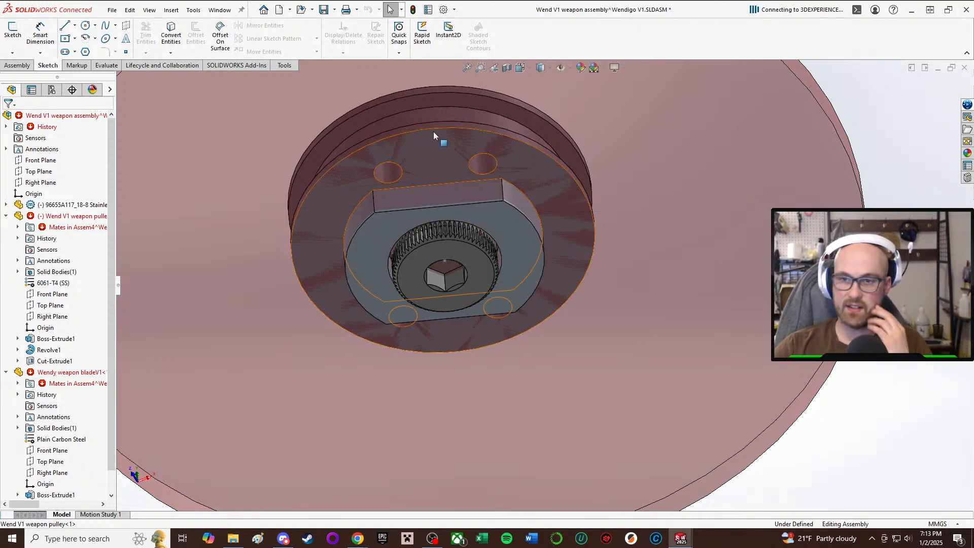
pyautogui.moveTo(434, 132); pyautogui.dragTo(429, 249, button='middle')
pyautogui.scroll(-3, 472, 163)
pyautogui.moveTo(472, 162)
pyautogui.mouseDown(button='middle')
pyautogui.moveTo(473, 188)
pyautogui.moveTo(474, 167)
pyautogui.mouseUp(button='middle')
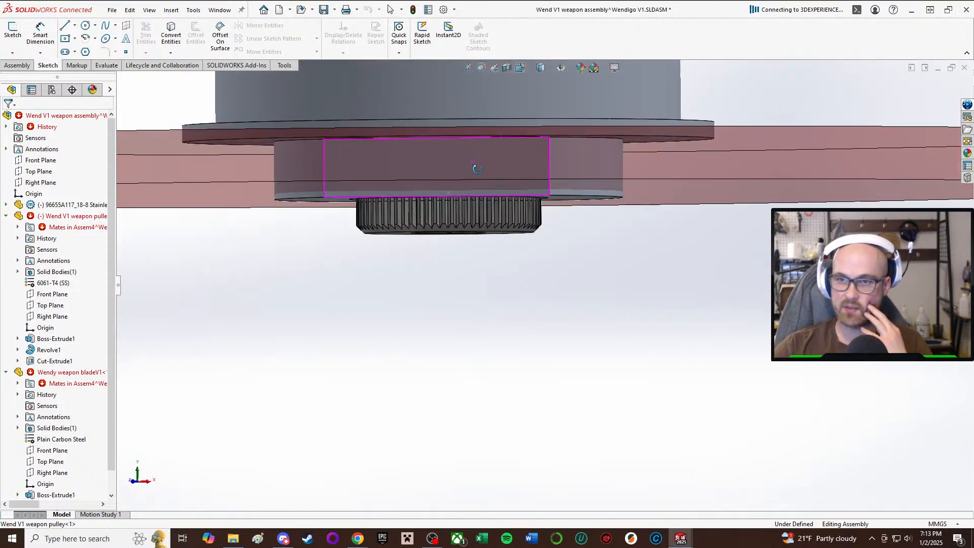
pyautogui.scroll(3, 477, 170)
pyautogui.moveTo(501, 279); pyautogui.dragTo(502, 234, button='middle')
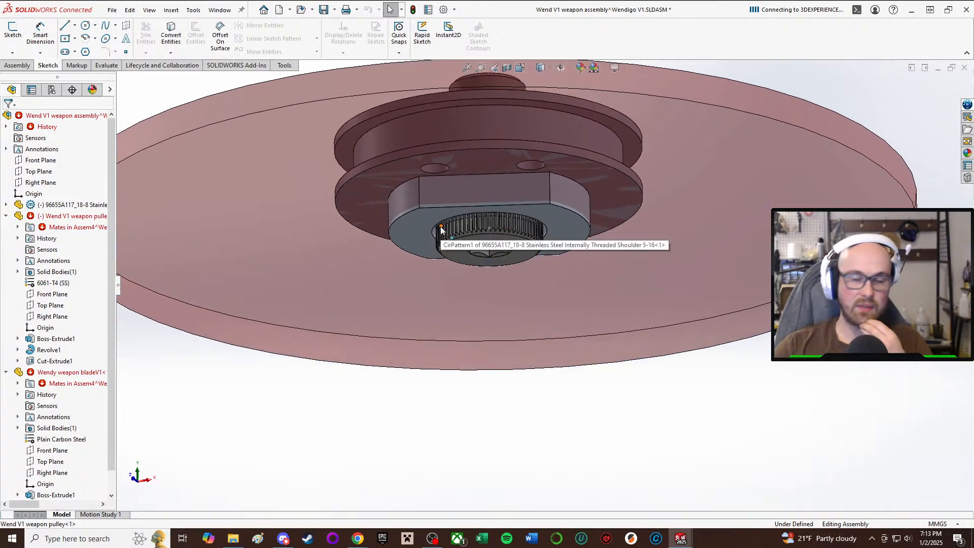
pyautogui.moveTo(440, 231); pyautogui.dragTo(476, 147, button='middle')
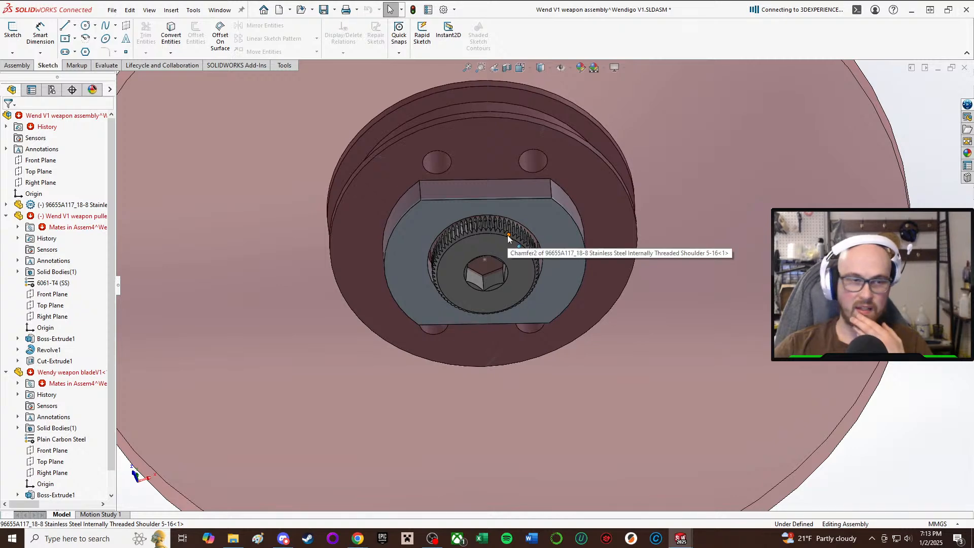
# Examine the threaded end of the shoulder screw protruding from the pulley and the surrounding four fastener holes.
pyautogui.scroll(3, 509, 238)
pyautogui.moveTo(516, 209); pyautogui.dragTo(503, 373, button='middle')
pyautogui.scroll(2, 507, 203)
pyautogui.scroll(-5, 507, 200)
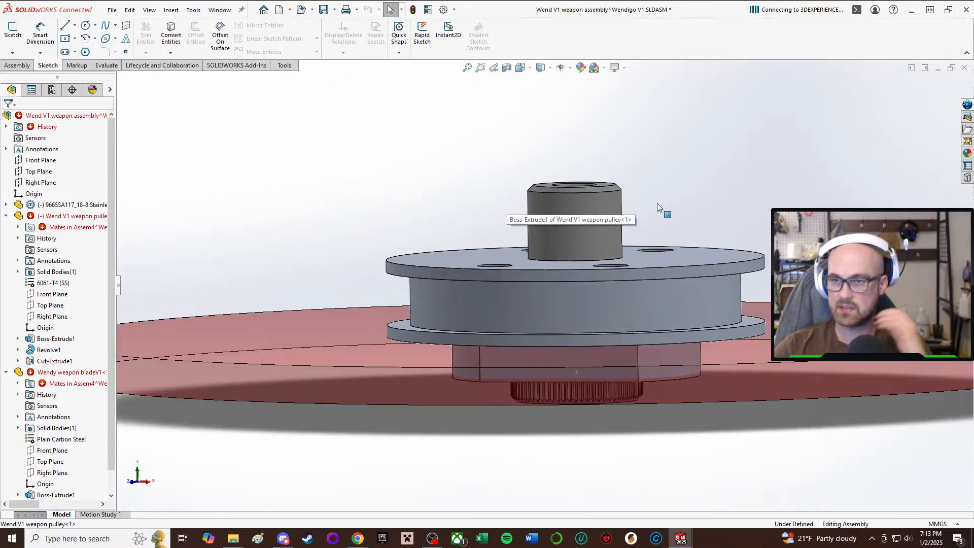
pyautogui.moveTo(658, 207); pyautogui.dragTo(652, 305, button='middle')
pyautogui.scroll(-2, 650, 315)
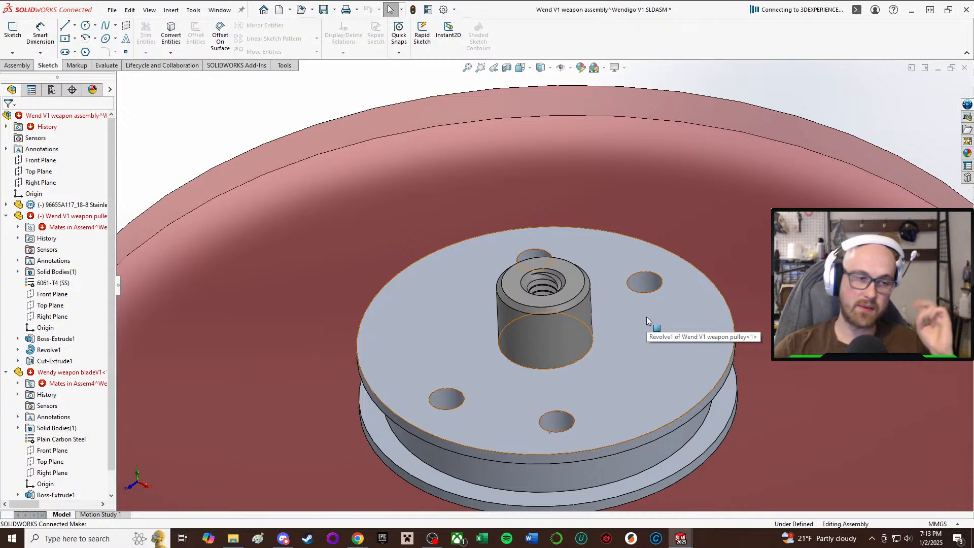
pyautogui.scroll(3, 642, 317)
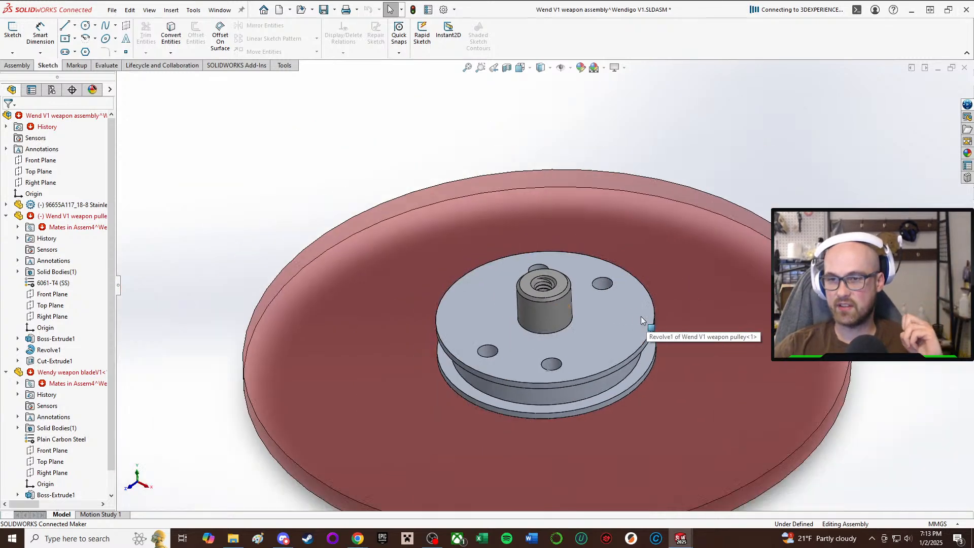
pyautogui.scroll(-1, 544, 321)
pyautogui.moveTo(543, 321); pyautogui.dragTo(550, 341, button='middle')
pyautogui.scroll(-4, 551, 343)
pyautogui.scroll(3, 606, 318)
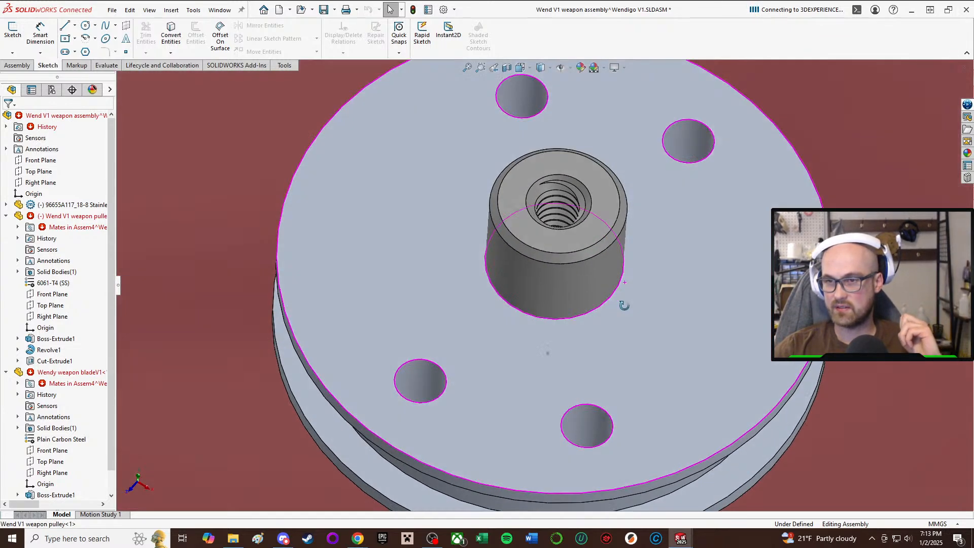
pyautogui.moveTo(635, 413); pyautogui.dragTo(691, 287, button='middle')
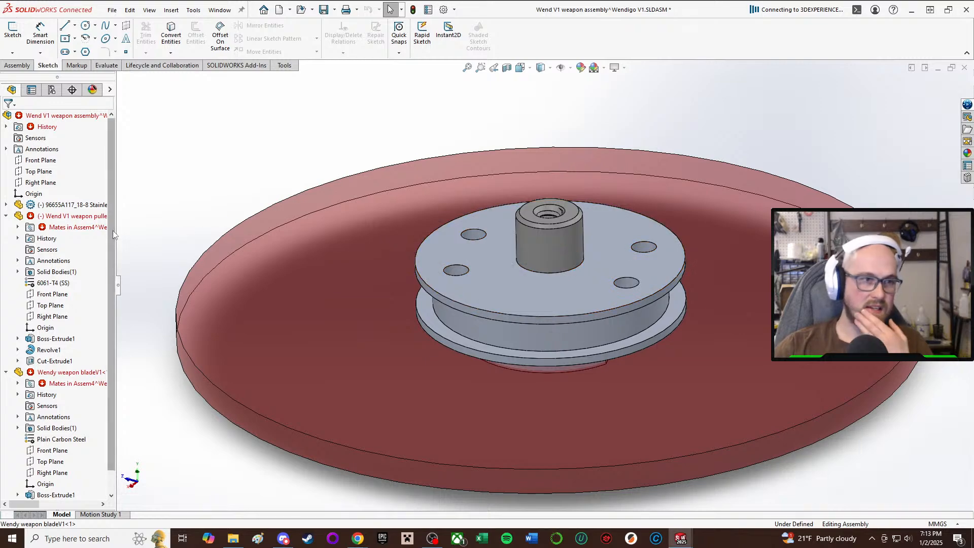
pyautogui.moveTo(588, 273); pyautogui.dragTo(583, 334, button='middle')
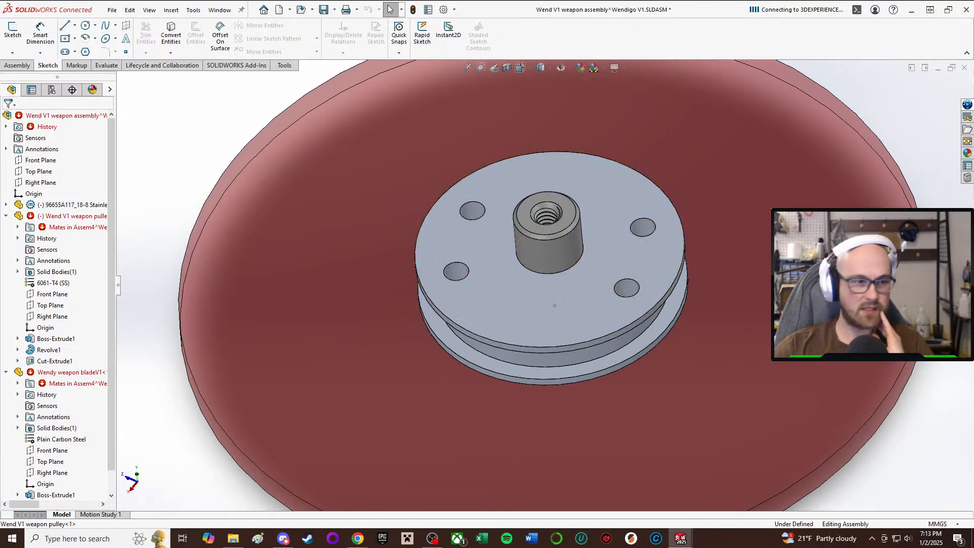
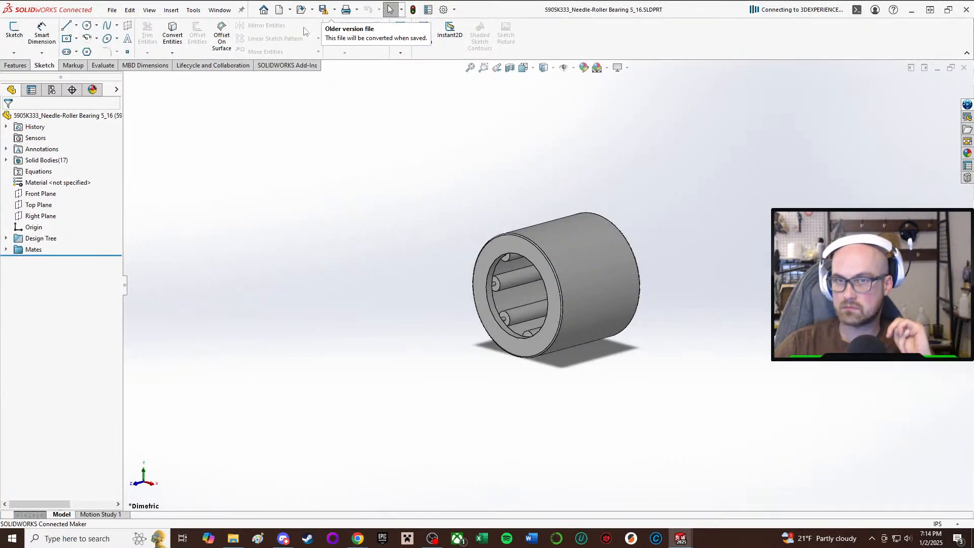
# Save the 5905K333 needle-roller bearing part in the current version and close the shoulder screw, 5909K23 thrust bearing and wheel dummy documents.
pyautogui.click(321, 11)
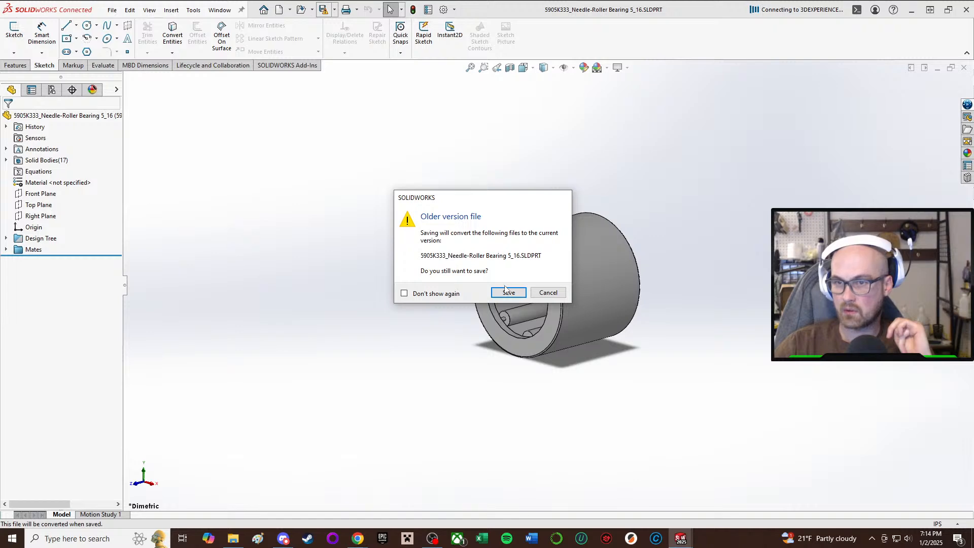
pyautogui.click(508, 293)
pyautogui.moveTo(686, 540)
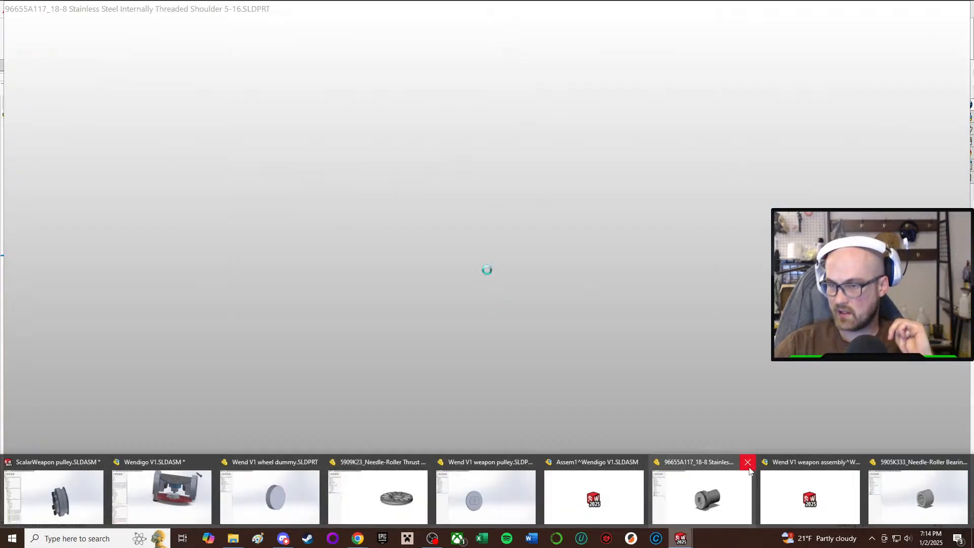
pyautogui.click(748, 462)
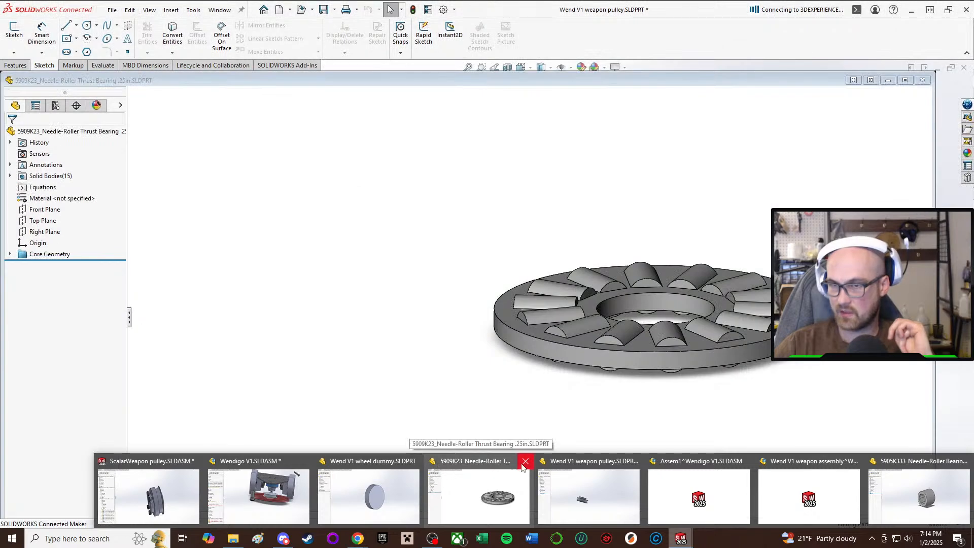
pyautogui.click(524, 461)
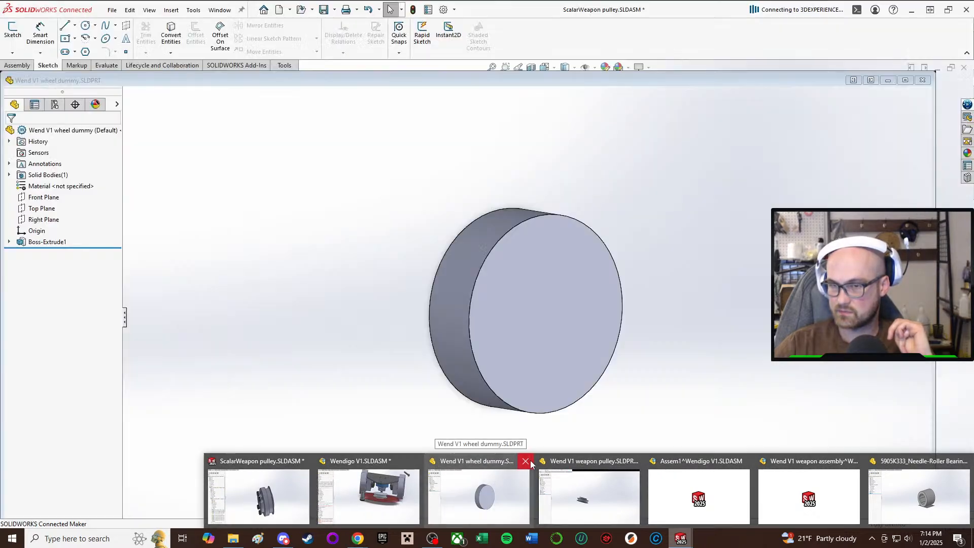
pyautogui.click(528, 462)
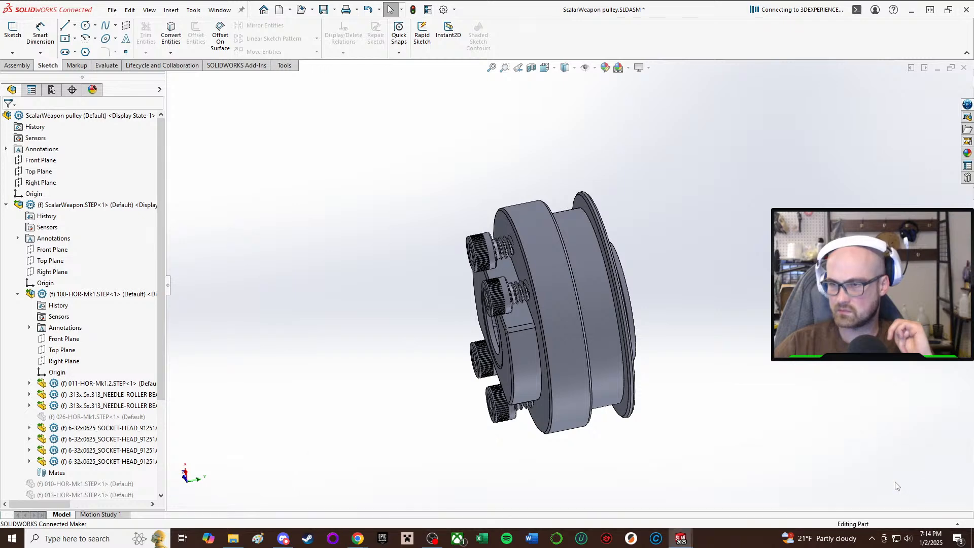
# Switch to the Wend V1 weapon assembly document.
pyautogui.click(693, 535)
pyautogui.moveTo(693, 536)
pyautogui.click(809, 487)
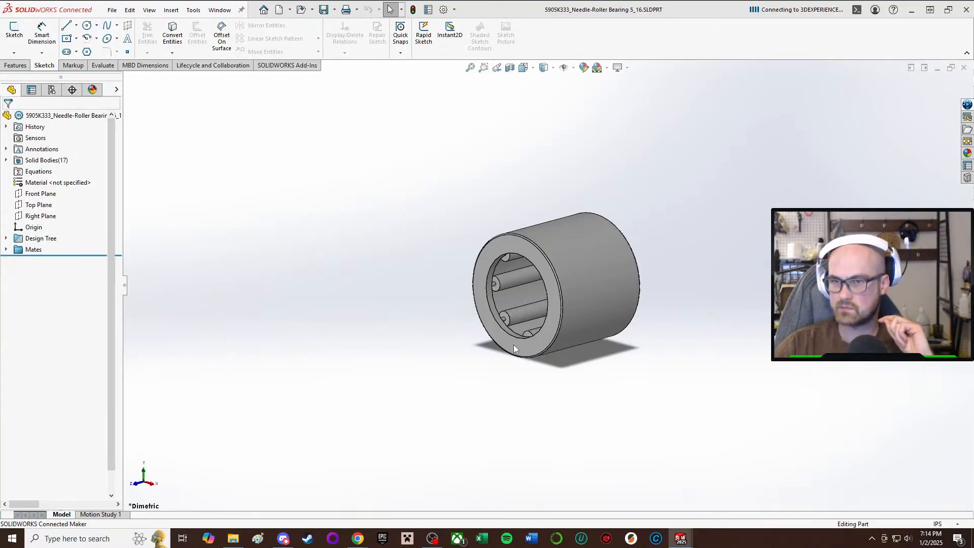
pyautogui.scroll(3, 327, 269)
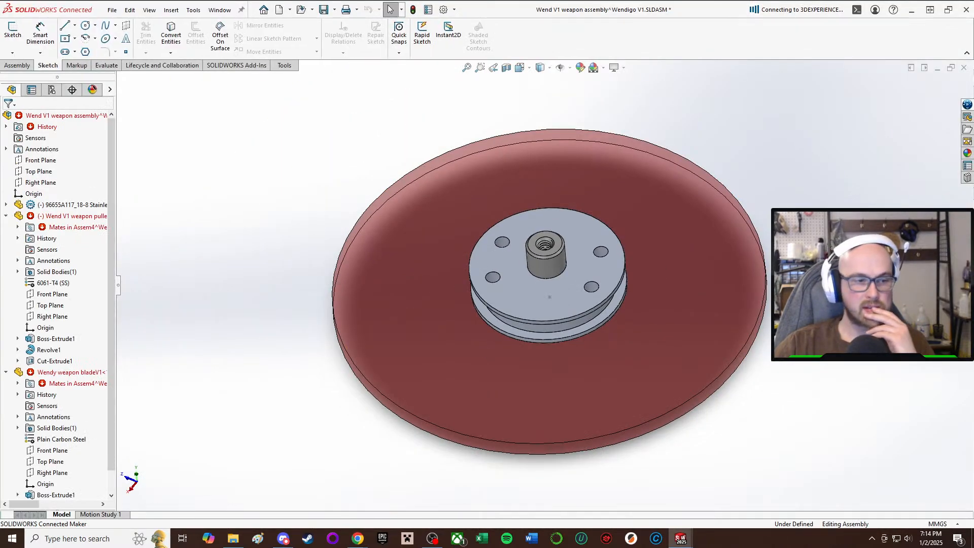
pyautogui.click(268, 92)
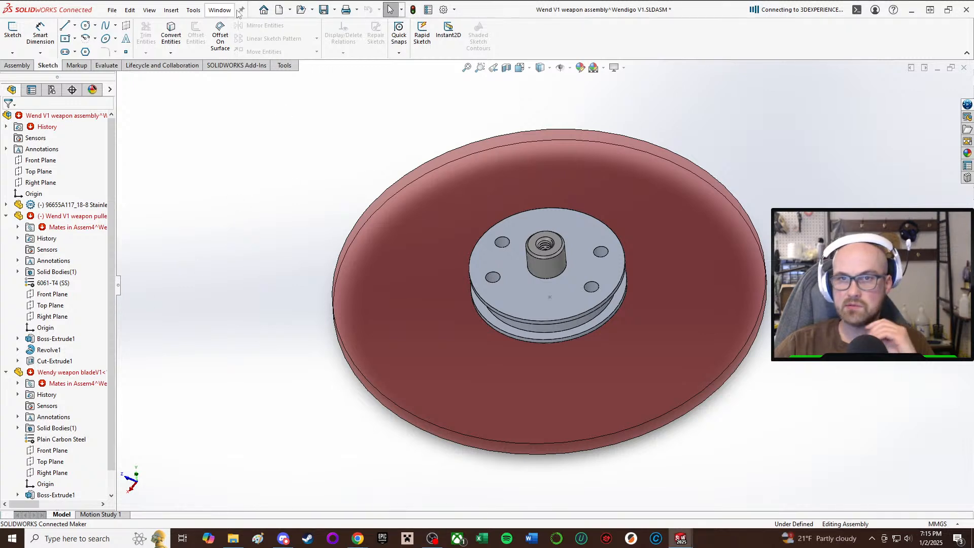
pyautogui.click(171, 9)
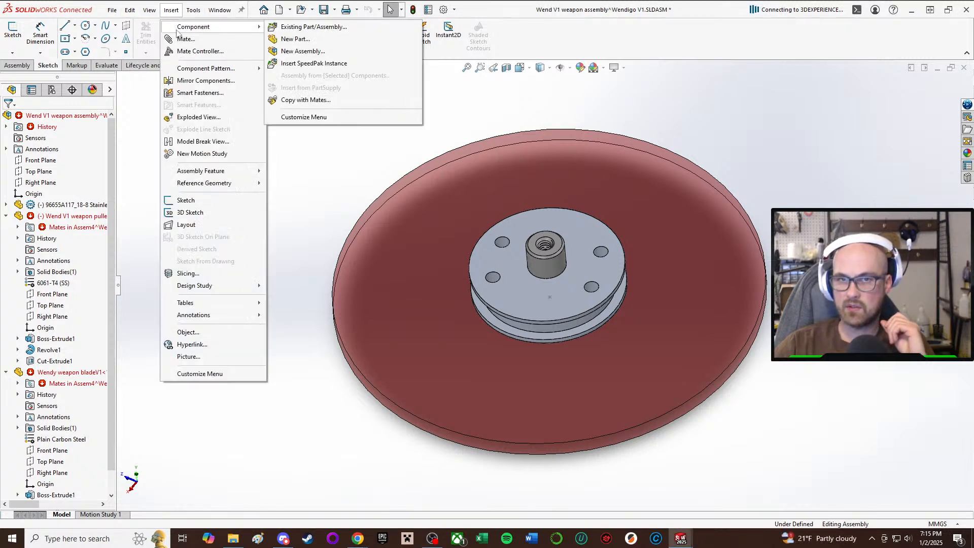
pyautogui.moveTo(219, 27)
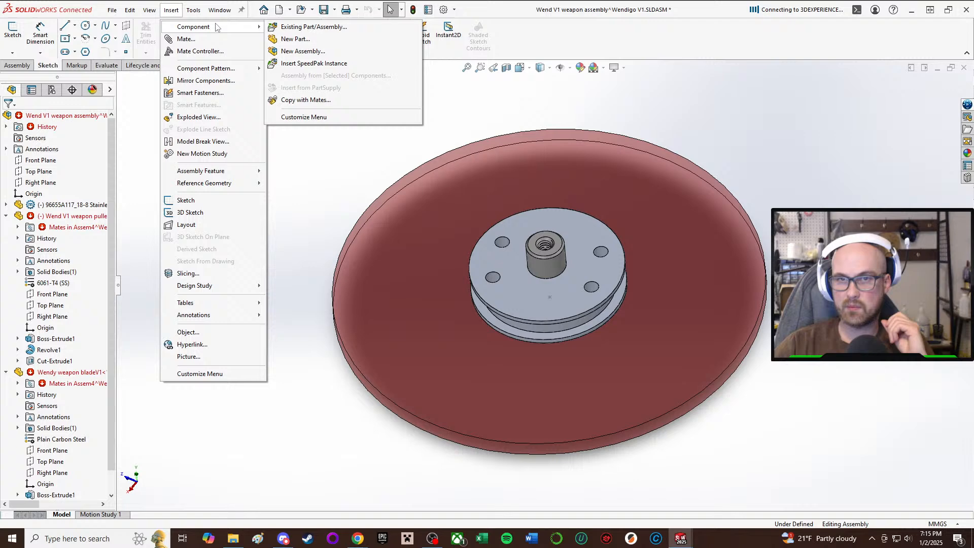
pyautogui.click(303, 39)
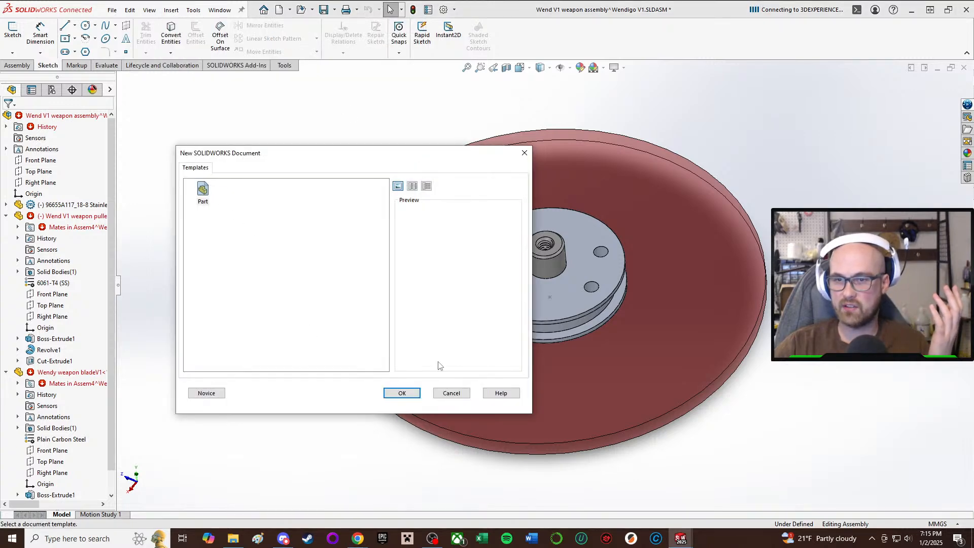
pyautogui.click(402, 393)
# Insert the 5905K333 needle-roller bearing into the weapon assembly beside the blade disc and turn it upright.
pyautogui.click(19, 65)
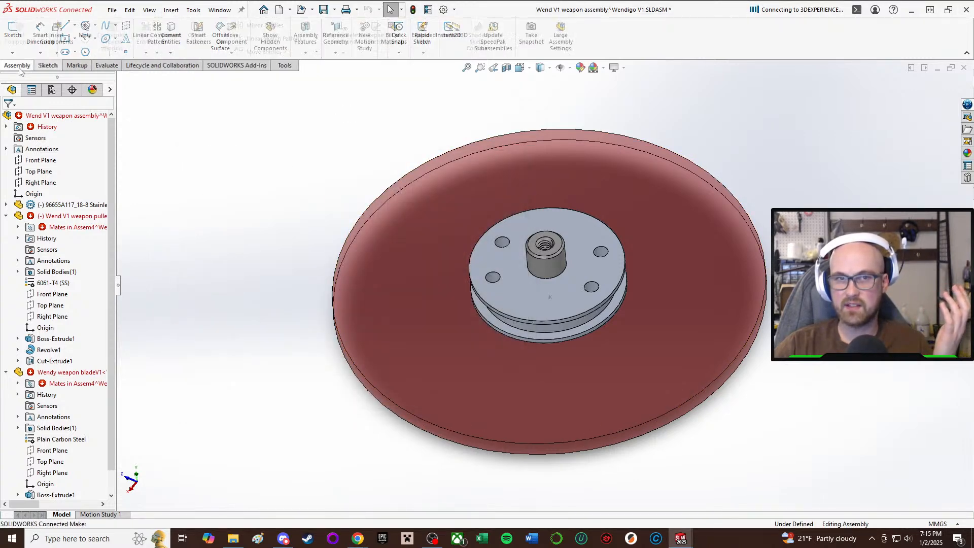
pyautogui.click(57, 33)
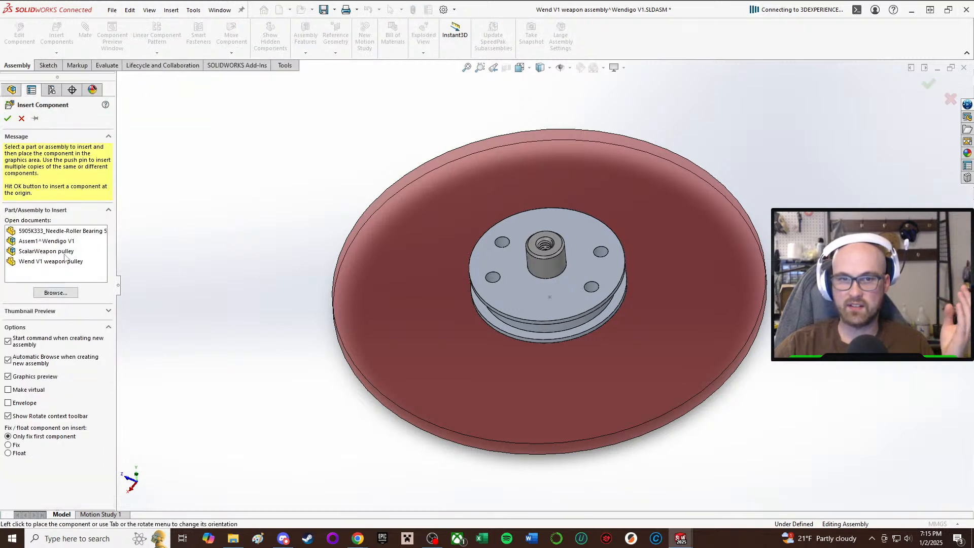
pyautogui.click(61, 231)
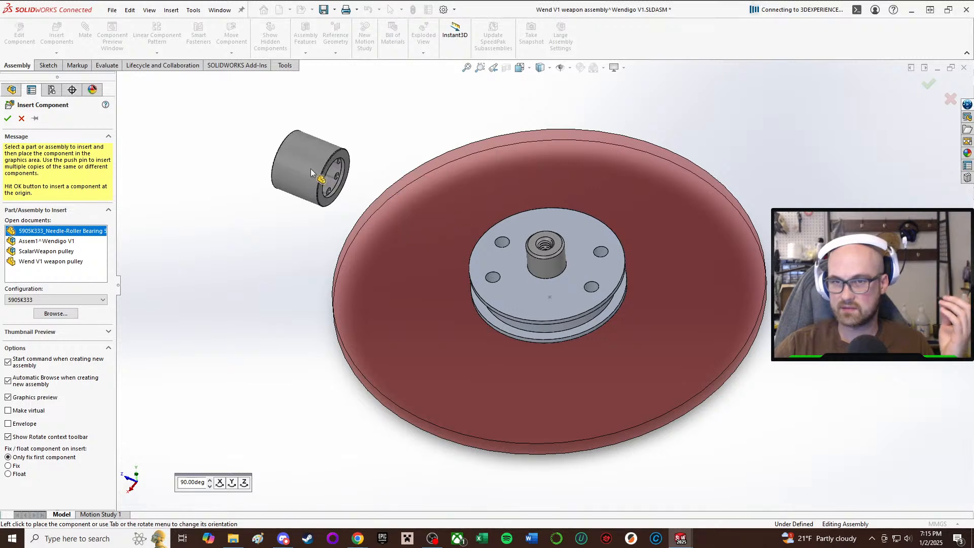
pyautogui.click(310, 169)
pyautogui.scroll(-3, 302, 169)
pyautogui.moveTo(305, 170); pyautogui.dragTo(339, 235, button='right')
pyautogui.click(291, 273)
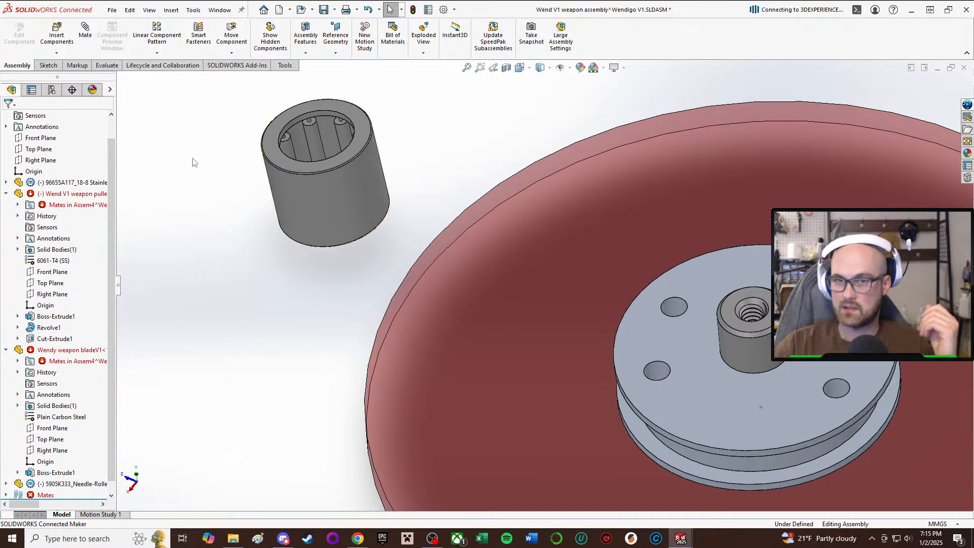
# Mate the needle-roller bearing's outer cylindrical face concentric with the shoulder screw's shaft.
pyautogui.press('m')
pyautogui.click(288, 216)
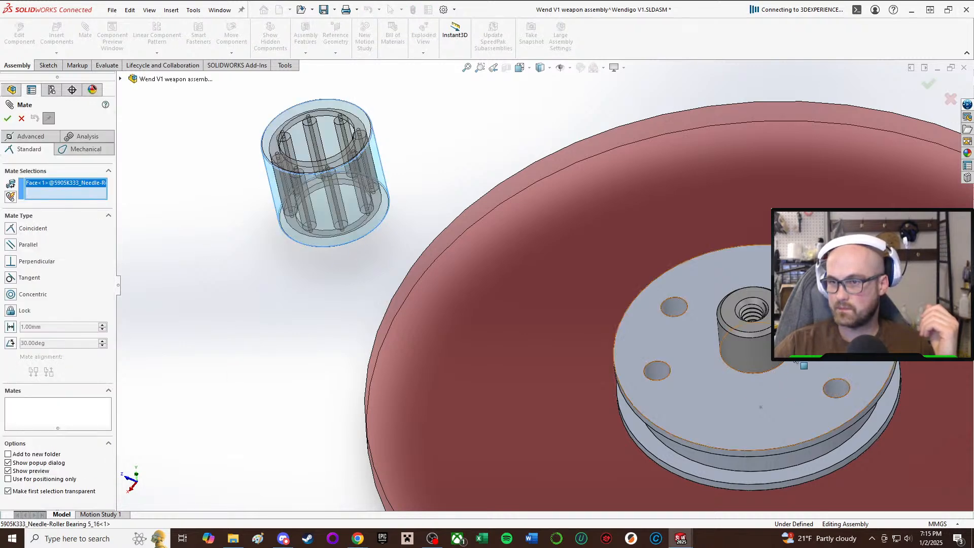
pyautogui.click(761, 407)
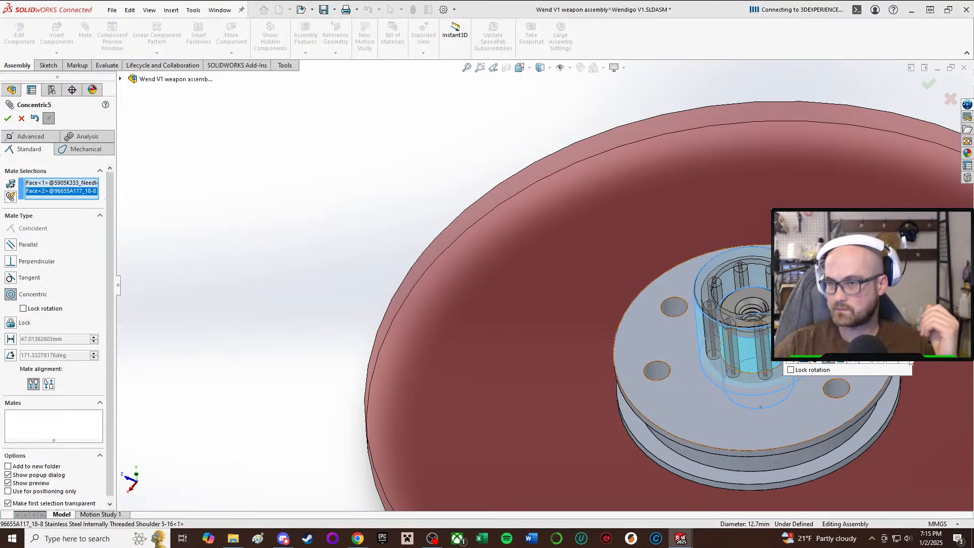
pyautogui.click(903, 360)
# Examine how the needle-roller bearing sits around the shoulder screw and against the pulley's flange.
pyautogui.moveTo(903, 360); pyautogui.dragTo(751, 265, button='middle')
pyautogui.moveTo(784, 378); pyautogui.dragTo(774, 402)
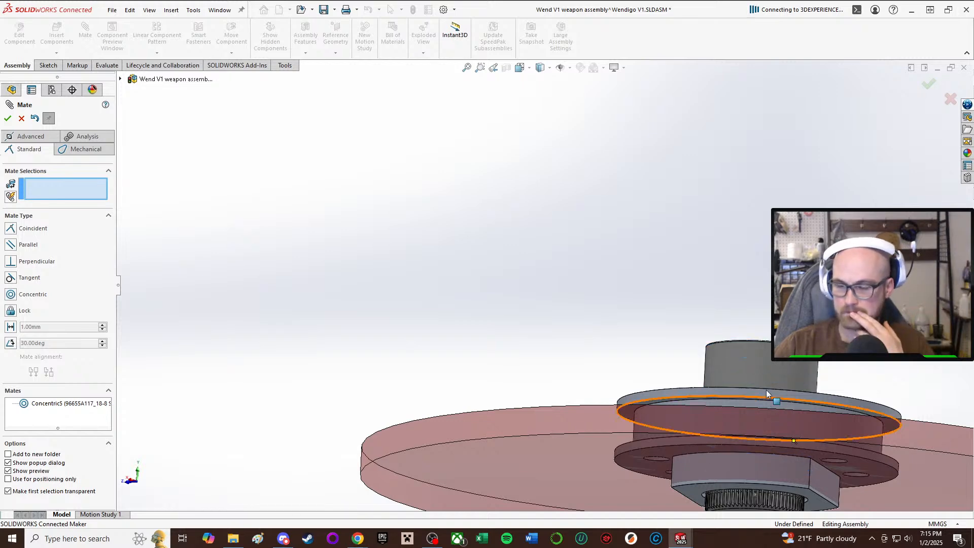
pyautogui.scroll(2, 771, 393)
pyautogui.scroll(-2, 768, 389)
pyautogui.moveTo(768, 389); pyautogui.dragTo(747, 406, button='middle')
pyautogui.scroll(-1, 733, 231)
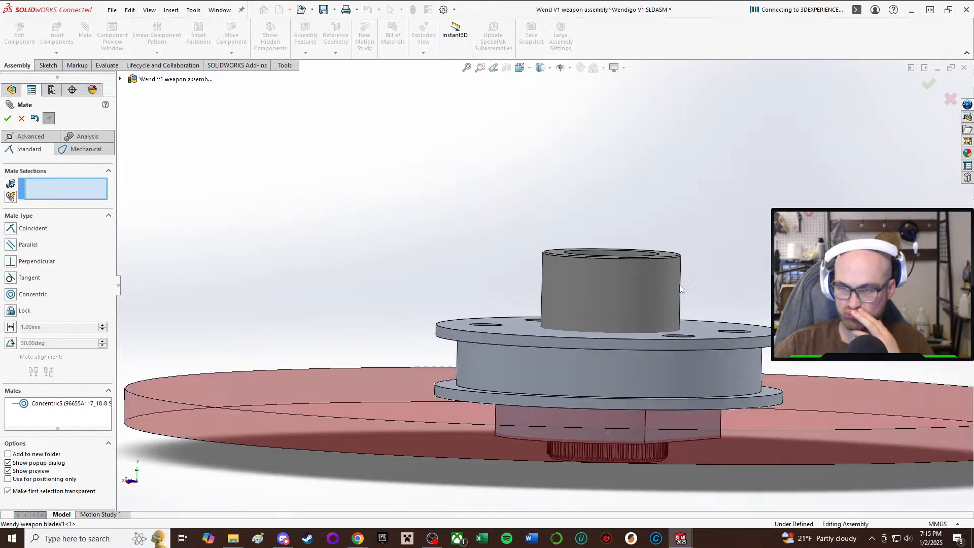
pyautogui.moveTo(680, 287); pyautogui.dragTo(683, 360, button='middle')
pyautogui.moveTo(646, 291); pyautogui.dragTo(660, 230)
pyautogui.moveTo(661, 229); pyautogui.dragTo(544, 495, button='middle')
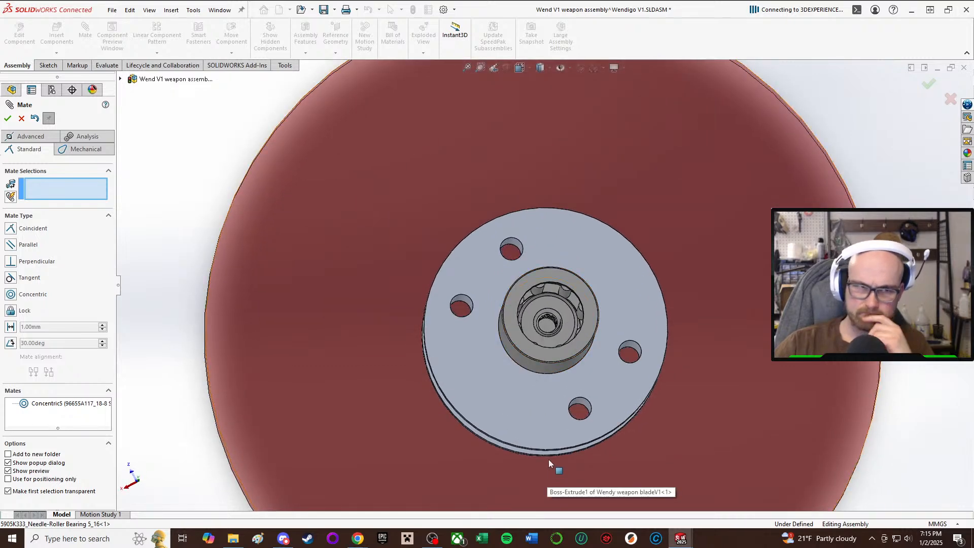
# Slide the needle-roller bearing along the shoulder screw's axis, away from the pulley, until it clears the screw's end.
pyautogui.middleClick(578, 293)
pyautogui.moveTo(577, 293); pyautogui.dragTo(563, 328, button='middle')
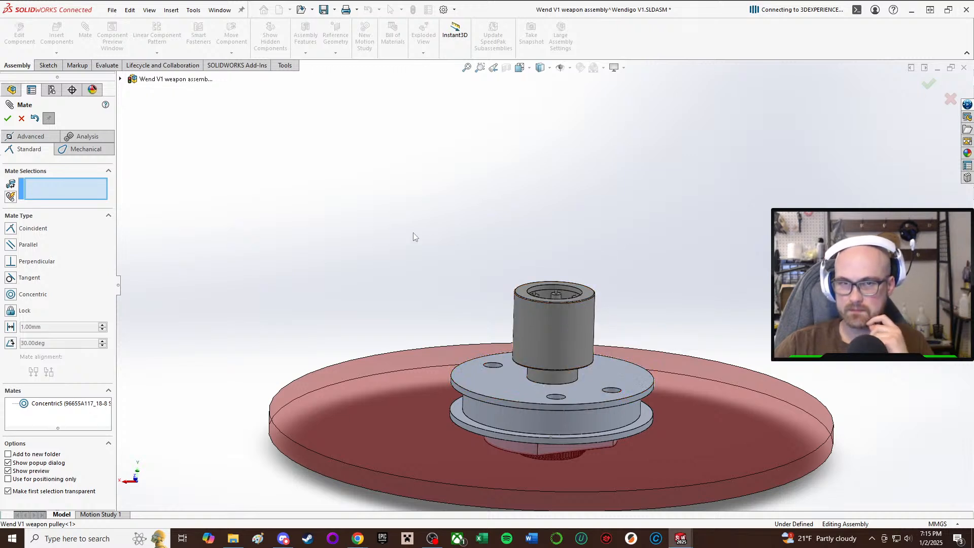
pyautogui.moveTo(575, 352)
pyautogui.mouseDown()
pyautogui.moveTo(568, 380)
pyautogui.moveTo(574, 333)
pyautogui.mouseUp()
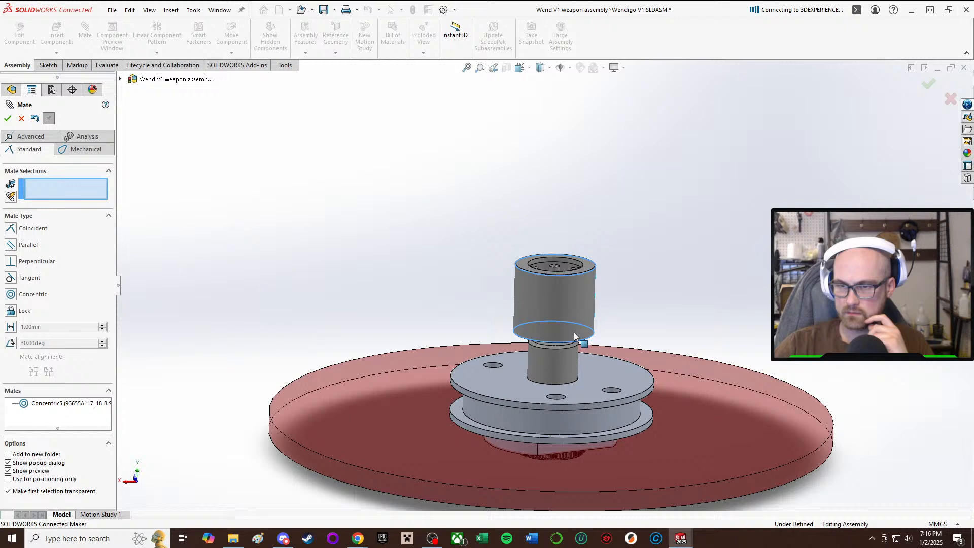
pyautogui.click(21, 119)
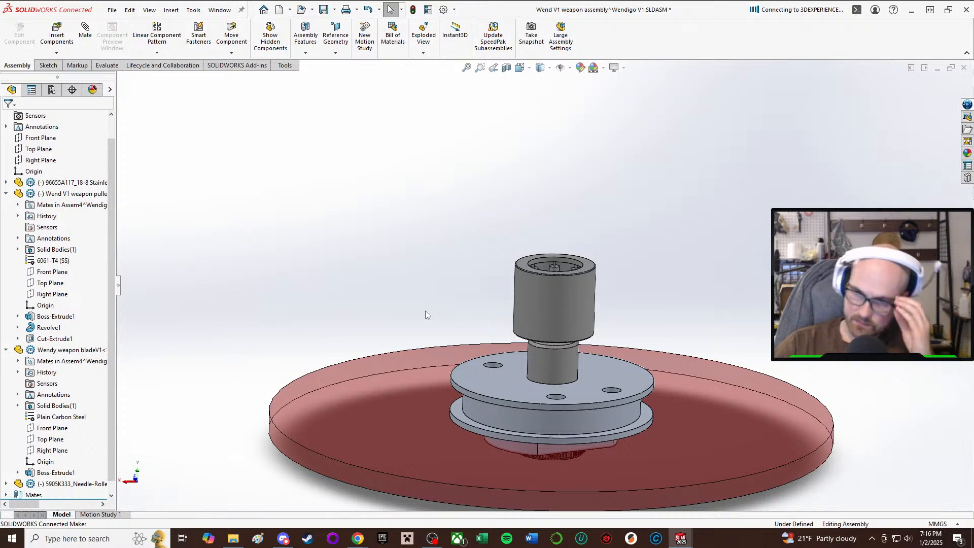
# Examine the side profile of the bearing, shoulder screw, pulley and blade stack with the Measure tool.
pyautogui.moveTo(583, 370); pyautogui.dragTo(560, 330, button='middle')
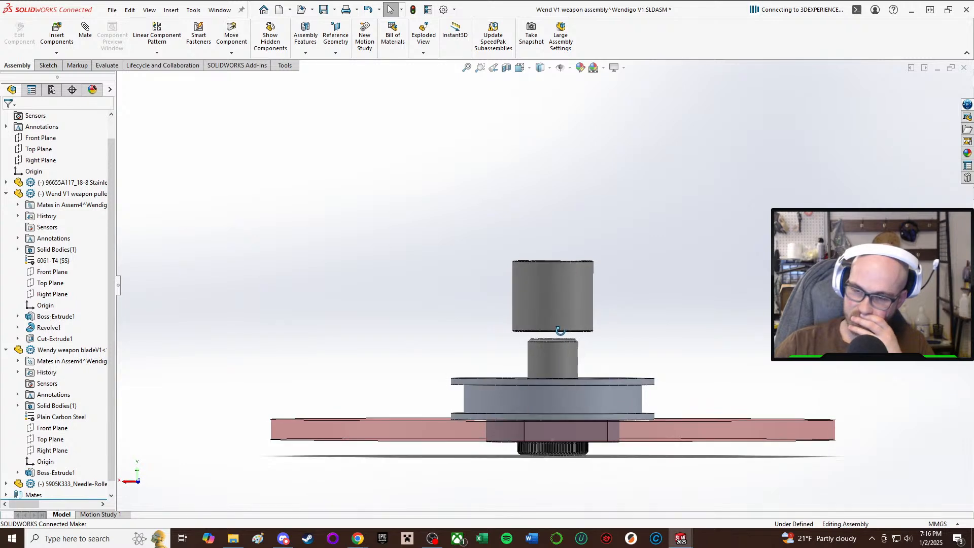
pyautogui.press('m')
pyautogui.scroll(-3, 629, 426)
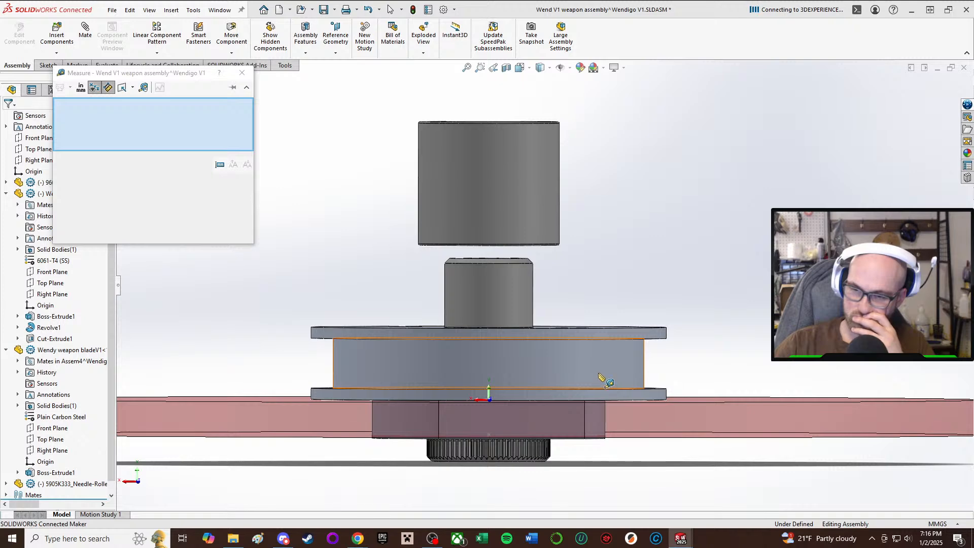
pyautogui.moveTo(597, 370); pyautogui.dragTo(548, 379, button='middle')
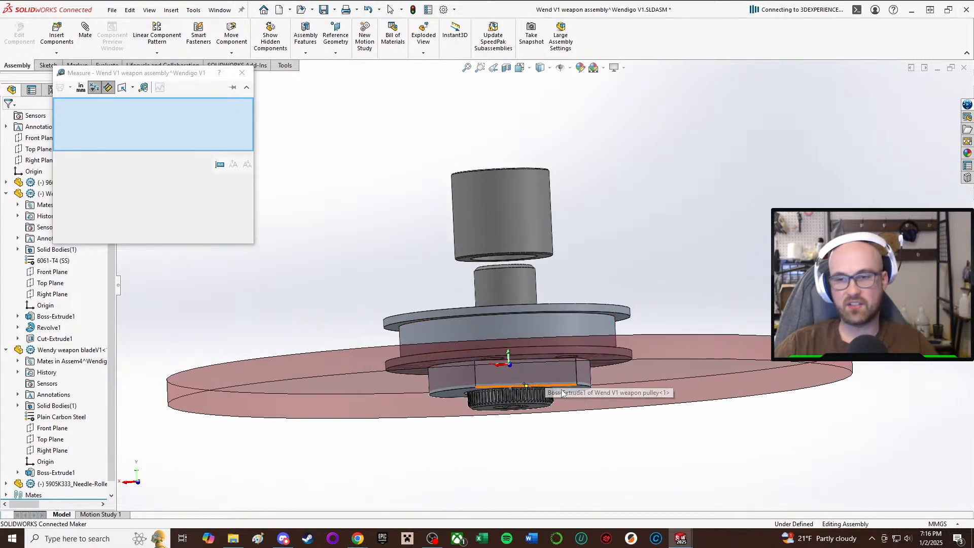
pyautogui.click(242, 72)
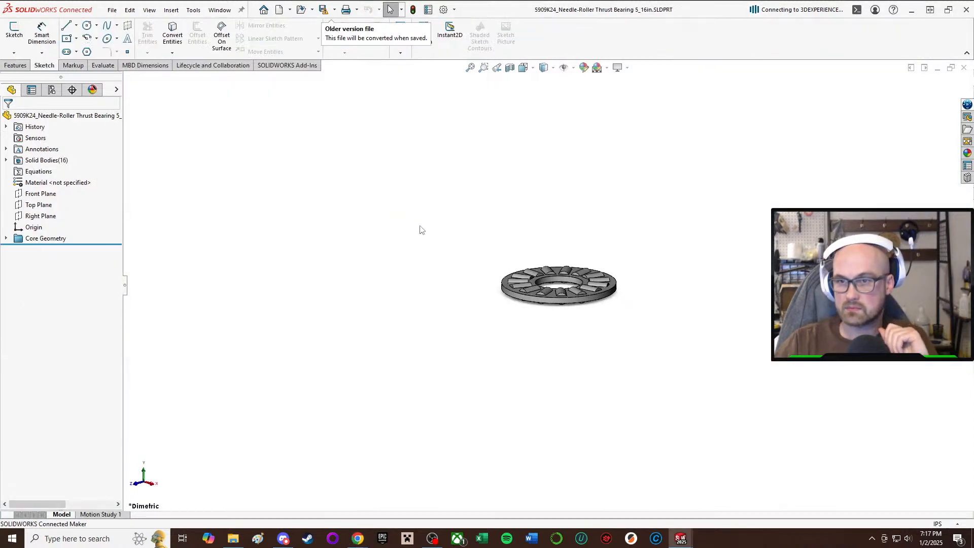
# Return to the weapon assembly and insert the 5909K24 needle-roller thrust bearing beside the needle-roller bearing above the pulley.
pyautogui.moveTo(684, 538)
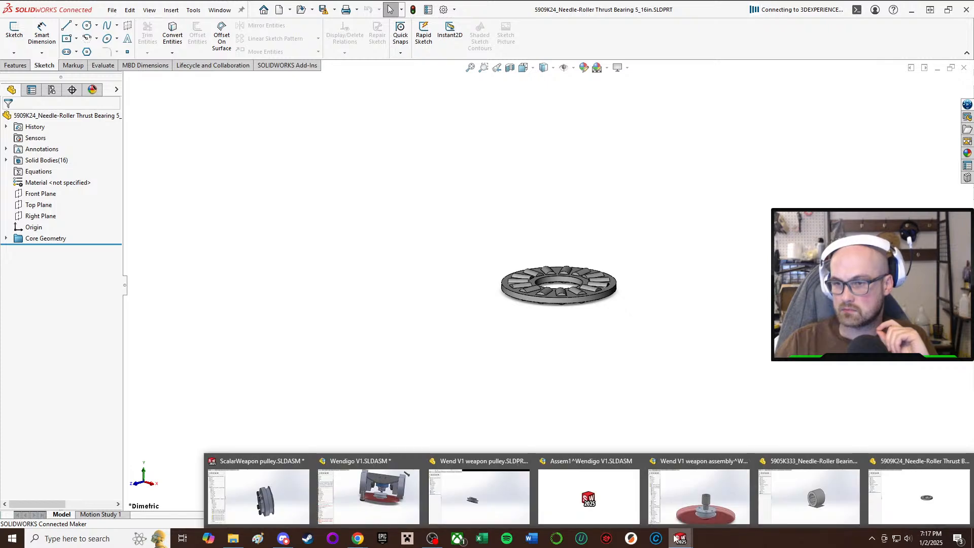
pyautogui.click(731, 500)
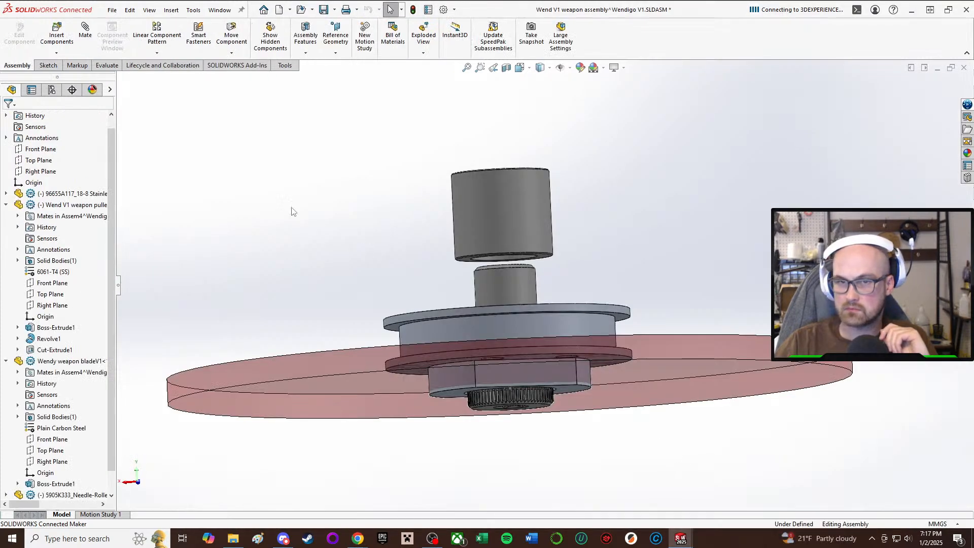
pyautogui.click(64, 53)
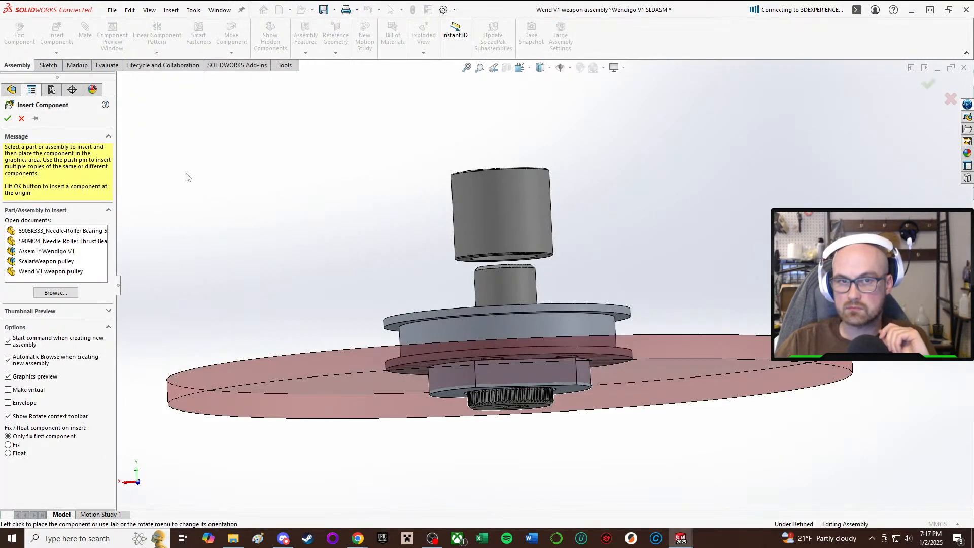
pyautogui.click(79, 232)
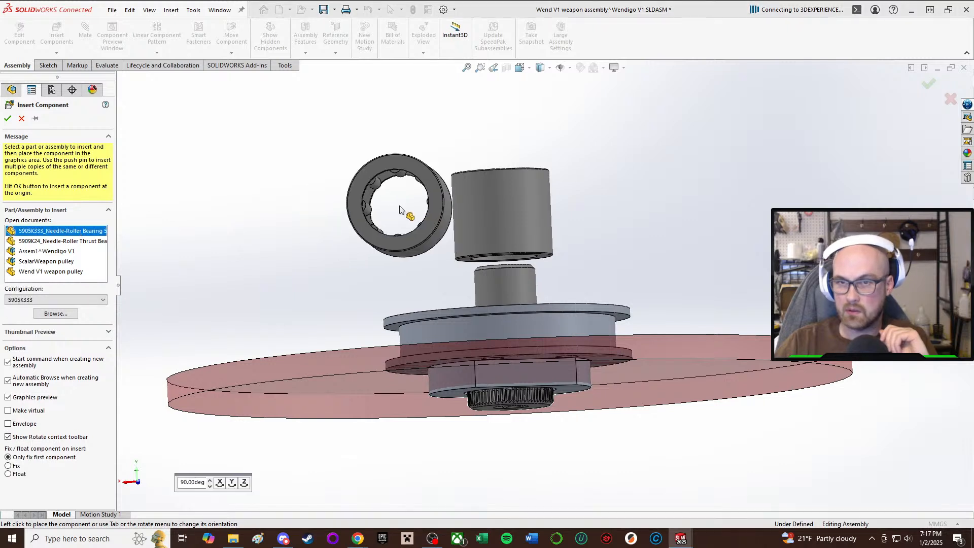
pyautogui.click(78, 242)
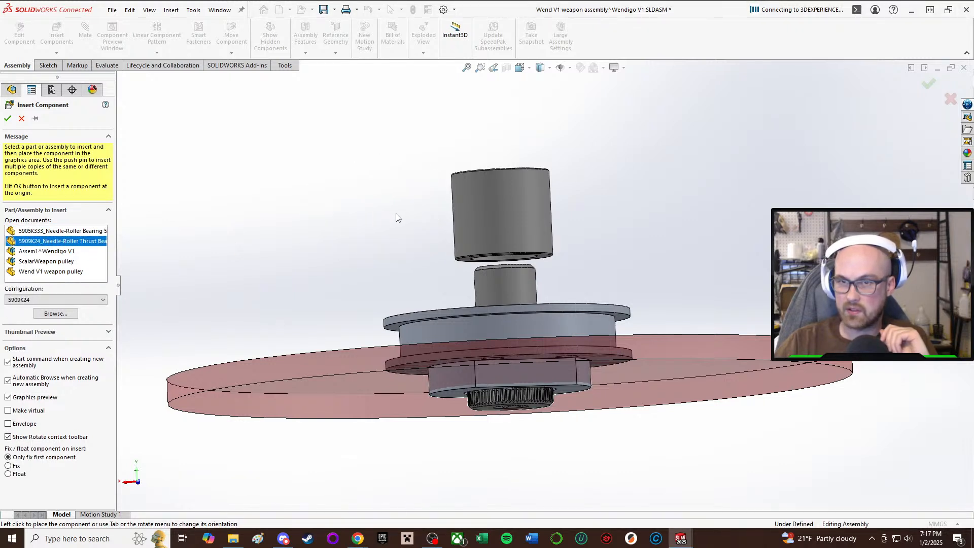
pyautogui.click(78, 233)
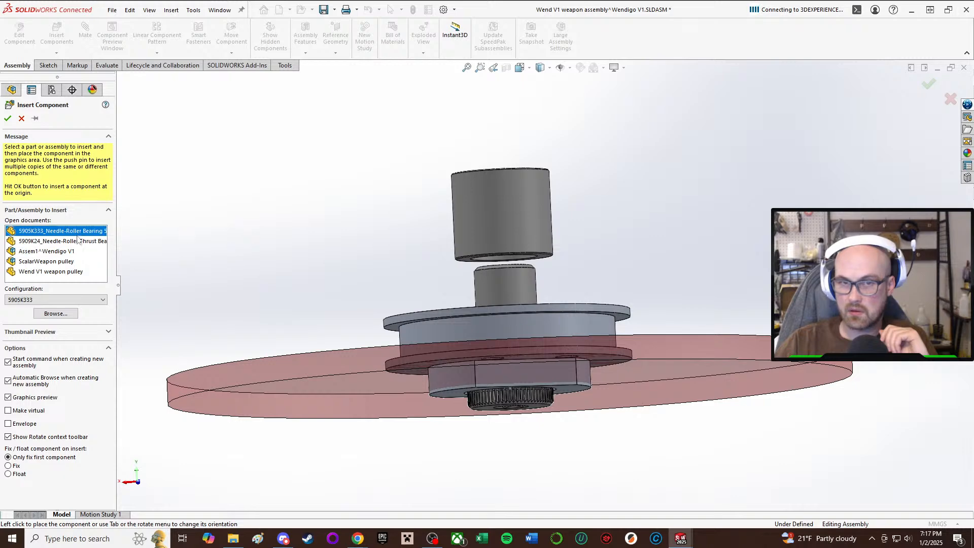
pyautogui.click(77, 242)
pyautogui.moveTo(355, 229); pyautogui.dragTo(379, 275, button='middle')
pyautogui.click(379, 177)
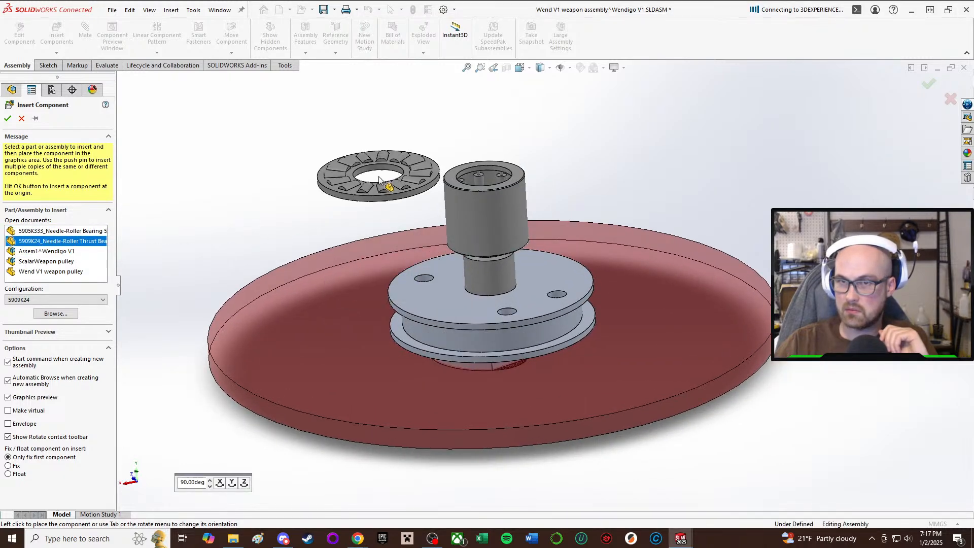
pyautogui.scroll(2, 520, 326)
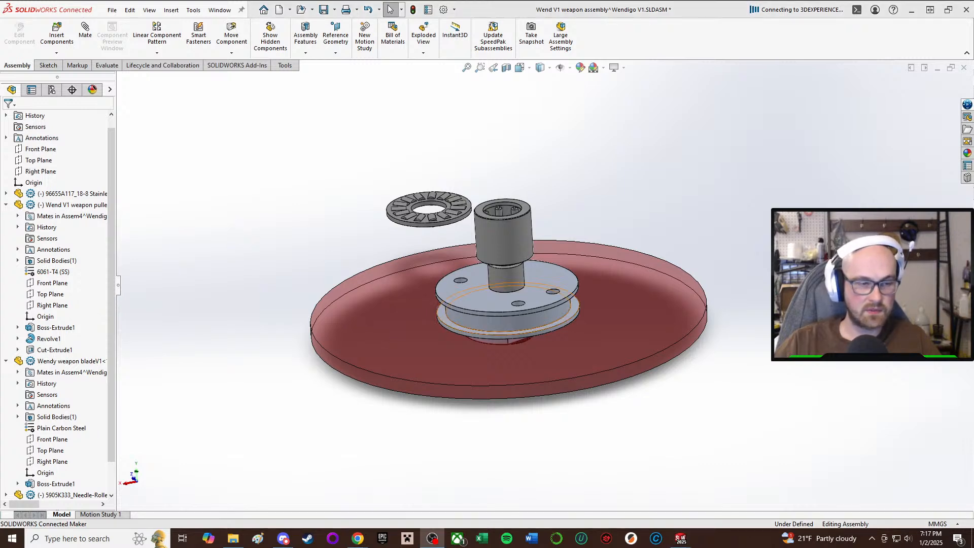
# Mate the thrust bearing's bore concentric with the shoulder screw's cylindrical face.
pyautogui.click(626, 133)
pyautogui.moveTo(479, 164); pyautogui.dragTo(620, 177, button='middle')
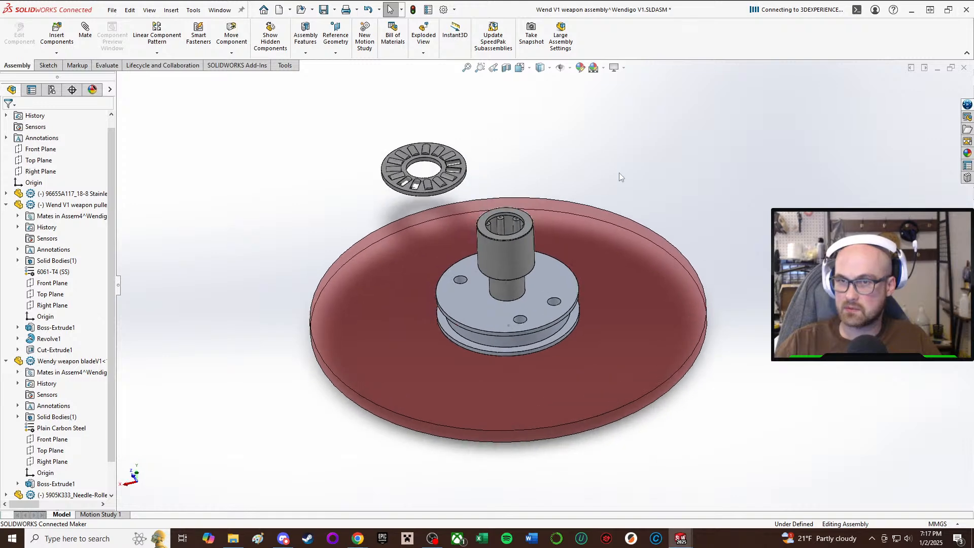
pyautogui.press('m')
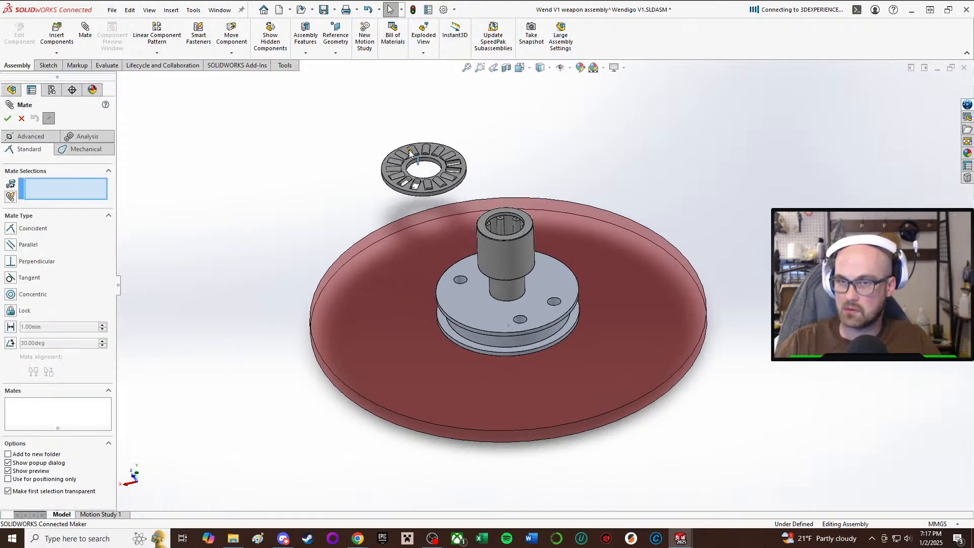
pyautogui.scroll(-3, 426, 168)
pyautogui.click(451, 185)
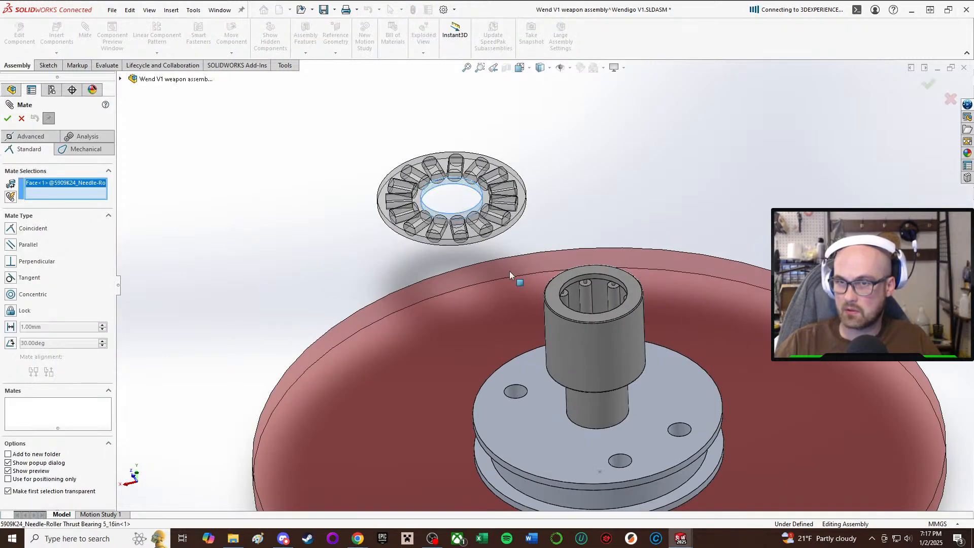
pyautogui.click(591, 409)
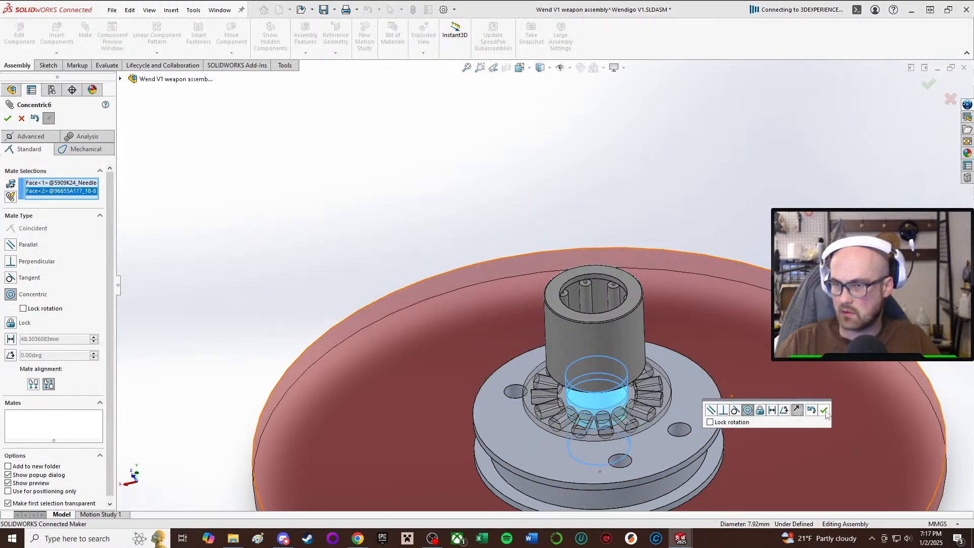
pyautogui.click(824, 410)
# Mate one of the thrust bearing's rollers tangent to the pulley's upper flange face.
pyautogui.moveTo(737, 405); pyautogui.dragTo(741, 305, button='middle')
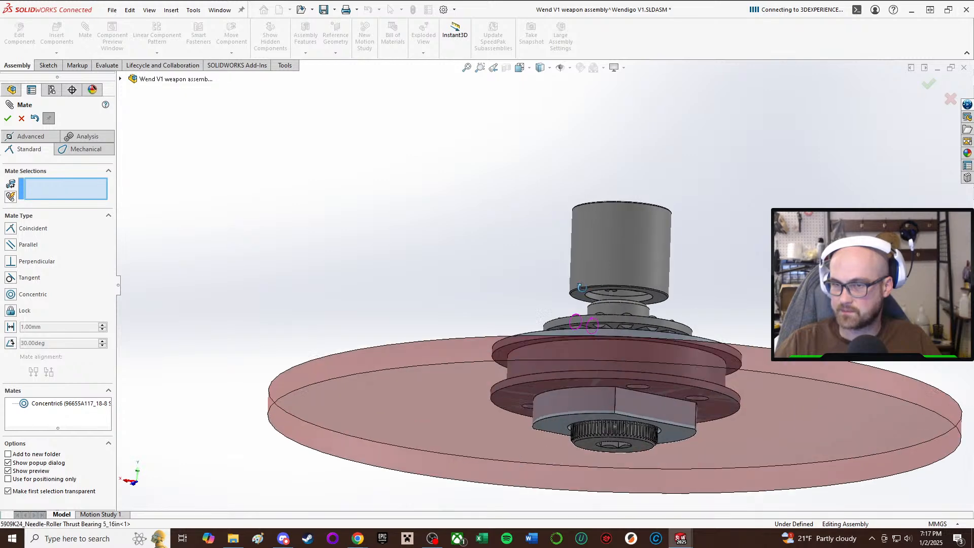
pyautogui.scroll(-8, 598, 313)
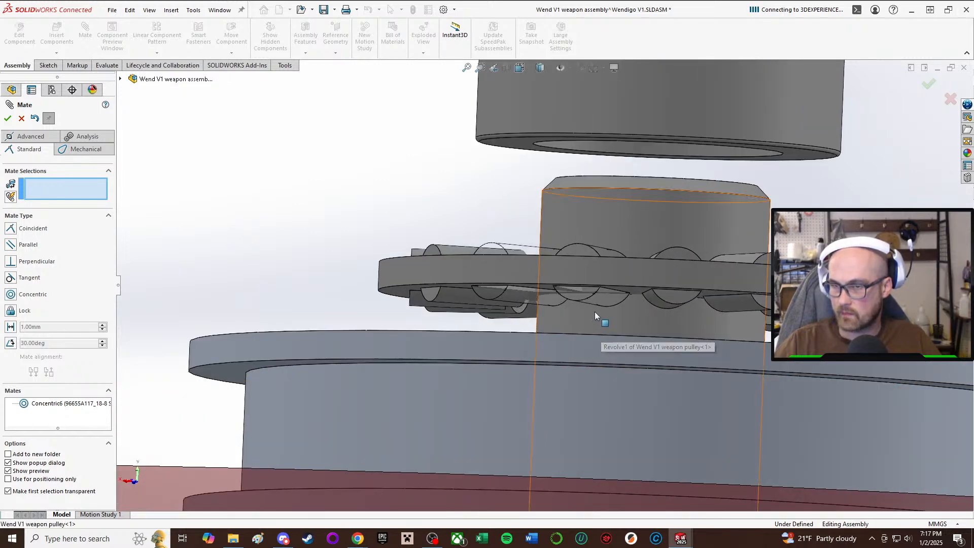
pyautogui.click(598, 304)
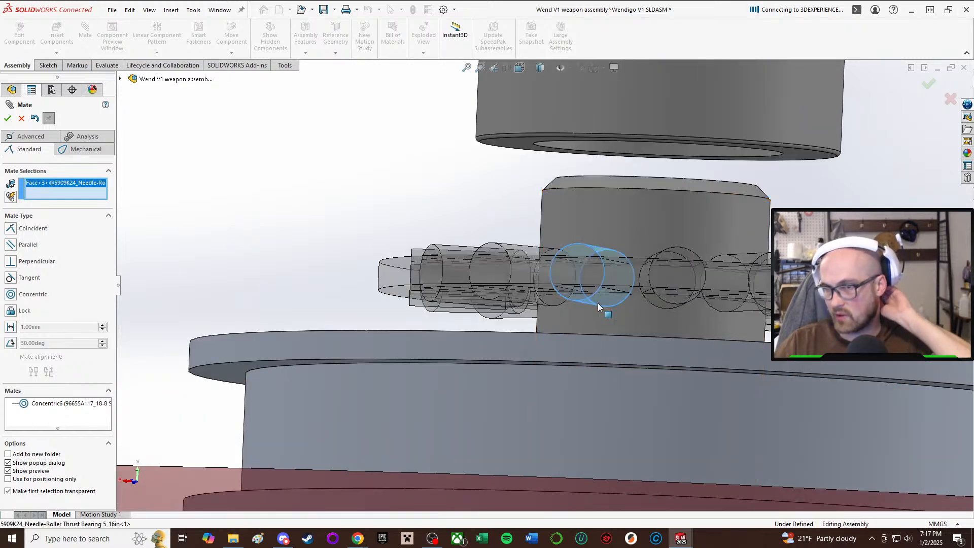
pyautogui.moveTo(598, 303); pyautogui.dragTo(464, 393, button='middle')
pyautogui.click(466, 392)
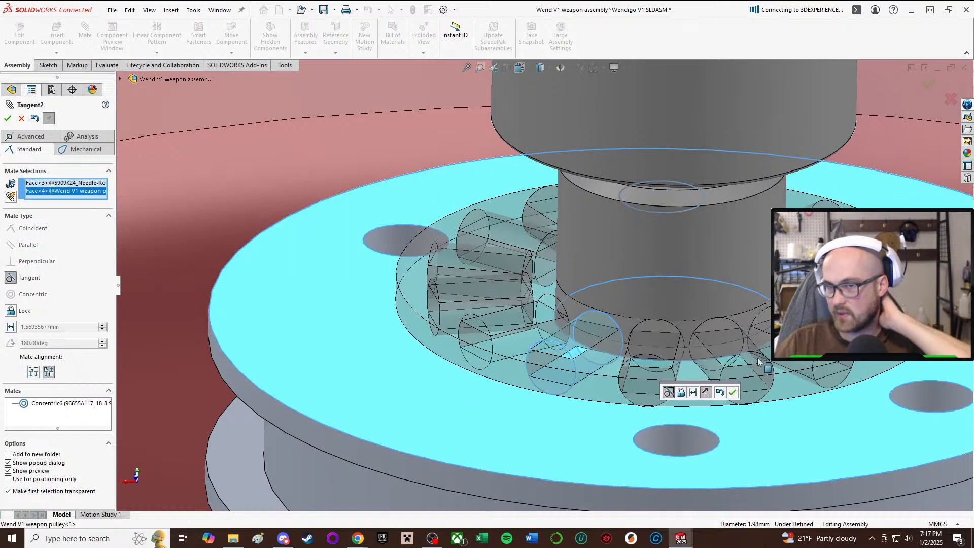
pyautogui.click(733, 392)
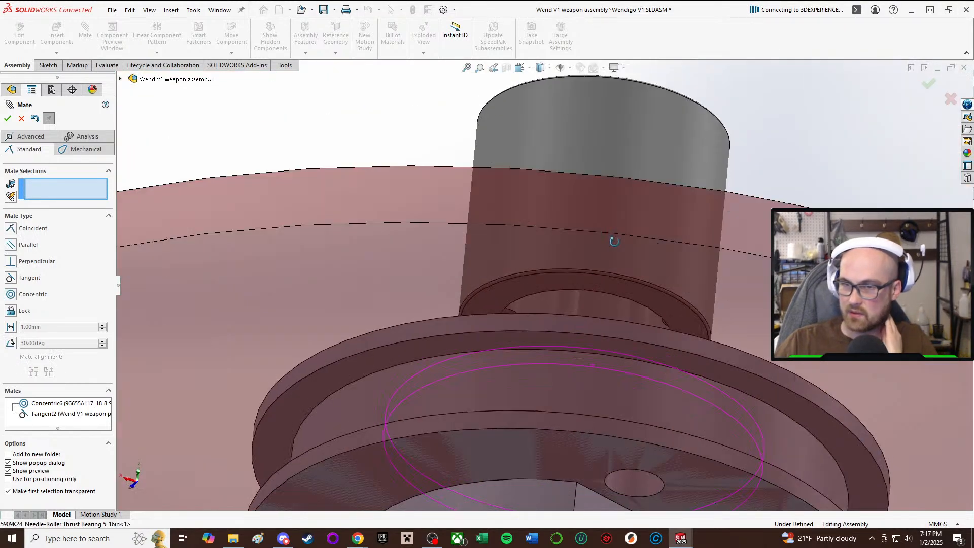
pyautogui.moveTo(614, 242); pyautogui.dragTo(600, 334, button='middle')
pyautogui.scroll(5, 600, 332)
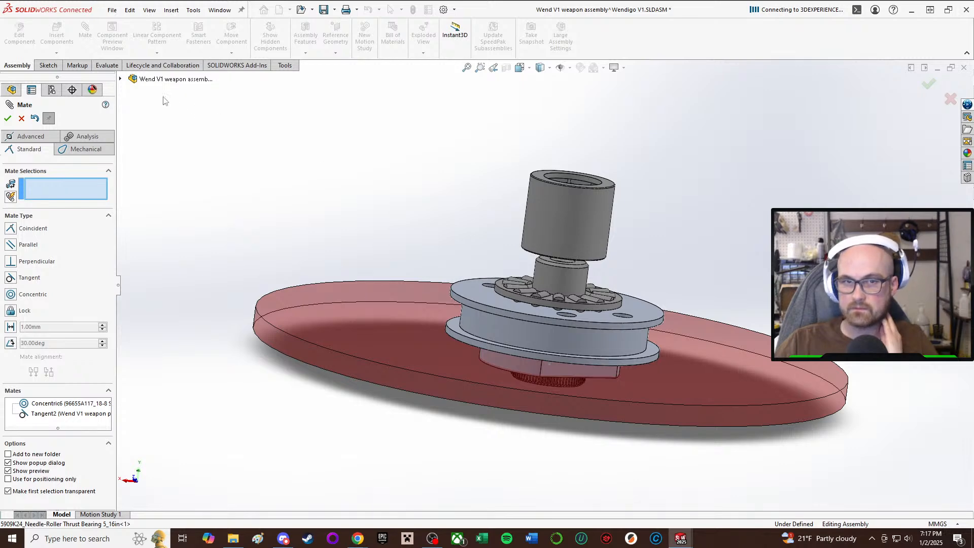
pyautogui.click(8, 119)
# Save the weapon assembly together with the modified weapon pulley part.
pyautogui.moveTo(555, 355); pyautogui.dragTo(557, 414, button='middle')
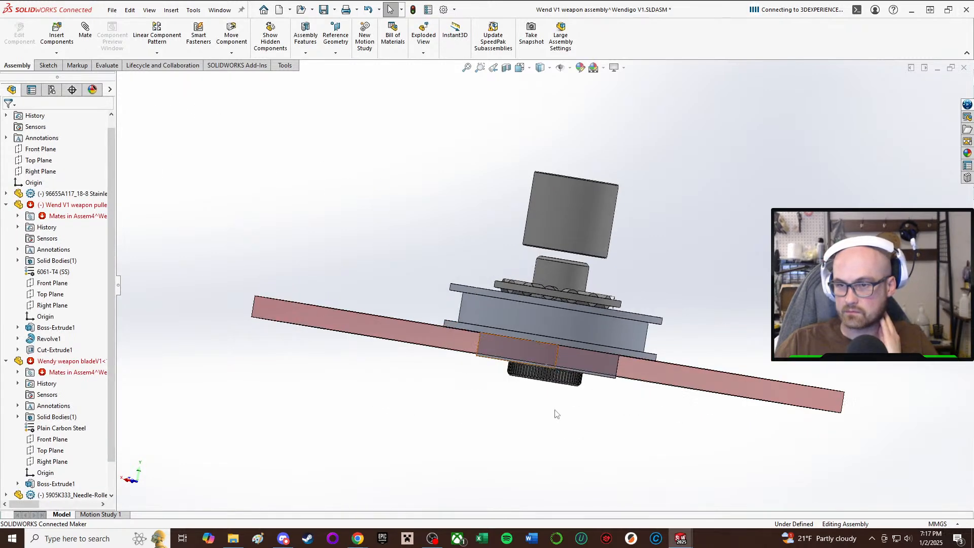
pyautogui.click(323, 9)
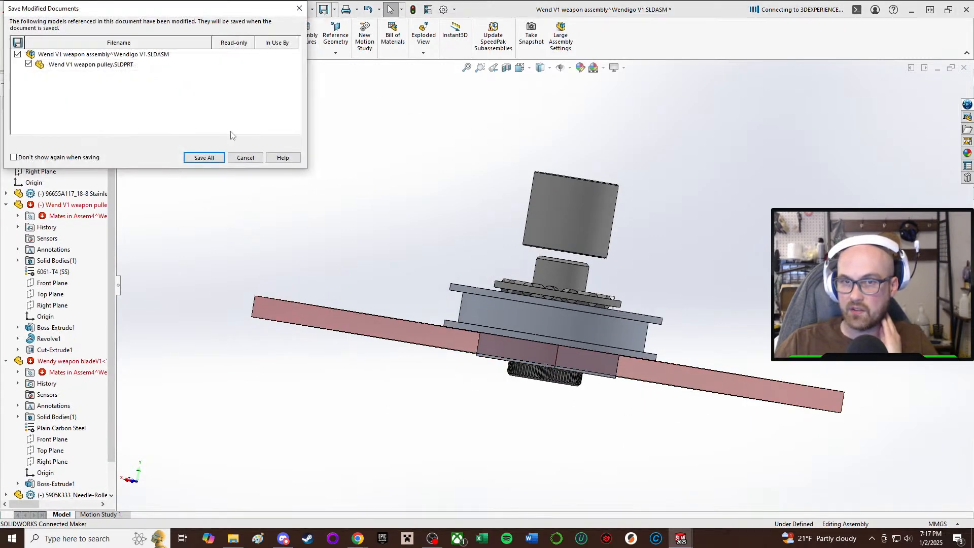
pyautogui.click(204, 158)
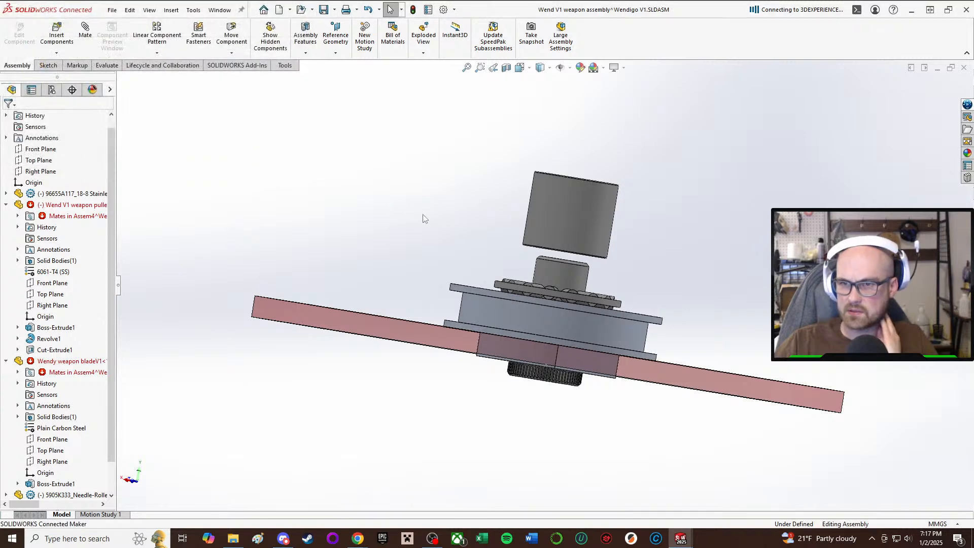
pyautogui.moveTo(422, 215); pyautogui.dragTo(377, 185, button='middle')
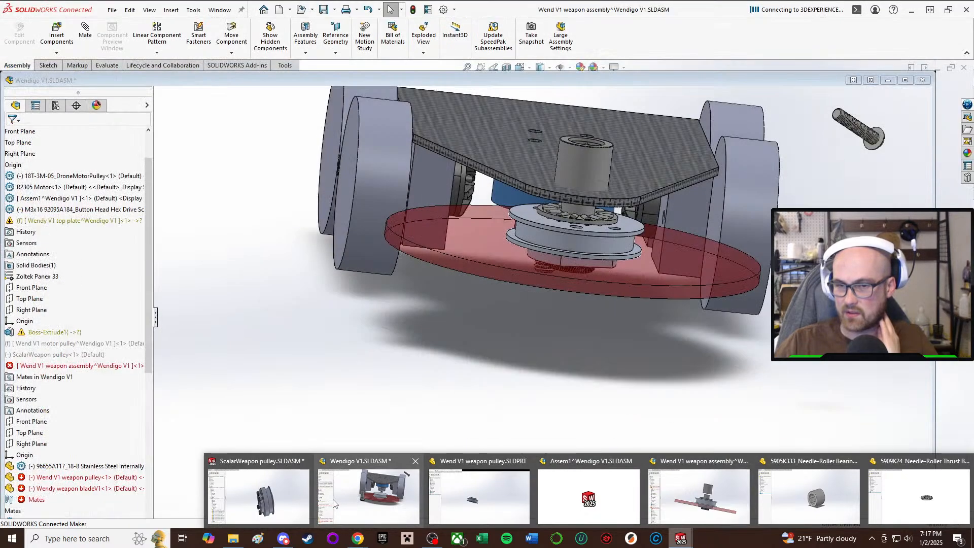
# Switch to the Wendigo V1 assembly and examine how the needle-roller and thrust bearings sit between the top plate, shoulder screw and pulley.
pyautogui.click(369, 493)
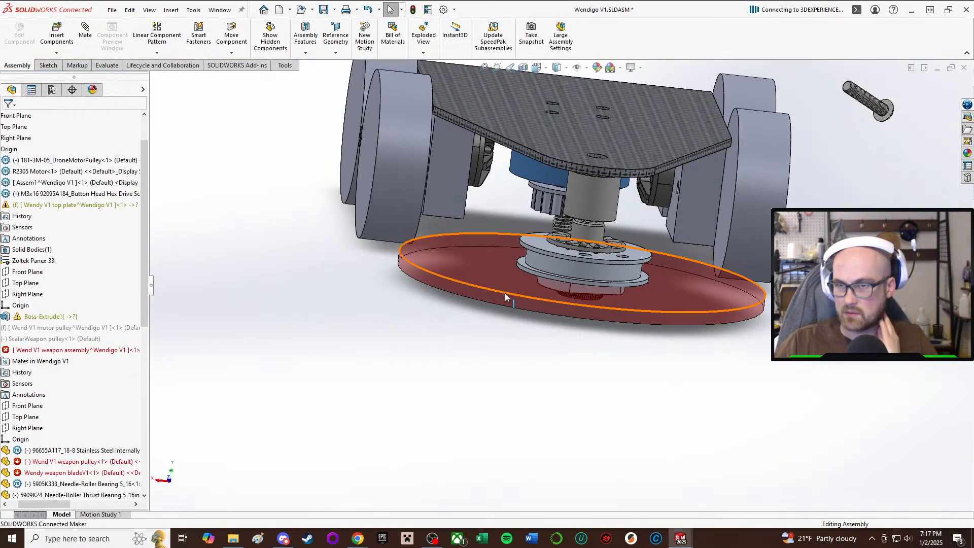
pyautogui.moveTo(505, 293); pyautogui.dragTo(546, 250, button='middle')
pyautogui.scroll(-3, 597, 257)
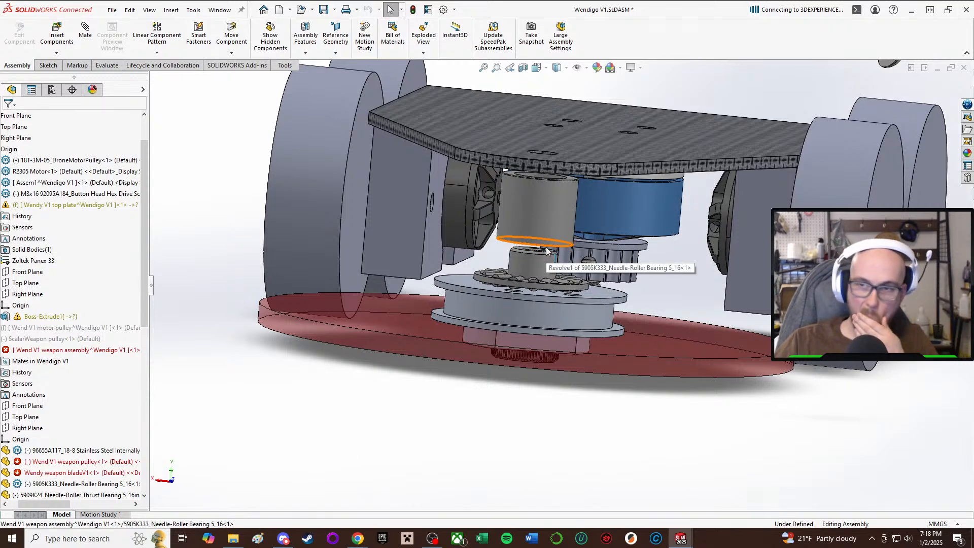
pyautogui.scroll(-5, 546, 250)
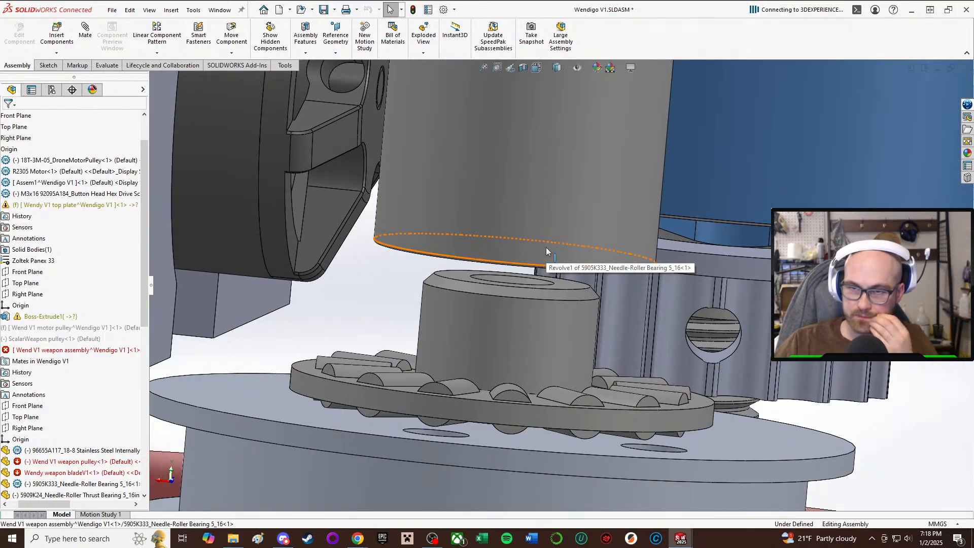
pyautogui.moveTo(546, 249); pyautogui.dragTo(539, 243, button='middle')
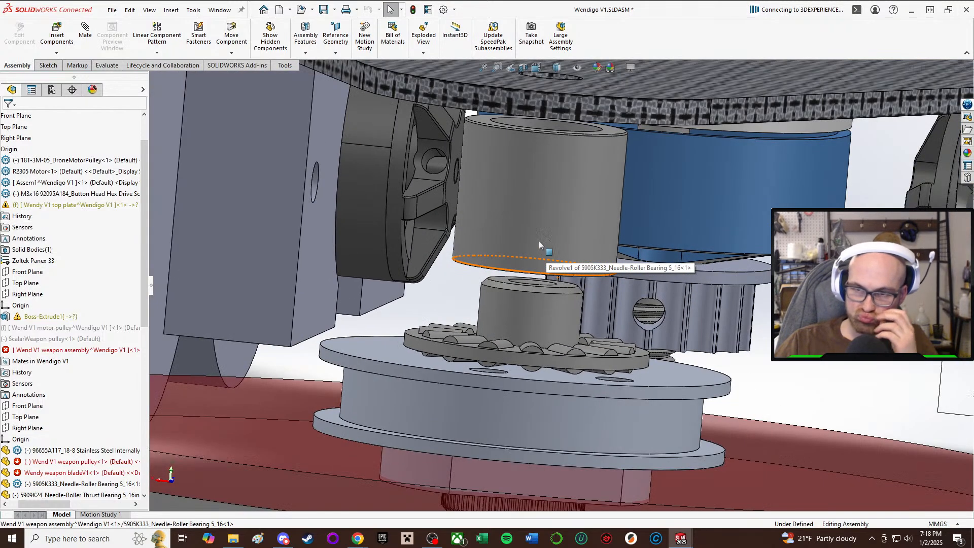
pyautogui.click(544, 208)
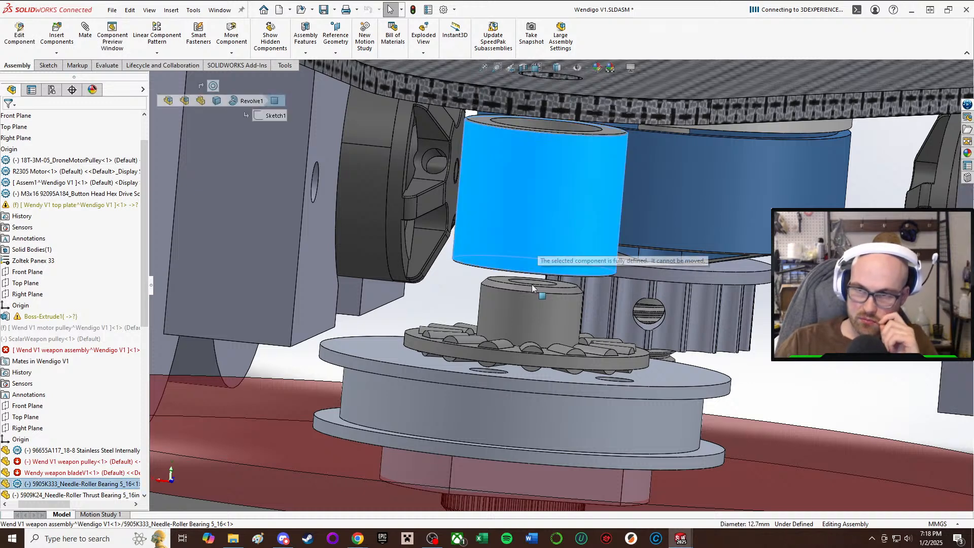
pyautogui.press('f')
pyautogui.click(674, 329)
pyautogui.moveTo(673, 330); pyautogui.dragTo(713, 297, button='middle')
pyautogui.scroll(-1, 708, 294)
pyautogui.moveTo(683, 254); pyautogui.dragTo(618, 306, button='middle')
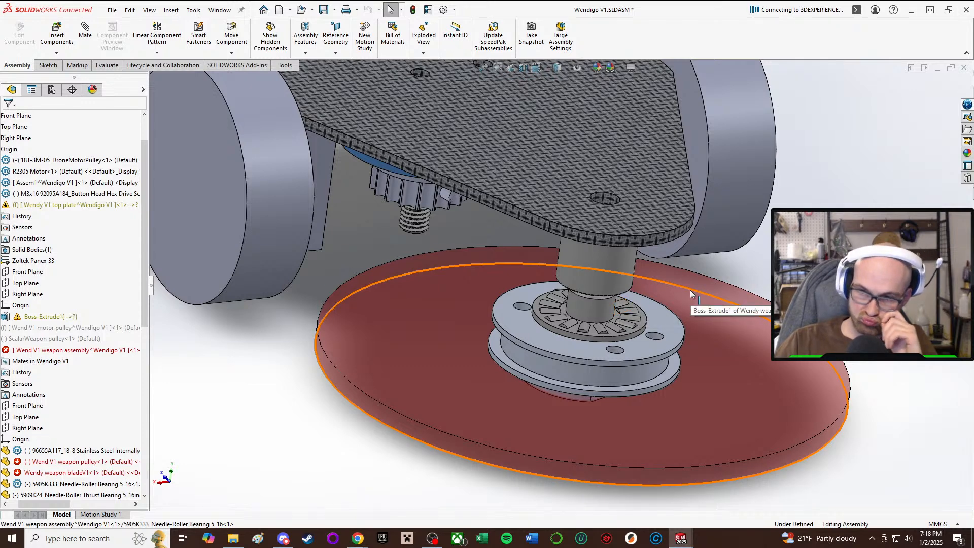
pyautogui.moveTo(691, 295); pyautogui.dragTo(412, 254, button='middle')
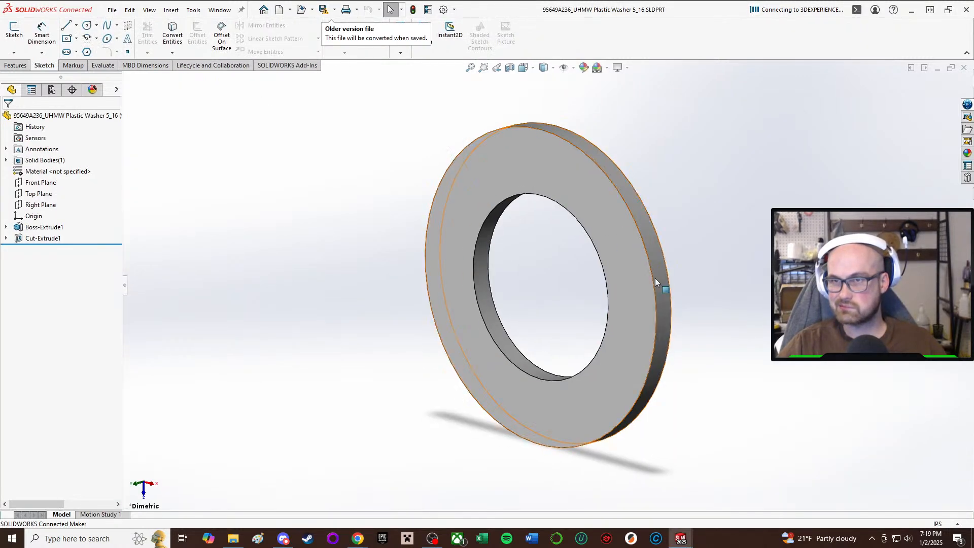
# Return to the weapon assembly and insert the 95649A236 UHMW plastic washer beside the needle-roller bearing.
pyautogui.click(679, 539)
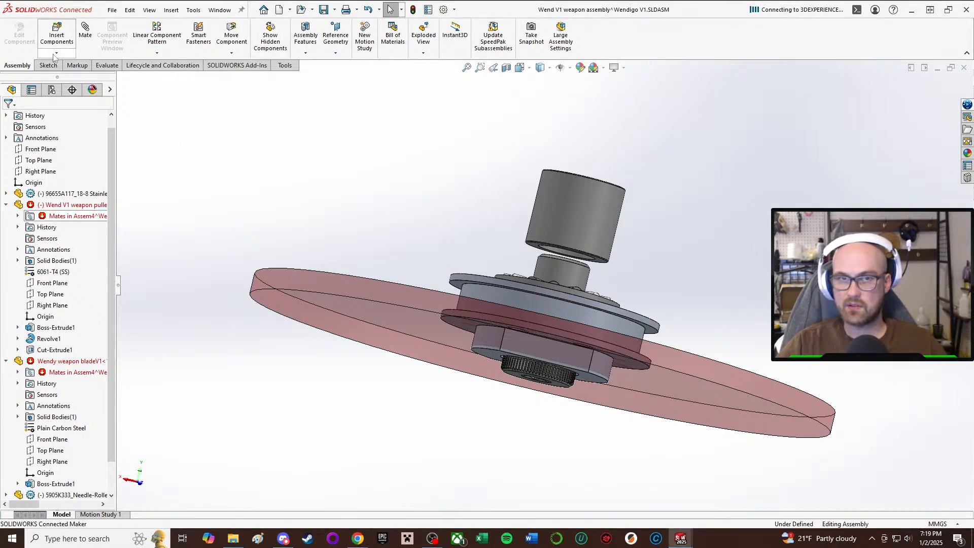
pyautogui.click(56, 33)
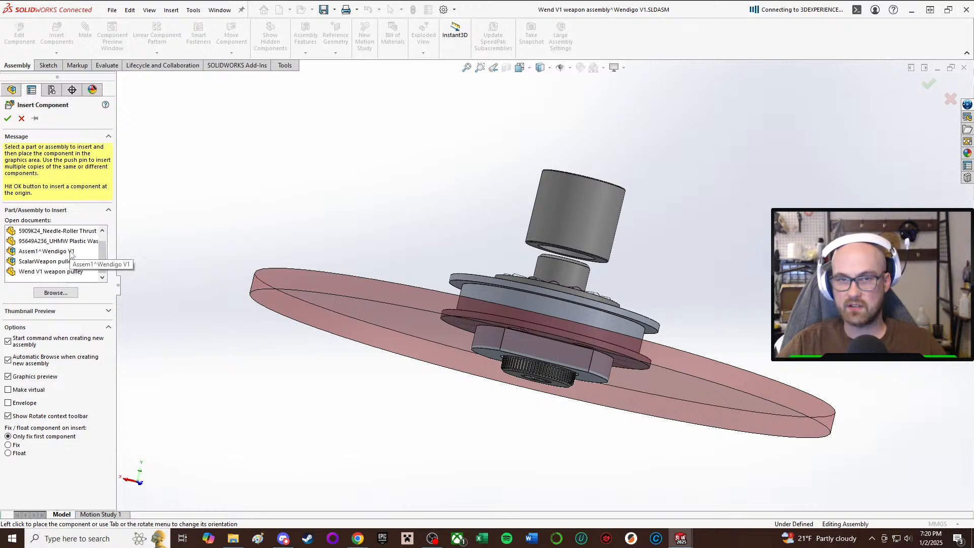
pyautogui.click(74, 253)
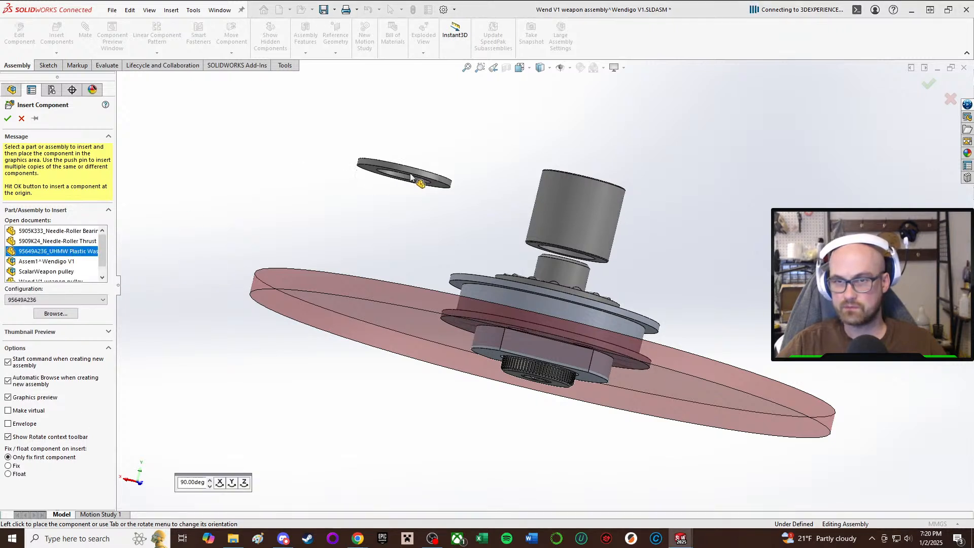
pyautogui.click(416, 170)
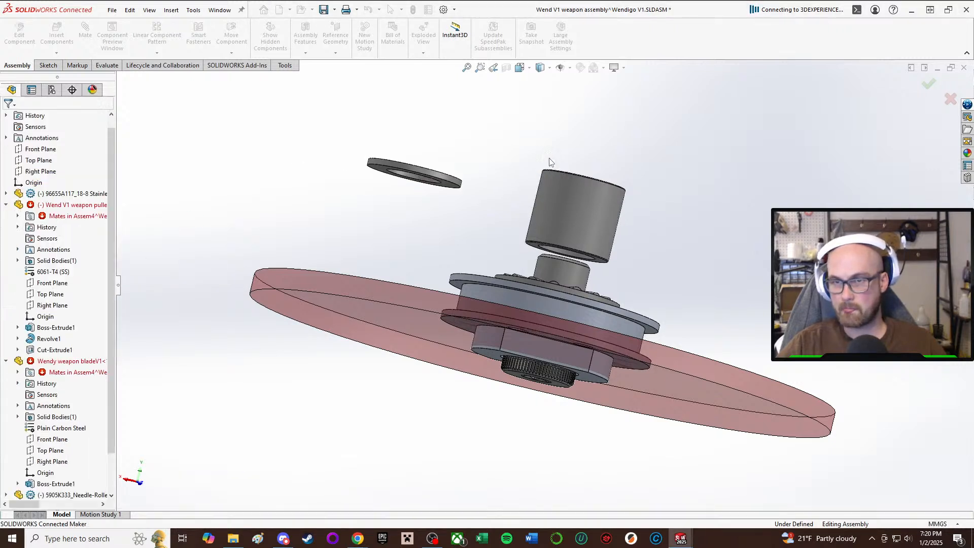
# Assign Nylon 101 as the material in the 95649A236 washer's part file and save it in the current file version.
pyautogui.click(410, 168)
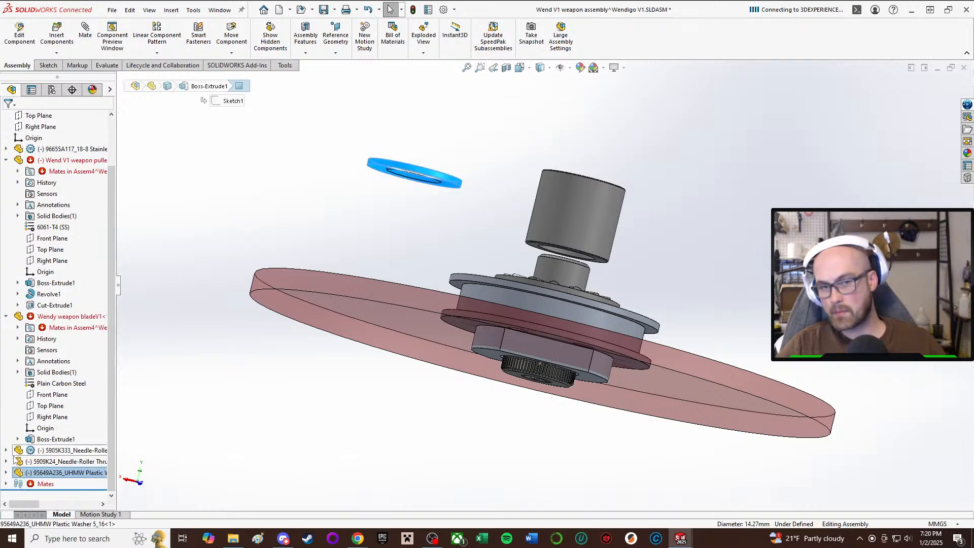
pyautogui.click(6, 472)
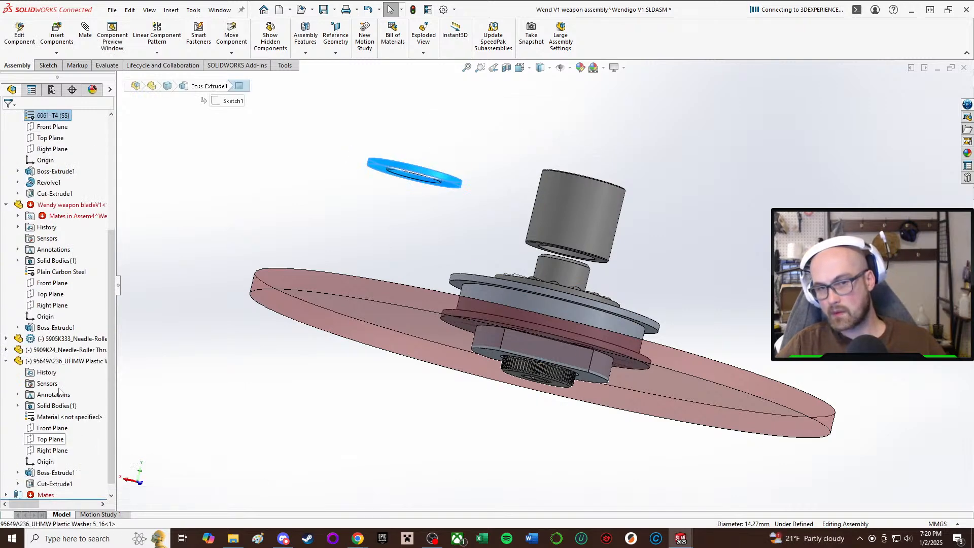
pyautogui.click(61, 417)
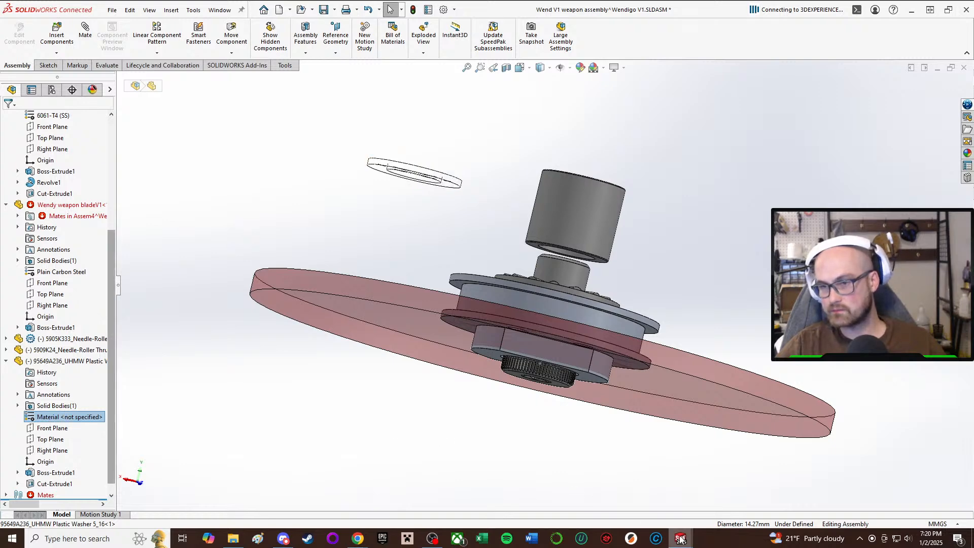
pyautogui.moveTo(681, 538)
pyautogui.click(707, 496)
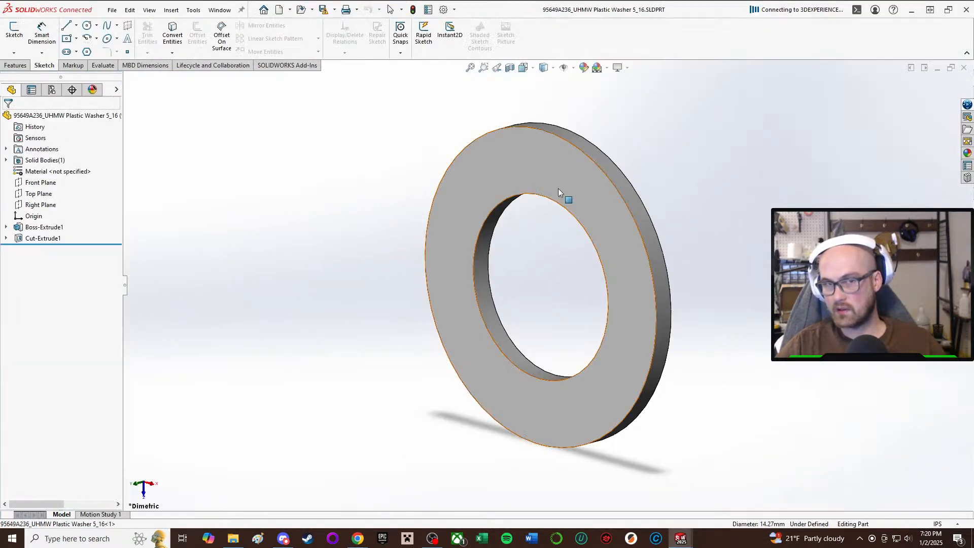
pyautogui.rightClick(63, 172)
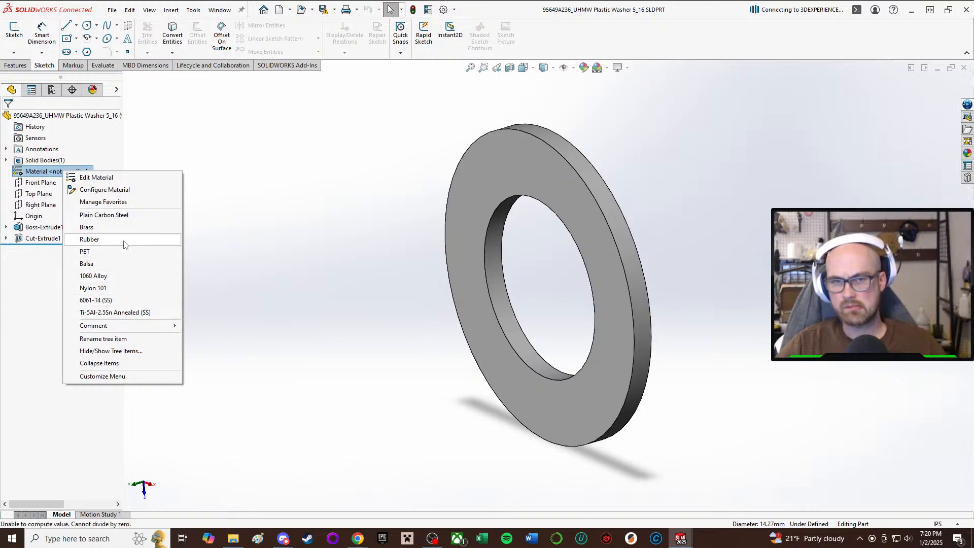
pyautogui.click(120, 288)
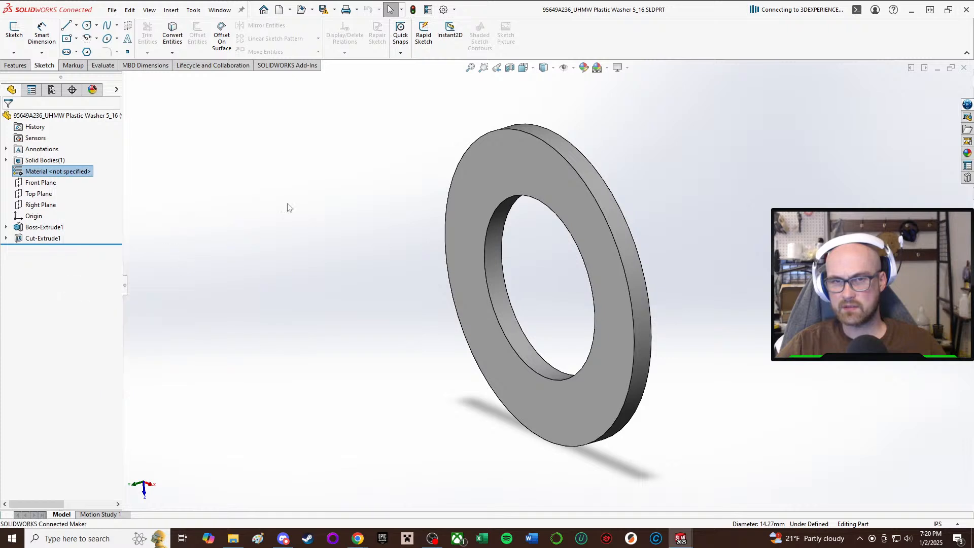
pyautogui.click(323, 10)
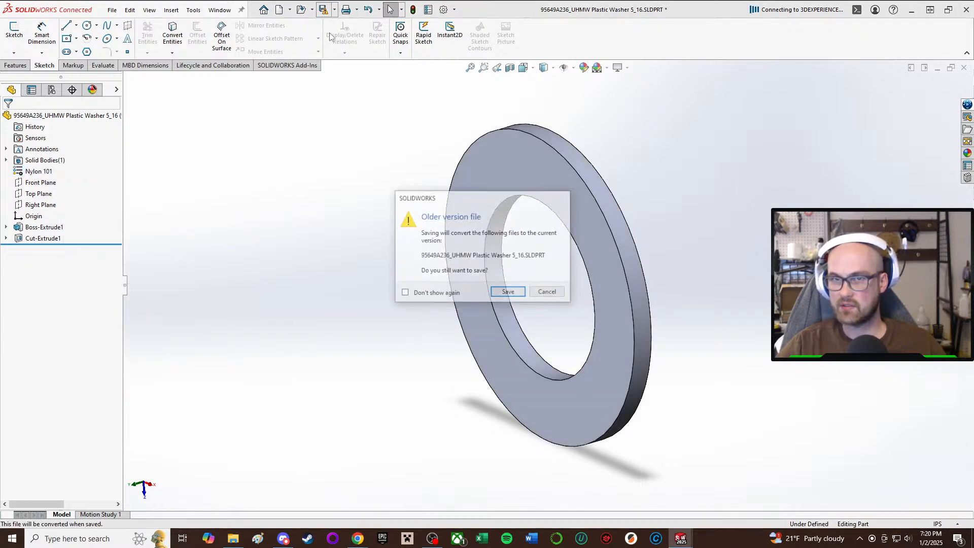
pyautogui.click(509, 293)
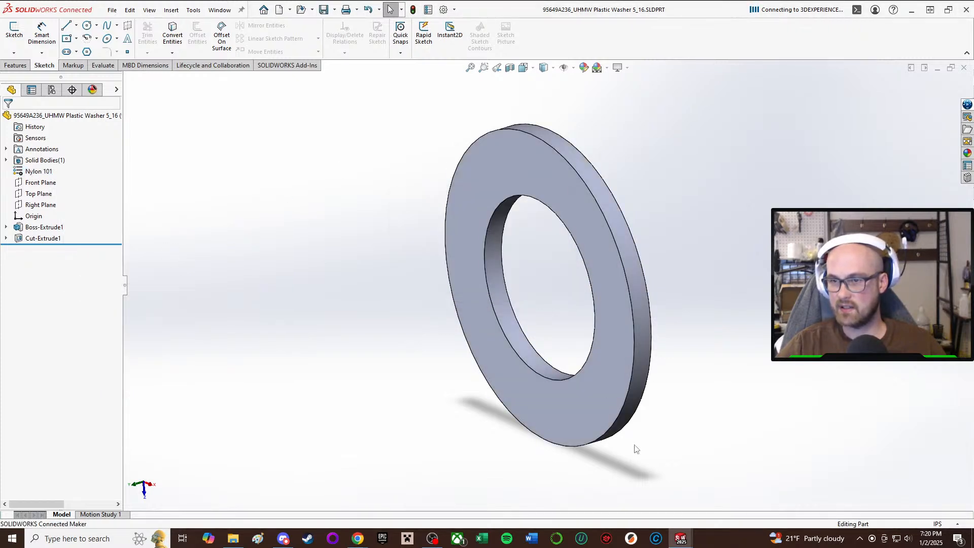
# Close the 5905K333 needle-roller bearing and 5909K24 thrust bearing part windows and return to the Wend V1 weapon assembly.
pyautogui.moveTo(681, 535)
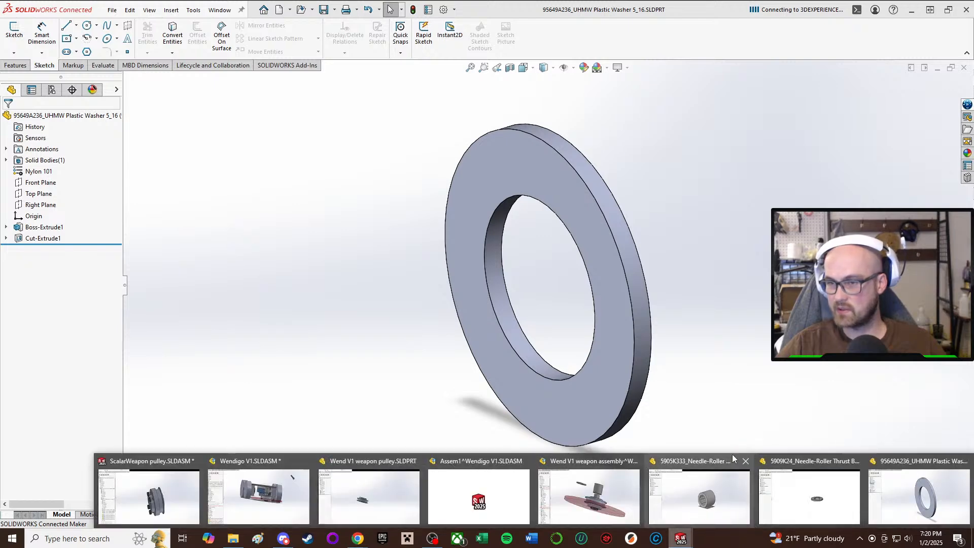
pyautogui.click(746, 461)
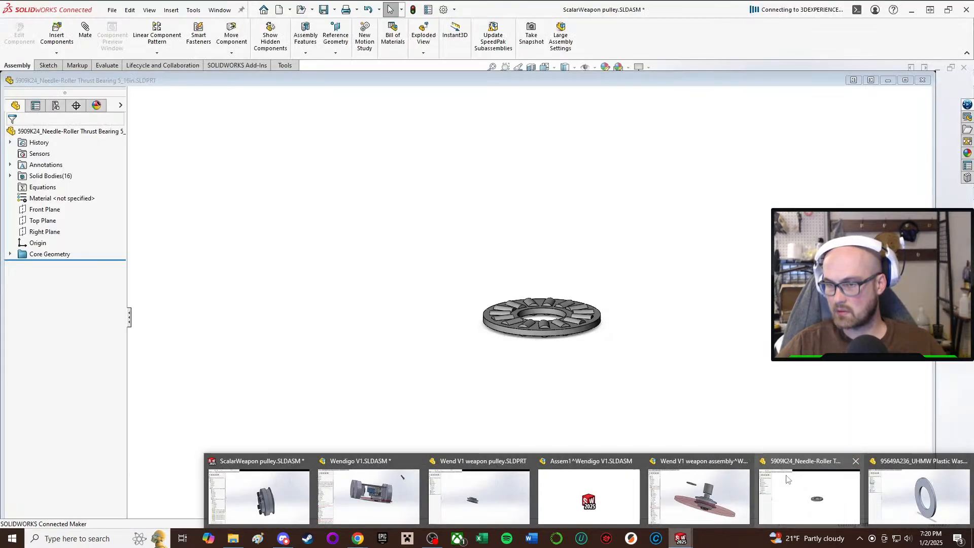
pyautogui.click(856, 461)
pyautogui.click(794, 491)
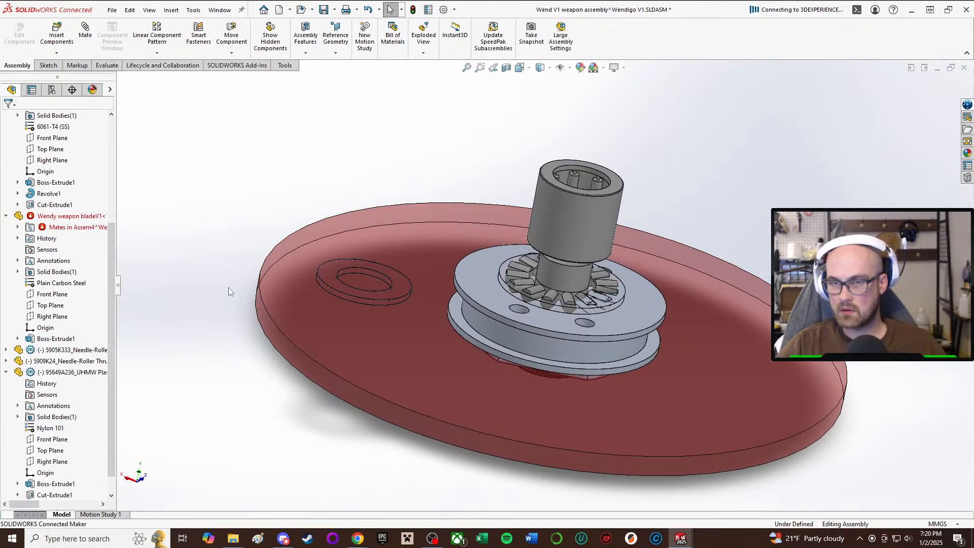
# Mate the plastic washer's bore concentric with the round edge face of the 5909K24 needle-roller thrust bearing.
pyautogui.press('m')
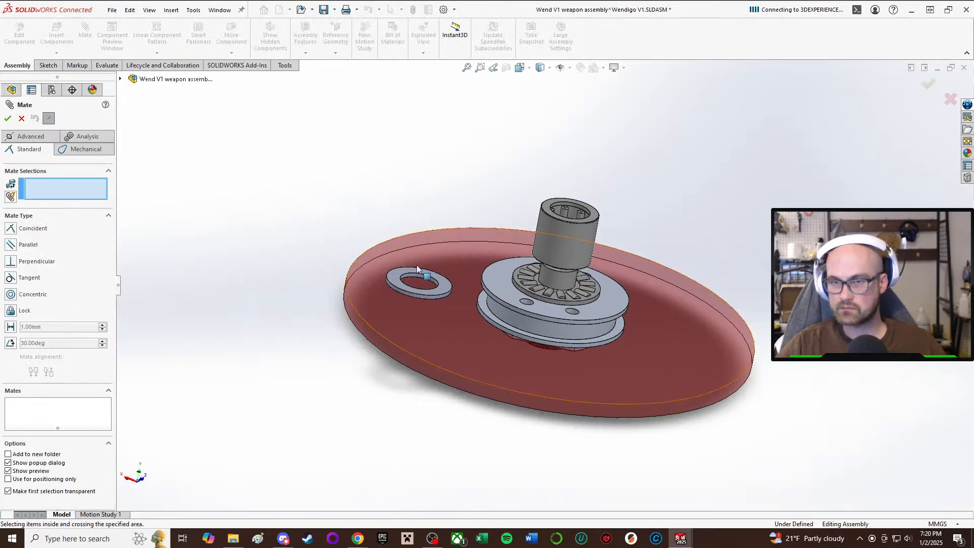
pyautogui.scroll(-4, 417, 266)
pyautogui.click(455, 278)
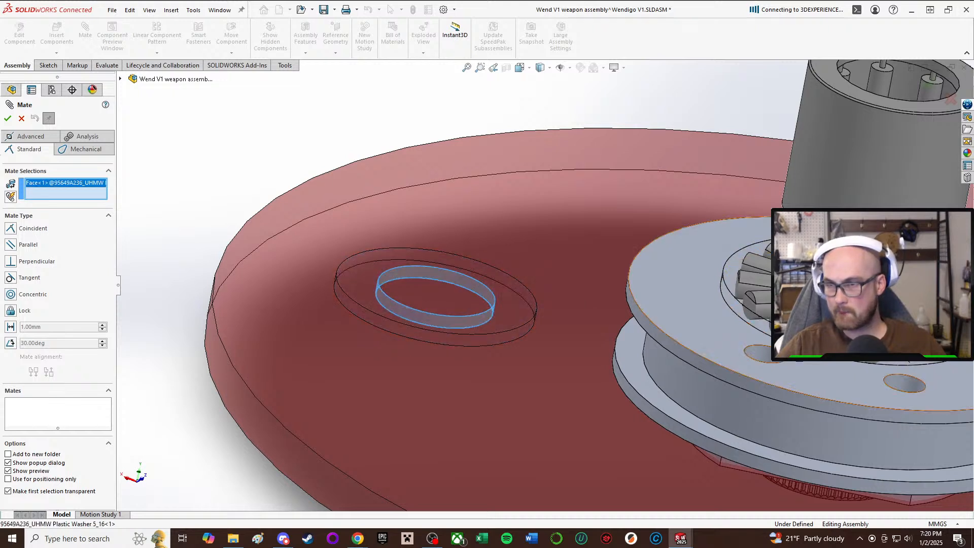
pyautogui.click(731, 294)
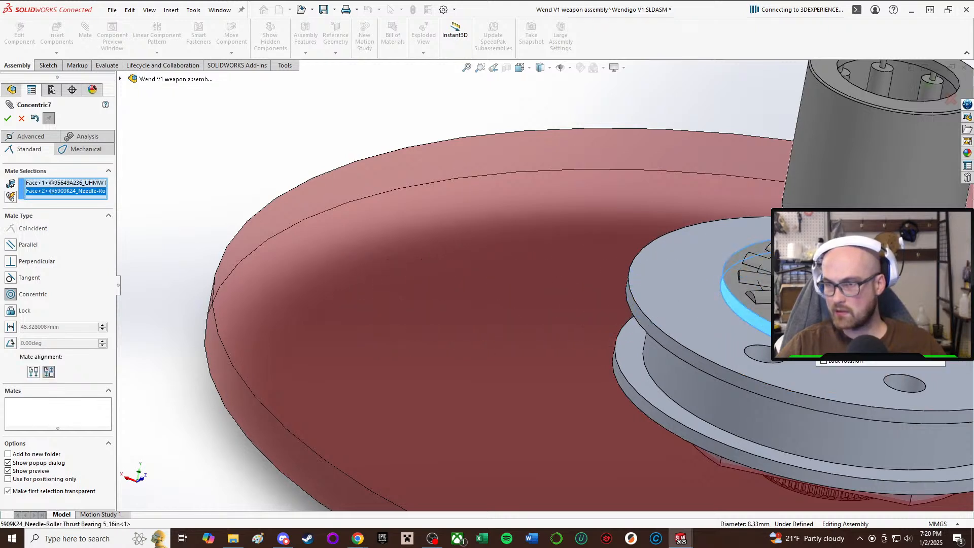
pyautogui.click(938, 356)
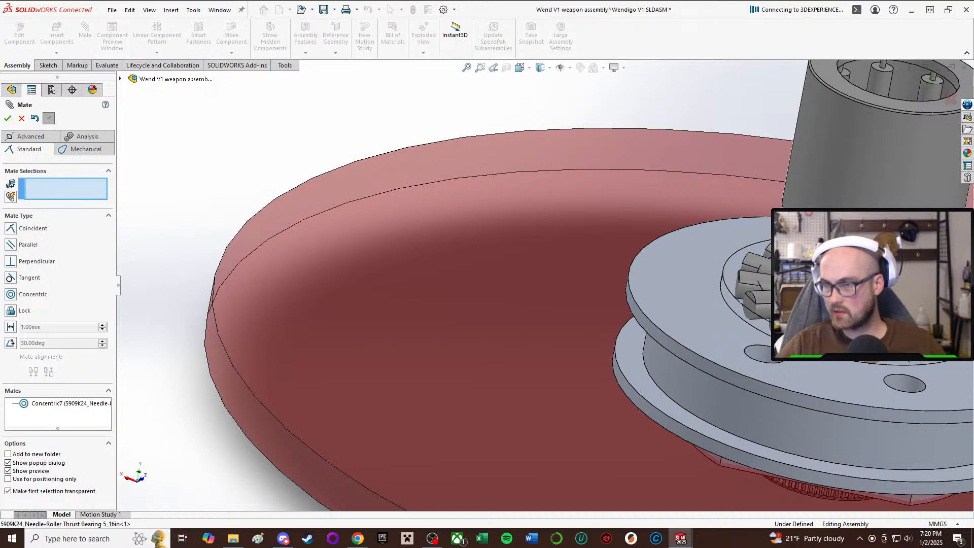
pyautogui.click(812, 304)
pyautogui.scroll(5, 847, 152)
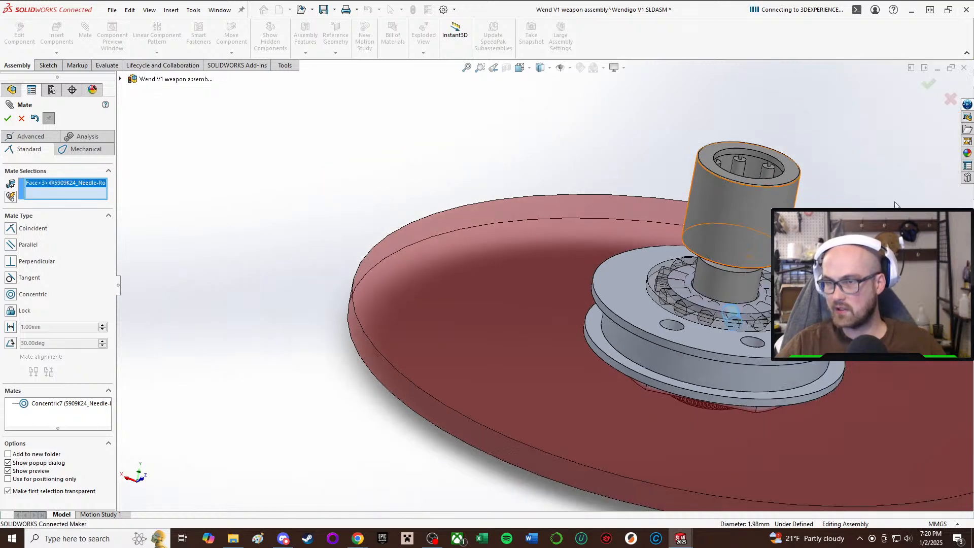
pyautogui.scroll(-2, 812, 123)
pyautogui.scroll(-5, 565, 442)
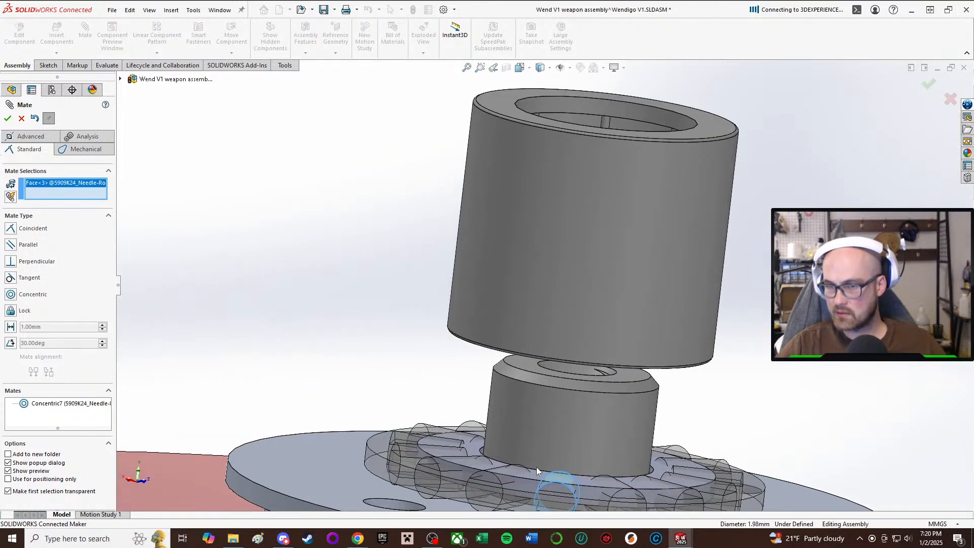
pyautogui.click(527, 478)
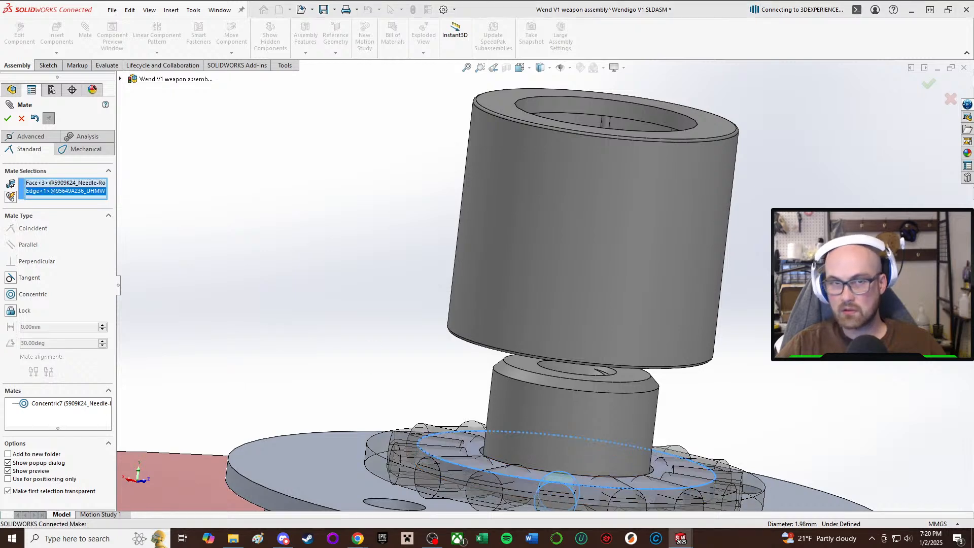
pyautogui.click(22, 119)
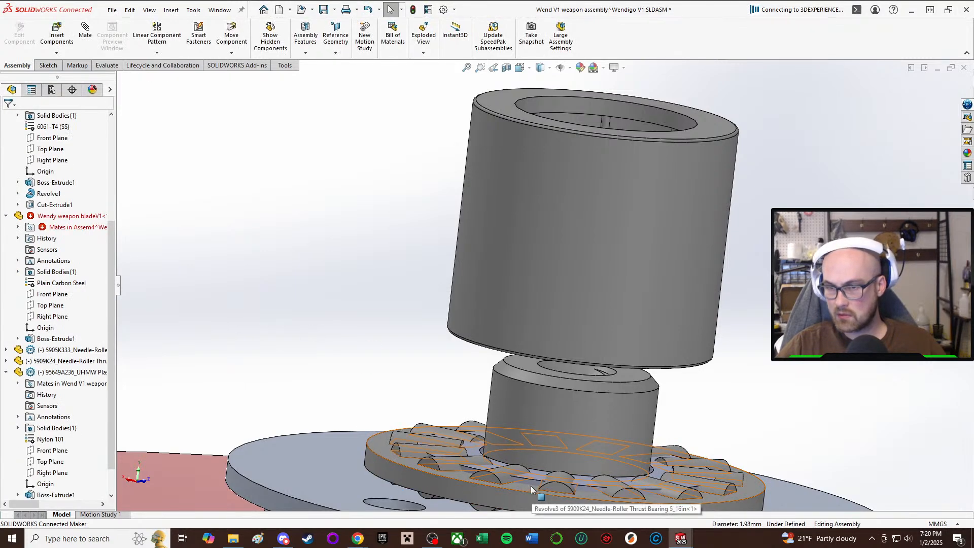
# Move the plastic washer above the needle-roller bearing and mate its underside tangent to a roller of the thrust bearing.
pyautogui.moveTo(531, 483); pyautogui.dragTo(585, 82)
pyautogui.scroll(3, 585, 83)
pyautogui.press('Escape')
pyautogui.hotkey('ctrl', '1')
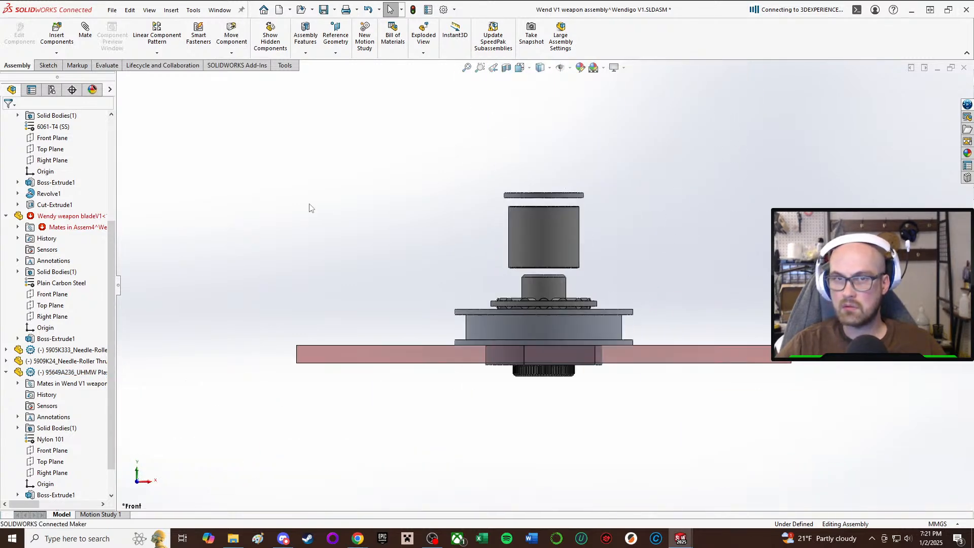
pyautogui.moveTo(309, 204); pyautogui.dragTo(315, 185, button='right')
pyautogui.scroll(-3, 443, 200)
pyautogui.moveTo(575, 192); pyautogui.dragTo(604, 167, button='middle')
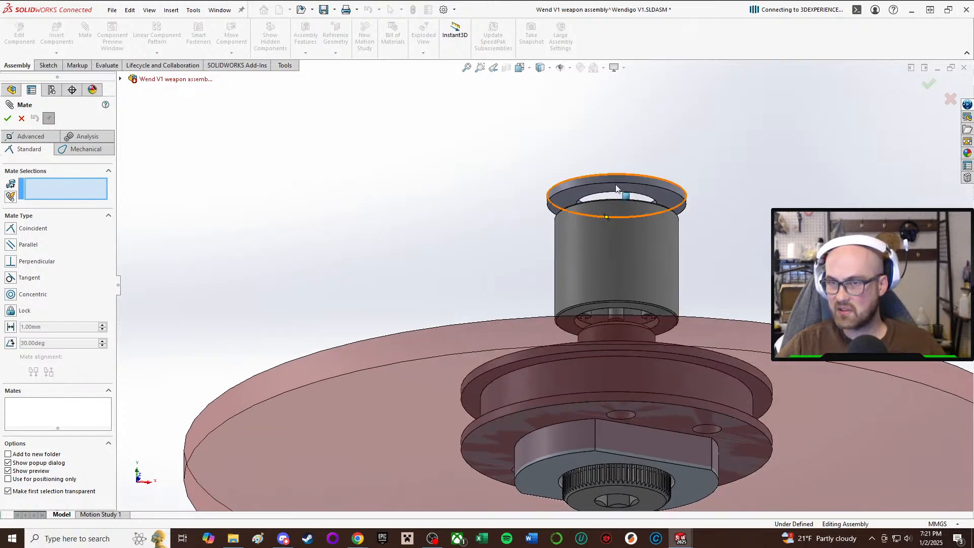
pyautogui.click(643, 194)
pyautogui.moveTo(647, 200); pyautogui.dragTo(632, 330, button='middle')
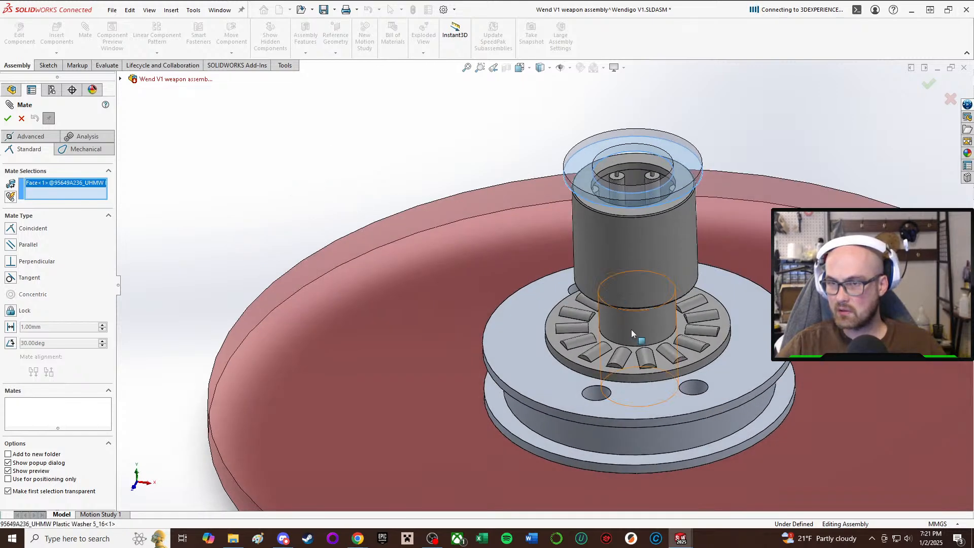
pyautogui.click(623, 361)
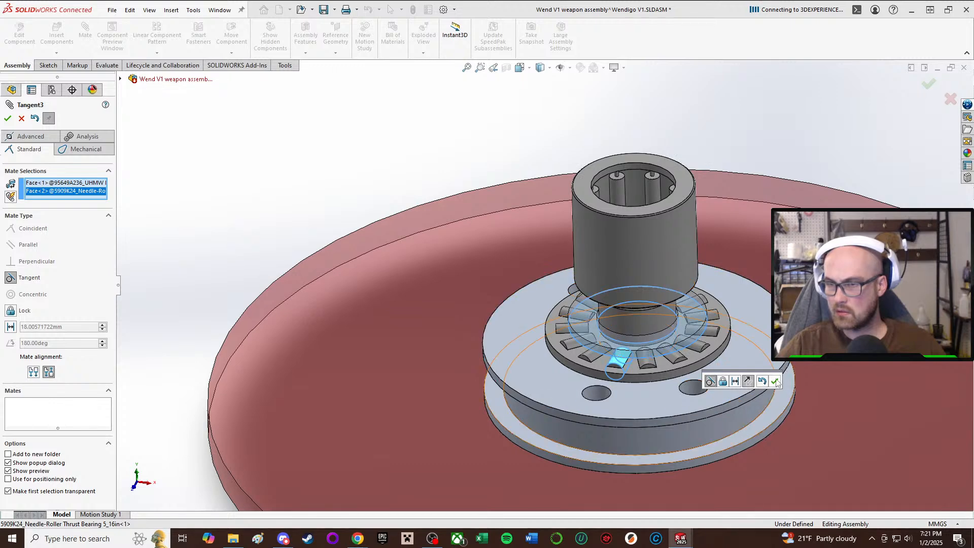
pyautogui.click(776, 381)
# Examine how the washer and thrust bearing stack on the pulley around the shoulder screw, and leave the Mate command.
pyautogui.moveTo(736, 357); pyautogui.dragTo(578, 312, button='middle')
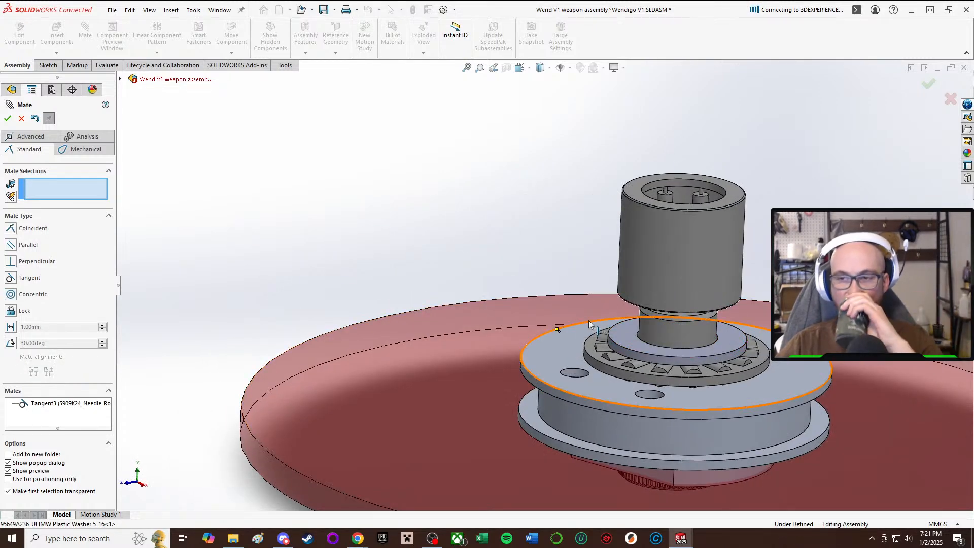
pyautogui.scroll(-2, 599, 324)
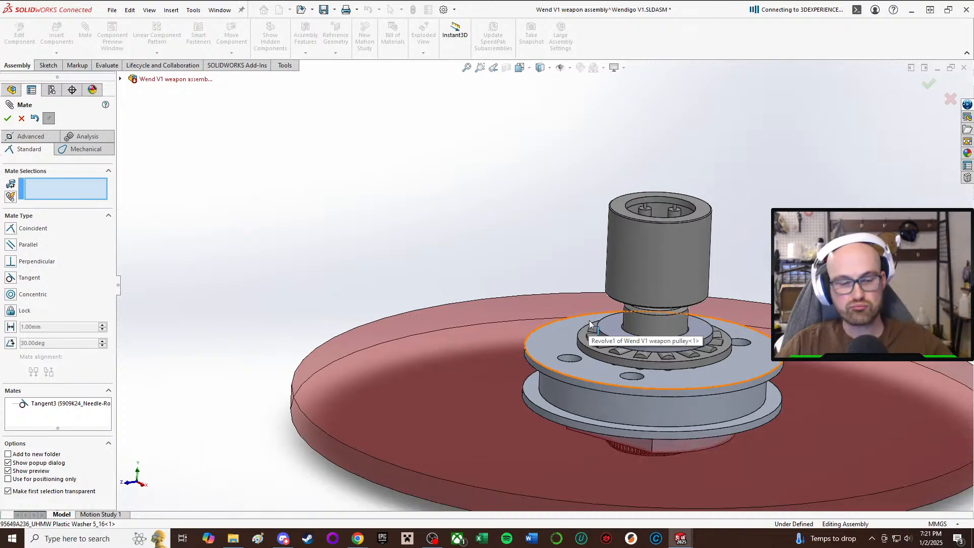
pyautogui.moveTo(611, 324); pyautogui.dragTo(734, 303, button='middle')
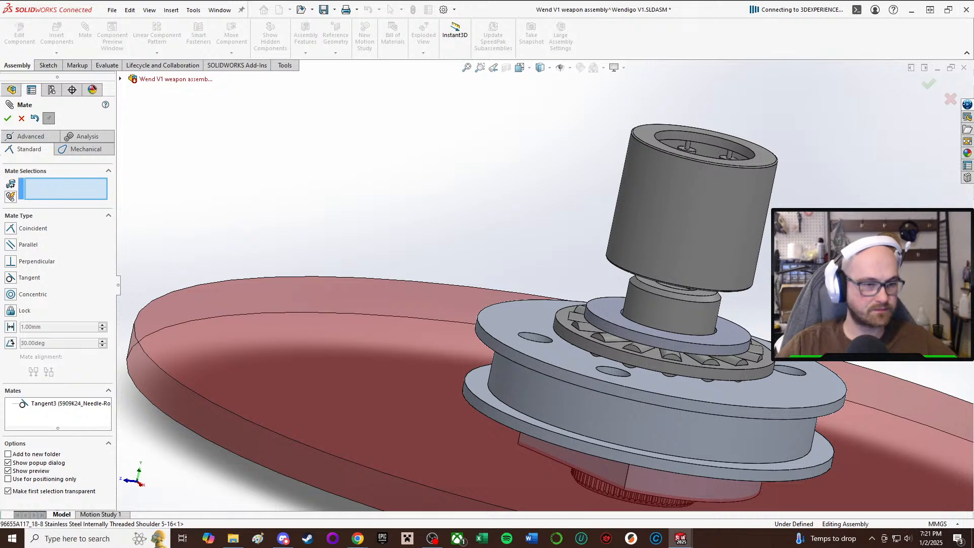
pyautogui.hotkey('alt', 'Tab')
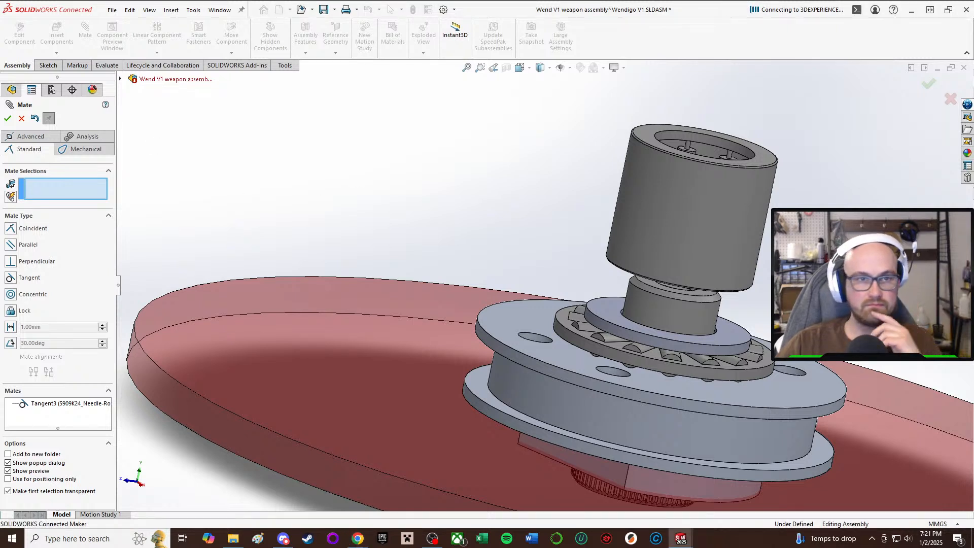
pyautogui.scroll(2, 822, 356)
pyautogui.moveTo(860, 392); pyautogui.dragTo(815, 378, button='middle')
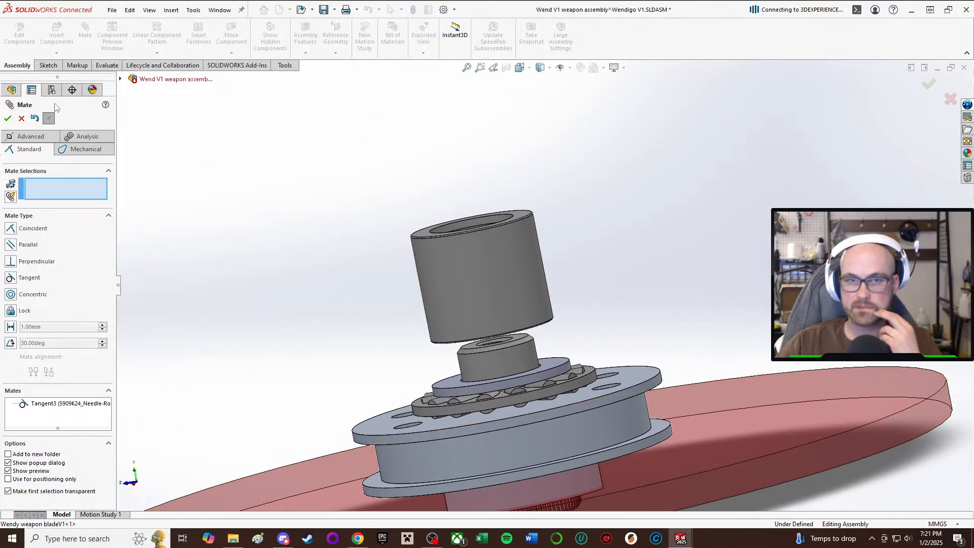
pyautogui.click(21, 118)
pyautogui.moveTo(527, 287); pyautogui.dragTo(489, 303, button='middle')
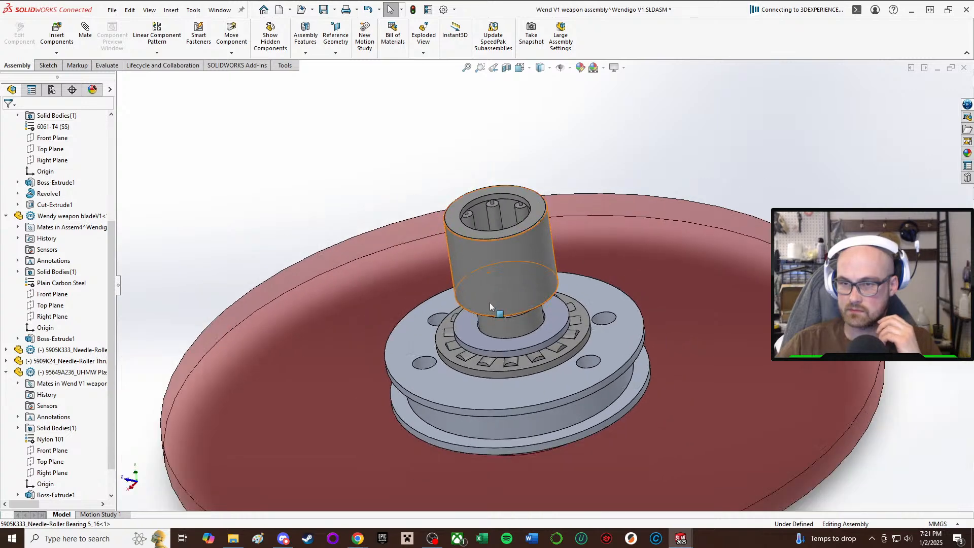
pyautogui.scroll(-3, 489, 302)
pyautogui.moveTo(529, 405); pyautogui.dragTo(467, 311, button='middle')
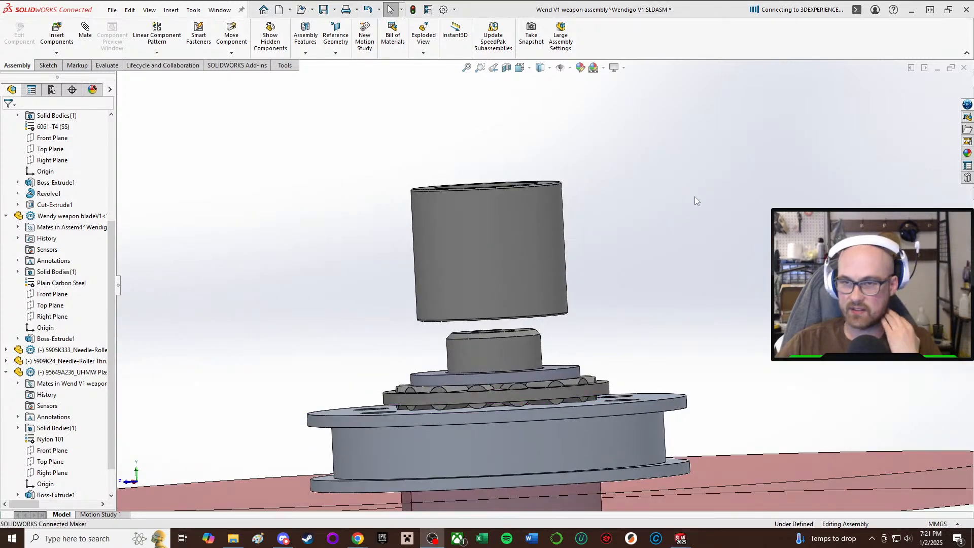
# Slide the 5905K333 needle-roller bearing down along the shoulder screw into the weapon pulley.
pyautogui.moveTo(696, 197); pyautogui.dragTo(516, 299, button='middle')
pyautogui.click(513, 328)
pyautogui.moveTo(551, 285); pyautogui.dragTo(579, 292)
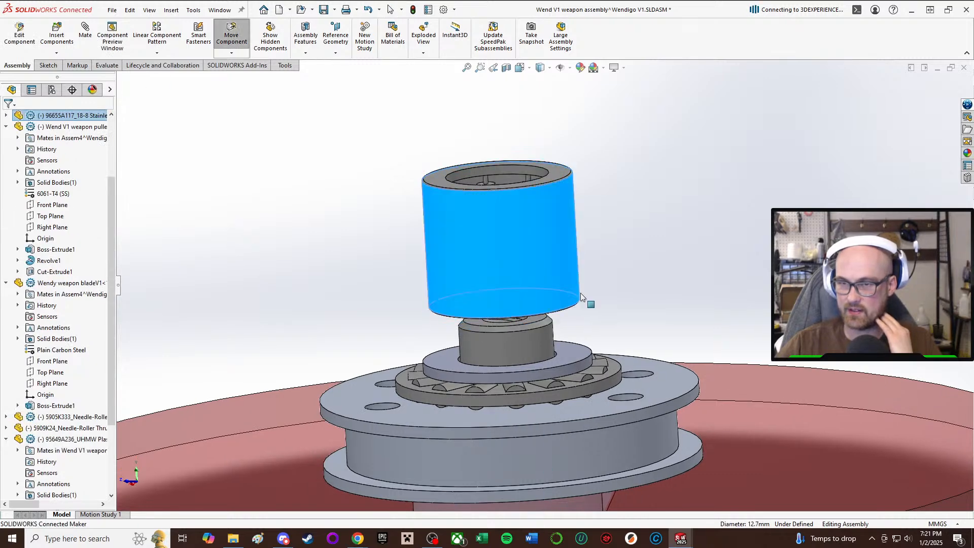
pyautogui.click(477, 237)
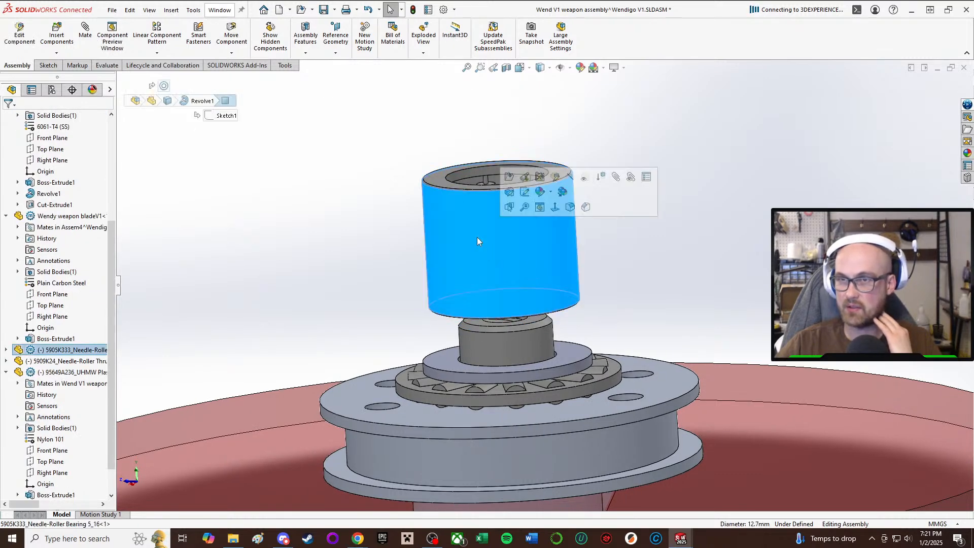
pyautogui.moveTo(467, 254); pyautogui.dragTo(496, 447)
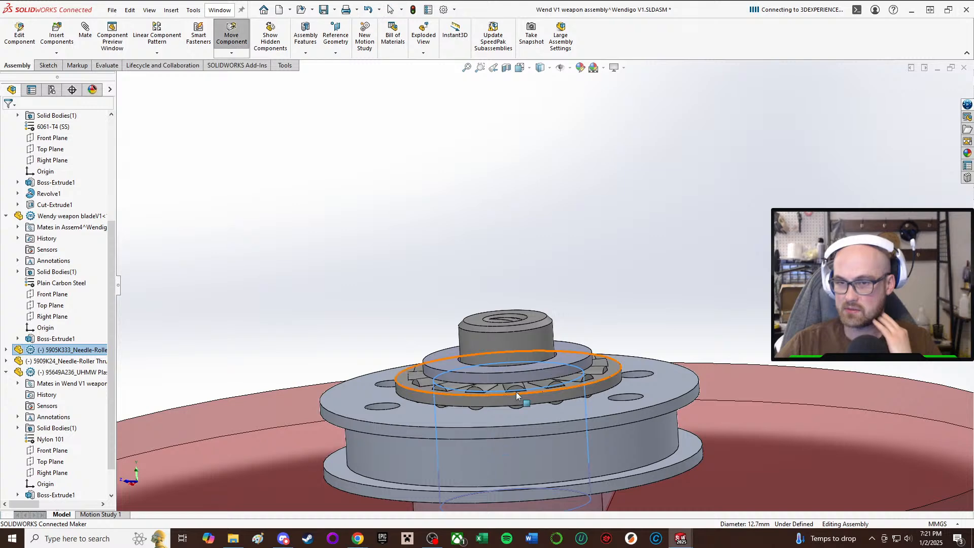
# Examine the weapon stack from the side and below, checking the pulley, blade and shoulder screw head.
pyautogui.moveTo(551, 391); pyautogui.dragTo(546, 356, button='middle')
pyautogui.scroll(2, 512, 378)
pyautogui.scroll(1, 513, 378)
pyautogui.moveTo(540, 362); pyautogui.dragTo(549, 334)
pyautogui.press('Escape')
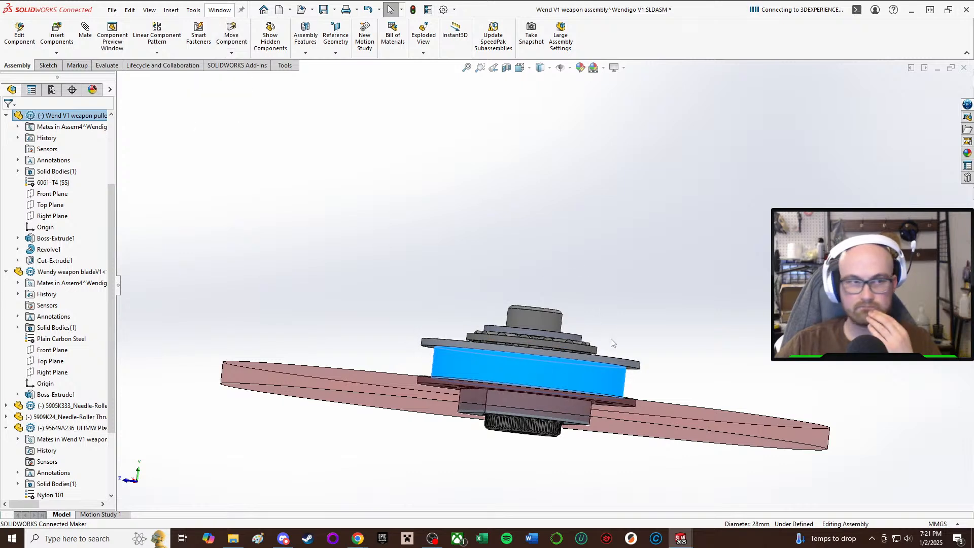
pyautogui.moveTo(611, 340); pyautogui.dragTo(608, 362, button='middle')
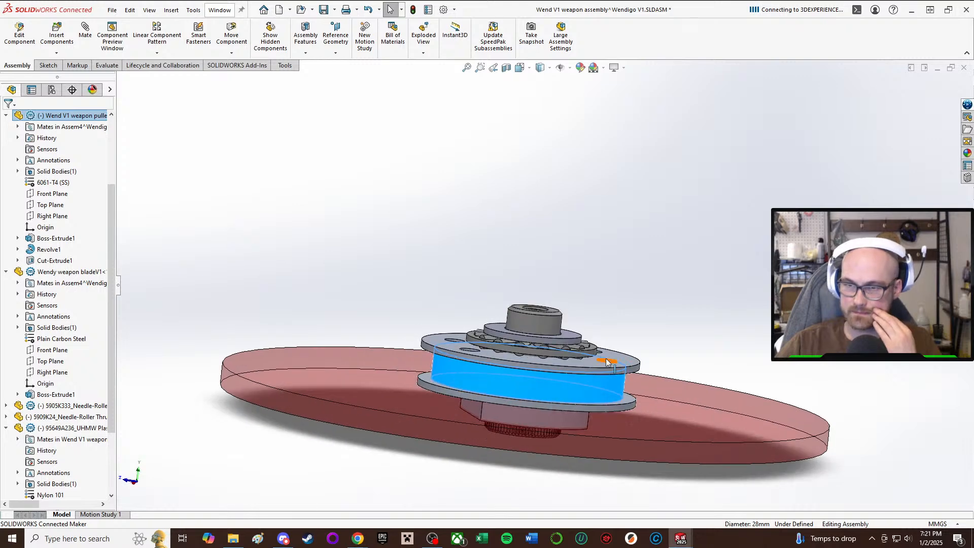
pyautogui.scroll(-3, 608, 414)
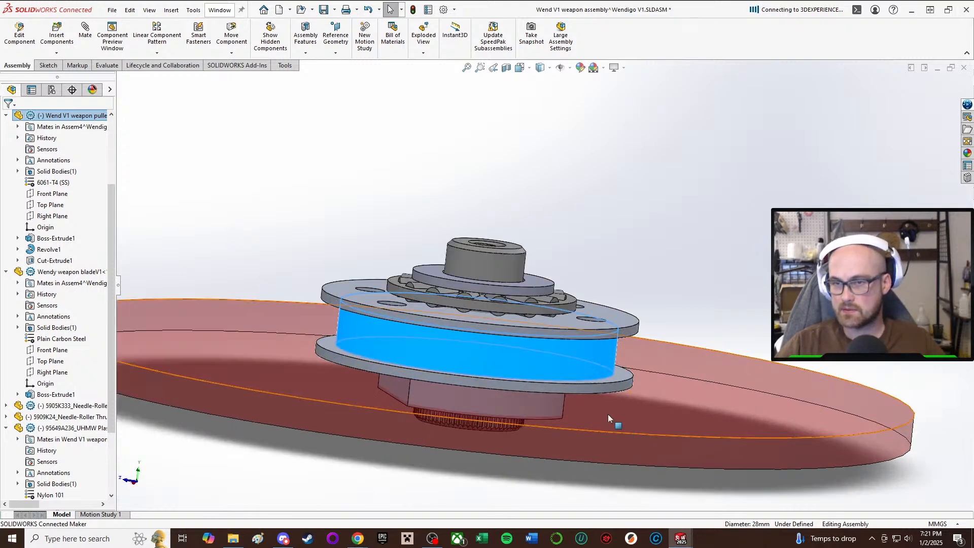
pyautogui.moveTo(519, 291); pyautogui.dragTo(521, 153, button='middle')
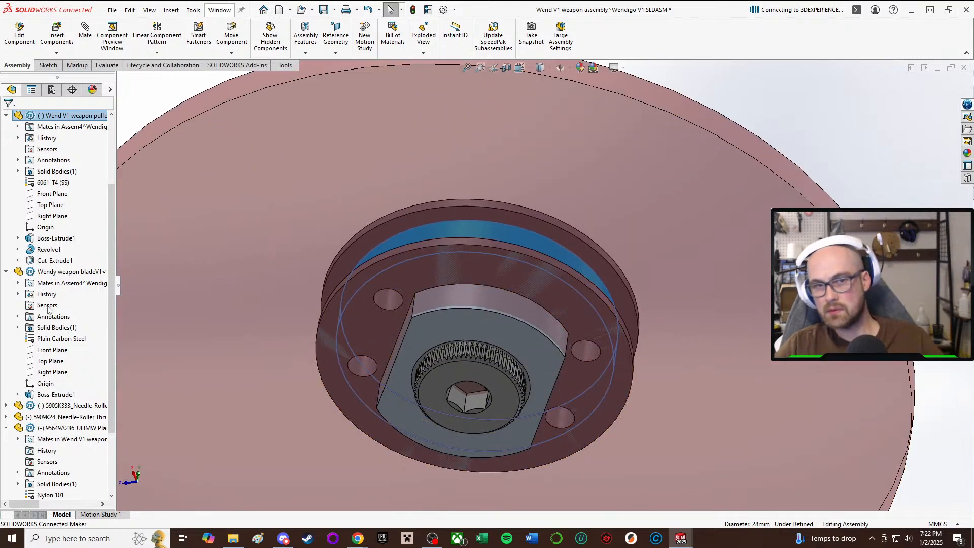
pyautogui.scroll(-3, 71, 299)
pyautogui.scroll(3, 582, 305)
pyautogui.moveTo(582, 301); pyautogui.dragTo(543, 409, button='middle')
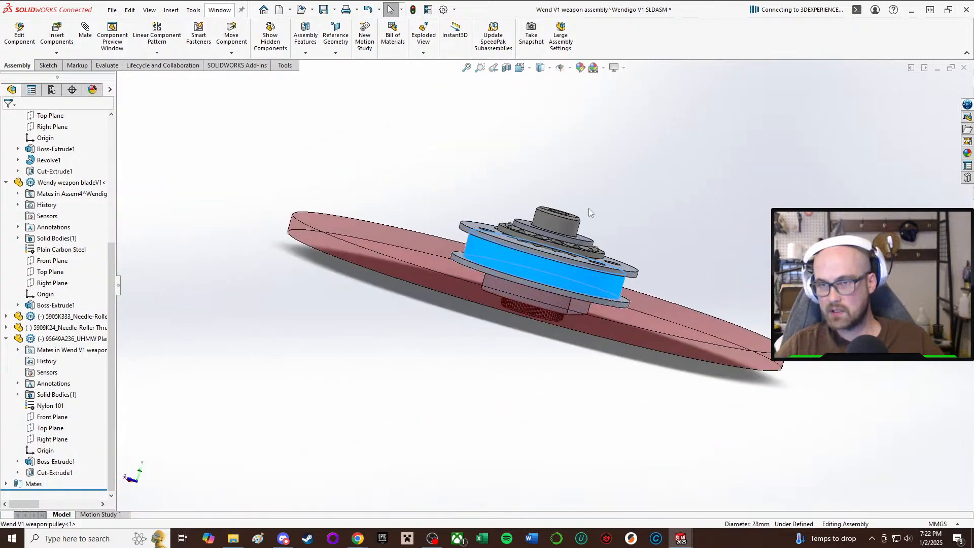
# Hide the weapon pulley to expose the bearings and shoulder screw inside it.
pyautogui.scroll(-3, 589, 209)
pyautogui.moveTo(589, 209); pyautogui.dragTo(562, 241, button='middle')
pyautogui.rightClick(525, 346)
pyautogui.press('Escape')
# Slide the needle-roller bearing back up along the shoulder screw until it sits above the washer and clear the selection.
pyautogui.click(549, 290)
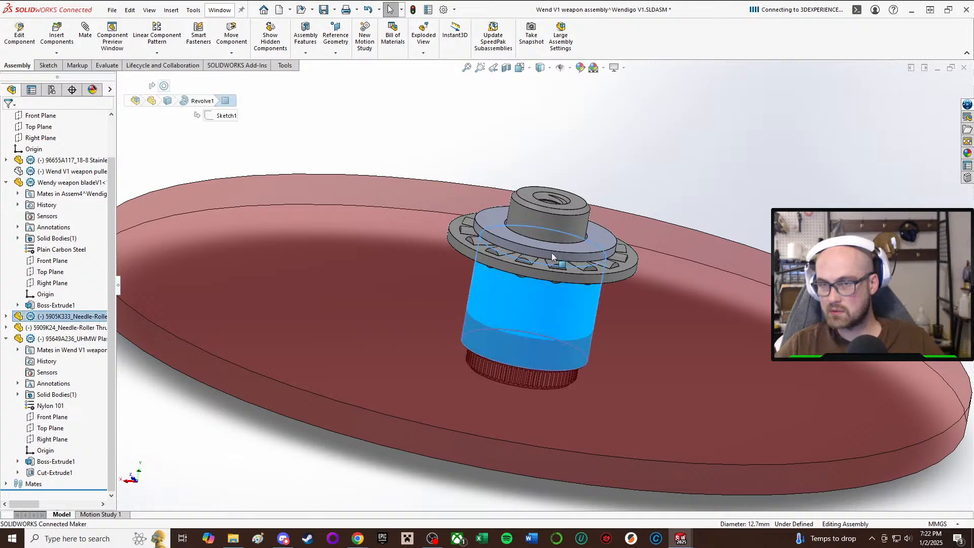
pyautogui.moveTo(552, 223); pyautogui.dragTo(579, 152)
pyautogui.click(522, 322)
pyautogui.moveTo(512, 325); pyautogui.dragTo(553, 132)
pyautogui.click(295, 98)
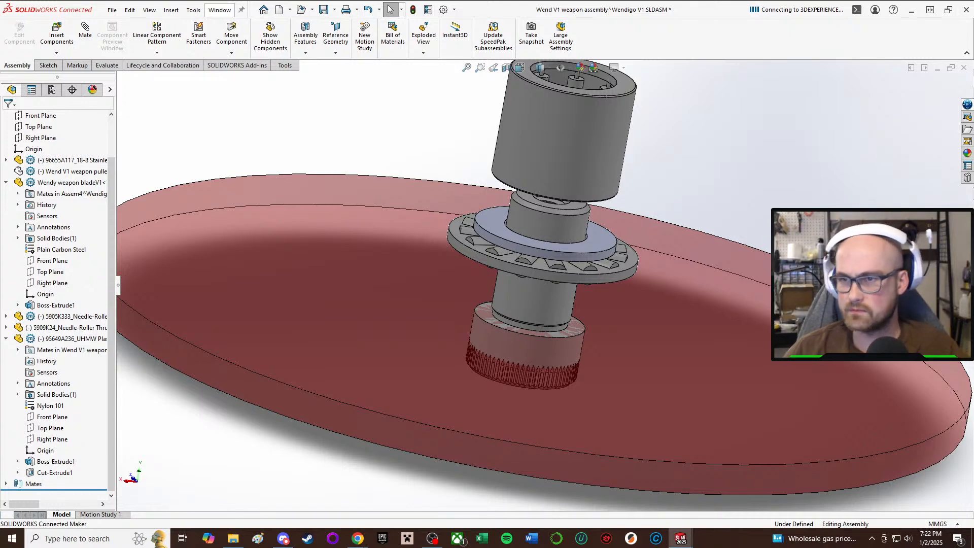
# Show the hidden weapon pulley again in the weapon subassembly and clear the selection.
pyautogui.scroll(4, 560, 192)
pyautogui.moveTo(609, 250); pyautogui.dragTo(574, 221, button='middle')
pyautogui.scroll(-4, 574, 221)
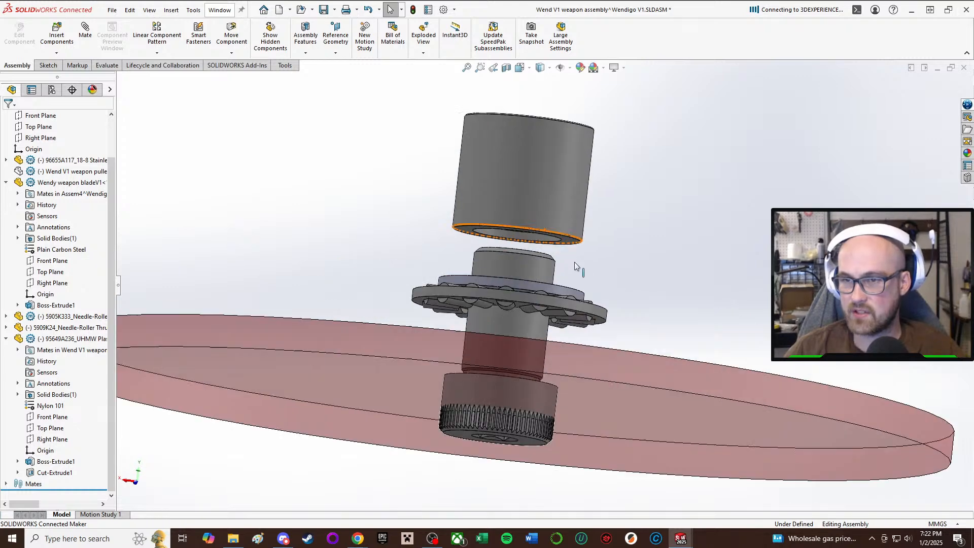
pyautogui.scroll(1, 608, 274)
pyautogui.moveTo(607, 280); pyautogui.dragTo(580, 350, button='middle')
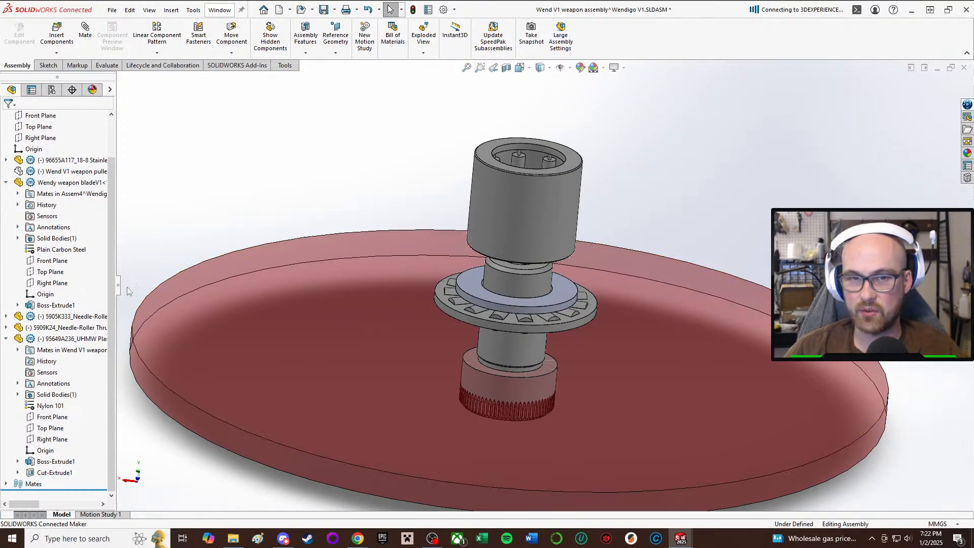
pyautogui.scroll(2, 71, 286)
pyautogui.click(71, 216)
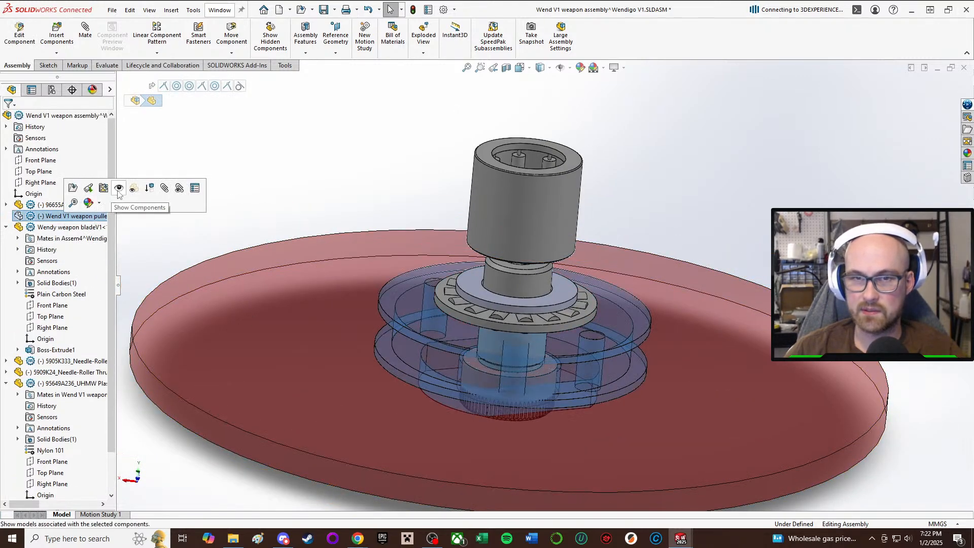
pyautogui.click(758, 212)
# Switch to the full Wendigo V1 assembly and hide the 5905K333 needle-roller bearing above the weapon stack.
pyautogui.moveTo(604, 304); pyautogui.dragTo(582, 246, button='middle')
pyautogui.scroll(-5, 577, 276)
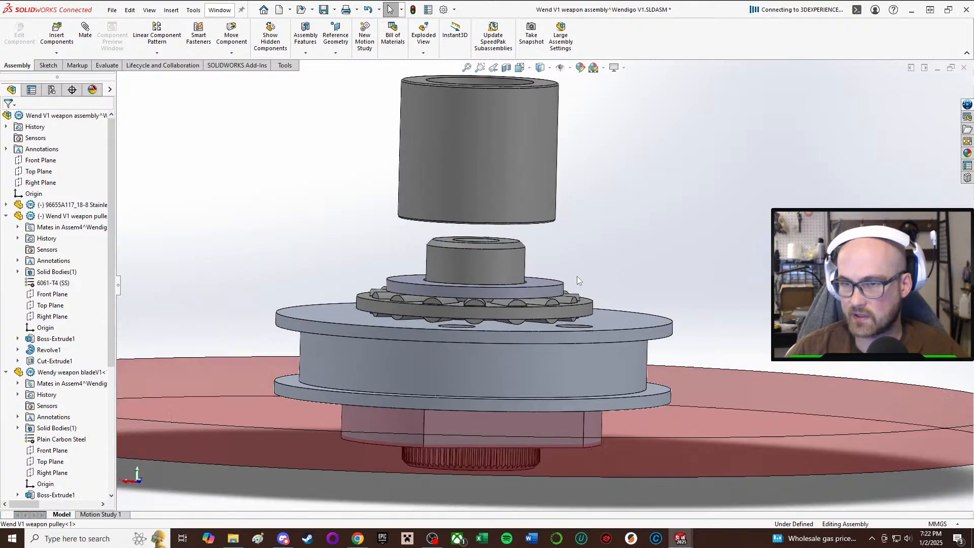
pyautogui.moveTo(452, 346); pyautogui.dragTo(463, 340, button='middle')
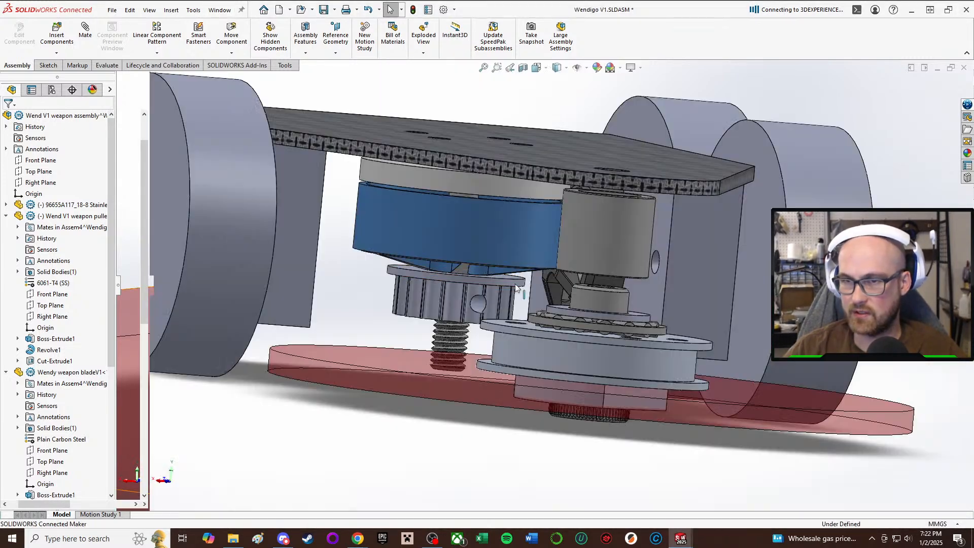
pyautogui.scroll(1, 584, 257)
pyautogui.rightClick(584, 257)
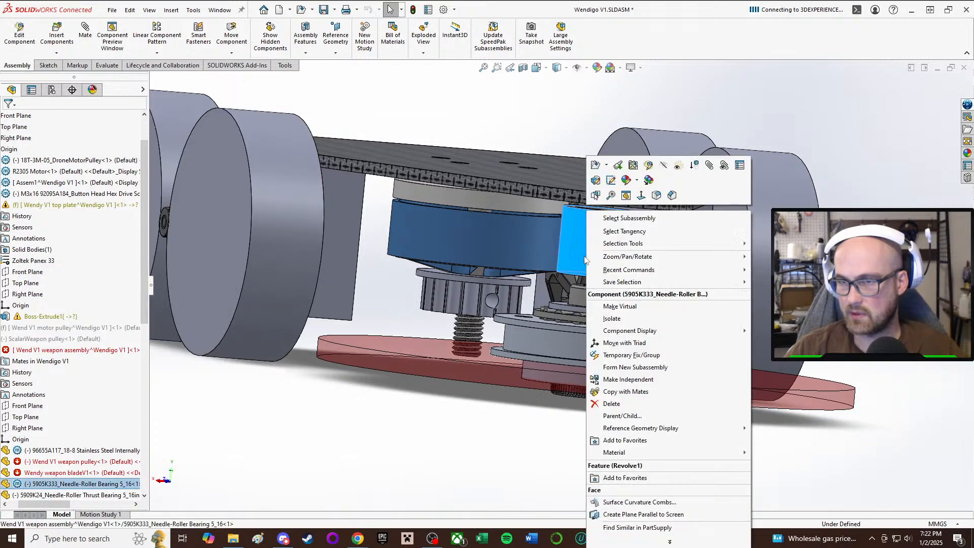
pyautogui.click(663, 165)
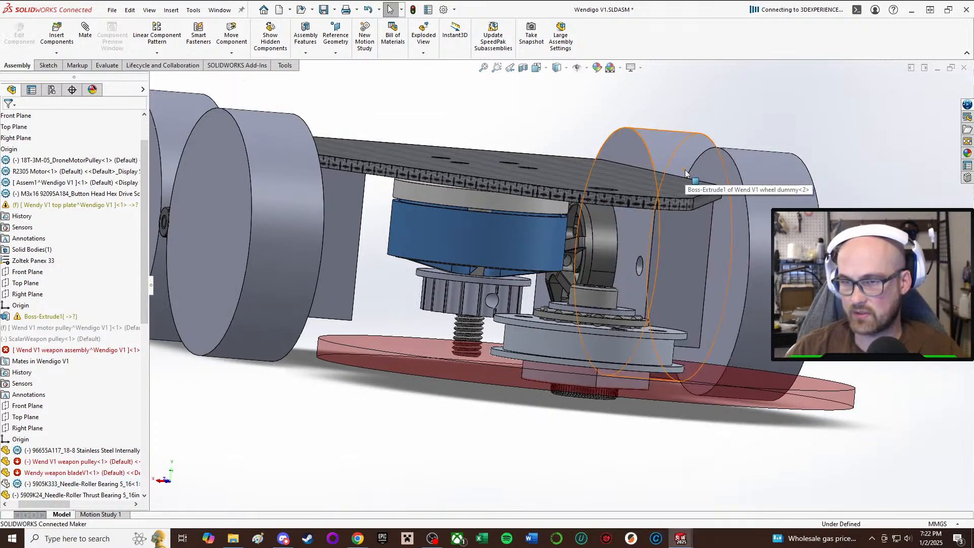
# Examine how the weapon stack sits relative to the motor, drive pods and top plate.
pyautogui.moveTo(586, 421); pyautogui.dragTo(558, 414, button='middle')
pyautogui.scroll(-1, 587, 414)
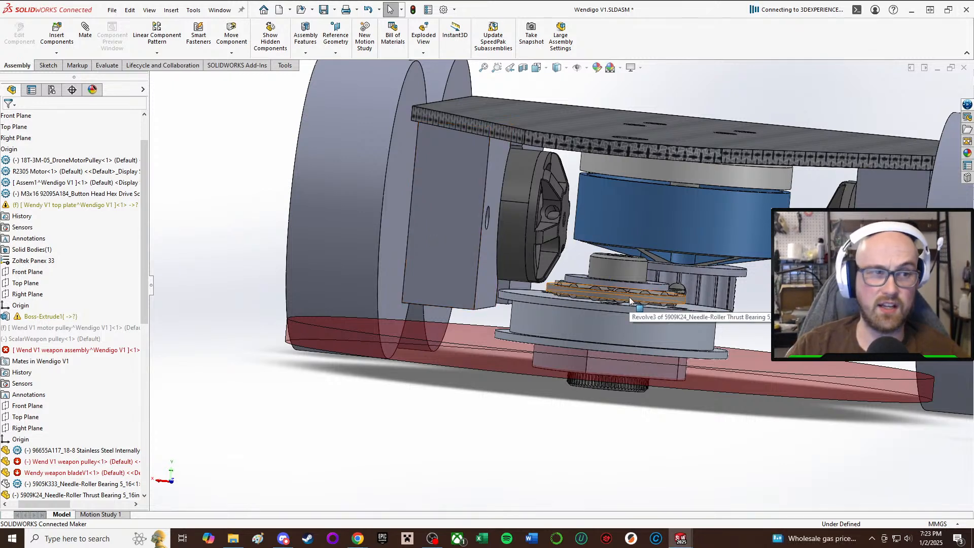
pyautogui.scroll(-5, 629, 301)
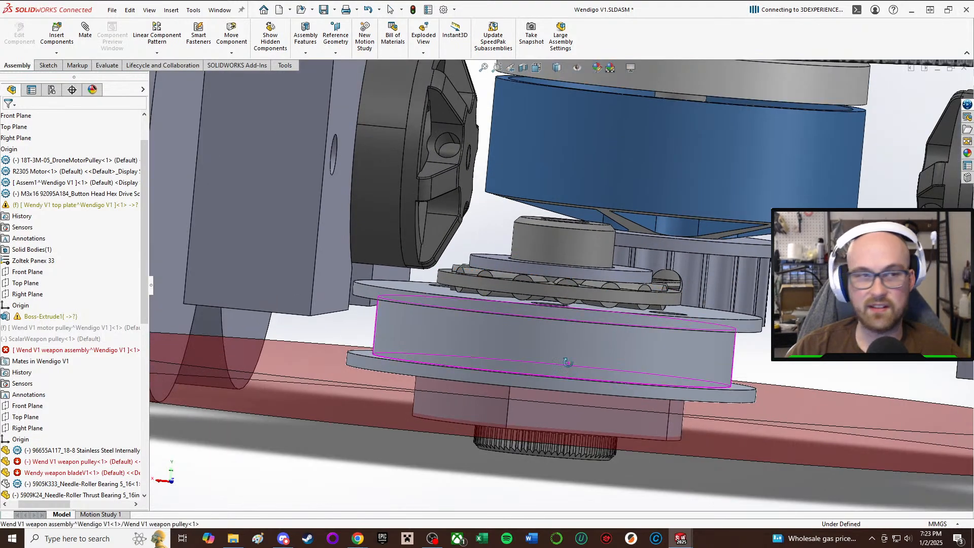
pyautogui.moveTo(568, 362); pyautogui.dragTo(590, 361, button='middle')
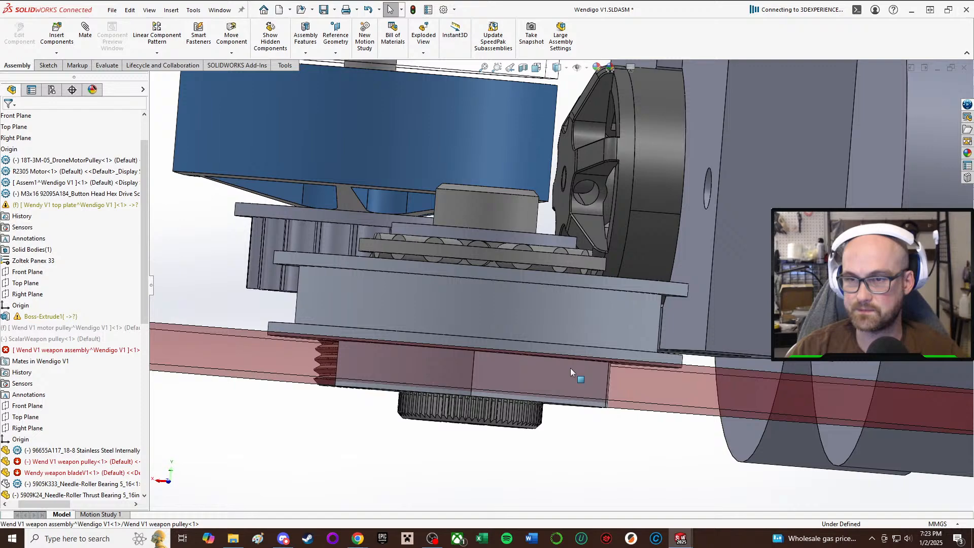
pyautogui.moveTo(512, 325); pyautogui.dragTo(415, 259, button='middle')
pyautogui.scroll(1, 492, 348)
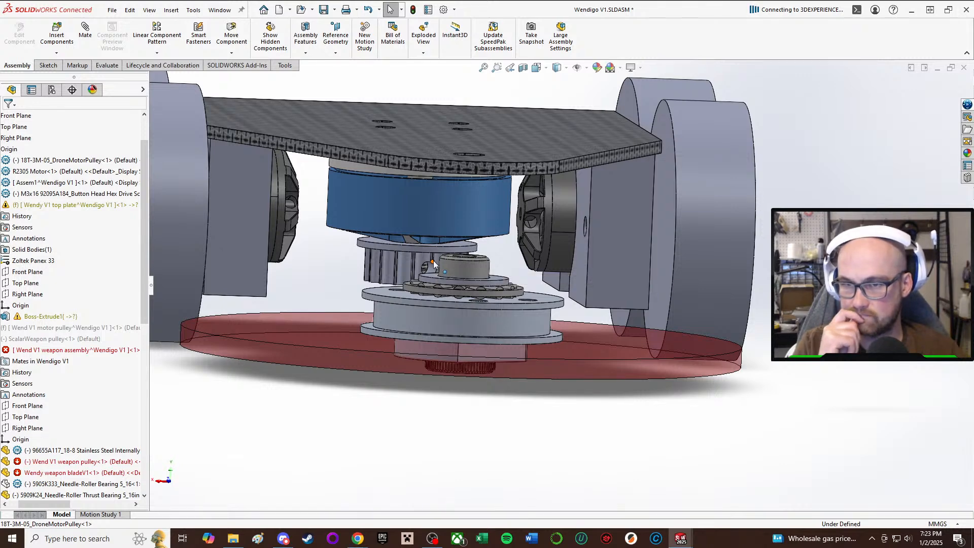
pyautogui.scroll(4, 530, 291)
pyautogui.moveTo(555, 293); pyautogui.dragTo(533, 326, button='middle')
pyautogui.scroll(-4, 531, 324)
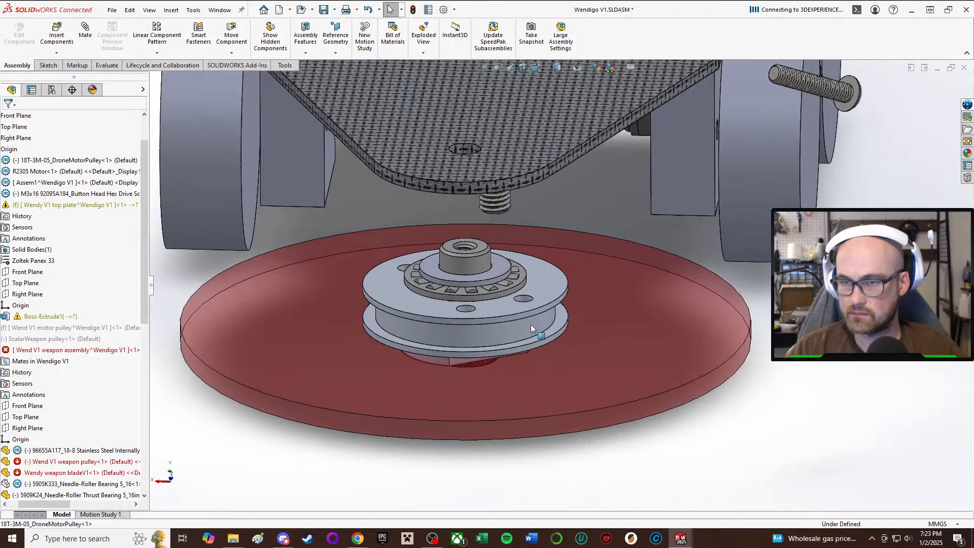
# Examine the thrust bearing and plastic washer around the shoulder screw on top of the weapon pulley.
pyautogui.scroll(2, 531, 325)
pyautogui.scroll(-5, 443, 301)
pyautogui.scroll(1, 569, 254)
pyautogui.moveTo(569, 254)
pyautogui.mouseDown(button='middle')
pyautogui.moveTo(572, 108)
pyautogui.moveTo(620, 109)
pyautogui.moveTo(543, 248)
pyautogui.moveTo(574, 279)
pyautogui.moveTo(561, 266)
pyautogui.mouseUp(button='middle')
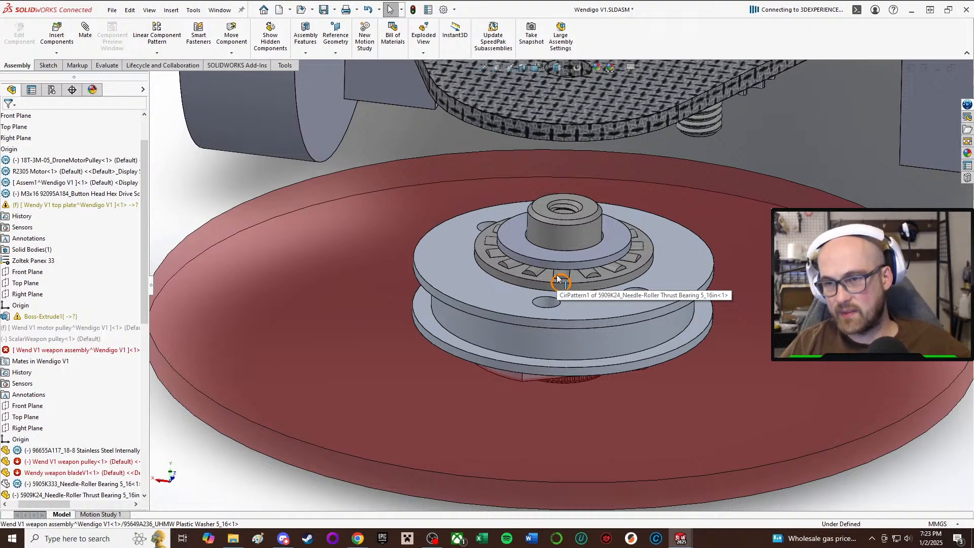
pyautogui.scroll(1, 544, 291)
pyautogui.moveTo(544, 291); pyautogui.dragTo(527, 258, button='middle')
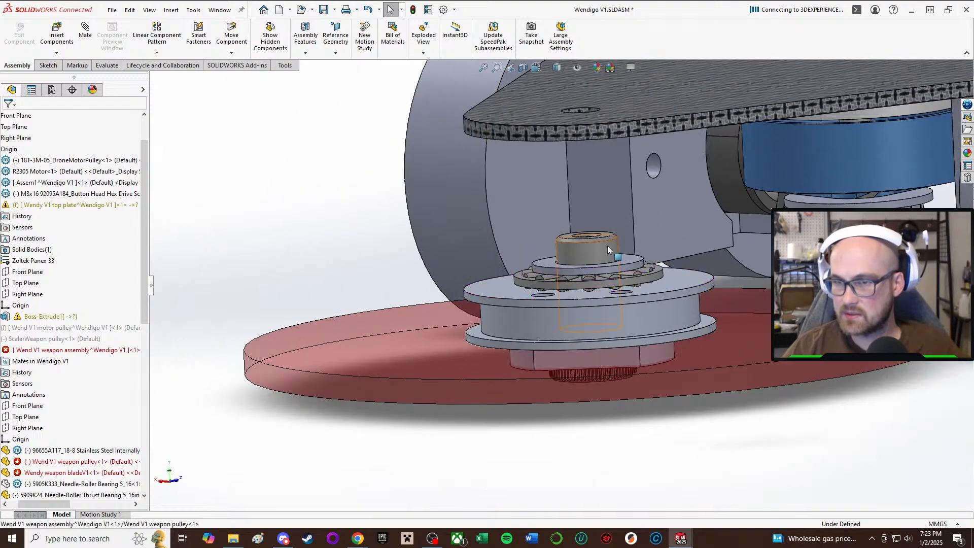
pyautogui.scroll(-3, 607, 247)
pyautogui.moveTo(616, 251); pyautogui.dragTo(662, 310, button='middle')
pyautogui.scroll(1, 664, 312)
pyautogui.scroll(-2, 783, 466)
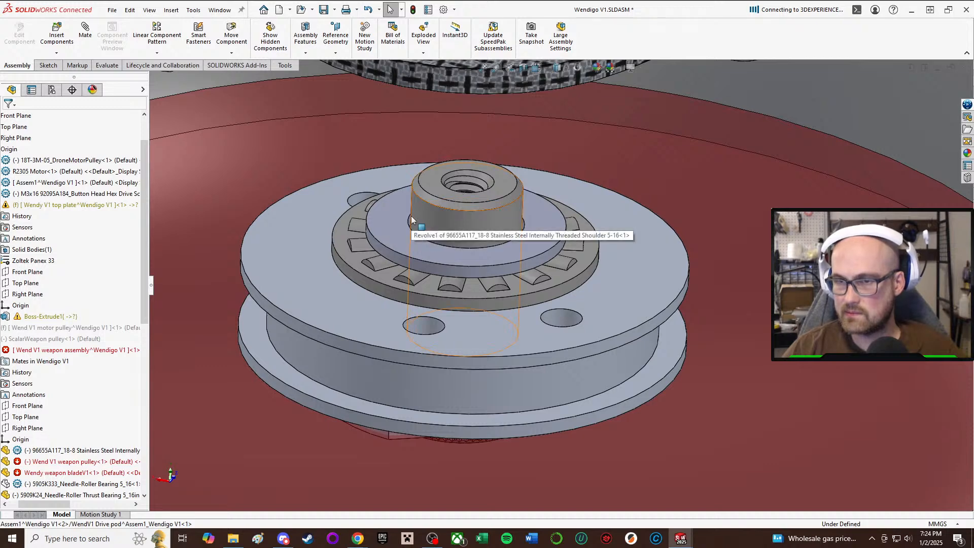
pyautogui.scroll(2, 446, 264)
pyautogui.scroll(-1, 447, 265)
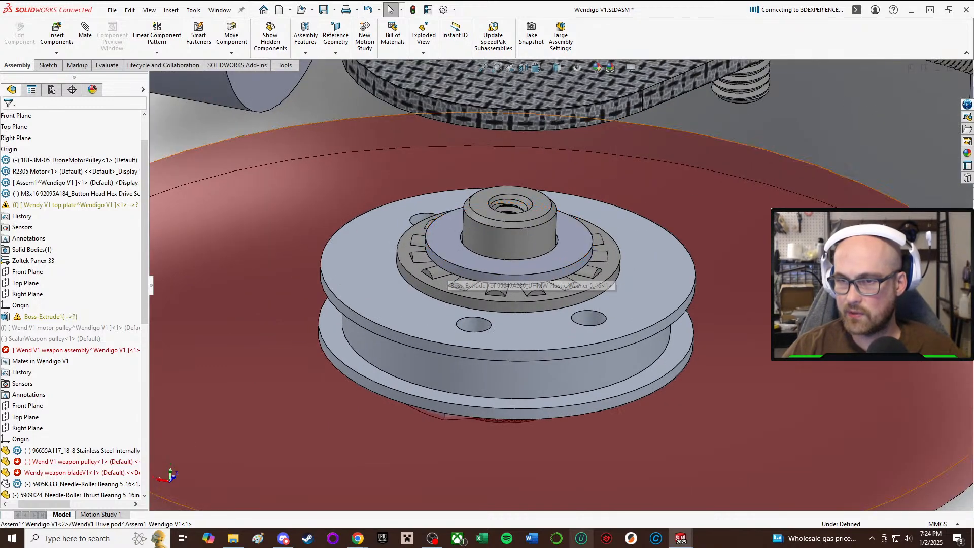
# Examine the side clearance between the weapon pulley, motor pulley and top plate across the whole robot.
pyautogui.moveTo(568, 328); pyautogui.dragTo(604, 265, button='middle')
pyautogui.scroll(5, 583, 264)
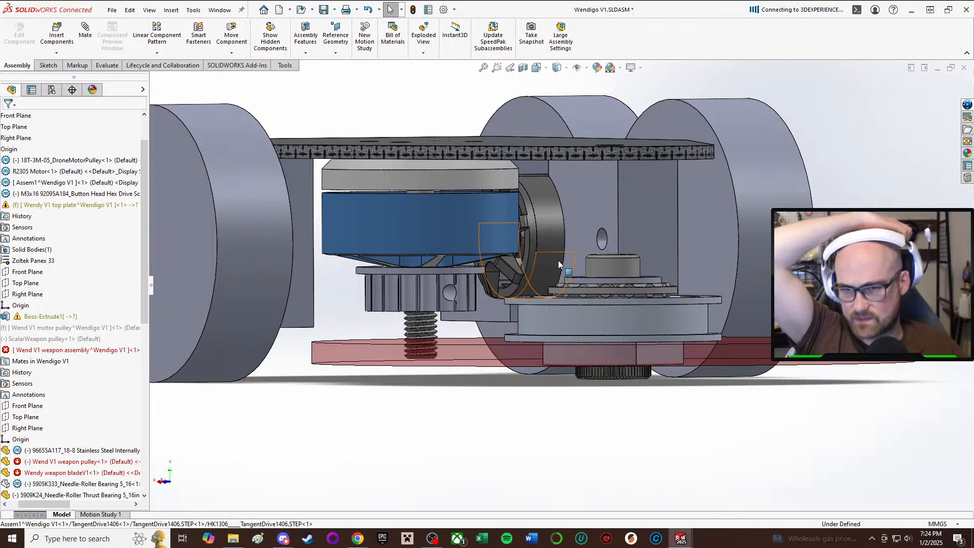
pyautogui.scroll(3, 559, 264)
pyautogui.moveTo(540, 276); pyautogui.dragTo(512, 341, button='middle')
pyautogui.scroll(-3, 512, 341)
pyautogui.scroll(1, 532, 297)
pyautogui.moveTo(532, 297); pyautogui.dragTo(582, 229, button='middle')
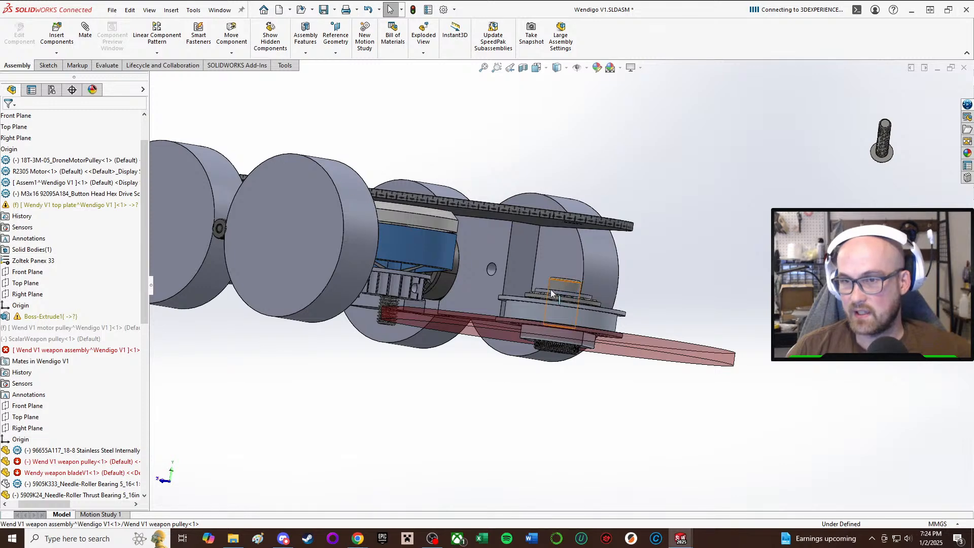
pyautogui.moveTo(550, 290); pyautogui.dragTo(531, 299, button='middle')
pyautogui.scroll(-4, 587, 272)
pyautogui.scroll(2, 540, 324)
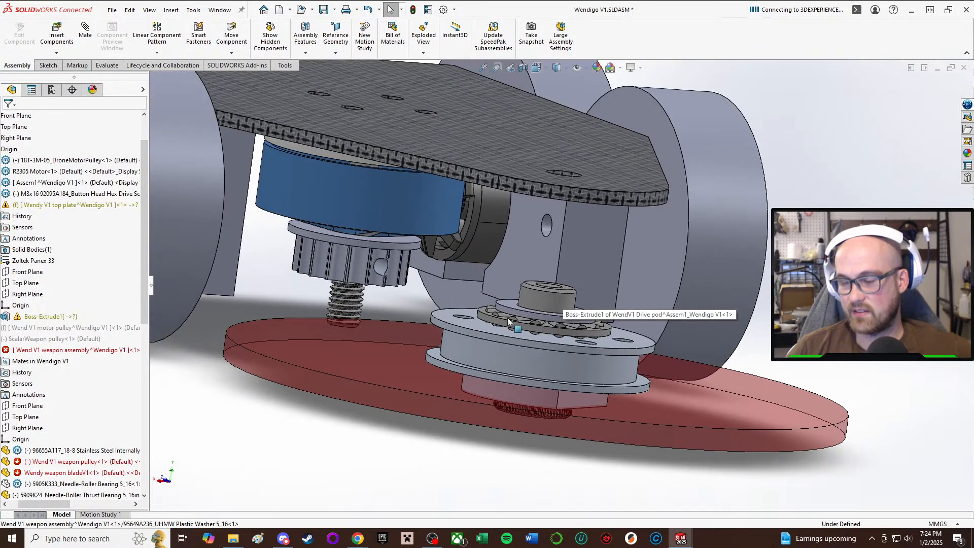
# Inspect the bearing and washer stack up close, then check its placement in the whole robot.
pyautogui.scroll(-3, 543, 325)
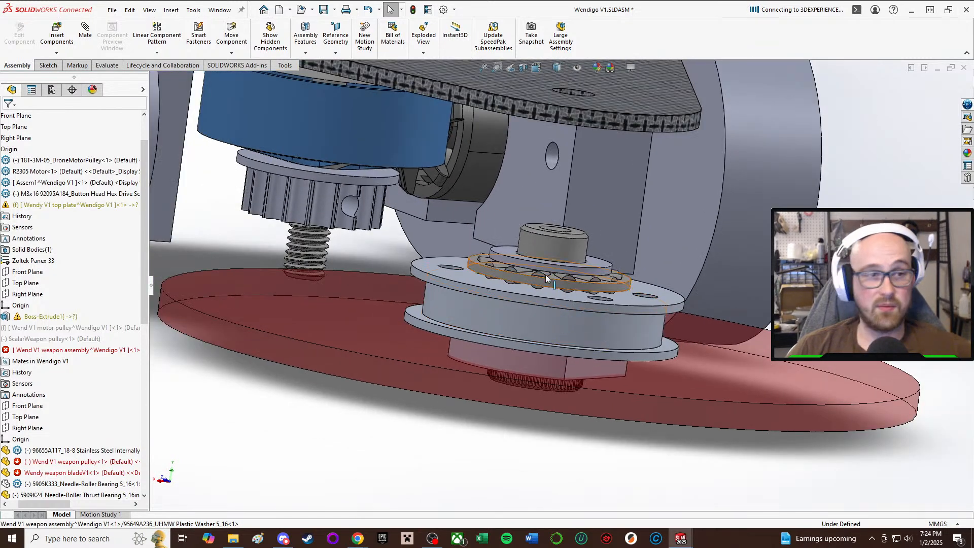
pyautogui.moveTo(554, 305)
pyautogui.mouseDown(button='middle')
pyautogui.moveTo(538, 157)
pyautogui.moveTo(568, 302)
pyautogui.mouseUp(button='middle')
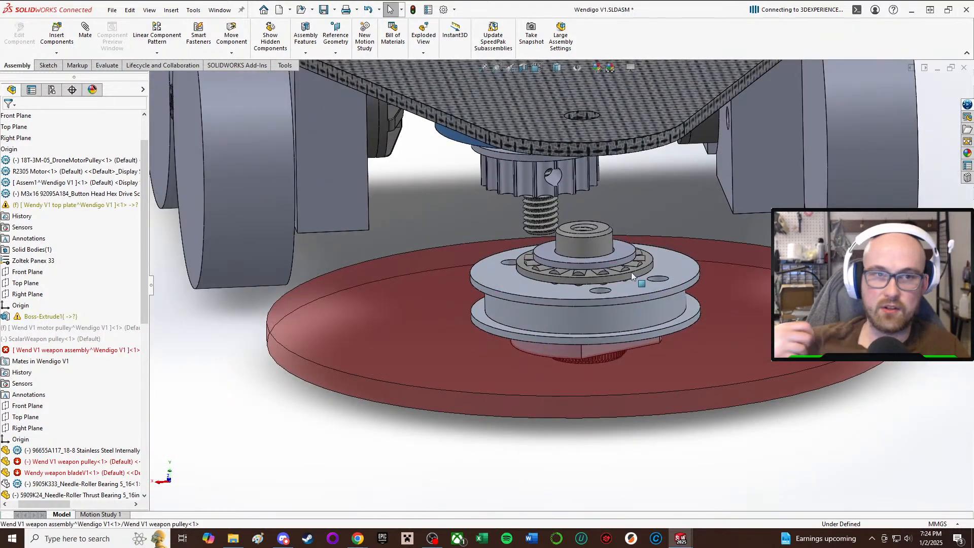
pyautogui.scroll(-4, 625, 336)
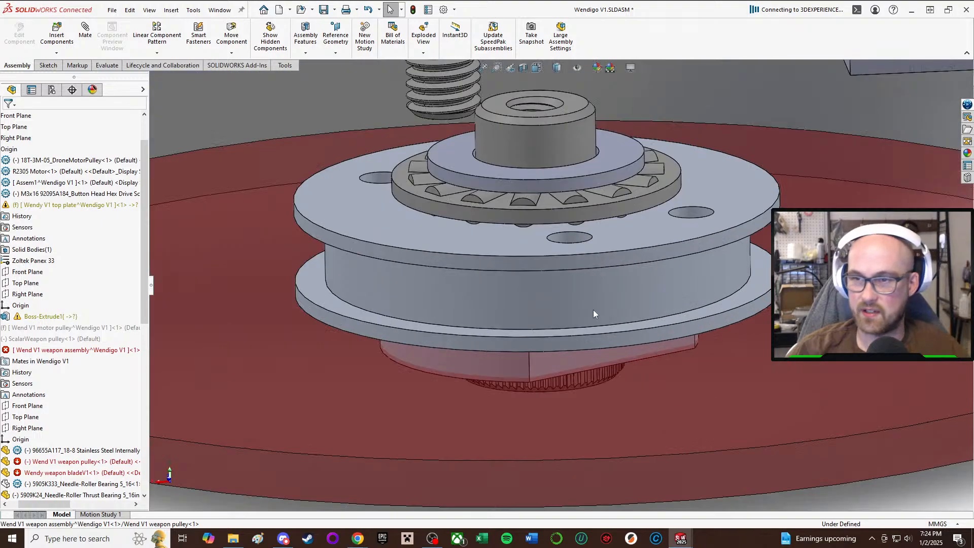
pyautogui.middleClick(593, 310)
pyautogui.moveTo(592, 310); pyautogui.dragTo(622, 398, button='middle')
pyautogui.scroll(2, 569, 172)
pyautogui.scroll(5, 618, 412)
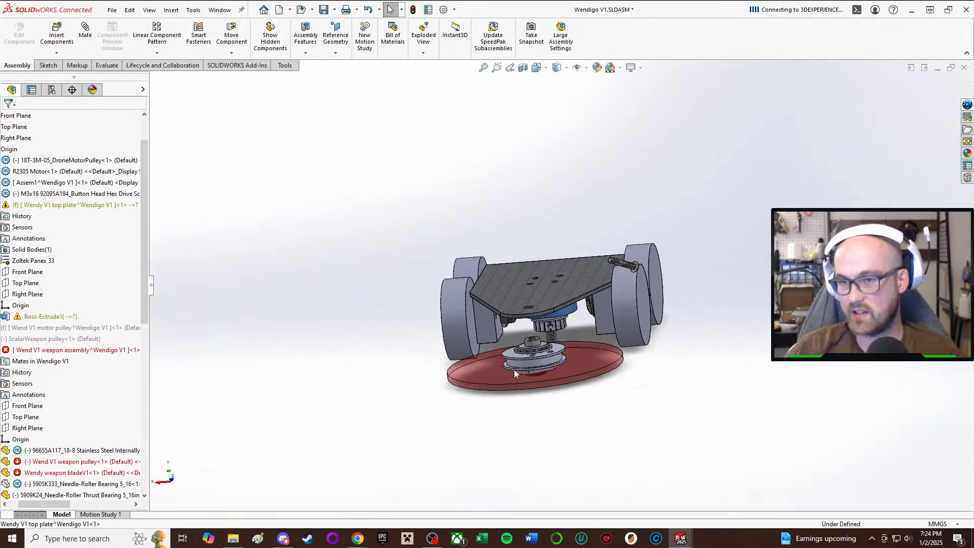
pyautogui.scroll(-4, 591, 302)
pyautogui.scroll(2, 591, 302)
pyautogui.moveTo(591, 302); pyautogui.dragTo(565, 335, button='middle')
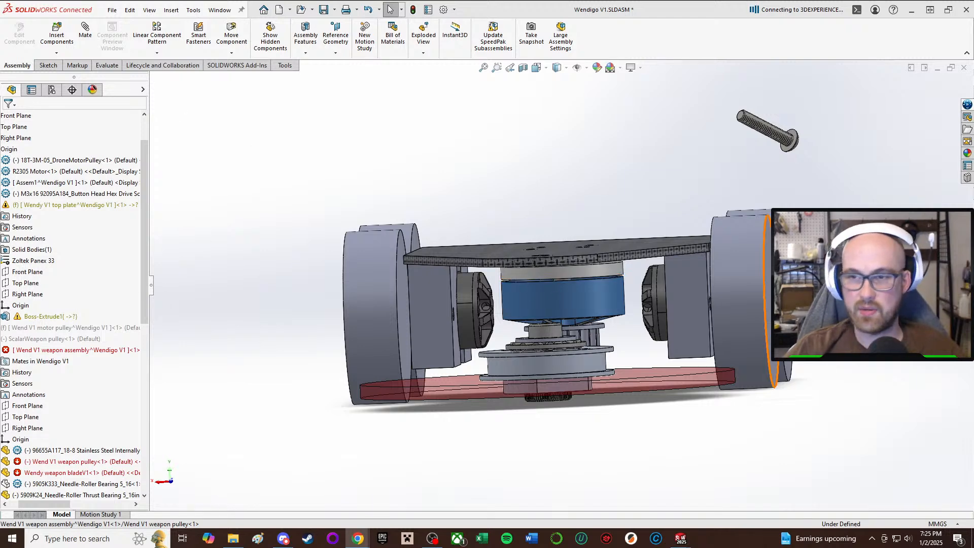
# Examine the weapon stack from the front, then compare the shoulder screw with the top plate's front hole from above.
pyautogui.scroll(-3, 823, 366)
pyautogui.scroll(3, 391, 378)
pyautogui.scroll(-3, 381, 325)
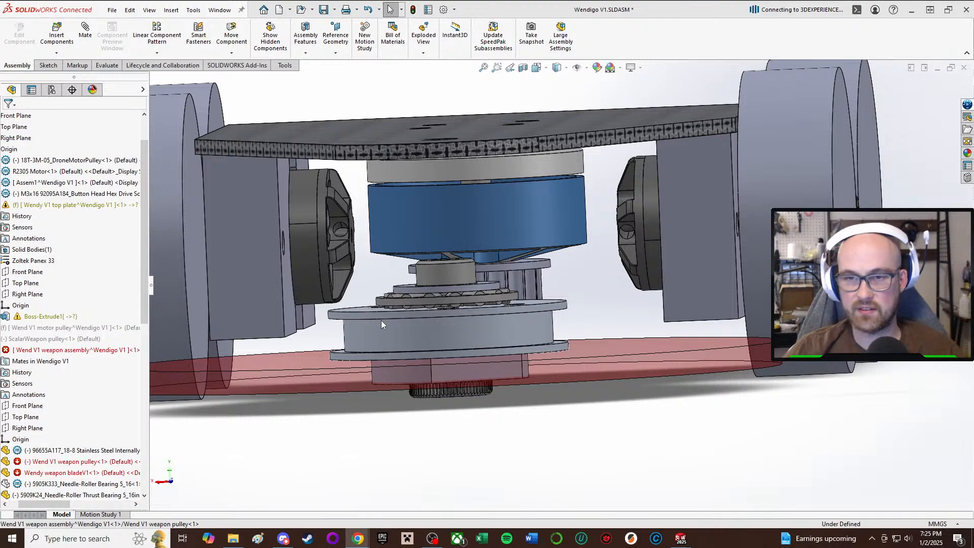
pyautogui.moveTo(624, 309); pyautogui.dragTo(485, 347, button='middle')
pyautogui.scroll(4, 488, 350)
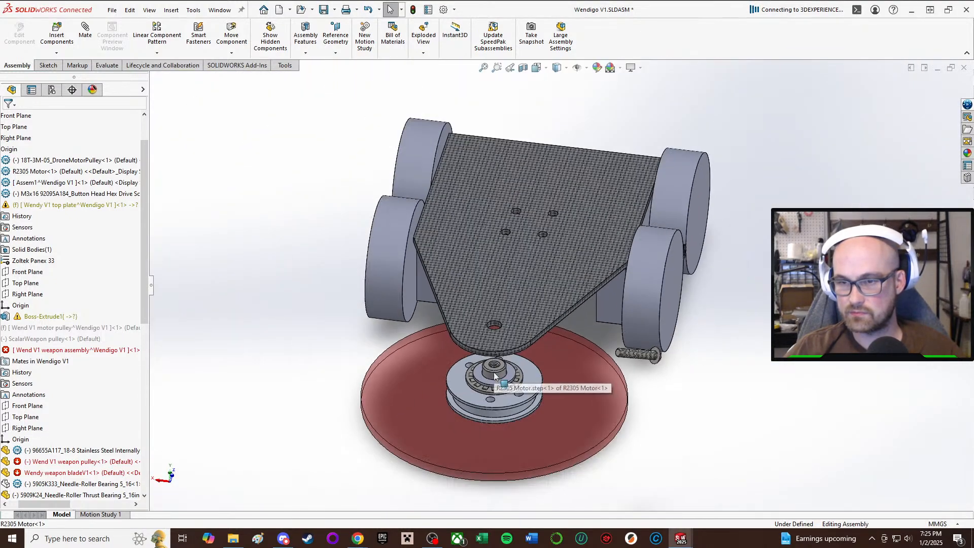
pyautogui.scroll(-5, 495, 375)
pyautogui.scroll(1, 498, 320)
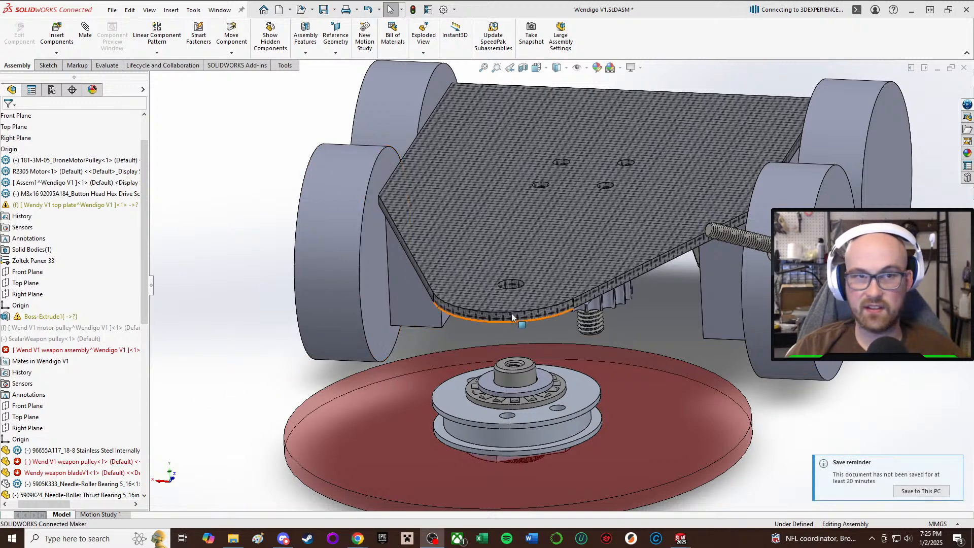
# Save the Wendigo V1 assembly.
pyautogui.scroll(3, 512, 318)
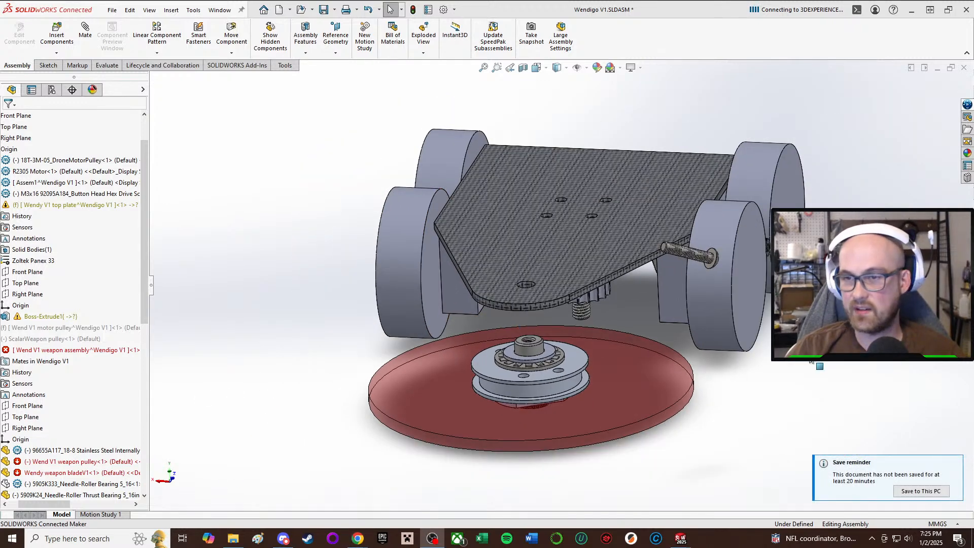
pyautogui.click(321, 6)
pyautogui.click(220, 159)
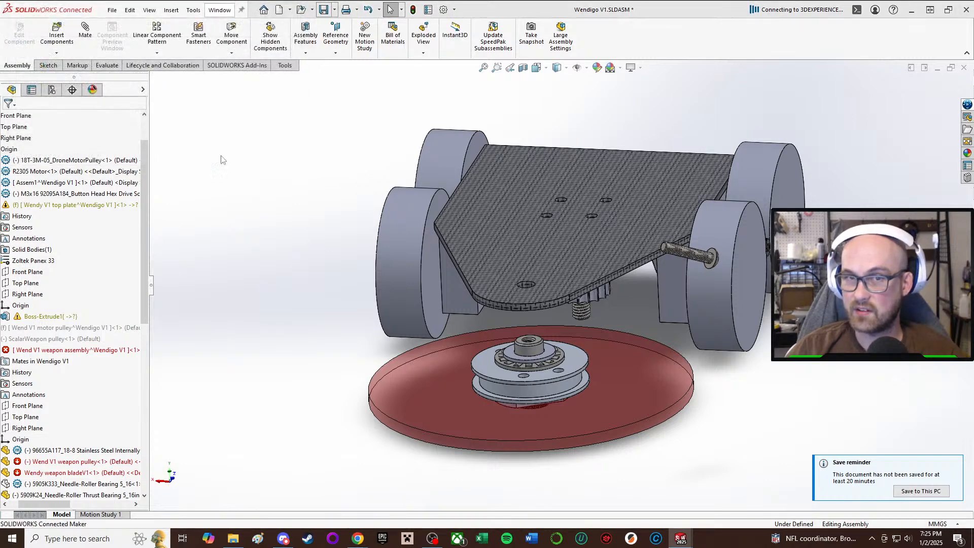
pyautogui.click(517, 241)
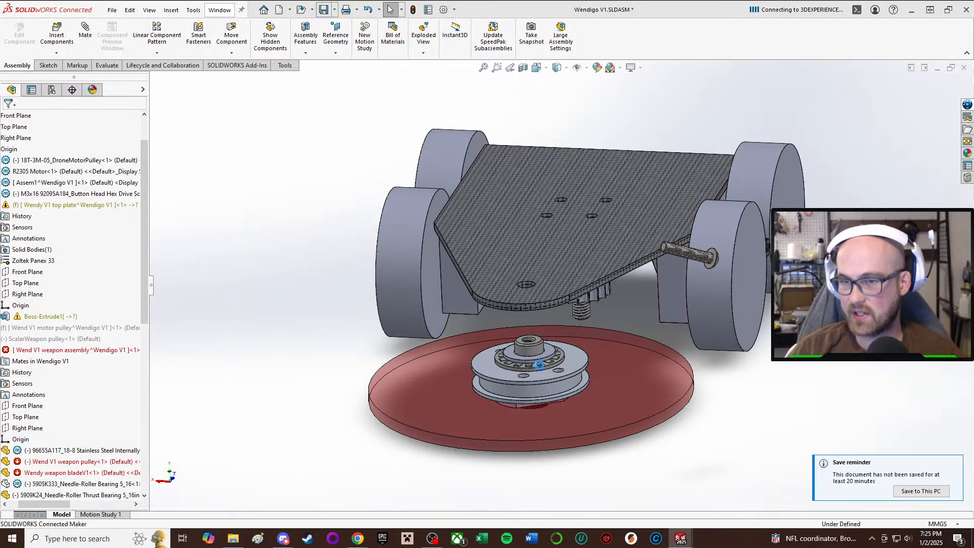
# Examine the shoulder screw's height against the motor and top plate from the front.
pyautogui.scroll(3, 539, 364)
pyautogui.scroll(-5, 563, 333)
pyautogui.moveTo(556, 336); pyautogui.dragTo(529, 318, button='middle')
pyautogui.scroll(-2, 558, 284)
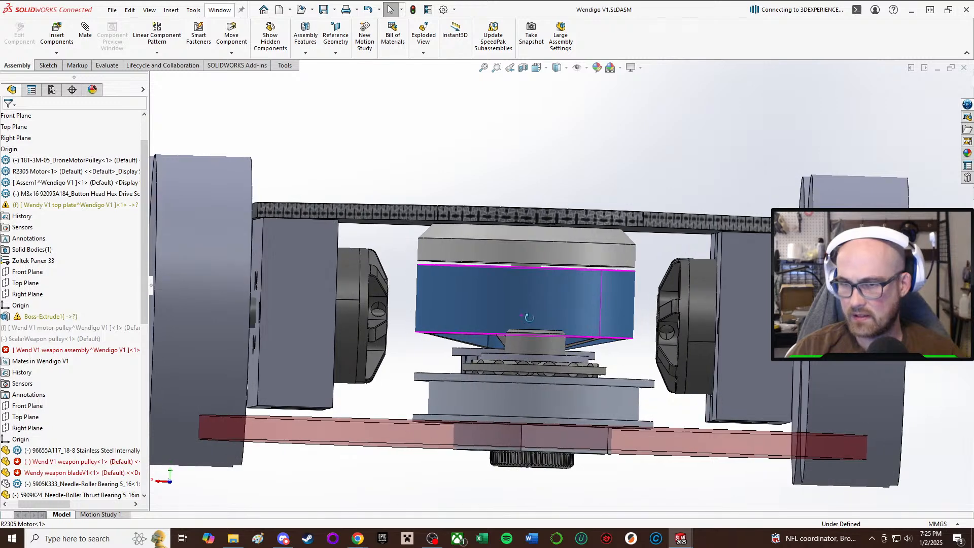
pyautogui.scroll(2, 530, 318)
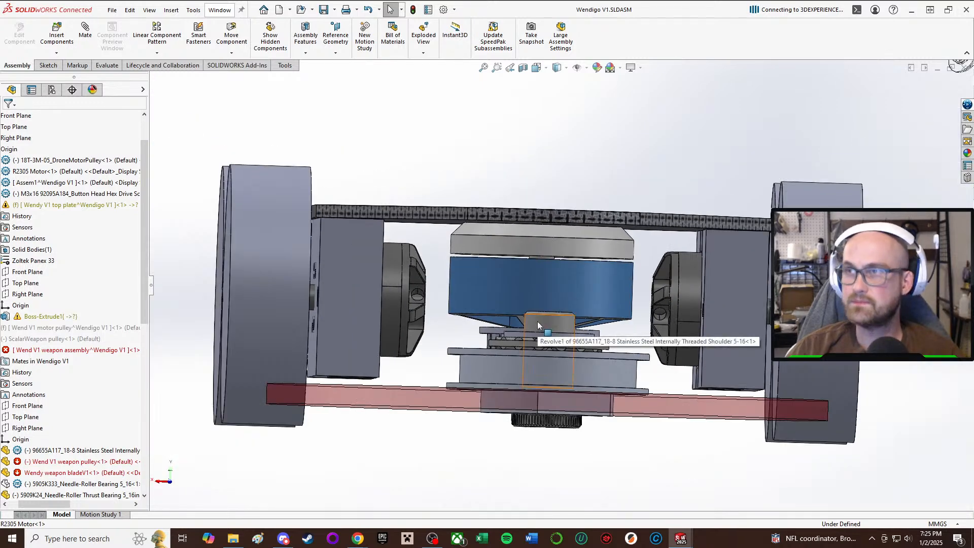
pyautogui.scroll(-2, 541, 323)
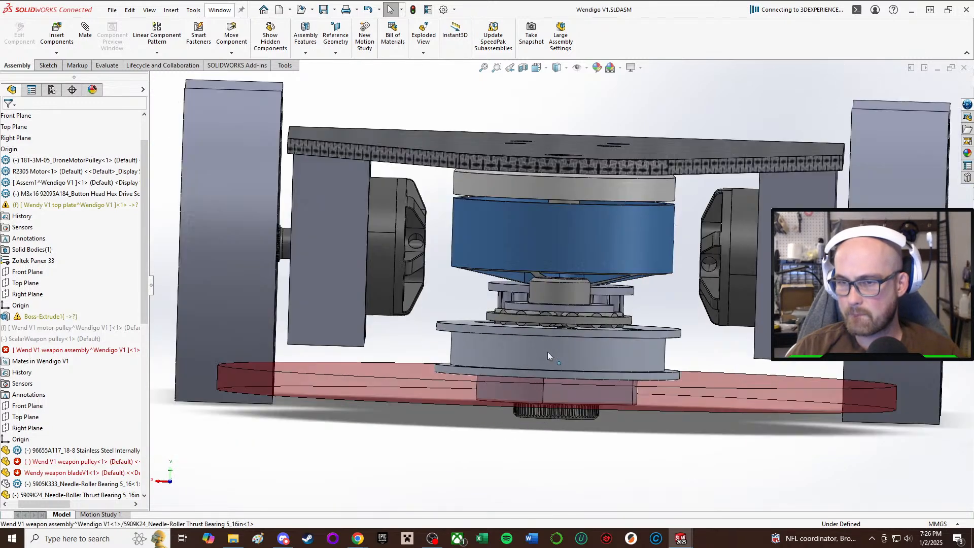
pyautogui.scroll(-2, 548, 355)
pyautogui.moveTo(568, 276)
pyautogui.mouseDown(button='middle')
pyautogui.moveTo(552, 266)
pyautogui.moveTo(553, 282)
pyautogui.mouseUp(button='middle')
# Examine the gap between the shoulder screw's threaded end and the top plate's front hole.
pyautogui.scroll(3, 553, 280)
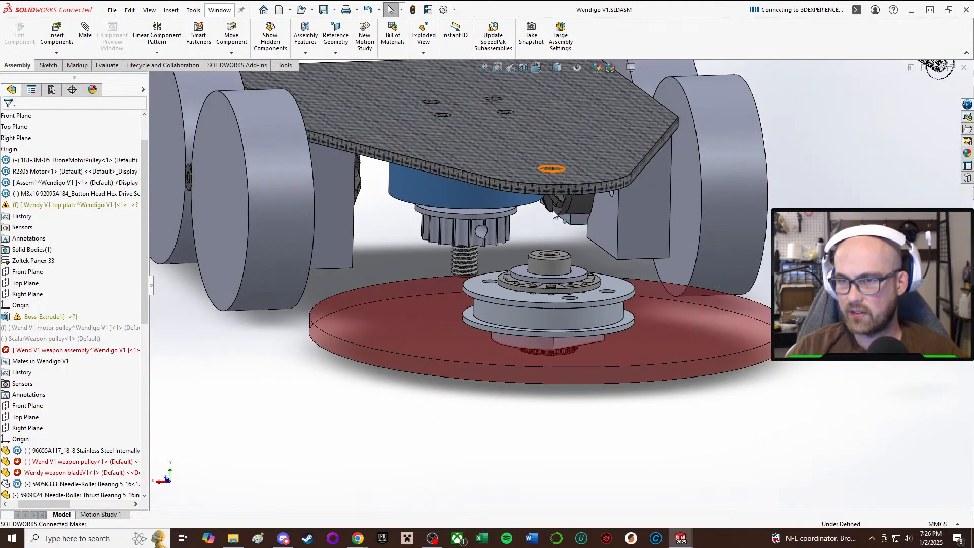
pyautogui.scroll(-2, 554, 216)
pyautogui.moveTo(555, 227); pyautogui.dragTo(719, 249, button='middle')
pyautogui.scroll(2, 719, 250)
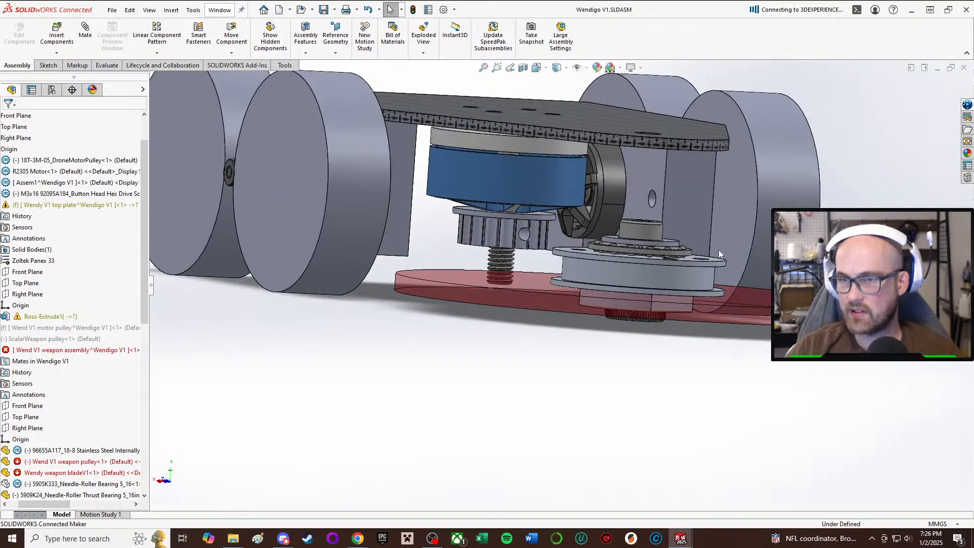
pyautogui.moveTo(583, 266); pyautogui.dragTo(543, 279, button='middle')
pyautogui.scroll(-3, 552, 257)
pyautogui.scroll(1, 543, 280)
pyautogui.scroll(-2, 568, 310)
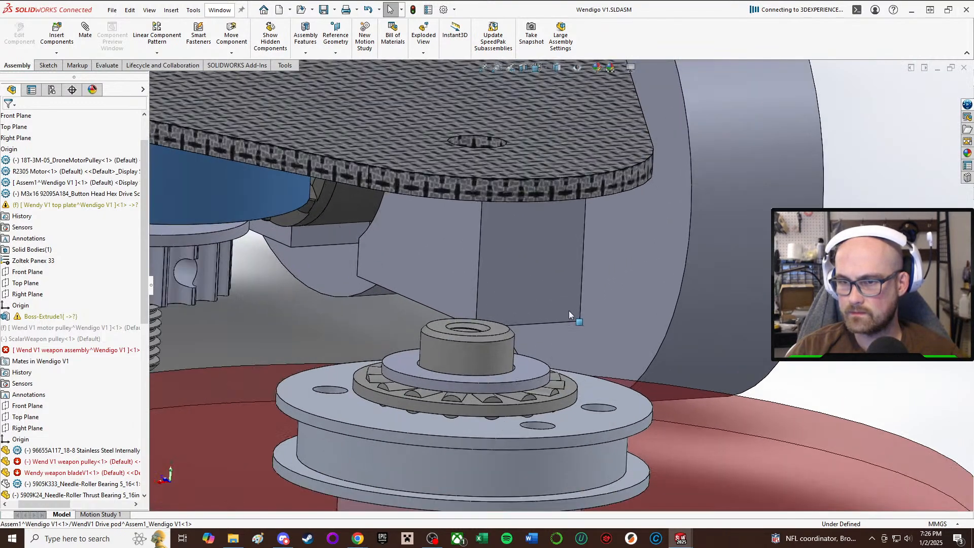
# Examine the weapon stack's height and clearance against the motor, drive pods and top plate from the front and side.
pyautogui.moveTo(569, 311); pyautogui.dragTo(549, 291, button='middle')
pyautogui.scroll(3, 523, 275)
pyautogui.scroll(-1, 578, 256)
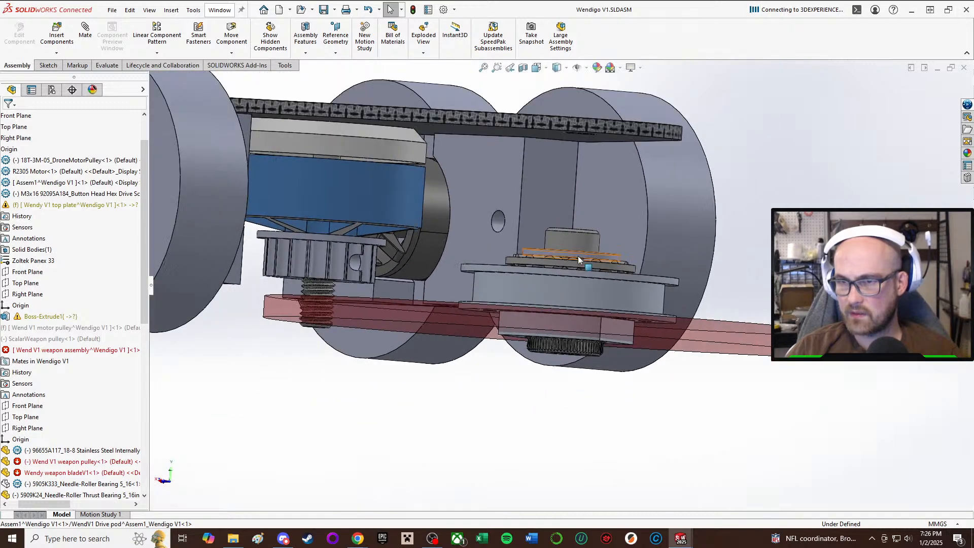
pyautogui.scroll(2, 578, 256)
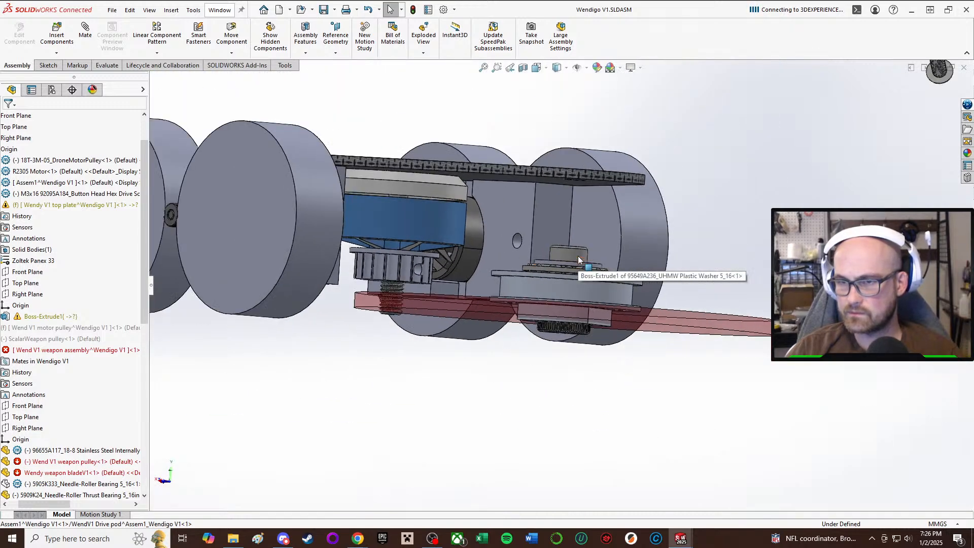
pyautogui.moveTo(578, 256); pyautogui.dragTo(507, 264, button='middle')
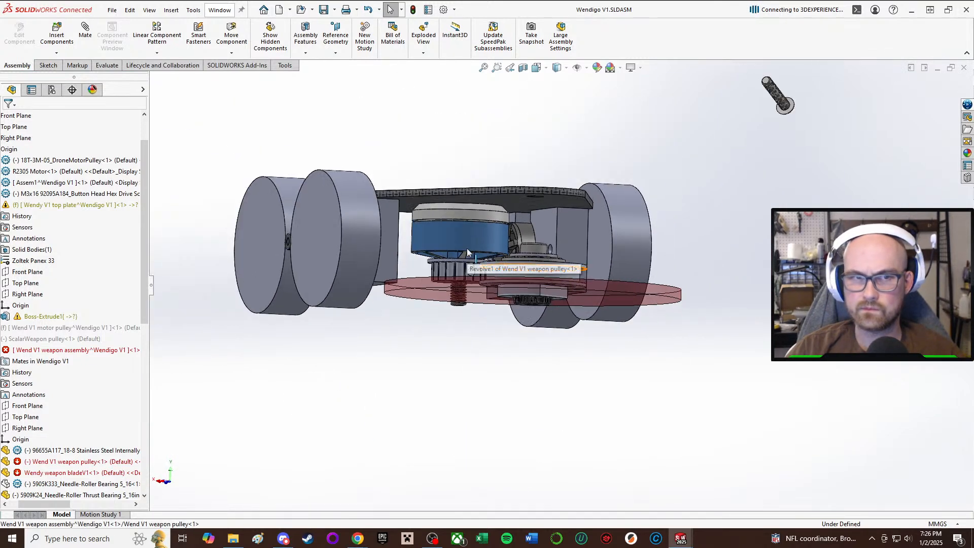
pyautogui.scroll(-6, 468, 251)
pyautogui.scroll(2, 609, 254)
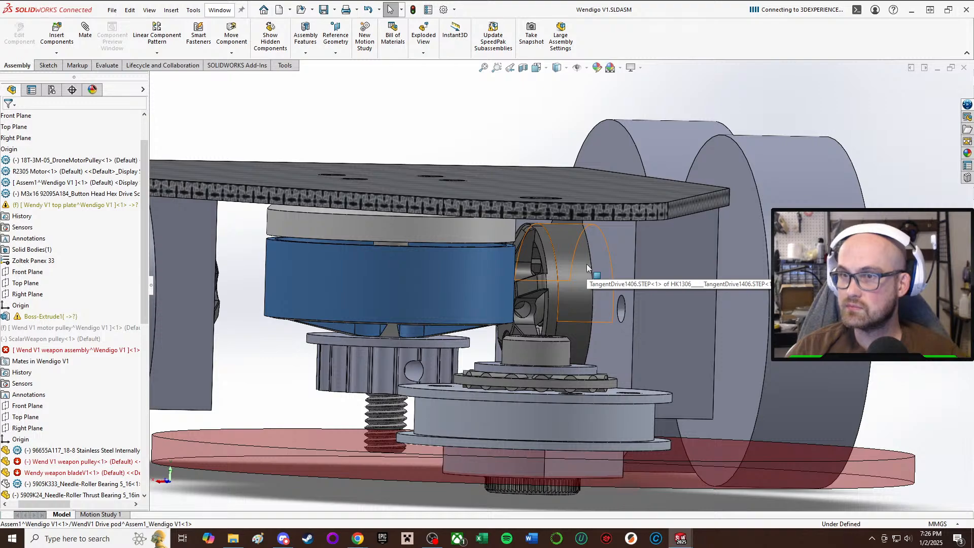
pyautogui.scroll(5, 586, 264)
pyautogui.scroll(-5, 533, 315)
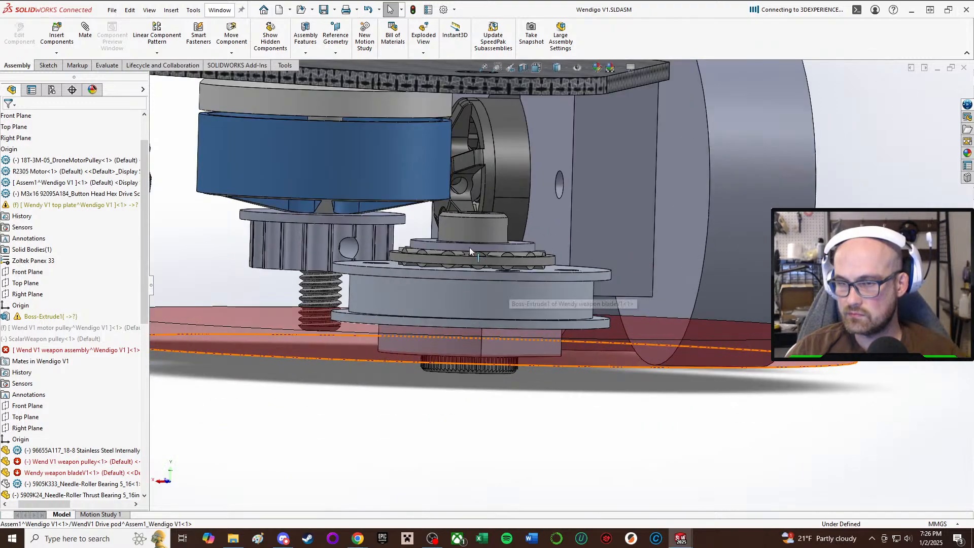
# Examine the weapon blade, pulley and shoulder screw head from below the robot.
pyautogui.scroll(-1, 470, 248)
pyautogui.moveTo(470, 247); pyautogui.dragTo(458, 321, button='middle')
pyautogui.scroll(2, 491, 229)
pyautogui.moveTo(492, 228); pyautogui.dragTo(491, 2, button='middle')
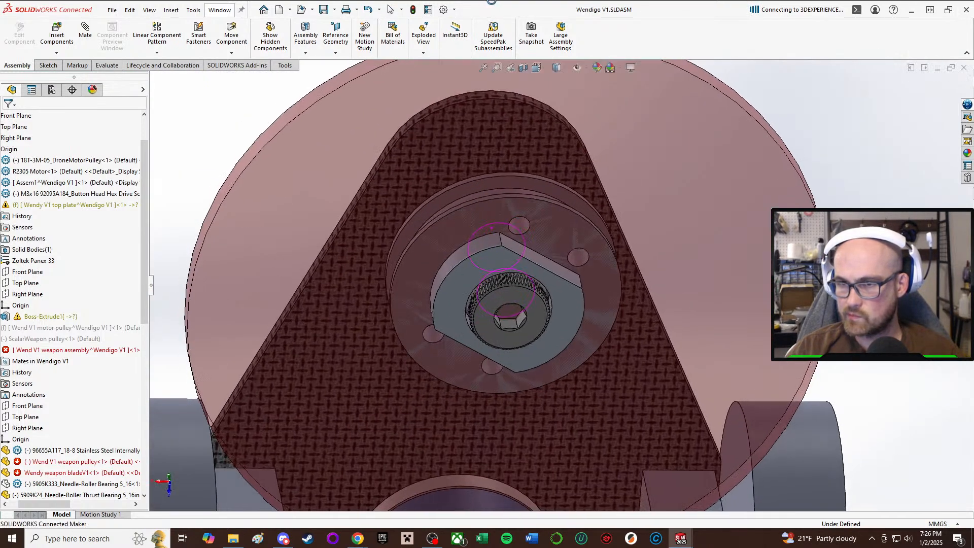
pyautogui.scroll(1, 501, 341)
pyautogui.moveTo(501, 341); pyautogui.dragTo(483, 211, button='middle')
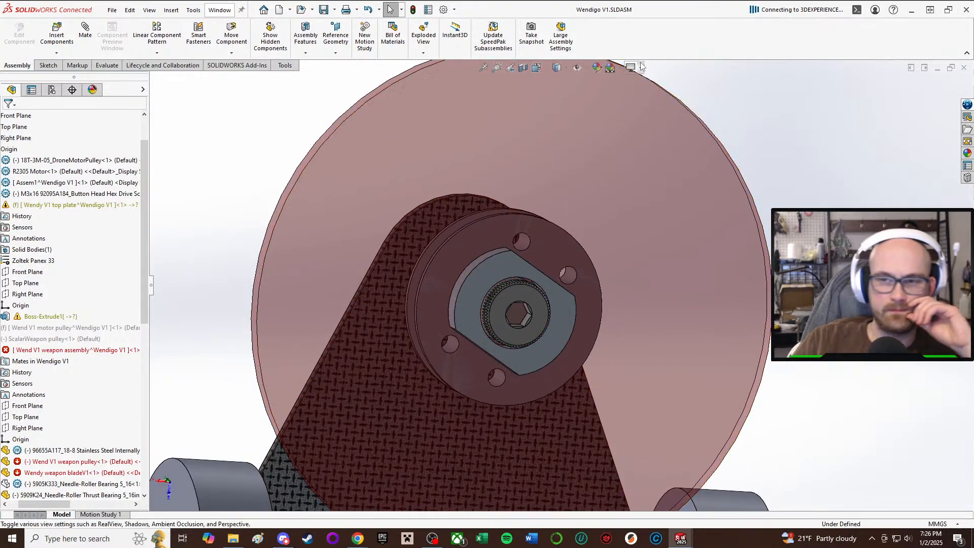
# Examine the thrust bearing and plastic washer on the weapon pulley from above, beneath the top plate's front hole.
pyautogui.moveTo(703, 370); pyautogui.dragTo(489, 376, button='middle')
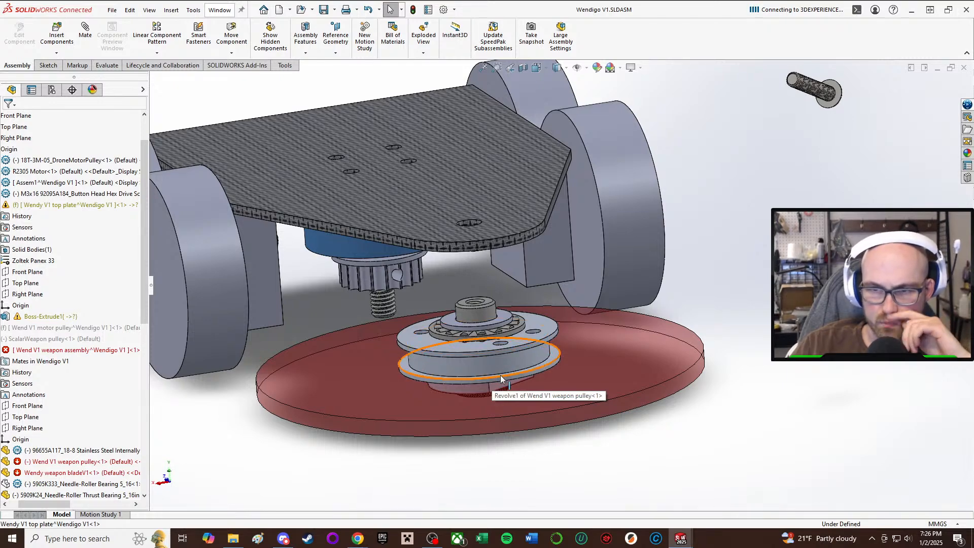
pyautogui.scroll(-3, 471, 324)
pyautogui.moveTo(472, 323); pyautogui.dragTo(452, 317, button='middle')
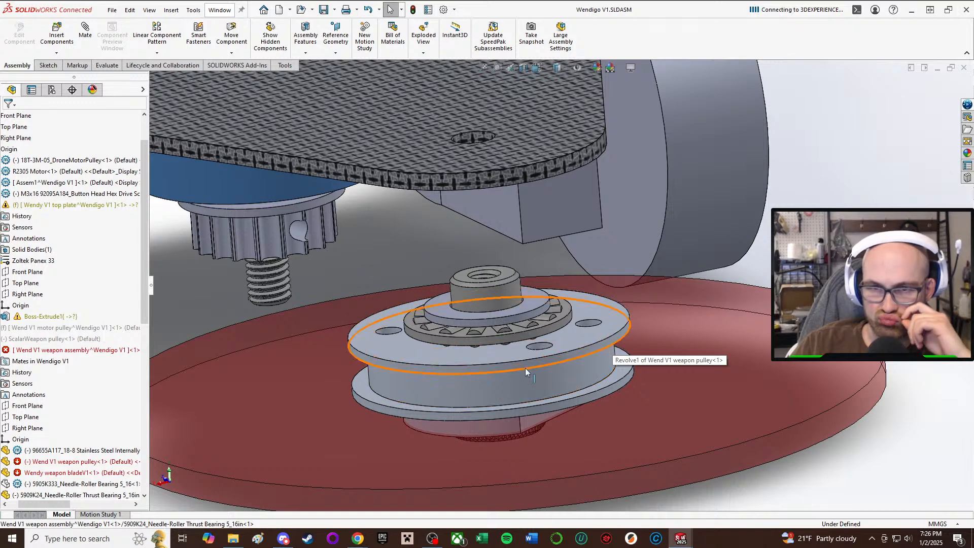
pyautogui.scroll(-2, 485, 356)
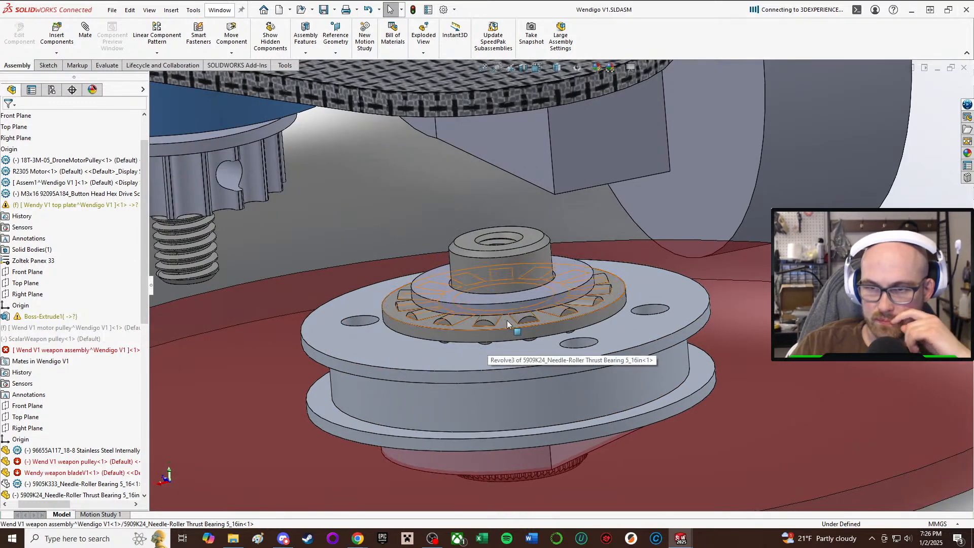
# Switch to the Wend V1 weapon assembly window and inspect the plastic washer and the needle-roller thrust bearing.
pyautogui.click(680, 539)
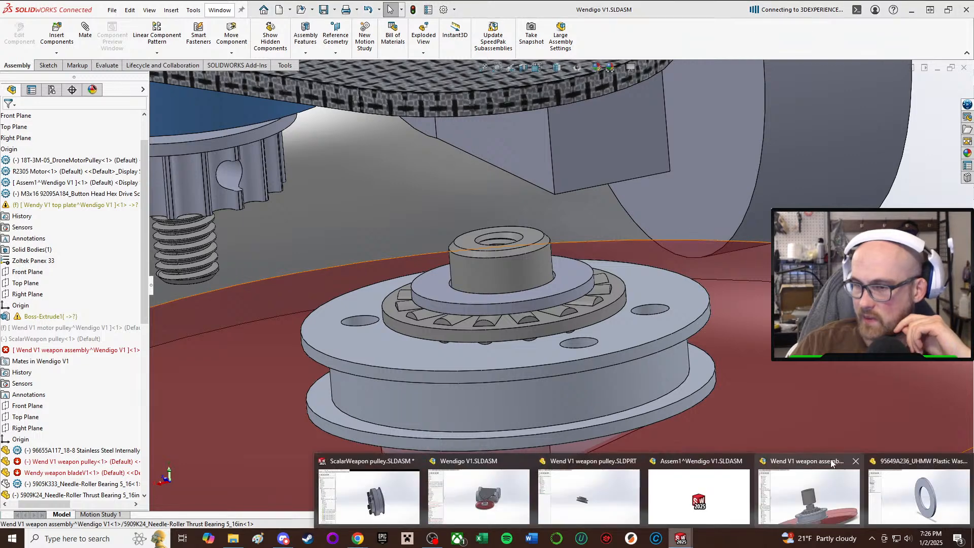
pyautogui.click(797, 498)
pyautogui.scroll(3, 484, 269)
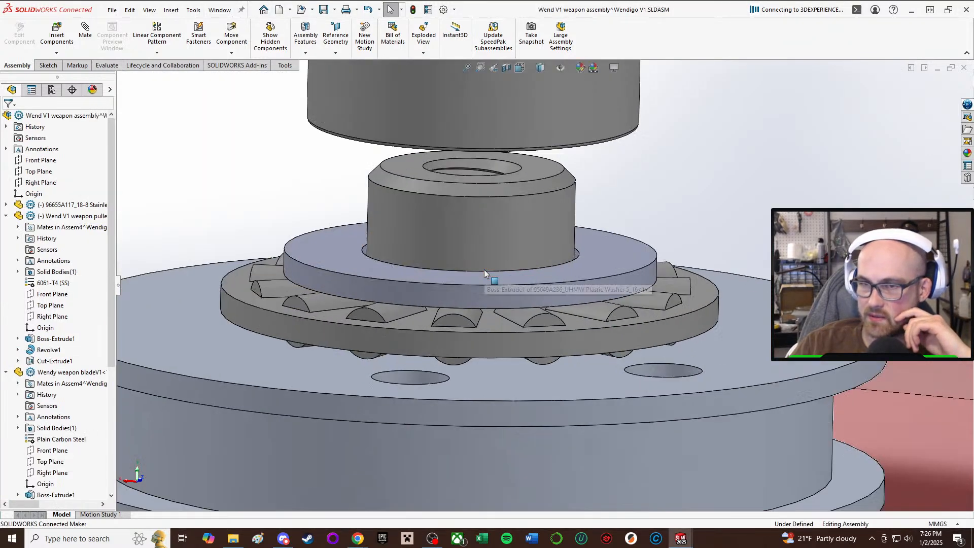
pyautogui.click(520, 287)
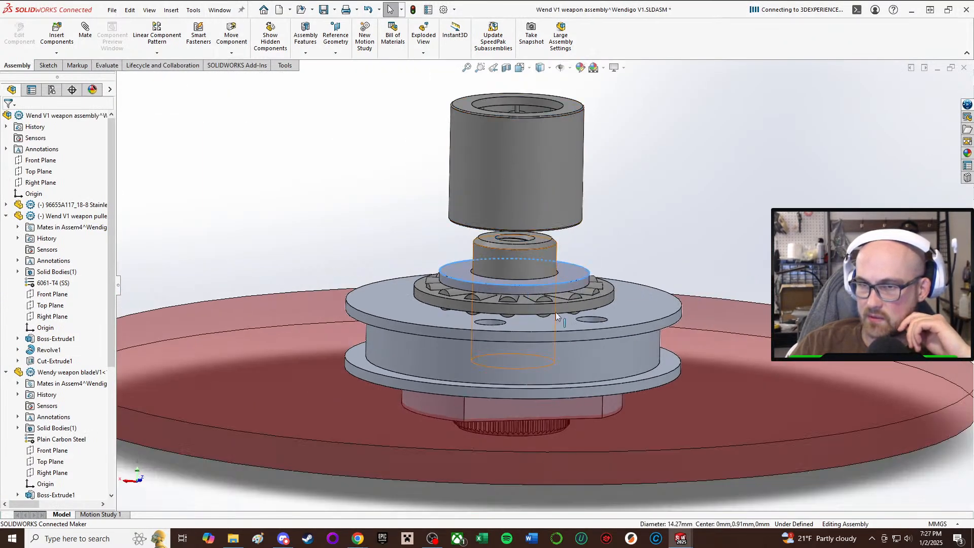
pyautogui.click(546, 312)
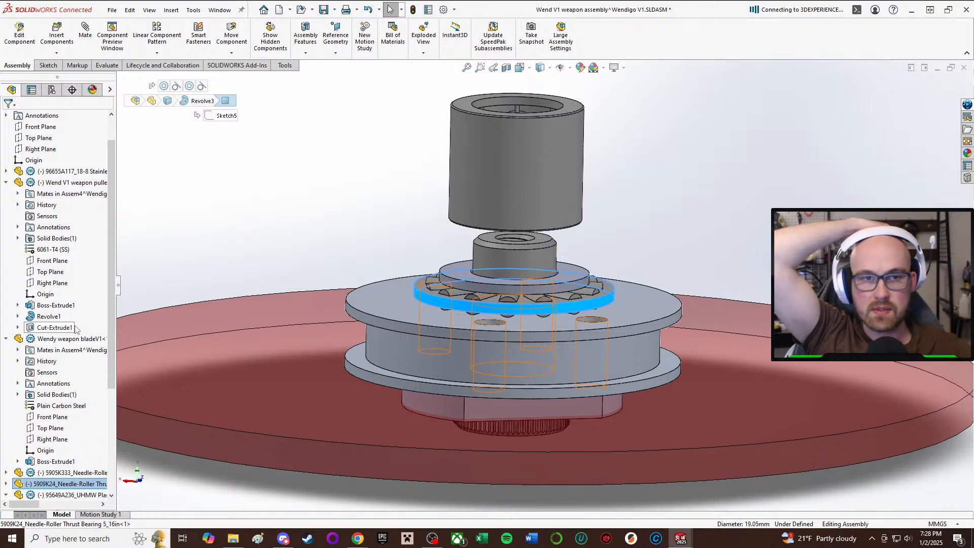
# Examine the weapon stack from the side, comparing the blade, pulley, thrust bearing, washer and shoulder screw heights.
pyautogui.scroll(1, 747, 166)
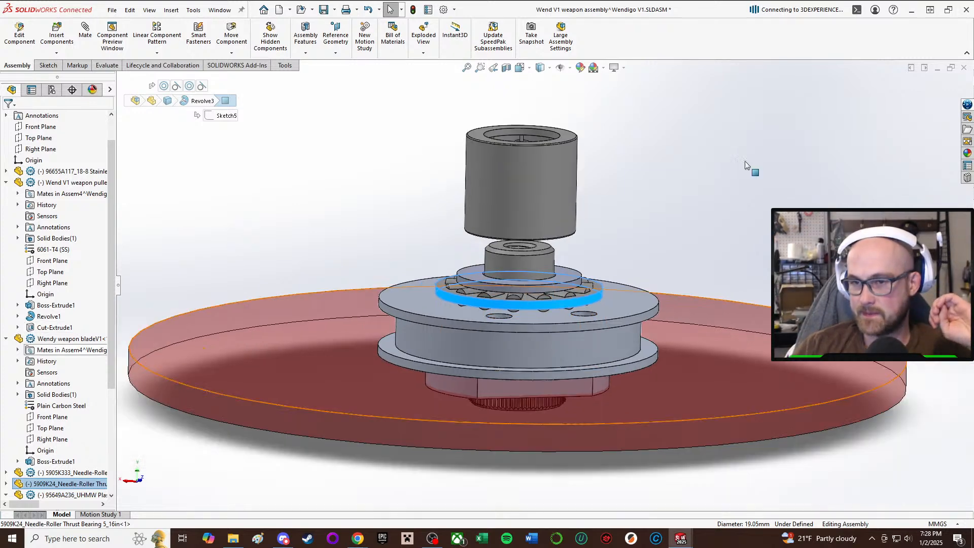
pyautogui.scroll(4, 746, 165)
pyautogui.scroll(-4, 544, 313)
pyautogui.moveTo(545, 315); pyautogui.dragTo(535, 278, button='middle')
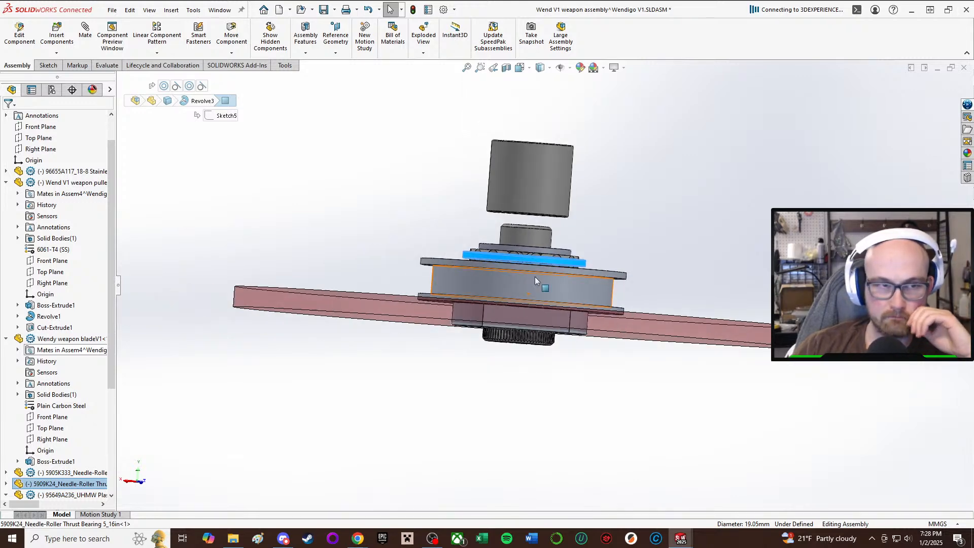
pyautogui.scroll(-4, 654, 276)
pyautogui.scroll(3, 562, 306)
pyautogui.scroll(2, 562, 306)
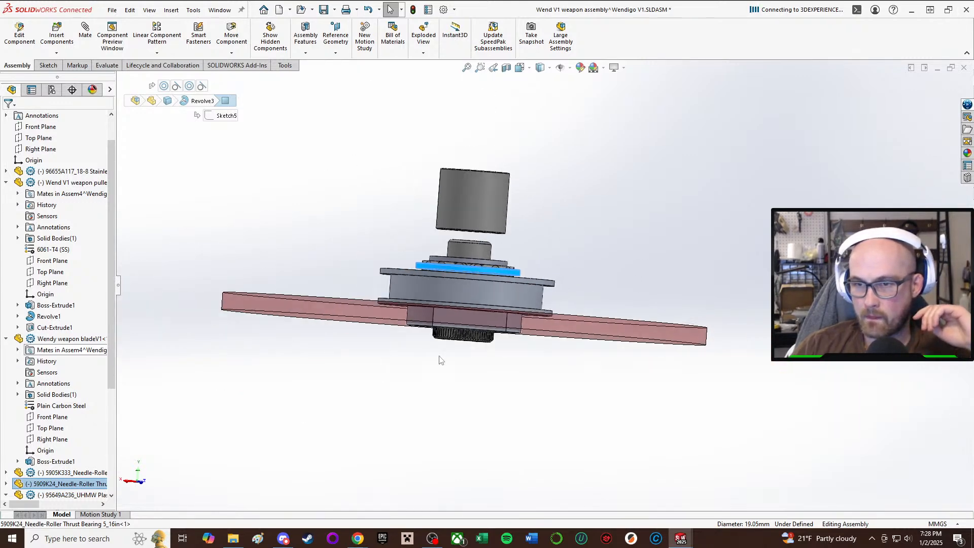
pyautogui.scroll(1, 447, 276)
pyautogui.scroll(-2, 495, 261)
pyautogui.scroll(1, 493, 263)
pyautogui.moveTo(443, 286); pyautogui.dragTo(414, 289, button='middle')
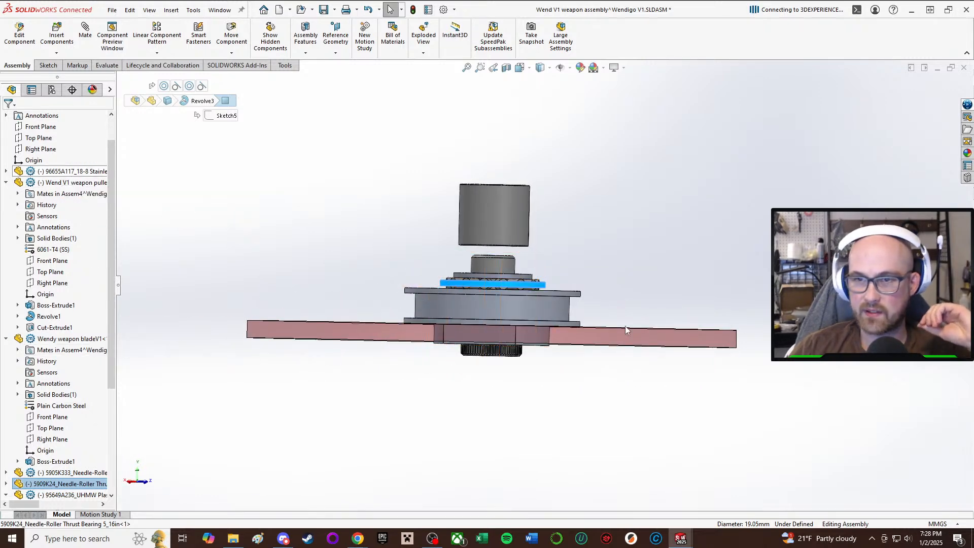
# Edit the weapon pulley in place and open the sketch of its Revolve1 feature.
pyautogui.click(545, 314)
pyautogui.click(636, 265)
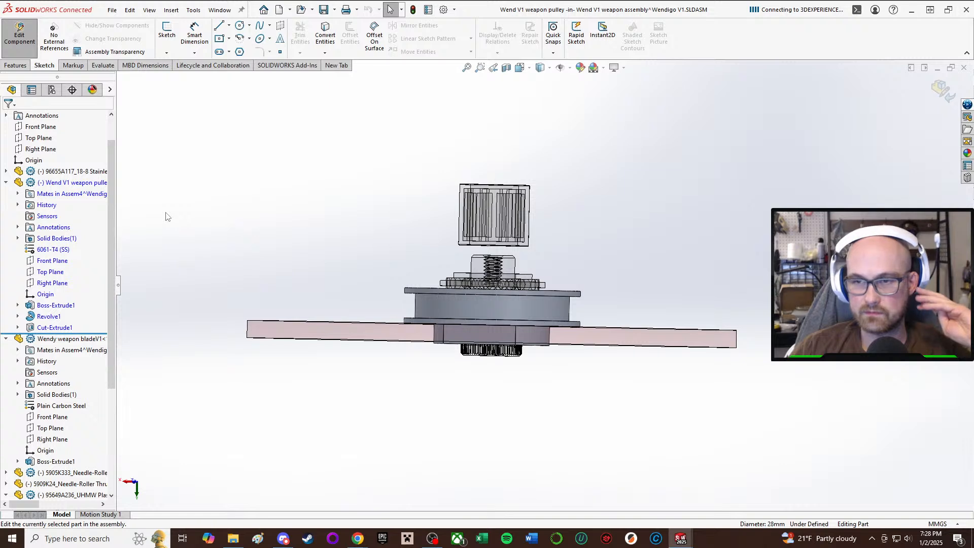
pyautogui.click(61, 307)
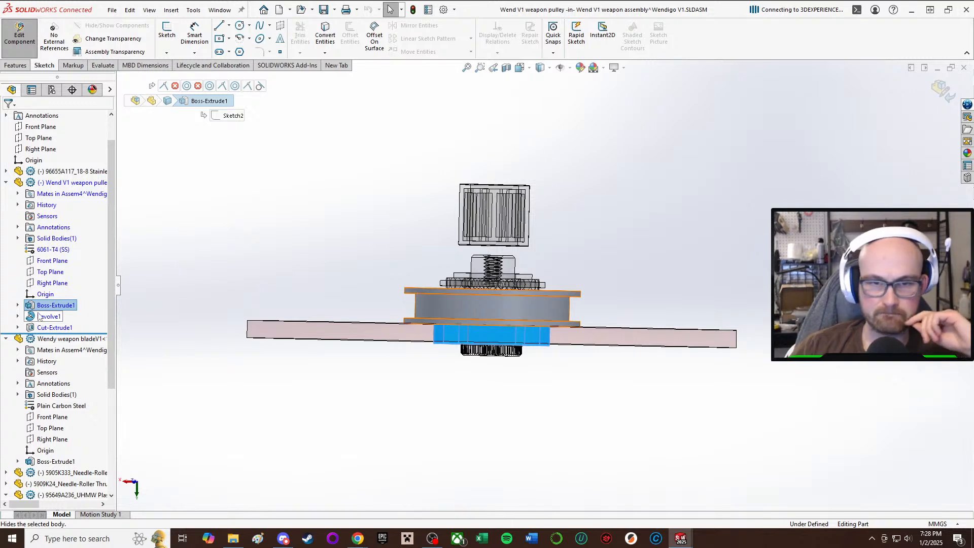
pyautogui.click(46, 316)
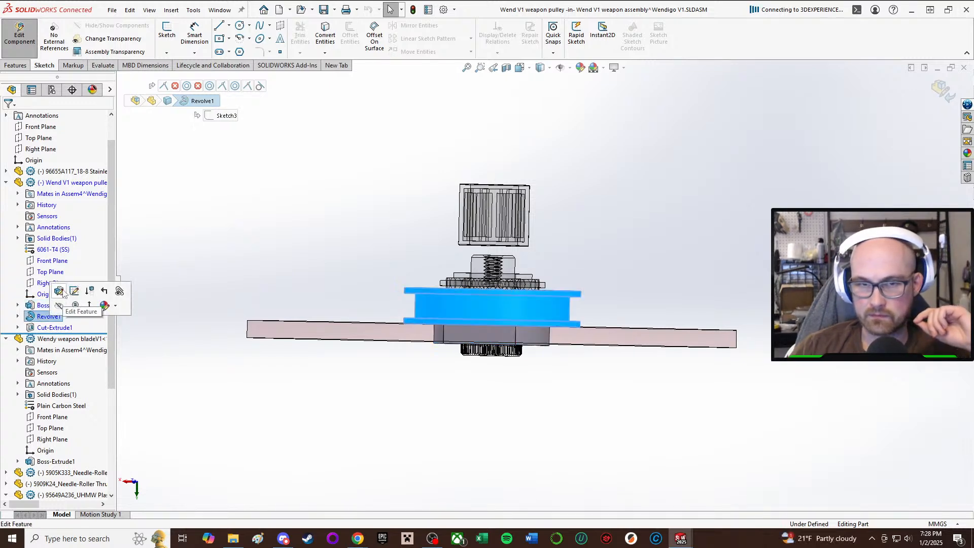
pyautogui.click(74, 290)
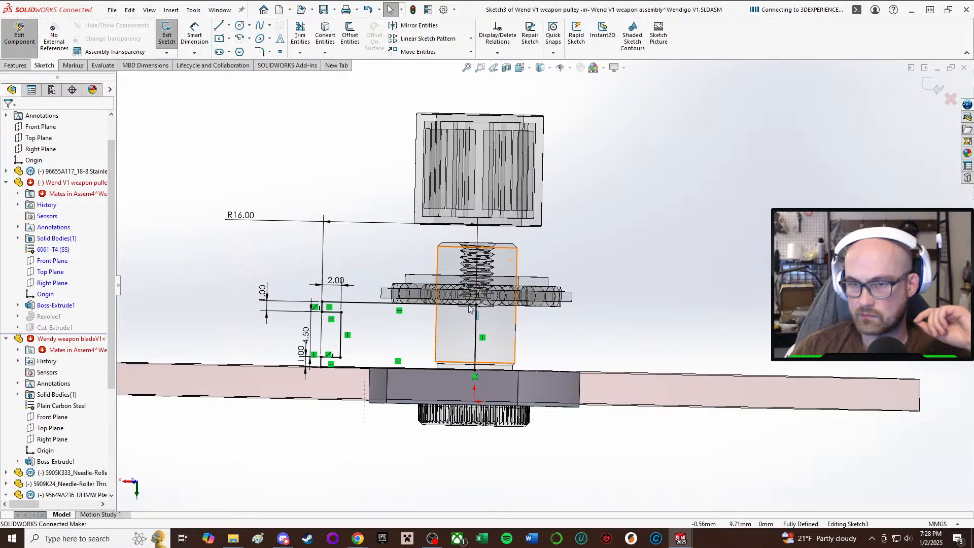
# Delete the pulley profile's 16 mm bottom line and move the remaining flange profile upward along the axis.
pyautogui.scroll(2, 471, 309)
pyautogui.scroll(-3, 355, 330)
pyautogui.moveTo(385, 311)
pyautogui.mouseDown(button='middle')
pyautogui.moveTo(398, 286)
pyautogui.moveTo(403, 296)
pyautogui.mouseUp(button='middle')
pyautogui.scroll(2, 403, 296)
pyautogui.scroll(-3, 406, 305)
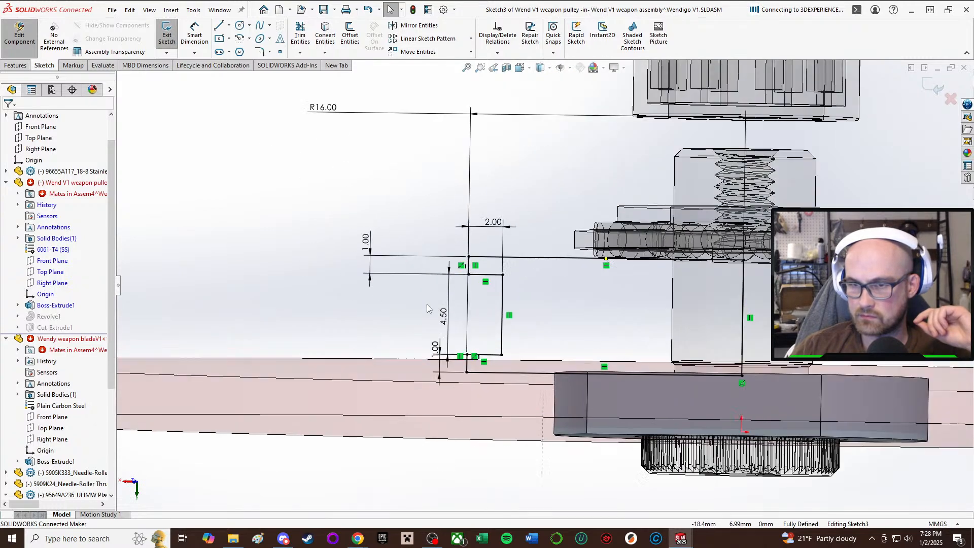
pyautogui.scroll(2, 424, 301)
pyautogui.scroll(-2, 450, 303)
pyautogui.scroll(-1, 725, 362)
pyautogui.scroll(1, 725, 361)
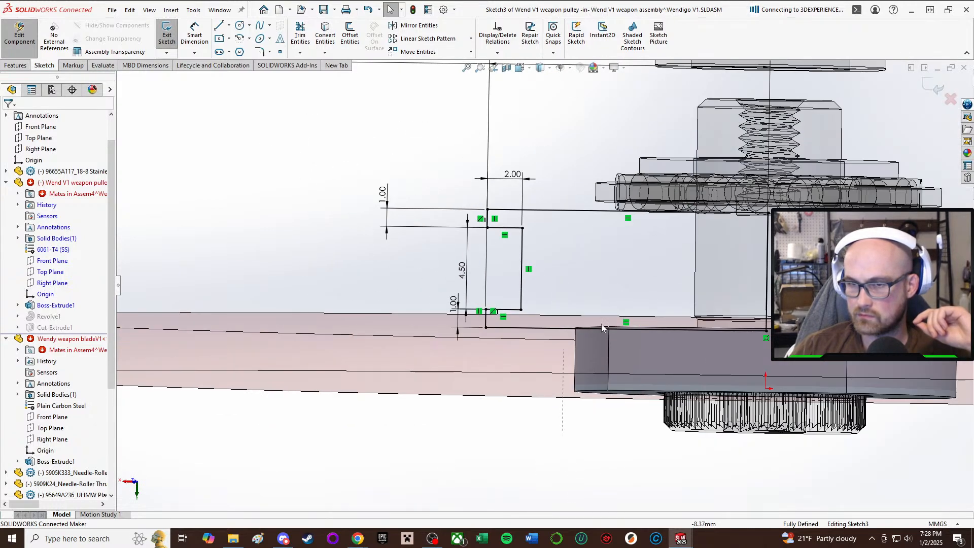
pyautogui.click(546, 328)
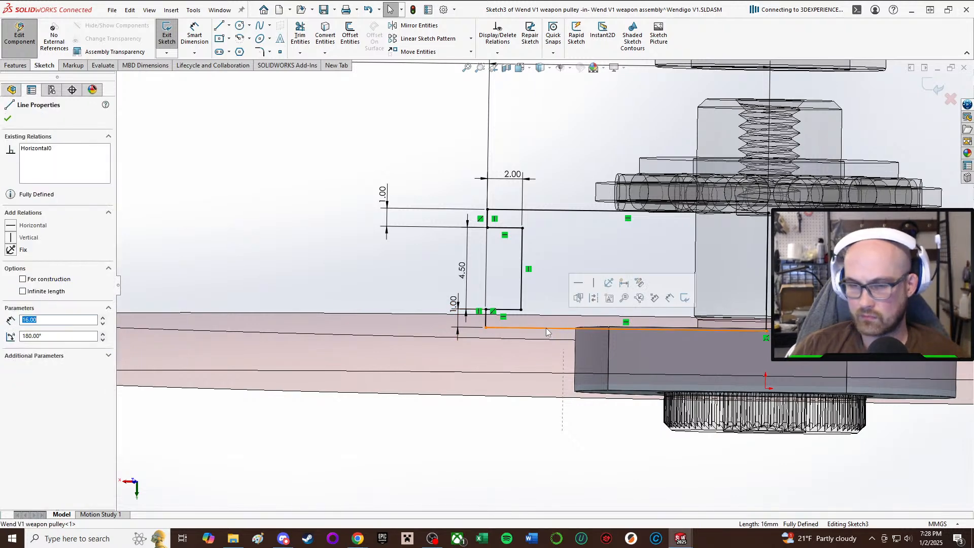
pyautogui.scroll(2, 487, 170)
pyautogui.scroll(-2, 553, 205)
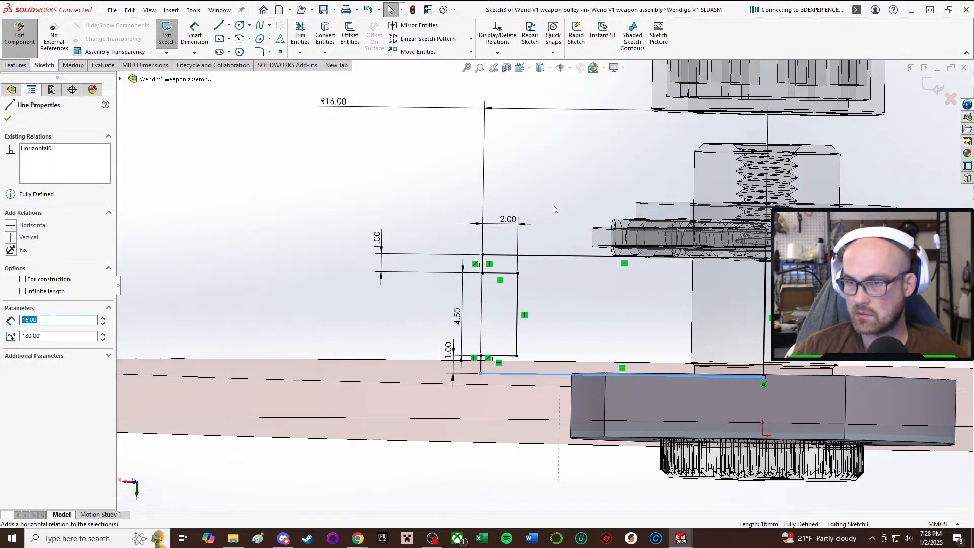
pyautogui.scroll(2, 543, 279)
pyautogui.press('Delete')
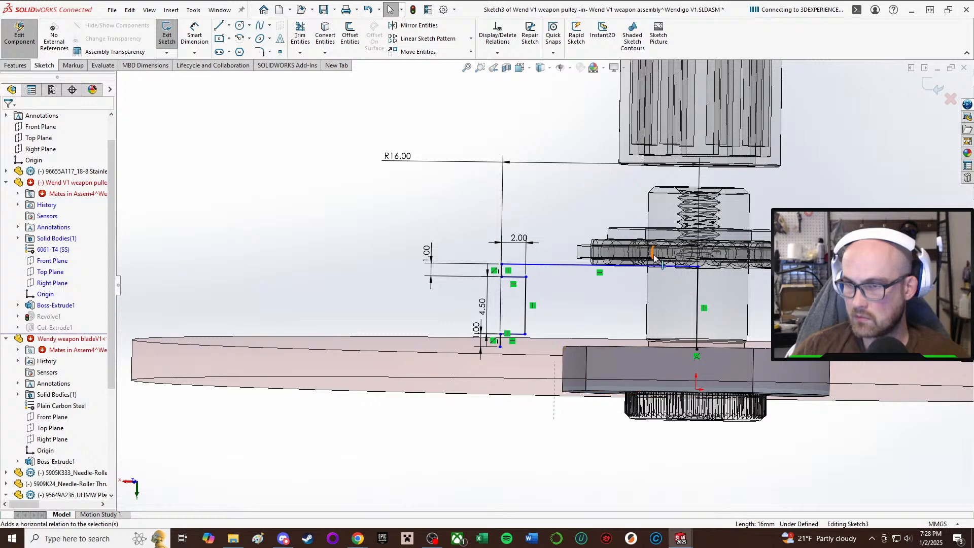
pyautogui.moveTo(655, 259); pyautogui.dragTo(655, 207)
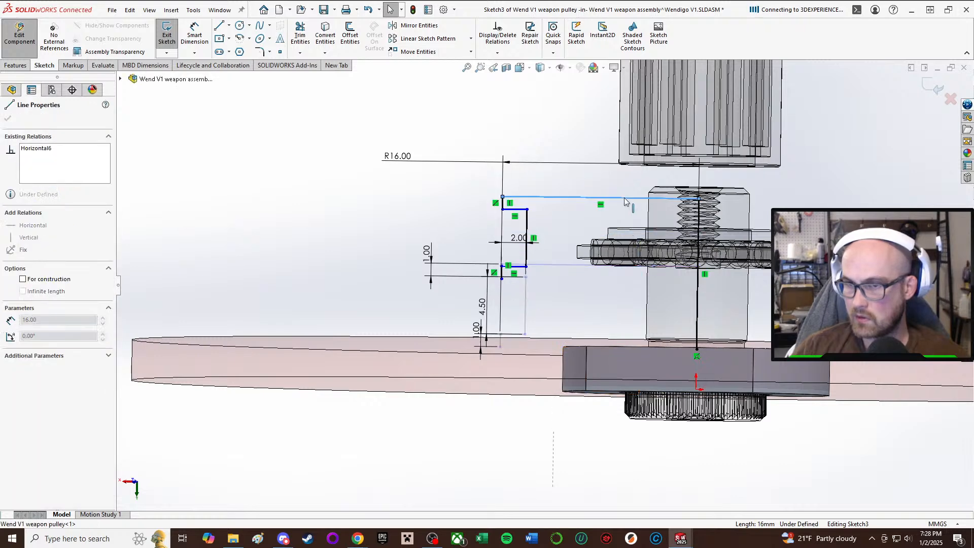
pyautogui.click(430, 232)
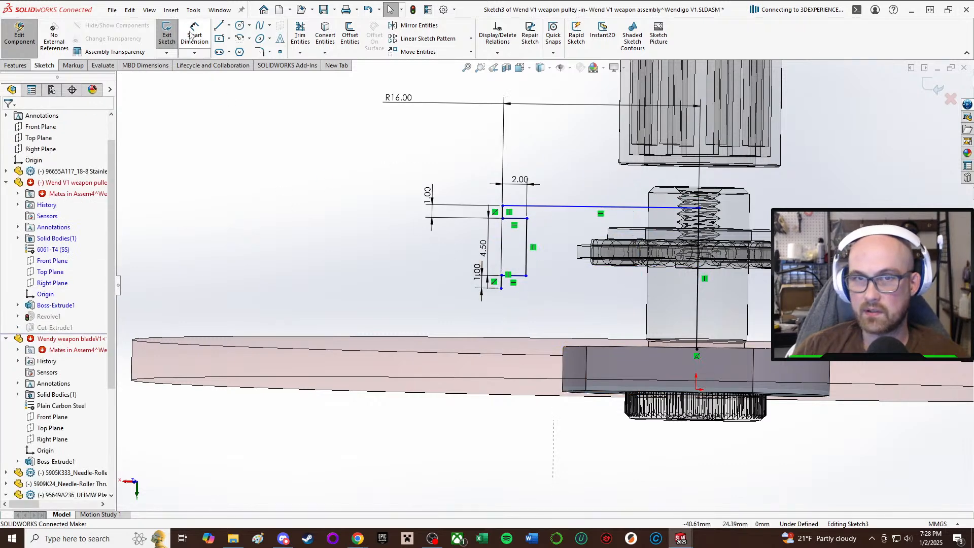
# Close the pulley profile with lines forming a hub step about 4.3 mm tall and 8.8 mm in radius, making its bottom line horizontal.
pyautogui.click(219, 26)
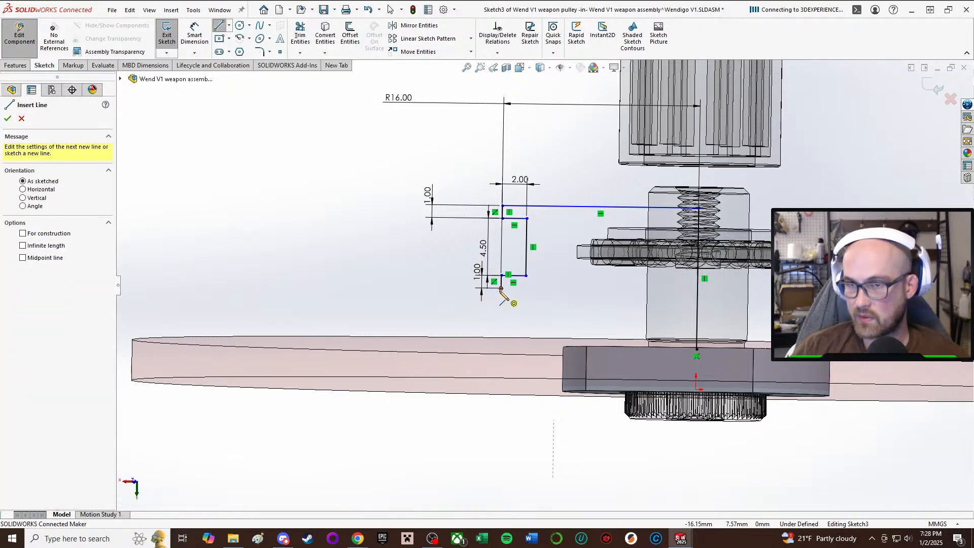
pyautogui.click(501, 290)
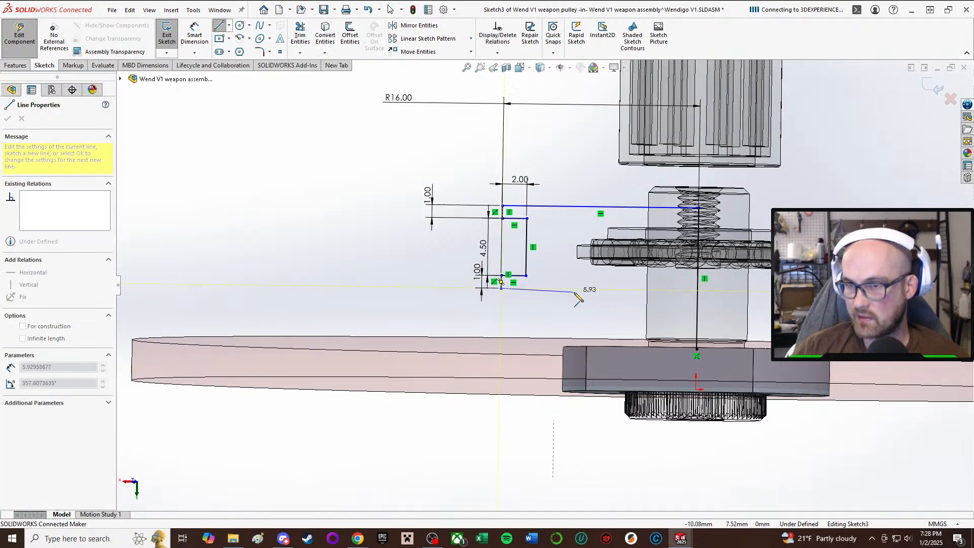
pyautogui.click(590, 289)
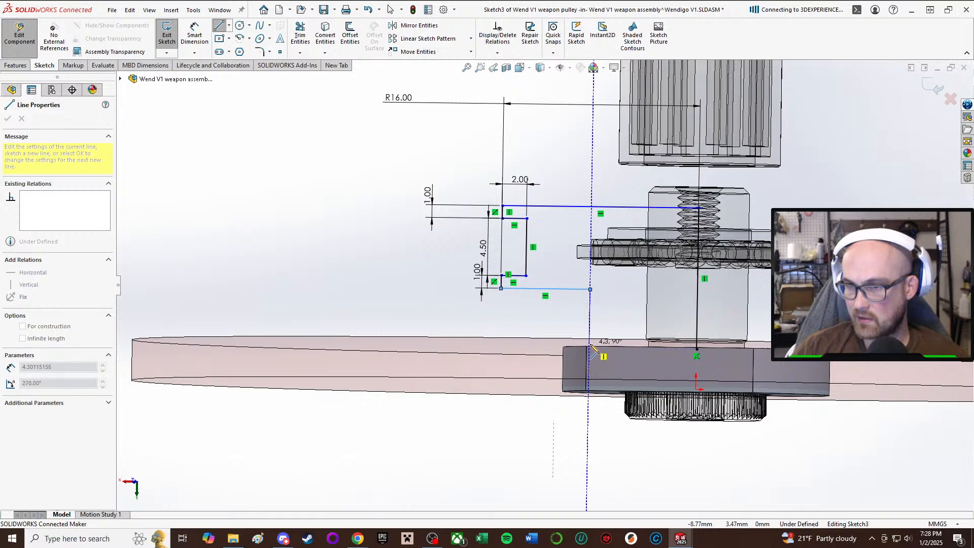
pyautogui.click(590, 344)
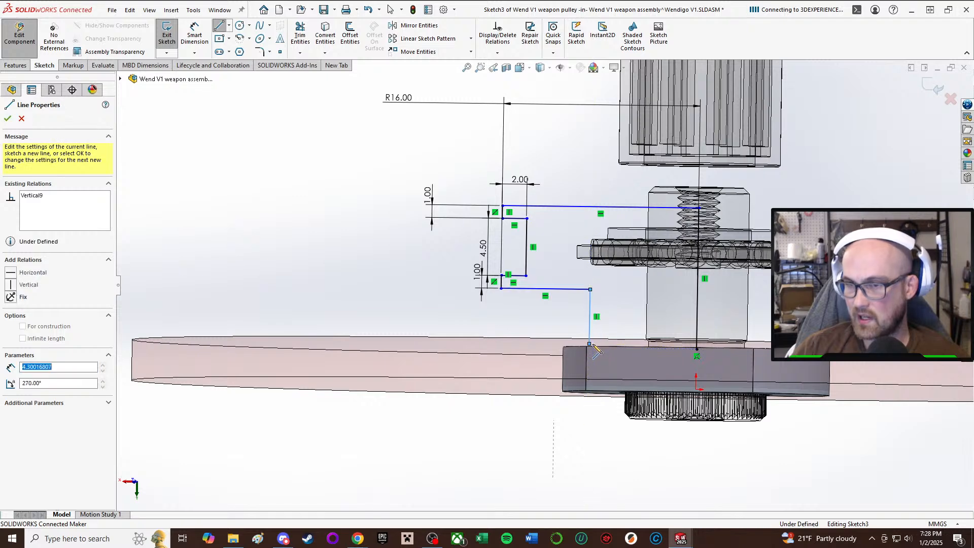
pyautogui.rightClick(697, 350)
pyautogui.click(713, 358)
pyautogui.click(666, 346)
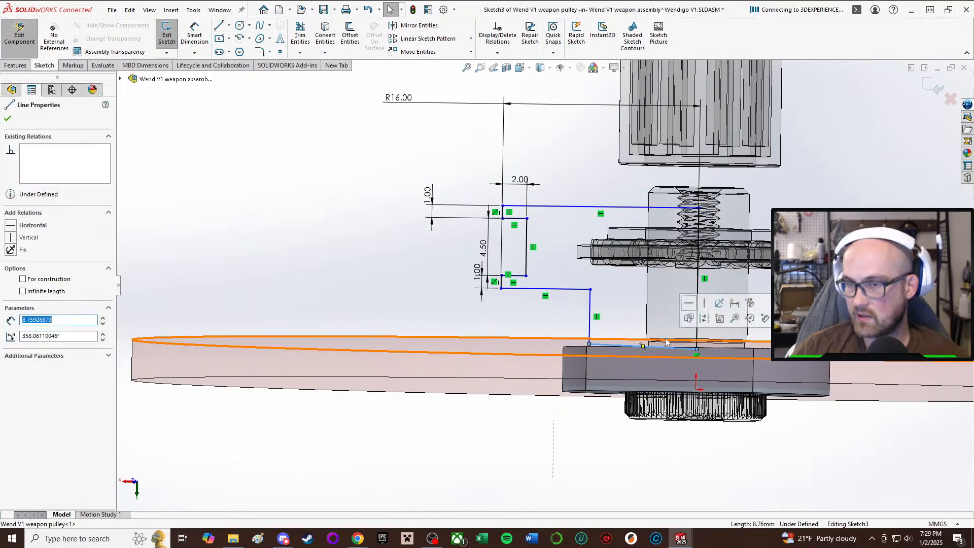
pyautogui.click(688, 303)
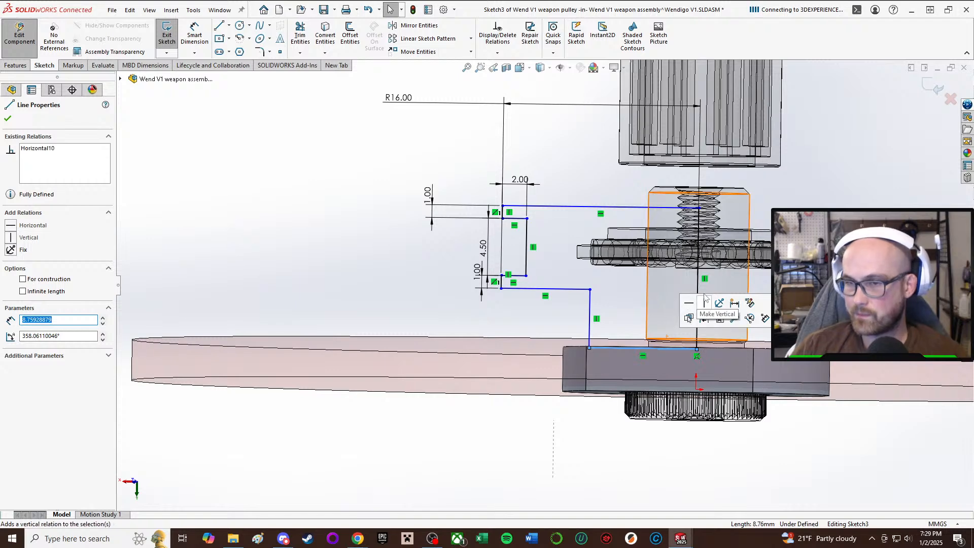
# Dimension the height of the hub step's vertical line below the lower flange and set it to 4 mm.
pyautogui.click(765, 318)
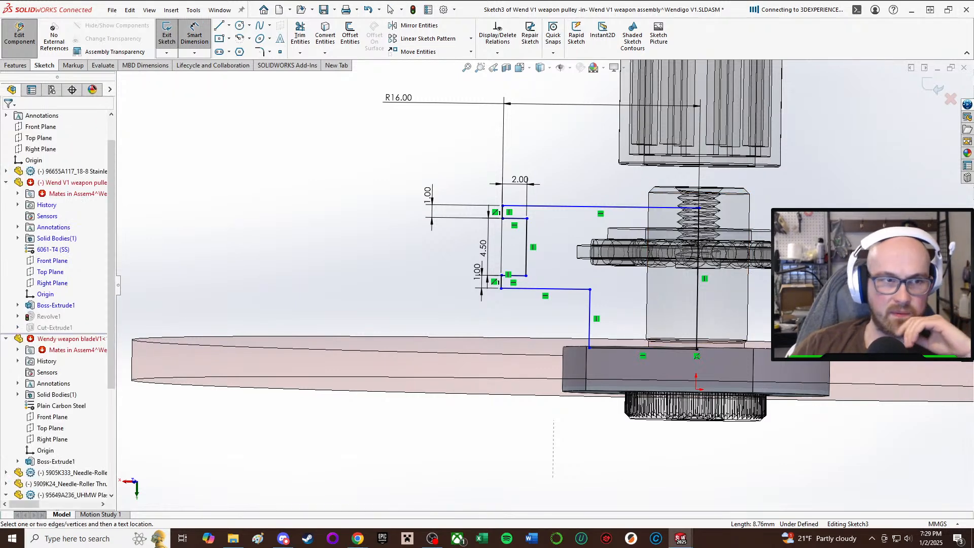
pyautogui.press('Escape')
pyautogui.scroll(3, 486, 300)
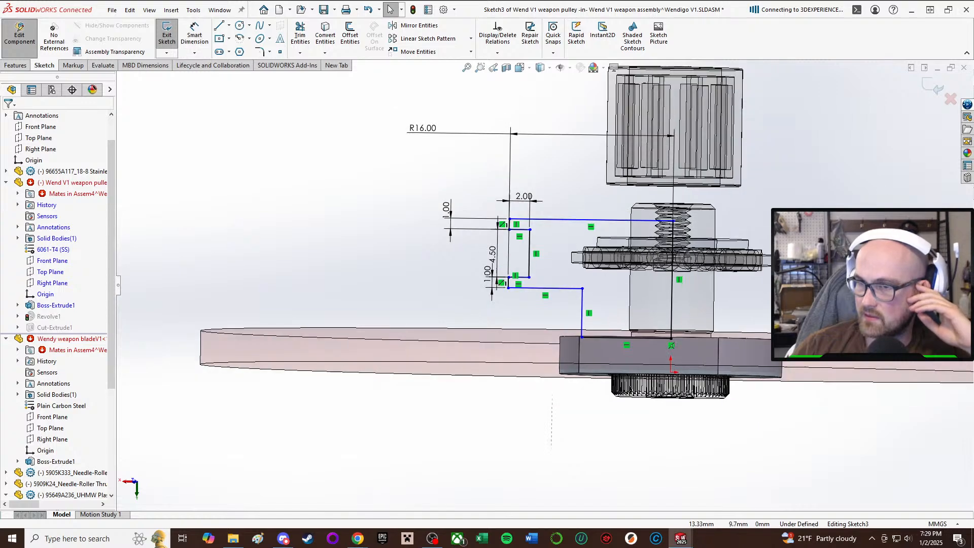
pyautogui.scroll(-5, 553, 324)
pyautogui.moveTo(523, 293)
pyautogui.mouseDown(button='middle')
pyautogui.moveTo(552, 321)
pyautogui.moveTo(574, 320)
pyautogui.mouseUp(button='middle')
pyautogui.scroll(-3, 578, 313)
pyautogui.scroll(2, 619, 295)
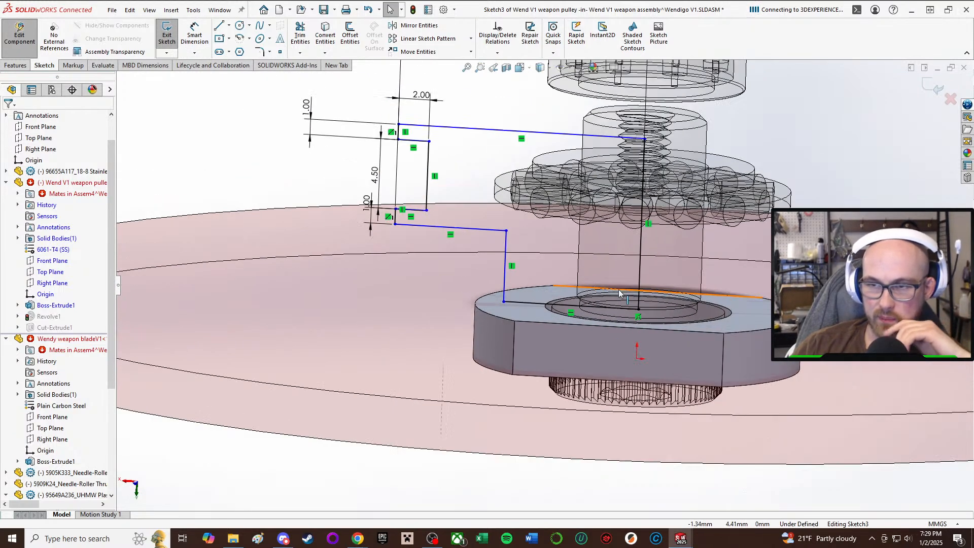
pyautogui.moveTo(620, 247); pyautogui.dragTo(637, 223, button='middle')
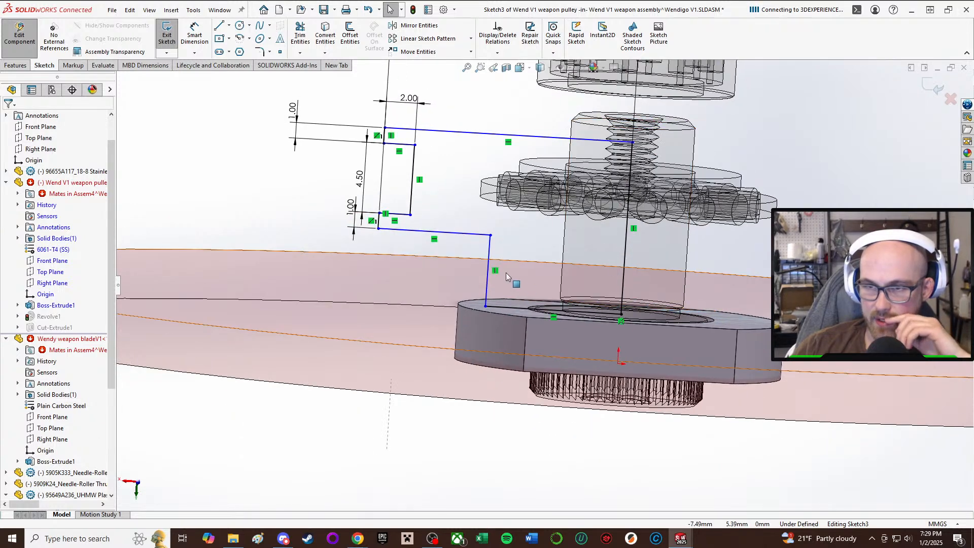
pyautogui.moveTo(501, 271); pyautogui.dragTo(489, 261, button='middle')
pyautogui.scroll(2, 489, 261)
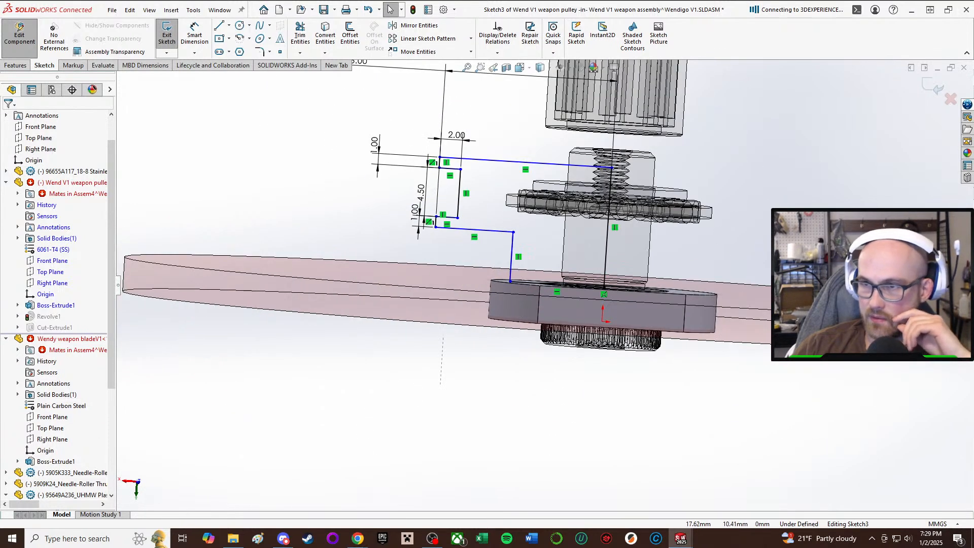
pyautogui.moveTo(799, 155); pyautogui.dragTo(799, 121, button='right')
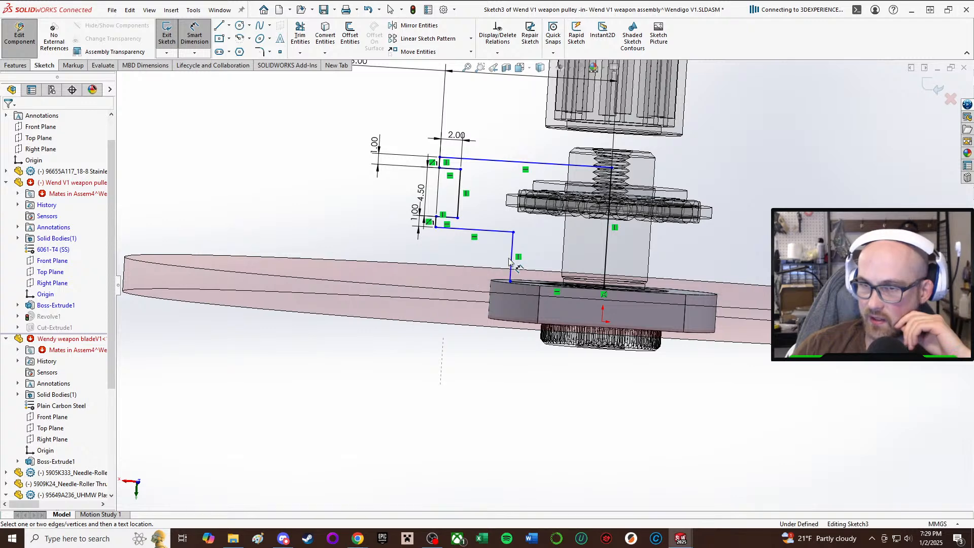
pyautogui.click(512, 257)
pyautogui.click(383, 252)
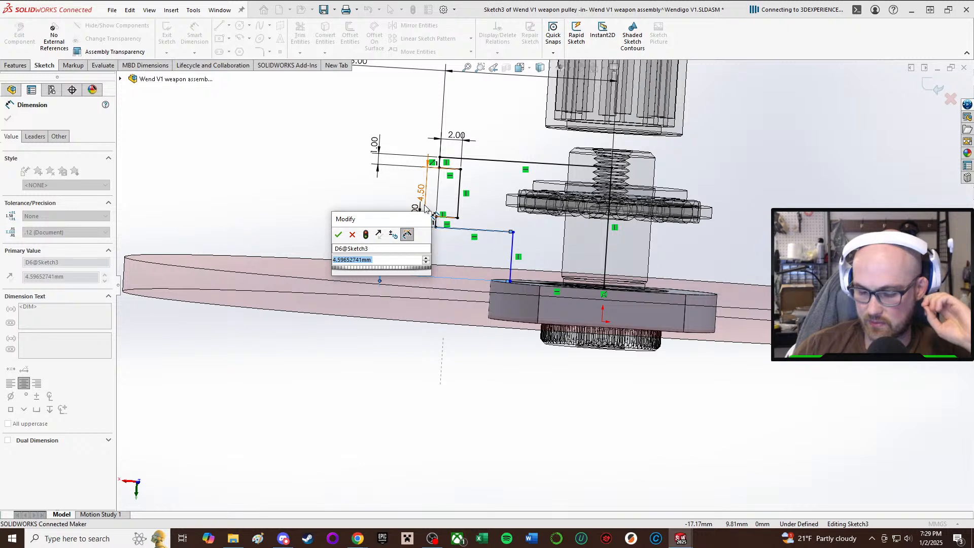
pyautogui.write('4')
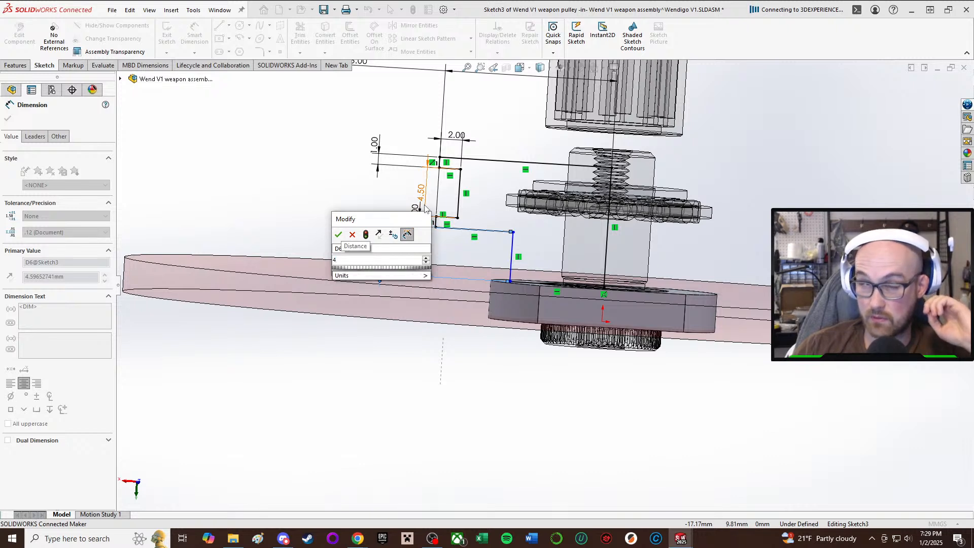
pyautogui.press('Return')
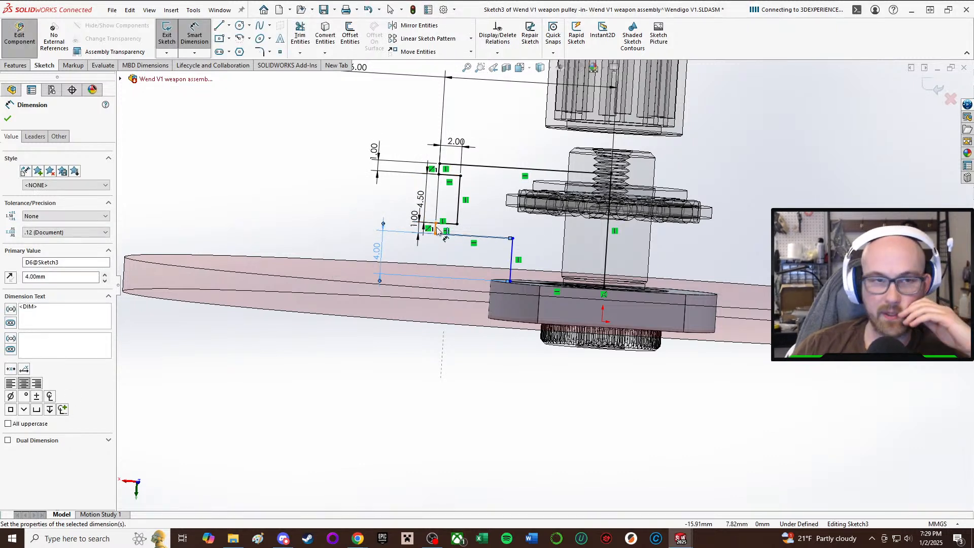
pyautogui.press('Escape')
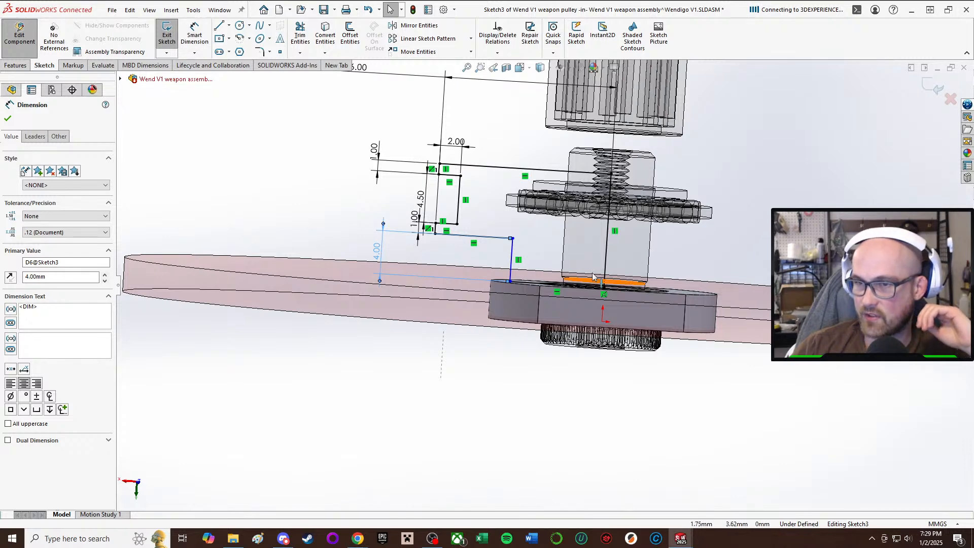
# Dimension the distance from the hub step's outer line to the pulley's axis line and set it to 6 mm.
pyautogui.scroll(-1, 629, 263)
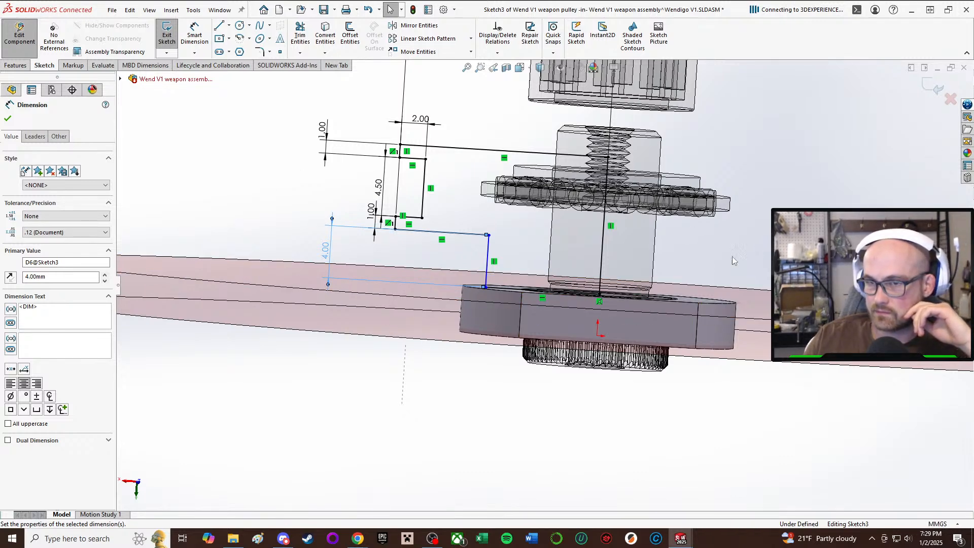
pyautogui.scroll(-2, 715, 269)
pyautogui.scroll(2, 726, 207)
pyautogui.moveTo(726, 207); pyautogui.dragTo(721, 162, button='right')
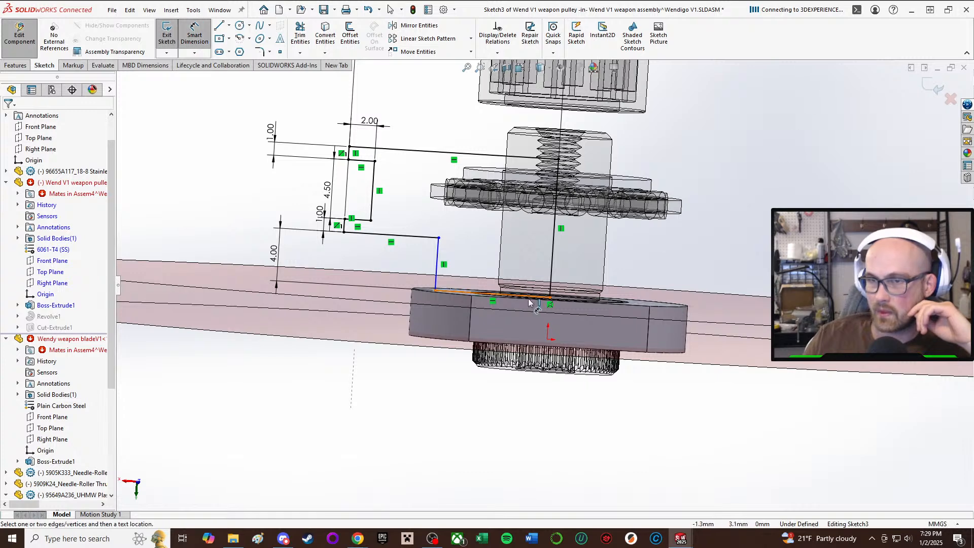
pyautogui.click(554, 267)
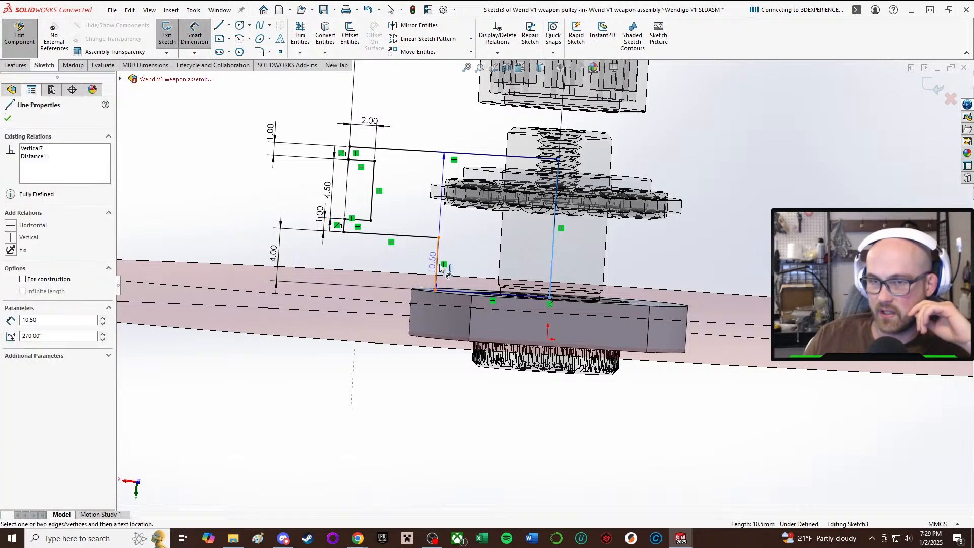
pyautogui.click(437, 263)
pyautogui.click(556, 254)
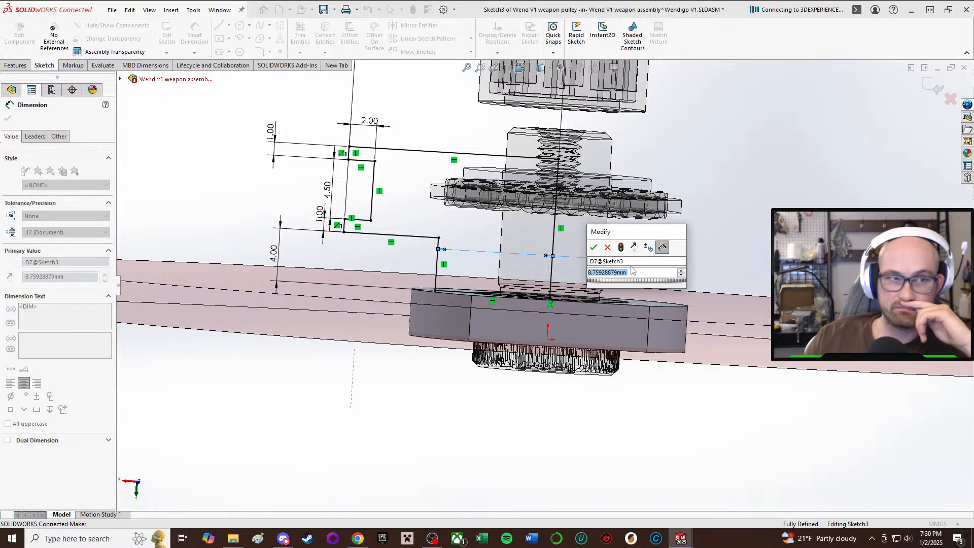
pyautogui.write('6')
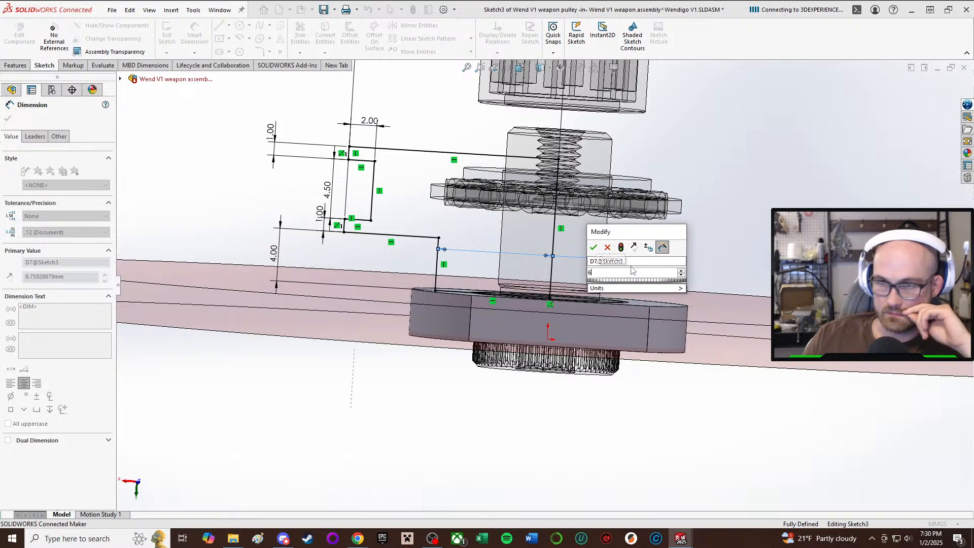
pyautogui.press('Return')
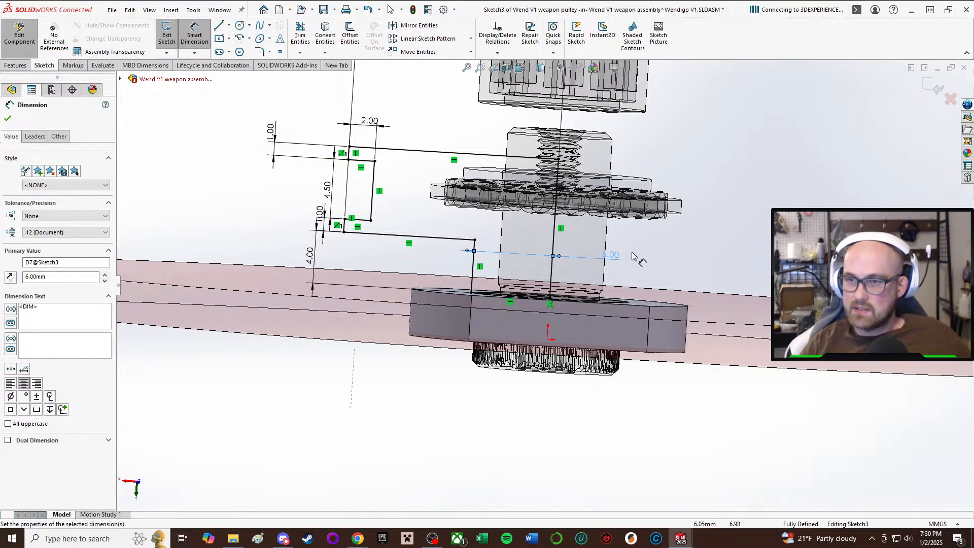
pyautogui.press('Escape')
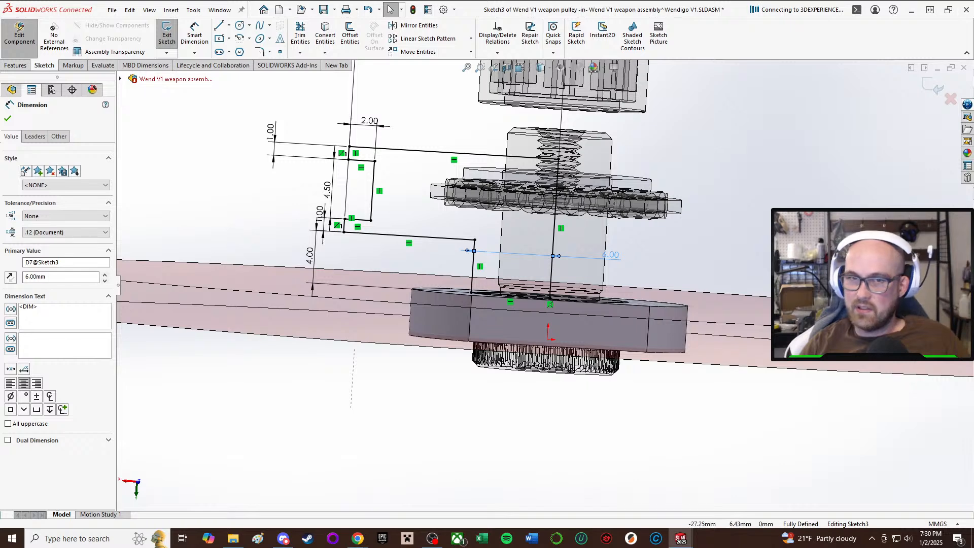
pyautogui.click(8, 118)
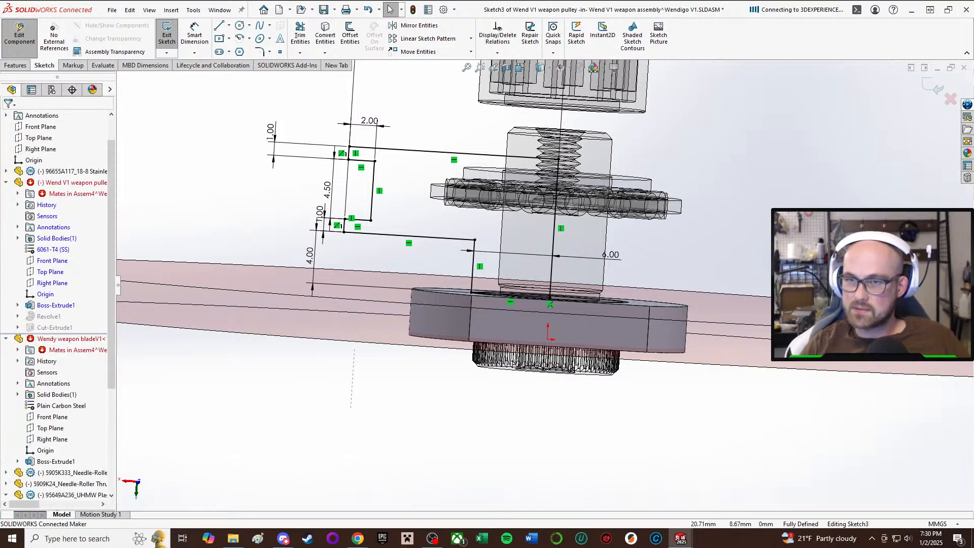
# Set the hub step's distance from the pulley axis to 9 mm.
pyautogui.moveTo(566, 195); pyautogui.dragTo(572, 229, button='middle')
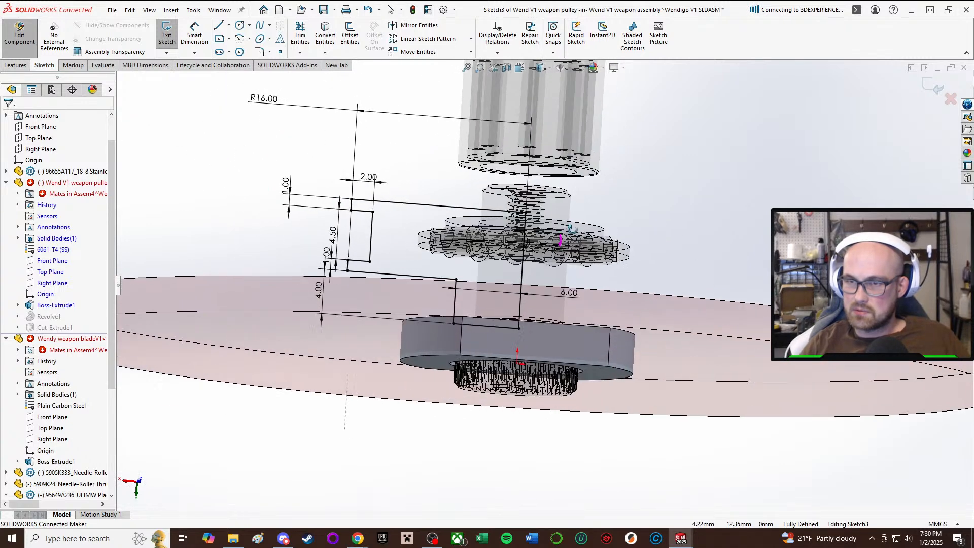
pyautogui.scroll(5, 726, 242)
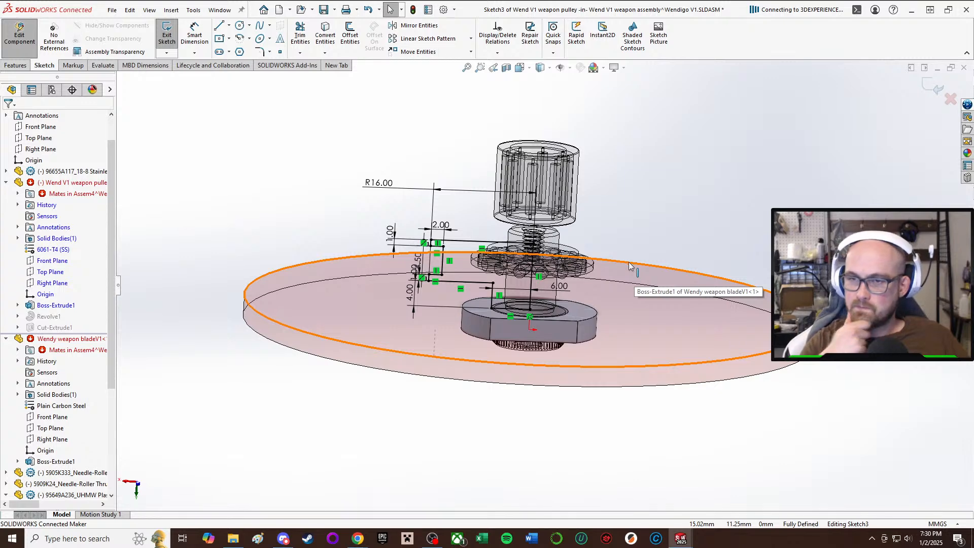
pyautogui.scroll(-3, 552, 263)
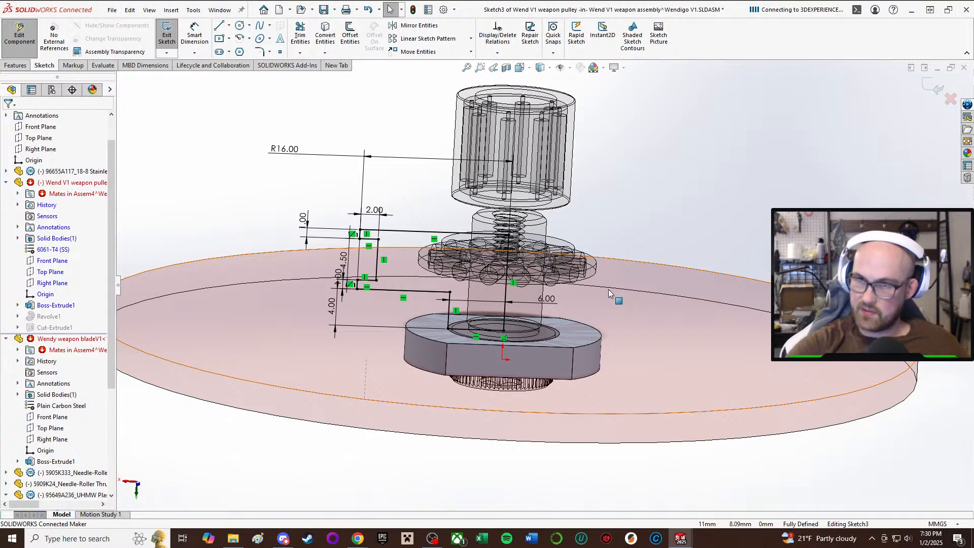
pyautogui.doubleClick(545, 298)
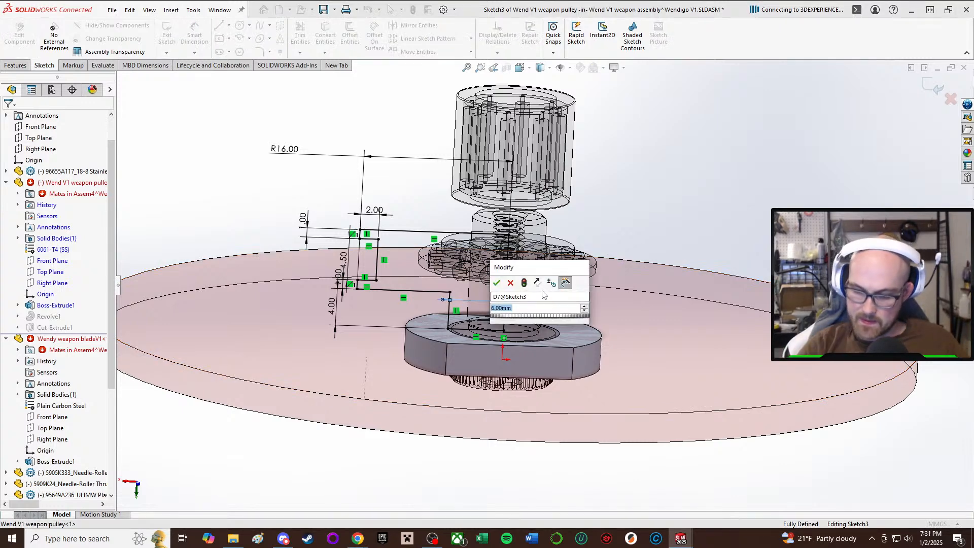
pyautogui.write('.7')
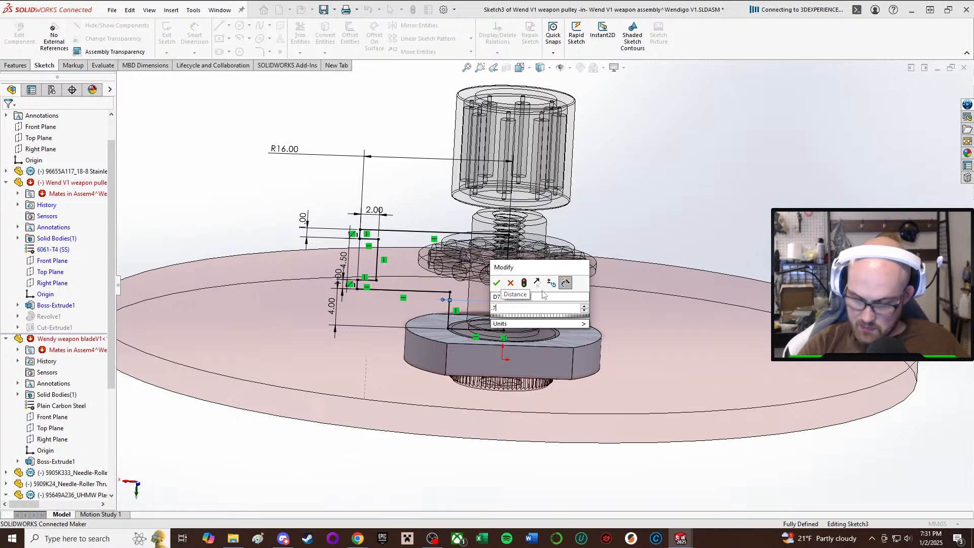
pyautogui.press('BackSpace')
pyautogui.press('BackSpace')
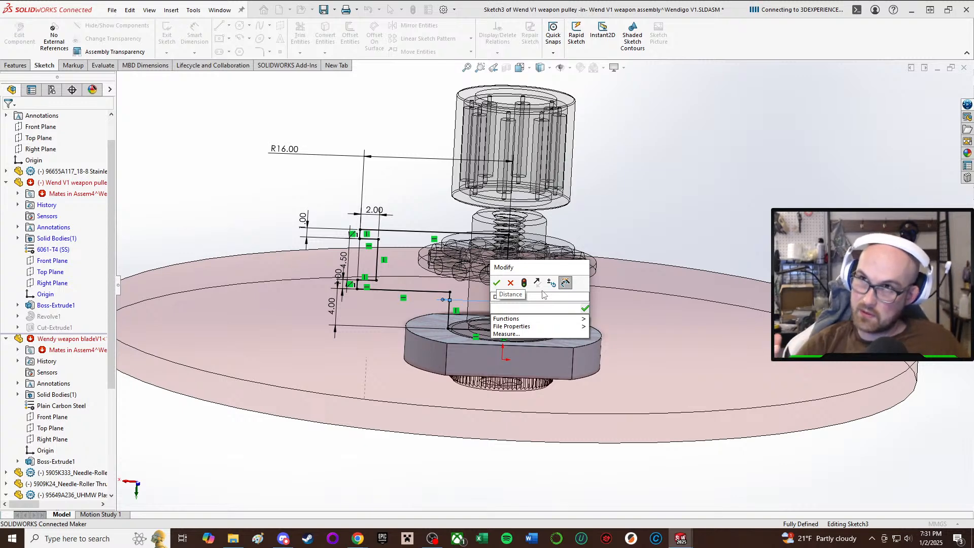
pyautogui.write('9')
pyautogui.press('Return')
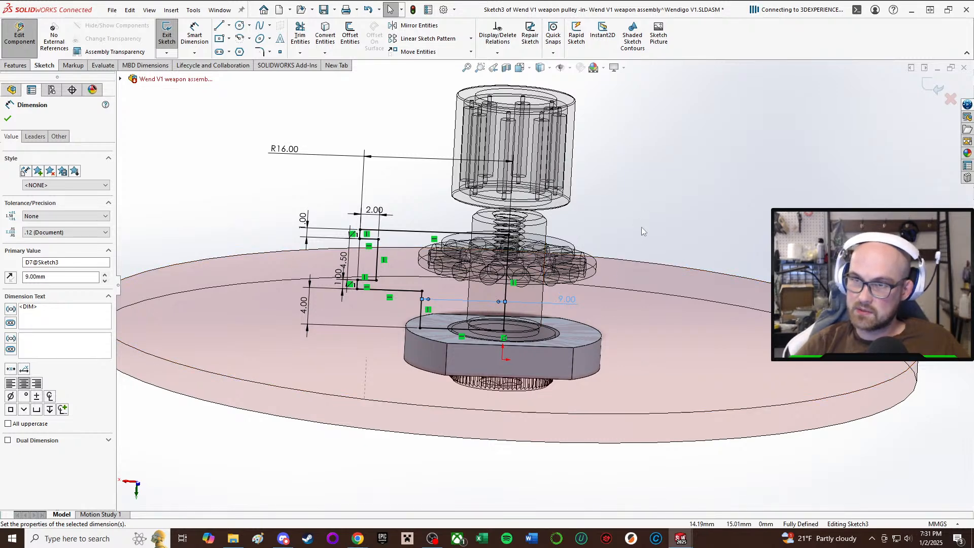
pyautogui.click(697, 222)
# Exit the pulley profile sketch, rebuild while ignoring the Sketch4 error, and inspect the pulley's hub and underside.
pyautogui.click(163, 37)
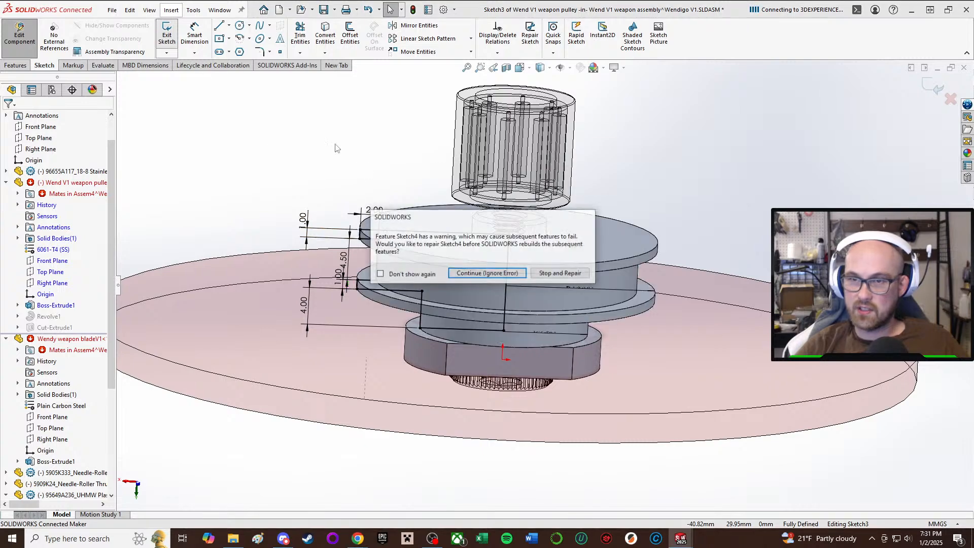
pyautogui.click(459, 272)
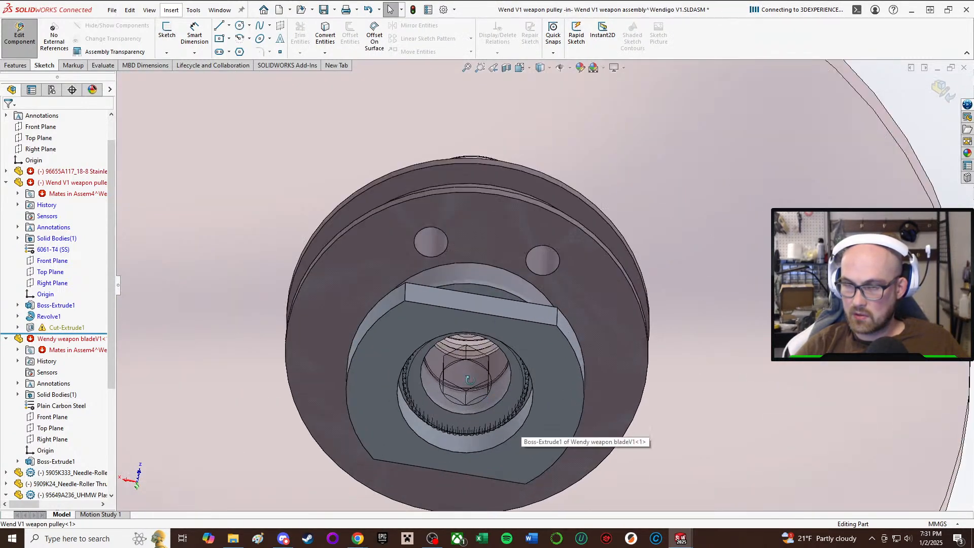
pyautogui.moveTo(469, 380); pyautogui.dragTo(485, 326, button='middle')
pyautogui.scroll(2, 486, 326)
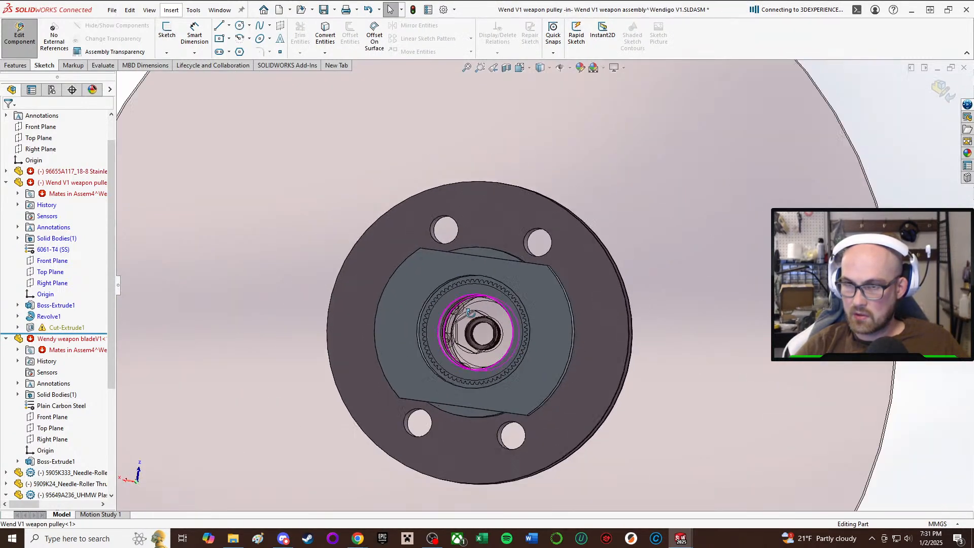
pyautogui.moveTo(491, 285); pyautogui.dragTo(483, 392, button='middle')
pyautogui.scroll(-2, 487, 287)
pyautogui.scroll(3, 487, 287)
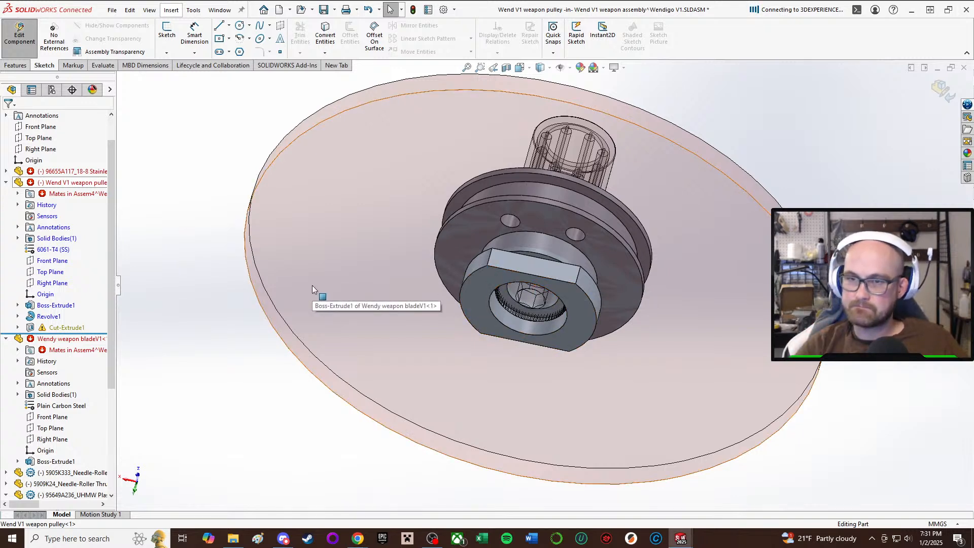
# Open the sketch of the pulley's Boss-Extrude1 feature and set the central circle's diameter to 8 mm.
pyautogui.click(55, 305)
pyautogui.click(86, 278)
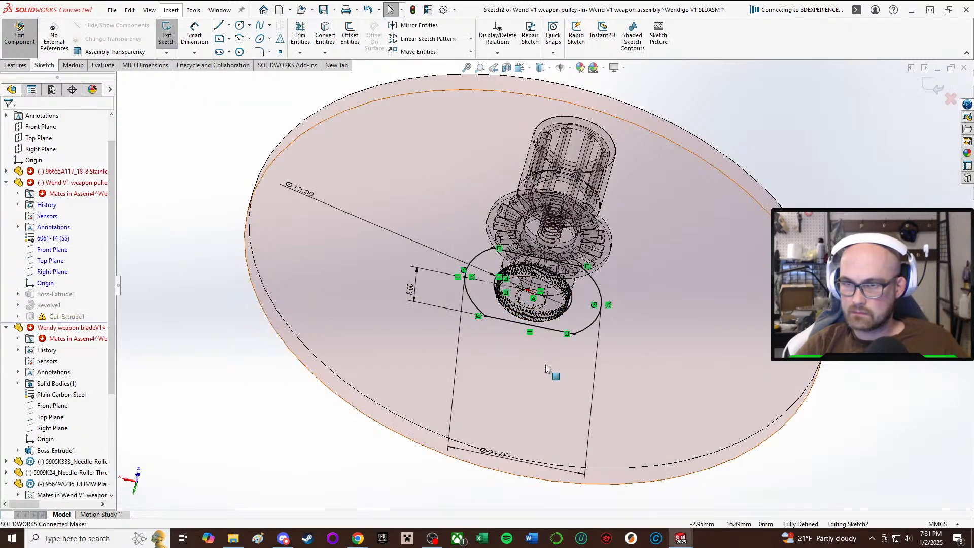
pyautogui.scroll(2, 572, 324)
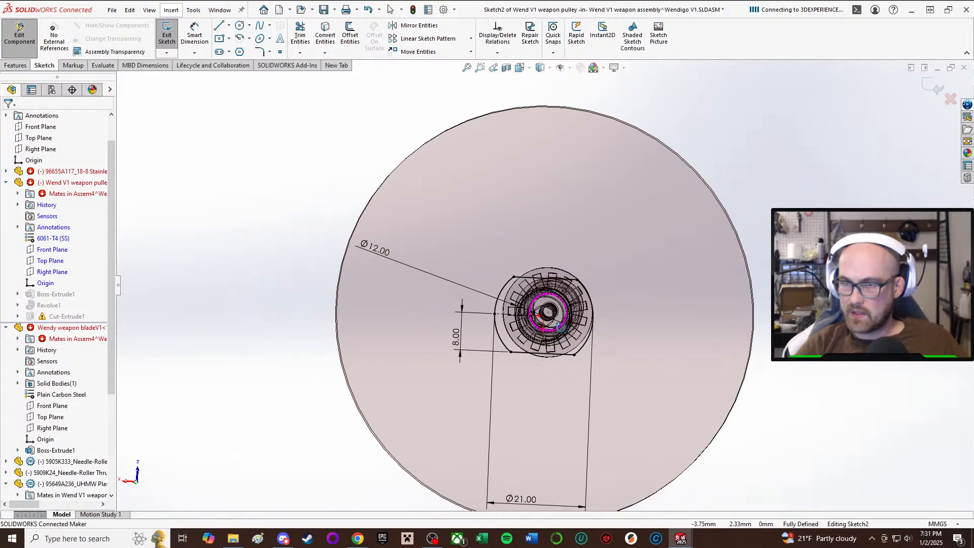
pyautogui.scroll(-5, 572, 325)
pyautogui.scroll(3, 444, 269)
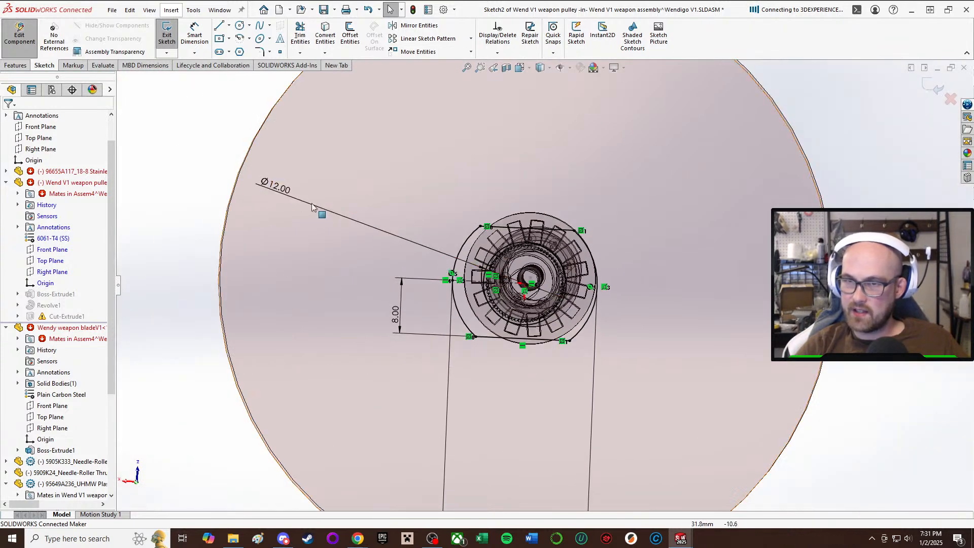
pyautogui.doubleClick(276, 186)
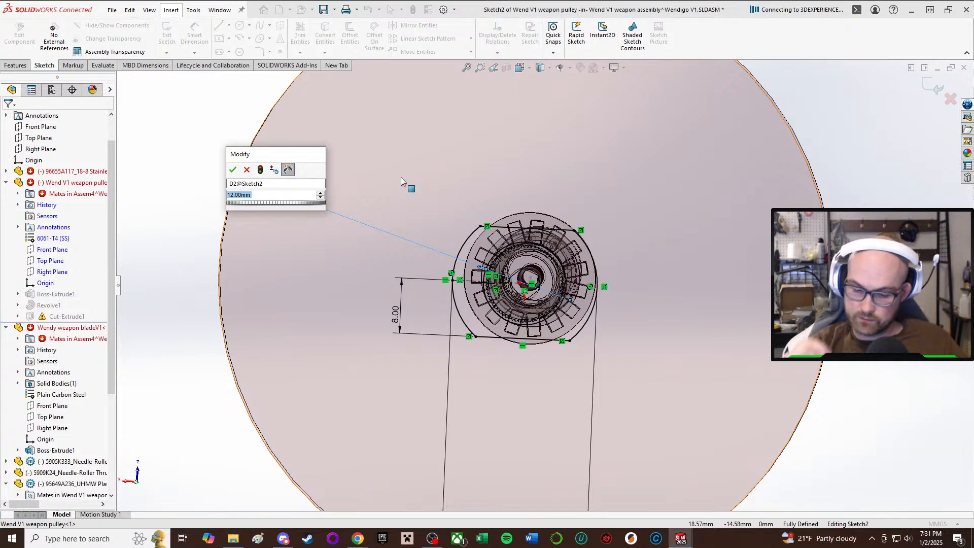
pyautogui.write('8')
pyautogui.press('Return')
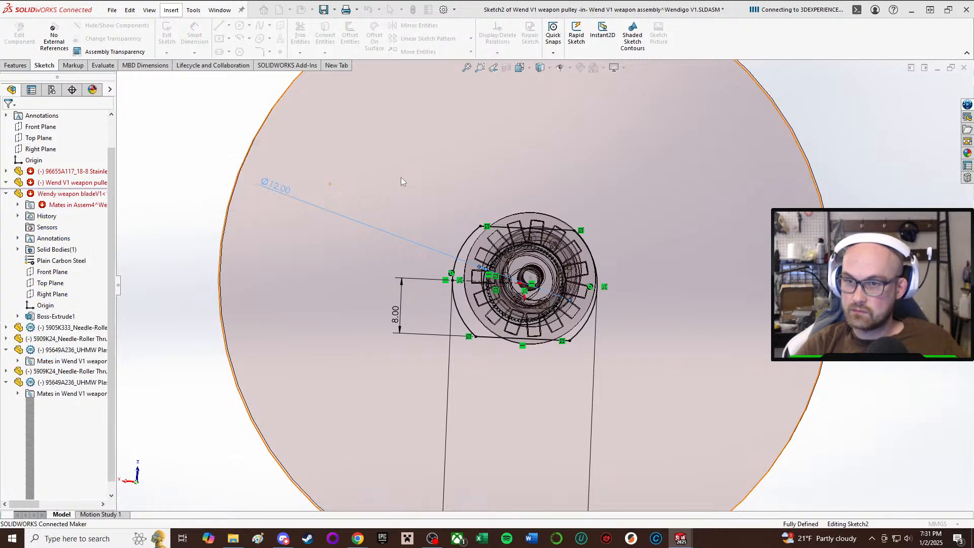
pyautogui.moveTo(486, 200); pyautogui.dragTo(395, 217, button='middle')
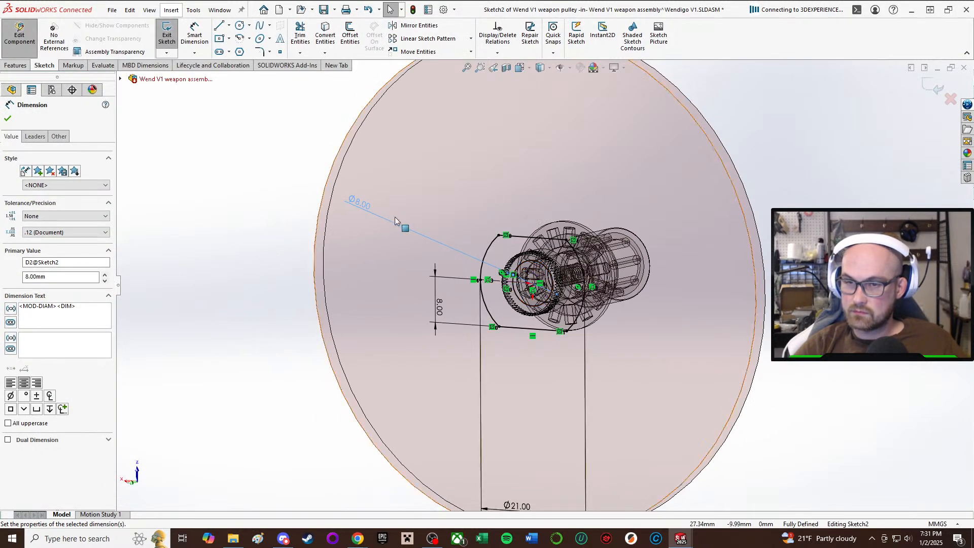
# Set the hub's outer circle diameter to 18 mm and exit the sketch, ignoring the Sketch4 error.
pyautogui.click(7, 121)
pyautogui.moveTo(389, 255); pyautogui.dragTo(487, 324, button='middle')
pyautogui.doubleClick(522, 469)
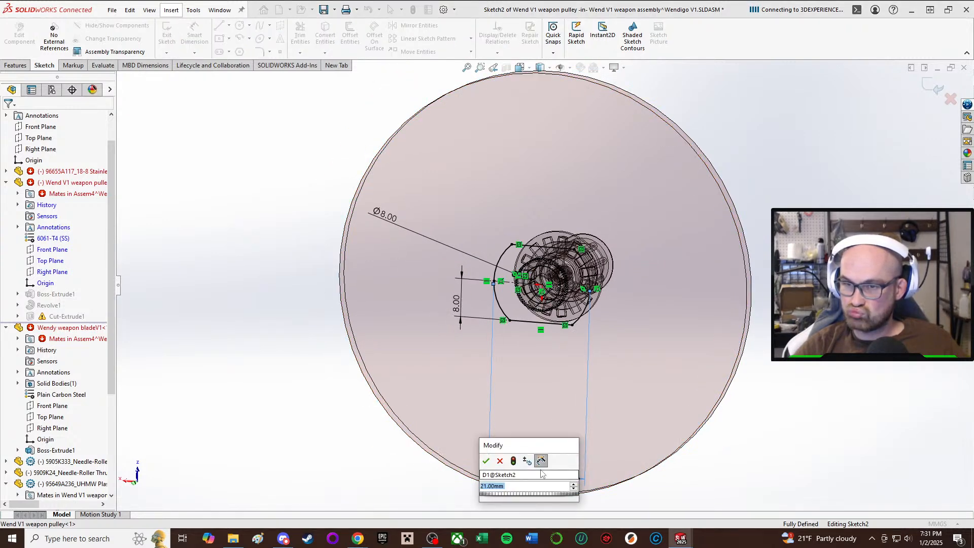
pyautogui.write('18')
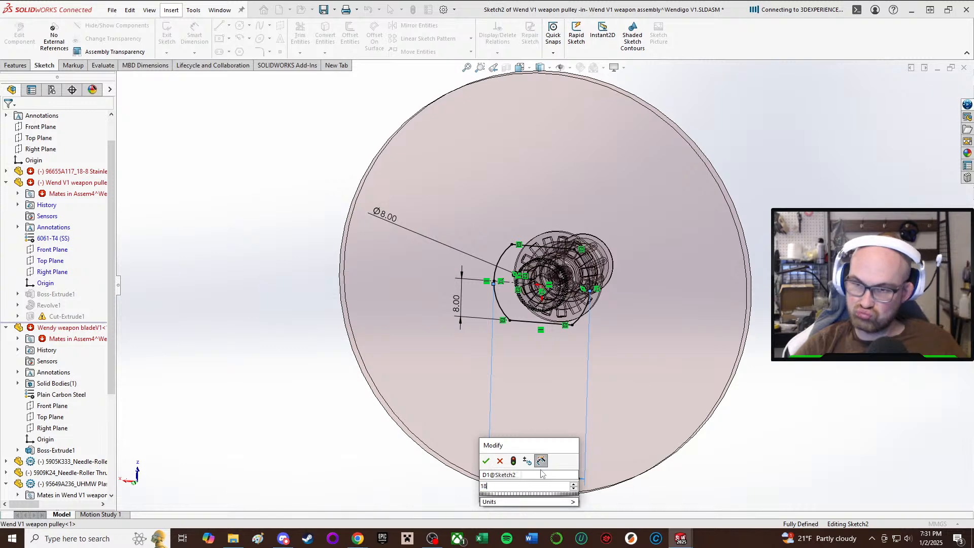
pyautogui.press('Return')
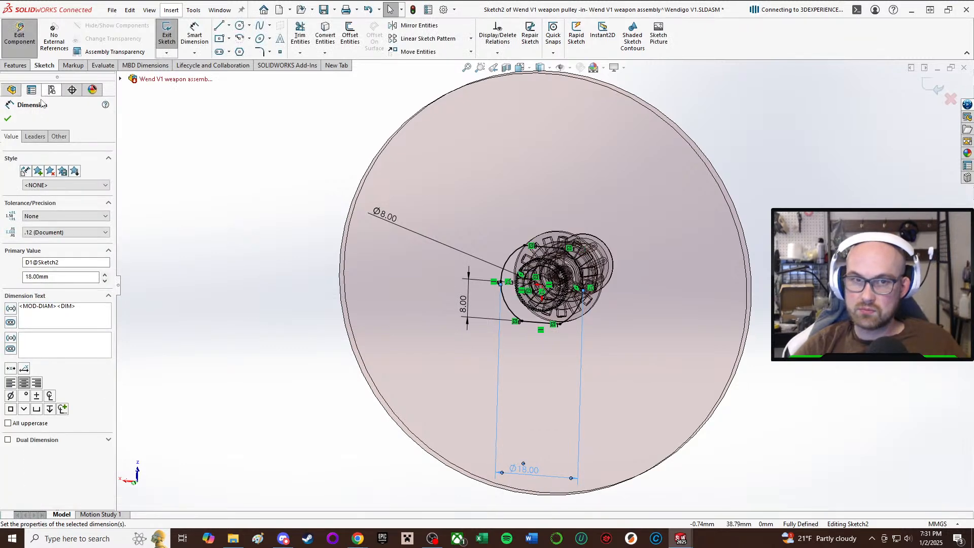
pyautogui.click(8, 120)
pyautogui.click(168, 39)
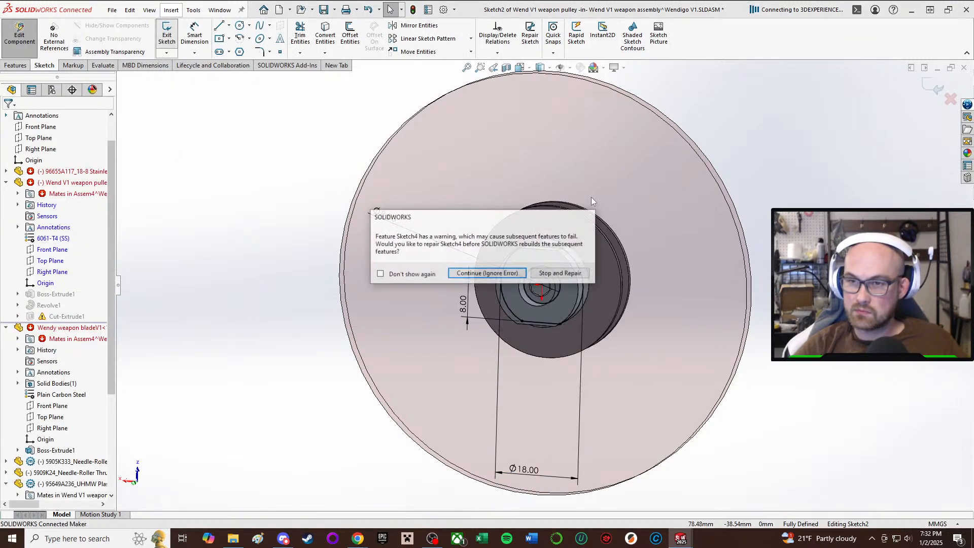
pyautogui.click(503, 274)
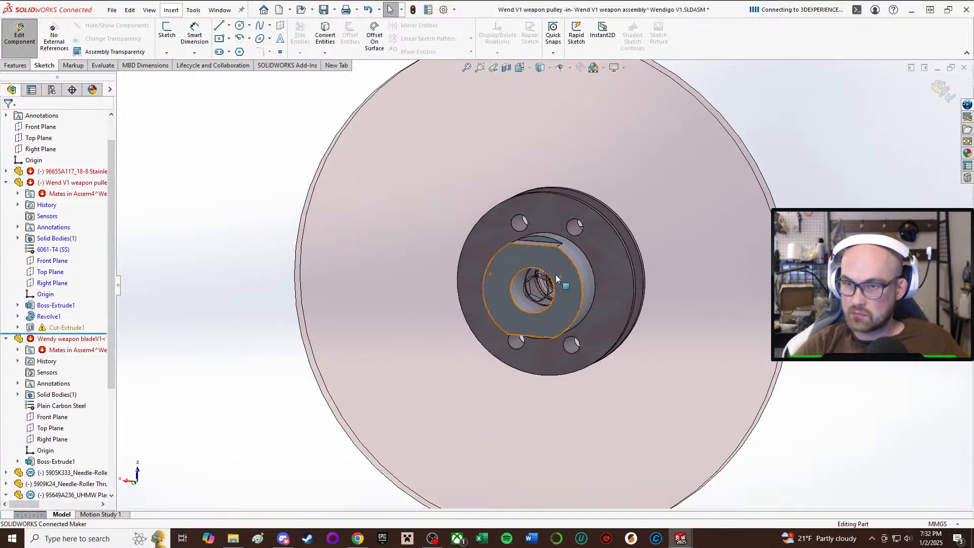
# Reopen the pulley's Boss-Extrude1 sketch, set the flat's distance from the hub centre to 6 mm, and exit ignoring the Sketch4 error.
pyautogui.scroll(-4, 555, 275)
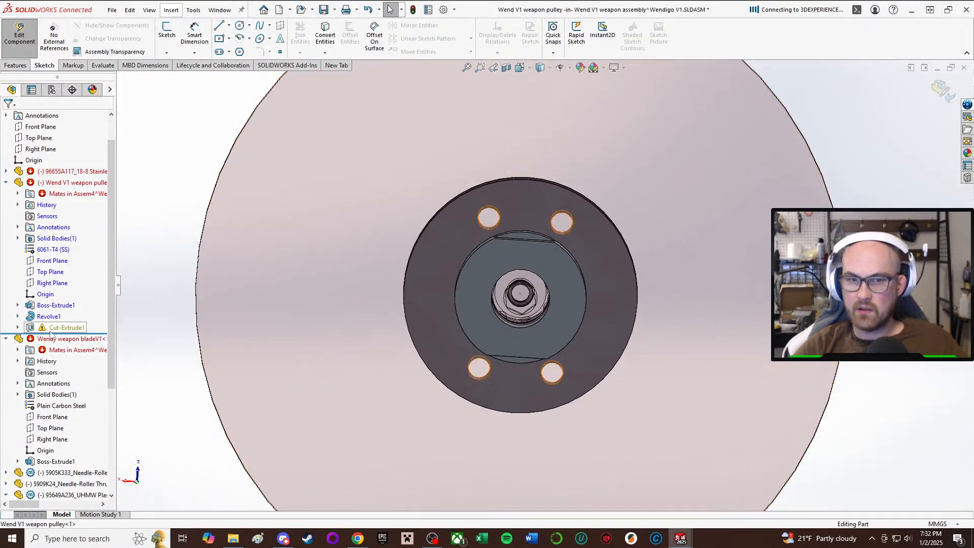
pyautogui.click(56, 305)
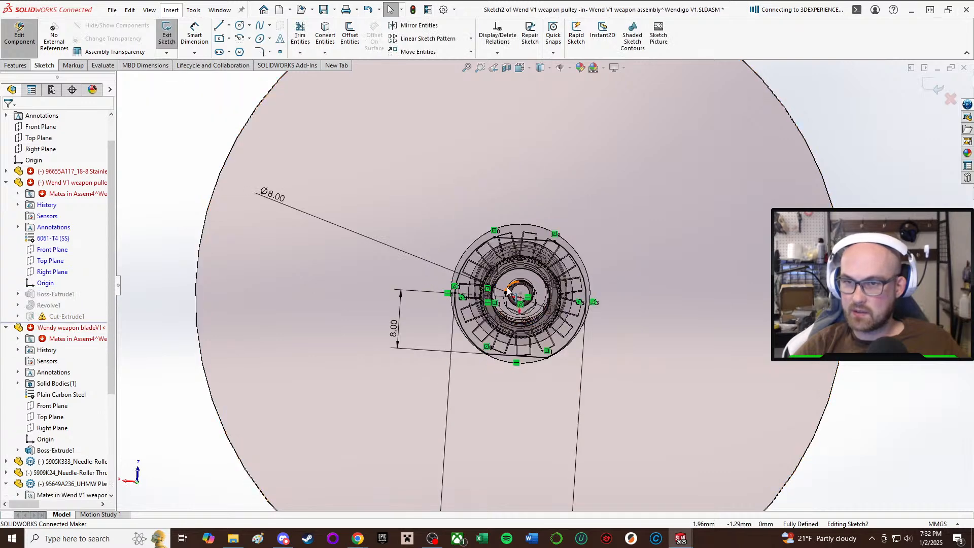
pyautogui.scroll(2, 498, 287)
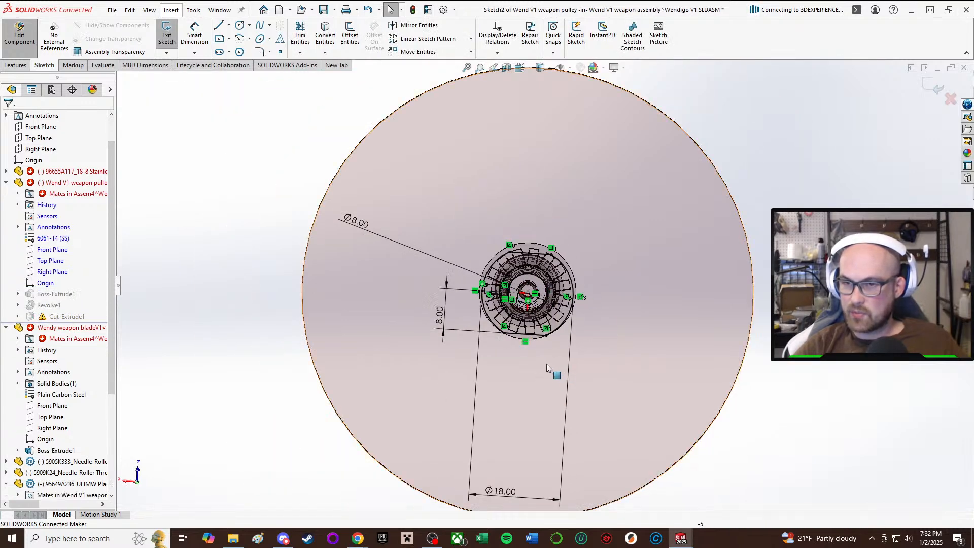
pyautogui.doubleClick(436, 312)
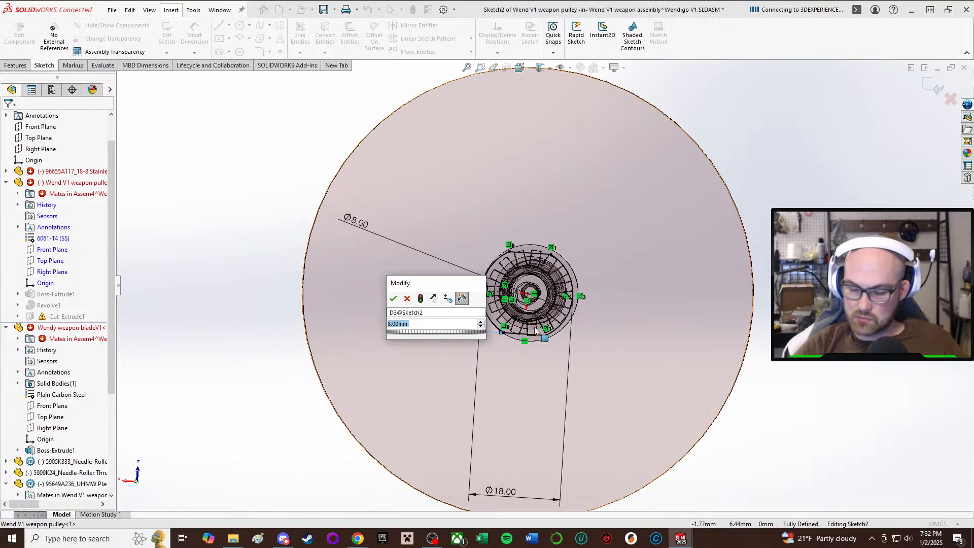
pyautogui.write('6')
pyautogui.press('Return')
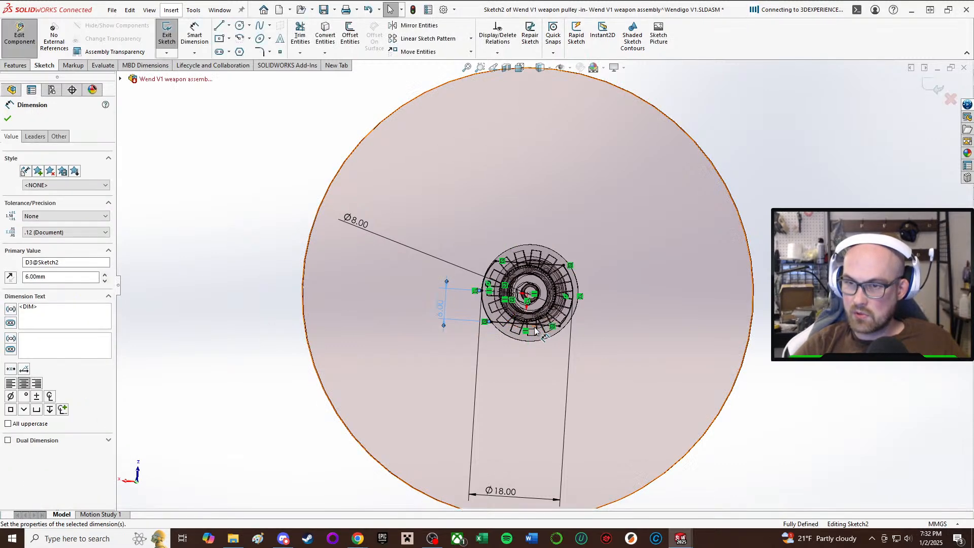
pyautogui.click(8, 119)
pyautogui.click(163, 38)
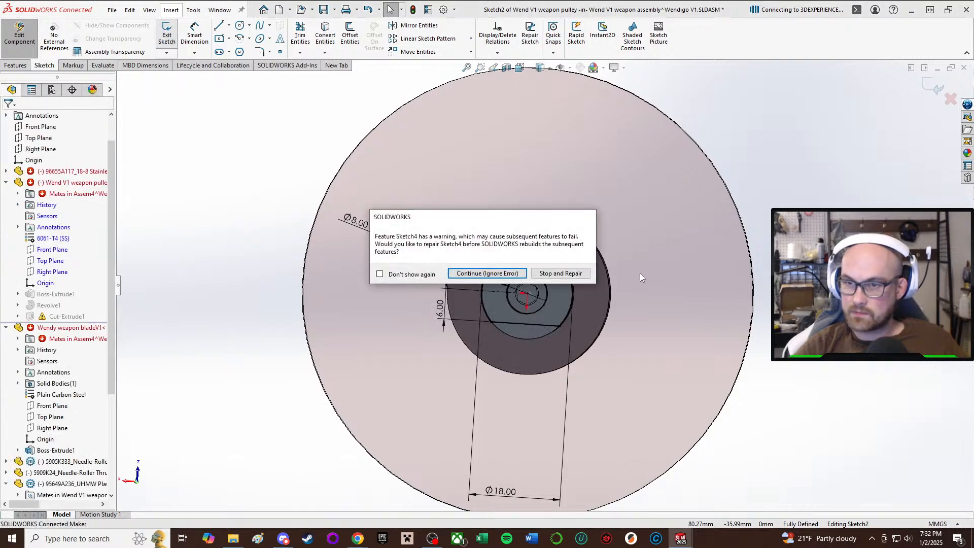
pyautogui.click(485, 274)
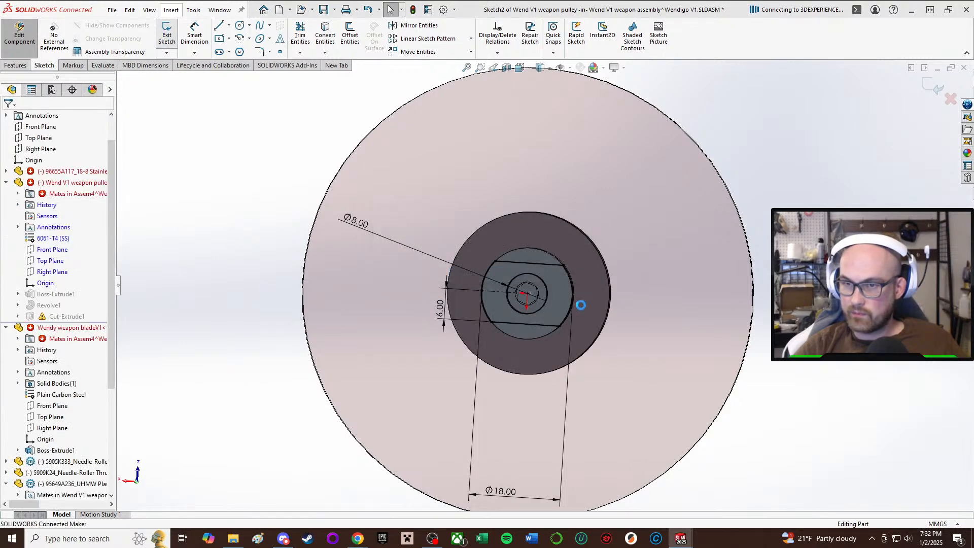
# Inspect the pulley's hub flats and four small holes, and open the sketch of its Cut-Extrude1 feature for editing.
pyautogui.middleClick(555, 308)
pyautogui.moveTo(554, 307); pyautogui.dragTo(576, 327, button='middle')
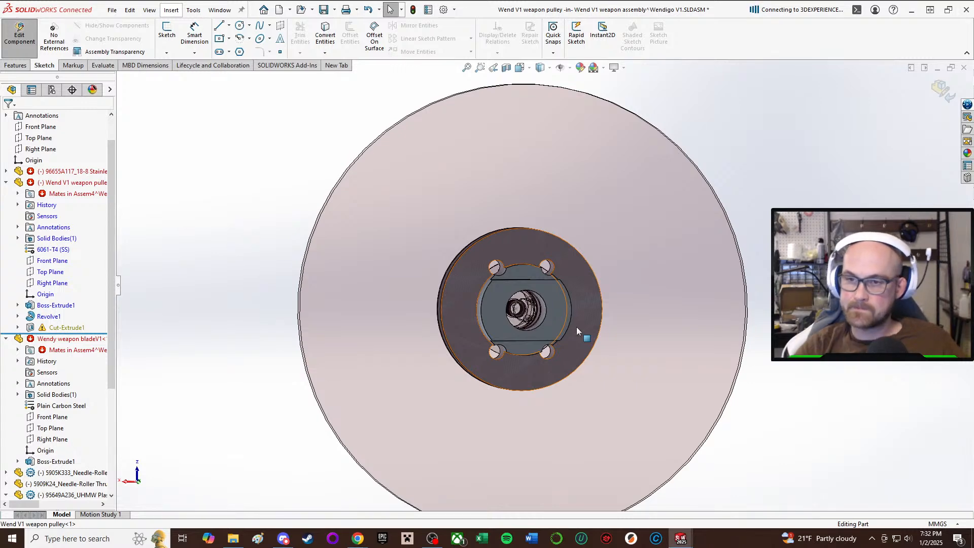
pyautogui.moveTo(528, 395); pyautogui.dragTo(445, 312, button='middle')
pyautogui.scroll(1, 536, 300)
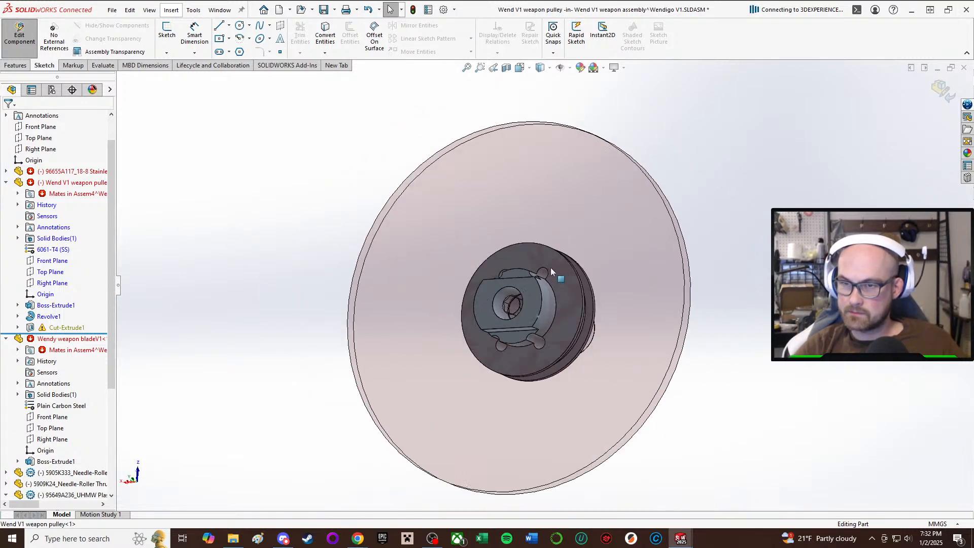
pyautogui.scroll(-2, 550, 269)
pyautogui.moveTo(545, 281); pyautogui.dragTo(580, 301, button='middle')
pyautogui.scroll(1, 549, 284)
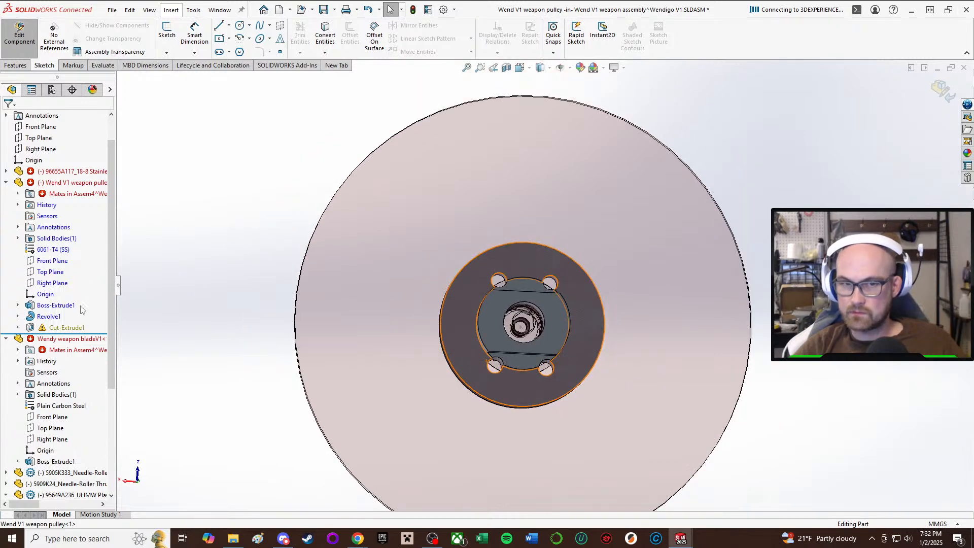
pyautogui.moveTo(73, 333); pyautogui.dragTo(74, 331)
pyautogui.click(71, 329)
pyautogui.click(92, 292)
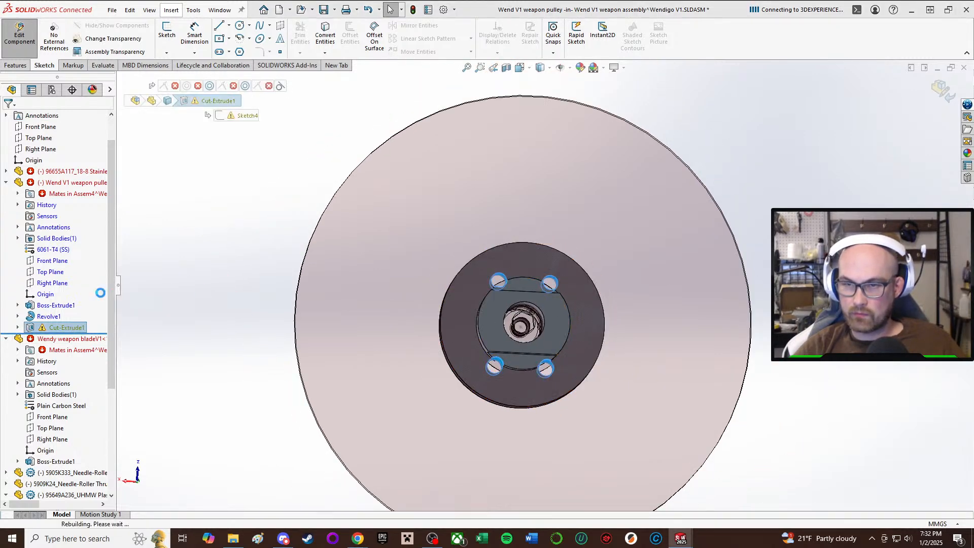
pyautogui.scroll(-4, 543, 347)
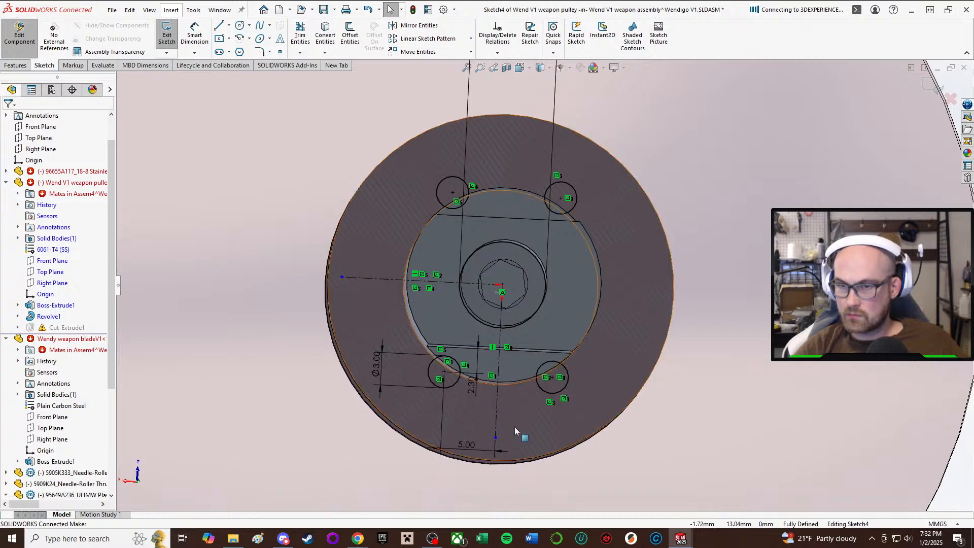
# Delete the 2.30 mm and 5.00 mm position dimensions of the small 3 mm hole circle in the cut sketch.
pyautogui.click(482, 381)
pyautogui.click(472, 391)
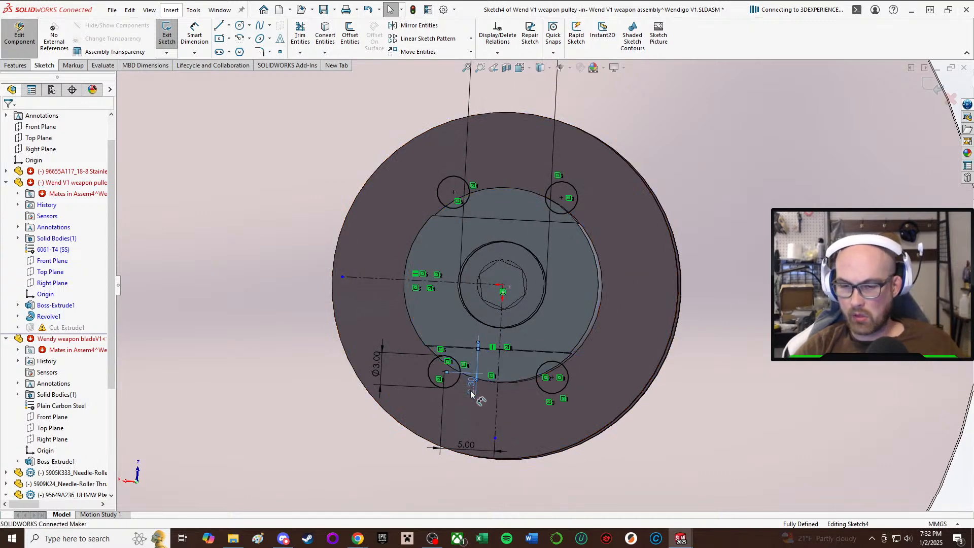
pyautogui.press('Delete')
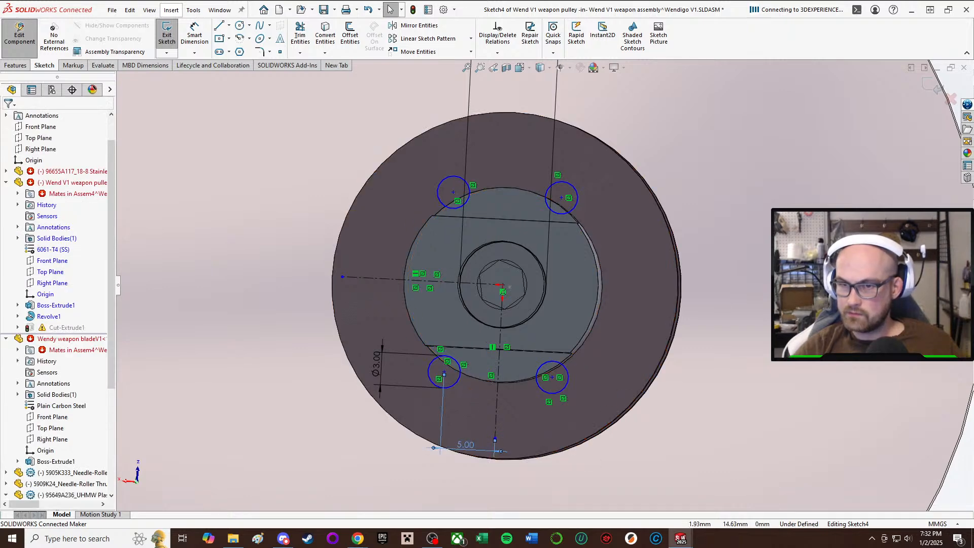
pyautogui.press('Delete')
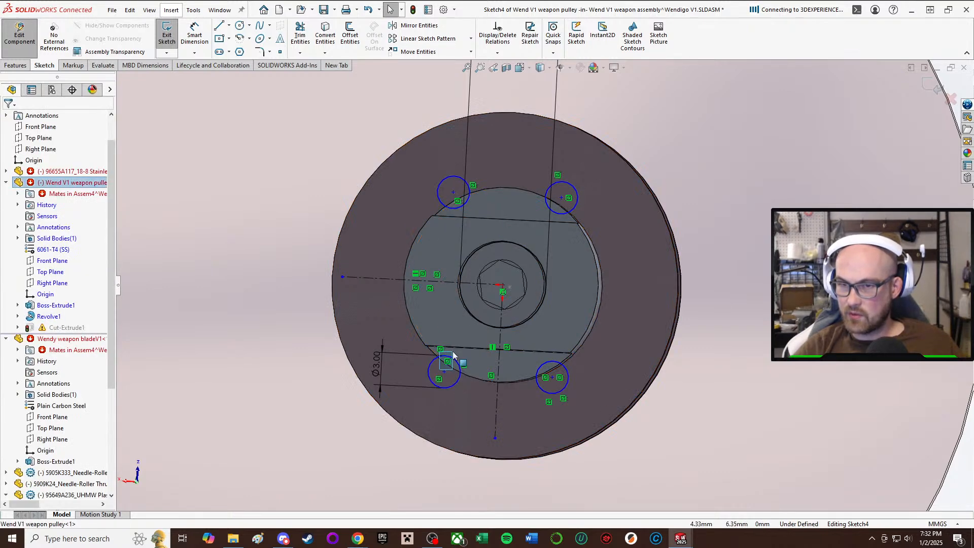
# Move the freed 3 mm hole circle inward so its centre lies on the hub's flat edge line.
pyautogui.moveTo(446, 371); pyautogui.dragTo(466, 355)
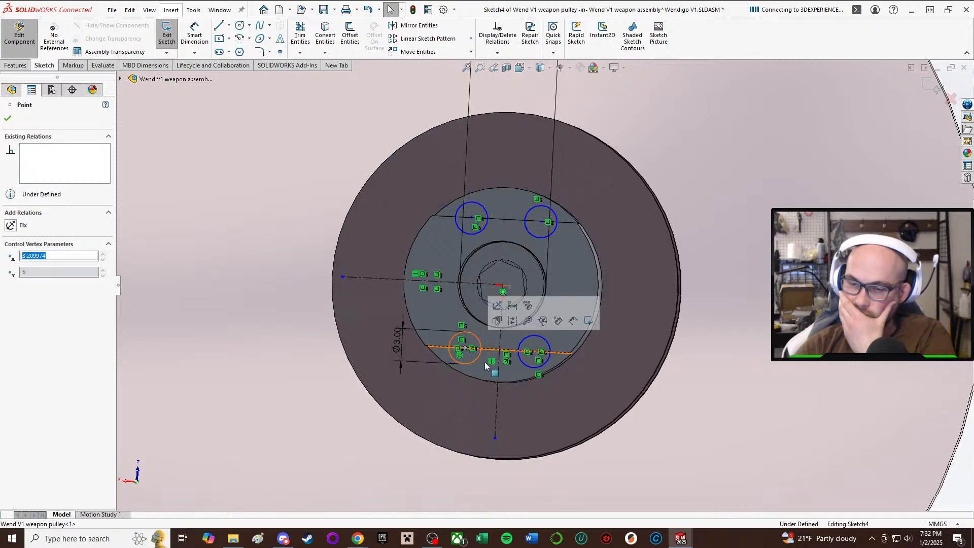
pyautogui.scroll(3, 544, 290)
pyautogui.click(879, 363)
pyautogui.scroll(-2, 547, 333)
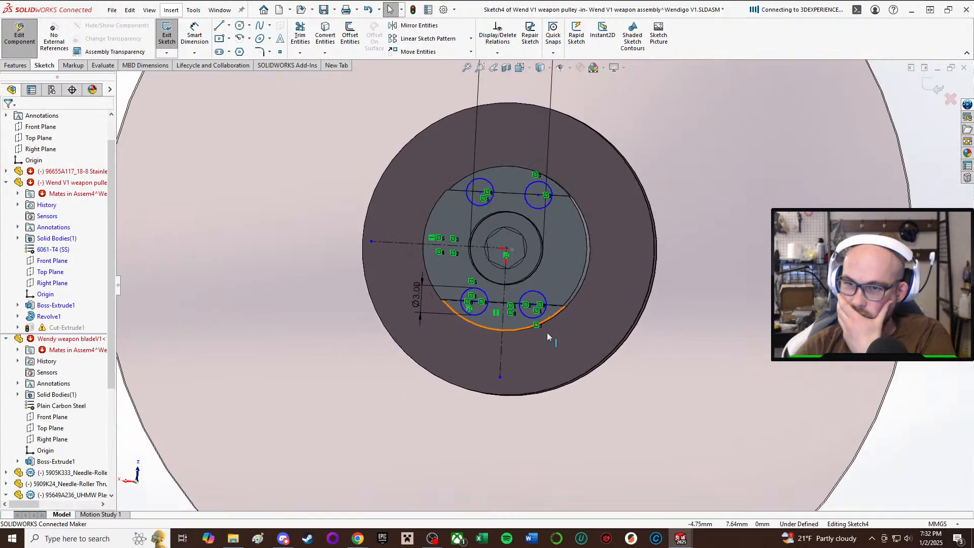
# Start a Smart Dimension to locate the repositioned 3 mm hole circles in the cut sketch.
pyautogui.moveTo(547, 333); pyautogui.dragTo(566, 277, button='middle')
pyautogui.scroll(3, 897, 402)
pyautogui.press('d')
# Dimension the 3 mm hole circle's centre 3.30 mm from the vertical centreline in the cut sketch.
pyautogui.scroll(-9, 468, 267)
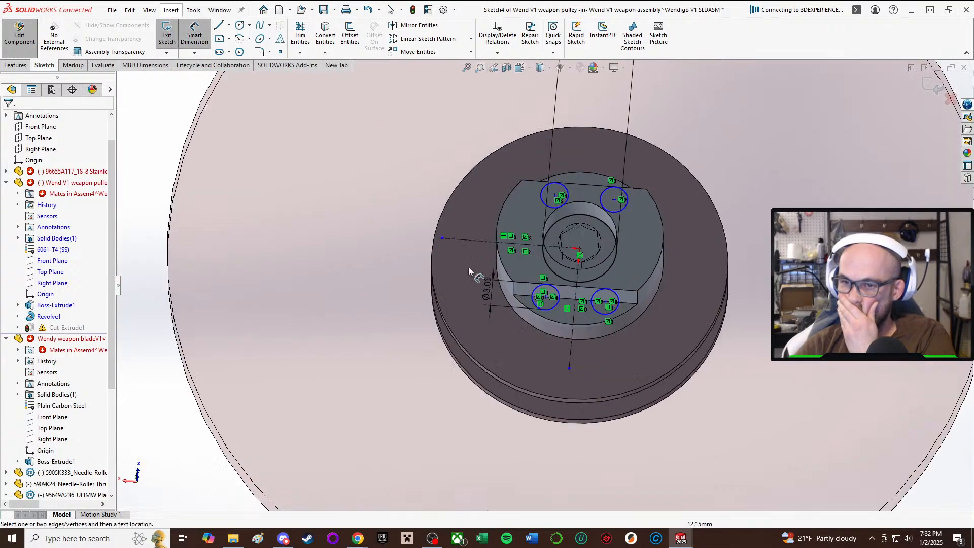
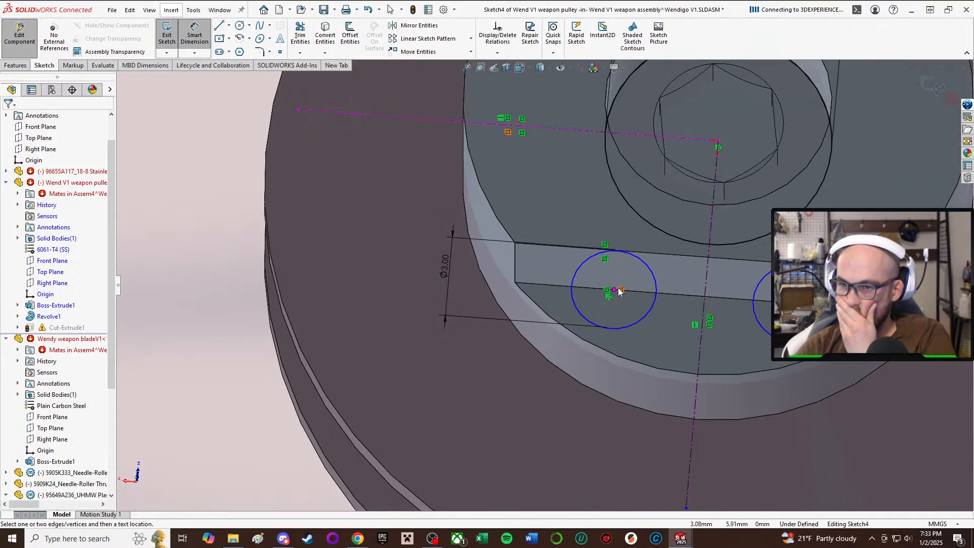
# Dimension the 3 mm hole circle's centre 3.30 mm from the vertical centreline in the cut sketch.
pyautogui.scroll(2, 716, 187)
pyautogui.scroll(-1, 715, 187)
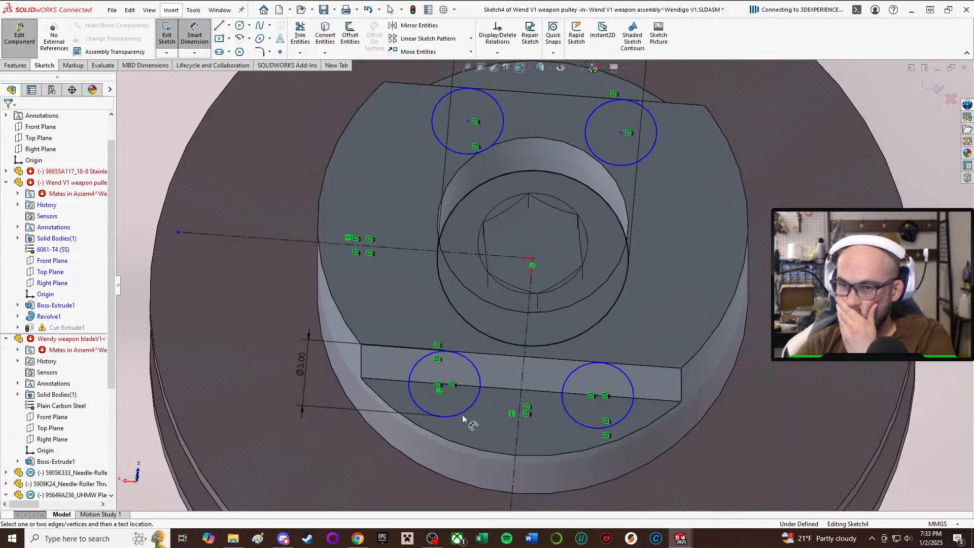
pyautogui.click(446, 384)
pyautogui.click(522, 393)
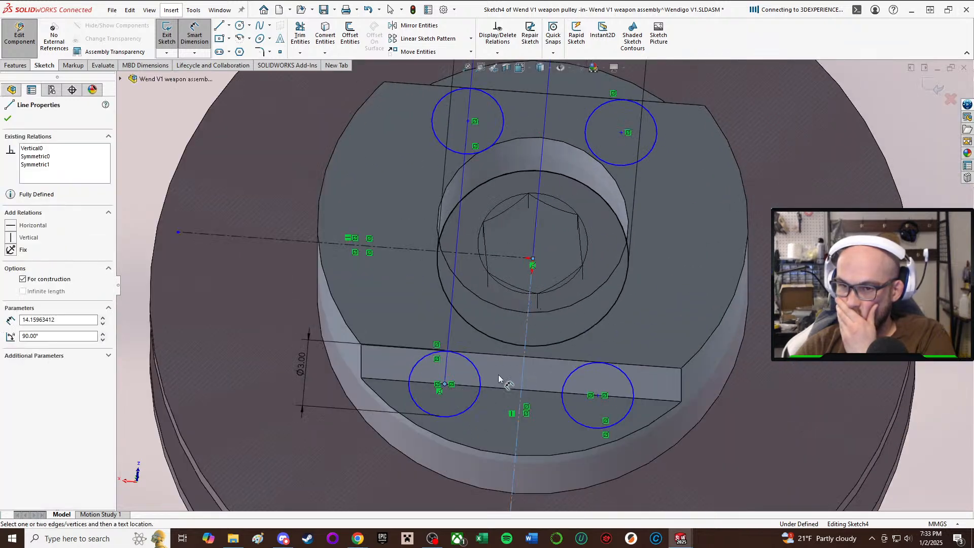
pyautogui.click(522, 374)
pyautogui.write('3.')
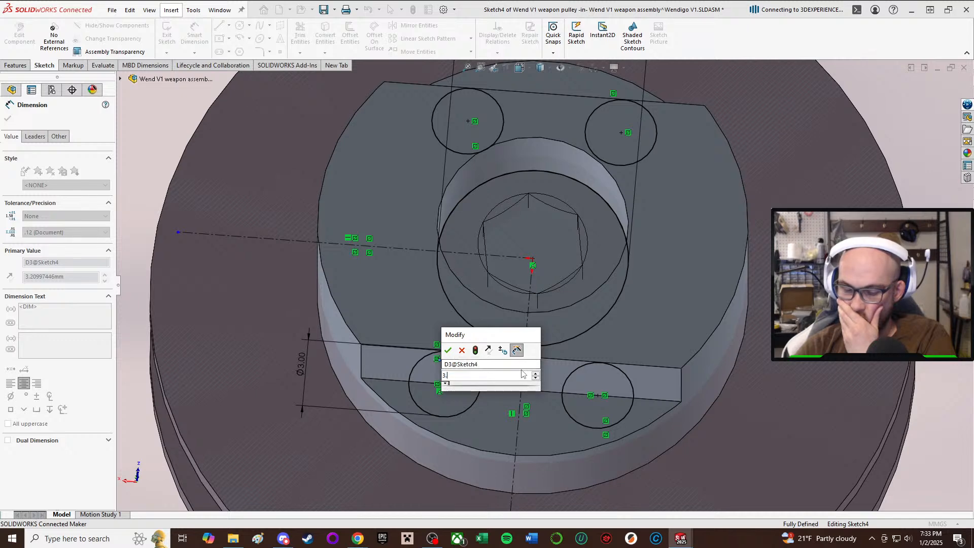
pyautogui.write('2')
pyautogui.press('BackSpace')
pyautogui.write('3')
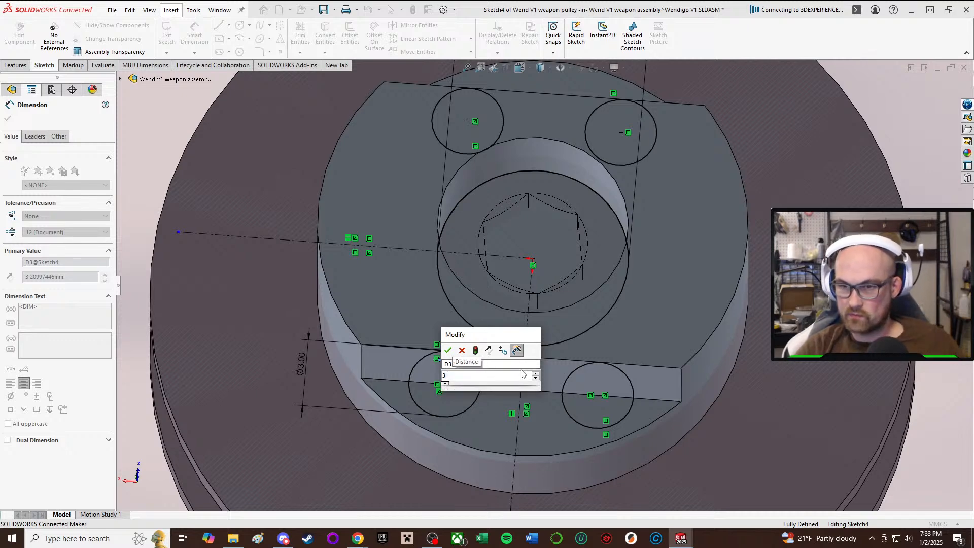
pyautogui.press('Return')
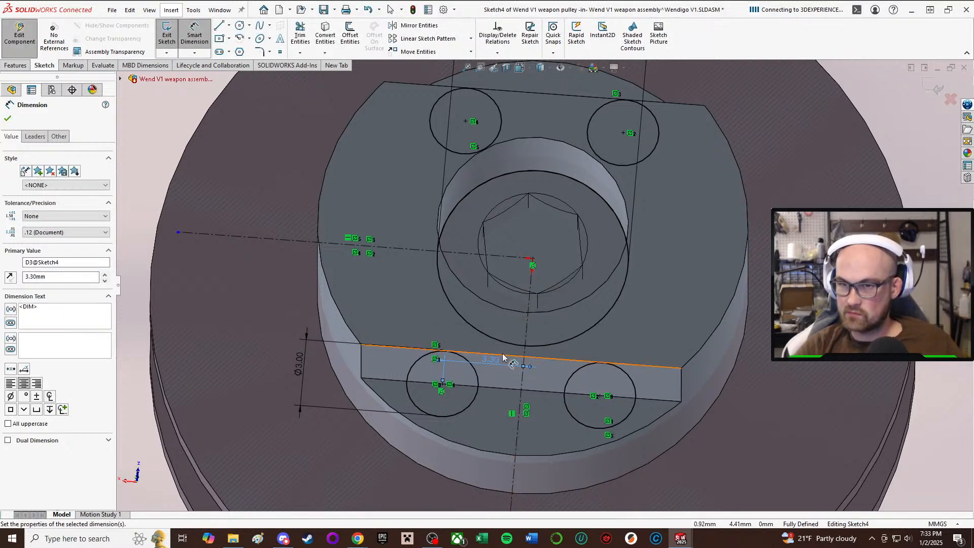
pyautogui.press('f')
pyautogui.press('Escape')
# Move the bore circle's 8 mm diameter dimension closer to the pulley and exit the cut sketch.
pyautogui.scroll(2, 653, 153)
pyautogui.scroll(-1, 522, 118)
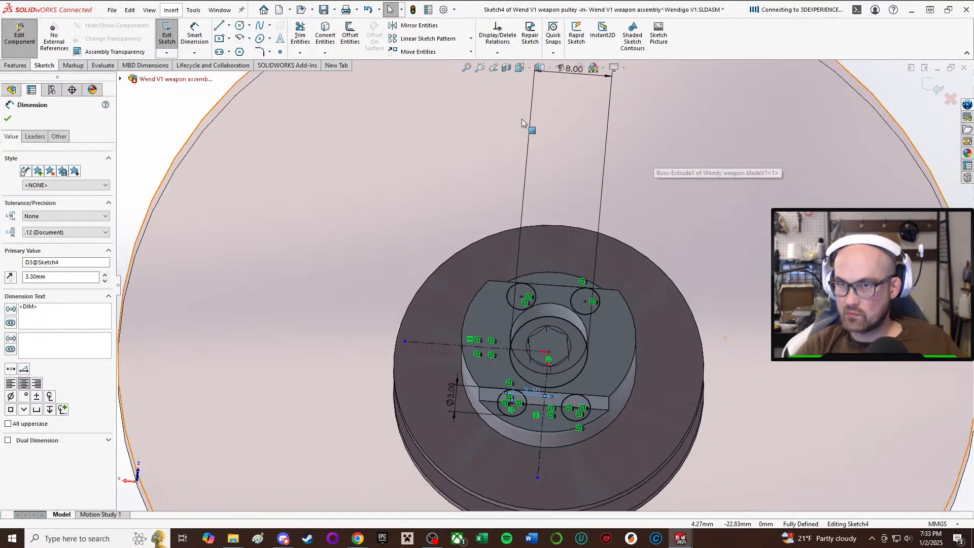
pyautogui.scroll(2, 528, 123)
pyautogui.moveTo(558, 144); pyautogui.dragTo(565, 156)
pyautogui.moveTo(559, 350); pyautogui.dragTo(554, 214)
pyautogui.scroll(2, 556, 382)
pyautogui.scroll(-6, 519, 305)
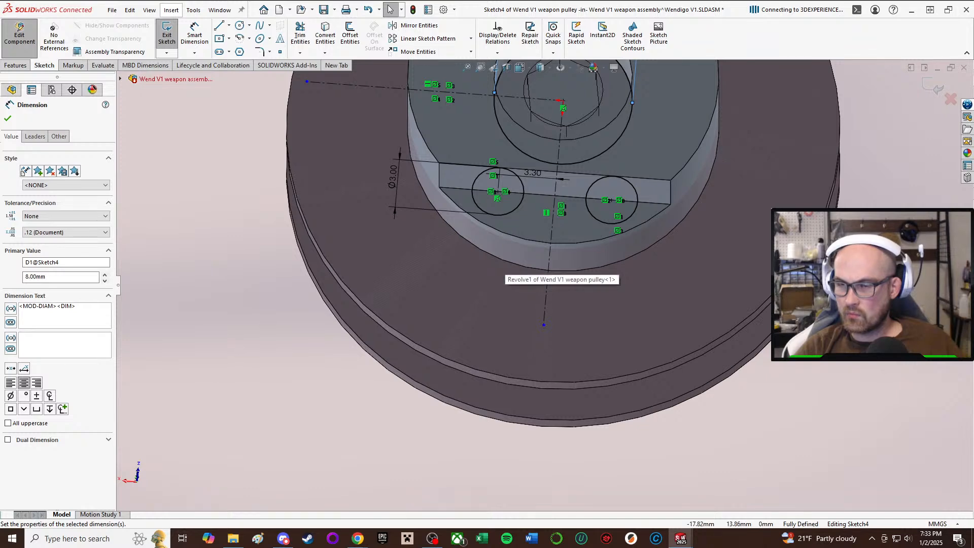
pyautogui.scroll(3, 545, 282)
pyautogui.click(657, 254)
pyautogui.scroll(4, 538, 128)
pyautogui.click(821, 446)
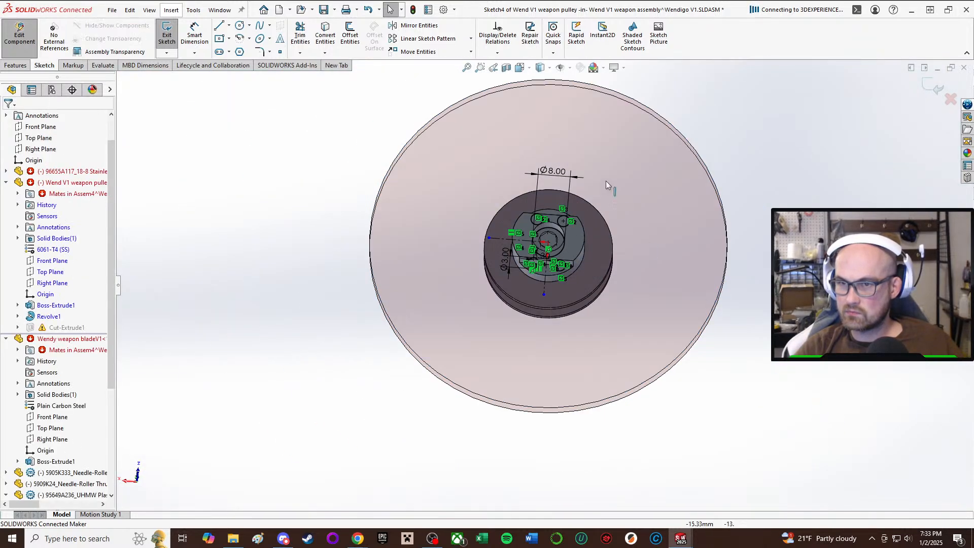
pyautogui.scroll(-4, 577, 142)
pyautogui.moveTo(527, 233); pyautogui.dragTo(523, 307, button='middle')
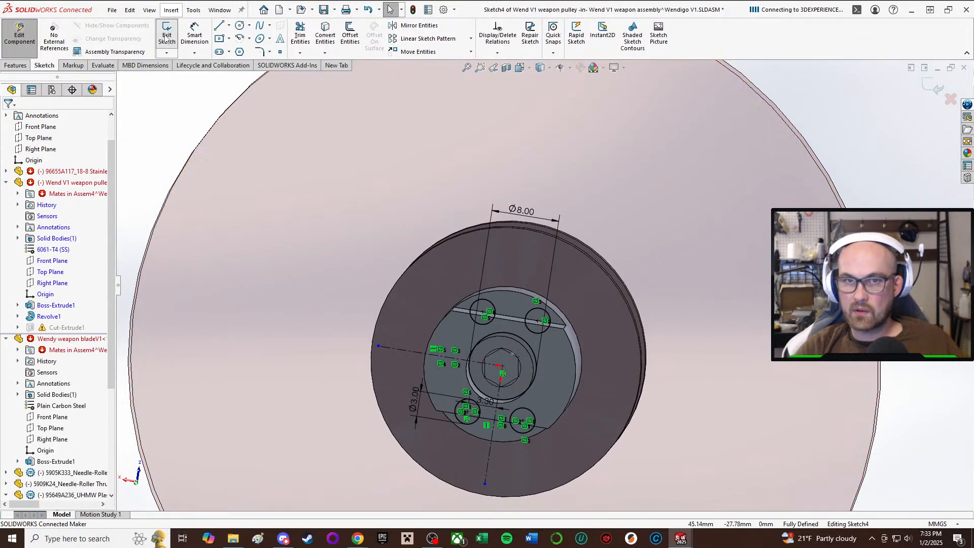
pyautogui.click(487, 273)
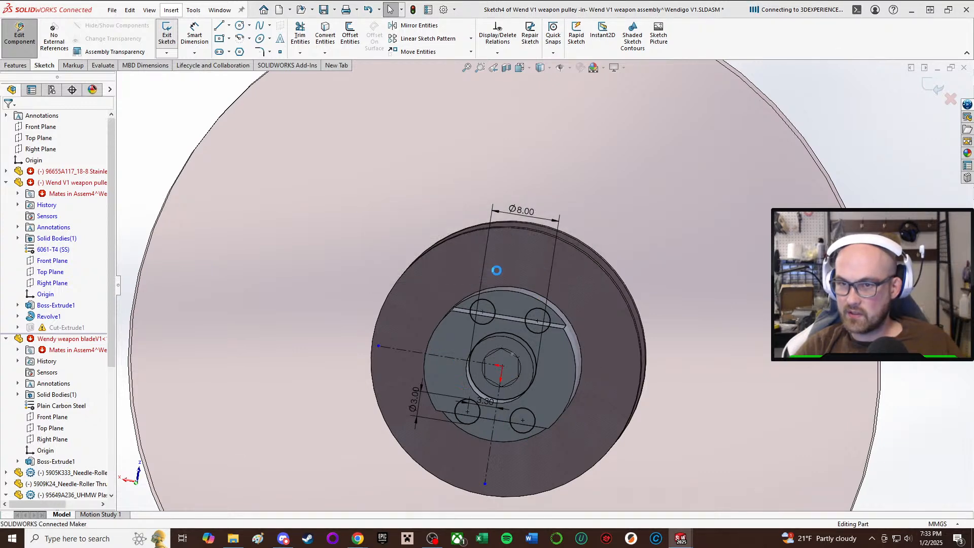
# Change the end condition of the pulley's Cut-Extrude1 to Through All - Both.
pyautogui.moveTo(539, 349); pyautogui.dragTo(549, 301, button='middle')
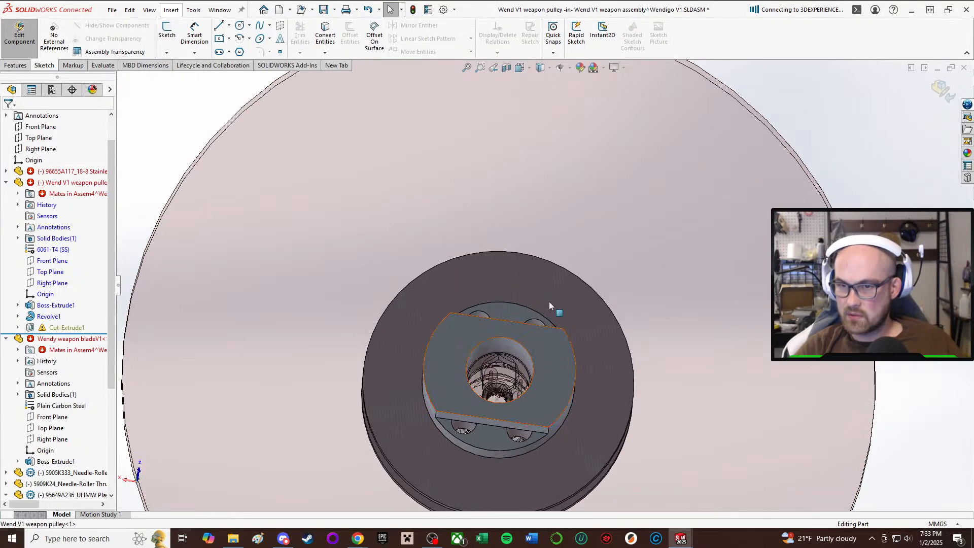
pyautogui.click(79, 328)
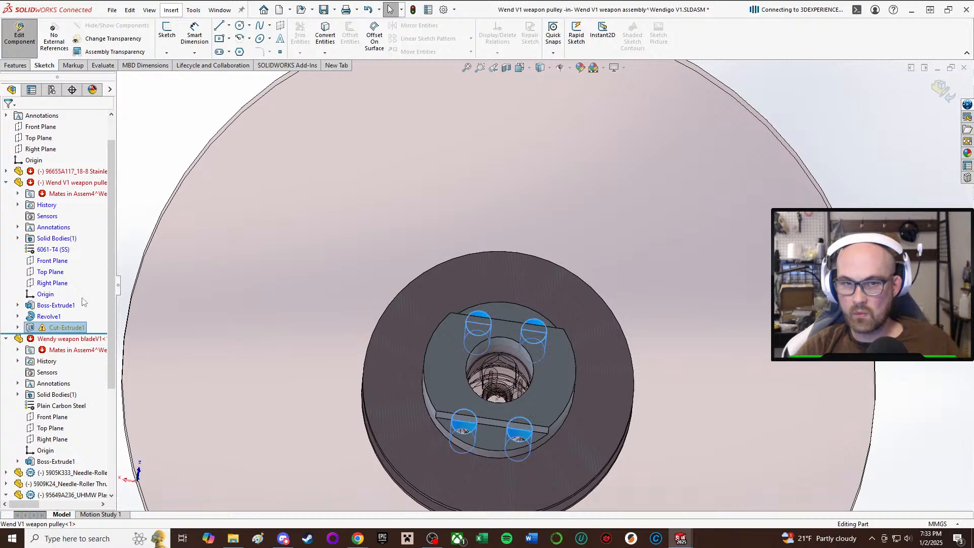
pyautogui.rightClick(73, 329)
pyautogui.click(87, 300)
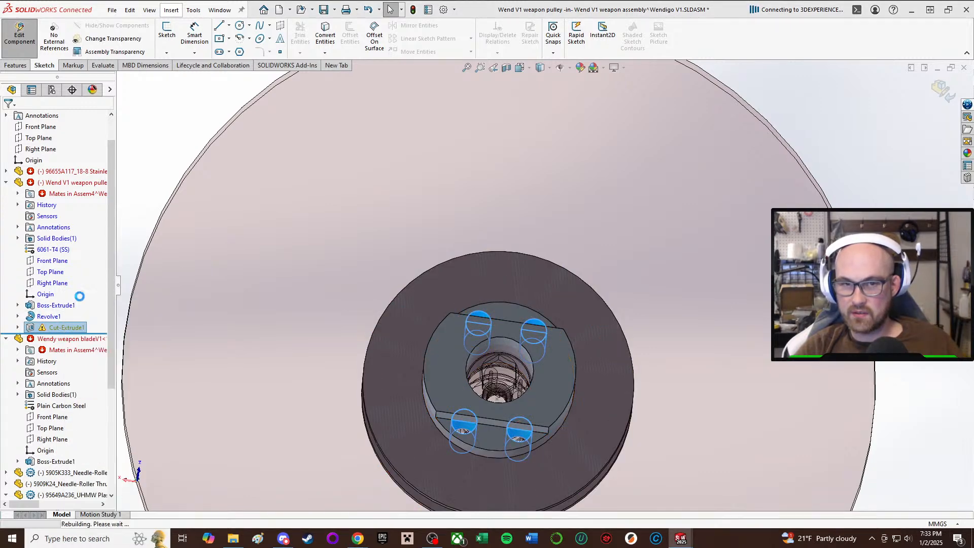
pyautogui.click(52, 180)
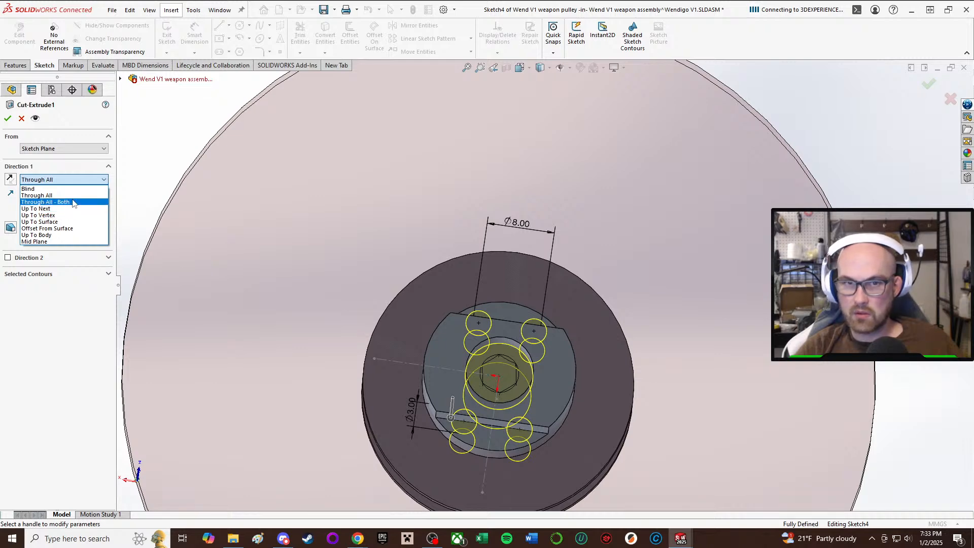
pyautogui.click(72, 202)
pyautogui.click(8, 120)
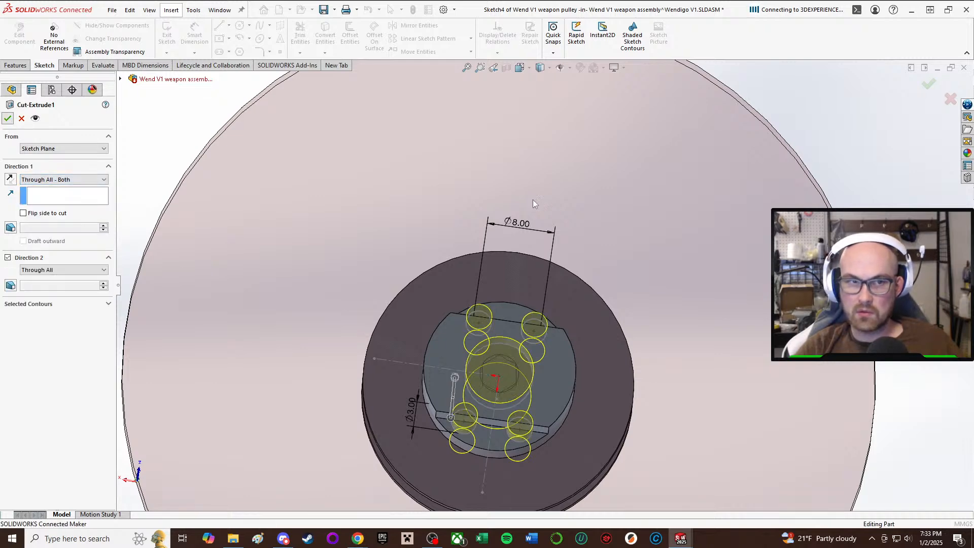
# Inspect the holes cut through the pulley hub's flats and leave part editing.
pyautogui.moveTo(544, 360); pyautogui.dragTo(541, 357, button='middle')
pyautogui.scroll(-2, 542, 357)
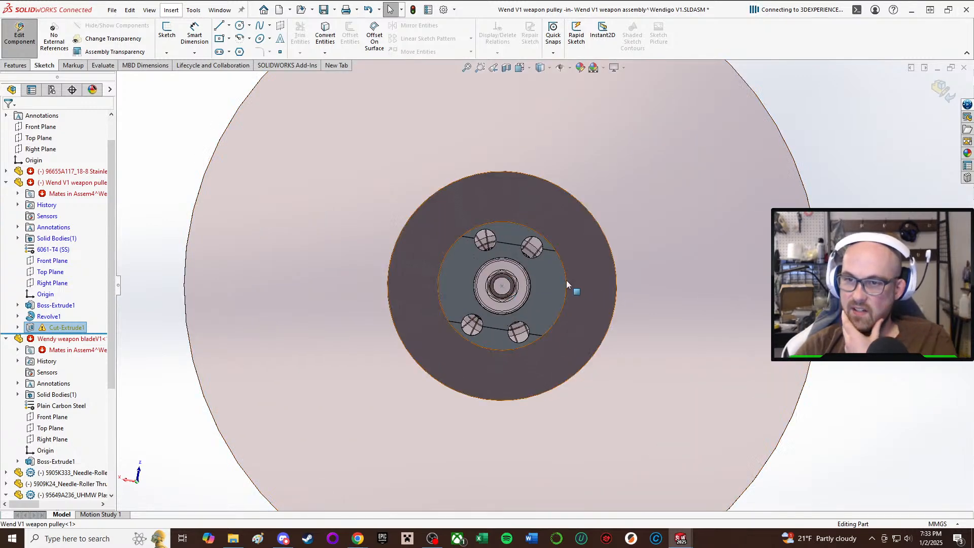
pyautogui.scroll(-3, 516, 276)
pyautogui.moveTo(515, 276); pyautogui.dragTo(510, 214, button='middle')
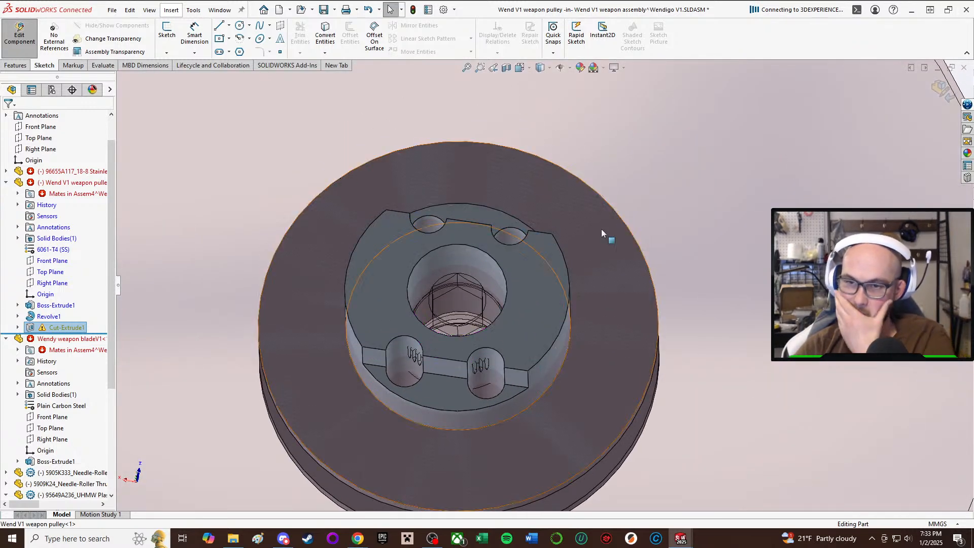
pyautogui.scroll(2, 601, 230)
pyautogui.moveTo(580, 255); pyautogui.dragTo(406, 168, button='middle')
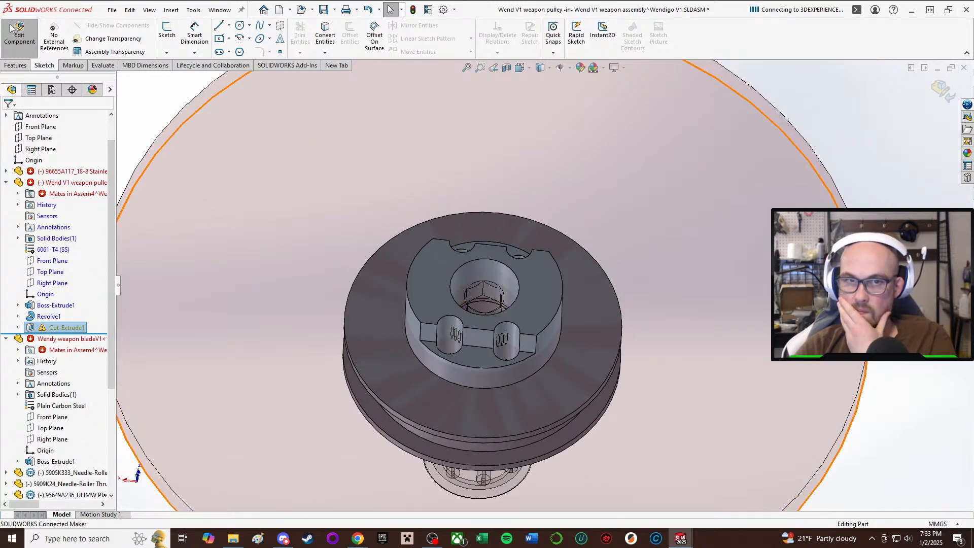
pyautogui.click(31, 40)
pyautogui.scroll(4, 653, 291)
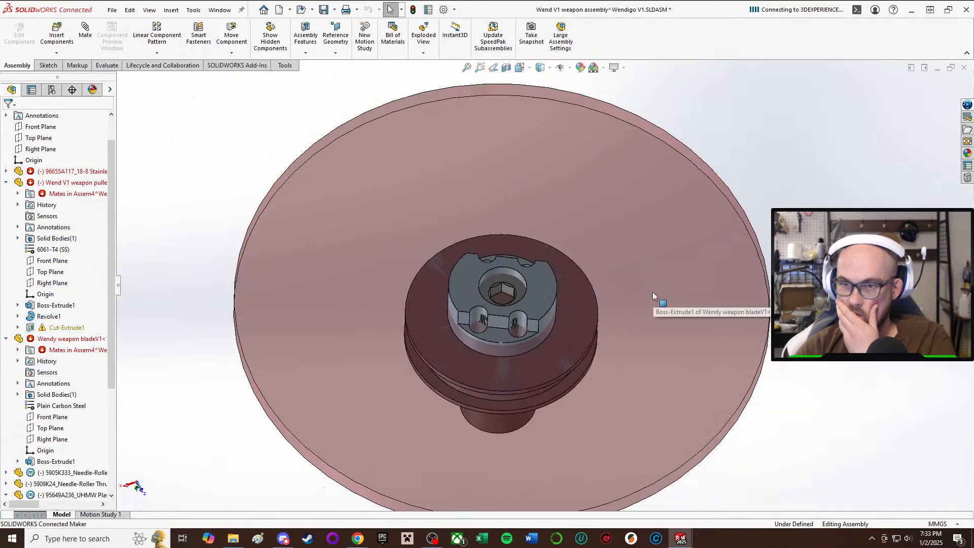
pyautogui.moveTo(478, 307); pyautogui.dragTo(150, 302, button='middle')
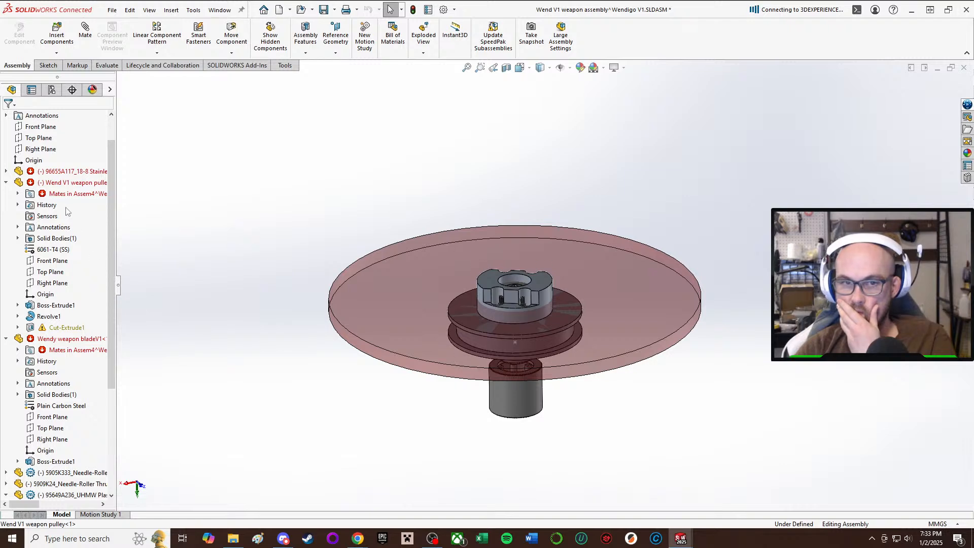
# Reassign the missing sketch plane of Cut-Extrude1's Sketch4 to the ledge face below the hub flat.
pyautogui.click(41, 328)
pyautogui.click(18, 328)
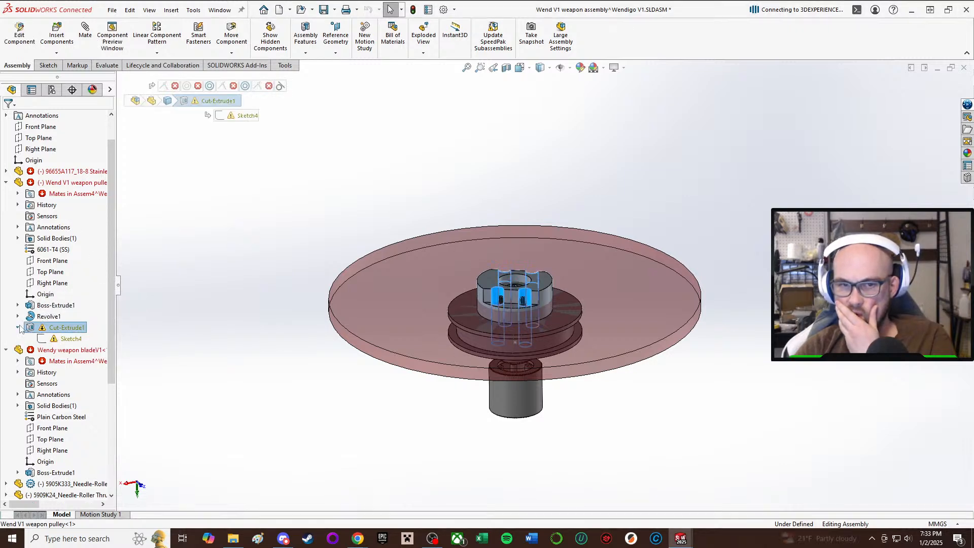
pyautogui.click(70, 339)
pyautogui.click(95, 309)
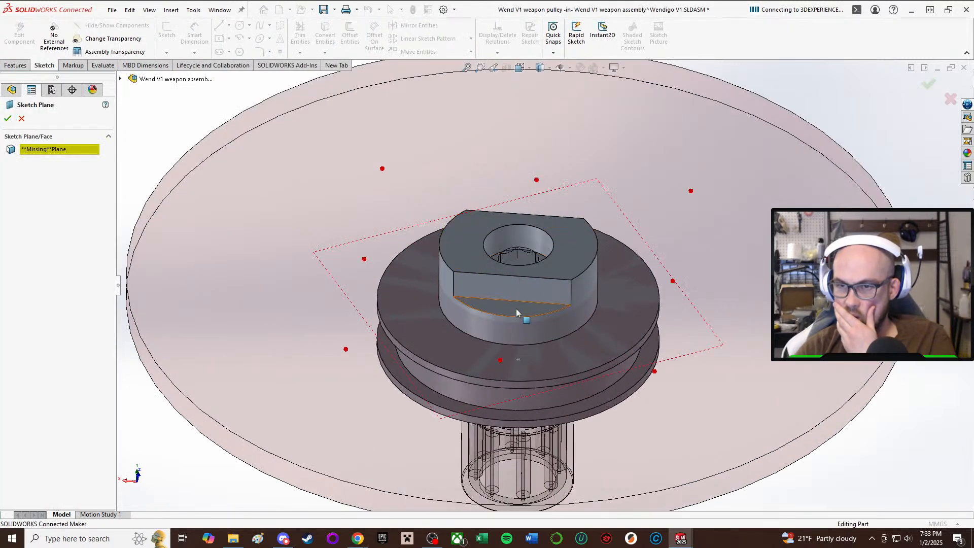
pyautogui.click(516, 310)
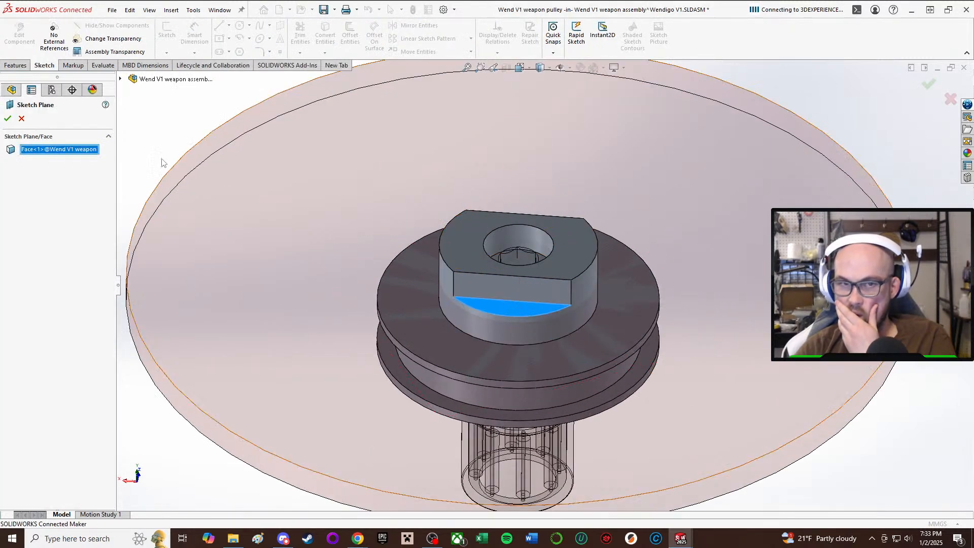
pyautogui.click(8, 119)
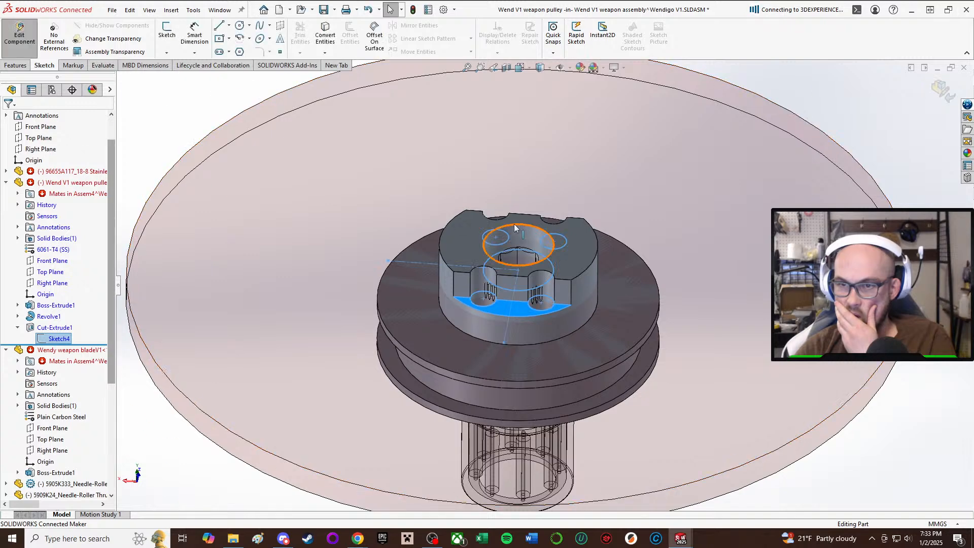
# Finish editing the pulley in the assembly and check the blade and hub stack from the side.
pyautogui.scroll(-4, 606, 360)
pyautogui.scroll(5, 611, 277)
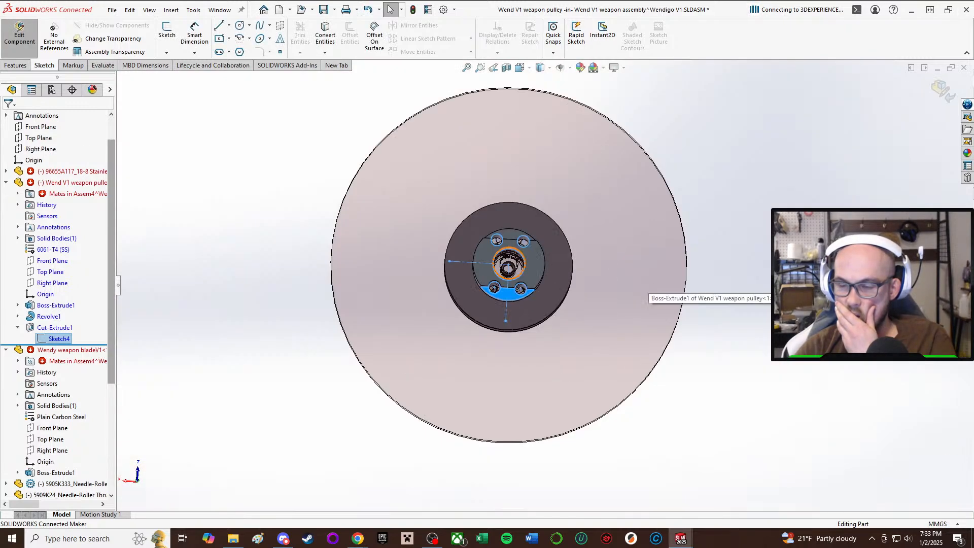
pyautogui.click(203, 278)
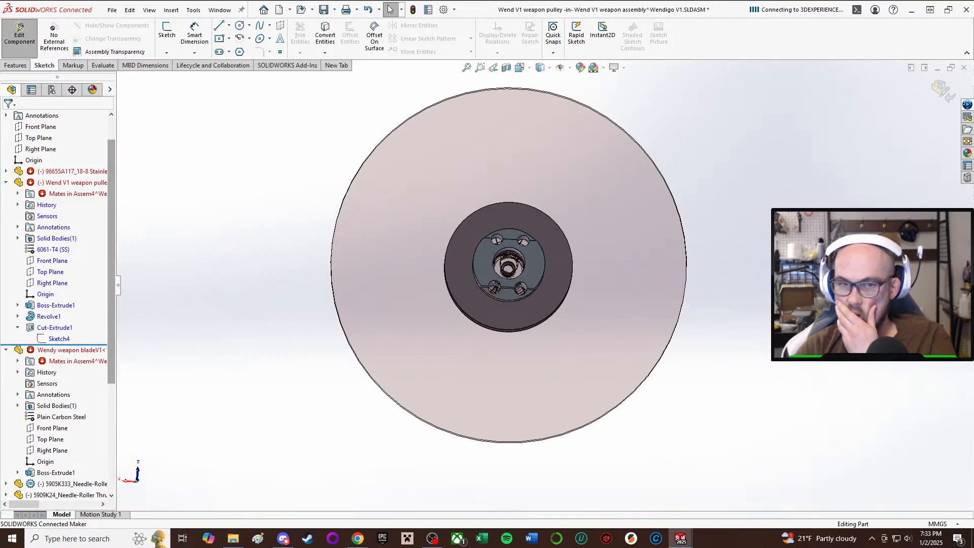
pyautogui.click(19, 45)
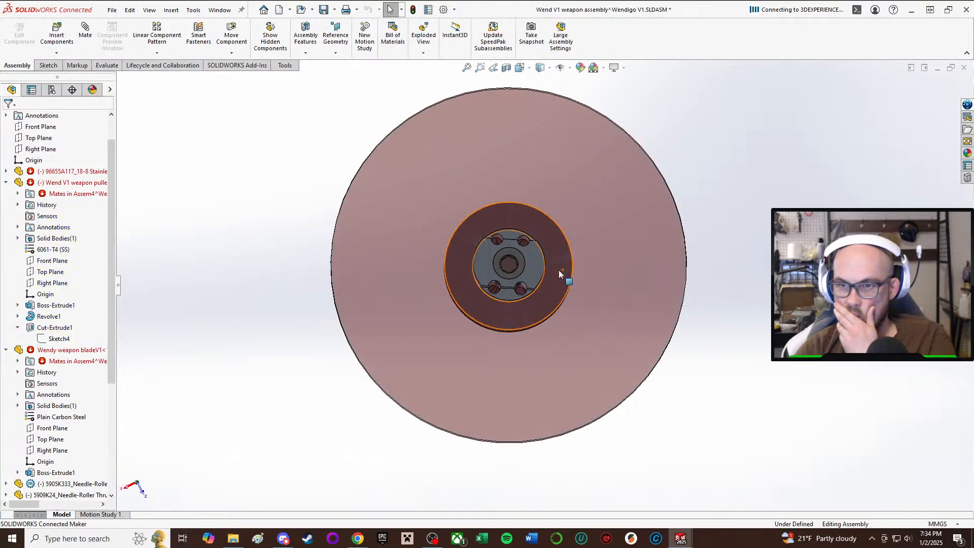
pyautogui.moveTo(476, 467); pyautogui.dragTo(488, 488, button='middle')
pyautogui.scroll(-2, 517, 414)
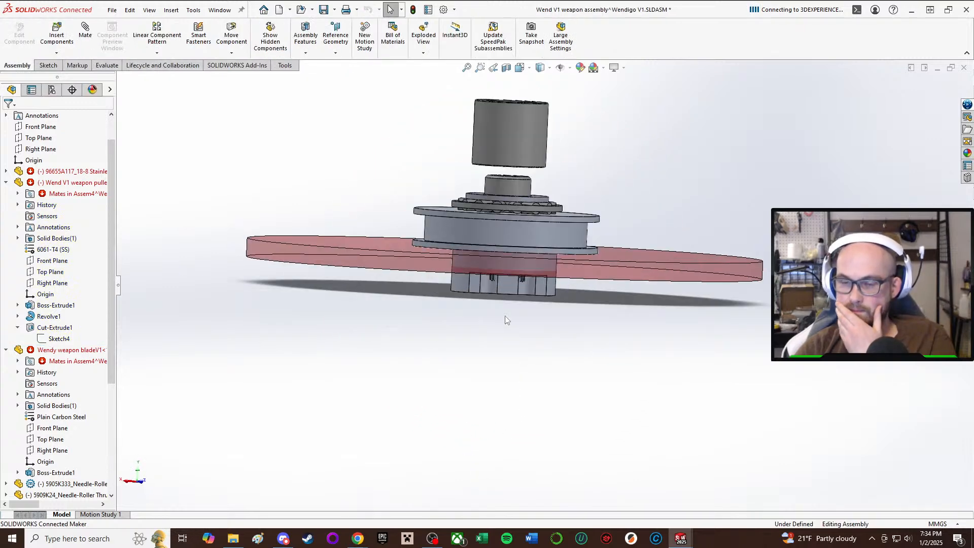
pyautogui.moveTo(506, 318); pyautogui.dragTo(490, 289, button='middle')
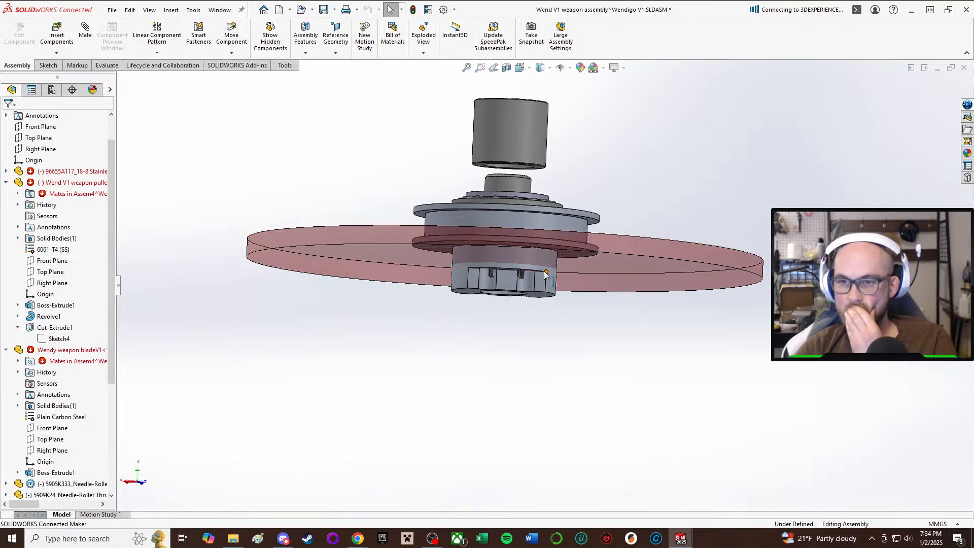
# Delete the broken Coincident21 and Concentric2 mates of the weapon blade.
pyautogui.scroll(-1, 541, 269)
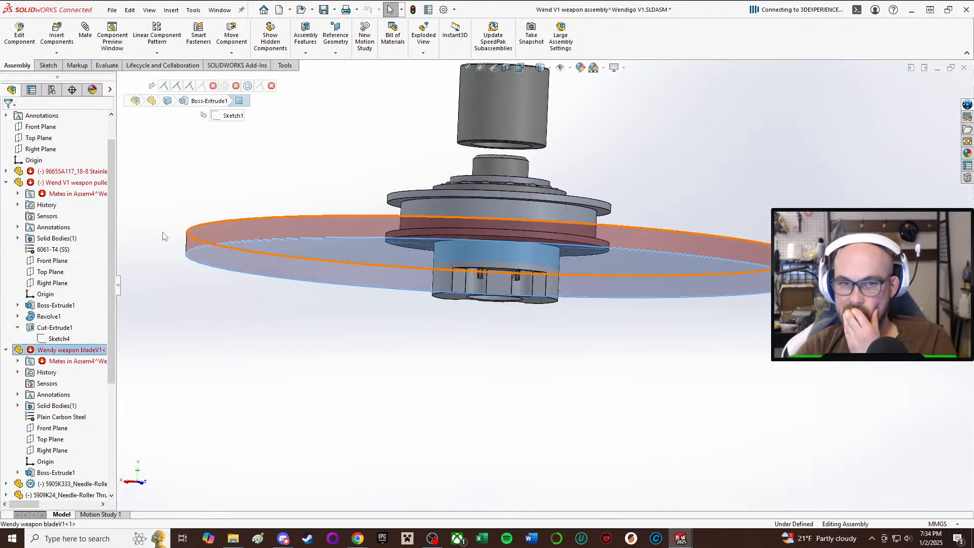
pyautogui.click(18, 361)
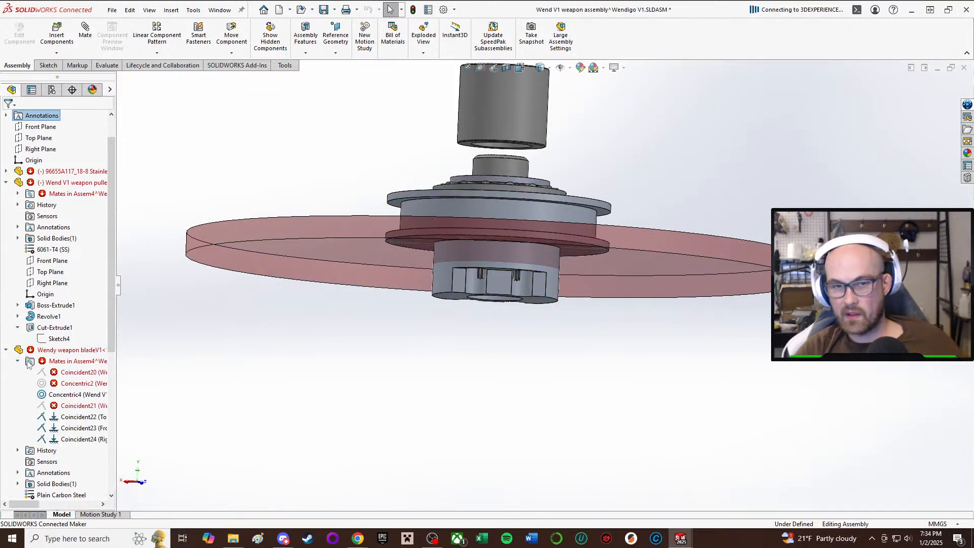
pyautogui.click(67, 405)
pyautogui.press('Delete')
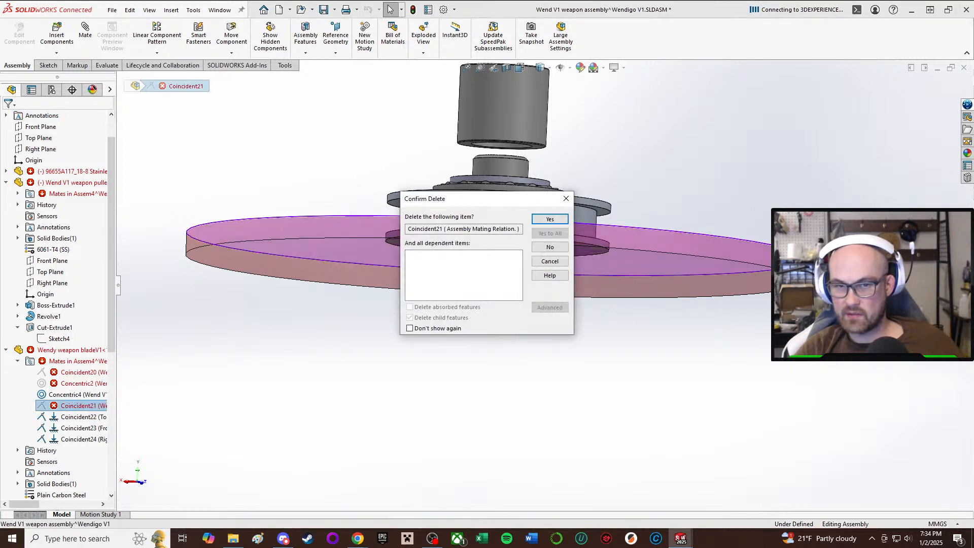
pyautogui.click(550, 219)
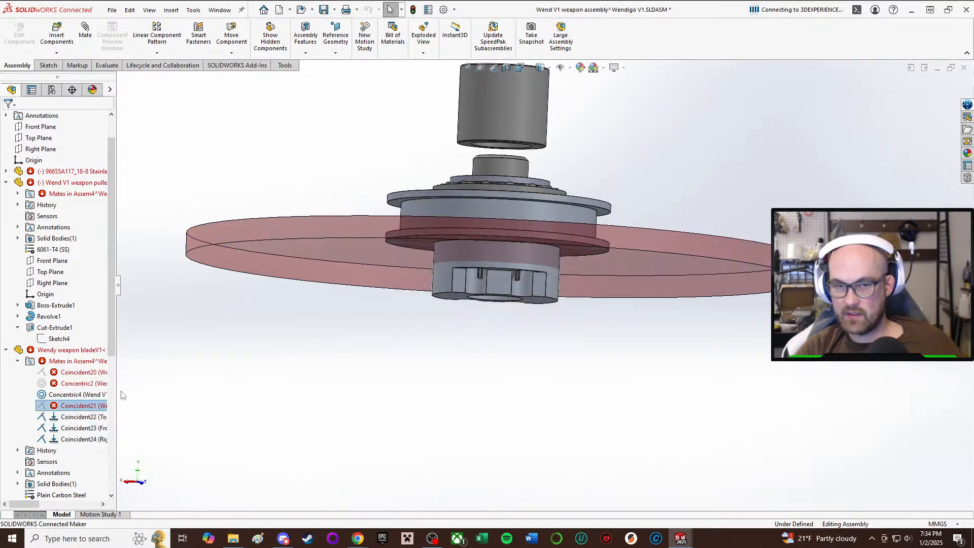
pyautogui.moveTo(118, 292); pyautogui.dragTo(192, 300)
pyautogui.click(118, 384)
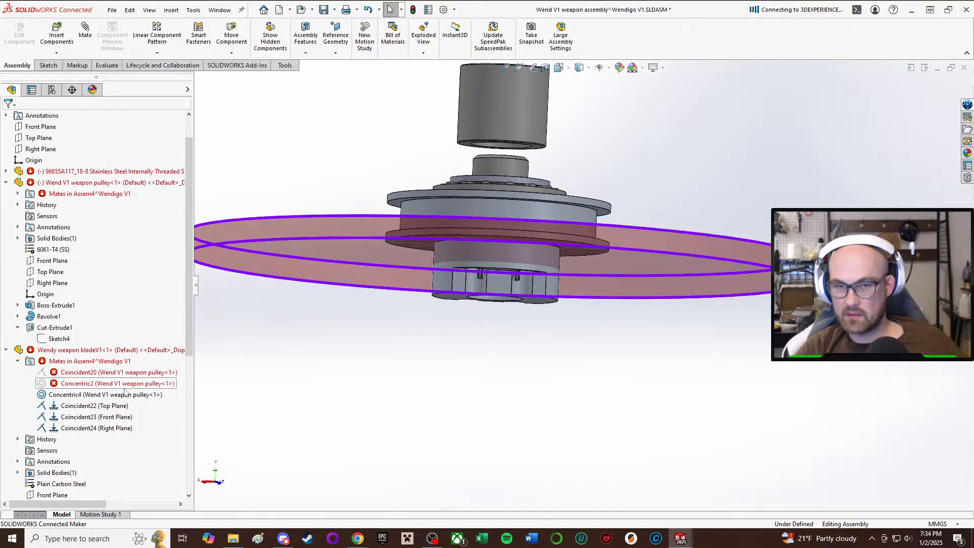
pyautogui.press('Delete')
pyautogui.click(550, 220)
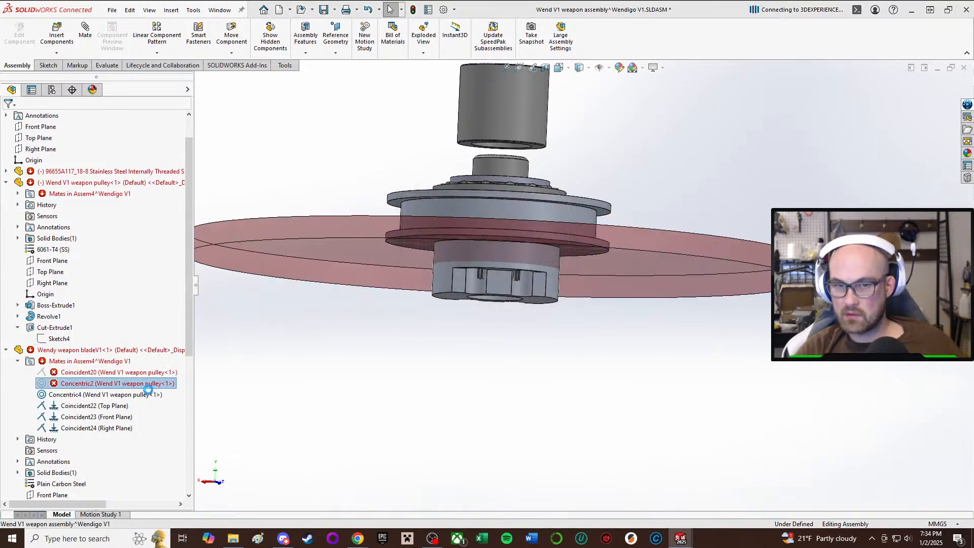
# Delete the broken Coincident20 mate between the weapon blade and the weapon pulley.
pyautogui.click(147, 372)
pyautogui.press('Delete')
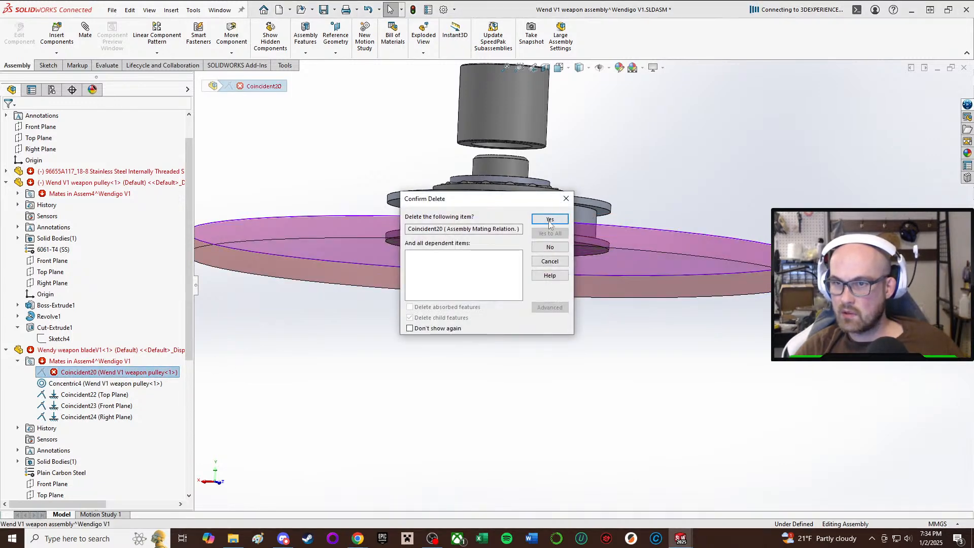
pyautogui.click(550, 220)
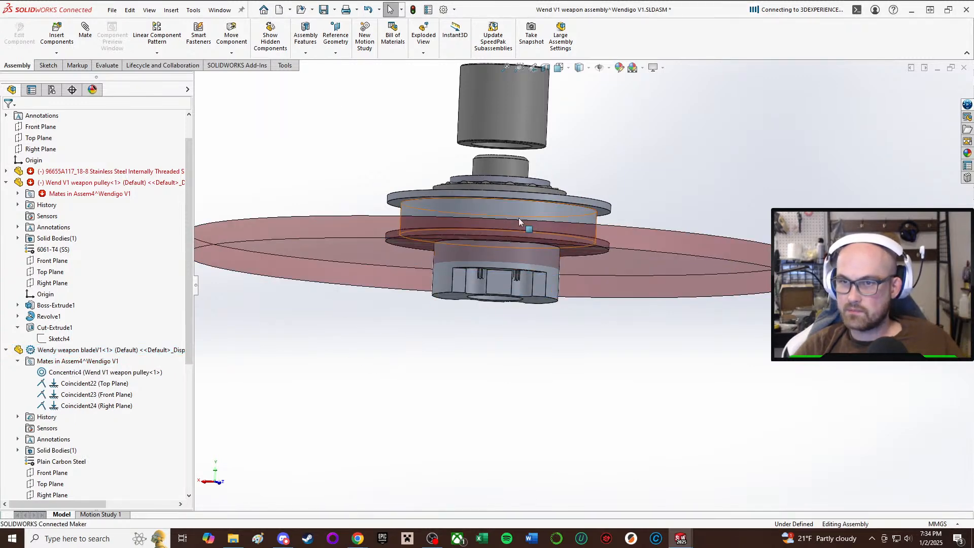
# Raise the pulley off the blade and mate the blade's upper face coincident with the underside of the pulley's lower flange.
pyautogui.moveTo(519, 218); pyautogui.dragTo(524, 107)
pyautogui.click(662, 452)
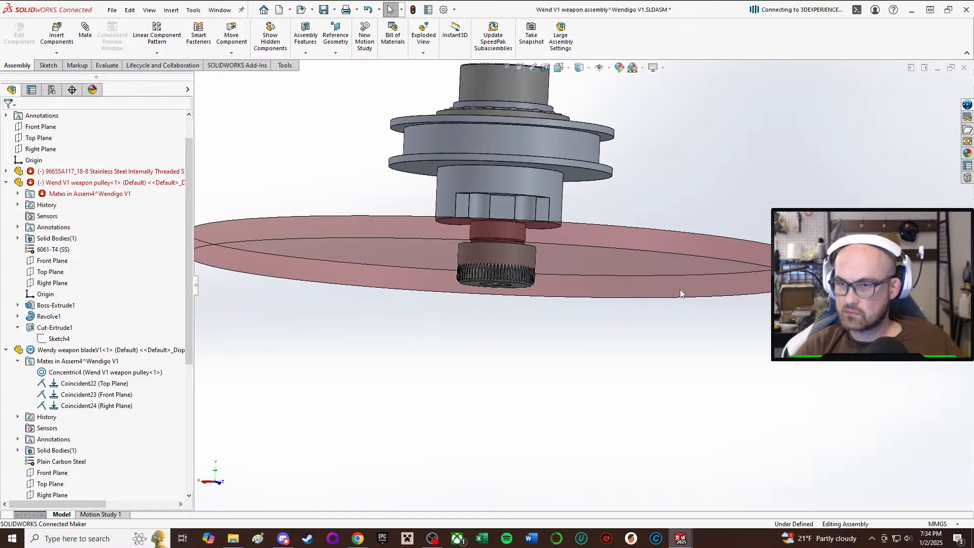
pyautogui.press('m')
pyautogui.moveTo(573, 222); pyautogui.dragTo(593, 170, button='middle')
pyautogui.click(614, 248)
pyautogui.click(593, 169)
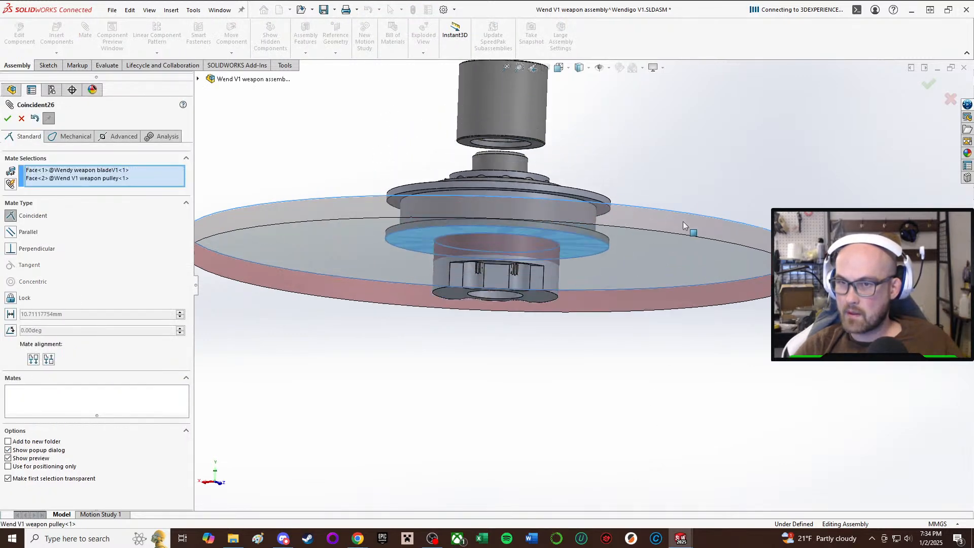
pyautogui.click(811, 211)
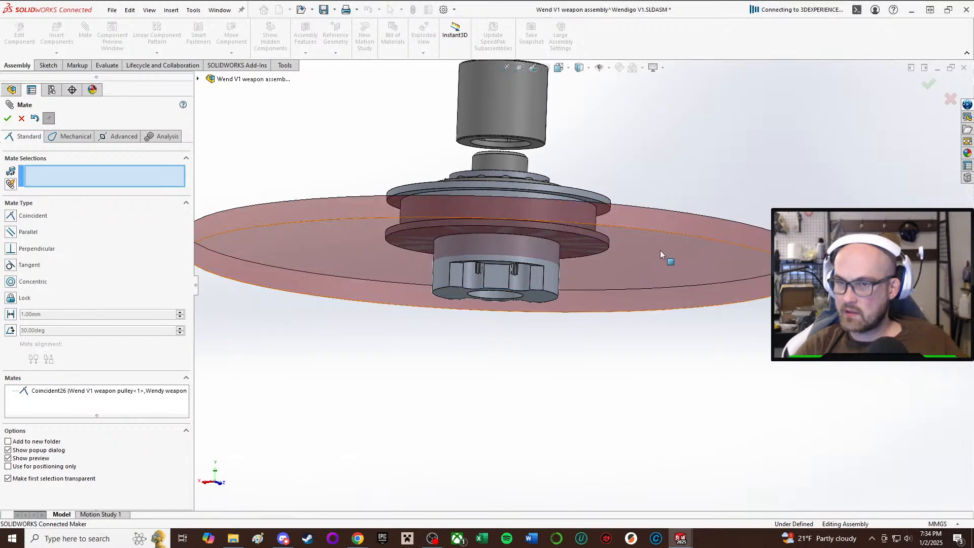
# Add a concentric mate between the blade's outer rim and the pulley's cylindrical groove face, and finish mating.
pyautogui.click(647, 223)
pyautogui.moveTo(620, 202); pyautogui.dragTo(614, 226, button='middle')
pyautogui.click(566, 160)
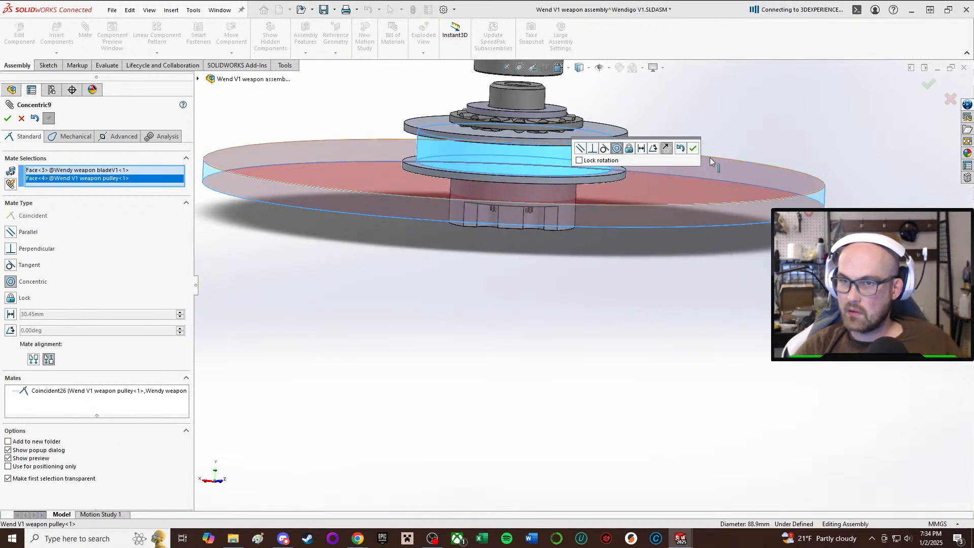
pyautogui.click(693, 149)
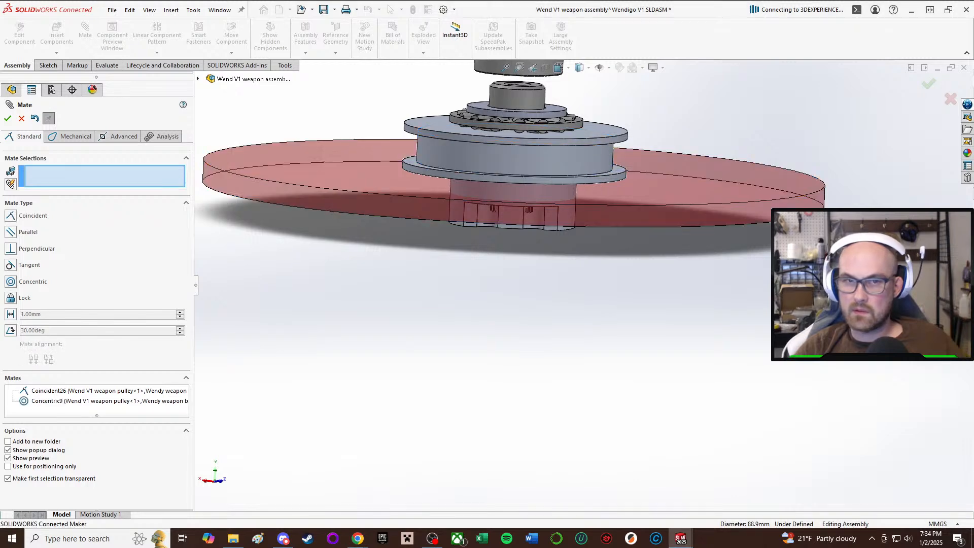
pyautogui.click(8, 119)
# Pull the stainless shoulder screw down out of the pulley bore so that it sits clear of the hub.
pyautogui.moveTo(639, 431); pyautogui.dragTo(584, 218, button='middle')
pyautogui.moveTo(526, 265); pyautogui.dragTo(574, 386)
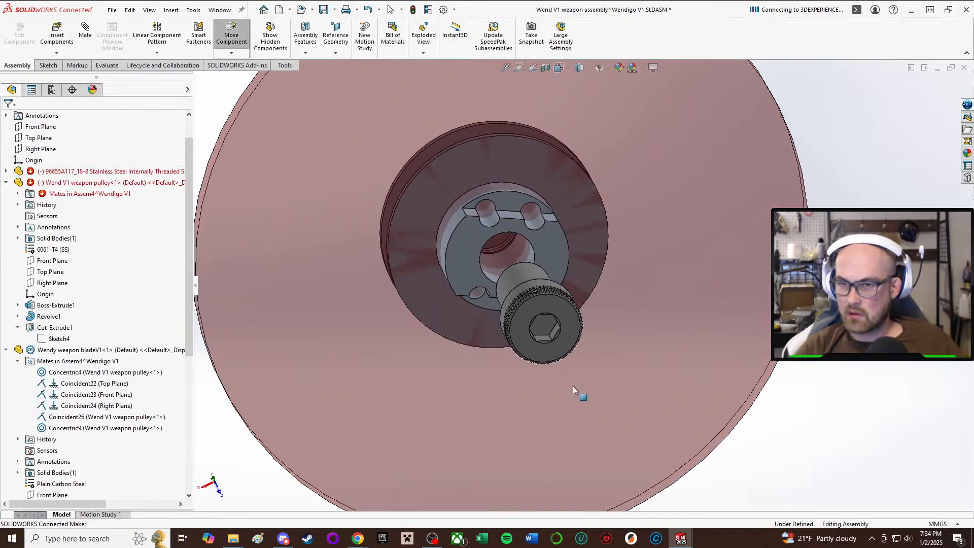
pyautogui.scroll(2, 761, 375)
pyautogui.click(760, 375)
pyautogui.scroll(1, 577, 294)
pyautogui.moveTo(577, 294); pyautogui.dragTo(594, 367, button='middle')
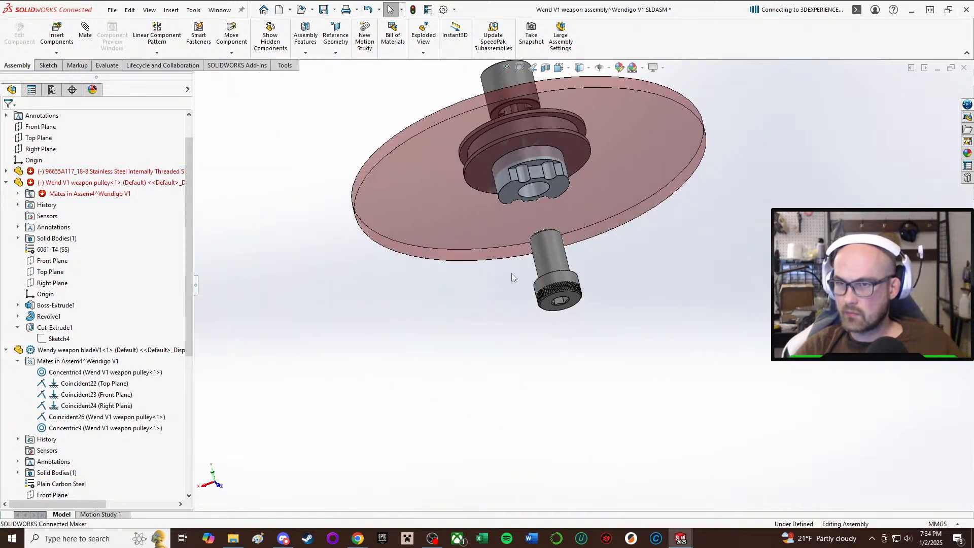
pyautogui.scroll(-3, 512, 273)
pyautogui.press('m')
pyautogui.moveTo(565, 226); pyautogui.dragTo(569, 189, button='middle')
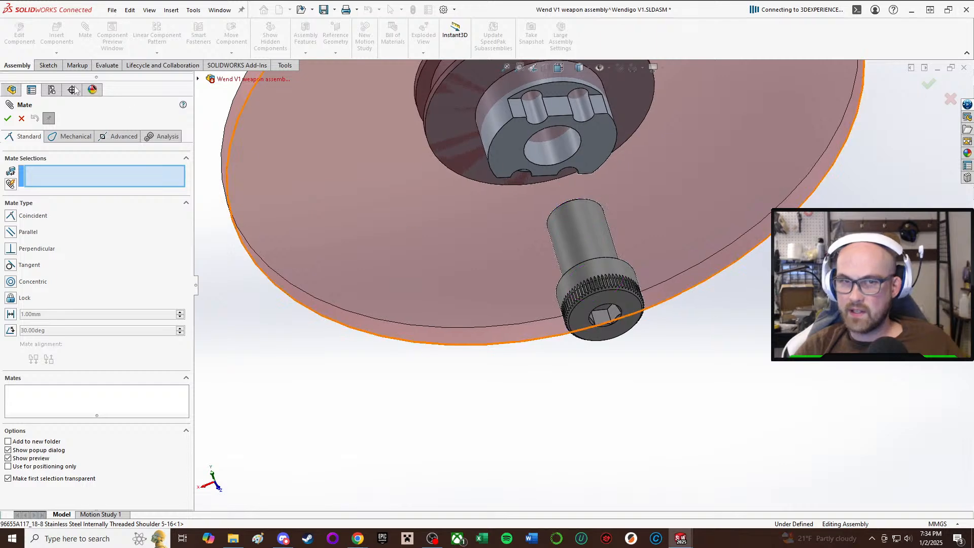
pyautogui.click(22, 119)
# Delete the Coincident26 mate that holds the blade against the pulley's lower flange.
pyautogui.moveTo(382, 172); pyautogui.dragTo(333, 224, button='middle')
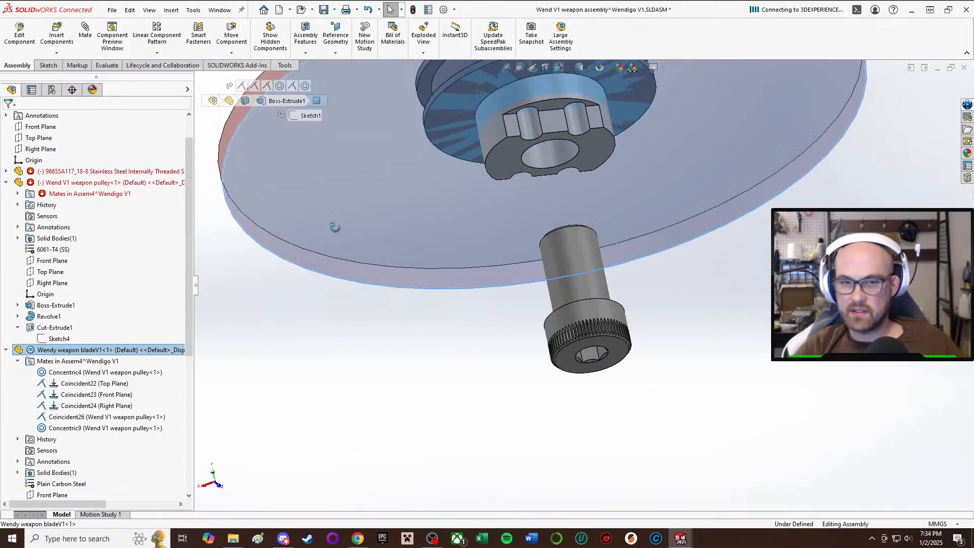
pyautogui.click(94, 383)
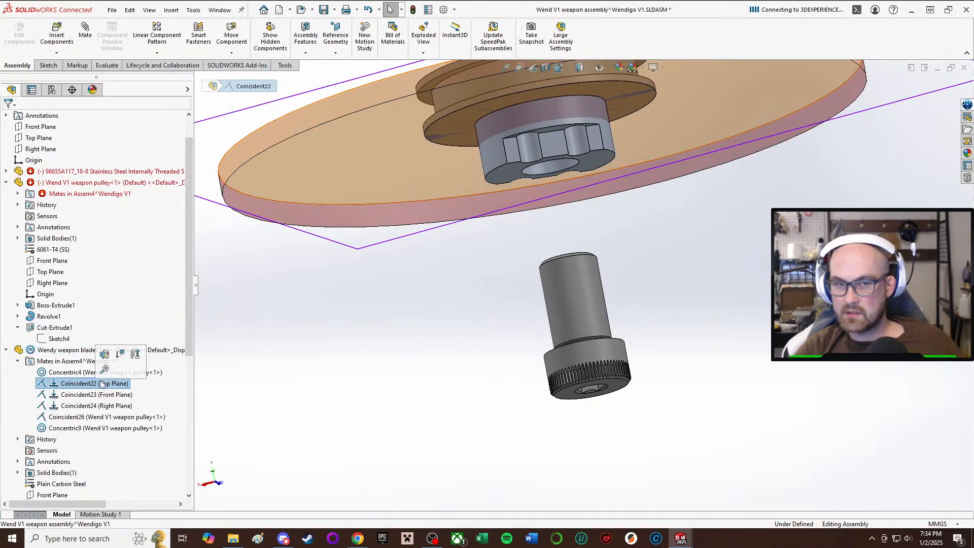
pyautogui.click(158, 417)
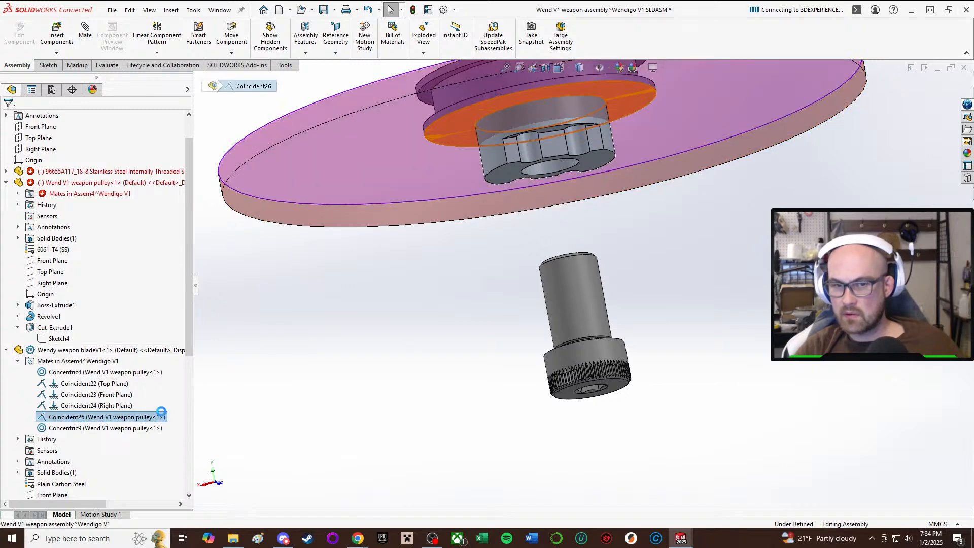
pyautogui.press('Delete')
pyautogui.click(552, 223)
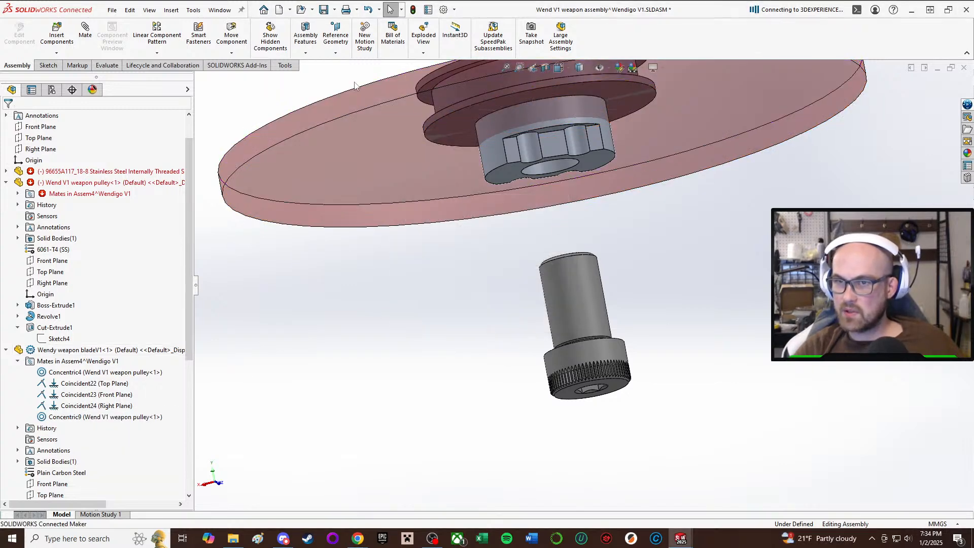
# Move the weapon pulley up along its axis until its hub clears the blade's upper face.
pyautogui.moveTo(370, 151); pyautogui.dragTo(389, 255)
pyautogui.moveTo(389, 255); pyautogui.dragTo(493, 489, button='middle')
pyautogui.click(388, 384)
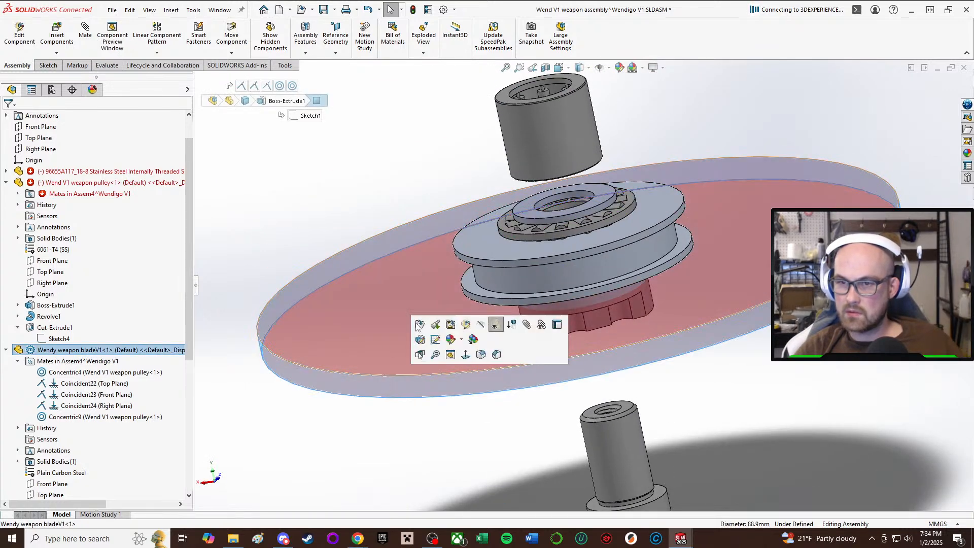
pyautogui.moveTo(576, 267); pyautogui.dragTo(497, 132)
pyautogui.click(322, 236)
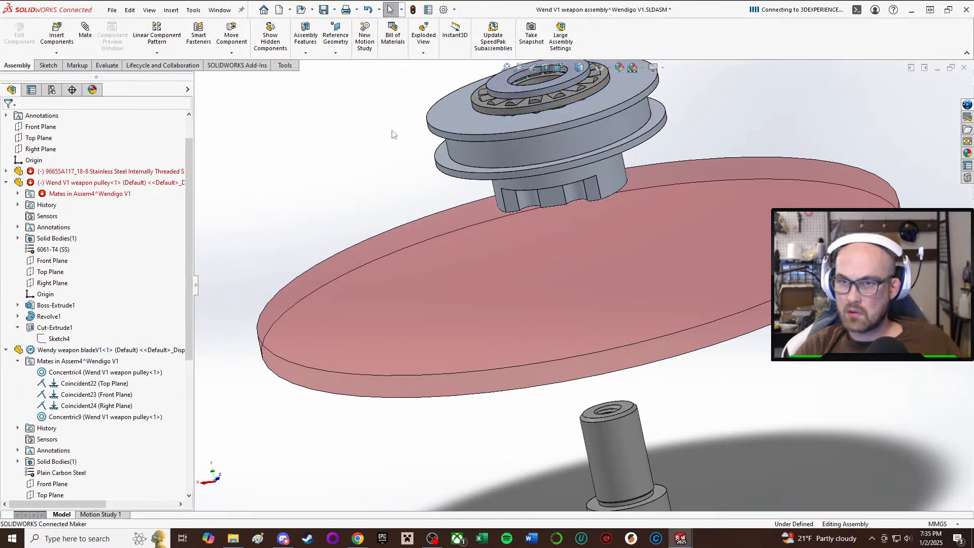
# Mate the blade's upper face coincident with the ledge face beside the pulley hub's flats.
pyautogui.press('m')
pyautogui.click(557, 272)
pyautogui.moveTo(556, 267); pyautogui.dragTo(553, 156, button='middle')
pyautogui.click(541, 148)
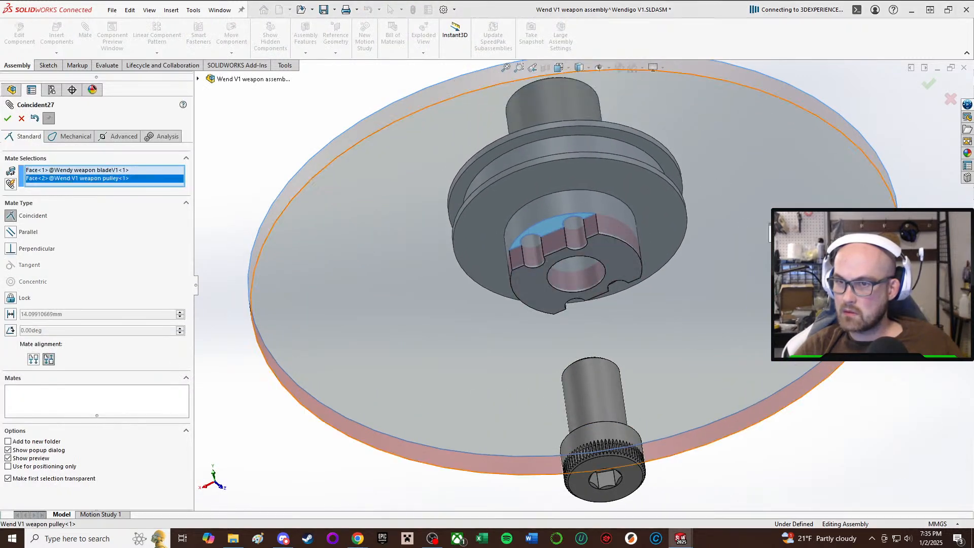
pyautogui.click(913, 233)
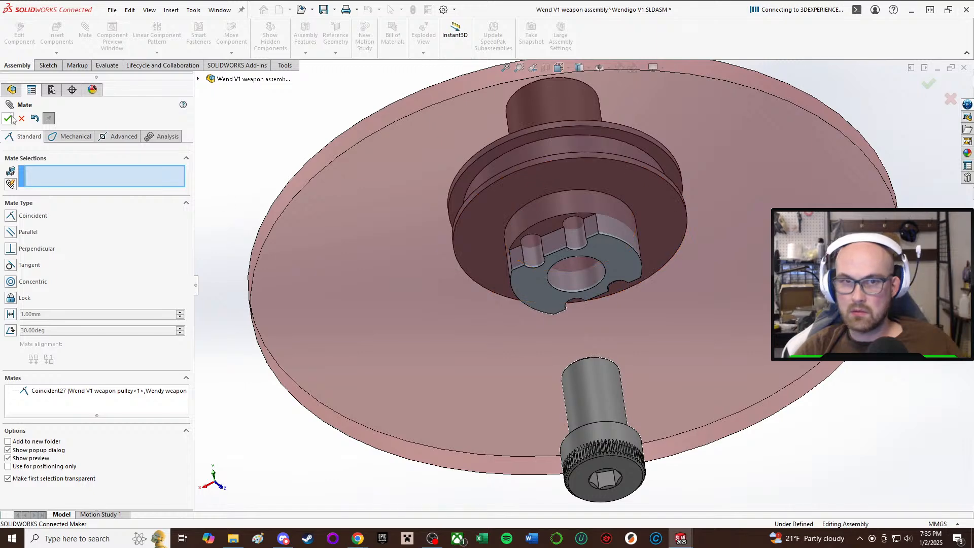
pyautogui.moveTo(795, 173); pyautogui.dragTo(548, 325, button='middle')
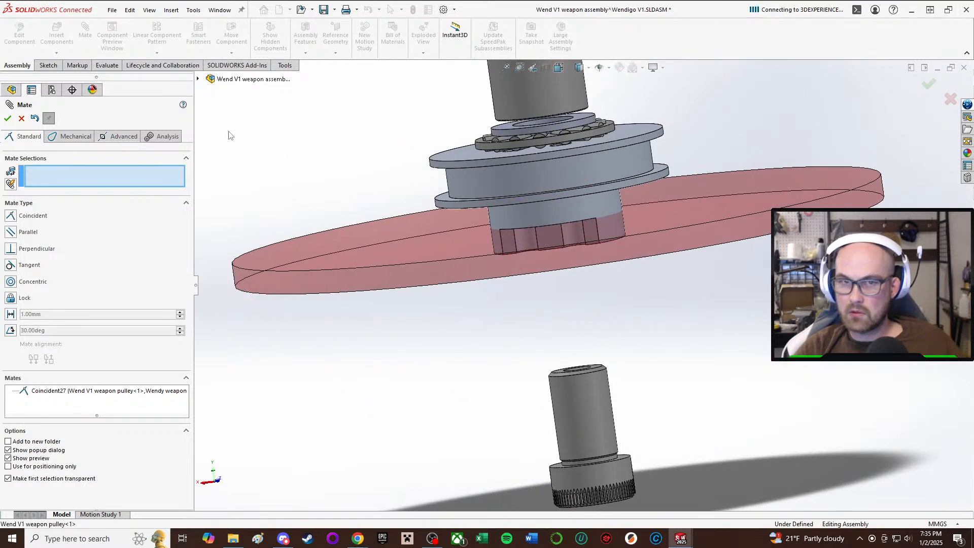
pyautogui.click(7, 119)
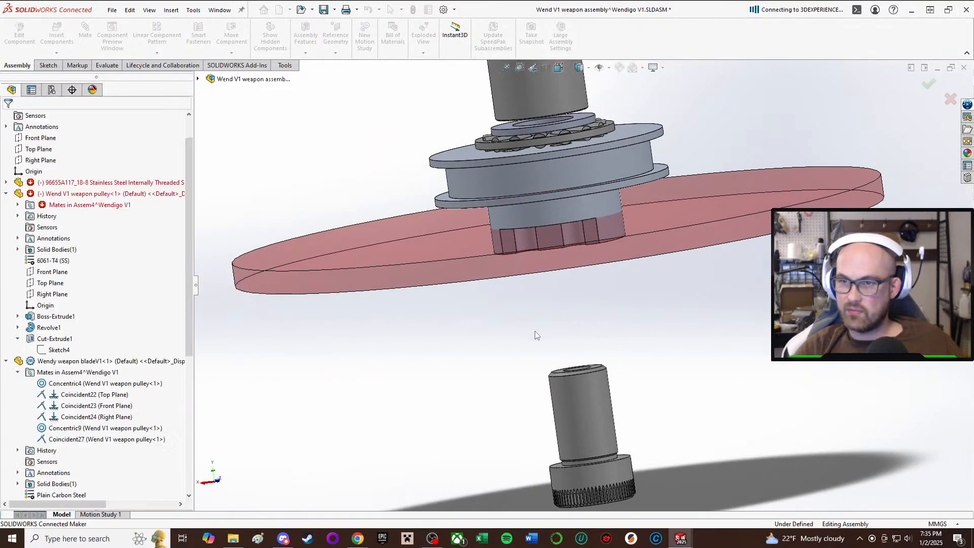
# Mate the underside of the shoulder screw's head coincident with the bottom face of the pulley hub.
pyautogui.moveTo(508, 168); pyautogui.dragTo(635, 348, button='middle')
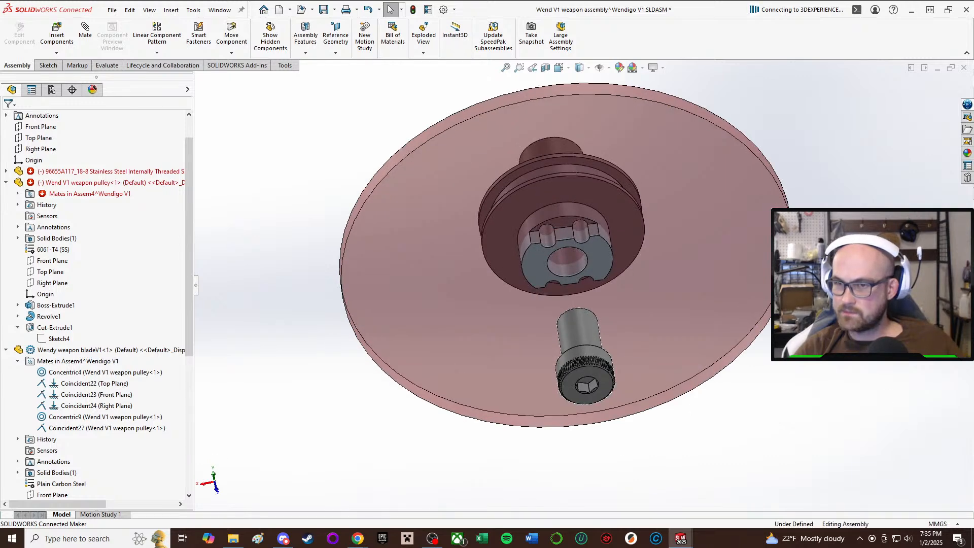
pyautogui.press('m')
pyautogui.moveTo(524, 263); pyautogui.dragTo(599, 213, button='middle')
pyautogui.scroll(2, 762, 298)
pyautogui.scroll(-3, 762, 298)
pyautogui.click(756, 274)
pyautogui.click(664, 191)
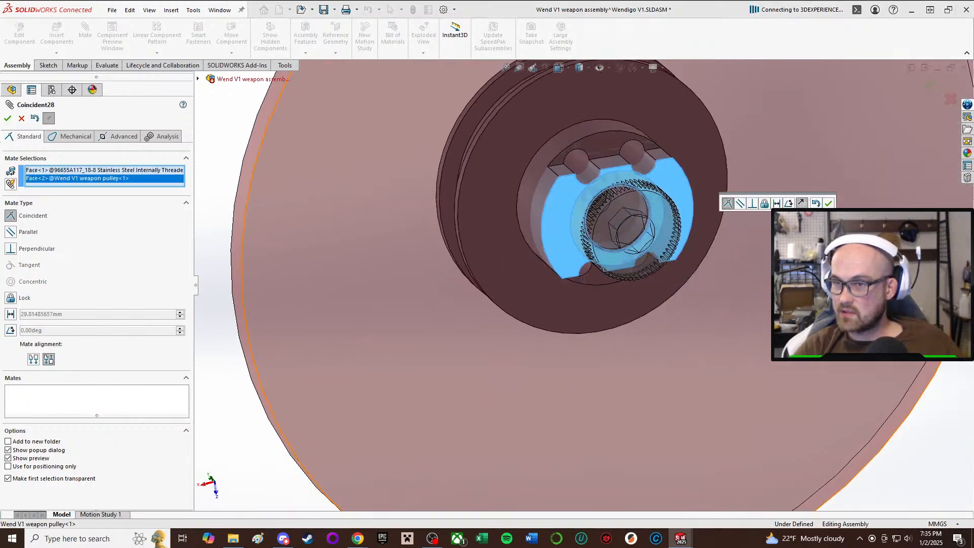
pyautogui.click(829, 203)
pyautogui.scroll(2, 669, 117)
pyautogui.moveTo(669, 117)
pyautogui.mouseDown(button='middle')
pyautogui.moveTo(695, 227)
pyautogui.moveTo(677, 130)
pyautogui.mouseUp(button='middle')
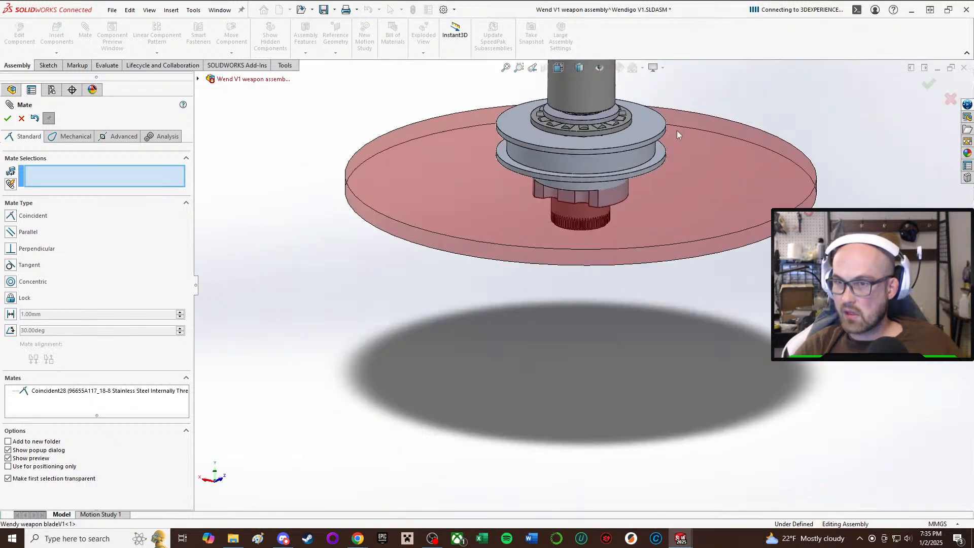
pyautogui.scroll(3, 629, 137)
pyautogui.scroll(-4, 585, 140)
pyautogui.scroll(-2, 522, 266)
pyautogui.moveTo(525, 277); pyautogui.dragTo(531, 343, button='middle')
pyautogui.click(511, 357)
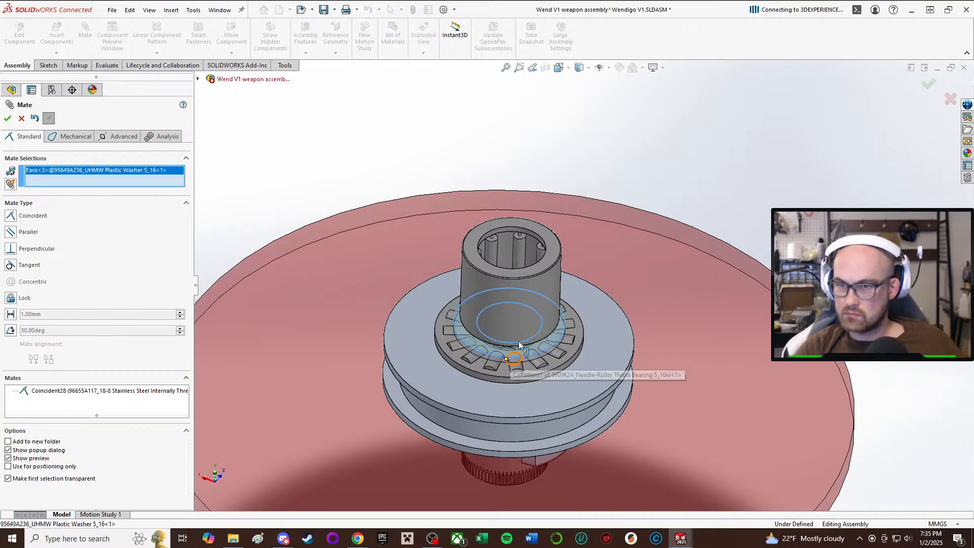
pyautogui.press('Escape')
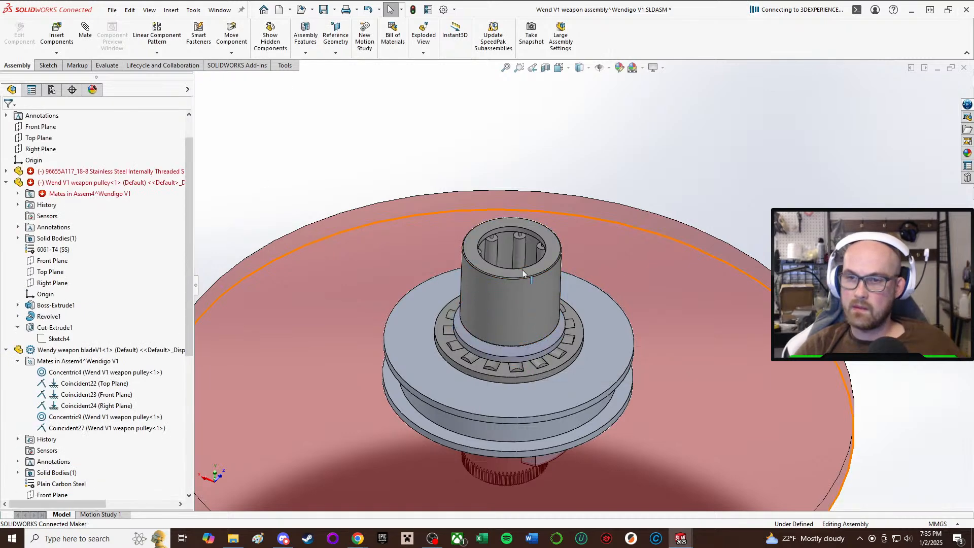
# Slide the needle-roller bearing down through the washer and thrust bearing into the pulley bore.
pyautogui.moveTo(517, 357); pyautogui.dragTo(520, 261, button='middle')
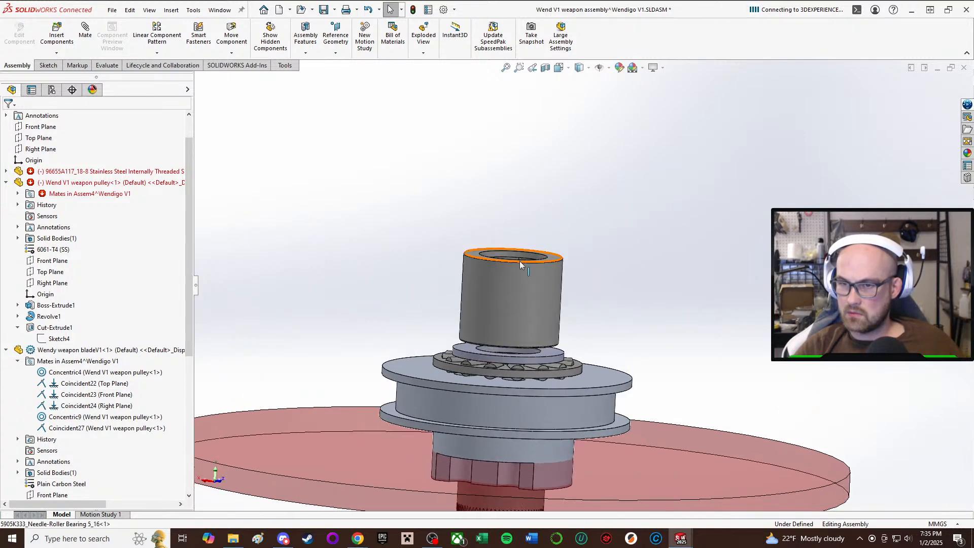
pyautogui.moveTo(525, 285); pyautogui.dragTo(501, 437)
pyautogui.moveTo(491, 417); pyautogui.dragTo(500, 386, button='middle')
# Delete the thrust bearing's Tangent2 mate with the weapon pulley and lift the bearing and its plastic washer off the pulley.
pyautogui.click(554, 283)
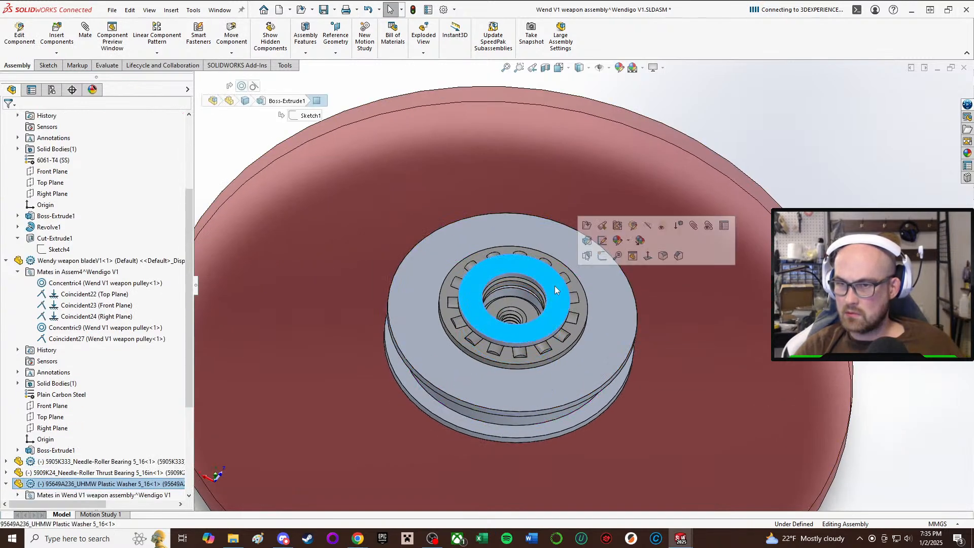
pyautogui.click(490, 352)
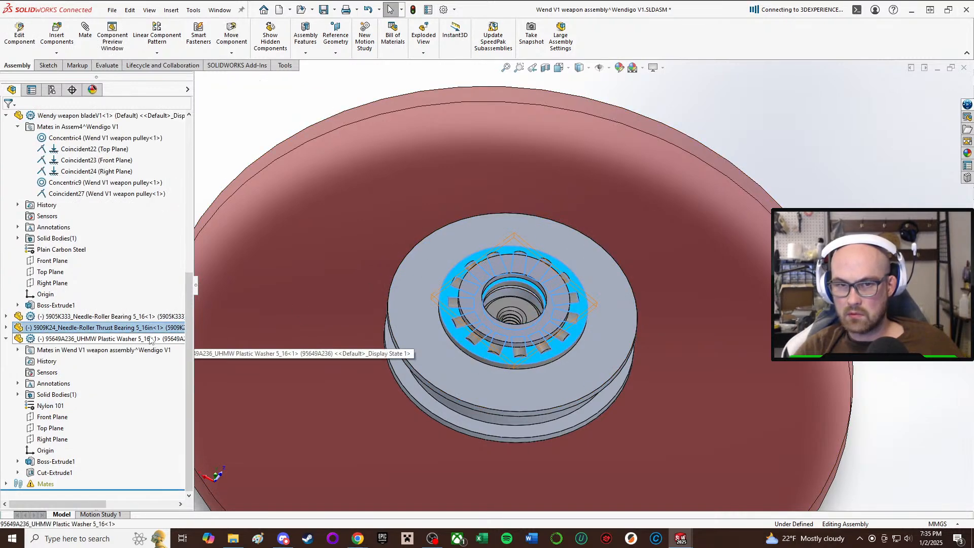
pyautogui.click(151, 339)
pyautogui.click(6, 328)
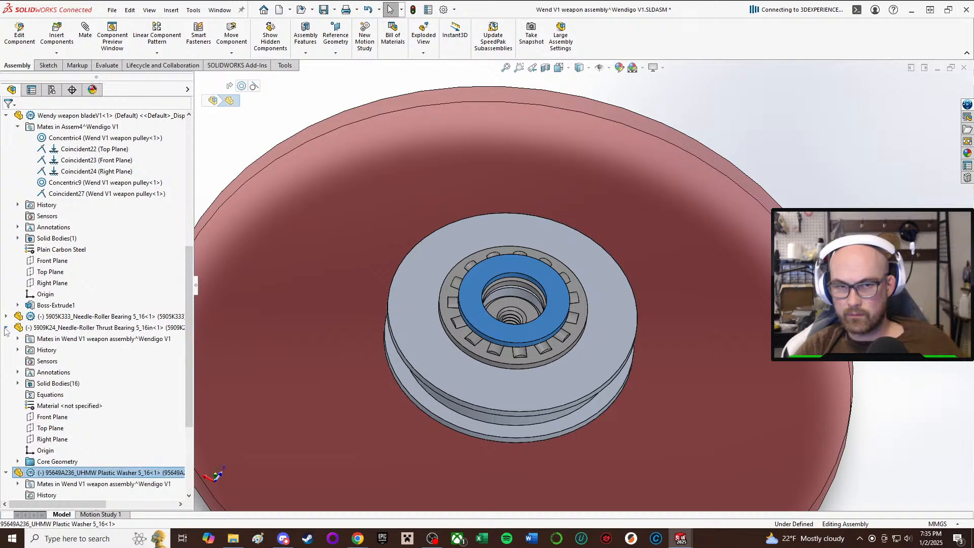
pyautogui.click(17, 339)
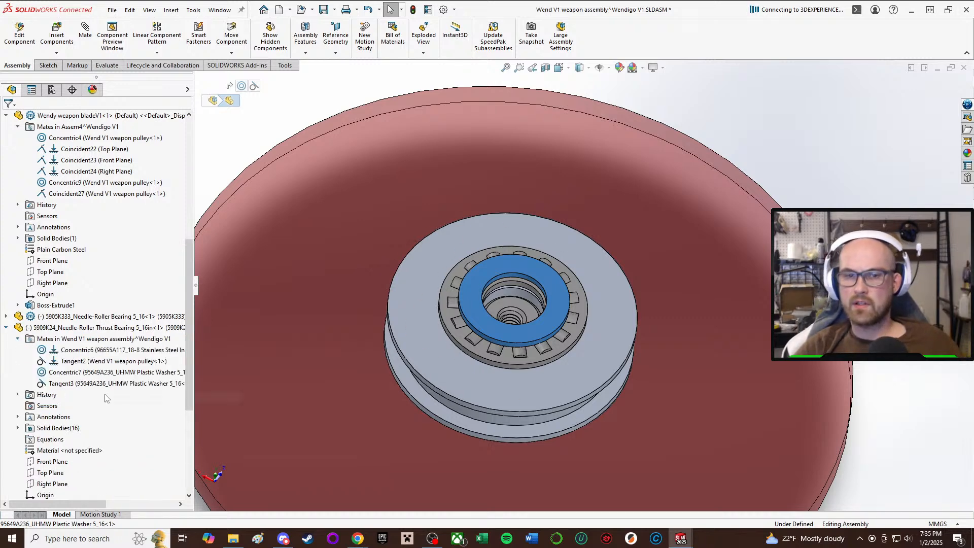
pyautogui.click(80, 386)
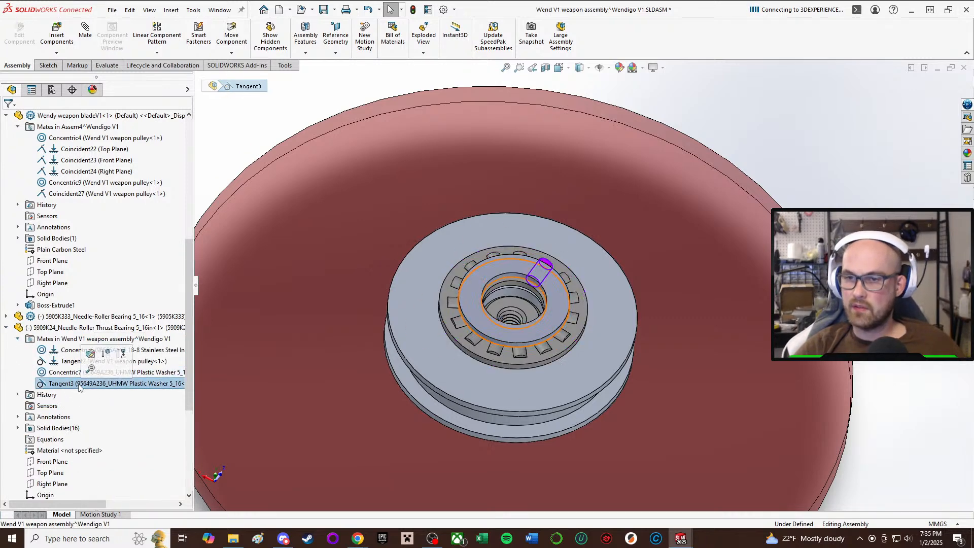
pyautogui.click(65, 350)
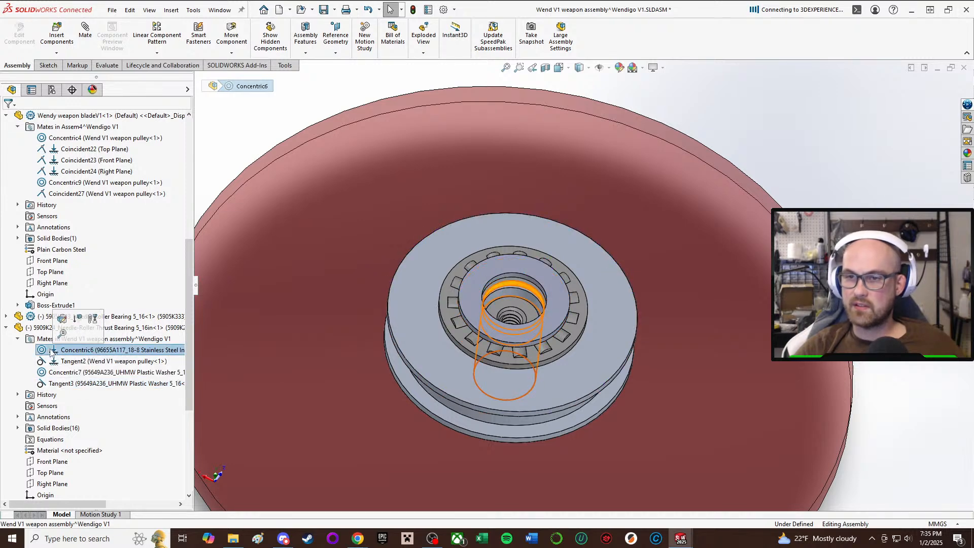
pyautogui.click(63, 361)
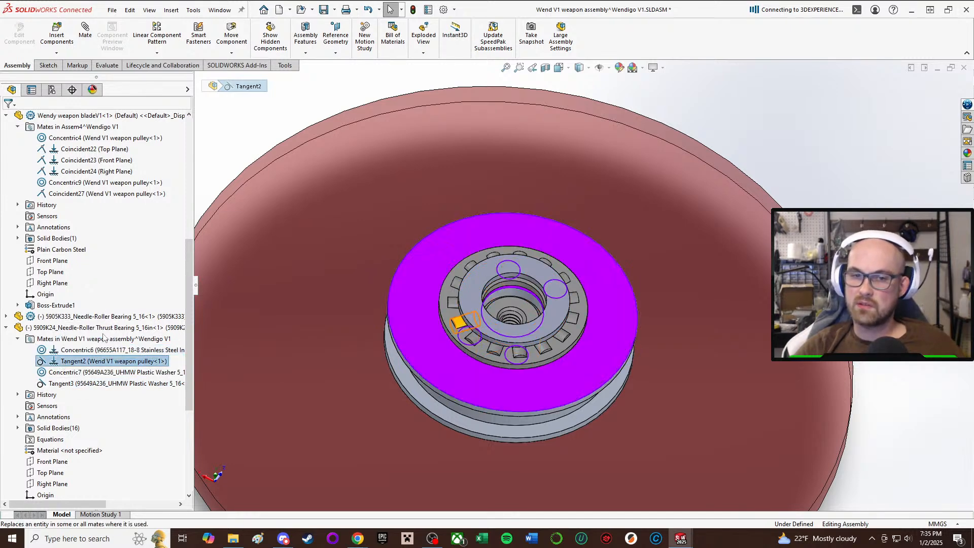
pyautogui.press('Delete')
pyautogui.click(547, 221)
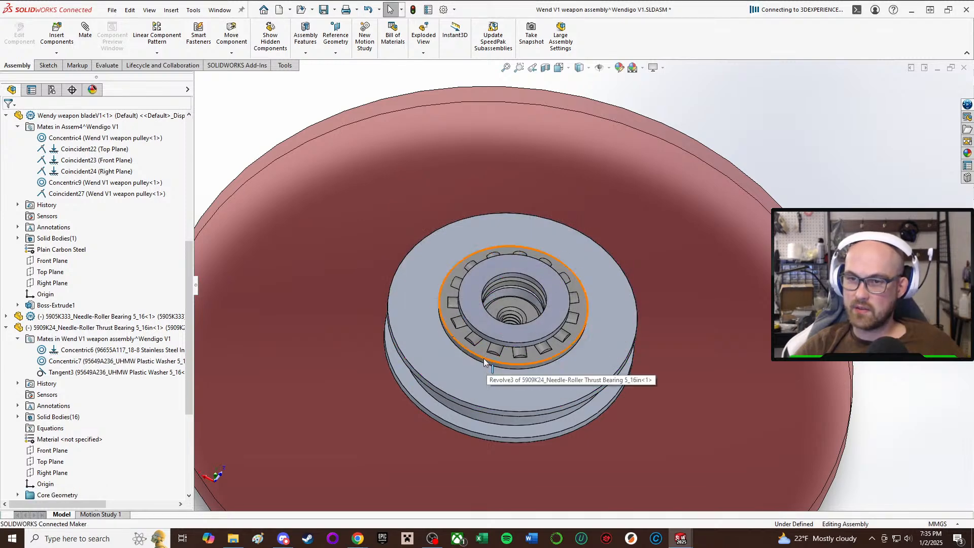
pyautogui.moveTo(481, 361); pyautogui.dragTo(510, 151)
pyautogui.scroll(2, 581, 314)
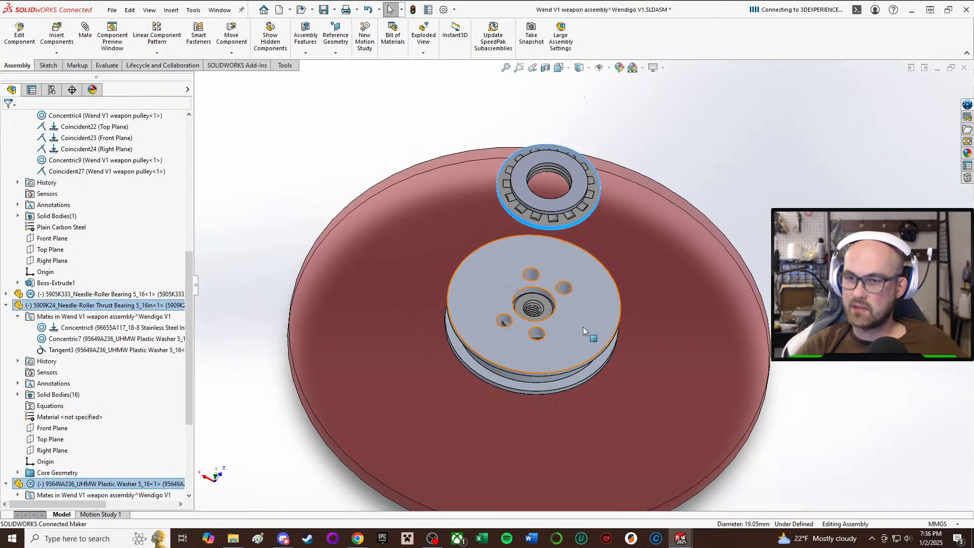
# Pull the needle-roller bearing up out of the pulley bore so it sits between the pulley and the thrust bearing.
pyautogui.moveTo(559, 311); pyautogui.dragTo(630, 151, button='middle')
pyautogui.scroll(-3, 589, 324)
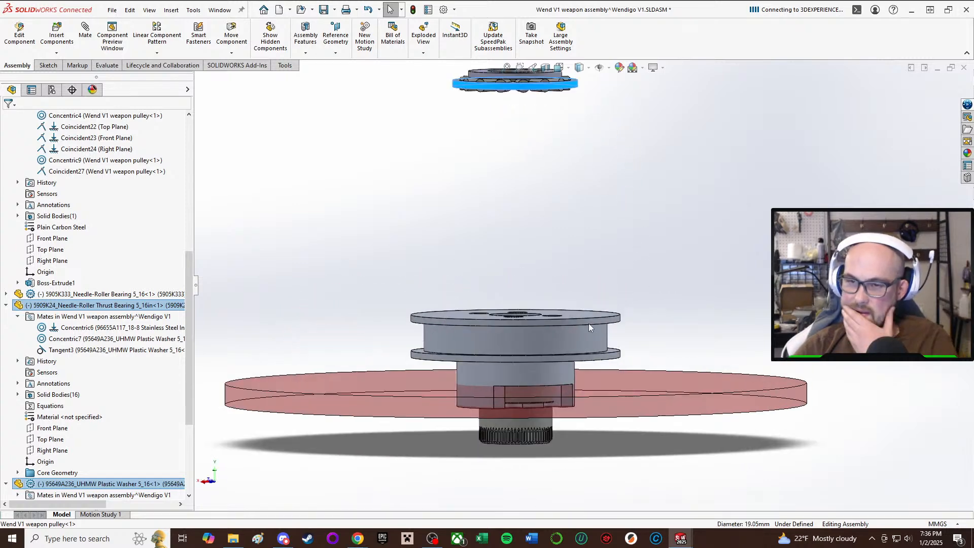
pyautogui.click(529, 372)
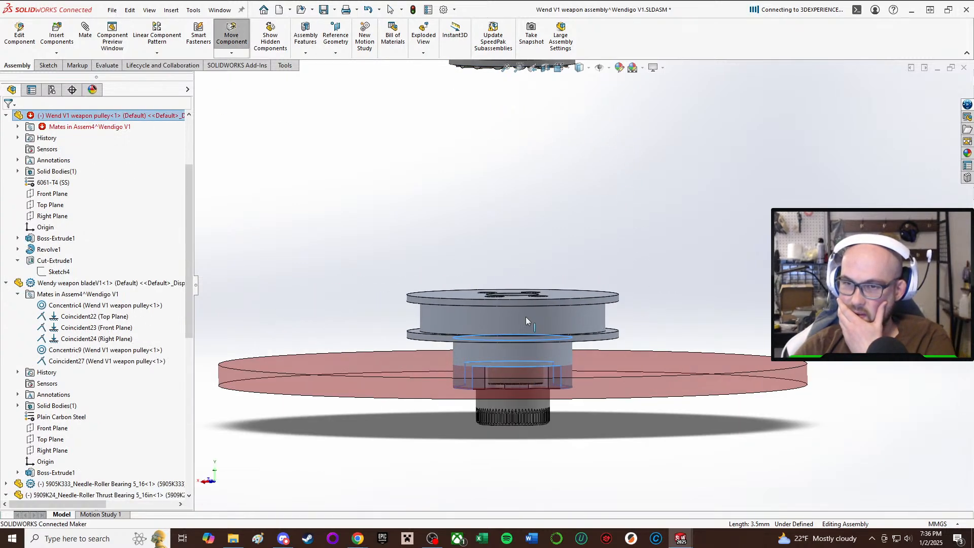
pyautogui.moveTo(525, 357); pyautogui.dragTo(550, 184)
pyautogui.moveTo(550, 184); pyautogui.dragTo(532, 272, button='middle')
pyautogui.scroll(-4, 548, 303)
pyautogui.scroll(3, 532, 273)
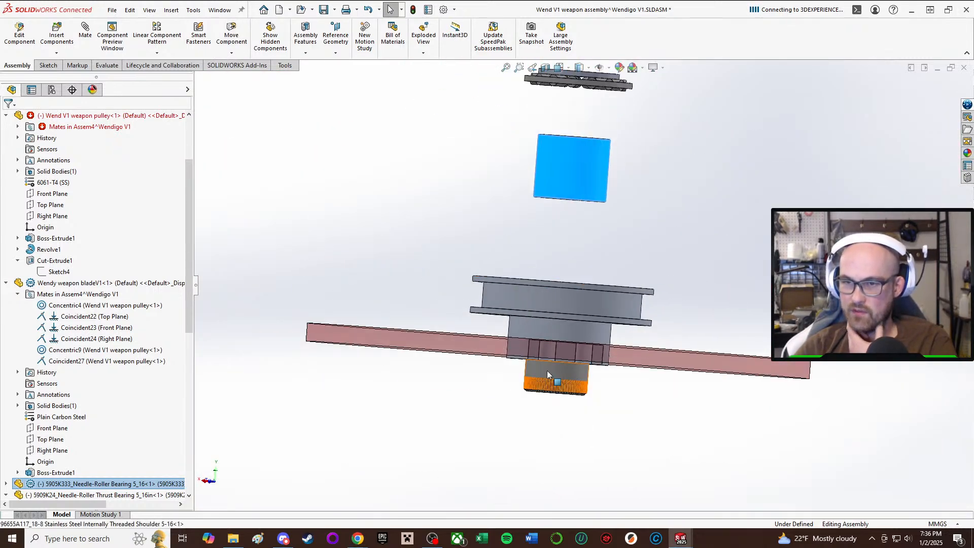
# Slide the needle-roller bearing back down into the pulley bore to check how it meets the four bolt holes.
pyautogui.click(547, 370)
pyautogui.moveTo(470, 264); pyautogui.dragTo(471, 317, button='middle')
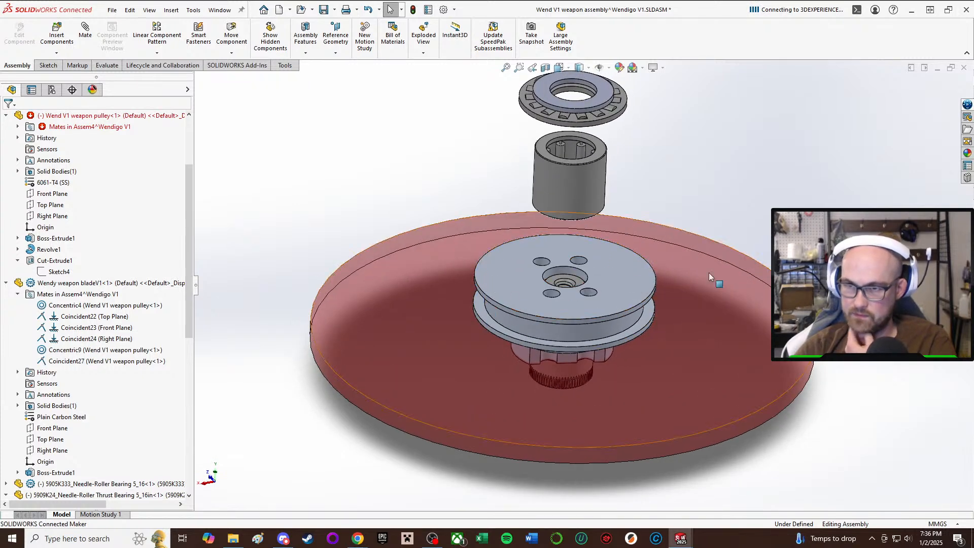
pyautogui.scroll(-3, 593, 273)
pyautogui.moveTo(564, 267); pyautogui.dragTo(572, 446, button='middle')
pyautogui.moveTo(560, 373); pyautogui.dragTo(563, 455)
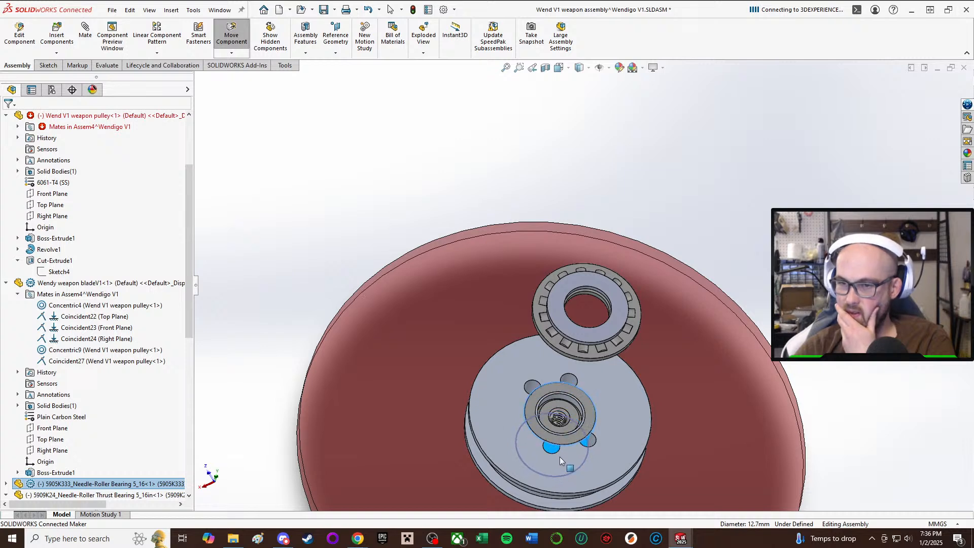
pyautogui.press('Escape')
# Move the thrust bearing and washer farther from the pulley and rotate the pulley around the seated needle-roller bearing.
pyautogui.click(584, 404)
pyautogui.moveTo(583, 339); pyautogui.dragTo(615, 216)
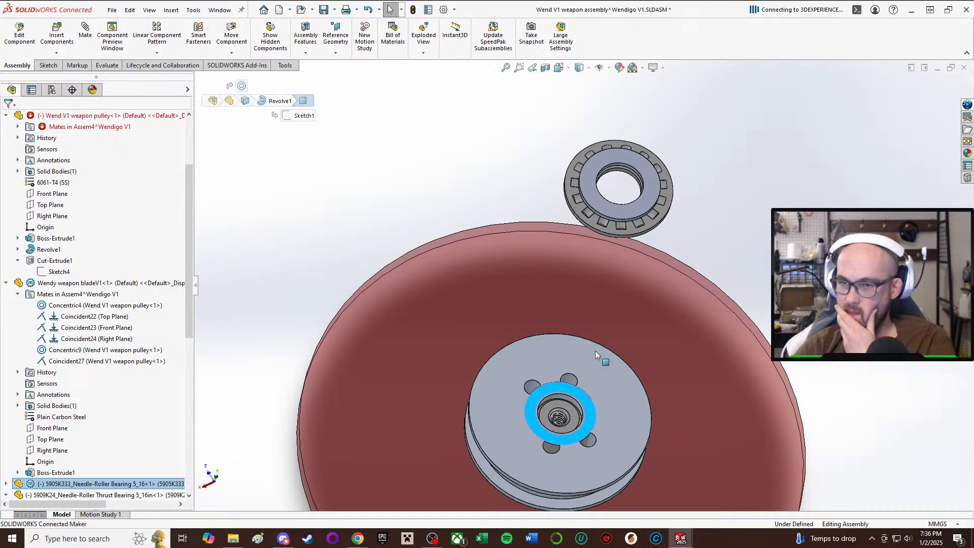
pyautogui.moveTo(596, 351); pyautogui.dragTo(593, 244)
pyautogui.moveTo(586, 355); pyautogui.dragTo(554, 266)
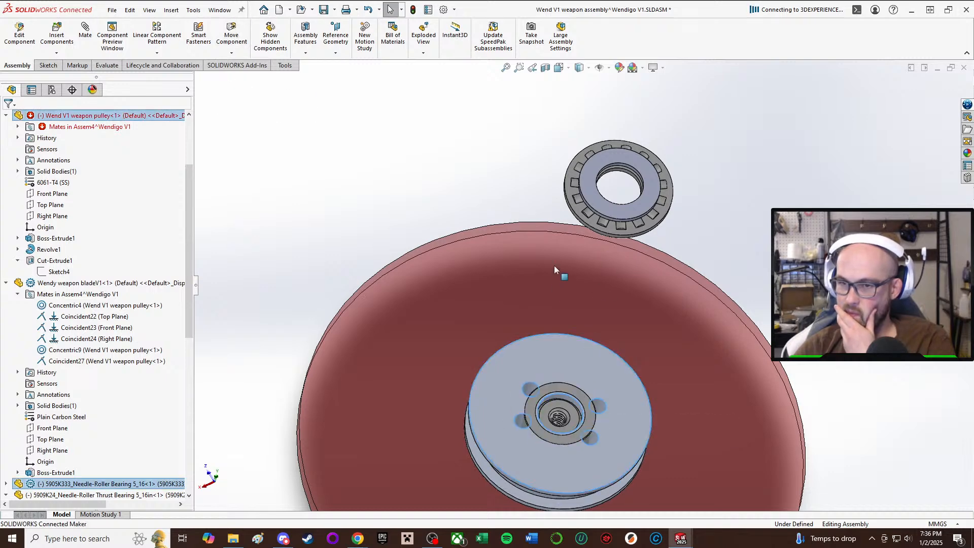
pyautogui.moveTo(554, 416); pyautogui.dragTo(558, 299)
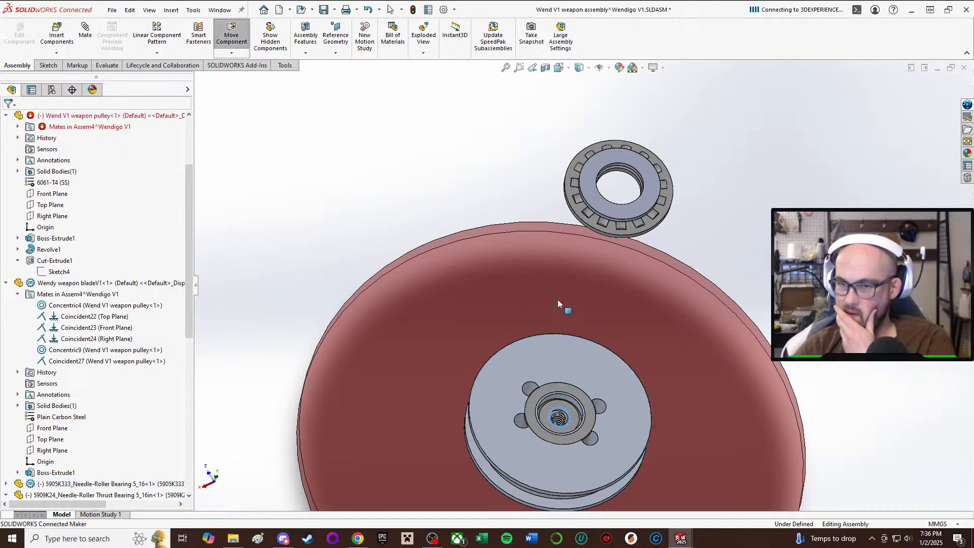
pyautogui.moveTo(567, 404); pyautogui.dragTo(584, 359, button='middle')
pyautogui.scroll(-4, 584, 358)
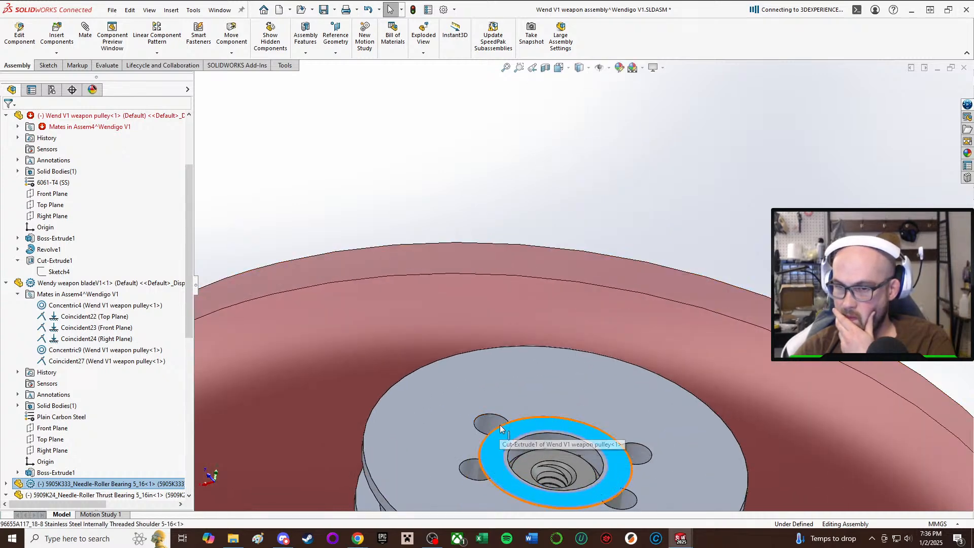
pyautogui.click(505, 427)
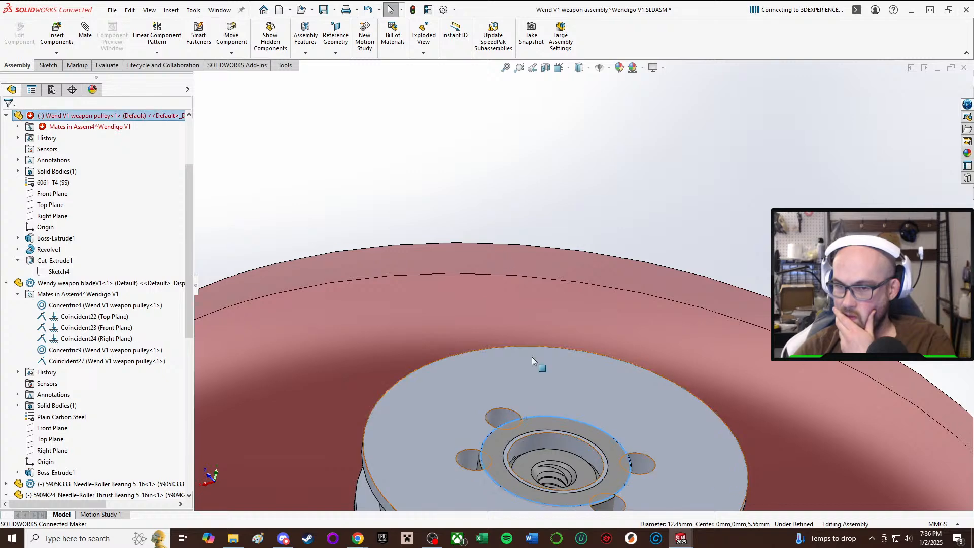
# Inspect the overlap between the needle-roller bearing and the bolt holes, and lift the bearing out above the pulley.
pyautogui.moveTo(532, 357); pyautogui.dragTo(565, 378, button='middle')
pyautogui.scroll(4, 478, 159)
pyautogui.click(472, 190)
pyautogui.scroll(-4, 523, 335)
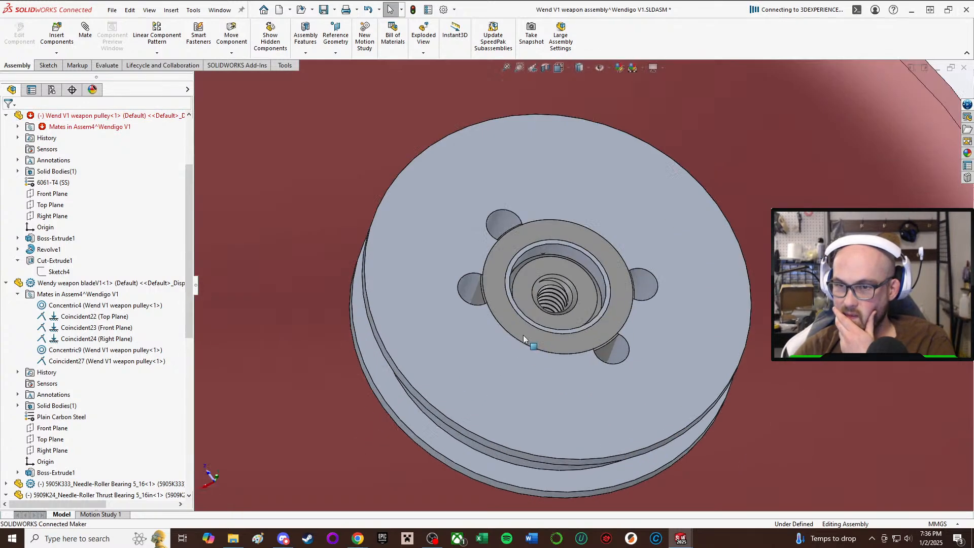
pyautogui.click(505, 136)
pyautogui.moveTo(505, 136)
pyautogui.mouseDown()
pyautogui.moveTo(584, 8)
pyautogui.moveTo(512, 124)
pyautogui.mouseUp()
pyautogui.moveTo(487, 258); pyautogui.dragTo(590, 86)
pyautogui.scroll(4, 557, 221)
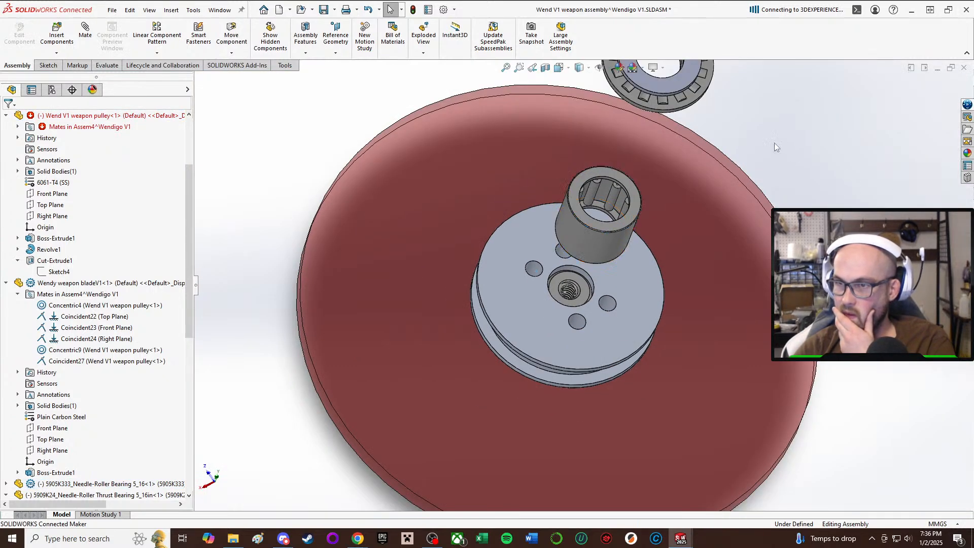
# Measure the outer diameter of the needle-roller bearing at its upper circular edge.
pyautogui.moveTo(775, 143); pyautogui.dragTo(866, 147, button='right')
pyautogui.scroll(-4, 640, 198)
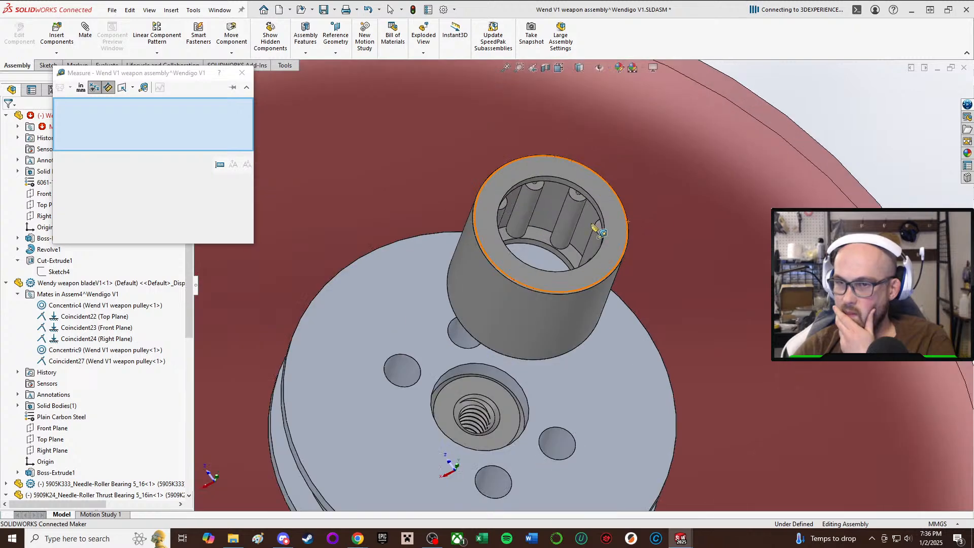
pyautogui.moveTo(593, 226); pyautogui.dragTo(596, 211, button='middle')
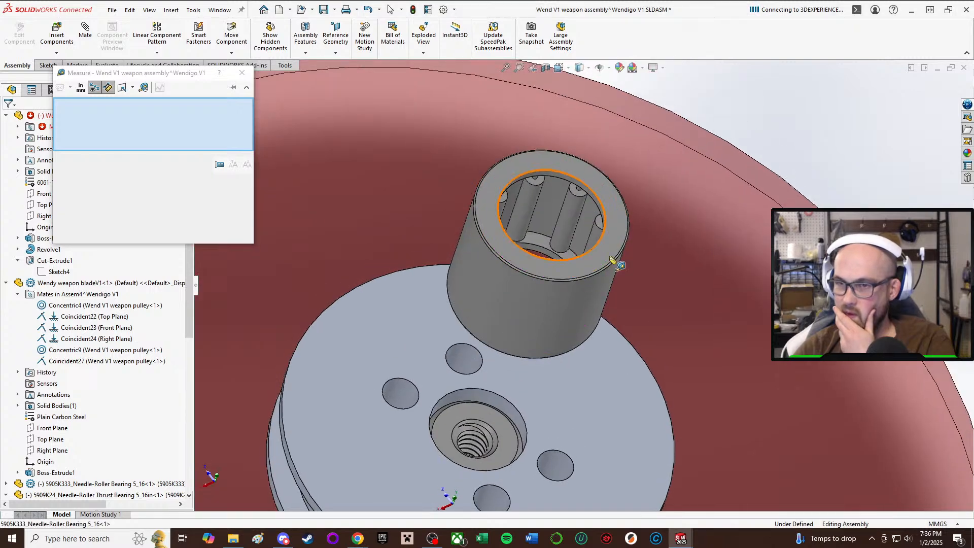
pyautogui.click(550, 283)
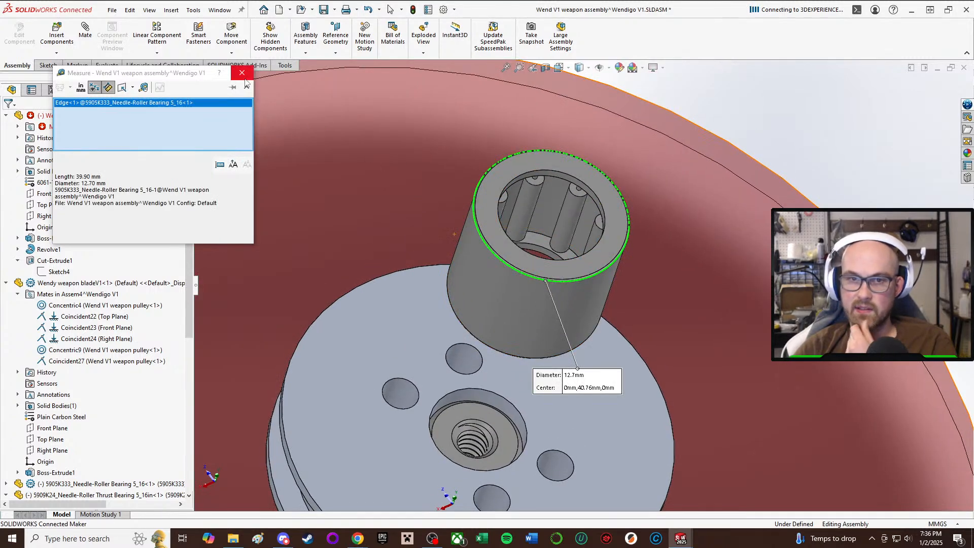
pyautogui.click(757, 111)
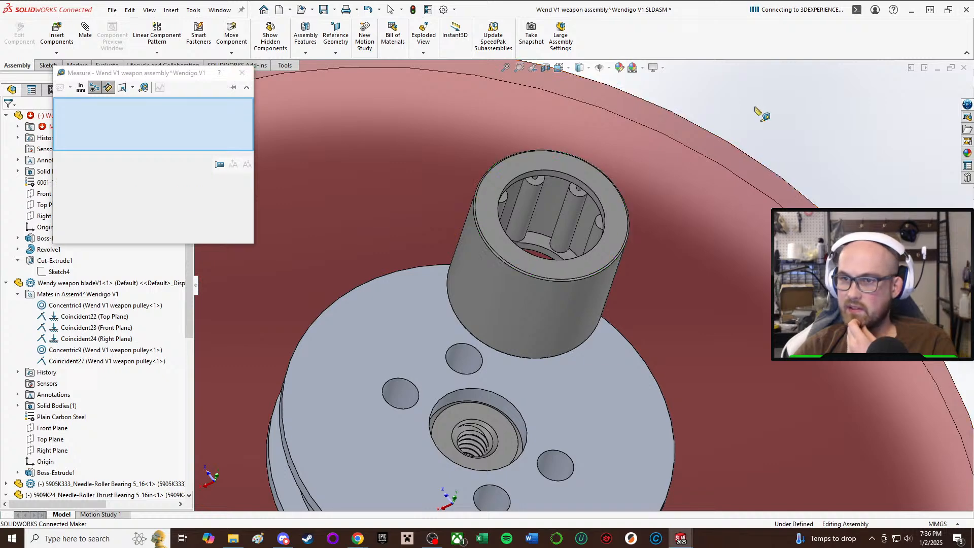
pyautogui.click(627, 206)
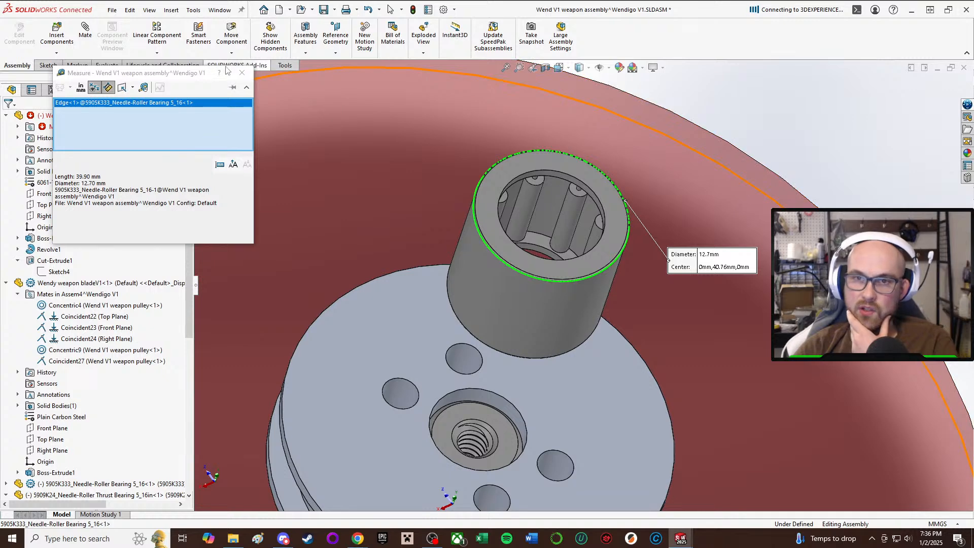
# Measure the needle-roller bearing's height between its two end faces.
pyautogui.moveTo(503, 293); pyautogui.dragTo(648, 253, button='middle')
pyautogui.scroll(3, 649, 254)
pyautogui.click(744, 335)
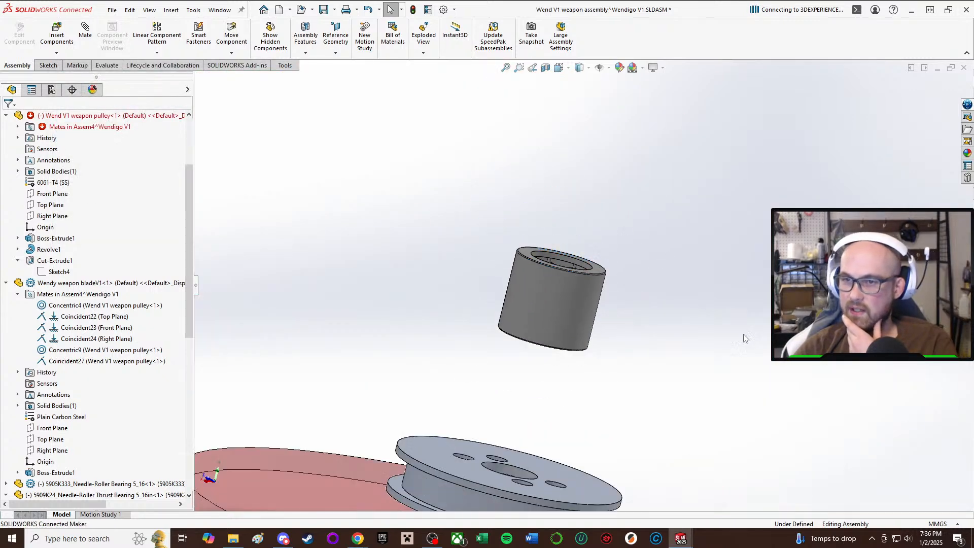
pyautogui.press('m')
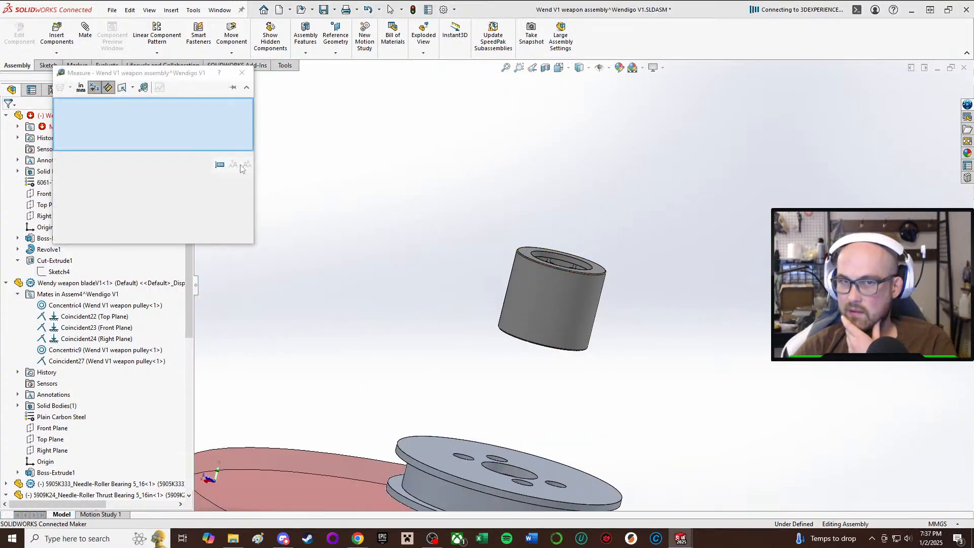
pyautogui.moveTo(579, 341); pyautogui.dragTo(618, 249, button='middle')
pyautogui.click(504, 349)
pyautogui.click(537, 249)
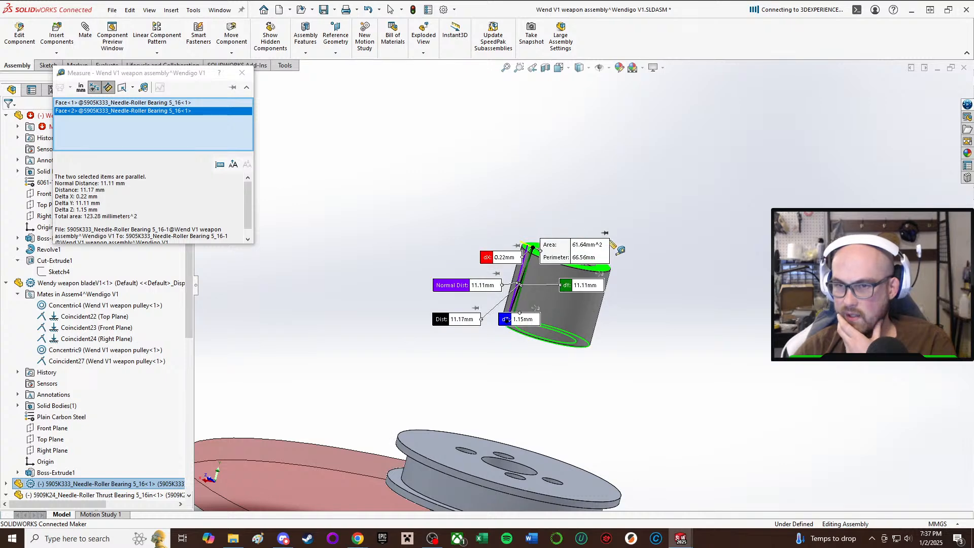
pyautogui.scroll(-2, 579, 282)
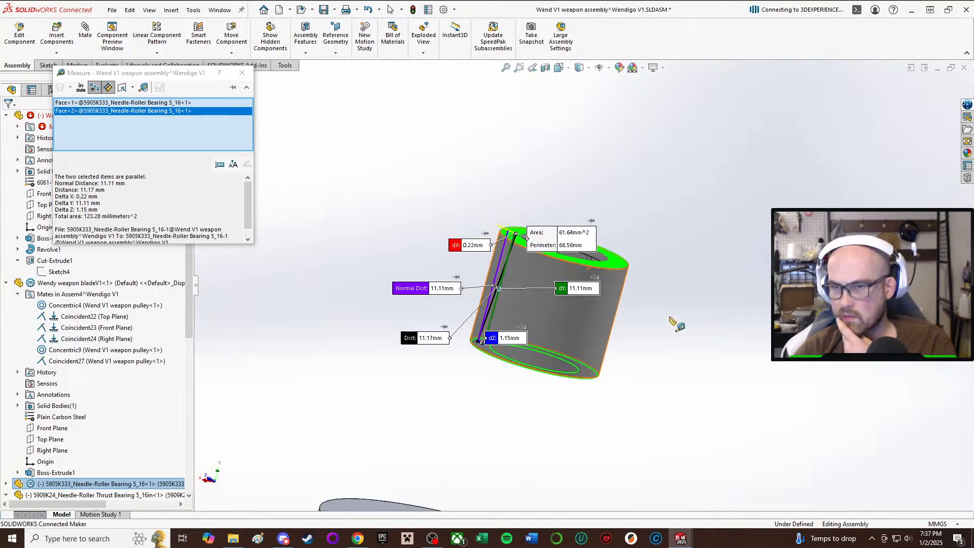
pyautogui.moveTo(675, 322); pyautogui.dragTo(700, 327, button='middle')
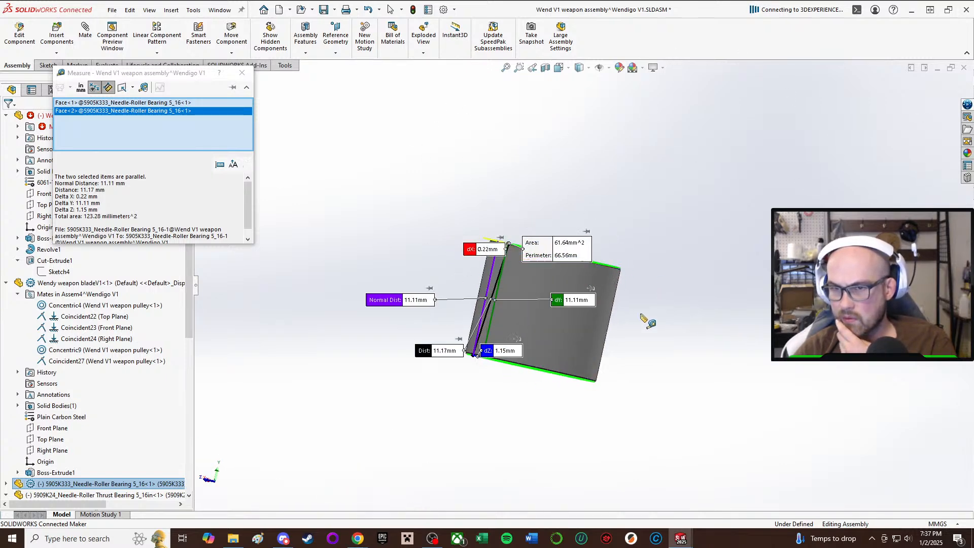
pyautogui.click(249, 75)
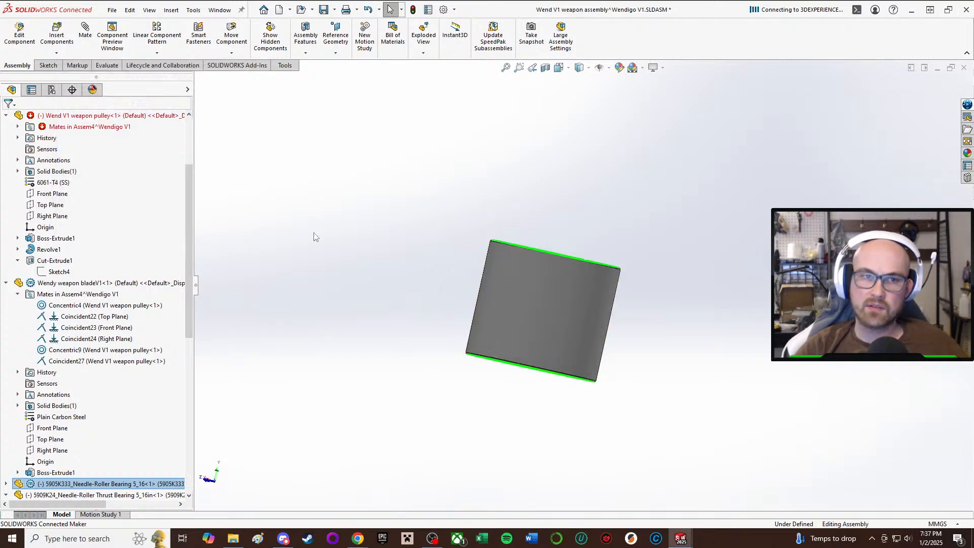
# Start an assembly sketch on the pulley's flat top face and draw a circle about 17.3 mm in diameter centred on the bore.
pyautogui.scroll(3, 431, 340)
pyautogui.click(433, 388)
pyautogui.moveTo(439, 333); pyautogui.dragTo(444, 375, button='middle')
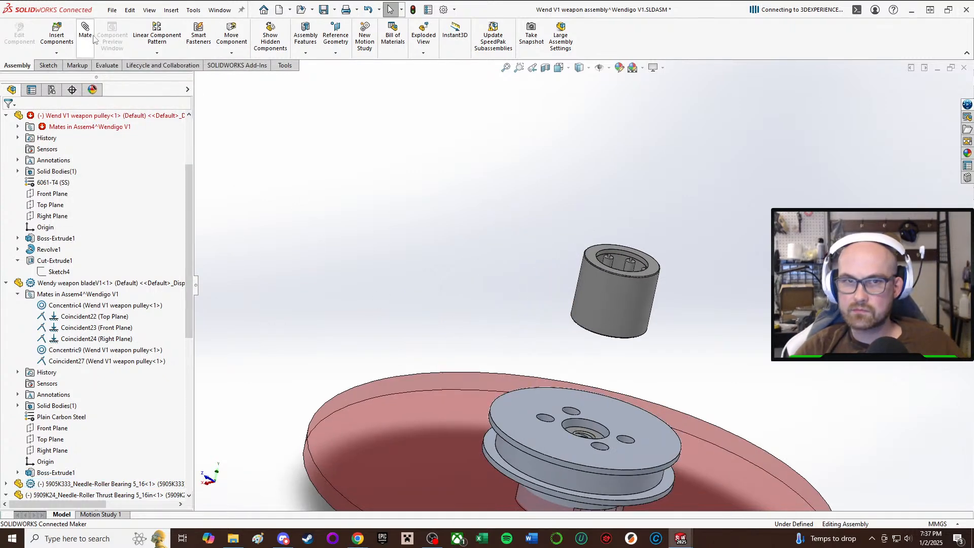
pyautogui.click(48, 65)
pyautogui.click(12, 34)
pyautogui.click(607, 418)
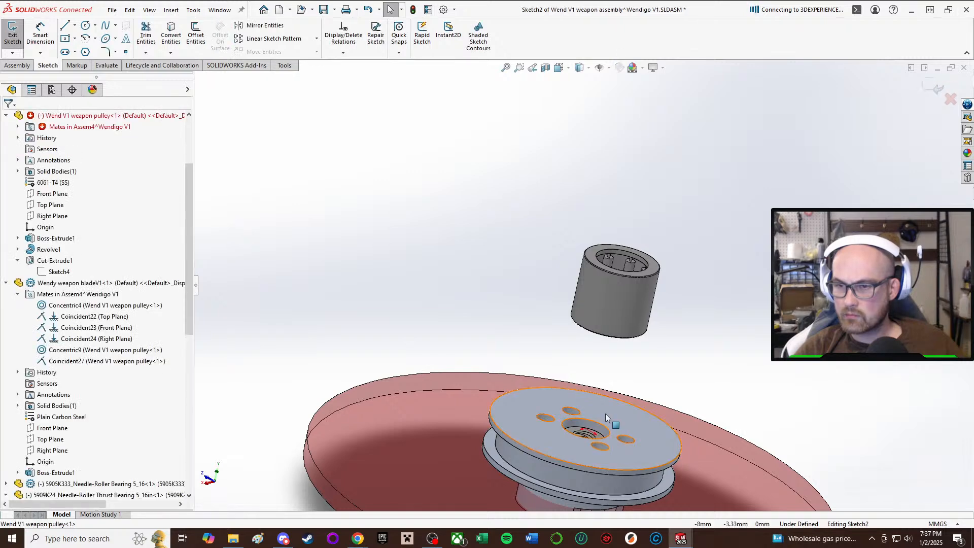
pyautogui.click(84, 25)
pyautogui.scroll(-1, 568, 406)
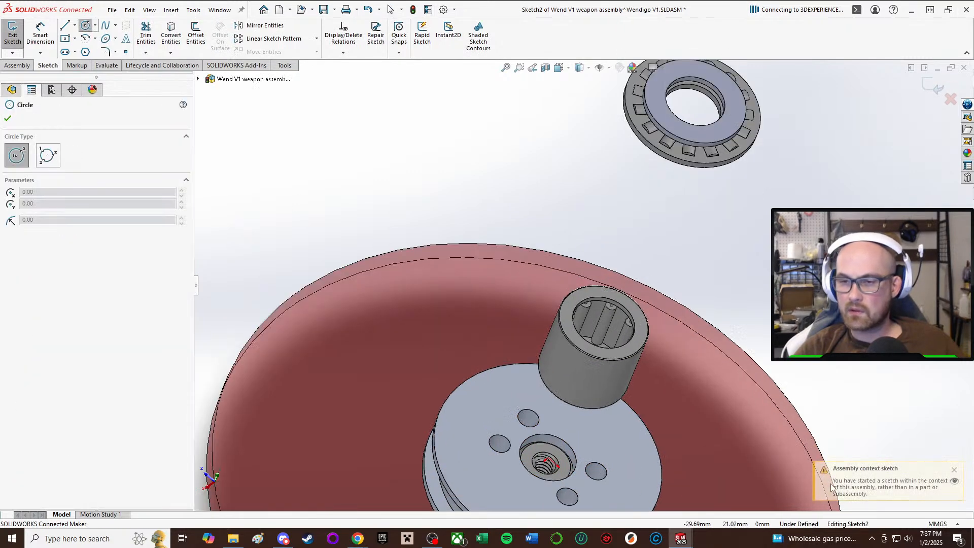
pyautogui.scroll(1, 553, 365)
pyautogui.scroll(-3, 555, 406)
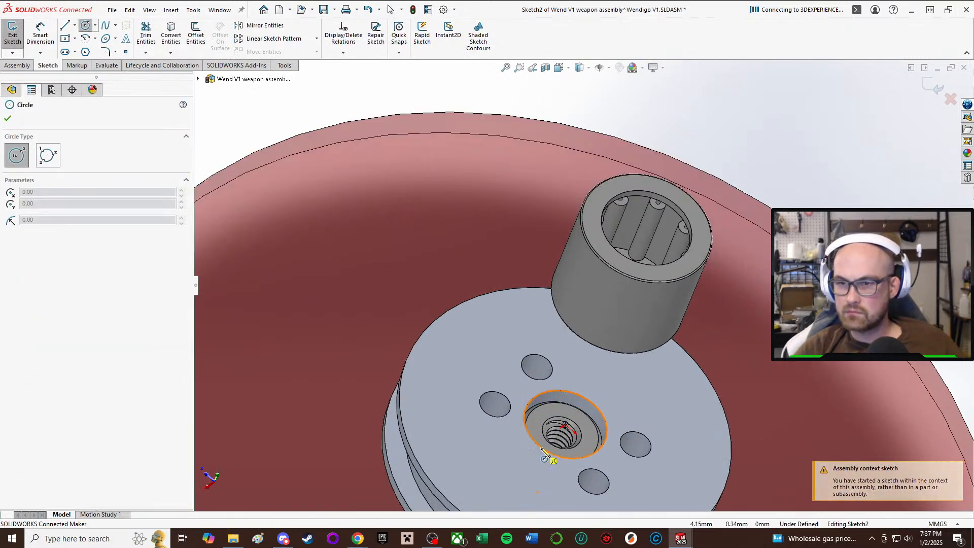
pyautogui.click(565, 424)
pyautogui.click(631, 387)
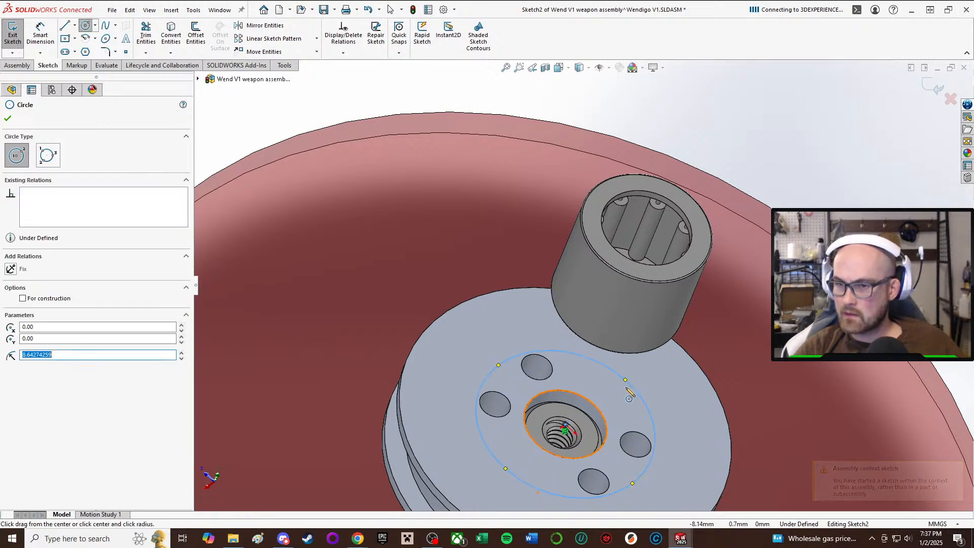
# Dimension the sketched circle around the pulley bore to a diameter of 12.8 mm.
pyautogui.scroll(5, 635, 385)
pyautogui.moveTo(693, 341); pyautogui.dragTo(785, 128, button='right')
pyautogui.scroll(-3, 541, 346)
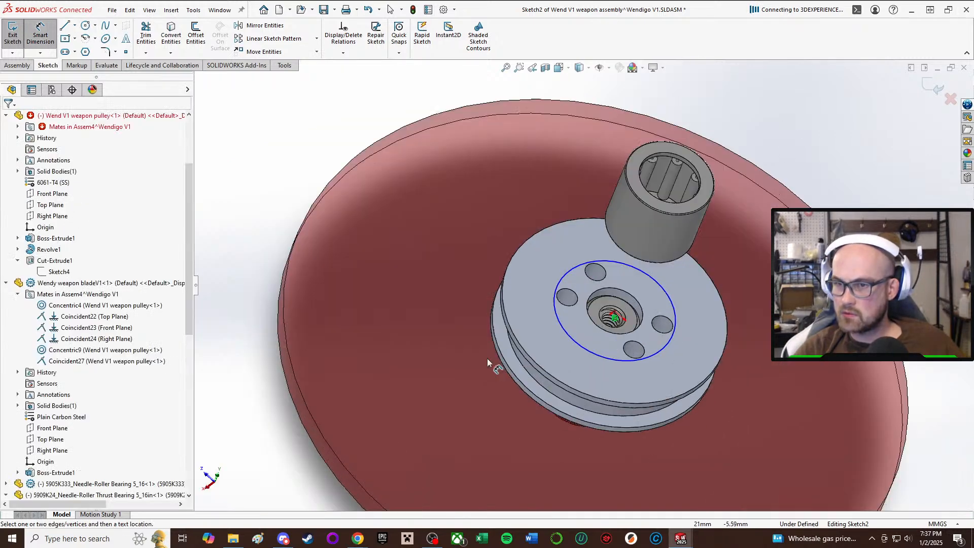
pyautogui.click(579, 350)
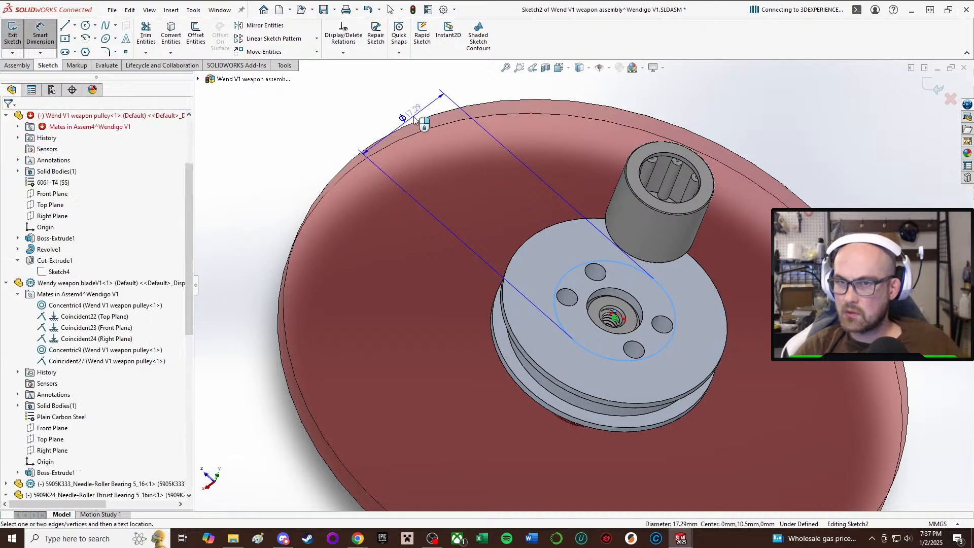
pyautogui.click(413, 117)
pyautogui.write('12.8')
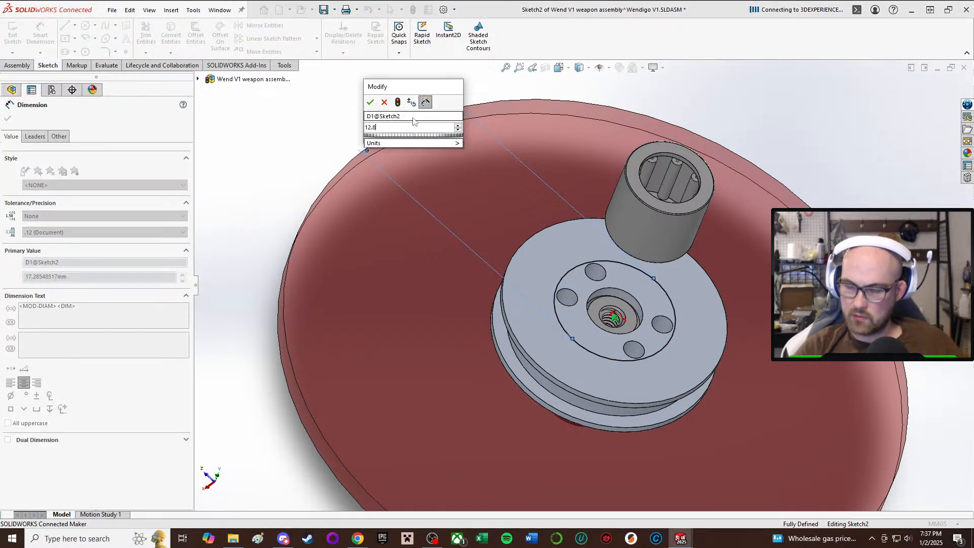
pyautogui.press('Return')
pyautogui.scroll(1, 429, 119)
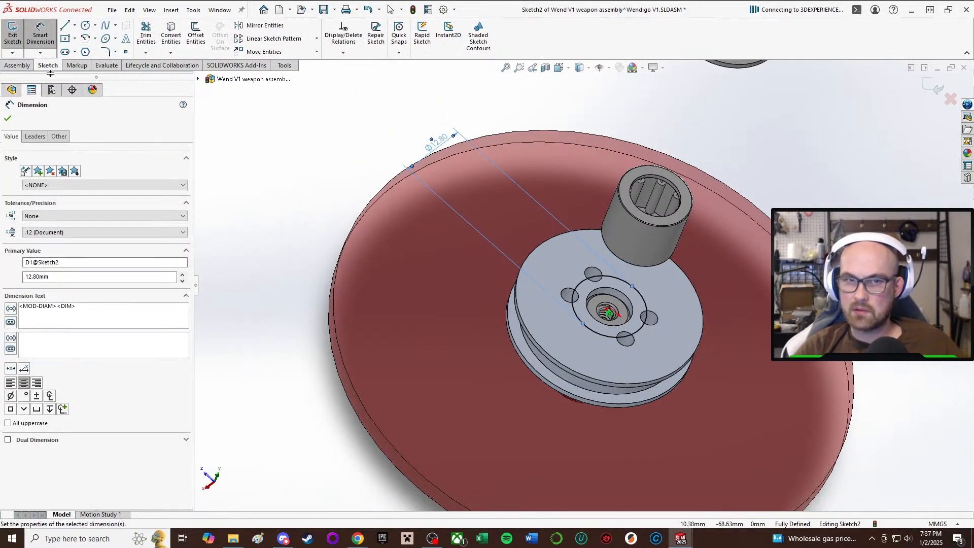
pyautogui.click(7, 120)
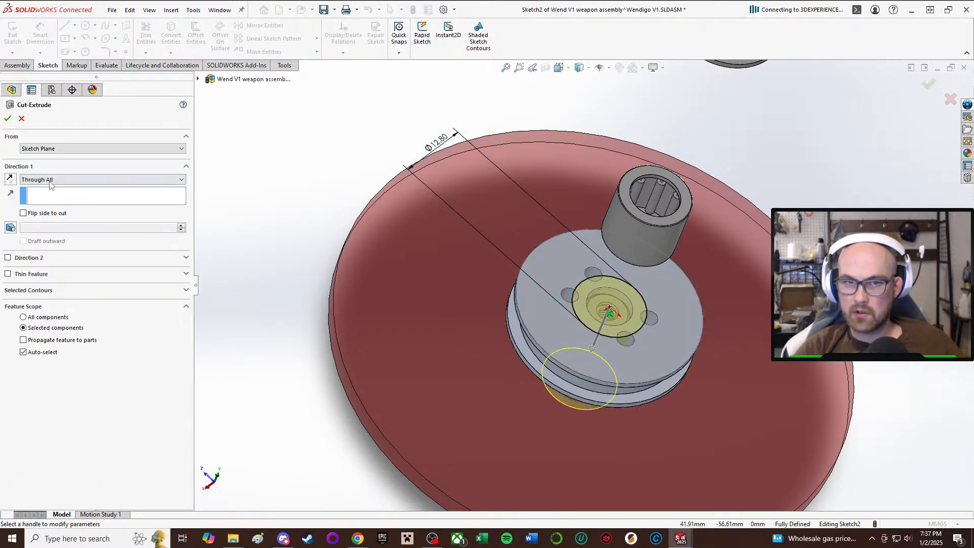
# Cut the 12.8 mm circle into the pulley as a blind extruded cut 12 mm deep.
pyautogui.click(51, 184)
pyautogui.click(64, 188)
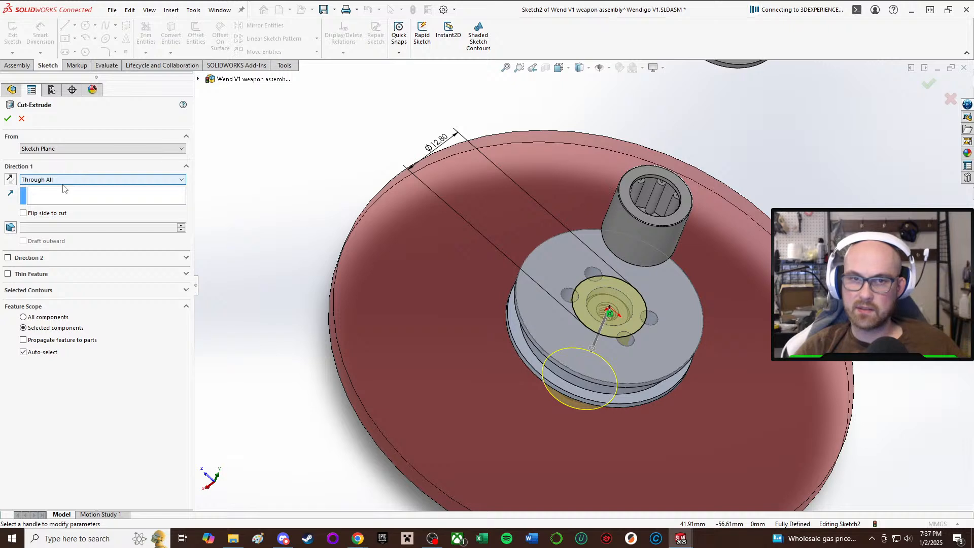
pyautogui.click(62, 183)
pyautogui.click(23, 192)
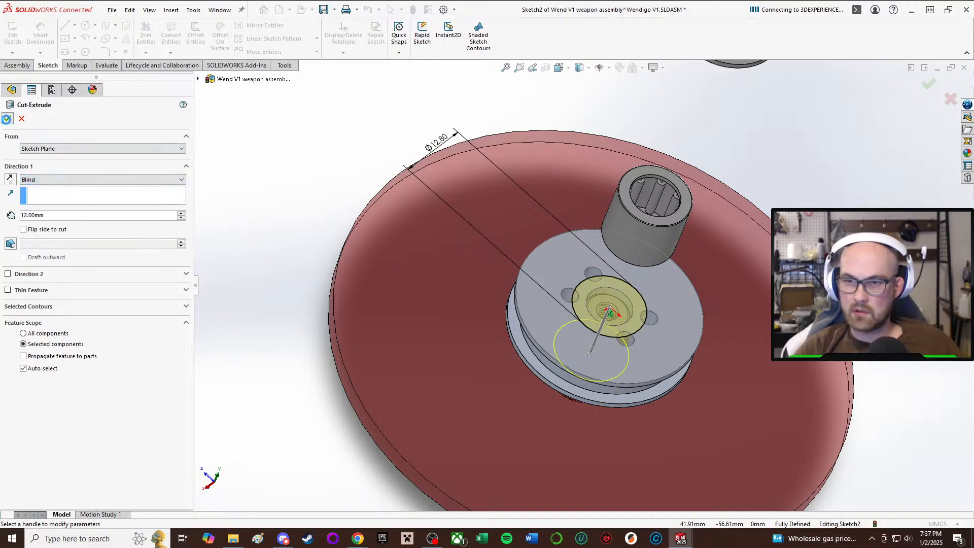
# Examine the new bearing pocket in the pulley from above, below and the side, checking its depth relative to the hub, blade and screw.
pyautogui.moveTo(574, 281); pyautogui.dragTo(497, 81, button='middle')
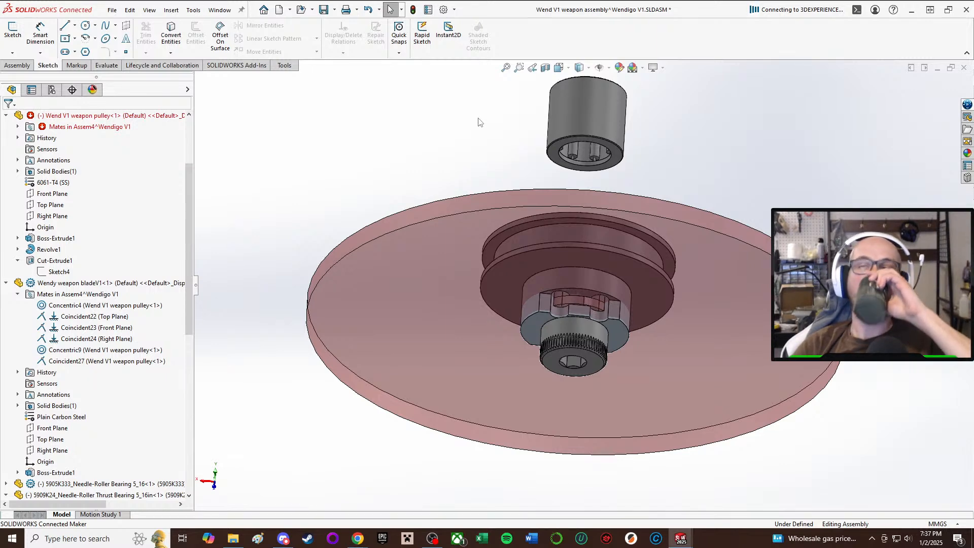
pyautogui.moveTo(511, 157); pyautogui.dragTo(516, 240, button='middle')
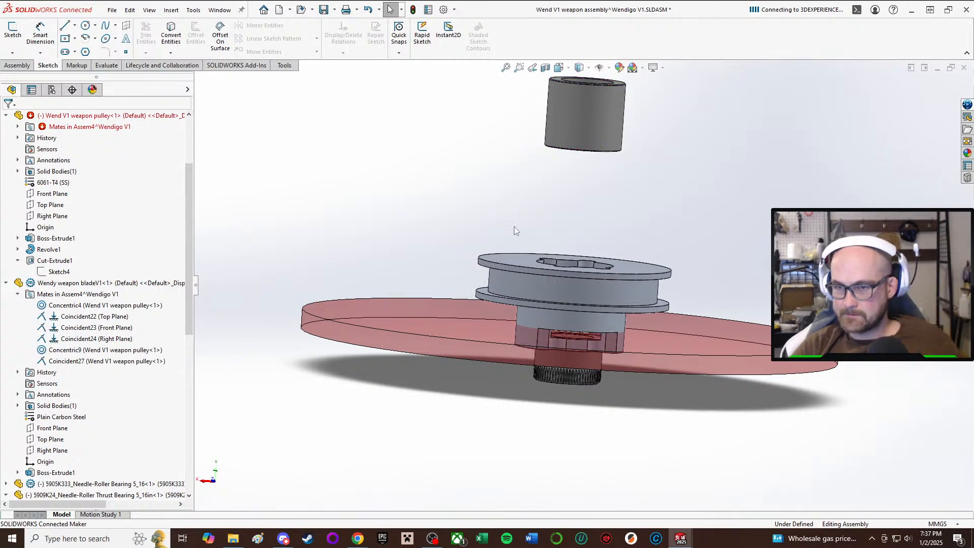
pyautogui.scroll(-6, 587, 336)
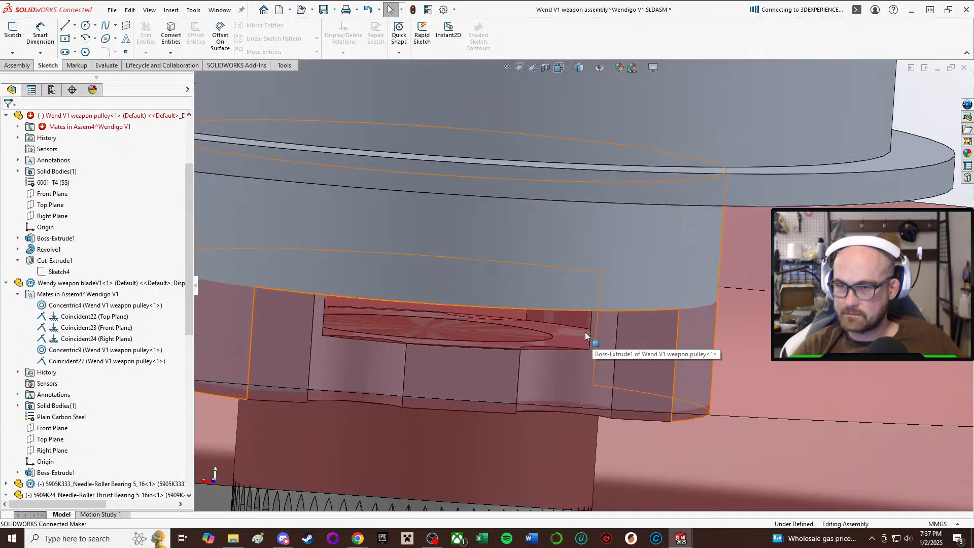
pyautogui.scroll(5, 586, 336)
pyautogui.moveTo(569, 313); pyautogui.dragTo(538, 363, button='middle')
pyautogui.scroll(4, 537, 355)
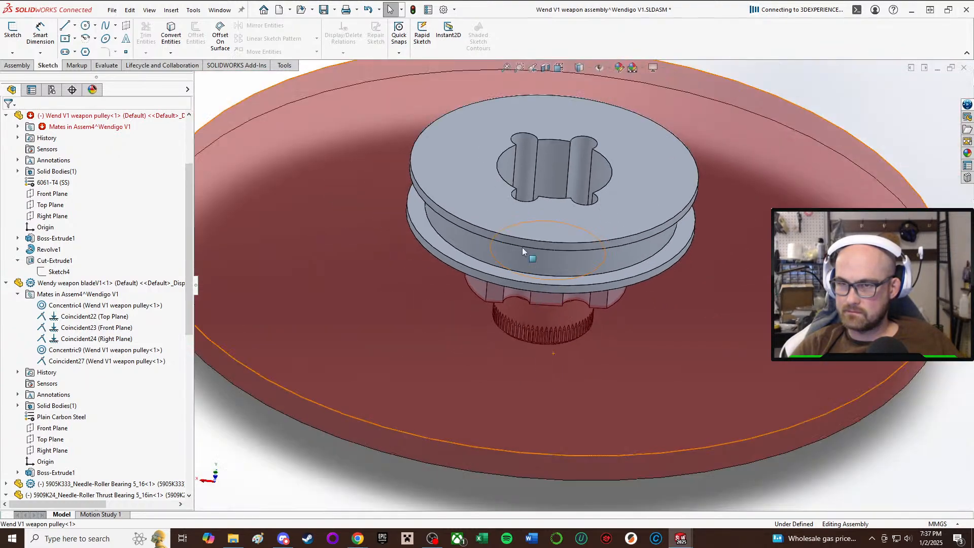
pyautogui.scroll(-4, 538, 178)
pyautogui.scroll(4, 562, 330)
pyautogui.scroll(-5, 578, 370)
pyautogui.scroll(5, 578, 370)
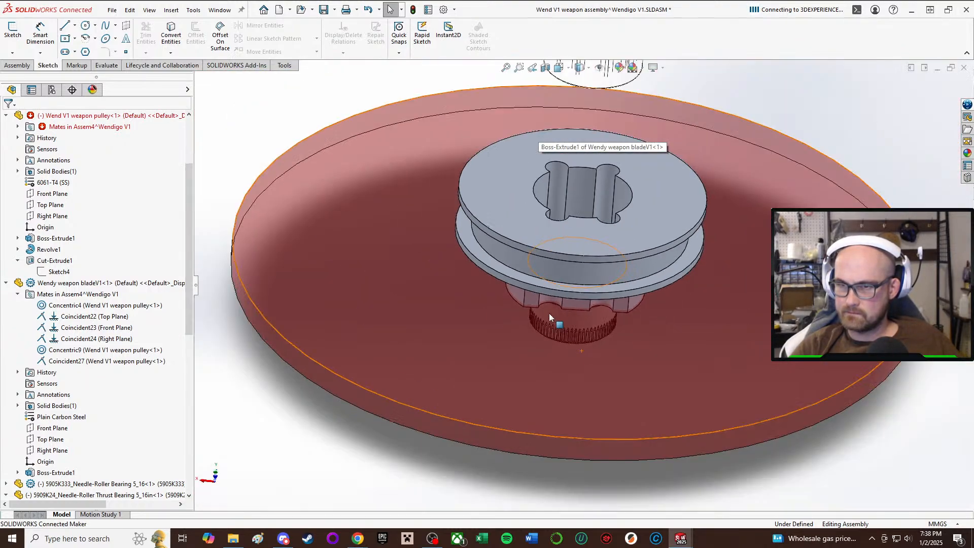
pyautogui.moveTo(550, 313); pyautogui.dragTo(573, 203, button='middle')
pyautogui.scroll(1, 584, 119)
pyautogui.scroll(-1, 584, 119)
pyautogui.moveTo(583, 119); pyautogui.dragTo(587, 190, button='middle')
pyautogui.scroll(2, 588, 191)
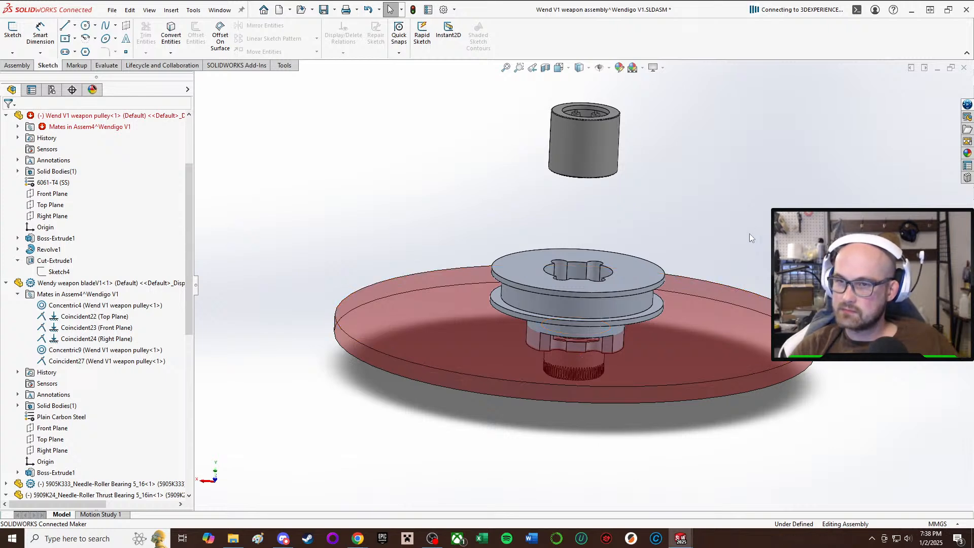
pyautogui.scroll(2, 597, 272)
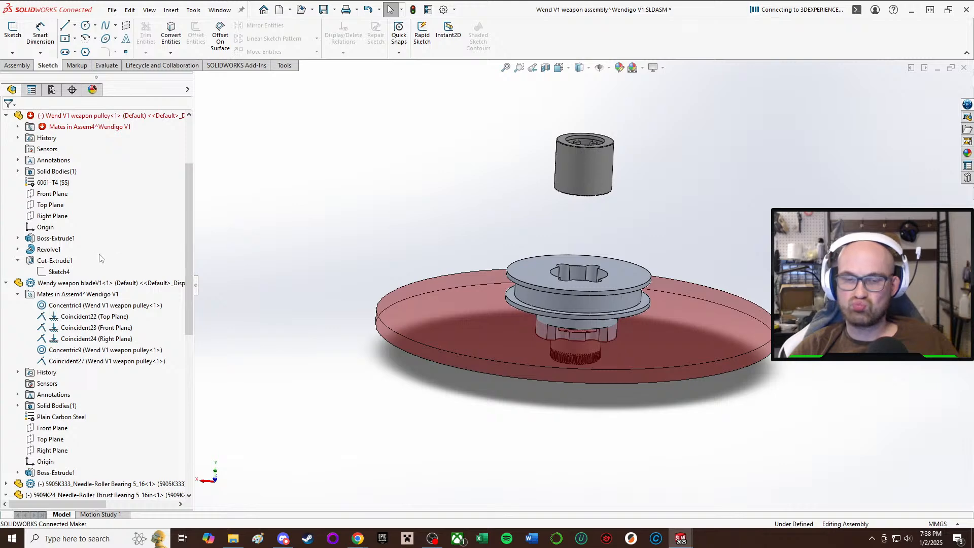
pyautogui.moveTo(689, 415); pyautogui.dragTo(588, 234, button='middle')
pyautogui.scroll(-3, 603, 243)
pyautogui.click(571, 341)
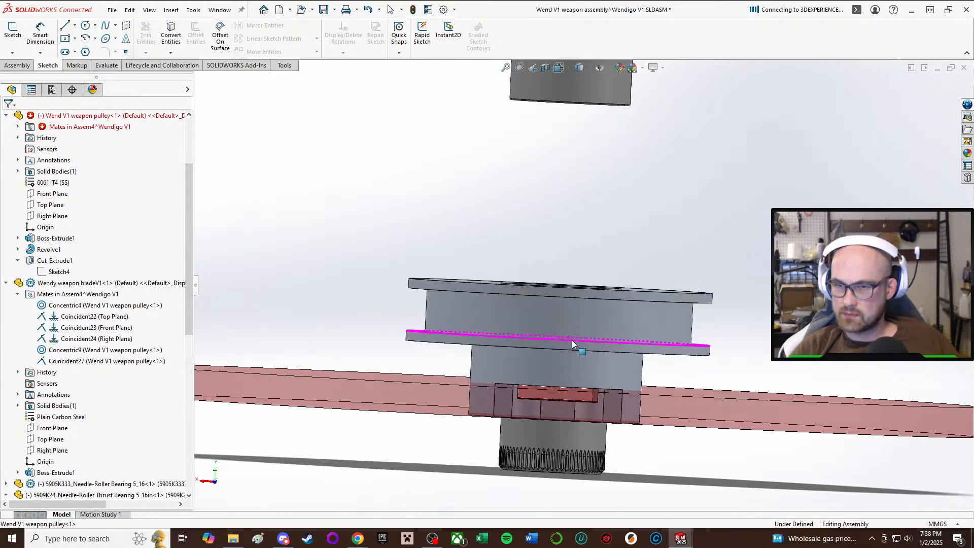
pyautogui.moveTo(572, 340); pyautogui.dragTo(498, 322, button='middle')
pyautogui.scroll(3, 146, 265)
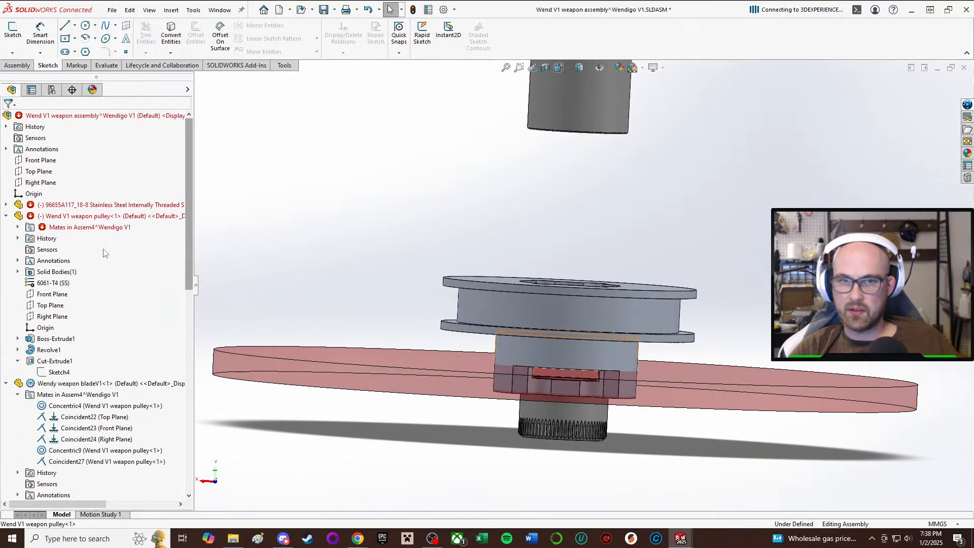
# Start editing the weapon pulley within the assembly and open the sketch of its Boss-Extrude1 for review.
pyautogui.click(493, 305)
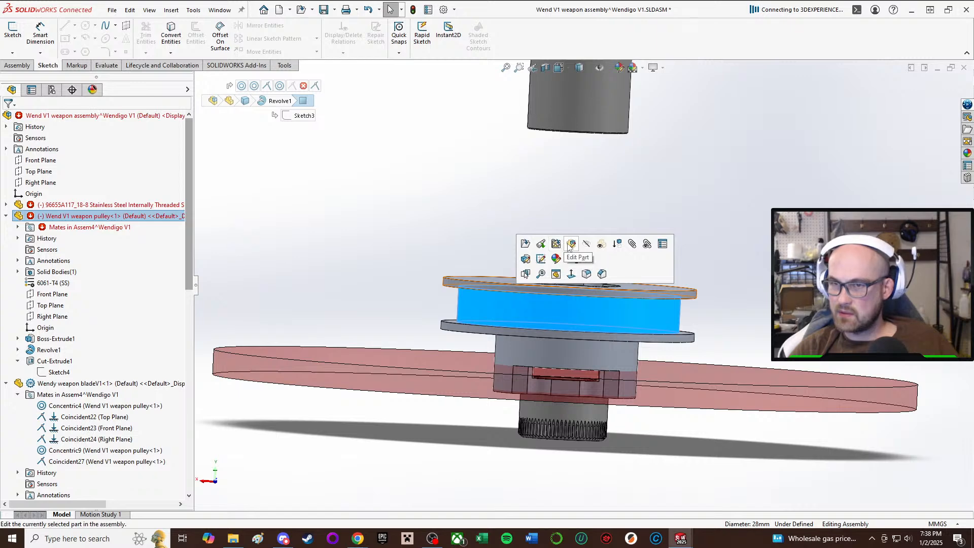
pyautogui.click(571, 247)
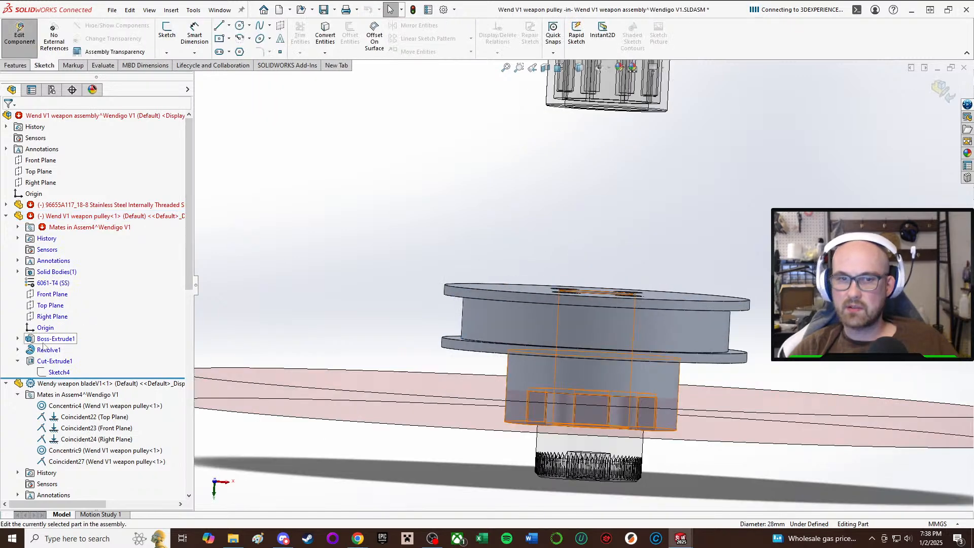
pyautogui.click(53, 339)
pyautogui.click(68, 314)
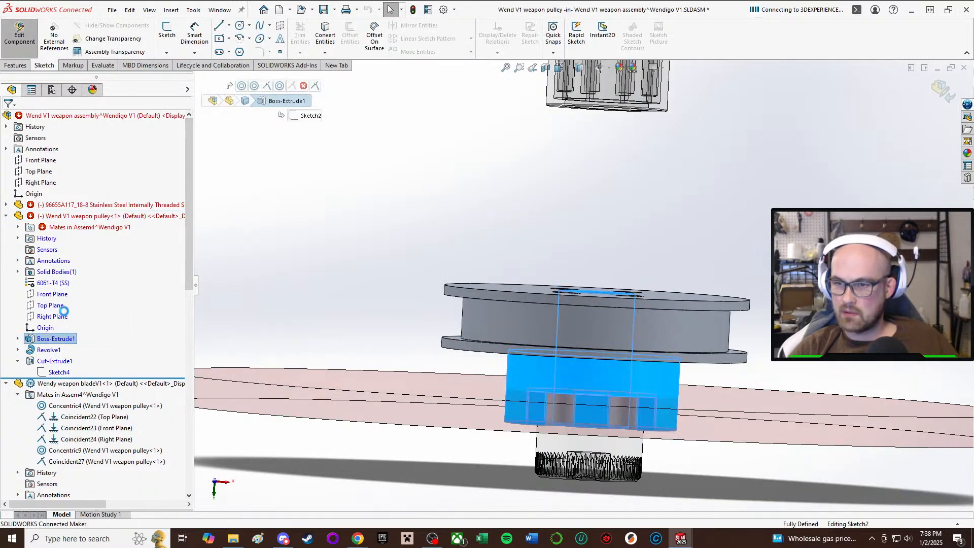
pyautogui.moveTo(541, 318)
pyautogui.mouseDown(button='middle')
pyautogui.moveTo(548, 218)
pyautogui.moveTo(533, 253)
pyautogui.moveTo(600, 303)
pyautogui.moveTo(637, 389)
pyautogui.moveTo(299, 203)
pyautogui.mouseUp(button='middle')
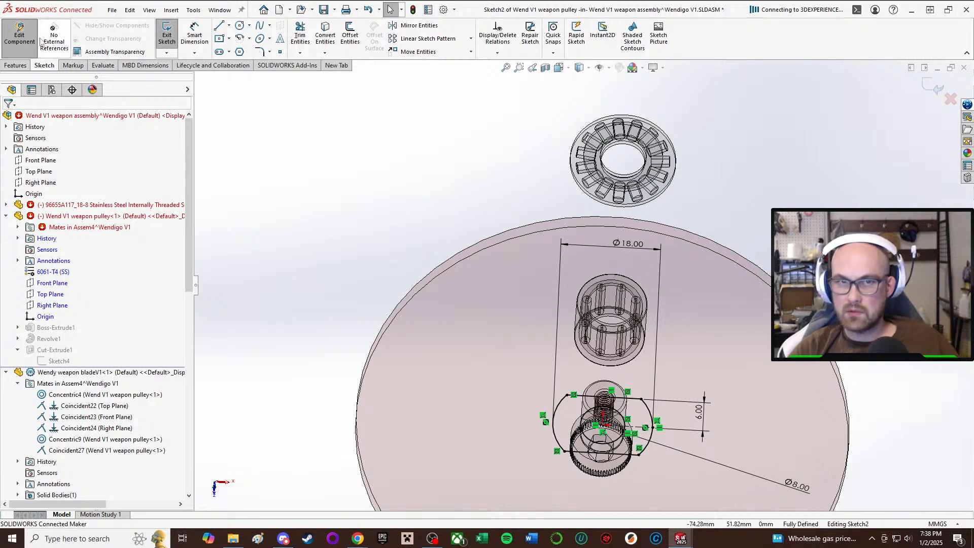
pyautogui.moveTo(649, 381)
pyautogui.mouseDown(button='middle')
pyautogui.moveTo(640, 354)
pyautogui.moveTo(629, 353)
pyautogui.mouseUp(button='middle')
pyautogui.scroll(-2, 640, 360)
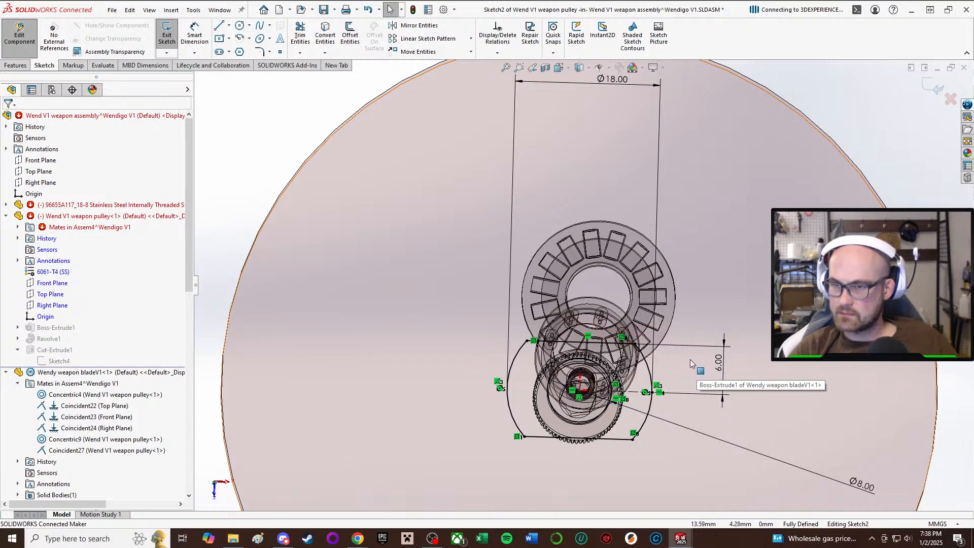
# Open the pulley's Revolve1 profile sketch and set the height of the hub section below the lower flange to 5 mm.
pyautogui.click(50, 350)
pyautogui.click(75, 316)
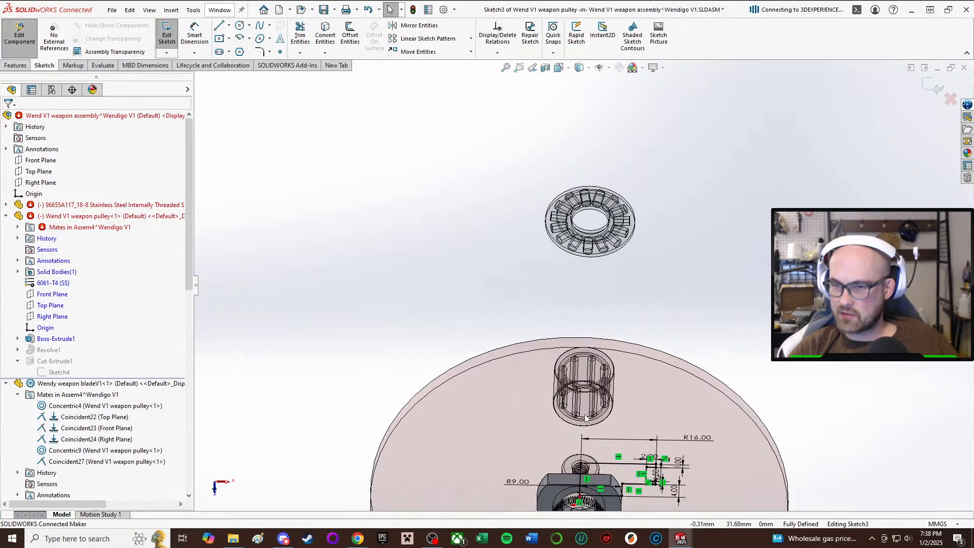
pyautogui.scroll(4, 583, 320)
pyautogui.keyDown('ctrl'); pyautogui.moveTo(586, 419); pyautogui.dragTo(561, 418, button='middle'); pyautogui.keyUp('ctrl')
pyautogui.scroll(-5, 569, 327)
pyautogui.moveTo(630, 337)
pyautogui.mouseDown(button='middle')
pyautogui.moveTo(639, 368)
pyautogui.moveTo(641, 327)
pyautogui.moveTo(621, 292)
pyautogui.moveTo(650, 247)
pyautogui.mouseUp(button='middle')
pyautogui.scroll(1, 642, 320)
pyautogui.scroll(-2, 641, 321)
pyautogui.scroll(-3, 653, 253)
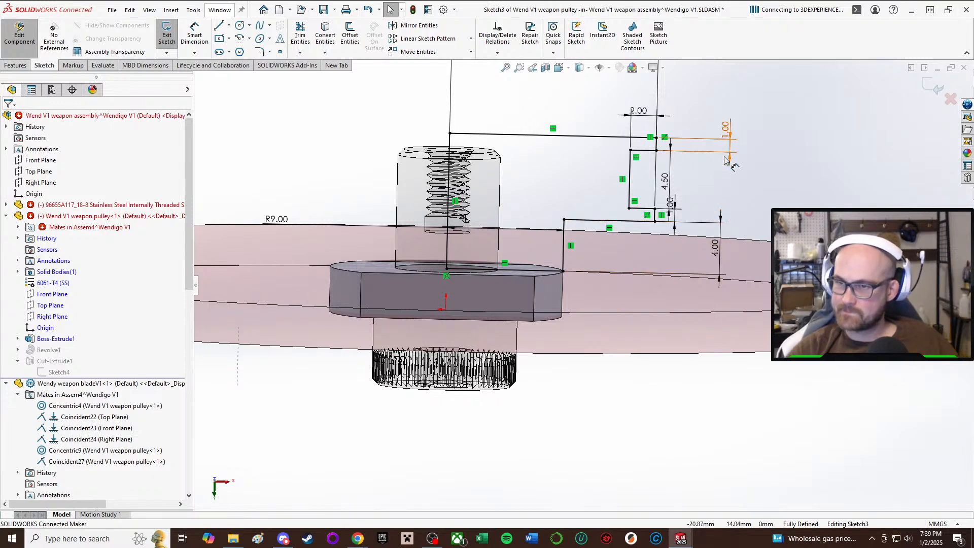
pyautogui.doubleClick(714, 247)
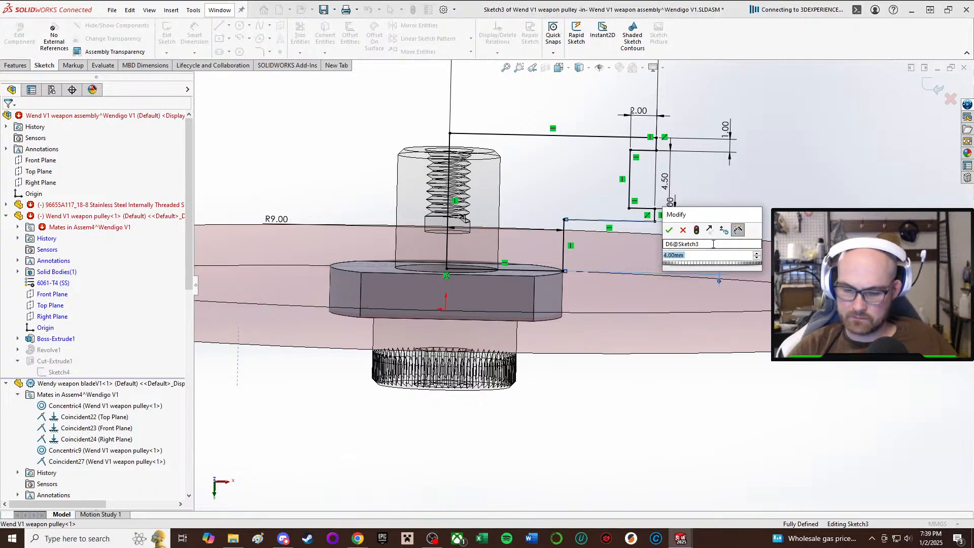
pyautogui.write('5')
pyautogui.press('Return')
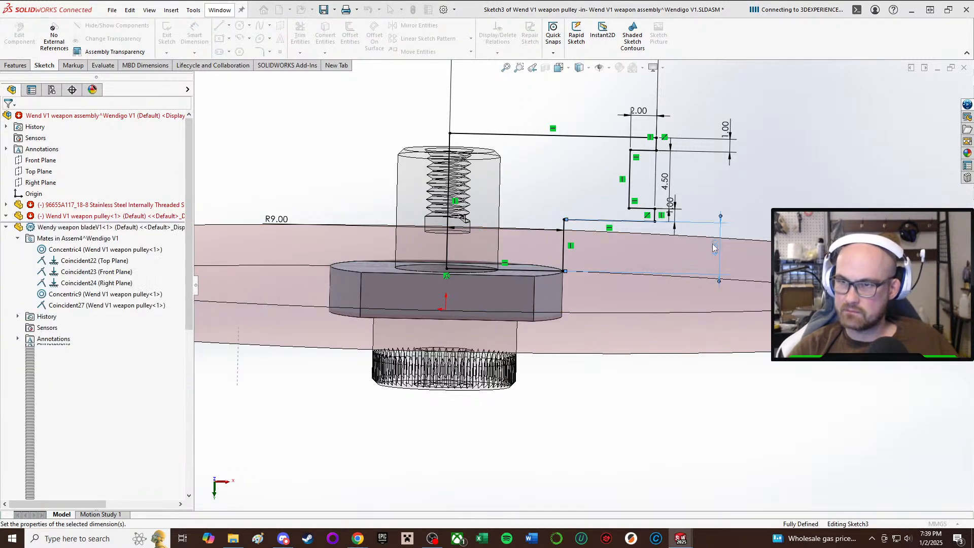
# Set the thickness of the pulley's lower and upper flanges to 2 mm each in the revolve profile.
pyautogui.scroll(3, 709, 245)
pyautogui.scroll(-3, 676, 213)
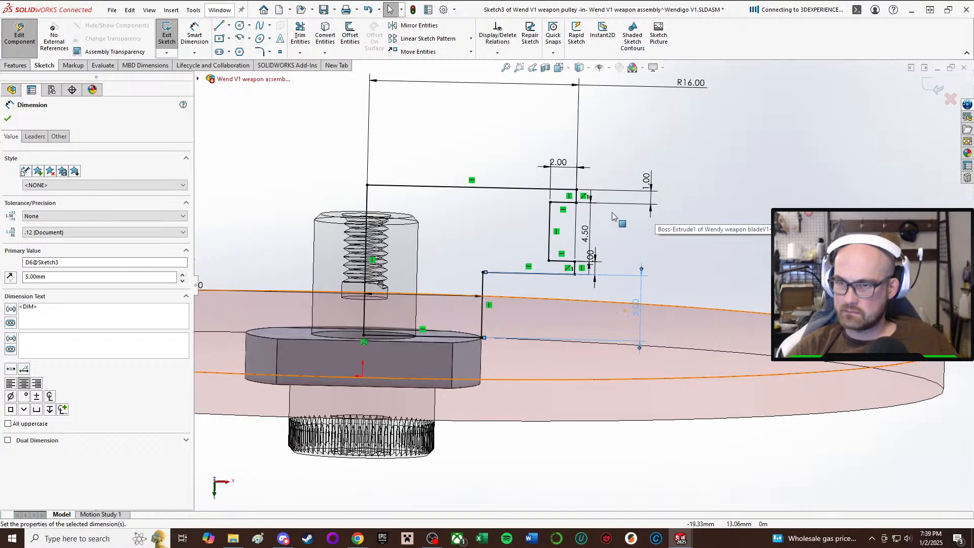
pyautogui.click(590, 266)
pyautogui.doubleClick(590, 266)
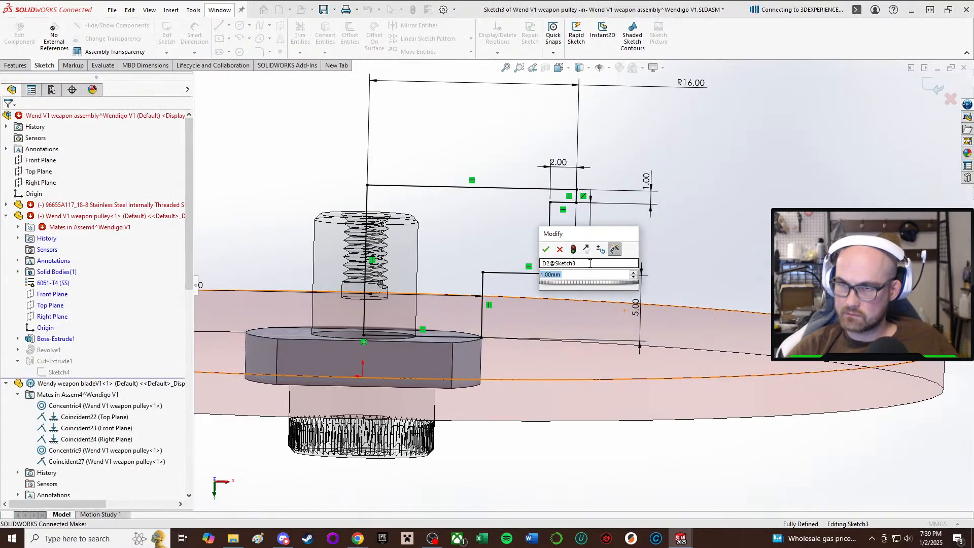
pyautogui.write('1')
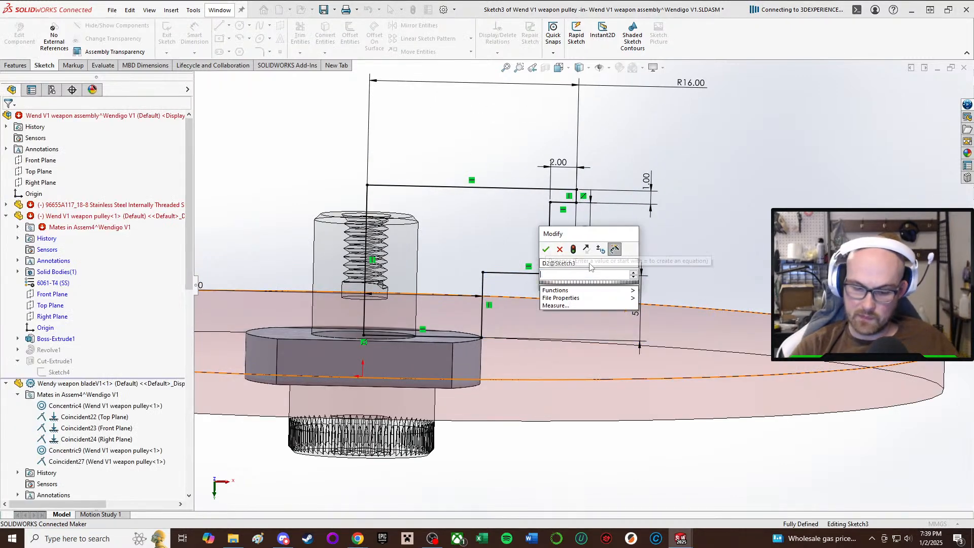
pyautogui.press('BackSpace')
pyautogui.write('2')
pyautogui.press('Return')
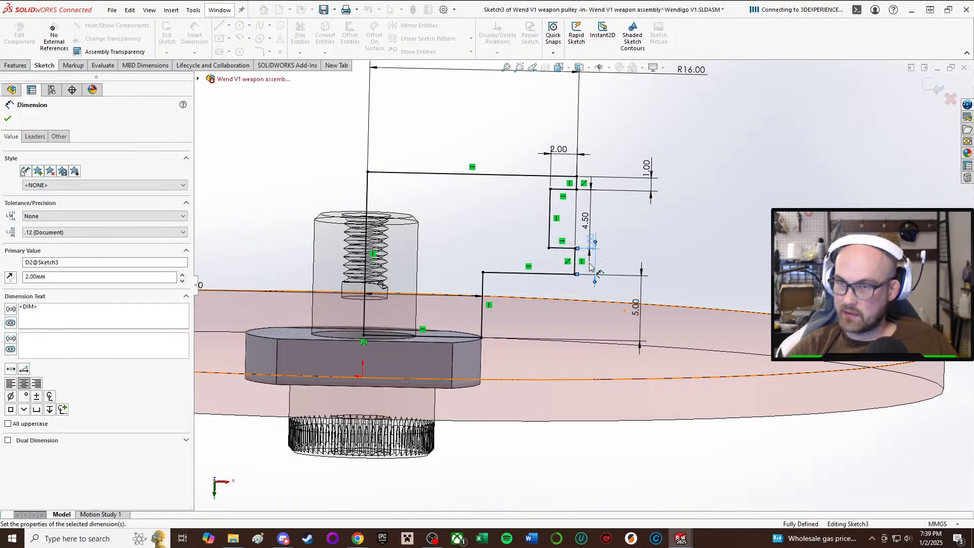
pyautogui.click(654, 171)
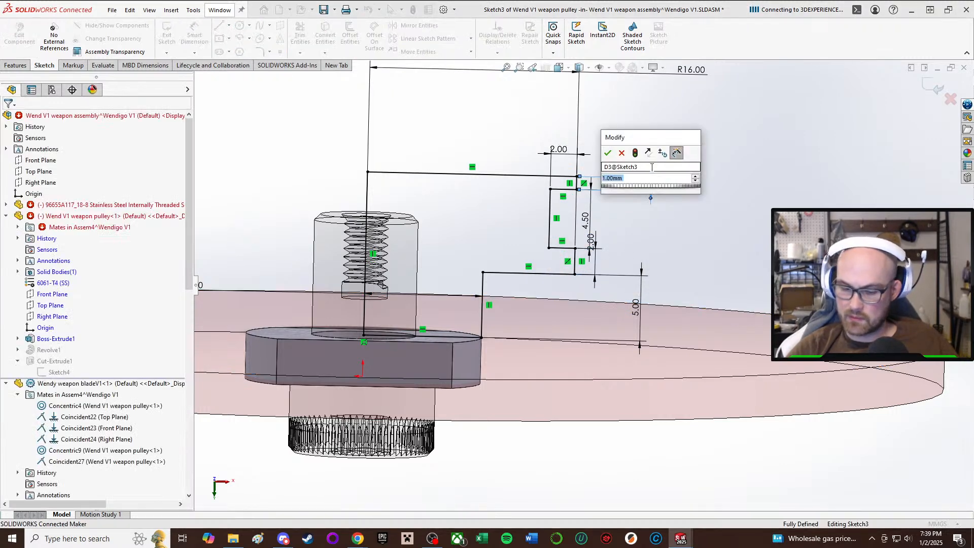
pyautogui.write('2')
pyautogui.press('Return')
pyautogui.press('Escape')
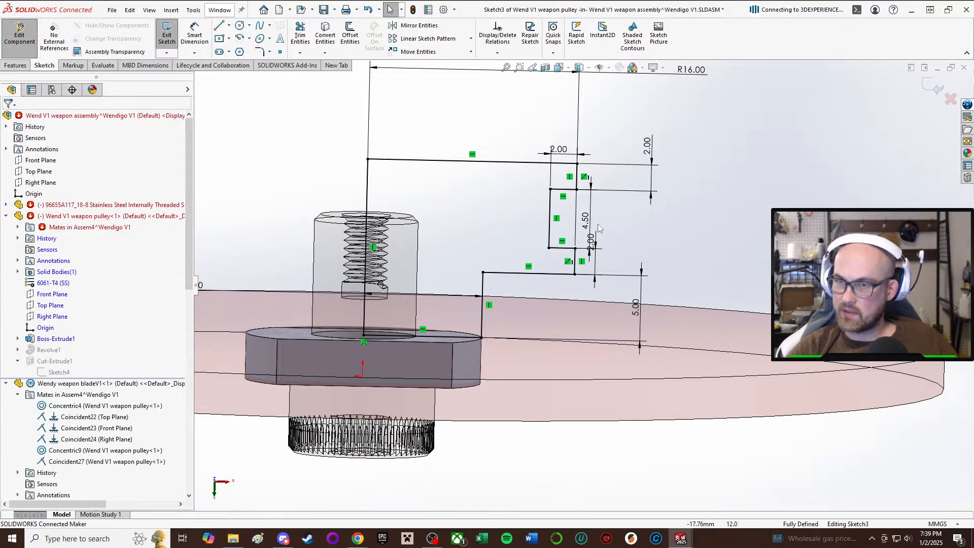
# Set the height of the belt groove between the two pulley flanges to 5 mm.
pyautogui.click(589, 226)
pyautogui.write('4.5')
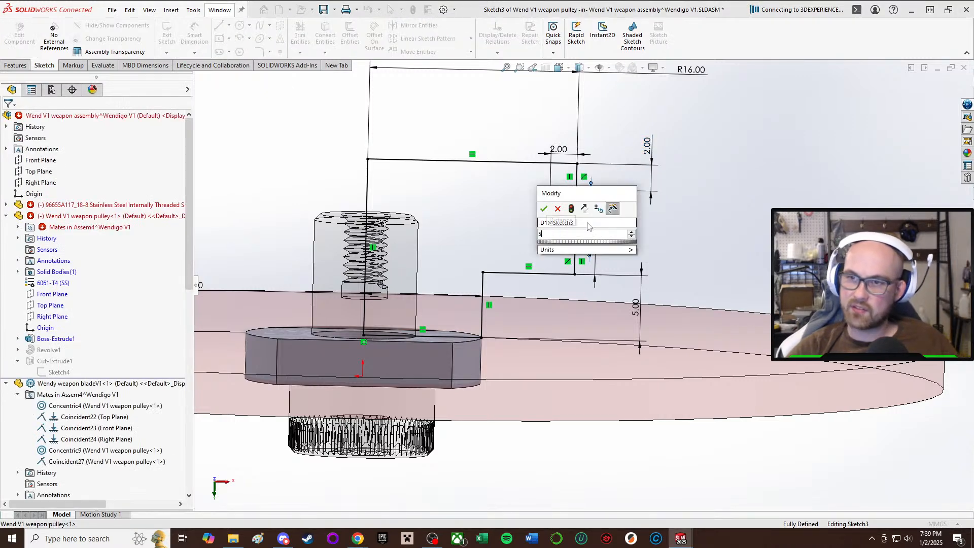
pyautogui.press('Return')
pyautogui.click(589, 226)
pyautogui.write('5')
pyautogui.press('Return')
pyautogui.press('Escape')
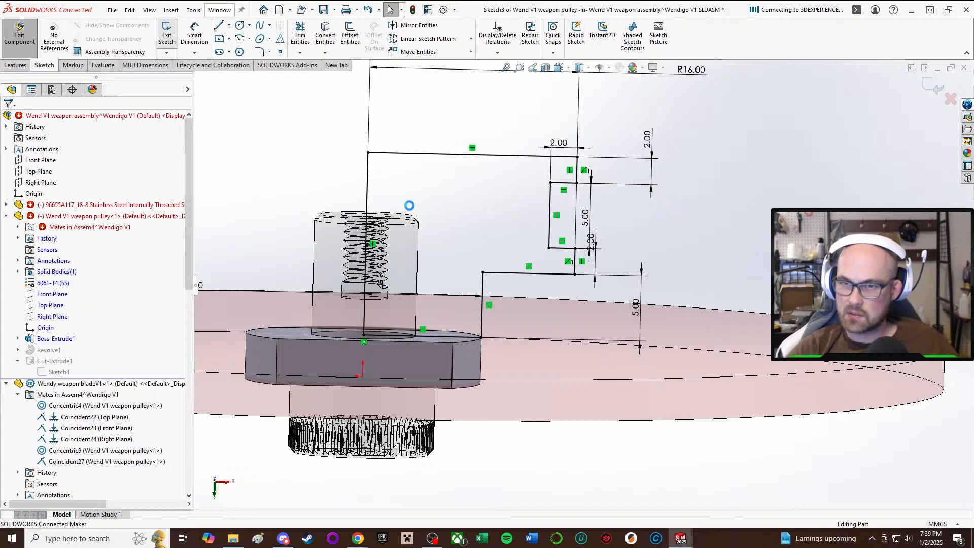
# Examine the reworked pulley from several angles, highlighting Cut-Extrude1 to check how its four holes run through the flanges and hub.
pyautogui.moveTo(347, 294); pyautogui.dragTo(482, 309, button='middle')
pyautogui.moveTo(427, 281); pyautogui.dragTo(458, 194, button='middle')
pyautogui.moveTo(406, 259); pyautogui.dragTo(393, 51, button='middle')
pyautogui.moveTo(454, 238); pyautogui.dragTo(663, 74, button='middle')
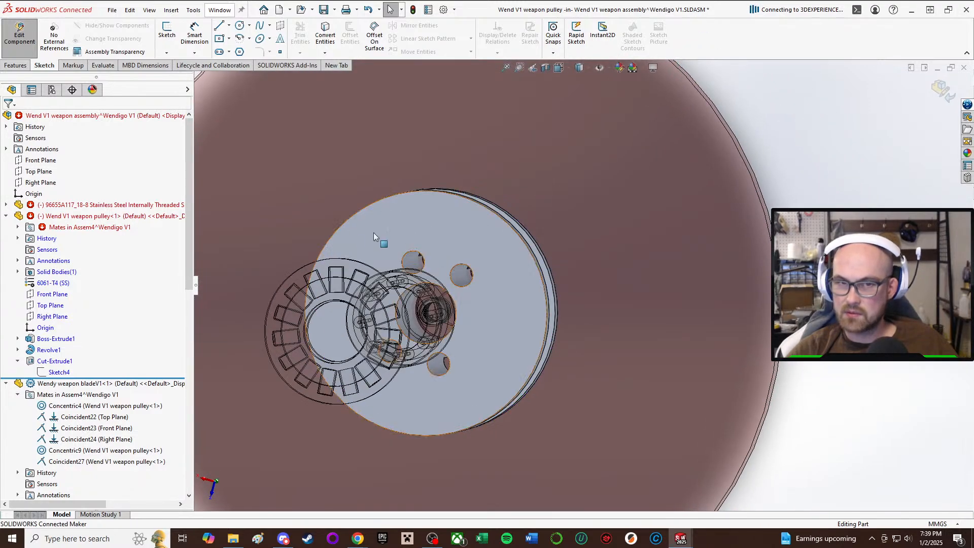
pyautogui.scroll(3, 505, 327)
pyautogui.moveTo(504, 326); pyautogui.dragTo(513, 287, button='middle')
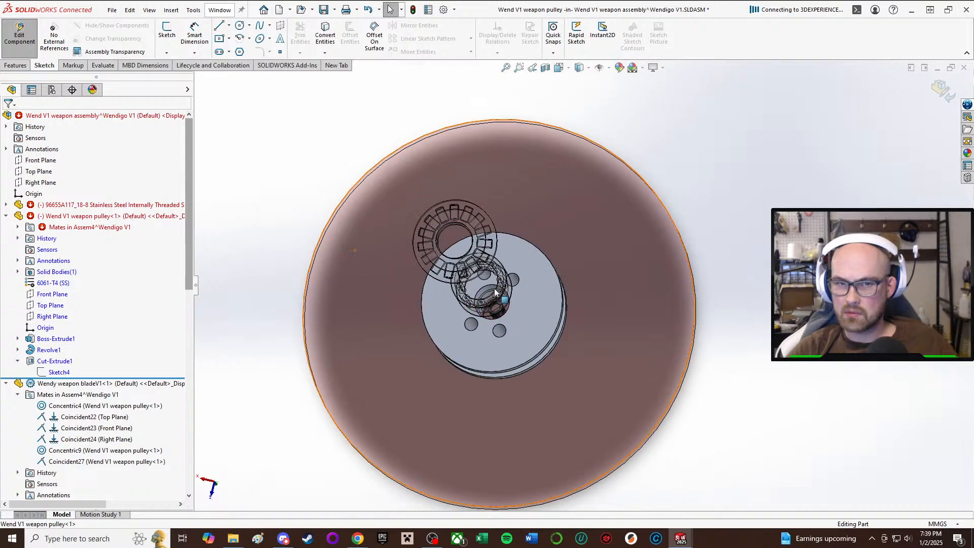
pyautogui.click(51, 351)
pyautogui.click(55, 362)
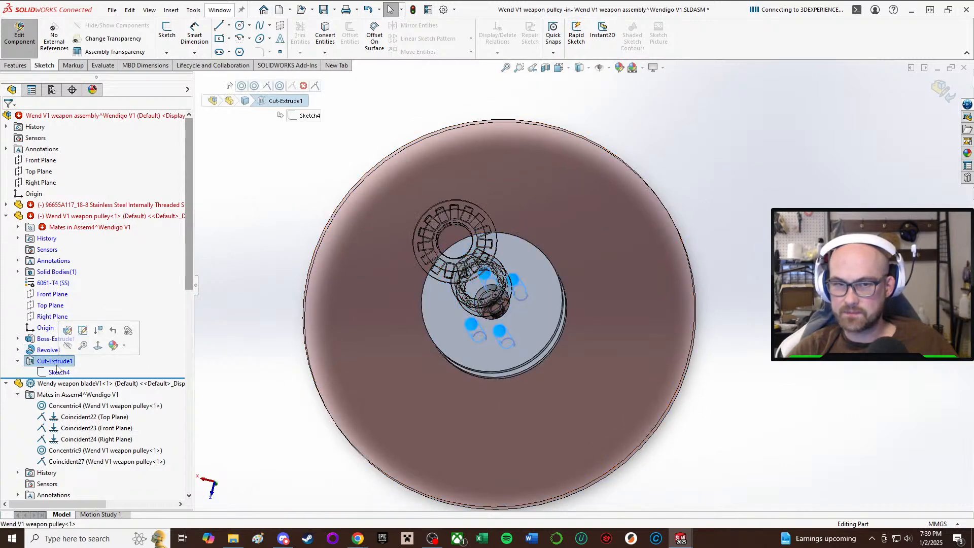
pyautogui.moveTo(465, 175); pyautogui.dragTo(426, 277, button='middle')
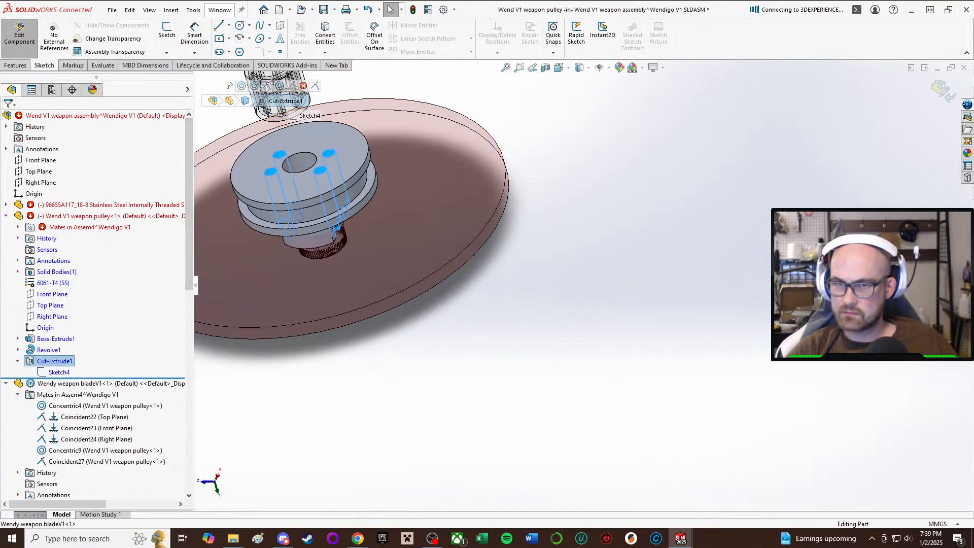
pyautogui.press('Escape')
pyautogui.scroll(1, 426, 277)
pyautogui.moveTo(257, 228); pyautogui.dragTo(304, 232, button='middle')
pyautogui.scroll(2, 304, 231)
pyautogui.scroll(-2, 304, 231)
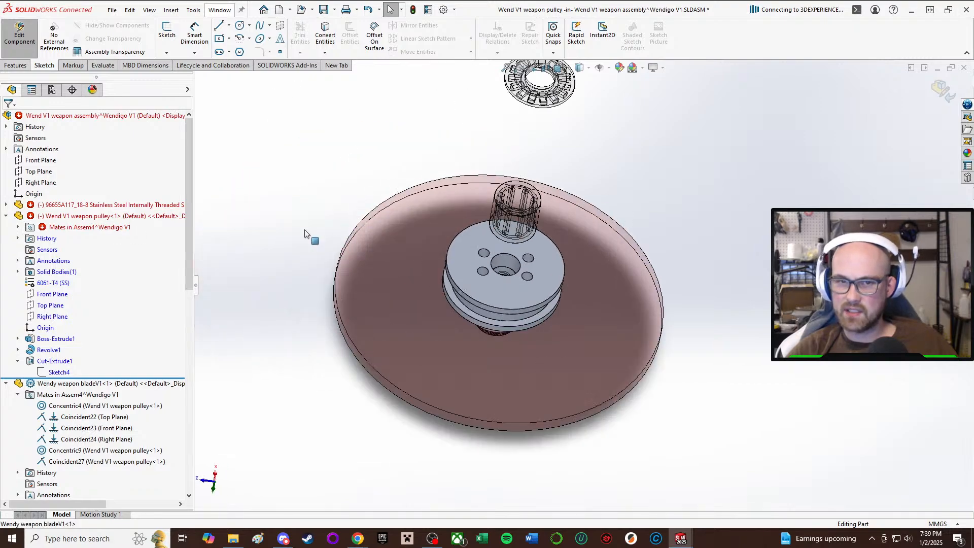
pyautogui.scroll(-1, 307, 234)
pyautogui.click(55, 361)
pyautogui.moveTo(567, 245); pyautogui.dragTo(557, 225, button='middle')
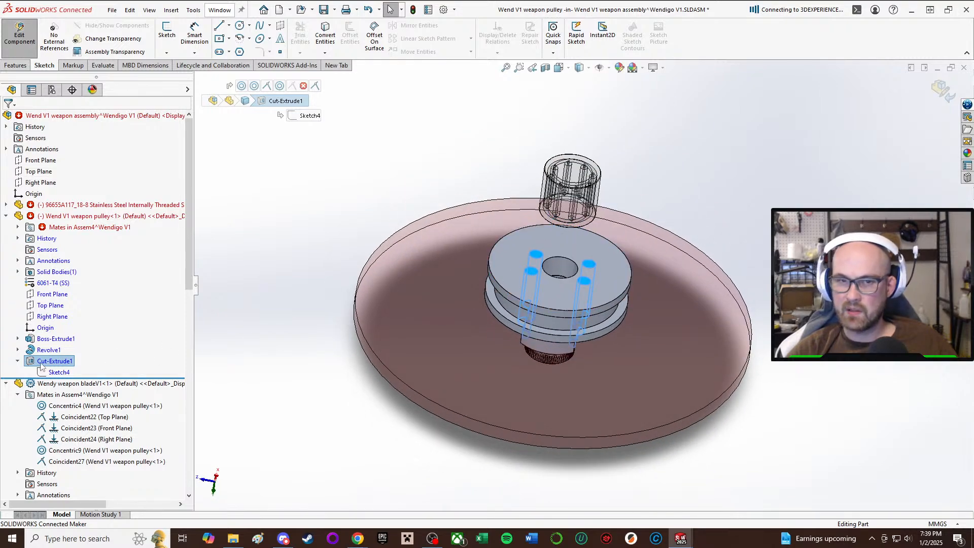
pyautogui.moveTo(587, 372); pyautogui.dragTo(626, 252, button='middle')
pyautogui.moveTo(449, 398); pyautogui.dragTo(453, 345, button='middle')
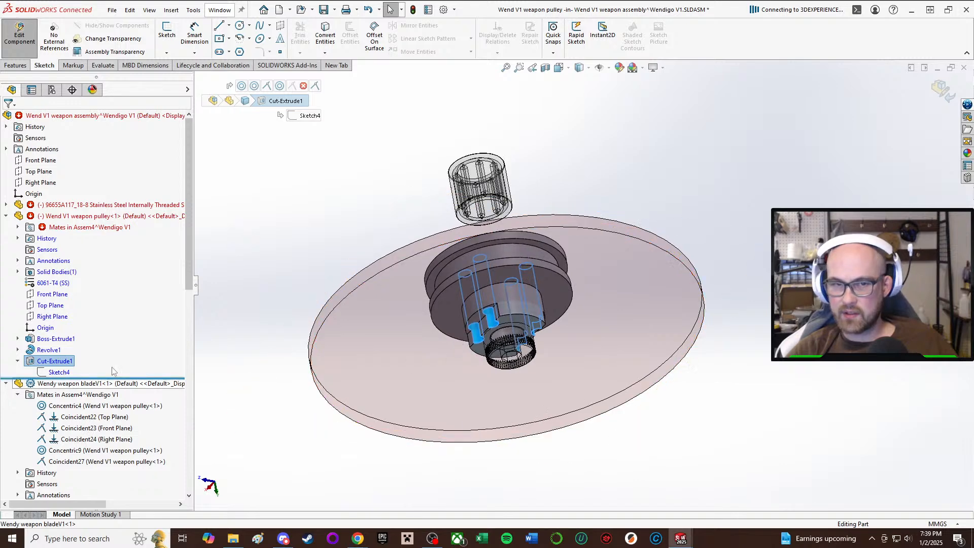
pyautogui.click(54, 361)
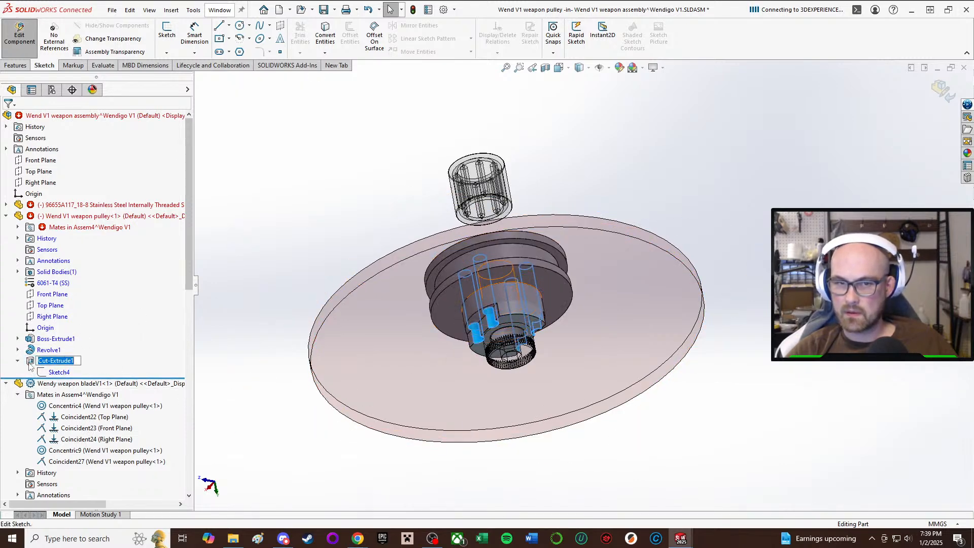
pyautogui.click(29, 364)
pyautogui.click(56, 333)
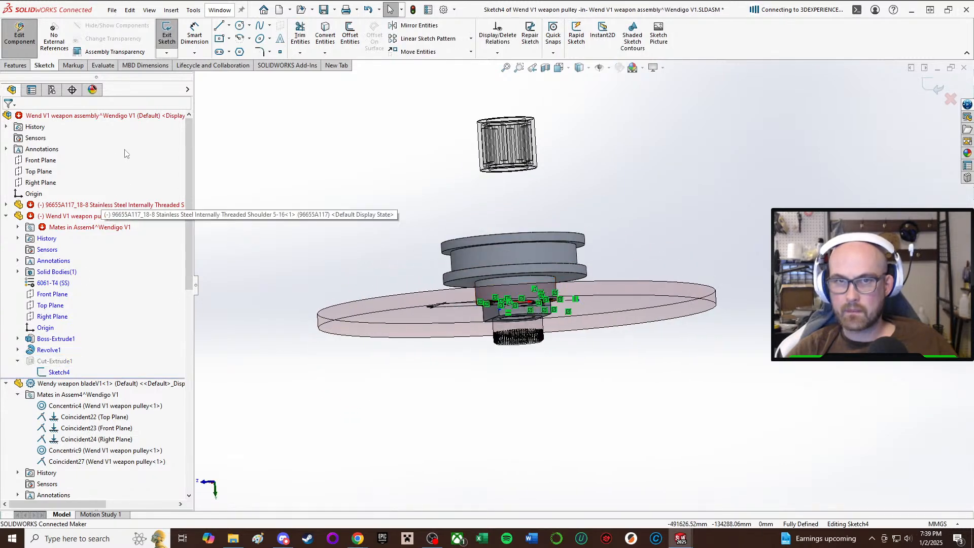
pyautogui.click(167, 36)
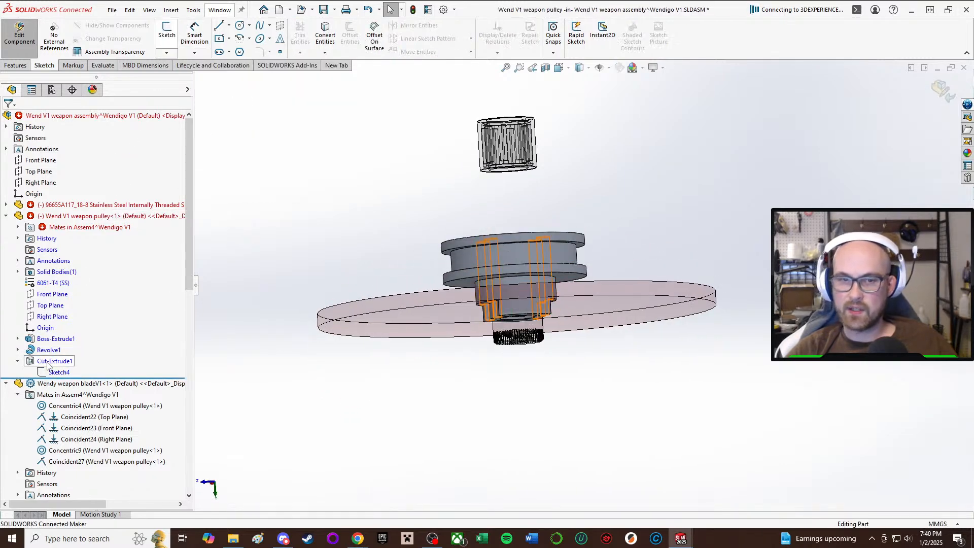
# Open the pulley's Cut-Extrude1 for editing and set its Direction 1 end condition to Blind.
pyautogui.click(51, 361)
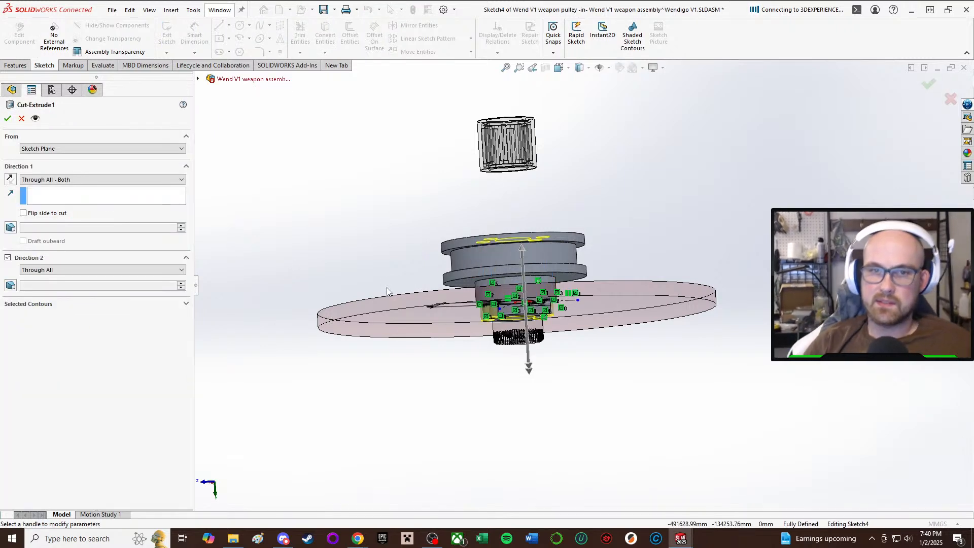
pyautogui.click(71, 181)
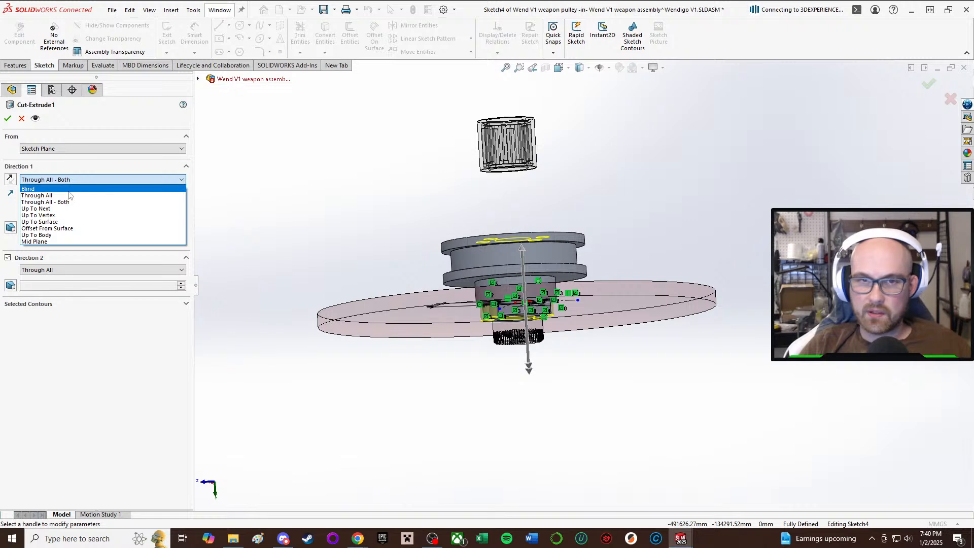
pyautogui.click(52, 189)
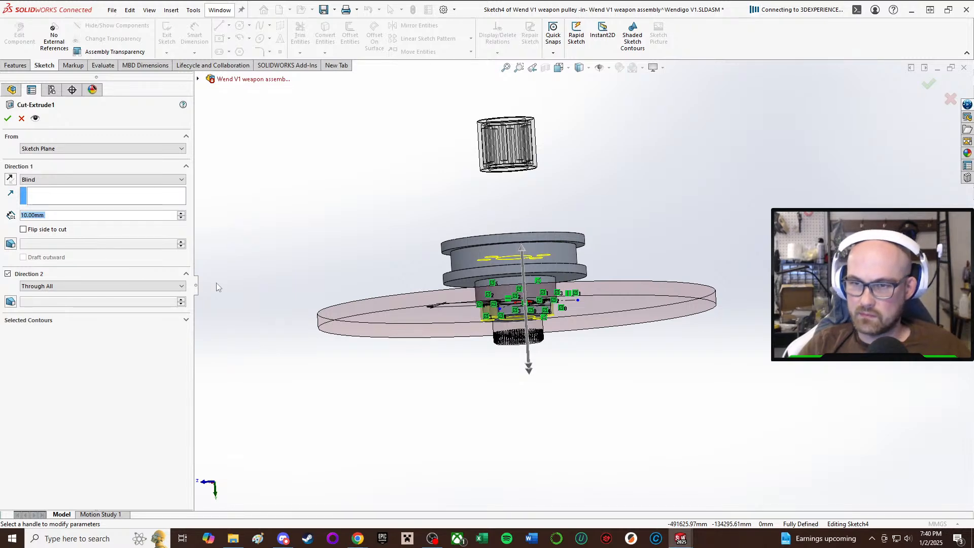
pyautogui.scroll(-3, 417, 290)
pyautogui.moveTo(589, 269); pyautogui.dragTo(605, 255, button='middle')
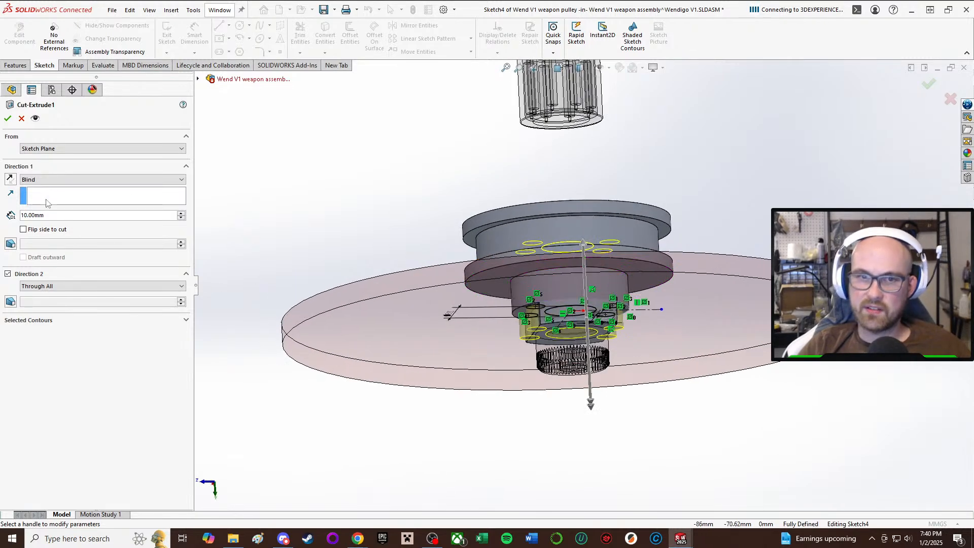
# Set the Direction 1 depth of the pulley's Cut-Extrude1 to 5 mm and apply the change.
pyautogui.click(76, 217)
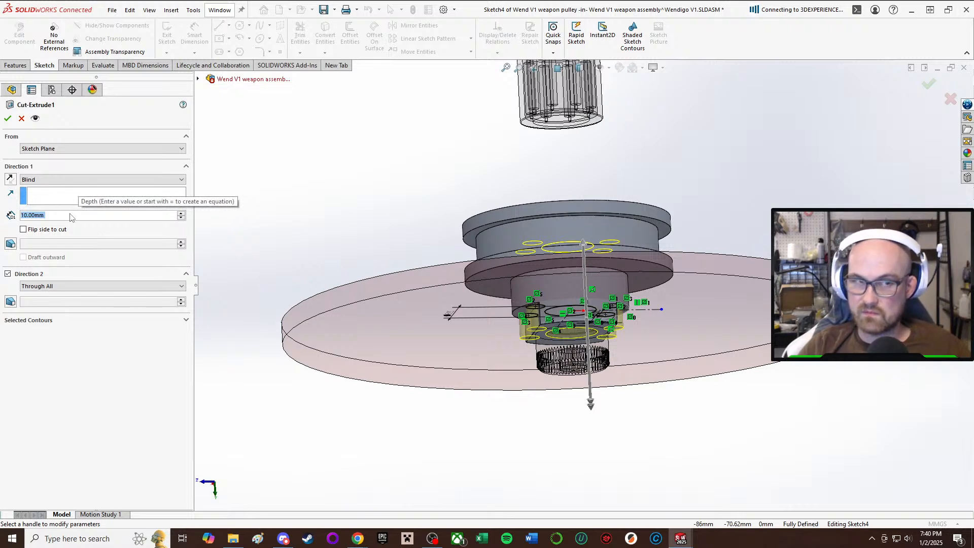
pyautogui.write('5')
pyautogui.press('Return')
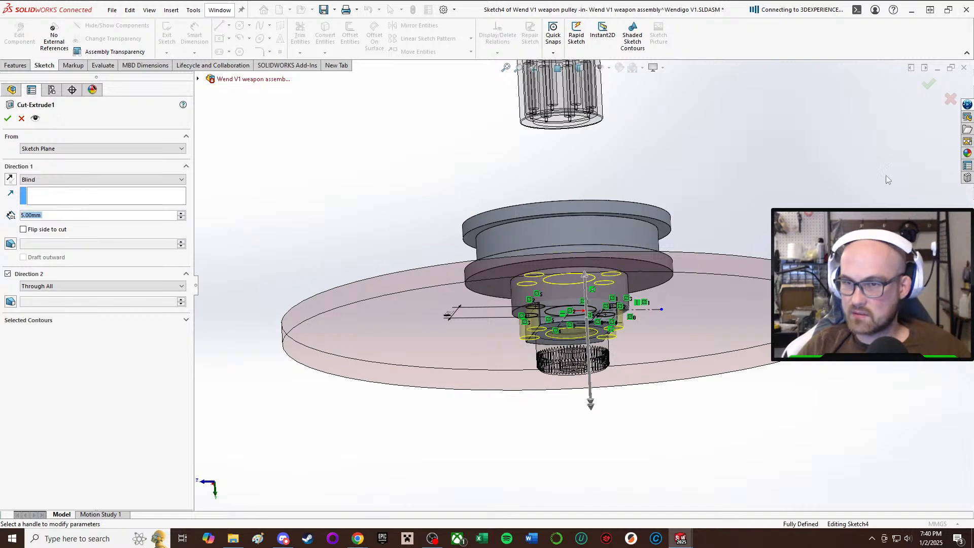
pyautogui.moveTo(519, 278); pyautogui.dragTo(620, 178, button='middle')
pyautogui.scroll(1, 625, 136)
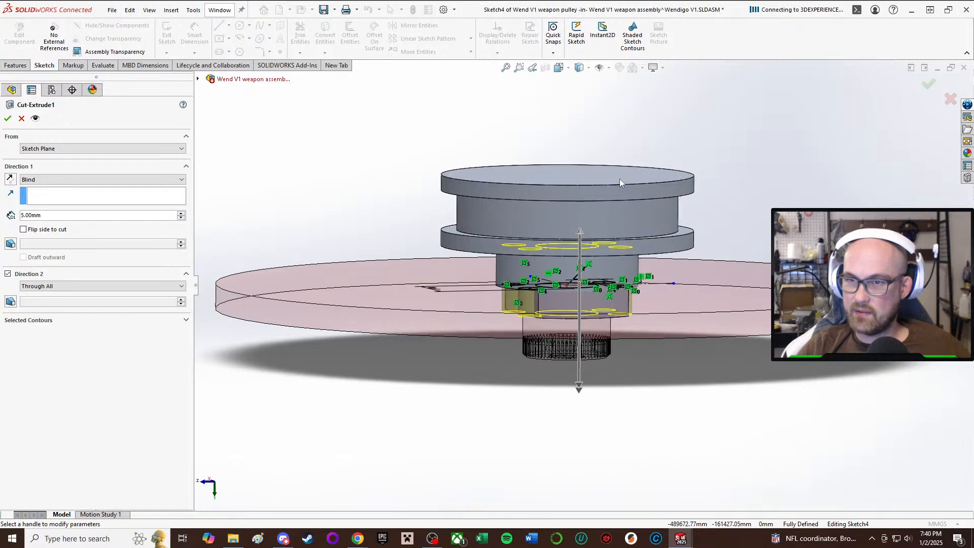
pyautogui.scroll(-3, 621, 179)
pyautogui.moveTo(454, 243); pyautogui.dragTo(448, 242, button='middle')
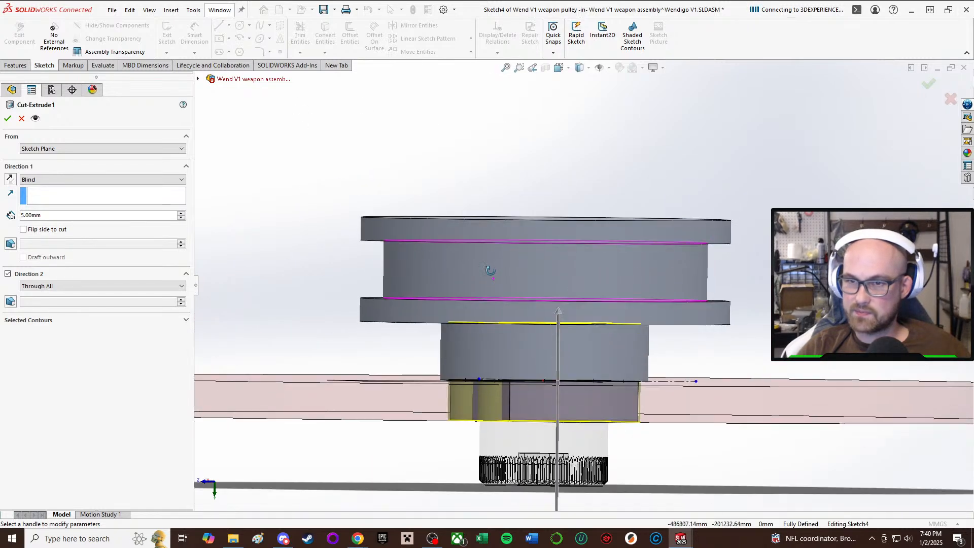
pyautogui.click(8, 118)
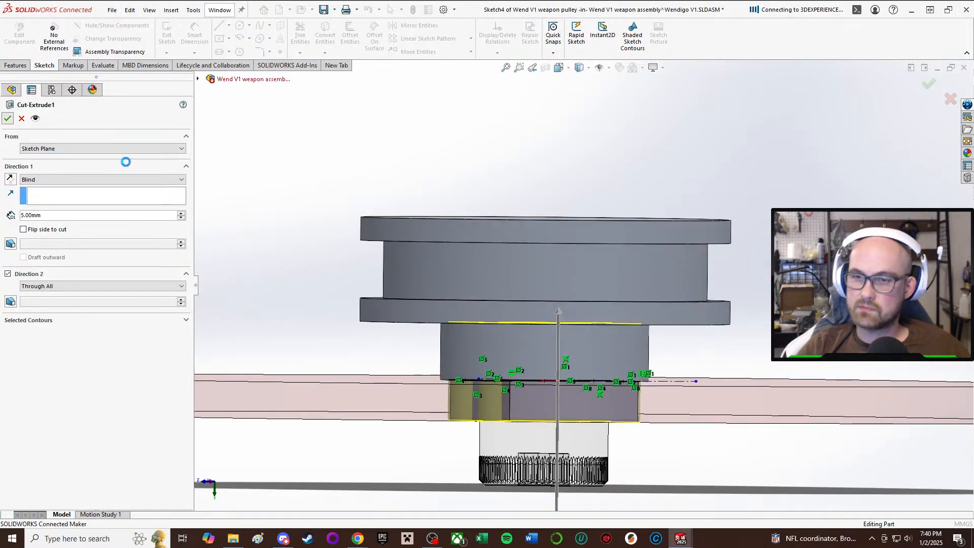
# Finish editing the pulley part and return to the weapon assembly.
pyautogui.scroll(2, 583, 335)
pyautogui.moveTo(583, 335); pyautogui.dragTo(569, 124, button='middle')
pyautogui.click(22, 35)
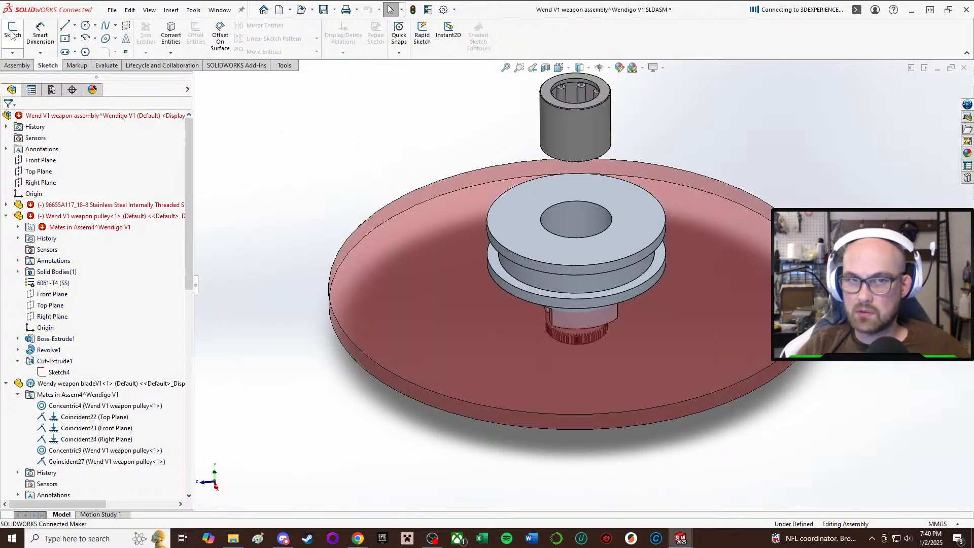
pyautogui.click(19, 34)
pyautogui.moveTo(598, 249); pyautogui.dragTo(585, 298, button='middle')
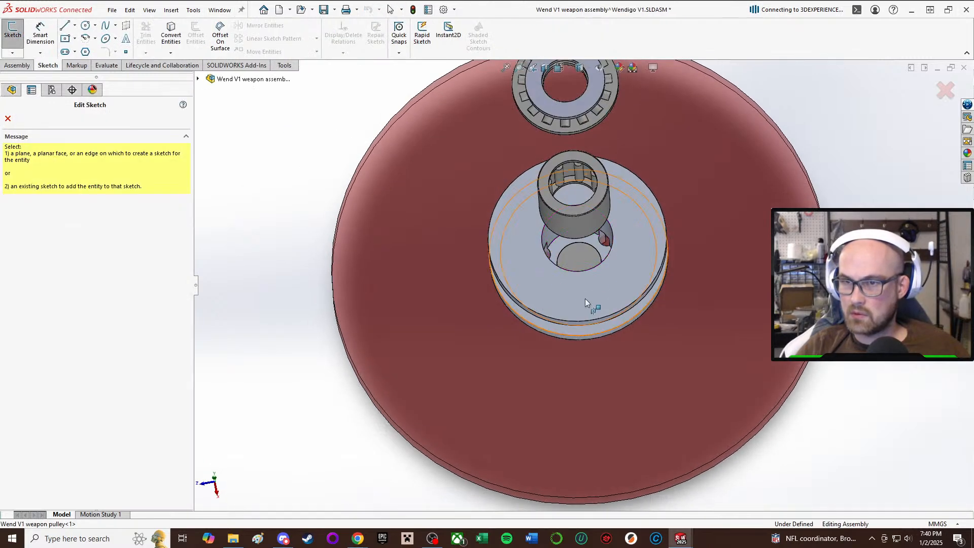
pyautogui.click(11, 34)
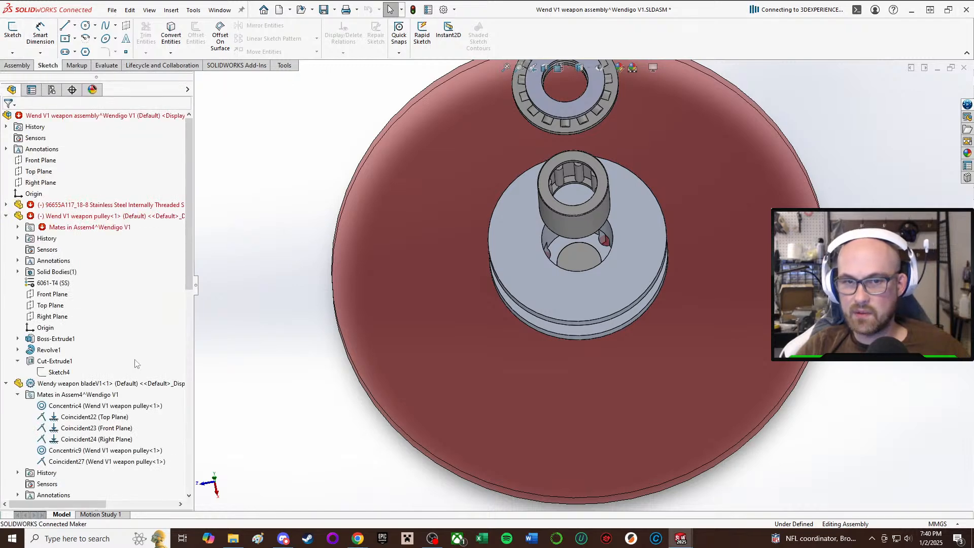
# Delete the assembly-level Cut-Extrude1 that bores the pulley, along with its leftover Sketch2.
pyautogui.click(59, 361)
pyautogui.scroll(-1, 59, 361)
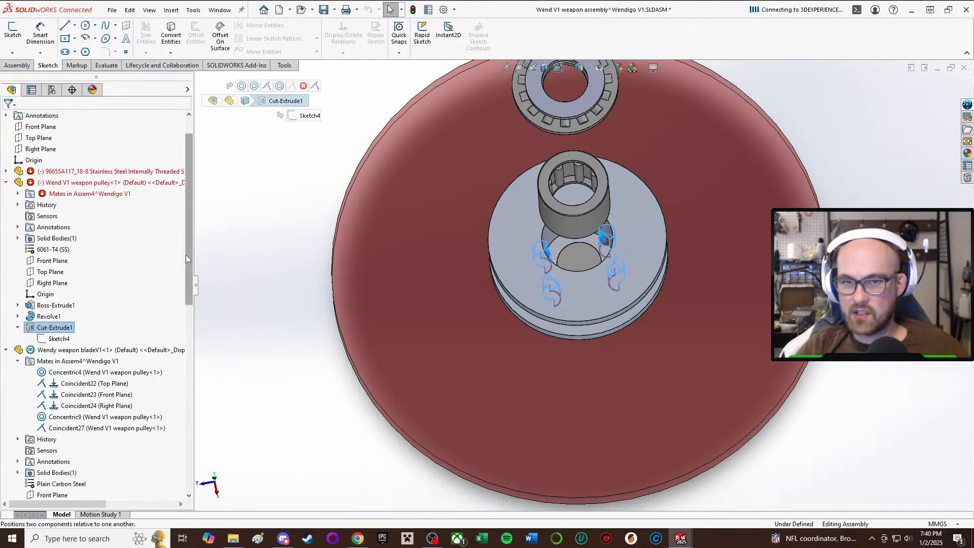
pyautogui.moveTo(189, 281); pyautogui.dragTo(190, 470)
pyautogui.click(55, 484)
pyautogui.rightClick(54, 485)
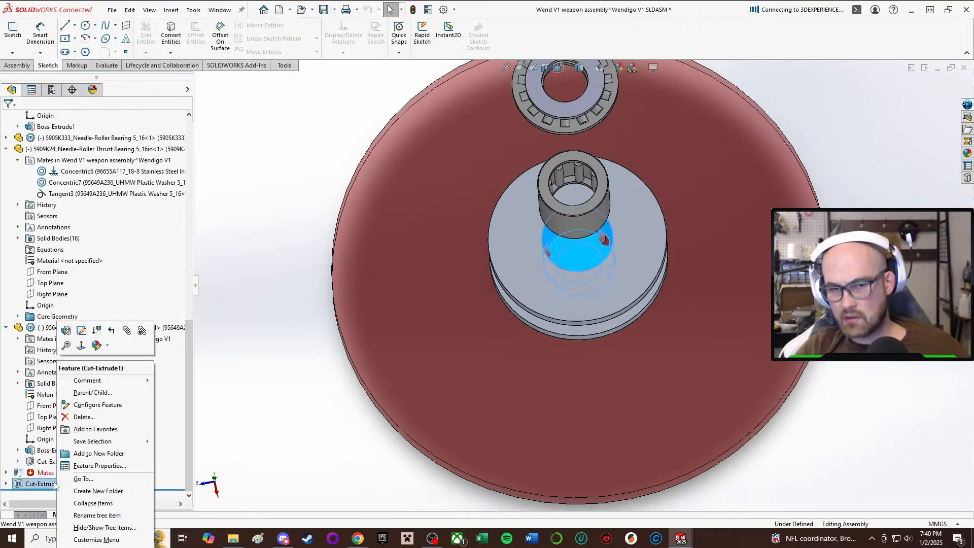
pyautogui.click(81, 417)
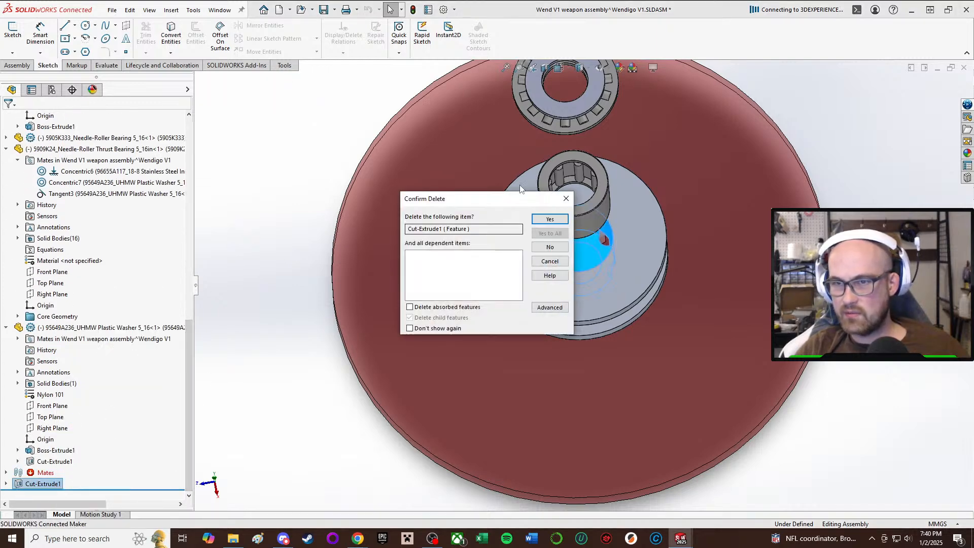
pyautogui.click(549, 219)
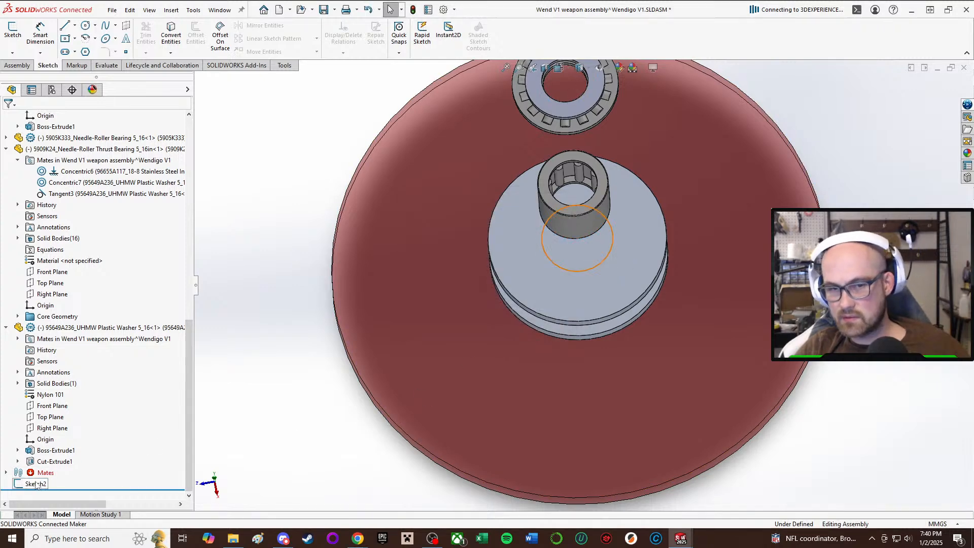
pyautogui.rightClick(35, 485)
pyautogui.click(71, 405)
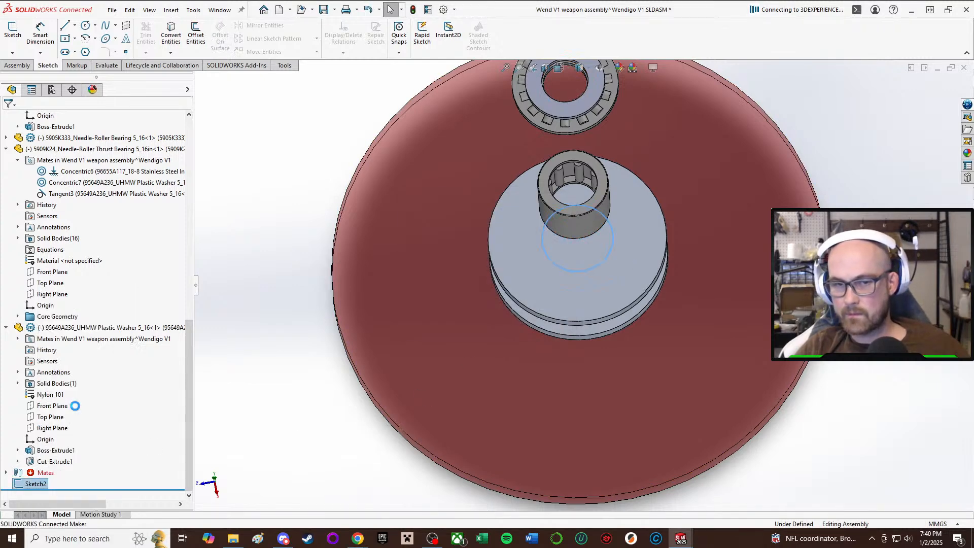
pyautogui.click(545, 220)
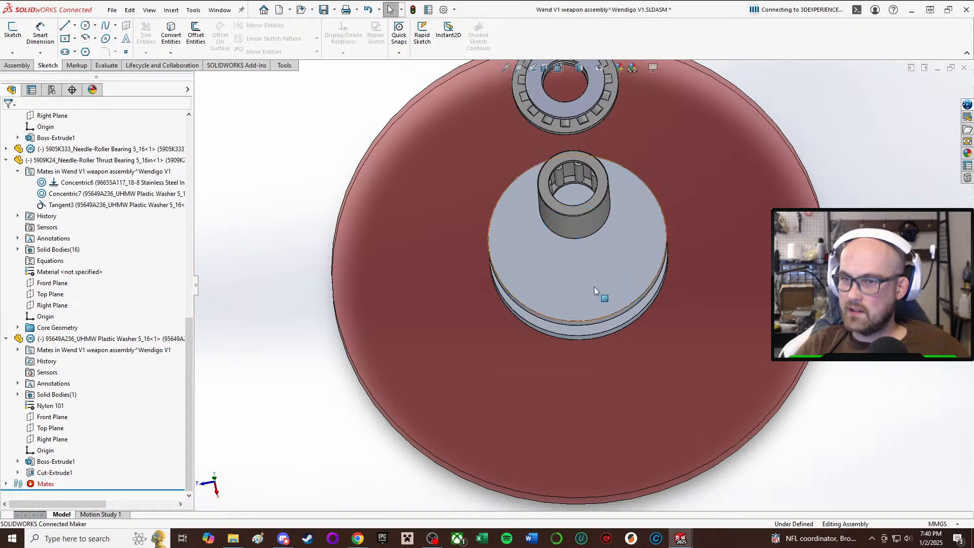
# Edit the pulley in context and sketch a circle about 11.2 mm in diameter centred on its upper flange face.
pyautogui.rightClick(594, 288)
pyautogui.click(653, 143)
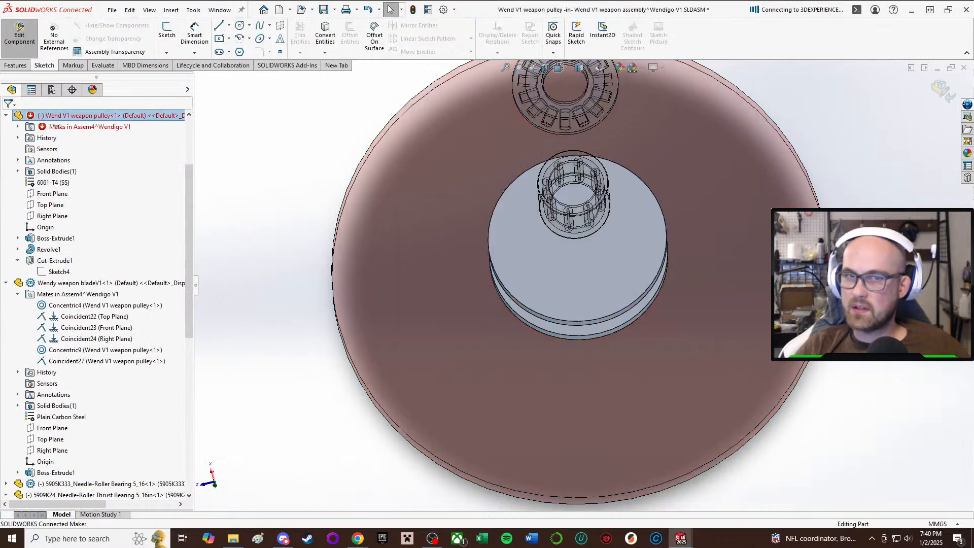
pyautogui.click(164, 38)
pyautogui.click(614, 282)
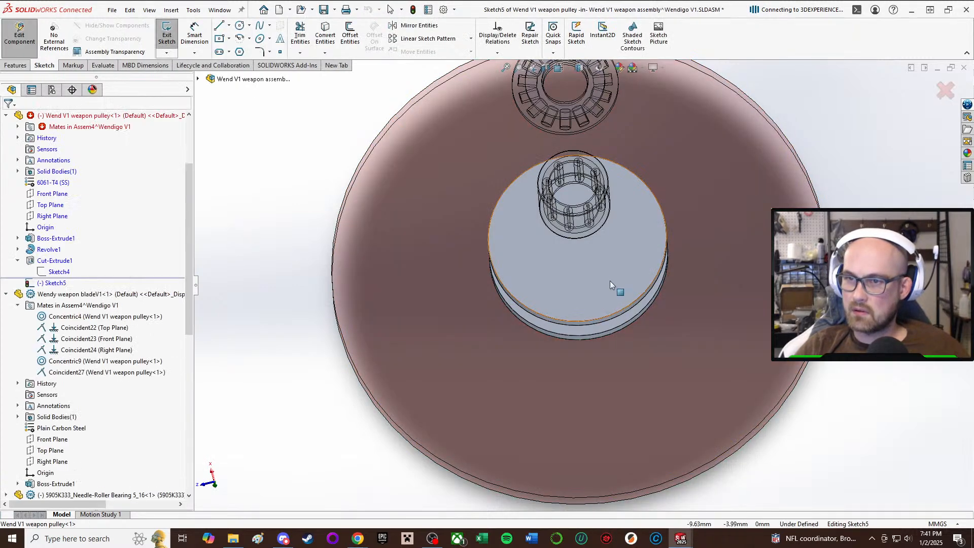
pyautogui.click(241, 25)
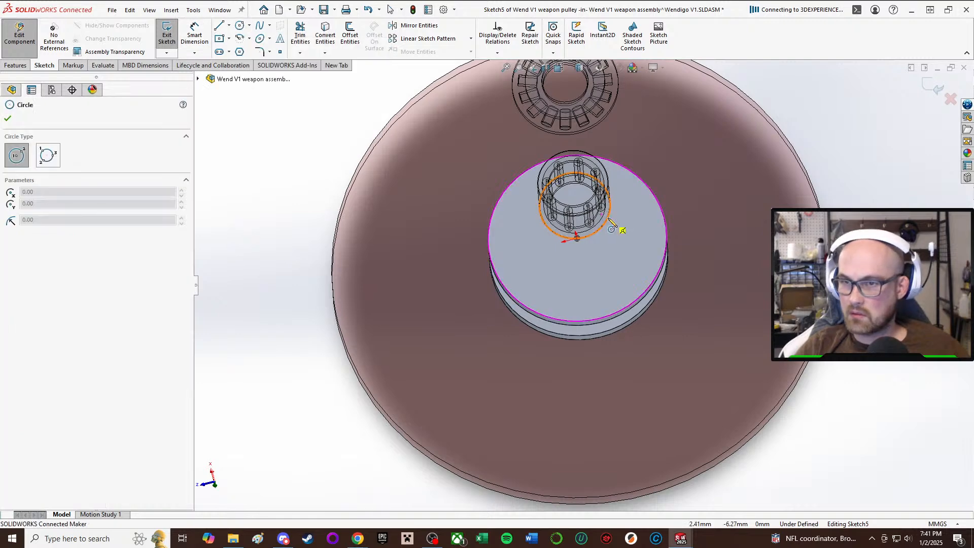
pyautogui.moveTo(581, 236); pyautogui.dragTo(600, 246, button='middle')
pyautogui.click(578, 236)
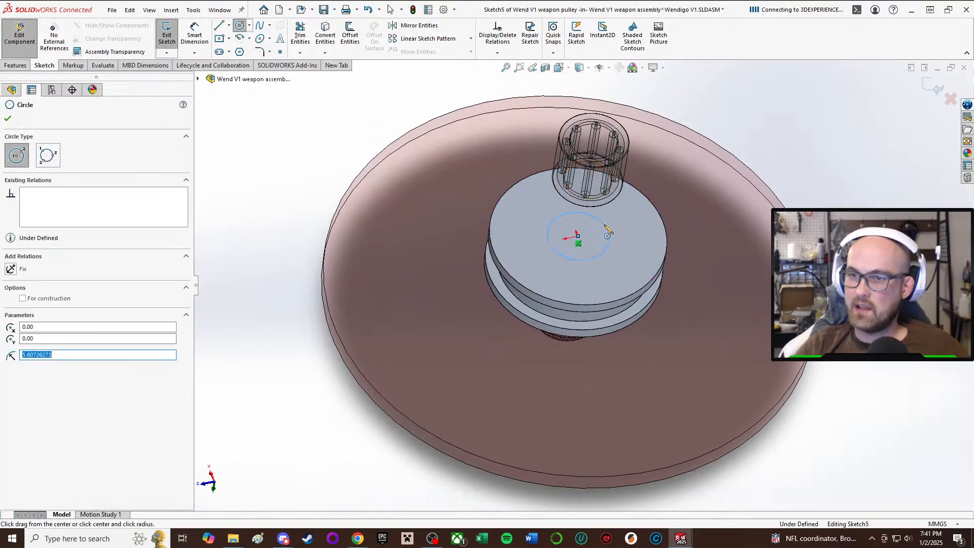
# Set the circle's diameter to 12.8 mm and extrude-cut it 12 mm blind into the pulley.
pyautogui.press('d')
pyautogui.click(600, 255)
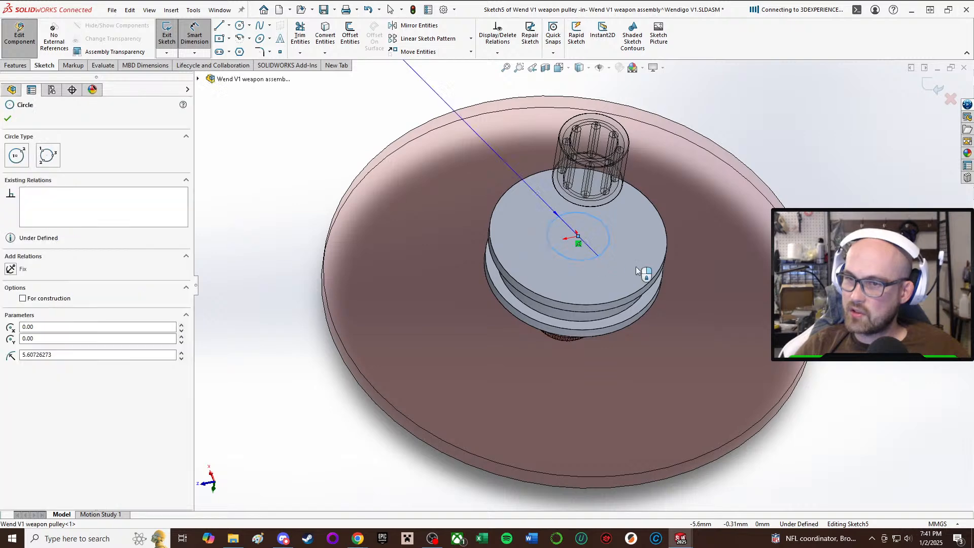
pyautogui.click(681, 264)
pyautogui.write('12.8')
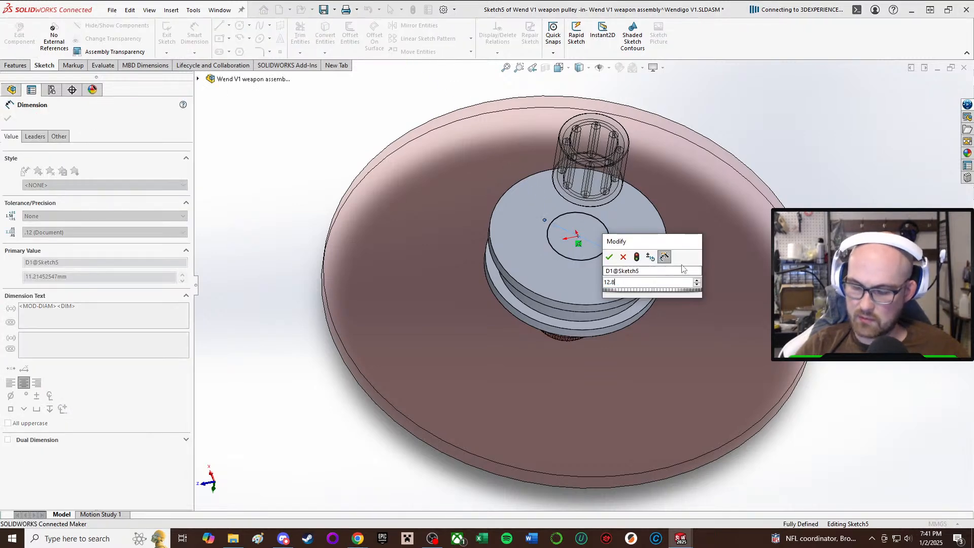
pyautogui.press('Return')
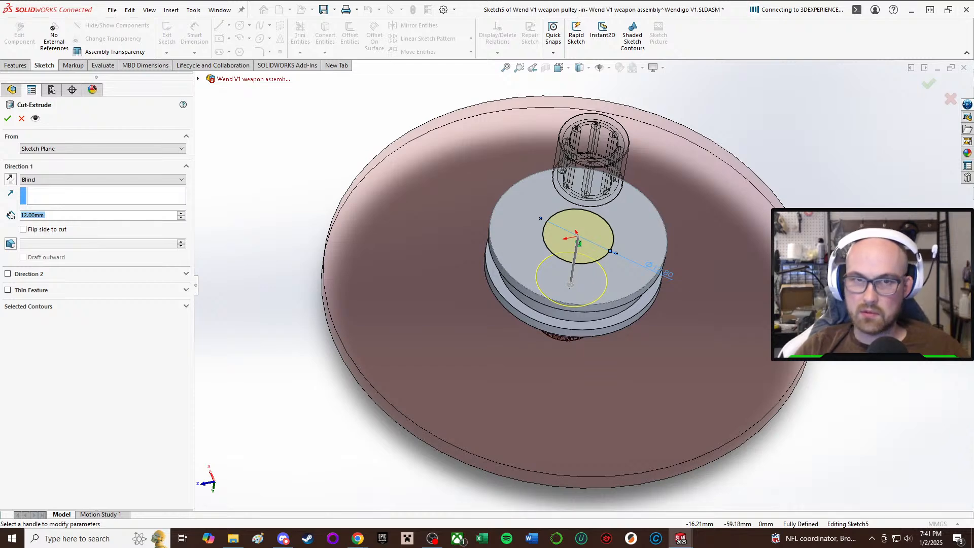
pyautogui.click(7, 119)
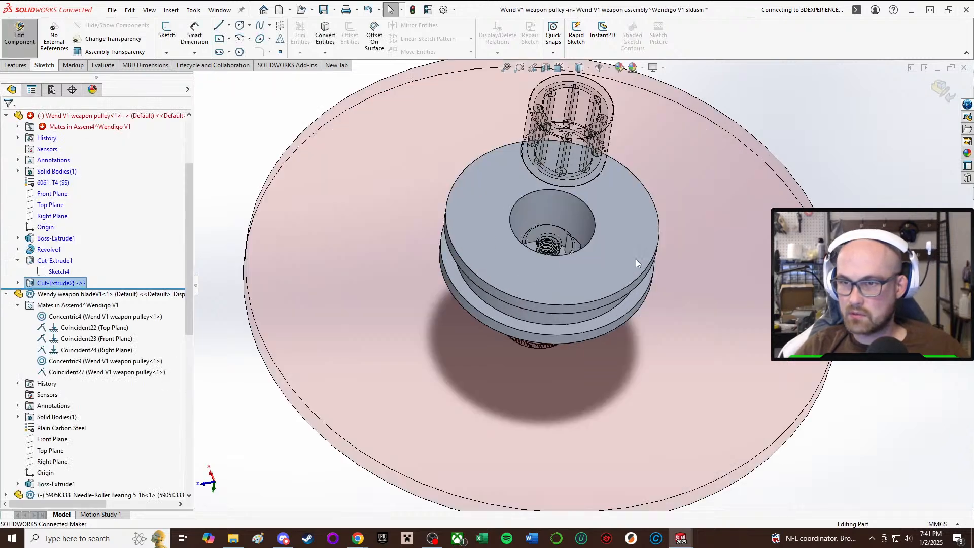
# Examine the pulley's new bore from several angles to check how it sits relative to the bearing and shoulder screw.
pyautogui.scroll(-5, 569, 256)
pyautogui.moveTo(580, 155); pyautogui.dragTo(578, 136, button='middle')
pyautogui.scroll(5, 577, 135)
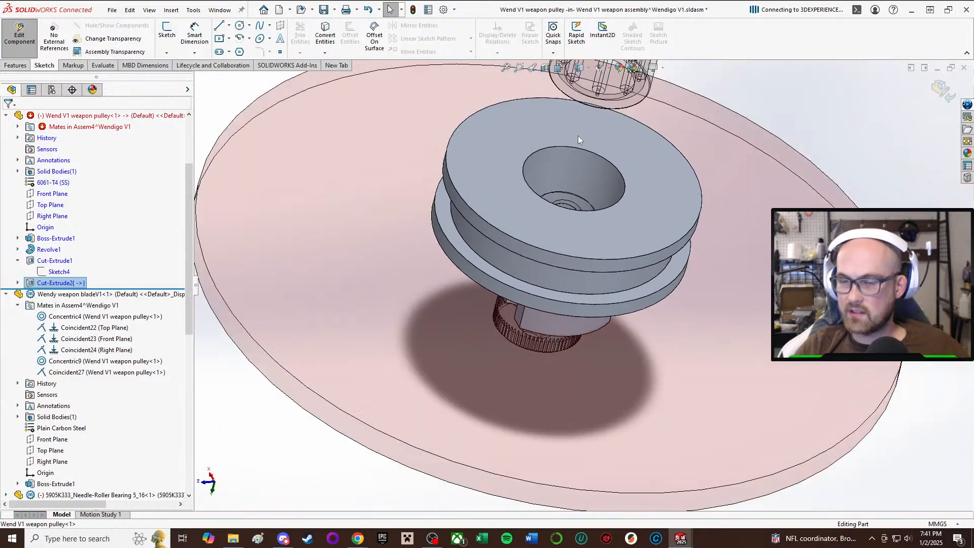
pyautogui.scroll(-3, 616, 242)
pyautogui.moveTo(589, 244); pyautogui.dragTo(570, 206, button='middle')
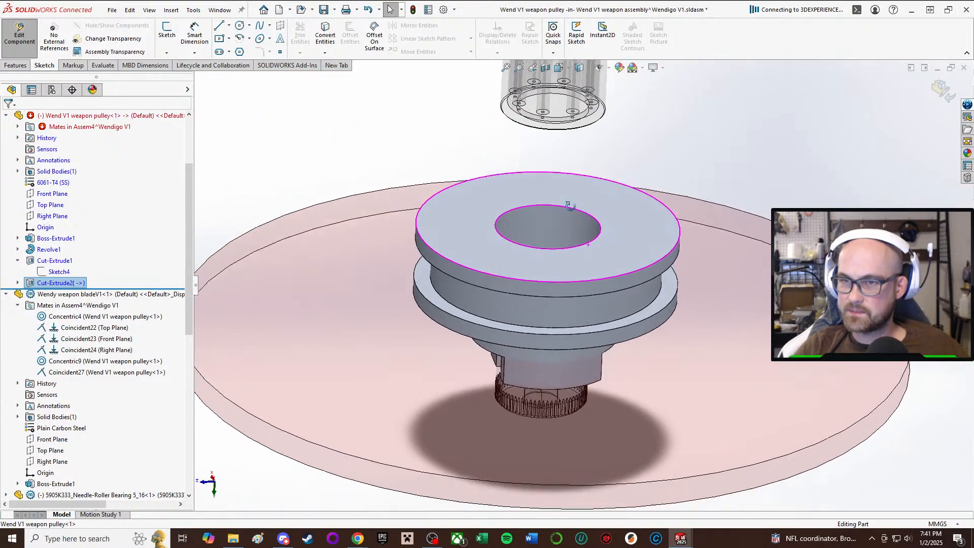
pyautogui.scroll(3, 570, 204)
pyautogui.scroll(-4, 570, 203)
pyautogui.scroll(3, 570, 203)
pyautogui.moveTo(526, 328); pyautogui.dragTo(523, 270, button='middle')
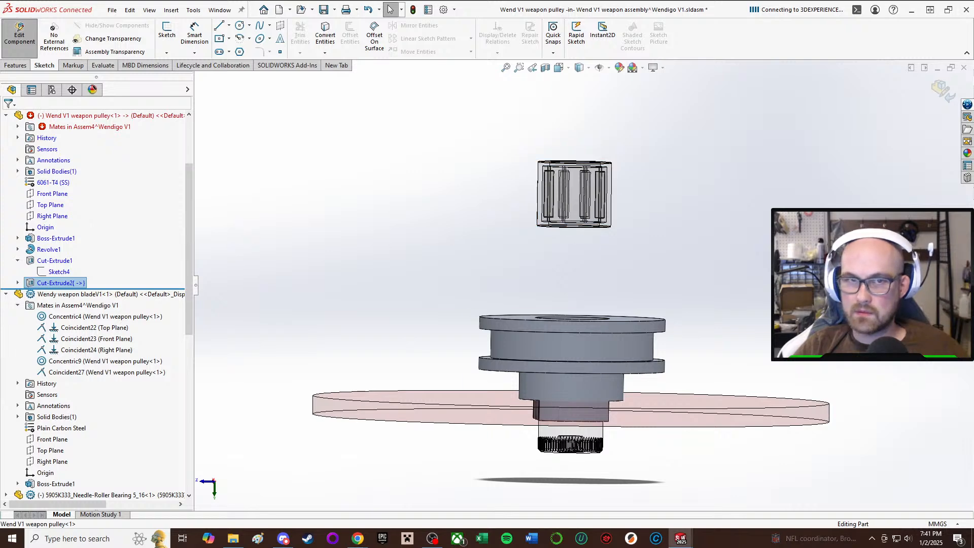
# Return to the weapon assembly and mate the needle-roller bearing's top face coincident with the pulley's upper flange face.
pyautogui.click(19, 35)
pyautogui.moveTo(584, 261); pyautogui.dragTo(579, 350, button='middle')
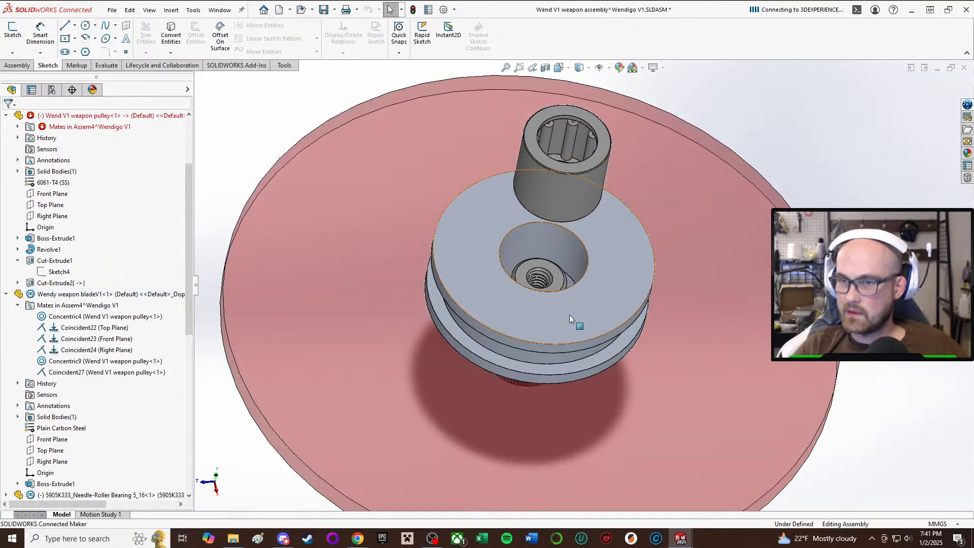
pyautogui.moveTo(570, 315); pyautogui.dragTo(561, 211, button='middle')
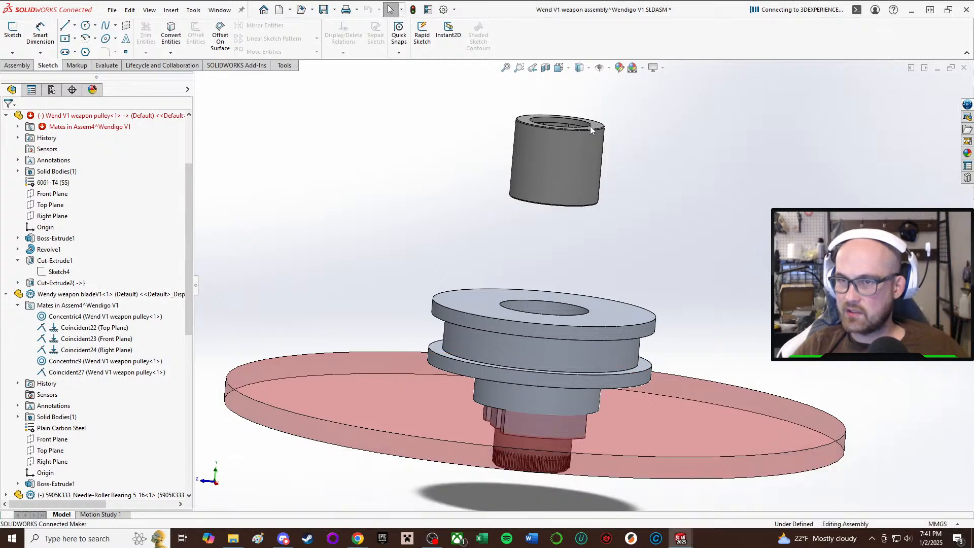
pyautogui.press('m')
pyautogui.moveTo(592, 127); pyautogui.dragTo(595, 154, button='middle')
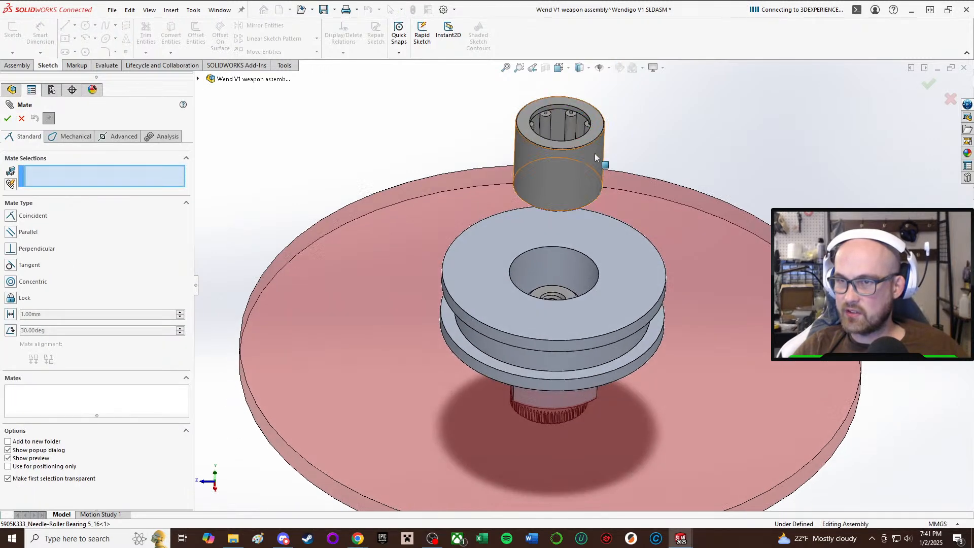
pyautogui.click(597, 129)
pyautogui.click(615, 255)
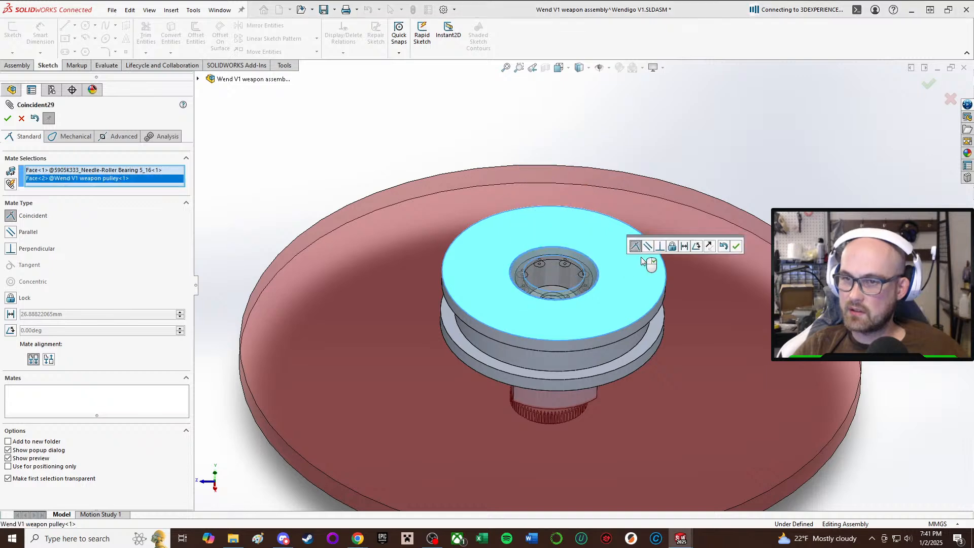
pyautogui.click(737, 246)
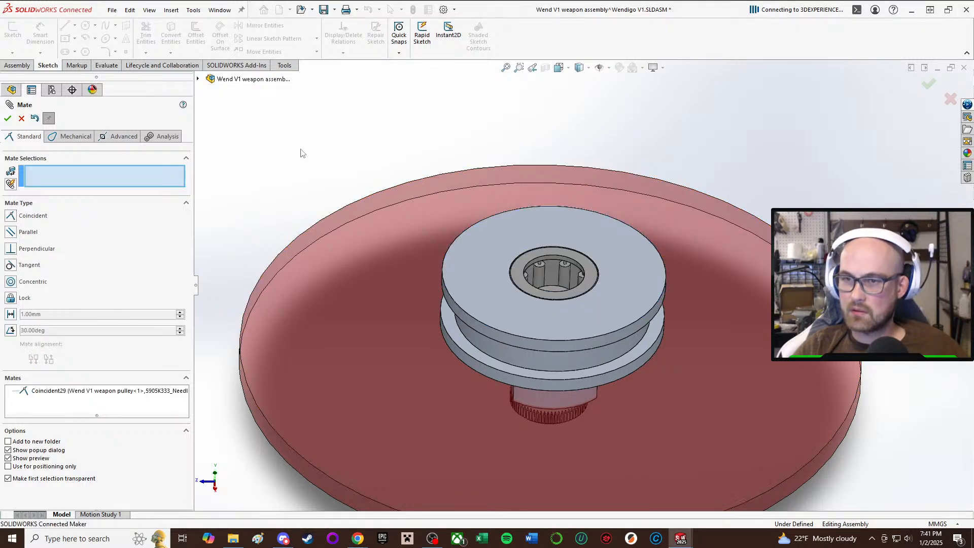
pyautogui.click(8, 120)
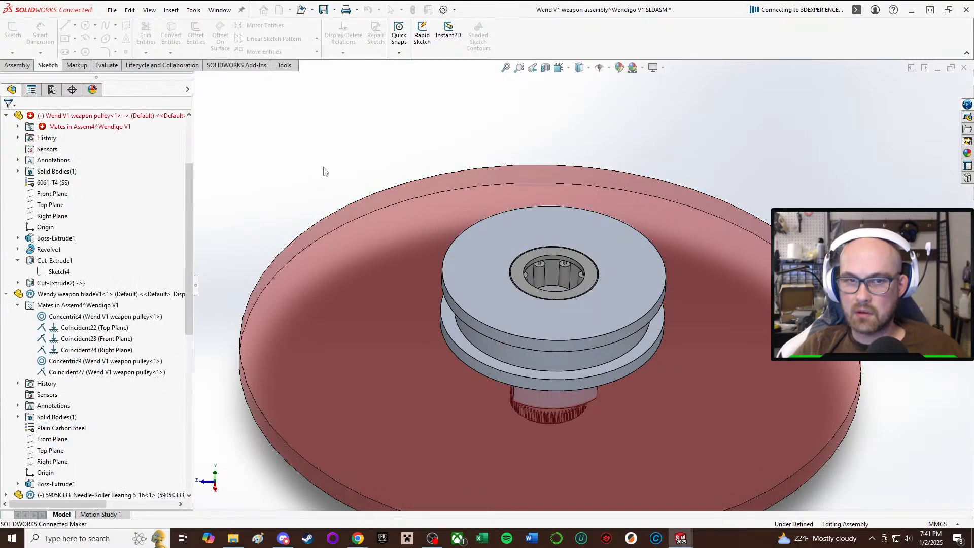
# Hide the weapon pulley while looking for the thrust bearing among the weapon assembly's components.
pyautogui.scroll(-5, 65, 204)
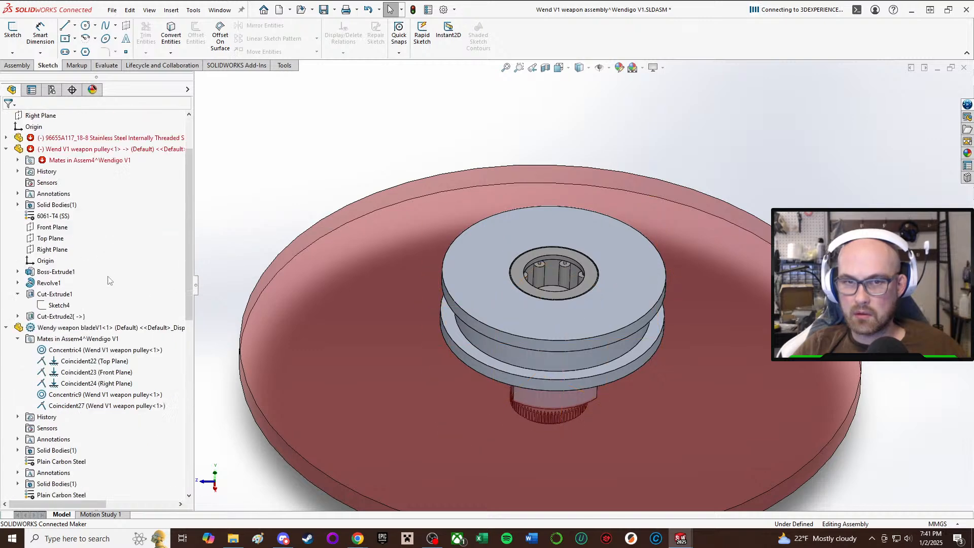
pyautogui.scroll(2, 102, 192)
pyautogui.click(136, 171)
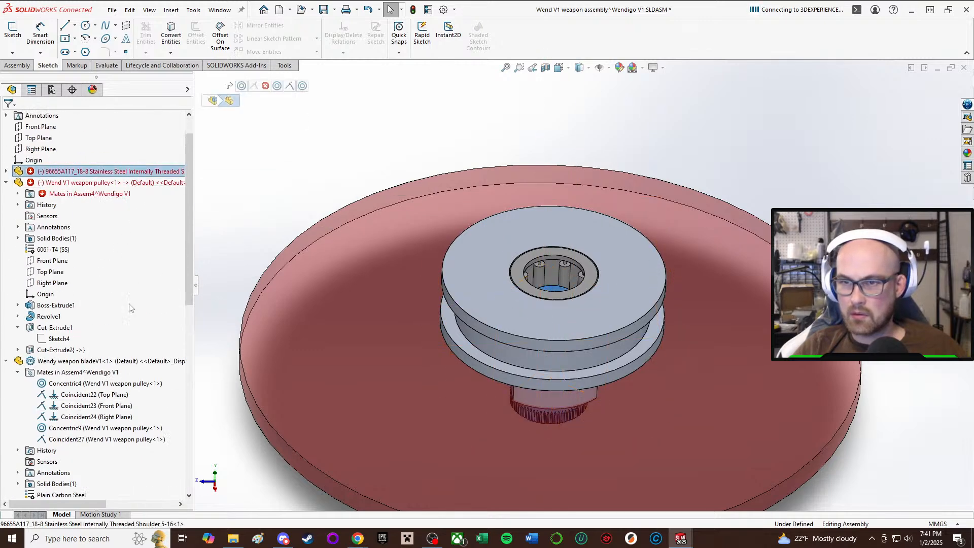
pyautogui.scroll(-8, 82, 308)
pyautogui.click(83, 305)
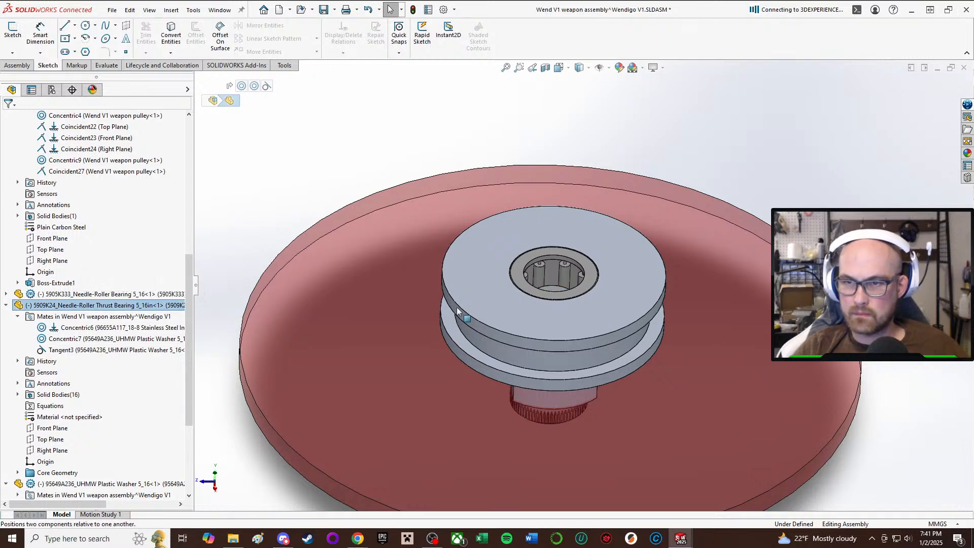
pyautogui.click(567, 331)
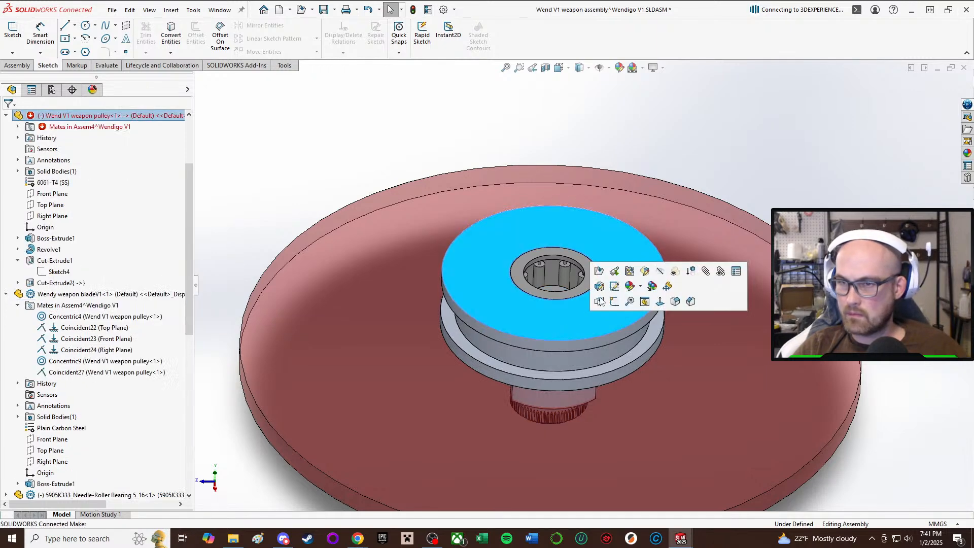
pyautogui.click(675, 271)
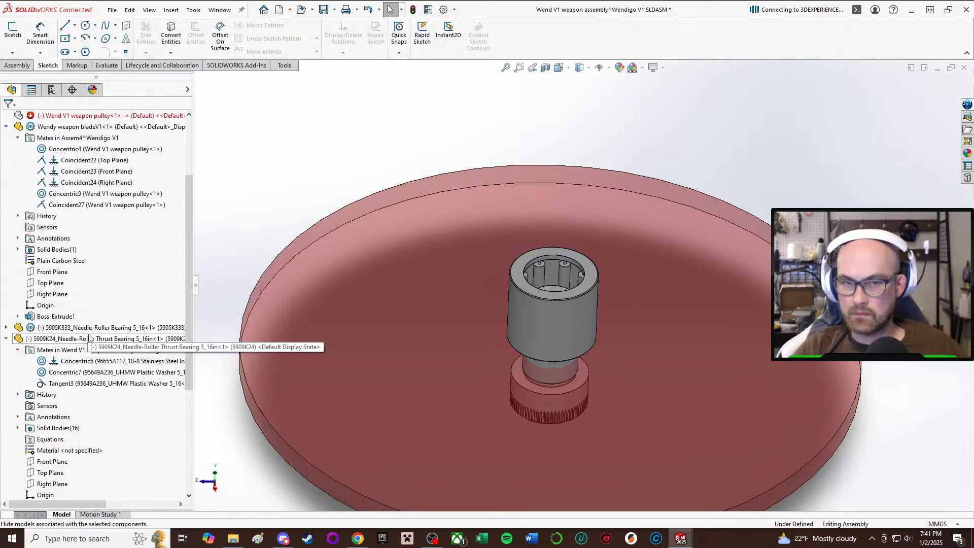
# Locate the 5909K24 needle-roller thrust bearing by hiding and re-showing it.
pyautogui.click(92, 339)
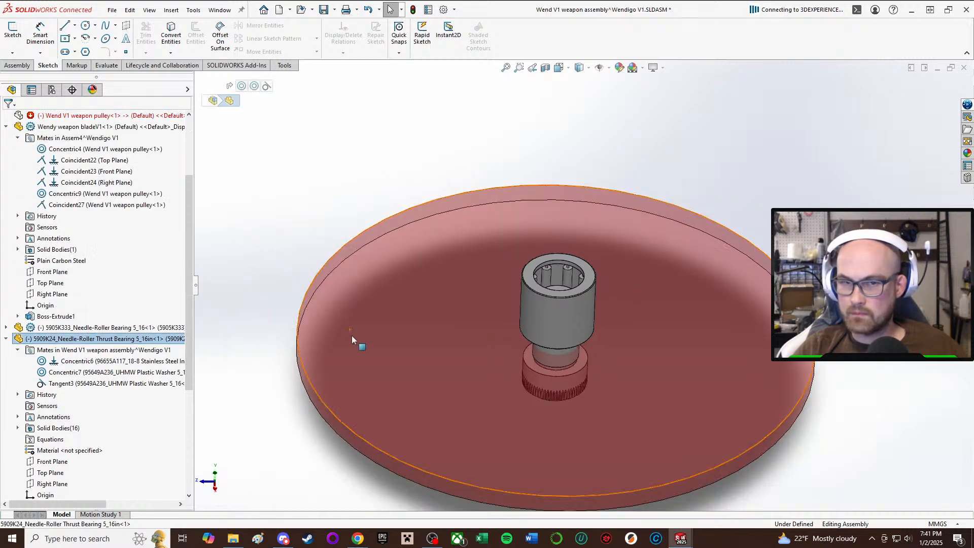
pyautogui.click(91, 328)
pyautogui.click(88, 339)
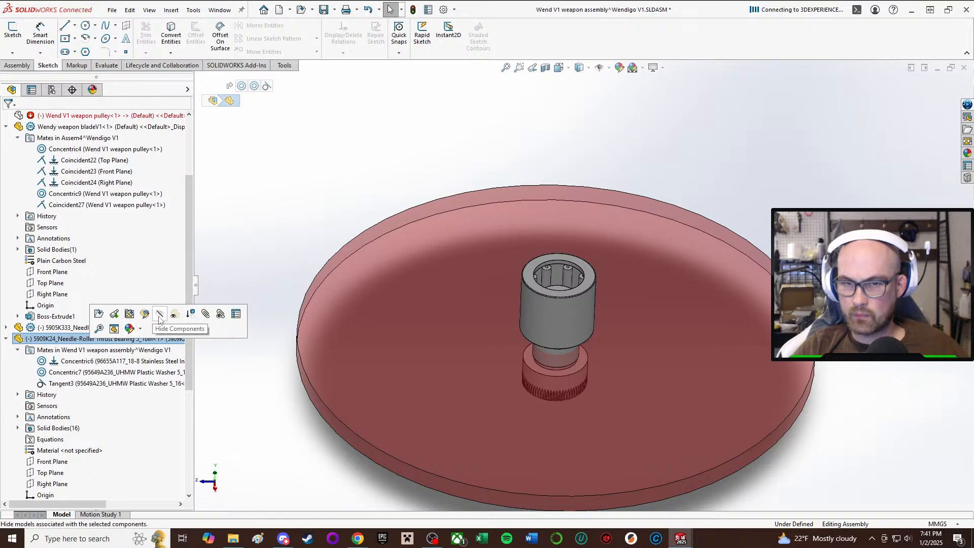
pyautogui.click(152, 316)
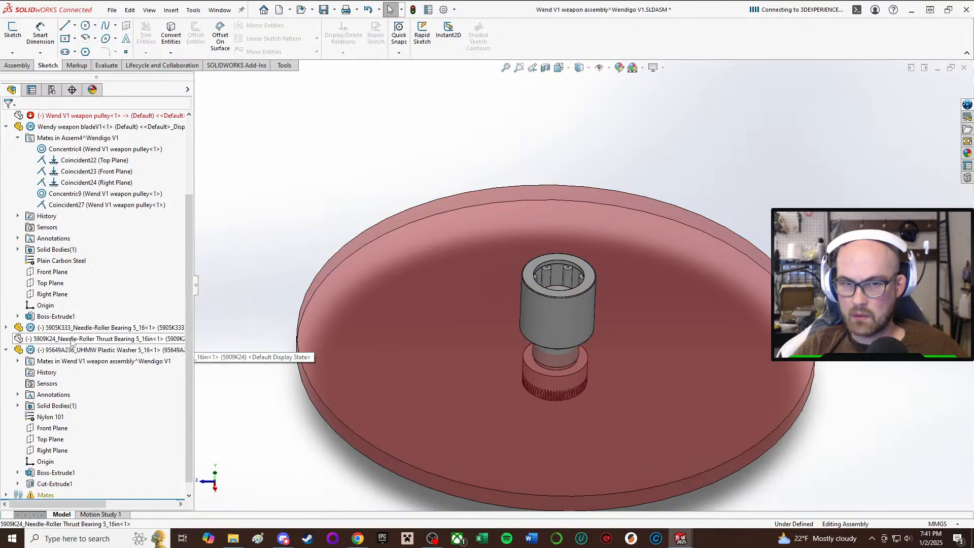
pyautogui.click(130, 338)
pyautogui.scroll(2, 296, 329)
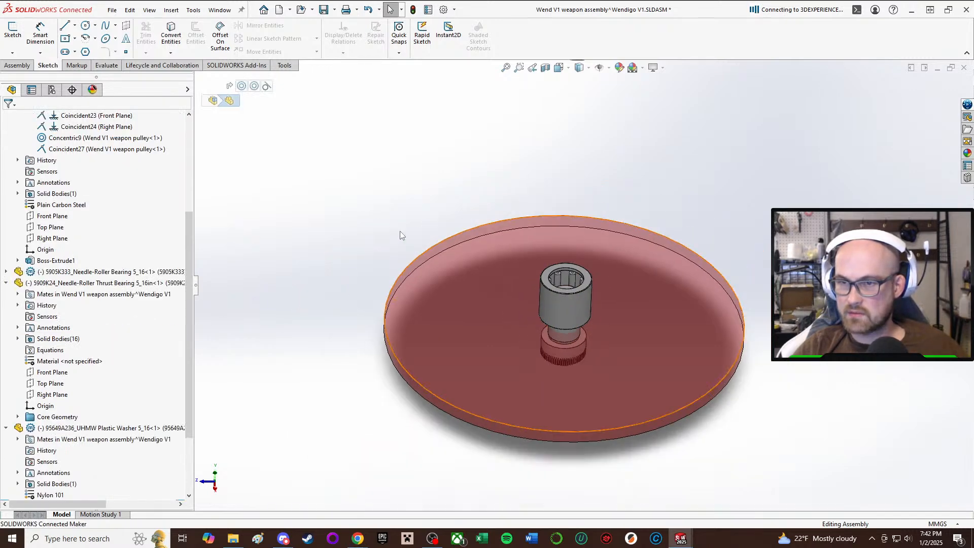
pyautogui.moveTo(401, 235); pyautogui.dragTo(416, 124, button='middle')
pyautogui.scroll(4, 416, 125)
pyautogui.click(472, 154)
pyautogui.moveTo(543, 284); pyautogui.dragTo(548, 391, button='middle')
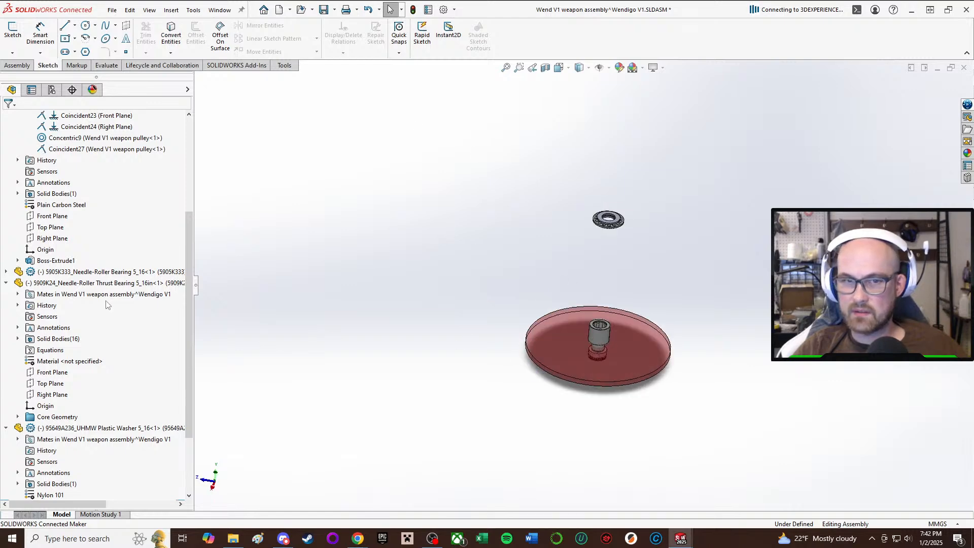
# Show the weapon pulley again in the weapon assembly.
pyautogui.scroll(5, 97, 300)
pyautogui.click(57, 228)
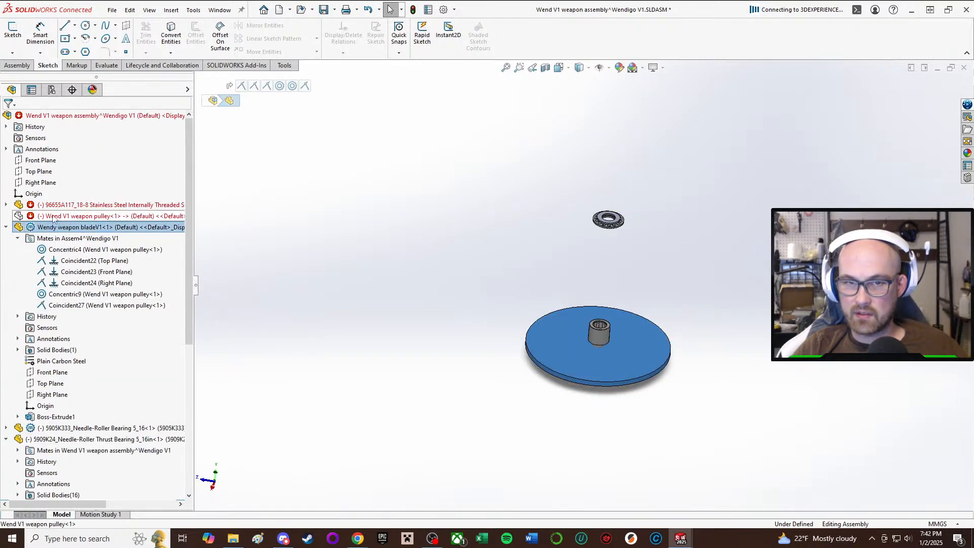
pyautogui.click(61, 215)
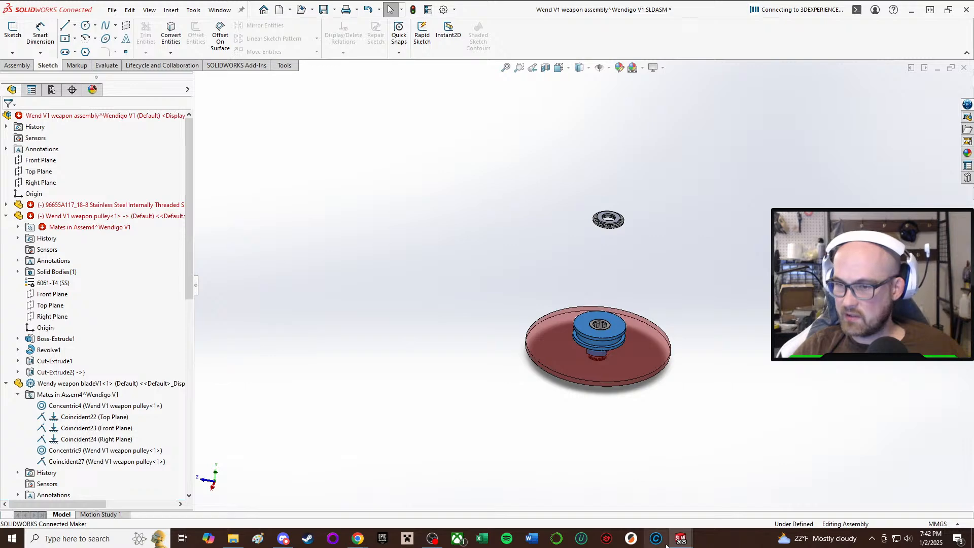
# Switch to the Wendigo V1 main assembly and rebuild it with the changed models.
pyautogui.moveTo(666, 543)
pyautogui.click(507, 493)
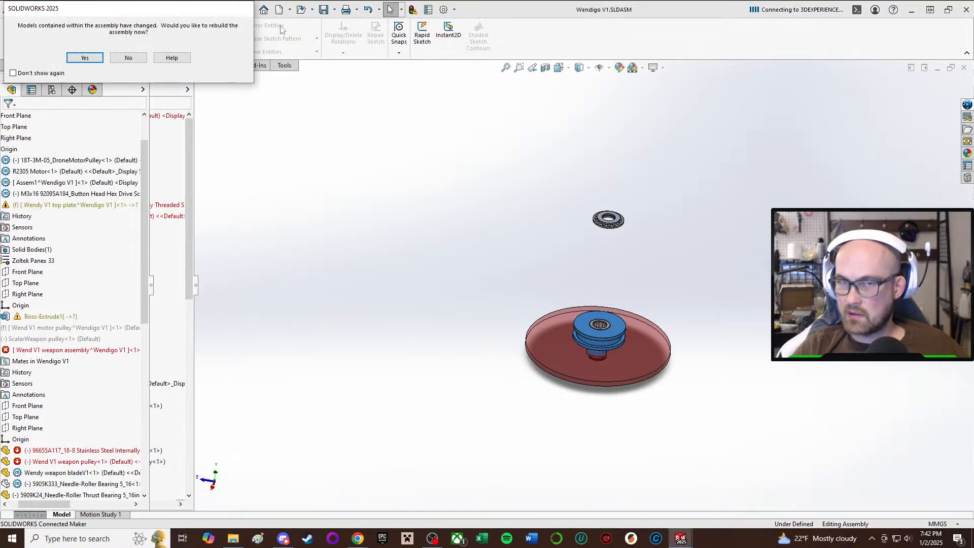
pyautogui.click(84, 57)
# Examine how the weapon pulley and blade sit relative to the top plate, motor pulley and wheels.
pyautogui.scroll(-10, 547, 327)
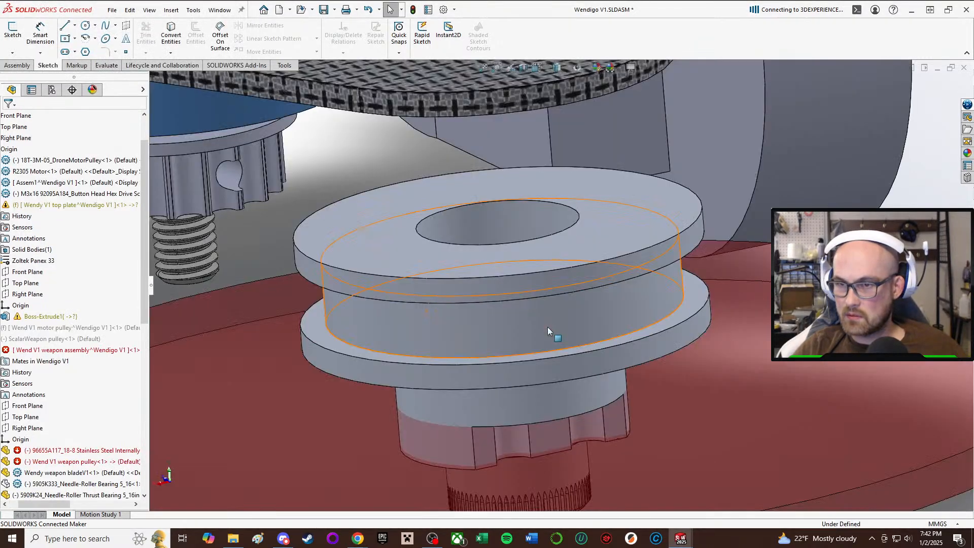
pyautogui.scroll(2, 444, 311)
pyautogui.moveTo(535, 270); pyautogui.dragTo(418, 339, button='middle')
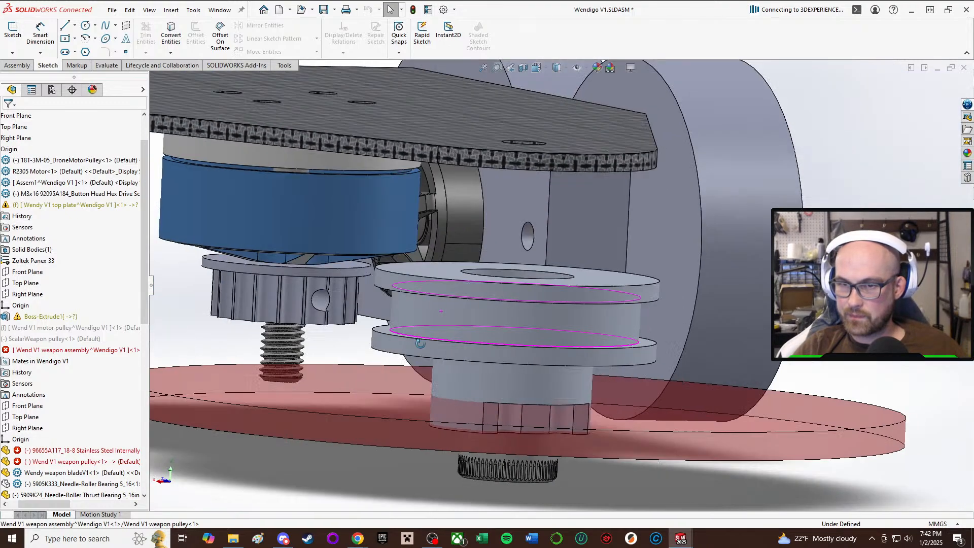
pyautogui.scroll(-4, 411, 319)
pyautogui.scroll(5, 449, 302)
pyautogui.moveTo(451, 305); pyautogui.dragTo(415, 239, button='middle')
pyautogui.scroll(1, 437, 334)
pyautogui.scroll(2, 441, 315)
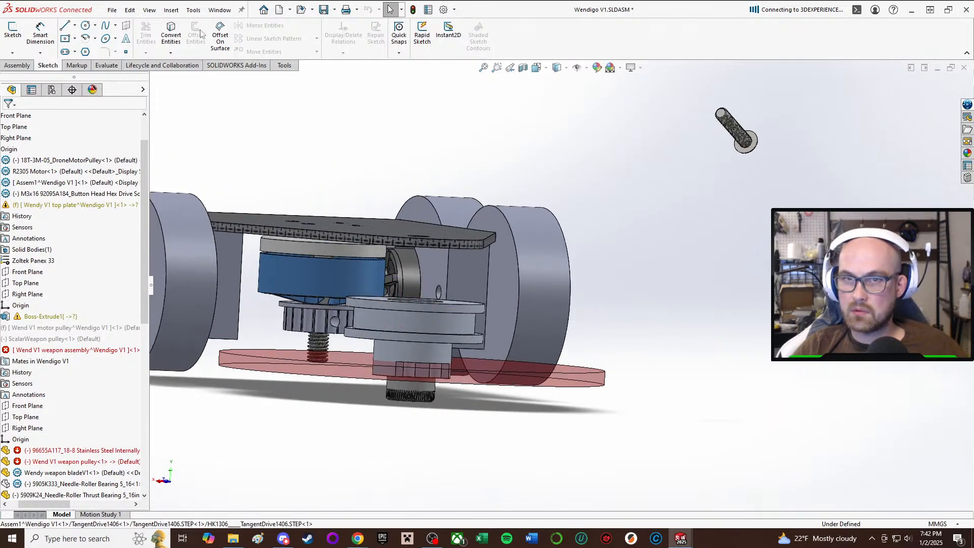
pyautogui.scroll(2, 457, 197)
pyautogui.moveTo(291, 297)
pyautogui.mouseDown(button='middle')
pyautogui.moveTo(303, 275)
pyautogui.moveTo(299, 292)
pyautogui.mouseUp(button='middle')
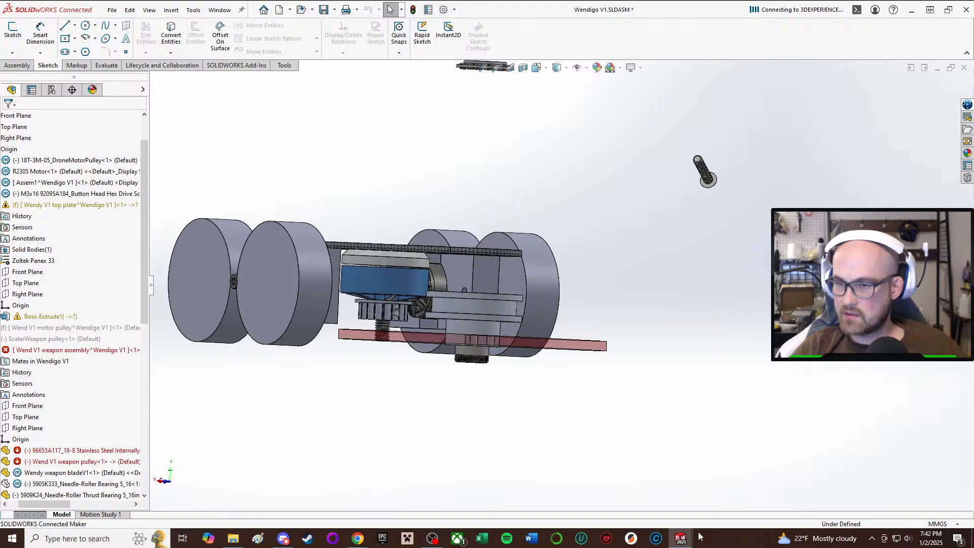
# Return to the weapon assembly document and open the sketch of the pulley's Revolve1 feature for editing.
pyautogui.moveTo(682, 535)
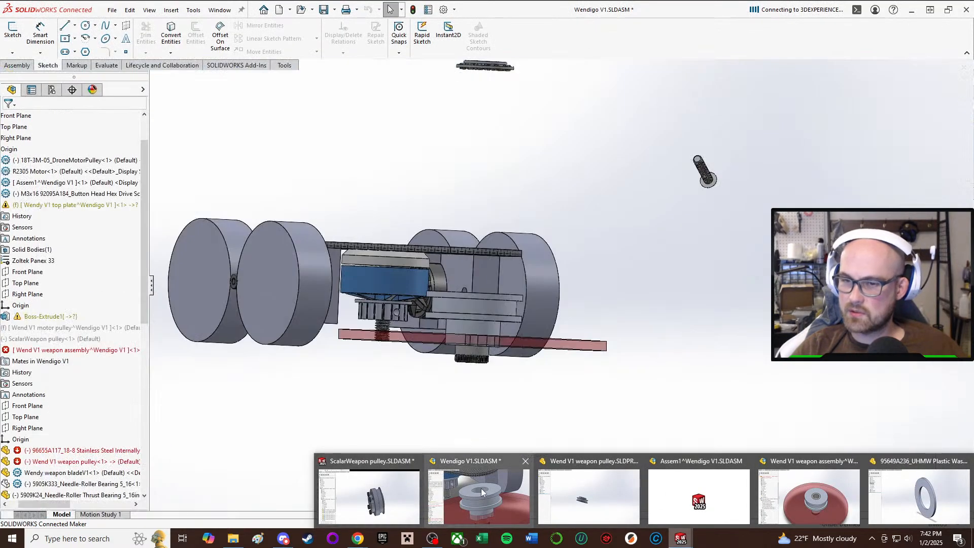
pyautogui.click(481, 489)
pyautogui.moveTo(681, 536)
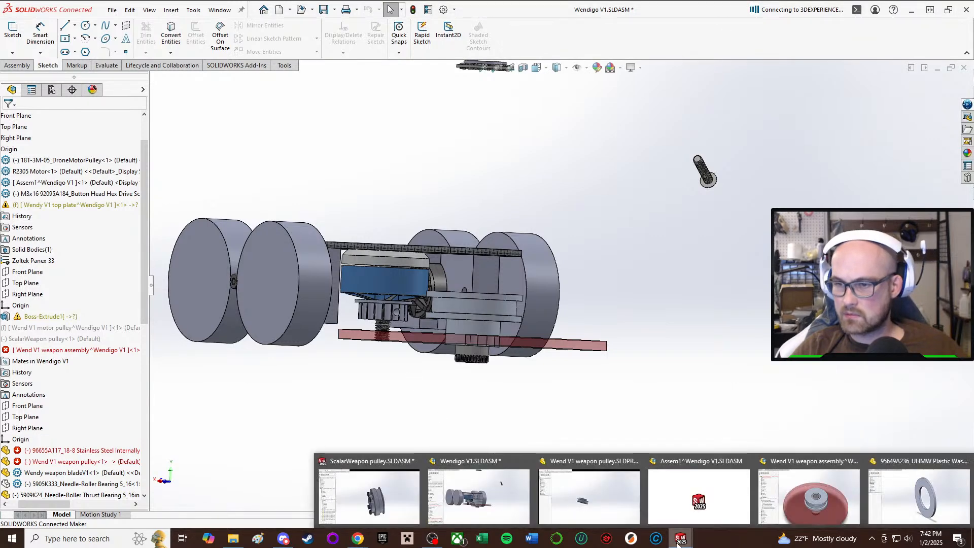
pyautogui.click(833, 488)
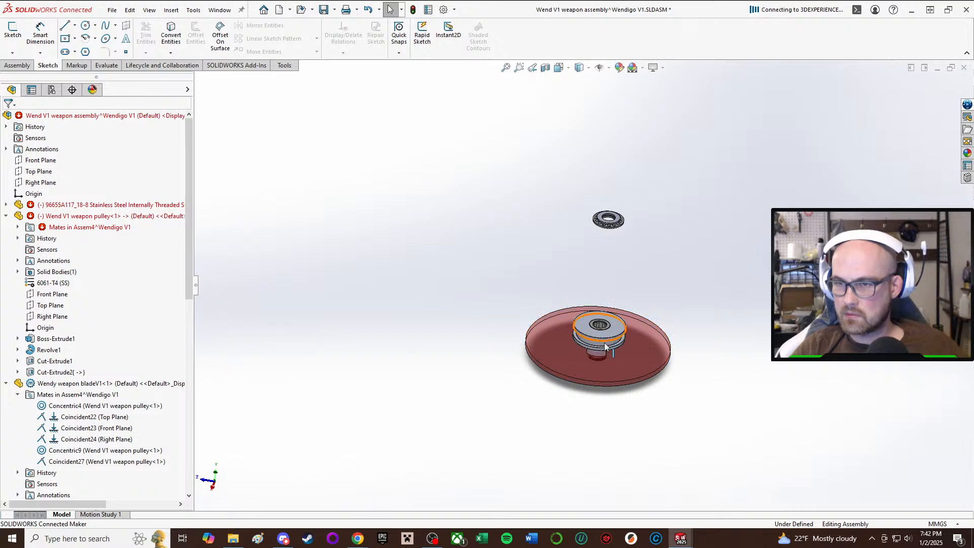
pyautogui.scroll(-3, 604, 344)
pyautogui.moveTo(595, 325); pyautogui.dragTo(588, 292, button='middle')
pyautogui.click(570, 326)
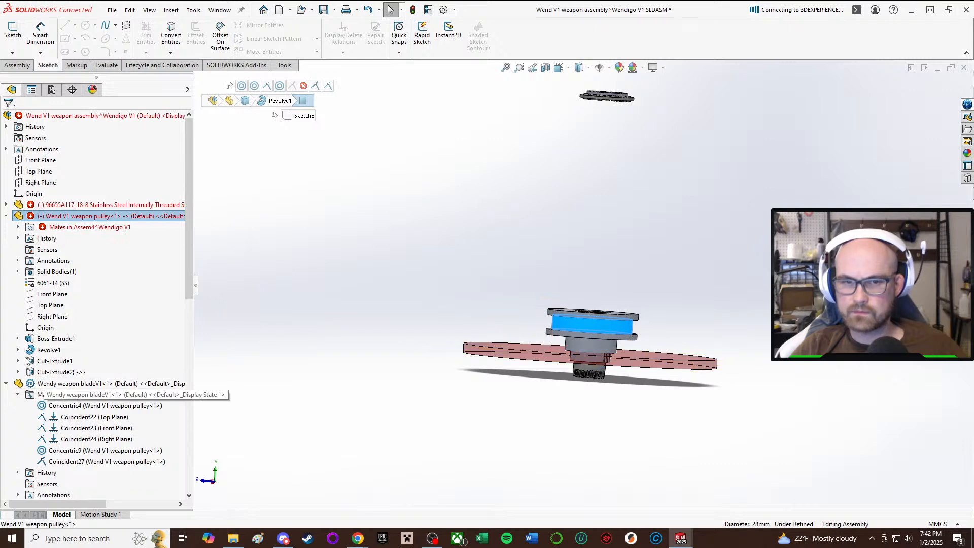
pyautogui.click(17, 338)
pyautogui.click(58, 351)
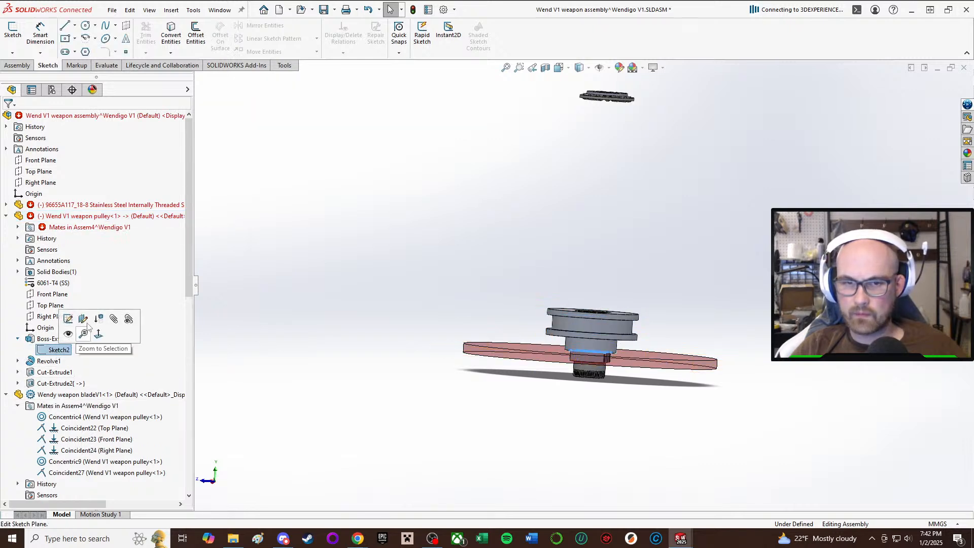
pyautogui.click(49, 361)
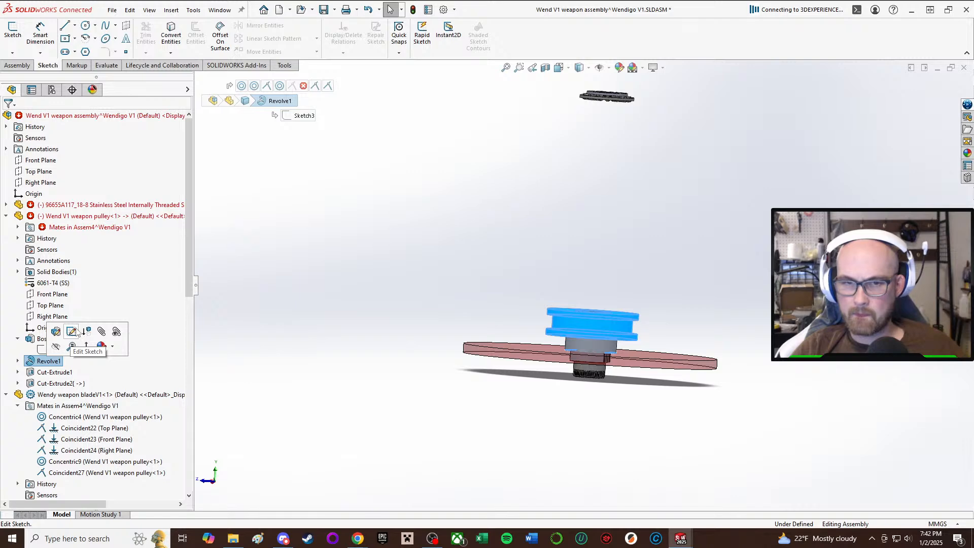
pyautogui.click(73, 331)
# Set the height of the pulley's hub section between the blade seat and the lower flange to 4 mm.
pyautogui.scroll(-5, 555, 328)
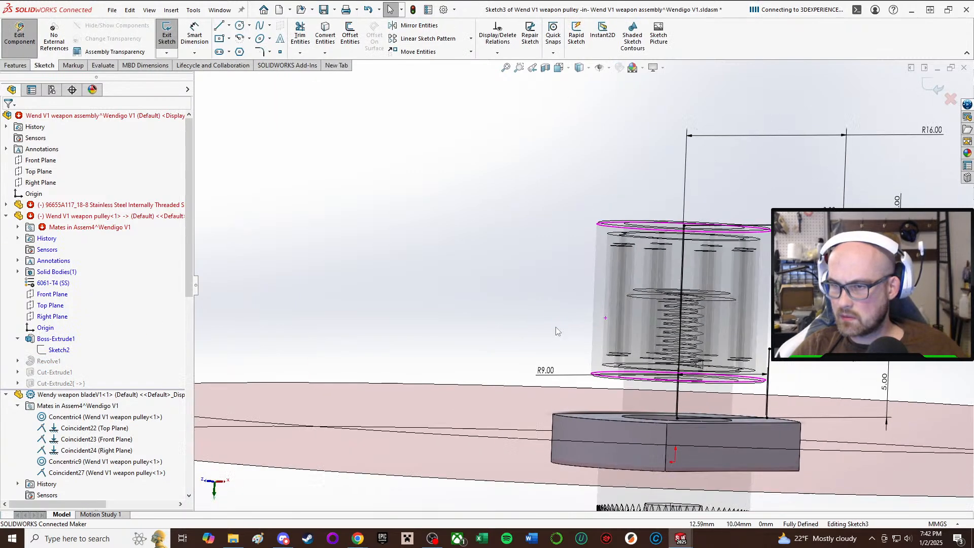
pyautogui.scroll(4, 557, 331)
pyautogui.scroll(-4, 705, 319)
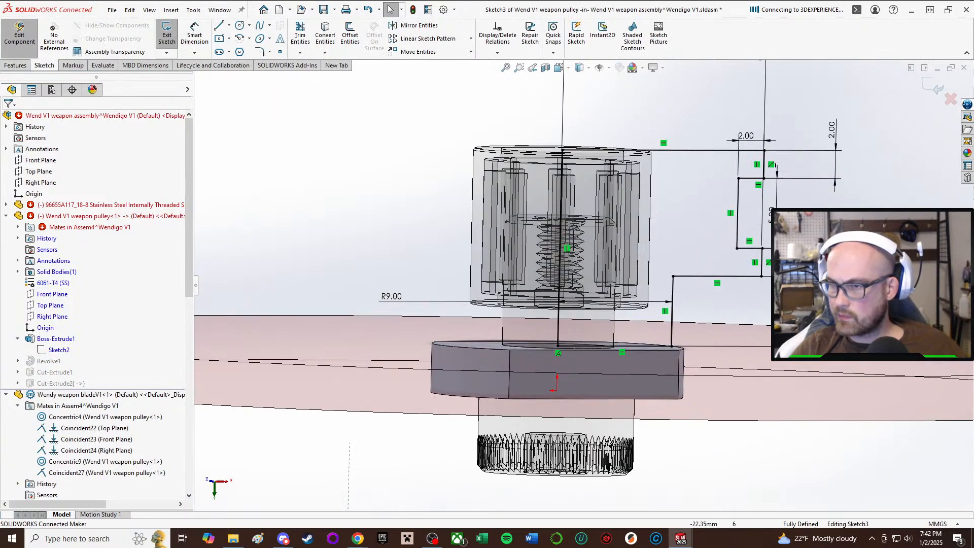
pyautogui.doubleClick(841, 306)
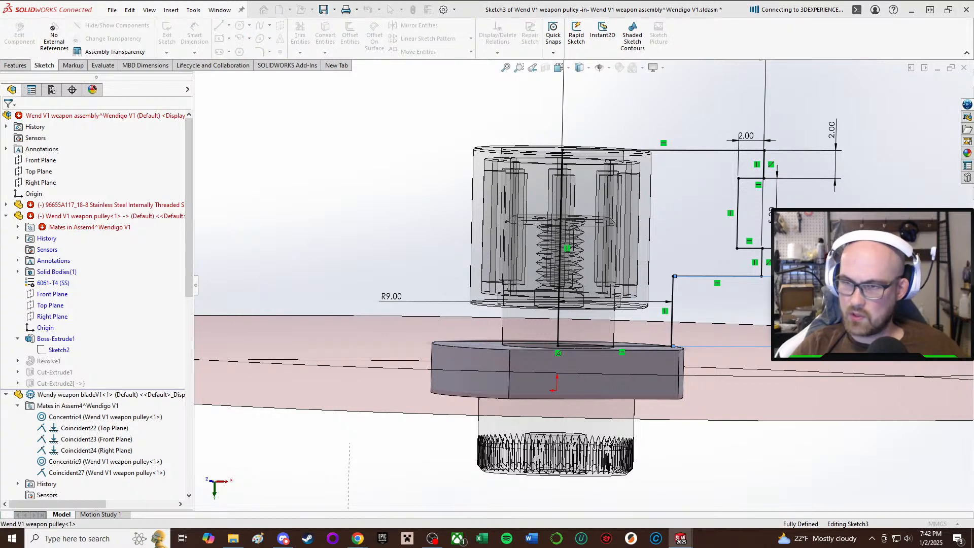
pyautogui.write('4')
pyautogui.press('Return')
pyautogui.scroll(4, 713, 243)
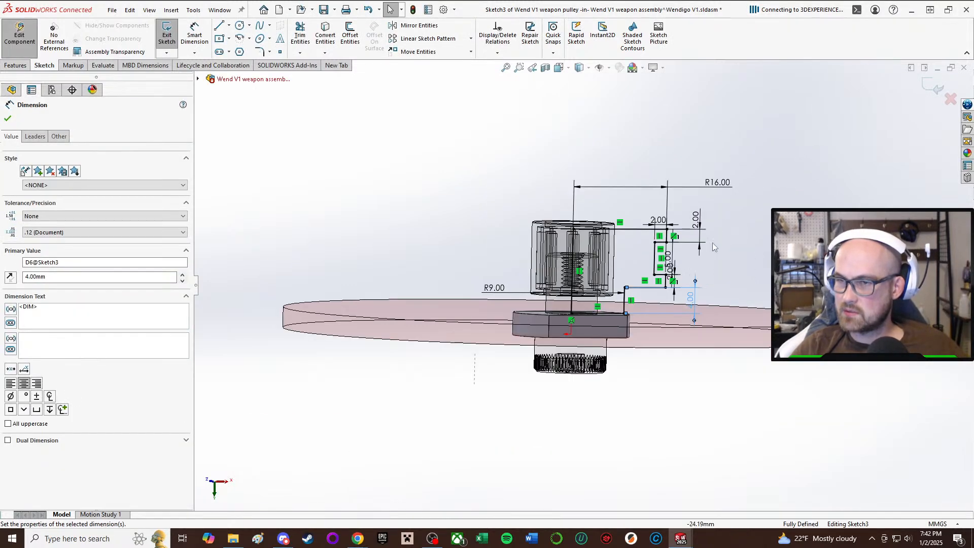
# Set the thickness of the pulley's lower flange to 1.5 mm in the revolve sketch.
pyautogui.scroll(-5, 705, 248)
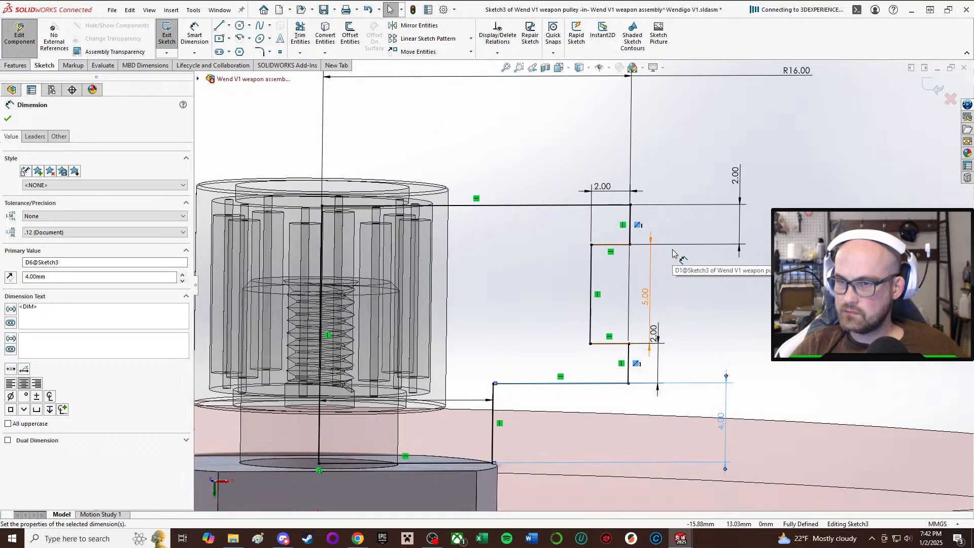
pyautogui.doubleClick(653, 333)
pyautogui.write('1.5')
pyautogui.press('Return')
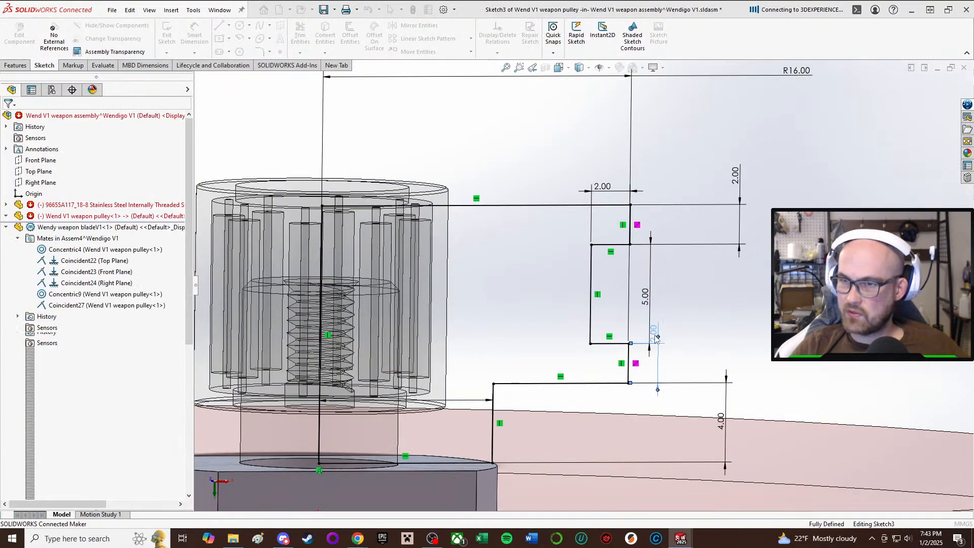
# Set the height of the pulley's belt groove between the two flanges to 6 mm in the revolve sketch.
pyautogui.doubleClick(645, 307)
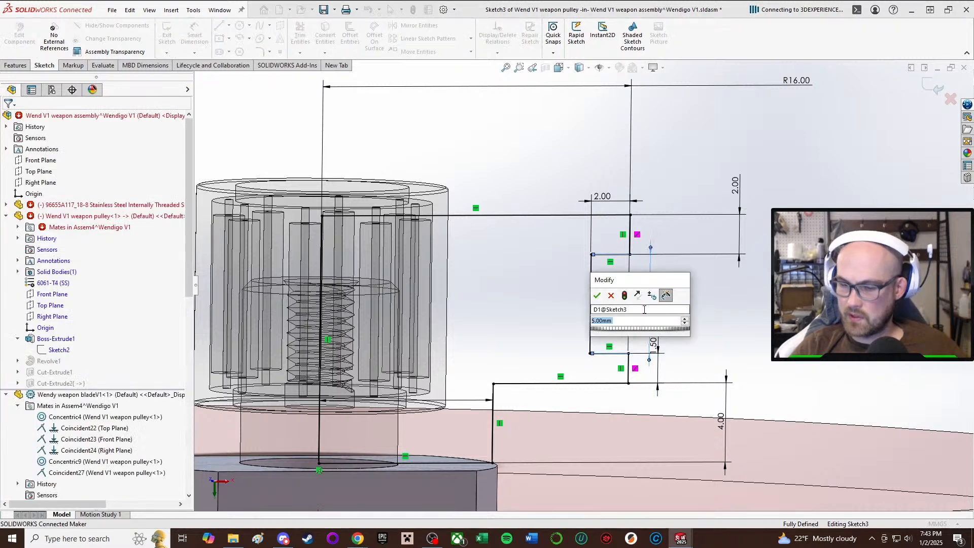
pyautogui.write('6')
pyautogui.press('Return')
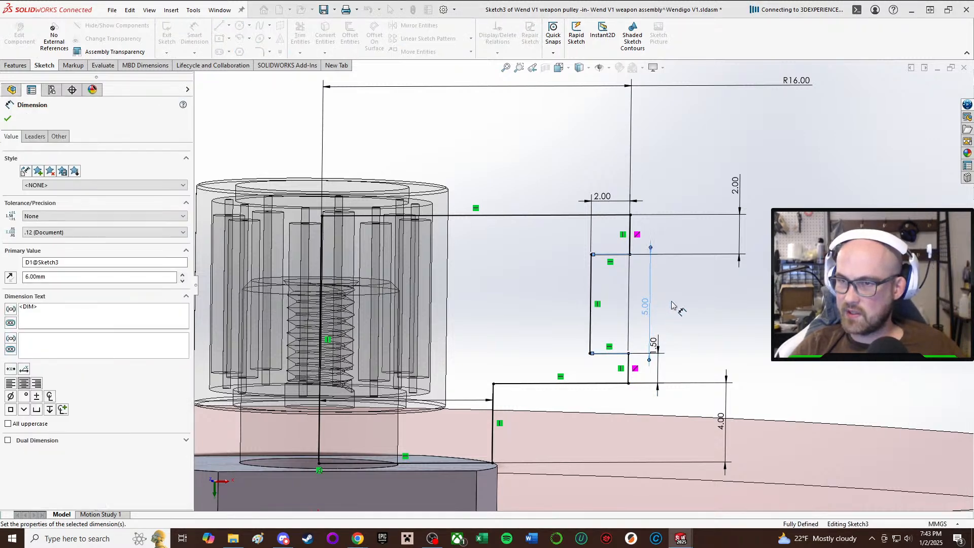
pyautogui.scroll(1, 735, 220)
pyautogui.click(808, 196)
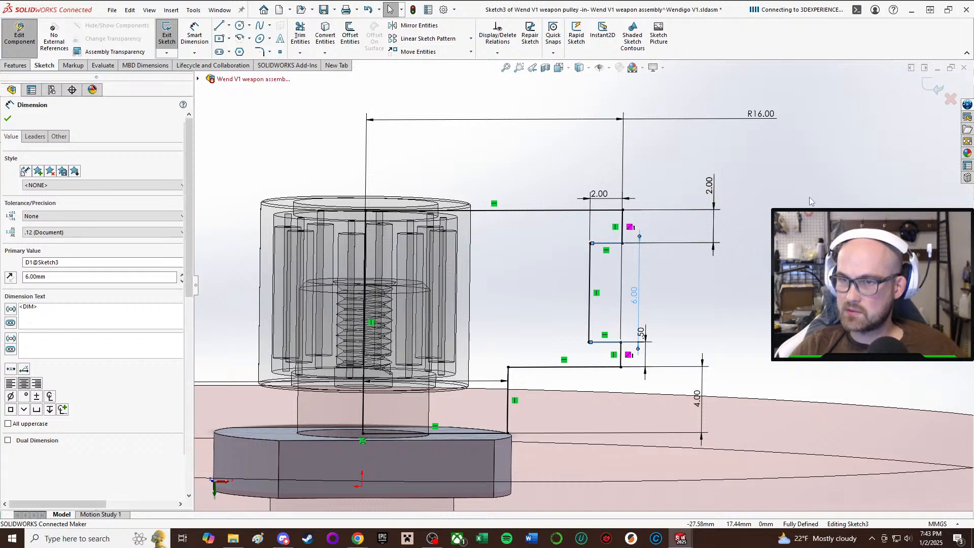
# Replace the profile's top line with a shorter horizontal line from the upper flange's outer corner and a vertical line rising about 6.45 mm.
pyautogui.click(513, 212)
pyautogui.press('Delete')
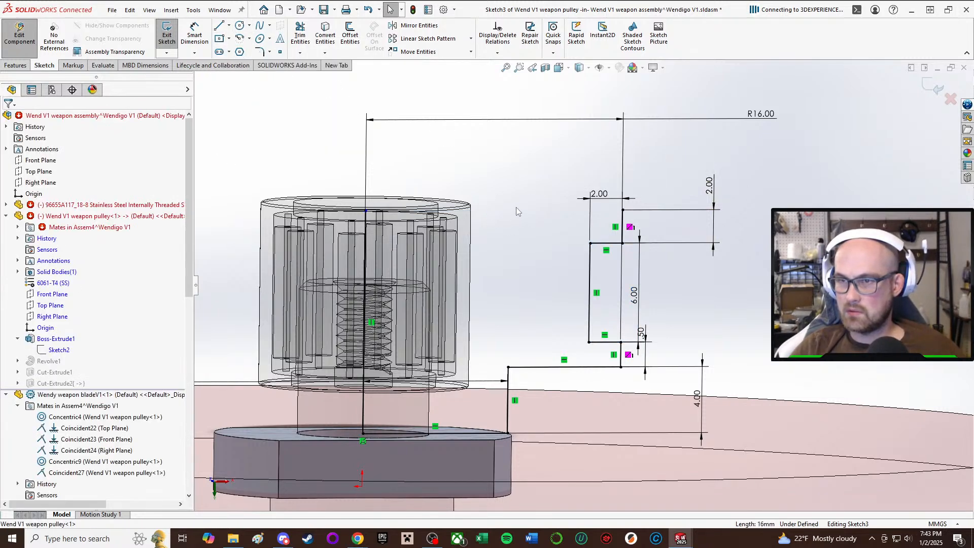
pyautogui.click(229, 26)
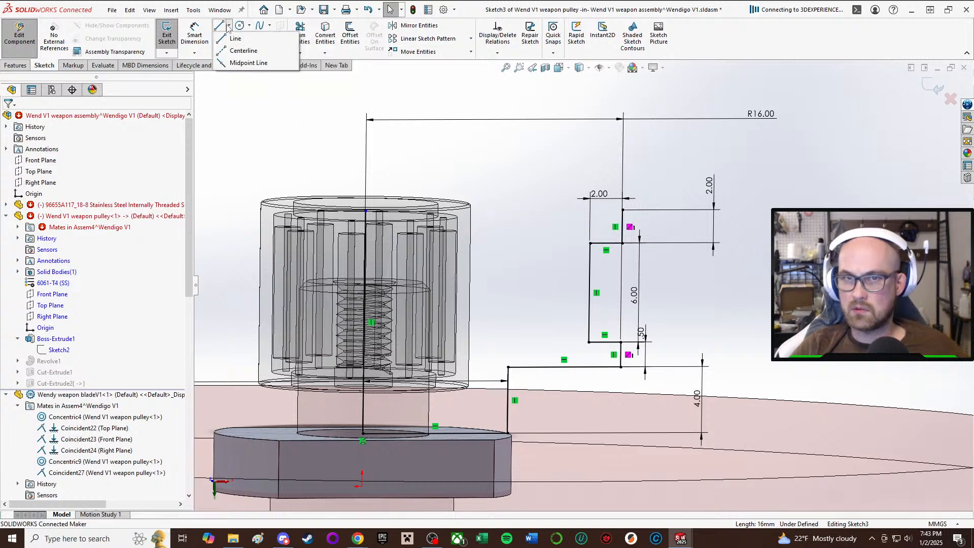
pyautogui.click(232, 32)
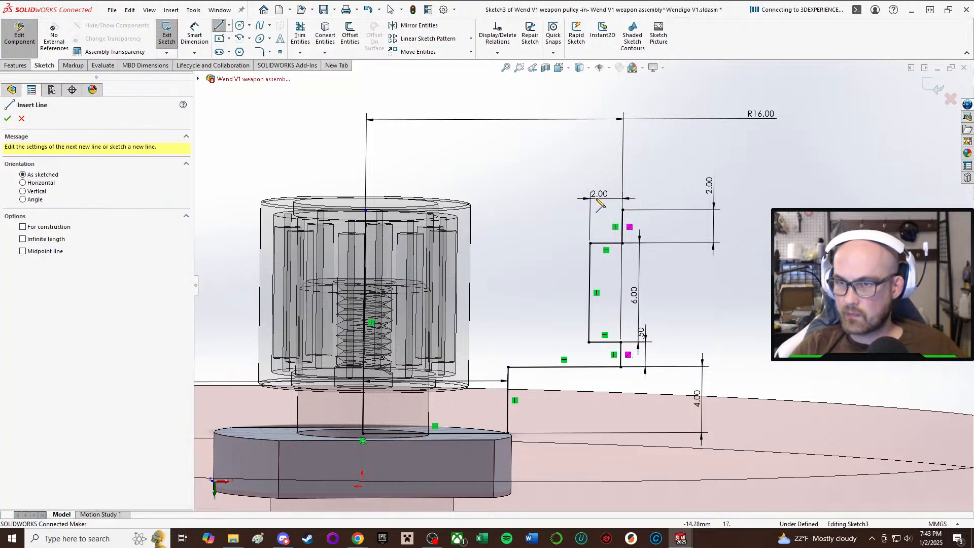
pyautogui.click(624, 210)
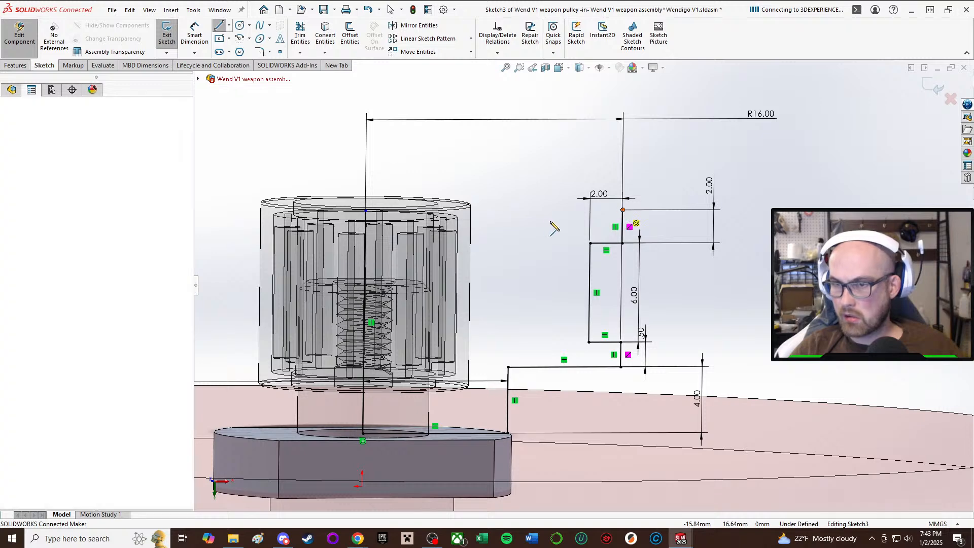
pyautogui.click(510, 210)
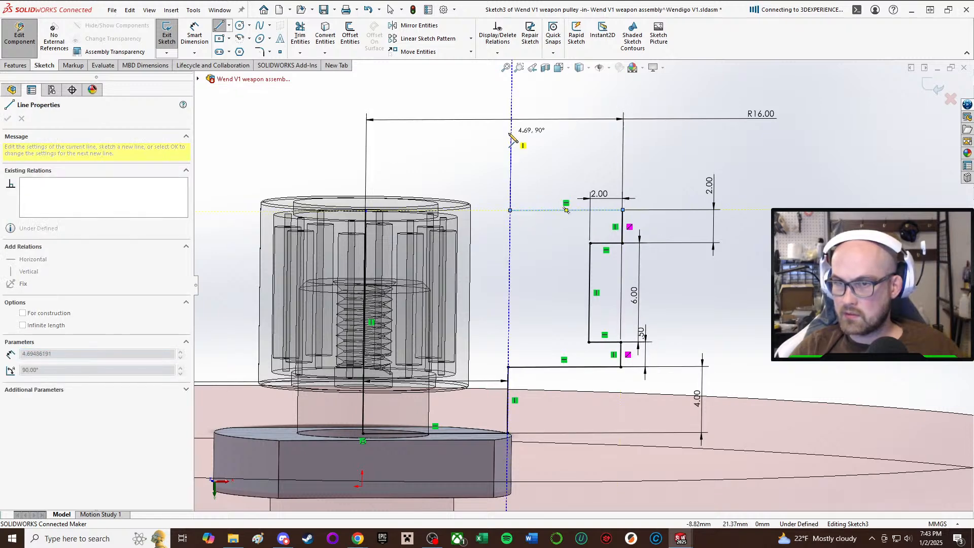
pyautogui.click(511, 104)
pyautogui.rightClick(580, 126)
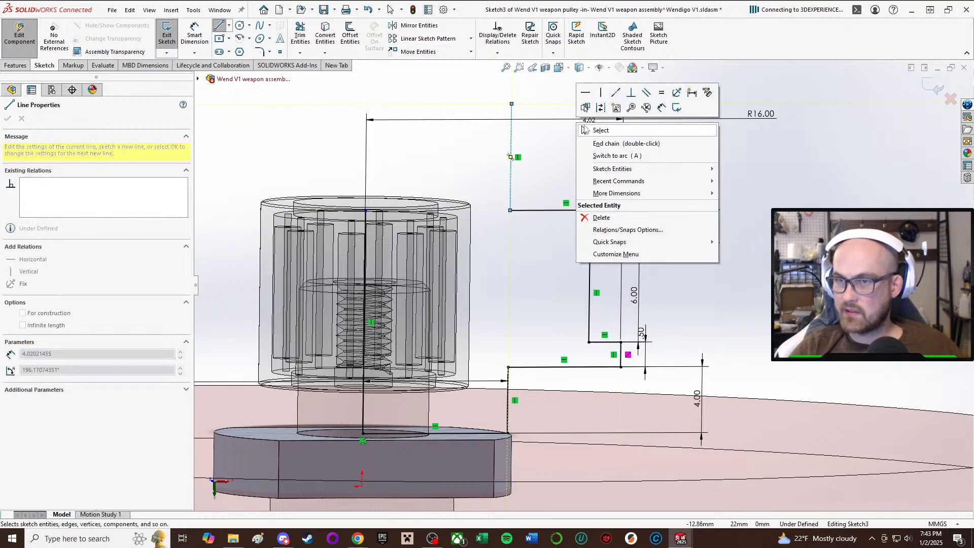
pyautogui.click(550, 125)
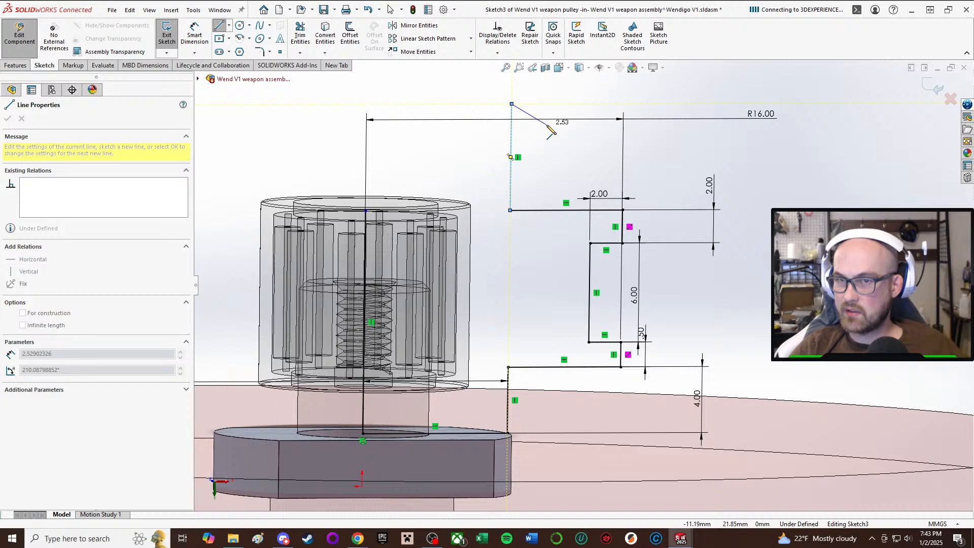
# Close the raised hub with a horizontal line reaching the axis, and extend the axis line up to meet it.
pyautogui.click(368, 104)
pyautogui.rightClick(368, 105)
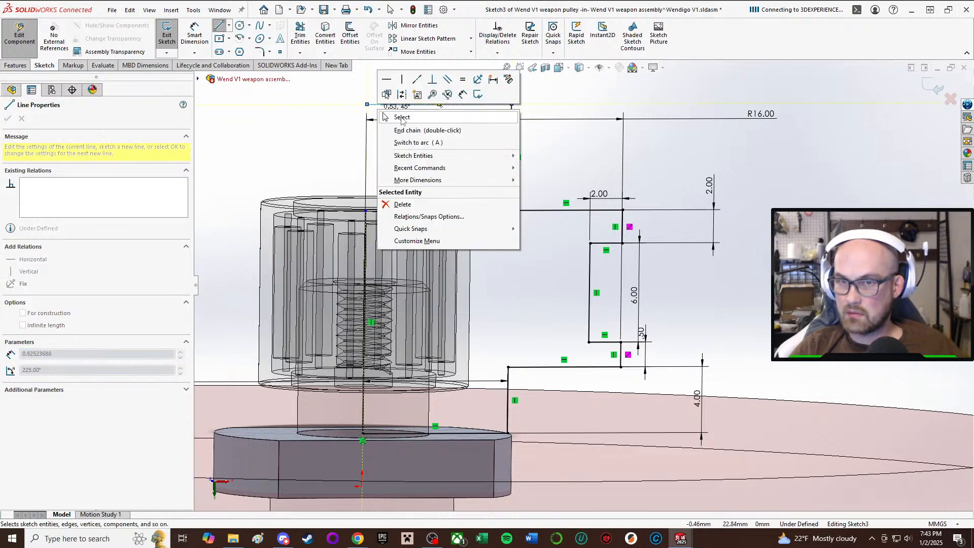
pyautogui.click(399, 115)
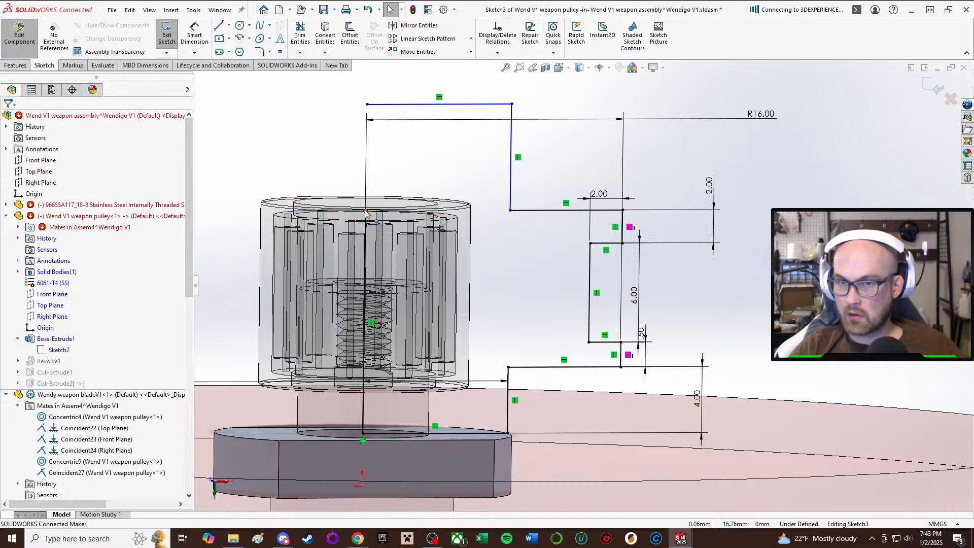
pyautogui.moveTo(367, 213); pyautogui.dragTo(366, 104)
pyautogui.scroll(2, 544, 150)
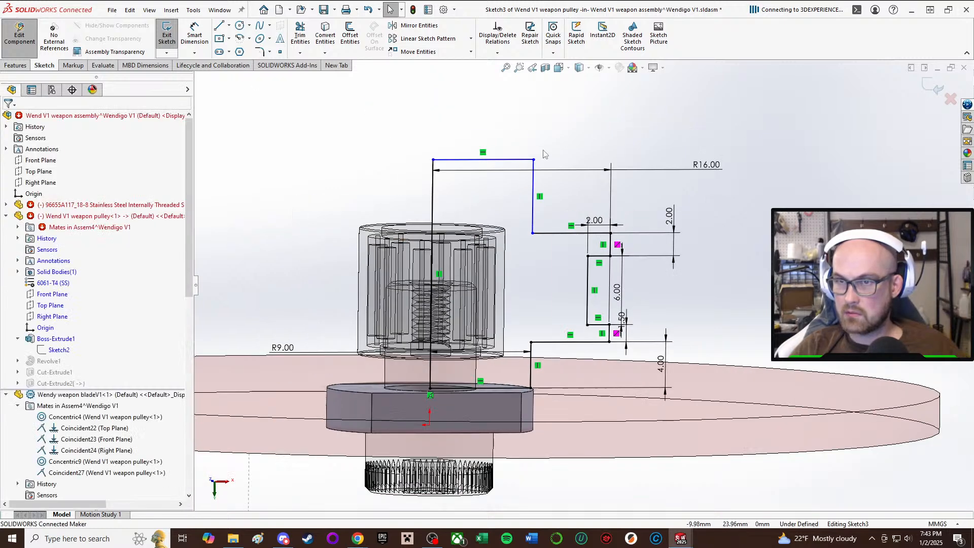
# Make the upper hub's vertical line collinear with the lower hub's vertical line.
pyautogui.moveTo(536, 198)
pyautogui.mouseDown()
pyautogui.moveTo(567, 199)
pyautogui.moveTo(544, 198)
pyautogui.mouseUp()
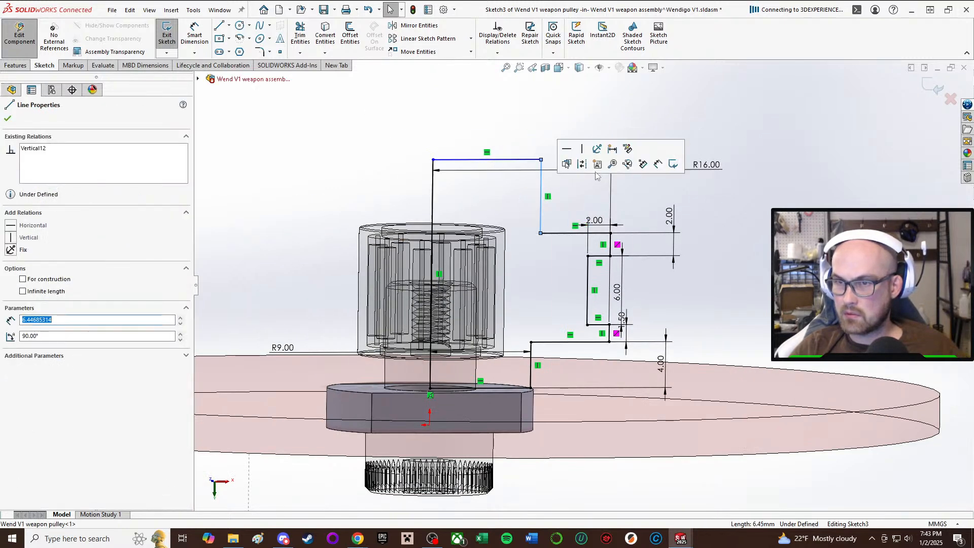
pyautogui.click(751, 200)
pyautogui.moveTo(763, 203); pyautogui.dragTo(762, 307, button='right')
pyautogui.click(531, 369)
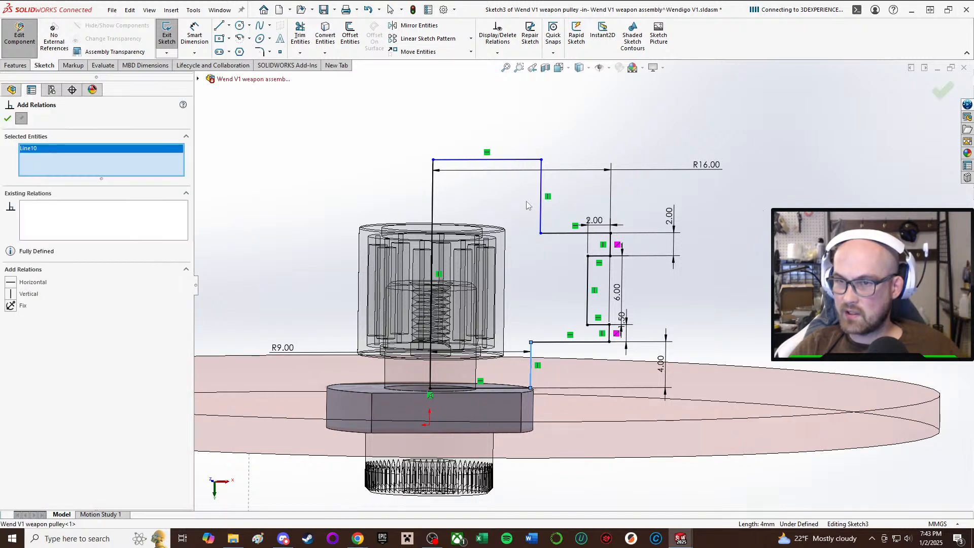
pyautogui.click(542, 199)
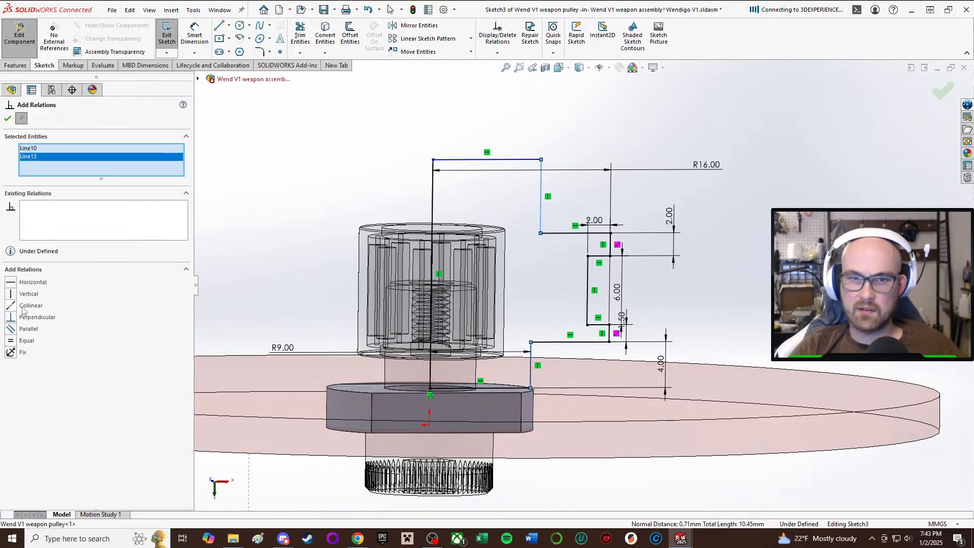
pyautogui.click(8, 118)
pyautogui.click(733, 231)
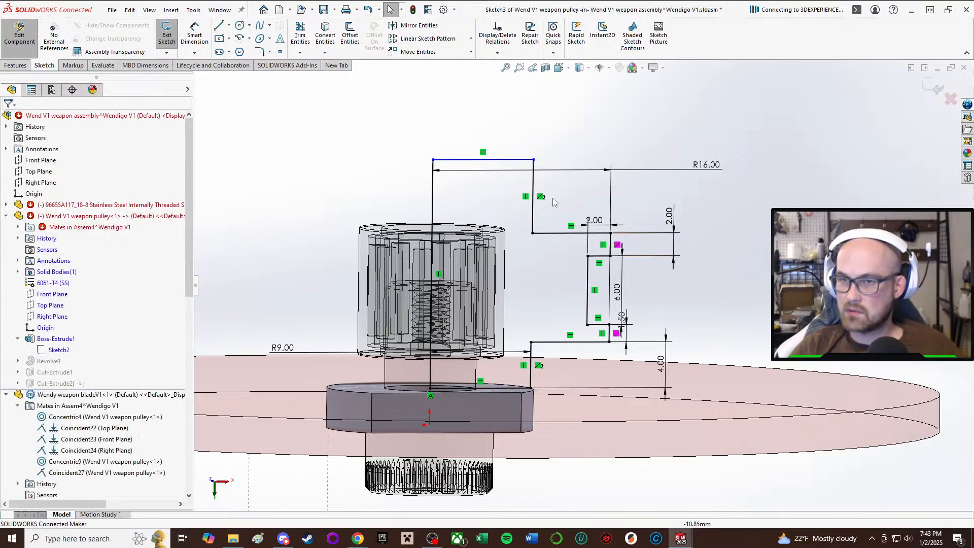
# Dimension the upper hub's height above the upper flange as 5 mm and exit the revolve sketch.
pyautogui.moveTo(553, 198); pyautogui.dragTo(533, 202, button='middle')
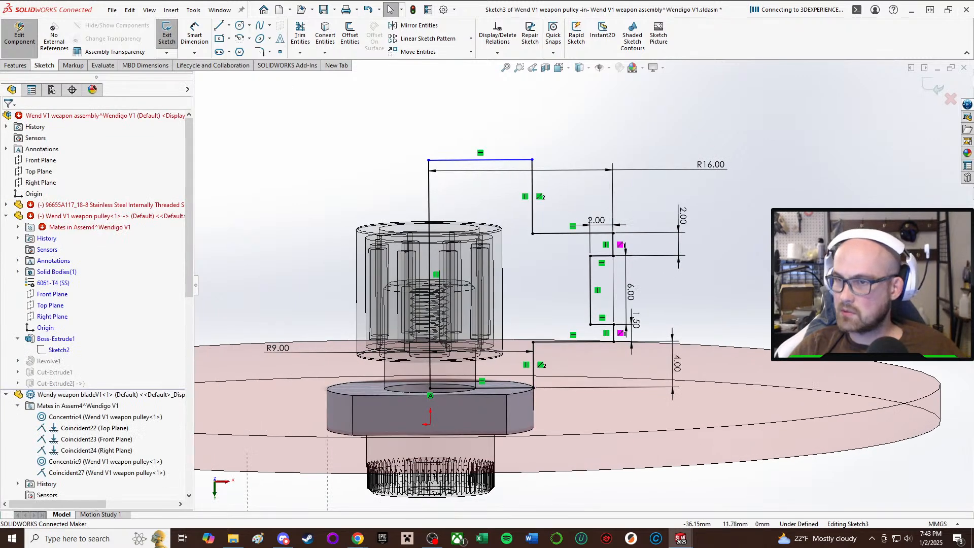
pyautogui.click(550, 234)
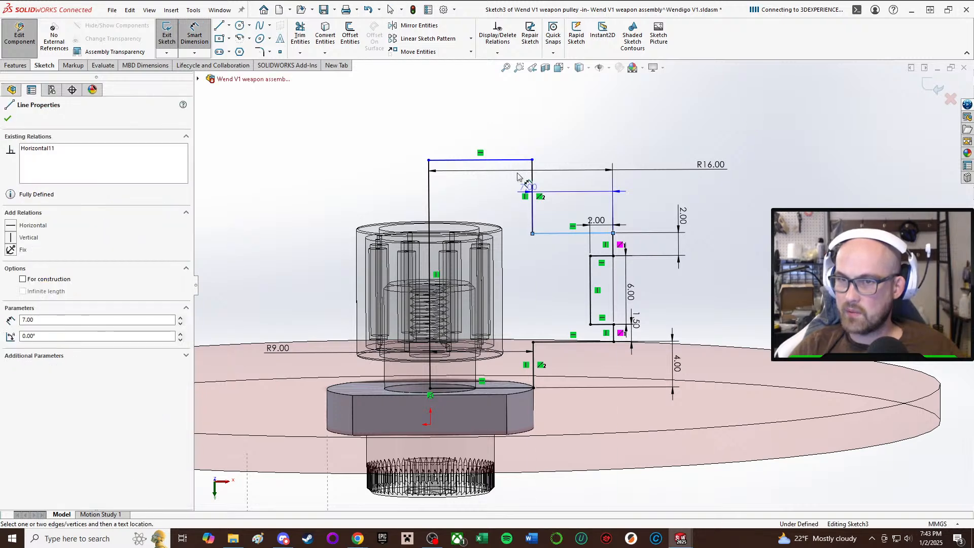
pyautogui.click(491, 160)
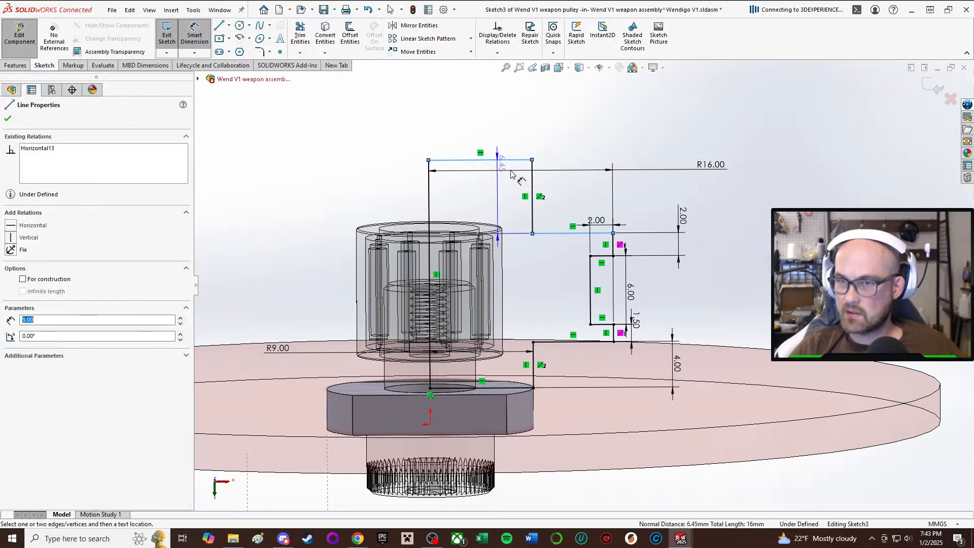
pyautogui.click(562, 205)
pyautogui.write('5.00mm')
pyautogui.press('Return')
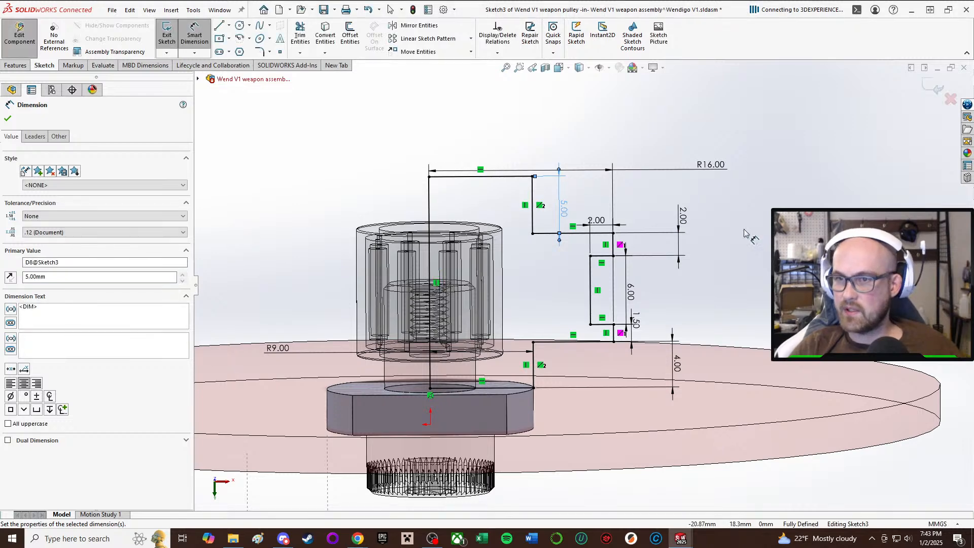
pyautogui.click(745, 234)
pyautogui.click(167, 35)
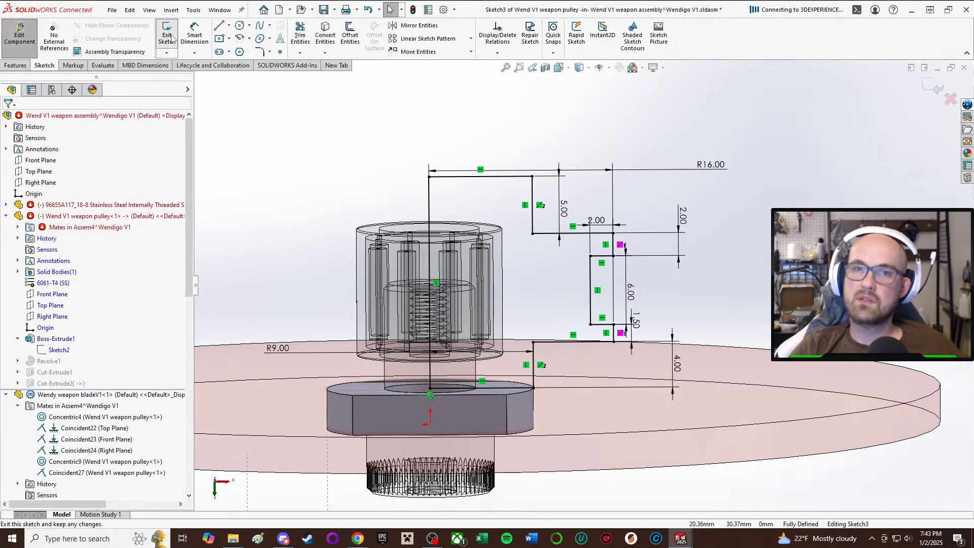
pyautogui.click(486, 273)
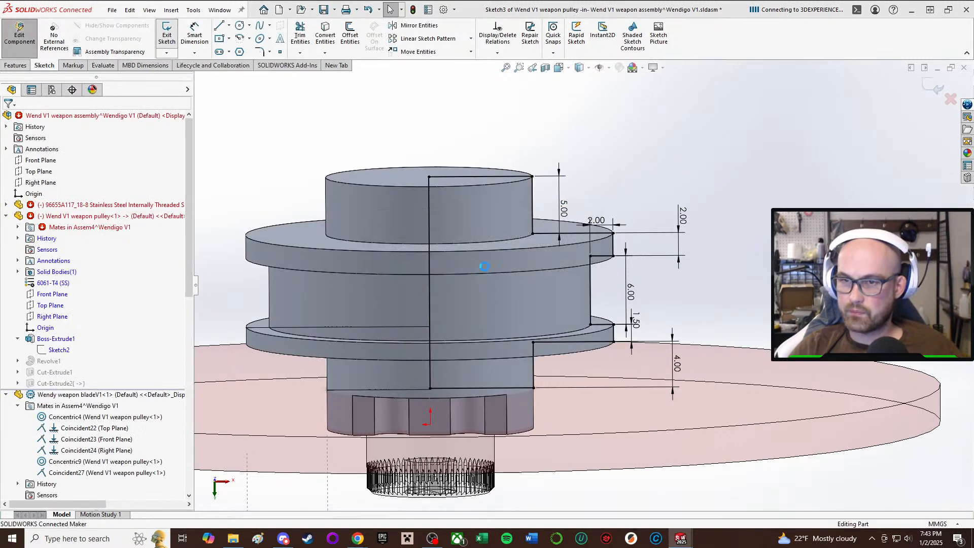
# Reassign the sketch plane of Cut-Extrude2's Sketch5 to the top face of the new upper hub.
pyautogui.click(75, 384)
pyautogui.click(87, 354)
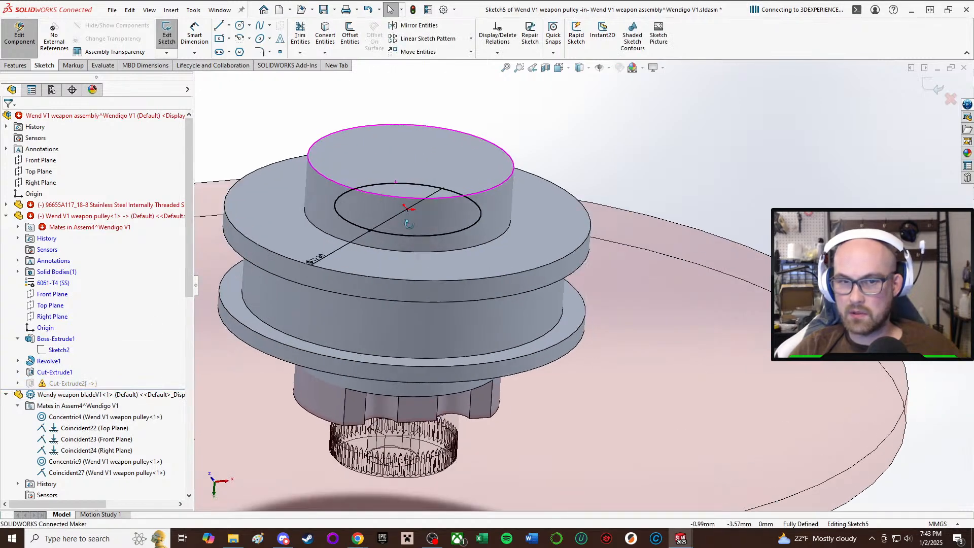
pyautogui.click(168, 38)
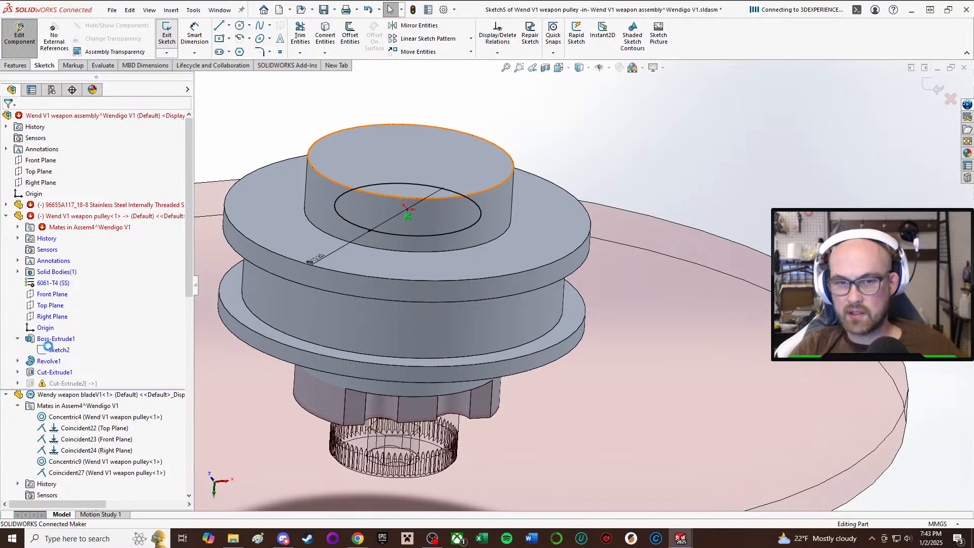
pyautogui.rightClick(63, 394)
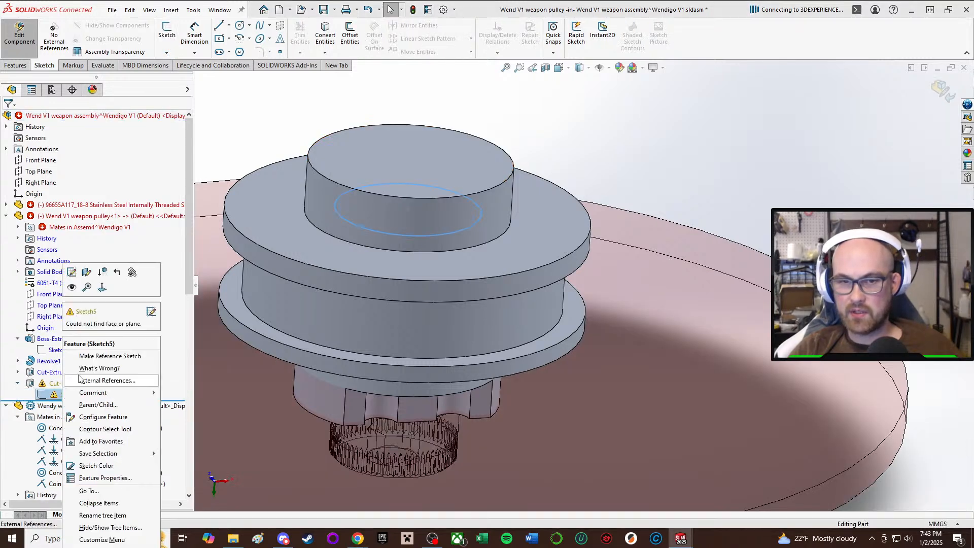
pyautogui.click(88, 273)
pyautogui.click(426, 151)
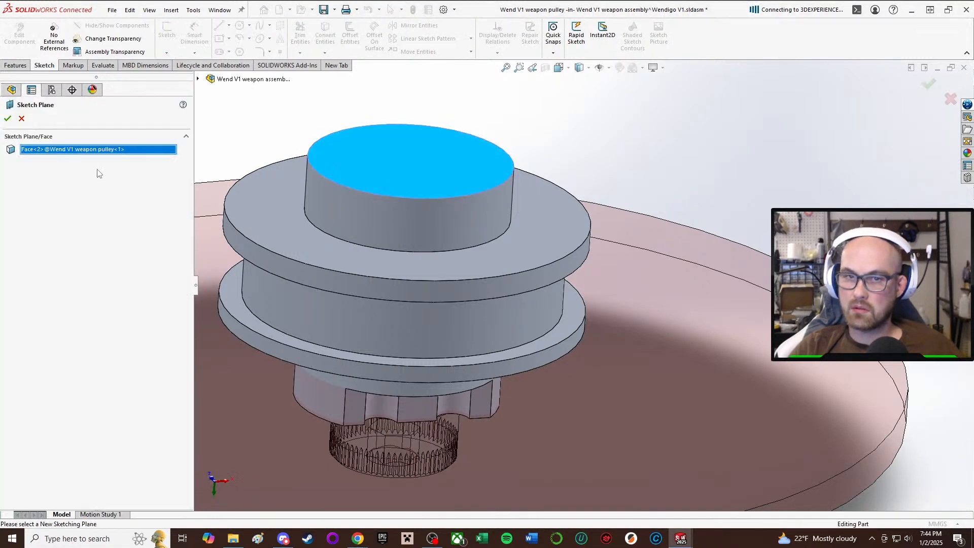
pyautogui.click(9, 120)
# Finish editing the pulley in context and rebuild the weapon assembly.
pyautogui.scroll(1, 437, 172)
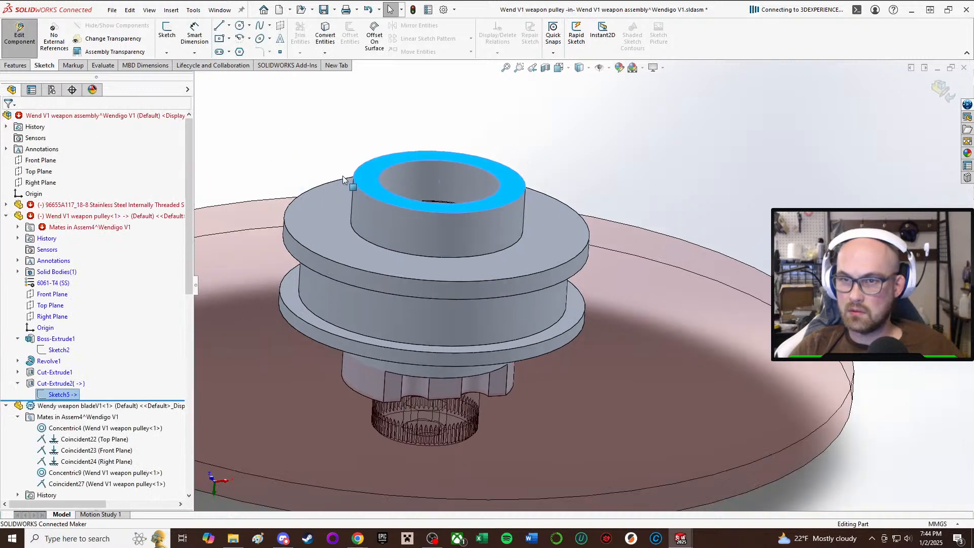
pyautogui.moveTo(353, 183); pyautogui.dragTo(335, 289, button='middle')
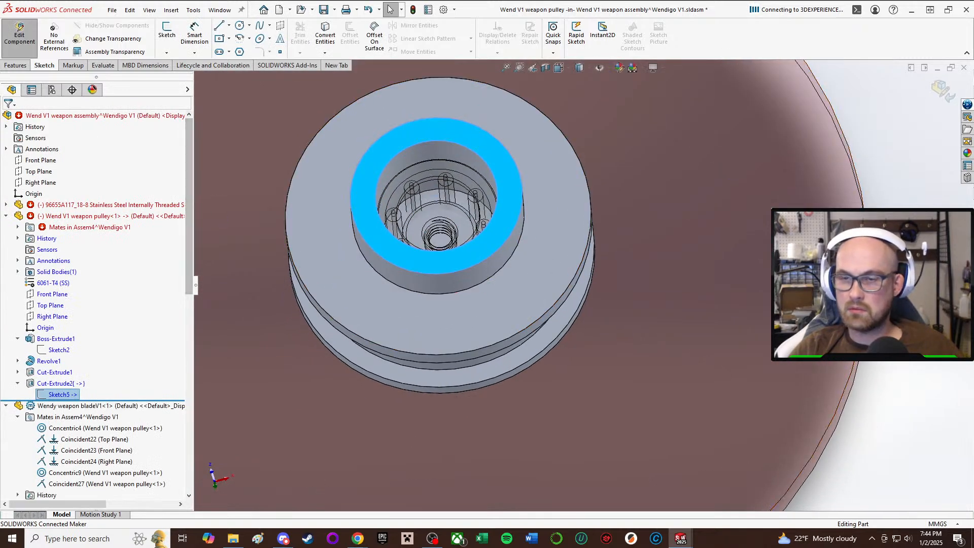
pyautogui.scroll(2, 663, 249)
pyautogui.press('Escape')
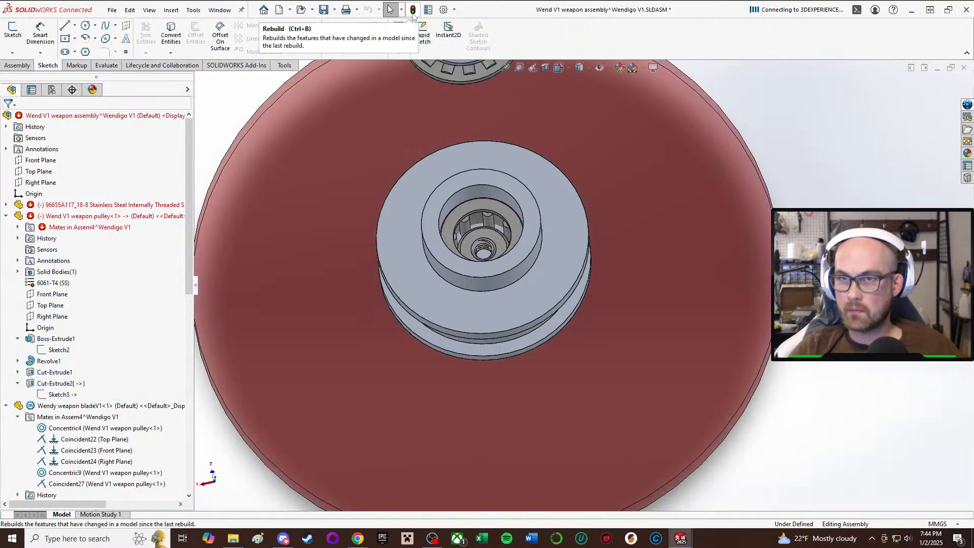
pyautogui.click(413, 9)
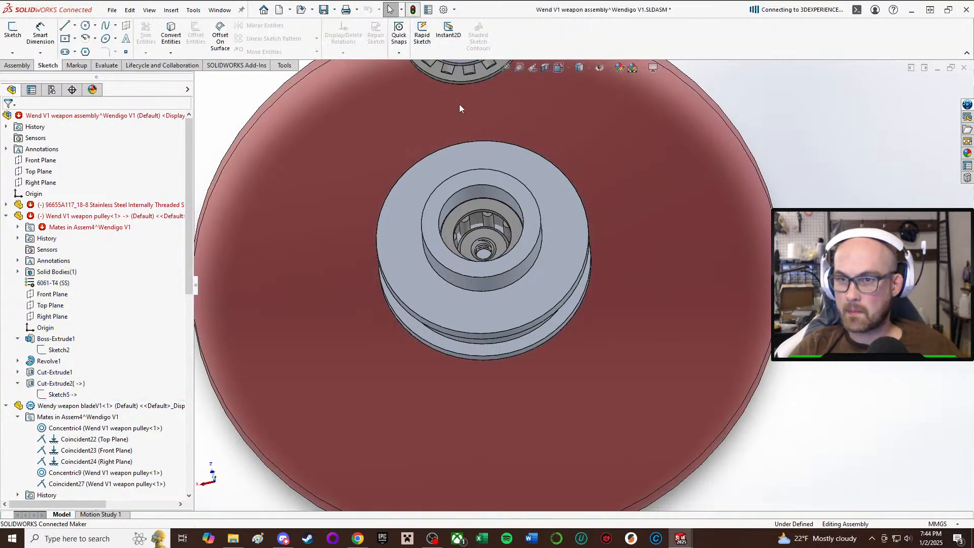
# Delete the broken Coincident29 mate between the needle-roller bearing and the weapon pulley.
pyautogui.scroll(1, 558, 276)
pyautogui.moveTo(513, 264)
pyautogui.mouseDown(button='middle')
pyautogui.moveTo(497, 111)
pyautogui.moveTo(510, 259)
pyautogui.mouseUp(button='middle')
pyautogui.click(519, 224)
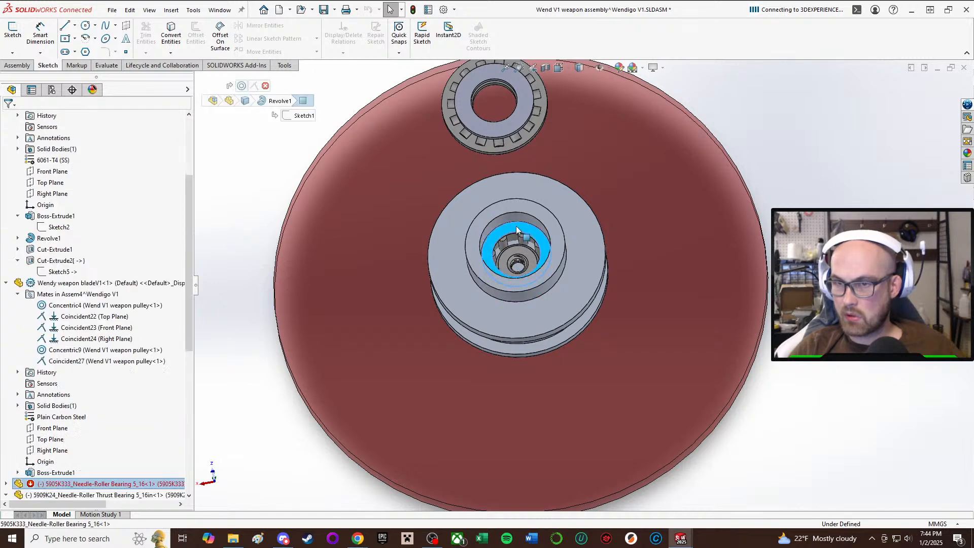
pyautogui.click(6, 484)
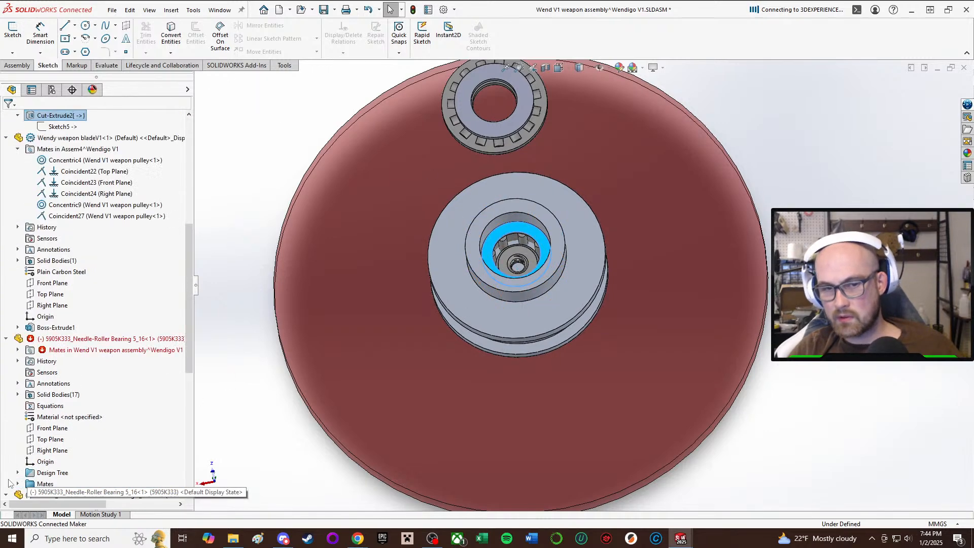
pyautogui.doubleClick(29, 350)
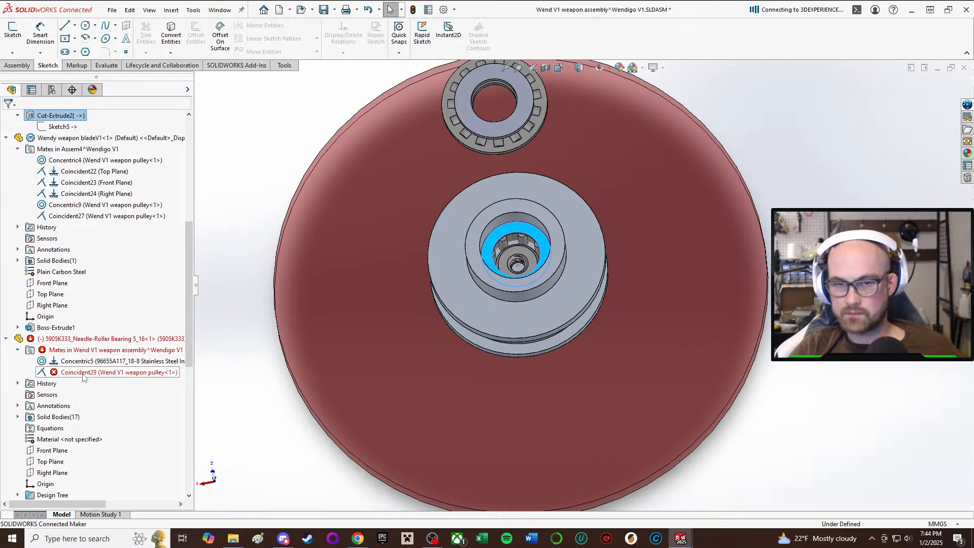
pyautogui.click(83, 374)
pyautogui.press('Delete')
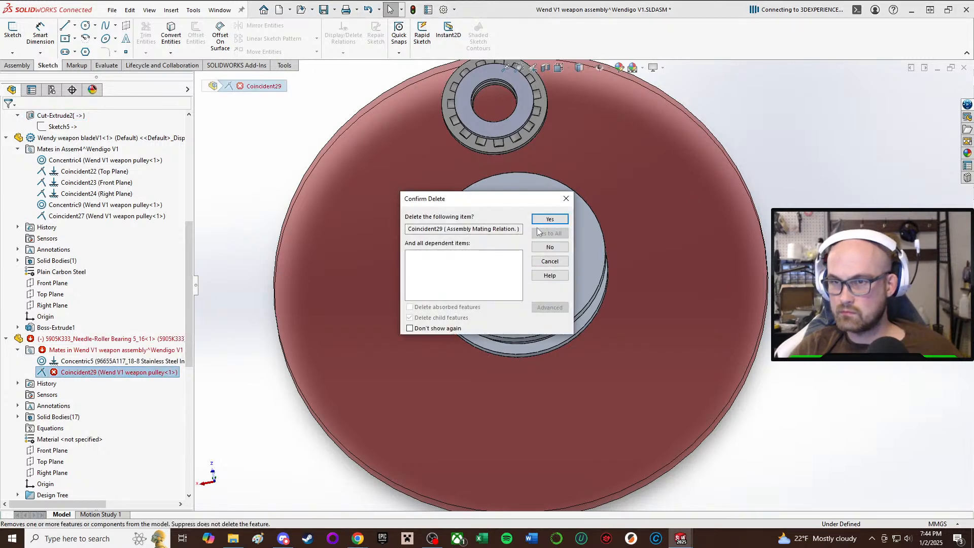
pyautogui.click(550, 219)
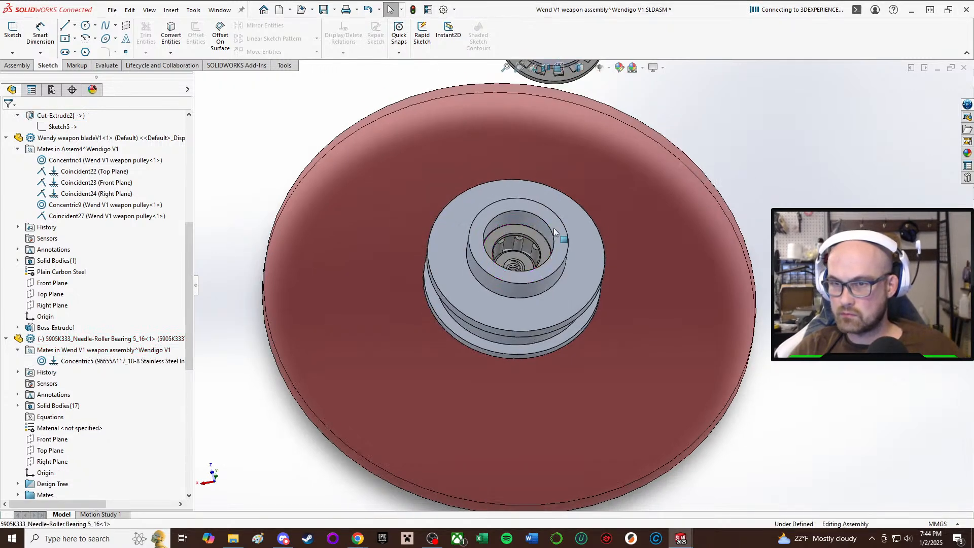
# Mate the needle-roller bearing's upper end face coincident with the top face of the pulley's upper hub.
pyautogui.click(528, 232)
pyautogui.moveTo(526, 219); pyautogui.dragTo(499, 122)
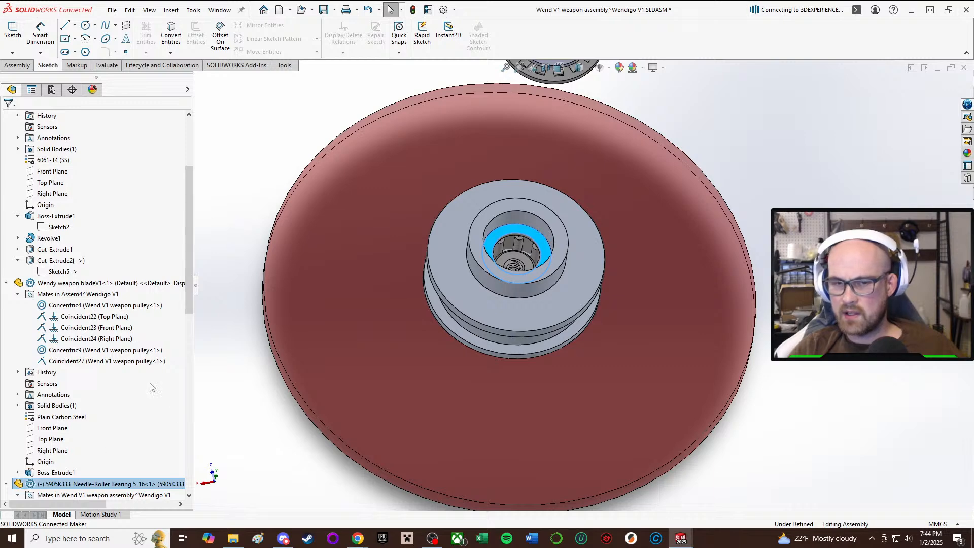
pyautogui.scroll(-2, 563, 203)
pyautogui.click(504, 223)
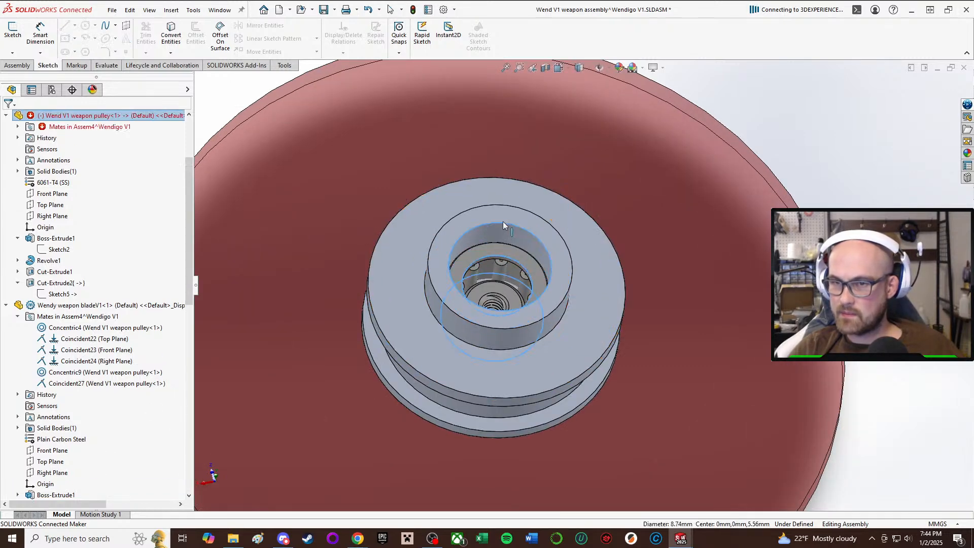
pyautogui.press('Escape')
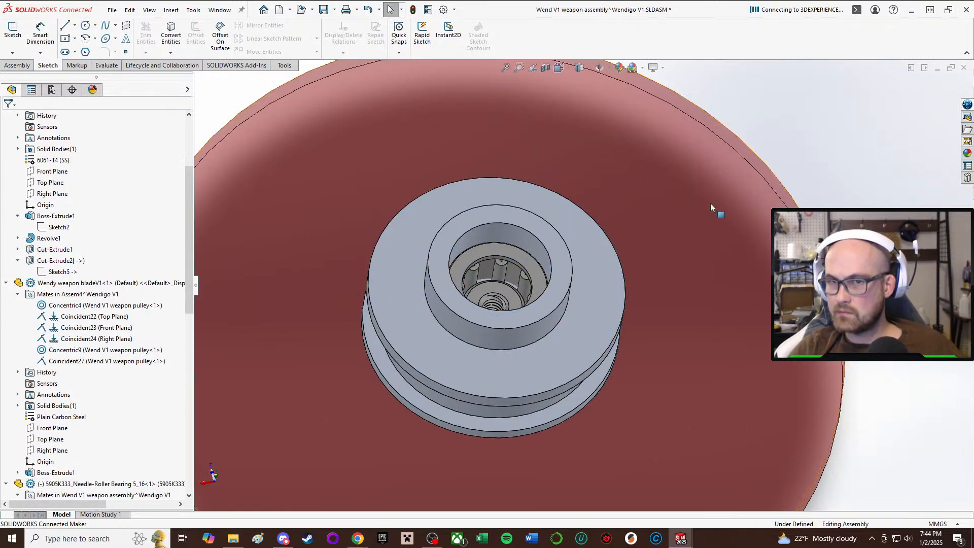
pyautogui.press('m')
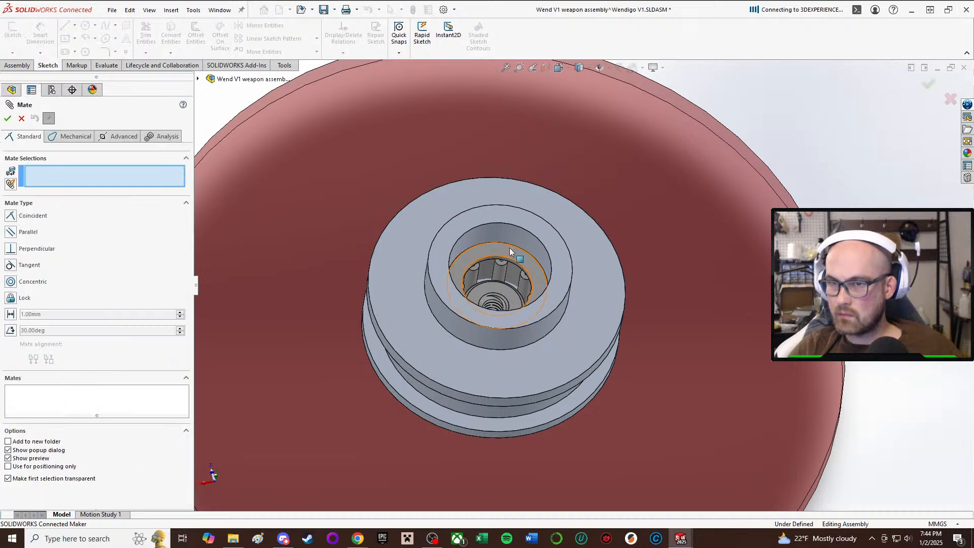
pyautogui.click(523, 231)
pyautogui.click(530, 225)
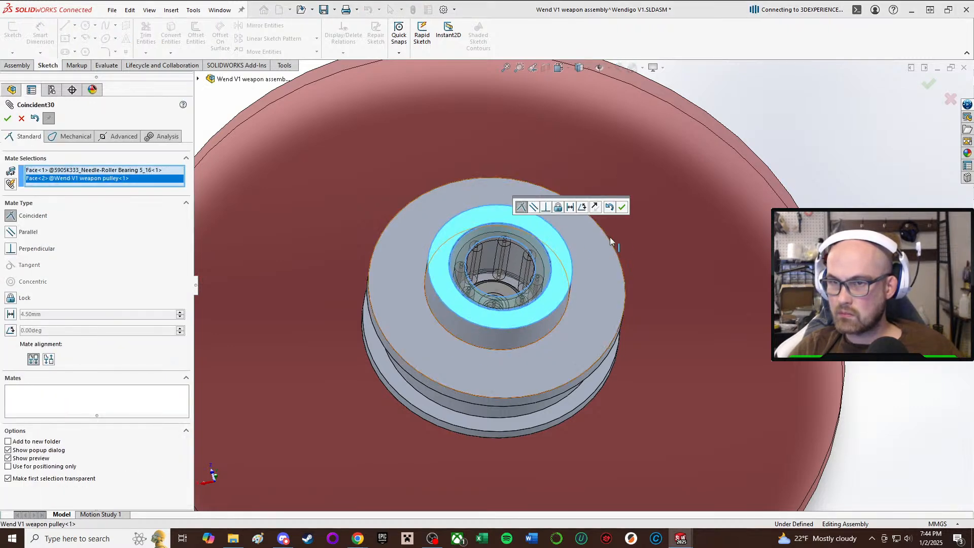
pyautogui.click(621, 206)
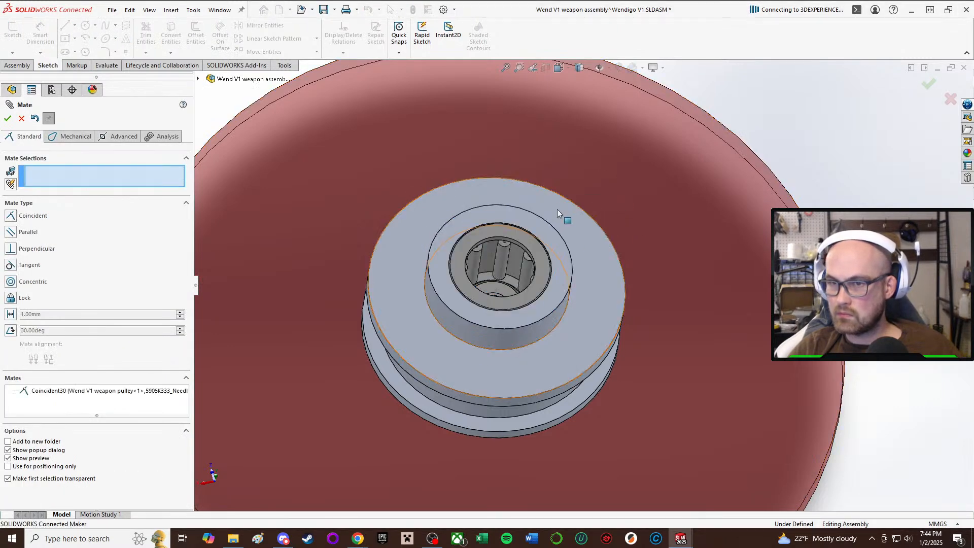
pyautogui.click(9, 118)
# Open the pulley's Revolve1 sketch for editing in context and delete the upper hub's 5 mm height dimension.
pyautogui.scroll(3, 581, 290)
pyautogui.moveTo(580, 293); pyautogui.dragTo(577, 246, button='middle')
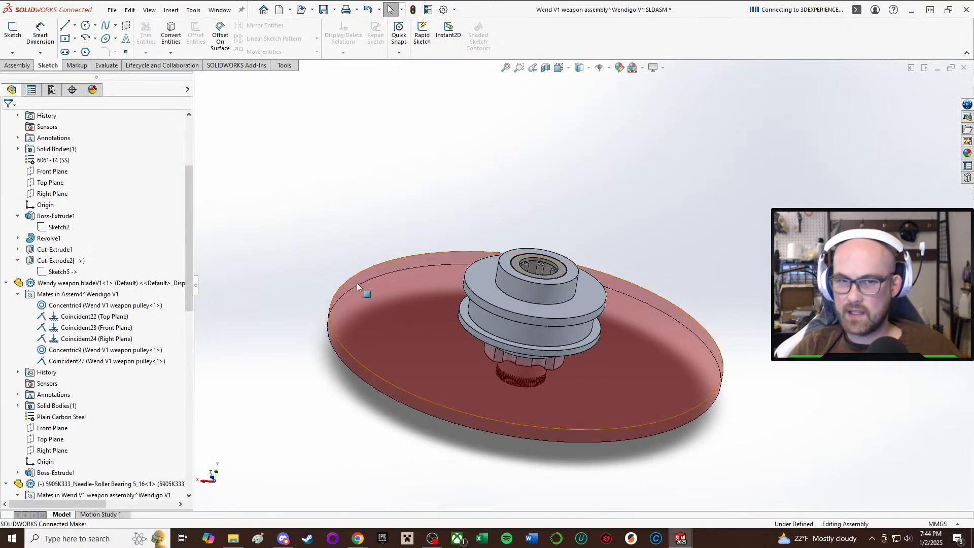
pyautogui.rightClick(513, 307)
pyautogui.click(574, 167)
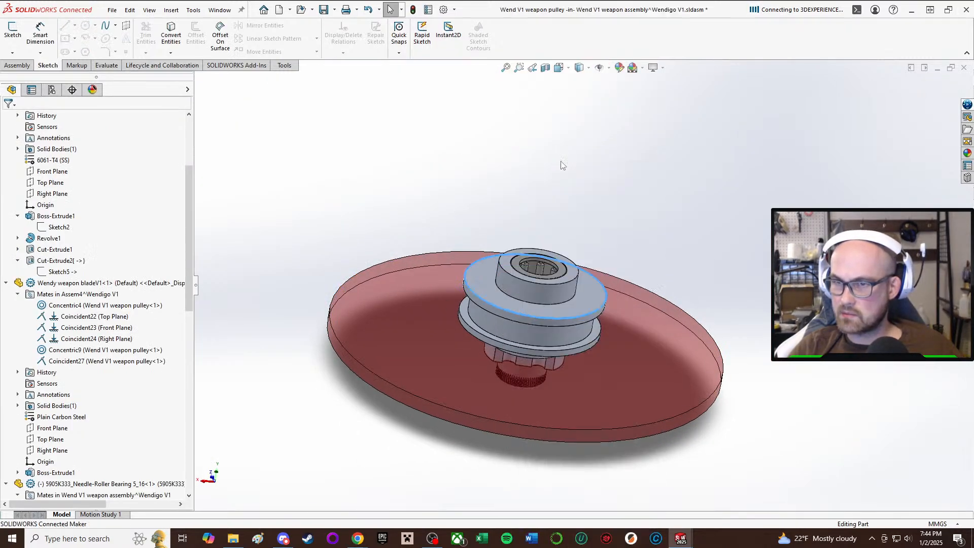
pyautogui.click(51, 238)
pyautogui.click(76, 208)
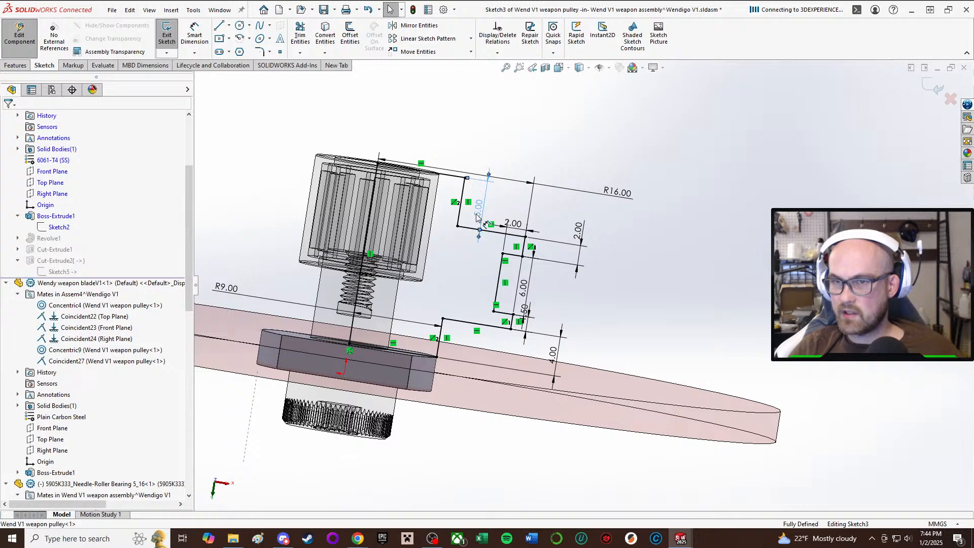
pyautogui.press('Delete')
pyautogui.moveTo(464, 272)
pyautogui.mouseDown(button='middle')
pyautogui.moveTo(461, 241)
pyautogui.moveTo(450, 280)
pyautogui.mouseUp(button='middle')
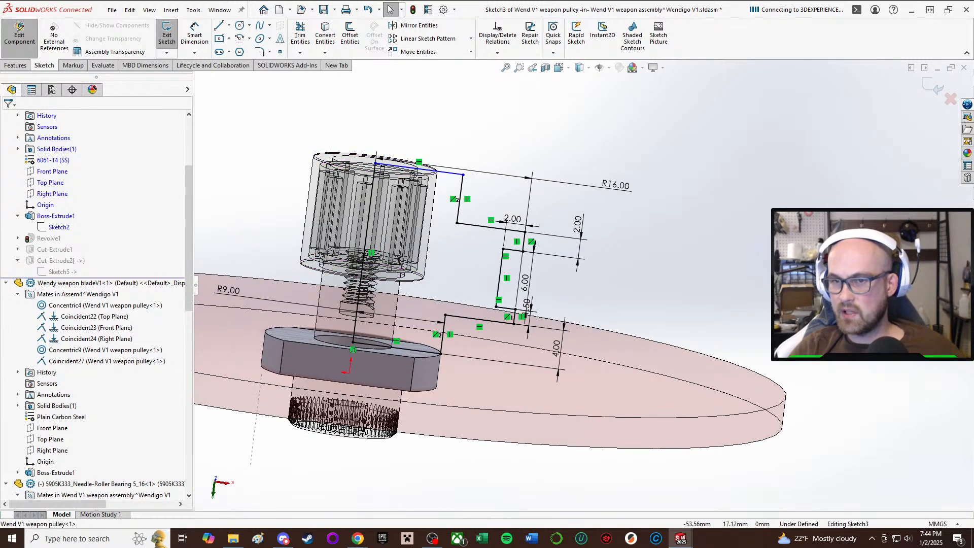
# Try dimensioning the revolve profile's overall height, from its base line to the upper hub's top line, as 14 mm.
pyautogui.moveTo(774, 221); pyautogui.dragTo(768, 170, button='right')
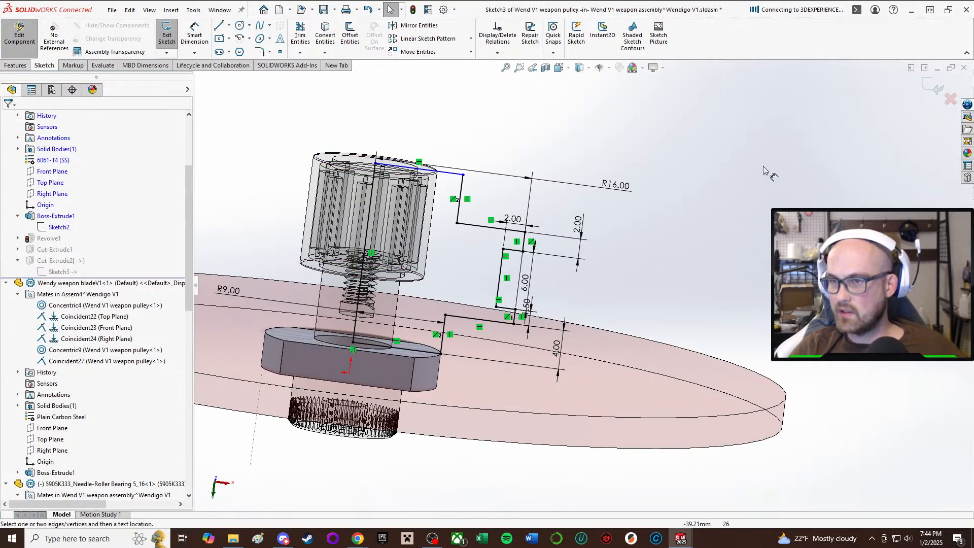
pyautogui.click(425, 356)
pyautogui.click(463, 174)
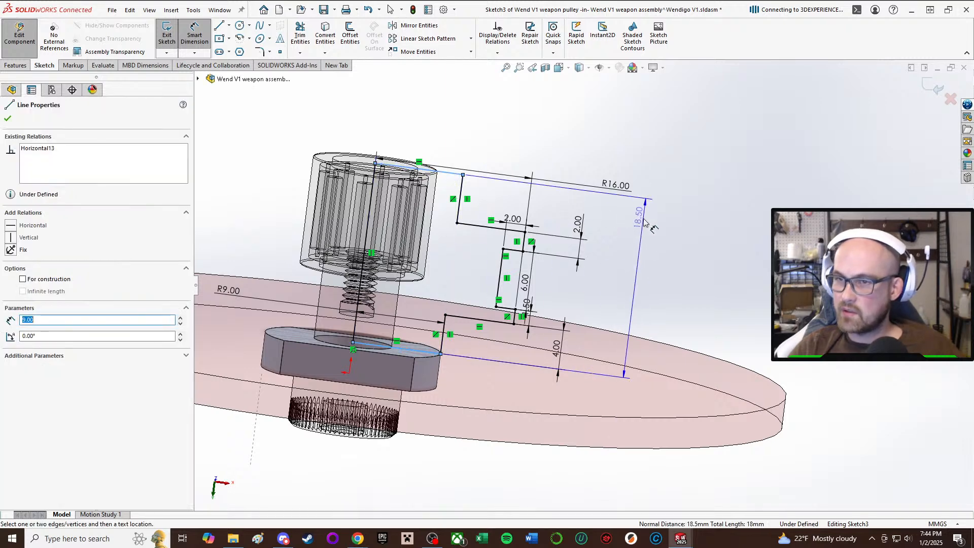
pyautogui.click(637, 229)
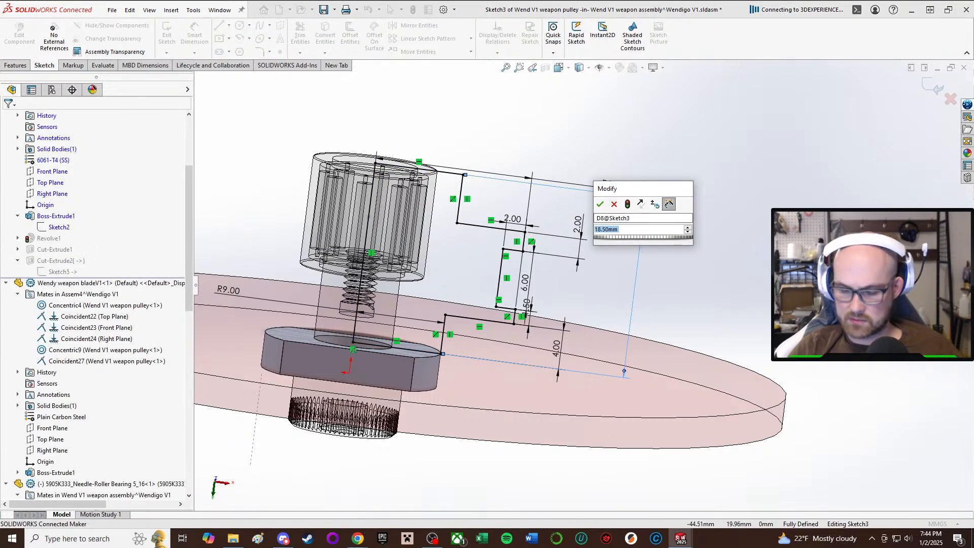
pyautogui.write('14')
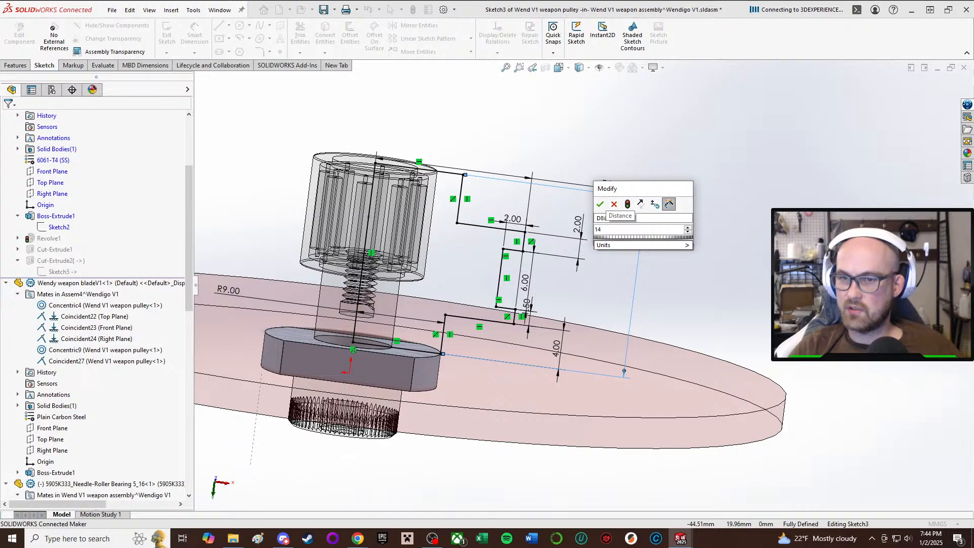
pyautogui.press('Return')
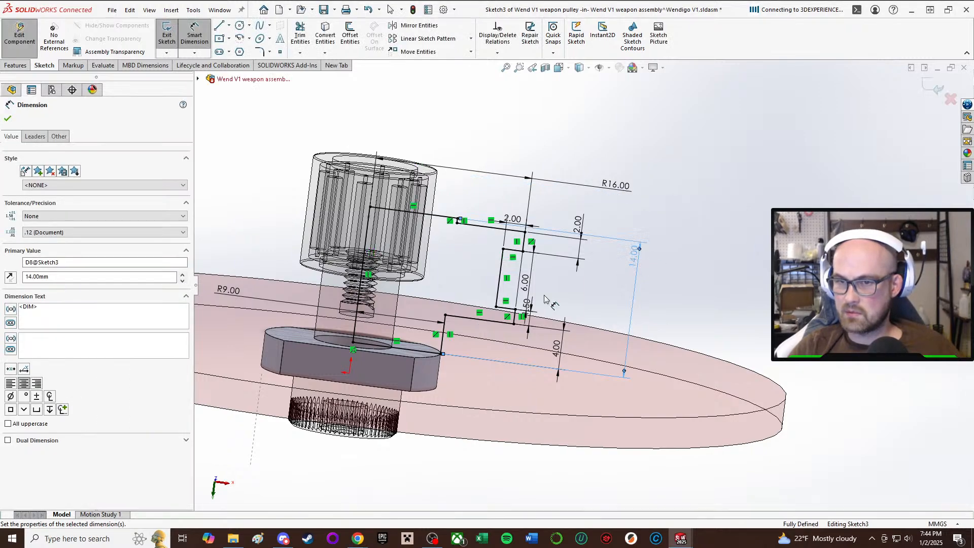
pyautogui.moveTo(510, 308)
pyautogui.mouseDown(button='middle')
pyautogui.moveTo(496, 260)
pyautogui.moveTo(533, 238)
pyautogui.moveTo(571, 235)
pyautogui.moveTo(551, 217)
pyautogui.mouseUp(button='middle')
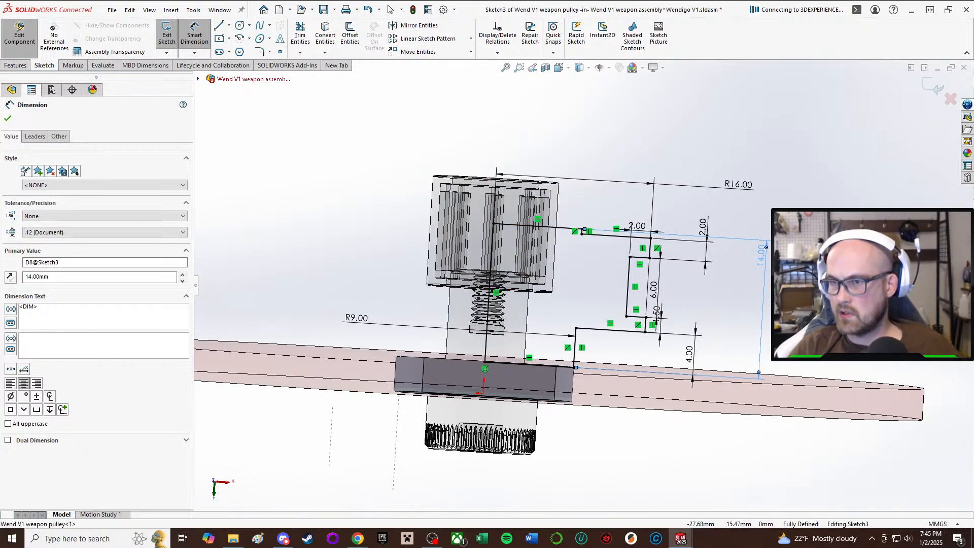
pyautogui.press('Escape')
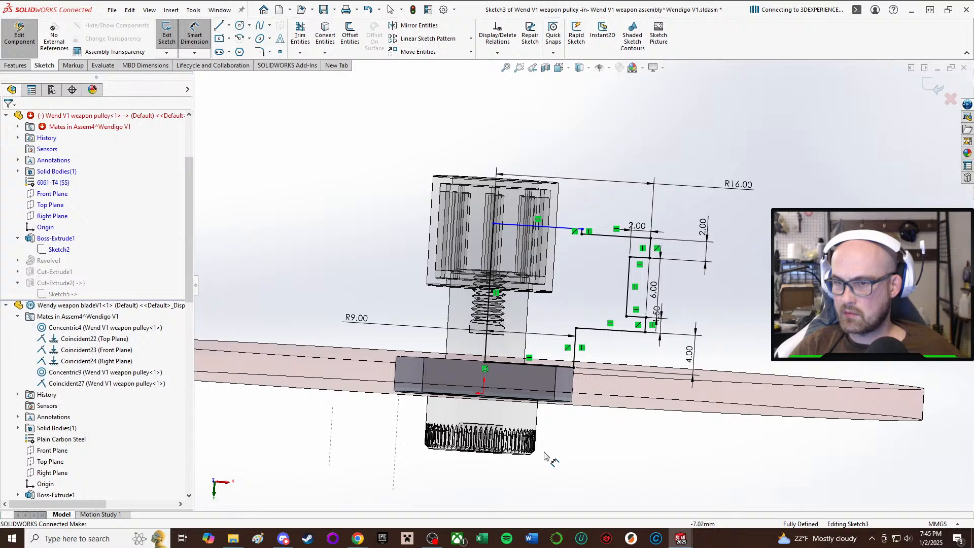
pyautogui.click(534, 403)
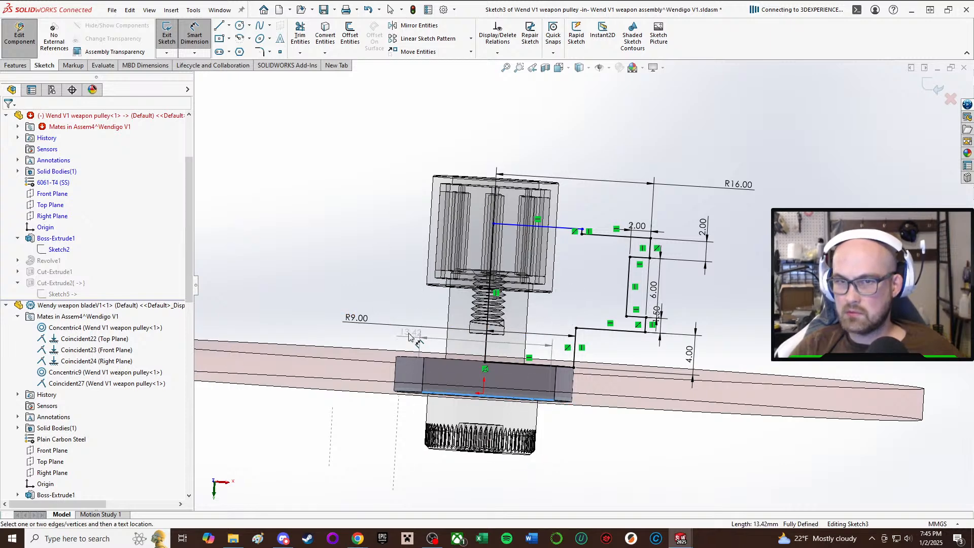
pyautogui.click(173, 11)
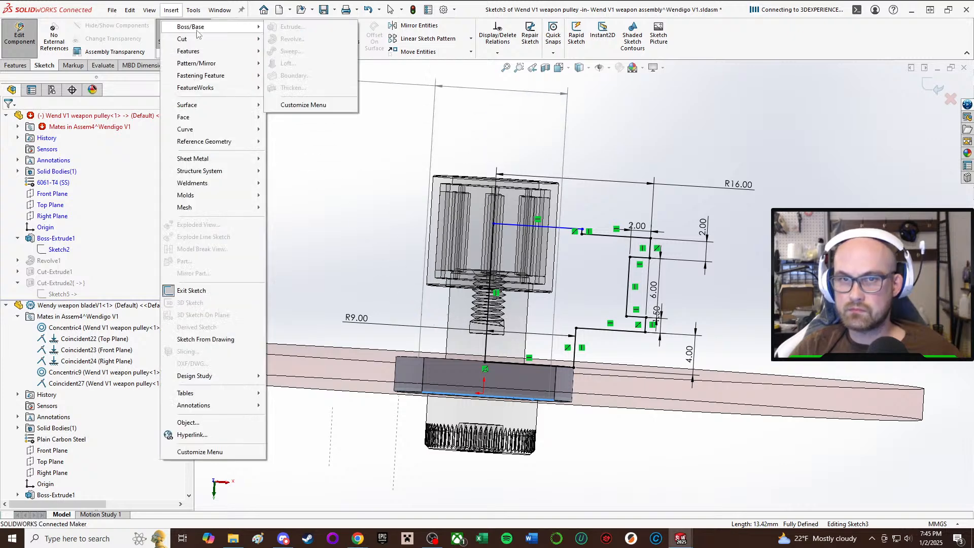
pyautogui.click(544, 6)
pyautogui.doubleClick(544, 6)
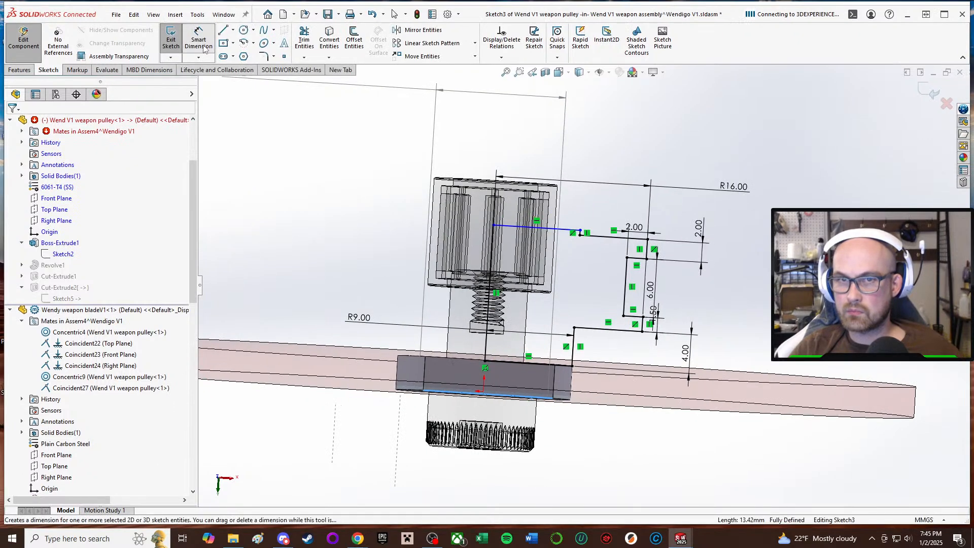
pyautogui.click(944, 15)
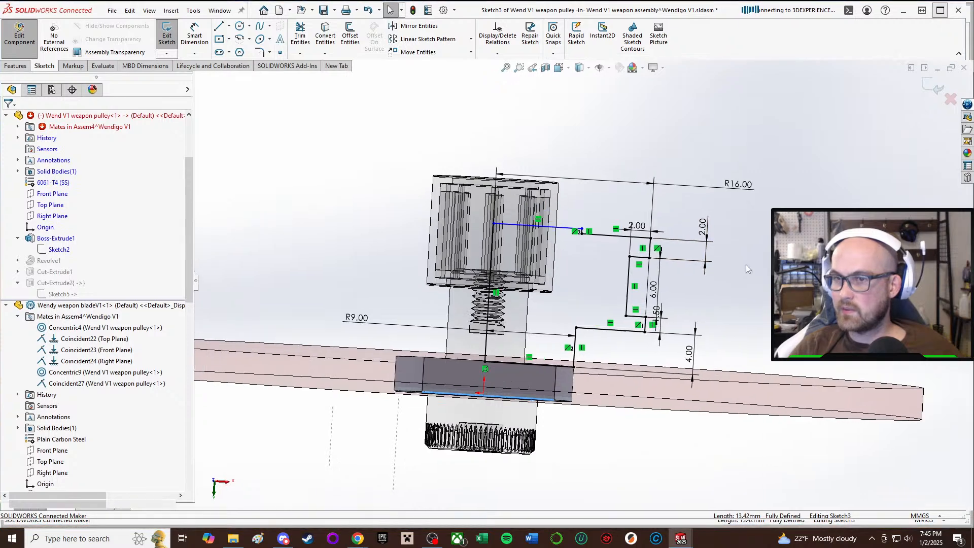
# Dimension the distance from the revolve profile's base line to the upper hub's top line as 5+12 mm.
pyautogui.press('d')
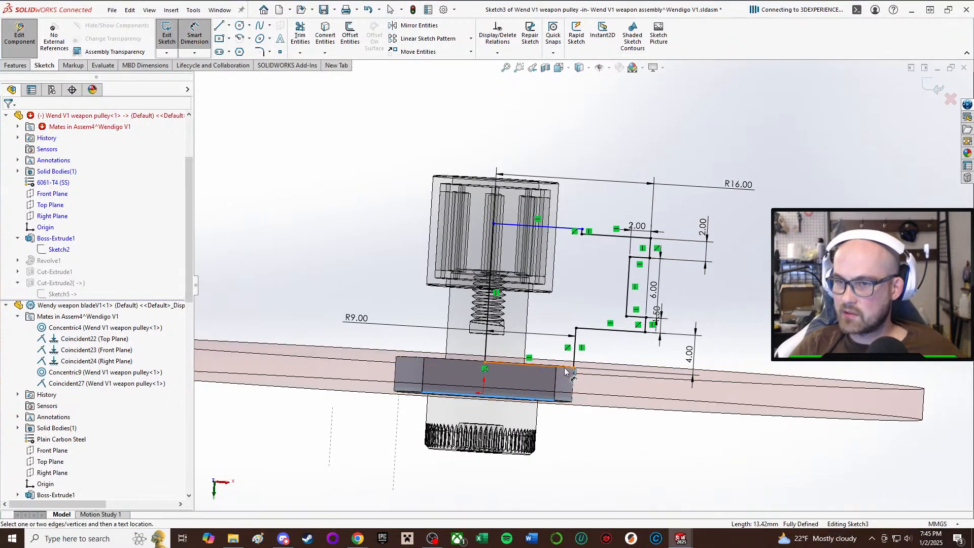
pyautogui.click(566, 372)
pyautogui.click(538, 227)
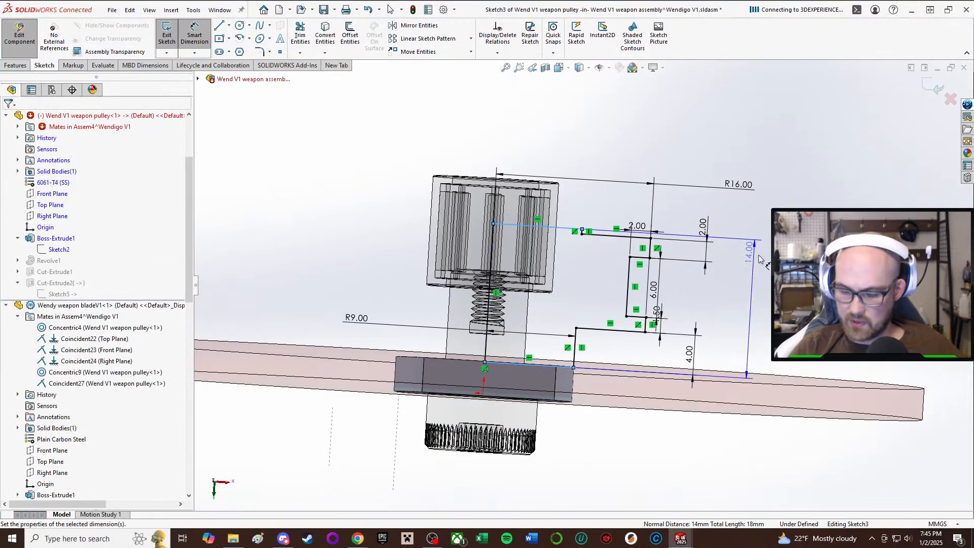
pyautogui.click(760, 260)
pyautogui.write('5+')
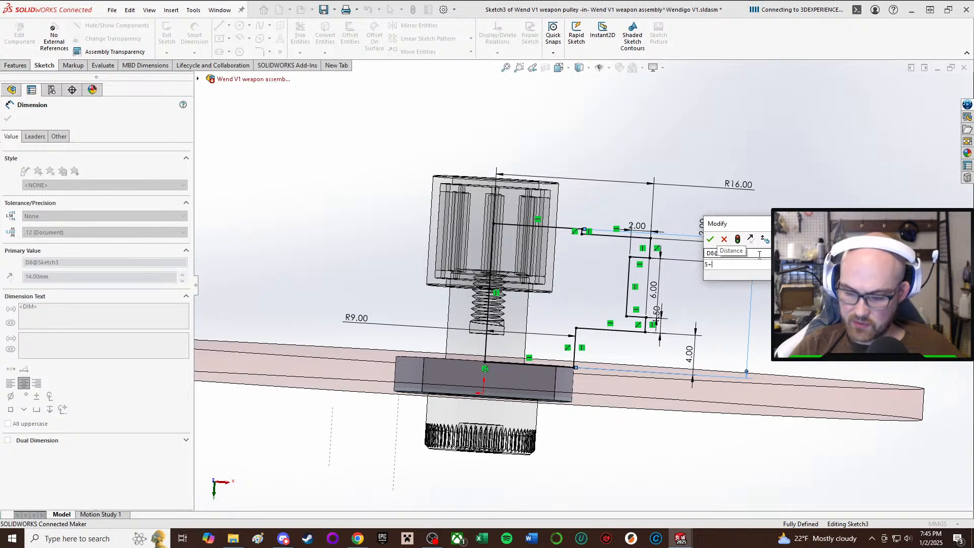
pyautogui.write('1')
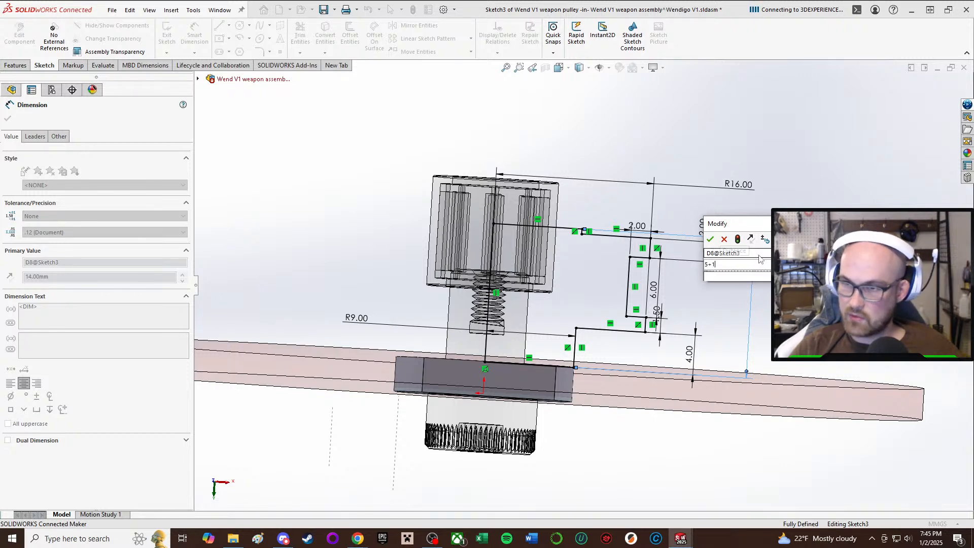
pyautogui.write('2')
pyautogui.press('Return')
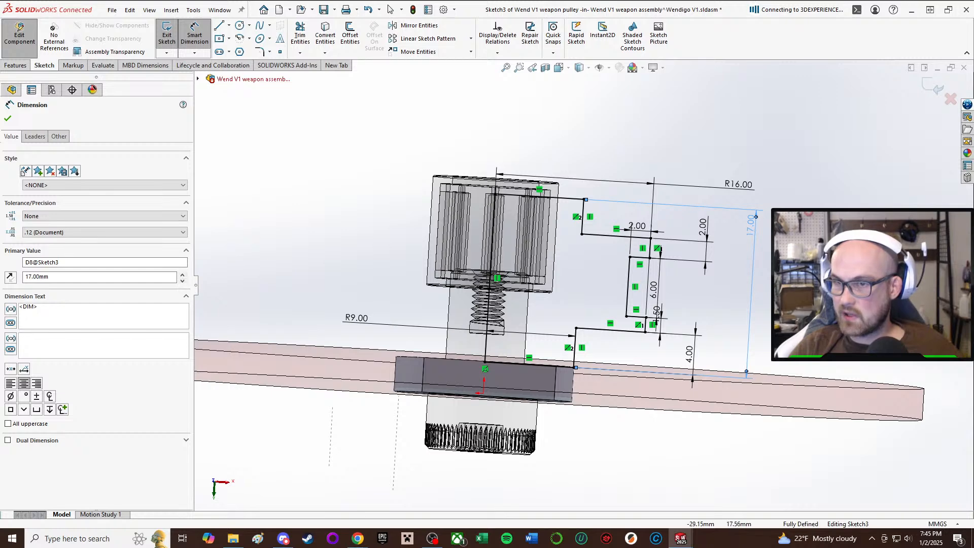
# Set the revolve profile's overall height to 18 mm and exit the sketch to rebuild the pulley.
pyautogui.press('Escape')
pyautogui.scroll(1, 761, 181)
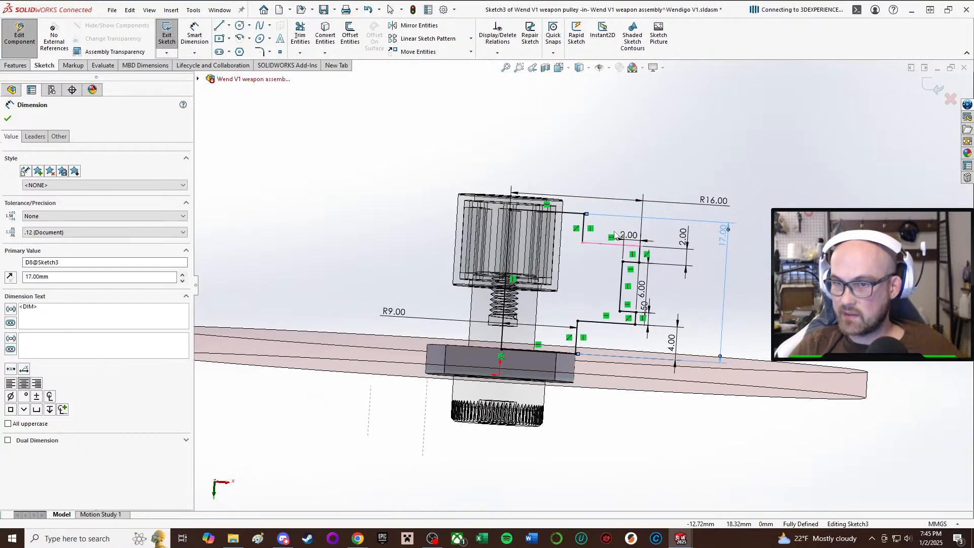
pyautogui.moveTo(615, 234)
pyautogui.mouseDown(button='middle')
pyautogui.moveTo(613, 249)
pyautogui.moveTo(612, 231)
pyautogui.mouseUp(button='middle')
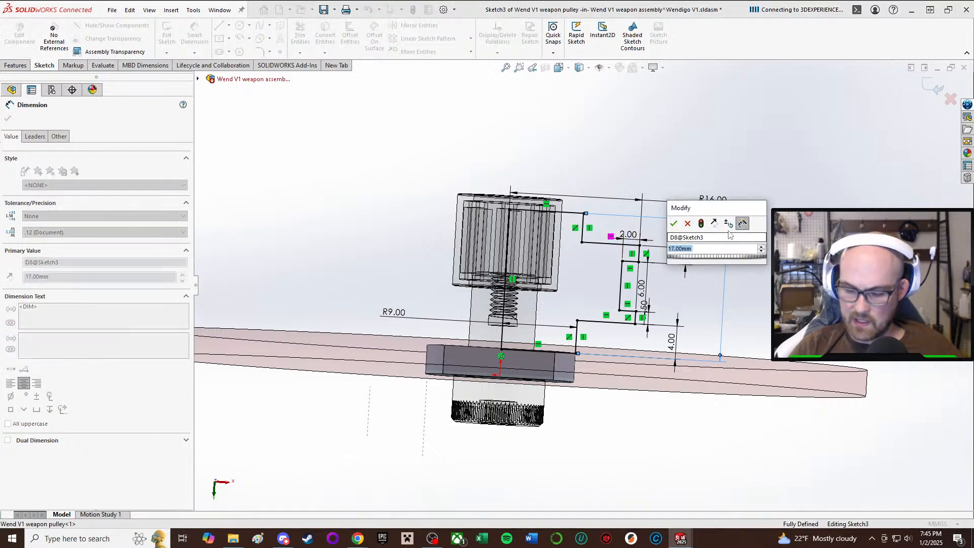
pyautogui.write('18')
pyautogui.press('Return')
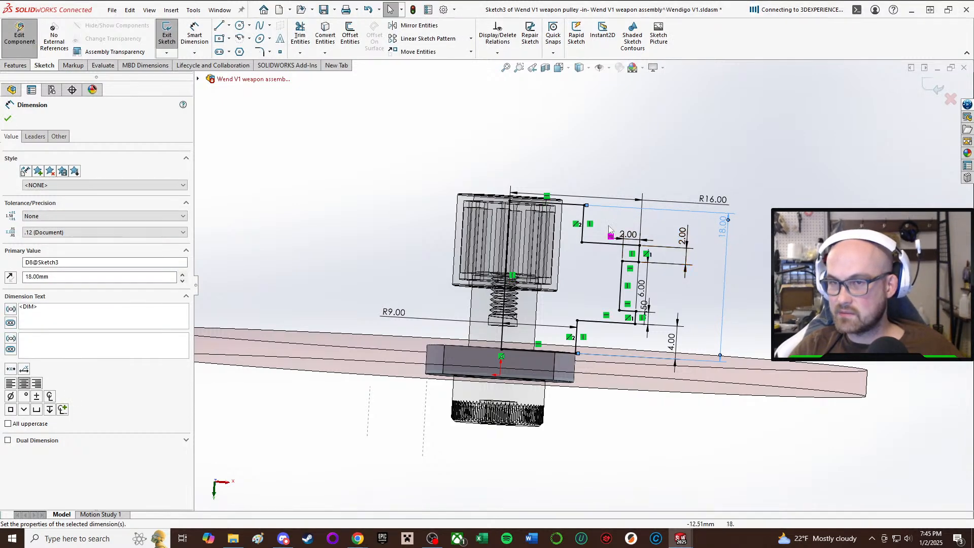
pyautogui.moveTo(607, 234); pyautogui.dragTo(599, 228, button='middle')
pyautogui.click(440, 179)
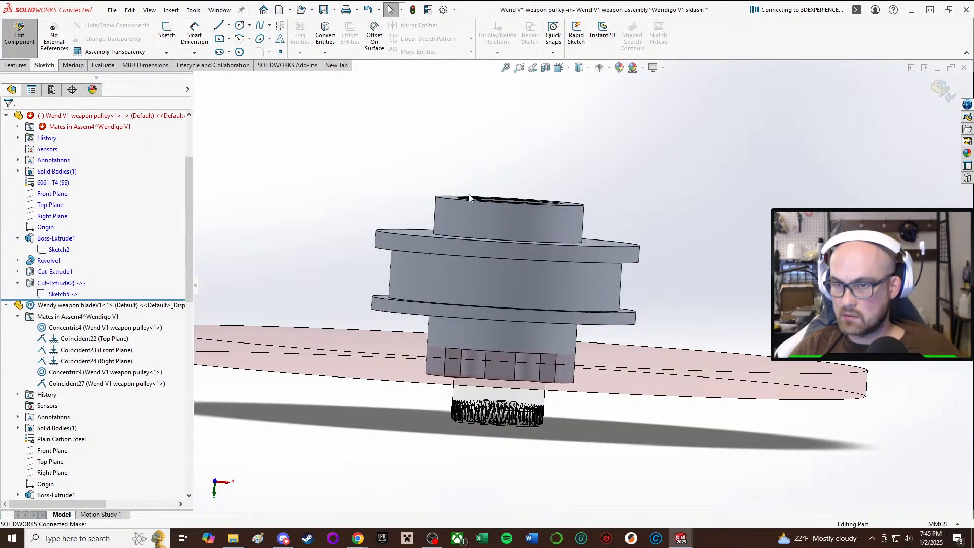
# Finish editing the pulley in context and save the weapon assembly together with the modified pulley part.
pyautogui.moveTo(507, 150)
pyautogui.mouseDown(button='middle')
pyautogui.moveTo(480, 217)
pyautogui.moveTo(517, 234)
pyautogui.moveTo(539, 219)
pyautogui.moveTo(516, 173)
pyautogui.moveTo(513, 44)
pyautogui.mouseUp(button='middle')
pyautogui.moveTo(498, 276); pyautogui.dragTo(540, 220, button='middle')
pyautogui.scroll(1, 539, 219)
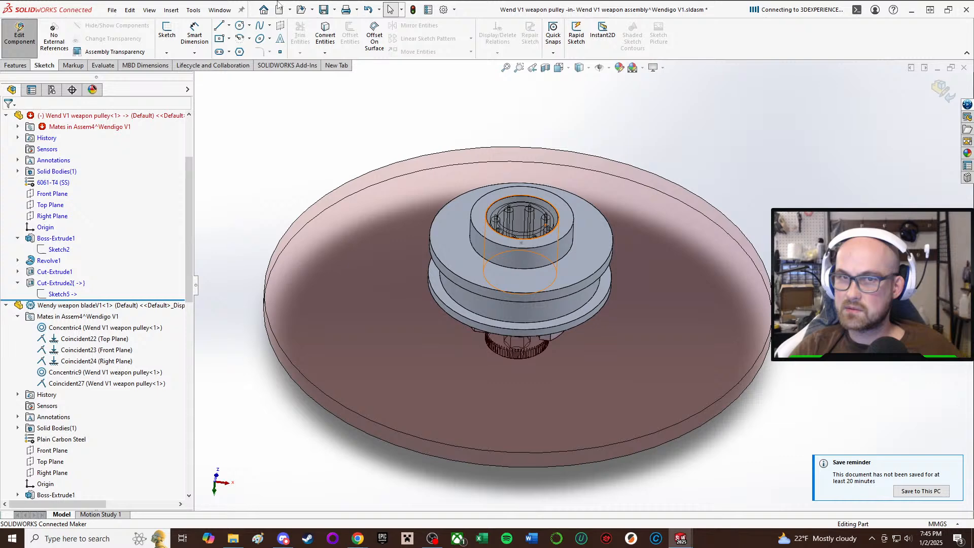
pyautogui.click(28, 31)
pyautogui.click(327, 9)
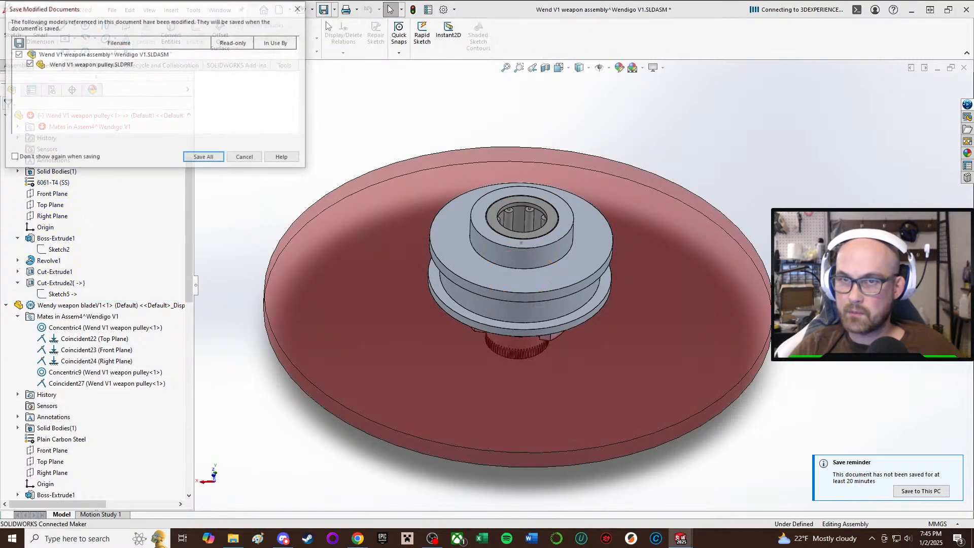
pyautogui.click(213, 159)
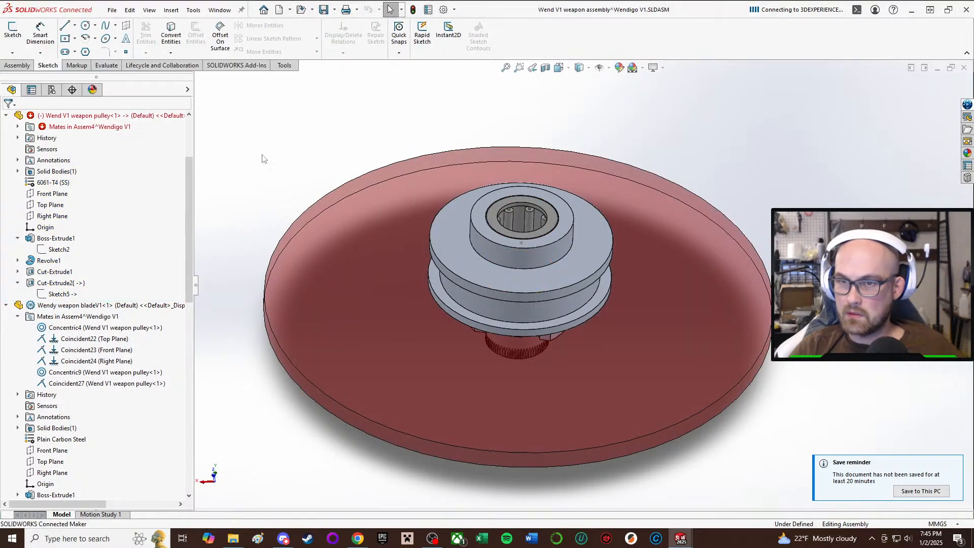
# Examine the reworked pulley from above and below, checking its hubs, flanges, bearing bore and shoulder screw against the weapon blade.
pyautogui.moveTo(589, 170); pyautogui.dragTo(513, 77, button='middle')
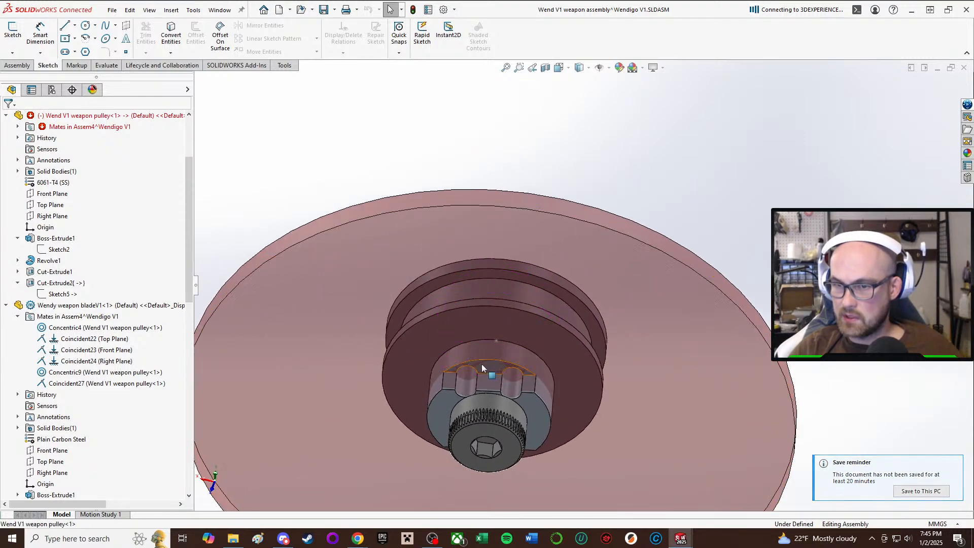
pyautogui.moveTo(482, 364); pyautogui.dragTo(479, 386, button='middle')
pyautogui.scroll(-3, 503, 295)
pyautogui.moveTo(503, 294); pyautogui.dragTo(527, 411, button='middle')
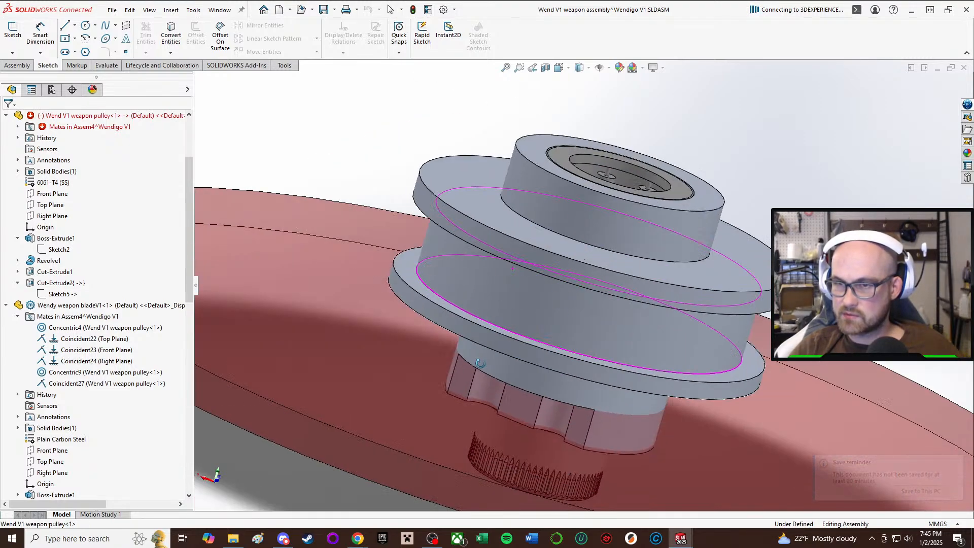
pyautogui.scroll(3, 565, 185)
pyautogui.moveTo(565, 185); pyautogui.dragTo(608, 215, button='middle')
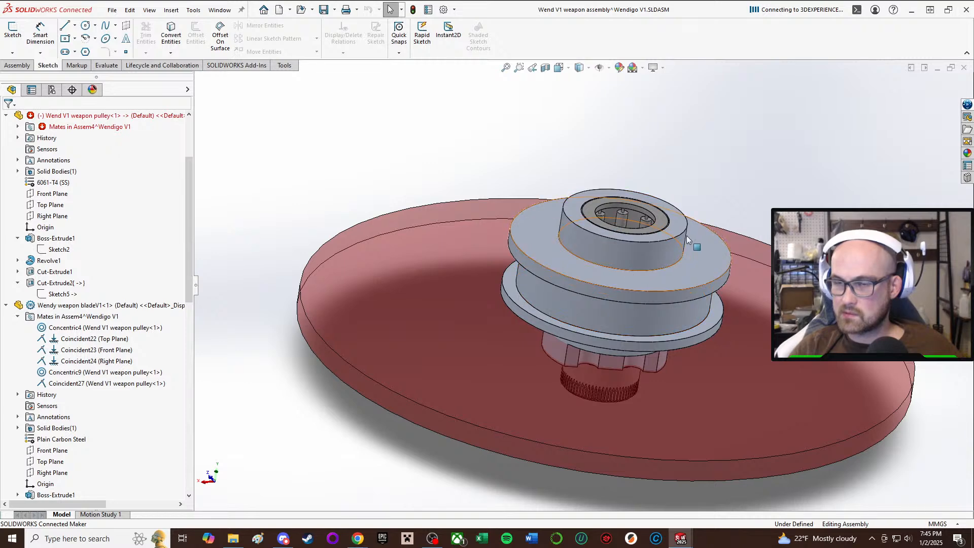
pyautogui.scroll(2, 660, 186)
pyautogui.moveTo(659, 185); pyautogui.dragTo(623, 279, button='middle')
pyautogui.scroll(-4, 623, 279)
pyautogui.scroll(2, 623, 279)
pyautogui.scroll(-4, 626, 215)
pyautogui.moveTo(626, 215); pyautogui.dragTo(607, 375, button='middle')
pyautogui.scroll(2, 605, 218)
pyautogui.moveTo(604, 218); pyautogui.dragTo(586, 209, button='middle')
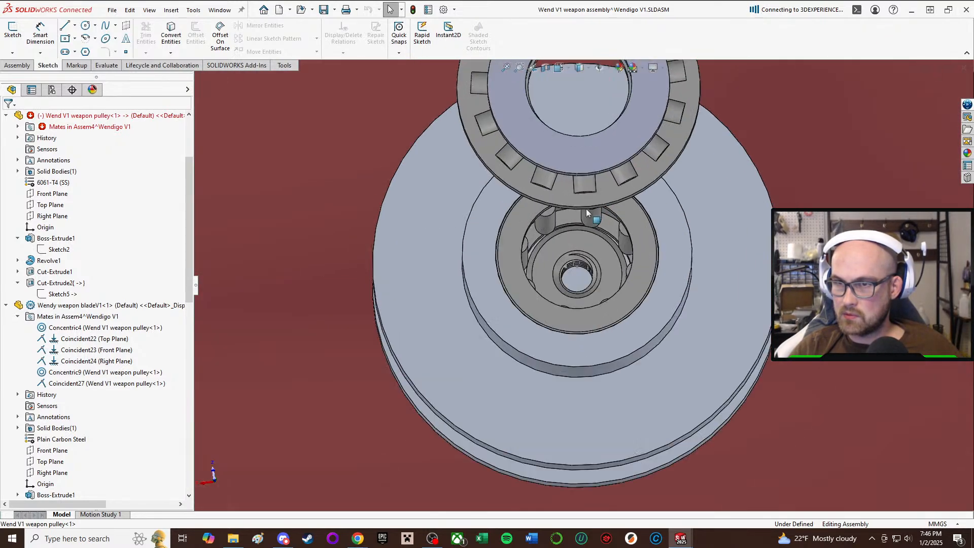
pyautogui.moveTo(578, 269); pyautogui.dragTo(589, 97, button='middle')
pyautogui.scroll(3, 585, 314)
pyautogui.moveTo(584, 343); pyautogui.dragTo(583, 194, button='middle')
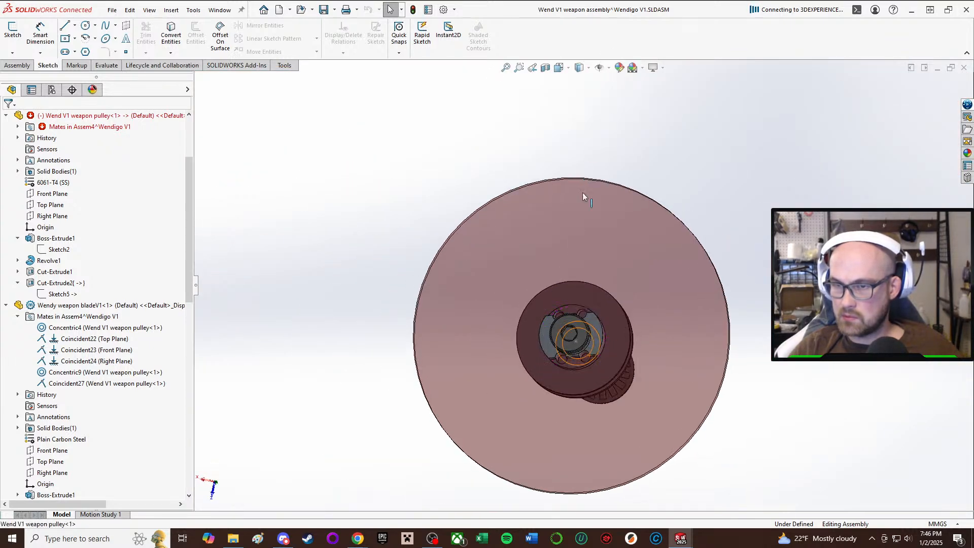
pyautogui.scroll(-2, 569, 345)
pyautogui.moveTo(574, 305); pyautogui.dragTo(607, 191, button='middle')
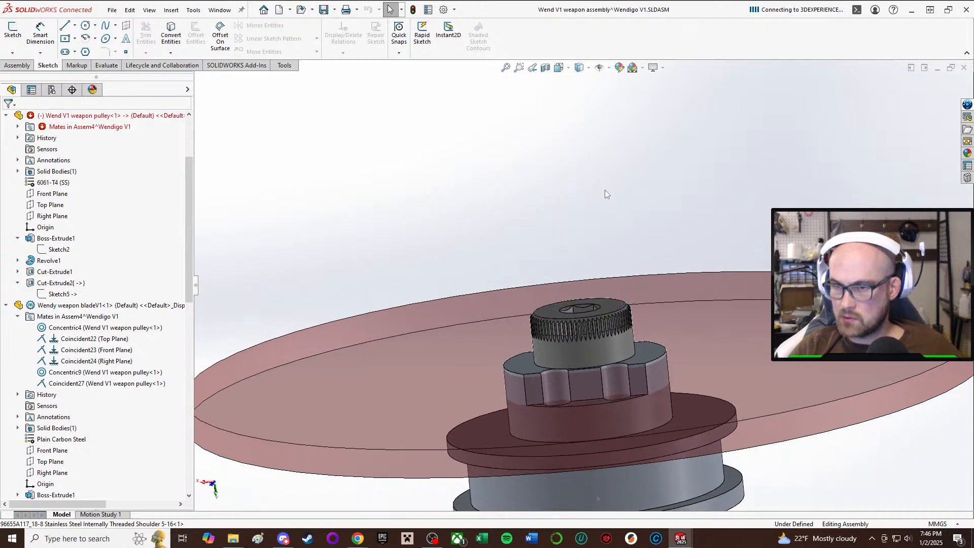
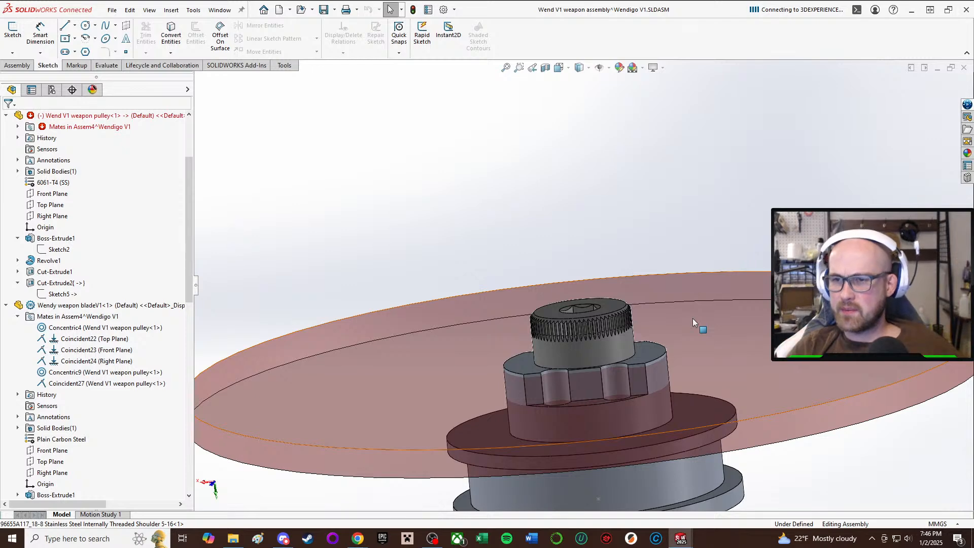
# Delete the 96655A117 stainless steel internally threaded shoulder screw and its dependent mates from the weapon assembly.
pyautogui.click(584, 340)
pyautogui.scroll(5, 558, 284)
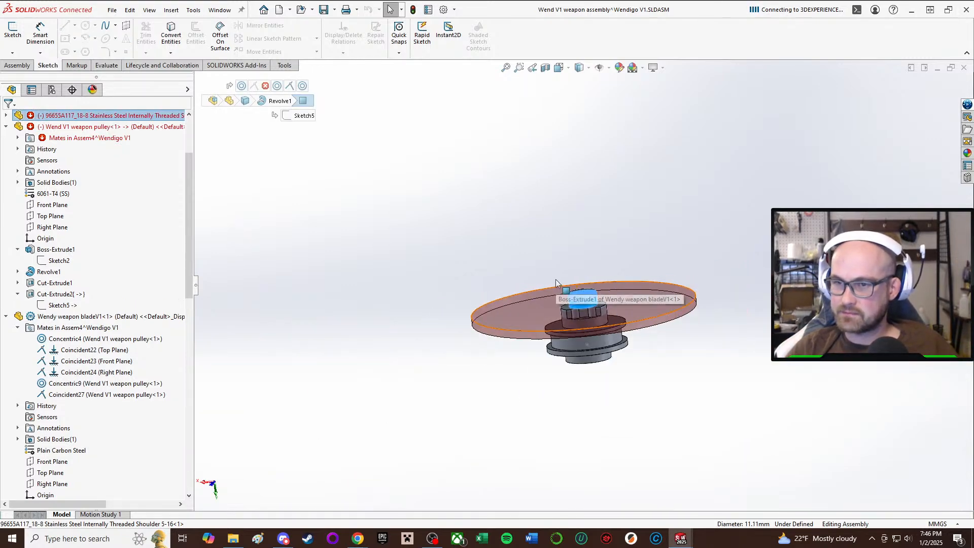
pyautogui.moveTo(556, 279); pyautogui.dragTo(593, 355, button='middle')
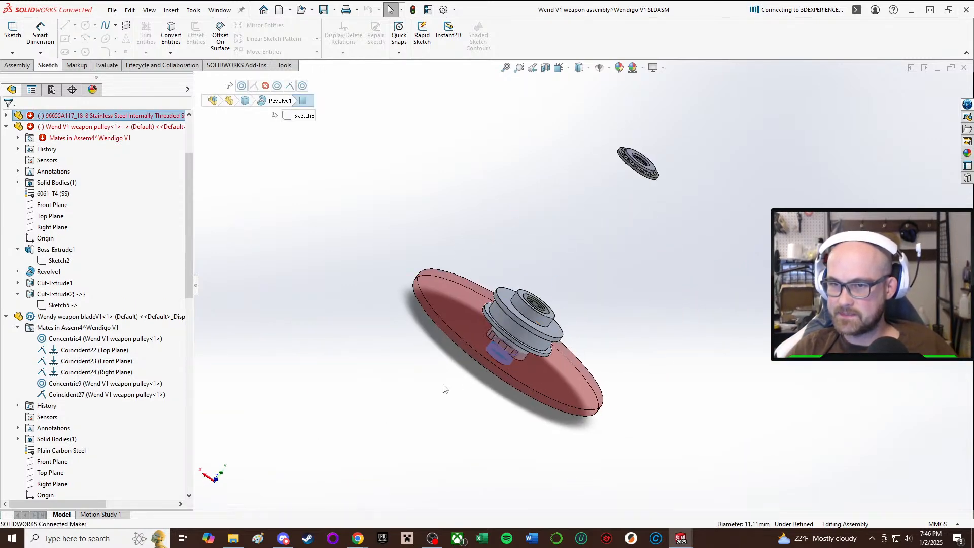
pyautogui.moveTo(444, 389); pyautogui.dragTo(553, 420, button='middle')
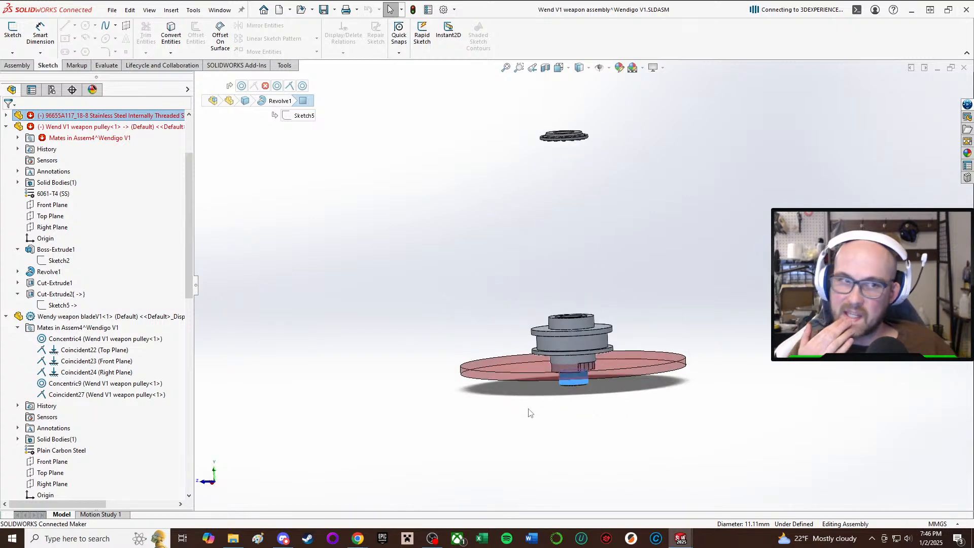
pyautogui.scroll(-3, 654, 334)
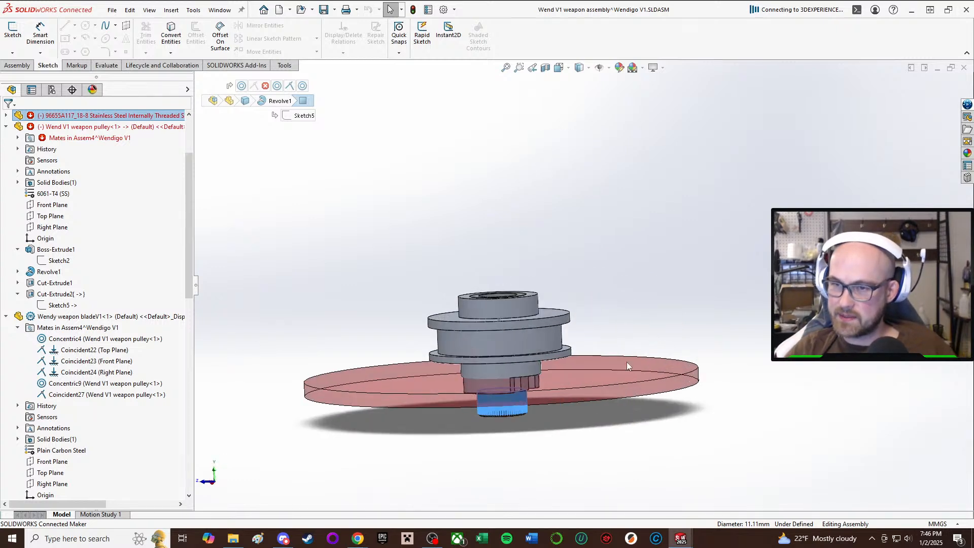
pyautogui.moveTo(443, 384); pyautogui.dragTo(467, 380, button='middle')
pyautogui.click(626, 256)
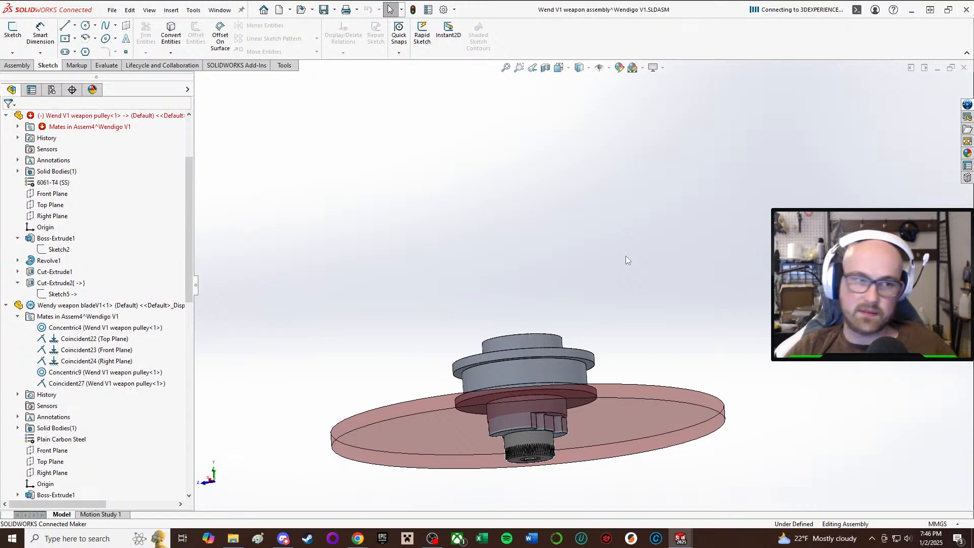
pyautogui.click(522, 439)
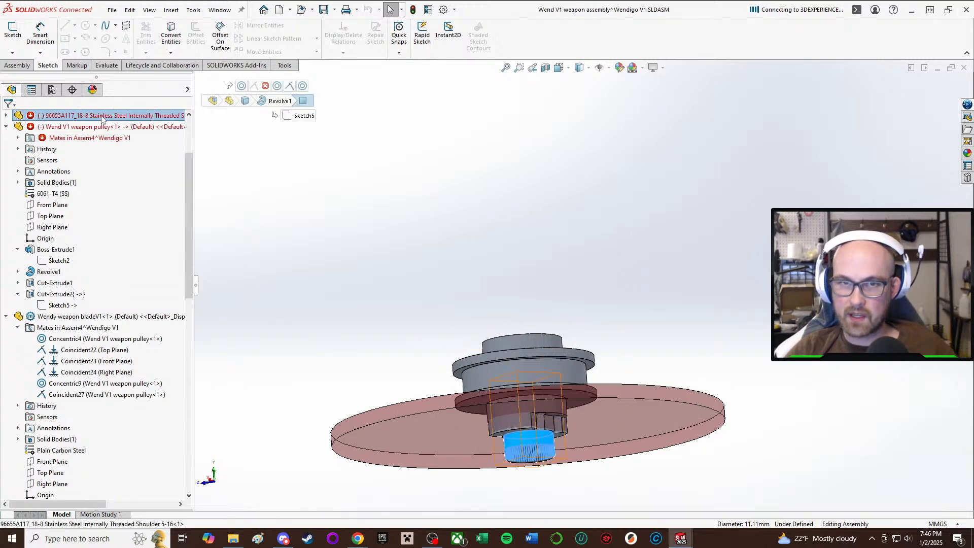
pyautogui.rightClick(101, 119)
pyautogui.click(144, 310)
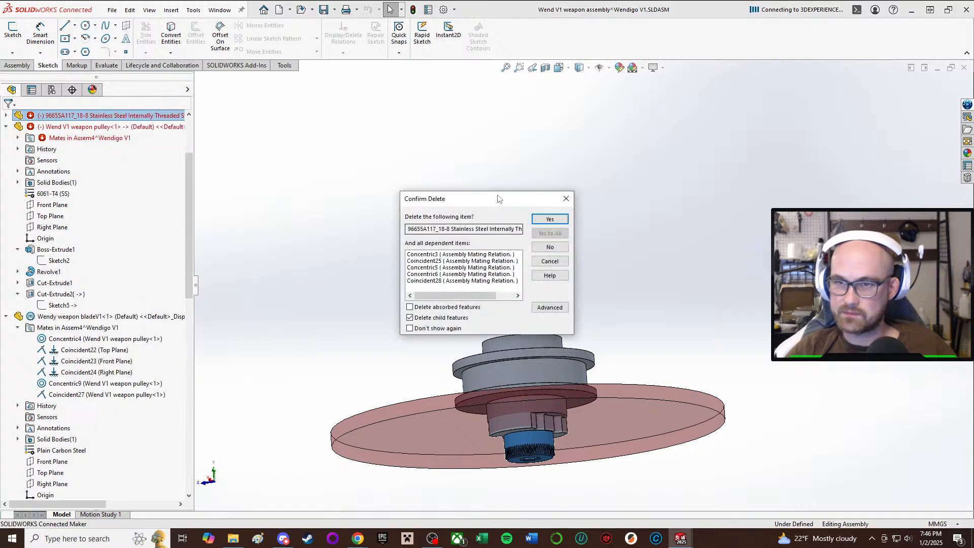
pyautogui.click(544, 219)
# Move the loose needle-roller thrust bearing and its washer down closer to the weapon pulley's upper hub.
pyautogui.moveTo(555, 307); pyautogui.dragTo(526, 337, button='middle')
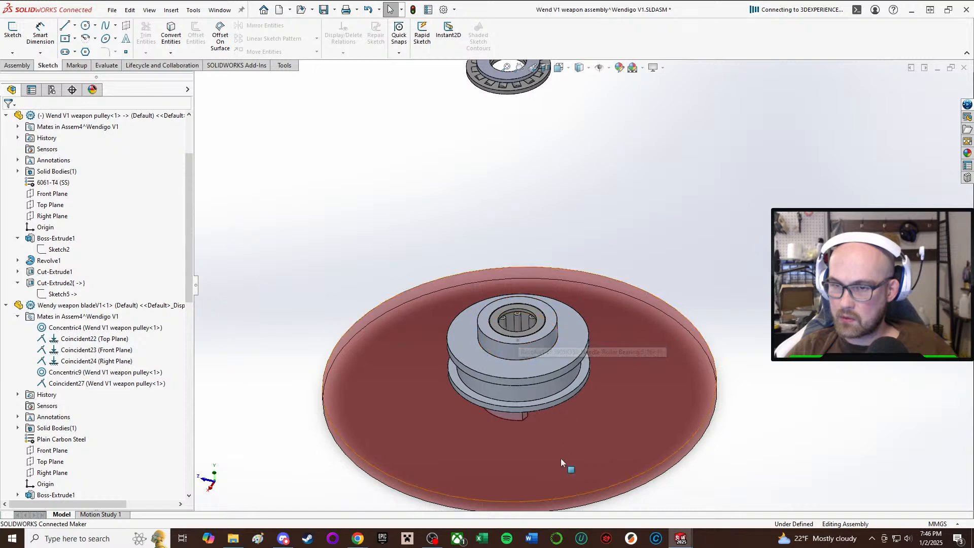
pyautogui.click(537, 380)
pyautogui.click(644, 216)
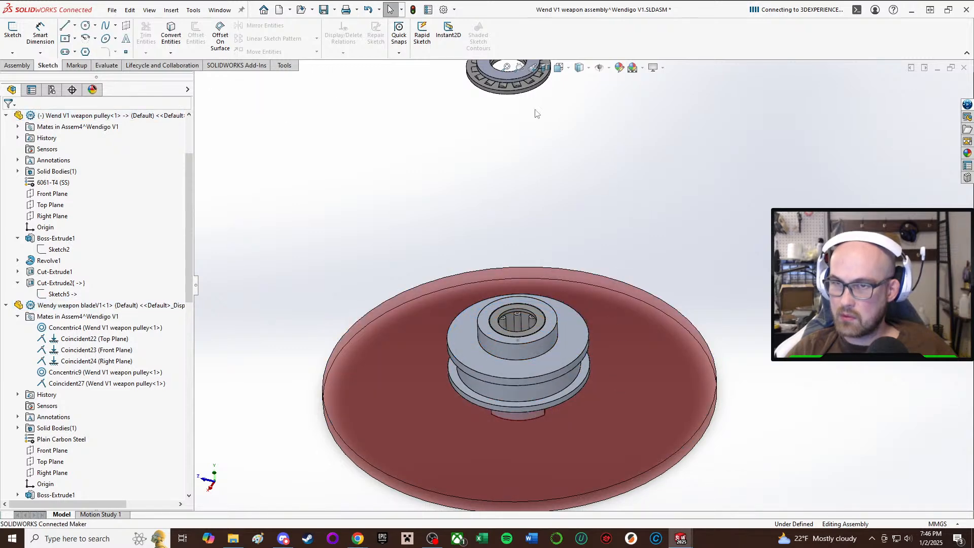
pyautogui.moveTo(531, 88); pyautogui.dragTo(518, 215)
pyautogui.click(691, 202)
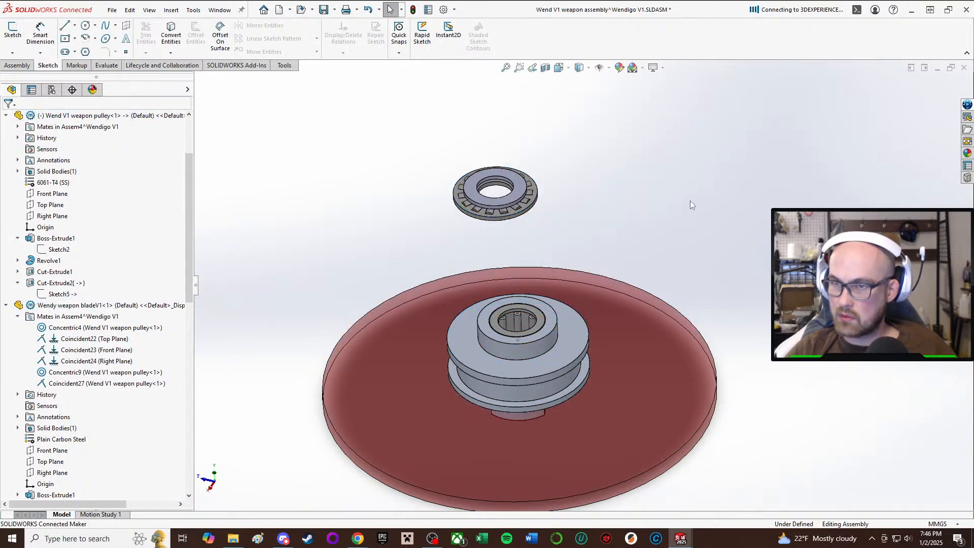
# Mate the needle-roller thrust bearing's outer rim concentric with the pulley's belt groove face, and slide the bearing up clear of the hub.
pyautogui.press('m')
pyautogui.scroll(-6, 574, 189)
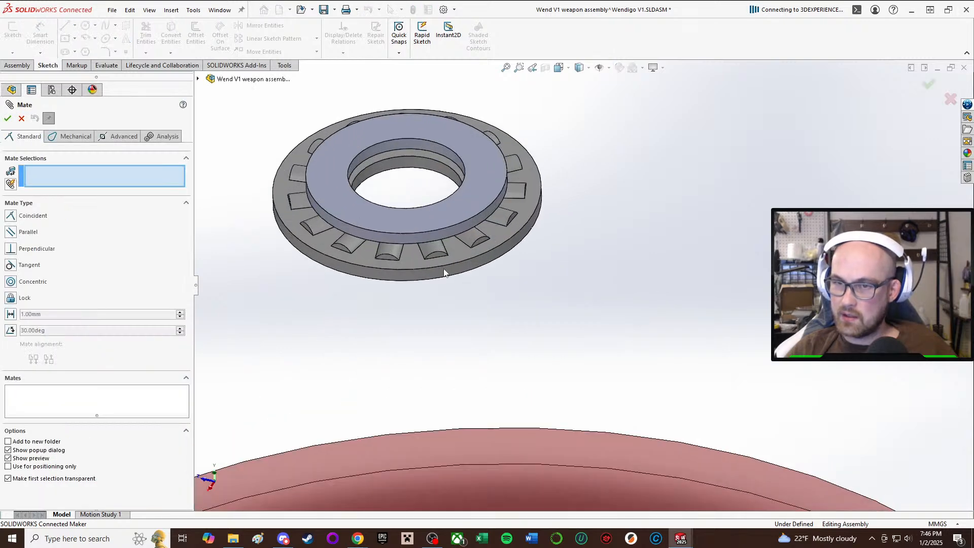
pyautogui.click(426, 272)
pyautogui.scroll(5, 519, 443)
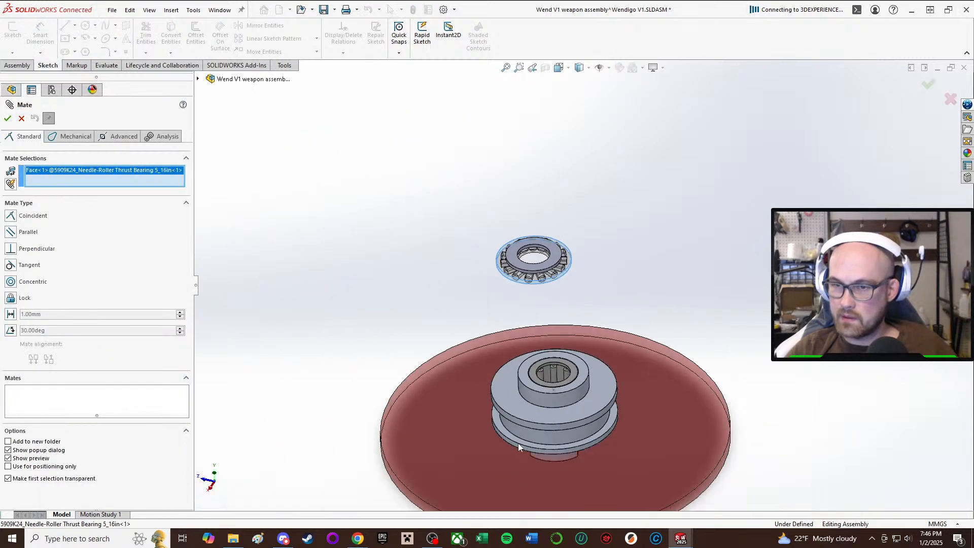
pyautogui.click(528, 430)
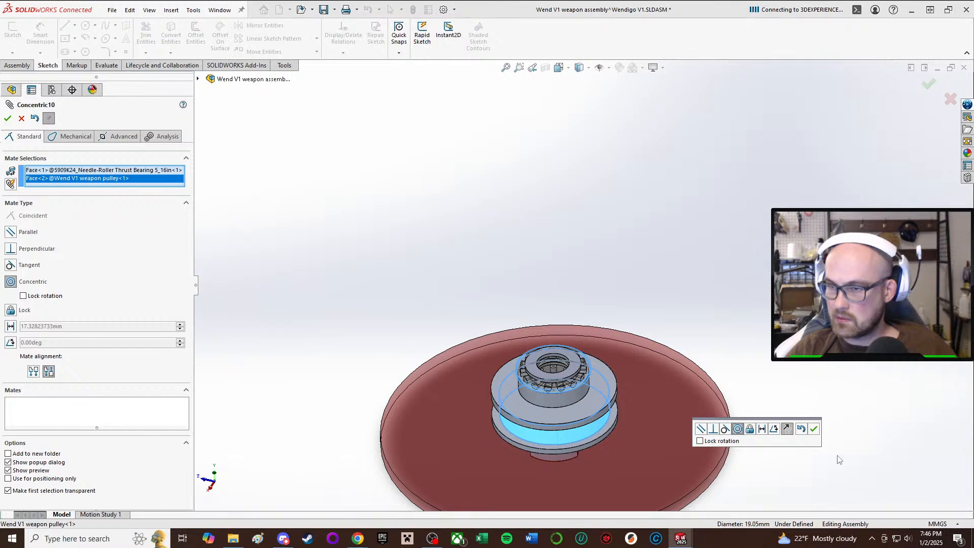
pyautogui.click(814, 429)
pyautogui.scroll(-4, 477, 373)
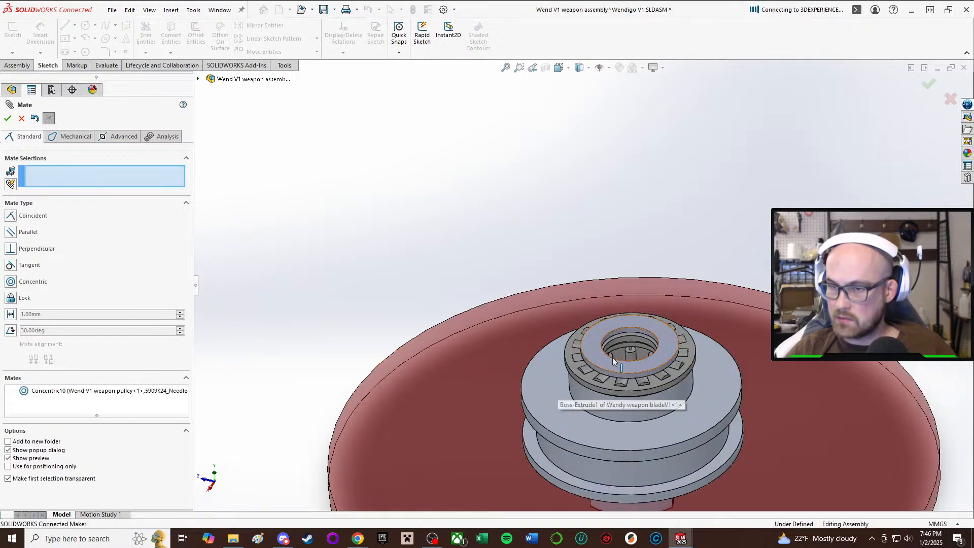
pyautogui.moveTo(611, 392); pyautogui.dragTo(589, 146)
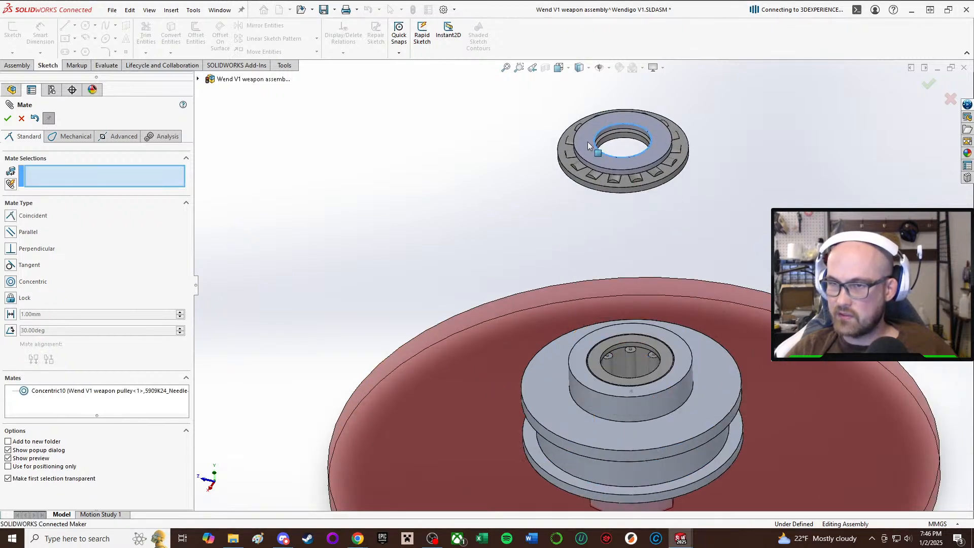
pyautogui.click(8, 118)
# Examine the weapon pulley's lower hub and bore from below.
pyautogui.moveTo(432, 288); pyautogui.dragTo(523, 288, button='middle')
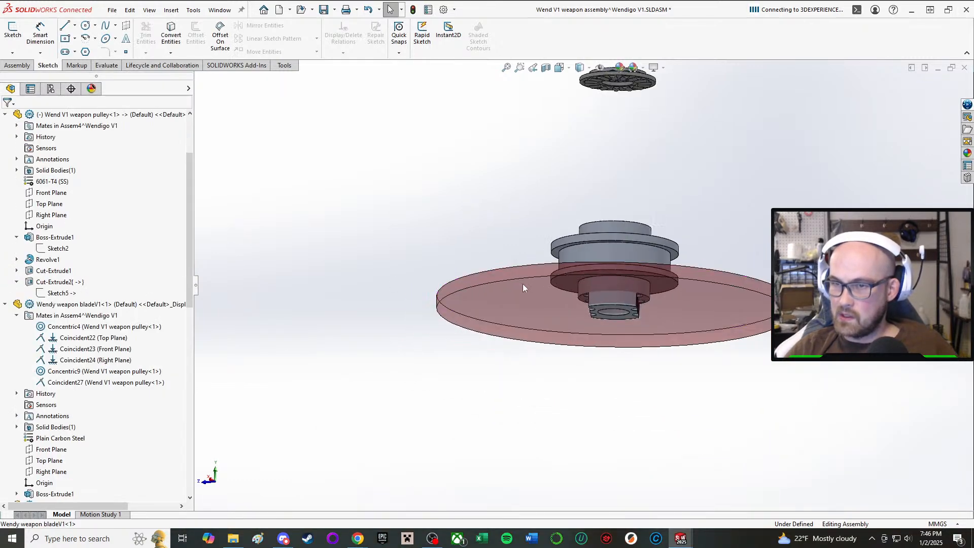
pyautogui.moveTo(634, 345); pyautogui.dragTo(611, 230, button='middle')
pyautogui.scroll(-6, 613, 232)
pyautogui.moveTo(611, 272); pyautogui.dragTo(602, 222, button='middle')
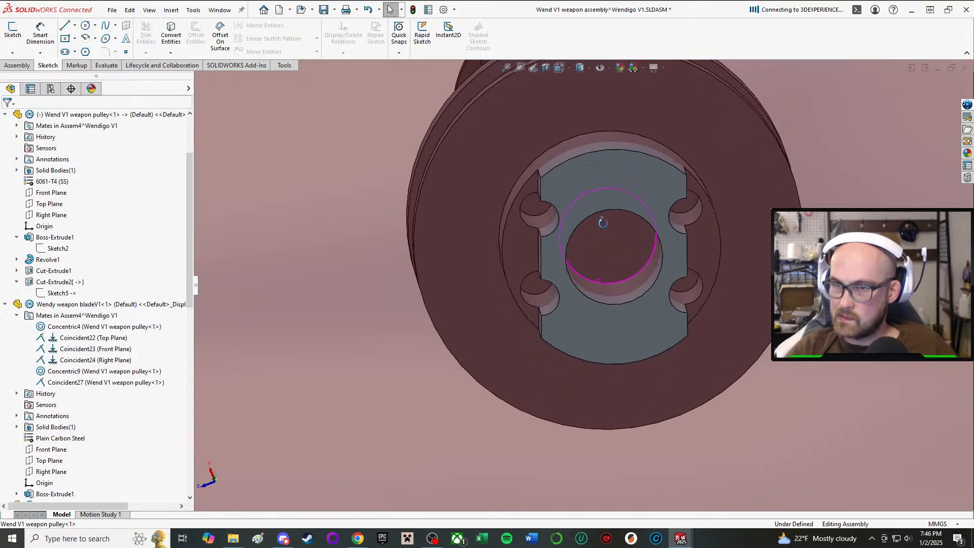
# Switch to the Wendigo V1 assembly and examine how the weapon pulley sits beneath the top plate and its front hole.
pyautogui.moveTo(683, 541)
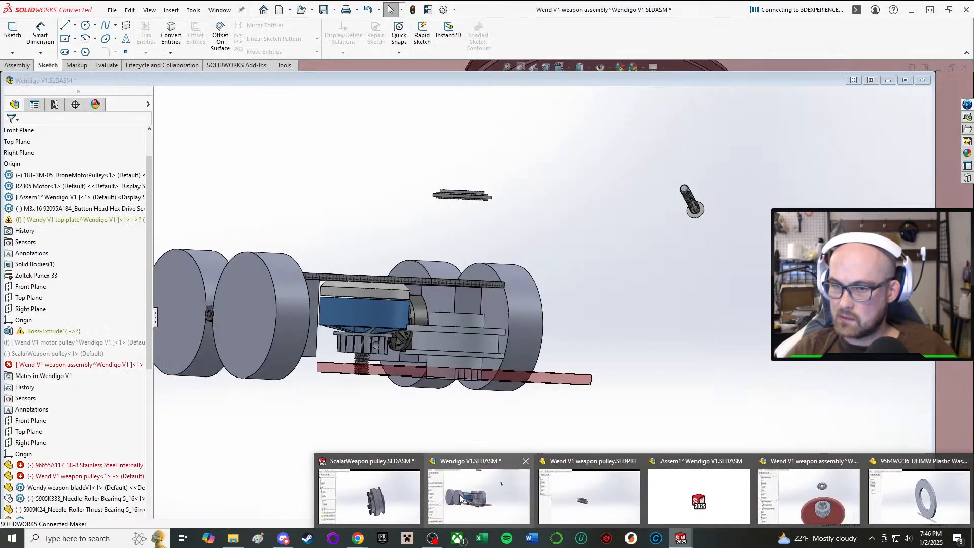
pyautogui.click(460, 499)
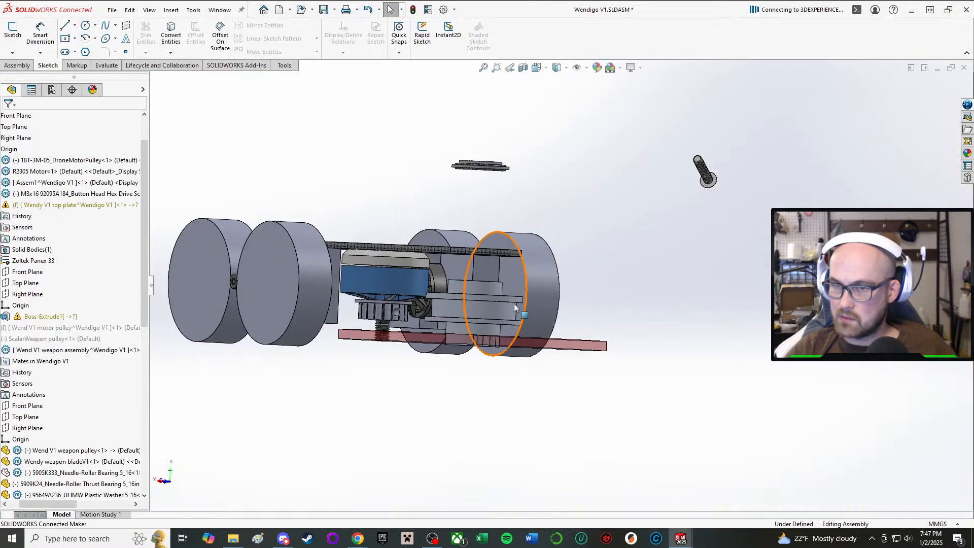
pyautogui.moveTo(495, 296); pyautogui.dragTo(516, 294, button='middle')
pyautogui.scroll(-5, 523, 301)
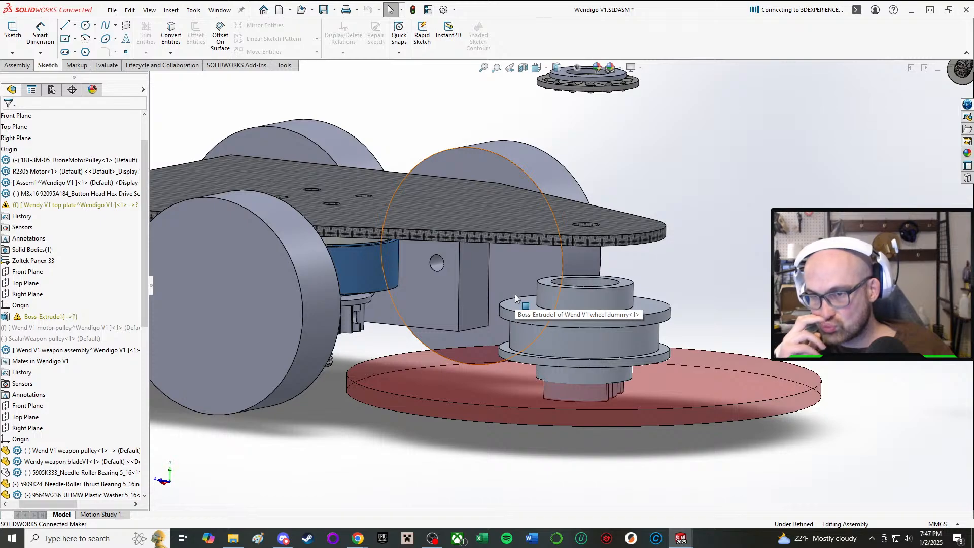
pyautogui.moveTo(567, 291); pyautogui.dragTo(583, 325, button='middle')
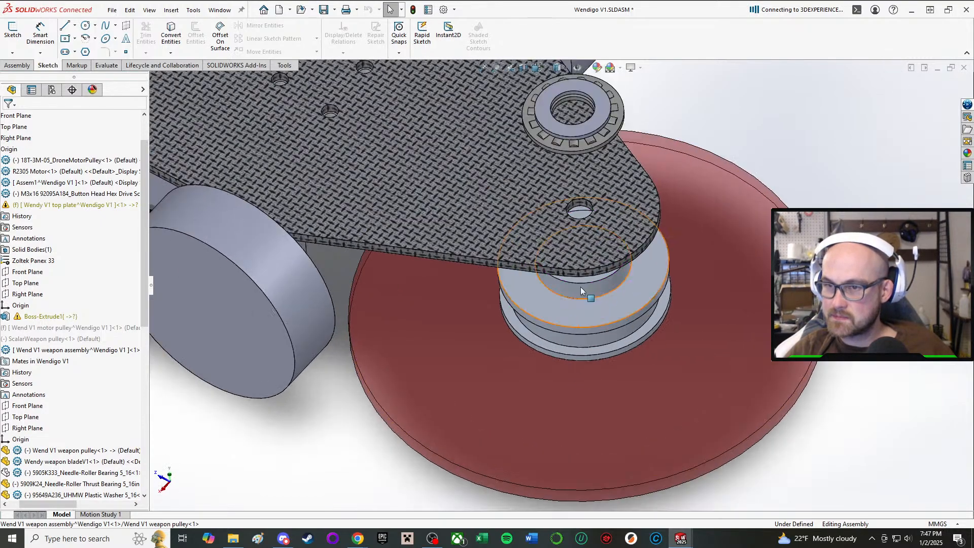
pyautogui.scroll(-2, 582, 289)
pyautogui.moveTo(582, 271); pyautogui.dragTo(574, 218, button='middle')
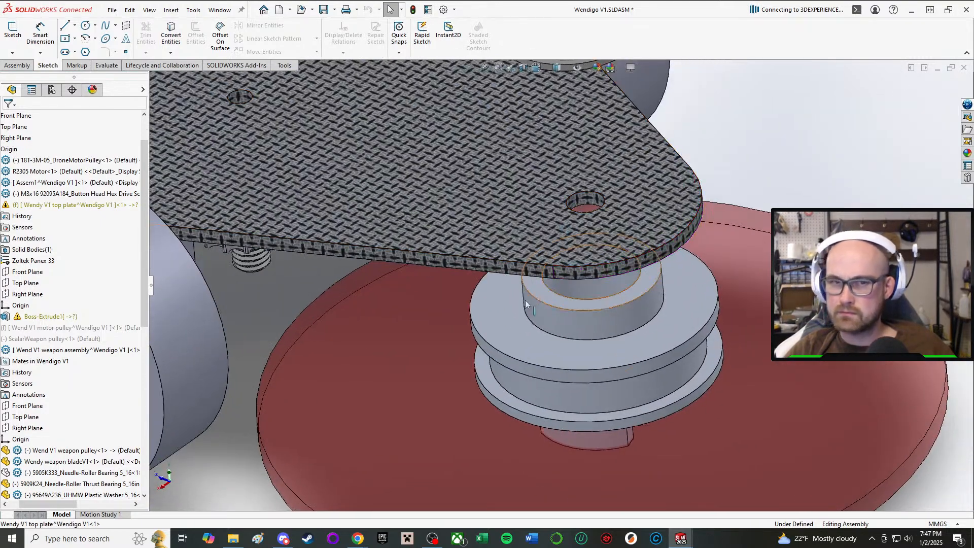
pyautogui.moveTo(64, 506); pyautogui.dragTo(50, 506)
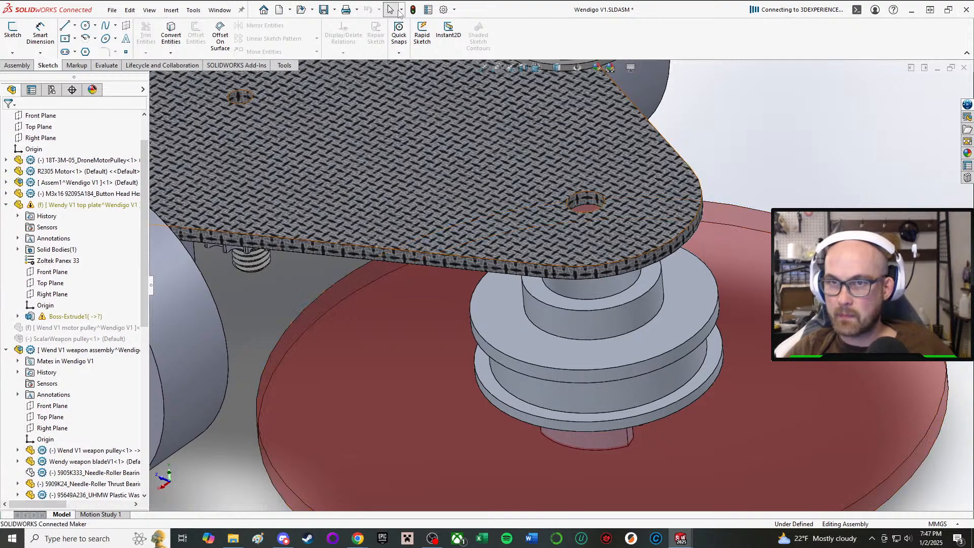
pyautogui.moveTo(624, 338); pyautogui.dragTo(605, 331, button='middle')
pyautogui.scroll(-1, 605, 331)
# Switch to the weapon assembly window and check the needle-roller bearing inside the pulley's bore.
pyautogui.click(680, 539)
pyautogui.click(794, 503)
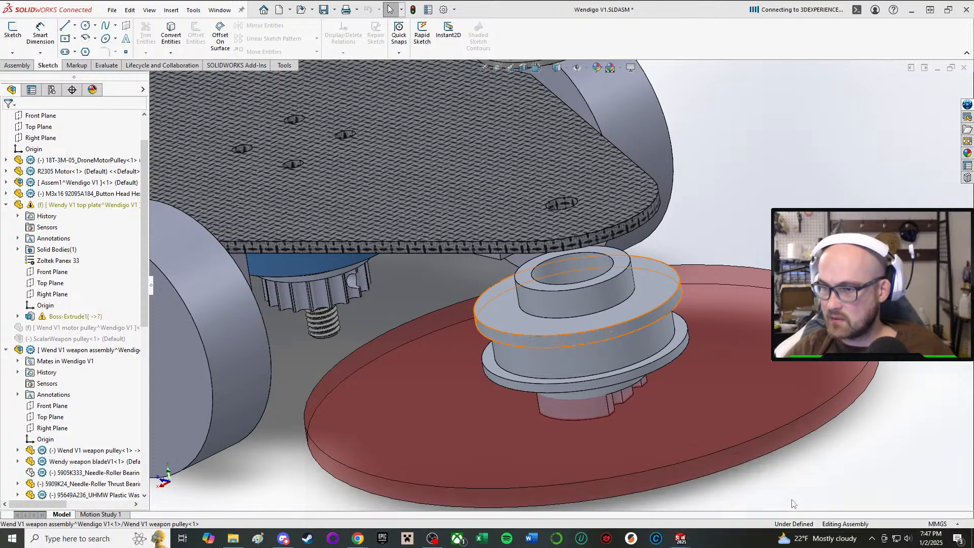
pyautogui.moveTo(576, 435); pyautogui.dragTo(602, 227, button='middle')
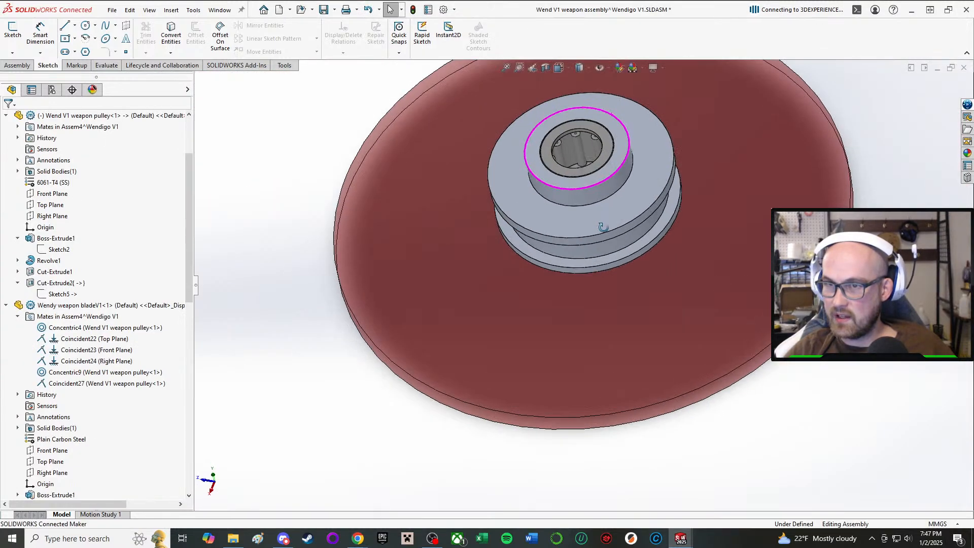
pyautogui.moveTo(603, 226); pyautogui.dragTo(629, 294)
# Return to the Wendigo V1 assembly and show the hidden 5905K333 needle-roller bearing of the weapon assembly.
pyautogui.click(680, 539)
pyautogui.click(478, 500)
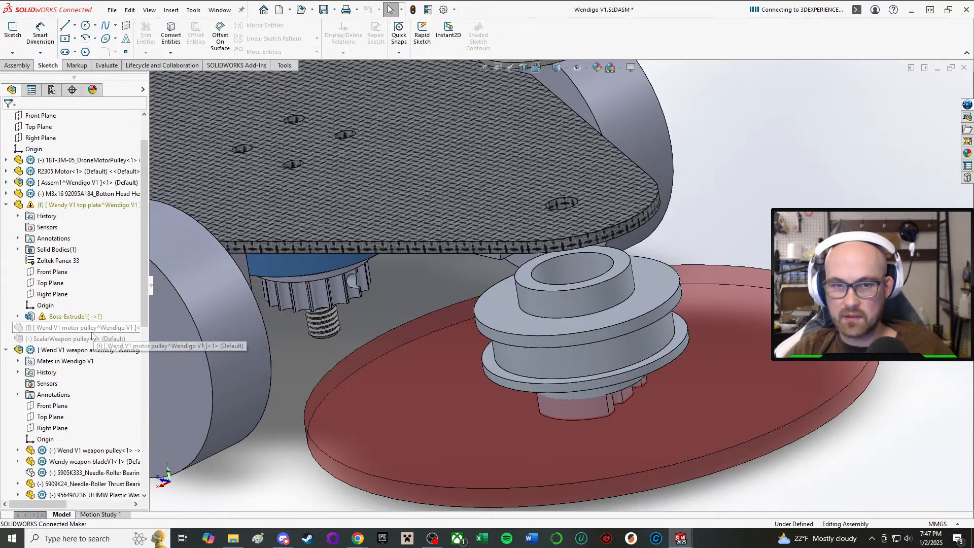
pyautogui.scroll(-7, 84, 304)
pyautogui.scroll(4, 87, 335)
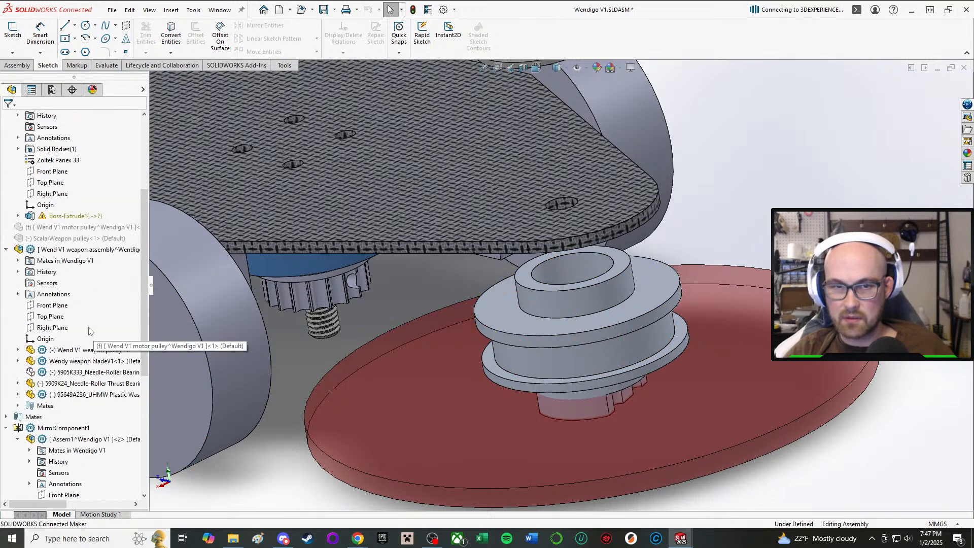
pyautogui.click(72, 372)
pyautogui.click(137, 347)
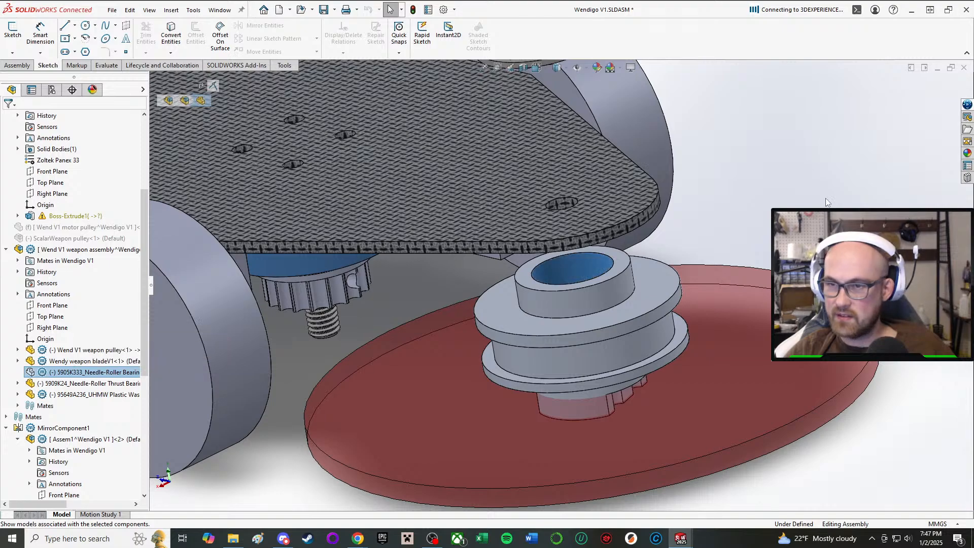
# Examine the gap between the top plate and the weapon pulley, and the thrust bearing's position above the plate.
pyautogui.moveTo(386, 350); pyautogui.dragTo(707, 308, button='middle')
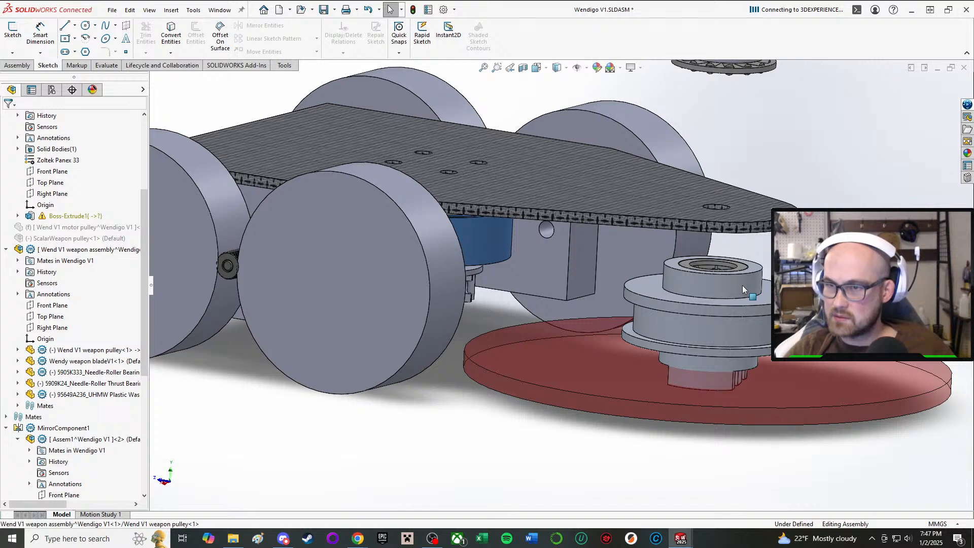
pyautogui.scroll(3, 741, 285)
pyautogui.moveTo(642, 225); pyautogui.dragTo(638, 161, button='middle')
pyautogui.scroll(-3, 639, 161)
pyautogui.scroll(3, 639, 165)
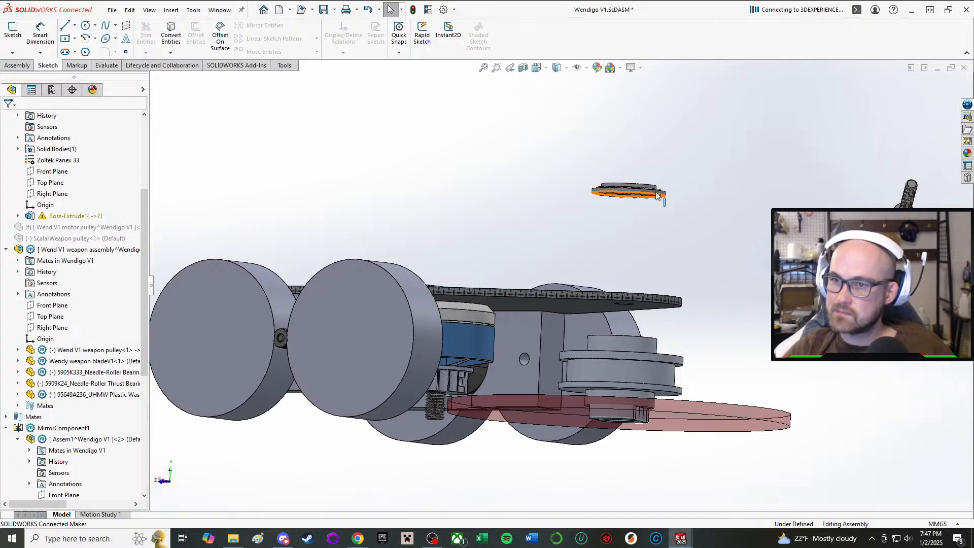
pyautogui.moveTo(655, 197); pyautogui.dragTo(599, 287, button='middle')
pyautogui.scroll(-3, 599, 288)
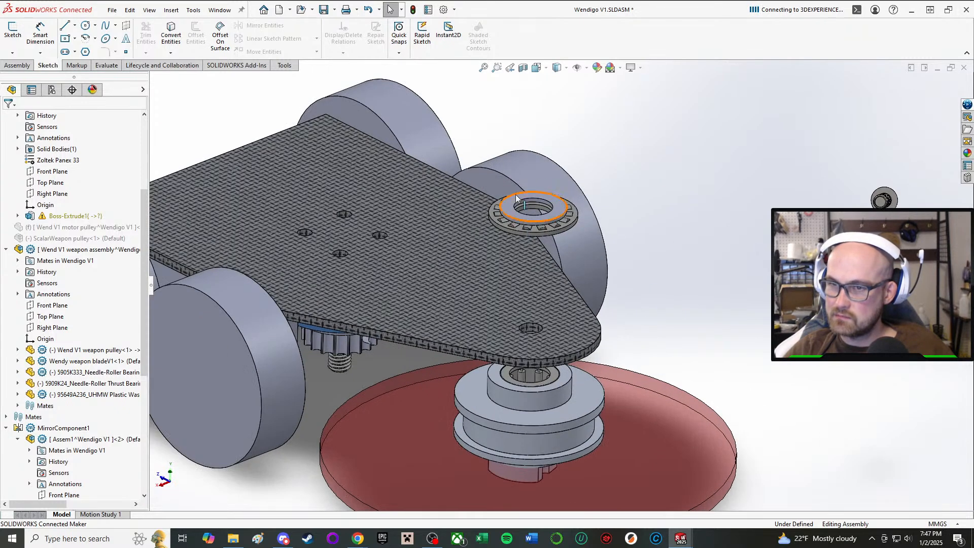
pyautogui.keyDown('ctrl'); pyautogui.click(530, 221); pyautogui.keyUp('ctrl')
pyautogui.keyDown('ctrl'); pyautogui.click(529, 358); pyautogui.keyUp('ctrl')
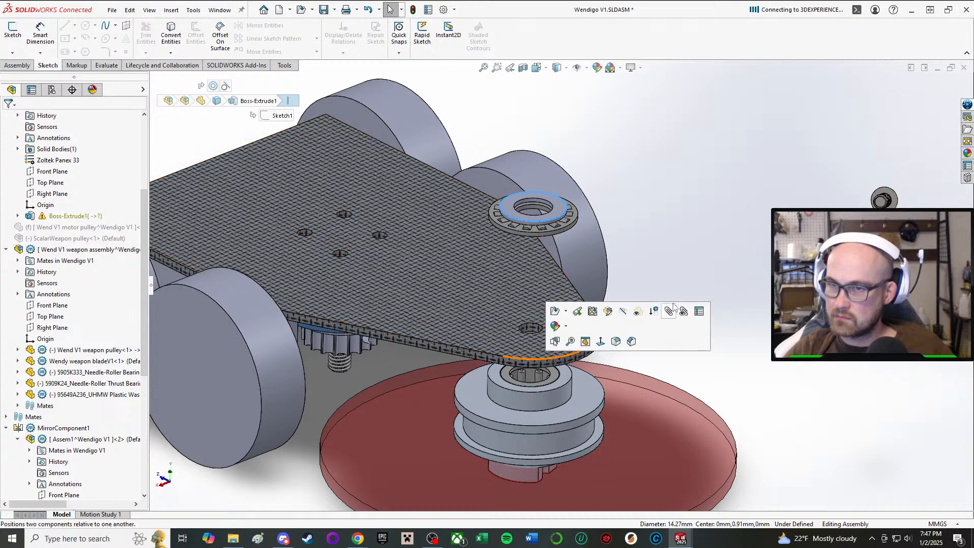
pyautogui.click(781, 105)
# Examine the robot from the side and from above, comparing the weapon pulley and blade heights with the top plate and wheels.
pyautogui.moveTo(589, 267); pyautogui.dragTo(605, 245, button='middle')
pyautogui.scroll(2, 625, 221)
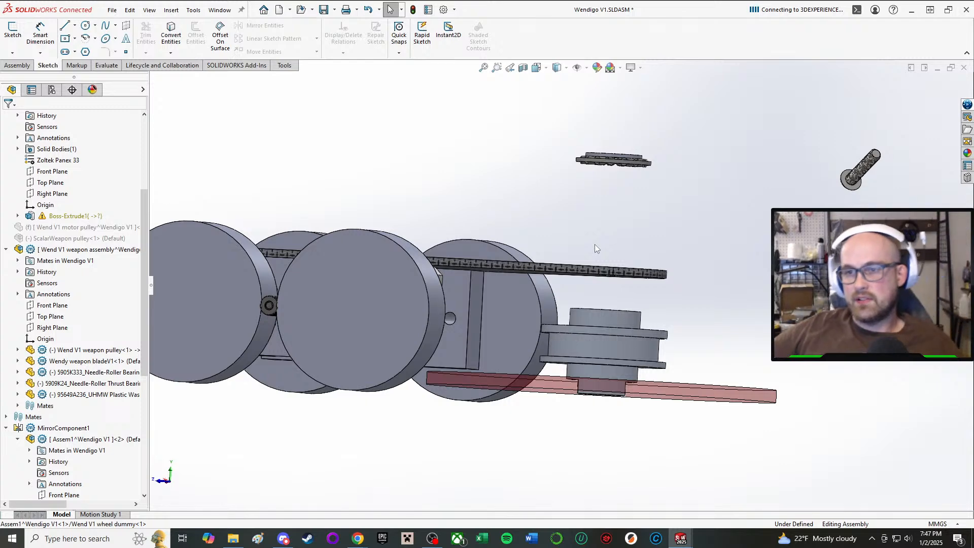
pyautogui.scroll(2, 568, 264)
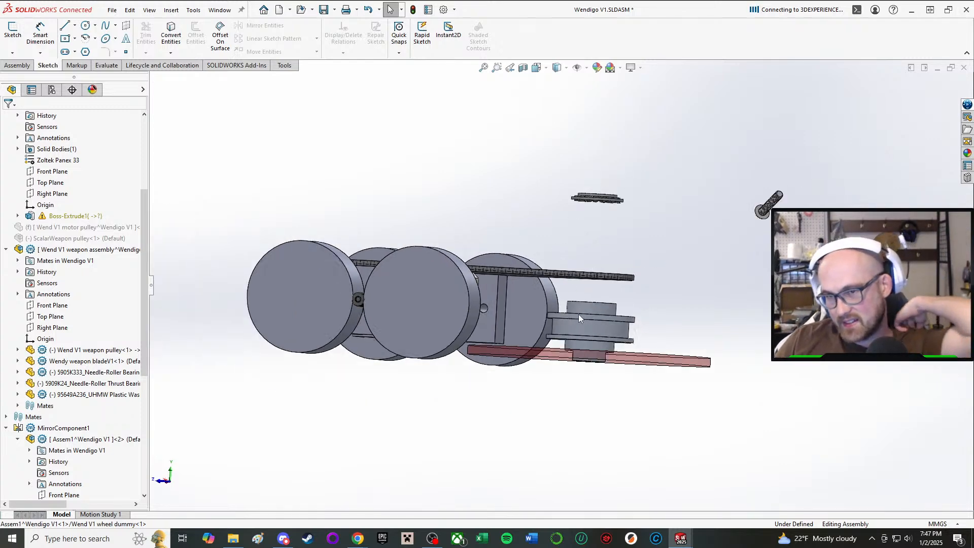
pyautogui.scroll(-1, 579, 321)
pyautogui.scroll(-4, 571, 303)
pyautogui.moveTo(572, 304); pyautogui.dragTo(542, 355, button='middle')
pyautogui.scroll(1, 572, 337)
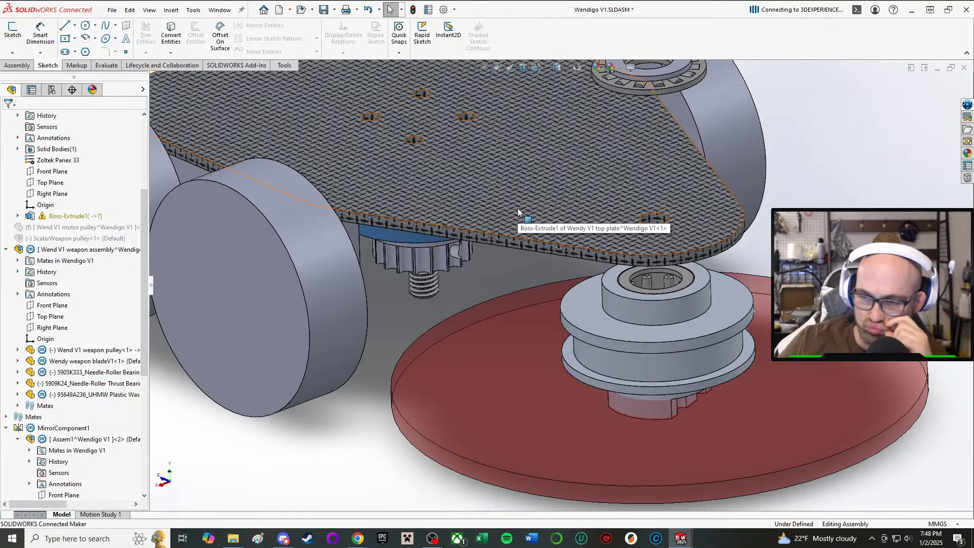
# Examine the clearance between the top plate, weapon pulley and blade, comparing the pulley's height with the weapon motor from the side.
pyautogui.moveTo(629, 305); pyautogui.dragTo(600, 346, button='middle')
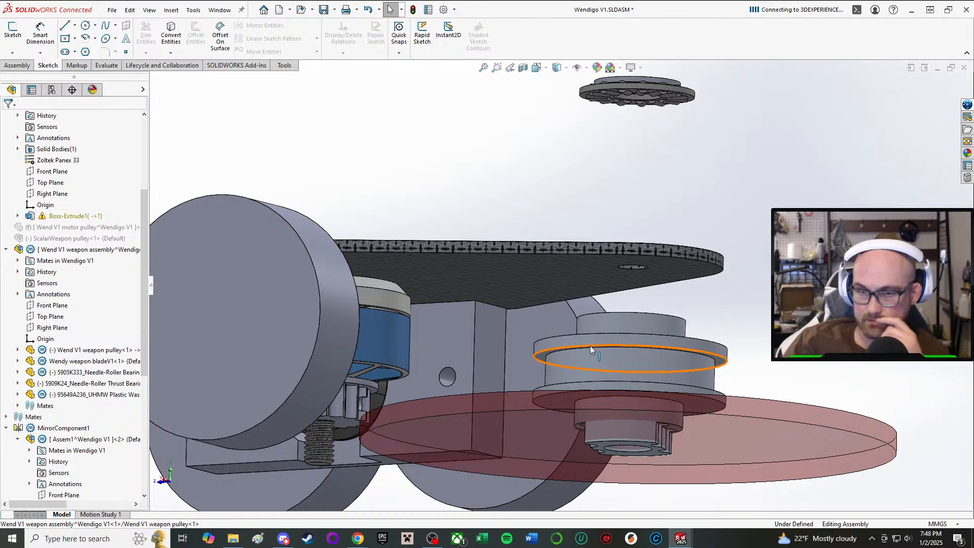
pyautogui.scroll(1, 591, 350)
pyautogui.moveTo(550, 374); pyautogui.dragTo(559, 429, button='middle')
pyautogui.scroll(2, 559, 431)
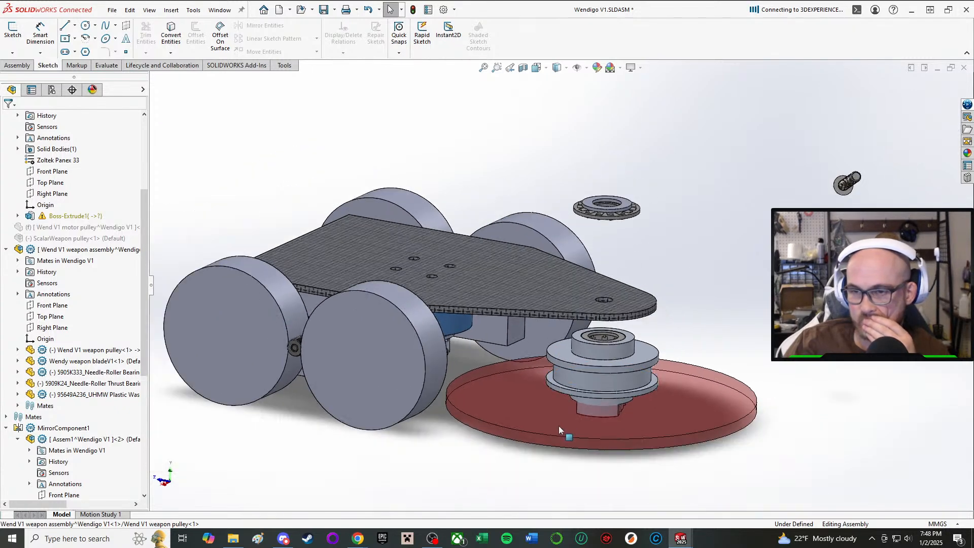
pyautogui.scroll(-2, 592, 359)
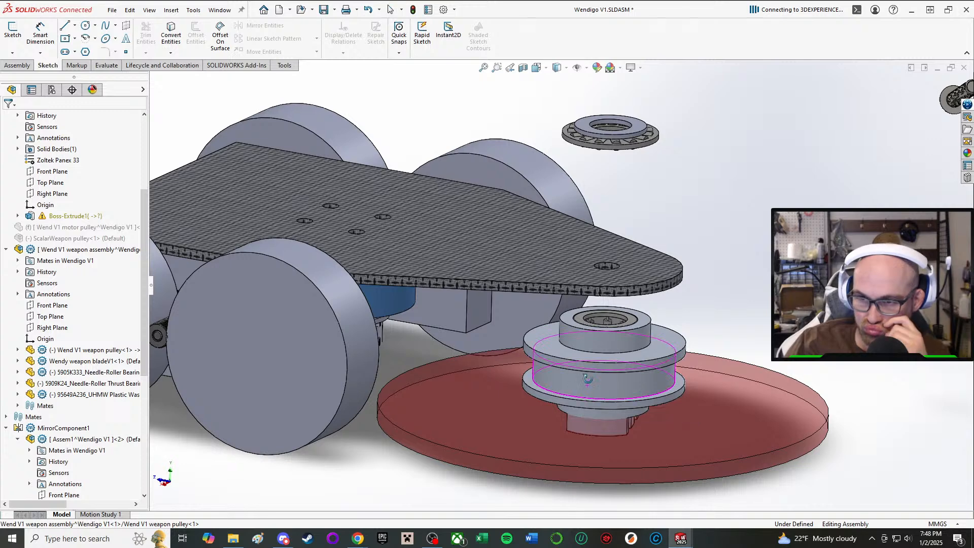
pyautogui.moveTo(592, 360); pyautogui.dragTo(594, 347, button='middle')
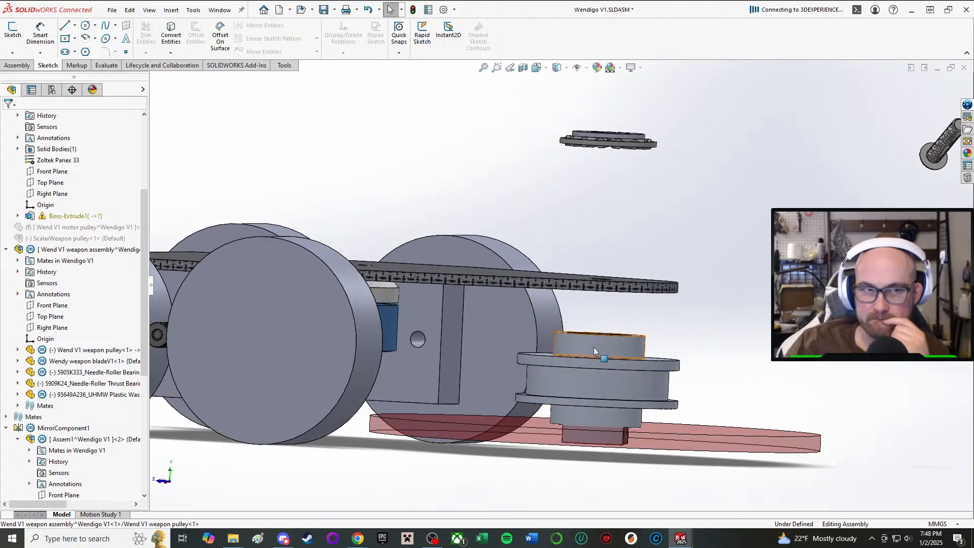
pyautogui.scroll(-2, 593, 351)
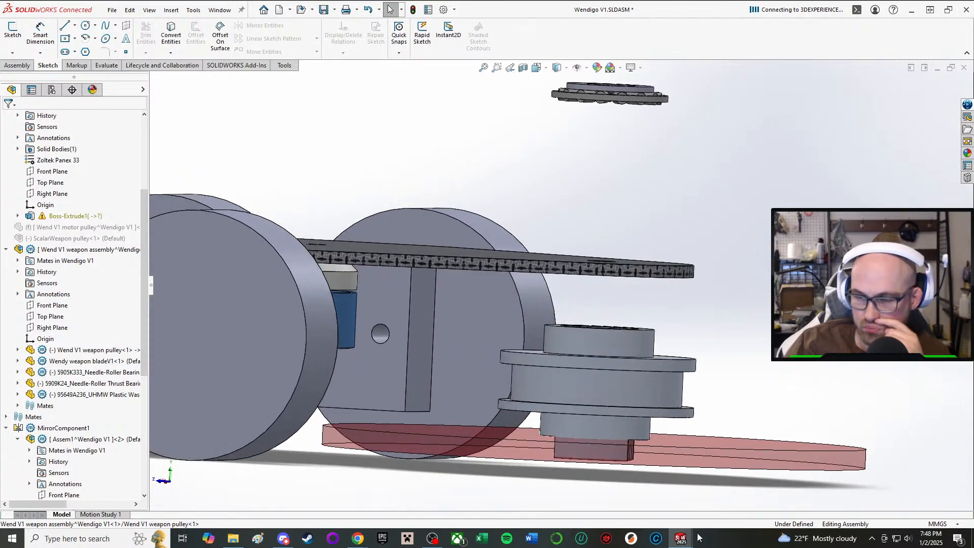
pyautogui.moveTo(619, 325); pyautogui.dragTo(556, 333, button='middle')
pyautogui.scroll(-5, 557, 334)
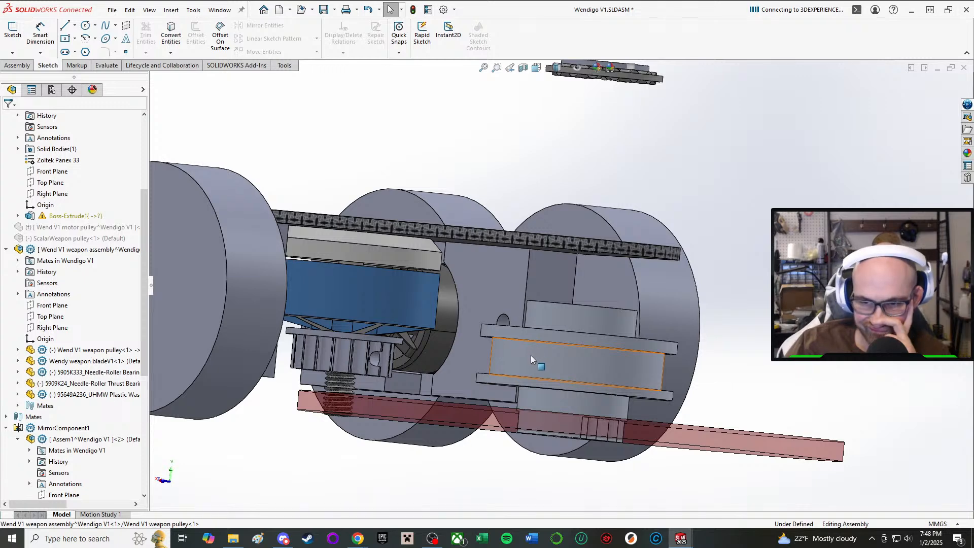
# Switch to the Wend V1 weapon assembly window.
pyautogui.moveTo(684, 540)
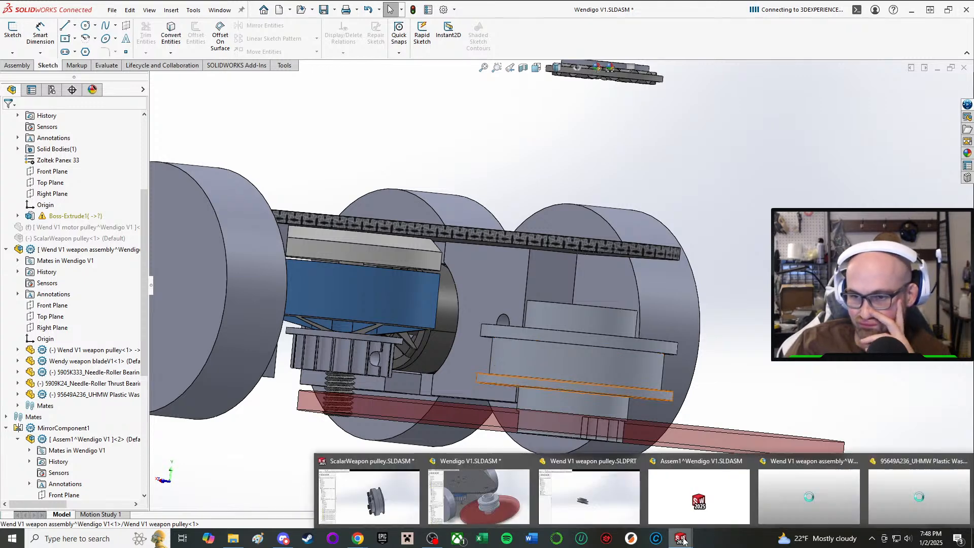
pyautogui.scroll(2, 644, 354)
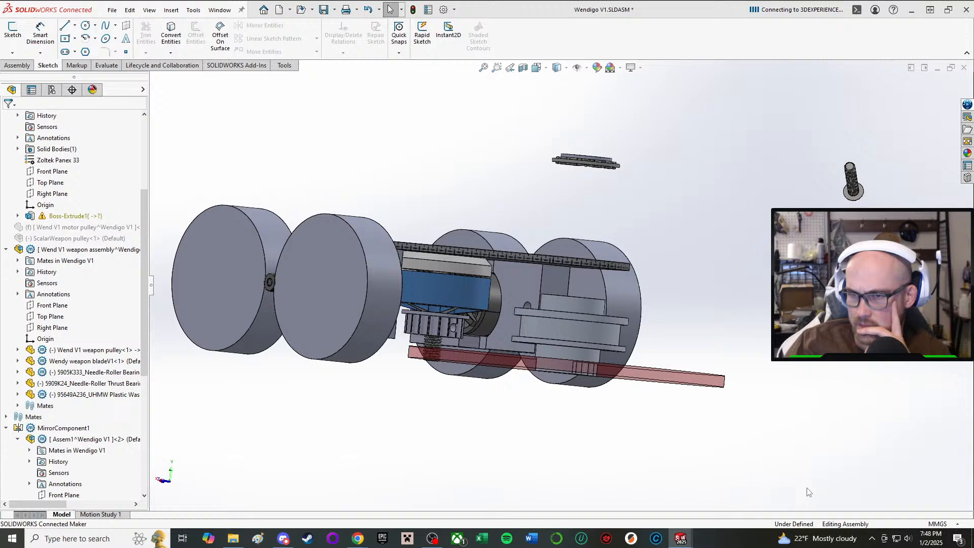
pyautogui.click(807, 488)
pyautogui.scroll(1, 255, 227)
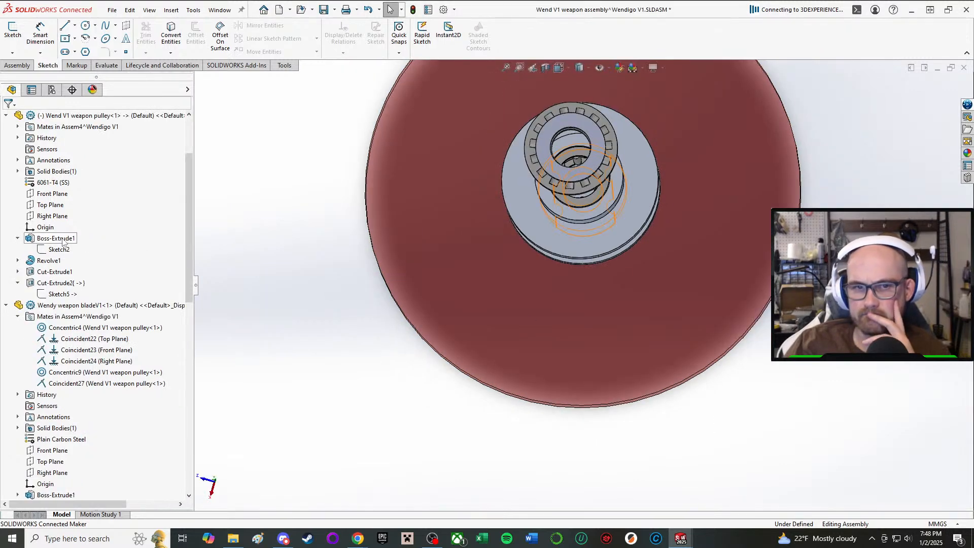
pyautogui.click(46, 260)
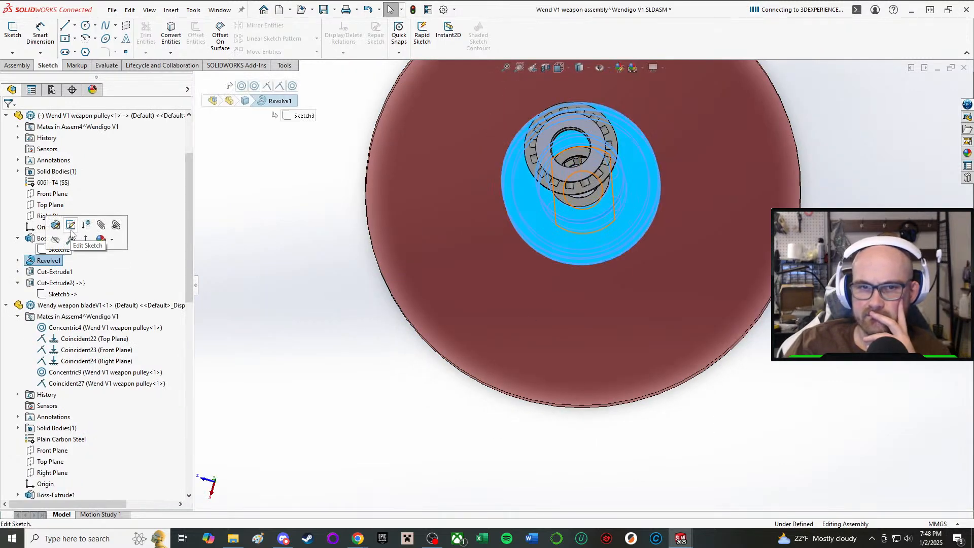
pyautogui.click(73, 232)
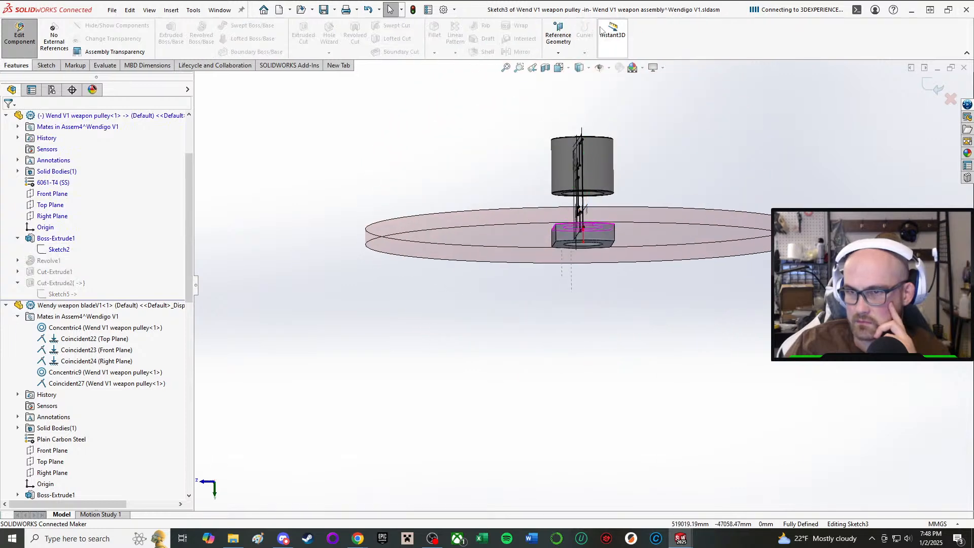
pyautogui.click(19, 39)
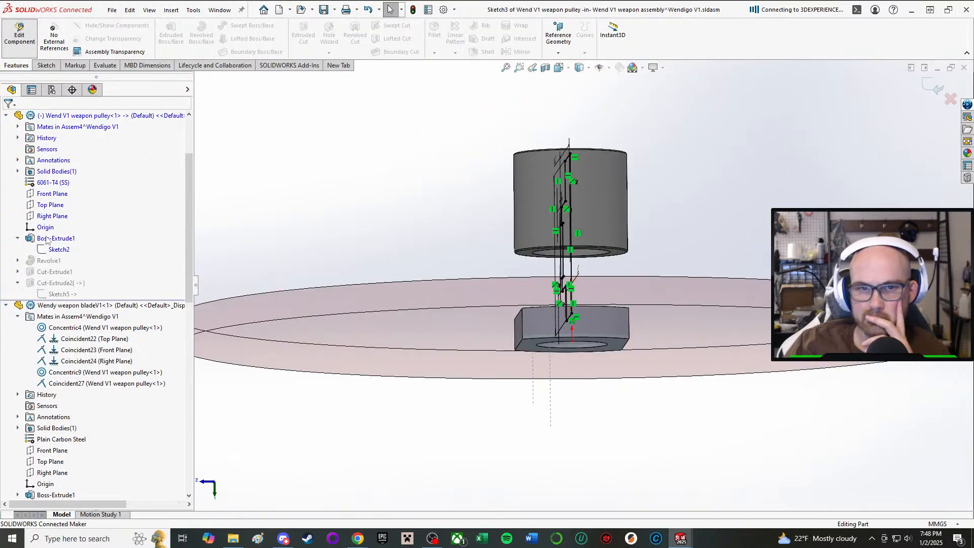
# Edit the sketch of the weapon pulley's Revolve1 and set the lower flange's thickness to 1 mm.
pyautogui.click(49, 261)
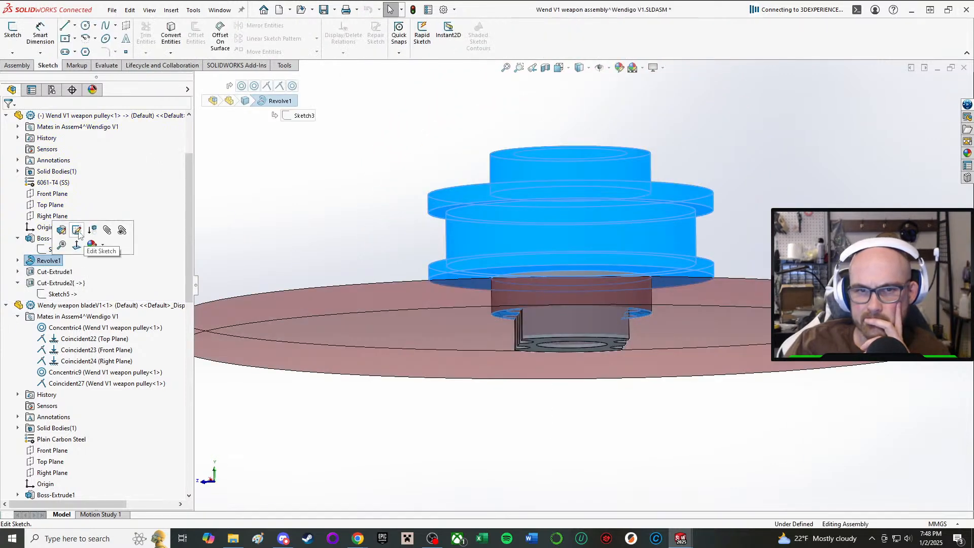
pyautogui.click(78, 231)
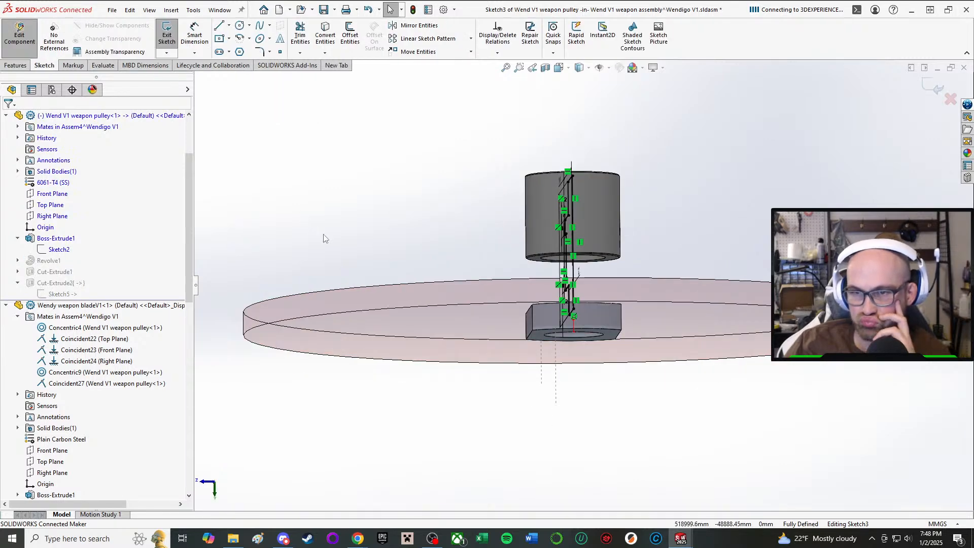
pyautogui.moveTo(326, 238)
pyautogui.mouseDown(button='middle')
pyautogui.moveTo(643, 246)
pyautogui.moveTo(598, 246)
pyautogui.moveTo(624, 254)
pyautogui.moveTo(631, 239)
pyautogui.mouseUp(button='middle')
pyautogui.scroll(-6, 631, 239)
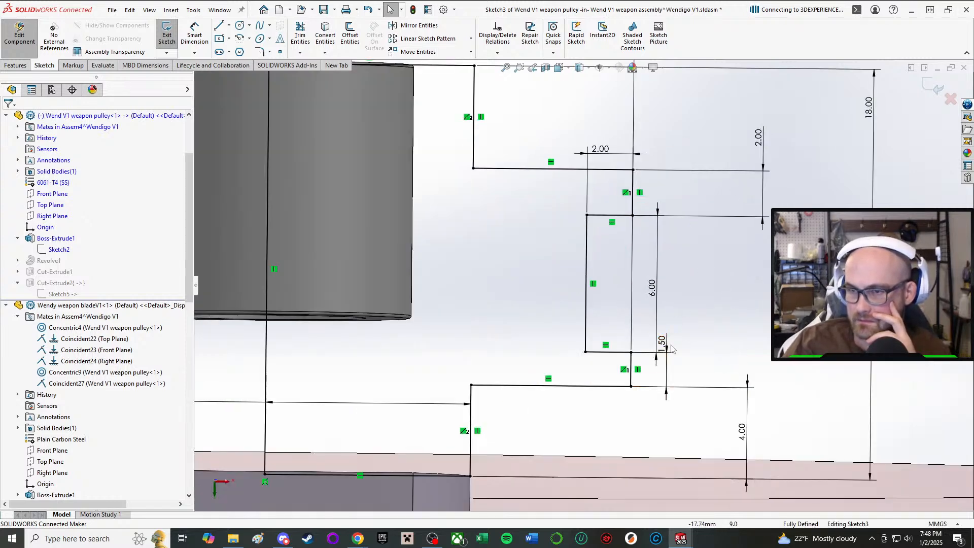
pyautogui.doubleClick(663, 343)
pyautogui.write('2')
pyautogui.press('Return')
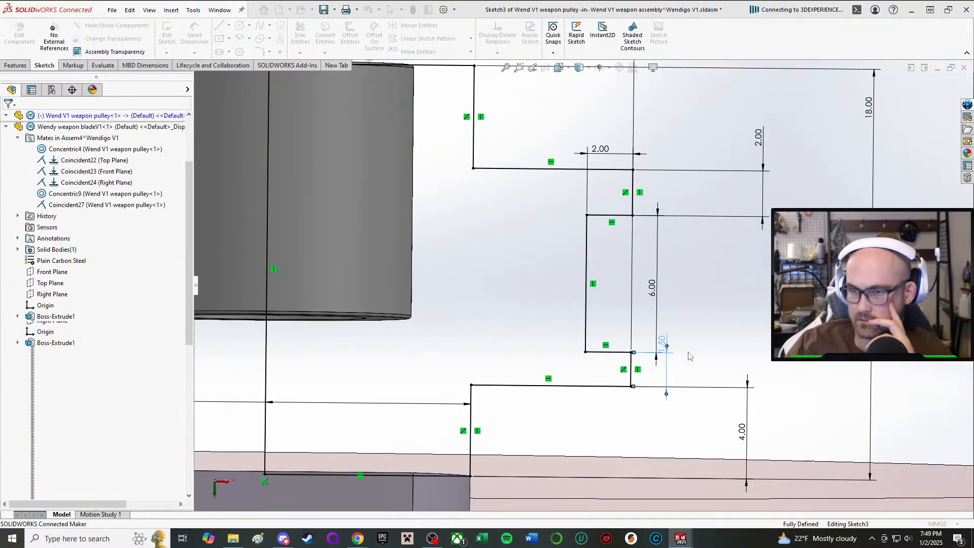
pyautogui.scroll(4, 713, 426)
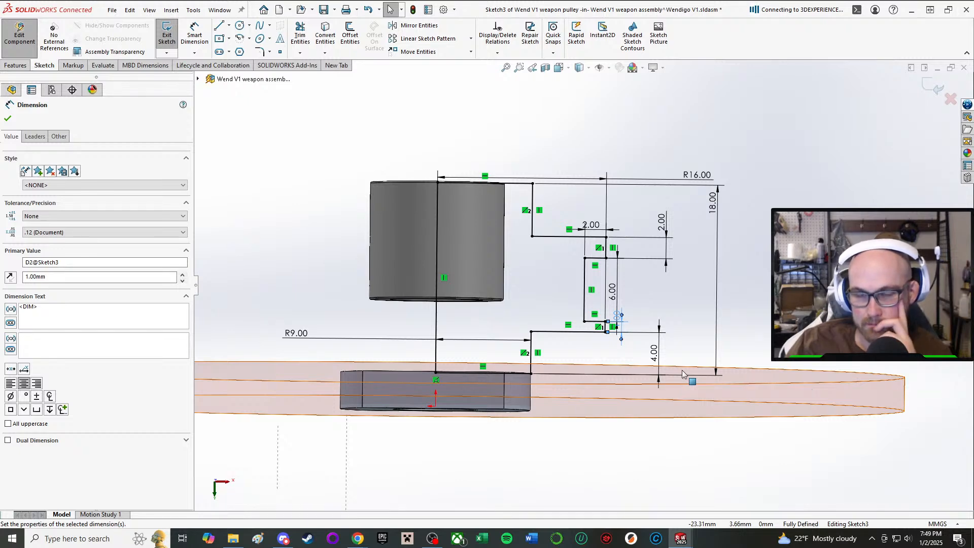
# Set the overall height of the pulley's revolve profile to 19 mm and finish editing the sketch and component.
pyautogui.doubleClick(713, 200)
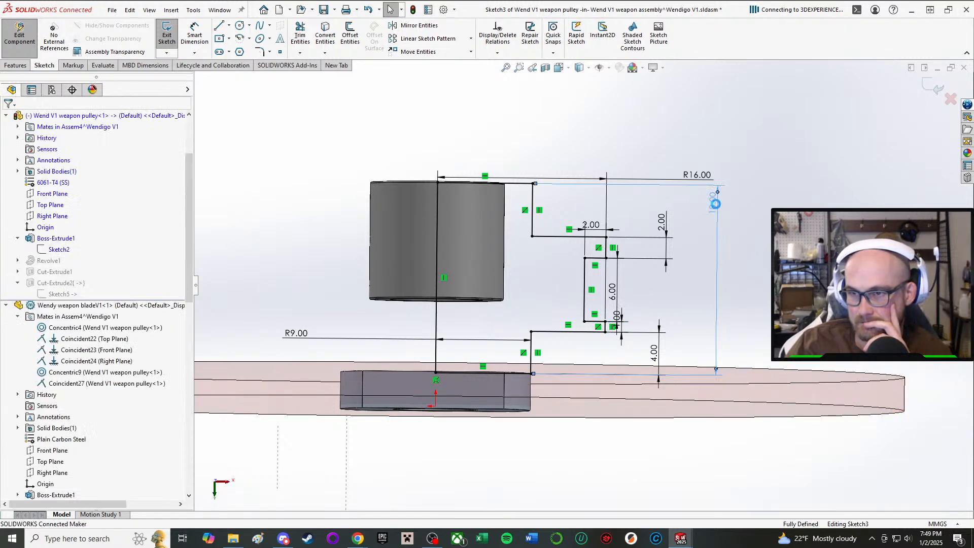
pyautogui.write('19')
pyautogui.press('Return')
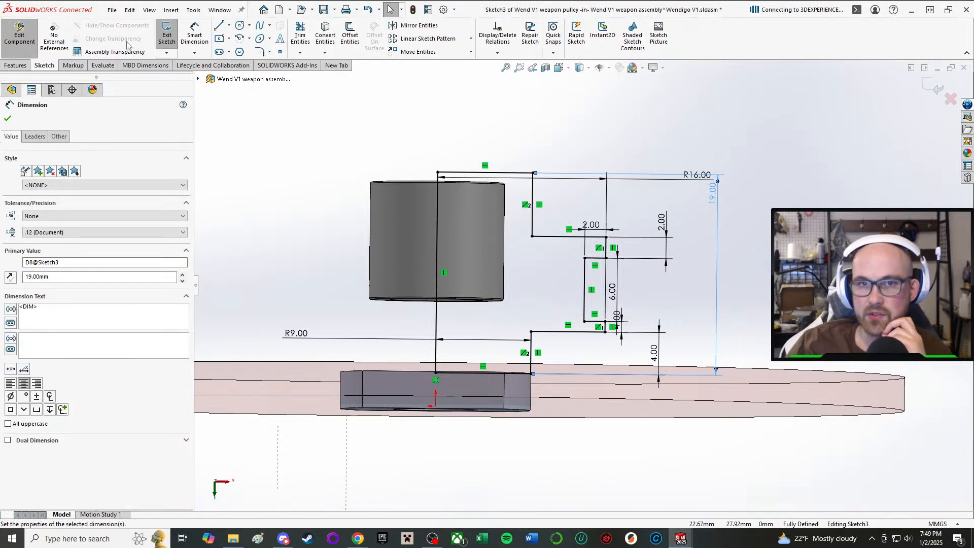
pyautogui.click(167, 36)
pyautogui.click(19, 35)
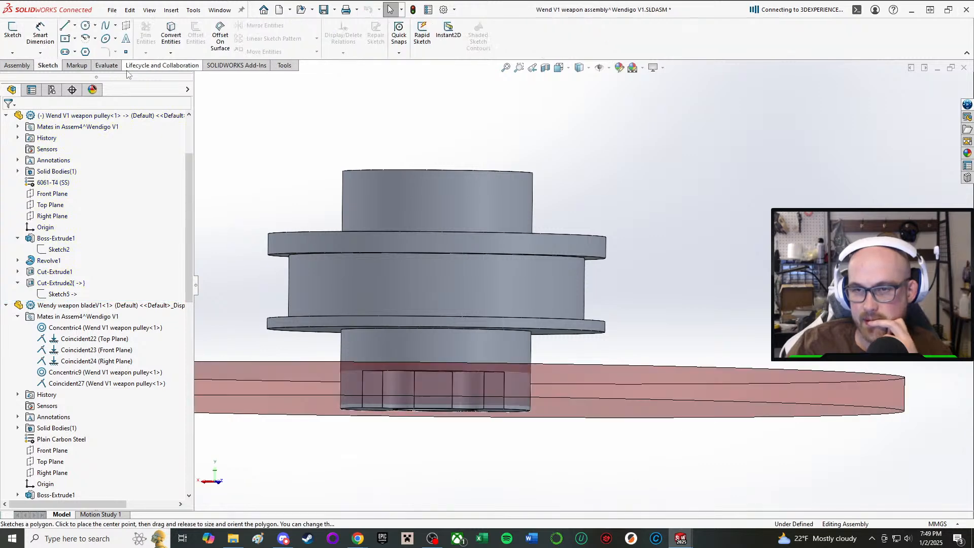
# Set the depth of the pulley's bearing bore, Cut-Extrude2, to 13 mm and finish editing the pulley.
pyautogui.click(67, 283)
pyautogui.click(102, 251)
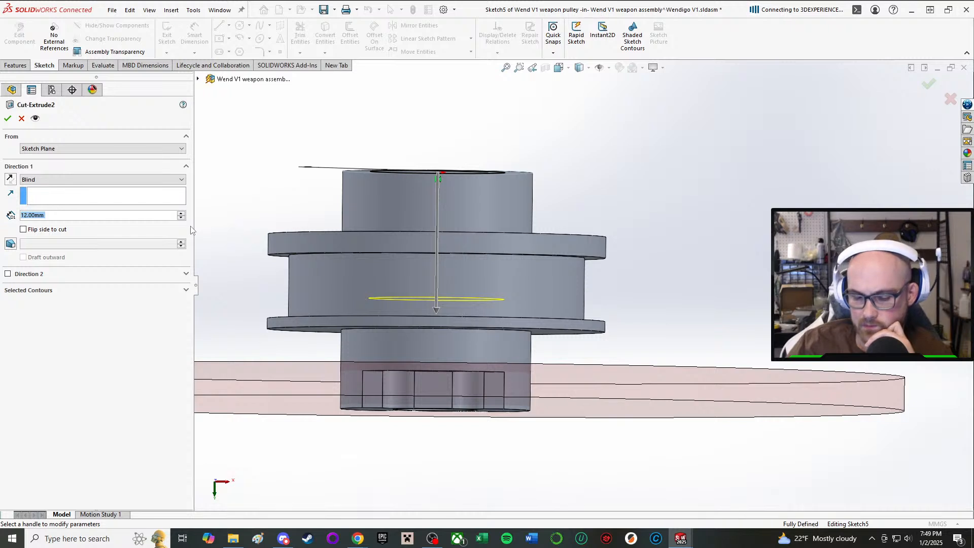
pyautogui.write('13')
pyautogui.press('Return')
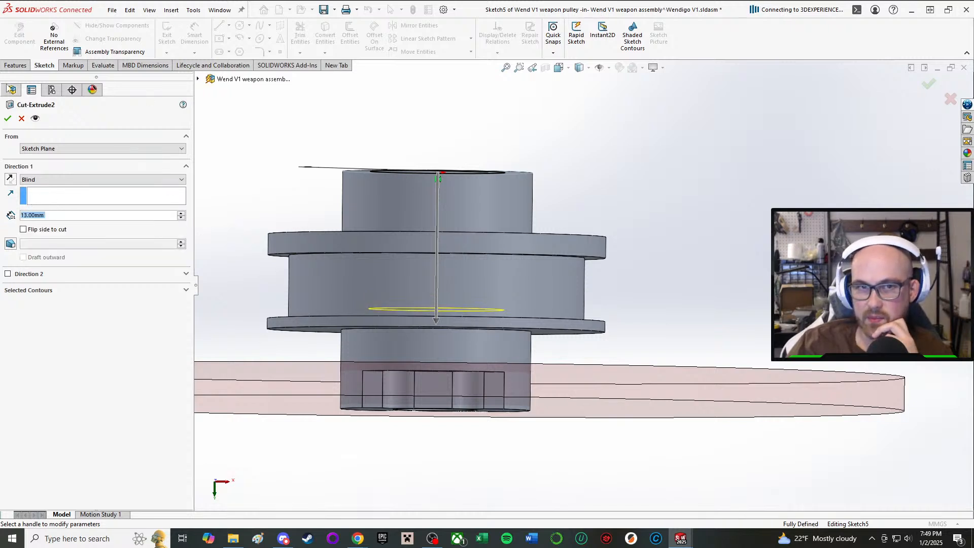
pyautogui.click(6, 120)
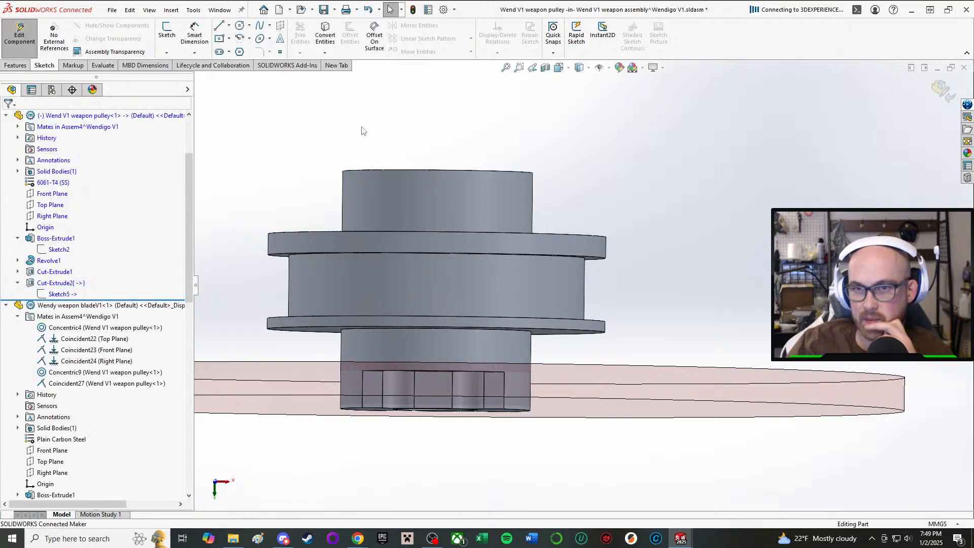
pyautogui.moveTo(483, 155); pyautogui.dragTo(530, 223, button='middle')
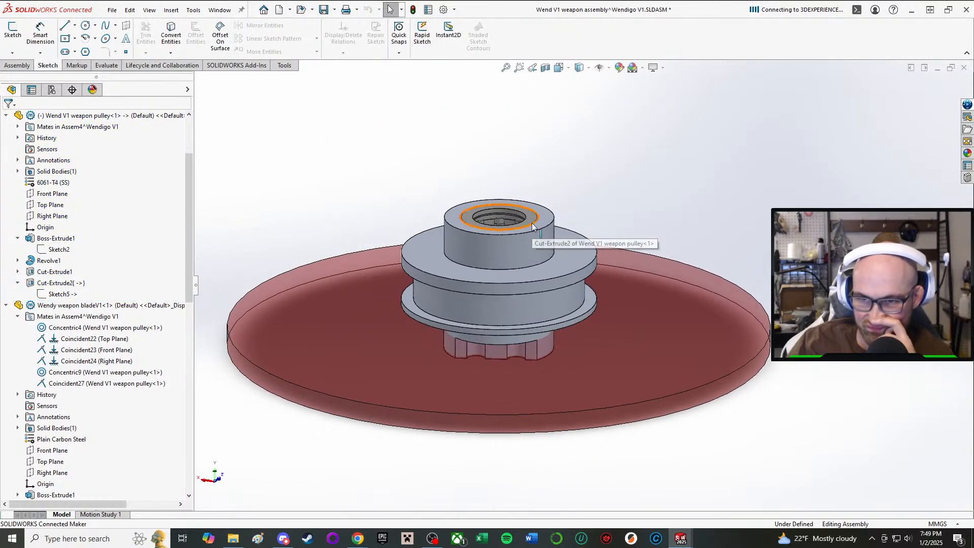
# Return to the Wendigo V1 assembly and rebuild it with the changed models.
pyautogui.moveTo(699, 537)
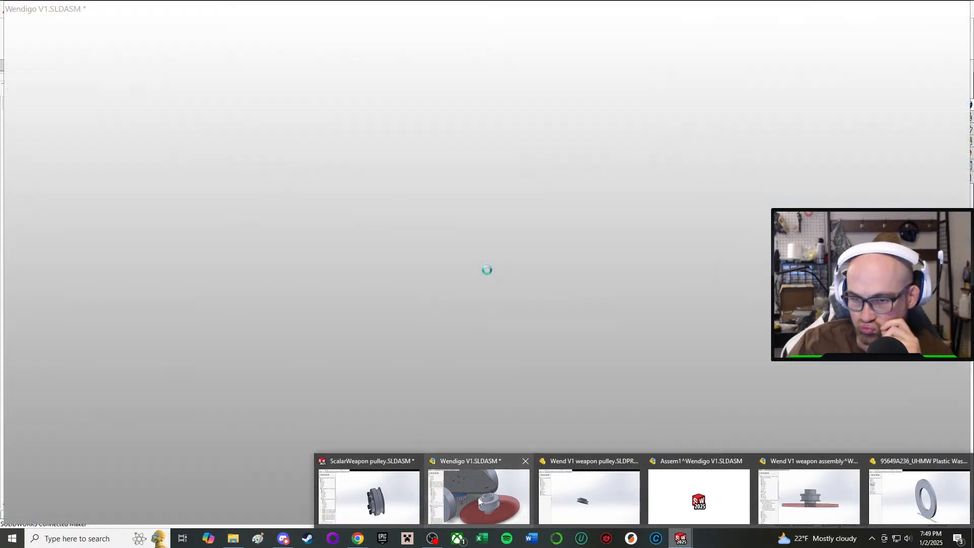
pyautogui.click(480, 497)
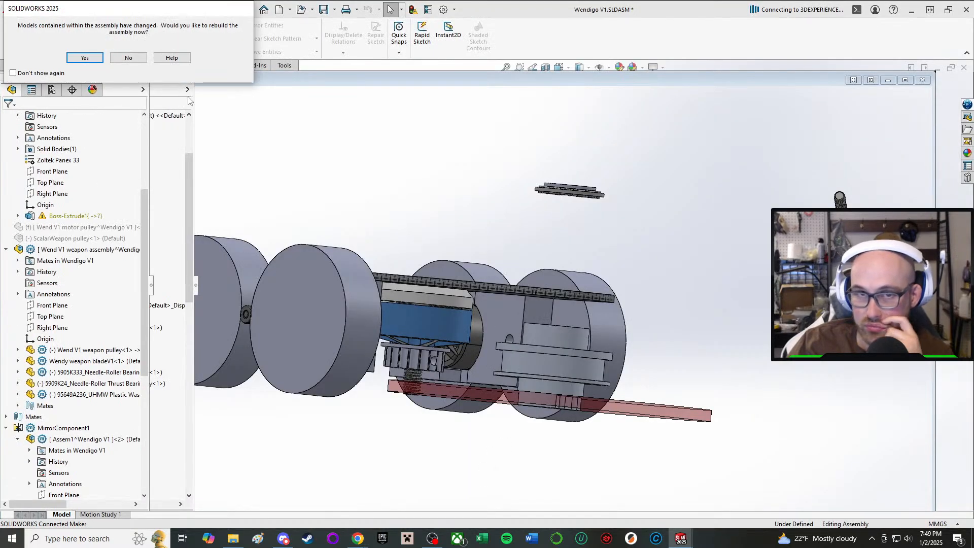
pyautogui.click(84, 59)
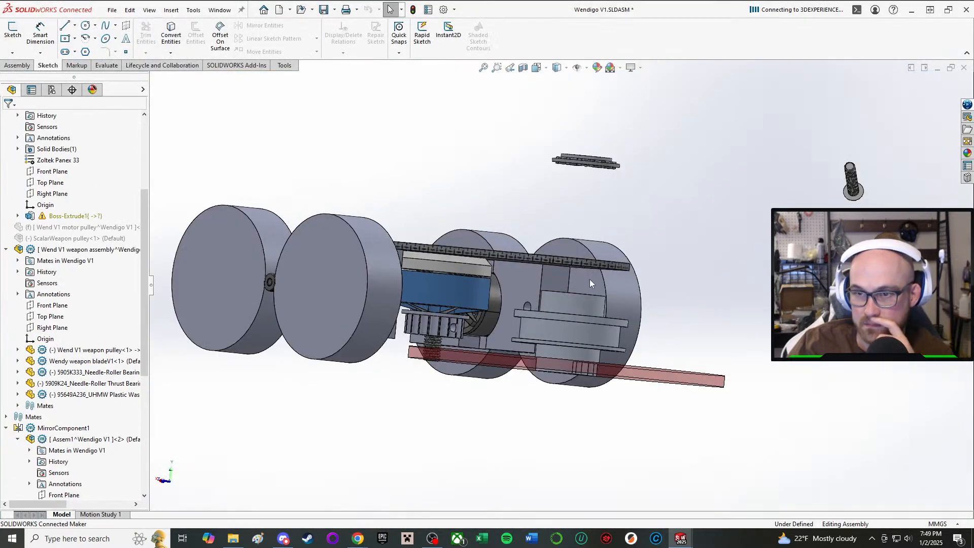
# Examine the gap between the reworked weapon pulley and the top plate, and the thrust bearing above the plate.
pyautogui.scroll(2, 510, 317)
pyautogui.scroll(-2, 507, 317)
pyautogui.moveTo(486, 317); pyautogui.dragTo(499, 360, button='middle')
pyautogui.scroll(2, 498, 361)
pyautogui.moveTo(522, 326); pyautogui.dragTo(533, 244, button='middle')
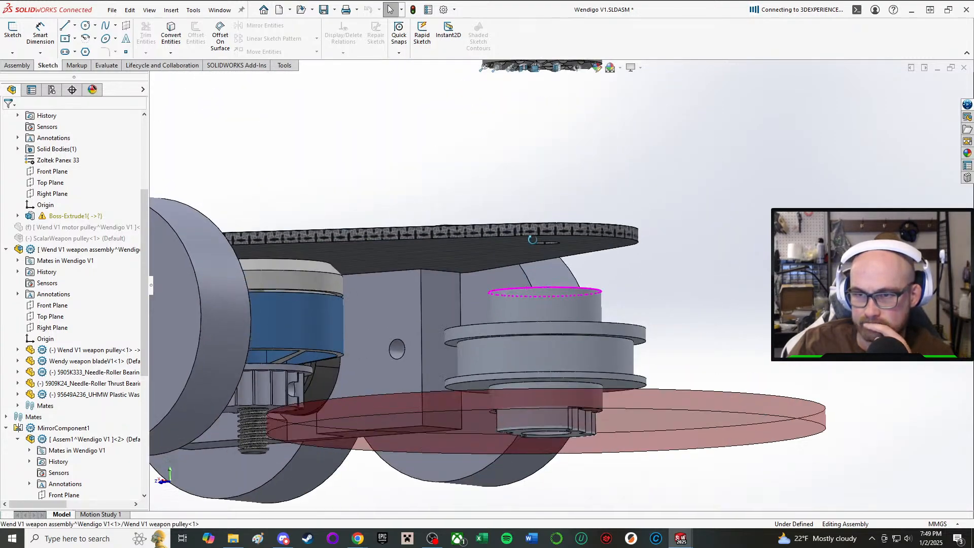
pyautogui.scroll(2, 560, 231)
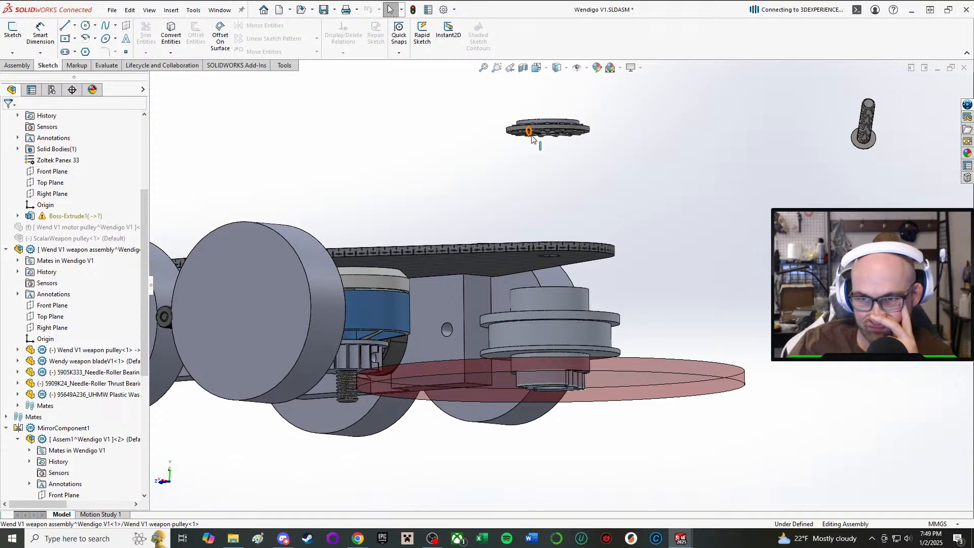
pyautogui.scroll(-2, 533, 139)
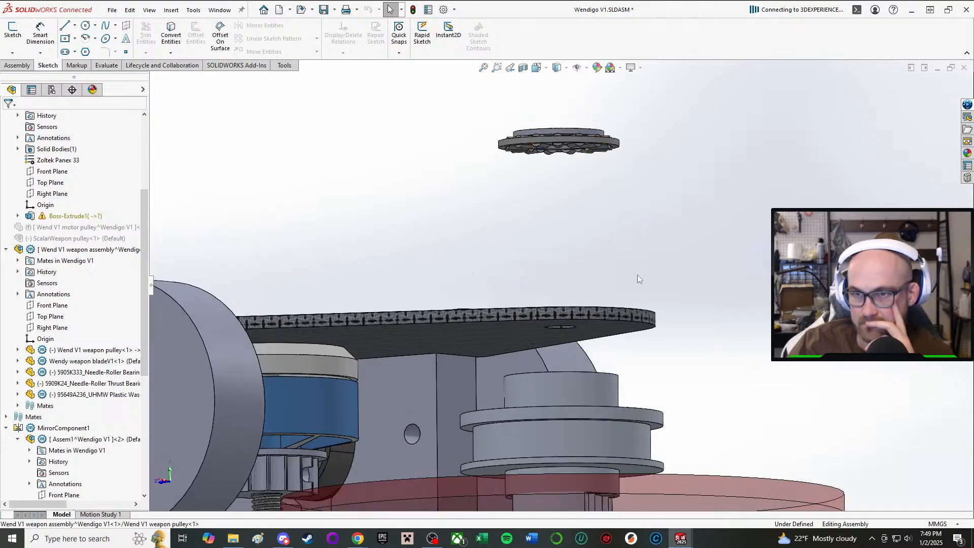
# Switch to the weapon assembly window and insert another 95649A236 UHMW plastic washer above the pulley.
pyautogui.moveTo(681, 538)
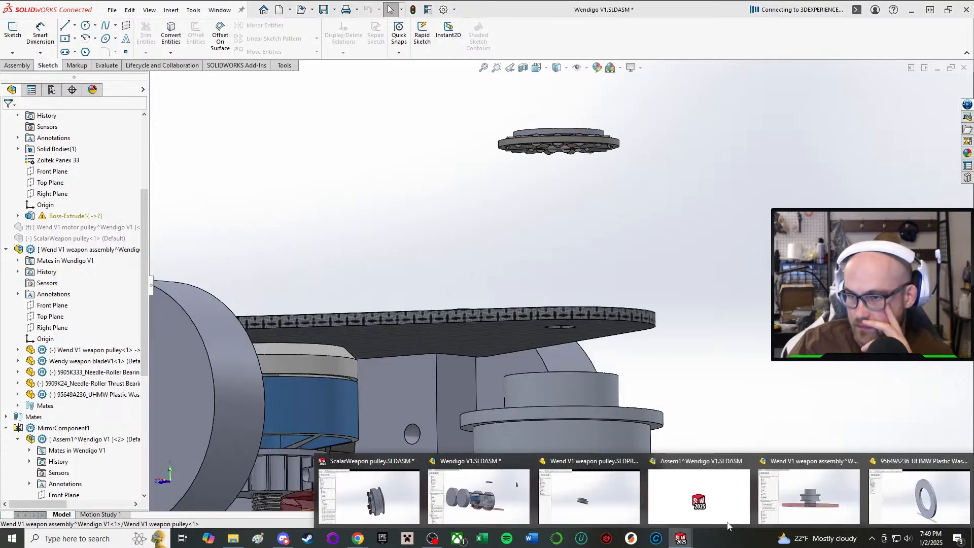
pyautogui.click(809, 499)
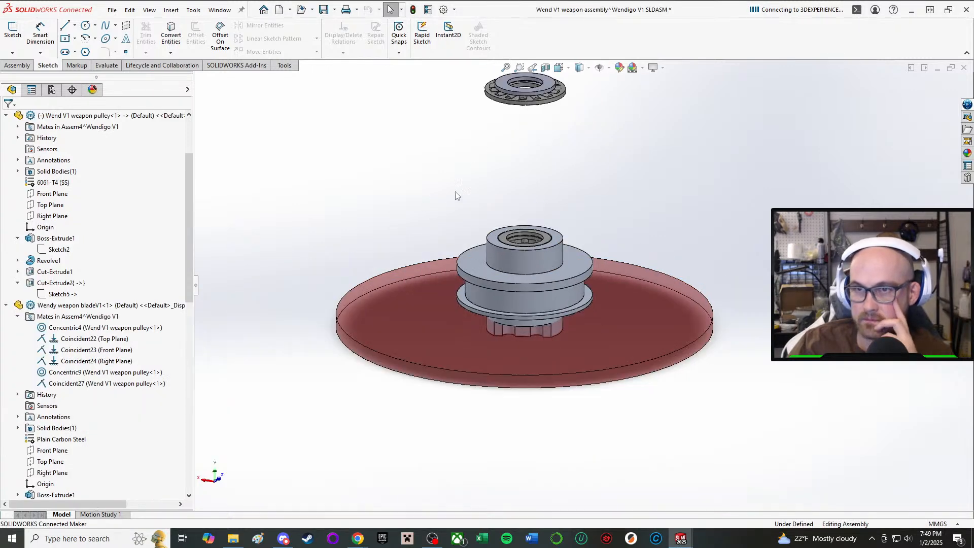
pyautogui.click(16, 65)
pyautogui.click(56, 36)
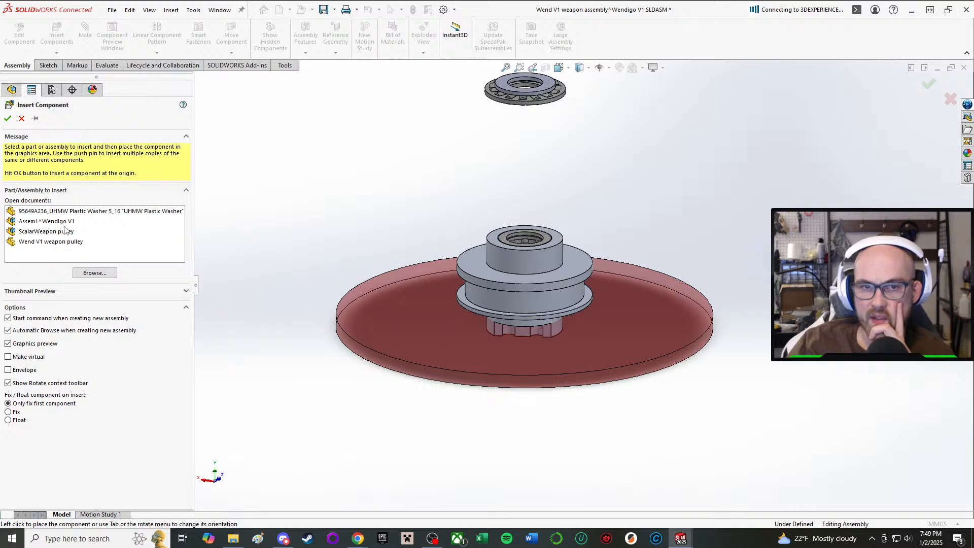
pyautogui.click(93, 212)
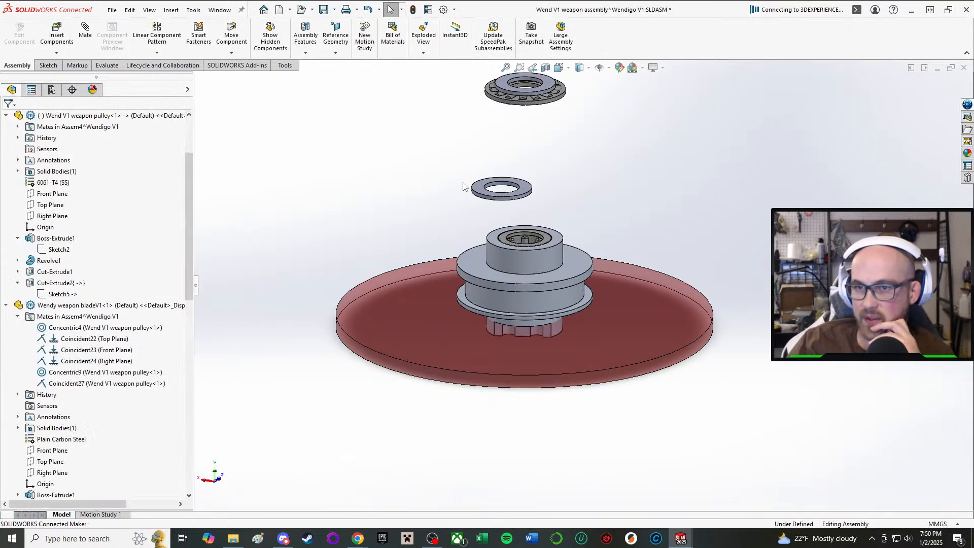
# Add a concentric mate between the new UHMW washer's bore and the thrust bearing's inner edge.
pyautogui.press('m')
pyautogui.scroll(-6, 498, 189)
pyautogui.click(513, 176)
pyautogui.scroll(7, 522, 181)
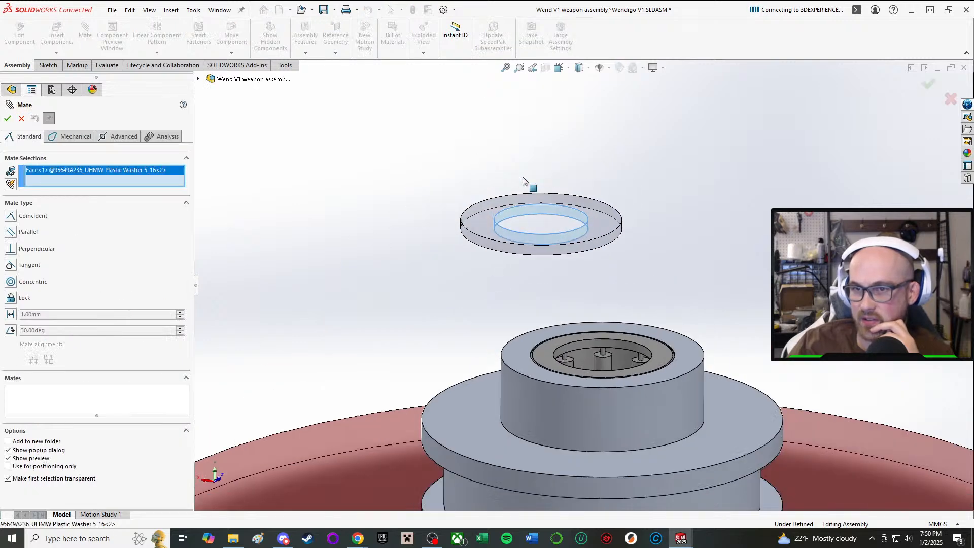
pyautogui.scroll(-5, 584, 228)
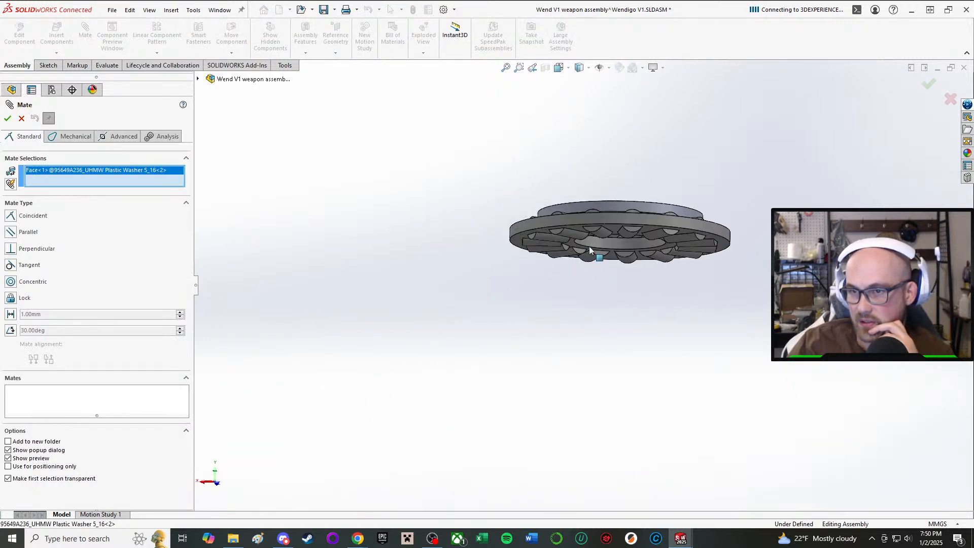
pyautogui.click(587, 254)
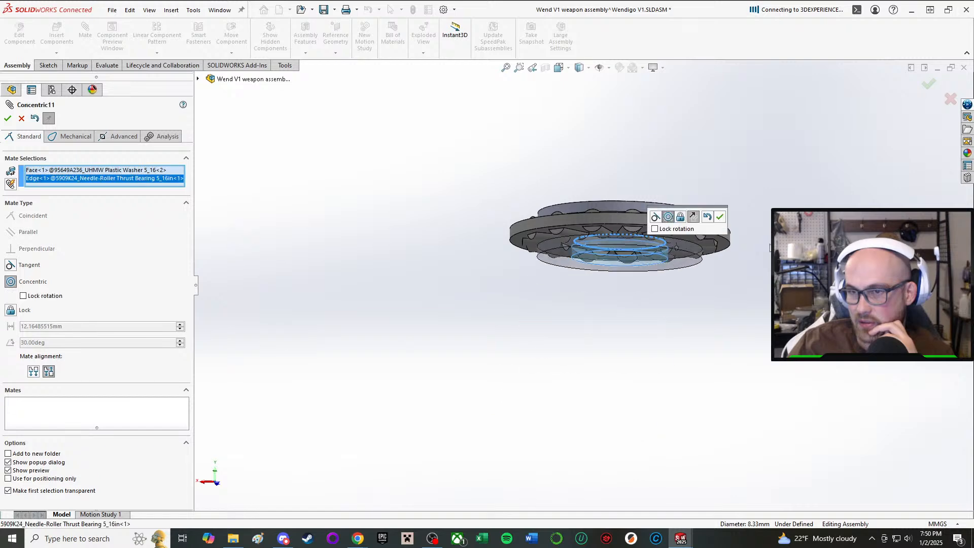
pyautogui.click(720, 217)
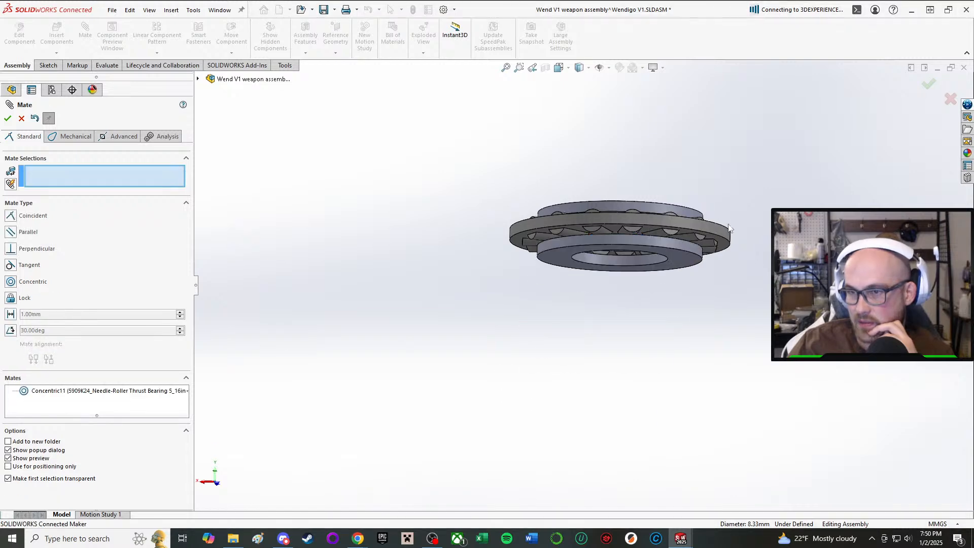
# Add a coincident mate between the underside of the new UHMW washer and the top face of the weapon pulley.
pyautogui.click(696, 259)
pyautogui.scroll(3, 675, 355)
pyautogui.scroll(2, 674, 364)
pyautogui.moveTo(591, 330); pyautogui.dragTo(583, 378, button='middle')
pyautogui.scroll(-3, 581, 378)
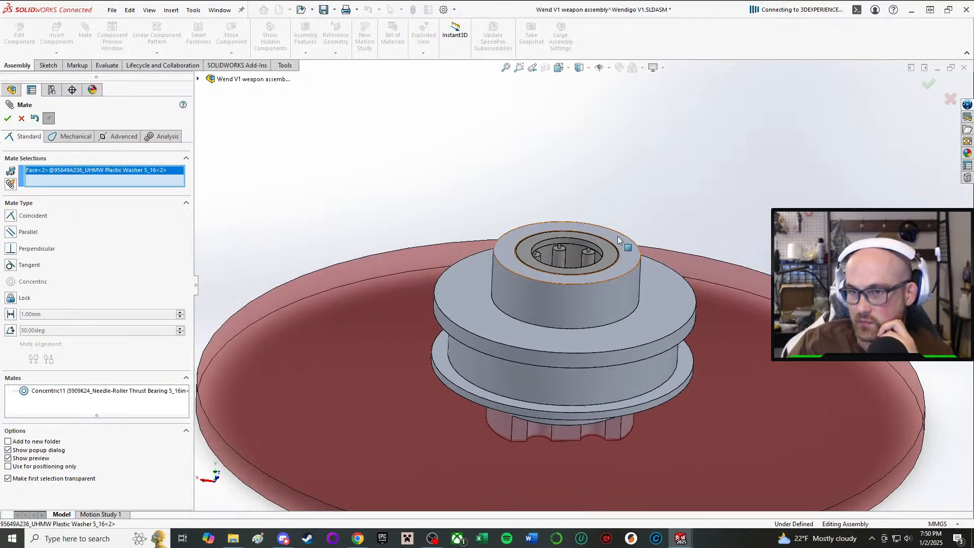
pyautogui.click(622, 253)
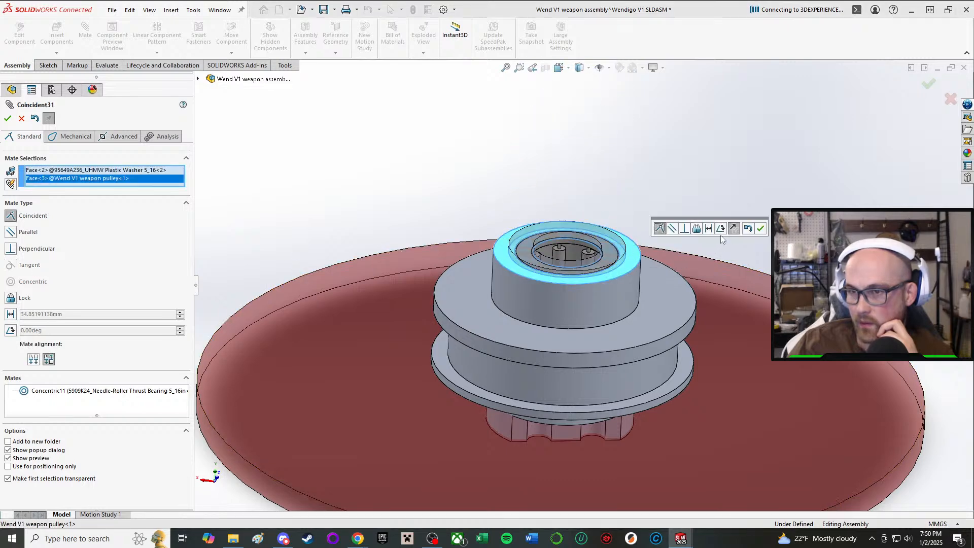
pyautogui.click(762, 229)
# Mate a thrust bearing roller tangent to the top face of the new UHMW washer and finish mating.
pyautogui.scroll(2, 588, 227)
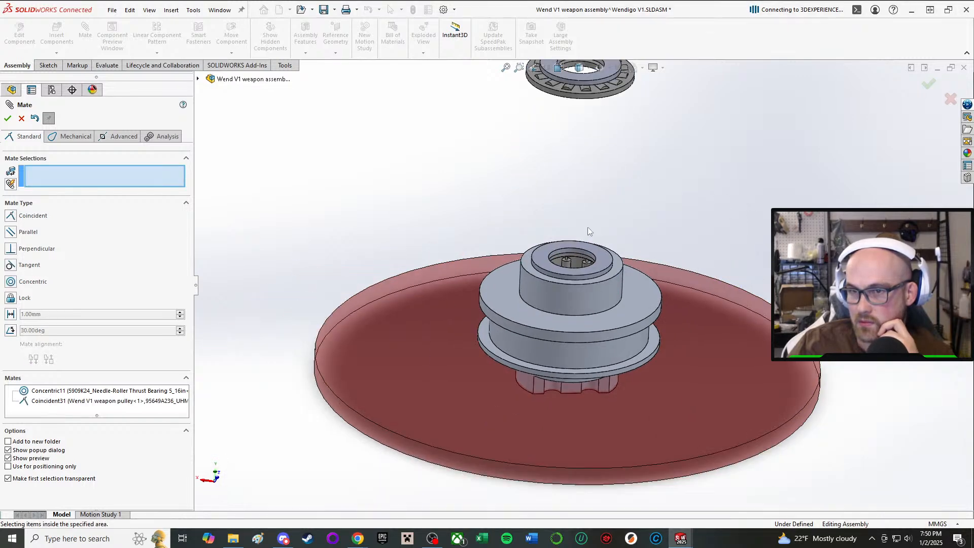
pyautogui.click(597, 254)
pyautogui.scroll(2, 593, 248)
pyautogui.moveTo(583, 198); pyautogui.dragTo(585, 152, button='middle')
pyautogui.scroll(-4, 586, 208)
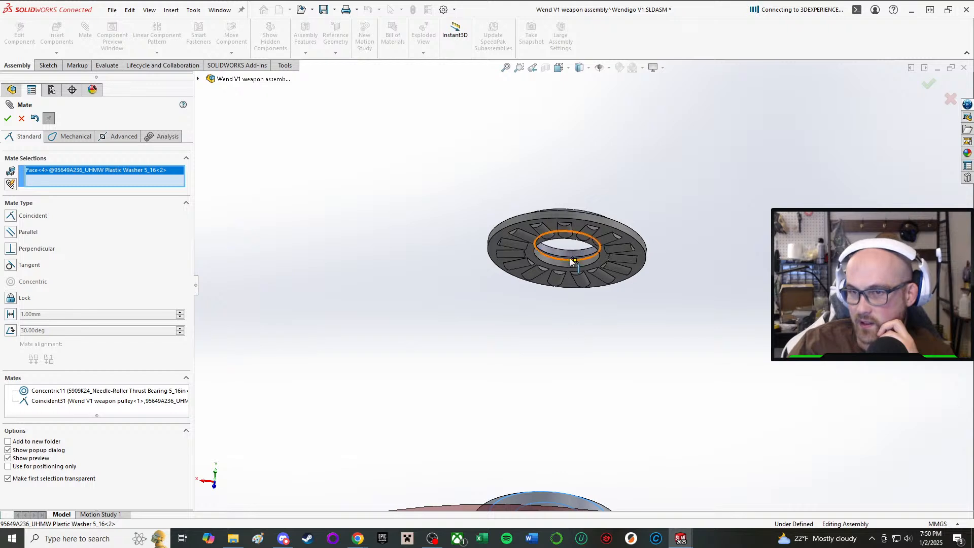
pyautogui.click(566, 237)
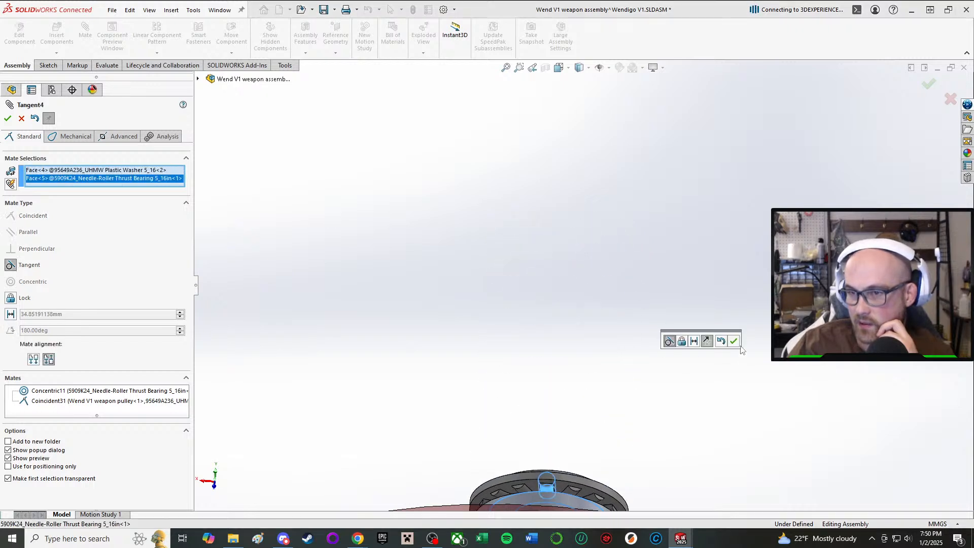
pyautogui.click(735, 342)
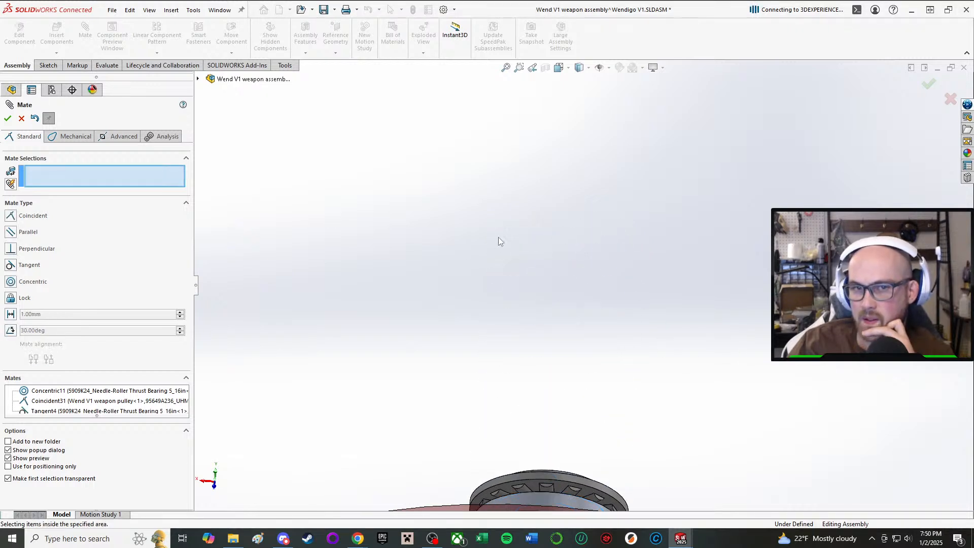
pyautogui.click(7, 118)
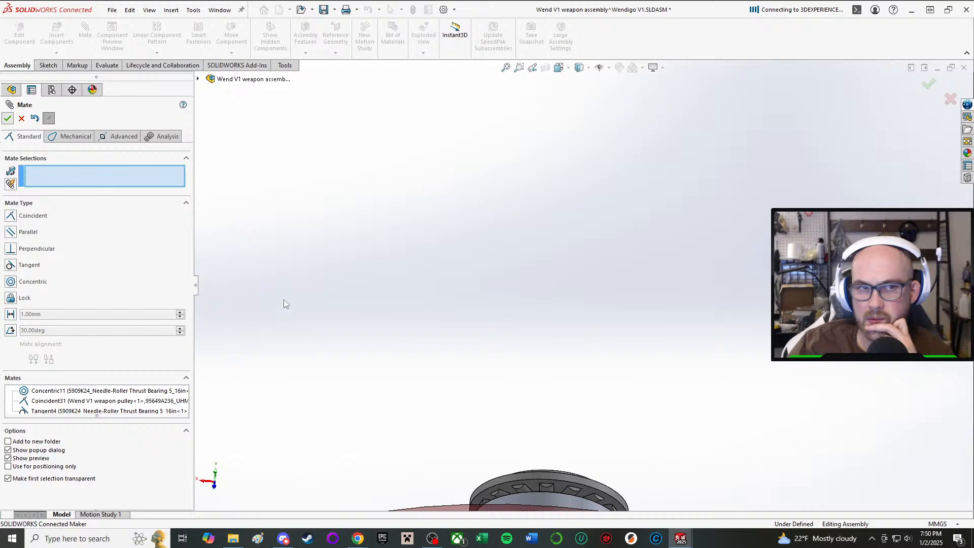
# Save the weapon assembly and return to the Wendigo V1 assembly window.
pyautogui.click(325, 9)
pyautogui.click(211, 155)
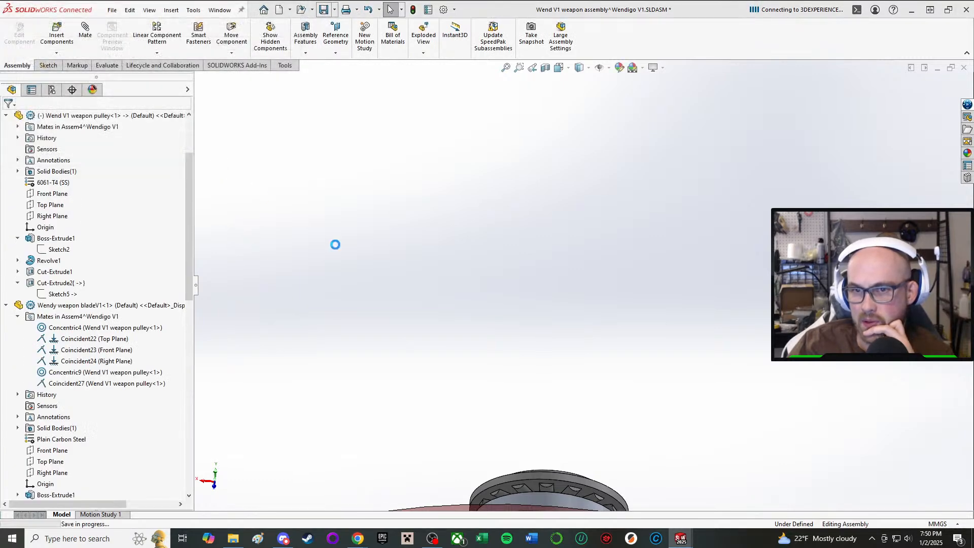
pyautogui.moveTo(681, 538)
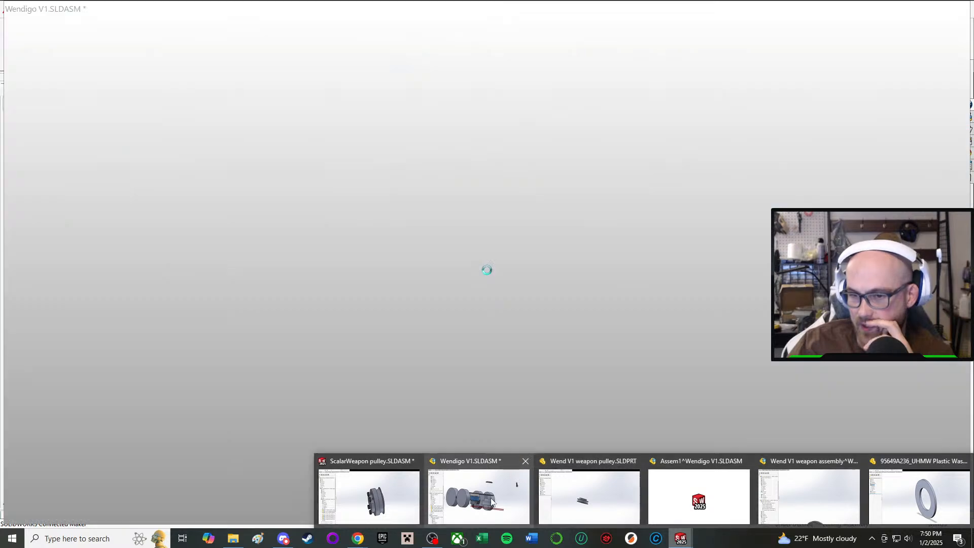
pyautogui.click(492, 502)
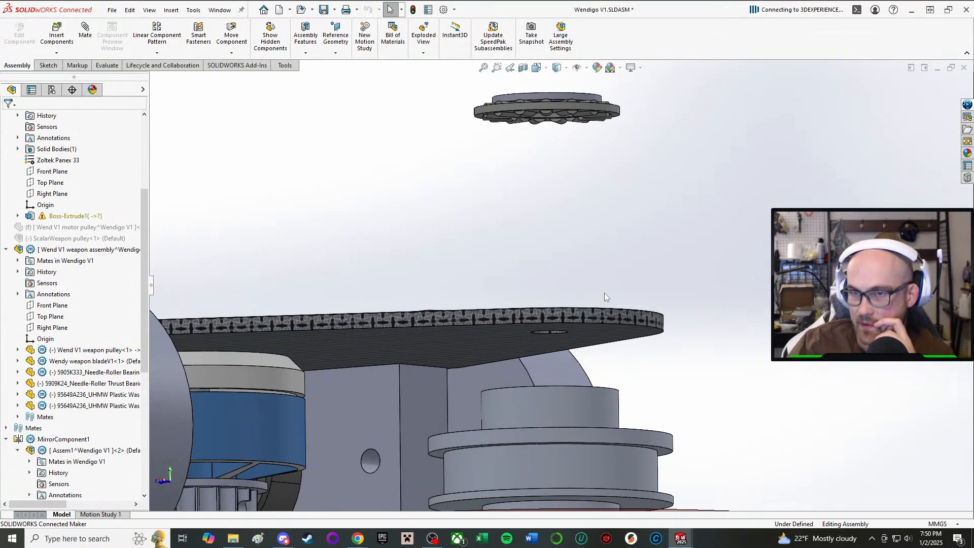
pyautogui.click(419, 43)
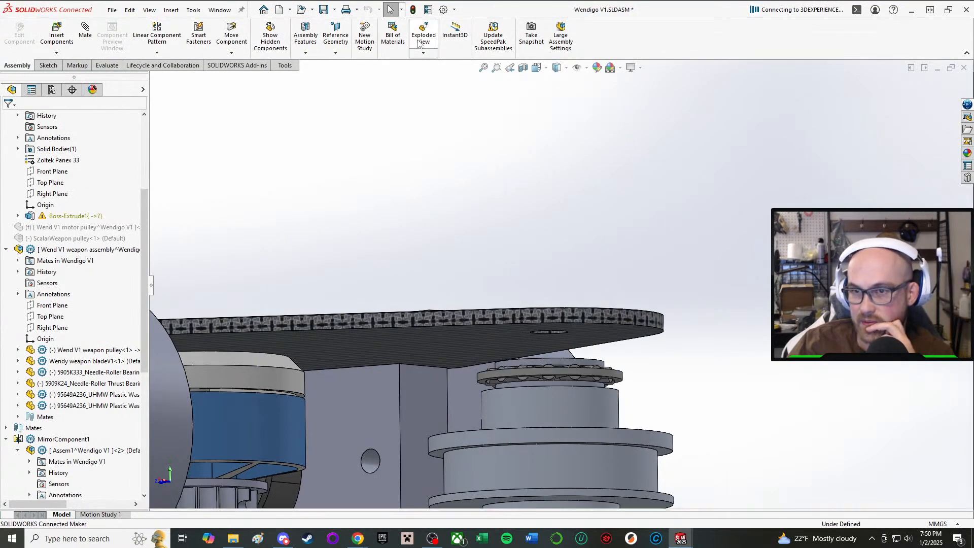
# Examine the fit of the pulley, thrust bearing and washers beneath the top plate, and the pulley's underside through the blade.
pyautogui.moveTo(477, 315); pyautogui.dragTo(492, 387, button='middle')
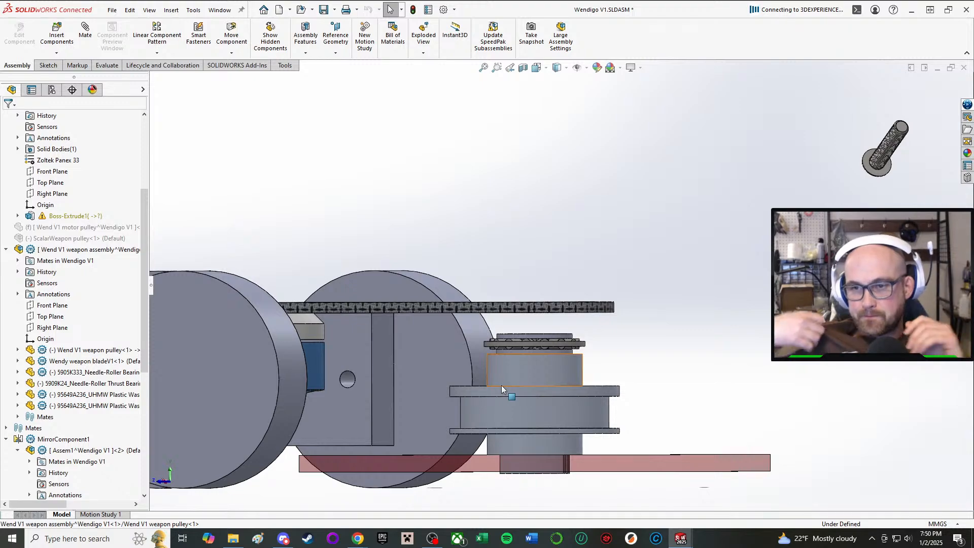
pyautogui.scroll(2, 716, 228)
pyautogui.moveTo(509, 465); pyautogui.dragTo(512, 485, button='middle')
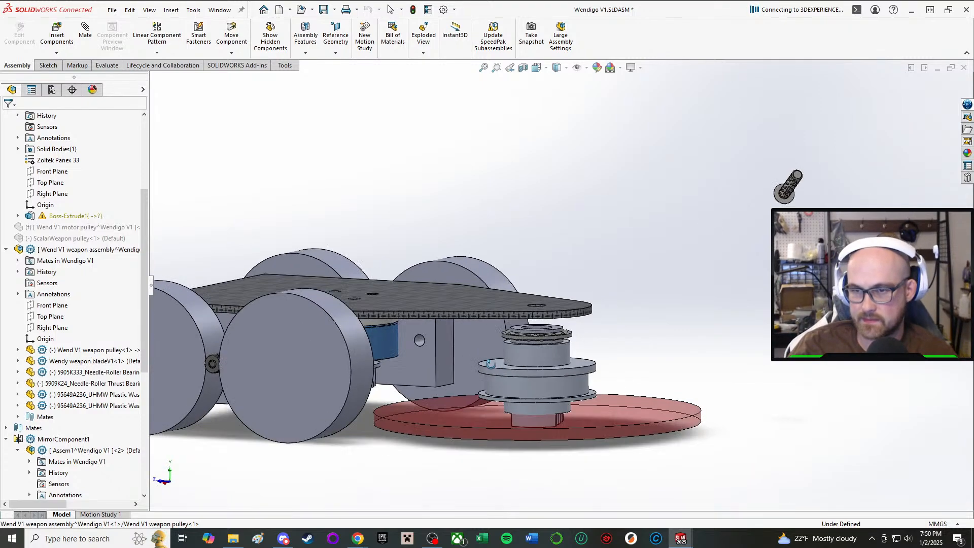
pyautogui.scroll(-2, 515, 378)
pyautogui.moveTo(518, 382); pyautogui.dragTo(515, 208, button='middle')
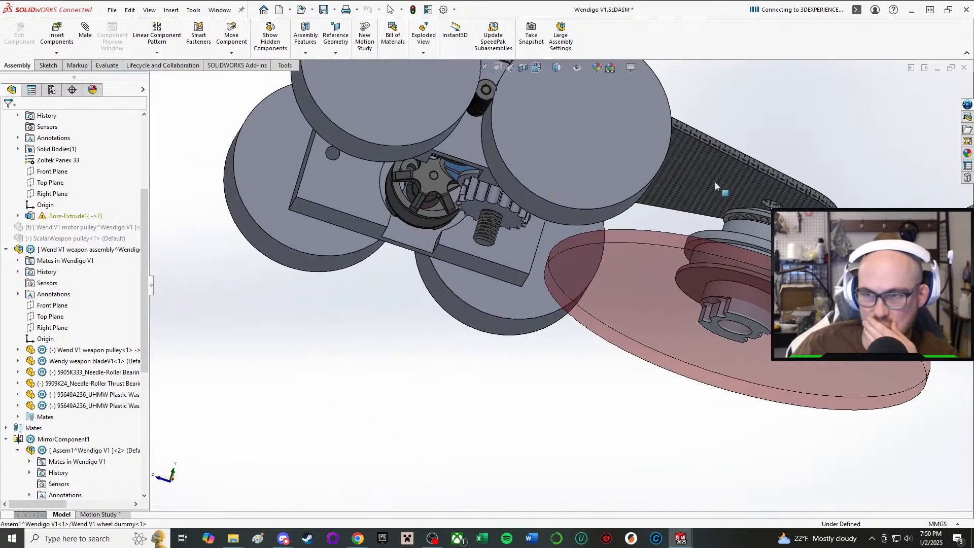
pyautogui.scroll(-2, 720, 186)
pyautogui.scroll(2, 716, 425)
pyautogui.moveTo(629, 367); pyautogui.dragTo(587, 363, button='middle')
pyautogui.scroll(-3, 655, 284)
pyautogui.scroll(-1, 587, 364)
pyautogui.scroll(1, 521, 466)
pyautogui.moveTo(521, 466); pyautogui.dragTo(541, 391, button='middle')
pyautogui.scroll(-3, 542, 387)
pyautogui.moveTo(553, 352)
pyautogui.mouseDown(button='middle')
pyautogui.moveTo(583, 98)
pyautogui.moveTo(457, 284)
pyautogui.moveTo(537, 363)
pyautogui.moveTo(546, 352)
pyautogui.mouseUp(button='middle')
pyautogui.scroll(2, 546, 351)
pyautogui.scroll(2, 546, 351)
pyautogui.moveTo(514, 466); pyautogui.dragTo(551, 314, button='middle')
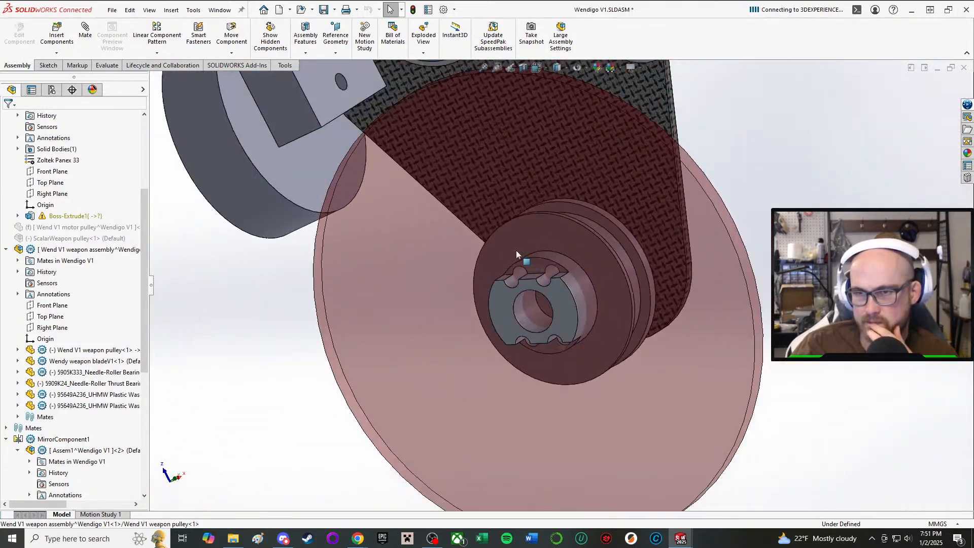
pyautogui.moveTo(526, 261); pyautogui.dragTo(502, 188, button='middle')
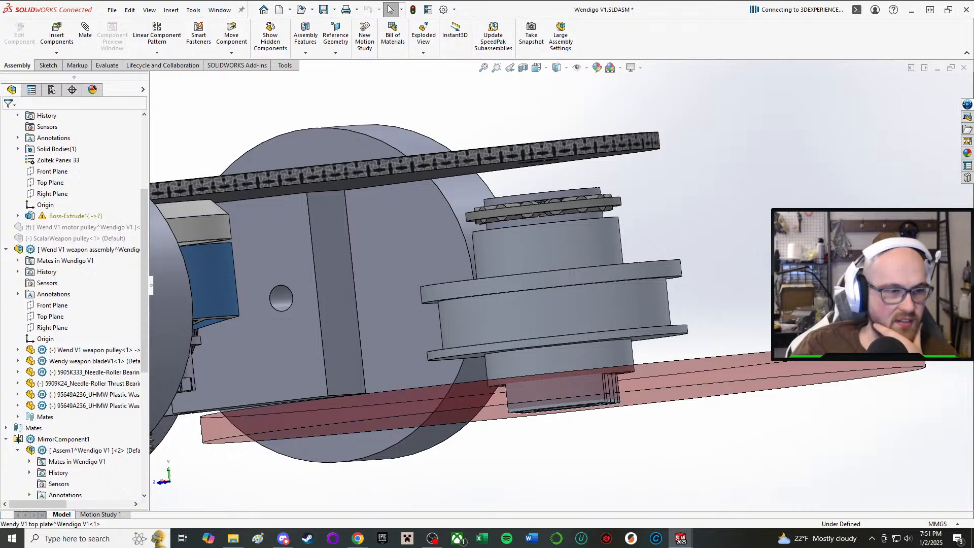
# Close the 95649A236 washer part window and bring up the 95649A133 UHMW plastic washer part.
pyautogui.press('super+d')
pyautogui.press('super+d')
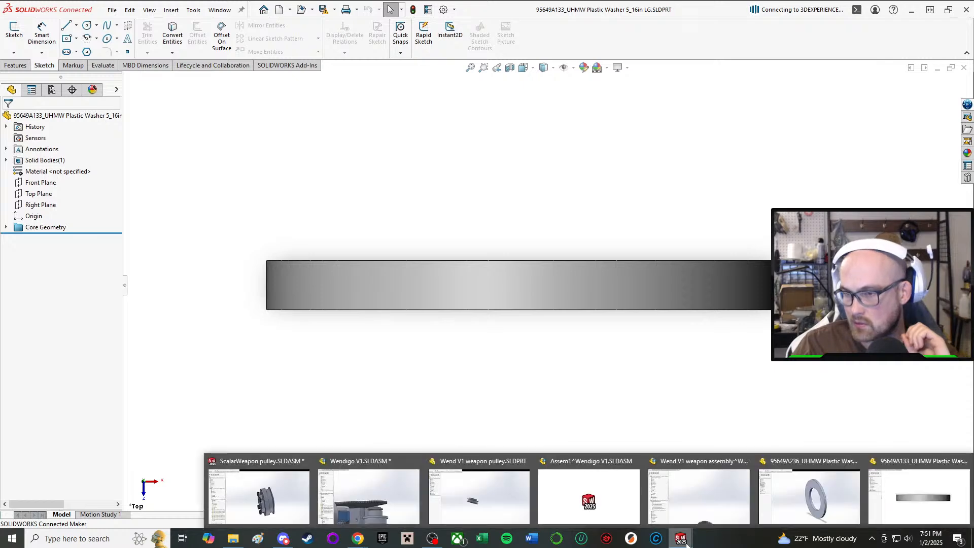
pyautogui.moveTo(681, 538)
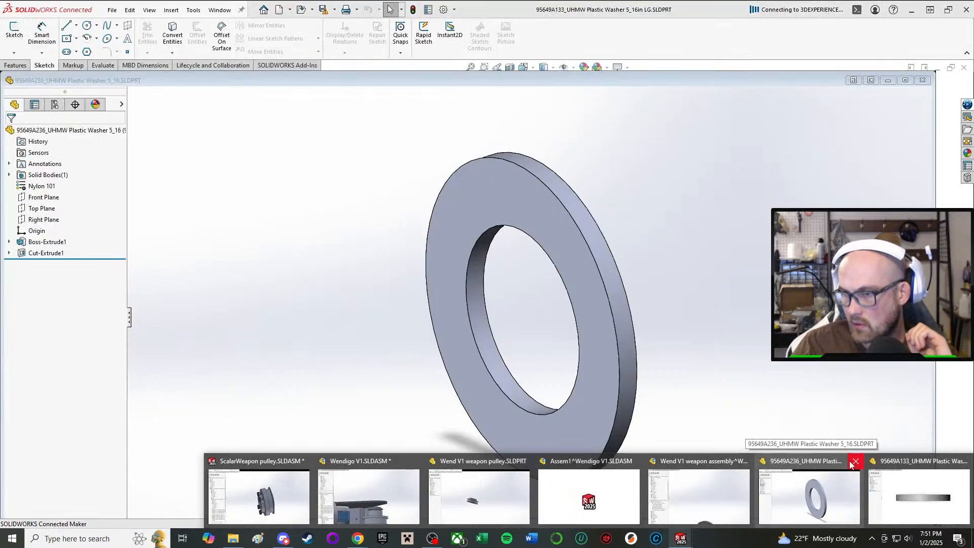
pyautogui.click(856, 462)
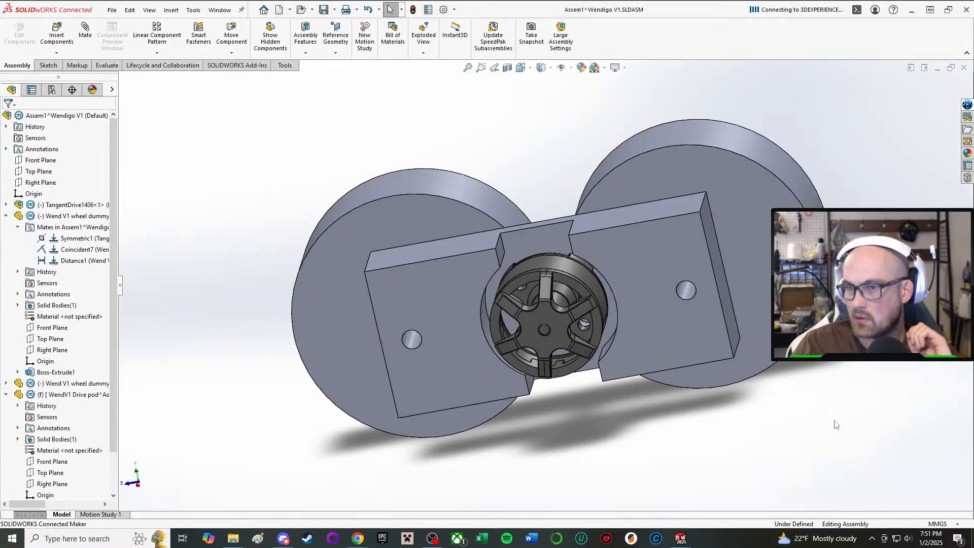
pyautogui.moveTo(682, 537)
pyautogui.click(890, 504)
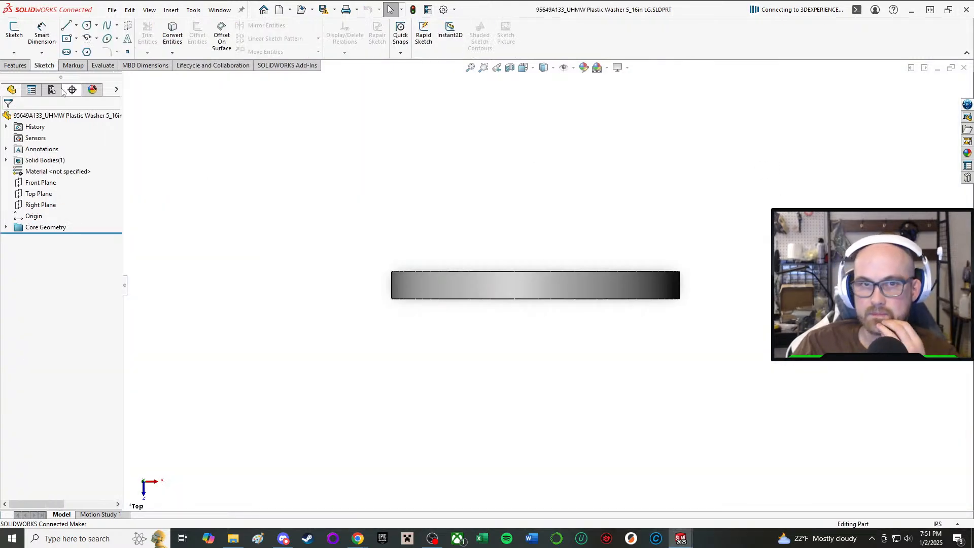
# Assign the custom plastic material UHMW to the 95649A133 washer and save the part, converting it to the current version.
pyautogui.rightClick(49, 172)
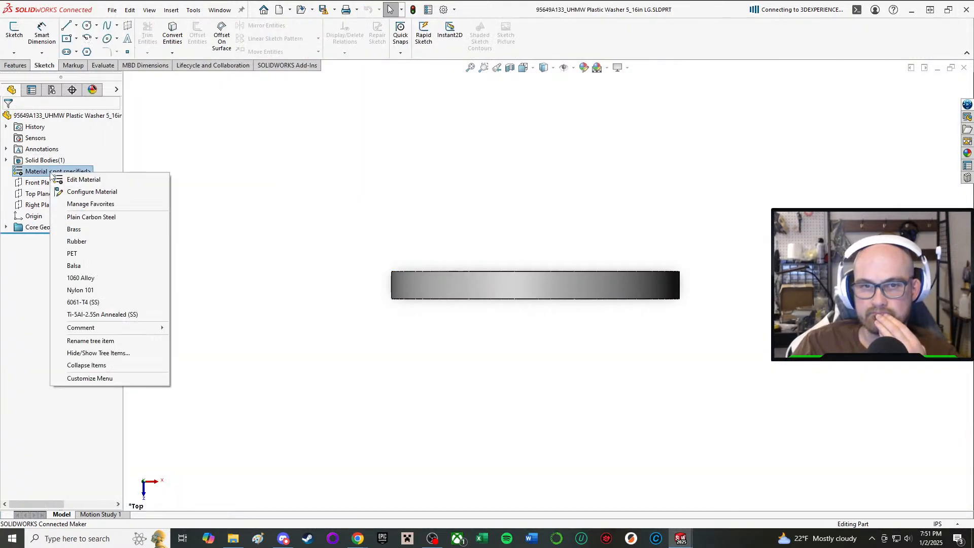
pyautogui.click(98, 181)
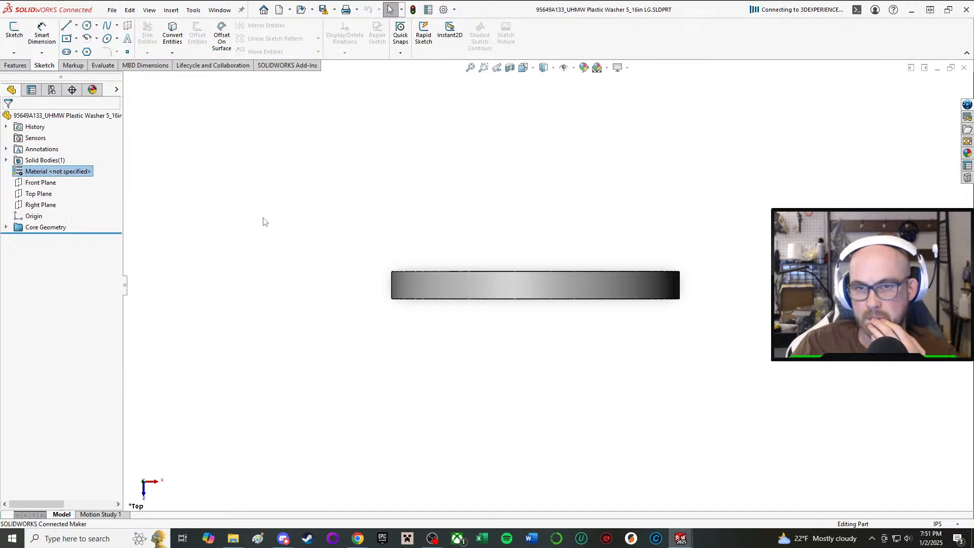
pyautogui.scroll(-3, 305, 178)
pyautogui.scroll(3, 305, 178)
pyautogui.click(303, 181)
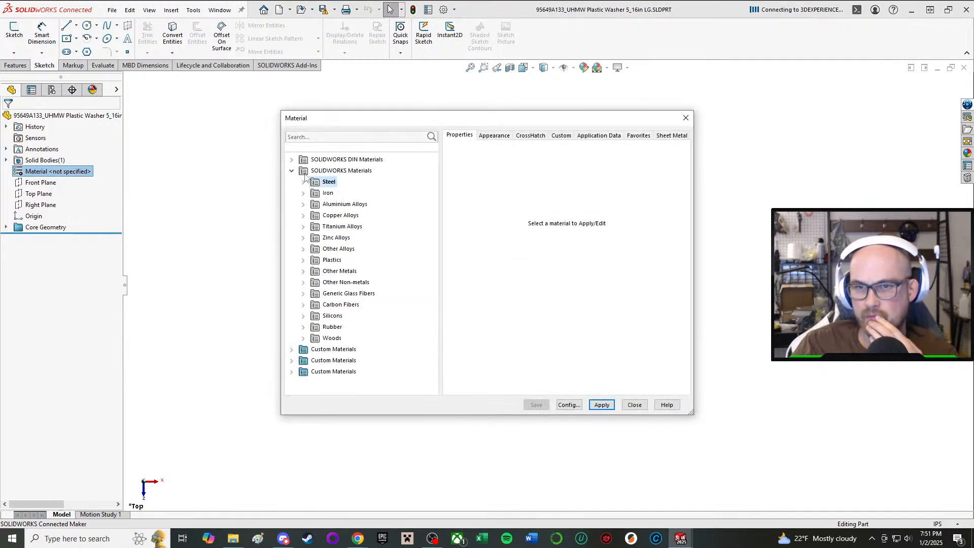
pyautogui.click(292, 350)
pyautogui.click(303, 360)
pyautogui.click(343, 382)
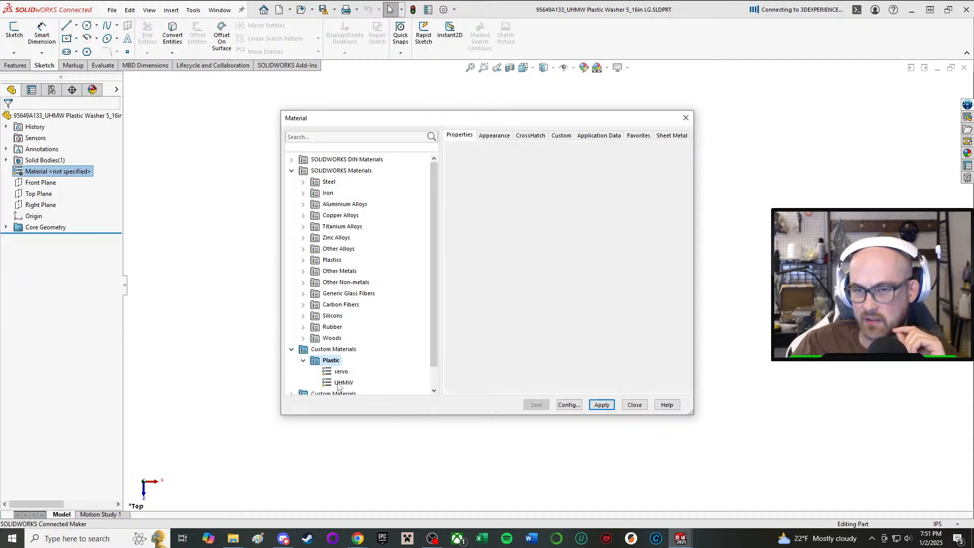
pyautogui.click(629, 407)
pyautogui.click(327, 11)
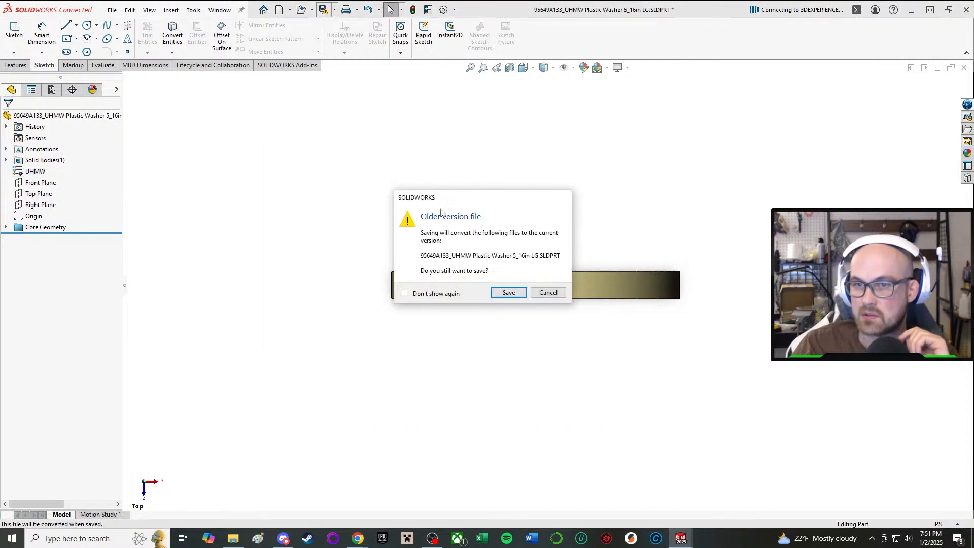
pyautogui.click(507, 293)
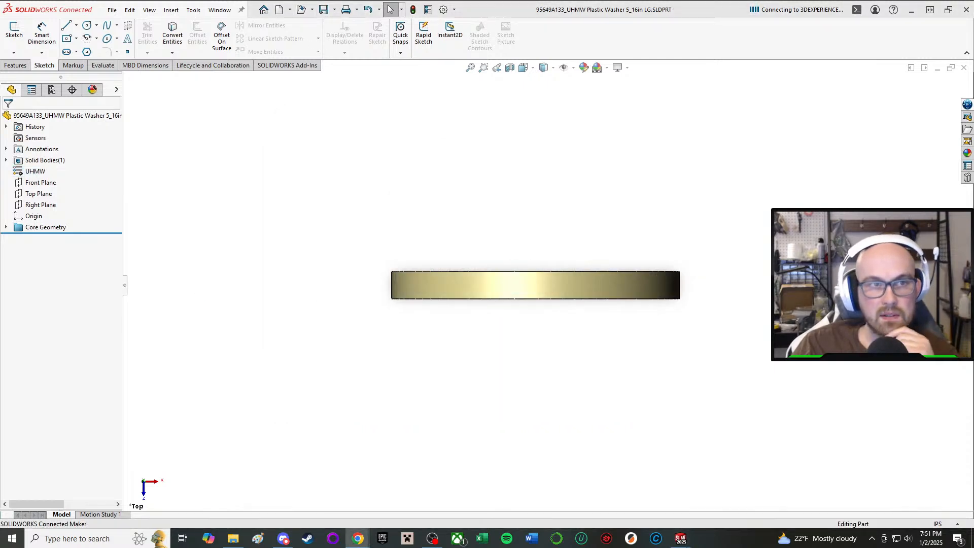
# Switch from the 95649A133 washer part to the Wend V1 weapon assembly window.
pyautogui.moveTo(681, 538)
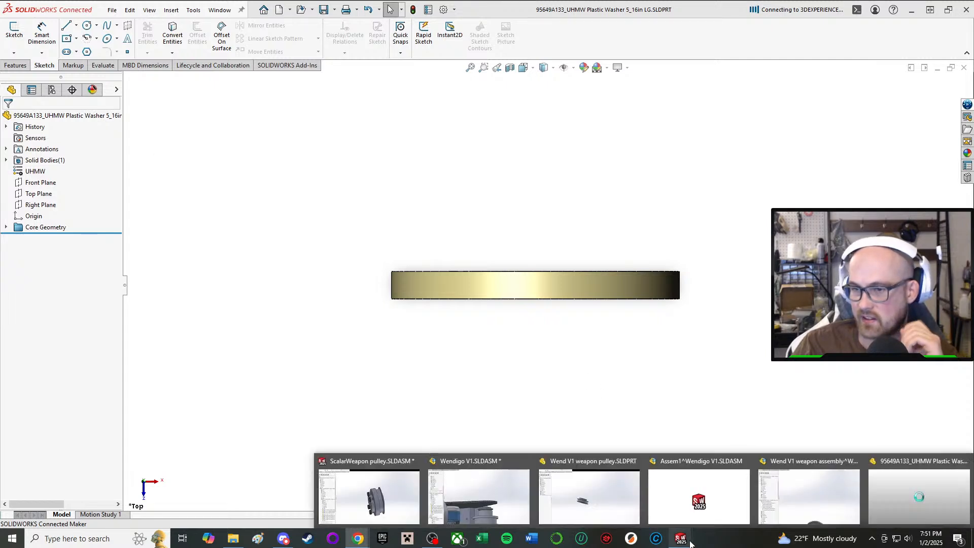
pyautogui.click(515, 489)
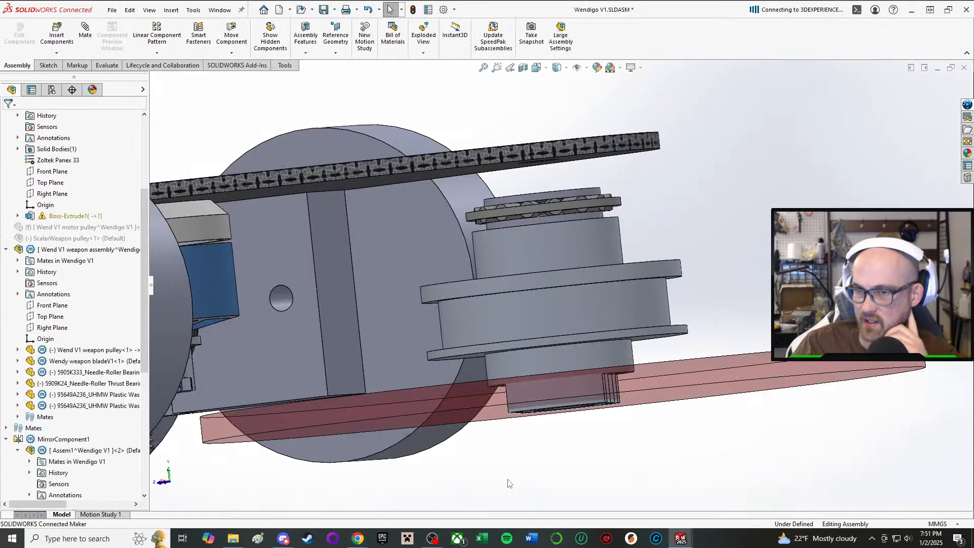
pyautogui.moveTo(681, 539)
pyautogui.click(809, 497)
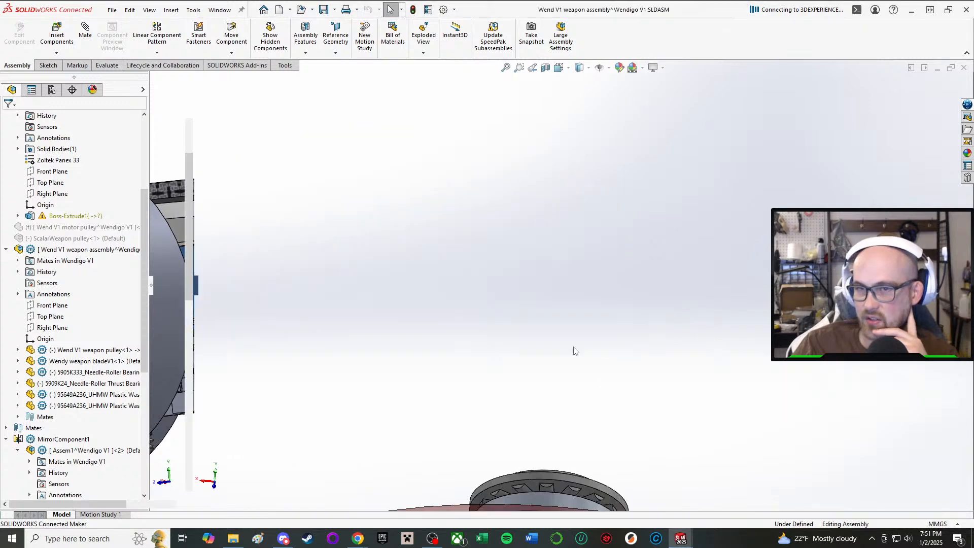
# Replace all instances of the 95649A236 UHMW washer above the thrust bearing with the open 95649A133 washer part.
pyautogui.moveTo(522, 299); pyautogui.dragTo(517, 388, button='middle')
pyautogui.scroll(-5, 556, 371)
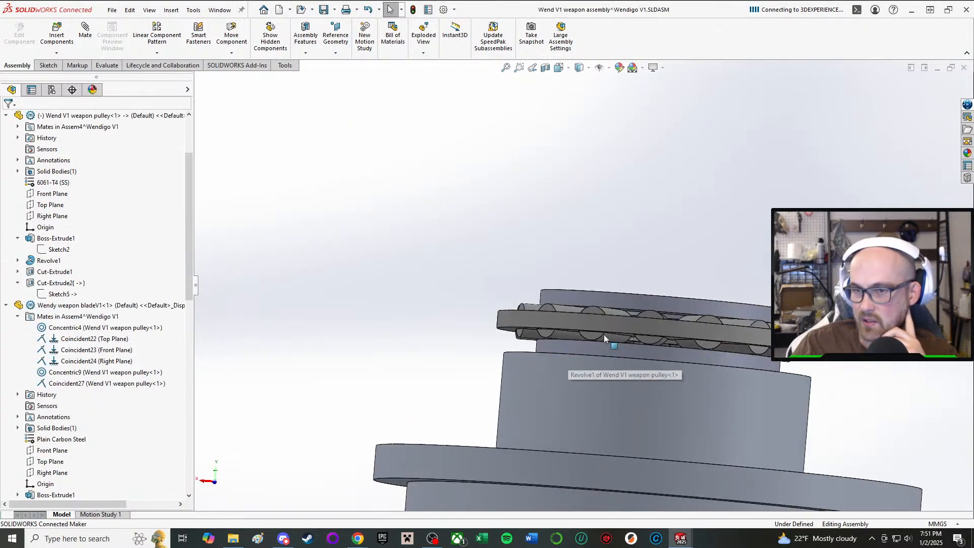
pyautogui.click(638, 305)
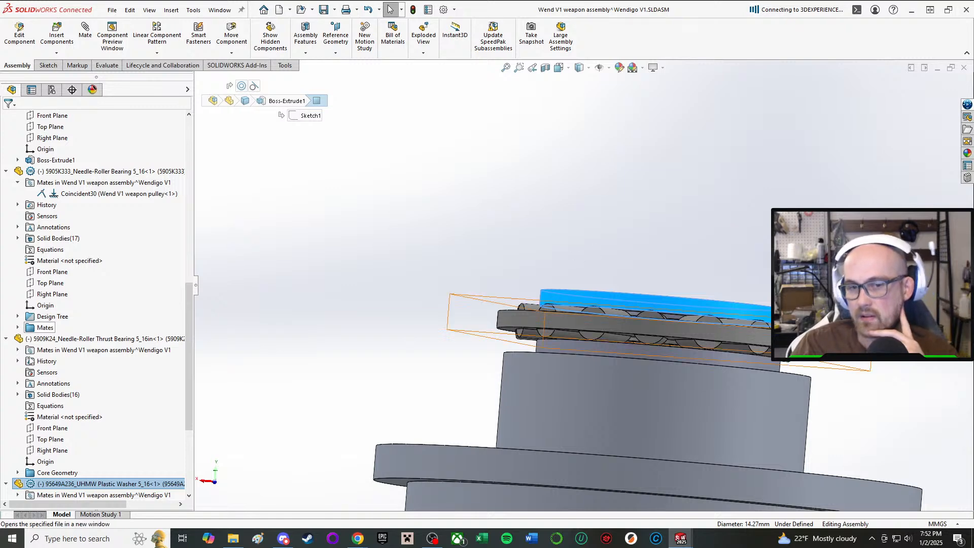
pyautogui.scroll(-4, 87, 417)
pyautogui.rightClick(604, 292)
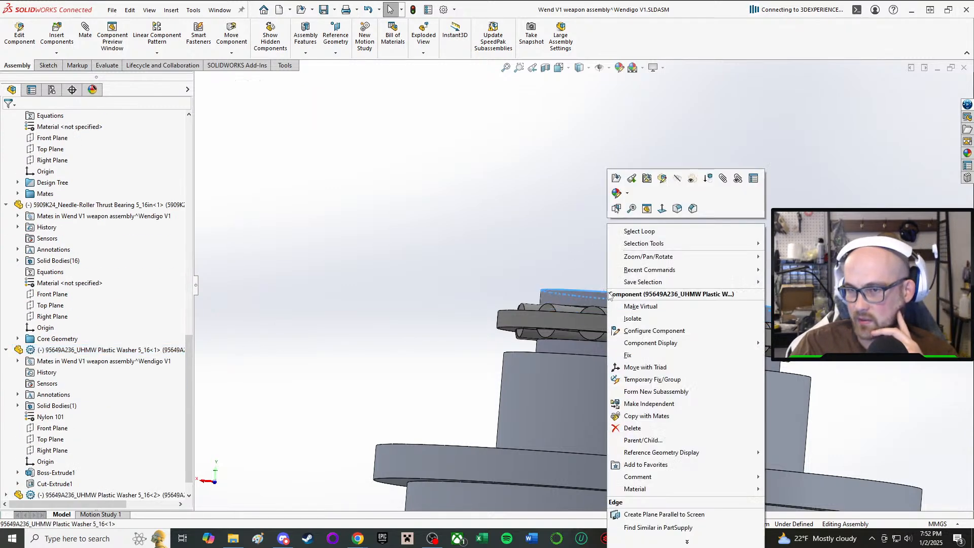
pyautogui.click(668, 537)
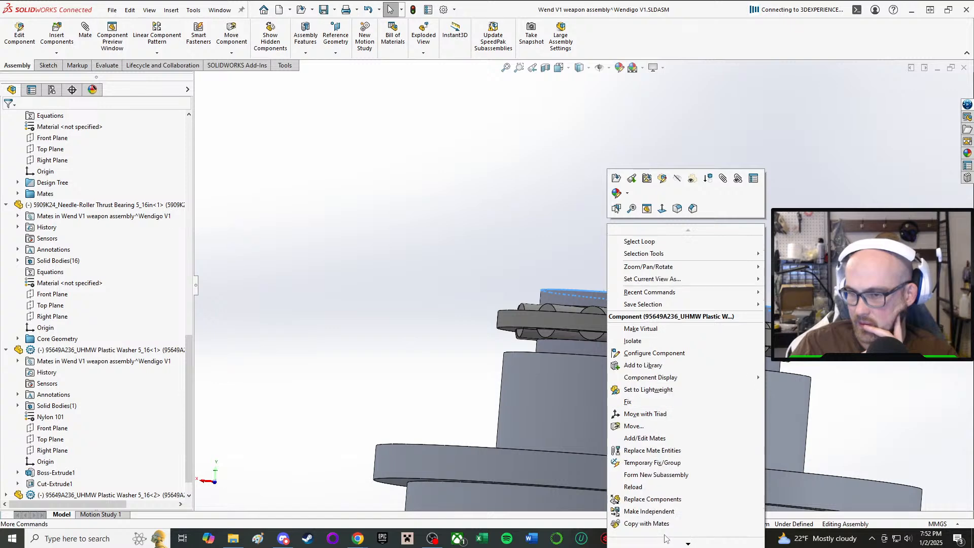
pyautogui.click(665, 502)
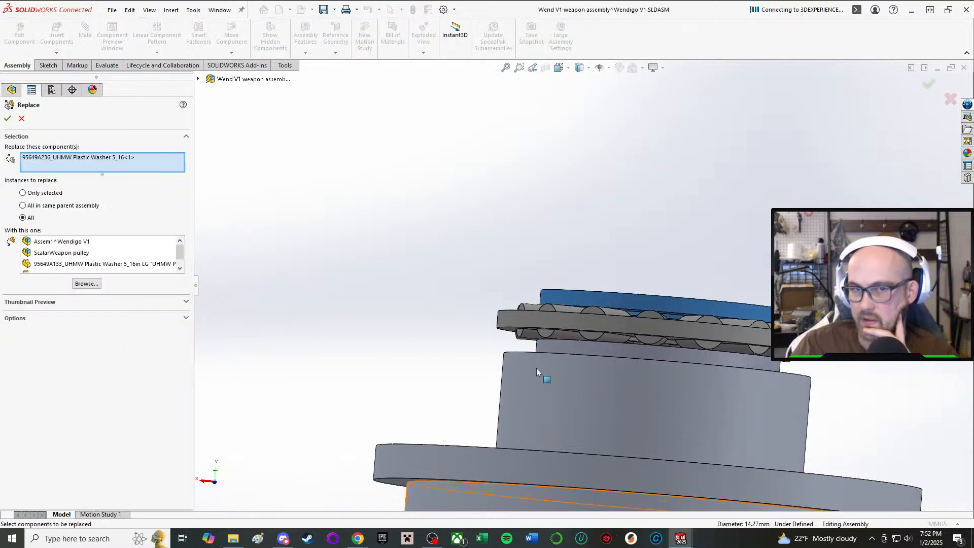
pyautogui.scroll(-1, 100, 248)
pyautogui.click(98, 254)
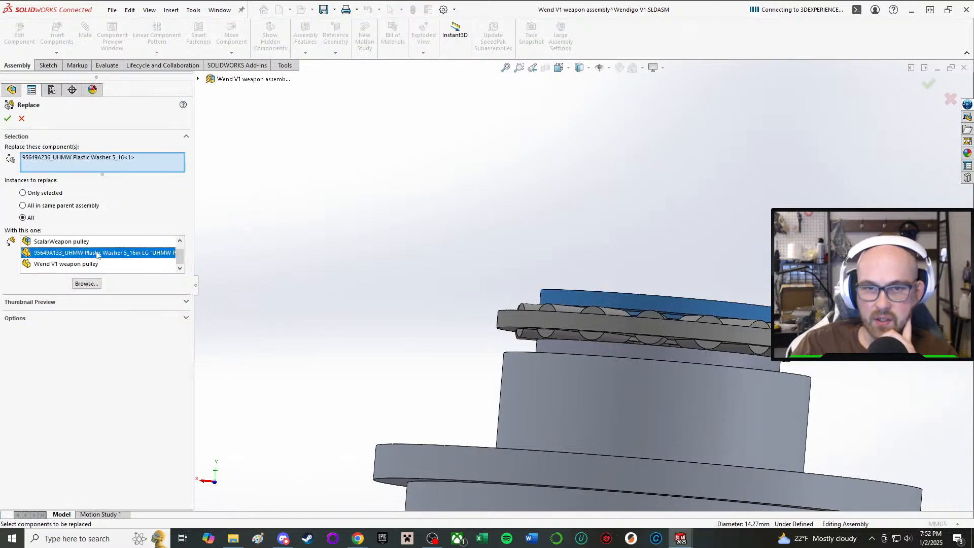
pyautogui.click(8, 118)
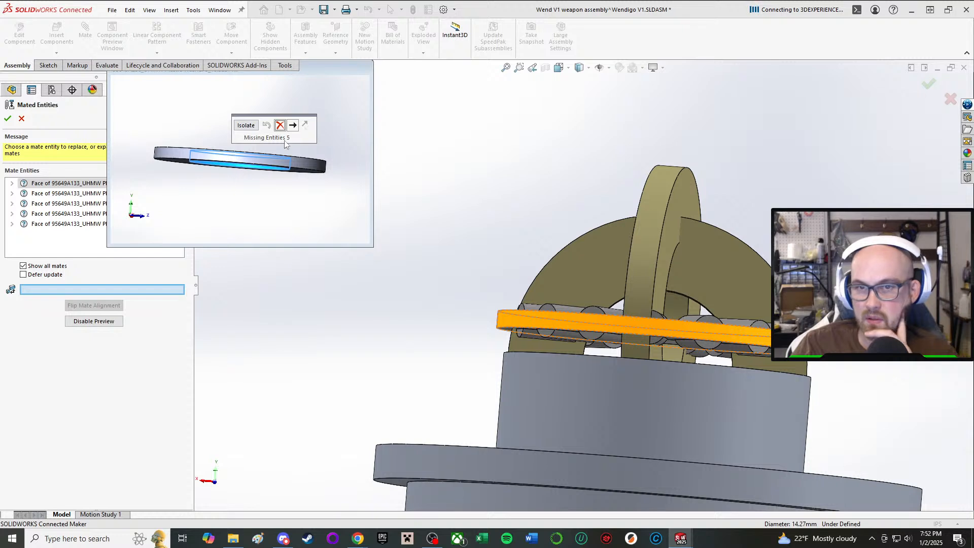
# Dismiss all missing mate entities of the replaced washers, restore the full assembly window and accept the mated entities.
pyautogui.click(281, 125)
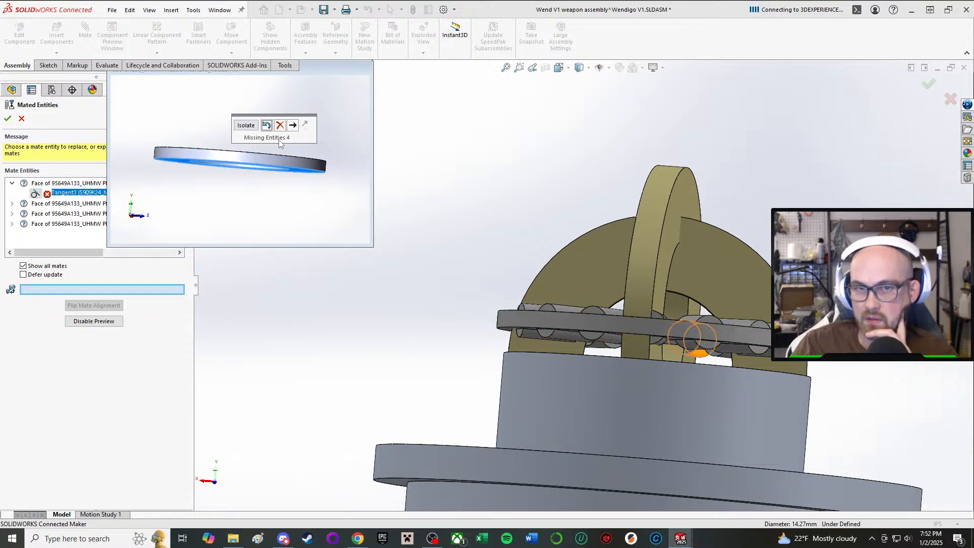
pyautogui.click(280, 126)
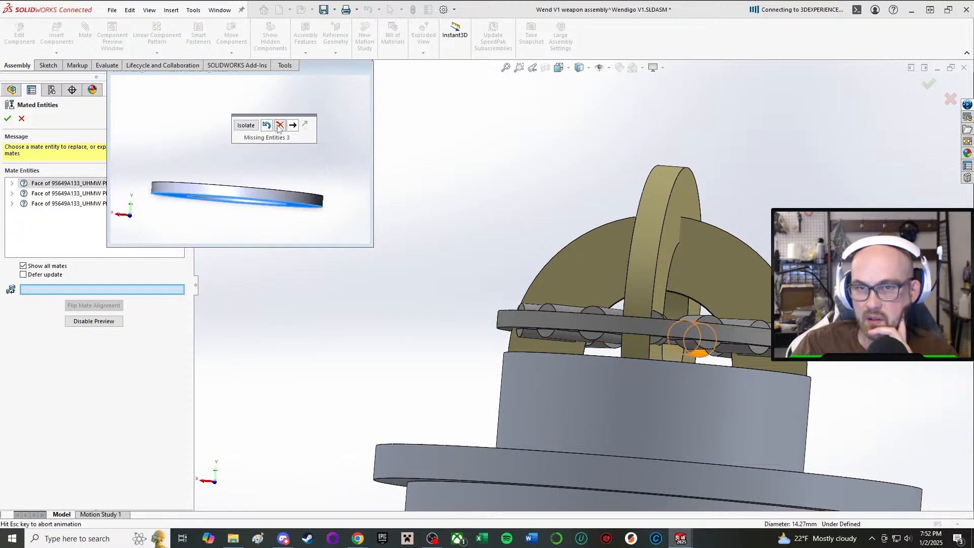
pyautogui.click(281, 126)
pyautogui.click(280, 126)
pyautogui.click(280, 126)
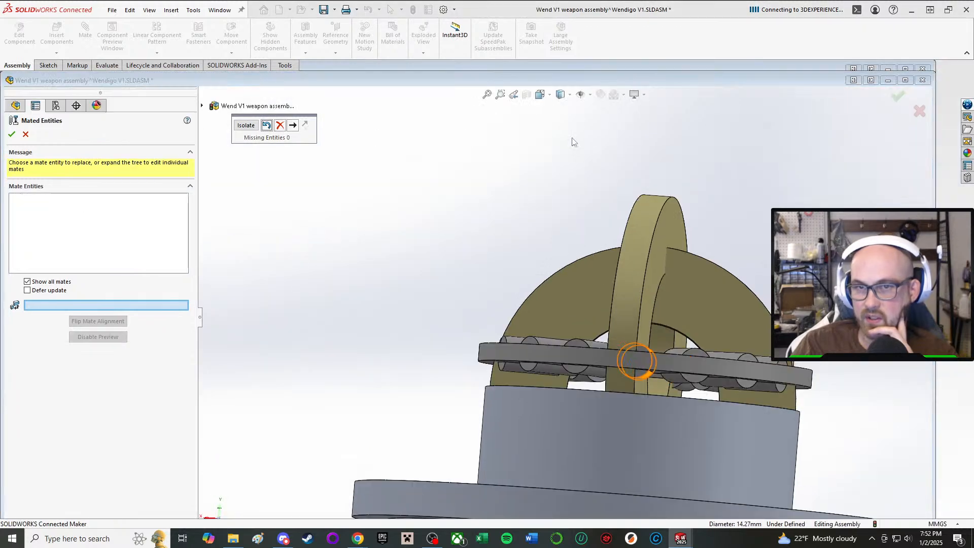
pyautogui.click(905, 81)
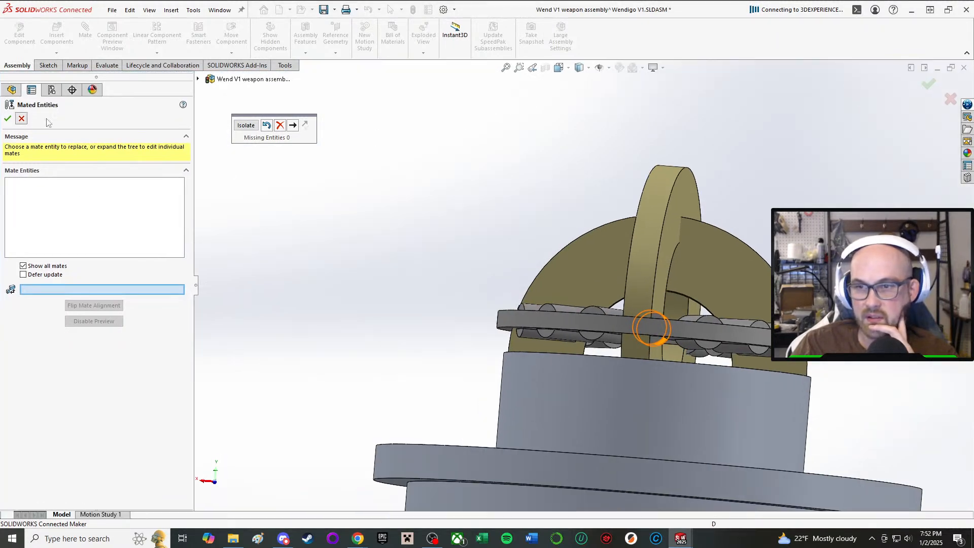
pyautogui.click(8, 118)
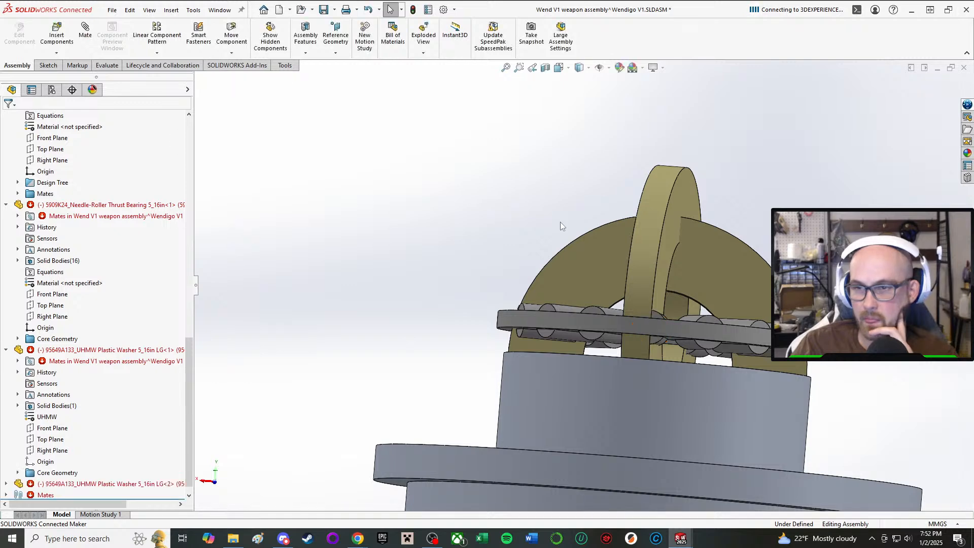
# Move both 95649A133 washers and the needle-roller thrust bearing up, clear of the weapon pulley.
pyautogui.moveTo(688, 277); pyautogui.dragTo(712, 103)
pyautogui.scroll(2, 711, 103)
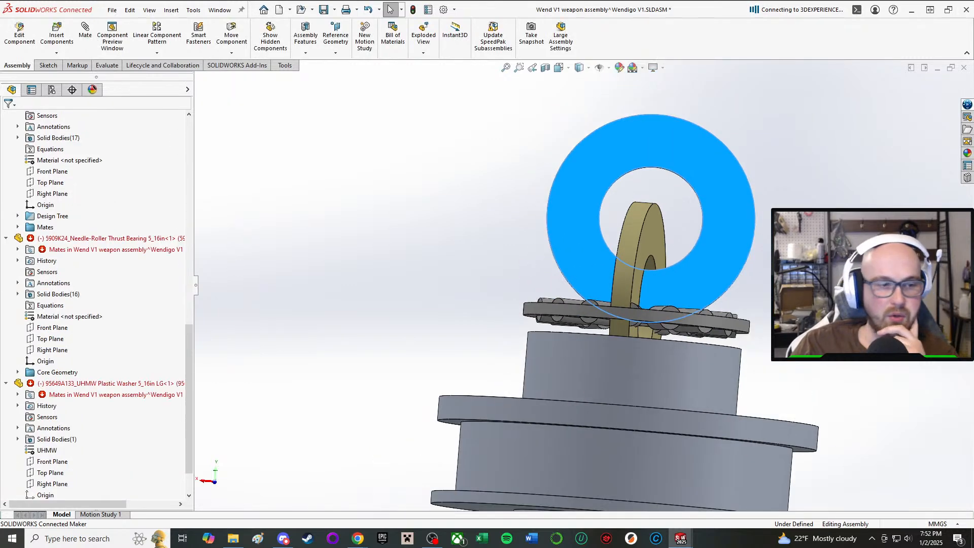
pyautogui.scroll(3, 733, 158)
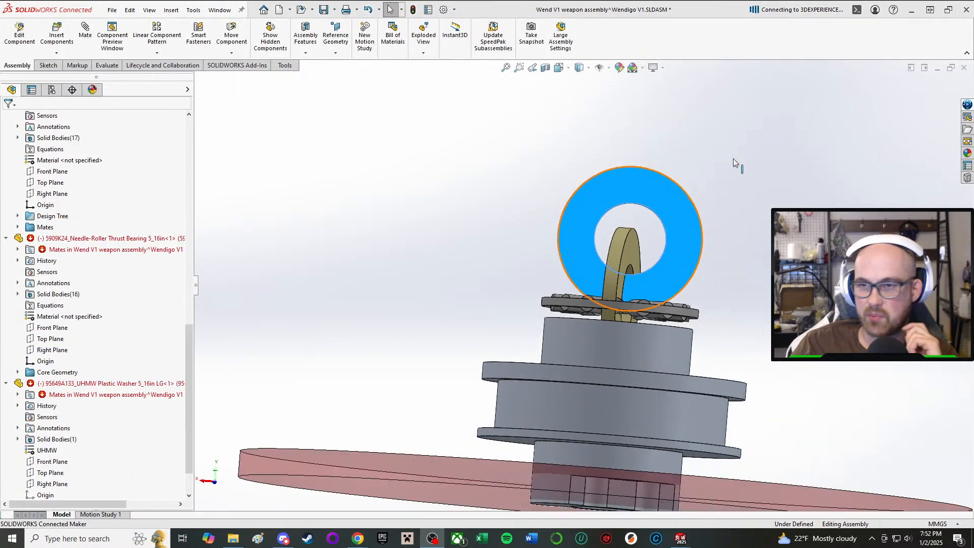
pyautogui.scroll(-5, 733, 158)
pyautogui.scroll(4, 541, 352)
pyautogui.click(551, 393)
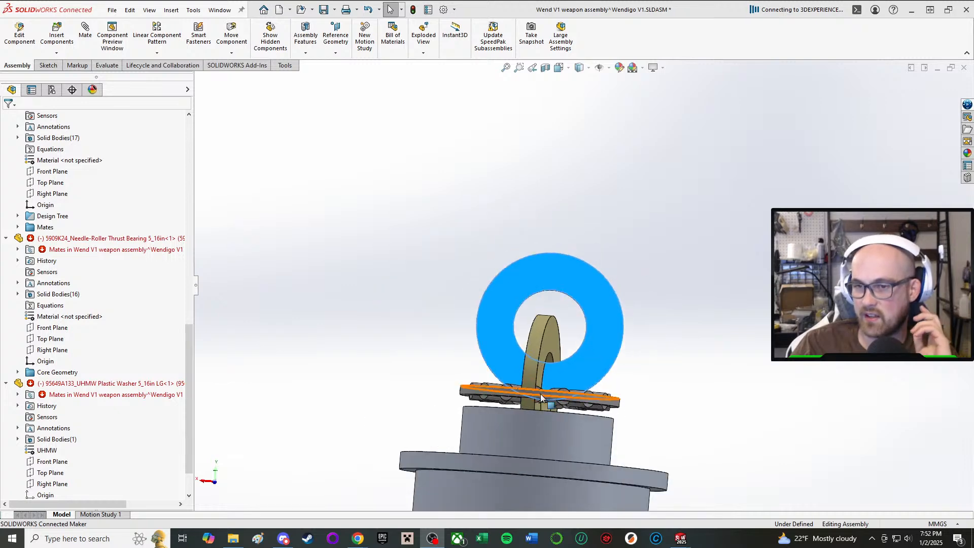
pyautogui.click(673, 378)
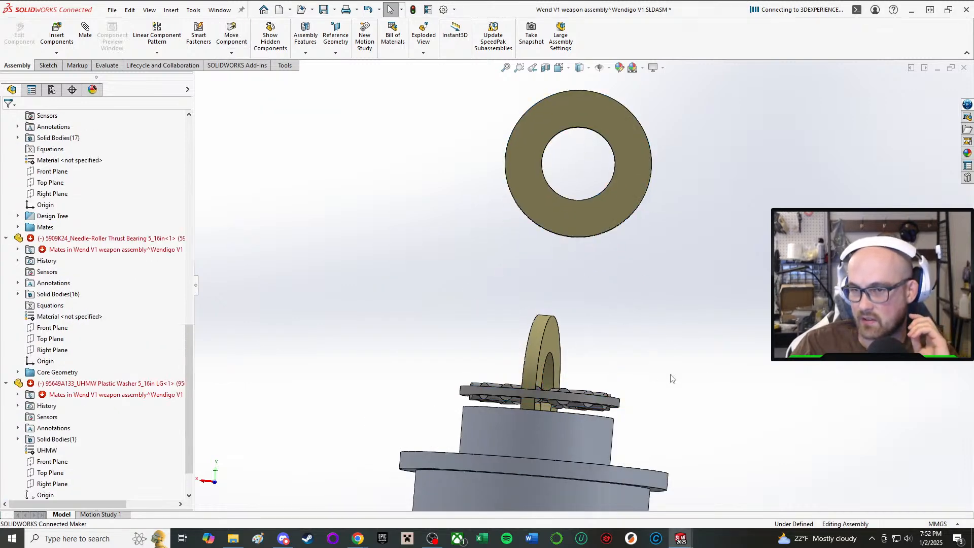
pyautogui.click(554, 397)
pyautogui.moveTo(554, 388); pyautogui.dragTo(578, 199)
pyautogui.click(549, 395)
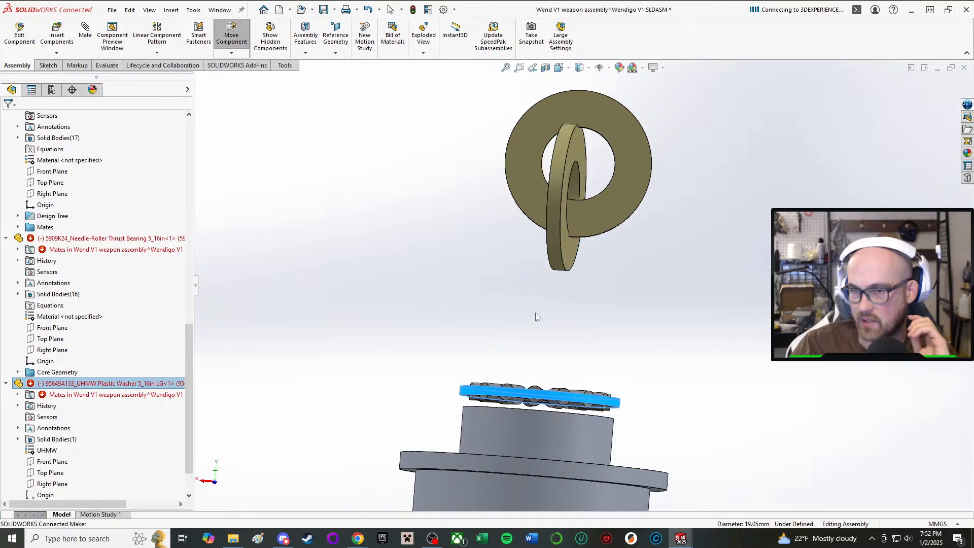
pyautogui.click(389, 267)
pyautogui.moveTo(494, 392); pyautogui.dragTo(500, 272)
pyautogui.click(654, 303)
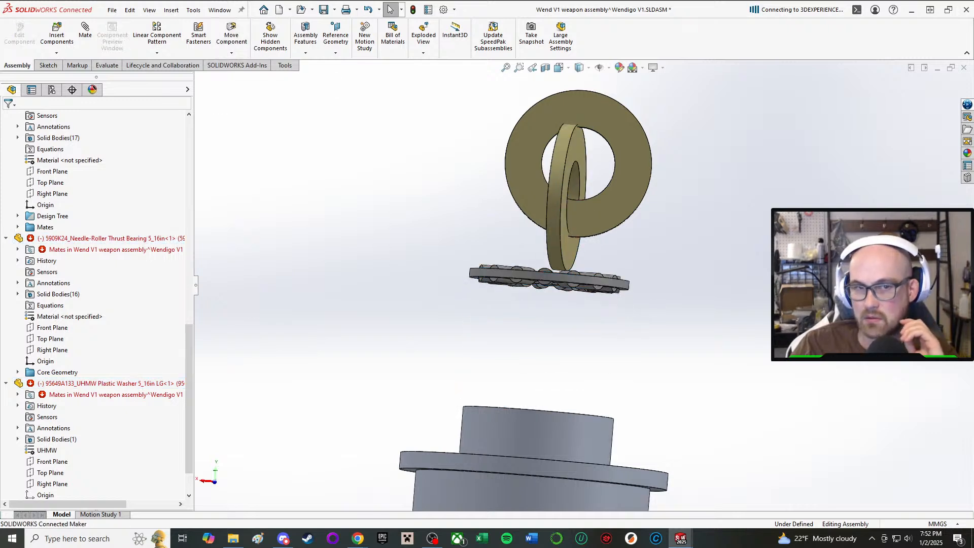
# Delete the thrust bearing's broken washer mates Tangent3, Concentric11, Concentric7 and Tangent4, keeping its concentric mate to the pulley.
pyautogui.click(18, 249)
pyautogui.press('Delete')
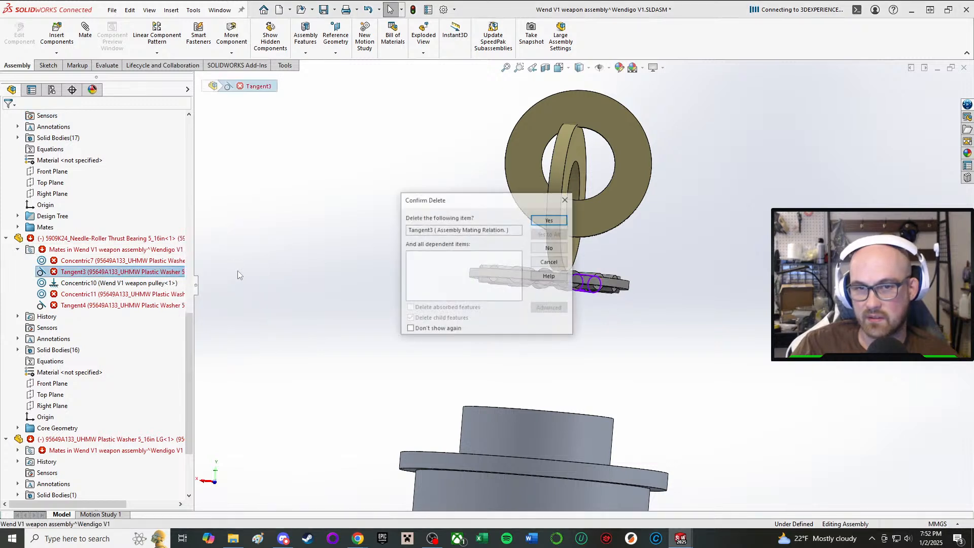
pyautogui.press('Return')
pyautogui.click(121, 283)
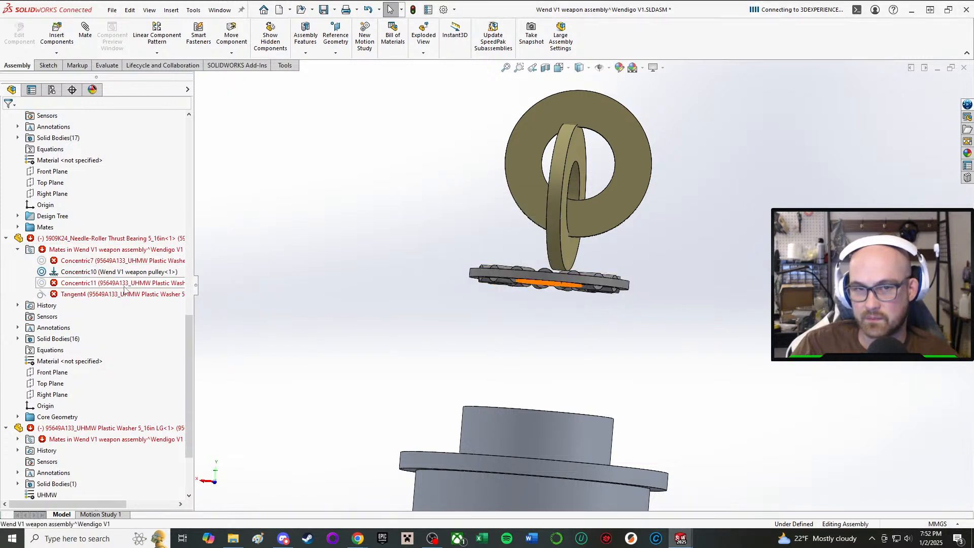
pyautogui.press('Delete')
pyautogui.press('Return')
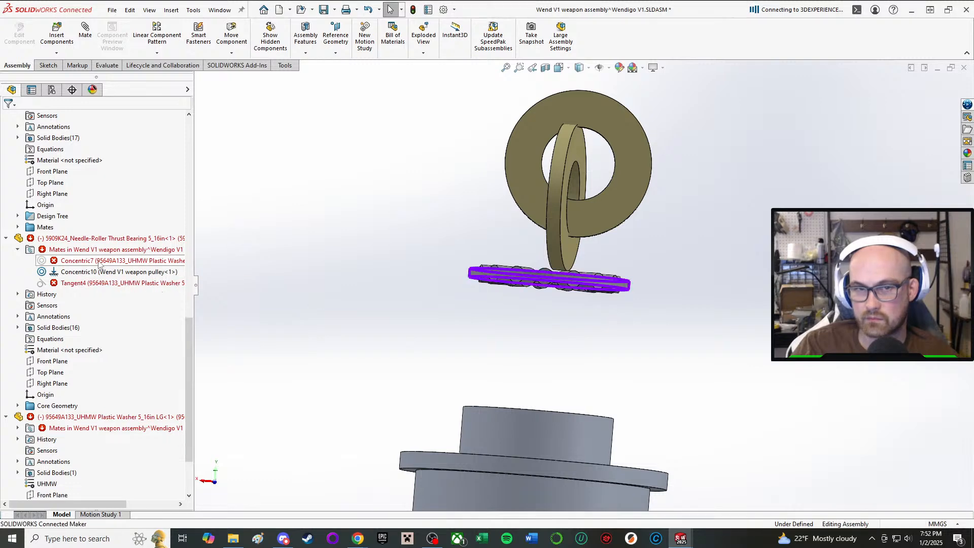
pyautogui.click(102, 260)
pyautogui.press('Delete')
pyautogui.press('Return')
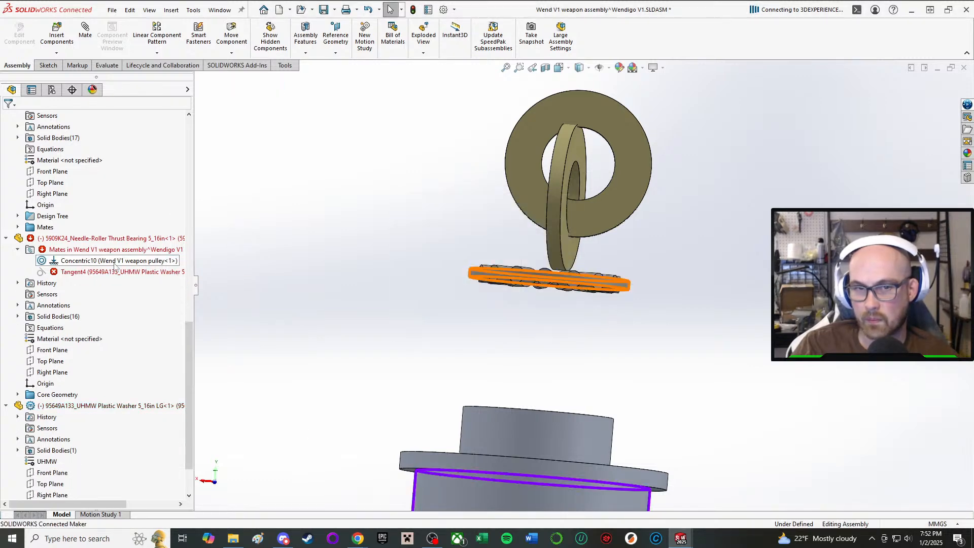
pyautogui.click(121, 271)
pyautogui.press('Delete')
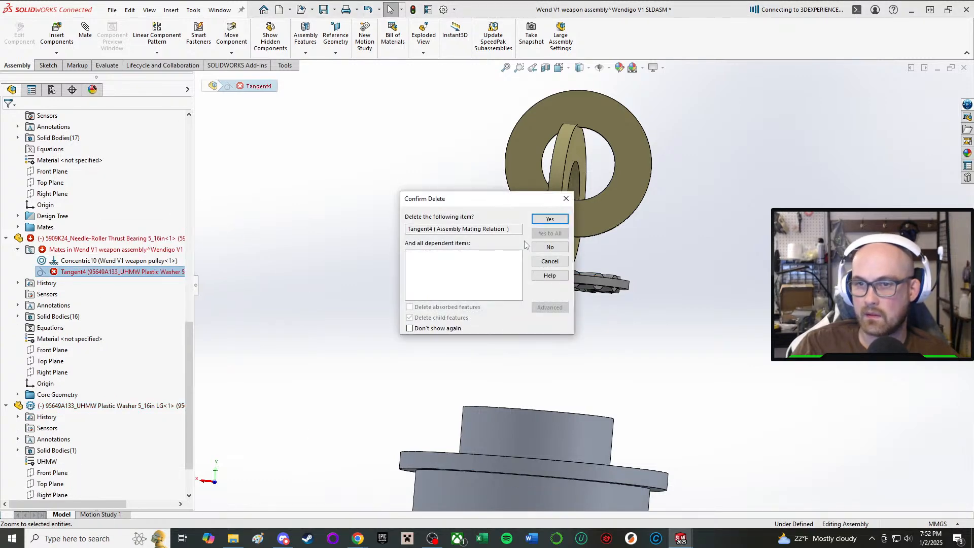
pyautogui.click(550, 219)
# Delete the broken Coincident31 mate between the second 95649A133 washer and the weapon pulley.
pyautogui.click(603, 212)
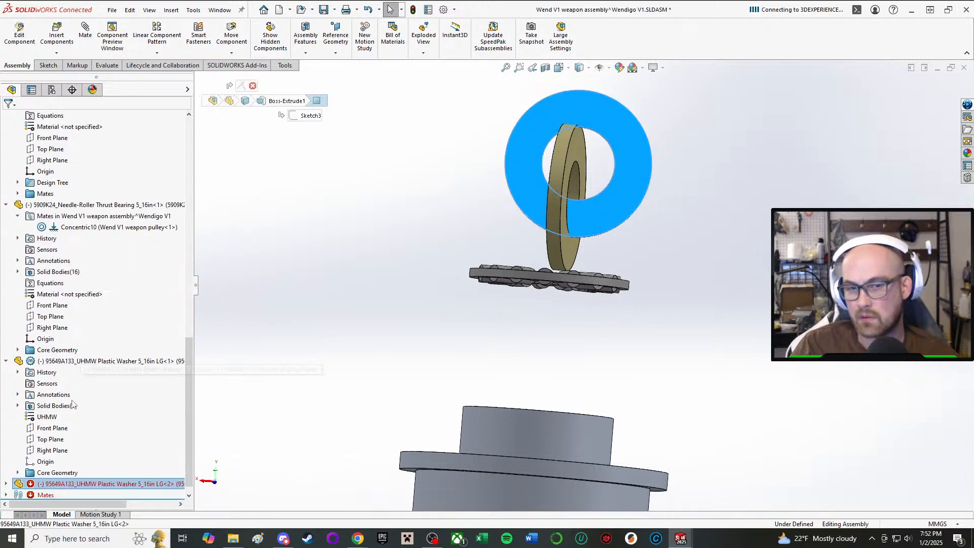
pyautogui.click(6, 484)
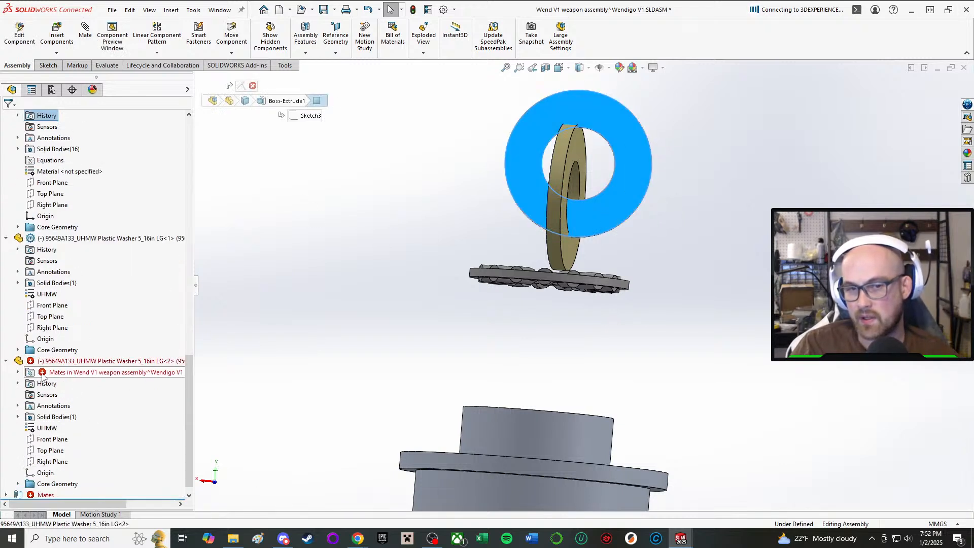
pyautogui.click(17, 372)
pyautogui.click(92, 383)
pyautogui.press('Delete')
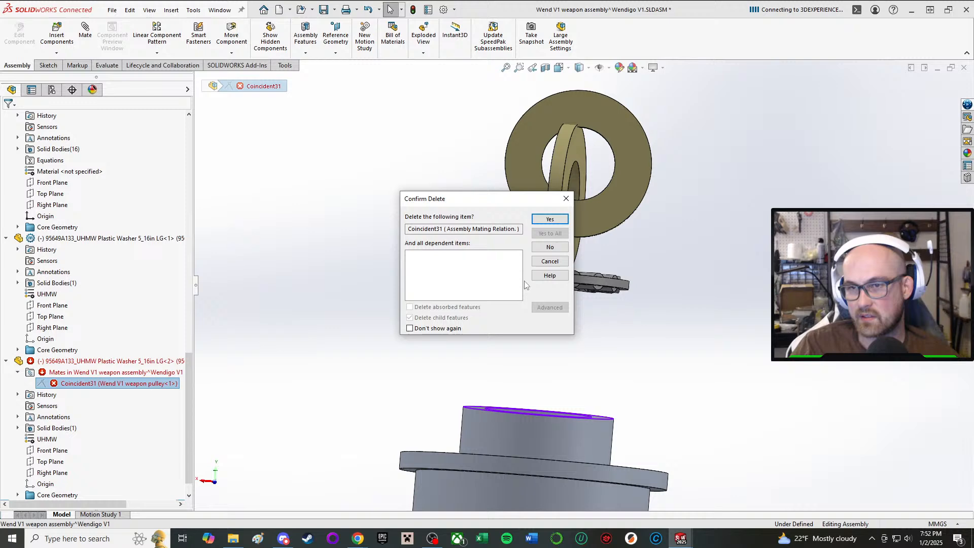
pyautogui.click(547, 222)
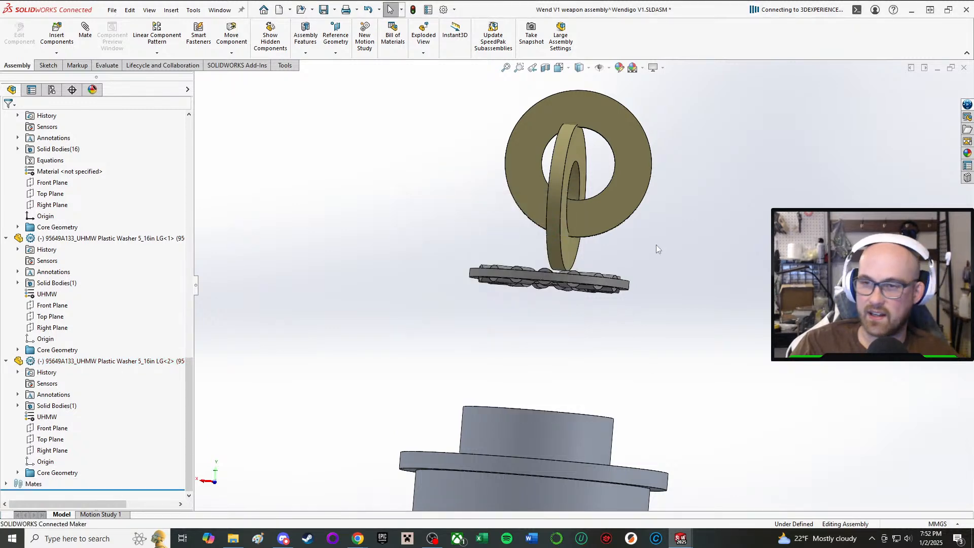
# Mate the second 95649A133 washer's bore concentric with the inner bore of the needle-roller thrust bearing.
pyautogui.press('m')
pyautogui.moveTo(605, 201); pyautogui.dragTo(577, 212, button='middle')
pyautogui.click(573, 172)
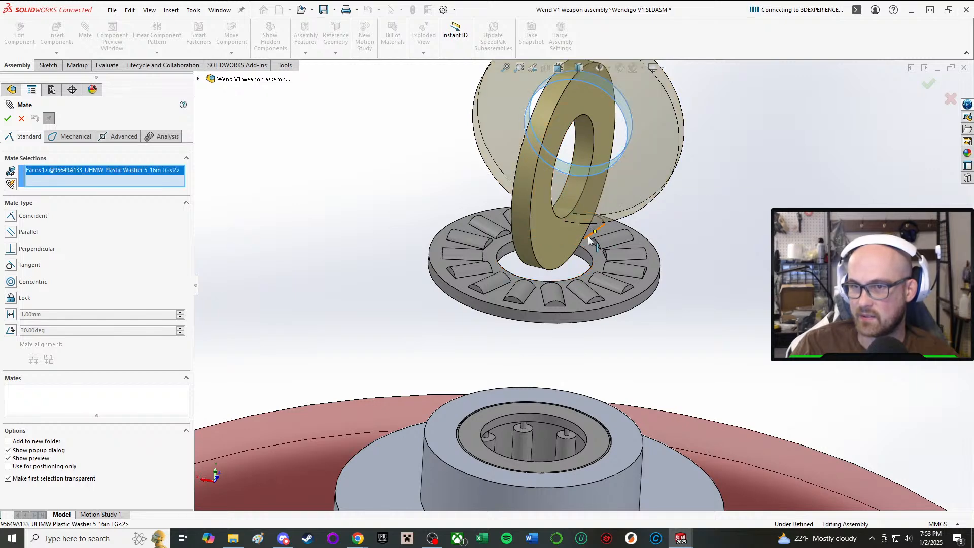
pyautogui.click(588, 261)
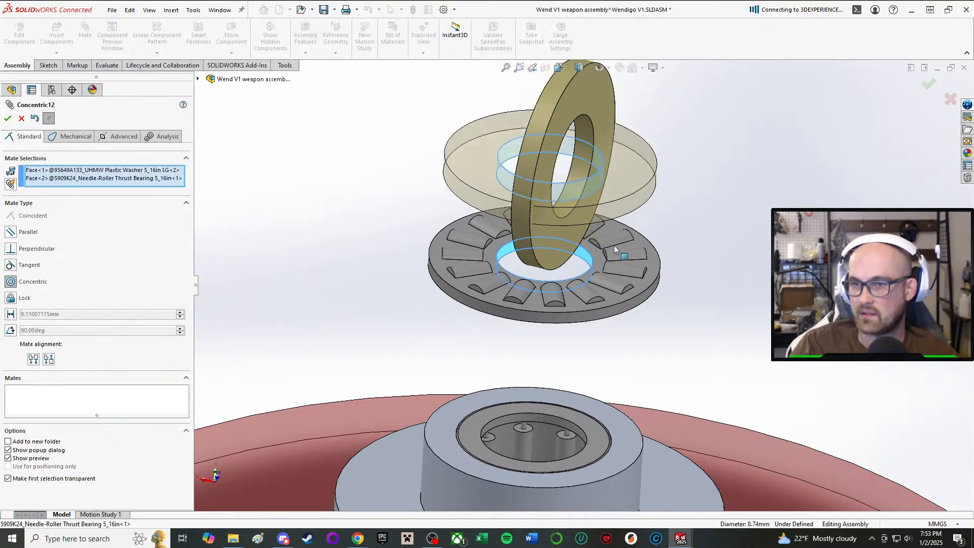
pyautogui.click(738, 226)
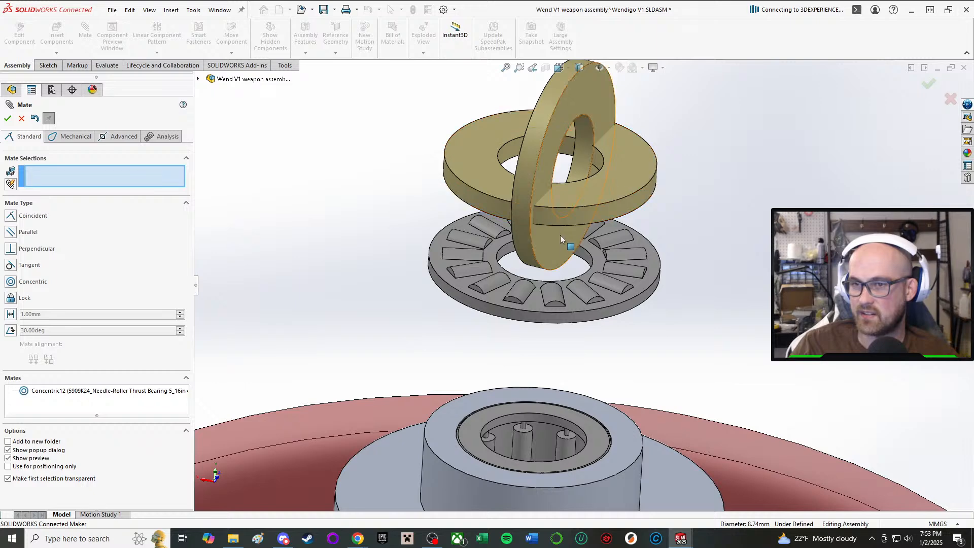
# Mate the second 95649A133 washer's upper face tangent to a thrust bearing roller, flipping the mate alignment so the bearing sits on the washer.
pyautogui.click(598, 195)
pyautogui.moveTo(599, 194); pyautogui.dragTo(526, 290, button='middle')
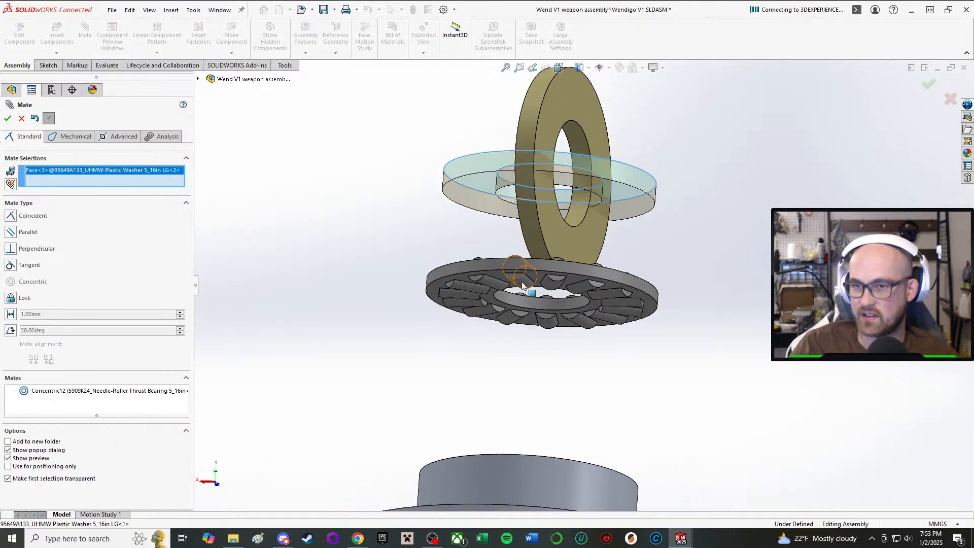
pyautogui.click(523, 286)
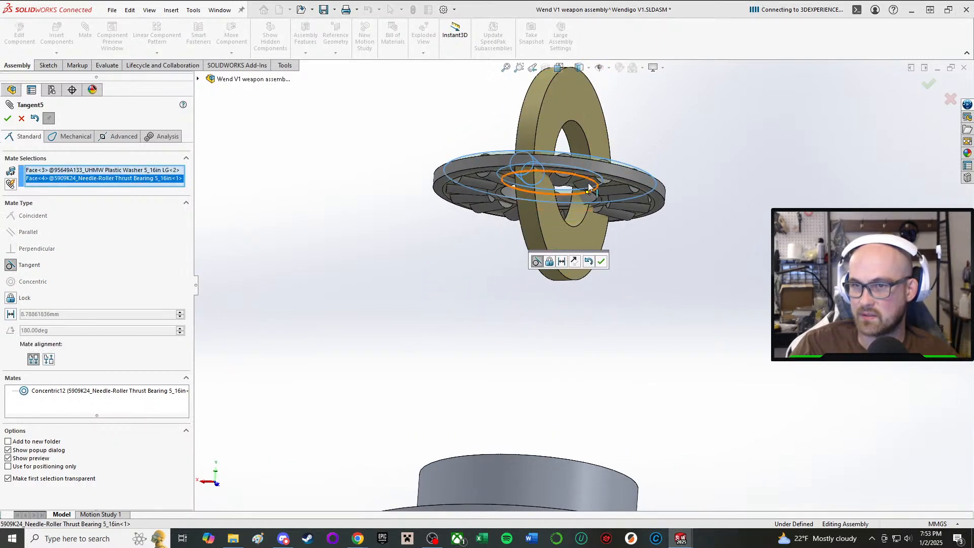
pyautogui.click(49, 360)
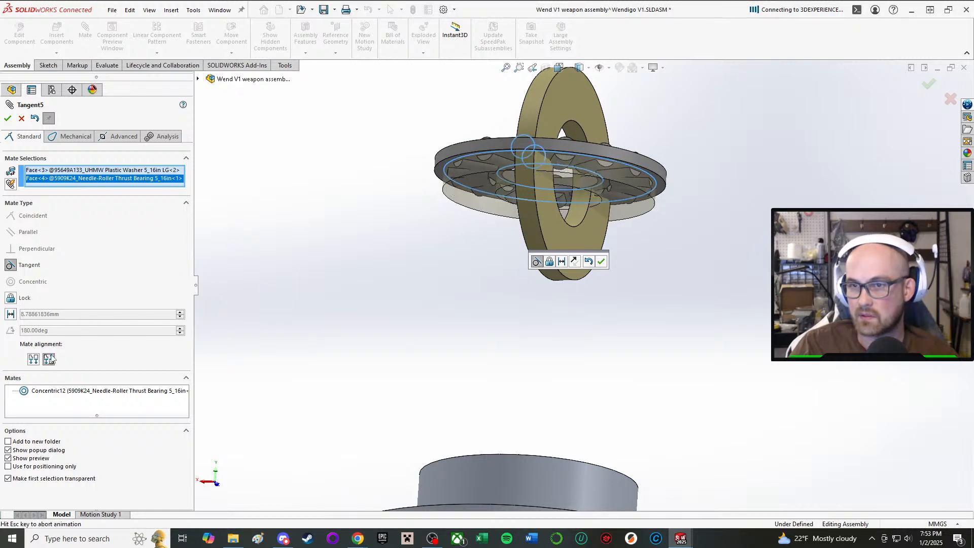
pyautogui.click(602, 262)
pyautogui.moveTo(665, 251); pyautogui.dragTo(615, 256, button='middle')
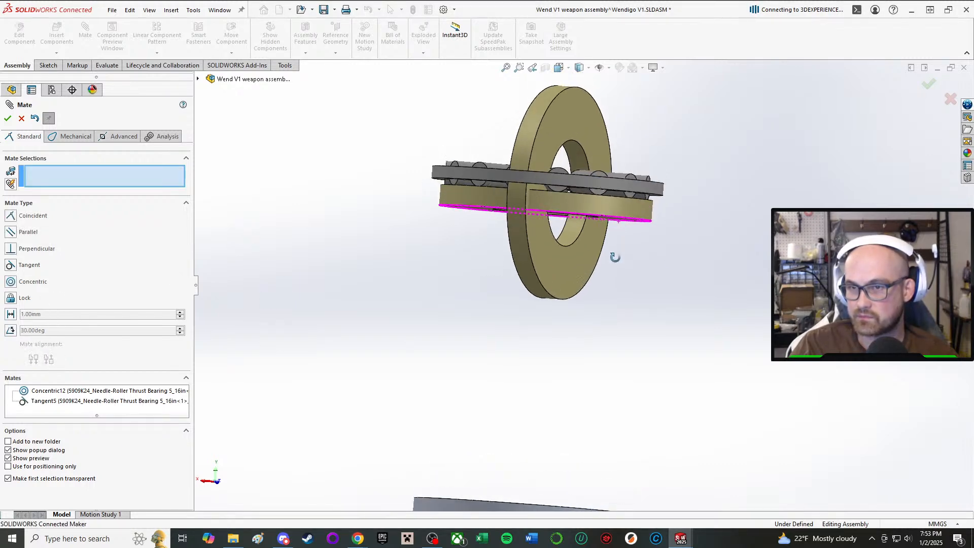
pyautogui.click(578, 133)
pyautogui.moveTo(581, 137); pyautogui.dragTo(576, 194, button='middle')
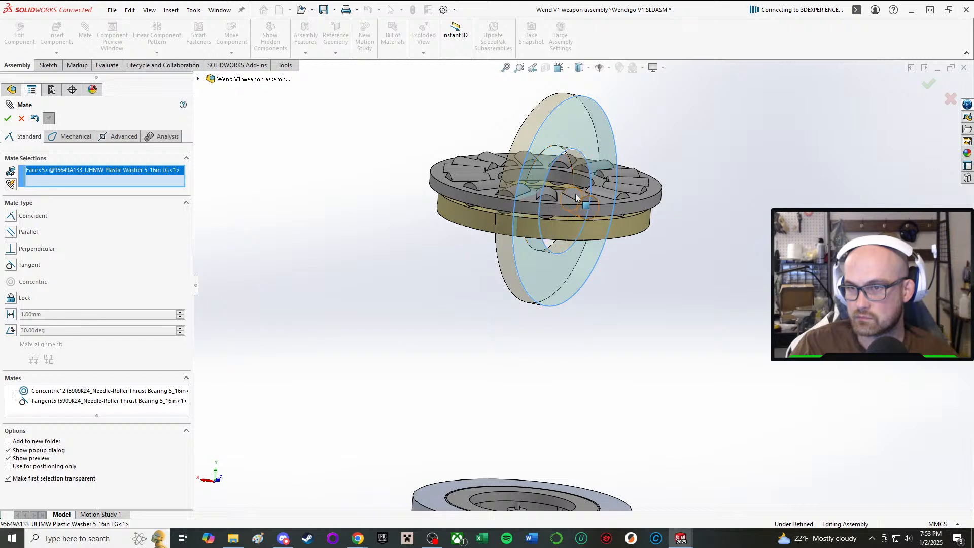
pyautogui.click(579, 192)
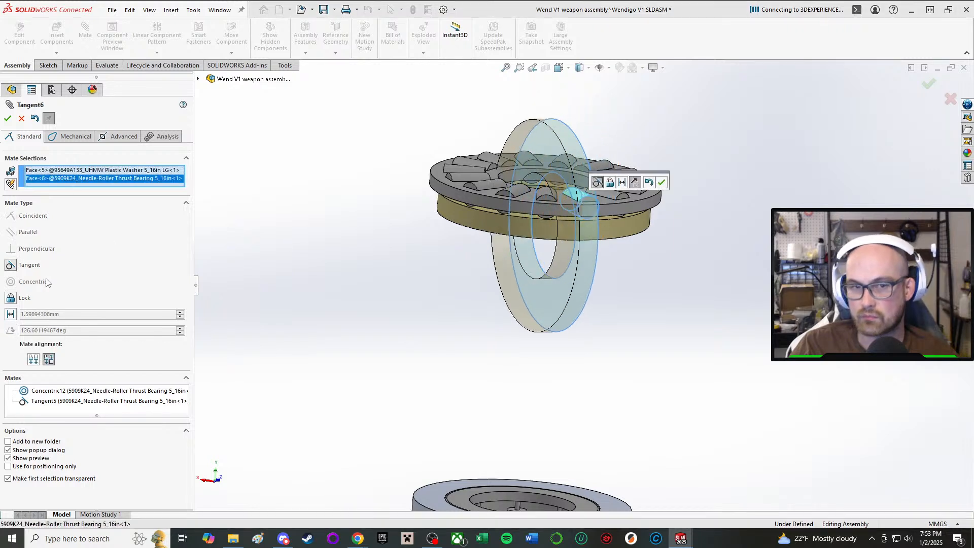
pyautogui.click(21, 118)
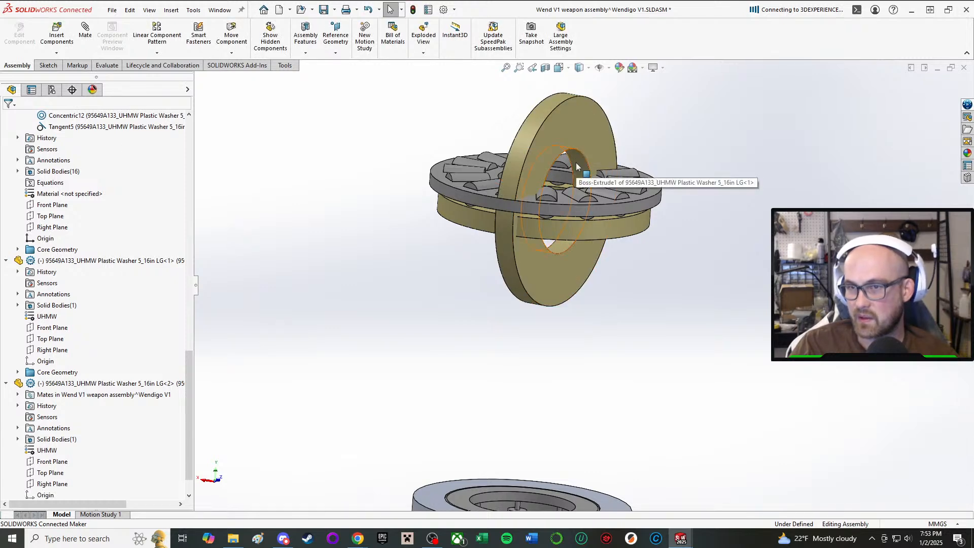
# Mate the thrust bearing's inner bore concentric with the bore of the first 95649A133 washer.
pyautogui.click(547, 182)
pyautogui.click(558, 181)
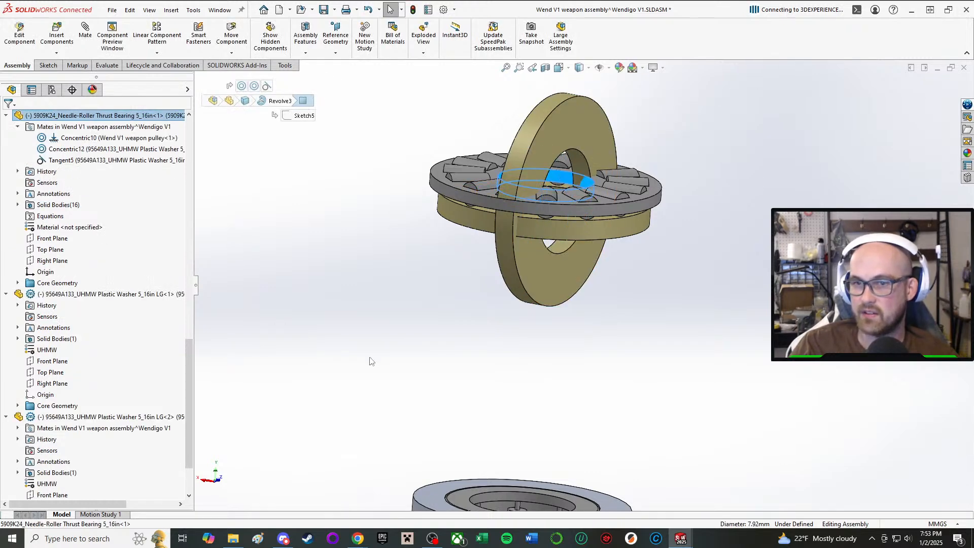
pyautogui.press('m')
pyautogui.click(558, 249)
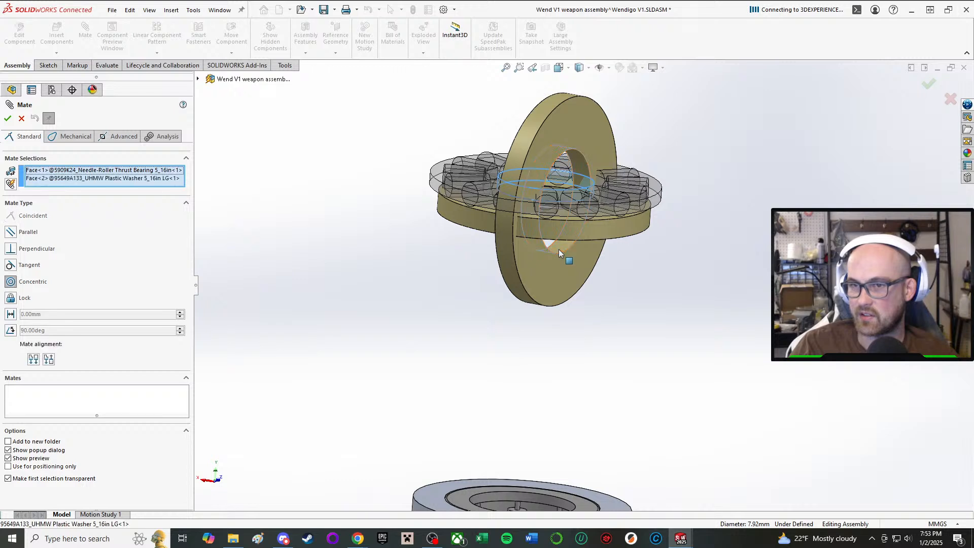
pyautogui.click(755, 226)
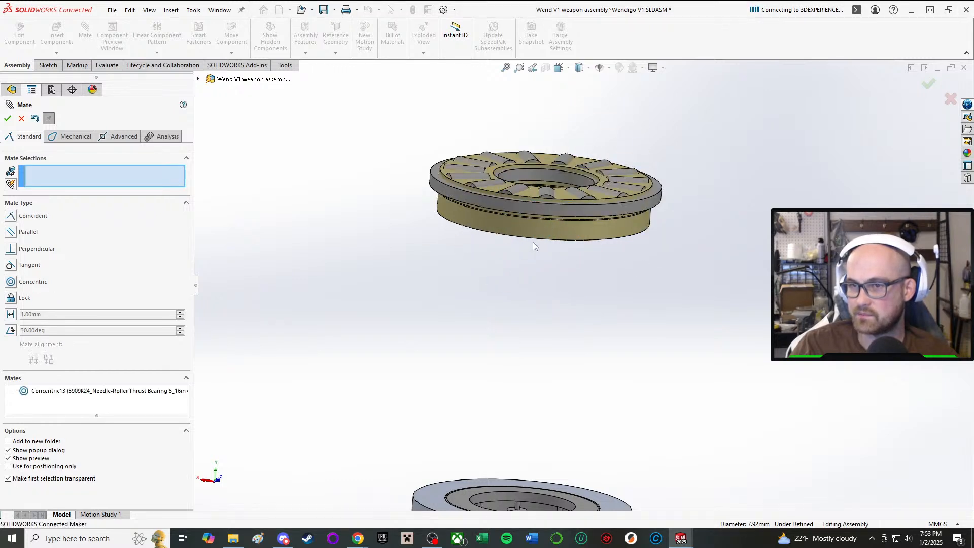
# Separate the lower washer and bearing from the first washer, and mate a bearing roller tangent to the first washer's underside.
pyautogui.moveTo(532, 242); pyautogui.dragTo(529, 395)
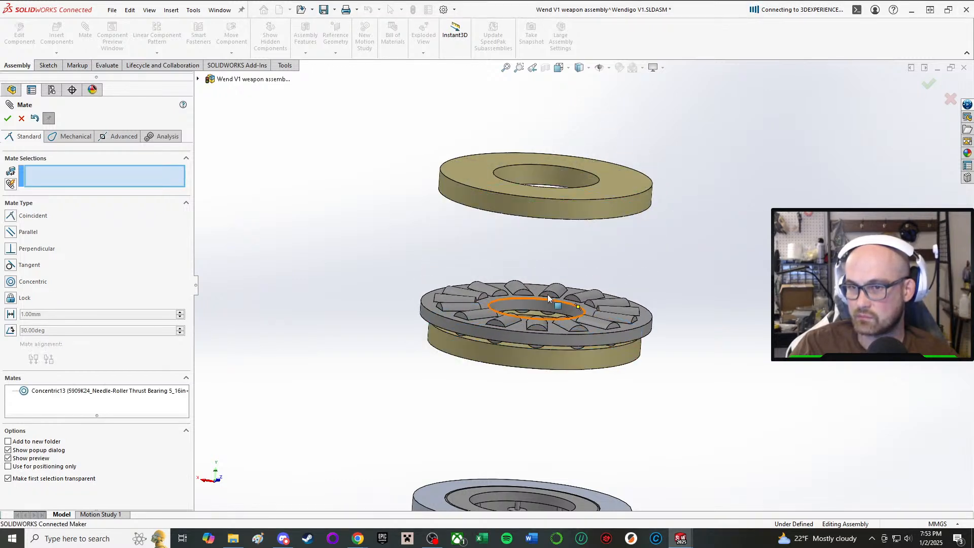
pyautogui.click(508, 315)
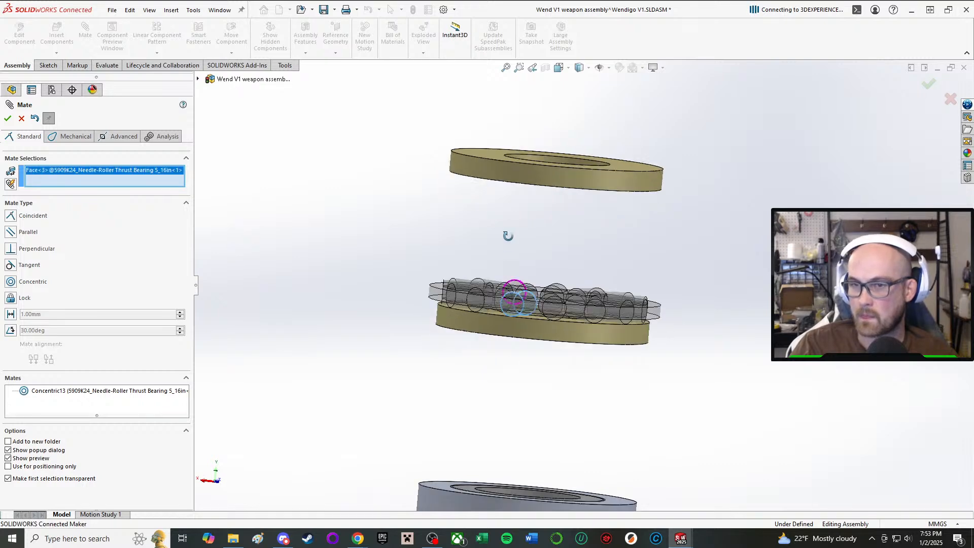
pyautogui.moveTo(508, 235); pyautogui.dragTo(499, 135, button='middle')
pyautogui.click(496, 135)
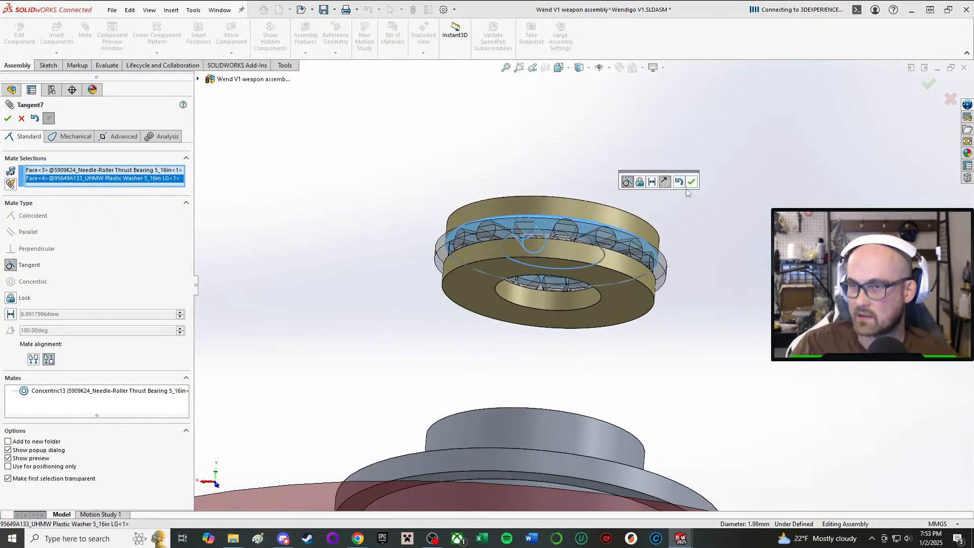
pyautogui.click(691, 182)
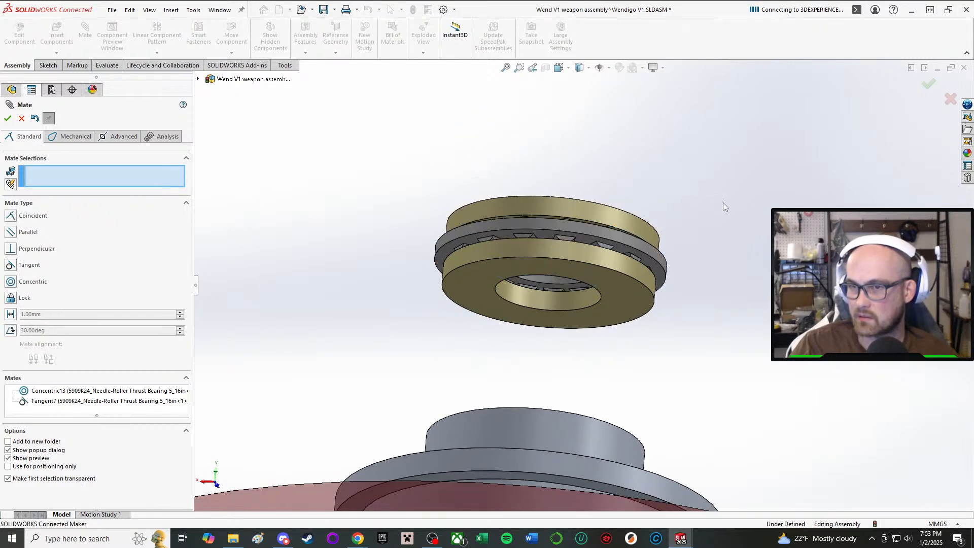
# Mate the second washer's bottom face coincident with the top face of the weapon pulley hub.
pyautogui.click(617, 290)
pyautogui.moveTo(616, 290); pyautogui.dragTo(572, 468, button='middle')
pyautogui.click(610, 491)
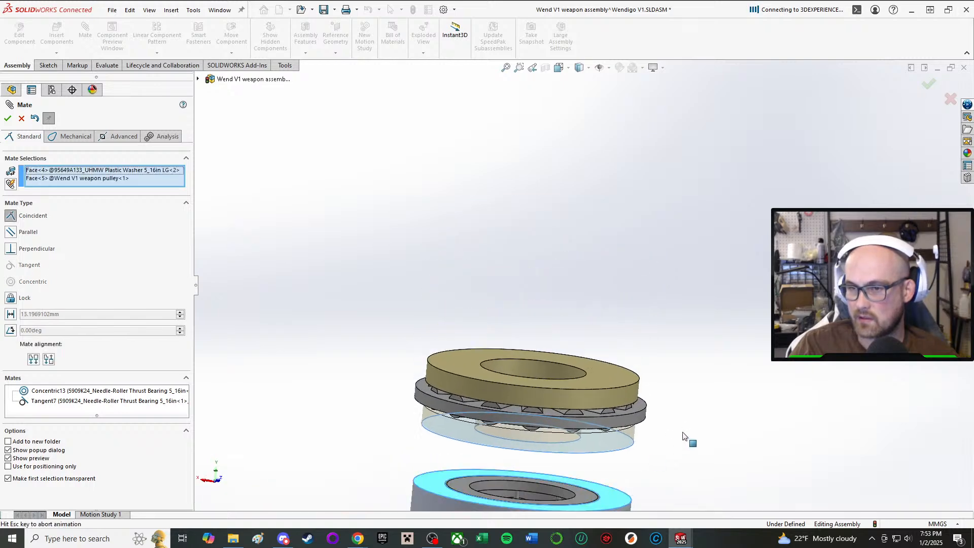
pyautogui.click(801, 448)
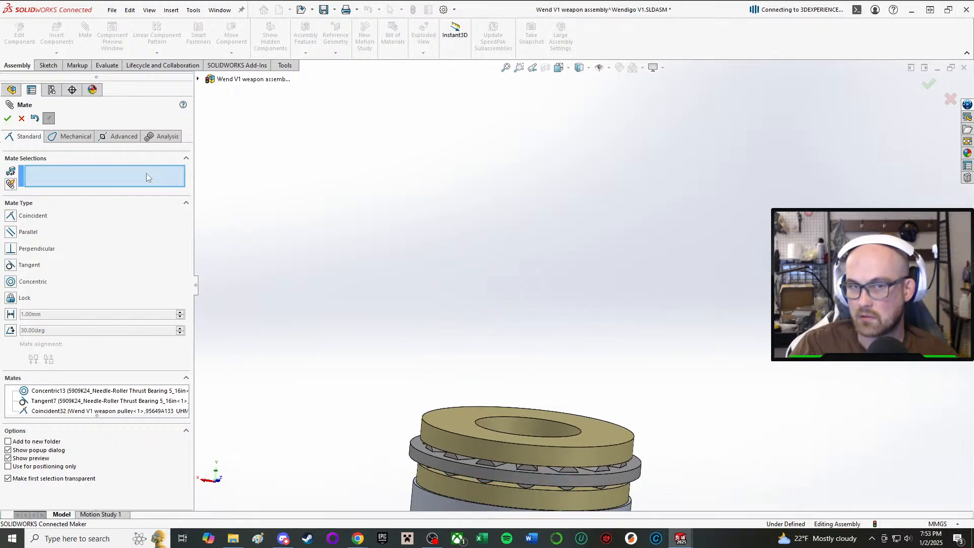
pyautogui.press('Escape')
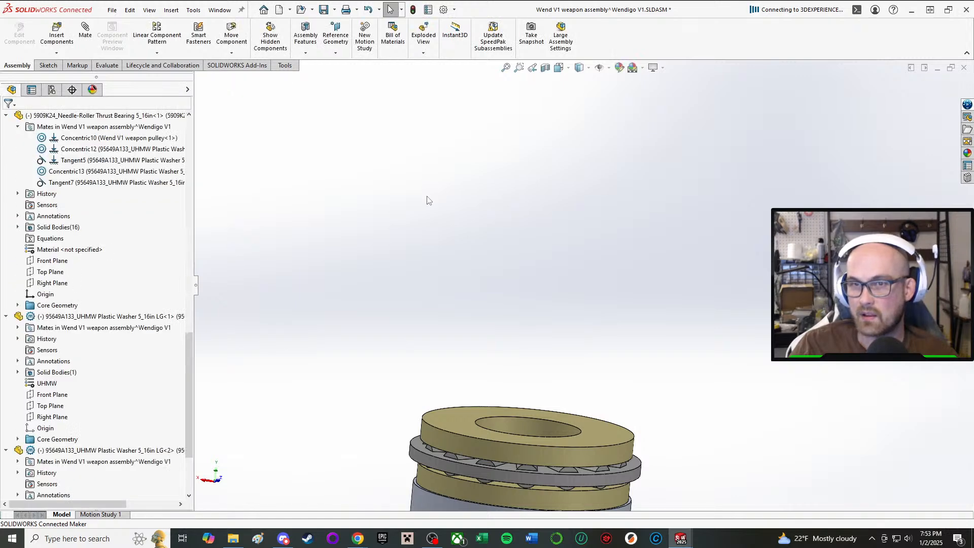
# Save the weapon subassembly, switch to the Wendigo V1 main assembly and rebuild it.
pyautogui.click(323, 10)
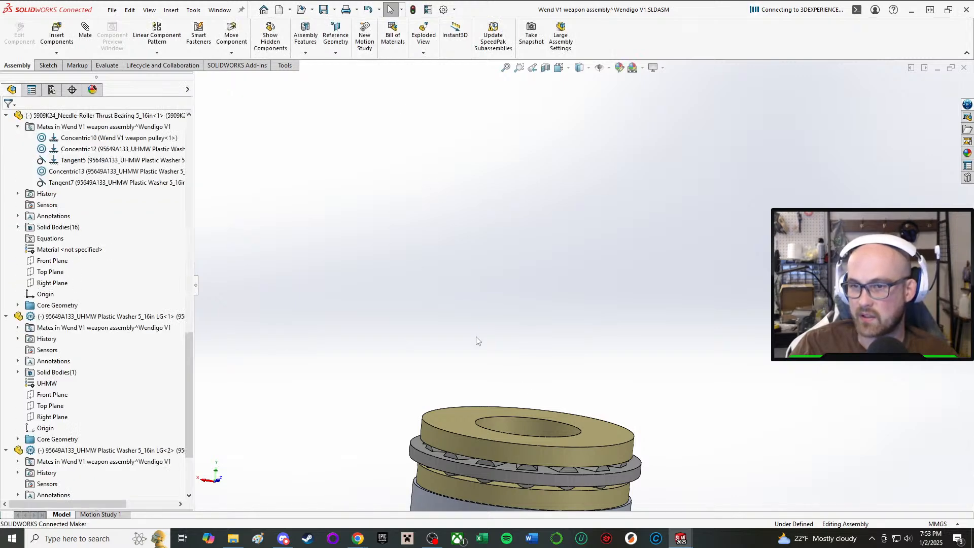
pyautogui.moveTo(681, 538)
pyautogui.click(516, 485)
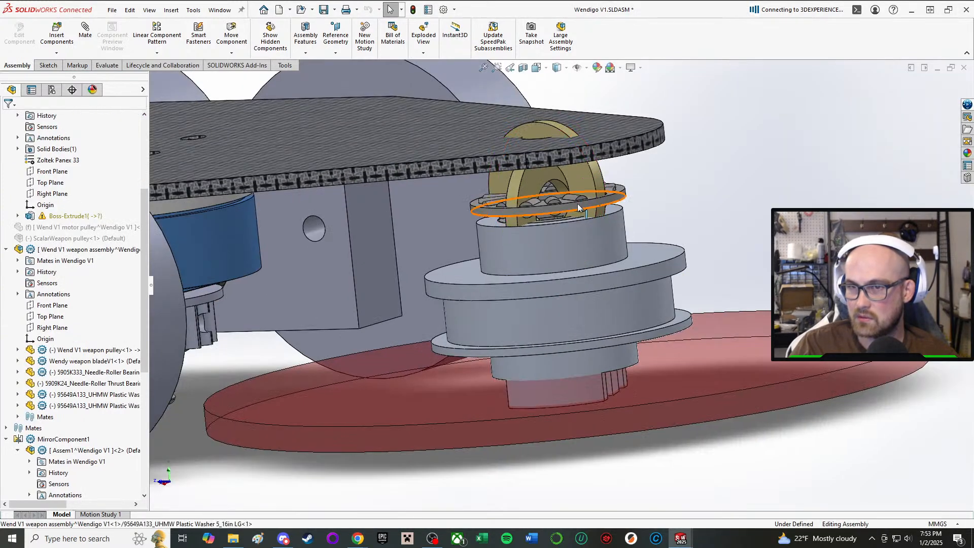
pyautogui.click(413, 10)
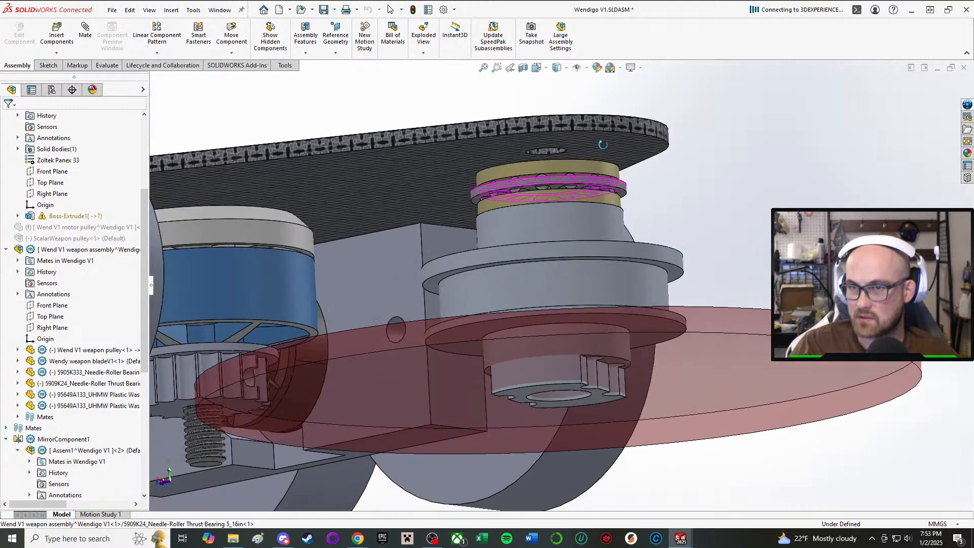
# Edit the weapon pulley in the context of the main assembly and open Sketch3 of its Revolve1 feature.
pyautogui.moveTo(603, 144); pyautogui.dragTo(660, 161, button='middle')
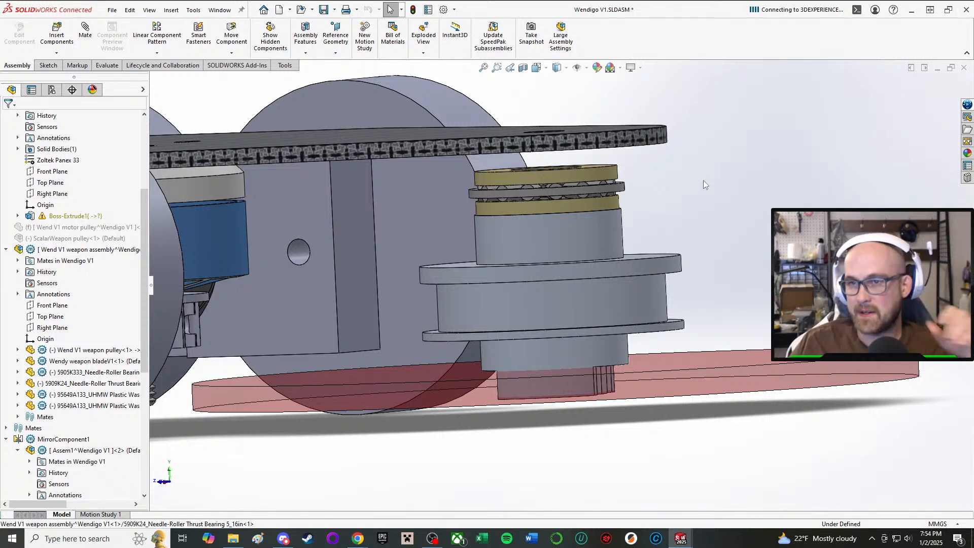
pyautogui.moveTo(703, 181)
pyautogui.mouseDown(button='middle')
pyautogui.moveTo(696, 248)
pyautogui.moveTo(693, 197)
pyautogui.mouseUp(button='middle')
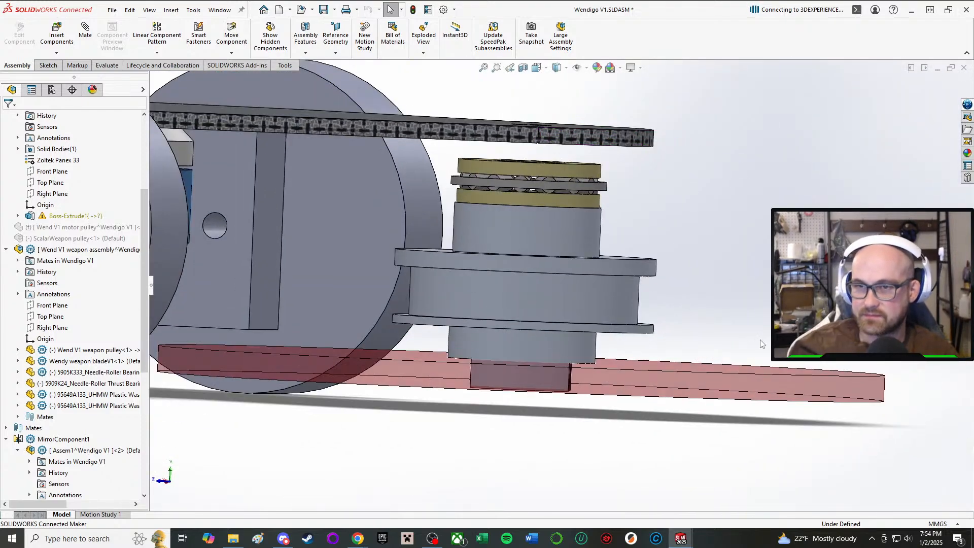
pyautogui.moveTo(707, 309); pyautogui.dragTo(626, 261, button='middle')
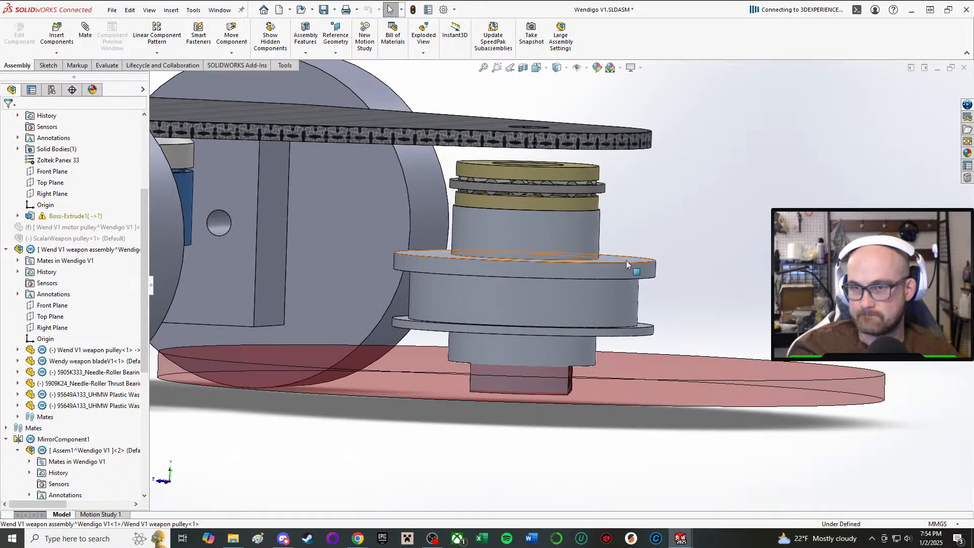
pyautogui.click(568, 250)
pyautogui.click(651, 191)
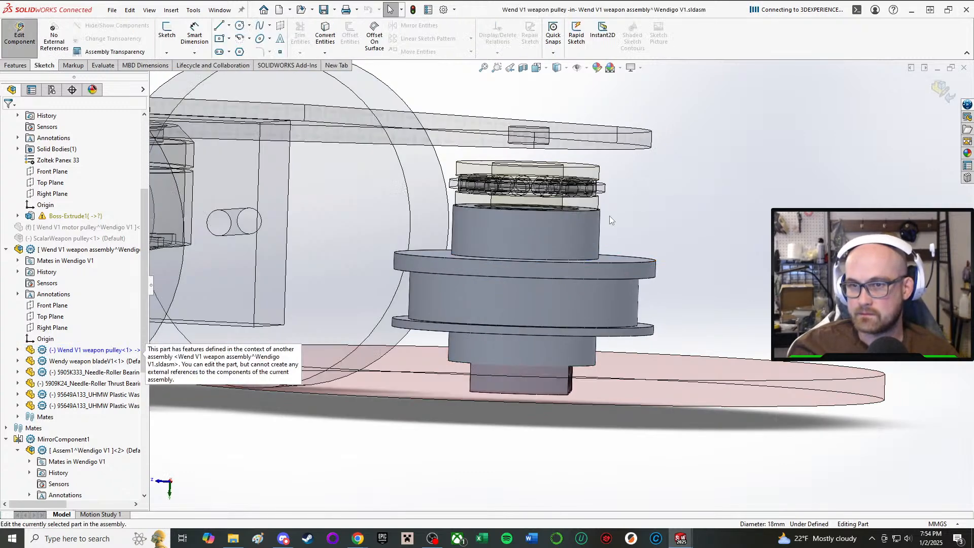
pyautogui.click(17, 350)
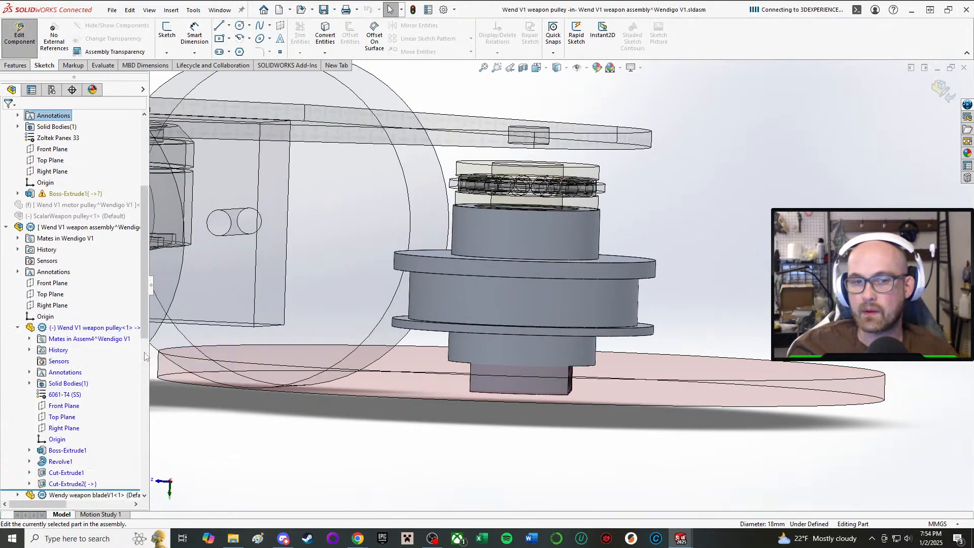
pyautogui.click(62, 462)
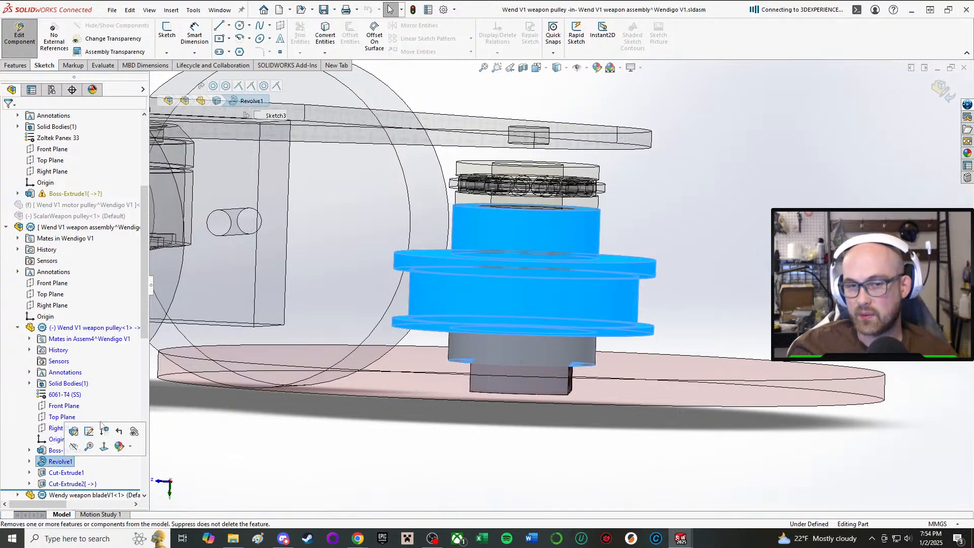
pyautogui.click(246, 115)
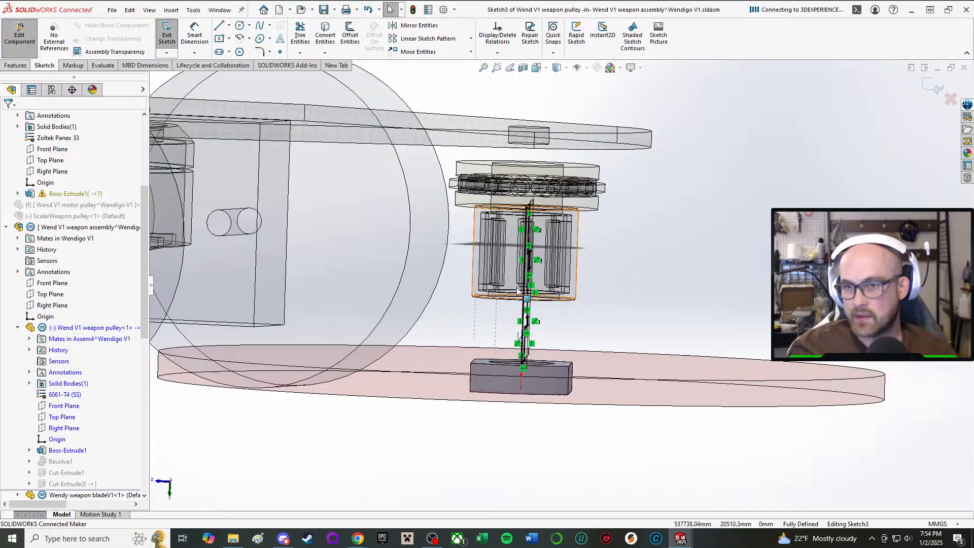
# Set the pulley profile's overall height dimension D8 to 22 mm and exit the sketch.
pyautogui.moveTo(545, 284)
pyautogui.mouseDown(button='middle')
pyautogui.moveTo(437, 289)
pyautogui.moveTo(599, 284)
pyautogui.moveTo(638, 261)
pyautogui.moveTo(402, 263)
pyautogui.mouseUp(button='middle')
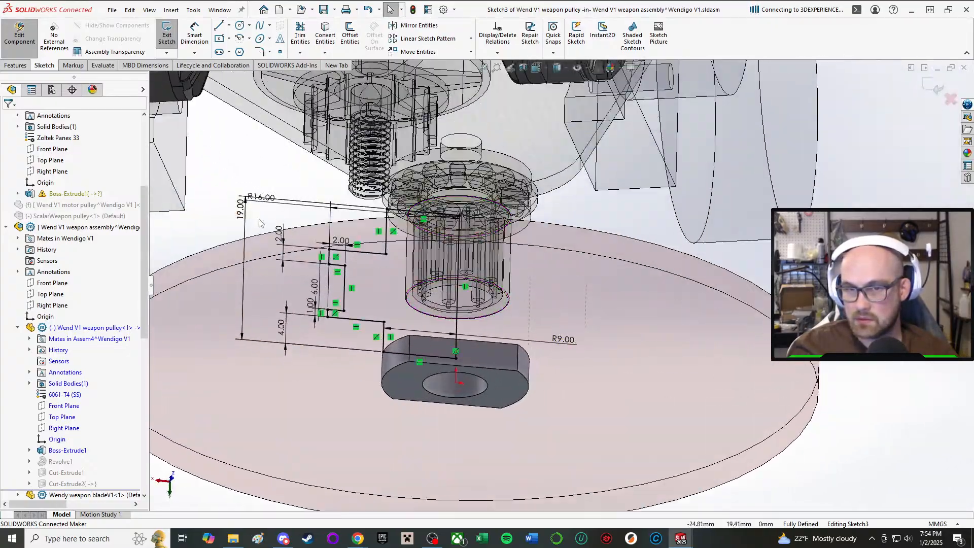
pyautogui.doubleClick(242, 210)
pyautogui.moveTo(310, 144); pyautogui.dragTo(296, 174, button='middle')
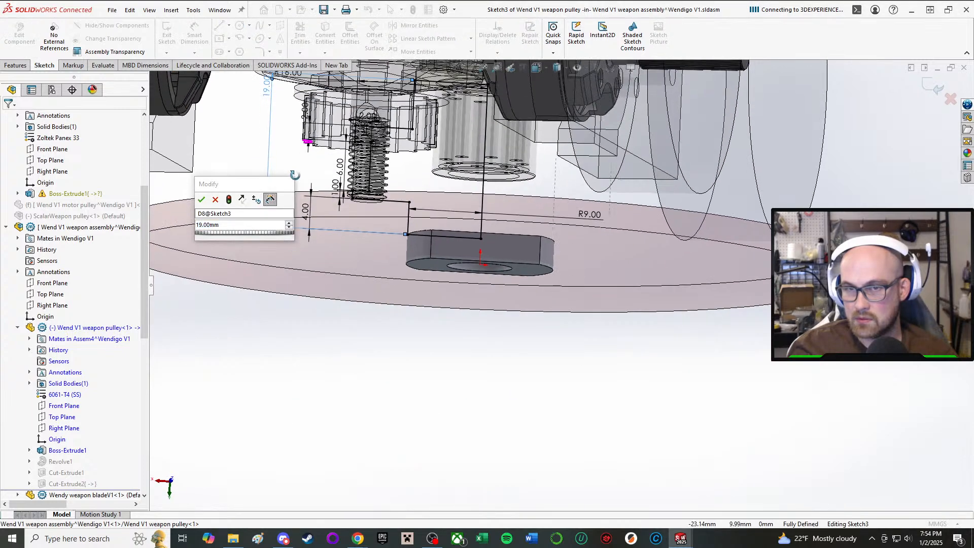
pyautogui.doubleClick(239, 223)
pyautogui.write('20')
pyautogui.press('Return')
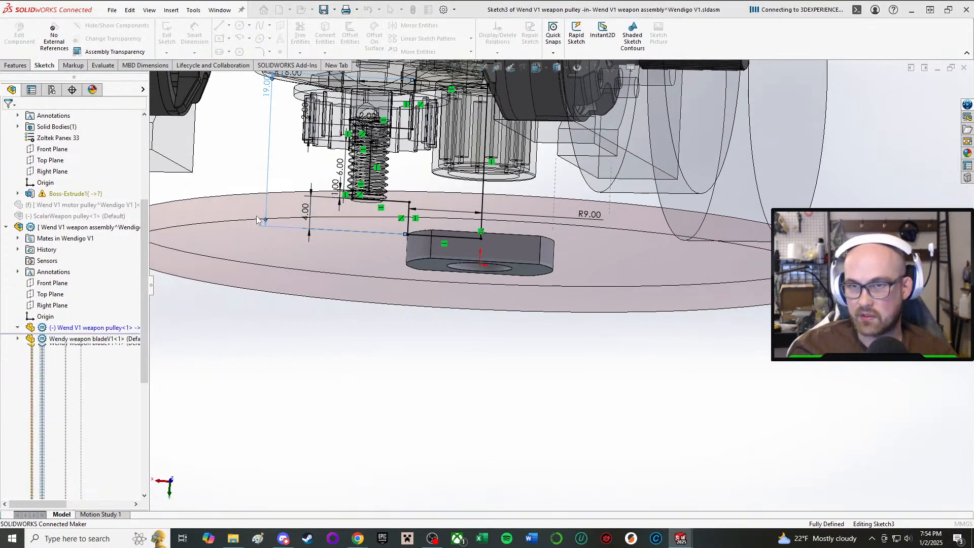
pyautogui.scroll(3, 266, 218)
pyautogui.scroll(-1, 378, 145)
pyautogui.moveTo(518, 138); pyautogui.dragTo(695, 187, button='middle')
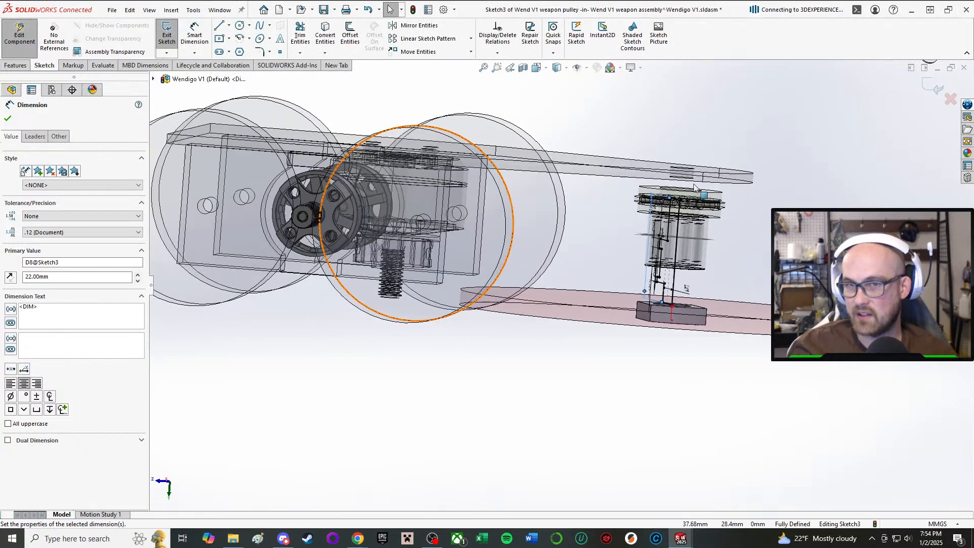
pyautogui.click(8, 118)
pyautogui.click(167, 35)
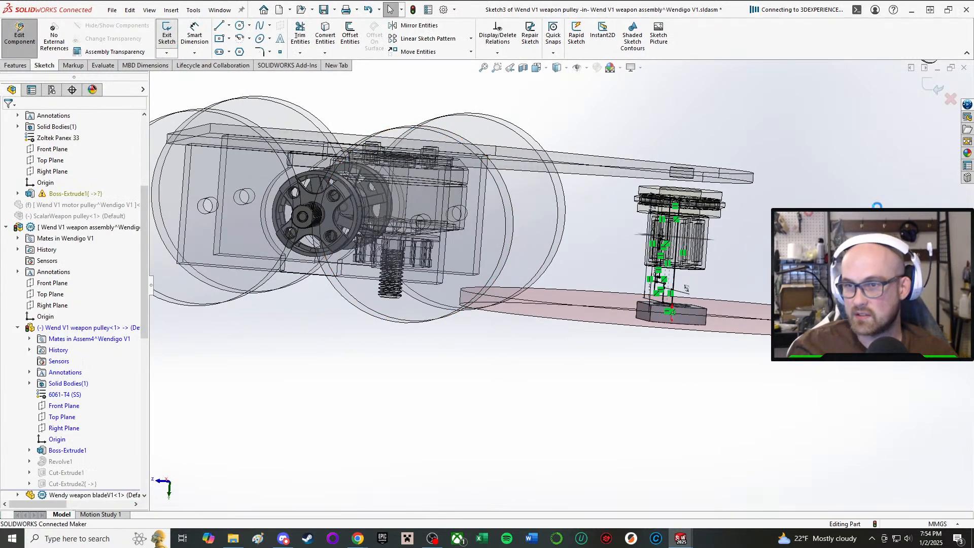
pyautogui.scroll(-5, 724, 191)
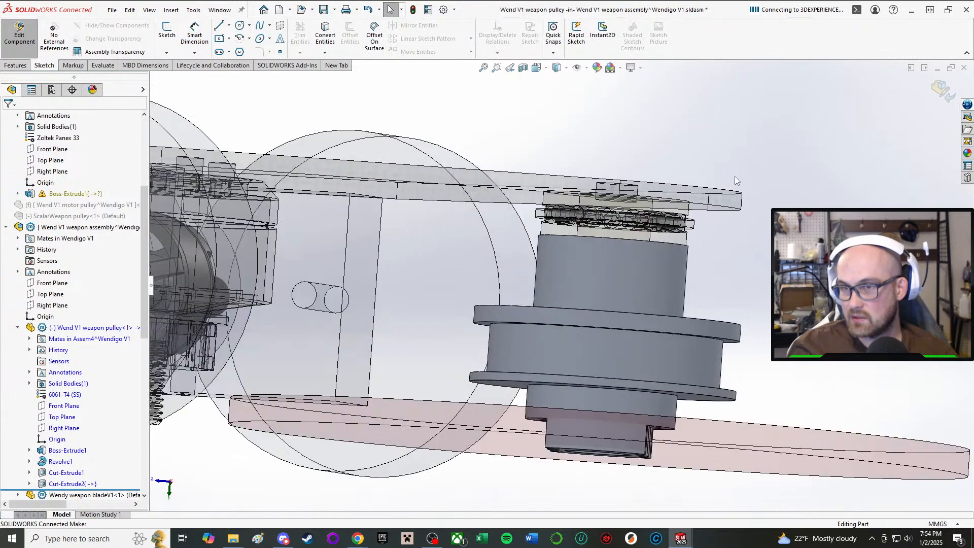
pyautogui.moveTo(724, 191); pyautogui.dragTo(730, 202, button='middle')
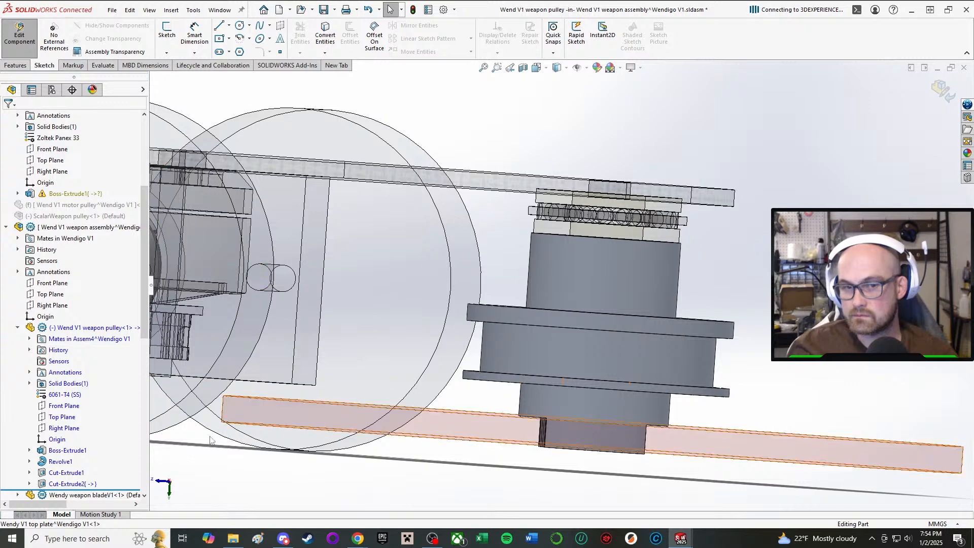
pyautogui.click(61, 463)
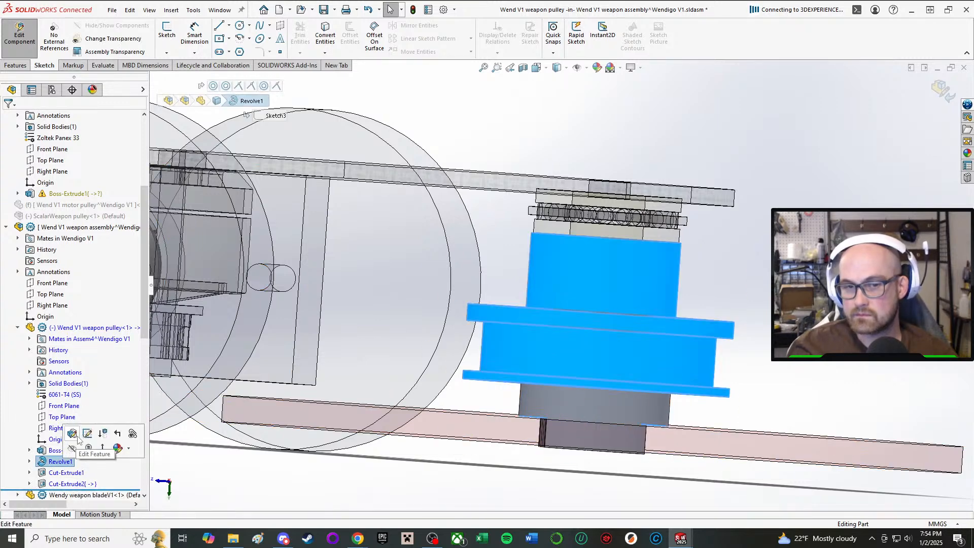
pyautogui.click(73, 434)
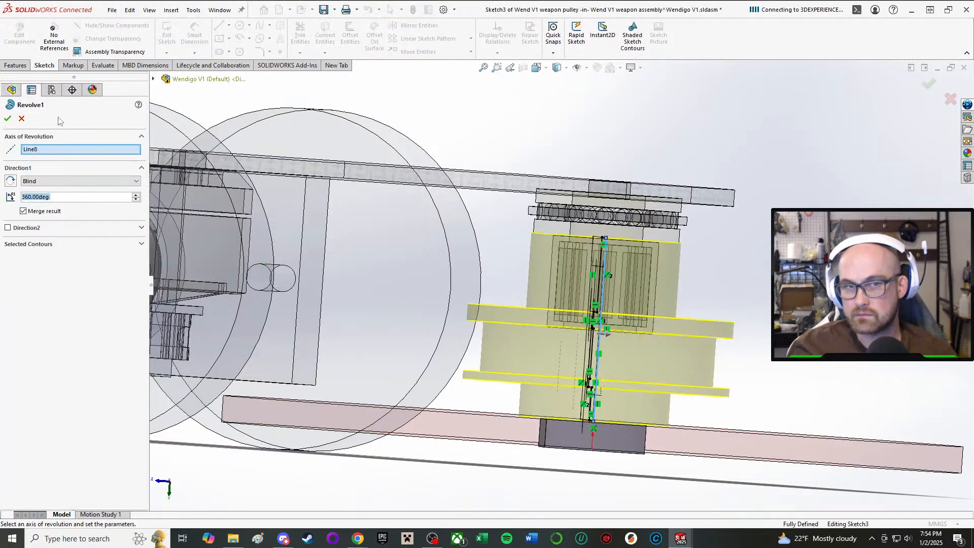
pyautogui.click(21, 118)
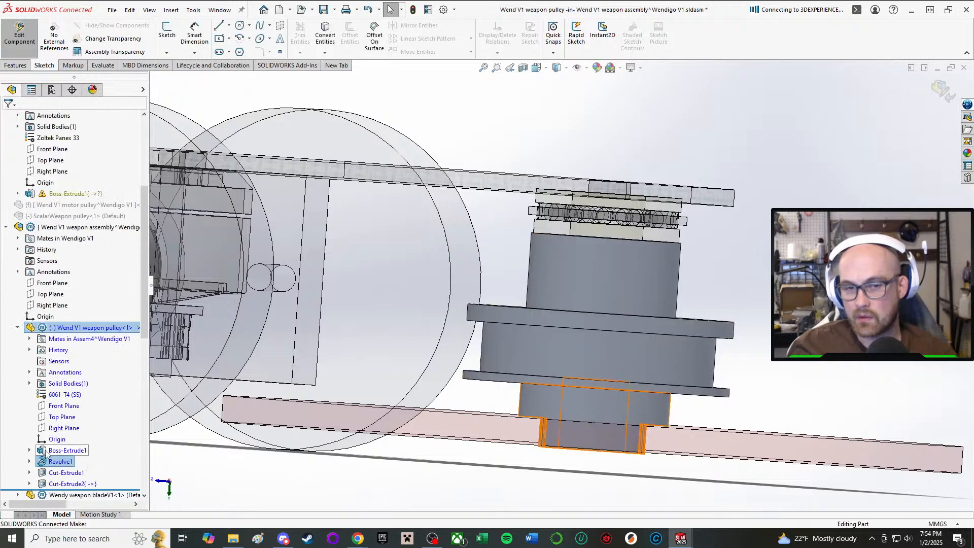
# Reopen the sketch of the weapon pulley's Revolve1, set its overall height dimension D8 to 21 mm and exit the sketch.
pyautogui.rightClick(56, 462)
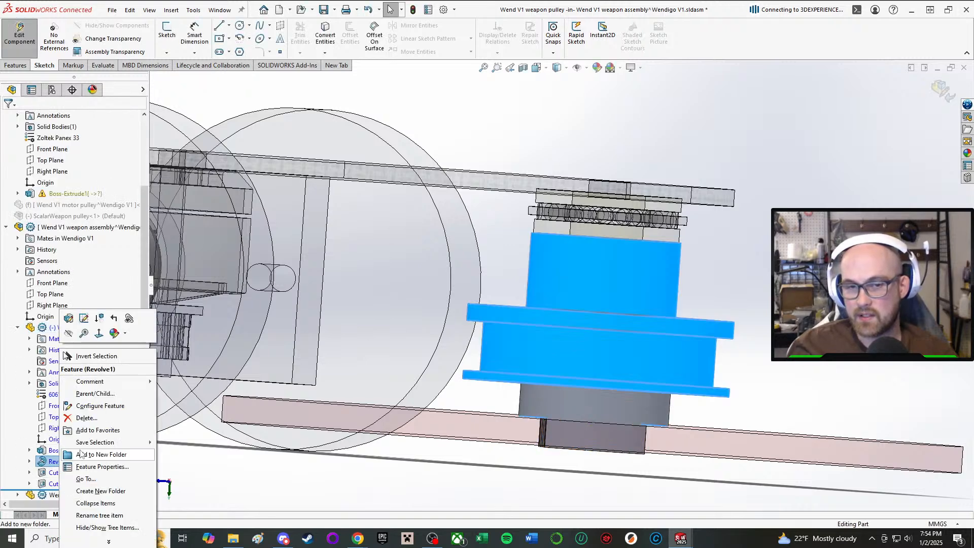
pyautogui.click(83, 318)
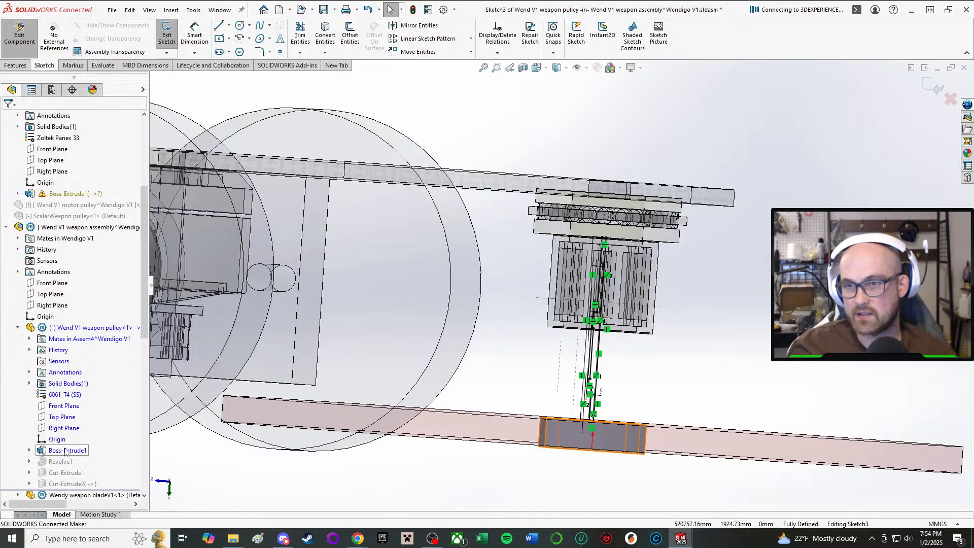
pyautogui.moveTo(467, 331); pyautogui.dragTo(546, 325, button='middle')
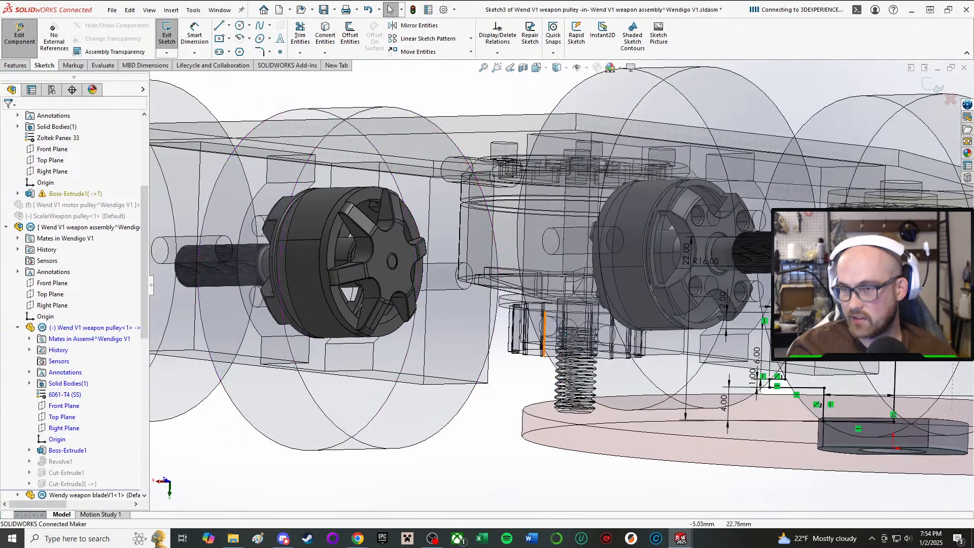
pyautogui.scroll(1, 546, 325)
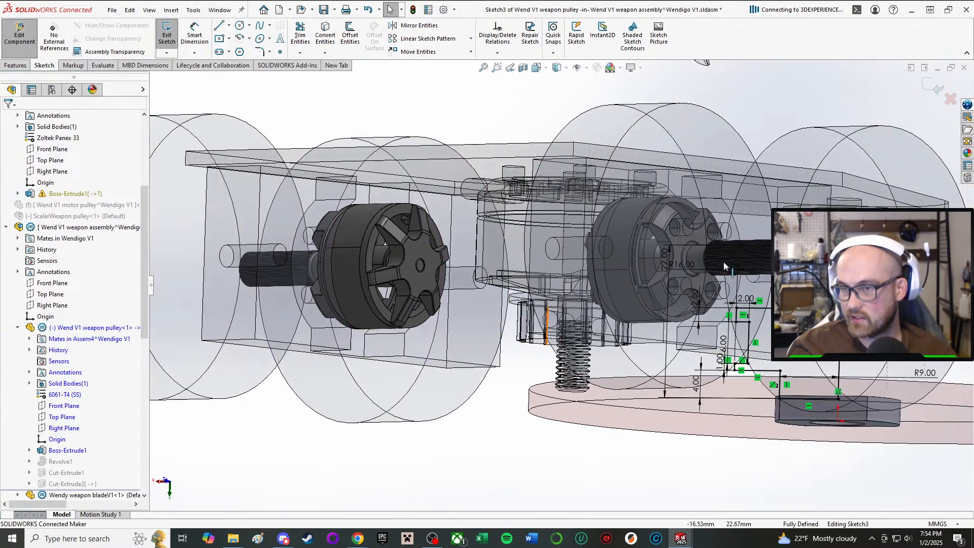
pyautogui.doubleClick(664, 257)
pyautogui.write('21')
pyautogui.press('Return')
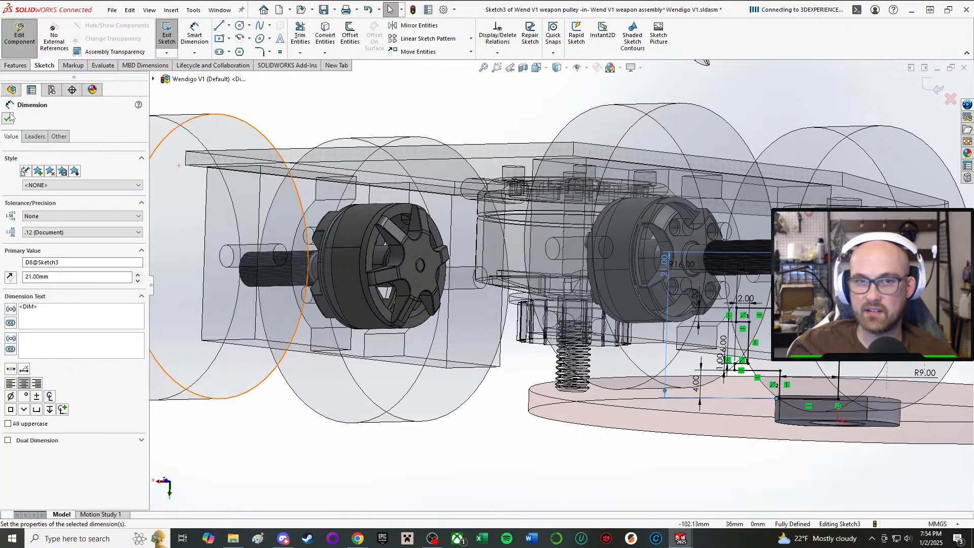
pyautogui.click(8, 117)
pyautogui.click(167, 36)
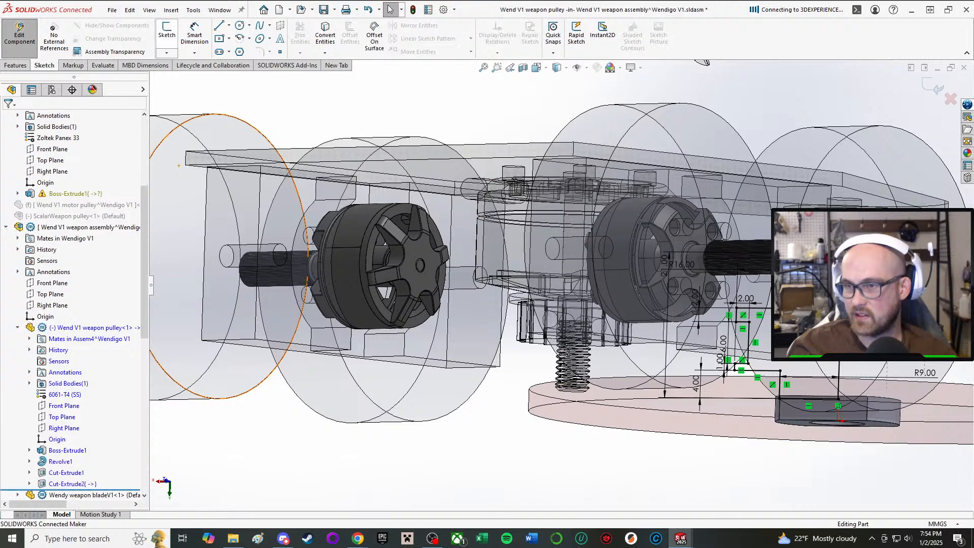
# Leave pulley editing and examine how the washer and thrust bearing stack fits between the weapon pulley and the top plate.
pyautogui.scroll(4, 599, 276)
pyautogui.moveTo(655, 279)
pyautogui.mouseDown(button='middle')
pyautogui.moveTo(594, 270)
pyautogui.moveTo(604, 265)
pyautogui.mouseUp(button='middle')
pyautogui.scroll(-5, 705, 269)
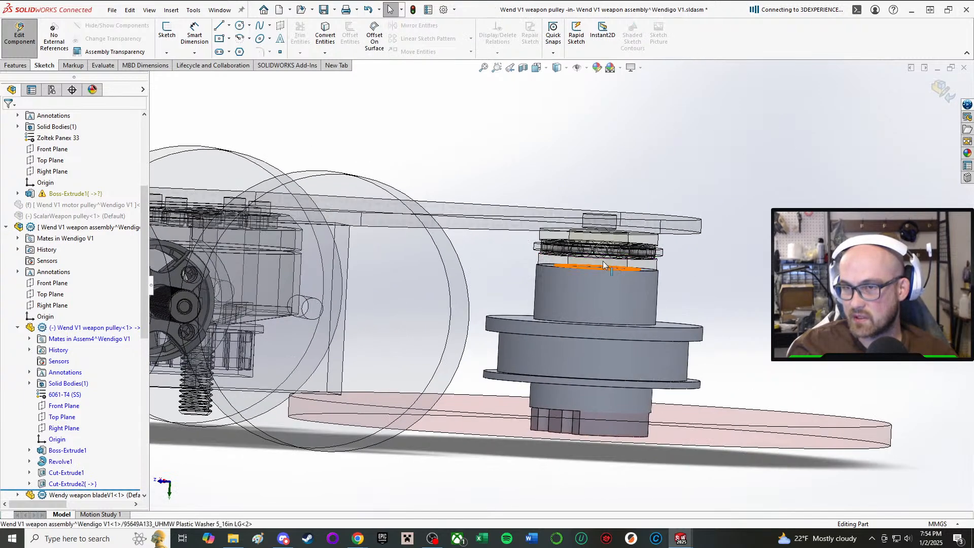
pyautogui.click(20, 32)
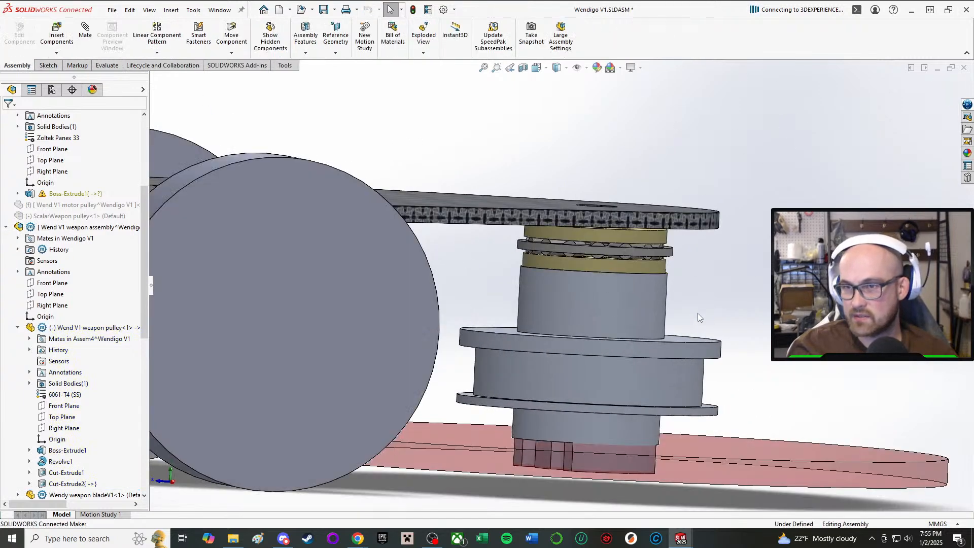
pyautogui.moveTo(699, 317); pyautogui.dragTo(672, 309, button='middle')
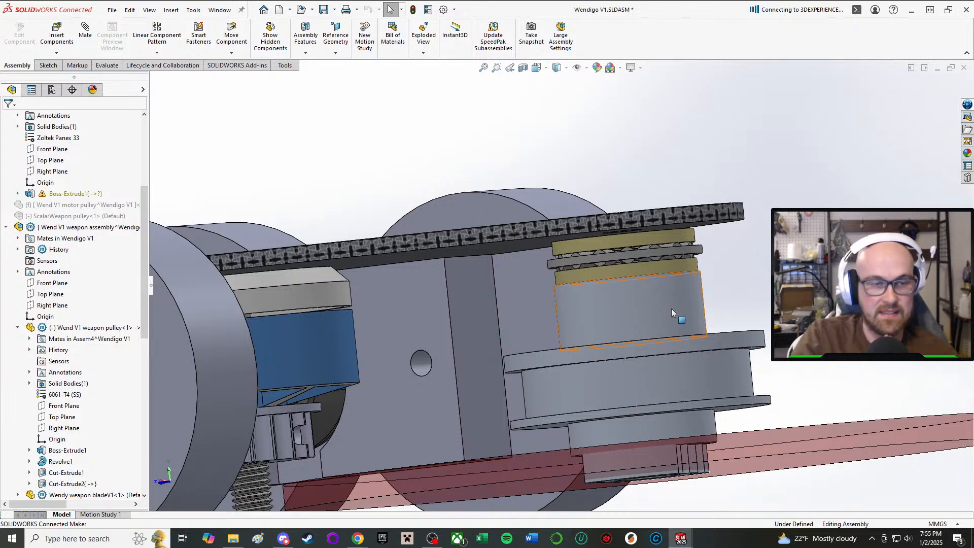
pyautogui.moveTo(671, 309)
pyautogui.mouseDown(button='middle')
pyautogui.moveTo(662, 355)
pyautogui.moveTo(673, 303)
pyautogui.mouseUp(button='middle')
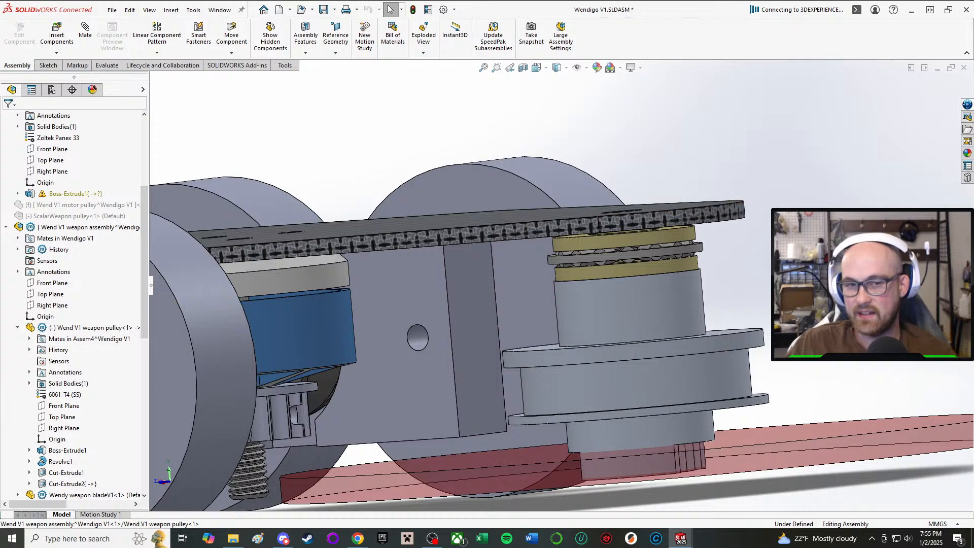
# Edit the weapon pulley in the context of the main assembly again and open Sketch3 under Revolve1.
pyautogui.click(626, 322)
pyautogui.click(708, 260)
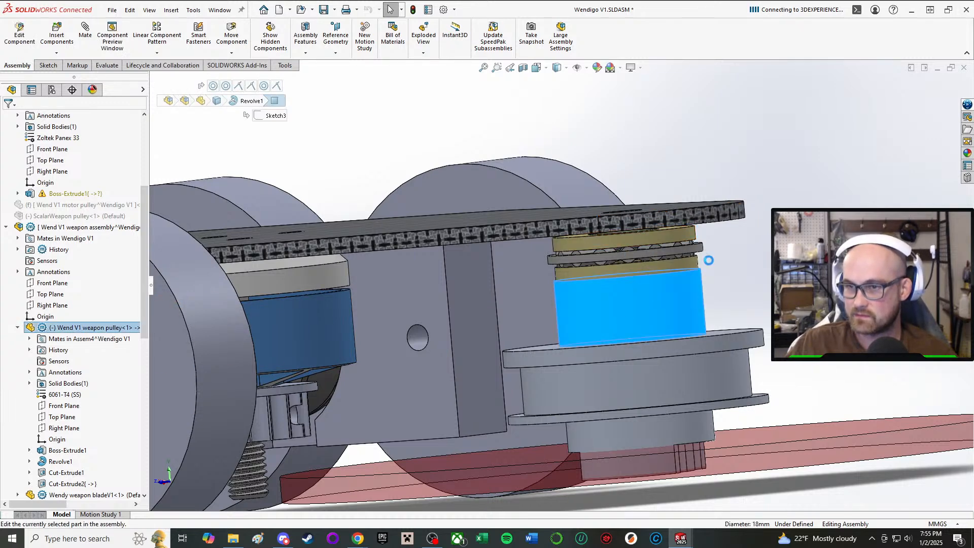
pyautogui.scroll(-3, 74, 328)
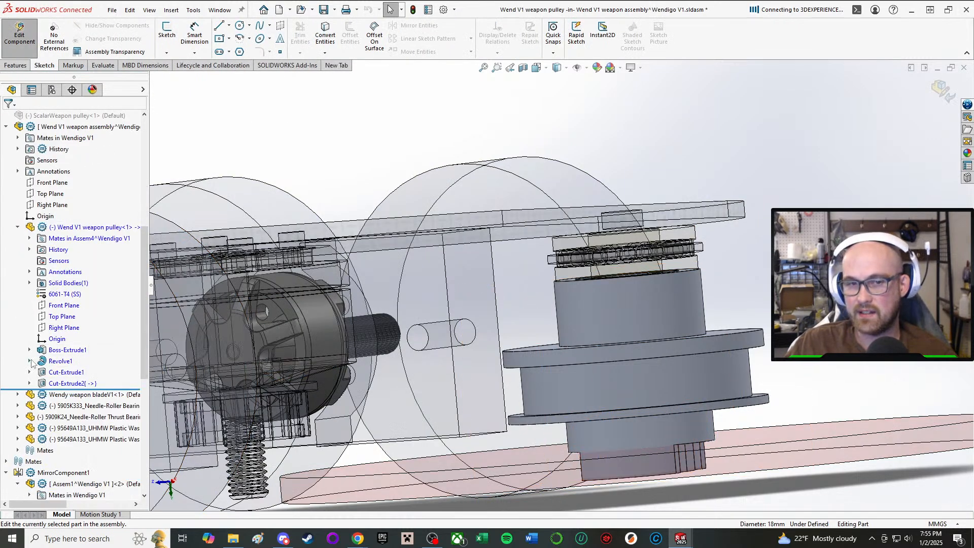
pyautogui.click(30, 362)
pyautogui.click(71, 372)
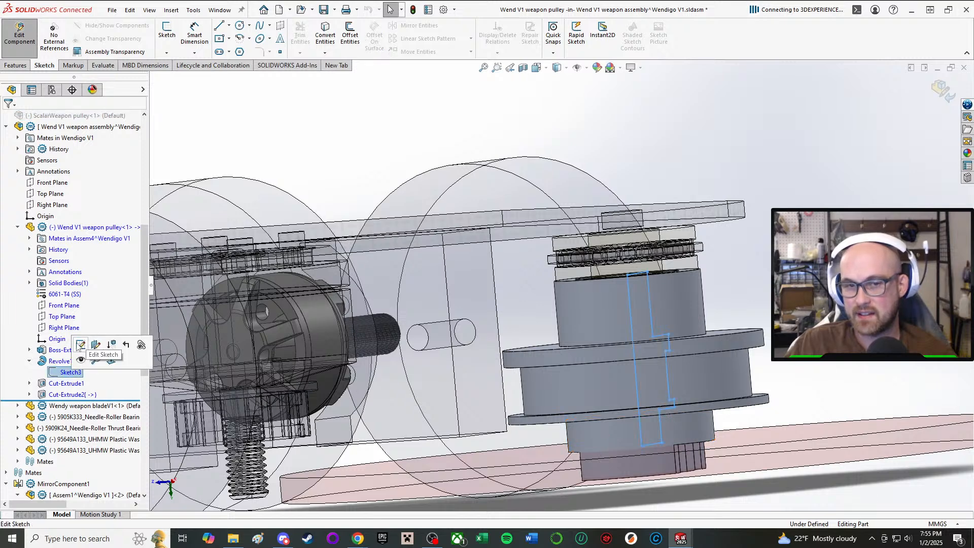
pyautogui.click(80, 345)
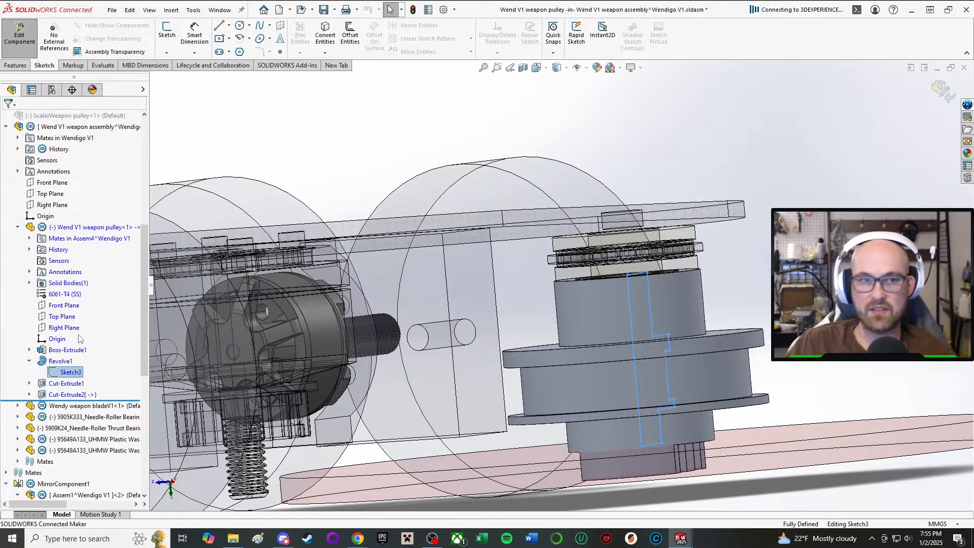
# Set the pulley profile's overall height dimension D8 to 21.5 mm, exit the sketch and return to the main assembly.
pyautogui.moveTo(507, 337)
pyautogui.mouseDown(button='middle')
pyautogui.moveTo(501, 329)
pyautogui.moveTo(515, 337)
pyautogui.mouseUp(button='middle')
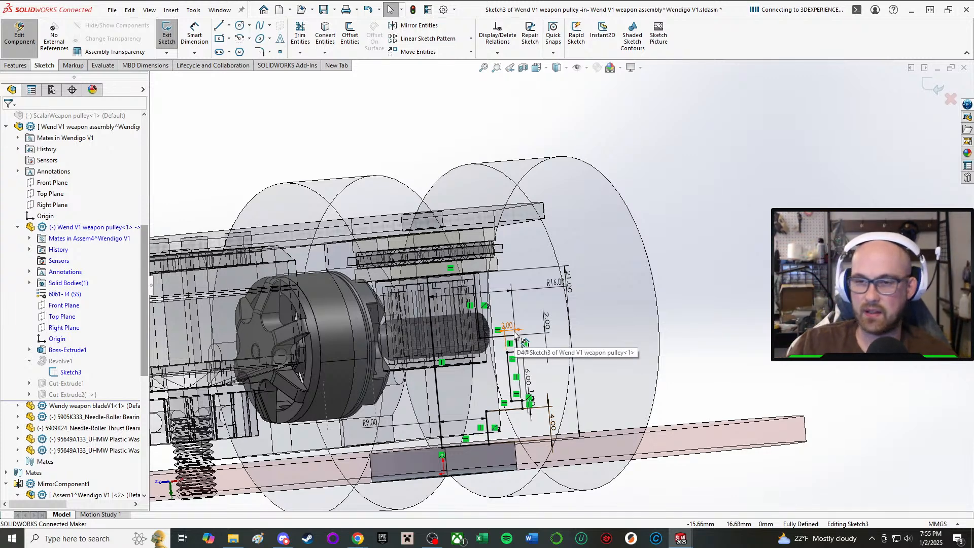
pyautogui.scroll(1, 553, 292)
pyautogui.moveTo(522, 370); pyautogui.dragTo(497, 371, button='middle')
pyautogui.scroll(-2, 471, 364)
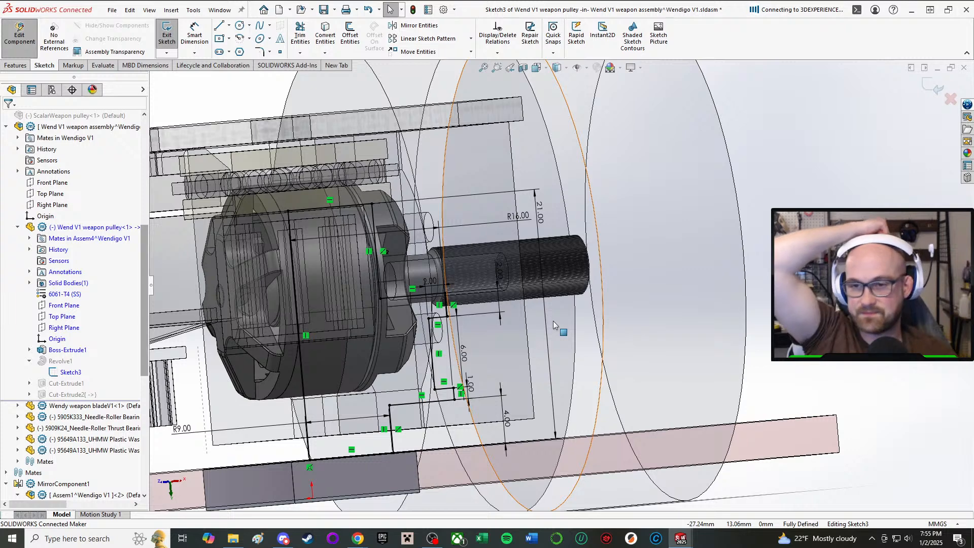
pyautogui.scroll(3, 552, 301)
pyautogui.moveTo(495, 255); pyautogui.dragTo(469, 247, button='middle')
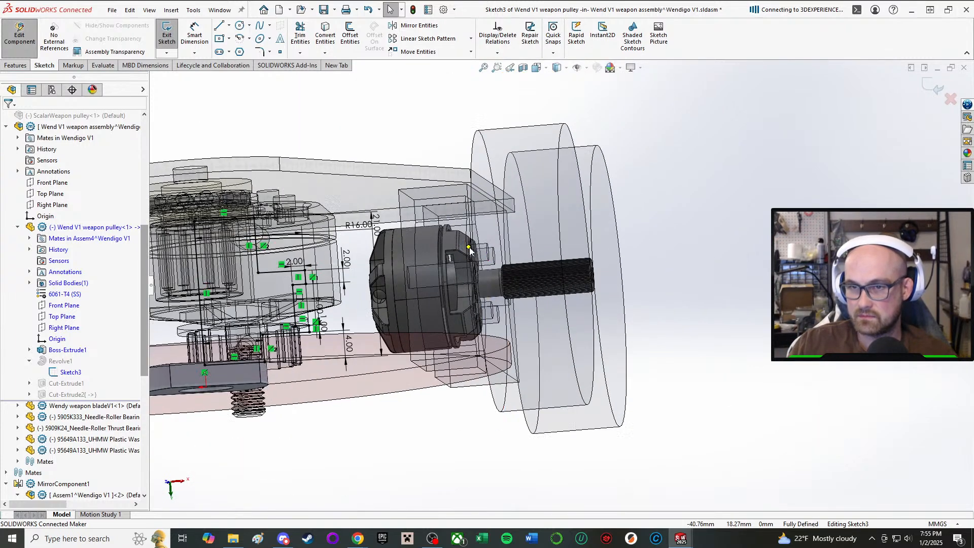
pyautogui.doubleClick(376, 224)
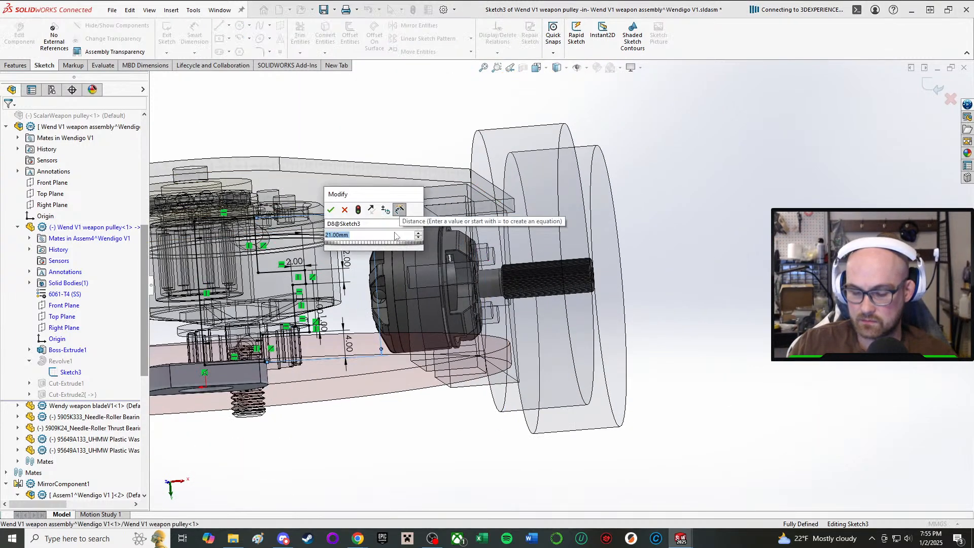
pyautogui.write('21.5')
pyautogui.press('Return')
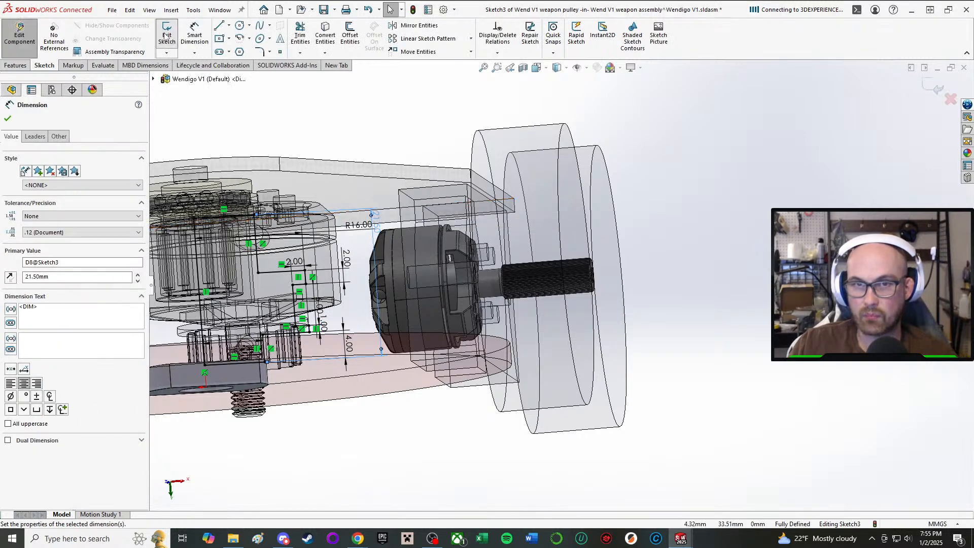
pyautogui.click(169, 37)
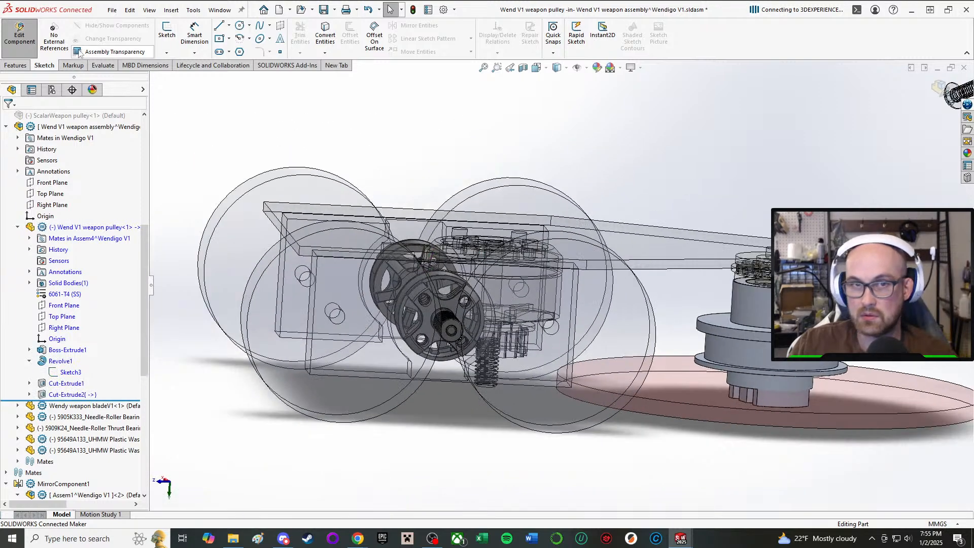
pyautogui.click(19, 33)
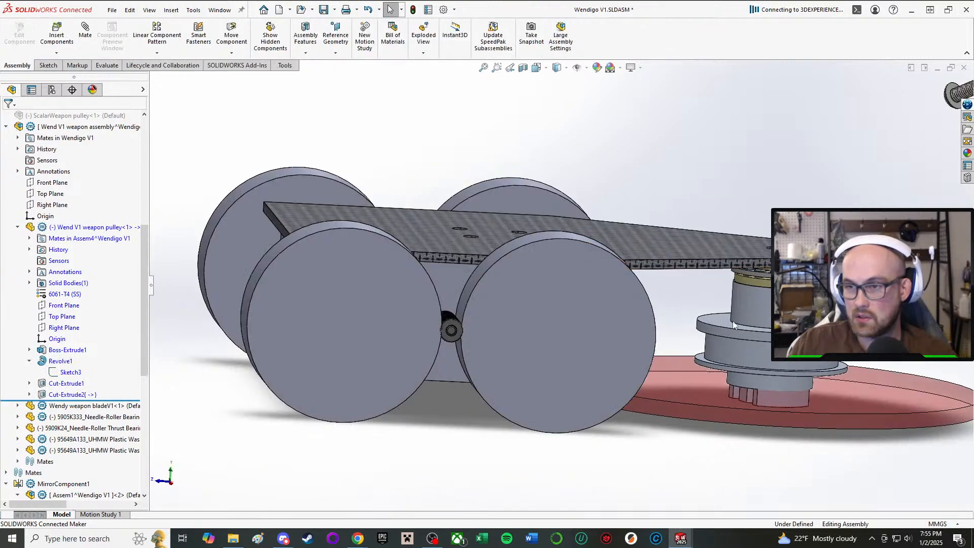
# Examine the weapon assembly from several angles for clearance between the pulley, blade, weapon motor, drive pods and top plate.
pyautogui.scroll(-5, 762, 322)
pyautogui.moveTo(763, 319); pyautogui.dragTo(674, 350, button='middle')
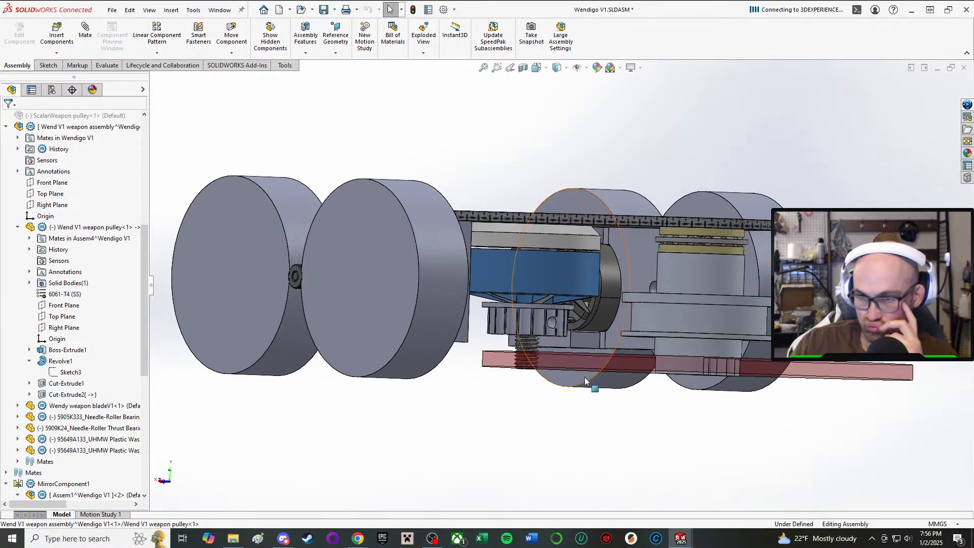
pyautogui.moveTo(565, 362); pyautogui.dragTo(573, 366, button='middle')
pyautogui.moveTo(582, 162); pyautogui.dragTo(725, 373, button='middle')
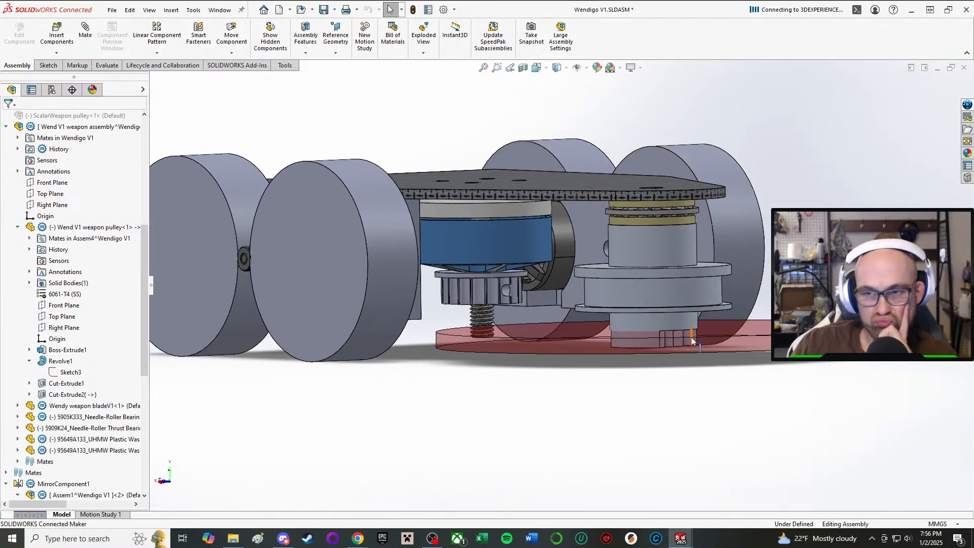
pyautogui.scroll(-4, 601, 316)
pyautogui.scroll(3, 601, 316)
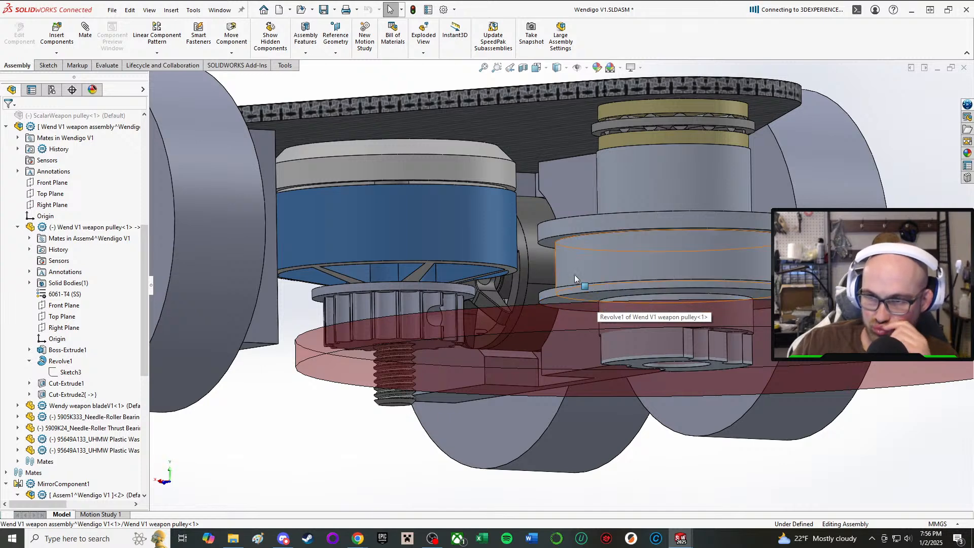
pyautogui.moveTo(574, 275); pyautogui.dragTo(578, 303, button='middle')
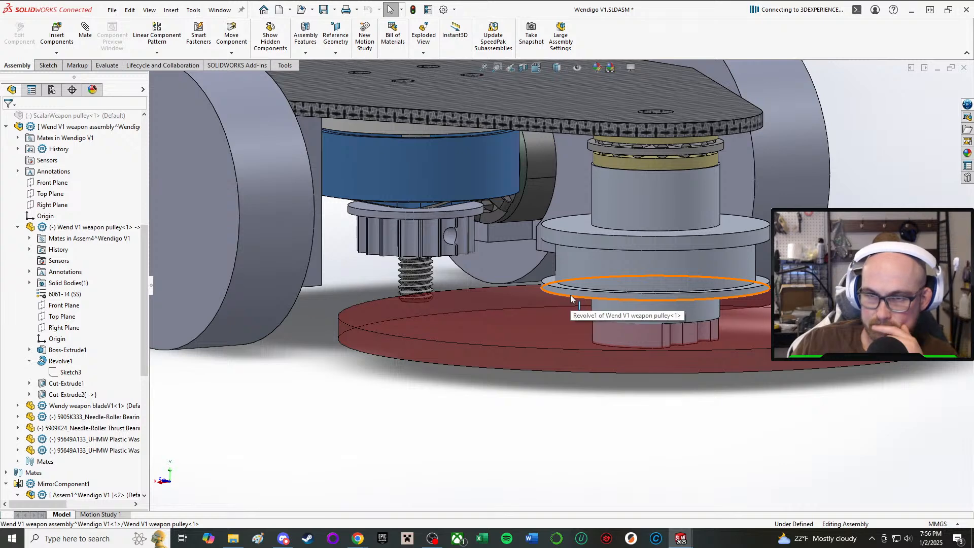
pyautogui.moveTo(570, 294); pyautogui.dragTo(654, 235, button='middle')
pyautogui.scroll(-3, 714, 249)
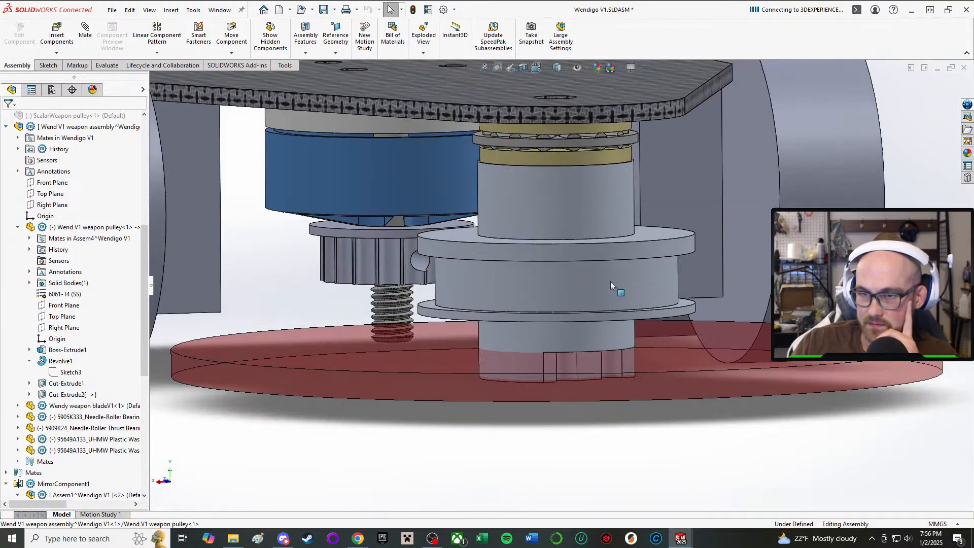
pyautogui.moveTo(610, 281); pyautogui.dragTo(562, 261, button='middle')
pyautogui.scroll(4, 561, 261)
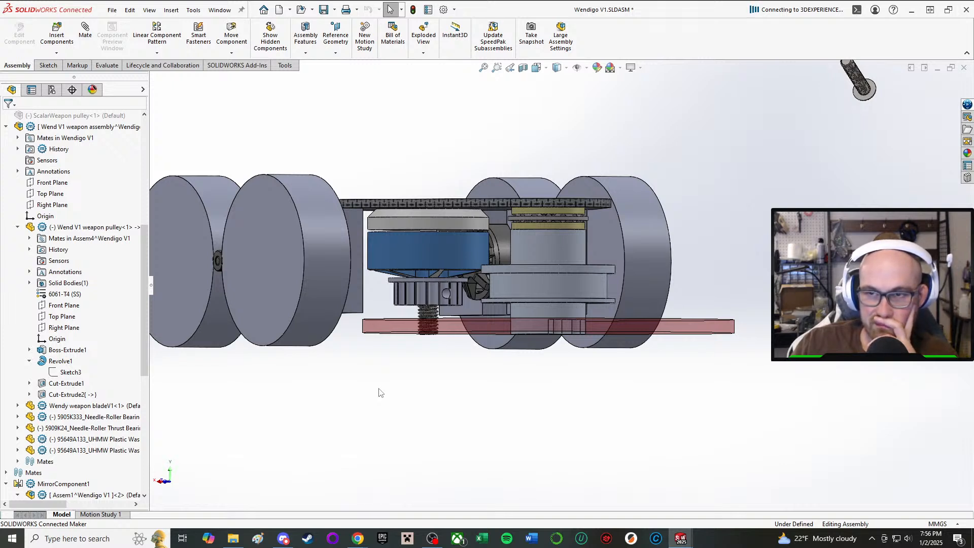
pyautogui.scroll(1, 506, 386)
pyautogui.moveTo(574, 381); pyautogui.dragTo(504, 306, button='middle')
pyautogui.scroll(1, 536, 131)
pyautogui.scroll(-3, 521, 121)
pyautogui.moveTo(522, 122); pyautogui.dragTo(607, 208, button='middle')
pyautogui.scroll(4, 607, 208)
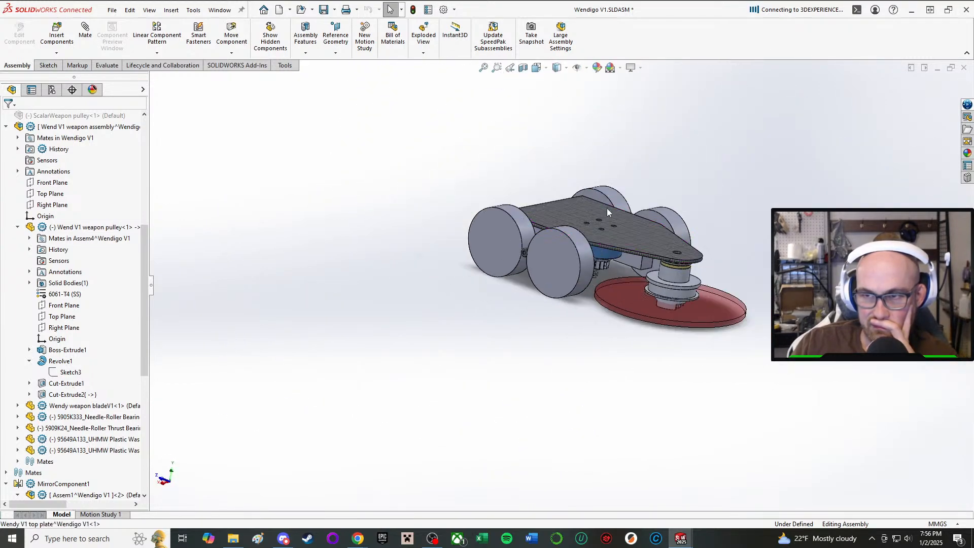
pyautogui.scroll(-4, 607, 208)
pyautogui.scroll(4, 738, 473)
pyautogui.scroll(-6, 735, 337)
pyautogui.moveTo(584, 299); pyautogui.dragTo(577, 259, button='middle')
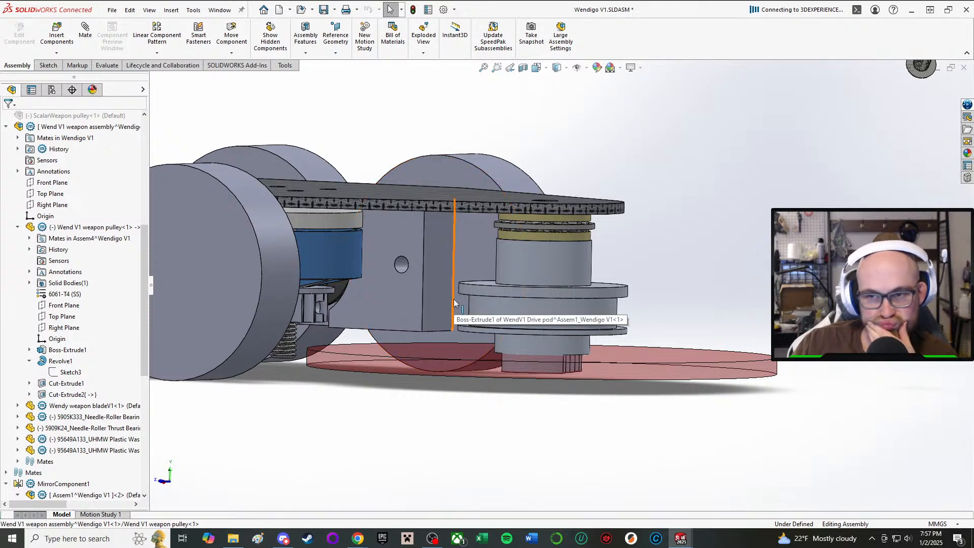
pyautogui.moveTo(517, 297); pyautogui.dragTo(454, 271, button='middle')
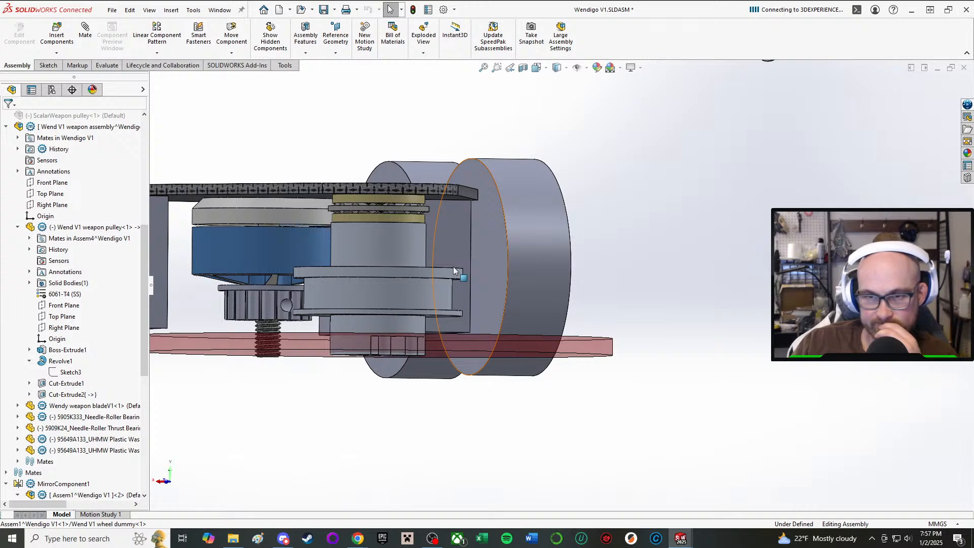
pyautogui.click(339, 326)
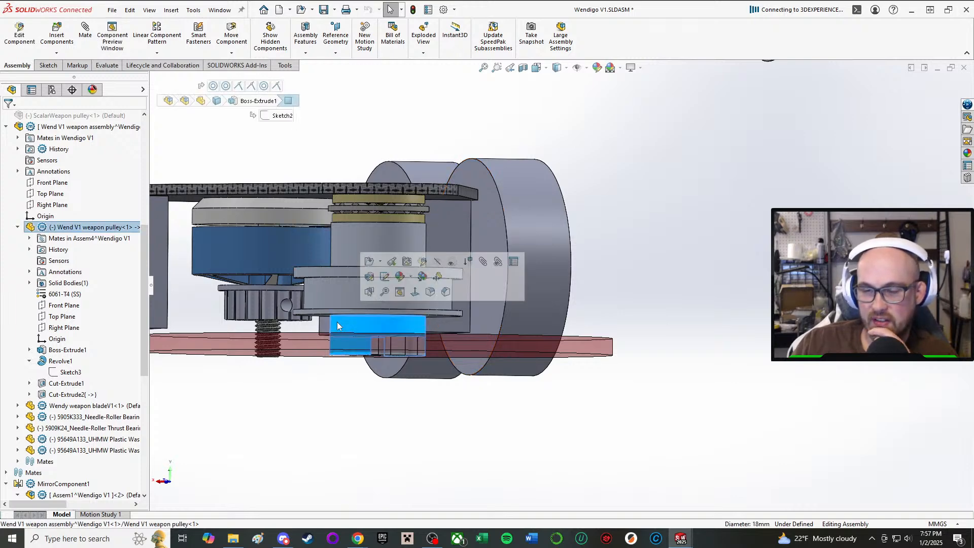
pyautogui.click(766, 405)
pyautogui.scroll(2, 290, 373)
pyautogui.moveTo(289, 369); pyautogui.dragTo(292, 364, button='middle')
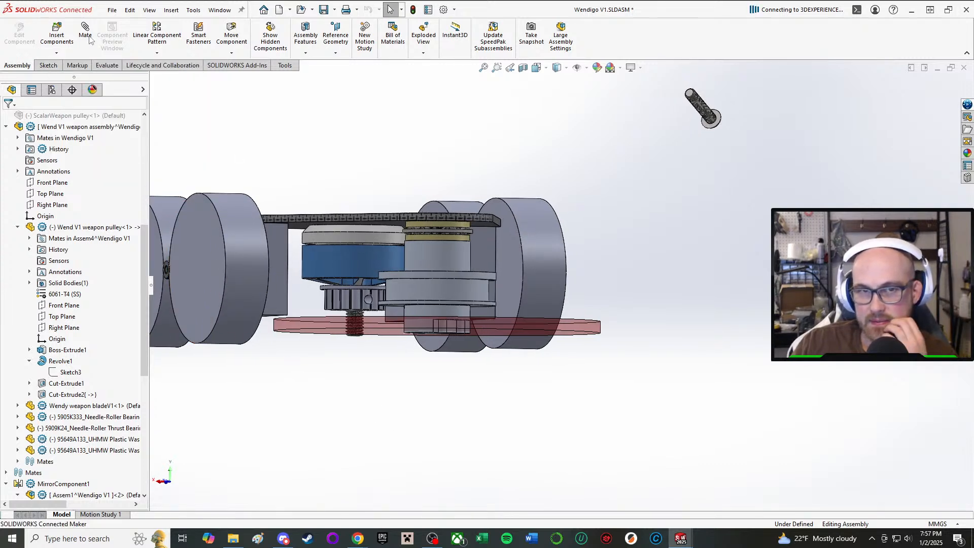
pyautogui.click(48, 65)
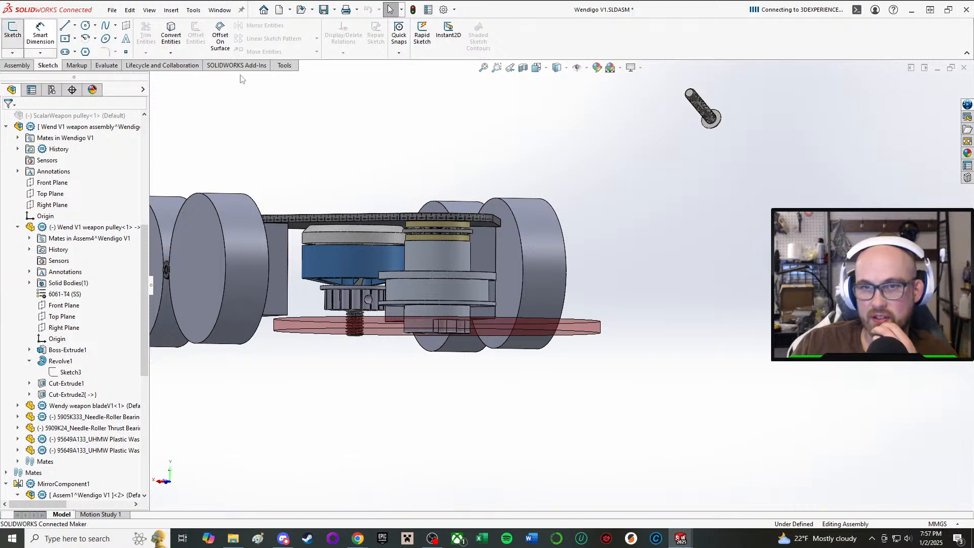
pyautogui.click(18, 66)
pyautogui.moveTo(207, 186); pyautogui.dragTo(234, 225, button='middle')
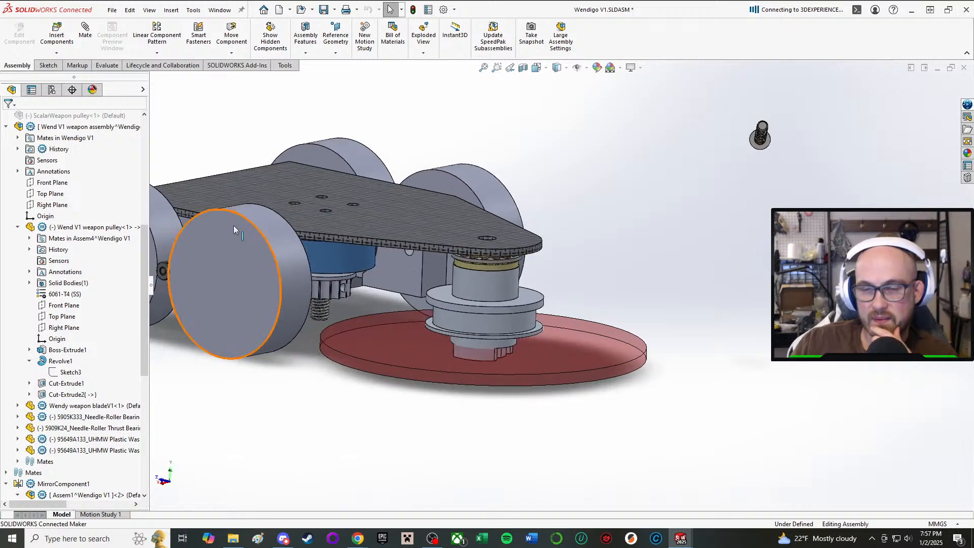
pyautogui.click(56, 34)
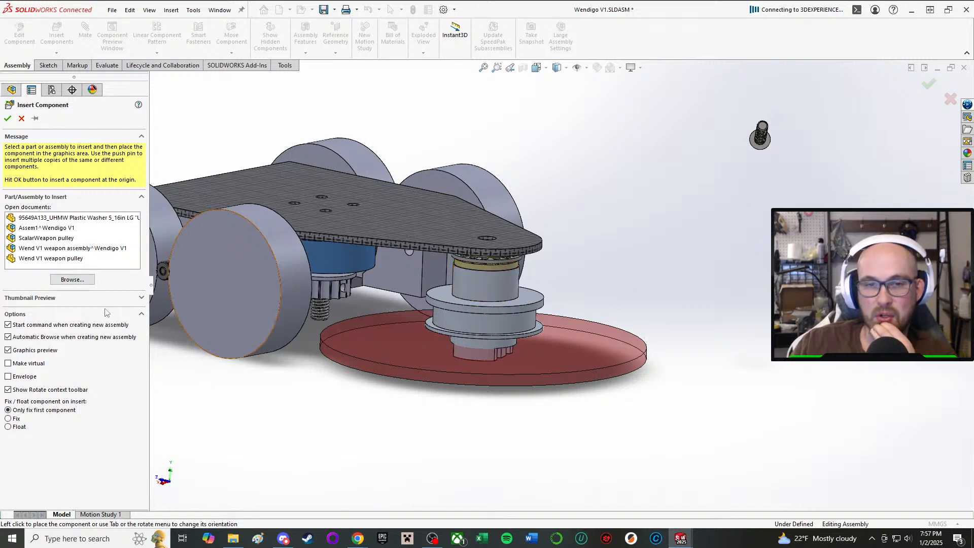
pyautogui.click(72, 279)
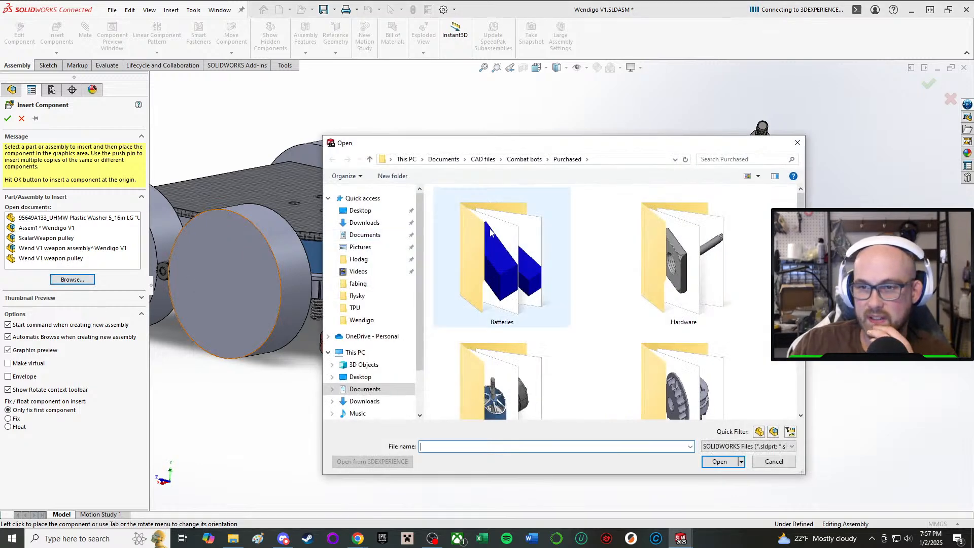
pyautogui.click(774, 462)
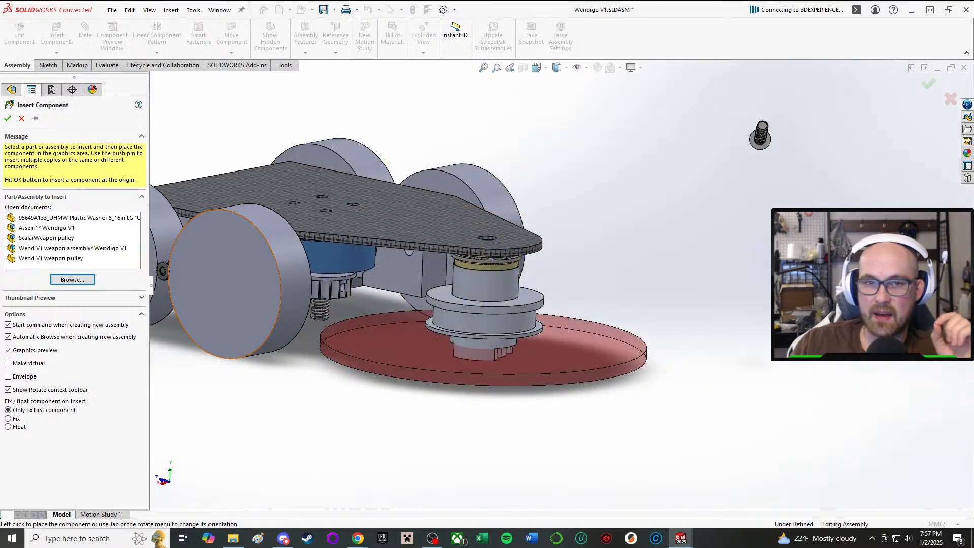
pyautogui.click(22, 118)
# Insert a new part into the Wendigo V1 assembly using the Part template and locate it in the component tree.
pyautogui.click(56, 53)
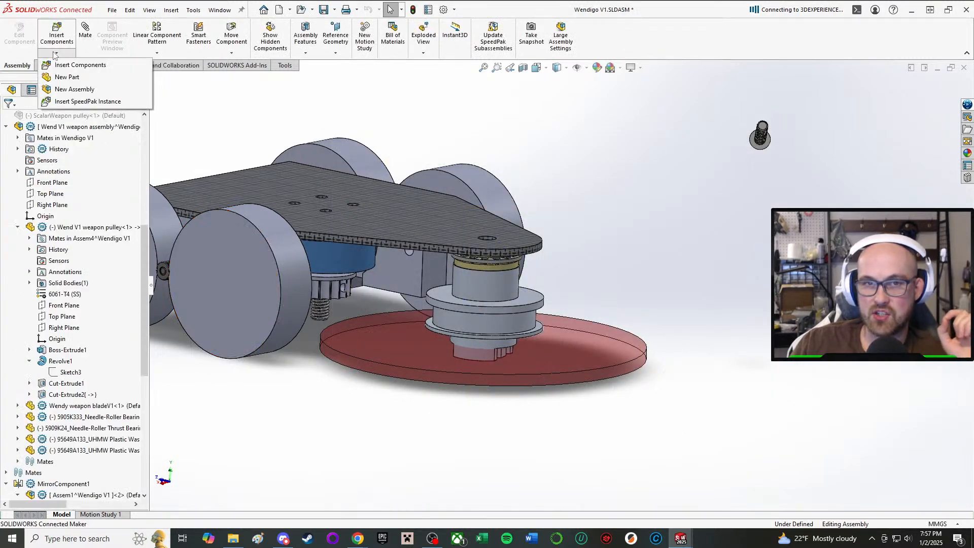
pyautogui.click(68, 77)
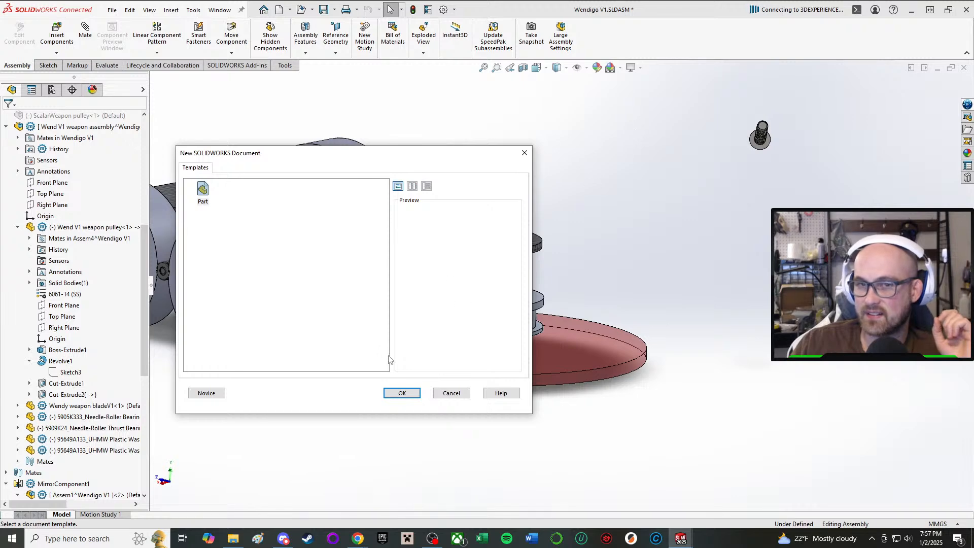
pyautogui.click(402, 393)
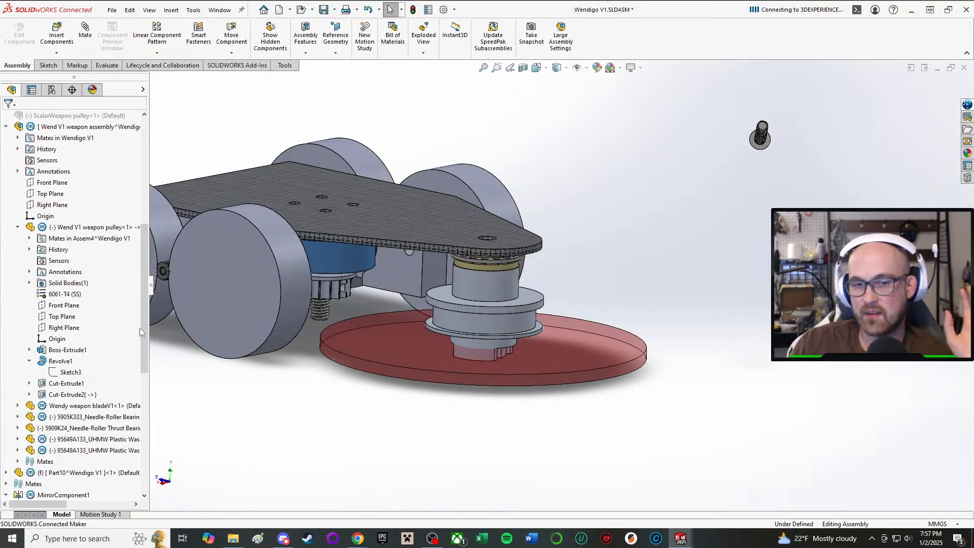
pyautogui.scroll(-4, 137, 335)
pyautogui.scroll(-5, 71, 284)
pyautogui.click(6, 194)
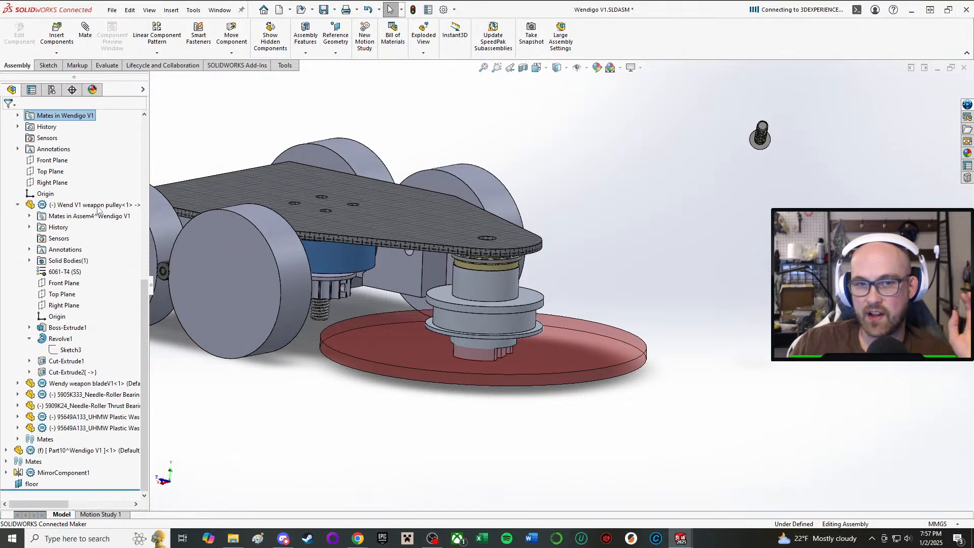
pyautogui.click(109, 449)
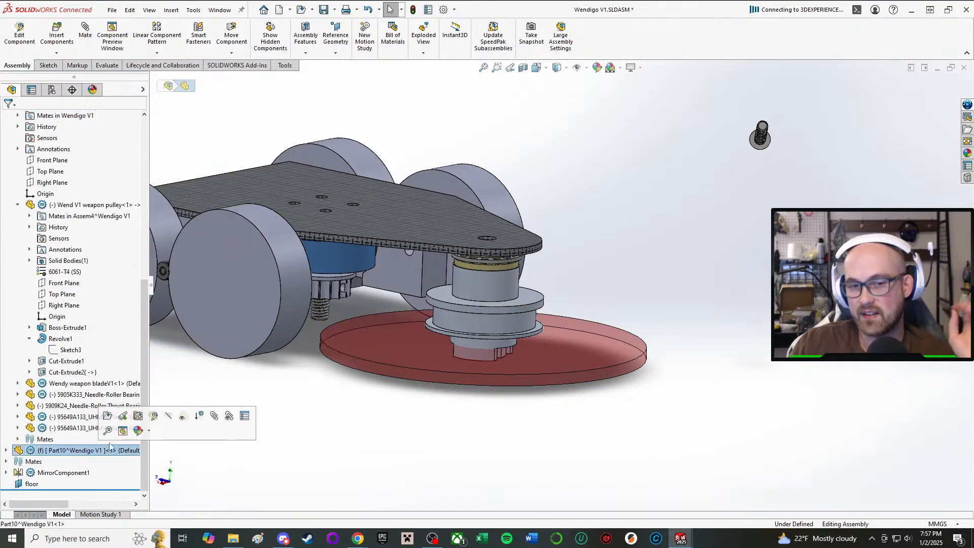
pyautogui.click(155, 418)
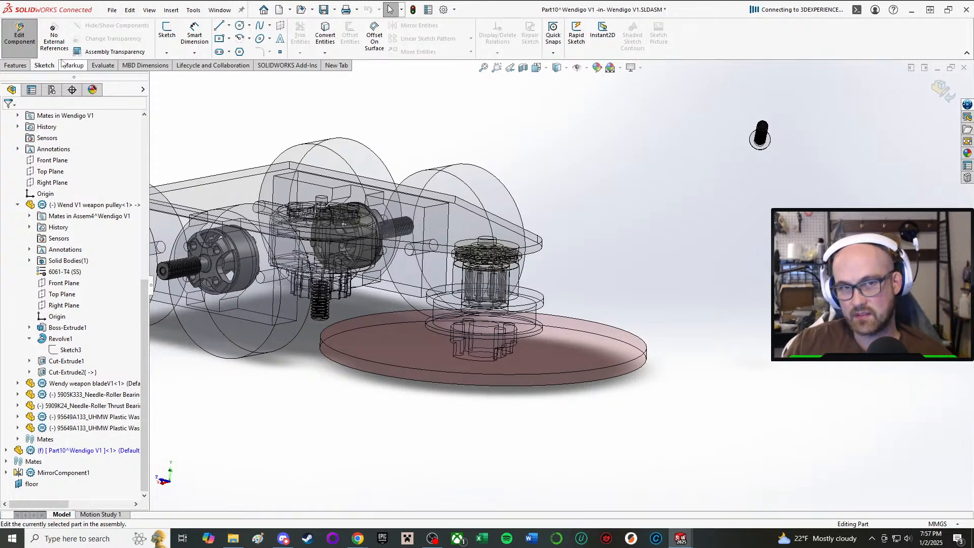
pyautogui.click(25, 39)
# Rename the newly inserted part as WendigoV1 bottom plate.
pyautogui.rightClick(84, 452)
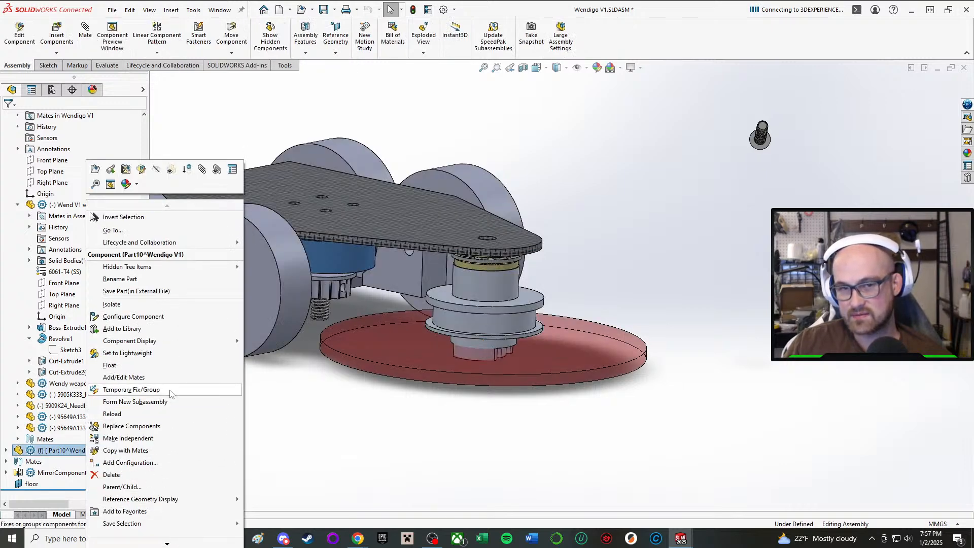
pyautogui.scroll(-2, 181, 386)
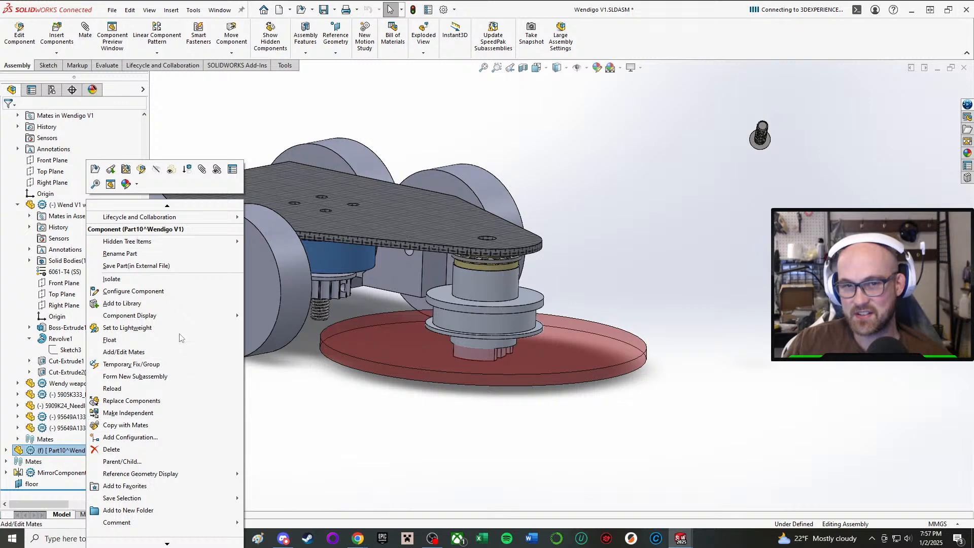
pyautogui.click(161, 254)
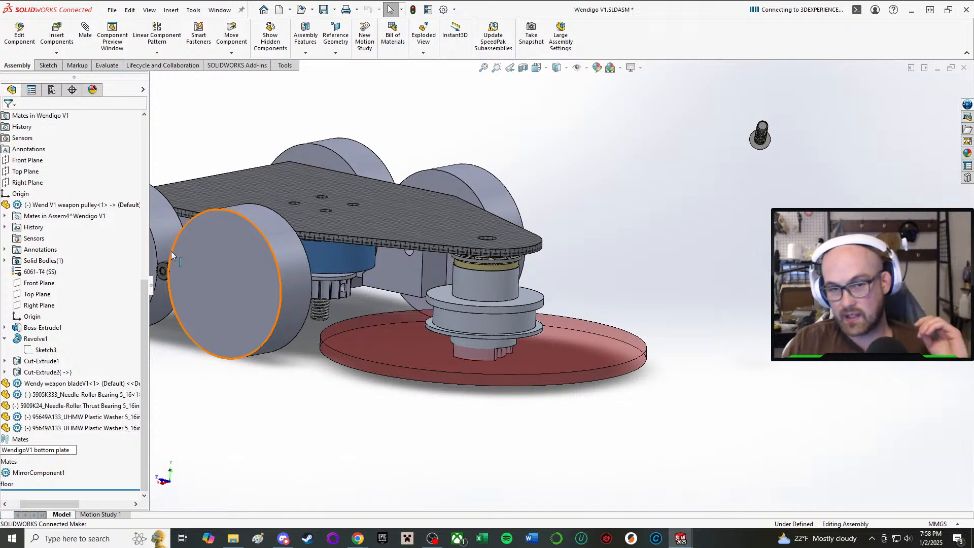
pyautogui.click(348, 462)
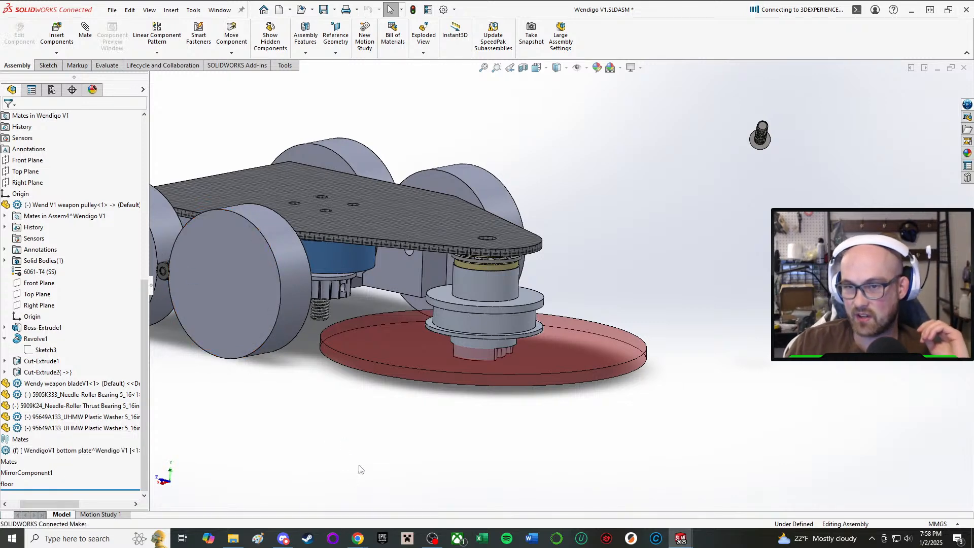
# Examine the space beneath the top plate around the drive pods, weapon motor, pulley and blade for placing the bottom plate.
pyautogui.scroll(3, 411, 403)
pyautogui.scroll(-5, 544, 284)
pyautogui.moveTo(544, 284); pyautogui.dragTo(578, 309, button='middle')
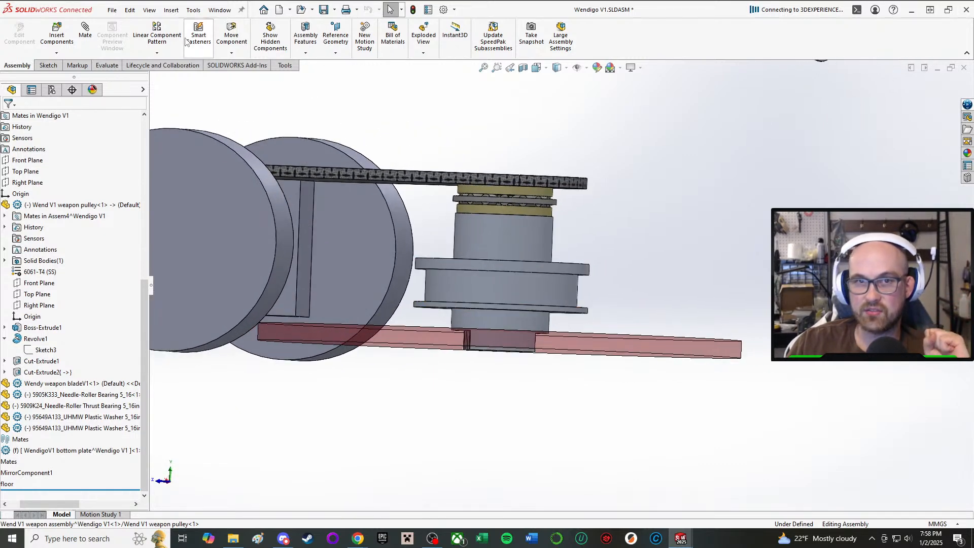
pyautogui.moveTo(480, 242); pyautogui.dragTo(506, 135, button='middle')
pyautogui.scroll(2, 495, 241)
pyautogui.moveTo(495, 243); pyautogui.dragTo(381, 233, button='middle')
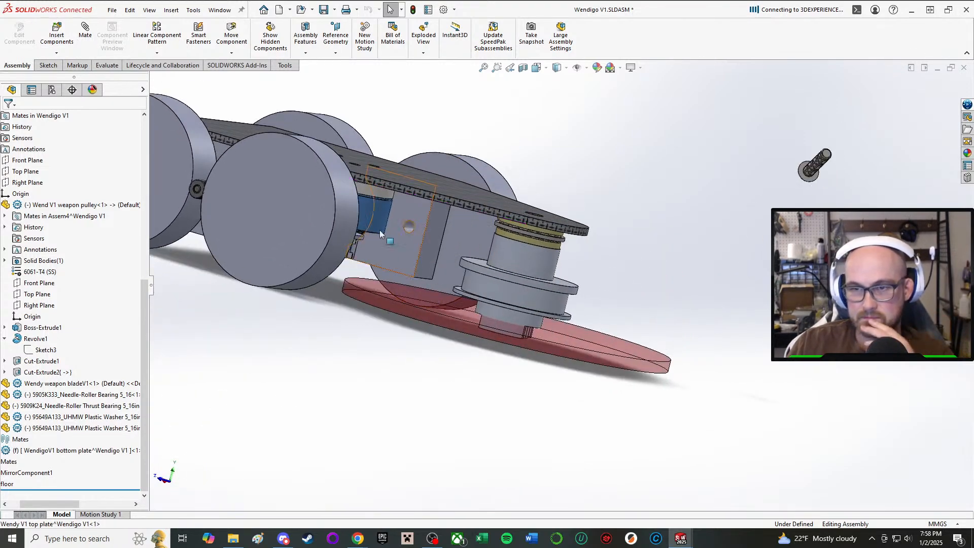
pyautogui.click(49, 65)
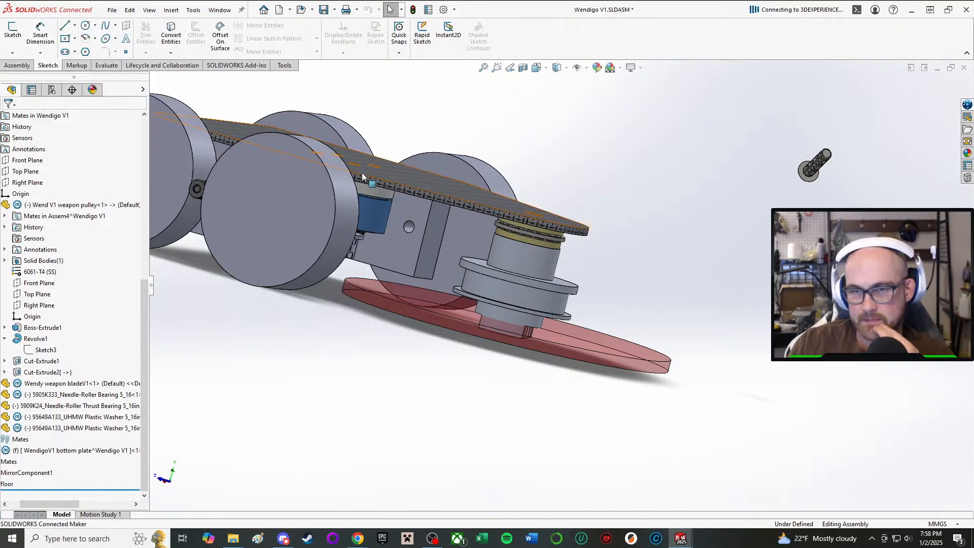
pyautogui.moveTo(367, 179); pyautogui.dragTo(339, 108, button='middle')
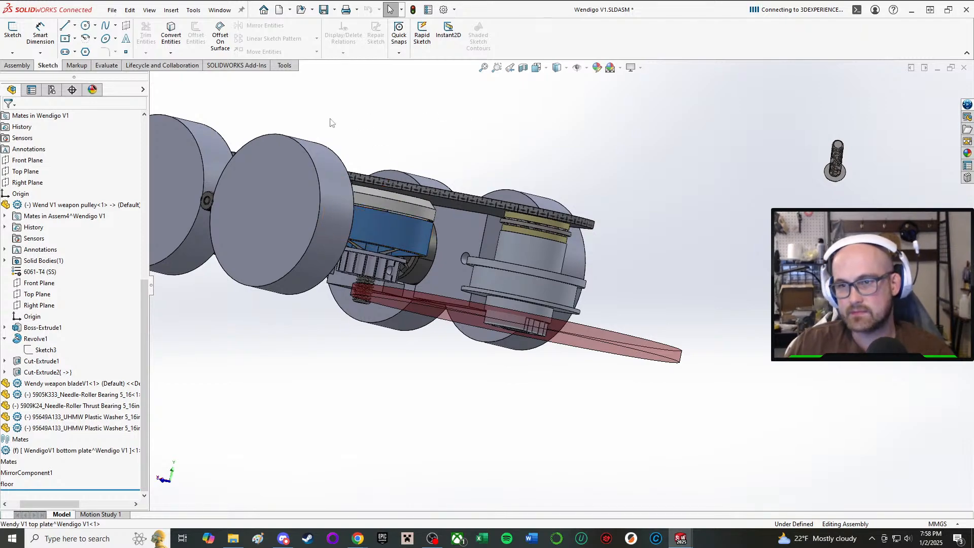
pyautogui.moveTo(455, 230); pyautogui.dragTo(495, 279, button='middle')
pyautogui.scroll(-3, 571, 284)
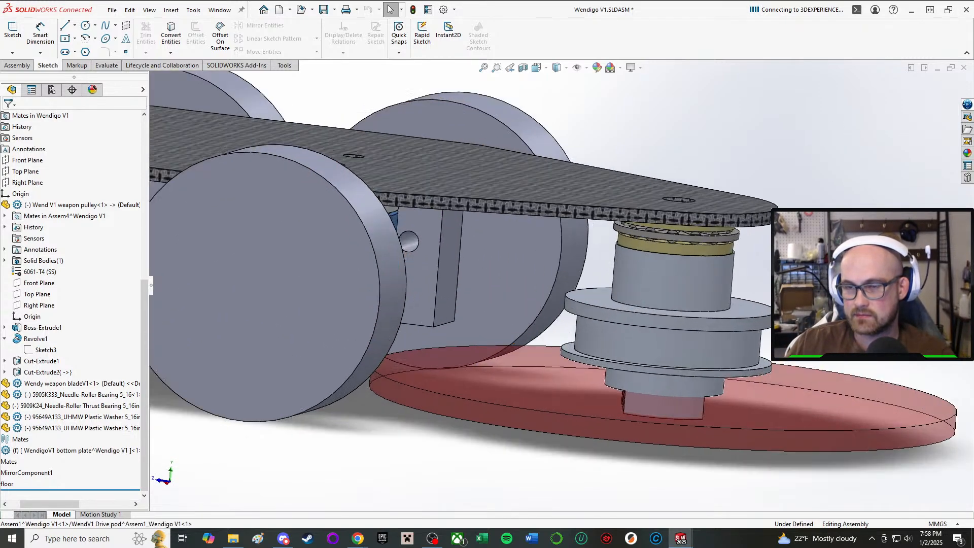
pyautogui.moveTo(753, 218); pyautogui.dragTo(720, 218, button='middle')
pyautogui.scroll(1, 648, 279)
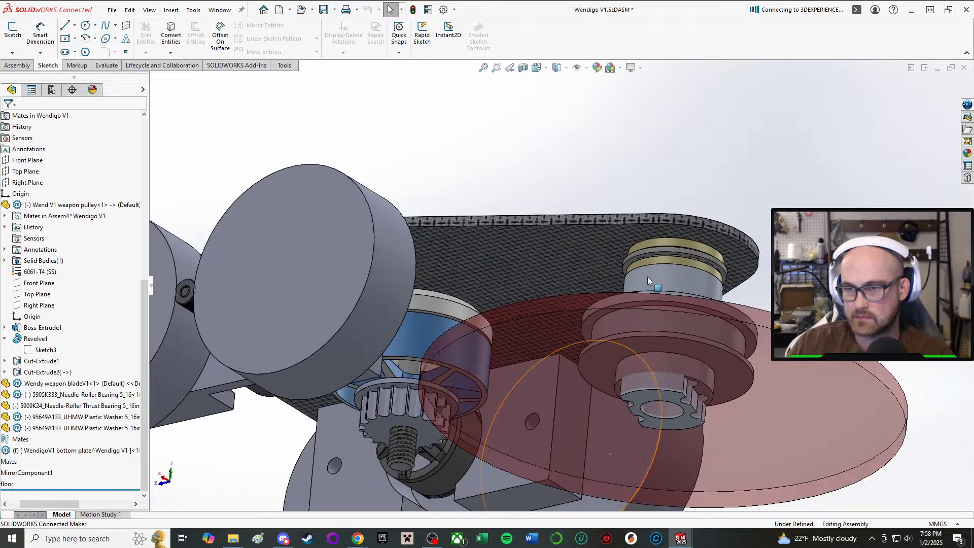
pyautogui.moveTo(589, 253); pyautogui.dragTo(617, 312, button='middle')
pyautogui.scroll(2, 624, 317)
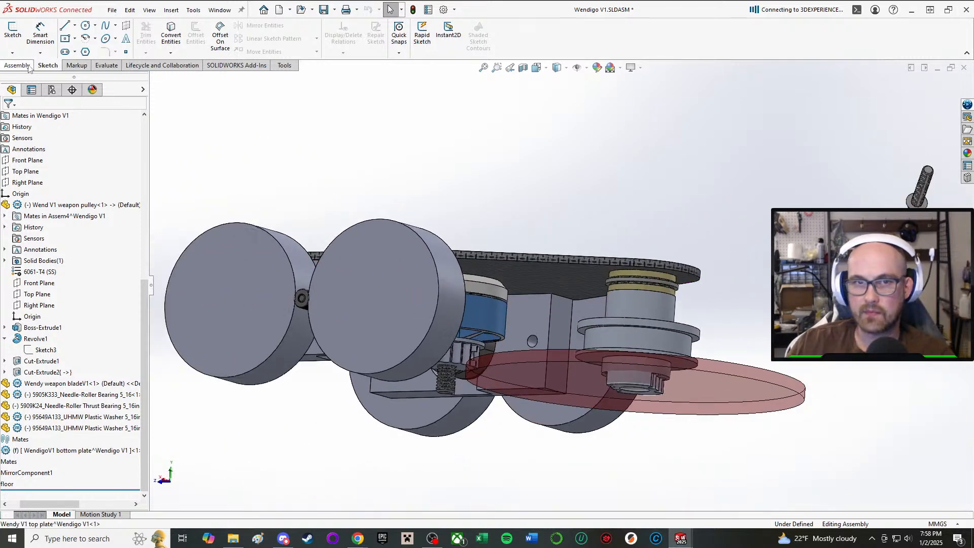
pyautogui.scroll(-3, 578, 373)
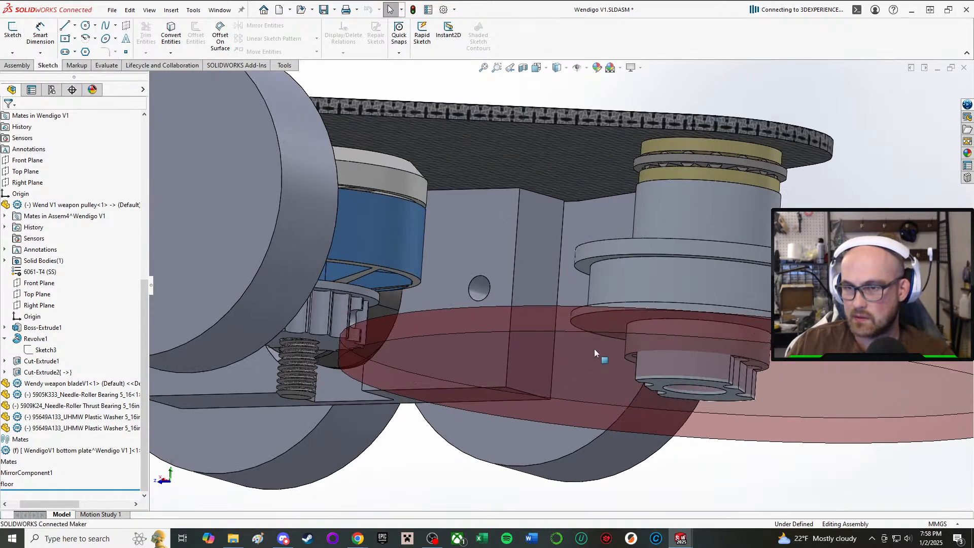
pyautogui.moveTo(595, 350); pyautogui.dragTo(591, 318, button='middle')
pyautogui.moveTo(581, 235); pyautogui.dragTo(624, 286, button='middle')
pyautogui.scroll(2, 628, 282)
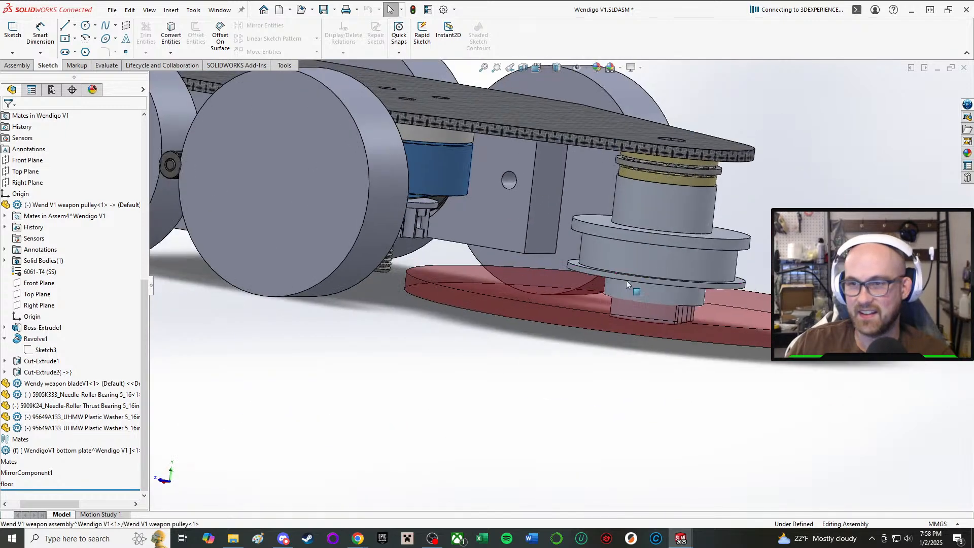
pyautogui.scroll(-2, 627, 285)
pyautogui.scroll(-3, 609, 264)
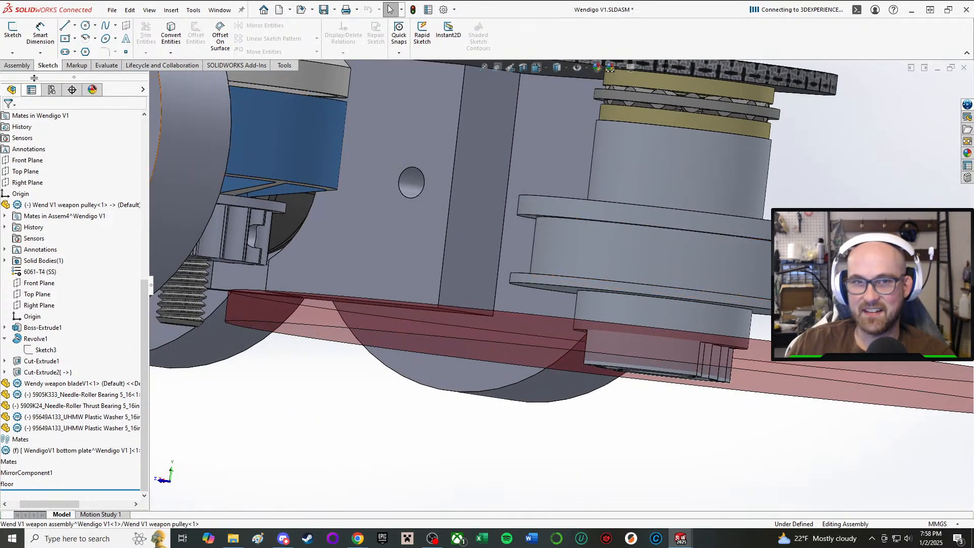
pyautogui.scroll(3, 563, 508)
pyautogui.moveTo(454, 339); pyautogui.dragTo(431, 383, button='middle')
pyautogui.scroll(-2, 470, 349)
pyautogui.scroll(2, 467, 335)
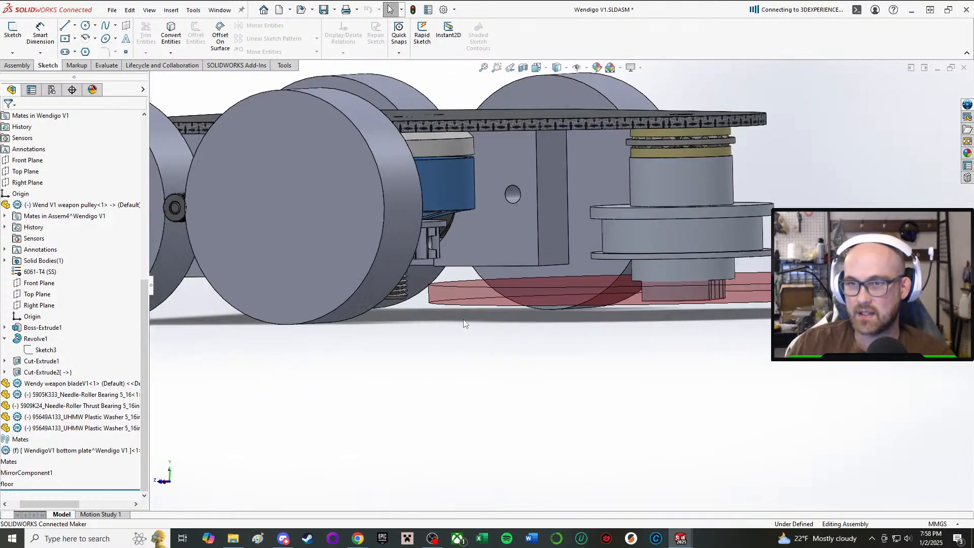
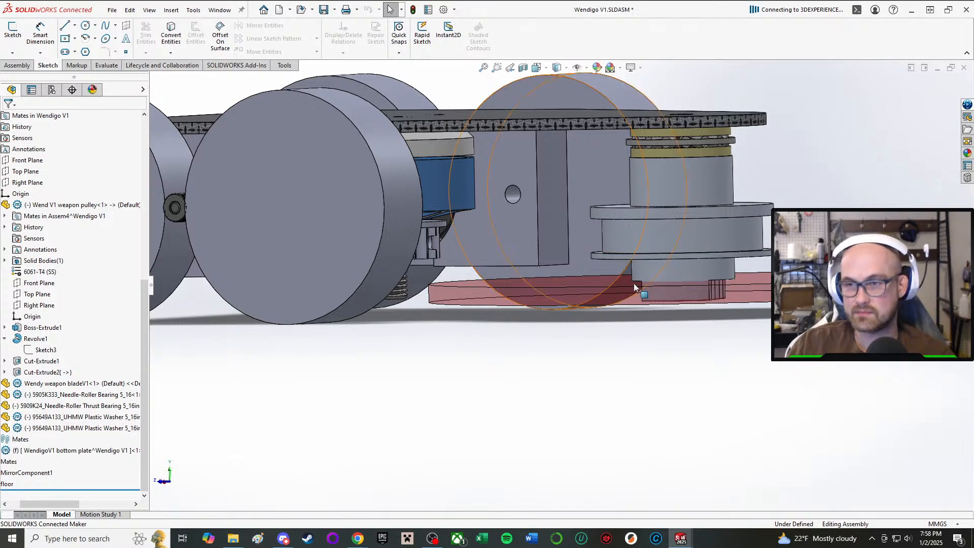
# Open the WendigoV1 bottom plate for editing within the assembly.
pyautogui.moveTo(634, 283); pyautogui.dragTo(652, 265, button='middle')
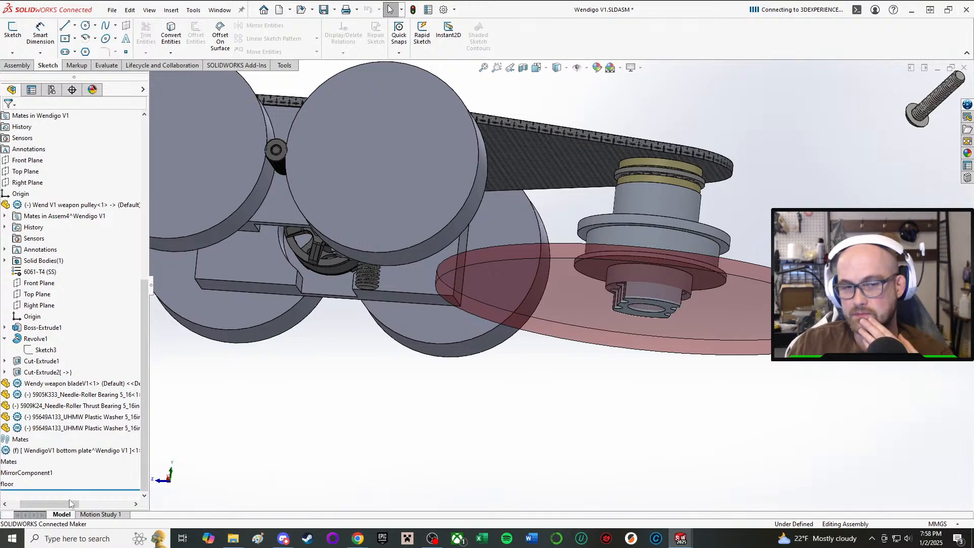
pyautogui.moveTo(44, 504); pyautogui.dragTo(33, 504)
pyautogui.click(95, 452)
pyautogui.click(157, 418)
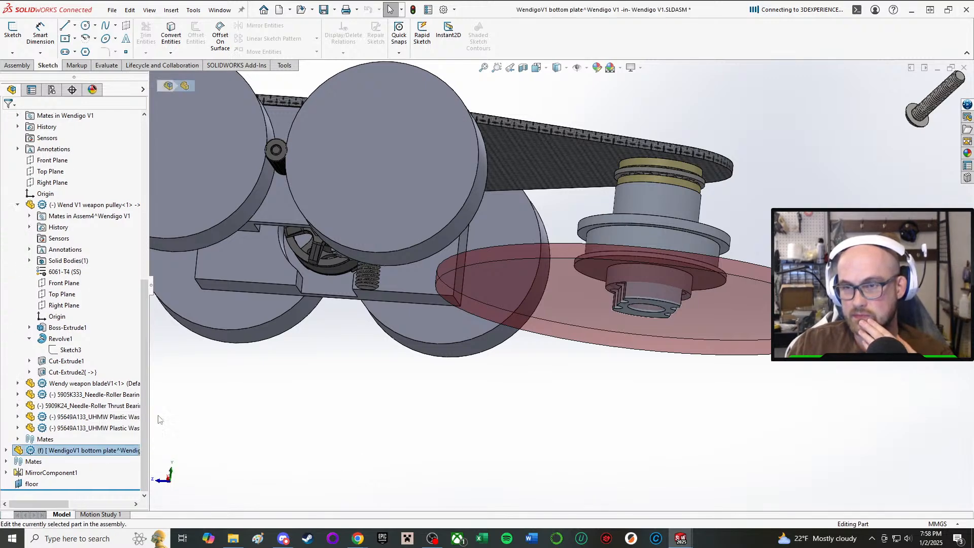
pyautogui.moveTo(622, 279); pyautogui.dragTo(597, 276, button='middle')
pyautogui.scroll(9, 89, 210)
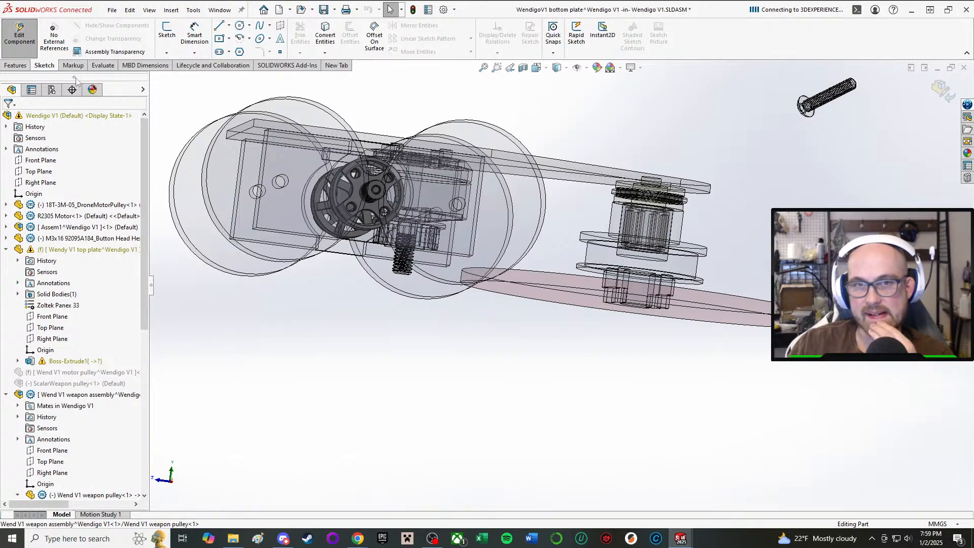
# Switch to editing the Wend V1 weapon pulley part within the assembly.
pyautogui.moveTo(674, 329)
pyautogui.mouseDown(button='middle')
pyautogui.moveTo(677, 385)
pyautogui.moveTo(671, 340)
pyautogui.mouseUp(button='middle')
pyautogui.scroll(-3, 672, 341)
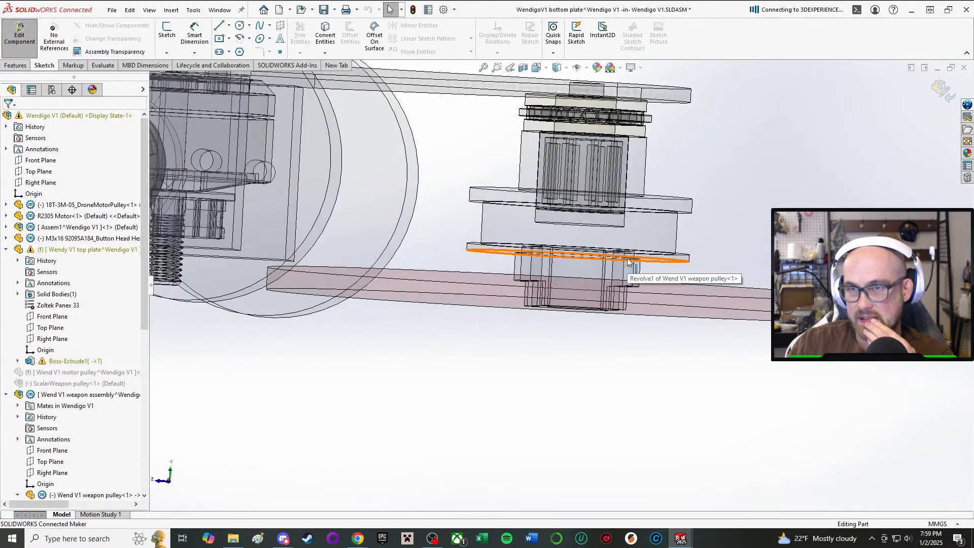
pyautogui.moveTo(652, 269); pyautogui.dragTo(642, 239, button='middle')
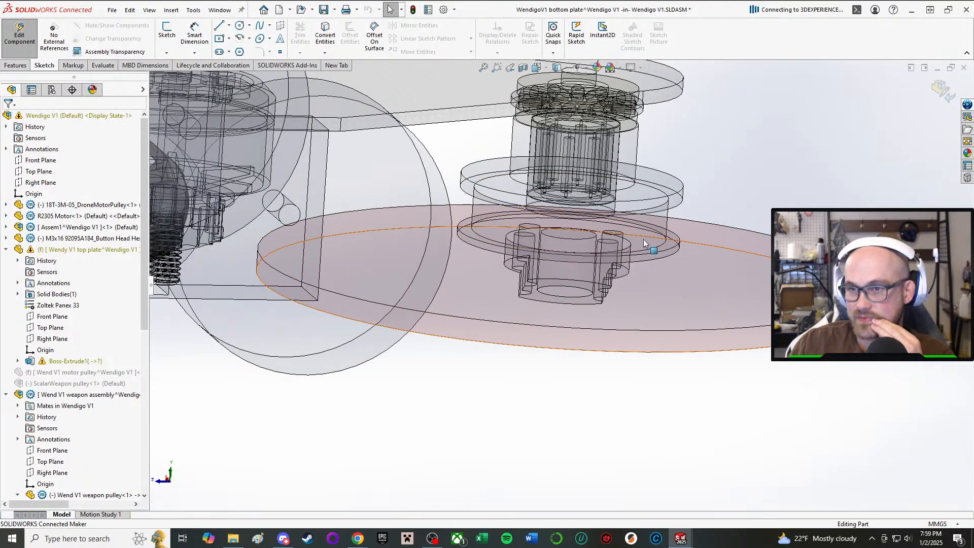
pyautogui.scroll(-2, 654, 231)
pyautogui.scroll(-3, 655, 228)
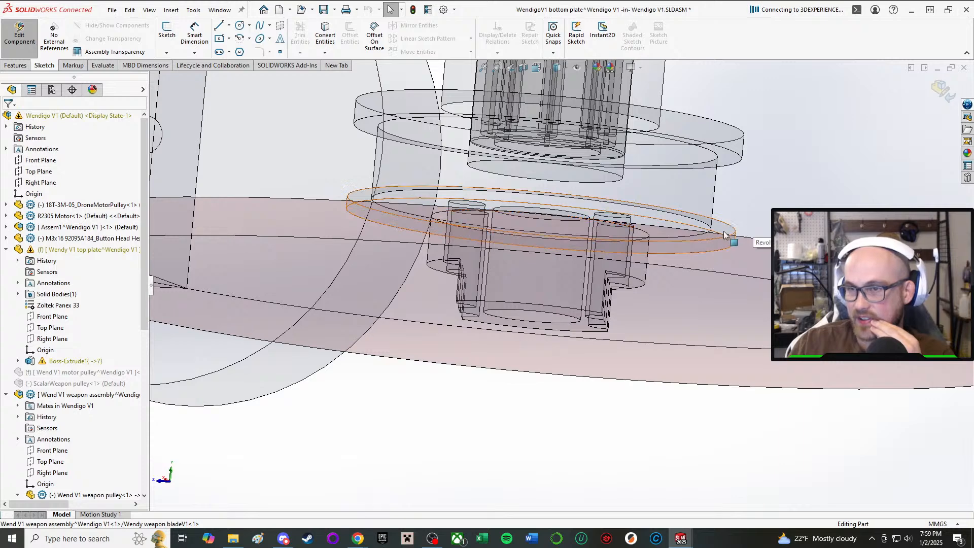
pyautogui.click(714, 243)
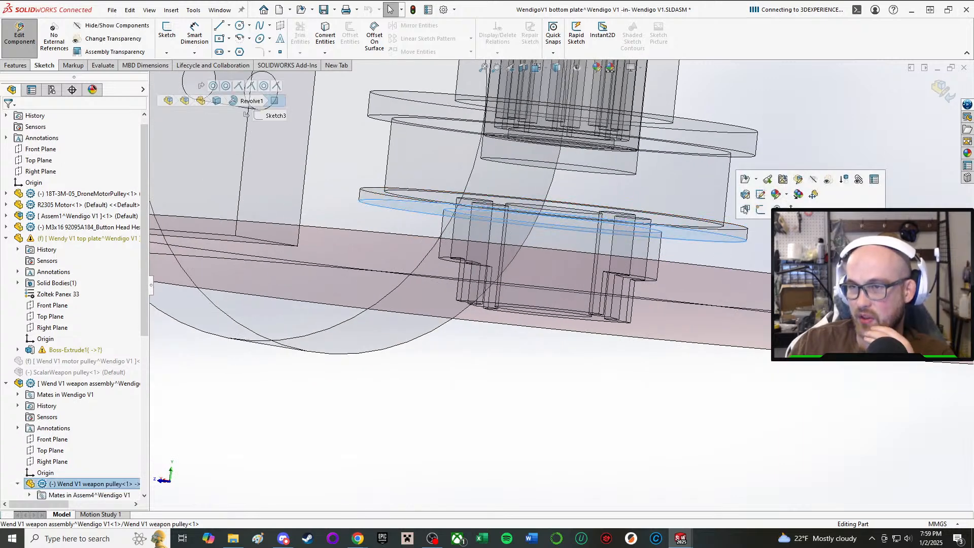
pyautogui.click(801, 185)
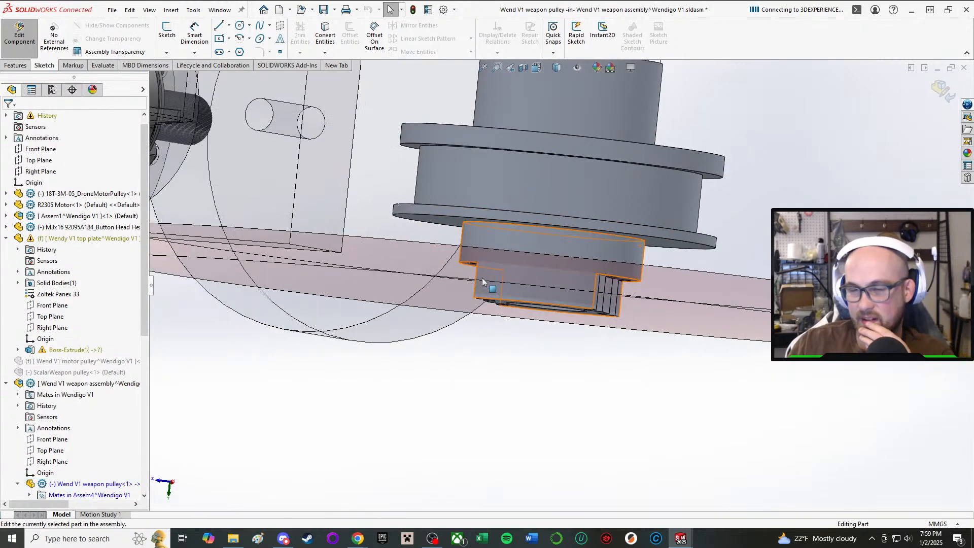
# Start a sketch on the underside of the pulley's lower flange and draw a circle about 21 mm in diameter centred on the origin.
pyautogui.scroll(5, 518, 249)
pyautogui.scroll(-3, 518, 248)
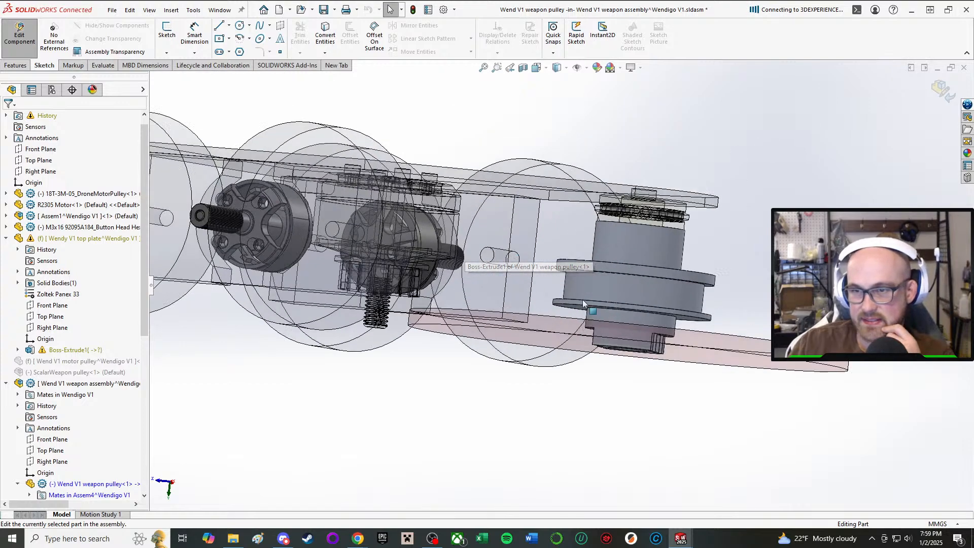
pyautogui.scroll(-2, 588, 306)
pyautogui.moveTo(589, 306); pyautogui.dragTo(607, 199, button='middle')
pyautogui.scroll(2, 607, 200)
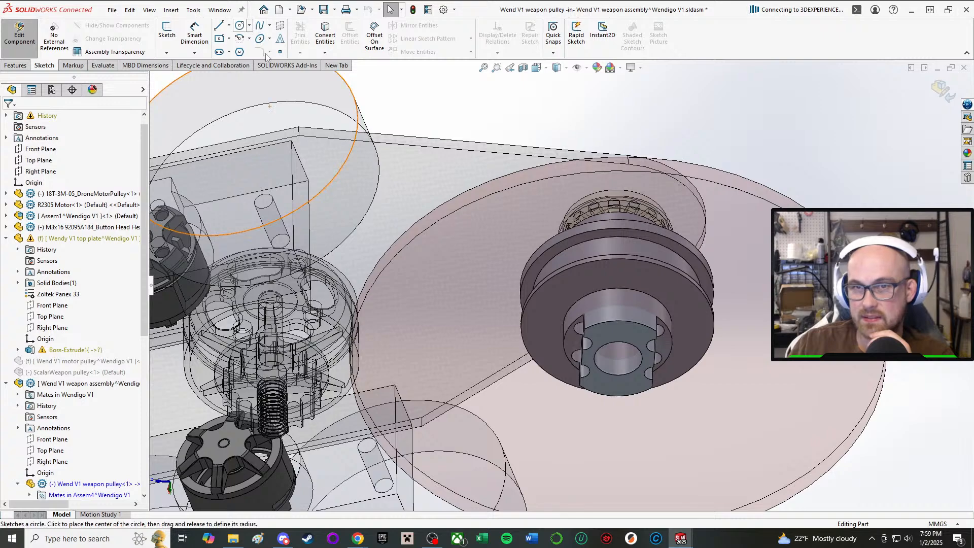
pyautogui.moveTo(604, 395); pyautogui.dragTo(592, 283, button='middle')
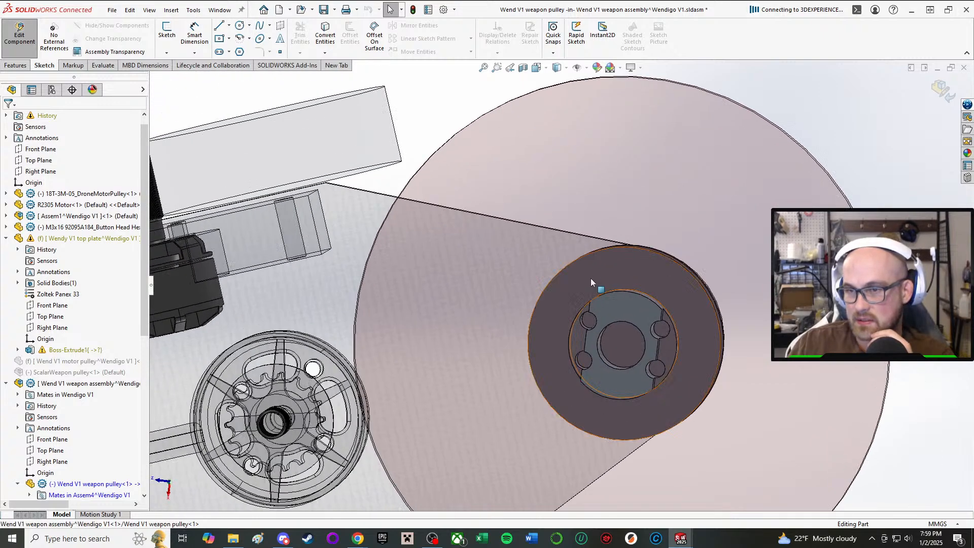
pyautogui.click(240, 25)
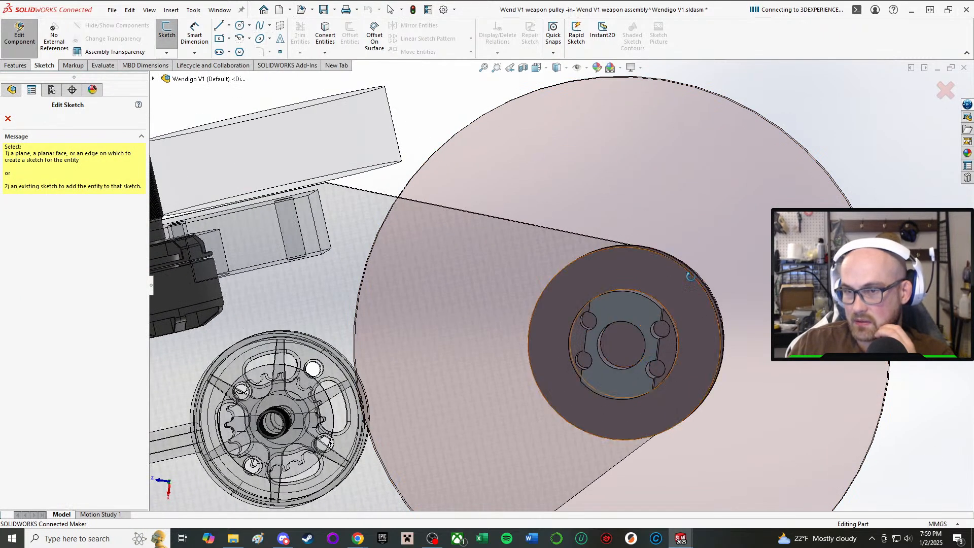
pyautogui.moveTo(652, 350); pyautogui.dragTo(680, 322, button='middle')
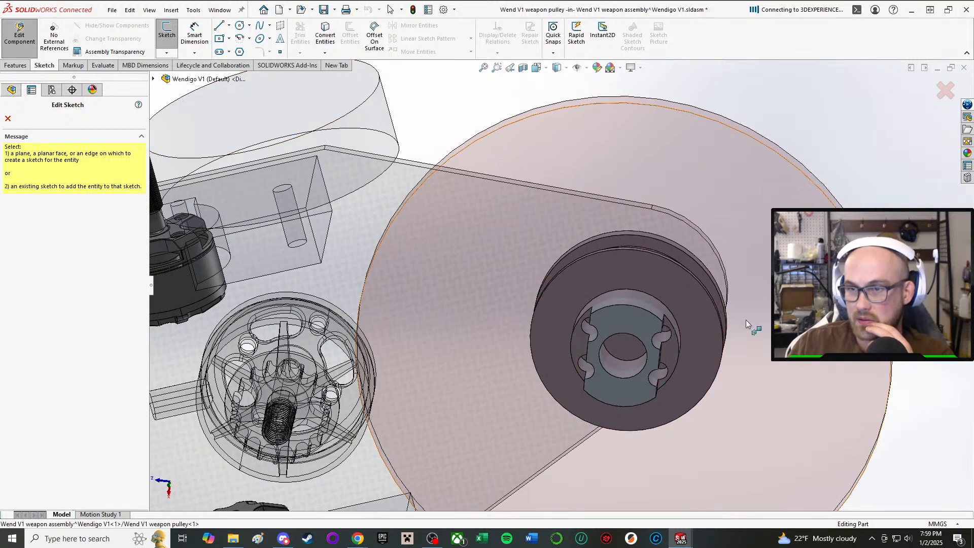
pyautogui.click(682, 300)
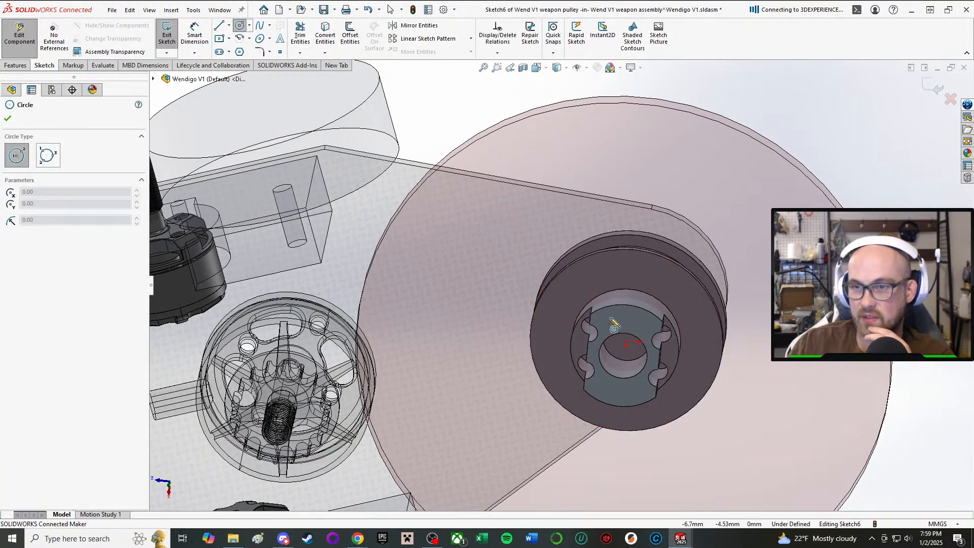
pyautogui.click(626, 340)
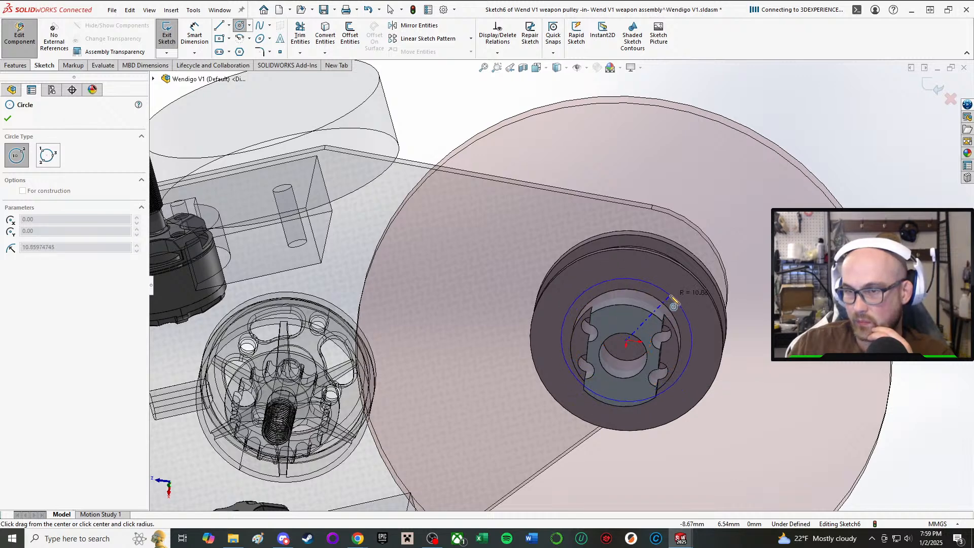
pyautogui.click(671, 304)
pyautogui.rightClick(820, 361)
pyautogui.click(853, 406)
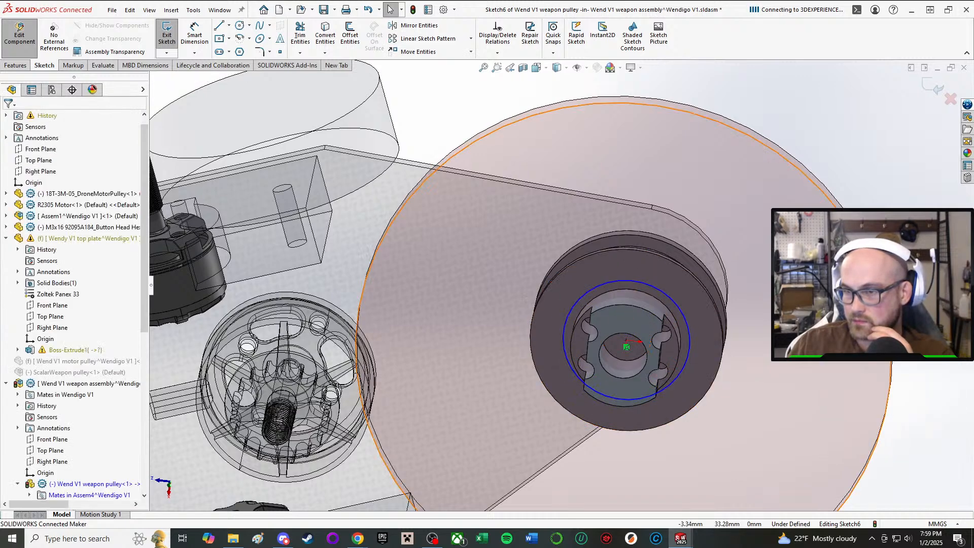
# Try to dimension the gap between the sketched circle and the flange's outer edge.
pyautogui.press('d')
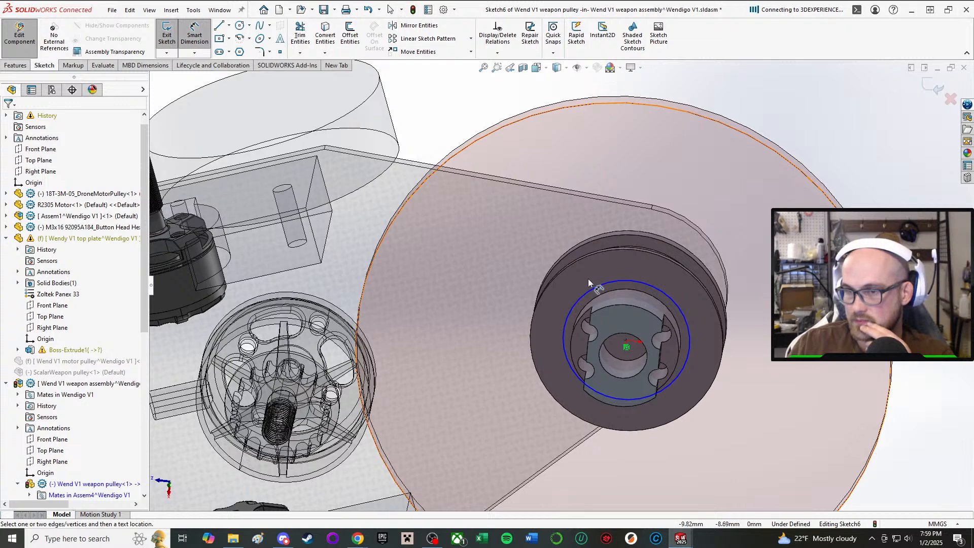
pyautogui.click(637, 288)
pyautogui.click(699, 277)
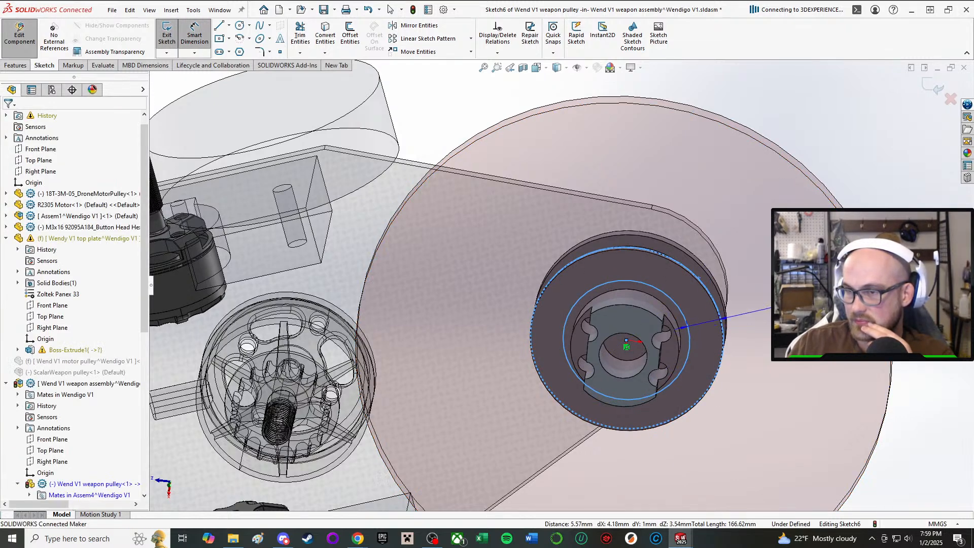
pyautogui.click(796, 302)
pyautogui.moveTo(738, 344); pyautogui.dragTo(741, 307, button='middle')
pyautogui.scroll(-4, 741, 329)
pyautogui.scroll(3, 747, 330)
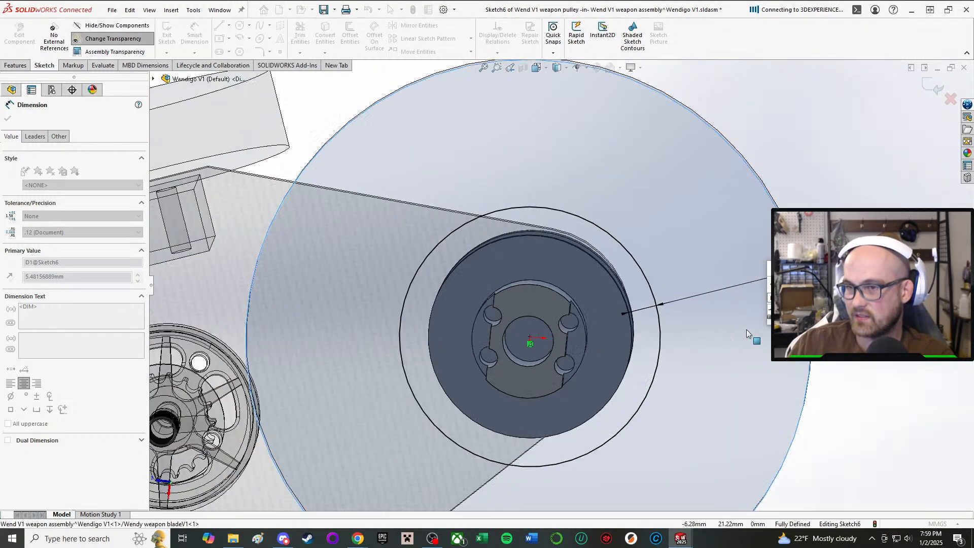
pyautogui.scroll(1, 747, 330)
pyautogui.click(755, 271)
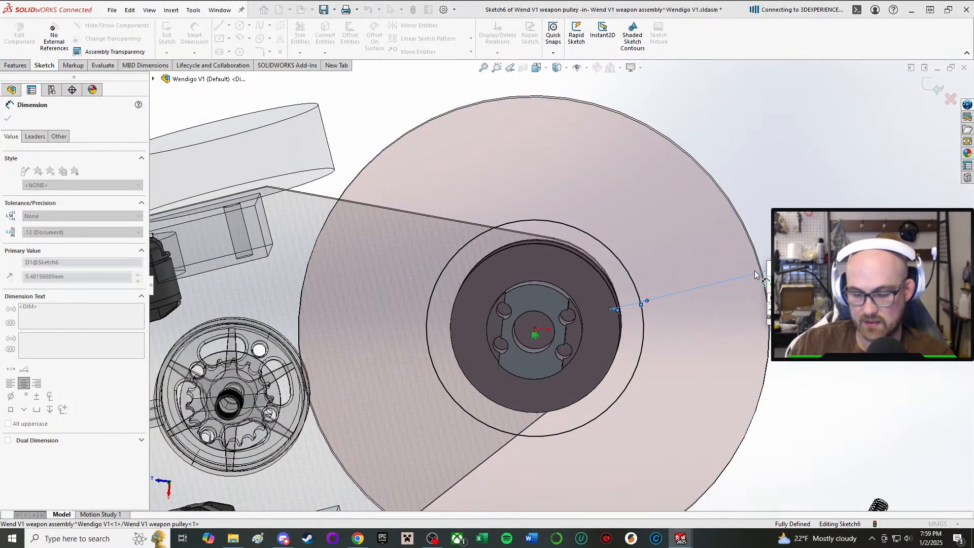
pyautogui.press('Escape')
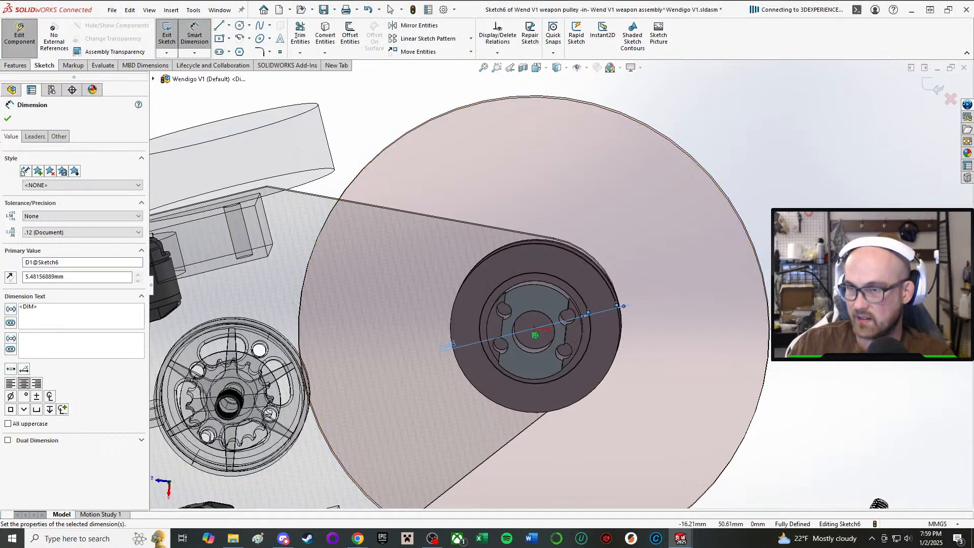
pyautogui.scroll(-2, 649, 302)
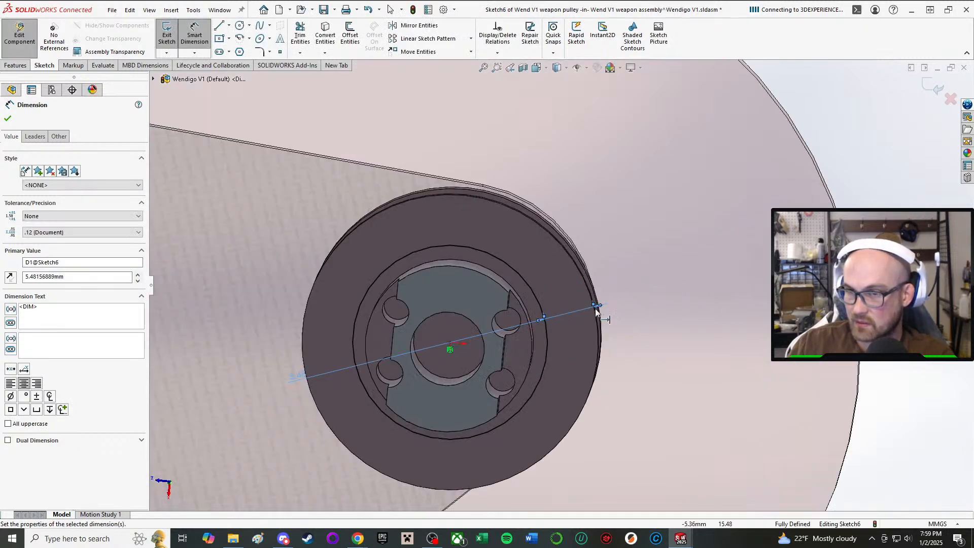
pyautogui.press('Escape')
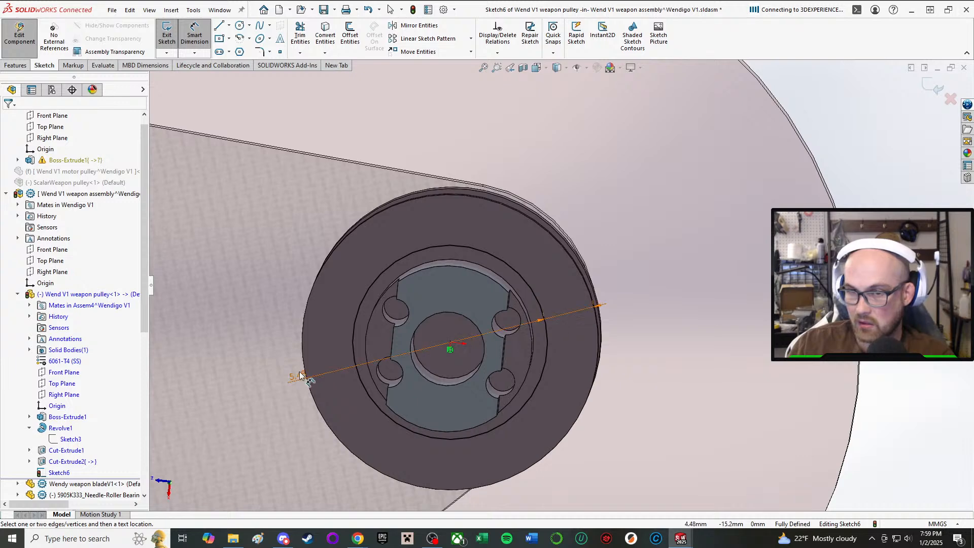
# Dimension the sketched circle's diameter as 20 mm.
pyautogui.click(548, 331)
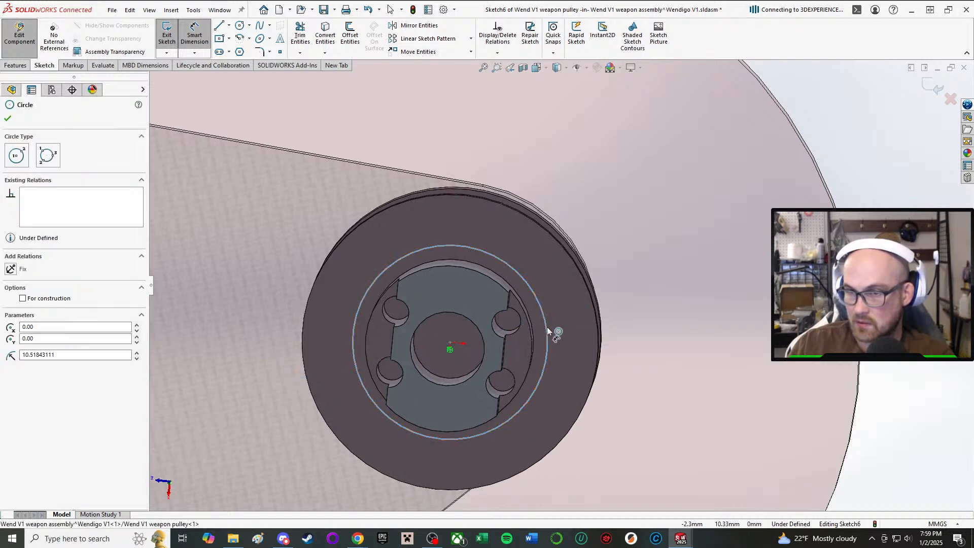
pyautogui.click(820, 92)
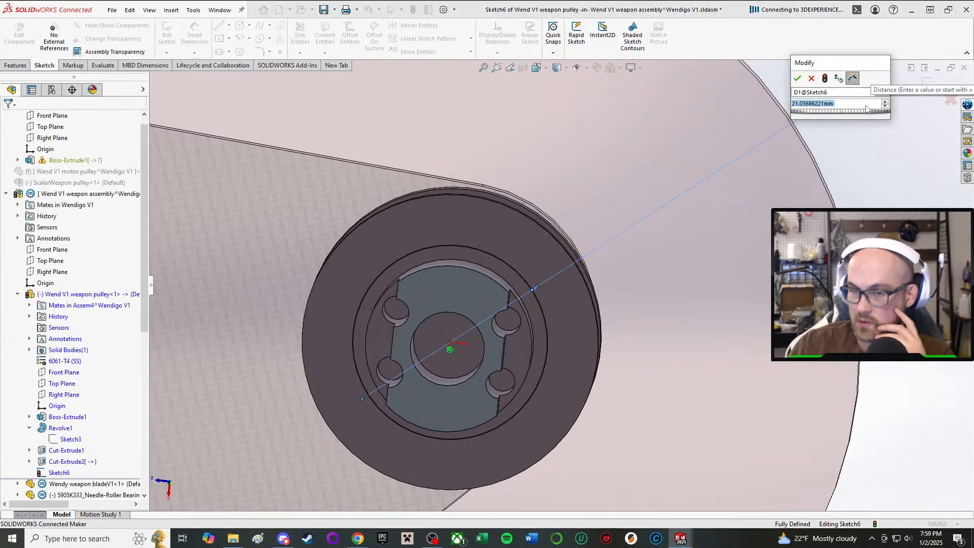
pyautogui.write('20')
pyautogui.press('Return')
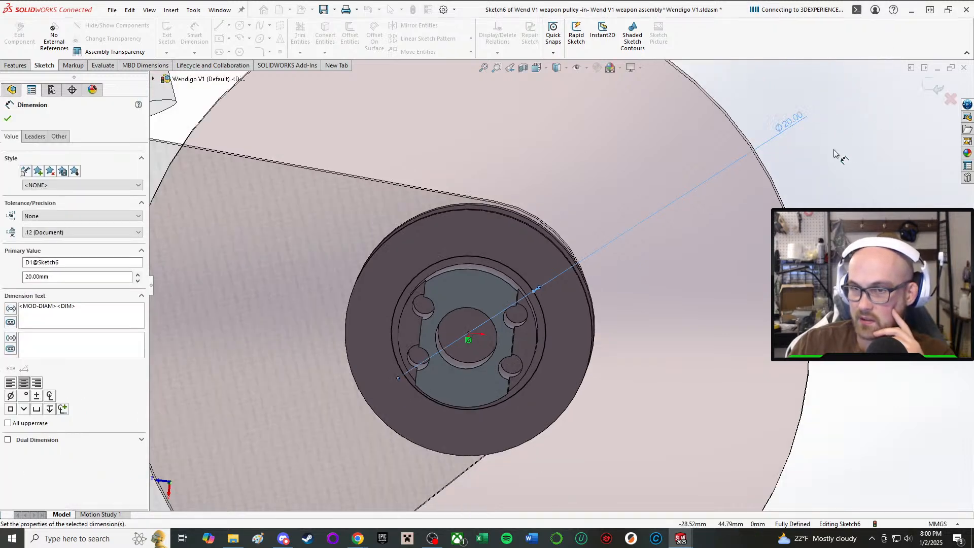
# Set the sketched circle's diameter to 18.5 mm and finish dimensioning.
pyautogui.doubleClick(787, 121)
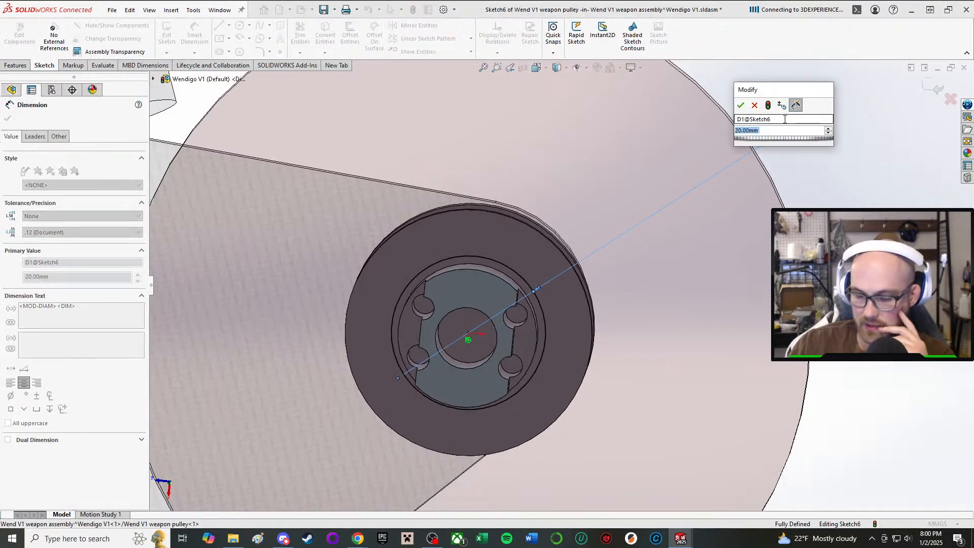
pyautogui.write('1')
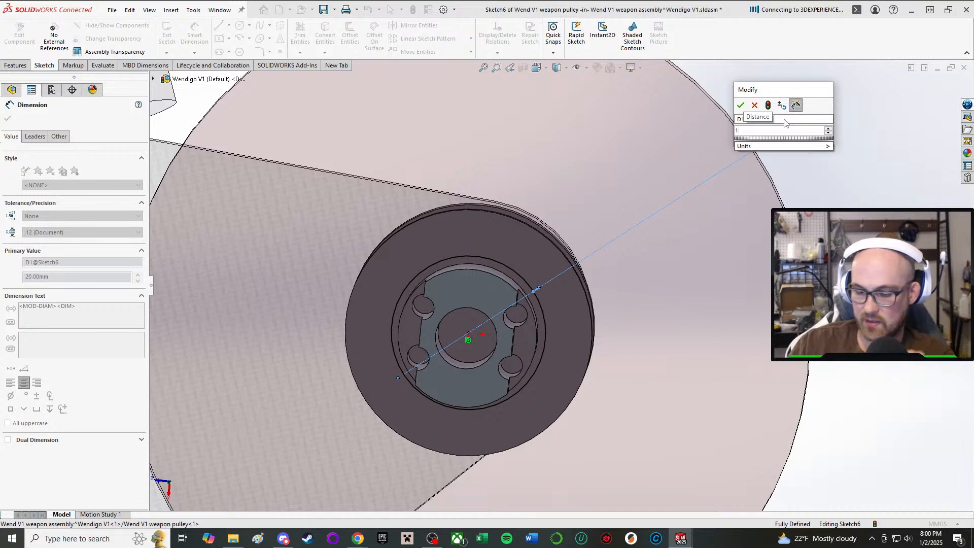
pyautogui.write('8')
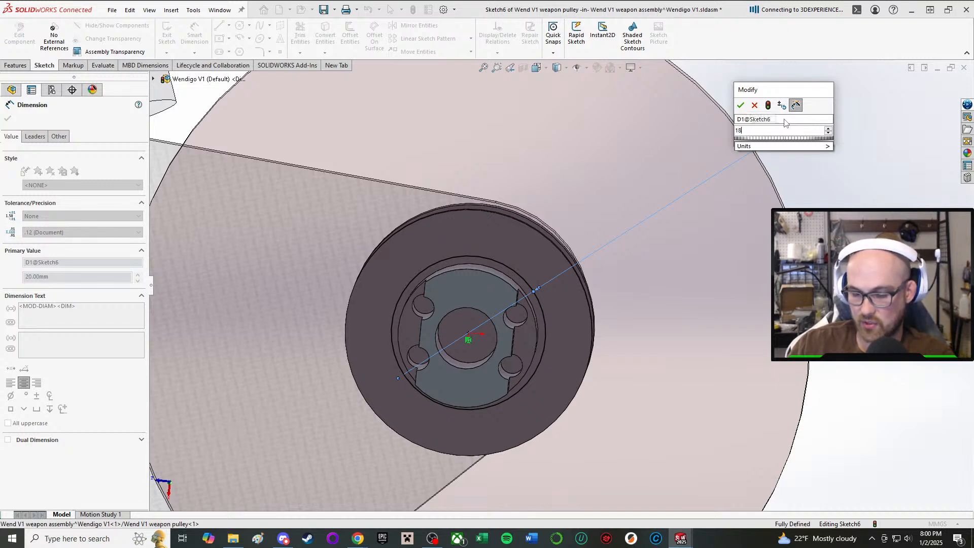
pyautogui.write('5.5')
pyautogui.press('Return')
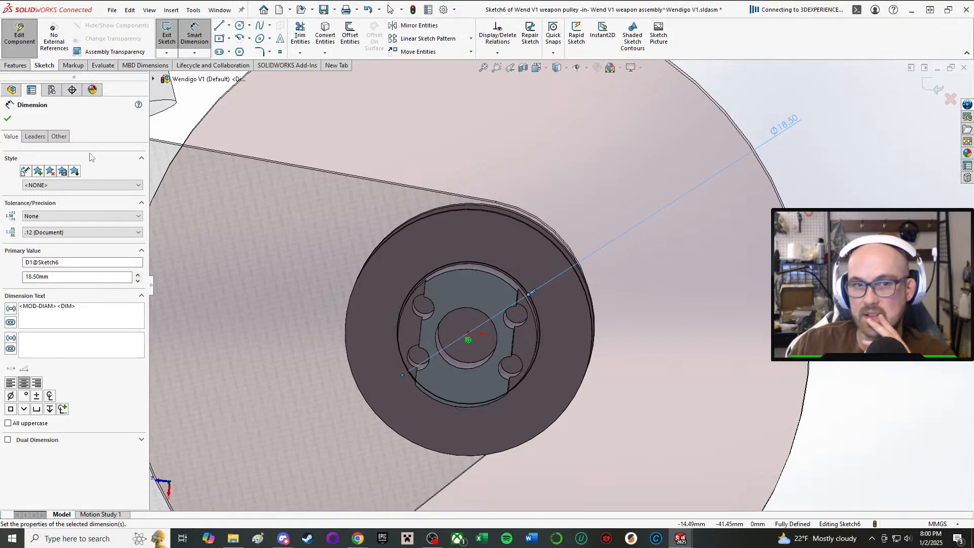
pyautogui.click(10, 117)
# Sketch a centerpoint arc around the origin, just outside the flange's edge on the side facing away from the motor pulley.
pyautogui.scroll(3, 377, 256)
pyautogui.moveTo(395, 256)
pyautogui.mouseDown(button='middle')
pyautogui.moveTo(396, 265)
pyautogui.moveTo(410, 244)
pyautogui.moveTo(461, 428)
pyautogui.moveTo(457, 406)
pyautogui.mouseUp(button='middle')
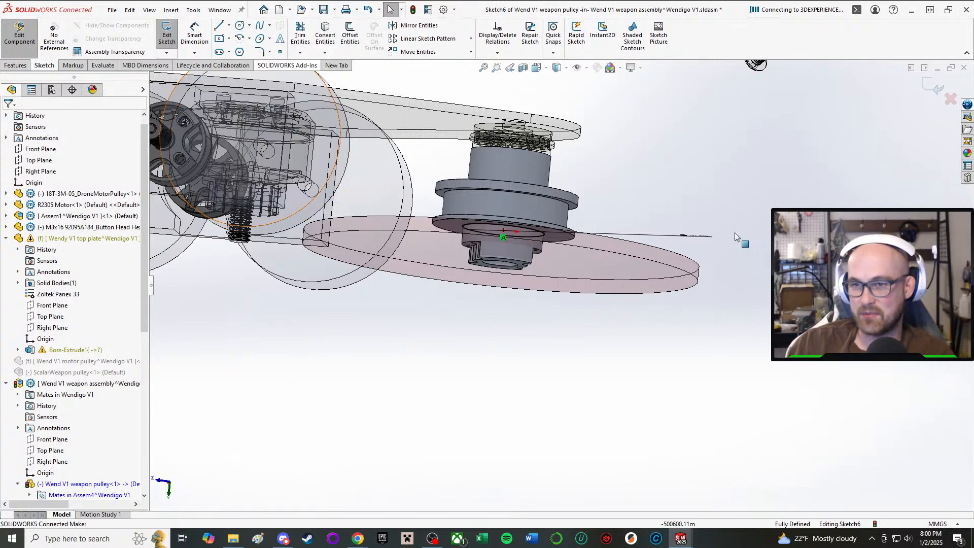
pyautogui.moveTo(518, 260); pyautogui.dragTo(529, 124, button='middle')
pyautogui.scroll(-1, 533, 169)
pyautogui.scroll(-1, 536, 173)
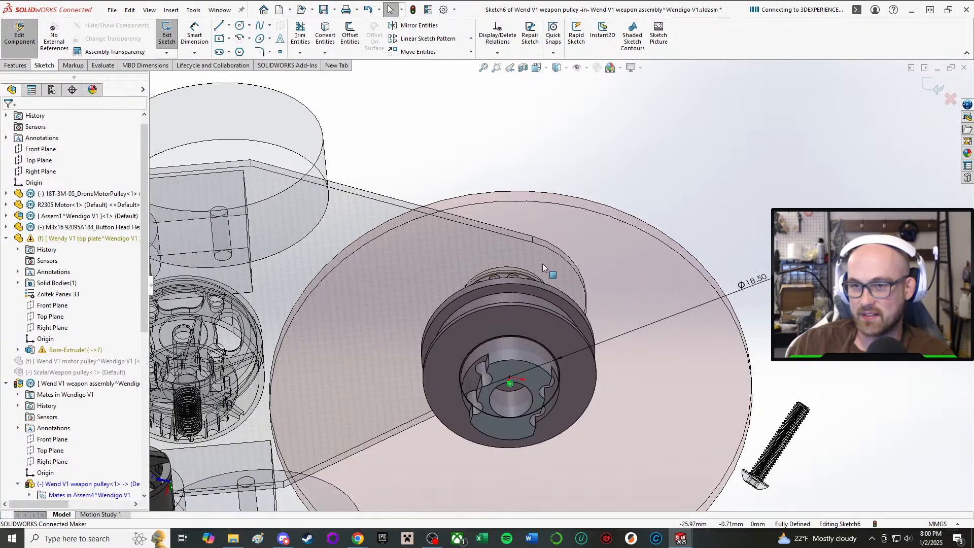
pyautogui.moveTo(543, 263); pyautogui.dragTo(534, 211, button='middle')
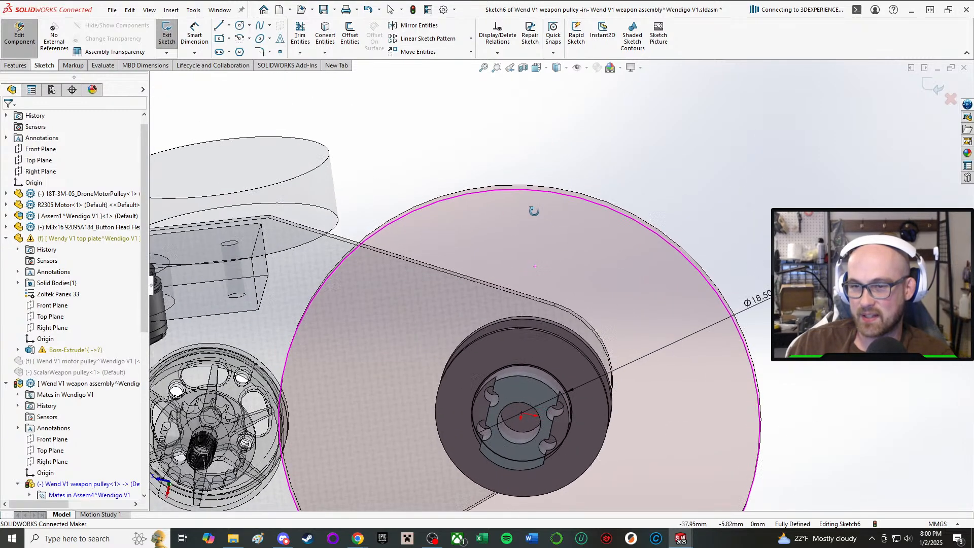
pyautogui.click(240, 39)
pyautogui.moveTo(546, 331); pyautogui.dragTo(553, 284, button='middle')
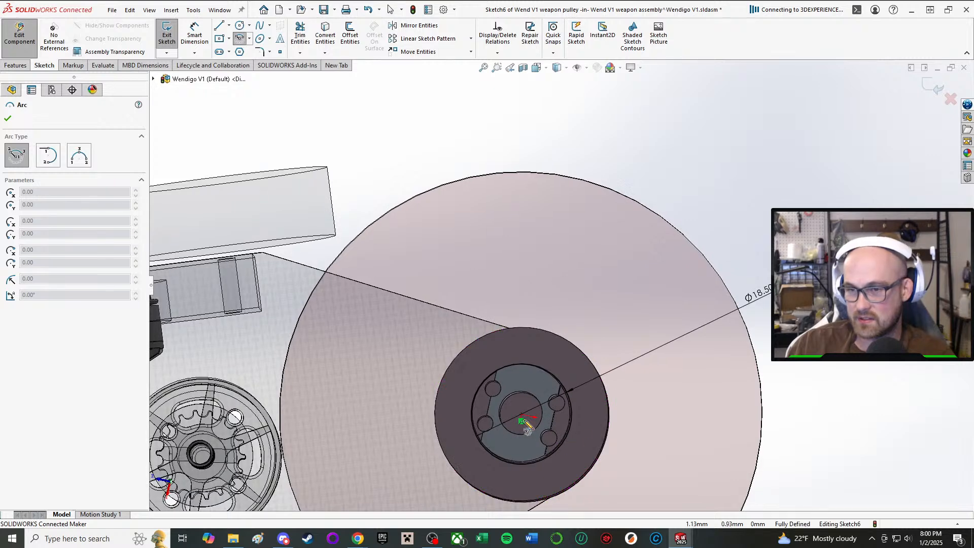
pyautogui.click(521, 421)
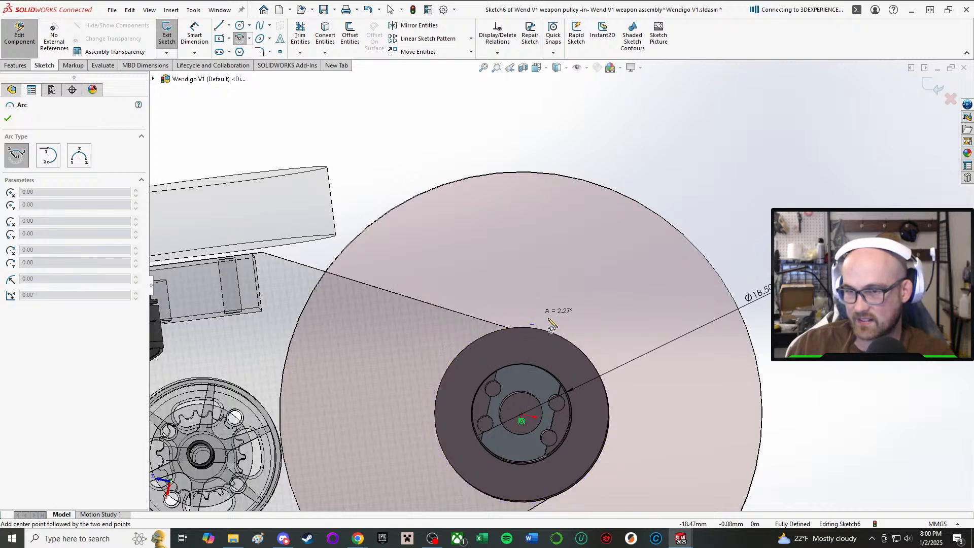
pyautogui.click(613, 472)
pyautogui.rightClick(614, 475)
pyautogui.click(643, 440)
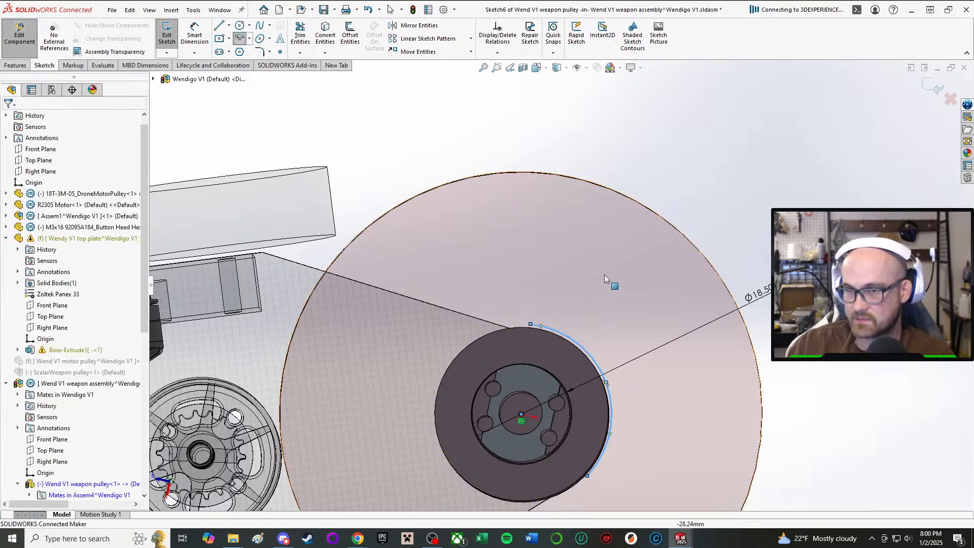
# Draw a line about 50 mm long from the arc's upper endpoint to near the top plate's upper corner and end the chain.
pyautogui.scroll(2, 550, 252)
pyautogui.scroll(2, 552, 251)
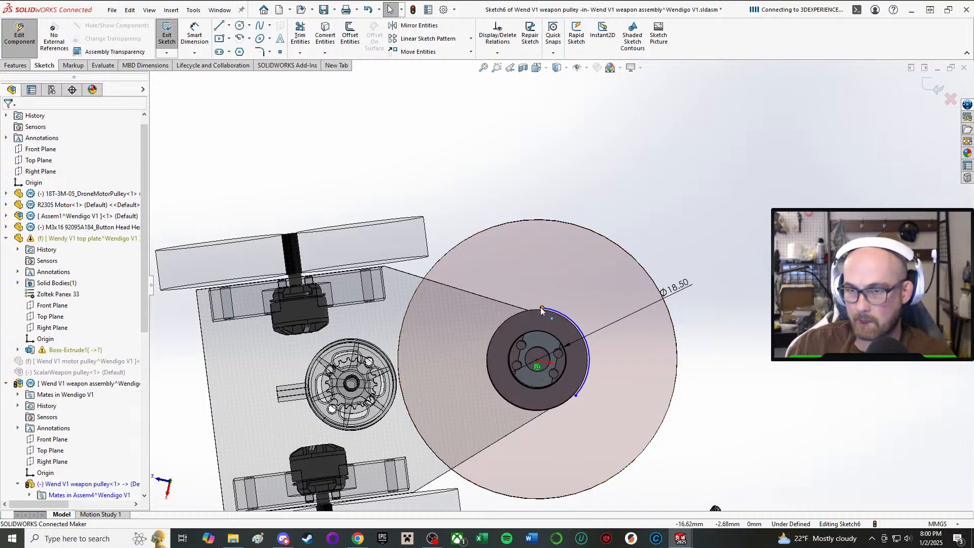
pyautogui.press('l')
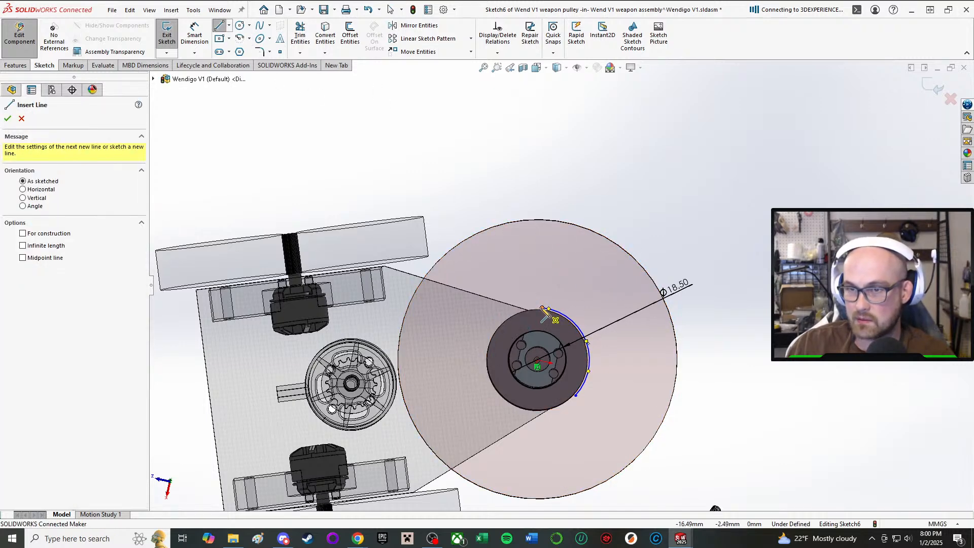
pyautogui.click(542, 308)
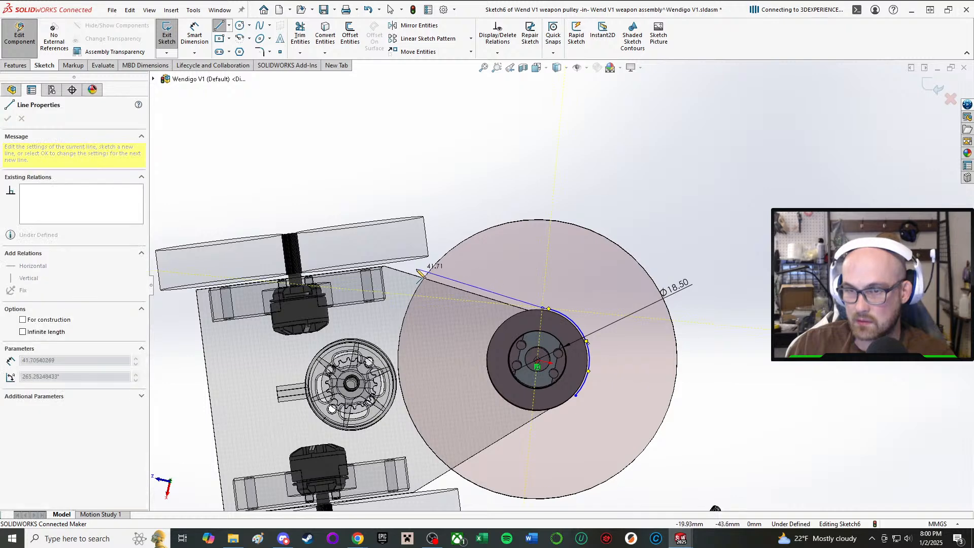
pyautogui.click(392, 268)
pyautogui.rightClick(569, 350)
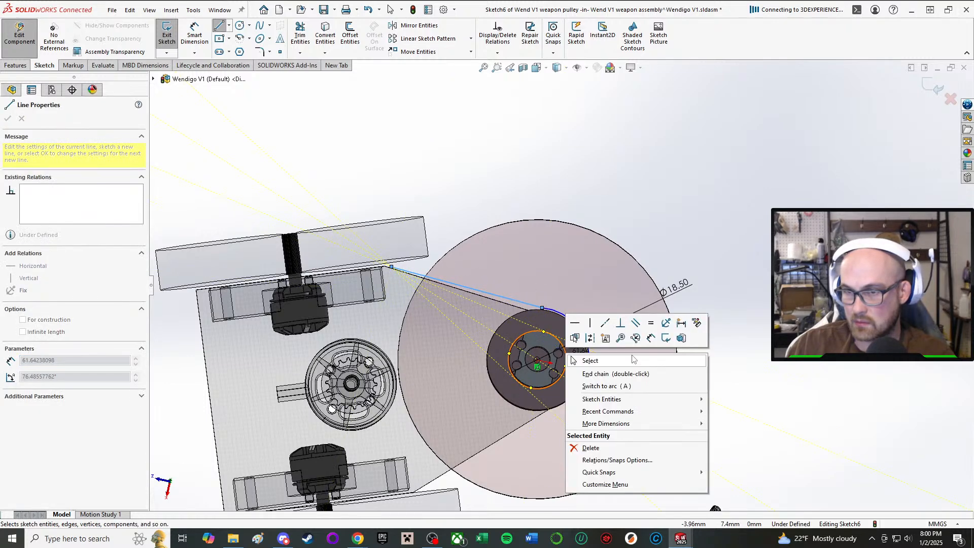
pyautogui.click(583, 361)
# Add a tangent relation between the sketched arc and the line attached to it.
pyautogui.scroll(2, 552, 361)
pyautogui.scroll(-1, 552, 361)
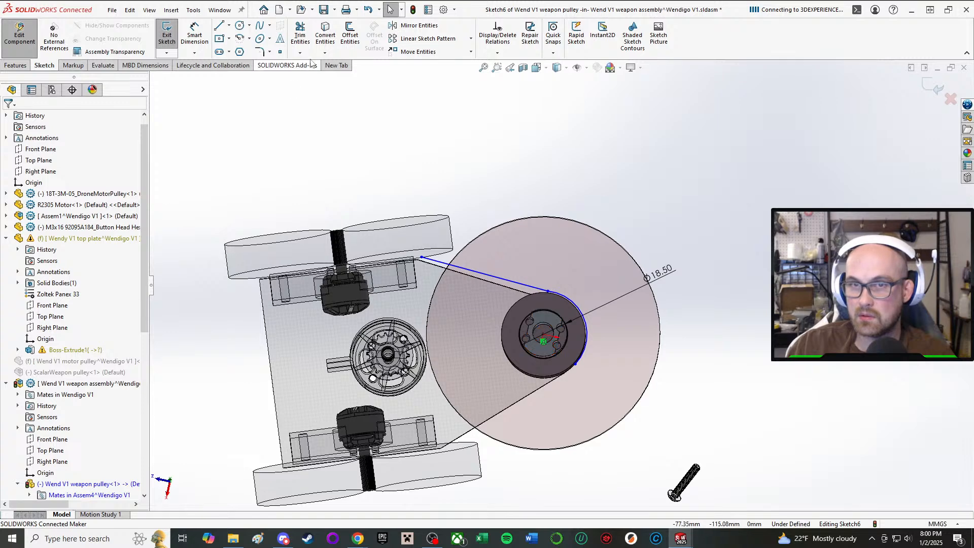
pyautogui.moveTo(527, 140); pyautogui.dragTo(525, 228, button='right')
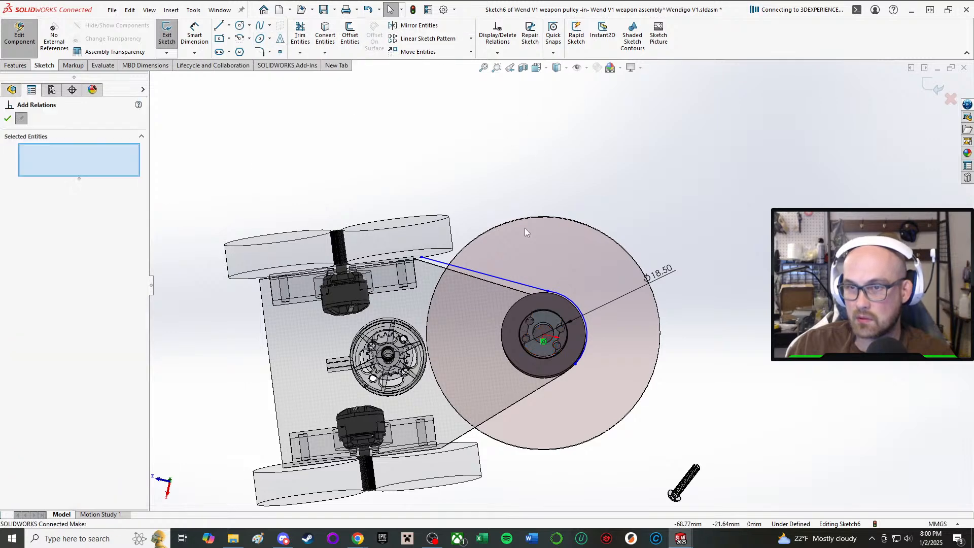
pyautogui.click(560, 298)
pyautogui.click(520, 285)
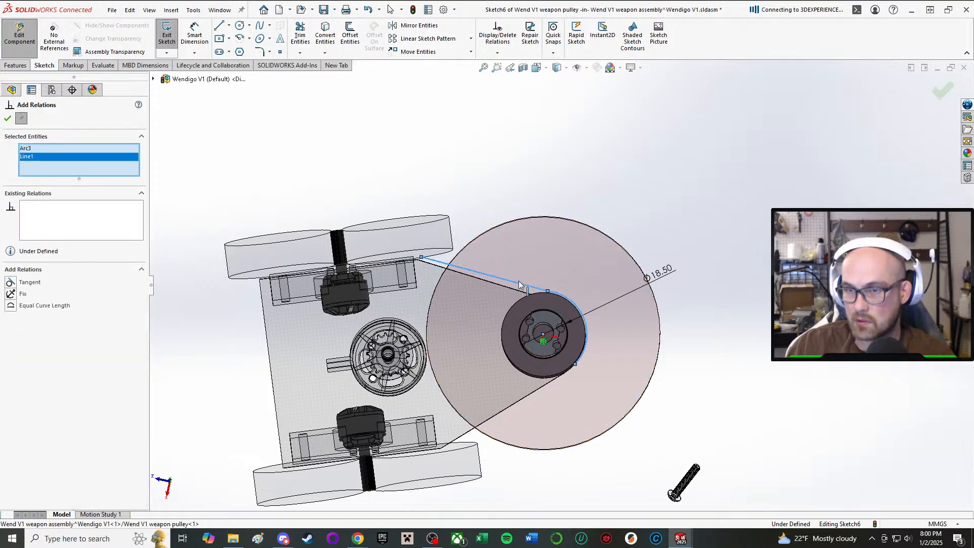
pyautogui.click(12, 284)
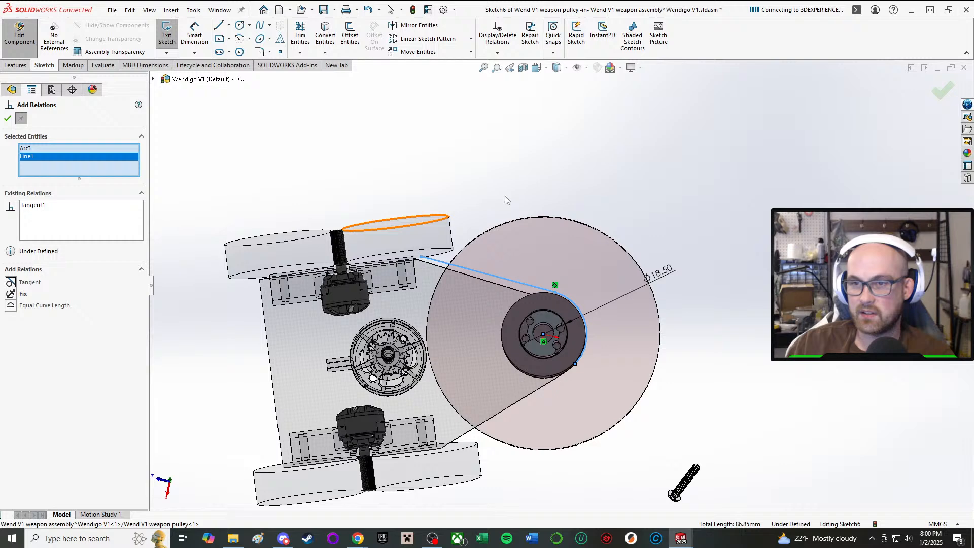
pyautogui.click(8, 119)
# Try to mirror the sketched line about the Right Plane of the WendigoV1 bottom plate.
pyautogui.click(409, 28)
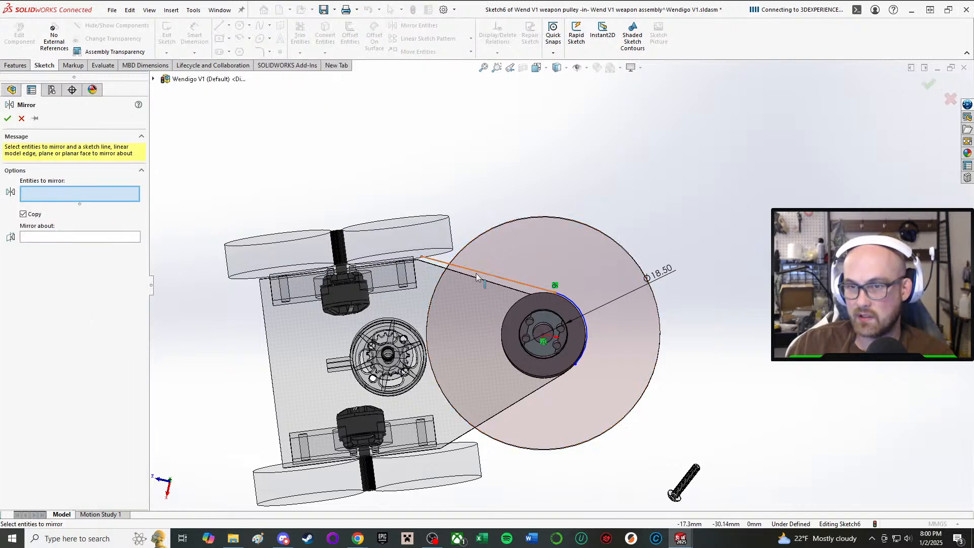
pyautogui.click(95, 238)
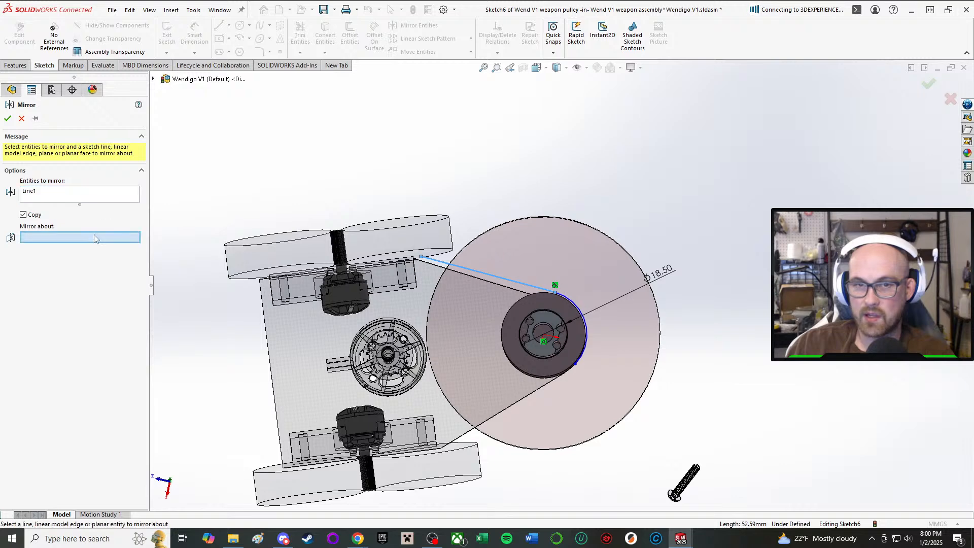
pyautogui.click(153, 80)
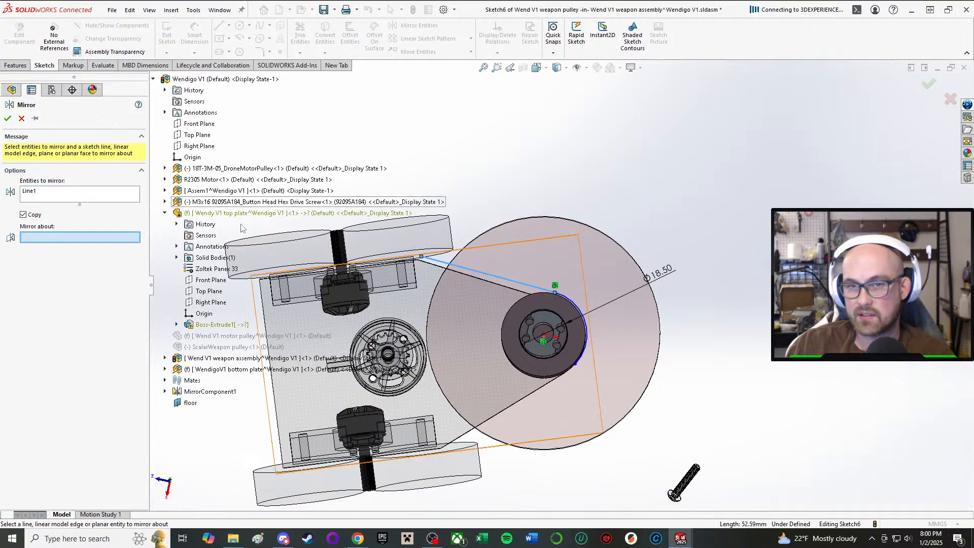
pyautogui.click(165, 370)
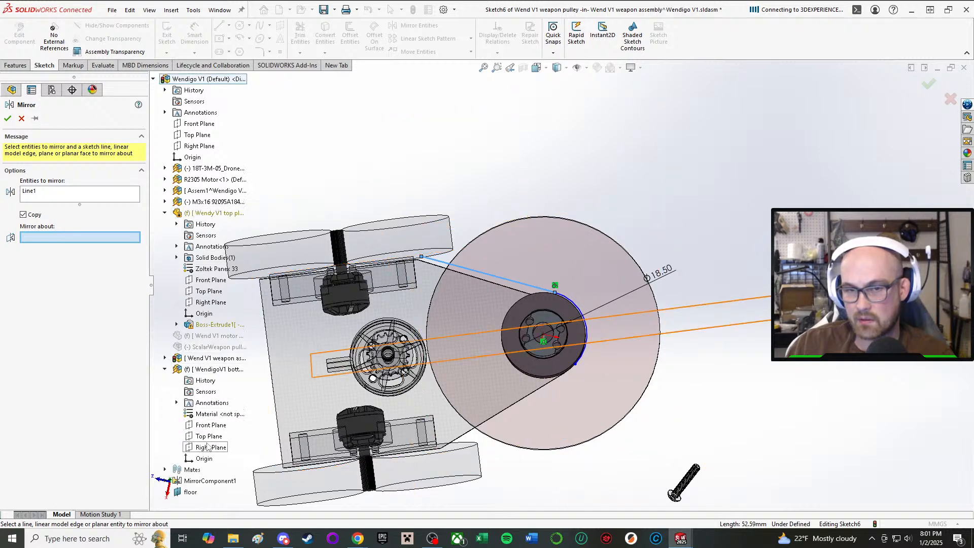
pyautogui.click(207, 446)
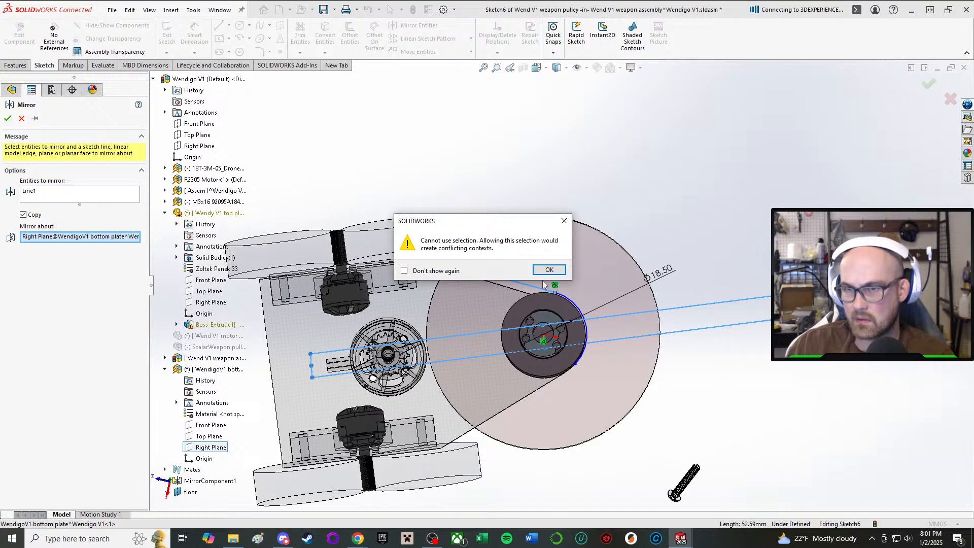
pyautogui.click(548, 272)
pyautogui.moveTo(553, 265)
pyautogui.mouseDown(button='middle')
pyautogui.moveTo(562, 246)
pyautogui.moveTo(565, 270)
pyautogui.mouseUp(button='middle')
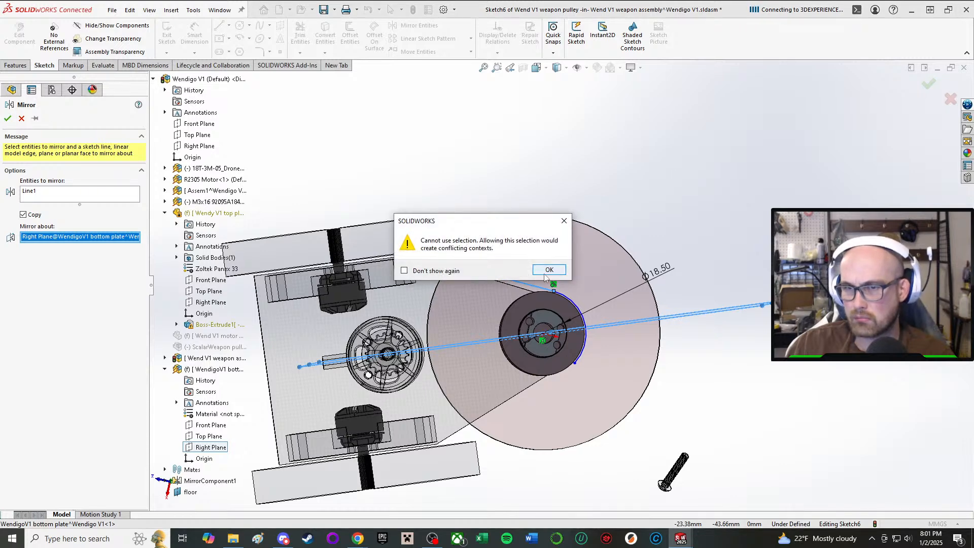
pyautogui.click(544, 273)
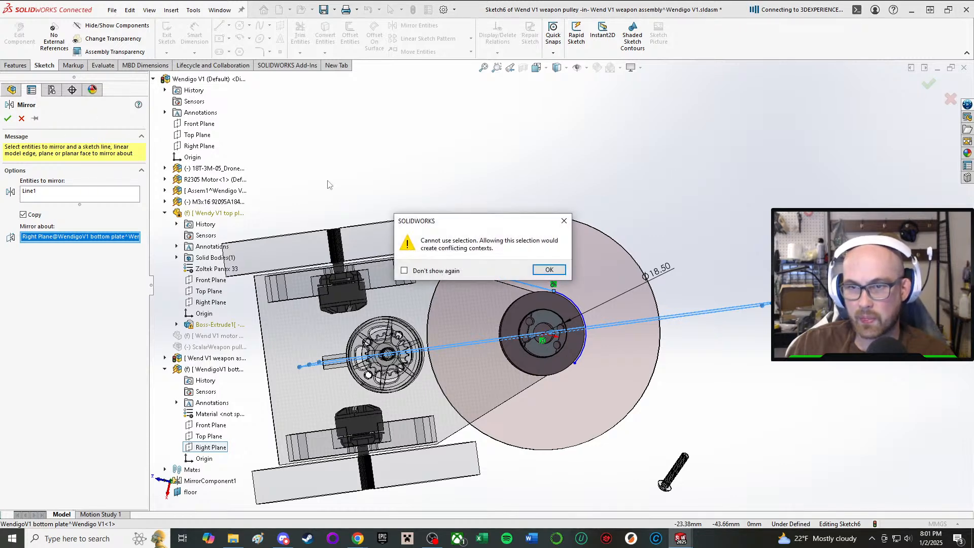
pyautogui.click(537, 269)
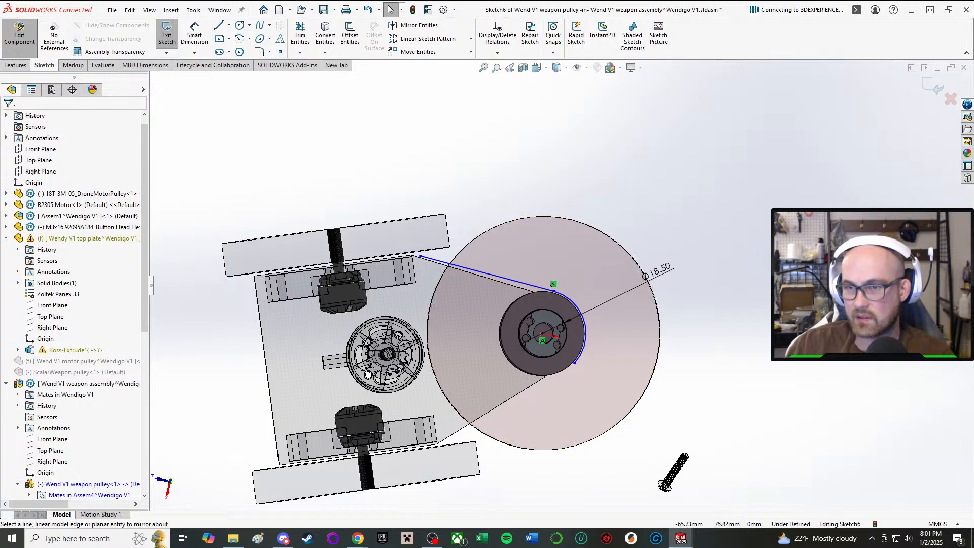
# Draw a construction centerline from the weapon pulley's origin to the motor pulley's centre, turning off further conflicting-context warnings.
pyautogui.scroll(-2, 591, 326)
pyautogui.scroll(-2, 591, 324)
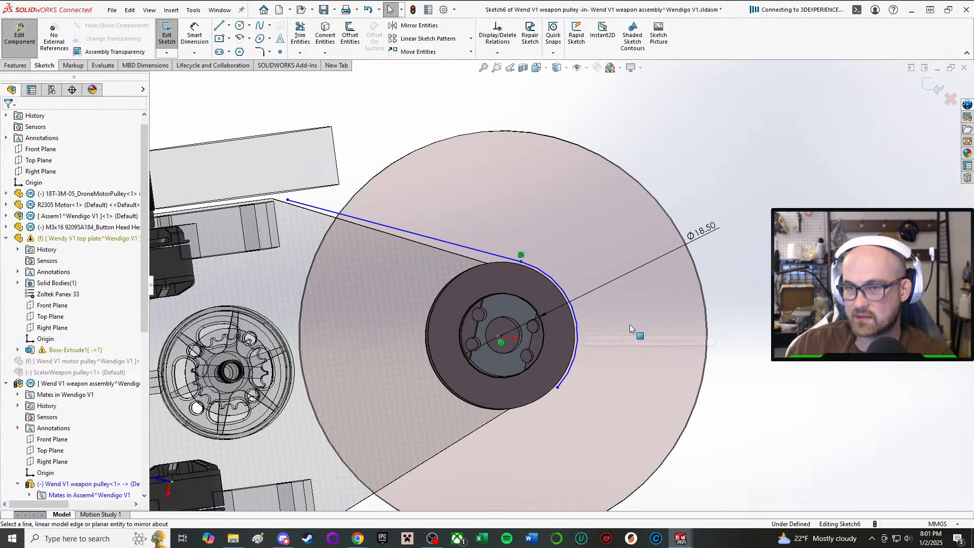
pyautogui.scroll(2, 710, 304)
pyautogui.moveTo(633, 302); pyautogui.dragTo(622, 305, button='middle')
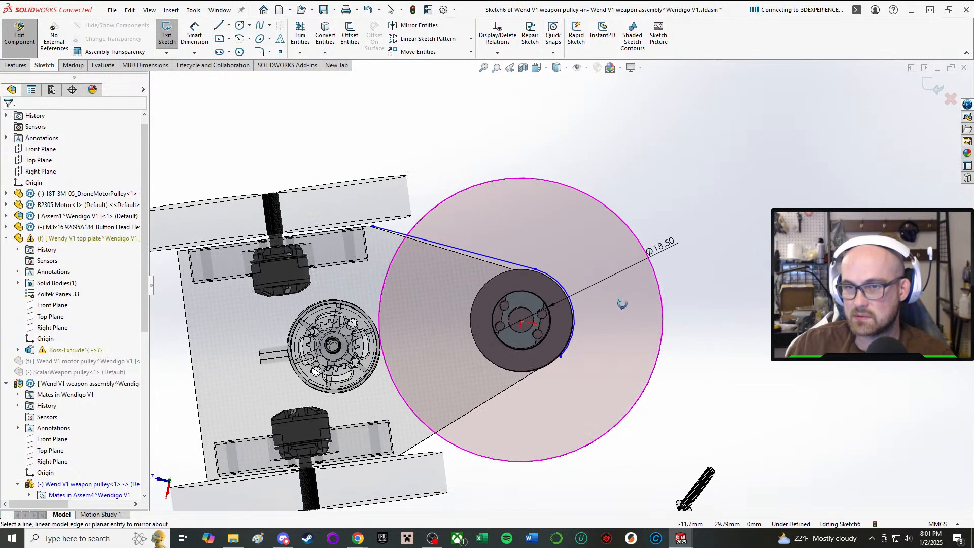
pyautogui.scroll(1, 675, 303)
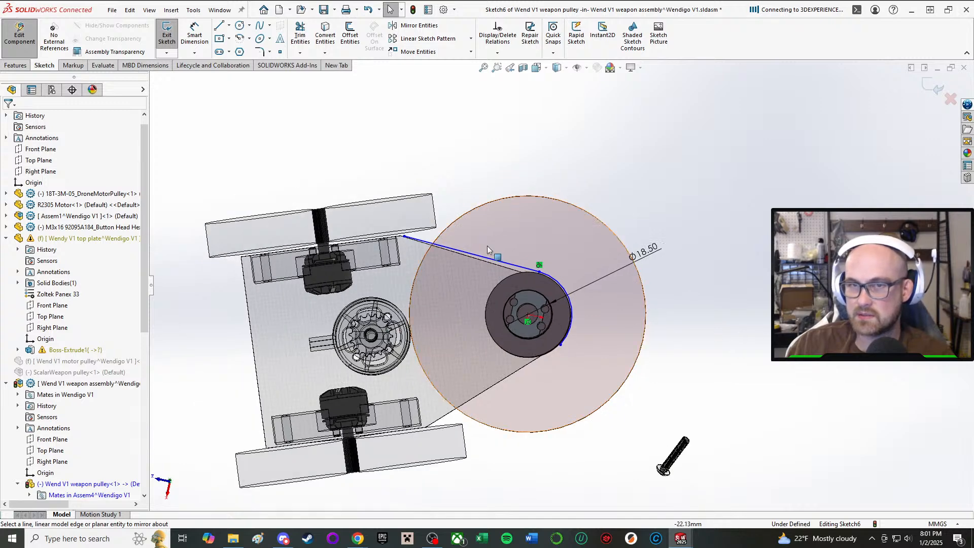
pyautogui.click(219, 26)
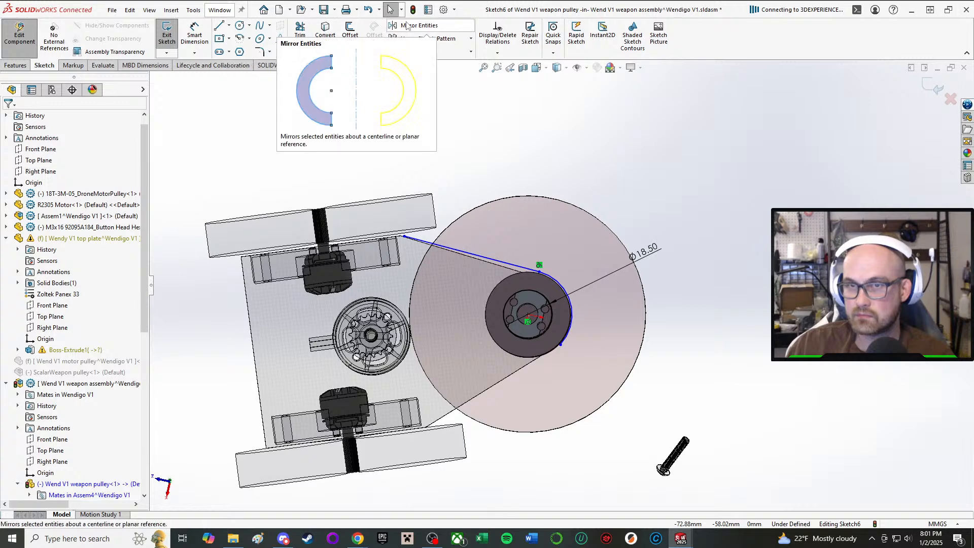
pyautogui.click(229, 25)
pyautogui.click(237, 57)
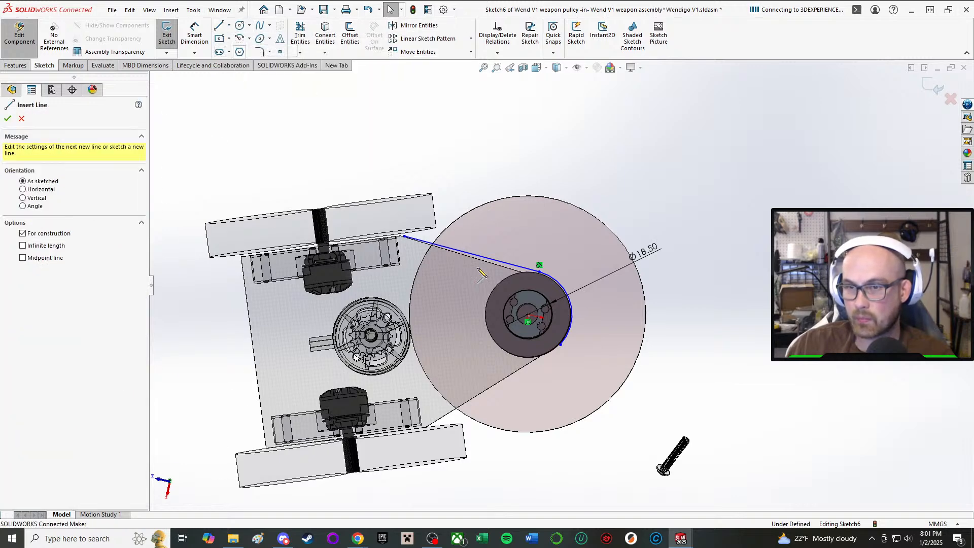
pyautogui.click(529, 319)
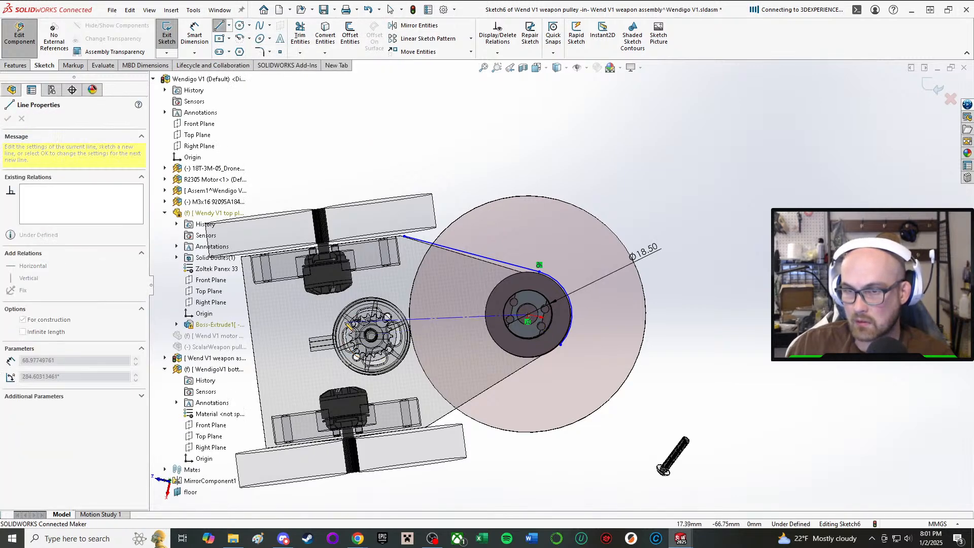
pyautogui.click(371, 335)
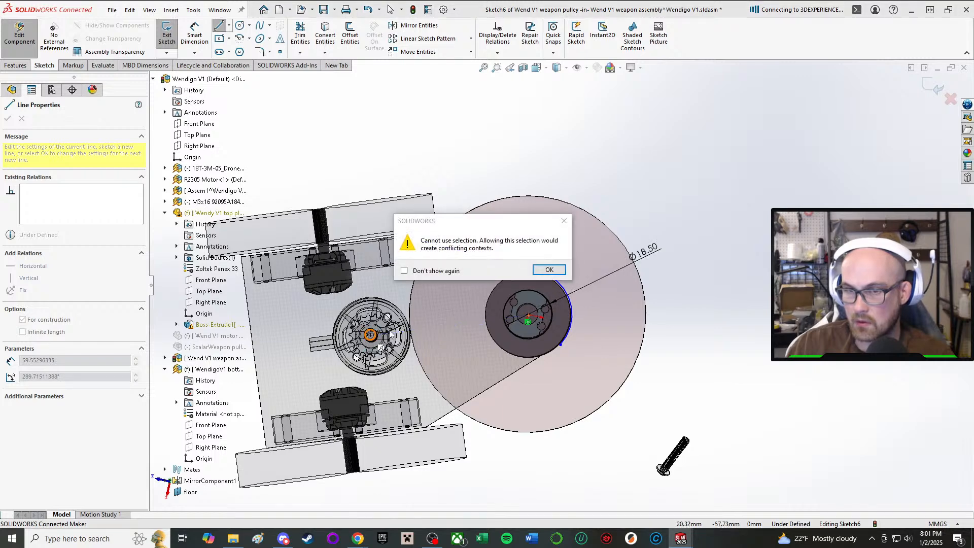
pyautogui.click(546, 270)
pyautogui.click(505, 217)
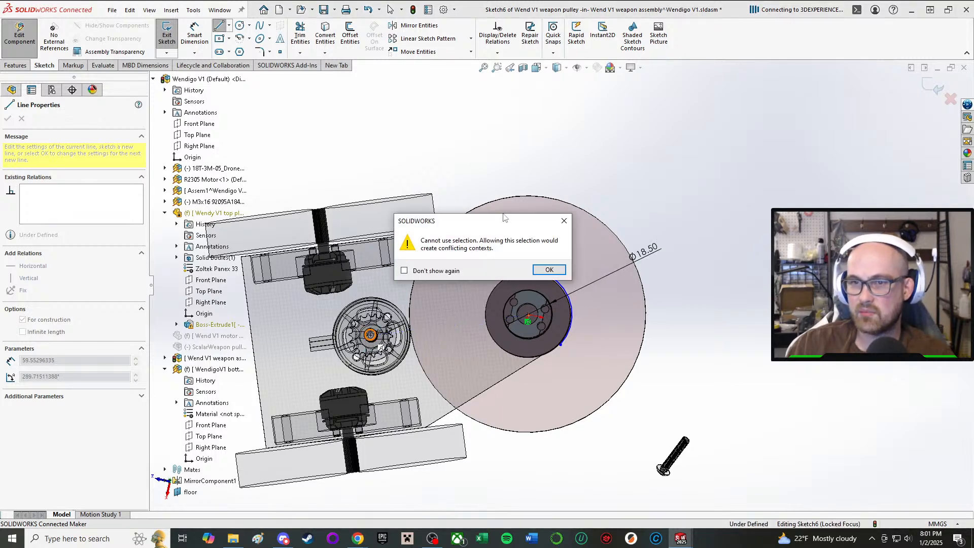
pyautogui.click(549, 270)
# End the centerline chain and delete the stray segment running from the motor pulley's centre out past the weapon disc.
pyautogui.rightClick(734, 170)
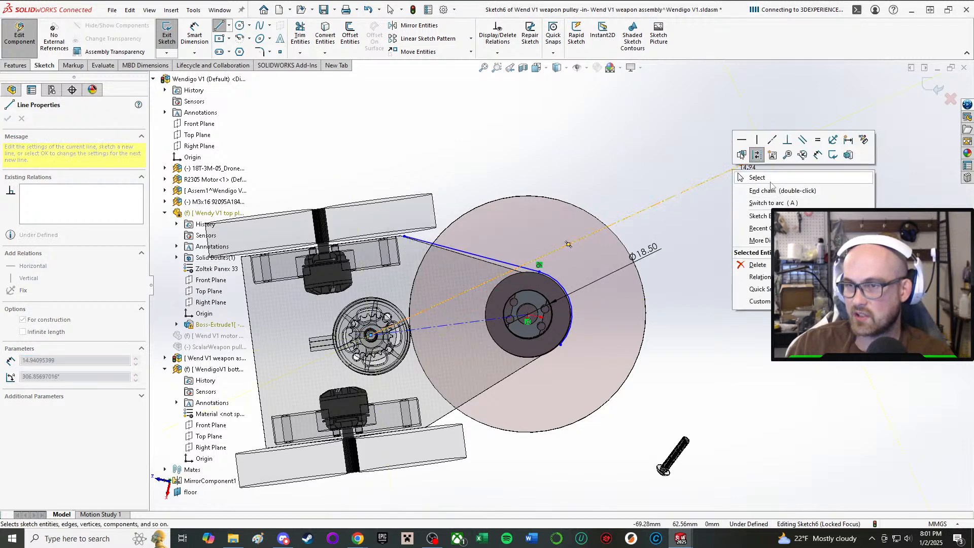
pyautogui.click(771, 181)
pyautogui.click(651, 206)
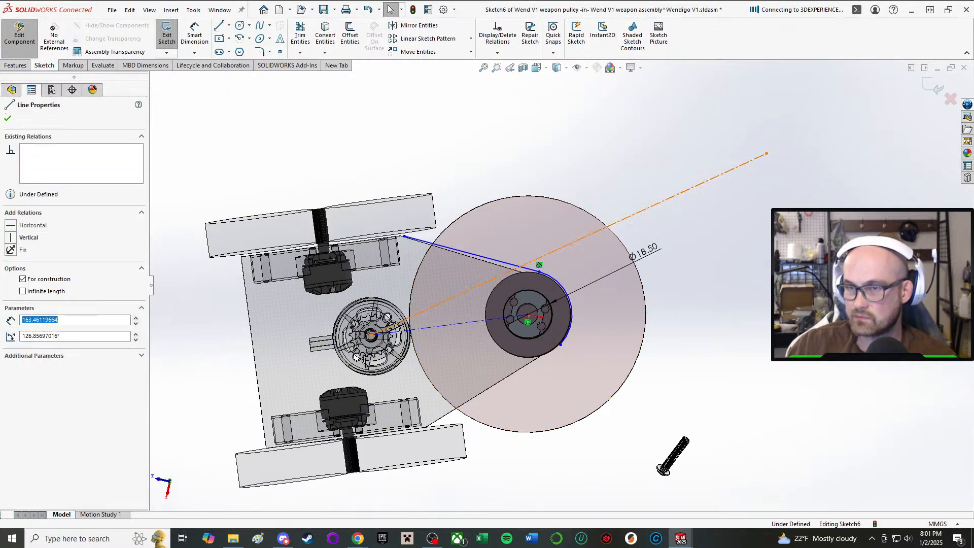
pyautogui.press('Delete')
# Shorten the construction centerline to about 33 mm by moving its free endpoint towards the pulley, and make the centerline vertical.
pyautogui.moveTo(412, 334); pyautogui.dragTo(440, 319)
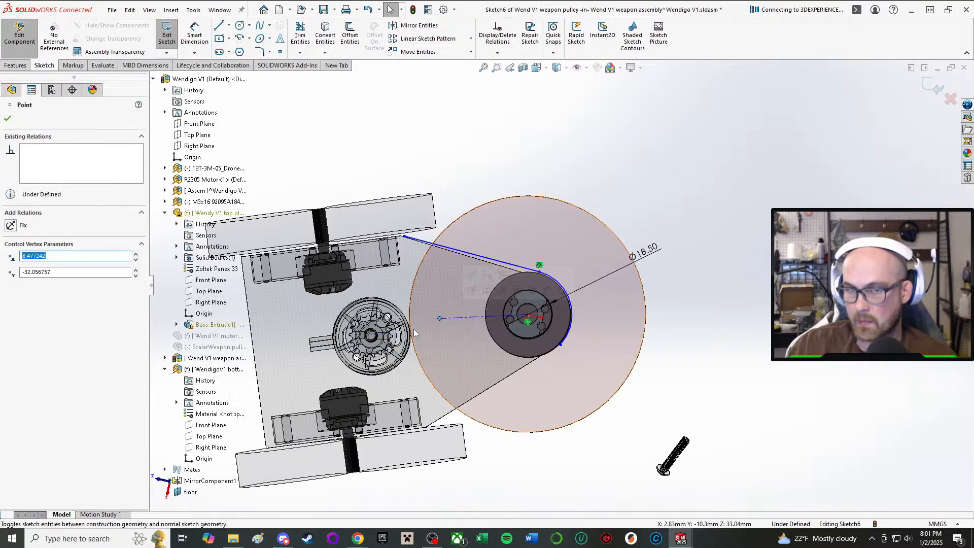
pyautogui.press('Escape')
pyautogui.click(469, 318)
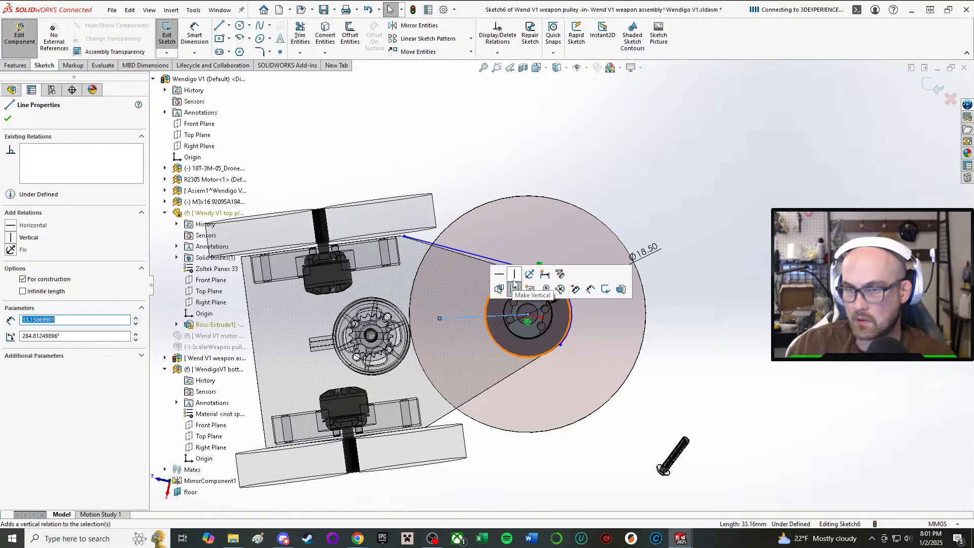
pyautogui.click(643, 121)
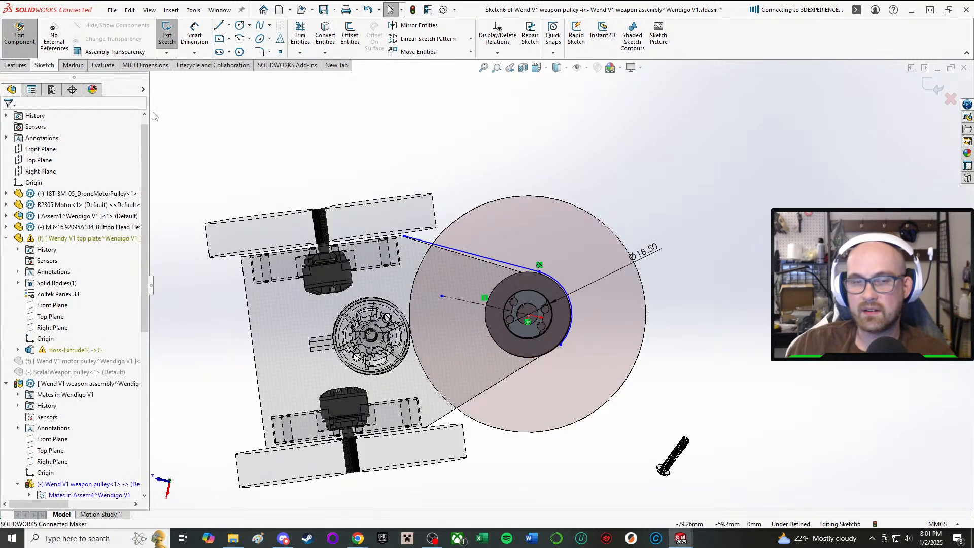
# Leave editing of the weapon pulley and delete its unfinished guard profile sketch, Sketch6.
pyautogui.scroll(-4, 101, 356)
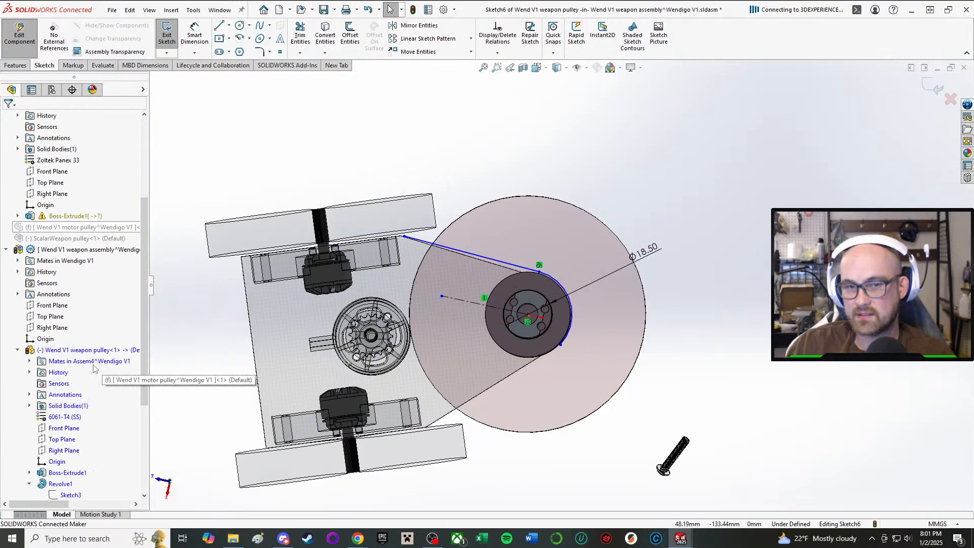
pyautogui.click(116, 351)
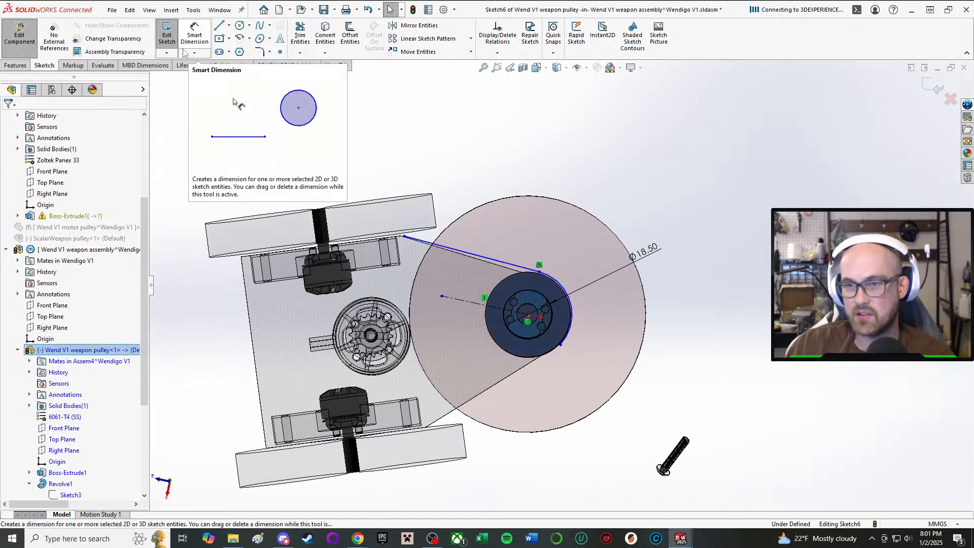
pyautogui.click(20, 34)
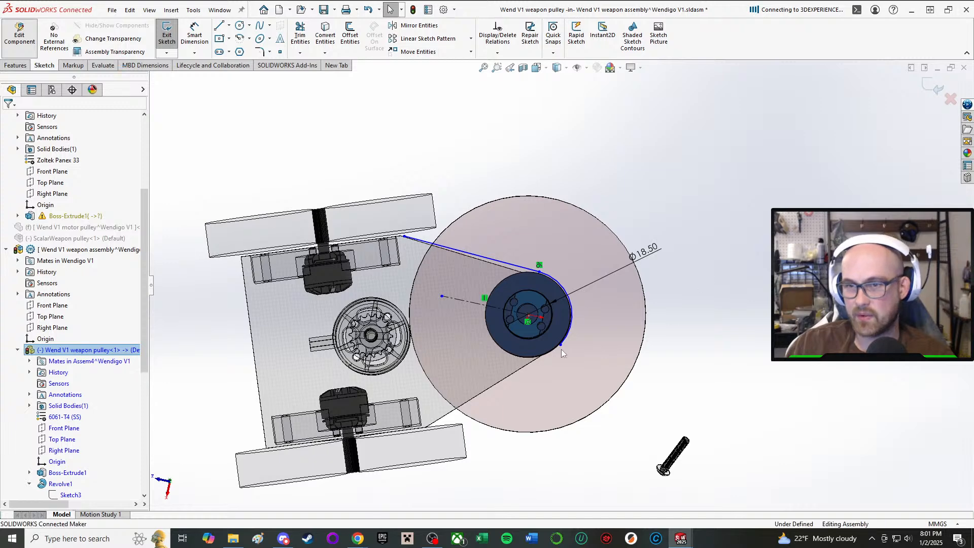
pyautogui.scroll(-5, 127, 304)
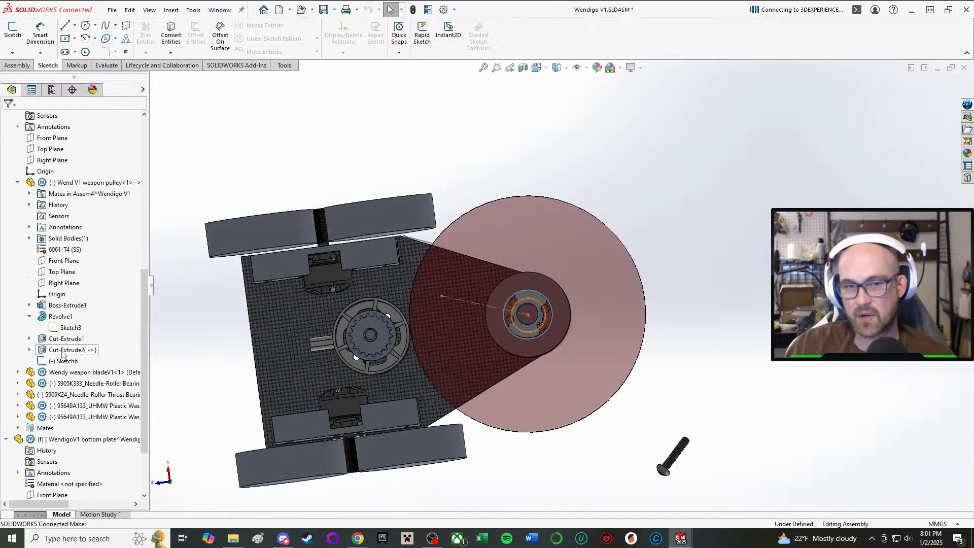
pyautogui.press('Delete')
pyautogui.click(550, 221)
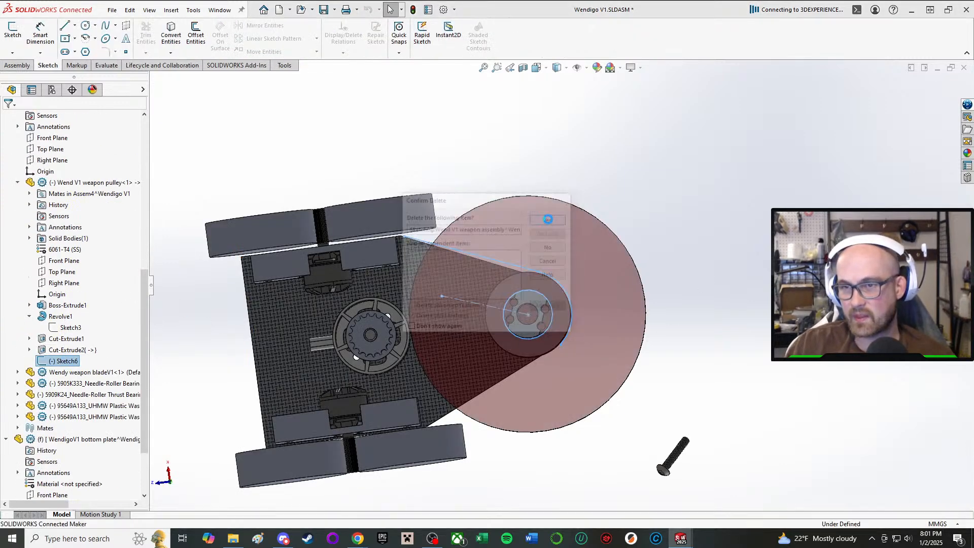
# Collapse the weapon assembly in the tree and start editing the WendigoV1 bottom plate part in the assembly context.
pyautogui.scroll(3, 58, 207)
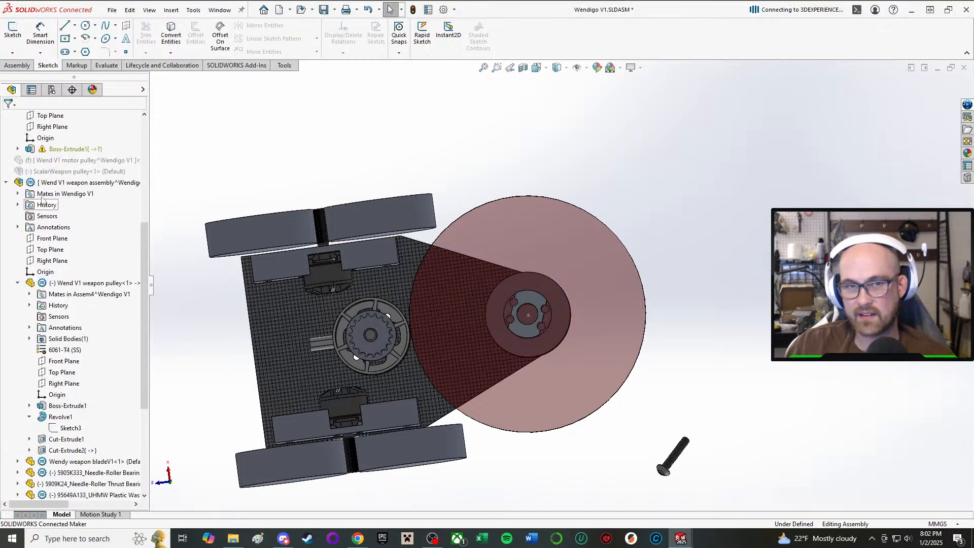
pyautogui.click(7, 183)
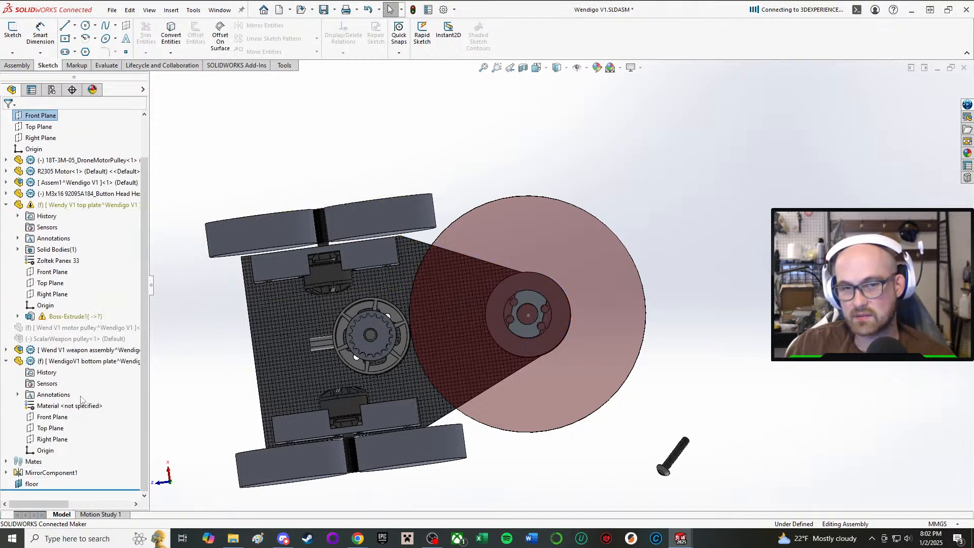
pyautogui.click(87, 361)
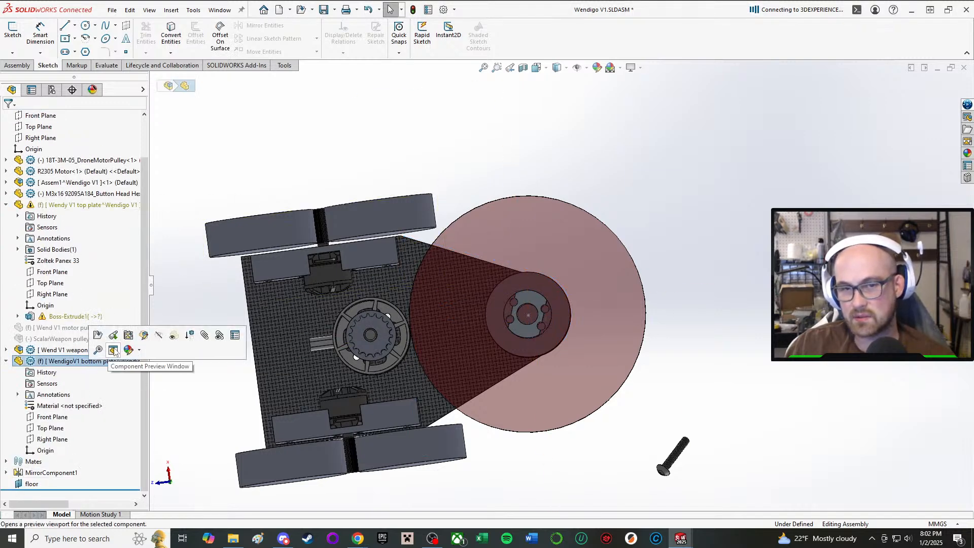
pyautogui.click(144, 336)
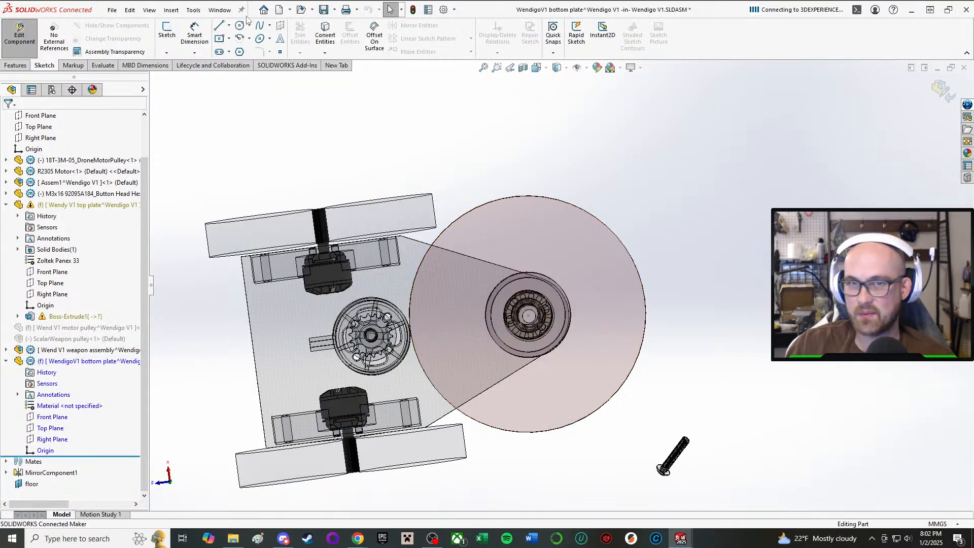
# Start a sketch for the bottom plate on the face of the weapon pulley's flange nearest the weapon disc.
pyautogui.click(166, 31)
pyautogui.scroll(-4, 562, 345)
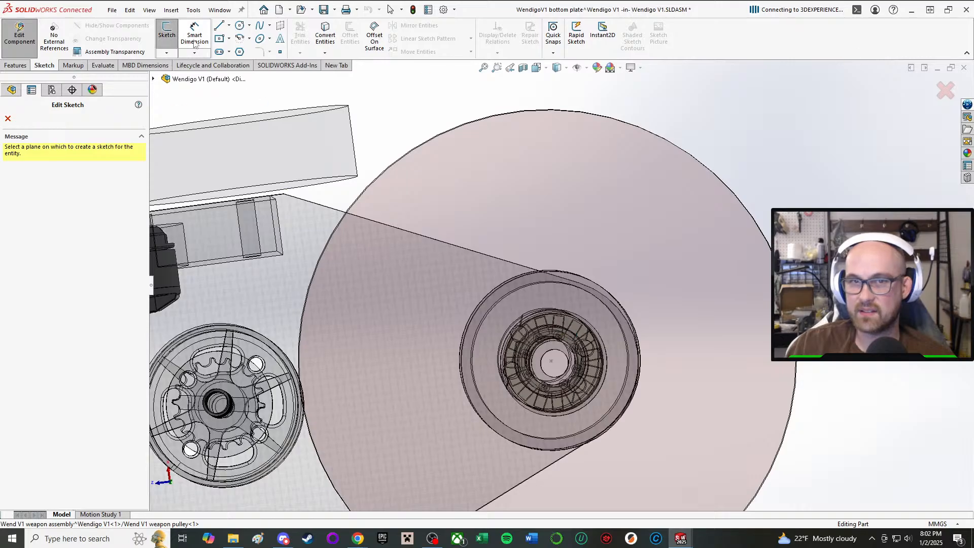
pyautogui.scroll(-3, 687, 272)
pyautogui.moveTo(687, 272); pyautogui.dragTo(609, 279, button='middle')
pyautogui.scroll(4, 669, 283)
pyautogui.moveTo(767, 335); pyautogui.dragTo(555, 326, button='middle')
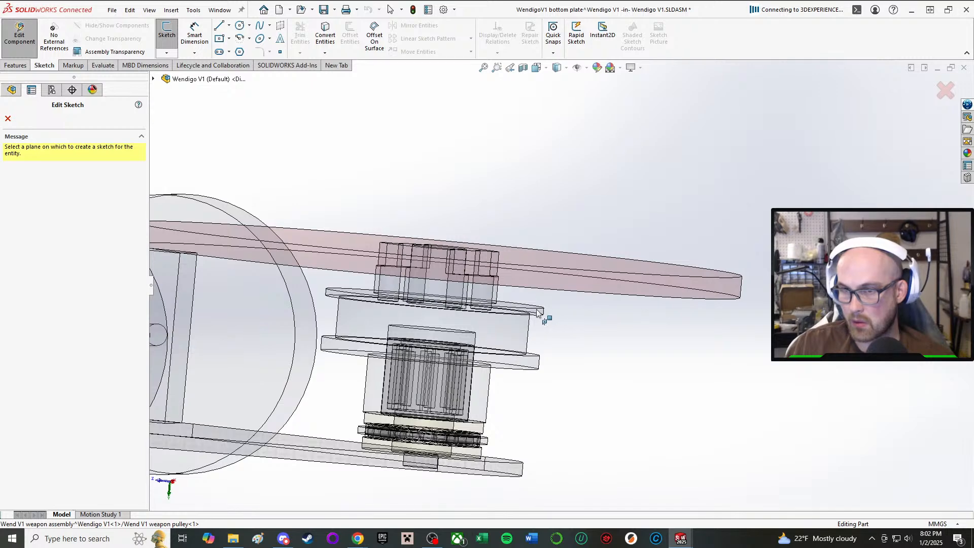
pyautogui.click(537, 312)
# Sketch a circle about 21.5 mm in diameter centred on the weapon pulley's axis, cancelling the unneeded Convert Entities command.
pyautogui.press('c')
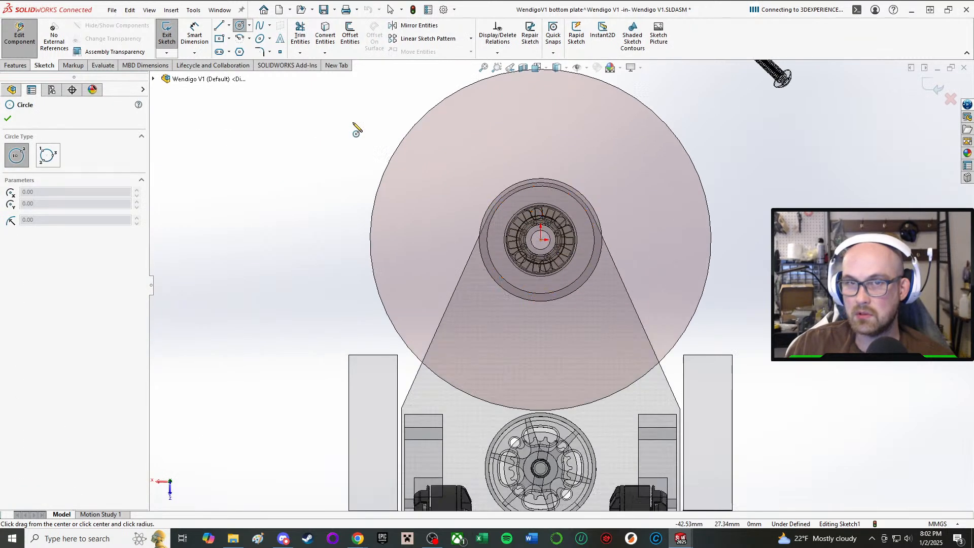
pyautogui.scroll(-2, 558, 221)
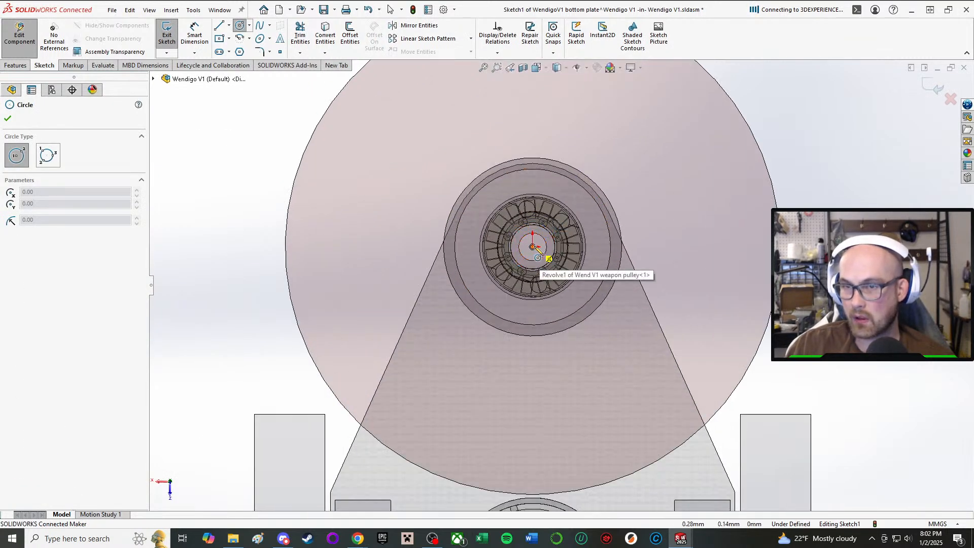
pyautogui.click(533, 247)
pyautogui.click(579, 208)
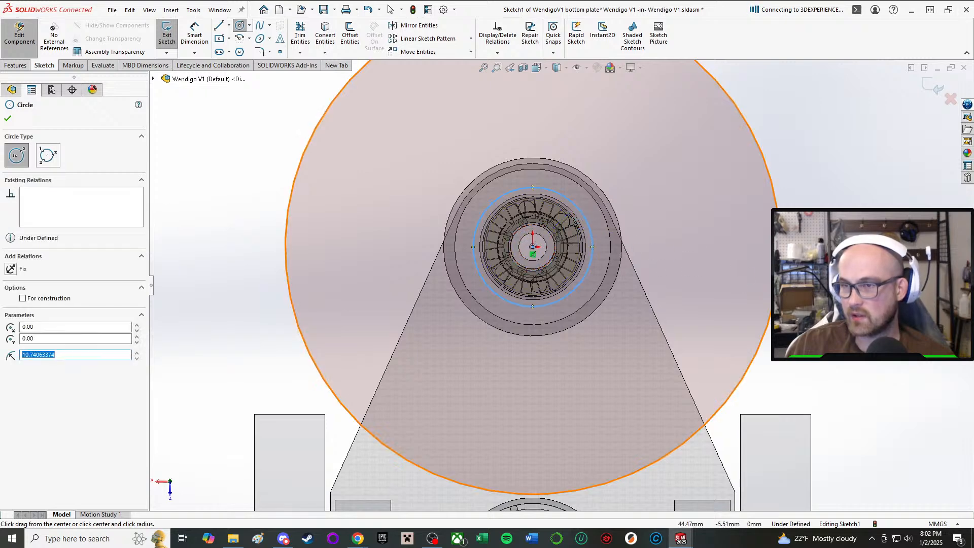
pyautogui.moveTo(775, 187); pyautogui.dragTo(815, 190, button='right')
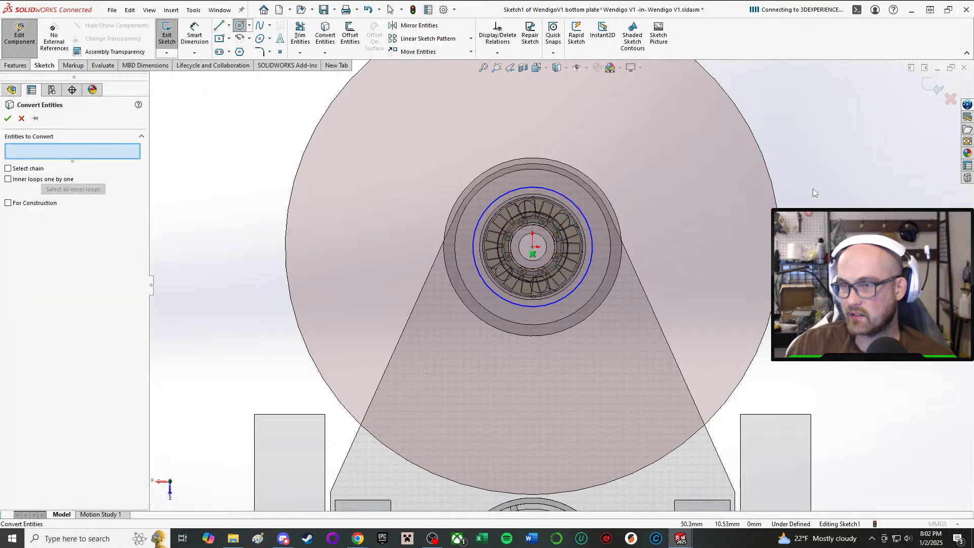
pyautogui.click(22, 118)
# Dimension the circle around the pulley's bearing with a diameter of 18.5 mm.
pyautogui.moveTo(228, 267); pyautogui.dragTo(219, 172, button='right')
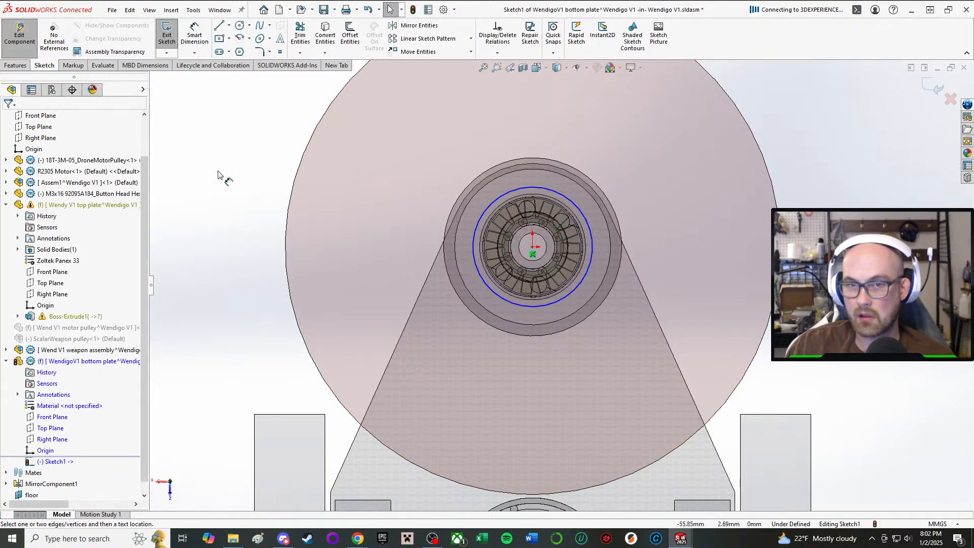
pyautogui.click(475, 230)
pyautogui.click(337, 201)
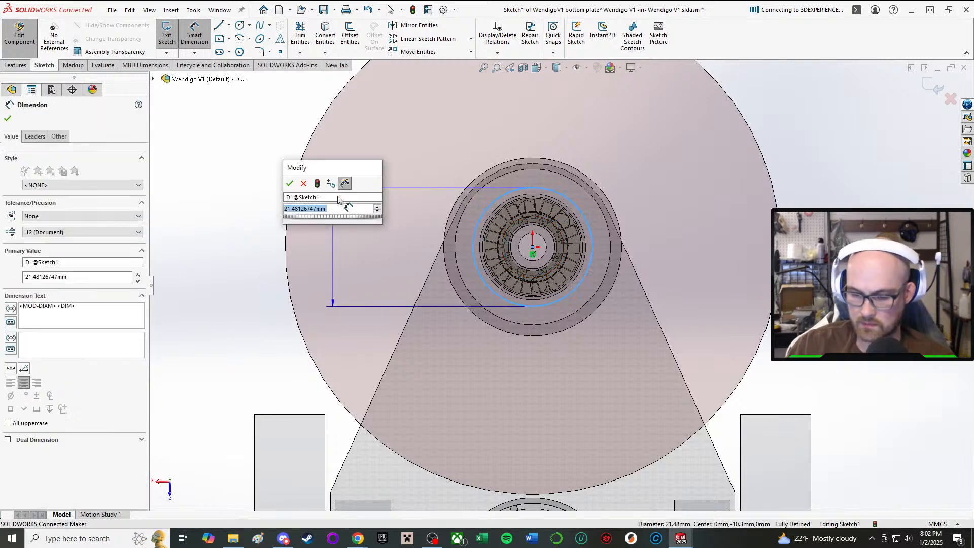
pyautogui.write('18.5')
pyautogui.press('Return')
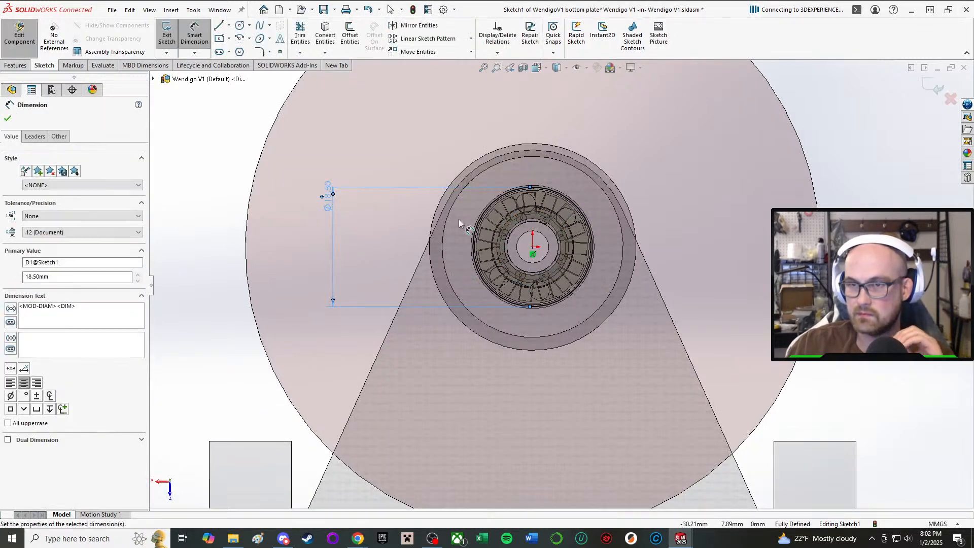
pyautogui.click(6, 119)
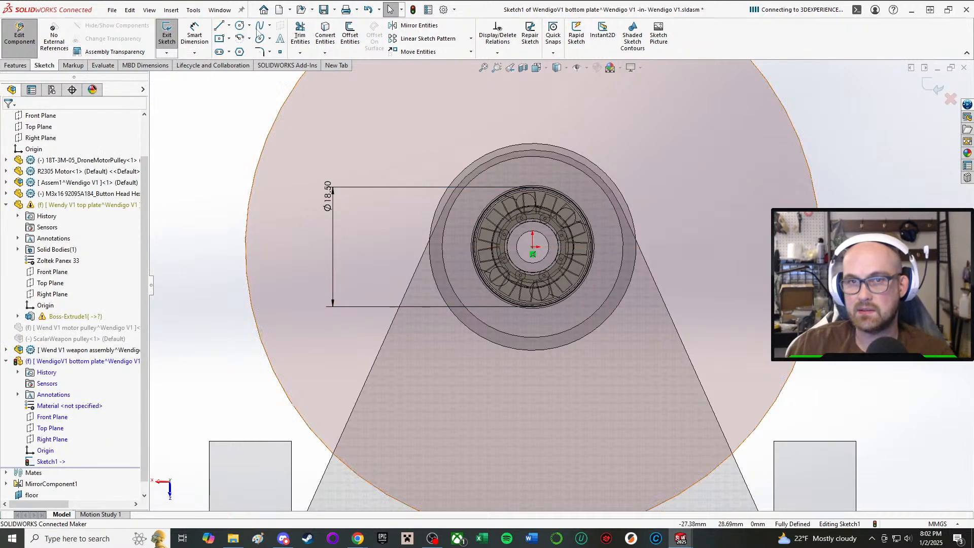
# Draw a centerpoint arc with a radius of about 19 mm around the pulley's front half, concentric with the circle.
pyautogui.click(239, 38)
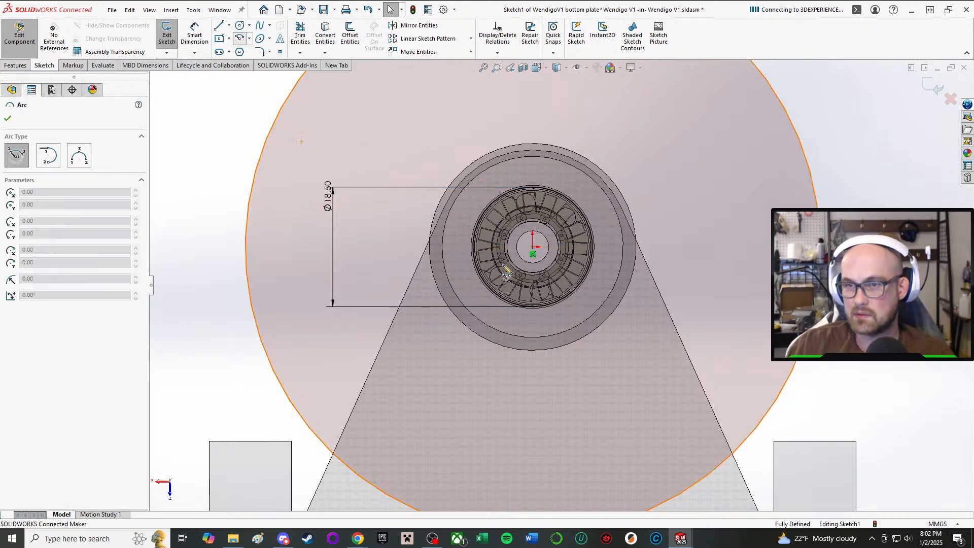
pyautogui.click(533, 248)
pyautogui.click(405, 259)
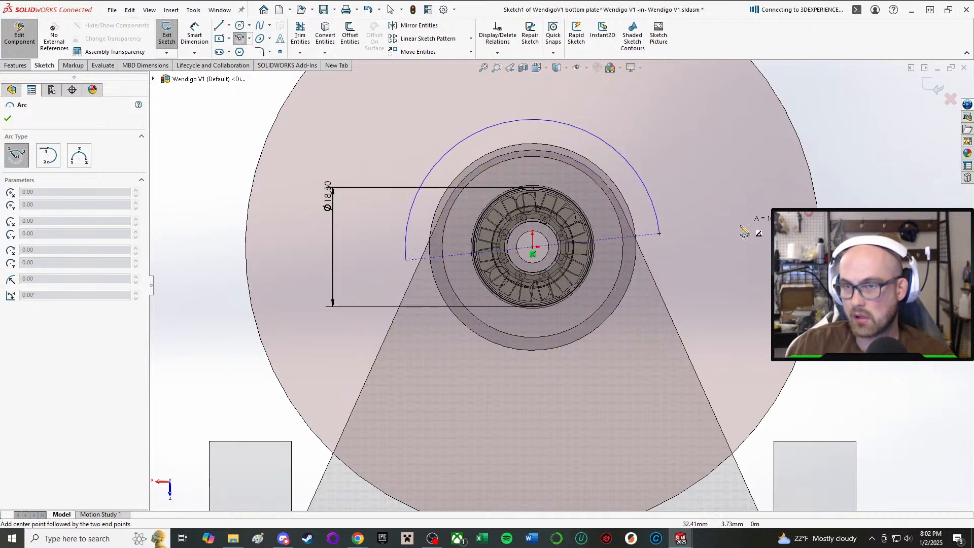
pyautogui.click(719, 243)
pyautogui.rightClick(727, 248)
pyautogui.click(725, 248)
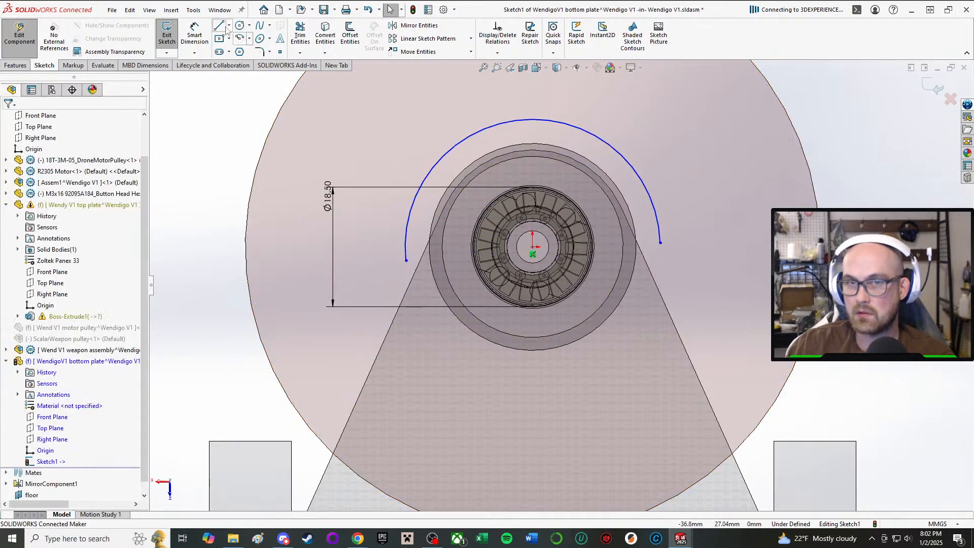
# Draw a line from the arc's right end back to the front inner corner of the right front wheel.
pyautogui.click(219, 25)
pyautogui.scroll(2, 564, 285)
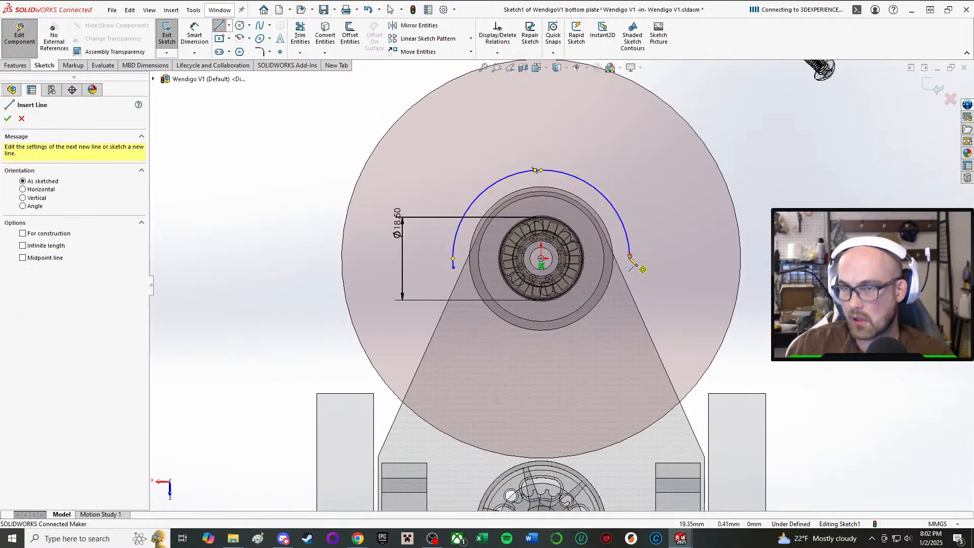
pyautogui.click(630, 256)
pyautogui.scroll(2, 560, 281)
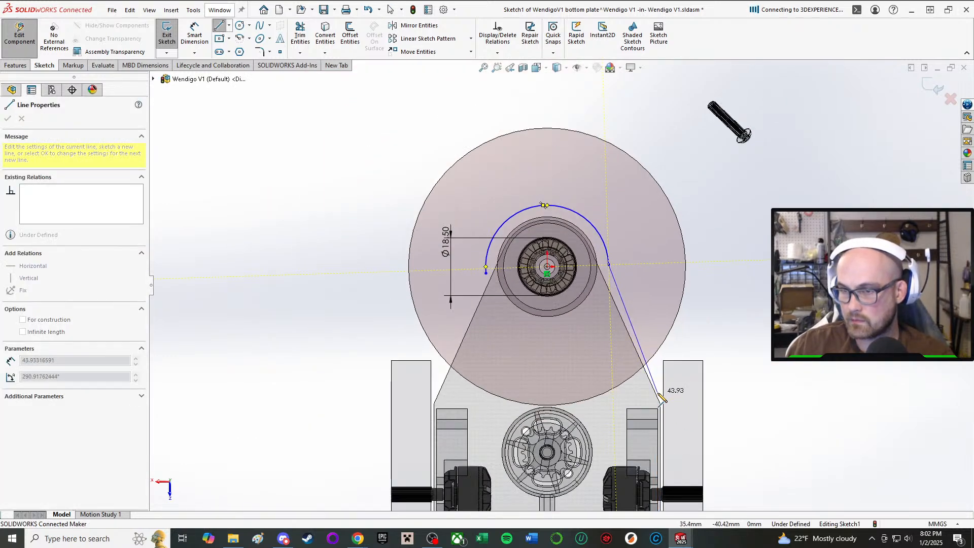
pyautogui.click(658, 372)
pyautogui.rightClick(658, 373)
pyautogui.click(673, 381)
pyautogui.scroll(2, 681, 380)
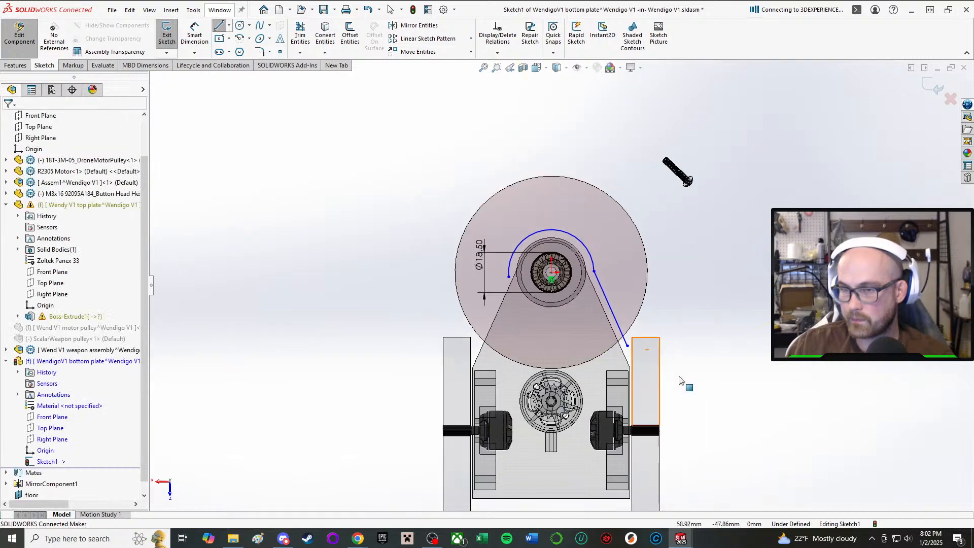
pyautogui.scroll(-2, 681, 380)
pyautogui.moveTo(681, 380); pyautogui.dragTo(401, 194, button='middle')
pyautogui.scroll(-3, 580, 263)
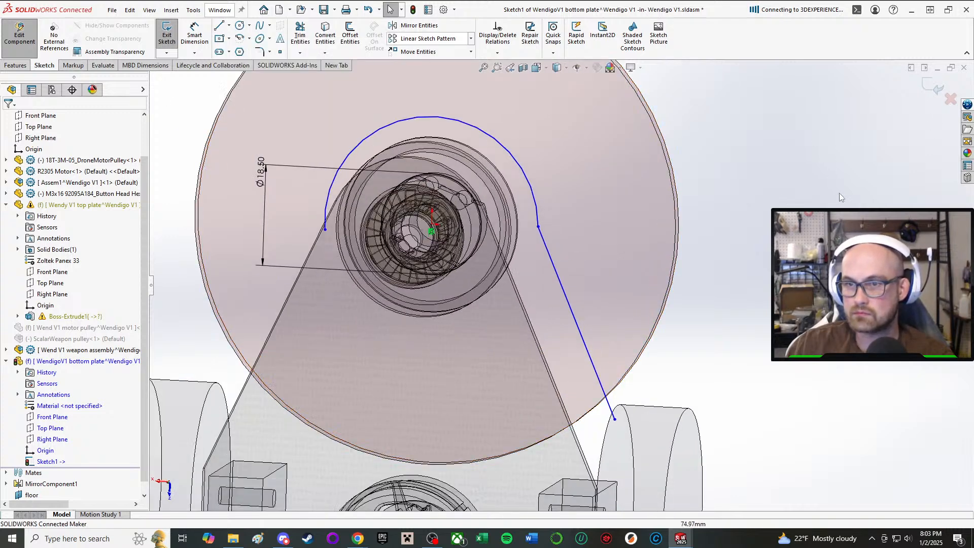
pyautogui.scroll(1, 571, 175)
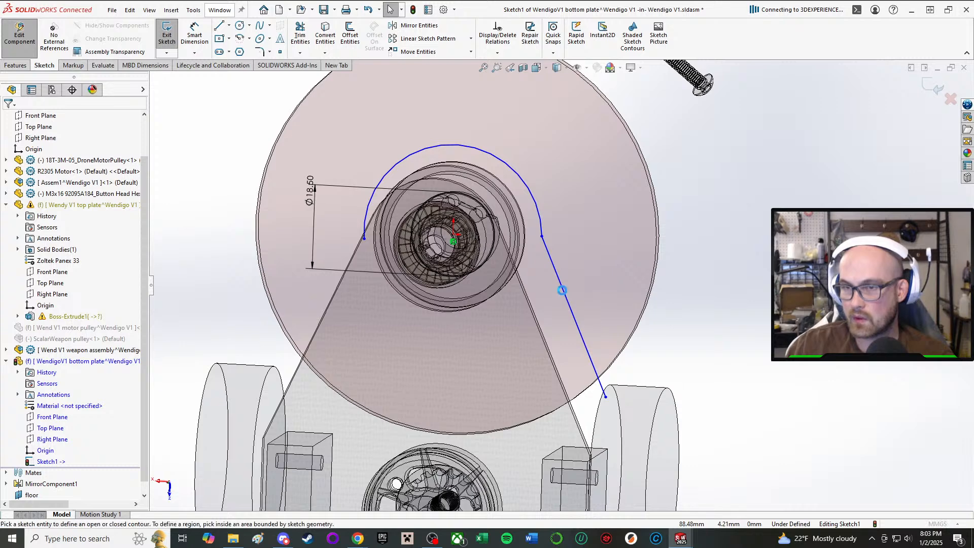
pyautogui.click(561, 285)
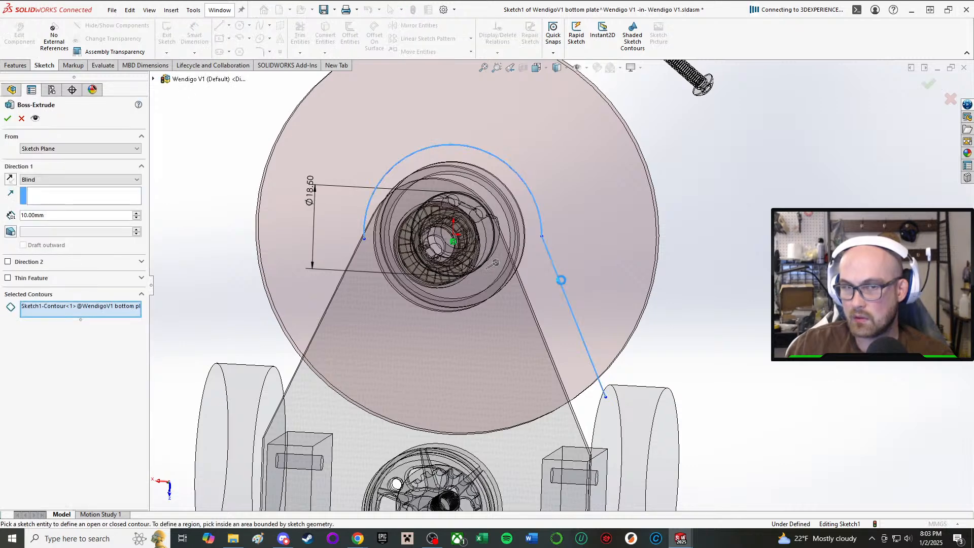
pyautogui.click(22, 119)
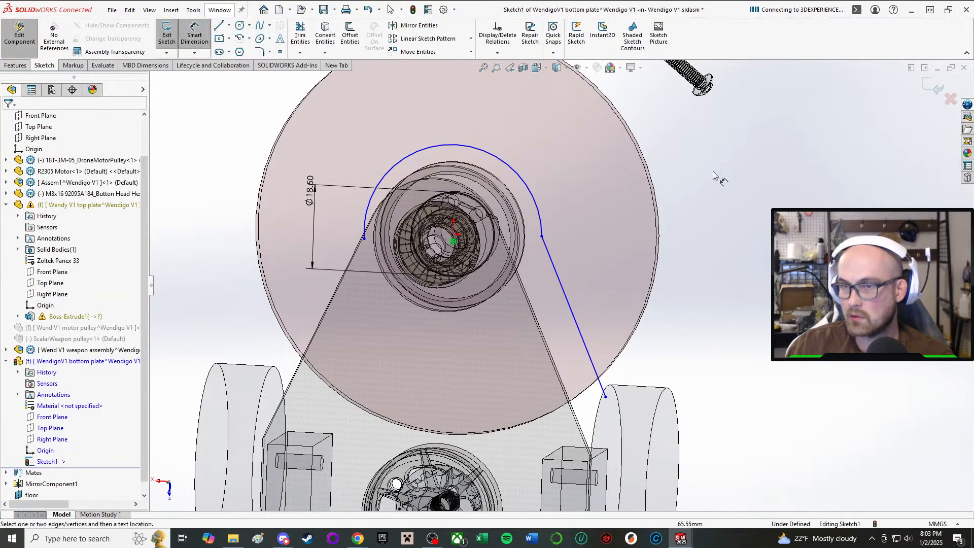
pyautogui.press('Escape')
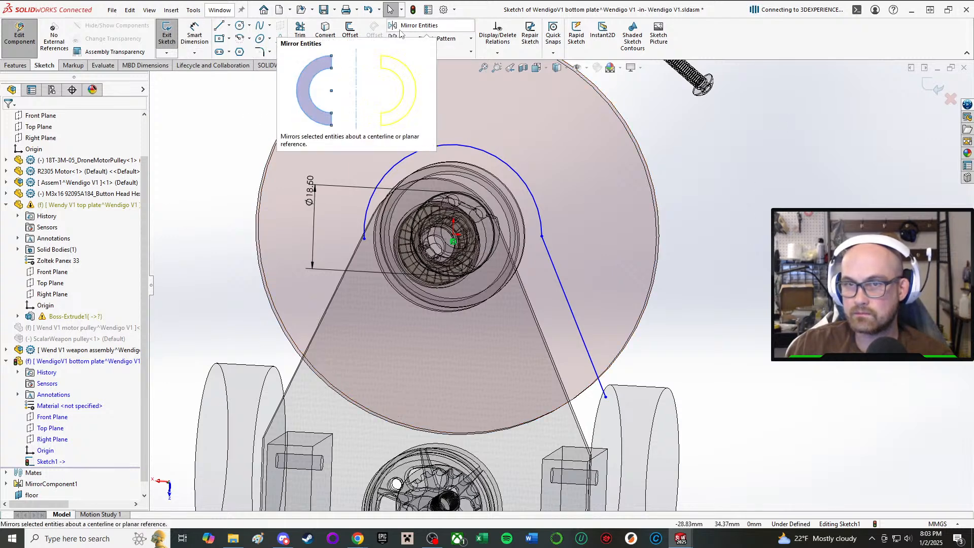
# Add a tangent relation between the slanted line and the arc around the pulley.
pyautogui.click(580, 329)
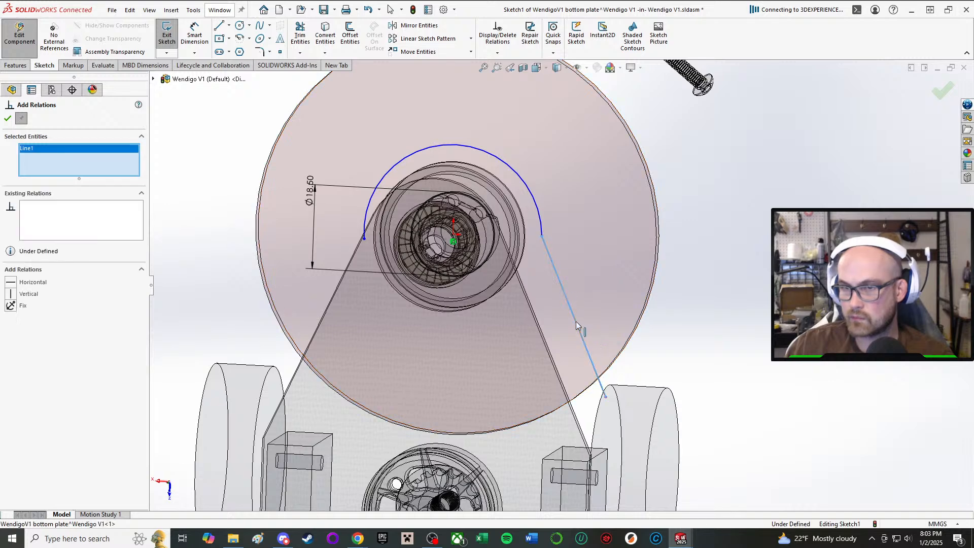
pyautogui.click(526, 190)
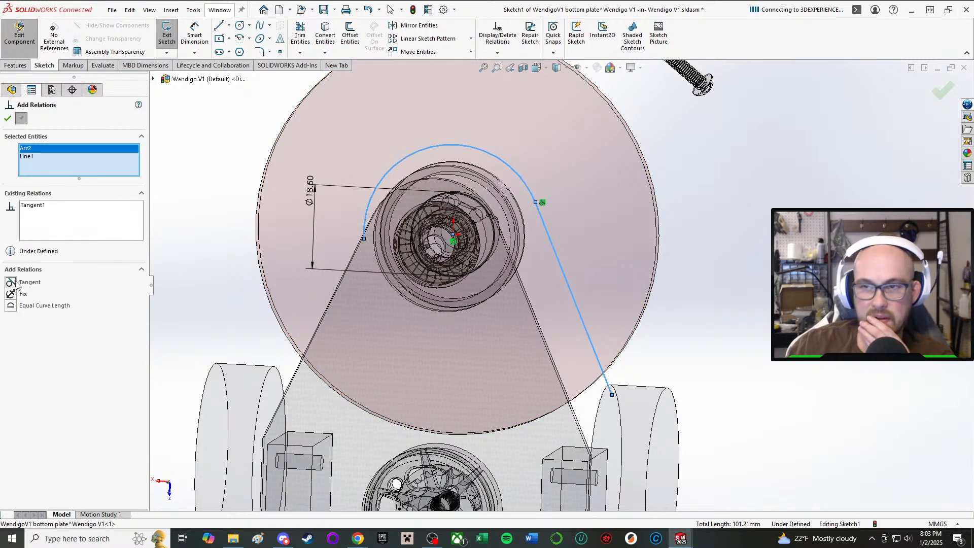
pyautogui.click(9, 120)
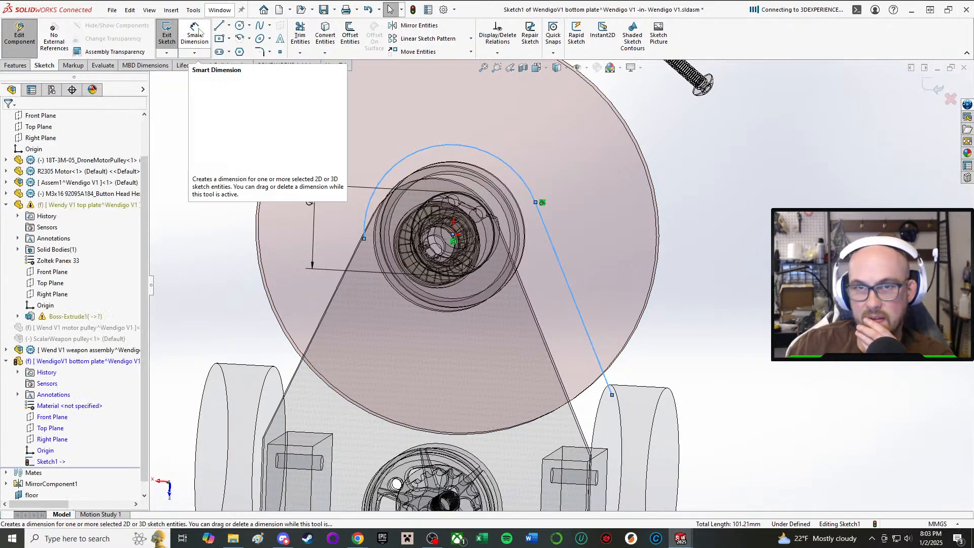
pyautogui.scroll(3, 592, 387)
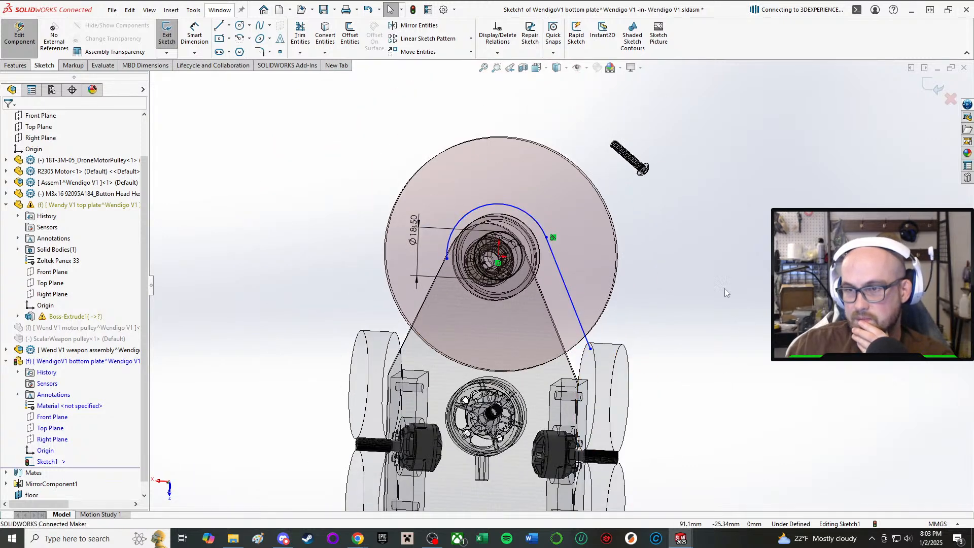
pyautogui.moveTo(725, 289); pyautogui.dragTo(724, 269, button='right')
pyautogui.scroll(1, 672, 345)
pyautogui.press('Escape')
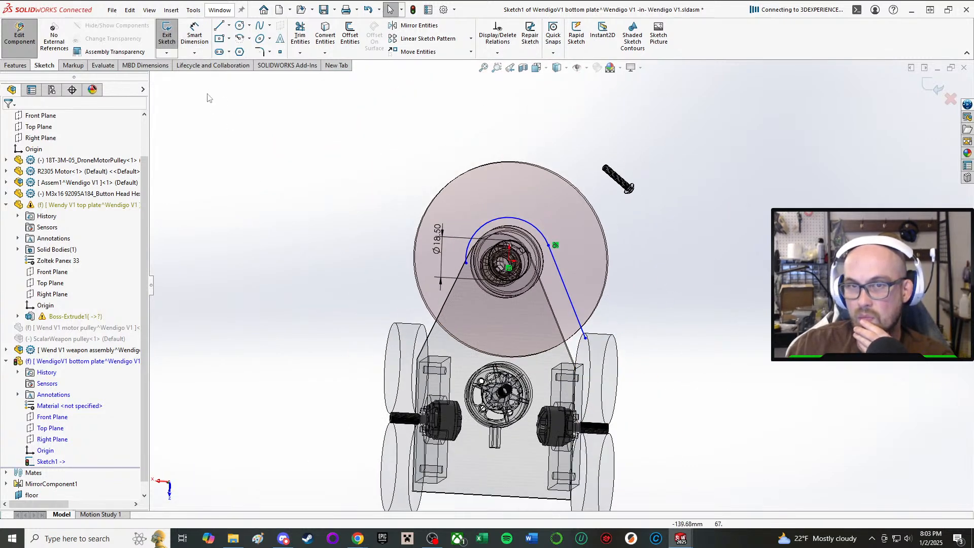
# Convert the top plate's right side edge into the sketch and join the slanted line's free end to its front end.
pyautogui.click(325, 38)
pyautogui.scroll(-3, 583, 472)
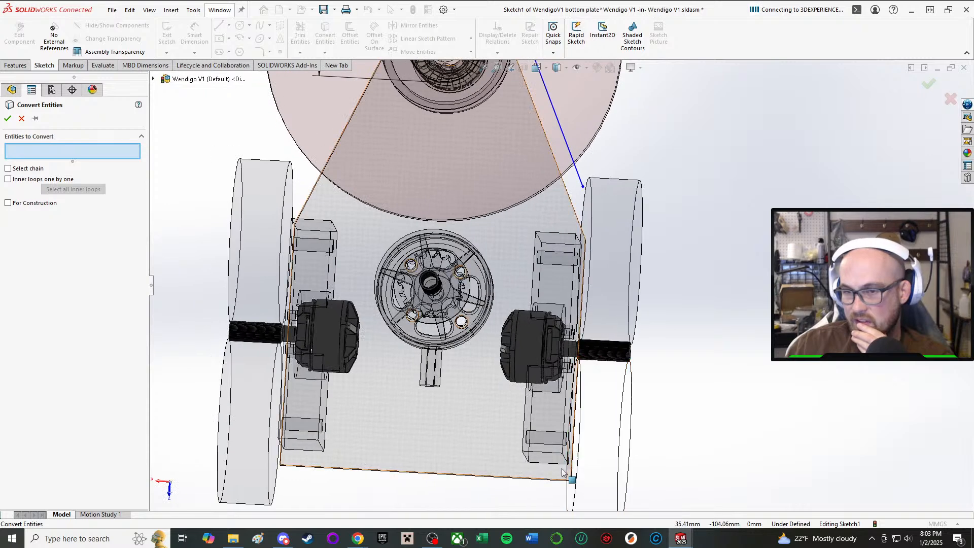
pyautogui.moveTo(581, 465); pyautogui.dragTo(561, 474, button='middle')
pyautogui.click(559, 475)
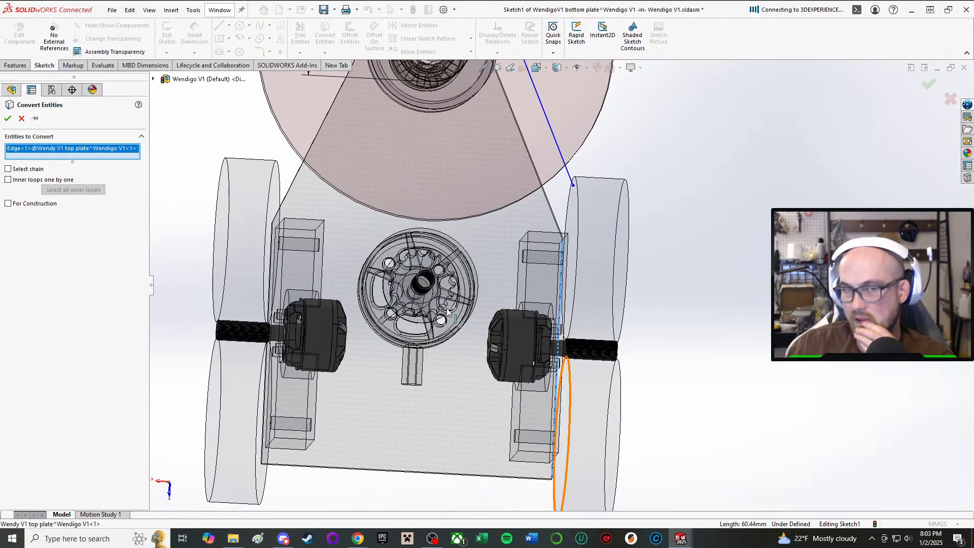
pyautogui.click(7, 117)
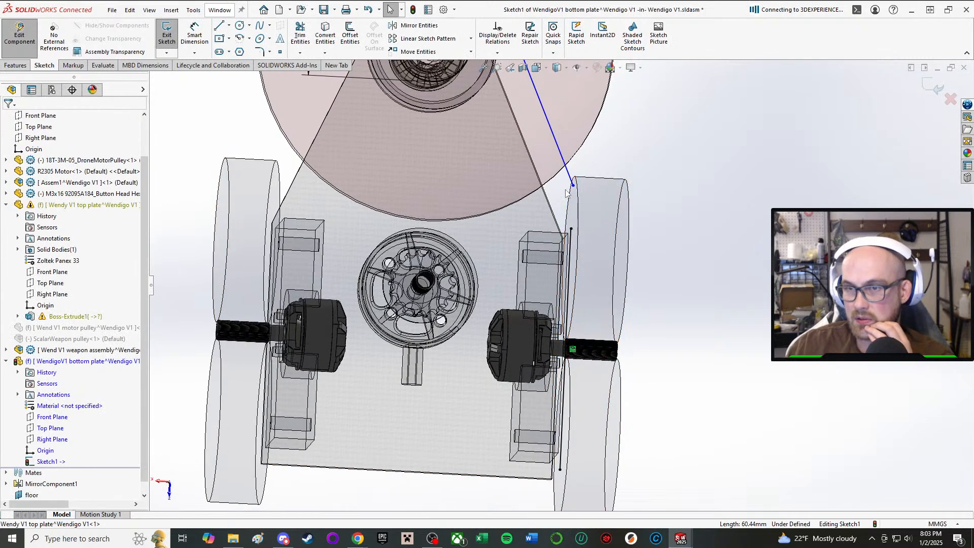
pyautogui.moveTo(574, 186); pyautogui.dragTo(572, 231)
pyautogui.click(322, 36)
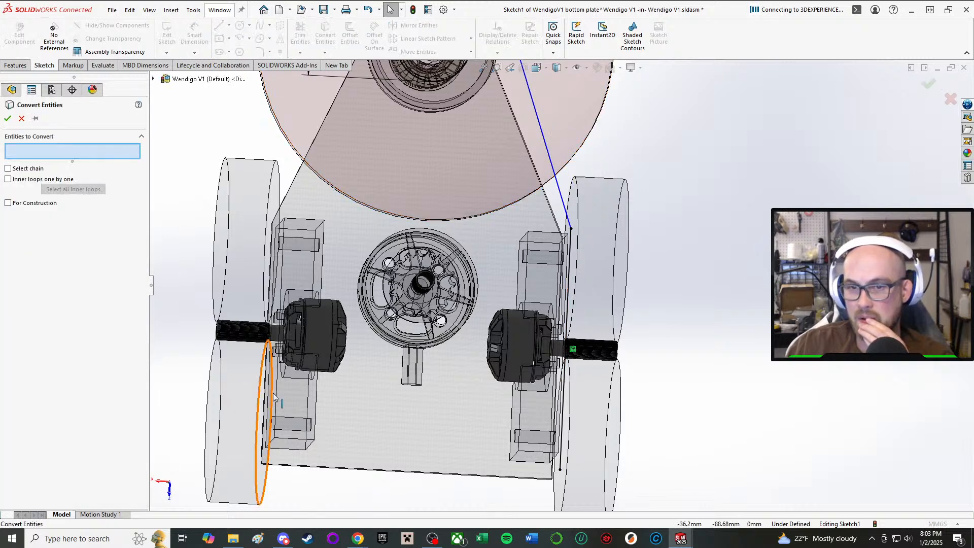
pyautogui.click(264, 433)
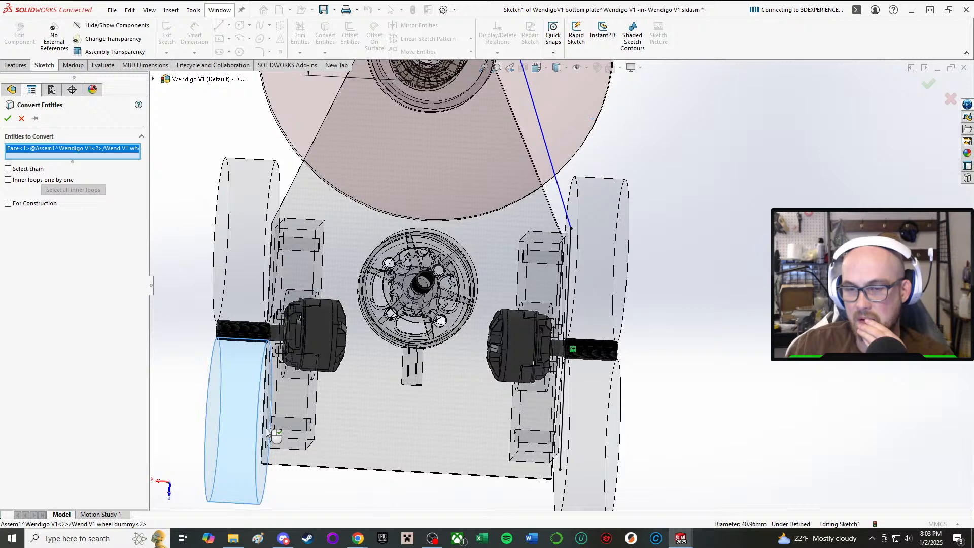
pyautogui.click(19, 122)
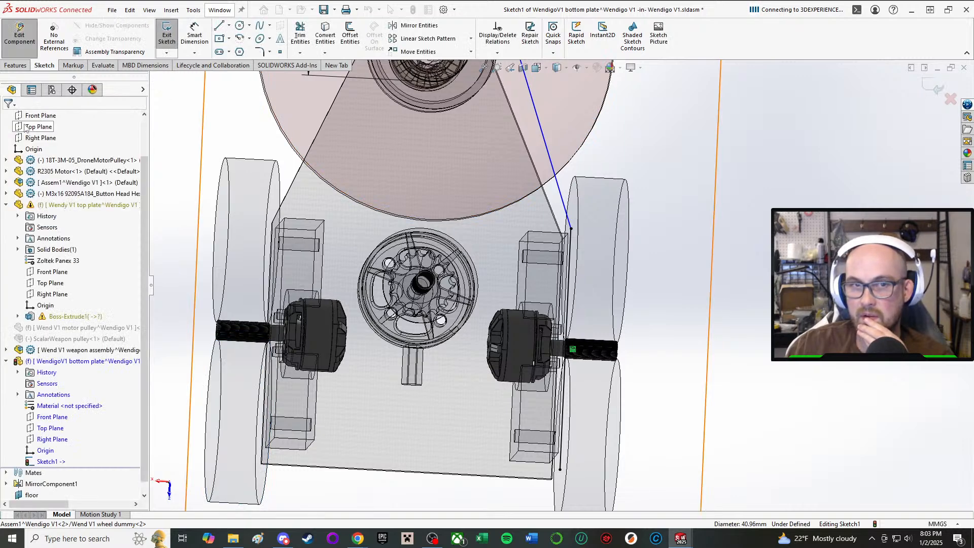
# Mirror the slanted tangent line about the assembly's Right Plane.
pyautogui.scroll(1, 320, 42)
pyautogui.scroll(2, 348, 97)
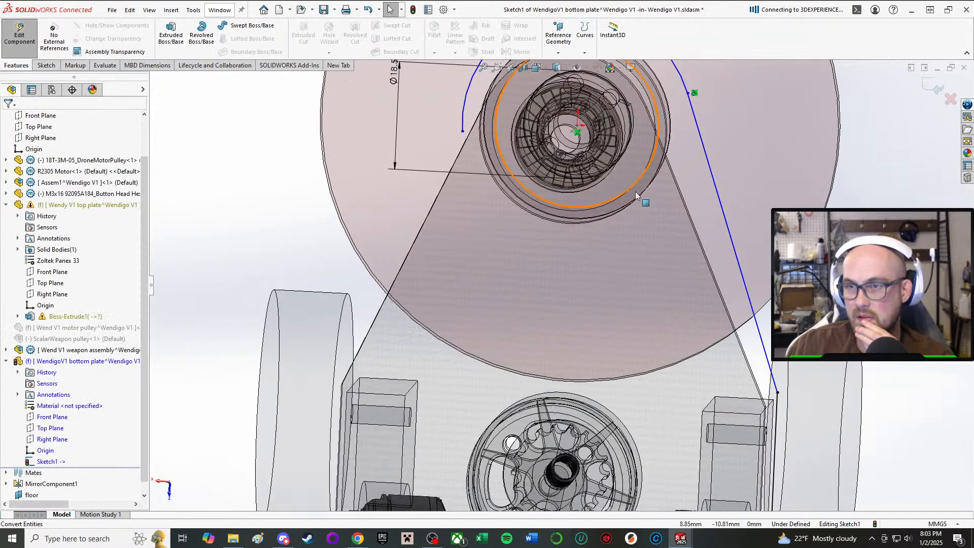
pyautogui.click(717, 189)
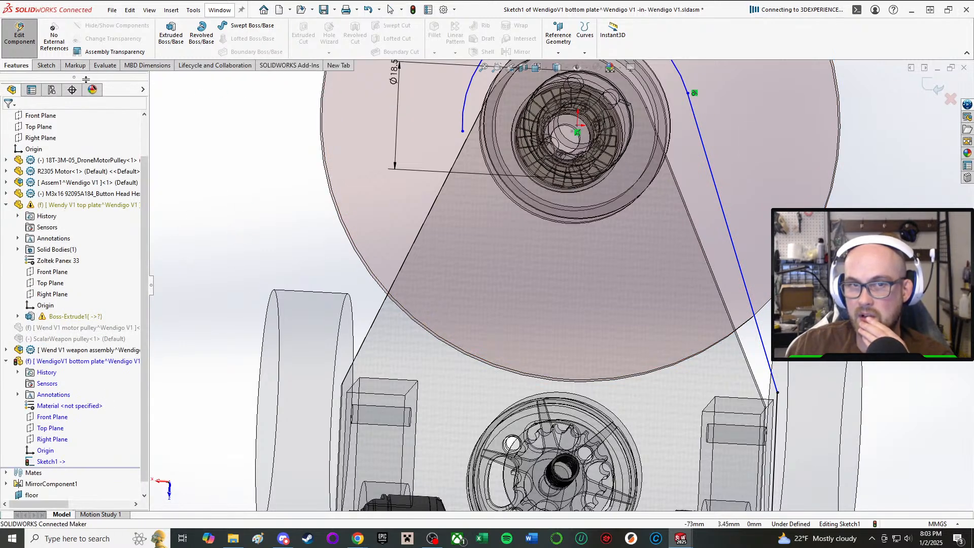
pyautogui.click(46, 66)
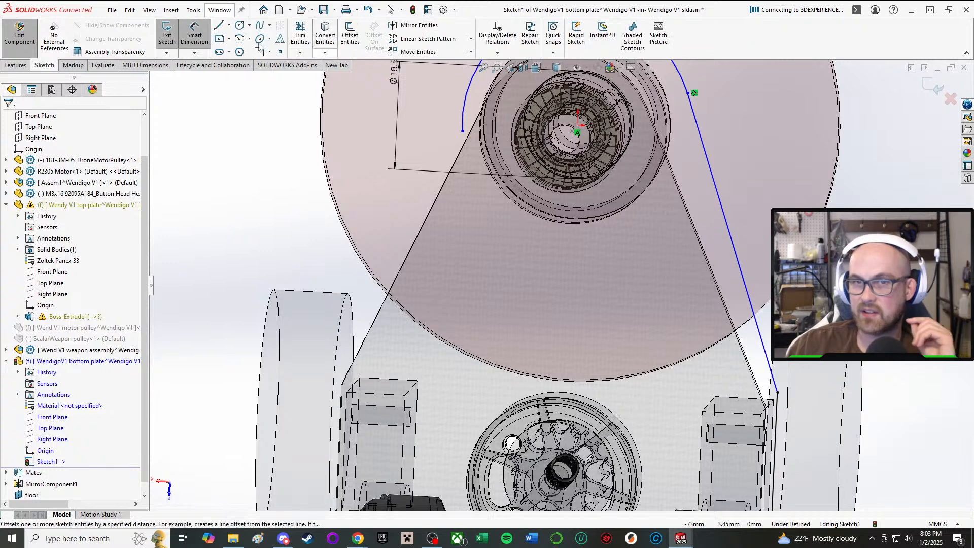
pyautogui.click(415, 27)
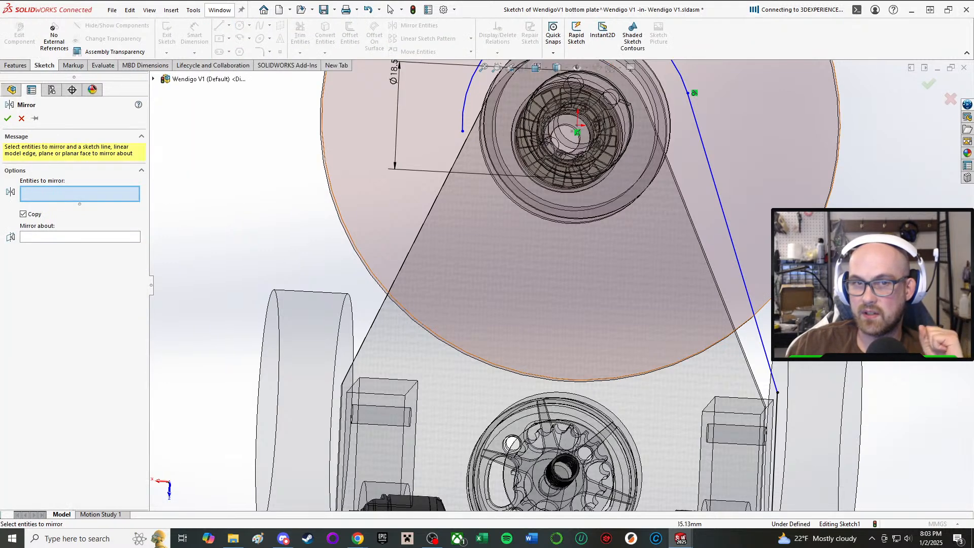
pyautogui.click(759, 327)
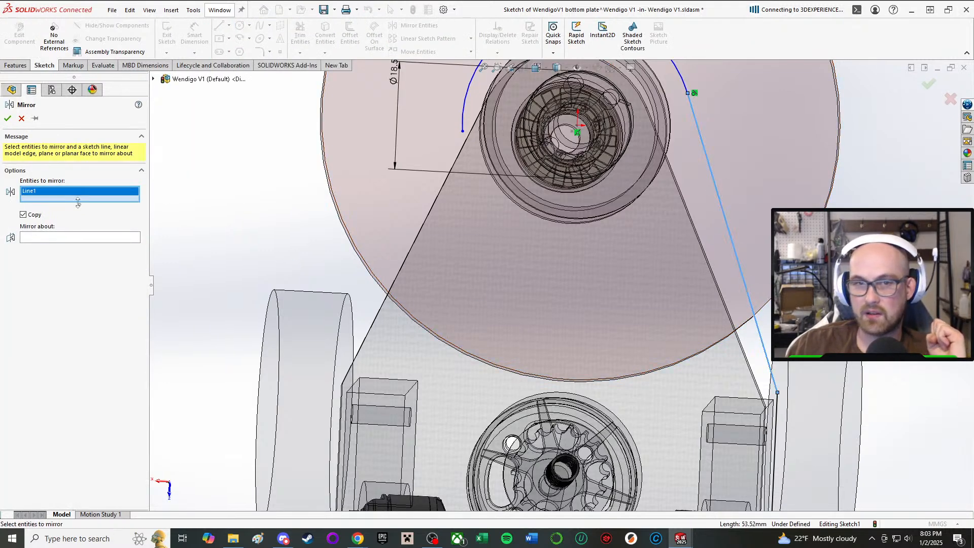
pyautogui.click(43, 237)
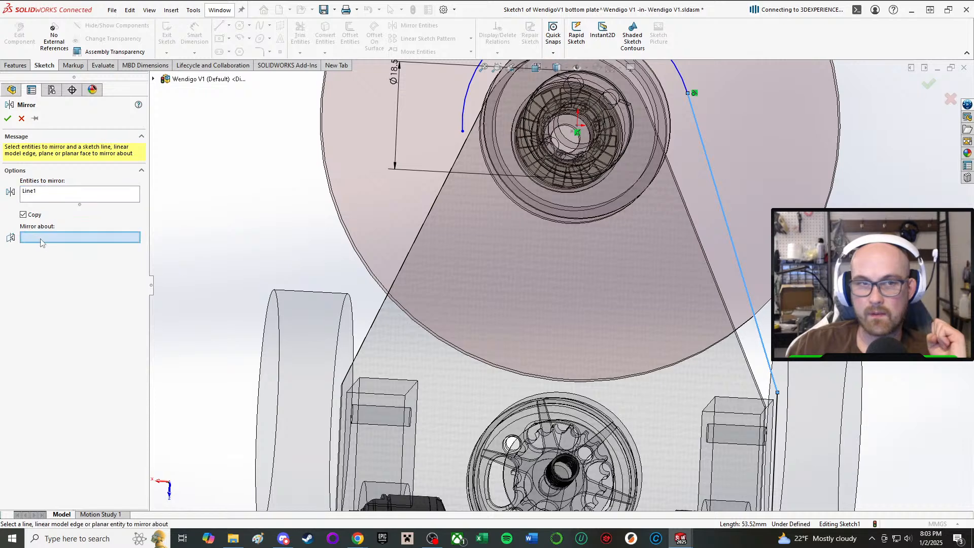
pyautogui.click(153, 79)
pyautogui.click(197, 147)
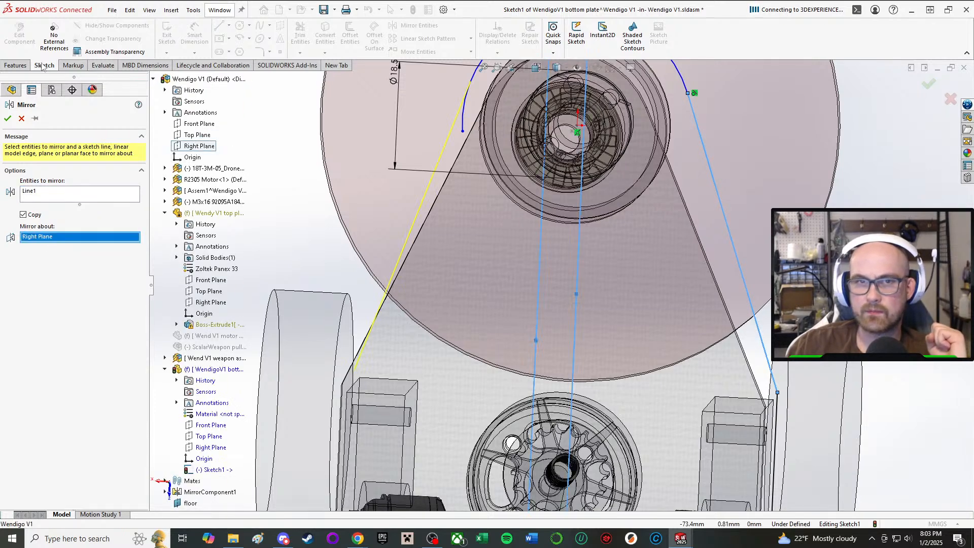
pyautogui.click(7, 119)
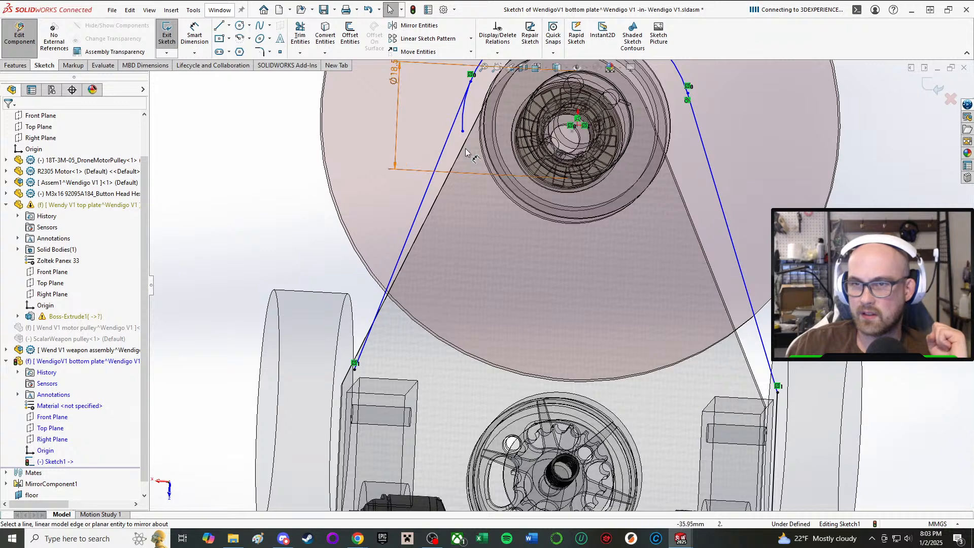
# Join the arc's free left end to the mirrored line's front end and shrink the arc to a radius of about 17.2 mm.
pyautogui.scroll(-3, 459, 229)
pyautogui.moveTo(460, 222); pyautogui.dragTo(470, 165)
pyautogui.scroll(3, 253, 256)
pyautogui.scroll(-3, 682, 253)
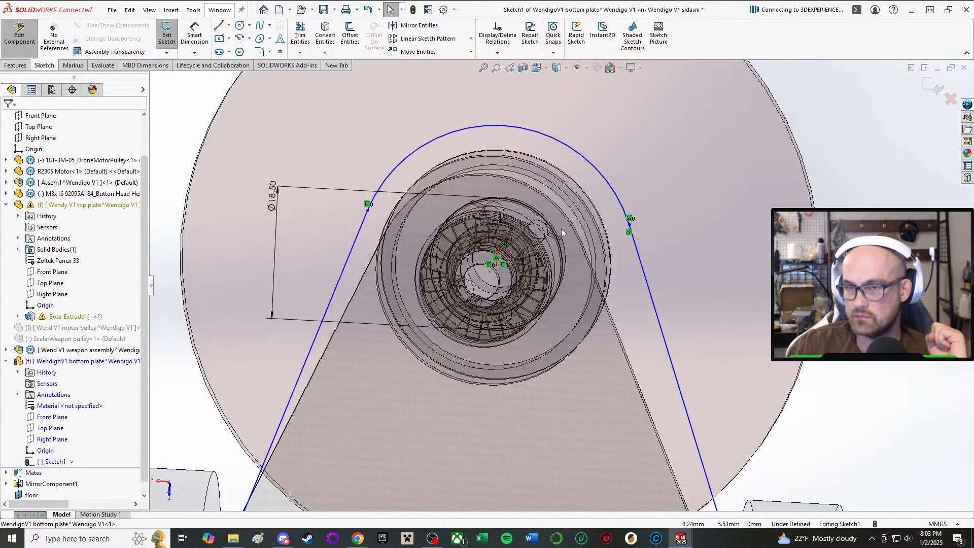
pyautogui.click(604, 224)
pyautogui.moveTo(599, 297)
pyautogui.mouseDown()
pyautogui.moveTo(593, 312)
pyautogui.moveTo(632, 256)
pyautogui.moveTo(618, 238)
pyautogui.moveTo(602, 252)
pyautogui.moveTo(617, 234)
pyautogui.moveTo(617, 250)
pyautogui.moveTo(653, 258)
pyautogui.mouseUp()
pyautogui.scroll(3, 657, 260)
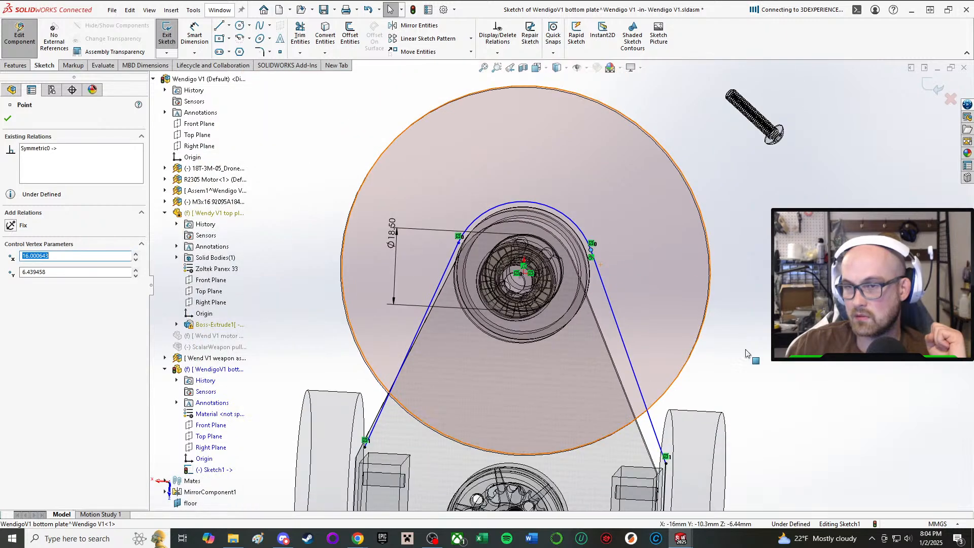
# Dimension the arc around the pulley with a radius of 17 mm.
pyautogui.moveTo(746, 350); pyautogui.dragTo(723, 218, button='right')
pyautogui.scroll(-4, 546, 224)
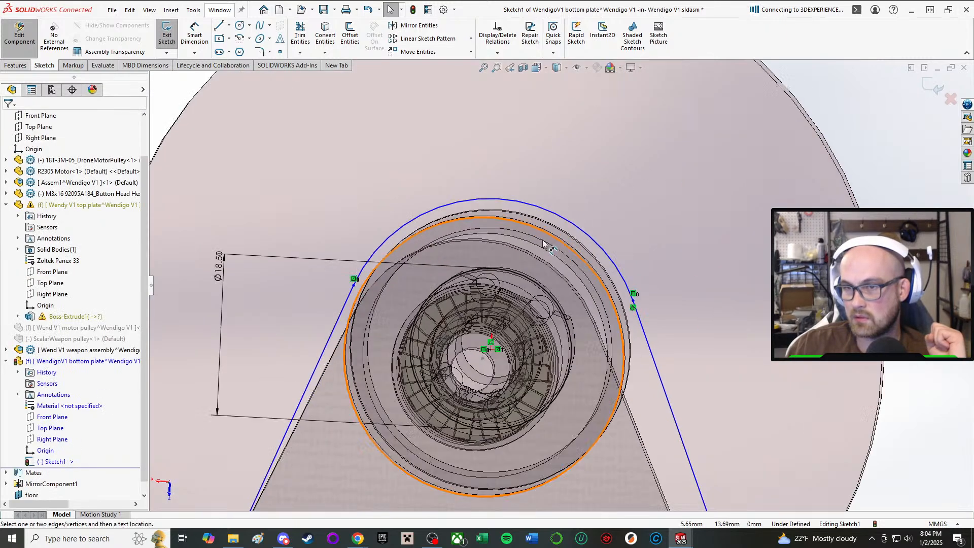
pyautogui.click(583, 231)
pyautogui.click(626, 206)
pyautogui.write('17')
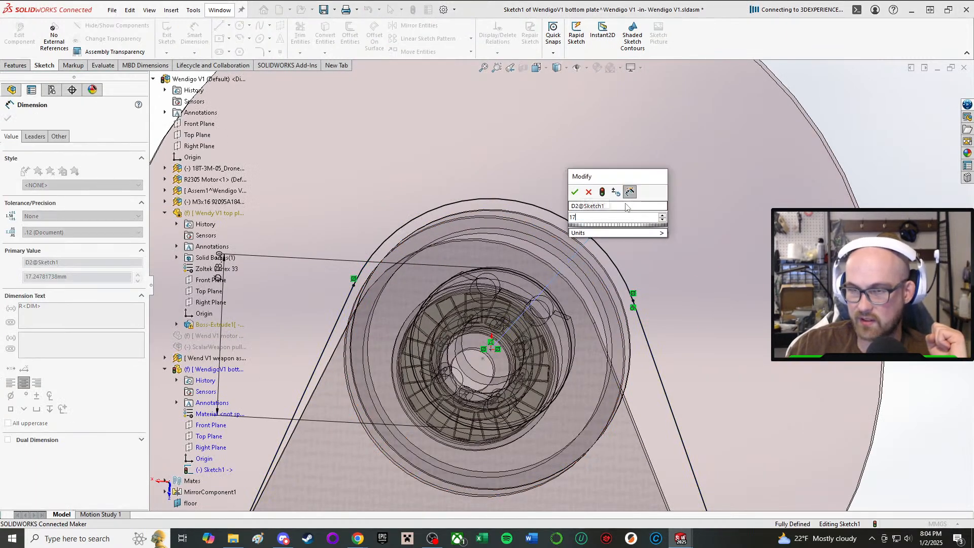
pyautogui.press('Return')
pyautogui.scroll(2, 557, 302)
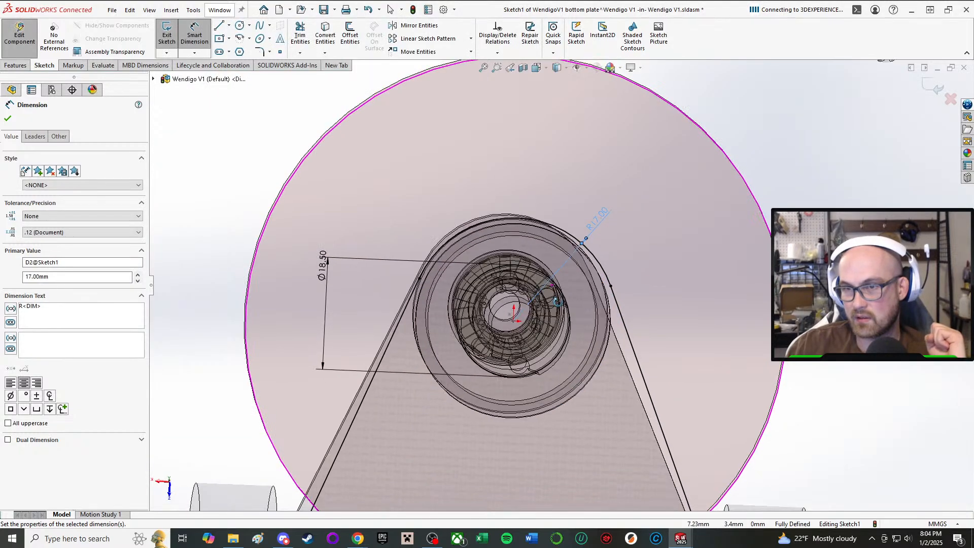
pyautogui.scroll(-3, 577, 273)
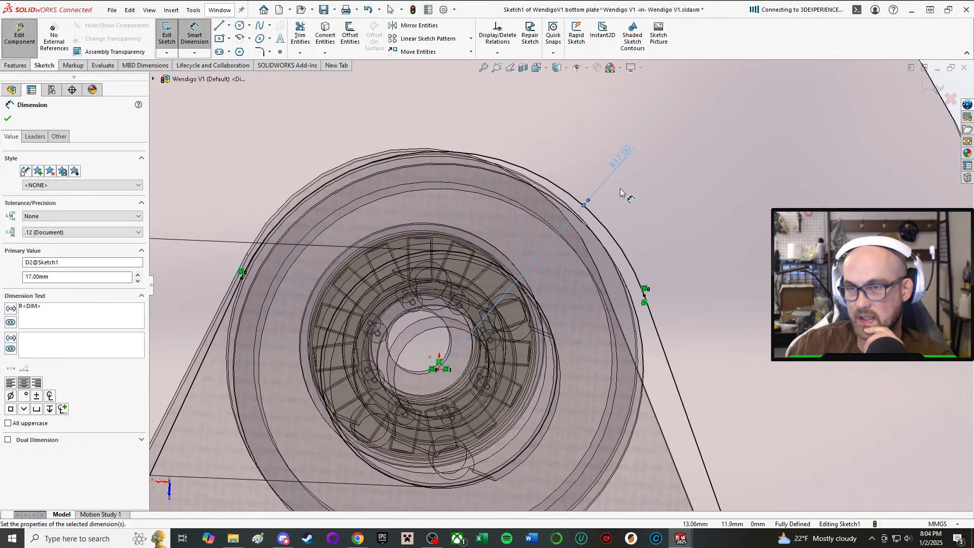
pyautogui.moveTo(583, 162); pyautogui.dragTo(540, 180, button='middle')
pyautogui.scroll(4, 662, 309)
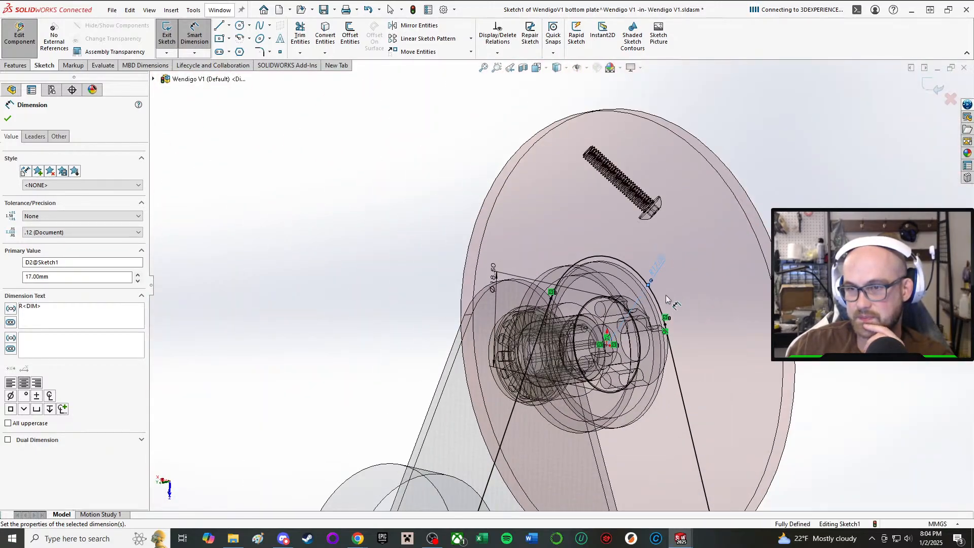
pyautogui.click(14, 114)
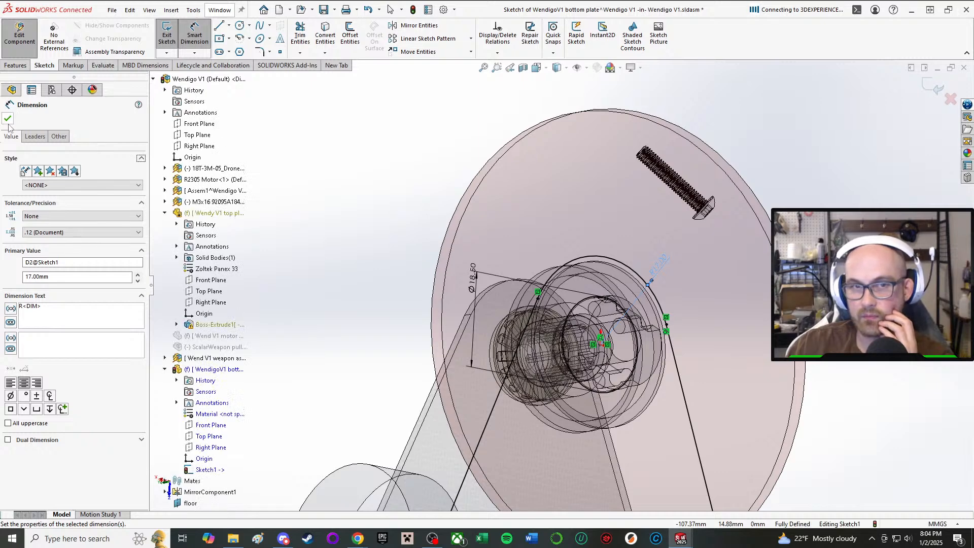
pyautogui.click(7, 118)
# Convert the top plate's rear edge and left side edge into the sketch to complete the bottom plate outline.
pyautogui.scroll(3, 325, 208)
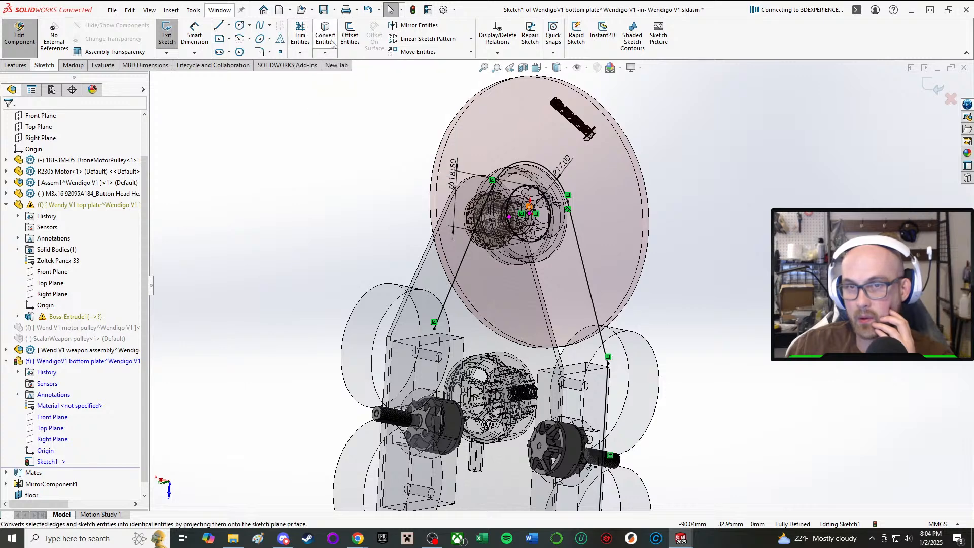
pyautogui.scroll(3, 541, 488)
pyautogui.moveTo(541, 489); pyautogui.dragTo(482, 434, button='middle')
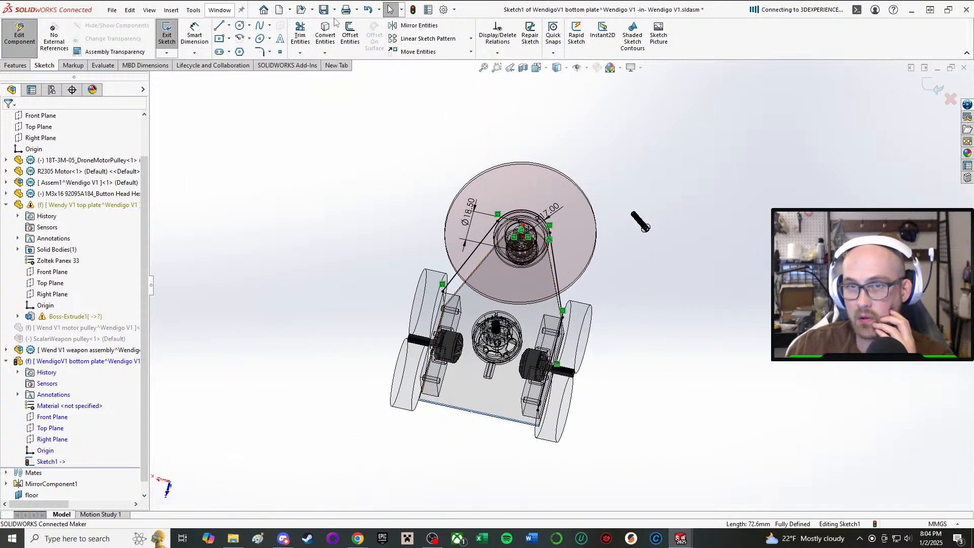
pyautogui.scroll(-3, 479, 402)
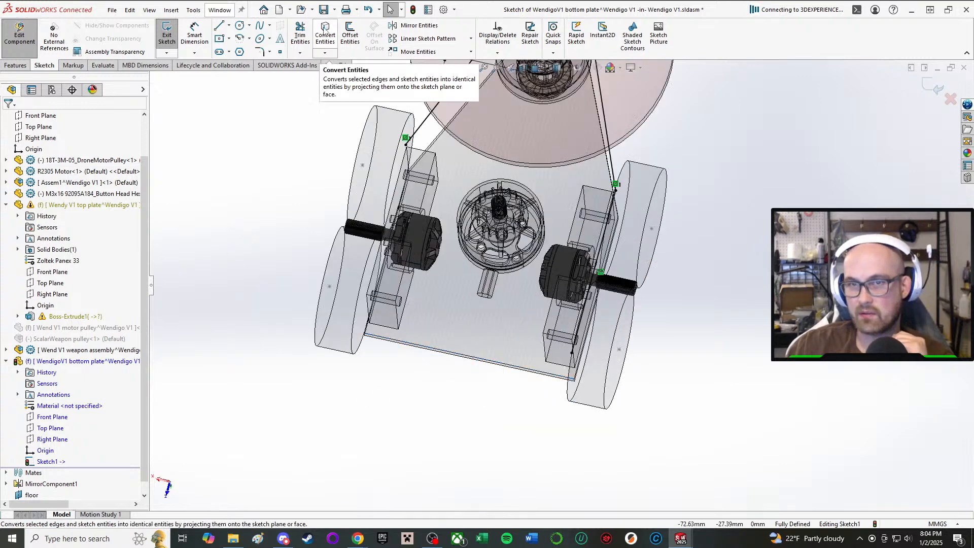
pyautogui.click(325, 36)
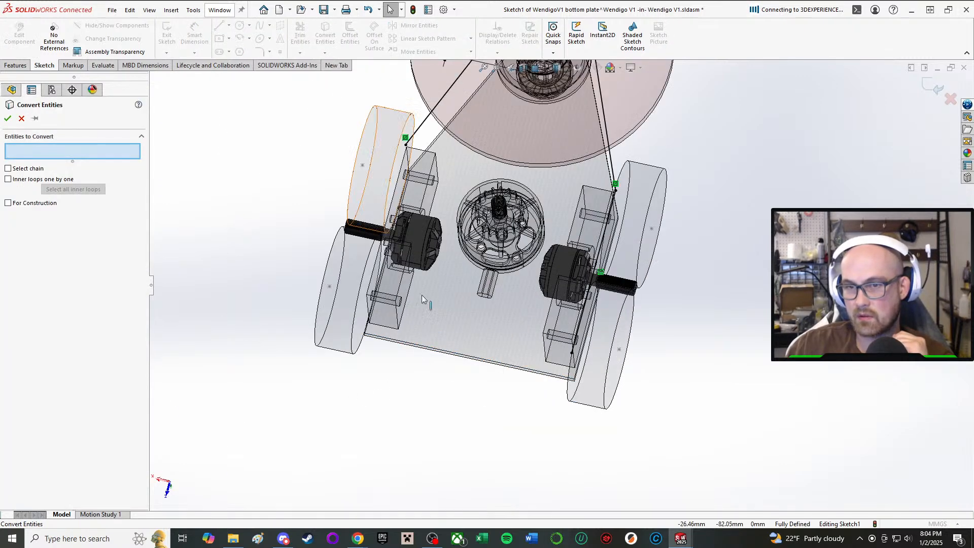
pyautogui.click(420, 345)
pyautogui.moveTo(395, 337); pyautogui.dragTo(385, 335, button='middle')
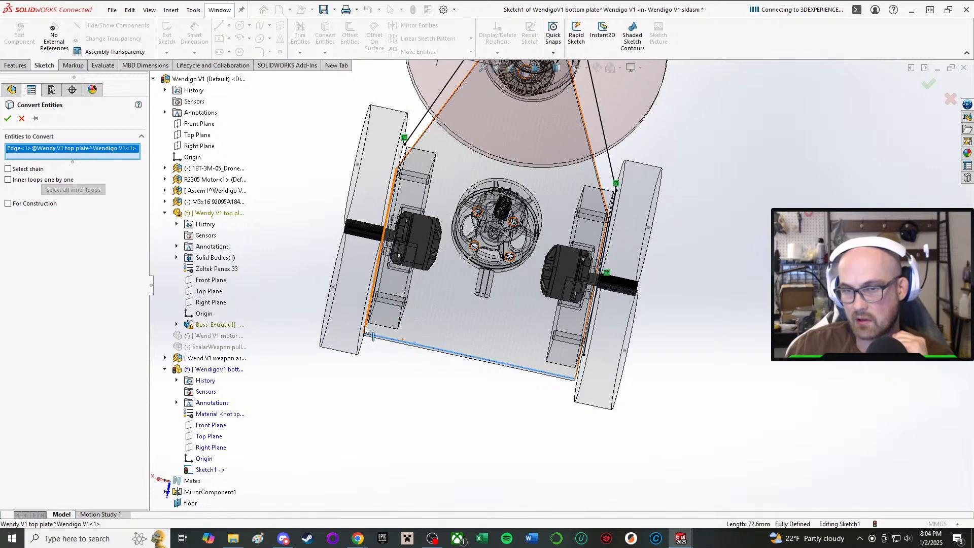
pyautogui.click(364, 326)
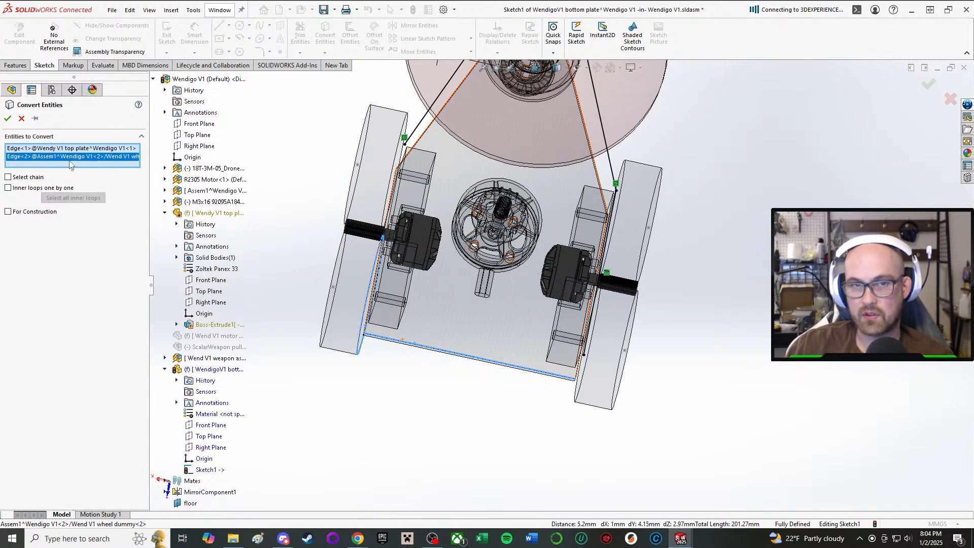
pyautogui.press('Delete')
pyautogui.scroll(-5, 353, 305)
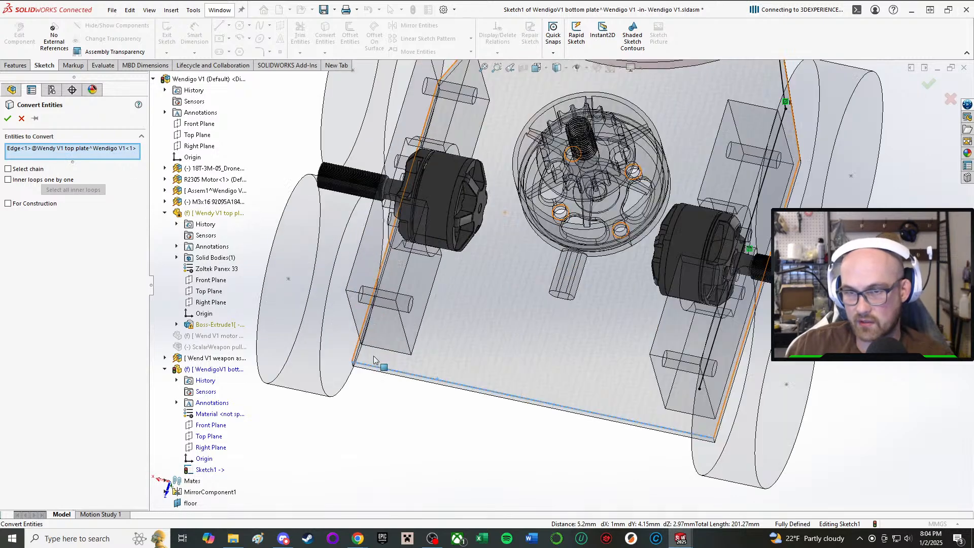
pyautogui.scroll(-2, 355, 401)
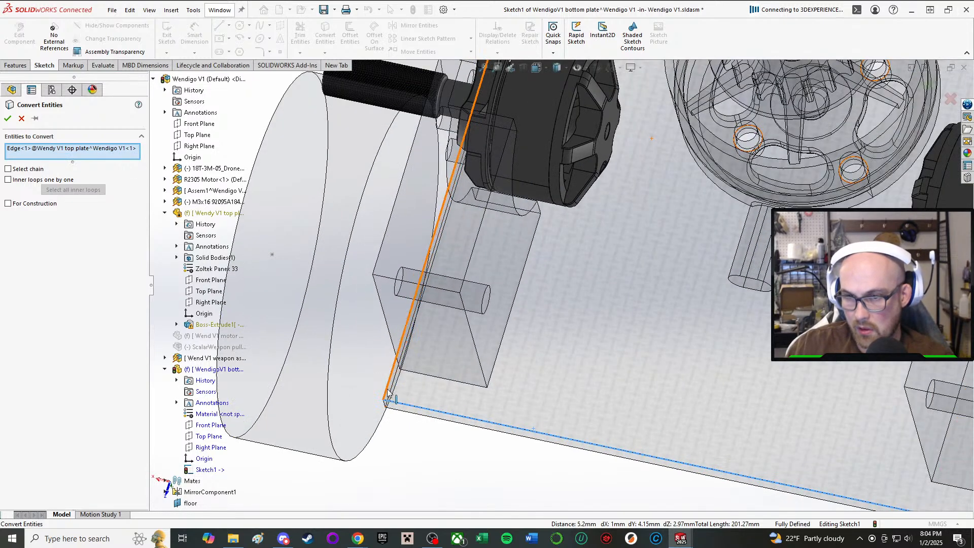
pyautogui.click(388, 394)
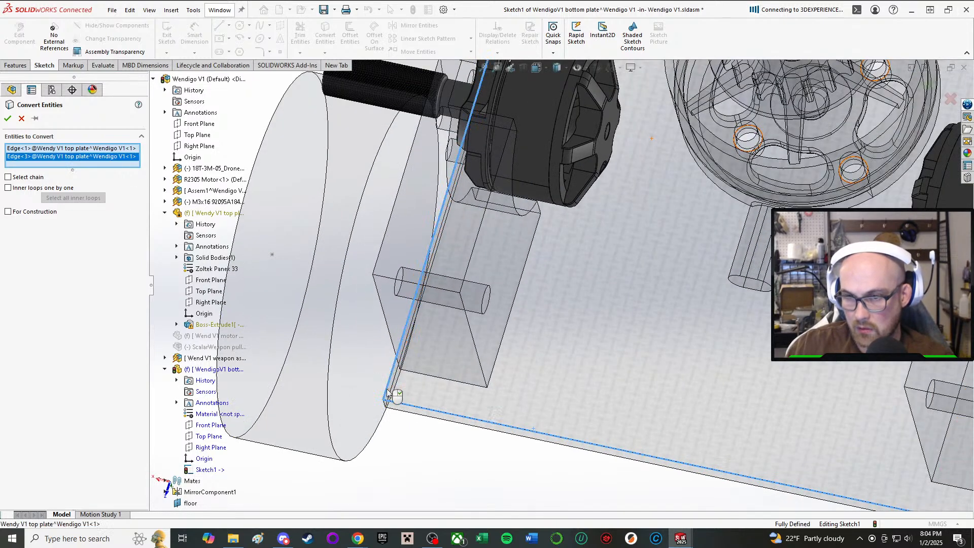
pyautogui.click(9, 119)
# Extrude the bottom plate sketch as a blind boss 2 mm thick.
pyautogui.scroll(8, 567, 250)
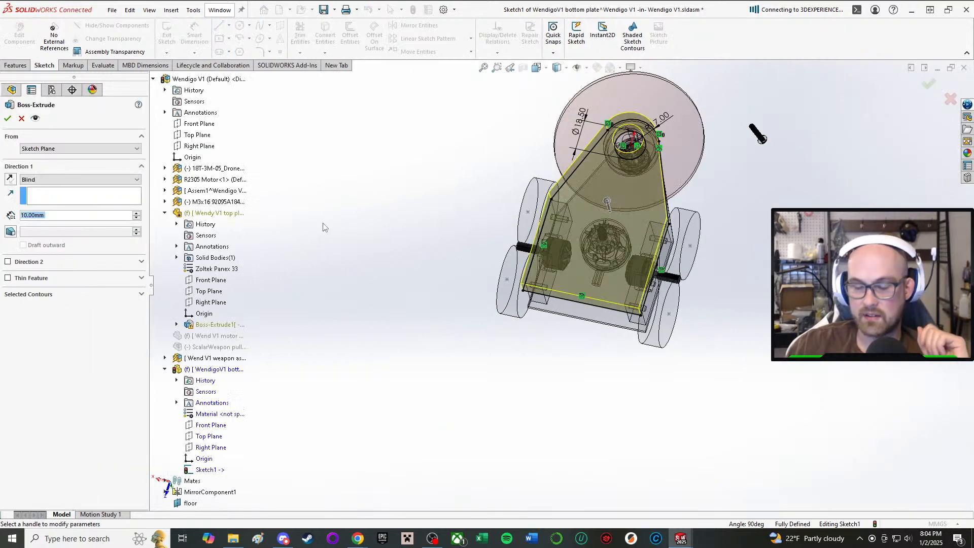
pyautogui.write('2')
pyautogui.press('Return')
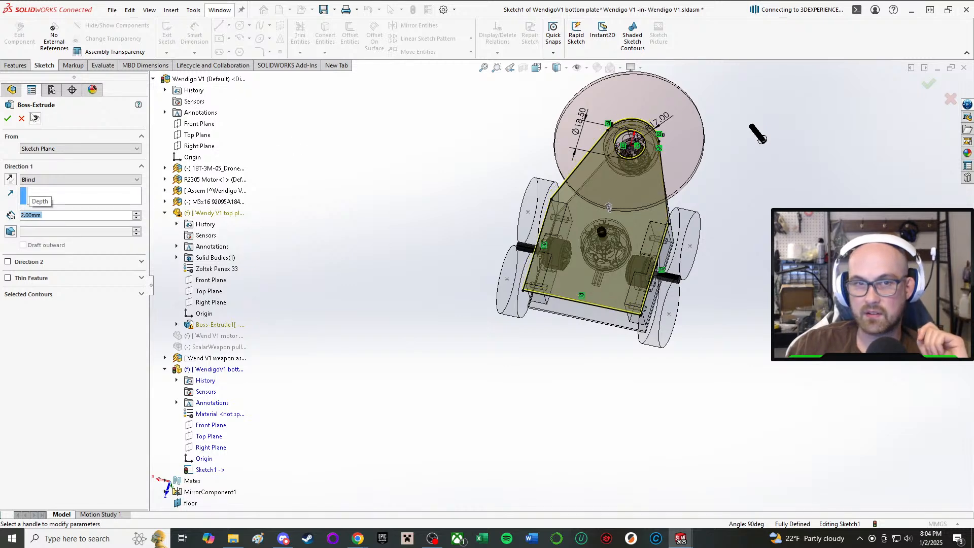
pyautogui.click(8, 120)
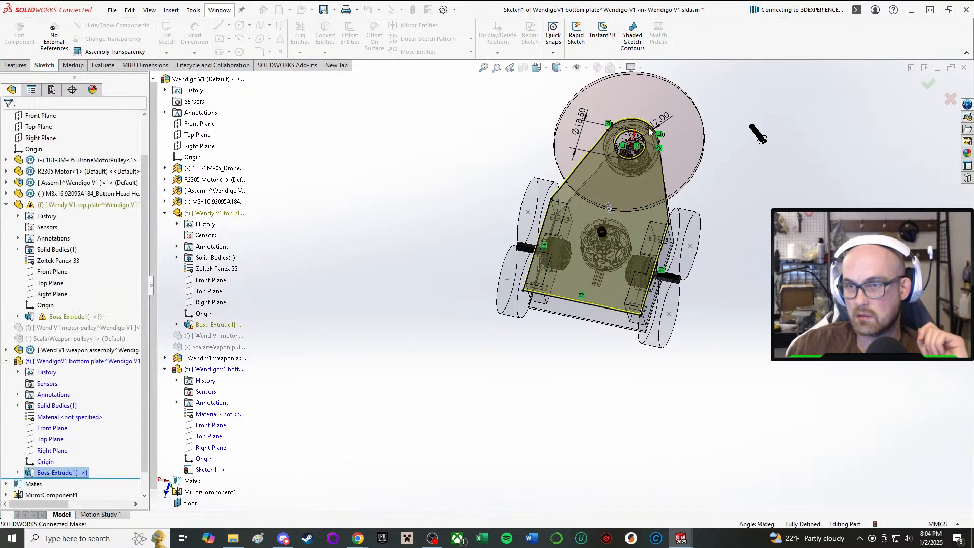
pyautogui.moveTo(658, 427); pyautogui.dragTo(637, 366, button='middle')
pyautogui.scroll(-4, 637, 366)
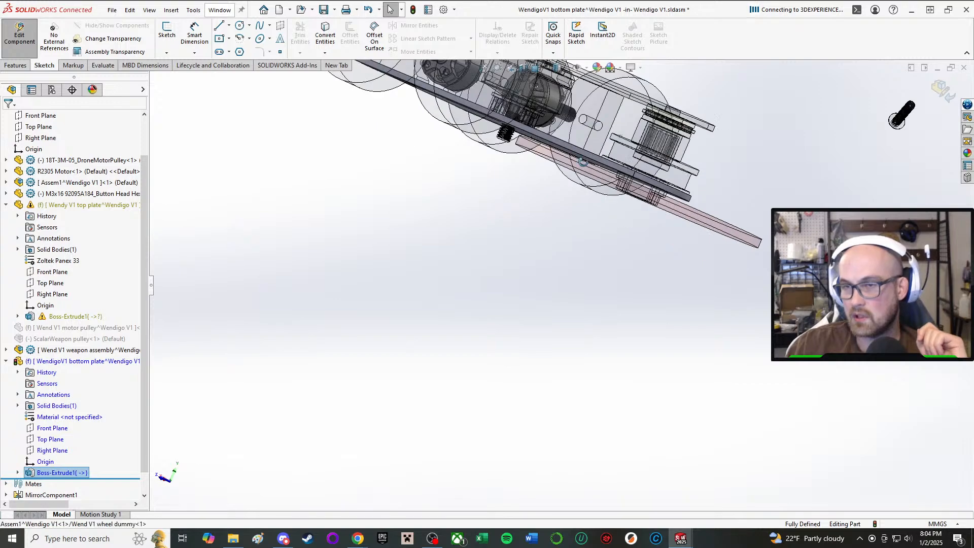
# Reopen the sketch of the bottom plate's extrusion for editing and delete the plate outline's rear edge line.
pyautogui.moveTo(563, 183); pyautogui.dragTo(446, 31, button='middle')
pyautogui.scroll(1, 440, 250)
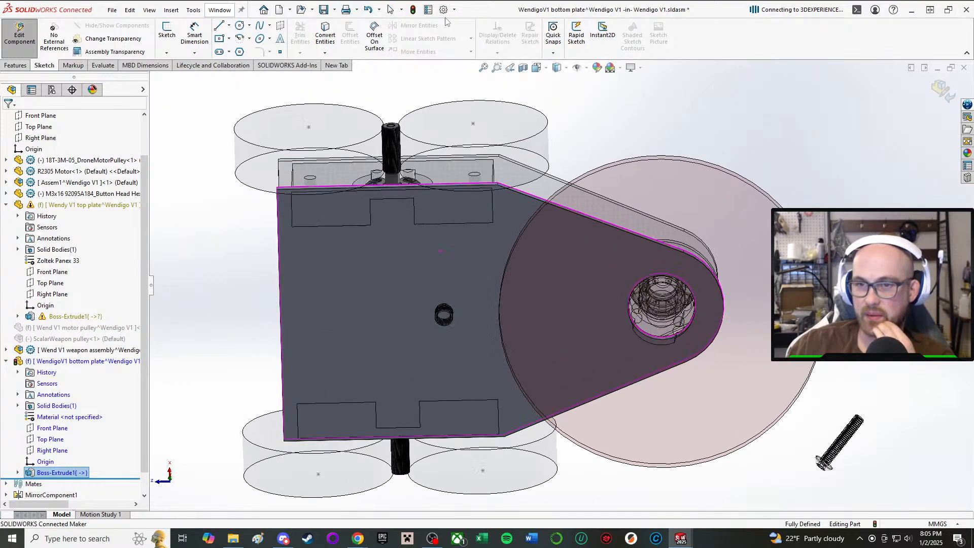
pyautogui.moveTo(448, 245); pyautogui.dragTo(283, 183, button='middle')
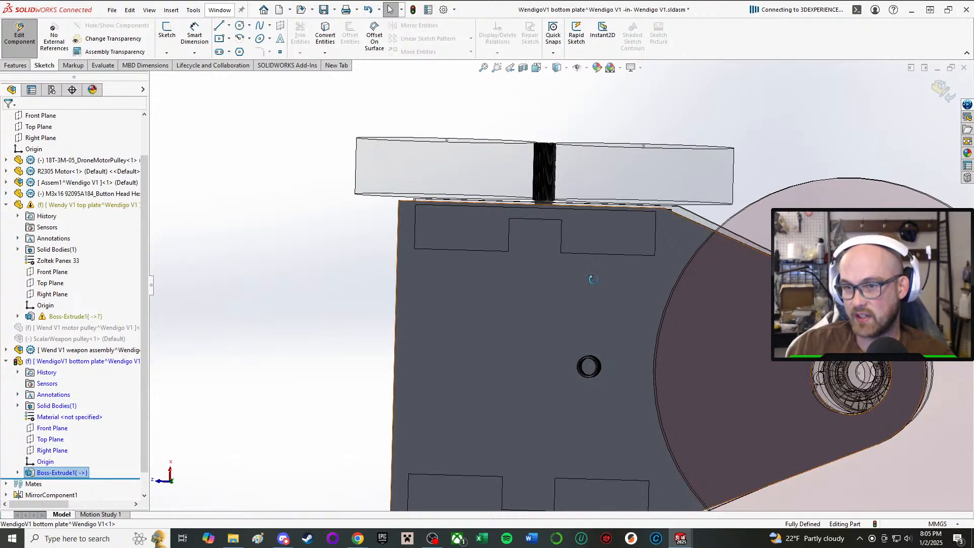
pyautogui.moveTo(589, 278); pyautogui.dragTo(636, 190, button='middle')
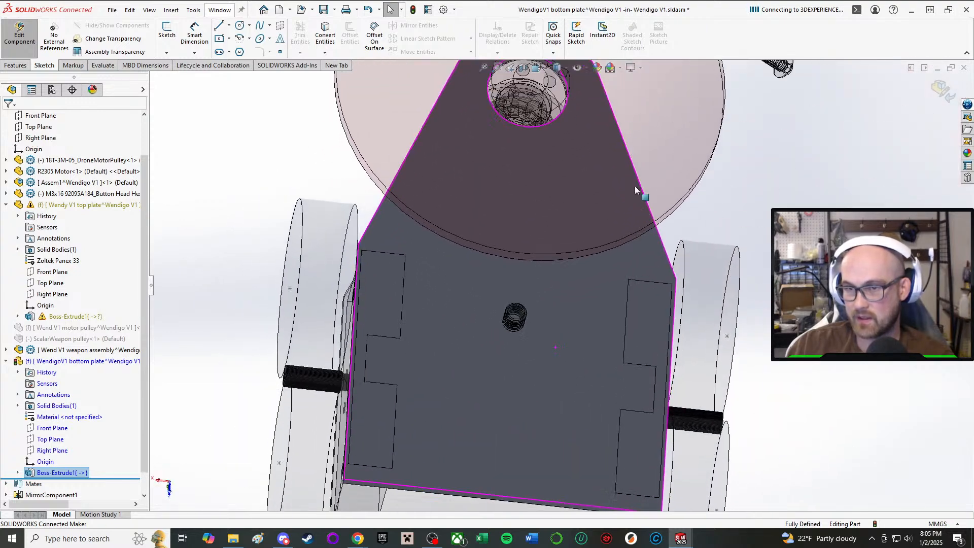
pyautogui.click(71, 474)
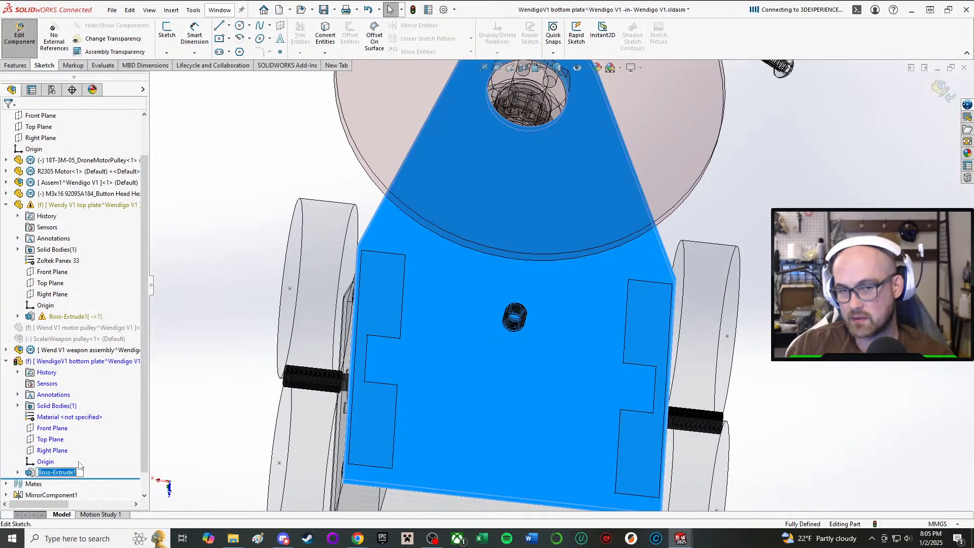
pyautogui.press('Escape')
pyautogui.click(51, 472)
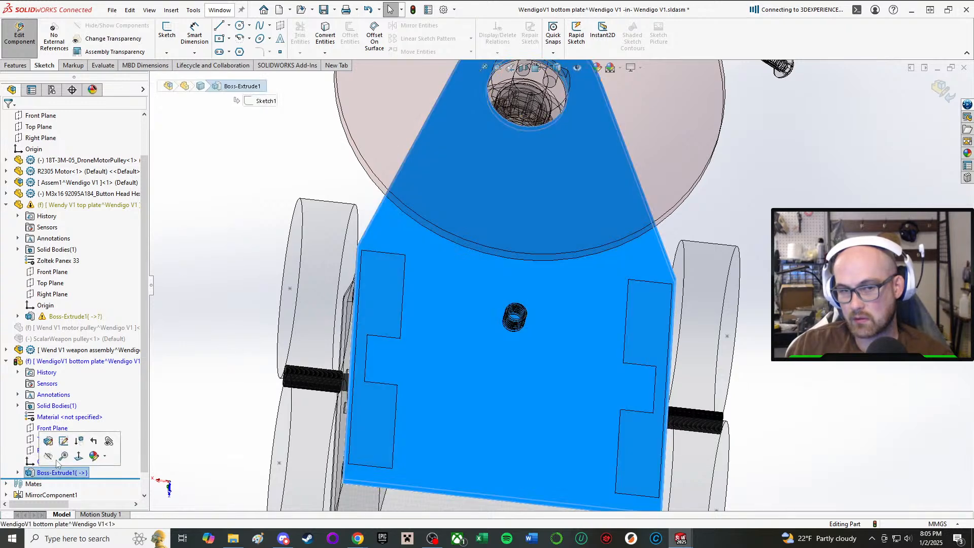
pyautogui.click(64, 441)
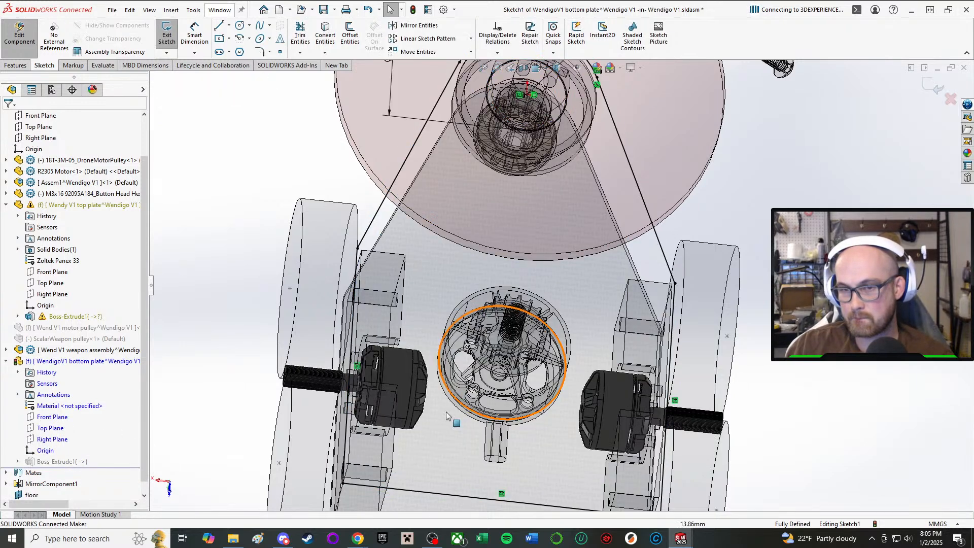
pyautogui.click(401, 464)
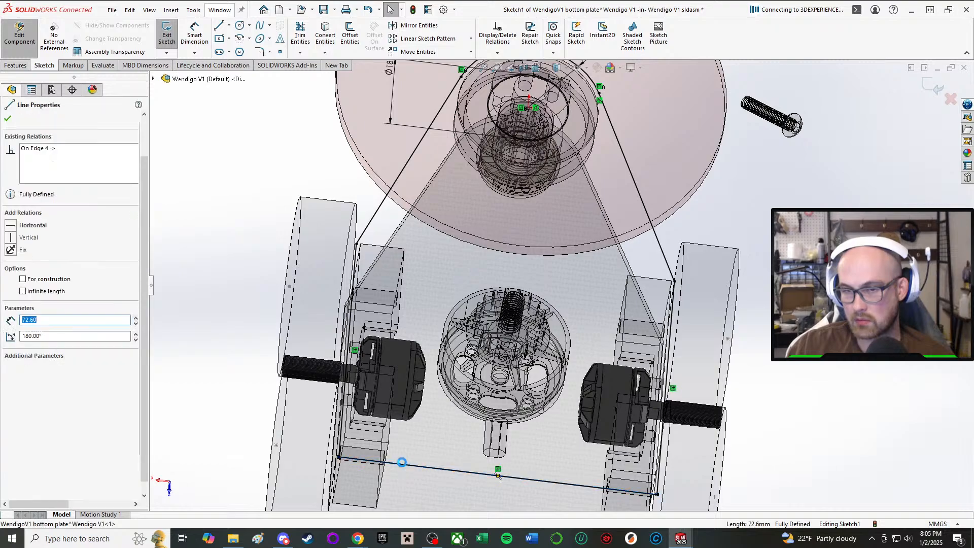
pyautogui.press('Delete')
# Try converting the left drive pod's inner edge into the sketch, and delete the converted line.
pyautogui.scroll(2, 412, 431)
pyautogui.scroll(-2, 414, 425)
pyautogui.moveTo(418, 420)
pyautogui.mouseDown(button='middle')
pyautogui.moveTo(399, 498)
pyautogui.moveTo(408, 510)
pyautogui.mouseUp(button='middle')
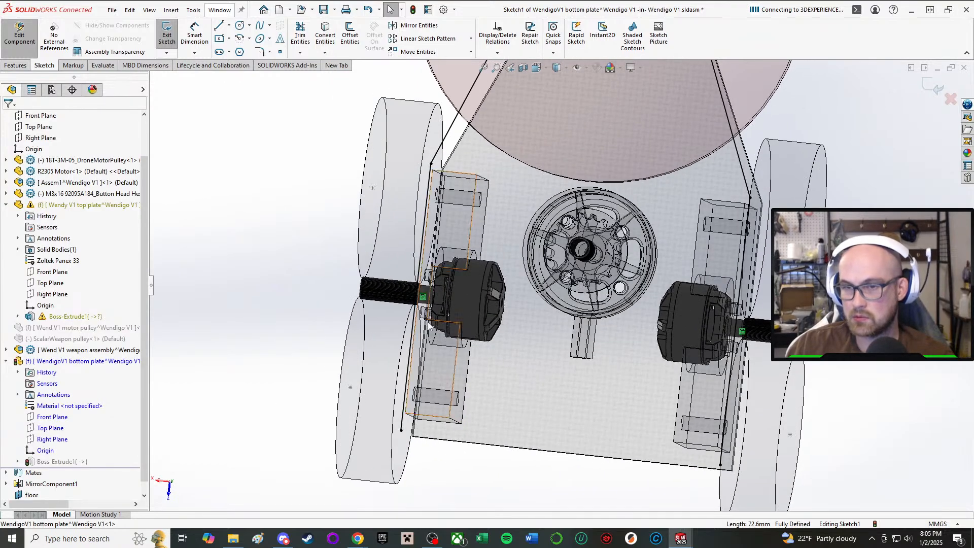
pyautogui.click(325, 36)
pyautogui.scroll(-4, 453, 289)
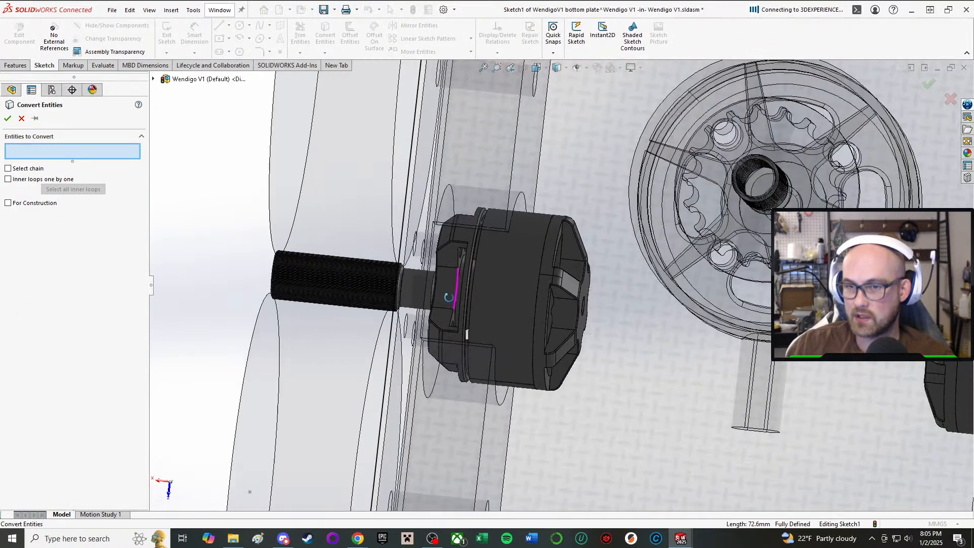
pyautogui.scroll(1, 453, 289)
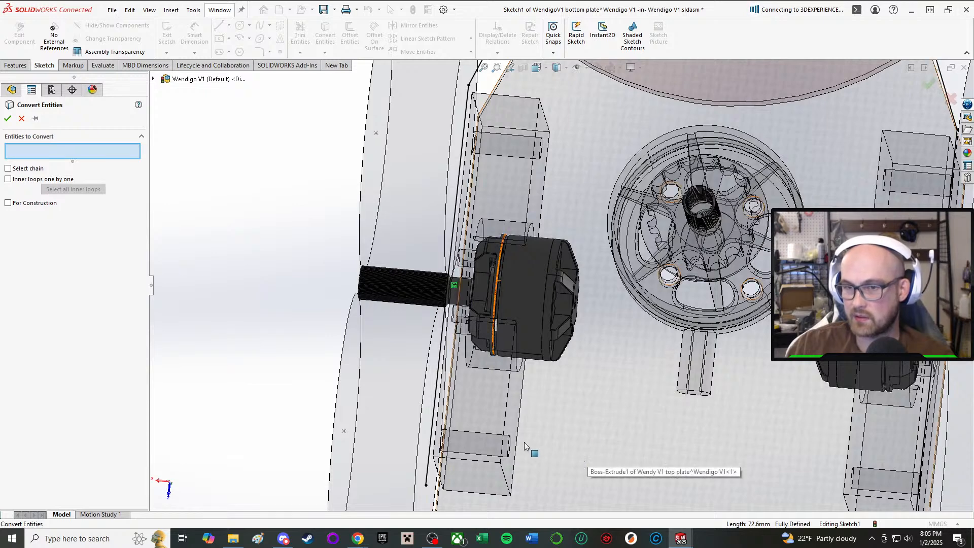
pyautogui.click(505, 419)
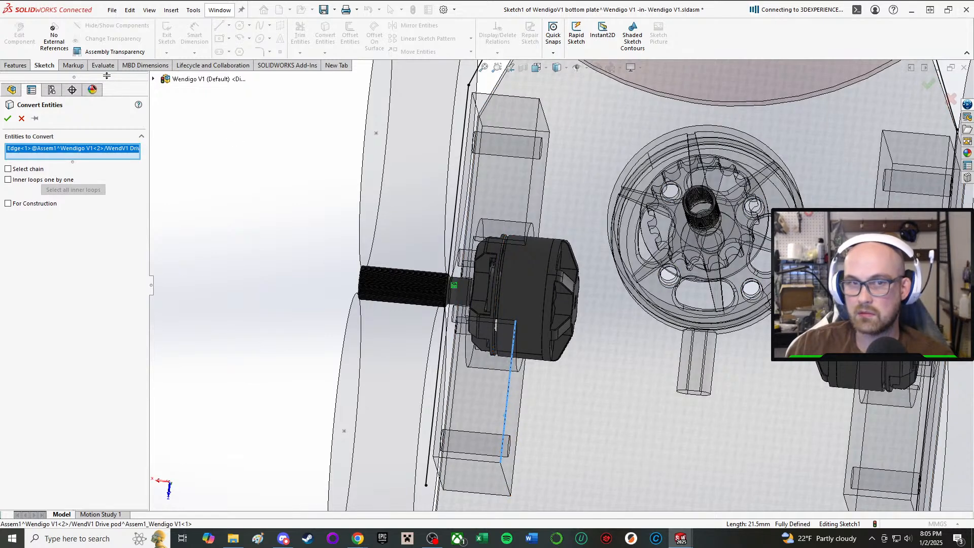
pyautogui.click(8, 119)
pyautogui.scroll(3, 559, 284)
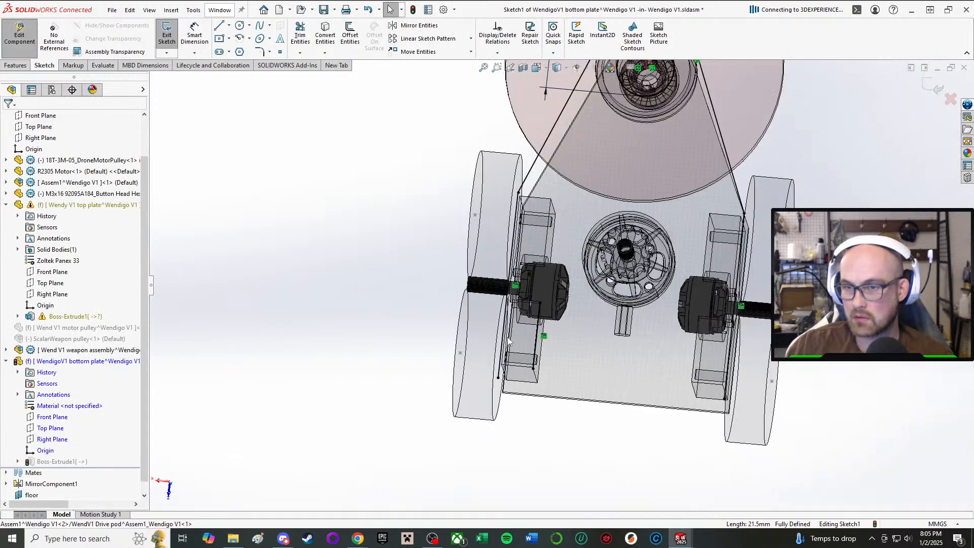
pyautogui.click(536, 345)
pyautogui.press('Delete')
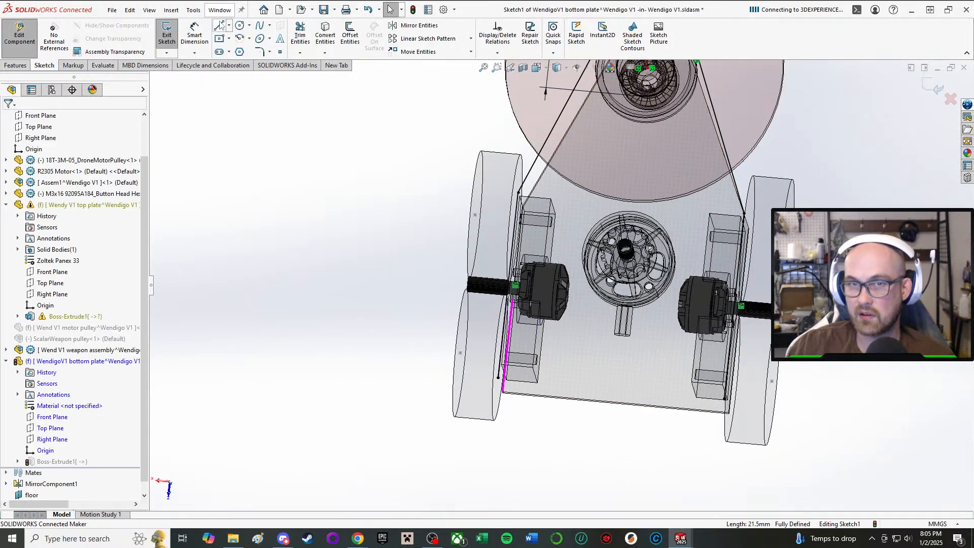
# Draw a line about 10.3 mm inward from the left side line's rear end, continuing forward along the drive pod's inner edge to its front corner.
pyautogui.click(220, 26)
pyautogui.scroll(-3, 514, 383)
pyautogui.click(504, 361)
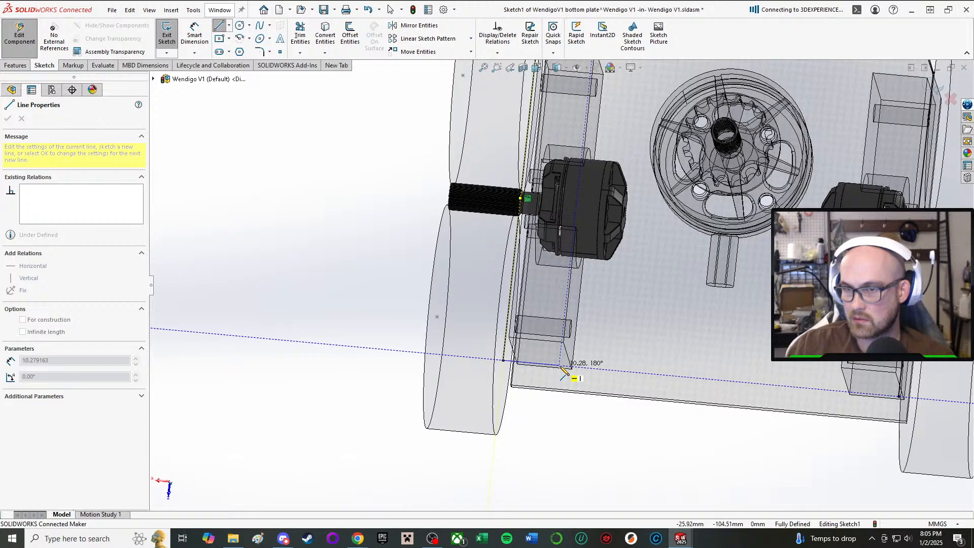
pyautogui.click(559, 367)
pyautogui.scroll(-2, 604, 187)
pyautogui.scroll(3, 612, 178)
pyautogui.scroll(-3, 617, 169)
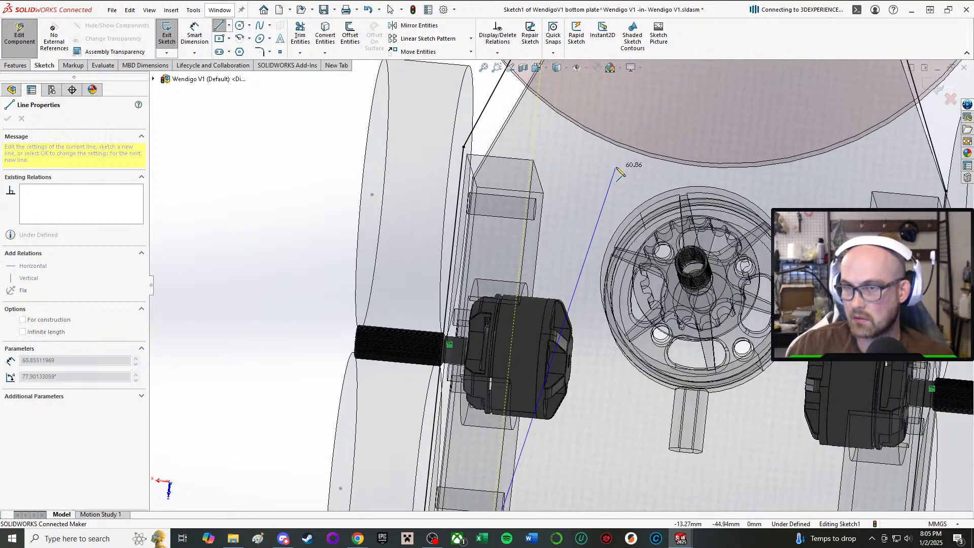
pyautogui.click(531, 160)
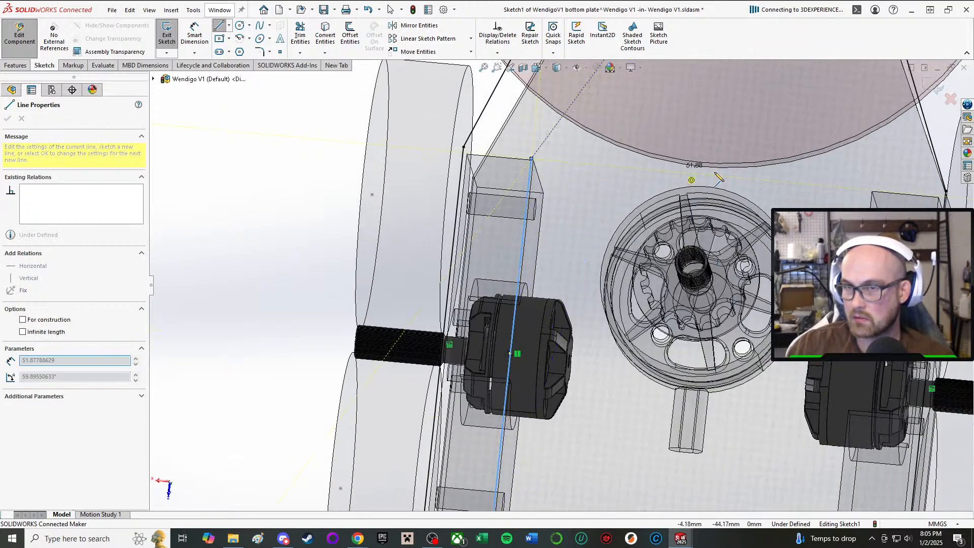
# Continue the outline across to the right drive pod, back about 59.6 mm, and out about 11.3 mm to the right side line's rear end.
pyautogui.click(872, 192)
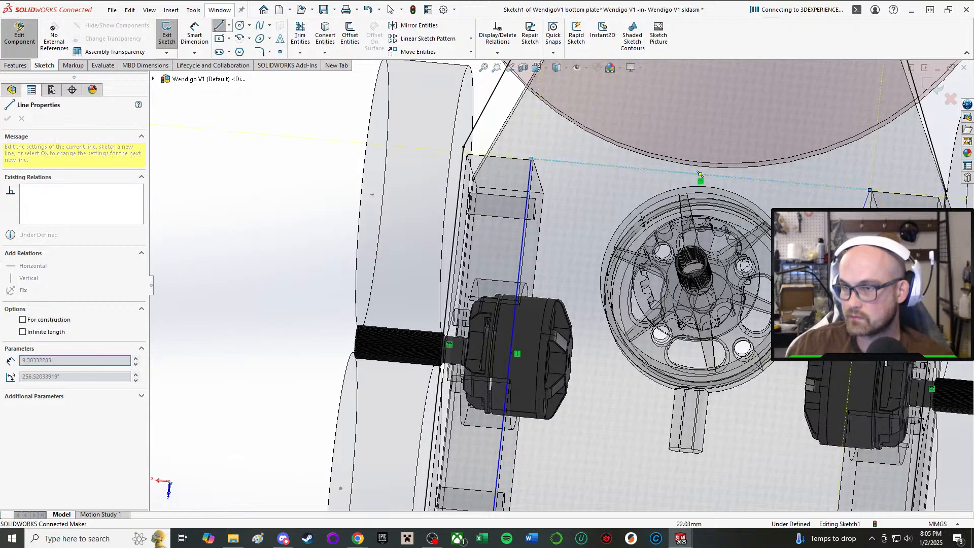
pyautogui.scroll(3, 558, 282)
pyautogui.click(717, 455)
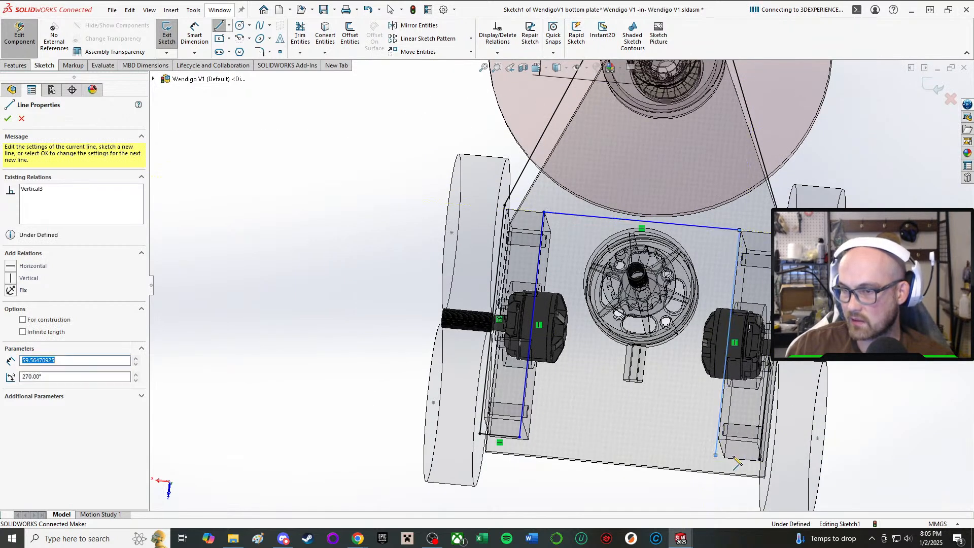
pyautogui.click(760, 460)
pyautogui.rightClick(786, 453)
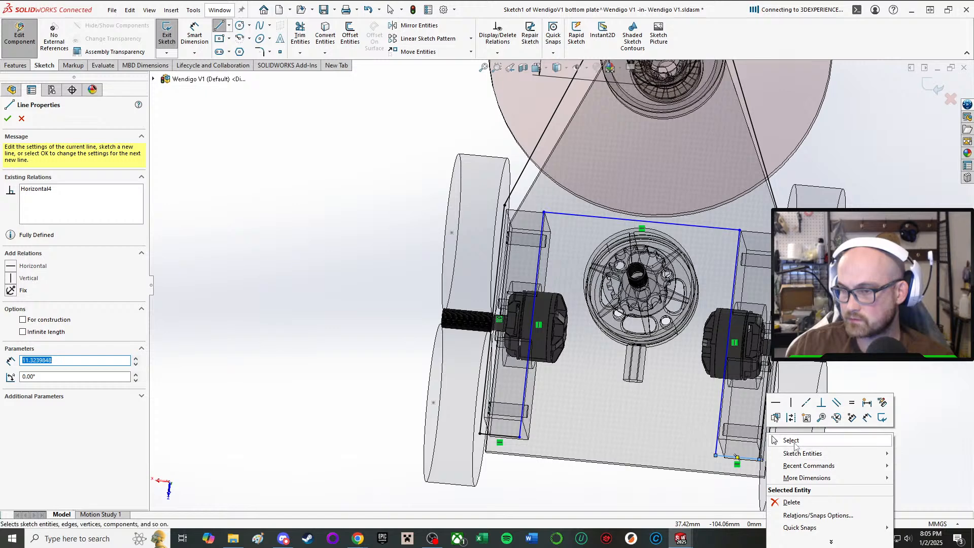
pyautogui.click(791, 440)
# Make the left inner line of the rear cutout collinear with the left drive pod's inner edge.
pyautogui.moveTo(595, 494); pyautogui.dragTo(584, 441, button='right')
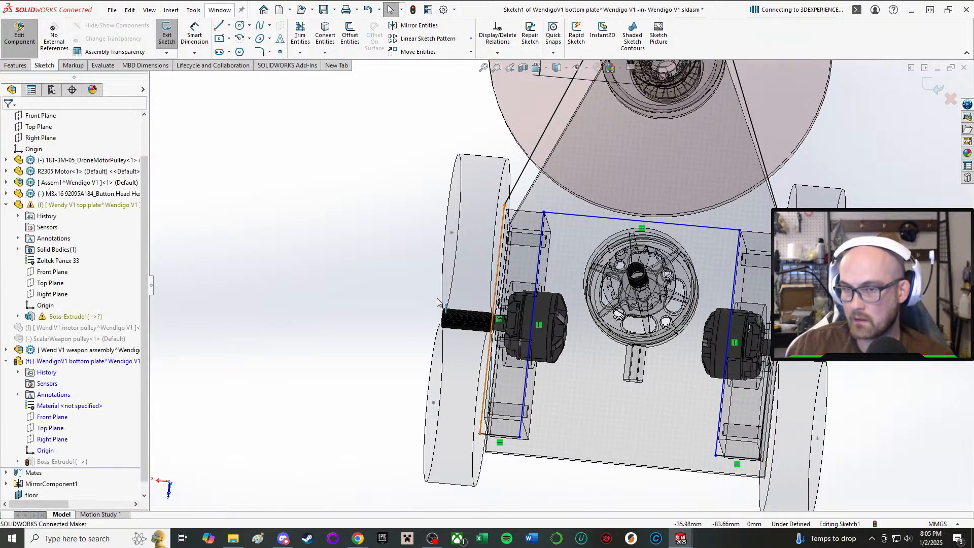
pyautogui.scroll(-4, 435, 402)
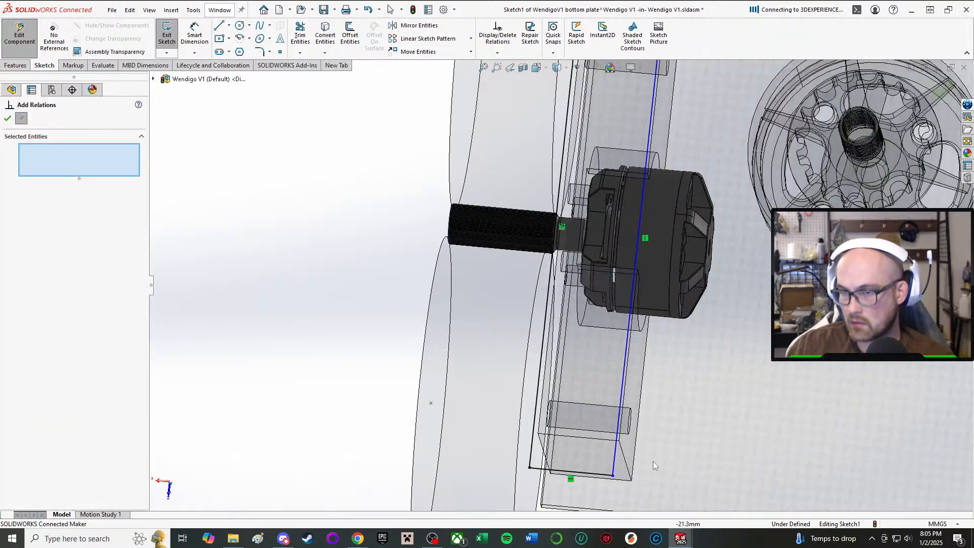
pyautogui.click(615, 461)
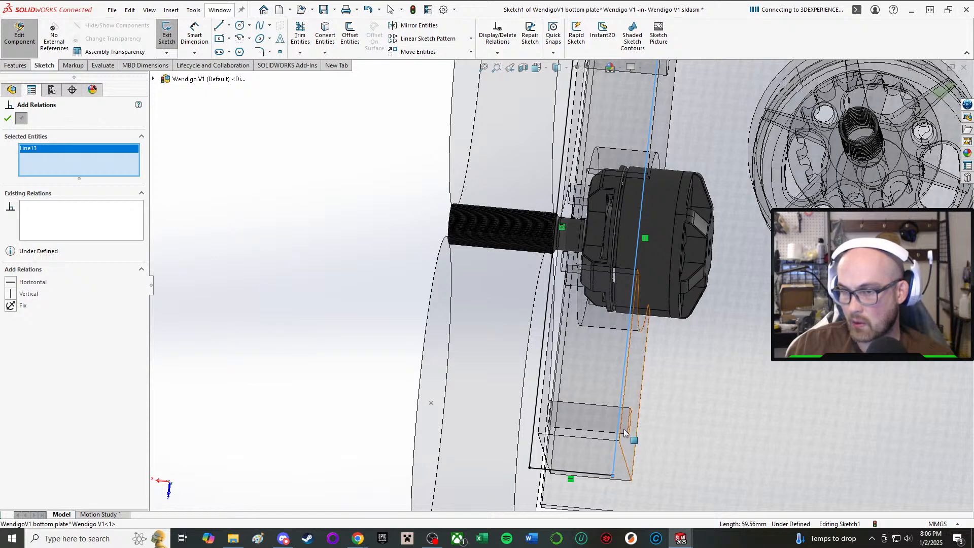
pyautogui.click(624, 432)
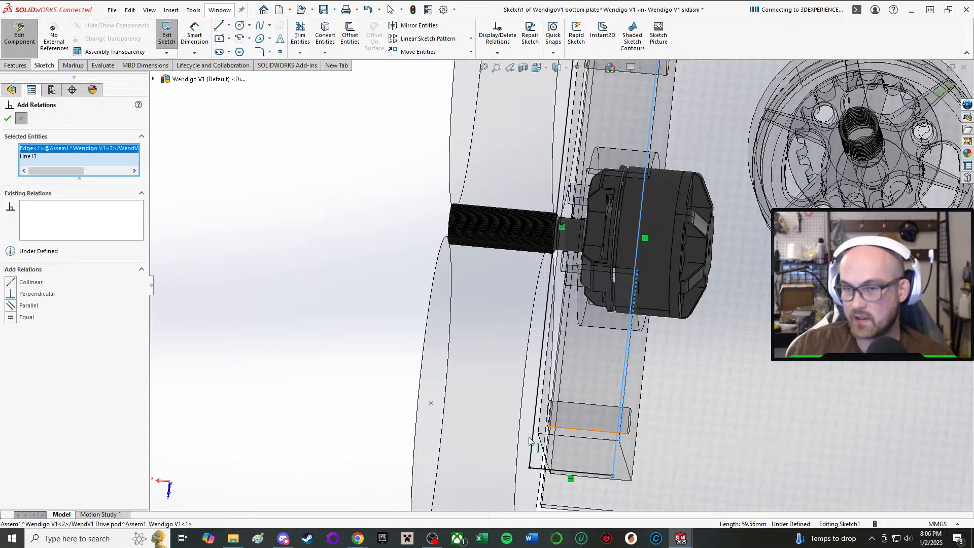
pyautogui.click(12, 282)
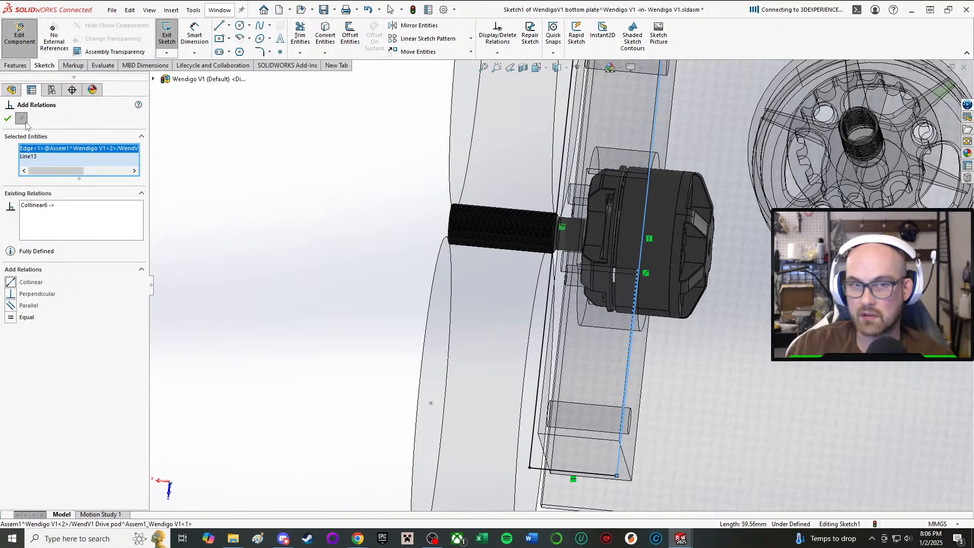
pyautogui.click(7, 120)
# Try to relate the right inner line of the rear cutout to the right drive pod's inner edge.
pyautogui.click(318, 223)
pyautogui.moveTo(315, 150); pyautogui.dragTo(349, 116, button='right')
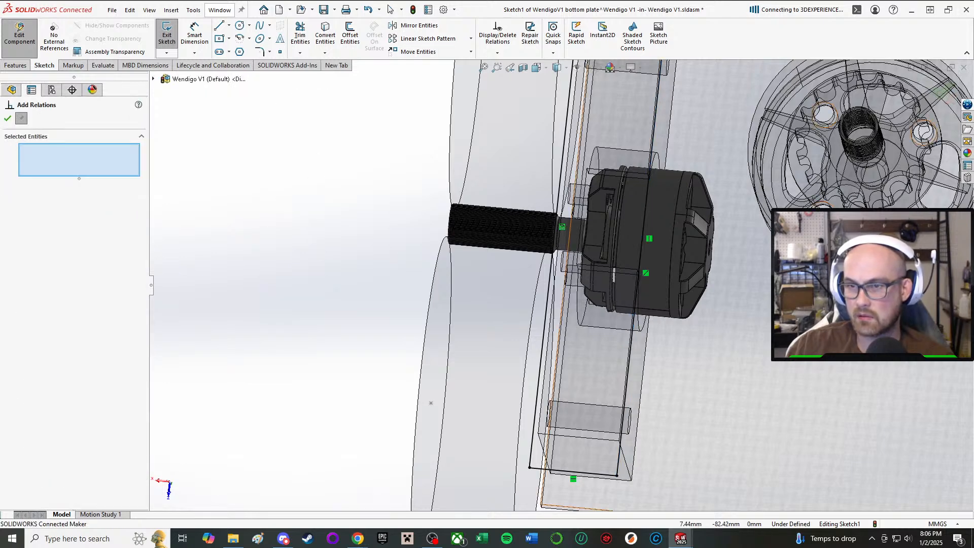
pyautogui.scroll(3, 457, 284)
pyautogui.scroll(-2, 670, 355)
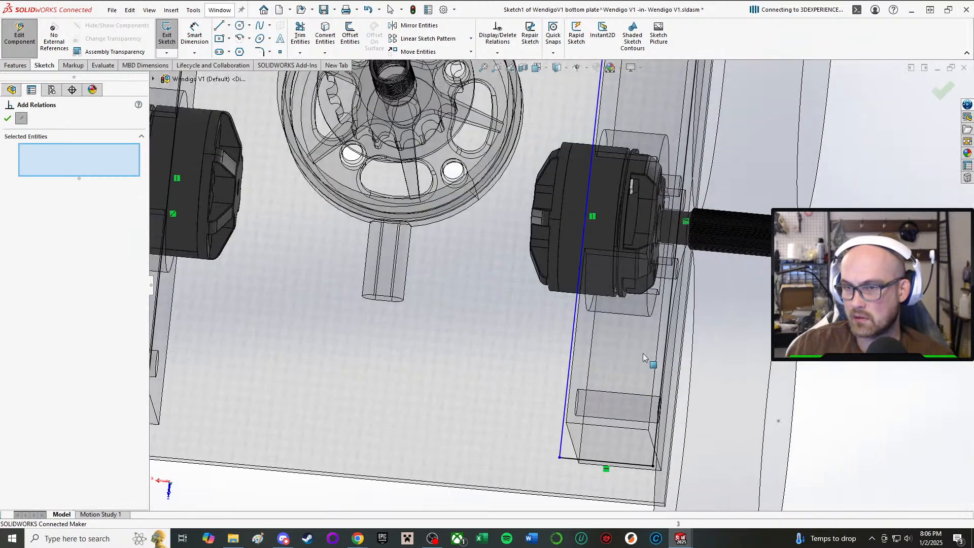
pyautogui.click(571, 353)
pyautogui.click(577, 354)
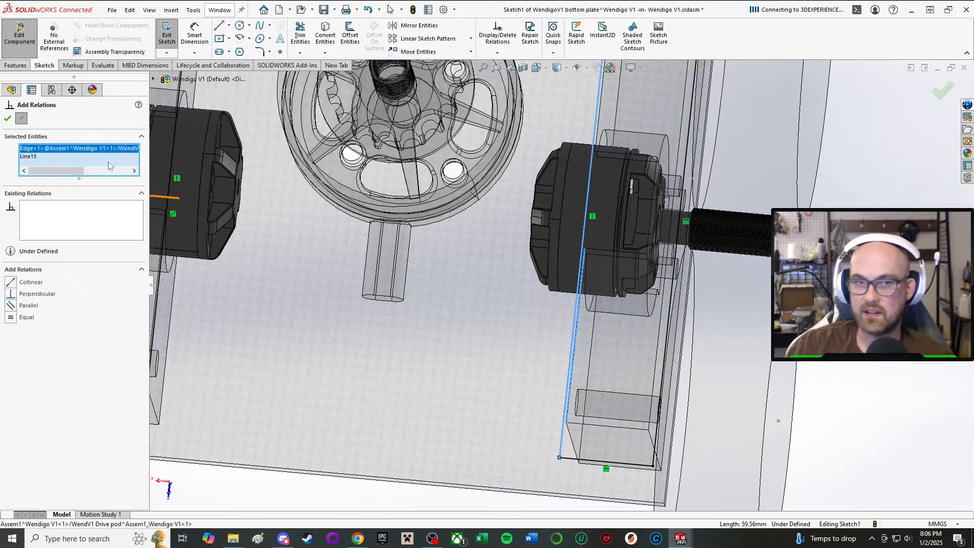
pyautogui.click(8, 120)
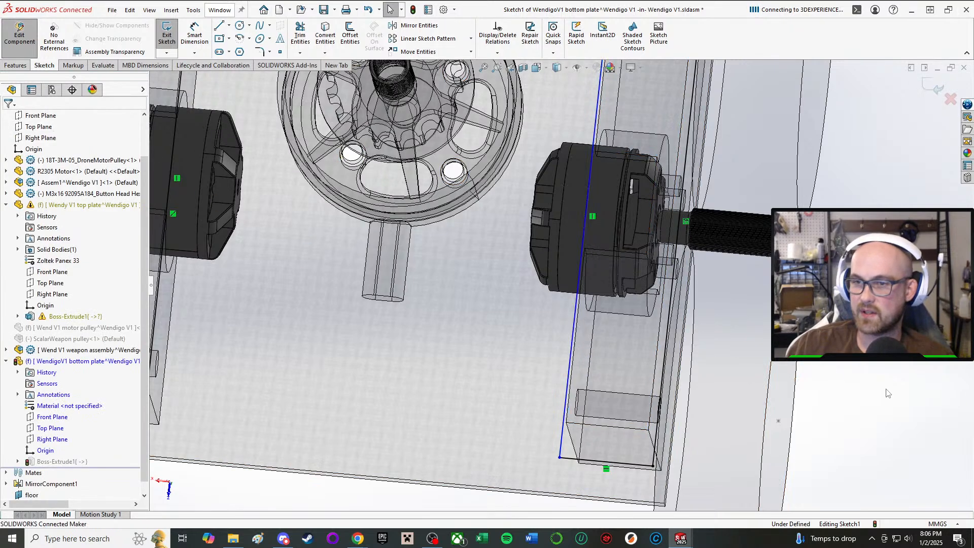
# Make the cutout's front cross line collinear with the left drive pod's front edge.
pyautogui.scroll(5, 494, 269)
pyautogui.scroll(-2, 261, 159)
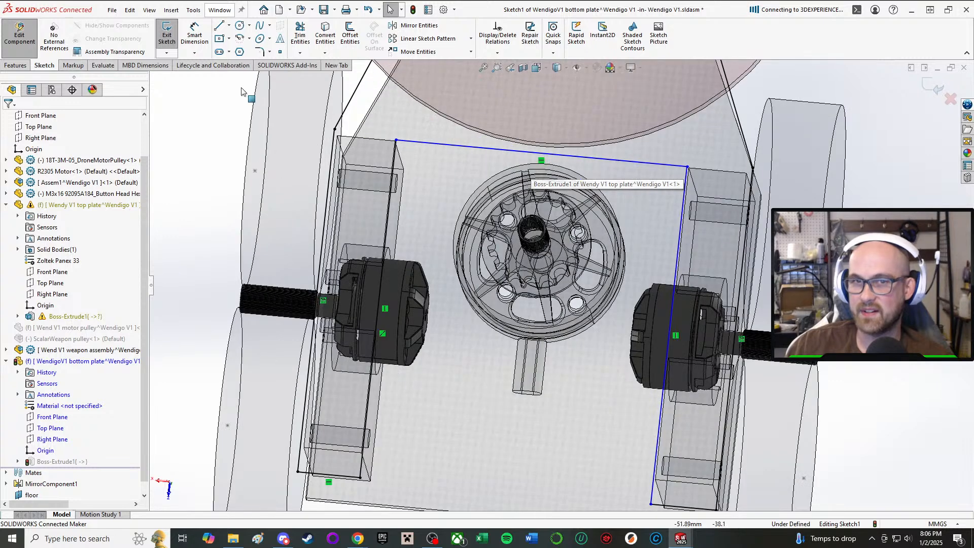
pyautogui.moveTo(202, 116); pyautogui.dragTo(201, 175, button='right')
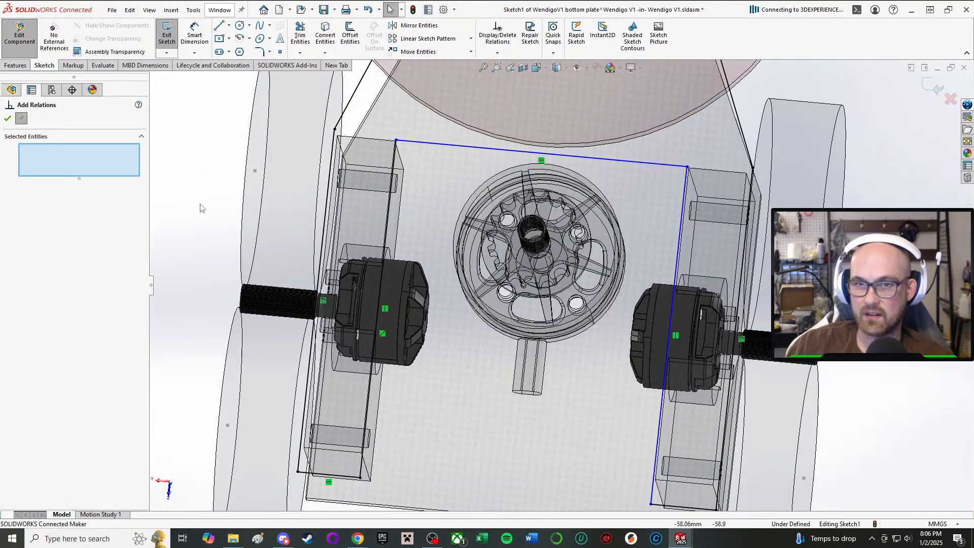
pyautogui.scroll(-4, 306, 134)
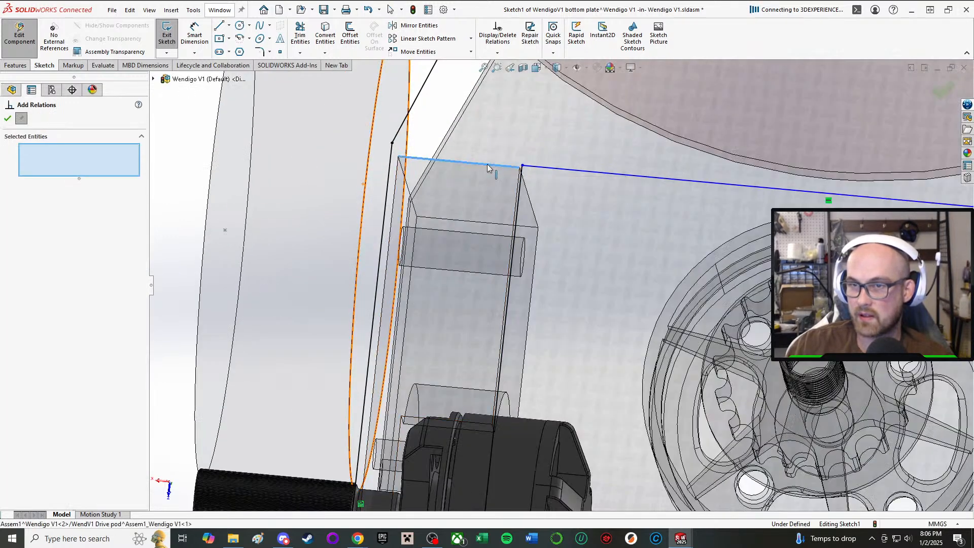
pyautogui.click(488, 163)
pyautogui.click(551, 168)
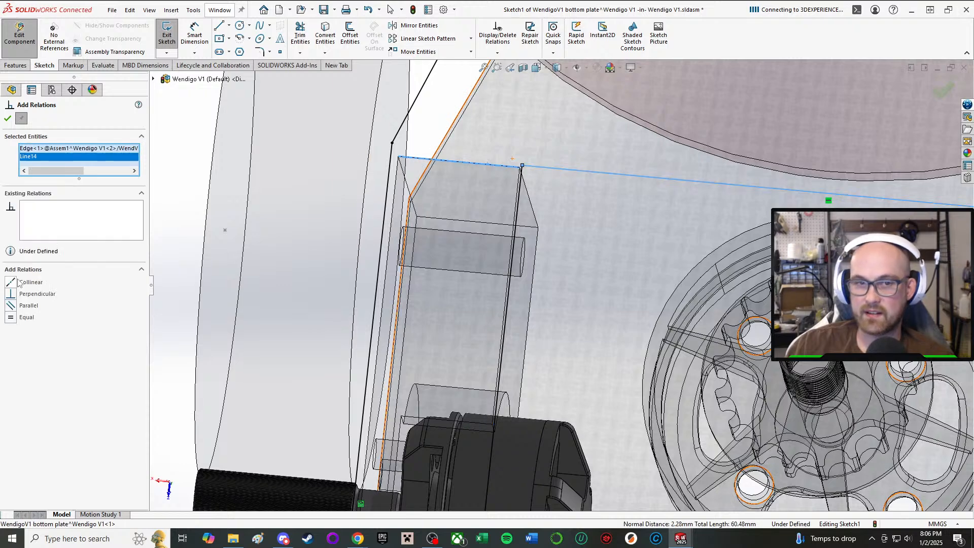
pyautogui.click(16, 282)
pyautogui.click(8, 118)
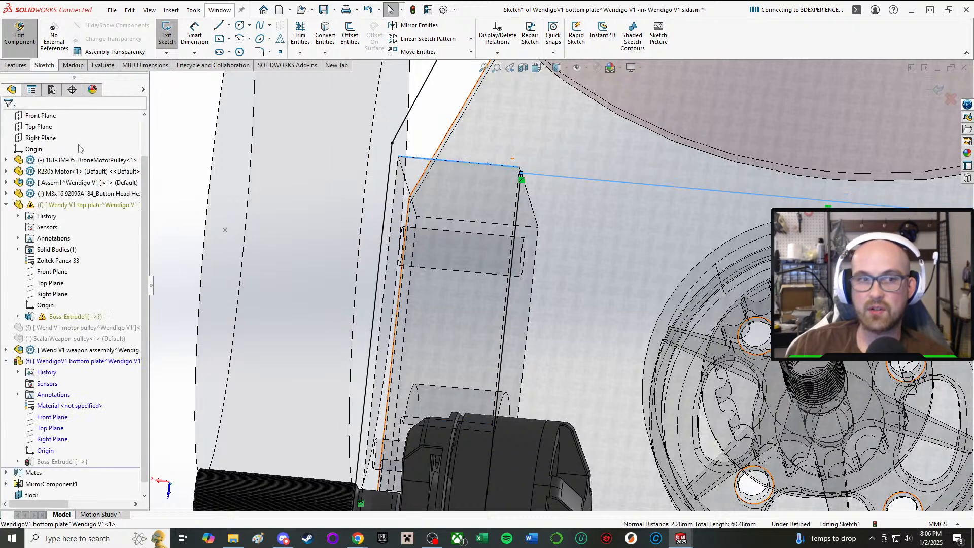
# Make the right inner line of the rear cutout collinear with the right drive pod's inner edge.
pyautogui.scroll(4, 355, 201)
pyautogui.moveTo(538, 285); pyautogui.dragTo(551, 311, button='middle')
pyautogui.scroll(2, 557, 310)
pyautogui.scroll(-1, 750, 301)
pyautogui.moveTo(749, 300); pyautogui.dragTo(732, 289, button='middle')
pyautogui.scroll(-1, 732, 289)
pyautogui.moveTo(525, 308); pyautogui.dragTo(511, 306)
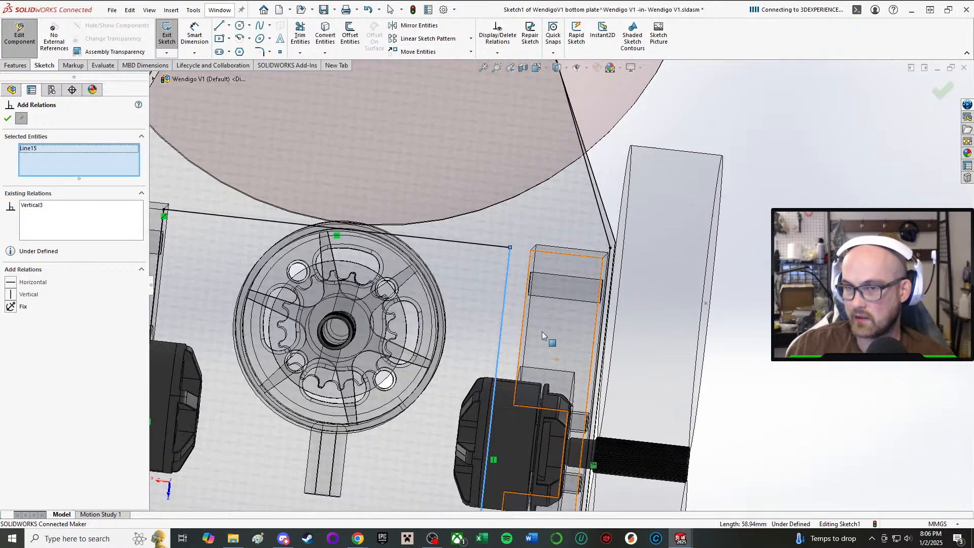
pyautogui.scroll(-3, 542, 330)
pyautogui.click(520, 312)
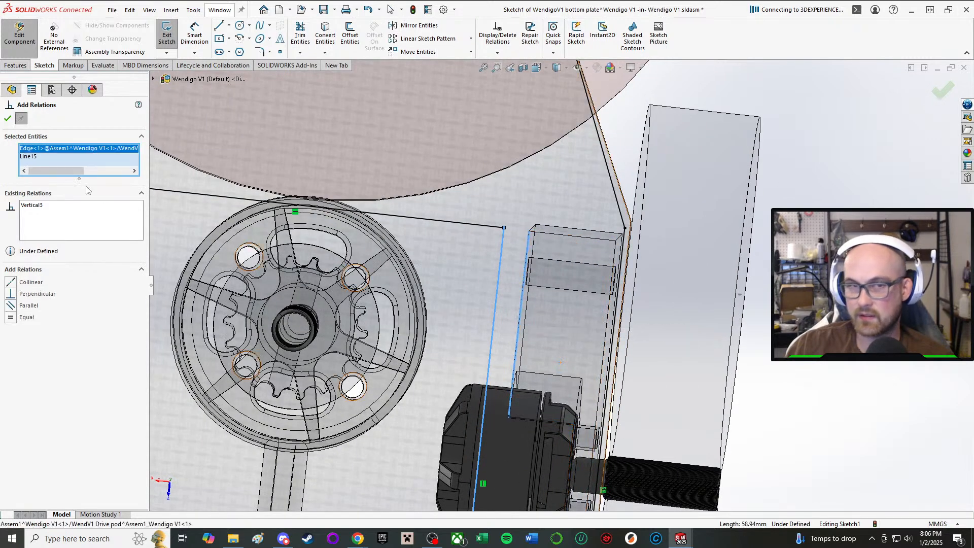
pyautogui.click(7, 117)
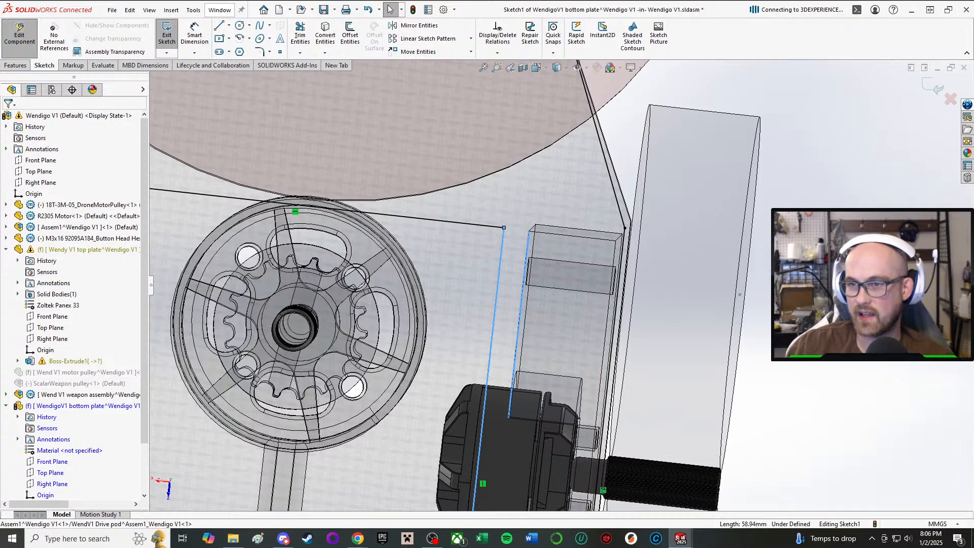
pyautogui.press('Escape')
pyautogui.click(497, 289)
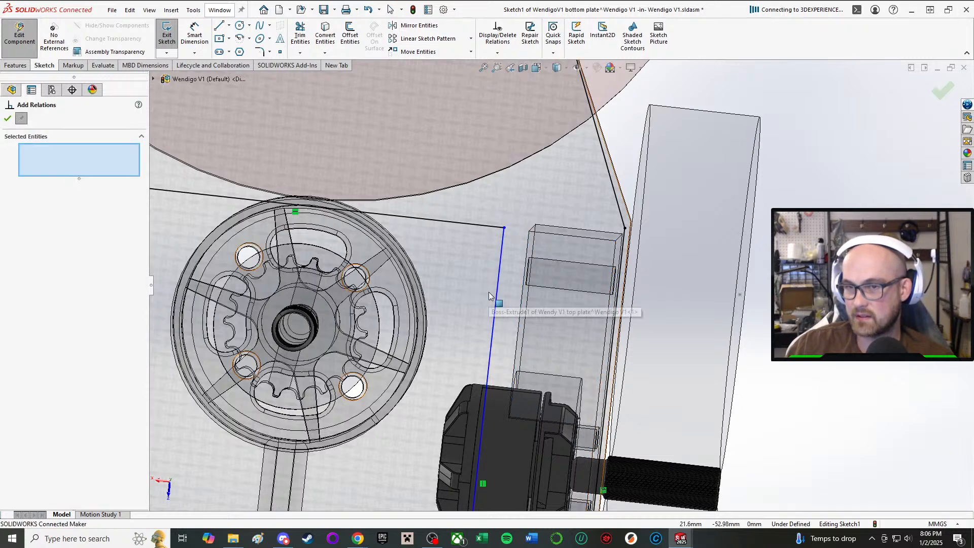
pyautogui.click(521, 299)
pyautogui.click(31, 282)
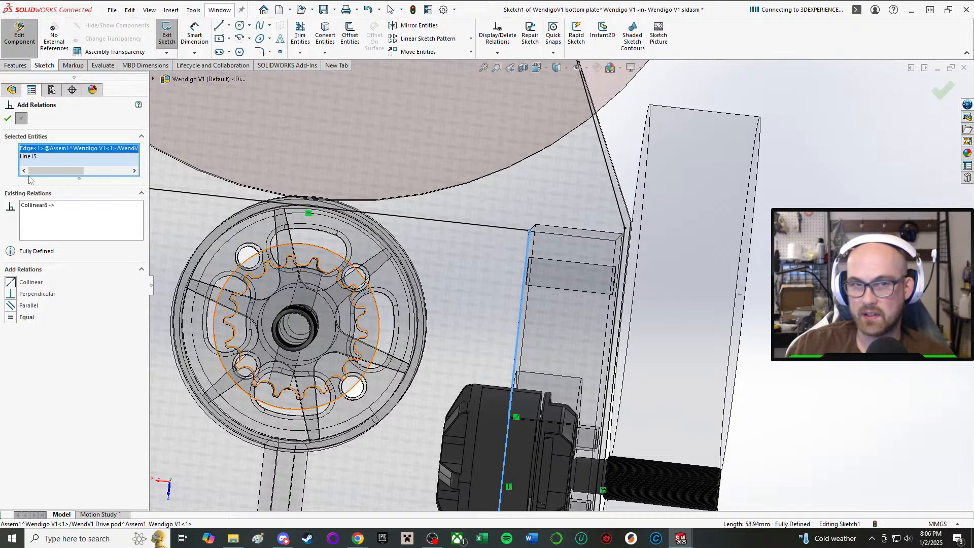
pyautogui.click(7, 119)
# Delete the two short rear lines beside the drive pods that join the inner lines to the outer side lines.
pyautogui.scroll(4, 569, 340)
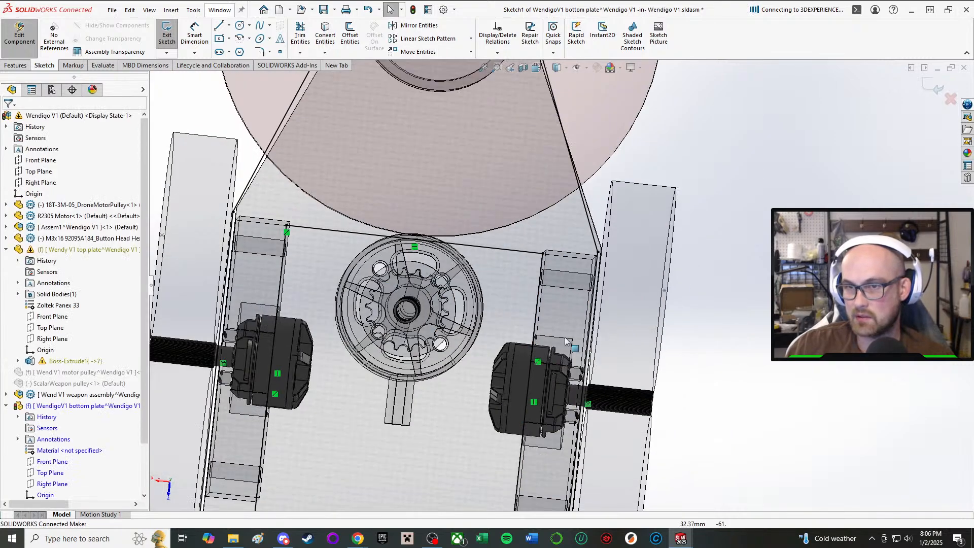
pyautogui.moveTo(568, 340); pyautogui.dragTo(577, 289, button='middle')
pyautogui.scroll(2, 541, 220)
pyautogui.scroll(2, 577, 290)
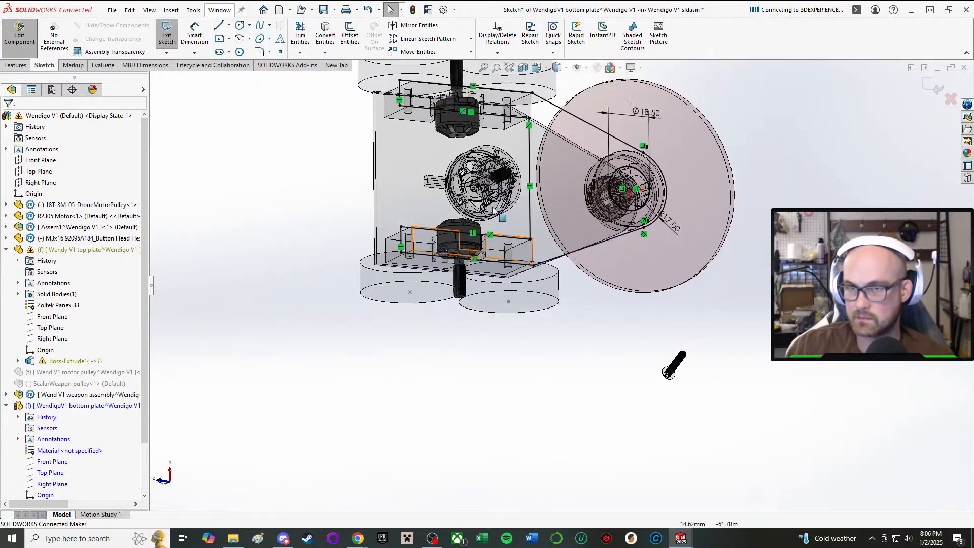
pyautogui.scroll(-5, 486, 198)
pyautogui.scroll(5, 485, 198)
pyautogui.moveTo(624, 216); pyautogui.dragTo(586, 192, button='middle')
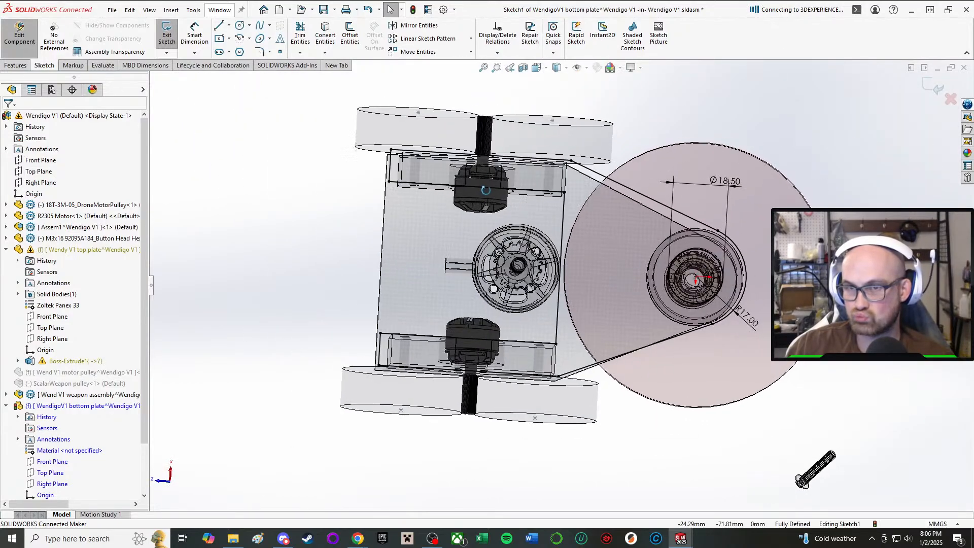
pyautogui.scroll(-3, 448, 187)
pyautogui.moveTo(448, 187); pyautogui.dragTo(401, 186, button='middle')
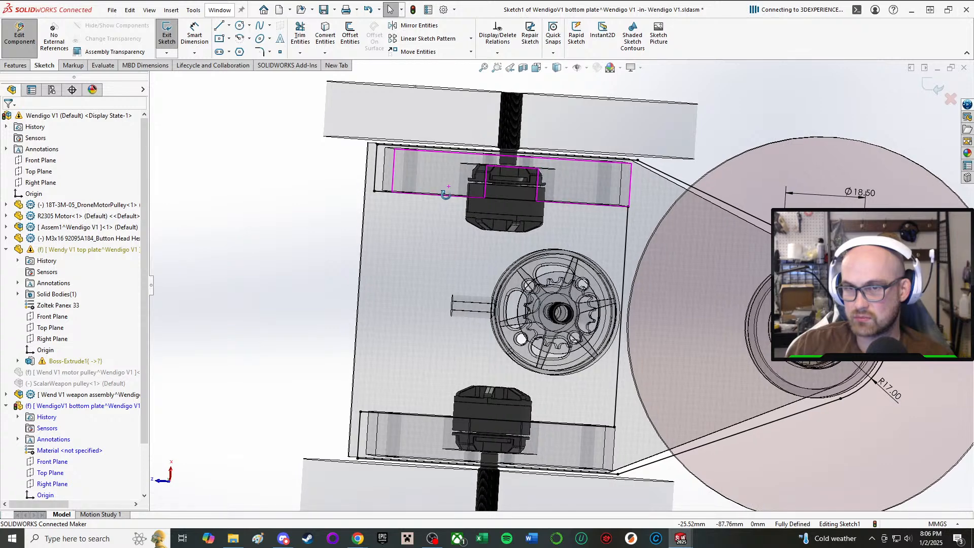
pyautogui.scroll(-2, 394, 185)
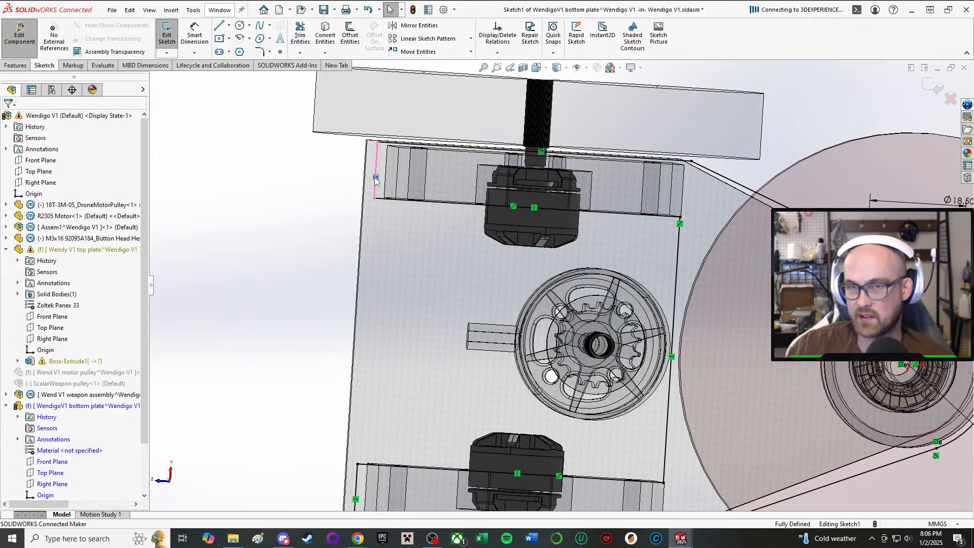
pyautogui.scroll(1, 382, 189)
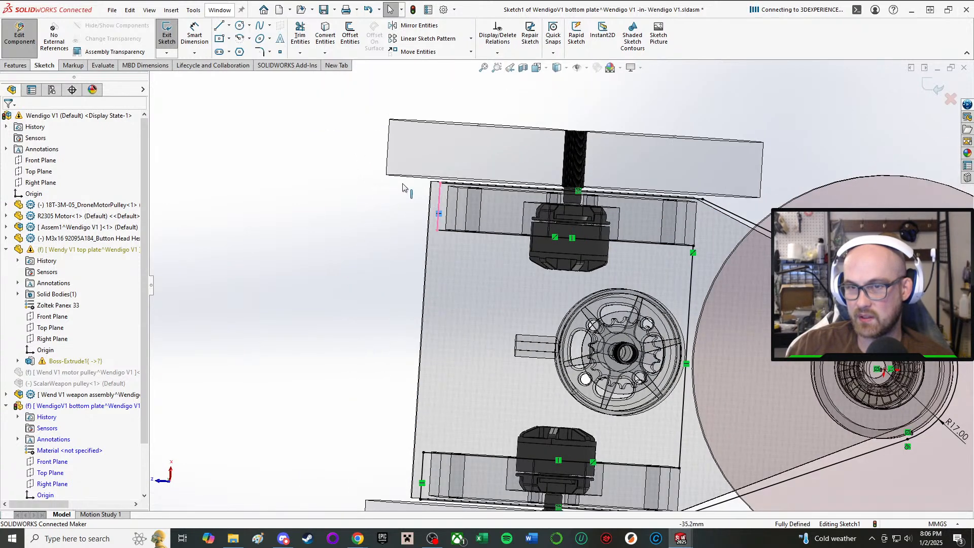
pyautogui.click(439, 206)
pyautogui.press('Delete')
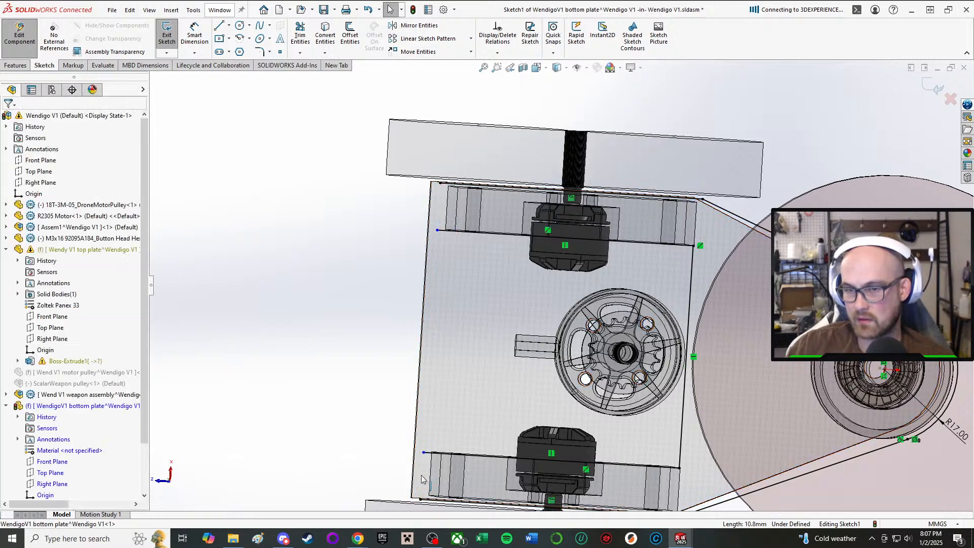
# Delete the straight outer side lines running alongside the right and left drive pods.
pyautogui.click(423, 501)
pyautogui.scroll(-4, 424, 500)
pyautogui.click(480, 469)
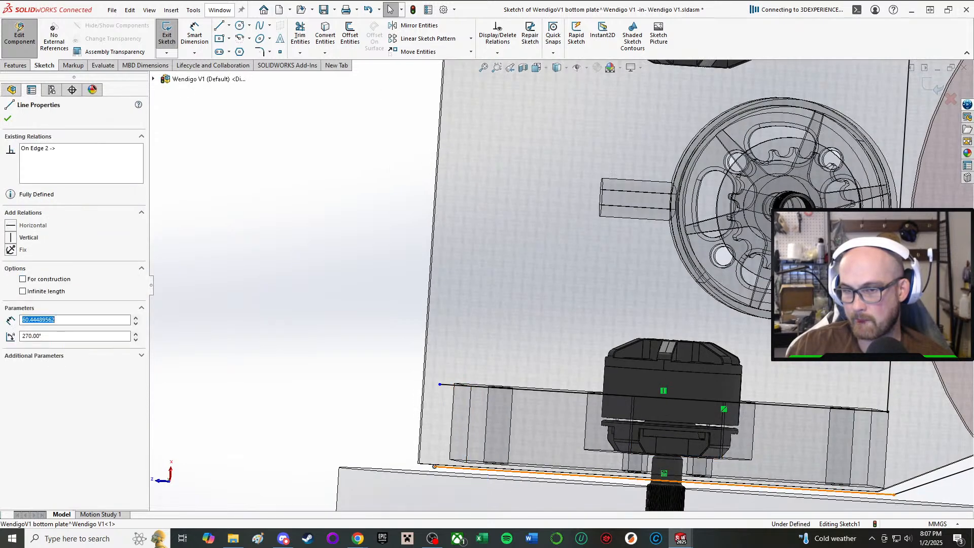
pyautogui.press('Delete')
pyautogui.scroll(6, 562, 285)
pyautogui.scroll(-3, 561, 169)
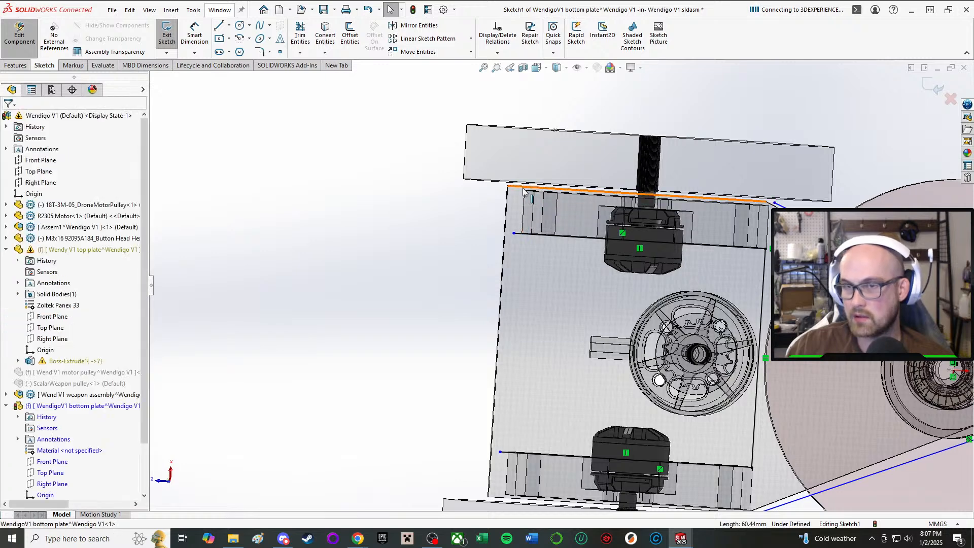
pyautogui.scroll(-4, 761, 213)
# Move the rear end of the left diagonal line inward to the drive pod's front outer corner.
pyautogui.scroll(-3, 731, 213)
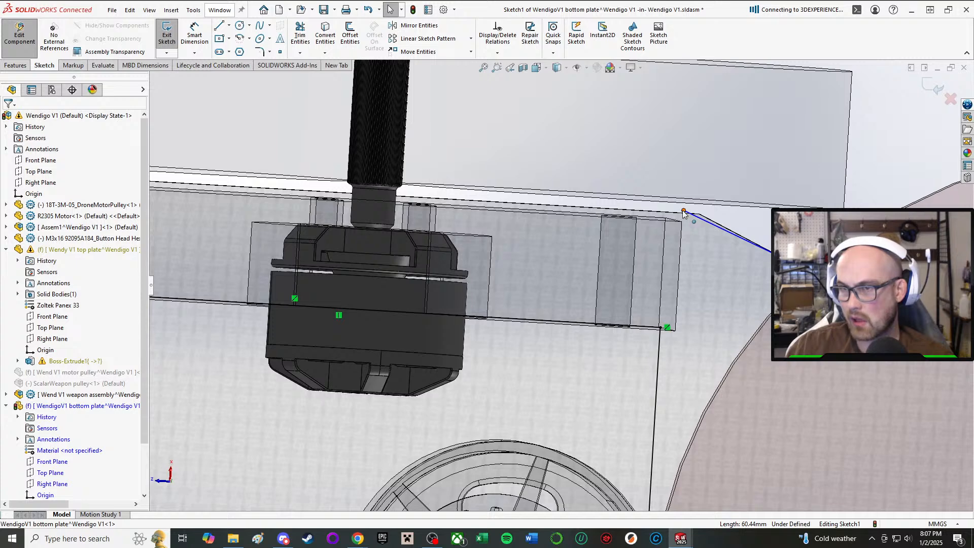
pyautogui.moveTo(686, 213)
pyautogui.mouseDown()
pyautogui.moveTo(681, 232)
pyautogui.moveTo(682, 220)
pyautogui.mouseUp()
pyautogui.scroll(4, 681, 219)
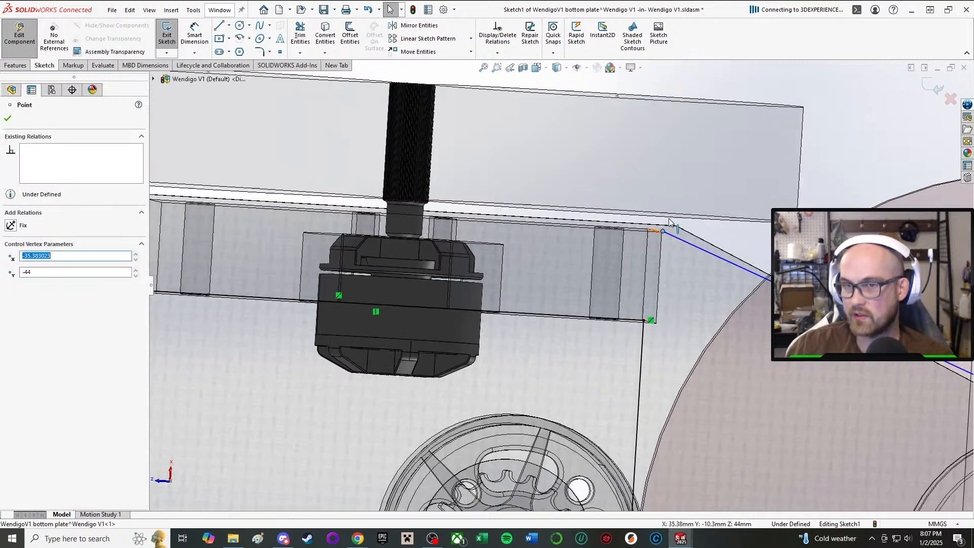
pyautogui.click(648, 130)
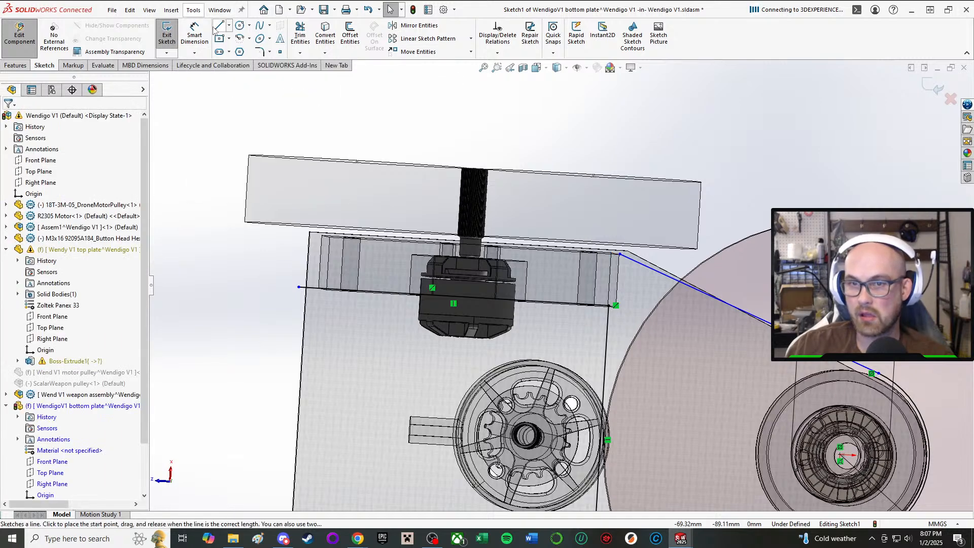
pyautogui.click(219, 25)
pyautogui.scroll(-4, 304, 224)
pyautogui.click(361, 378)
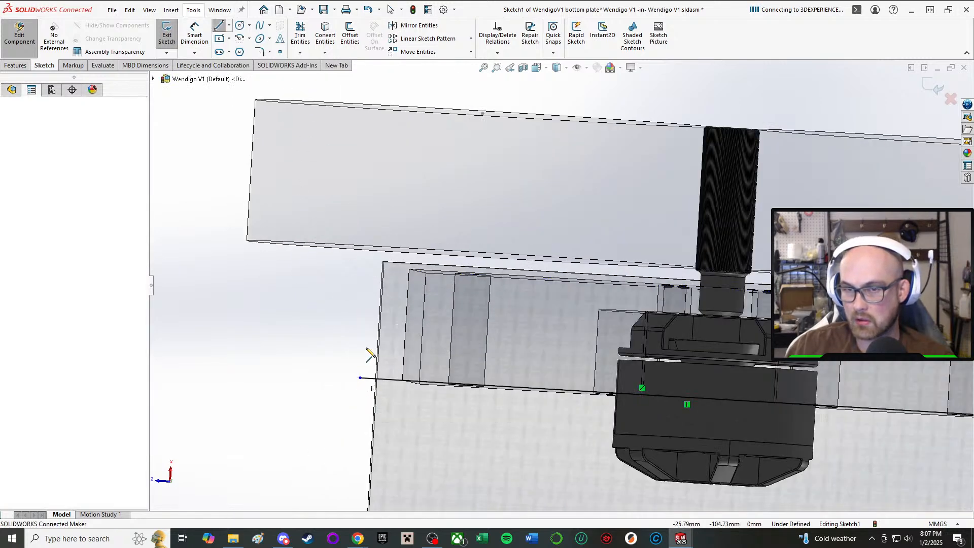
pyautogui.rightClick(373, 292)
pyautogui.click(391, 293)
pyautogui.press('z')
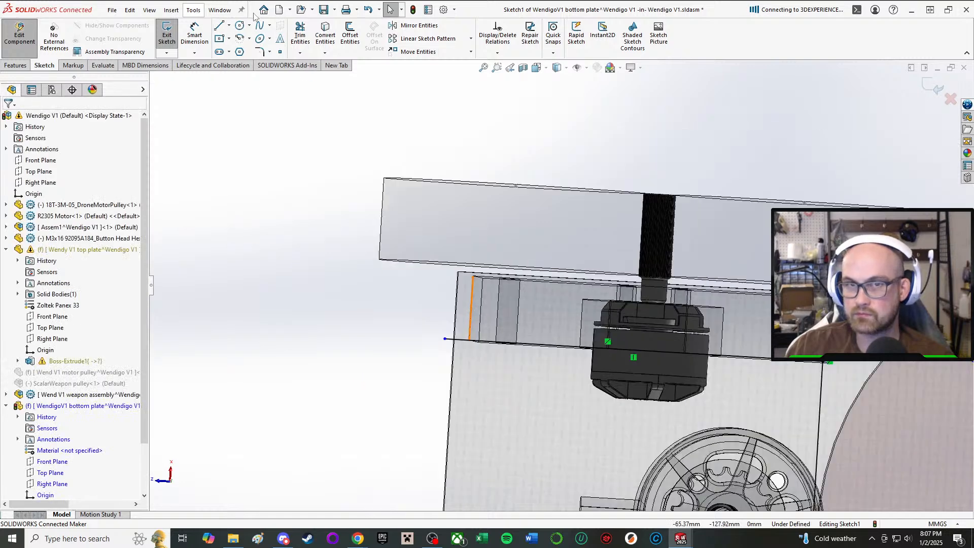
pyautogui.press('l')
pyautogui.scroll(-2, 680, 365)
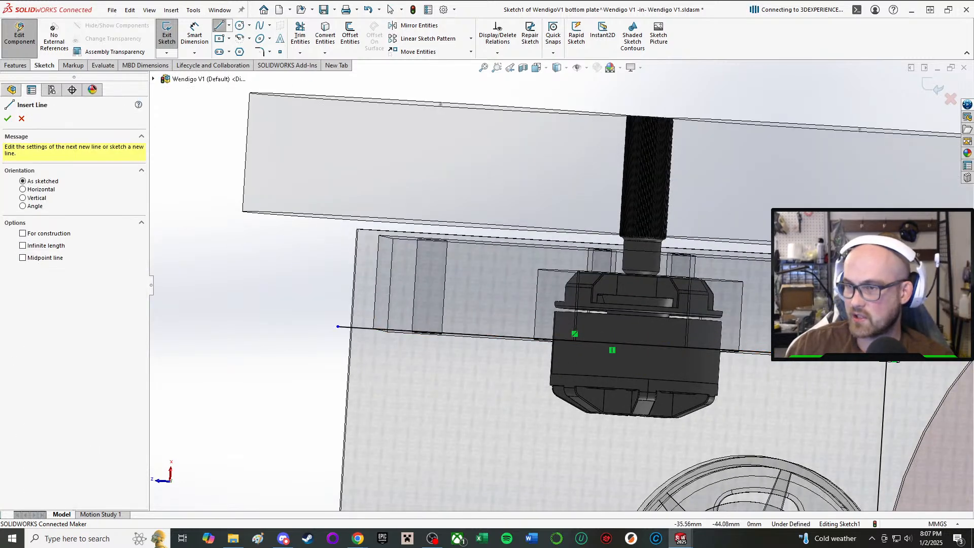
pyautogui.click(842, 358)
pyautogui.rightClick(863, 287)
pyautogui.click(880, 290)
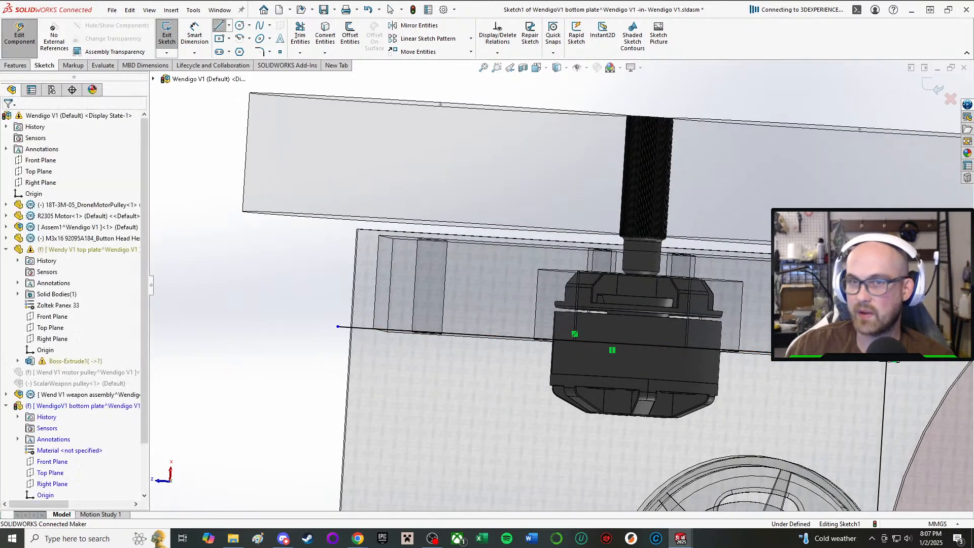
# Draw a side line about 60 mm back from the left diagonal's rear end, then a line about 9.9 mm inward to the inner line's rear end.
pyautogui.click(219, 25)
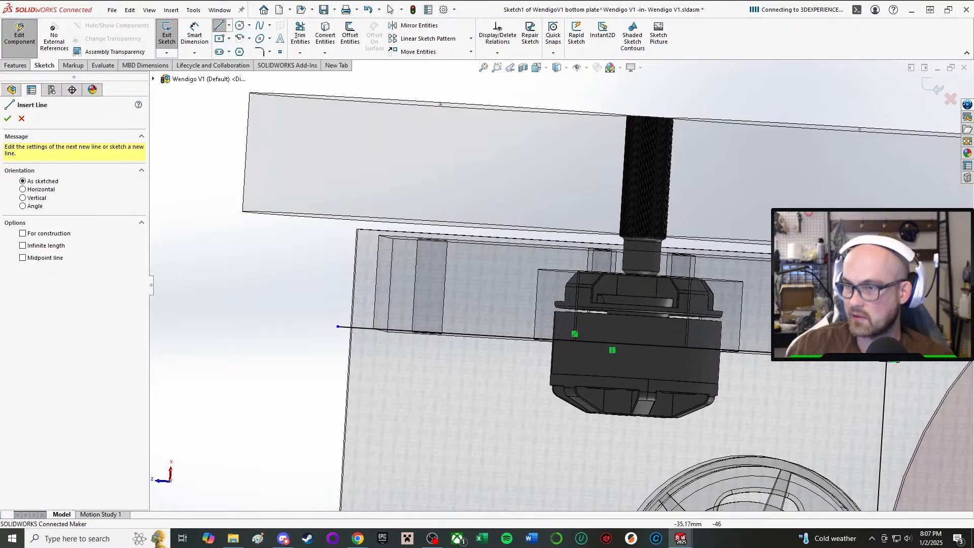
pyautogui.click(892, 268)
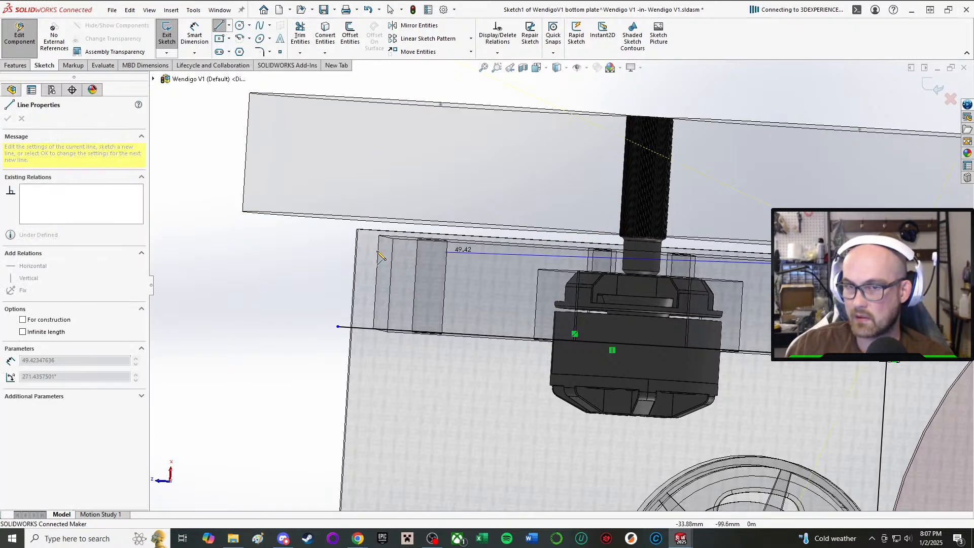
pyautogui.click(344, 235)
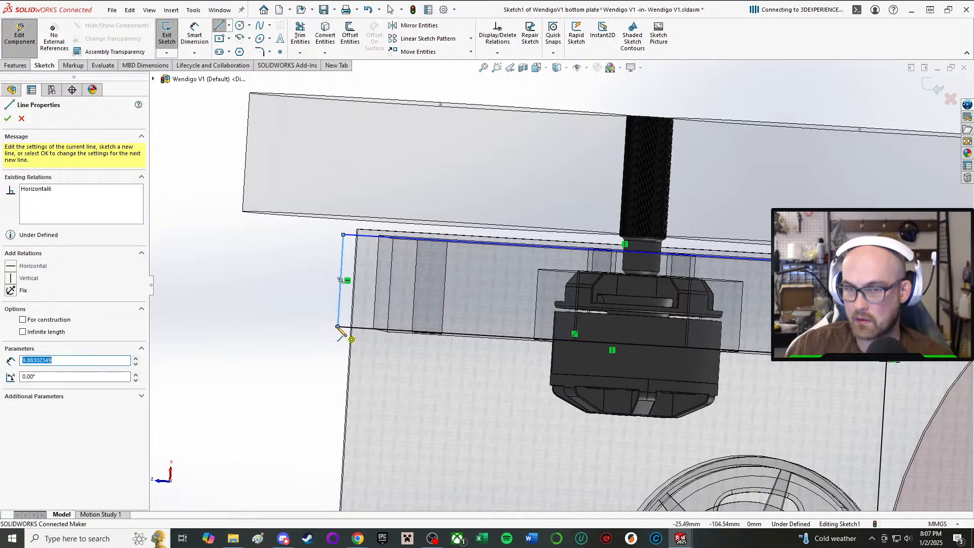
pyautogui.rightClick(342, 329)
pyautogui.click(361, 335)
# Make the new short rear line collinear with the left drive pod's rear edge.
pyautogui.moveTo(185, 283); pyautogui.dragTo(238, 289, button='right')
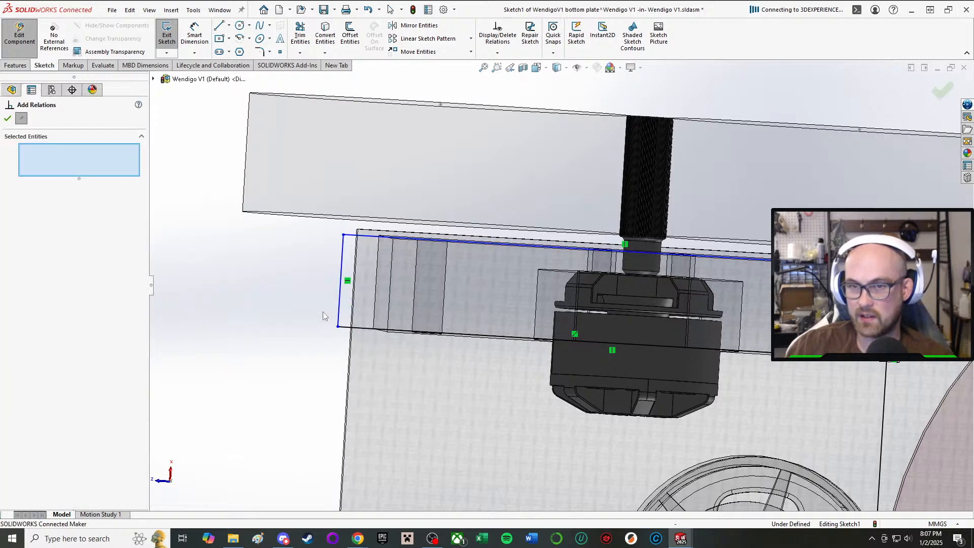
pyautogui.click(341, 288)
pyautogui.click(390, 300)
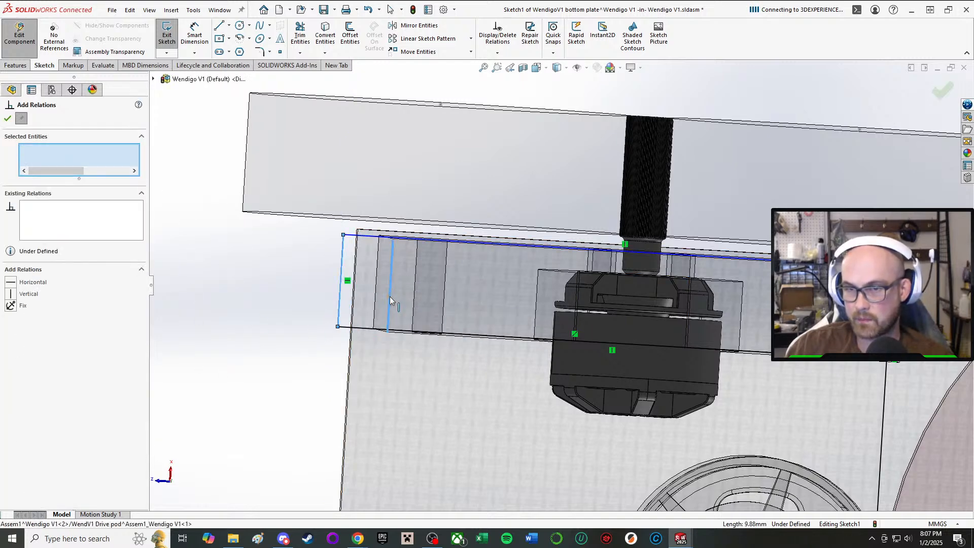
pyautogui.click(12, 283)
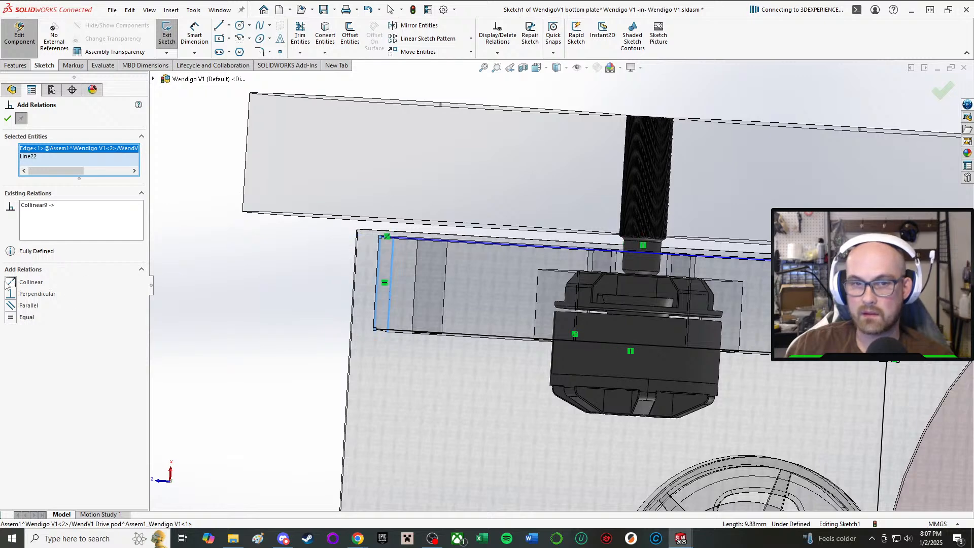
pyautogui.click(8, 118)
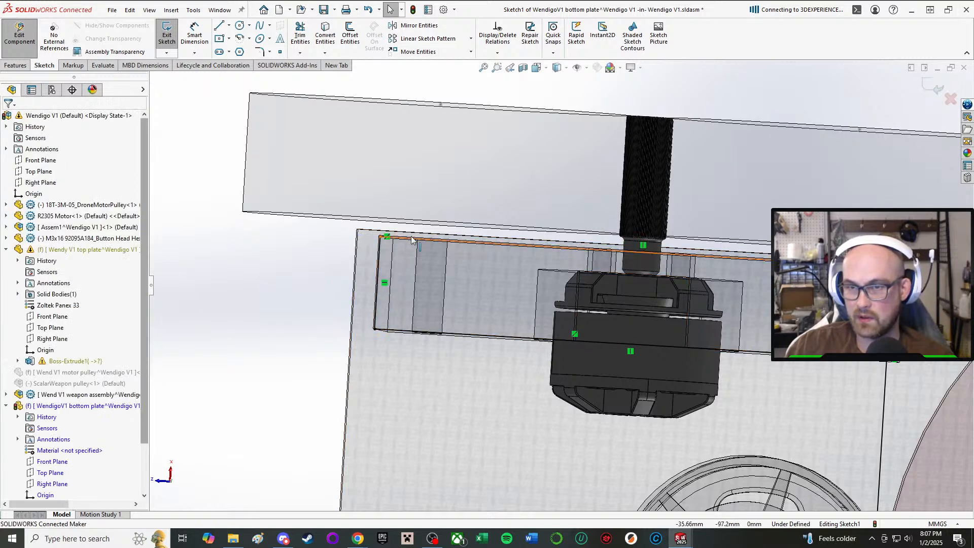
# Pull the left side line outward, clear of the drive pod.
pyautogui.moveTo(413, 240)
pyautogui.mouseDown()
pyautogui.moveTo(431, 114)
pyautogui.moveTo(446, 128)
pyautogui.mouseUp()
pyautogui.click(214, 341)
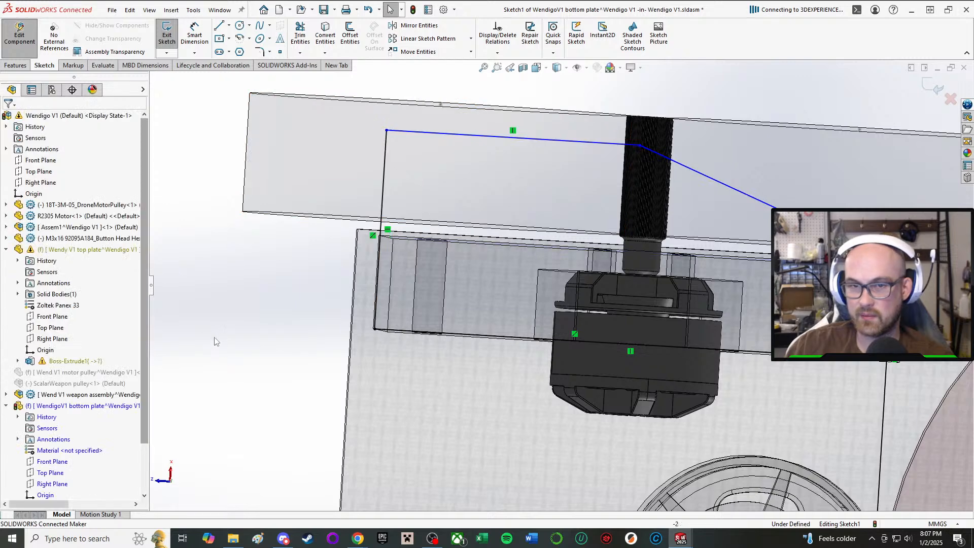
# Try making the left side line collinear with the edge of the drive pod's rear hole, and undo that relation.
pyautogui.press('a')
pyautogui.click(462, 135)
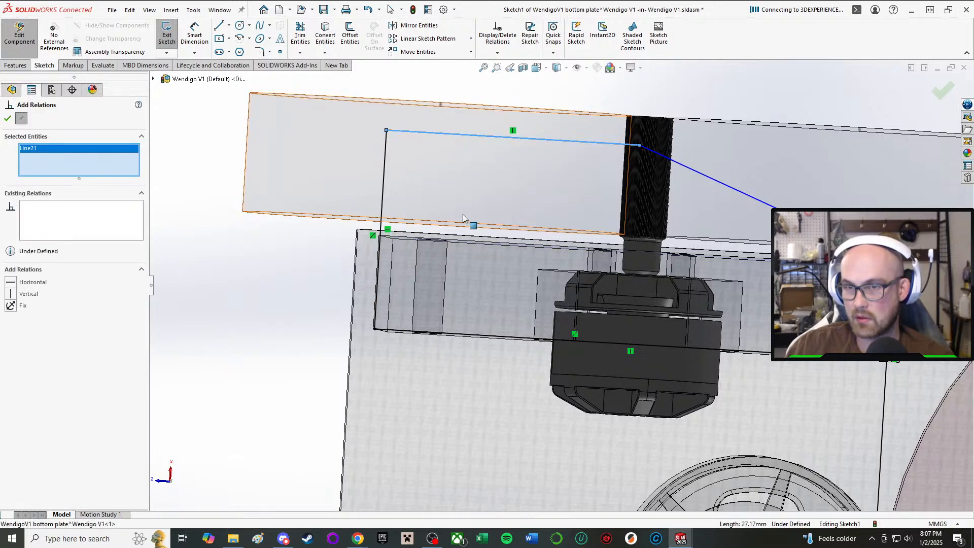
pyautogui.click(428, 242)
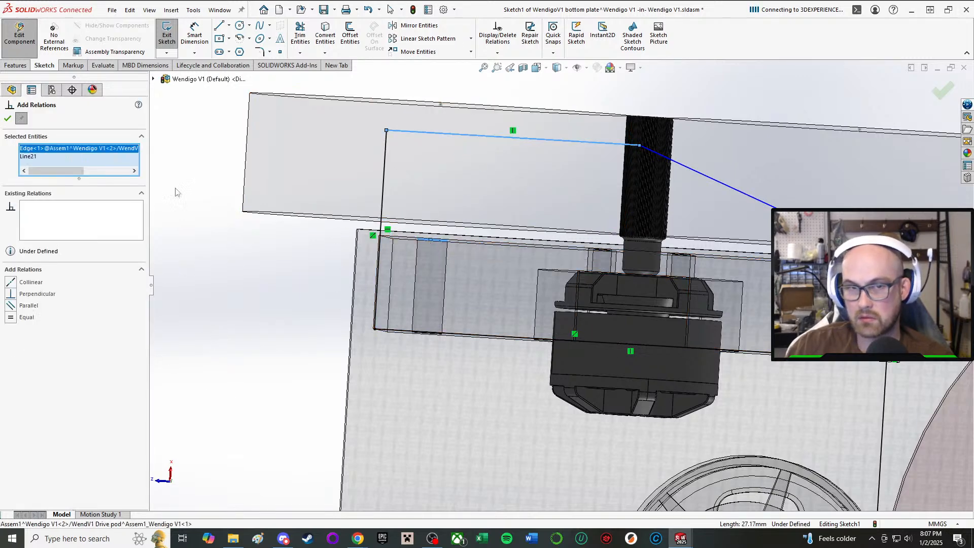
pyautogui.click(11, 284)
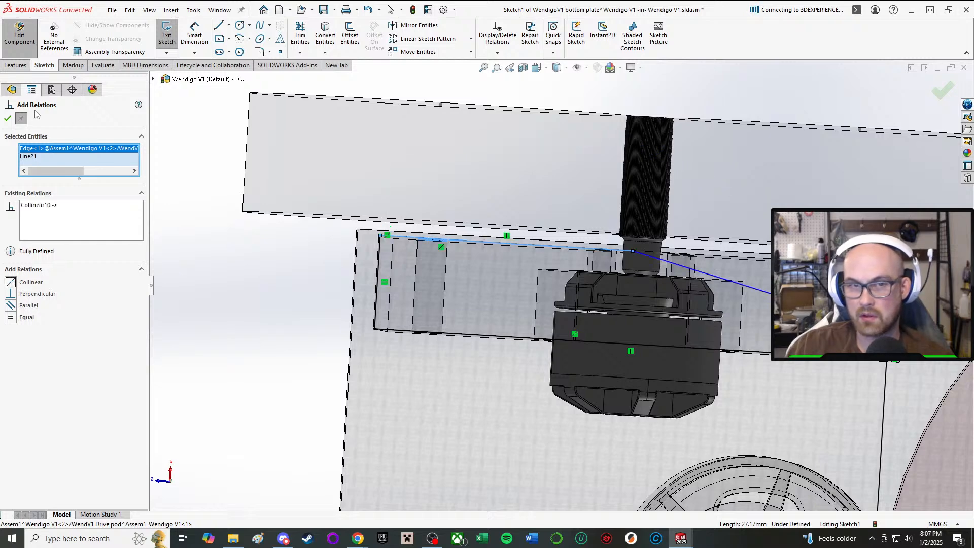
pyautogui.hotkey('ctrl', 'z')
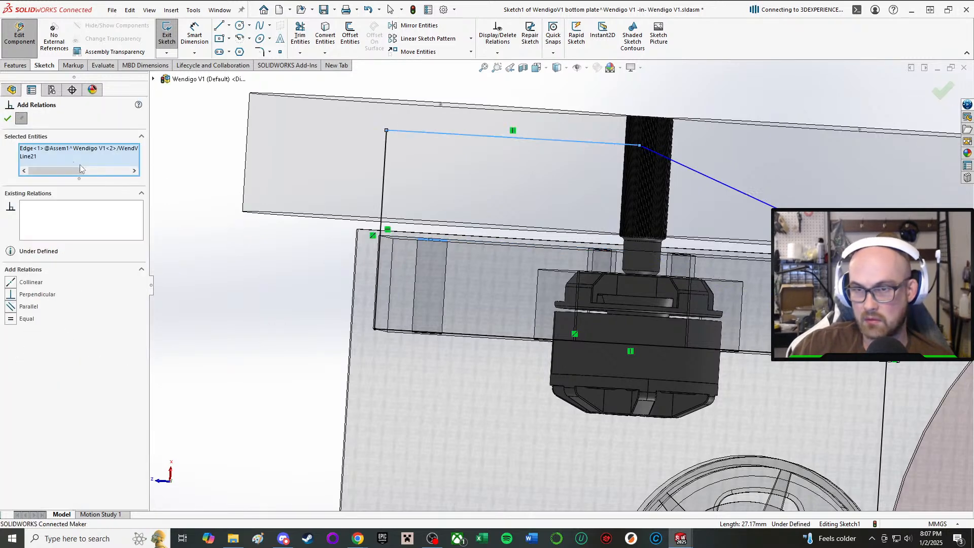
# Try relating the left side line to the left drive pod's outer edge and to the top plate's side edge.
pyautogui.moveTo(480, 249); pyautogui.dragTo(511, 244, button='middle')
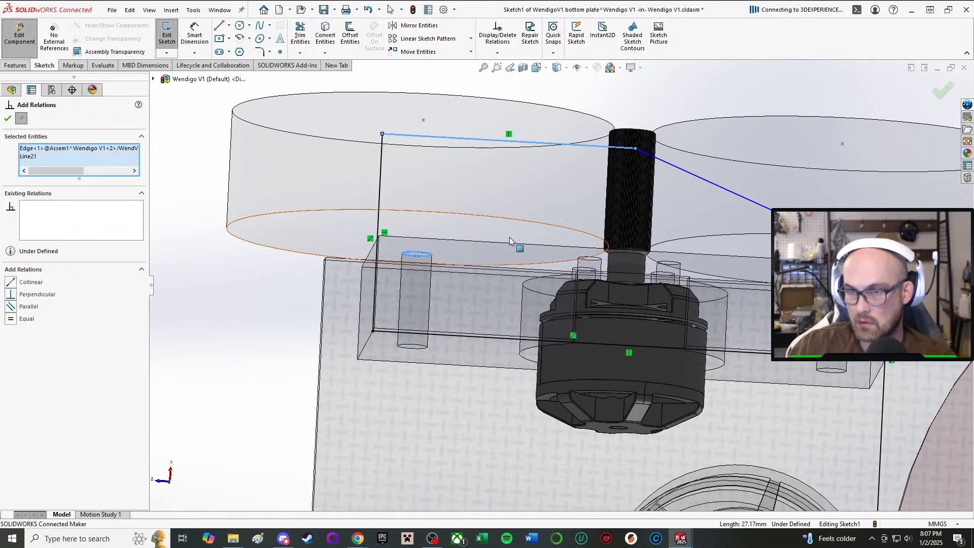
pyautogui.click(514, 244)
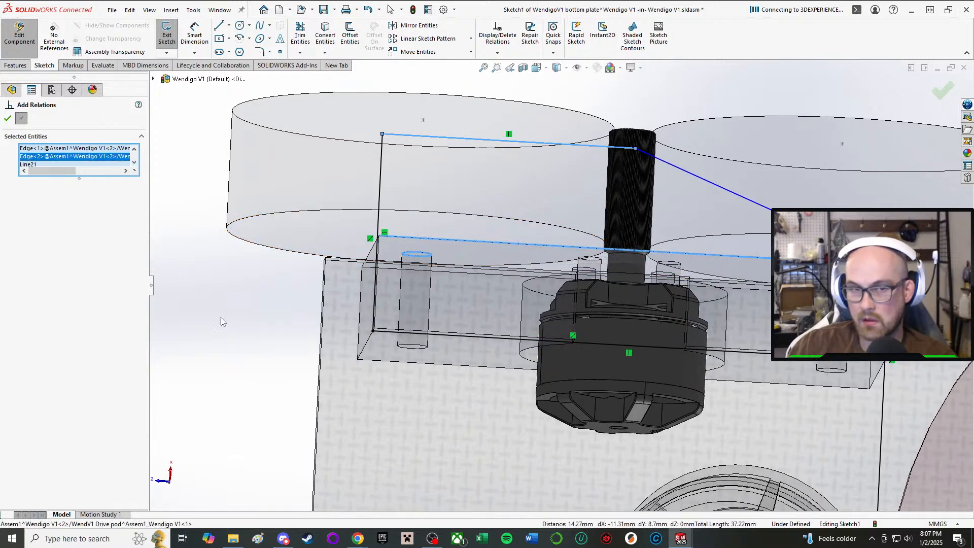
pyautogui.click(20, 122)
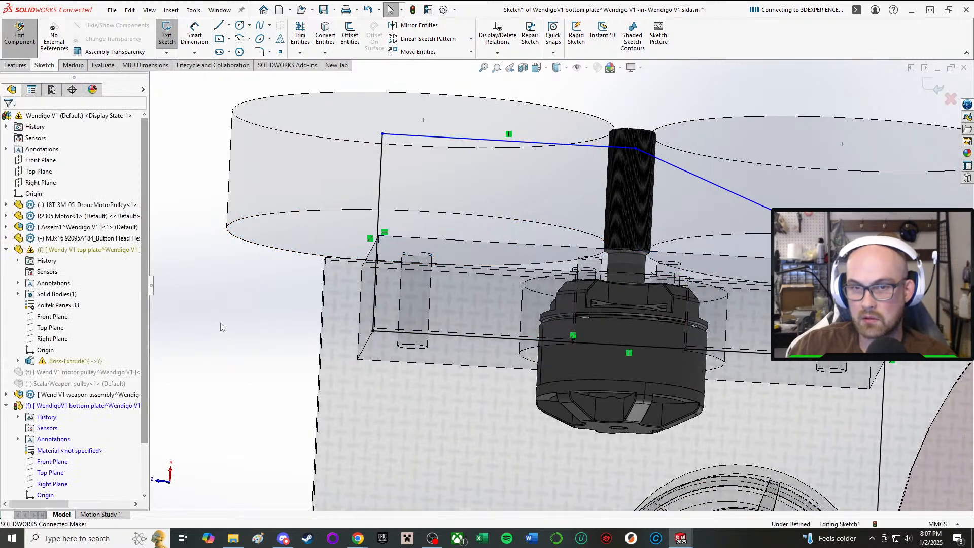
pyautogui.click(492, 140)
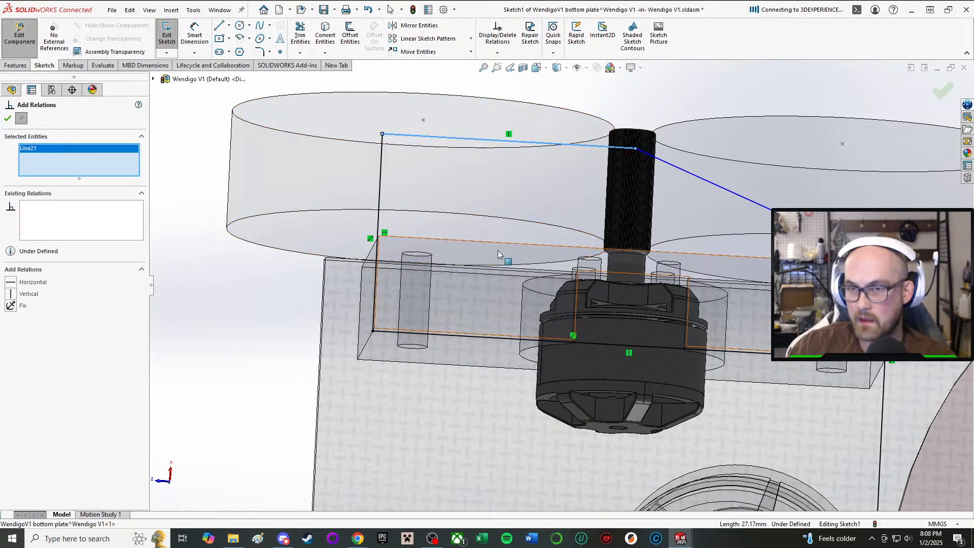
pyautogui.click(500, 269)
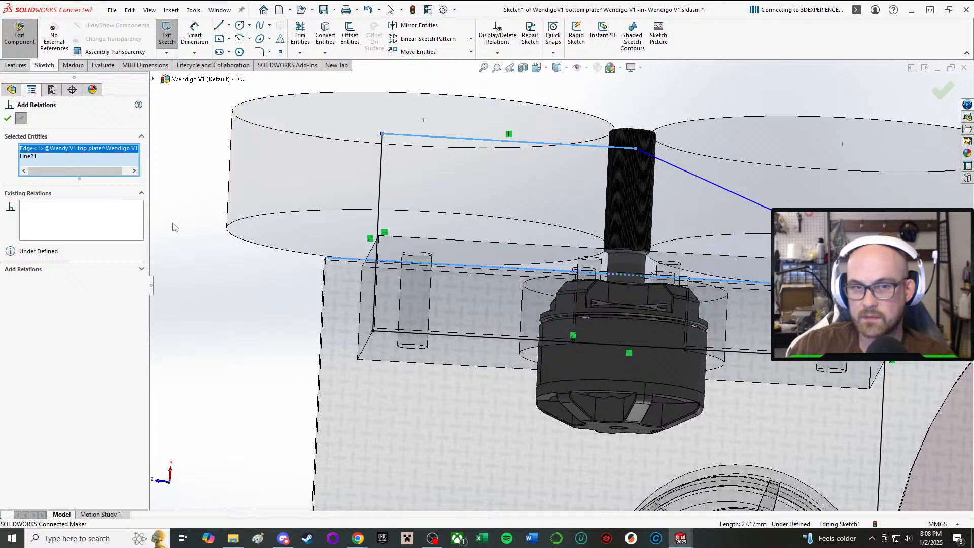
pyautogui.press('Escape')
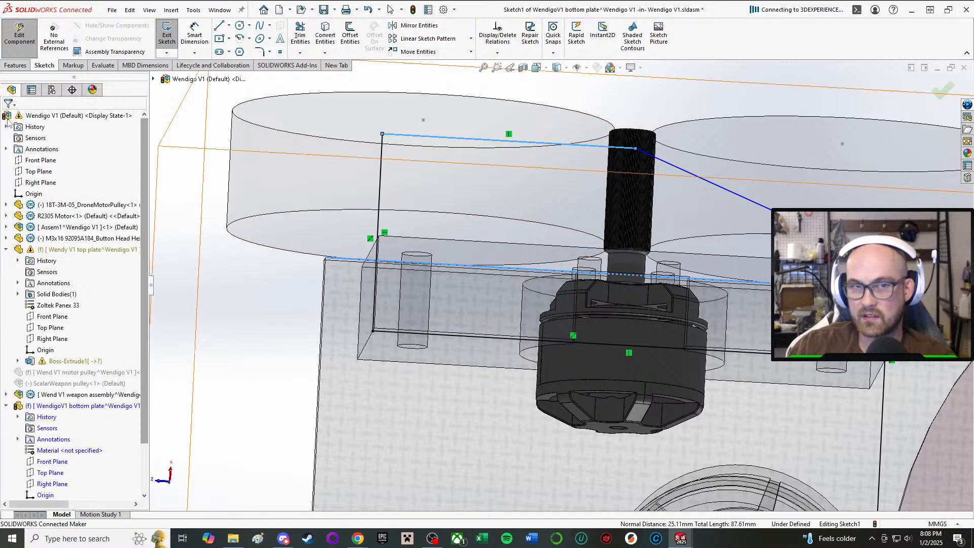
# Retry adding a relation between the left drive pod's outer edge and the left side line alone.
pyautogui.moveTo(203, 311); pyautogui.dragTo(225, 391, button='right')
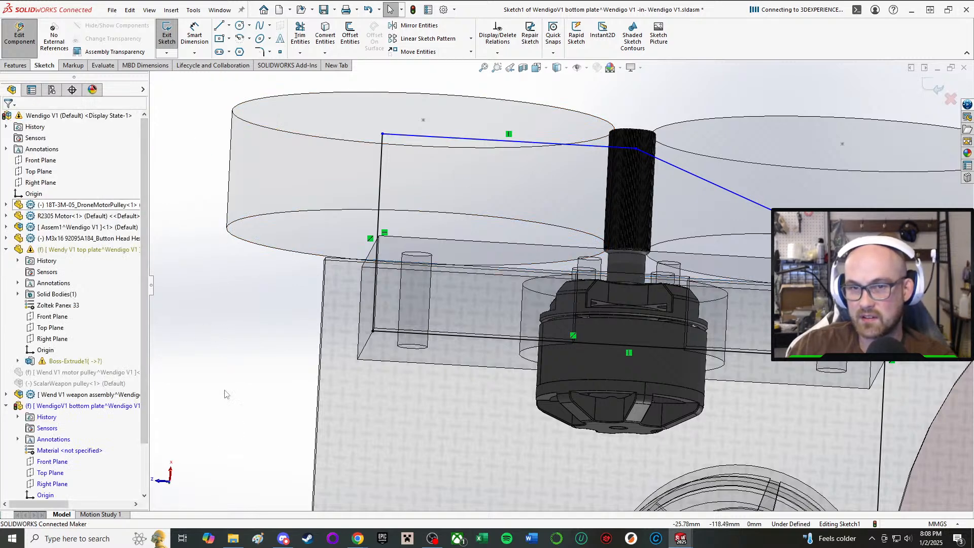
pyautogui.click(435, 242)
pyautogui.click(468, 140)
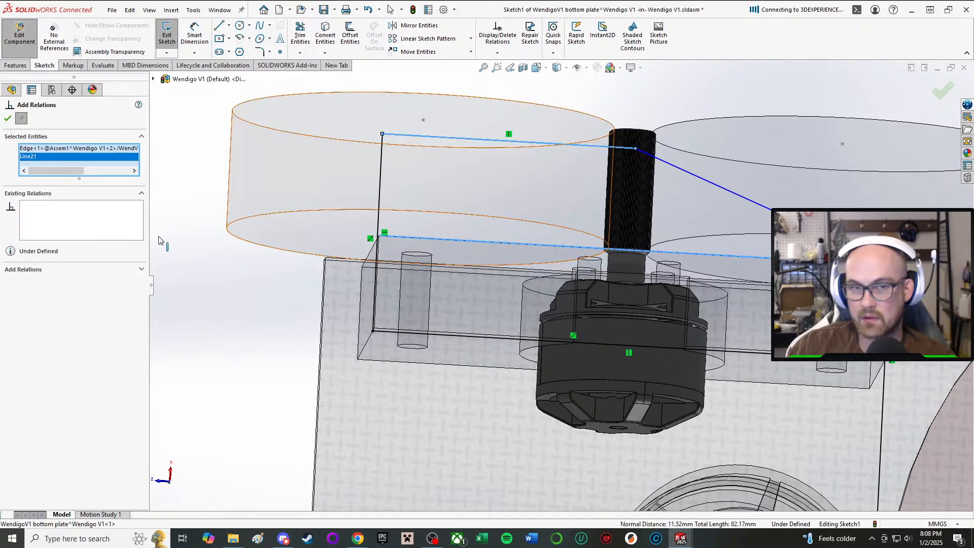
pyautogui.moveTo(197, 260); pyautogui.dragTo(228, 316, button='middle')
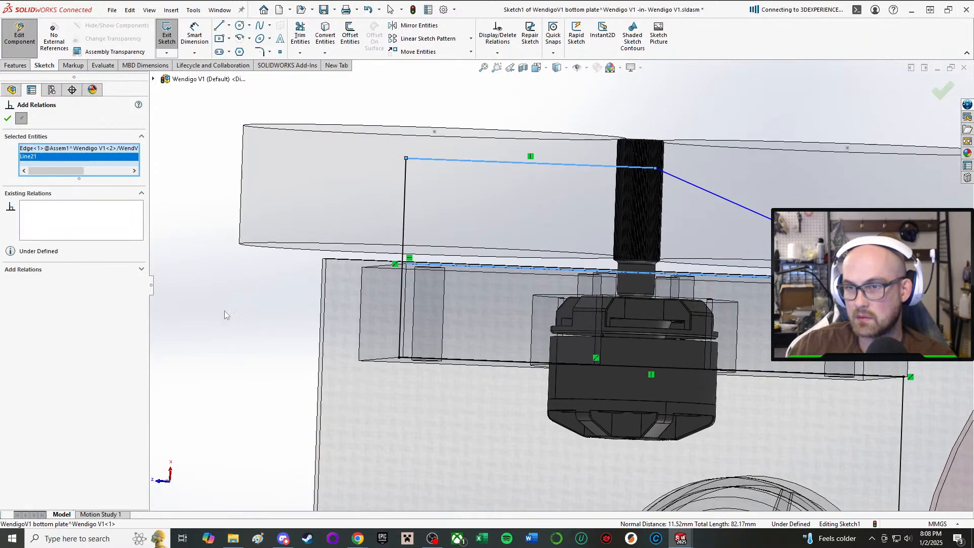
pyautogui.click(7, 119)
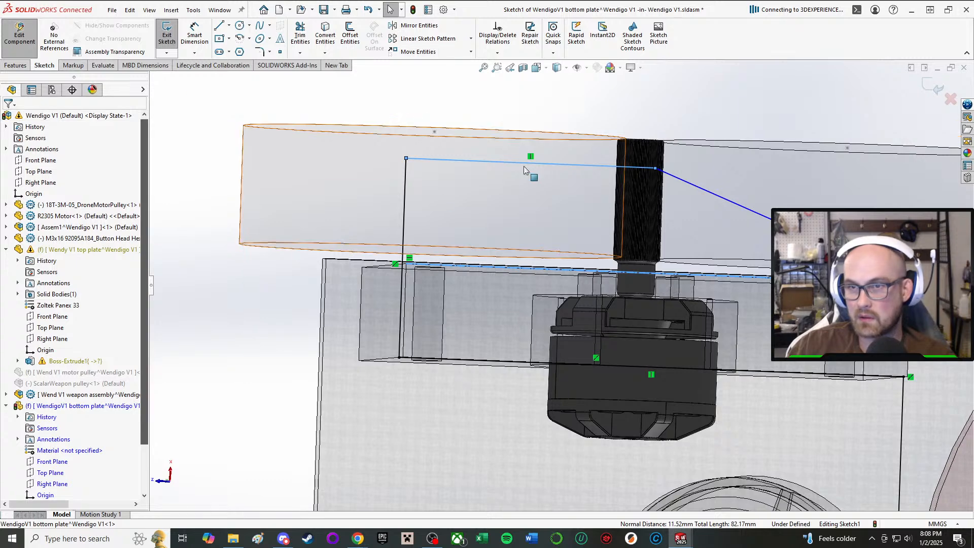
# Move the left side line's front endpoint outward, clear of the drive pod, to about X -40.5, Y -45.6.
pyautogui.moveTo(657, 169); pyautogui.dragTo(658, 247)
pyautogui.click(801, 93)
pyautogui.scroll(-4, 883, 269)
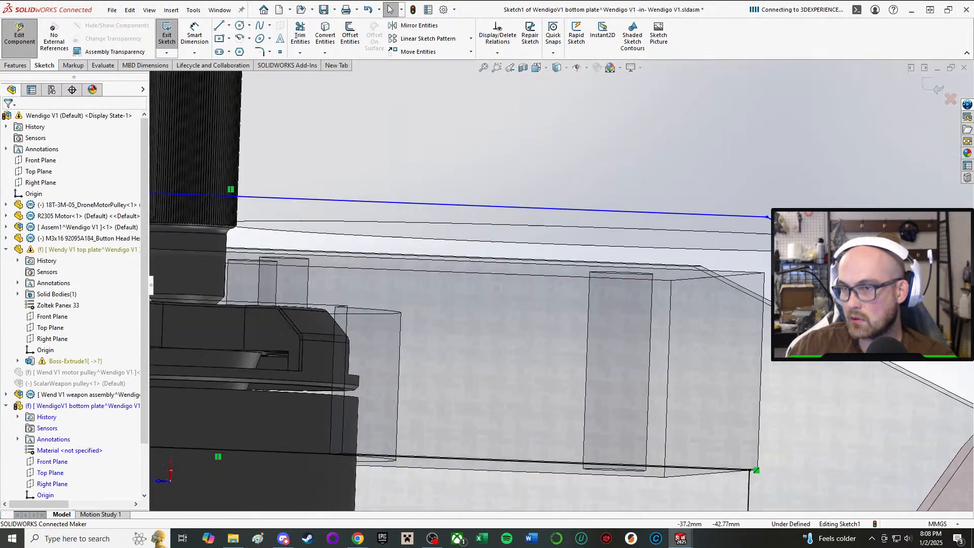
pyautogui.moveTo(768, 218); pyautogui.dragTo(758, 175)
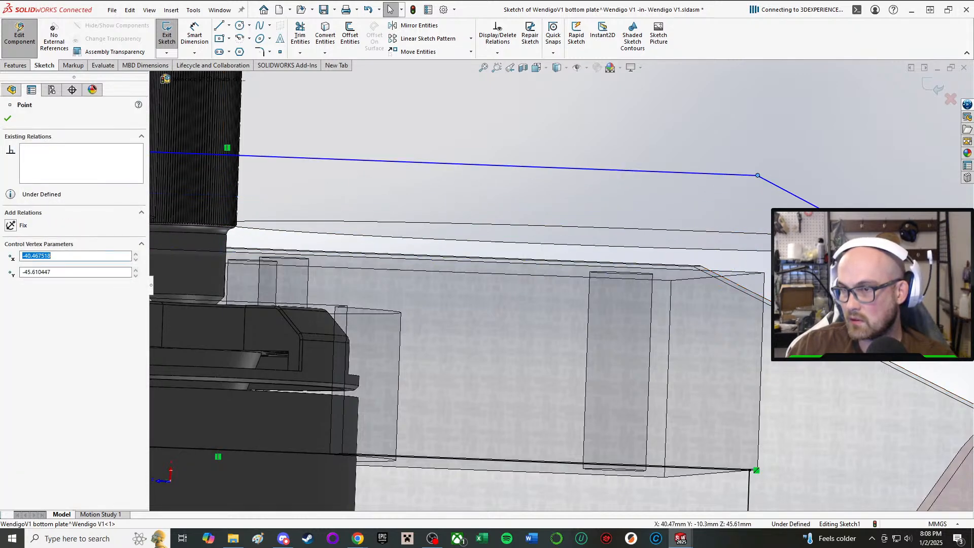
# Try relating the left side line's front endpoint to the left drive pod's front outer corner.
pyautogui.click(765, 273)
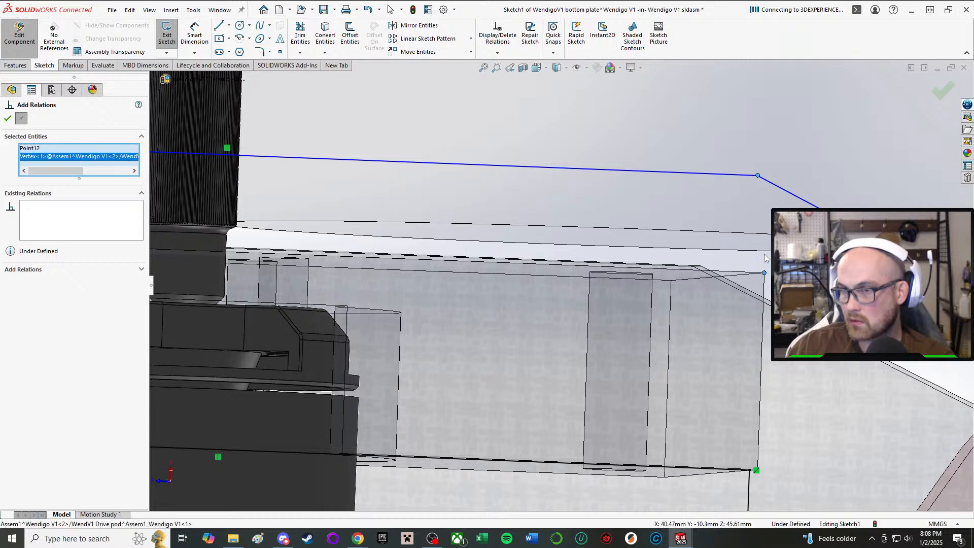
pyautogui.click(758, 177)
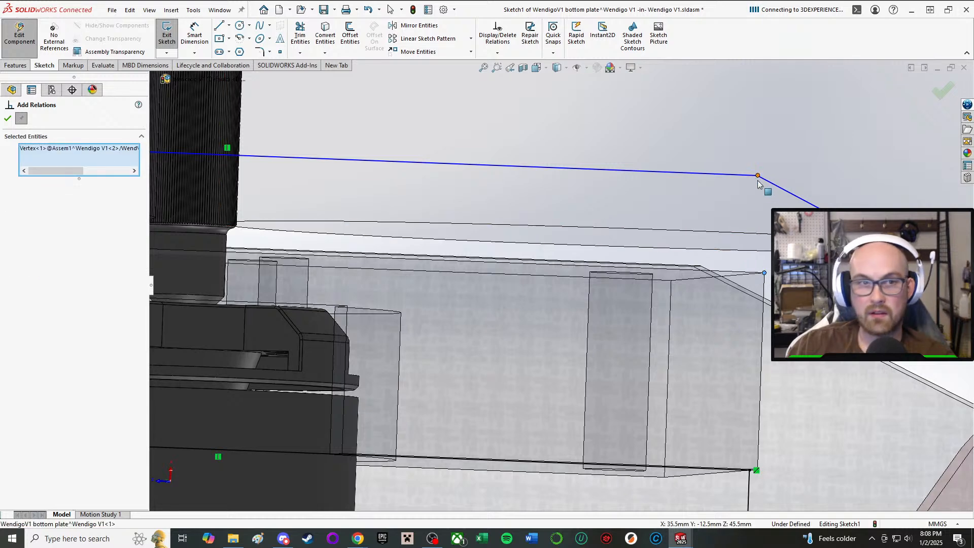
pyautogui.moveTo(641, 239); pyautogui.dragTo(328, 230, button='middle')
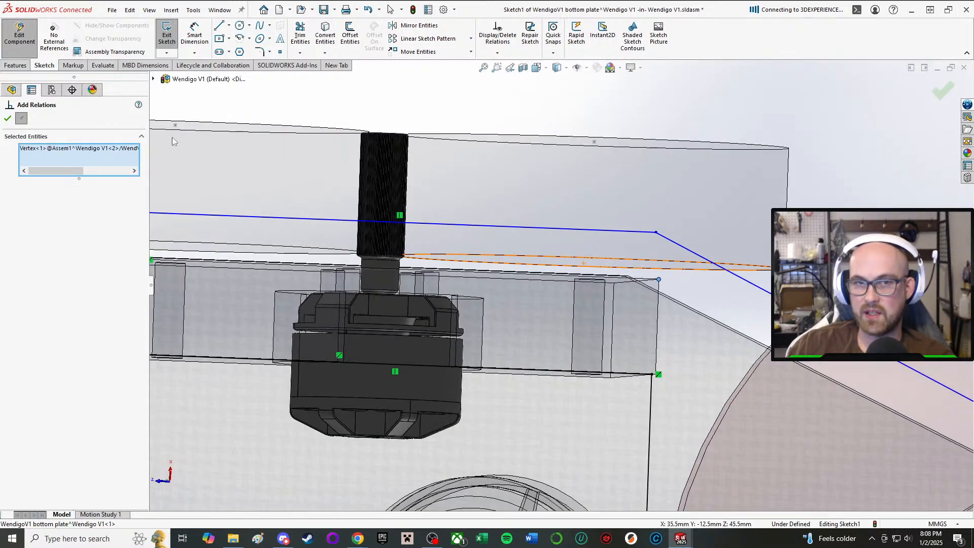
pyautogui.click(56, 150)
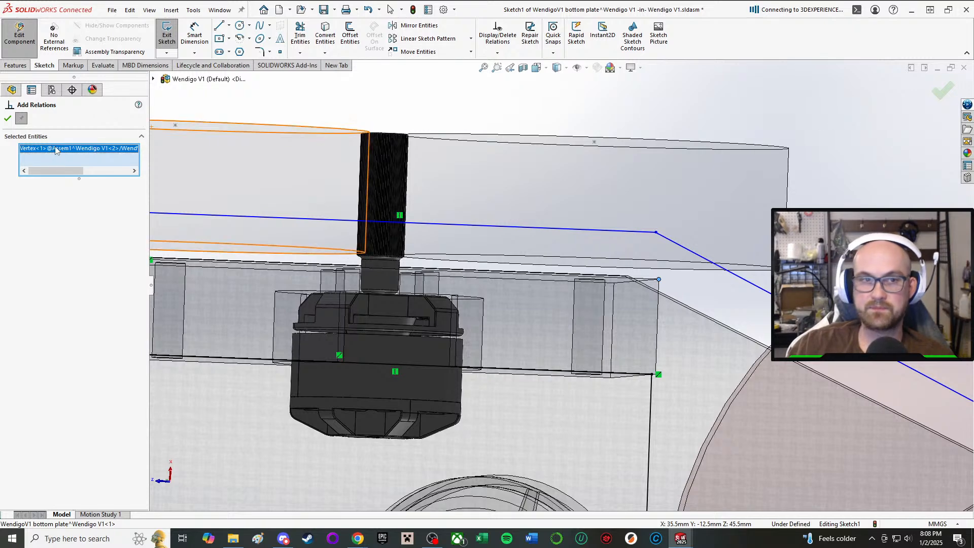
pyautogui.press('Delete')
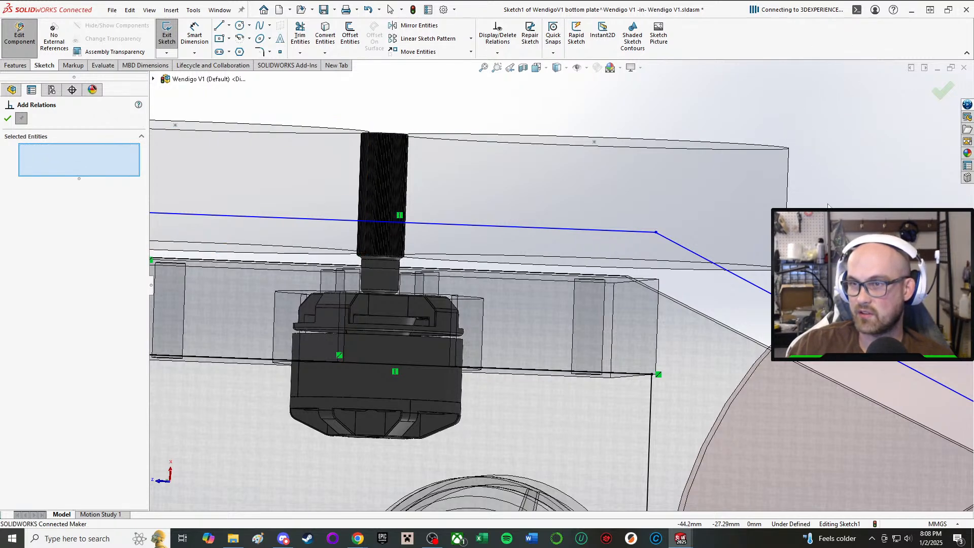
pyautogui.click(656, 233)
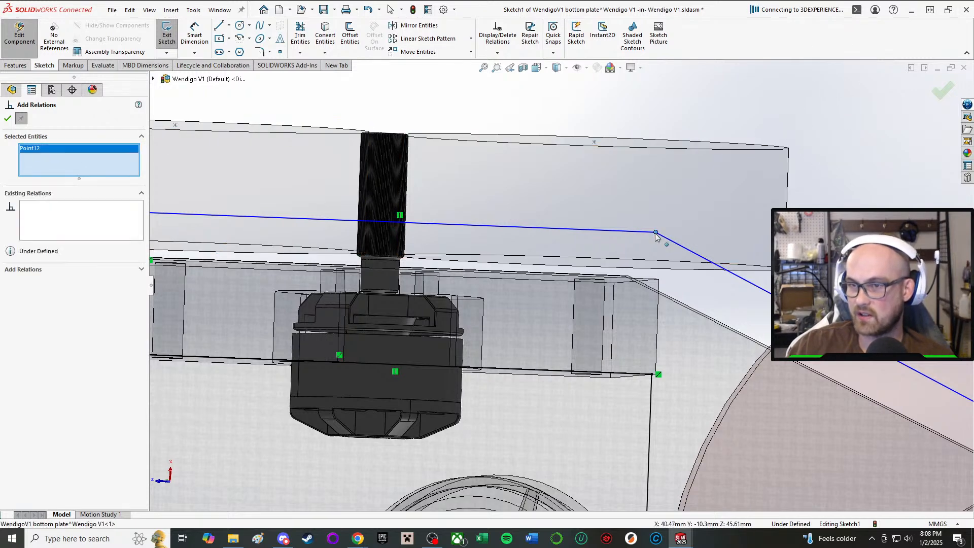
pyautogui.click(657, 280)
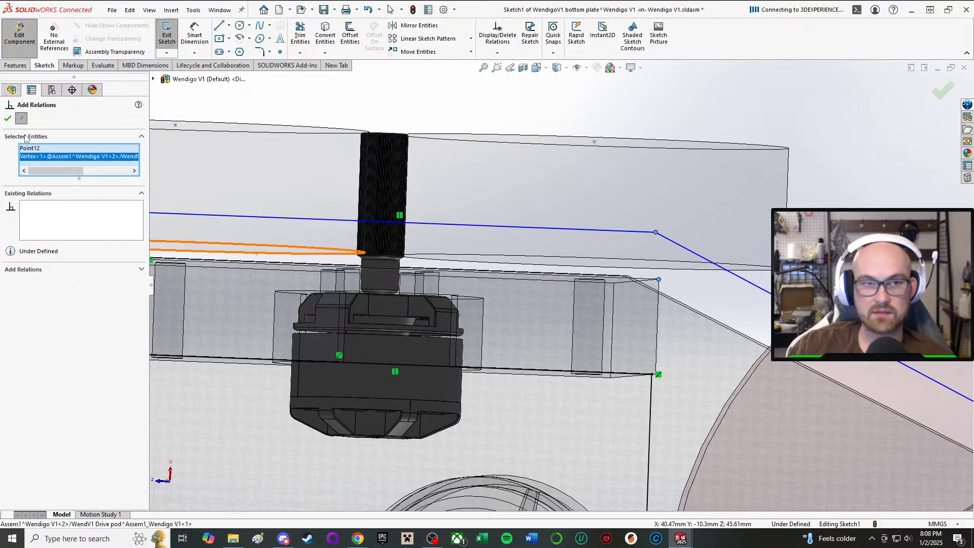
pyautogui.scroll(4, 343, 209)
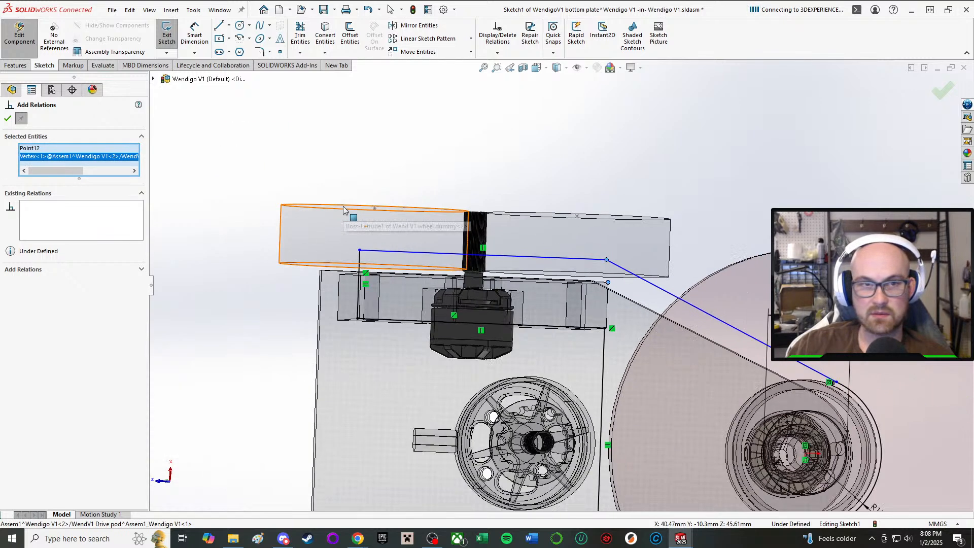
pyautogui.click(285, 250)
pyautogui.moveTo(331, 175)
pyautogui.mouseDown(button='middle')
pyautogui.moveTo(402, 129)
pyautogui.moveTo(523, 137)
pyautogui.moveTo(474, 82)
pyautogui.moveTo(496, 131)
pyautogui.mouseUp(button='middle')
pyautogui.scroll(2, 495, 131)
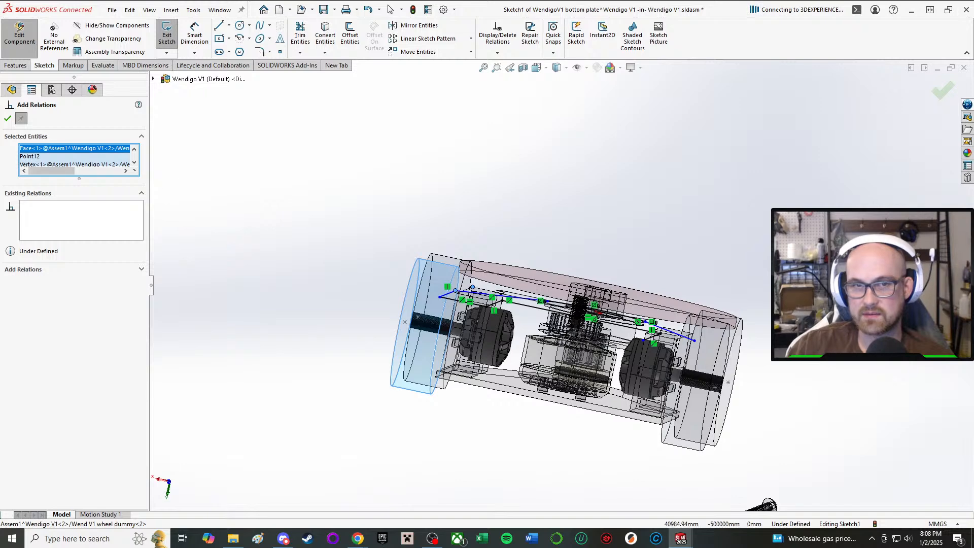
pyautogui.click(8, 119)
# Try relating the left side line to the long outer edge of the drive pod's plate-side face.
pyautogui.moveTo(432, 181); pyautogui.dragTo(444, 224, button='middle')
pyautogui.press('a')
pyautogui.scroll(-4, 532, 271)
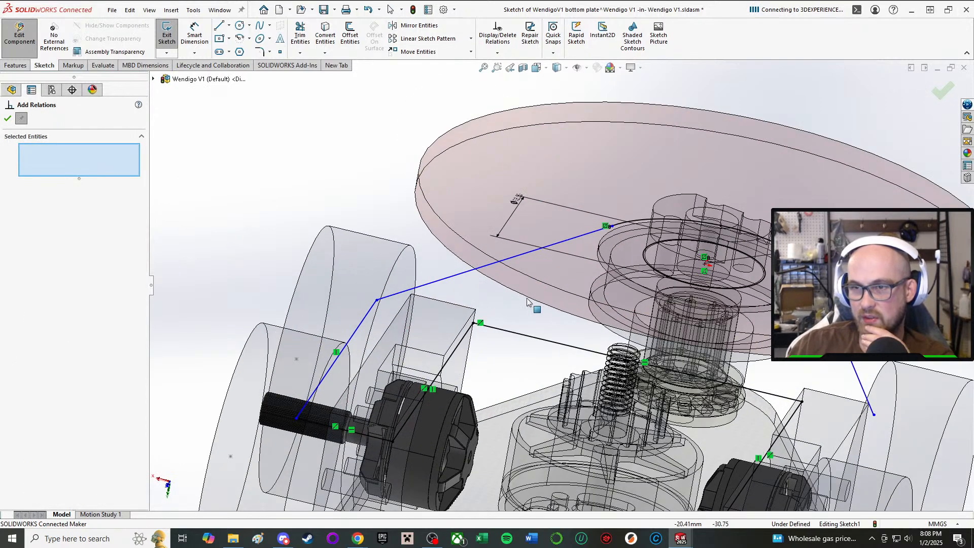
pyautogui.moveTo(468, 311); pyautogui.dragTo(409, 318, button='middle')
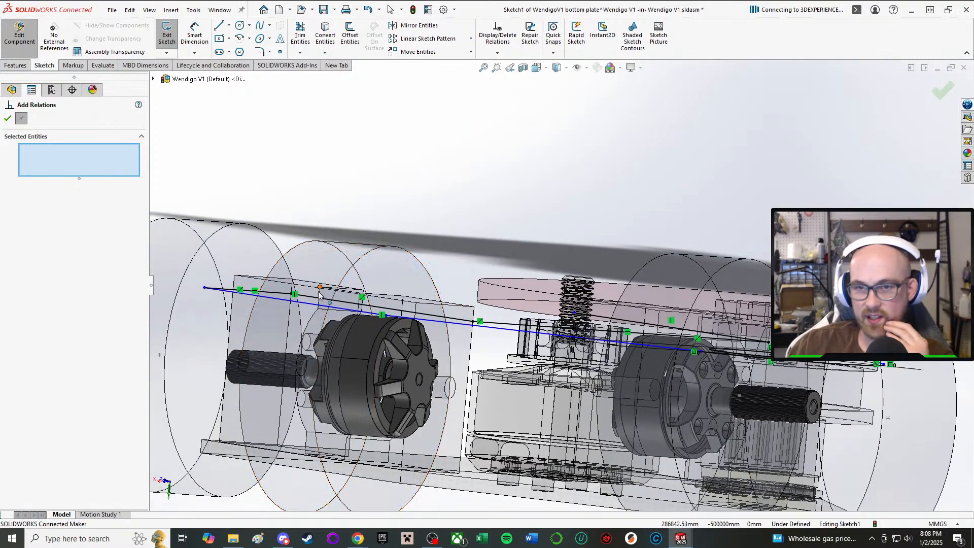
pyautogui.moveTo(351, 324); pyautogui.dragTo(330, 305, button='middle')
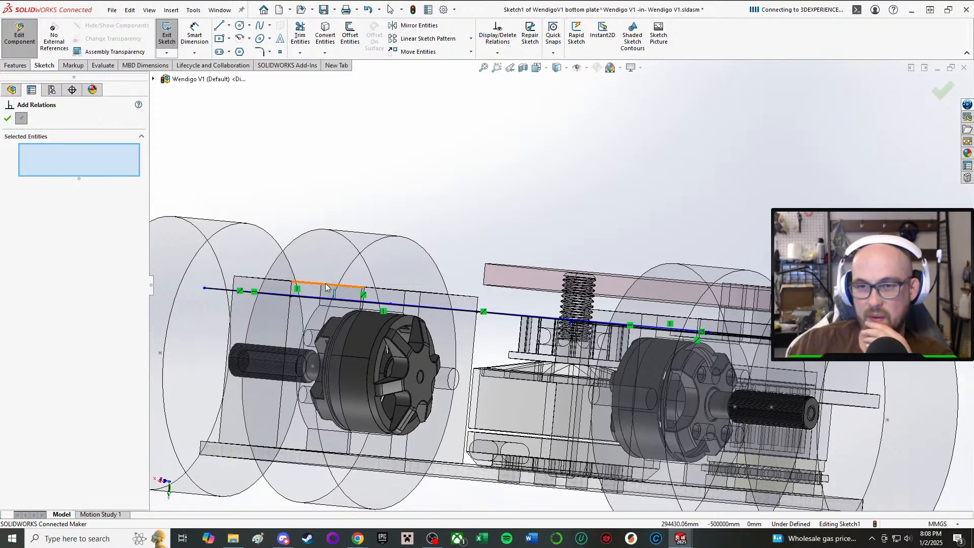
pyautogui.moveTo(328, 288)
pyautogui.mouseDown(button='middle')
pyautogui.moveTo(328, 333)
pyautogui.moveTo(350, 317)
pyautogui.moveTo(340, 303)
pyautogui.mouseUp(button='middle')
pyautogui.click(339, 297)
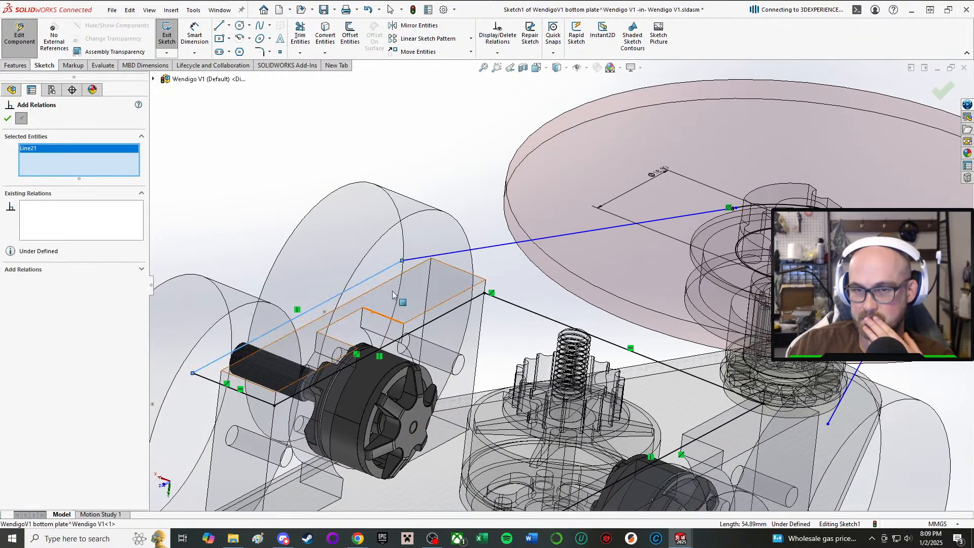
pyautogui.scroll(-3, 339, 297)
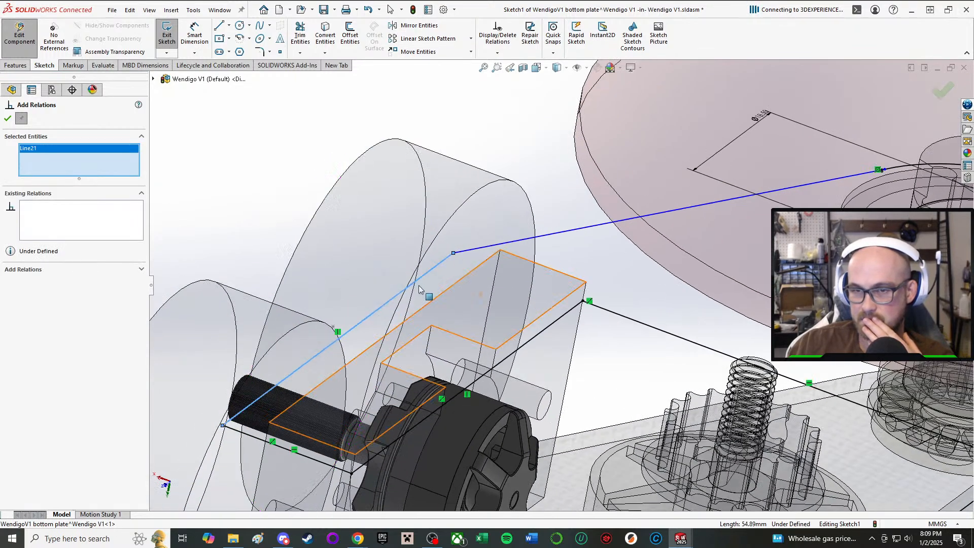
pyautogui.click(455, 284)
pyautogui.moveTo(465, 284); pyautogui.dragTo(484, 287, button='middle')
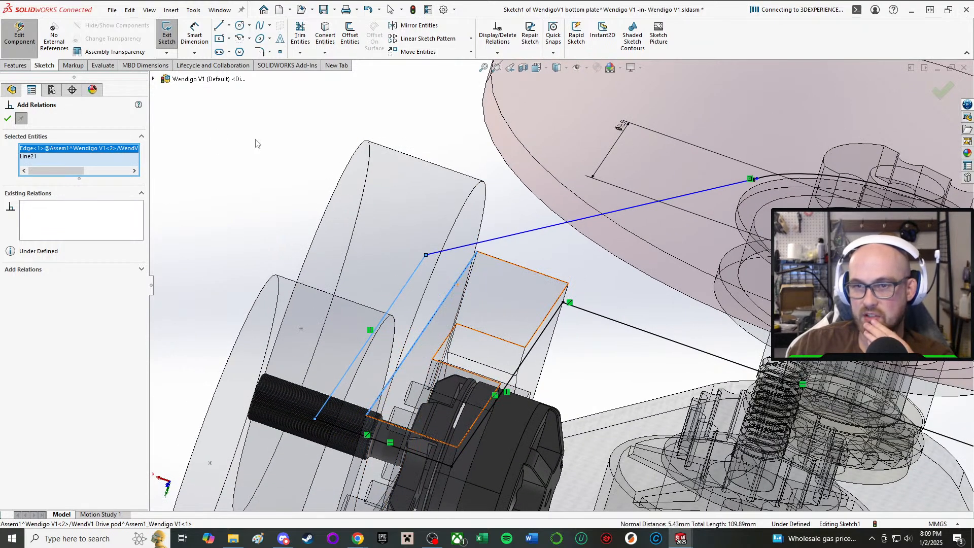
pyautogui.click(8, 119)
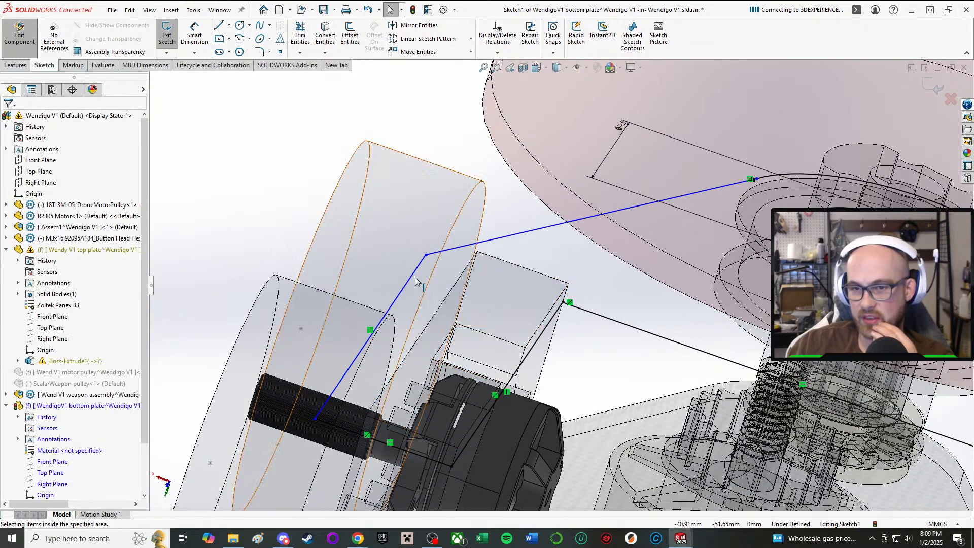
# Pull the left side line's front endpoint inward and forward to about X -33.6, Y -31.5, then deselect it.
pyautogui.scroll(1, 431, 228)
pyautogui.moveTo(431, 239); pyautogui.dragTo(472, 228, button='middle')
pyautogui.moveTo(462, 198); pyautogui.dragTo(549, 144)
pyautogui.moveTo(548, 145); pyautogui.dragTo(564, 274, button='middle')
pyautogui.scroll(2, 563, 274)
pyautogui.scroll(-2, 592, 315)
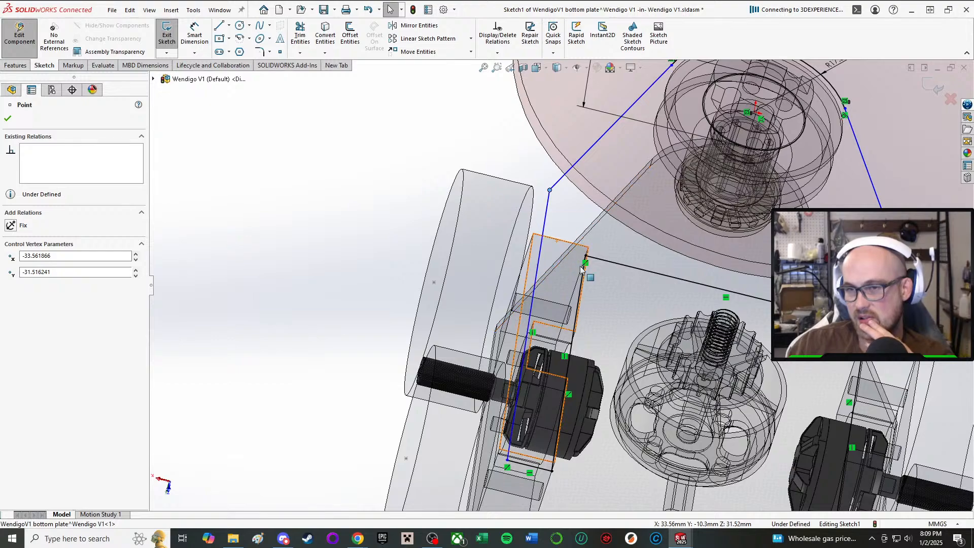
pyautogui.moveTo(528, 307); pyautogui.dragTo(537, 368, button='middle')
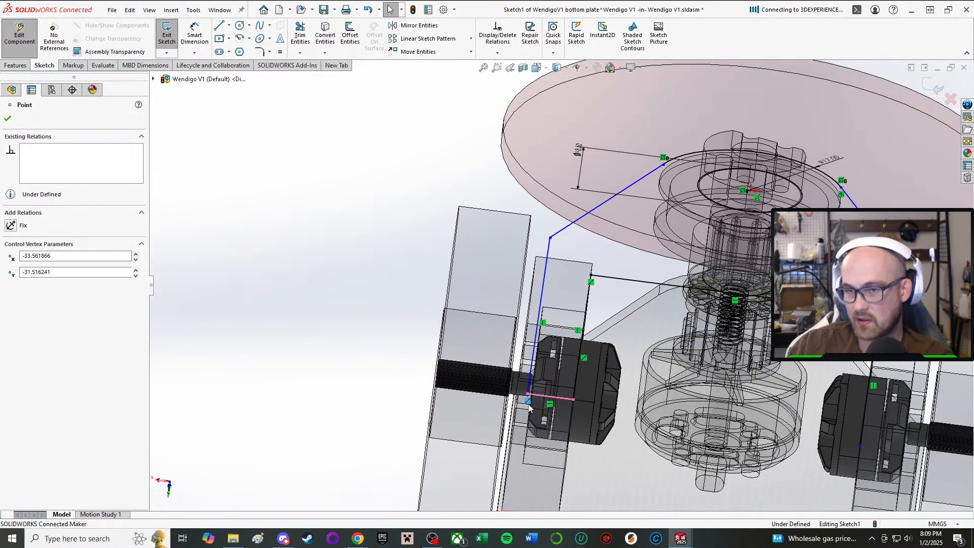
pyautogui.scroll(2, 441, 267)
pyautogui.click(417, 264)
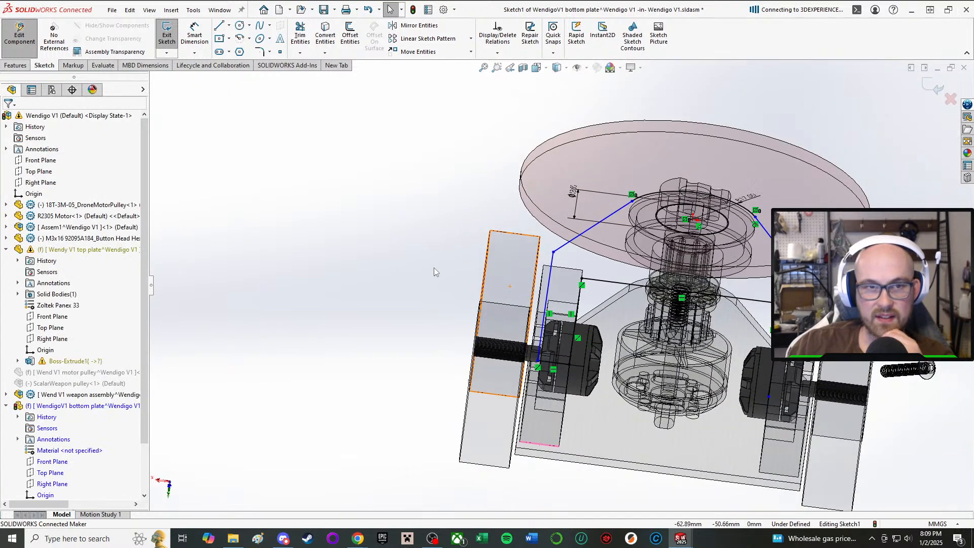
pyautogui.moveTo(434, 267)
pyautogui.mouseDown(button='middle')
pyautogui.moveTo(518, 273)
pyautogui.moveTo(519, 241)
pyautogui.moveTo(526, 257)
pyautogui.mouseUp(button='middle')
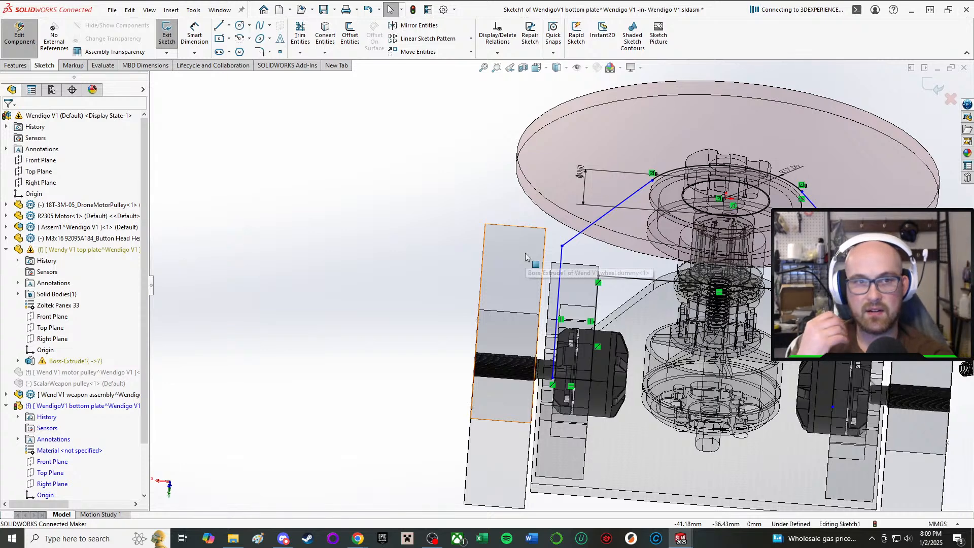
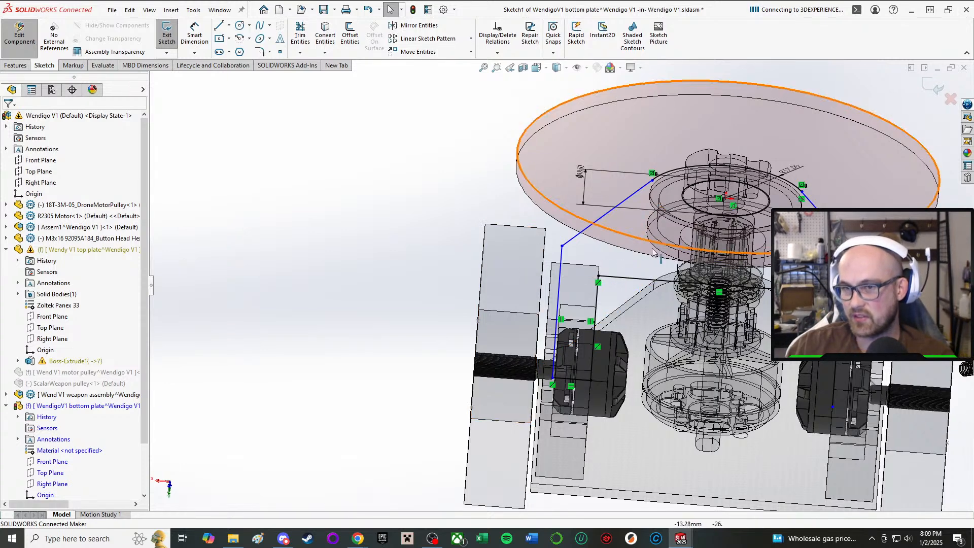
# Make the left side line collinear with the left drive pod's long outer edge.
pyautogui.moveTo(561, 263); pyautogui.dragTo(550, 231)
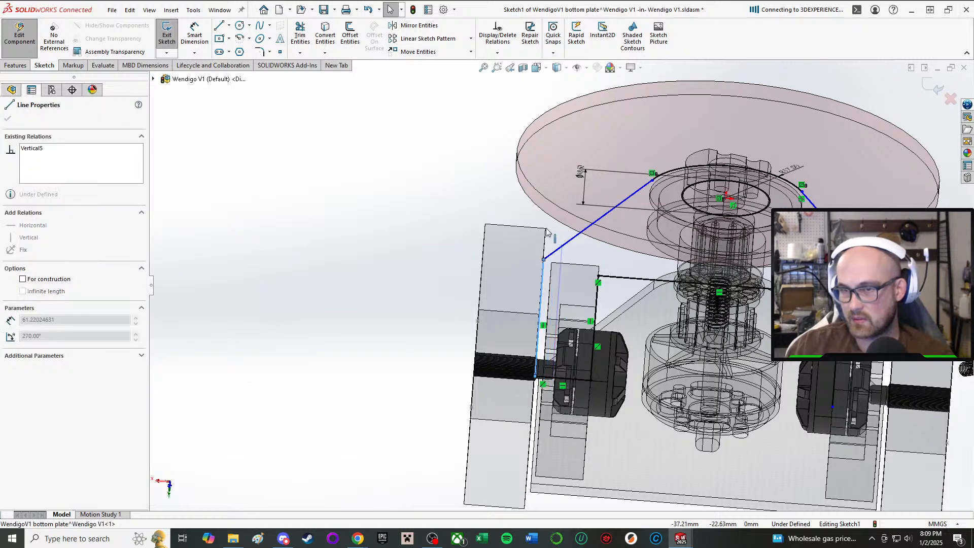
pyautogui.click(410, 162)
pyautogui.scroll(-3, 558, 280)
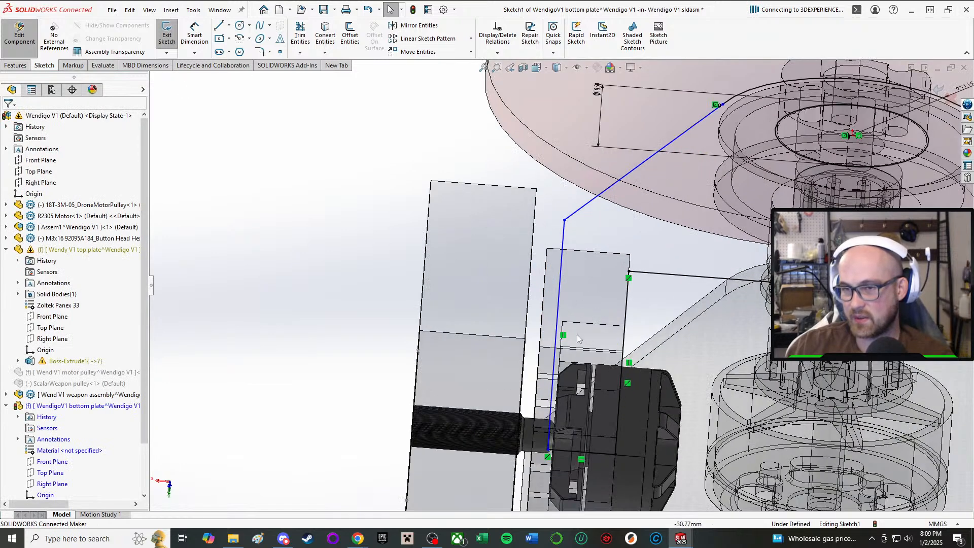
pyautogui.moveTo(481, 162); pyautogui.dragTo(534, 303, button='right')
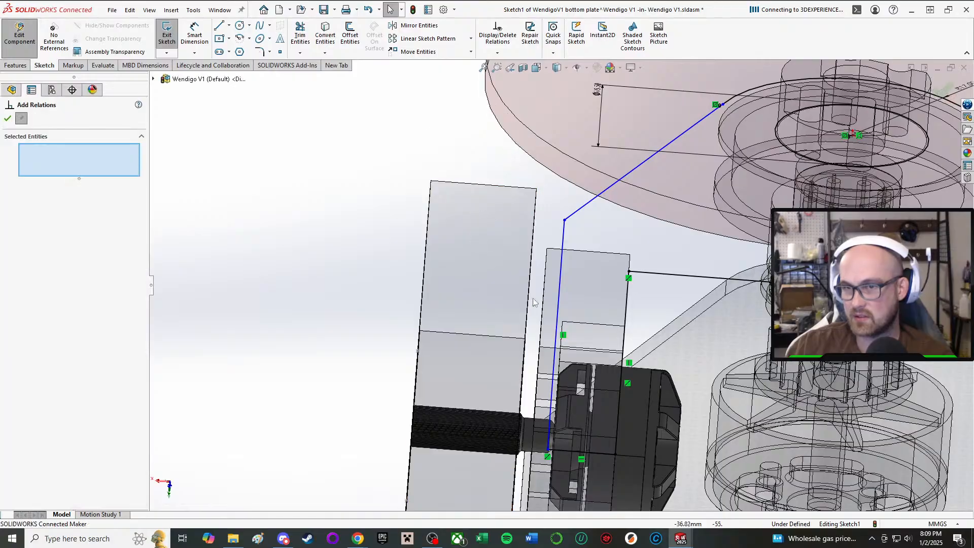
pyautogui.click(545, 283)
pyautogui.moveTo(558, 265); pyautogui.dragTo(477, 270, button='middle')
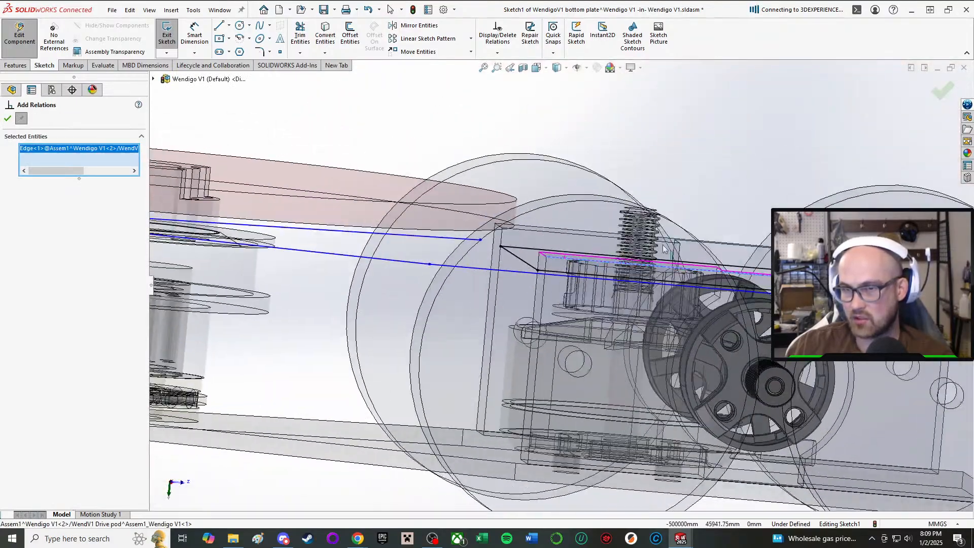
pyautogui.click(471, 271)
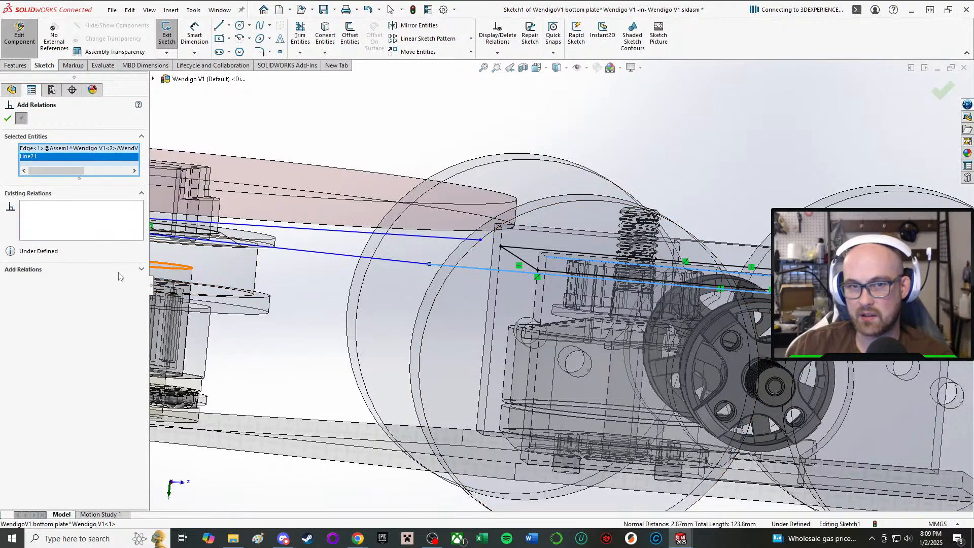
pyautogui.click(11, 283)
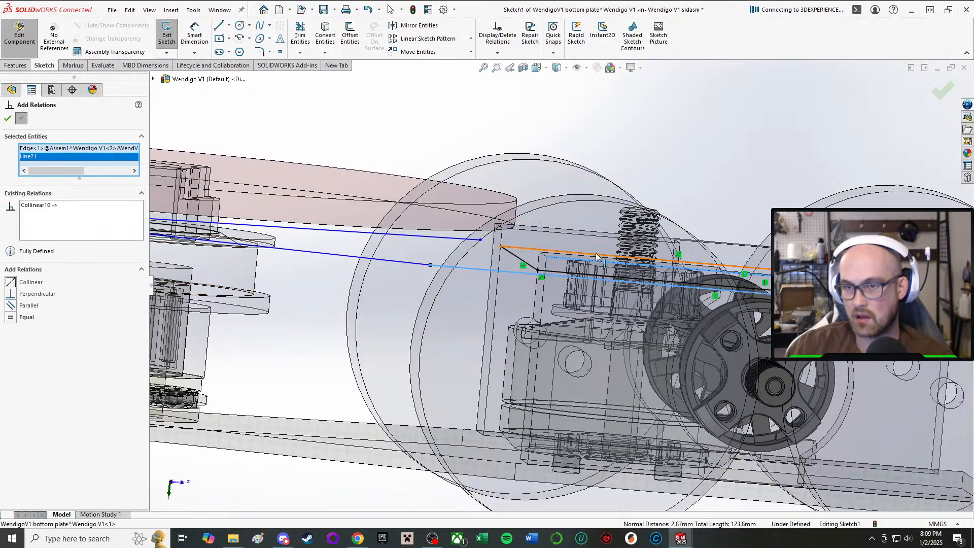
pyautogui.press('f')
pyautogui.click(8, 118)
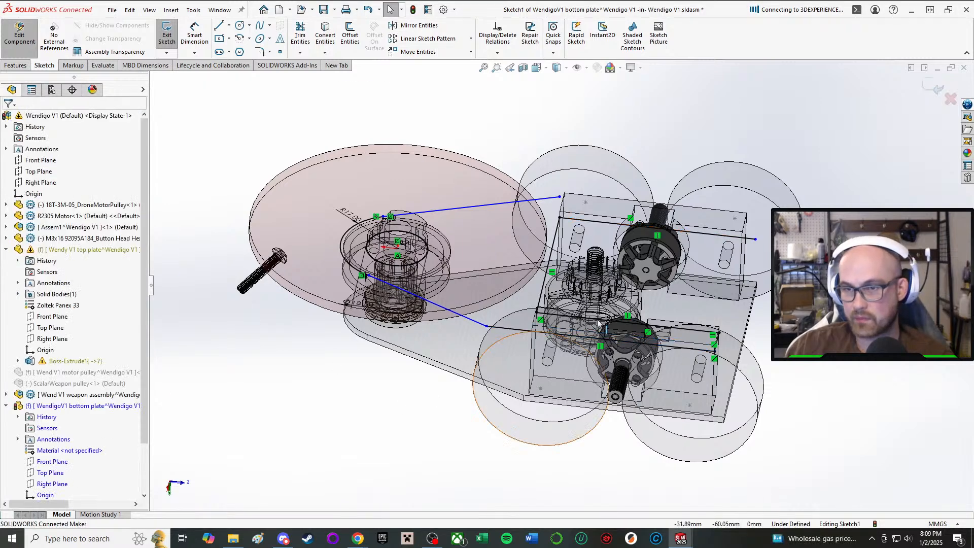
# Examine the left slanted line and its junction with the side line at the left drive pod's front corner.
pyautogui.scroll(-5, 607, 327)
pyautogui.moveTo(302, 325); pyautogui.dragTo(422, 331)
pyautogui.scroll(5, 325, 380)
pyautogui.click(296, 422)
pyautogui.scroll(-4, 490, 277)
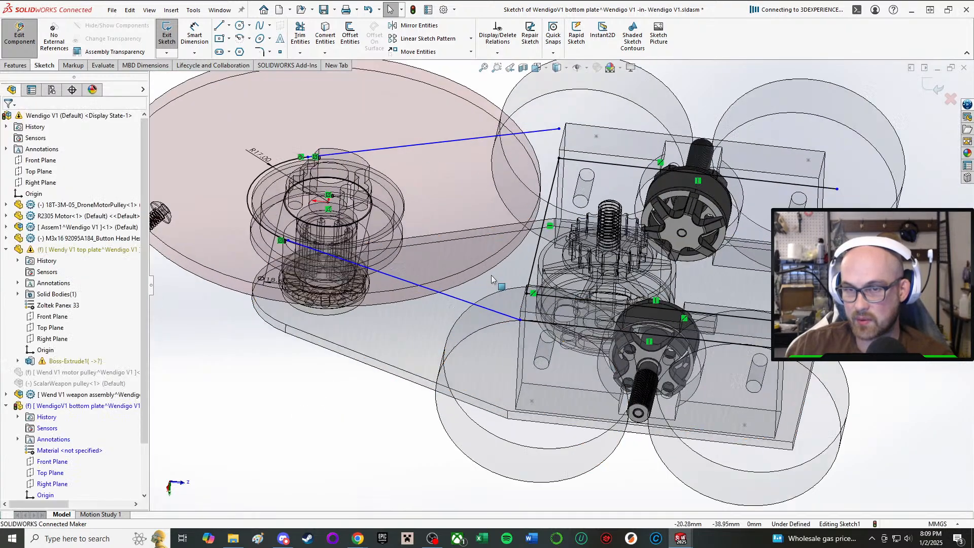
pyautogui.click(537, 345)
pyautogui.click(398, 436)
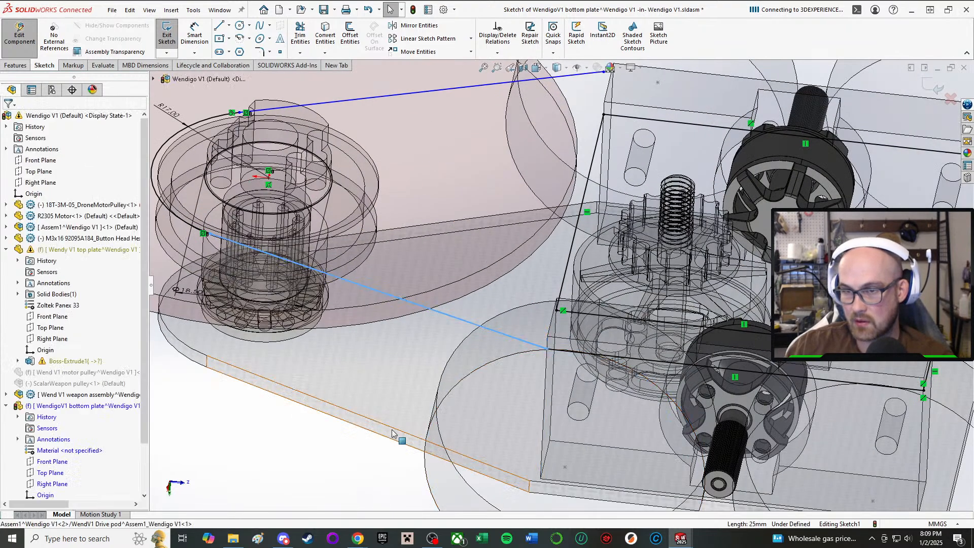
pyautogui.click(358, 460)
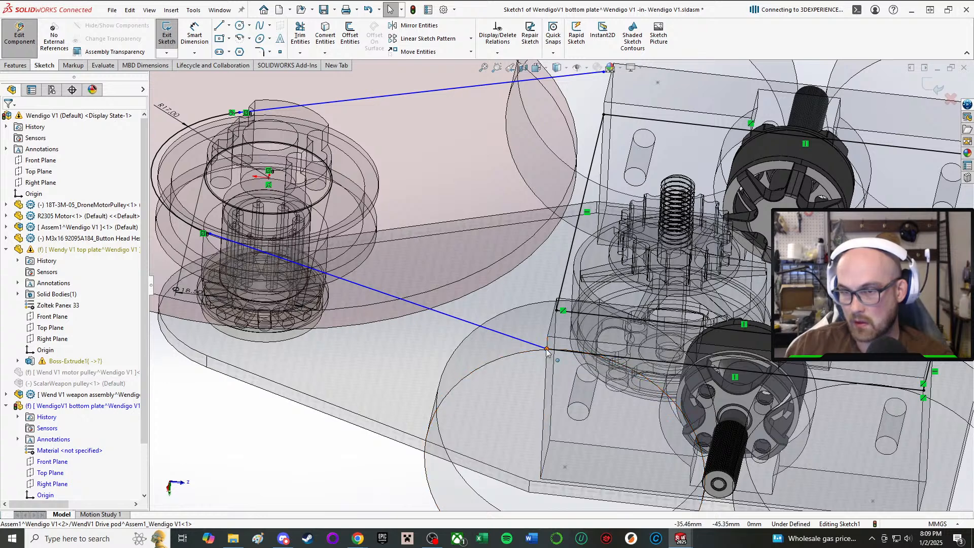
pyautogui.click(546, 349)
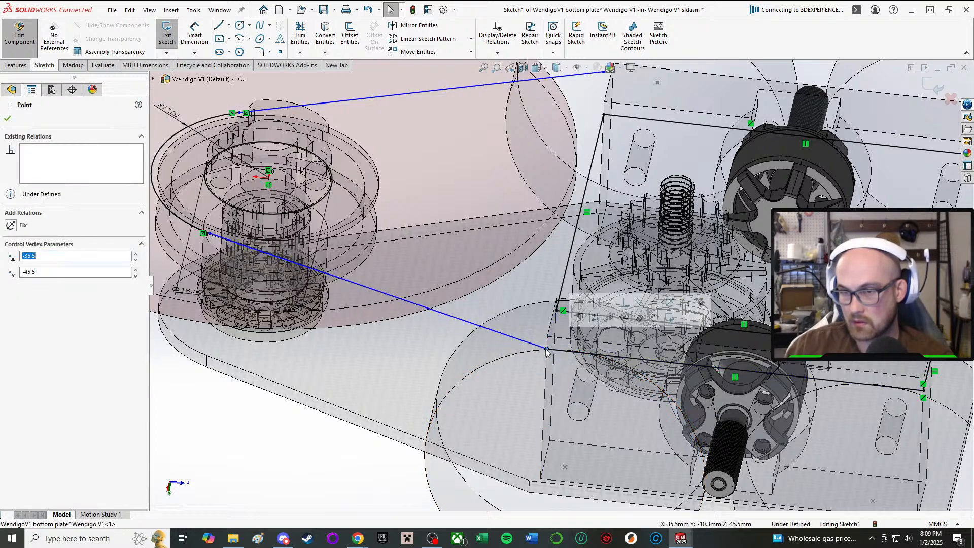
pyautogui.click(273, 460)
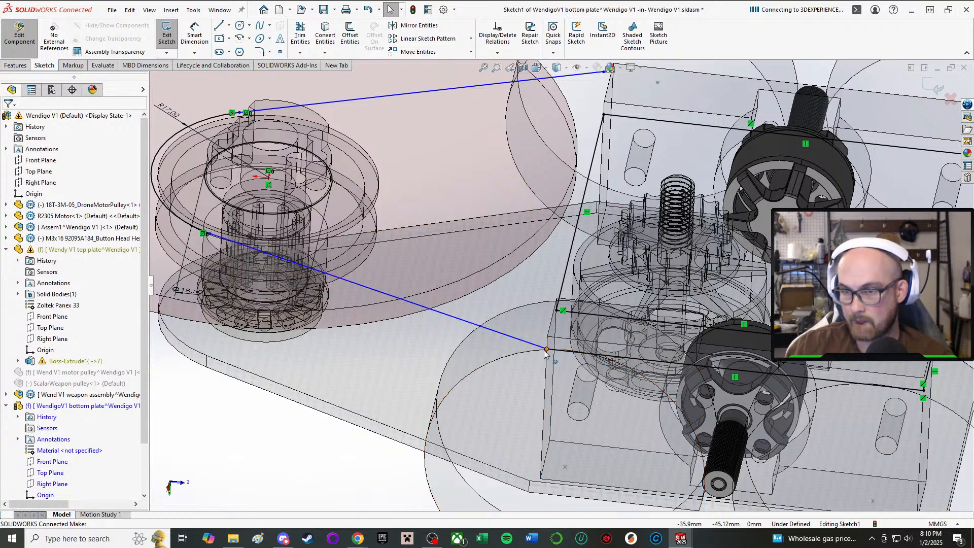
# Make the left side line's front endpoint coincident with the left drive pod's front edge.
pyautogui.moveTo(547, 350); pyautogui.dragTo(489, 343)
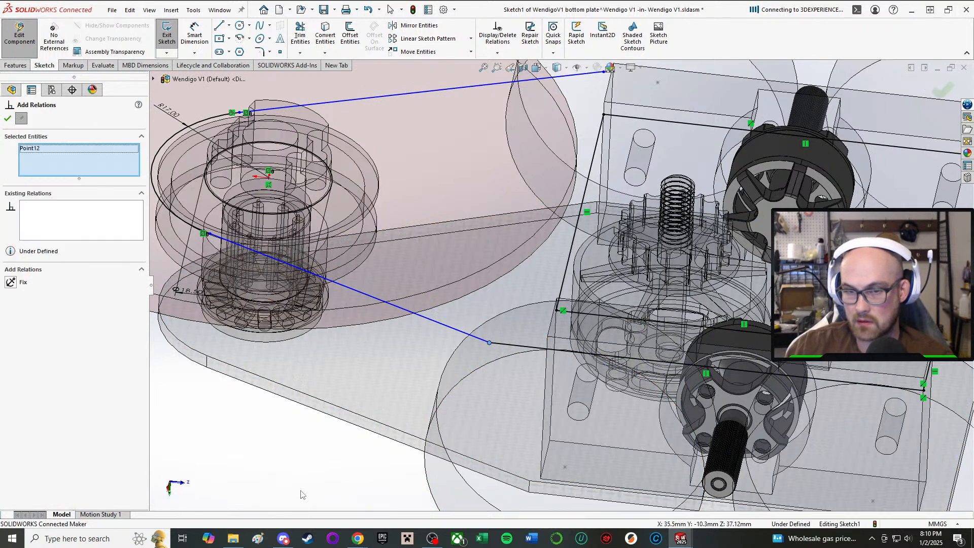
pyautogui.click(553, 318)
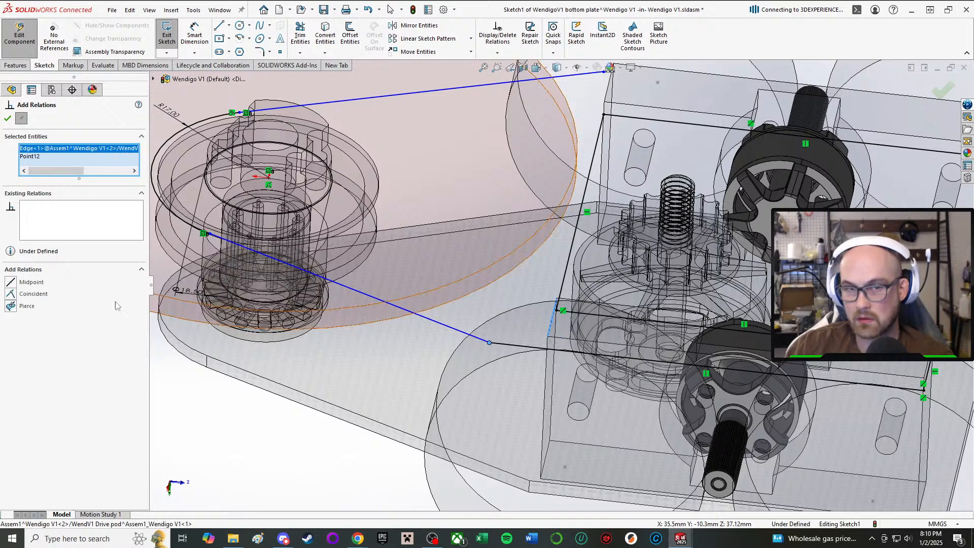
pyautogui.click(15, 295)
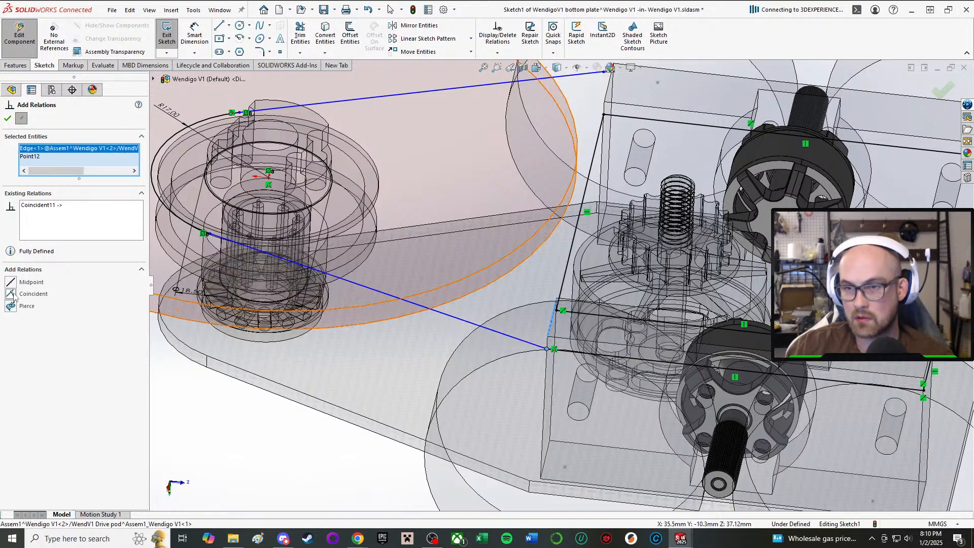
pyautogui.click(7, 119)
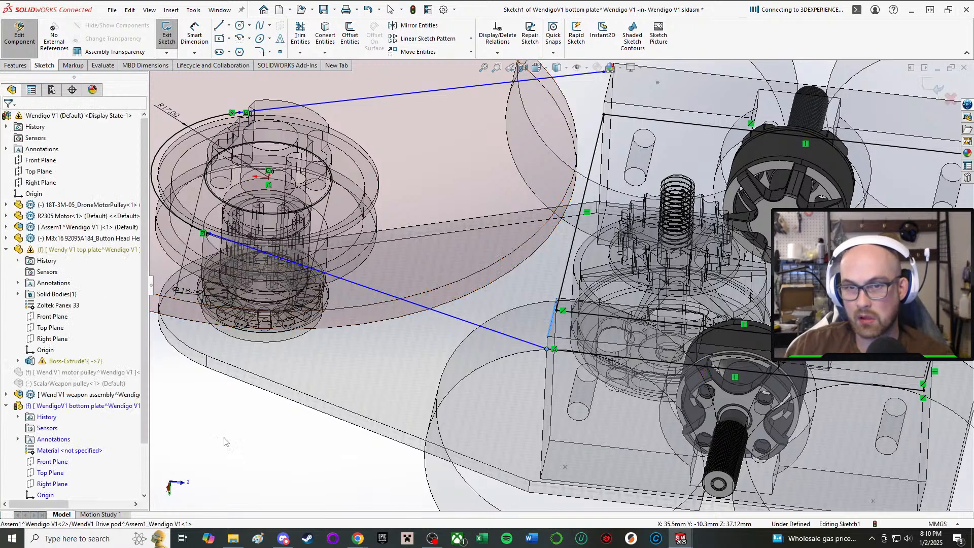
# Make the left slanted line tangent to the R17 arc around the weapon hub.
pyautogui.click(545, 348)
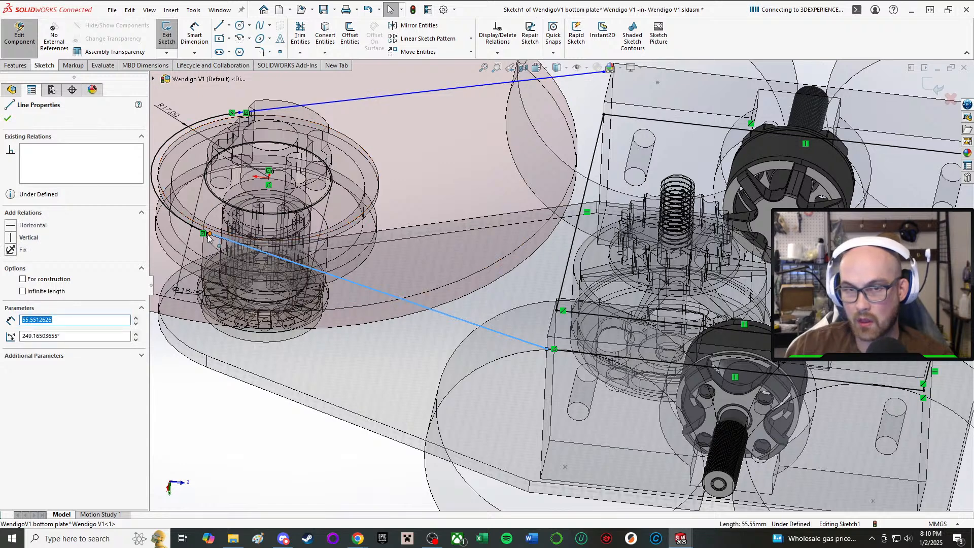
pyautogui.moveTo(206, 235); pyautogui.dragTo(284, 244)
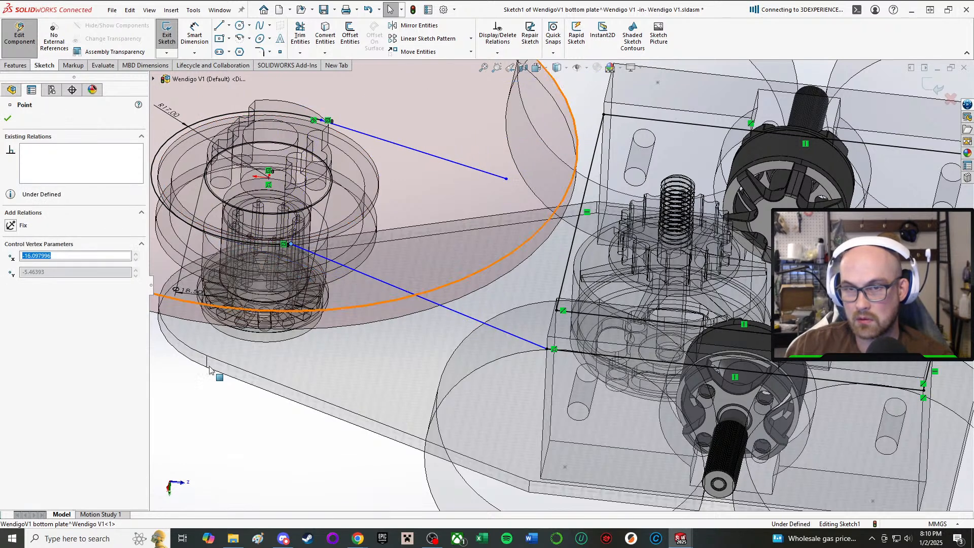
pyautogui.click(250, 462)
pyautogui.moveTo(243, 461); pyautogui.dragTo(250, 519, button='right')
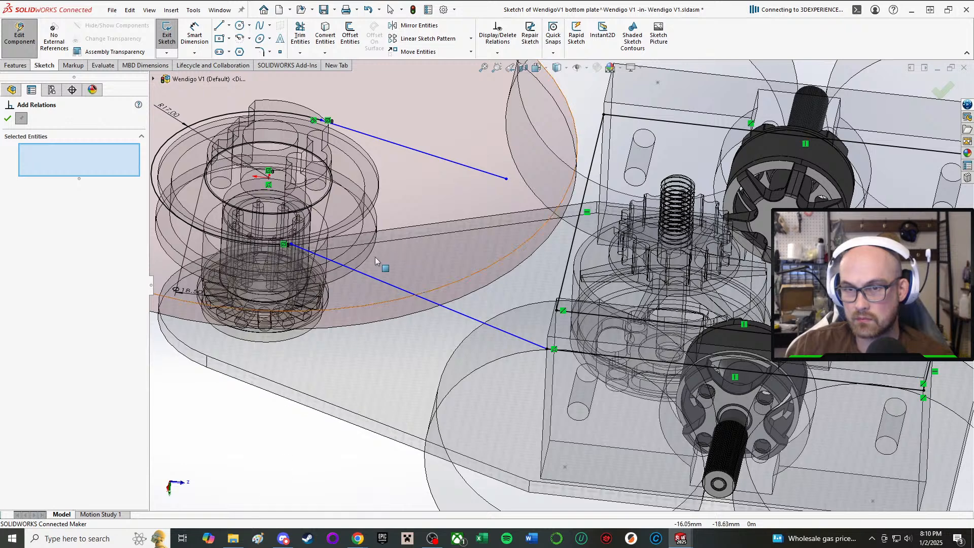
pyautogui.click(295, 248)
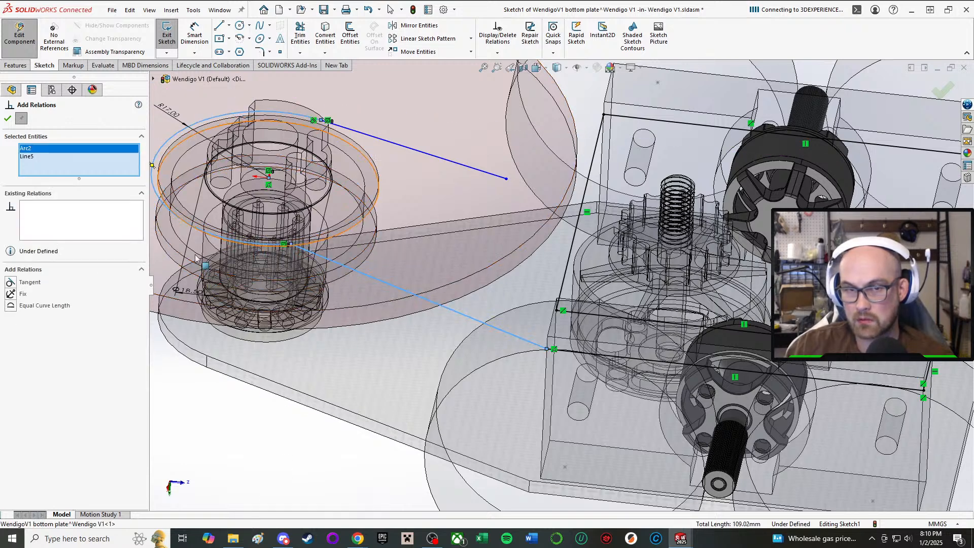
pyautogui.click(11, 283)
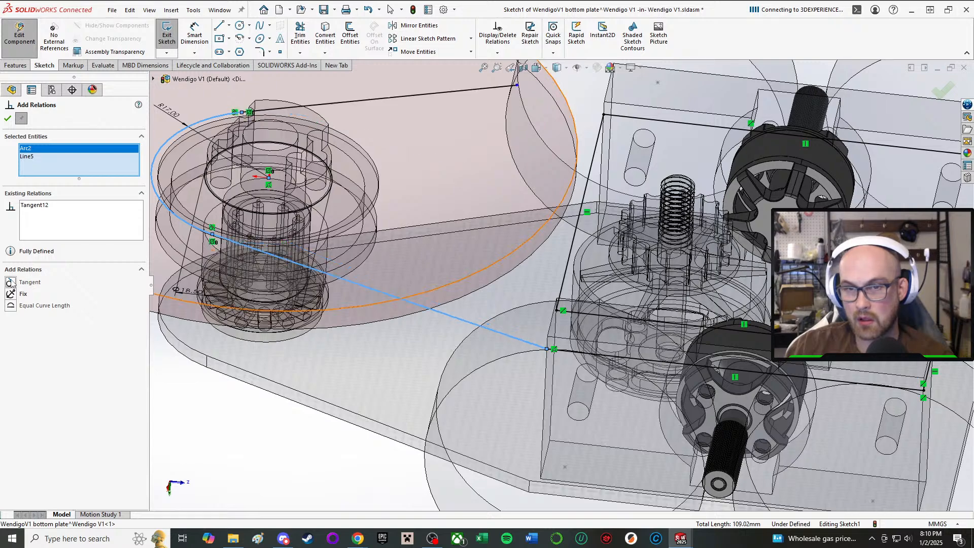
pyautogui.click(8, 117)
pyautogui.click(253, 400)
# Extend the right slanted line's free endpoint back to the right drive pod's front outer corner.
pyautogui.scroll(3, 526, 174)
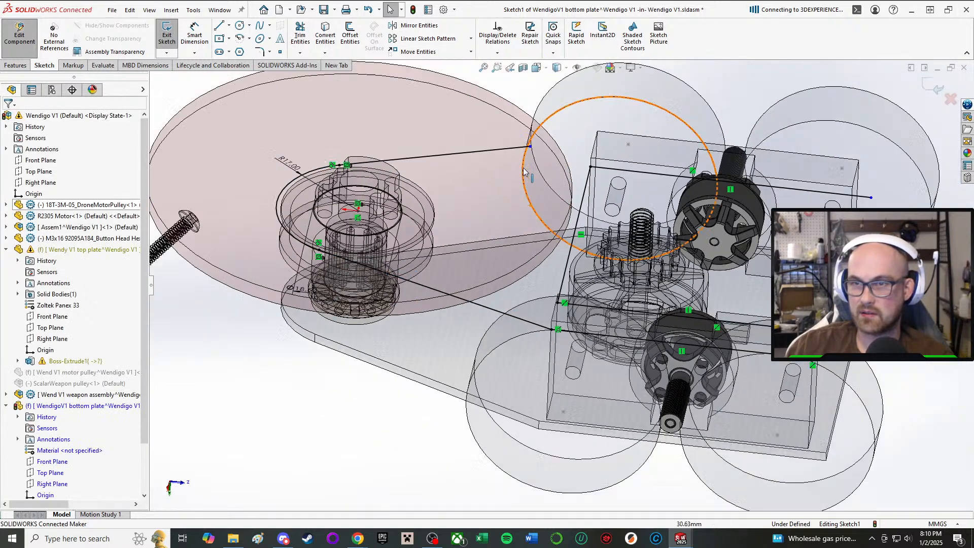
pyautogui.moveTo(529, 177); pyautogui.dragTo(548, 218, button='middle')
pyautogui.scroll(2, 551, 228)
pyautogui.scroll(-6, 561, 237)
pyautogui.moveTo(573, 248); pyautogui.dragTo(588, 360, button='middle')
pyautogui.moveTo(461, 325); pyautogui.dragTo(605, 294)
pyautogui.scroll(5, 609, 287)
pyautogui.click(646, 216)
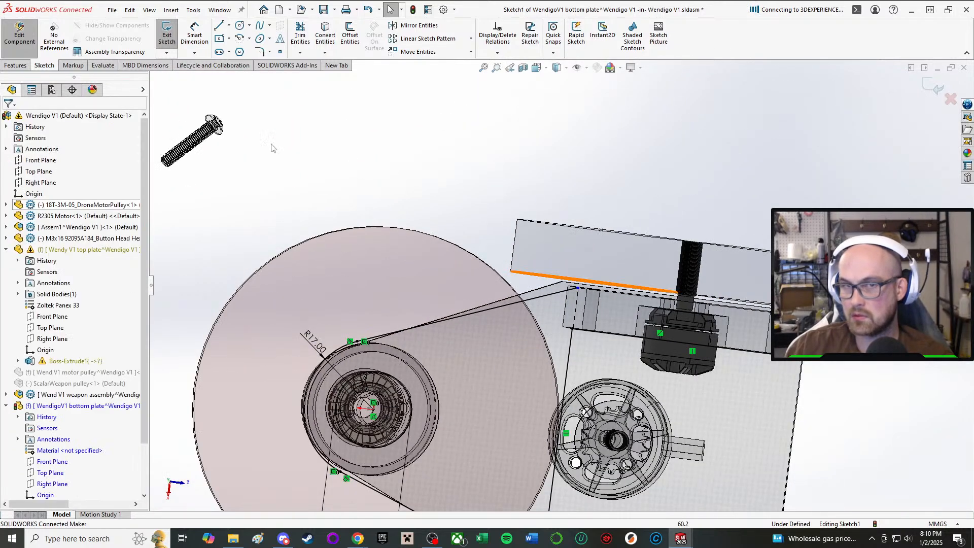
# Draw the right arm's outer side line from the slanted line's endpoint rearward, and close it with a 10 mm horizontal line to the inner side line.
pyautogui.click(220, 26)
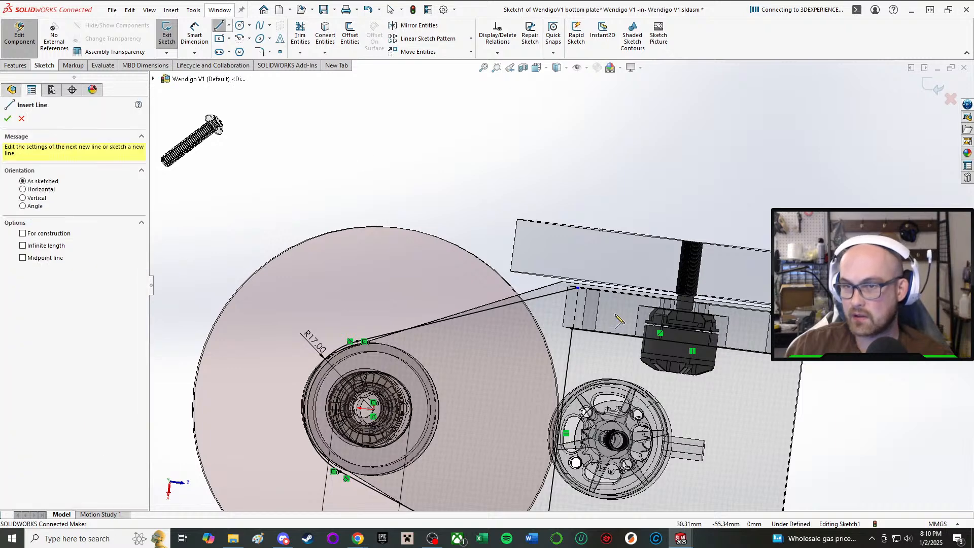
pyautogui.click(578, 289)
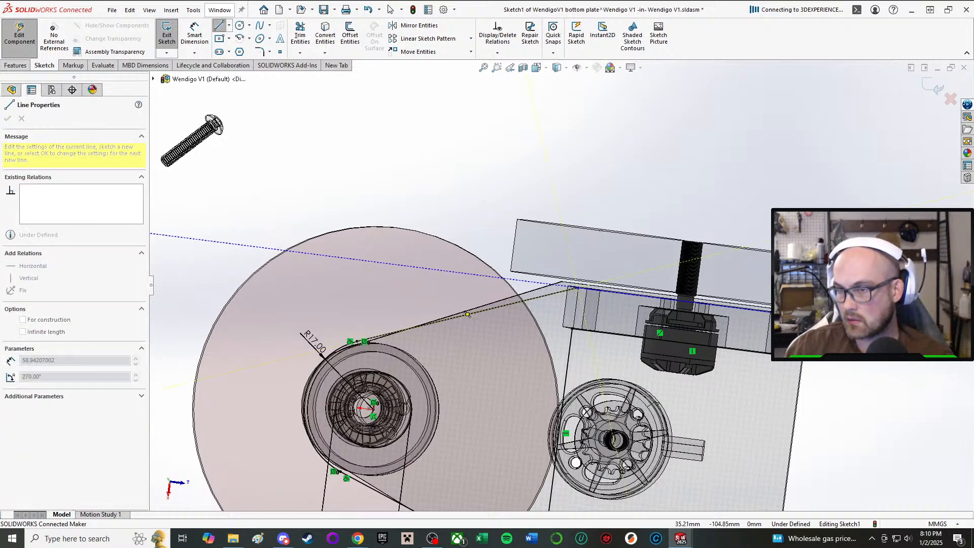
pyautogui.click(816, 318)
pyautogui.click(814, 359)
pyautogui.rightClick(840, 365)
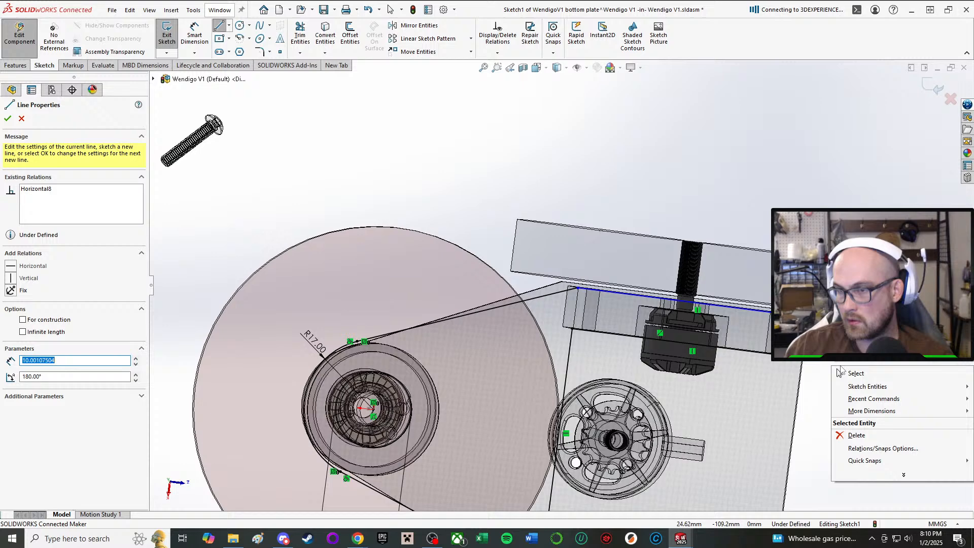
pyautogui.click(865, 374)
# Make the right arm's rear end line collinear with the left arm's rear end line.
pyautogui.click(818, 339)
pyautogui.scroll(4, 793, 431)
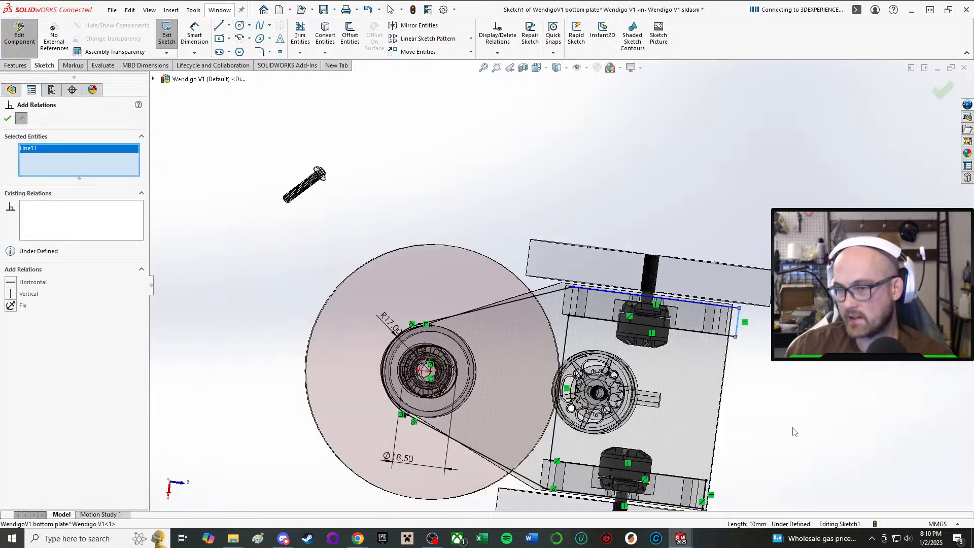
pyautogui.scroll(-4, 794, 430)
pyautogui.click(469, 395)
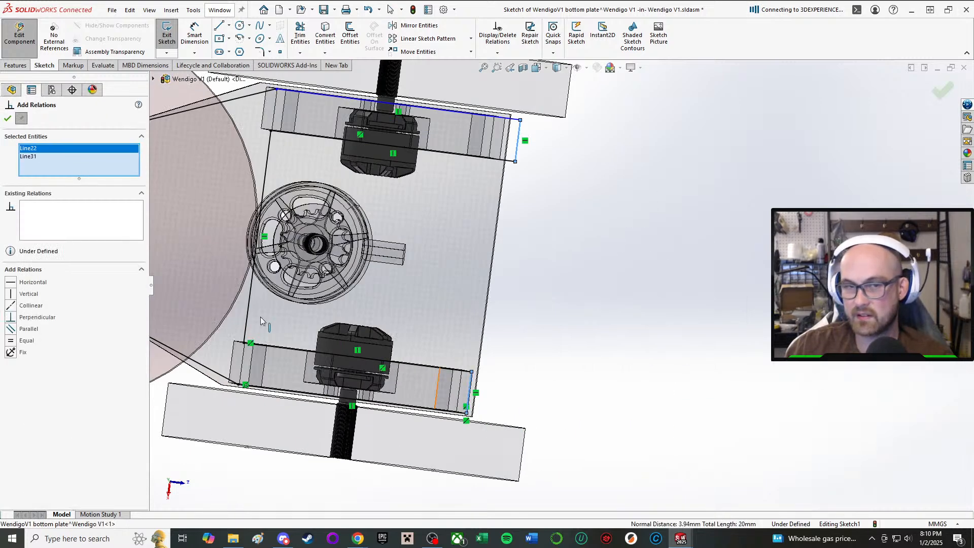
pyautogui.click(9, 118)
# Pull the right side line outward and make it collinear with the right drive pod's long outer edge.
pyautogui.moveTo(435, 110); pyautogui.dragTo(477, 105)
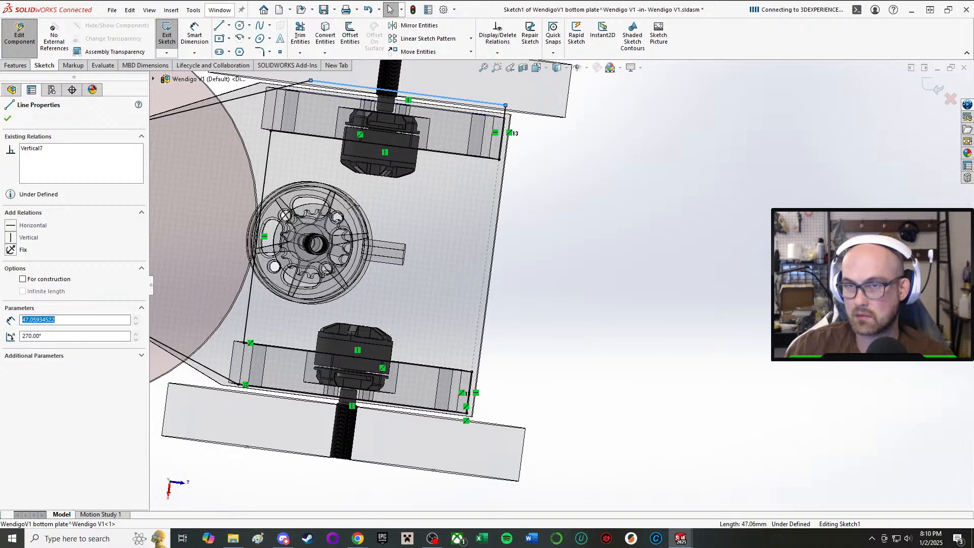
pyautogui.keyDown('ctrl'); pyautogui.scroll(-4, 491, 113); pyautogui.keyUp('ctrl')
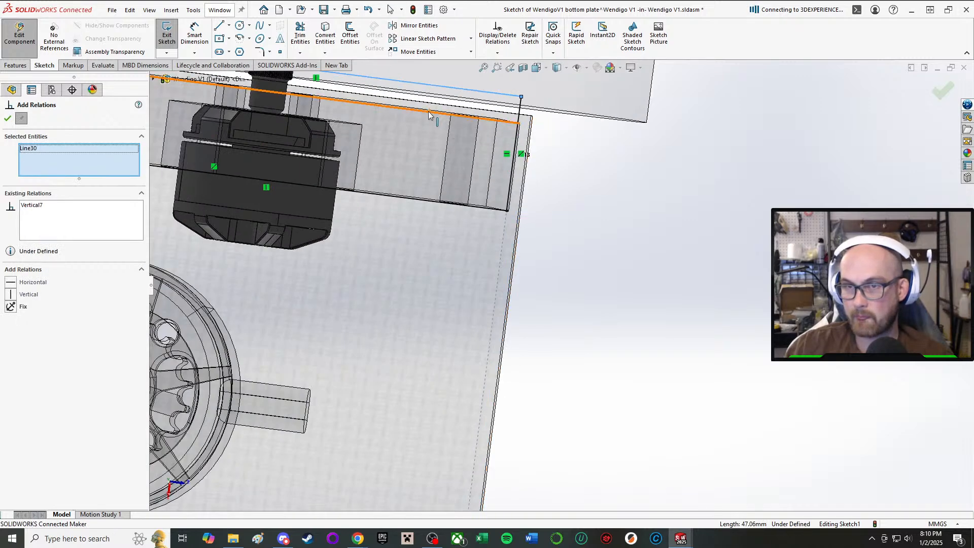
pyautogui.keyDown('ctrl'); pyautogui.click(428, 113); pyautogui.keyUp('ctrl')
pyautogui.click(11, 283)
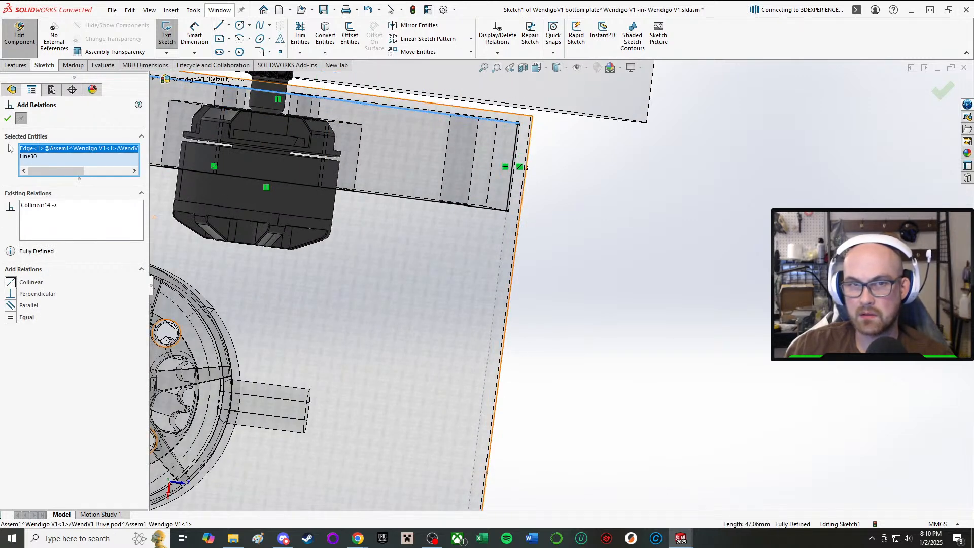
pyautogui.click(8, 119)
# Exit the sketch to rebuild the plate with its new arm outline, and inspect the arms from the rear.
pyautogui.scroll(3, 514, 256)
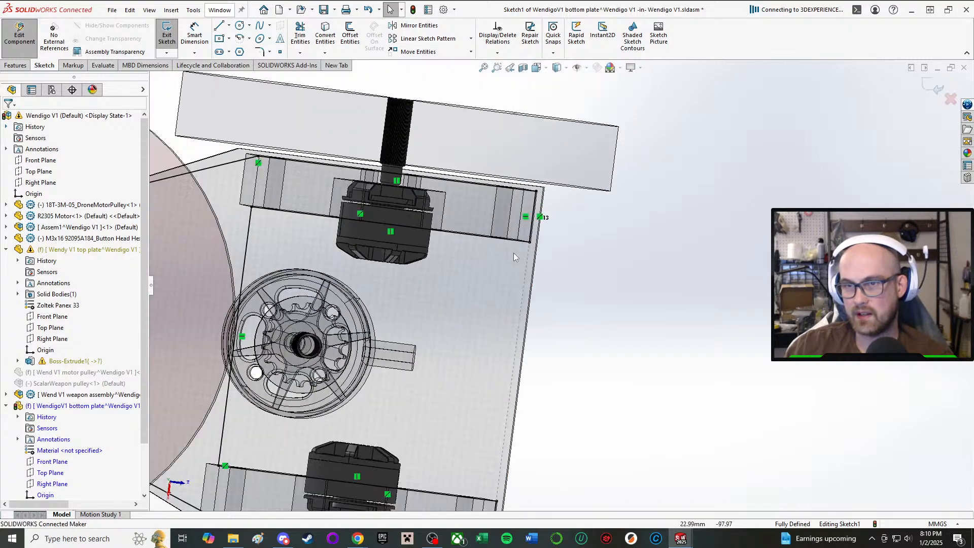
pyautogui.moveTo(514, 253)
pyautogui.mouseDown(button='middle')
pyautogui.moveTo(490, 325)
pyautogui.moveTo(470, 240)
pyautogui.moveTo(438, 211)
pyautogui.moveTo(419, 289)
pyautogui.mouseUp(button='middle')
pyautogui.scroll(4, 487, 332)
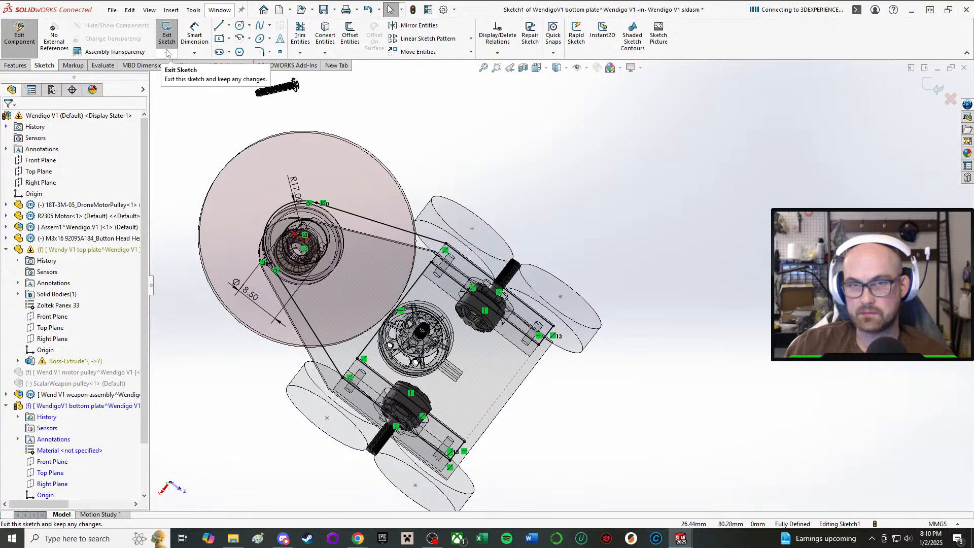
pyautogui.click(169, 33)
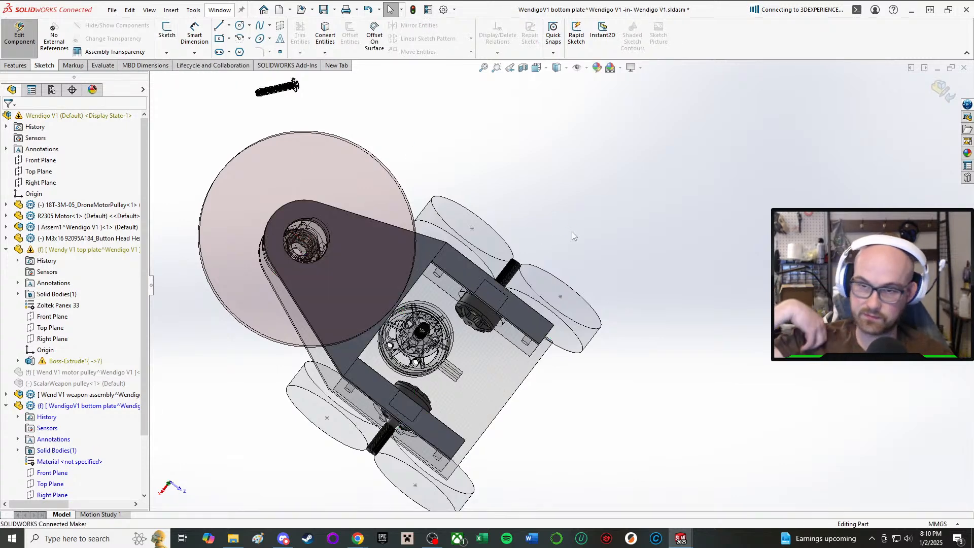
pyautogui.moveTo(562, 256)
pyautogui.mouseDown(button='middle')
pyautogui.moveTo(564, 289)
pyautogui.moveTo(563, 259)
pyautogui.mouseUp(button='middle')
pyautogui.moveTo(384, 312); pyautogui.dragTo(391, 401, button='middle')
pyautogui.scroll(-3, 398, 364)
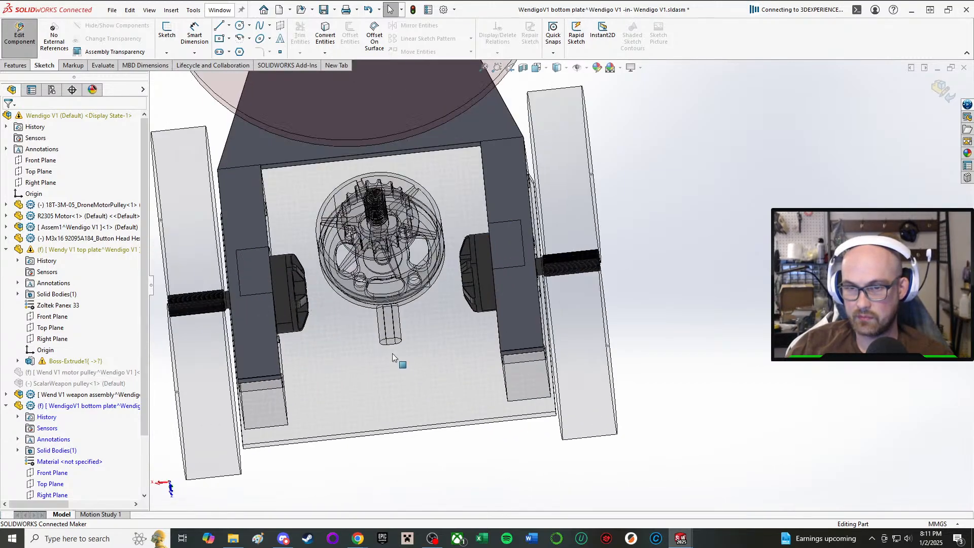
# Finish editing the bottom plate and return to the top-level assembly, viewing the drive pods from the rear.
pyautogui.moveTo(398, 363); pyautogui.dragTo(328, 142, button='middle')
pyautogui.scroll(-1, 329, 143)
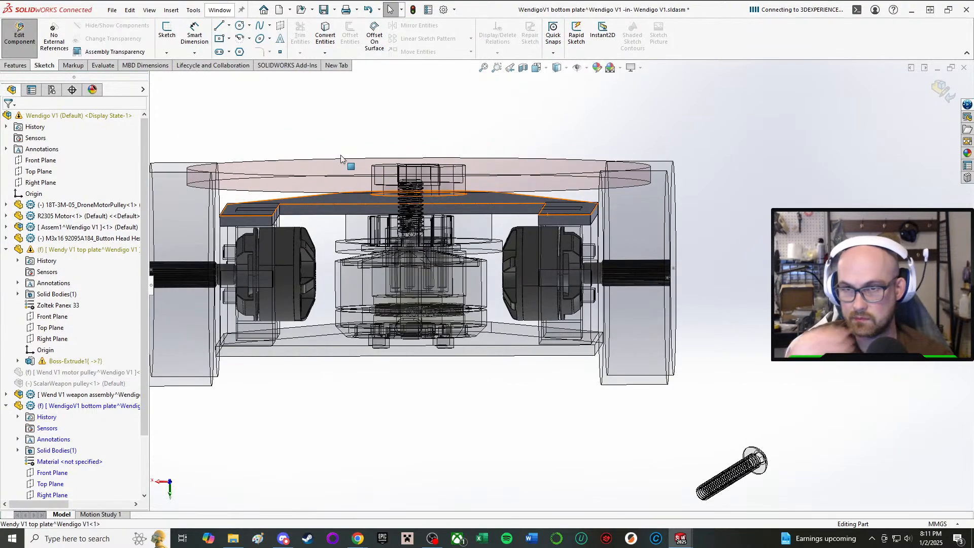
pyautogui.click(23, 29)
pyautogui.moveTo(327, 283); pyautogui.dragTo(245, 247, button='middle')
pyautogui.scroll(-2, 246, 247)
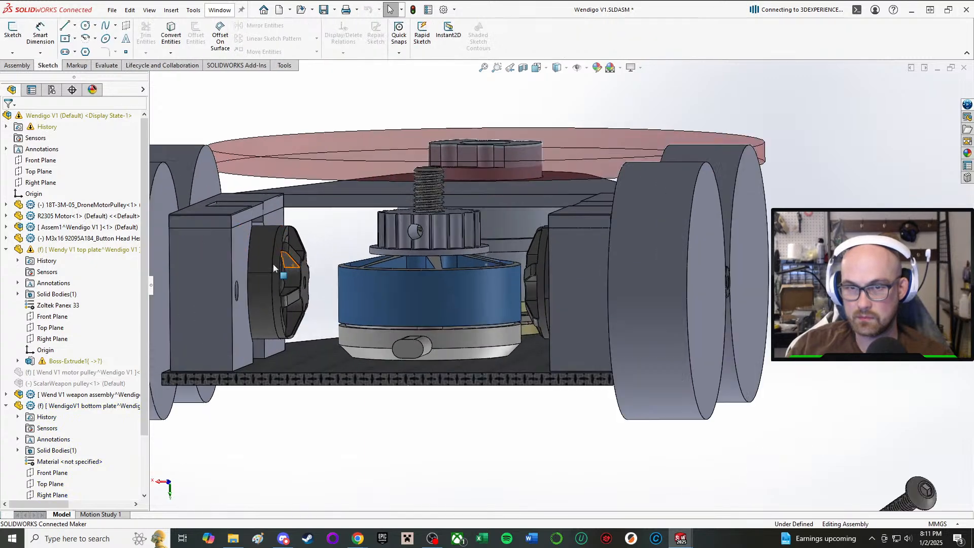
# Open the mirrored drive pod part on the motor's left side for in-context editing.
pyautogui.click(237, 250)
pyautogui.click(221, 251)
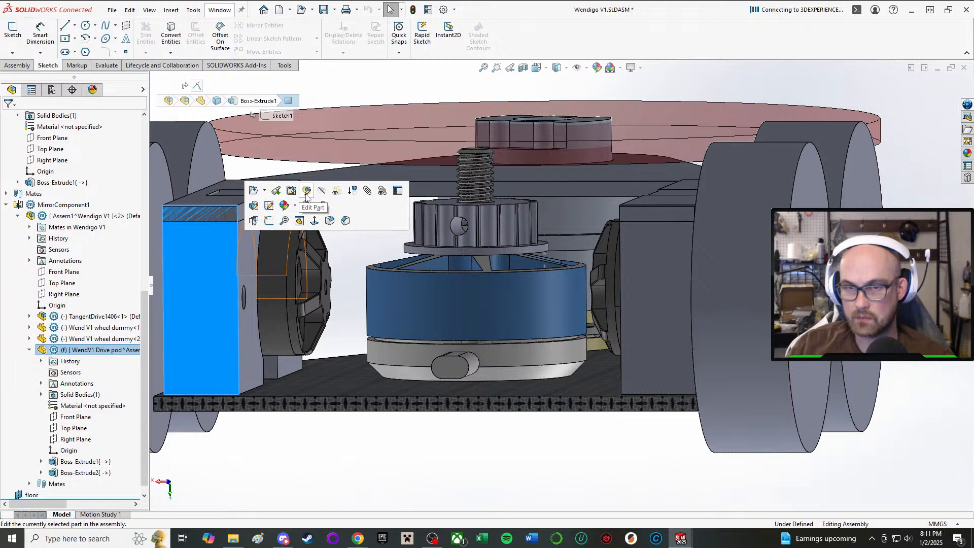
pyautogui.scroll(-5, 256, 150)
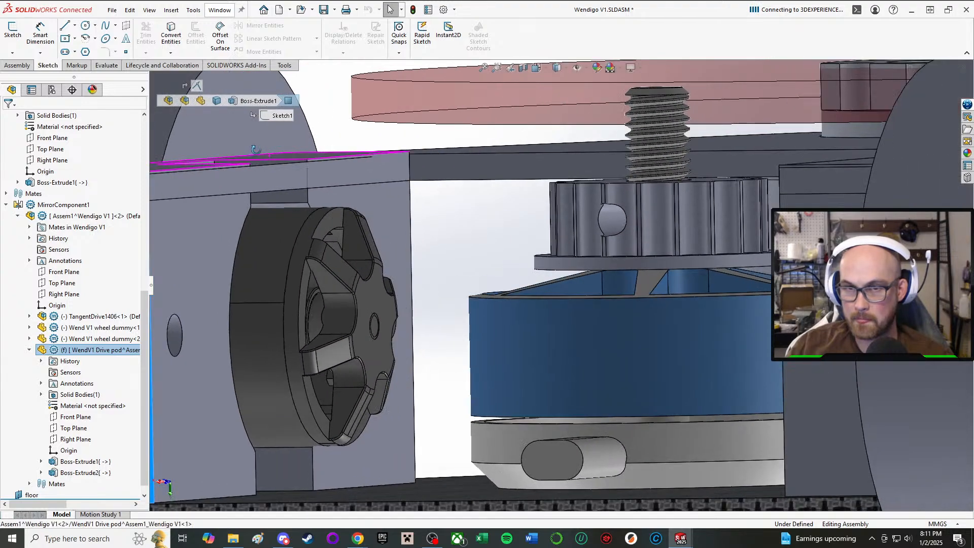
pyautogui.scroll(6, 256, 150)
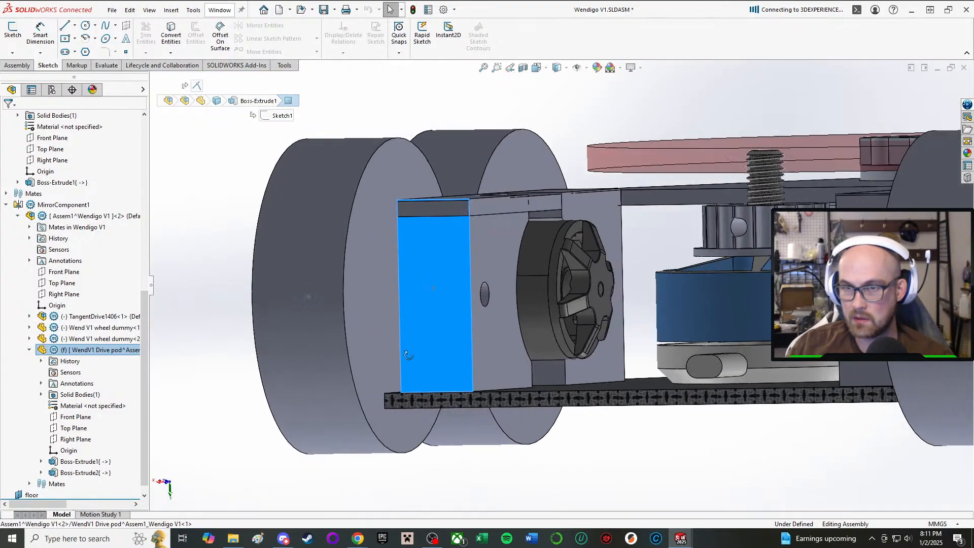
pyautogui.rightClick(473, 234)
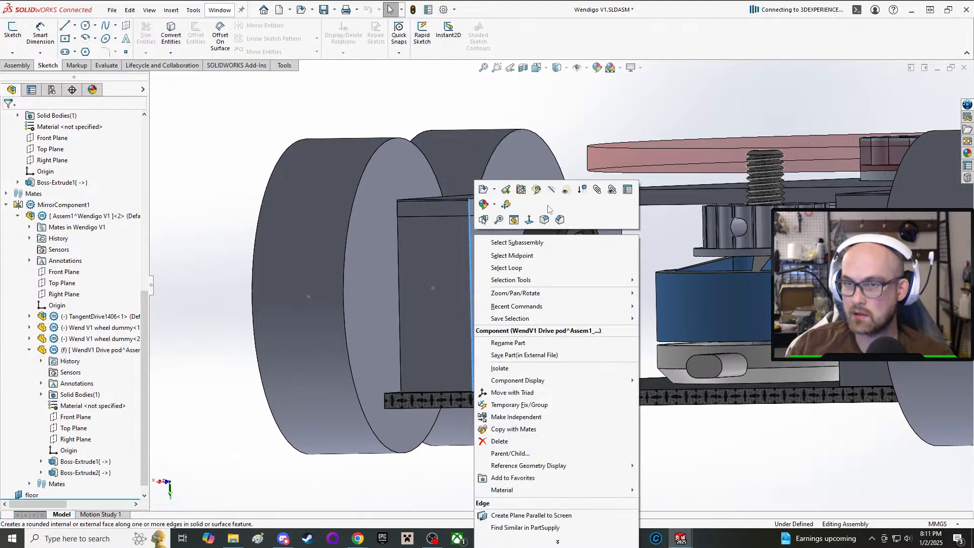
pyautogui.click(536, 189)
pyautogui.moveTo(492, 228); pyautogui.dragTo(486, 276, button='middle')
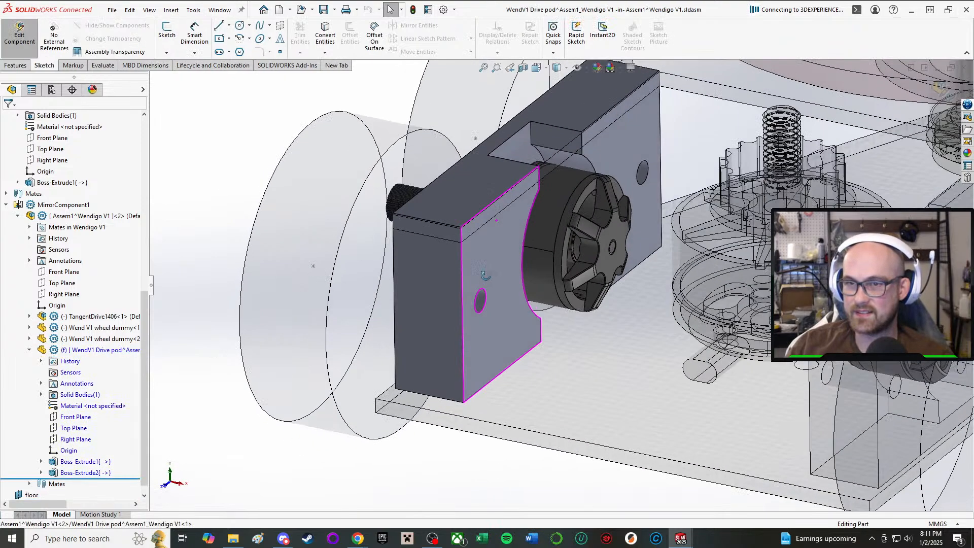
# Start a sketch on the drive pod's top face and convert that face's outline into sketch entities.
pyautogui.hotkey('ctrl', '8')
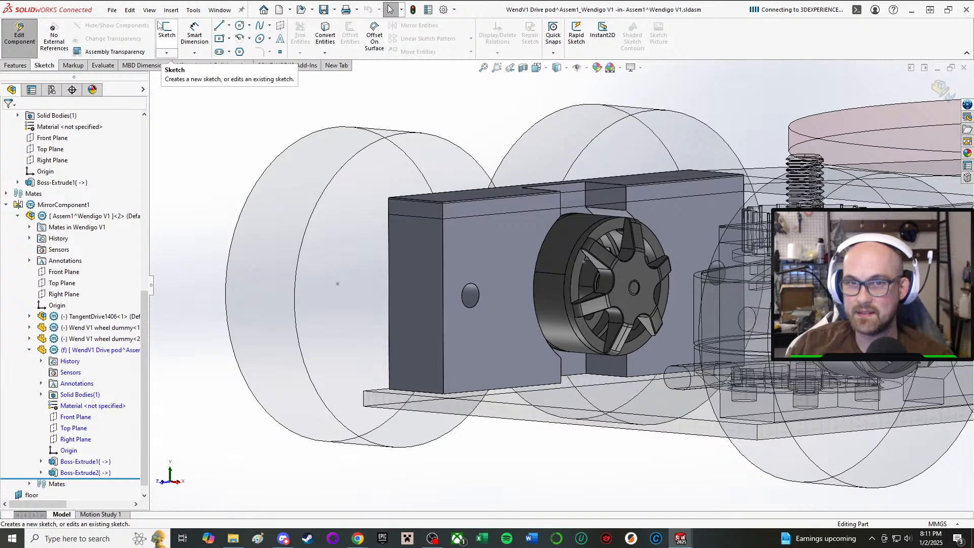
pyautogui.click(167, 30)
pyautogui.click(485, 180)
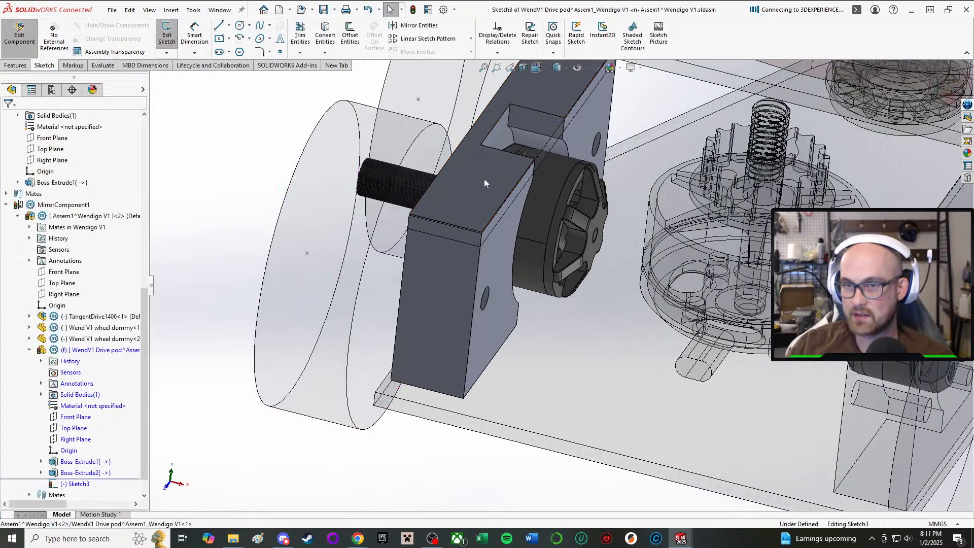
pyautogui.click(325, 35)
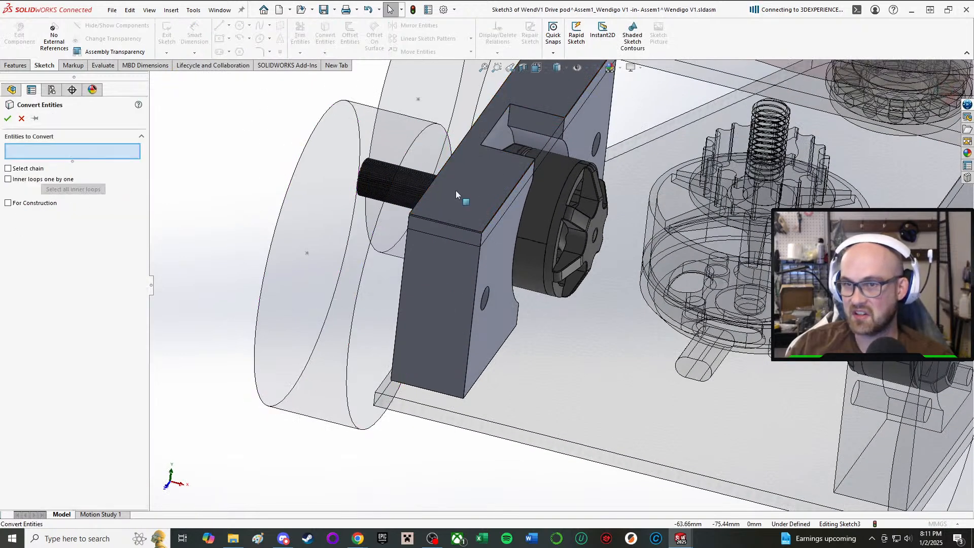
pyautogui.click(458, 193)
pyautogui.click(5, 119)
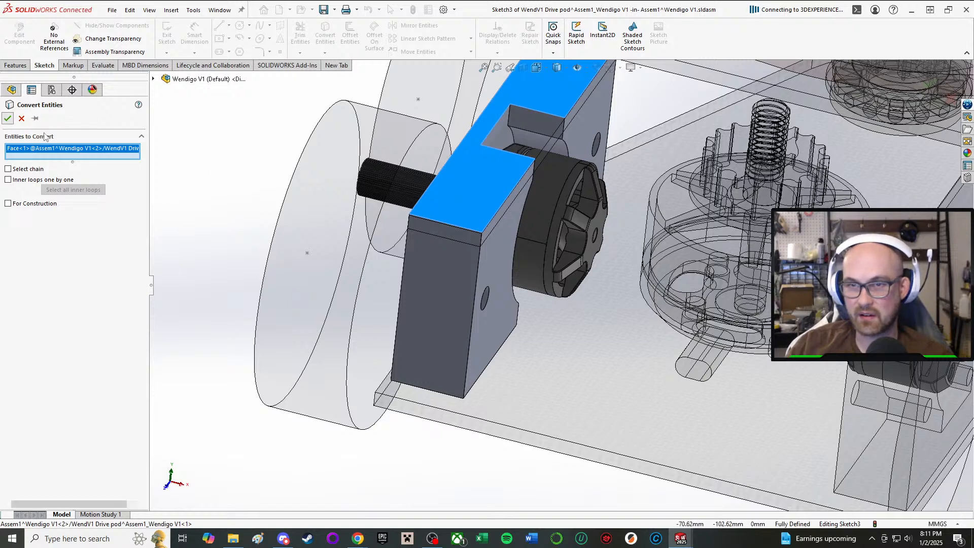
# Cut the converted outline down into the drive pod as a blind extruded cut 2.20 mm deep.
pyautogui.moveTo(196, 186); pyautogui.dragTo(198, 168, button='middle')
pyautogui.moveTo(205, 171); pyautogui.dragTo(323, 209, button='right')
pyautogui.moveTo(512, 200); pyautogui.dragTo(510, 150, button='middle')
pyautogui.scroll(-4, 510, 149)
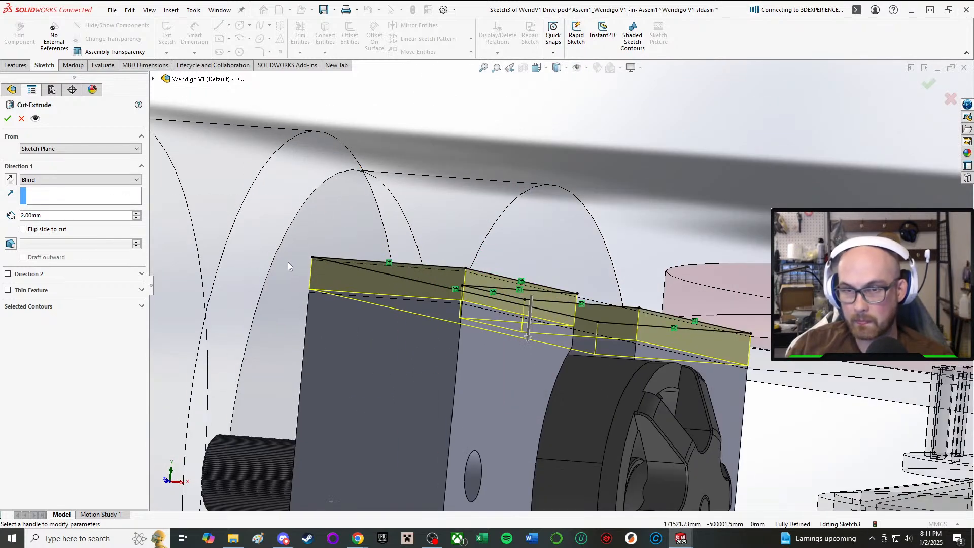
pyautogui.scroll(-5, 538, 308)
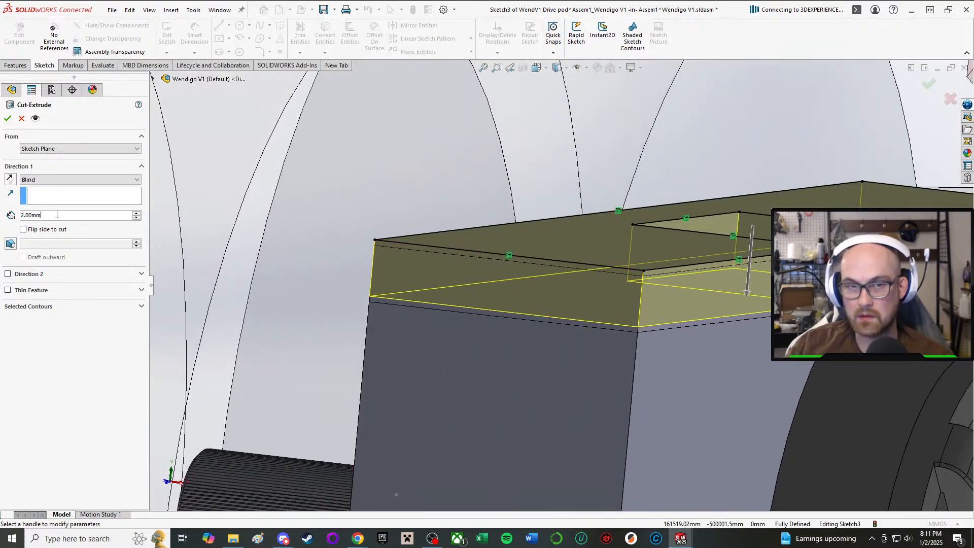
pyautogui.write('1')
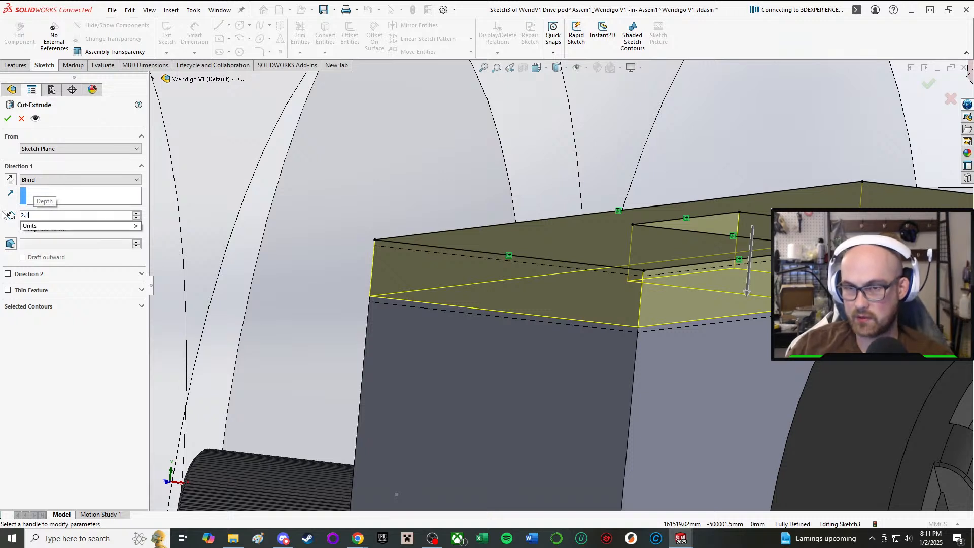
pyautogui.press('Return')
pyautogui.write('2.2')
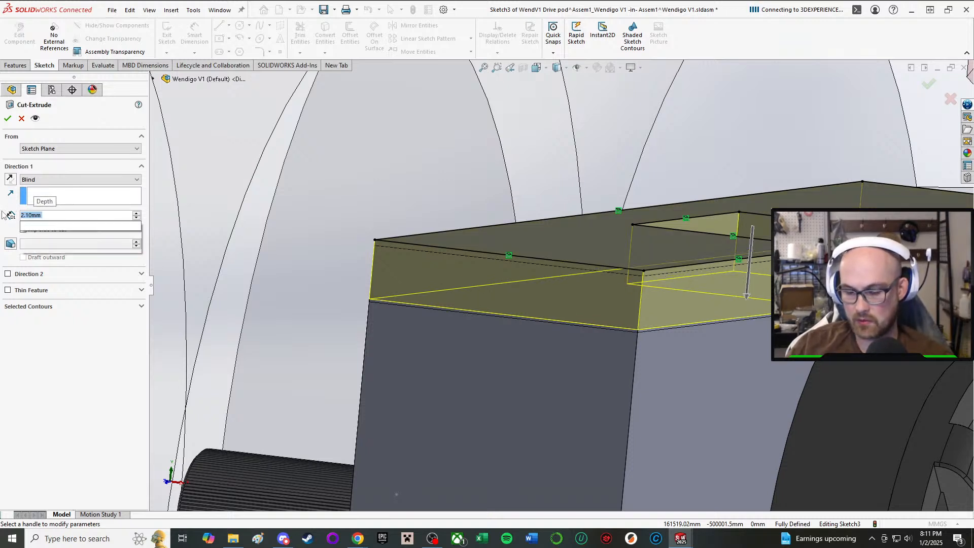
pyautogui.press('Return')
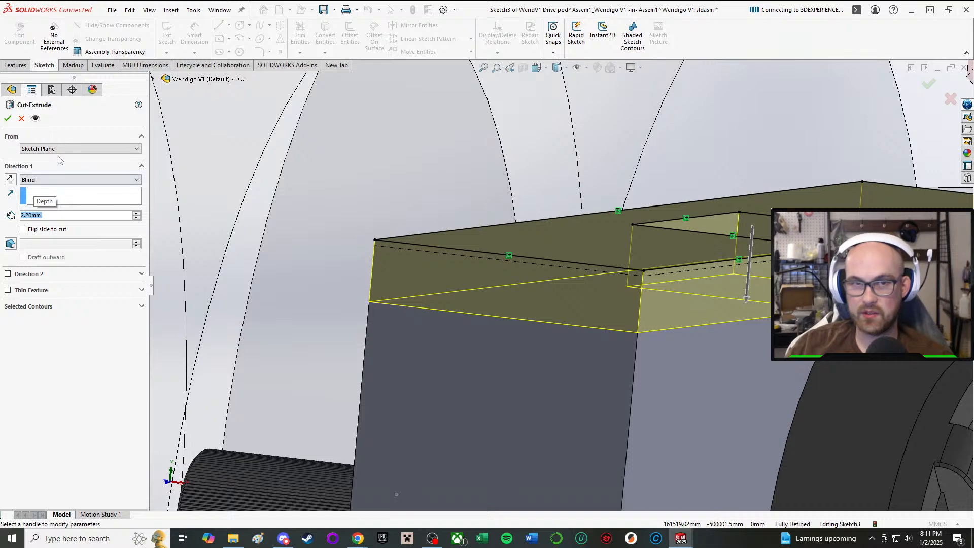
pyautogui.click(8, 119)
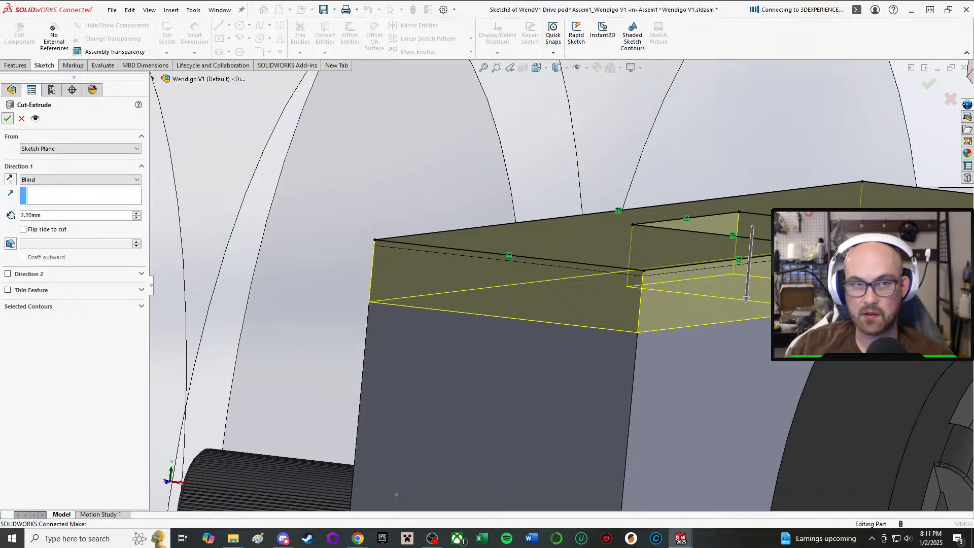
# Examine the cut drive pod's top against the top plate and compare it with the opposite pod.
pyautogui.scroll(6, 670, 322)
pyautogui.moveTo(683, 301); pyautogui.dragTo(667, 287, button='middle')
pyautogui.scroll(-3, 670, 340)
pyautogui.scroll(2, 587, 337)
pyautogui.moveTo(588, 337); pyautogui.dragTo(606, 384, button='middle')
pyautogui.scroll(3, 609, 380)
pyautogui.moveTo(655, 365); pyautogui.dragTo(716, 341, button='middle')
pyautogui.scroll(-4, 713, 336)
pyautogui.scroll(4, 432, 405)
pyautogui.moveTo(432, 405); pyautogui.dragTo(427, 395, button='middle')
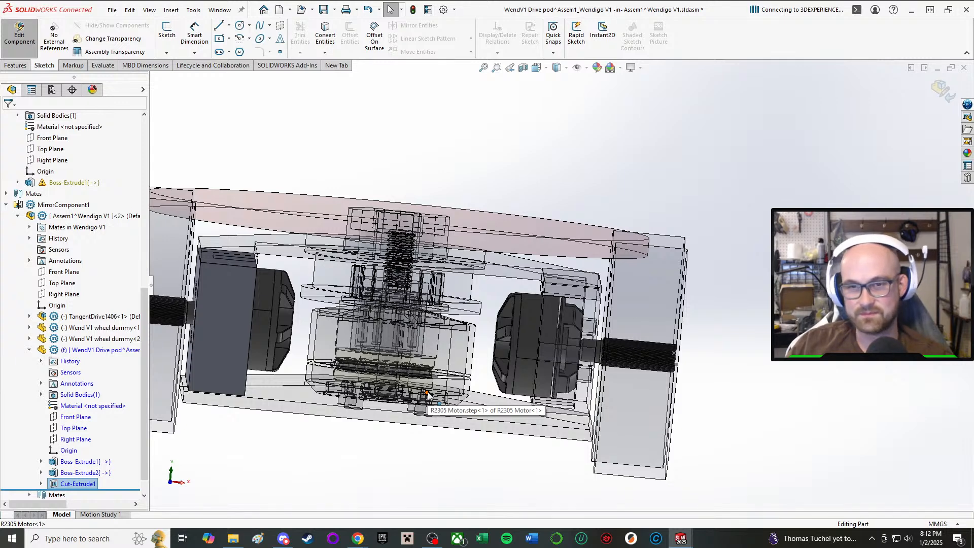
# Finish editing the drive pod and return to the top-level Wendigo V1 assembly.
pyautogui.click(19, 34)
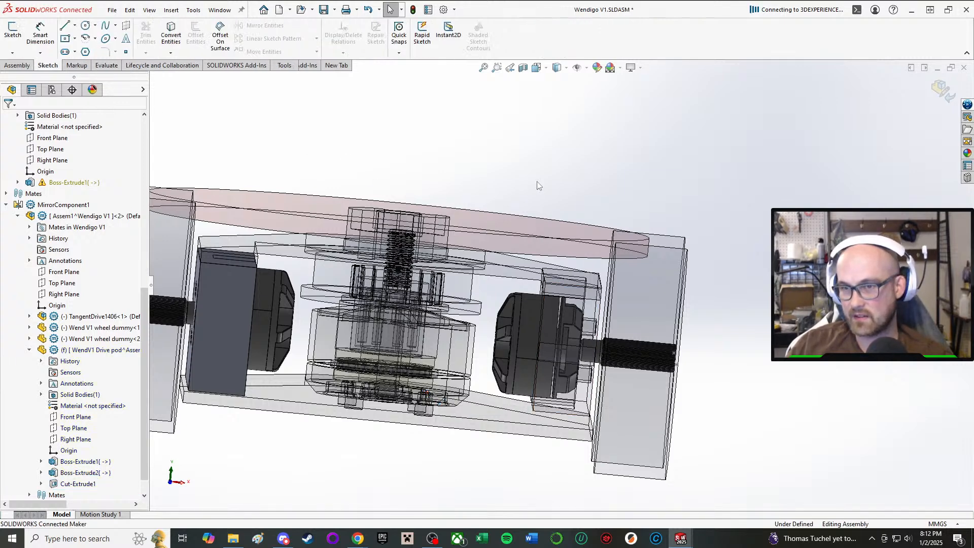
pyautogui.moveTo(671, 541)
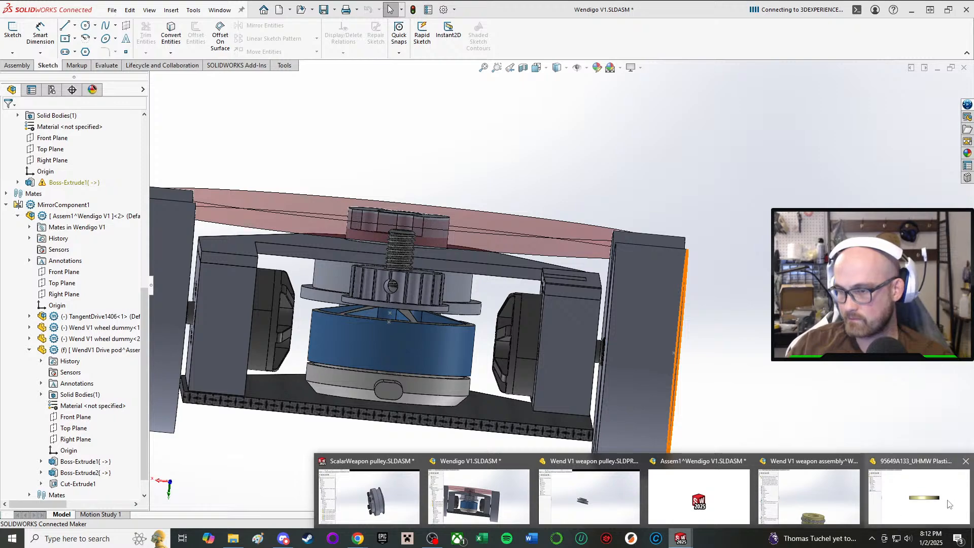
pyautogui.click(354, 474)
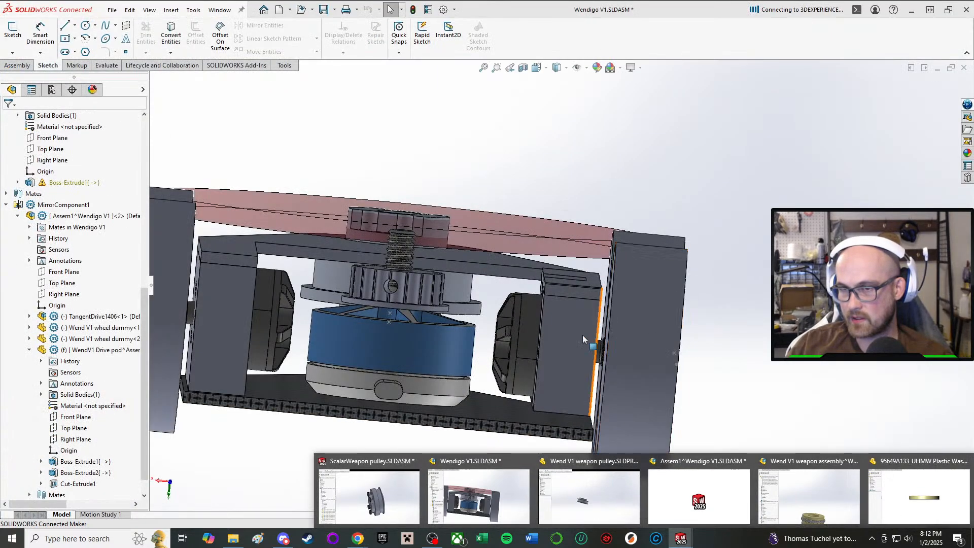
# Open the original drive subassembly, Assem1^Wendigo V1<1>, for in-context editing via its drive pod.
pyautogui.click(569, 329)
pyautogui.scroll(7, 122, 182)
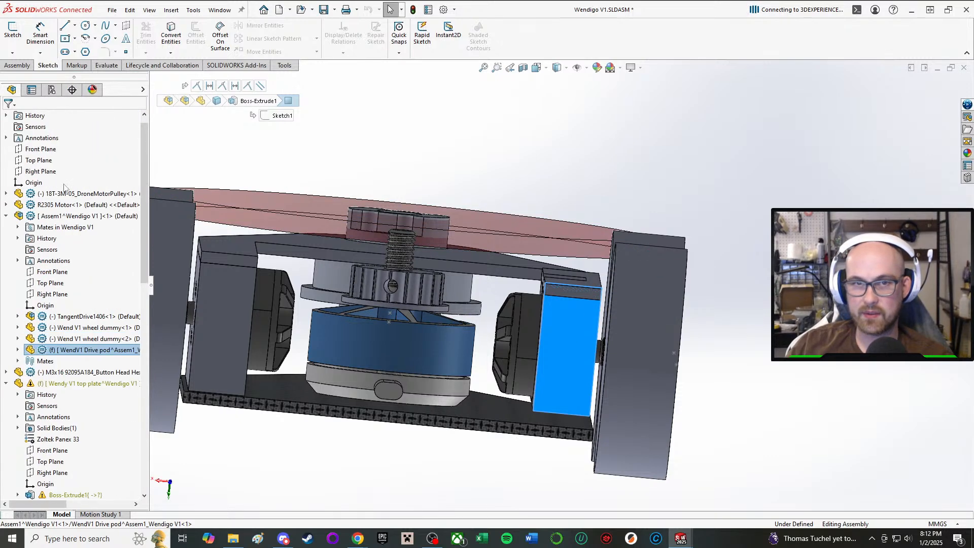
pyautogui.click(91, 217)
pyautogui.click(98, 190)
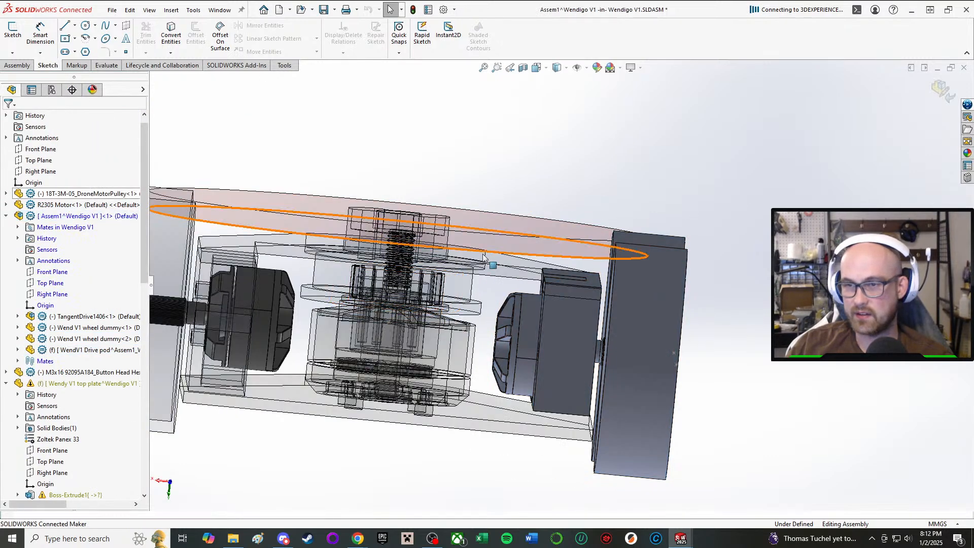
pyautogui.moveTo(497, 345); pyautogui.dragTo(543, 349, button='middle')
pyautogui.scroll(-10, 101, 284)
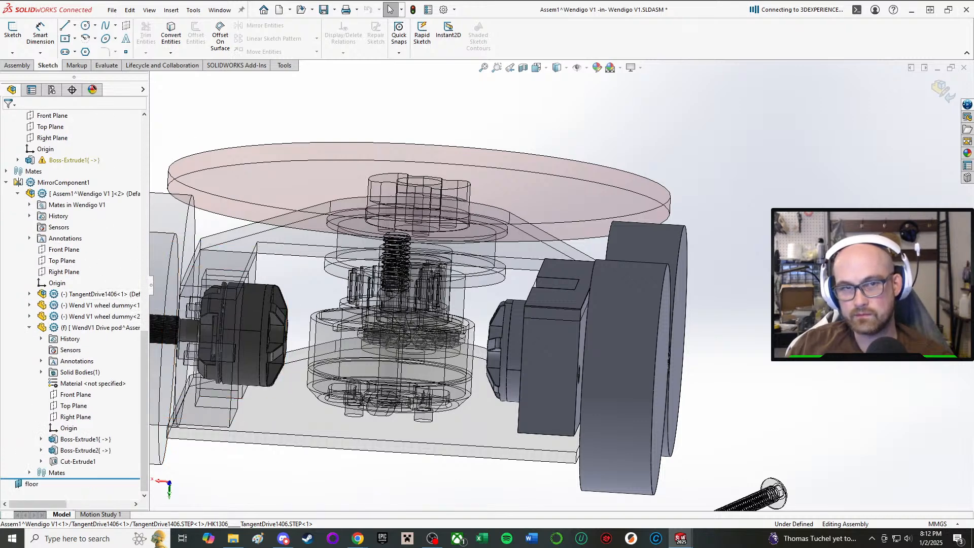
# Try to delete the MirrorComponent1 feature that holds the mirrored drive subassembly.
pyautogui.click(86, 194)
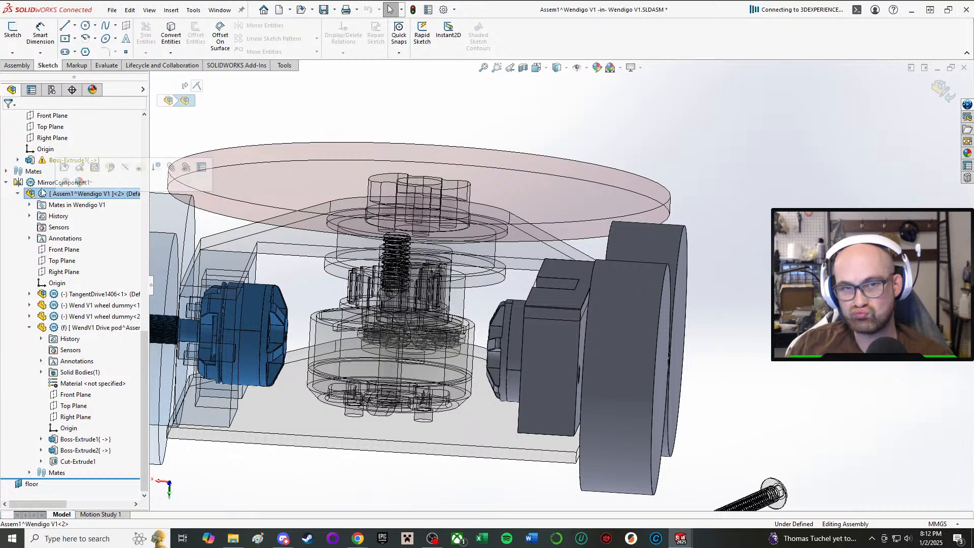
pyautogui.click(18, 193)
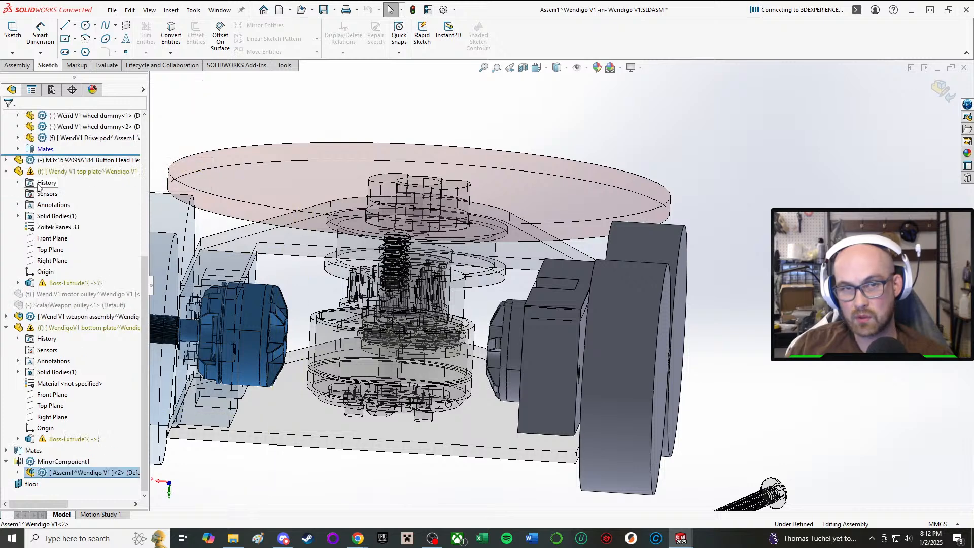
pyautogui.rightClick(61, 461)
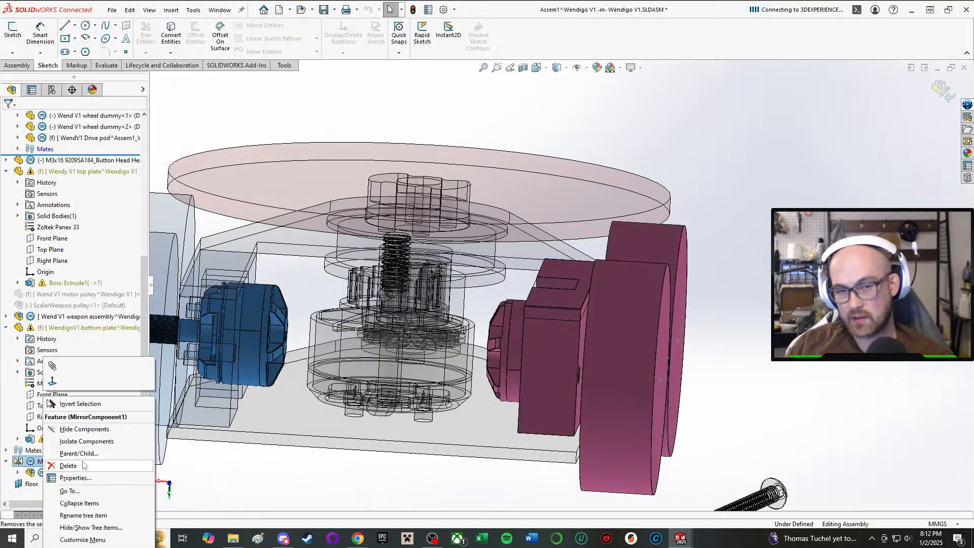
pyautogui.click(136, 455)
pyautogui.click(550, 270)
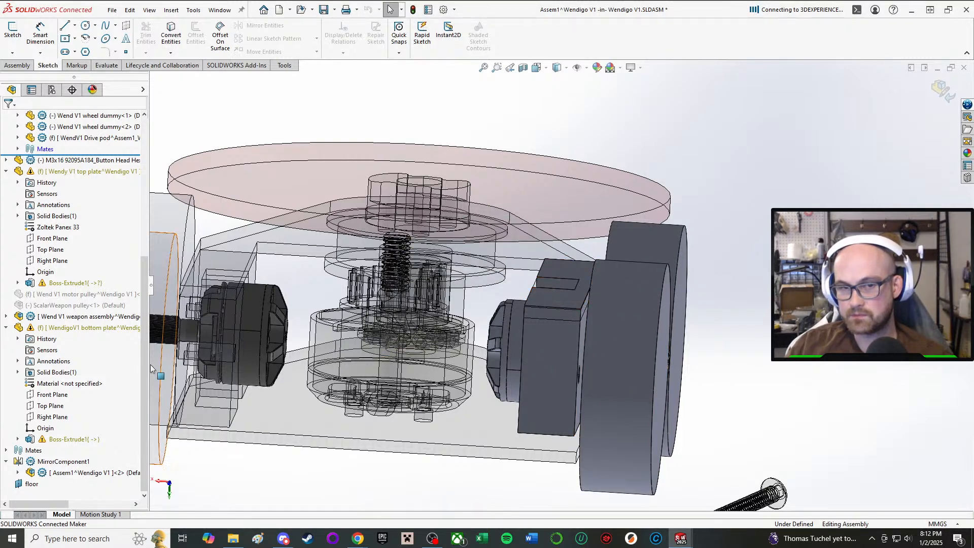
pyautogui.click(69, 473)
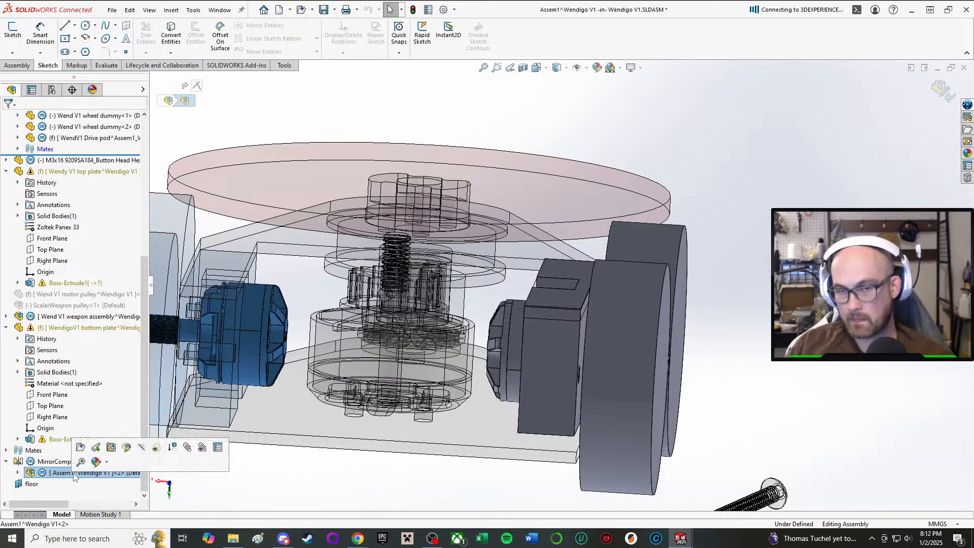
pyautogui.click(792, 314)
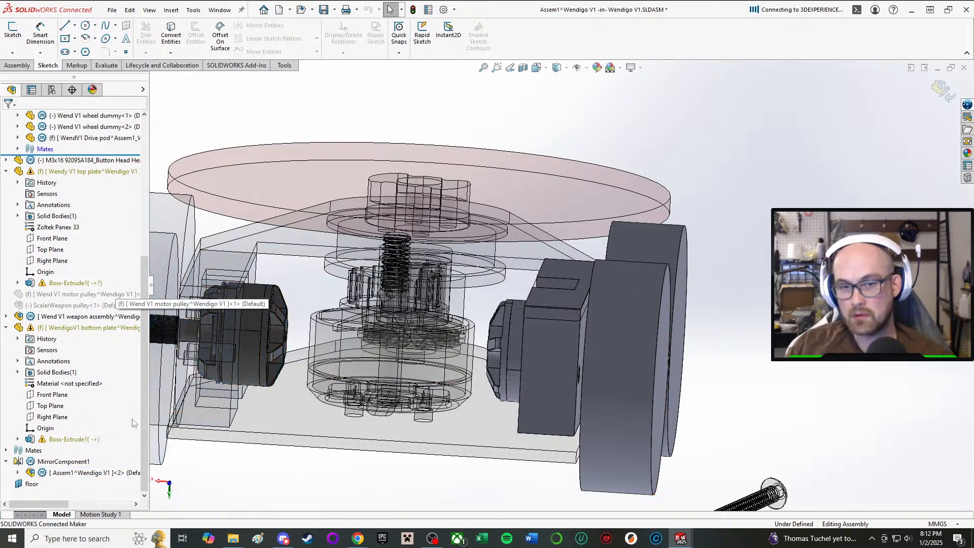
pyautogui.click(91, 473)
pyautogui.click(61, 463)
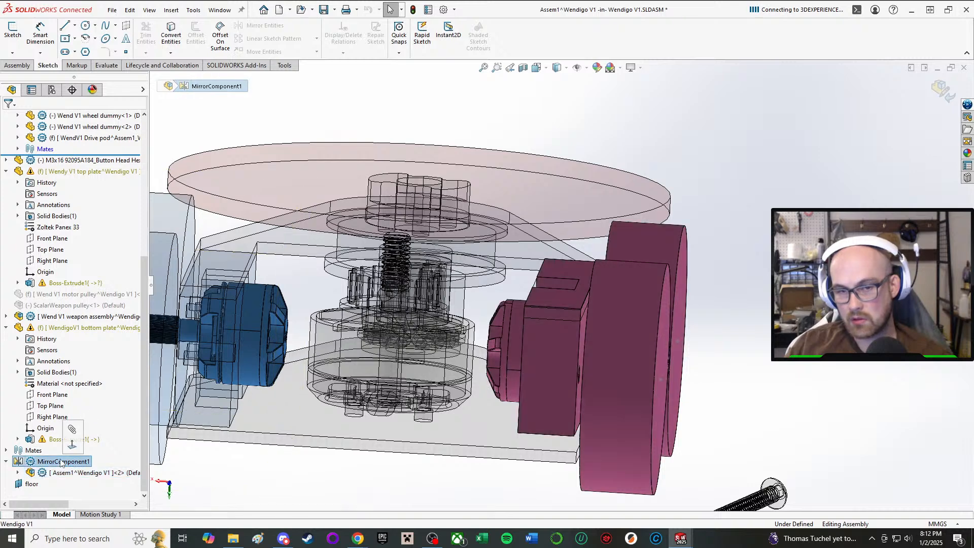
pyautogui.rightClick(62, 463)
pyautogui.click(96, 467)
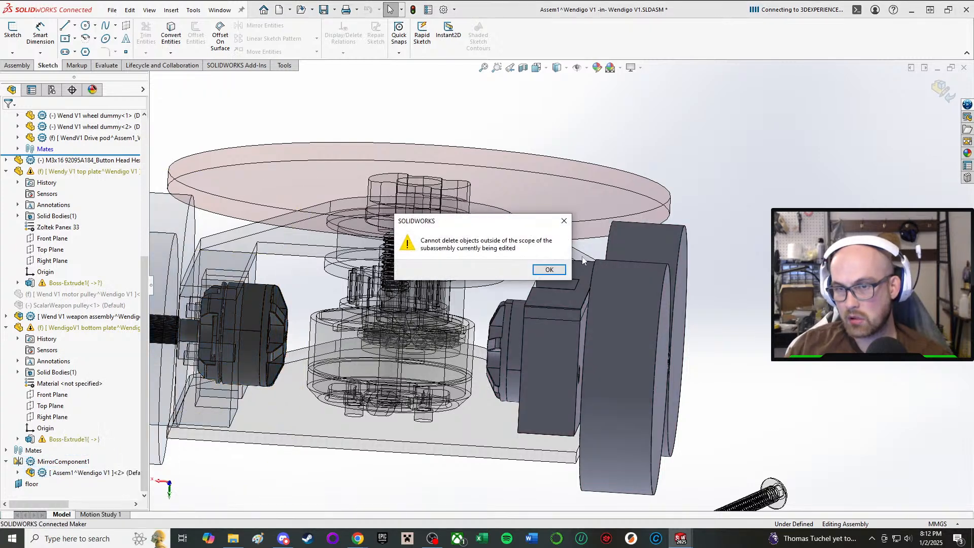
pyautogui.click(550, 269)
# Finish editing the drive subassembly and return to the top-level Wendigo V1 assembly.
pyautogui.scroll(5, 555, 274)
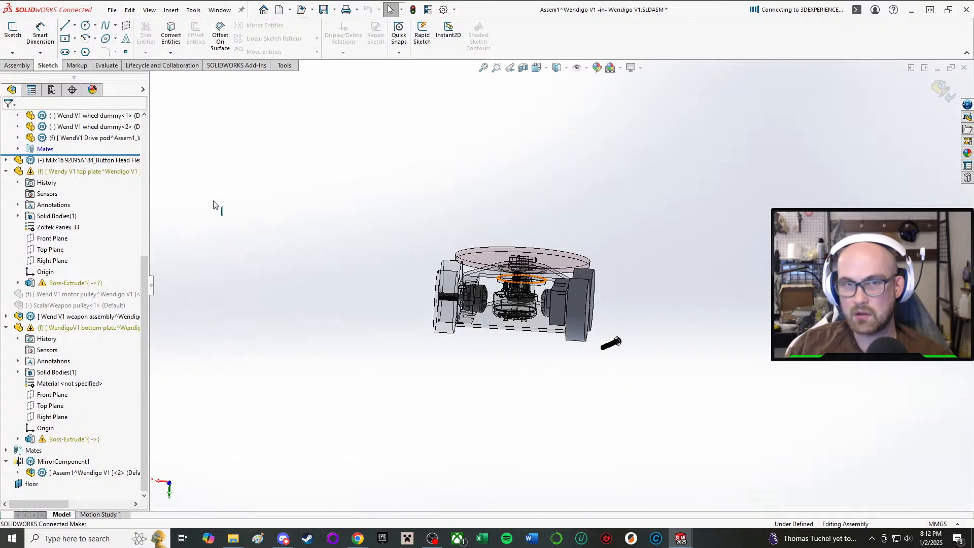
pyautogui.scroll(5, 133, 283)
pyautogui.scroll(3, 133, 282)
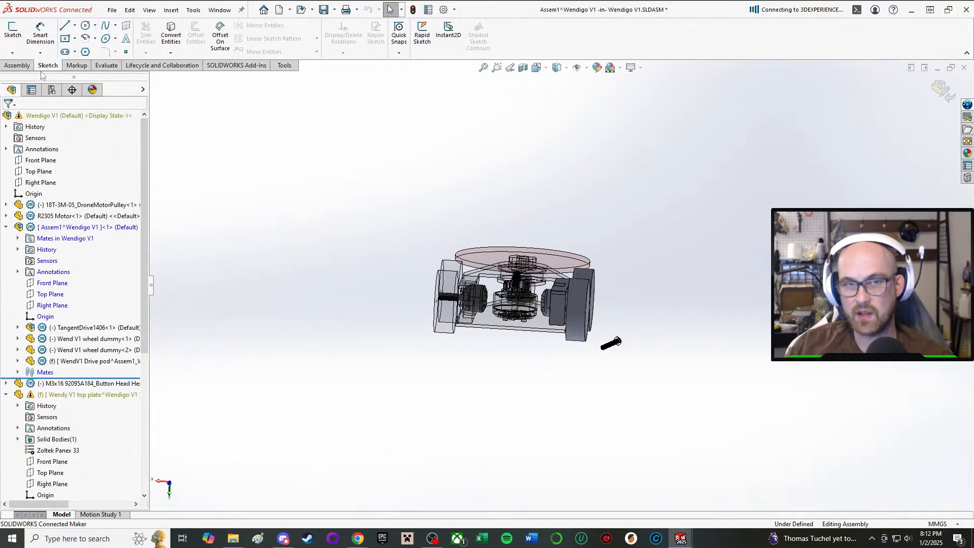
pyautogui.click(16, 65)
pyautogui.click(19, 34)
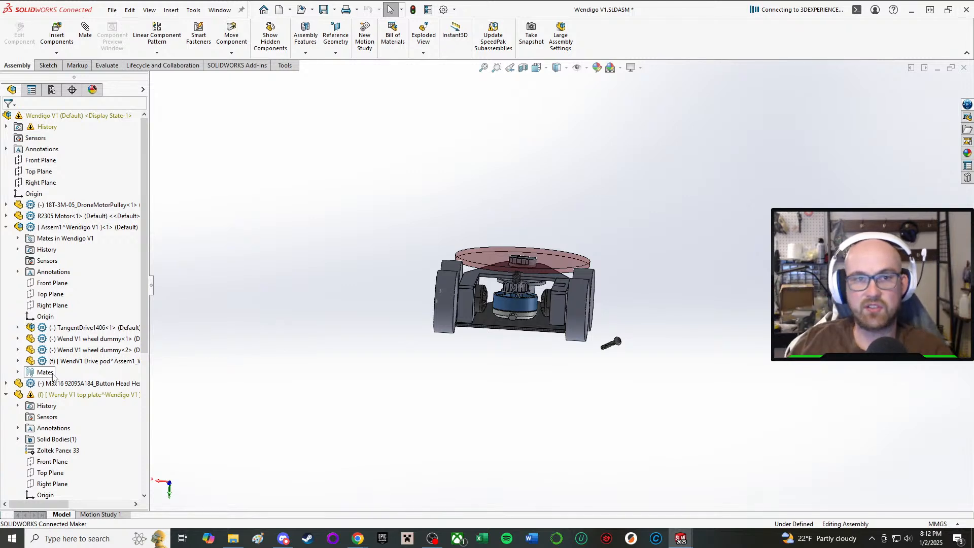
# Delete the MirrorComponent1 feature together with its mirrored drive subassembly and child features.
pyautogui.scroll(-4, 558, 286)
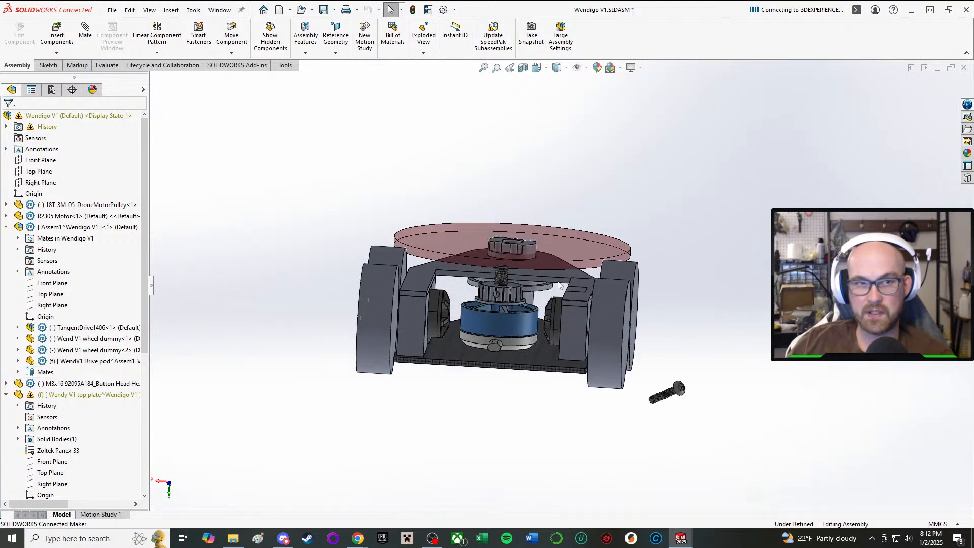
pyautogui.scroll(-3, 559, 285)
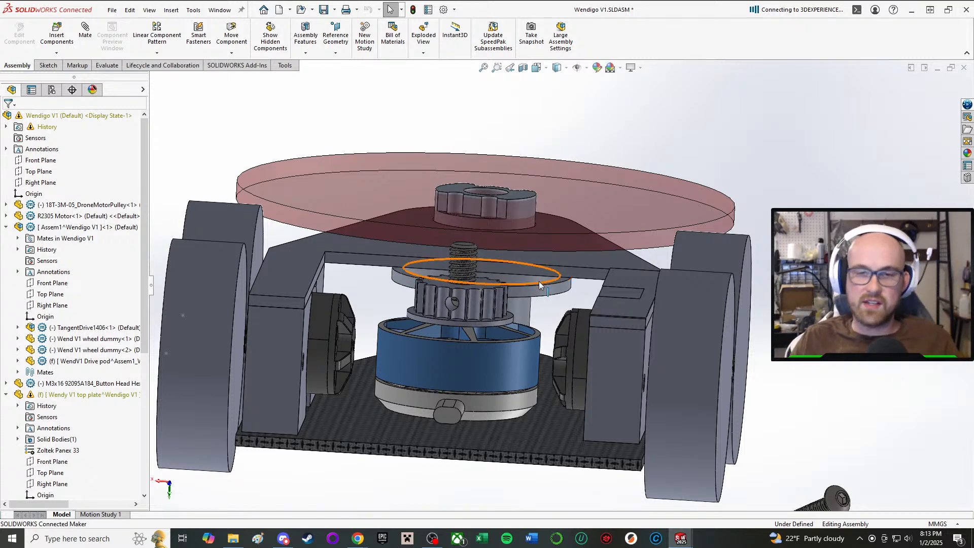
pyautogui.scroll(-3, 110, 340)
pyautogui.scroll(-4, 110, 340)
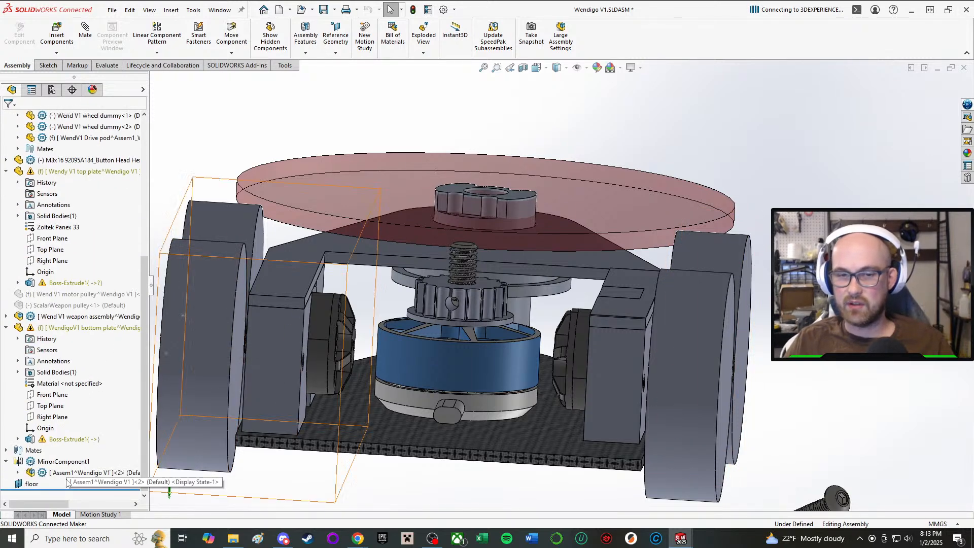
pyautogui.click(64, 462)
pyautogui.rightClick(64, 461)
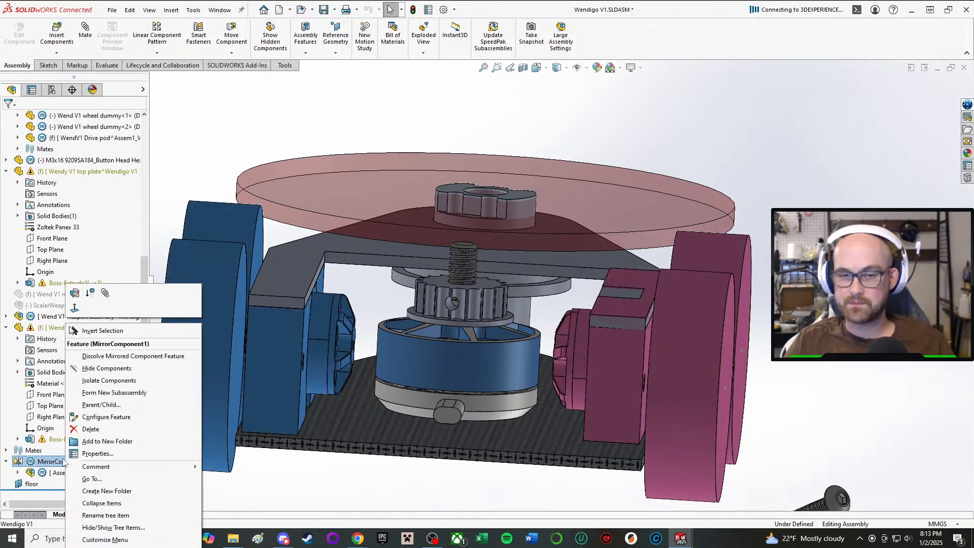
pyautogui.click(78, 429)
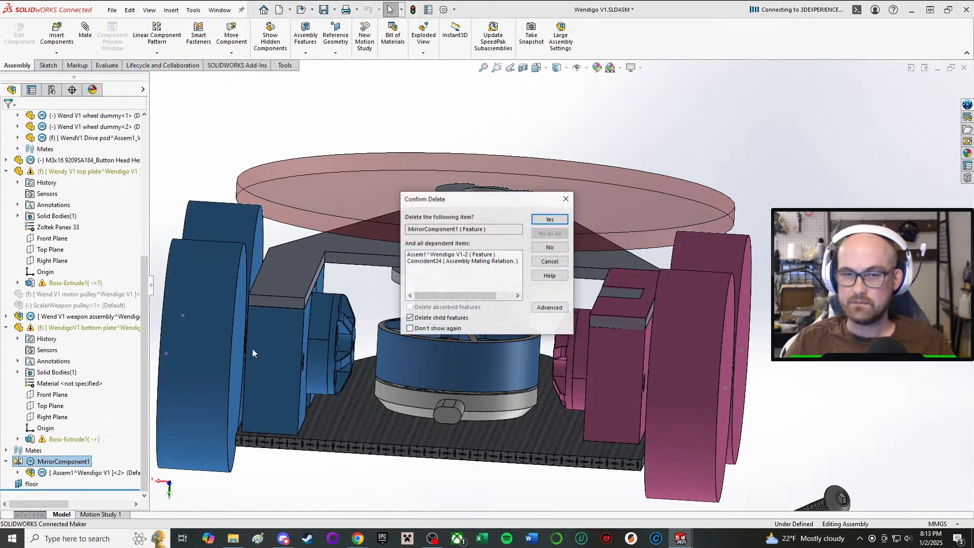
pyautogui.click(551, 219)
pyautogui.scroll(2, 647, 353)
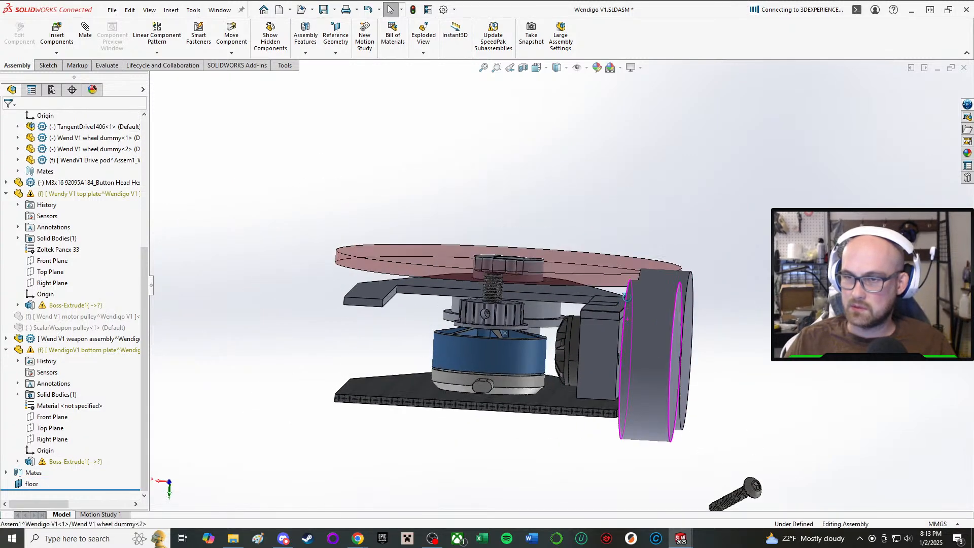
pyautogui.moveTo(627, 298); pyautogui.dragTo(628, 286, button='middle')
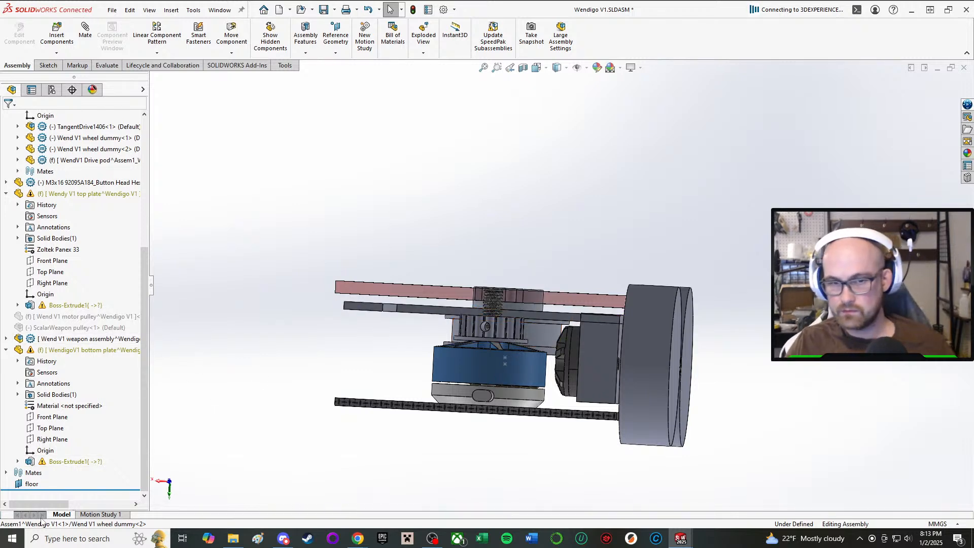
# Open the remaining drive pod for in-context editing through its Cut-Extrude1 sketch and exit the sketch.
pyautogui.click(601, 358)
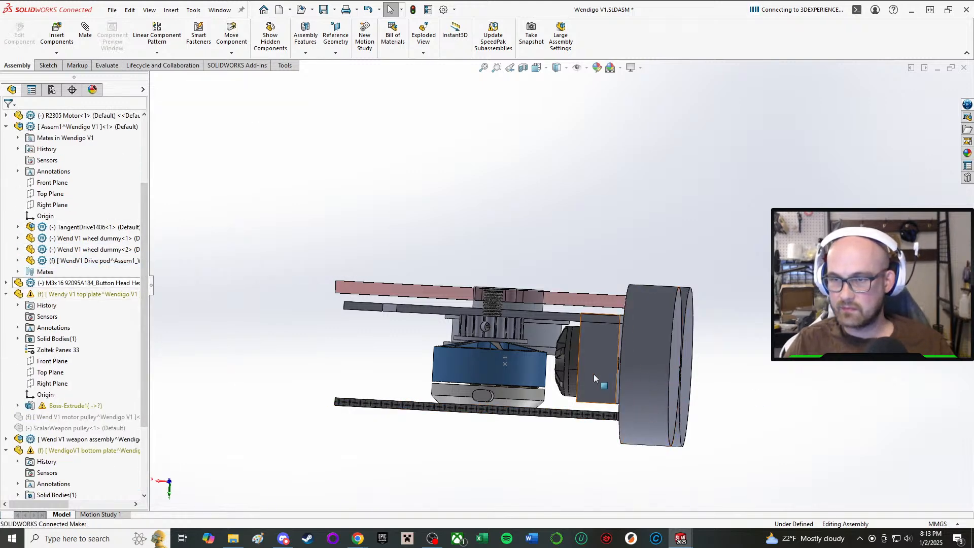
pyautogui.click(18, 260)
pyautogui.click(66, 394)
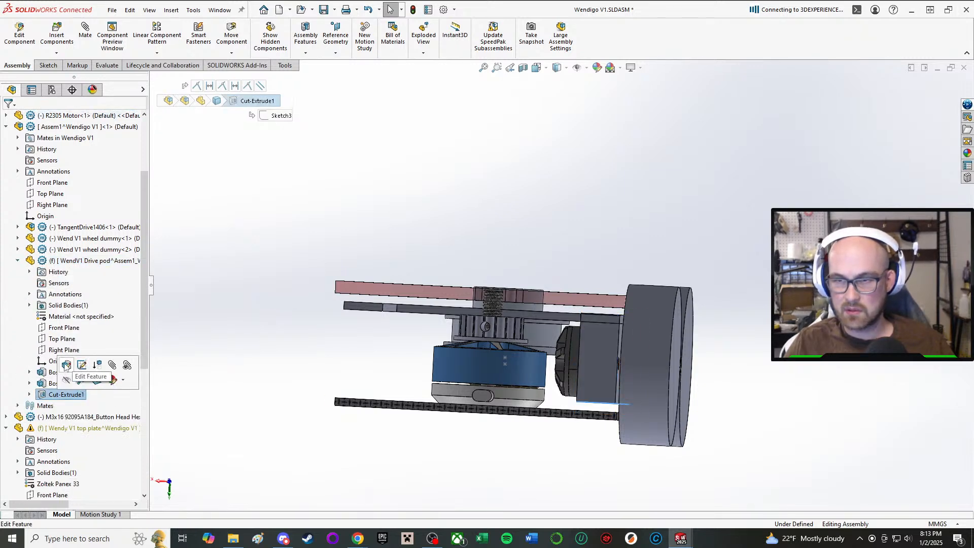
pyautogui.click(81, 365)
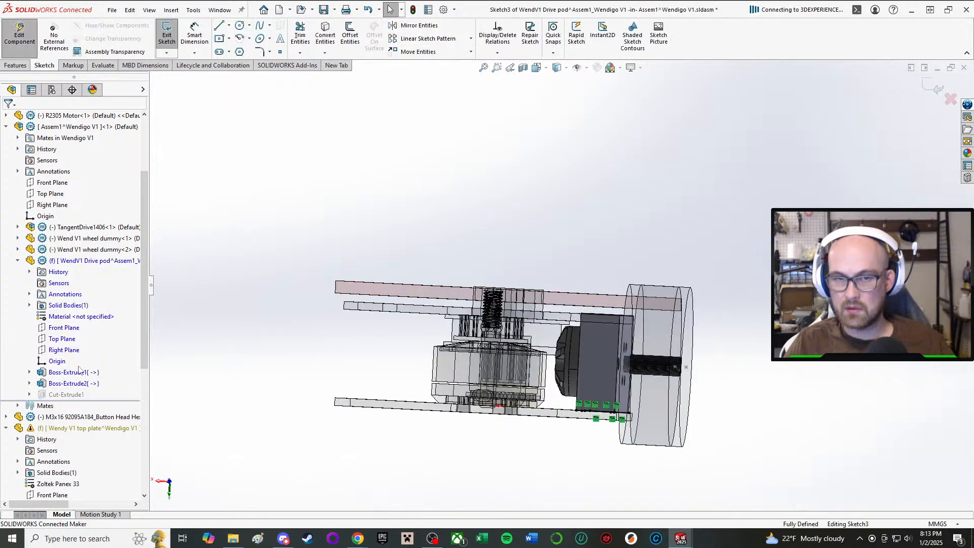
pyautogui.click(168, 41)
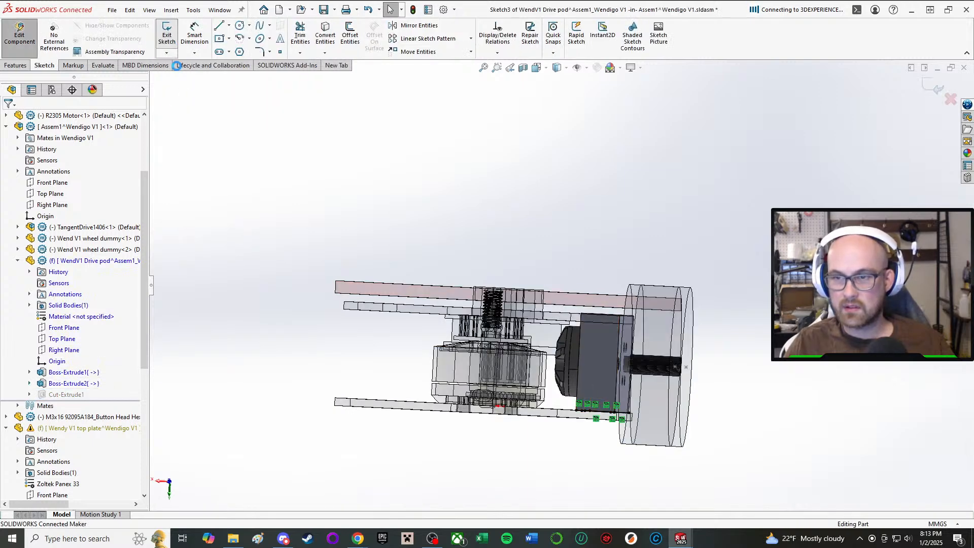
# Move Sketch3 of the drive pod's Cut-Extrude1 onto the pod's opposite notched face, next to the forked plate.
pyautogui.click(39, 396)
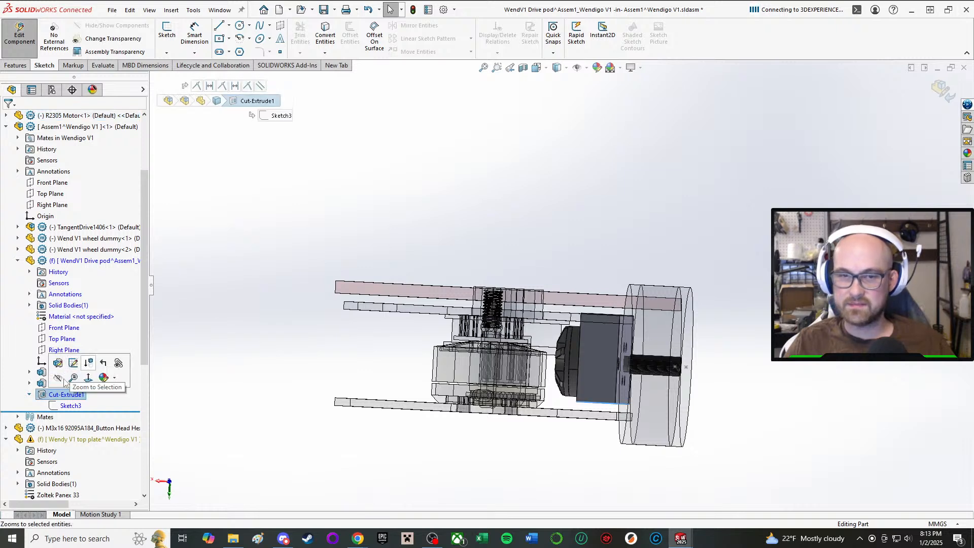
pyautogui.click(70, 406)
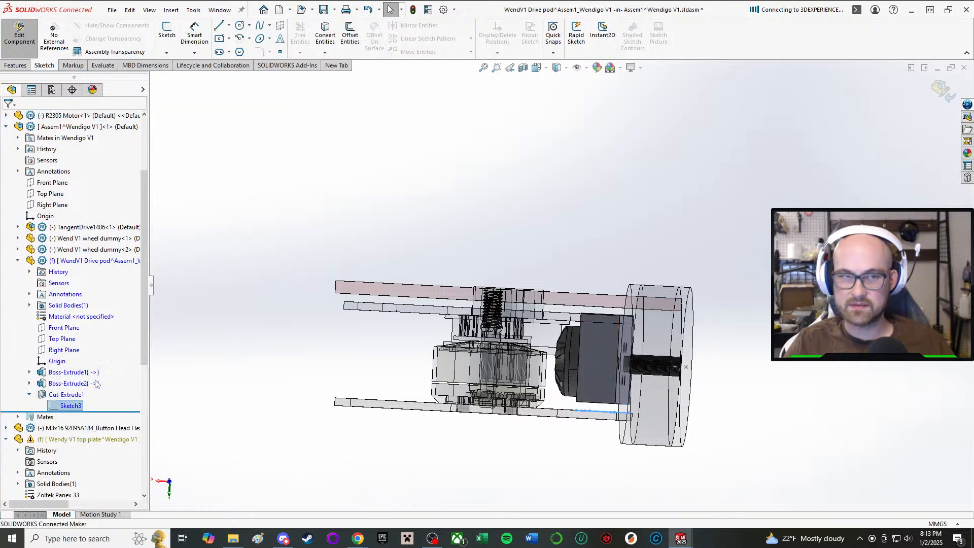
pyautogui.click(96, 380)
pyautogui.scroll(-4, 593, 367)
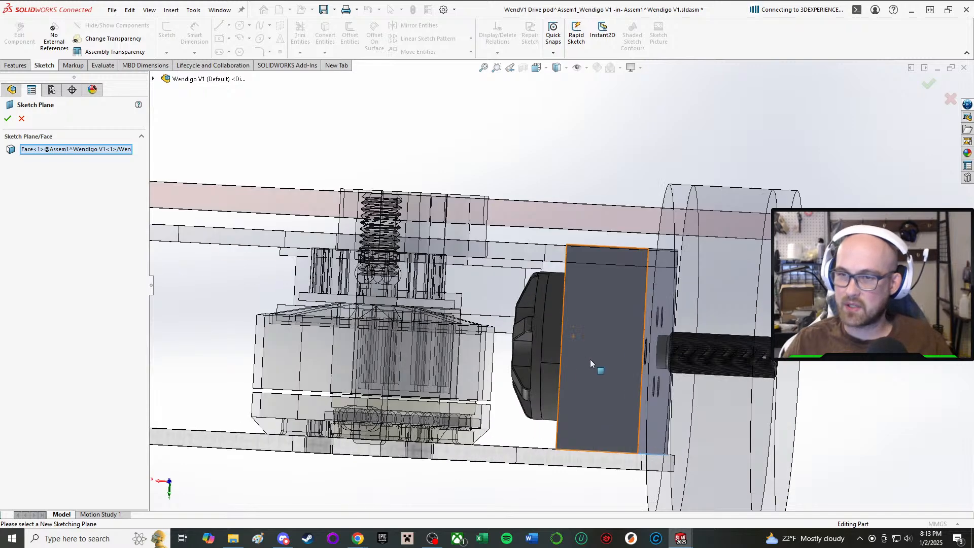
pyautogui.moveTo(592, 366); pyautogui.dragTo(575, 413, button='middle')
pyautogui.scroll(-1, 629, 259)
pyautogui.click(625, 221)
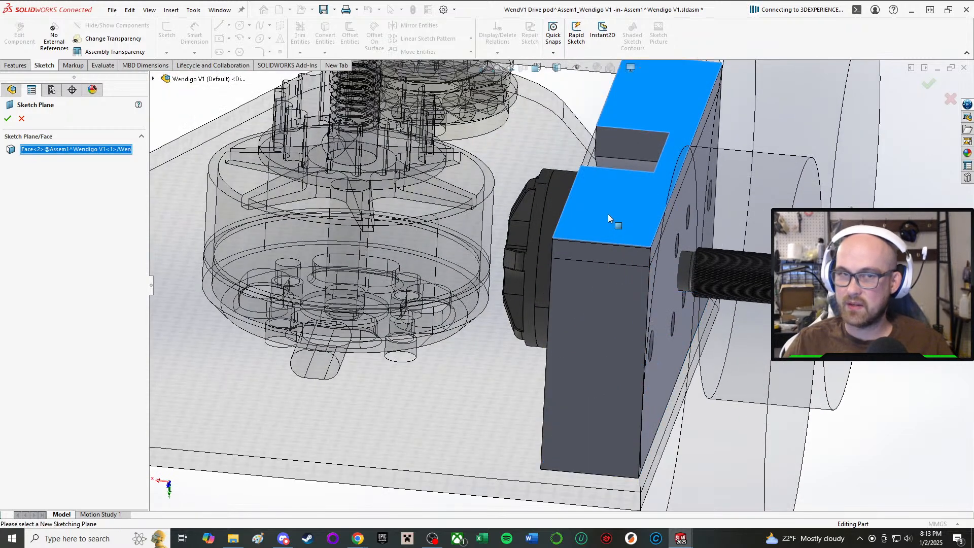
pyautogui.click(6, 117)
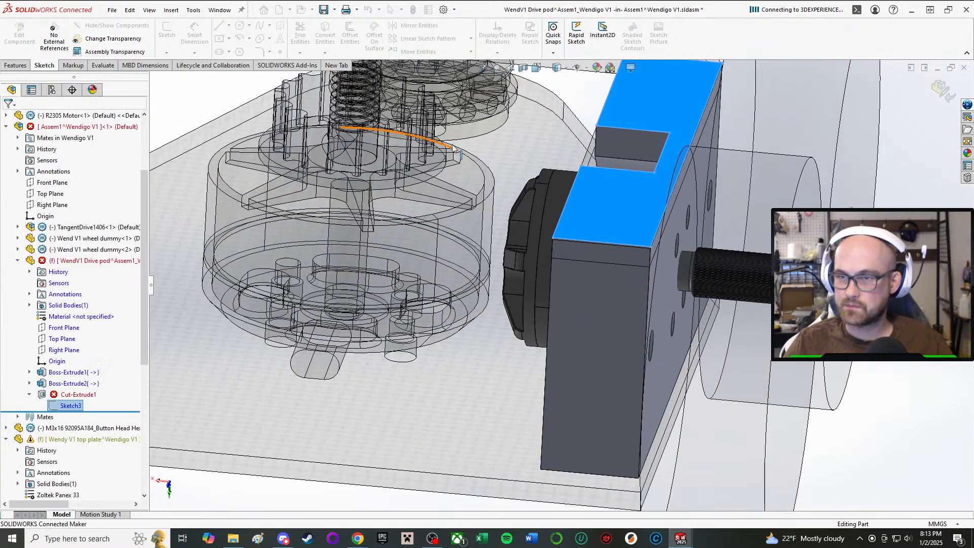
# Reverse the direction of the drive pod's Cut-Extrude1 so it cuts into the pod from its new sketch plane.
pyautogui.scroll(3, 229, 398)
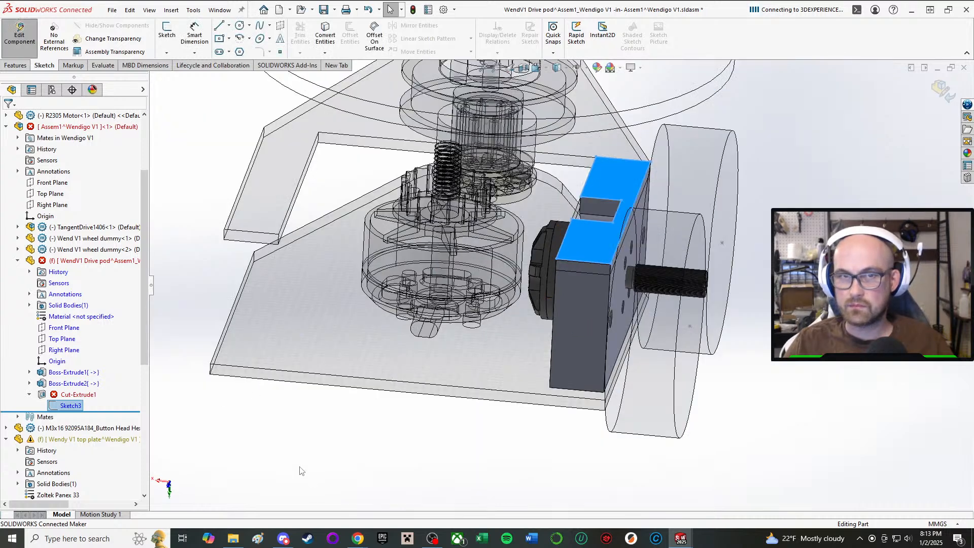
pyautogui.click(76, 394)
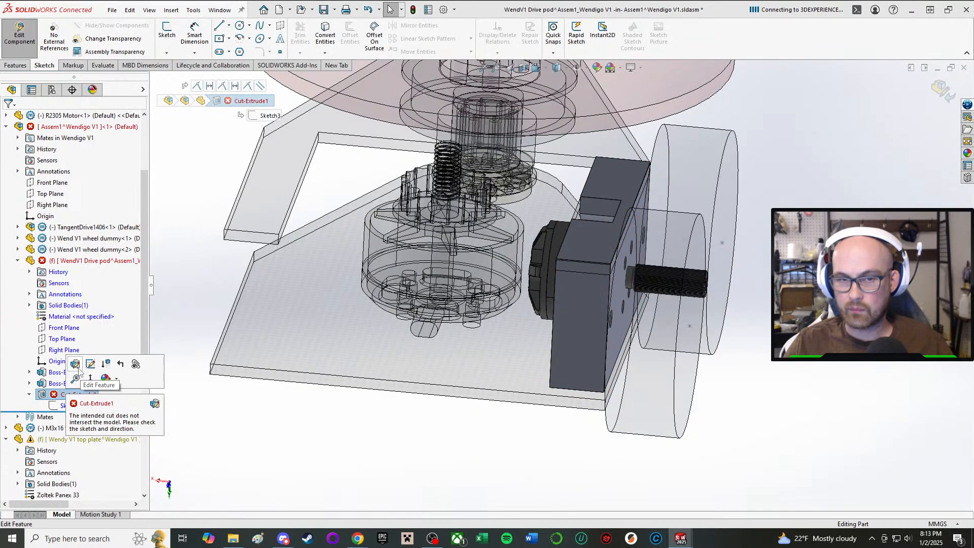
pyautogui.click(75, 364)
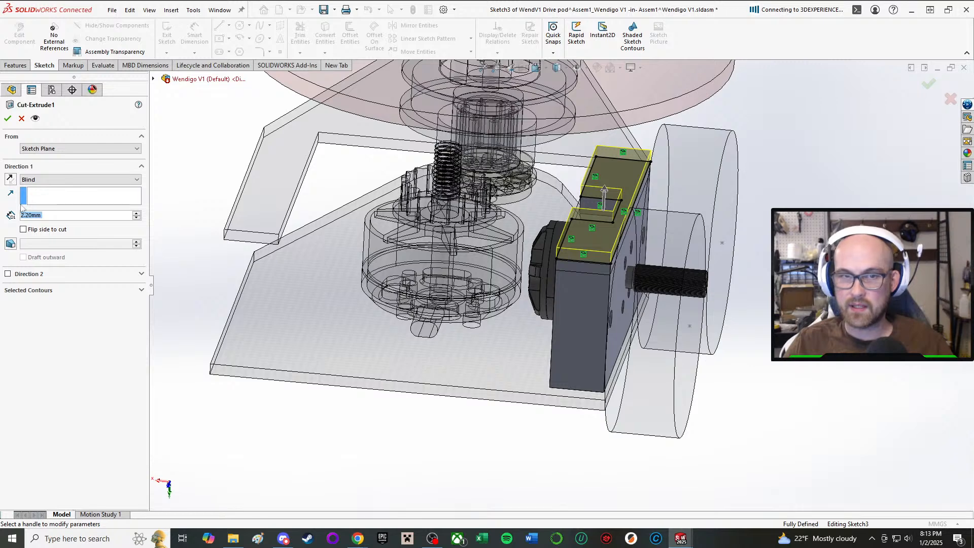
pyautogui.click(10, 179)
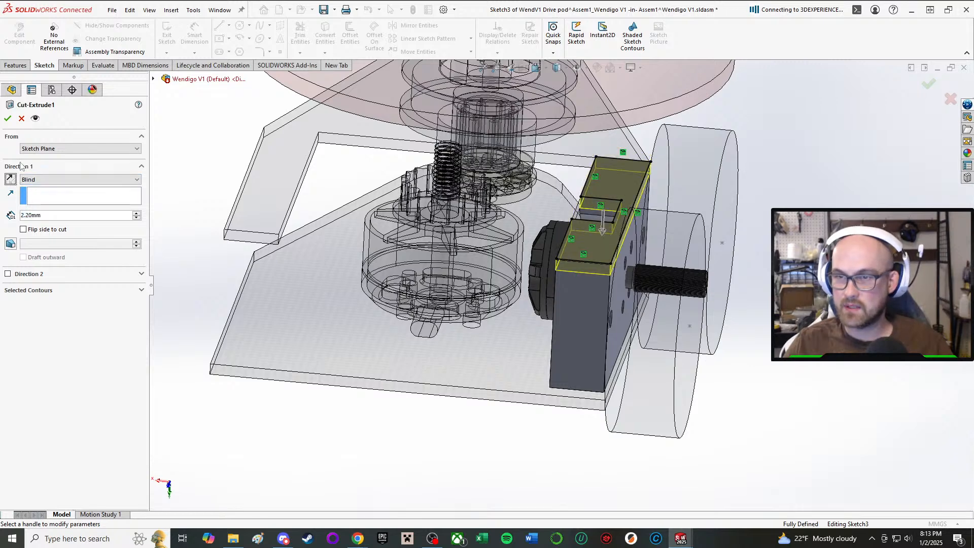
pyautogui.click(8, 118)
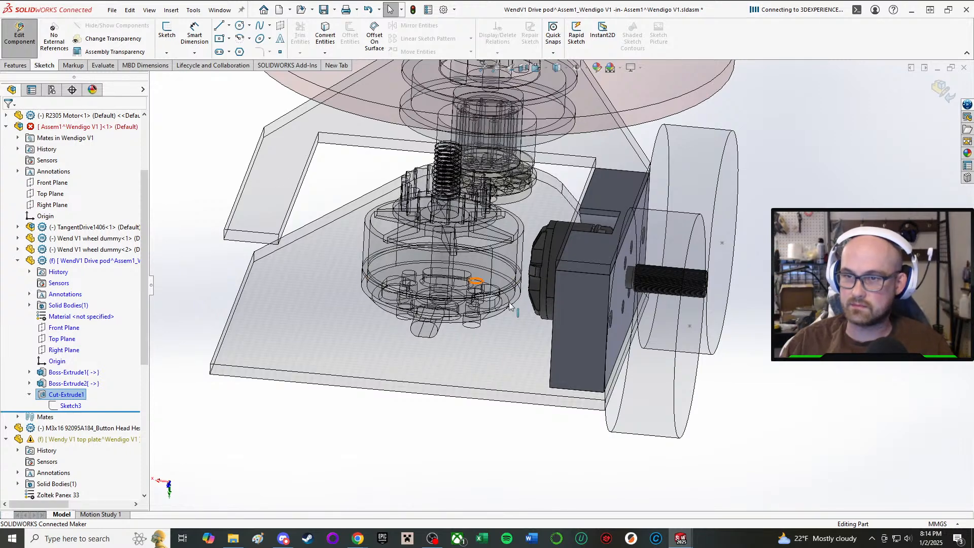
# Examine the trimmed drive pod from several angles, checking its fit between the two plates and around the drive motor.
pyautogui.scroll(-3, 559, 365)
pyautogui.moveTo(566, 362); pyautogui.dragTo(596, 318, button='middle')
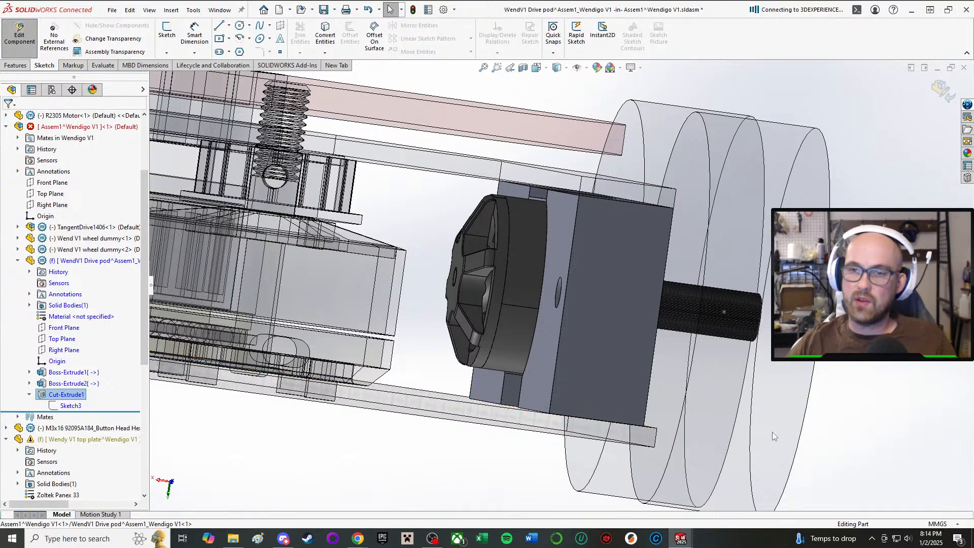
pyautogui.scroll(3, 532, 274)
pyautogui.moveTo(502, 285); pyautogui.dragTo(546, 315, button='middle')
pyautogui.scroll(-3, 547, 314)
pyautogui.scroll(3, 642, 276)
pyautogui.moveTo(642, 275); pyautogui.dragTo(511, 276, button='middle')
pyautogui.scroll(-3, 566, 275)
pyautogui.scroll(3, 565, 275)
pyautogui.scroll(-3, 512, 276)
pyautogui.scroll(3, 560, 283)
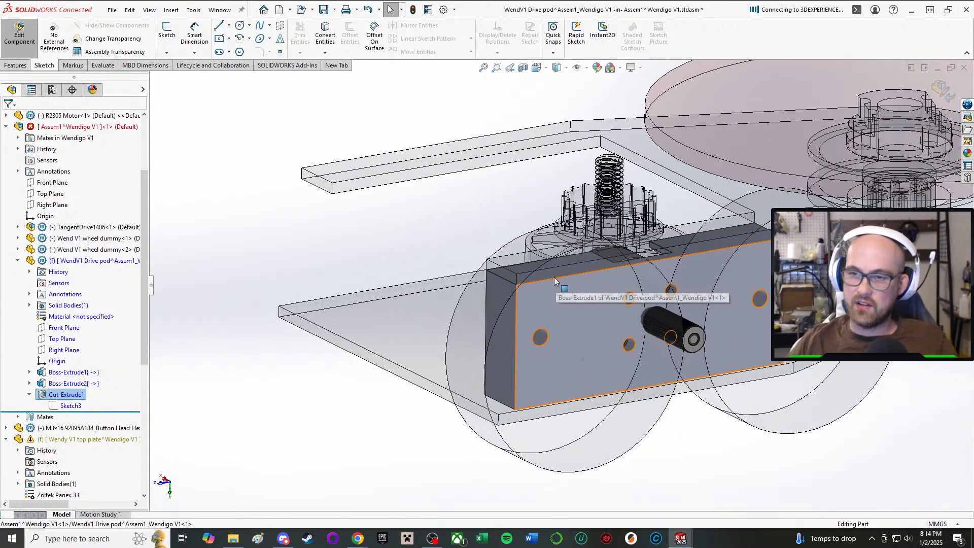
pyautogui.moveTo(462, 330); pyautogui.dragTo(362, 289, button='middle')
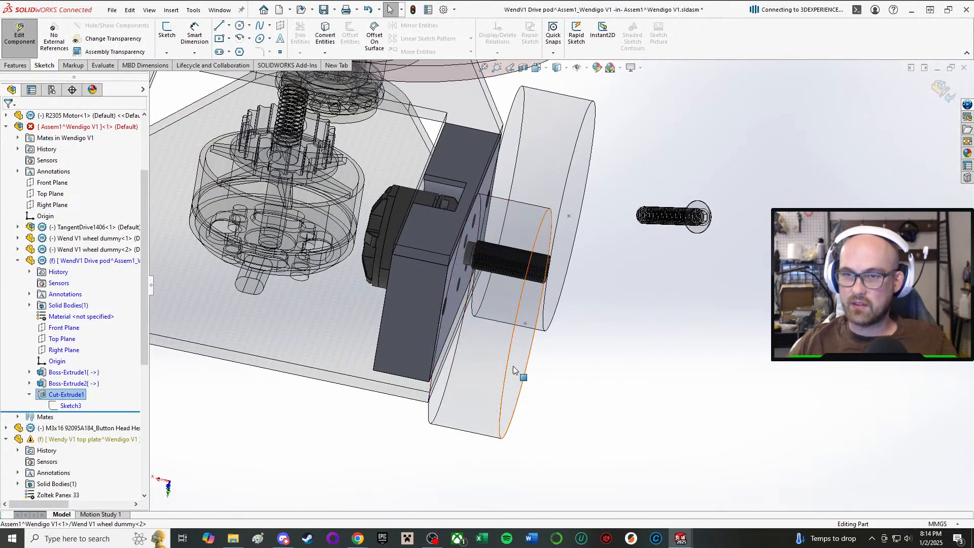
# Finish editing the drive pod and return to the top-level Wendigo V1 assembly.
pyautogui.click(19, 33)
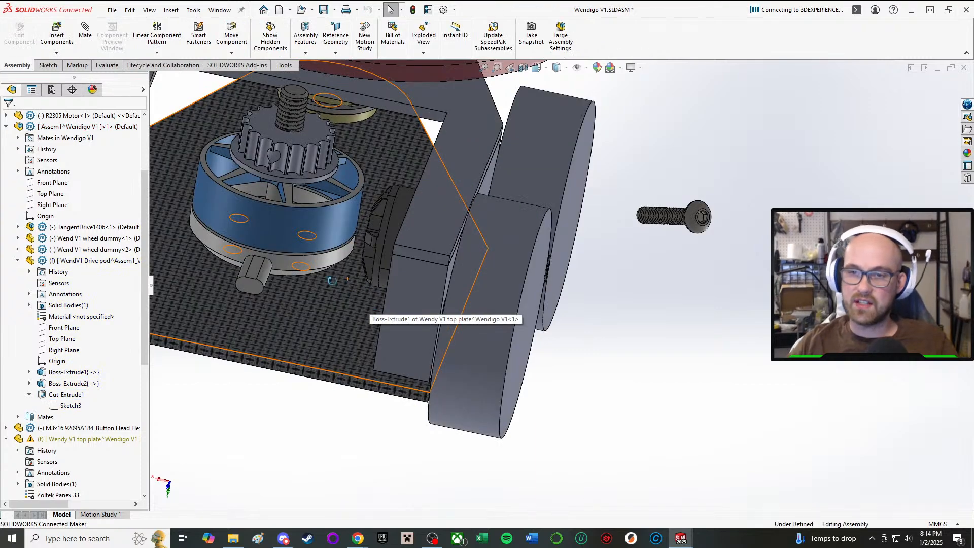
pyautogui.moveTo(369, 300); pyautogui.dragTo(418, 290, button='middle')
pyautogui.moveTo(501, 347); pyautogui.dragTo(471, 209, button='middle')
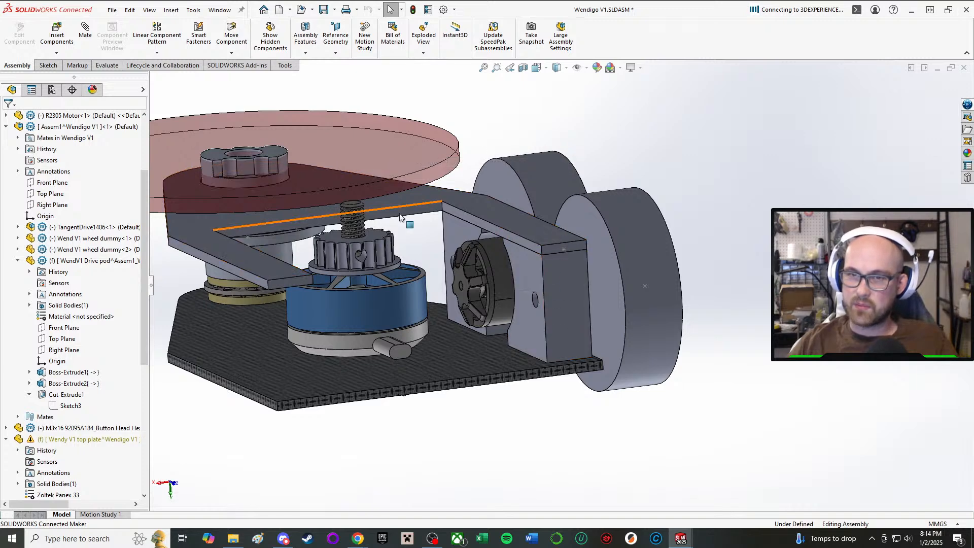
# Open Sketch1 of the WendigoV1 bottom plate's Boss-Extrude1 for in-context editing.
pyautogui.click(258, 251)
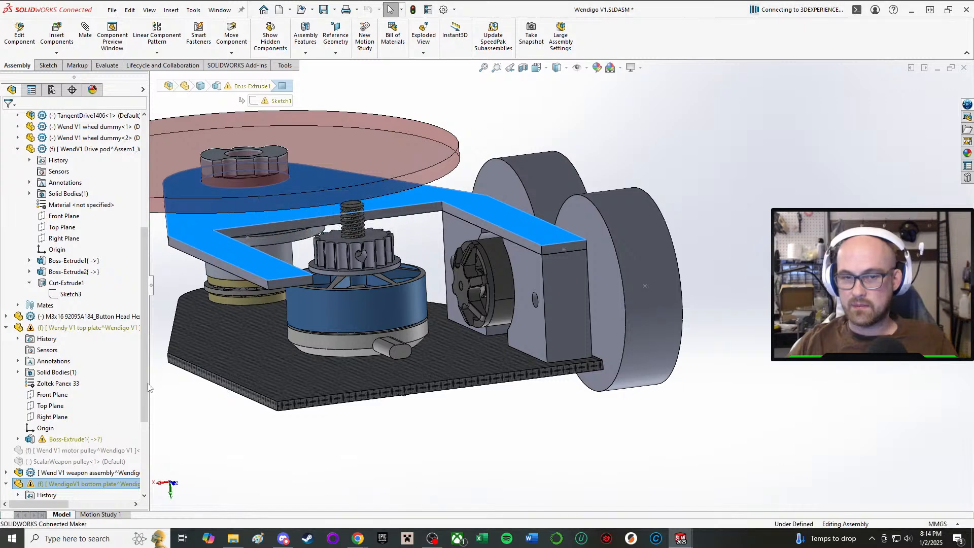
pyautogui.scroll(-4, 51, 467)
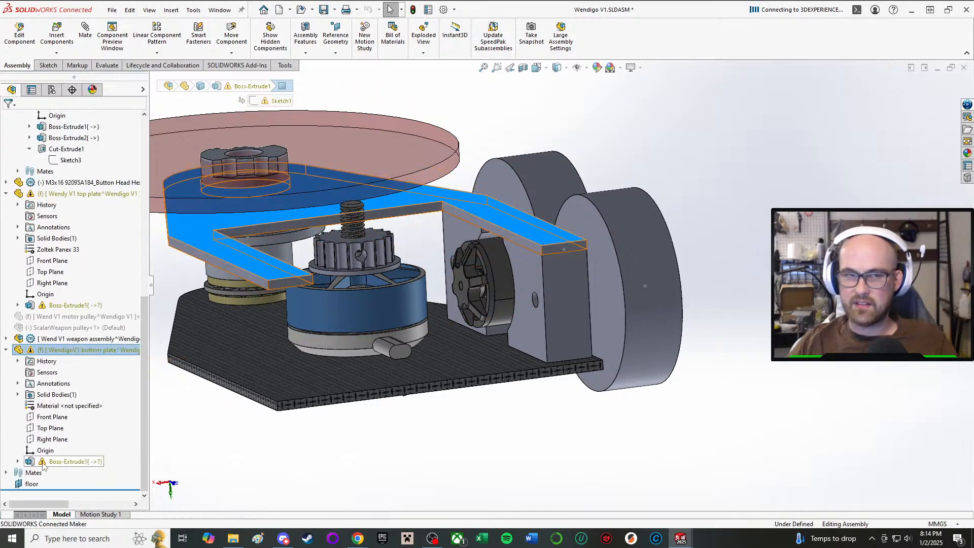
pyautogui.click(19, 462)
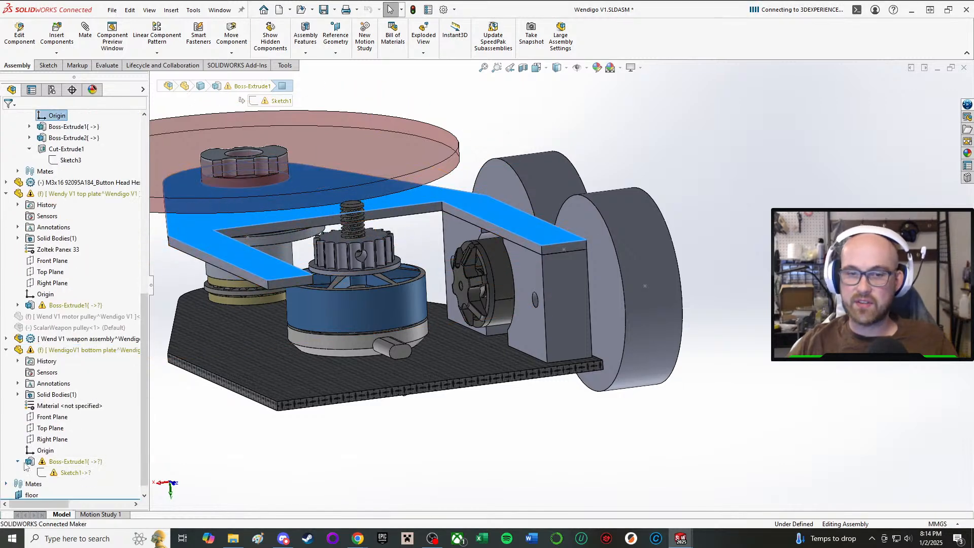
pyautogui.rightClick(83, 471)
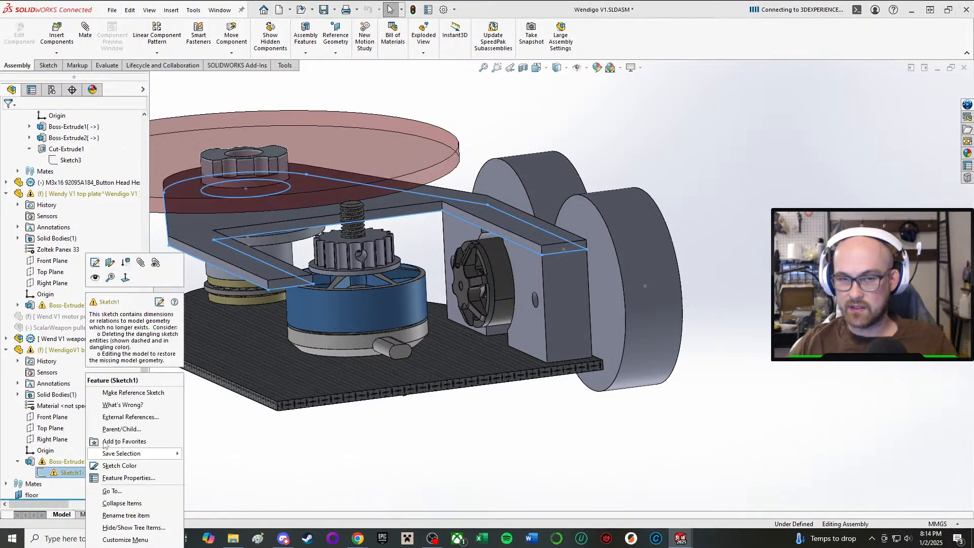
pyautogui.click(104, 261)
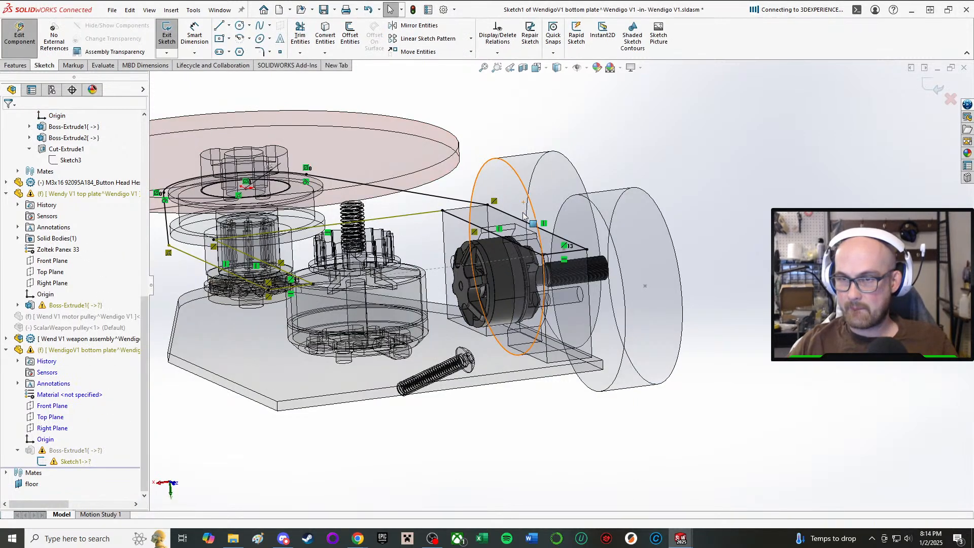
# Delete dangling relations and the lines outlining the plate's unsupported arm on the side without a drive pod in Sketch1.
pyautogui.moveTo(526, 216); pyautogui.dragTo(507, 256, button='middle')
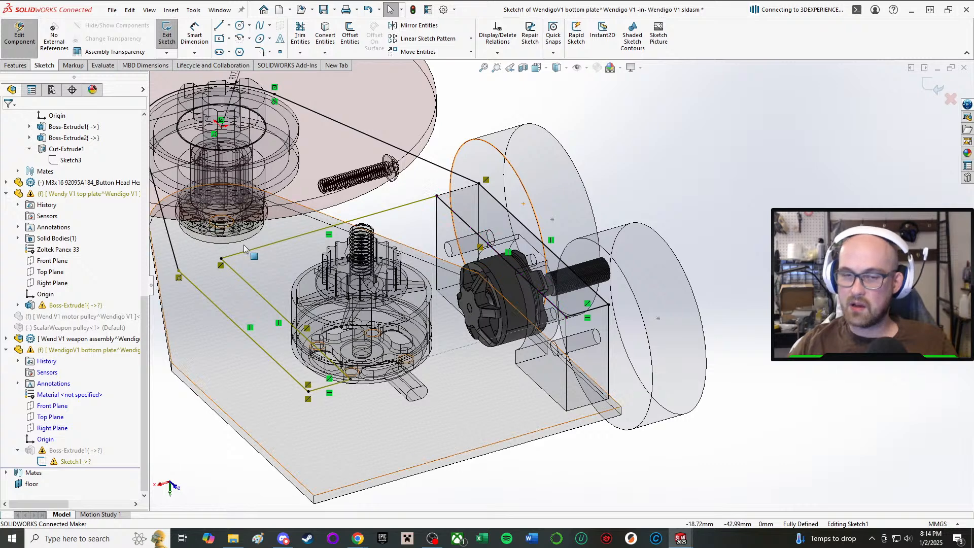
pyautogui.click(221, 266)
pyautogui.press('Delete')
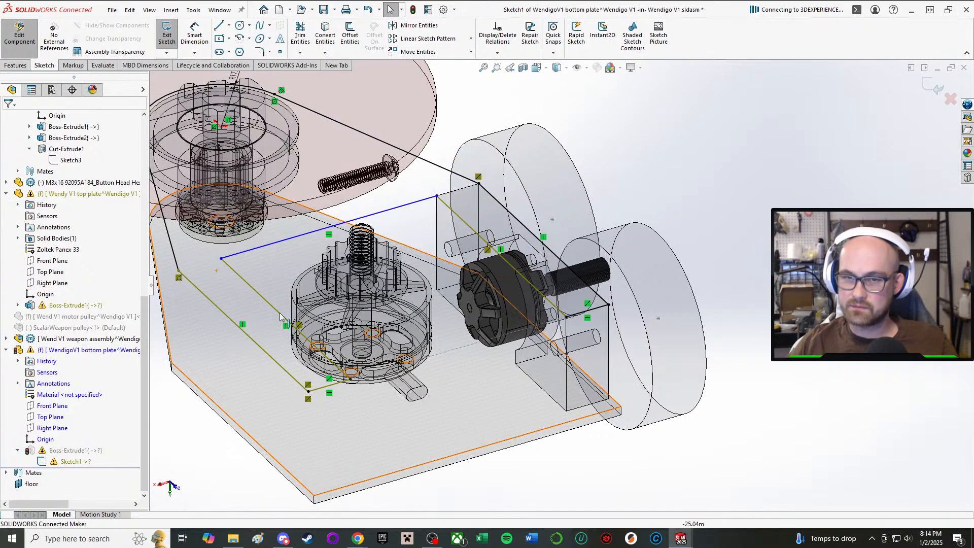
pyautogui.click(282, 325)
pyautogui.press('Delete')
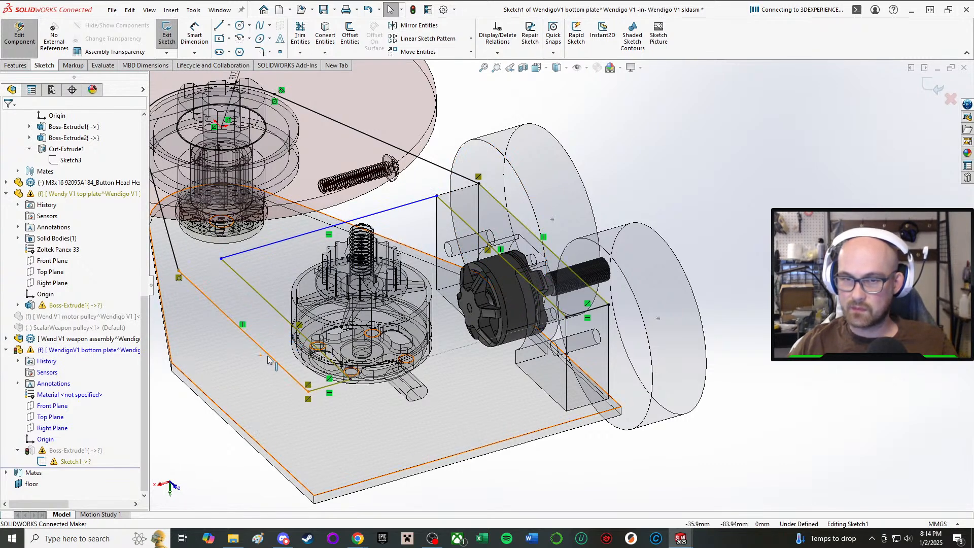
pyautogui.click(273, 359)
pyautogui.press('Delete')
pyautogui.click(330, 361)
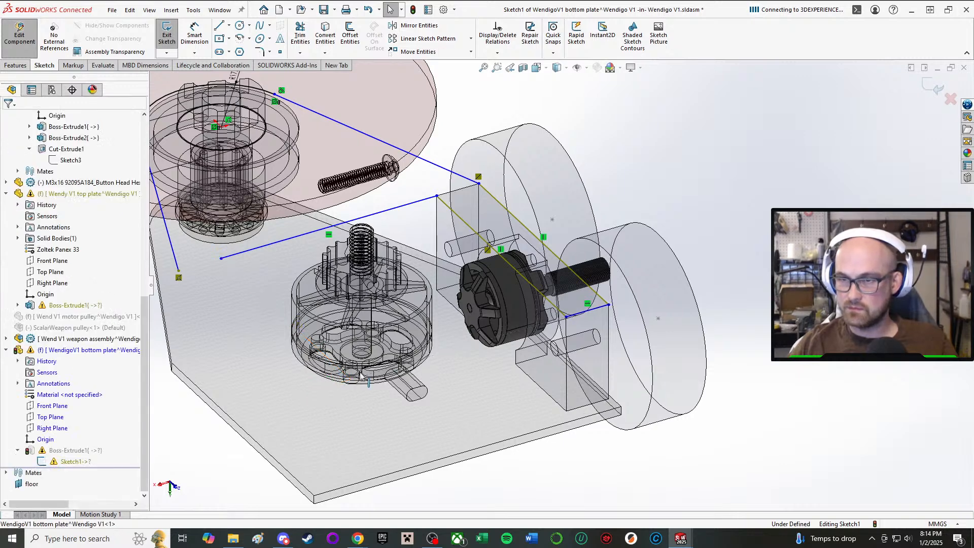
# Delete the arm lines' remaining dangling relations and make the outer 55 mm line collinear with the drive pod's outer long edge.
pyautogui.press('Delete')
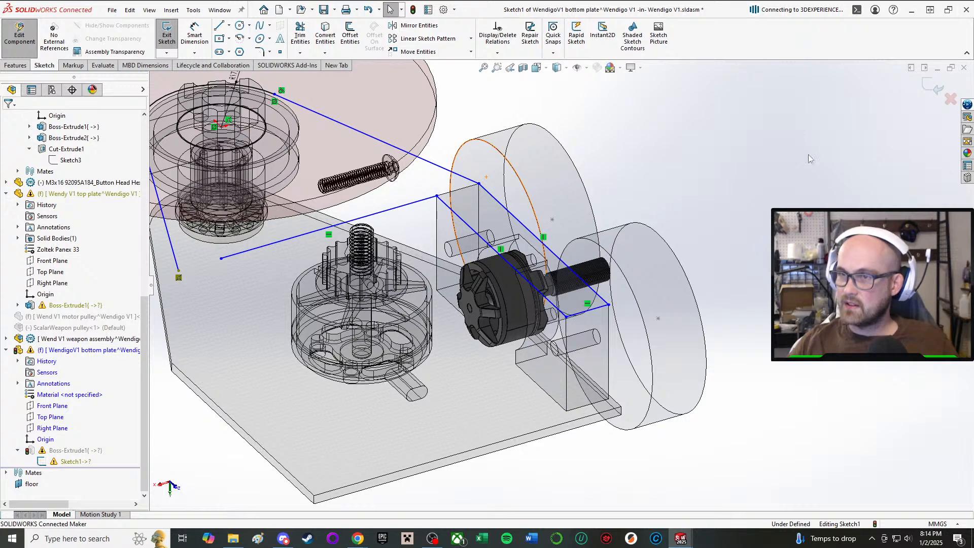
pyautogui.rightClick(809, 219)
pyautogui.click(760, 108)
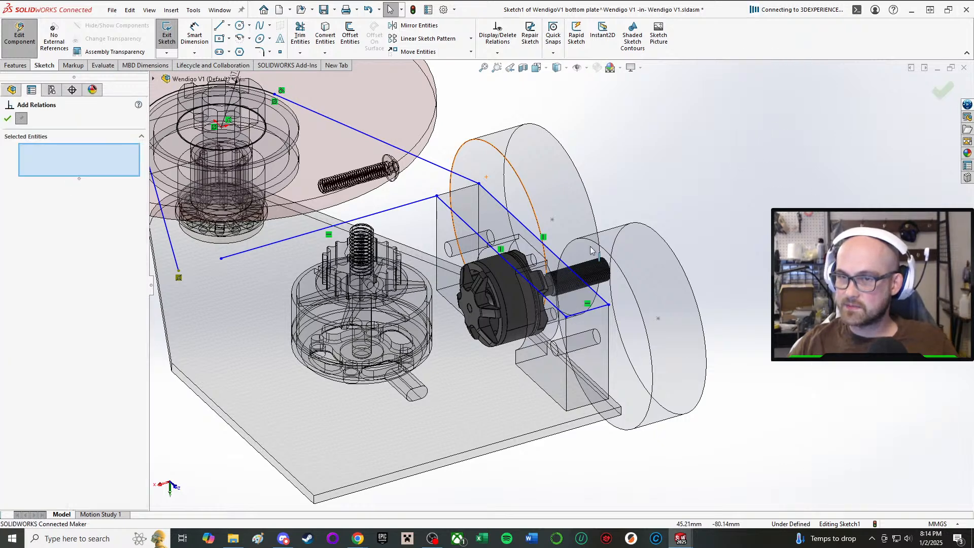
pyautogui.scroll(-4, 604, 239)
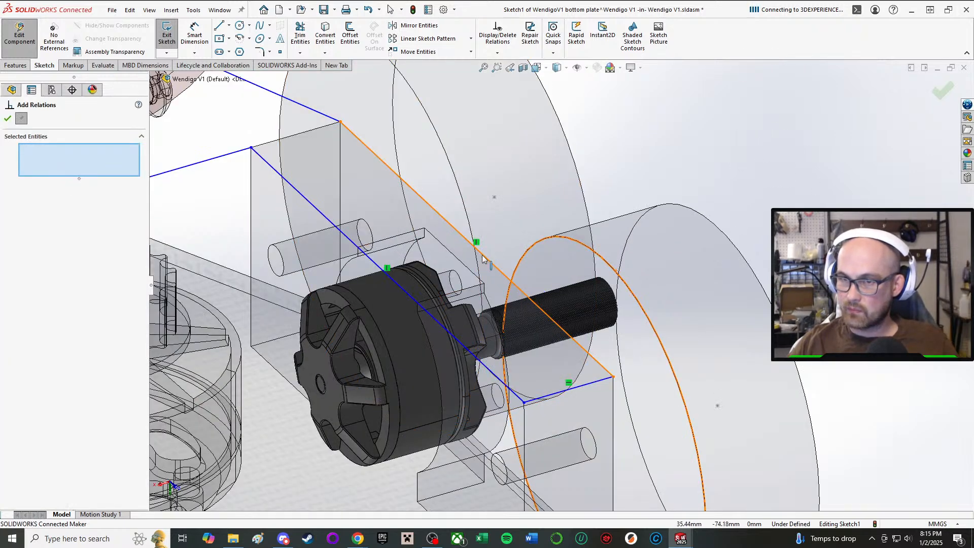
pyautogui.click(486, 257)
pyautogui.moveTo(487, 257)
pyautogui.mouseDown(button='middle')
pyautogui.moveTo(452, 175)
pyautogui.moveTo(537, 341)
pyautogui.mouseUp(button='middle')
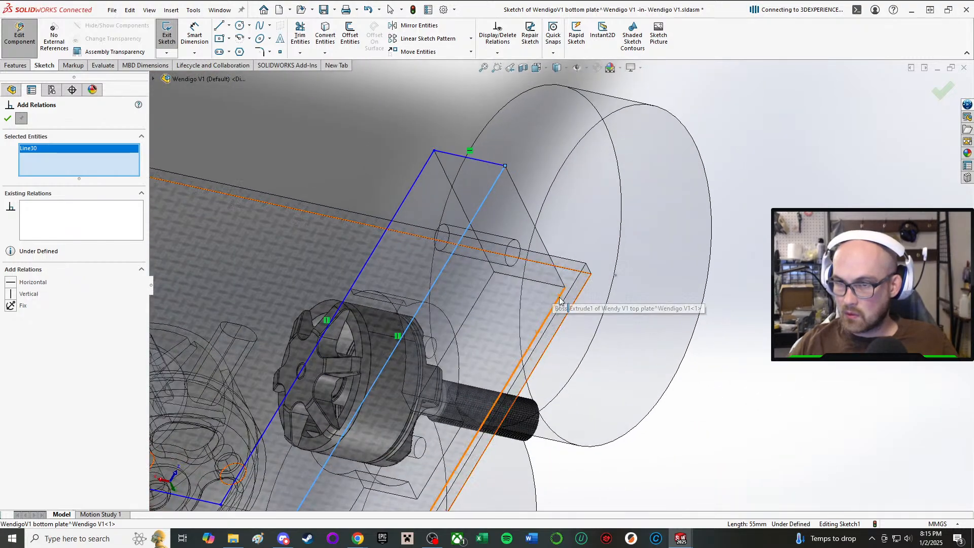
pyautogui.moveTo(556, 310)
pyautogui.mouseDown(button='middle')
pyautogui.moveTo(558, 467)
pyautogui.moveTo(530, 307)
pyautogui.mouseUp(button='middle')
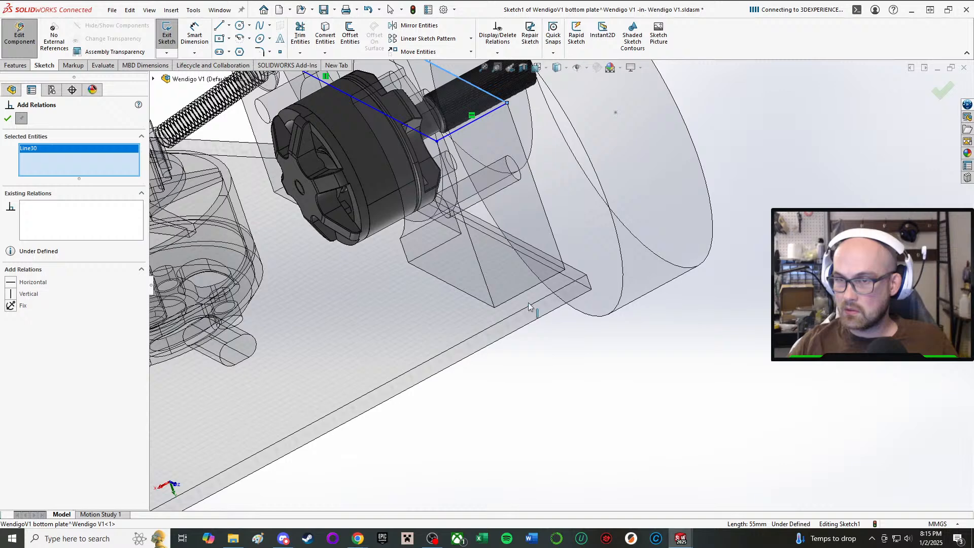
pyautogui.click(539, 256)
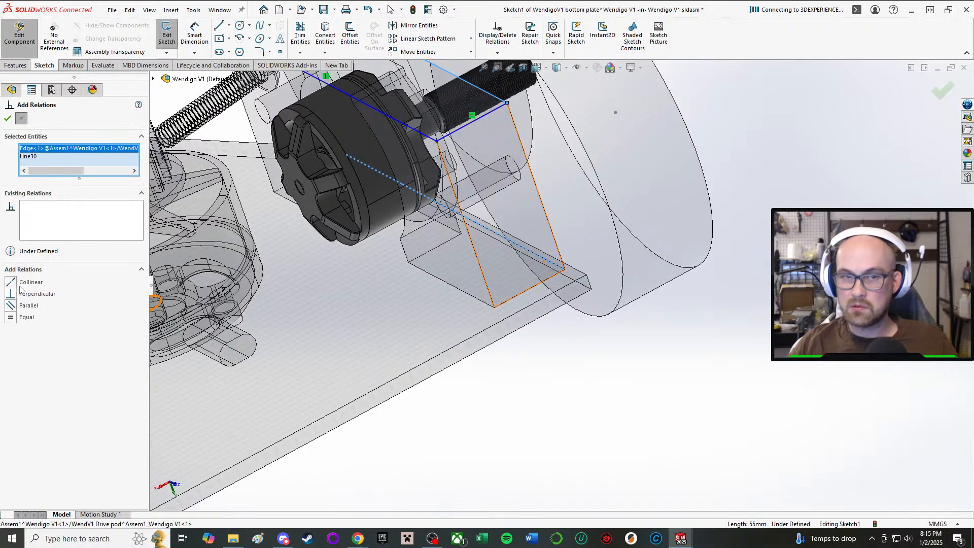
pyautogui.scroll(5, 406, 218)
pyautogui.scroll(-5, 480, 163)
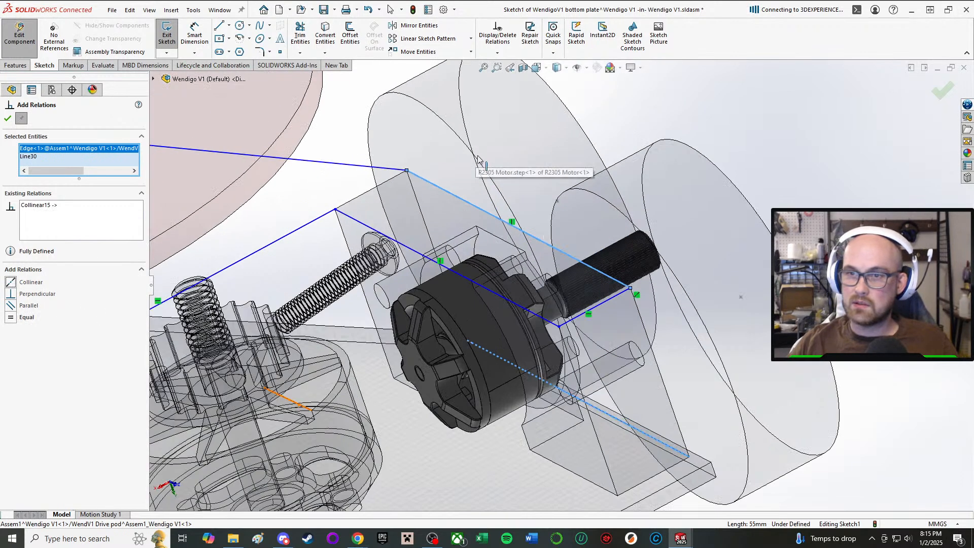
pyautogui.click(8, 119)
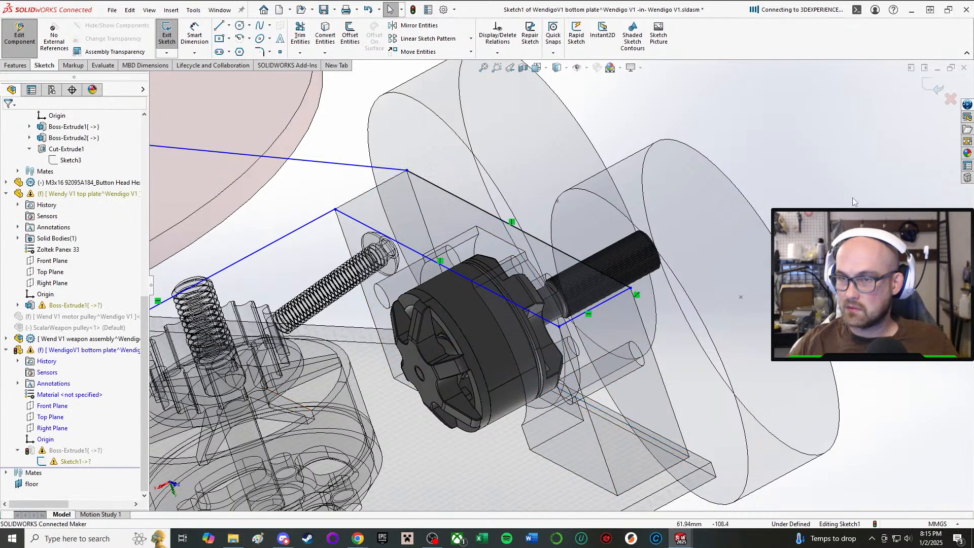
# Make the arm's 10 mm end line collinear with the drive pod's short end edge.
pyautogui.press('Return')
pyautogui.scroll(-3, 590, 305)
pyautogui.moveTo(588, 302)
pyautogui.mouseDown(button='middle')
pyautogui.moveTo(605, 333)
pyautogui.moveTo(584, 304)
pyautogui.mouseUp(button='middle')
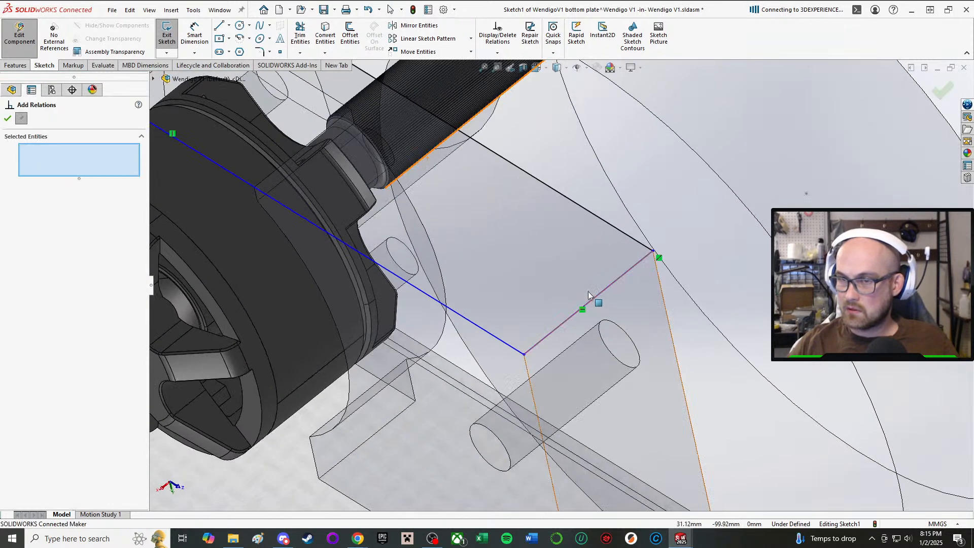
pyautogui.click(591, 303)
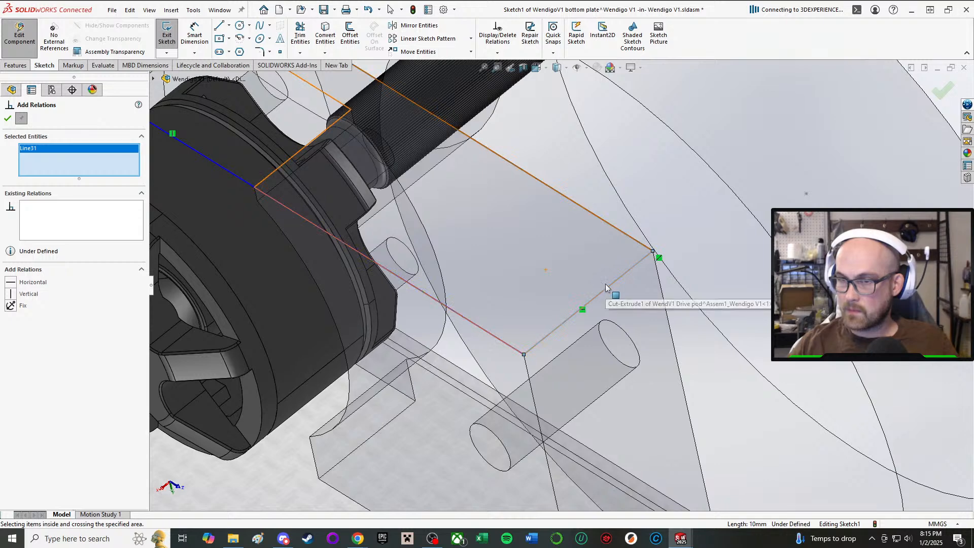
pyautogui.scroll(5, 564, 286)
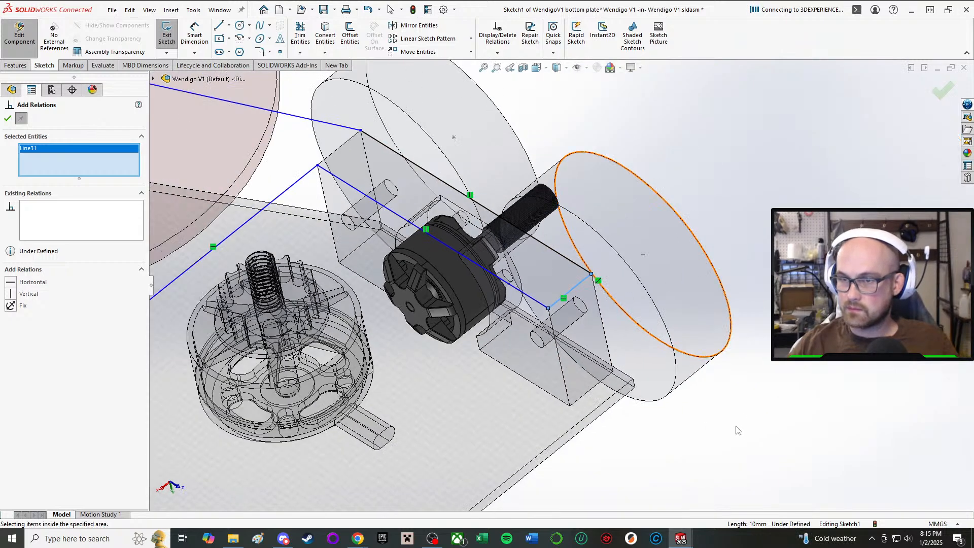
pyautogui.click(796, 412)
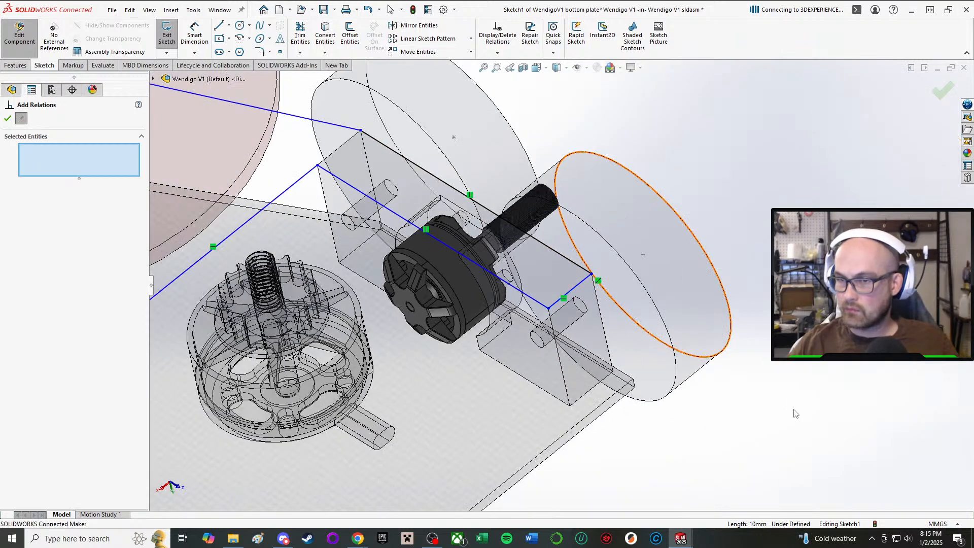
pyautogui.click(590, 399)
pyautogui.scroll(-5, 564, 312)
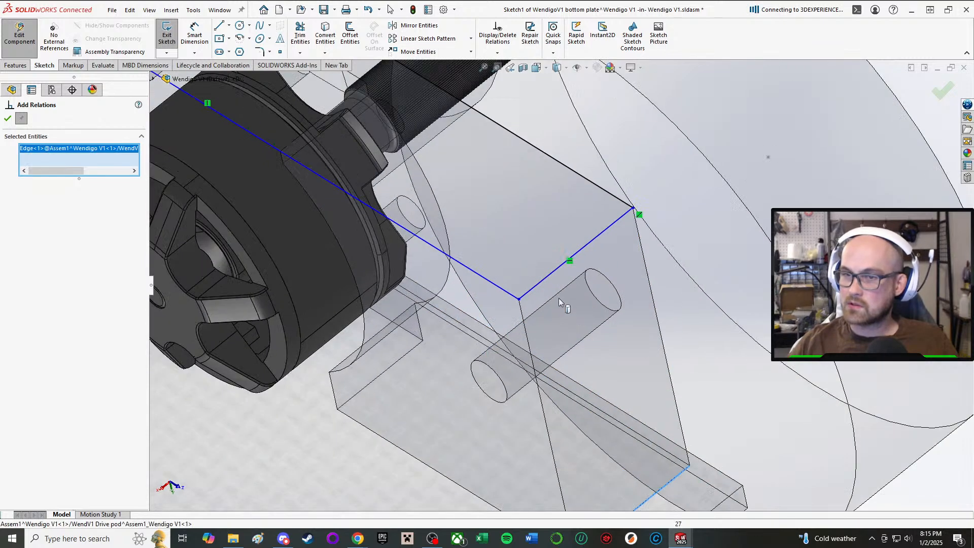
pyautogui.click(558, 269)
pyautogui.click(15, 284)
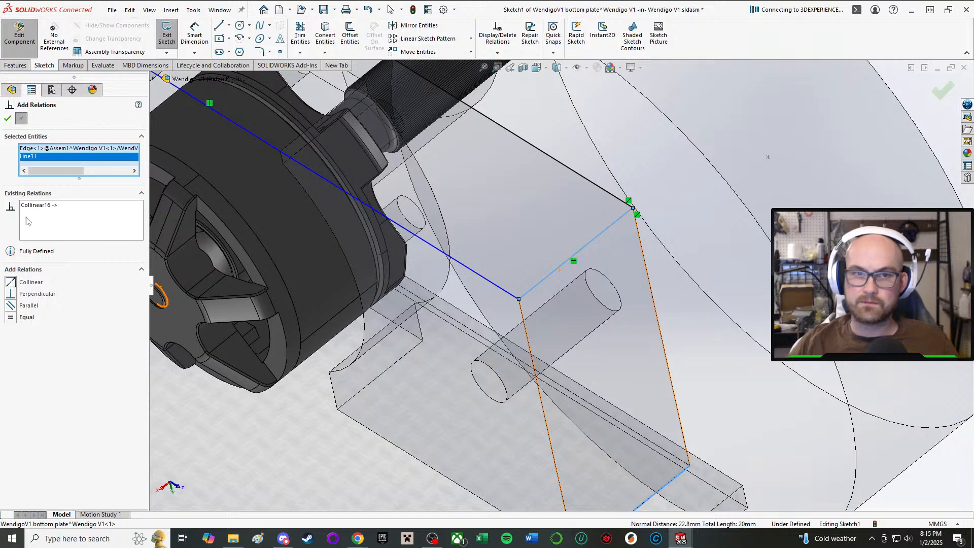
pyautogui.click(7, 118)
# Make the arm's inner 55 mm line collinear with the drive pod's inner long edge.
pyautogui.scroll(5, 669, 150)
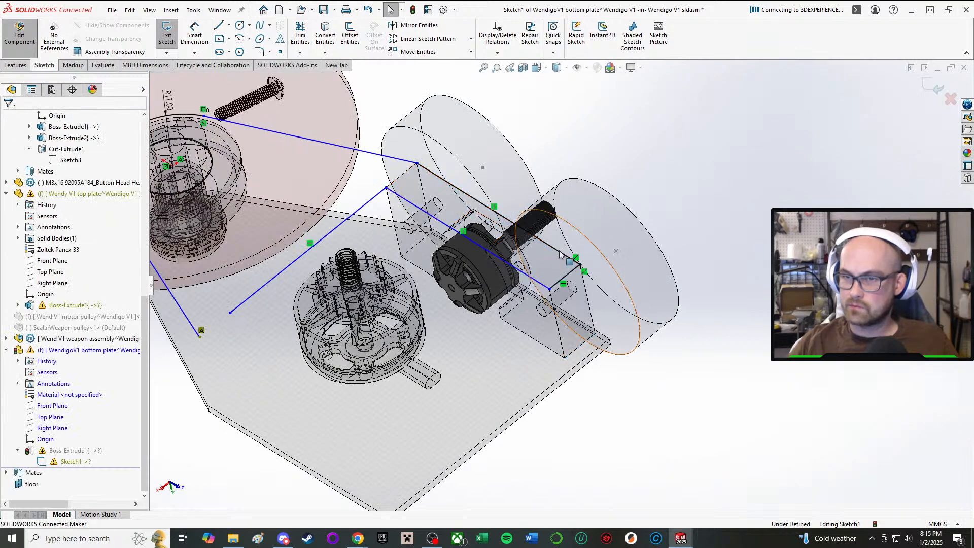
pyautogui.moveTo(538, 284); pyautogui.dragTo(491, 321)
pyautogui.moveTo(726, 122); pyautogui.dragTo(757, 89, button='right')
pyautogui.scroll(-5, 545, 274)
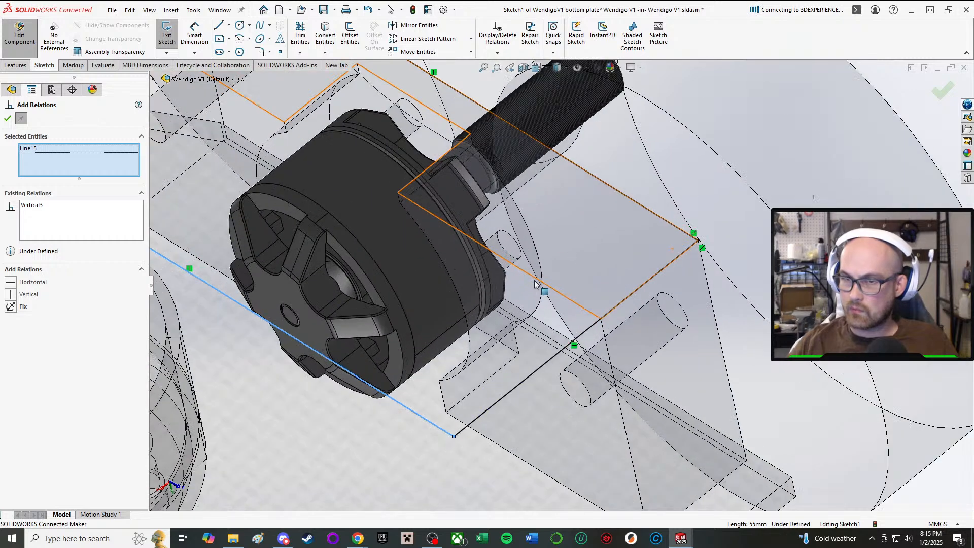
pyautogui.click(547, 481)
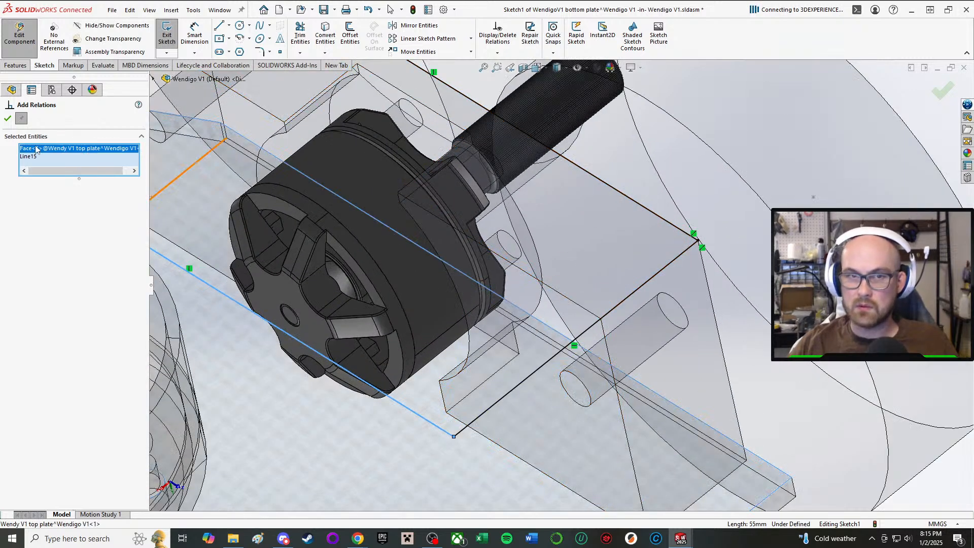
pyautogui.click(542, 475)
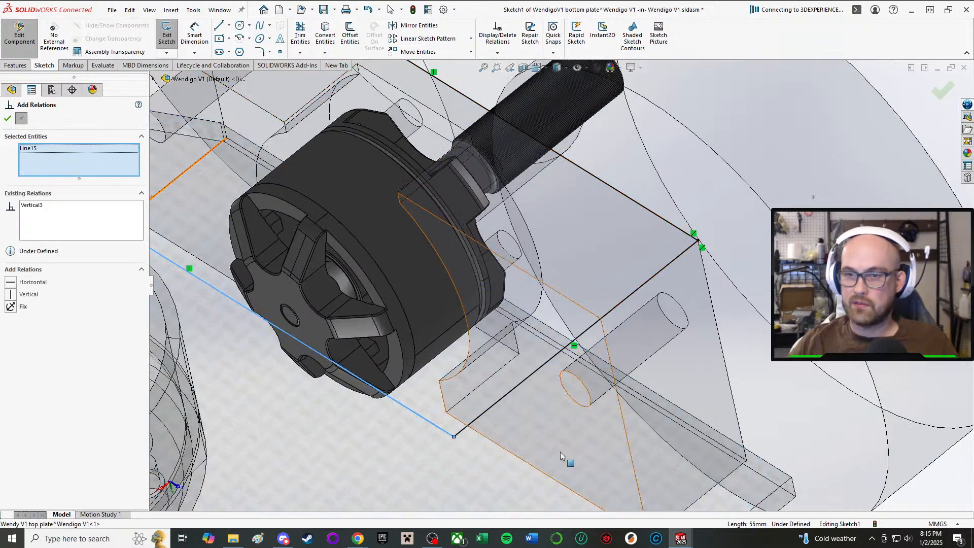
pyautogui.click(542, 474)
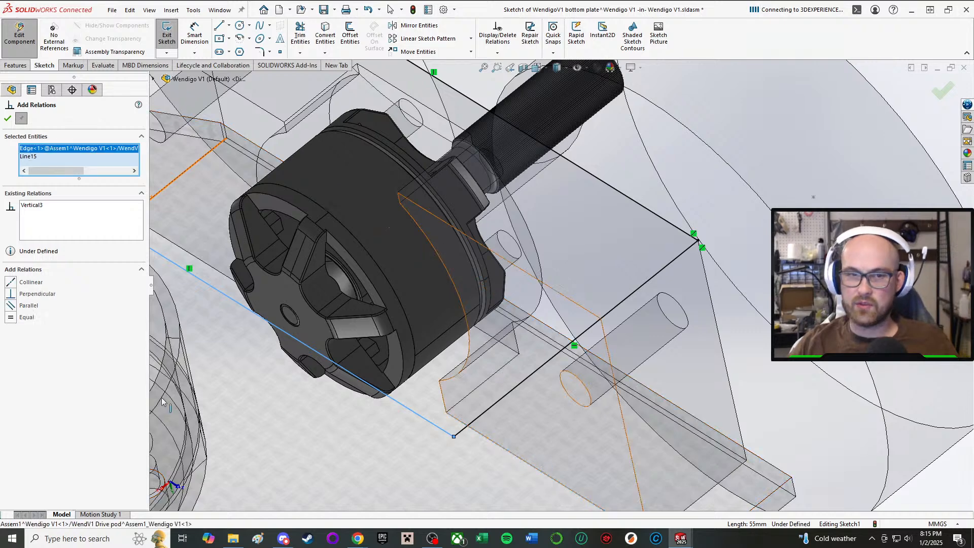
pyautogui.click(11, 283)
pyautogui.click(7, 119)
pyautogui.scroll(4, 229, 232)
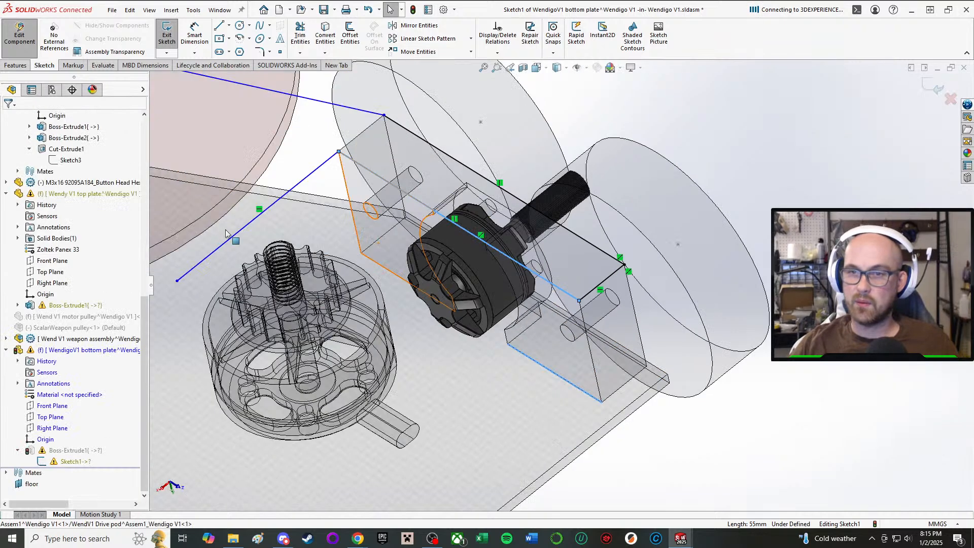
pyautogui.scroll(1, 601, 304)
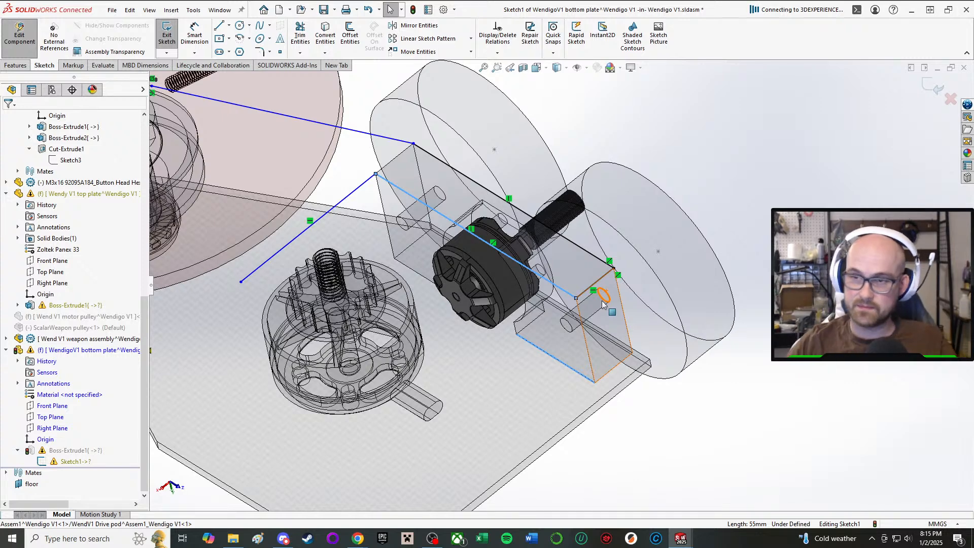
pyautogui.click(746, 350)
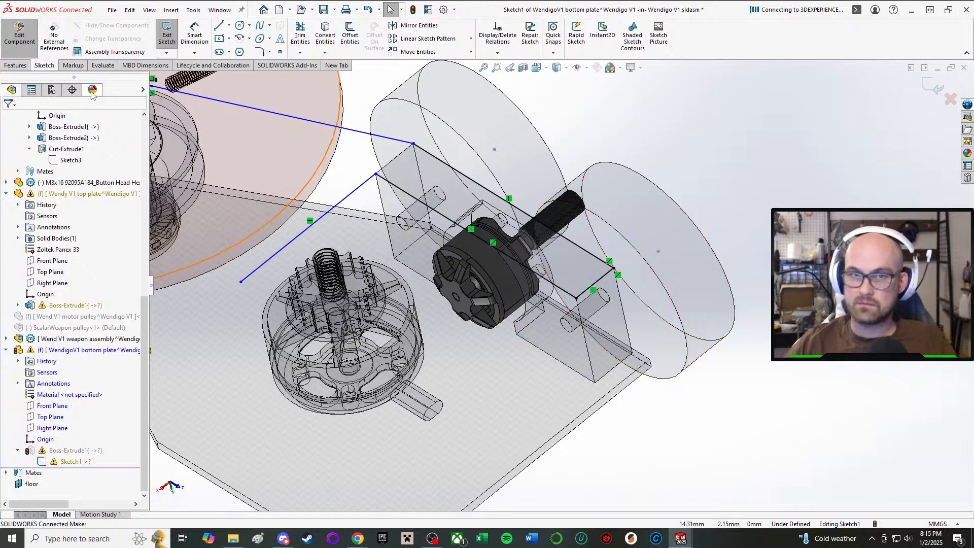
# Mirror the arm's two long lines and its short end line about the assembly's Right Plane, keeping the originals.
pyautogui.click(414, 26)
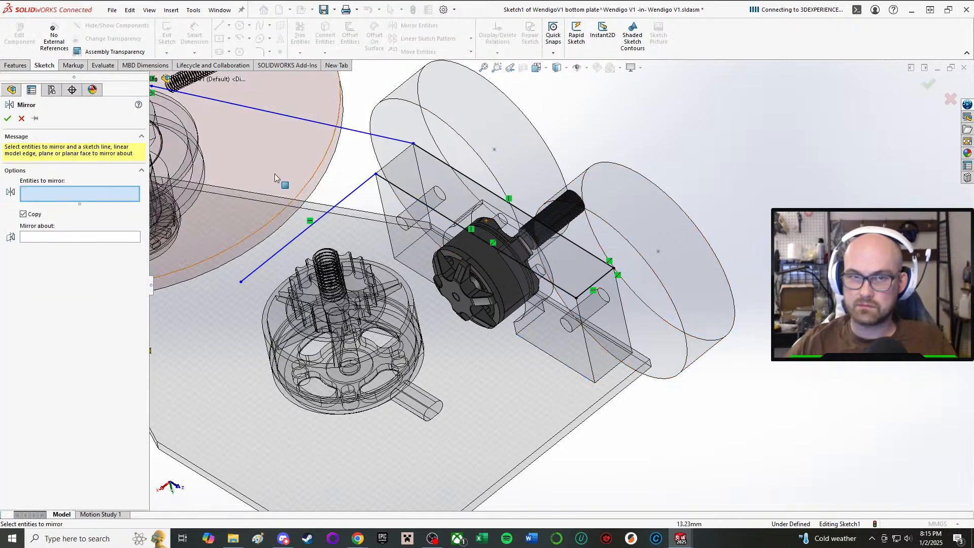
pyautogui.click(413, 198)
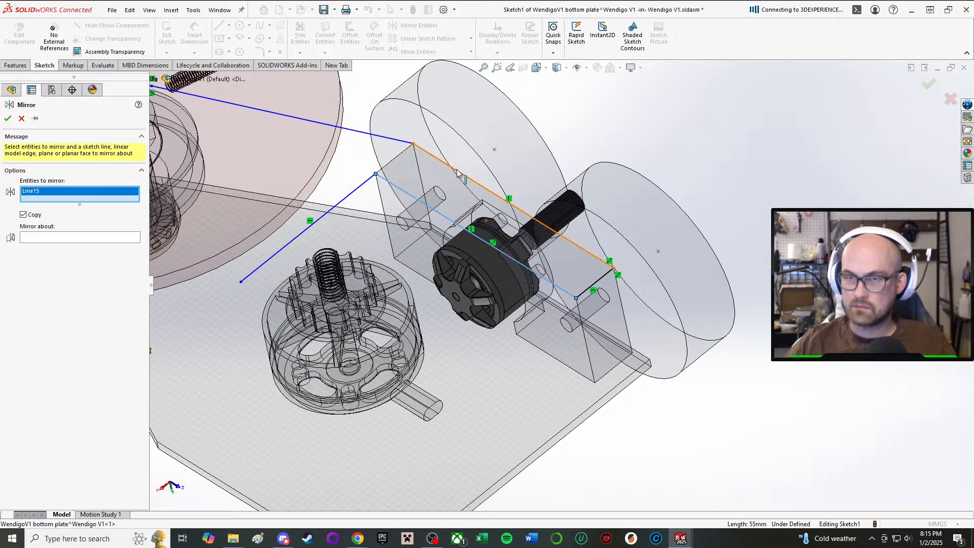
pyautogui.click(483, 186)
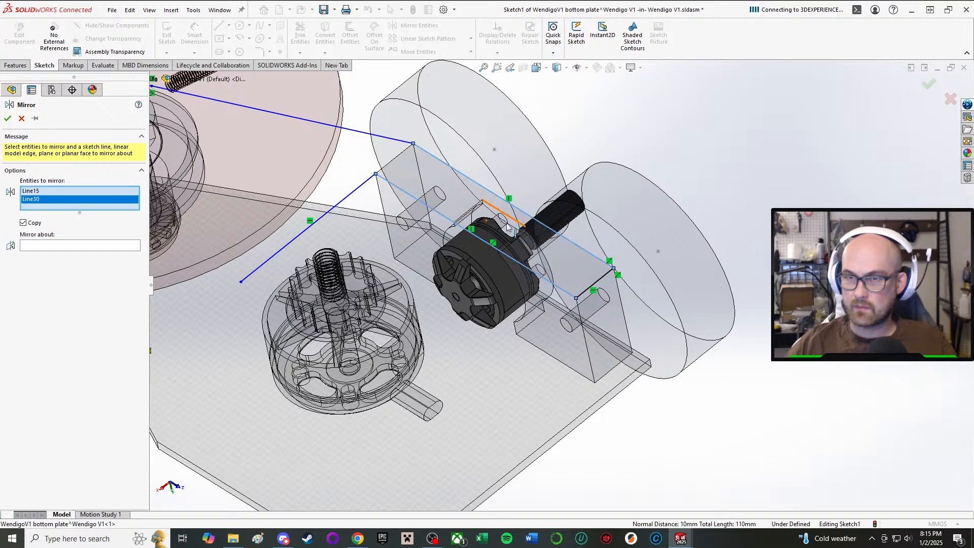
pyautogui.click(602, 279)
pyautogui.click(61, 254)
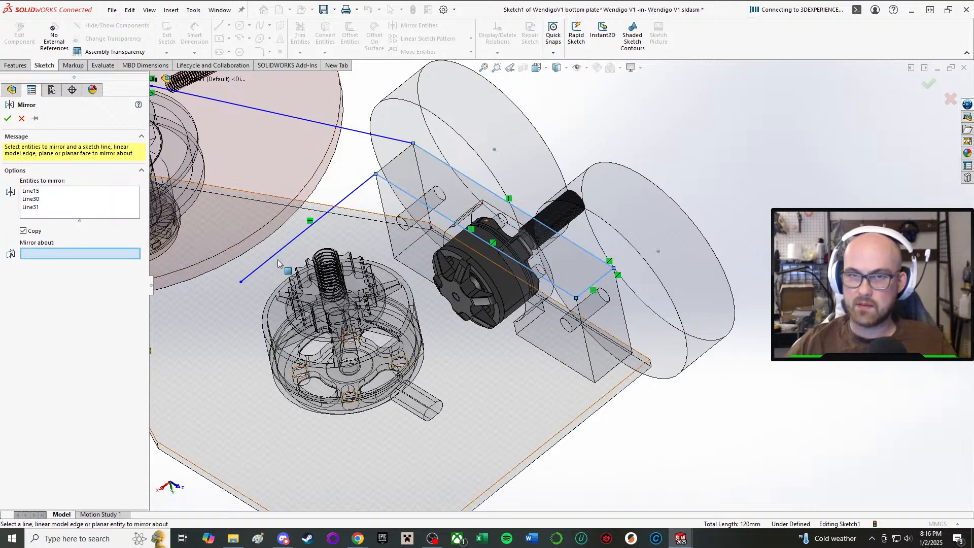
pyautogui.scroll(3, 278, 260)
pyautogui.click(153, 79)
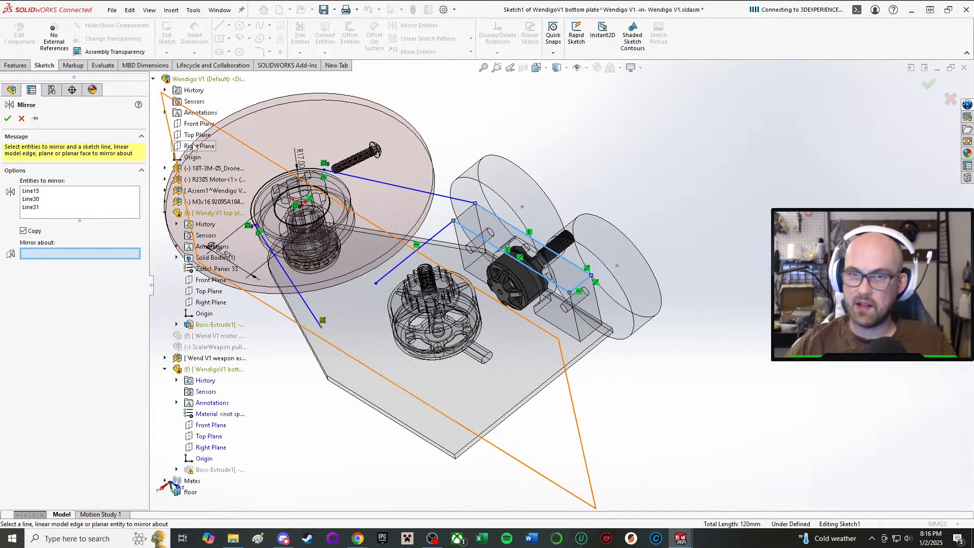
pyautogui.click(198, 146)
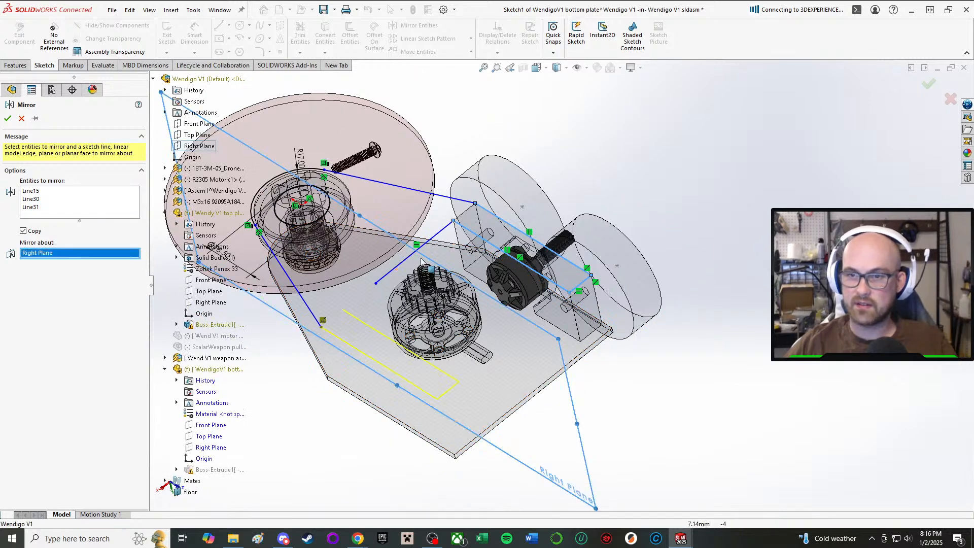
pyautogui.moveTo(421, 262); pyautogui.dragTo(416, 287, button='middle')
pyautogui.click(8, 118)
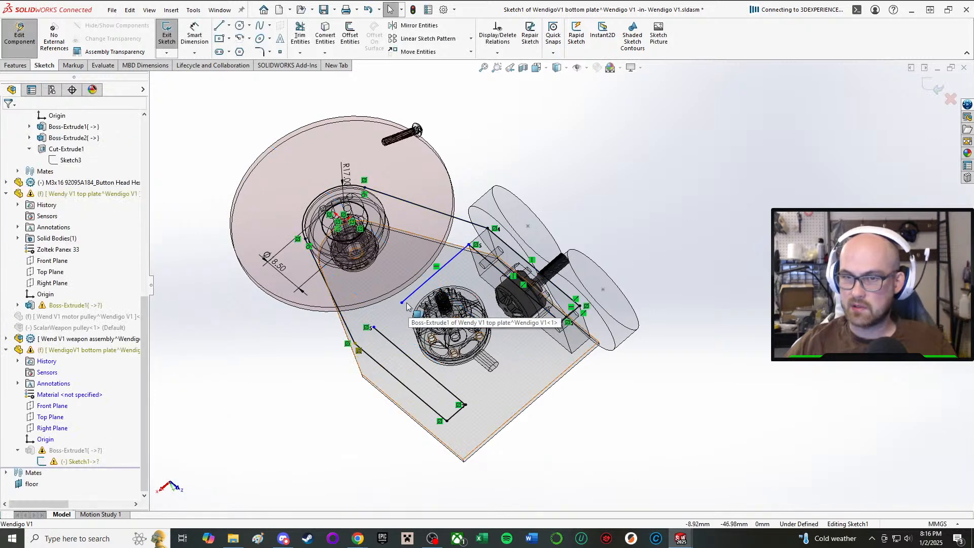
# Join the cross line's free endpoint to the mirrored arm's inner line and delete the dangling relation at the mirrored outer corner.
pyautogui.moveTo(403, 303); pyautogui.dragTo(376, 332)
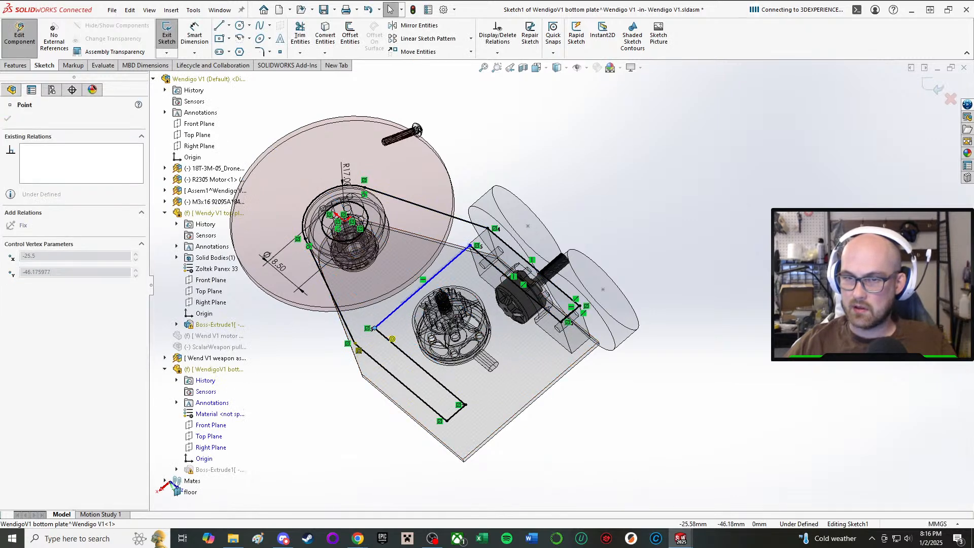
pyautogui.click(716, 189)
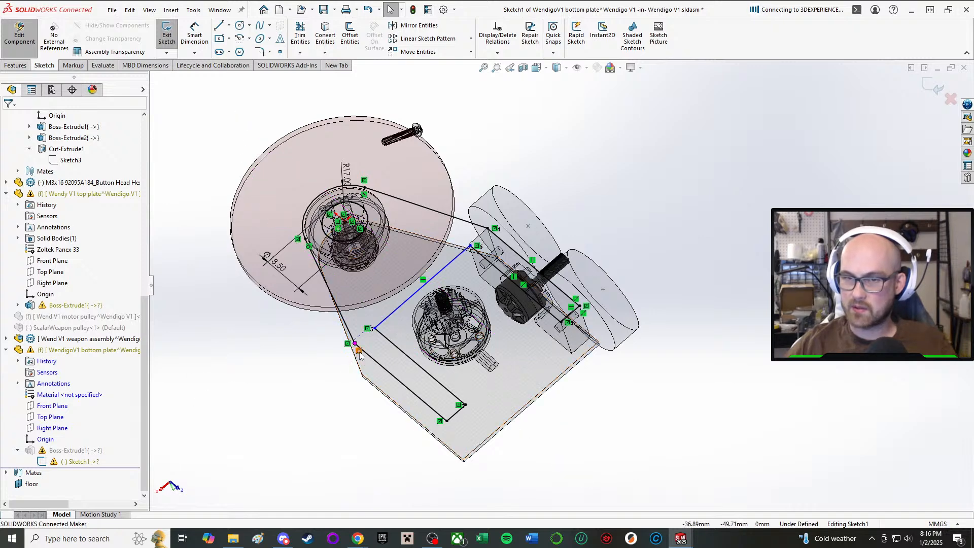
pyautogui.scroll(-3, 317, 368)
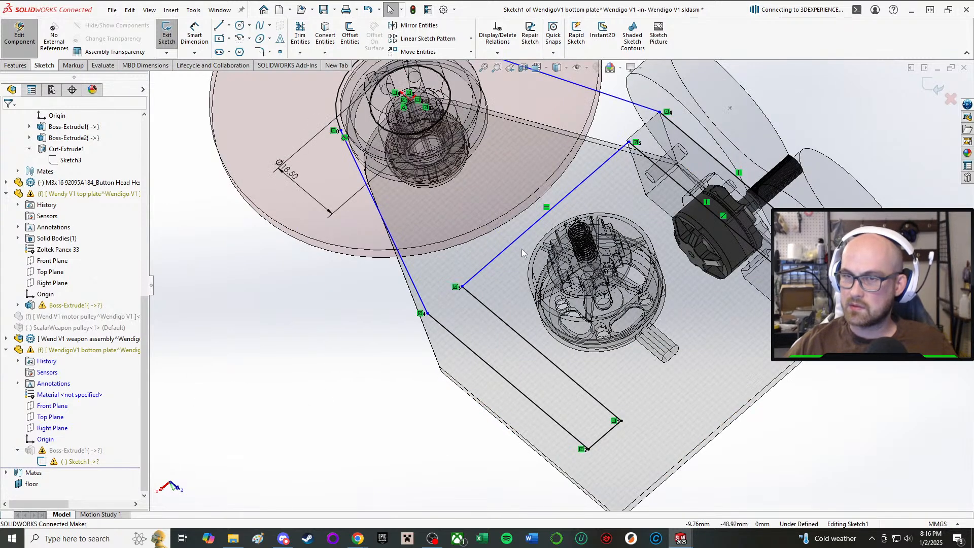
# Make the bottom plate arm's outer corner point coincident with the drive pod's short end edge near the weapon disc.
pyautogui.scroll(-4, 665, 97)
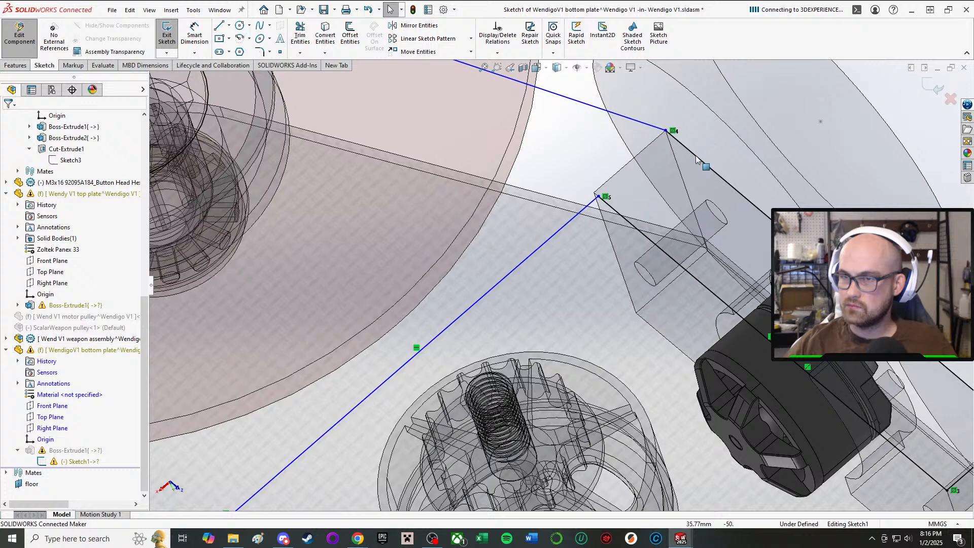
pyautogui.click(666, 131)
pyautogui.scroll(2, 666, 132)
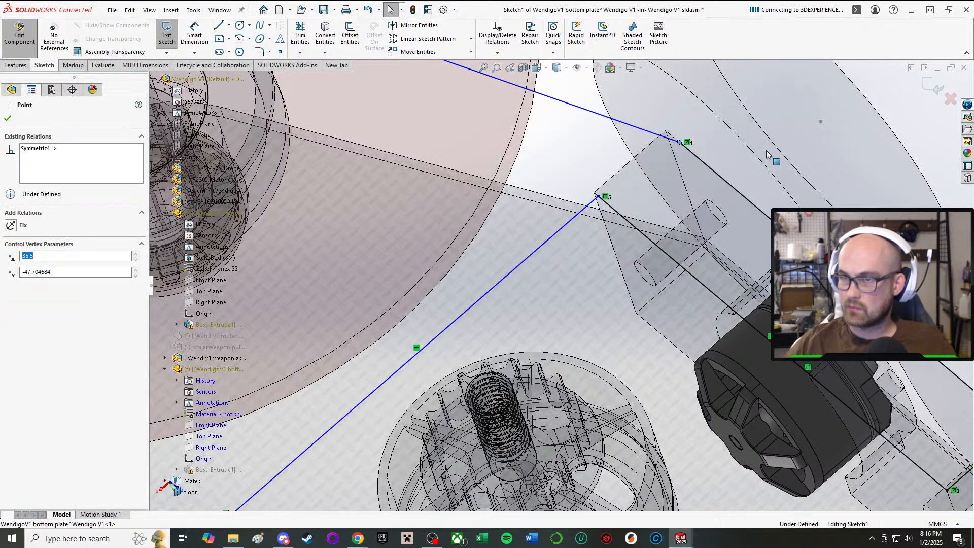
pyautogui.scroll(2, 751, 105)
pyautogui.moveTo(751, 101); pyautogui.dragTo(756, 152, button='right')
pyautogui.scroll(-10, 602, 231)
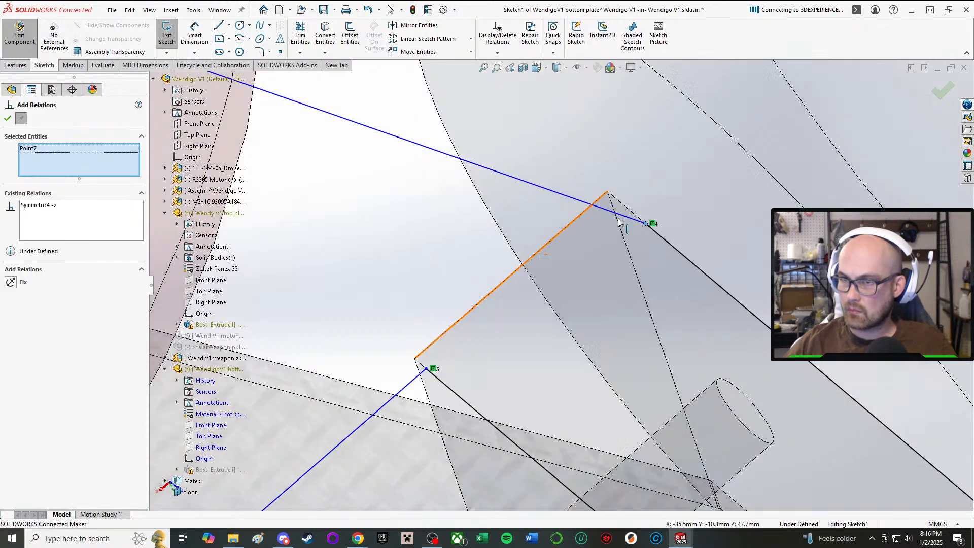
pyautogui.click(575, 220)
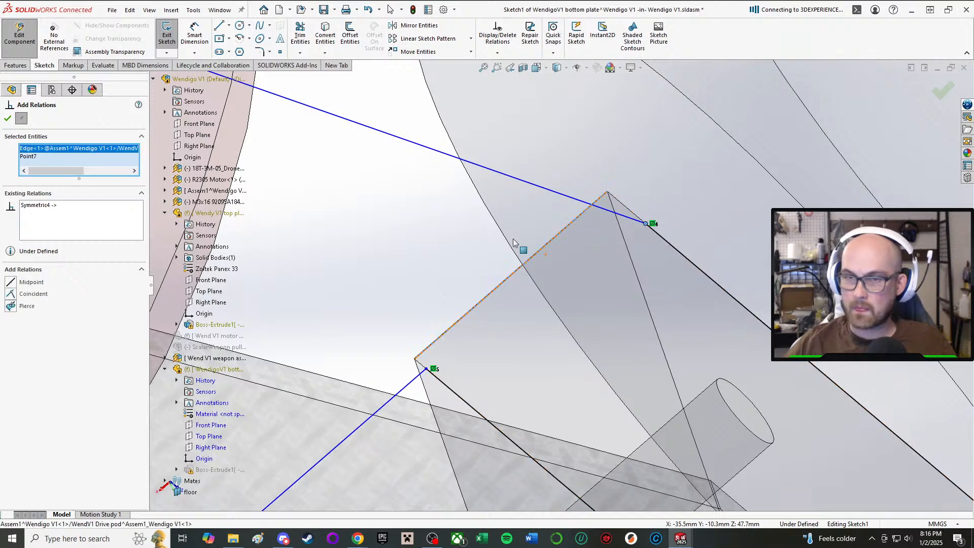
pyautogui.click(13, 294)
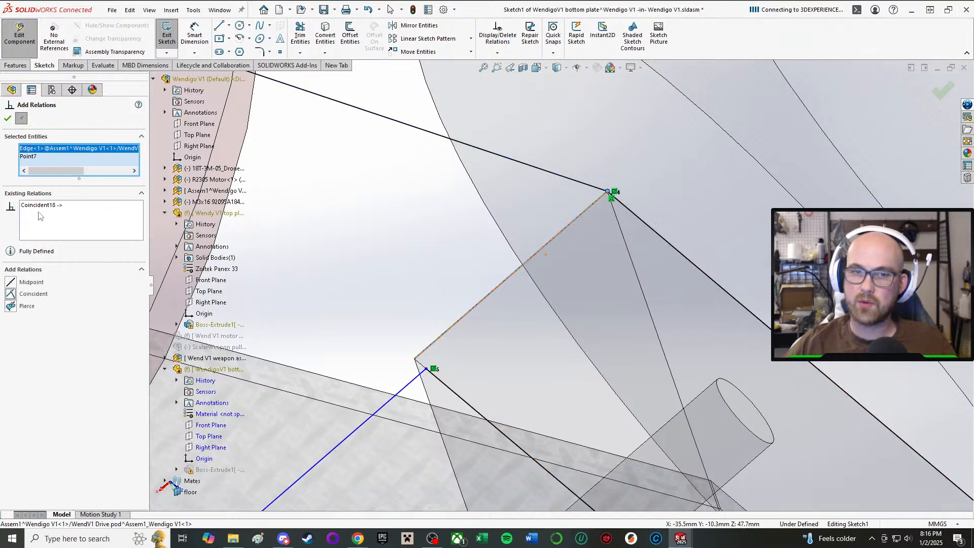
pyautogui.click(6, 119)
# Make the cross line between the two arms collinear with the drive pod's short end edge.
pyautogui.scroll(4, 98, 159)
pyautogui.scroll(2, 409, 348)
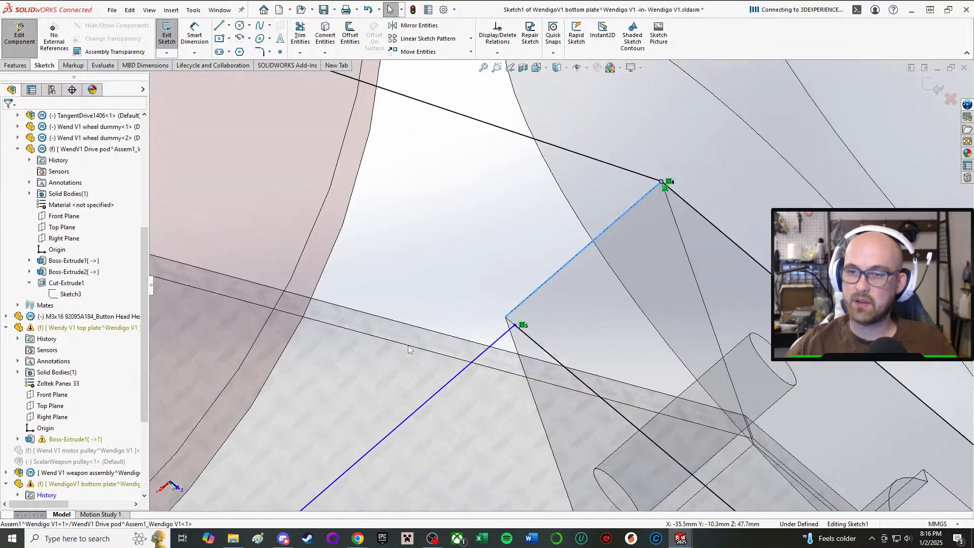
pyautogui.scroll(8, 559, 284)
pyautogui.moveTo(723, 228); pyautogui.dragTo(700, 237, button='right')
pyautogui.scroll(-5, 496, 319)
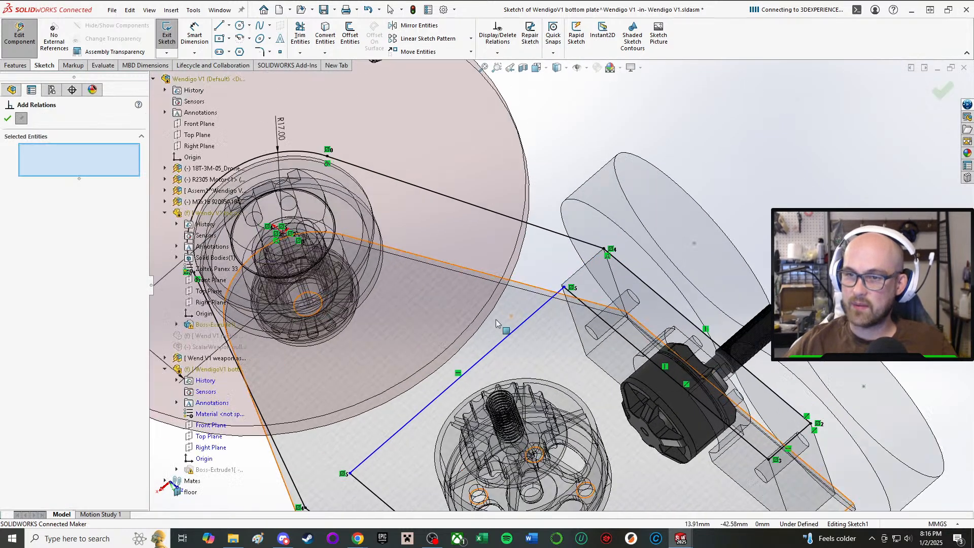
pyautogui.click(568, 319)
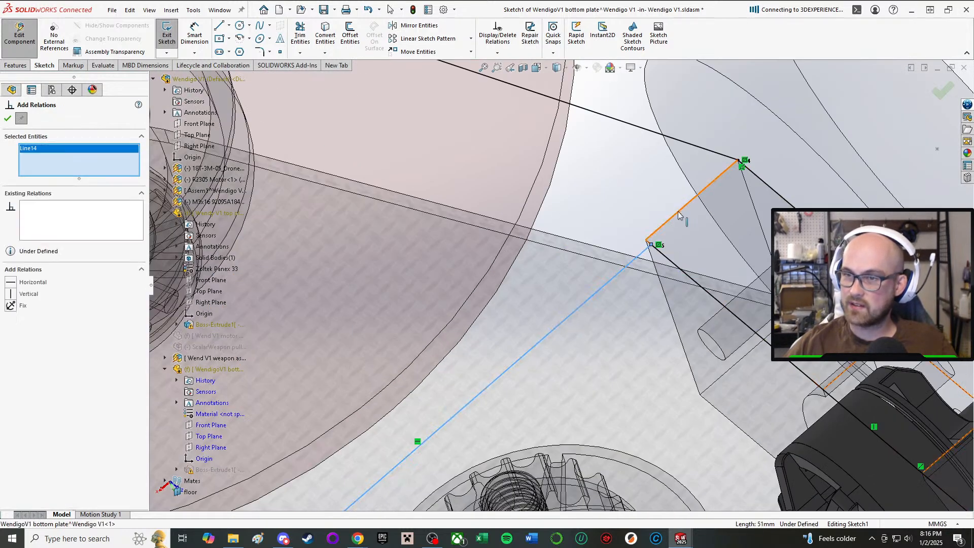
pyautogui.click(670, 214)
pyautogui.click(12, 285)
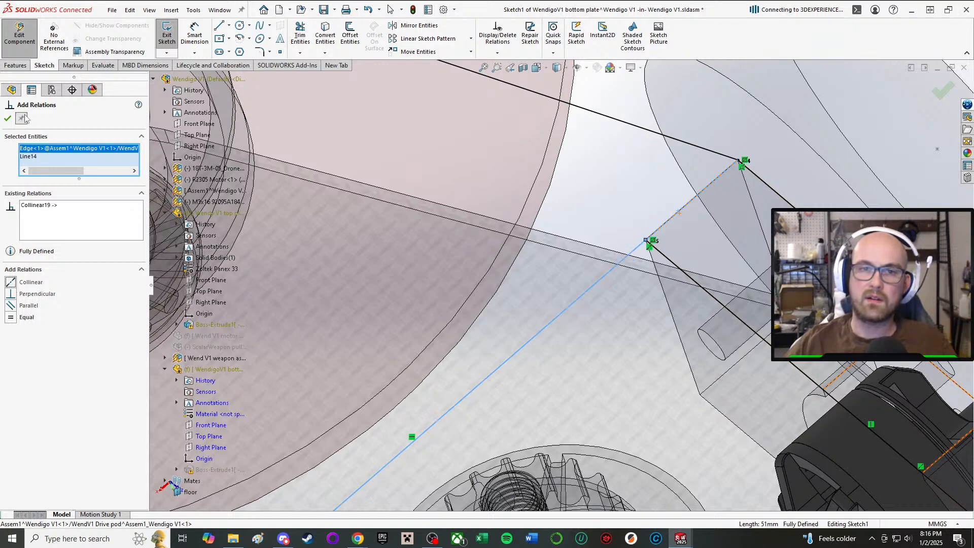
pyautogui.click(8, 116)
# Check the bottom plate sketch from several angles, exit it, and return to the top-level assembly.
pyautogui.scroll(8, 369, 414)
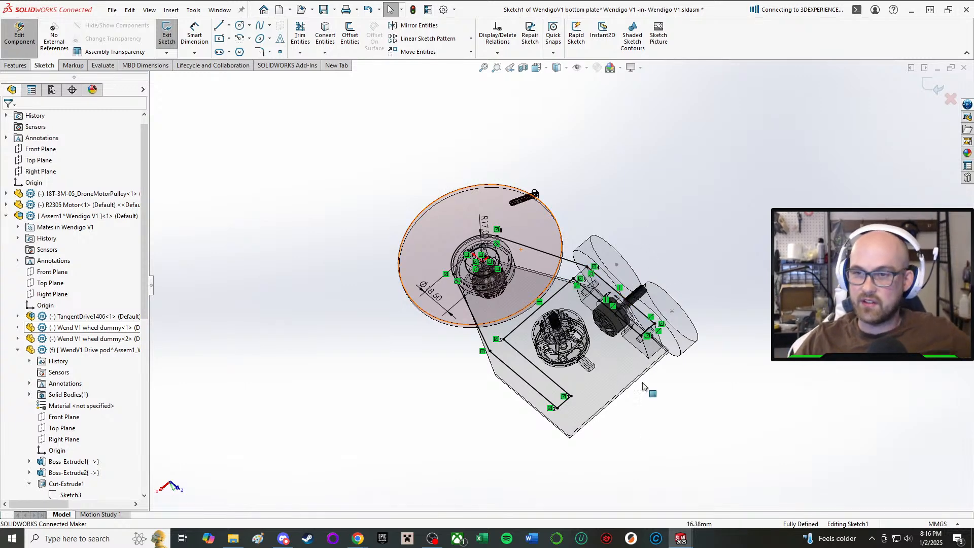
pyautogui.scroll(-5, 672, 398)
pyautogui.moveTo(380, 245); pyautogui.dragTo(462, 365, button='middle')
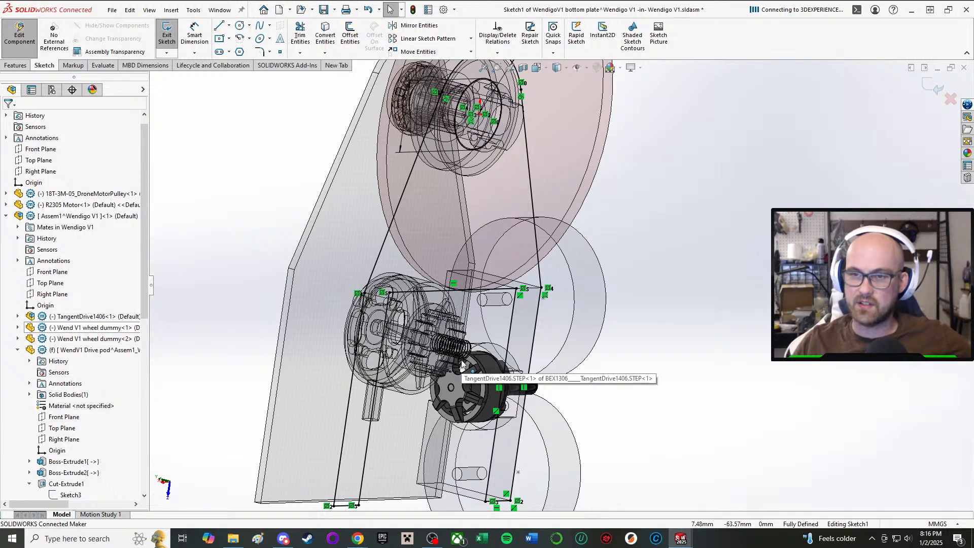
pyautogui.hotkey('ctrl', '8')
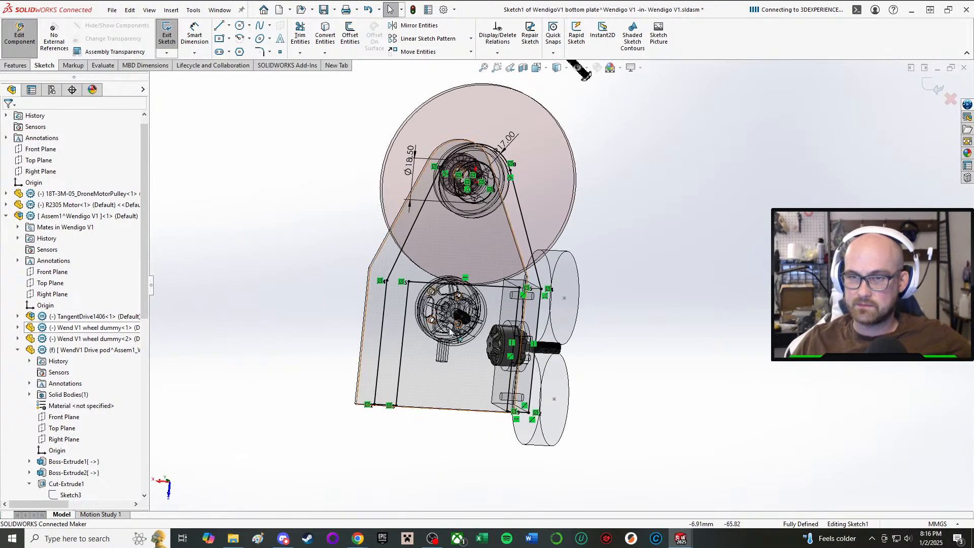
pyautogui.scroll(-3, 449, 327)
pyautogui.moveTo(442, 307); pyautogui.dragTo(299, 217, button='middle')
pyautogui.scroll(1, 288, 219)
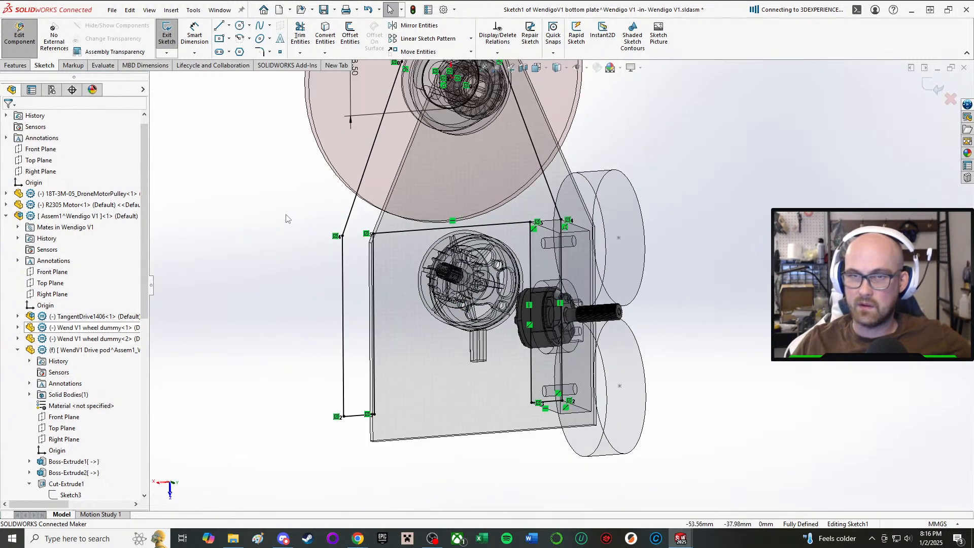
pyautogui.click(166, 31)
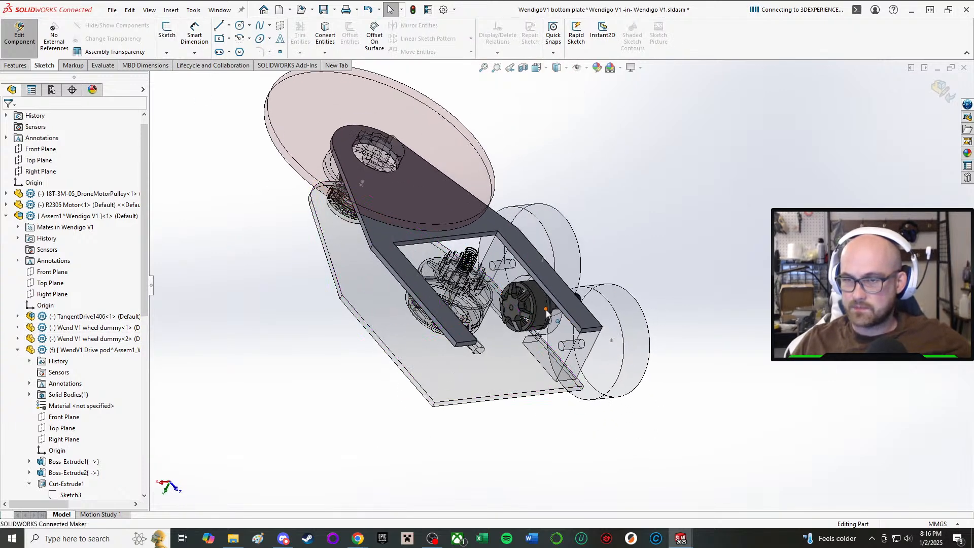
pyautogui.click(19, 33)
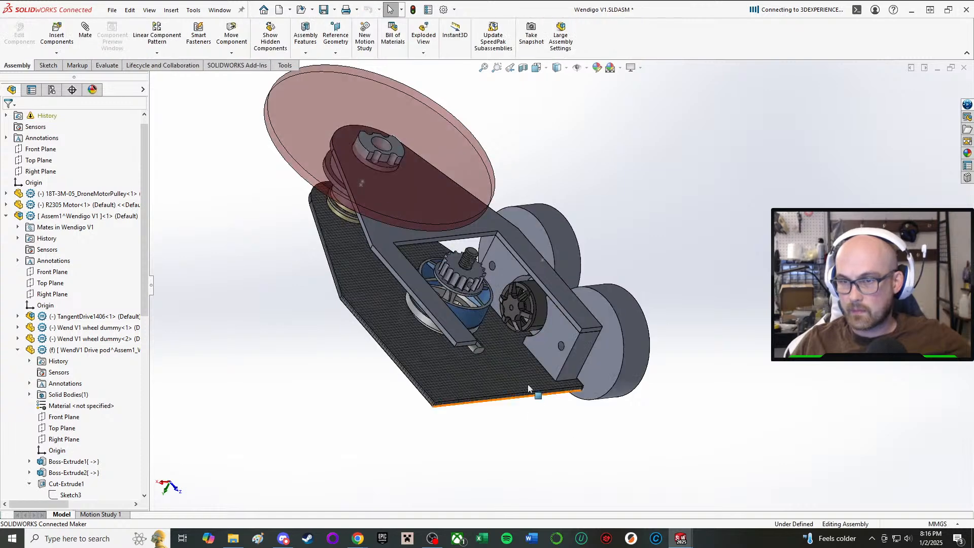
# Start editing the drive subassembly Assem1 in context and collapse its drive pod part in the tree.
pyautogui.click(570, 332)
pyautogui.click(89, 216)
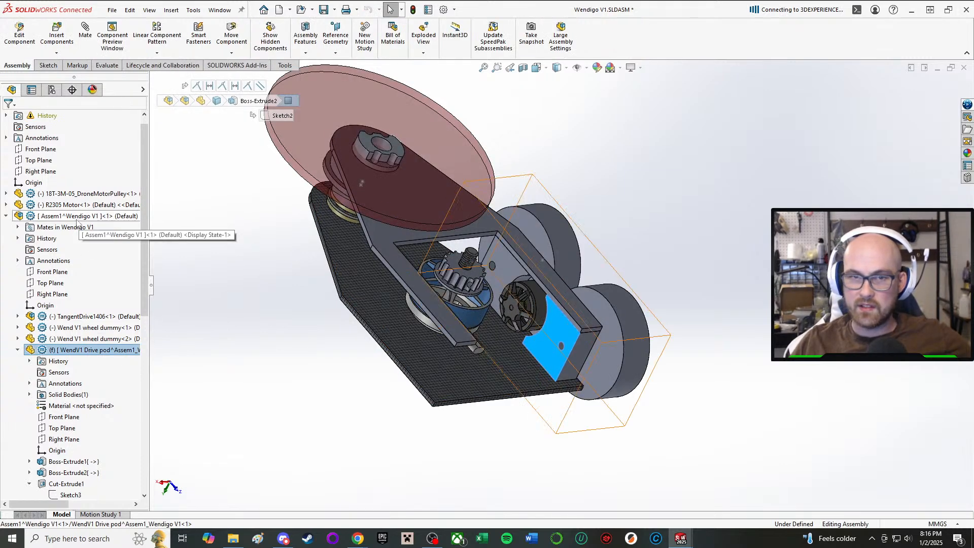
pyautogui.click(103, 189)
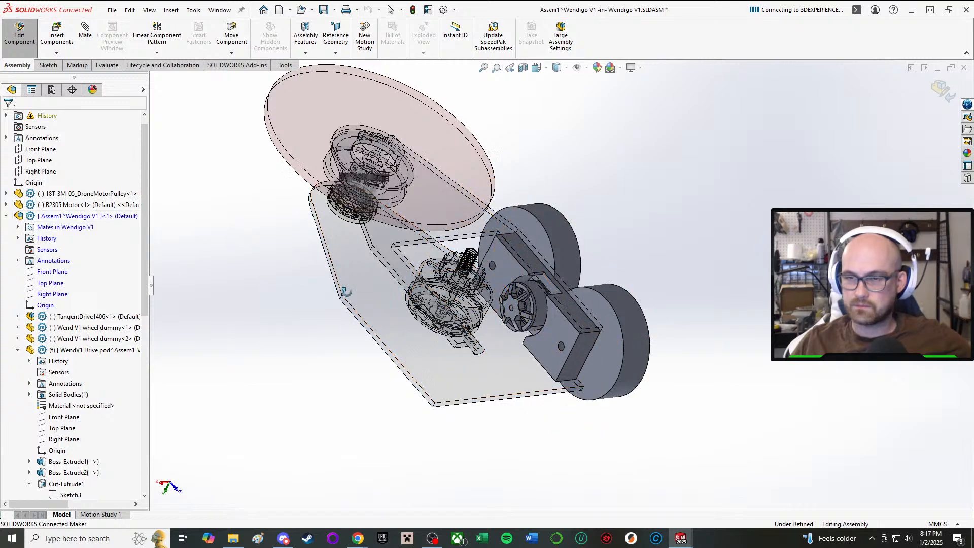
pyautogui.moveTo(447, 299); pyautogui.dragTo(396, 340, button='middle')
pyautogui.rightClick(67, 217)
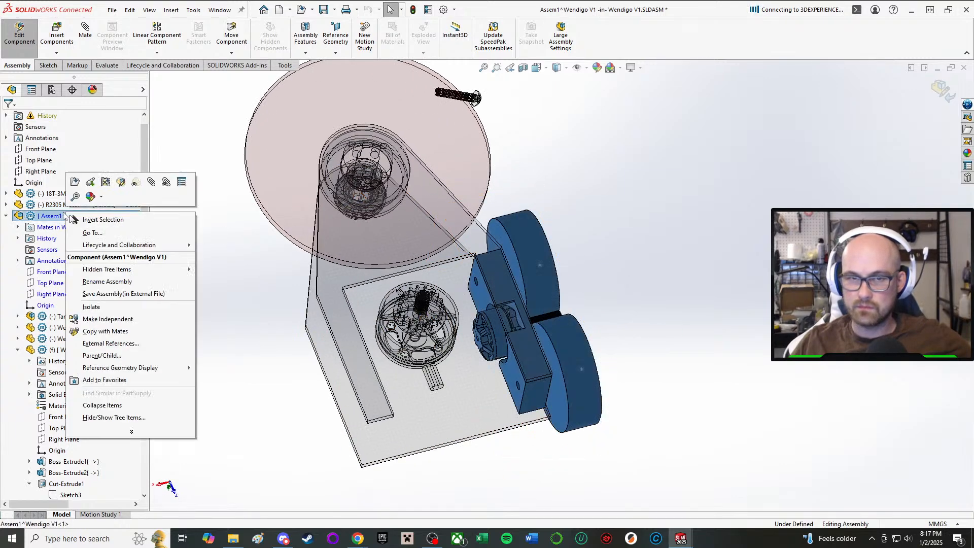
pyautogui.click(281, 439)
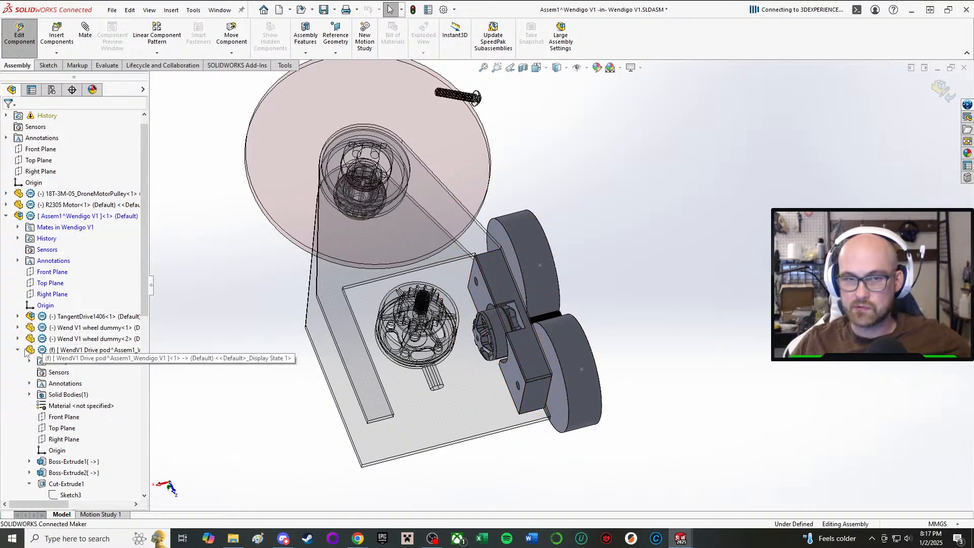
pyautogui.click(18, 351)
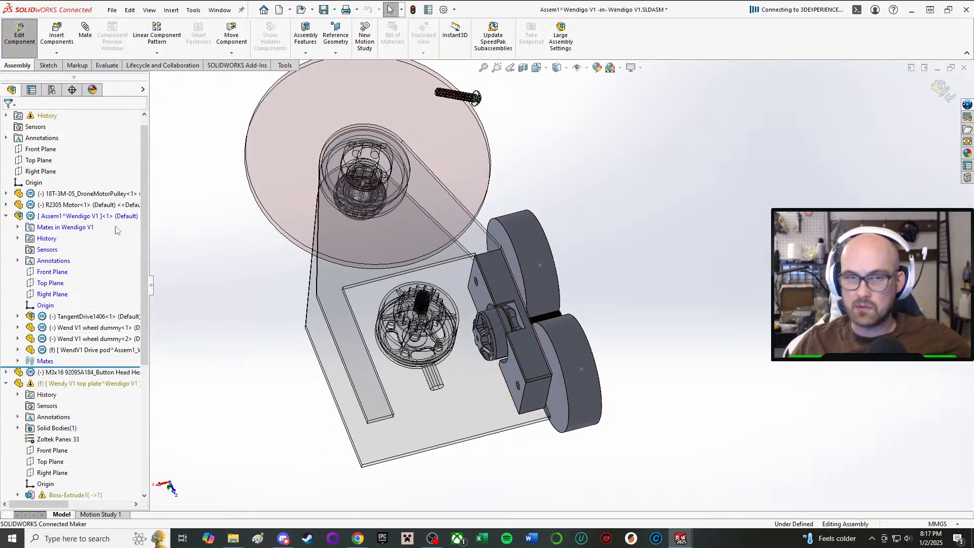
# Open the Assem1 subassembly in its own window, accept the rebuild, and show it in isometric view.
pyautogui.click(96, 216)
pyautogui.click(113, 182)
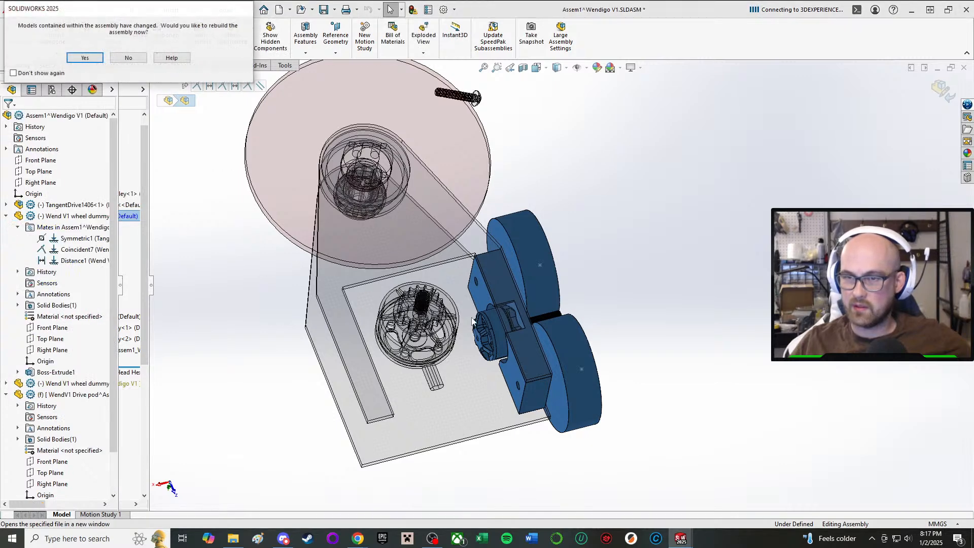
pyautogui.click(85, 58)
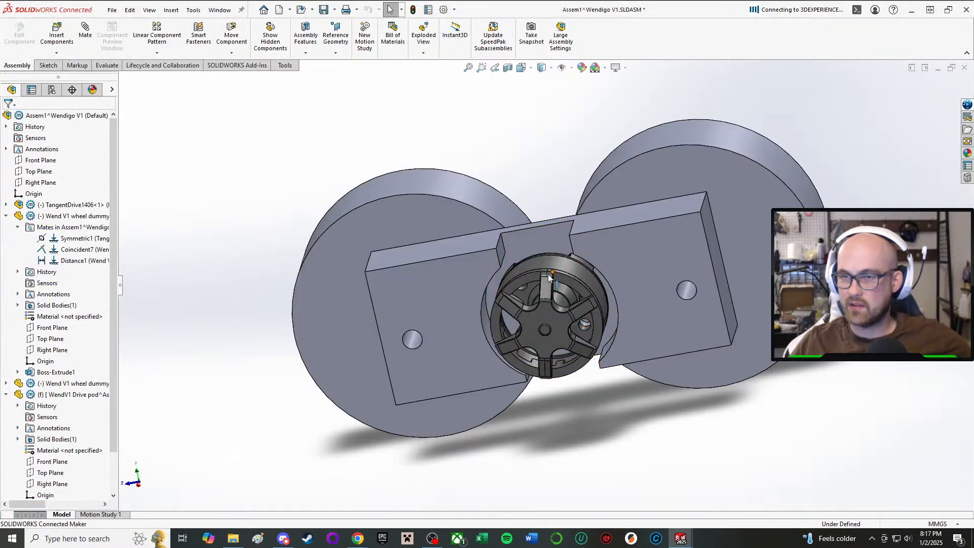
pyautogui.moveTo(549, 274); pyautogui.dragTo(459, 259, button='middle')
pyautogui.scroll(2, 460, 260)
pyautogui.hotkey('ctrl', '7')
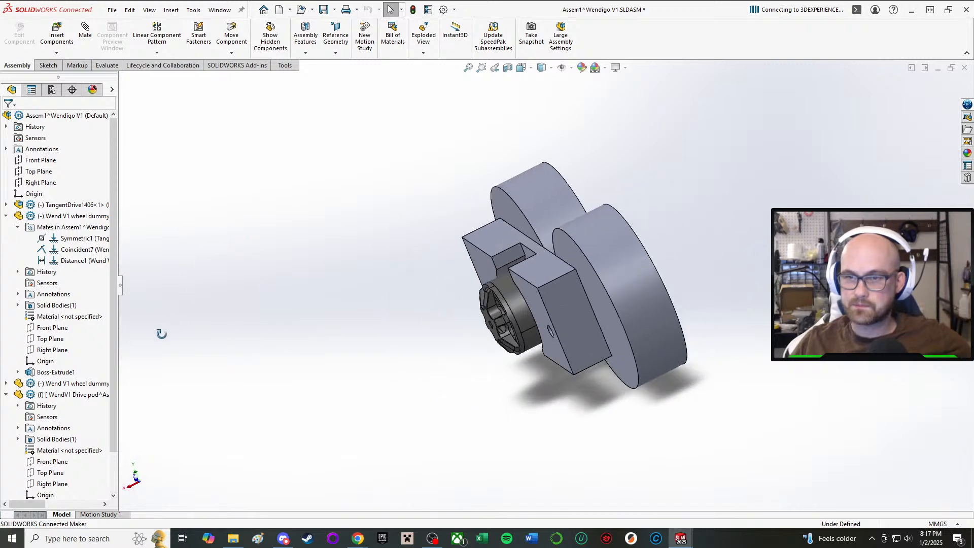
# Mirror the two wheel dummies about the subassembly's Right Plane, leaving the drive pod out of the components to mirror.
pyautogui.click(48, 65)
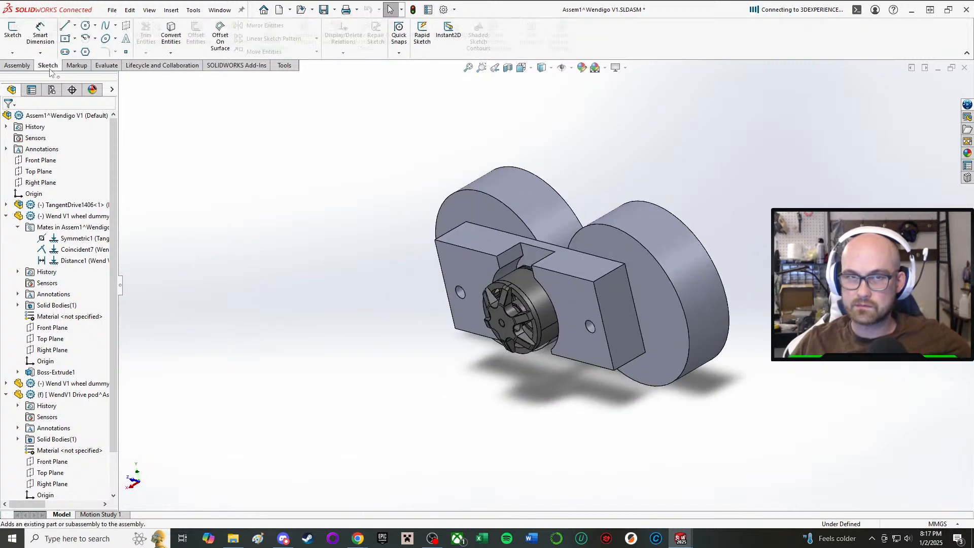
pyautogui.click(20, 65)
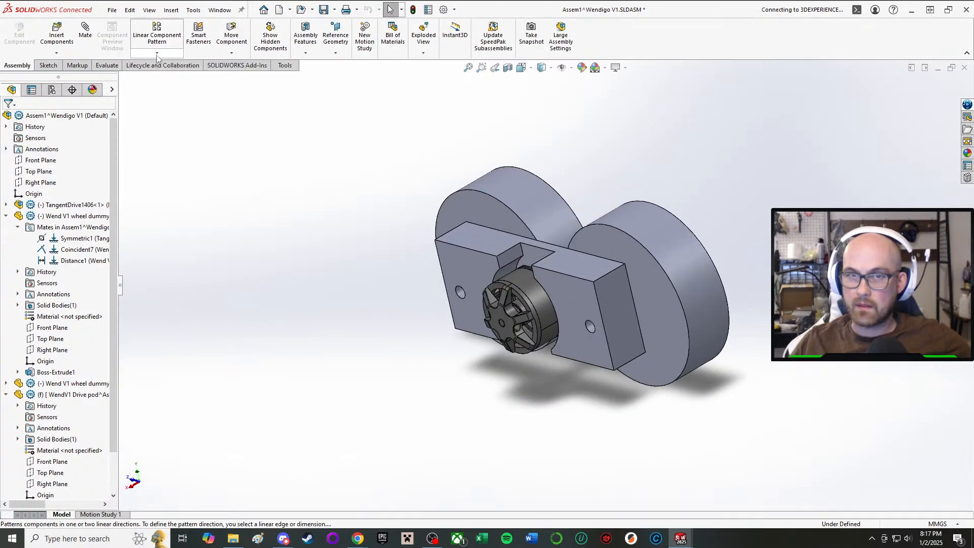
pyautogui.click(158, 54)
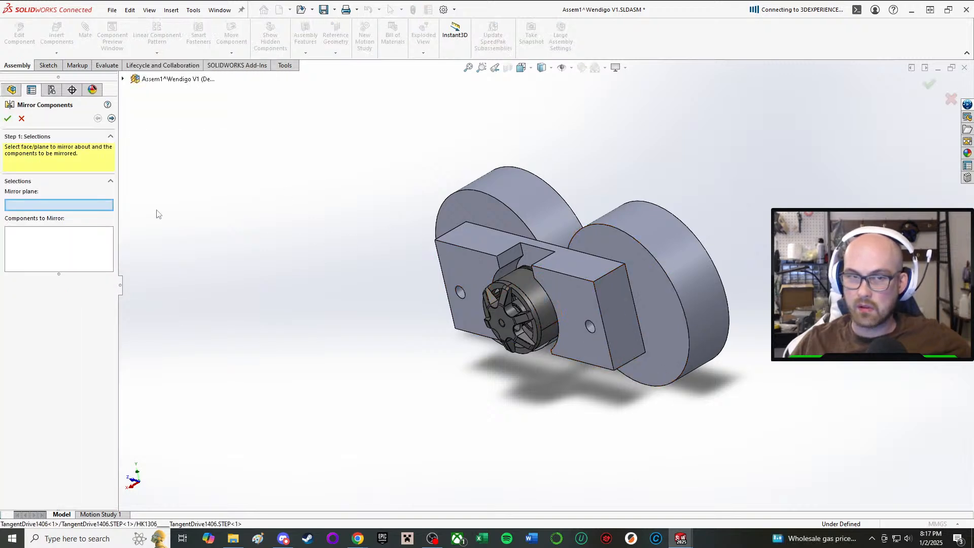
pyautogui.click(123, 78)
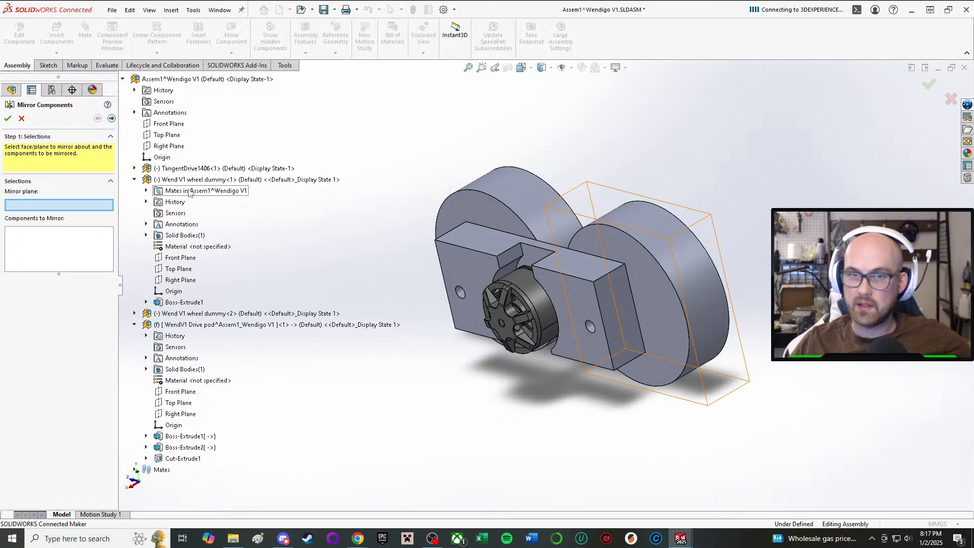
pyautogui.click(168, 147)
pyautogui.click(567, 205)
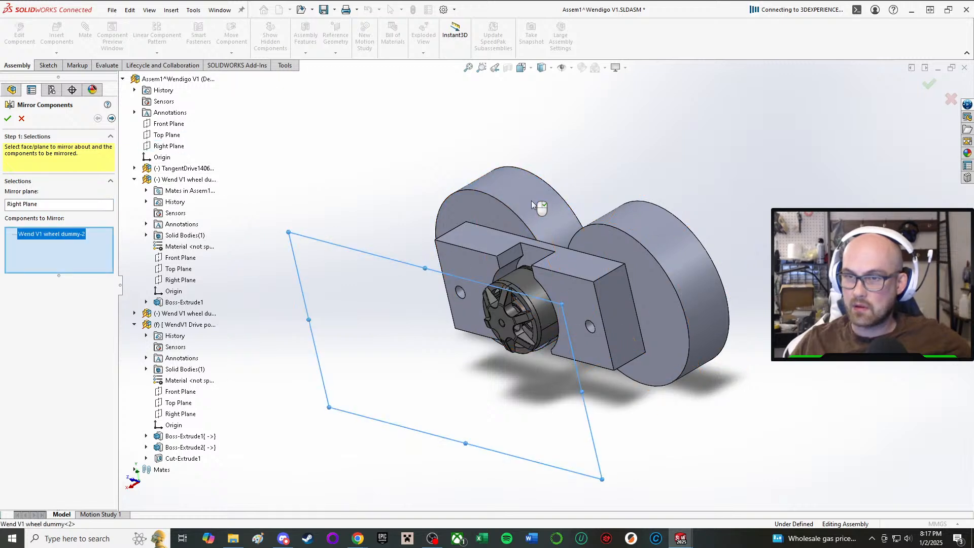
pyautogui.click(667, 273)
pyautogui.click(509, 277)
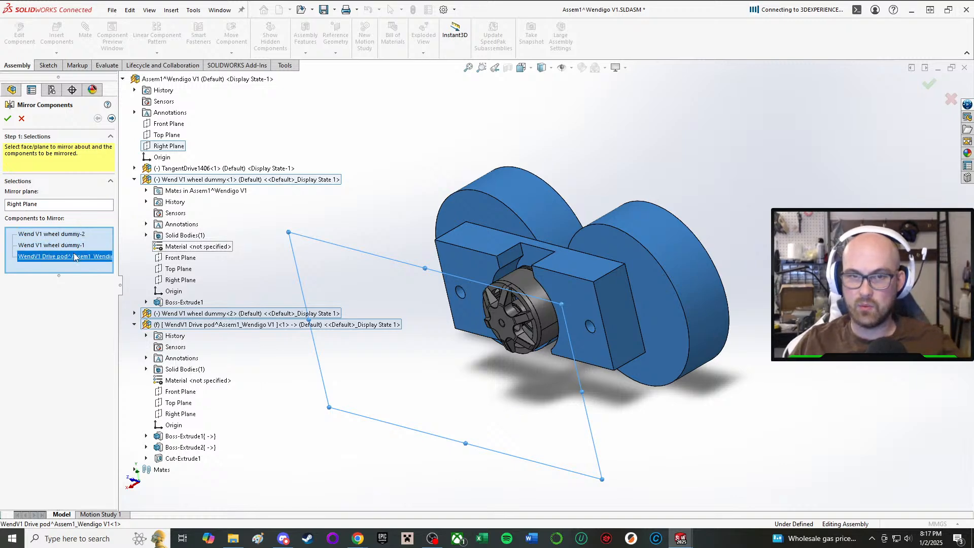
pyautogui.press('Delete')
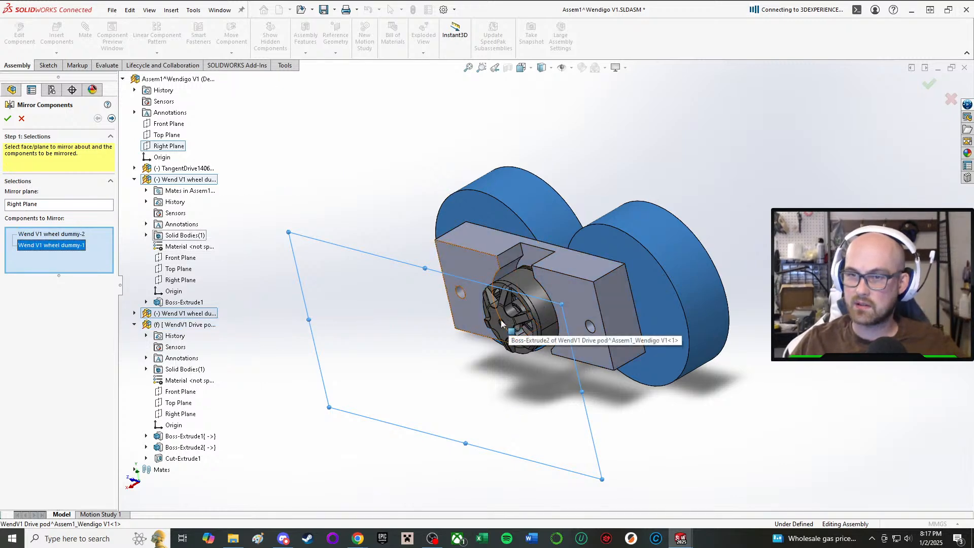
pyautogui.moveTo(511, 322)
pyautogui.mouseDown(button='middle')
pyautogui.moveTo(531, 398)
pyautogui.moveTo(520, 325)
pyautogui.mouseUp(button='middle')
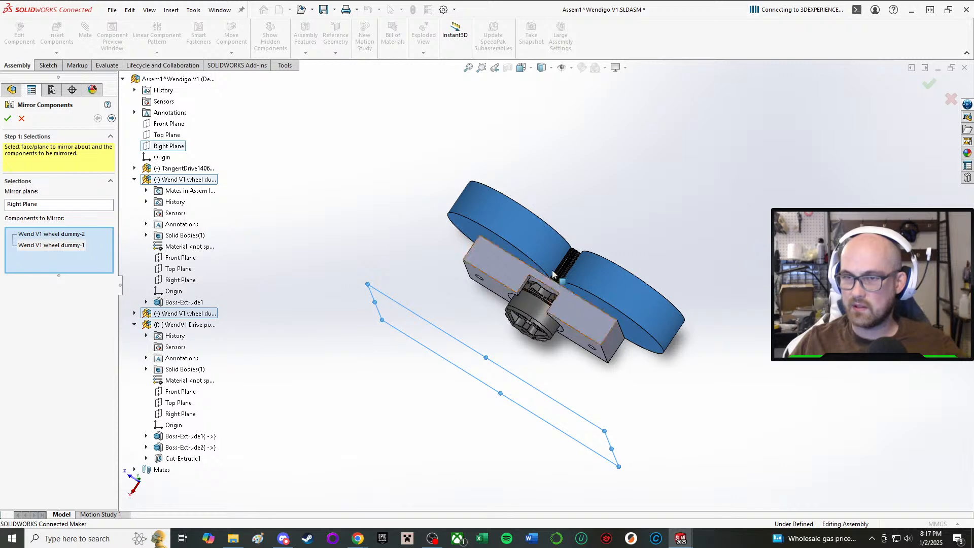
pyautogui.scroll(-3, 531, 318)
pyautogui.click(8, 119)
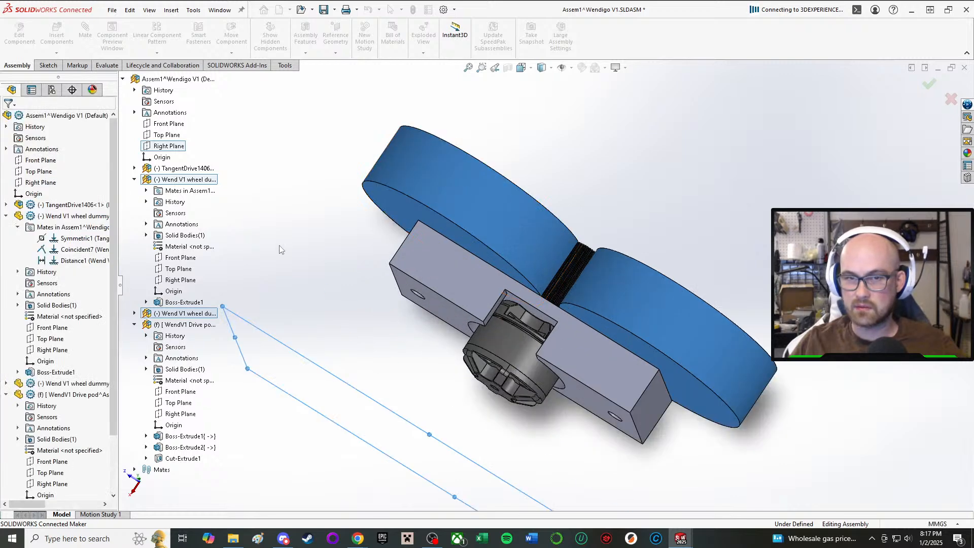
# Edit the subassembly's component mirror to also include the TangentDrive1406 motor.
pyautogui.scroll(2, 570, 326)
pyautogui.scroll(2, 570, 329)
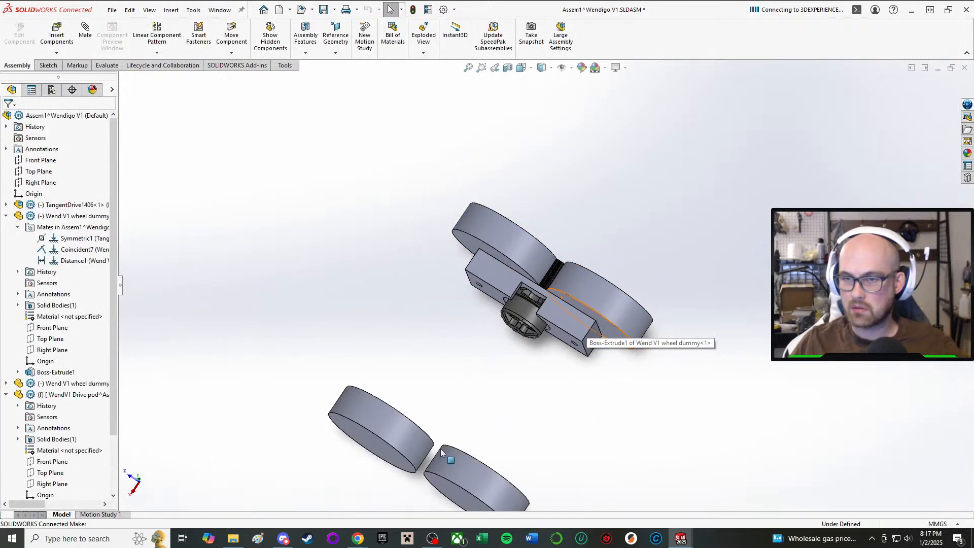
pyautogui.scroll(-2, 62, 355)
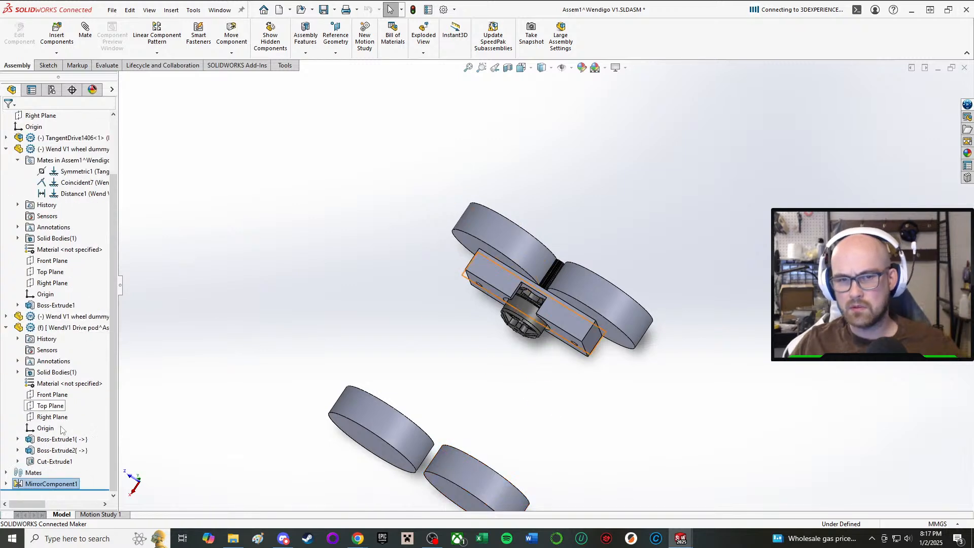
pyautogui.click(45, 484)
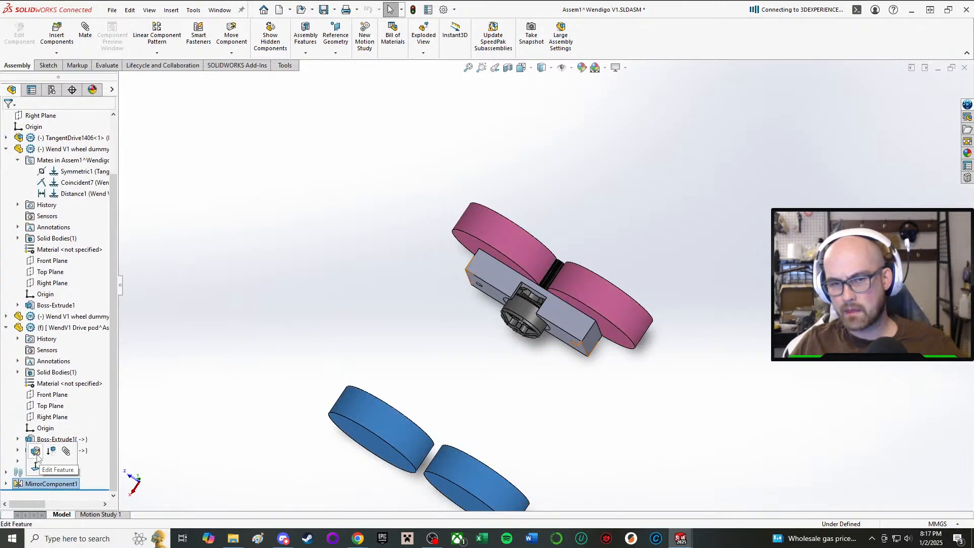
pyautogui.scroll(-1, 527, 323)
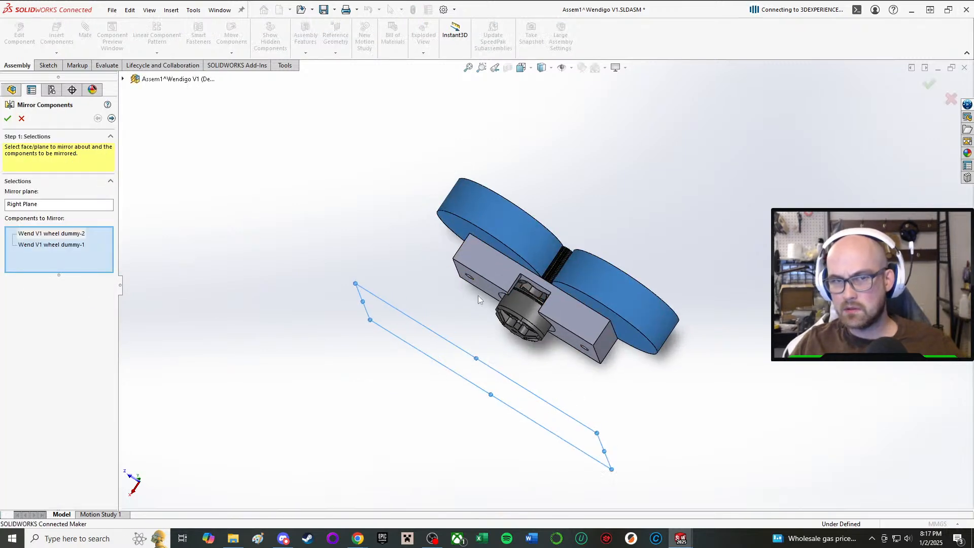
pyautogui.click(123, 79)
pyautogui.click(184, 168)
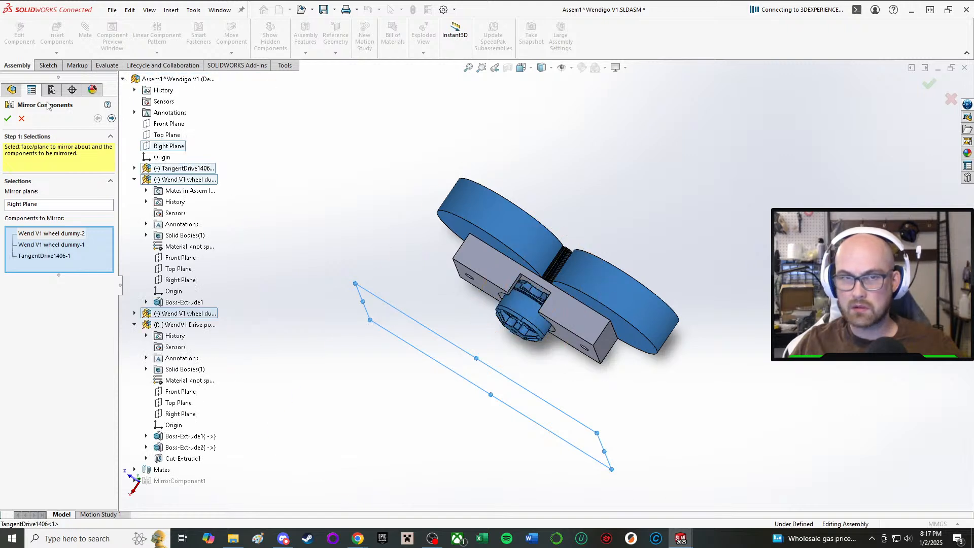
pyautogui.click(7, 119)
# Start editing the WendV1 Drive pod part in context within the Assem1 subassembly.
pyautogui.moveTo(365, 202); pyautogui.dragTo(354, 399, button='middle')
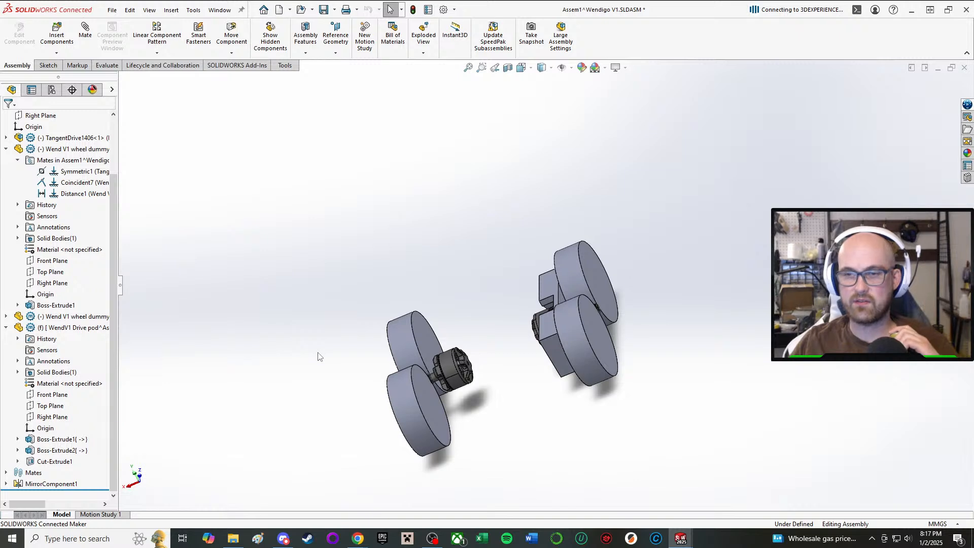
pyautogui.scroll(1, 458, 403)
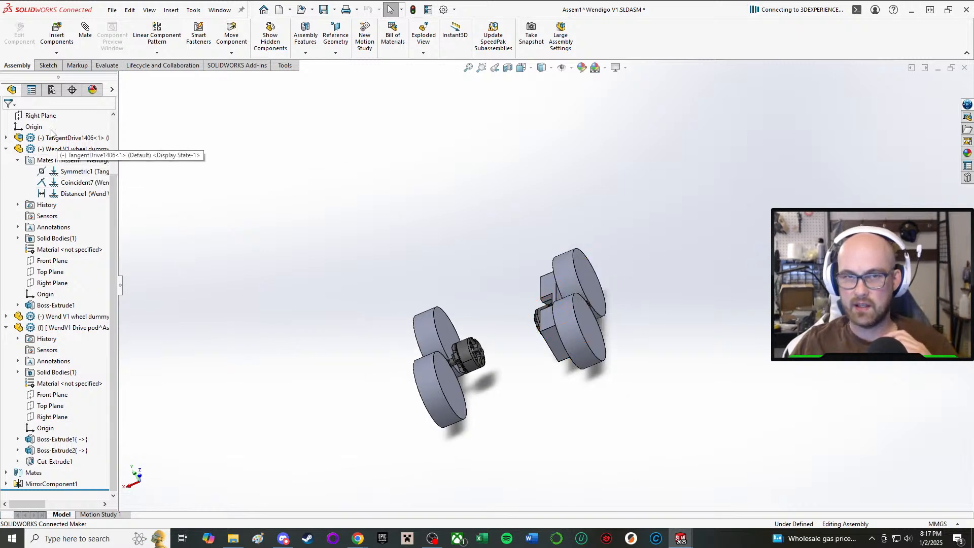
pyautogui.click(557, 343)
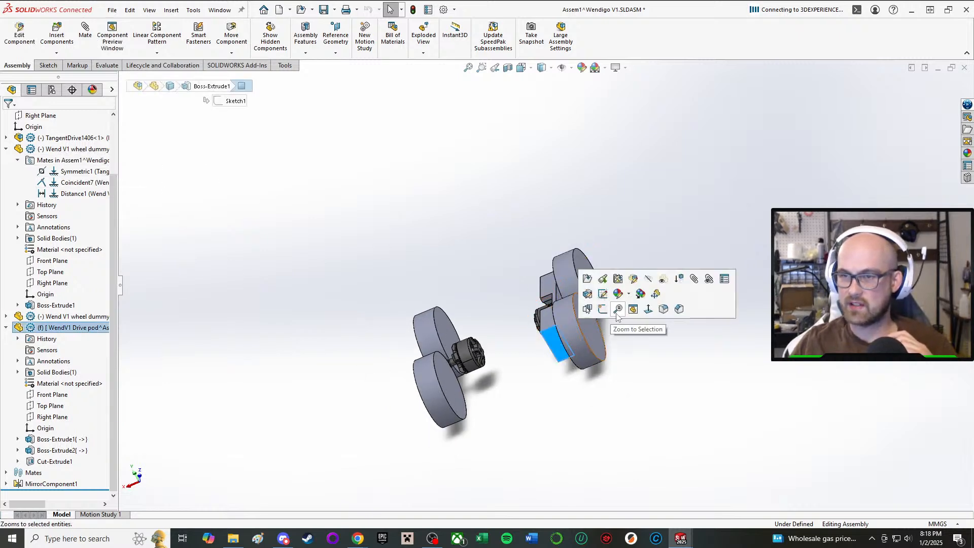
pyautogui.click(634, 279)
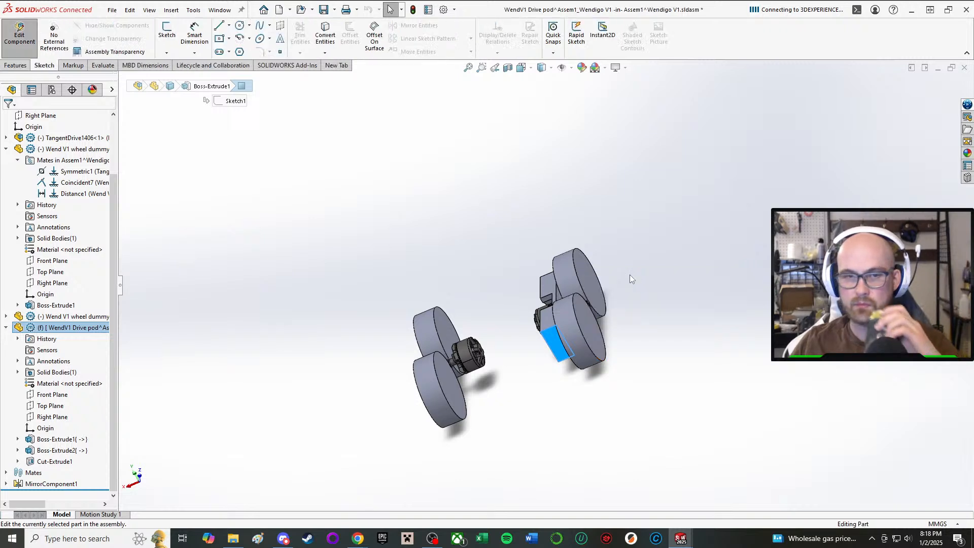
pyautogui.rightClick(78, 329)
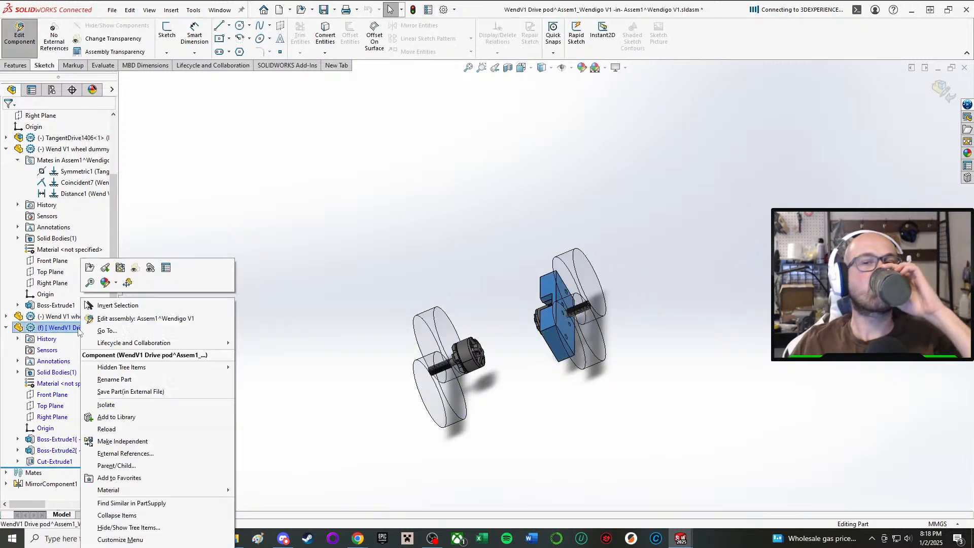
pyautogui.click(296, 196)
pyautogui.click(20, 66)
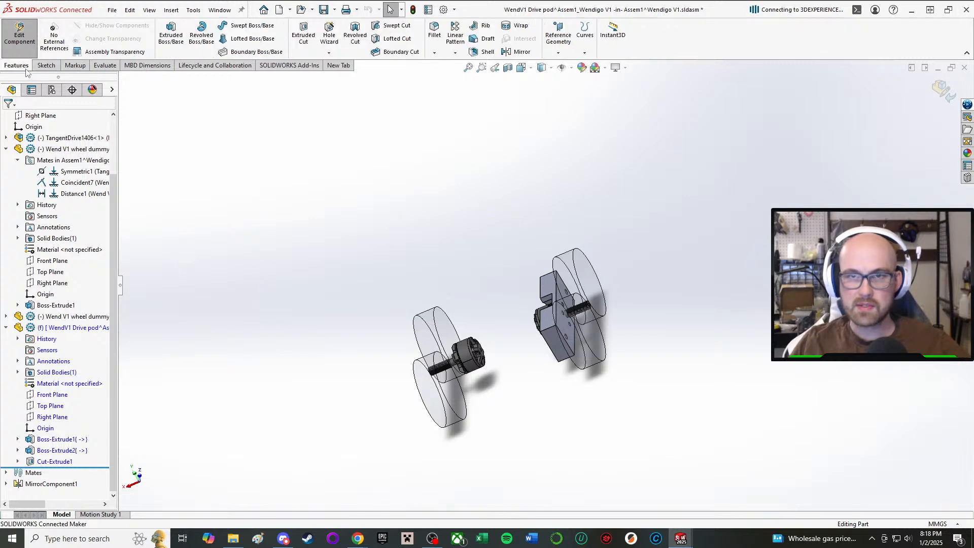
# Mirror the drive pod's solid body about the part's own Right Plane, with Merge solids turned off.
pyautogui.click(519, 51)
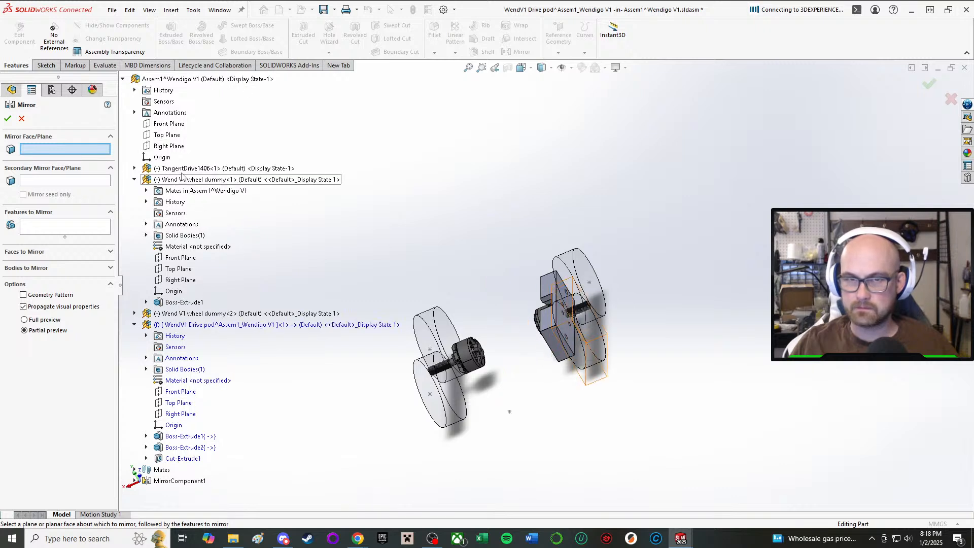
pyautogui.click(181, 414)
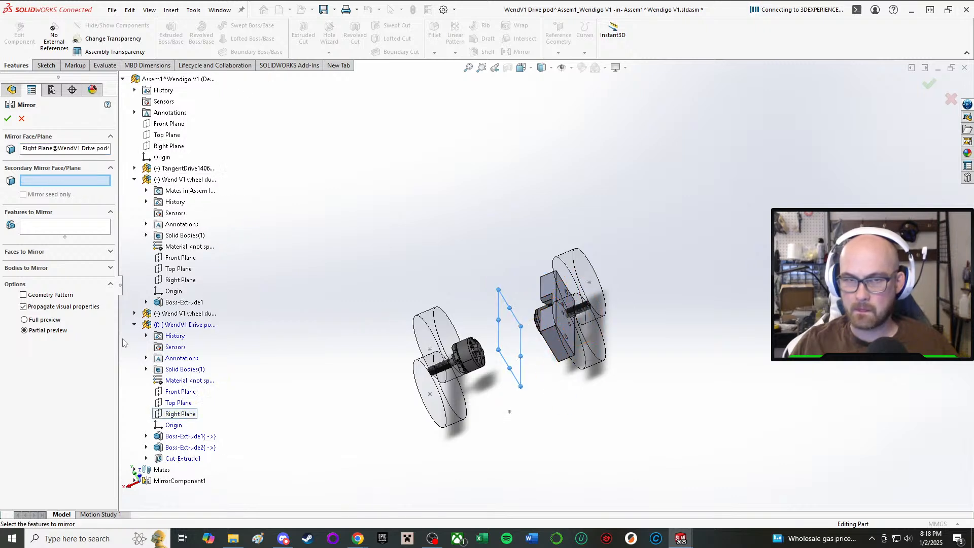
pyautogui.click(35, 269)
pyautogui.scroll(-3, 396, 311)
pyautogui.moveTo(397, 311); pyautogui.dragTo(493, 312, button='middle')
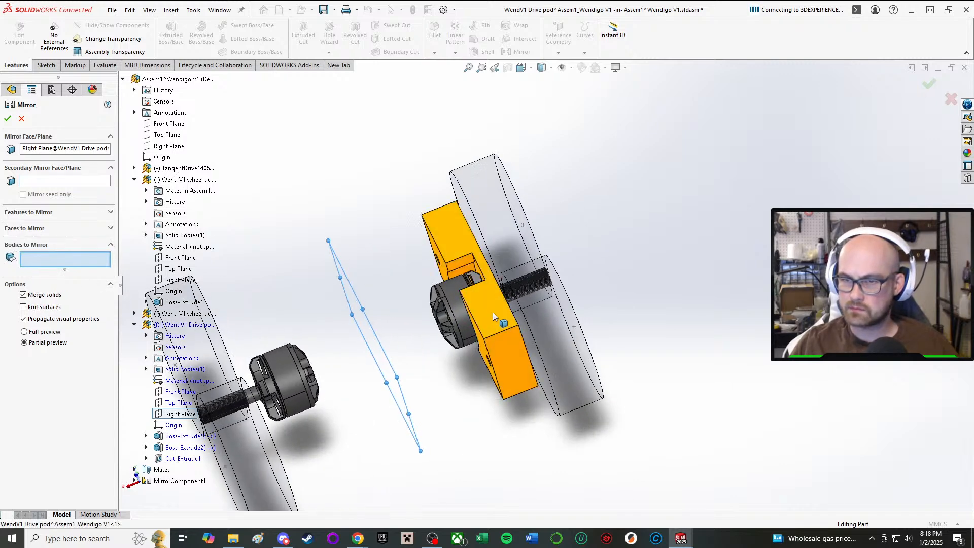
pyautogui.click(495, 314)
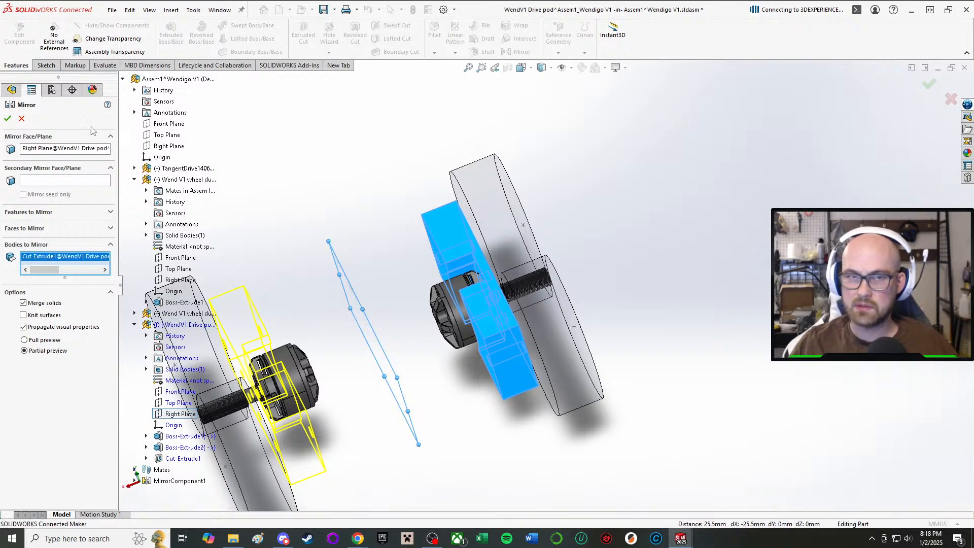
pyautogui.click(7, 119)
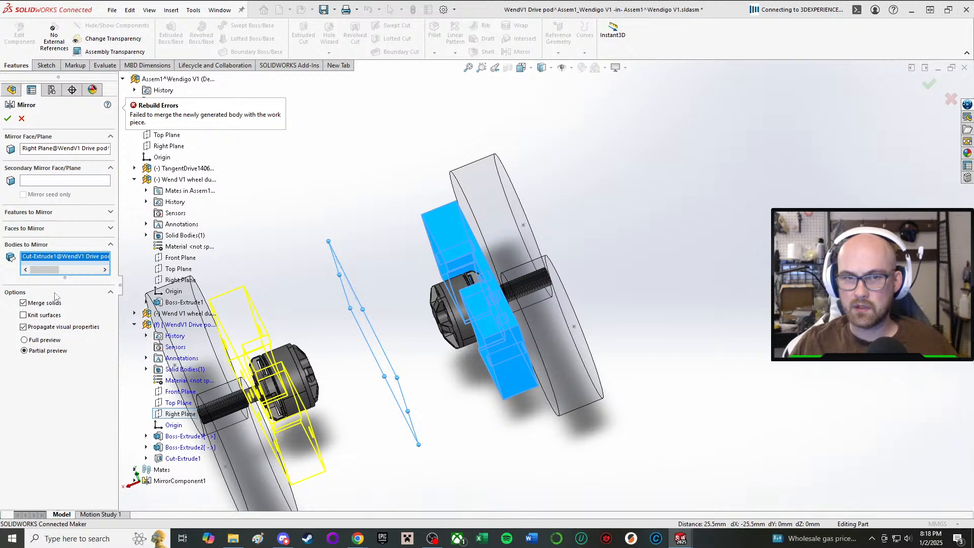
pyautogui.click(26, 303)
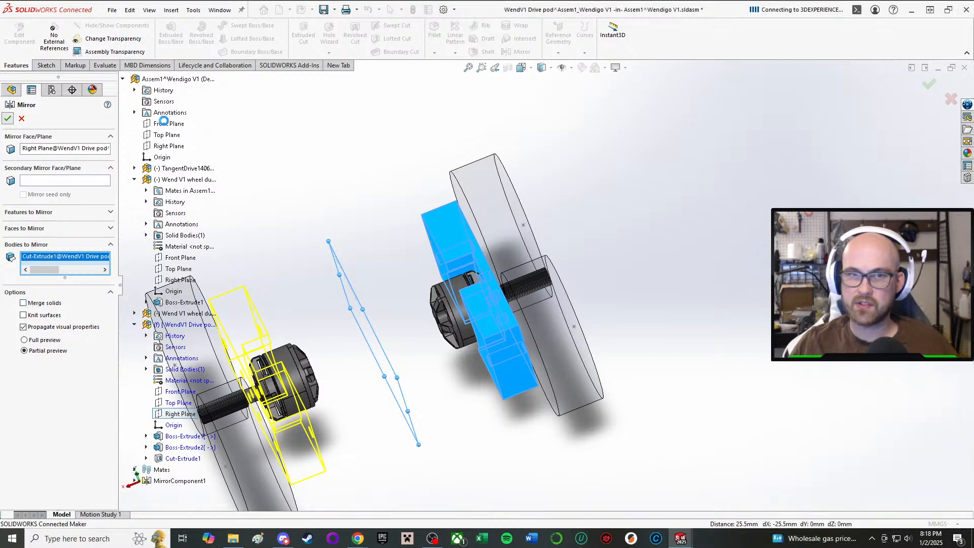
# Finish editing the drive pod and save both the Assem1 subassembly and the modified drive pod part.
pyautogui.click(26, 28)
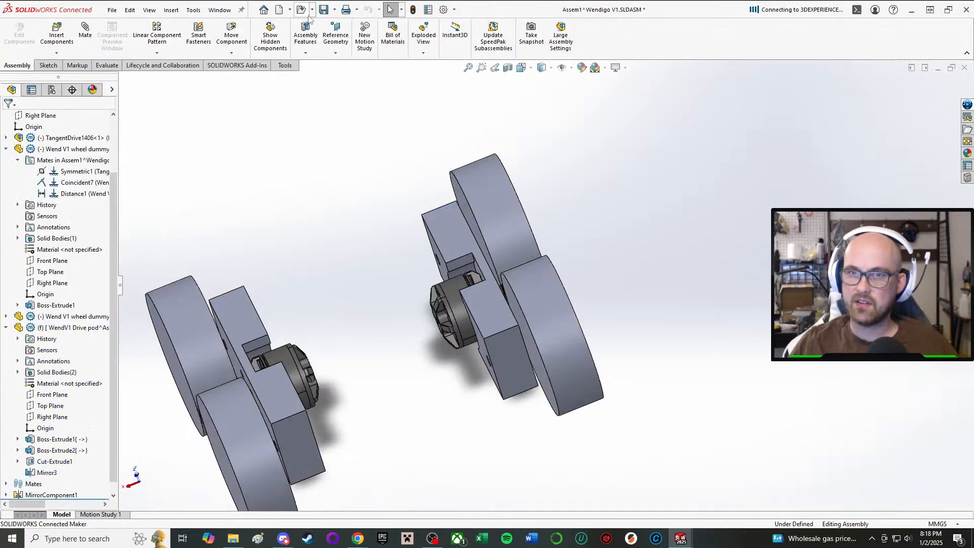
pyautogui.click(323, 10)
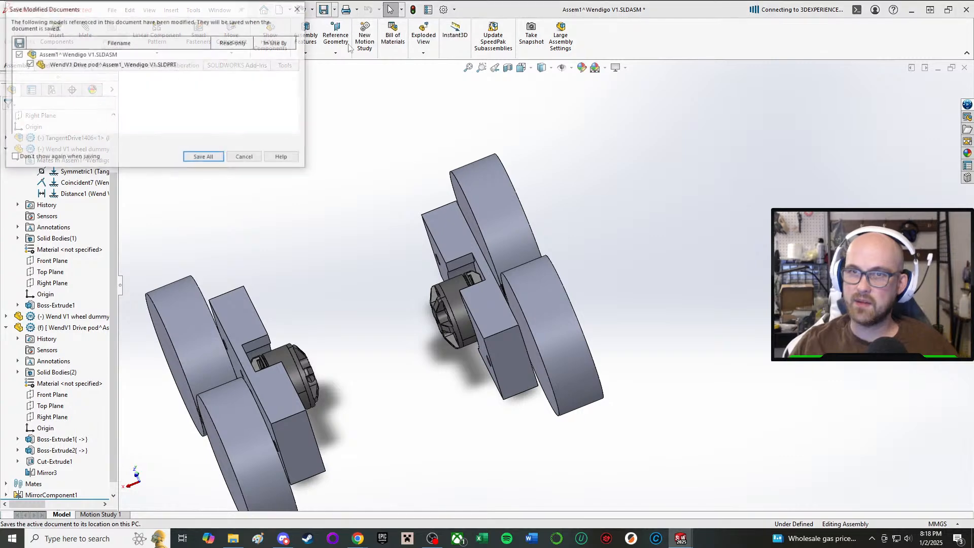
pyautogui.click(204, 158)
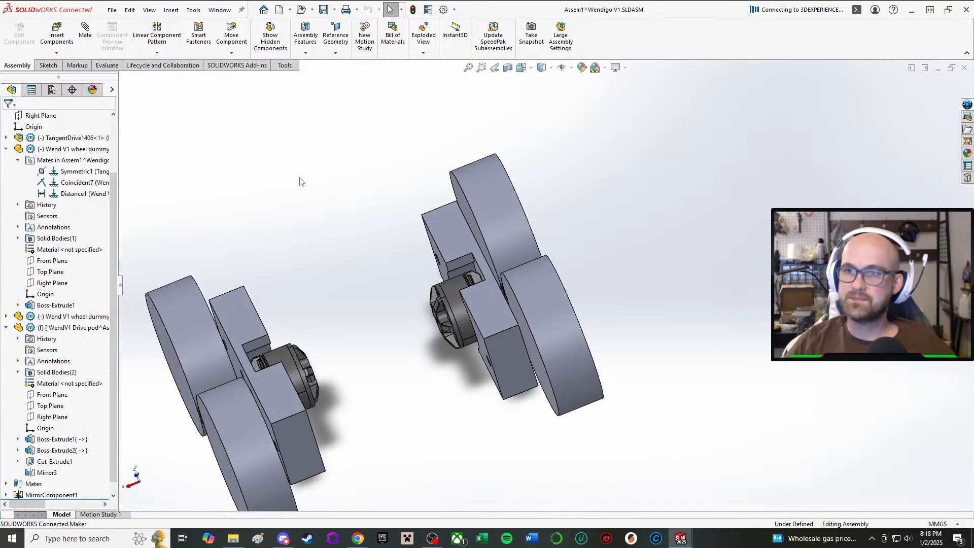
# Switch to the Wendigo V1 assembly window and leave in-context editing of the Assem1 subassembly.
pyautogui.moveTo(692, 542)
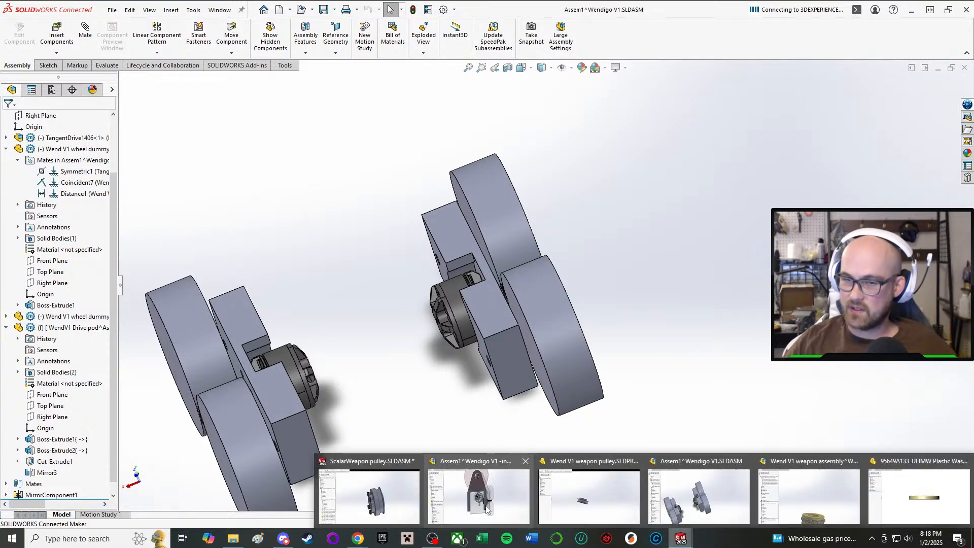
pyautogui.click(486, 510)
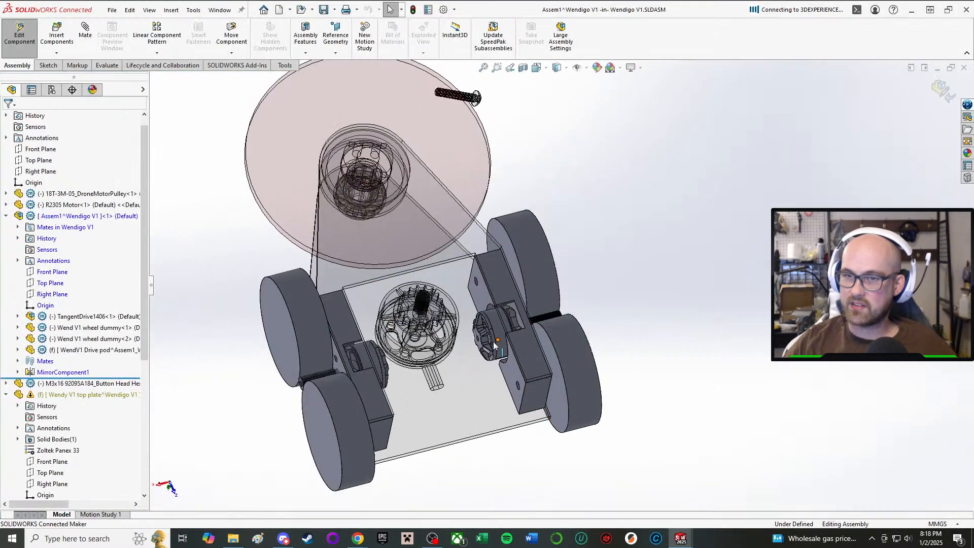
pyautogui.moveTo(490, 341); pyautogui.dragTo(462, 185, button='middle')
pyautogui.moveTo(450, 275); pyautogui.dragTo(563, 400, button='middle')
pyautogui.scroll(-3, 522, 333)
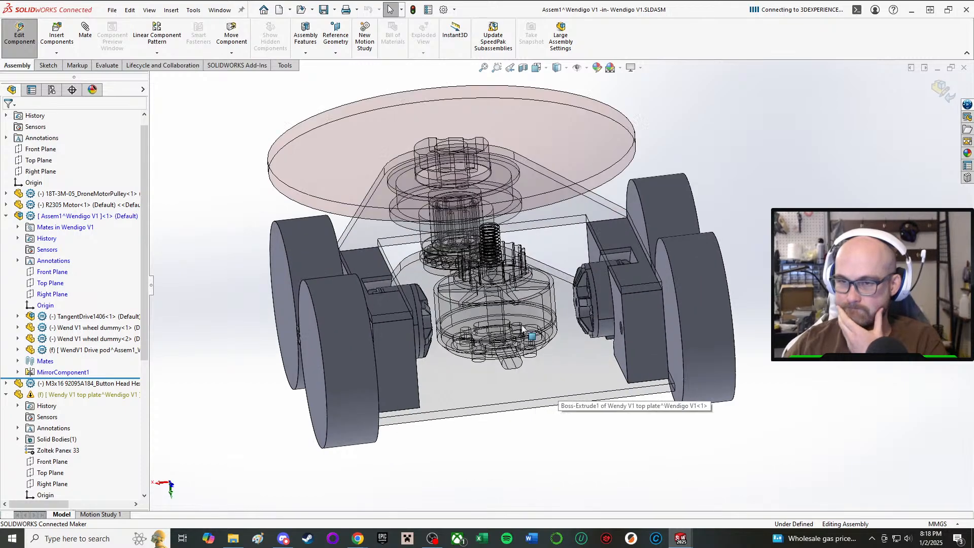
pyautogui.moveTo(507, 299); pyautogui.dragTo(494, 342, button='middle')
pyautogui.scroll(-1, 529, 304)
pyautogui.scroll(2, 529, 271)
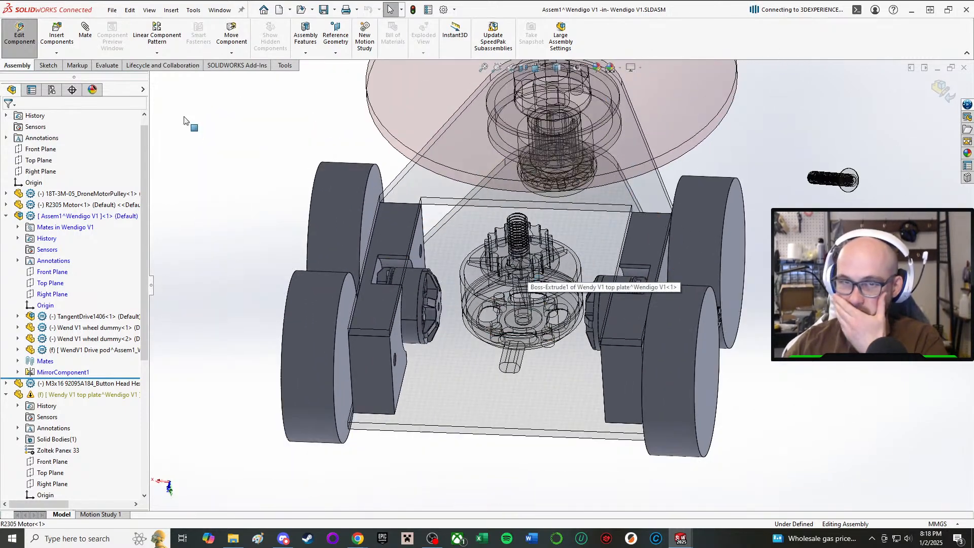
pyautogui.click(19, 34)
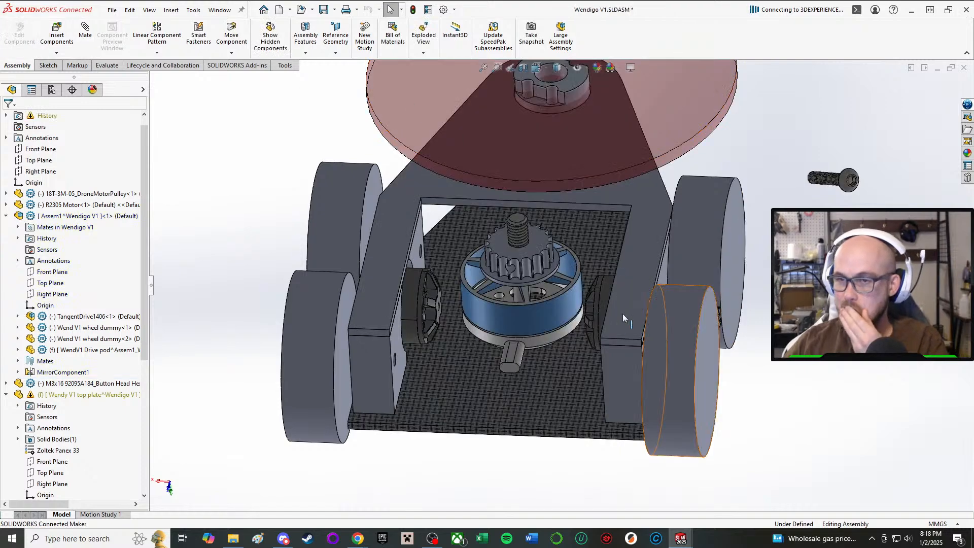
# Examine how the mirrored drive pods, motors and wheels fit between the plates and around the weapon assembly.
pyautogui.moveTo(622, 313); pyautogui.dragTo(562, 343, button='middle')
pyautogui.scroll(-3, 633, 362)
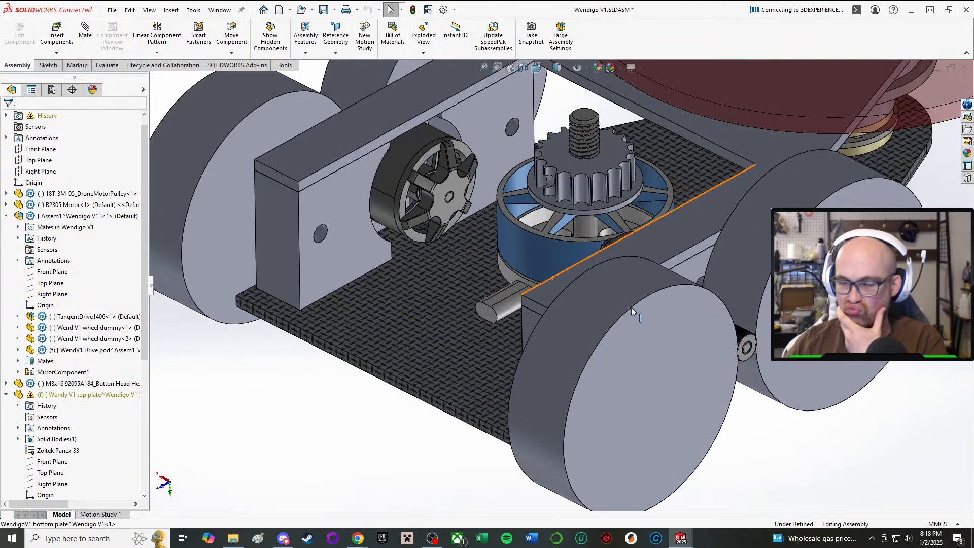
pyautogui.moveTo(631, 306); pyautogui.dragTo(638, 176, button='middle')
pyautogui.scroll(6, 722, 453)
pyautogui.scroll(-5, 646, 427)
pyautogui.moveTo(599, 344); pyautogui.dragTo(463, 446, button='middle')
pyautogui.scroll(-5, 638, 218)
pyautogui.moveTo(638, 218); pyautogui.dragTo(502, 341, button='middle')
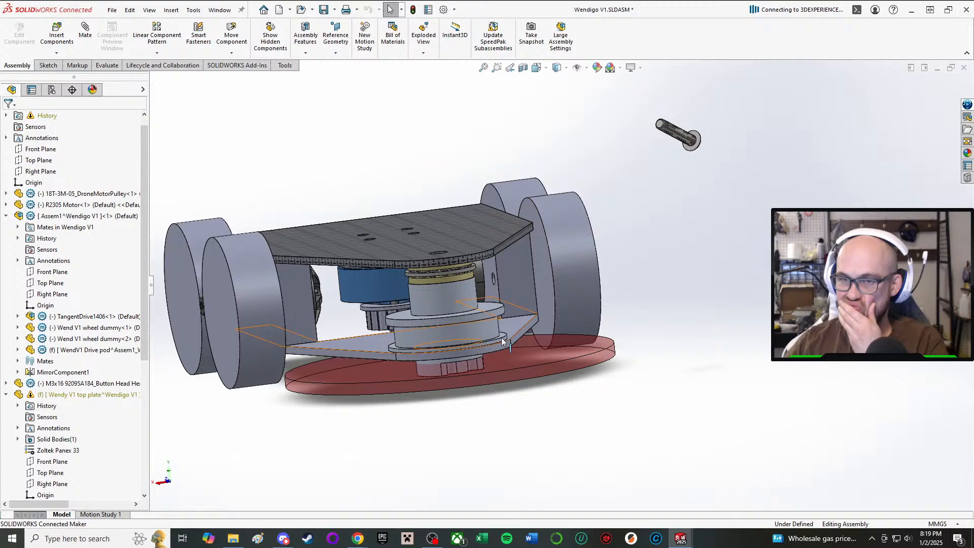
# Open the Wend V1 weapon pulley part in its own window and view its lower hub.
pyautogui.rightClick(444, 302)
pyautogui.click(460, 177)
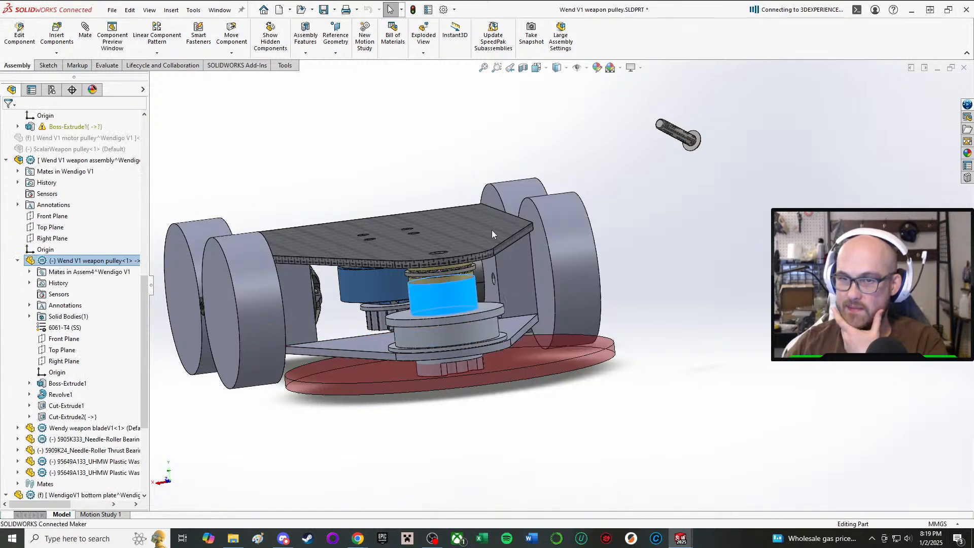
pyautogui.moveTo(470, 237); pyautogui.dragTo(428, 472, button='middle')
pyautogui.scroll(-3, 385, 300)
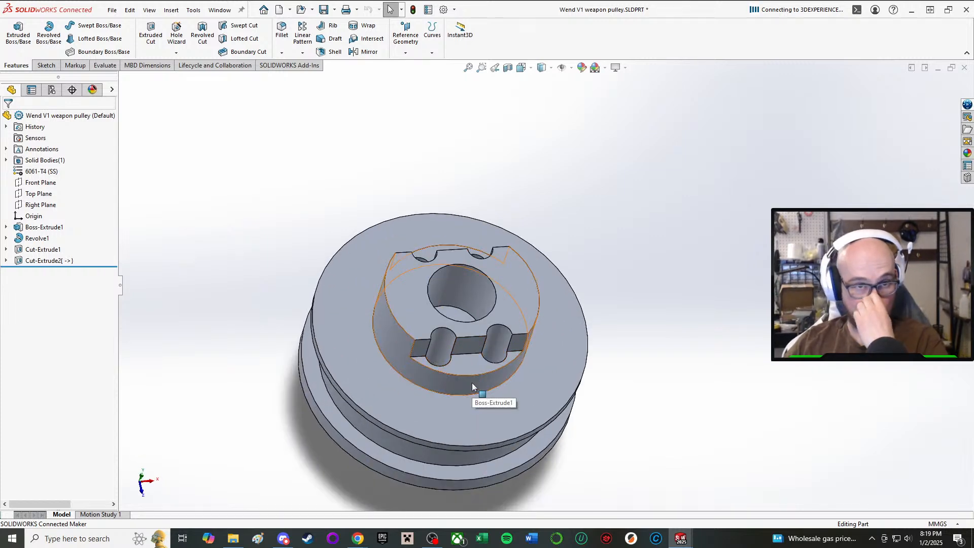
pyautogui.moveTo(455, 388); pyautogui.dragTo(397, 218, button='middle')
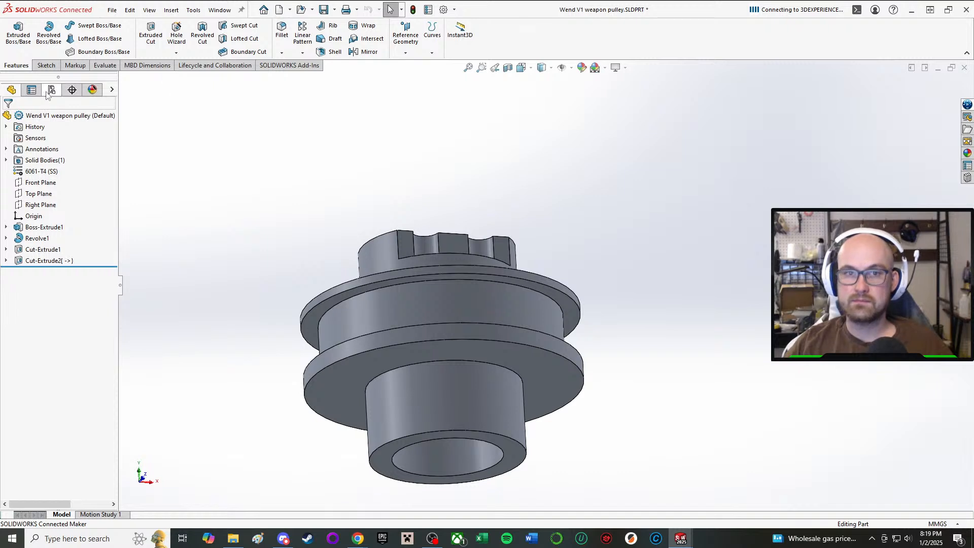
# Chamfer the inner rim edges of both pulley flanges at 0.8 mm and 45 degrees.
pyautogui.click(45, 67)
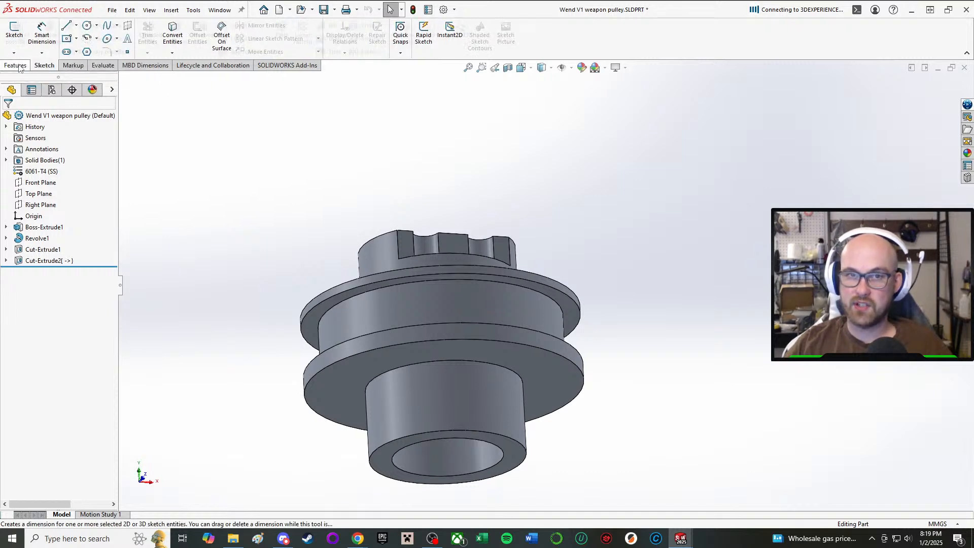
pyautogui.click(19, 66)
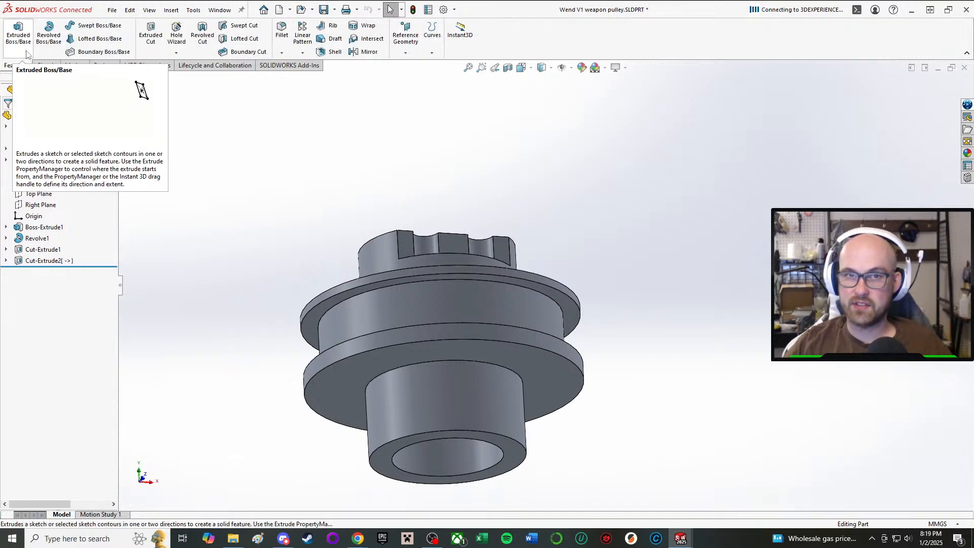
pyautogui.click(282, 52)
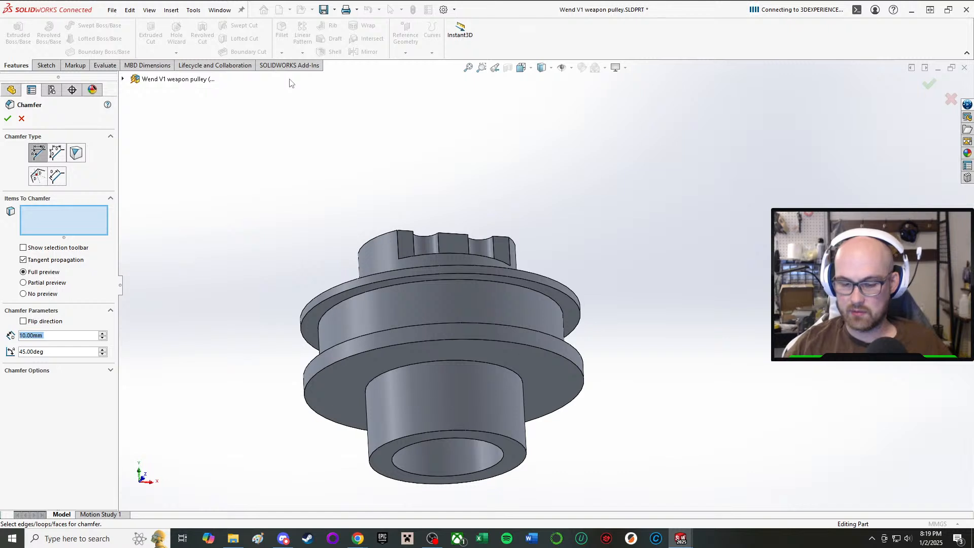
pyautogui.write('1')
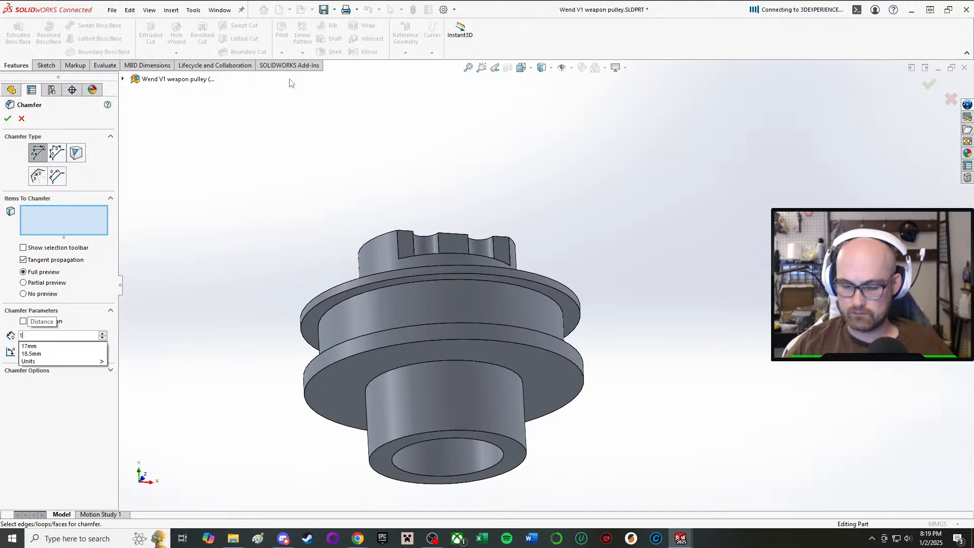
pyautogui.press('BackSpace')
pyautogui.write('0.8')
pyautogui.press('Return')
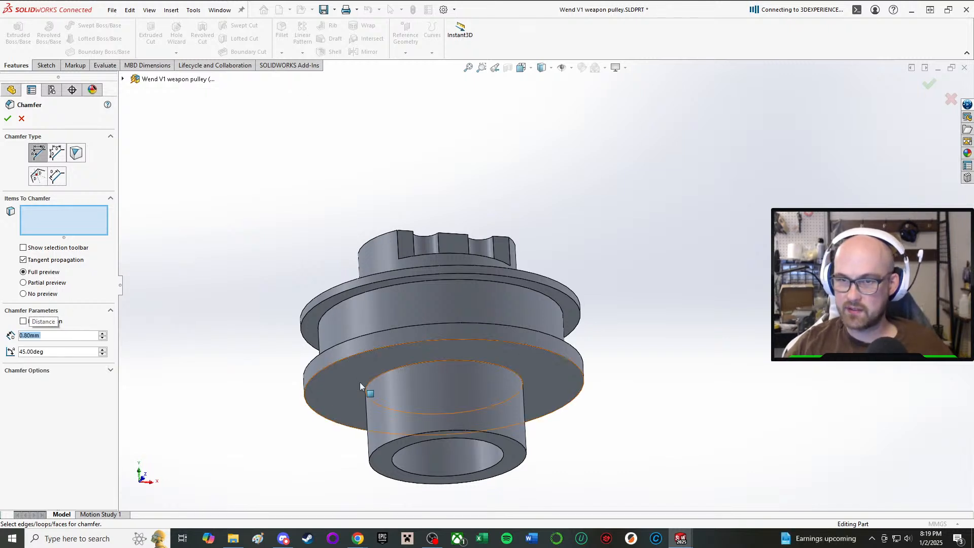
pyautogui.click(369, 284)
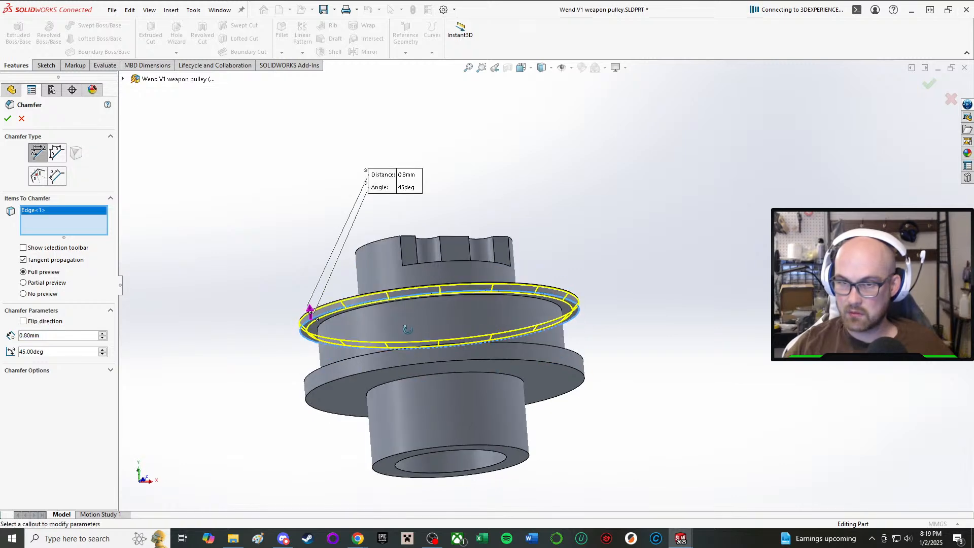
pyautogui.scroll(-3, 406, 333)
pyautogui.moveTo(408, 329); pyautogui.dragTo(371, 384, button='middle')
pyautogui.scroll(-1, 361, 400)
pyautogui.click(318, 402)
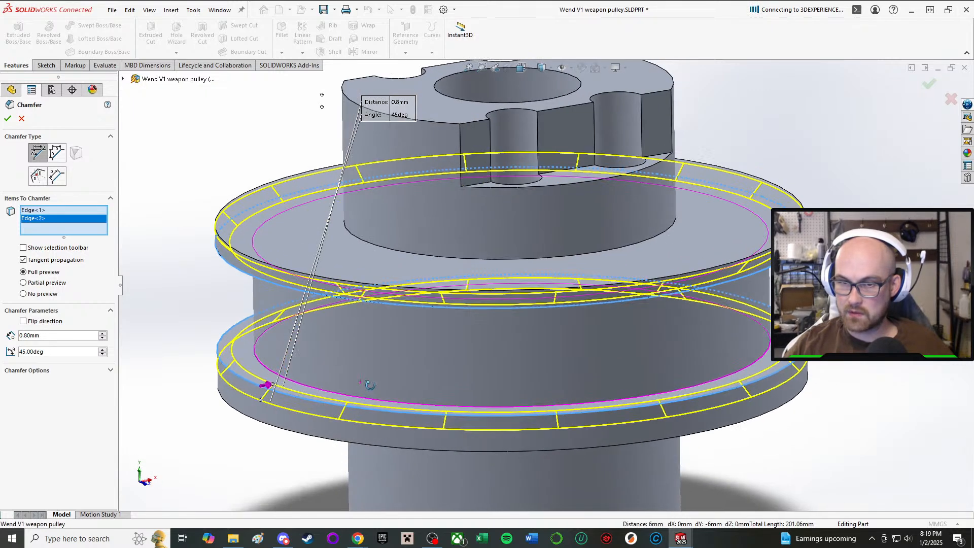
pyautogui.click(7, 119)
pyautogui.scroll(3, 500, 340)
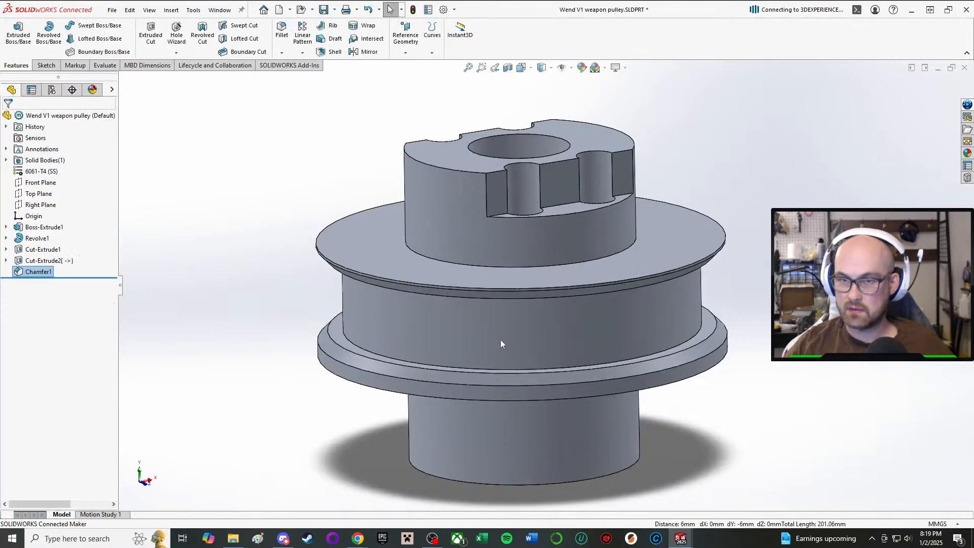
pyautogui.moveTo(500, 339); pyautogui.dragTo(533, 223, button='middle')
pyautogui.scroll(2, 545, 305)
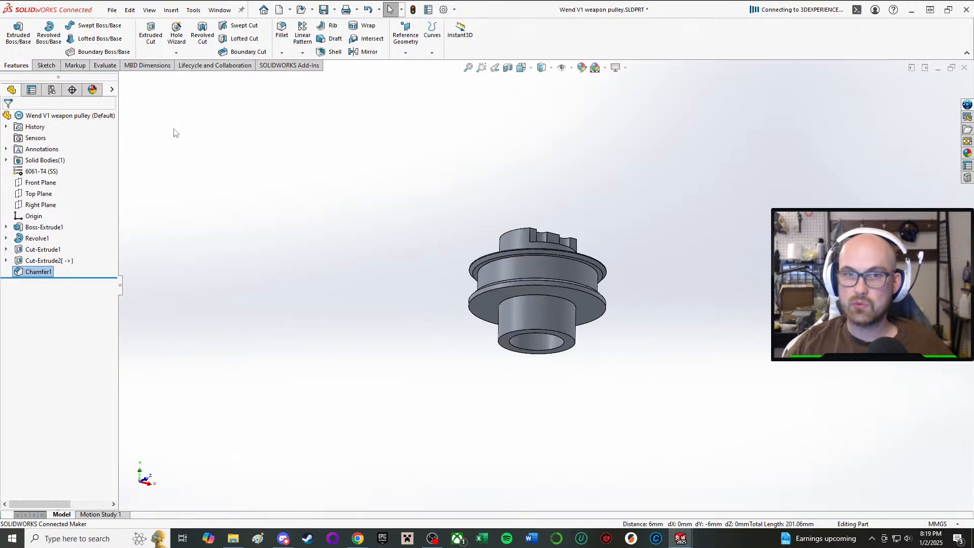
# Start a chamfer on the edge where the lower hub meets the flange, with an 8 mm distance at 45 degrees.
pyautogui.click(282, 52)
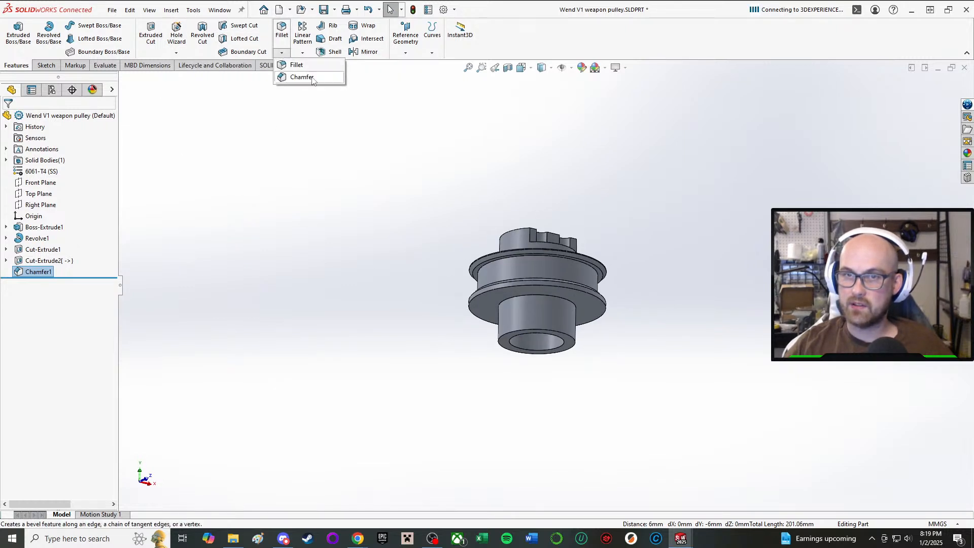
pyautogui.scroll(-2, 520, 289)
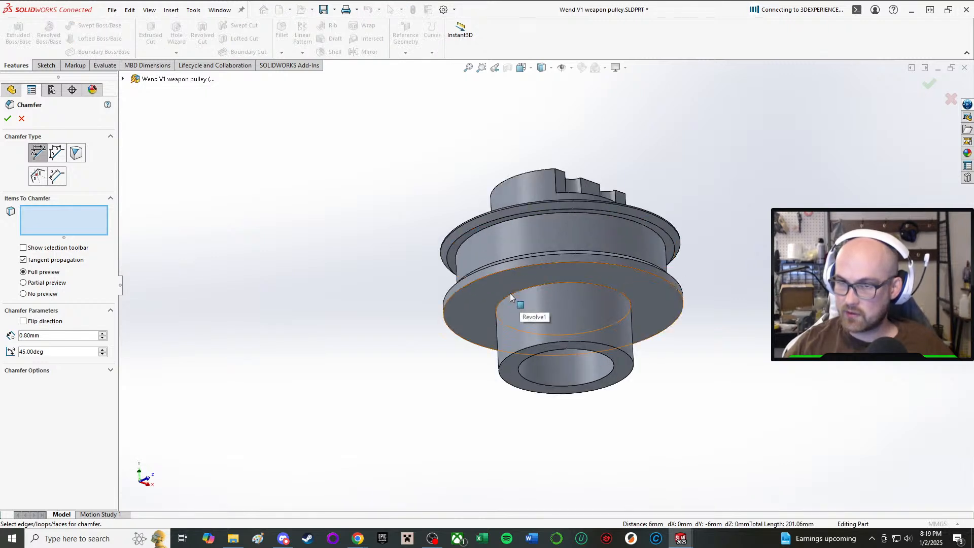
pyautogui.click(510, 293)
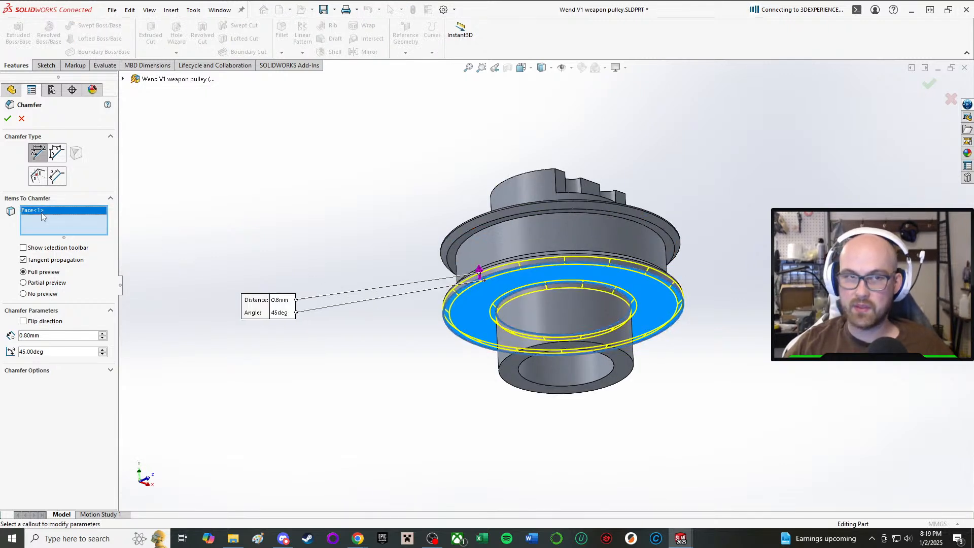
pyautogui.press('Delete')
pyautogui.moveTo(700, 324); pyautogui.dragTo(828, 369, button='middle')
pyautogui.scroll(-3, 828, 370)
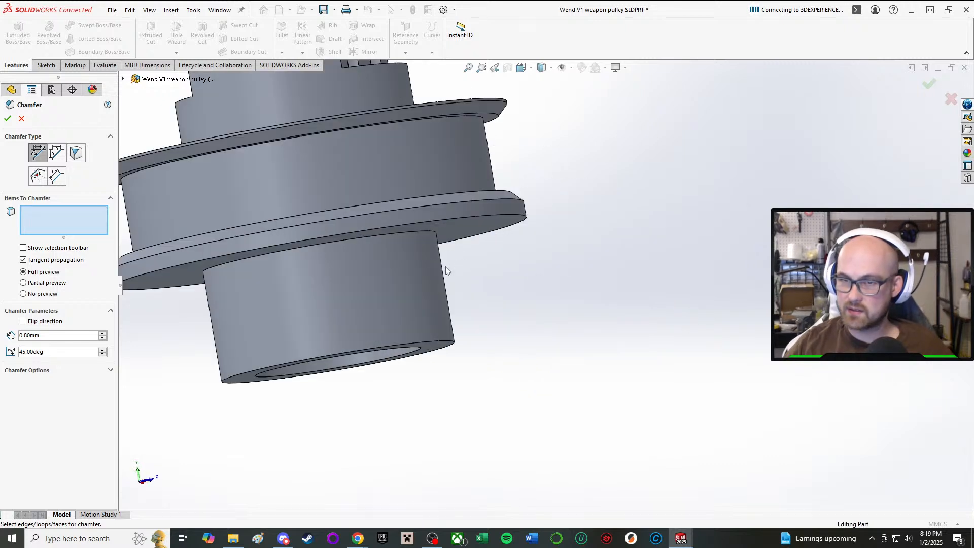
pyautogui.click(412, 232)
pyautogui.moveTo(412, 232); pyautogui.dragTo(412, 205, button='middle')
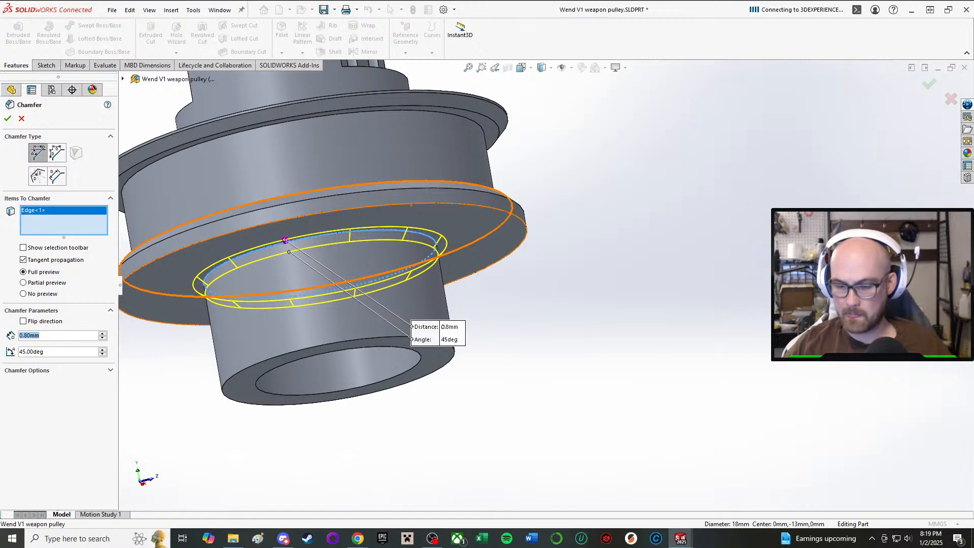
pyautogui.press('Return')
pyautogui.moveTo(336, 356); pyautogui.dragTo(318, 198, button='middle')
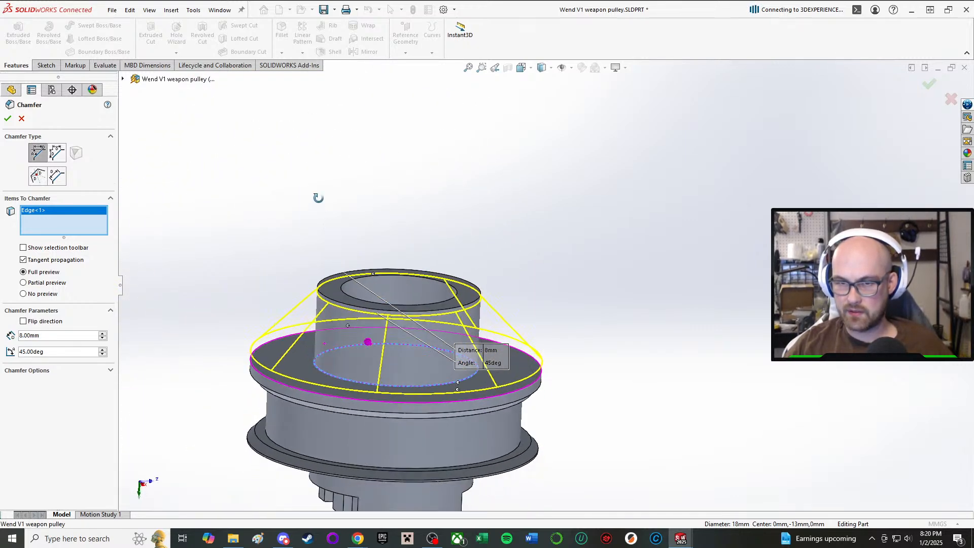
# Set the hub chamfer's distance to 7 mm and apply it.
pyautogui.click(59, 335)
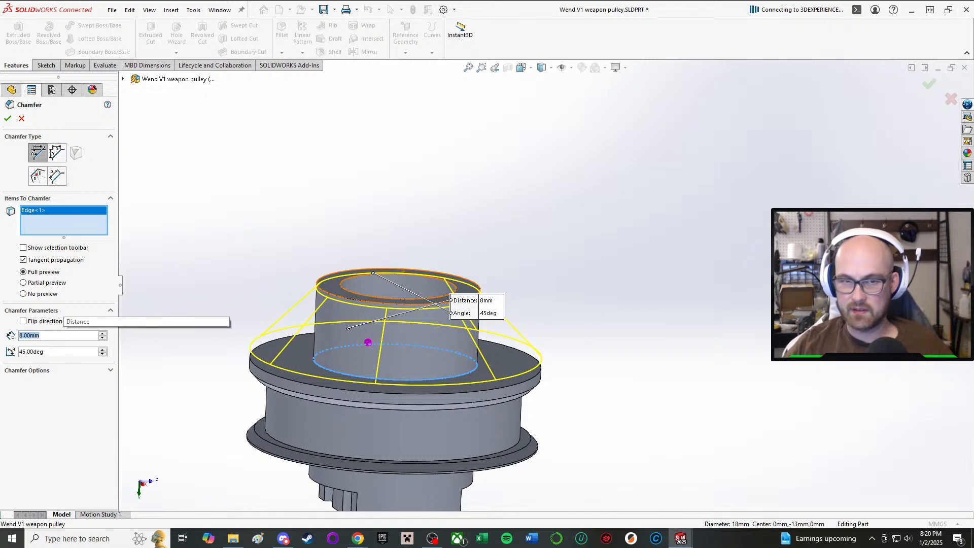
pyautogui.write('6')
pyautogui.press('Return')
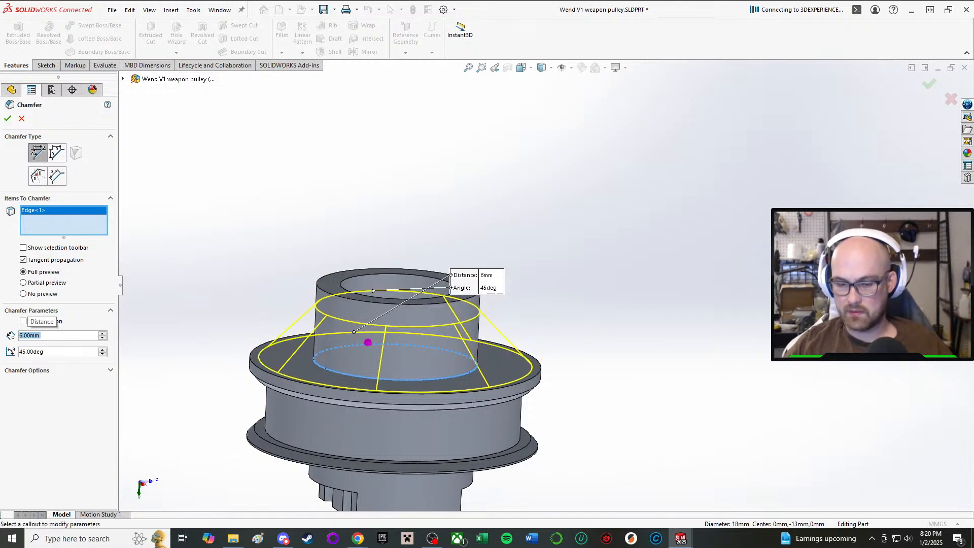
pyautogui.write('7')
pyautogui.press('Return')
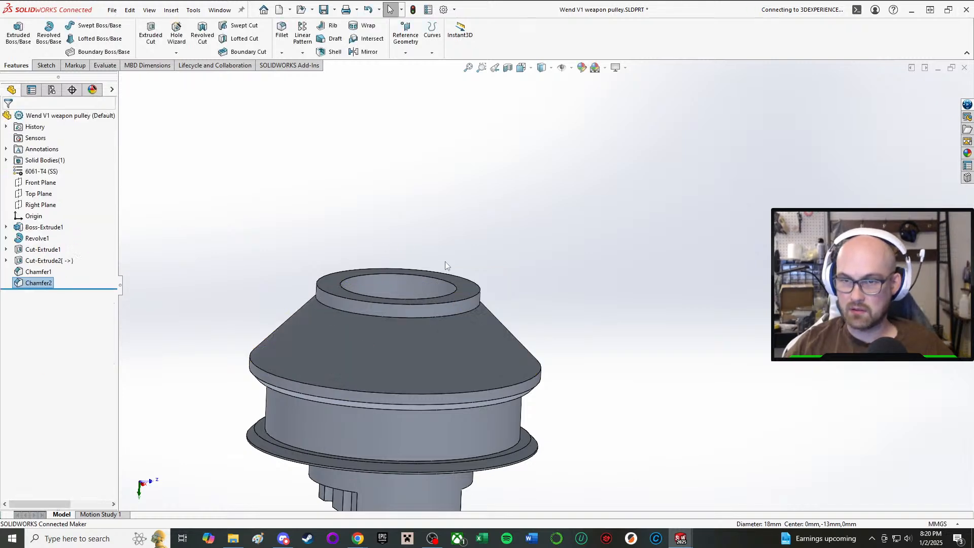
# Fillet both circular edges of the hub's conical face with a 1 mm radius.
pyautogui.scroll(1, 431, 428)
pyautogui.moveTo(432, 431); pyautogui.dragTo(389, 307, button='middle')
pyautogui.scroll(-2, 406, 358)
pyautogui.scroll(-3, 336, 214)
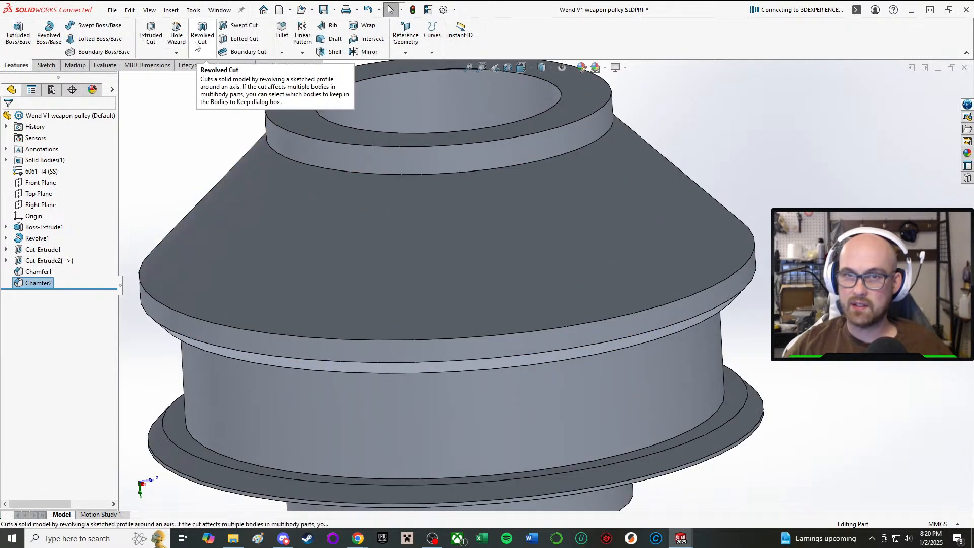
pyautogui.click(286, 38)
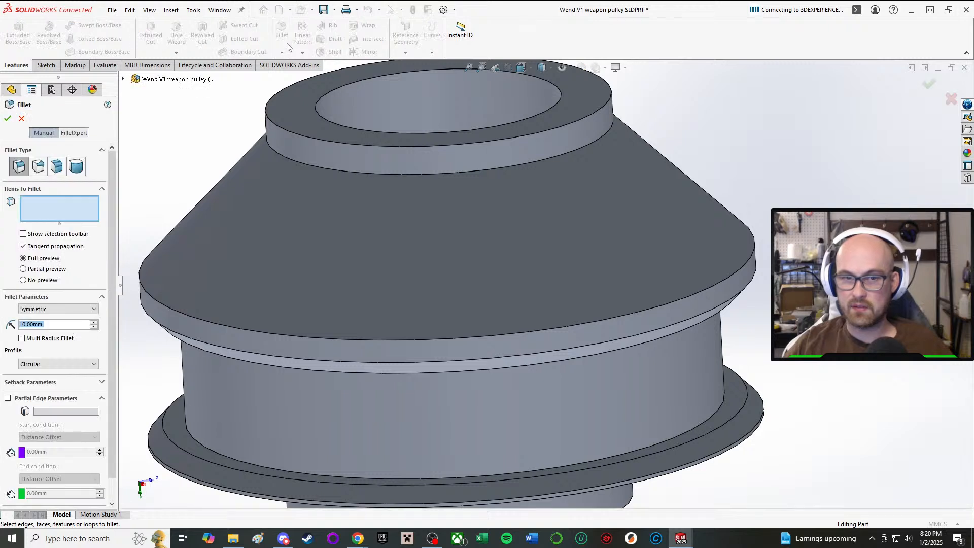
pyautogui.write('1')
pyautogui.press('Return')
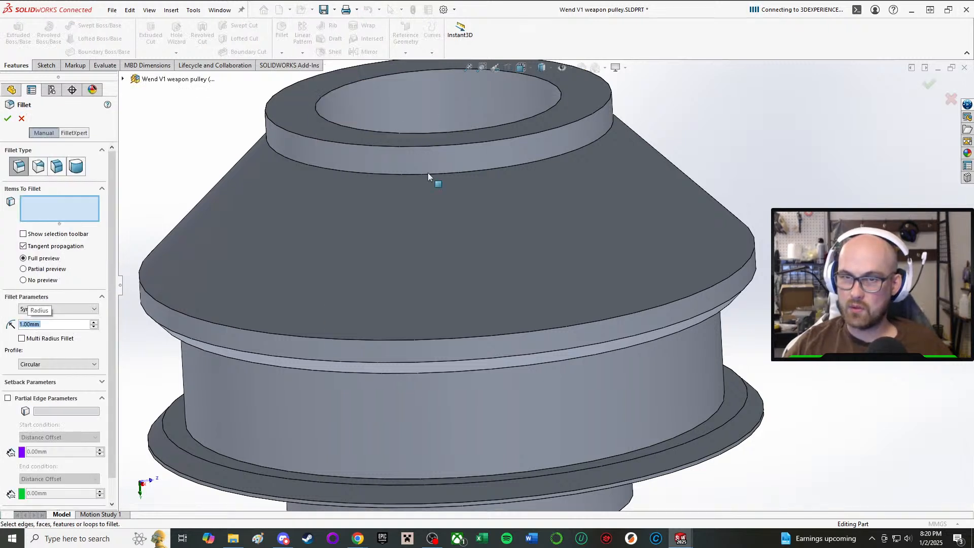
pyautogui.click(395, 175)
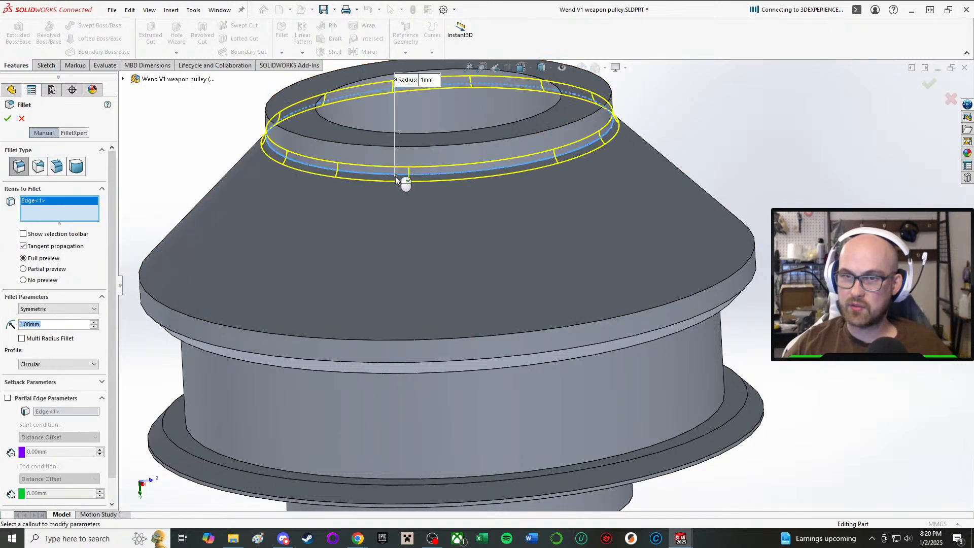
pyautogui.click(361, 341)
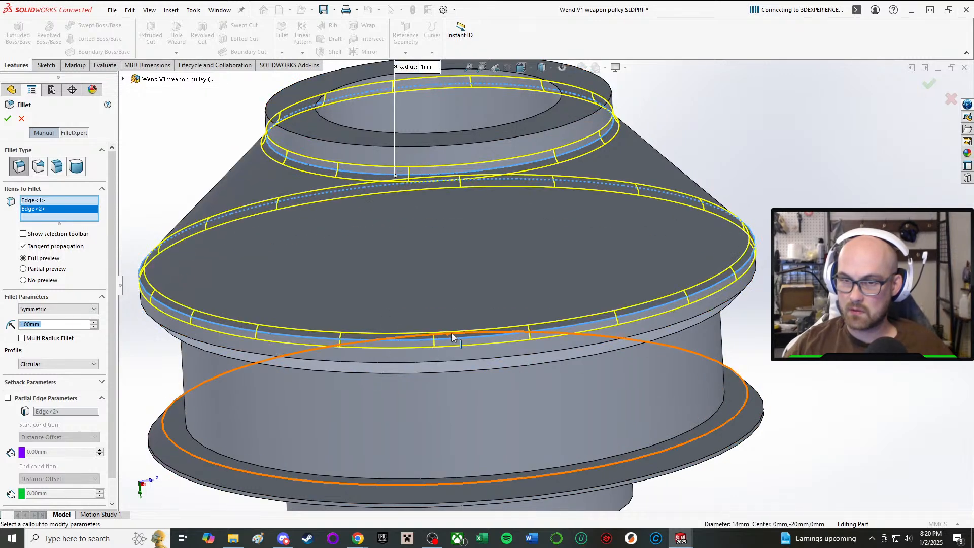
pyautogui.moveTo(452, 333); pyautogui.dragTo(453, 293, button='middle')
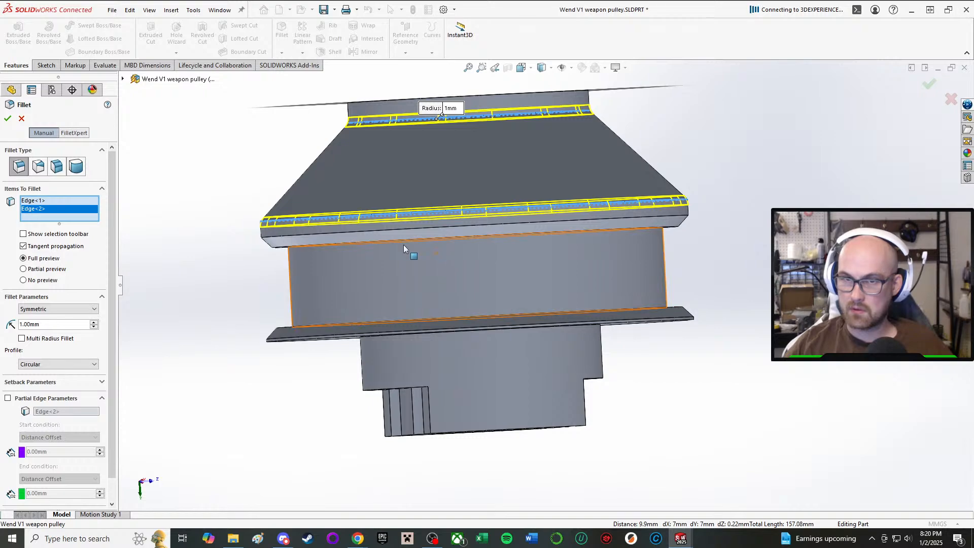
pyautogui.moveTo(349, 245); pyautogui.dragTo(418, 237, button='middle')
pyautogui.scroll(-2, 406, 220)
pyautogui.scroll(1, 392, 214)
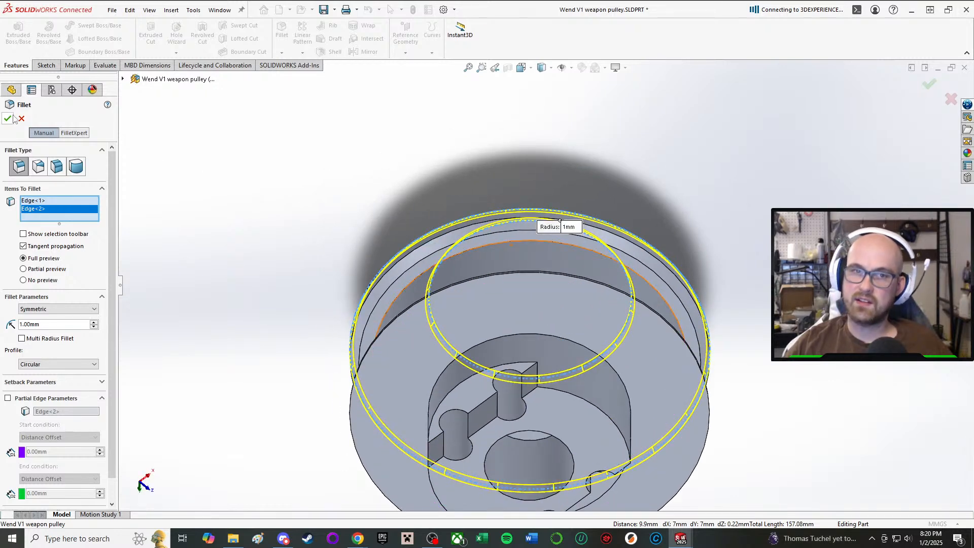
pyautogui.scroll(3, 541, 381)
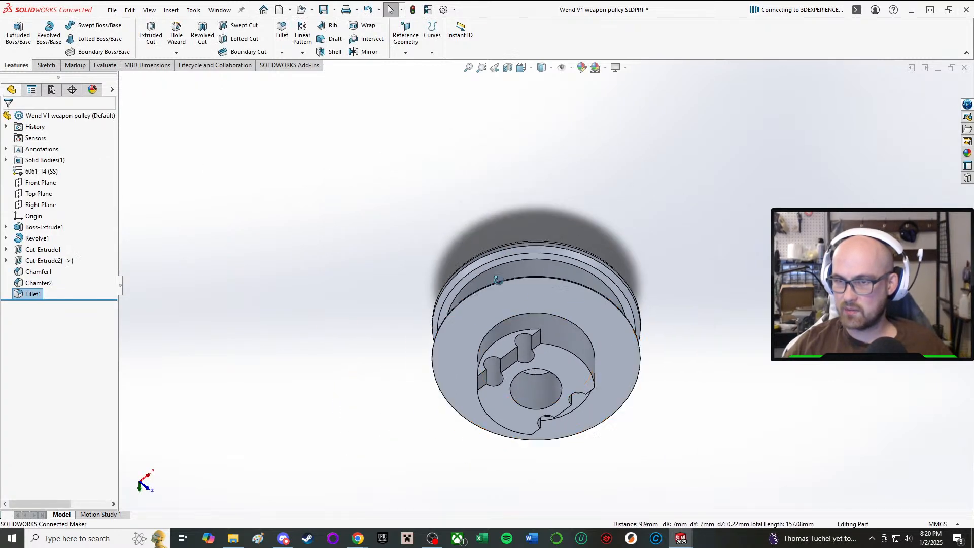
# Check the tapered hub from the side and save the weapon pulley part.
pyautogui.moveTo(523, 355); pyautogui.dragTo(482, 423, button='middle')
pyautogui.scroll(-2, 534, 330)
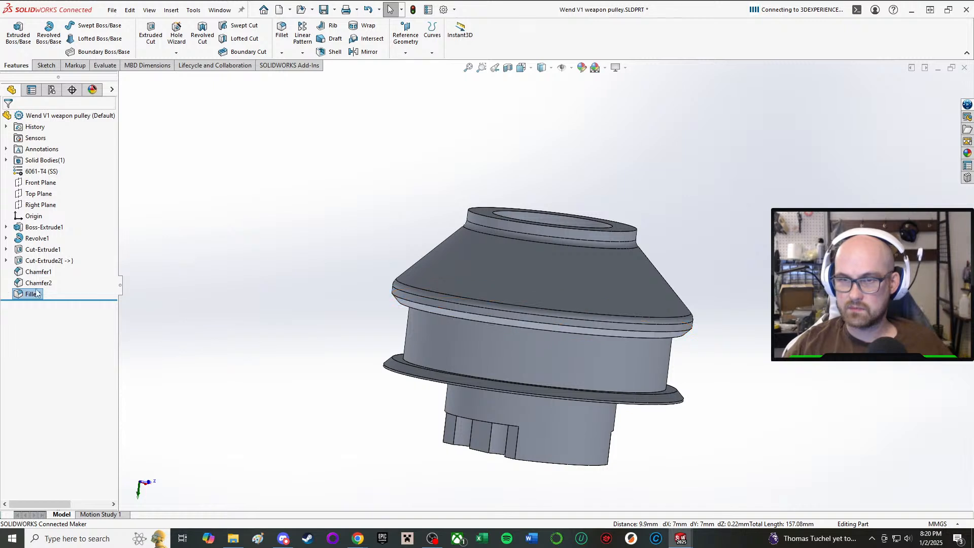
pyautogui.moveTo(376, 294); pyautogui.dragTo(592, 278, button='middle')
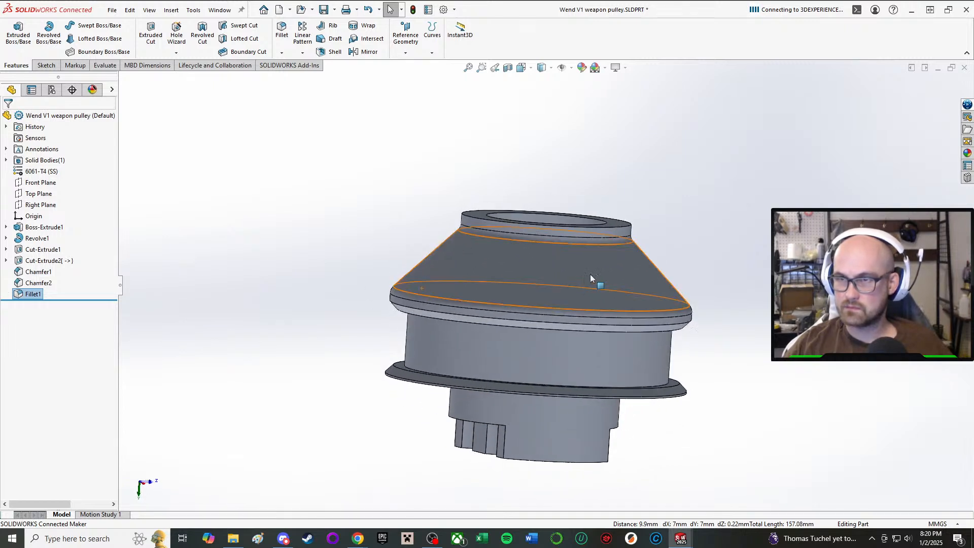
pyautogui.click(393, 97)
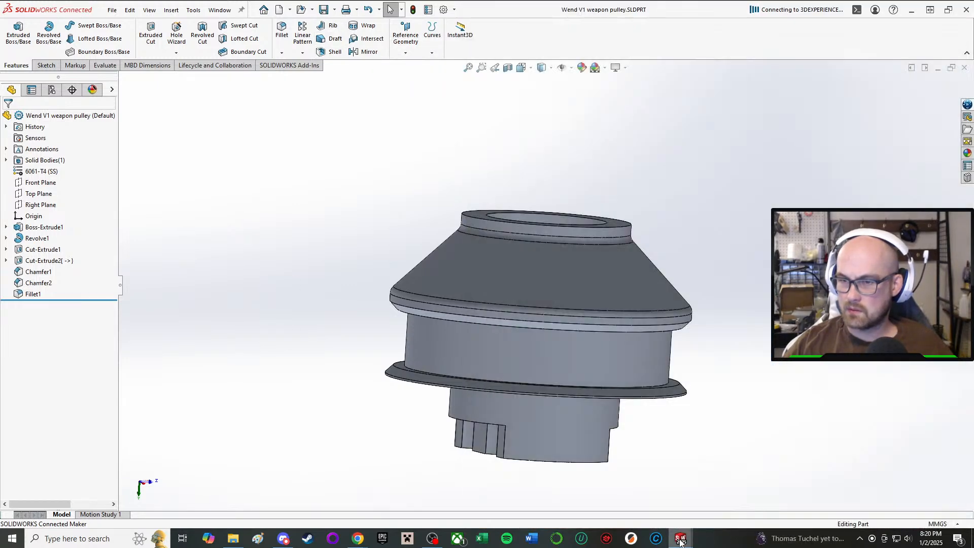
# Close the UHMW plastic washer part, switch to the Wendigo V1 assembly and rebuild it with the changed pulley.
pyautogui.moveTo(681, 542)
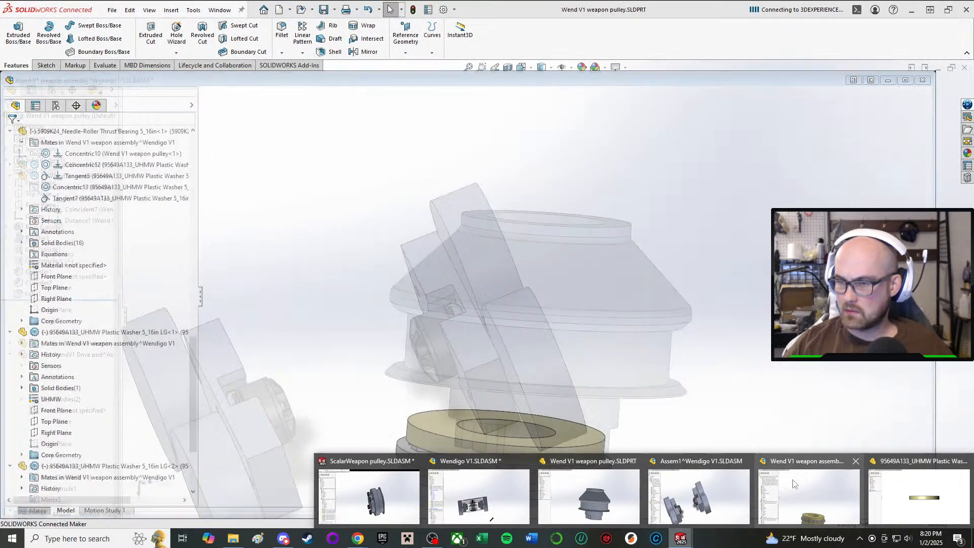
pyautogui.moveTo(961, 484)
pyautogui.click(966, 461)
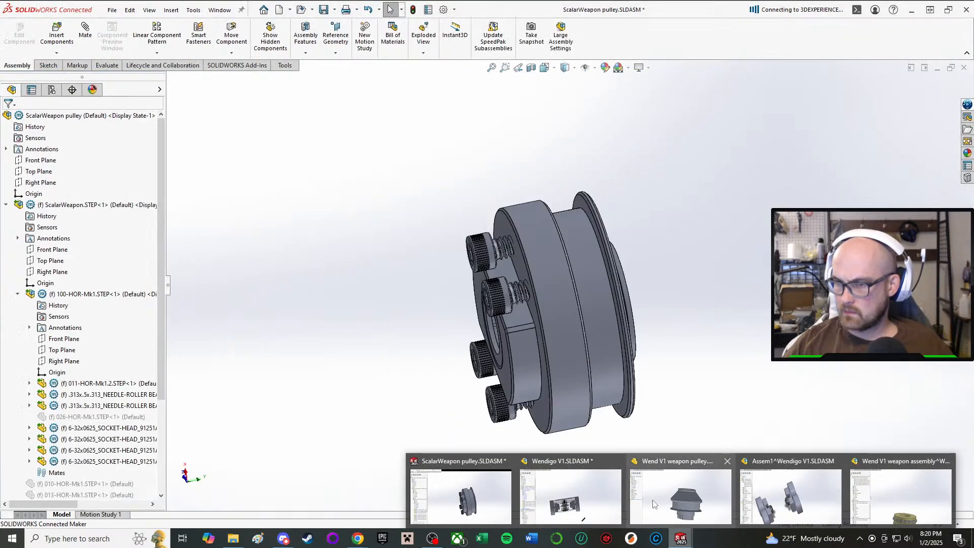
pyautogui.click(568, 488)
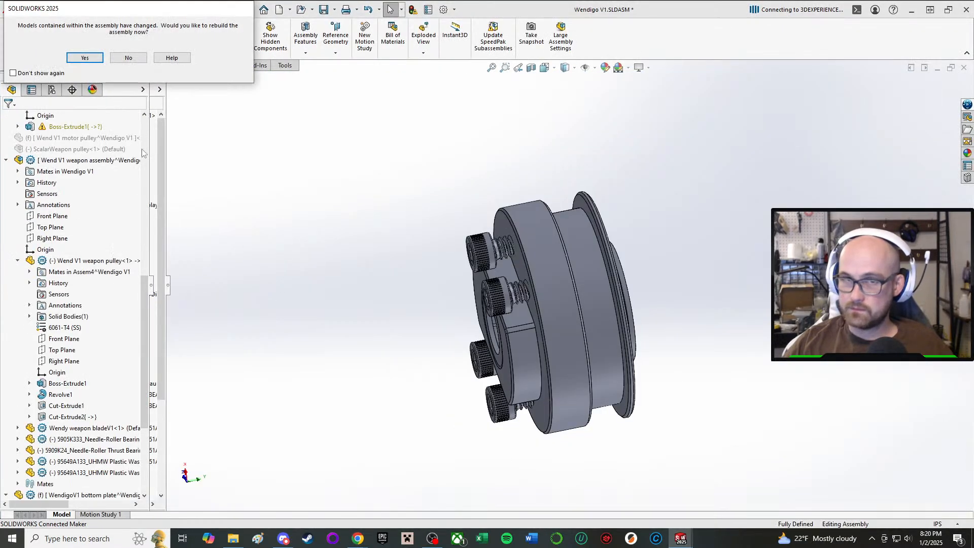
pyautogui.click(85, 57)
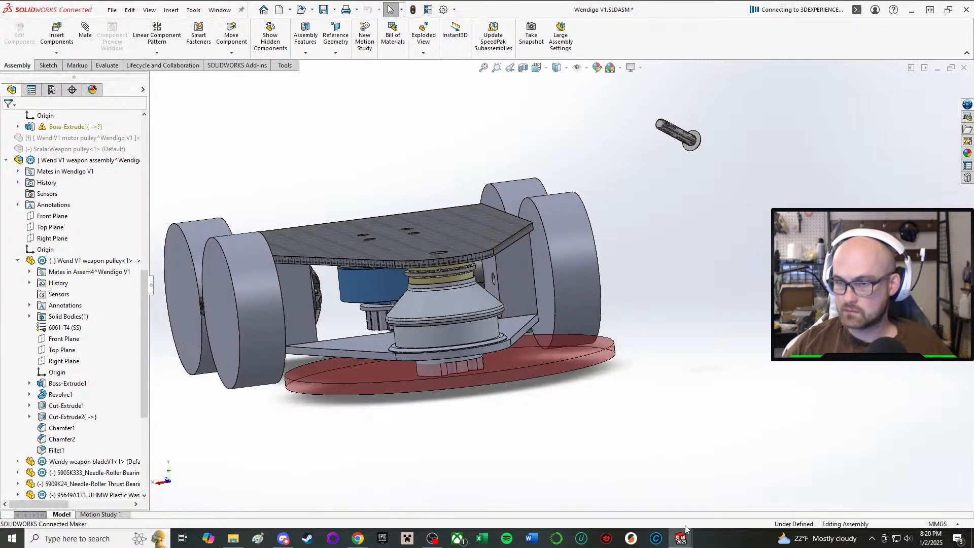
# Close the ScalarWeapon pulley assembly, saving all modified documents to this PC.
pyautogui.click(681, 534)
pyautogui.click(509, 461)
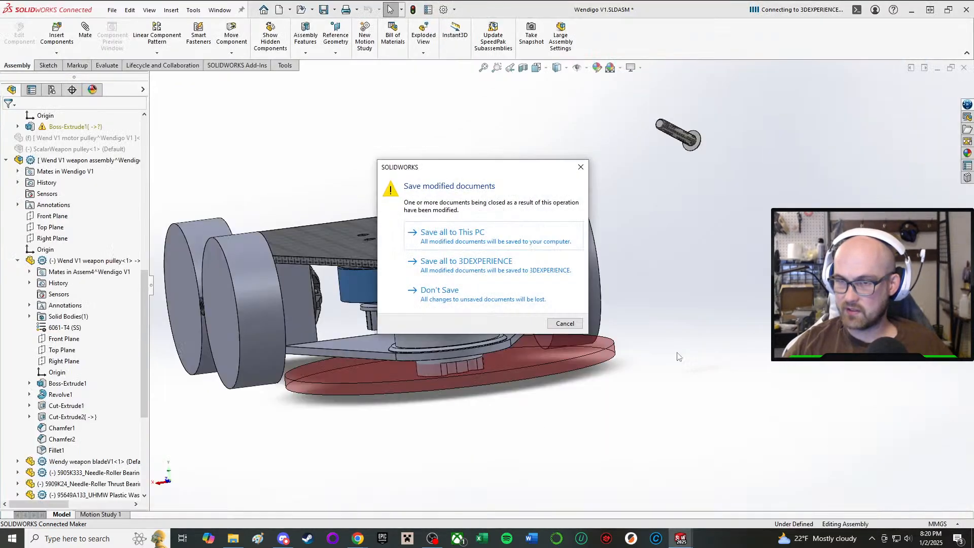
pyautogui.click(496, 234)
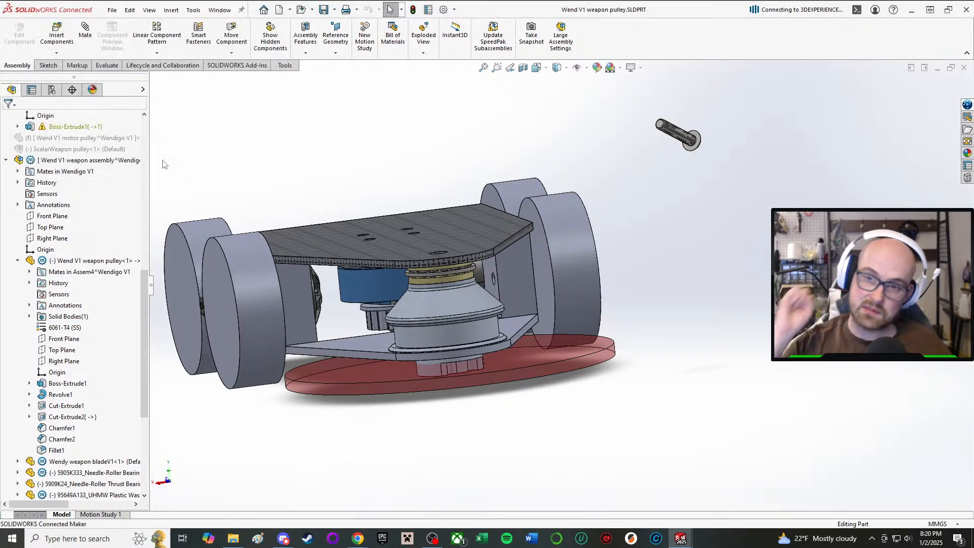
# Switch to the Wendigo V1 assembly and examine the fit of the modified weapon pulley between the top and bottom plates.
pyautogui.moveTo(681, 538)
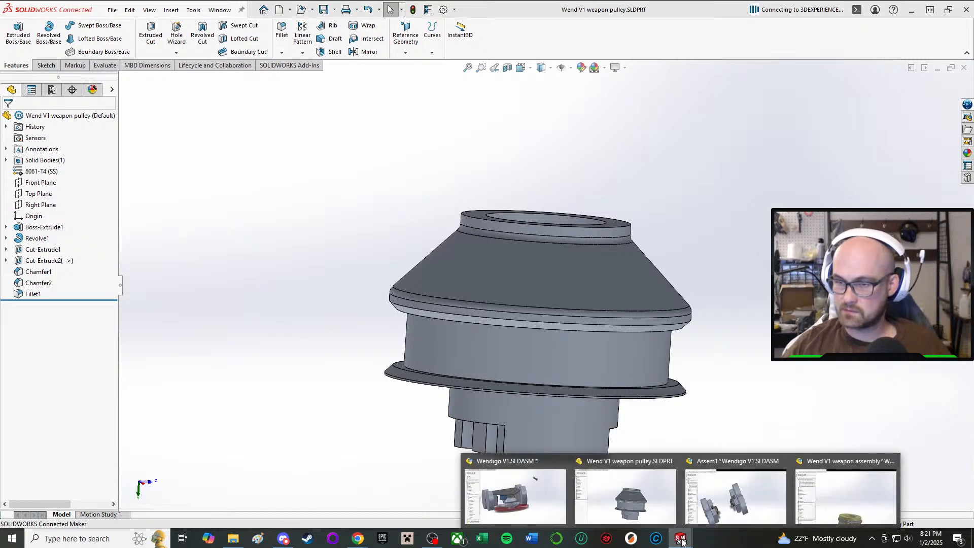
pyautogui.click(516, 500)
pyautogui.moveTo(434, 375); pyautogui.dragTo(519, 318, button='middle')
pyautogui.scroll(-4, 503, 321)
pyautogui.scroll(-4, 568, 328)
pyautogui.moveTo(649, 333); pyautogui.dragTo(652, 310, button='middle')
pyautogui.scroll(-3, 652, 311)
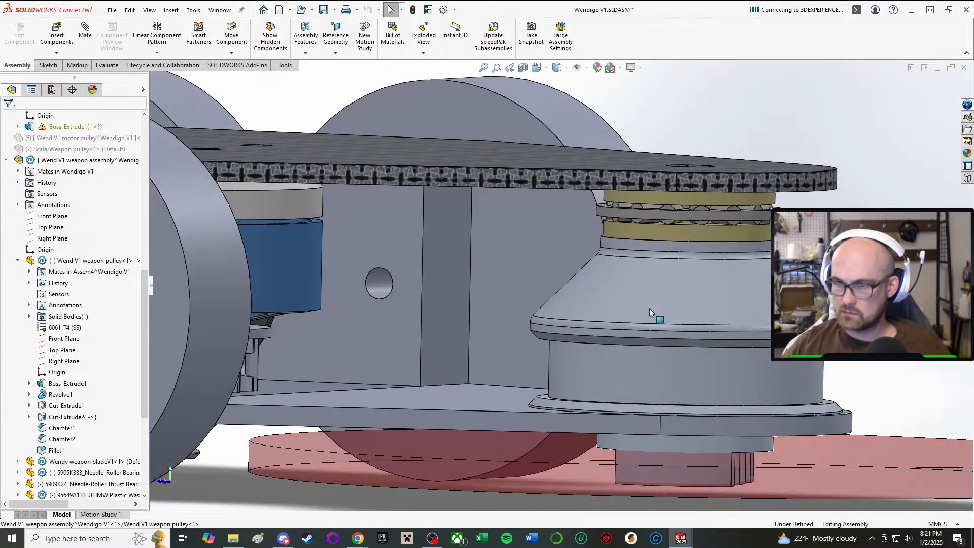
pyautogui.scroll(-1, 648, 378)
pyautogui.scroll(1, 648, 377)
pyautogui.scroll(2, 634, 369)
pyautogui.scroll(-1, 629, 365)
pyautogui.moveTo(630, 364); pyautogui.dragTo(620, 330, button='middle')
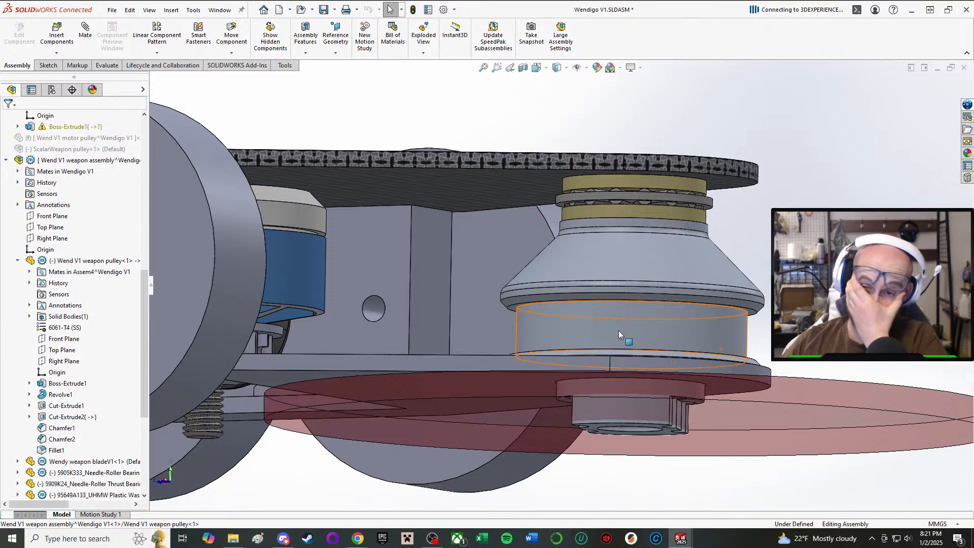
# Examine from the side how the weapon pulley lines up with the motor and its pulley above the bottom plate.
pyautogui.moveTo(619, 330); pyautogui.dragTo(607, 348, button='middle')
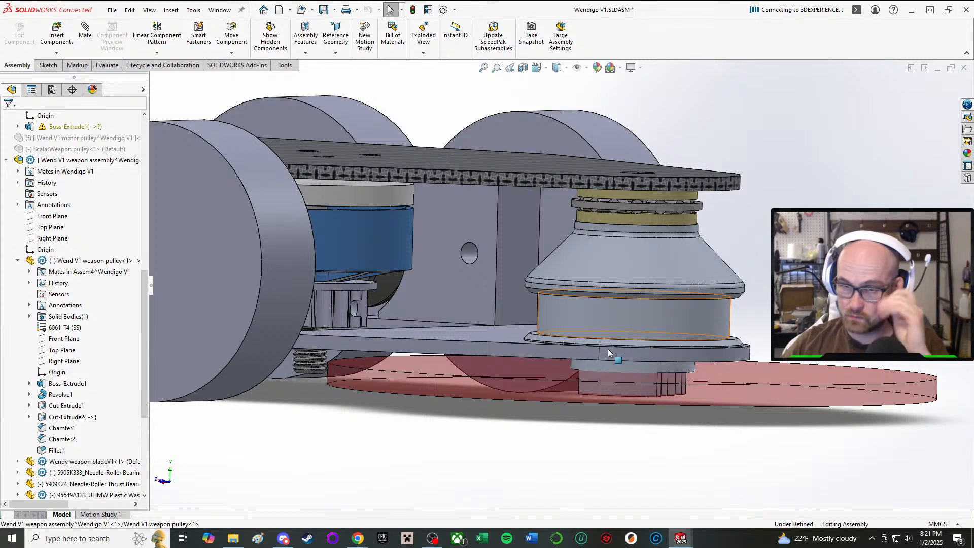
pyautogui.moveTo(608, 348); pyautogui.dragTo(582, 348, button='middle')
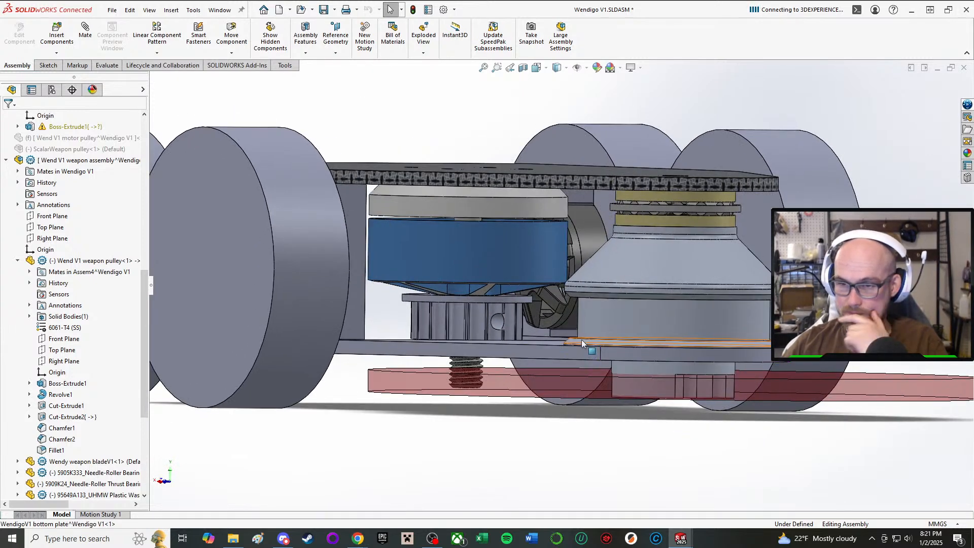
pyautogui.scroll(-2, 582, 343)
pyautogui.scroll(2, 579, 338)
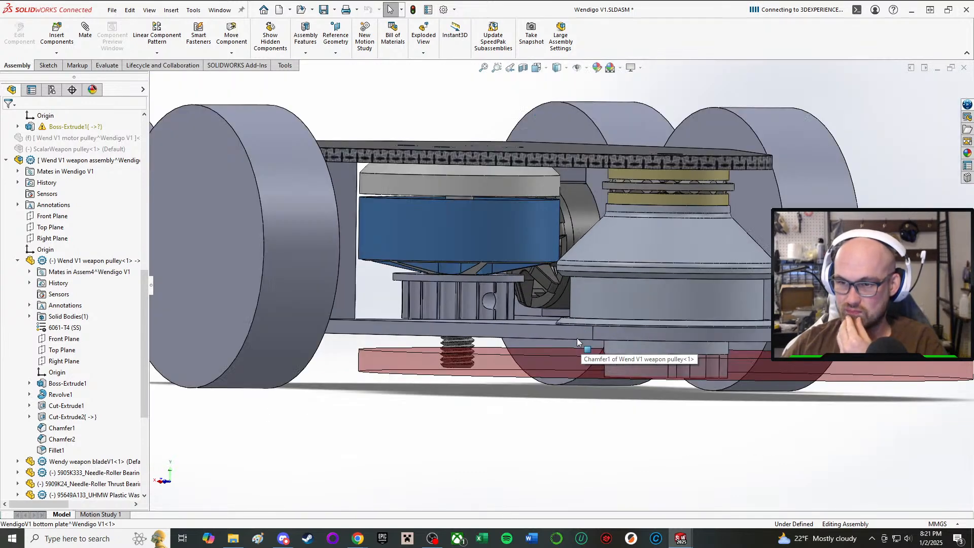
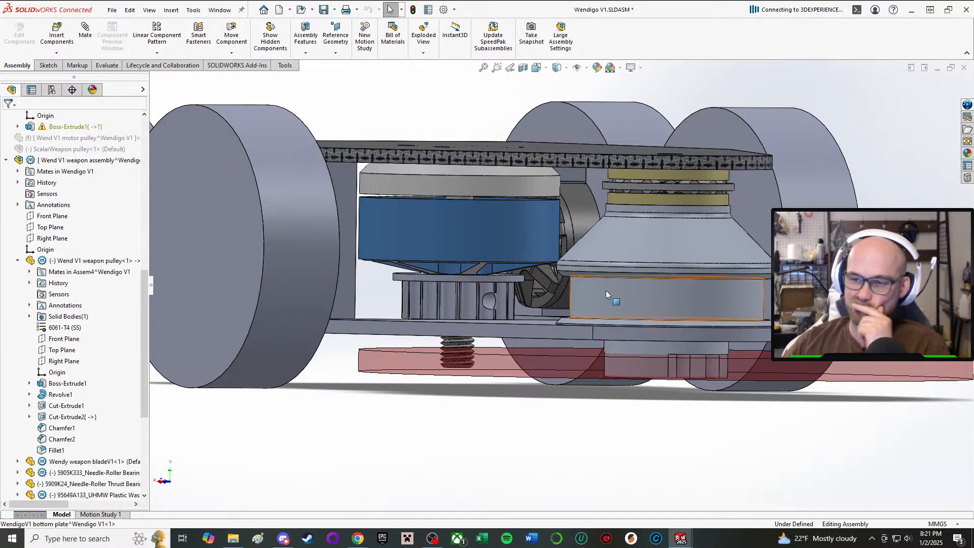
# Examine from several low side angles how the weapon pulley, weapon motor and wheels sit between the top and bottom plates.
pyautogui.moveTo(606, 290); pyautogui.dragTo(601, 316, button='middle')
pyautogui.scroll(1, 601, 317)
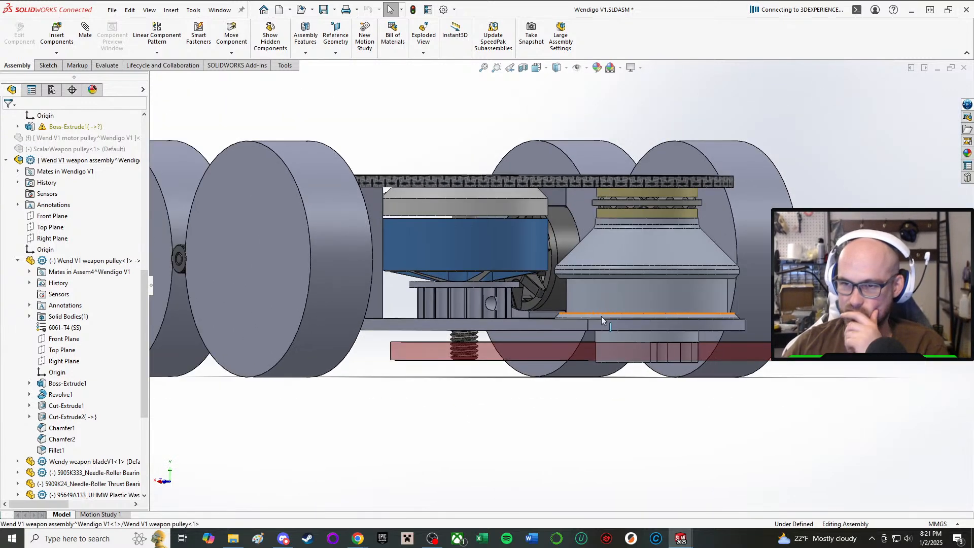
pyautogui.scroll(-2, 601, 317)
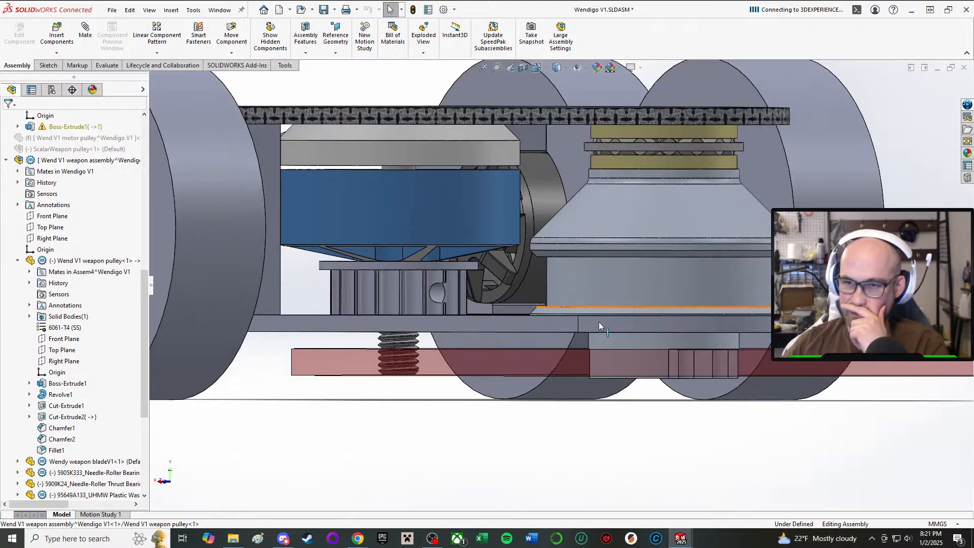
pyautogui.scroll(1, 599, 322)
pyautogui.moveTo(598, 322); pyautogui.dragTo(599, 294, button='middle')
pyautogui.moveTo(477, 255); pyautogui.dragTo(490, 292, button='middle')
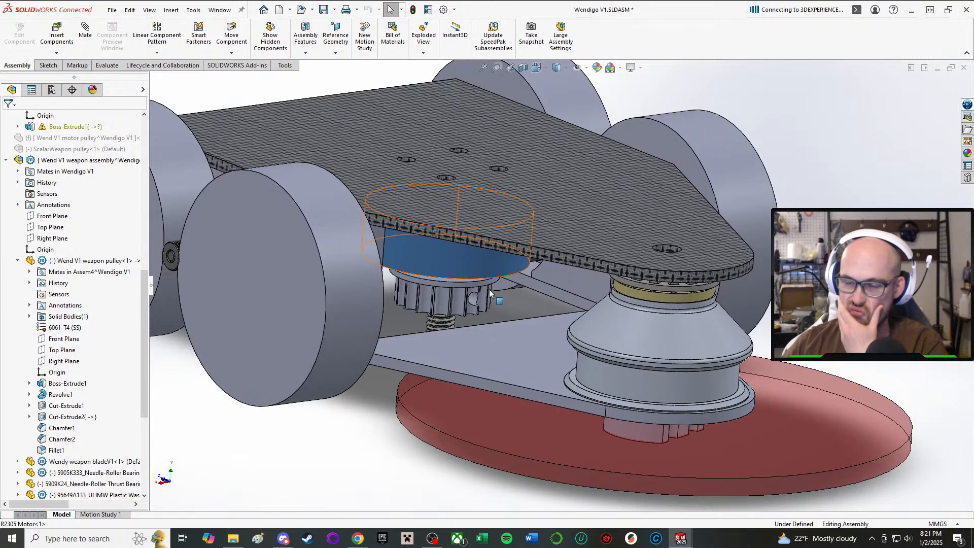
pyautogui.moveTo(497, 312); pyautogui.dragTo(537, 285, button='middle')
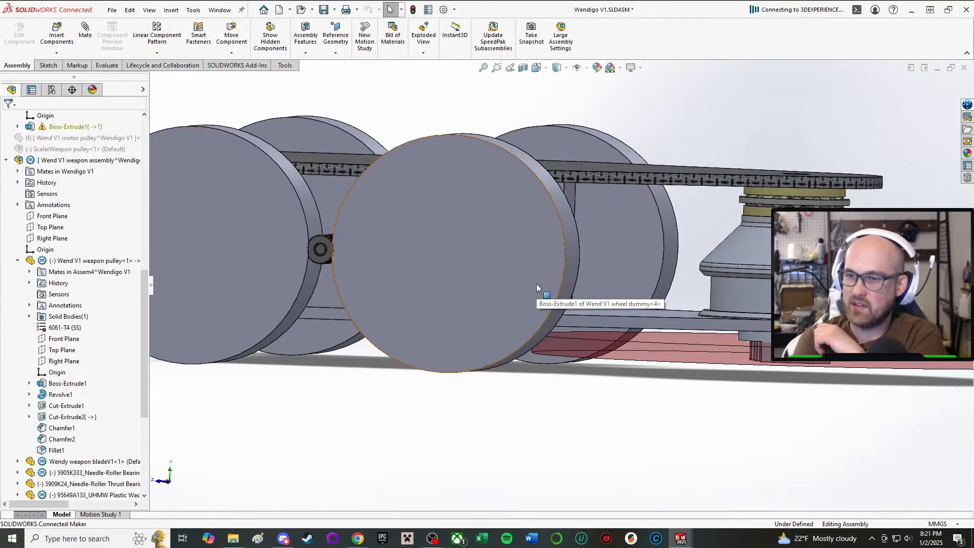
pyautogui.moveTo(536, 285); pyautogui.dragTo(765, 280, button='middle')
pyautogui.scroll(2, 764, 278)
pyautogui.scroll(-4, 711, 269)
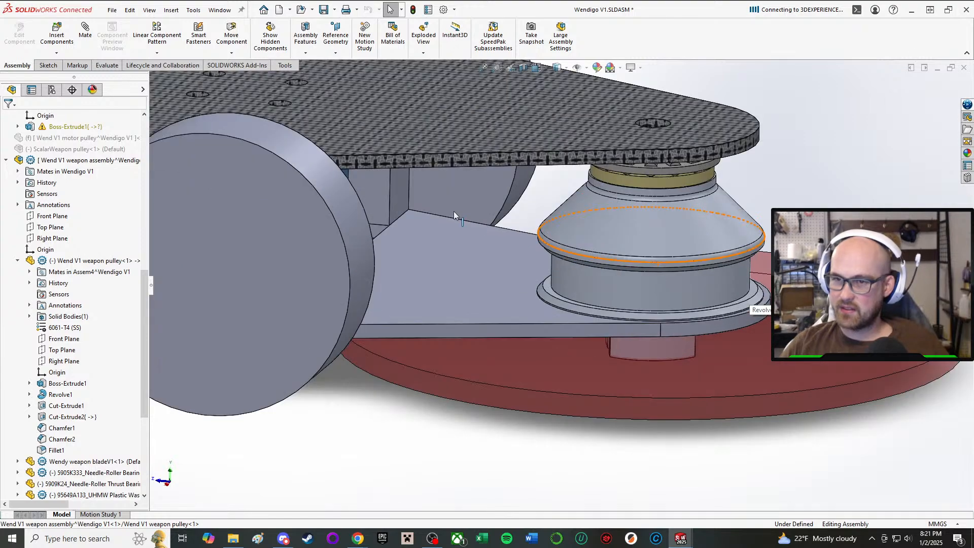
pyautogui.moveTo(457, 215); pyautogui.dragTo(502, 217, button='middle')
pyautogui.scroll(2, 502, 217)
pyautogui.scroll(-3, 633, 198)
pyautogui.moveTo(366, 294); pyautogui.dragTo(358, 273, button='middle')
pyautogui.scroll(1, 368, 238)
pyautogui.scroll(2, 396, 272)
pyautogui.scroll(-4, 403, 276)
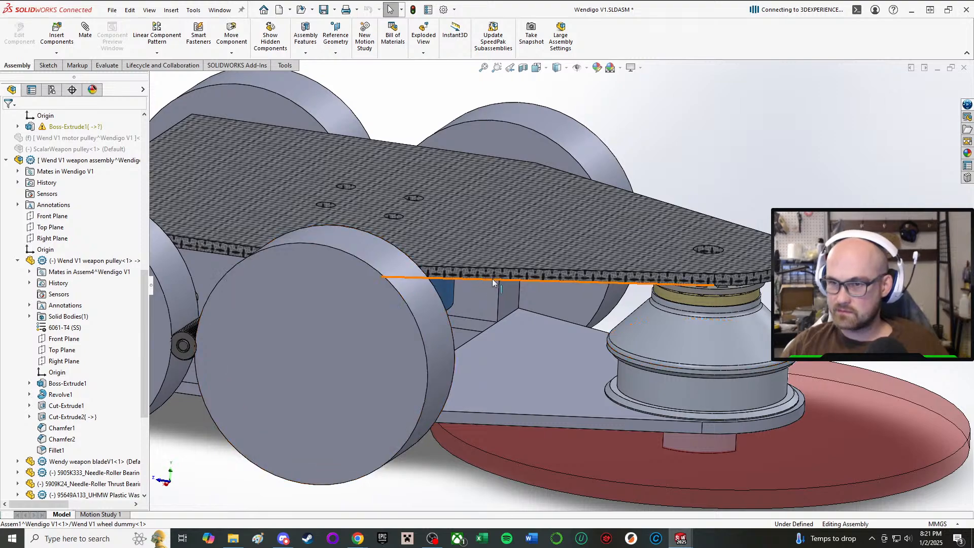
pyautogui.scroll(2, 509, 305)
pyautogui.moveTo(514, 310); pyautogui.dragTo(490, 276, button='middle')
pyautogui.scroll(-3, 491, 277)
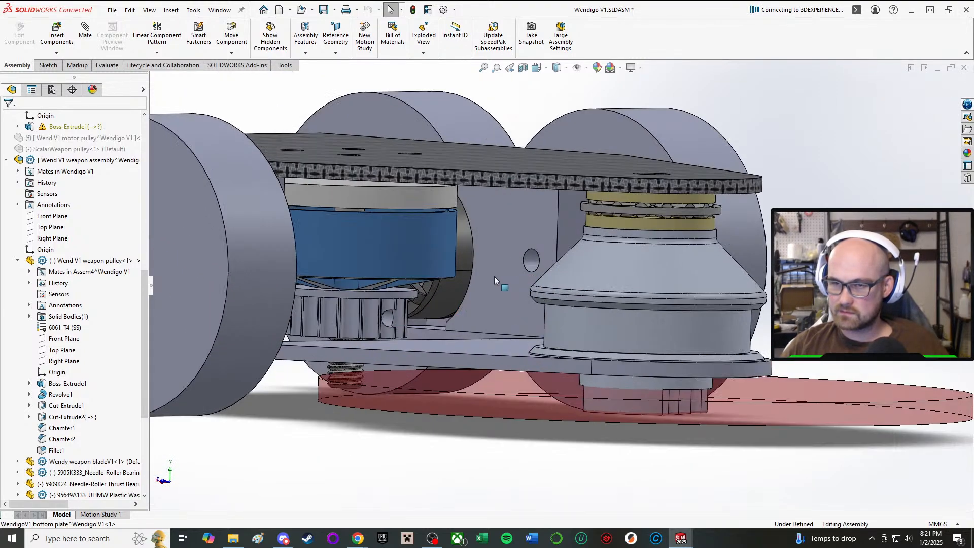
# Examine the front end of the robot around the weapon pulley, comparing the top plate's nose with the bottom plate's.
pyautogui.moveTo(439, 251); pyautogui.dragTo(540, 355, button='middle')
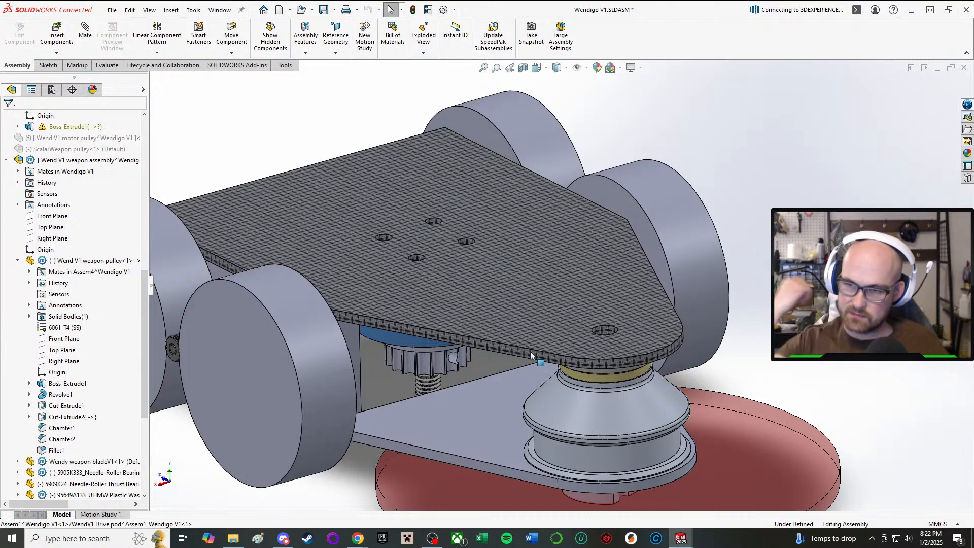
pyautogui.scroll(2, 530, 351)
pyautogui.moveTo(523, 358)
pyautogui.mouseDown(button='middle')
pyautogui.moveTo(537, 261)
pyautogui.moveTo(540, 55)
pyautogui.moveTo(483, 335)
pyautogui.moveTo(536, 352)
pyautogui.mouseUp(button='middle')
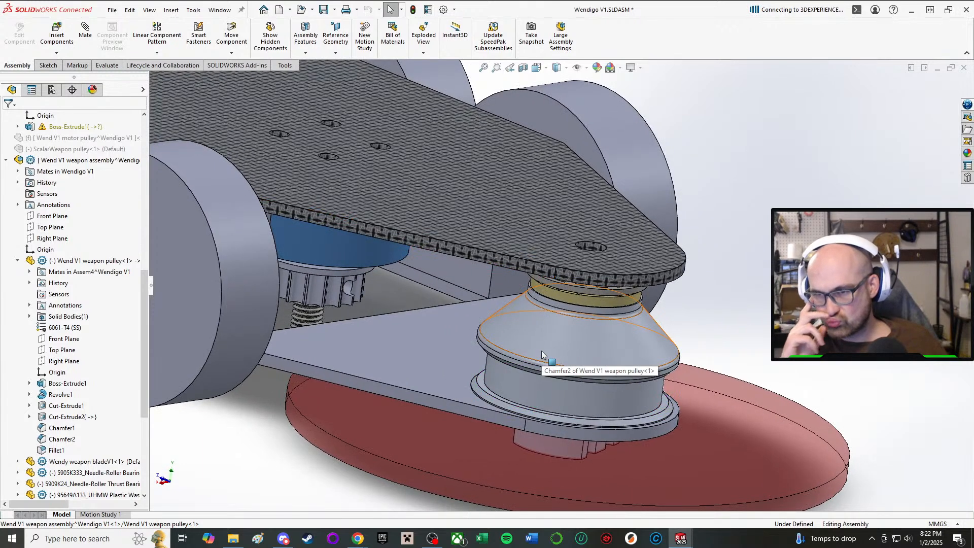
pyautogui.moveTo(541, 351); pyautogui.dragTo(560, 340, button='middle')
pyautogui.scroll(2, 561, 340)
pyautogui.scroll(1, 607, 297)
pyautogui.moveTo(611, 300); pyautogui.dragTo(641, 299, button='middle')
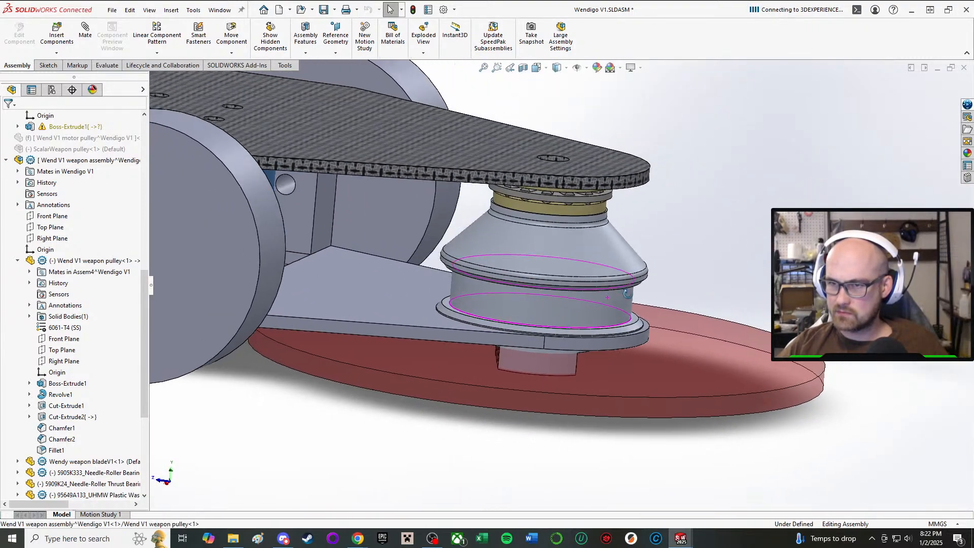
pyautogui.scroll(2, 513, 209)
# Open the sketch of the top plate's base extrusion for editing in the assembly.
pyautogui.moveTo(477, 190); pyautogui.dragTo(425, 210, button='middle')
pyautogui.click(389, 126)
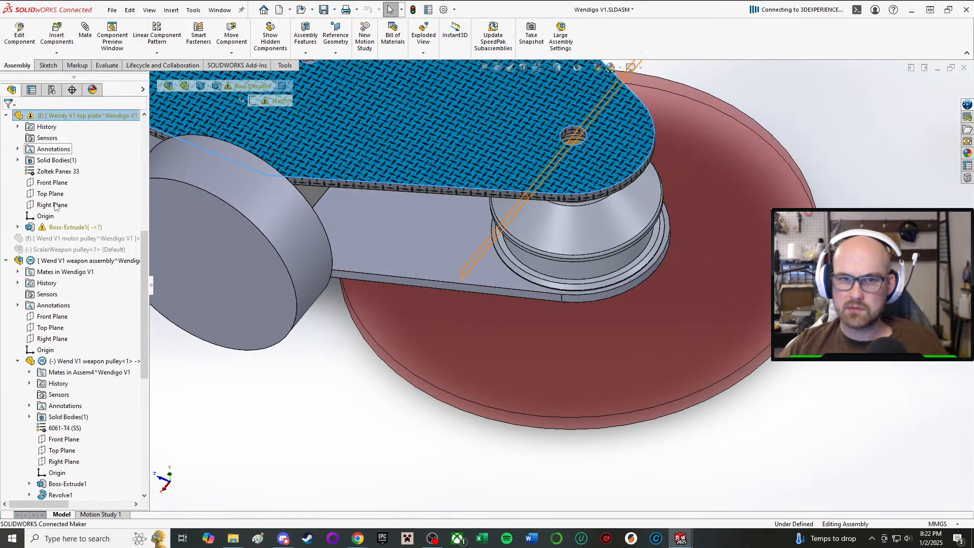
pyautogui.click(62, 227)
pyautogui.click(85, 192)
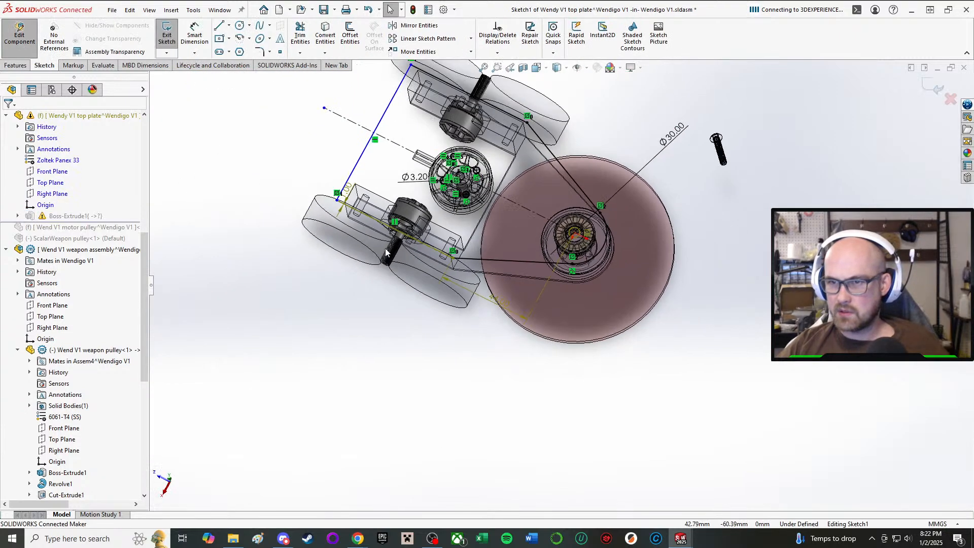
pyautogui.moveTo(284, 361)
pyautogui.mouseDown()
pyautogui.moveTo(605, 108)
pyautogui.moveTo(737, 60)
pyautogui.mouseUp()
pyautogui.scroll(-5, 559, 114)
pyautogui.scroll(2, 512, 217)
pyautogui.click(646, 216)
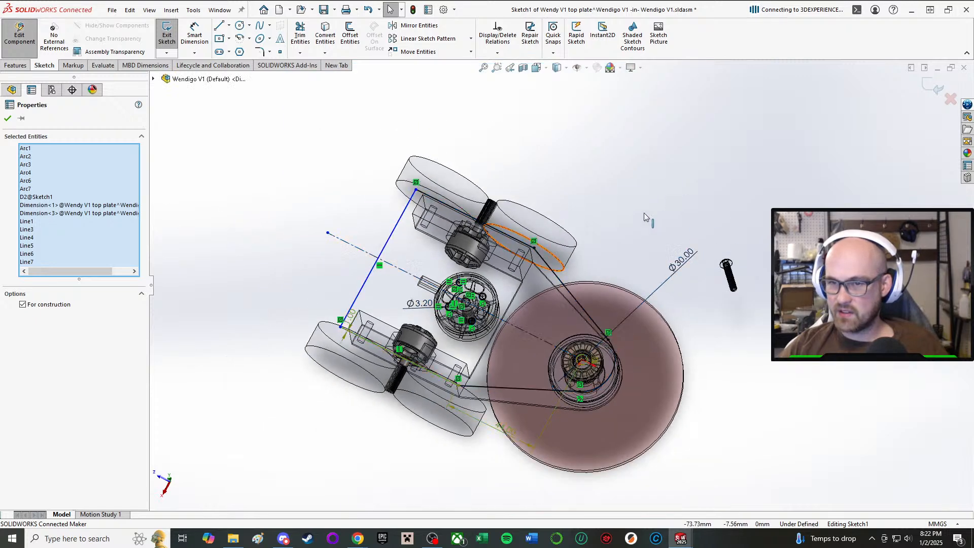
# Delete the nose arc with the 30 mm diameter dimension and the adjoining angled line from the top plate sketch.
pyautogui.scroll(-4, 603, 384)
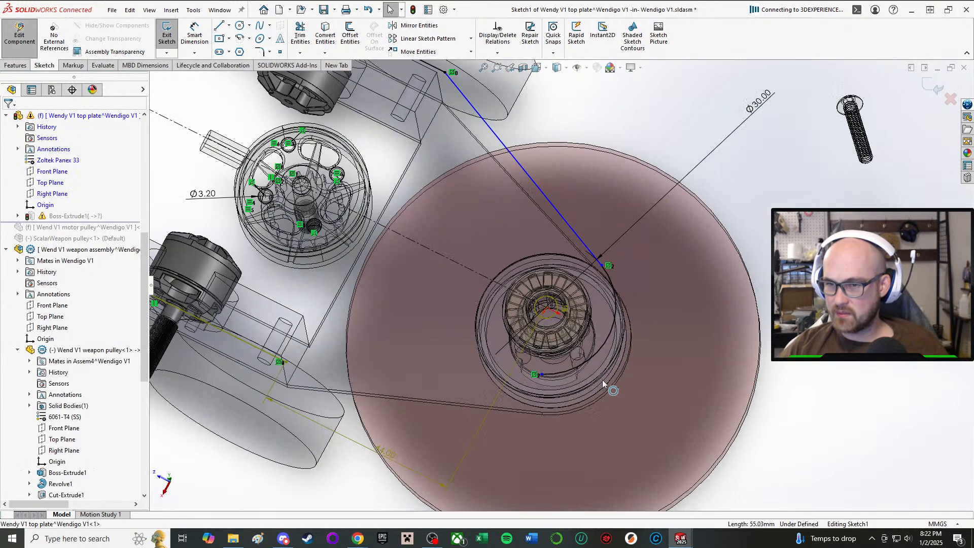
pyautogui.click(584, 361)
pyautogui.press('Delete')
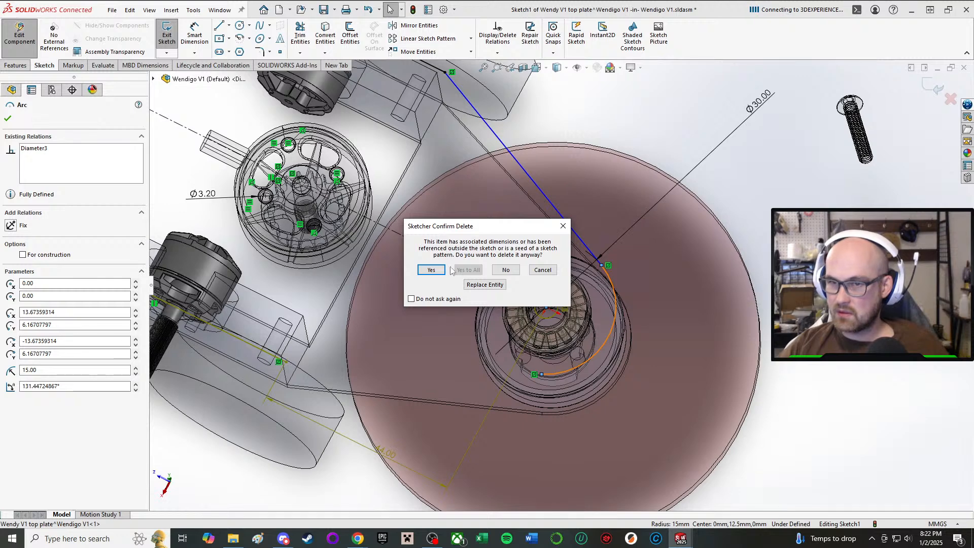
pyautogui.click(432, 270)
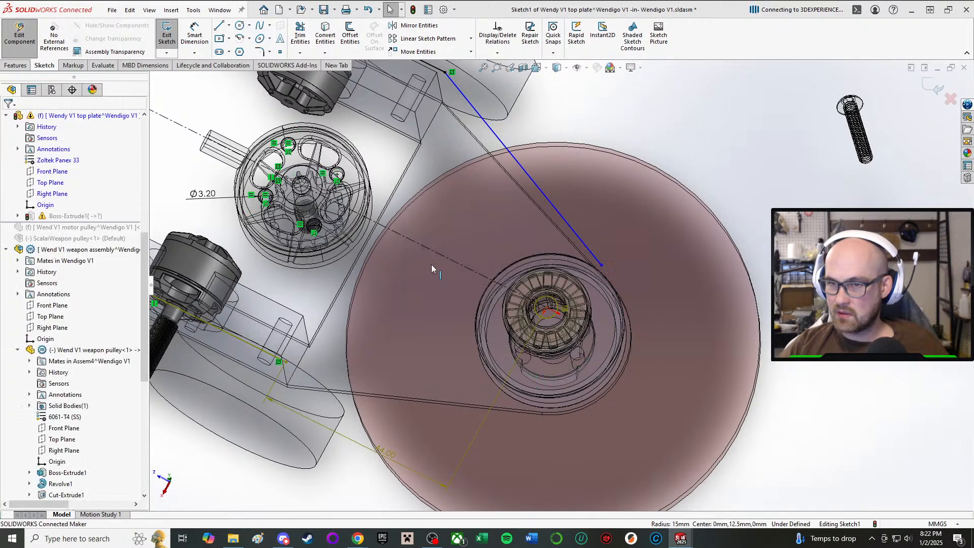
pyautogui.click(551, 205)
pyautogui.press('Delete')
# Delete the rear edge line and the adjoining side line along the drive pod from the top plate outline.
pyautogui.scroll(5, 436, 137)
pyautogui.scroll(-4, 446, 142)
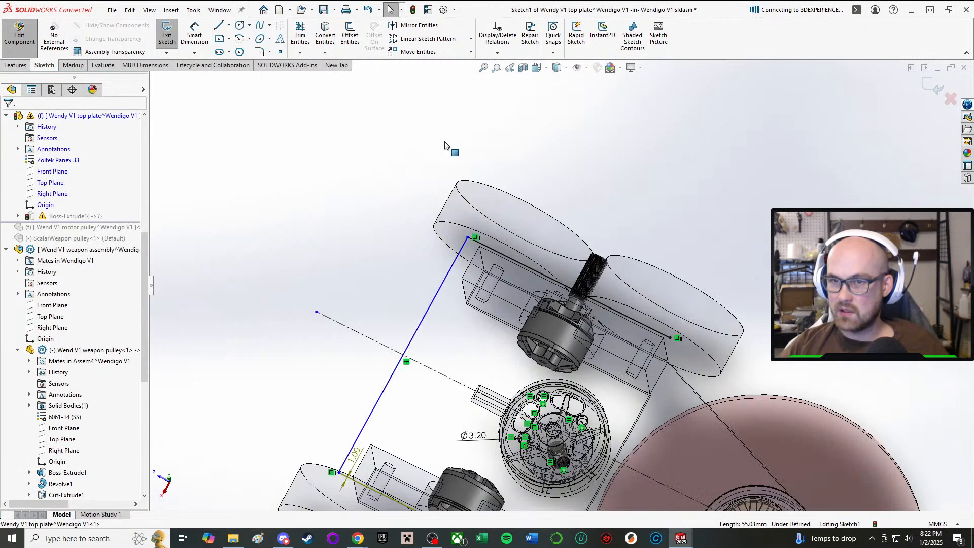
pyautogui.click(457, 260)
pyautogui.press('Delete')
pyautogui.click(477, 244)
pyautogui.press('Delete')
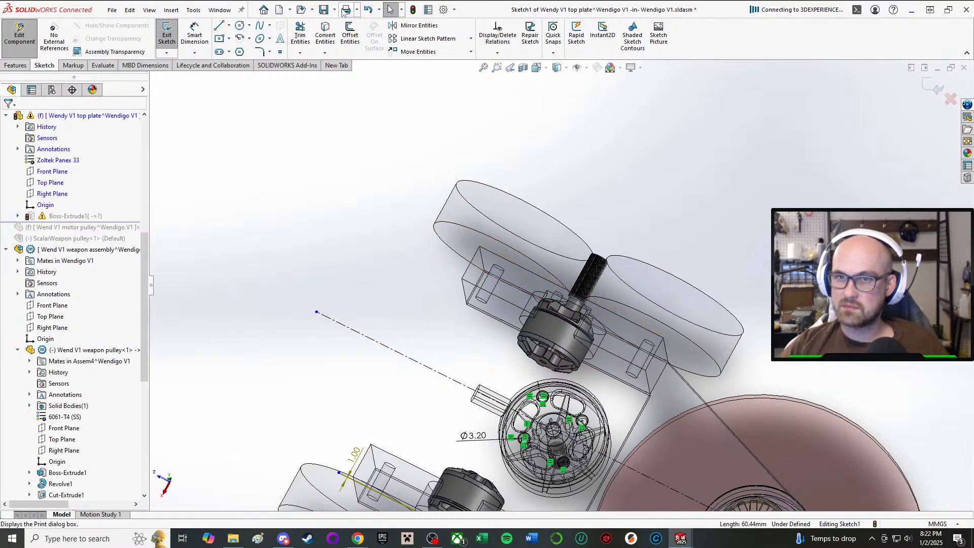
# Use Convert Entities to project the bottom plate's nose arc, both angled edges and both side edges into the top plate sketch.
pyautogui.click(328, 26)
pyautogui.moveTo(568, 325); pyautogui.dragTo(586, 370, button='middle')
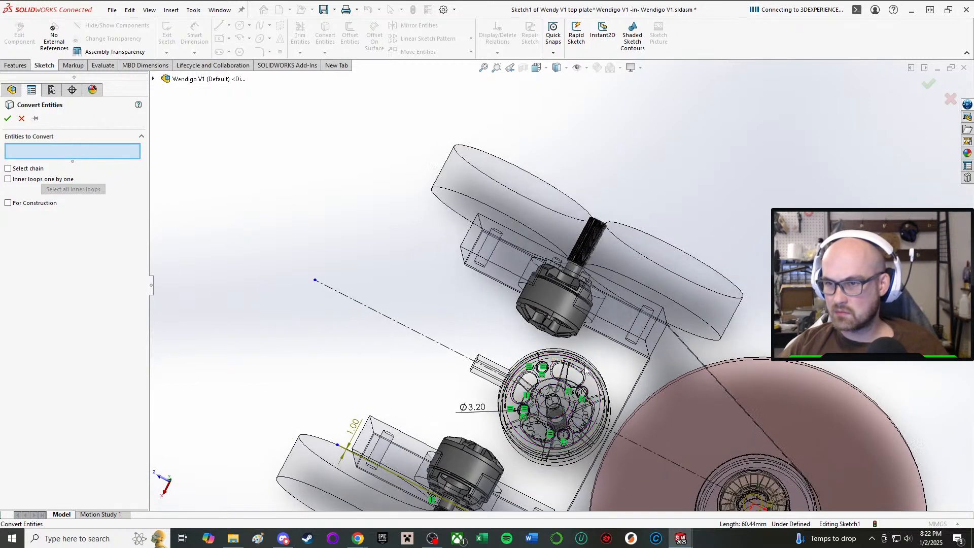
pyautogui.click(682, 344)
pyautogui.scroll(-10, 683, 344)
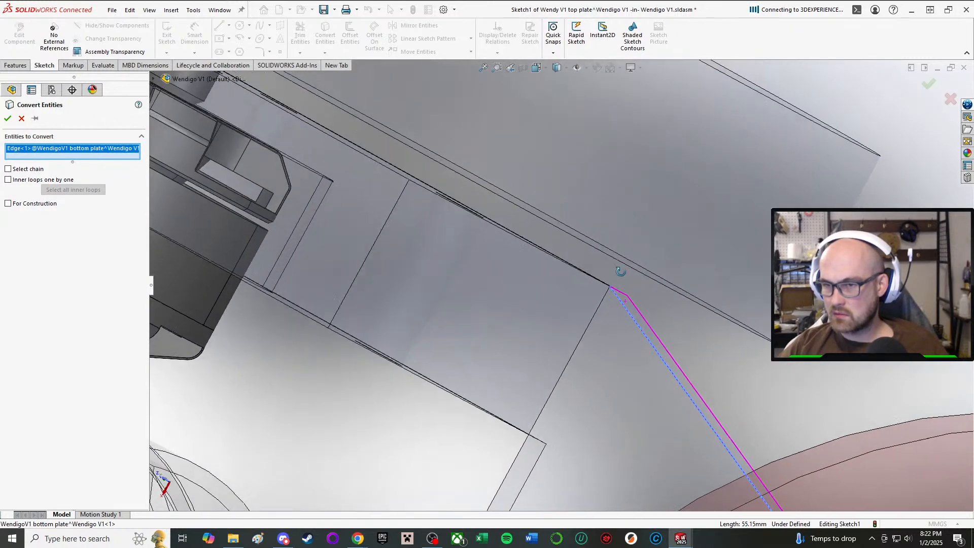
pyautogui.moveTo(621, 272); pyautogui.dragTo(594, 200, button='middle')
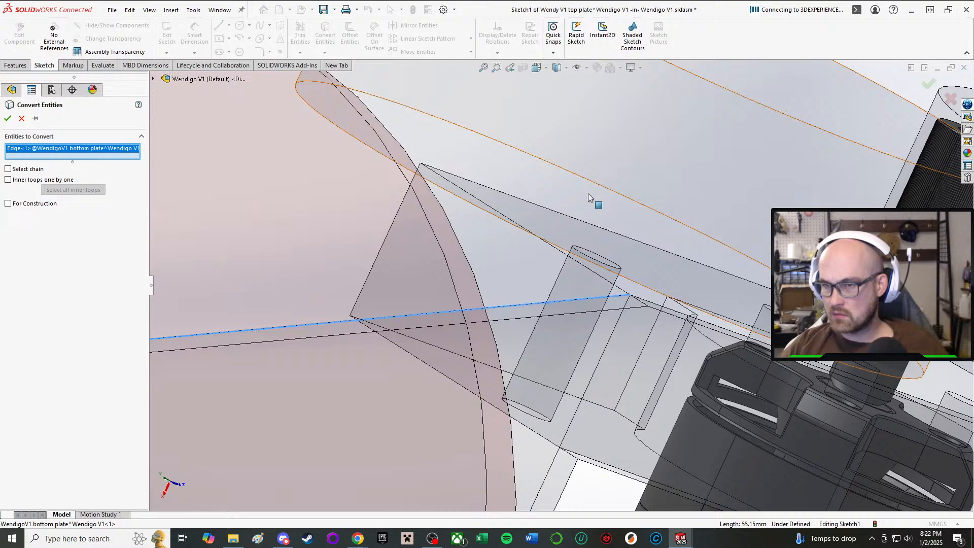
pyautogui.click(660, 315)
pyautogui.scroll(5, 284, 339)
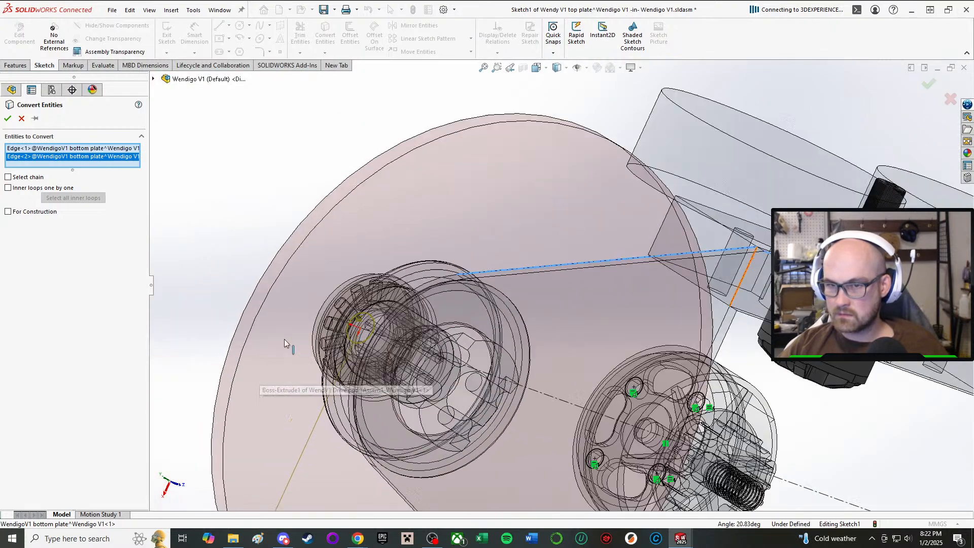
pyautogui.moveTo(284, 339); pyautogui.dragTo(326, 279, button='middle')
pyautogui.scroll(-5, 365, 339)
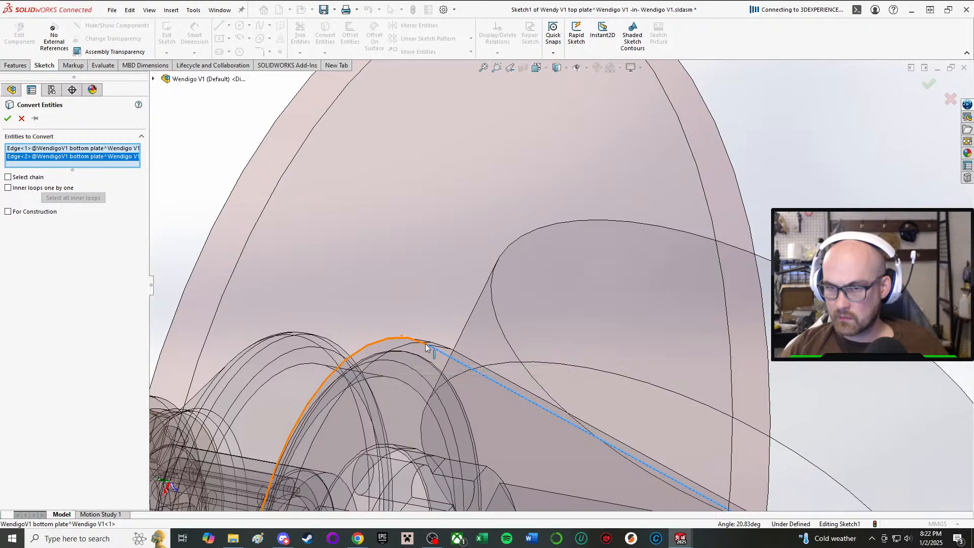
pyautogui.click(409, 348)
pyautogui.scroll(5, 488, 411)
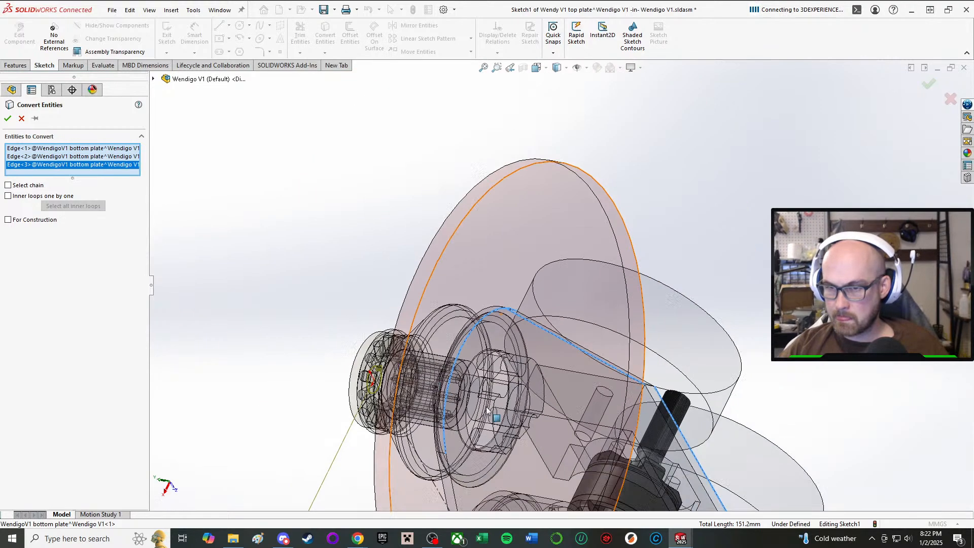
pyautogui.scroll(-5, 495, 419)
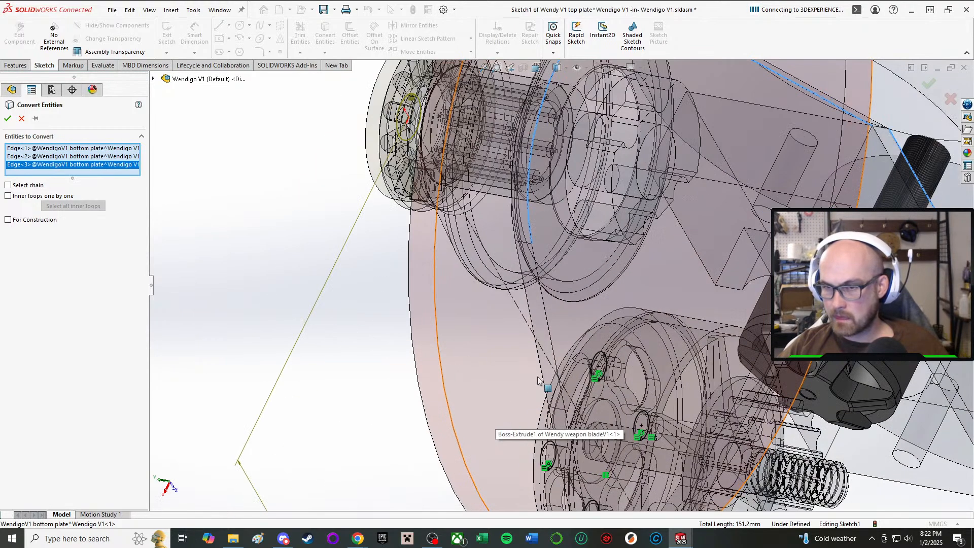
pyautogui.click(551, 317)
pyautogui.scroll(5, 619, 416)
pyautogui.scroll(-5, 619, 416)
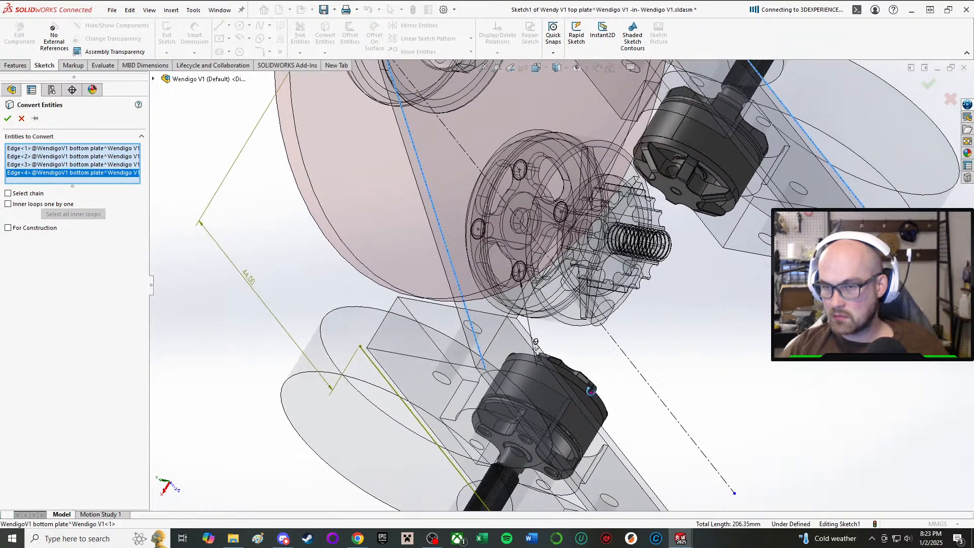
pyautogui.click(467, 352)
pyautogui.scroll(4, 507, 352)
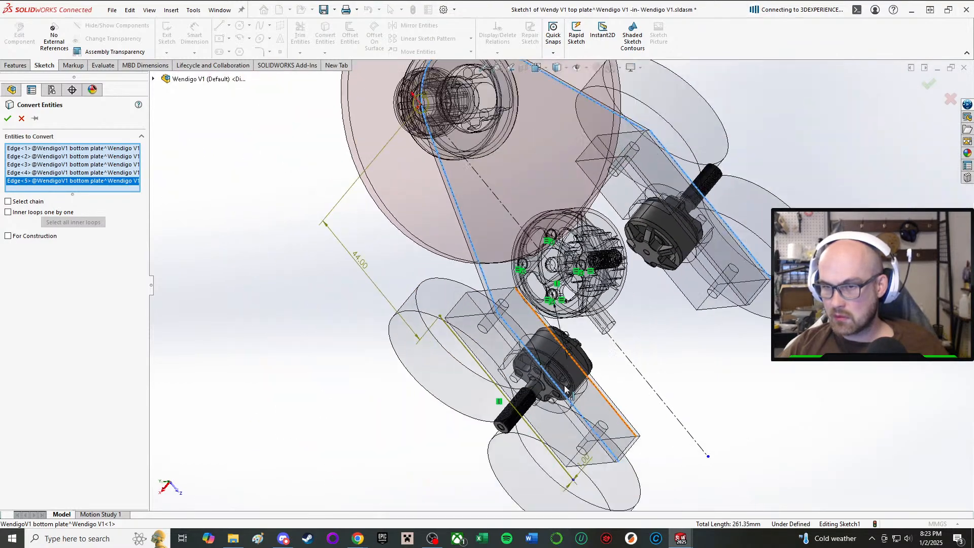
pyautogui.scroll(-2, 567, 351)
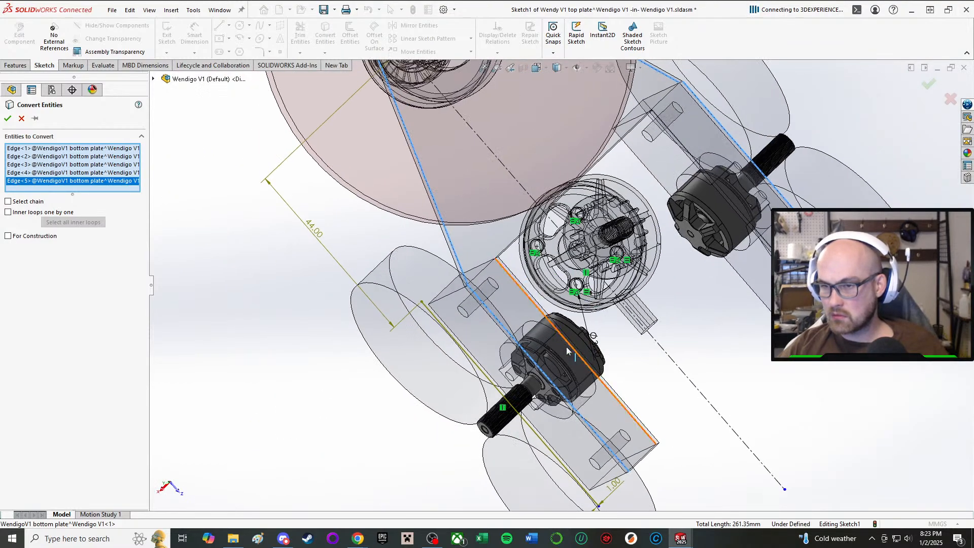
pyautogui.click(8, 118)
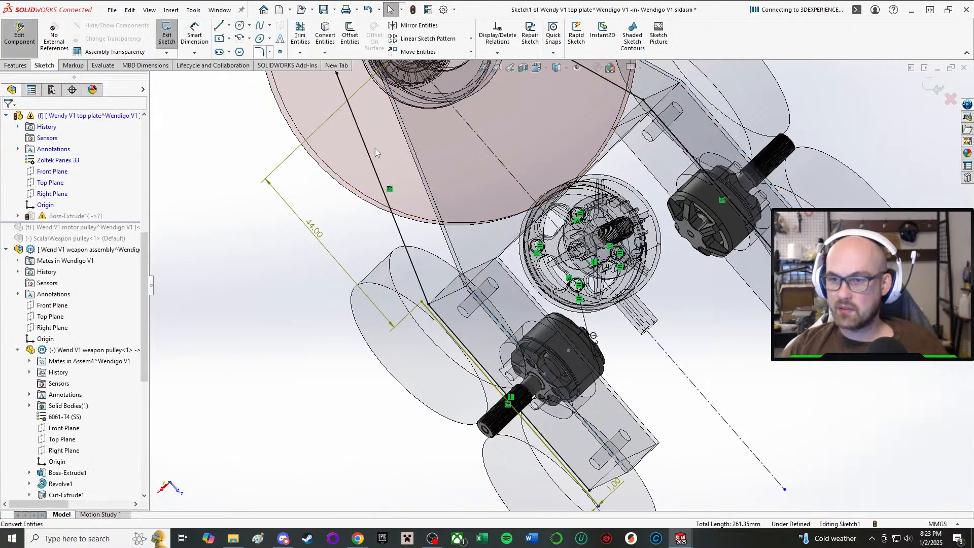
# Delete the leftover old side line that runs beside the converted side edge near the drive wheels.
pyautogui.scroll(-2, 594, 385)
pyautogui.scroll(3, 597, 423)
pyautogui.scroll(-1, 596, 423)
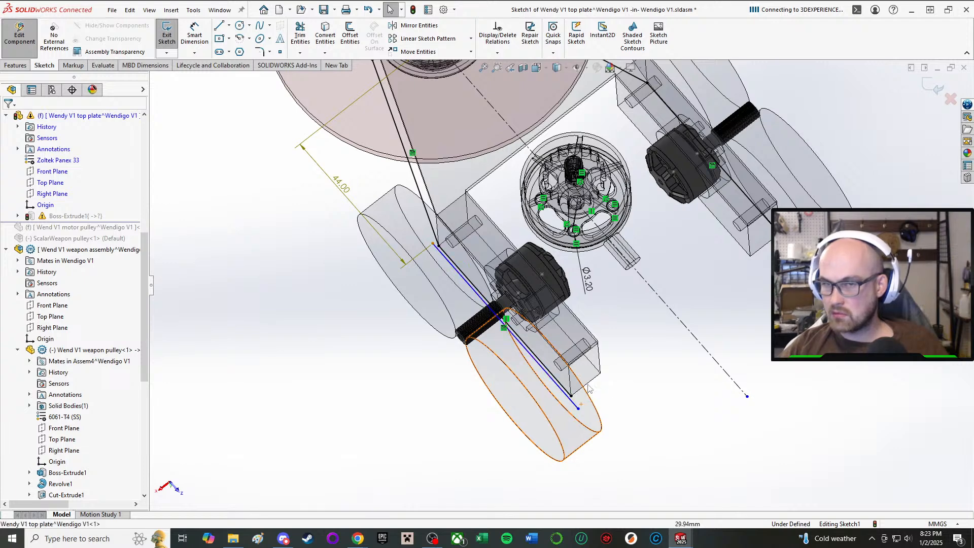
pyautogui.click(218, 26)
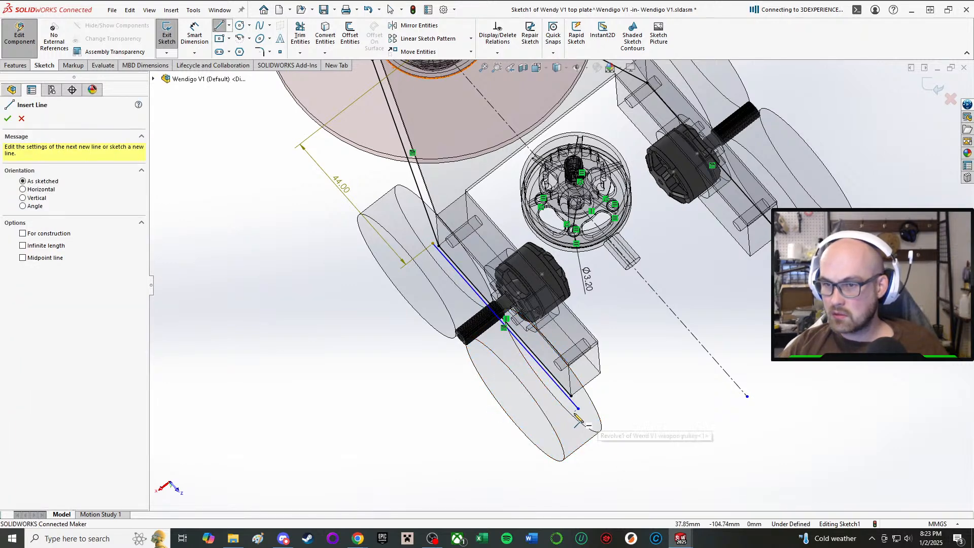
pyautogui.press('Escape')
pyautogui.press('d')
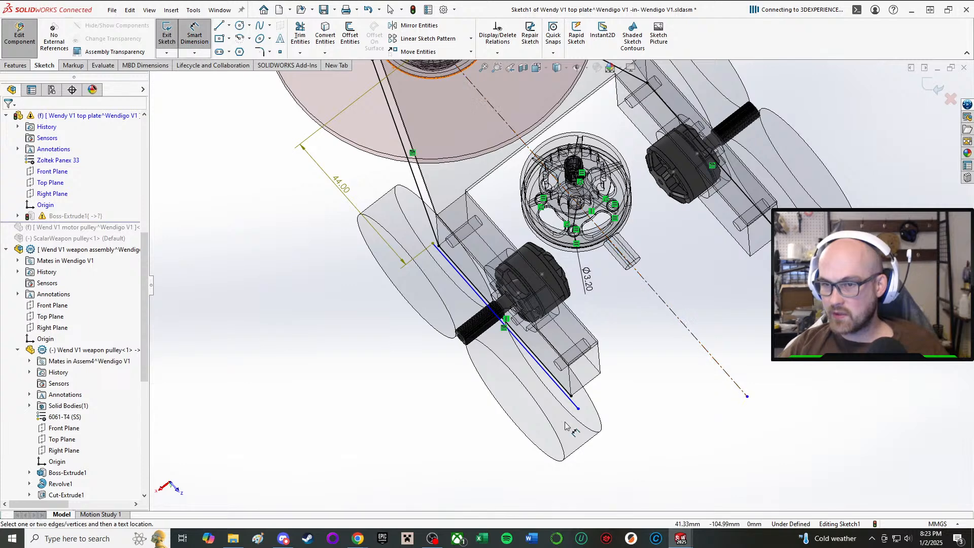
pyautogui.press('Escape')
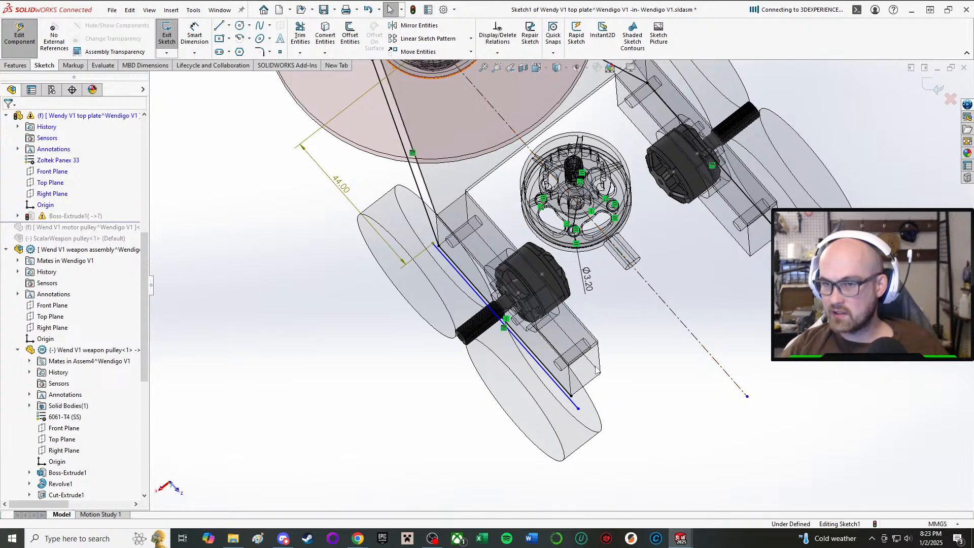
pyautogui.click(574, 409)
pyautogui.press('Delete')
pyautogui.click(431, 270)
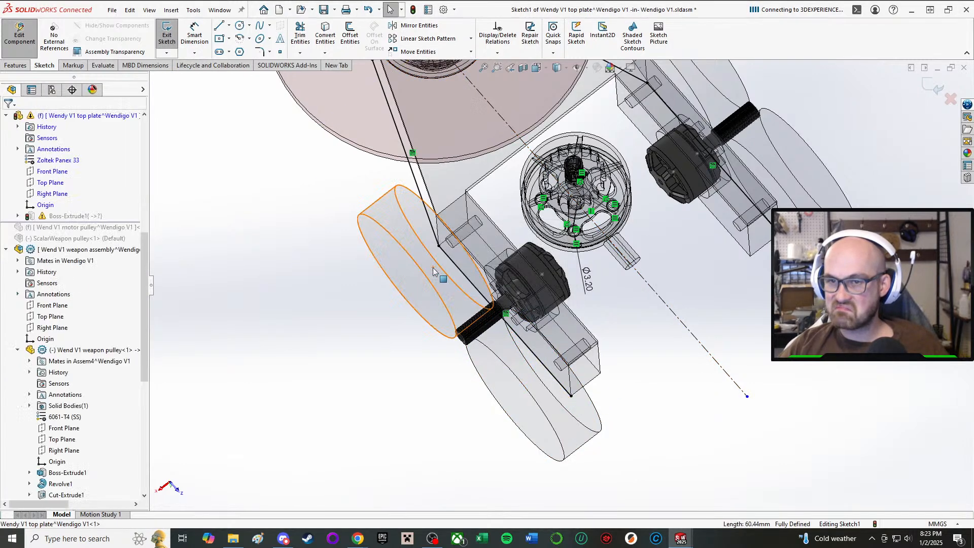
# Draw the top plate's rear edge line between the rear endpoints of the two converted side edges.
pyautogui.press('l')
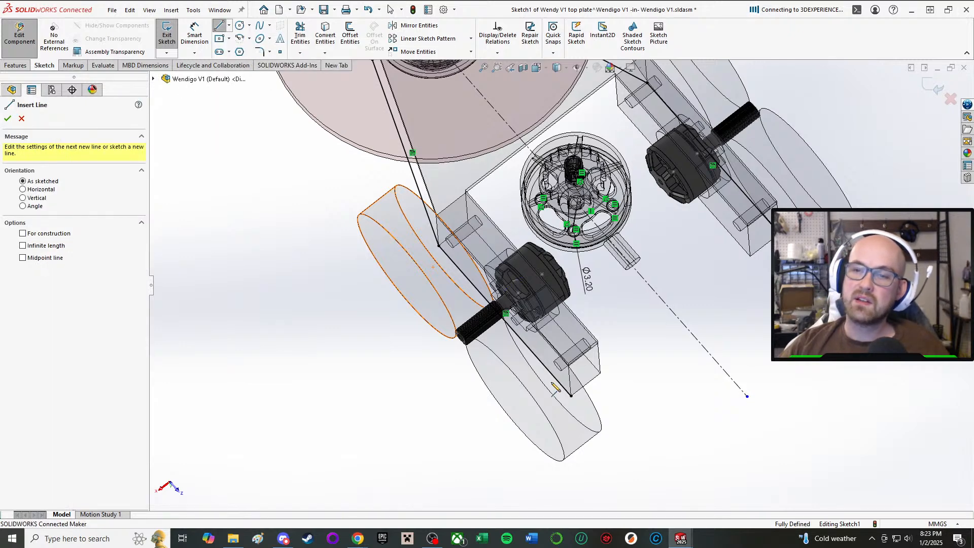
pyautogui.click(572, 396)
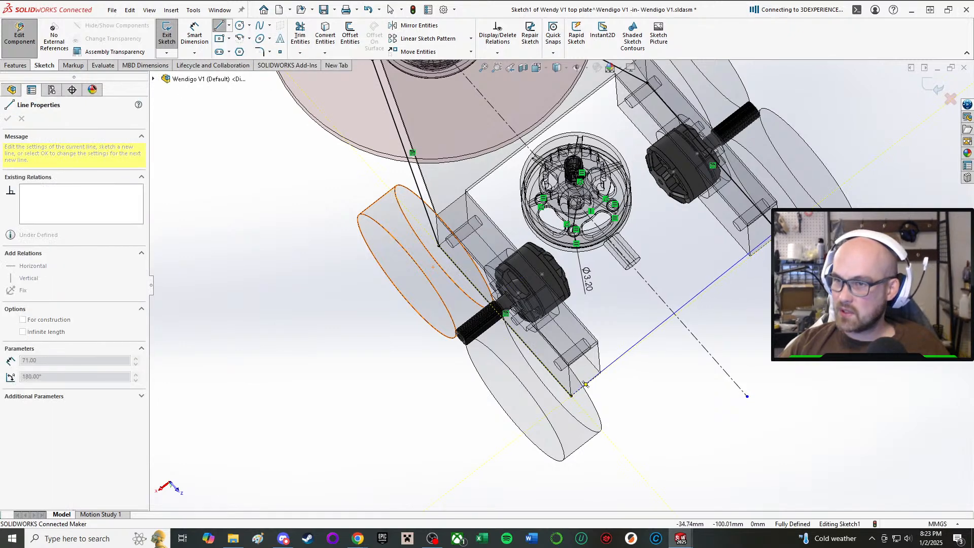
pyautogui.click(780, 235)
pyautogui.rightClick(779, 235)
pyautogui.click(800, 243)
pyautogui.scroll(4, 701, 178)
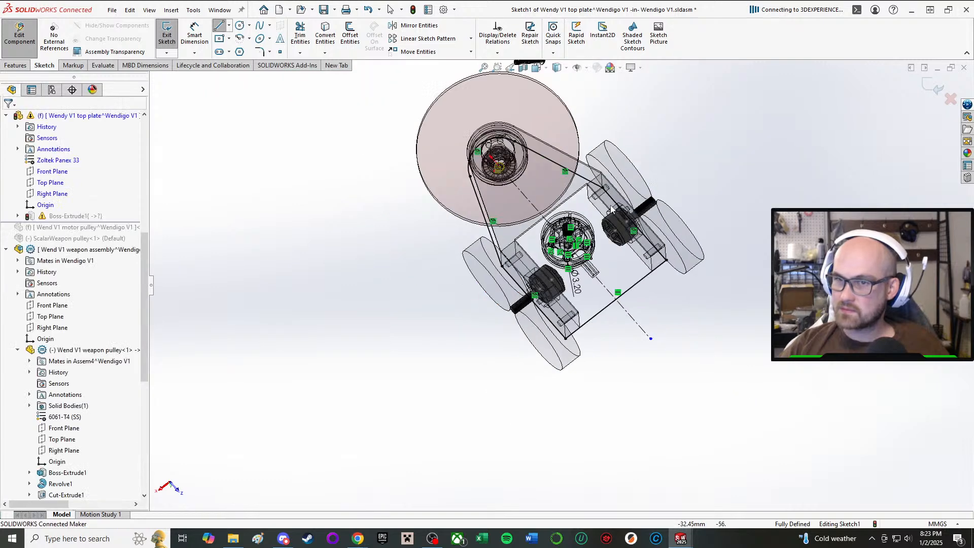
# Dimension the diameter of the weapon shaft hole circle in the top plate's nose as 5/16 in.
pyautogui.scroll(-3, 629, 106)
pyautogui.scroll(-3, 333, 127)
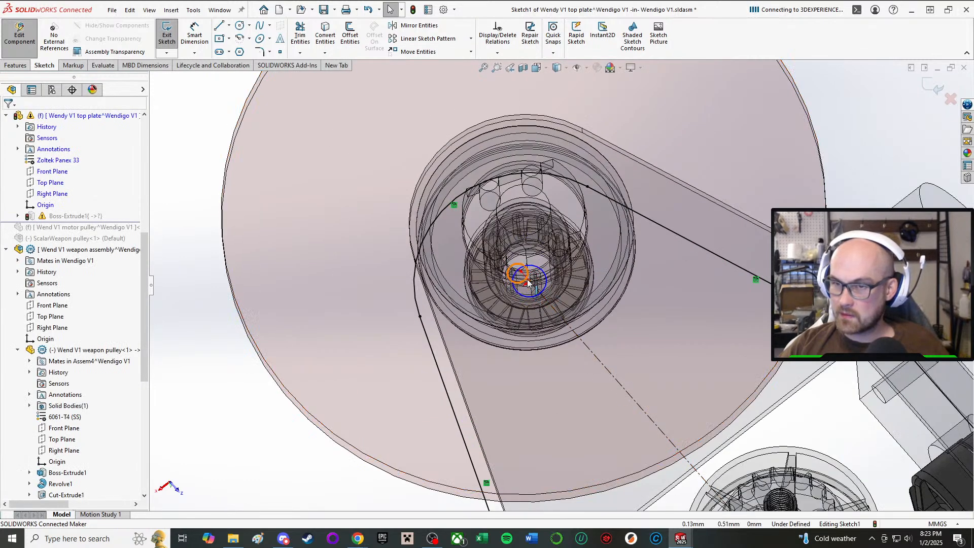
pyautogui.click(519, 298)
pyautogui.scroll(2, 563, 284)
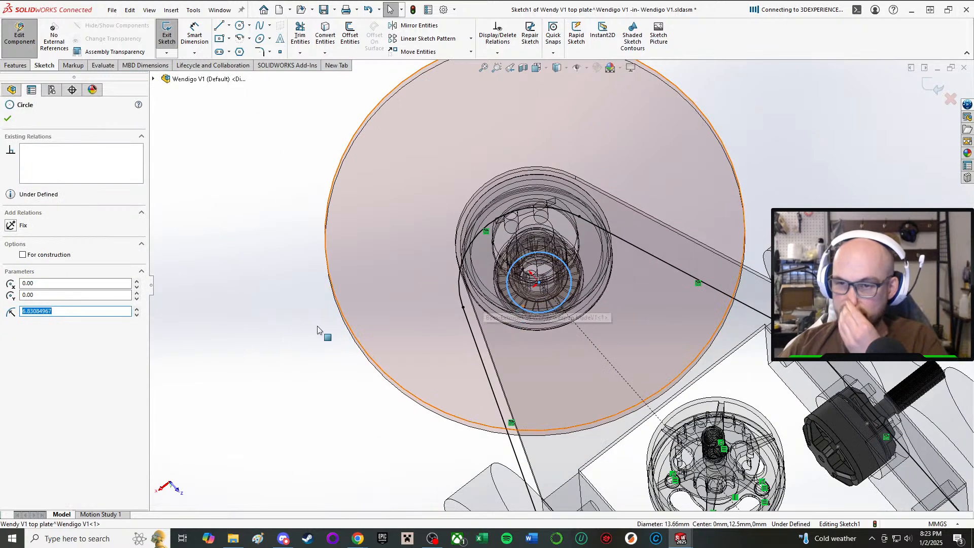
pyautogui.moveTo(233, 325); pyautogui.dragTo(243, 263, button='right')
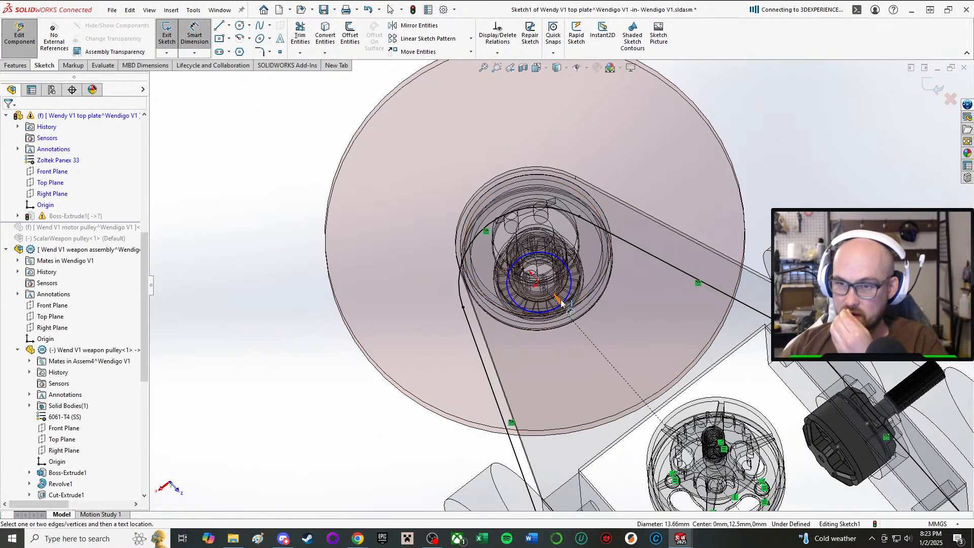
pyautogui.click(565, 304)
pyautogui.click(282, 430)
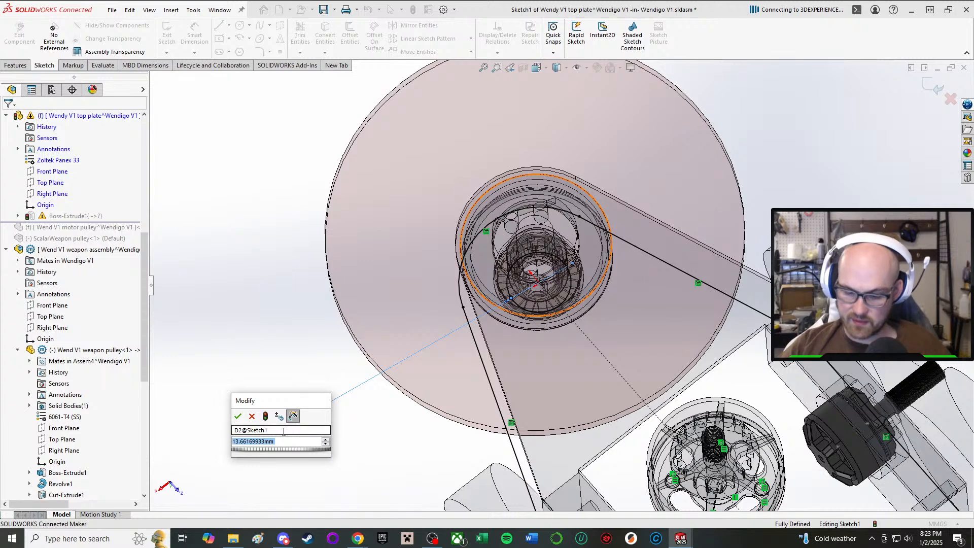
pyautogui.write('5/1')
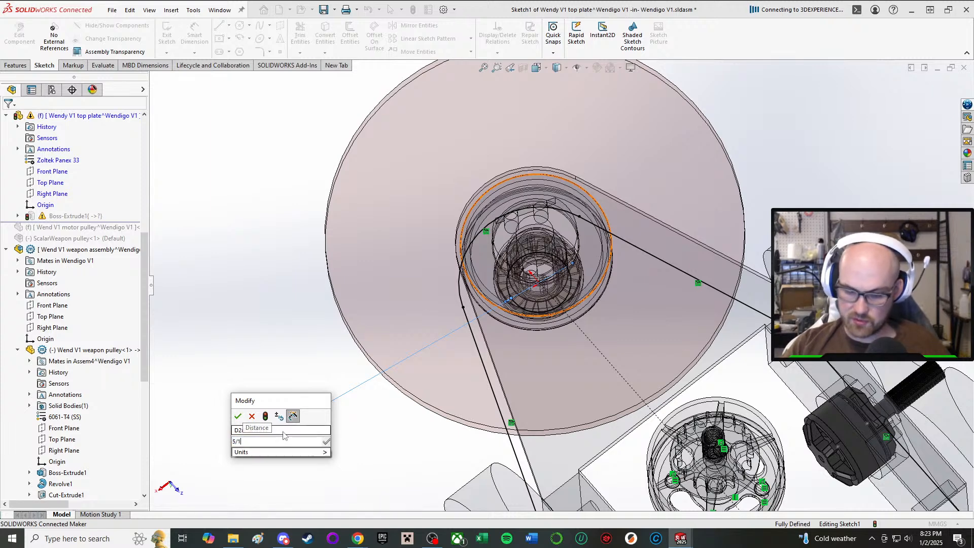
pyautogui.write('5')
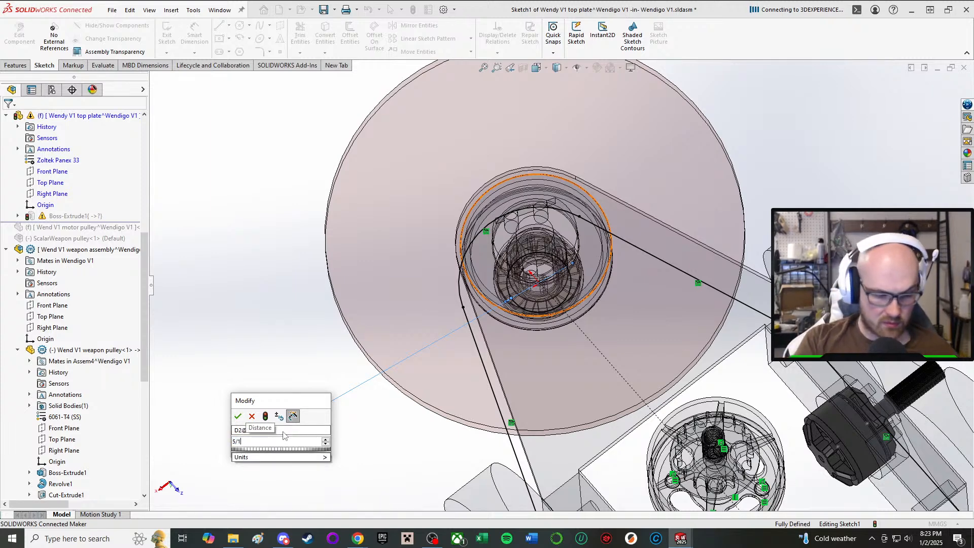
pyautogui.write('in')
pyautogui.press('Return')
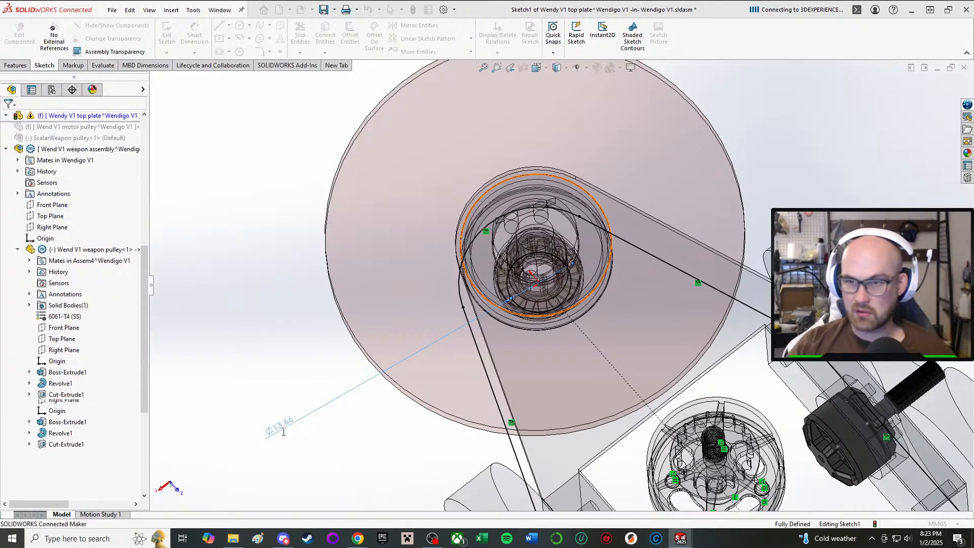
# Set the weapon shaft hole's diameter to 8 mm and exit the top plate sketch.
pyautogui.doubleClick(289, 420)
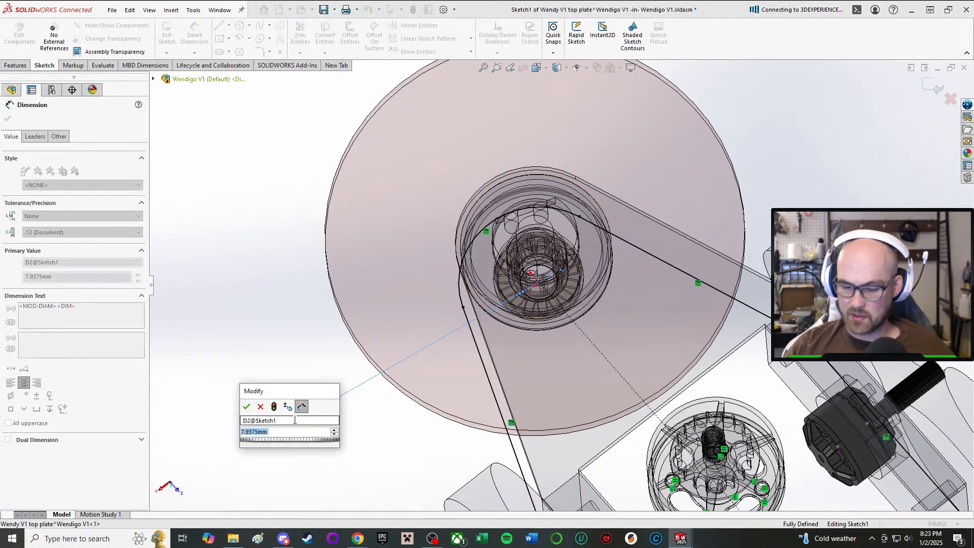
pyautogui.write('8')
pyautogui.press('Return')
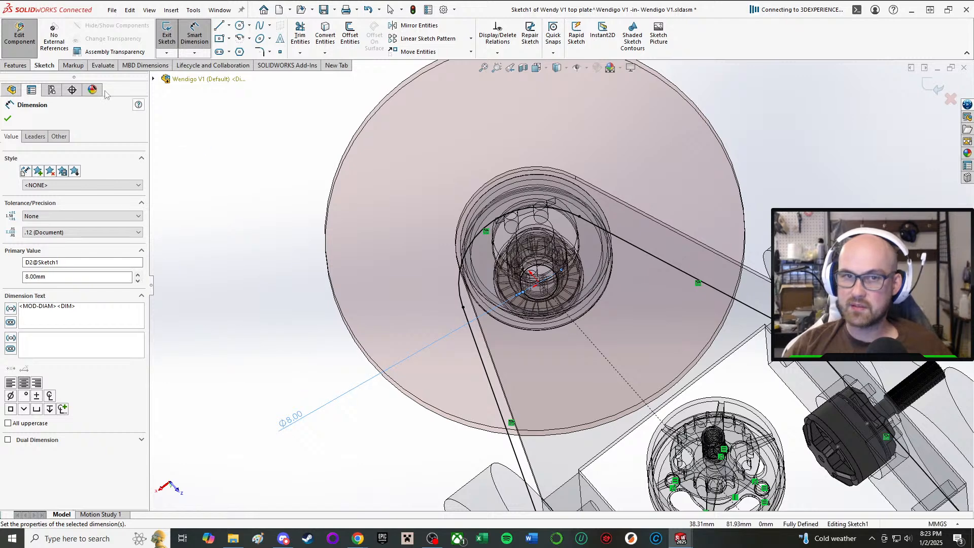
pyautogui.click(7, 118)
pyautogui.scroll(2, 253, 233)
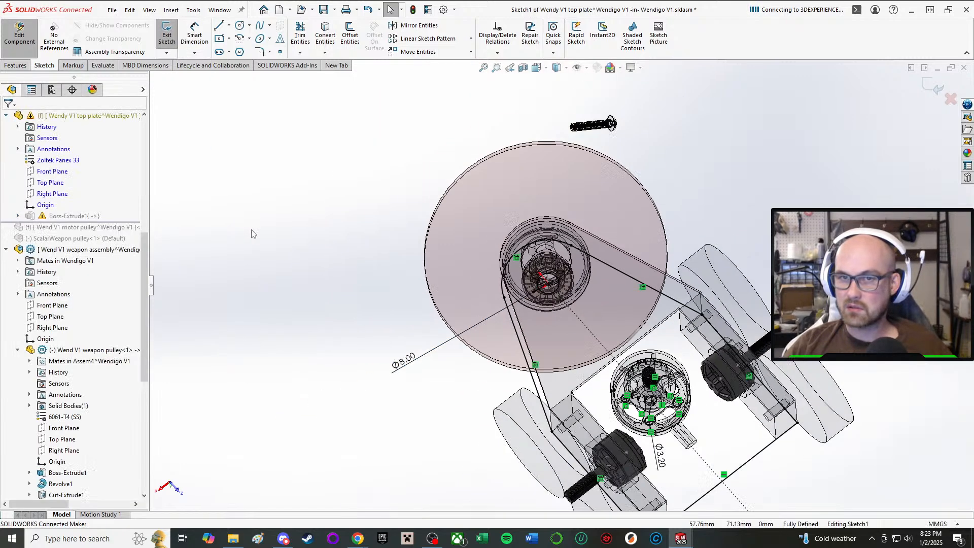
pyautogui.click(167, 35)
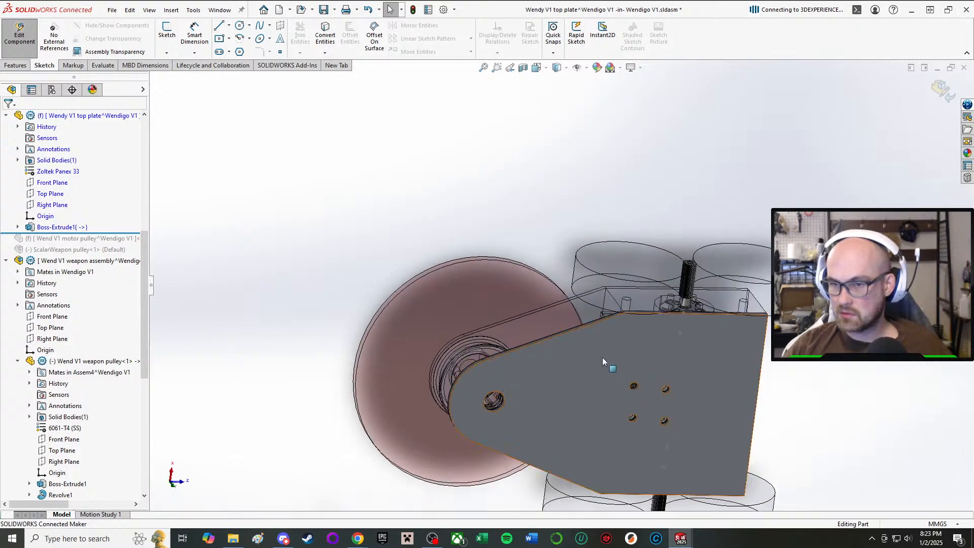
# Examine the rebuilt top plate from above and from the side against the weapon pulley, drive pods and wheels.
pyautogui.moveTo(603, 361); pyautogui.dragTo(541, 319, button='middle')
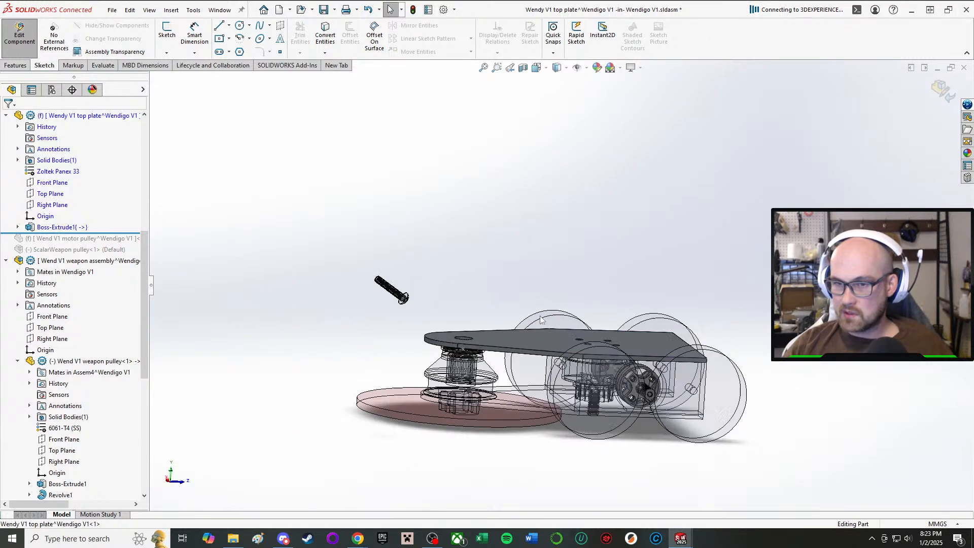
pyautogui.scroll(-5, 491, 332)
pyautogui.moveTo(535, 370); pyautogui.dragTo(697, 374, button='middle')
pyautogui.scroll(-2, 525, 434)
pyautogui.scroll(4, 524, 433)
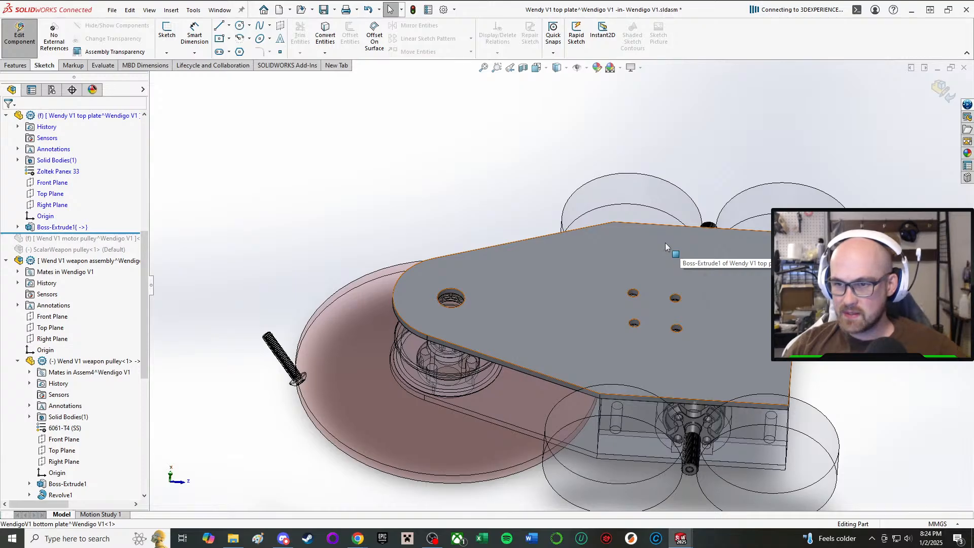
pyautogui.moveTo(625, 387); pyautogui.dragTo(646, 201, button='middle')
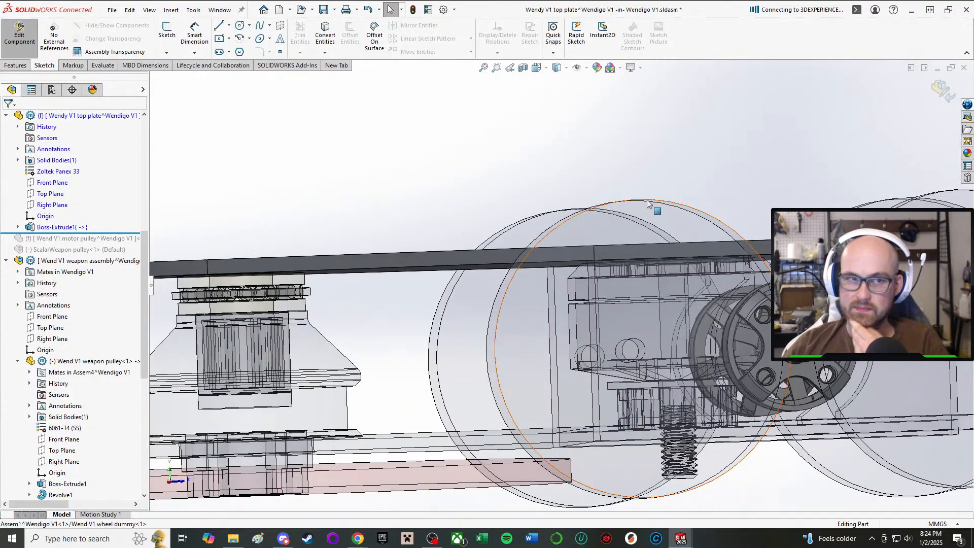
pyautogui.moveTo(544, 214); pyautogui.dragTo(531, 280, button='middle')
pyautogui.scroll(5, 531, 282)
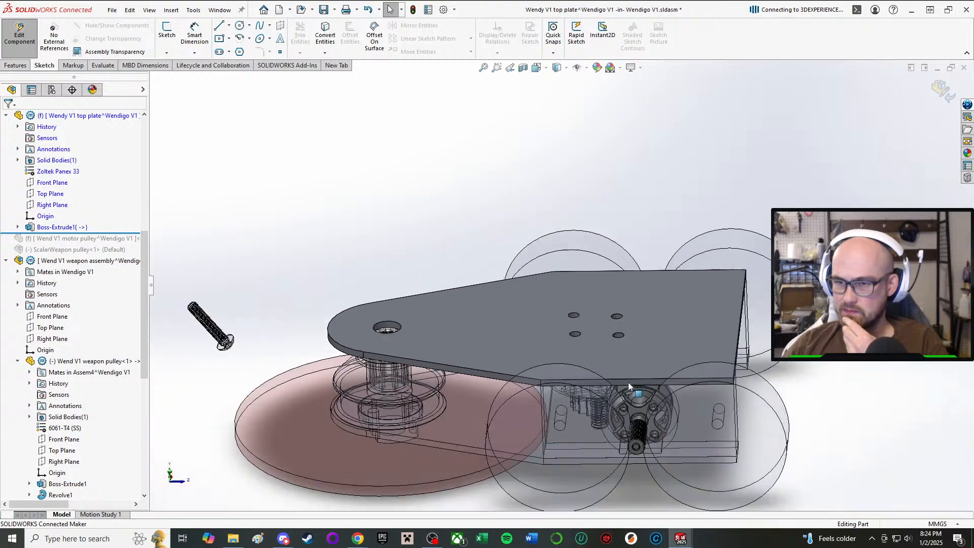
pyautogui.scroll(-6, 614, 384)
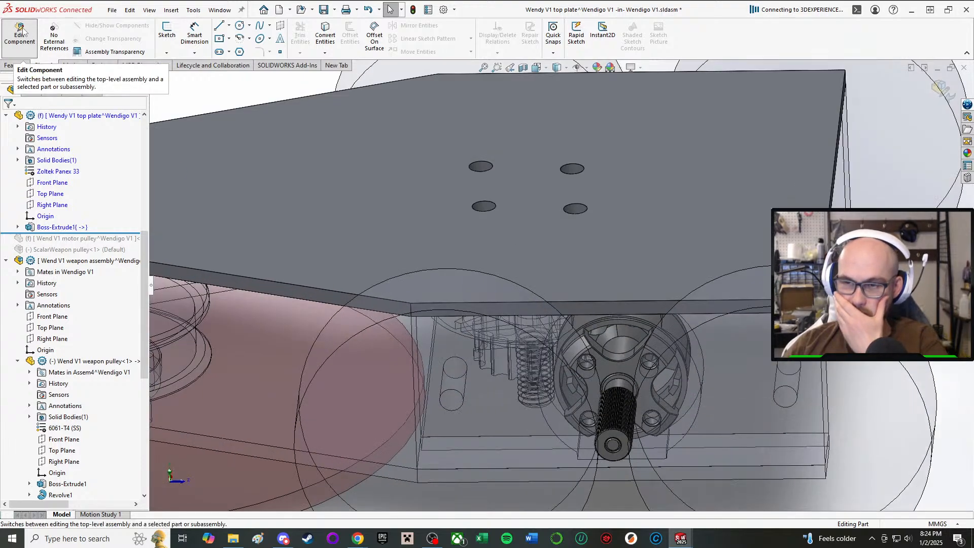
pyautogui.moveTo(428, 311); pyautogui.dragTo(425, 419, button='middle')
pyautogui.scroll(-1, 583, 190)
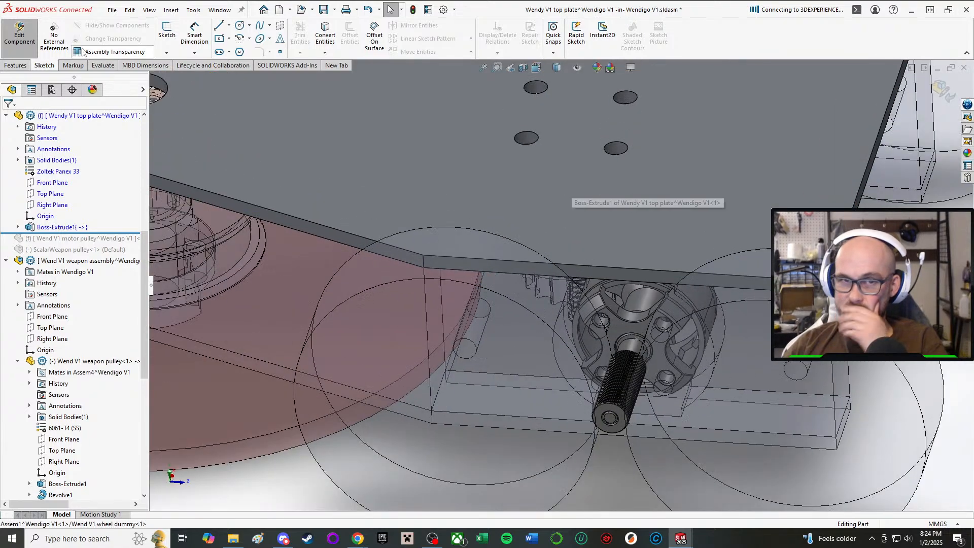
# Return from the top plate to the assembly and open the bottom plate for editing in context.
pyautogui.click(8, 31)
pyautogui.moveTo(426, 325); pyautogui.dragTo(470, 260, button='middle')
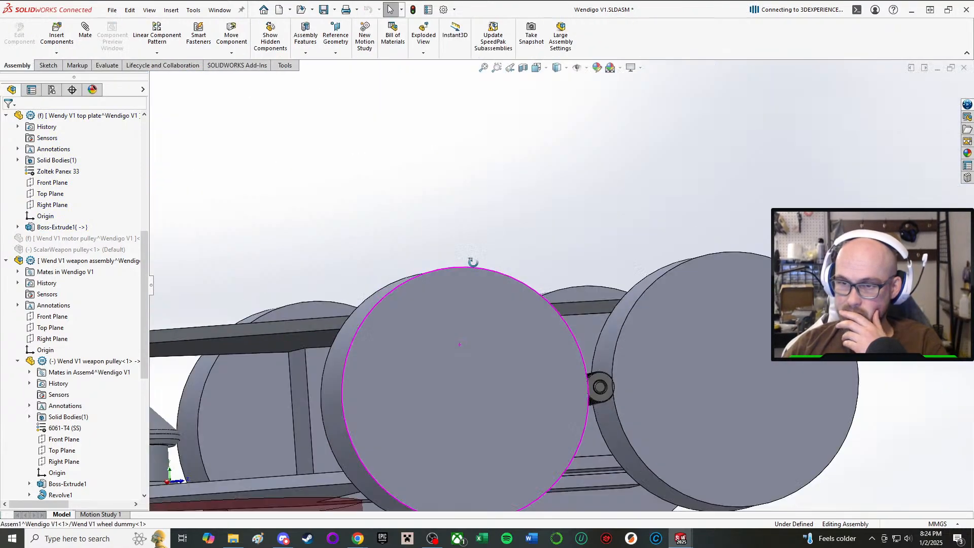
pyautogui.moveTo(477, 334); pyautogui.dragTo(315, 327, button='middle')
pyautogui.scroll(-2, 406, 357)
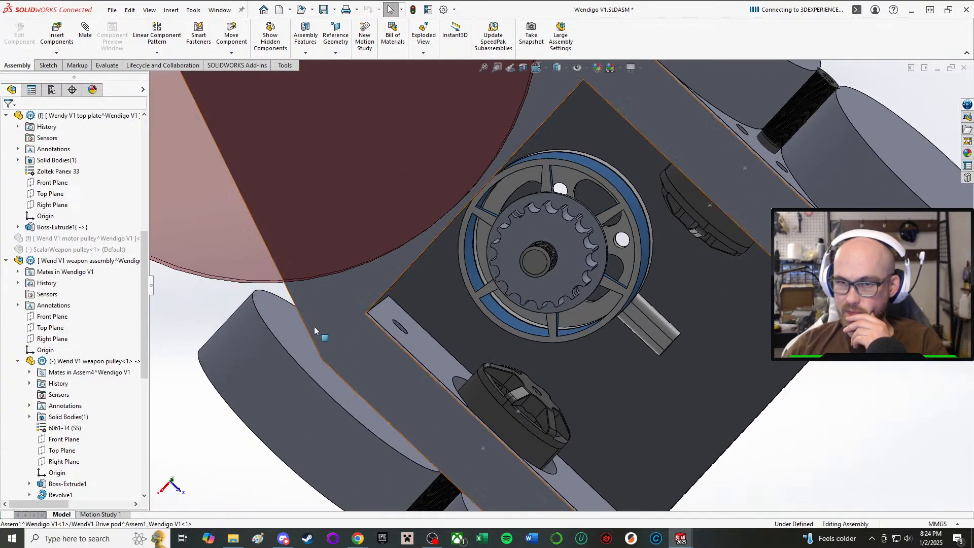
pyautogui.scroll(-2, 315, 327)
pyautogui.click(338, 303)
pyautogui.click(418, 242)
pyautogui.moveTo(423, 247); pyautogui.dragTo(470, 301, button='middle')
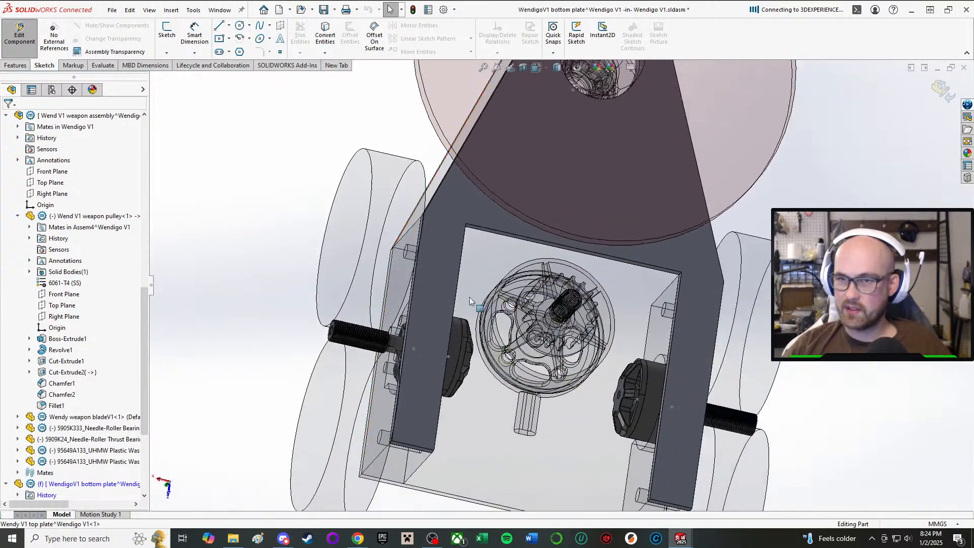
# Fillet the two inner corner edges of the bottom plate's motor cutout with a 5 mm radius.
pyautogui.click(15, 65)
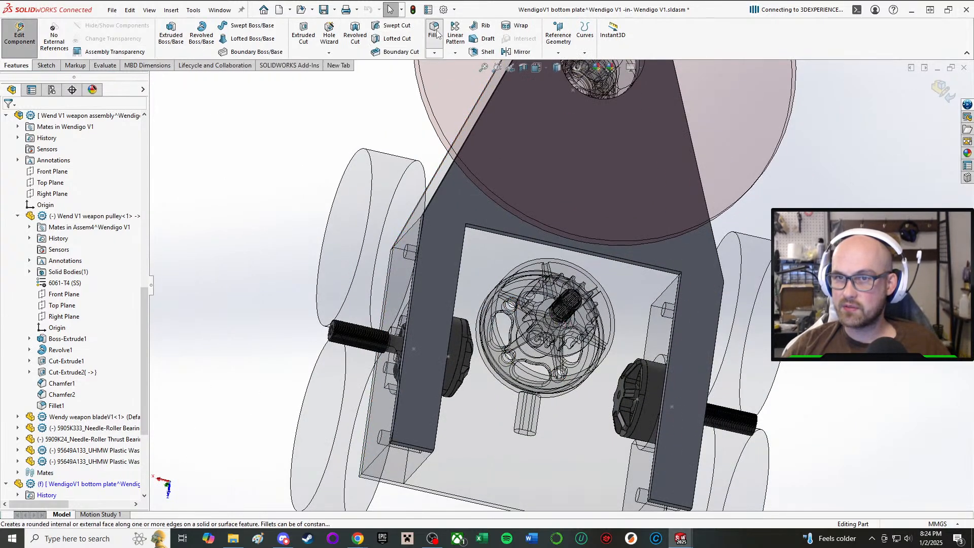
pyautogui.scroll(-6, 511, 305)
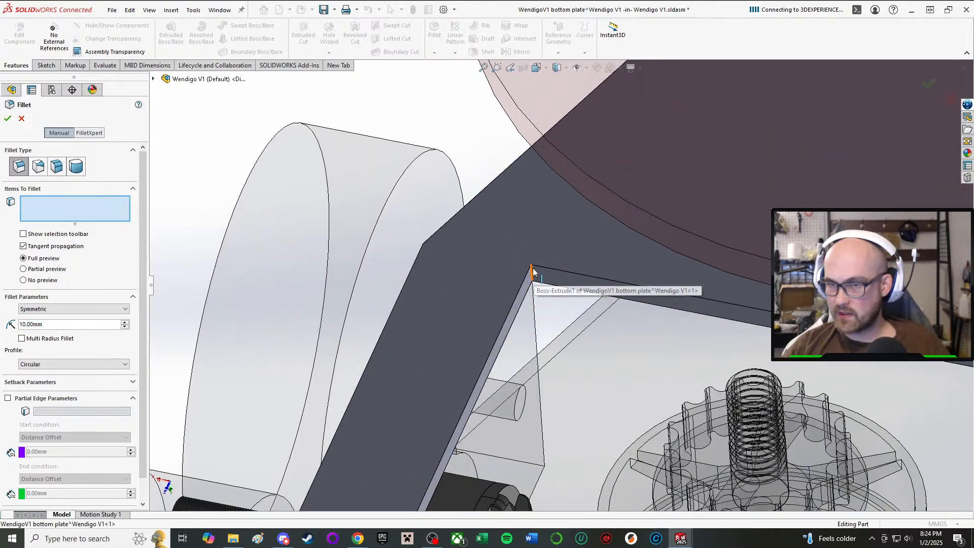
pyautogui.click(532, 268)
pyautogui.scroll(5, 533, 268)
pyautogui.scroll(-8, 739, 305)
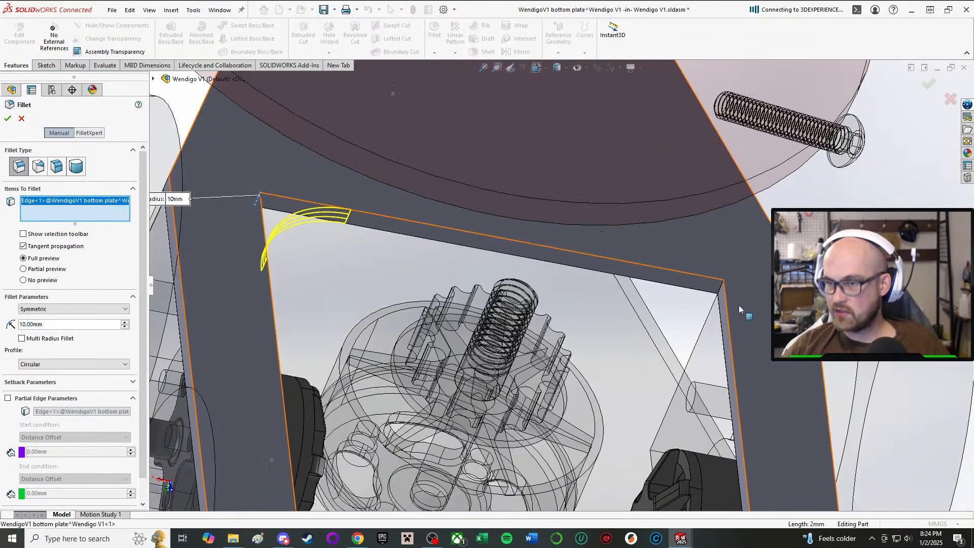
pyautogui.click(716, 292)
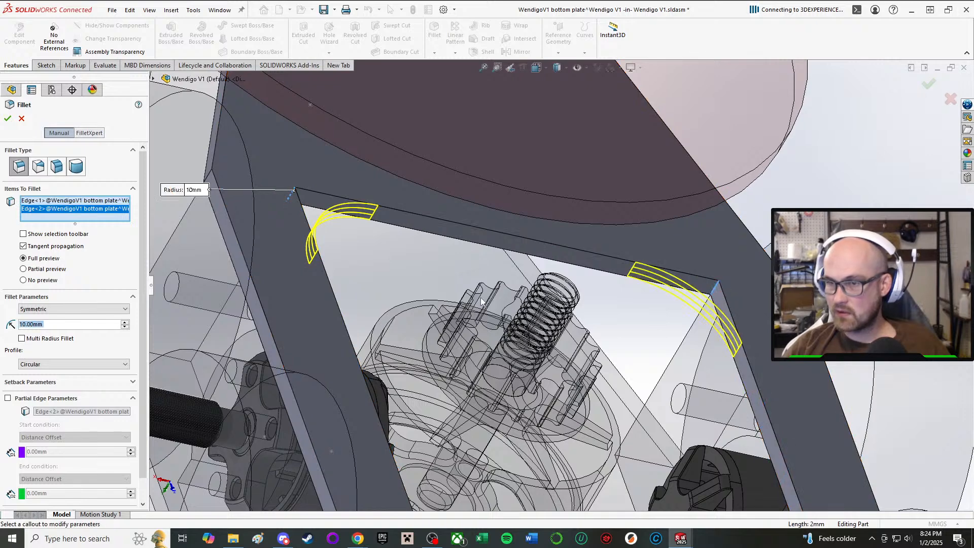
pyautogui.write('5')
pyautogui.press('Return')
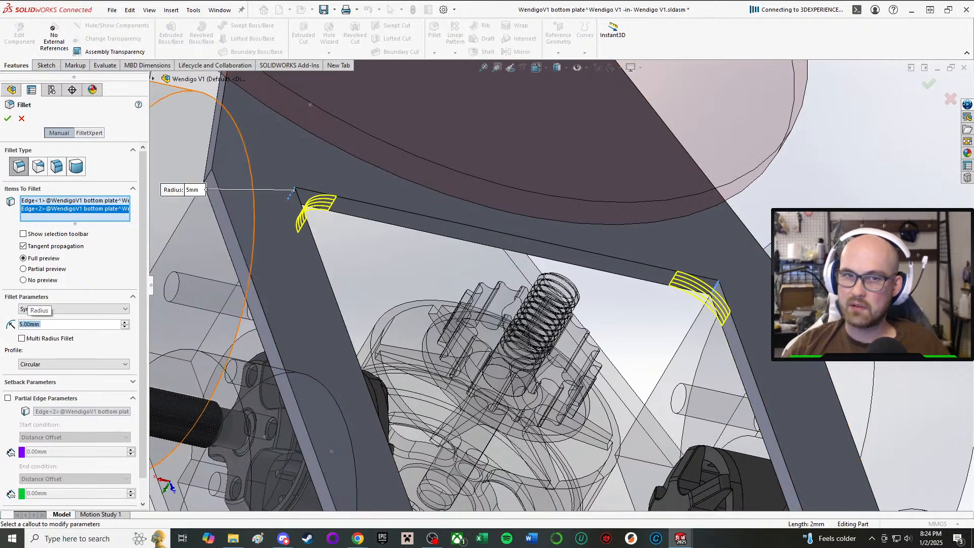
pyautogui.press('Return')
pyautogui.scroll(4, 604, 277)
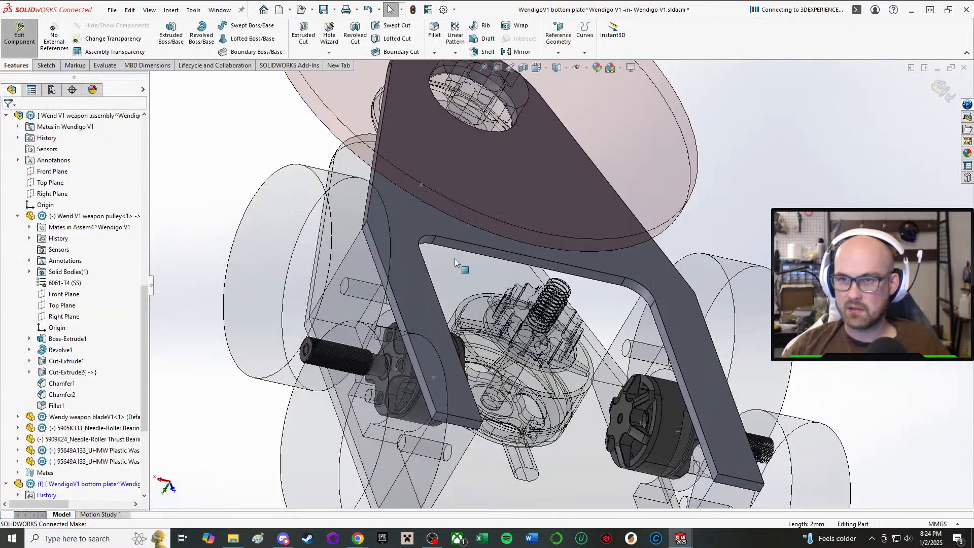
# Finish editing the bottom plate and return to the top-level assembly.
pyautogui.moveTo(457, 259); pyautogui.dragTo(415, 368, button='middle')
pyautogui.scroll(3, 422, 340)
pyautogui.scroll(-4, 410, 345)
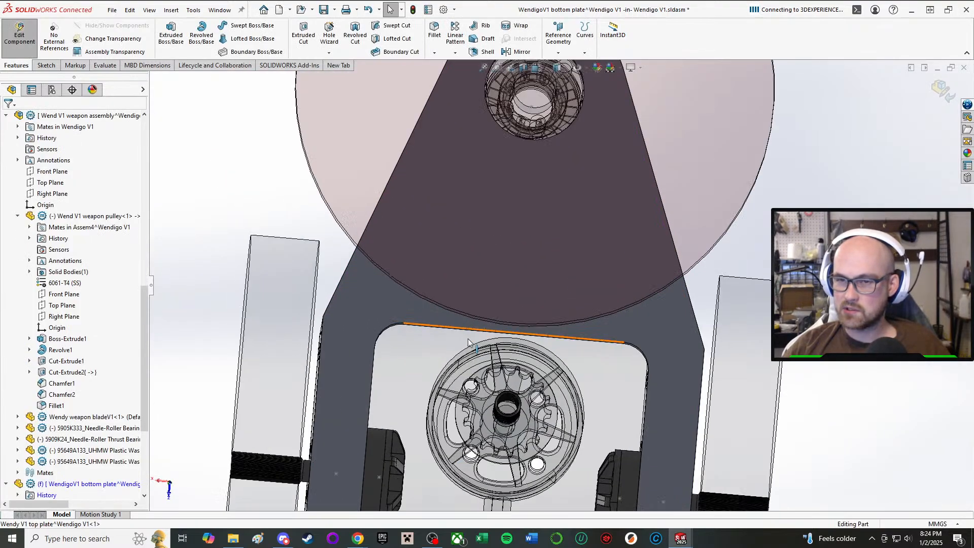
pyautogui.scroll(2, 406, 335)
pyautogui.scroll(2, 635, 411)
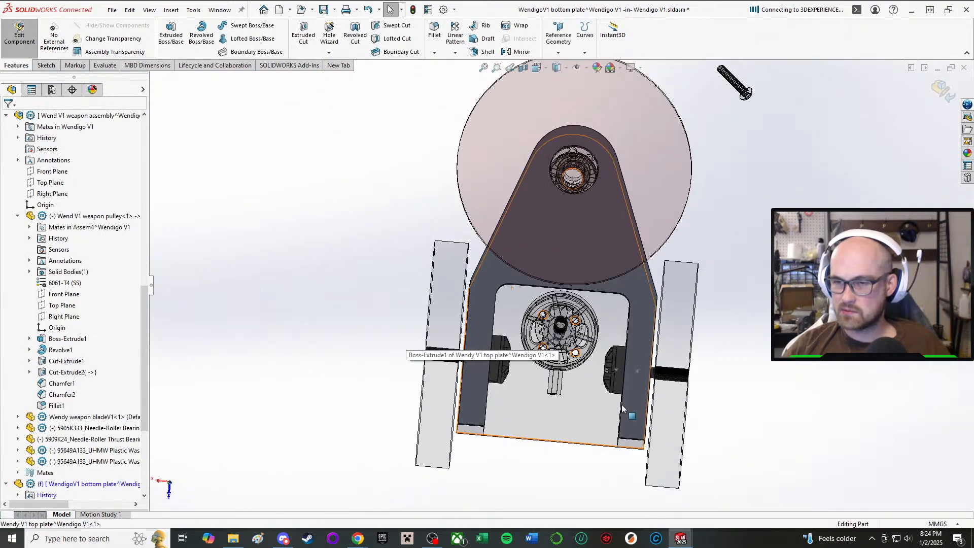
pyautogui.scroll(-2, 518, 342)
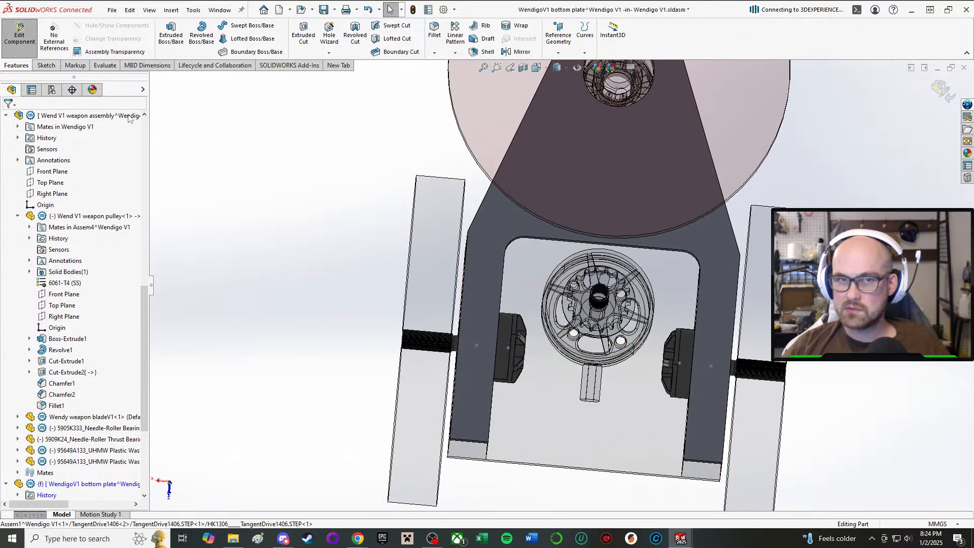
pyautogui.click(20, 49)
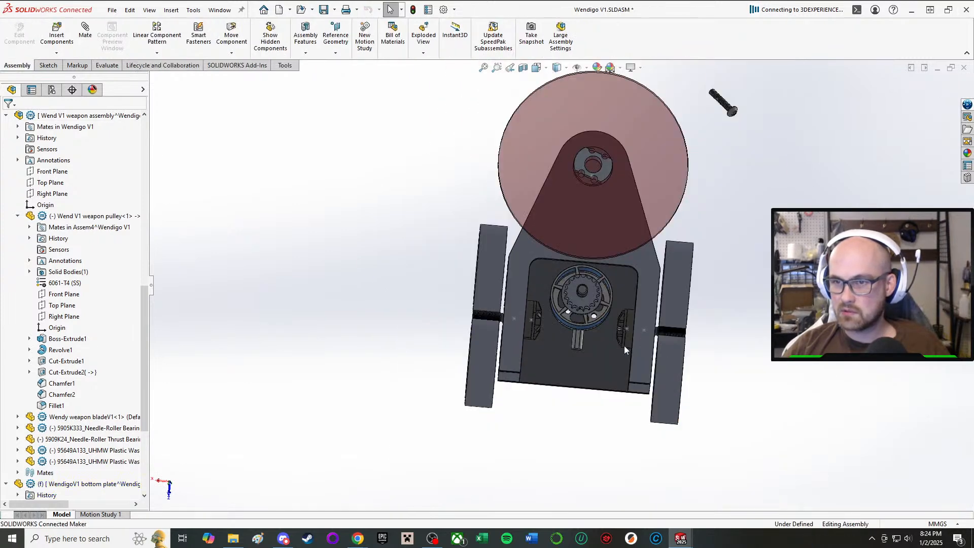
# Inspect the weapon motor, its pulley and shaft between the plates from the rear of the robot.
pyautogui.scroll(-4, 601, 325)
pyautogui.moveTo(597, 327); pyautogui.dragTo(596, 236, button='middle')
pyautogui.scroll(1, 597, 236)
pyautogui.scroll(-5, 558, 258)
pyautogui.moveTo(401, 285); pyautogui.dragTo(461, 288, button='middle')
pyautogui.scroll(2, 368, 344)
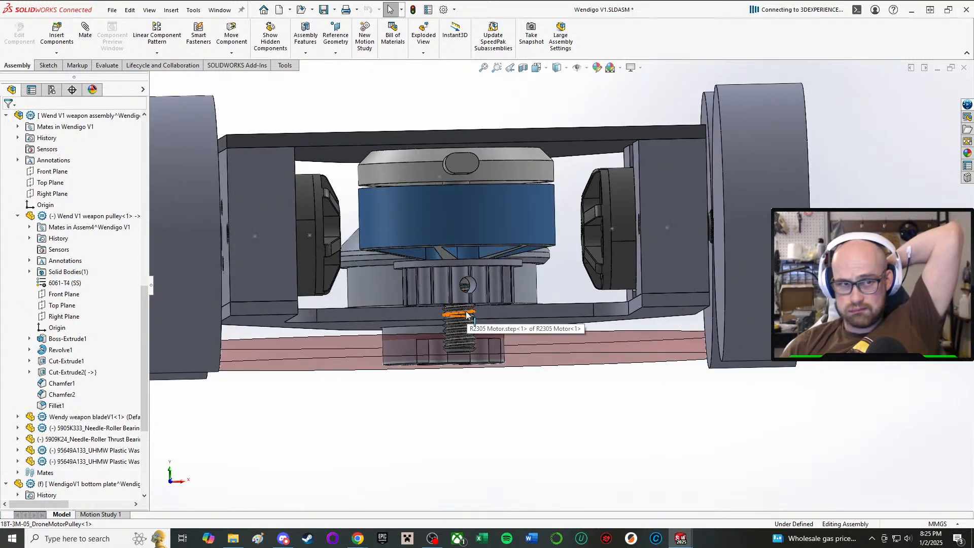
pyautogui.scroll(-3, 466, 316)
pyautogui.scroll(3, 462, 304)
pyautogui.moveTo(460, 262); pyautogui.dragTo(485, 270, button='middle')
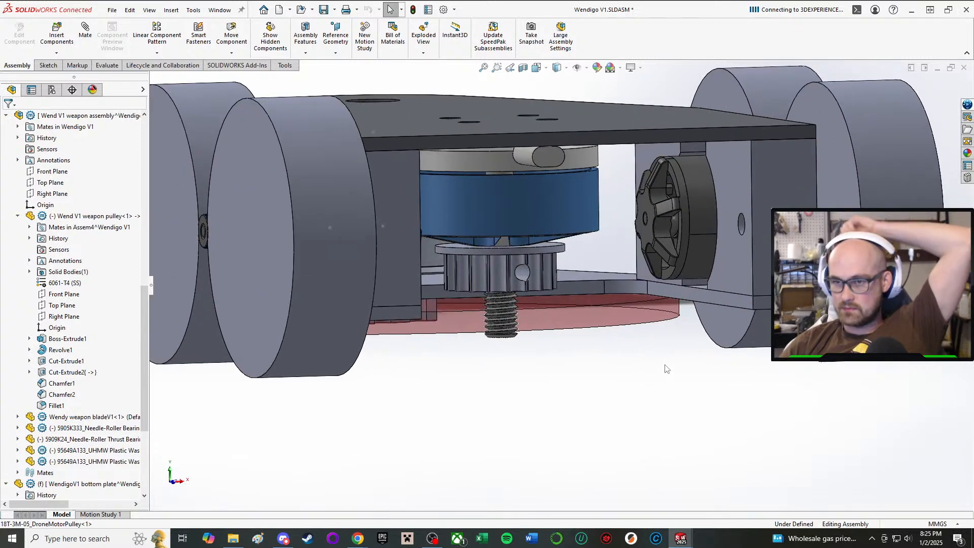
# Save the robot assembly, keeping its unsaved virtual components stored internally inside the assembly.
pyautogui.moveTo(574, 390); pyautogui.dragTo(720, 252, button='middle')
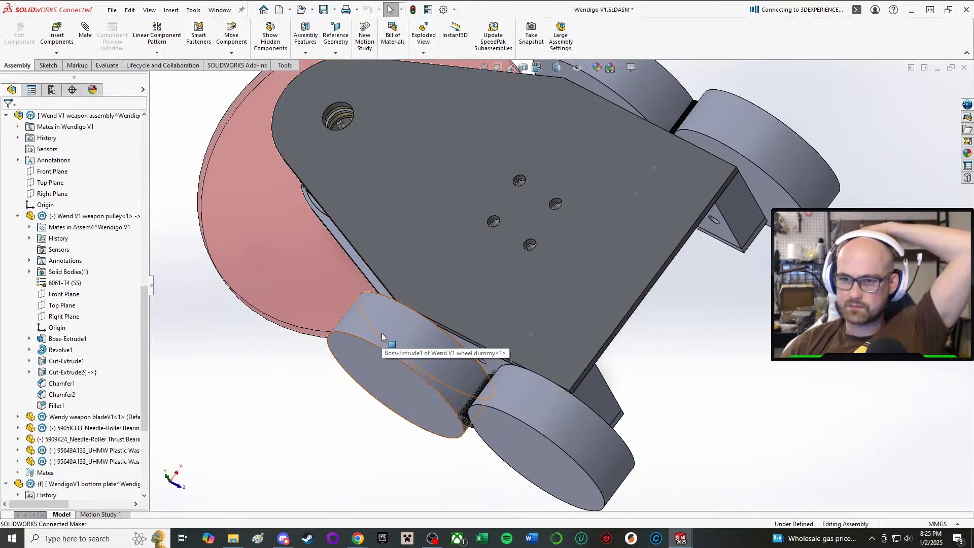
pyautogui.moveTo(382, 333); pyautogui.dragTo(349, 333, button='middle')
pyautogui.scroll(-1, 348, 333)
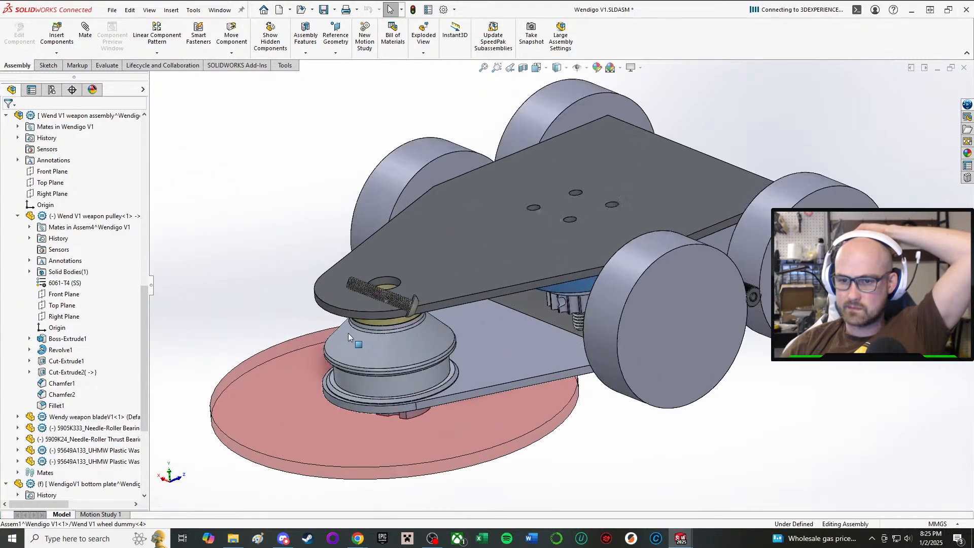
pyautogui.moveTo(567, 203); pyautogui.dragTo(560, 253, button='middle')
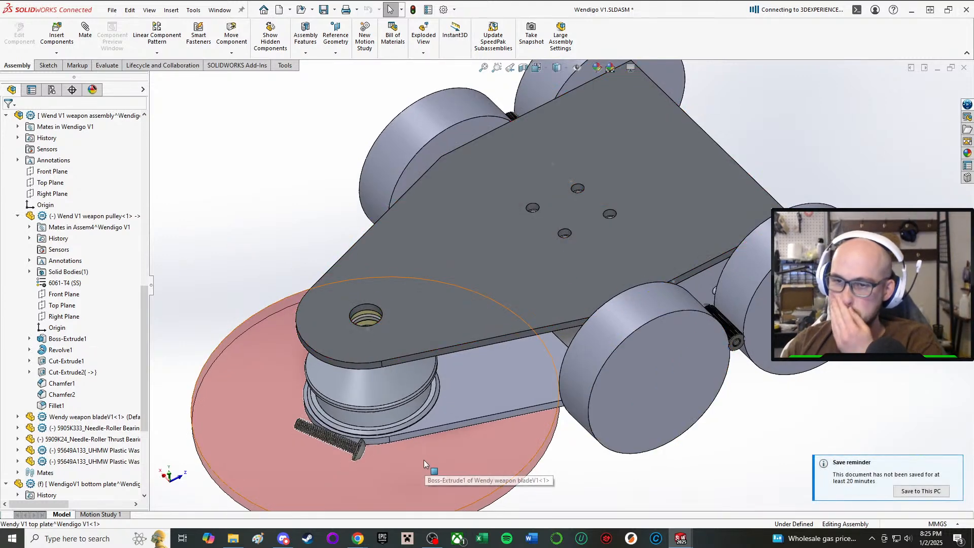
pyautogui.click(324, 10)
pyautogui.click(198, 159)
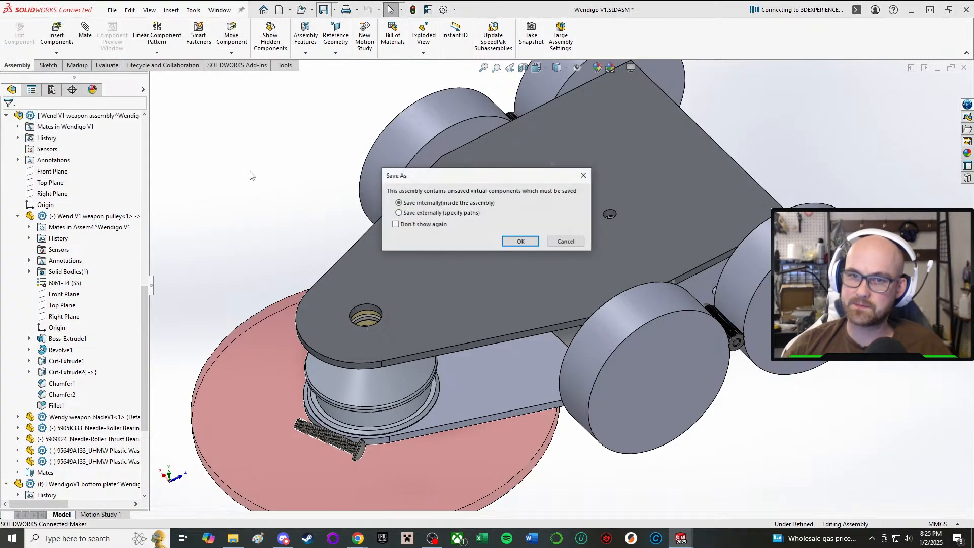
pyautogui.click(516, 242)
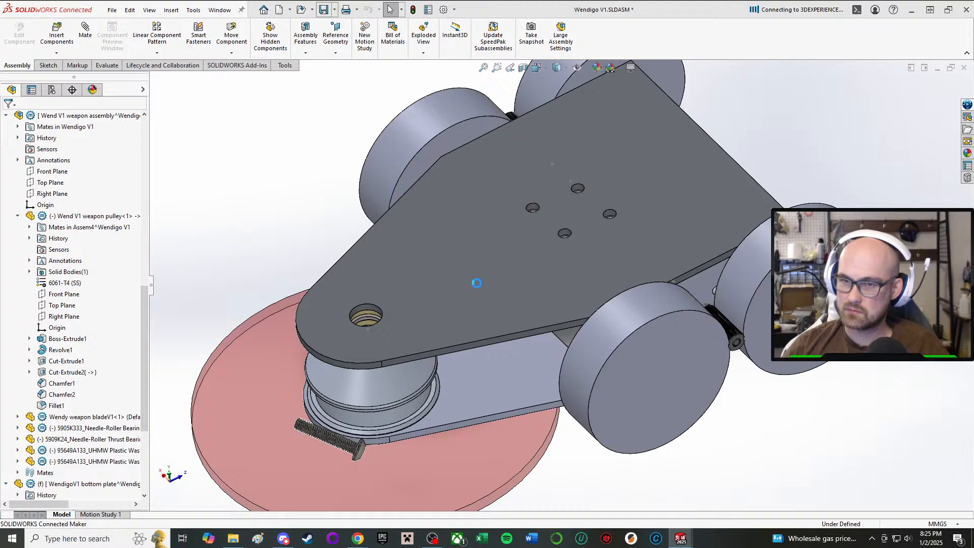
# Examine which planes position the weapon assembly by reviewing its two coincident mates and its floor distance mate.
pyautogui.moveTo(465, 298); pyautogui.dragTo(325, 500, button='middle')
pyautogui.scroll(3, 519, 396)
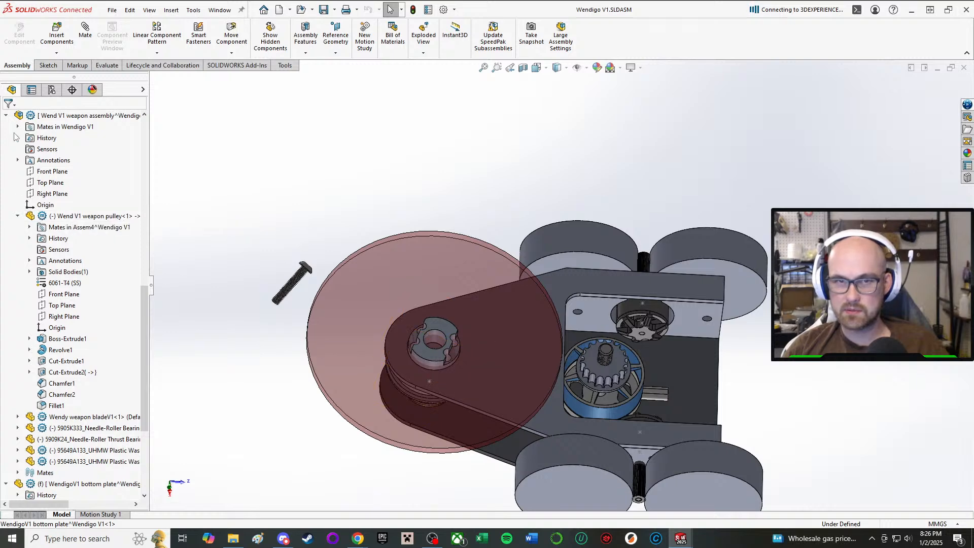
pyautogui.click(6, 115)
pyautogui.moveTo(262, 422); pyautogui.dragTo(270, 380, button='middle')
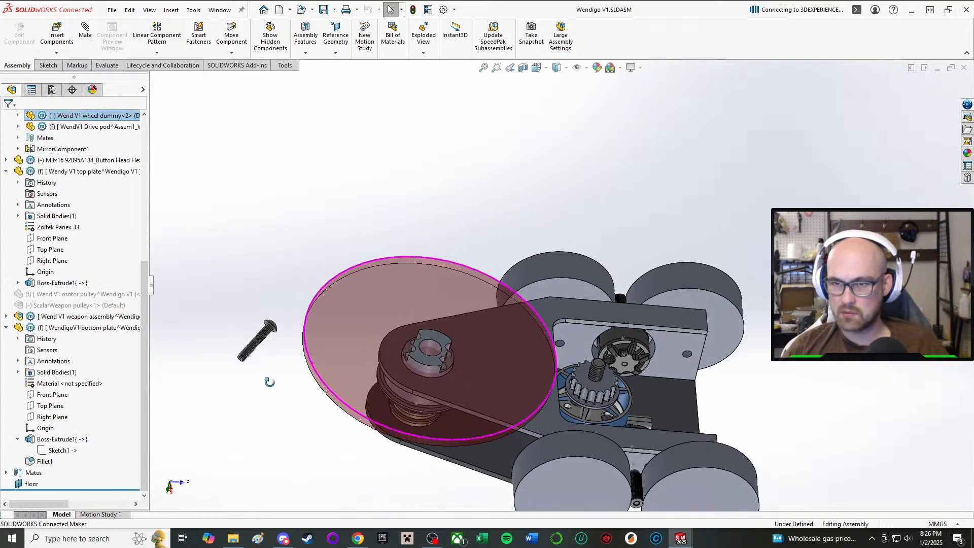
pyautogui.moveTo(434, 362); pyautogui.dragTo(373, 359)
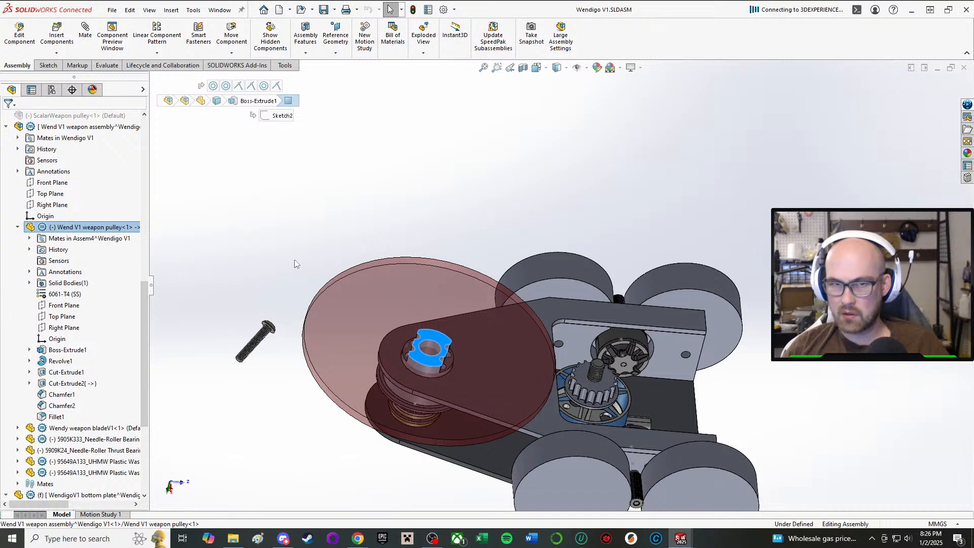
pyautogui.click(18, 138)
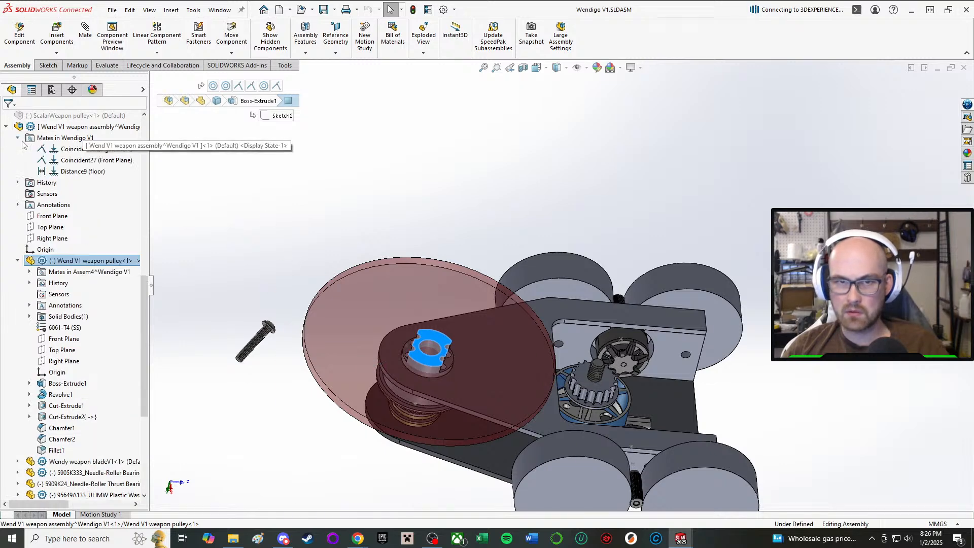
pyautogui.click(75, 171)
pyautogui.moveTo(447, 251); pyautogui.dragTo(470, 143, button='middle')
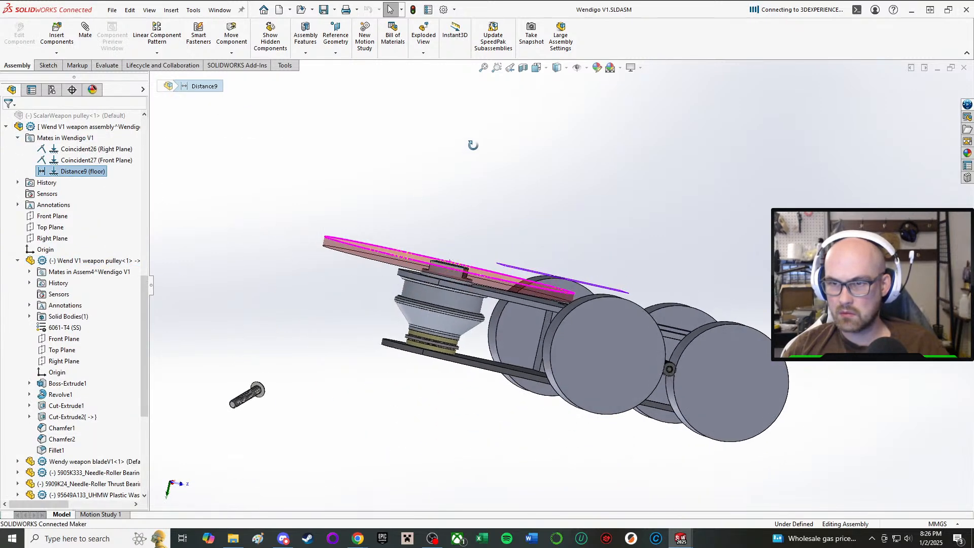
pyautogui.click(79, 161)
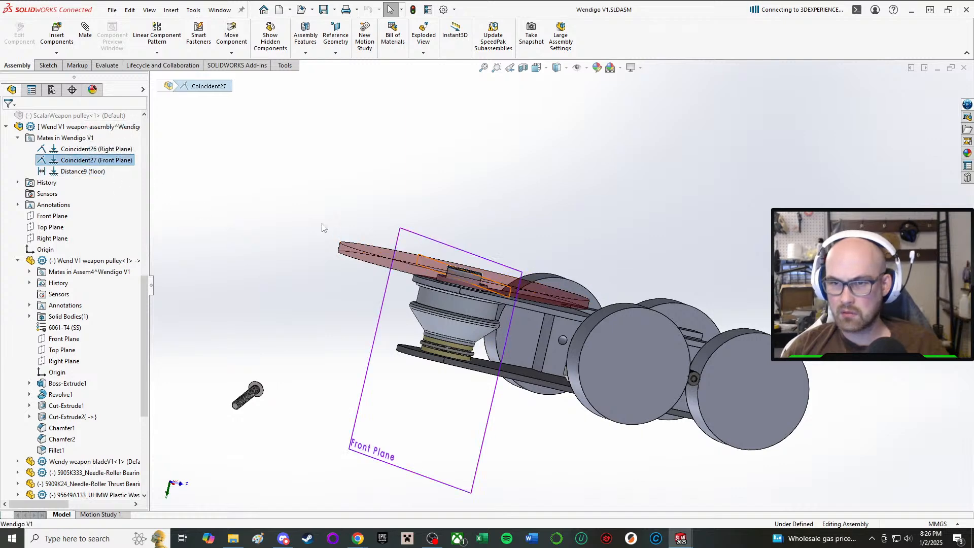
pyautogui.click(432, 200)
pyautogui.moveTo(450, 193); pyautogui.dragTo(423, 310, button='middle')
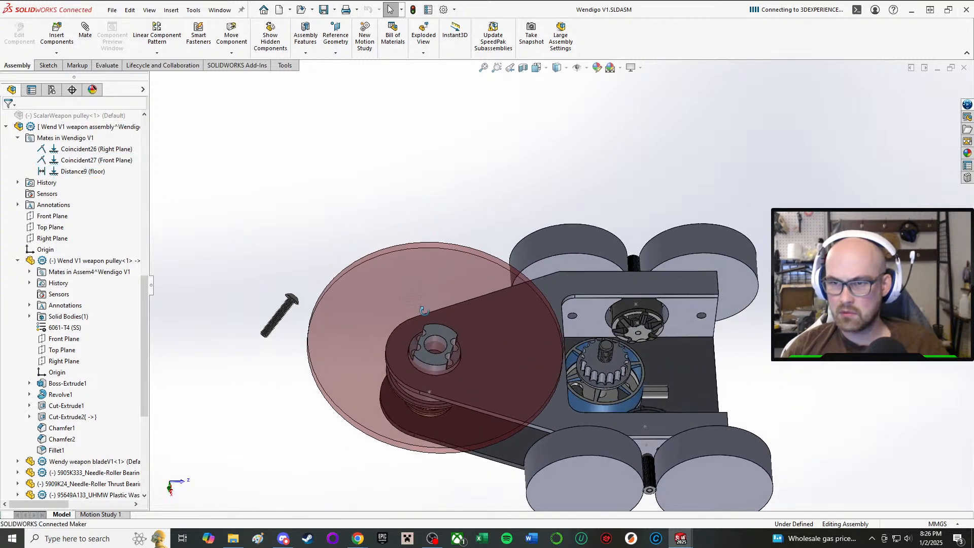
pyautogui.click(106, 149)
pyautogui.click(320, 194)
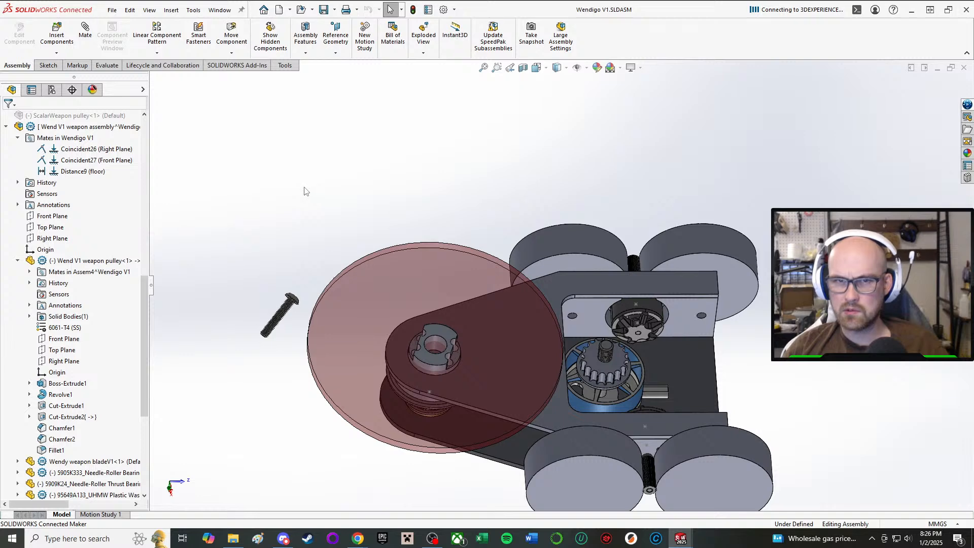
pyautogui.scroll(10, 84, 147)
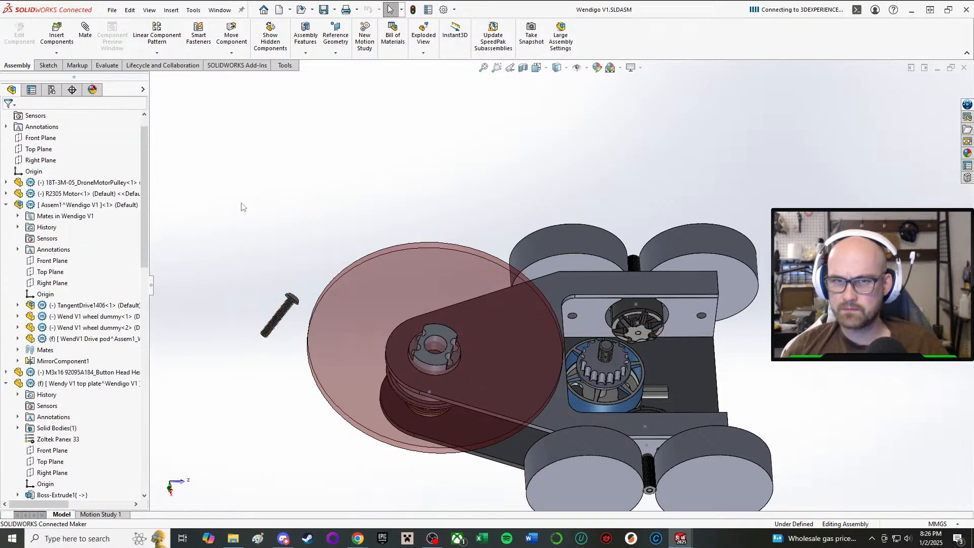
pyautogui.scroll(2, 74, 190)
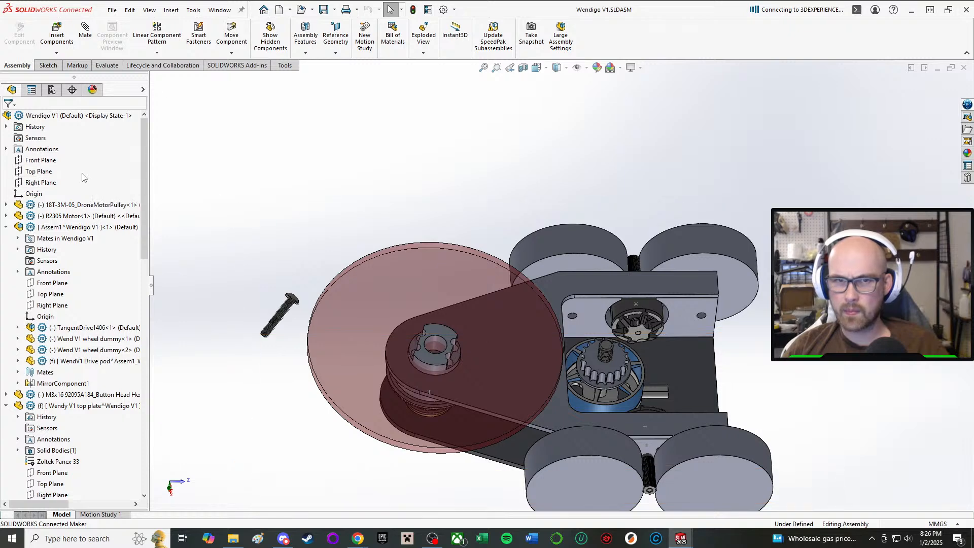
pyautogui.scroll(-4, 51, 213)
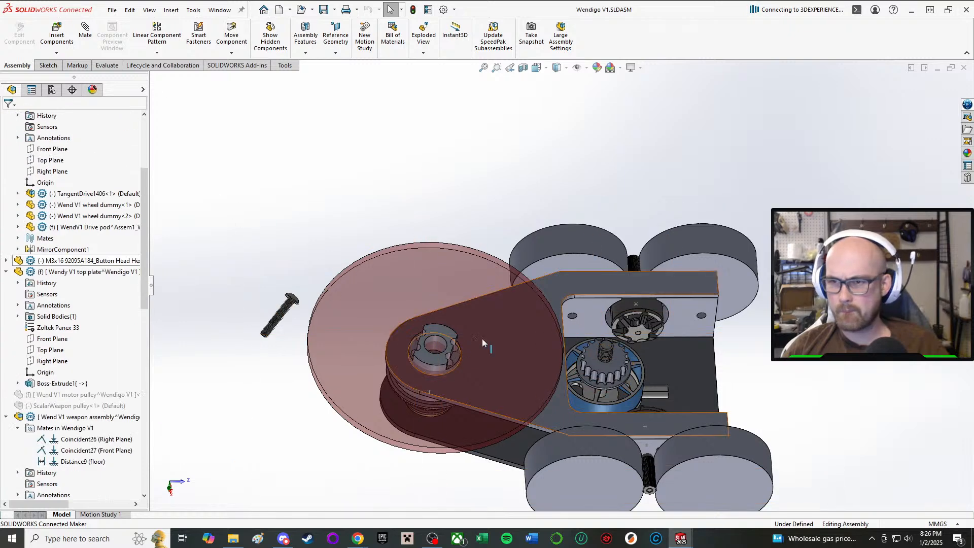
# Add a coincident mate between the weapon motor's base face and the inner face of the top plate.
pyautogui.scroll(-2, 507, 365)
pyautogui.moveTo(638, 365); pyautogui.dragTo(644, 325)
pyautogui.moveTo(740, 343); pyautogui.dragTo(781, 412, button='middle')
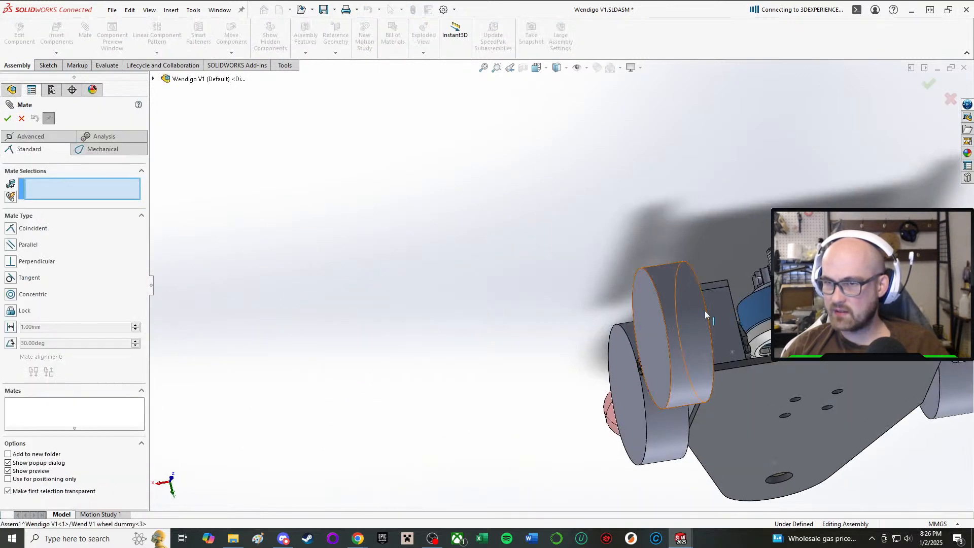
pyautogui.scroll(-6, 782, 335)
pyautogui.click(753, 294)
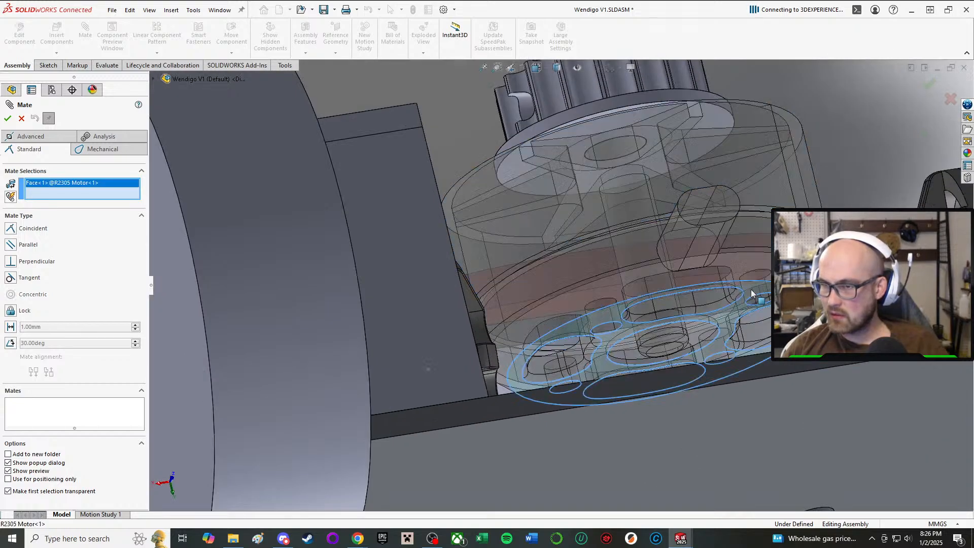
pyautogui.moveTo(755, 298); pyautogui.dragTo(784, 388, button='middle')
pyautogui.scroll(4, 785, 388)
pyautogui.click(827, 458)
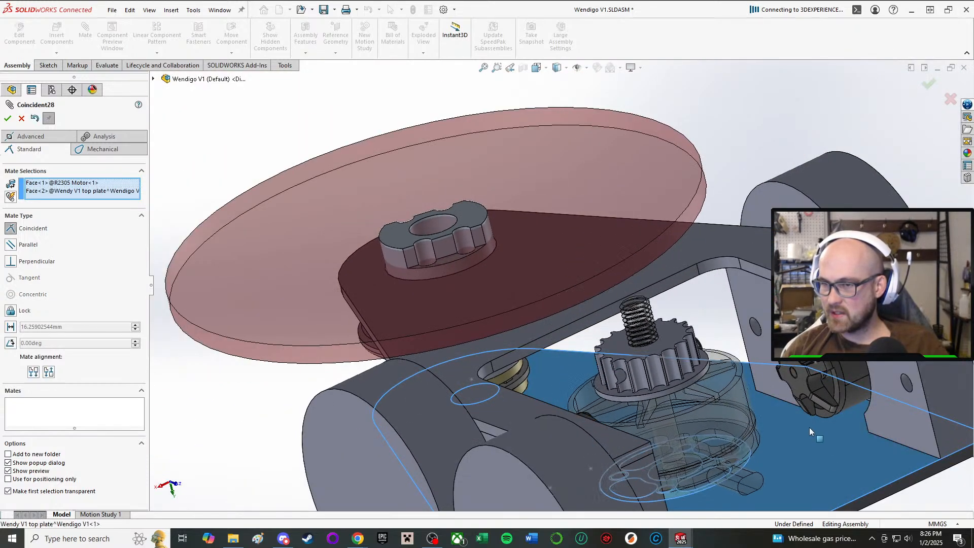
pyautogui.click(925, 441)
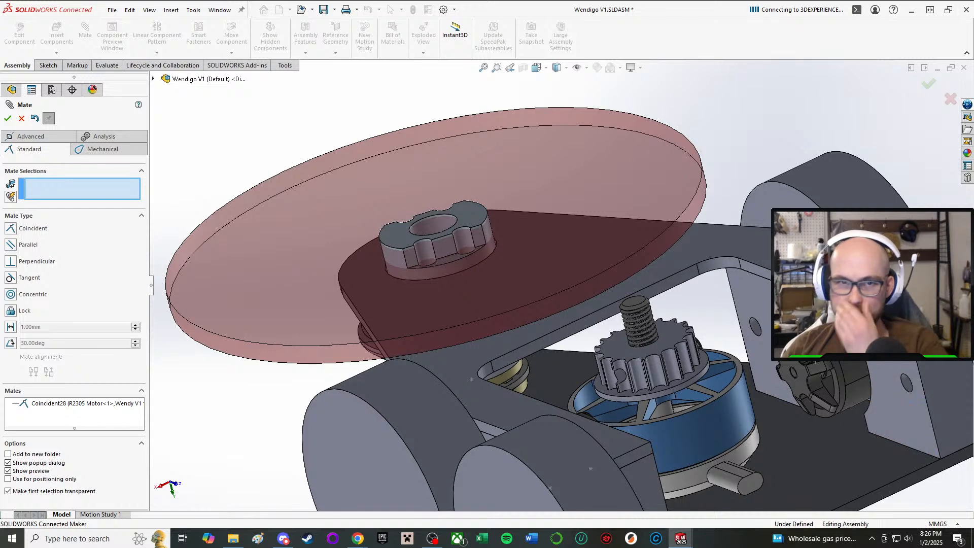
pyautogui.click(8, 119)
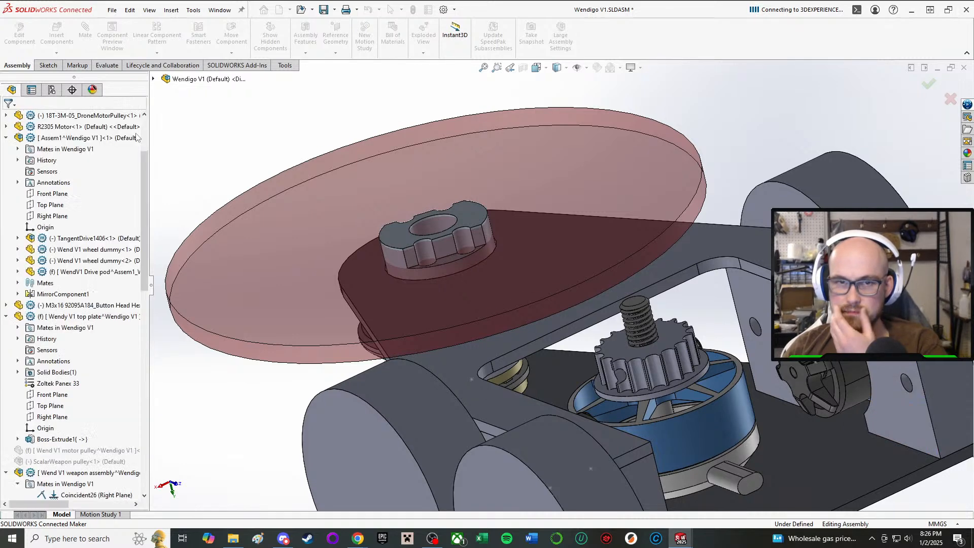
# Open the distance mate between the drive subassembly's Right Plane and the main assembly's Front Plane for editing.
pyautogui.click(684, 416)
pyautogui.moveTo(684, 416); pyautogui.dragTo(587, 319, button='middle')
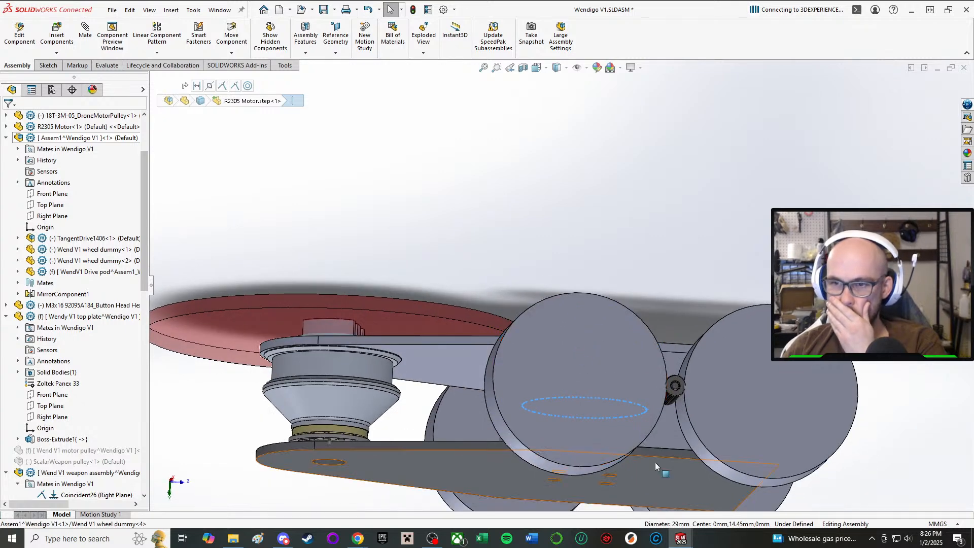
pyautogui.click(656, 440)
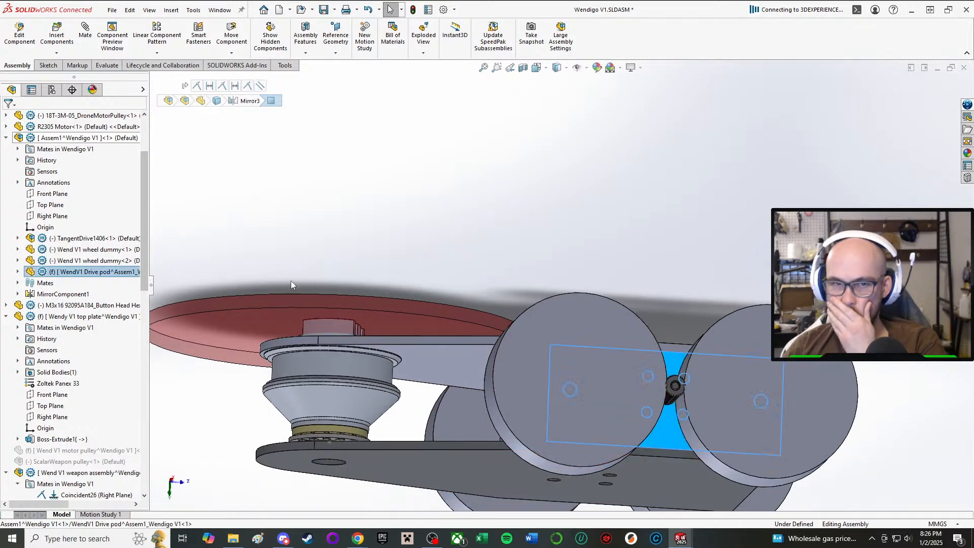
pyautogui.click(76, 137)
pyautogui.doubleClick(29, 150)
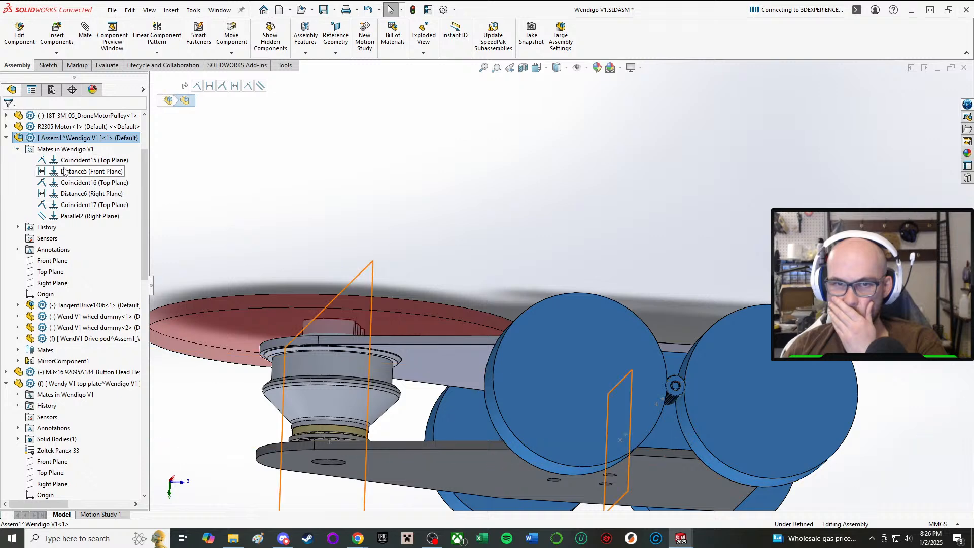
pyautogui.click(78, 171)
pyautogui.rightClick(58, 175)
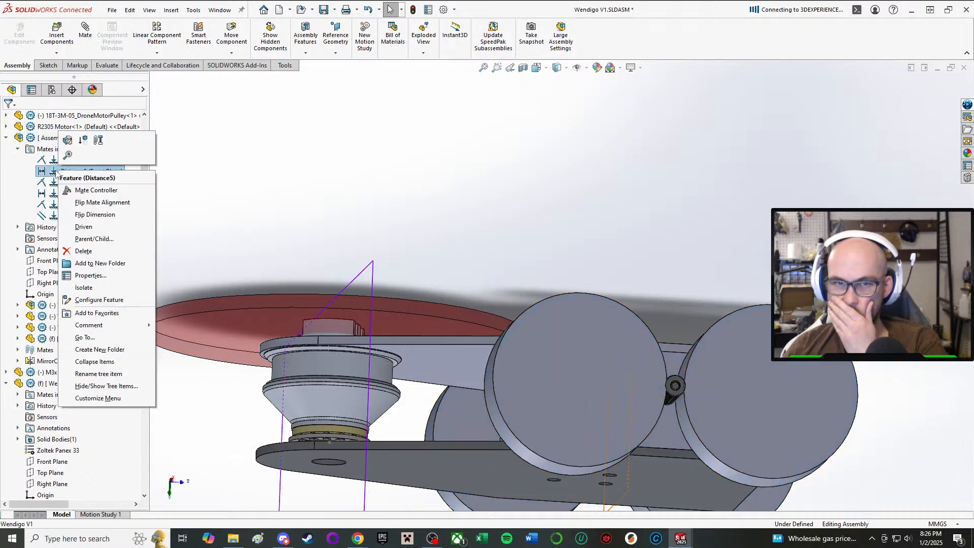
pyautogui.click(71, 145)
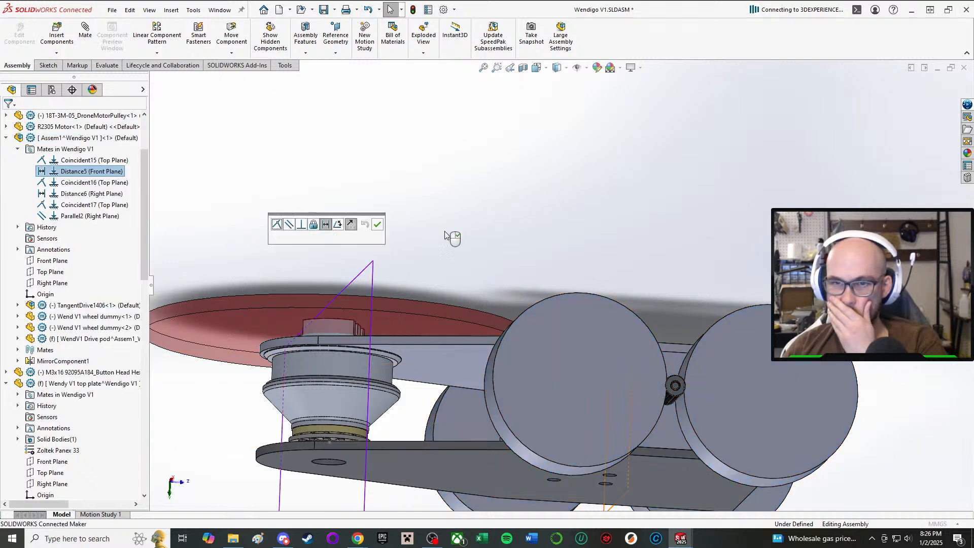
pyautogui.moveTo(451, 235); pyautogui.dragTo(510, 308, button='middle')
pyautogui.scroll(2, 510, 308)
pyautogui.scroll(-1, 509, 308)
# Try 70 mm and 68 mm as the distance between the drive subassembly and the Front Plane.
pyautogui.click(318, 238)
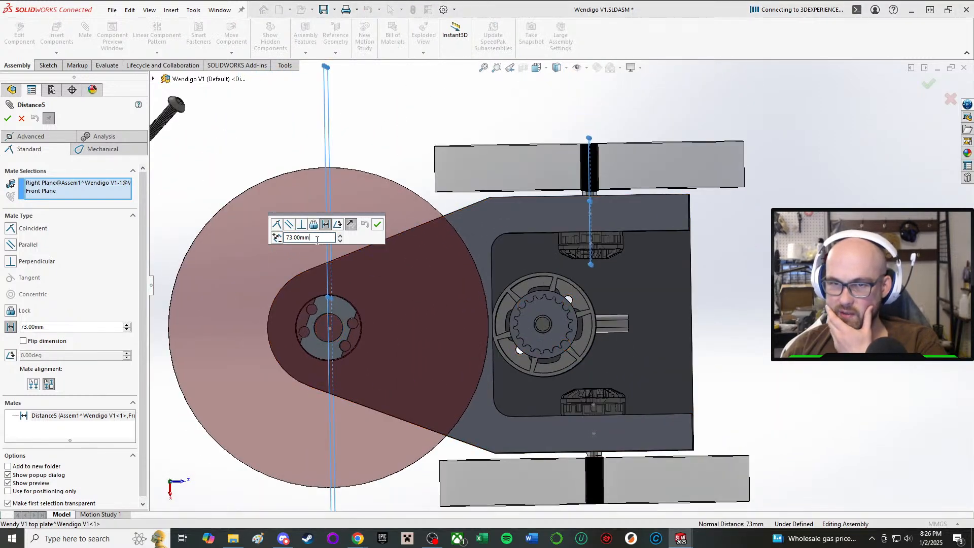
pyautogui.write('70')
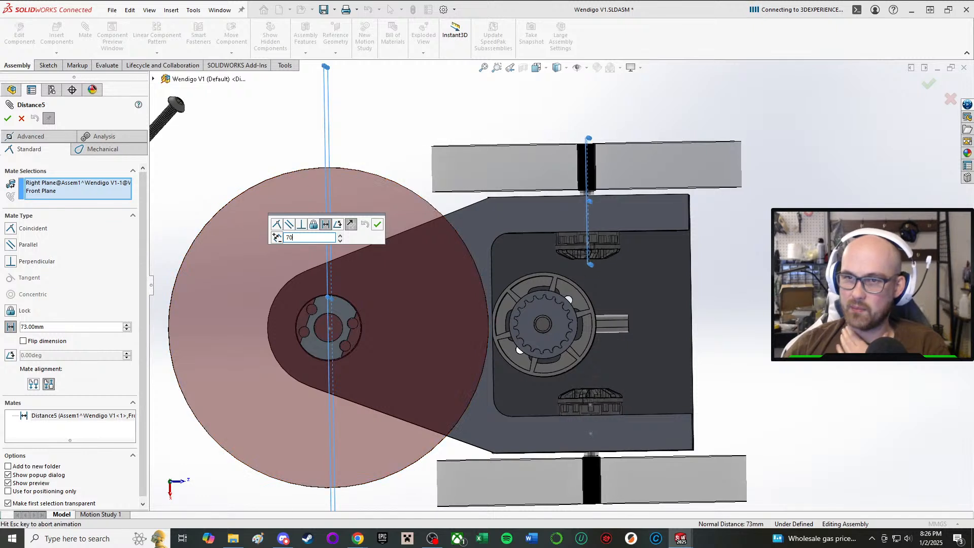
pyautogui.press('Return')
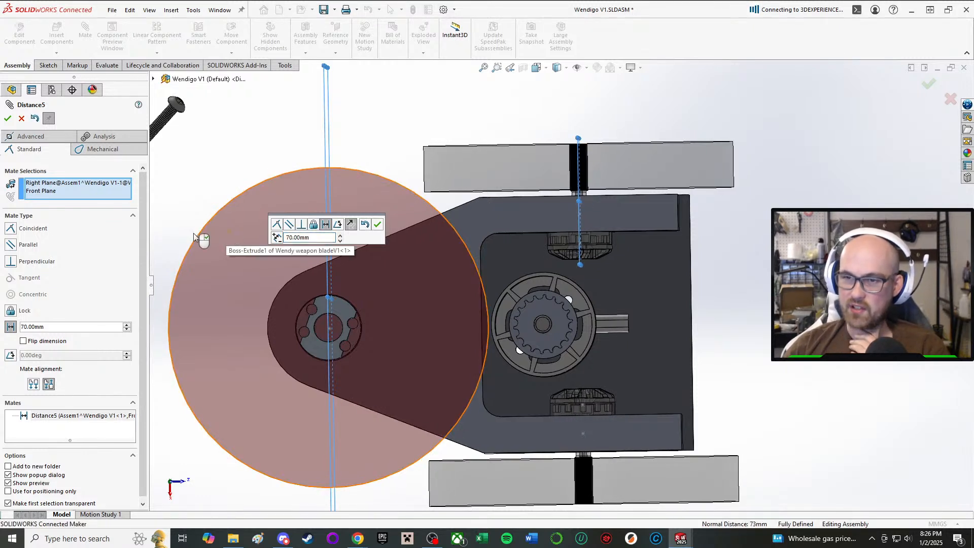
pyautogui.moveTo(312, 239); pyautogui.dragTo(295, 237)
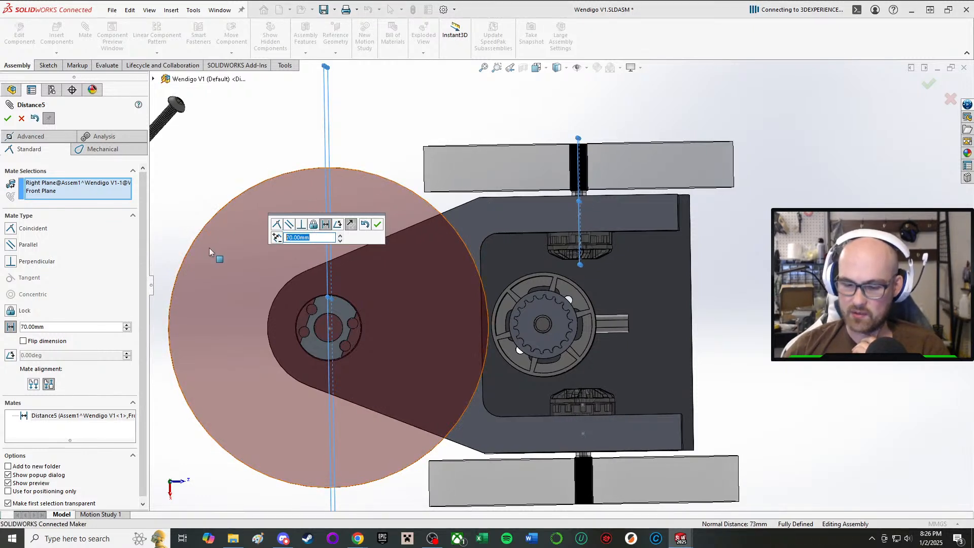
pyautogui.write('68')
pyautogui.press('Return')
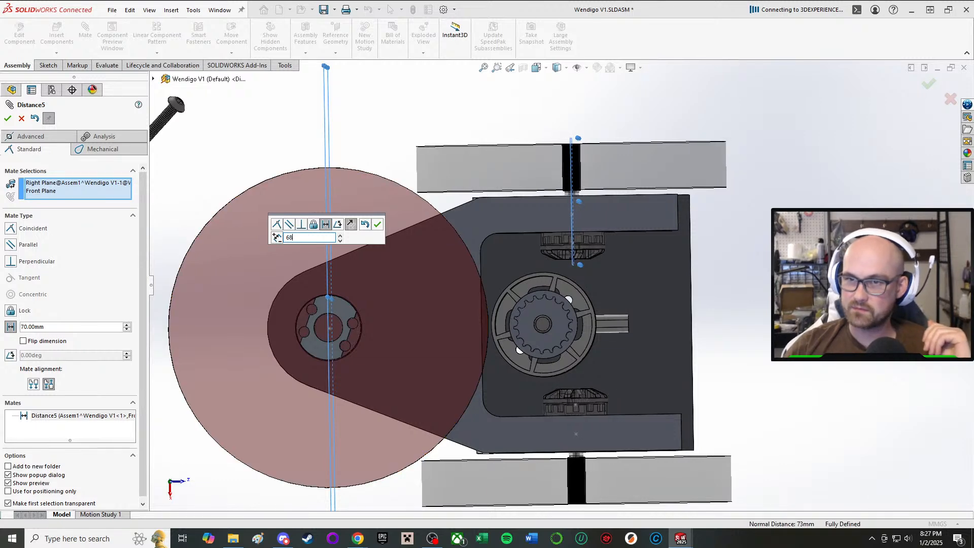
# Set the drive subassembly's distance from the Front Plane to 67 mm and accept the mate change.
pyautogui.doubleClick(314, 238)
pyautogui.write('6')
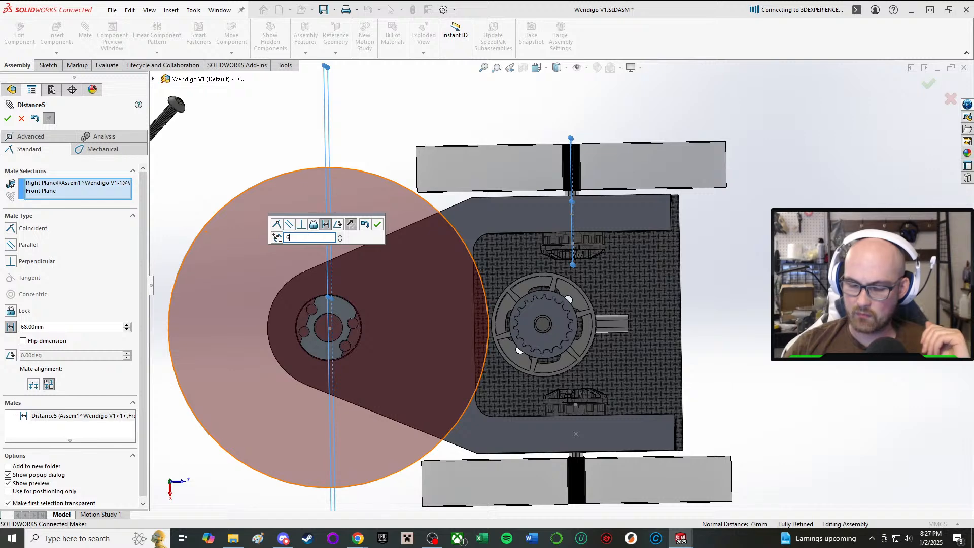
pyautogui.write('7')
pyautogui.press('Return')
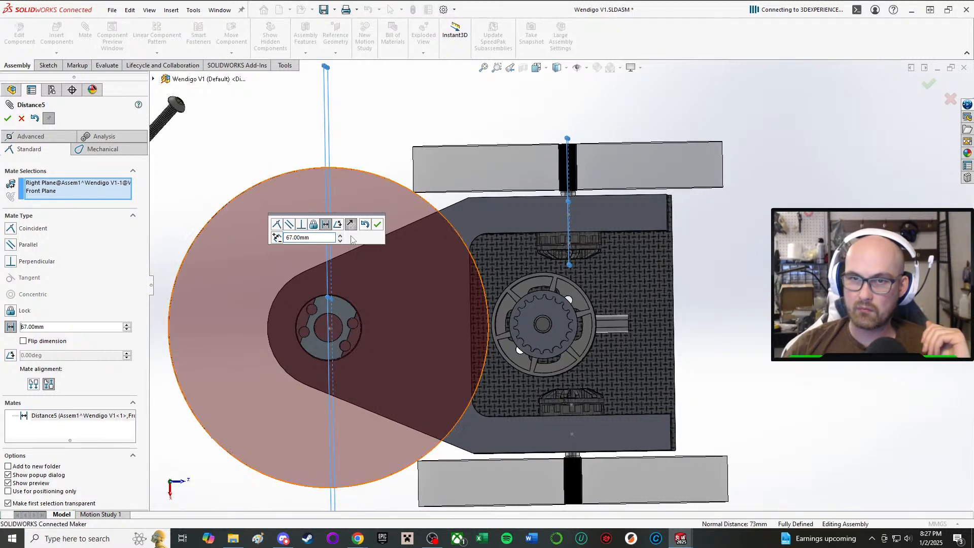
pyautogui.click(380, 220)
# Inspect the clearance between the weapon disc, front wheels and bottom plate from below, and close the Mate tool.
pyautogui.moveTo(382, 221); pyautogui.dragTo(444, 154, button='middle')
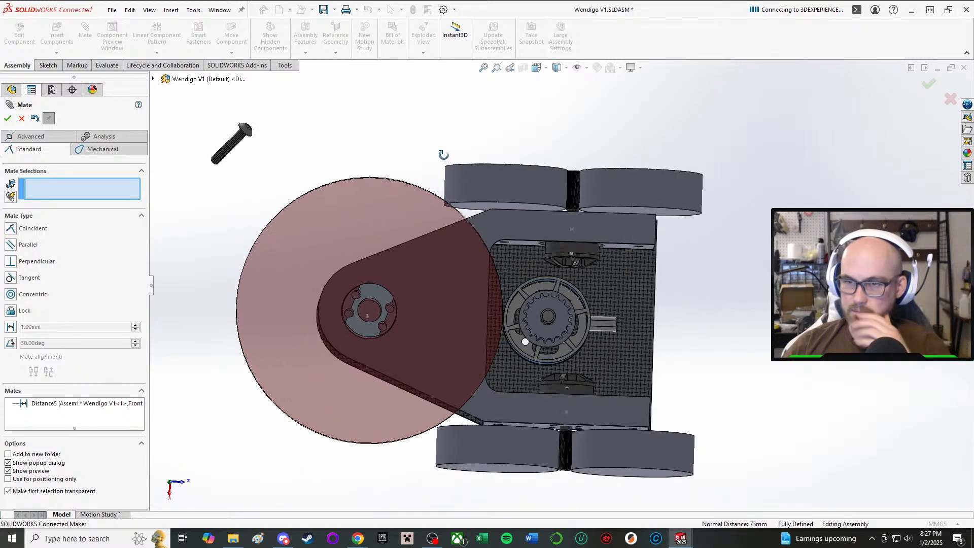
pyautogui.moveTo(510, 194); pyautogui.dragTo(341, 176, button='middle')
pyautogui.click(536, 67)
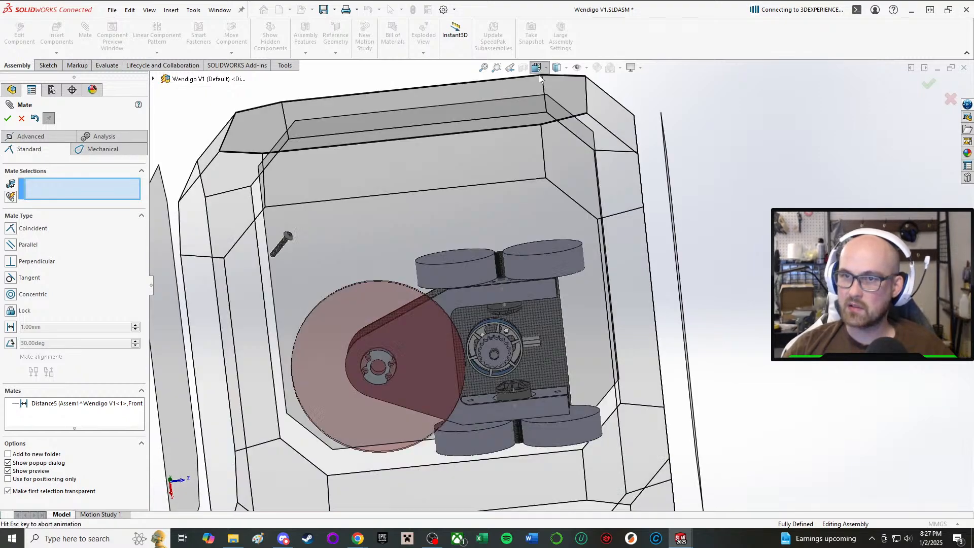
pyautogui.click(424, 278)
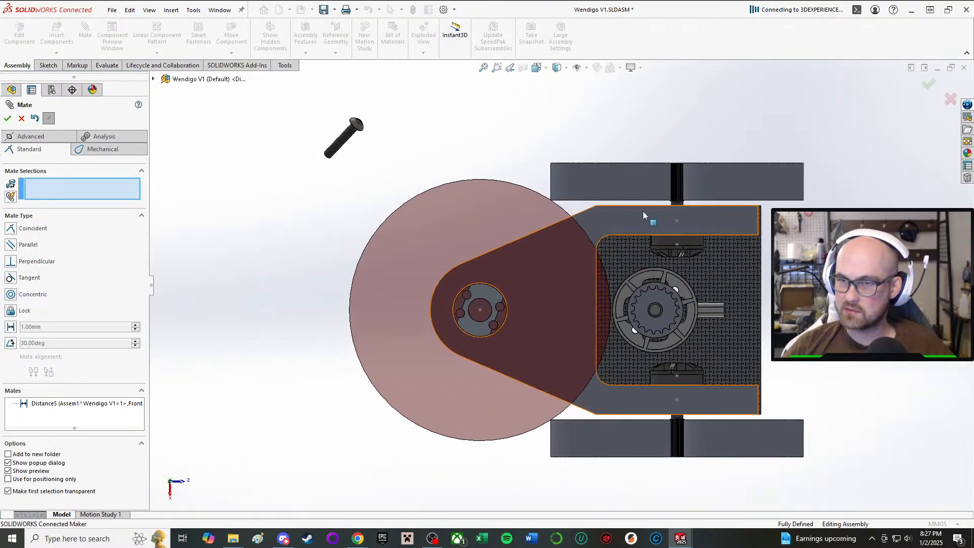
pyautogui.scroll(-6, 391, 192)
pyautogui.scroll(6, 531, 266)
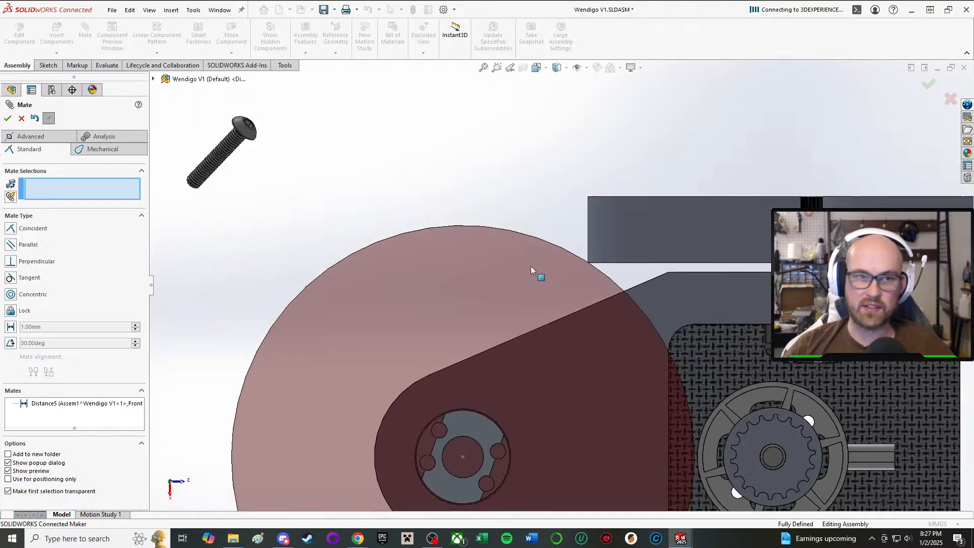
pyautogui.moveTo(614, 321)
pyautogui.mouseDown(button='middle')
pyautogui.moveTo(605, 512)
pyautogui.moveTo(586, 424)
pyautogui.moveTo(590, 503)
pyautogui.moveTo(587, 368)
pyautogui.moveTo(587, 381)
pyautogui.moveTo(615, 304)
pyautogui.mouseUp(button='middle')
pyautogui.scroll(-2, 608, 362)
pyautogui.moveTo(608, 361); pyautogui.dragTo(595, 287, button='middle')
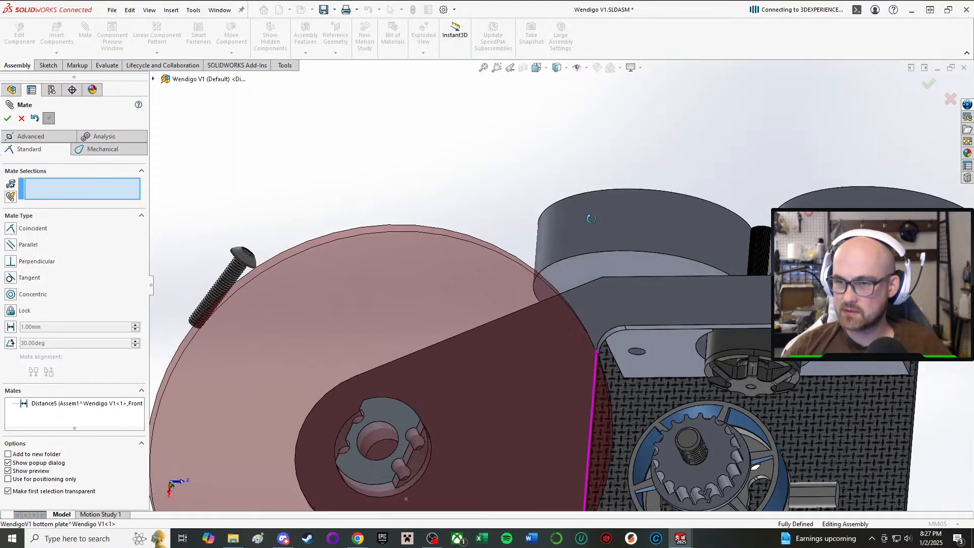
pyautogui.scroll(4, 630, 375)
pyautogui.moveTo(631, 375)
pyautogui.mouseDown(button='middle')
pyautogui.moveTo(639, 224)
pyautogui.moveTo(641, 363)
pyautogui.mouseUp(button='middle')
pyautogui.scroll(-2, 641, 364)
pyautogui.scroll(1, 609, 335)
pyautogui.moveTo(609, 335); pyautogui.dragTo(590, 364, button='middle')
pyautogui.scroll(-1, 590, 363)
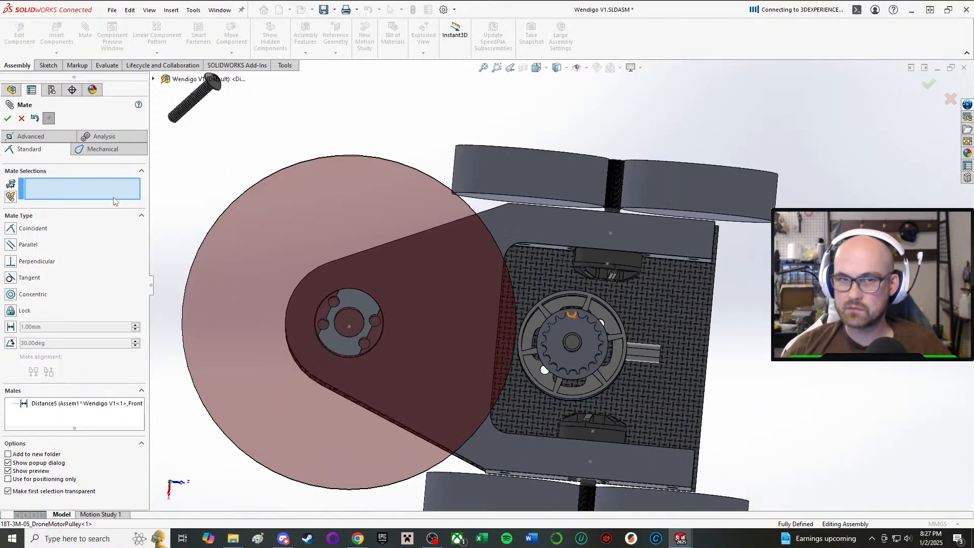
pyautogui.click(7, 119)
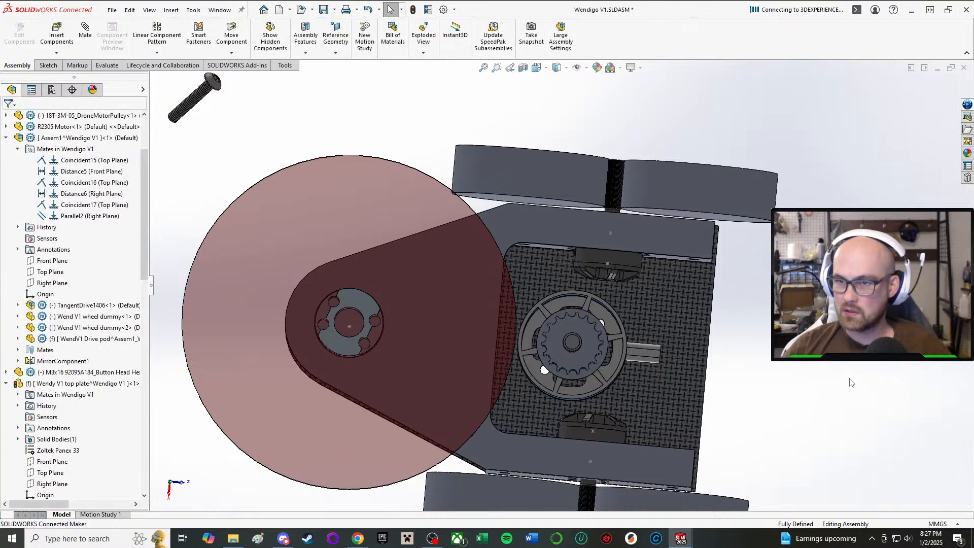
# Edit the distance mate between the weapon motor and the Front Plane, trying 82 mm and 80 mm.
pyautogui.click(643, 355)
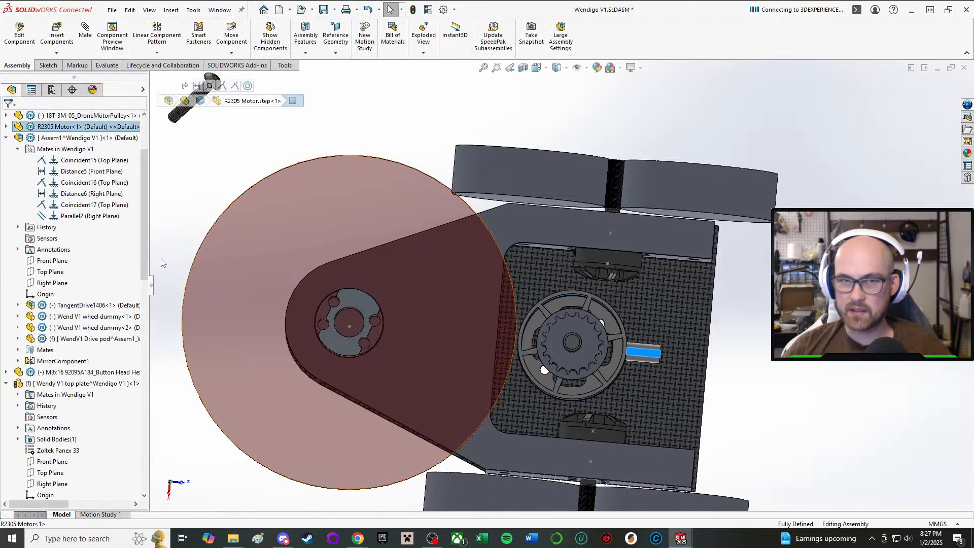
pyautogui.click(7, 138)
pyautogui.click(53, 138)
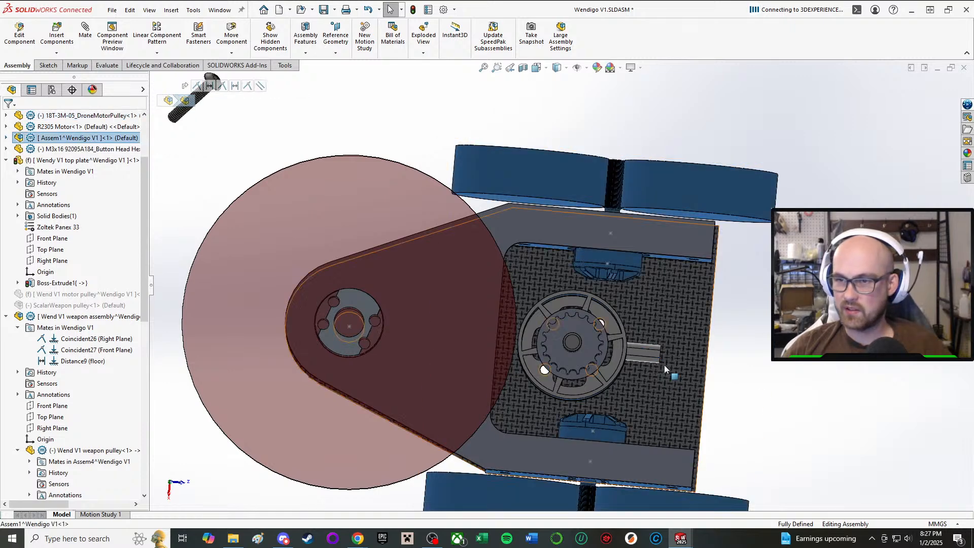
pyautogui.click(650, 358)
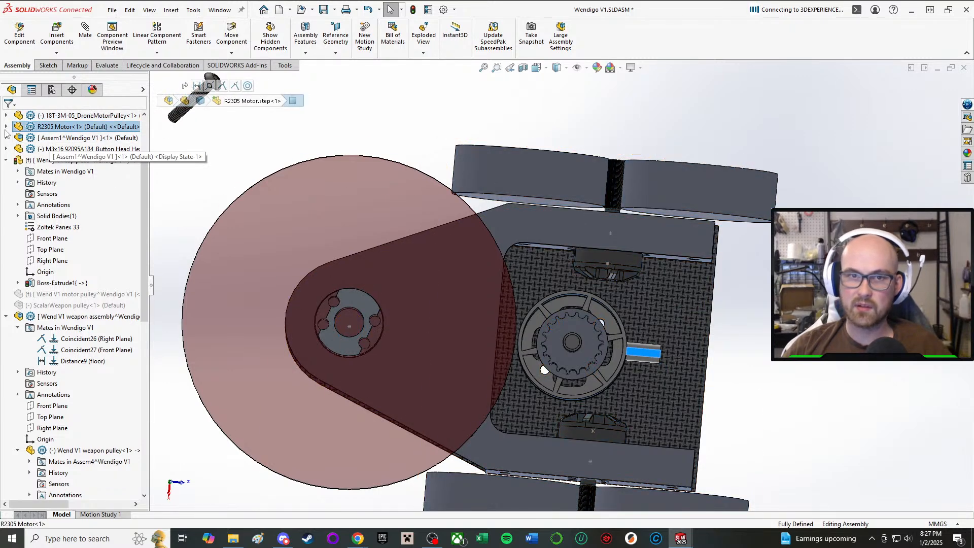
pyautogui.click(6, 127)
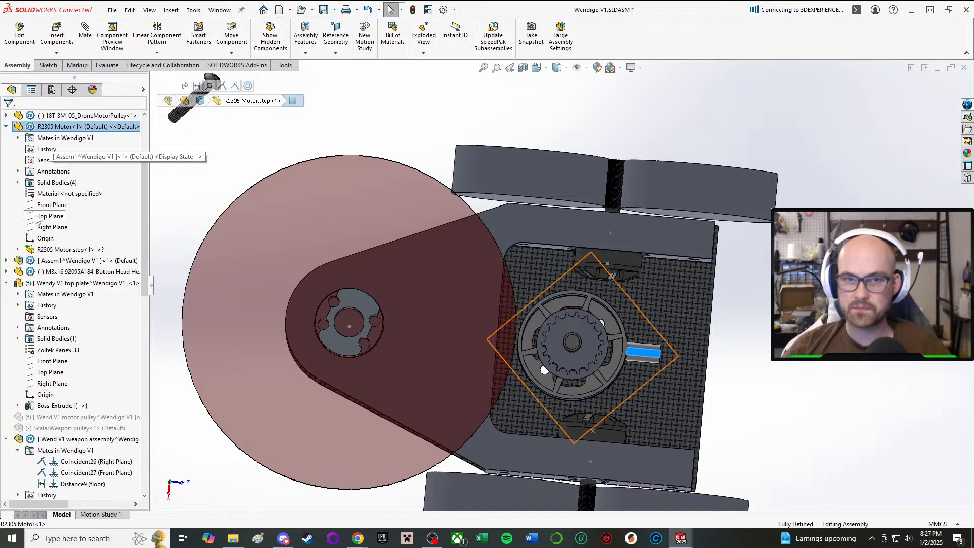
pyautogui.click(18, 138)
pyautogui.click(81, 171)
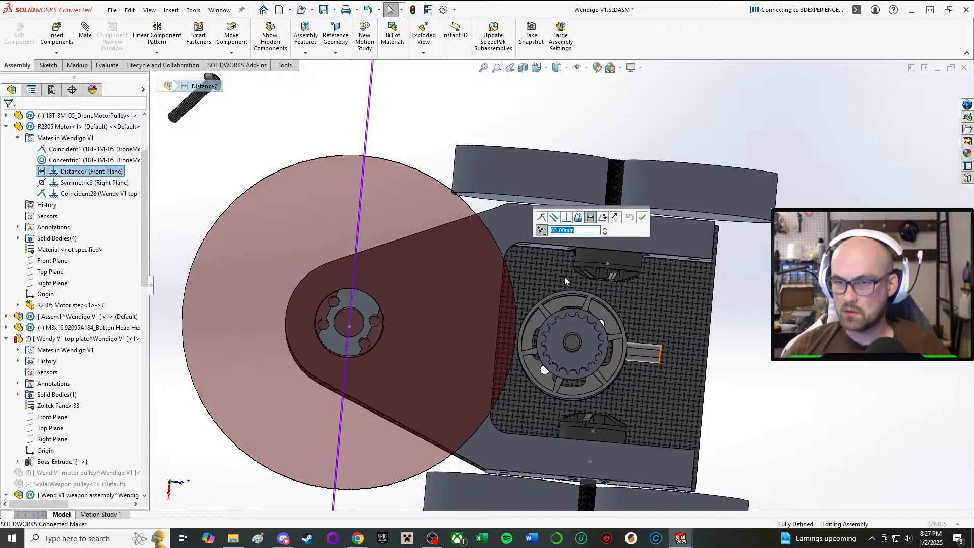
pyautogui.click(585, 233)
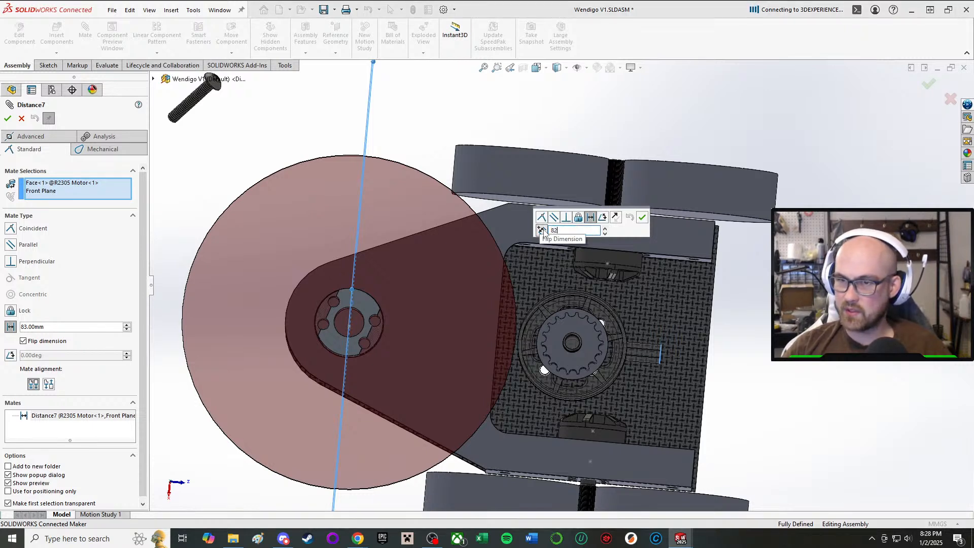
pyautogui.write('82')
pyautogui.press('Return')
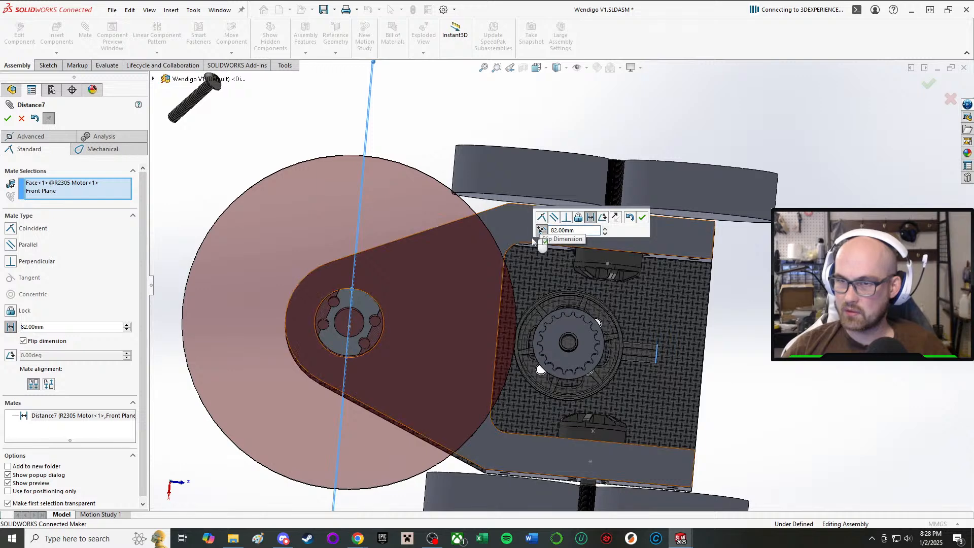
pyautogui.moveTo(587, 231); pyautogui.dragTo(536, 229)
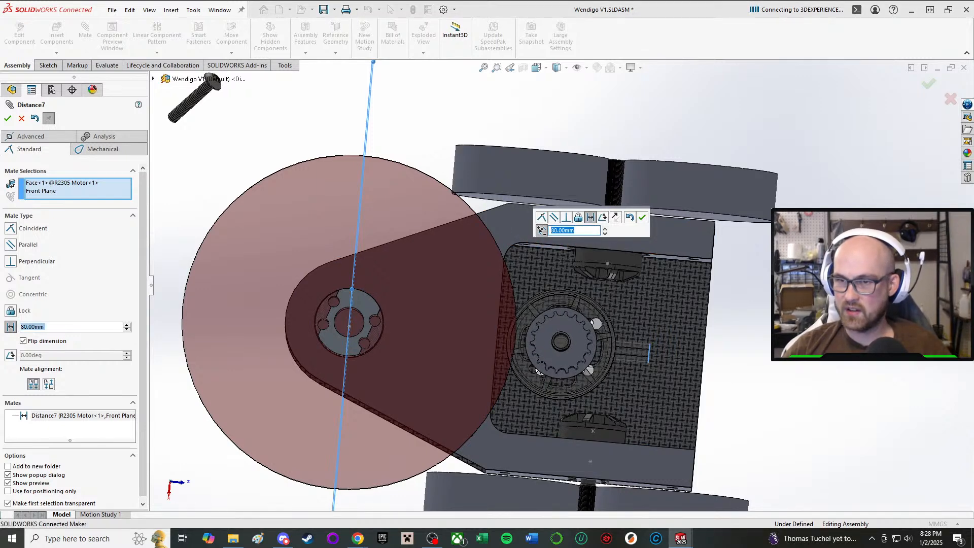
# Set the weapon motor's distance from the Front Plane to 78 mm, accept it and leave the Mate tool.
pyautogui.moveTo(695, 383); pyautogui.dragTo(697, 226, button='middle')
pyautogui.moveTo(581, 230); pyautogui.dragTo(550, 230)
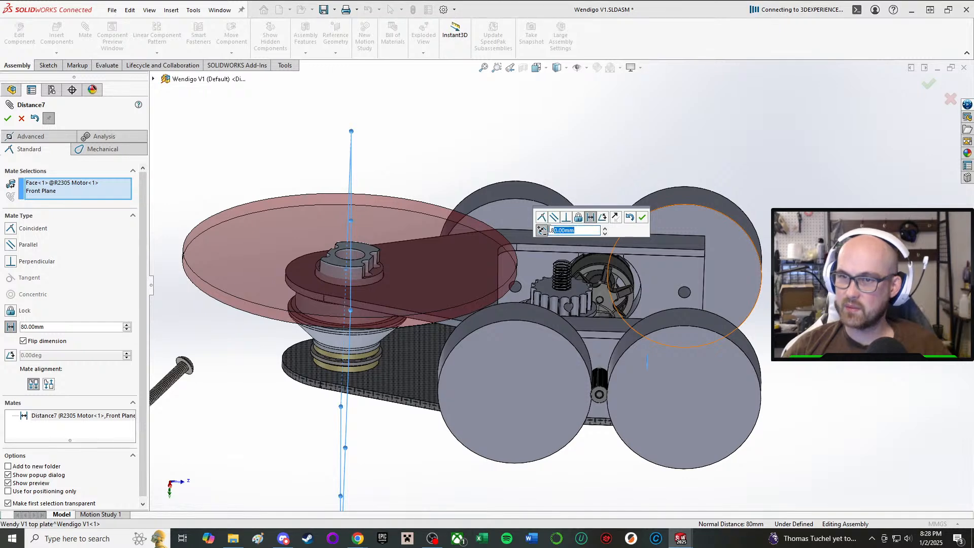
pyautogui.write('78')
pyautogui.press('Return')
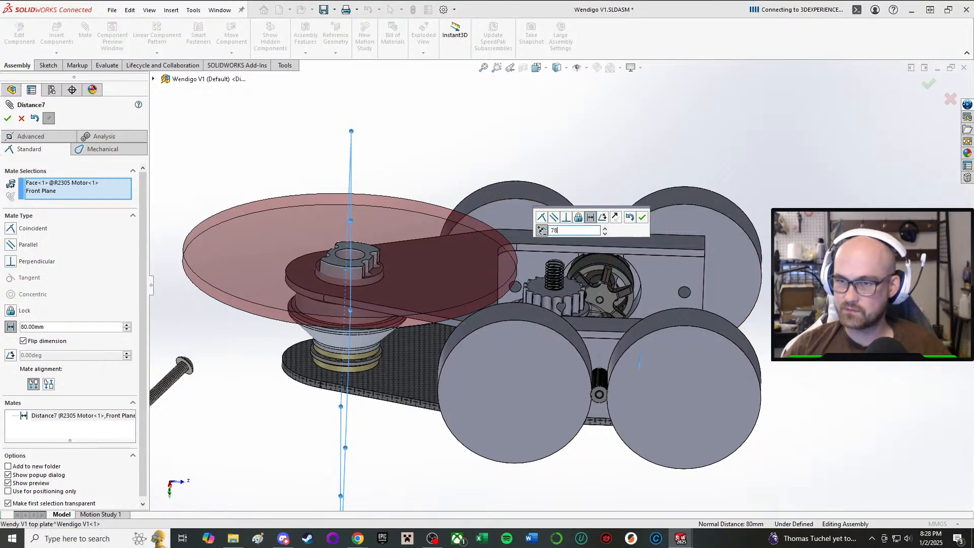
pyautogui.click(643, 218)
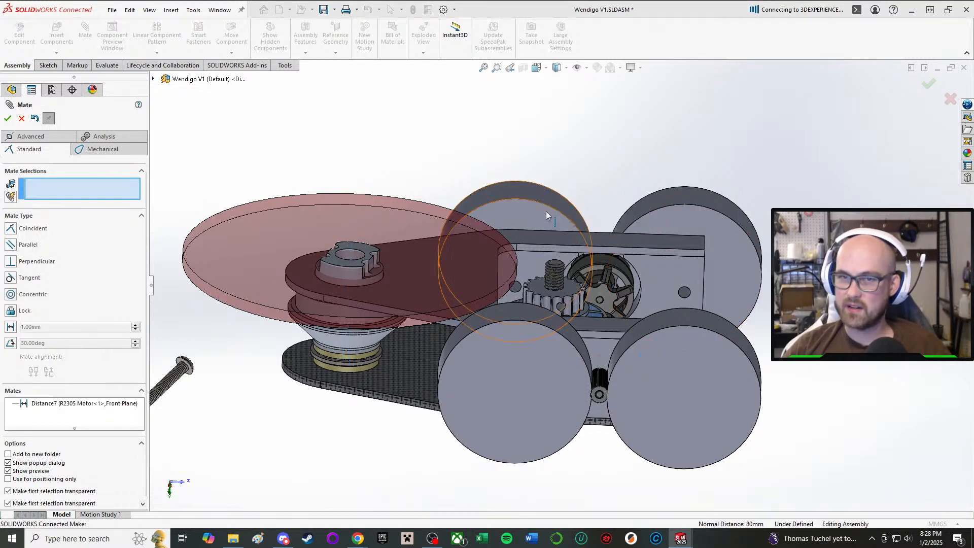
pyautogui.press('Escape')
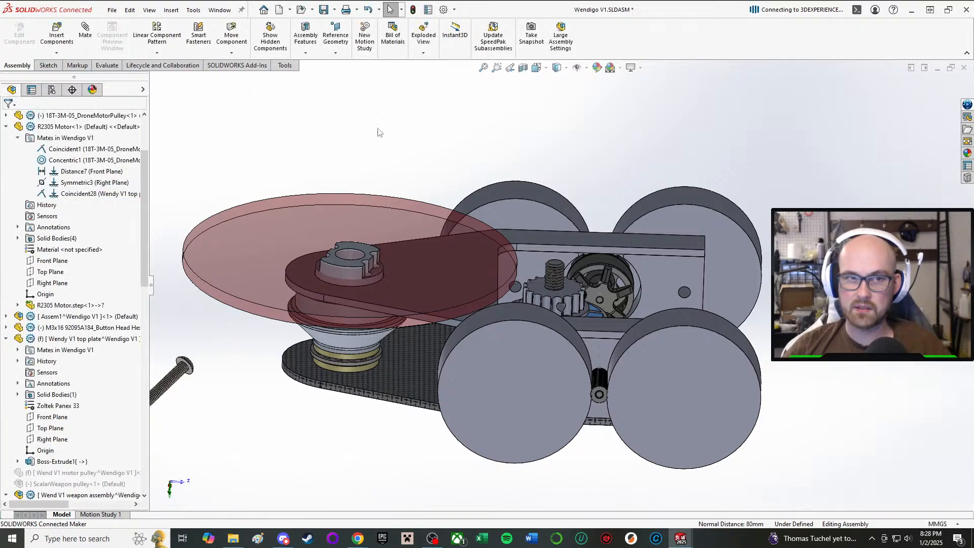
# Save the Wendigo V1 assembly.
pyautogui.moveTo(446, 295); pyautogui.dragTo(416, 220, button='middle')
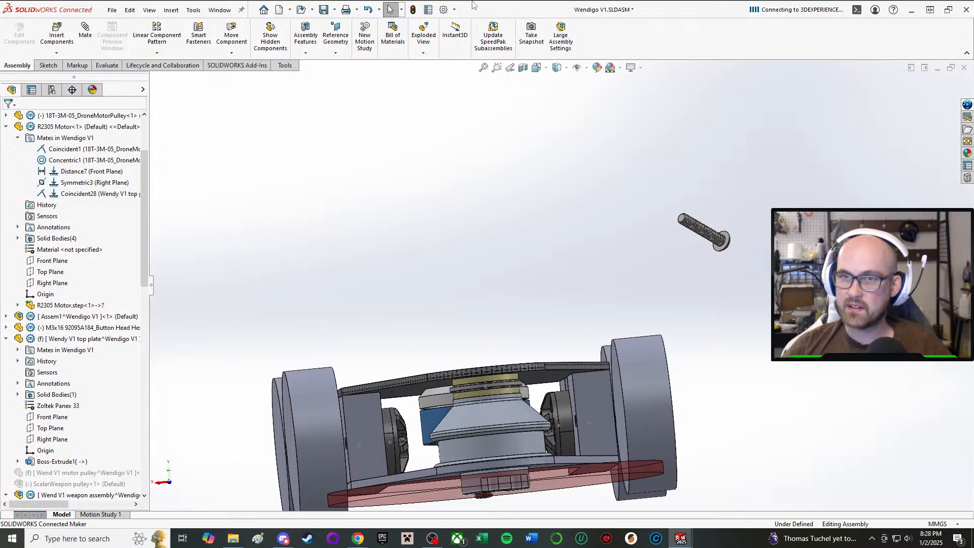
pyautogui.click(323, 10)
pyautogui.click(190, 157)
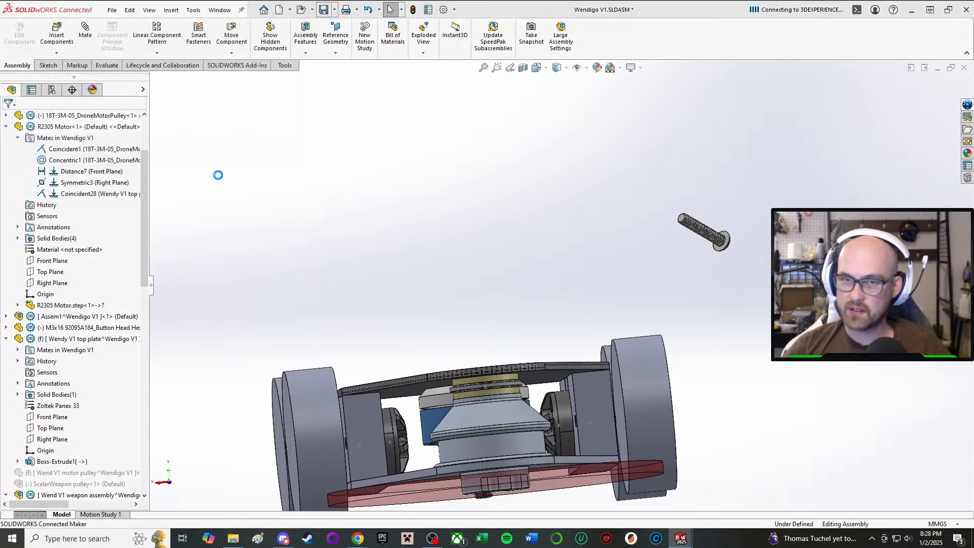
pyautogui.click(521, 242)
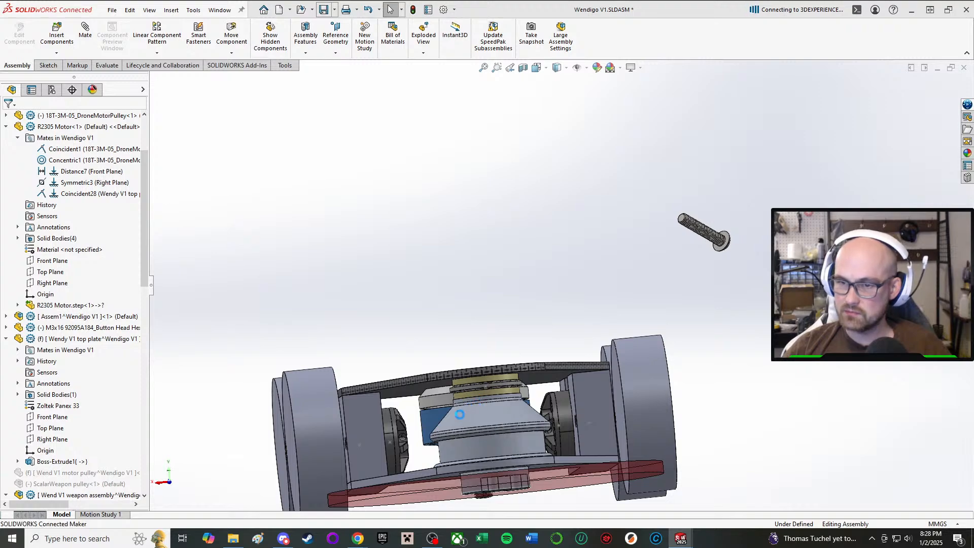
# Examine the assembled robot from several angles, checking how the top plate, wheels and weapon pulley fit together.
pyautogui.scroll(-3, 456, 420)
pyautogui.moveTo(456, 420); pyautogui.dragTo(492, 436, button='middle')
pyautogui.scroll(2, 447, 373)
pyautogui.scroll(-2, 446, 374)
pyautogui.moveTo(446, 374); pyautogui.dragTo(544, 365, button='middle')
pyautogui.scroll(-2, 544, 366)
pyautogui.scroll(1, 543, 366)
pyautogui.moveTo(632, 357); pyautogui.dragTo(639, 406, button='middle')
pyautogui.scroll(2, 639, 406)
pyautogui.scroll(2, 676, 383)
pyautogui.scroll(-3, 673, 382)
pyautogui.scroll(3, 640, 374)
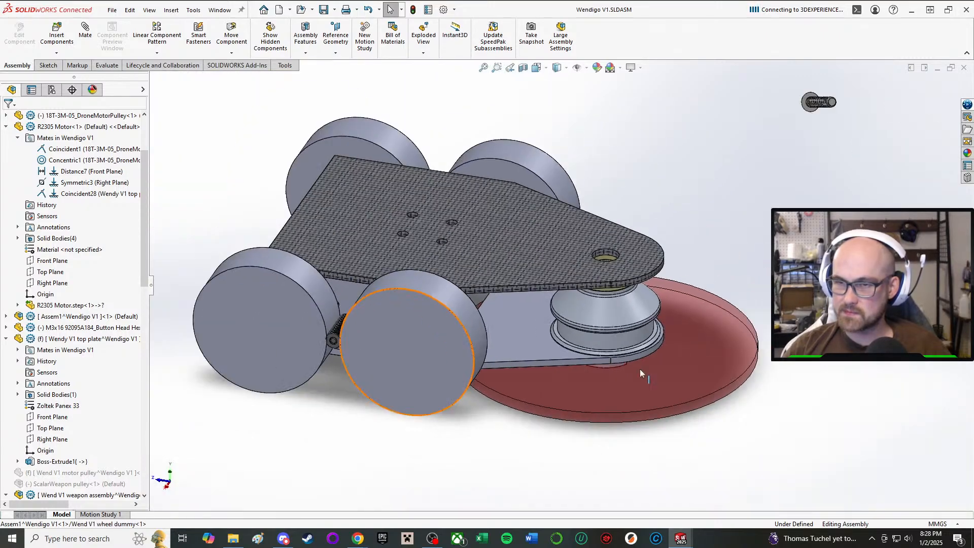
pyautogui.scroll(-3, 510, 292)
pyautogui.moveTo(509, 293); pyautogui.dragTo(515, 258, button='middle')
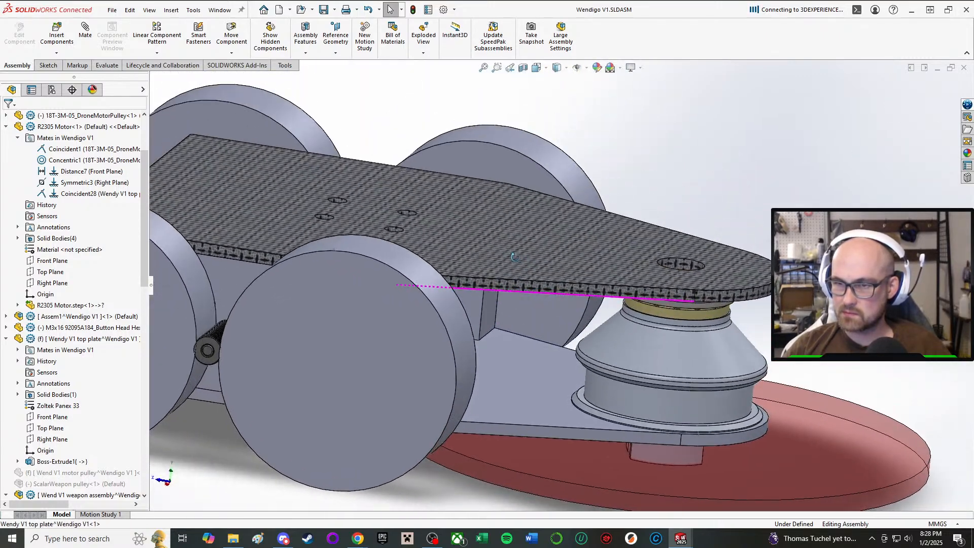
pyautogui.scroll(2, 594, 335)
pyautogui.moveTo(556, 379); pyautogui.dragTo(554, 404, button='middle')
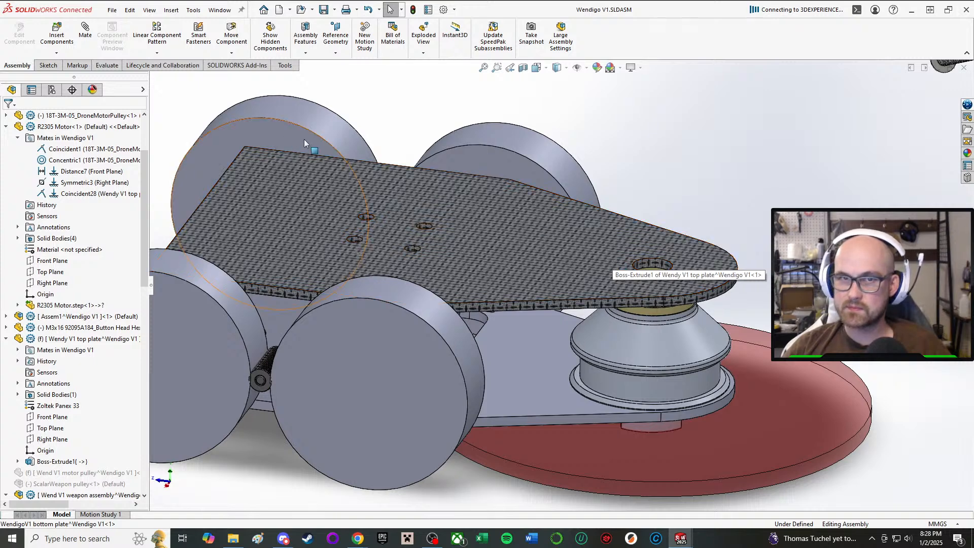
# Examine the space beneath the top plate between the motor pulley and the weapon pulley.
pyautogui.click(54, 67)
pyautogui.click(23, 65)
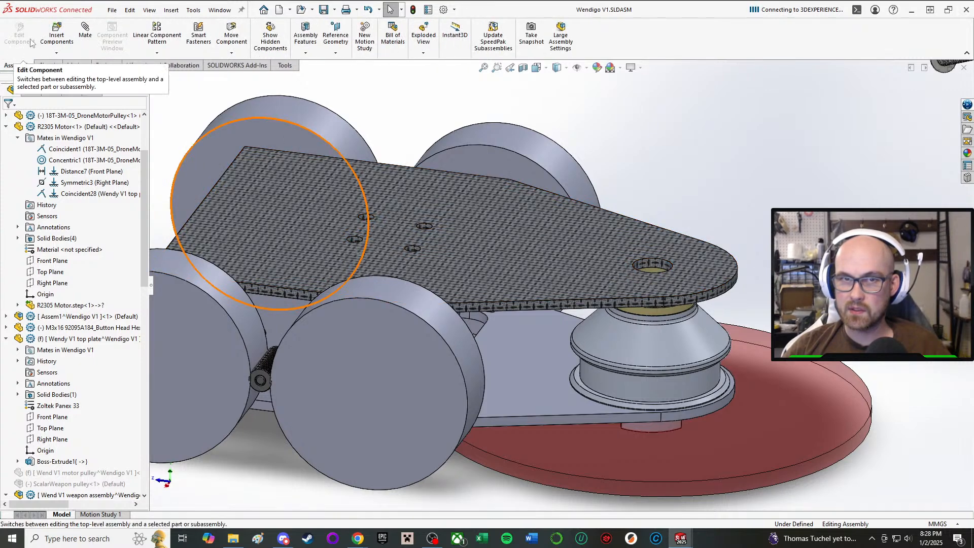
pyautogui.click(45, 66)
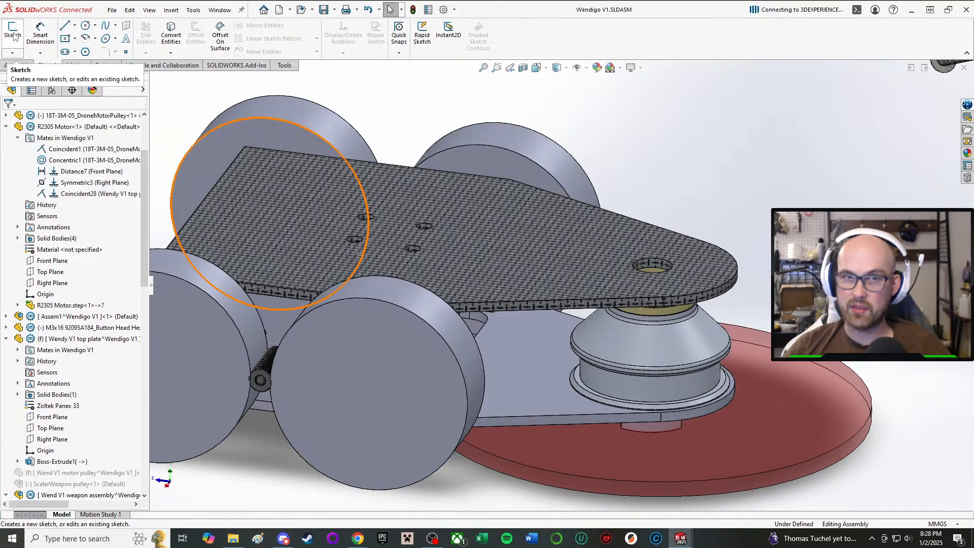
pyautogui.scroll(2, 631, 373)
pyautogui.moveTo(631, 373)
pyautogui.mouseDown(button='middle')
pyautogui.moveTo(591, 330)
pyautogui.moveTo(543, 357)
pyautogui.moveTo(548, 305)
pyautogui.moveTo(554, 327)
pyautogui.moveTo(599, 313)
pyautogui.moveTo(607, 297)
pyautogui.moveTo(603, 319)
pyautogui.moveTo(597, 287)
pyautogui.moveTo(597, 296)
pyautogui.mouseUp(button='middle')
pyautogui.scroll(-3, 548, 304)
pyautogui.scroll(-5, 609, 327)
pyautogui.scroll(7, 640, 335)
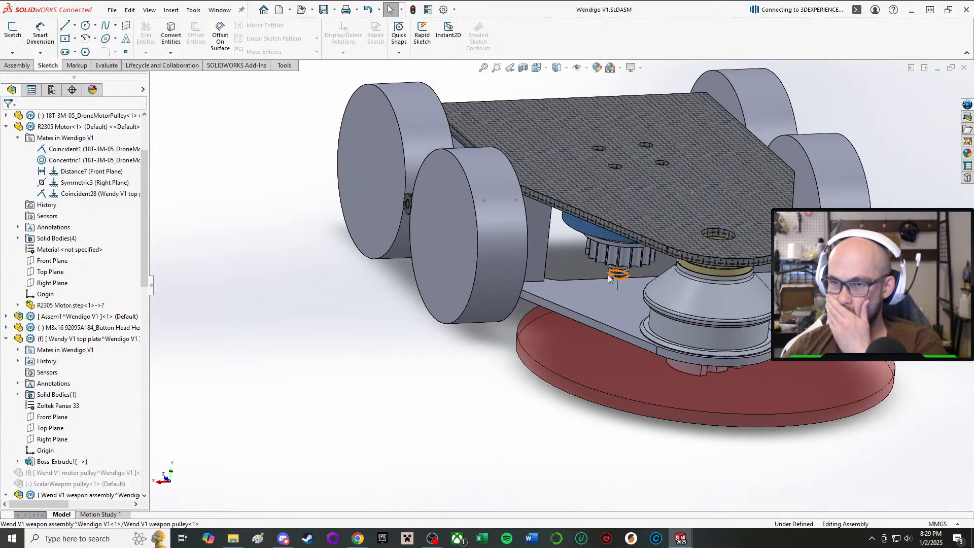
pyautogui.scroll(-3, 610, 278)
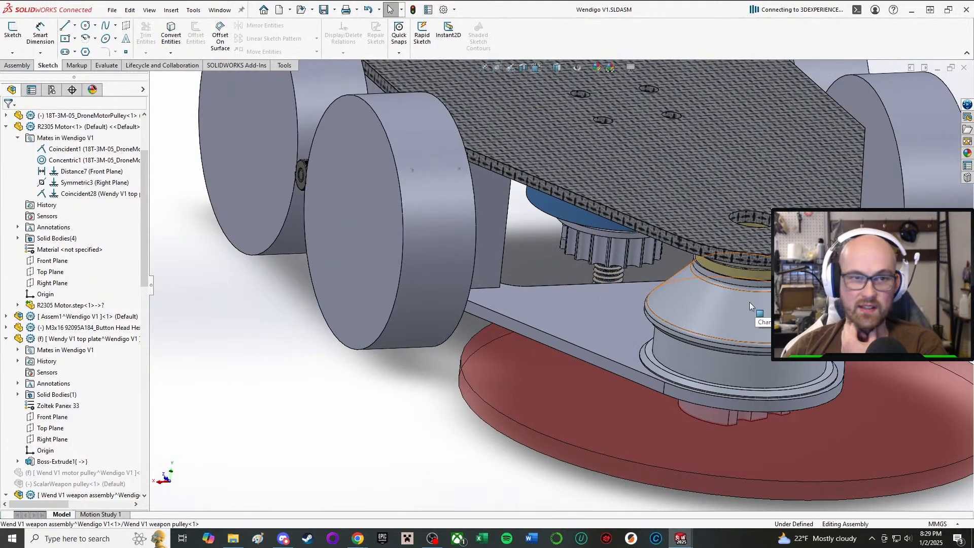
pyautogui.moveTo(663, 316); pyautogui.dragTo(689, 295, button='middle')
pyautogui.scroll(1, 703, 253)
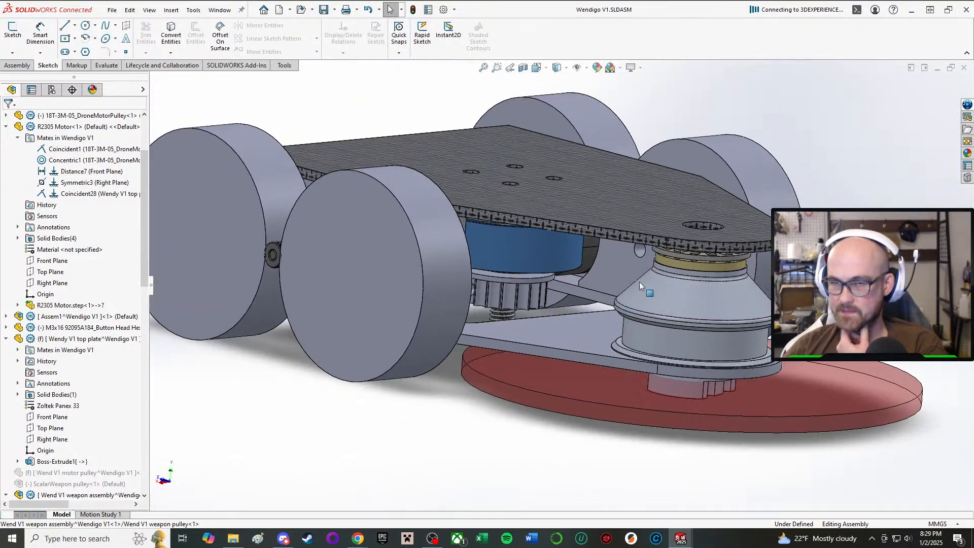
pyautogui.click(12, 34)
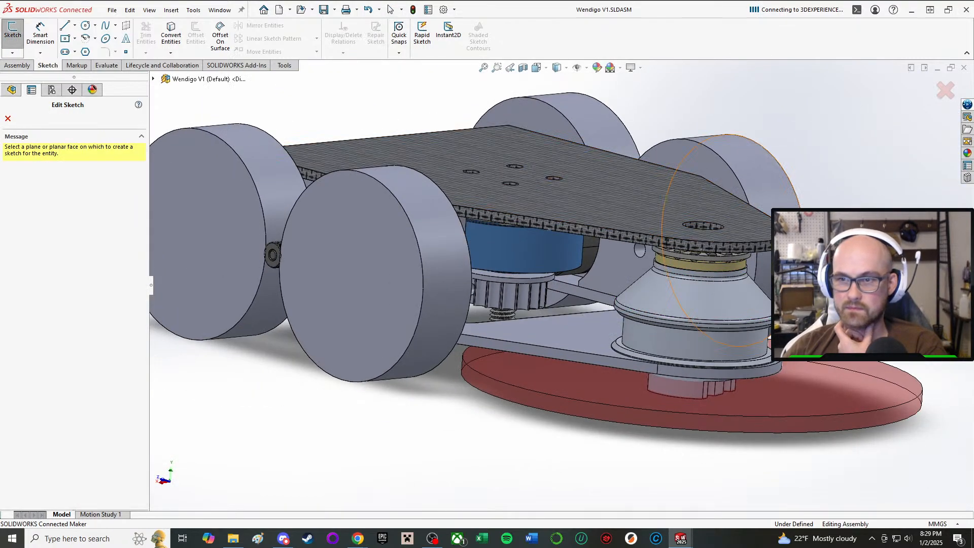
pyautogui.moveTo(584, 325)
pyautogui.mouseDown(button='middle')
pyautogui.moveTo(516, 349)
pyautogui.moveTo(427, 331)
pyautogui.moveTo(467, 295)
pyautogui.moveTo(413, 348)
pyautogui.mouseUp(button='middle')
pyautogui.scroll(-4, 511, 369)
pyautogui.scroll(2, 518, 366)
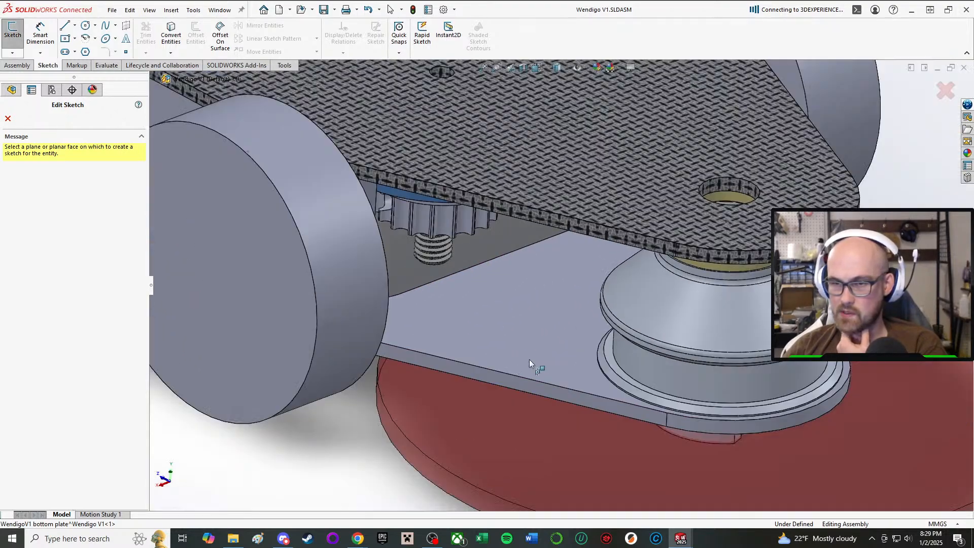
pyautogui.click(9, 118)
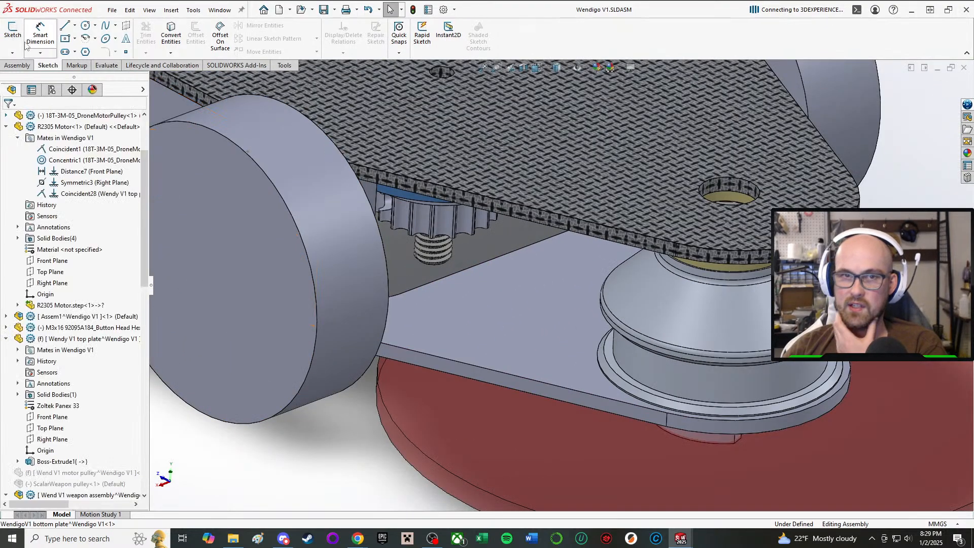
pyautogui.click(15, 38)
pyautogui.click(15, 37)
pyautogui.scroll(2, 520, 502)
pyautogui.scroll(2, 492, 439)
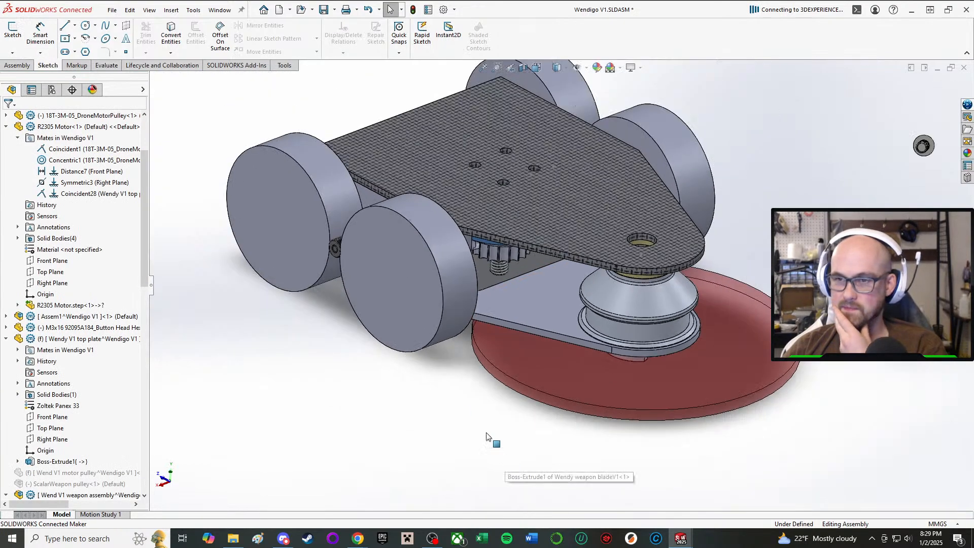
pyautogui.moveTo(492, 439); pyautogui.dragTo(388, 371, button='middle')
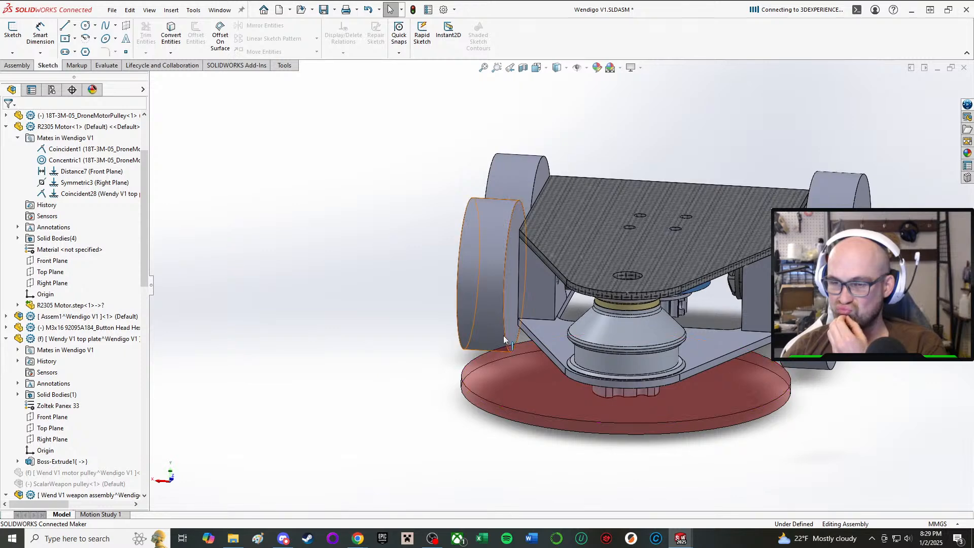
# Insert a new part into the Wendigo V1 assembly.
pyautogui.scroll(-3, 738, 322)
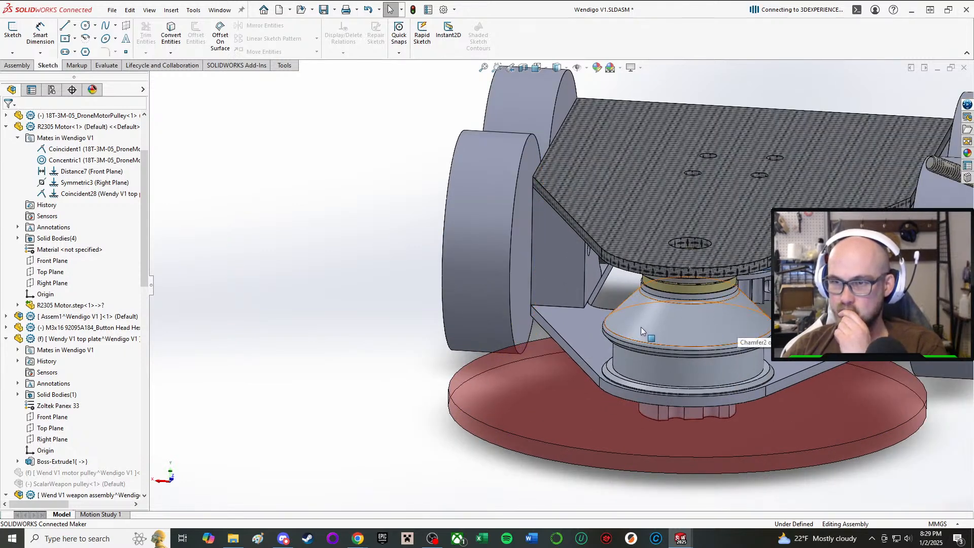
pyautogui.moveTo(641, 327); pyautogui.dragTo(632, 380, button='middle')
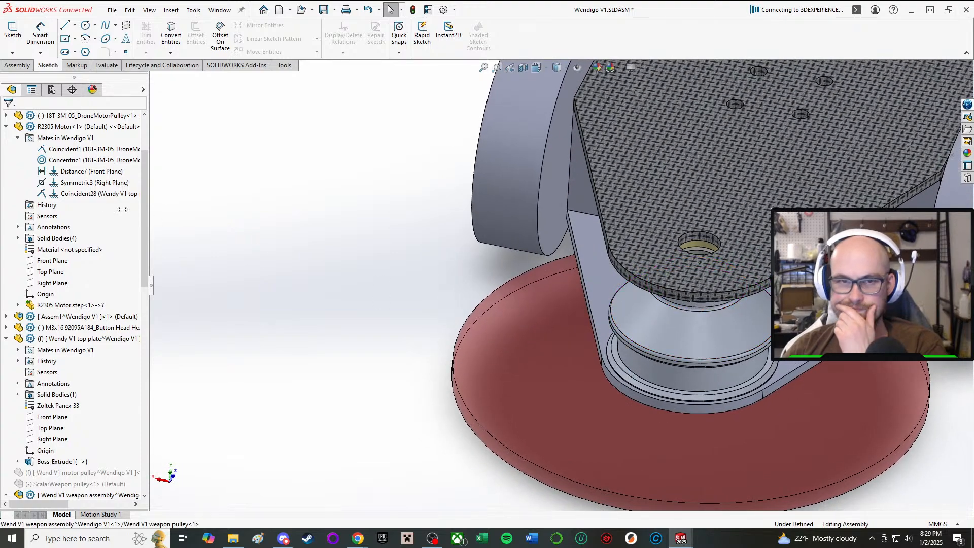
pyautogui.scroll(-10, 115, 355)
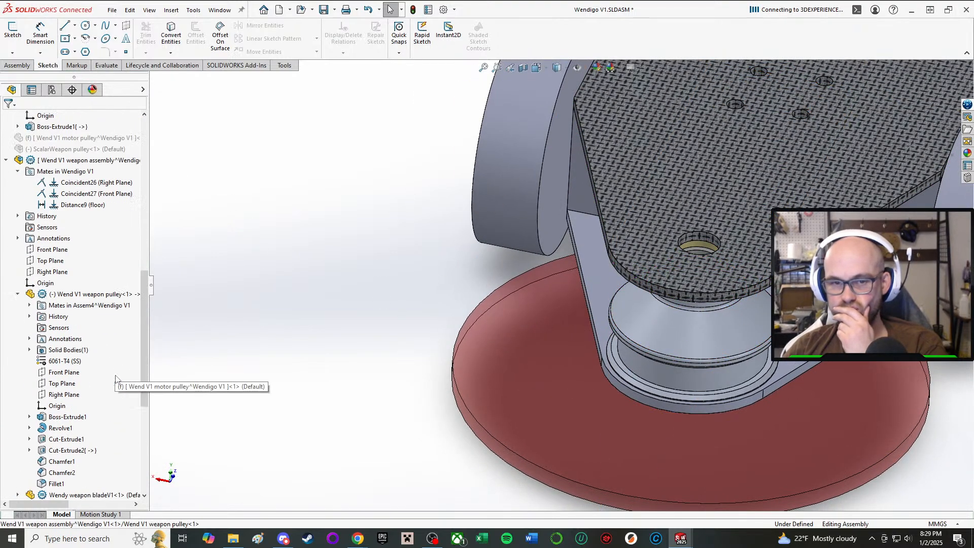
pyautogui.scroll(-7, 115, 379)
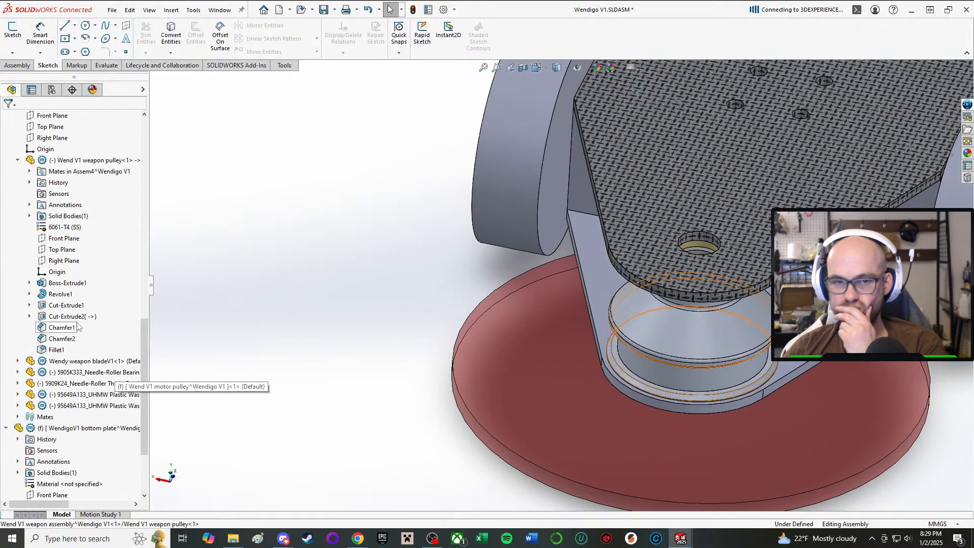
pyautogui.rightClick(290, 219)
pyautogui.click(177, 129)
pyautogui.click(6, 66)
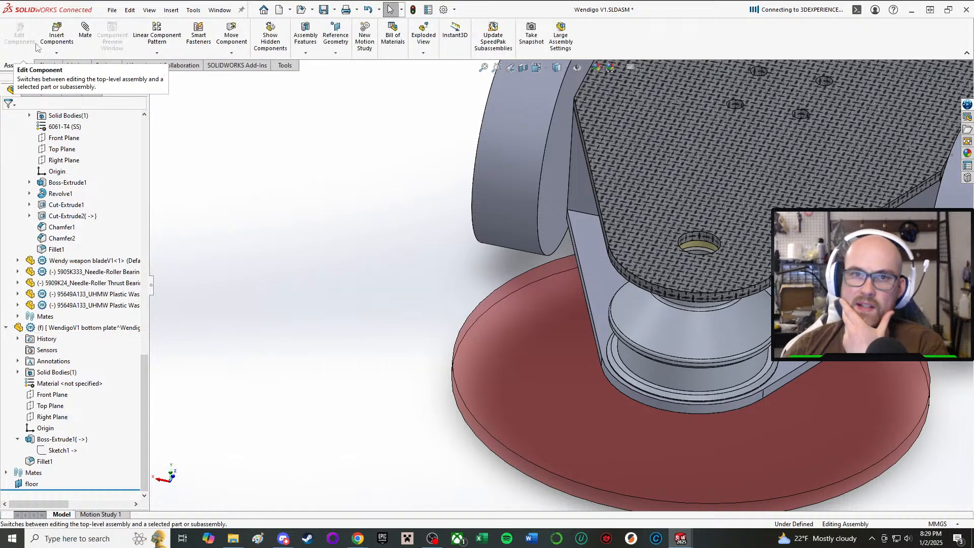
pyautogui.click(56, 53)
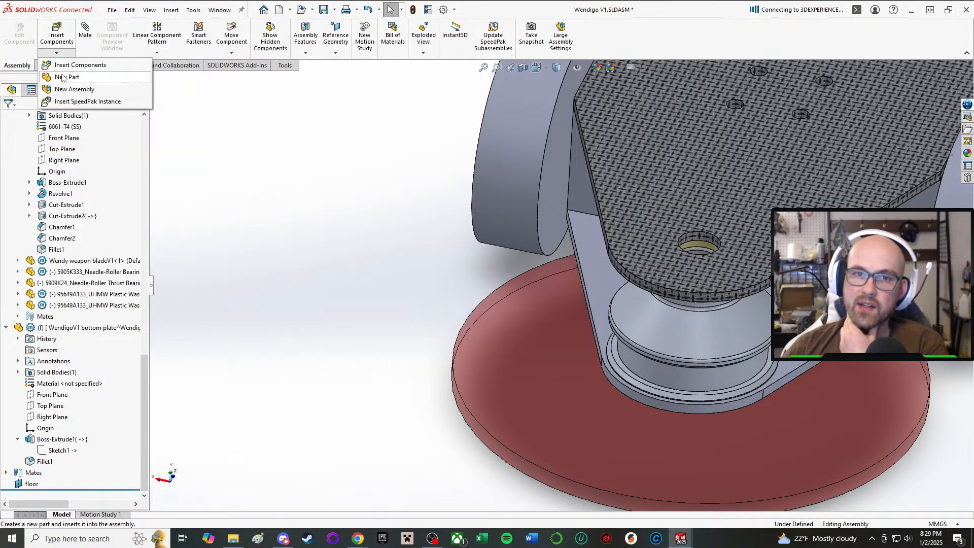
pyautogui.click(65, 77)
pyautogui.click(402, 394)
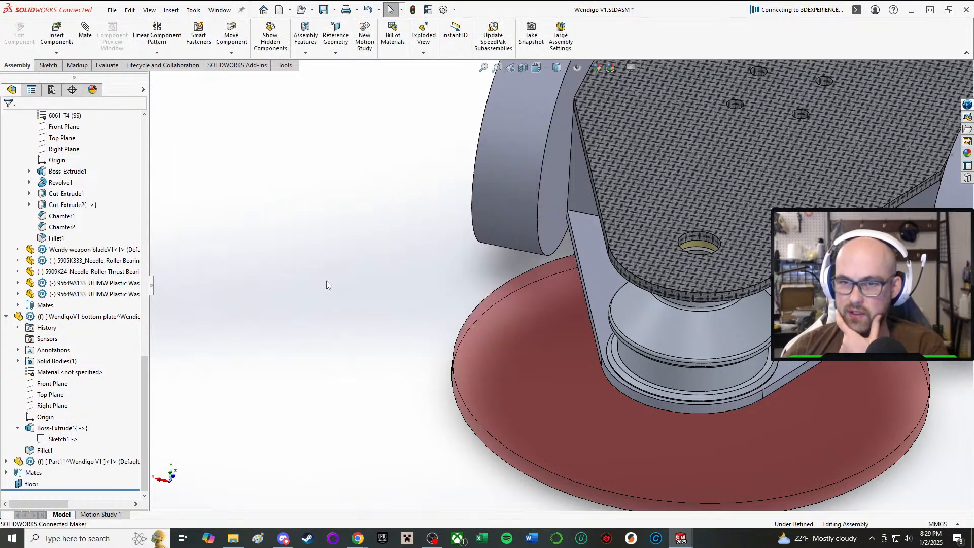
# Rename the newly inserted part to "WendigoV1 front armor".
pyautogui.click(76, 462)
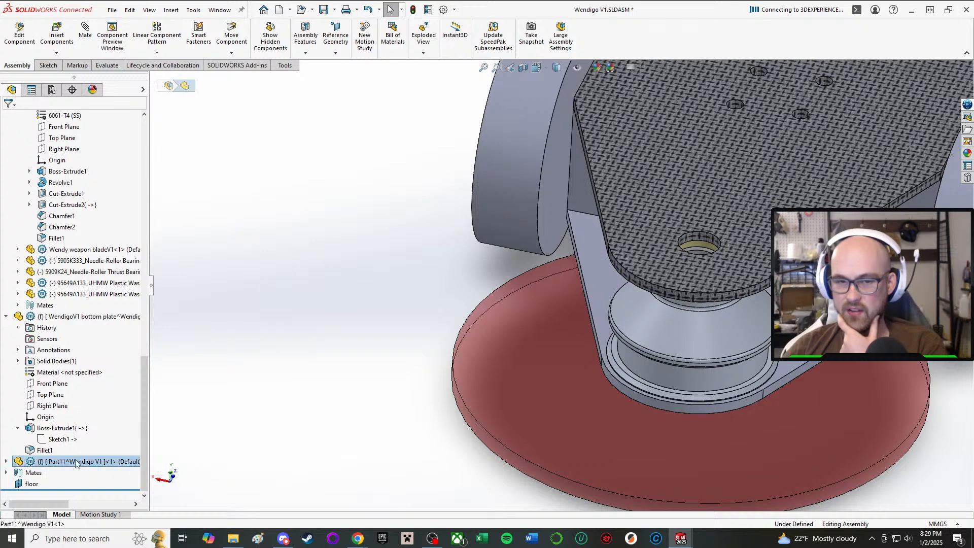
pyautogui.rightClick(76, 463)
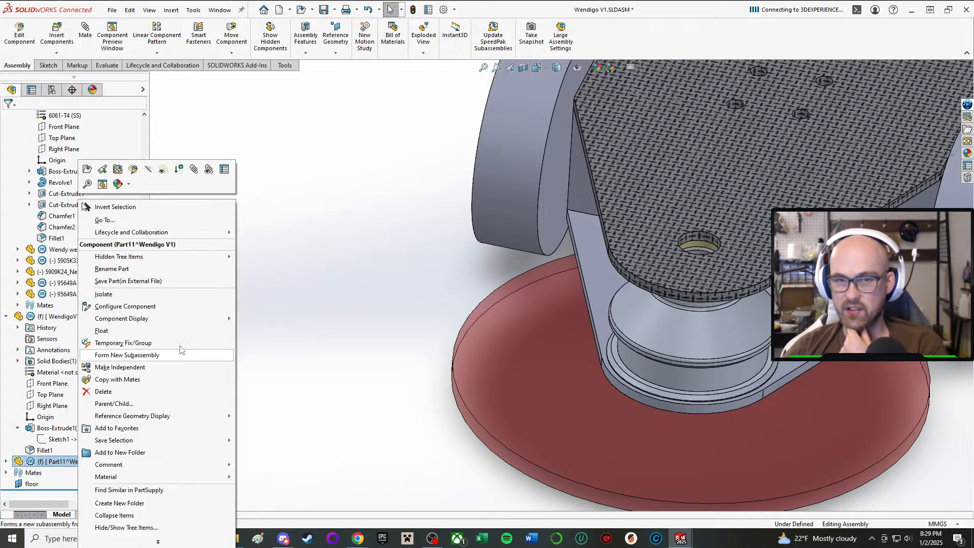
pyautogui.click(151, 269)
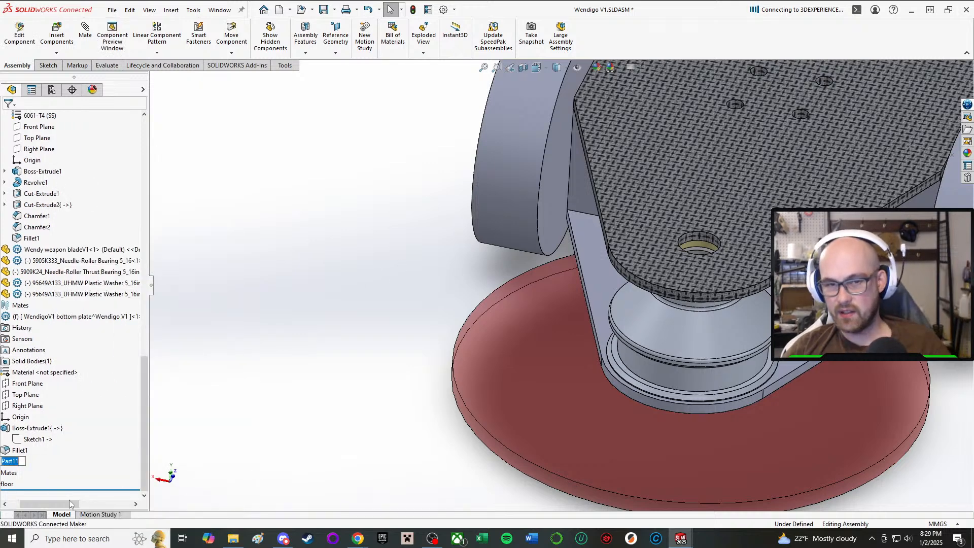
pyautogui.write('We')
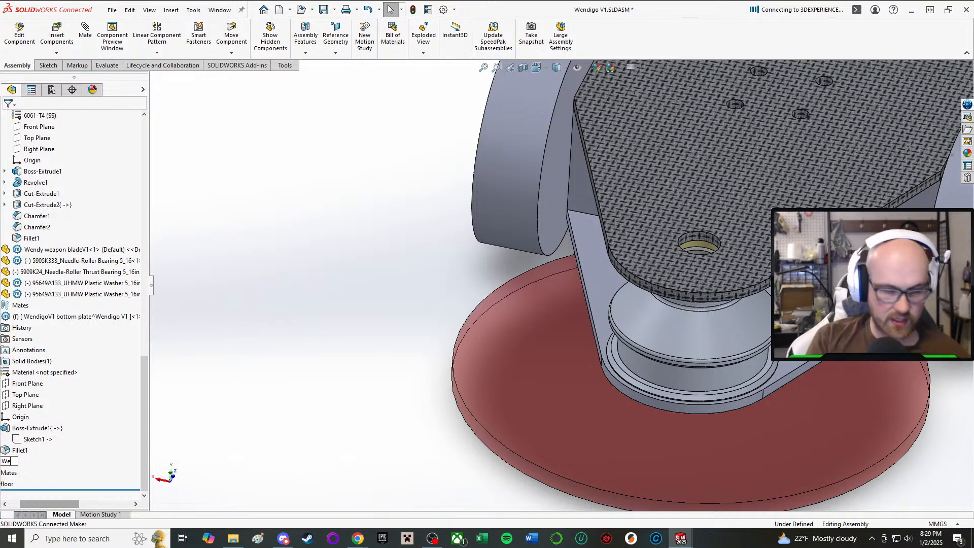
pyautogui.write('nd')
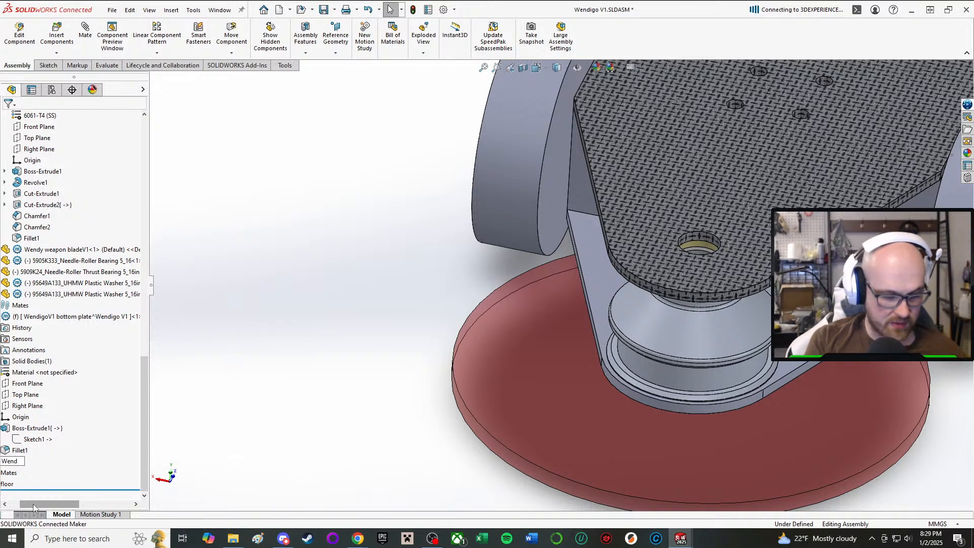
pyautogui.write('idog')
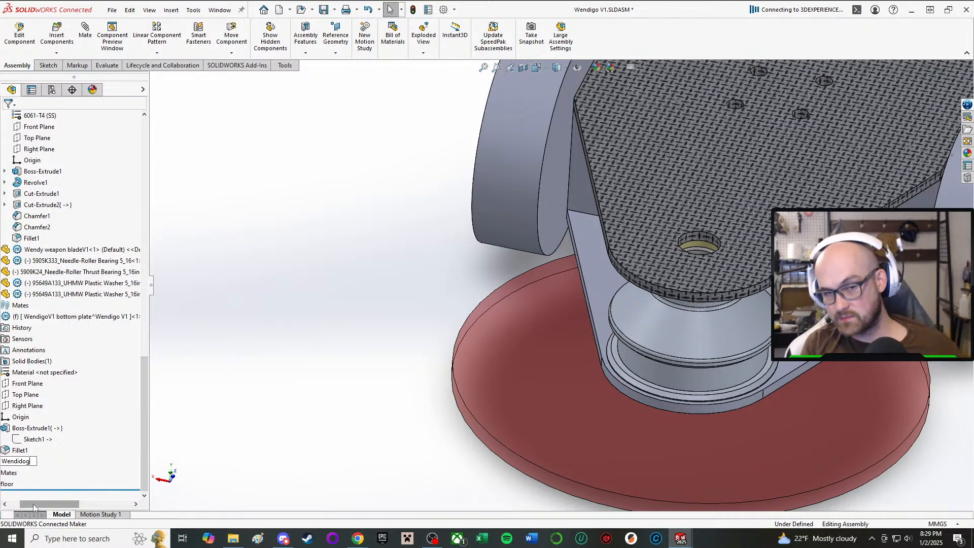
pyautogui.press('BackSpace')
pyautogui.press('BackSpace')
pyautogui.press('BackSpace')
pyautogui.write('go')
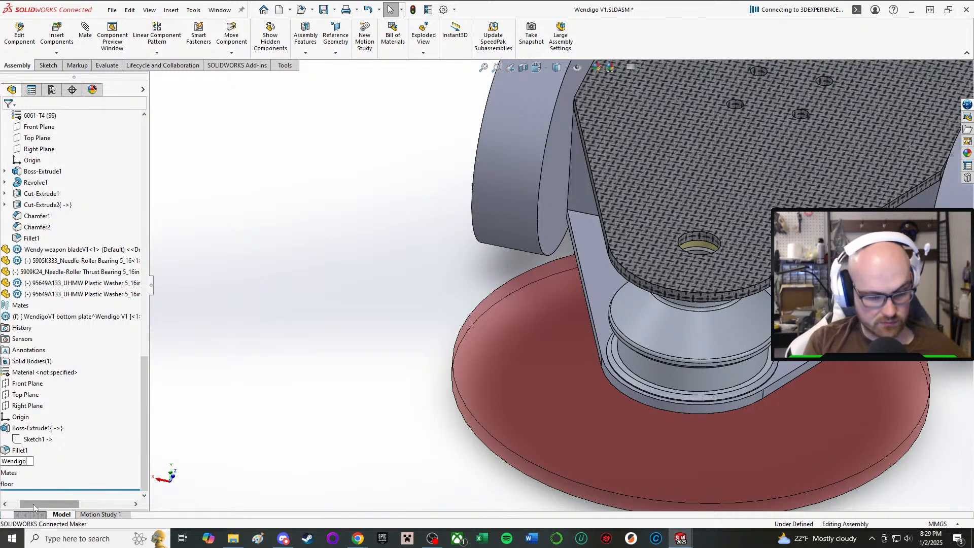
pyautogui.write('V1')
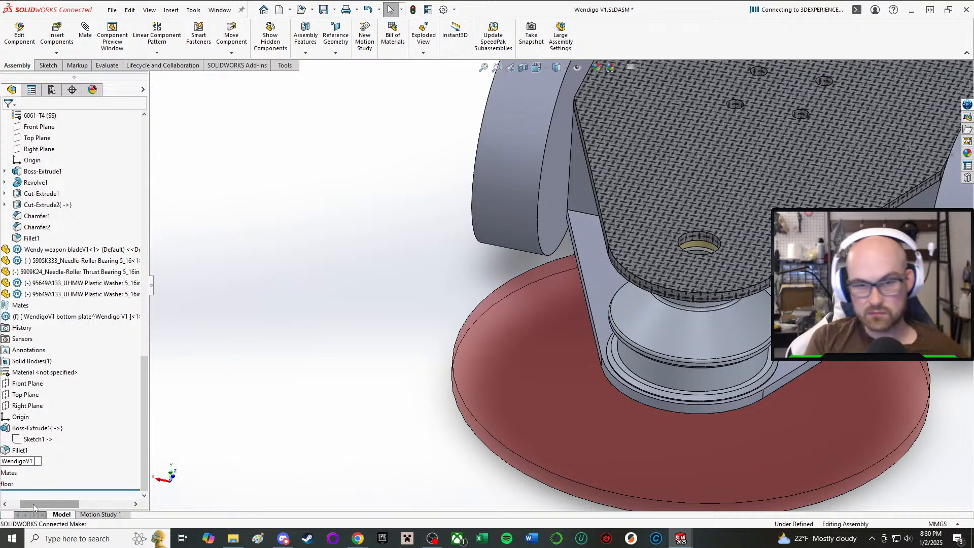
pyautogui.write(' fr')
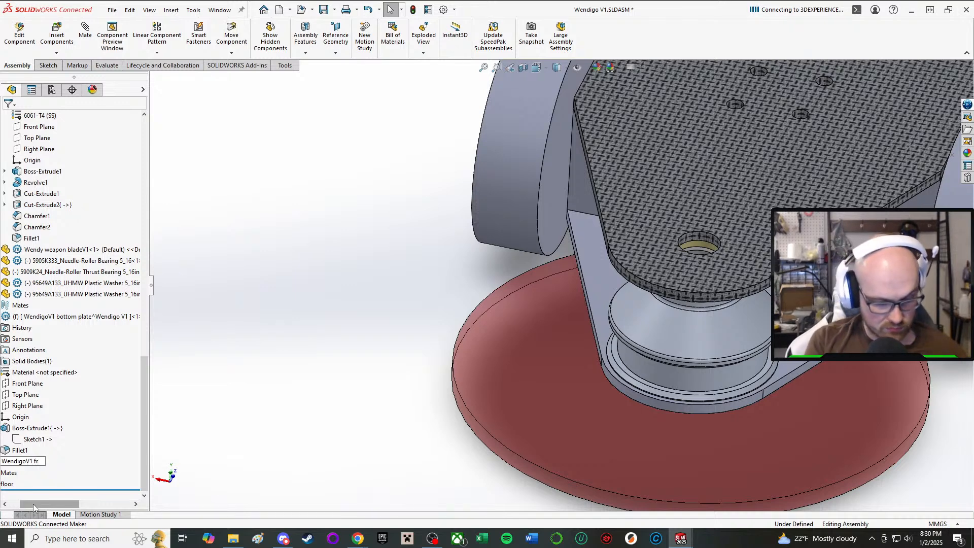
pyautogui.write('ont armor')
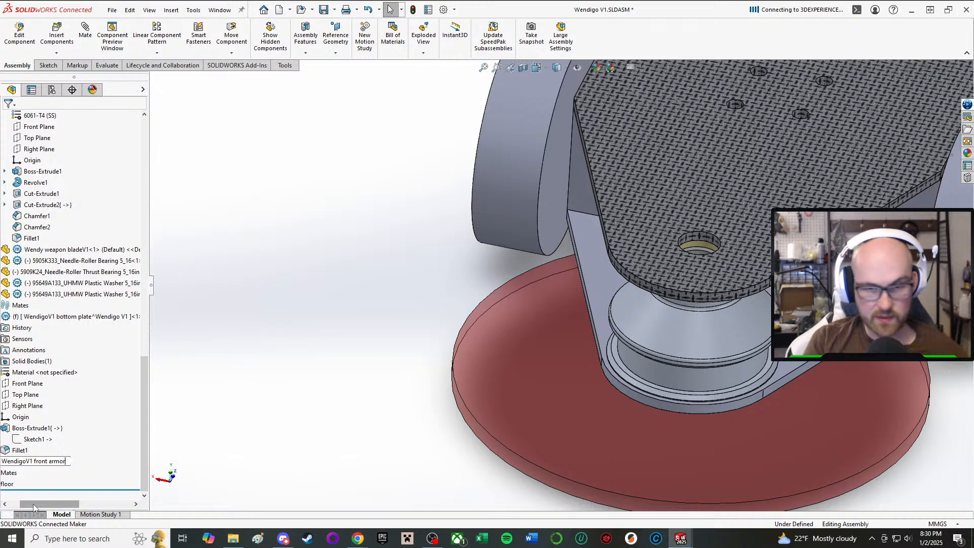
pyautogui.press('Return')
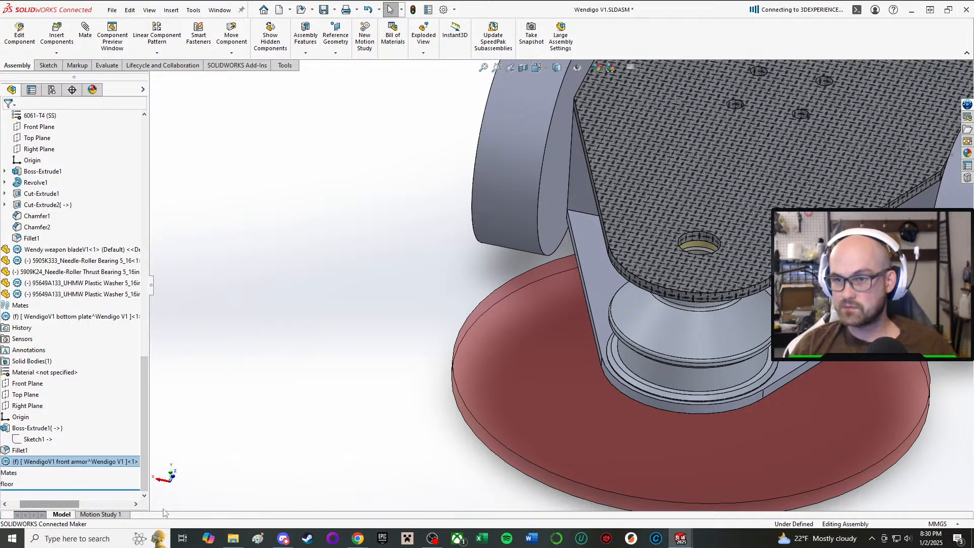
pyautogui.moveTo(680, 308); pyautogui.dragTo(651, 282, button='middle')
pyautogui.click(245, 279)
pyautogui.scroll(-4, 554, 316)
pyautogui.scroll(4, 554, 316)
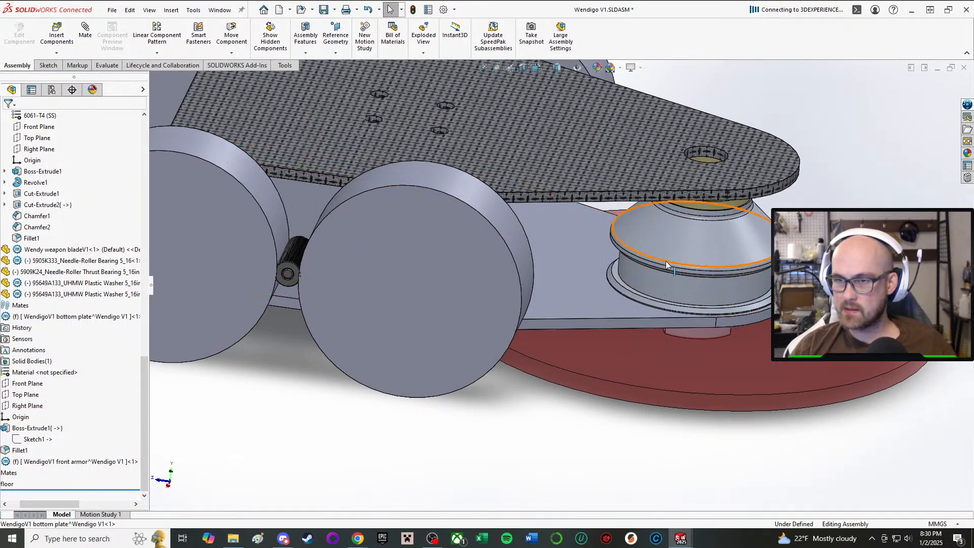
pyautogui.click(55, 43)
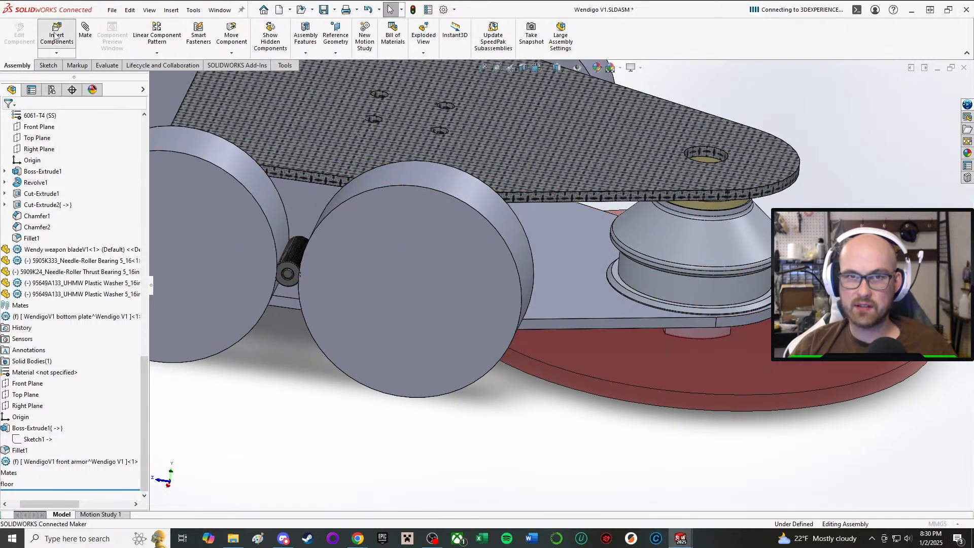
pyautogui.click(22, 118)
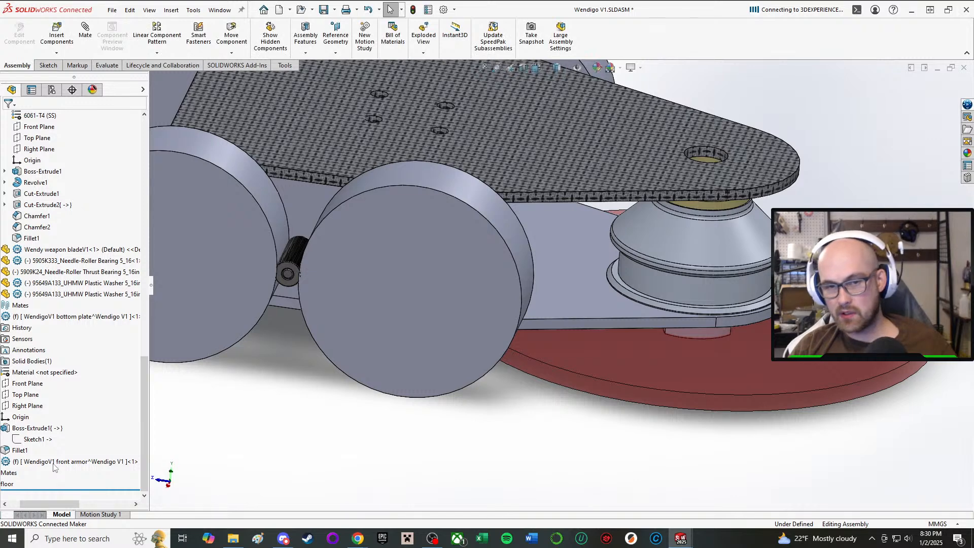
# Open the WendigoV1 front armor part for editing in the context of the assembly.
pyautogui.click(71, 461)
pyautogui.click(124, 433)
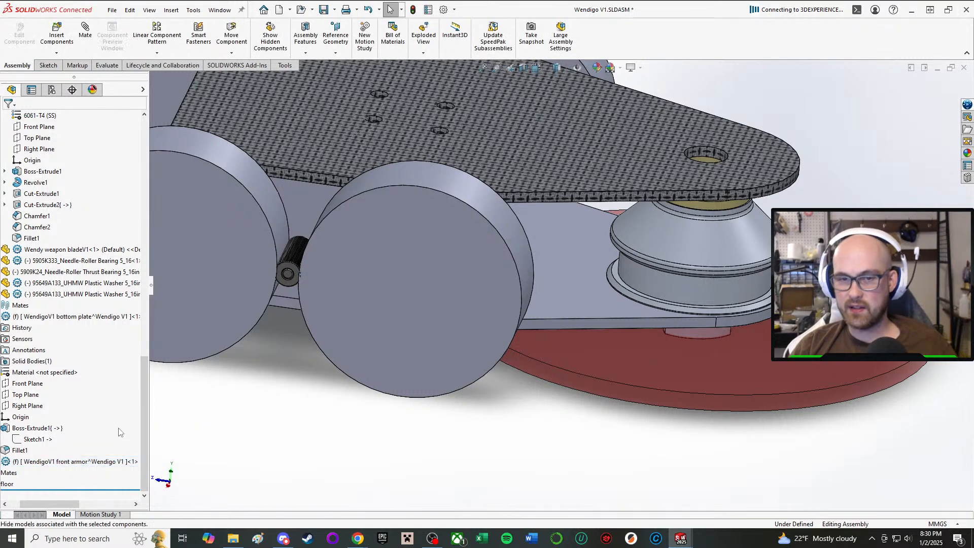
pyautogui.click(92, 462)
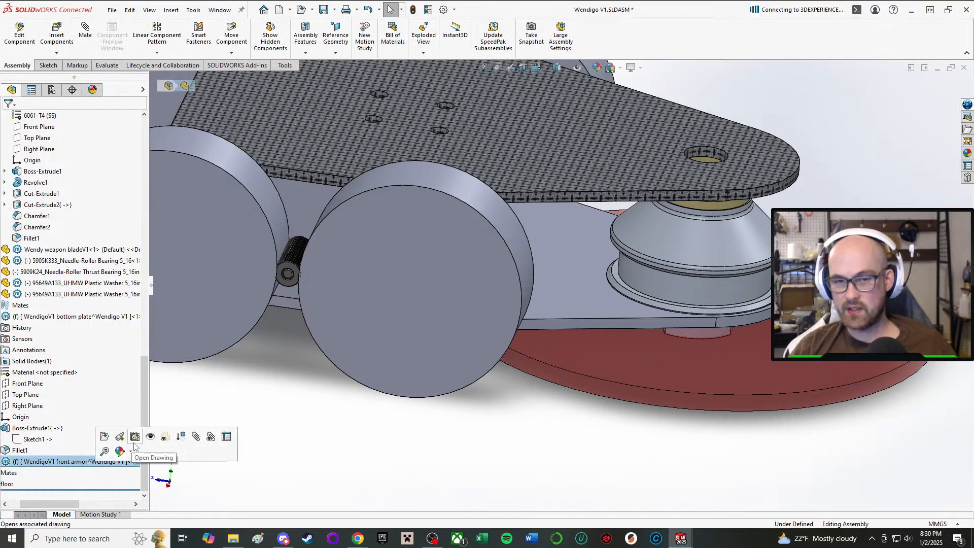
pyautogui.rightClick(104, 462)
pyautogui.click(158, 169)
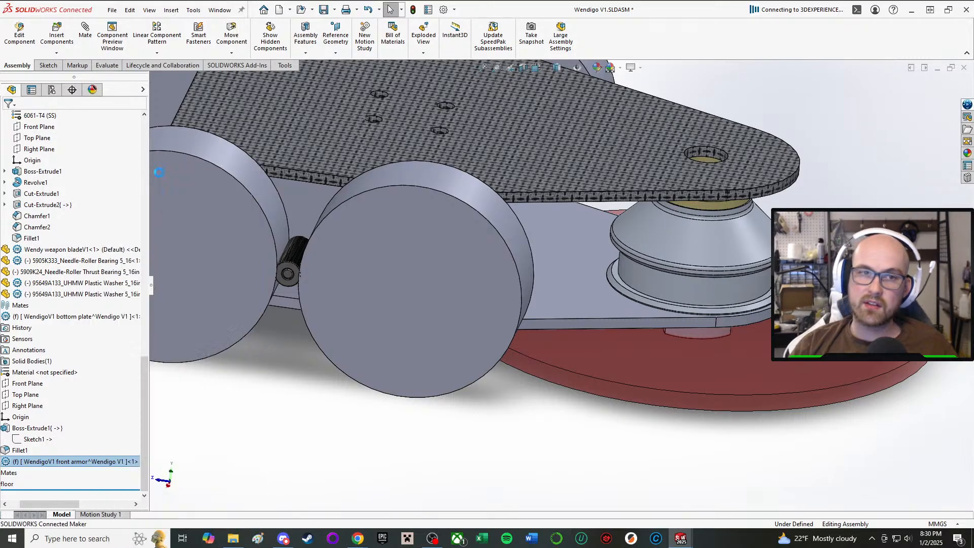
pyautogui.moveTo(585, 456); pyautogui.dragTo(584, 300, button='middle')
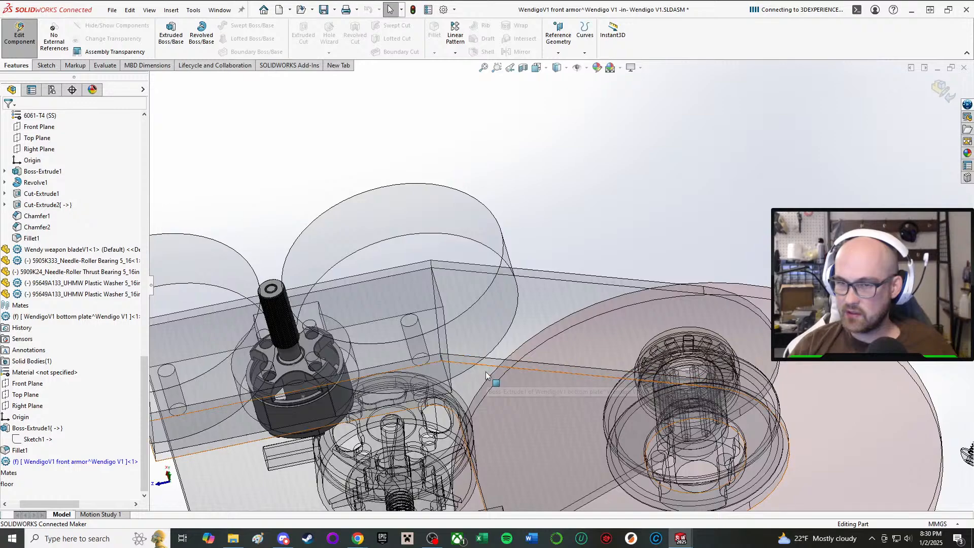
pyautogui.click(586, 305)
pyautogui.click(565, 311)
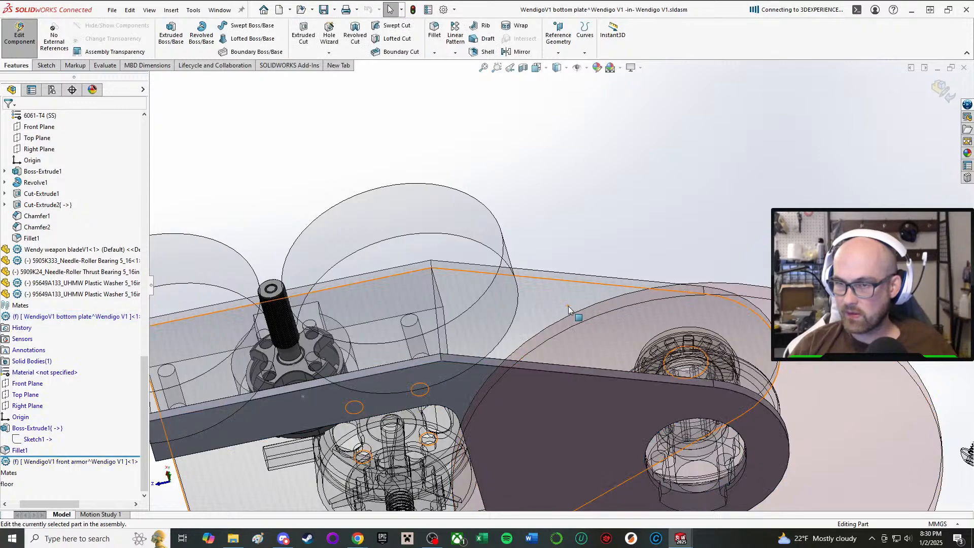
pyautogui.moveTo(568, 311); pyautogui.dragTo(178, 198, button='middle')
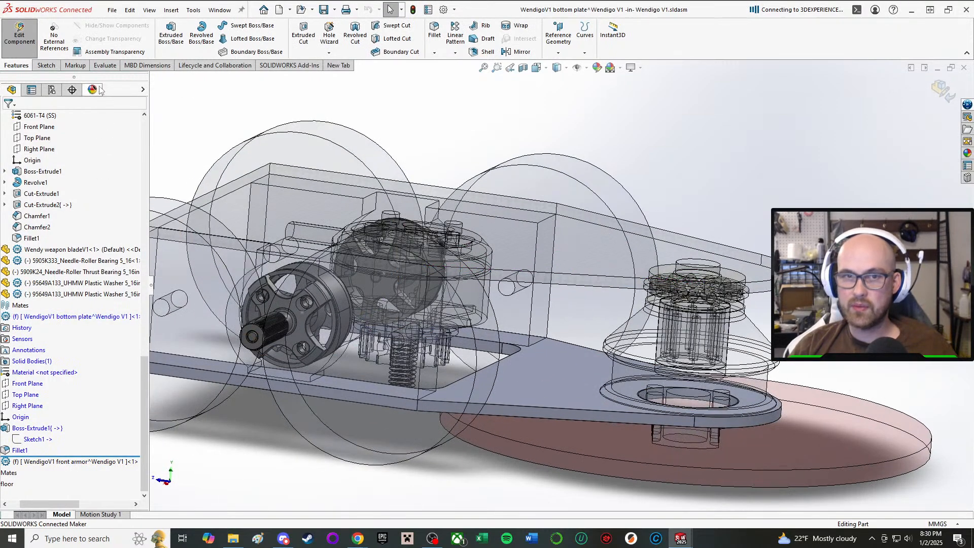
pyautogui.click(20, 34)
pyautogui.click(72, 464)
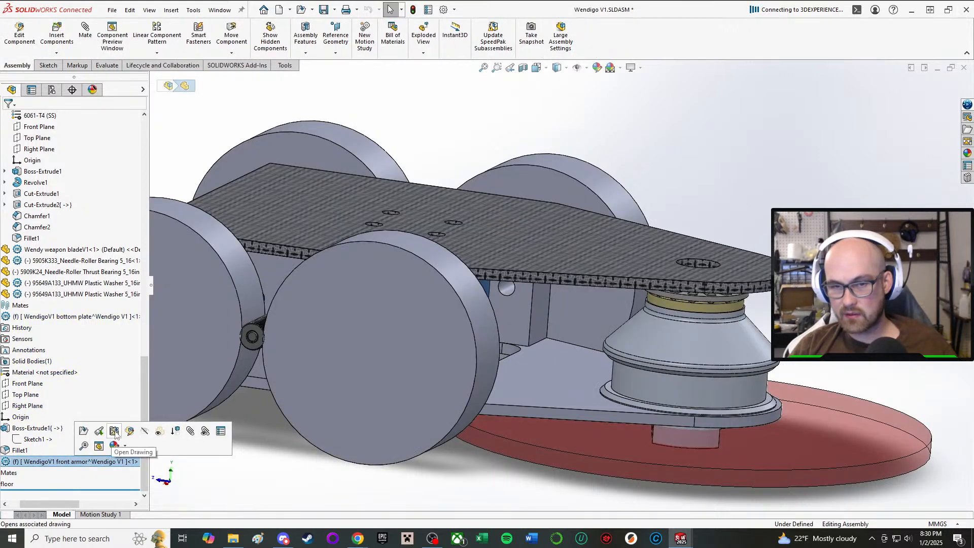
pyautogui.click(19, 34)
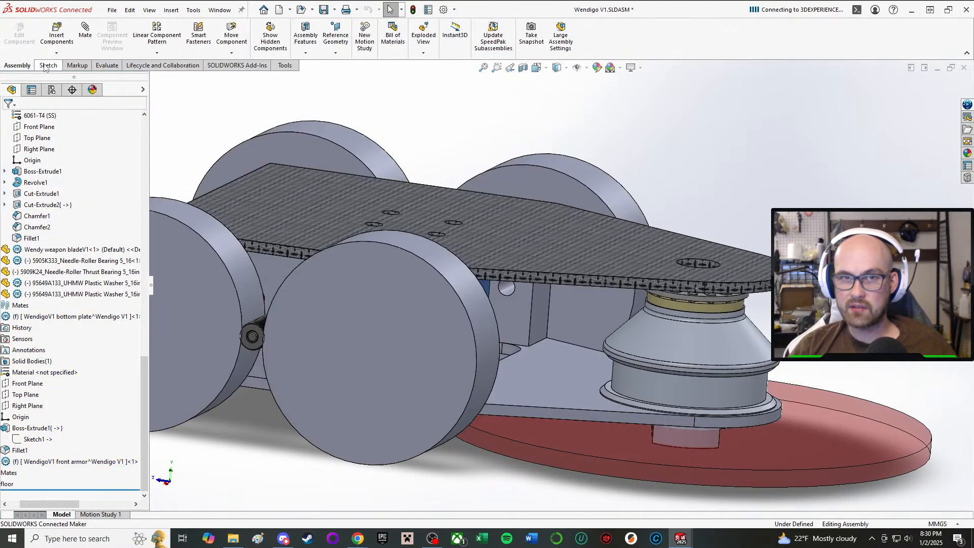
# Edit the WendigoV1 front armor part in context and start a sketch on the flat face of the bottom plate.
pyautogui.click(76, 462)
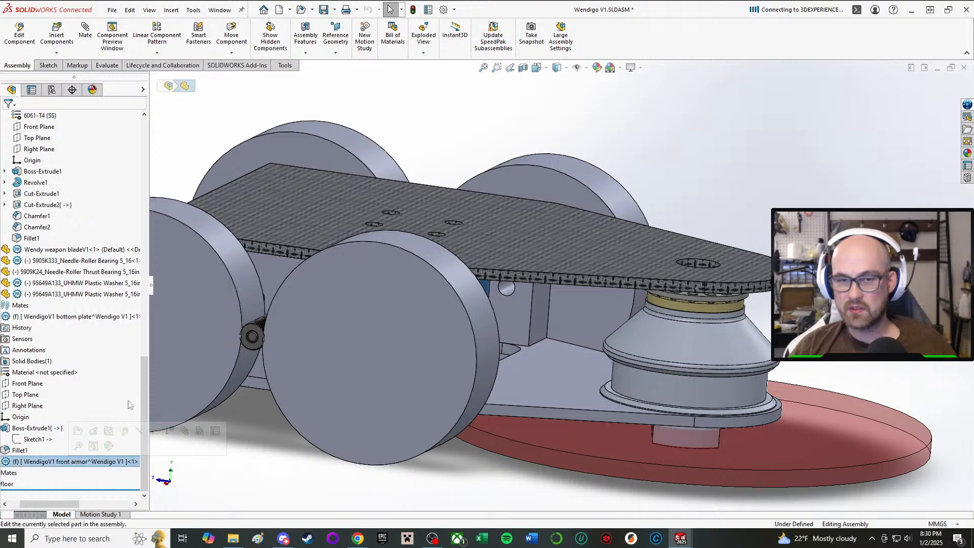
pyautogui.click(123, 432)
pyautogui.click(46, 66)
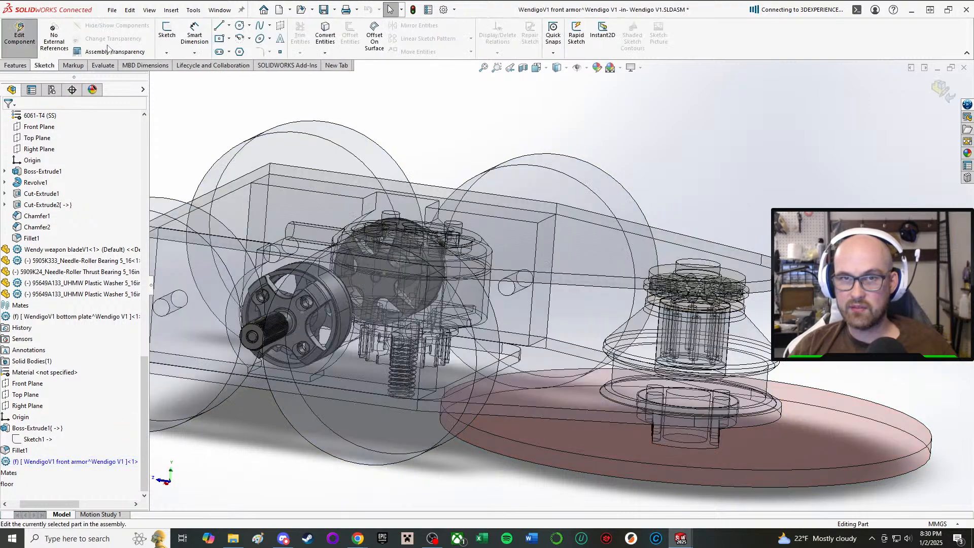
pyautogui.click(163, 35)
pyautogui.moveTo(599, 418); pyautogui.dragTo(559, 347, button='middle')
pyautogui.scroll(-1, 440, 422)
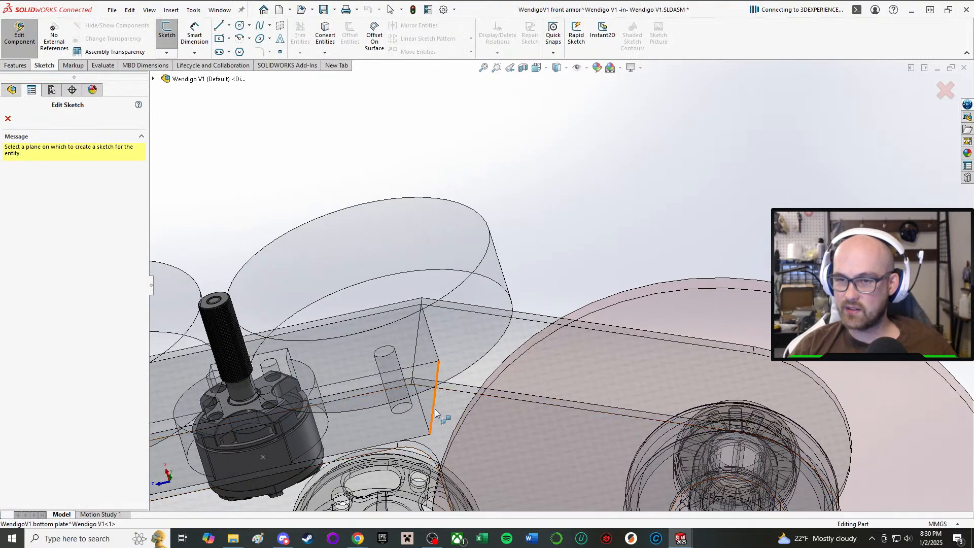
pyautogui.click(447, 403)
# Convert the bottom plate's rounded front edge into a sketch arc for the front armor.
pyautogui.moveTo(725, 270); pyautogui.dragTo(722, 392, button='middle')
pyautogui.scroll(-3, 724, 255)
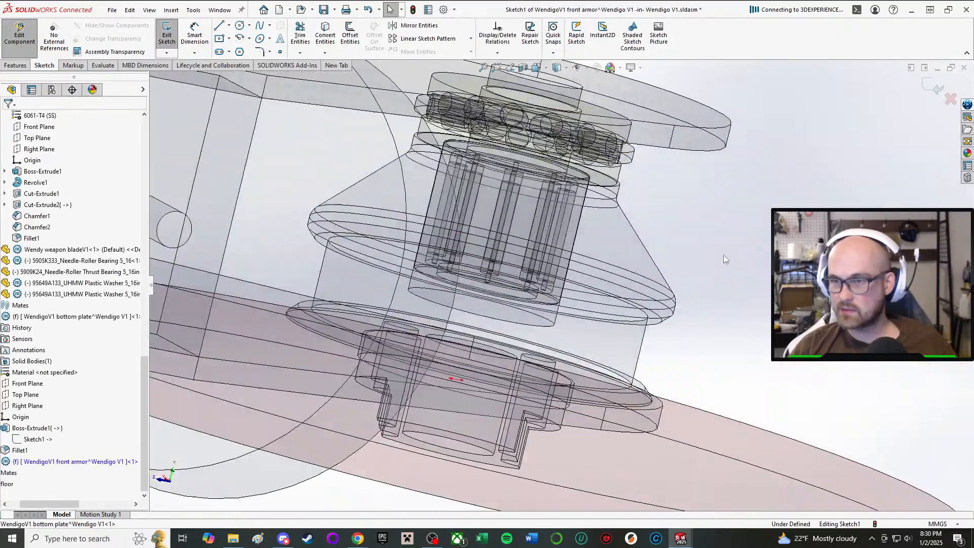
pyautogui.moveTo(724, 254)
pyautogui.mouseDown(button='middle')
pyautogui.moveTo(675, 329)
pyautogui.moveTo(653, 413)
pyautogui.moveTo(653, 478)
pyautogui.mouseUp(button='middle')
pyautogui.scroll(2, 653, 479)
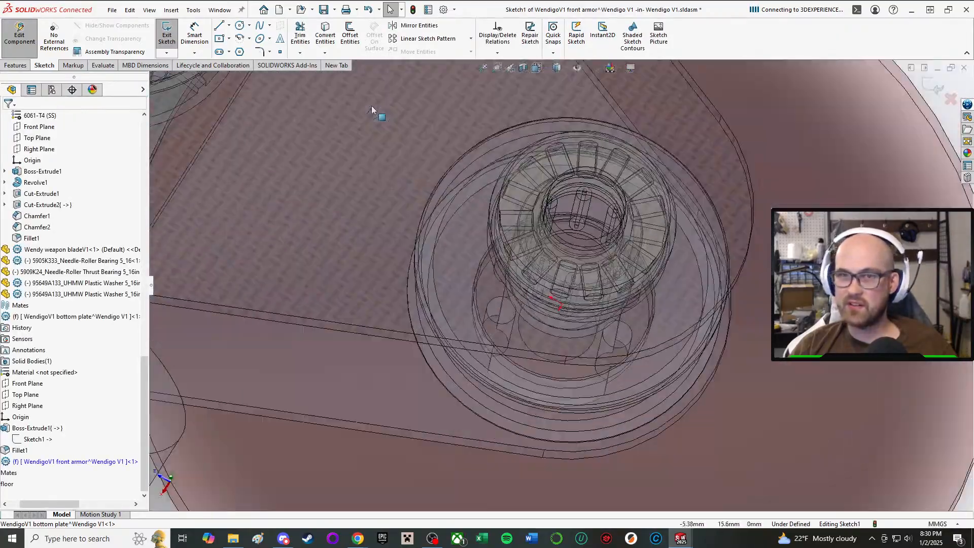
pyautogui.click(329, 45)
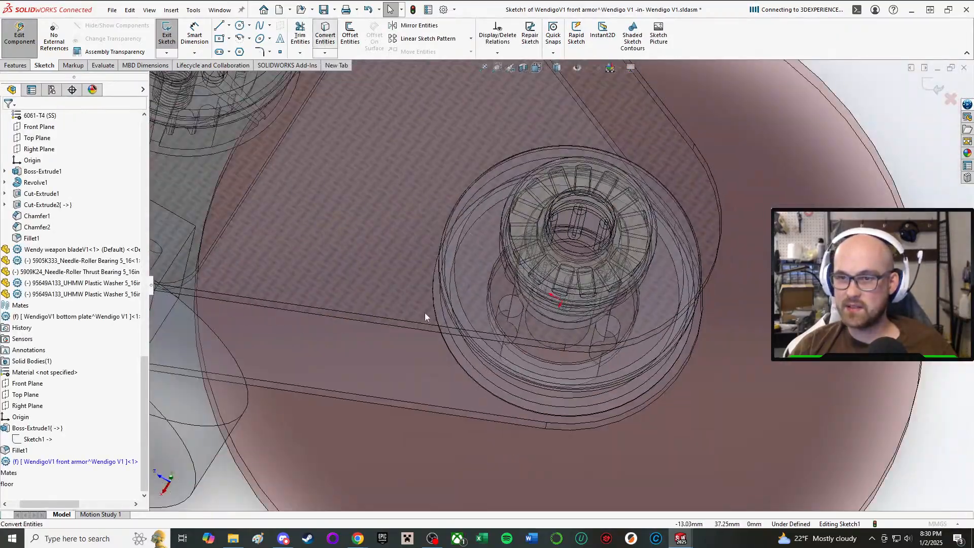
pyautogui.click(569, 429)
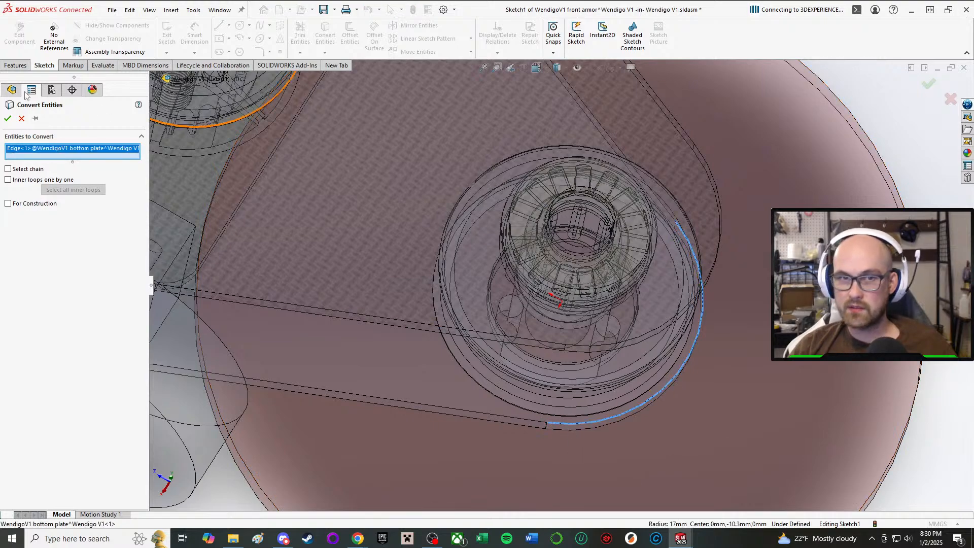
pyautogui.click(7, 118)
# Draw a line from one end of the converted arc along the bottom plate's adjoining side edge.
pyautogui.scroll(2, 442, 276)
pyautogui.moveTo(500, 165)
pyautogui.mouseDown(button='middle')
pyautogui.moveTo(483, 211)
pyautogui.moveTo(499, 104)
pyautogui.moveTo(492, 167)
pyautogui.mouseUp(button='middle')
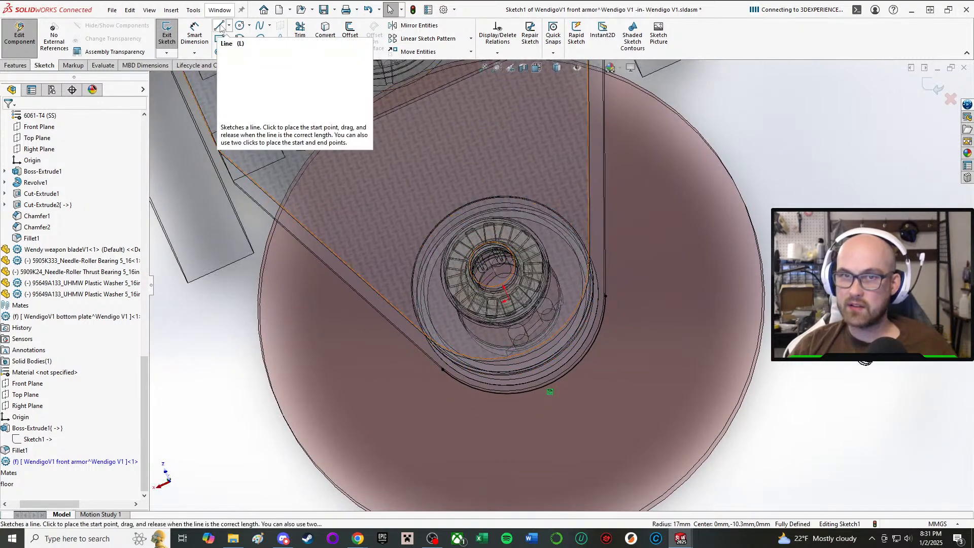
pyautogui.click(218, 26)
pyautogui.scroll(-1, 604, 298)
pyautogui.click(605, 297)
pyautogui.scroll(3, 618, 147)
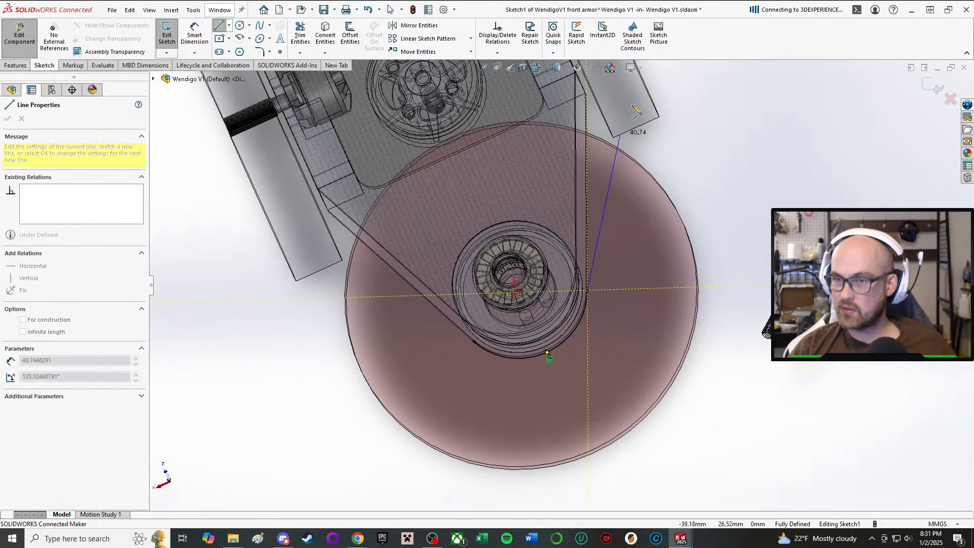
pyautogui.click(588, 147)
pyautogui.rightClick(589, 147)
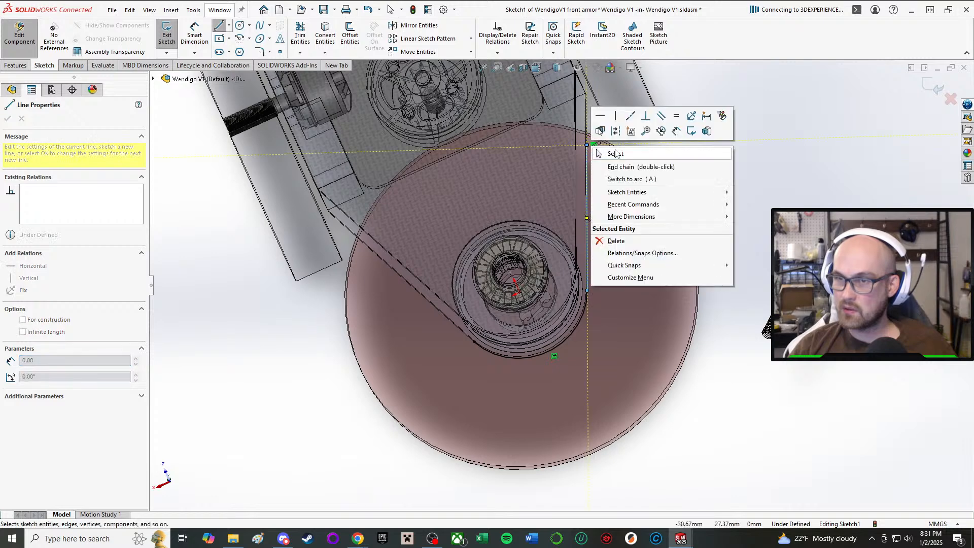
pyautogui.click(599, 125)
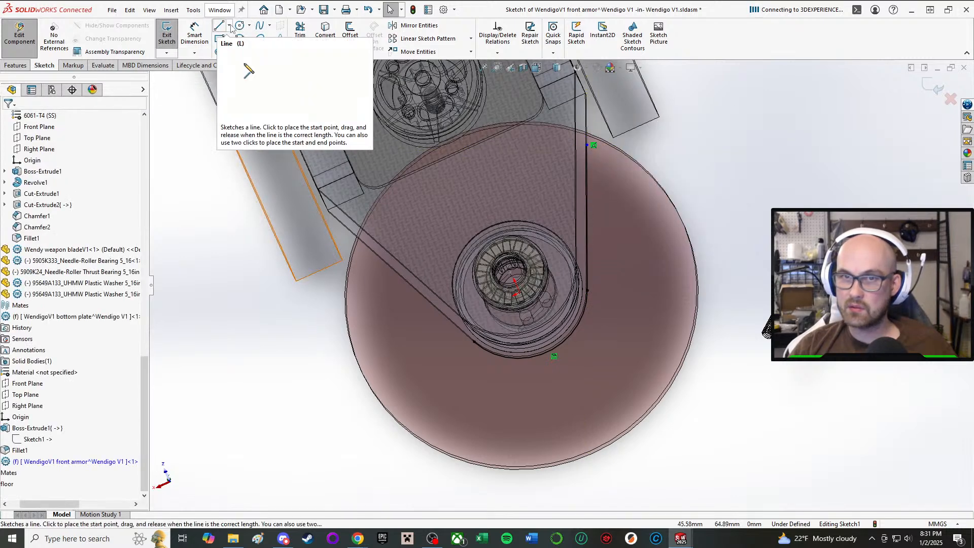
# Draw a vertical construction centerline about 25 mm long from the sketch origin toward the rear of the robot.
pyautogui.click(249, 26)
pyautogui.moveTo(222, 30)
pyautogui.click(244, 50)
pyautogui.scroll(-4, 528, 307)
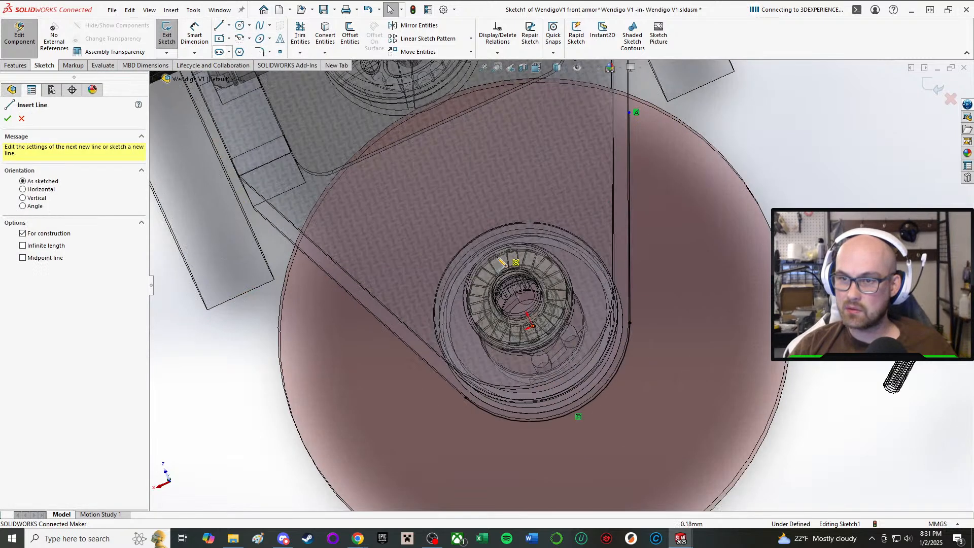
pyautogui.scroll(2, 528, 308)
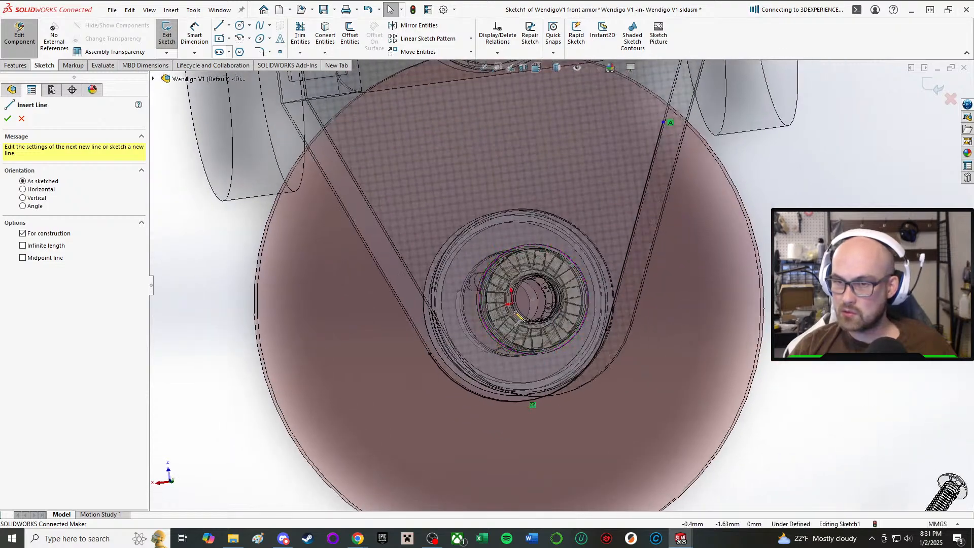
pyautogui.click(510, 302)
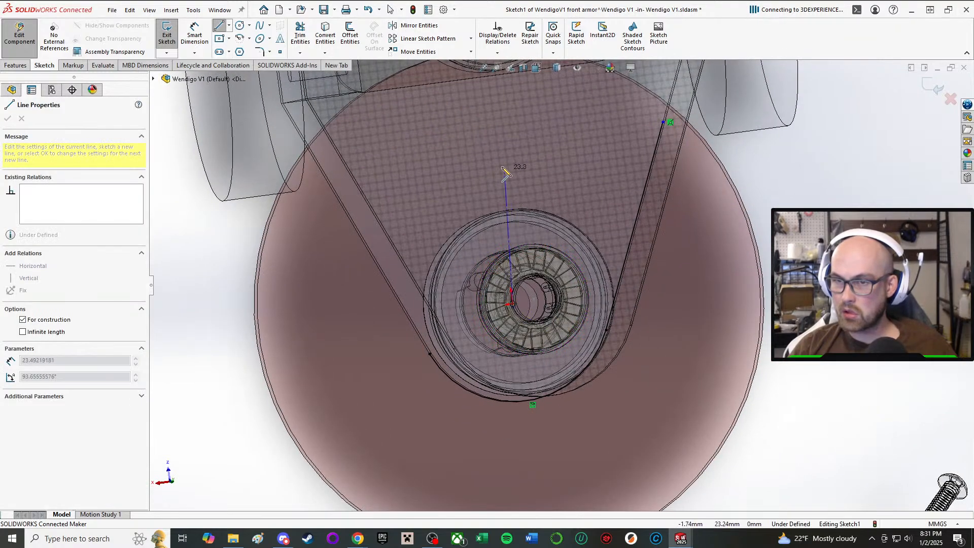
pyautogui.rightClick(493, 159)
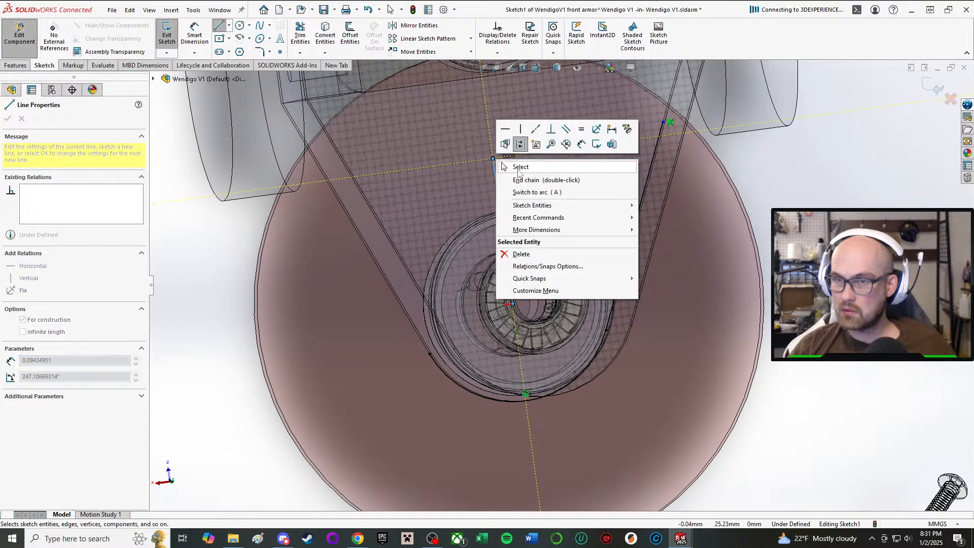
pyautogui.click(512, 165)
# Offset the connected arc and side line outward by 3 mm.
pyautogui.click(350, 34)
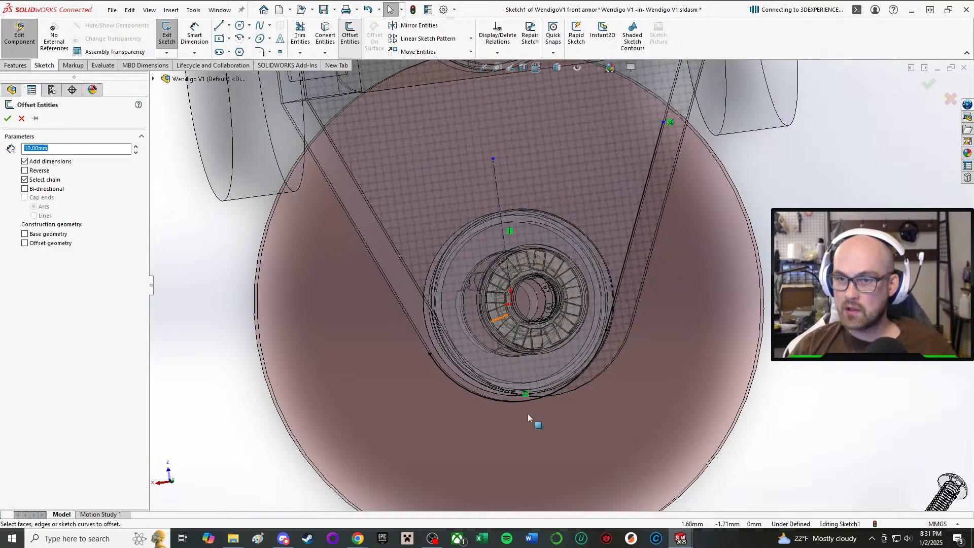
pyautogui.click(466, 393)
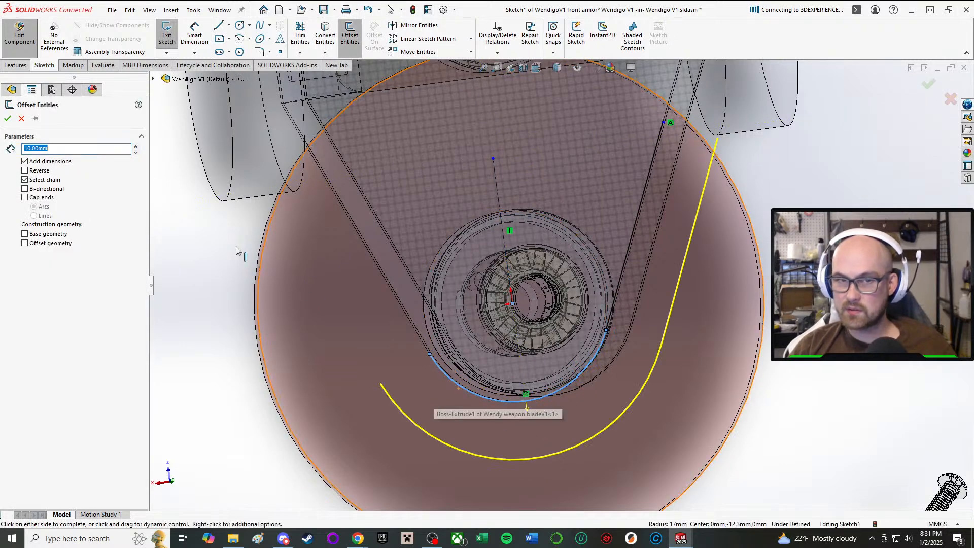
pyautogui.press('Return')
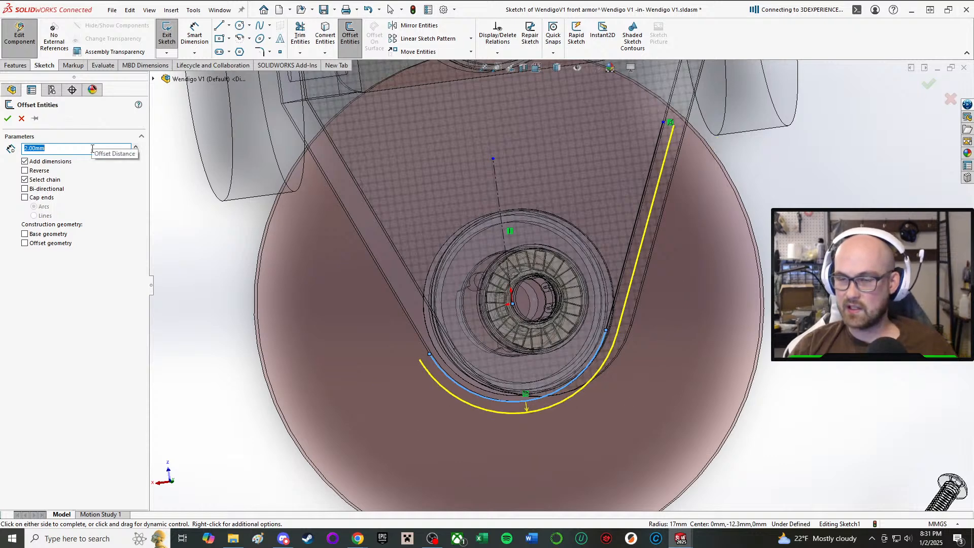
pyautogui.scroll(2, 256, 220)
pyautogui.moveTo(528, 352); pyautogui.dragTo(420, 218, button='middle')
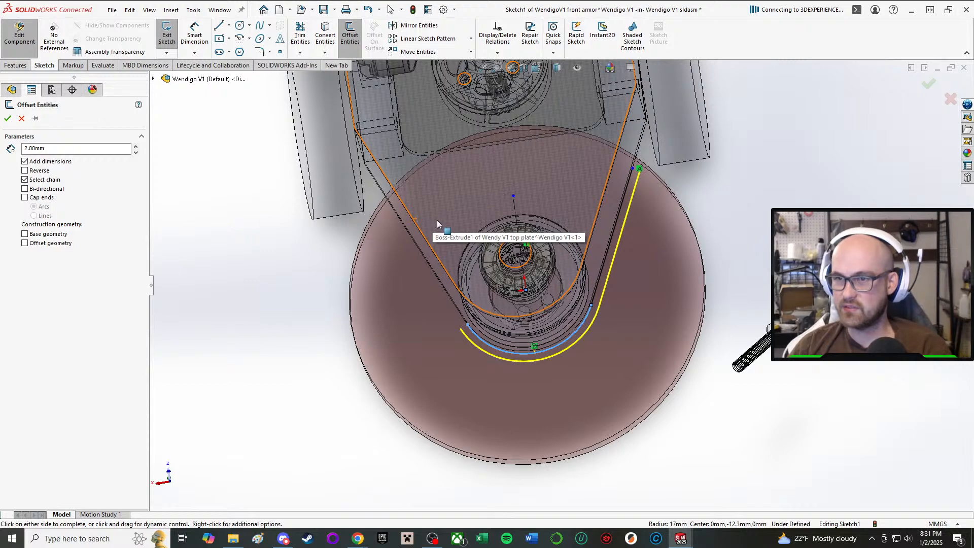
pyautogui.moveTo(477, 331); pyautogui.dragTo(491, 273, button='middle')
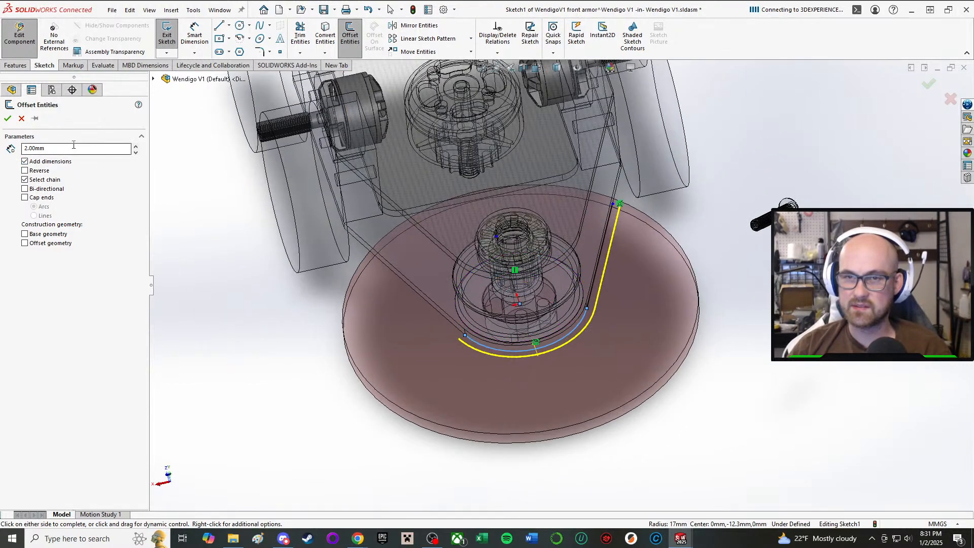
pyautogui.press('Return')
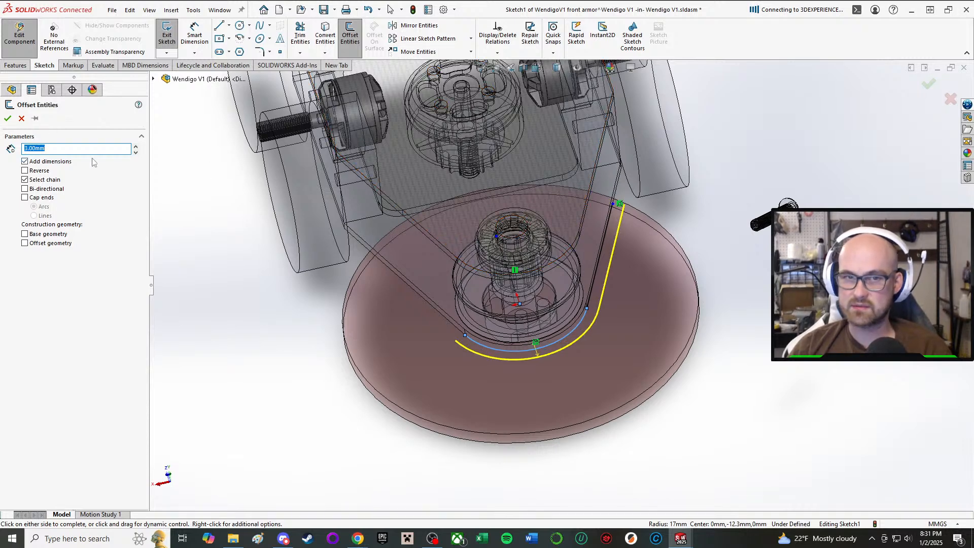
pyautogui.click(8, 118)
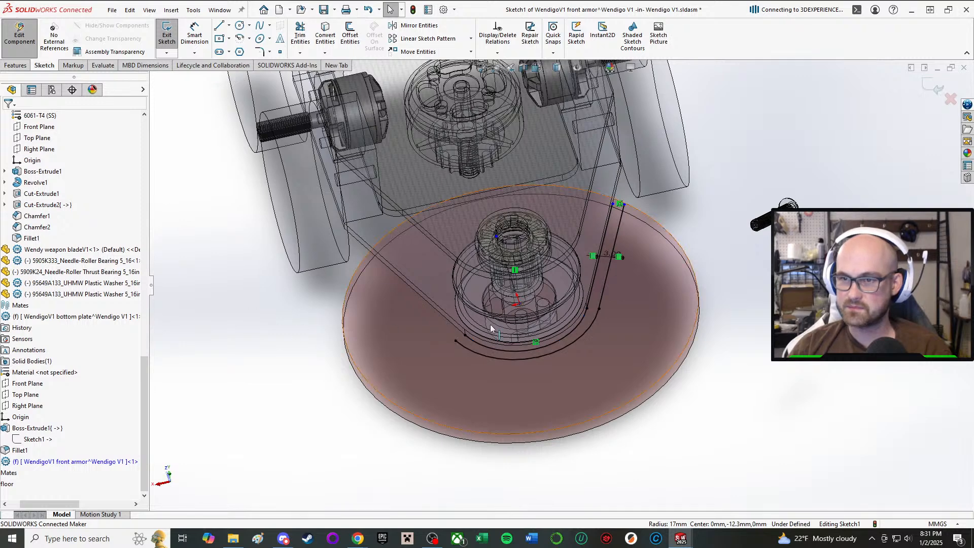
# Mirror the side line and its offset copy about the vertical construction centerline.
pyautogui.scroll(-2, 620, 227)
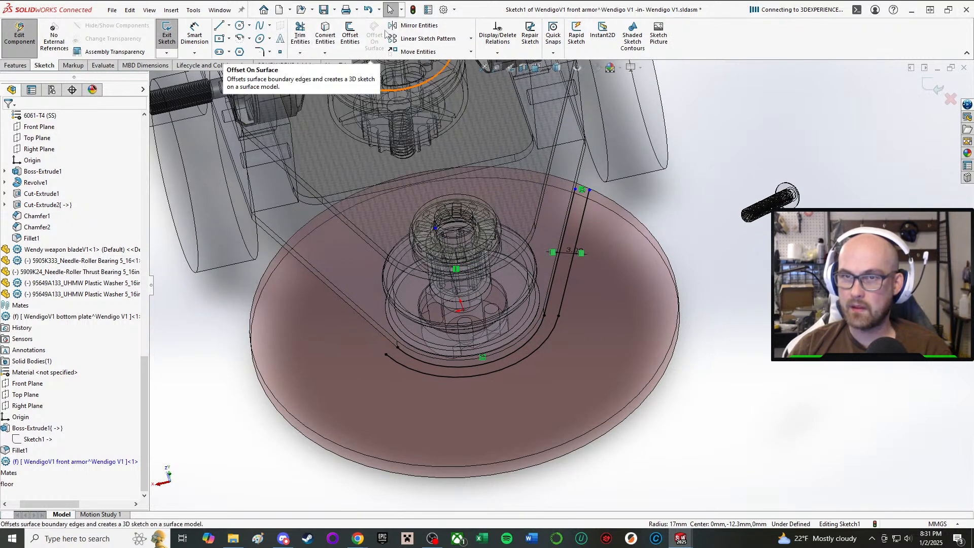
pyautogui.click(415, 25)
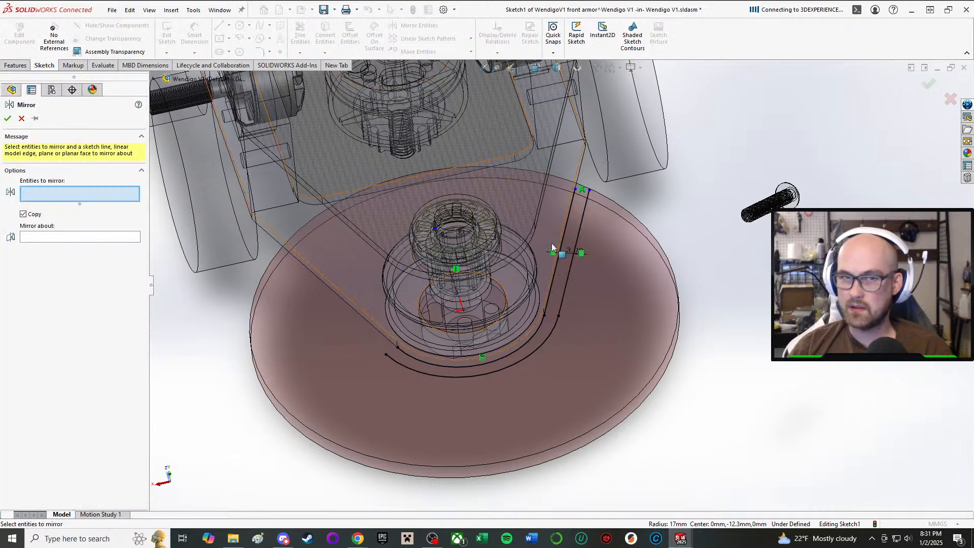
pyautogui.click(567, 219)
pyautogui.click(579, 238)
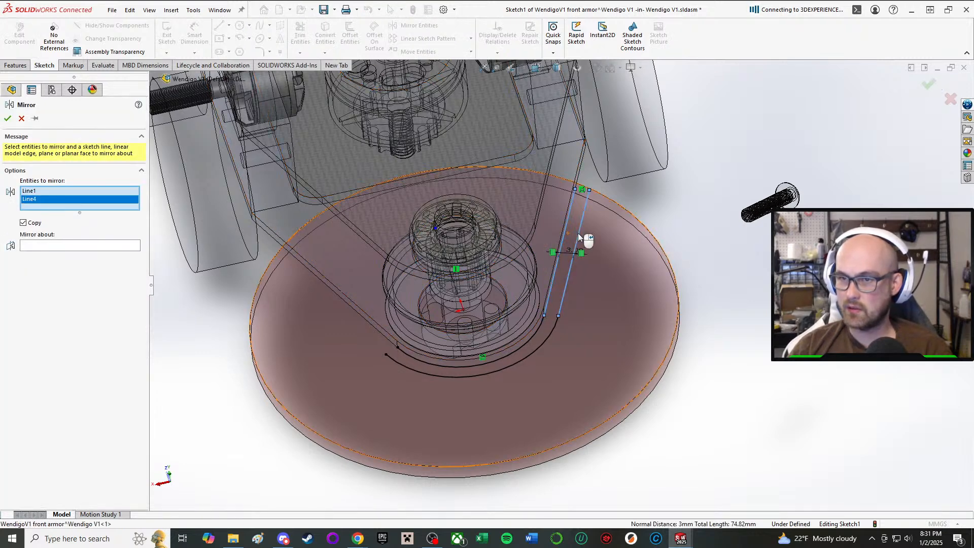
pyautogui.click(47, 247)
pyautogui.moveTo(457, 211)
pyautogui.mouseDown(button='middle')
pyautogui.moveTo(458, 231)
pyautogui.moveTo(467, 226)
pyautogui.mouseUp(button='middle')
pyautogui.scroll(-1, 468, 223)
pyautogui.click(422, 185)
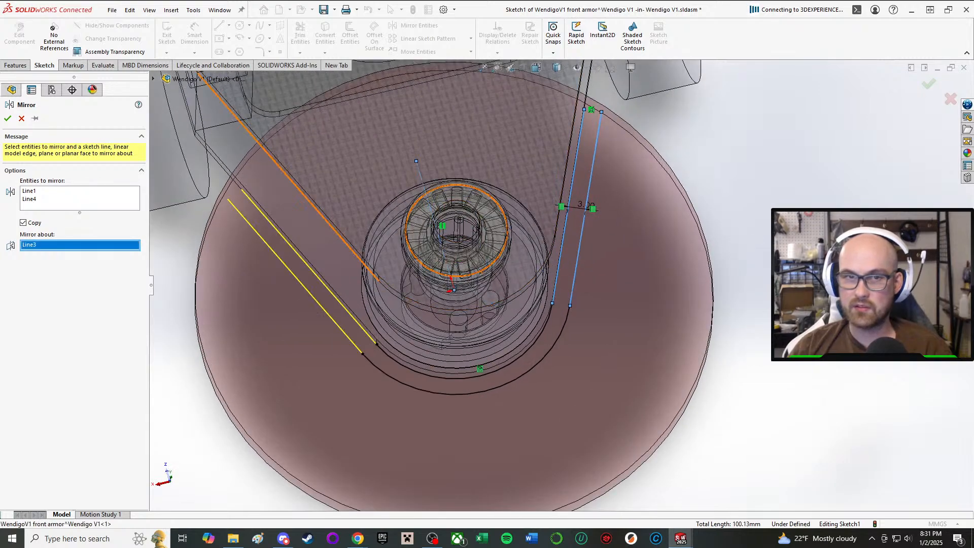
pyautogui.click(10, 119)
# Close the open end of the original side line and its offset with a short horizontal line.
pyautogui.scroll(4, 424, 210)
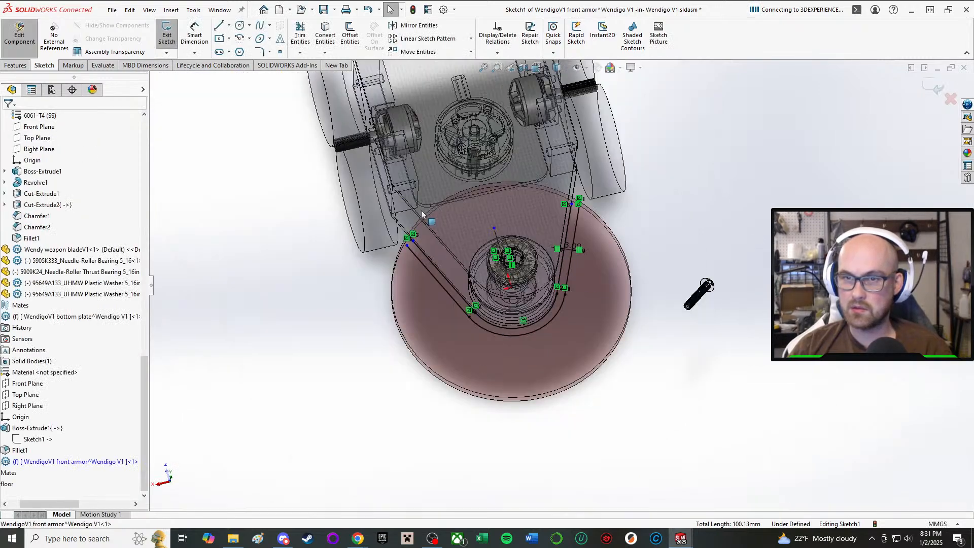
pyautogui.scroll(-1, 416, 197)
pyautogui.moveTo(525, 173); pyautogui.dragTo(505, 188, button='middle')
pyautogui.click(219, 26)
pyautogui.scroll(-4, 351, 107)
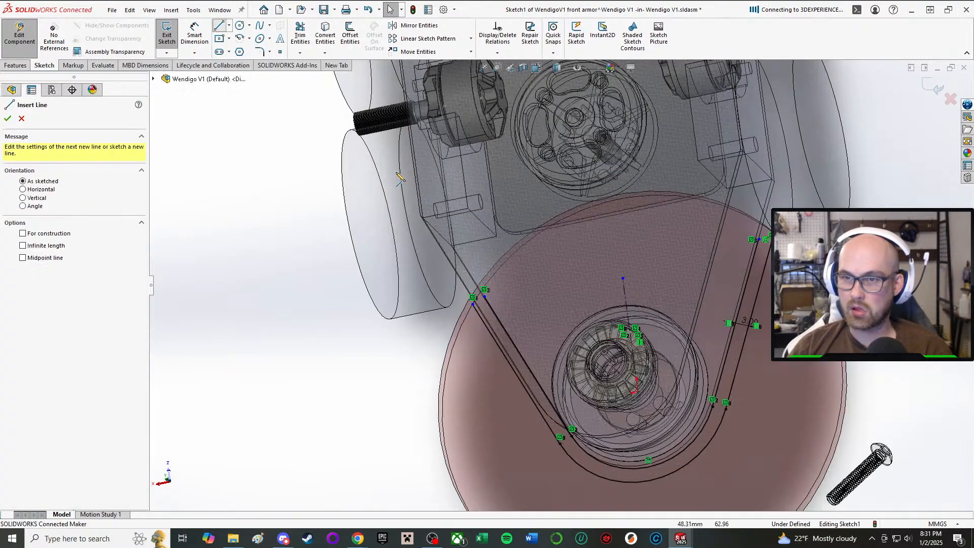
pyautogui.scroll(2, 609, 300)
pyautogui.scroll(-4, 832, 310)
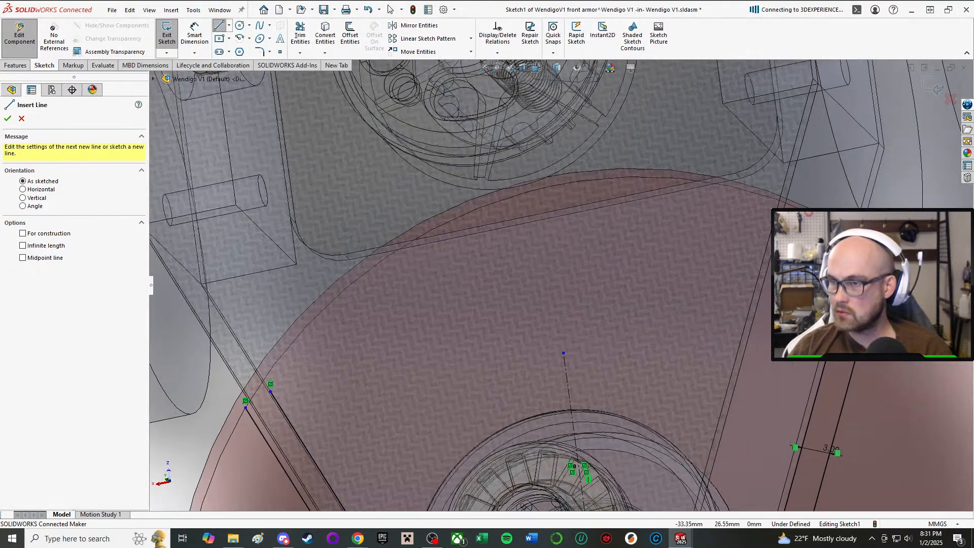
pyautogui.click(879, 277)
pyautogui.click(851, 272)
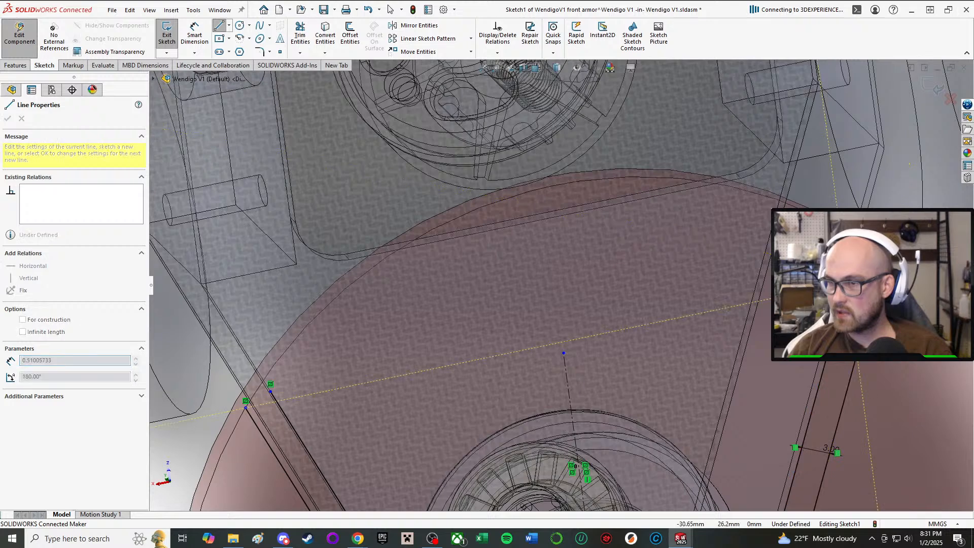
pyautogui.rightClick(847, 283)
pyautogui.click(854, 300)
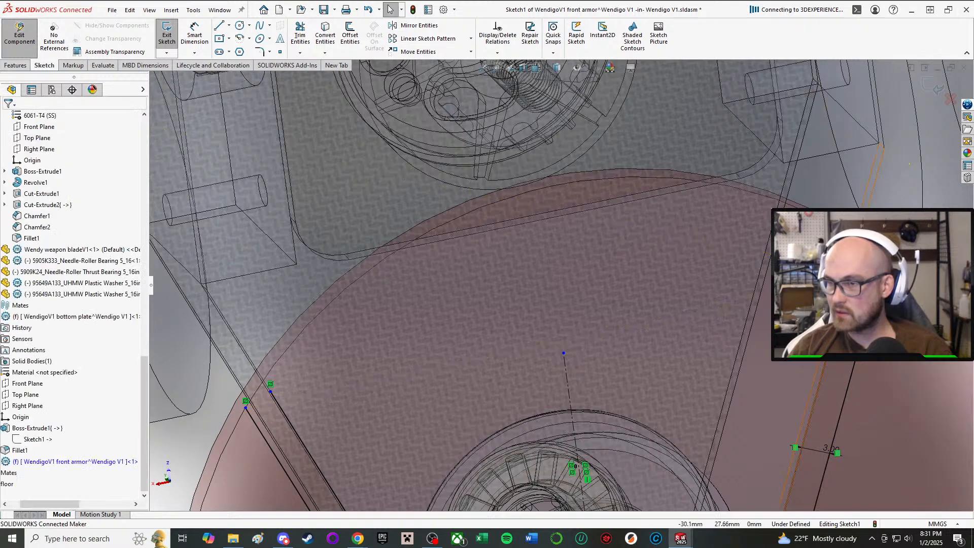
pyautogui.moveTo(848, 270); pyautogui.dragTo(843, 283)
# Close the open end of the mirrored pair of side lines with a short horizontal line.
pyautogui.scroll(3, 858, 284)
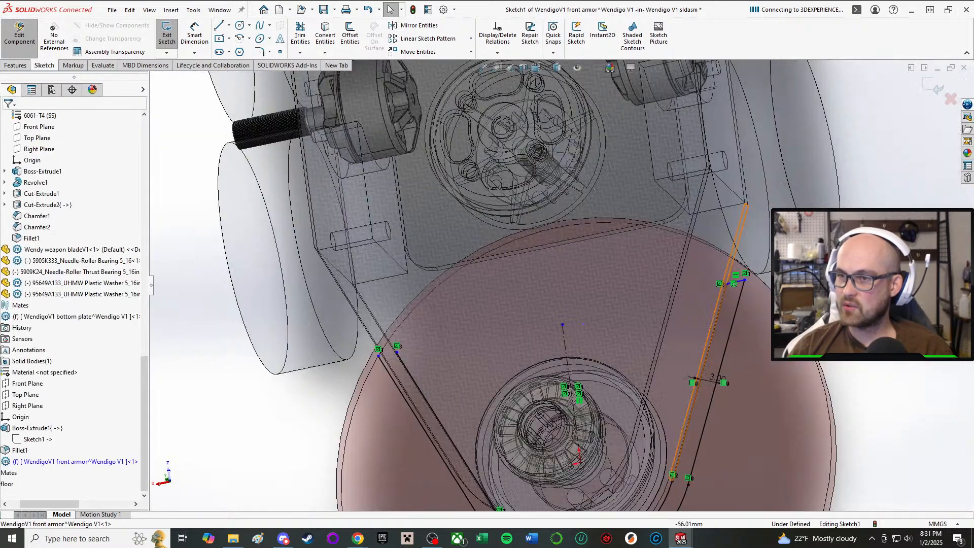
pyautogui.scroll(2, 564, 292)
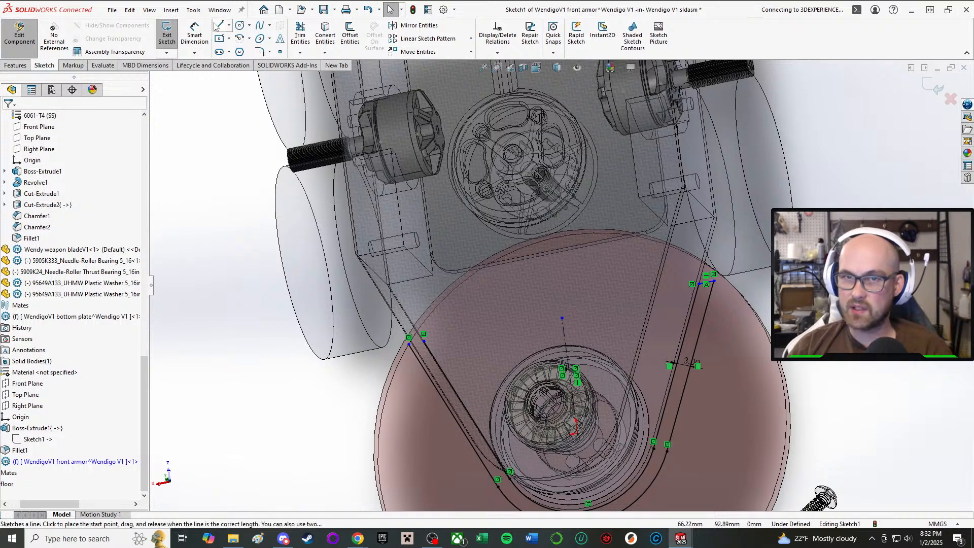
pyautogui.click(219, 25)
pyautogui.click(409, 345)
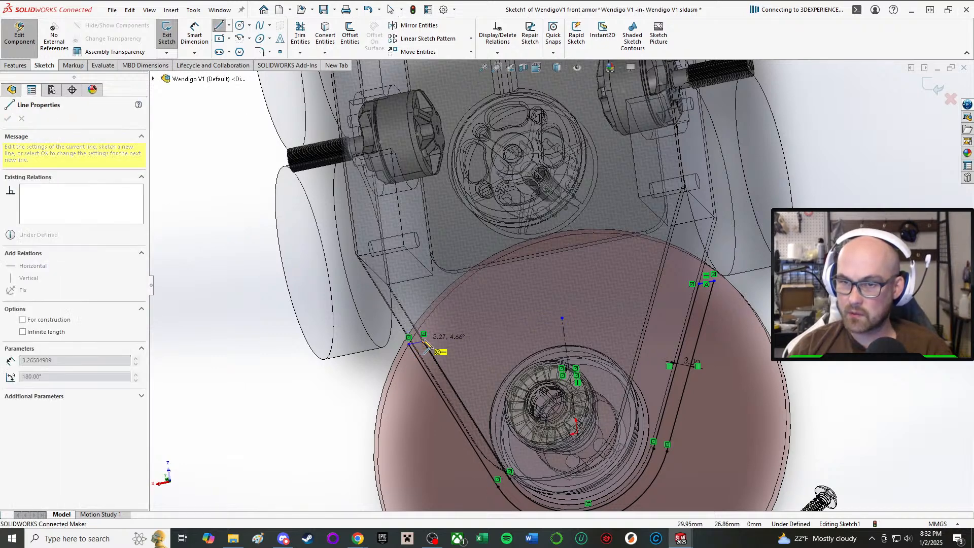
pyautogui.click(424, 342)
pyautogui.rightClick(451, 333)
pyautogui.click(452, 346)
# Shorten both arms of the armor profile, moving the original arm's outer end point to about 22 mm in Y.
pyautogui.scroll(-3, 704, 304)
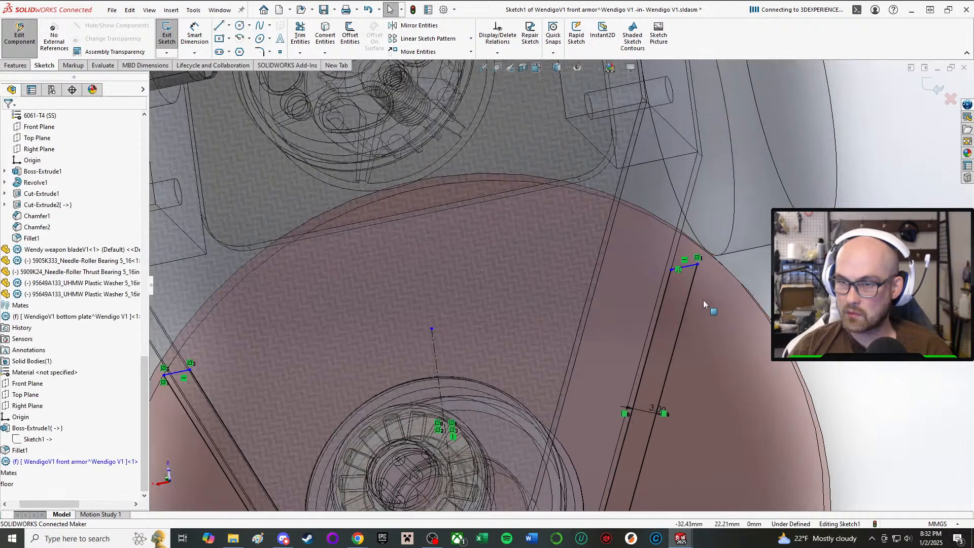
pyautogui.moveTo(697, 265)
pyautogui.mouseDown()
pyautogui.moveTo(693, 288)
pyautogui.moveTo(672, 274)
pyautogui.moveTo(696, 269)
pyautogui.moveTo(685, 342)
pyautogui.moveTo(684, 303)
pyautogui.mouseUp()
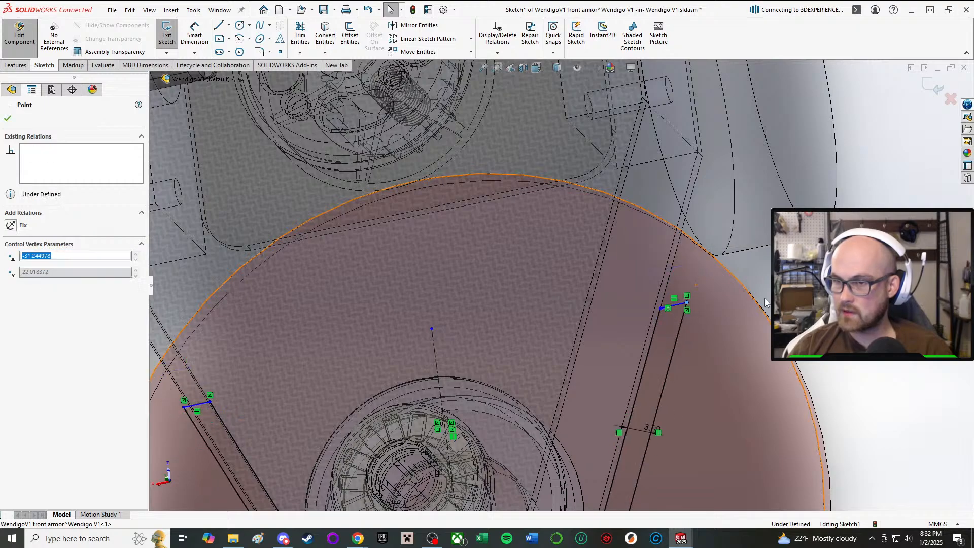
pyautogui.click(868, 317)
# Dimension the length of the armor profile's inner straight side line and set it to 40 mm.
pyautogui.scroll(1, 868, 318)
pyautogui.scroll(2, 674, 275)
pyautogui.moveTo(674, 275); pyautogui.dragTo(663, 233, button='middle')
pyautogui.moveTo(789, 362); pyautogui.dragTo(777, 315, button='right')
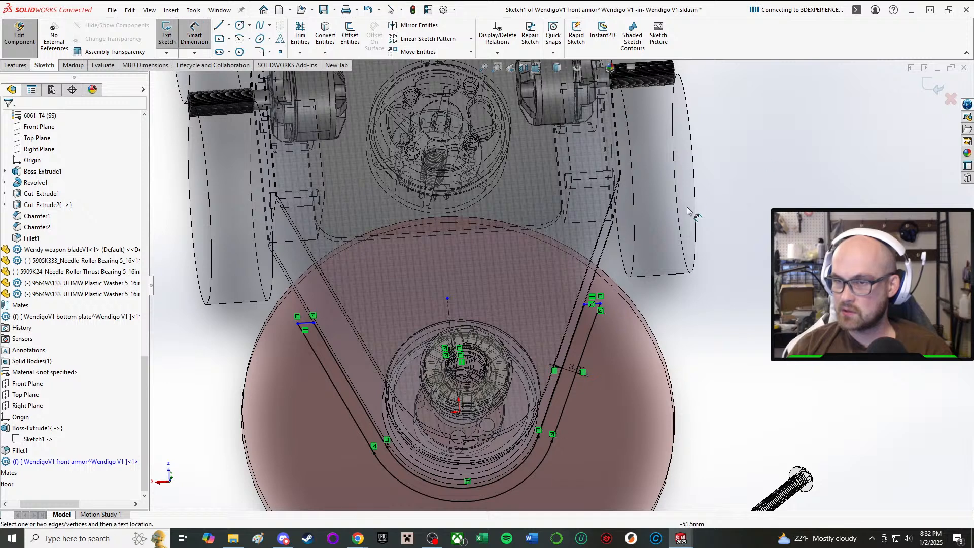
pyautogui.scroll(-3, 697, 213)
pyautogui.scroll(3, 512, 372)
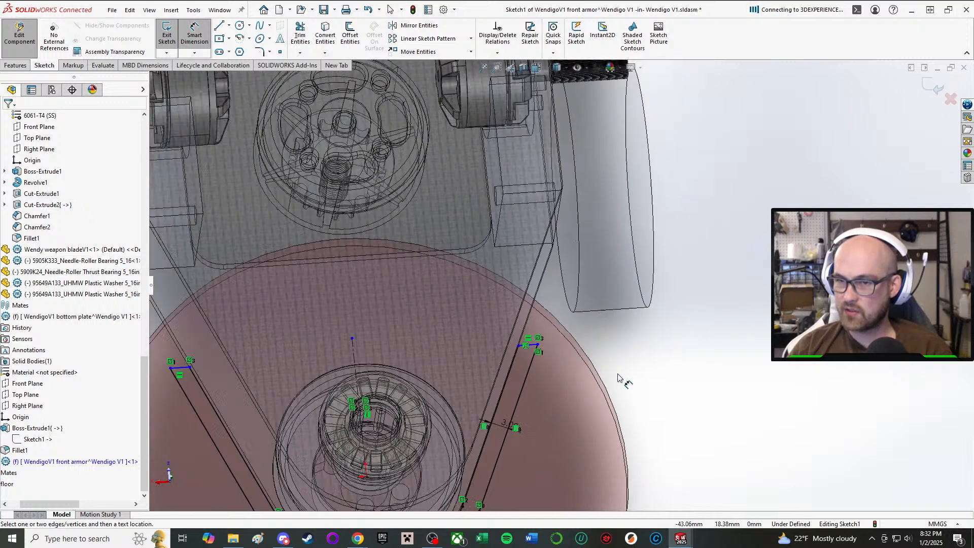
pyautogui.click(510, 380)
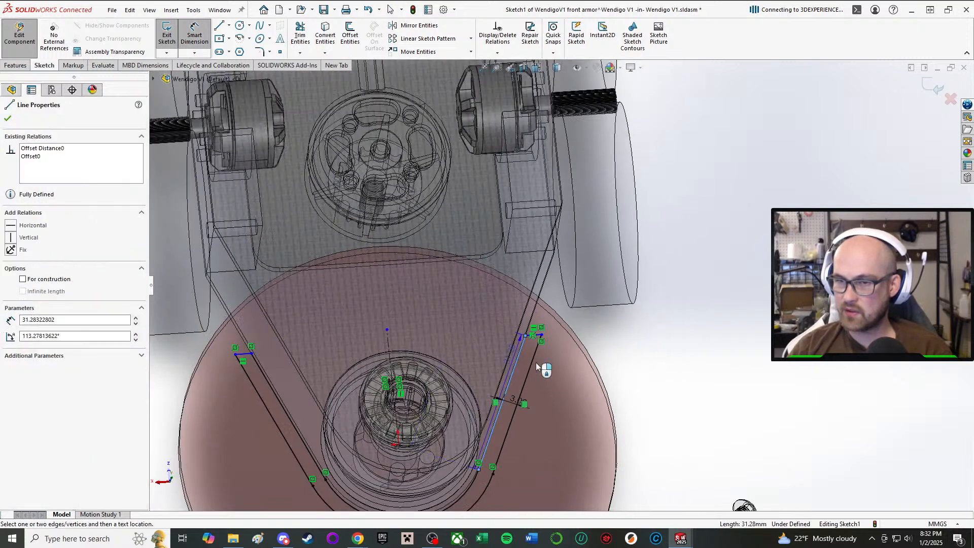
pyautogui.click(575, 497)
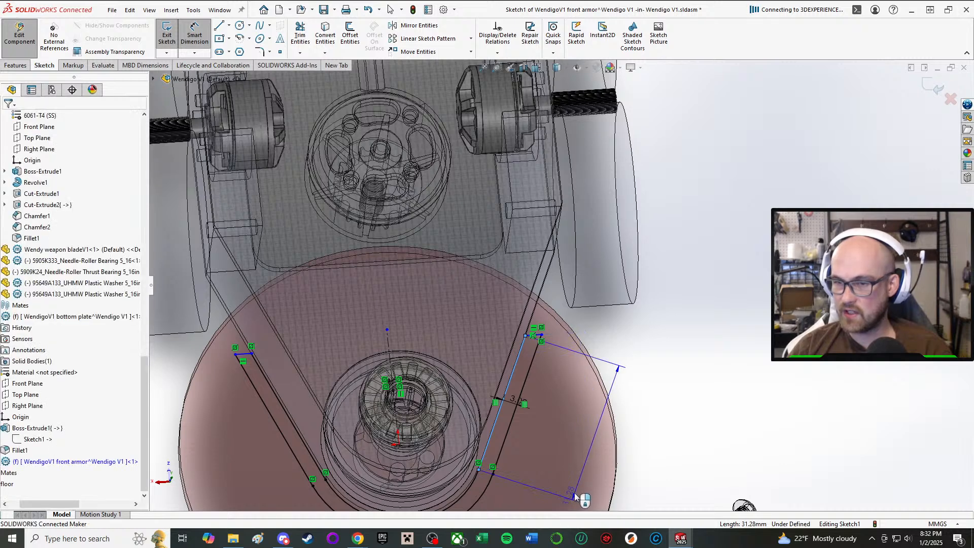
pyautogui.write('3')
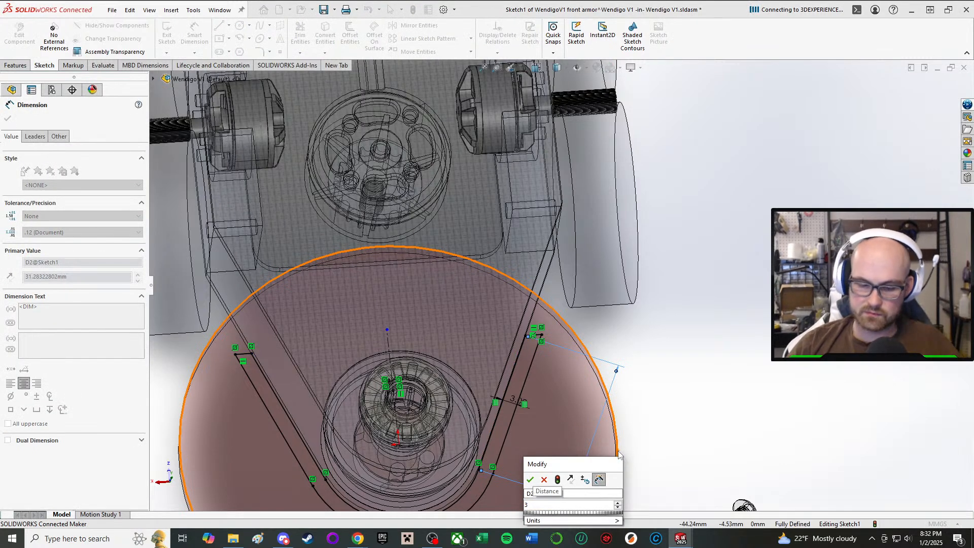
pyautogui.write('.0')
pyautogui.press('Return')
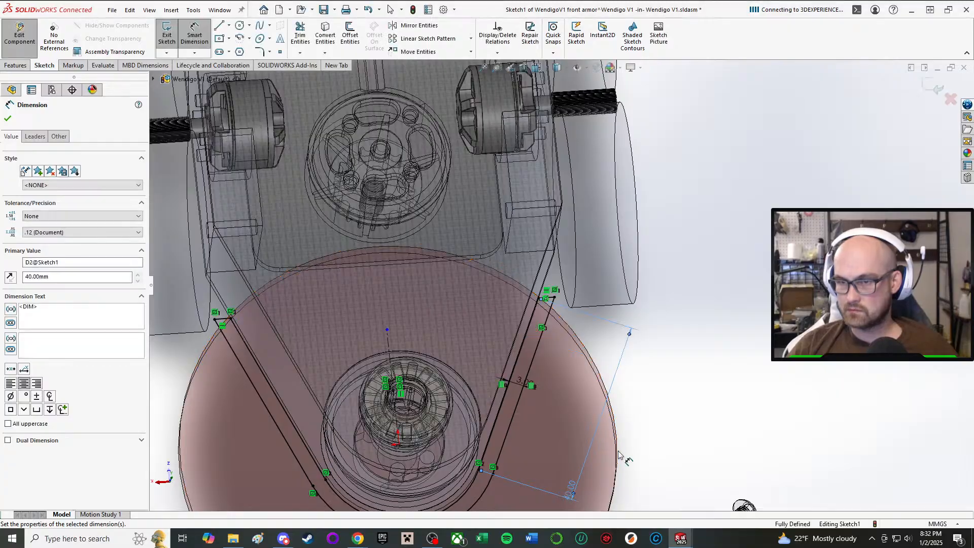
# Set the length of the armor arm's inner line to 35 mm.
pyautogui.moveTo(619, 455)
pyautogui.mouseDown(button='middle')
pyautogui.moveTo(552, 283)
pyautogui.moveTo(533, 352)
pyautogui.mouseUp(button='middle')
pyautogui.scroll(-3, 586, 390)
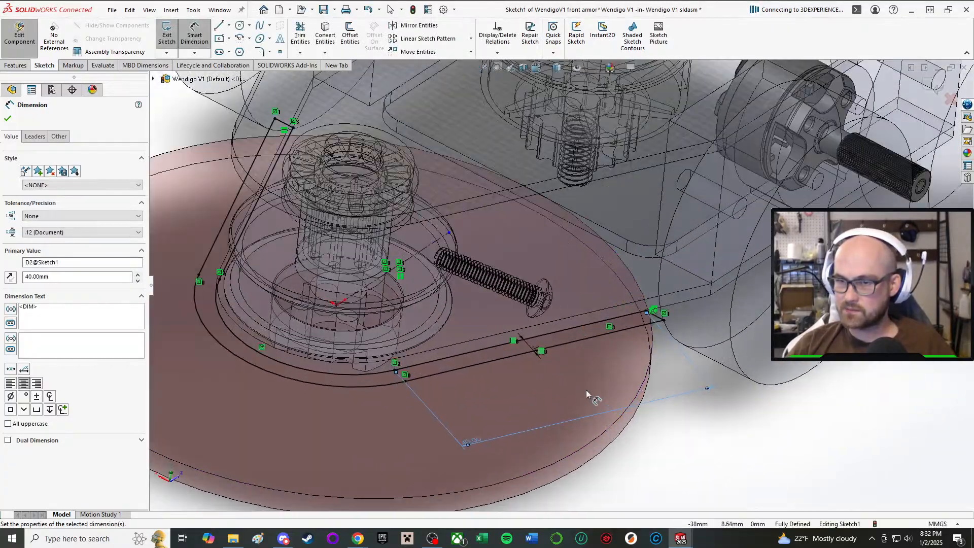
pyautogui.doubleClick(473, 454)
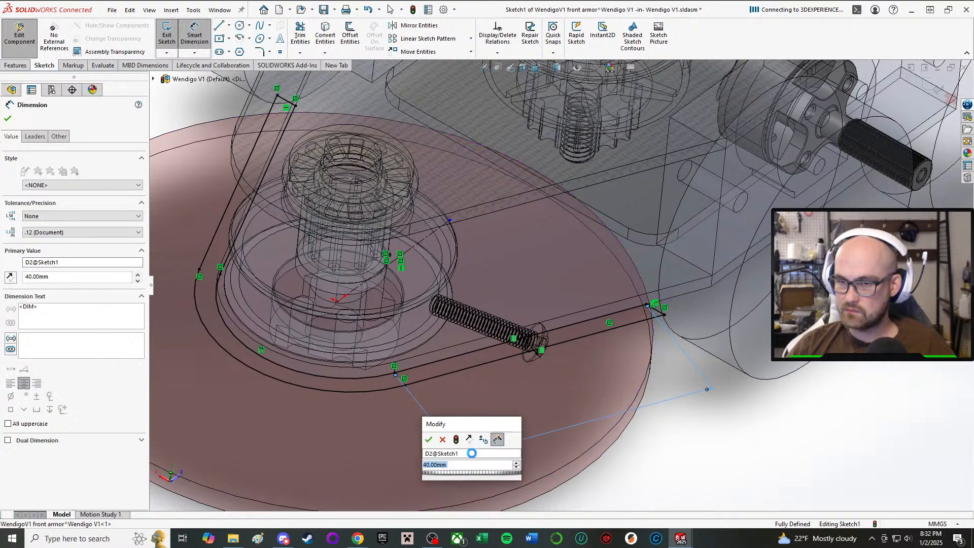
pyautogui.write('50')
pyautogui.press('Return')
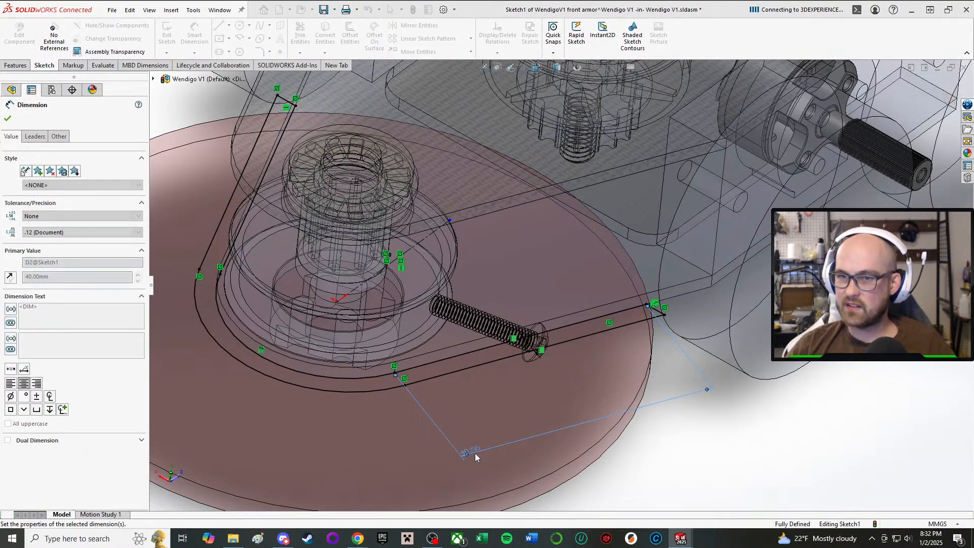
# Set the armor arm's length dimension back to 40 mm.
pyautogui.moveTo(613, 255)
pyautogui.mouseDown(button='middle')
pyautogui.moveTo(627, 420)
pyautogui.moveTo(643, 359)
pyautogui.mouseUp(button='middle')
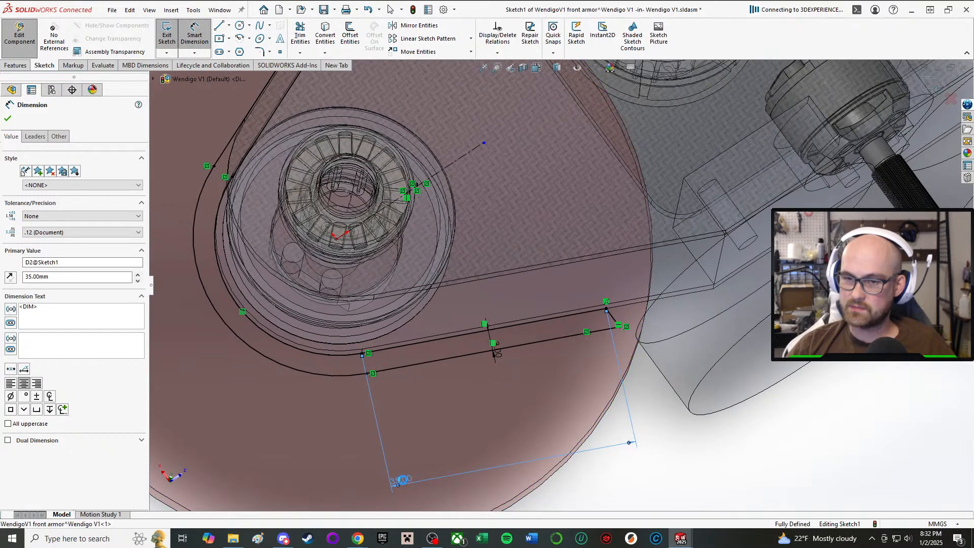
pyautogui.doubleClick(403, 480)
pyautogui.write('40')
pyautogui.press('Return')
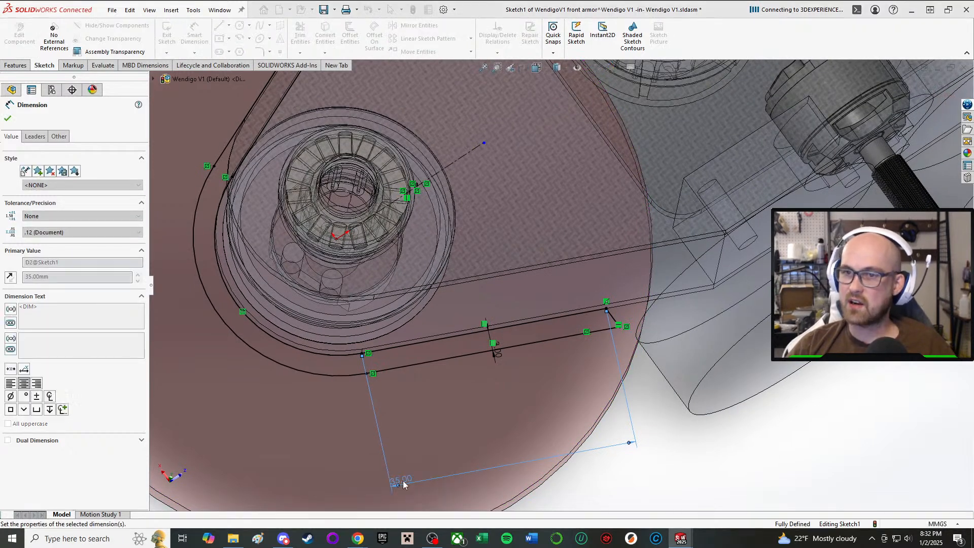
# Set the length of the armor arm's inner side line to 36 mm.
pyautogui.moveTo(448, 321); pyautogui.dragTo(451, 333, button='middle')
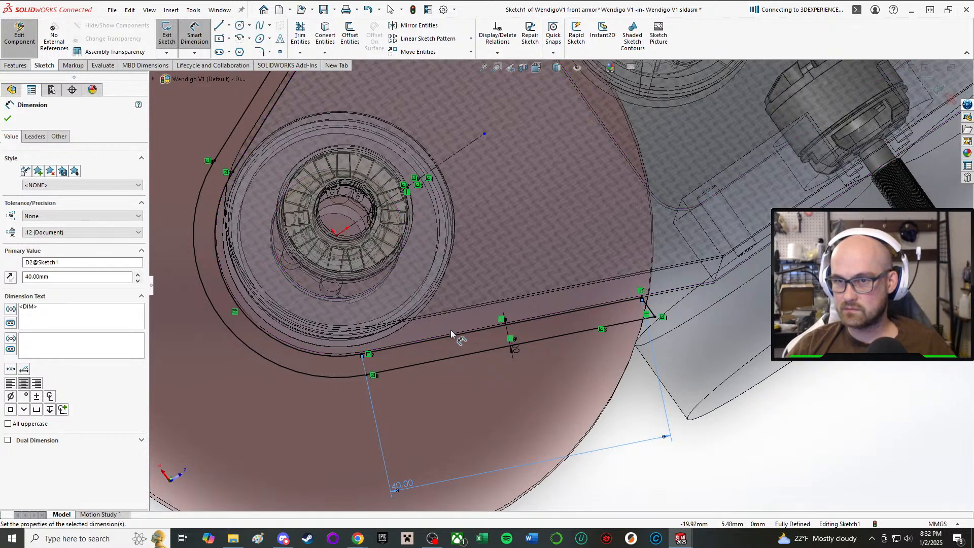
pyautogui.scroll(-1, 579, 307)
pyautogui.moveTo(578, 307)
pyautogui.mouseDown(button='middle')
pyautogui.moveTo(487, 325)
pyautogui.moveTo(568, 366)
pyautogui.moveTo(521, 353)
pyautogui.mouseUp(button='middle')
pyautogui.moveTo(390, 495); pyautogui.dragTo(429, 453, button='middle')
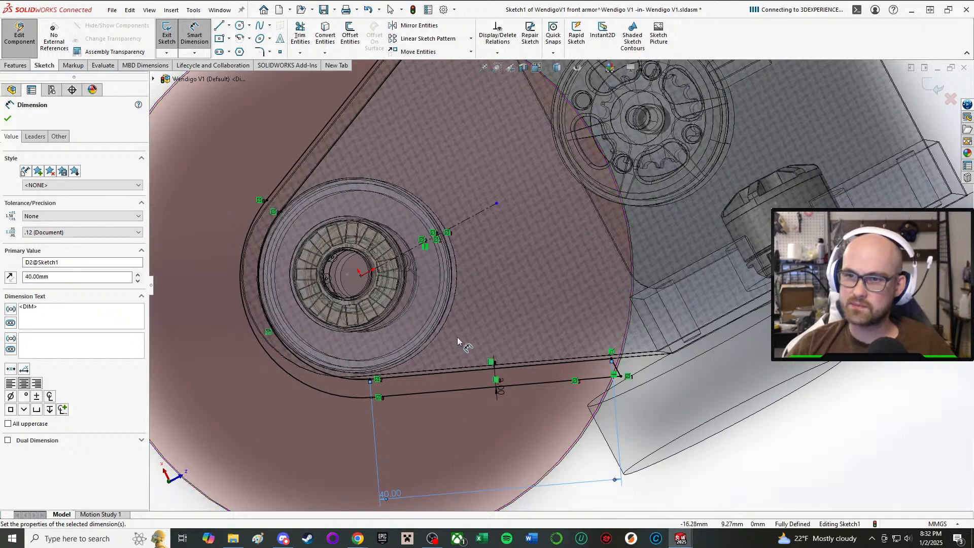
pyautogui.press('Escape')
pyautogui.doubleClick(398, 502)
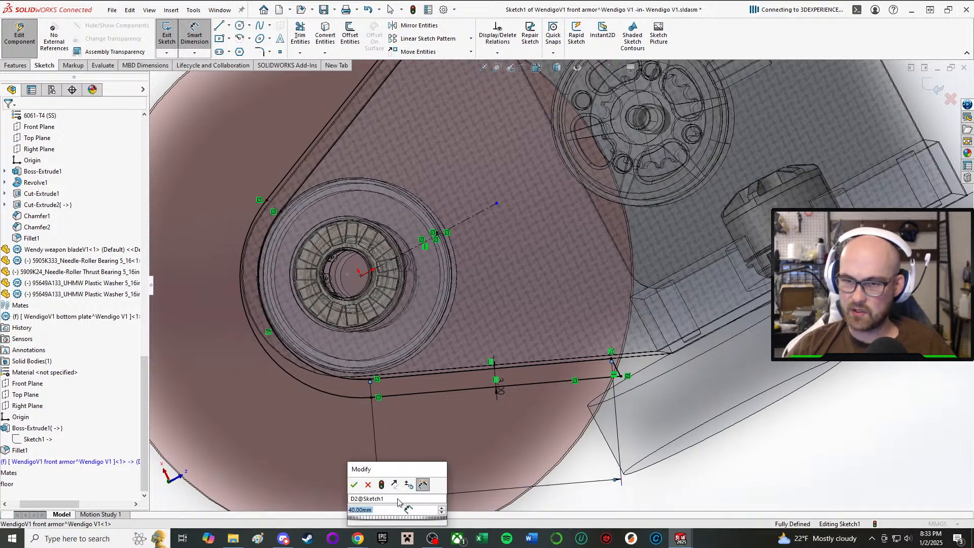
pyautogui.write('45')
pyautogui.press('Return')
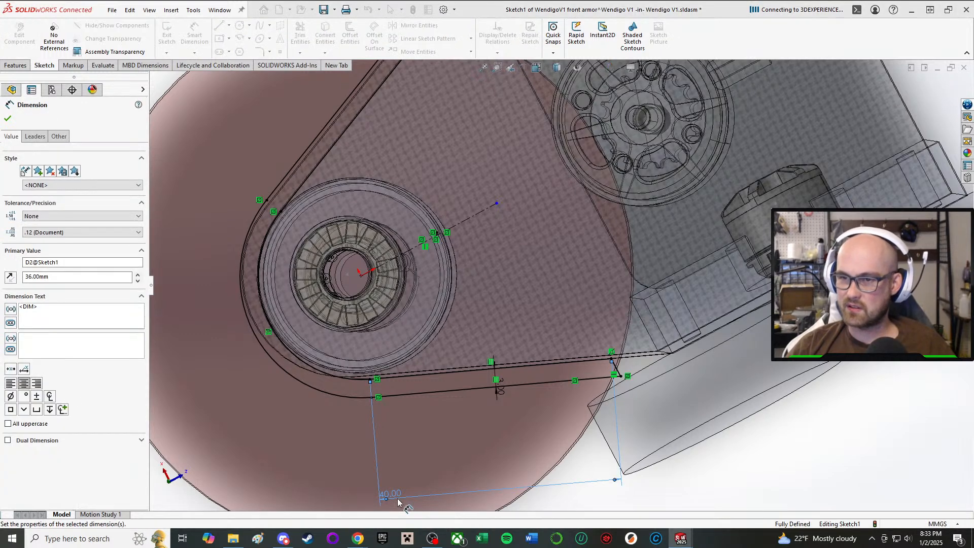
# Extrude the armor profile from its sketch plane, using Up To Surface with a face of the top plate as the limit.
pyautogui.scroll(3, 518, 411)
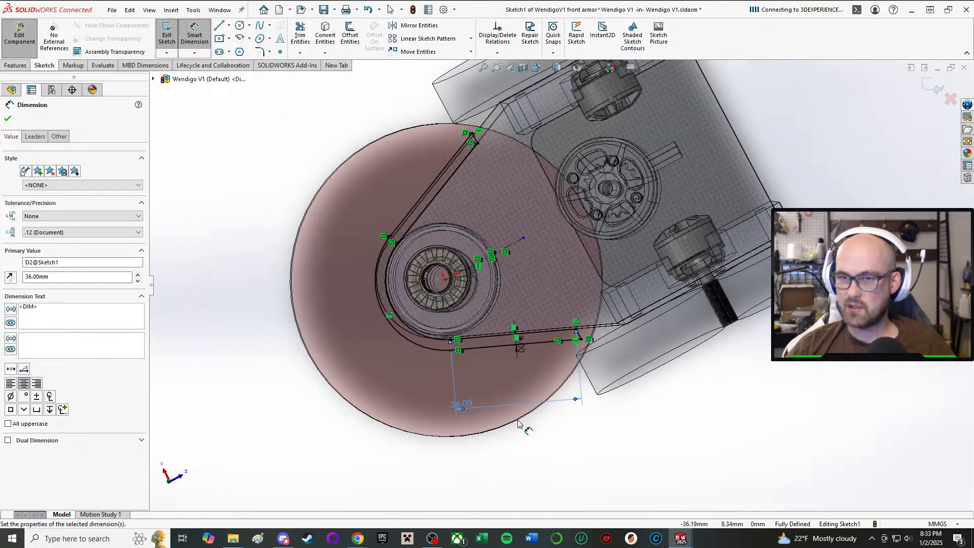
pyautogui.moveTo(521, 422); pyautogui.dragTo(541, 366, button='middle')
pyautogui.moveTo(638, 438); pyautogui.dragTo(586, 477, button='right')
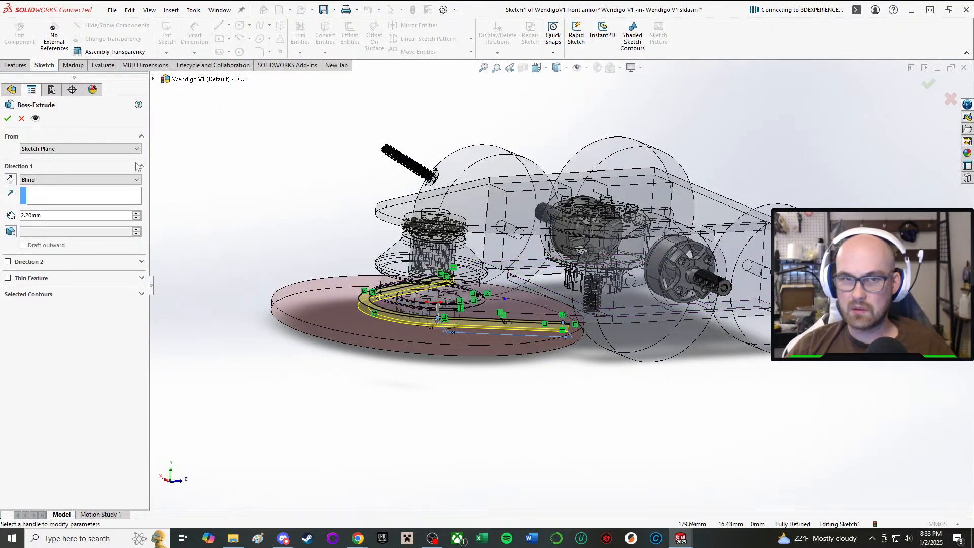
pyautogui.click(78, 180)
pyautogui.click(40, 196)
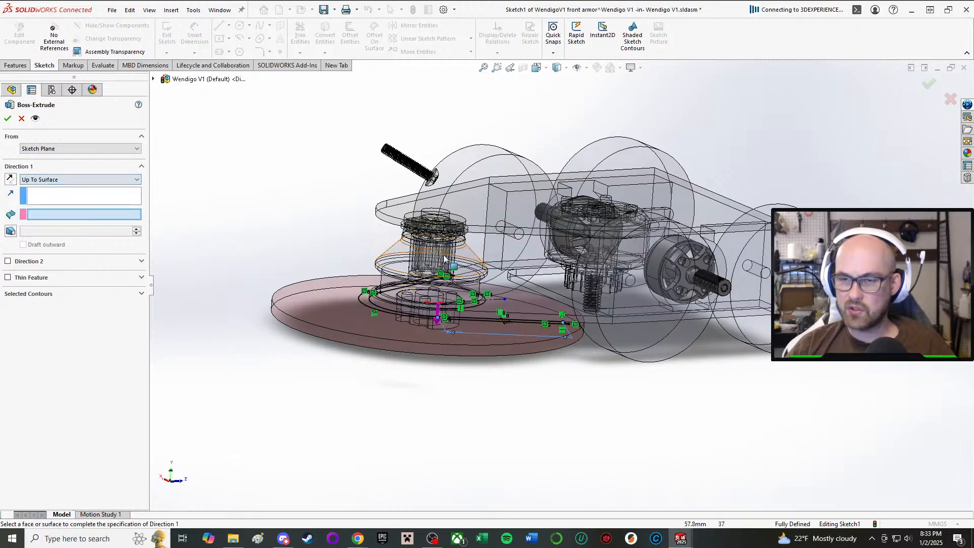
pyautogui.scroll(-3, 458, 262)
pyautogui.scroll(-5, 458, 261)
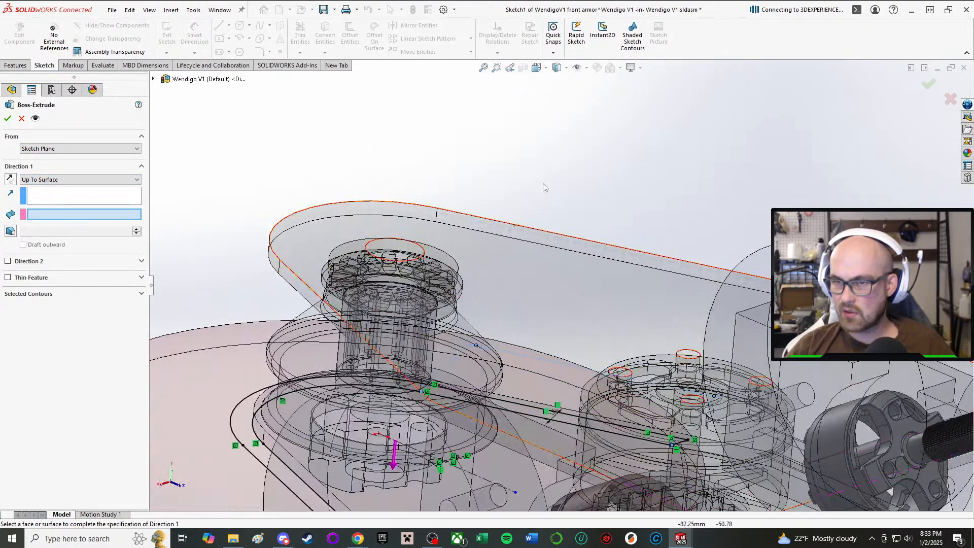
pyautogui.click(531, 254)
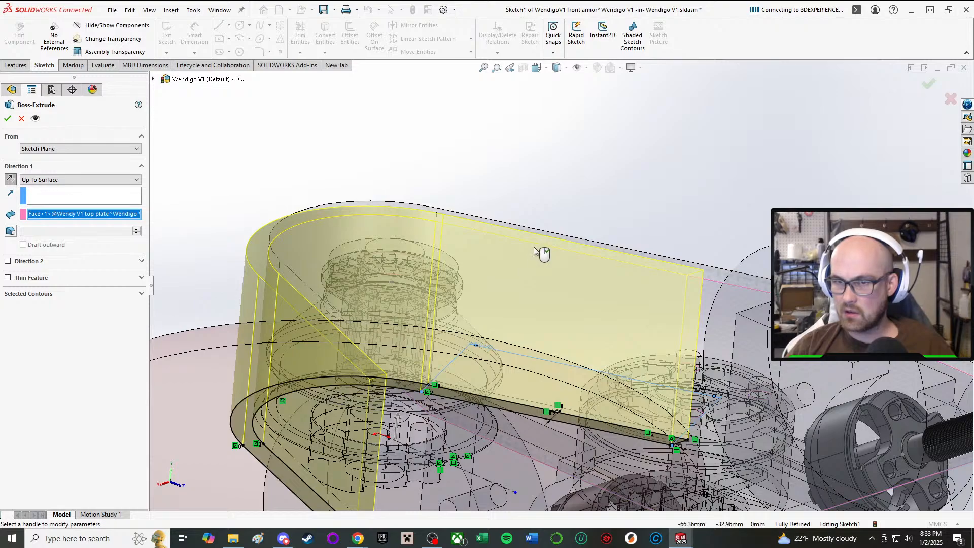
pyautogui.moveTo(533, 256); pyautogui.dragTo(511, 329, button='middle')
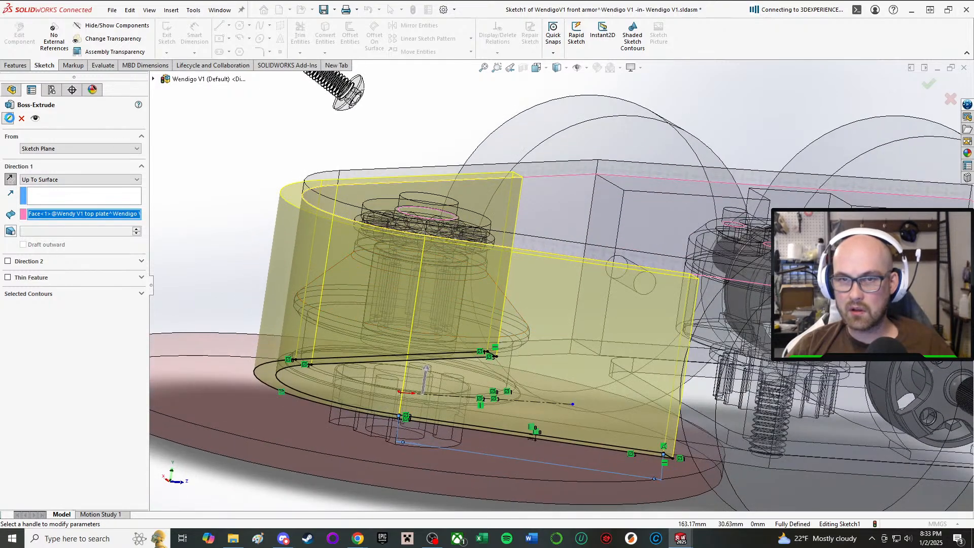
pyautogui.click(10, 118)
# Start a new sketch on the flat plate face beside the end of the armor's arm.
pyautogui.scroll(1, 452, 318)
pyautogui.moveTo(451, 318); pyautogui.dragTo(374, 361, button='middle')
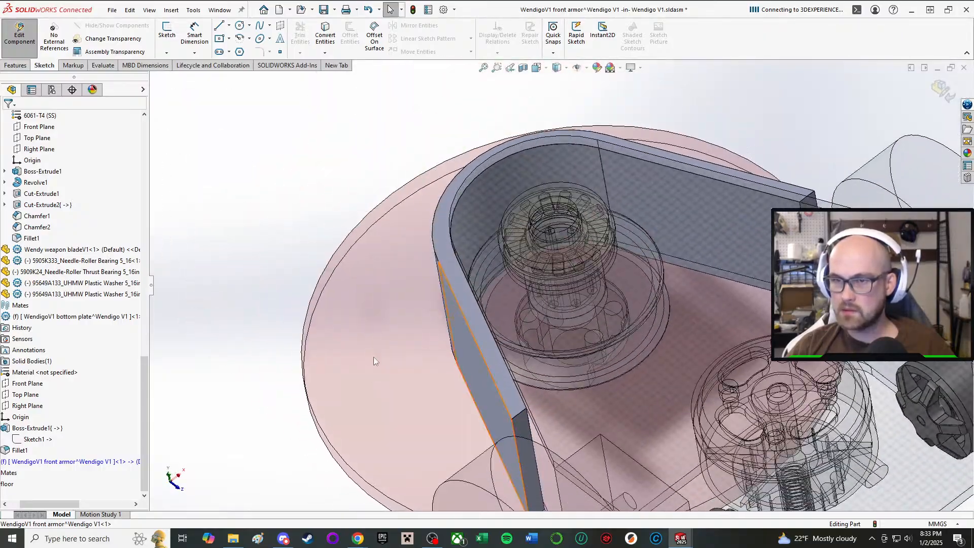
pyautogui.click(165, 38)
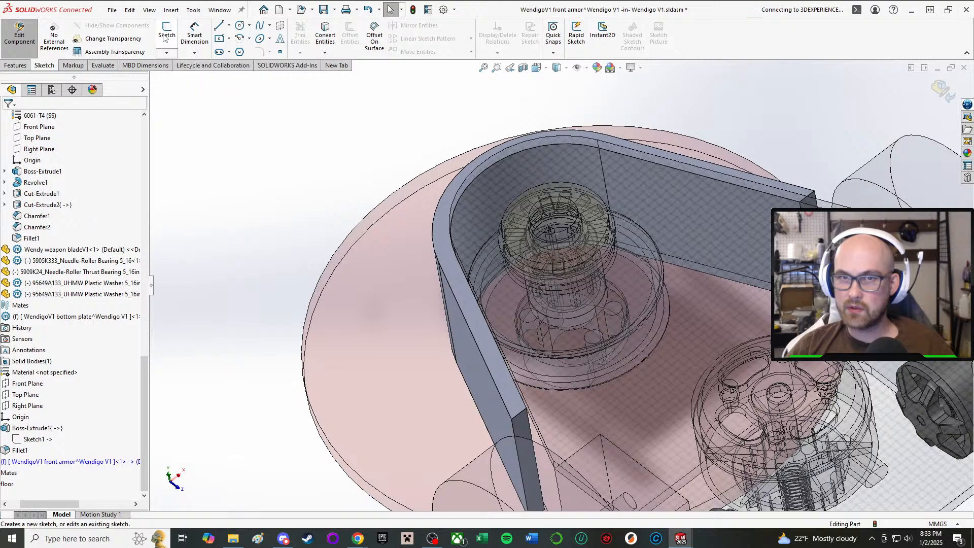
pyautogui.moveTo(474, 446)
pyautogui.mouseDown(button='middle')
pyautogui.moveTo(472, 413)
pyautogui.moveTo(483, 479)
pyautogui.moveTo(495, 375)
pyautogui.moveTo(453, 350)
pyautogui.mouseUp(button='middle')
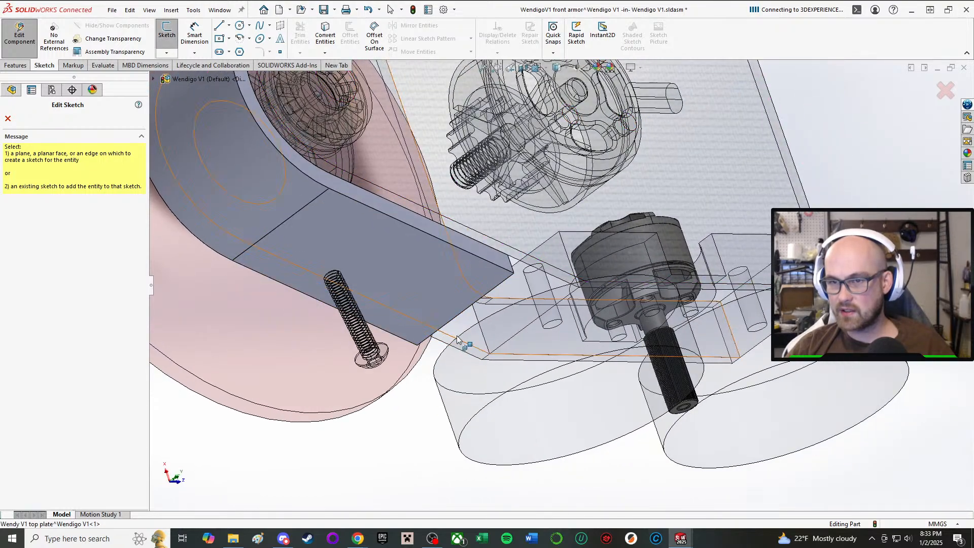
pyautogui.click(453, 350)
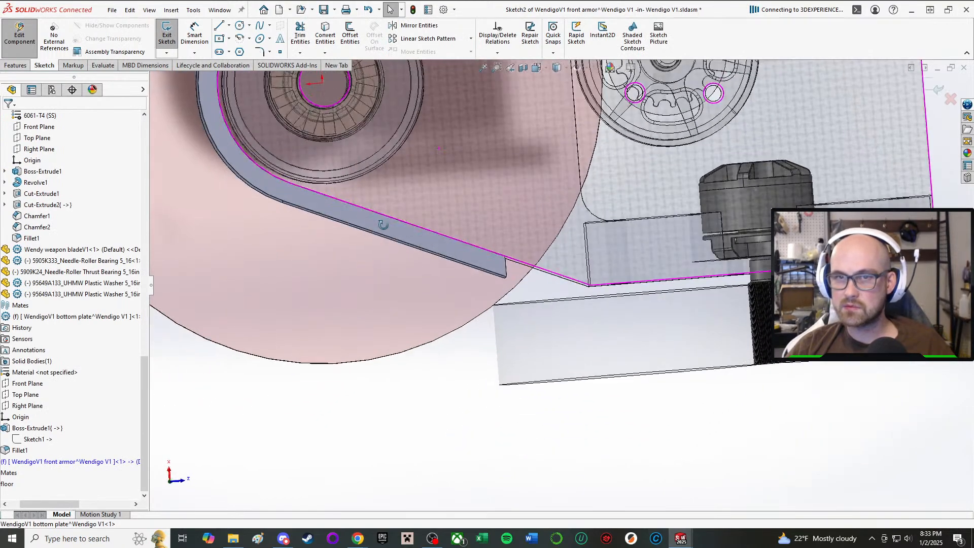
# Convert the inner 36 mm straight edge of one armor arm into a sketch line, leaving the armor's rim face out of the selection.
pyautogui.click(325, 32)
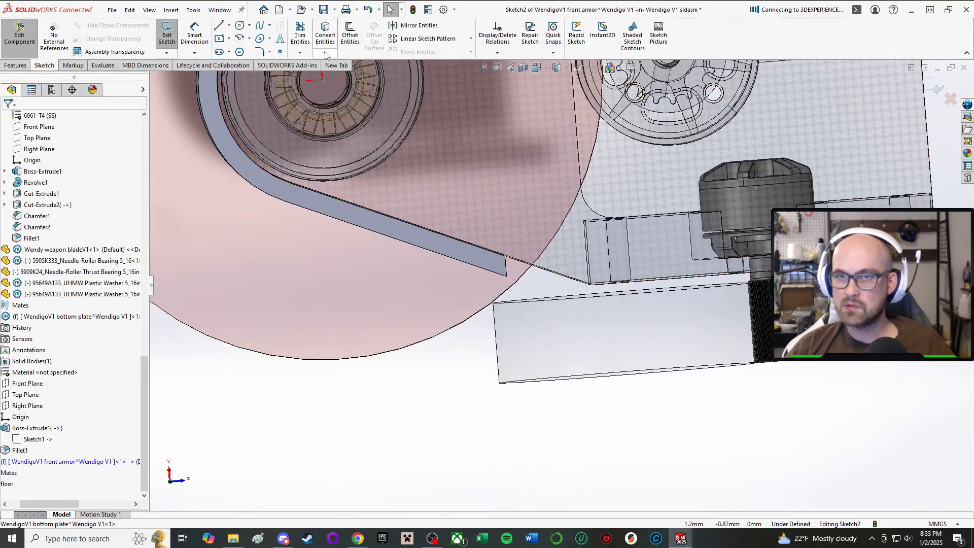
pyautogui.click(327, 29)
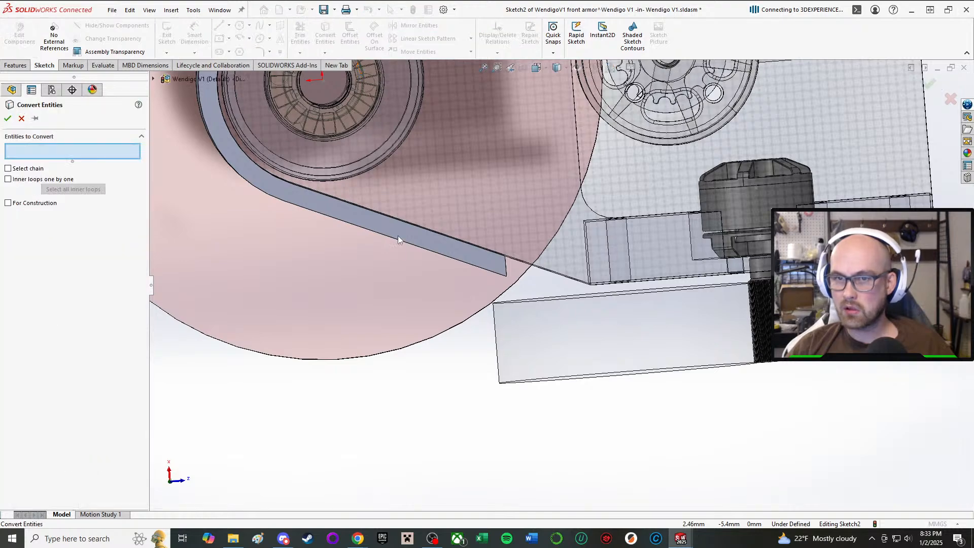
pyautogui.click(392, 218)
pyautogui.scroll(4, 395, 212)
pyautogui.scroll(-3, 445, 99)
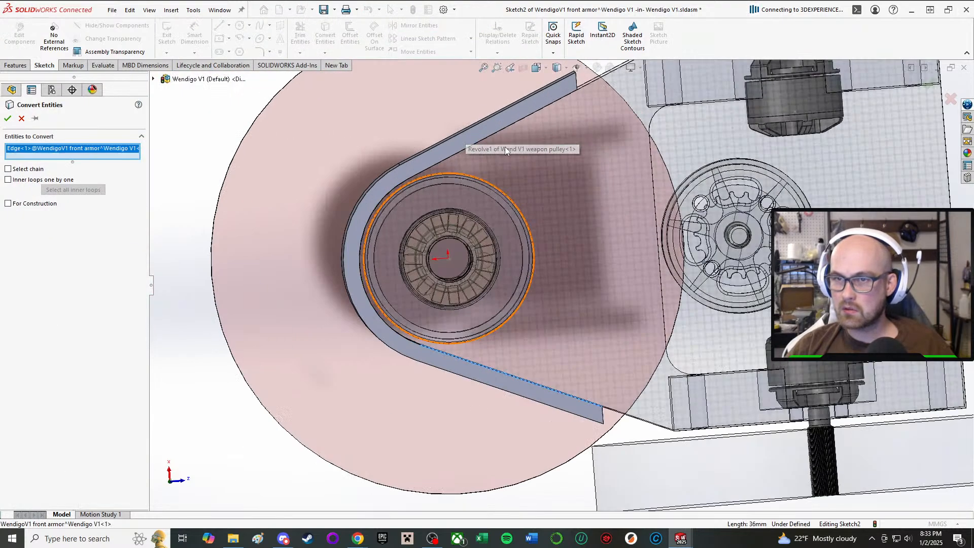
pyautogui.moveTo(500, 118); pyautogui.dragTo(492, 78, button='middle')
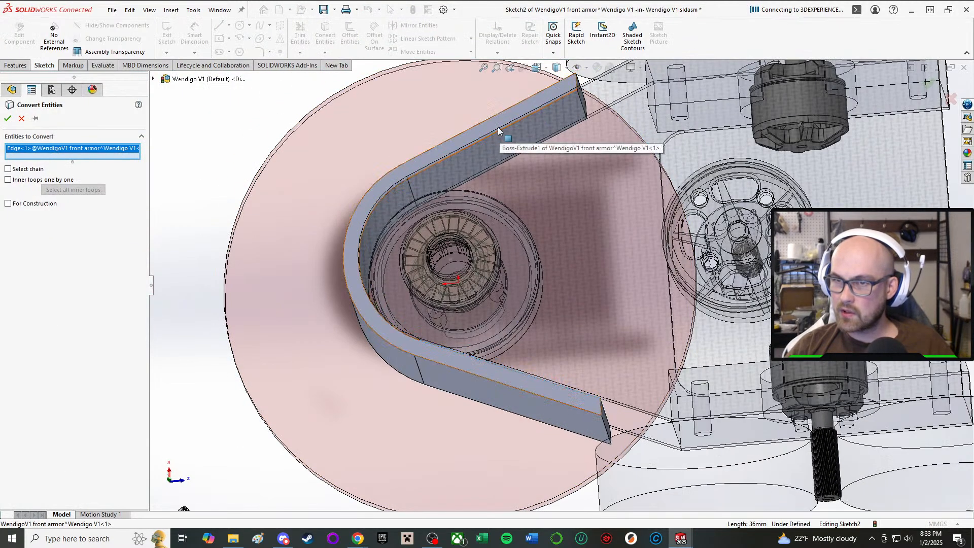
pyautogui.scroll(-5, 503, 137)
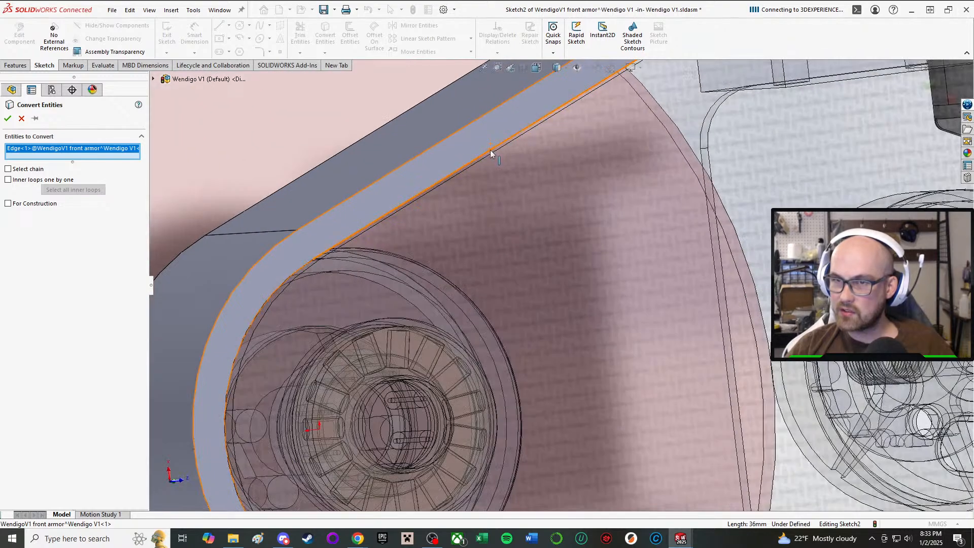
pyautogui.click(489, 149)
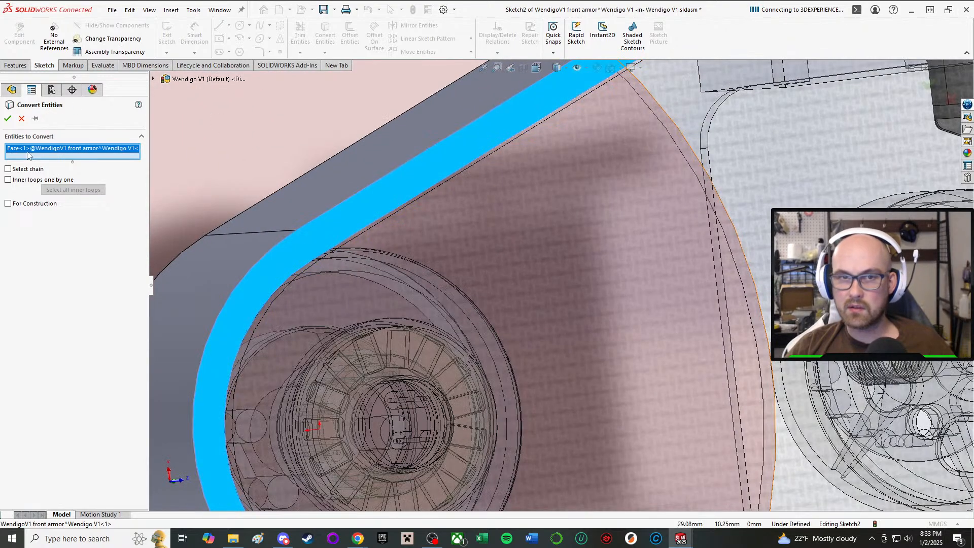
pyautogui.press('Delete')
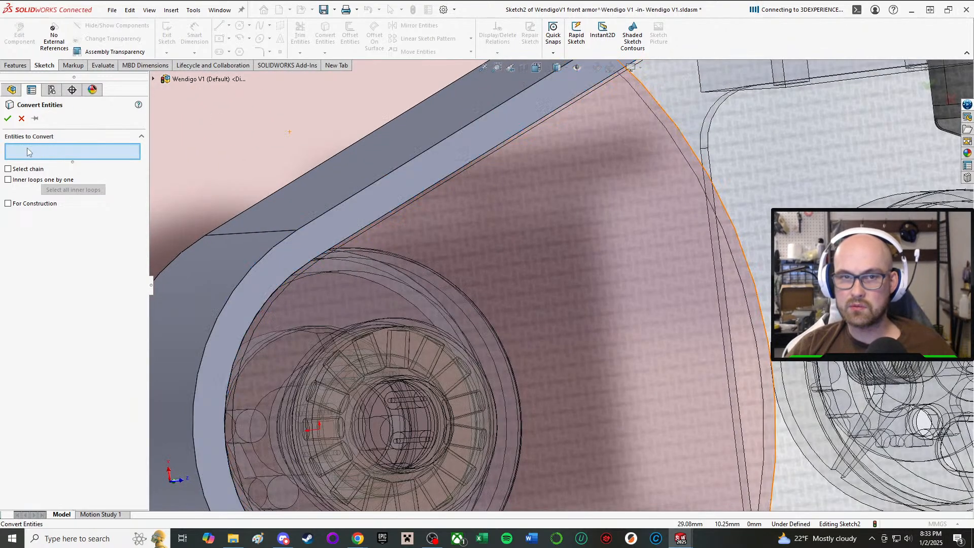
pyautogui.click(412, 196)
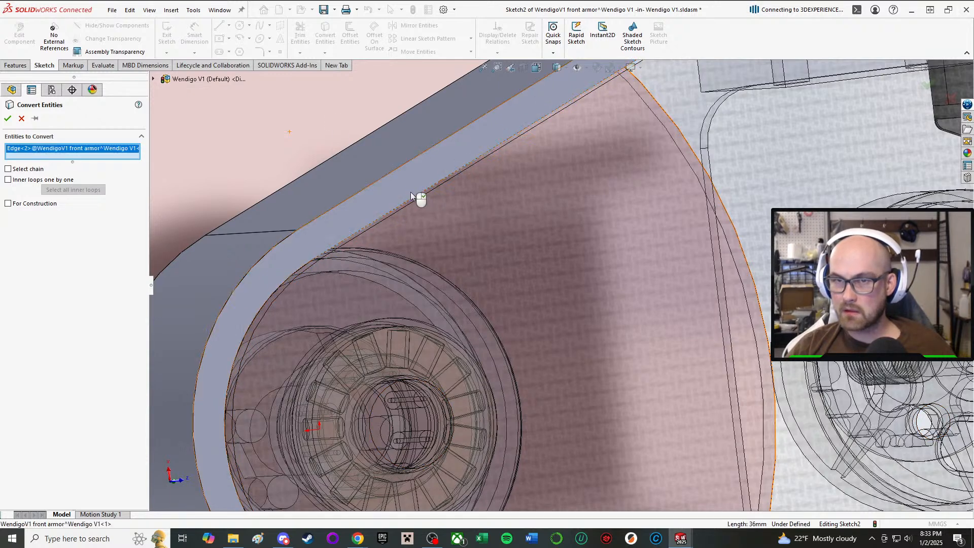
pyautogui.click(7, 119)
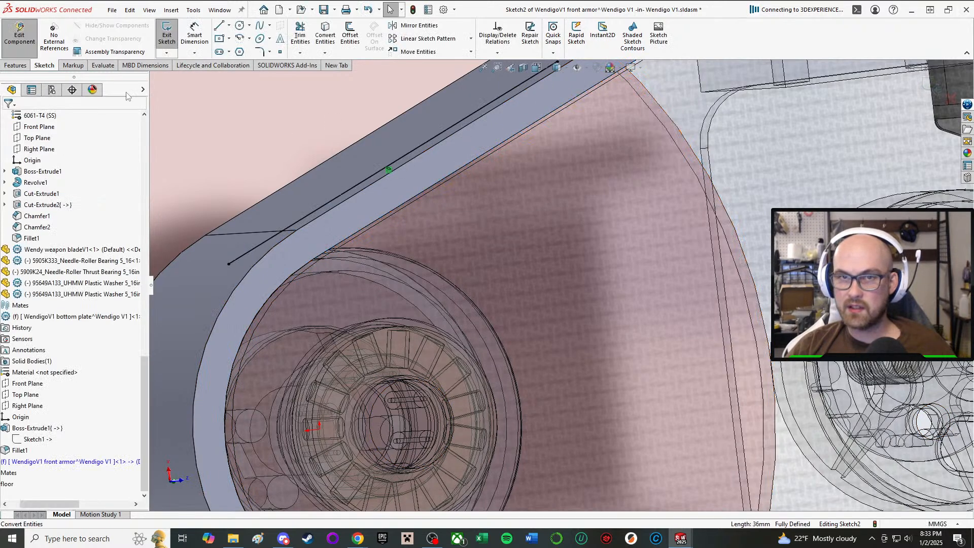
pyautogui.click(327, 43)
pyautogui.scroll(3, 477, 264)
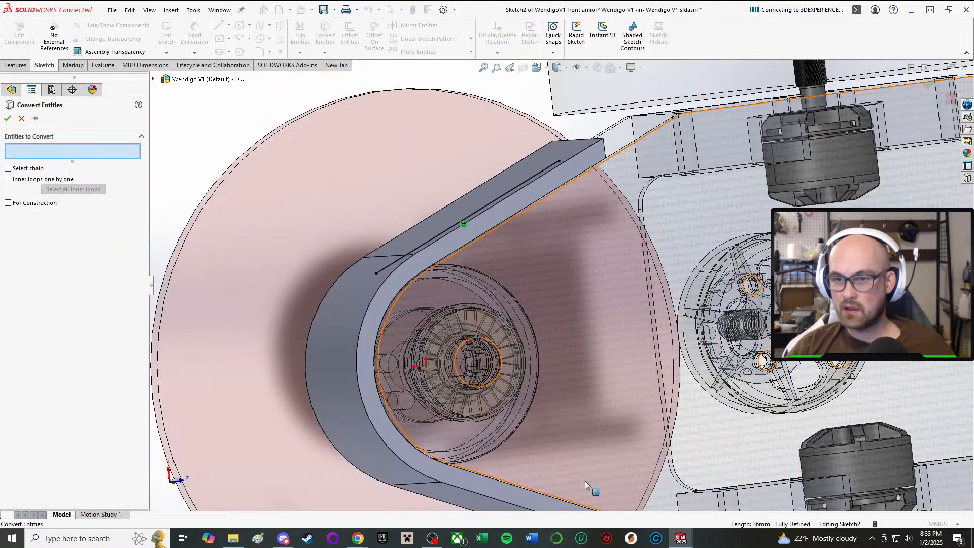
pyautogui.scroll(-3, 583, 472)
pyautogui.scroll(3, 370, 188)
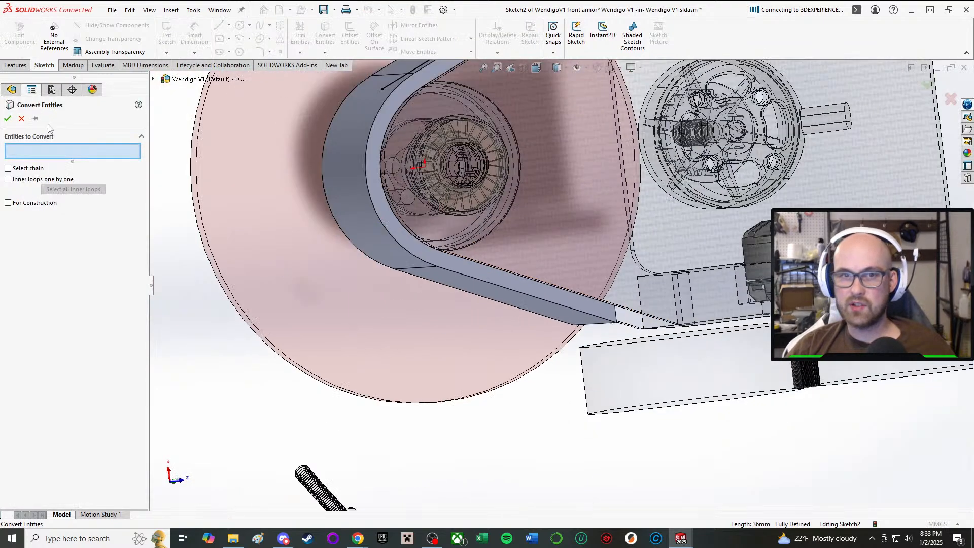
pyautogui.click(7, 119)
# Sketch a three-line rectangular outline inward from the armor arm's end, closing perpendicularly on the converted line, about 25 mm long and 4.8 mm deep.
pyautogui.moveTo(355, 111); pyautogui.dragTo(482, 147, button='middle')
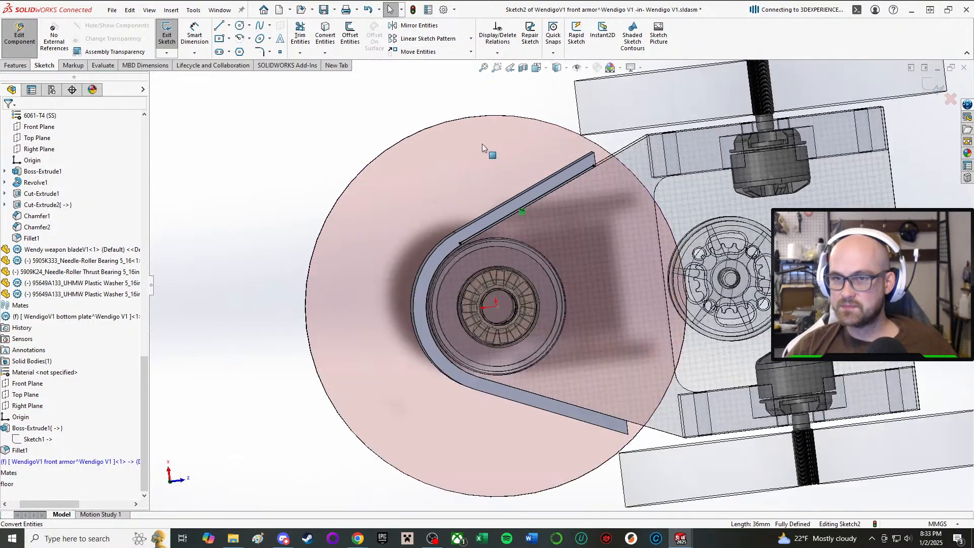
pyautogui.click(219, 25)
pyautogui.scroll(-4, 588, 233)
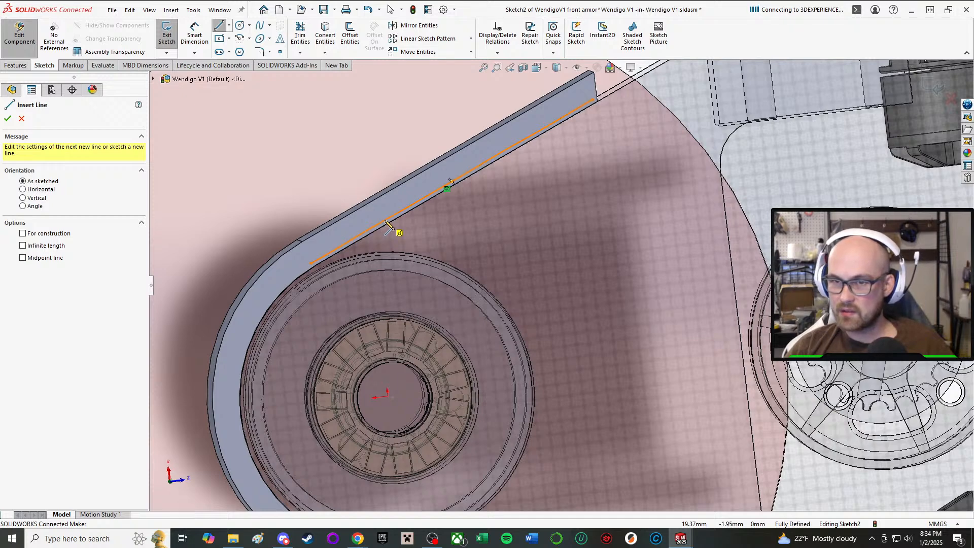
pyautogui.scroll(-5, 624, 142)
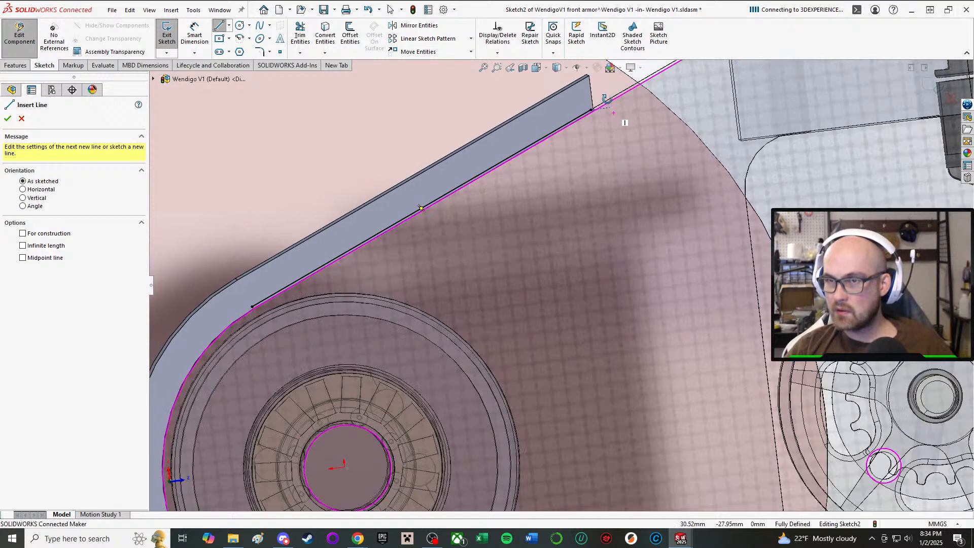
pyautogui.click(562, 172)
pyautogui.scroll(3, 564, 176)
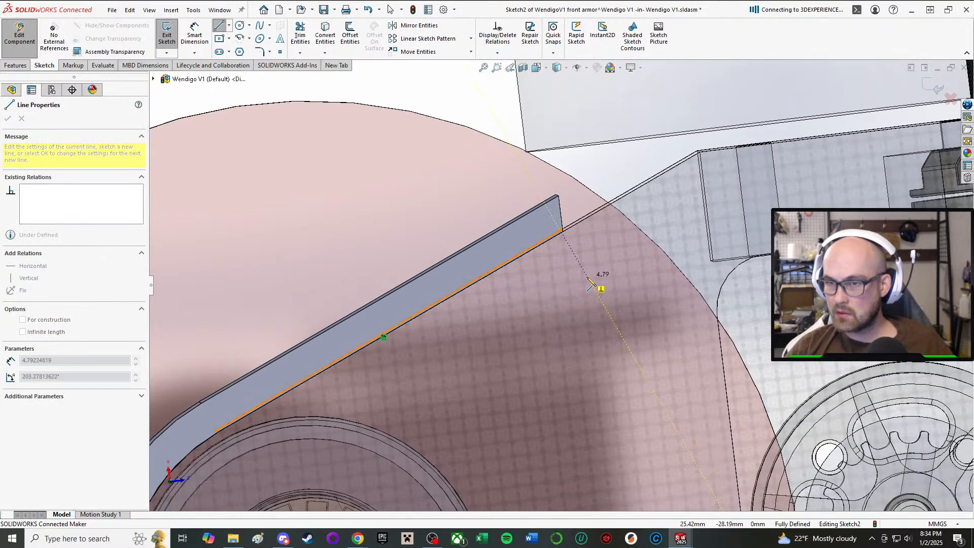
pyautogui.click(587, 277)
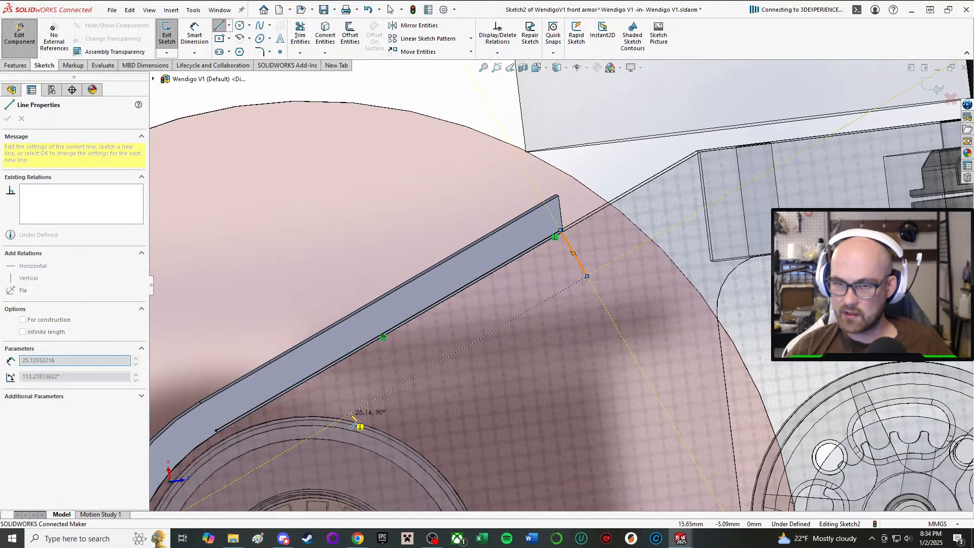
pyautogui.click(322, 369)
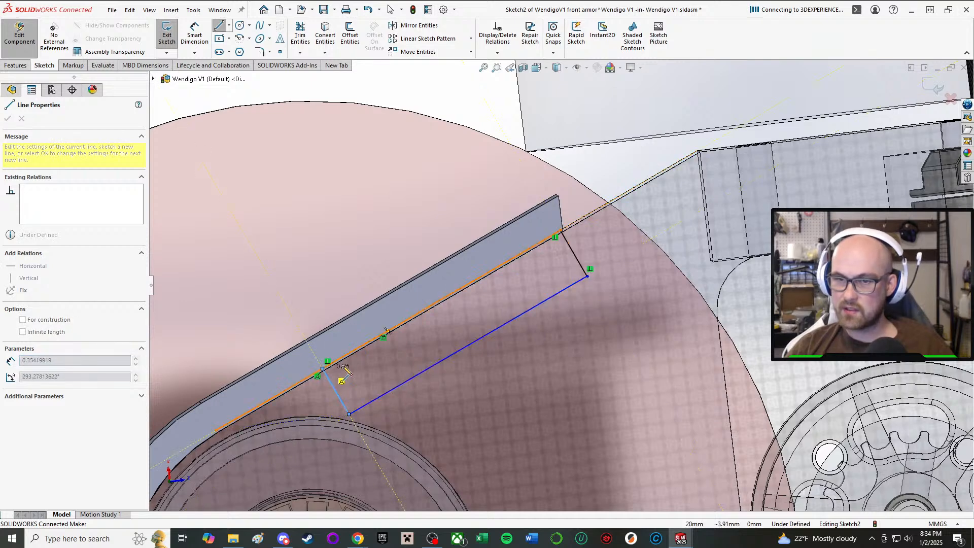
pyautogui.rightClick(329, 368)
pyautogui.click(358, 376)
pyautogui.scroll(3, 480, 319)
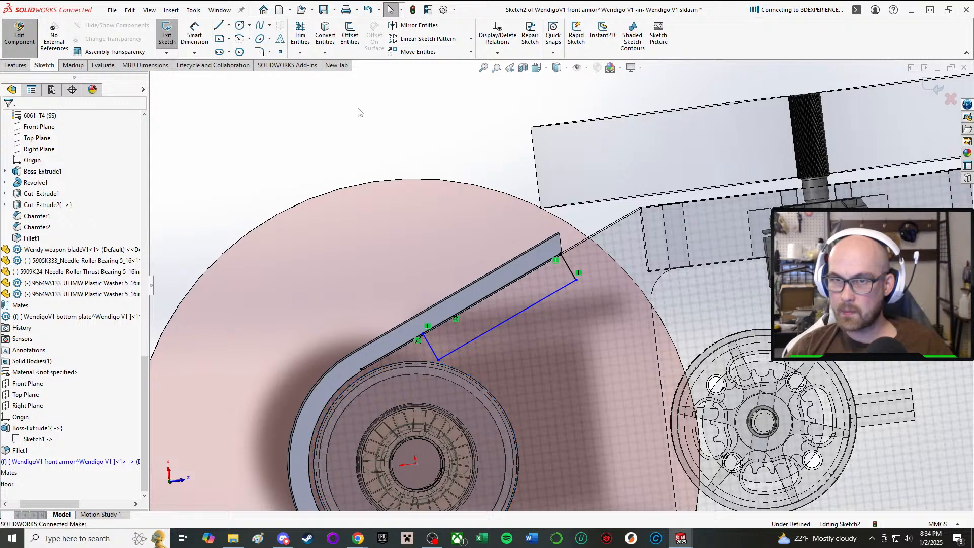
# Dimension the depth of the rectangular outline, measured perpendicular to the arm's inner edge, as 5 mm.
pyautogui.press('d')
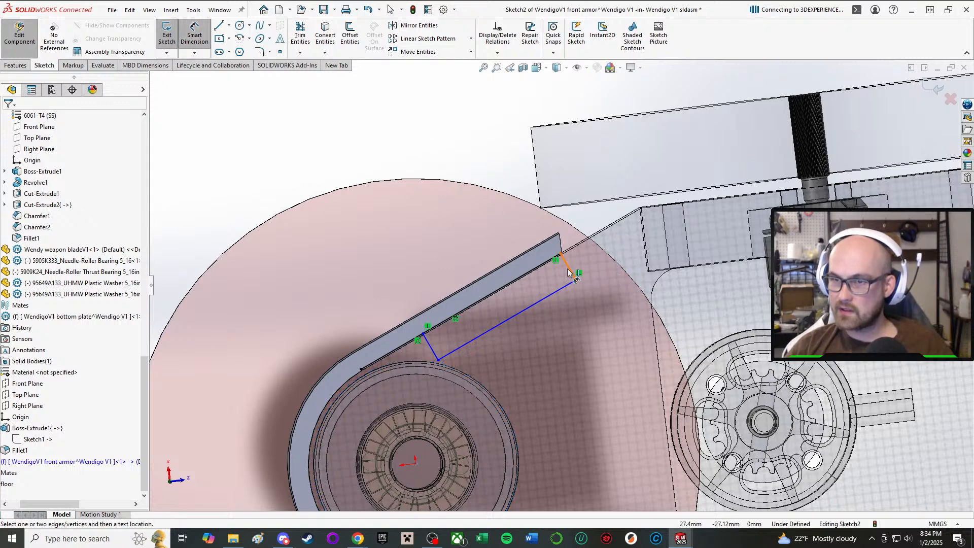
pyautogui.click(568, 271)
pyautogui.click(470, 170)
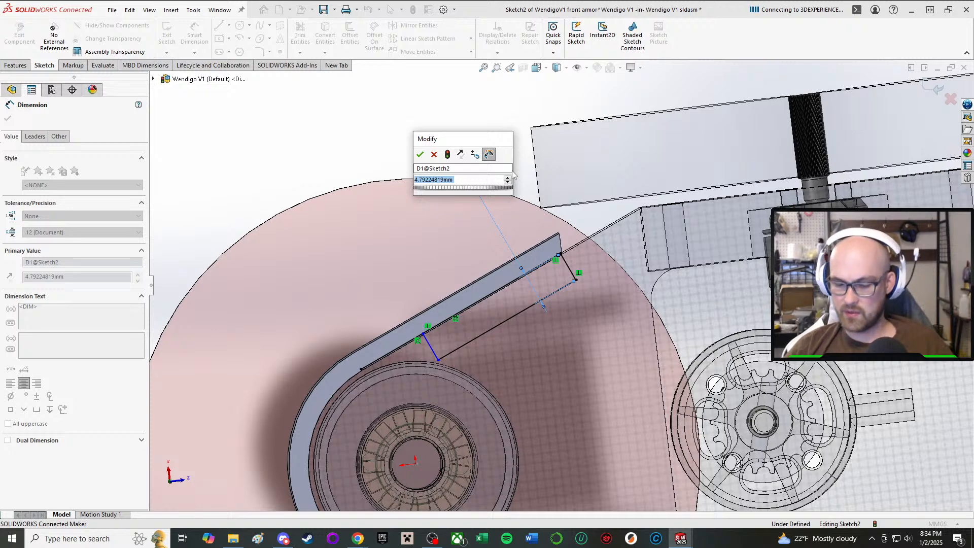
pyautogui.write('5')
pyautogui.press('Return')
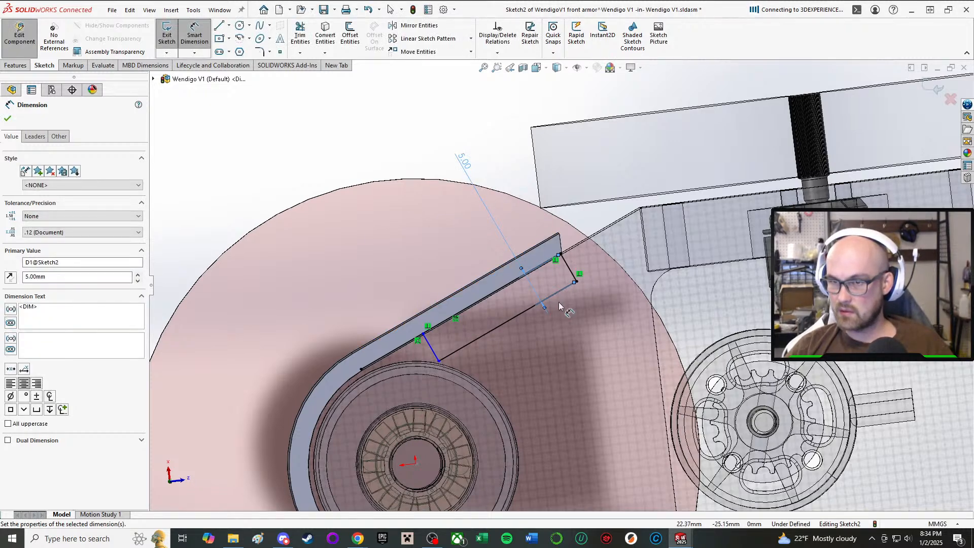
# Dimension the outline's long side parallel to the armor arm as 24 mm and finish dimensioning.
pyautogui.click(469, 346)
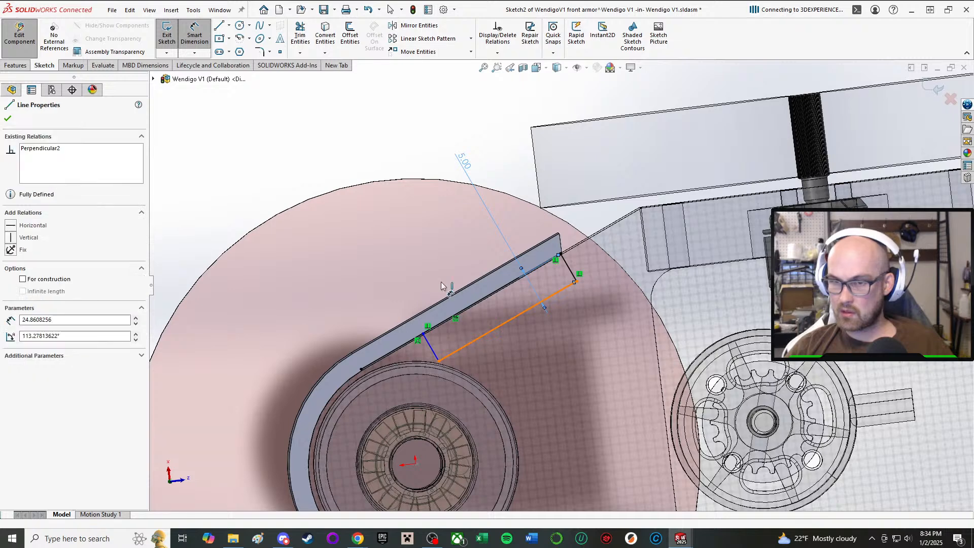
pyautogui.click(340, 190)
pyautogui.write('24')
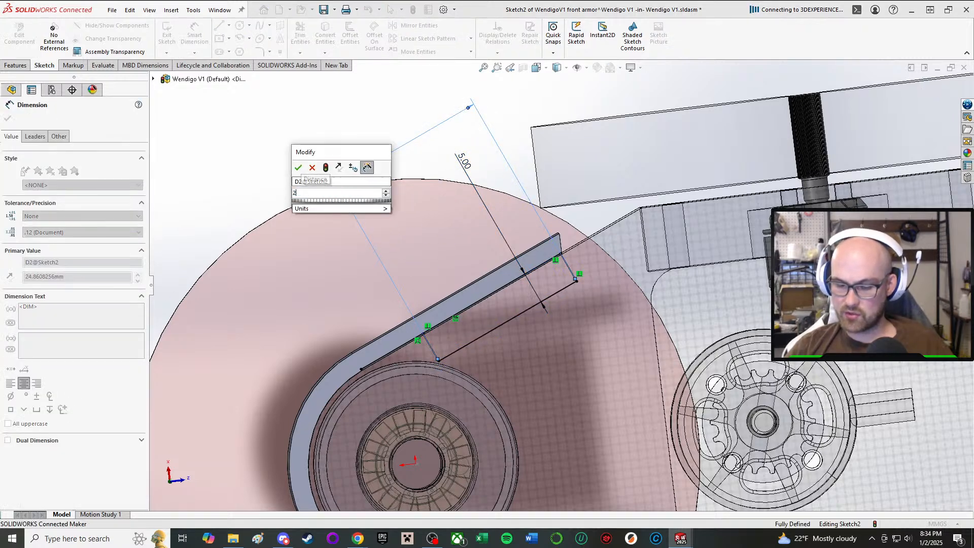
pyautogui.press('Return')
pyautogui.scroll(2, 557, 284)
pyautogui.moveTo(429, 320); pyautogui.dragTo(432, 287, button='middle')
pyautogui.scroll(-5, 457, 325)
pyautogui.moveTo(482, 357); pyautogui.dragTo(458, 371, button='middle')
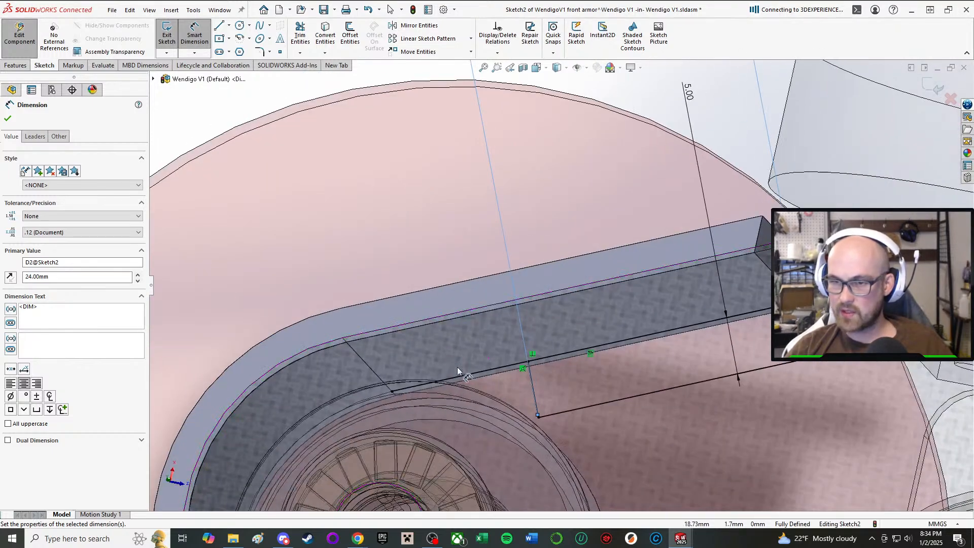
pyautogui.click(9, 117)
pyautogui.scroll(2, 457, 340)
pyautogui.press('Escape')
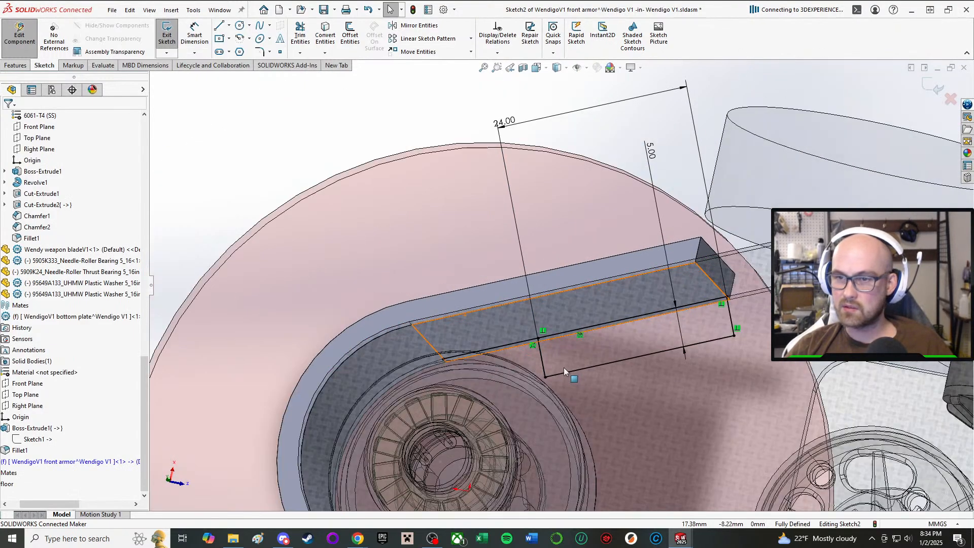
# Trim away the part of the converted line that extends past the rectangle toward the nose, using Trim to closest.
pyautogui.scroll(-1, 564, 369)
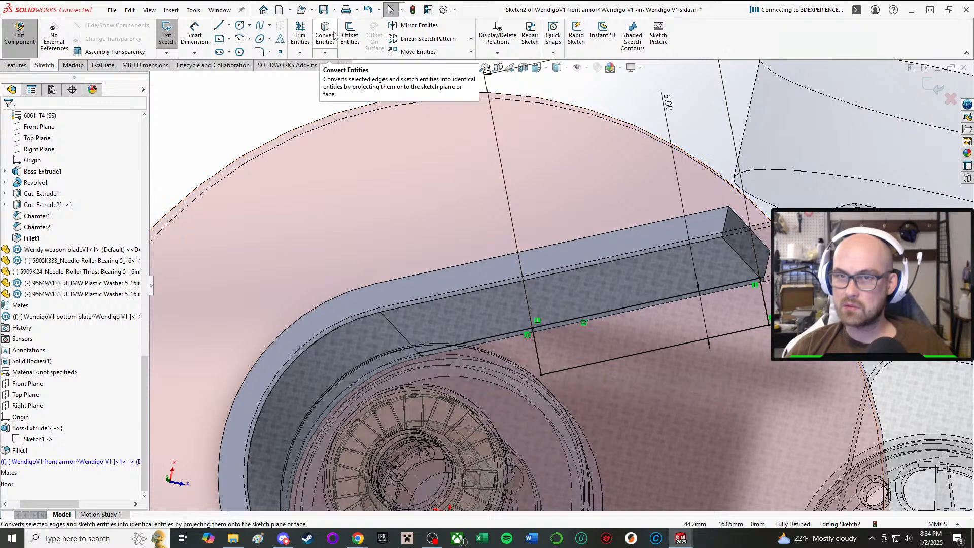
pyautogui.click(299, 32)
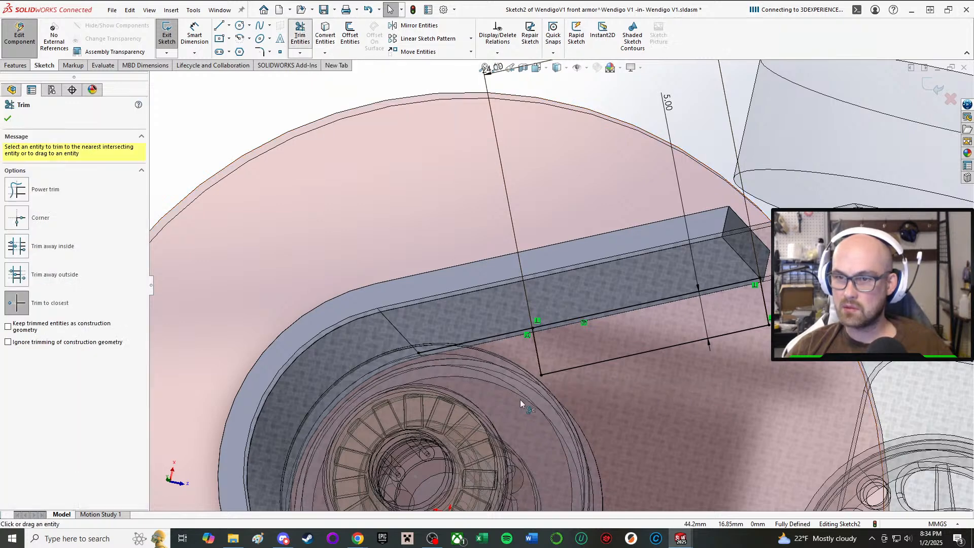
pyautogui.click(481, 341)
pyautogui.scroll(3, 535, 389)
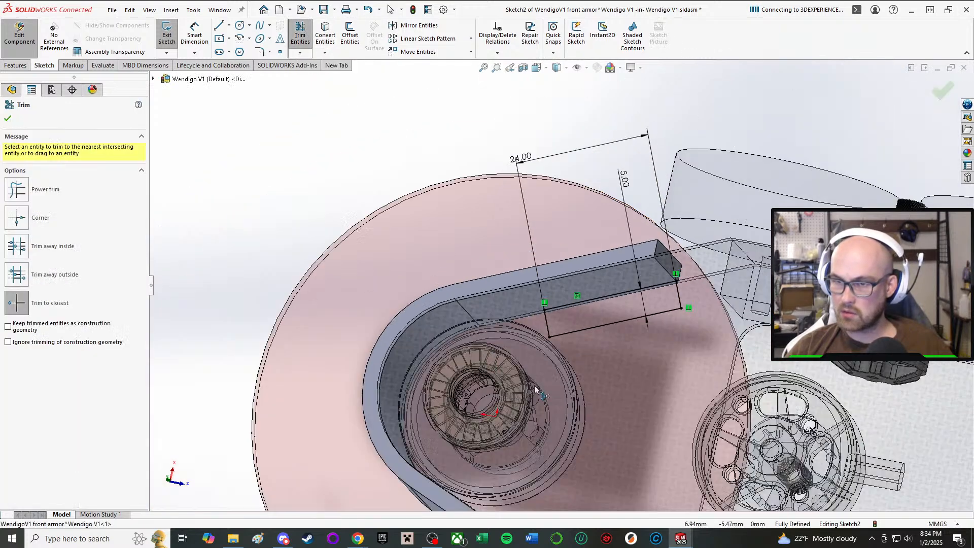
pyautogui.click(8, 119)
pyautogui.moveTo(649, 395); pyautogui.dragTo(537, 401, button='middle')
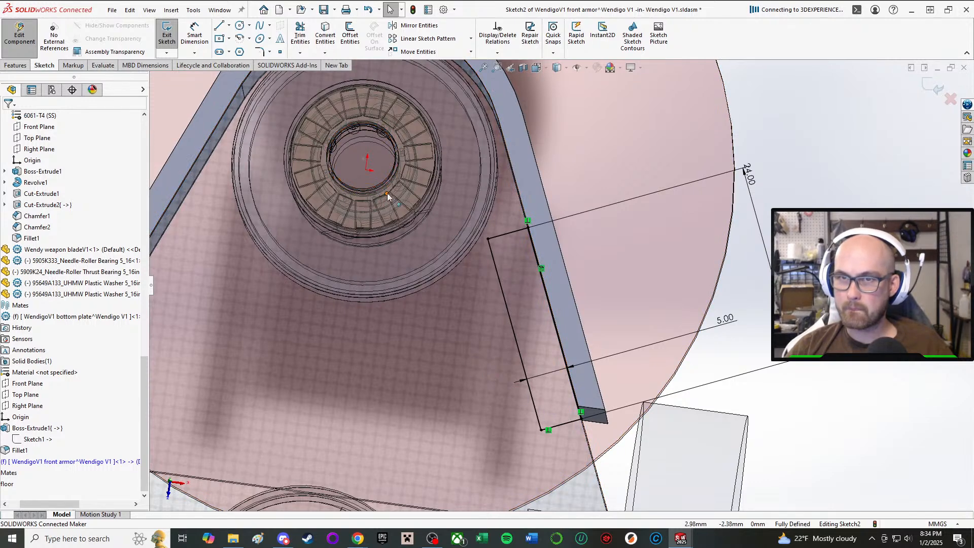
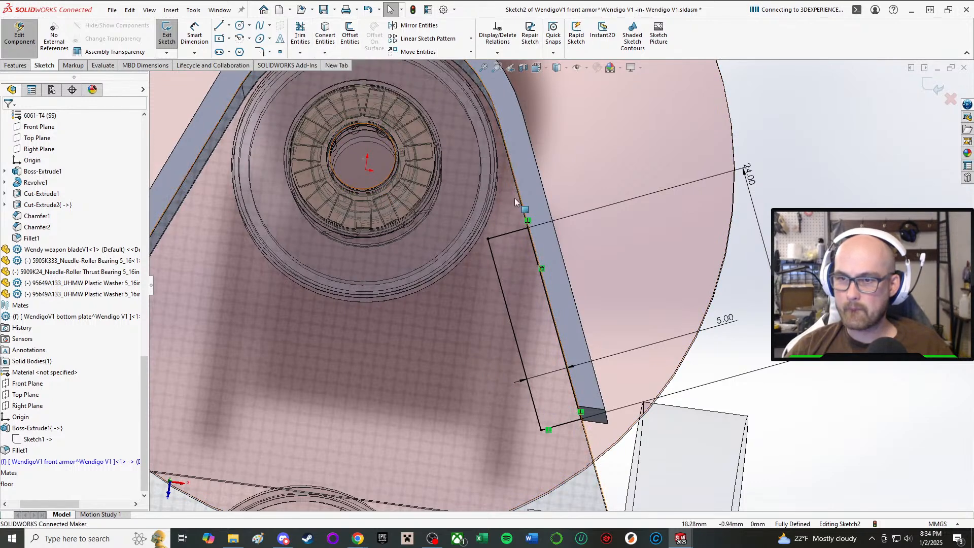
# Mirror the four lines of the 24 by 5 mm rectangle about the front armor's Right Plane onto the opposite arm.
pyautogui.click(406, 25)
pyautogui.click(529, 384)
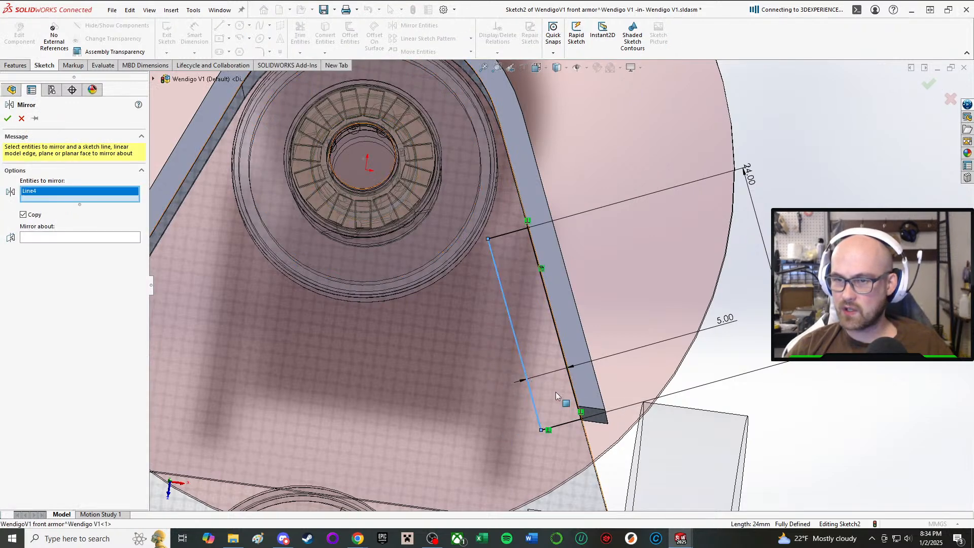
pyautogui.click(569, 427)
pyautogui.click(509, 236)
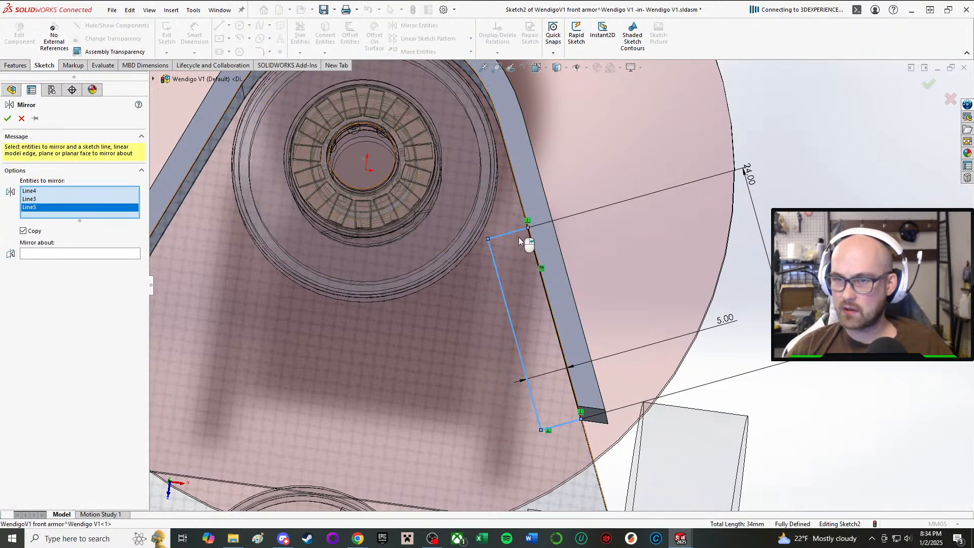
pyautogui.moveTo(529, 245); pyautogui.dragTo(522, 261, button='middle')
pyautogui.click(525, 265)
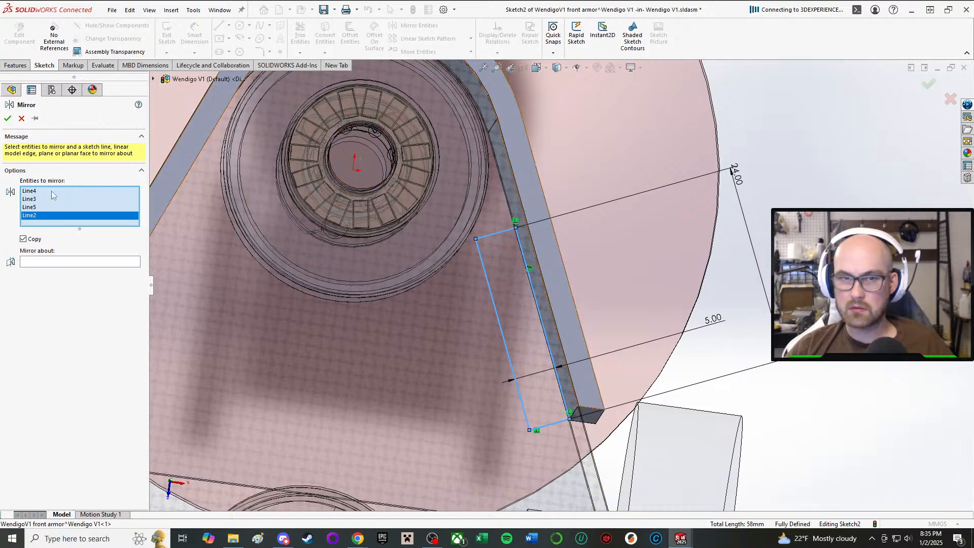
pyautogui.click(74, 263)
pyautogui.scroll(6, 173, 127)
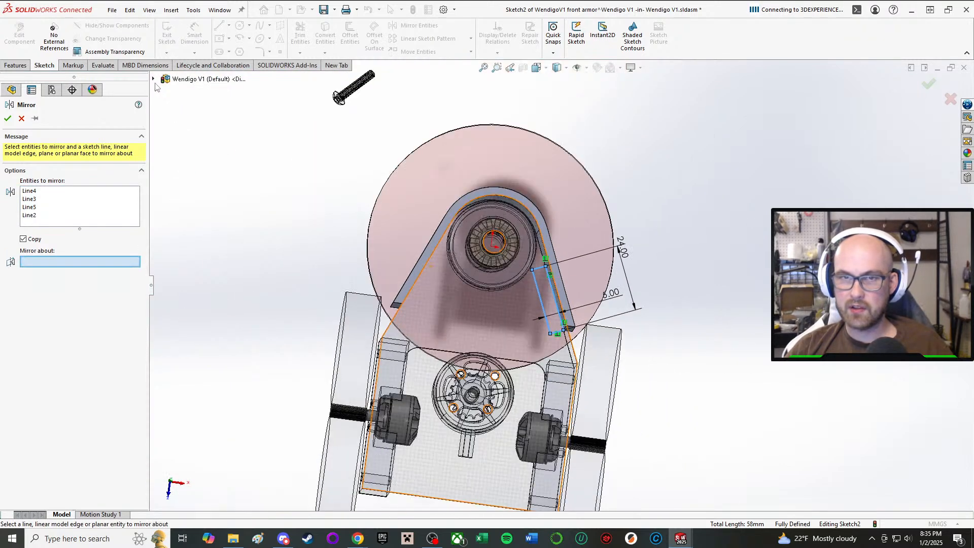
pyautogui.click(154, 79)
pyautogui.scroll(-10, 214, 324)
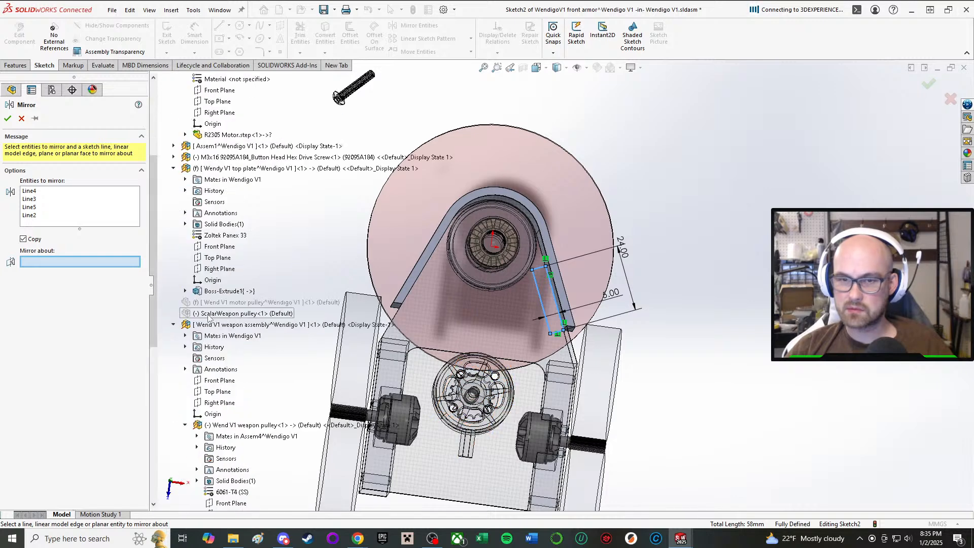
pyautogui.scroll(-8, 213, 326)
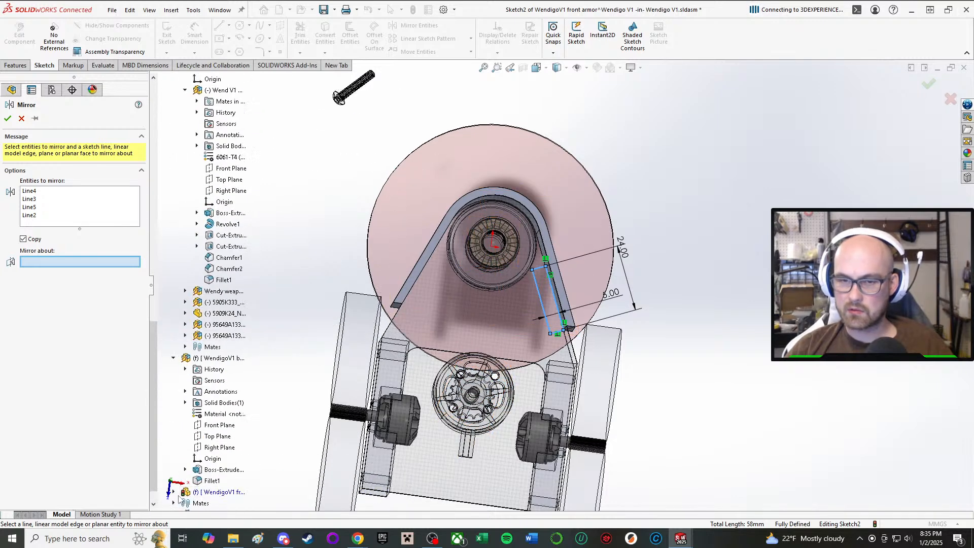
pyautogui.scroll(-1, 213, 482)
pyautogui.click(219, 447)
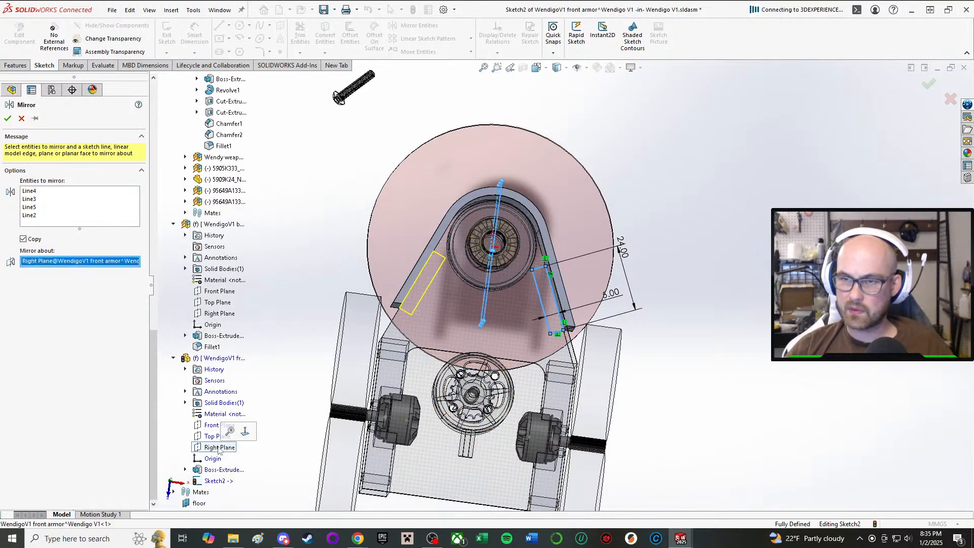
pyautogui.click(8, 118)
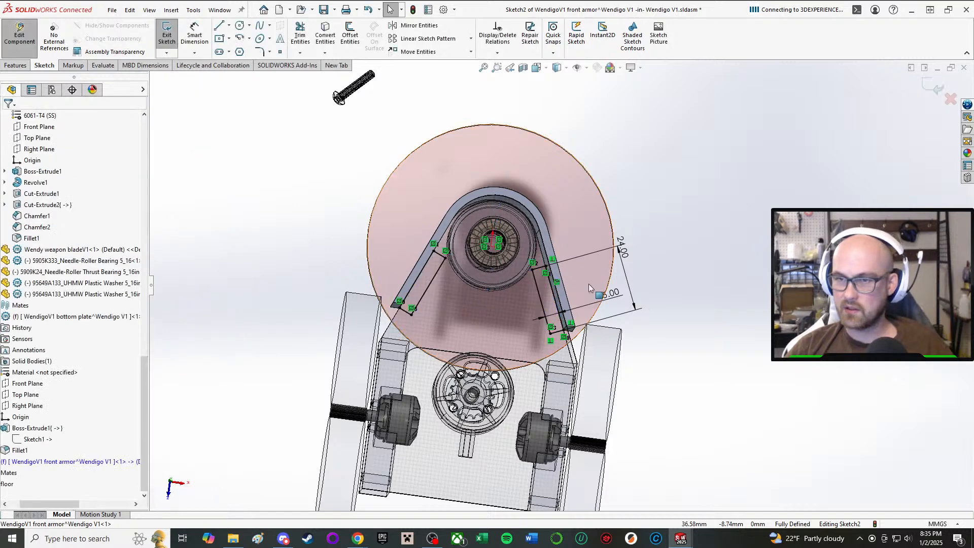
# Extrude both mirrored rectangles Up To Surface, ending at the front armor's far edge face, with Merge result on.
pyautogui.moveTo(777, 283); pyautogui.dragTo(741, 306, button='right')
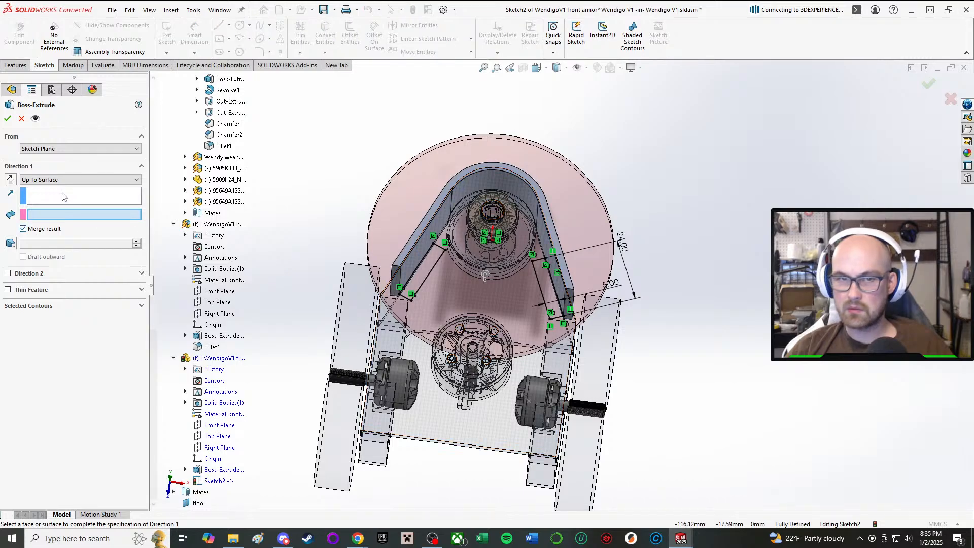
pyautogui.scroll(-8, 552, 297)
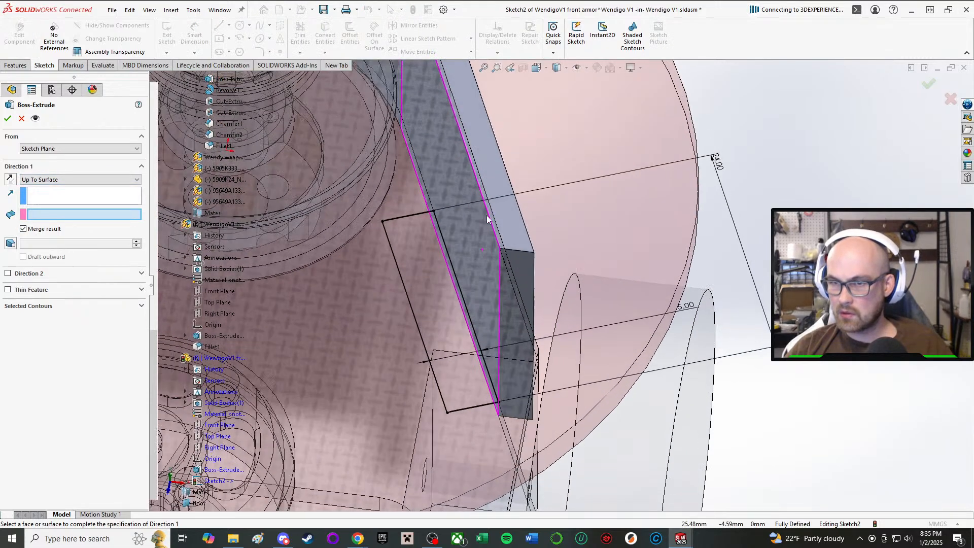
pyautogui.moveTo(522, 227)
pyautogui.mouseDown(button='middle')
pyautogui.moveTo(500, 191)
pyautogui.moveTo(461, 186)
pyautogui.moveTo(500, 181)
pyautogui.mouseUp(button='middle')
pyautogui.click(521, 210)
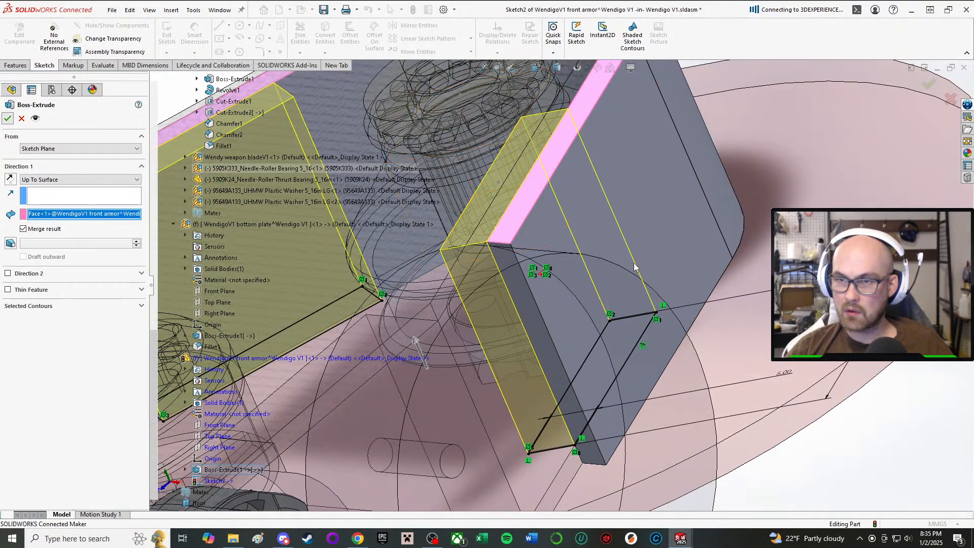
pyautogui.press('Return')
# Examine the front armor and its two inner mounting blocks from several sides, including their fit around the weapon hub.
pyautogui.moveTo(523, 259)
pyautogui.mouseDown(button='middle')
pyautogui.moveTo(485, 302)
pyautogui.moveTo(462, 229)
pyautogui.moveTo(448, 228)
pyautogui.mouseUp(button='middle')
pyautogui.scroll(2, 488, 291)
pyautogui.moveTo(506, 220); pyautogui.dragTo(655, 470, button='middle')
pyautogui.scroll(1, 655, 470)
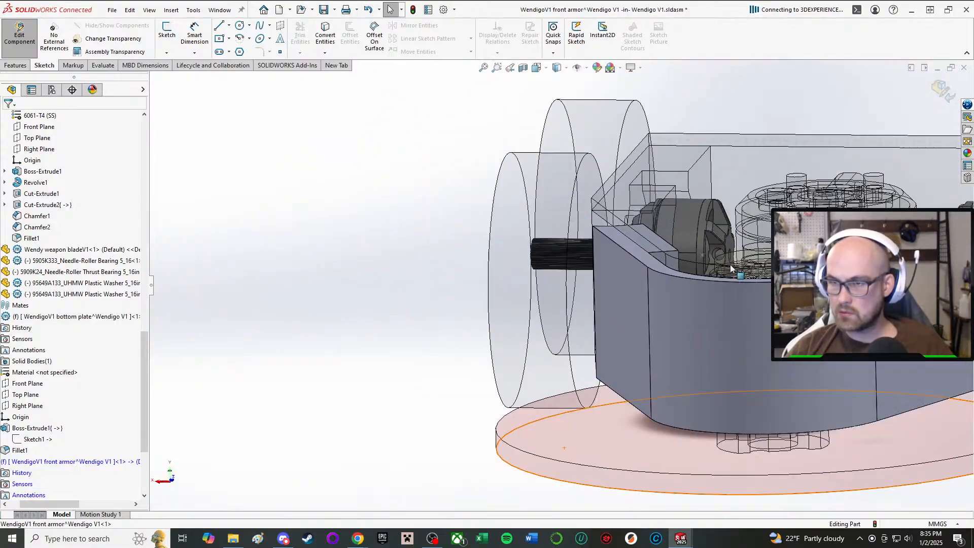
pyautogui.scroll(-2, 675, 223)
pyautogui.moveTo(675, 224); pyautogui.dragTo(702, 280, button='middle')
pyautogui.scroll(2, 702, 280)
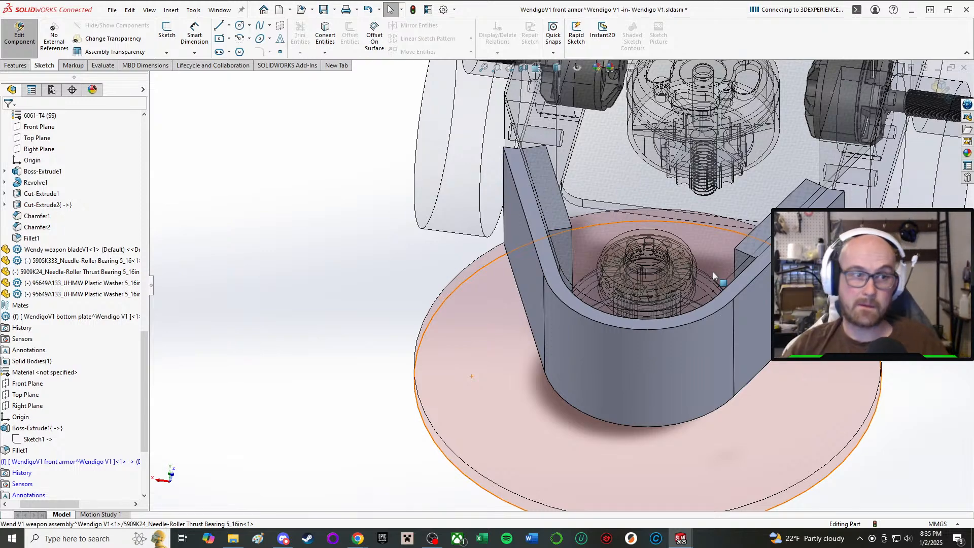
pyautogui.scroll(-1, 787, 289)
pyautogui.moveTo(786, 289); pyautogui.dragTo(857, 289, button='middle')
pyautogui.scroll(2, 858, 289)
pyautogui.moveTo(622, 305); pyautogui.dragTo(698, 238, button='middle')
pyautogui.scroll(2, 698, 239)
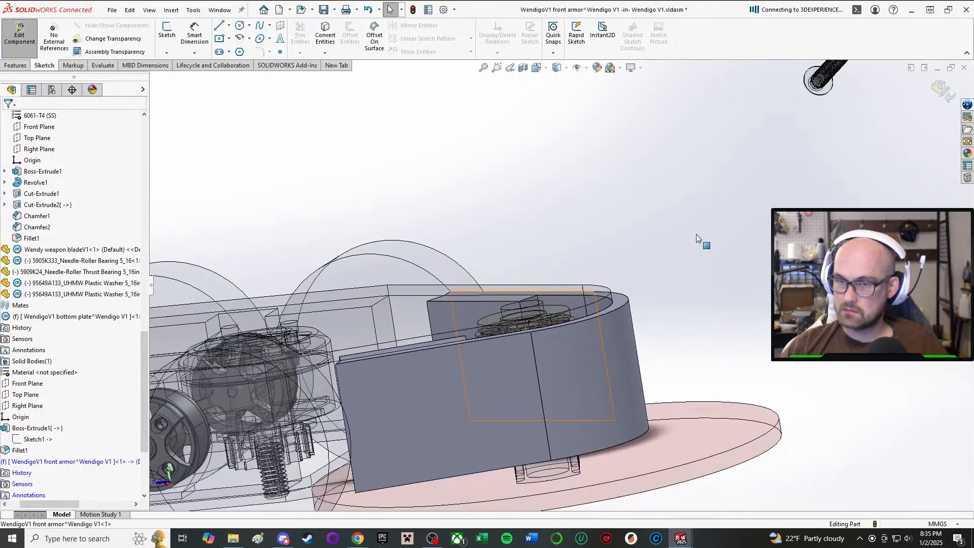
pyautogui.moveTo(475, 429); pyautogui.dragTo(462, 449, button='middle')
pyautogui.moveTo(476, 357)
pyautogui.mouseDown(button='middle')
pyautogui.moveTo(452, 350)
pyautogui.moveTo(387, 256)
pyautogui.moveTo(427, 324)
pyautogui.moveTo(455, 164)
pyautogui.moveTo(431, 331)
pyautogui.mouseUp(button='middle')
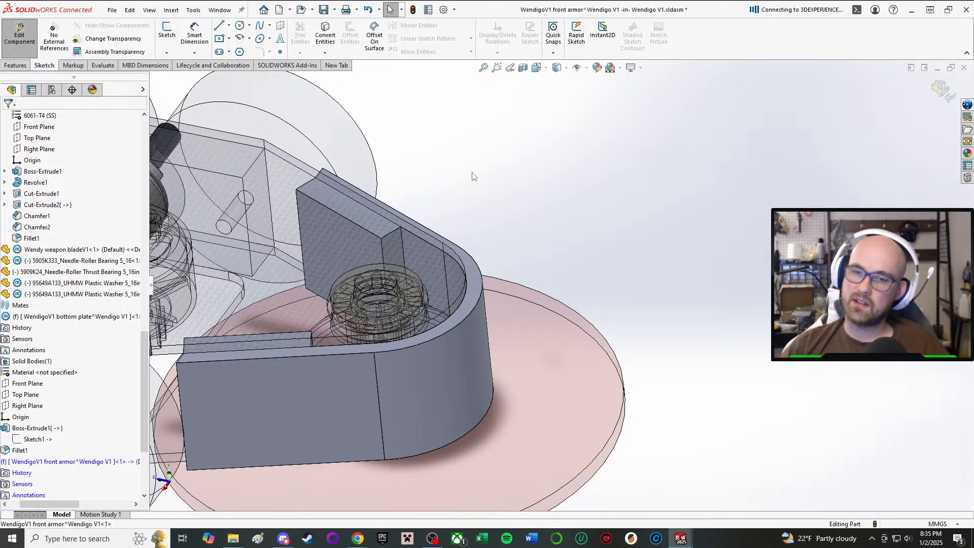
# Inspect how the armor arm's end face lines up with the end of the mounting block and the plate edges.
pyautogui.moveTo(394, 378); pyautogui.dragTo(437, 423, button='middle')
pyautogui.scroll(-10, 470, 330)
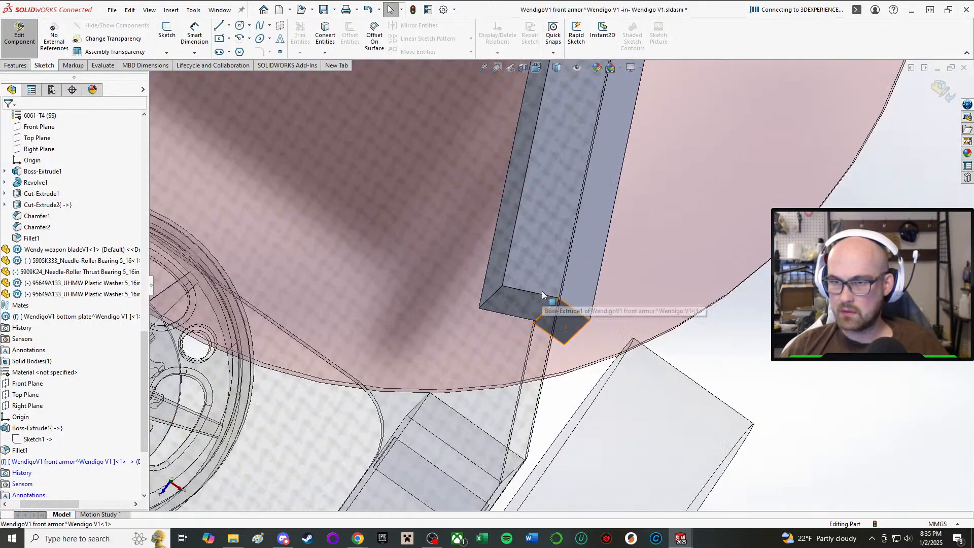
pyautogui.moveTo(542, 291); pyautogui.dragTo(395, 334, button='middle')
pyautogui.scroll(-2, 395, 335)
pyautogui.scroll(-3, 93, 423)
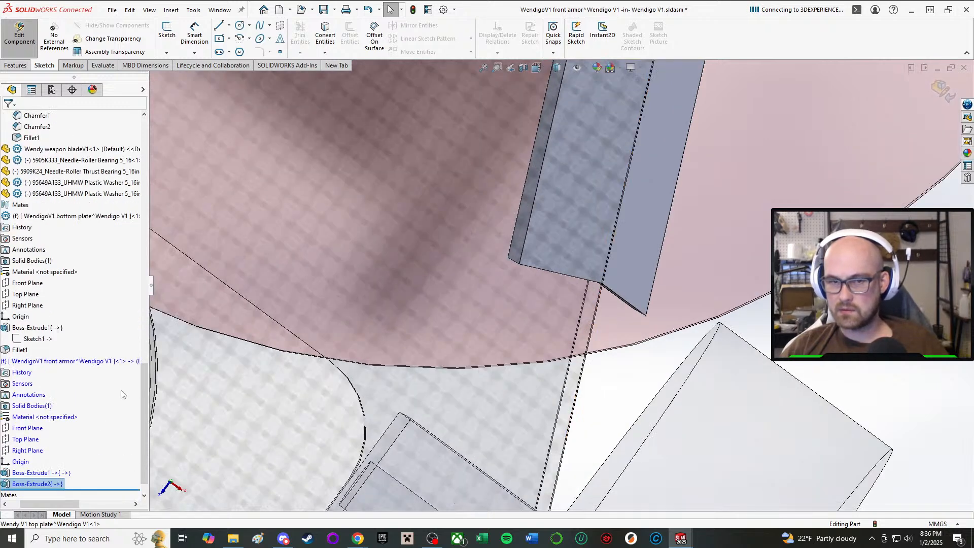
pyautogui.moveTo(44, 508); pyautogui.dragTo(24, 508)
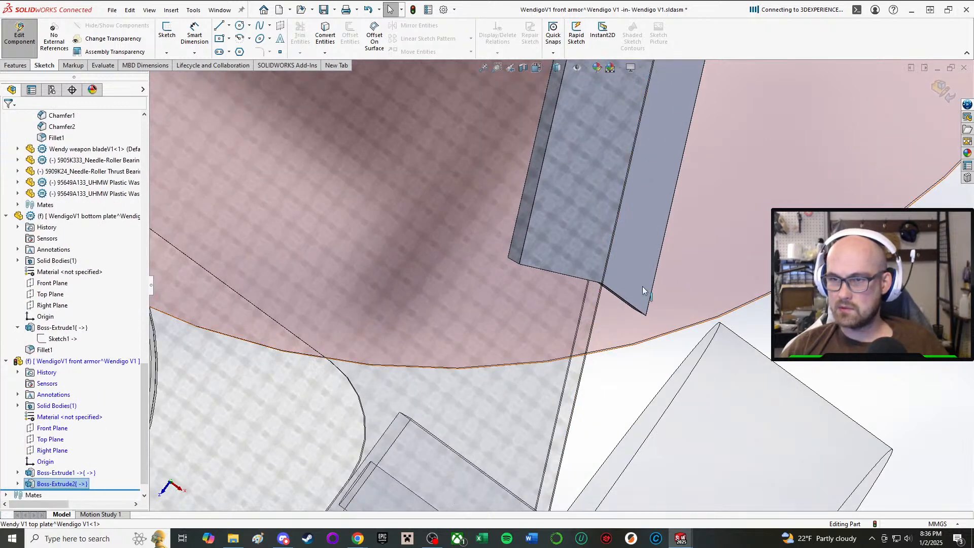
pyautogui.scroll(-1, 643, 290)
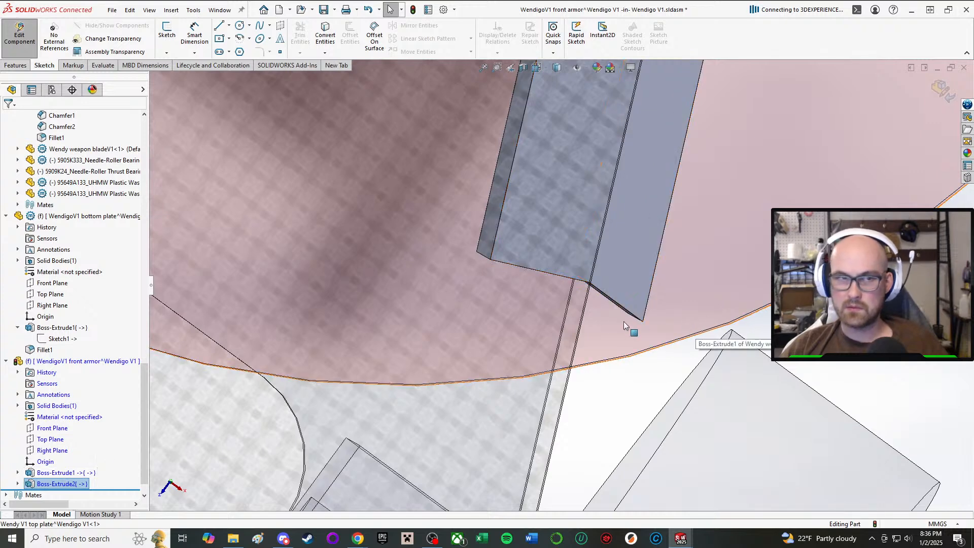
pyautogui.moveTo(575, 305); pyautogui.dragTo(602, 231, button='middle')
# Open the sketch of the front armor's first extrusion for editing and delete the horizontal relation on the arm's end line.
pyautogui.click(62, 473)
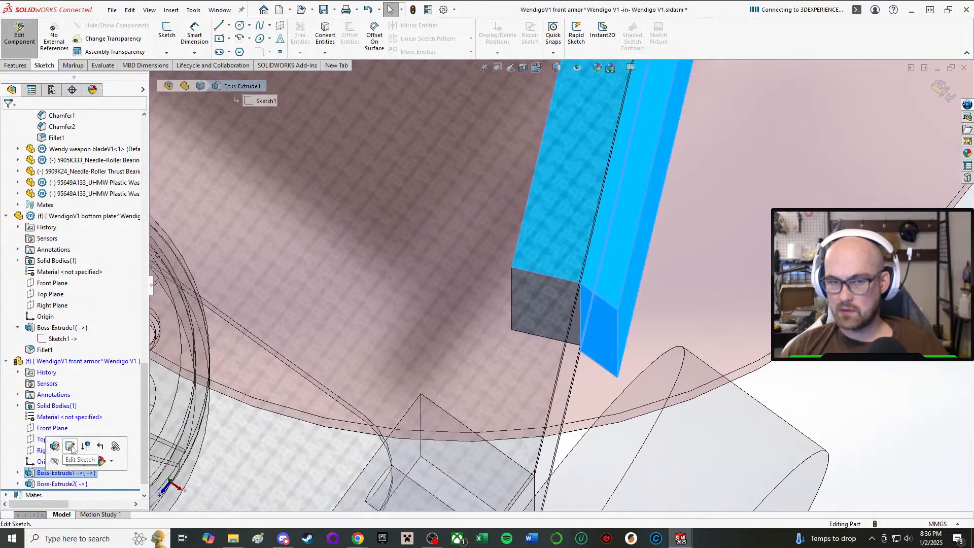
pyautogui.click(71, 446)
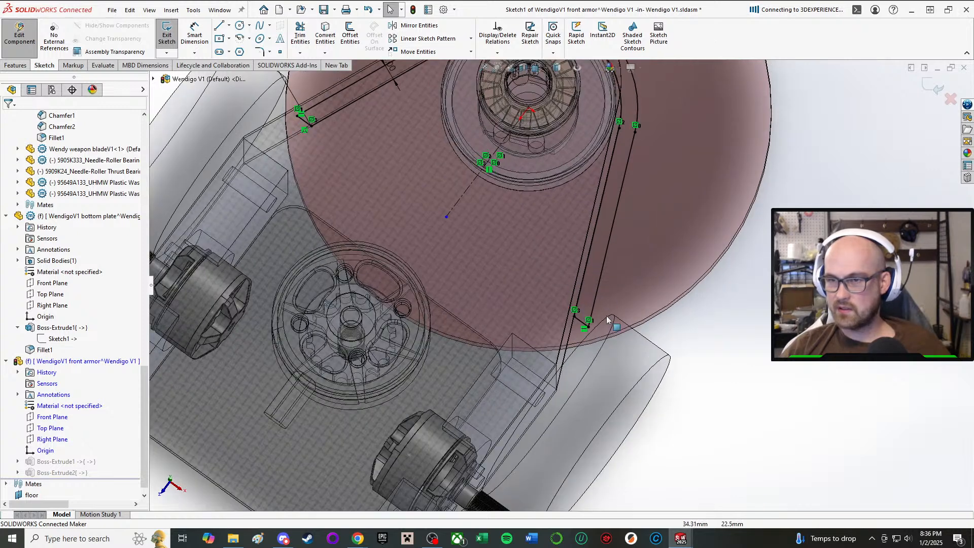
pyautogui.scroll(-3, 607, 320)
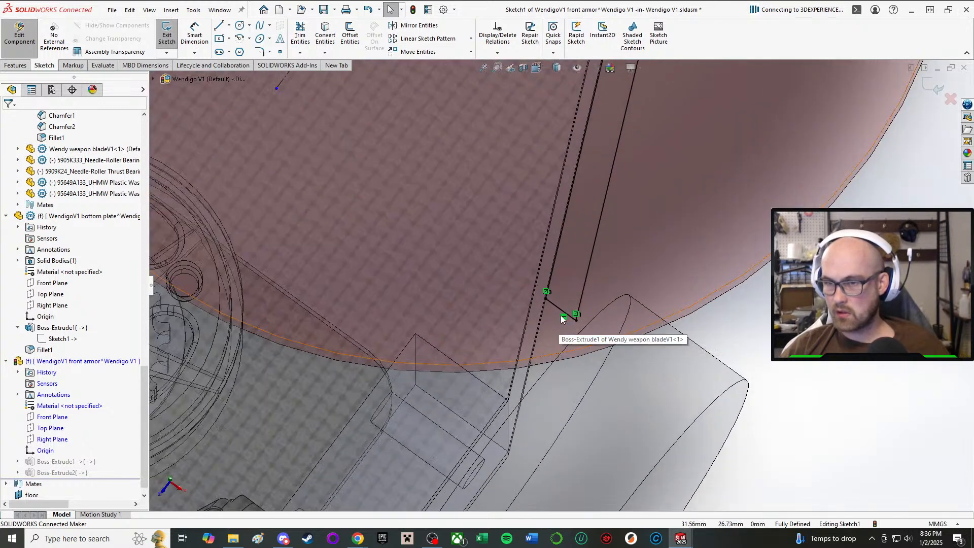
pyautogui.click(563, 318)
pyautogui.click(576, 316)
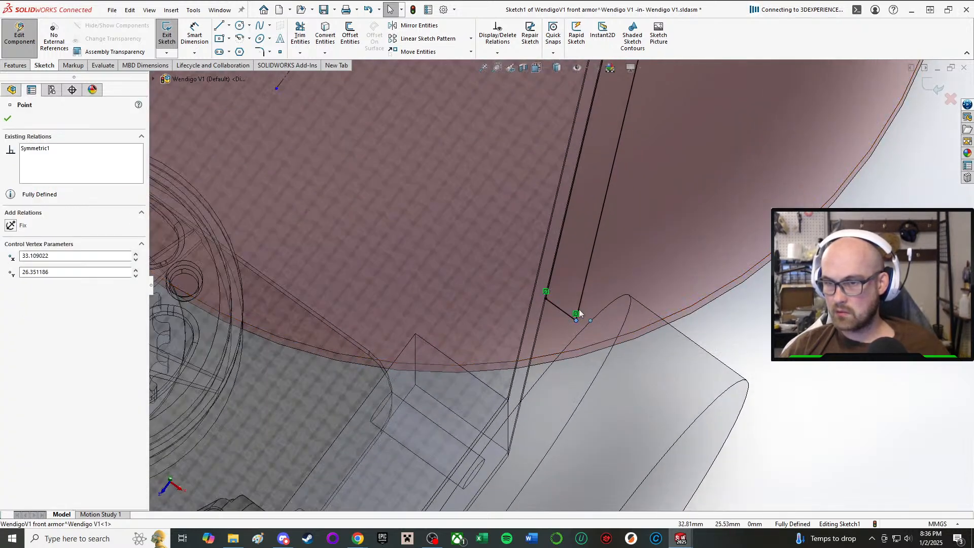
pyautogui.scroll(5, 576, 316)
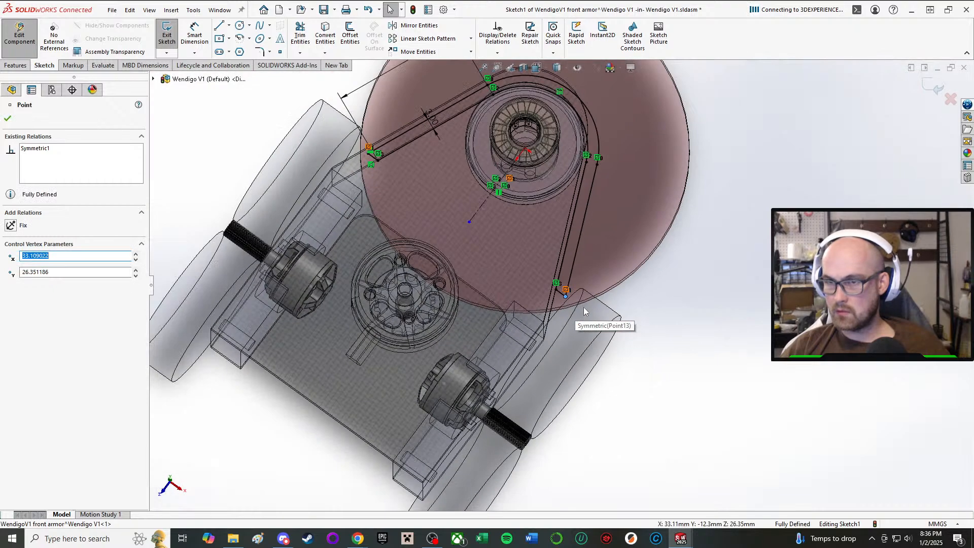
pyautogui.scroll(-5, 437, 171)
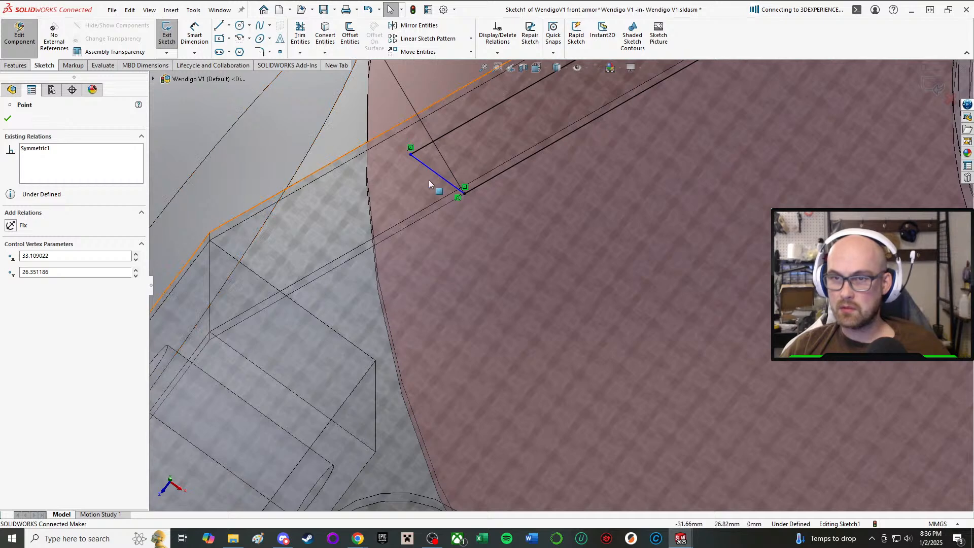
pyautogui.click(411, 153)
pyautogui.scroll(4, 428, 145)
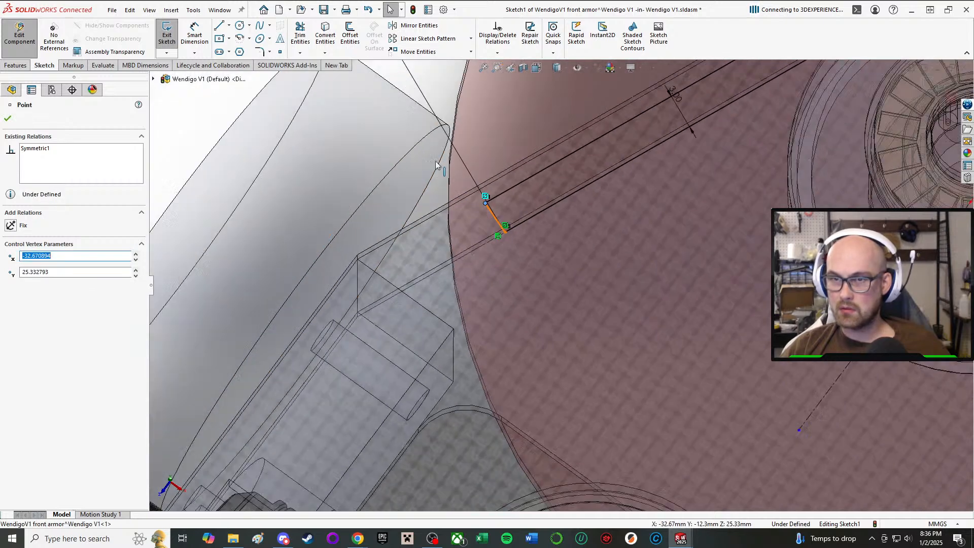
pyautogui.click(264, 108)
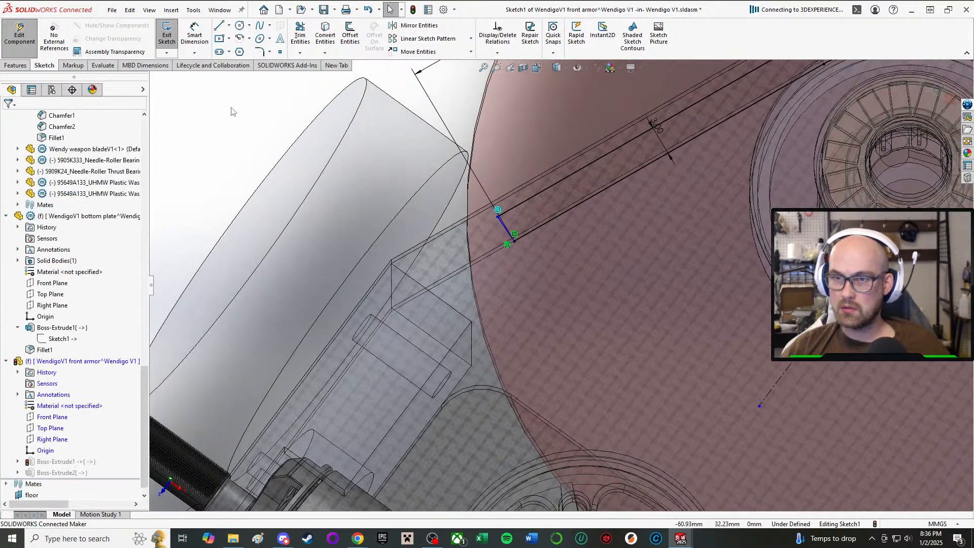
# Add a Perpendicular relation between the armor arm's inner line and its short end line.
pyautogui.moveTo(232, 108); pyautogui.dragTo(284, 109, button='right')
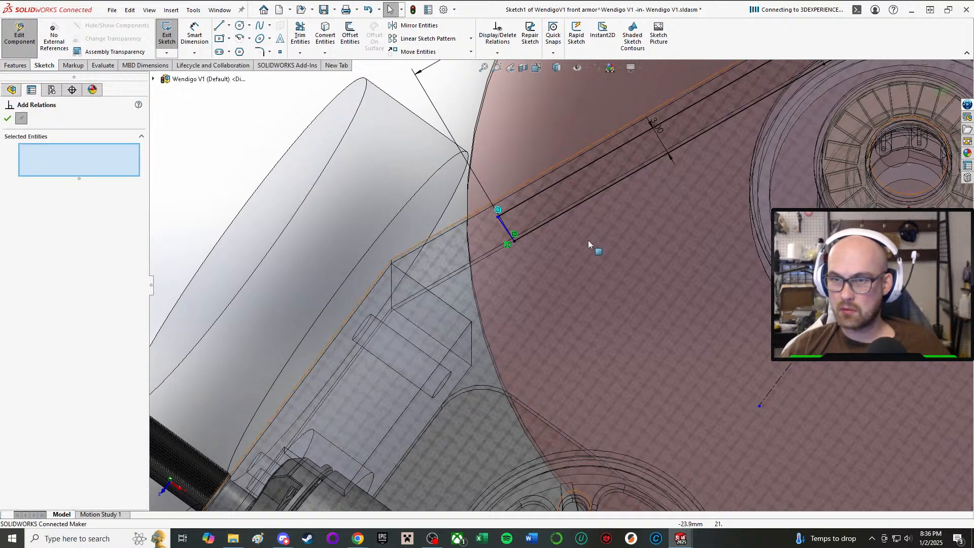
pyautogui.click(546, 224)
pyautogui.click(502, 222)
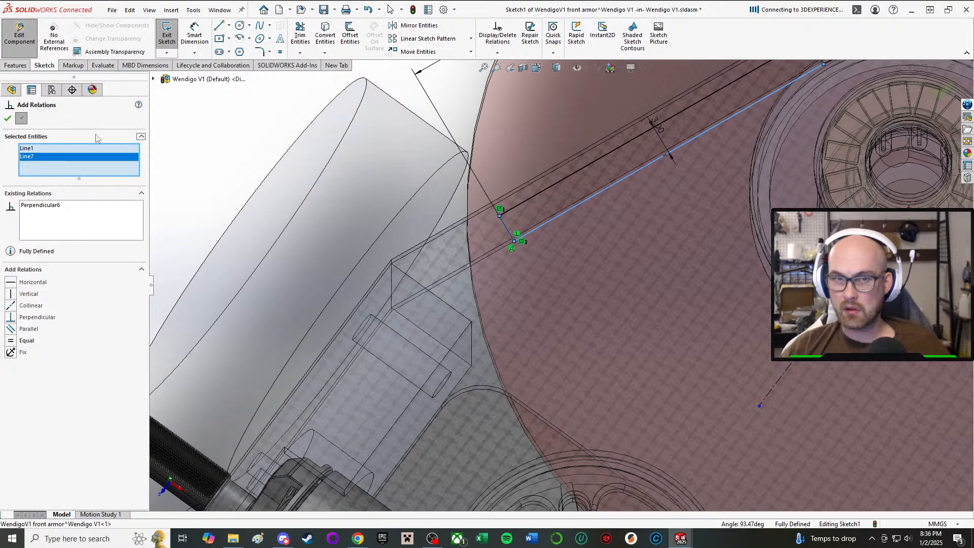
pyautogui.click(12, 118)
# Mirror the arm's perpendicular end line about the sketch centerline onto the opposite arm.
pyautogui.scroll(5, 654, 277)
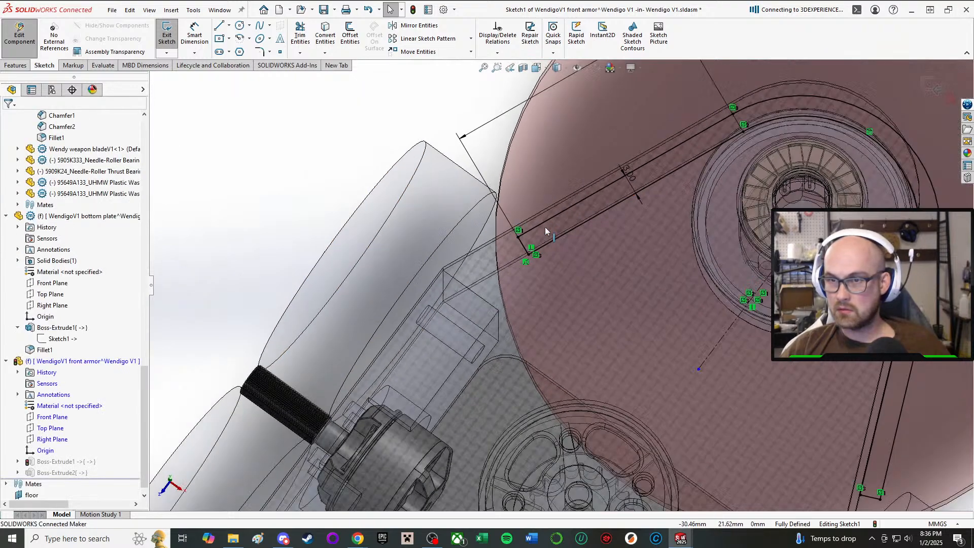
pyautogui.scroll(-4, 654, 277)
pyautogui.scroll(3, 472, 259)
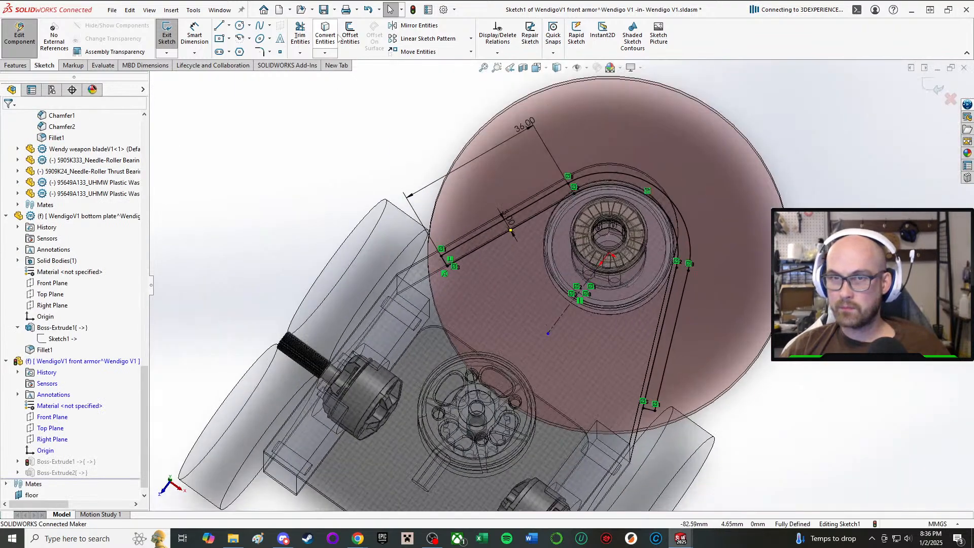
pyautogui.click(412, 27)
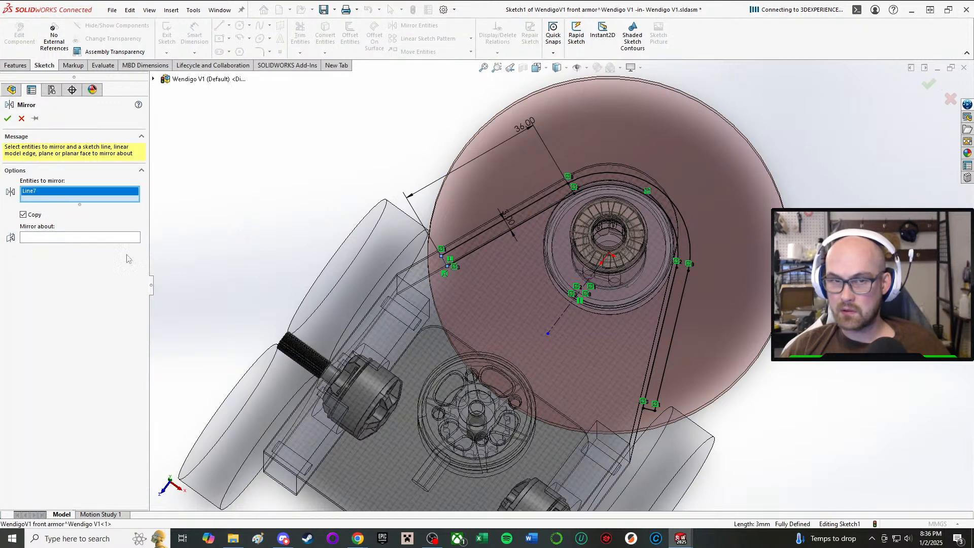
pyautogui.click(84, 238)
pyautogui.click(559, 323)
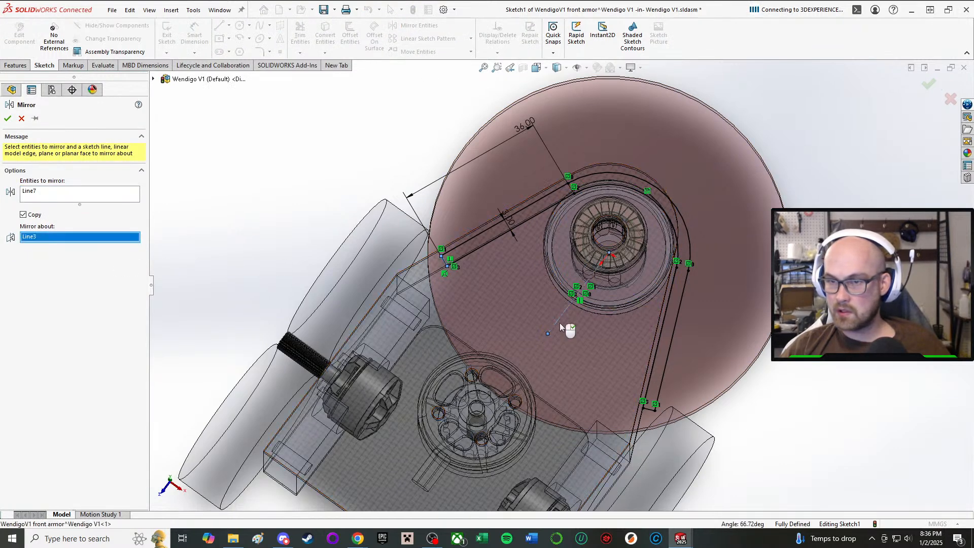
pyautogui.click(8, 119)
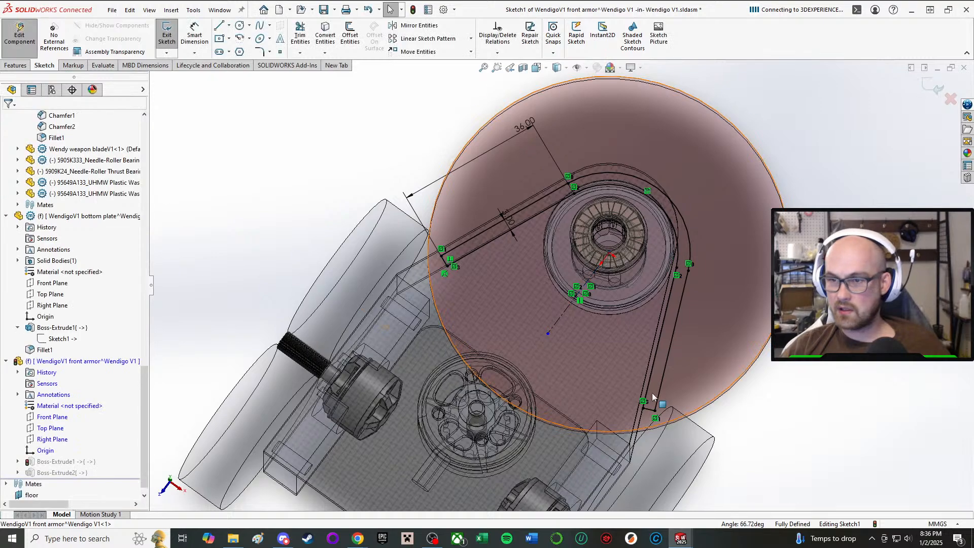
pyautogui.scroll(-5, 660, 406)
pyautogui.scroll(5, 841, 404)
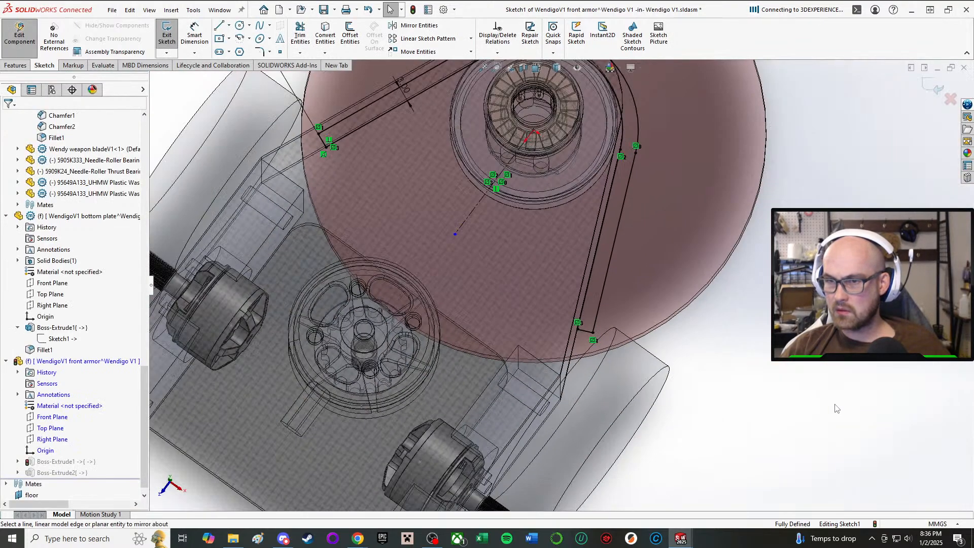
# Exit the front armor sketch, continue the rebuild past the failed first extrusion and dismiss the error report.
pyautogui.scroll(3, 578, 328)
pyautogui.scroll(-4, 562, 307)
pyautogui.scroll(2, 443, 206)
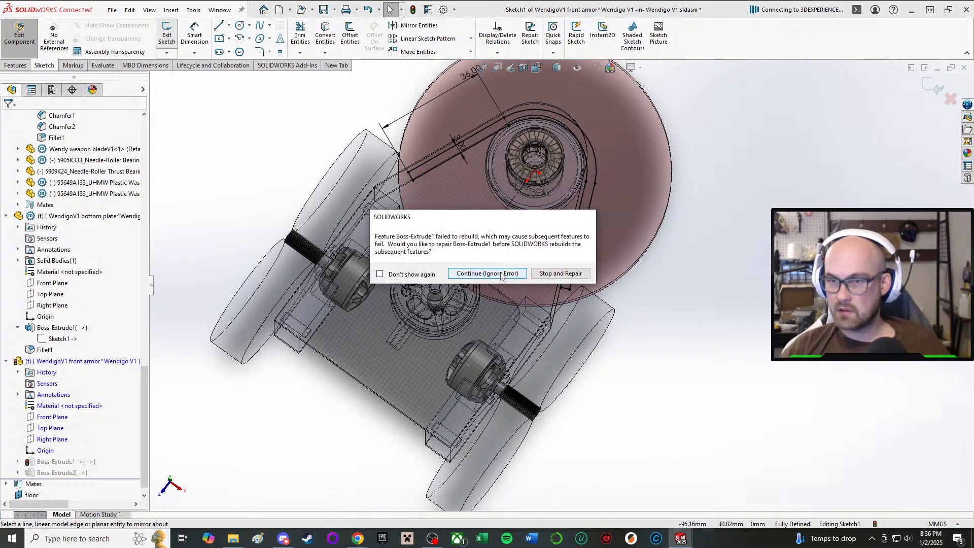
pyautogui.click(500, 274)
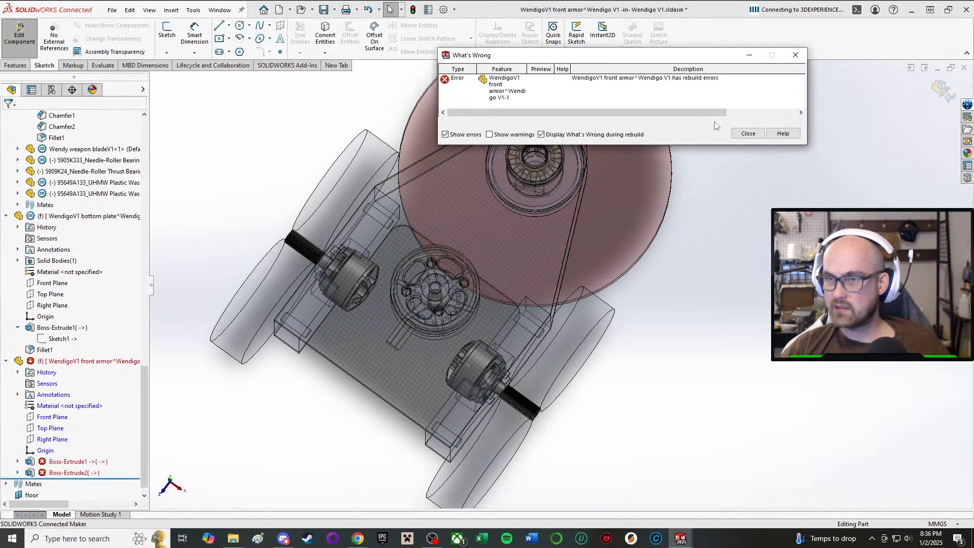
pyautogui.click(749, 134)
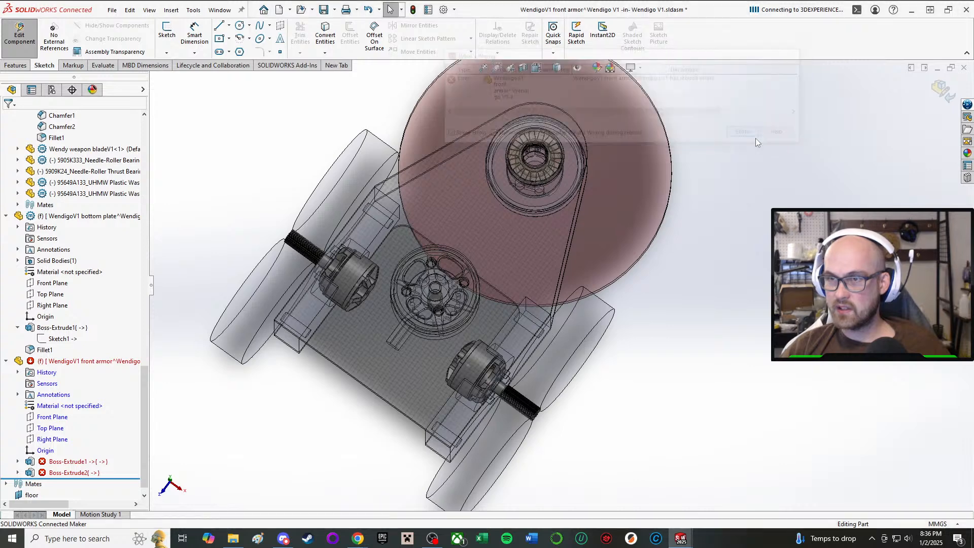
# Reopen the front armor's first extrusion sketch and examine the end corners of both arms for faulty endpoints, then exit it.
pyautogui.click(81, 461)
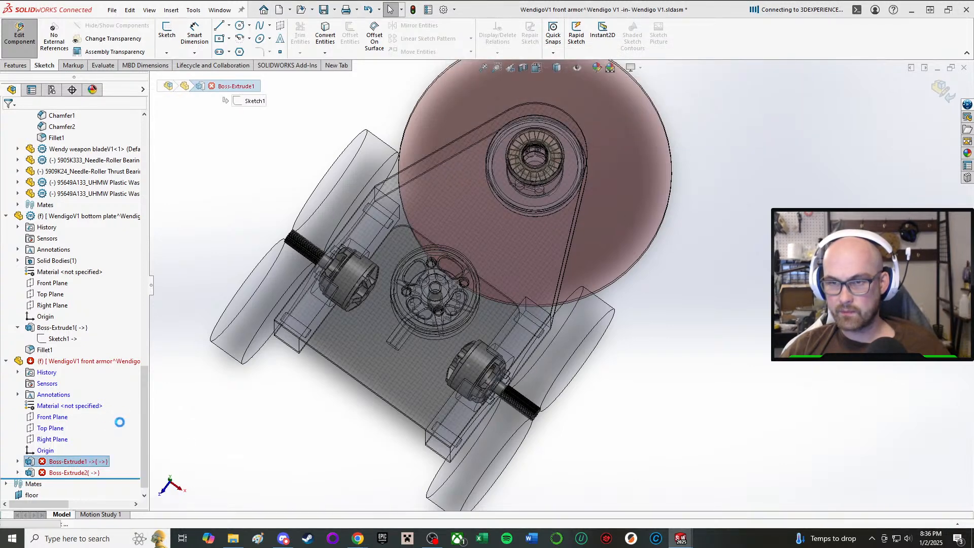
pyautogui.scroll(-3, 564, 260)
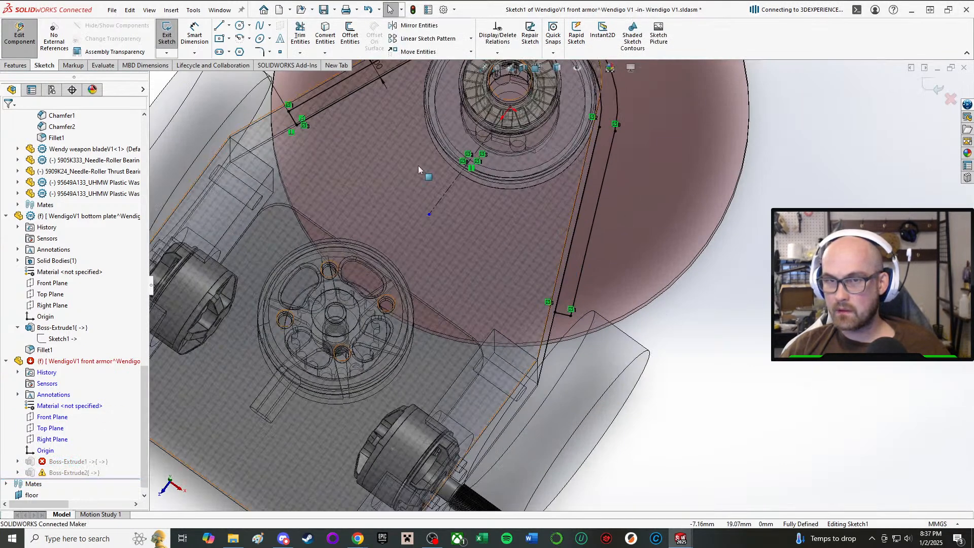
pyautogui.scroll(-4, 569, 315)
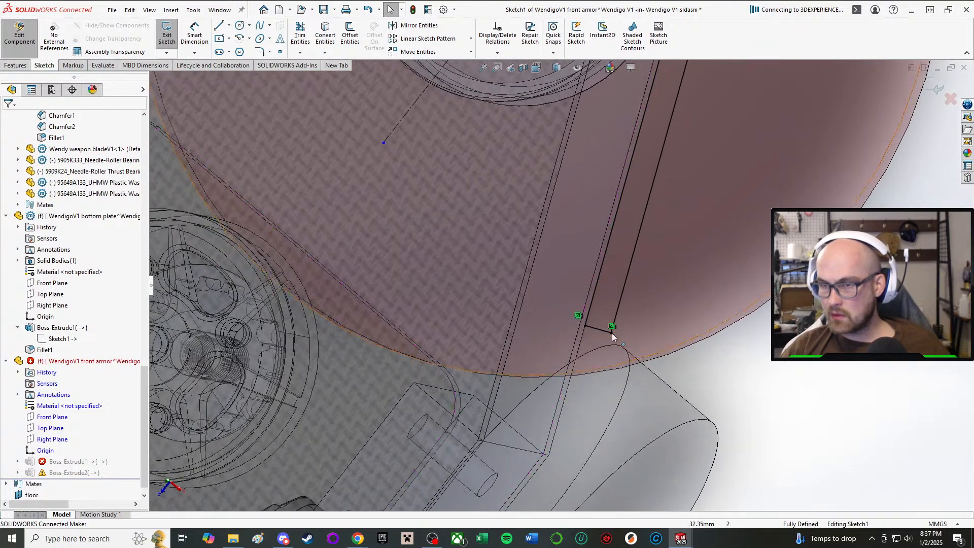
pyautogui.click(613, 333)
pyautogui.scroll(3, 645, 175)
pyautogui.scroll(-4, 381, 136)
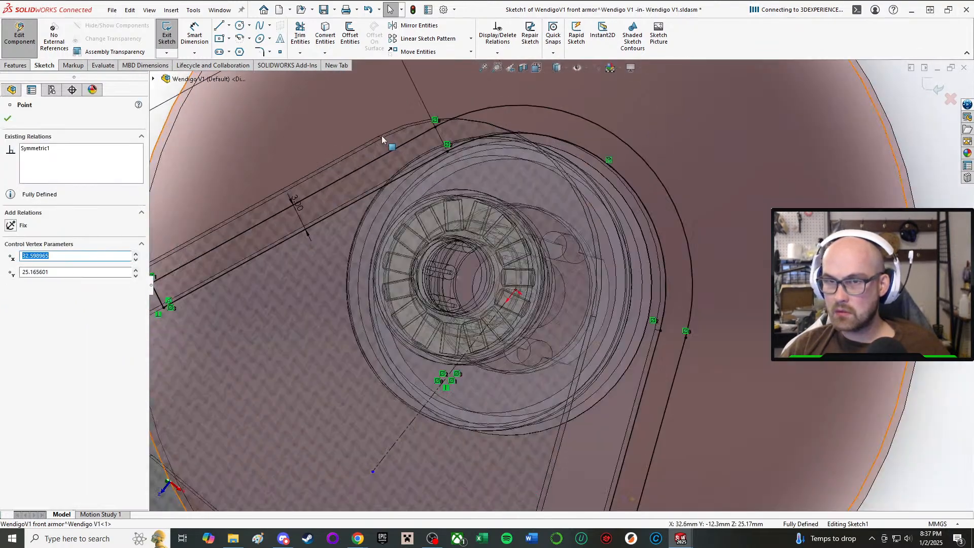
pyautogui.moveTo(382, 136); pyautogui.dragTo(413, 147, button='middle')
pyautogui.scroll(2, 416, 199)
pyautogui.scroll(2, 367, 258)
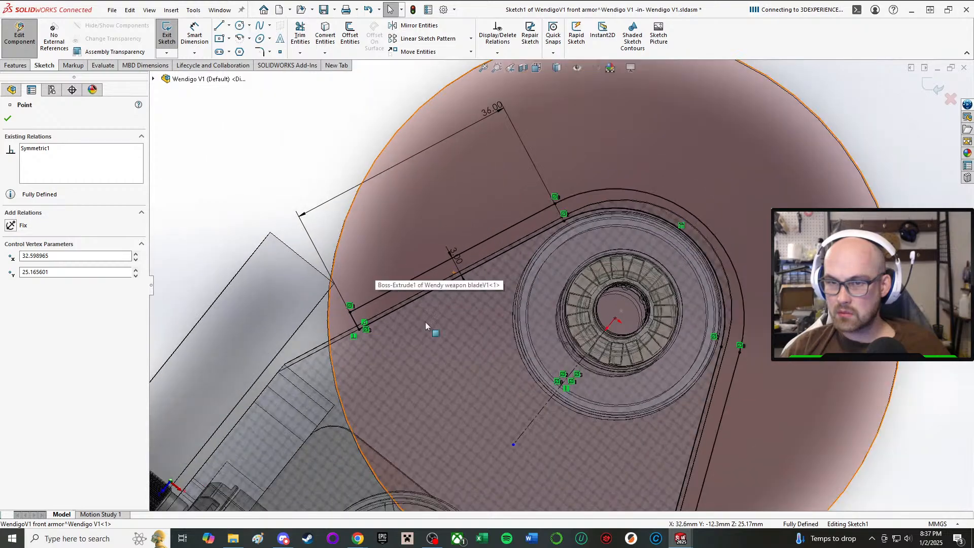
pyautogui.scroll(5, 596, 431)
pyautogui.moveTo(596, 430)
pyautogui.mouseDown(button='middle')
pyautogui.moveTo(676, 344)
pyautogui.moveTo(602, 473)
pyautogui.mouseUp(button='middle')
pyautogui.scroll(-2, 534, 239)
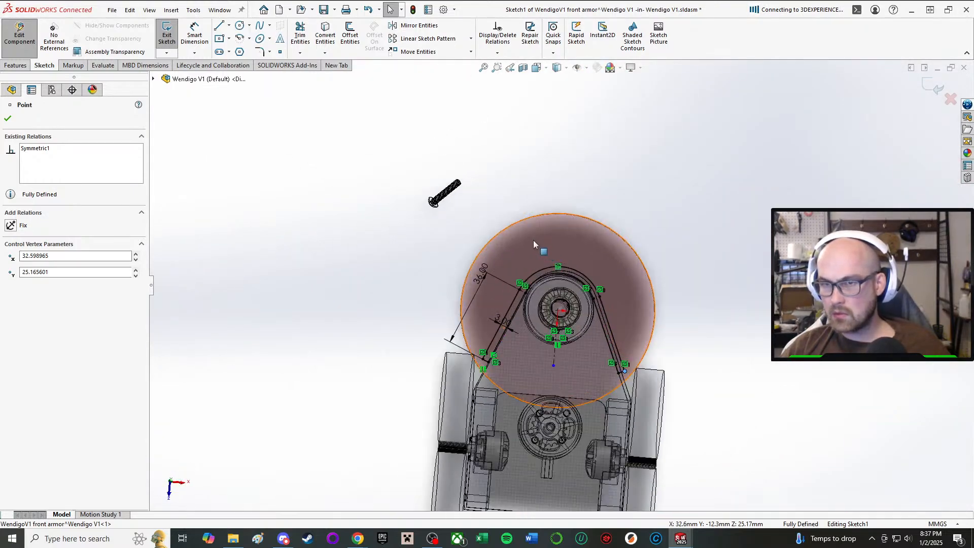
pyautogui.scroll(-4, 579, 403)
pyautogui.press('Escape')
pyautogui.scroll(-2, 704, 349)
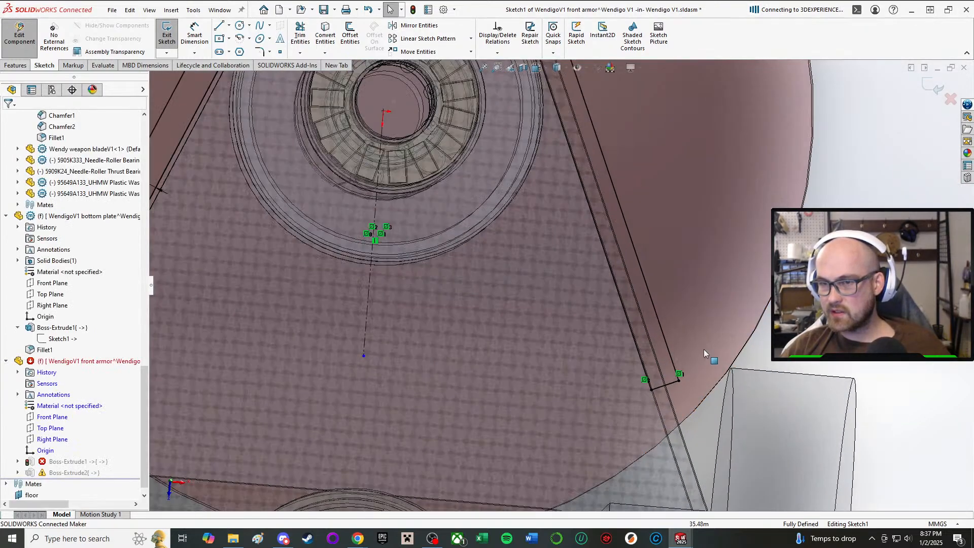
pyautogui.scroll(4, 561, 327)
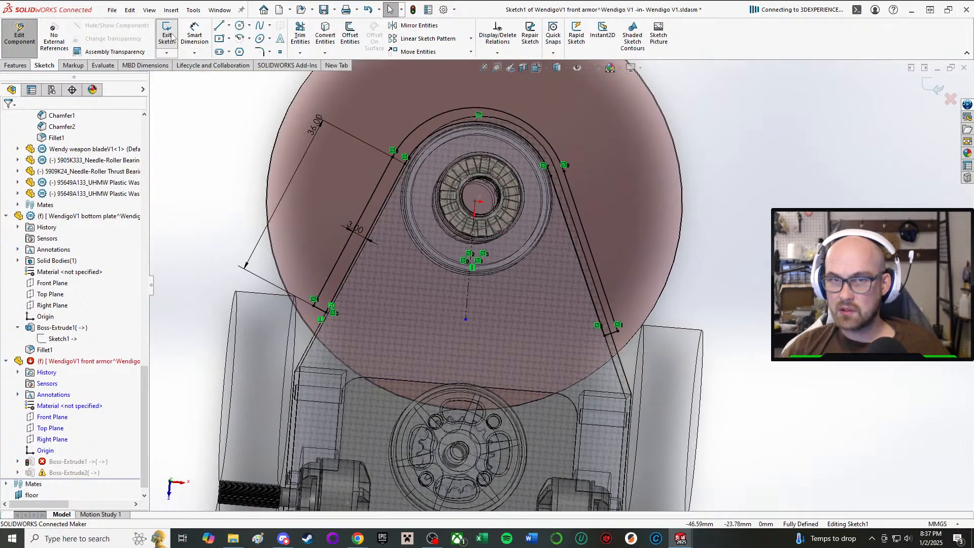
pyautogui.click(171, 36)
pyautogui.click(449, 280)
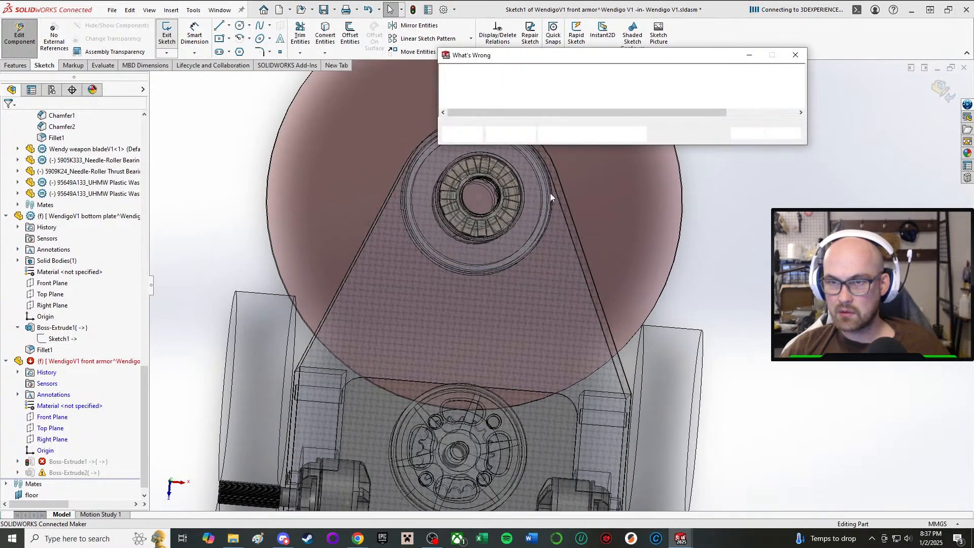
pyautogui.click(748, 133)
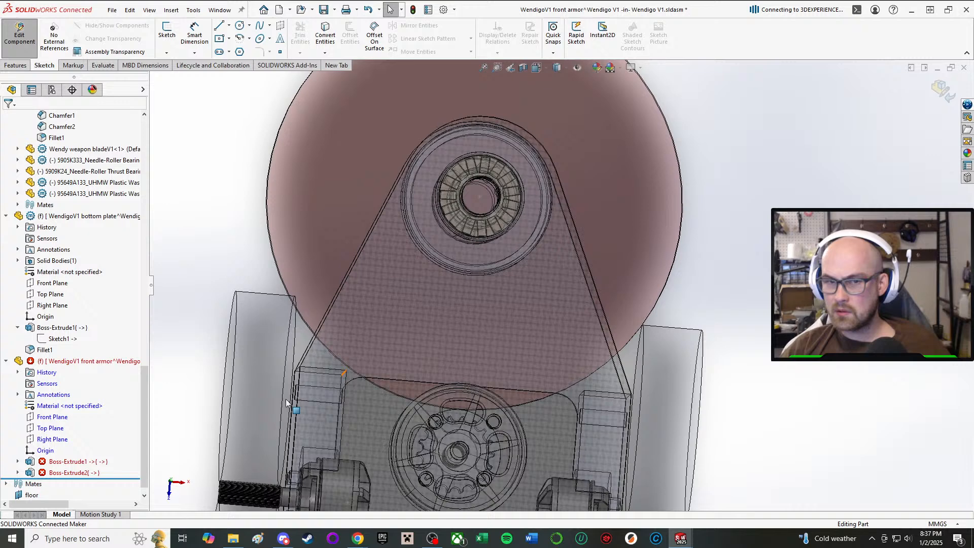
# Edit the front armor's first extrusion and select the closed U-shaped band region as its contour.
pyautogui.click(18, 461)
pyautogui.click(66, 463)
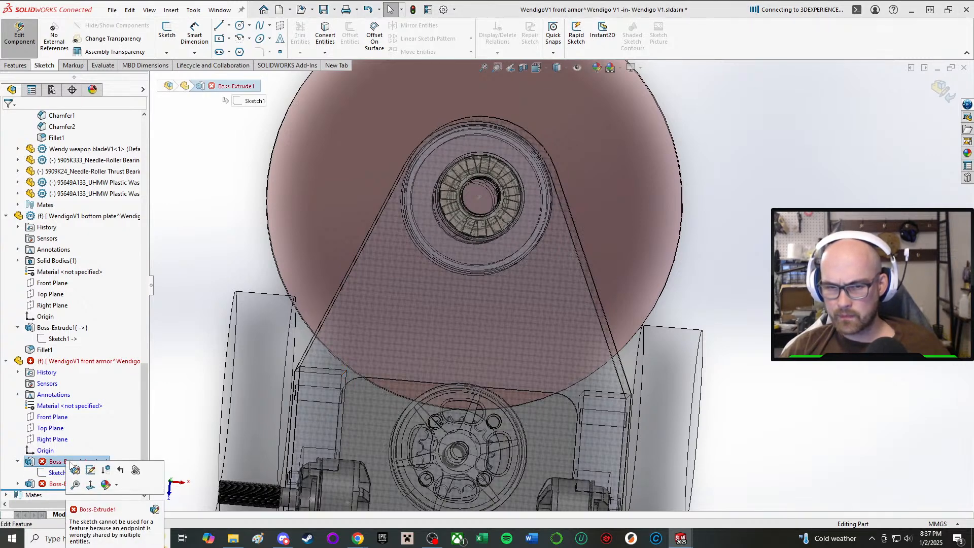
pyautogui.click(75, 470)
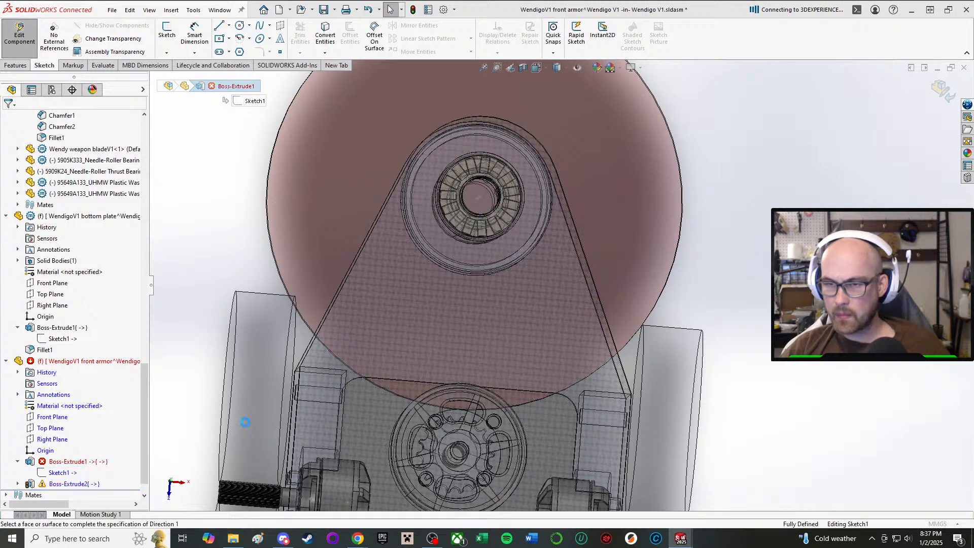
pyautogui.click(477, 327)
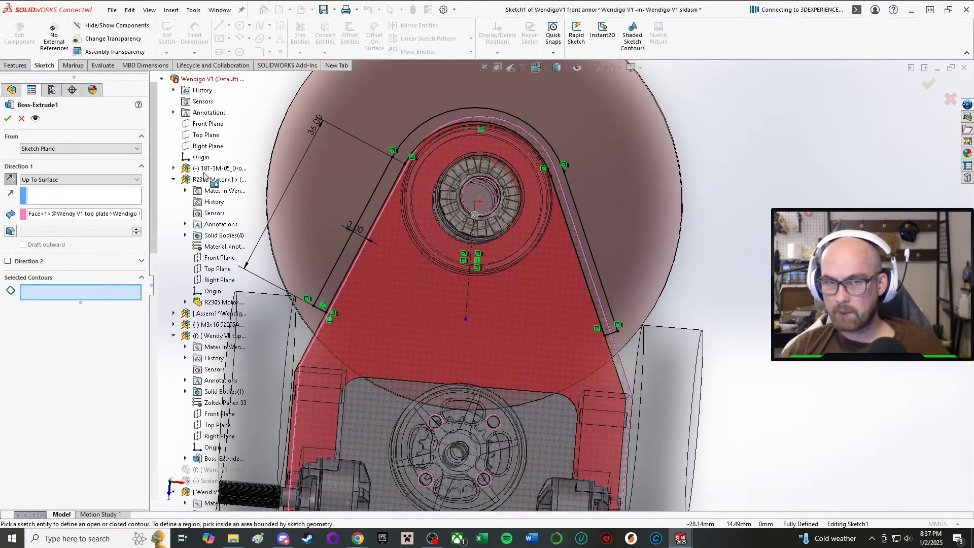
pyautogui.moveTo(406, 293)
pyautogui.mouseDown(button='middle')
pyautogui.moveTo(571, 272)
pyautogui.moveTo(552, 255)
pyautogui.mouseUp(button='middle')
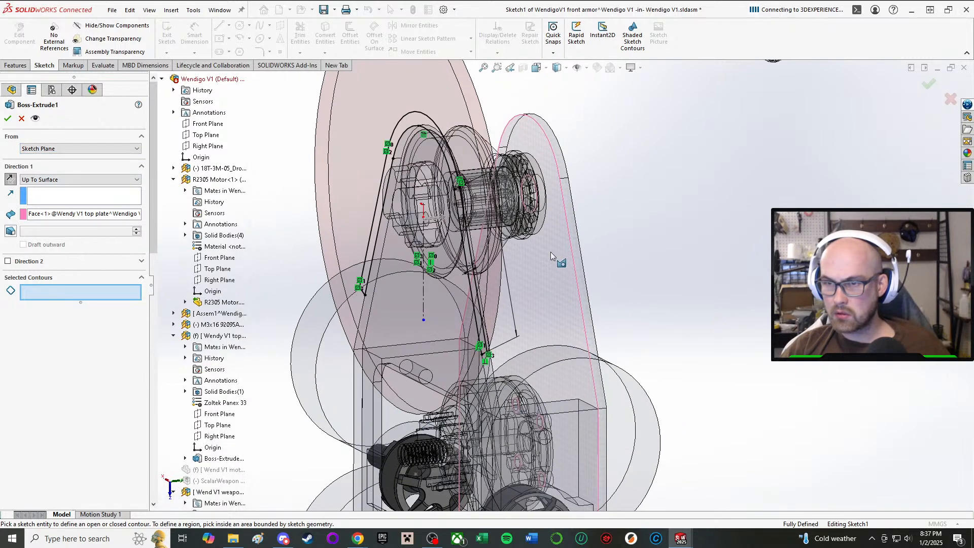
pyautogui.hotkey('ctrl', '8')
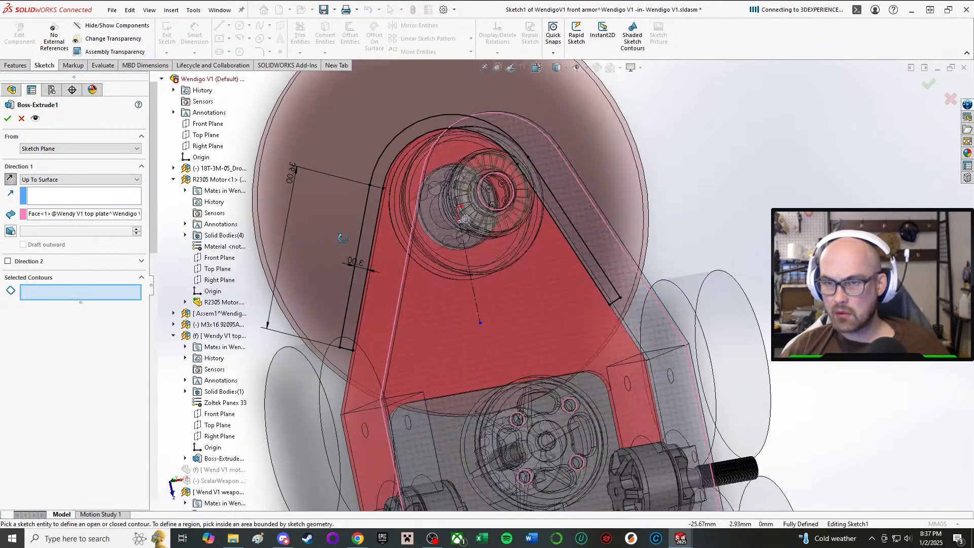
pyautogui.click(363, 258)
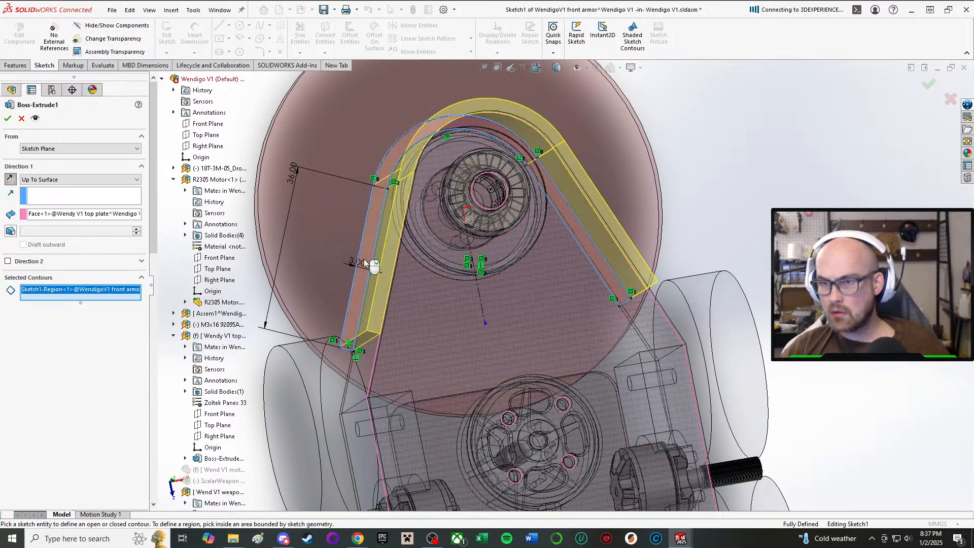
pyautogui.click(8, 119)
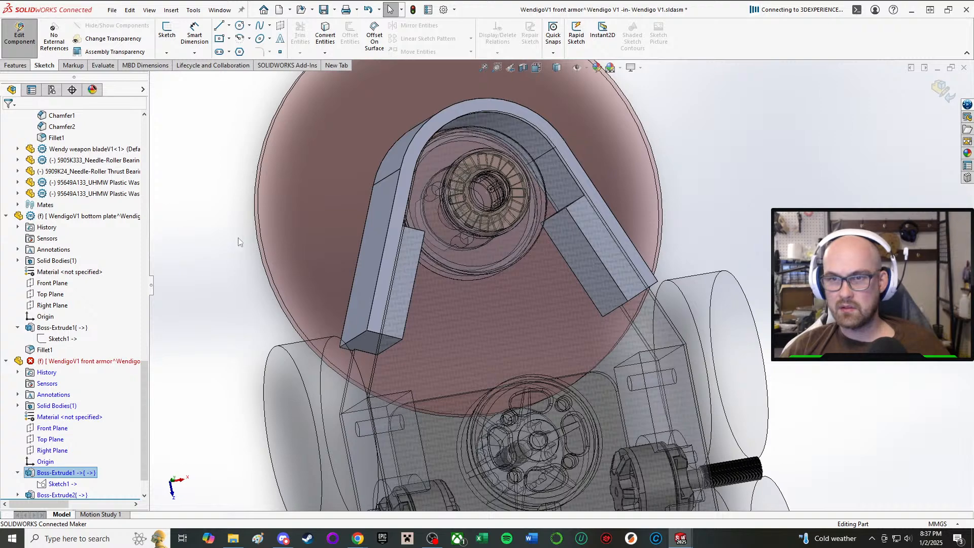
# Set the armor band's thickness dimension to 2 mm in the first extrusion's sketch and exit the sketch.
pyautogui.moveTo(259, 283); pyautogui.dragTo(433, 289, button='middle')
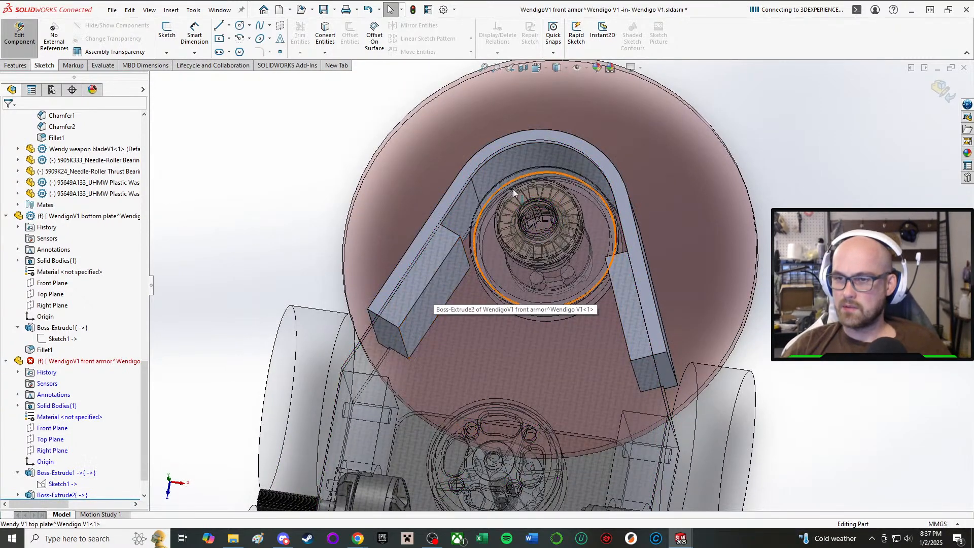
pyautogui.click(63, 474)
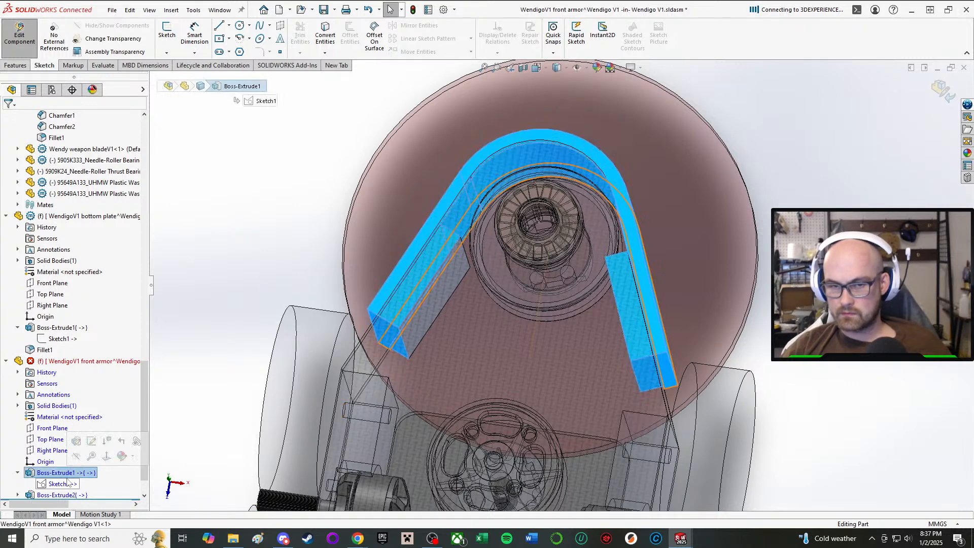
pyautogui.click(92, 442)
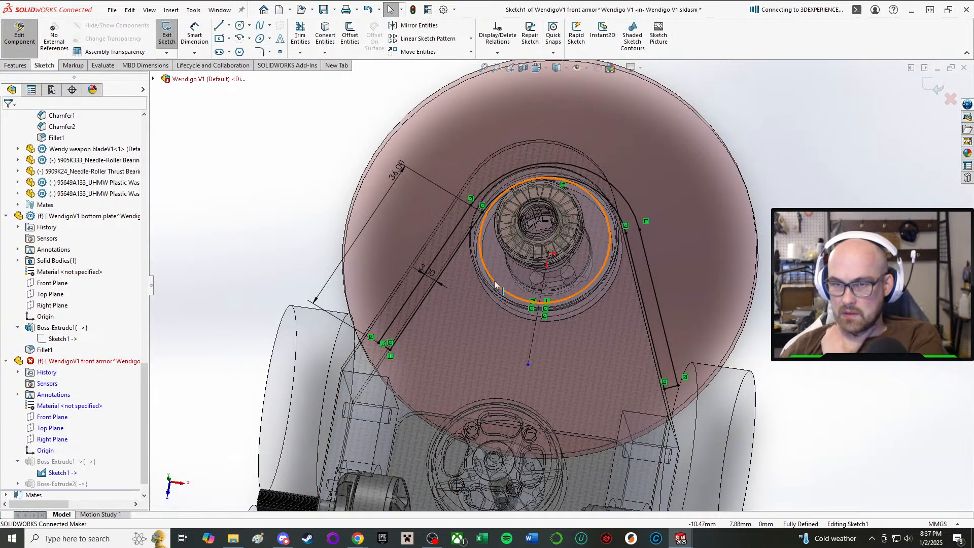
pyautogui.doubleClick(422, 268)
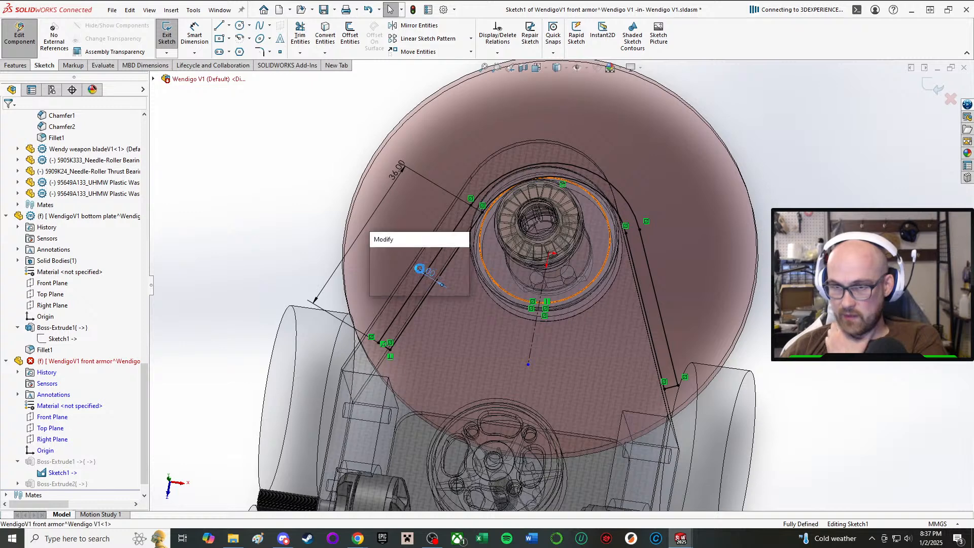
pyautogui.press('Return')
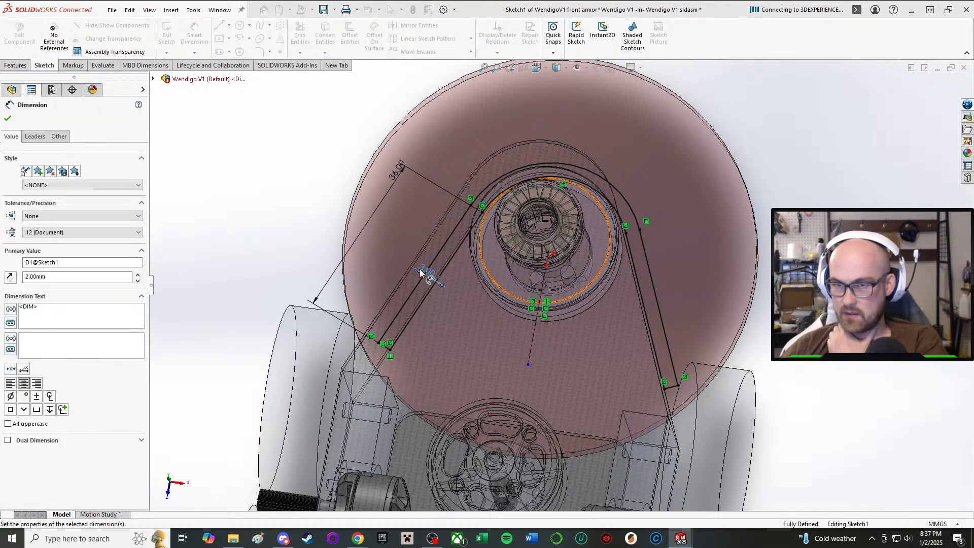
pyautogui.click(7, 119)
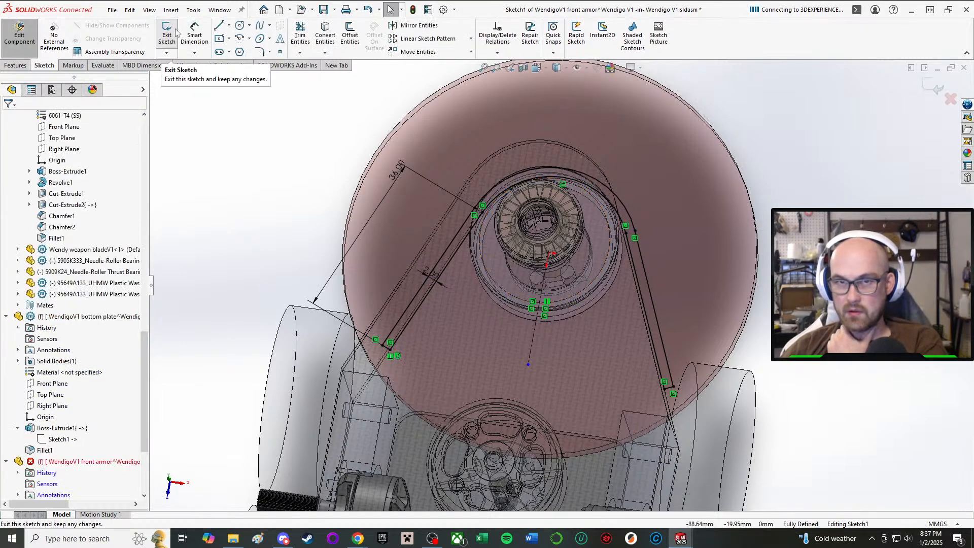
pyautogui.click(167, 35)
# Examine the front armor's arm ends and mounting blocks against the plates and wheels from several angles.
pyautogui.moveTo(634, 289)
pyautogui.mouseDown(button='middle')
pyautogui.moveTo(642, 105)
pyautogui.moveTo(646, 142)
pyautogui.mouseUp(button='middle')
pyautogui.scroll(-3, 660, 228)
pyautogui.scroll(6, 634, 330)
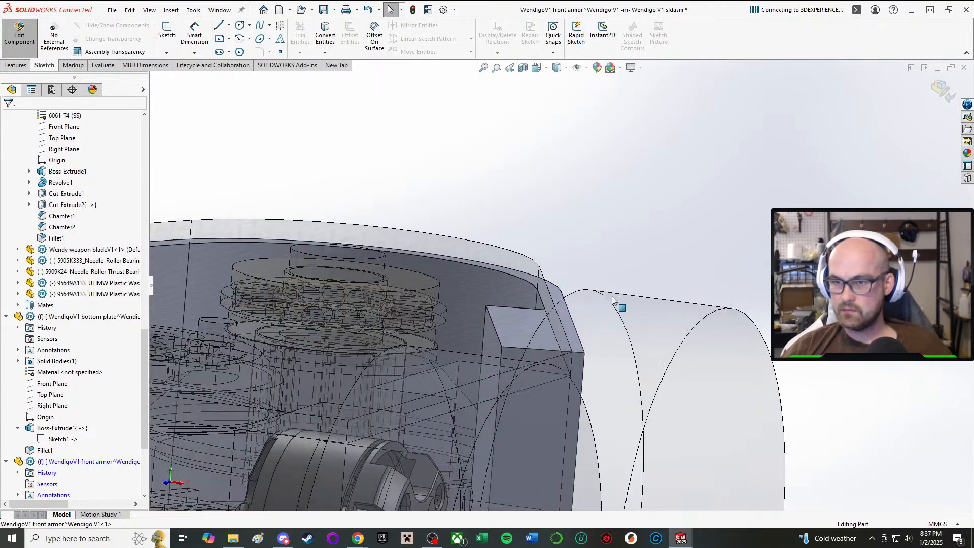
pyautogui.moveTo(544, 369)
pyautogui.mouseDown(button='middle')
pyautogui.moveTo(538, 393)
pyautogui.moveTo(535, 371)
pyautogui.mouseUp(button='middle')
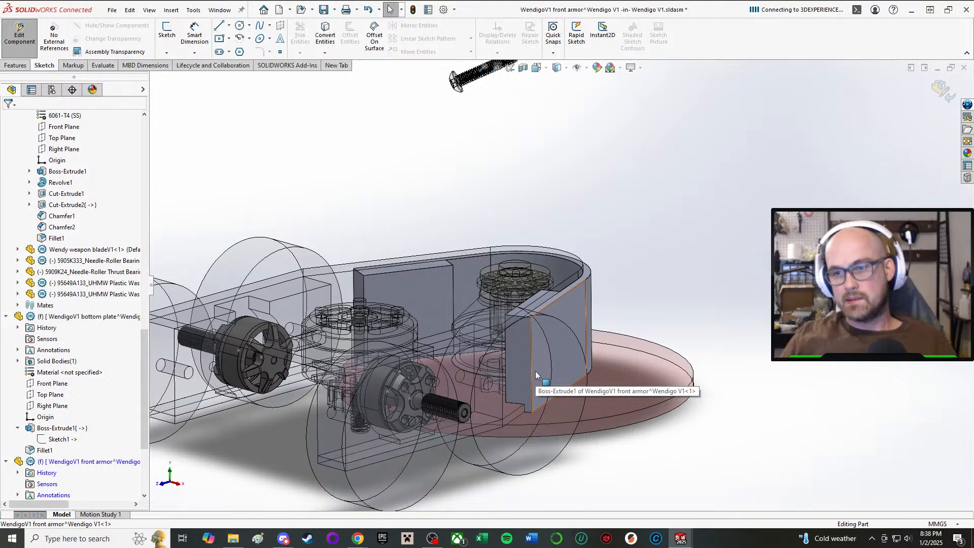
pyautogui.scroll(2, 538, 378)
pyautogui.scroll(-4, 539, 355)
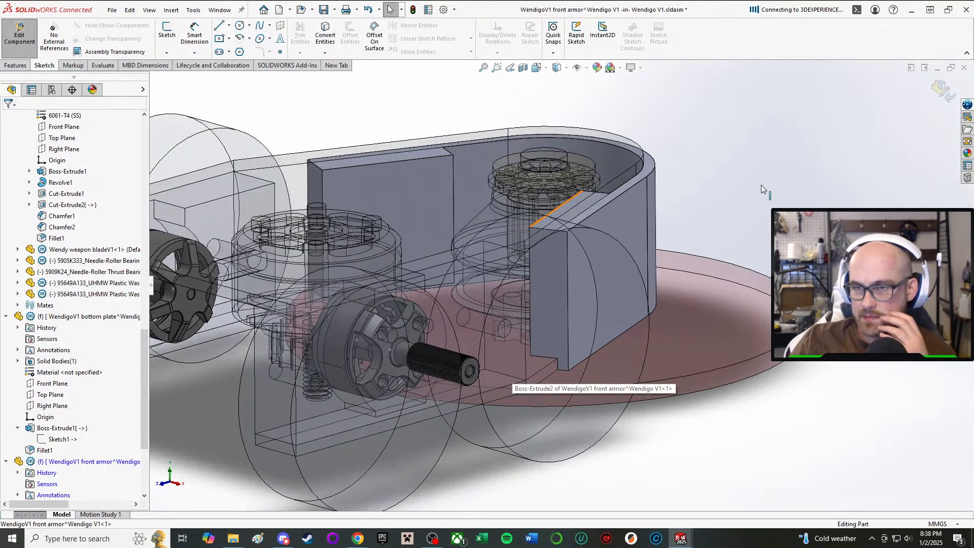
pyautogui.scroll(-1, 762, 189)
pyautogui.middleClick(487, 258)
pyautogui.moveTo(487, 258); pyautogui.dragTo(432, 236, button='middle')
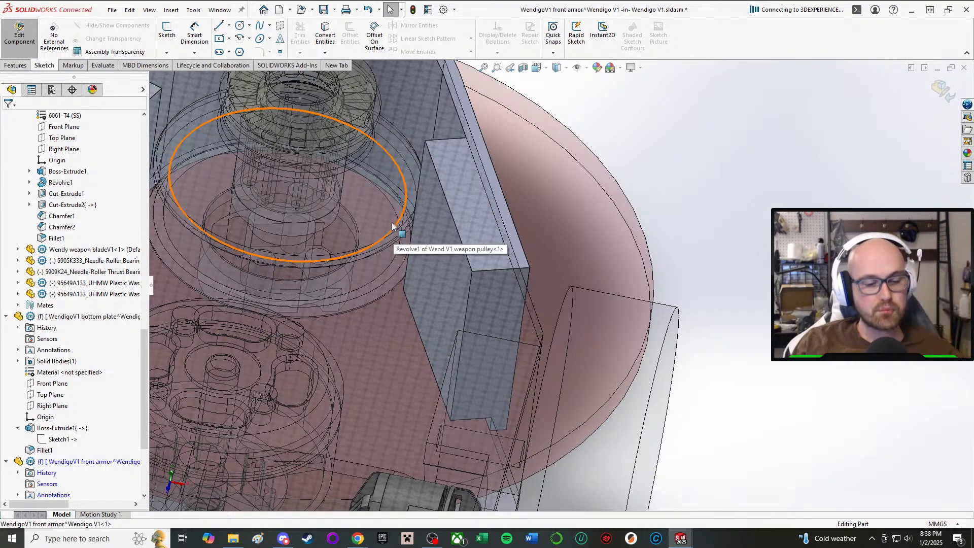
pyautogui.moveTo(505, 267); pyautogui.dragTo(466, 177, button='middle')
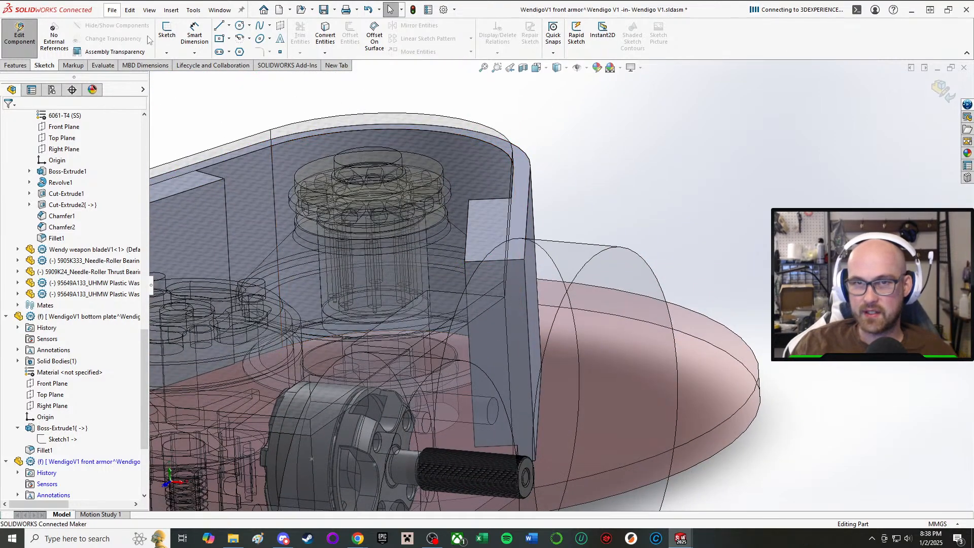
# Start a sketch on the end face of the front armor's arm and convert its outer vertical edge into the sketch.
pyautogui.click(167, 32)
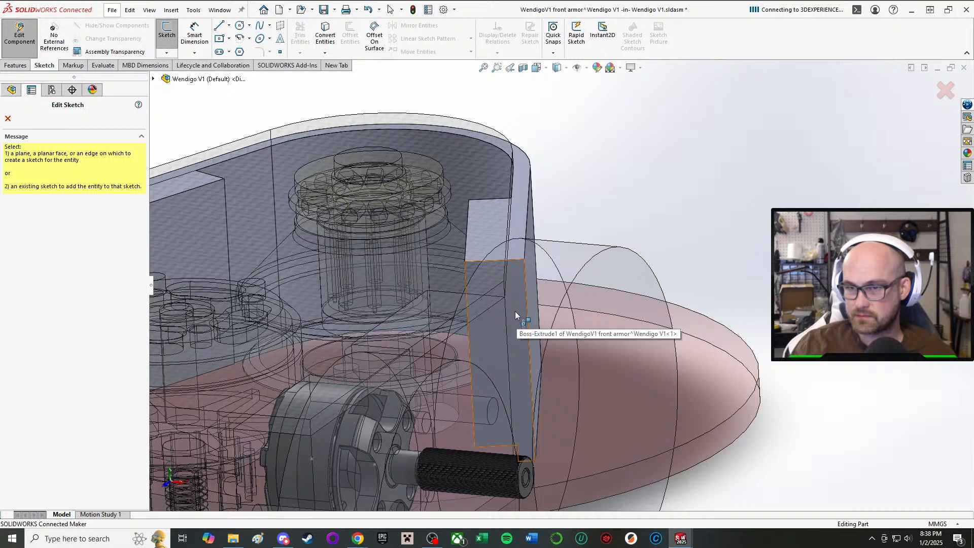
pyautogui.click(516, 312)
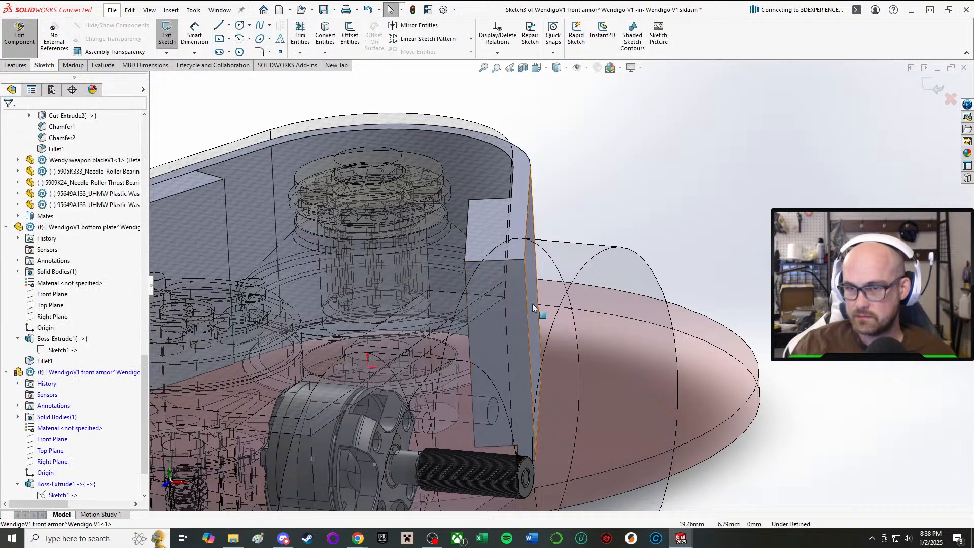
pyautogui.click(219, 25)
pyautogui.scroll(-3, 409, 324)
pyautogui.scroll(3, 461, 245)
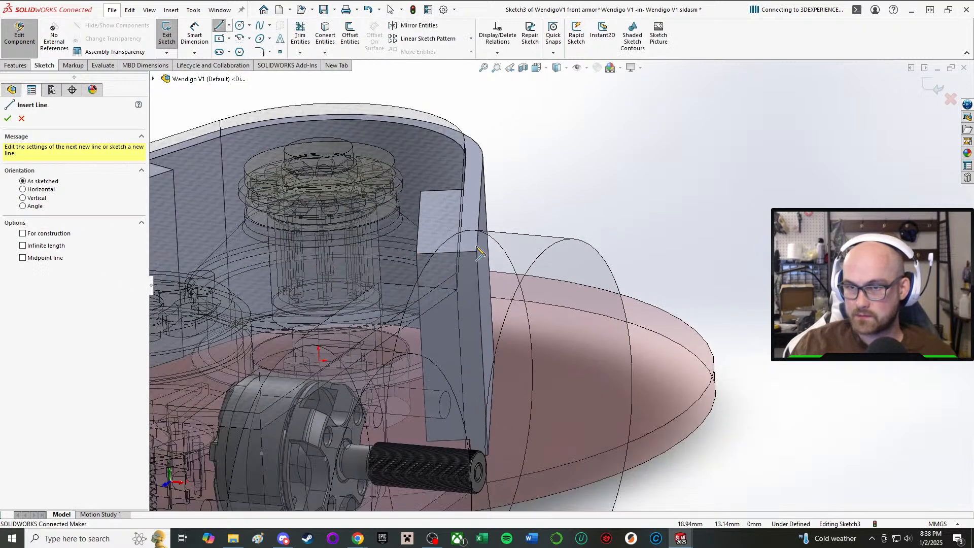
pyautogui.click(325, 35)
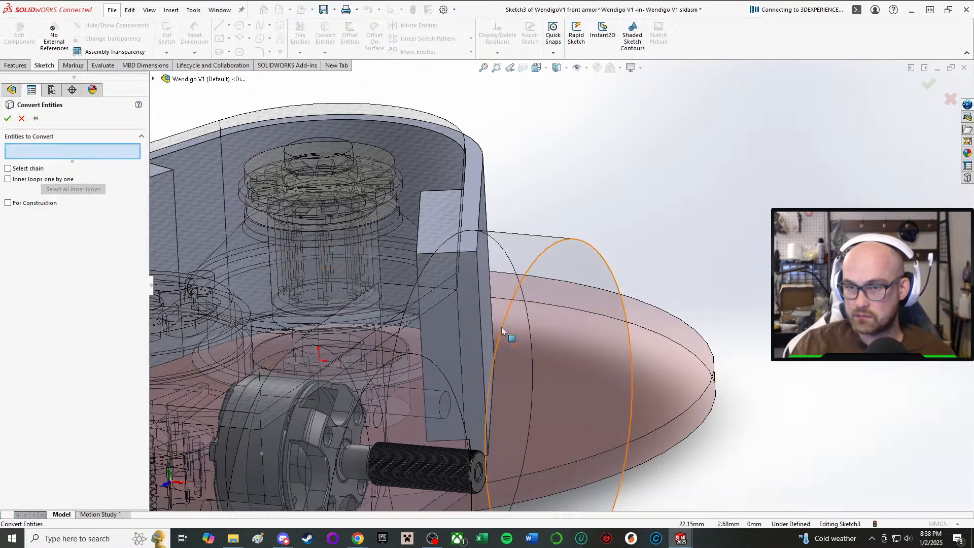
pyautogui.click(481, 316)
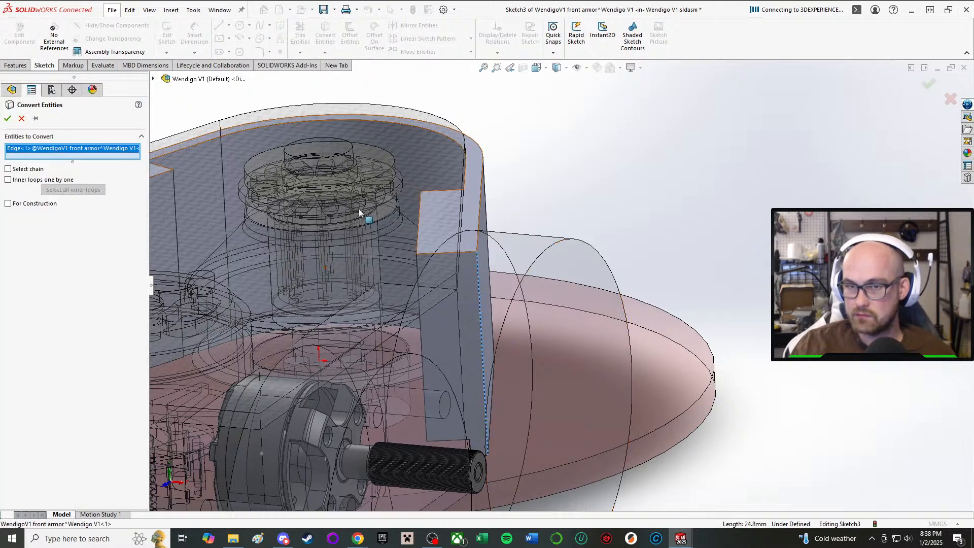
pyautogui.click(7, 119)
# Sketch a horizontal base line about 6 mm outward from the converted edge's lower end and close the triangle at its upper end.
pyautogui.click(219, 26)
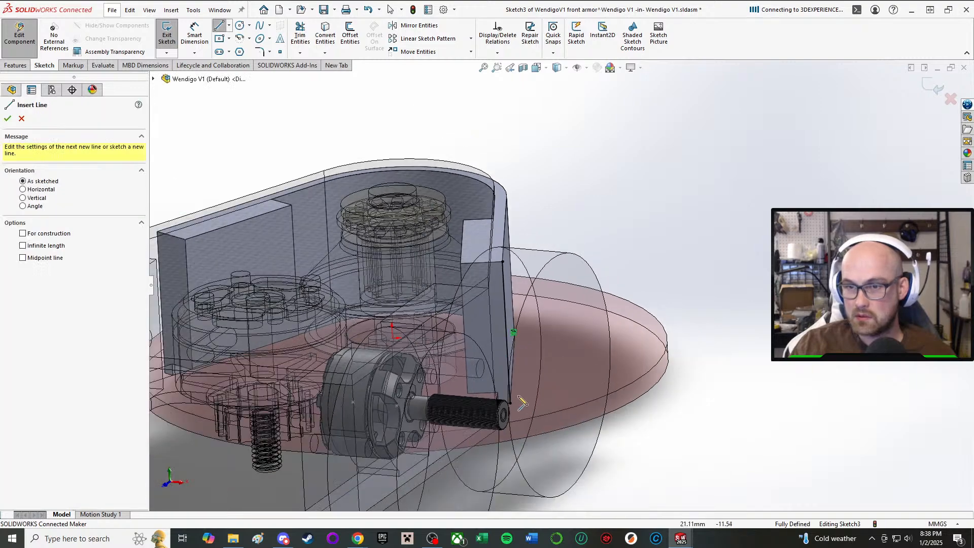
pyautogui.moveTo(517, 396); pyautogui.dragTo(497, 350, button='middle')
pyautogui.scroll(-3, 513, 399)
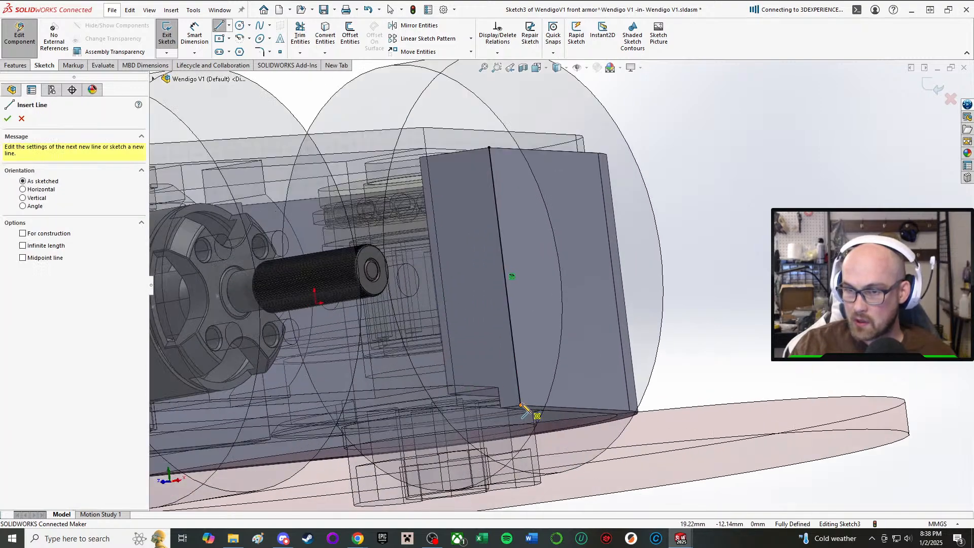
pyautogui.click(521, 405)
pyautogui.click(581, 397)
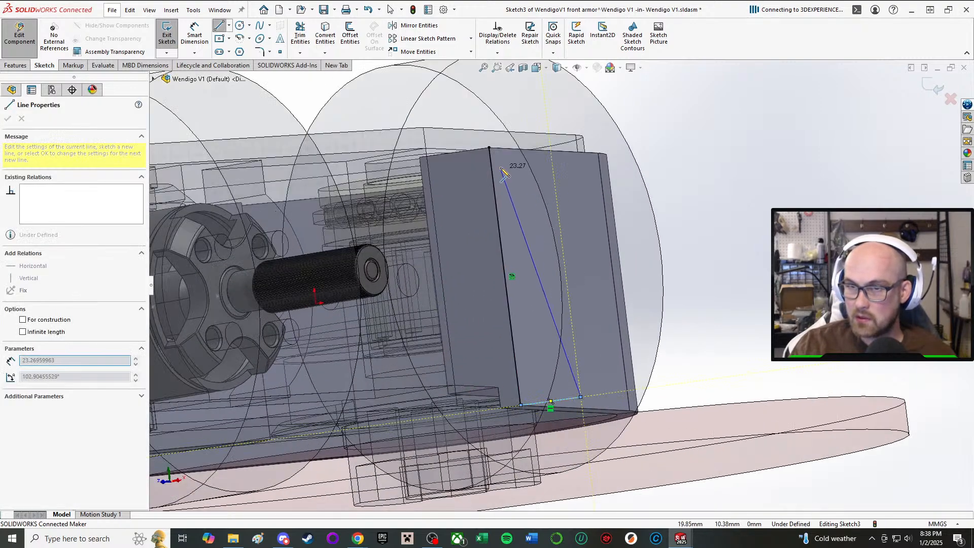
pyautogui.click(489, 147)
pyautogui.rightClick(532, 160)
pyautogui.click(559, 168)
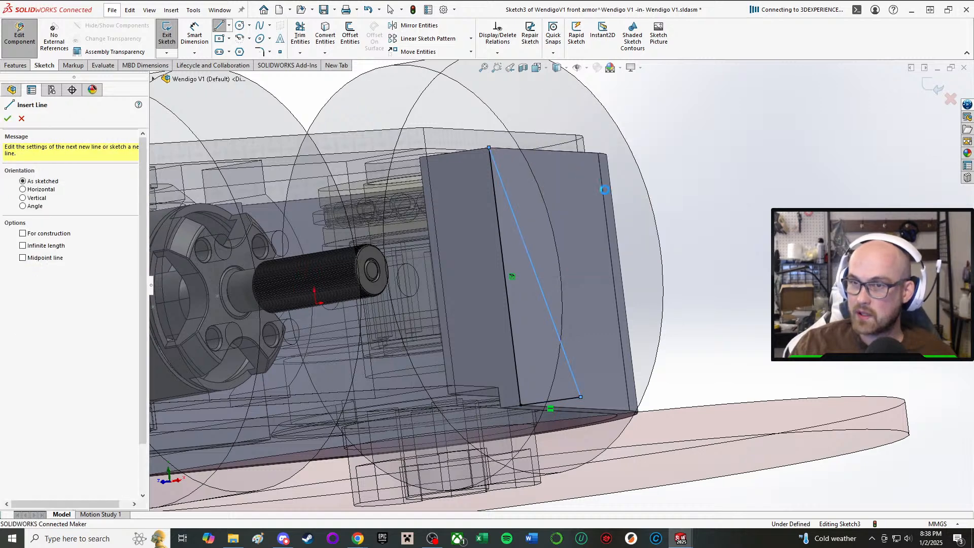
# Dimension the triangle's base line to 3 mm.
pyautogui.click(194, 34)
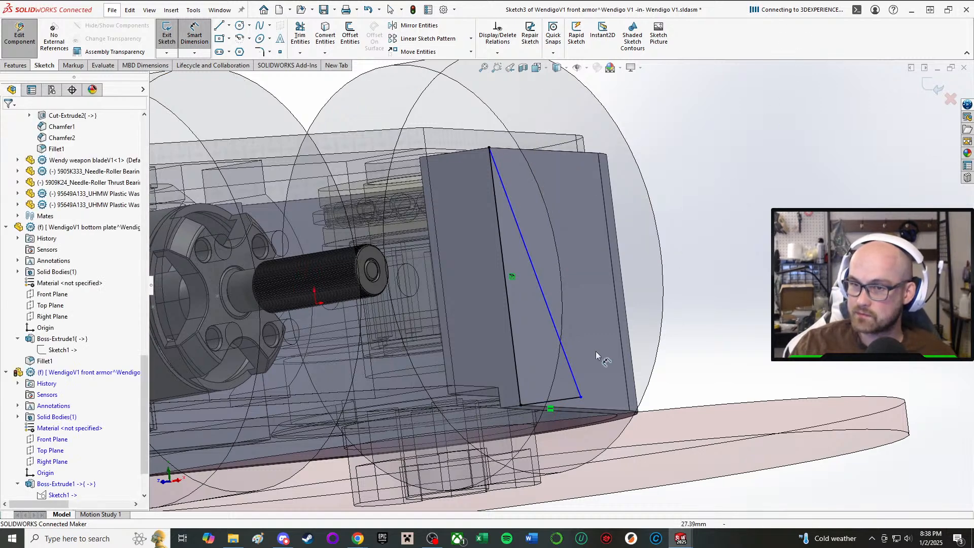
pyautogui.click(559, 404)
pyautogui.click(523, 102)
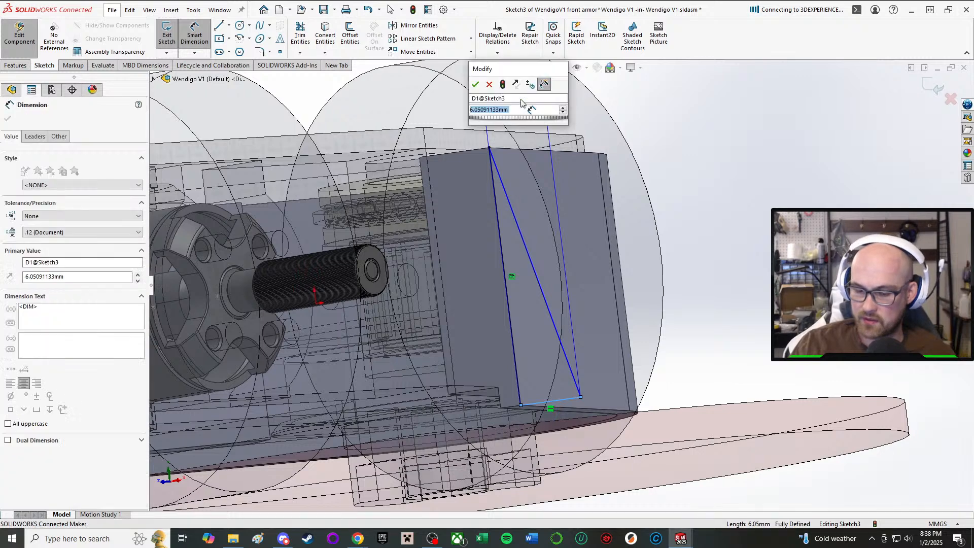
pyautogui.write('3')
pyautogui.press('Return')
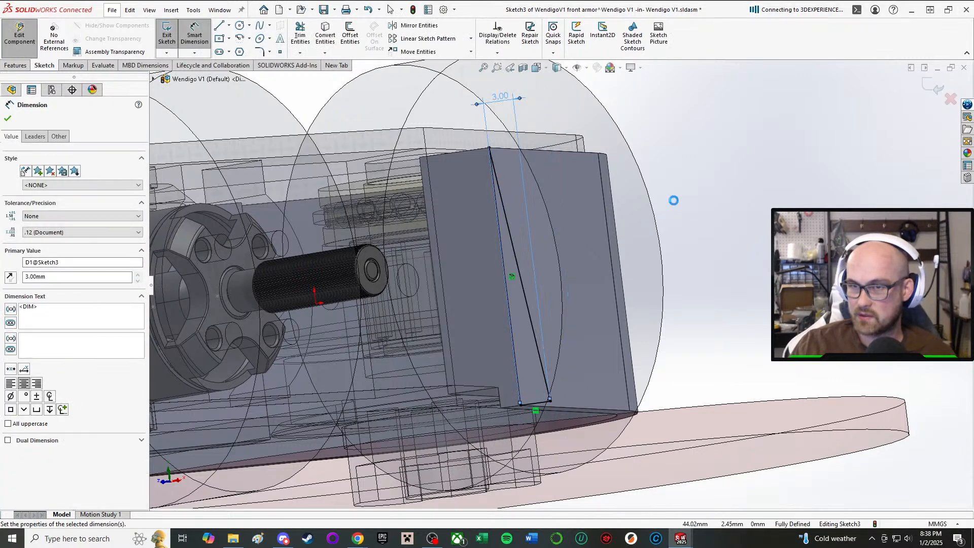
pyautogui.moveTo(655, 206); pyautogui.dragTo(703, 227, button='middle')
pyautogui.click(698, 138)
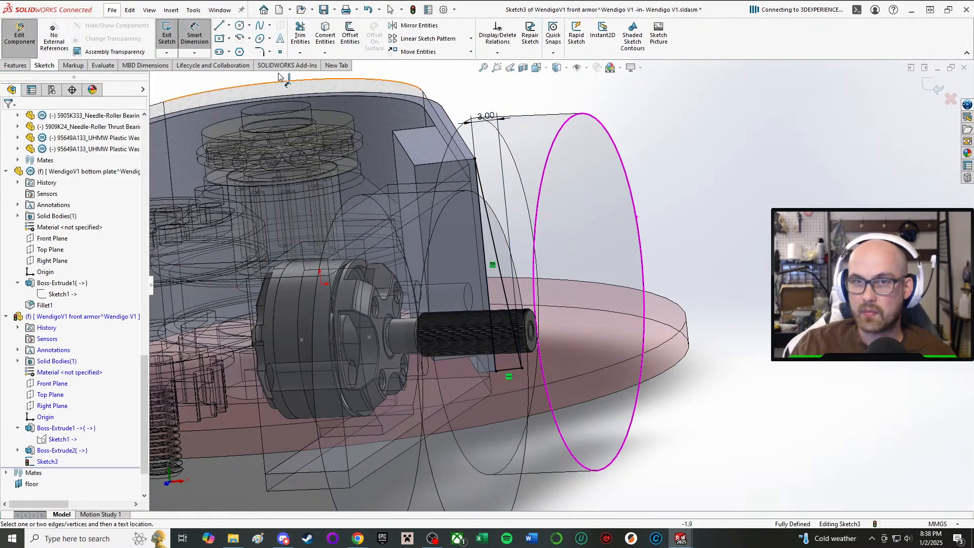
pyautogui.press('Escape')
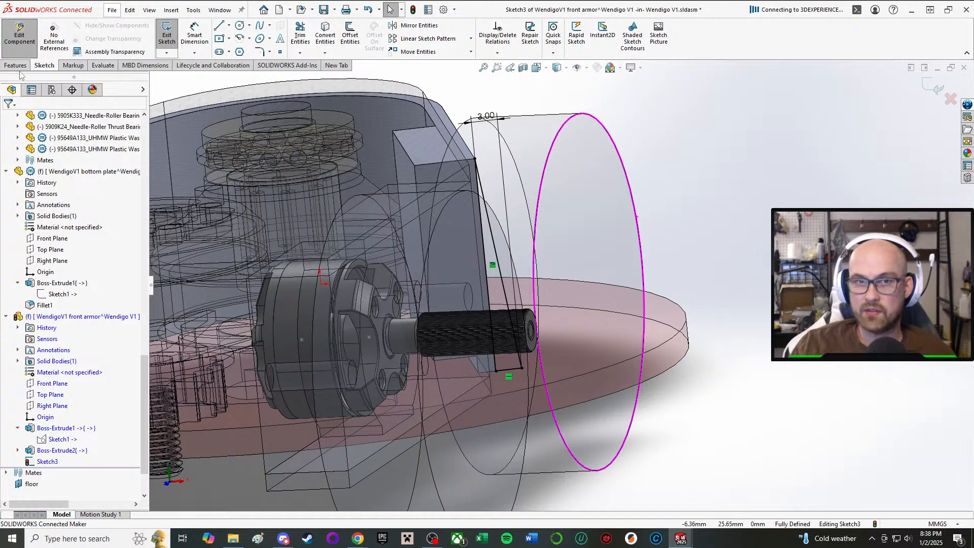
# Try a Swept Boss/Base of the triangular sketch along the straight upper outer edge of the armor arm.
pyautogui.click(17, 66)
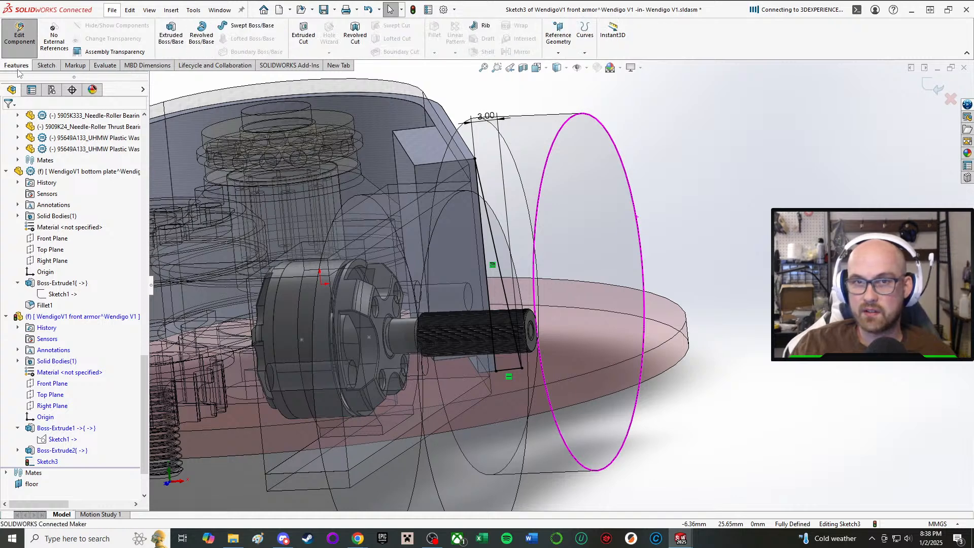
pyautogui.click(224, 26)
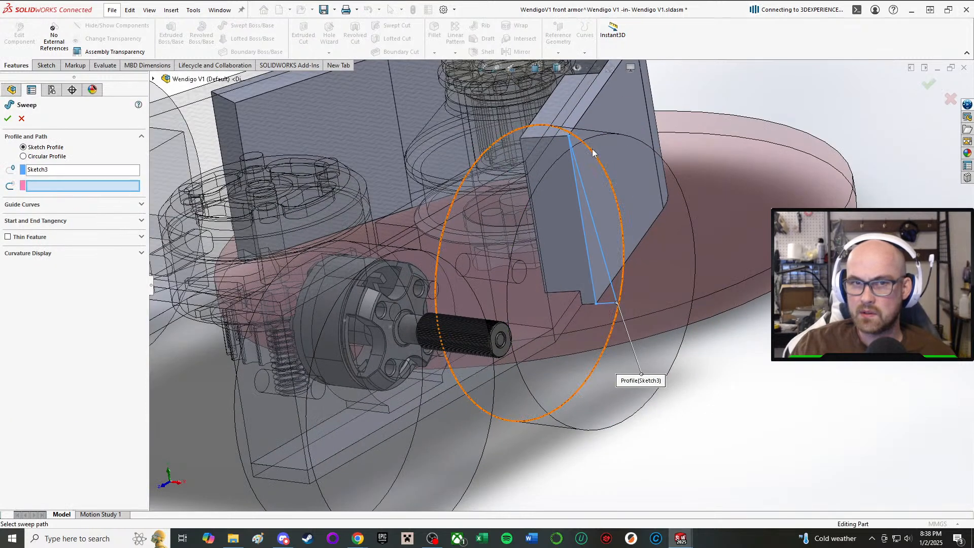
pyautogui.scroll(-2, 540, 120)
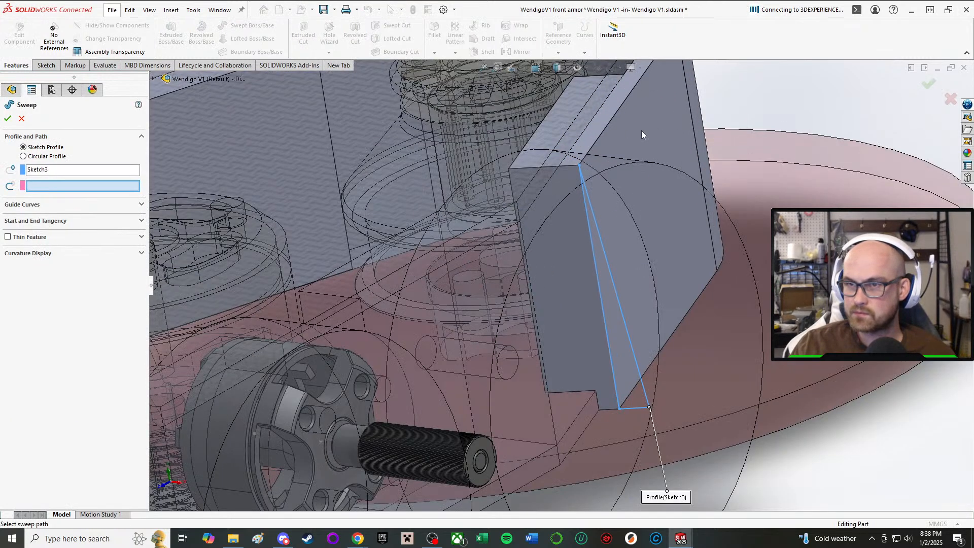
pyautogui.click(617, 110)
pyautogui.scroll(3, 620, 112)
pyautogui.moveTo(649, 115); pyautogui.dragTo(632, 176, button='middle')
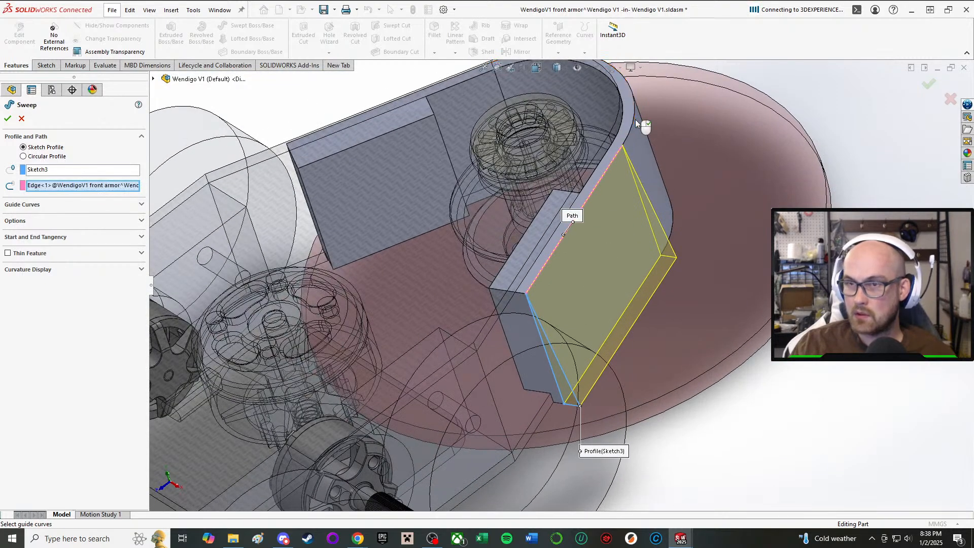
pyautogui.moveTo(637, 124); pyautogui.dragTo(597, 146, button='middle')
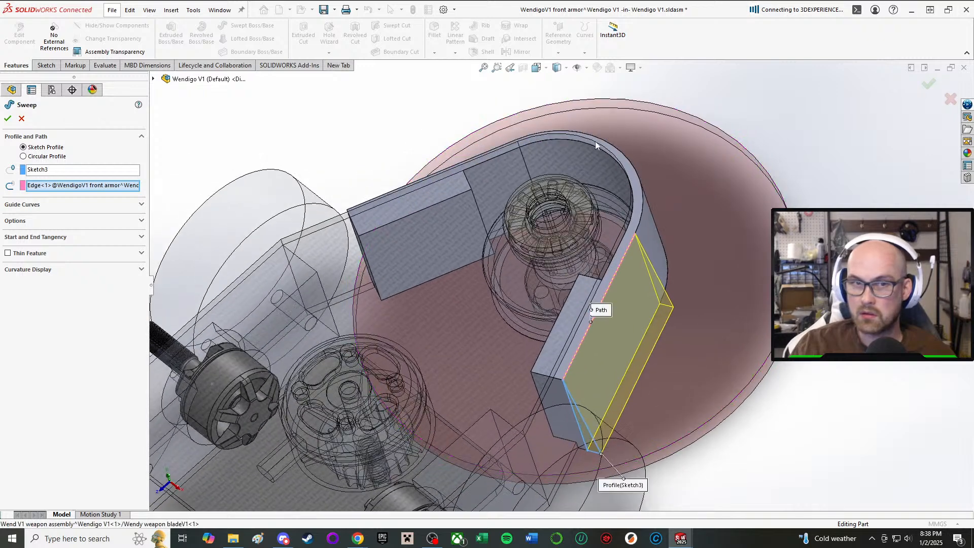
# Try the curved front edge and both straight upper arm edges as guide curves for the sweep, and cancel the feature.
pyautogui.click(63, 204)
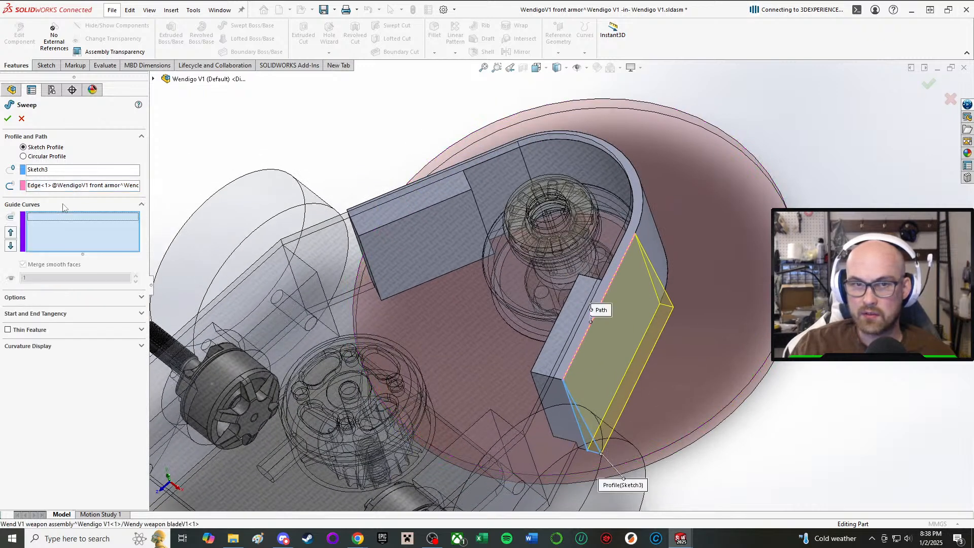
pyautogui.click(640, 177)
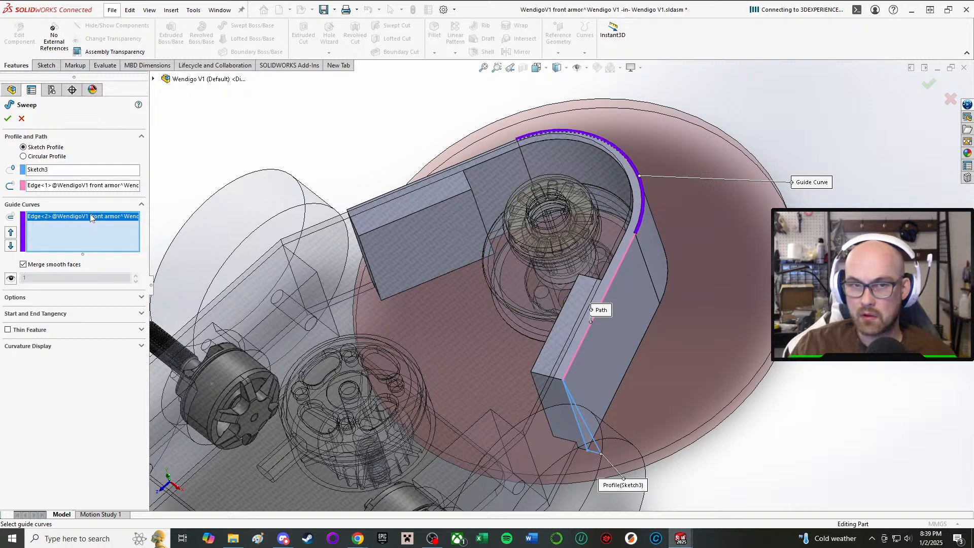
pyautogui.press('Delete')
pyautogui.moveTo(576, 189); pyautogui.dragTo(472, 284, button='middle')
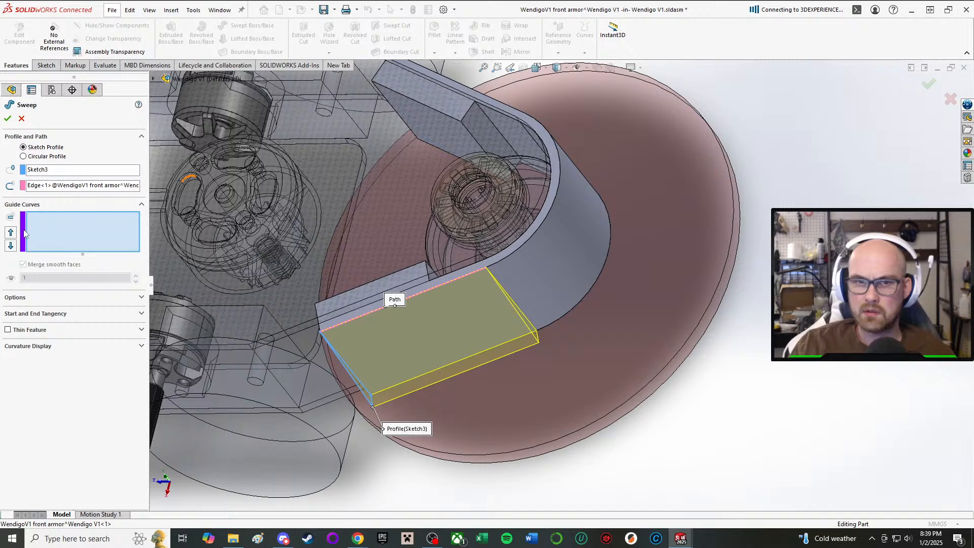
pyautogui.click(511, 251)
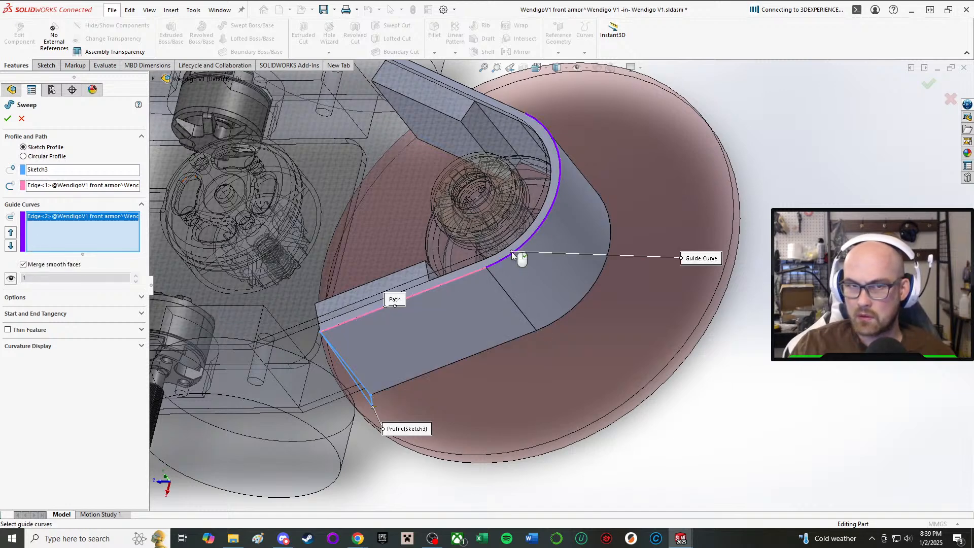
pyautogui.click(499, 105)
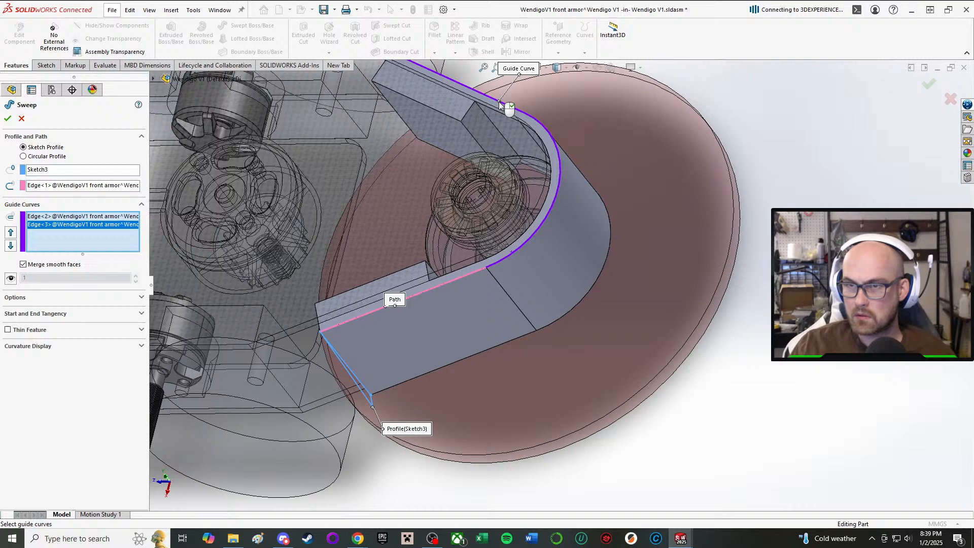
pyautogui.click(447, 282)
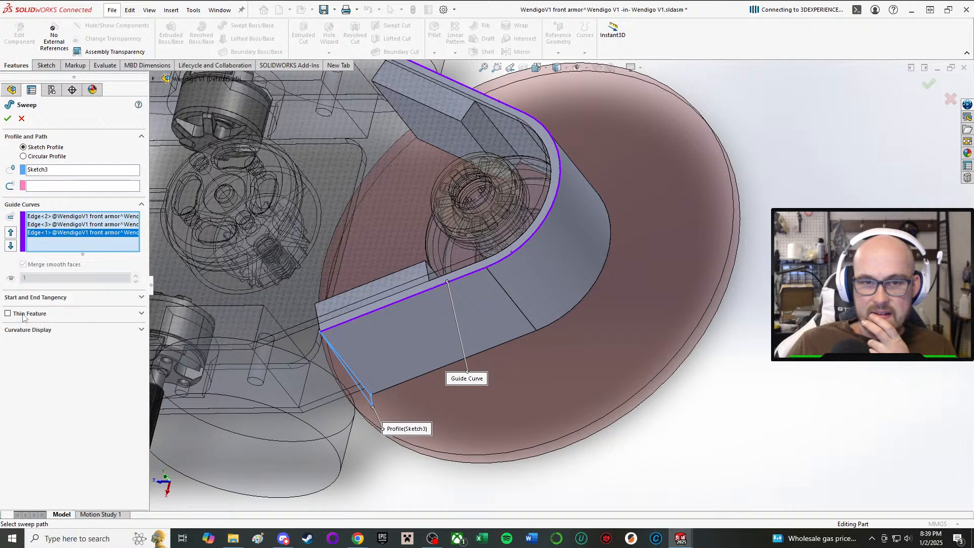
pyautogui.click(29, 300)
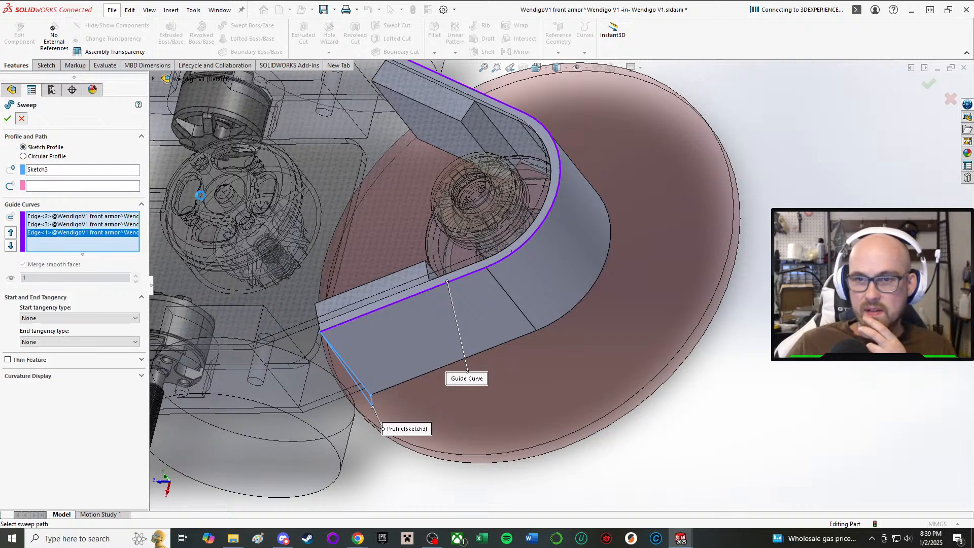
pyautogui.scroll(-2, 84, 446)
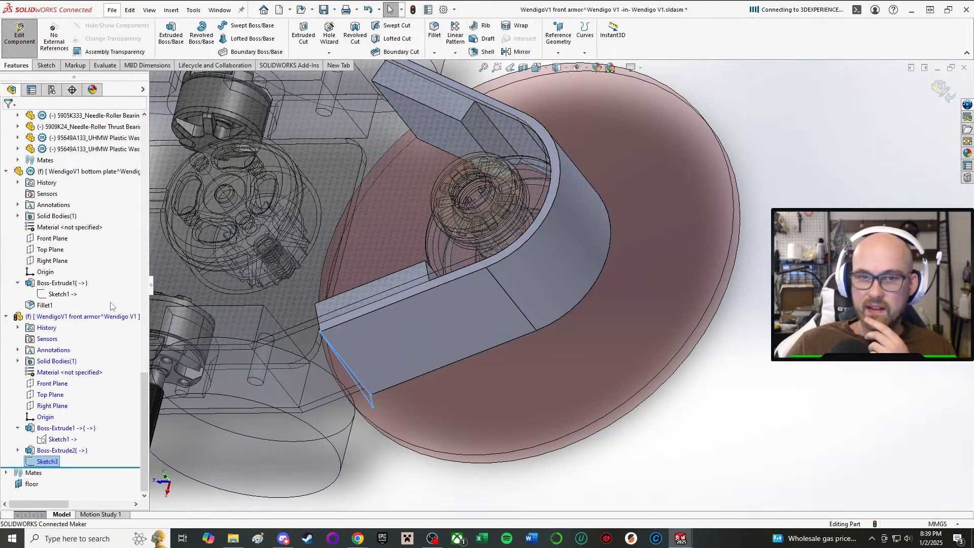
# Try the sweep along the straight upper arm edge with a circular profile, switch back to a sketch profile and leave the command.
pyautogui.click(245, 28)
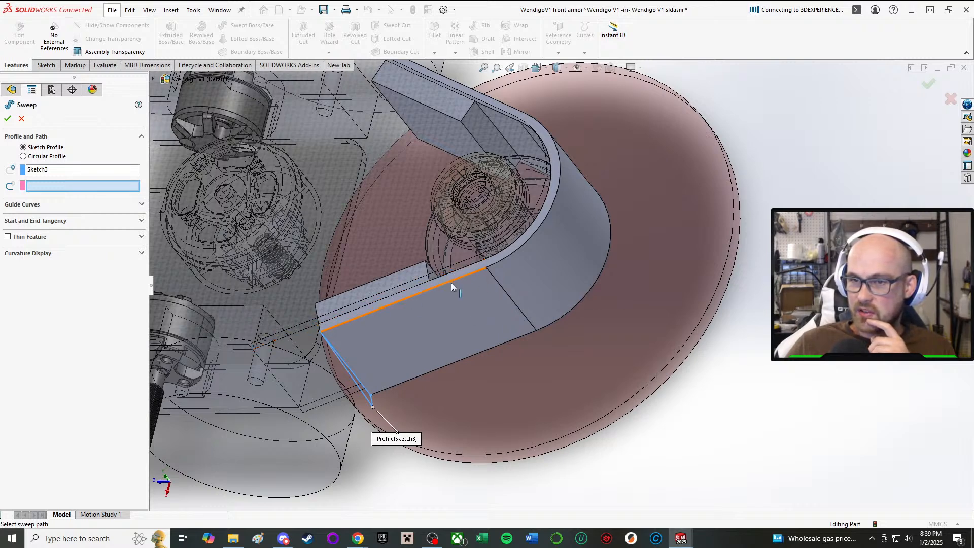
pyautogui.click(452, 283)
pyautogui.moveTo(452, 282); pyautogui.dragTo(490, 265, button='middle')
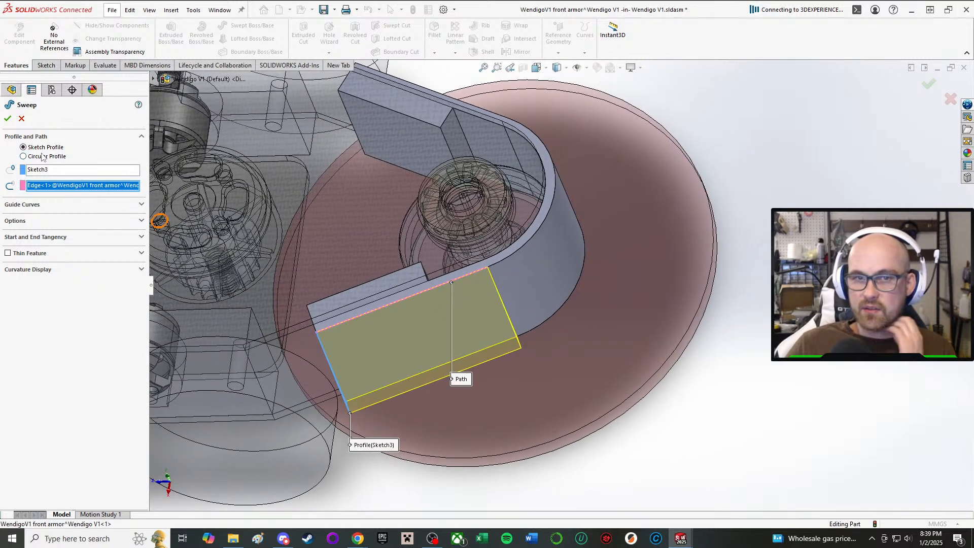
pyautogui.click(23, 156)
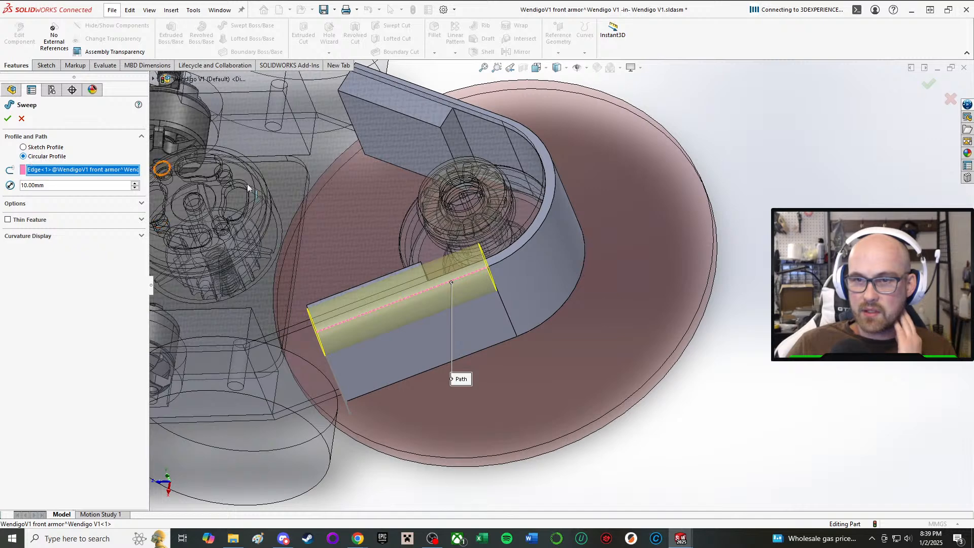
pyautogui.moveTo(543, 335); pyautogui.dragTo(601, 312, button='middle')
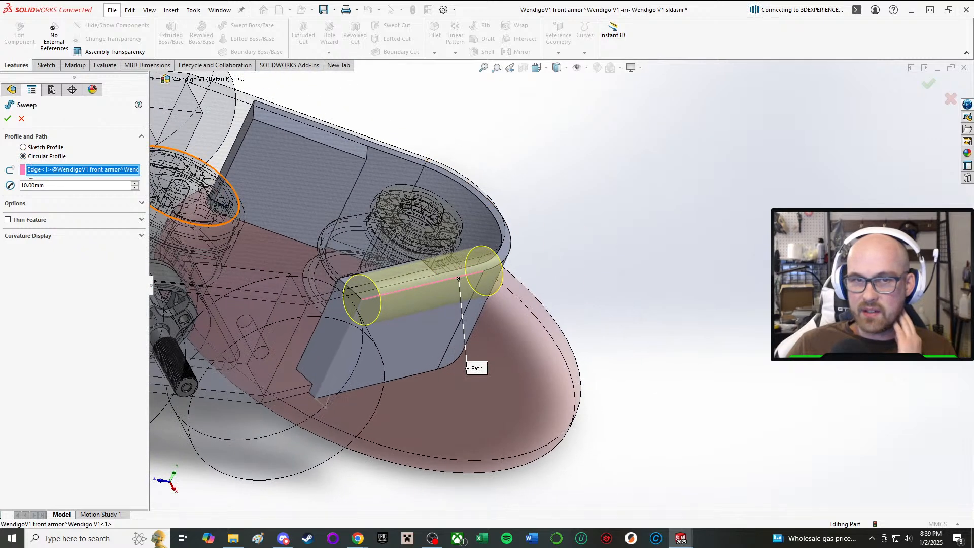
pyautogui.click(23, 148)
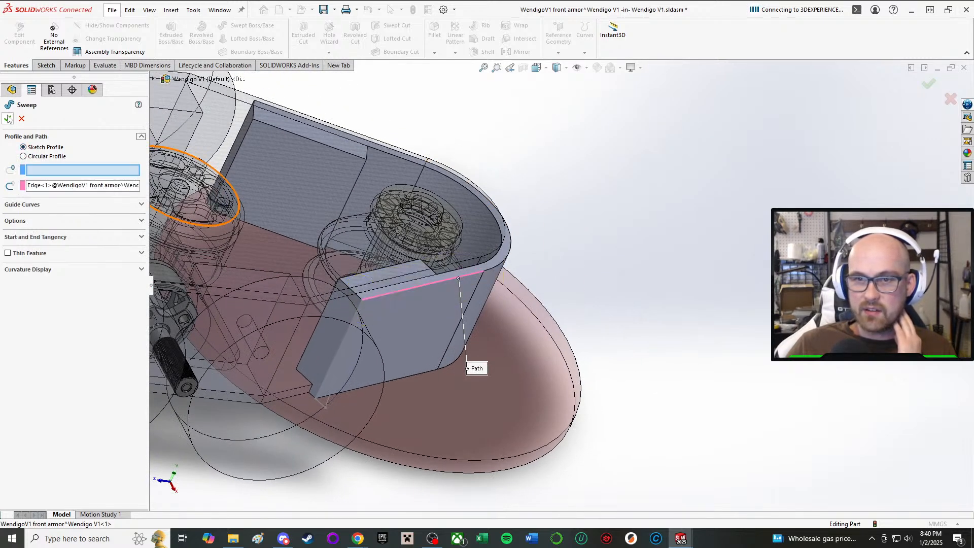
pyautogui.click(8, 119)
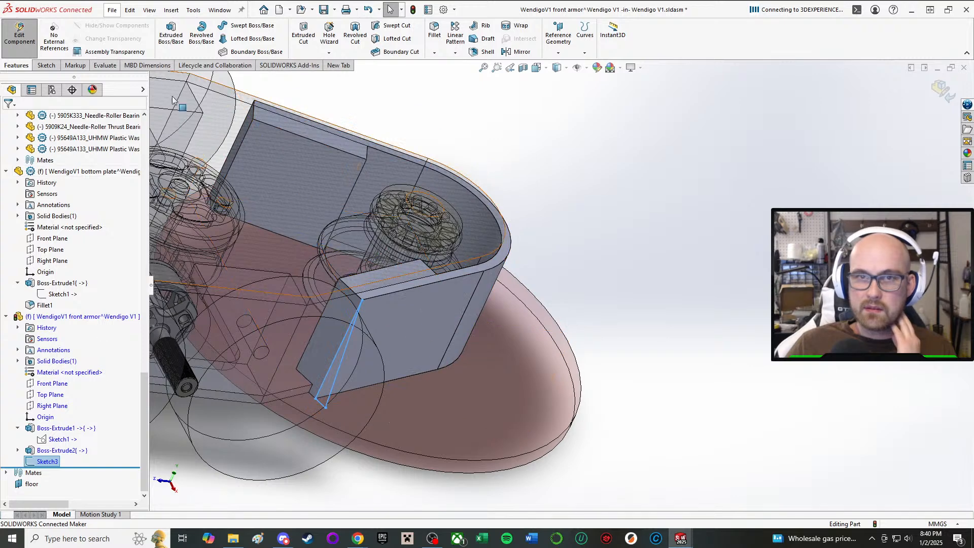
# Create a Swept Boss/Base of the triangular sketch along the straight upper outer edge of the armor arm.
pyautogui.click(229, 29)
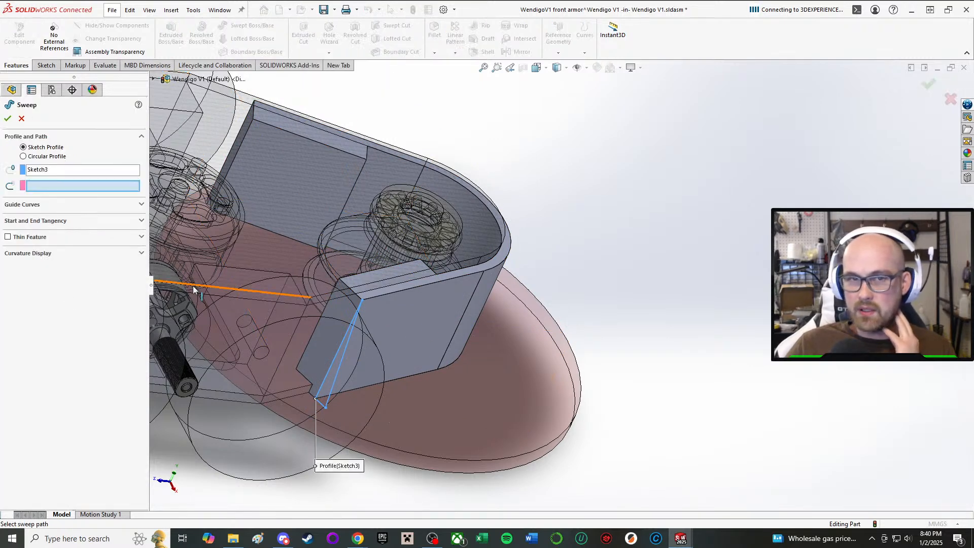
pyautogui.click(418, 287)
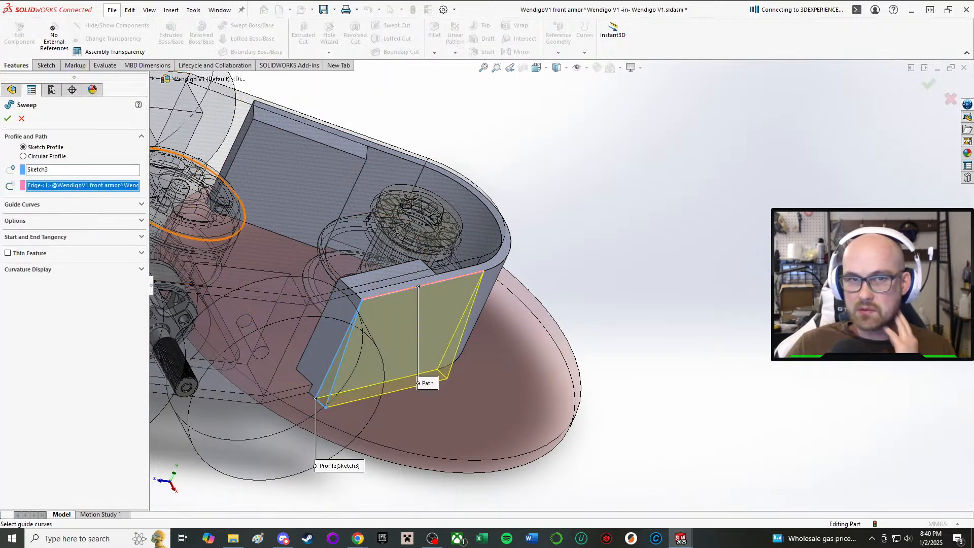
pyautogui.click(8, 119)
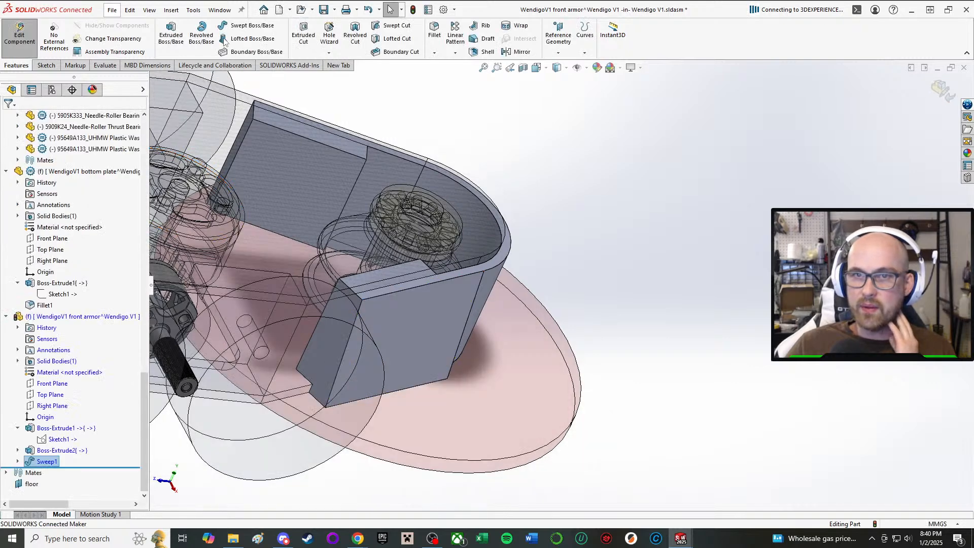
# Sweep the triangular end face of the new wedge around the curved upper outer edge at the armor's front.
pyautogui.click(250, 25)
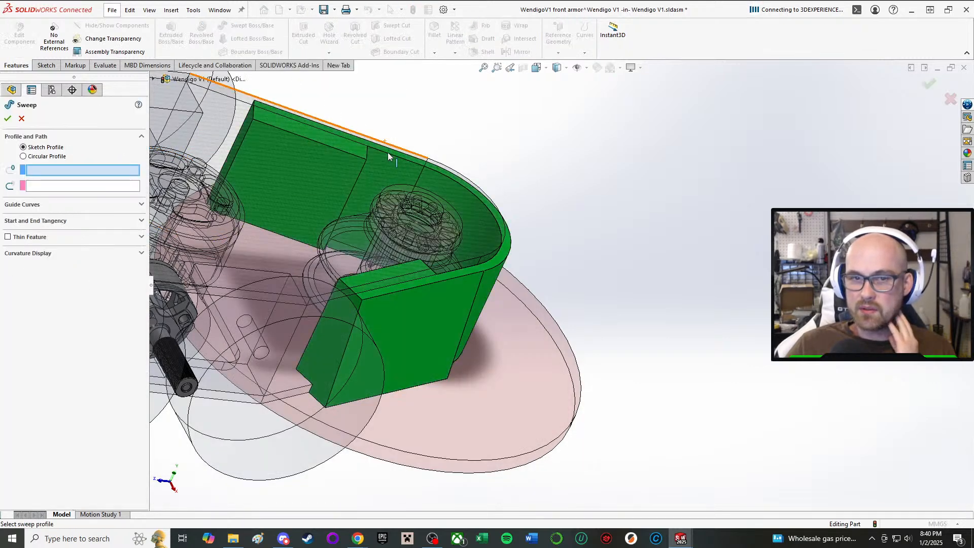
pyautogui.moveTo(473, 221); pyautogui.dragTo(419, 263, button='middle')
pyautogui.moveTo(416, 380); pyautogui.dragTo(387, 354, button='middle')
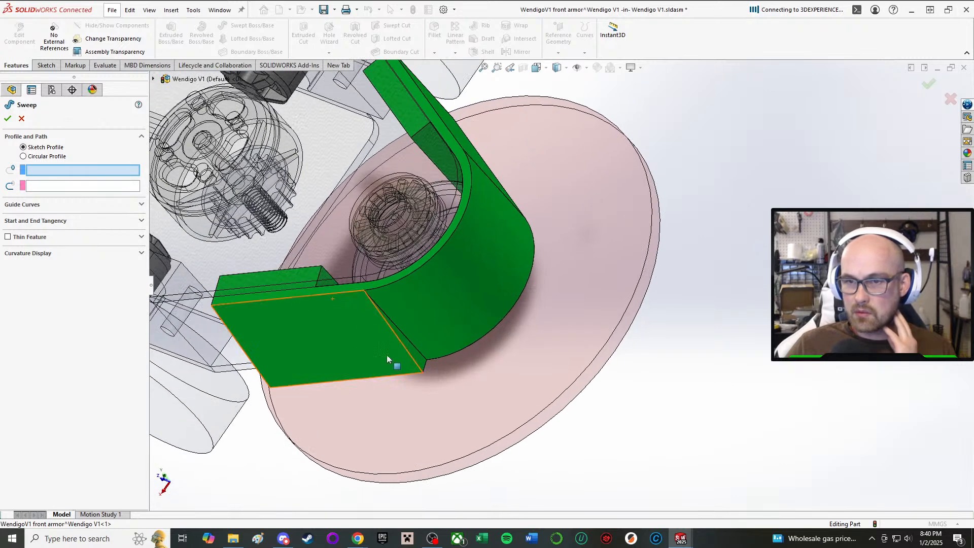
pyautogui.click(422, 359)
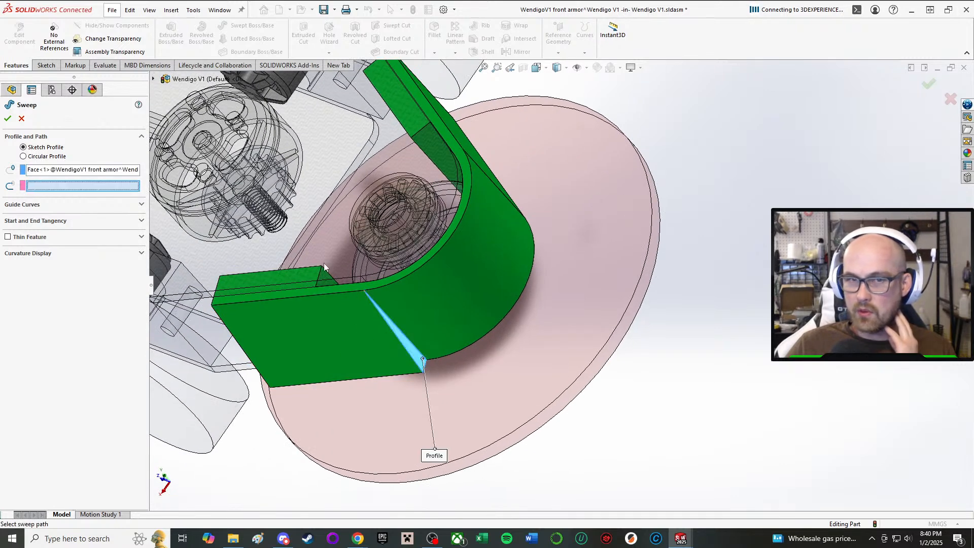
pyautogui.click(458, 227)
pyautogui.click(7, 118)
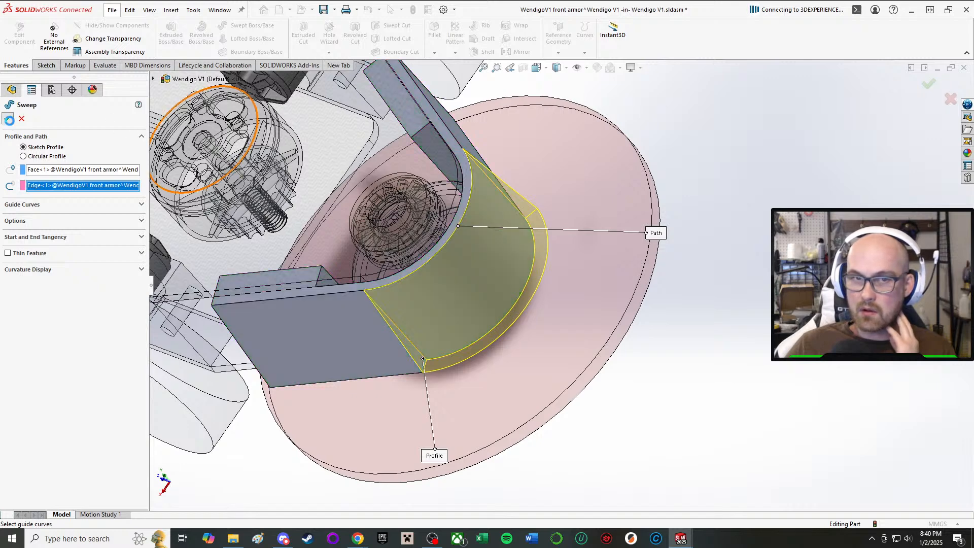
# Sweep the curved wedge's triangular end face along the straight upper outer edge of the opposite armor arm.
pyautogui.click(233, 28)
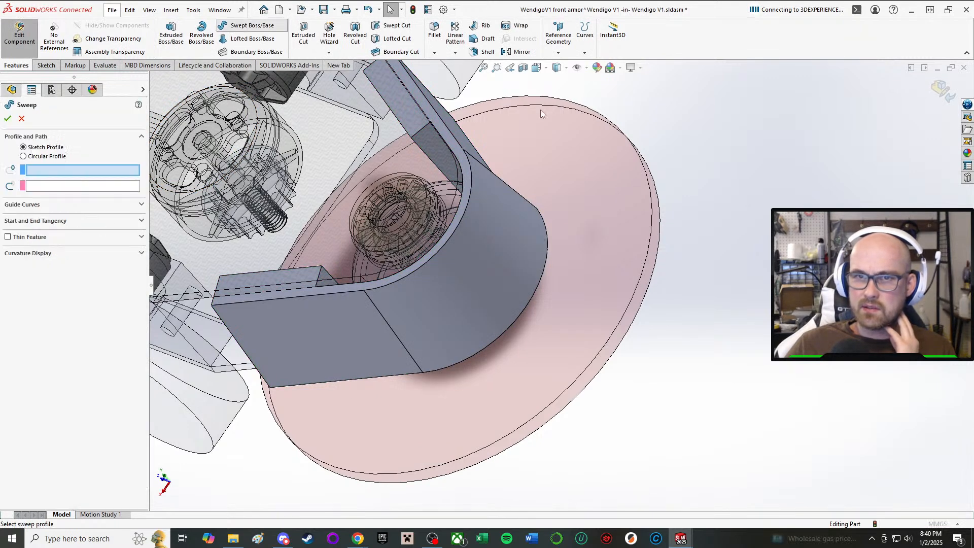
pyautogui.moveTo(540, 110); pyautogui.dragTo(455, 116, button='middle')
pyautogui.click(461, 203)
pyautogui.click(425, 171)
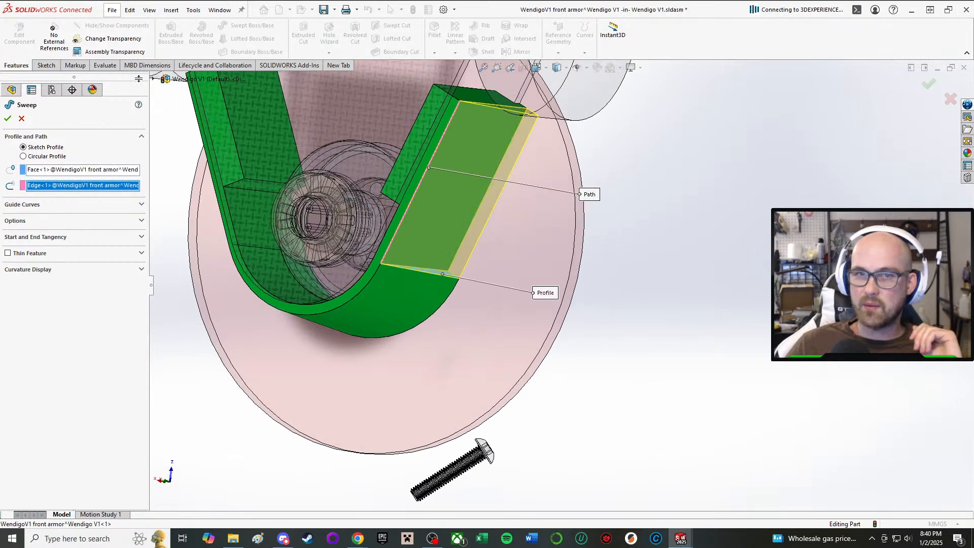
pyautogui.click(7, 120)
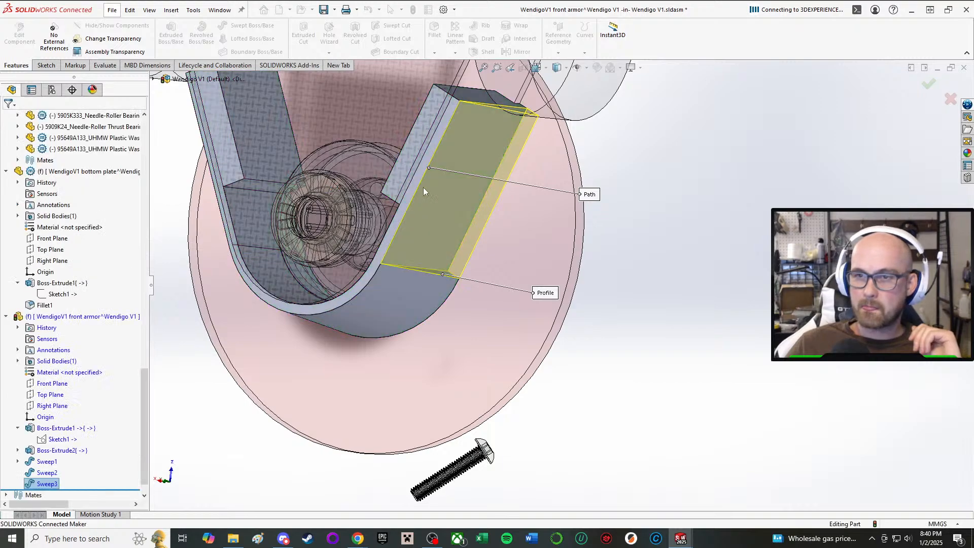
# Examine the swept wedge and the front armor from all around, including both arms and the curved front.
pyautogui.moveTo(425, 190); pyautogui.dragTo(605, 222, button='middle')
pyautogui.scroll(3, 605, 221)
pyautogui.scroll(-1, 605, 222)
pyautogui.scroll(1, 447, 226)
pyautogui.moveTo(437, 229); pyautogui.dragTo(482, 214, button='middle')
pyautogui.scroll(-1, 488, 194)
pyautogui.scroll(-2, 482, 214)
pyautogui.moveTo(402, 339); pyautogui.dragTo(444, 280, button='middle')
pyautogui.scroll(2, 415, 349)
pyautogui.scroll(-4, 427, 288)
pyautogui.moveTo(398, 329); pyautogui.dragTo(414, 383, button='middle')
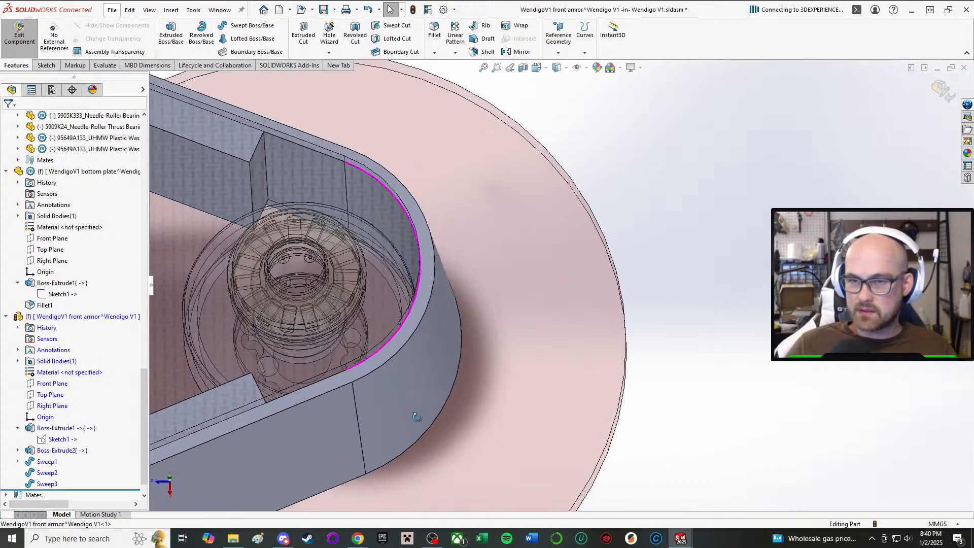
pyautogui.scroll(-2, 397, 331)
pyautogui.moveTo(400, 331); pyautogui.dragTo(548, 357, button='middle')
pyautogui.scroll(2, 550, 175)
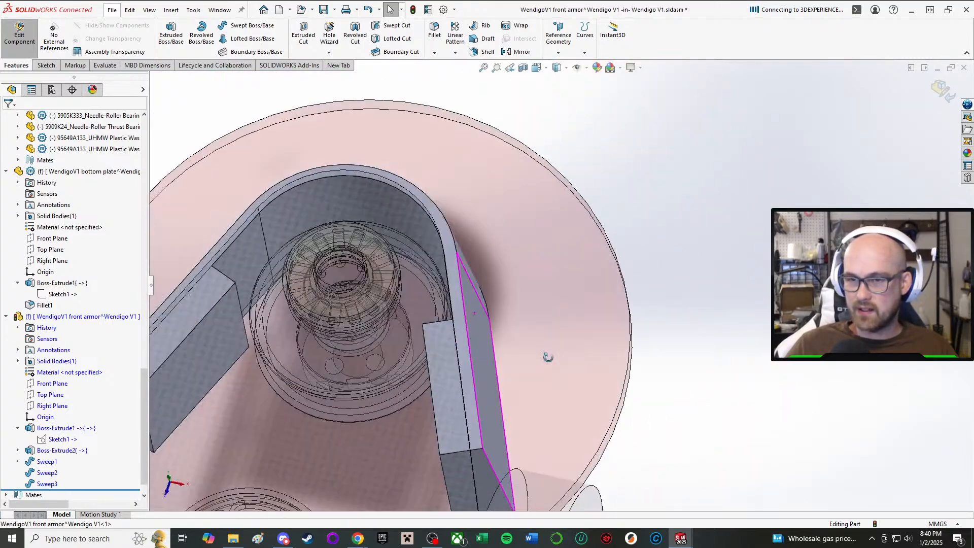
pyautogui.scroll(-4, 447, 294)
pyautogui.moveTo(446, 294); pyautogui.dragTo(398, 317, button='middle')
pyautogui.scroll(3, 464, 339)
pyautogui.scroll(2, 464, 339)
pyautogui.moveTo(463, 340); pyautogui.dragTo(570, 264, button='middle')
pyautogui.scroll(-2, 530, 208)
pyautogui.moveTo(467, 219); pyautogui.dragTo(479, 317, button='middle')
# Start a new sketch on the flat upper face of the front armor at the thickened arm block.
pyautogui.click(50, 66)
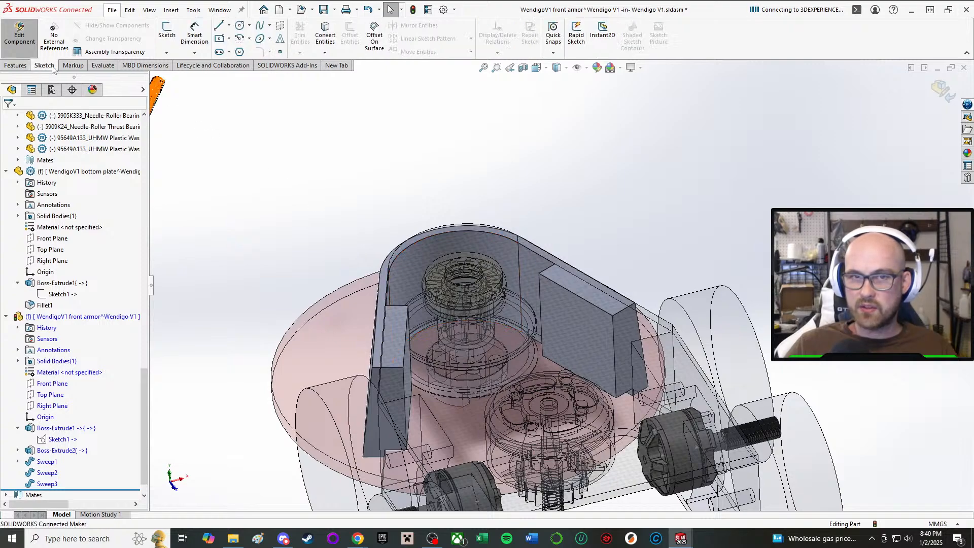
pyautogui.scroll(1, 333, 368)
pyautogui.moveTo(333, 367); pyautogui.dragTo(367, 387, button='middle')
pyautogui.scroll(-3, 367, 387)
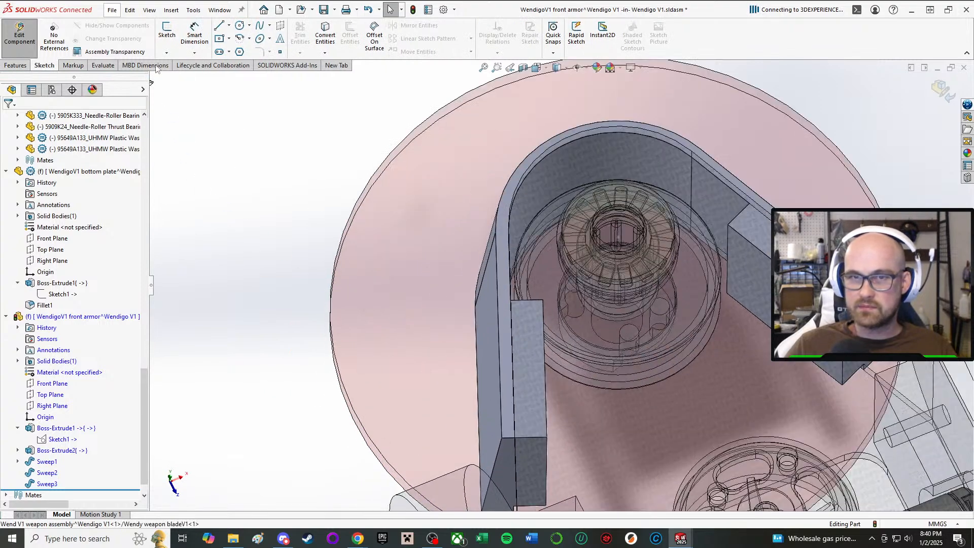
pyautogui.click(167, 31)
pyautogui.scroll(2, 589, 429)
pyautogui.scroll(-4, 544, 330)
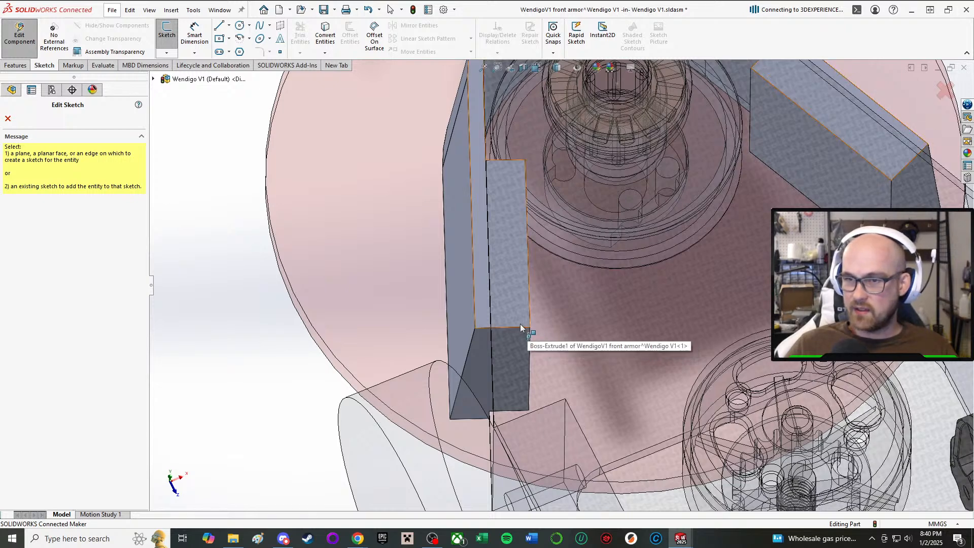
pyautogui.click(519, 301)
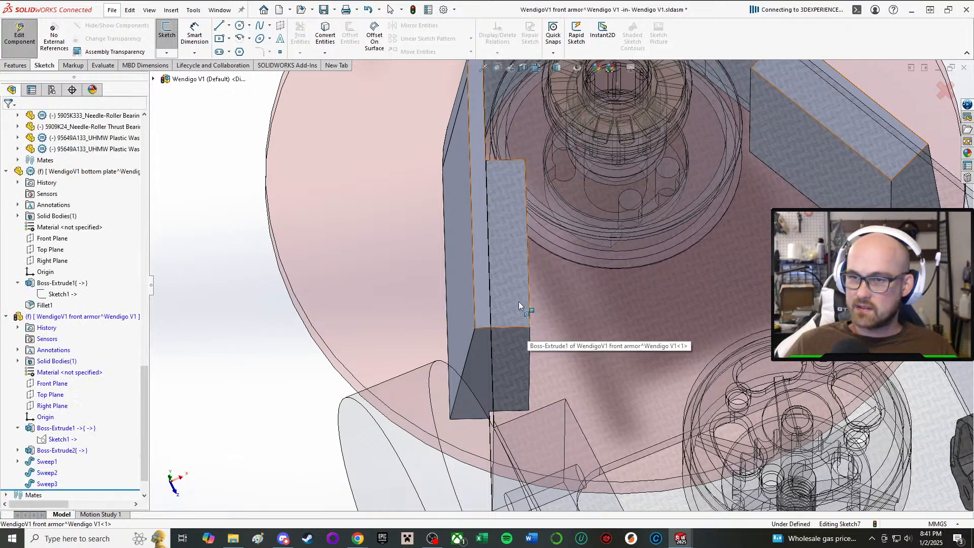
# Draw a construction centerline lengthwise down the arm block's upper face, from its front edge to its rear edge.
pyautogui.click(229, 26)
pyautogui.click(246, 50)
pyautogui.scroll(-3, 522, 183)
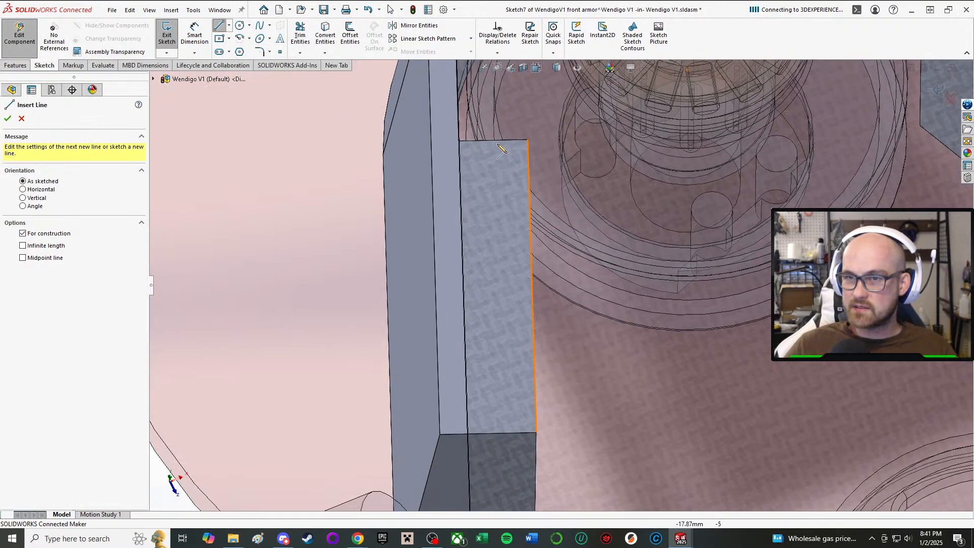
pyautogui.click(492, 140)
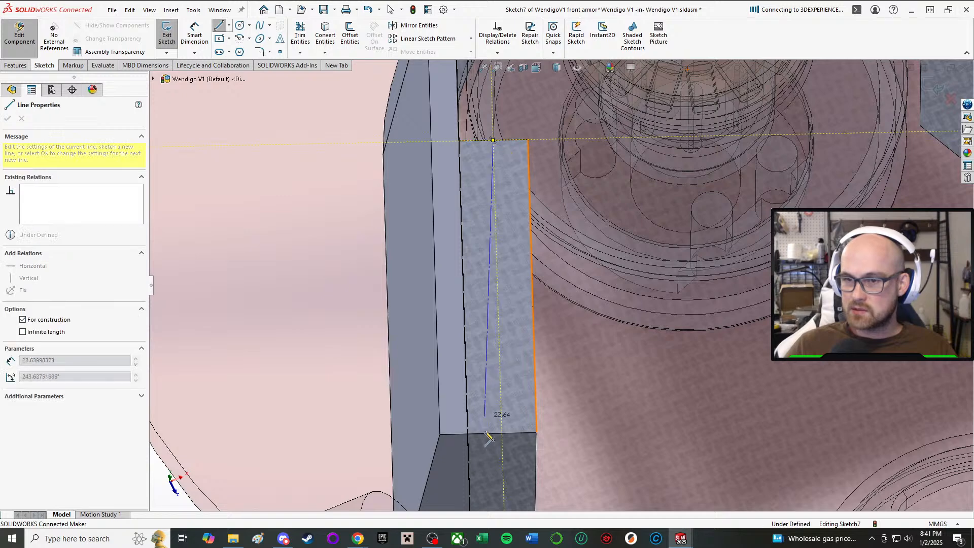
pyautogui.click(502, 433)
pyautogui.rightClick(507, 424)
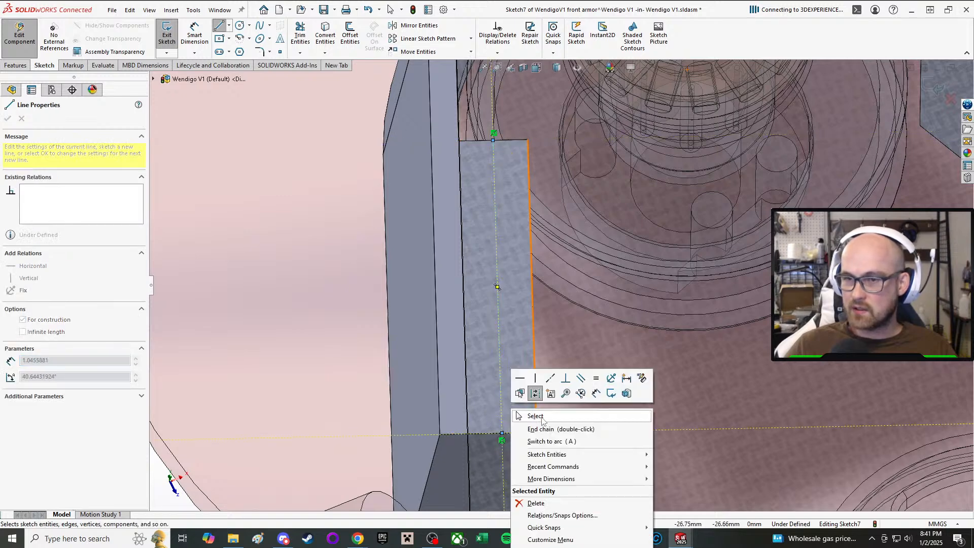
pyautogui.click(533, 415)
# Sketch two circles, about 2.4 and 2.6 mm in diameter, on the centerline near the block's ends, centers about 18 mm apart.
pyautogui.click(240, 26)
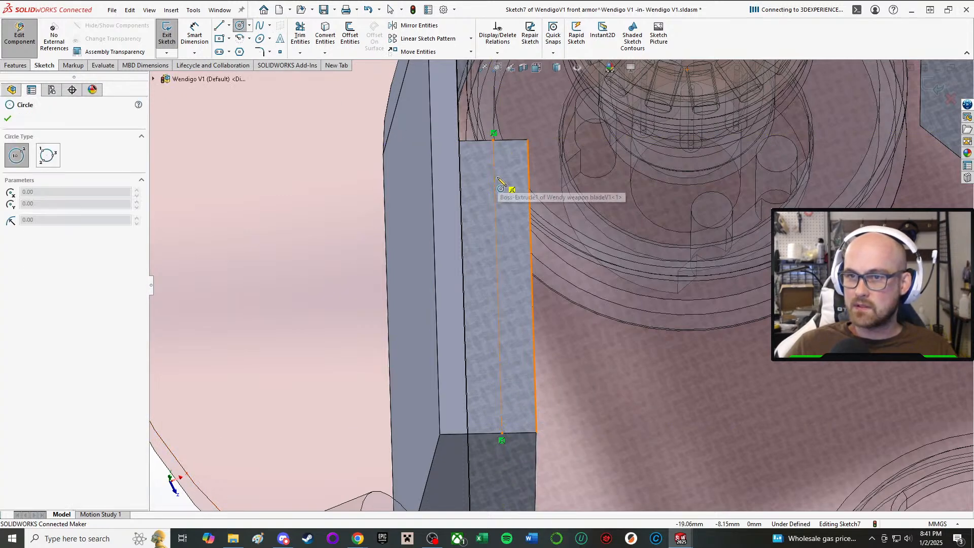
pyautogui.click(507, 176)
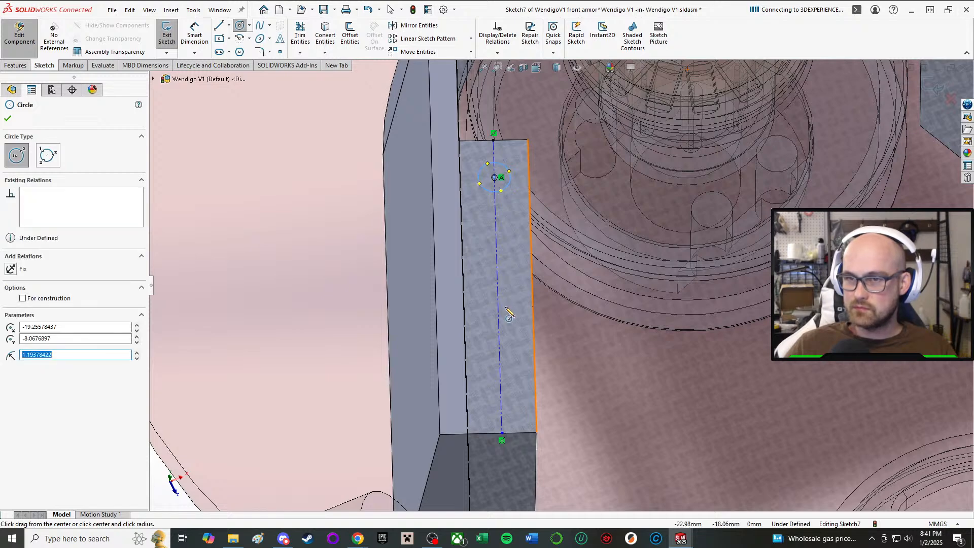
pyautogui.rightClick(507, 273)
pyautogui.click(528, 319)
pyautogui.click(240, 26)
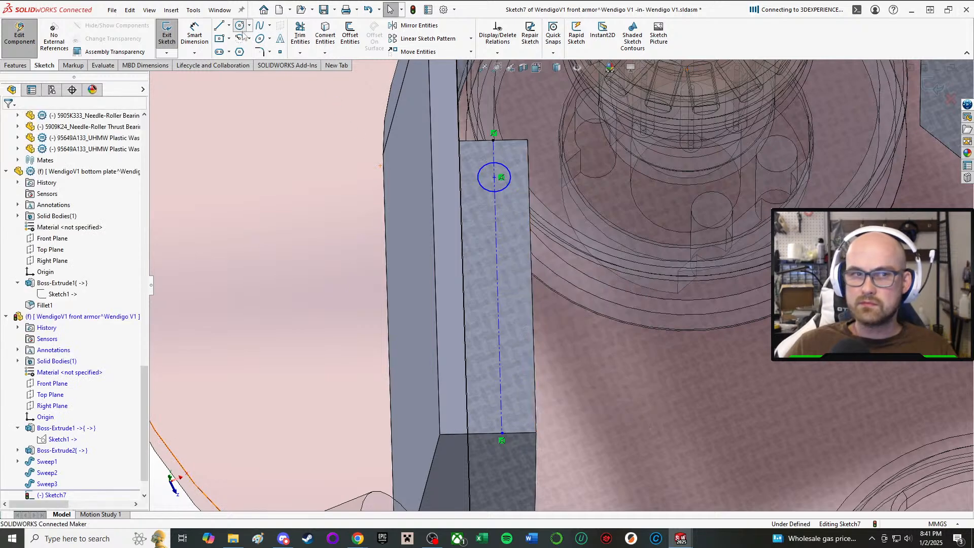
pyautogui.click(501, 400)
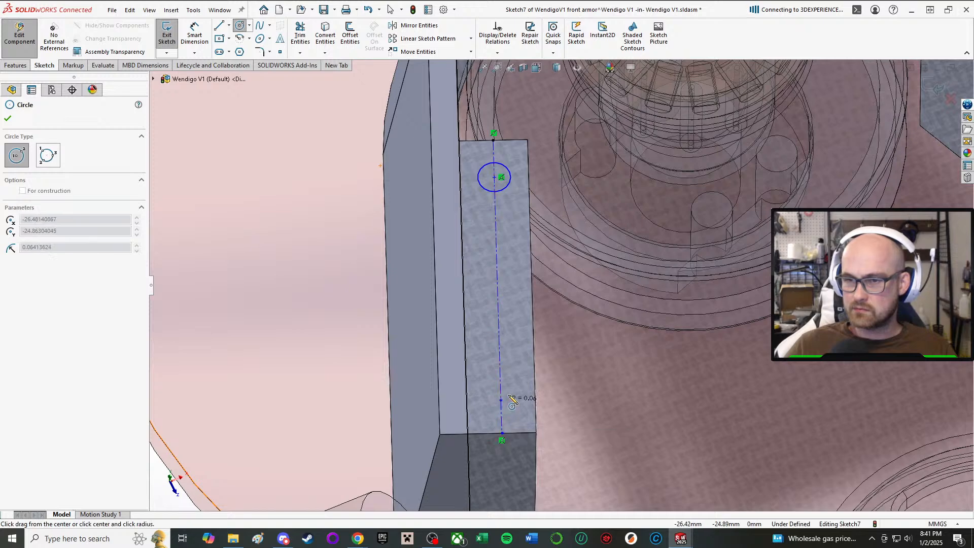
pyautogui.click(516, 390)
pyautogui.rightClick(515, 389)
pyautogui.click(531, 397)
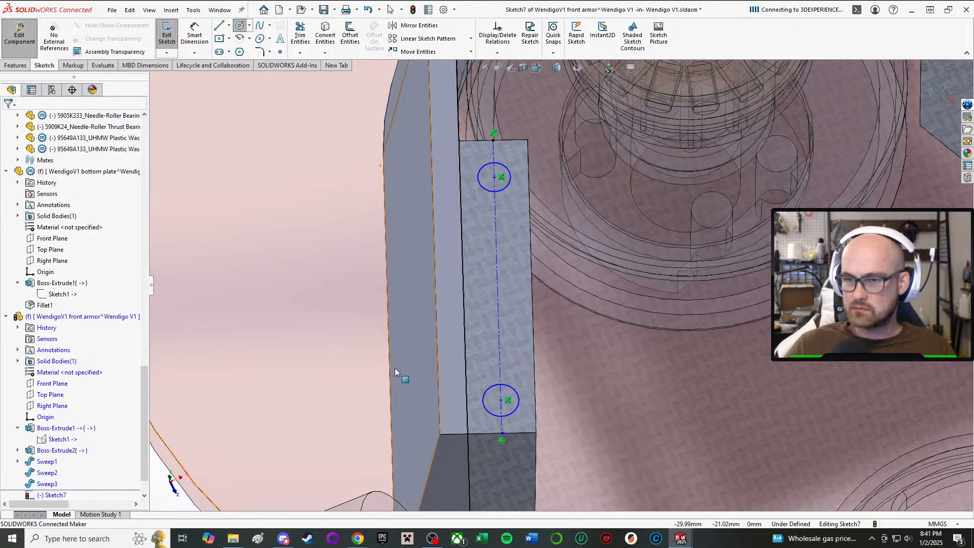
# Add an Equal relation between the two circles on the arm block, removing the mistakenly selected weapon face from the selection.
pyautogui.click(269, 223)
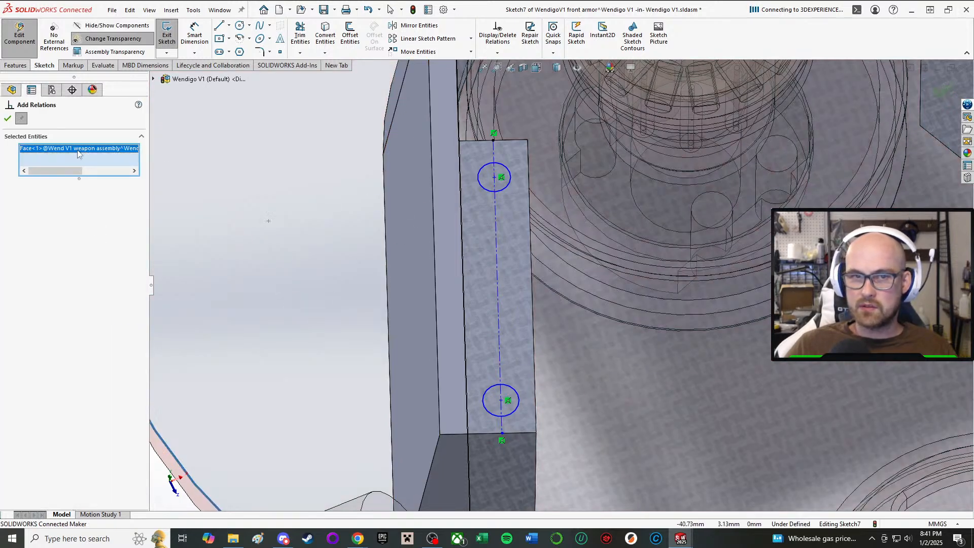
pyautogui.press('Delete')
pyautogui.scroll(4, 386, 194)
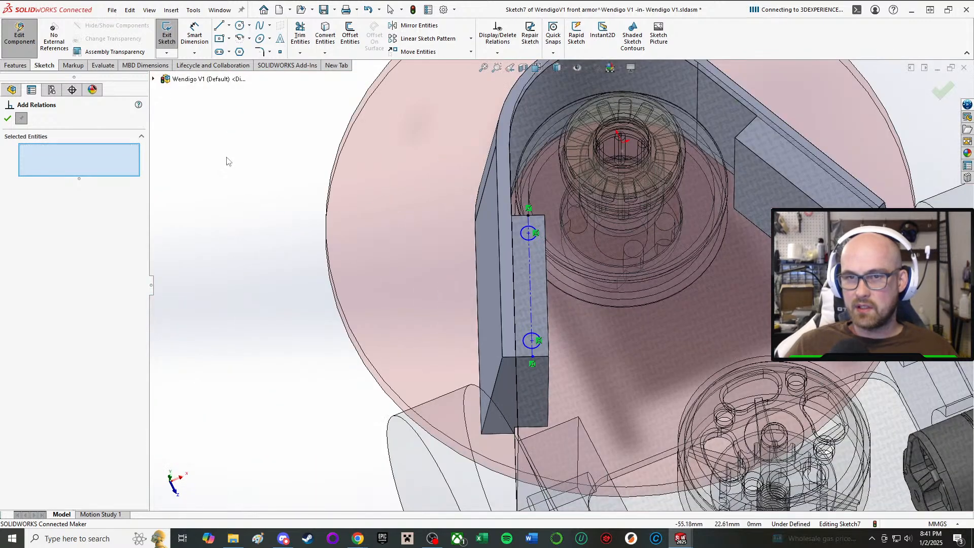
pyautogui.scroll(-3, 490, 233)
pyautogui.click(561, 243)
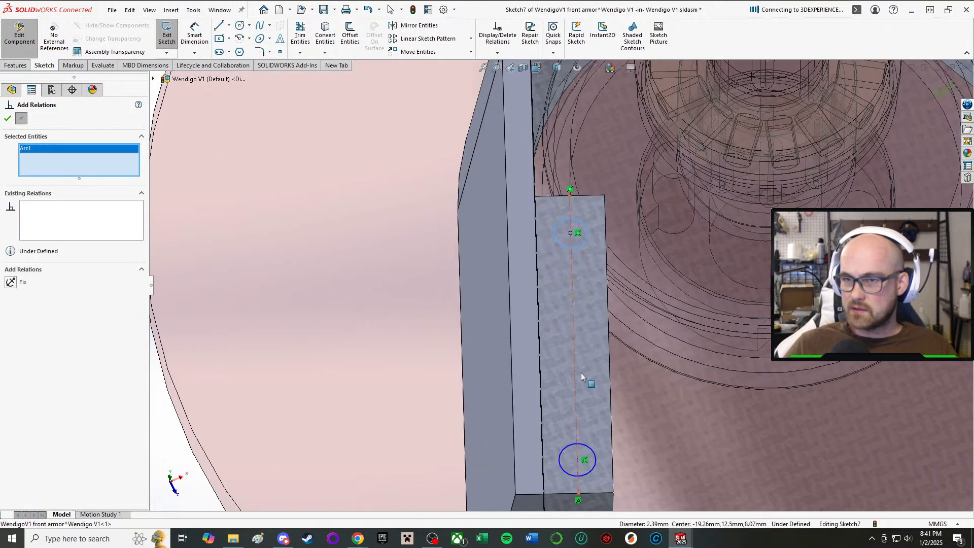
pyautogui.click(569, 473)
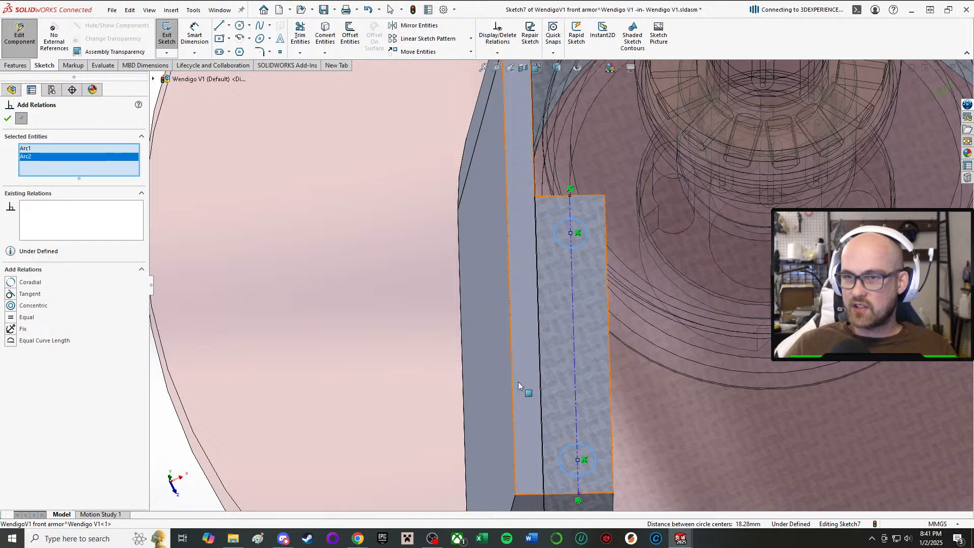
pyautogui.moveTo(519, 382)
pyautogui.mouseDown(button='middle')
pyautogui.moveTo(516, 360)
pyautogui.moveTo(511, 382)
pyautogui.mouseUp(button='middle')
pyautogui.scroll(1, 511, 382)
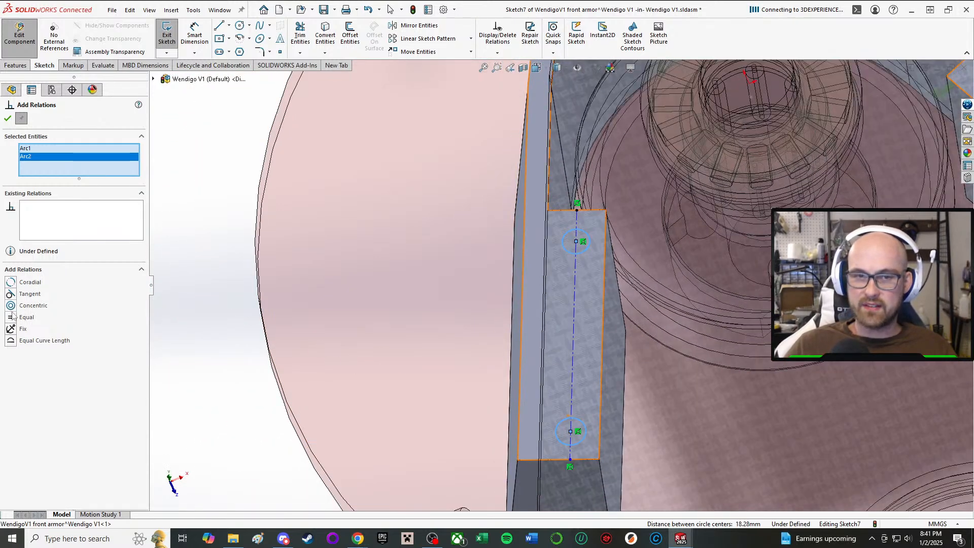
pyautogui.click(8, 118)
# Dimension the front circle on the arm block to a diameter of 3 mm.
pyautogui.scroll(4, 421, 272)
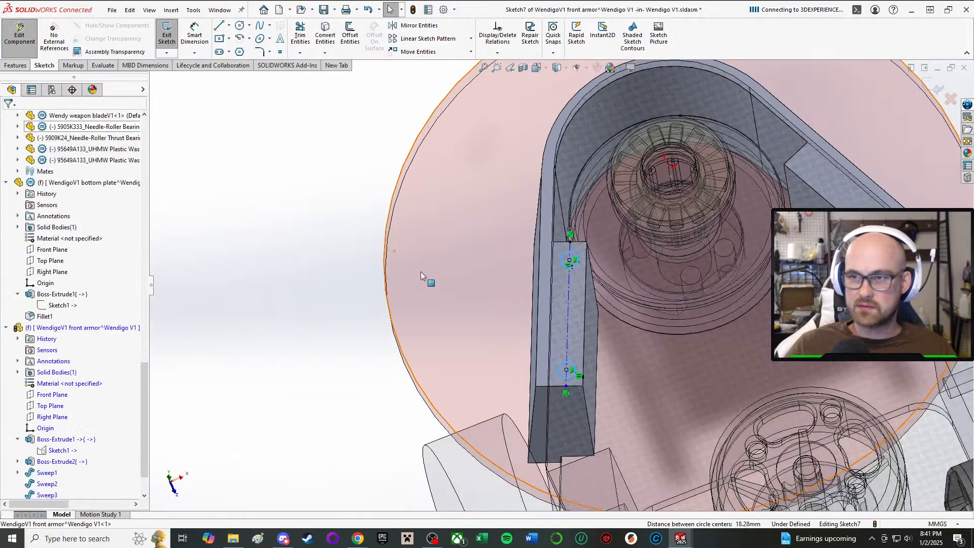
pyautogui.moveTo(550, 269)
pyautogui.mouseDown(button='middle')
pyautogui.moveTo(557, 130)
pyautogui.moveTo(537, 258)
pyautogui.mouseUp(button='middle')
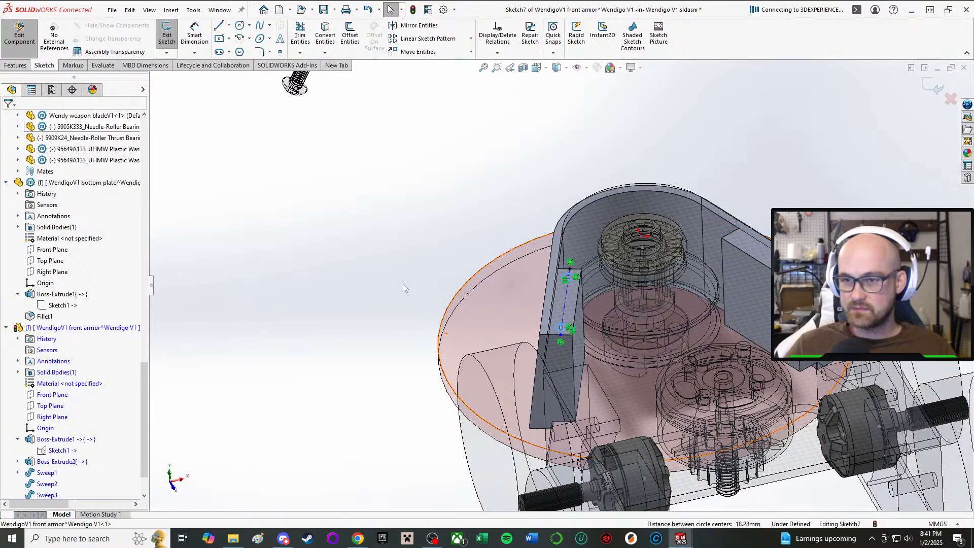
pyautogui.click(315, 270)
pyautogui.moveTo(313, 269); pyautogui.dragTo(300, 167, button='right')
pyautogui.scroll(-6, 556, 278)
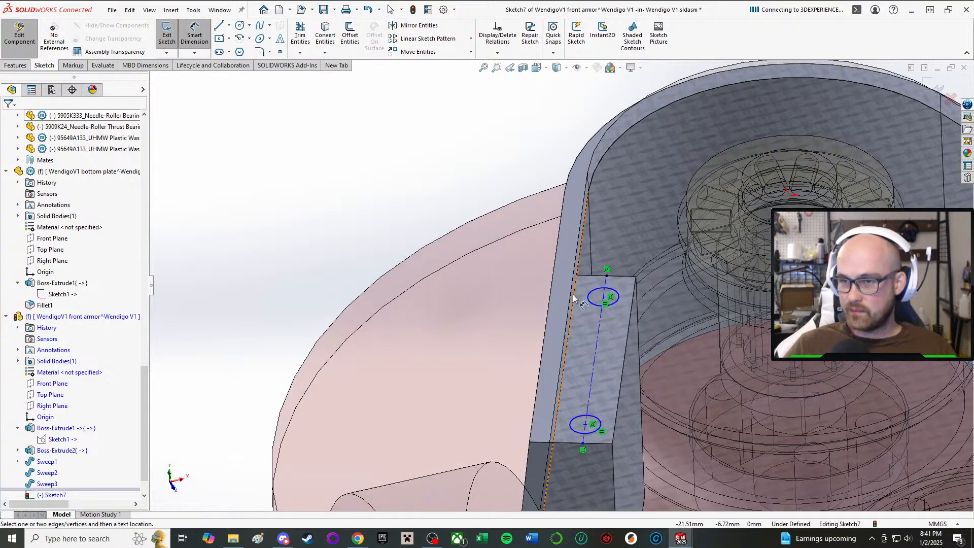
pyautogui.click(593, 306)
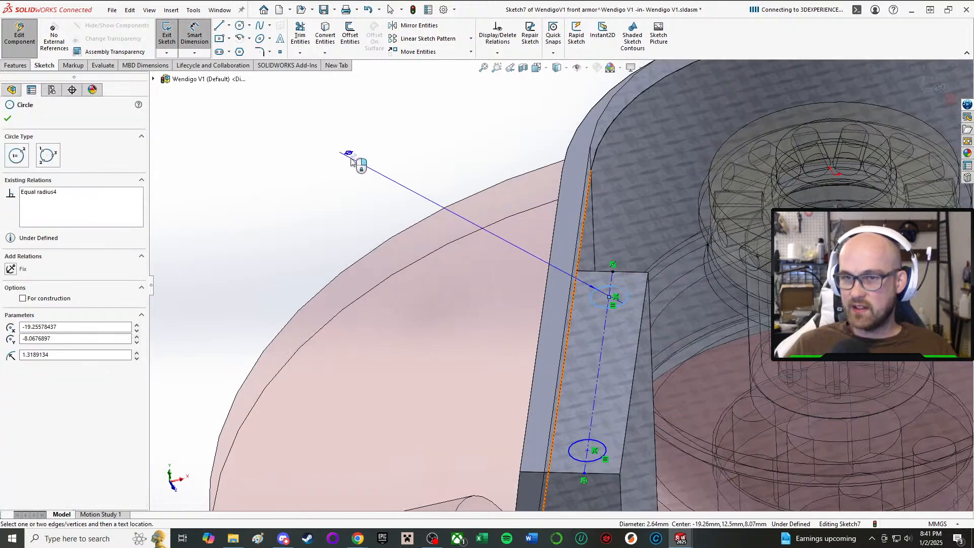
pyautogui.click(324, 166)
pyautogui.write('3')
pyautogui.press('Return')
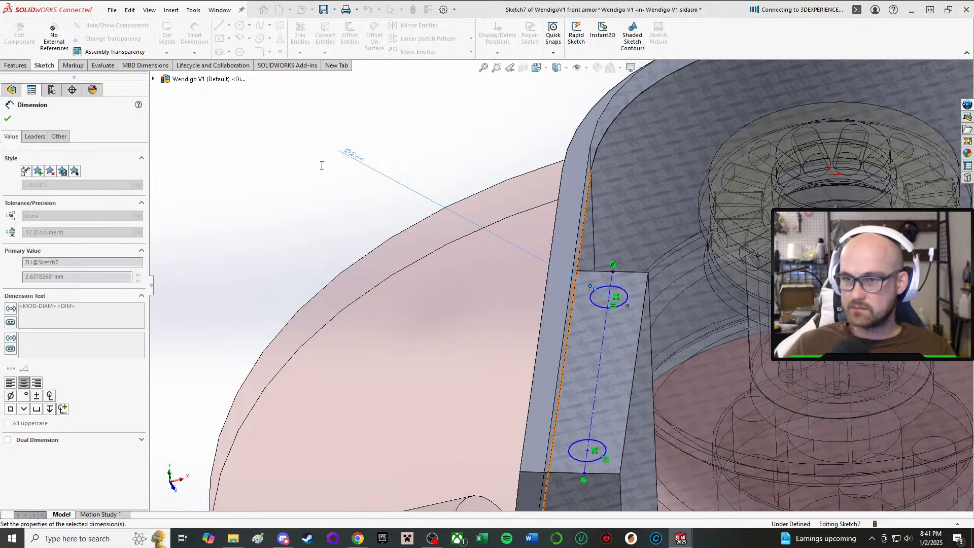
pyautogui.moveTo(382, 241); pyautogui.dragTo(409, 278, button='middle')
pyautogui.scroll(2, 690, 302)
pyautogui.scroll(4, 690, 302)
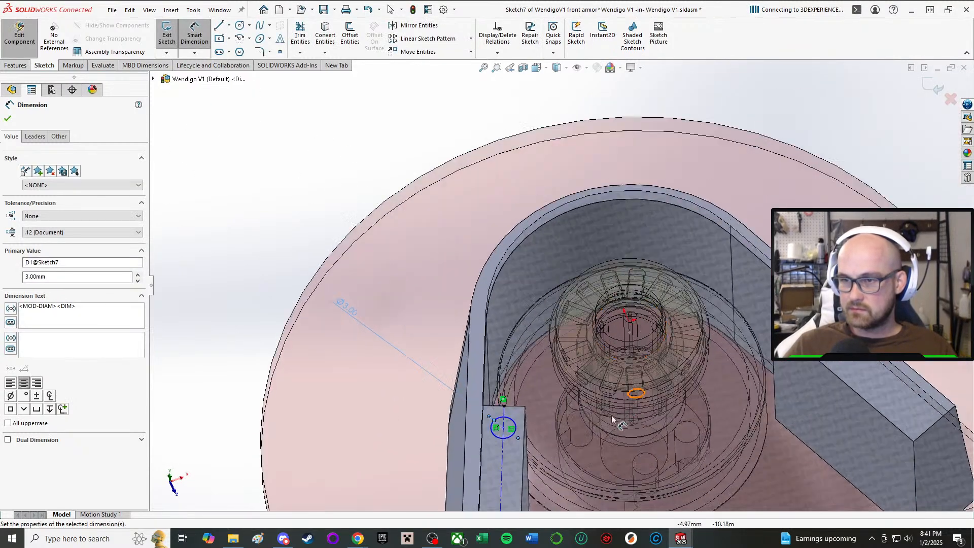
# Dimension the front circle's center 3 mm from the arm block's front edge.
pyautogui.scroll(-6, 389, 382)
pyautogui.scroll(-3, 737, 283)
pyautogui.moveTo(737, 282); pyautogui.dragTo(714, 328, button='middle')
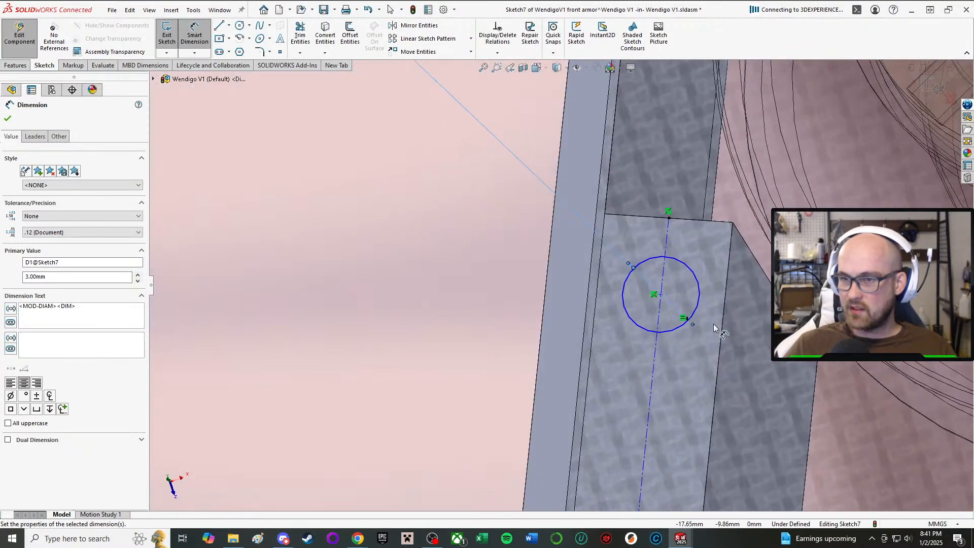
pyautogui.click(661, 295)
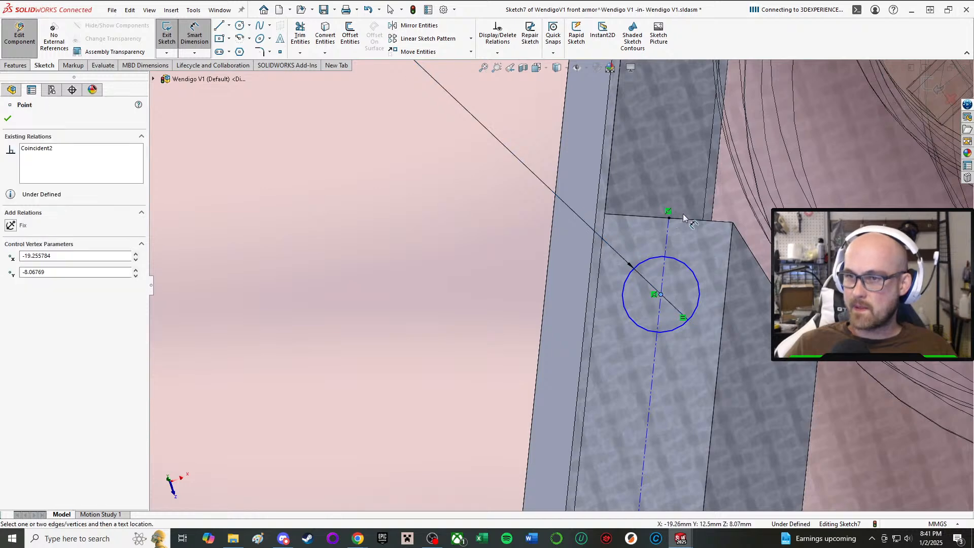
pyautogui.click(690, 225)
pyautogui.scroll(4, 368, 144)
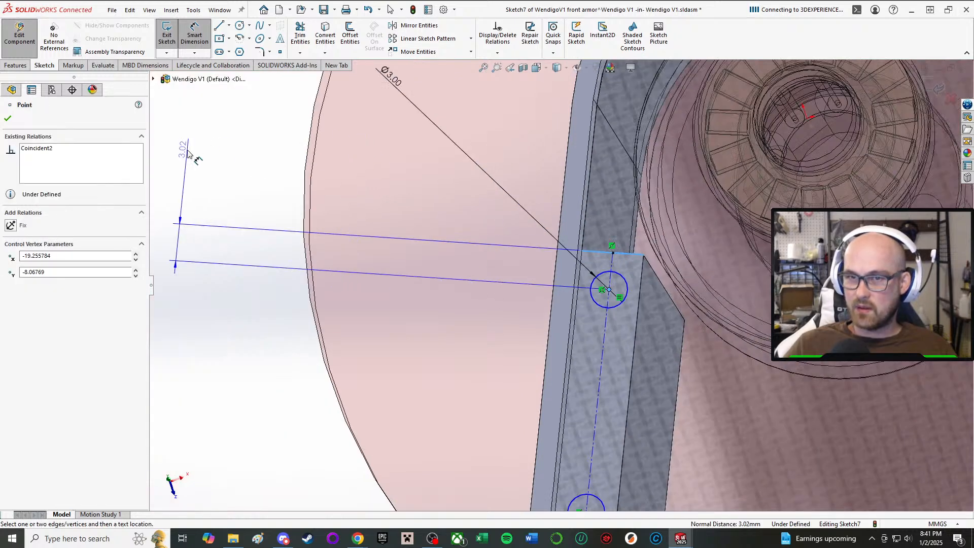
pyautogui.click(186, 150)
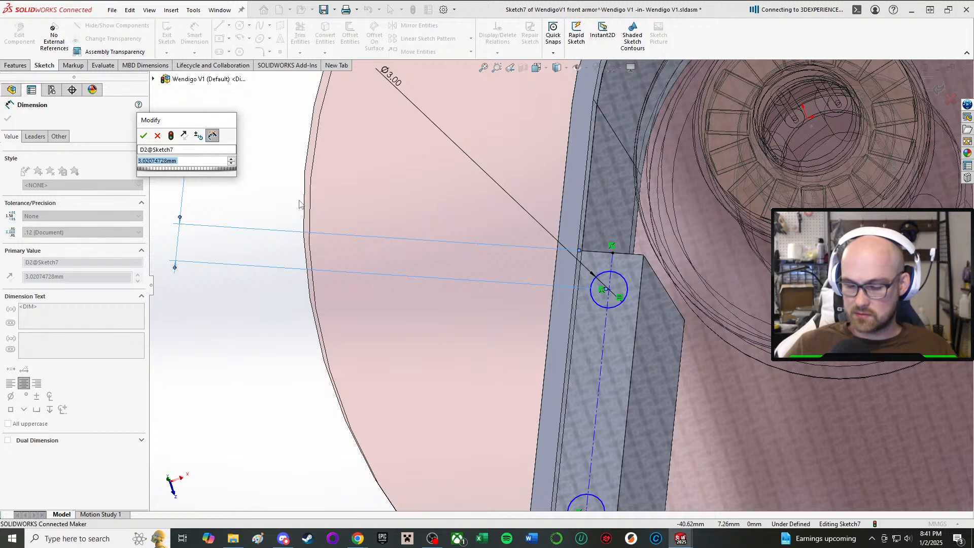
pyautogui.press('Return')
pyautogui.scroll(3, 592, 396)
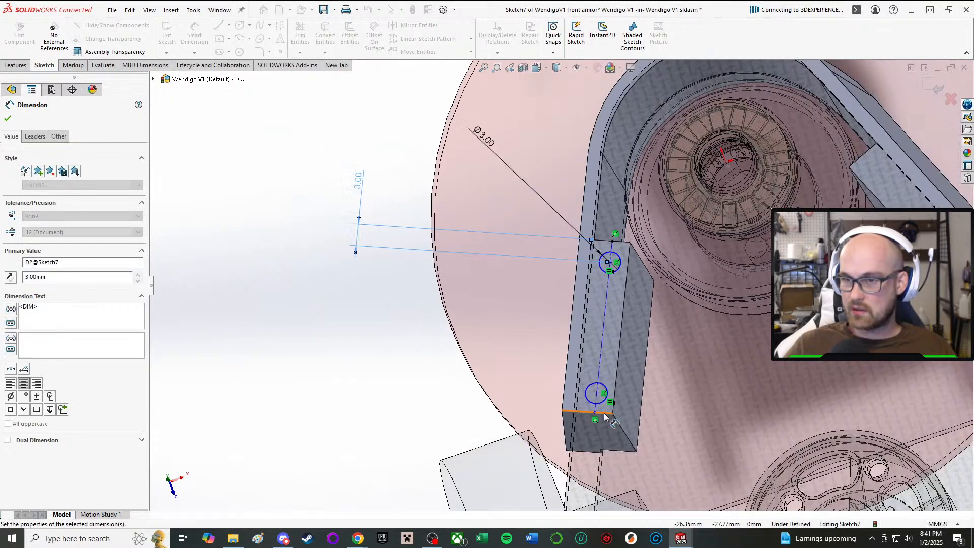
# Dimension the rear circle's center 3 mm from the arm block's rear edge.
pyautogui.scroll(-4, 594, 414)
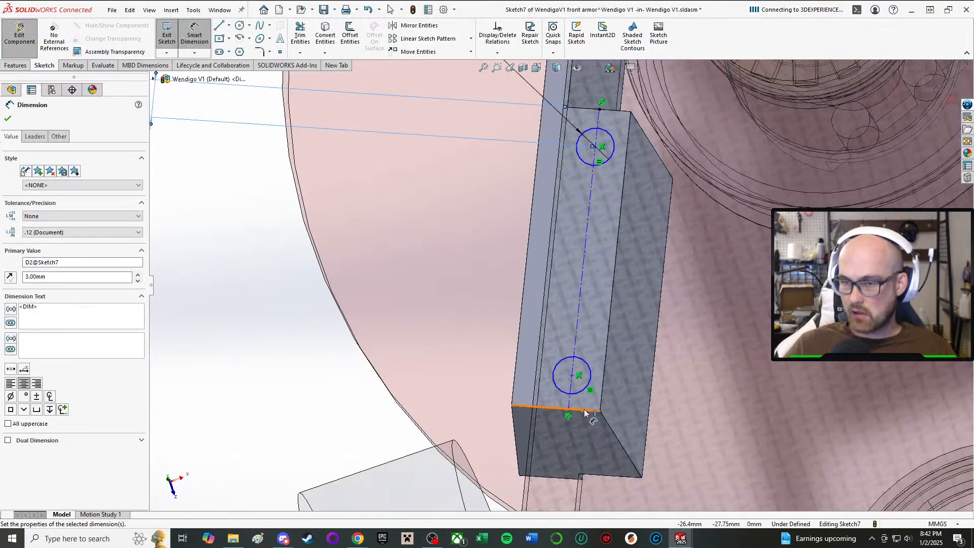
pyautogui.click(579, 409)
pyautogui.click(572, 376)
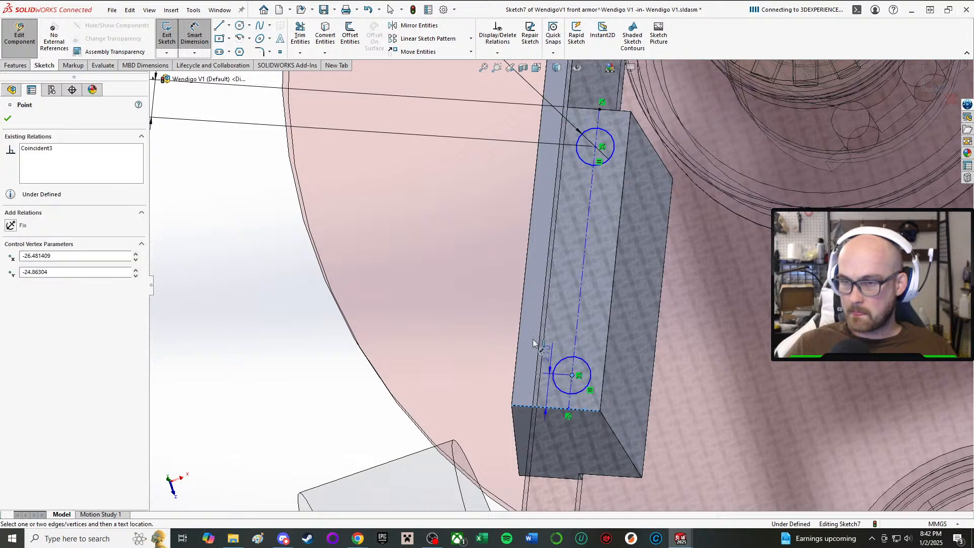
pyautogui.click(237, 271)
pyautogui.write('3')
pyautogui.press('Return')
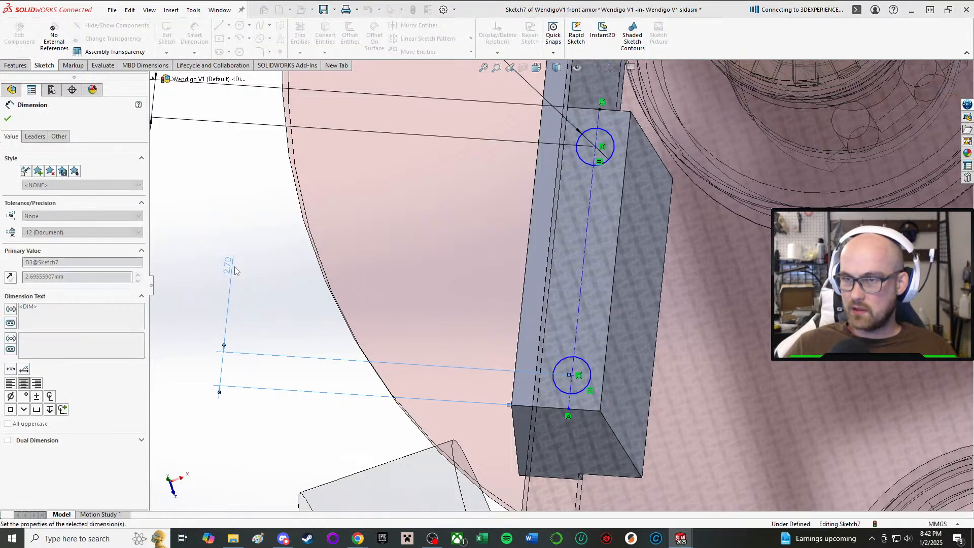
pyautogui.moveTo(569, 284); pyautogui.dragTo(567, 349, button='middle')
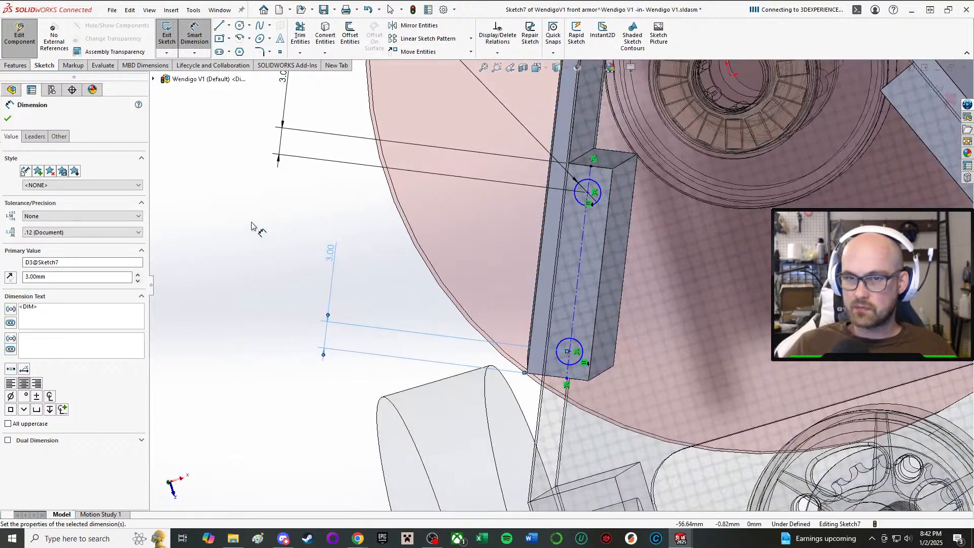
pyautogui.press('Escape')
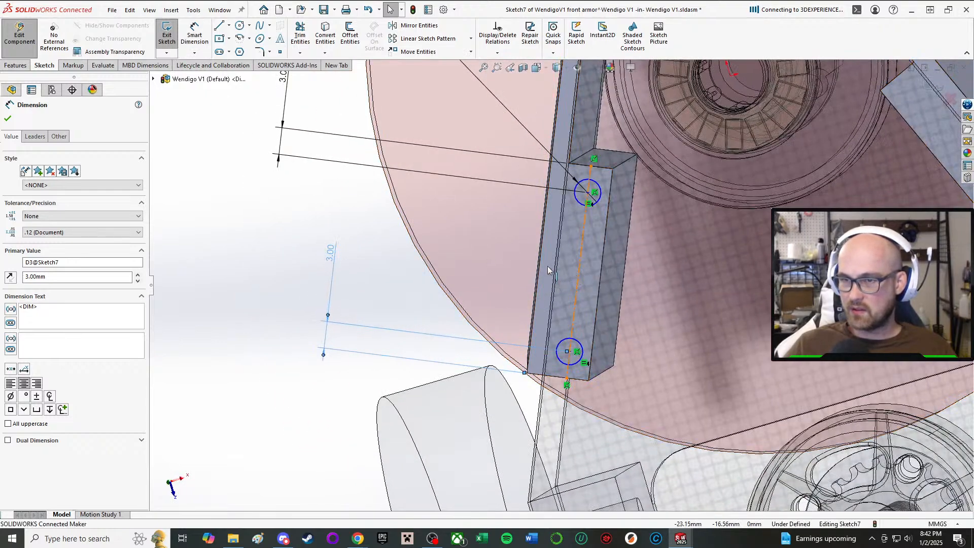
# Shift the construction centerline and its rear endpoint sideways on the arm block to test the sketch's remaining freedom of movement.
pyautogui.moveTo(548, 269); pyautogui.dragTo(577, 278)
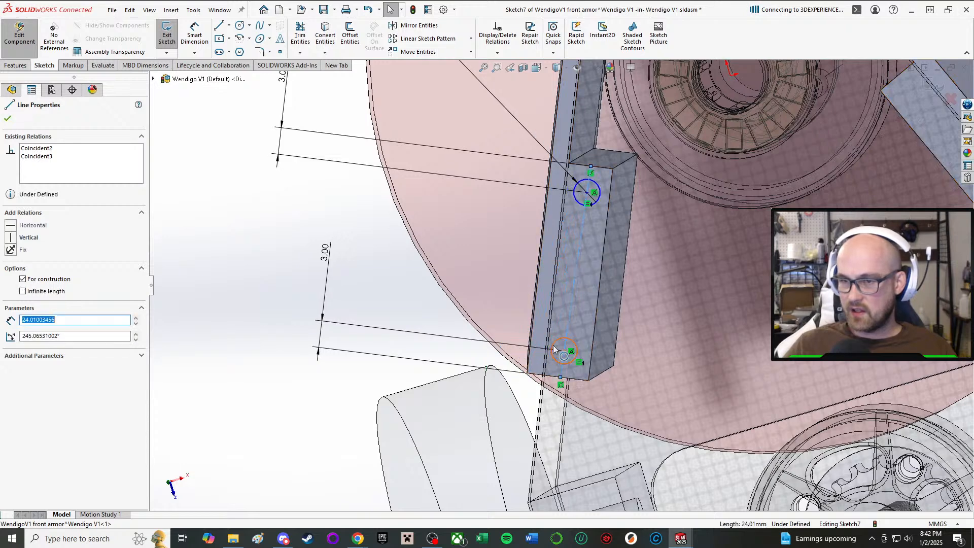
pyautogui.scroll(-3, 578, 401)
pyautogui.moveTo(567, 392); pyautogui.dragTo(579, 394)
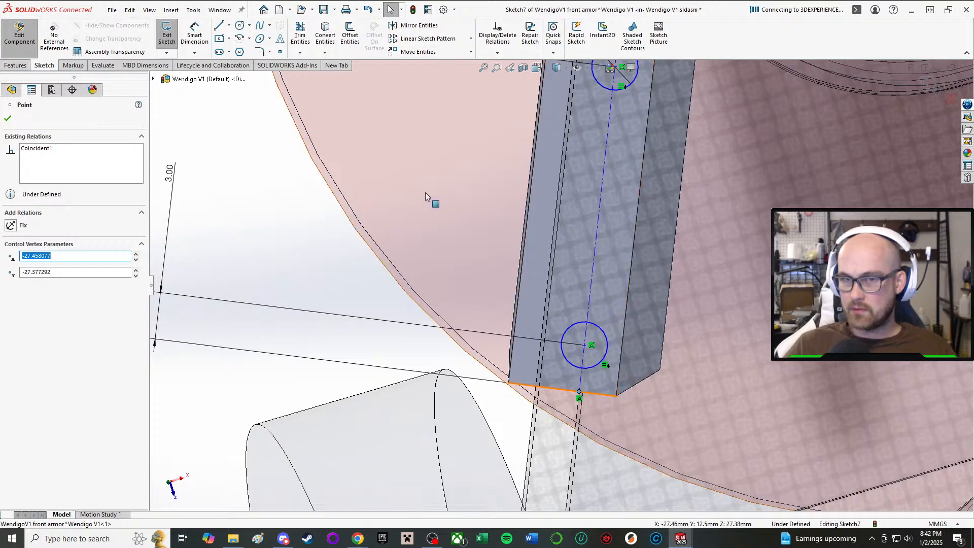
# Add a Perpendicular relation between the construction centerline and the arm block's rear edge.
pyautogui.scroll(2, 426, 192)
pyautogui.click(254, 174)
pyautogui.moveTo(235, 169); pyautogui.dragTo(242, 269, button='right')
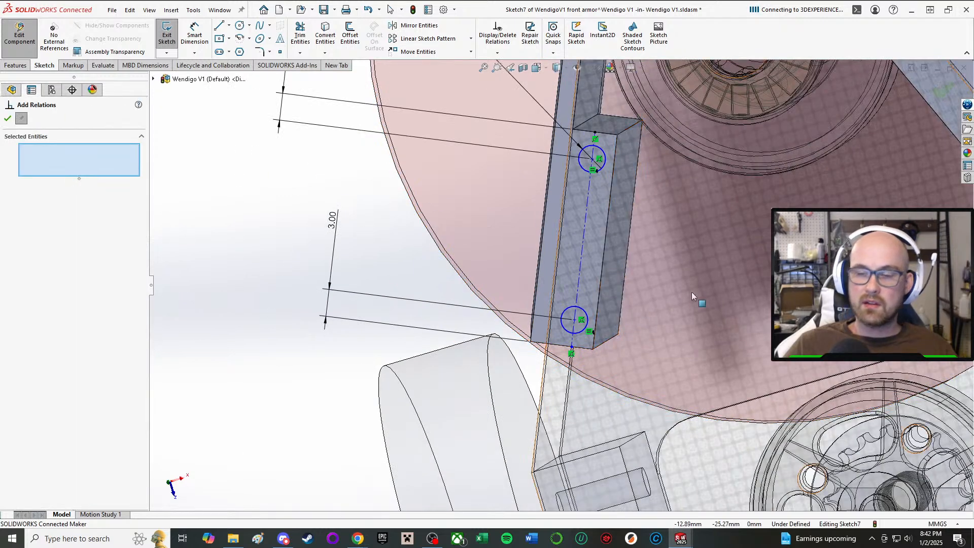
pyautogui.scroll(-3, 725, 293)
pyautogui.click(478, 216)
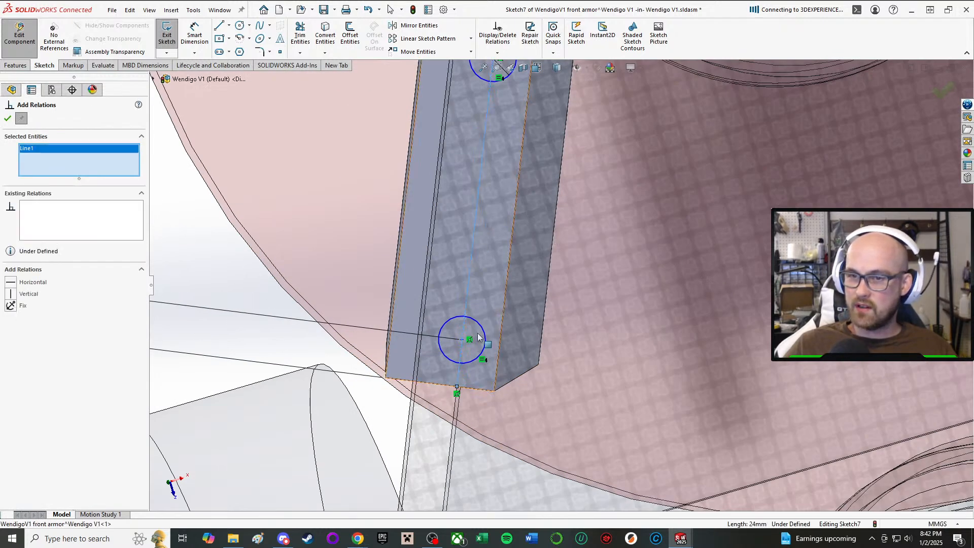
pyautogui.click(469, 391)
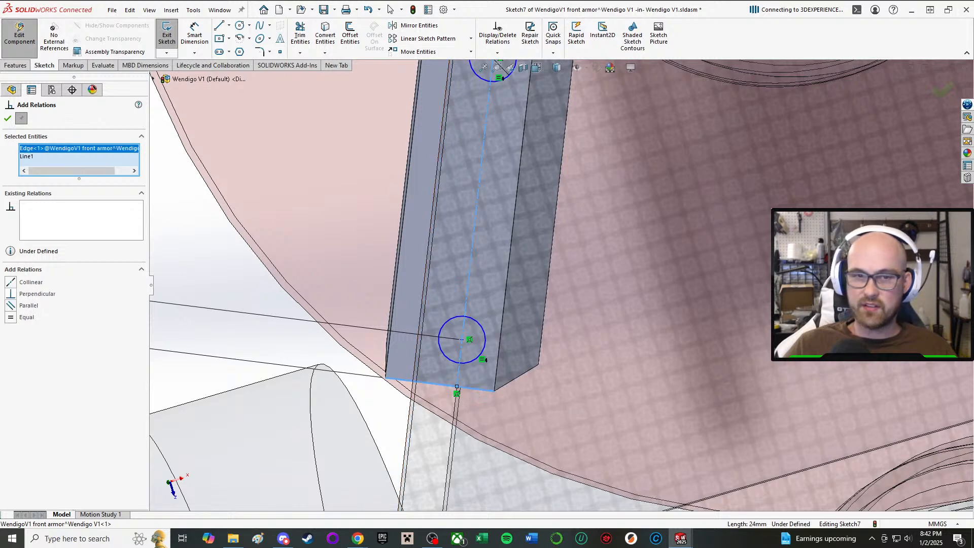
pyautogui.click(13, 118)
# Draw a vertical construction line about 31 mm long from the origin at the weapon's center straight back toward the chassis.
pyautogui.scroll(-6, 567, 272)
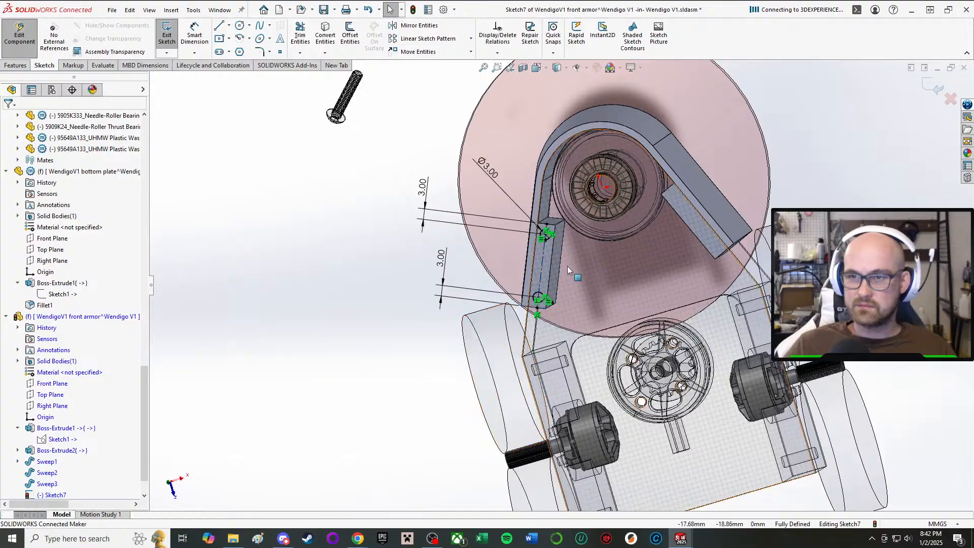
pyautogui.moveTo(567, 266)
pyautogui.mouseDown(button='middle')
pyautogui.moveTo(689, 184)
pyautogui.moveTo(577, 128)
pyautogui.moveTo(544, 244)
pyautogui.moveTo(498, 224)
pyautogui.mouseUp(button='middle')
pyautogui.scroll(2, 472, 208)
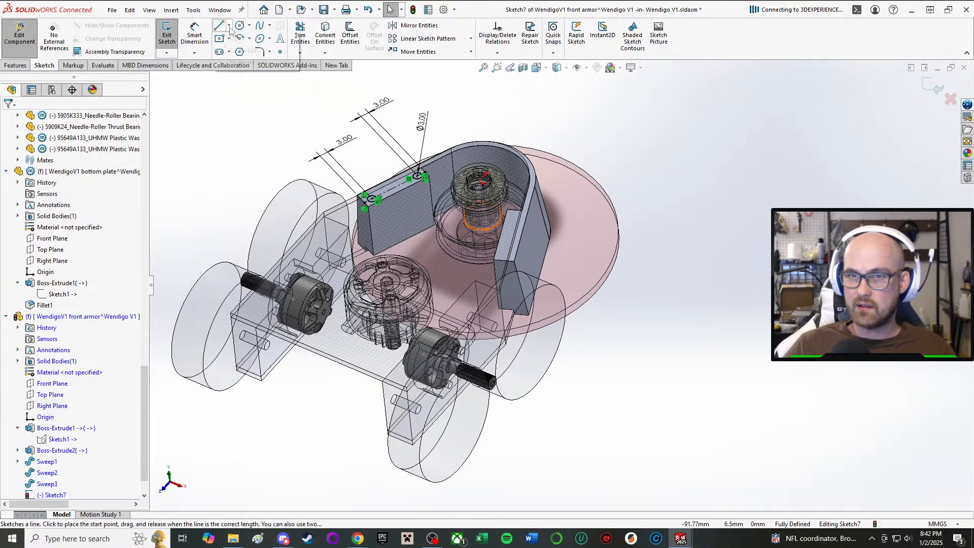
pyautogui.click(245, 51)
pyautogui.scroll(-2, 467, 216)
pyautogui.moveTo(490, 222); pyautogui.dragTo(617, 275, button='middle')
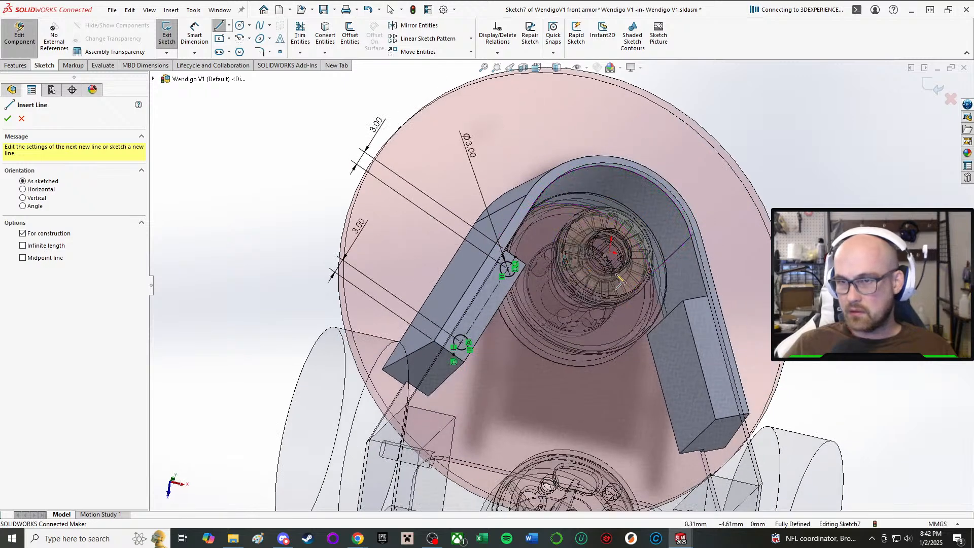
pyautogui.click(610, 252)
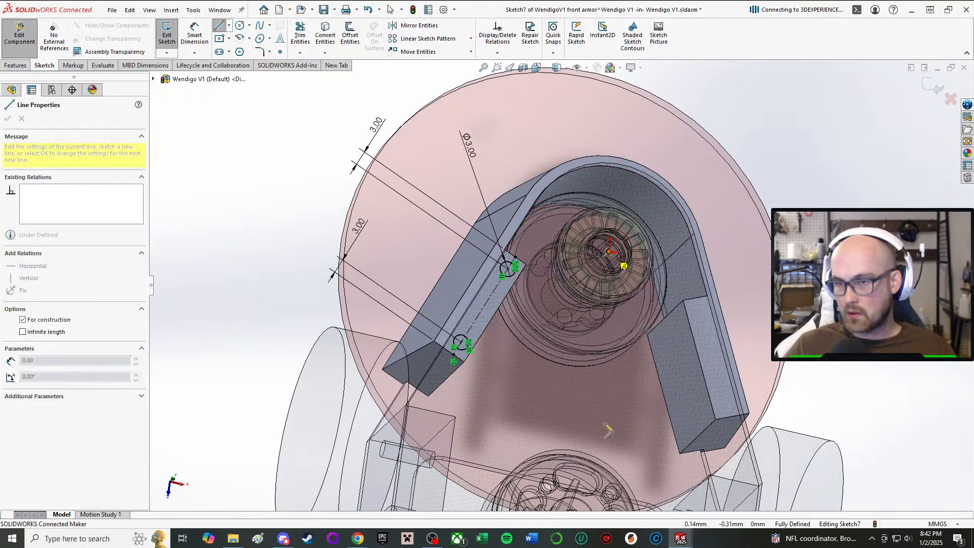
pyautogui.click(589, 404)
pyautogui.rightClick(590, 404)
pyautogui.click(631, 408)
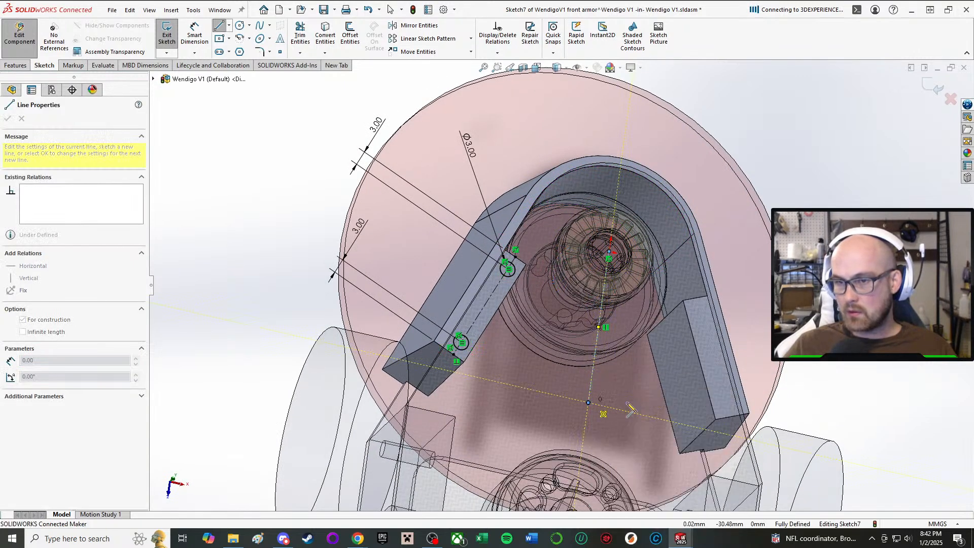
pyautogui.press('Escape')
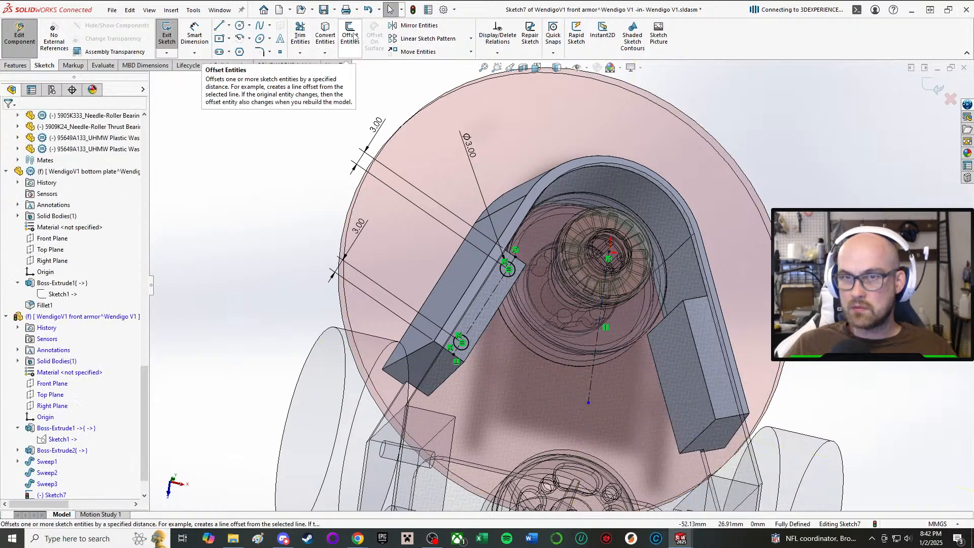
# Mirror the two hole circles about the vertical construction line onto the opposite arm block.
pyautogui.click(412, 30)
pyautogui.scroll(-2, 521, 275)
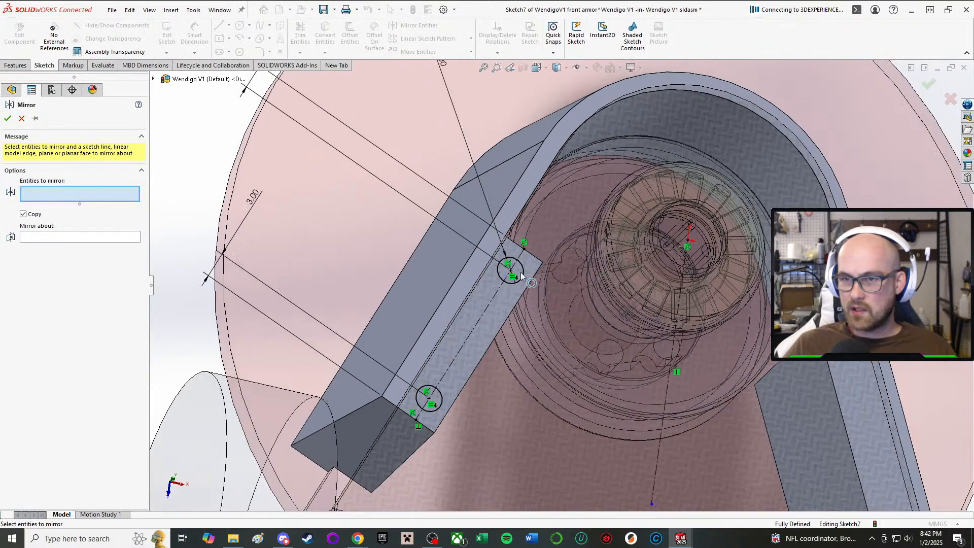
pyautogui.click(520, 282)
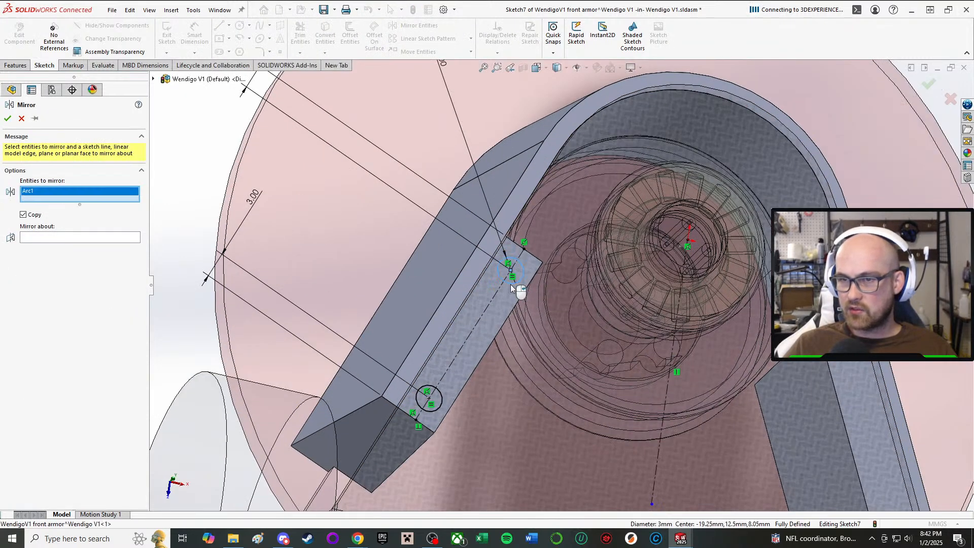
pyautogui.click(438, 407)
pyautogui.click(75, 245)
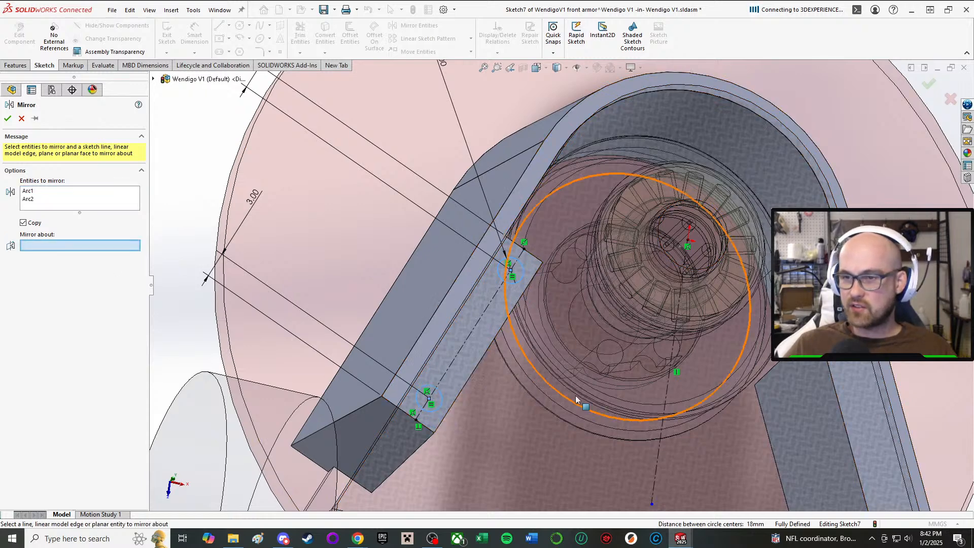
pyautogui.click(660, 434)
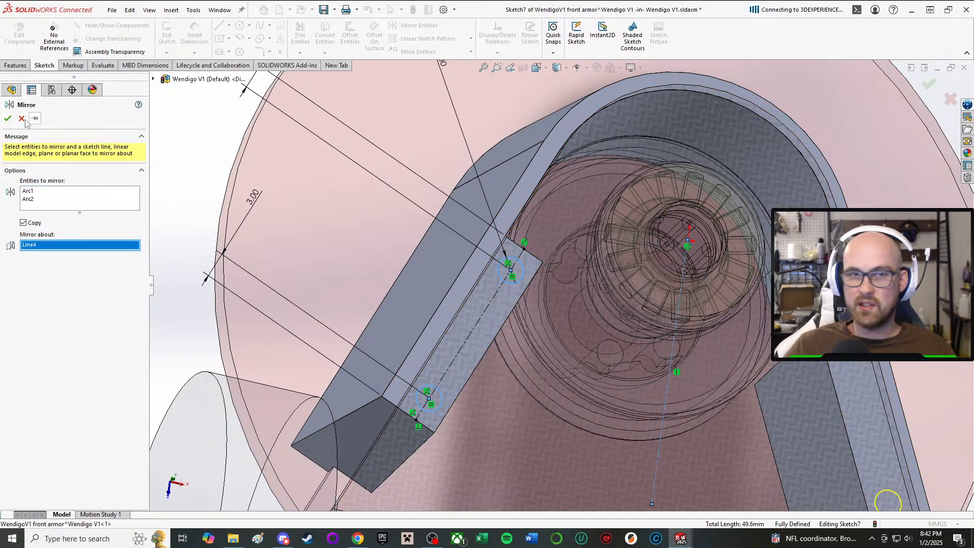
pyautogui.click(8, 118)
pyautogui.scroll(6, 657, 294)
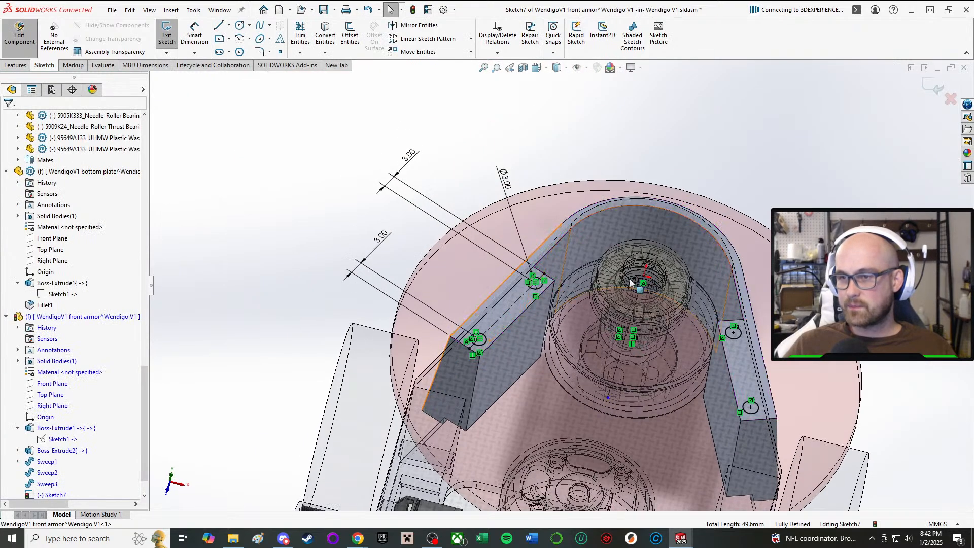
# Cut-extrude the four hole circles through both arm blocks with the Through All end condition.
pyautogui.scroll(-6, 658, 294)
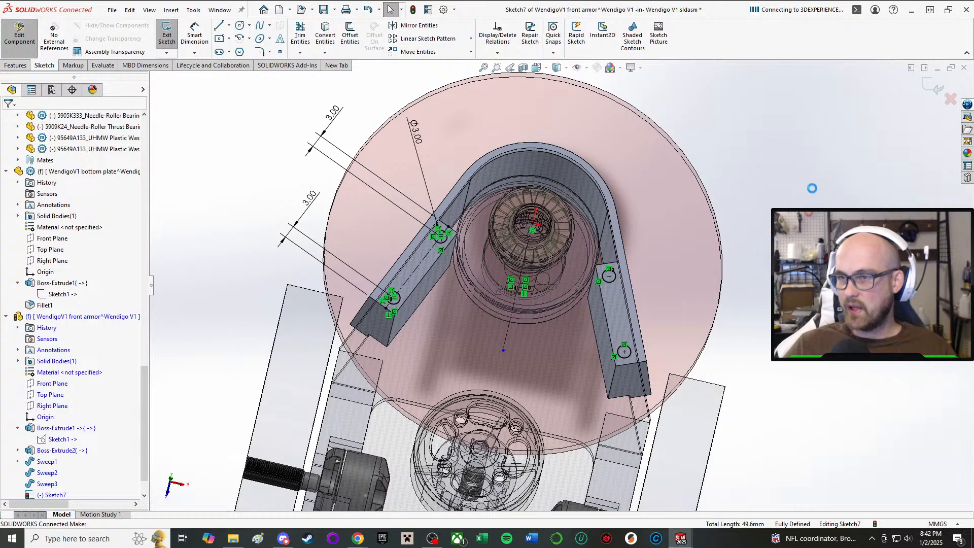
pyautogui.click(46, 179)
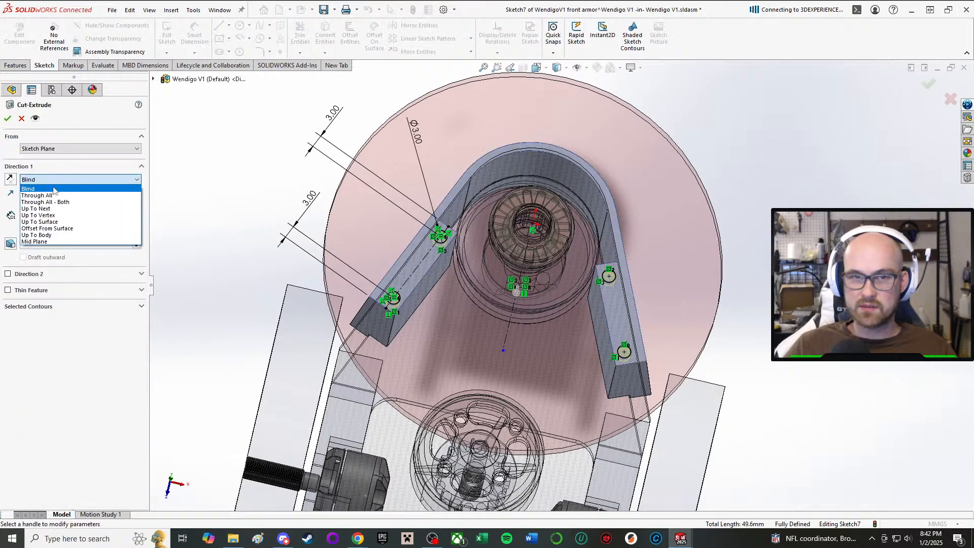
pyautogui.click(56, 194)
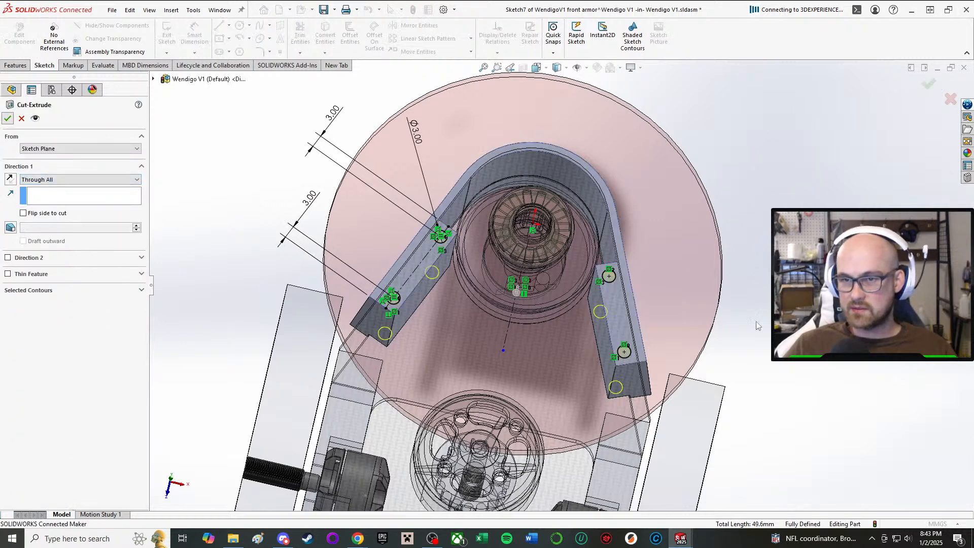
# Inspect the cut screw holes in the front armor's two arm blocks from several angles.
pyautogui.moveTo(541, 330); pyautogui.dragTo(626, 331, button='middle')
pyautogui.scroll(-3, 552, 359)
pyautogui.scroll(2, 552, 360)
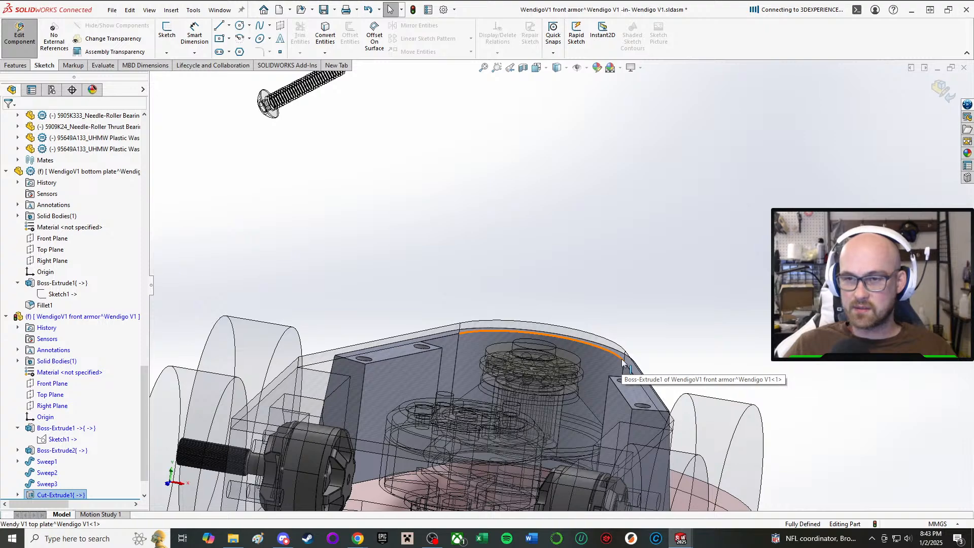
pyautogui.moveTo(624, 359); pyautogui.dragTo(561, 358, button='middle')
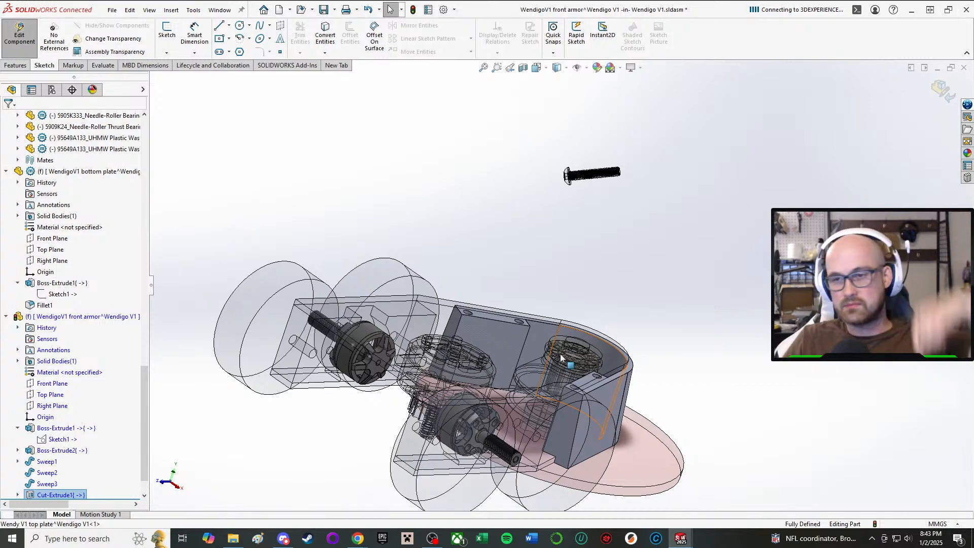
pyautogui.scroll(3, 565, 358)
pyautogui.scroll(-3, 500, 329)
pyautogui.scroll(-4, 642, 375)
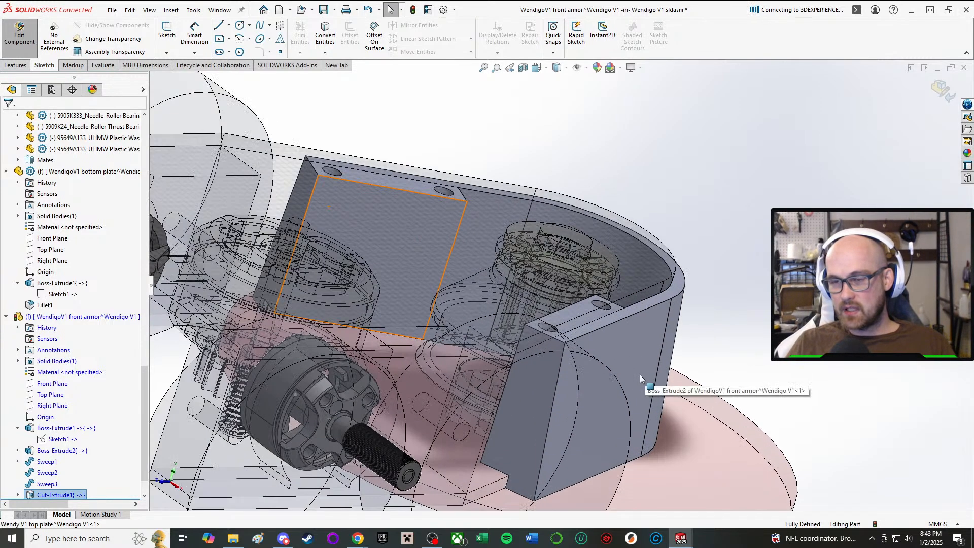
# Leave the front armor's in-context editing and examine the top plate above the arm blocks in the full assembly.
pyautogui.moveTo(613, 376); pyautogui.dragTo(489, 333, button='middle')
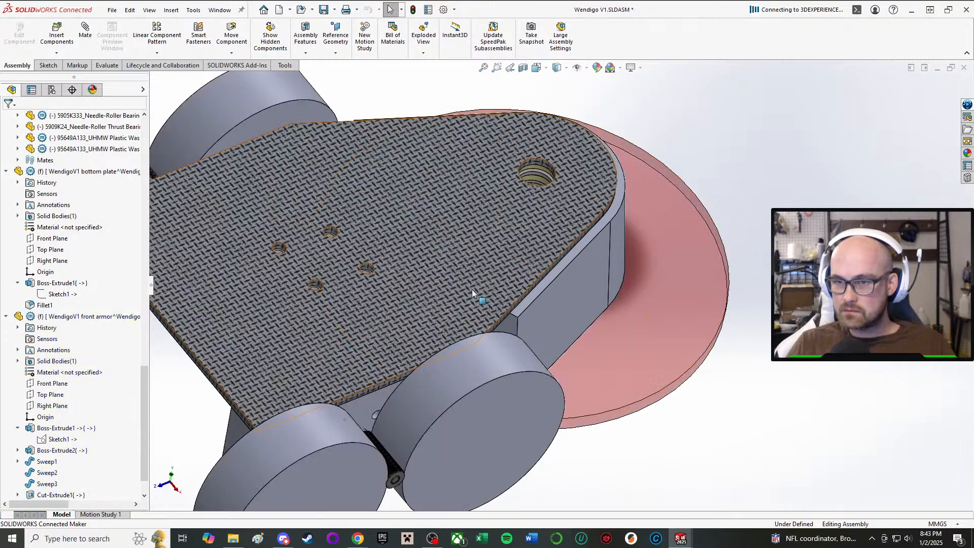
pyautogui.moveTo(472, 289); pyautogui.dragTo(649, 105, button='middle')
pyautogui.scroll(-3, 650, 105)
pyautogui.scroll(2, 479, 202)
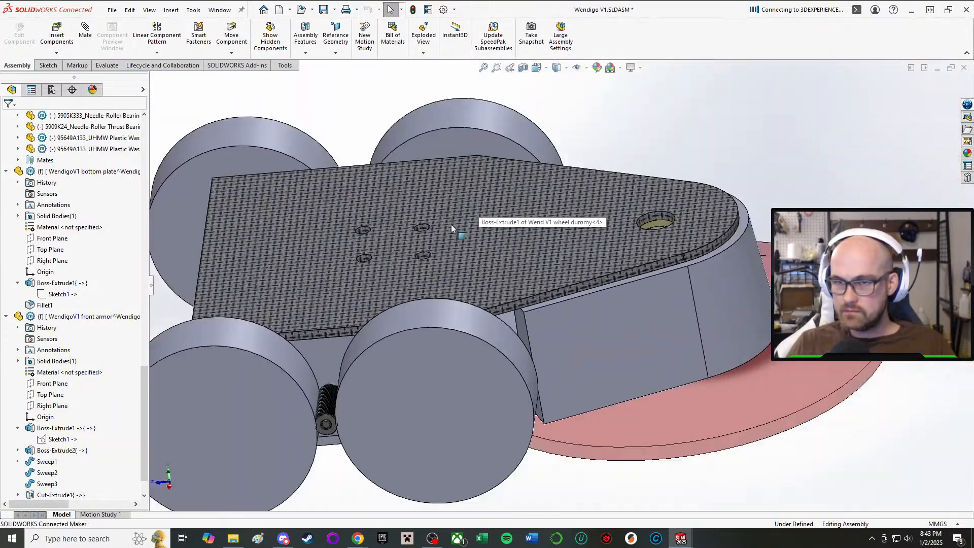
pyautogui.moveTo(452, 224); pyautogui.dragTo(461, 297, button='middle')
pyautogui.scroll(-3, 466, 319)
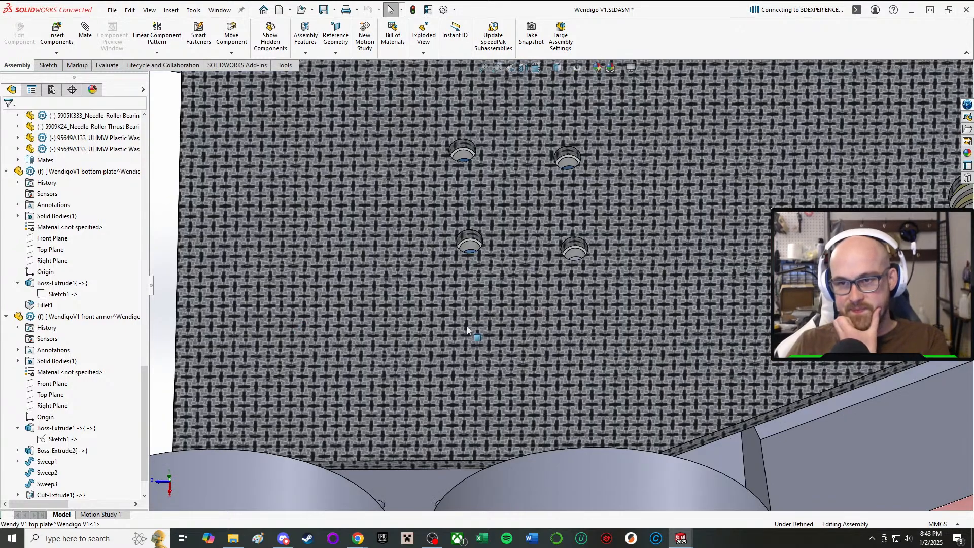
# Examine how the top plate, front armor and wheels fit together from several angles in the full assembly.
pyautogui.scroll(2, 449, 241)
pyautogui.moveTo(357, 273); pyautogui.dragTo(368, 146, button='middle')
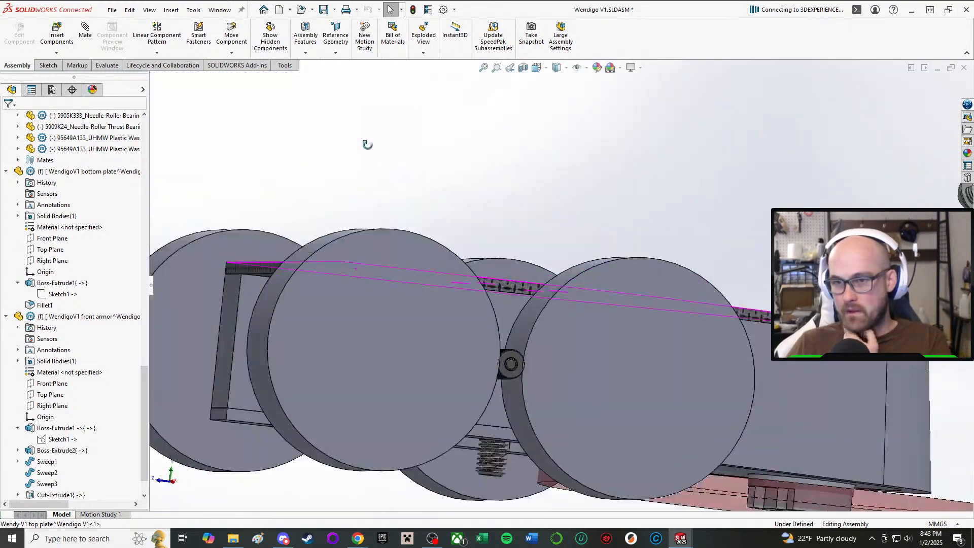
pyautogui.scroll(3, 457, 254)
pyautogui.moveTo(571, 315); pyautogui.dragTo(625, 358, button='middle')
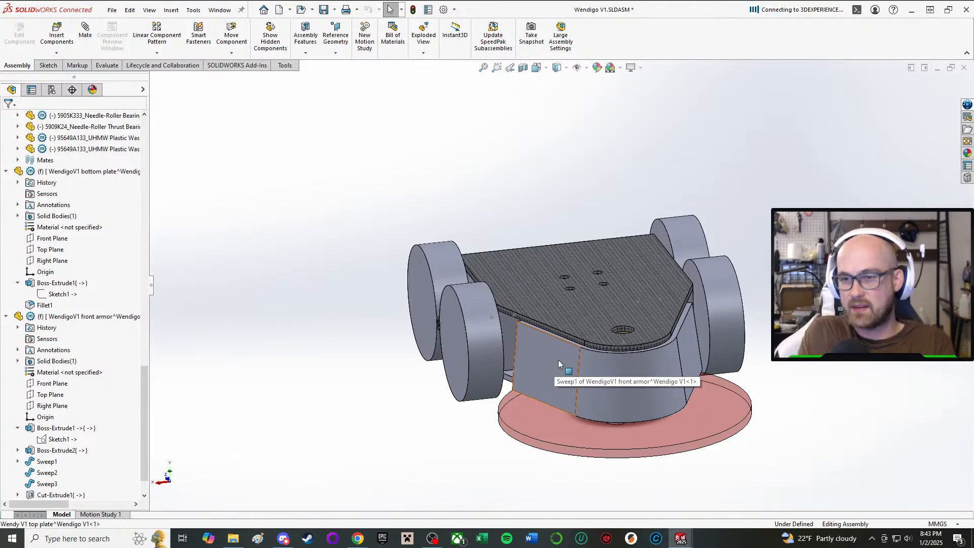
pyautogui.moveTo(545, 352); pyautogui.dragTo(570, 341, button='middle')
pyautogui.scroll(-3, 576, 367)
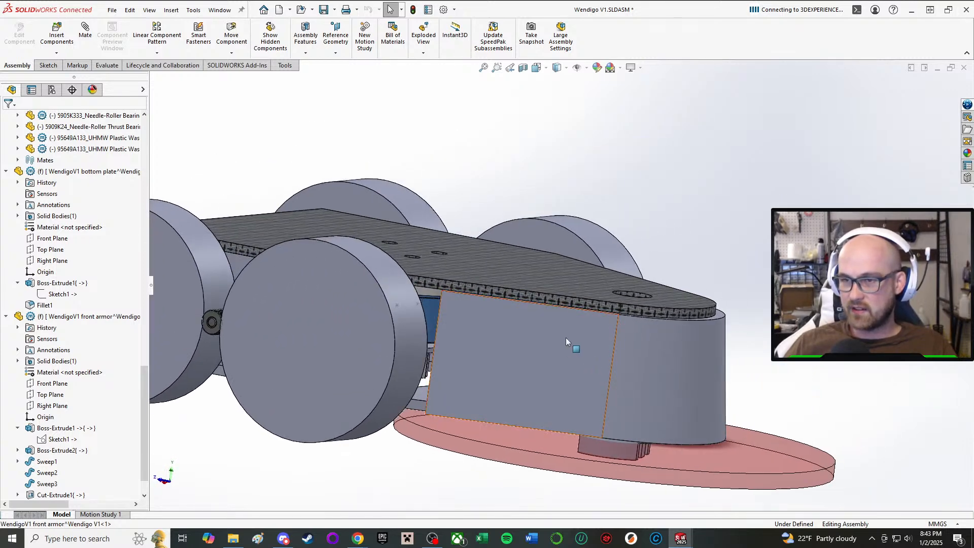
pyautogui.click(628, 370)
pyautogui.click(915, 190)
pyautogui.moveTo(626, 300); pyautogui.dragTo(556, 345, button='middle')
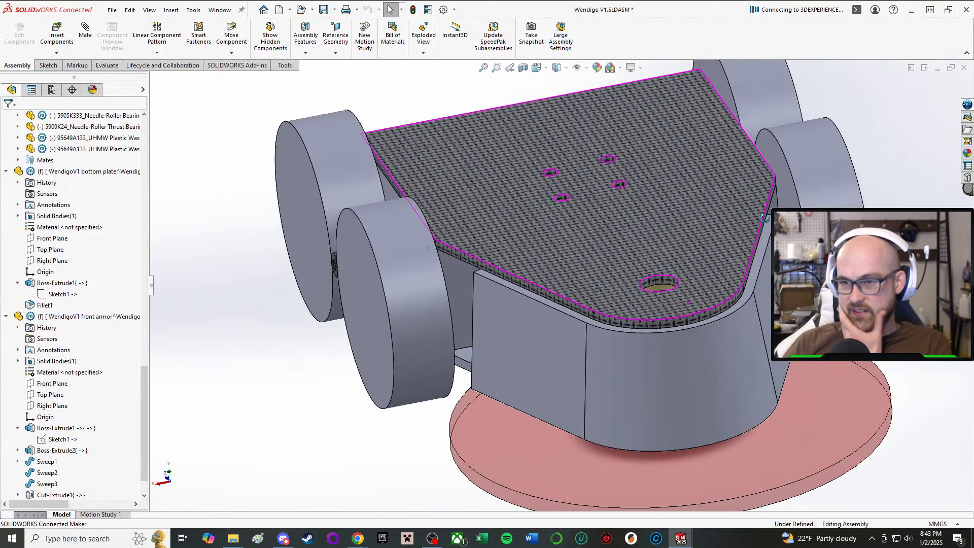
pyautogui.scroll(1, 767, 224)
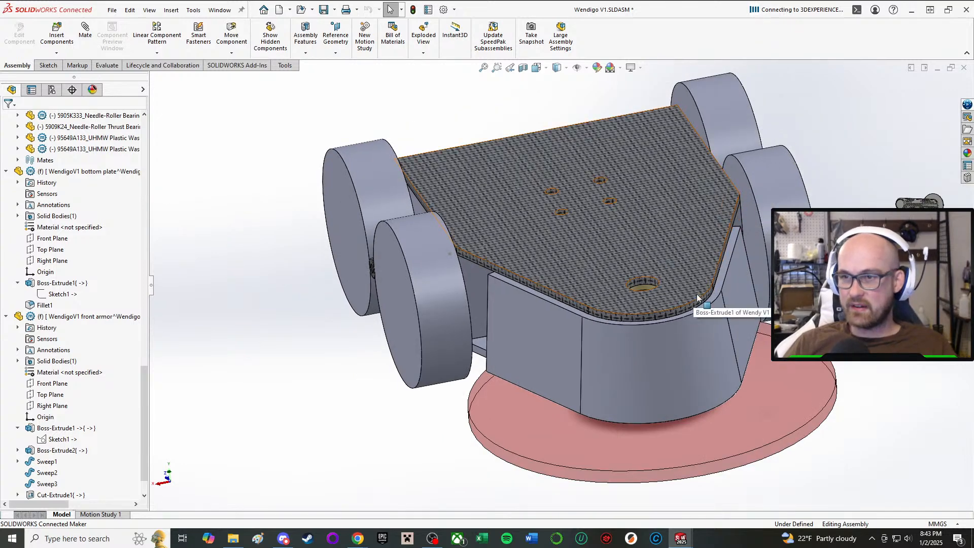
pyautogui.moveTo(698, 298); pyautogui.dragTo(659, 266, button='middle')
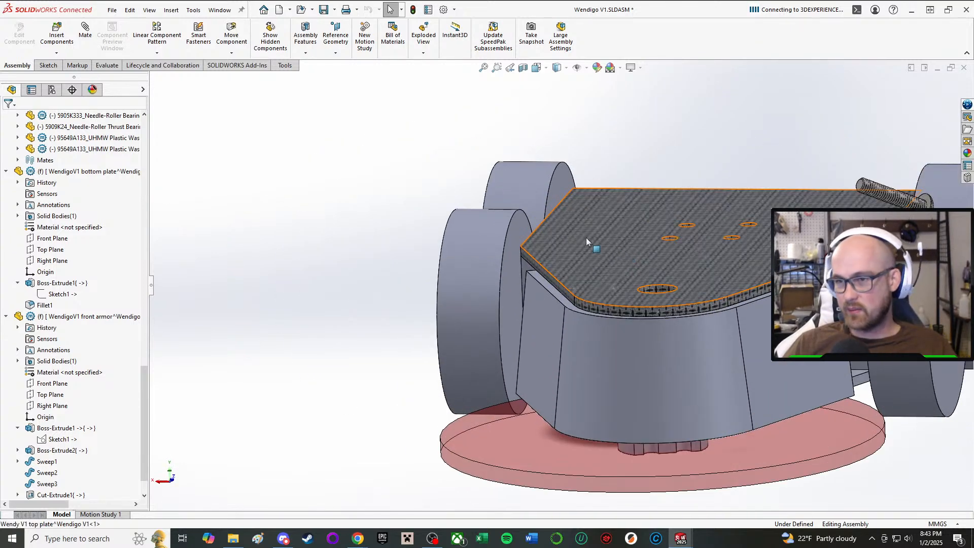
pyautogui.moveTo(587, 238); pyautogui.dragTo(746, 357, button='middle')
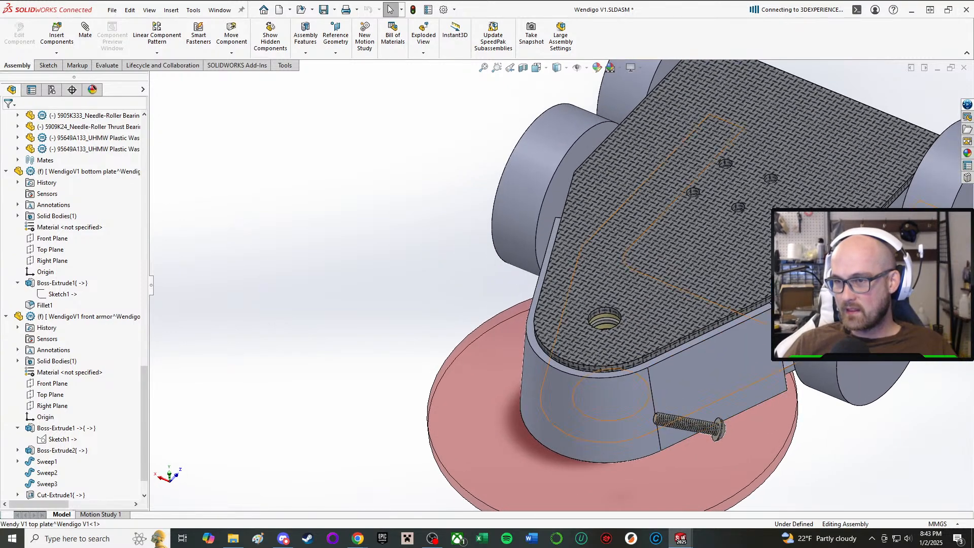
pyautogui.moveTo(807, 329); pyautogui.dragTo(818, 313, button='middle')
pyautogui.scroll(-3, 839, 308)
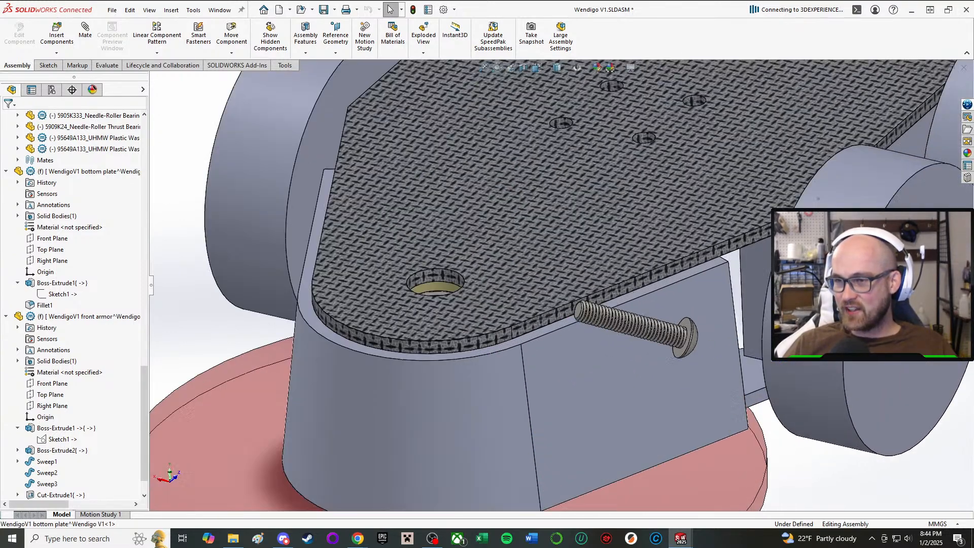
# Examine the gap between the end of the front armor's arm and the adjacent front wheel and drive pod.
pyautogui.click(747, 291)
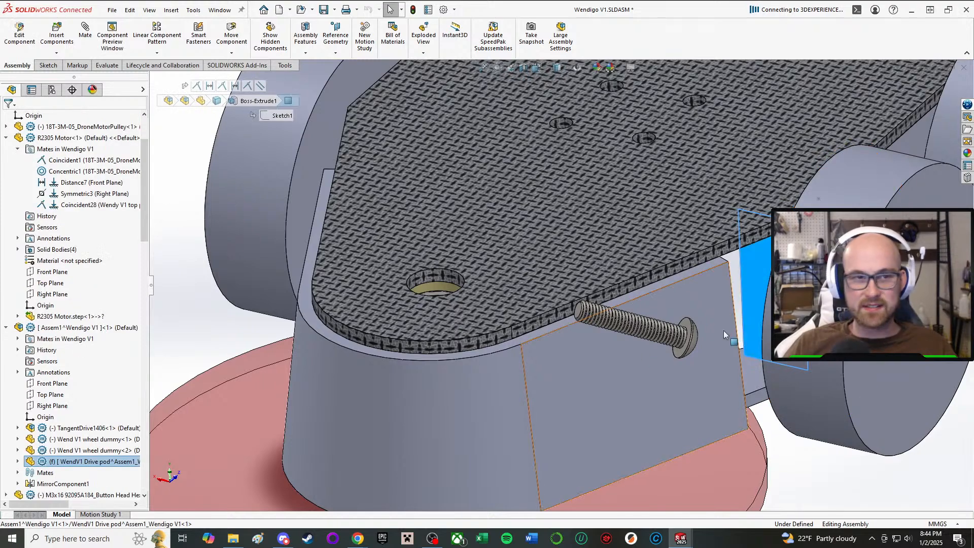
pyautogui.moveTo(723, 330); pyautogui.dragTo(661, 277, button='middle')
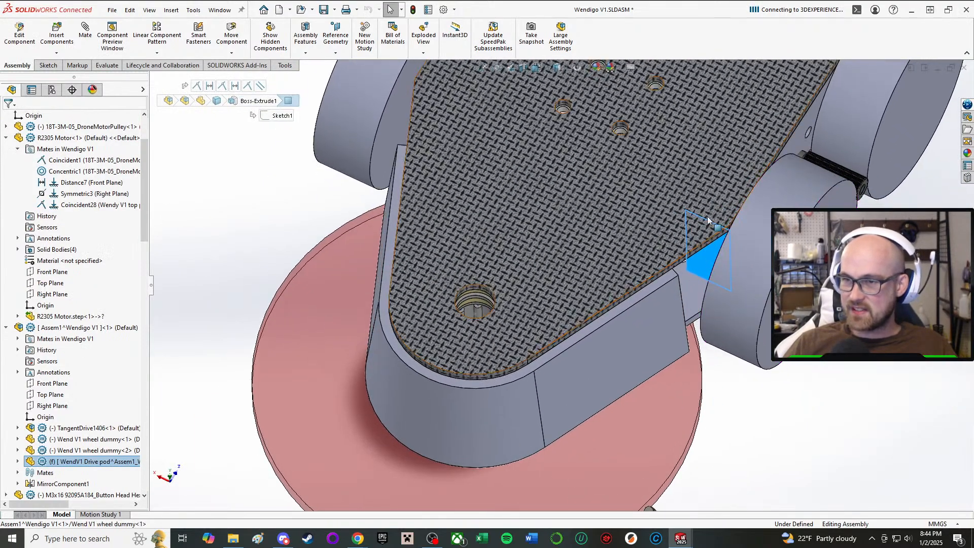
pyautogui.moveTo(622, 241)
pyautogui.mouseDown(button='middle')
pyautogui.moveTo(620, 175)
pyautogui.moveTo(628, 232)
pyautogui.mouseUp(button='middle')
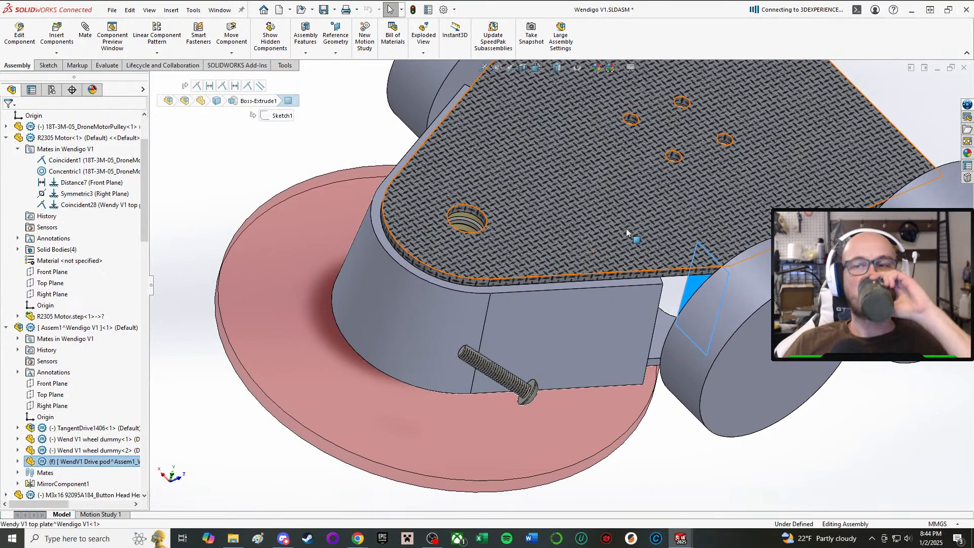
pyautogui.click(906, 490)
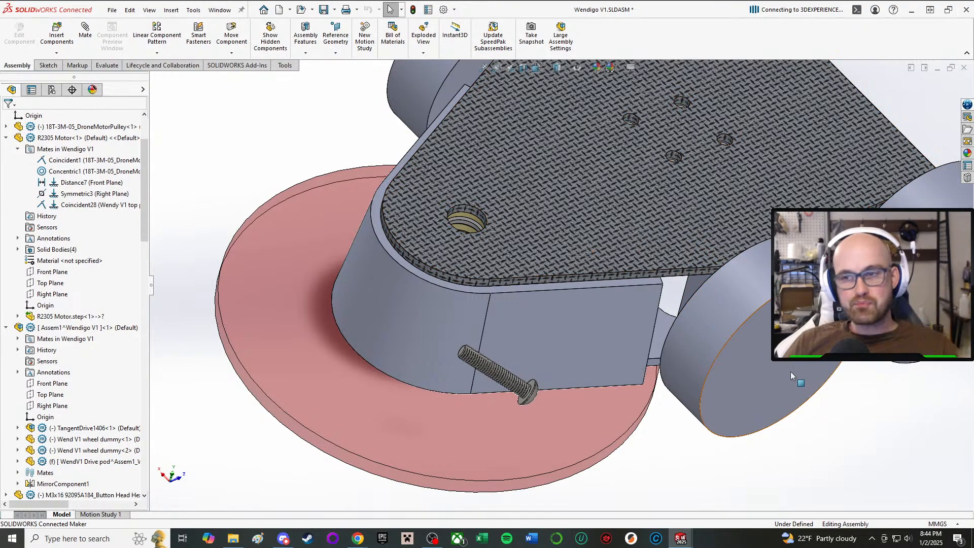
pyautogui.middleClick(648, 319)
pyautogui.moveTo(648, 320); pyautogui.dragTo(686, 299, button='middle')
pyautogui.scroll(-3, 689, 304)
pyautogui.scroll(1, 633, 312)
pyautogui.middleClick(631, 312)
pyautogui.moveTo(631, 312); pyautogui.dragTo(582, 340, button='middle')
pyautogui.scroll(2, 900, 160)
pyautogui.scroll(2, 900, 159)
pyautogui.scroll(-5, 548, 246)
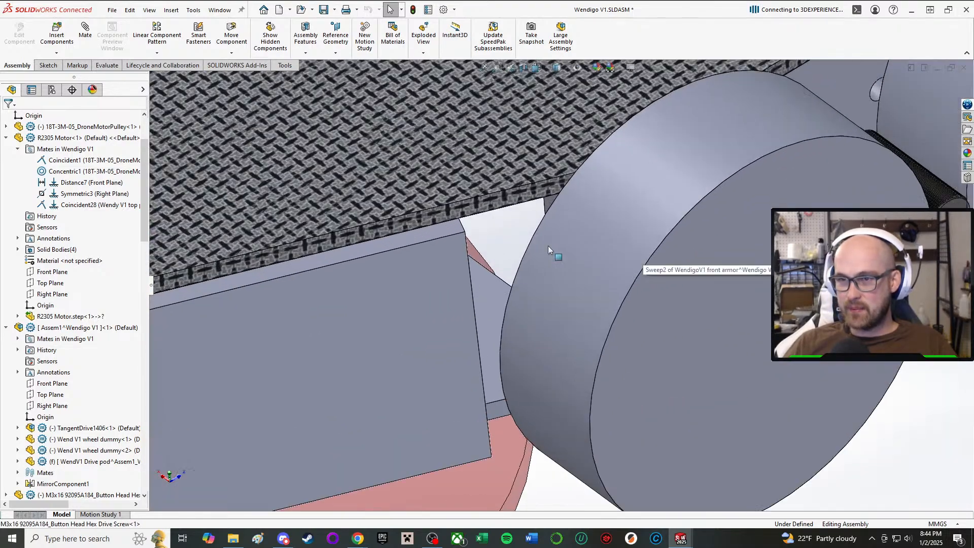
pyautogui.middleClick(501, 277)
pyautogui.moveTo(502, 277); pyautogui.dragTo(564, 285, button='middle')
pyautogui.scroll(4, 562, 363)
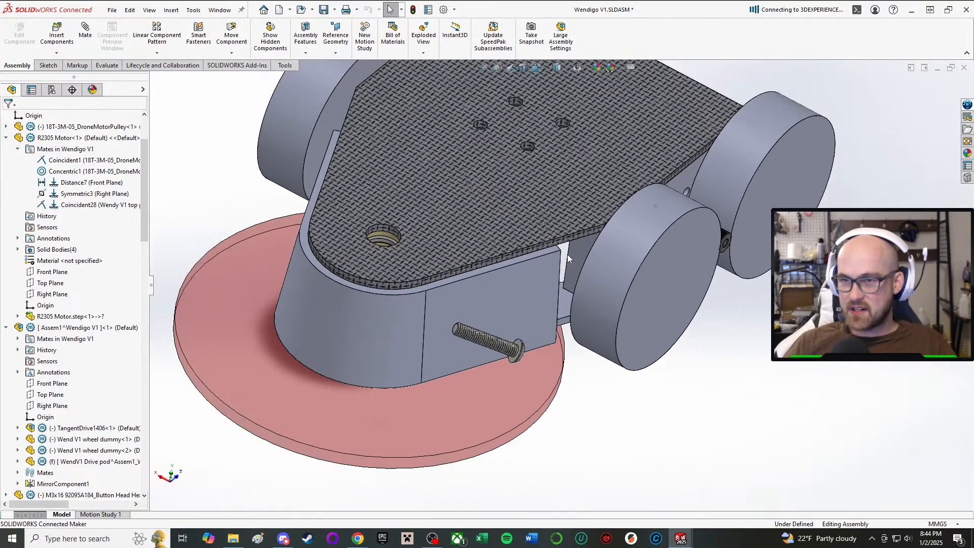
pyautogui.scroll(-5, 572, 279)
pyautogui.moveTo(575, 276); pyautogui.dragTo(546, 263, button='middle')
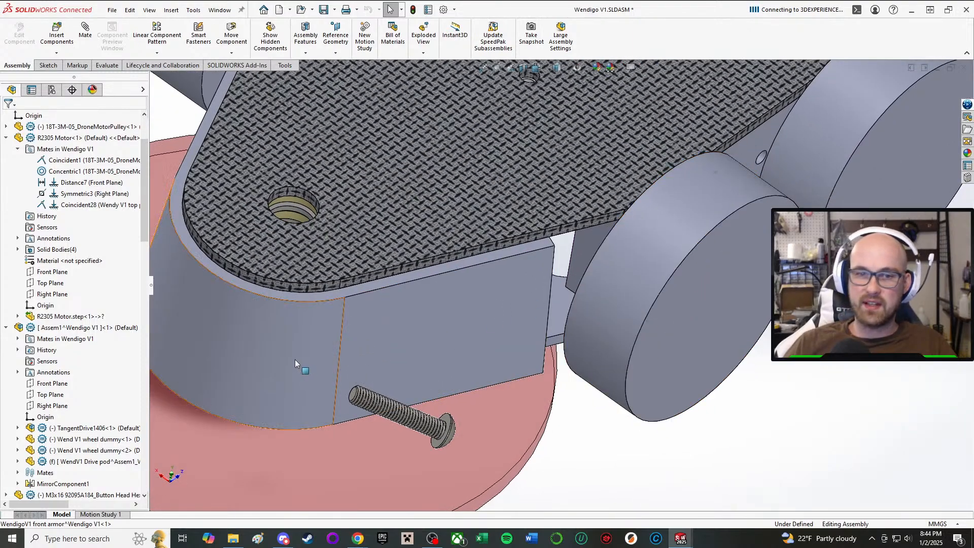
# Edit the front armor in context and open the sketch of its Boss-Extrude1 feature for editing.
pyautogui.click(396, 305)
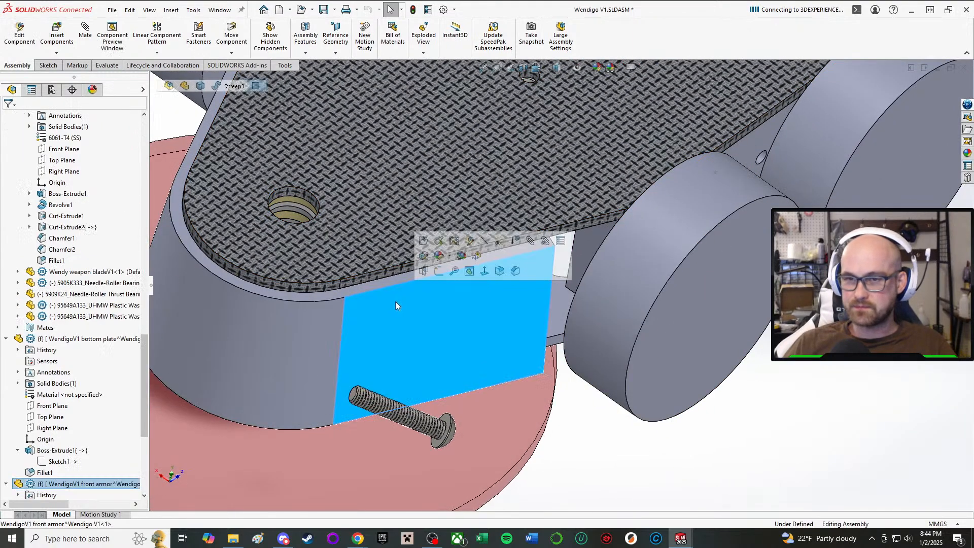
pyautogui.click(469, 241)
pyautogui.scroll(-4, 76, 345)
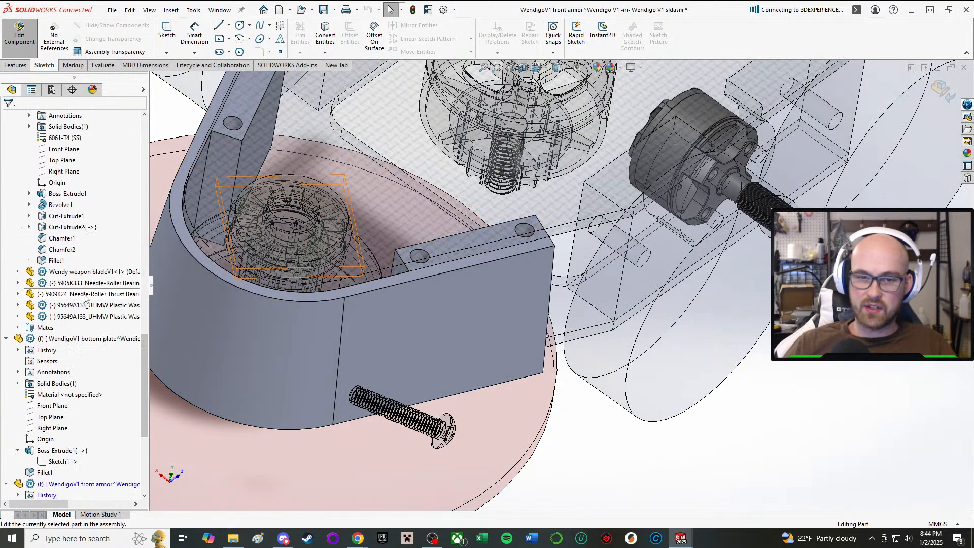
pyautogui.scroll(-2, 445, 322)
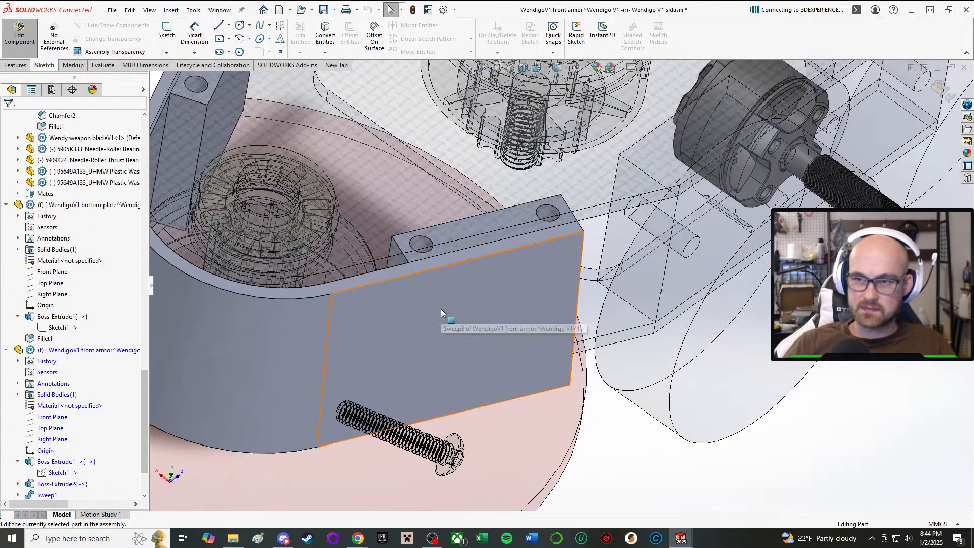
pyautogui.scroll(-2, 79, 430)
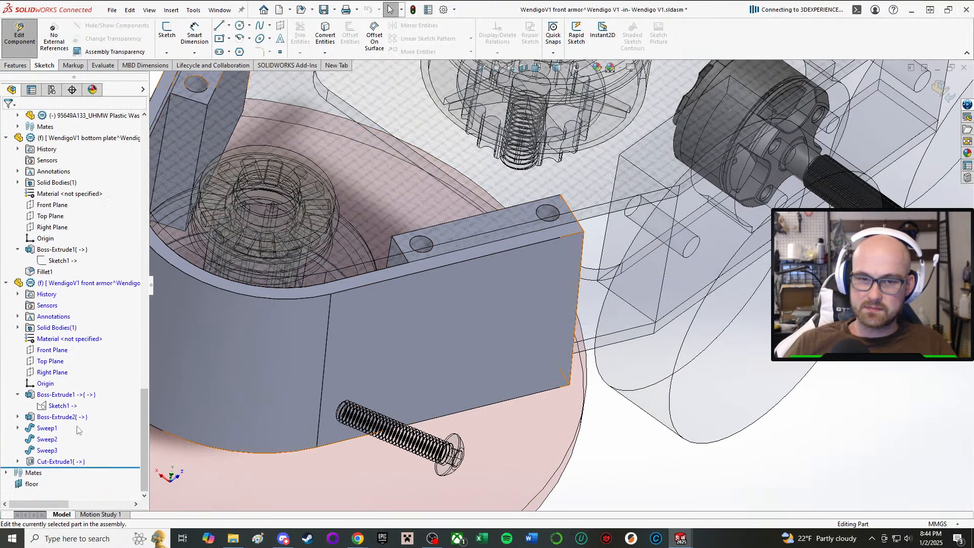
pyautogui.click(60, 395)
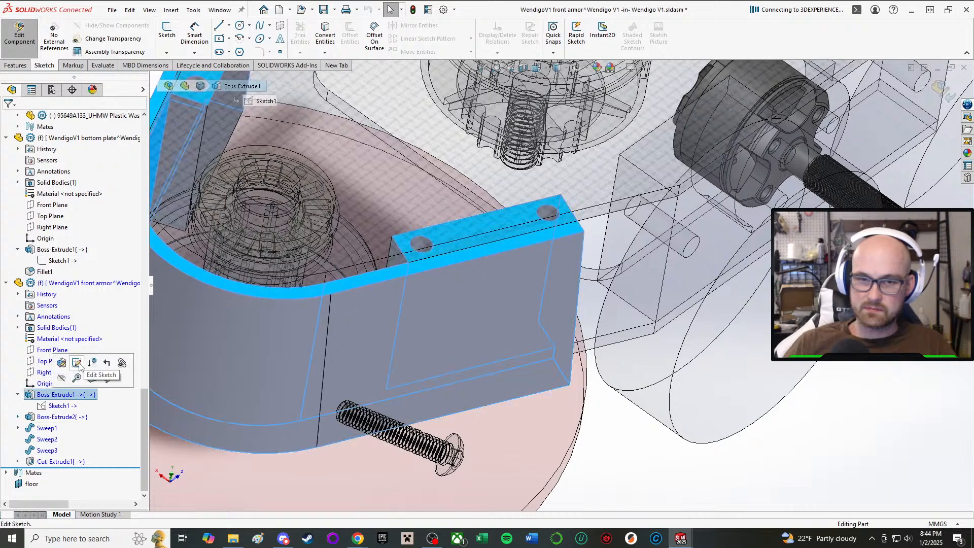
pyautogui.click(58, 417)
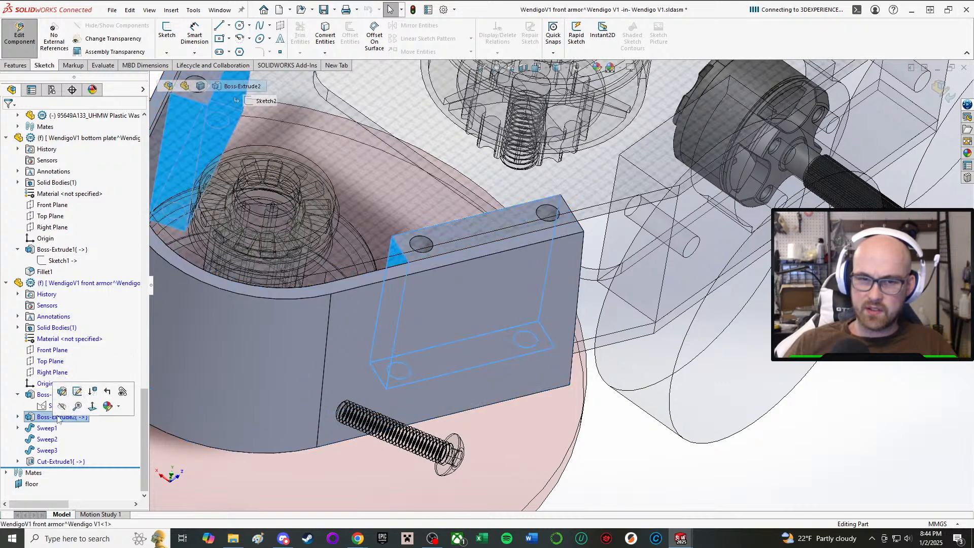
pyautogui.click(55, 396)
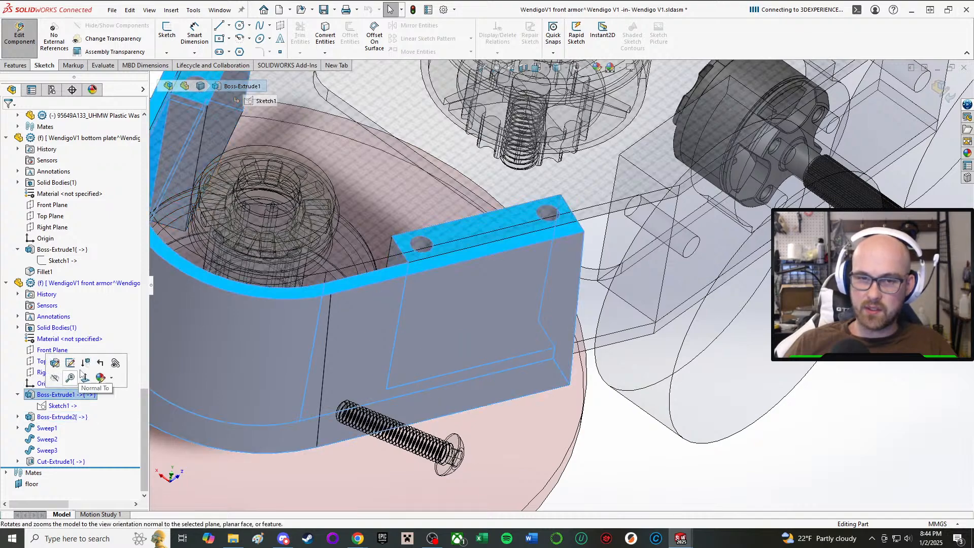
pyautogui.click(72, 365)
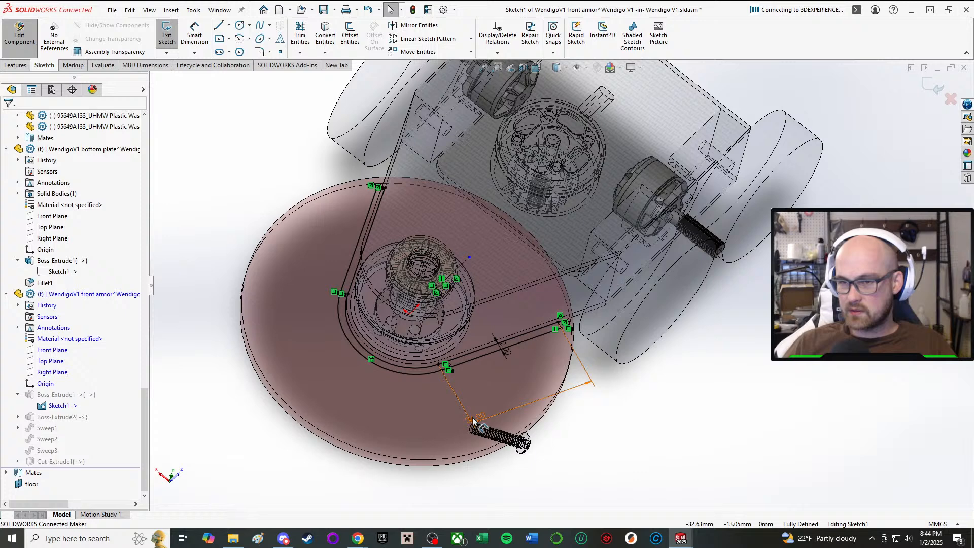
# Try lengths of 40 mm and 38 mm for the front armor's straight arm segment.
pyautogui.click(473, 420)
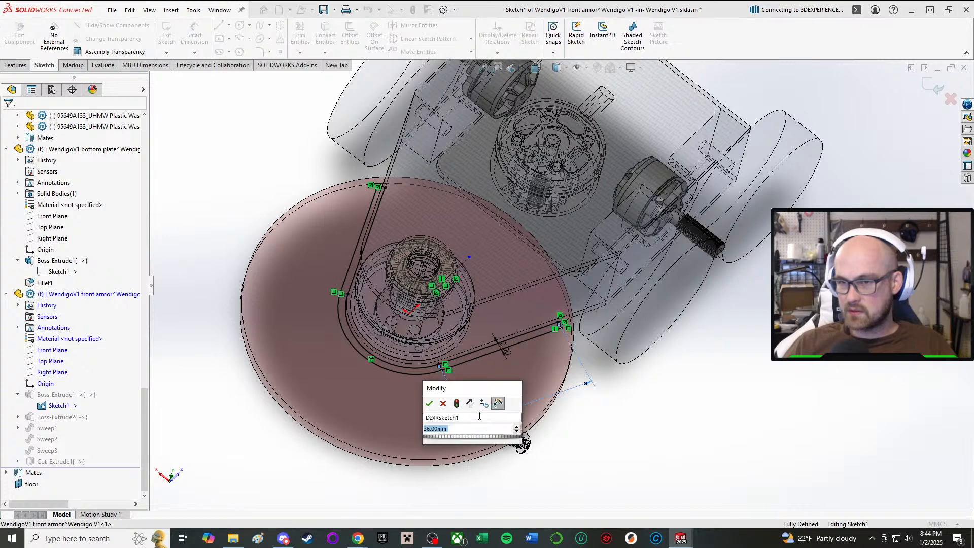
pyautogui.press('Return')
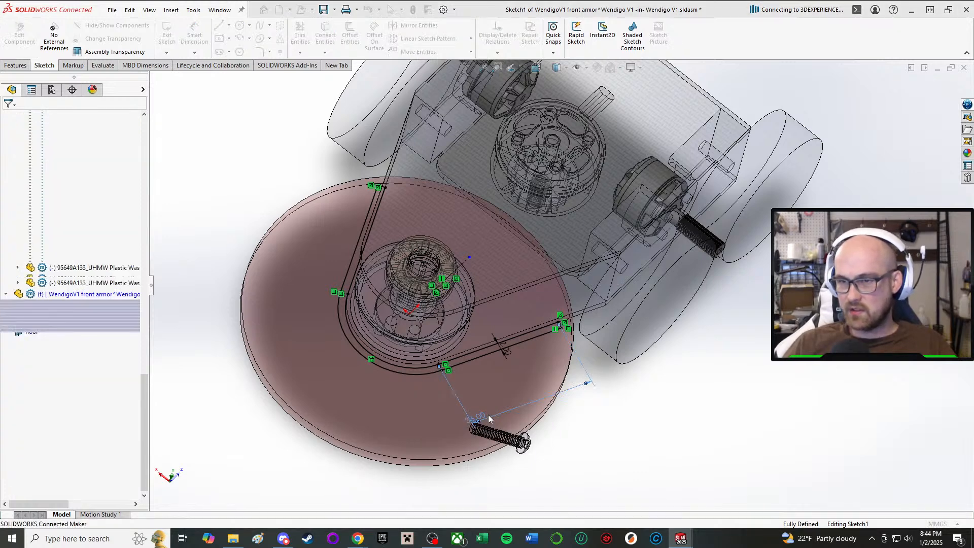
pyautogui.moveTo(601, 356); pyautogui.dragTo(514, 418, button='middle')
pyautogui.doubleClick(471, 423)
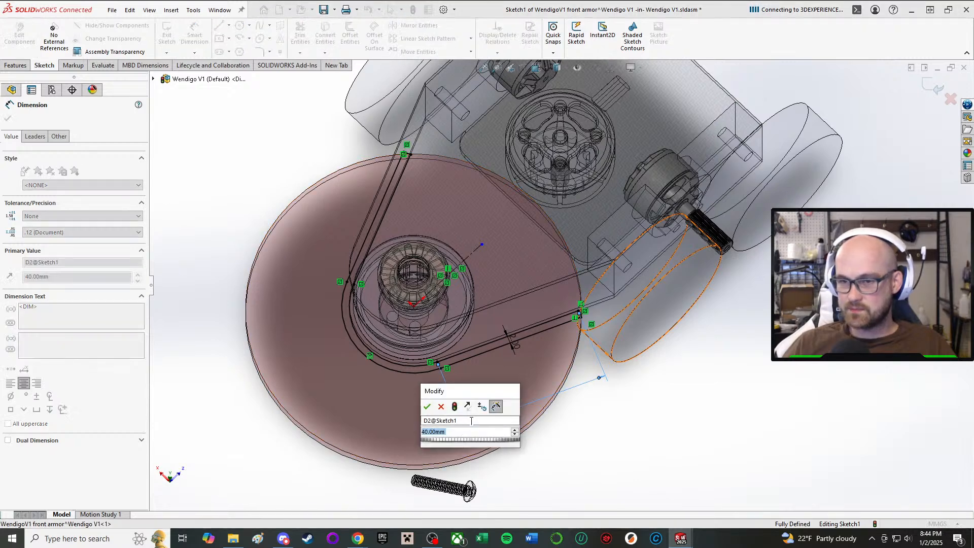
pyautogui.press('Return')
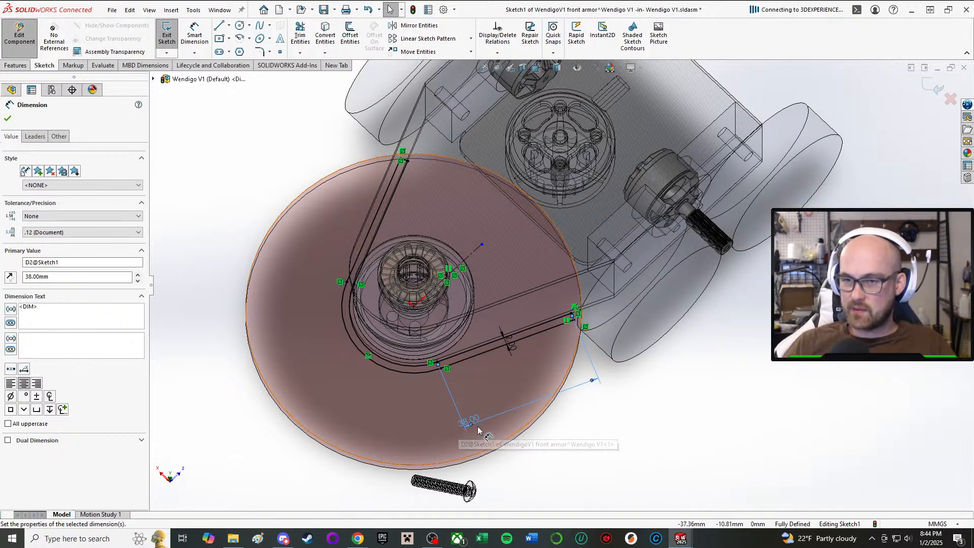
# Set the front armor's straight arm length to 37 mm and exit the sketch.
pyautogui.doubleClick(470, 421)
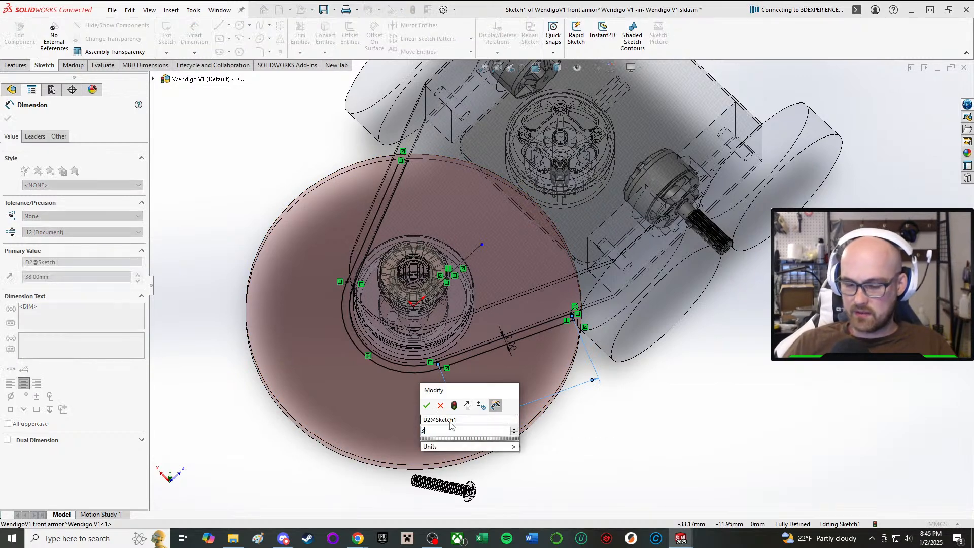
pyautogui.press('Return')
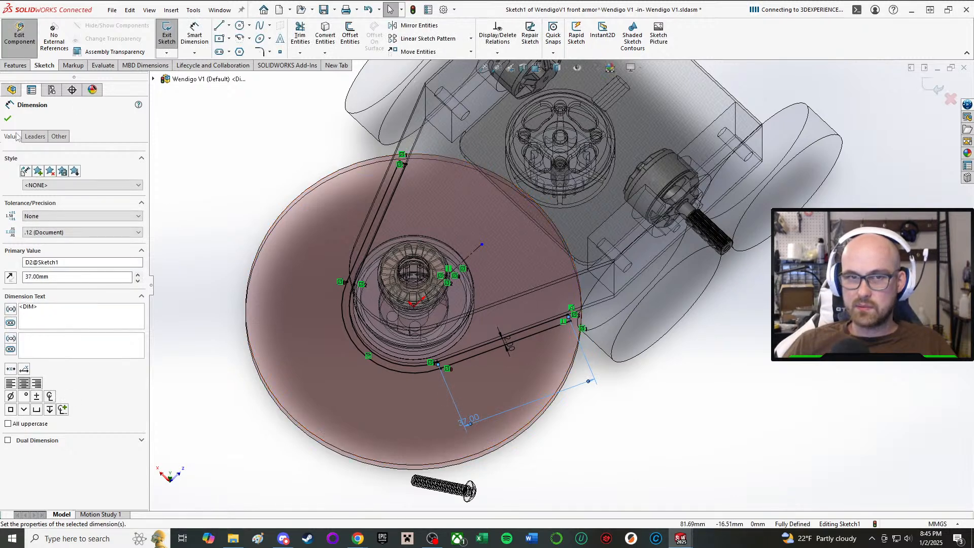
pyautogui.click(9, 119)
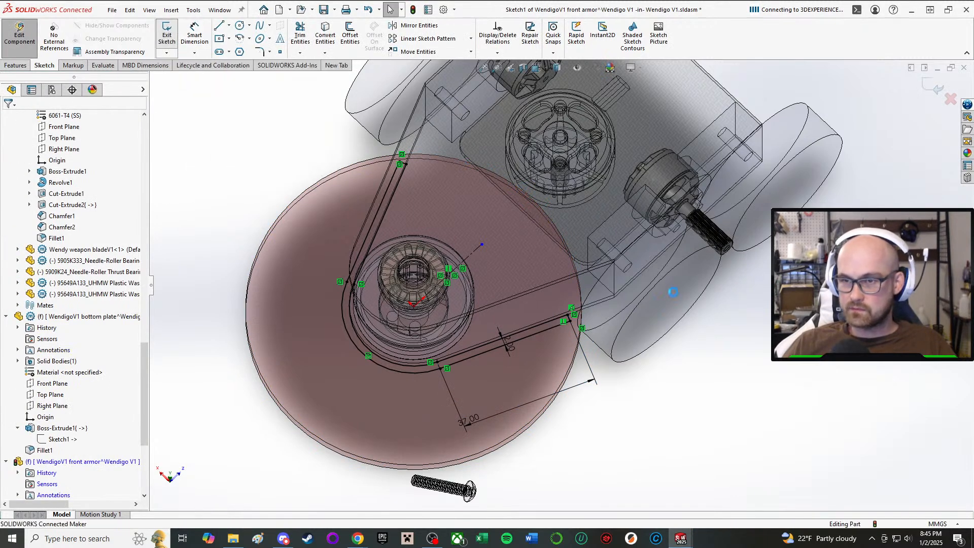
# Inspect the rebuilt front armor arm's end, its screw holes and its clearance to the wheel and weapon disc.
pyautogui.moveTo(635, 314); pyautogui.dragTo(508, 201, button='middle')
pyautogui.scroll(-10, 492, 331)
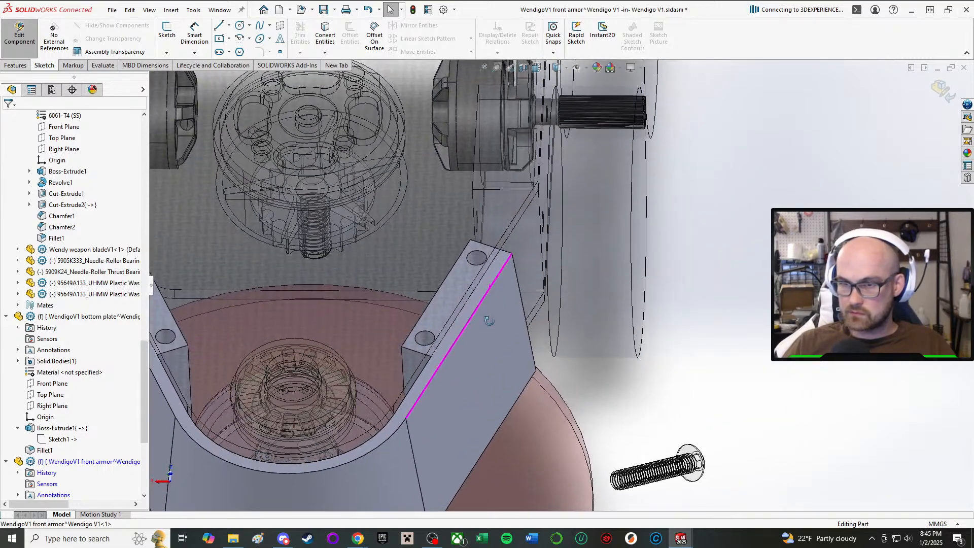
pyautogui.scroll(-3, 492, 331)
pyautogui.moveTo(510, 330); pyautogui.dragTo(517, 401, button='middle')
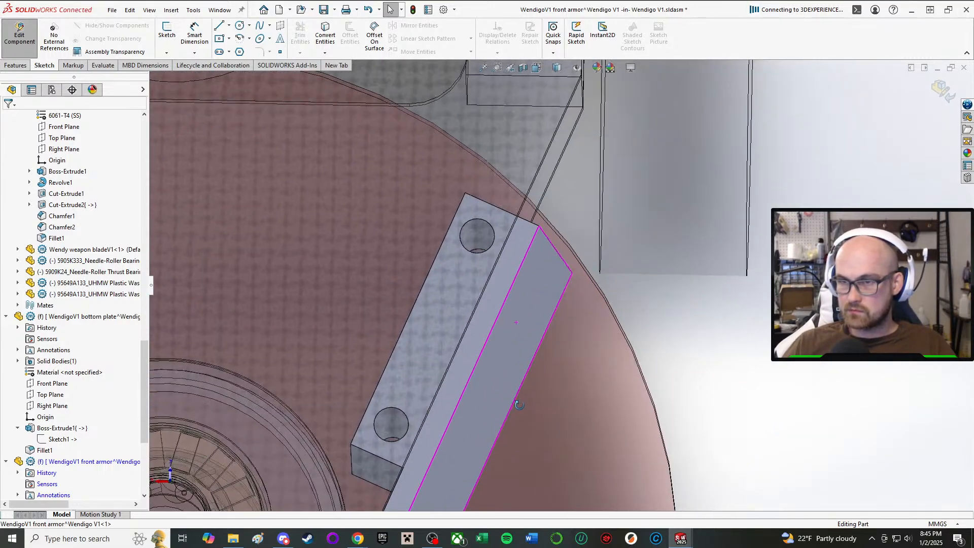
pyautogui.scroll(2, 526, 335)
pyautogui.scroll(1, 526, 331)
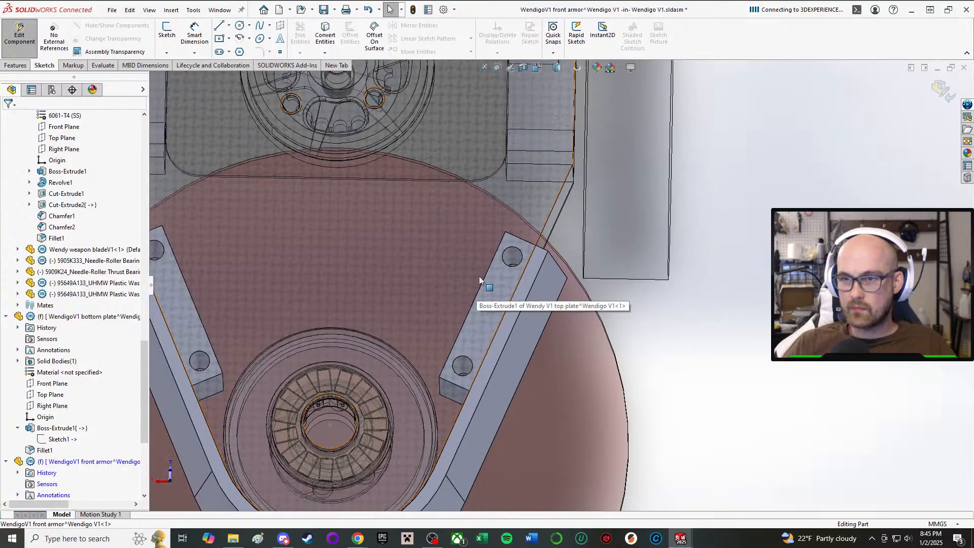
pyautogui.moveTo(480, 279); pyautogui.dragTo(528, 279, button='middle')
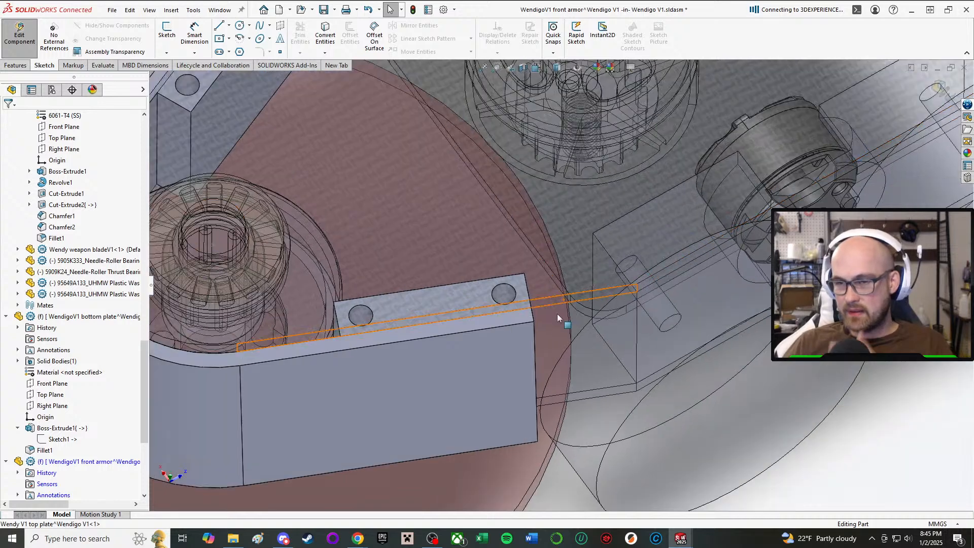
pyautogui.moveTo(555, 316); pyautogui.dragTo(549, 358, button='middle')
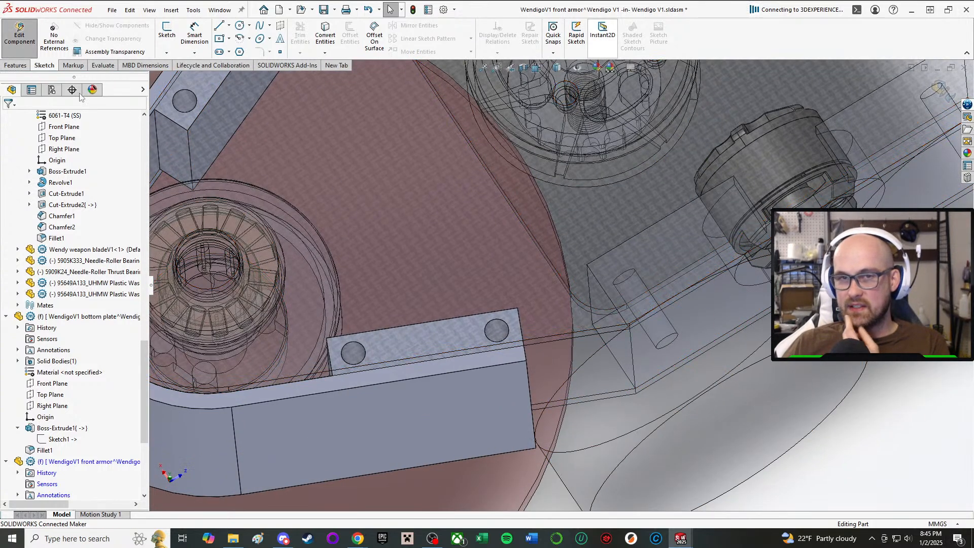
# Finish editing the front armor in context and inspect the gap between its arm end and the front wheel.
pyautogui.click(21, 41)
pyautogui.moveTo(611, 353); pyautogui.dragTo(589, 321, button='middle')
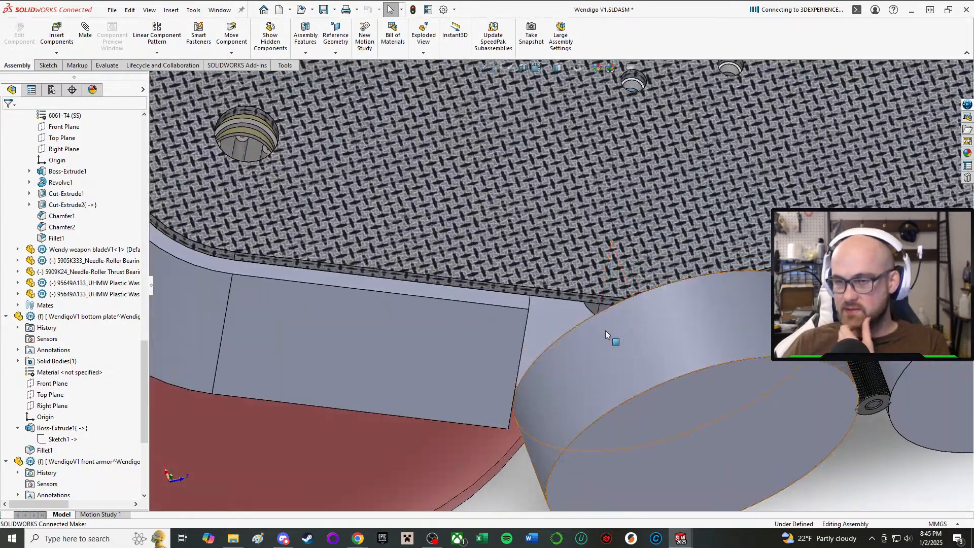
pyautogui.scroll(6, 604, 330)
pyautogui.scroll(-3, 610, 277)
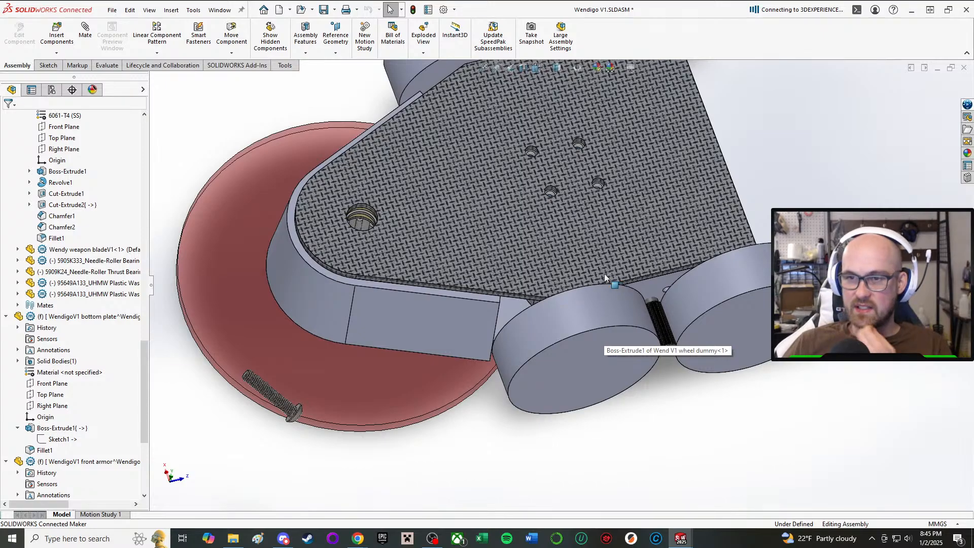
pyautogui.moveTo(605, 273); pyautogui.dragTo(538, 325, button='middle')
# Edit the front armor in context and start a sketch on the face of its arm's screw-hole flange.
pyautogui.click(526, 299)
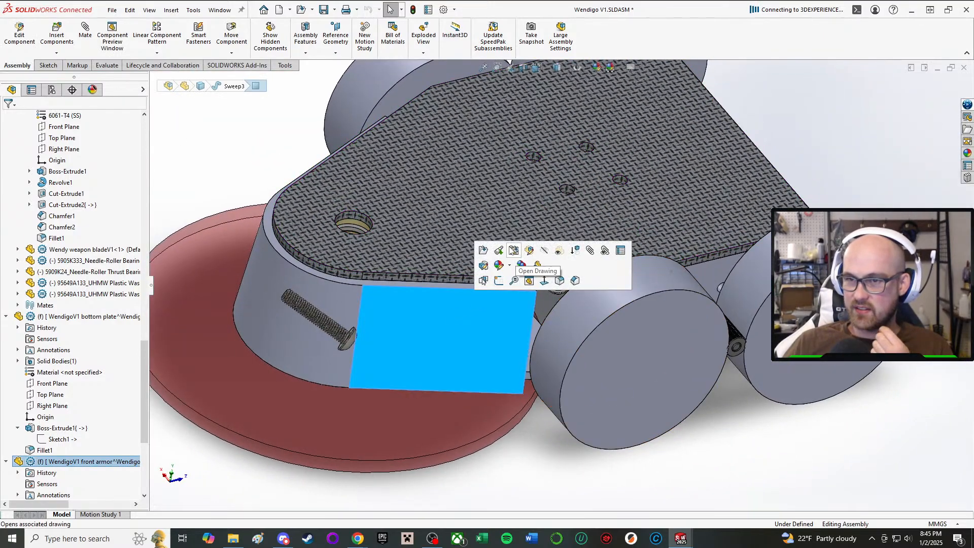
pyautogui.click(529, 250)
pyautogui.moveTo(530, 264); pyautogui.dragTo(524, 340, button='middle')
pyautogui.click(168, 32)
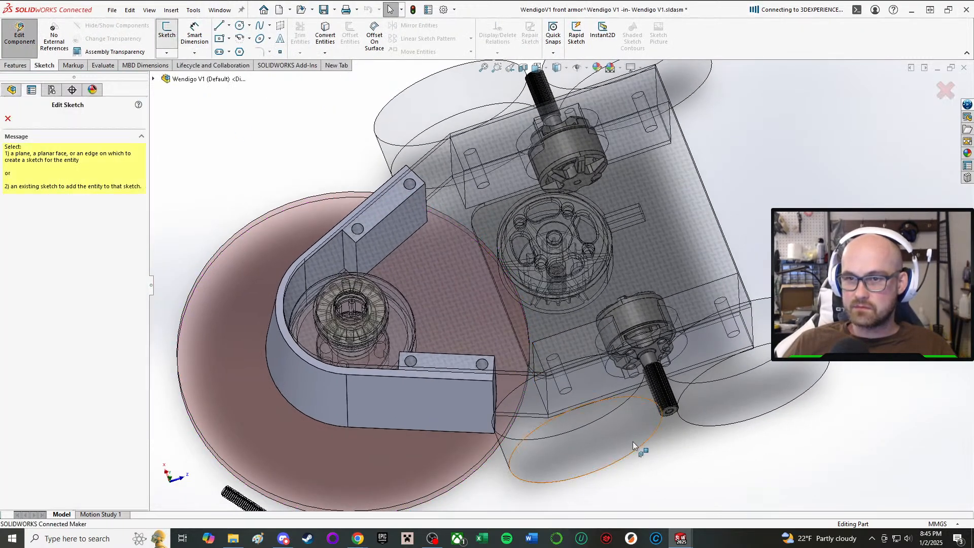
pyautogui.scroll(-3, 624, 457)
pyautogui.click(323, 301)
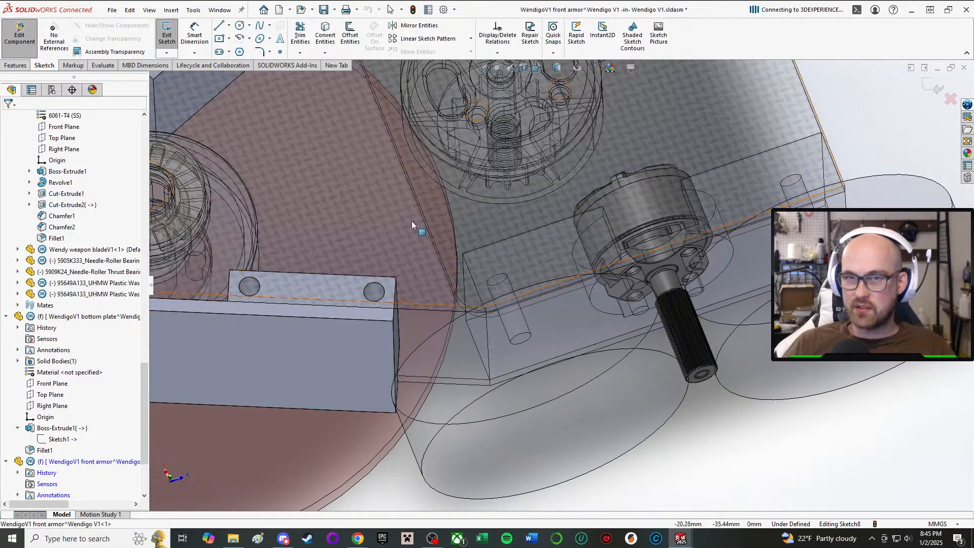
# Convert the drive pod's end edge, the armor flange's end edge and the bottom plate's outer edge into sketch lines.
pyautogui.click(317, 39)
pyautogui.scroll(-4, 452, 309)
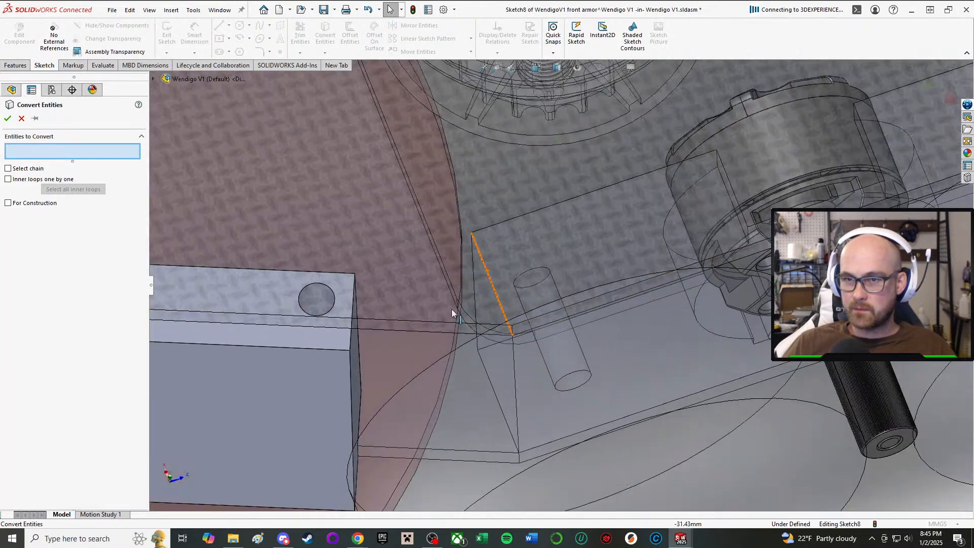
pyautogui.click(491, 269)
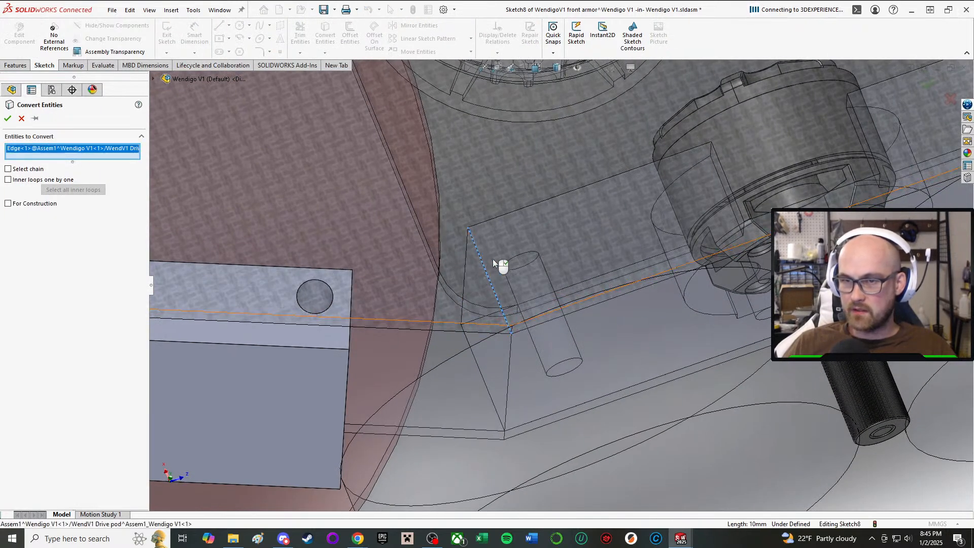
pyautogui.click(8, 118)
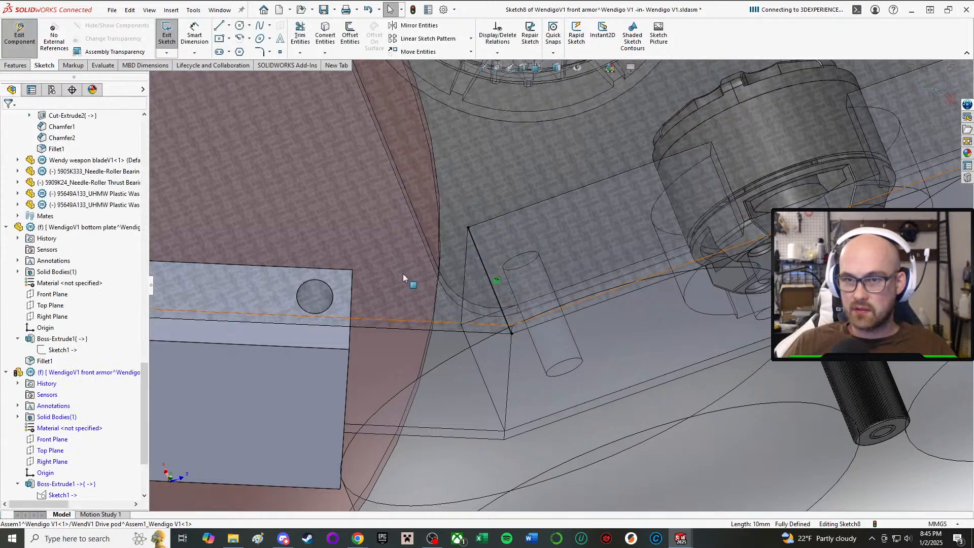
pyautogui.click(325, 35)
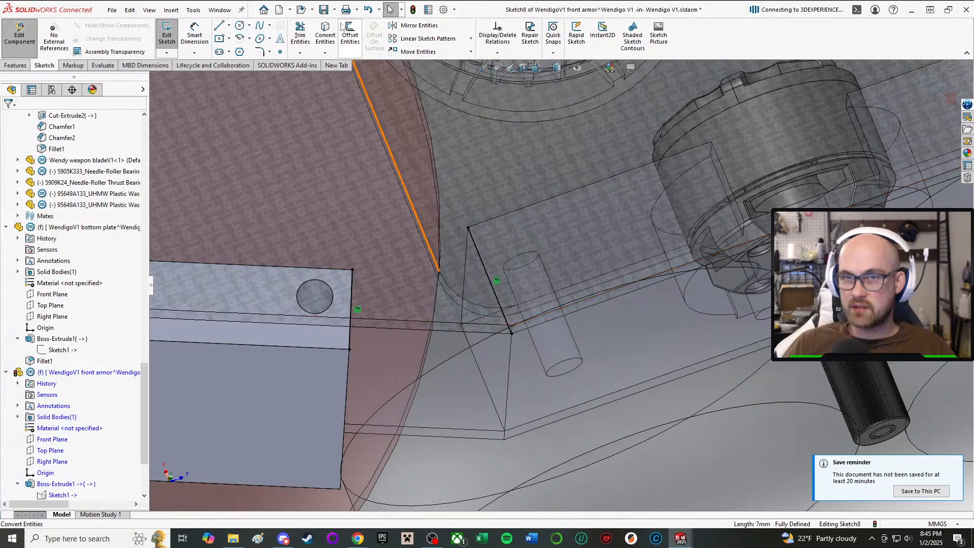
pyautogui.click(327, 40)
pyautogui.click(446, 430)
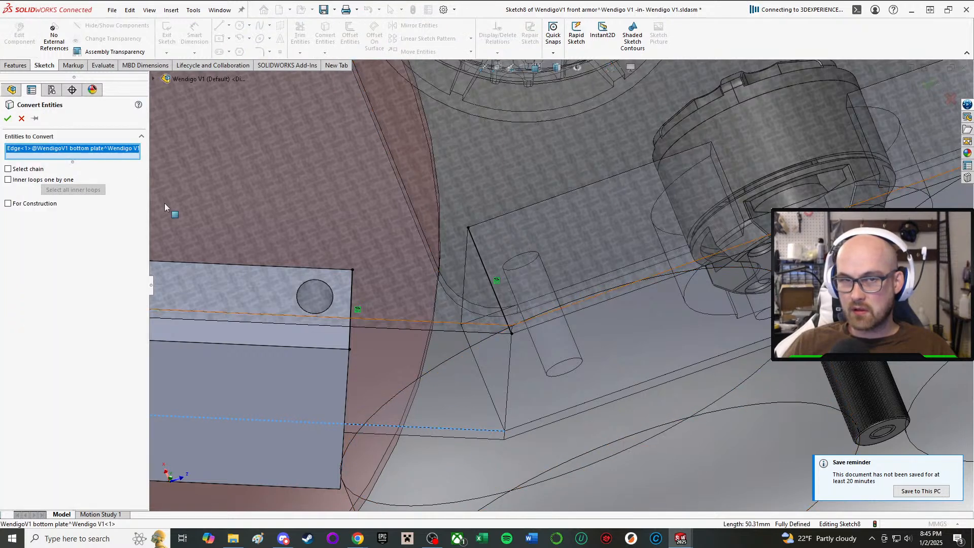
pyautogui.click(7, 118)
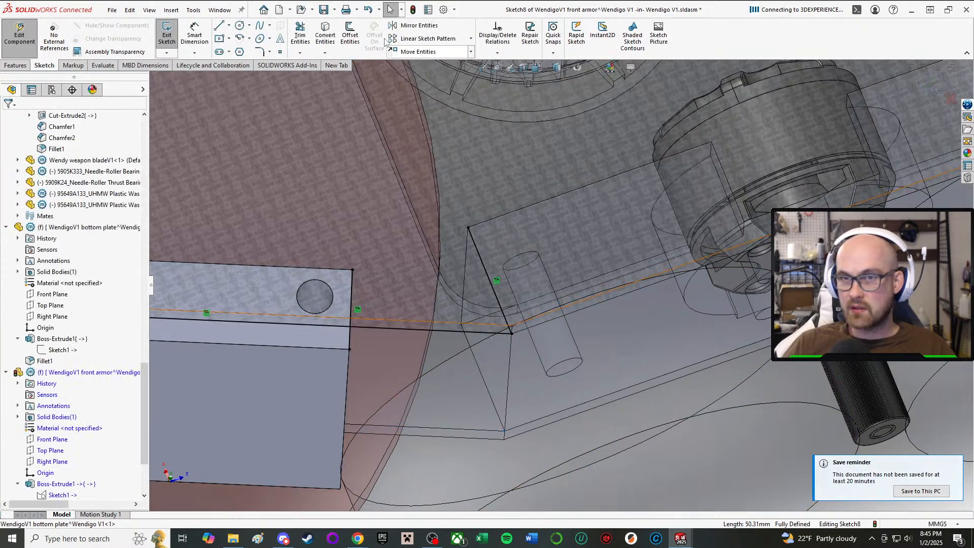
# Draw a line from the inner end of the converted drive pod edge to the inner corner of the armor flange's end.
pyautogui.click(219, 26)
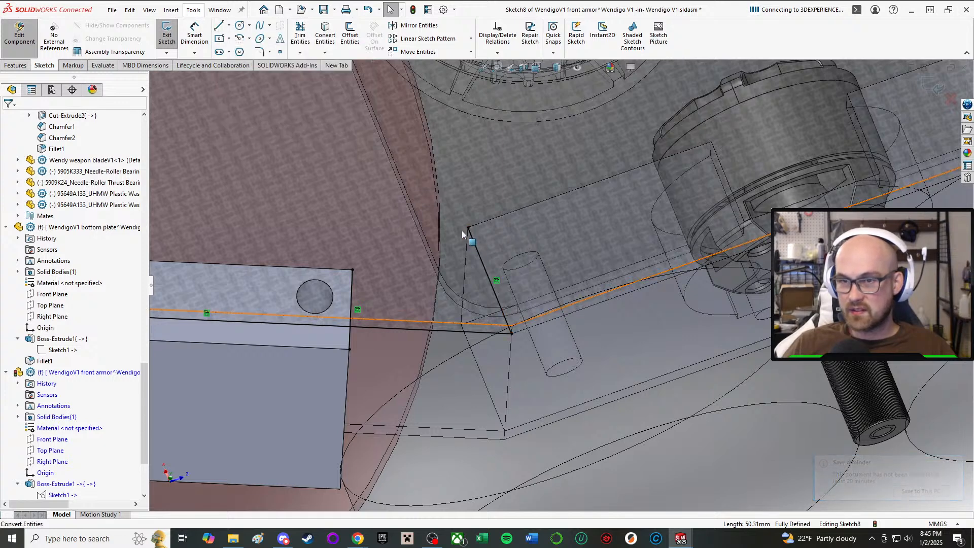
pyautogui.click(221, 28)
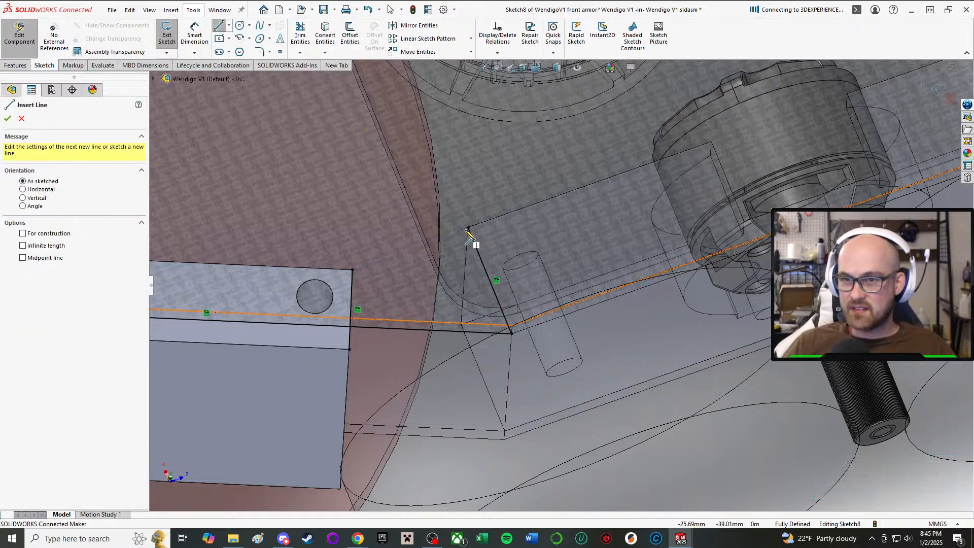
pyautogui.click(468, 229)
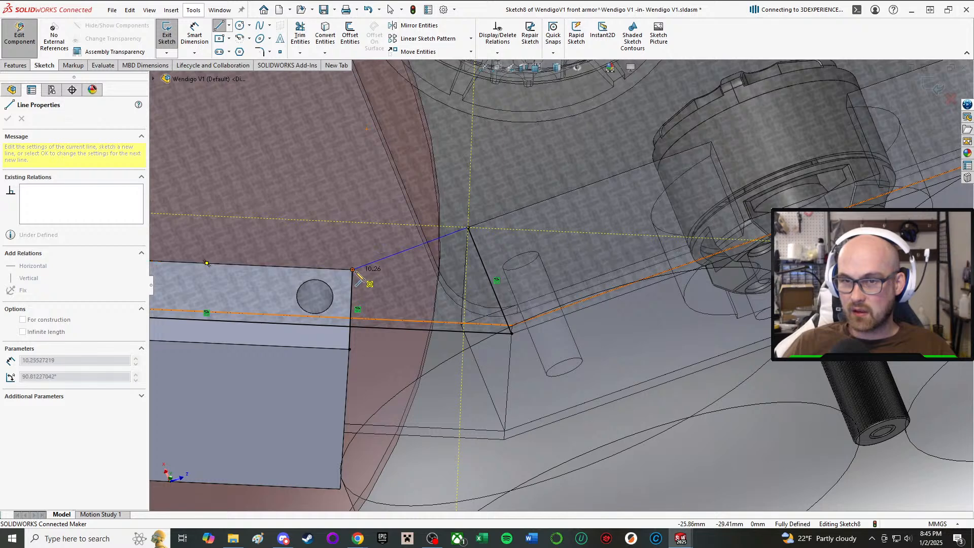
pyautogui.click(354, 271)
pyautogui.rightClick(356, 271)
pyautogui.click(398, 279)
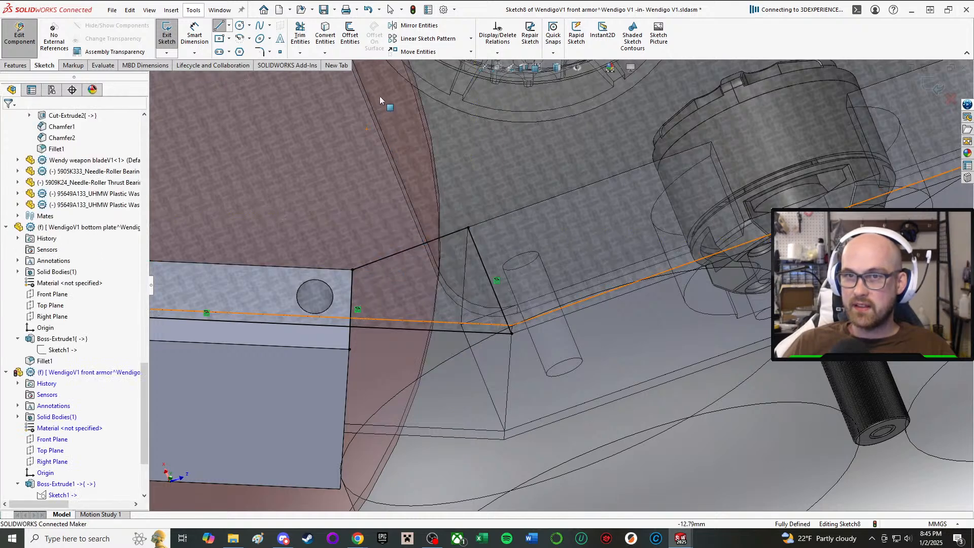
# Trim the converted plate and flange-end lines where they extend past each other, leaving a closed four-sided profile.
pyautogui.click(300, 35)
pyautogui.click(288, 324)
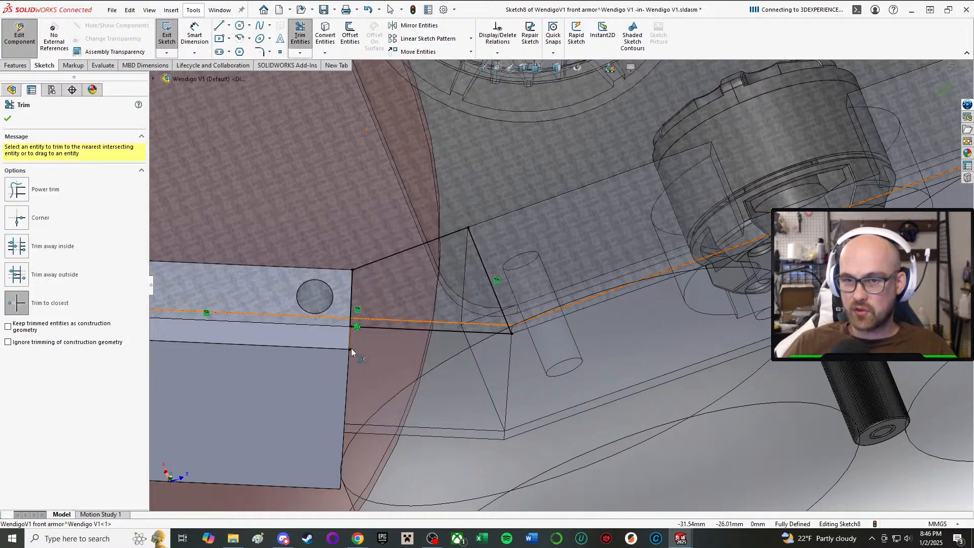
pyautogui.scroll(3, 635, 358)
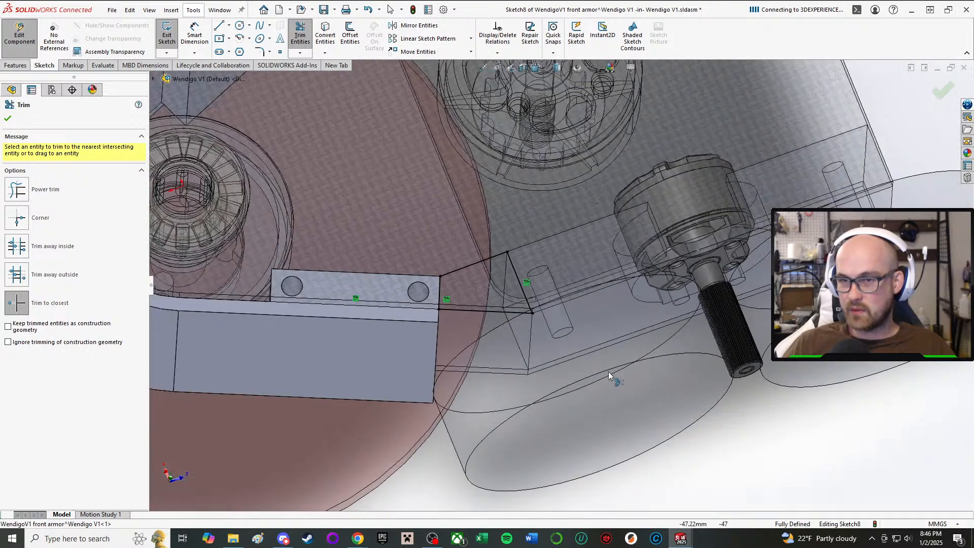
pyautogui.click(7, 120)
# Mirror the four lines of the gap profile about the front armor's Right Plane, keeping the original lines.
pyautogui.scroll(1, 548, 276)
pyautogui.moveTo(523, 285); pyautogui.dragTo(508, 317, button='middle')
pyautogui.click(417, 27)
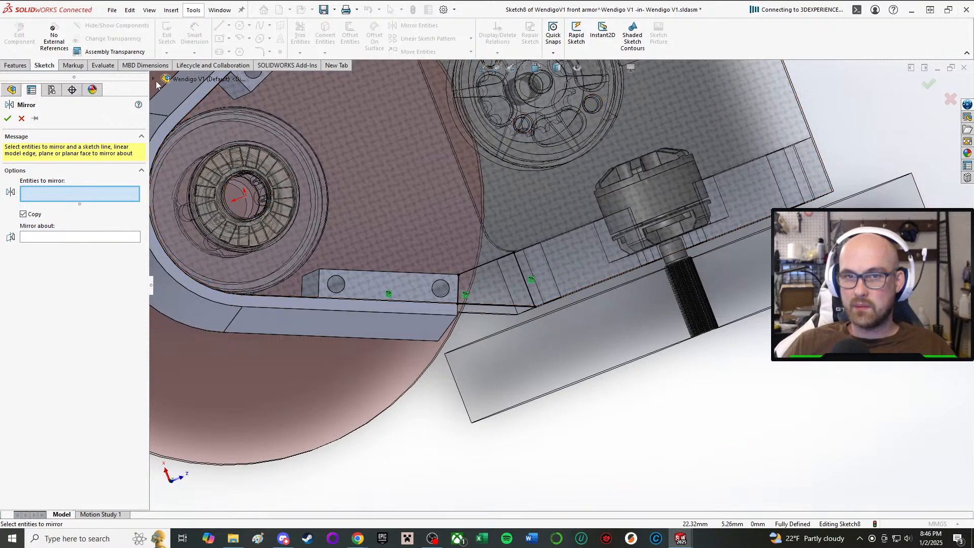
pyautogui.click(500, 307)
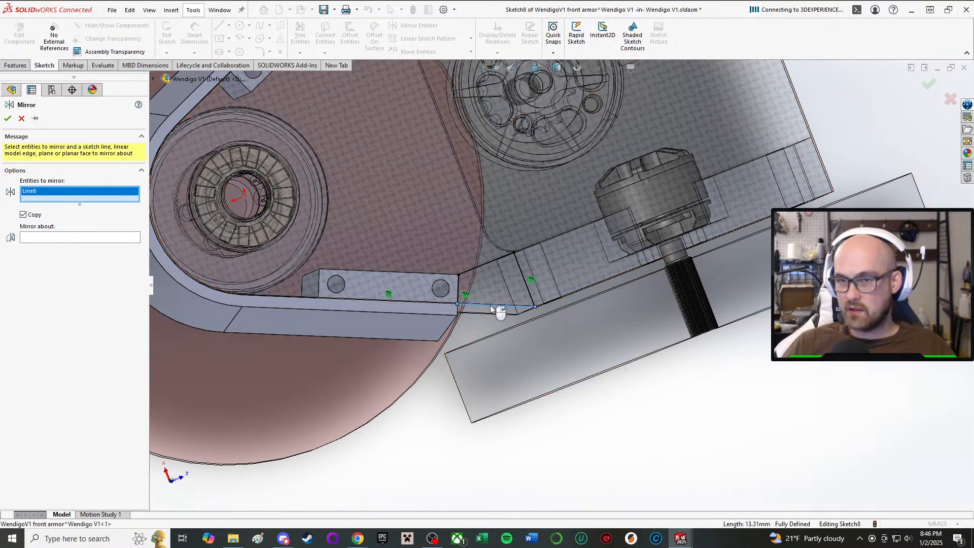
pyautogui.click(459, 288)
pyautogui.scroll(-6, 483, 286)
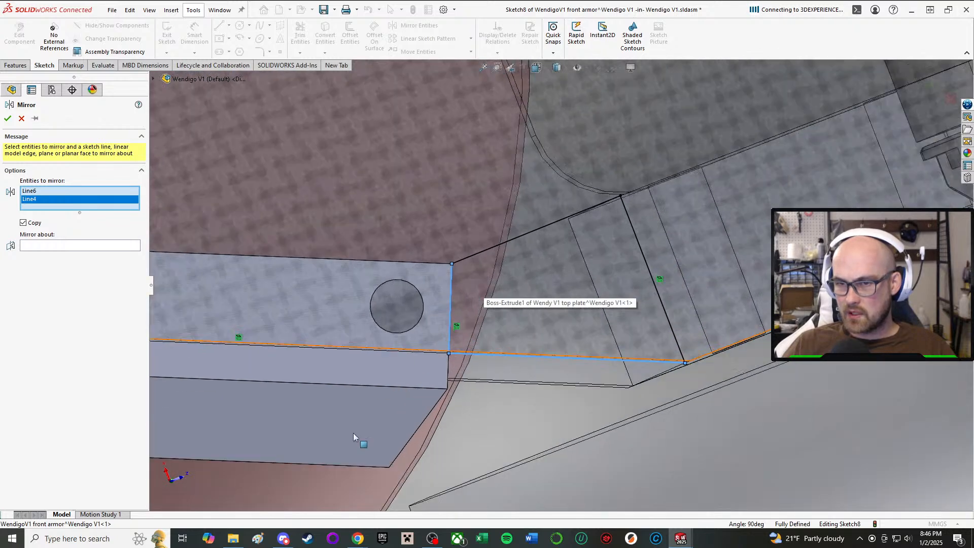
pyautogui.moveTo(373, 361); pyautogui.dragTo(378, 325, button='middle')
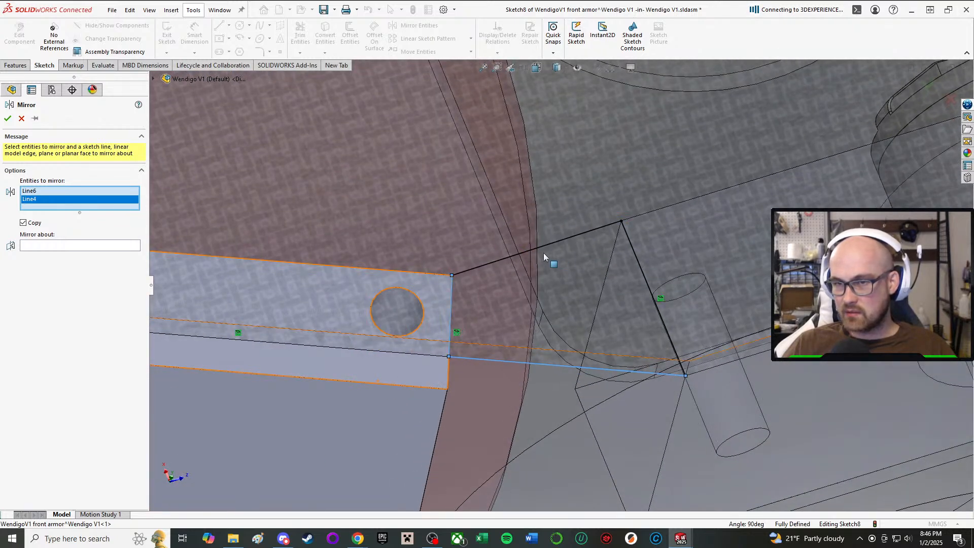
pyautogui.click(531, 250)
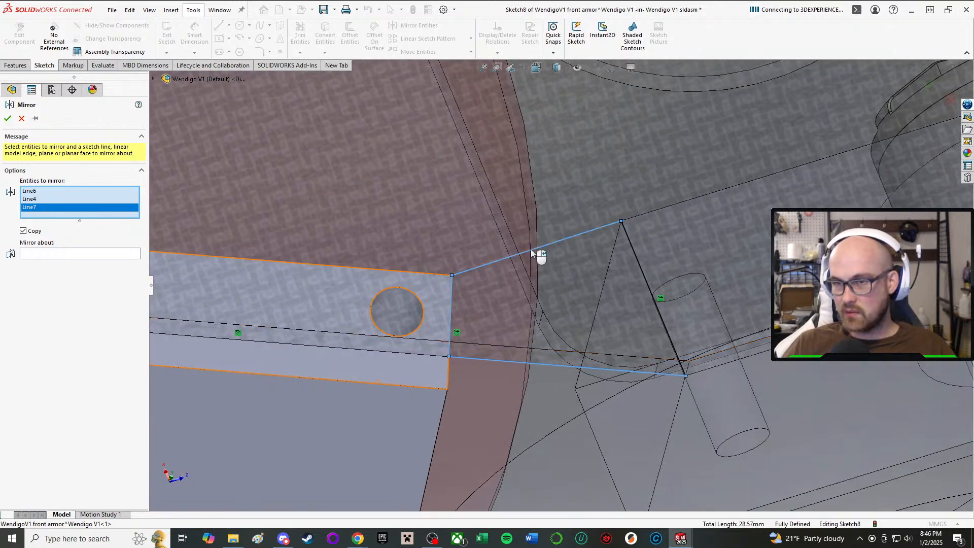
pyautogui.click(644, 274)
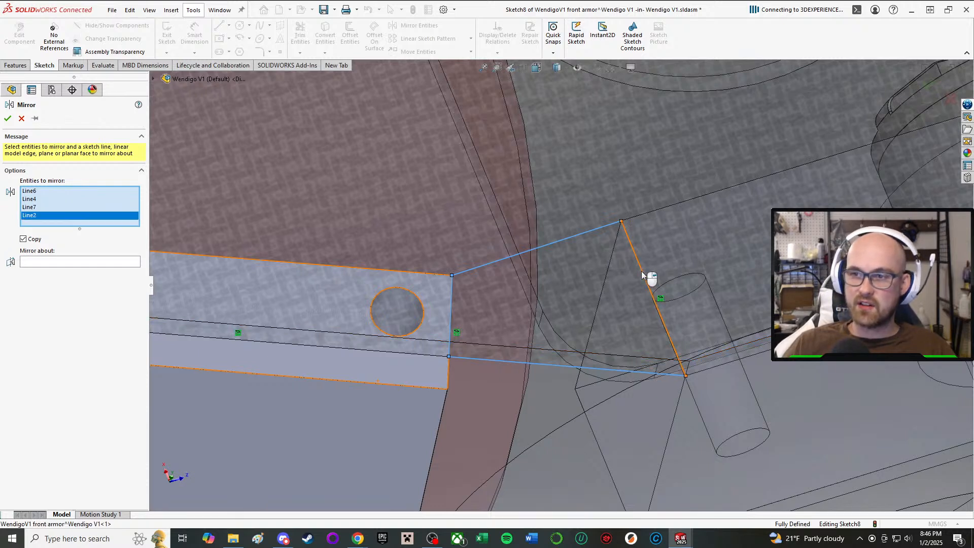
pyautogui.click(84, 264)
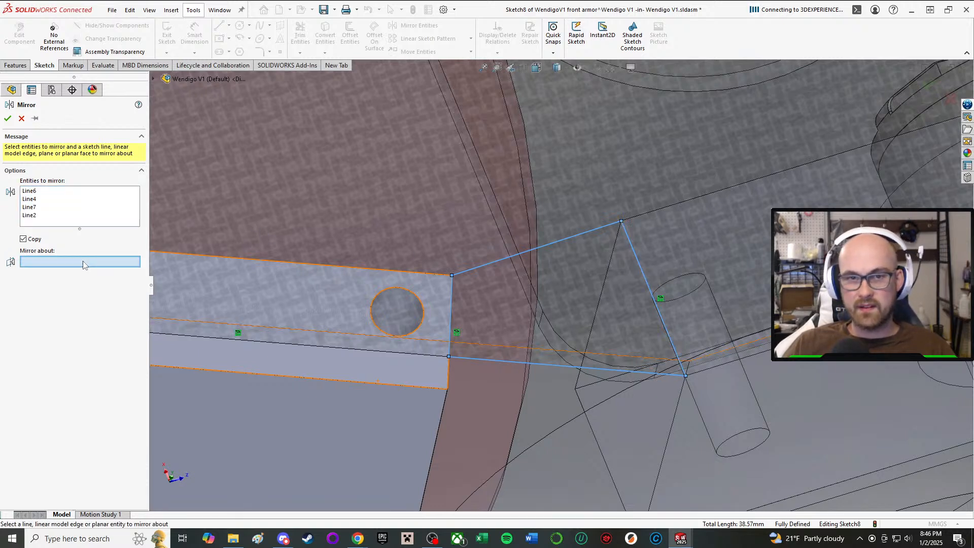
pyautogui.scroll(3, 205, 225)
pyautogui.click(153, 79)
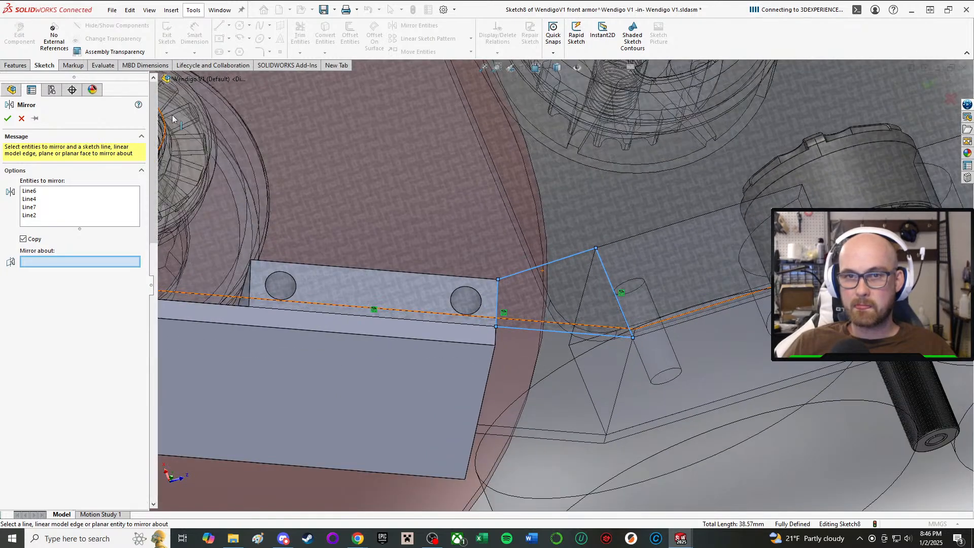
pyautogui.scroll(-10, 219, 277)
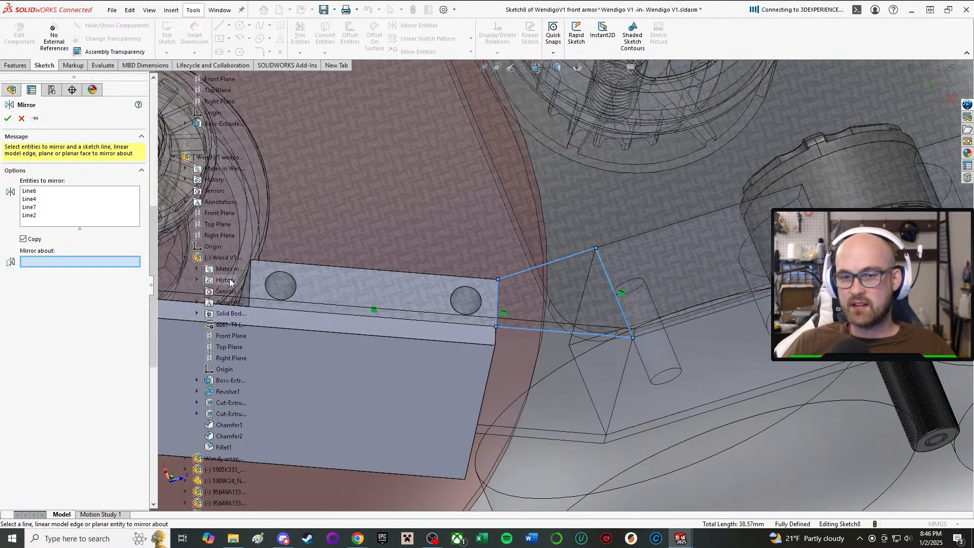
pyautogui.scroll(-4, 232, 304)
pyautogui.click(222, 392)
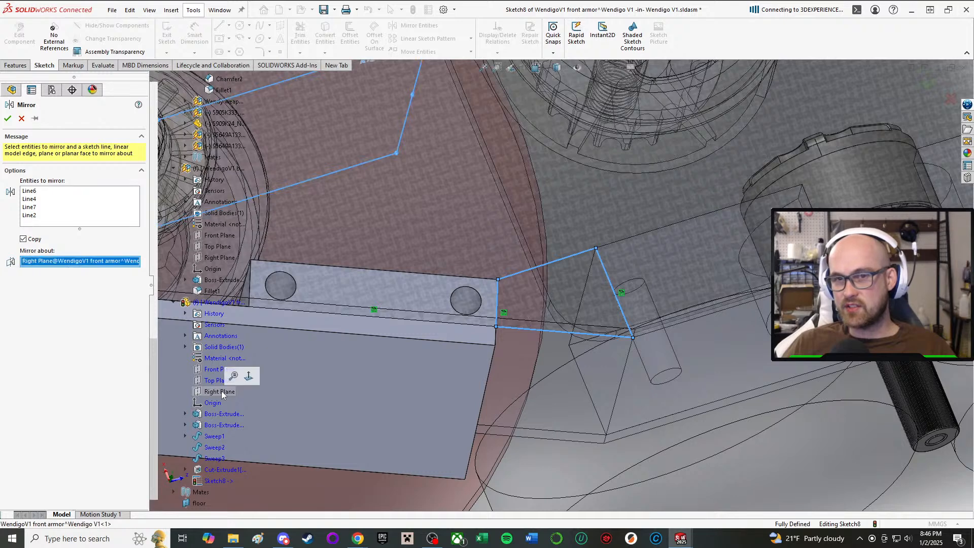
pyautogui.scroll(6, 281, 245)
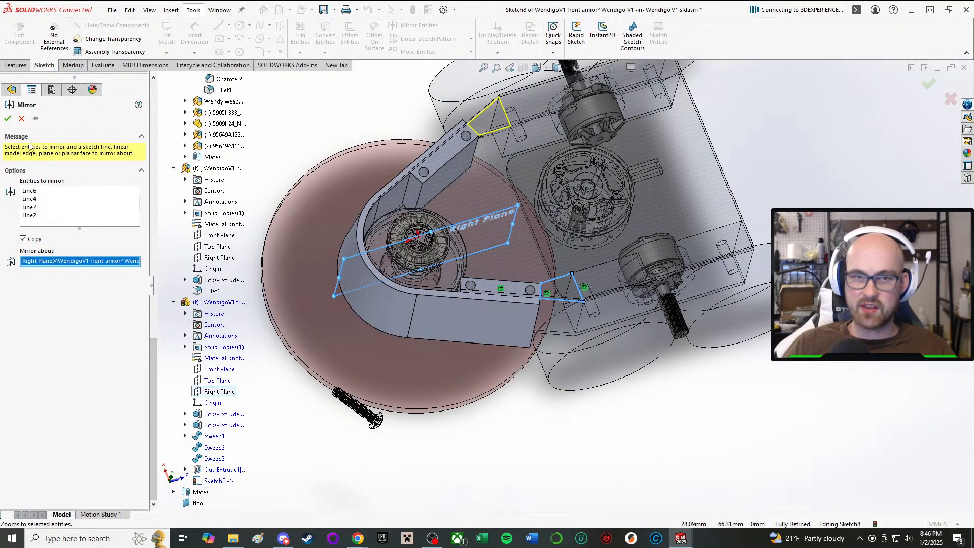
pyautogui.click(7, 118)
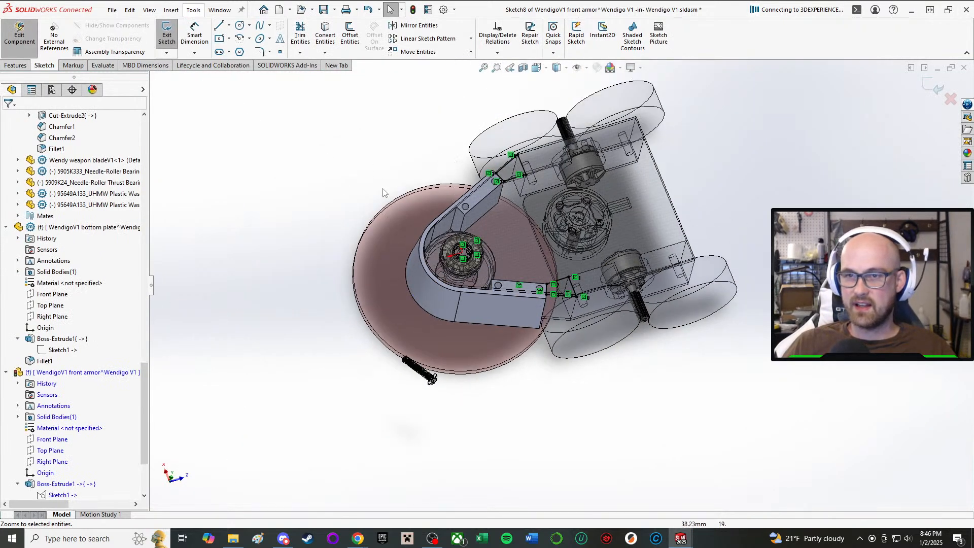
pyautogui.moveTo(326, 172); pyautogui.dragTo(256, 247, button='right')
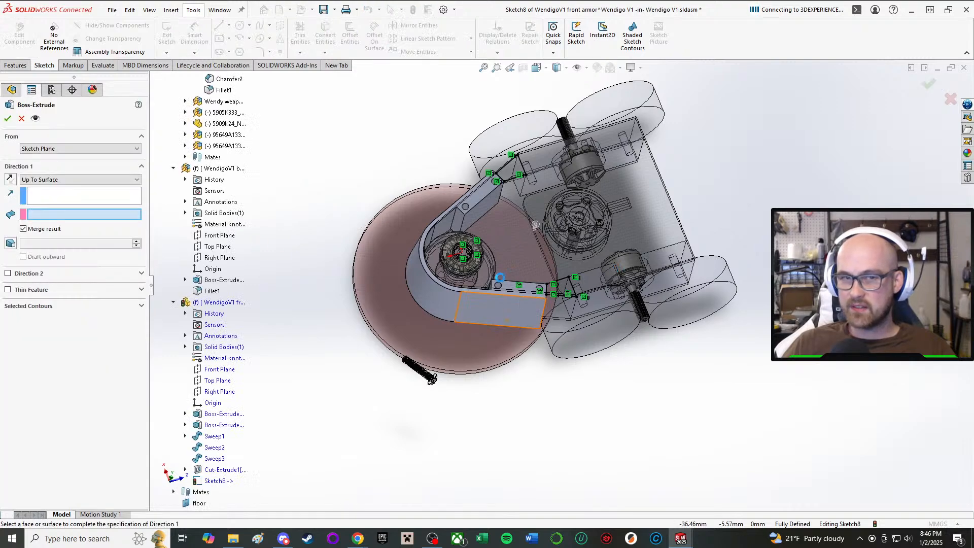
pyautogui.moveTo(541, 174); pyautogui.dragTo(544, 150, button='middle')
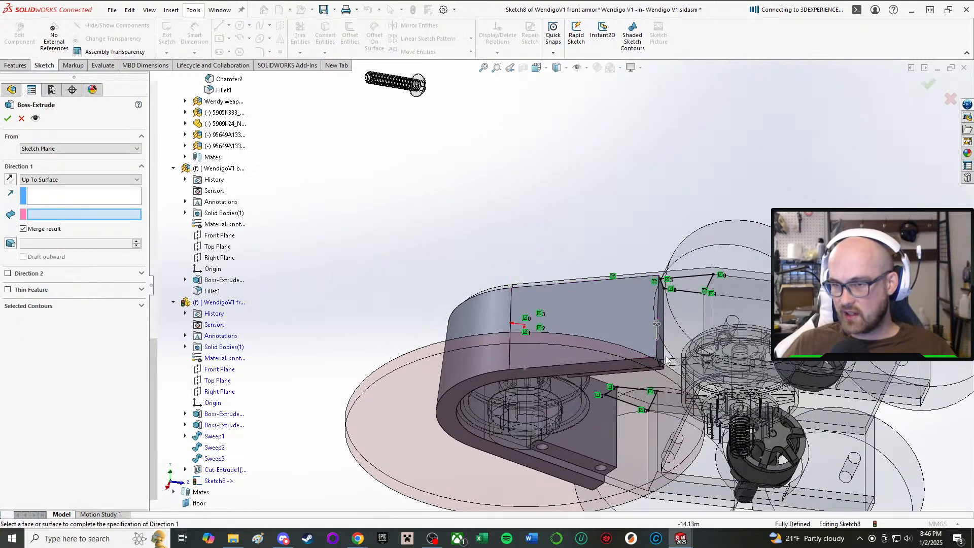
pyautogui.scroll(-3, 649, 305)
pyautogui.moveTo(649, 304); pyautogui.dragTo(644, 254, button='middle')
pyautogui.scroll(-3, 647, 315)
pyautogui.click(635, 493)
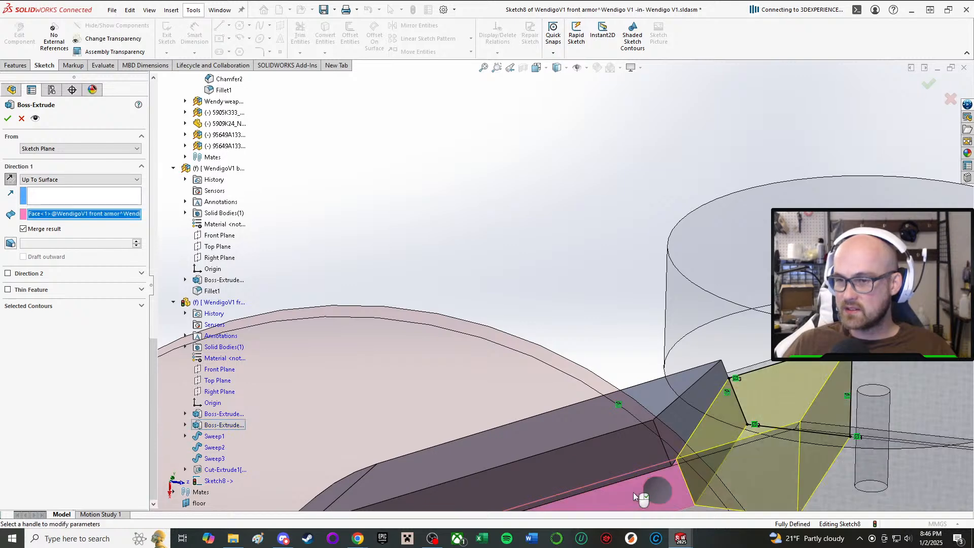
pyautogui.click(21, 118)
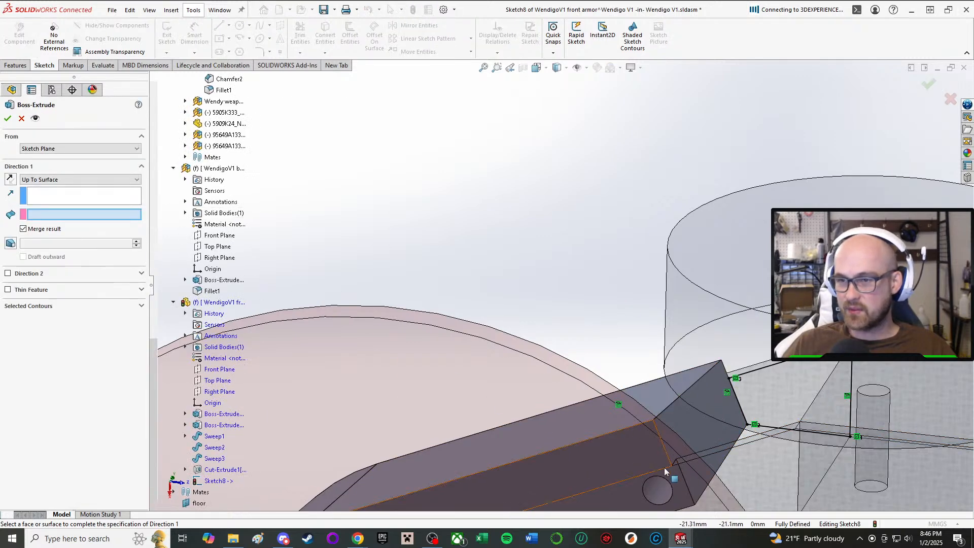
# Extrude both gap profiles with Up To Surface, ending at the opposite holed face of the armor's flange, merging the result.
pyautogui.click(635, 485)
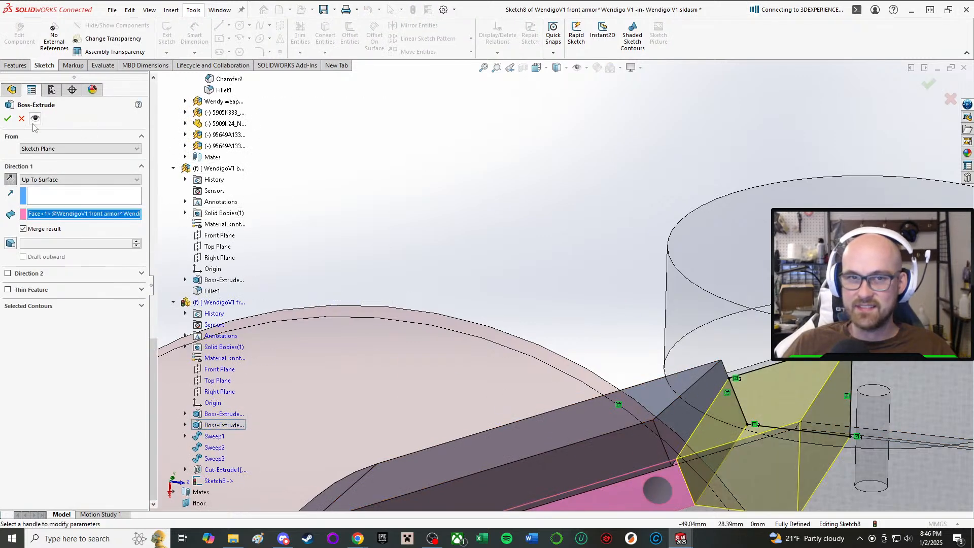
pyautogui.moveTo(659, 329); pyautogui.dragTo(653, 502, button='middle')
pyautogui.moveTo(687, 221); pyautogui.dragTo(569, 138, button='middle')
pyautogui.scroll(1, 569, 138)
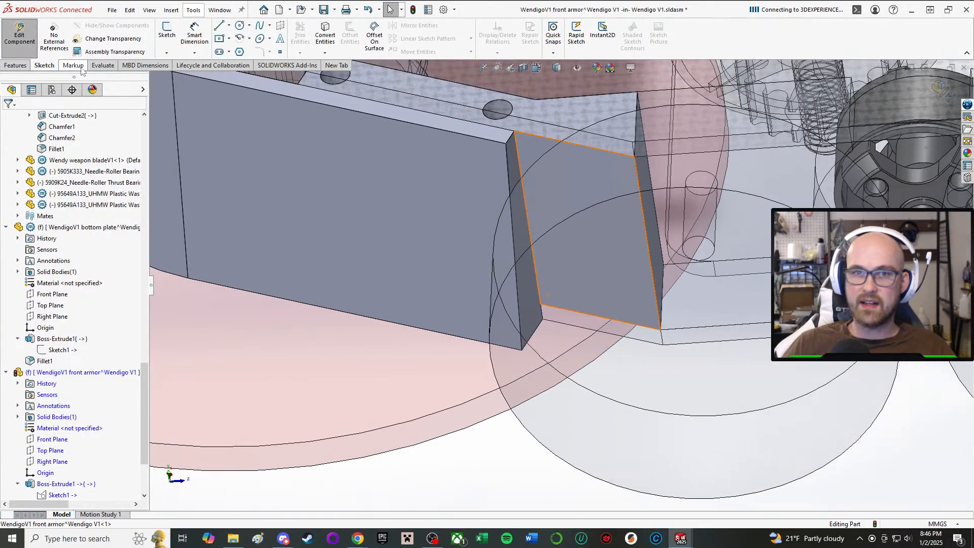
# Start a Fillet on the front armor.
pyautogui.click(16, 65)
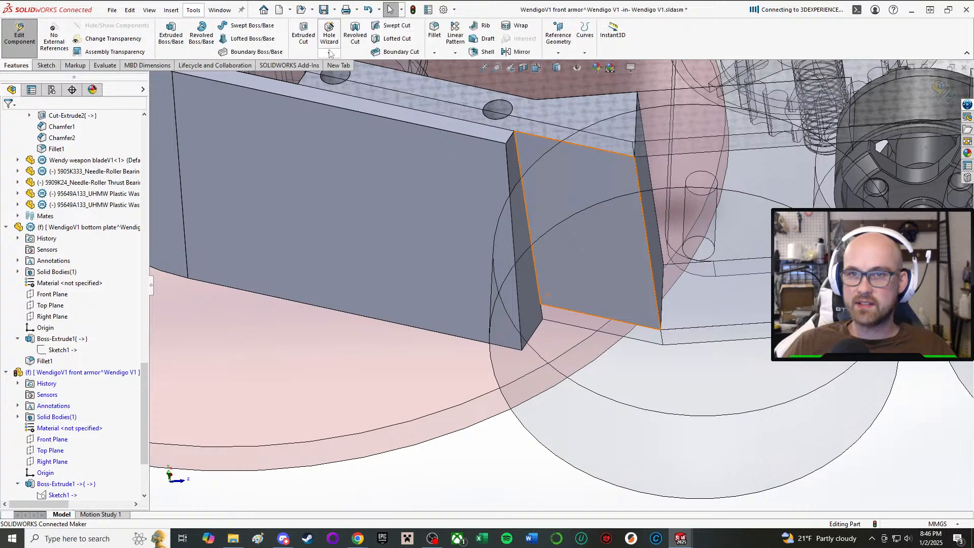
pyautogui.click(431, 29)
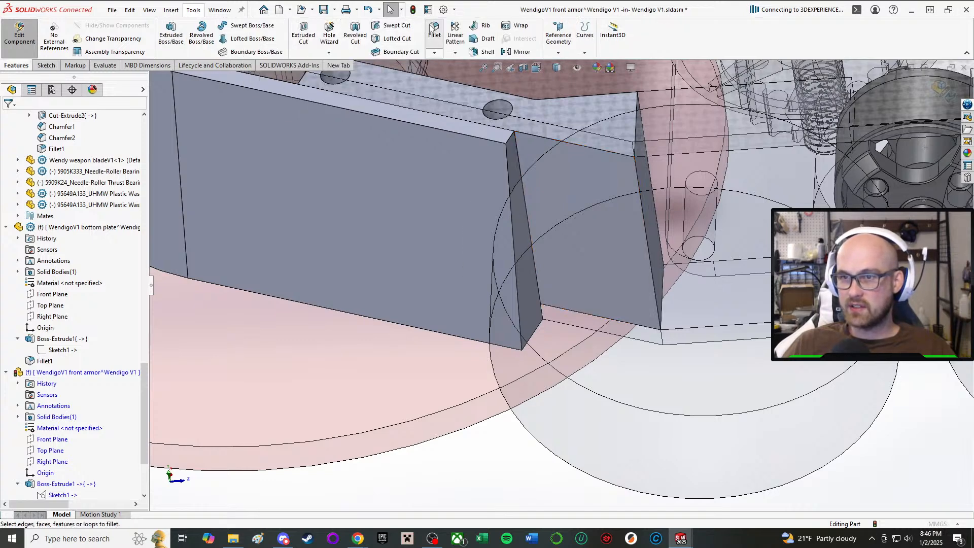
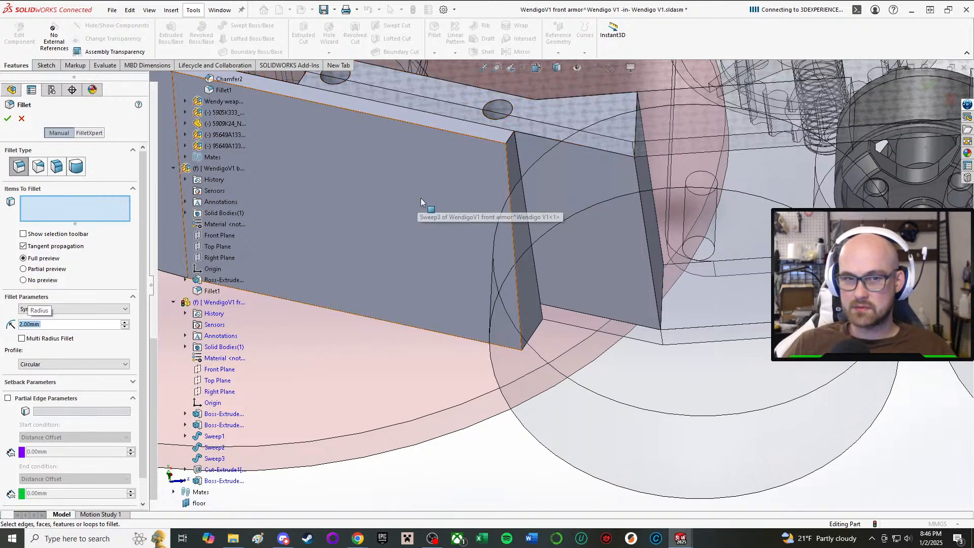
# Fillet the two vertical inner step edges at the ends of the front armor with a 2 mm radius, then finish editing the part.
pyautogui.click(519, 165)
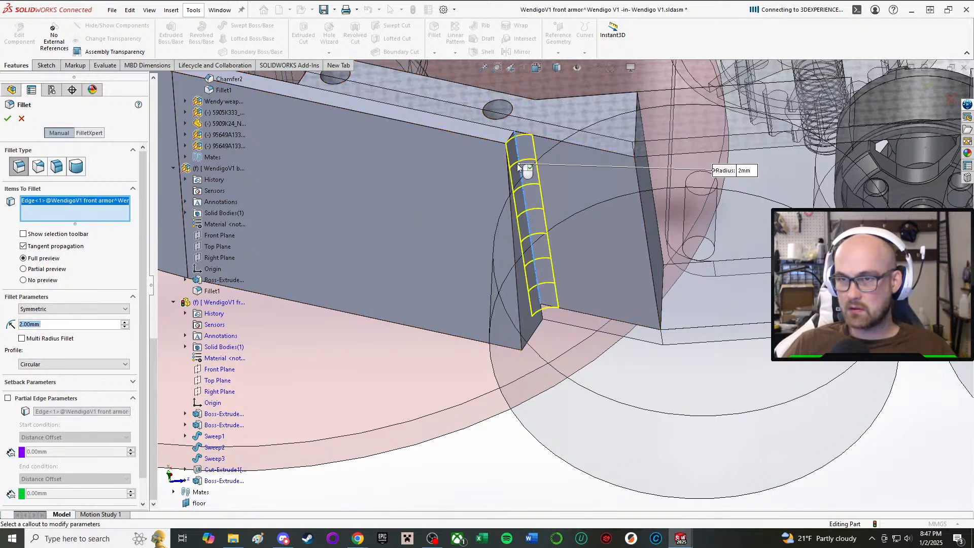
pyautogui.click(477, 137)
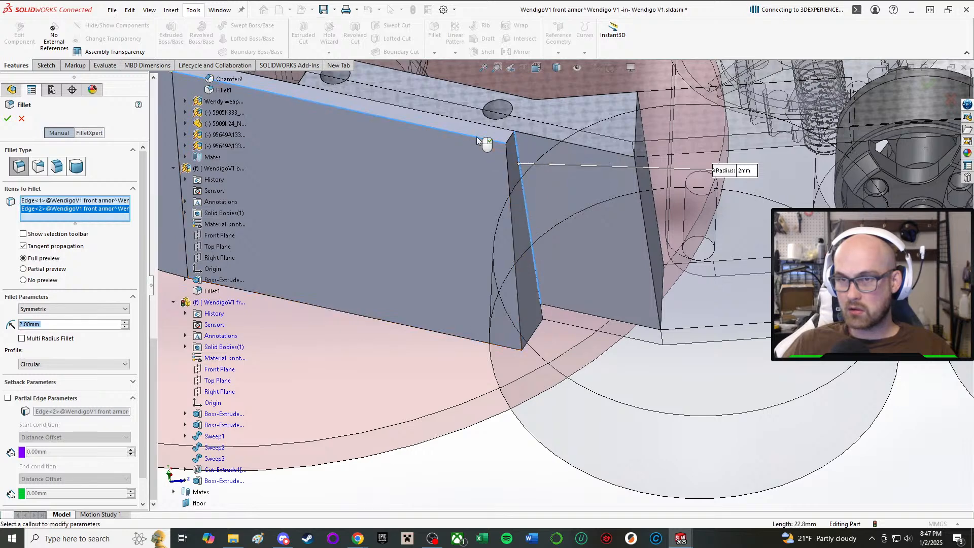
pyautogui.click(65, 214)
pyautogui.press('Delete')
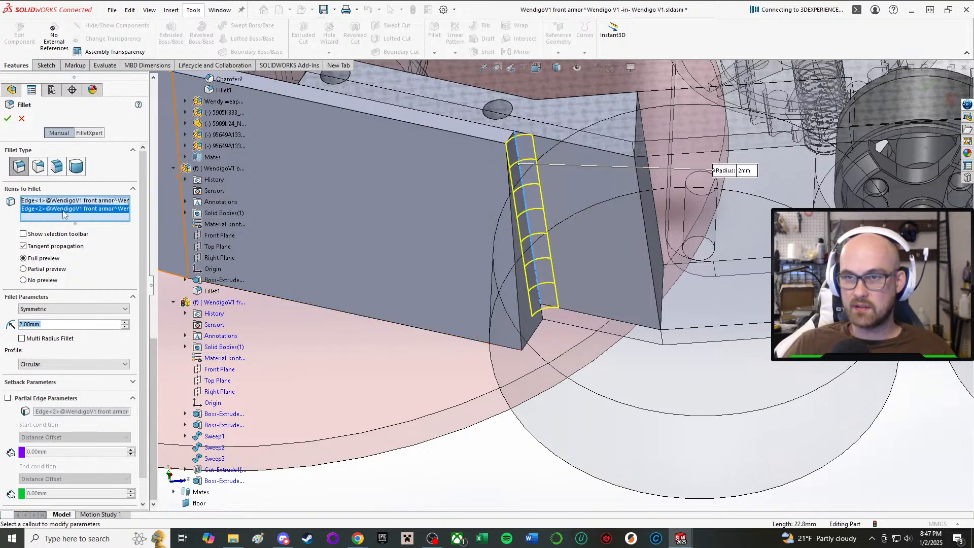
pyautogui.moveTo(559, 153); pyautogui.dragTo(529, 174, button='middle')
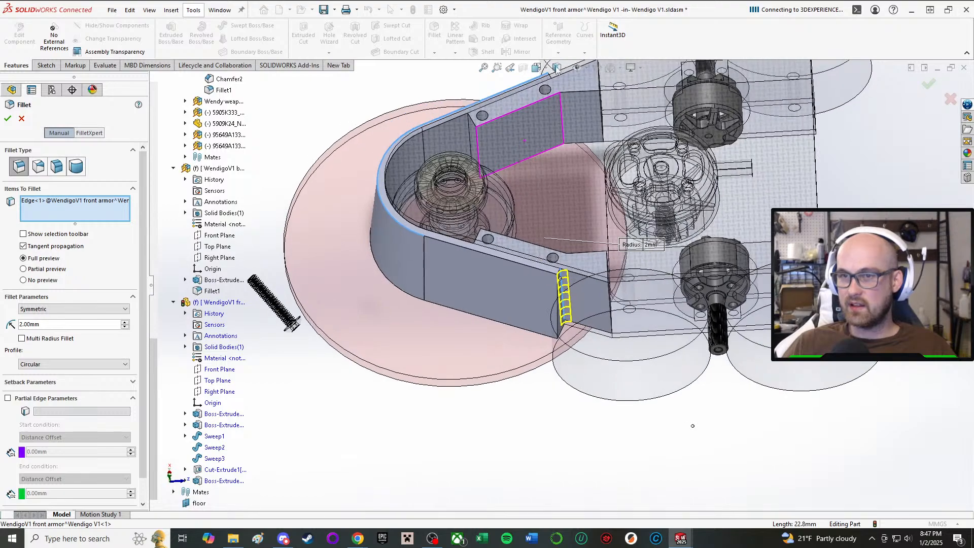
pyautogui.scroll(-5, 529, 175)
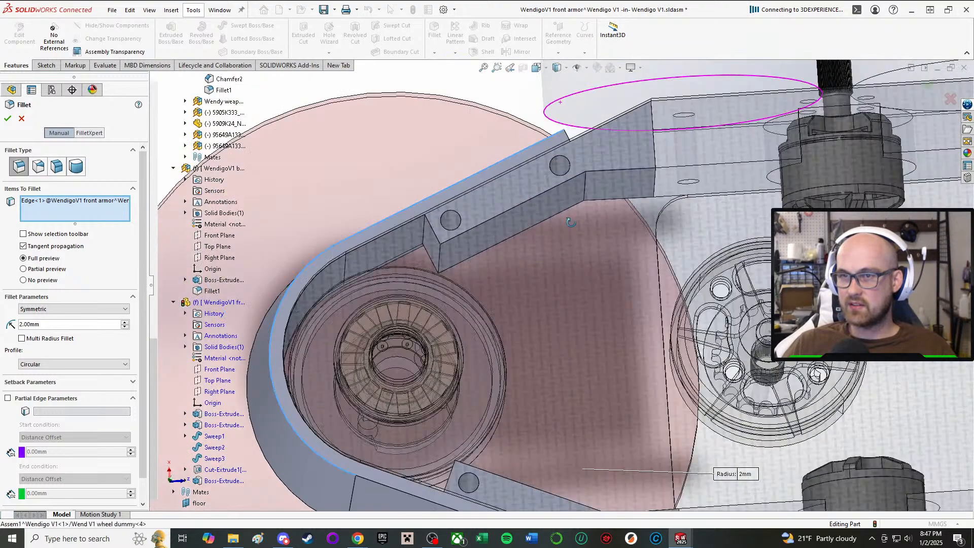
pyautogui.moveTo(570, 222); pyautogui.dragTo(542, 83, button='middle')
pyautogui.click(546, 169)
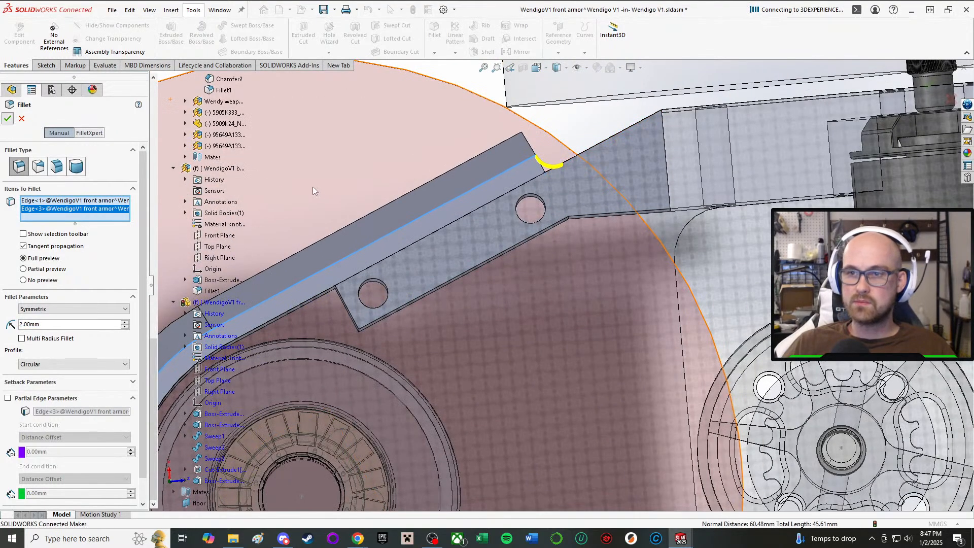
pyautogui.scroll(3, 556, 214)
pyautogui.moveTo(557, 215); pyautogui.dragTo(537, 43, button='middle')
pyautogui.scroll(-1, 522, 217)
pyautogui.moveTo(522, 217); pyautogui.dragTo(564, 187, button='middle')
pyautogui.click(18, 38)
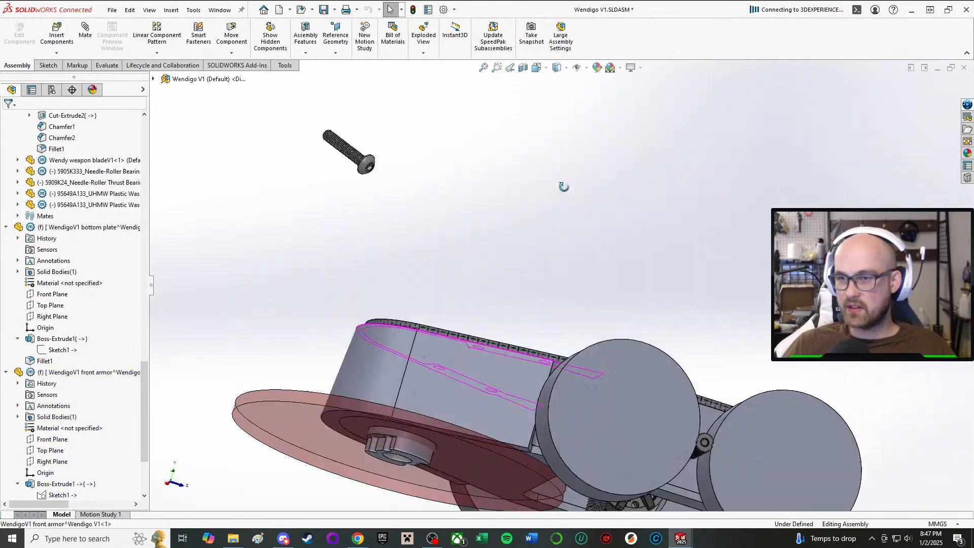
# Examine the full robot assembly around the weapon, motor pulley, front armor ends and drive pods from several angles.
pyautogui.scroll(5, 647, 404)
pyautogui.moveTo(635, 461); pyautogui.dragTo(594, 262, button='middle')
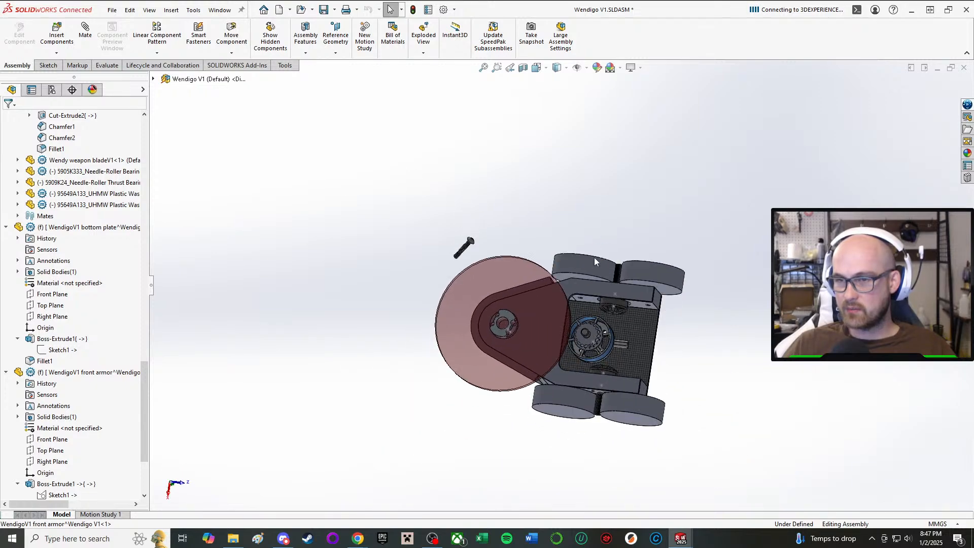
pyautogui.scroll(-5, 584, 305)
pyautogui.moveTo(564, 415); pyautogui.dragTo(579, 391, button='middle')
pyautogui.moveTo(672, 303); pyautogui.dragTo(651, 164, button='middle')
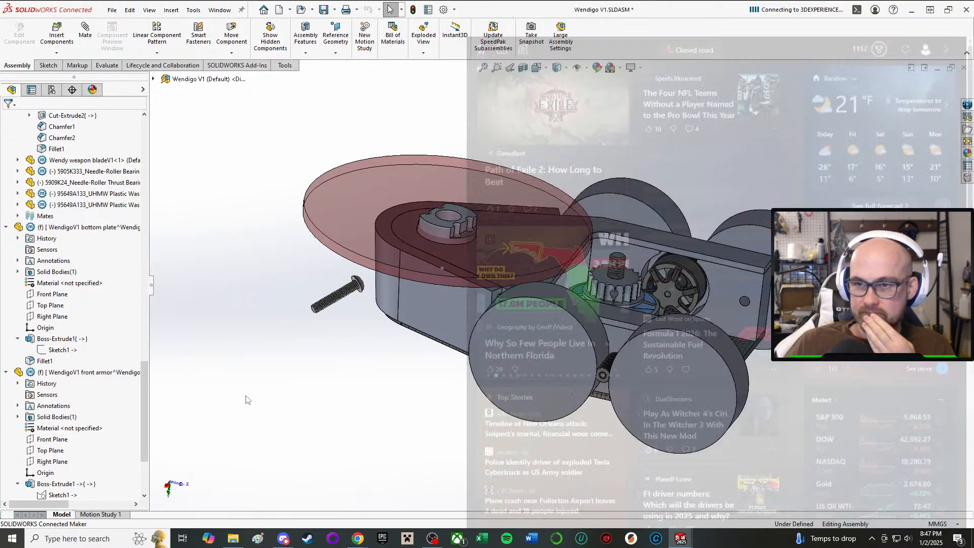
pyautogui.scroll(-3, 592, 263)
pyautogui.scroll(-3, 592, 263)
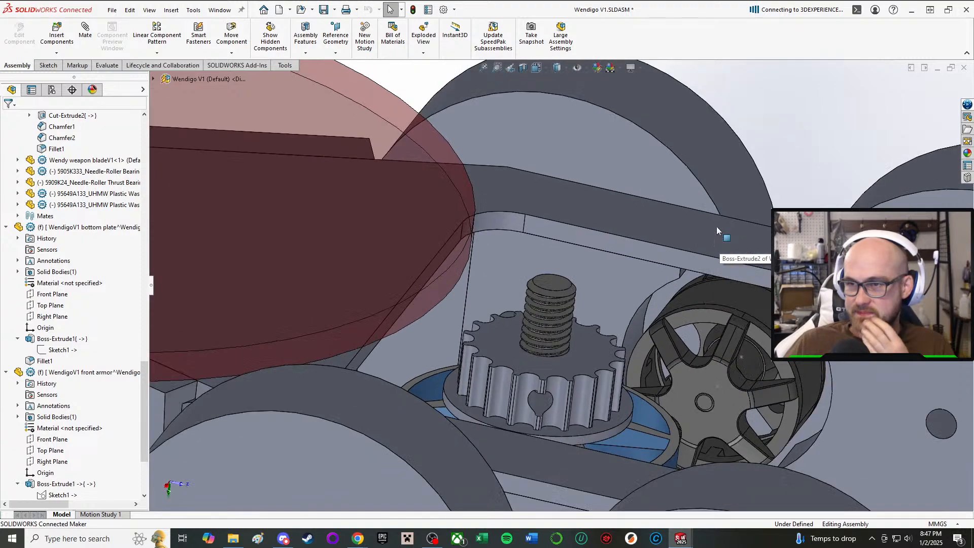
pyautogui.scroll(-4, 716, 226)
pyautogui.scroll(6, 639, 296)
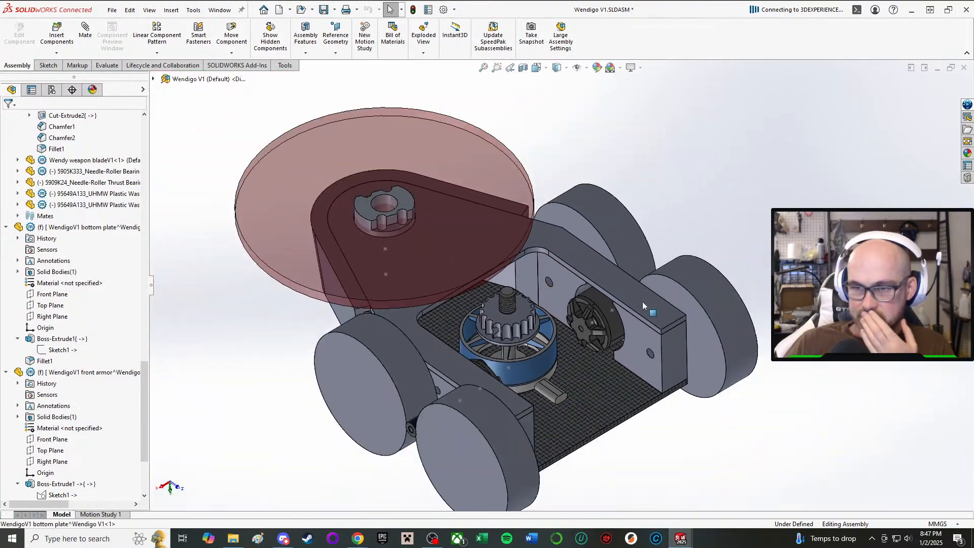
pyautogui.scroll(-3, 580, 392)
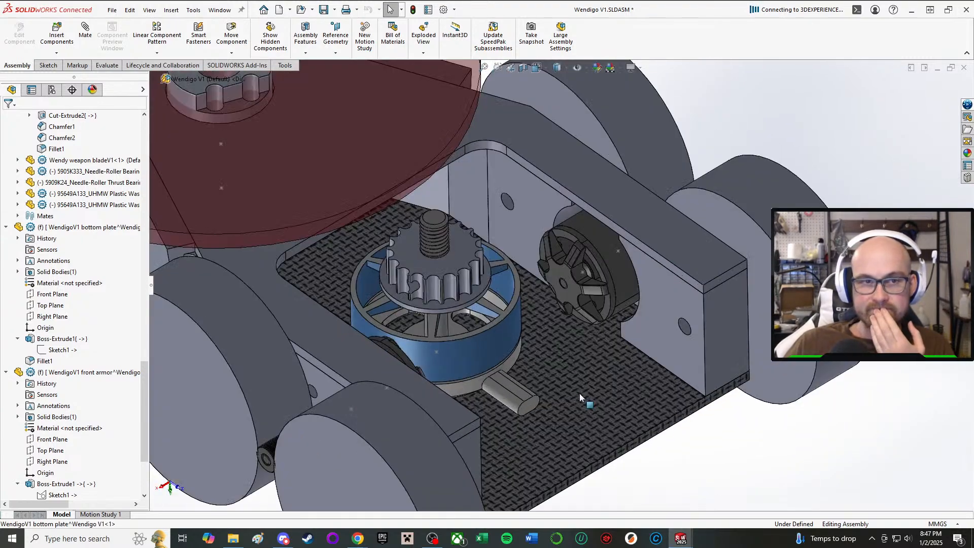
pyautogui.scroll(-1, 408, 257)
pyautogui.scroll(2, 389, 183)
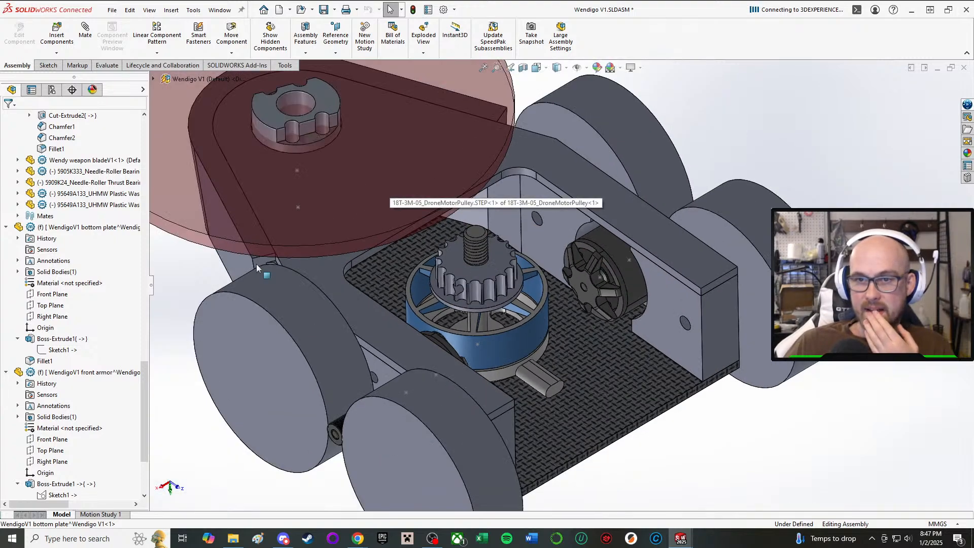
pyautogui.moveTo(257, 268); pyautogui.dragTo(330, 251, button='middle')
pyautogui.scroll(-5, 326, 259)
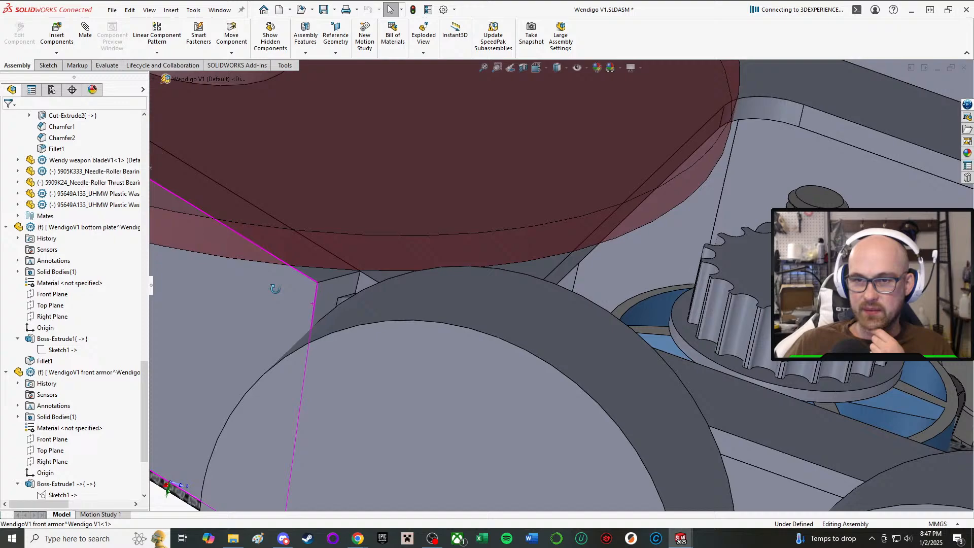
pyautogui.moveTo(275, 288); pyautogui.dragTo(293, 309, button='middle')
pyautogui.scroll(2, 293, 309)
pyautogui.scroll(3, 627, 217)
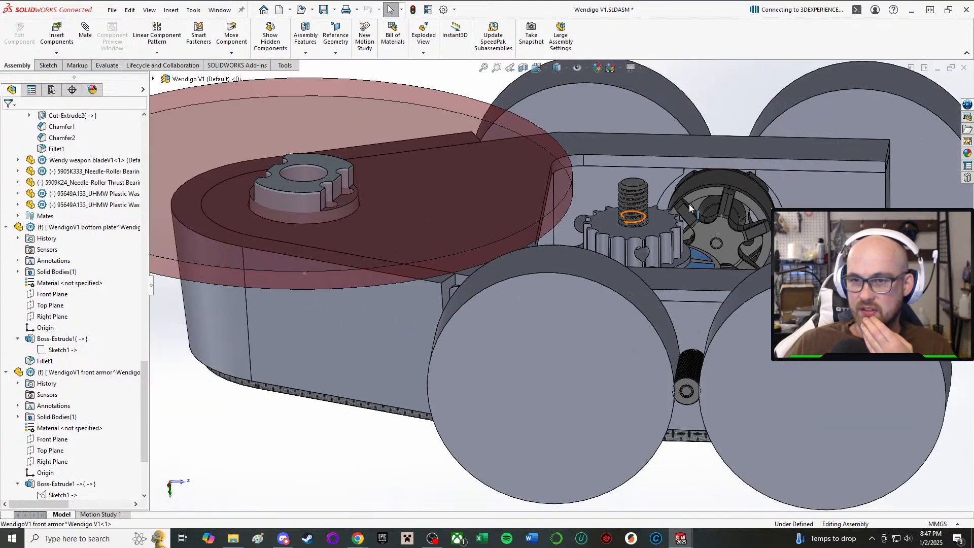
pyautogui.moveTo(689, 204); pyautogui.dragTo(731, 214, button='middle')
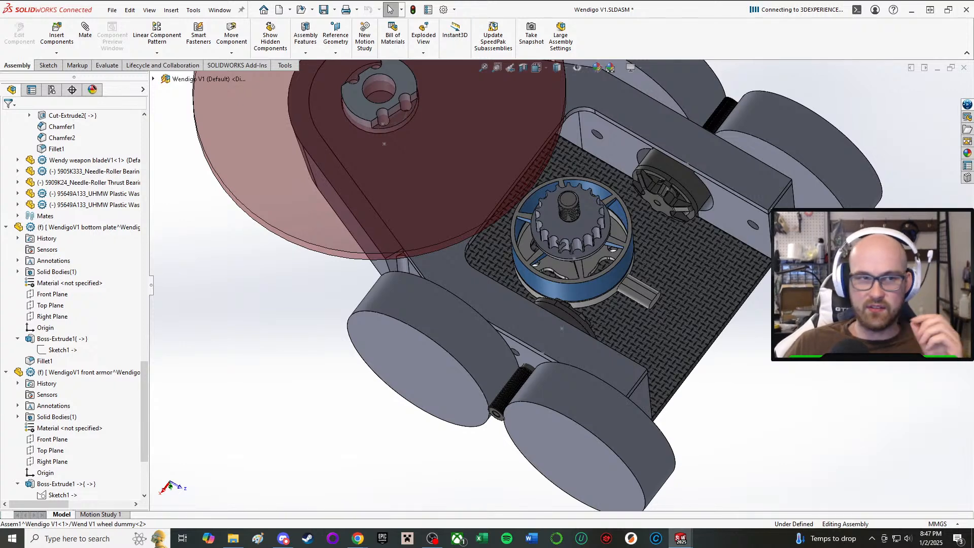
pyautogui.moveTo(730, 213); pyautogui.dragTo(734, 406, button='middle')
pyautogui.scroll(-2, 712, 285)
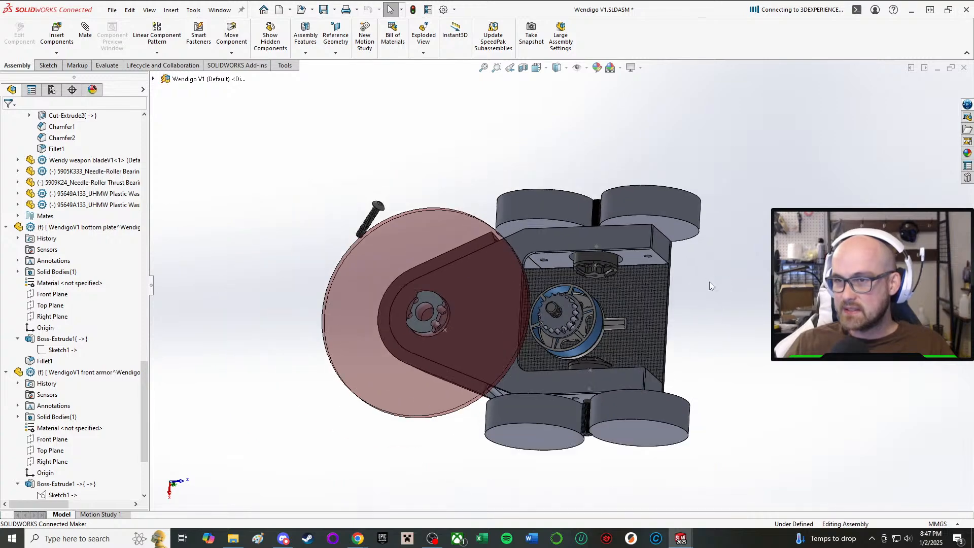
pyautogui.scroll(3, 712, 285)
pyautogui.moveTo(712, 284); pyautogui.dragTo(654, 278, button='middle')
pyautogui.moveTo(534, 230); pyautogui.dragTo(550, 169, button='middle')
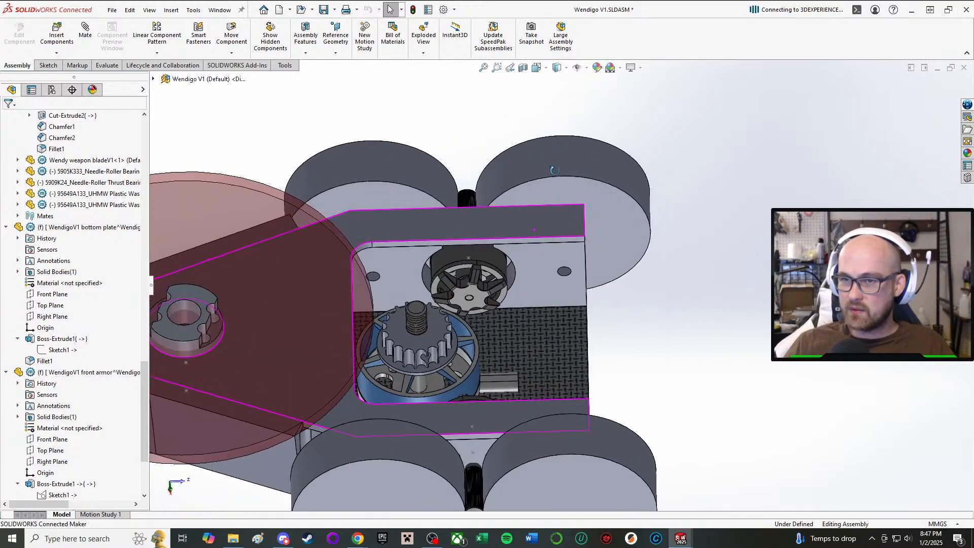
pyautogui.scroll(-2, 526, 288)
pyautogui.moveTo(525, 291); pyautogui.dragTo(548, 298, button='middle')
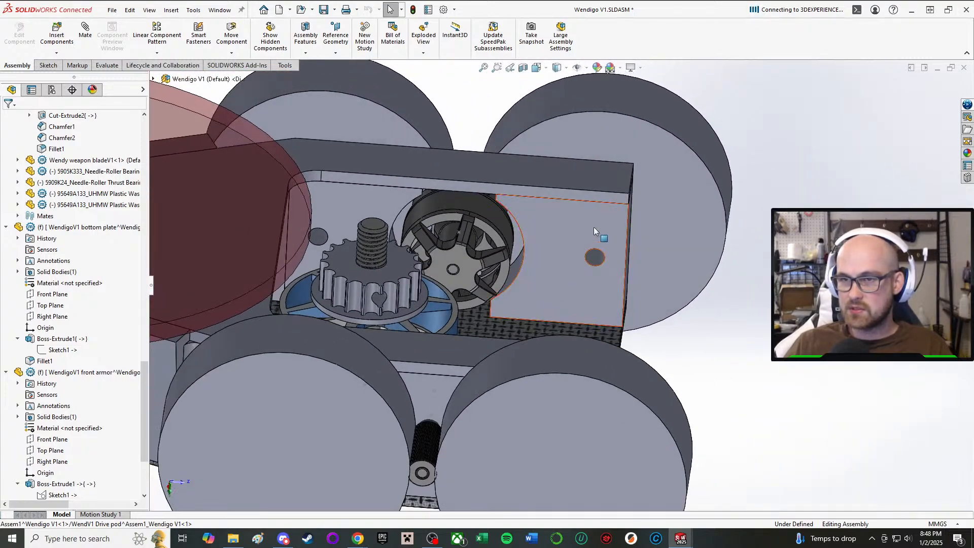
# Open the Assem1 subassembly containing the drive pods and wheels in its own window.
pyautogui.rightClick(553, 220)
pyautogui.press('Escape')
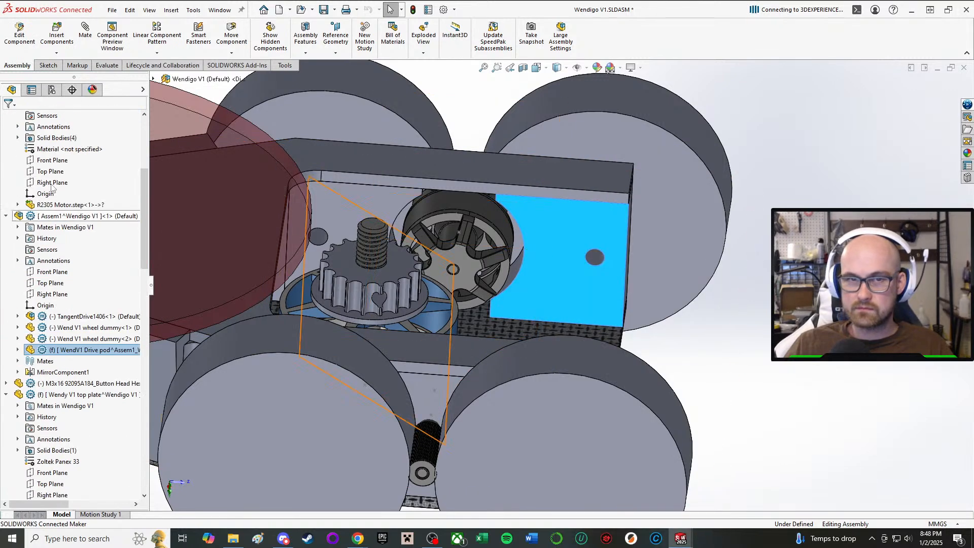
pyautogui.click(76, 216)
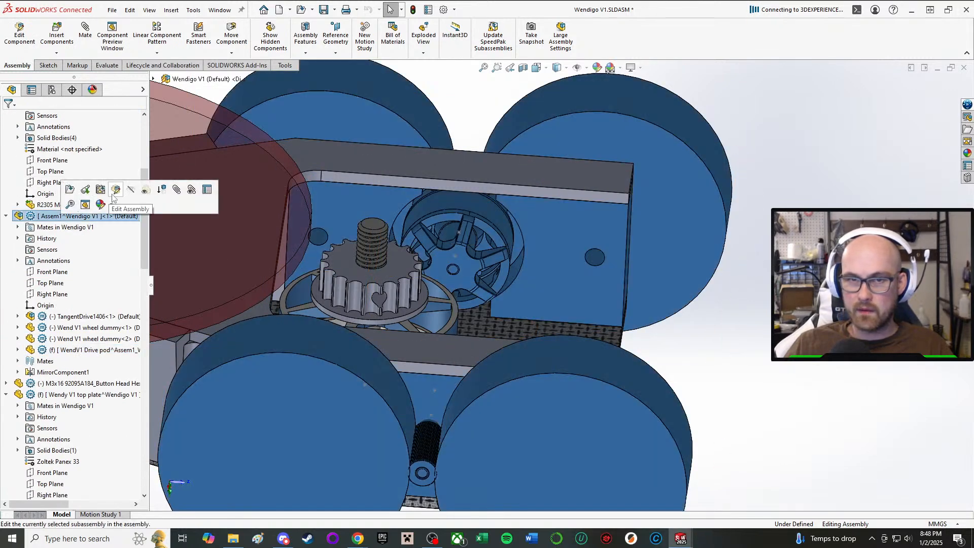
pyautogui.moveTo(681, 538)
pyautogui.click(732, 500)
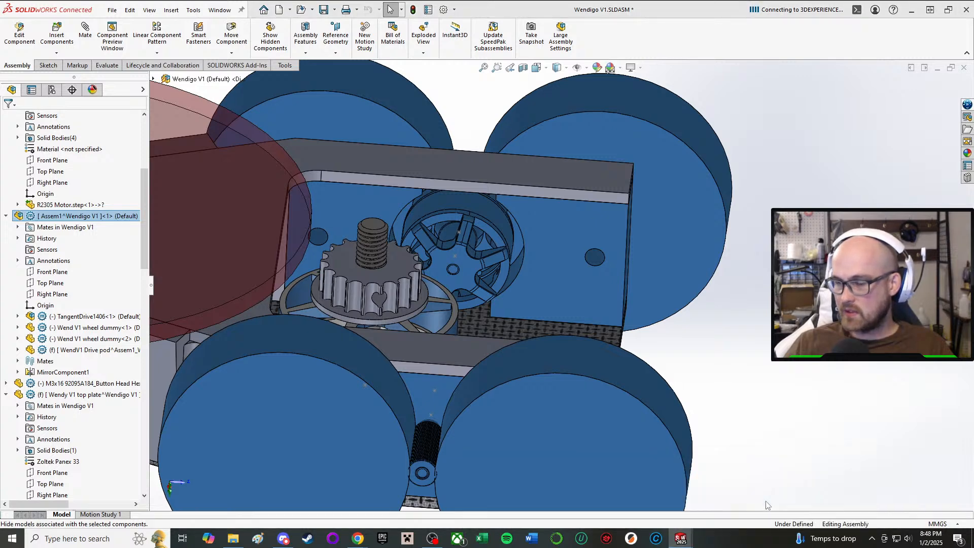
# Start editing the WendV1 Drive pod part within the Assem1 subassembly.
pyautogui.moveTo(551, 284); pyautogui.dragTo(528, 360, button='middle')
pyautogui.scroll(-3, 527, 360)
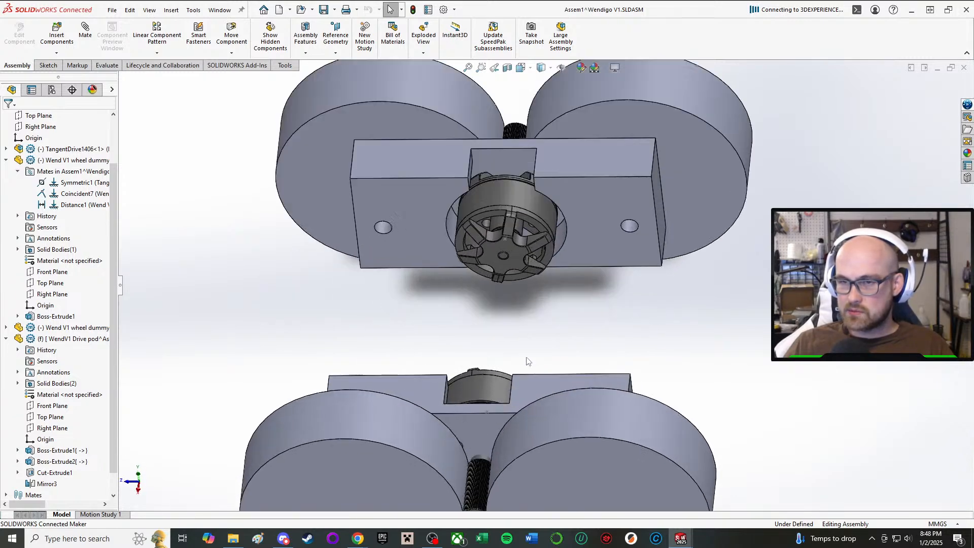
pyautogui.moveTo(487, 248); pyautogui.dragTo(494, 206, button='middle')
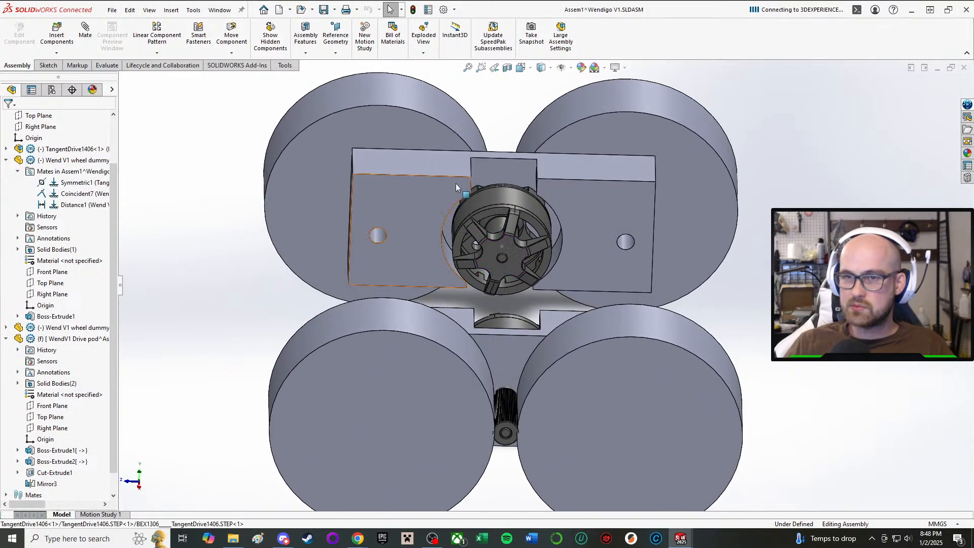
pyautogui.click(445, 191)
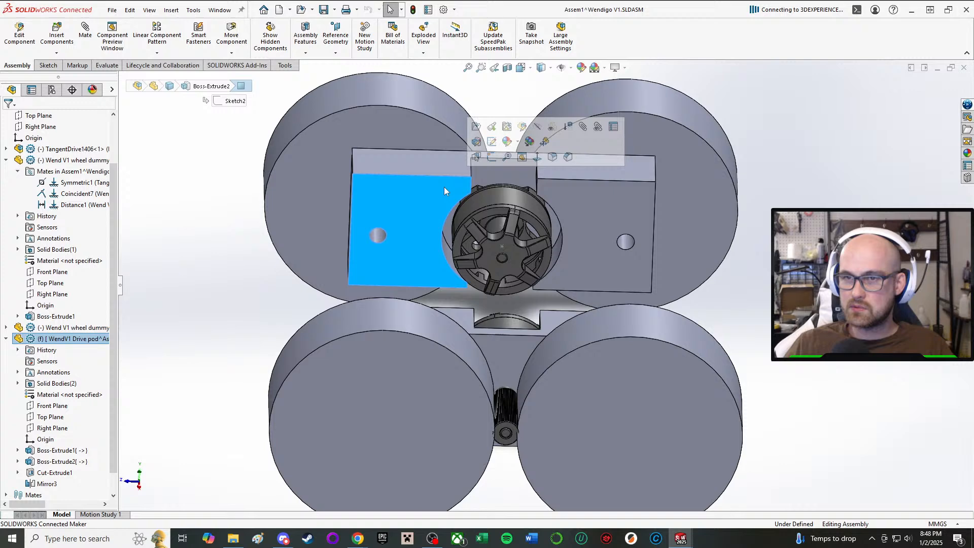
pyautogui.rightClick(422, 162)
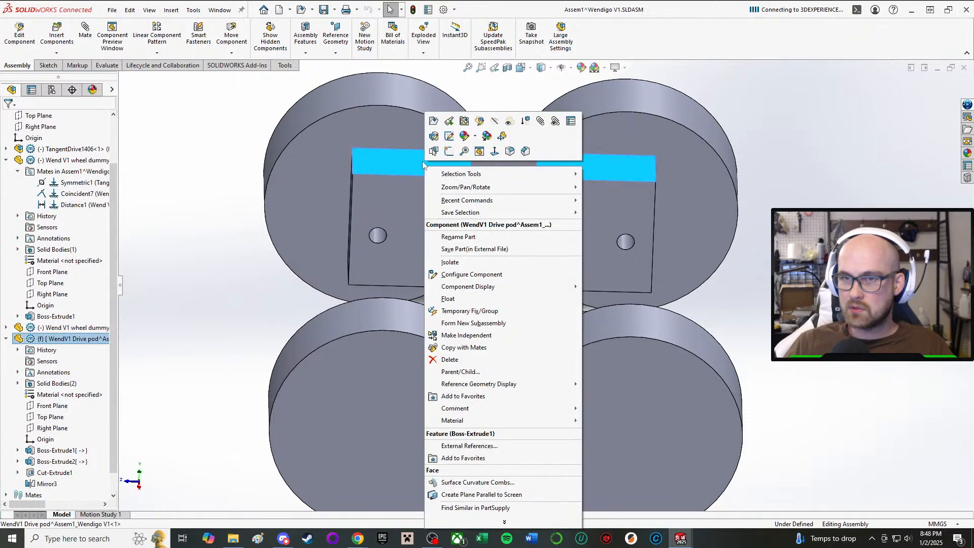
pyautogui.click(480, 122)
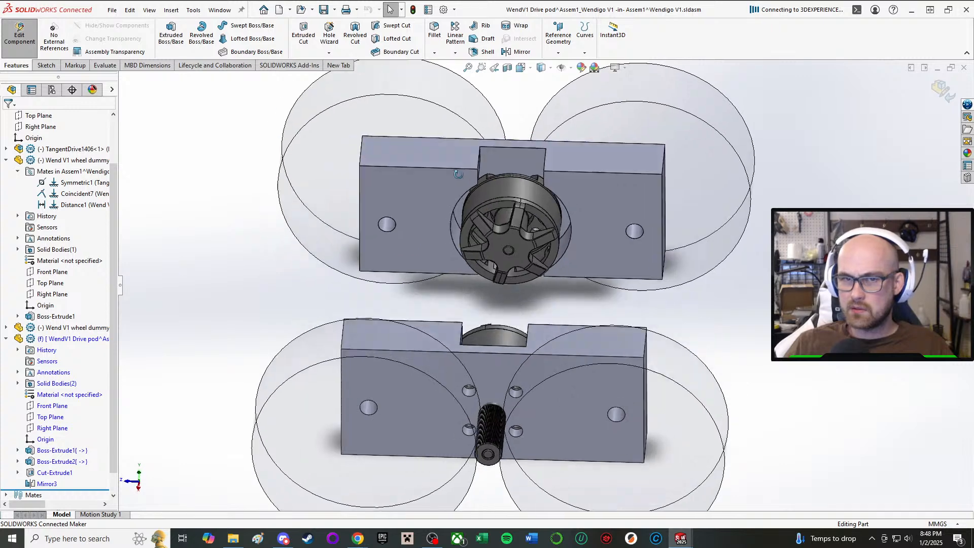
# Suppress the Mirror3 feature of the drive pod part.
pyautogui.click(87, 339)
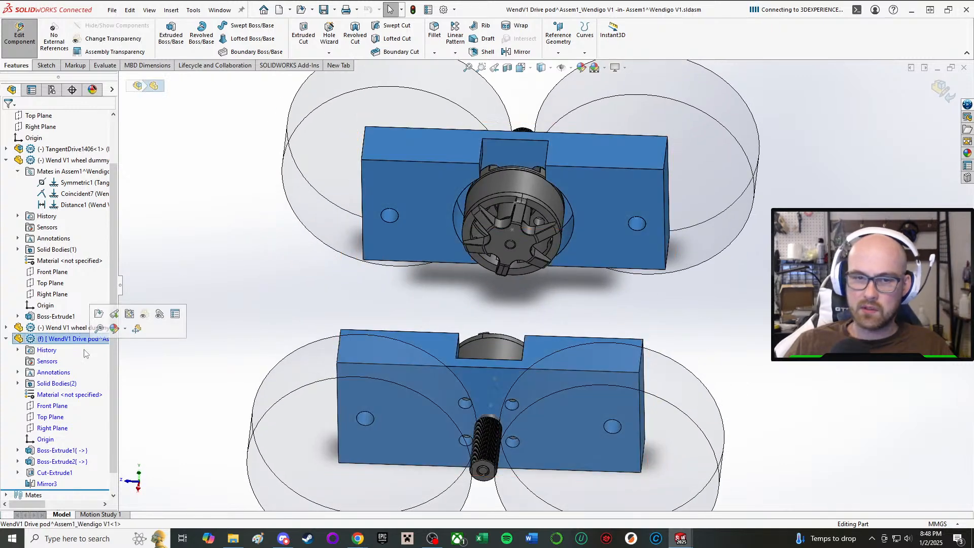
pyautogui.click(46, 484)
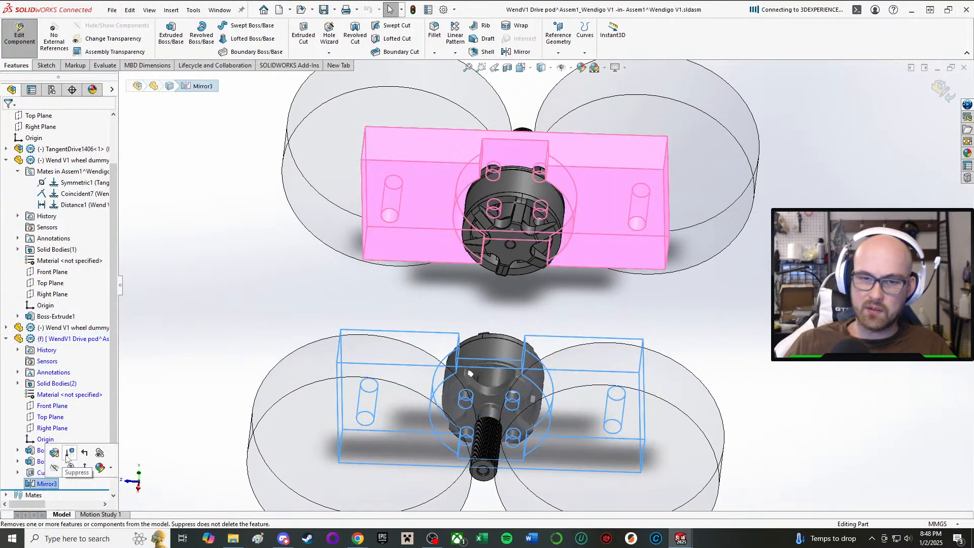
pyautogui.click(68, 455)
pyautogui.click(366, 234)
# Start a new sketch on the drive pod's long narrow face with the motor notch.
pyautogui.scroll(-3, 467, 142)
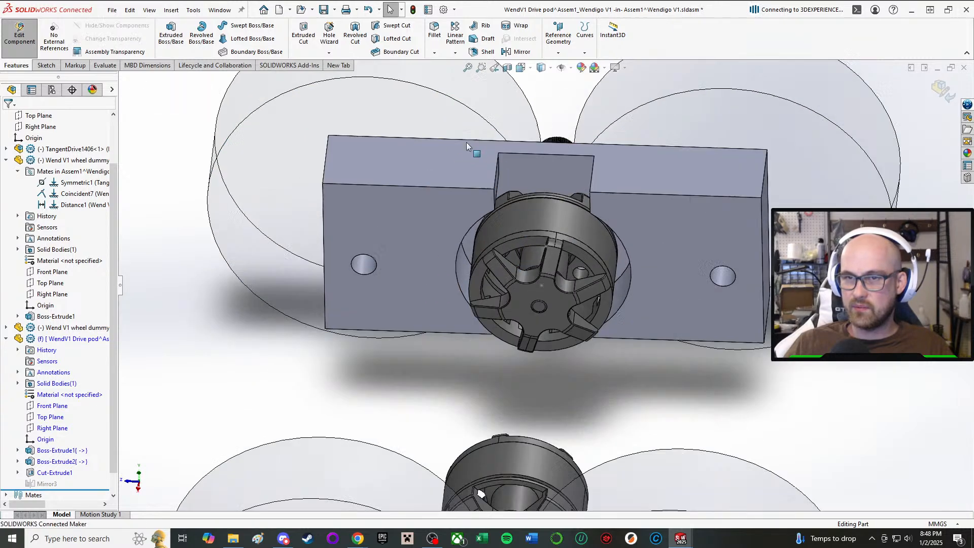
pyautogui.moveTo(467, 142); pyautogui.dragTo(456, 224, button='middle')
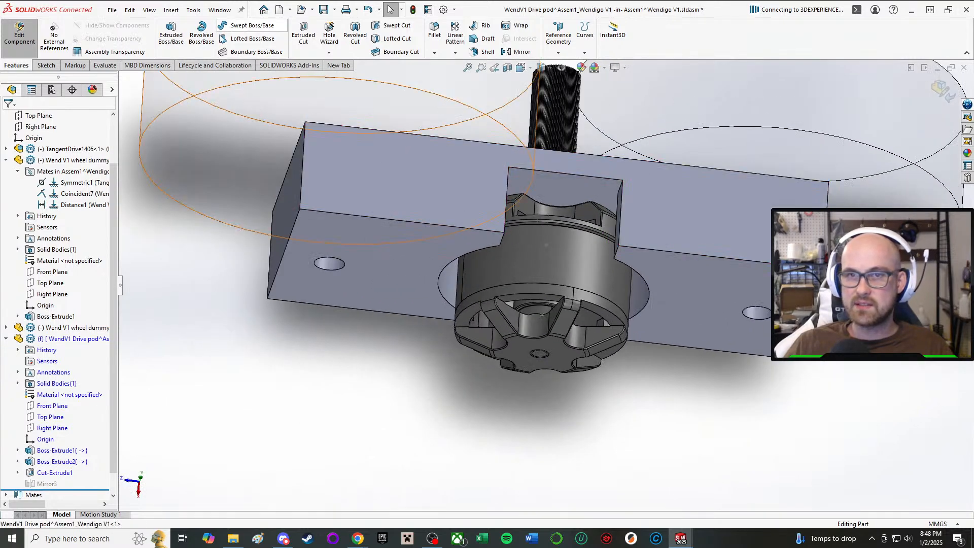
pyautogui.click(46, 65)
pyautogui.click(167, 31)
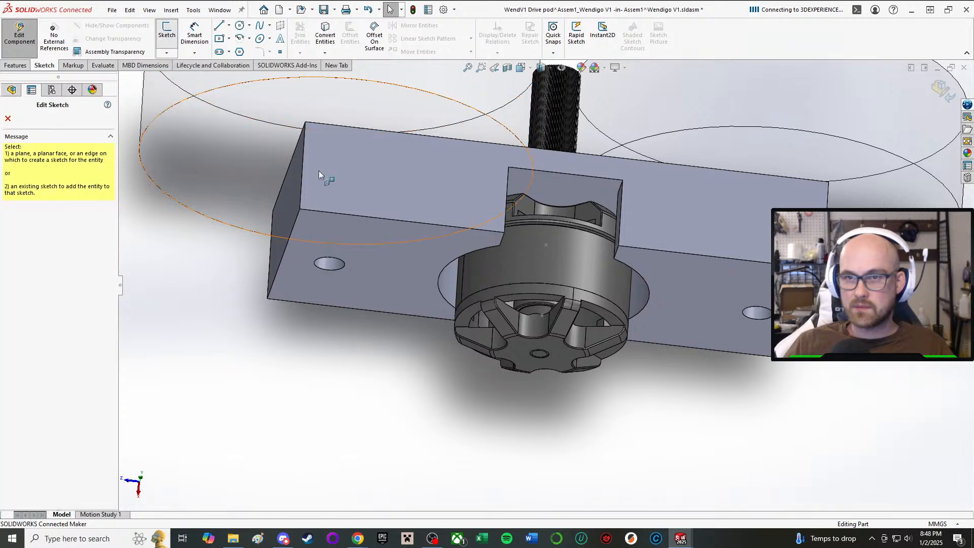
pyautogui.click(331, 170)
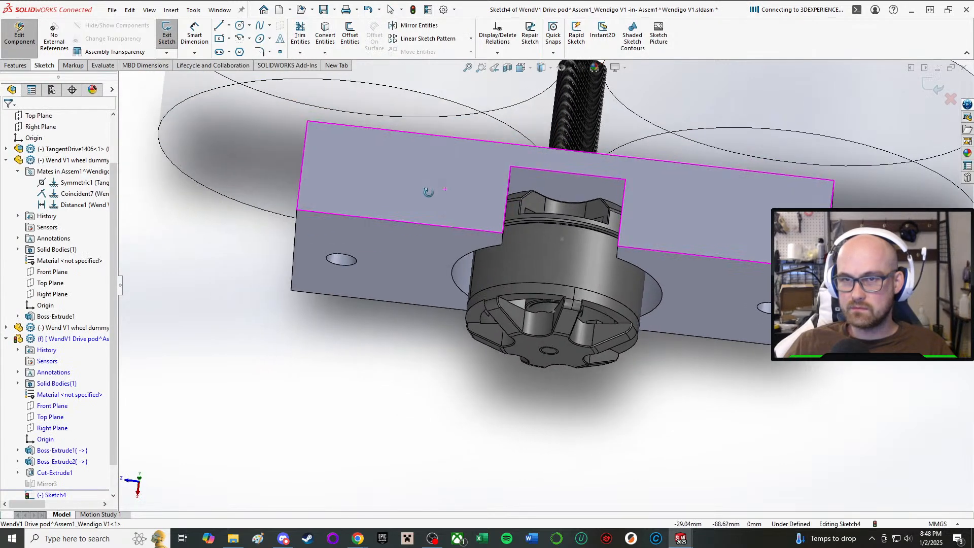
# Draw a 55 mm construction centerline along the middle of the narrow face, from one short edge's midpoint to the opposite short edge.
pyautogui.click(230, 27)
pyautogui.click(226, 50)
pyautogui.scroll(2, 399, 190)
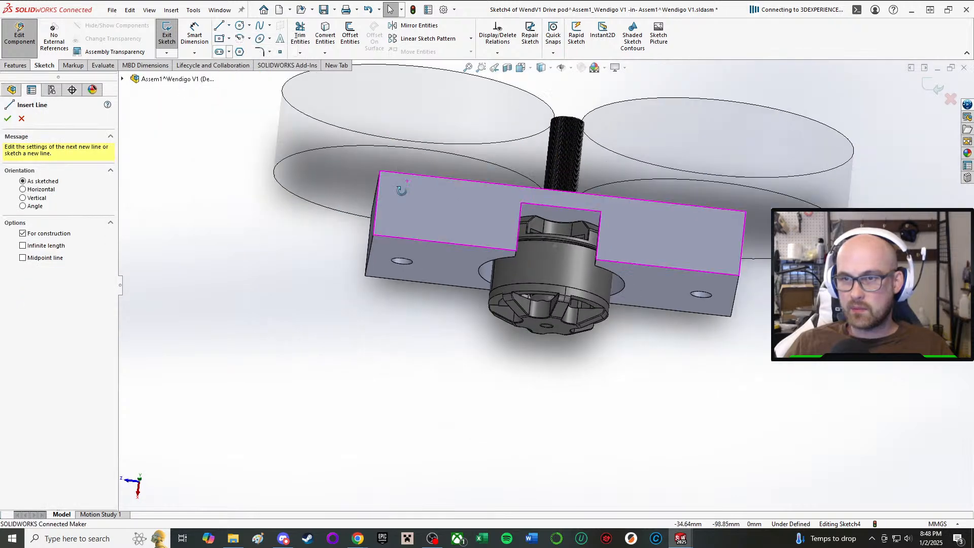
pyautogui.scroll(-1, 399, 189)
pyautogui.moveTo(376, 188); pyautogui.dragTo(377, 216, button='middle')
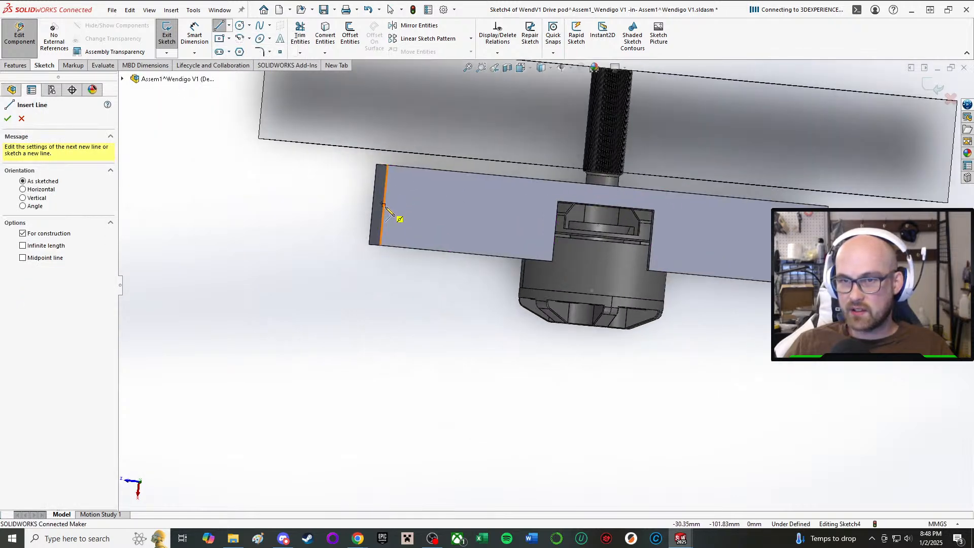
pyautogui.click(384, 206)
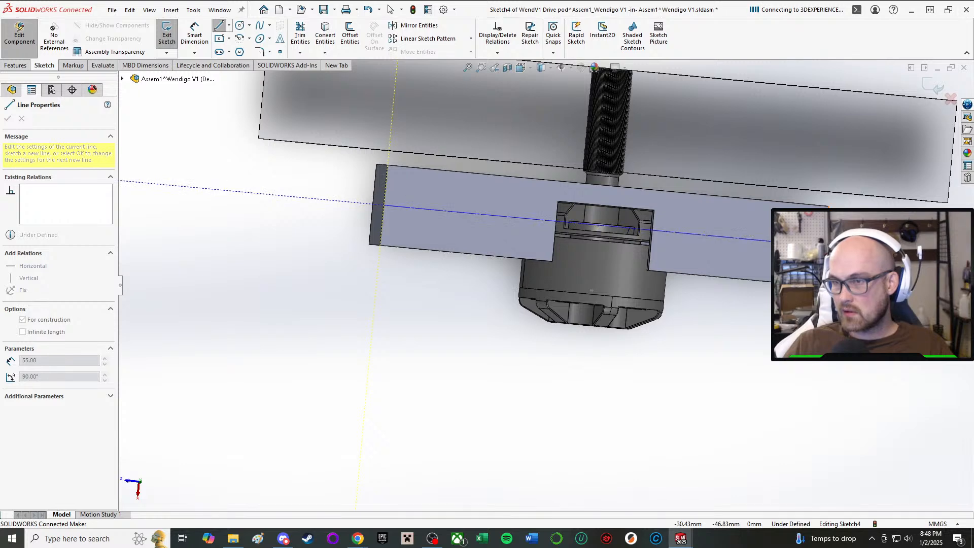
pyautogui.click(825, 246)
pyautogui.rightClick(828, 247)
pyautogui.click(846, 253)
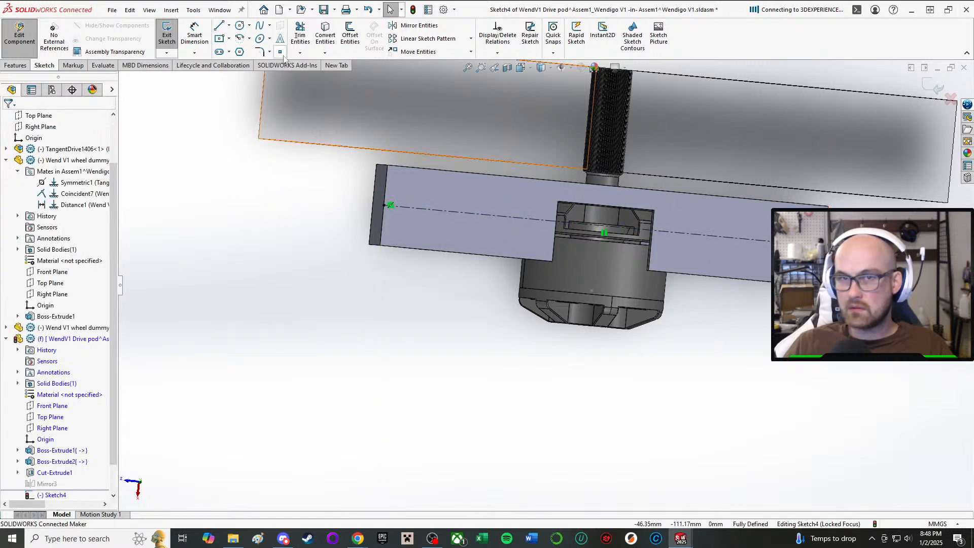
# Sketch two circles of about 1.1 mm and 1.5 mm radius on the centerline, between the wheel-side block end and the motor notch.
pyautogui.click(240, 26)
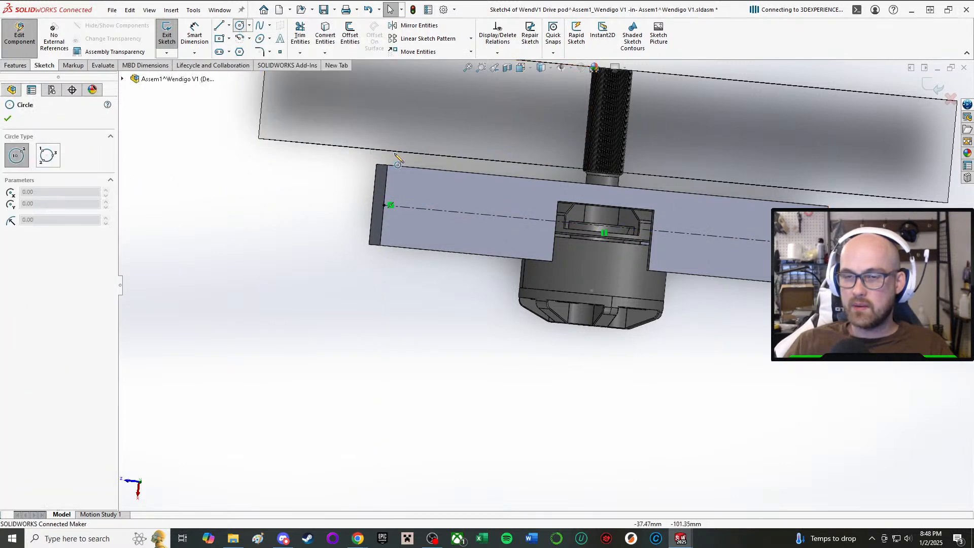
pyautogui.moveTo(355, 168); pyautogui.dragTo(460, 169, button='middle')
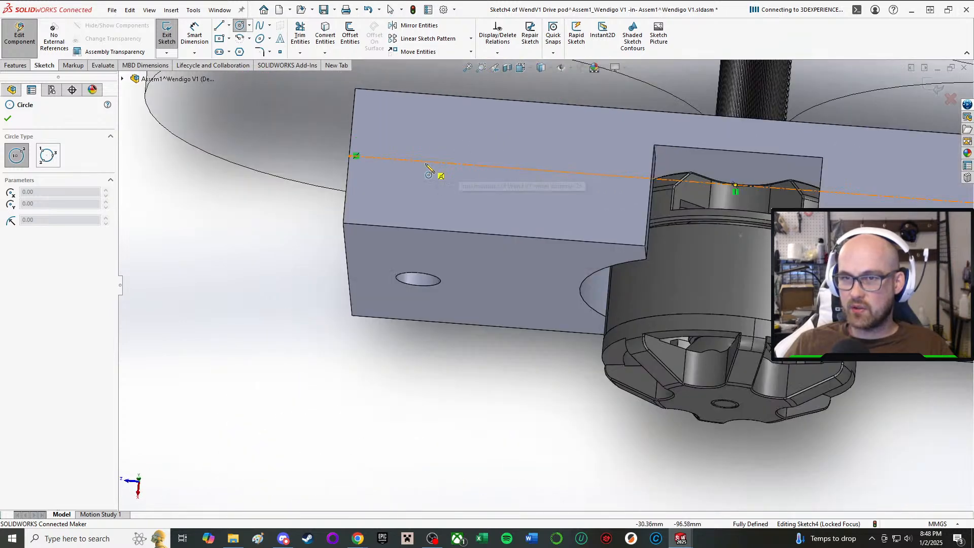
pyautogui.click(378, 158)
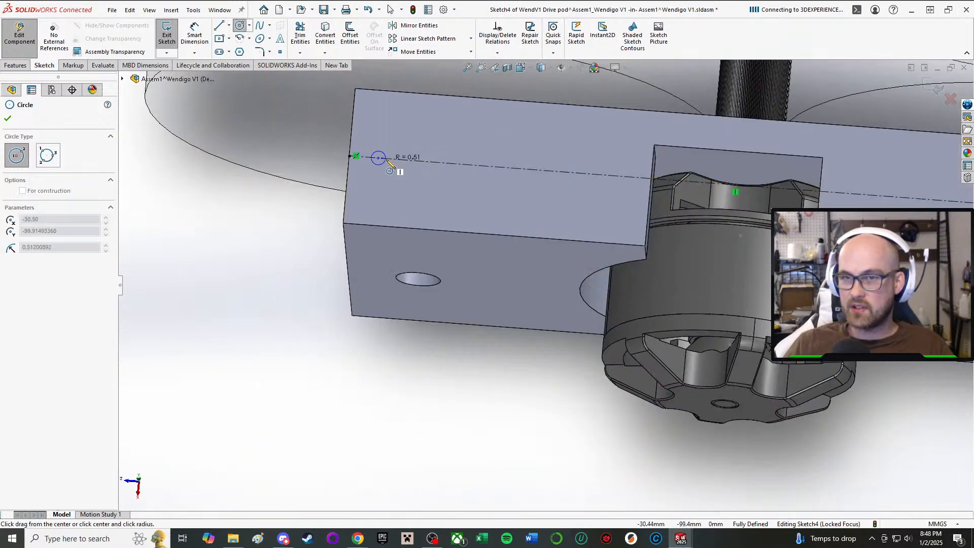
pyautogui.click(394, 159)
pyautogui.scroll(1, 636, 200)
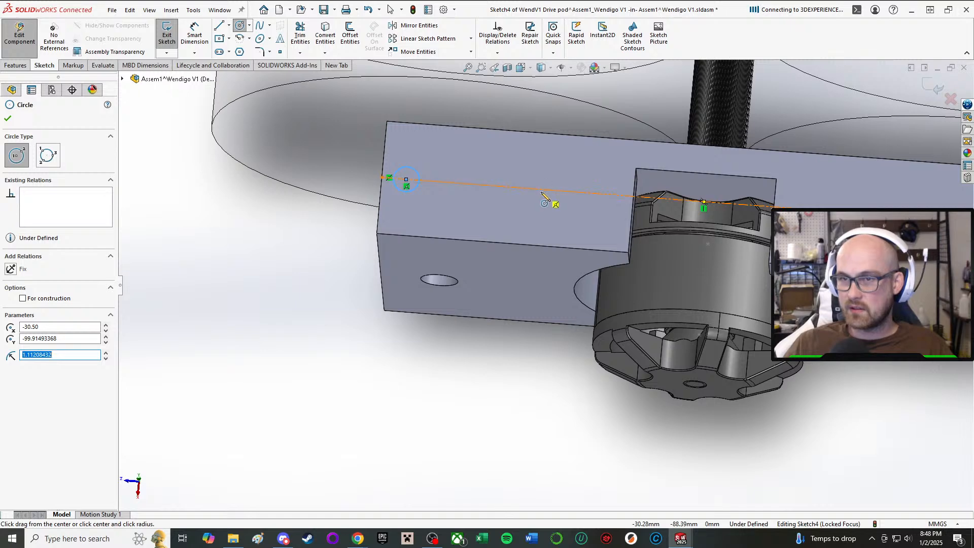
pyautogui.moveTo(542, 194); pyautogui.dragTo(549, 196)
pyautogui.scroll(1, 659, 190)
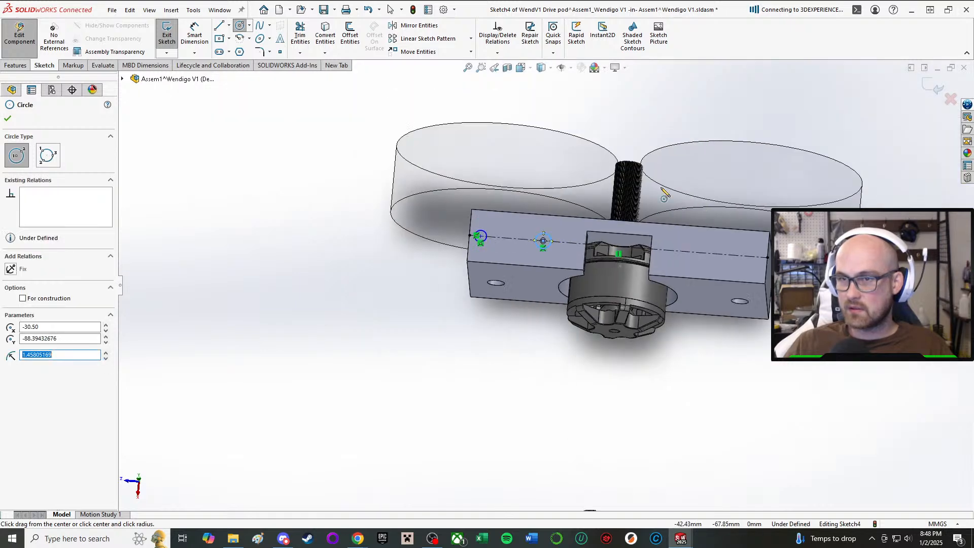
pyautogui.click(756, 257)
pyautogui.click(759, 248)
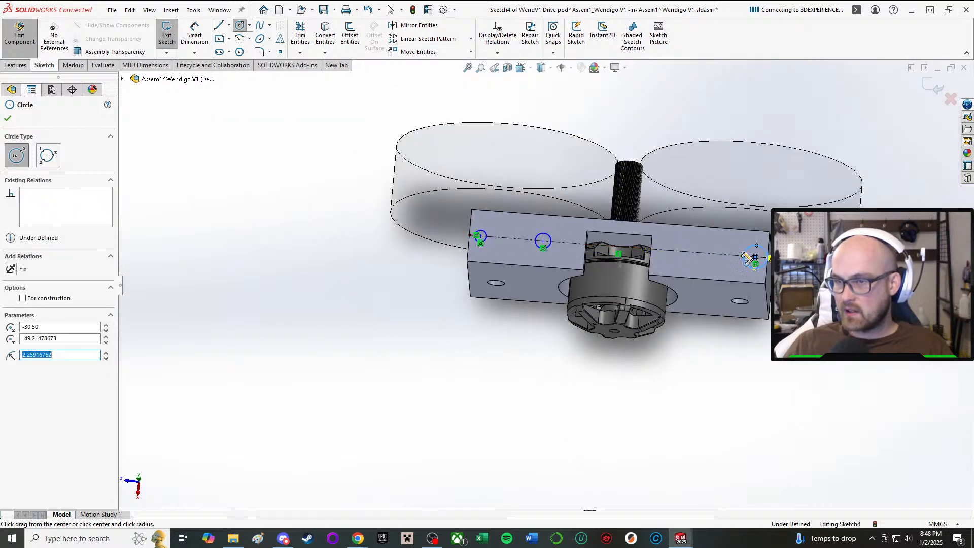
pyautogui.click(708, 253)
pyautogui.click(716, 258)
pyautogui.rightClick(785, 305)
pyautogui.click(799, 311)
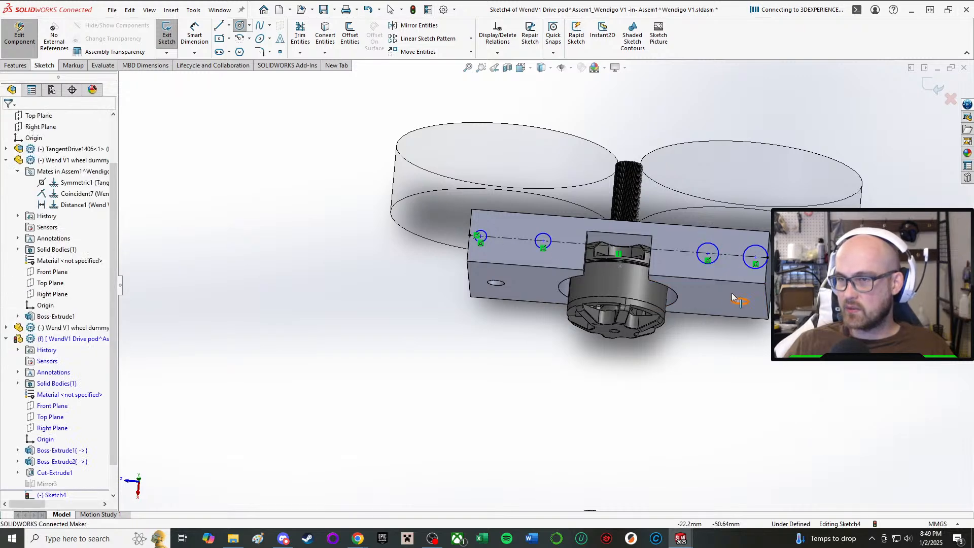
pyautogui.moveTo(680, 222); pyautogui.dragTo(777, 279)
pyautogui.press('Delete')
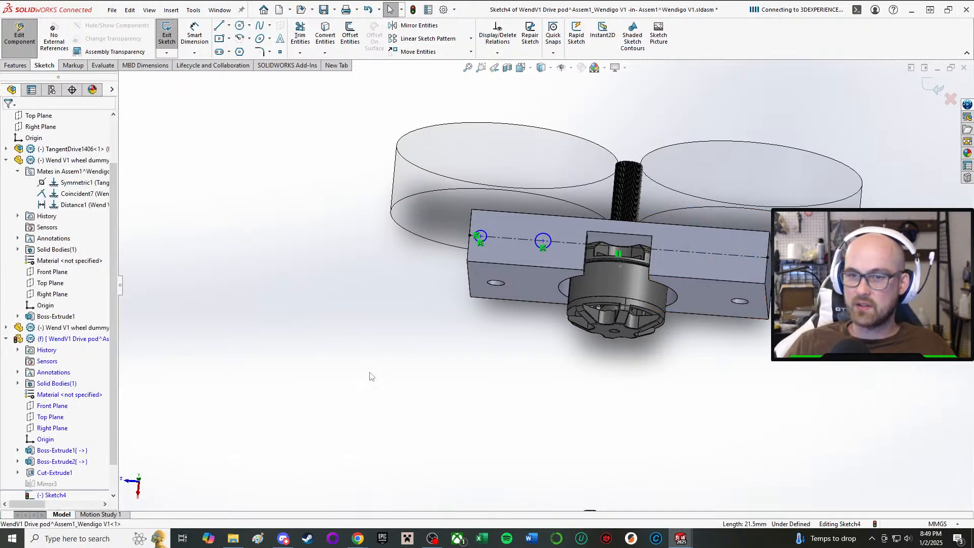
# Add an Equal relation between the two circles on the centerline.
pyautogui.moveTo(372, 377); pyautogui.dragTo(379, 417, button='right')
pyautogui.scroll(-4, 503, 168)
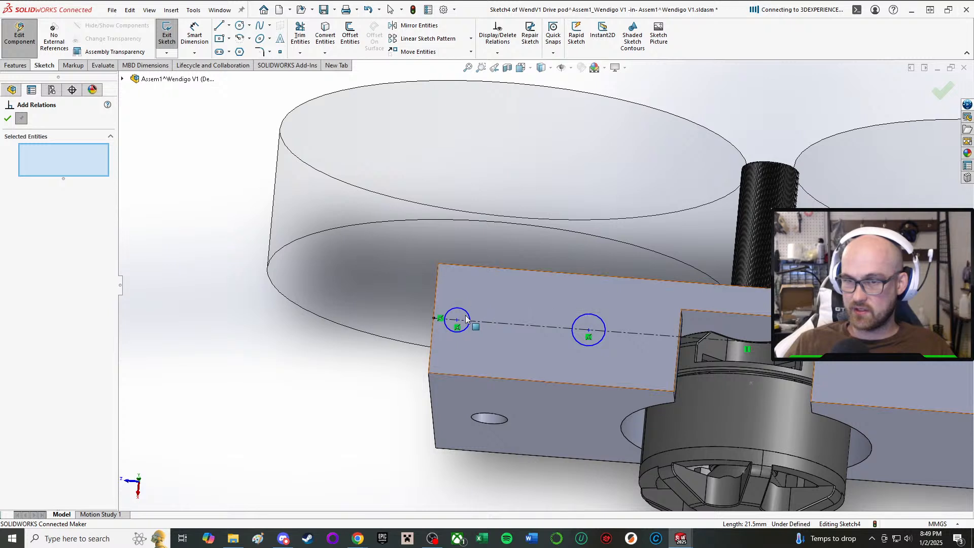
pyautogui.click(468, 317)
pyautogui.click(574, 319)
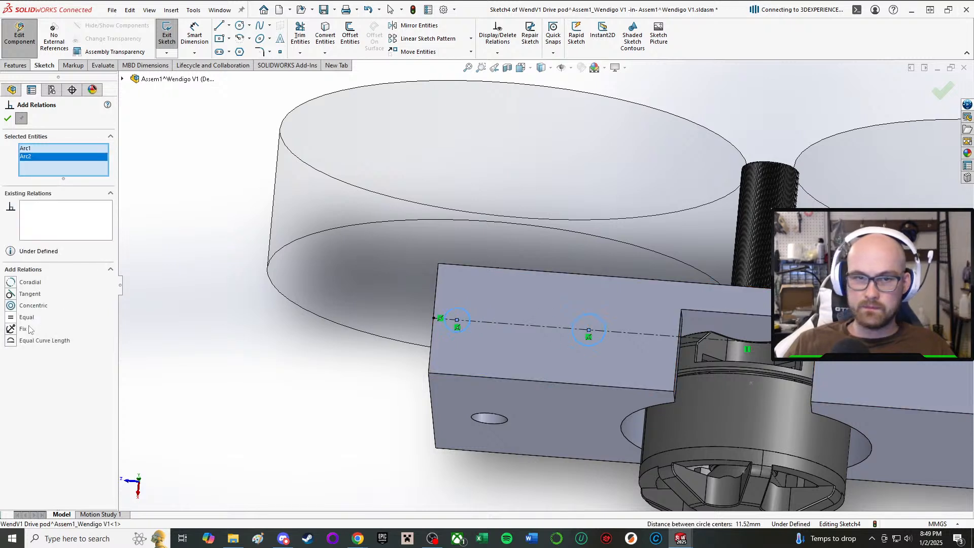
pyautogui.click(9, 118)
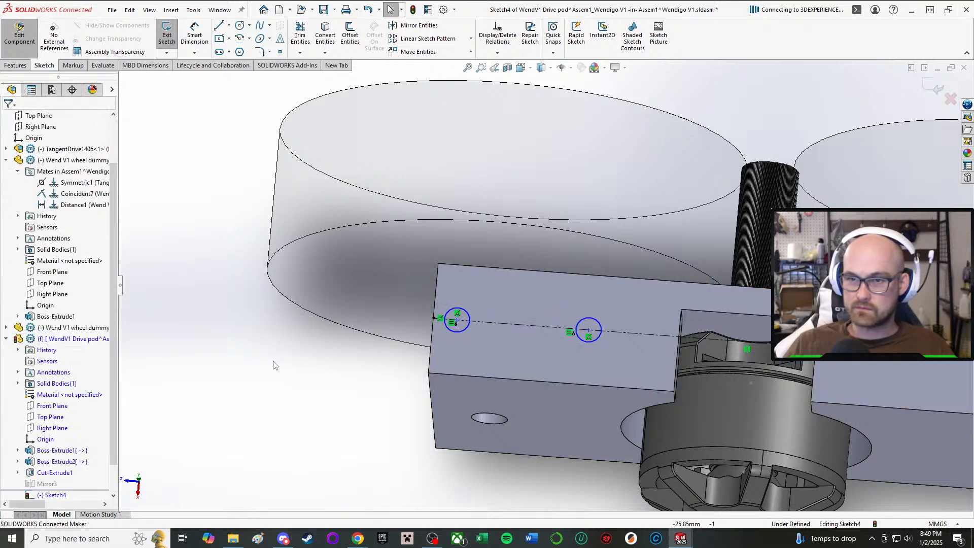
# Dimension the outer circle to 3 mm diameter and place its center 3 mm from the block's short end edge.
pyautogui.click(462, 335)
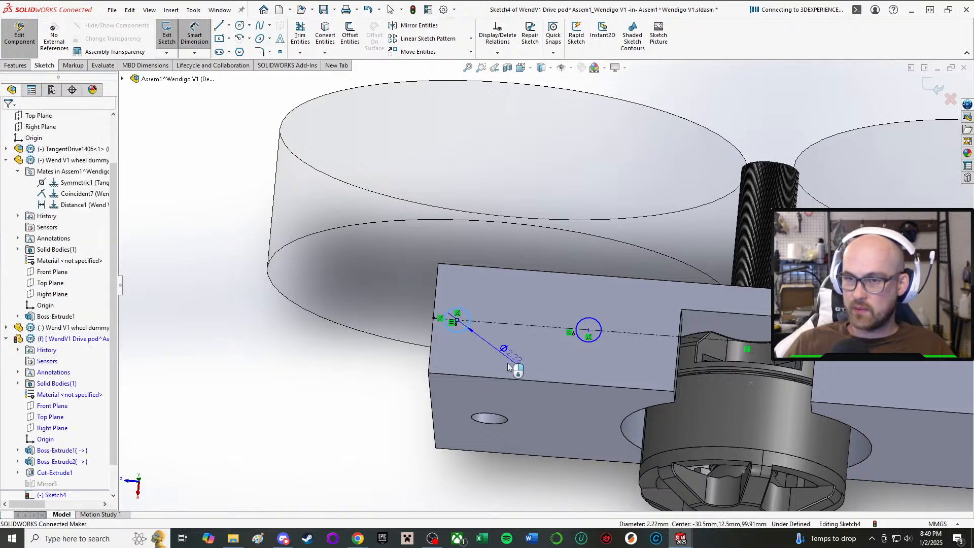
pyautogui.click(514, 361)
pyautogui.write('3mm')
pyautogui.press('Return')
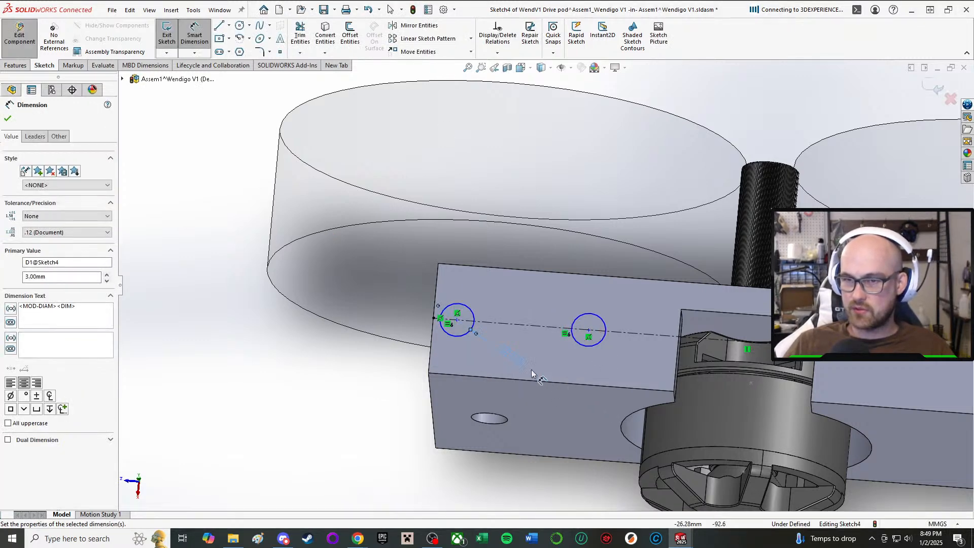
pyautogui.click(458, 321)
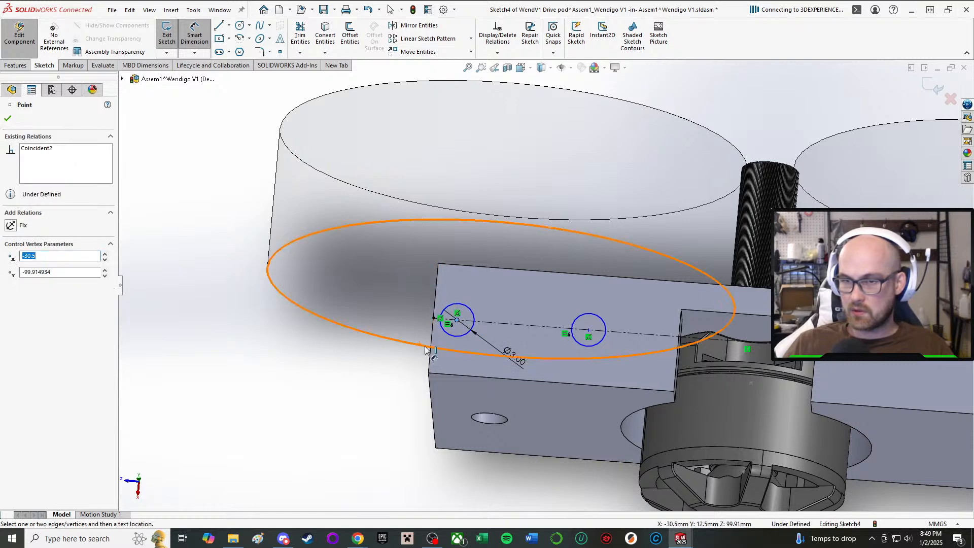
pyautogui.click(380, 364)
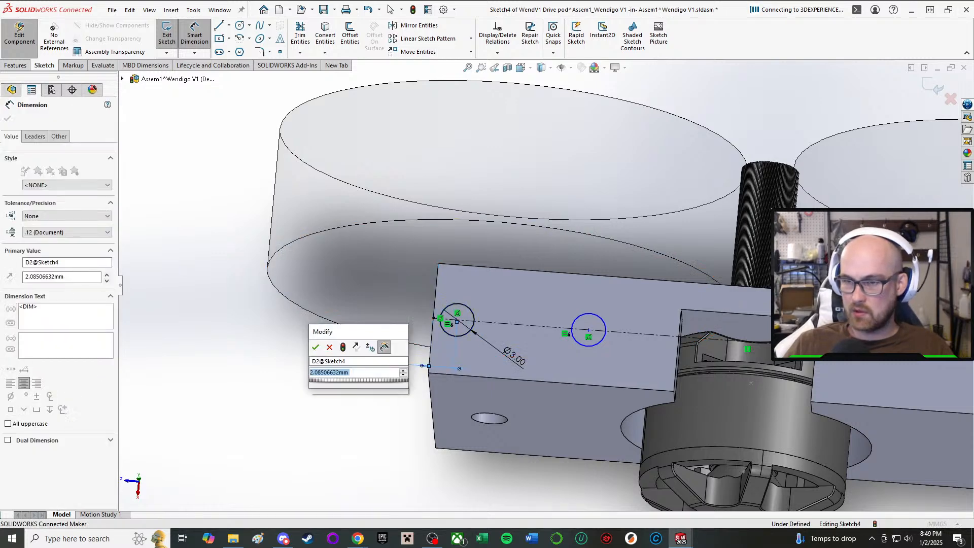
pyautogui.write('3')
pyautogui.press('Return')
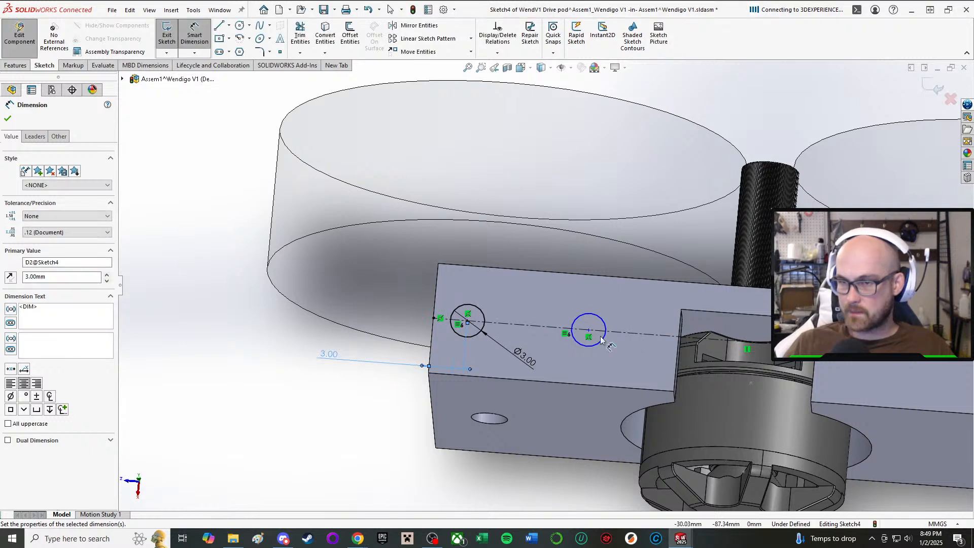
# Dimension the inner circle's center 6 mm from the motor notch's side edge and finish dimensioning.
pyautogui.click(588, 330)
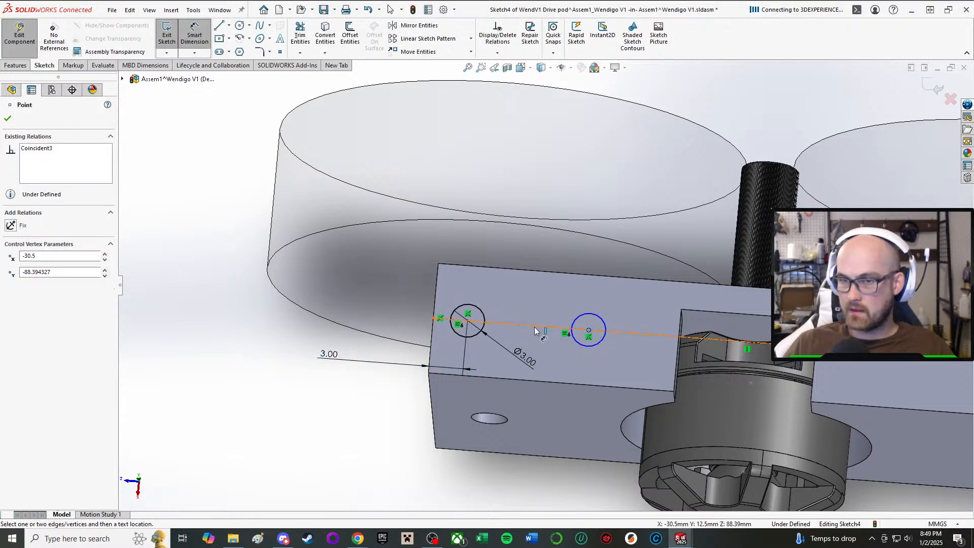
pyautogui.click(676, 346)
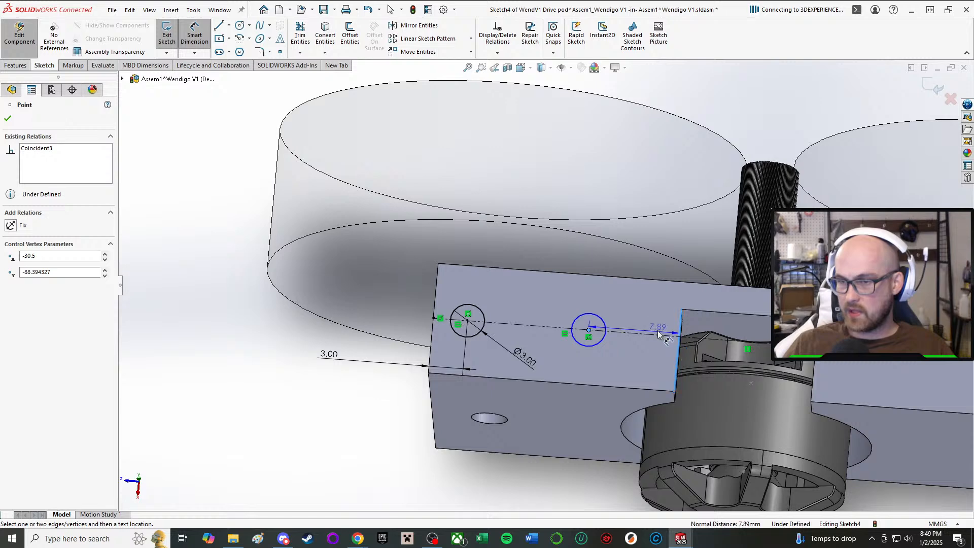
pyautogui.click(629, 319)
pyautogui.write('6')
pyautogui.press('Return')
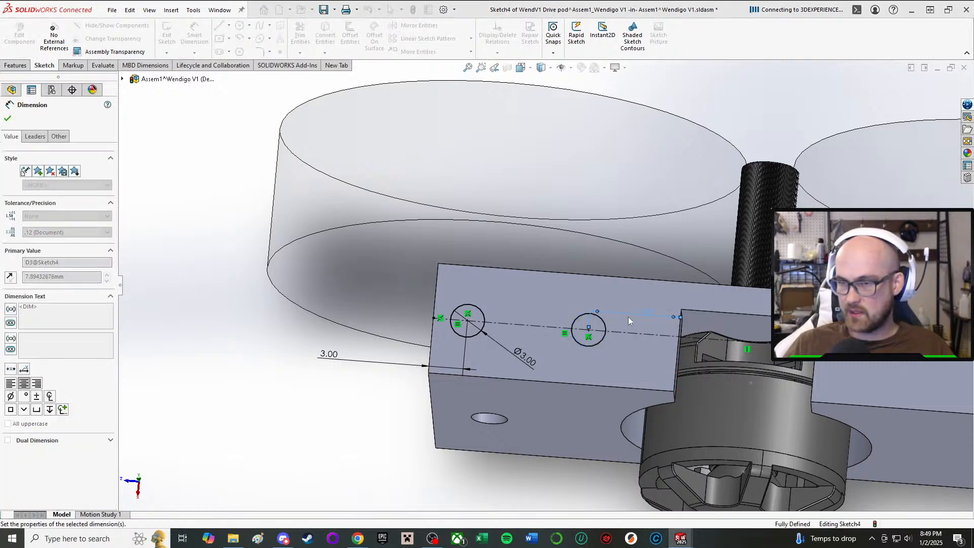
pyautogui.moveTo(677, 333)
pyautogui.mouseDown(button='middle')
pyautogui.moveTo(668, 191)
pyautogui.moveTo(620, 342)
pyautogui.moveTo(624, 442)
pyautogui.moveTo(576, 394)
pyautogui.moveTo(577, 509)
pyautogui.mouseUp(button='middle')
pyautogui.scroll(2, 563, 345)
pyautogui.scroll(2, 563, 347)
pyautogui.scroll(-2, 548, 333)
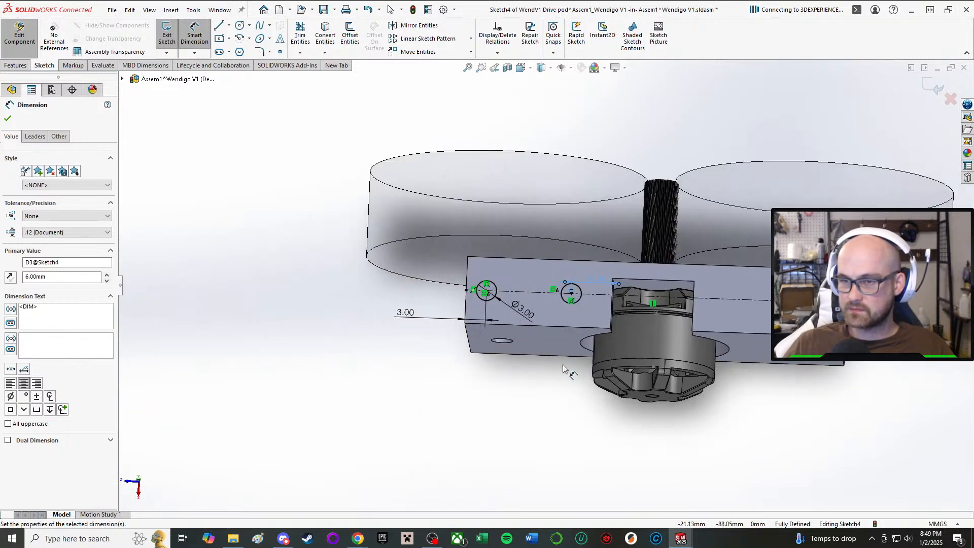
pyautogui.click(546, 407)
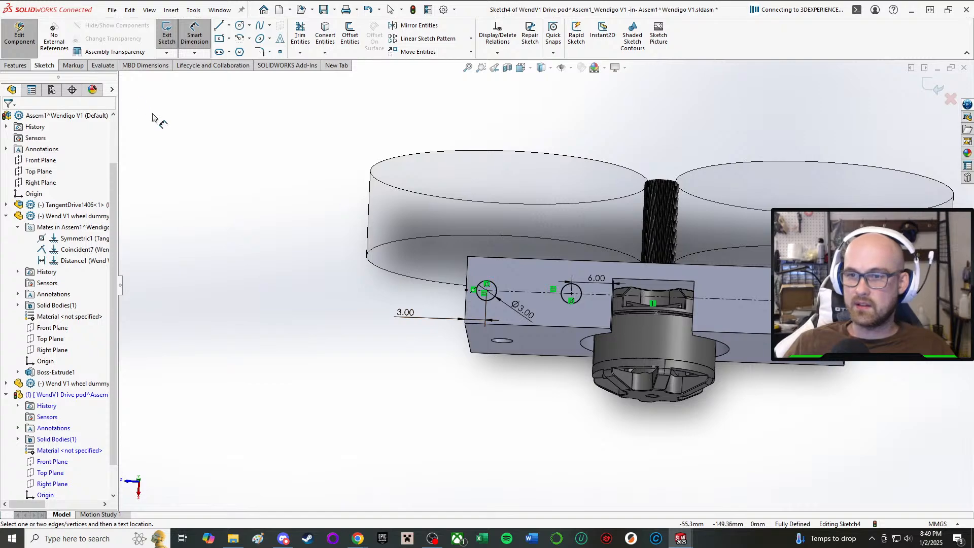
pyautogui.moveTo(332, 236)
pyautogui.mouseDown(button='middle')
pyautogui.moveTo(578, 178)
pyautogui.moveTo(583, 130)
pyautogui.moveTo(575, 287)
pyautogui.mouseUp(button='middle')
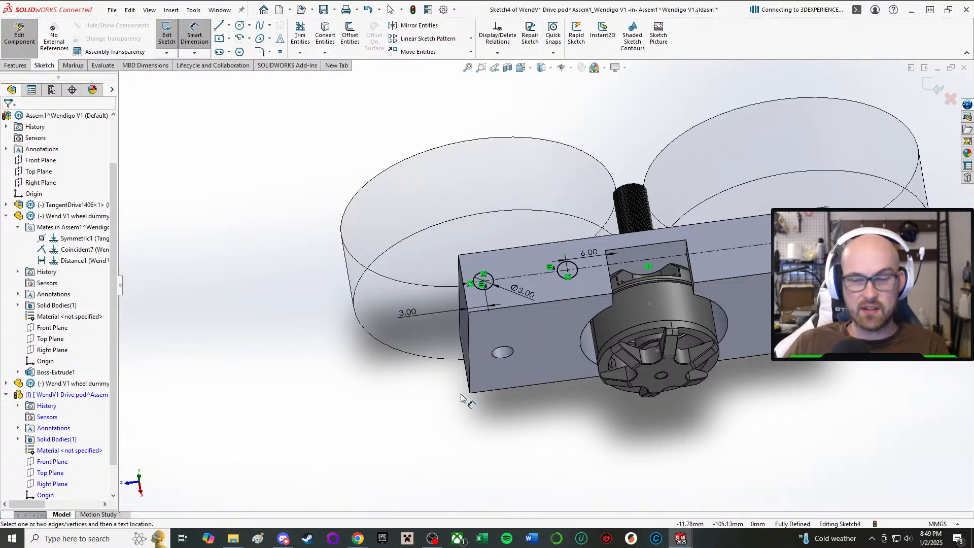
pyautogui.click(194, 35)
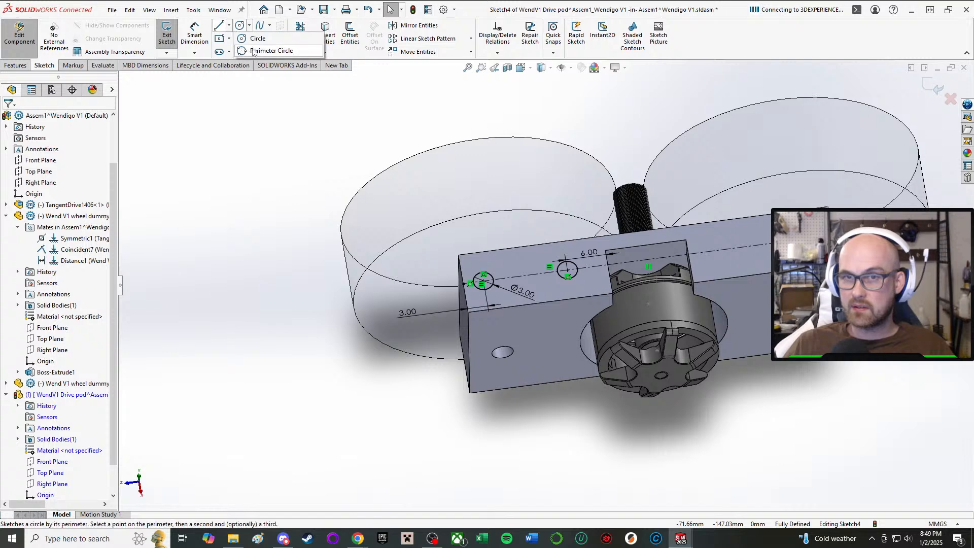
# Draw a construction centerline from the midpoint of the face's long edge across the motor notch, perpendicular to the lengthwise centerline.
pyautogui.click(227, 26)
pyautogui.click(238, 51)
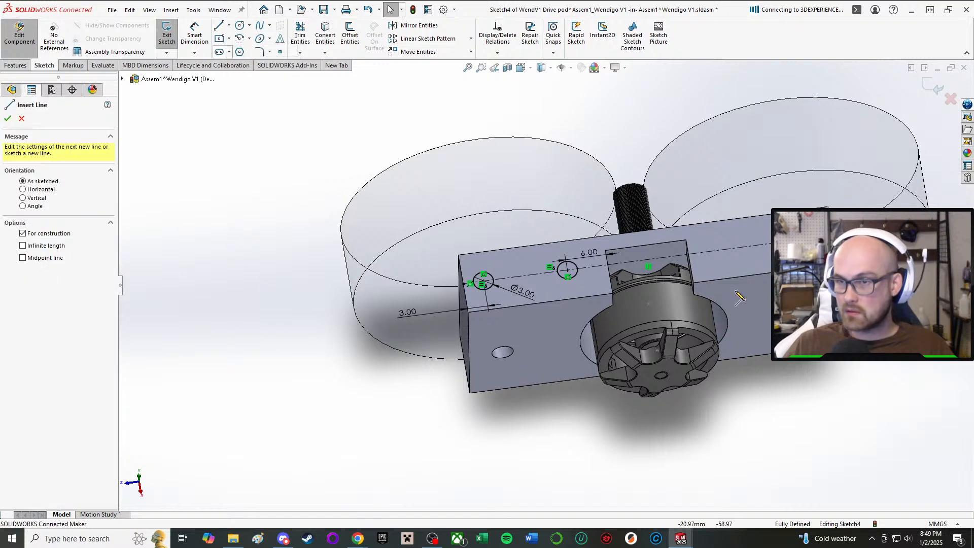
pyautogui.click(644, 232)
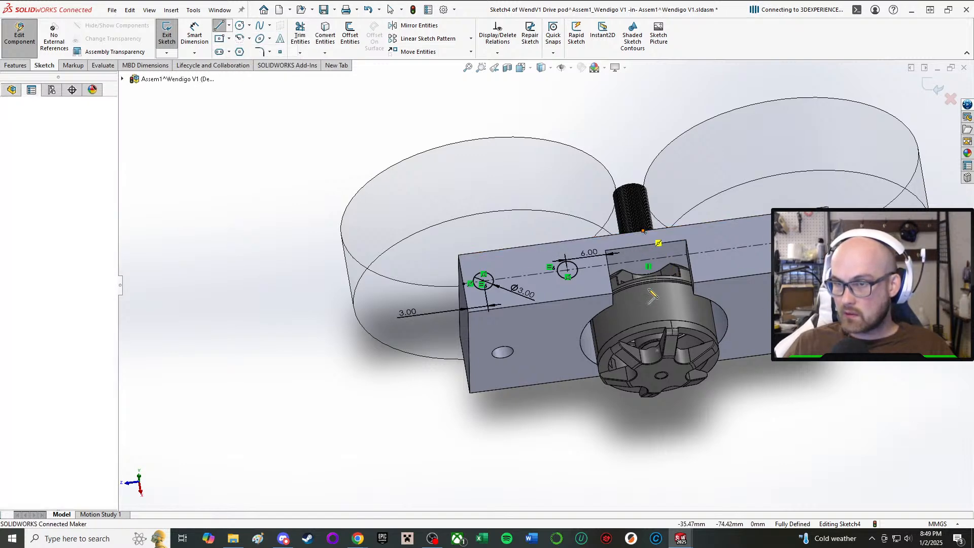
pyautogui.click(653, 289)
pyautogui.rightClick(655, 291)
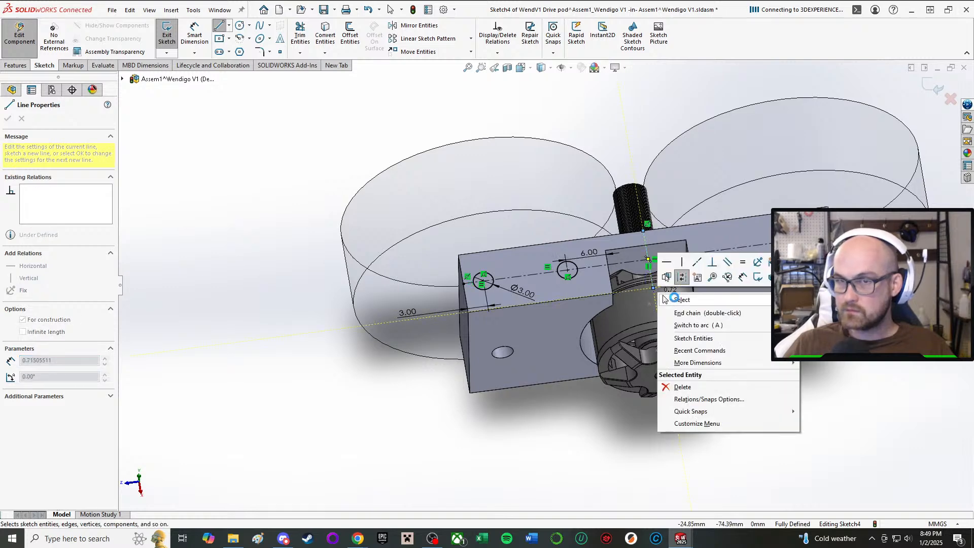
pyautogui.click(670, 297)
# Mirror both circles about the short centerline through the motor notch, keeping the originals.
pyautogui.click(415, 25)
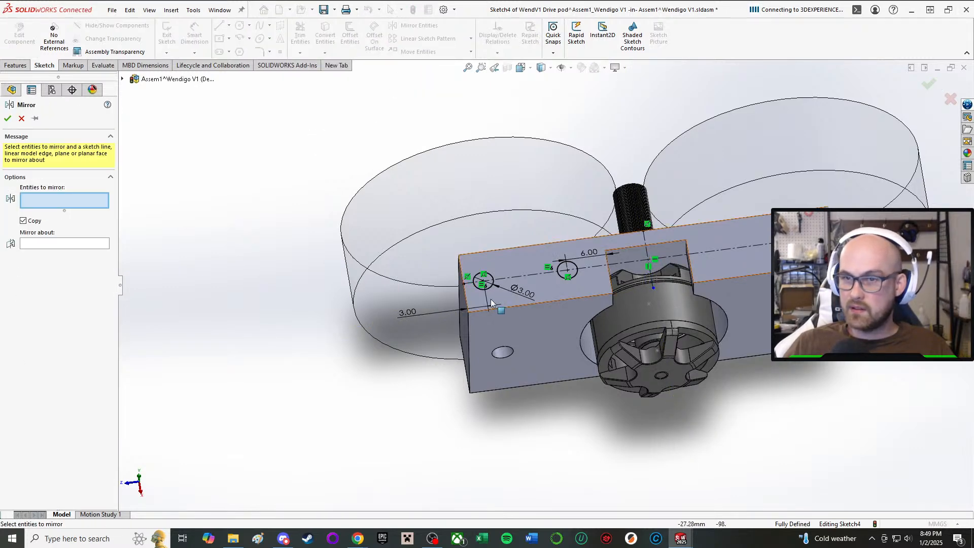
pyautogui.click(485, 274)
pyautogui.click(577, 273)
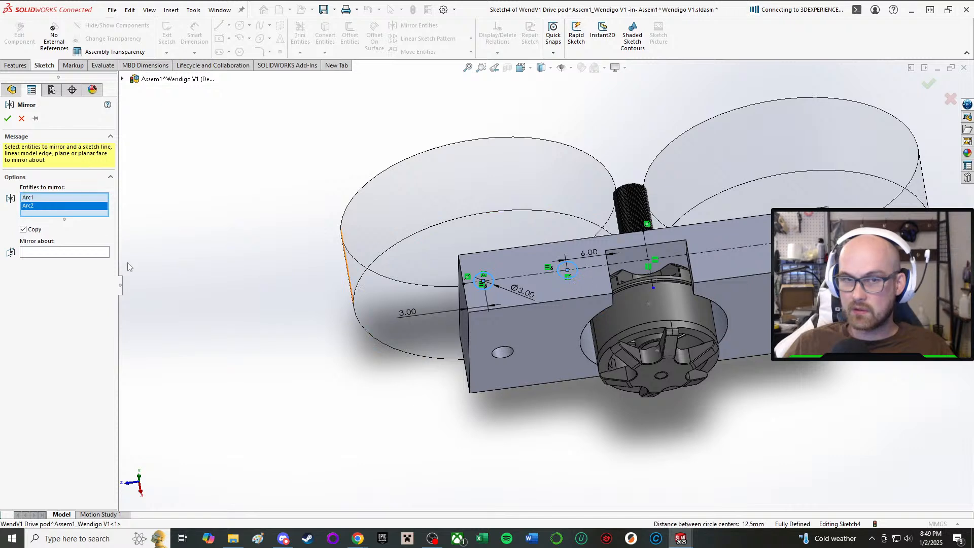
pyautogui.click(64, 253)
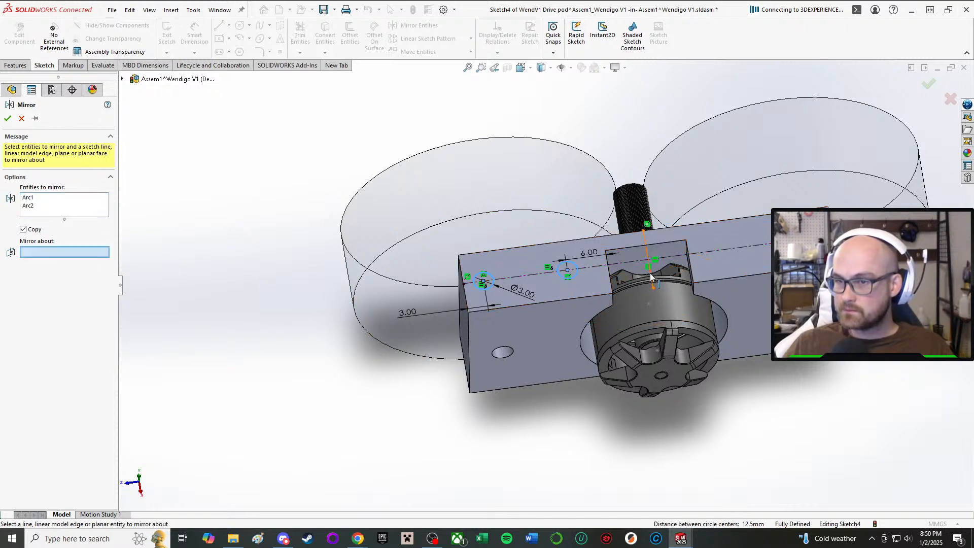
pyautogui.click(651, 277)
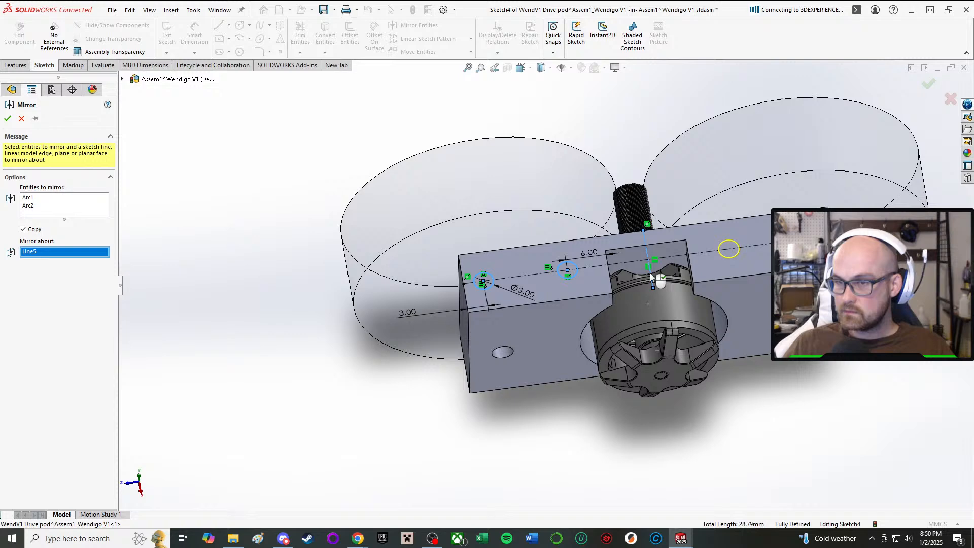
pyautogui.click(7, 119)
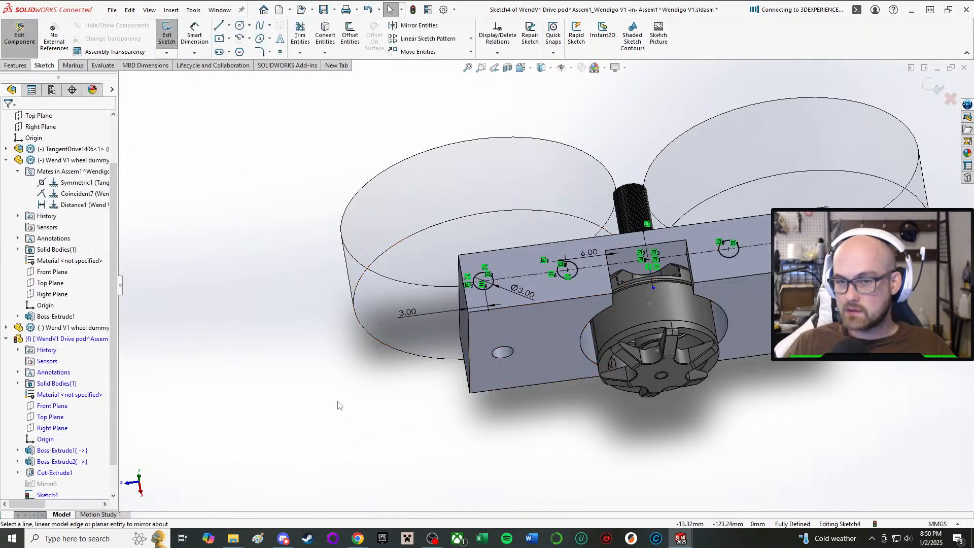
# Start an extruded cut from the four circles on the drive pod's narrow face, with a blind depth of 5 mm.
pyautogui.moveTo(338, 401); pyautogui.dragTo(440, 472, button='right')
pyautogui.moveTo(457, 335)
pyautogui.mouseDown(button='middle')
pyautogui.moveTo(442, 290)
pyautogui.moveTo(434, 305)
pyautogui.mouseUp(button='middle')
pyautogui.click(65, 177)
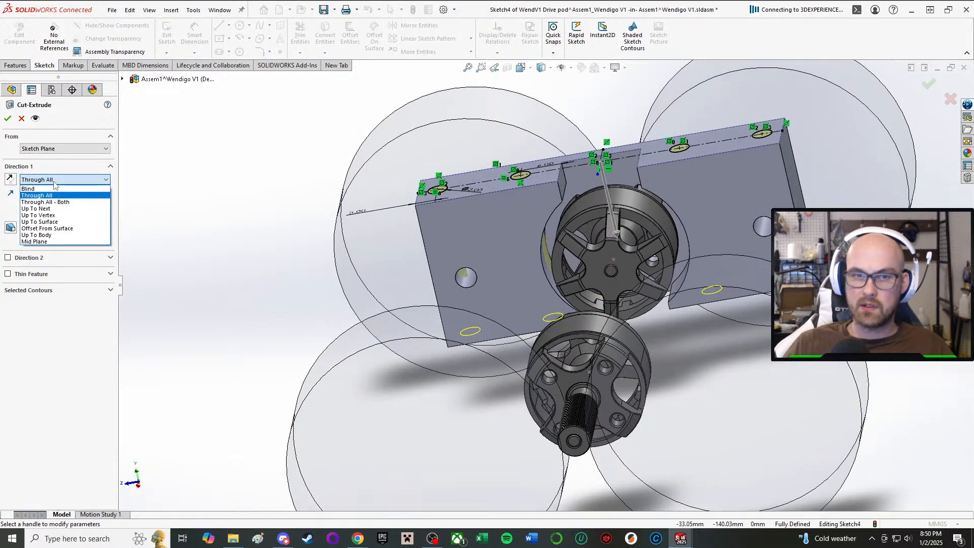
pyautogui.click(35, 187)
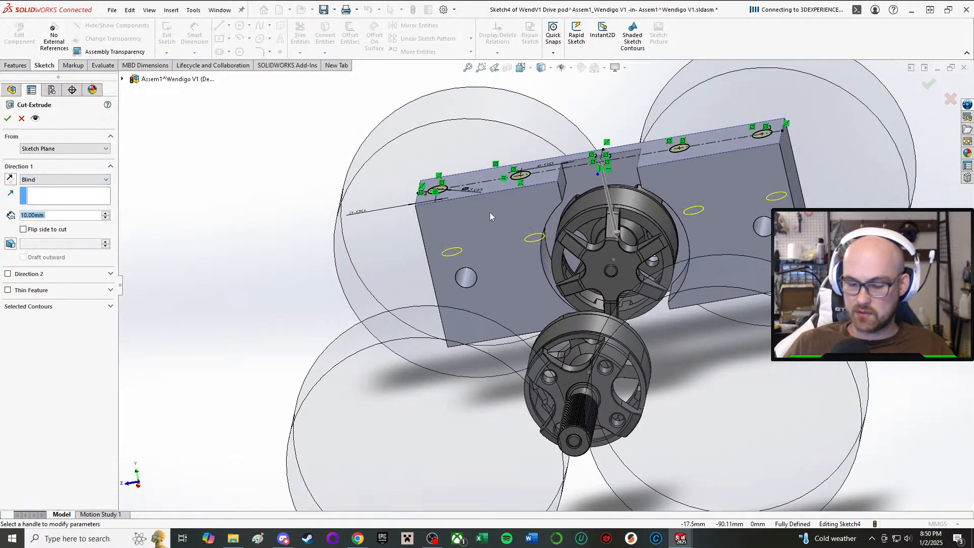
pyautogui.write('5')
pyautogui.press('Return')
pyautogui.scroll(-5, 557, 207)
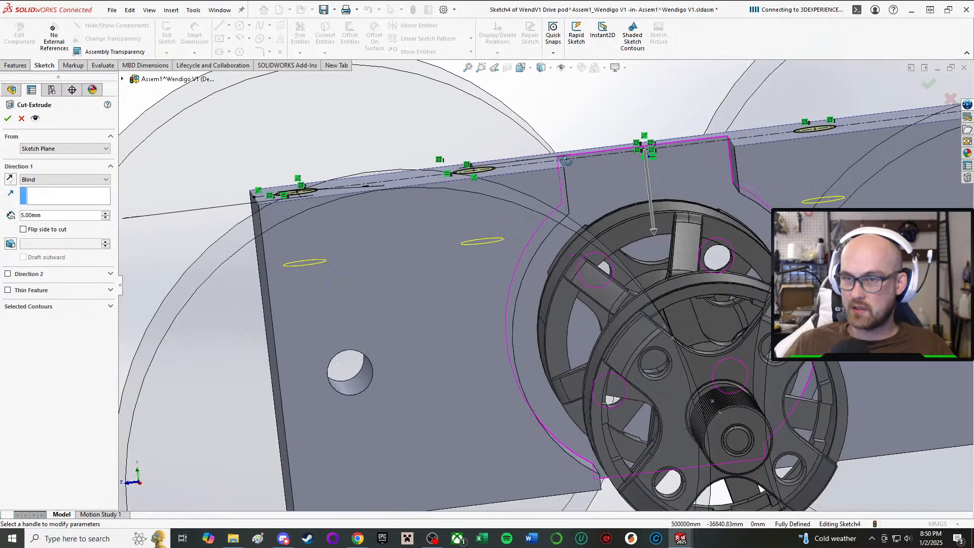
# Set the blind cut depth of the four holes to 8 mm and complete the cut.
pyautogui.click(66, 220)
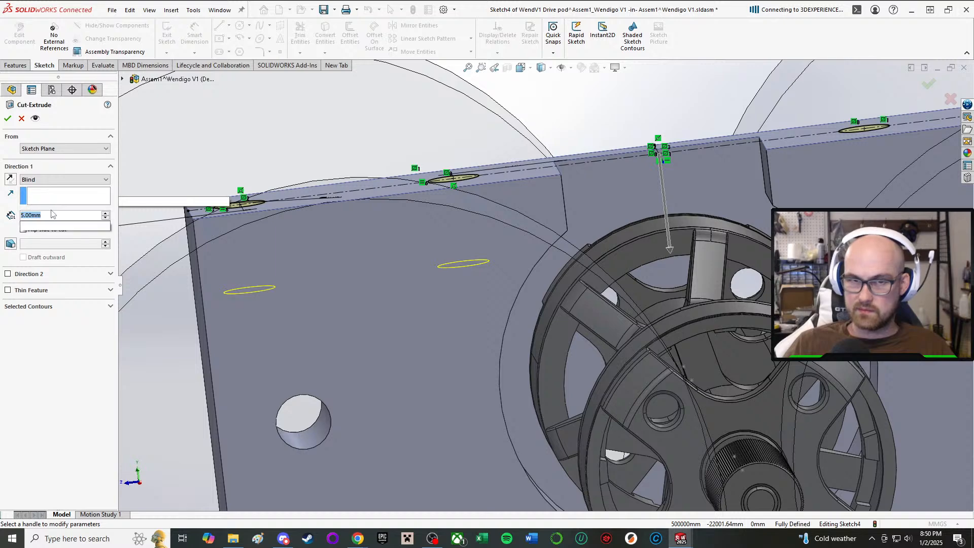
pyautogui.write('8')
pyautogui.press('Return')
pyautogui.scroll(3, 461, 277)
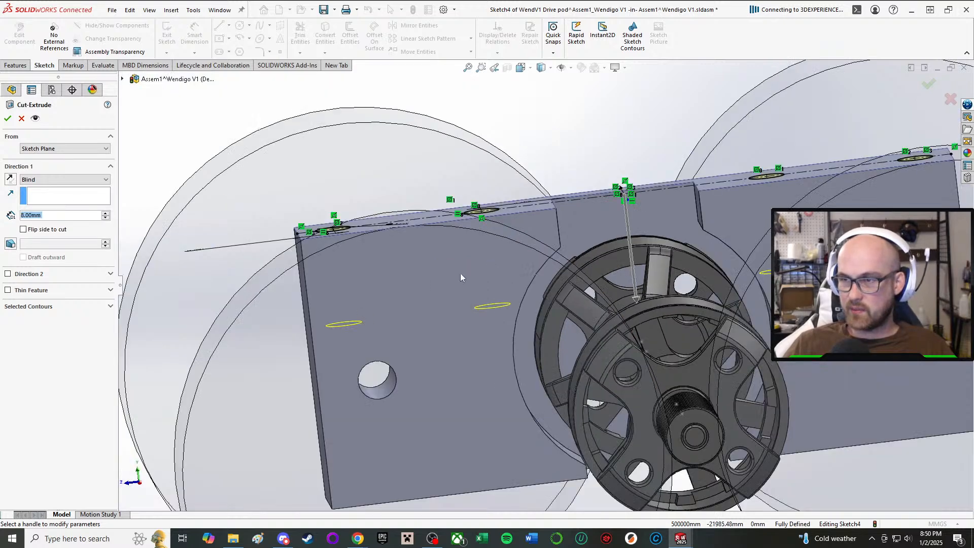
pyautogui.moveTo(461, 273); pyautogui.dragTo(474, 280, button='middle')
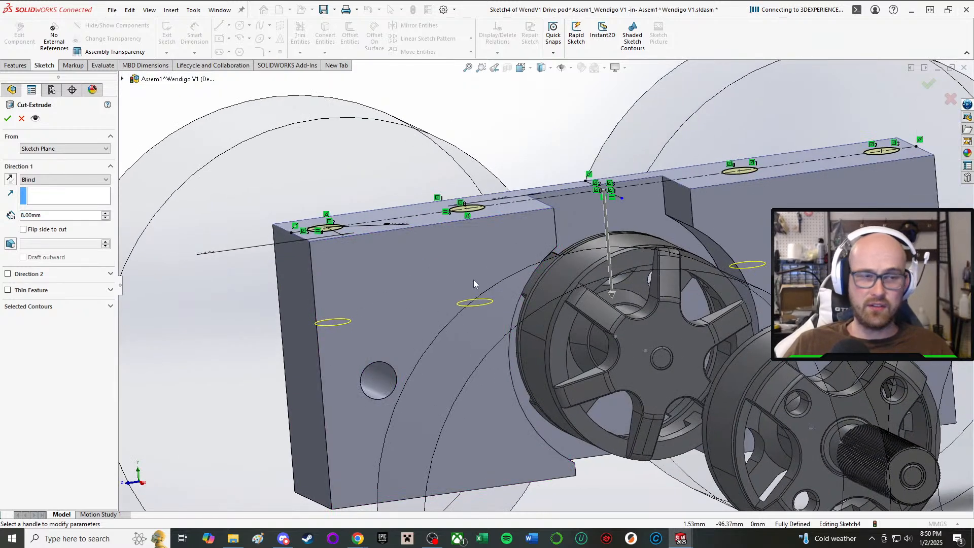
pyautogui.scroll(2, 474, 279)
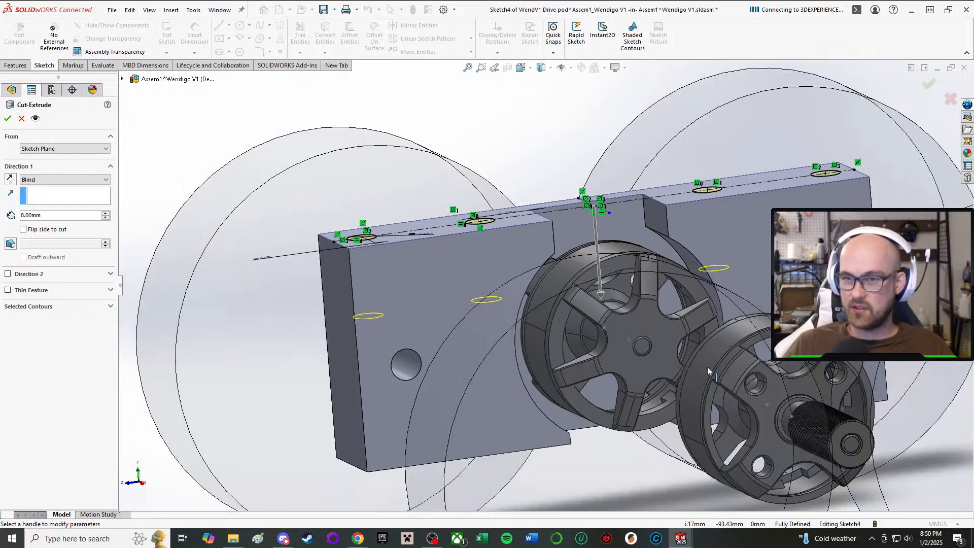
pyautogui.moveTo(473, 280); pyautogui.dragTo(431, 304, button='middle')
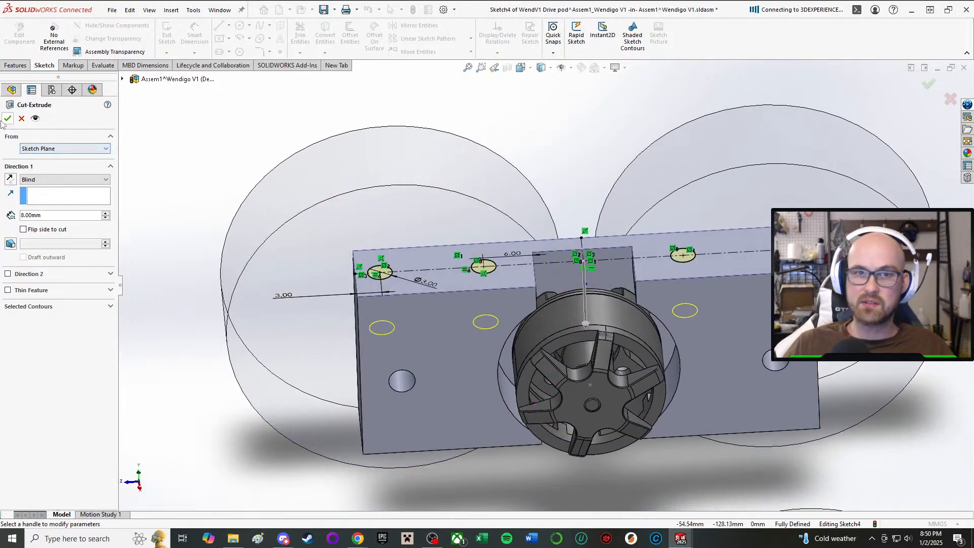
pyautogui.click(8, 118)
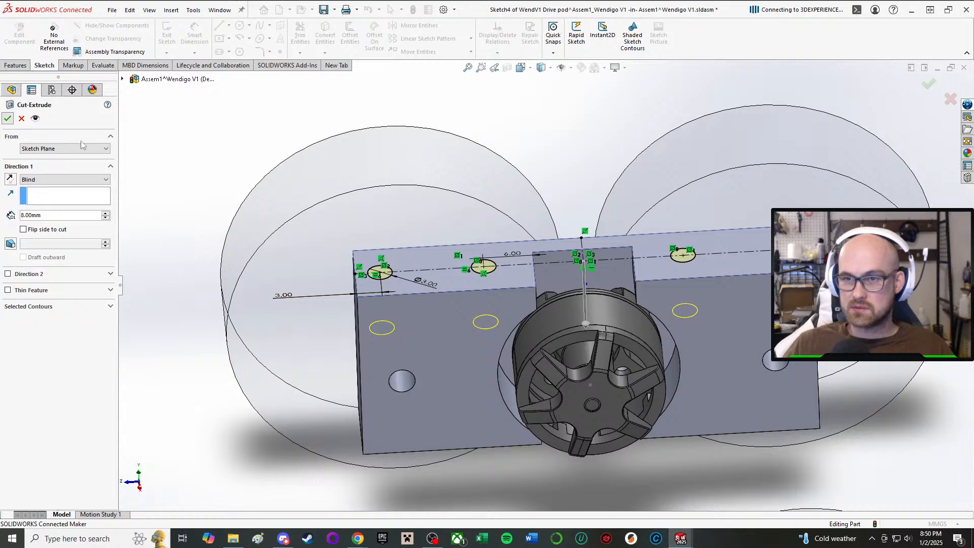
# Start a new sketch on the drive pod's opposite narrow face.
pyautogui.moveTo(450, 269)
pyautogui.mouseDown(button='middle')
pyautogui.moveTo(515, 214)
pyautogui.moveTo(524, 279)
pyautogui.mouseUp(button='middle')
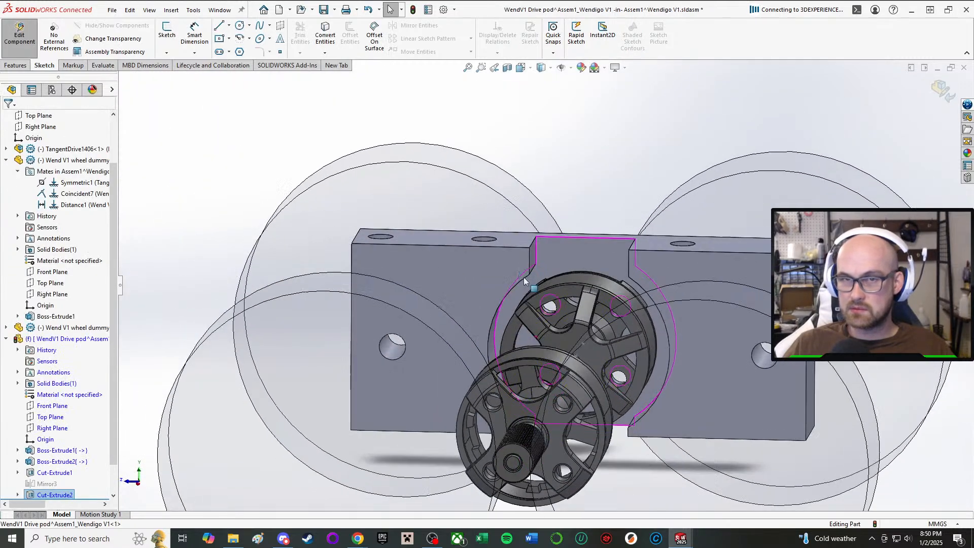
pyautogui.scroll(1, 379, 120)
pyautogui.click(175, 29)
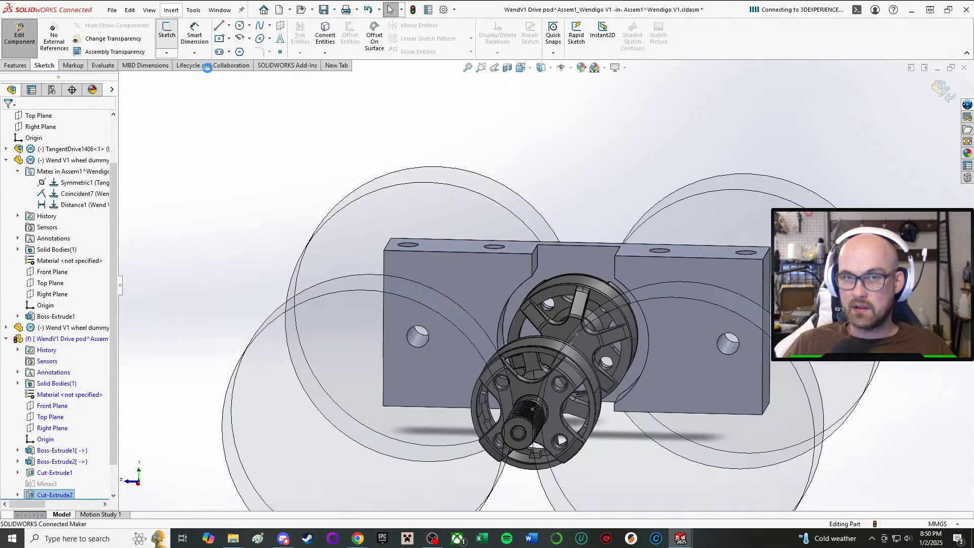
pyautogui.click(498, 378)
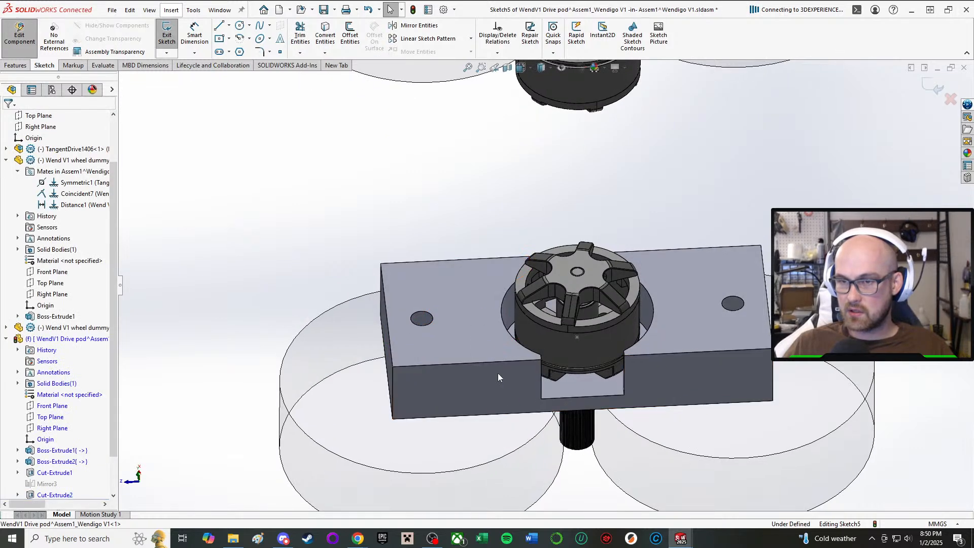
# Convert the edges of the four existing narrow-face holes into circles in the new sketch.
pyautogui.click(325, 35)
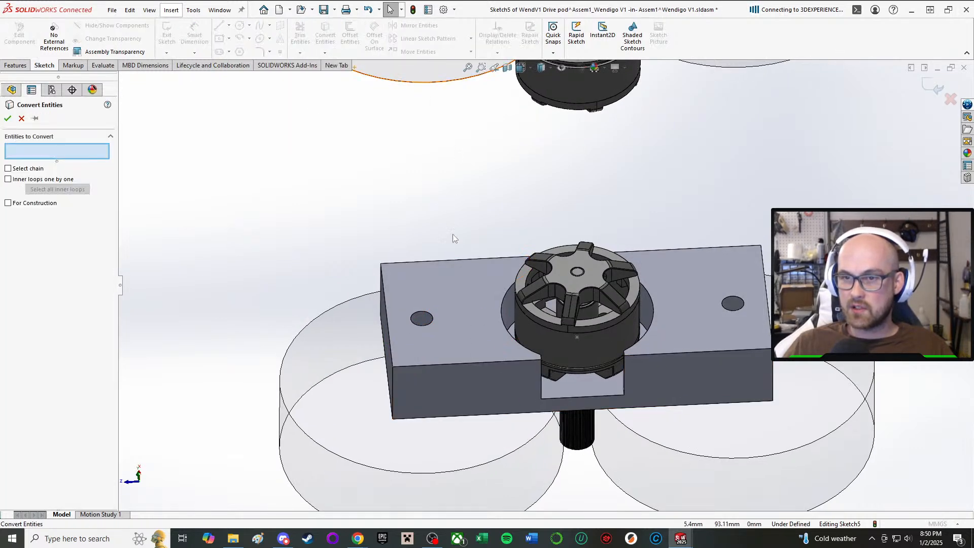
pyautogui.moveTo(453, 236); pyautogui.dragTo(470, 96, button='middle')
pyautogui.scroll(3, 520, 107)
pyautogui.scroll(-3, 484, 117)
pyautogui.scroll(3, 485, 118)
pyautogui.scroll(-5, 483, 115)
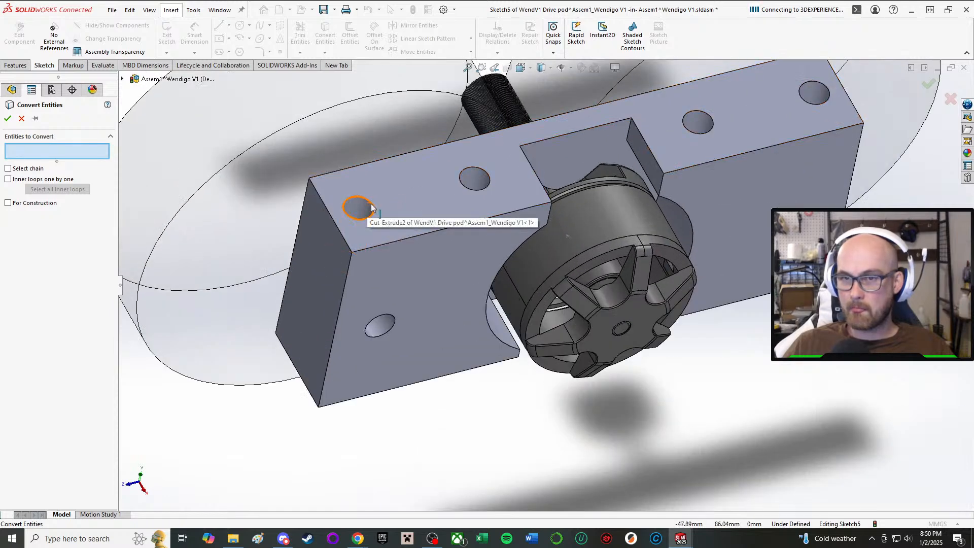
pyautogui.click(372, 207)
pyautogui.click(482, 169)
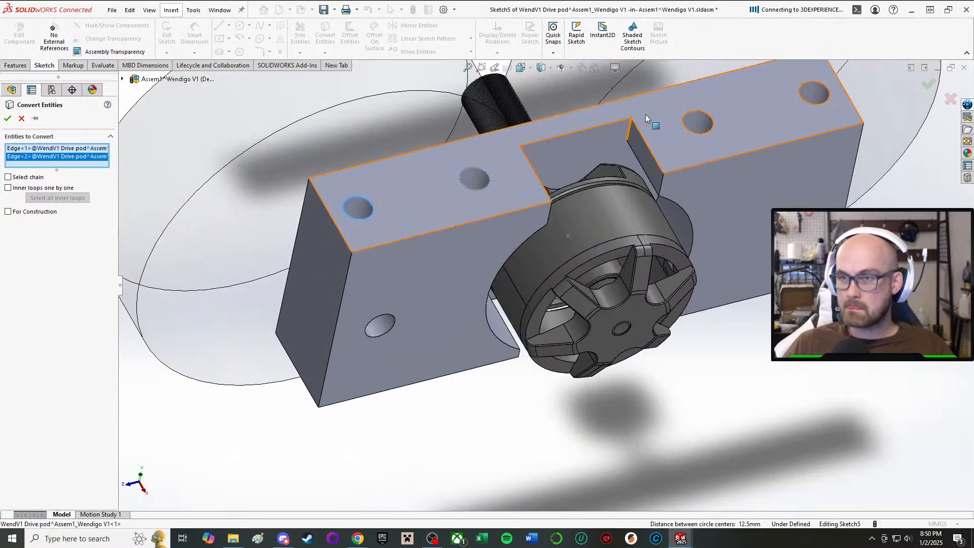
pyautogui.click(710, 121)
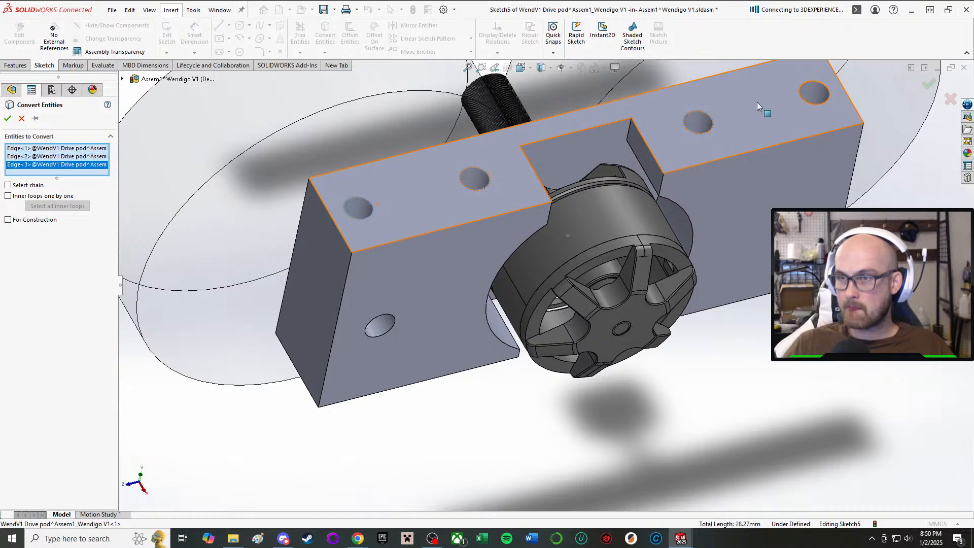
pyautogui.click(802, 103)
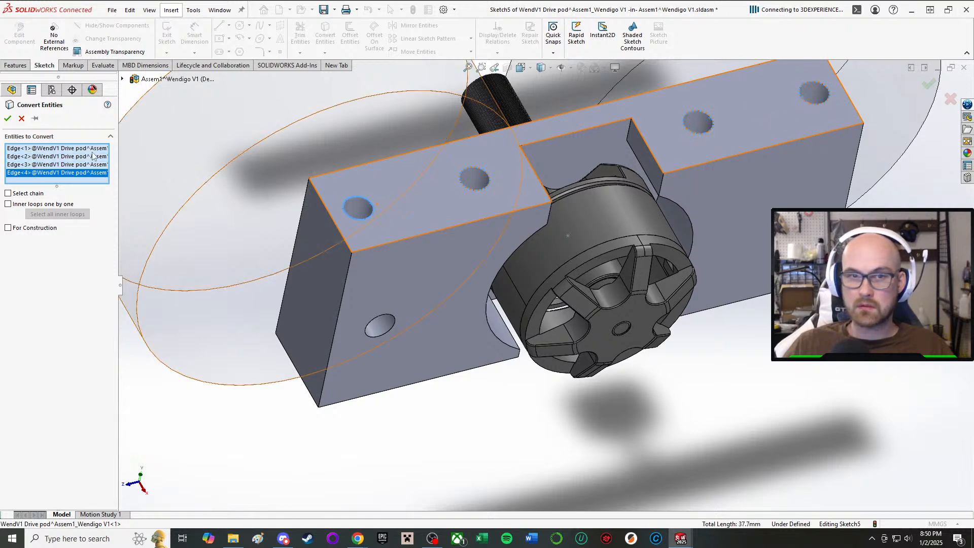
pyautogui.click(7, 119)
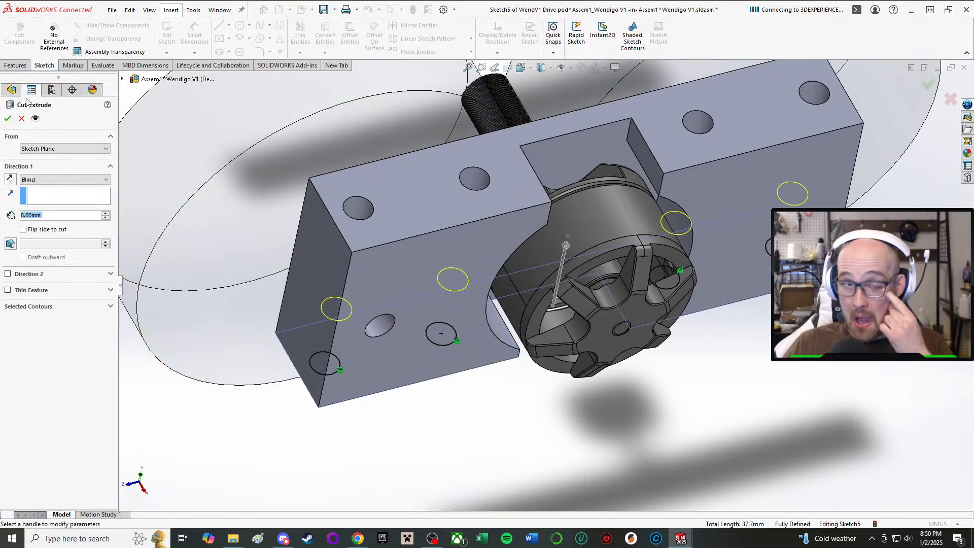
# Cut the four converted circles into the opposite narrow face to a blind depth of 8 mm.
pyautogui.moveTo(413, 277); pyautogui.dragTo(379, 164, button='middle')
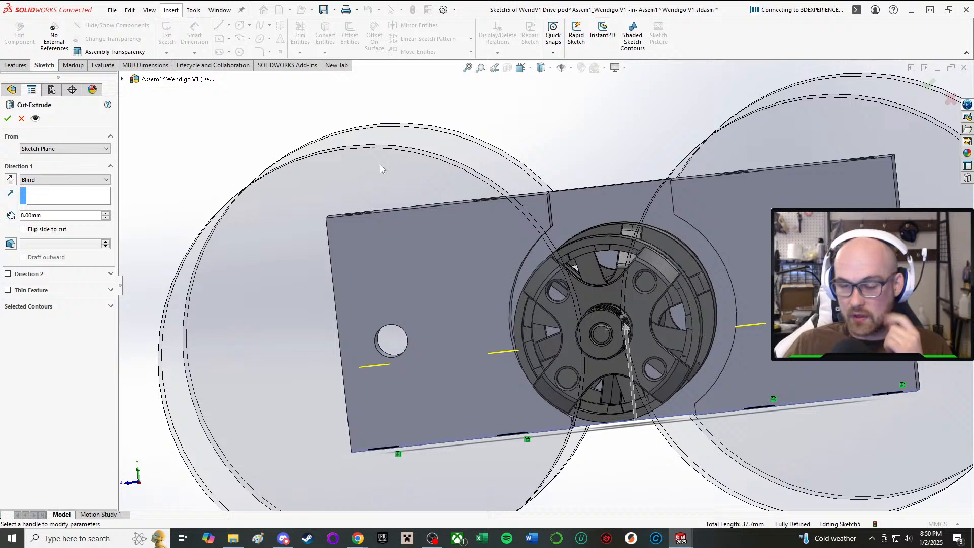
pyautogui.click(9, 117)
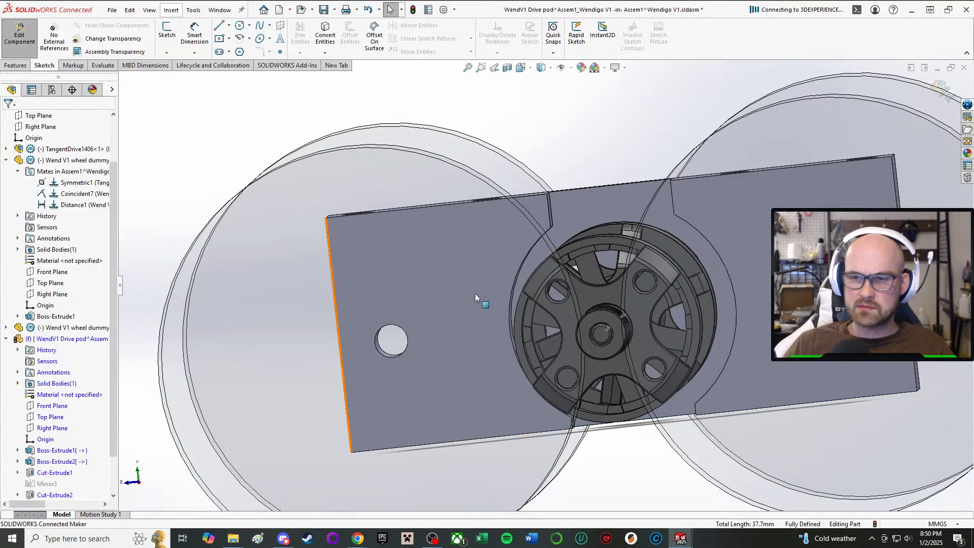
pyautogui.scroll(2, 581, 331)
pyautogui.moveTo(581, 331); pyautogui.dragTo(600, 274, button='middle')
pyautogui.scroll(-2, 82, 321)
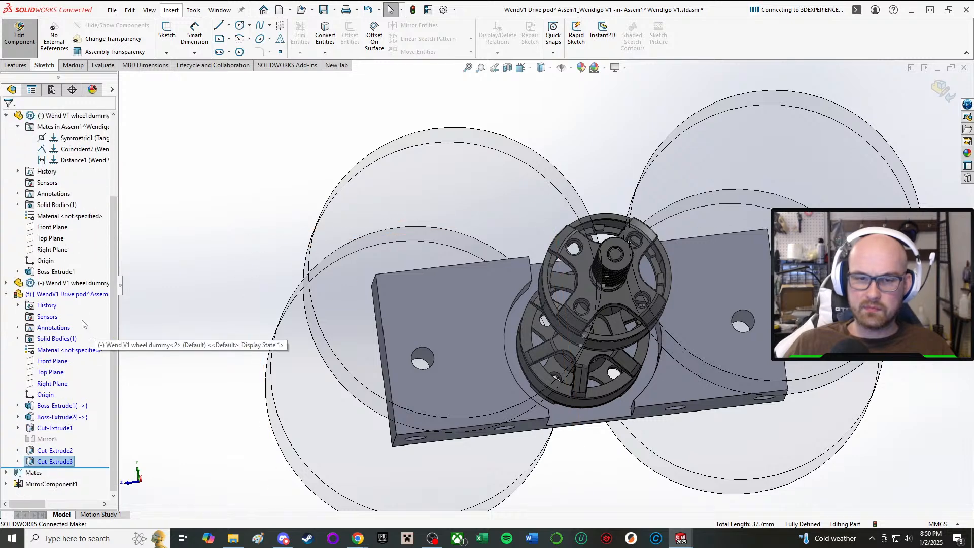
# Reorder the Mirror3 feature to follow Cut-Extrude3 and unsuppress it so the mirrored pod includes the new holes.
pyautogui.moveTo(39, 443); pyautogui.dragTo(45, 467)
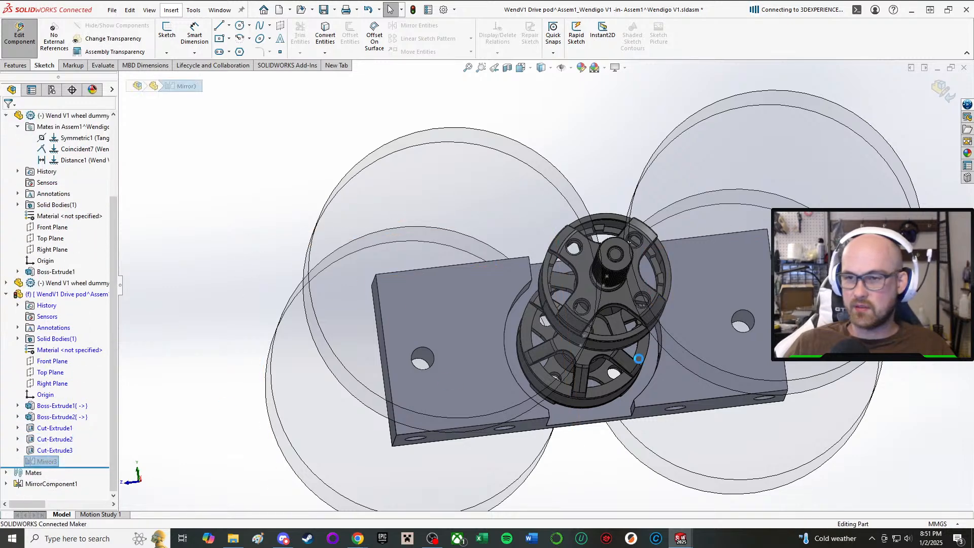
pyautogui.scroll(2, 558, 293)
pyautogui.moveTo(551, 285); pyautogui.dragTo(553, 153, button='middle')
pyautogui.scroll(-3, 553, 154)
pyautogui.scroll(1, 564, 257)
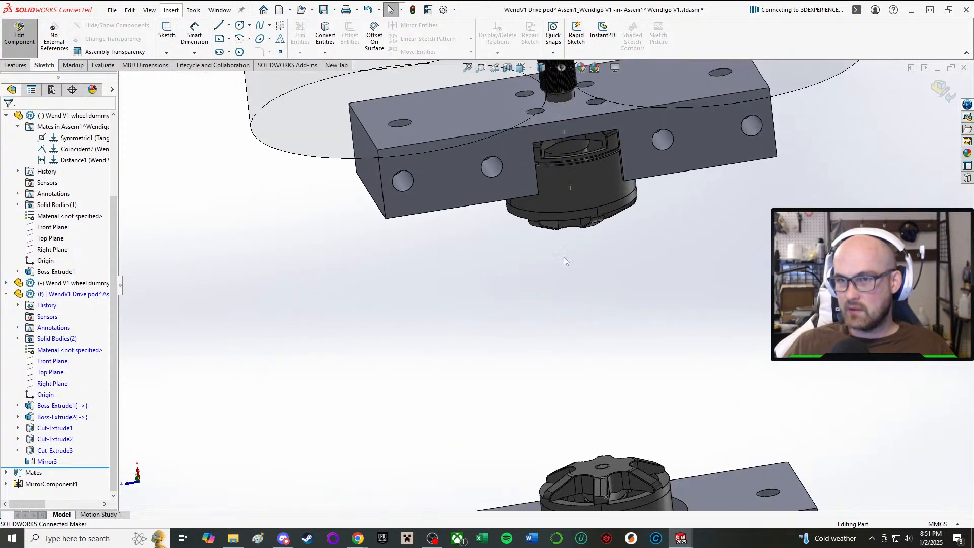
pyautogui.scroll(4, 566, 261)
pyautogui.moveTo(568, 304); pyautogui.dragTo(542, 70, button='middle')
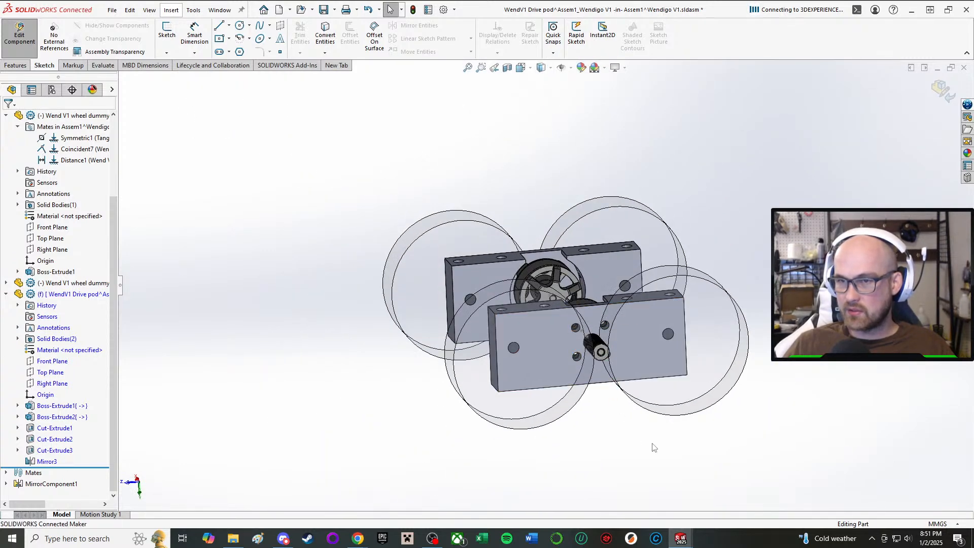
# Finish editing the drive pod part and save the Assem1 drive subassembly.
pyautogui.click(19, 33)
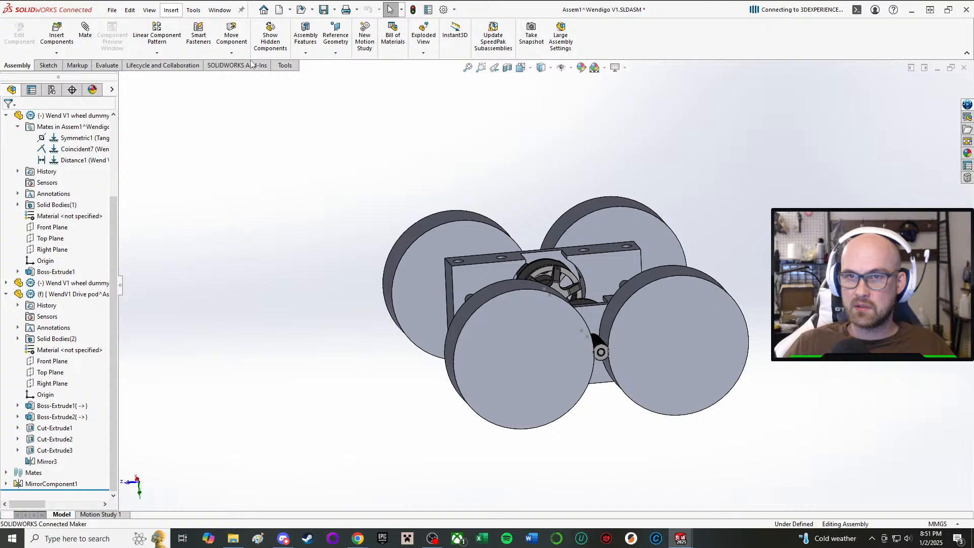
pyautogui.click(324, 10)
pyautogui.click(204, 158)
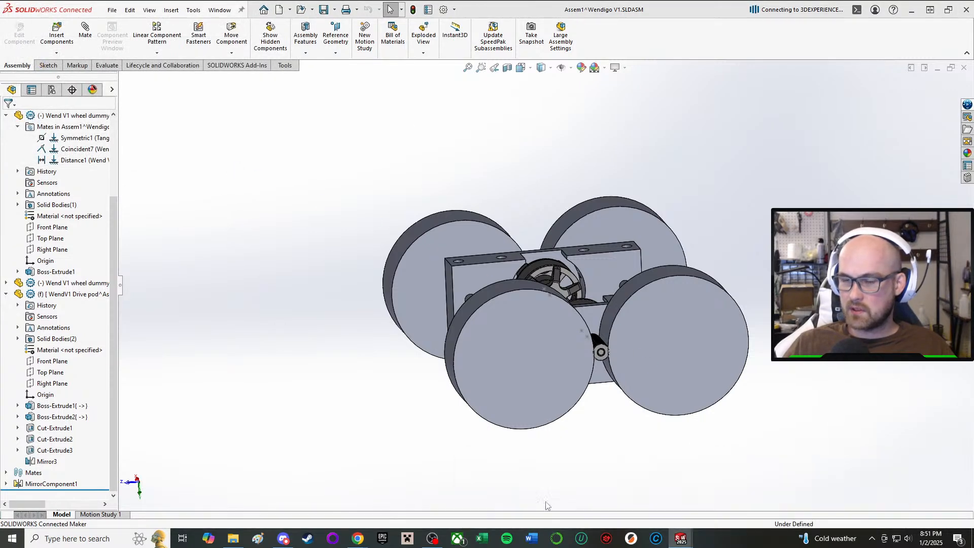
# Switch to the main Wendigo V1 assembly and bring the updated drive pods into view.
pyautogui.click(87, 59)
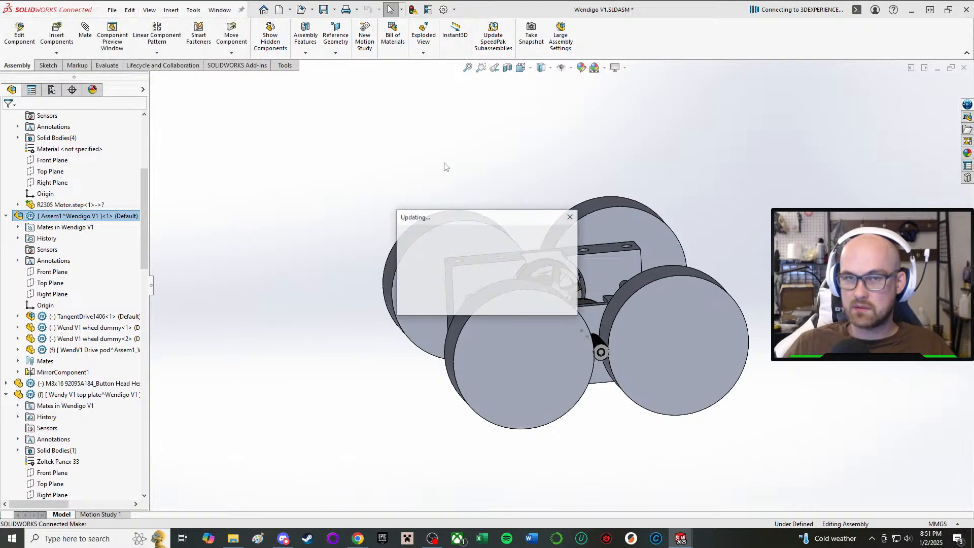
pyautogui.scroll(1, 435, 293)
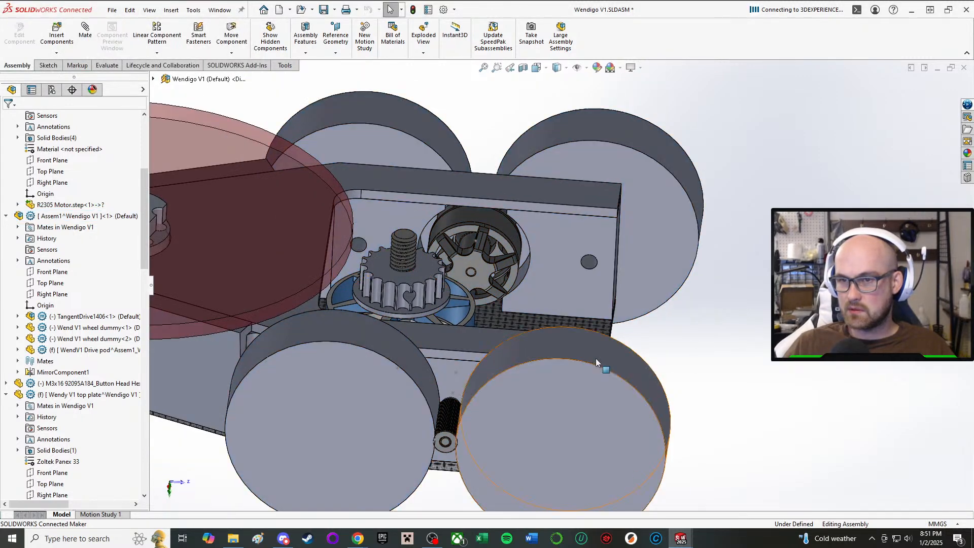
pyautogui.moveTo(595, 358); pyautogui.dragTo(578, 446, button='middle')
pyautogui.scroll(5, 466, 256)
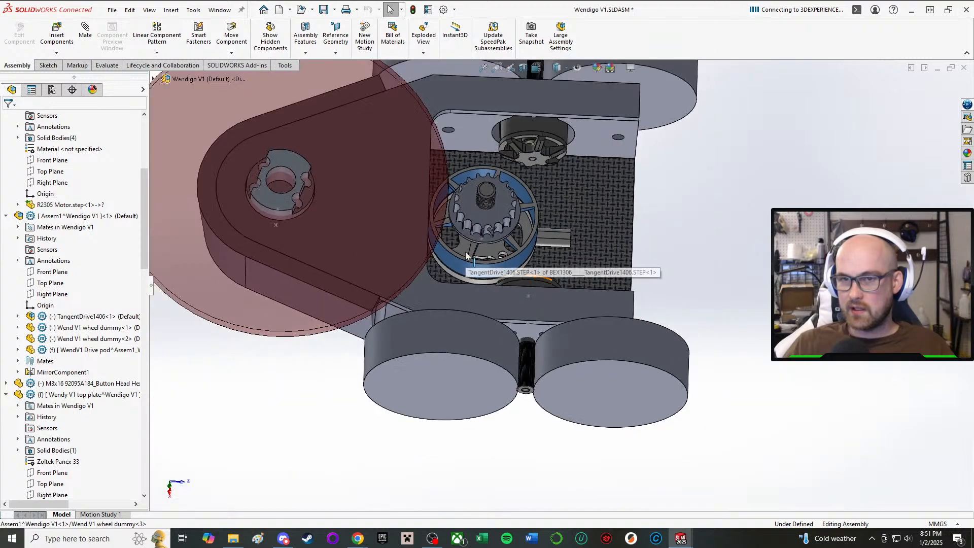
pyautogui.moveTo(466, 256); pyautogui.dragTo(472, 152, button='middle')
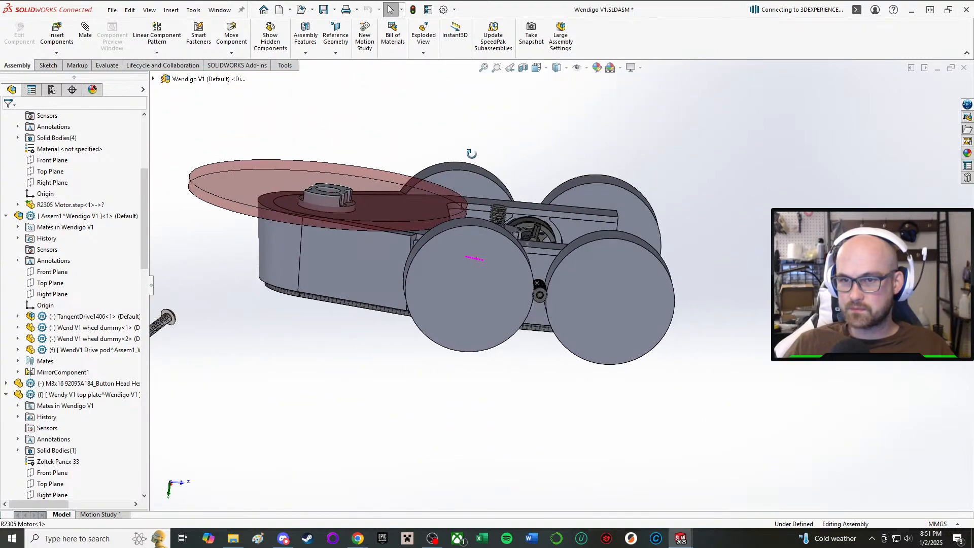
# Open the WendigoV1 bottom plate for editing within the assembly.
pyautogui.scroll(-6, 645, 291)
pyautogui.rightClick(611, 284)
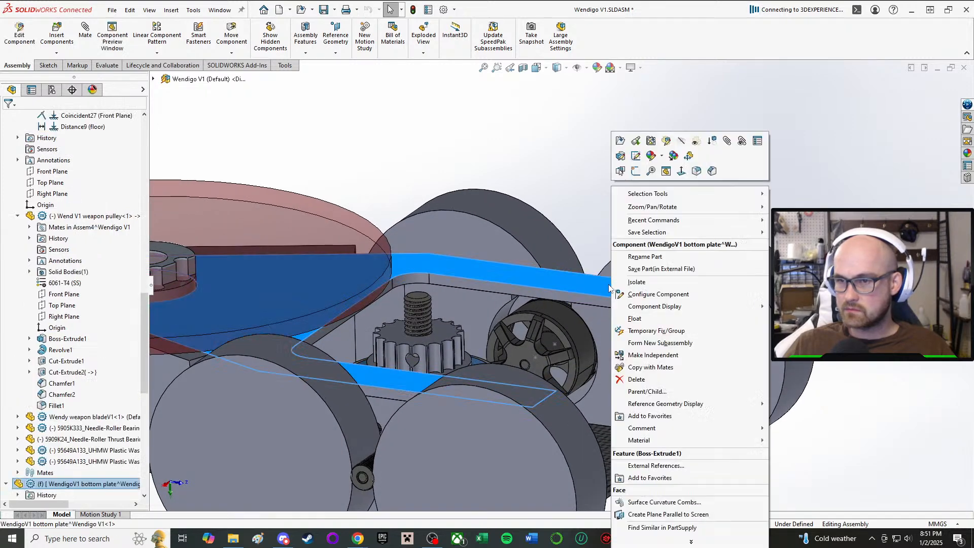
pyautogui.click(668, 144)
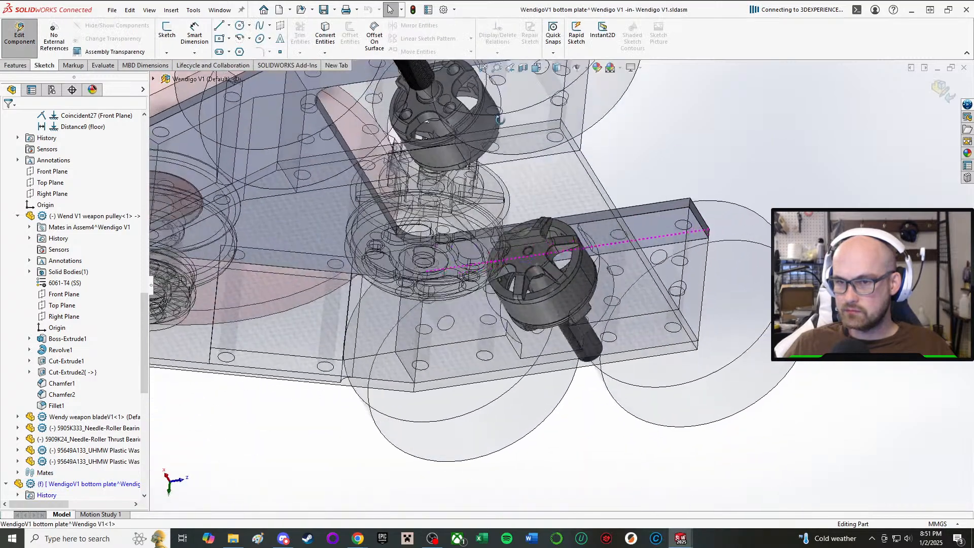
pyautogui.moveTo(501, 120); pyautogui.dragTo(510, 115, button='middle')
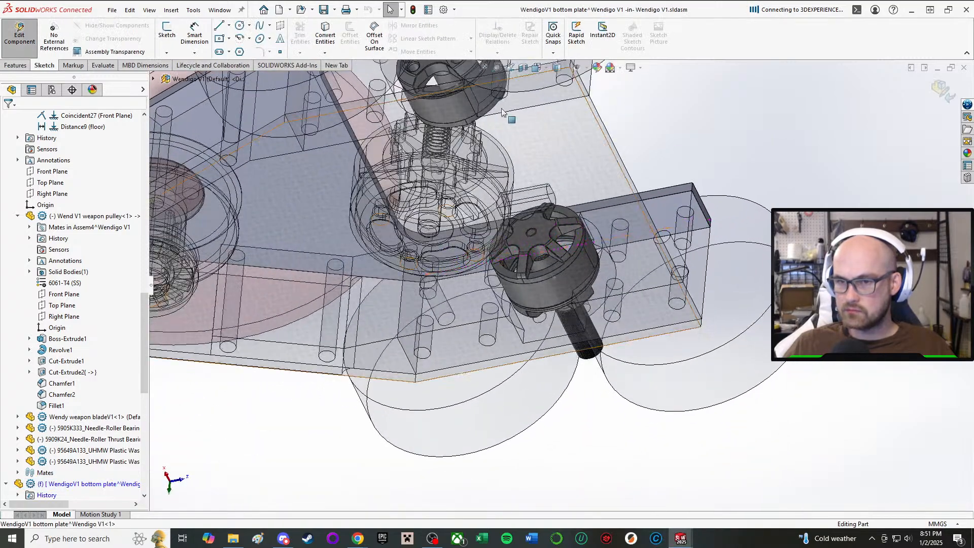
pyautogui.scroll(3, 424, 154)
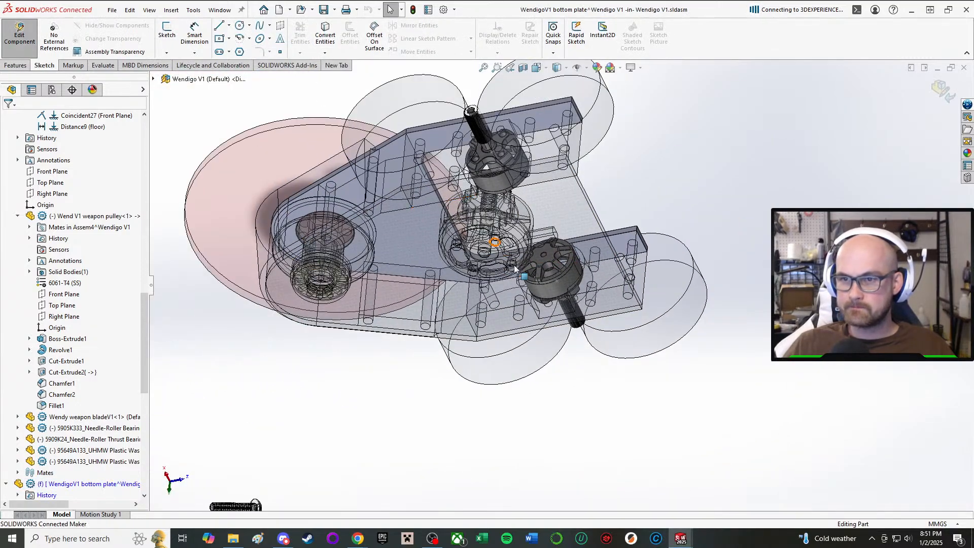
pyautogui.moveTo(510, 285); pyautogui.dragTo(524, 366, button='middle')
pyautogui.moveTo(449, 91); pyautogui.dragTo(470, 175, button='middle')
pyautogui.scroll(-3, 470, 175)
pyautogui.moveTo(599, 193); pyautogui.dragTo(584, 239, button='middle')
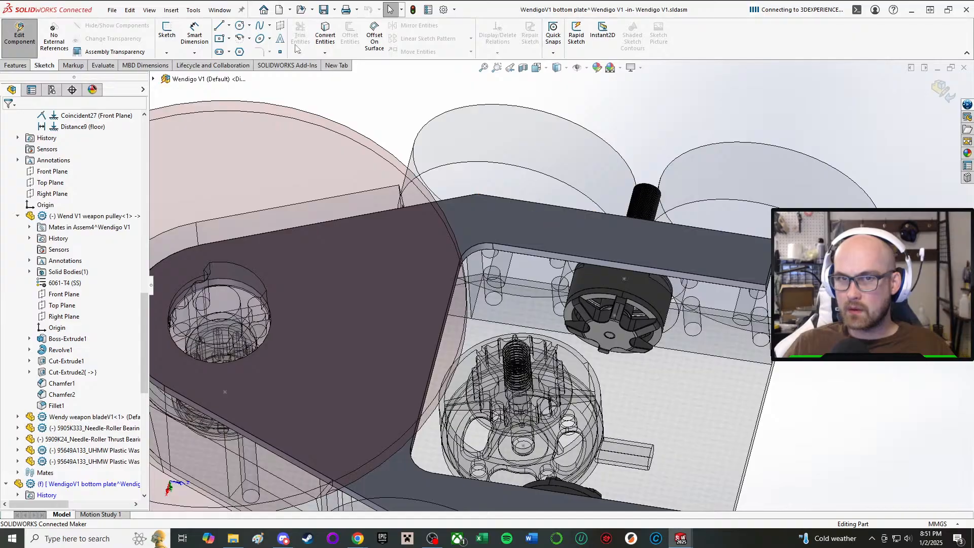
# Start a new sketch on the bottom plate's broad face with the Circle tool ready for the mounting holes.
pyautogui.click(241, 26)
pyautogui.moveTo(515, 368)
pyautogui.mouseDown(button='middle')
pyautogui.moveTo(501, 286)
pyautogui.moveTo(495, 330)
pyautogui.moveTo(533, 414)
pyautogui.moveTo(561, 441)
pyautogui.mouseUp(button='middle')
pyautogui.scroll(-2, 279, 111)
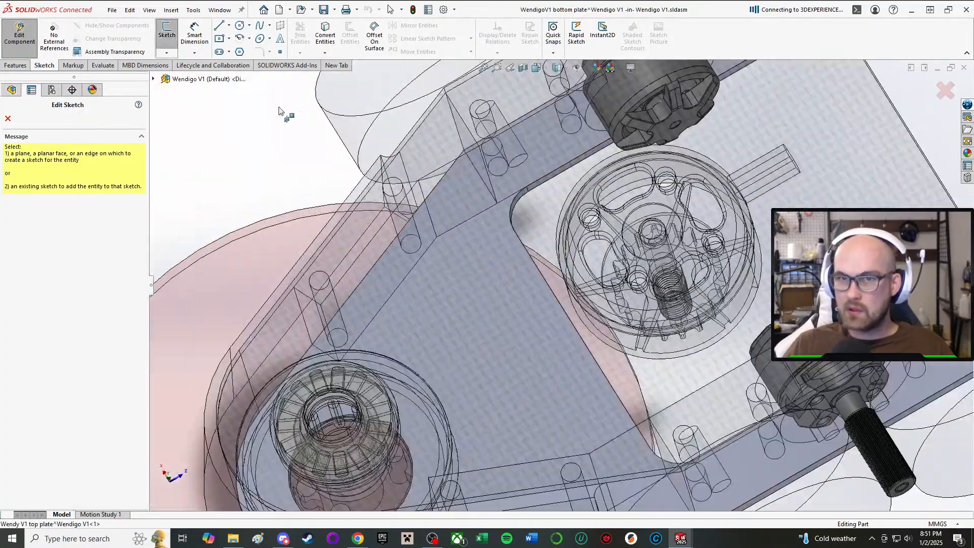
pyautogui.scroll(3, 659, 455)
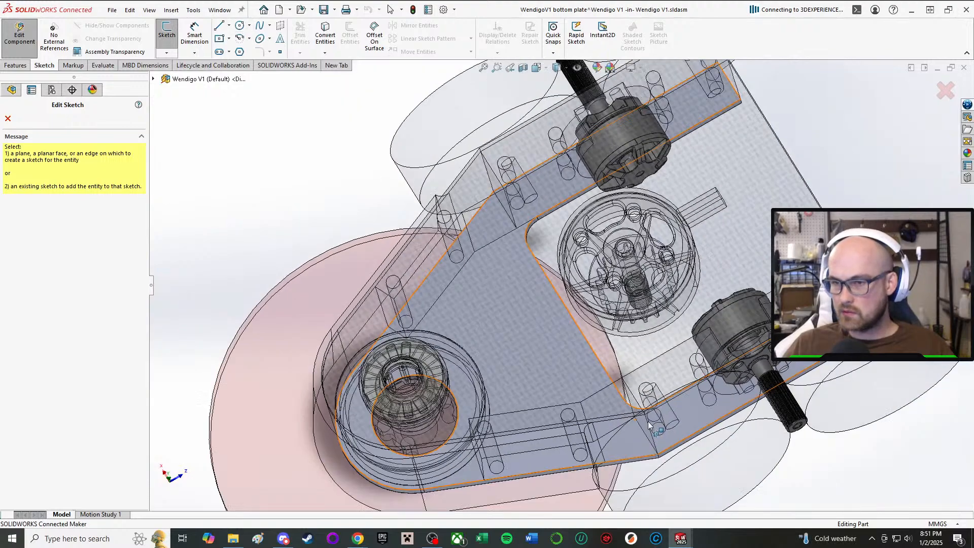
pyautogui.scroll(-5, 662, 410)
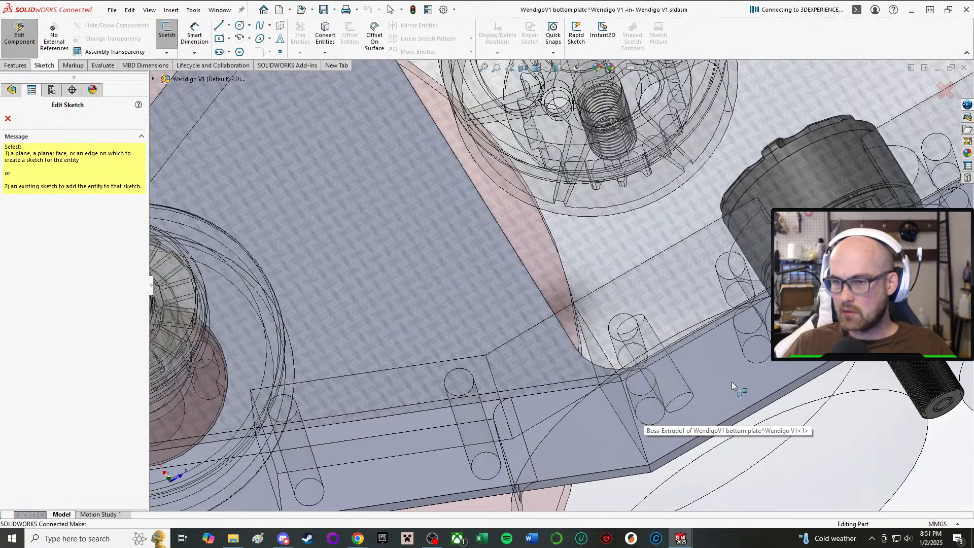
pyautogui.scroll(2, 732, 382)
pyautogui.click(677, 353)
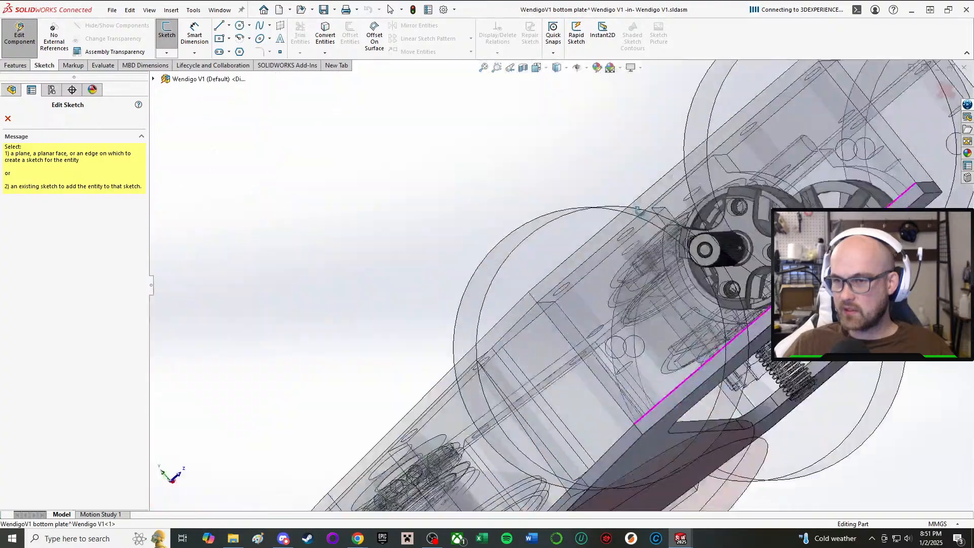
pyautogui.press('c')
pyautogui.moveTo(597, 340)
pyautogui.mouseDown(button='middle')
pyautogui.moveTo(683, 427)
pyautogui.moveTo(655, 398)
pyautogui.mouseUp(button='middle')
pyautogui.scroll(2, 609, 356)
pyautogui.scroll(-4, 441, 409)
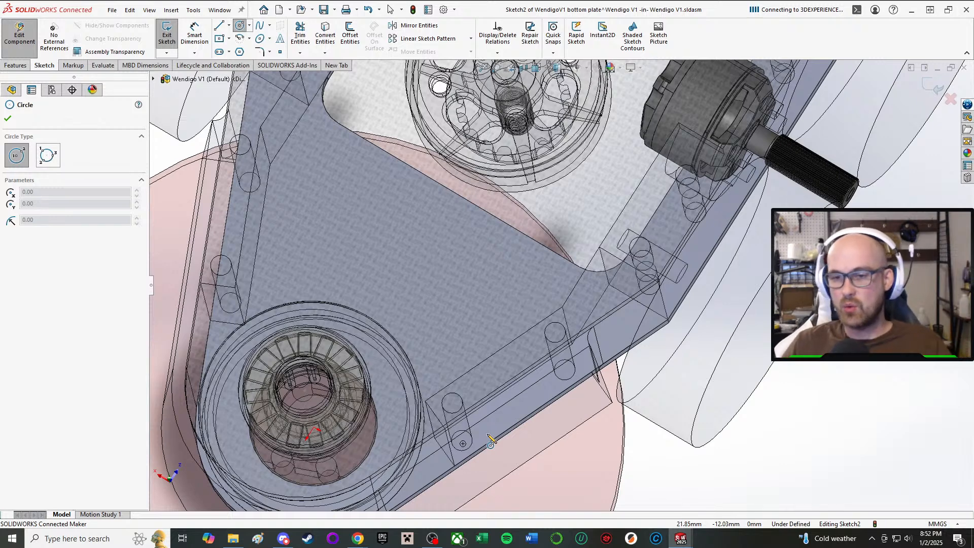
# Sketch circles of about 3, 5 and 2.8 mm radius centred on the three front mounting holes along one side of the plate.
pyautogui.click(463, 445)
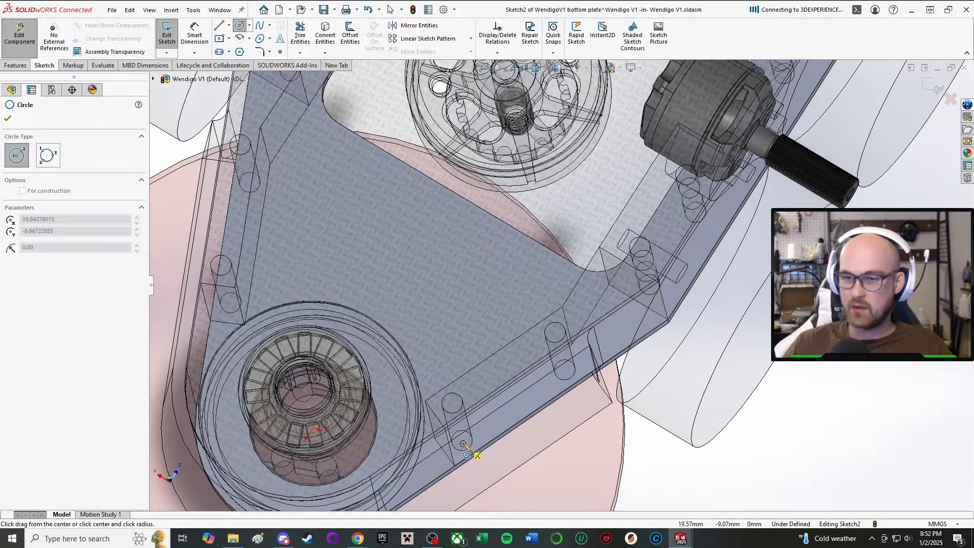
pyautogui.click(465, 426)
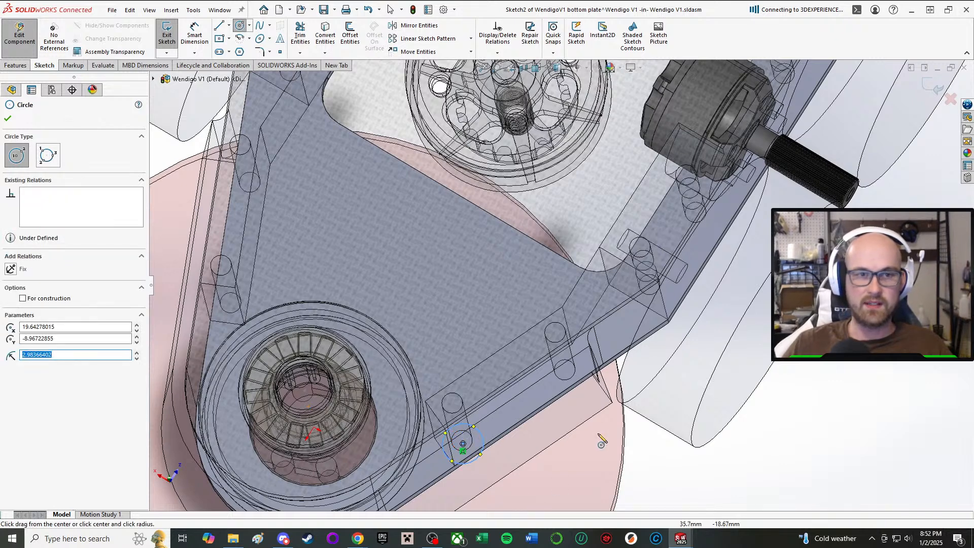
pyautogui.click(567, 375)
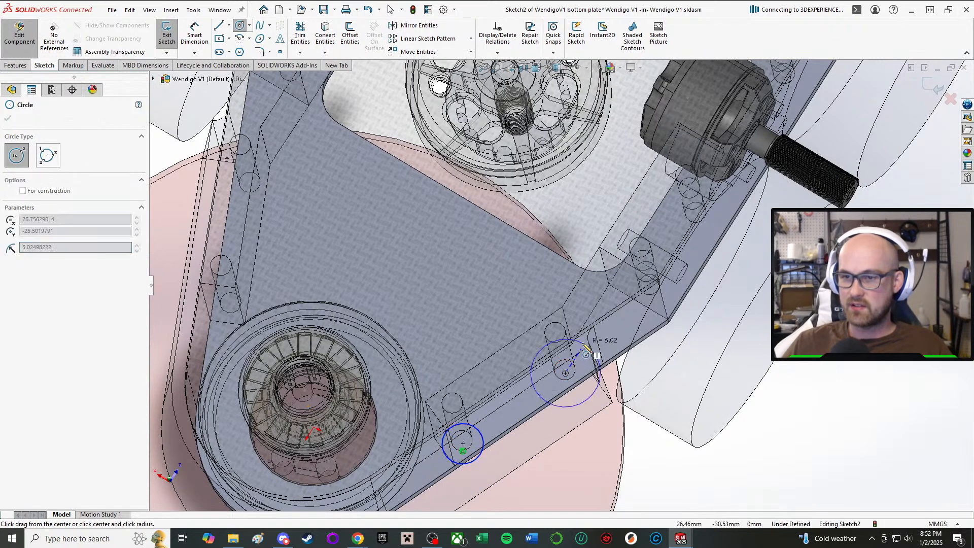
pyautogui.click(592, 354)
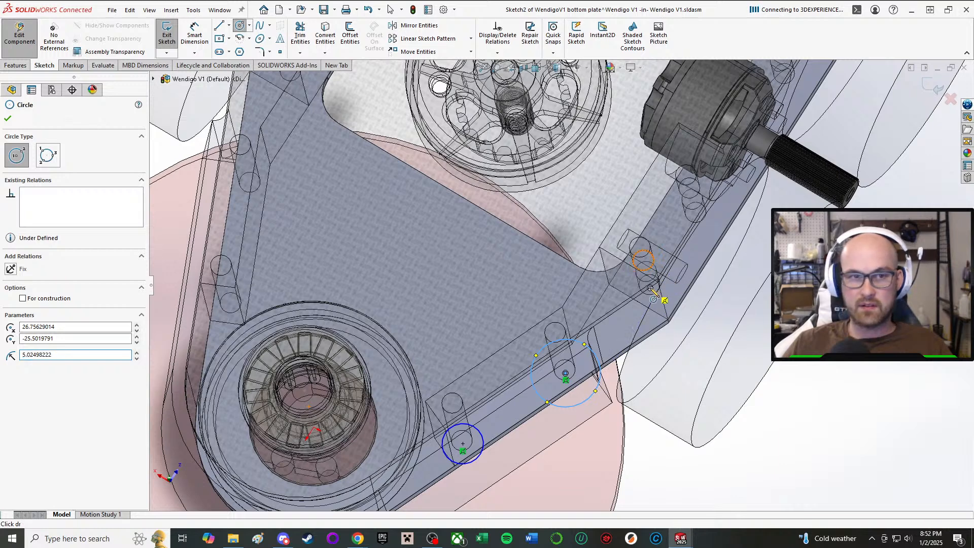
pyautogui.click(651, 288)
pyautogui.click(667, 277)
# Sketch three more circles centred on the remaining rear mounting holes along the same side, the last two about 1.9 and 2.8 mm in radius.
pyautogui.scroll(-2, 654, 211)
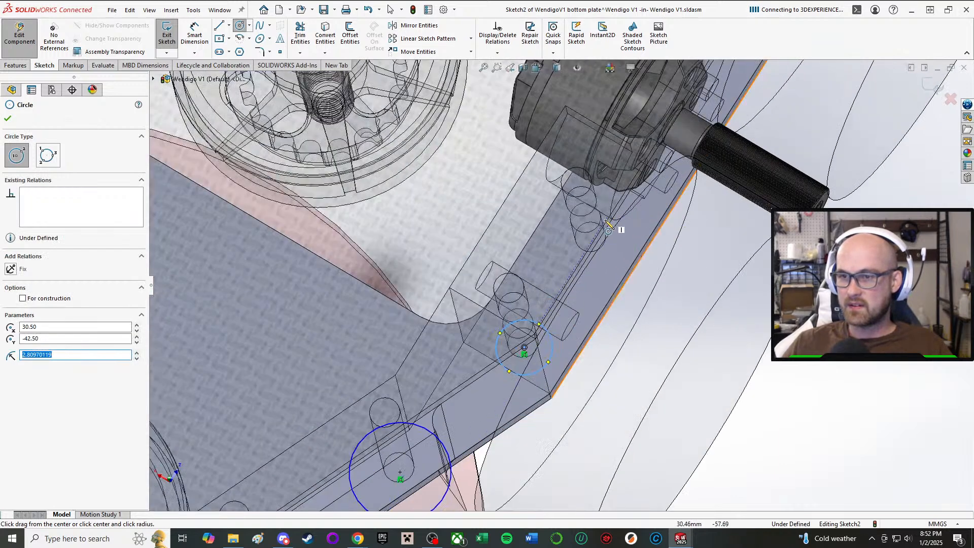
pyautogui.moveTo(583, 261); pyautogui.dragTo(591, 239, button='middle')
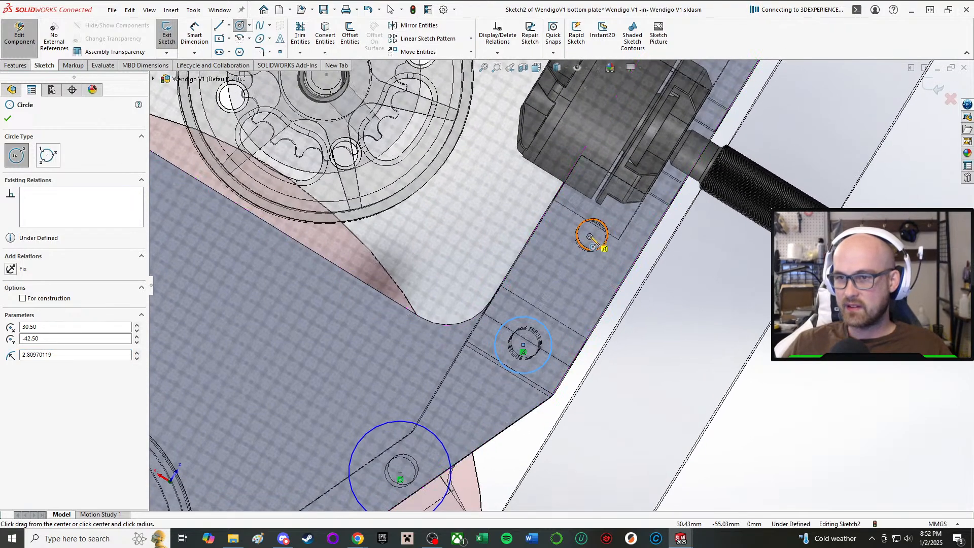
pyautogui.click(591, 237)
pyautogui.click(616, 230)
pyautogui.moveTo(645, 162); pyautogui.dragTo(652, 146, button='middle')
pyautogui.click(639, 164)
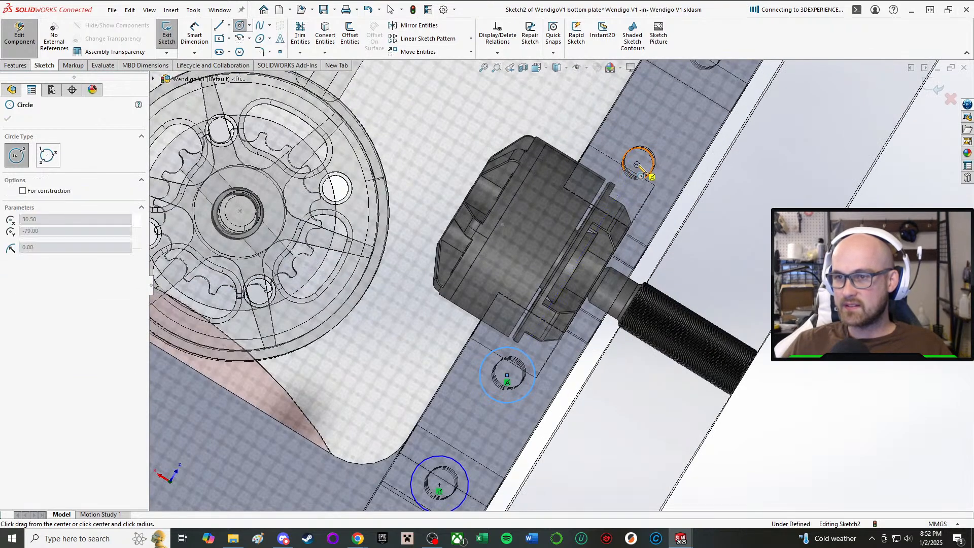
pyautogui.click(658, 161)
pyautogui.scroll(4, 659, 152)
pyautogui.scroll(-4, 662, 132)
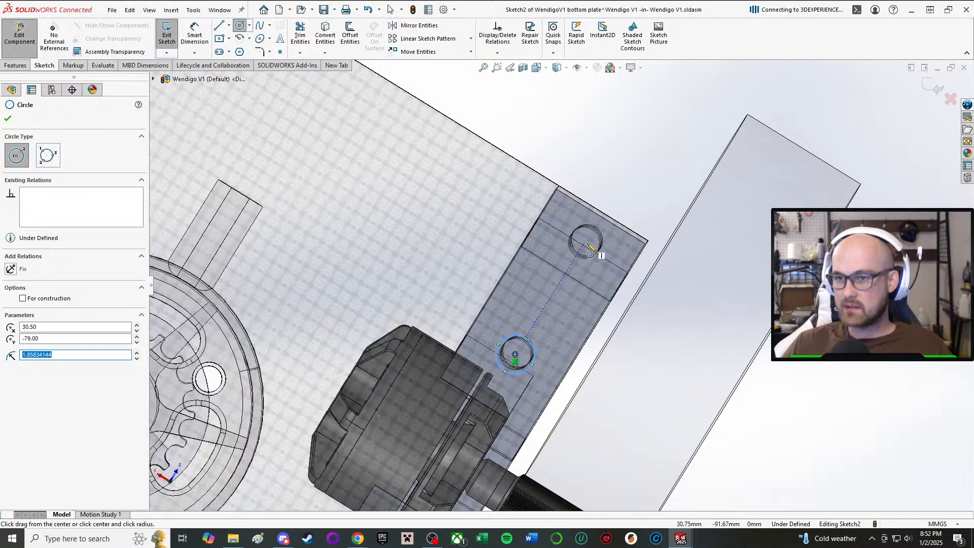
pyautogui.click(584, 244)
pyautogui.click(609, 227)
pyautogui.scroll(4, 610, 227)
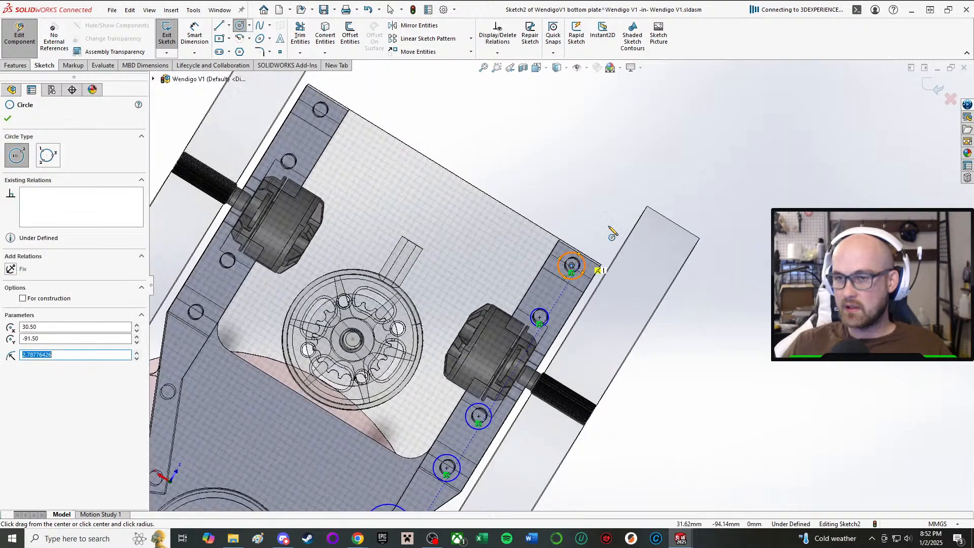
# Apply an Equal relation to all six mounting-hole circles.
pyautogui.moveTo(565, 172); pyautogui.dragTo(784, 393, button='middle')
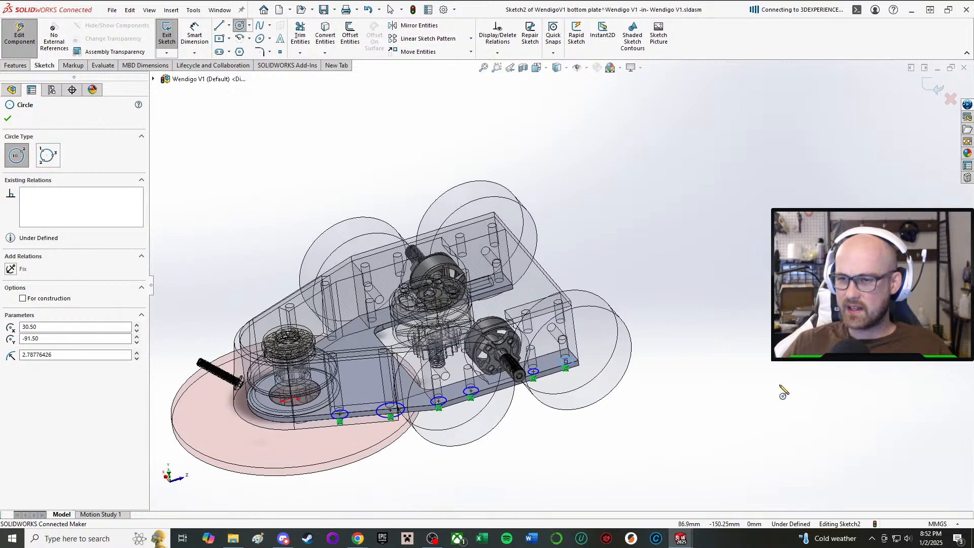
pyautogui.press('a')
pyautogui.scroll(-4, 401, 446)
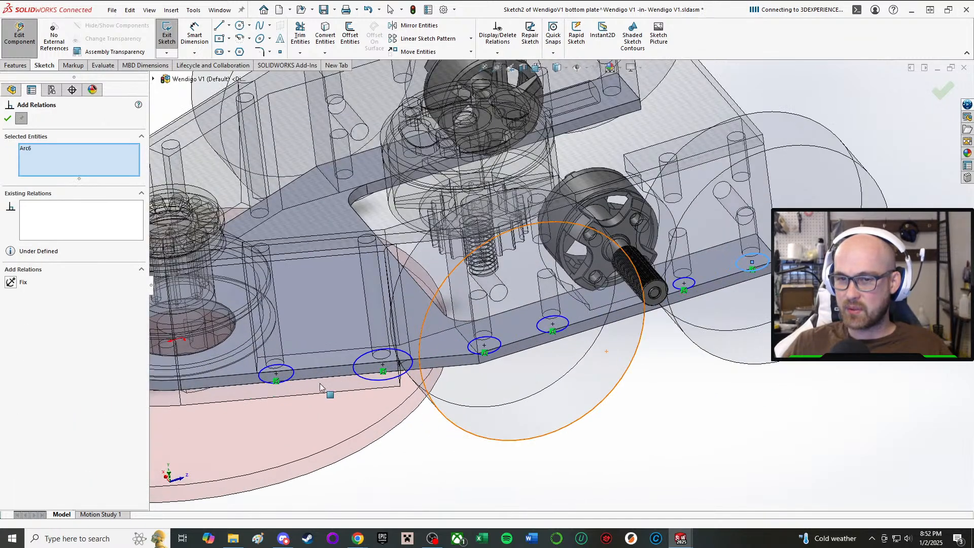
pyautogui.click(287, 382)
pyautogui.click(409, 372)
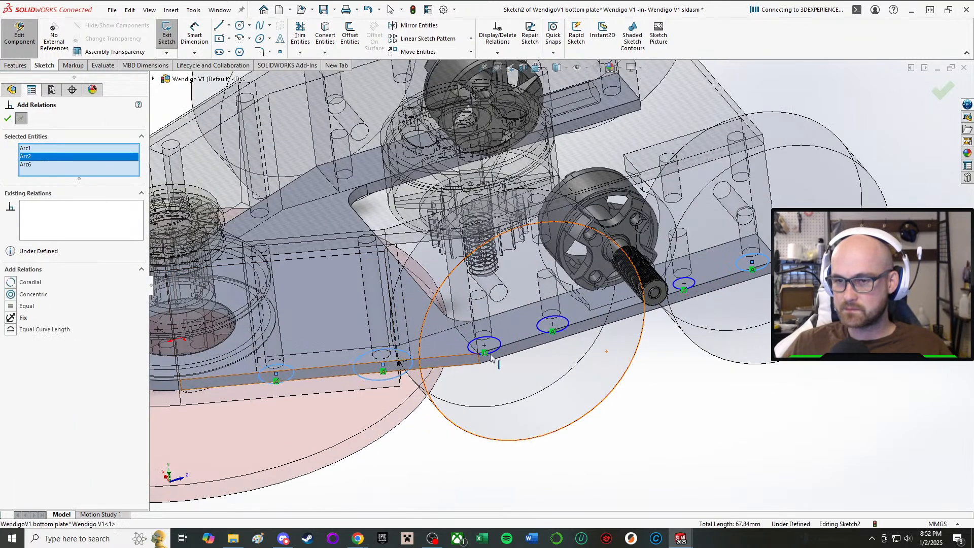
pyautogui.click(500, 350)
pyautogui.click(549, 333)
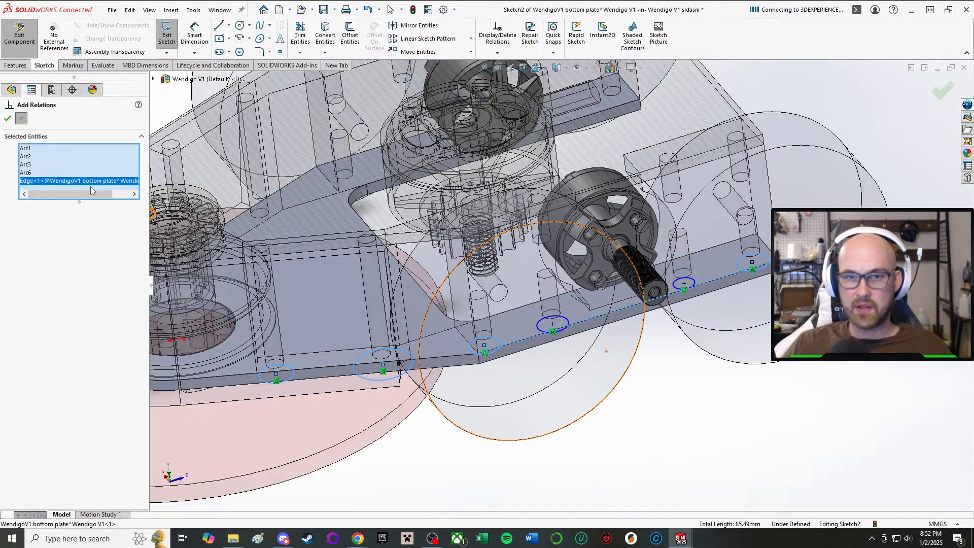
pyautogui.press('Delete')
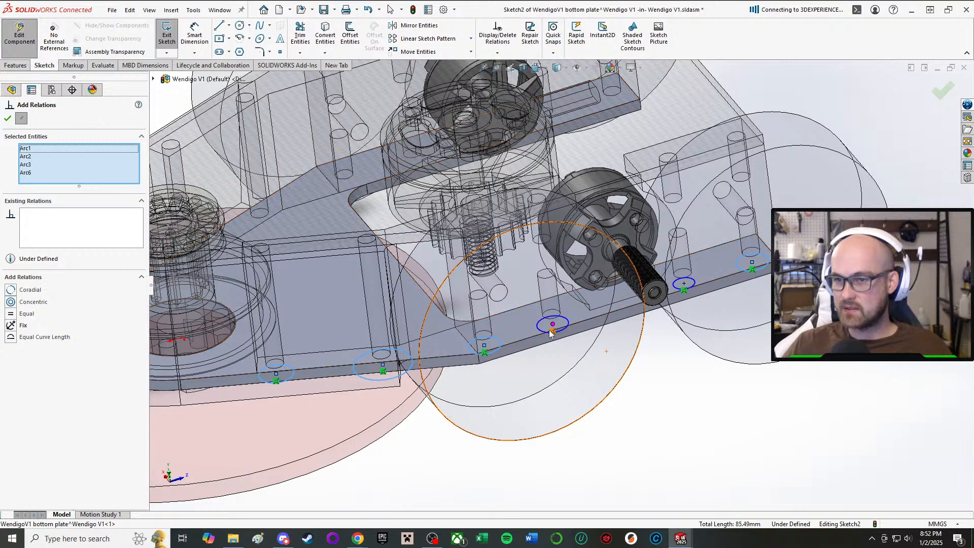
pyautogui.click(542, 334)
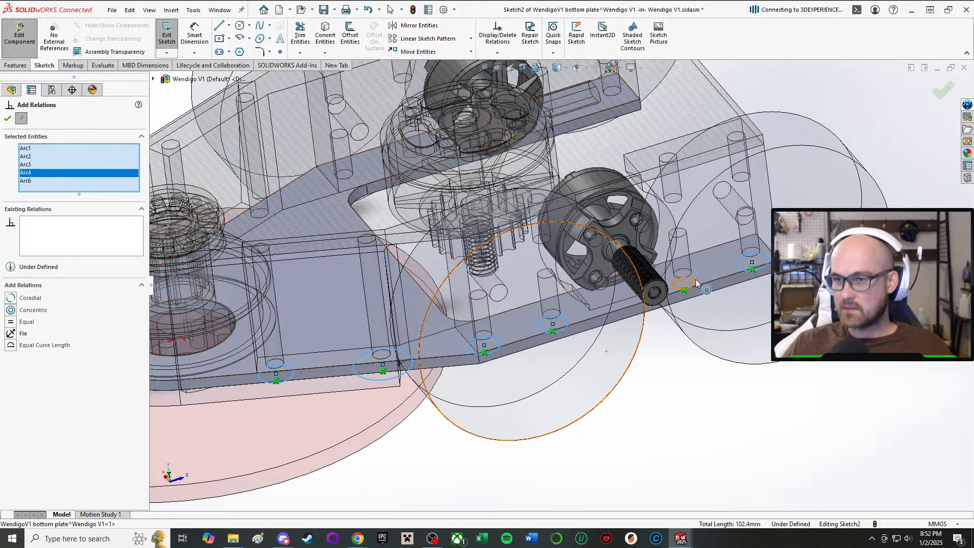
pyautogui.click(697, 283)
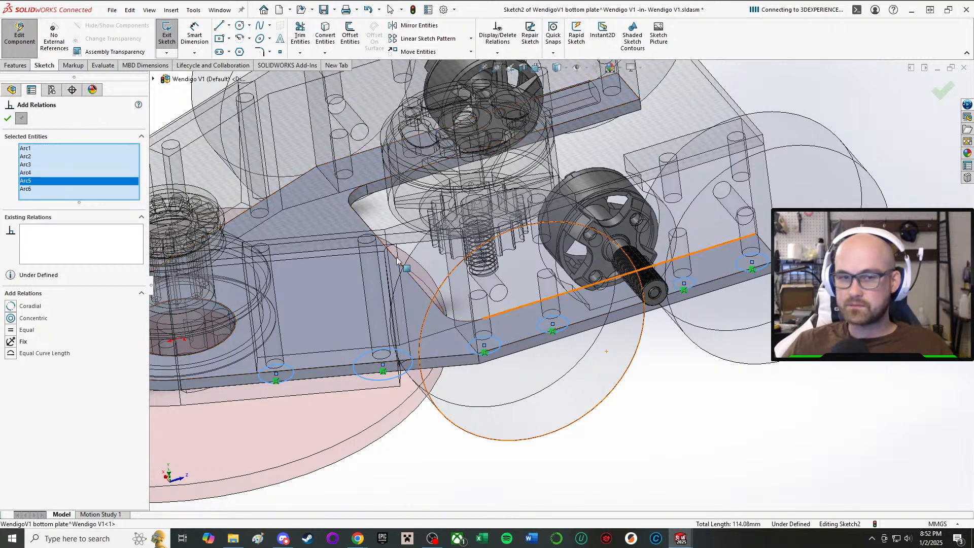
pyautogui.click(12, 331)
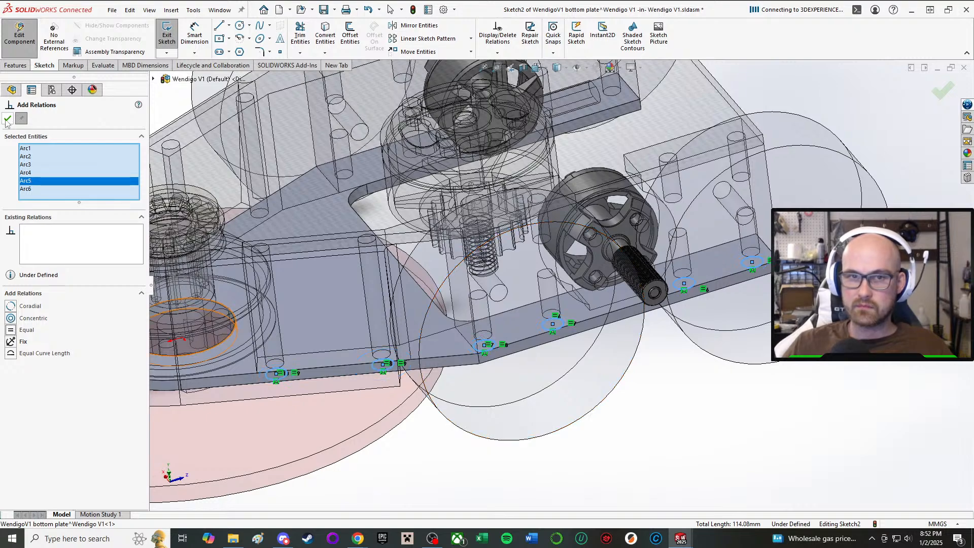
pyautogui.click(7, 120)
# Dimension the rearmost mounting-hole circle and set its diameter to 3.05 mm.
pyautogui.moveTo(770, 442); pyautogui.dragTo(680, 465, button='middle')
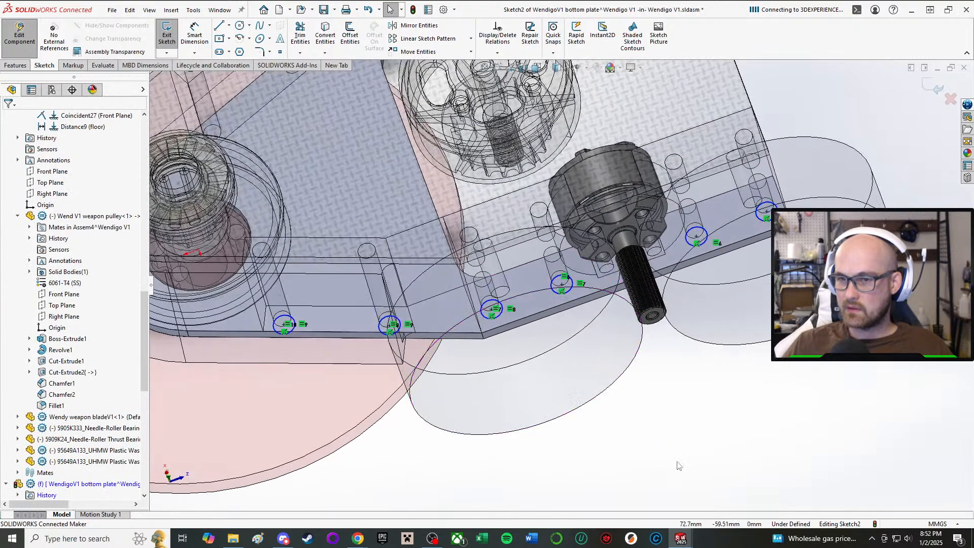
pyautogui.press('c')
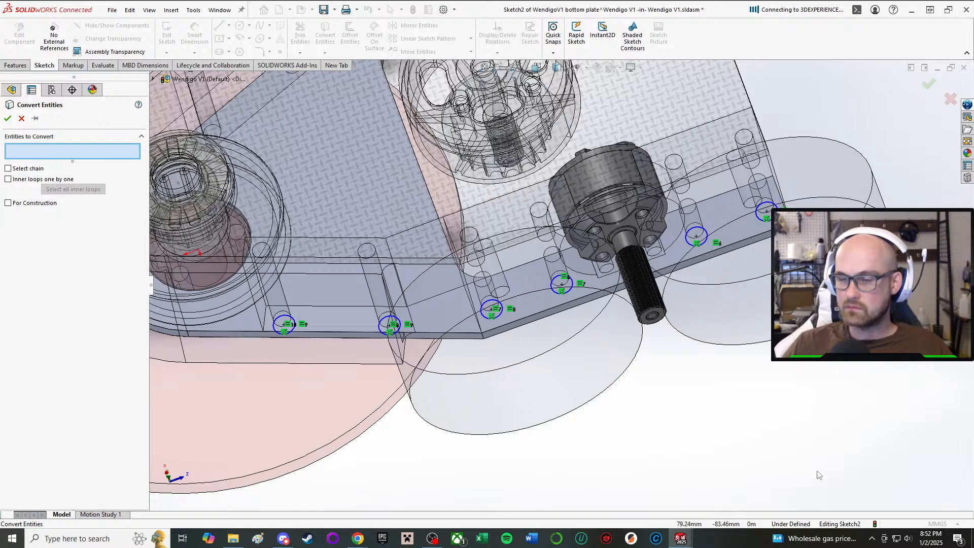
pyautogui.click(22, 119)
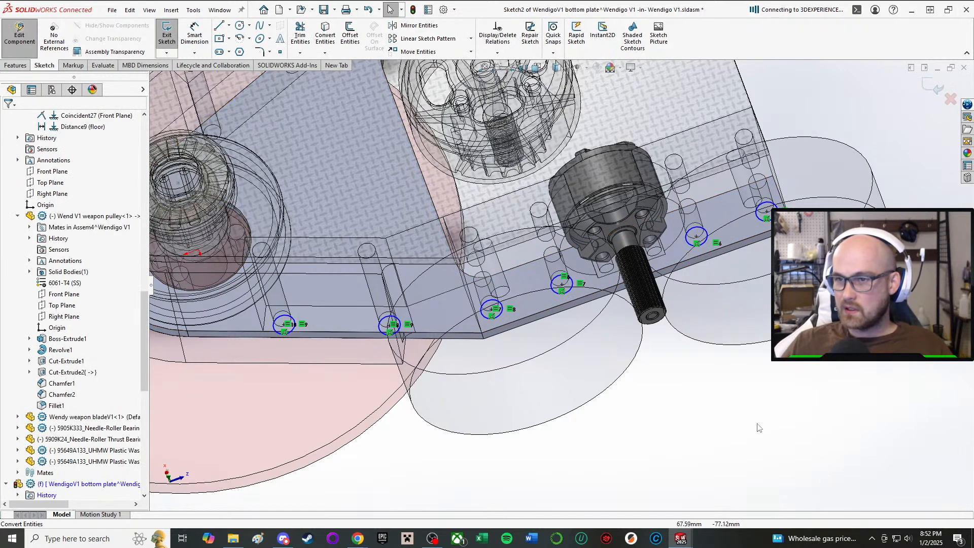
pyautogui.press('d')
pyautogui.click(767, 211)
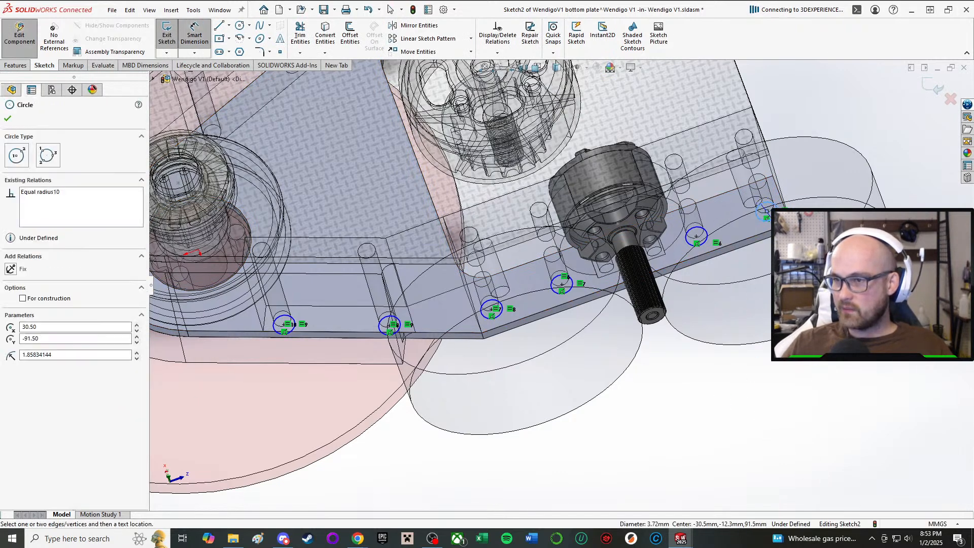
pyautogui.click(866, 321)
pyautogui.write('3.00mm')
pyautogui.press('Return')
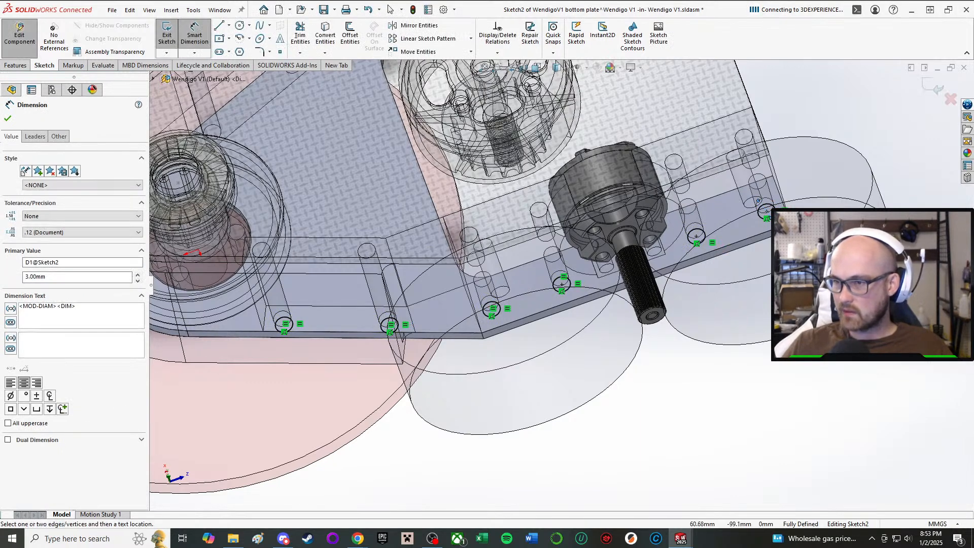
pyautogui.doubleClick(863, 322)
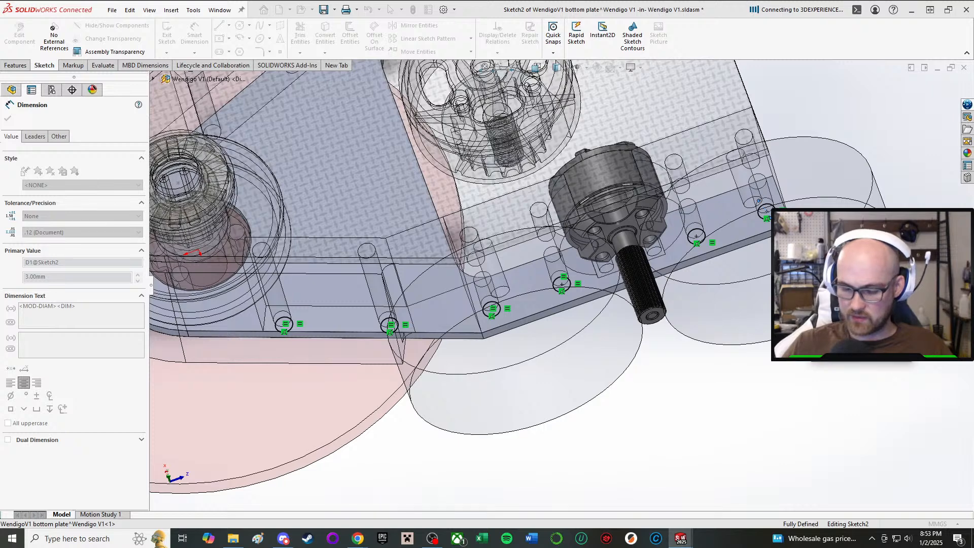
pyautogui.press('Return')
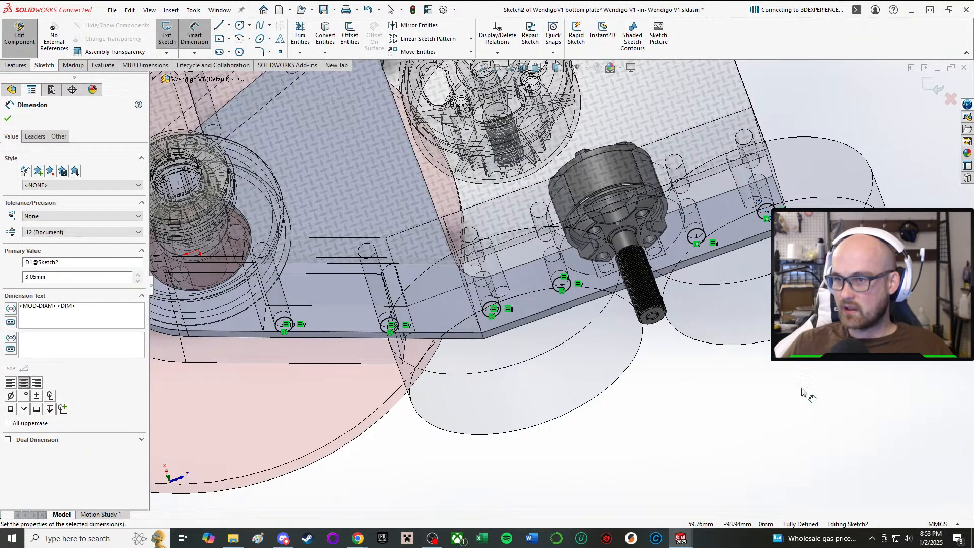
pyautogui.press('Escape')
# Draw a construction centerline about 121 mm long from the sketch origin past the plate's rear edge and add a Vertical relation to it.
pyautogui.press('c')
pyautogui.press('f')
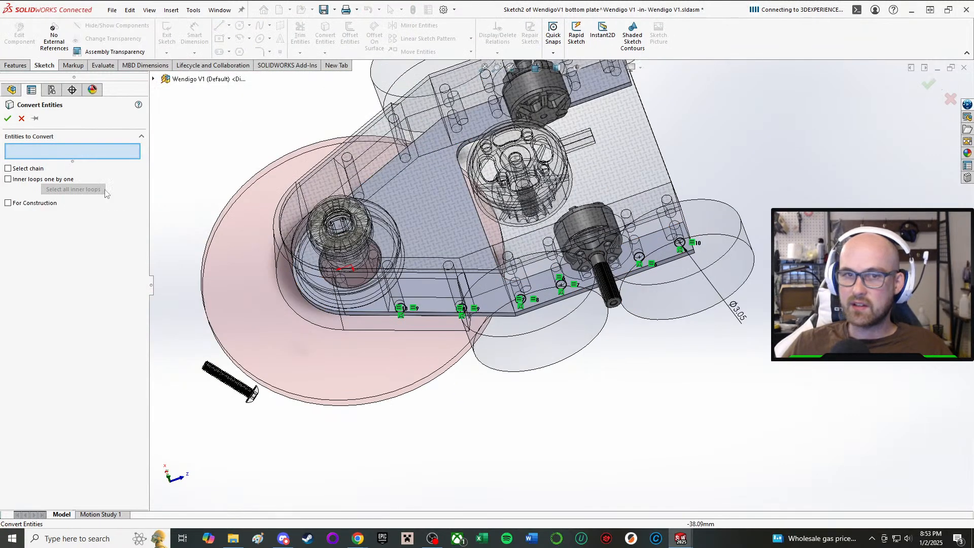
pyautogui.click(8, 118)
pyautogui.click(229, 26)
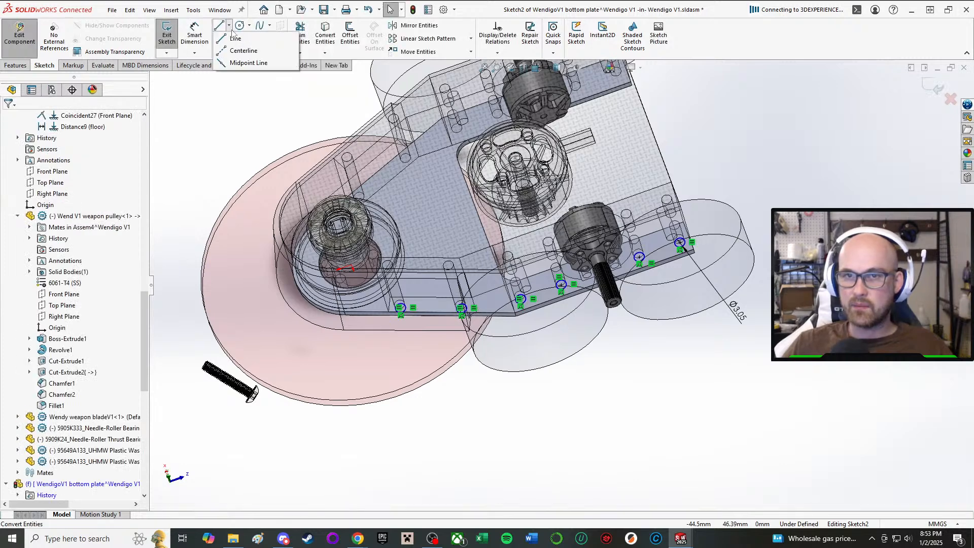
pyautogui.click(241, 49)
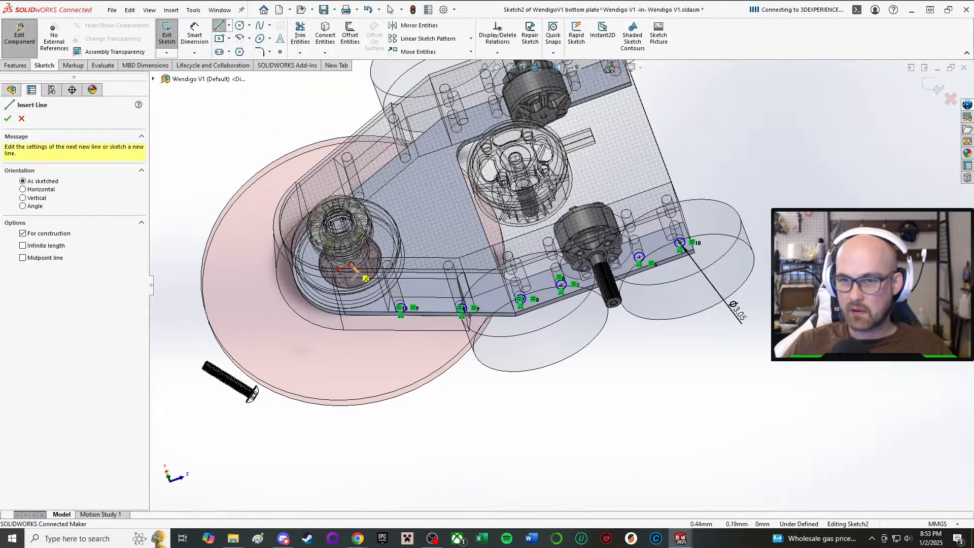
pyautogui.click(351, 267)
pyautogui.click(739, 110)
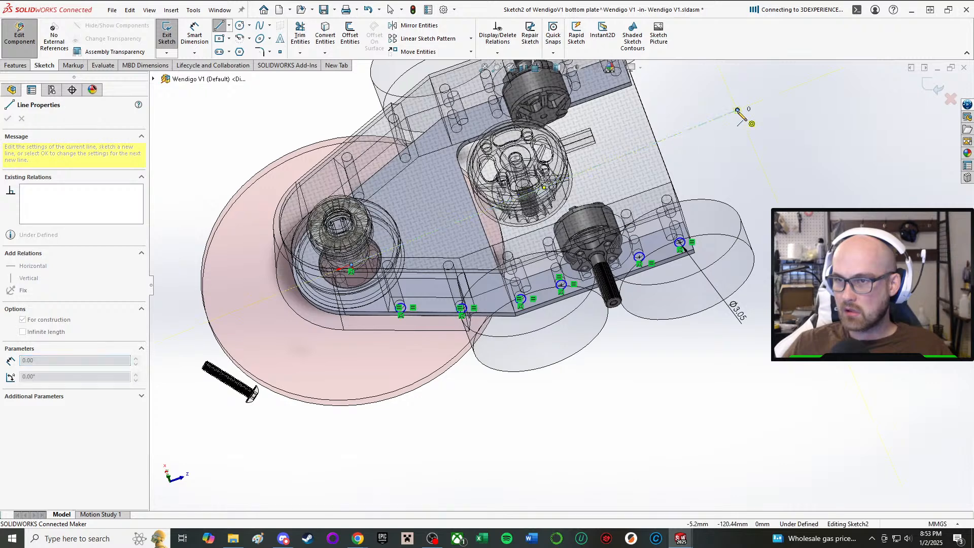
pyautogui.rightClick(740, 109)
pyautogui.click(750, 118)
pyautogui.click(716, 123)
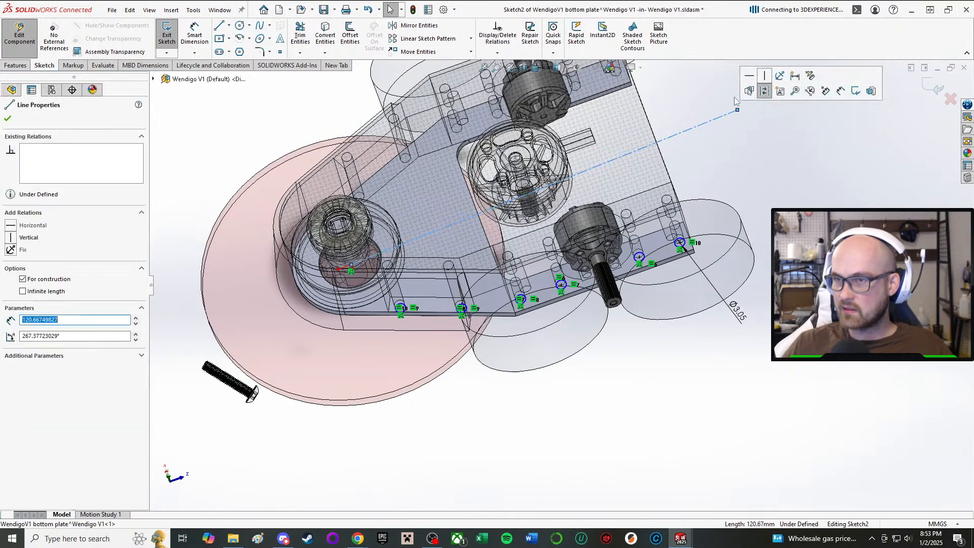
pyautogui.click(767, 77)
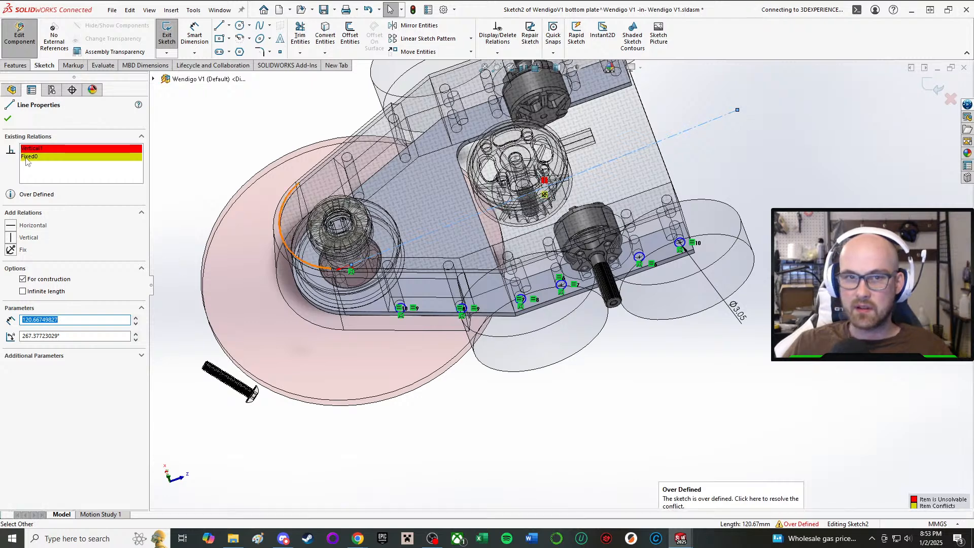
# Delete the Fixed relation from the construction centerline, keeping its Vertical relation.
pyautogui.click(48, 157)
pyautogui.press('Delete')
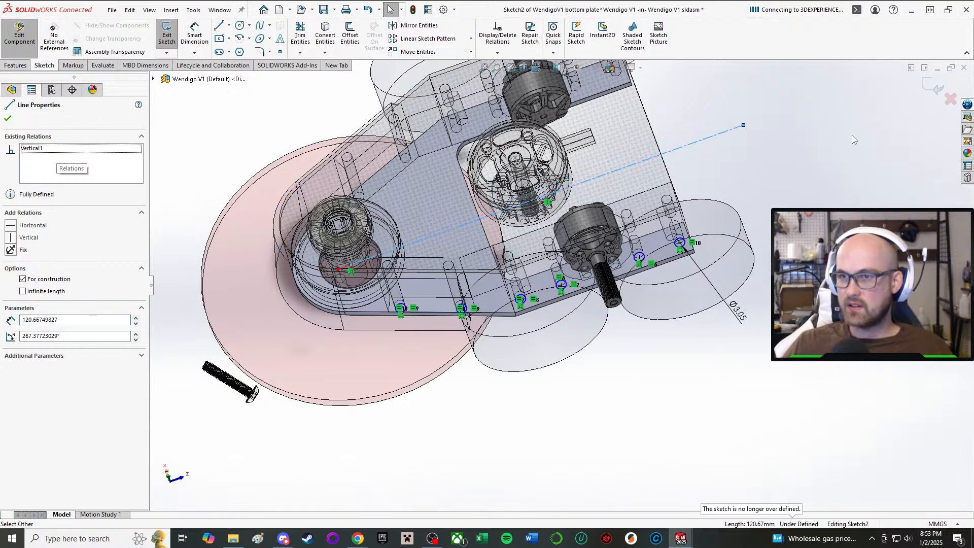
pyautogui.press('Escape')
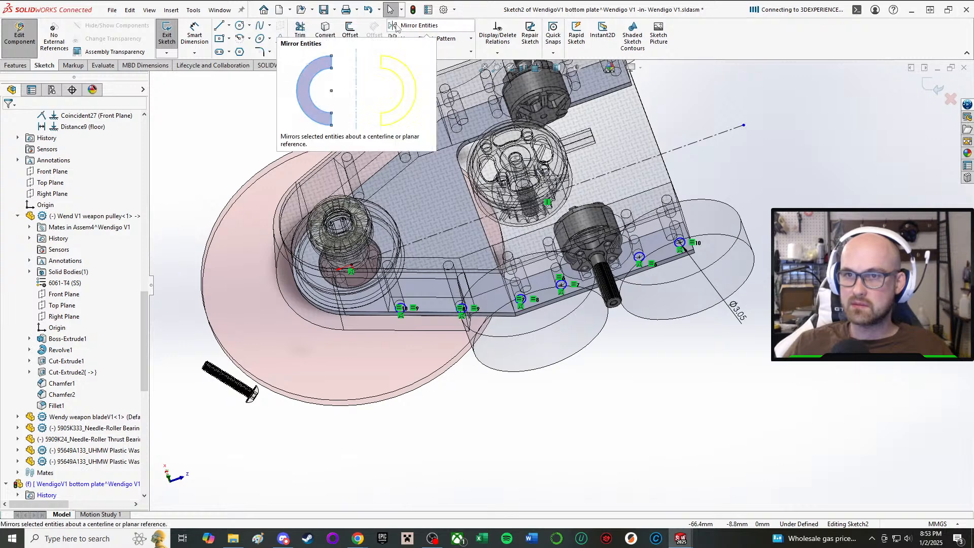
# Mirror all six mounting-hole circles about the construction centerline to the opposite side of the bottom plate.
pyautogui.scroll(-3, 417, 307)
pyautogui.scroll(-2, 417, 306)
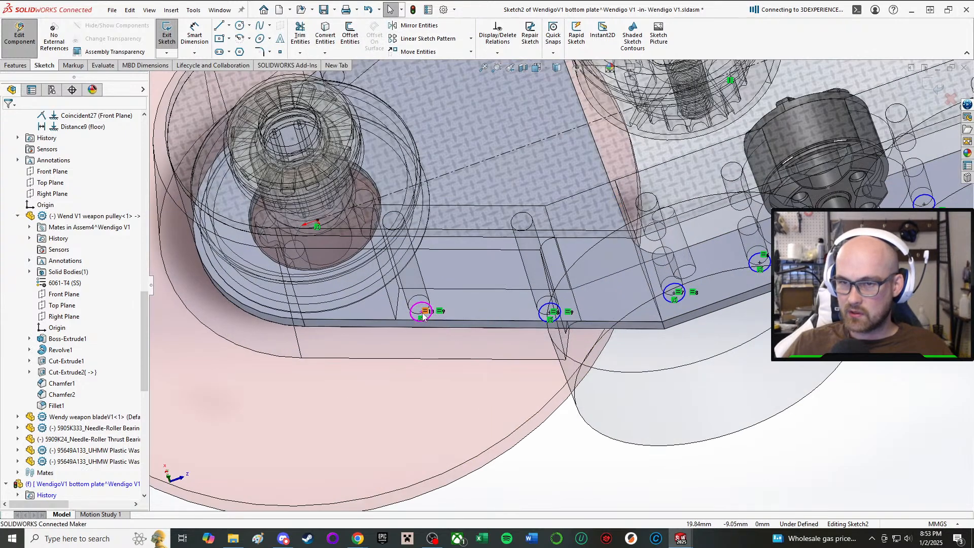
pyautogui.click(429, 322)
pyautogui.moveTo(319, 425); pyautogui.dragTo(330, 429)
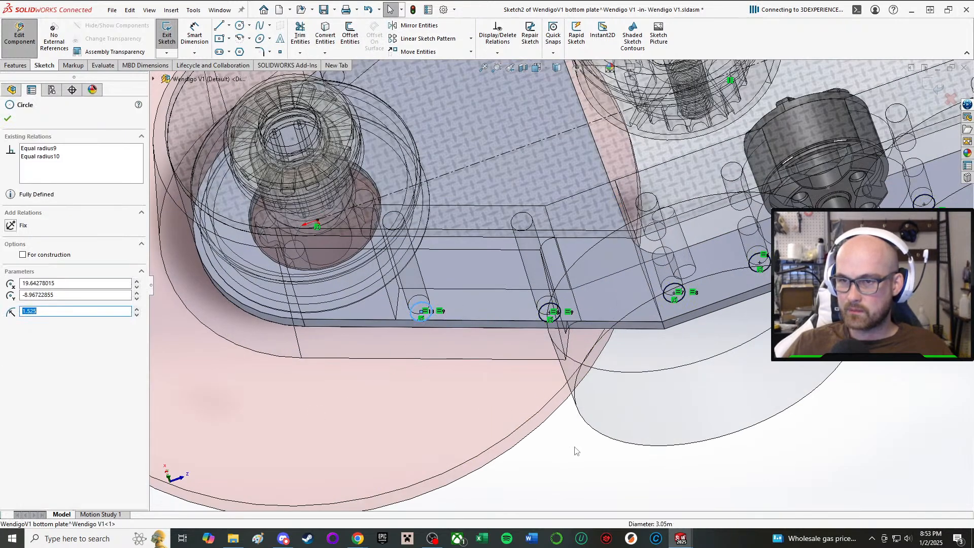
pyautogui.click(577, 451)
pyautogui.click(417, 25)
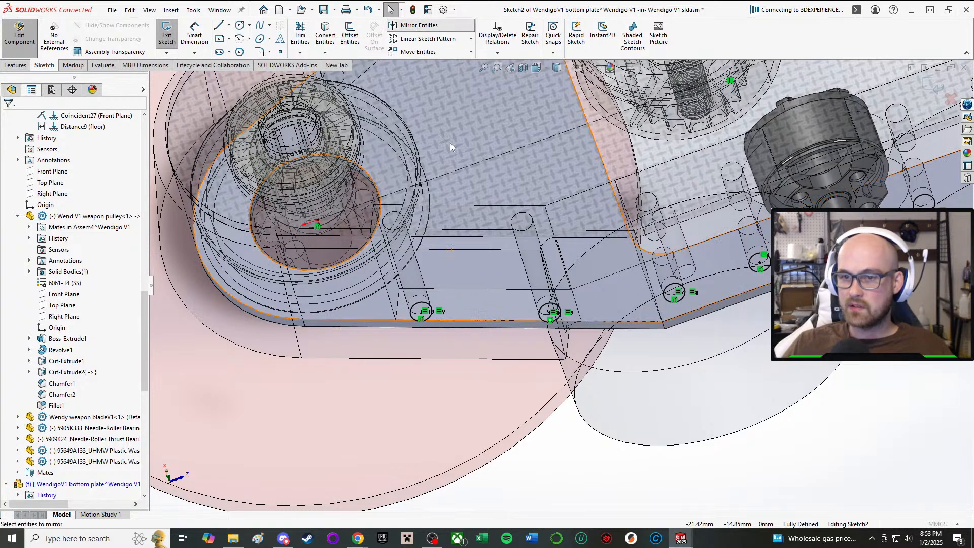
pyautogui.click(429, 320)
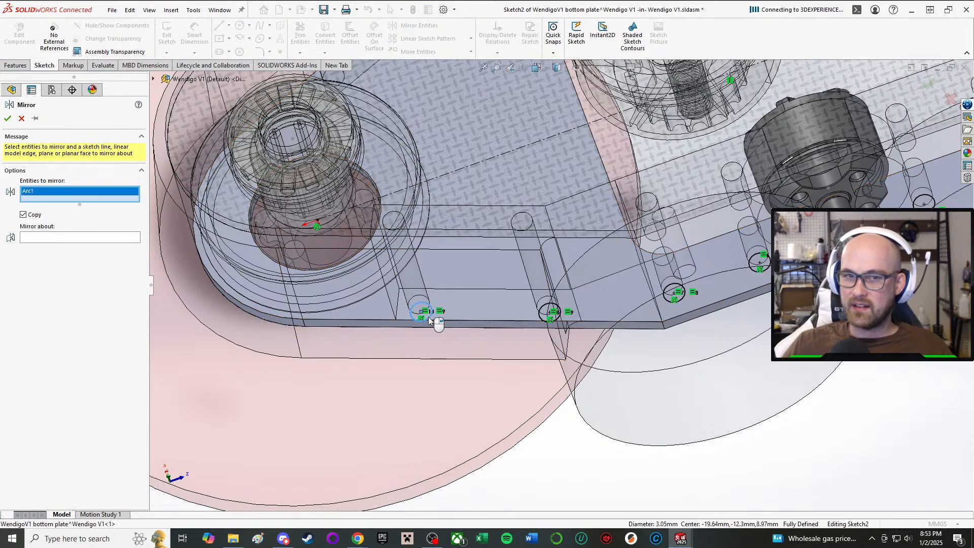
pyautogui.click(555, 322)
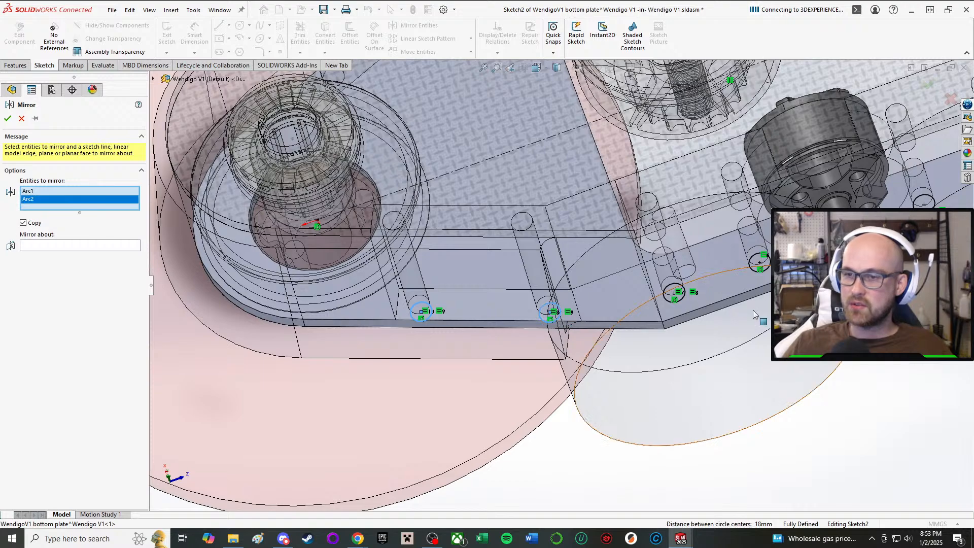
pyautogui.click(689, 298)
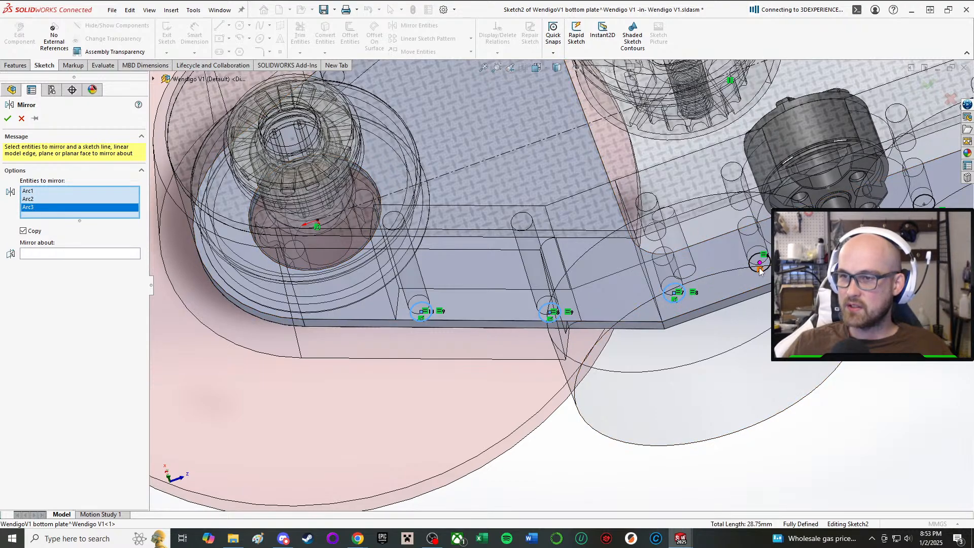
pyautogui.click(753, 272)
pyautogui.scroll(3, 753, 273)
pyautogui.scroll(-3, 660, 292)
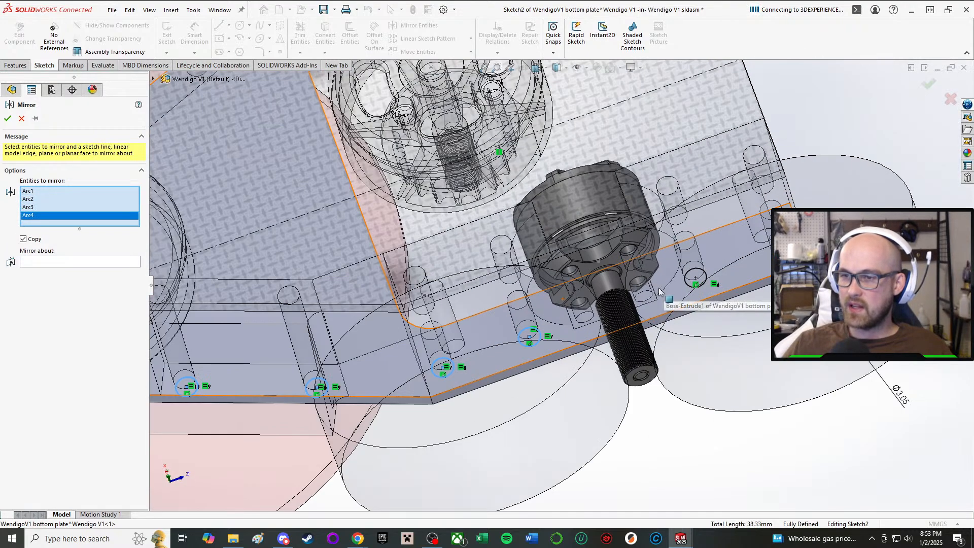
pyautogui.click(686, 293)
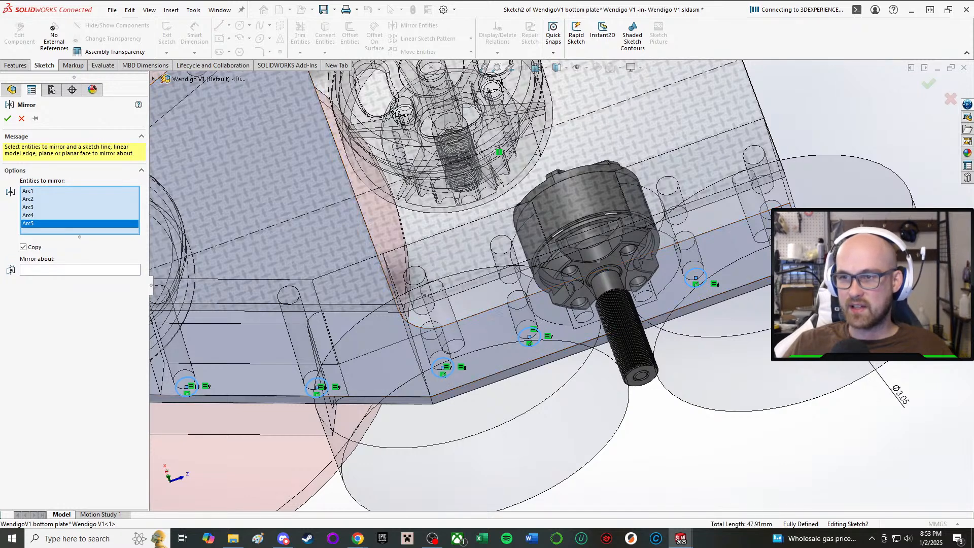
pyautogui.click(782, 249)
pyautogui.click(63, 278)
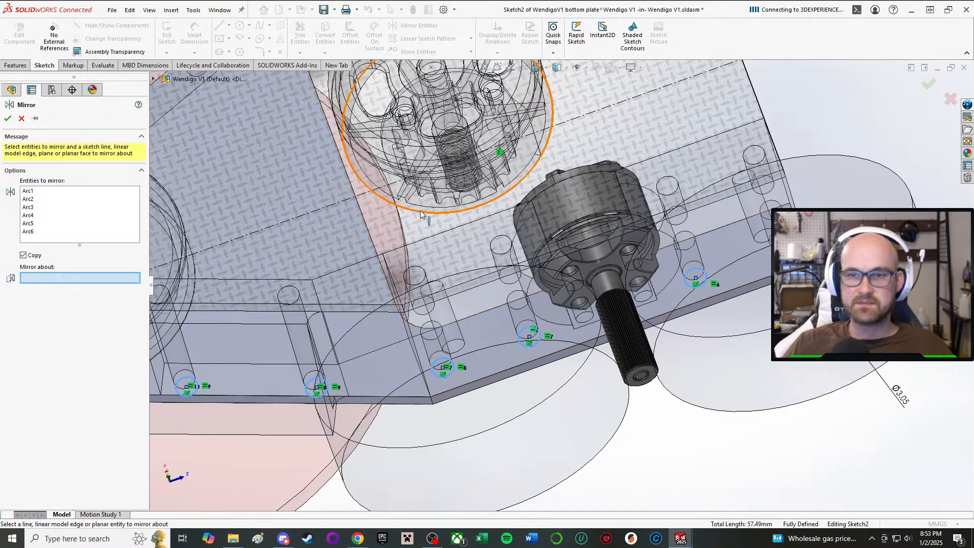
pyautogui.click(339, 200)
pyautogui.moveTo(339, 200); pyautogui.dragTo(221, 185, button='middle')
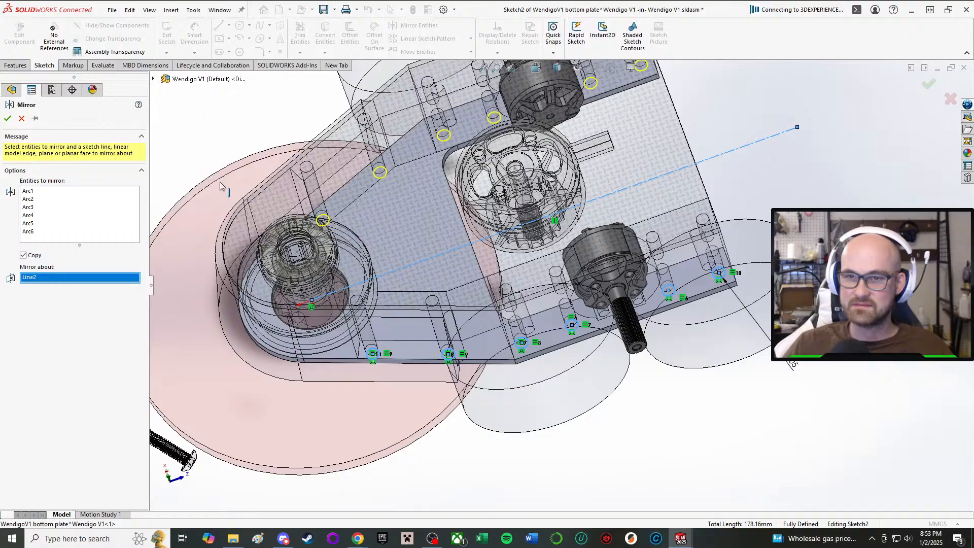
pyautogui.click(8, 120)
# Cut-extrude the twelve mounting-hole circles with a Through All end condition through the bottom plate.
pyautogui.scroll(3, 345, 166)
pyautogui.scroll(-4, 358, 172)
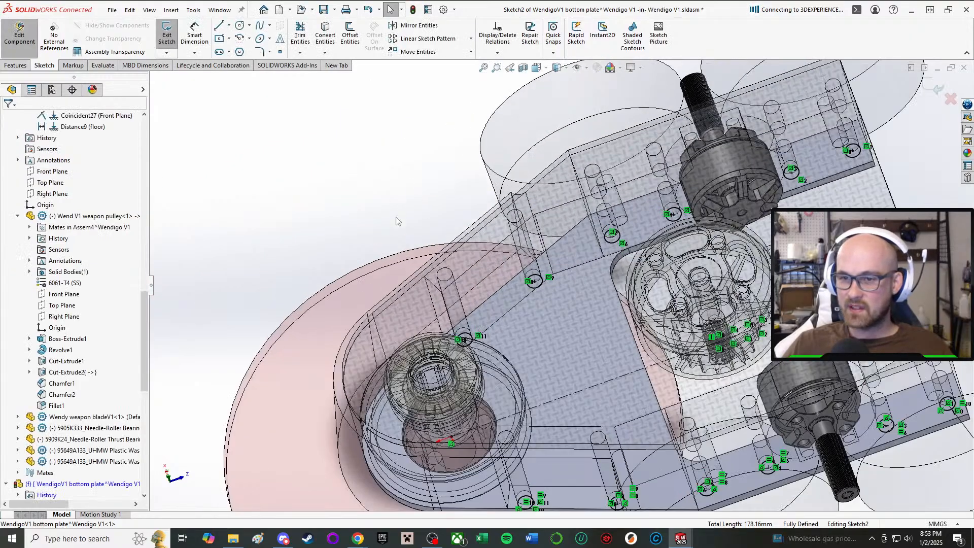
pyautogui.moveTo(432, 270); pyautogui.dragTo(503, 226, button='middle')
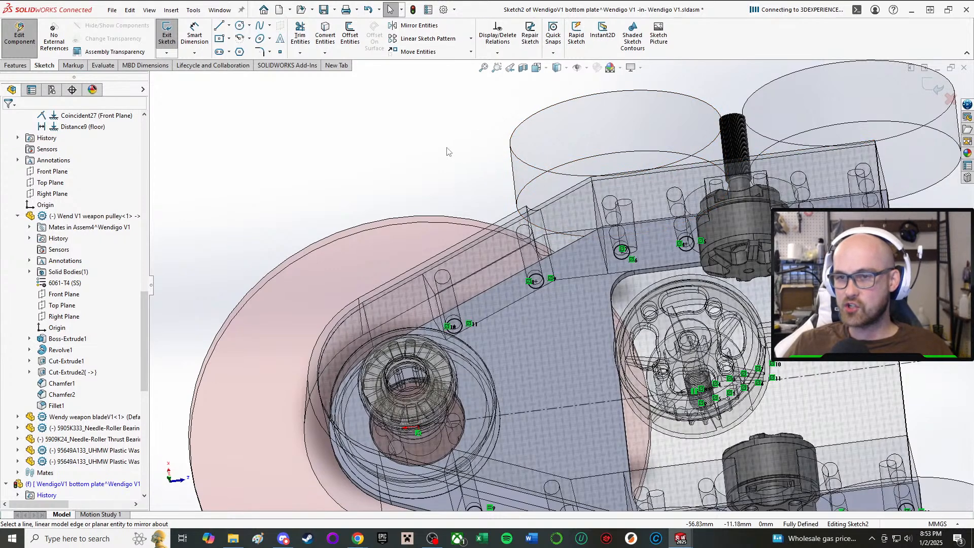
pyautogui.moveTo(438, 176); pyautogui.dragTo(416, 133, button='middle')
pyautogui.moveTo(392, 87); pyautogui.dragTo(483, 174, button='right')
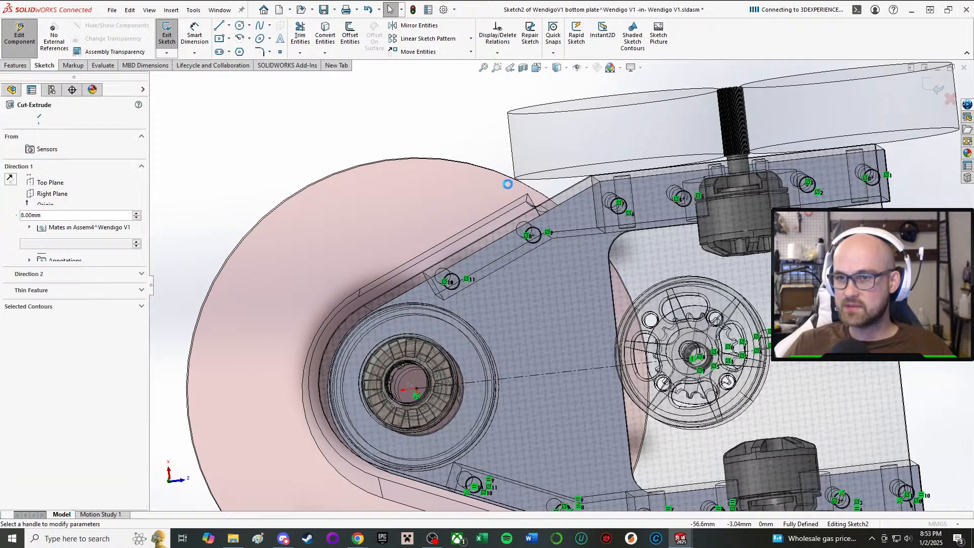
pyautogui.click(65, 180)
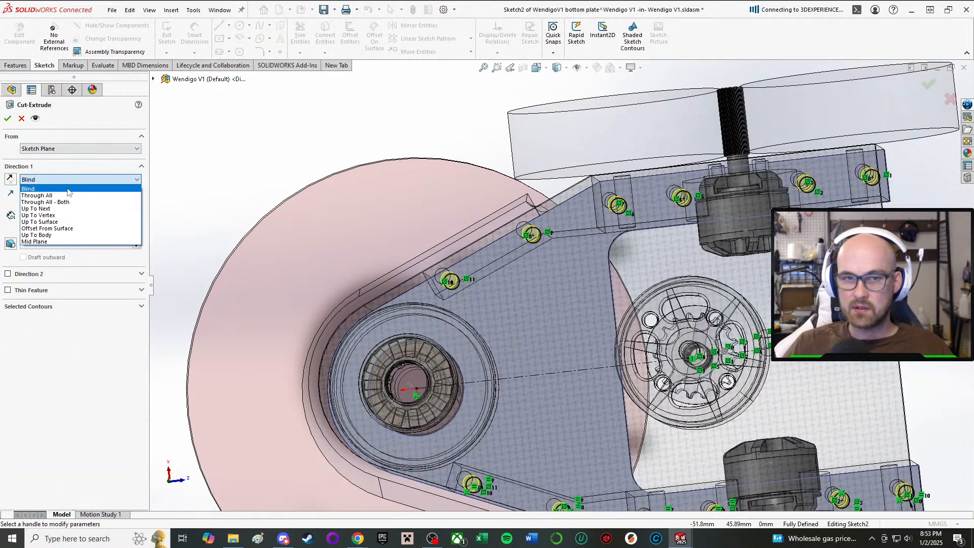
pyautogui.click(69, 196)
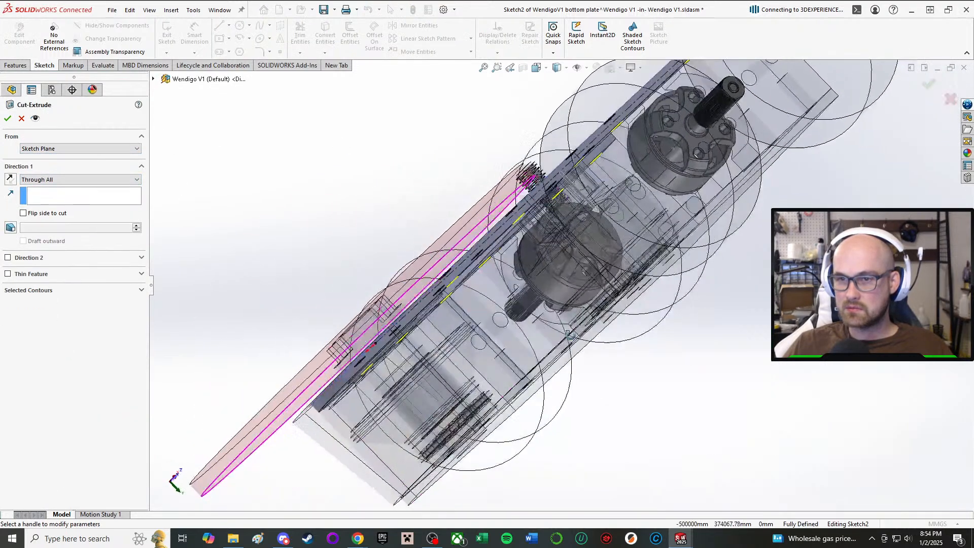
pyautogui.click(7, 118)
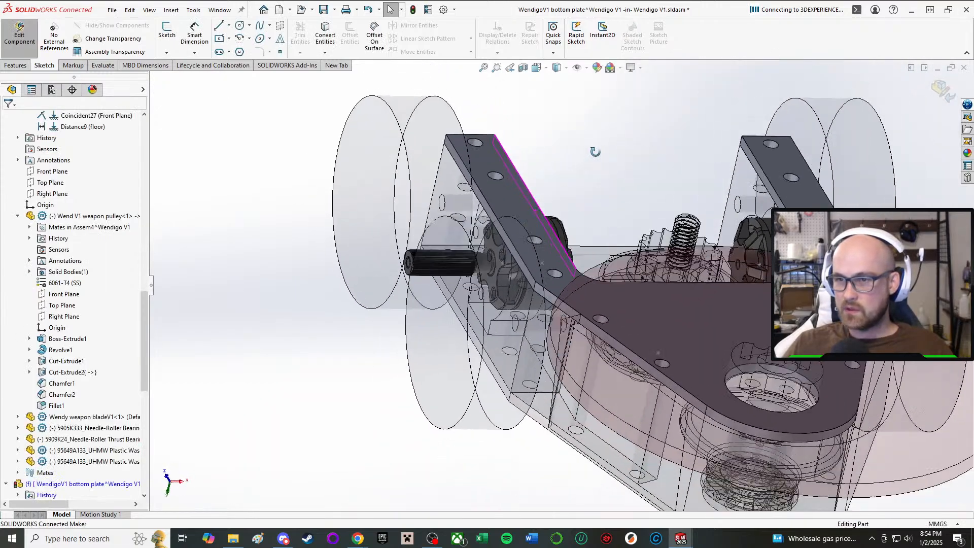
pyautogui.moveTo(595, 152); pyautogui.dragTo(612, 366, button='middle')
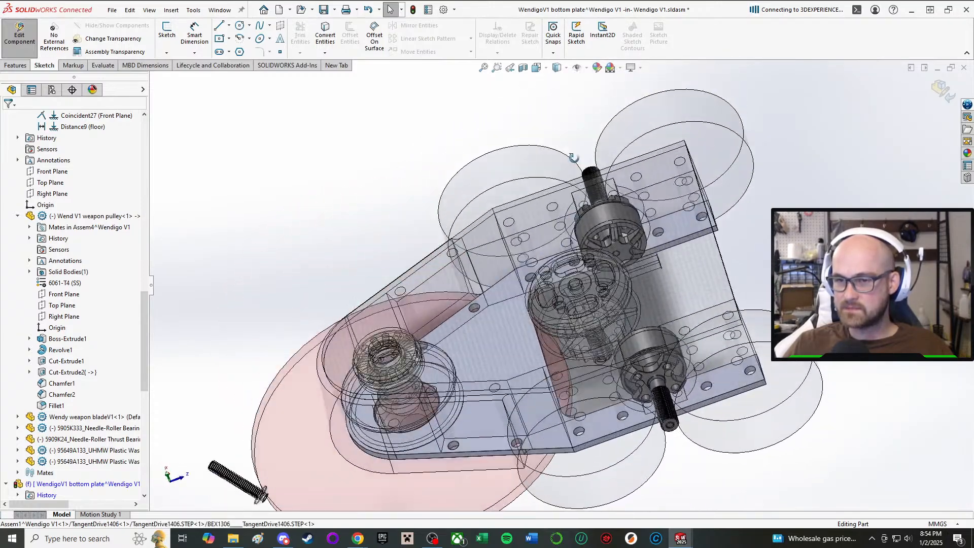
# Finish editing the bottom plate, edit the top plate in context, and start a sketch on its outer face.
pyautogui.click(19, 36)
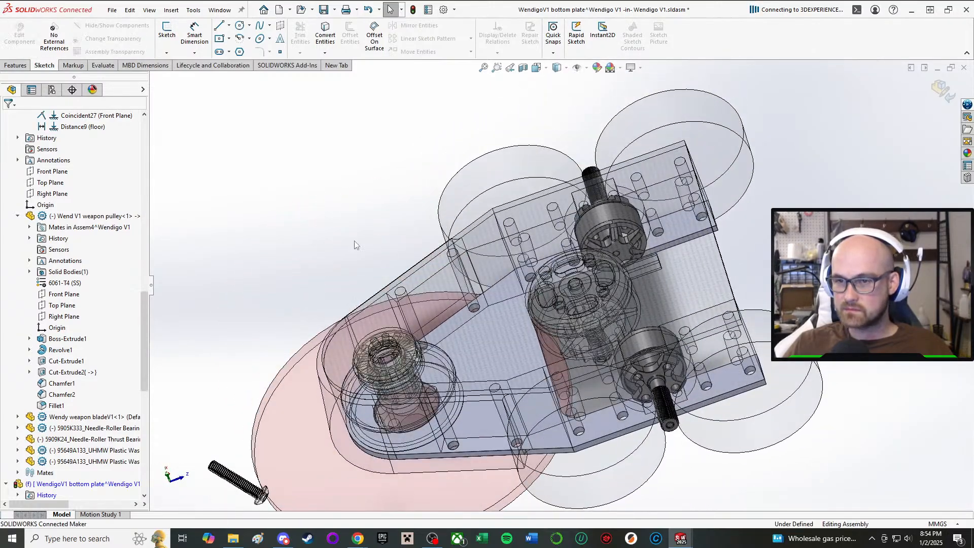
pyautogui.click(502, 297)
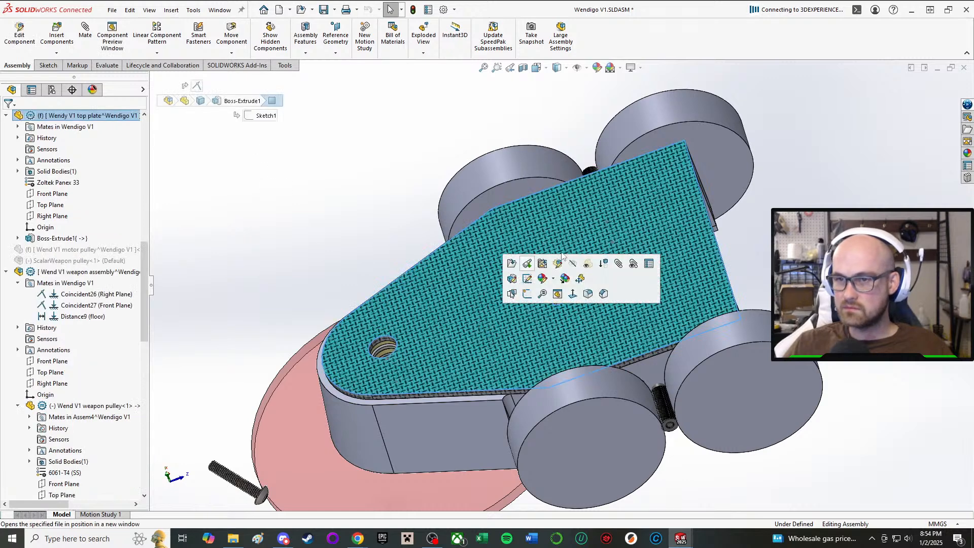
pyautogui.click(541, 283)
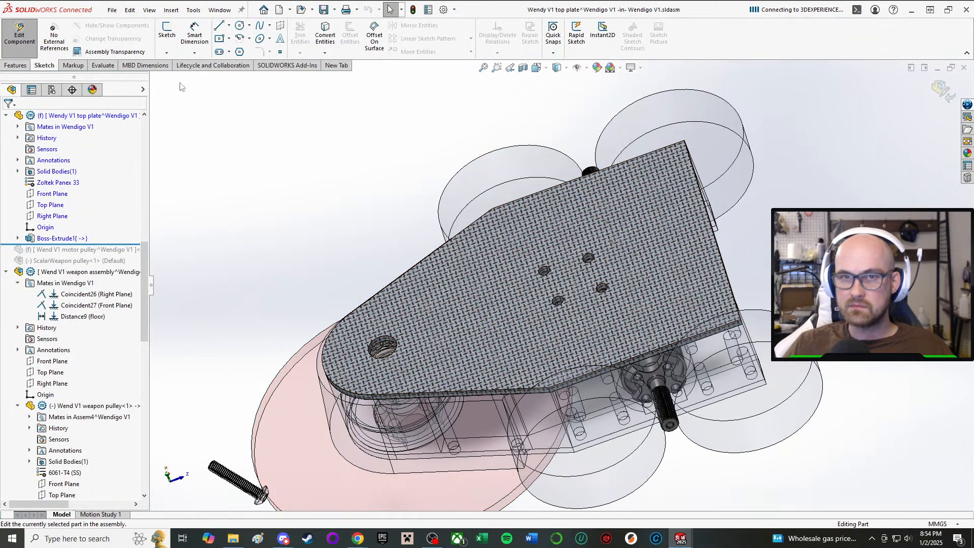
pyautogui.click(449, 279)
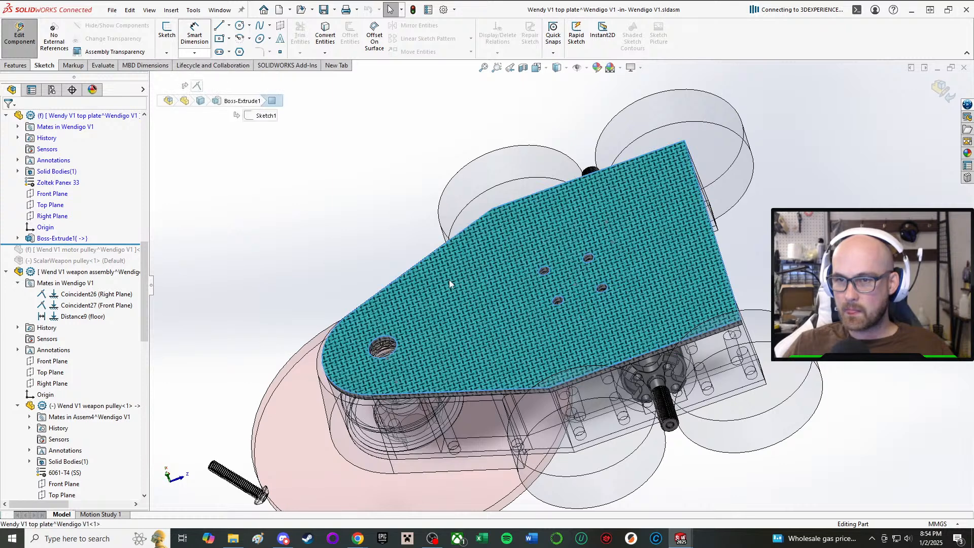
pyautogui.click(167, 29)
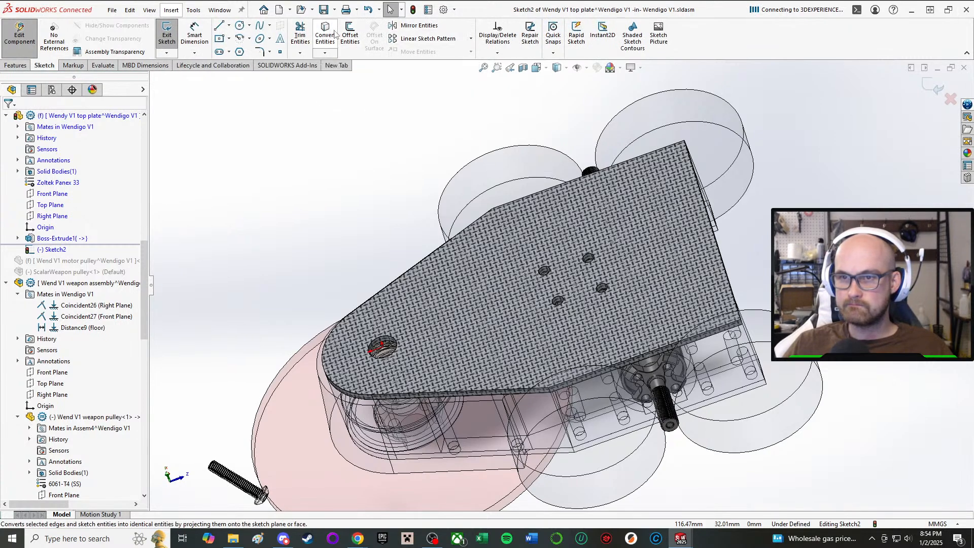
# Convert the edge of the bottom plate's second mounting hole from the front into a circle in the top plate sketch.
pyautogui.scroll(-2, 515, 502)
pyautogui.moveTo(423, 429); pyautogui.dragTo(589, 202, button='middle')
pyautogui.scroll(3, 430, 405)
pyautogui.scroll(-4, 428, 408)
pyautogui.scroll(-8, 553, 299)
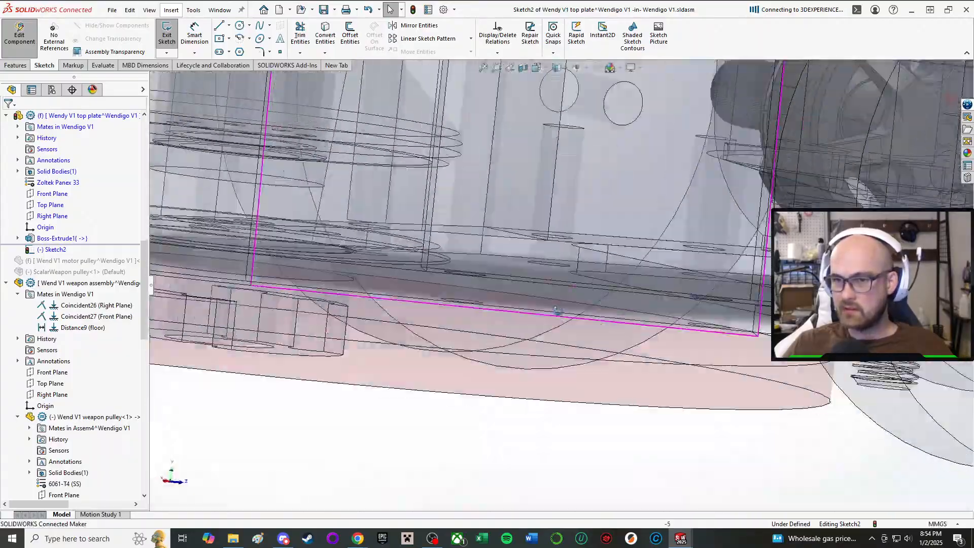
pyautogui.moveTo(557, 311); pyautogui.dragTo(538, 319, button='middle')
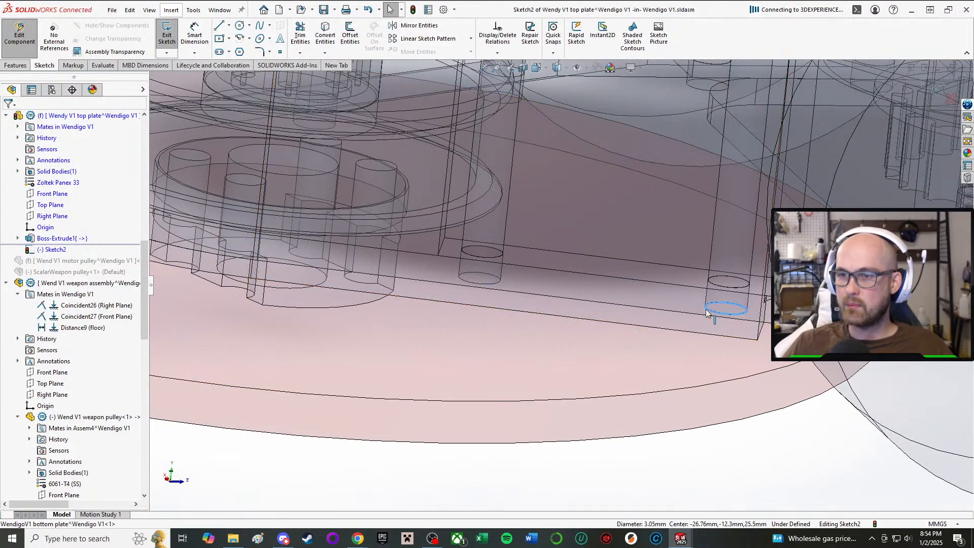
pyautogui.scroll(3, 707, 313)
pyautogui.click(325, 34)
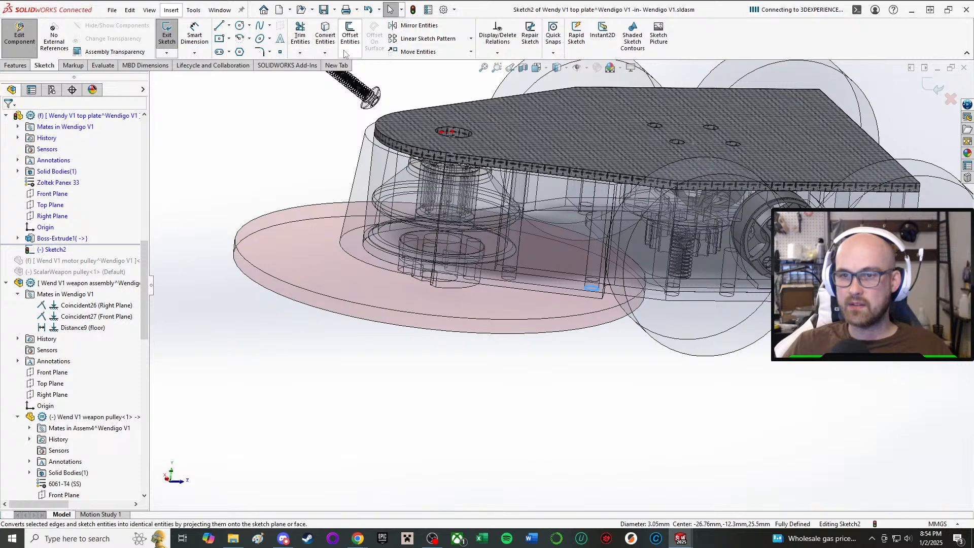
pyautogui.scroll(-3, 524, 295)
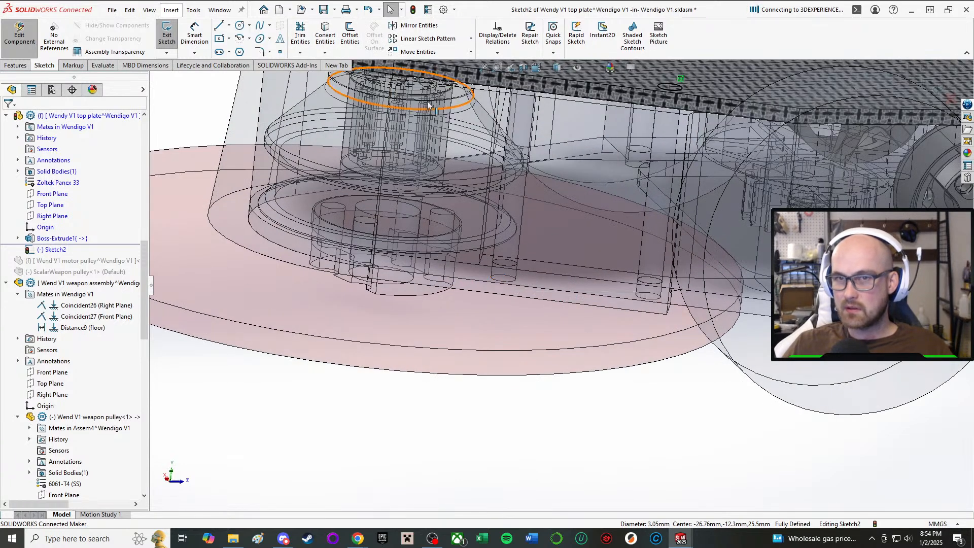
# Convert the edges of the other five bottom-plate mounting holes along the same side into the top plate sketch.
pyautogui.press('Return')
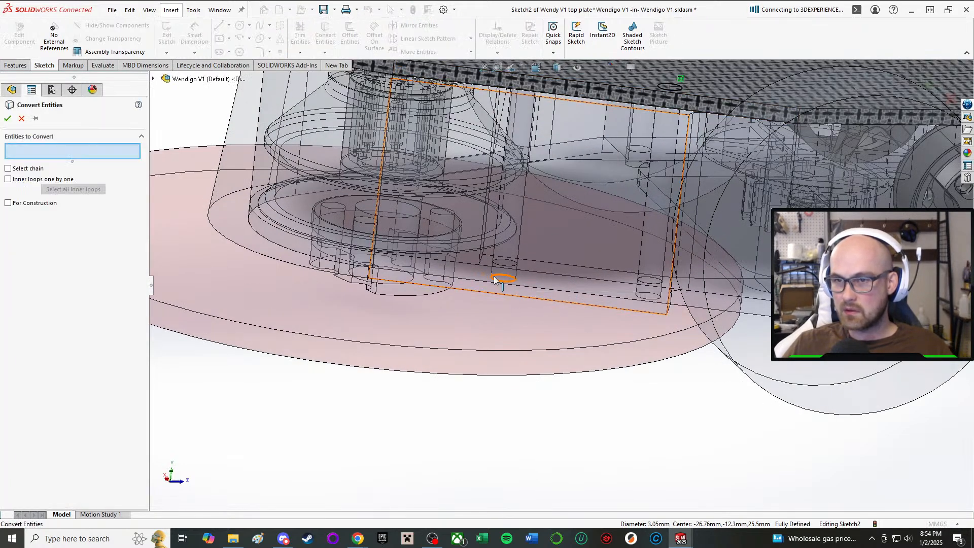
pyautogui.click(495, 280)
pyautogui.scroll(-2, 692, 306)
pyautogui.click(676, 272)
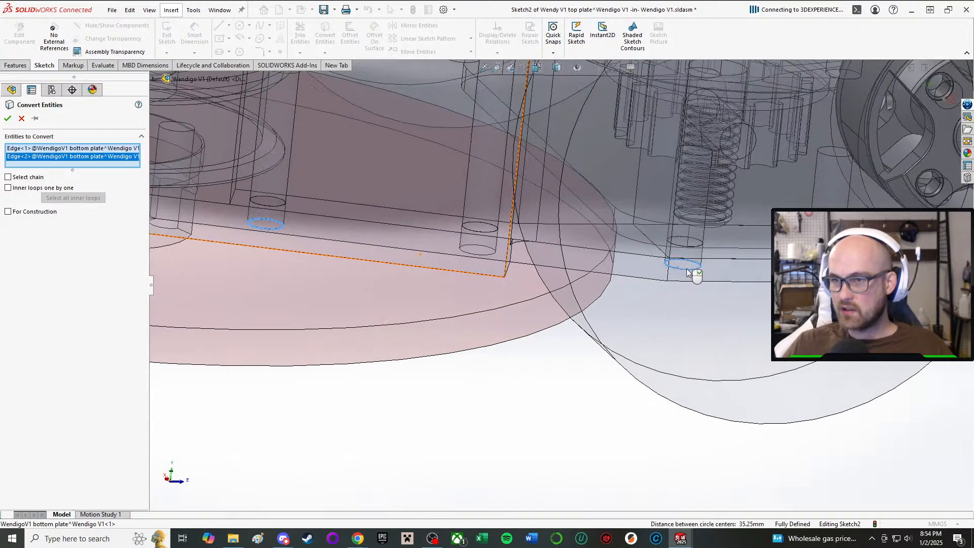
pyautogui.click(815, 270)
pyautogui.scroll(3, 858, 274)
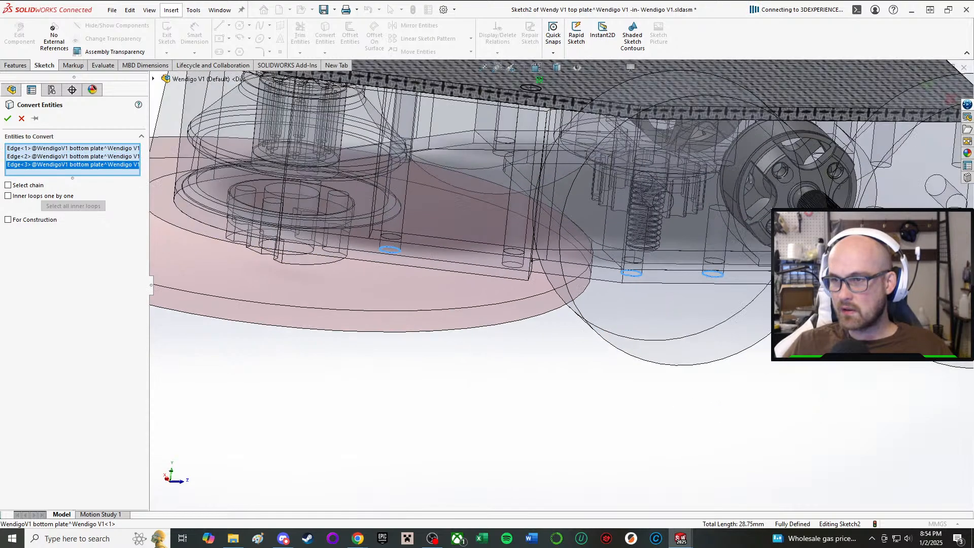
pyautogui.scroll(-4, 903, 275)
pyautogui.click(500, 274)
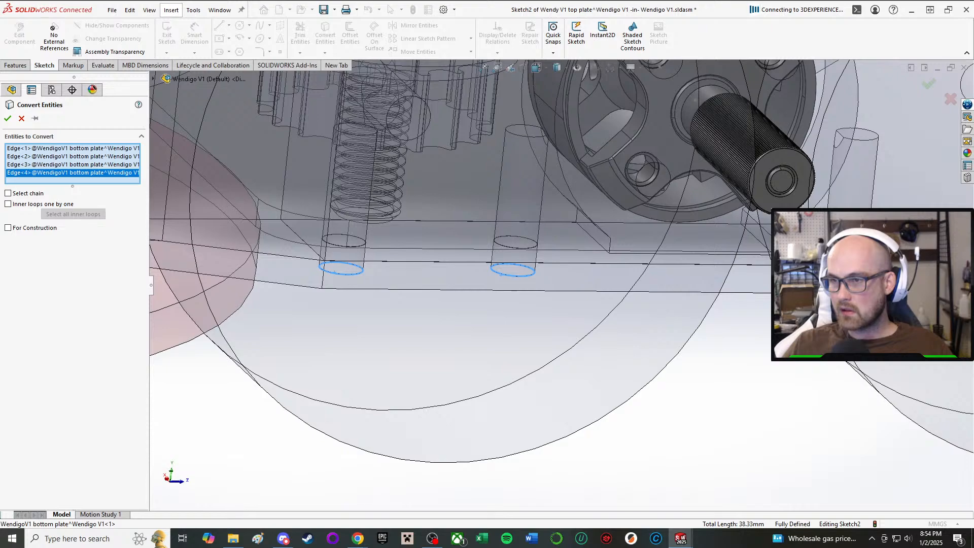
pyautogui.scroll(-3, 430, 261)
pyautogui.click(752, 288)
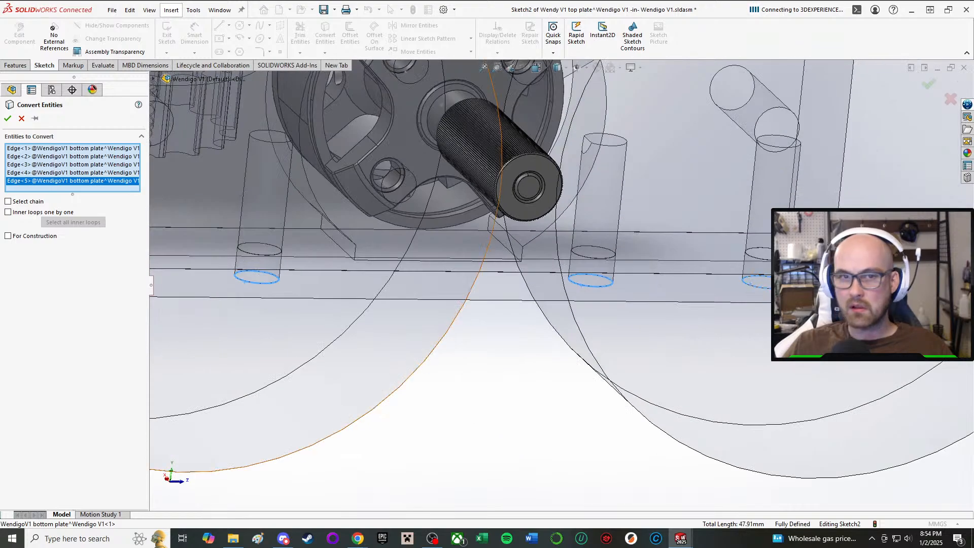
pyautogui.click(9, 118)
# Start another Convert Entities in the top plate sketch and select the bottom plate's two rearmost mounting-hole edges on the opposite side.
pyautogui.scroll(5, 392, 189)
pyautogui.moveTo(660, 86); pyautogui.dragTo(546, 209, button='middle')
pyautogui.scroll(4, 626, 122)
pyautogui.scroll(-3, 546, 209)
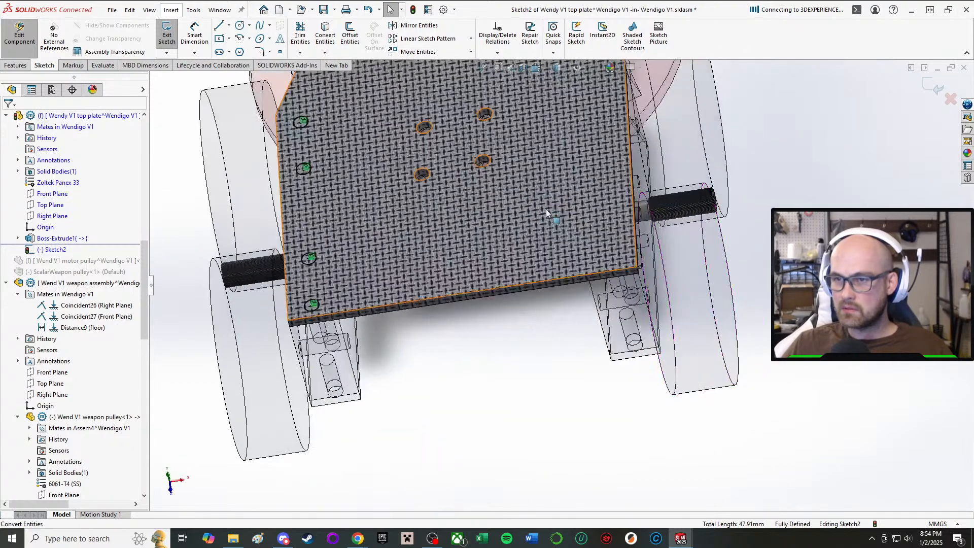
pyautogui.click(325, 35)
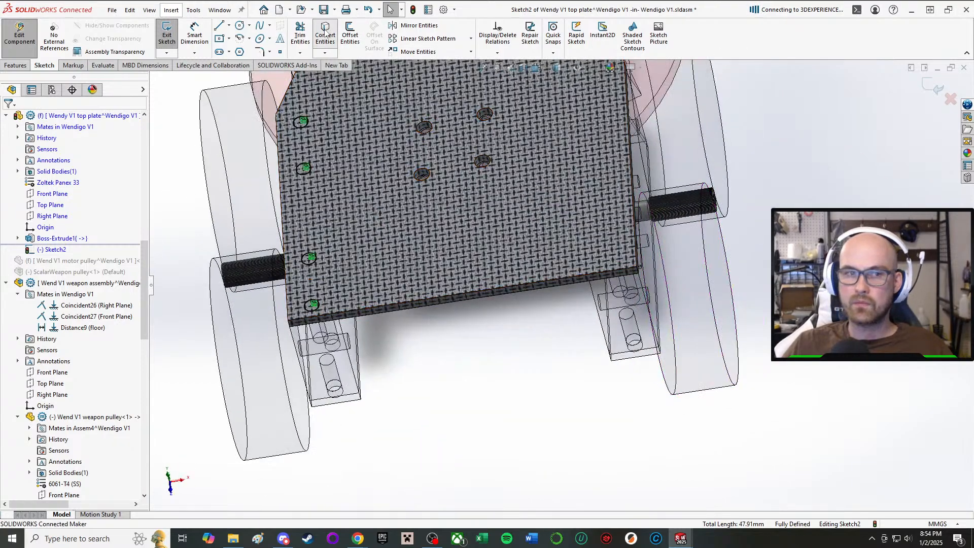
pyautogui.scroll(-4, 587, 396)
pyautogui.moveTo(650, 406); pyautogui.dragTo(655, 268, button='middle')
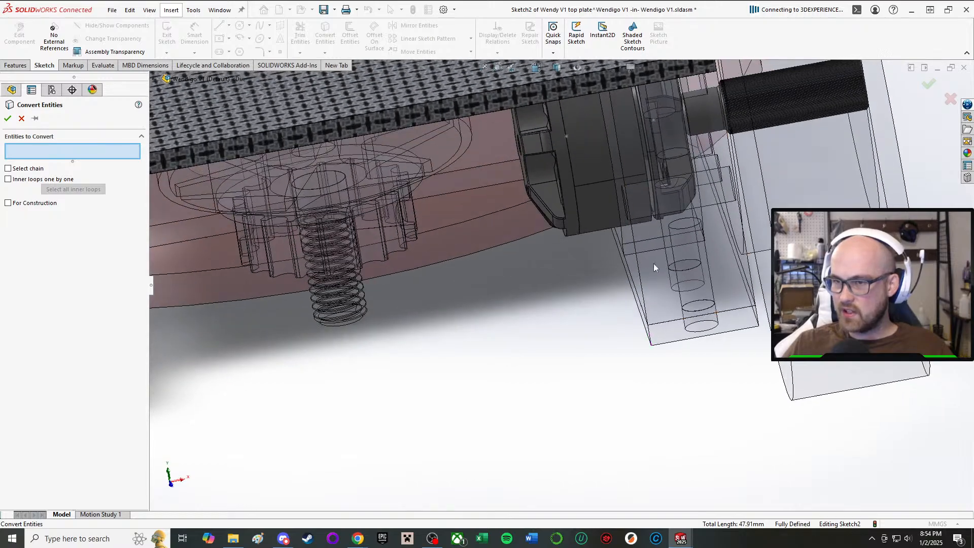
pyautogui.click(685, 332)
pyautogui.scroll(3, 684, 333)
pyautogui.moveTo(681, 335); pyautogui.dragTo(716, 229, button='middle')
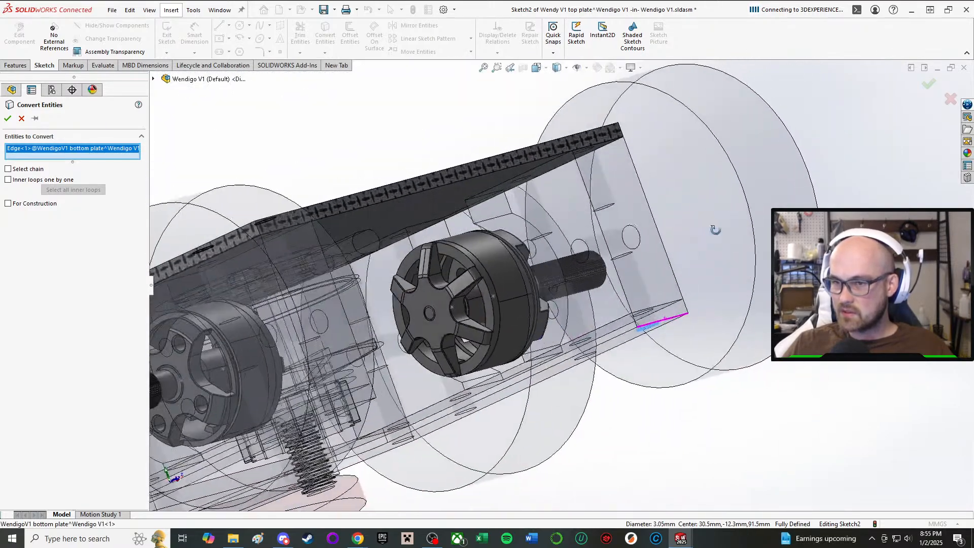
pyautogui.scroll(-4, 690, 271)
pyautogui.moveTo(486, 414); pyautogui.dragTo(262, 324, button='middle')
pyautogui.click(488, 447)
# Add the edges of the third and fourth bottom-plate mounting holes from the rear on that side to the entities to convert.
pyautogui.scroll(3, 484, 446)
pyautogui.scroll(3, 294, 373)
pyautogui.scroll(-3, 244, 353)
pyautogui.scroll(-1, 332, 361)
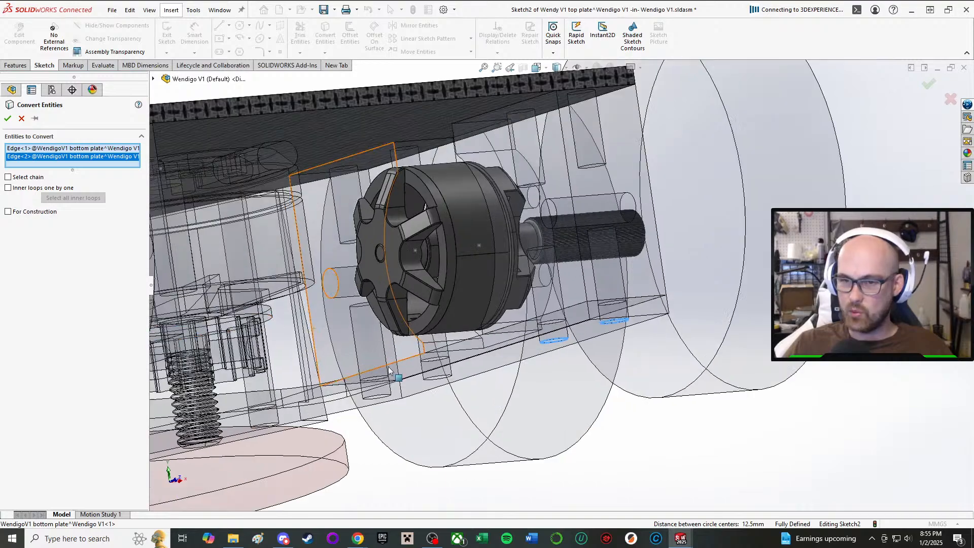
pyautogui.click(428, 382)
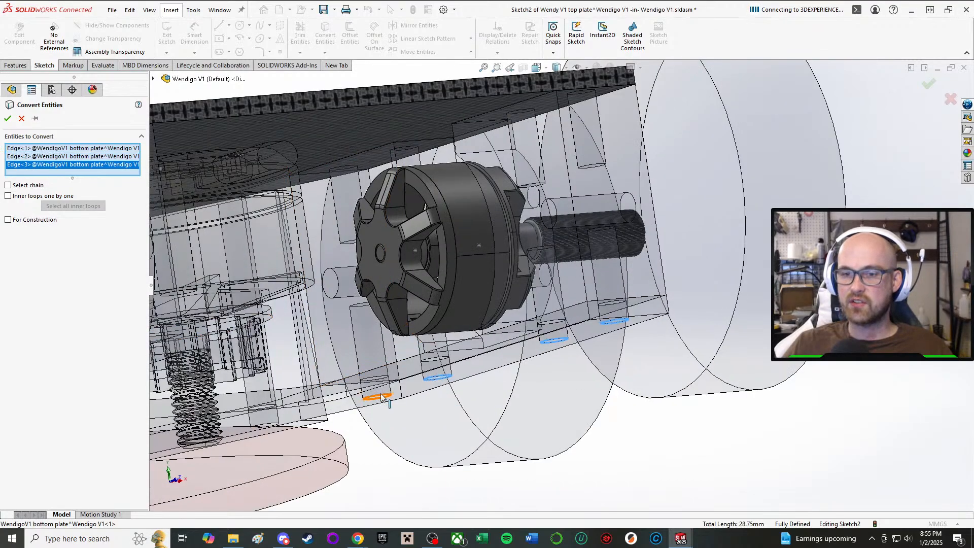
pyautogui.click(367, 400)
# Add the edges of the two front mounting holes on that side and convert all six selected edges into the top plate sketch.
pyautogui.scroll(3, 370, 405)
pyautogui.scroll(-4, 330, 401)
pyautogui.moveTo(435, 300); pyautogui.dragTo(423, 262, button='middle')
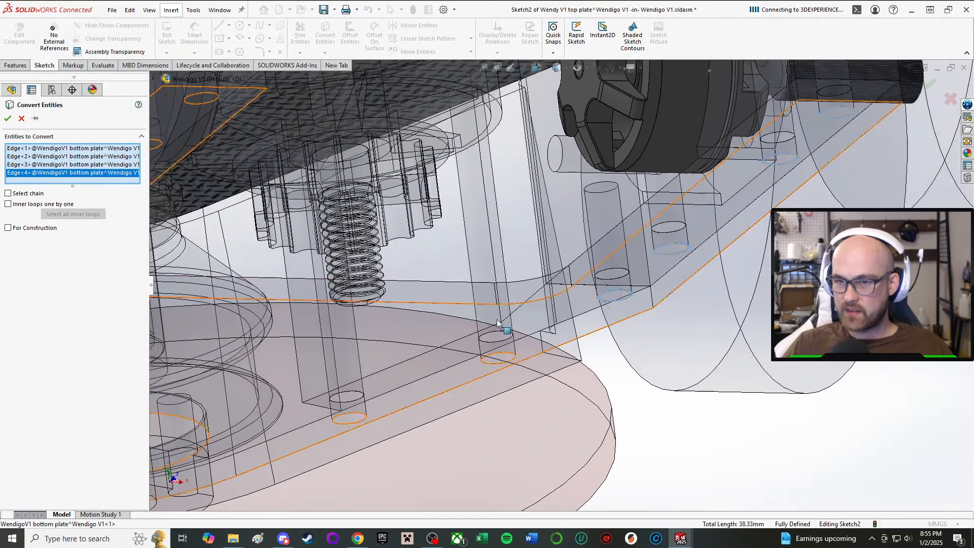
pyautogui.click(488, 365)
pyautogui.moveTo(488, 365); pyautogui.dragTo(416, 348, button='middle')
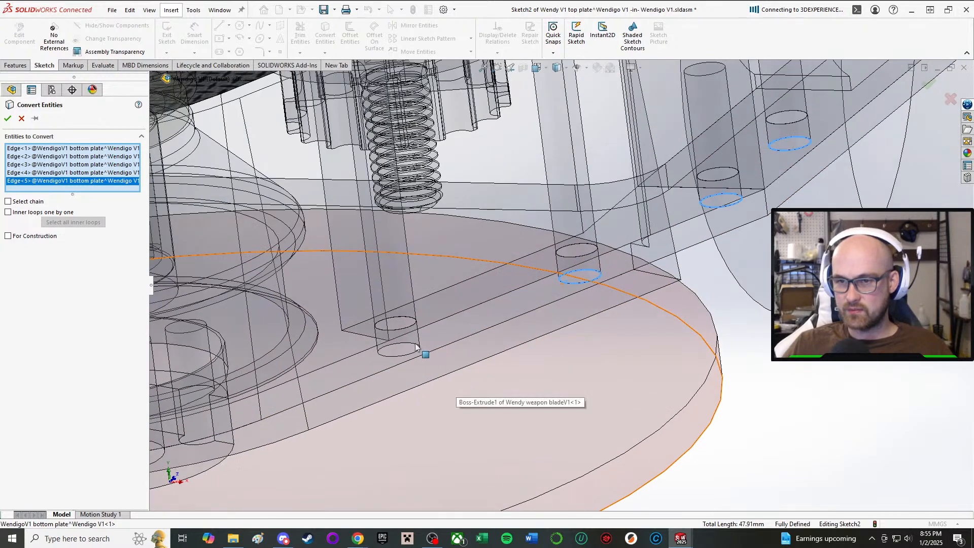
pyautogui.click(406, 347)
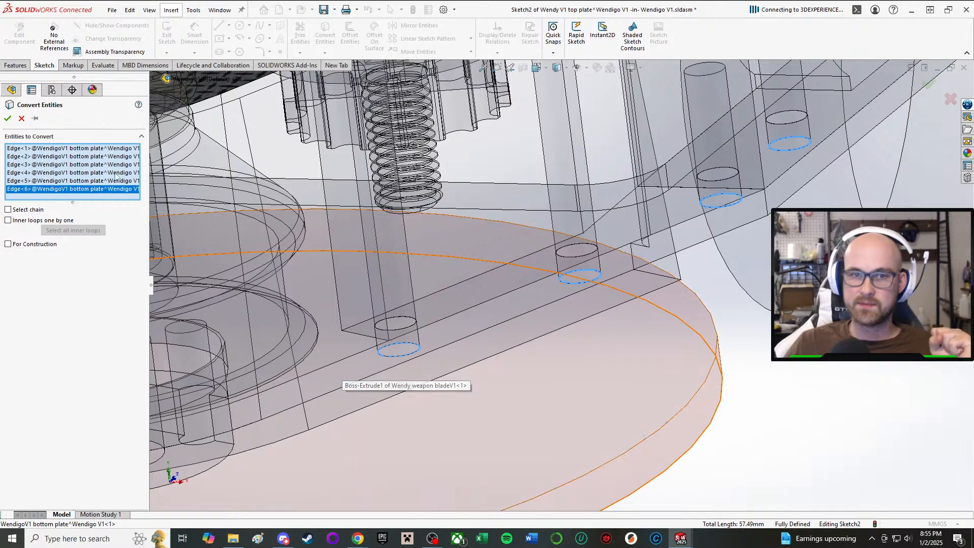
pyautogui.click(8, 118)
pyautogui.press('f')
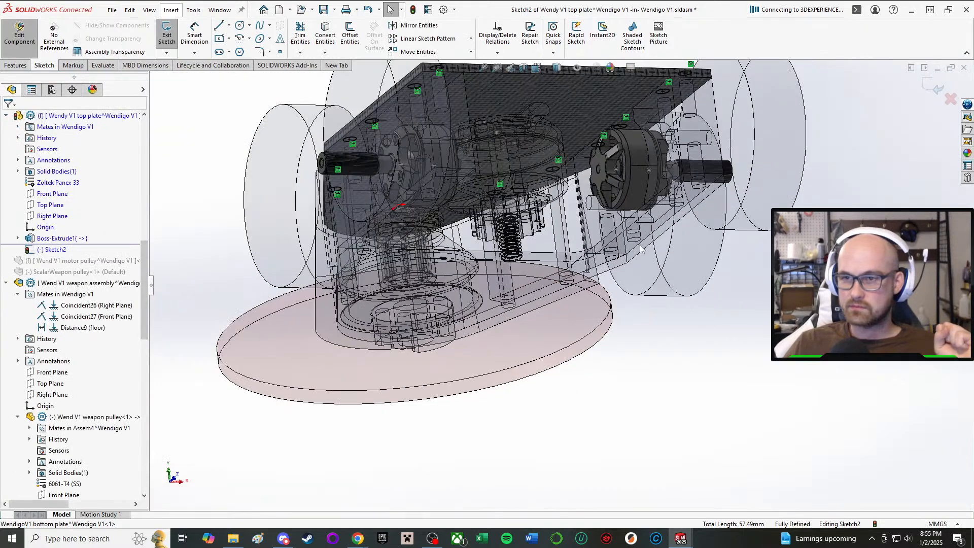
# Cut-extrude the twelve mounting-hole circles with a Through All end condition through the top plate and return to the assembly.
pyautogui.moveTo(584, 416); pyautogui.dragTo(620, 457, button='middle')
pyautogui.moveTo(654, 200); pyautogui.dragTo(698, 189, button='right')
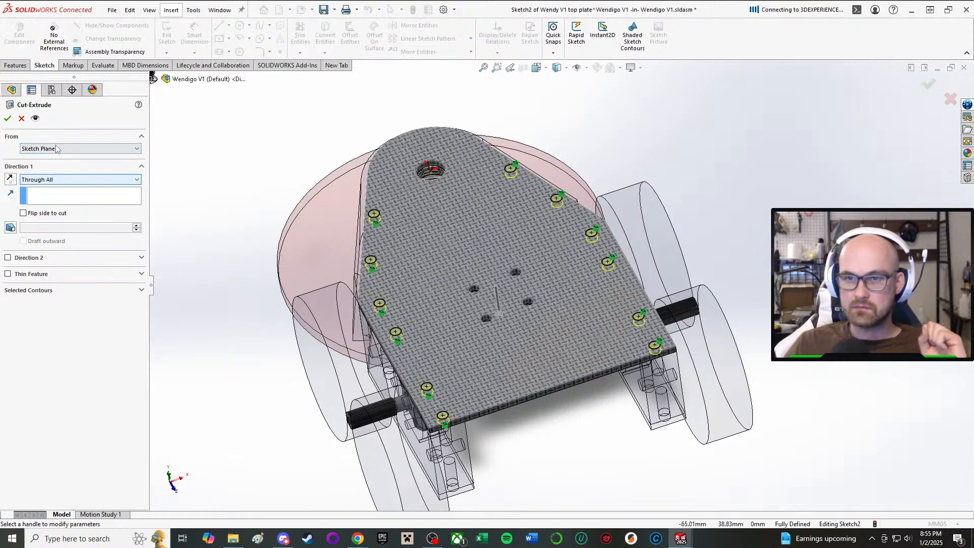
pyautogui.click(7, 119)
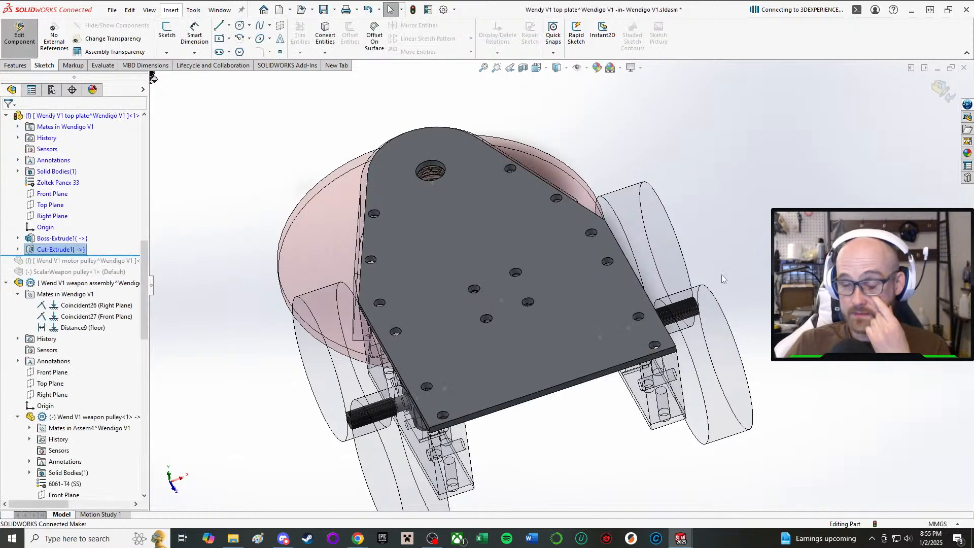
pyautogui.moveTo(705, 333); pyautogui.dragTo(671, 356, button='middle')
pyautogui.moveTo(657, 307); pyautogui.dragTo(661, 161, button='middle')
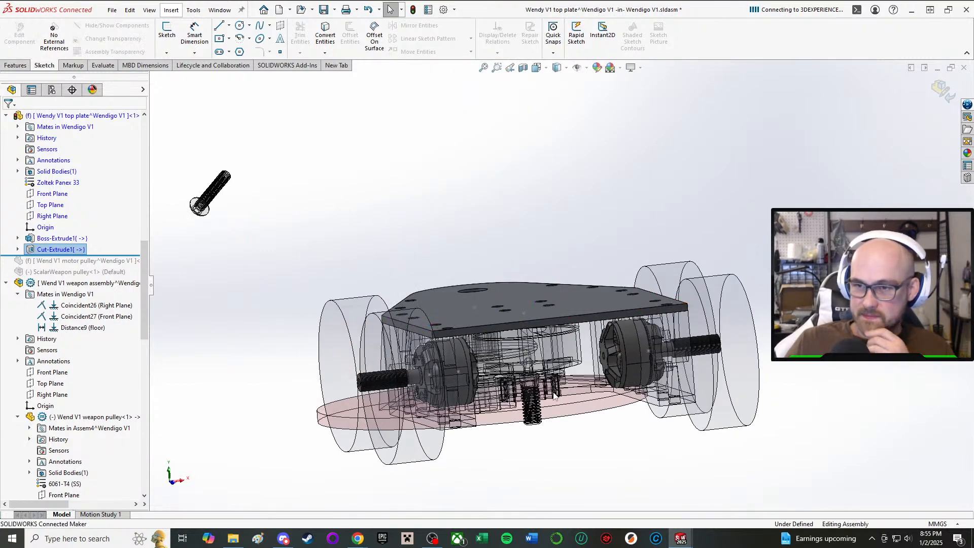
pyautogui.moveTo(700, 291)
pyautogui.mouseDown(button='middle')
pyautogui.moveTo(609, 316)
pyautogui.moveTo(566, 80)
pyautogui.moveTo(553, 167)
pyautogui.moveTo(513, 299)
pyautogui.mouseUp(button='middle')
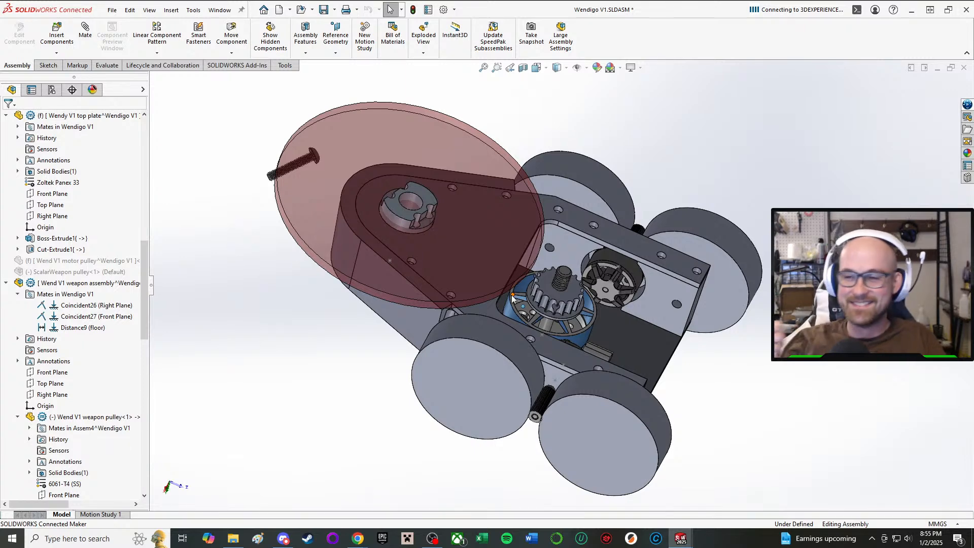
pyautogui.scroll(-4, 827, 414)
pyautogui.scroll(1, 533, 228)
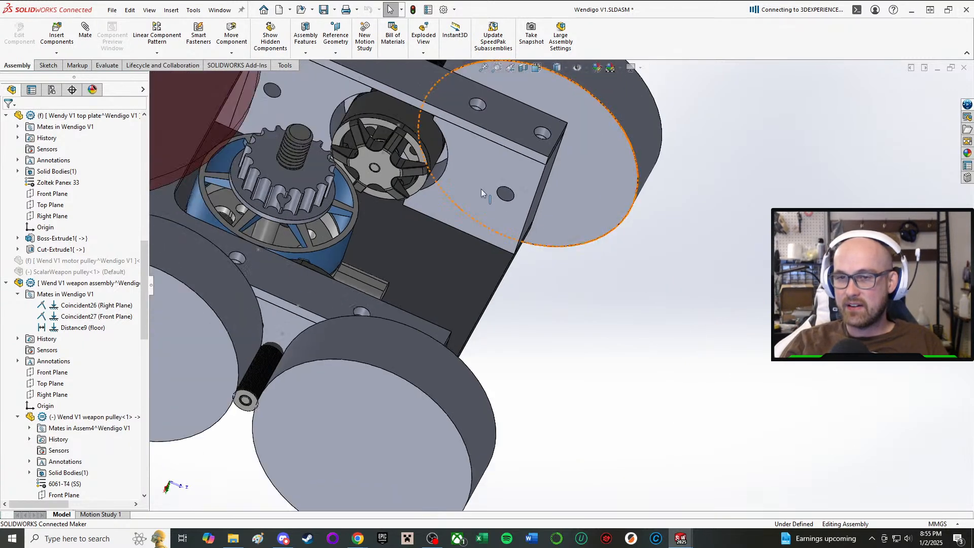
pyautogui.moveTo(523, 369); pyautogui.dragTo(377, 355, button='middle')
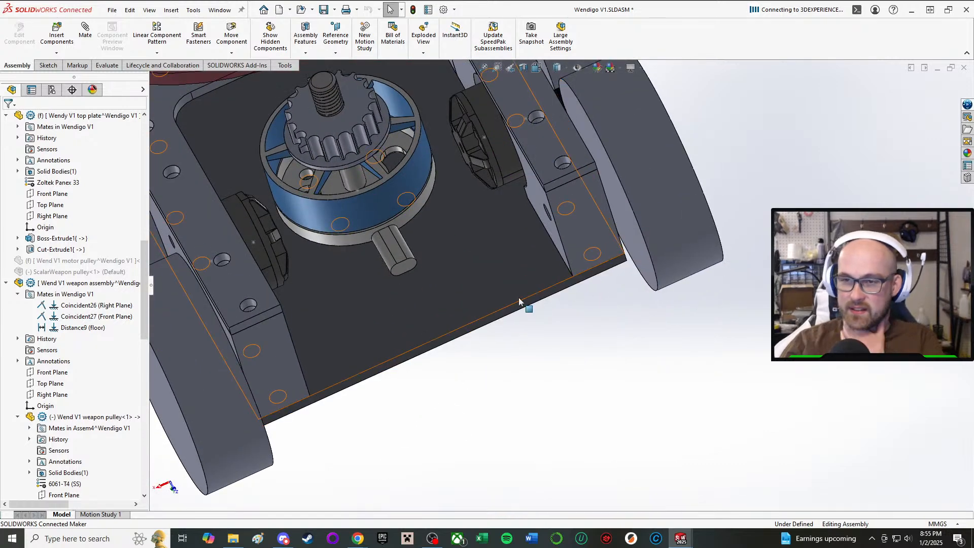
pyautogui.moveTo(528, 311); pyautogui.dragTo(550, 326, button='middle')
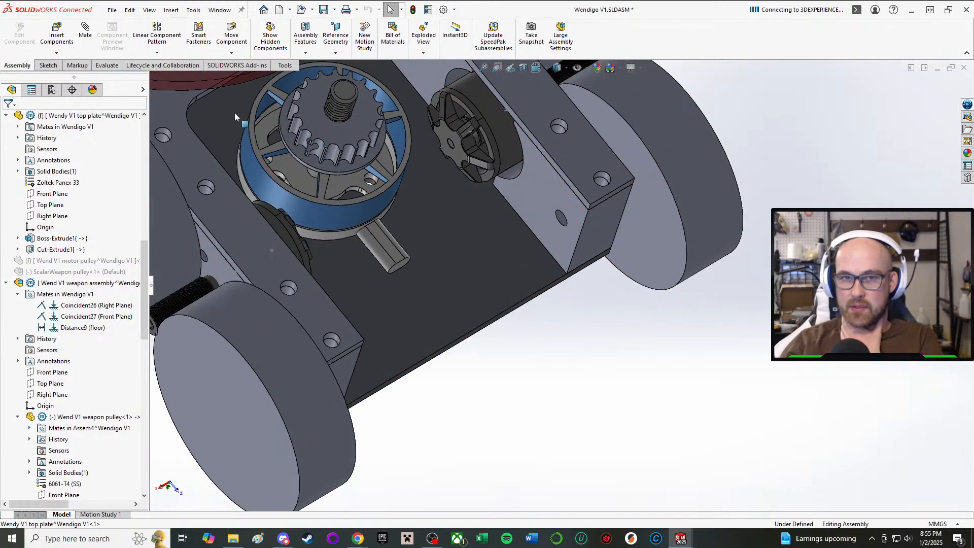
pyautogui.click(48, 66)
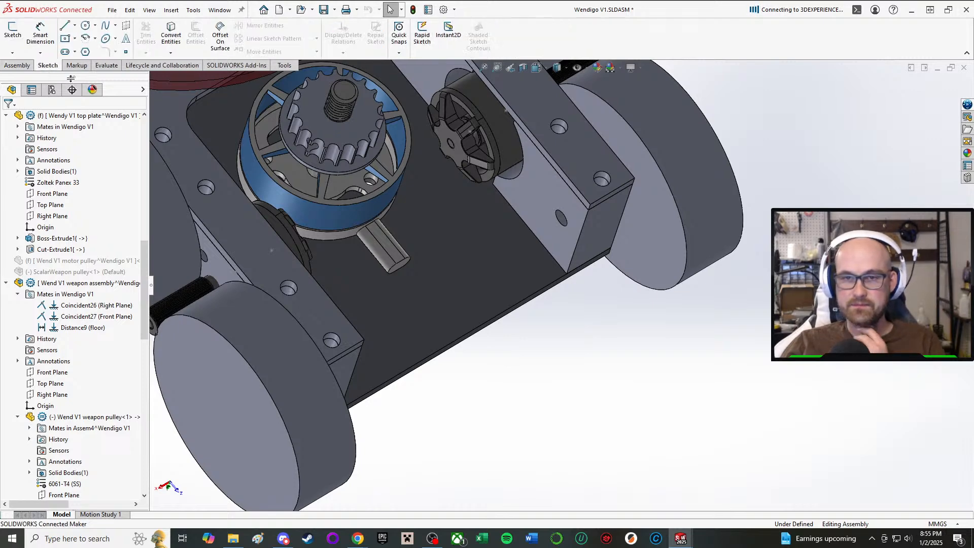
pyautogui.scroll(4, 474, 264)
pyautogui.scroll(-1, 474, 264)
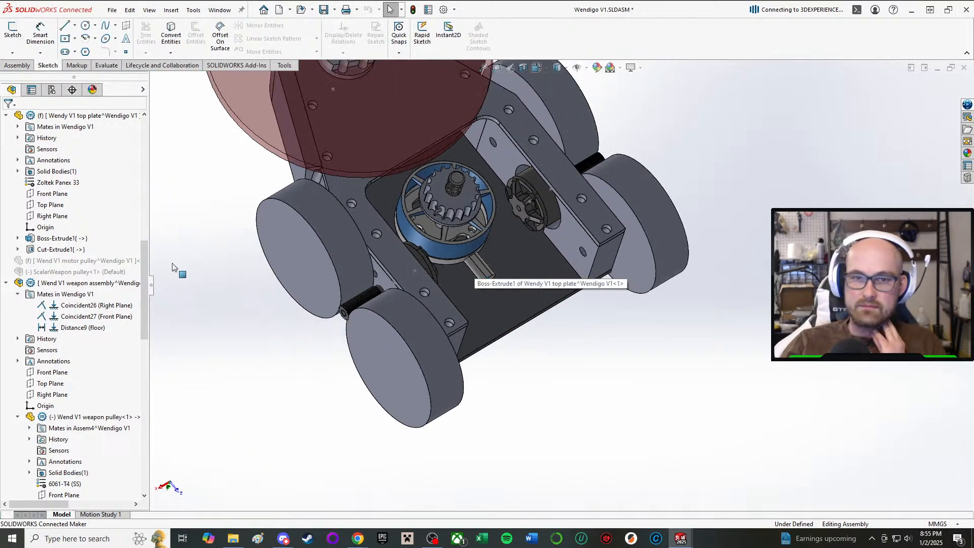
pyautogui.click(13, 30)
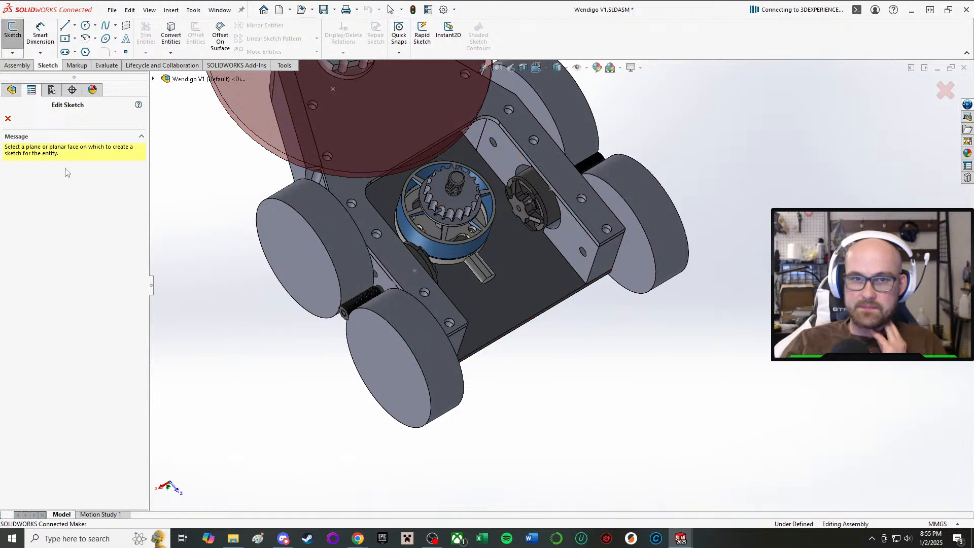
pyautogui.click(7, 118)
# Insert a new part into the assembly from the Part template, without selecting a face to position it on.
pyautogui.click(16, 65)
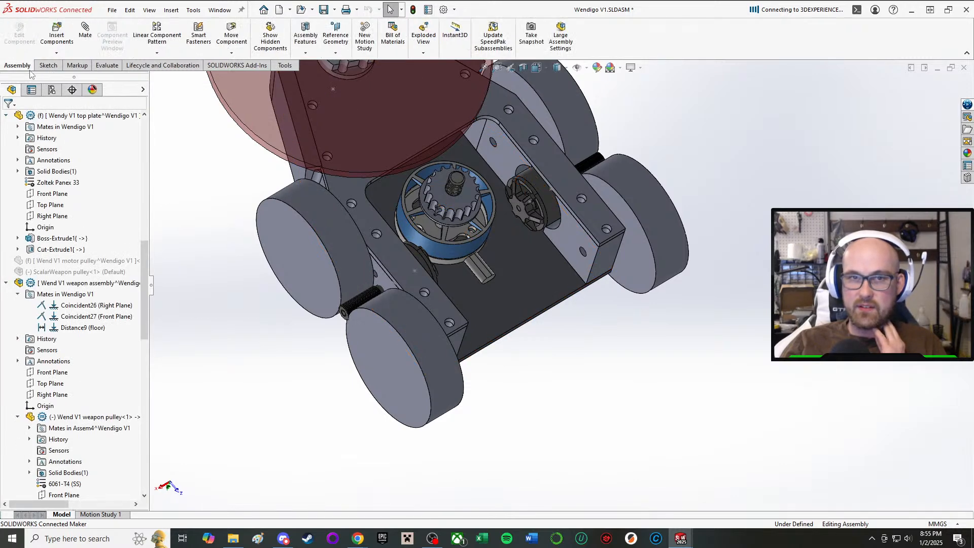
pyautogui.click(56, 53)
pyautogui.click(66, 76)
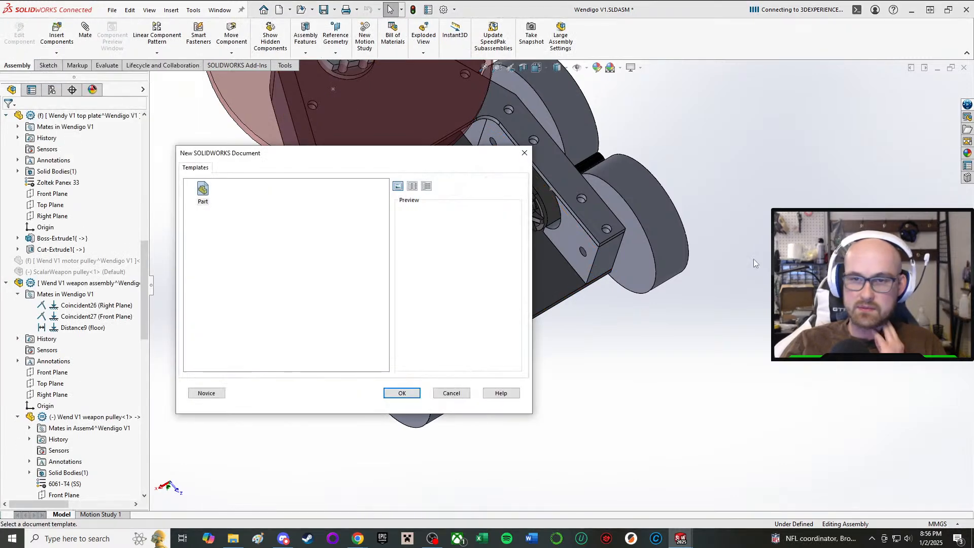
pyautogui.click(401, 394)
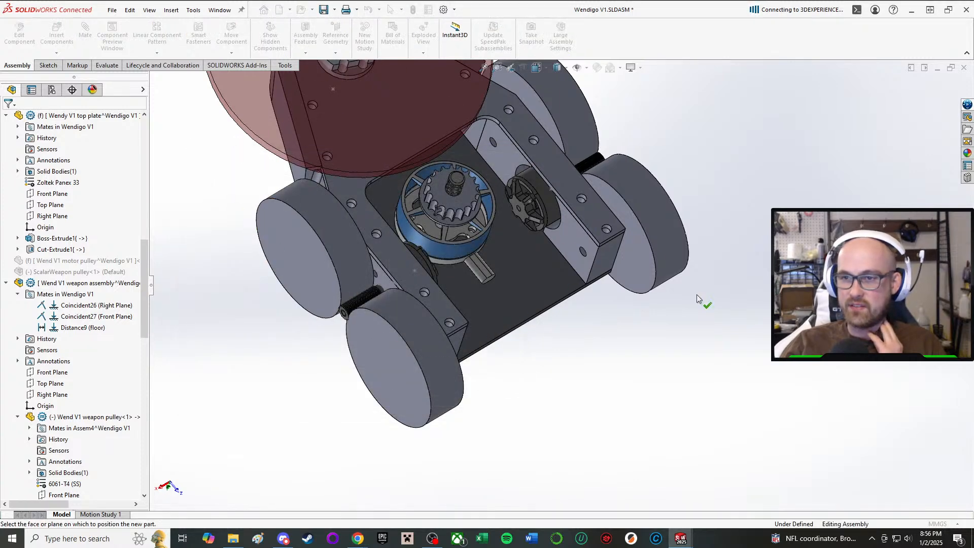
pyautogui.press('Escape')
# Edit the new part in context to rename it WendigoV1 fork side, and return to editing the assembly.
pyautogui.scroll(-15, 89, 411)
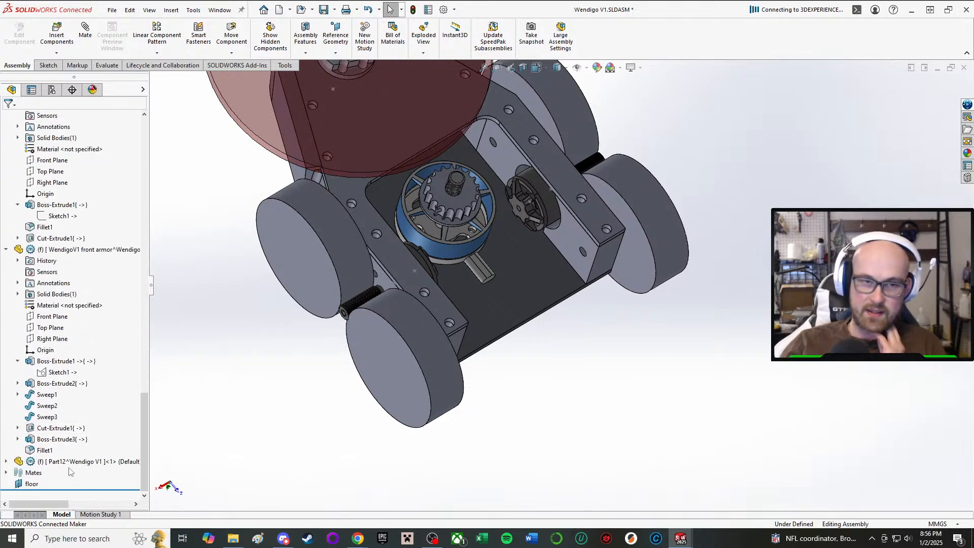
pyautogui.click(66, 463)
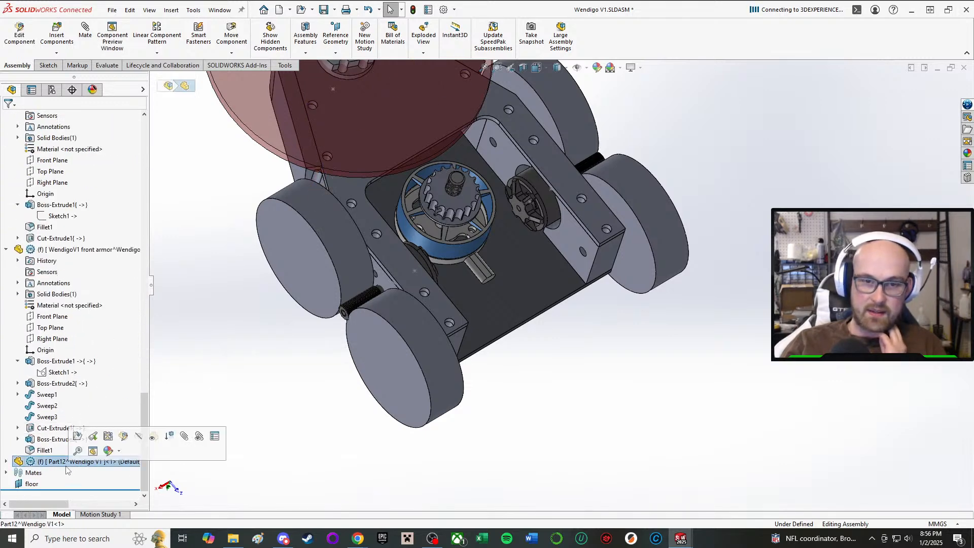
pyautogui.click(122, 443)
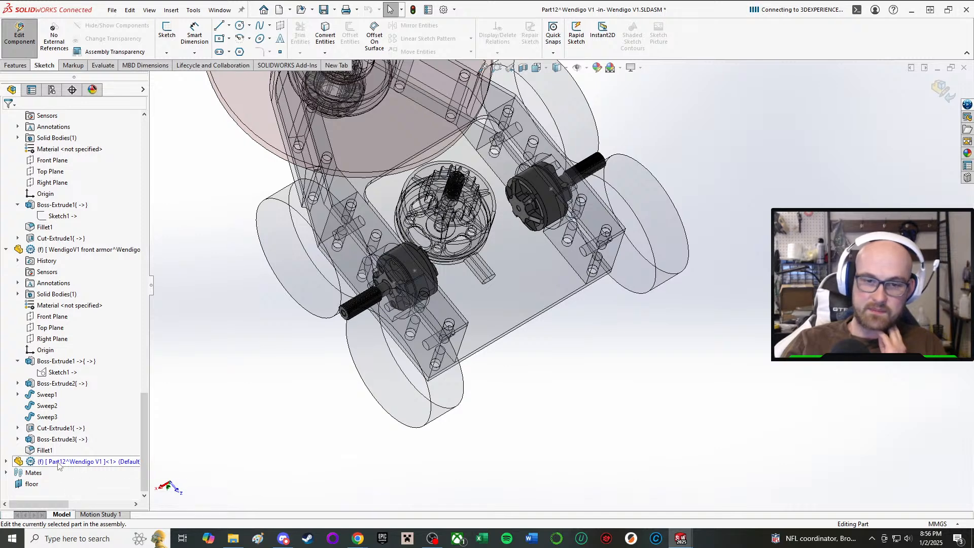
pyautogui.rightClick(57, 463)
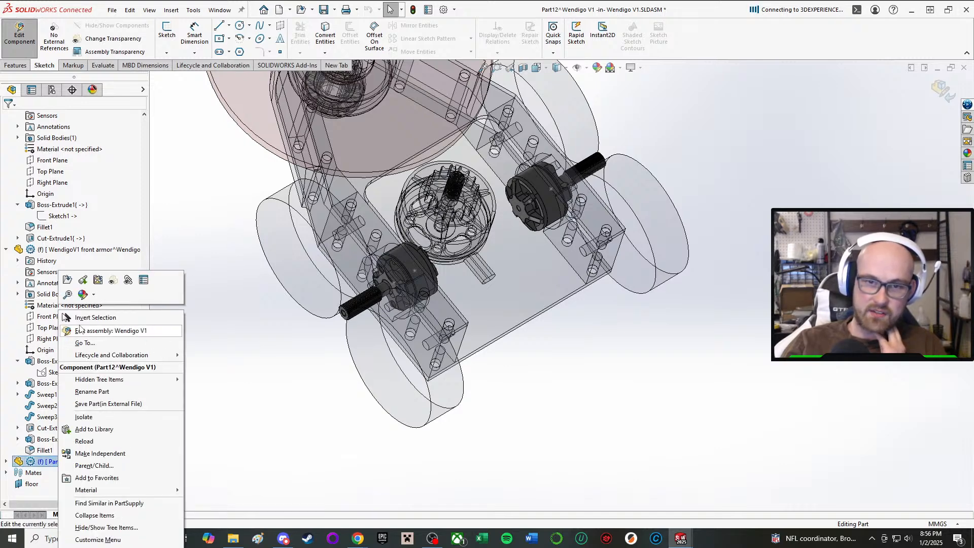
pyautogui.click(103, 394)
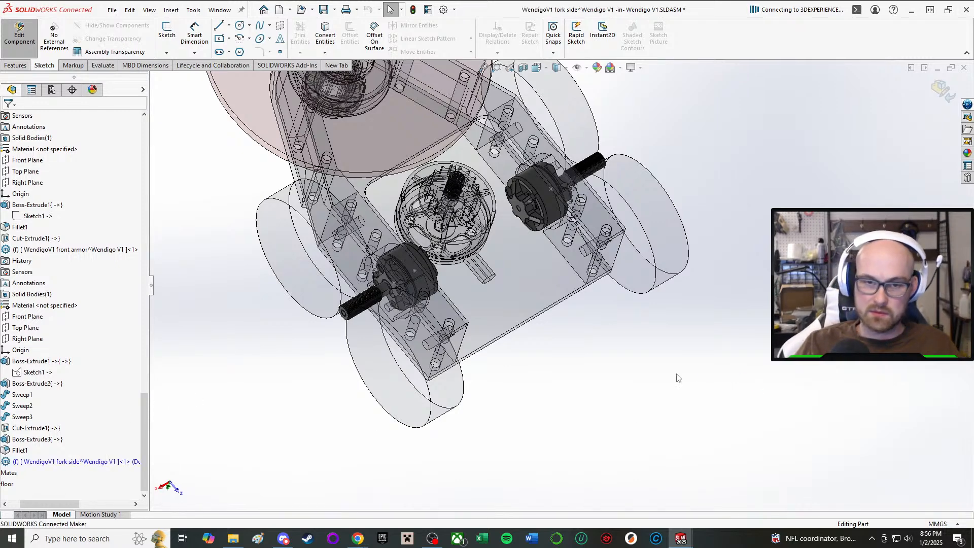
pyautogui.scroll(3, 570, 343)
pyautogui.moveTo(531, 308); pyautogui.dragTo(507, 266, button='middle')
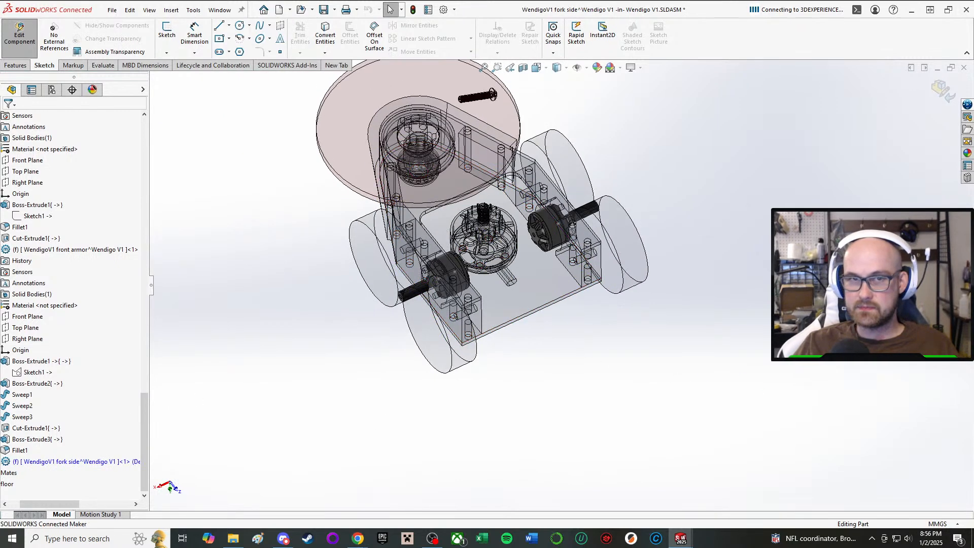
pyautogui.click(19, 33)
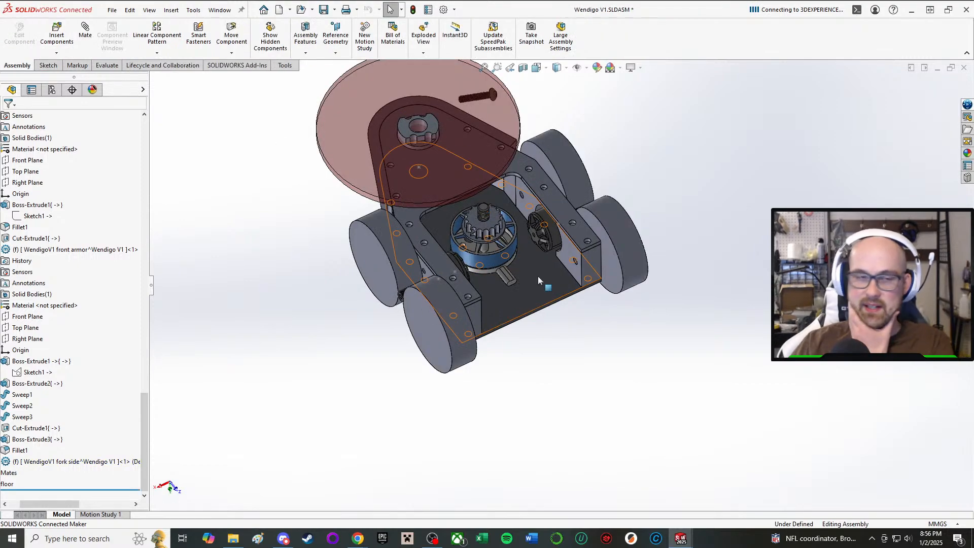
# Examine the chassis around the wheels, drive pods and front armor from the side, from above and at an angle.
pyautogui.scroll(-4, 532, 270)
pyautogui.moveTo(499, 245); pyautogui.dragTo(489, 215, button='middle')
pyautogui.moveTo(519, 50); pyautogui.dragTo(476, 232, button='middle')
pyautogui.scroll(-3, 550, 248)
pyautogui.scroll(2, 526, 221)
pyautogui.scroll(-4, 476, 232)
pyautogui.scroll(6, 476, 233)
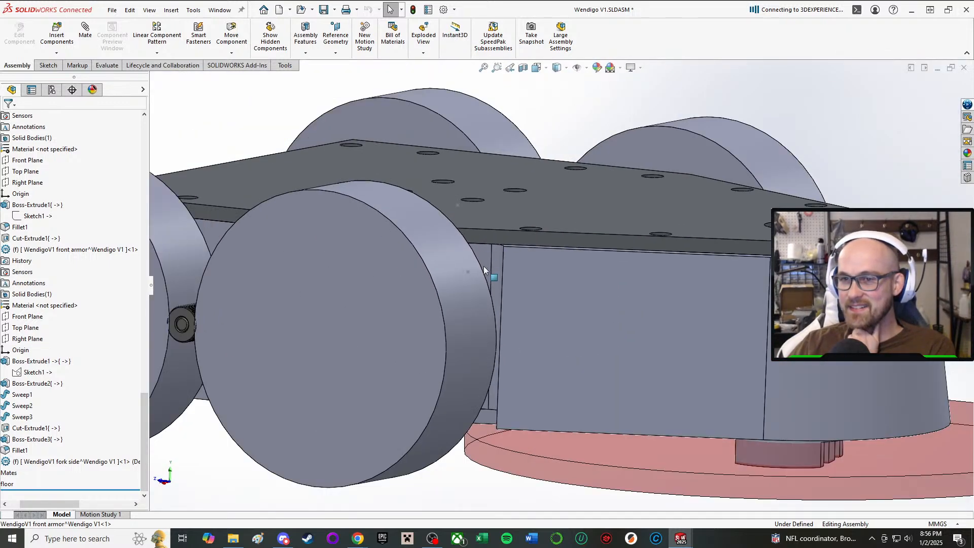
pyautogui.moveTo(430, 362); pyautogui.dragTo(386, 264, button='middle')
pyautogui.scroll(3, 329, 457)
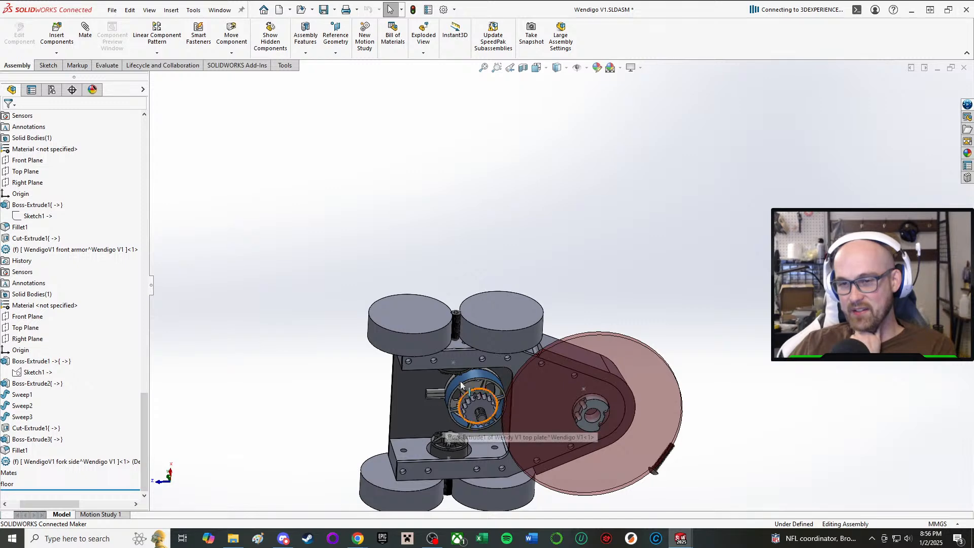
pyautogui.moveTo(446, 419); pyautogui.dragTo(423, 303, button='middle')
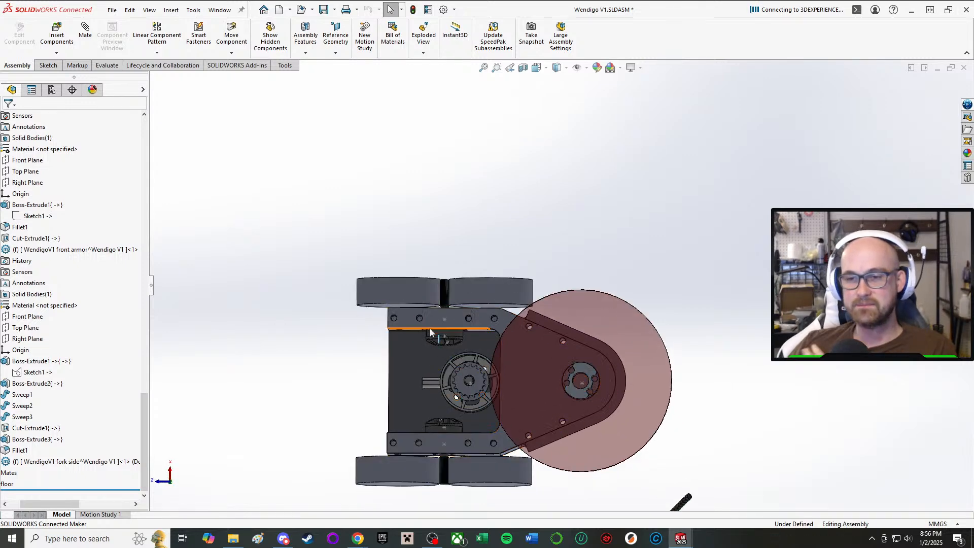
pyautogui.scroll(-5, 446, 401)
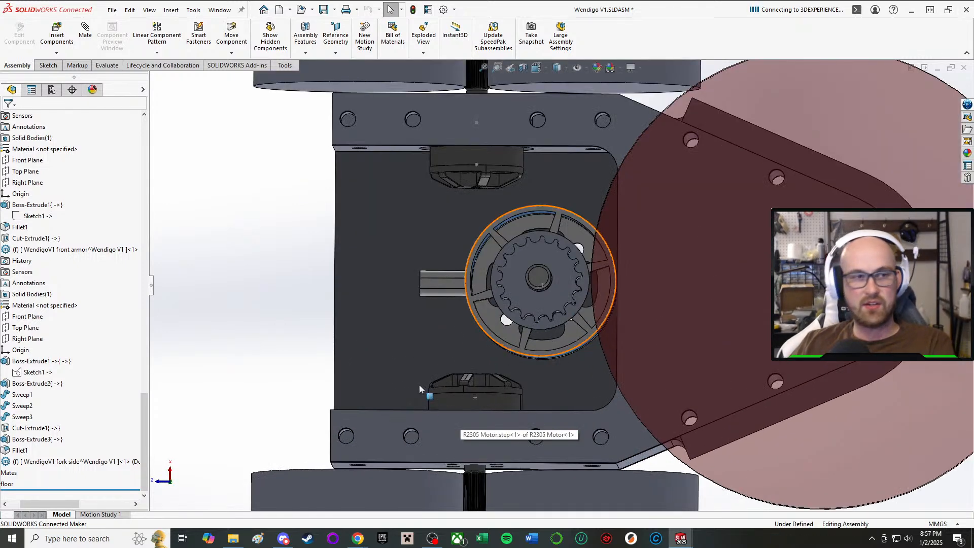
pyautogui.moveTo(412, 364); pyautogui.dragTo(248, 112, button='middle')
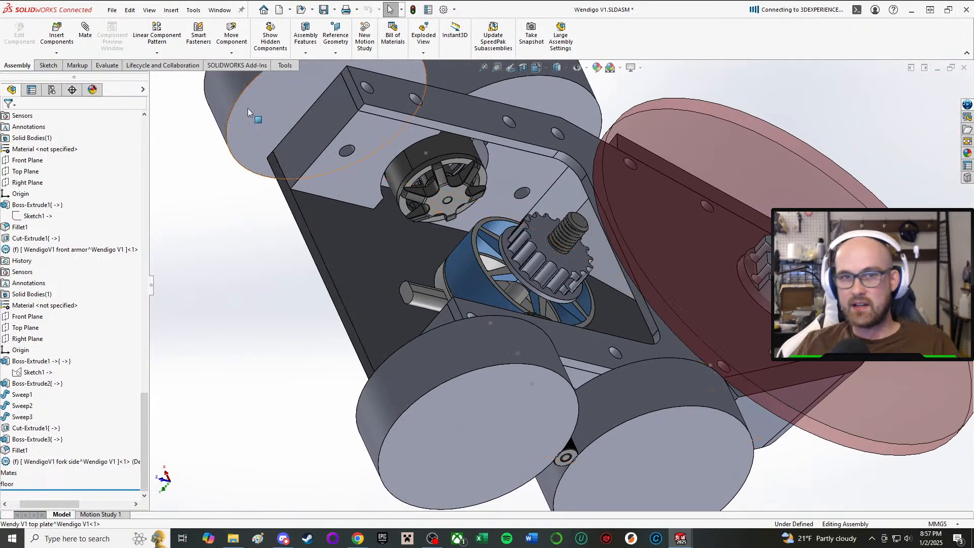
# Insert the Battery_3S_ 380Mah part from the Purchased Batteries folder and place it at the rear of the chassis.
pyautogui.click(43, 41)
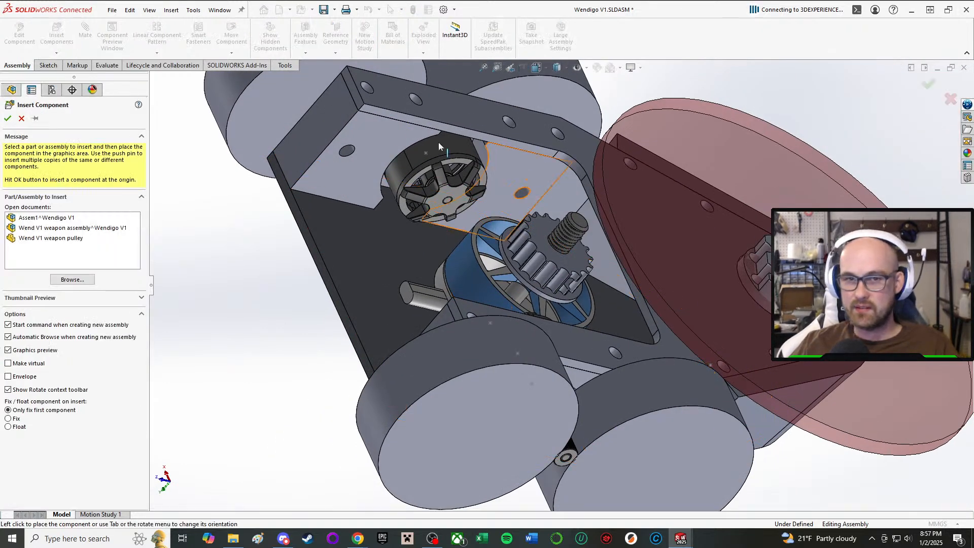
pyautogui.click(91, 280)
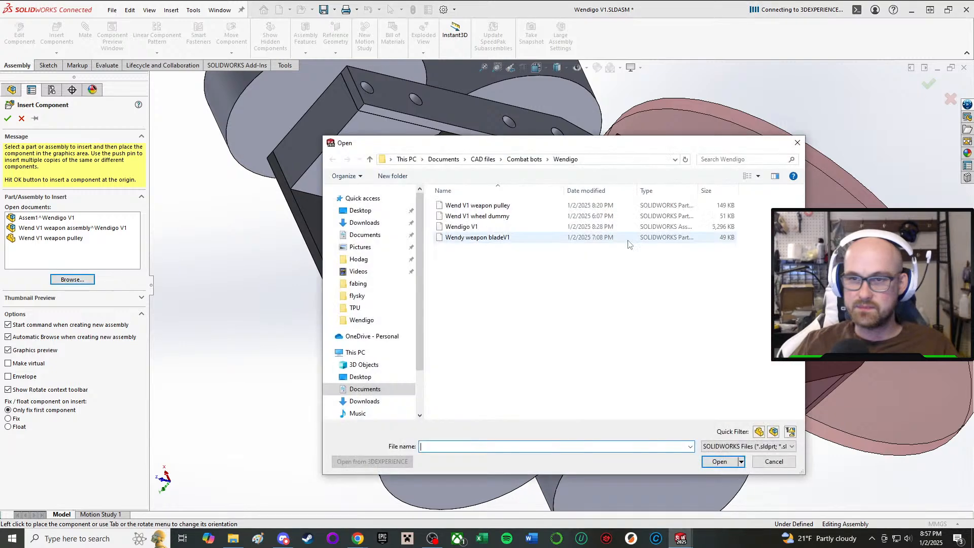
pyautogui.click(517, 160)
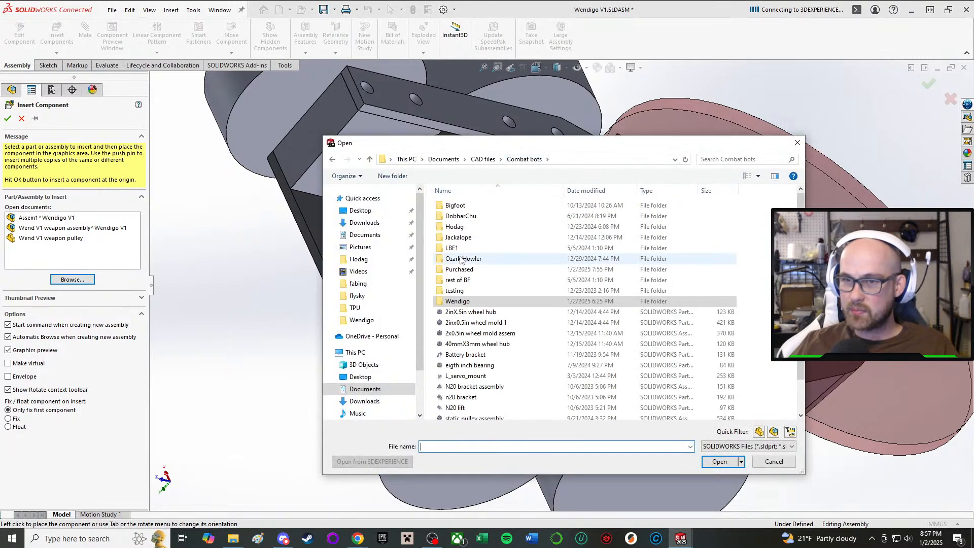
pyautogui.doubleClick(484, 270)
pyautogui.doubleClick(520, 267)
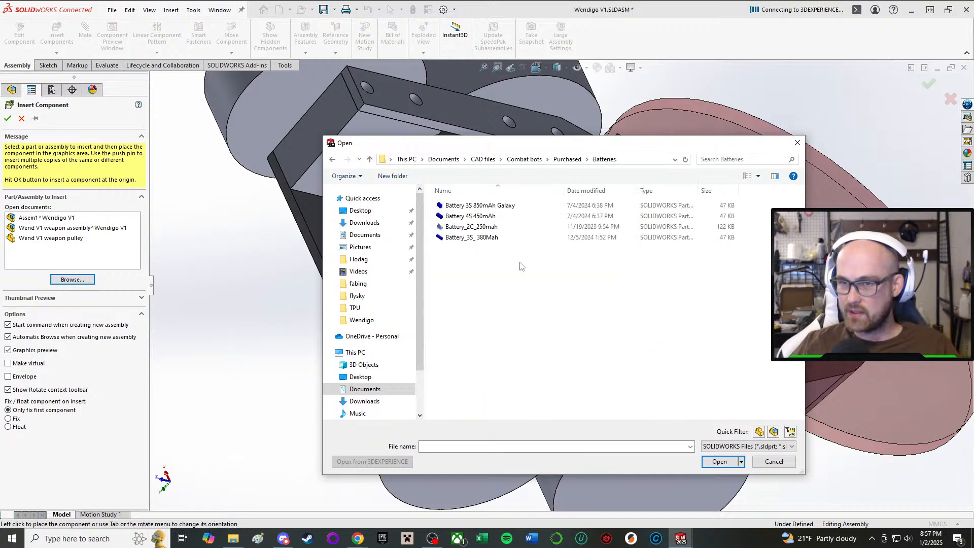
pyautogui.doubleClick(504, 237)
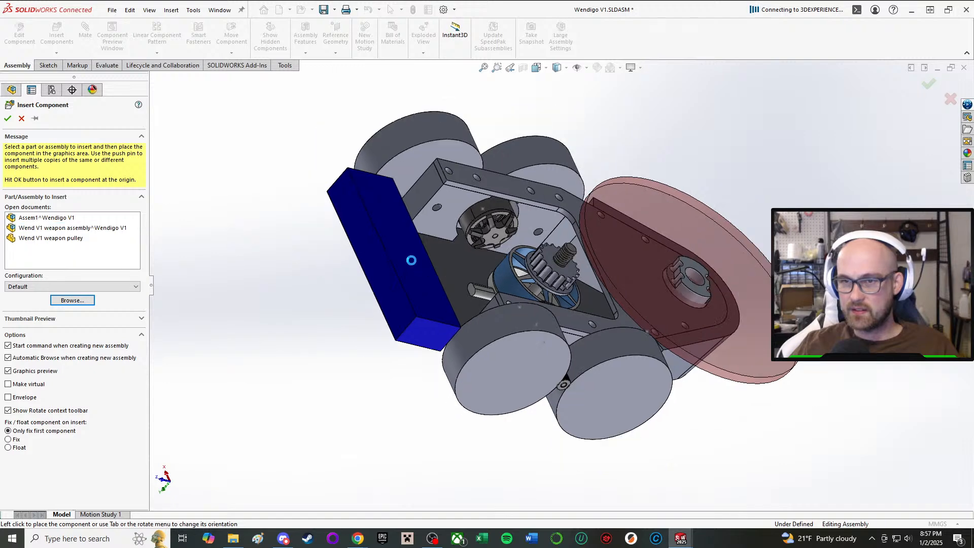
pyautogui.click(377, 255)
# Examine from several angles how the 380 mAh battery compares in size with the chassis's rear opening.
pyautogui.moveTo(386, 345); pyautogui.dragTo(355, 409, button='middle')
pyautogui.moveTo(400, 303); pyautogui.dragTo(457, 353)
pyautogui.moveTo(402, 325); pyautogui.dragTo(423, 325)
pyautogui.moveTo(423, 325); pyautogui.dragTo(568, 218, button='middle')
pyautogui.scroll(-2, 568, 218)
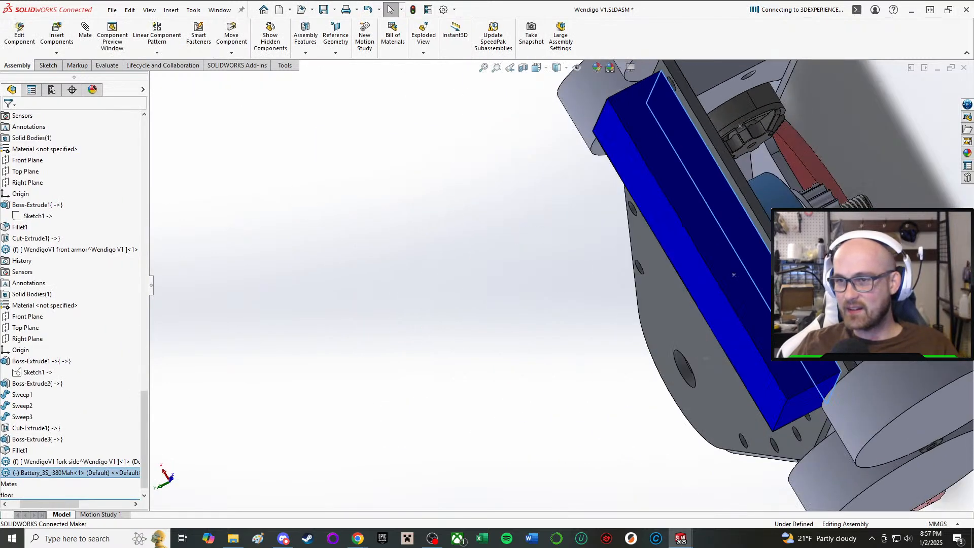
pyautogui.moveTo(758, 287); pyautogui.dragTo(723, 257, button='middle')
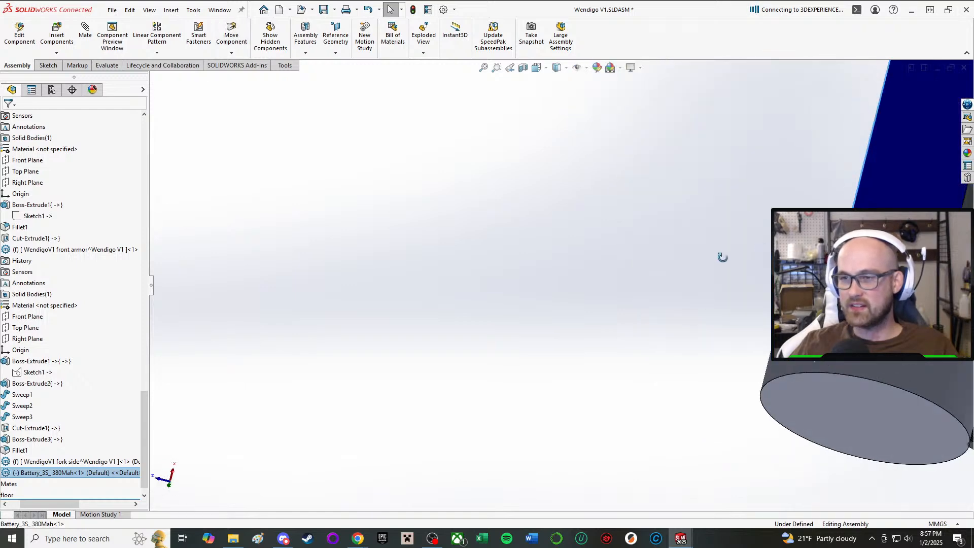
pyautogui.scroll(6, 583, 239)
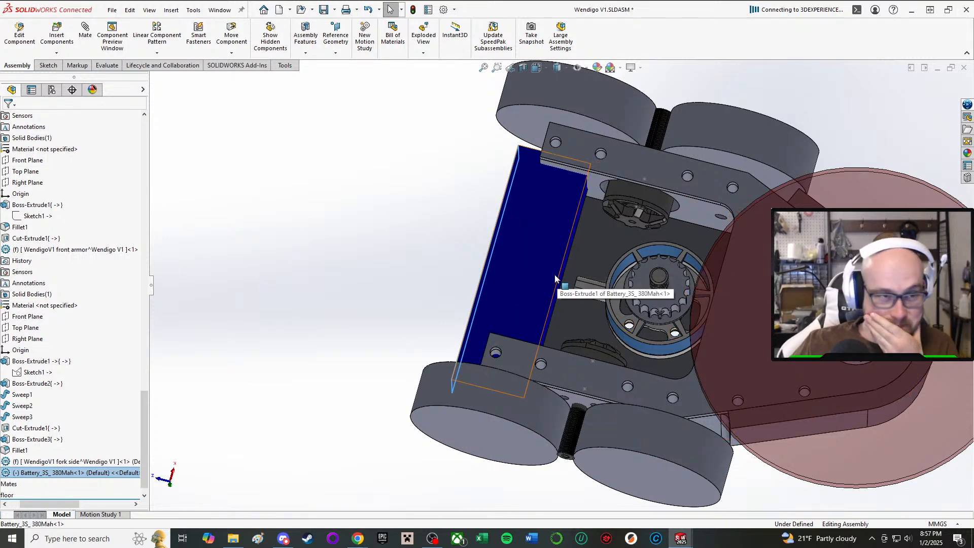
# Pull the 380 mAh battery clear of the chassis and delete it from the assembly.
pyautogui.moveTo(489, 300); pyautogui.dragTo(376, 224)
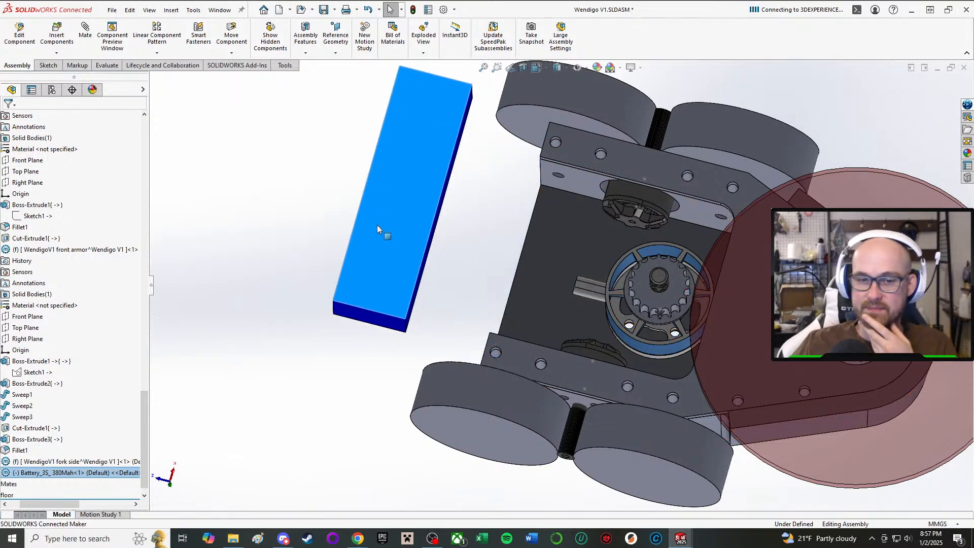
pyautogui.rightClick(81, 473)
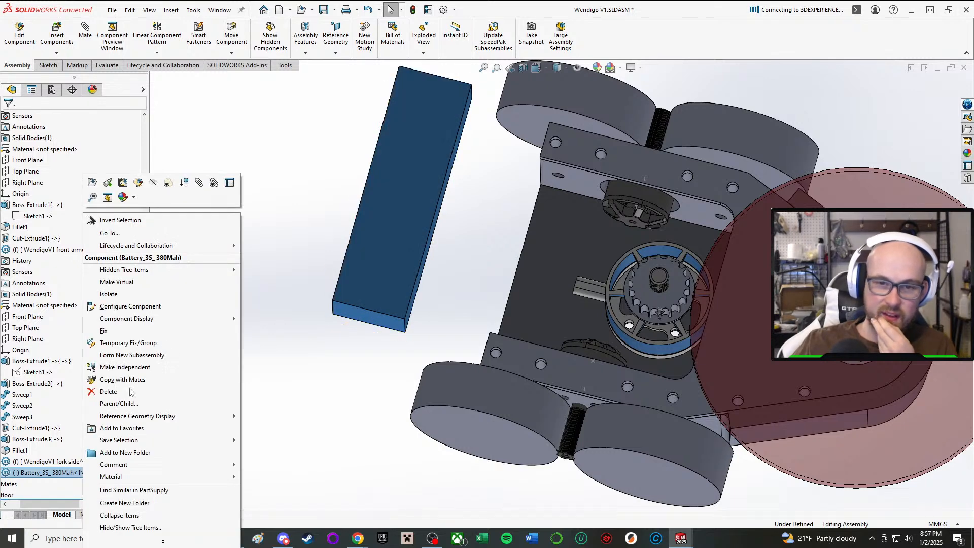
pyautogui.click(111, 393)
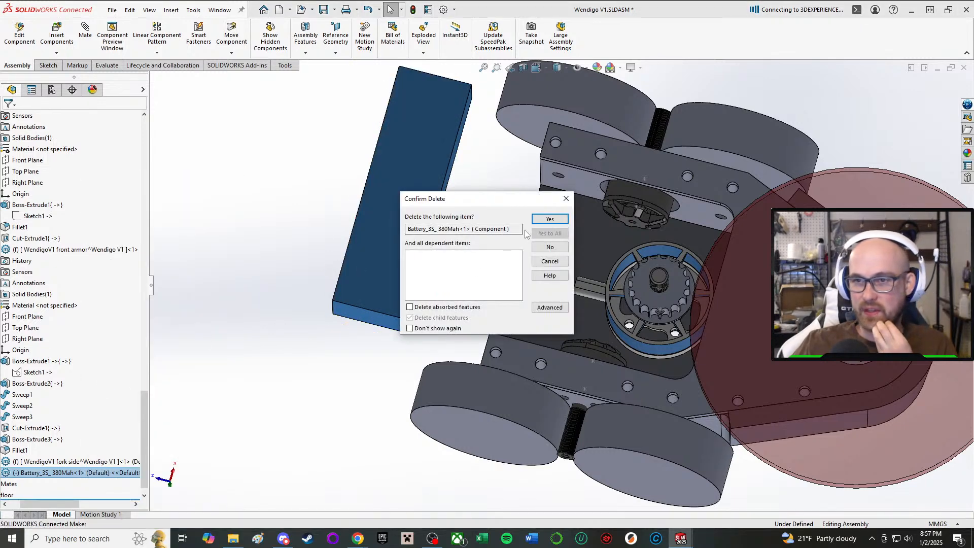
pyautogui.click(550, 220)
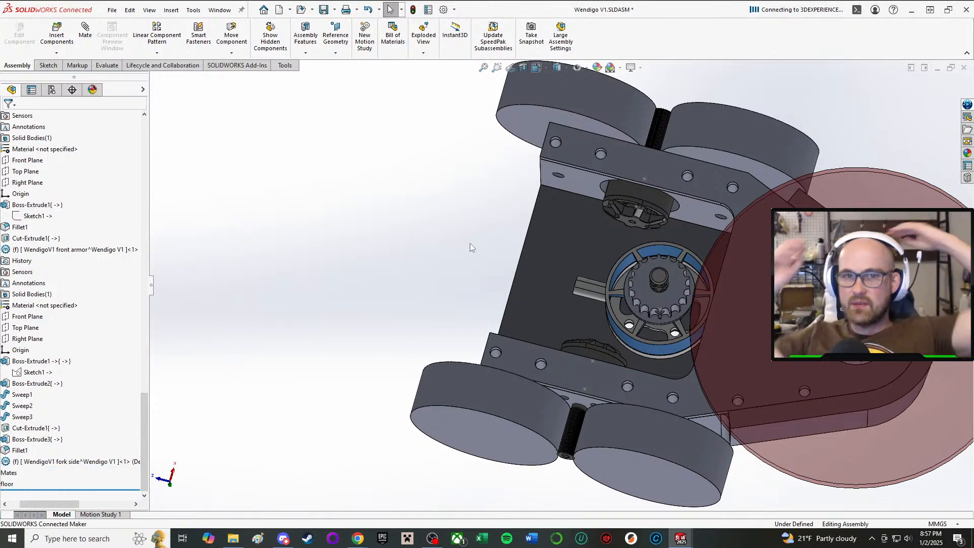
# Insert the Battery_2C_250mah part from the Batteries folder and place it beside the rear of the chassis.
pyautogui.click(57, 33)
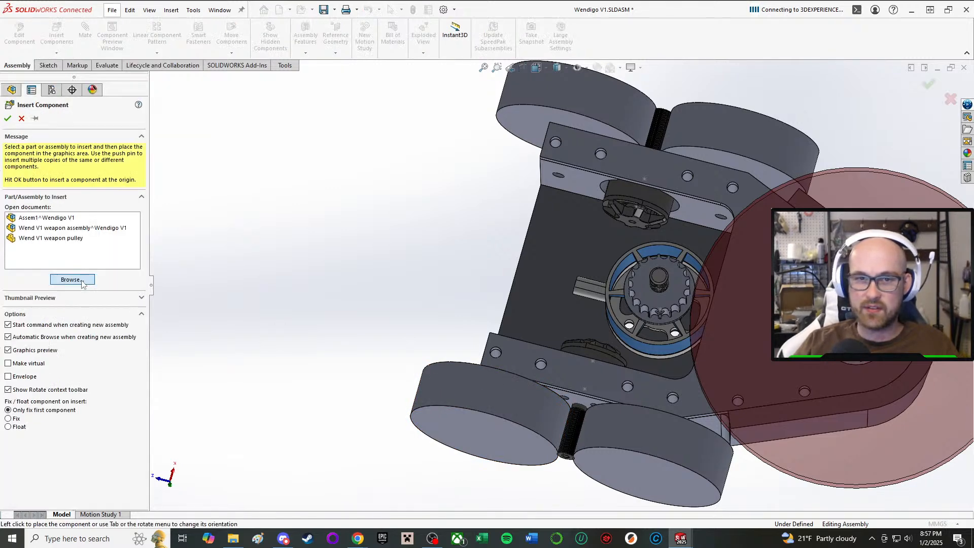
pyautogui.click(81, 282)
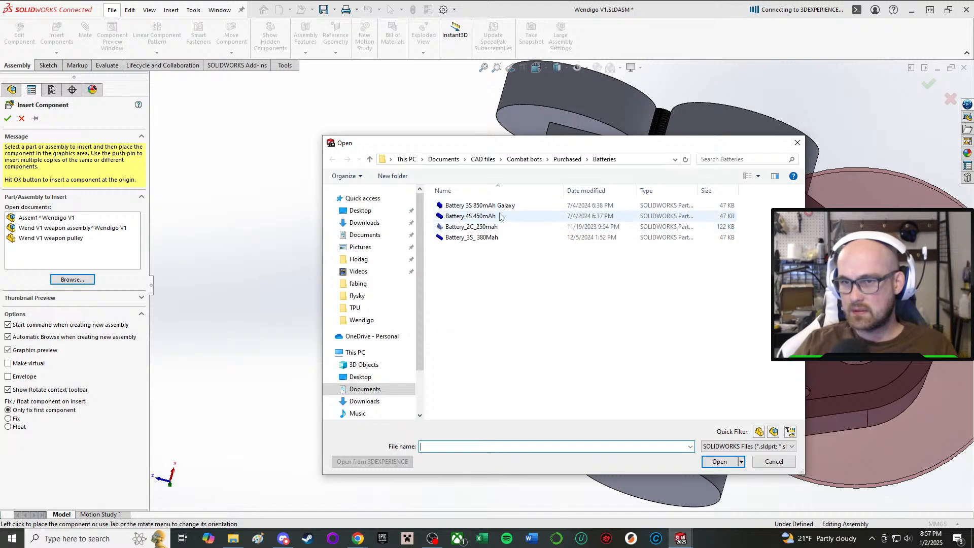
pyautogui.doubleClick(491, 226)
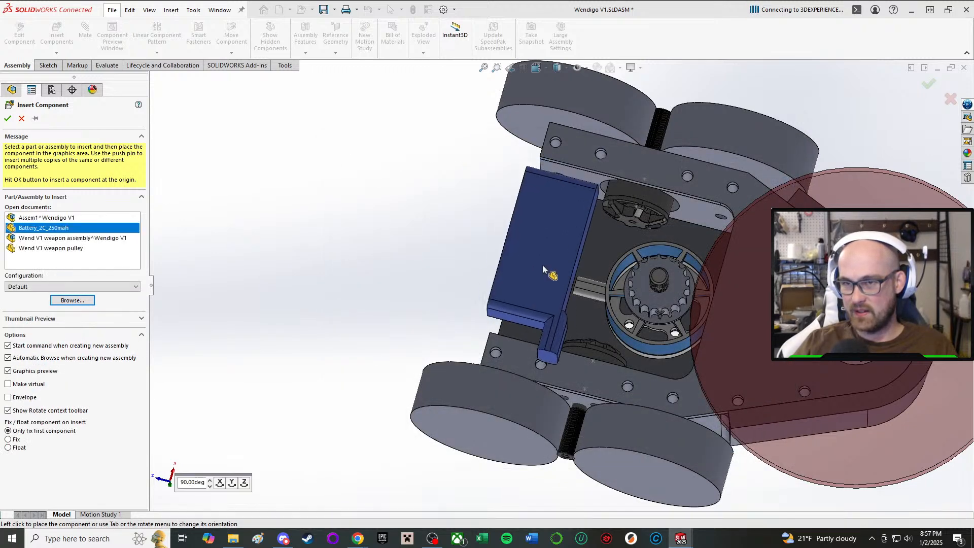
pyautogui.moveTo(545, 264); pyautogui.dragTo(559, 283, button='middle')
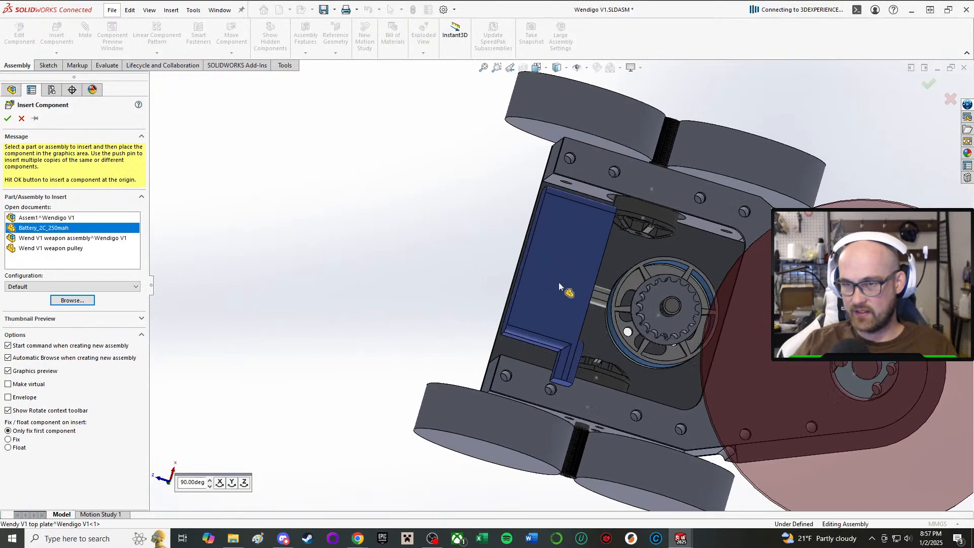
pyautogui.click(300, 246)
# Move the 250 mAh battery into the open rear bay of the chassis, between the side rails and behind the weapon motor.
pyautogui.scroll(4, 385, 235)
pyautogui.moveTo(385, 235); pyautogui.dragTo(726, 254, button='middle')
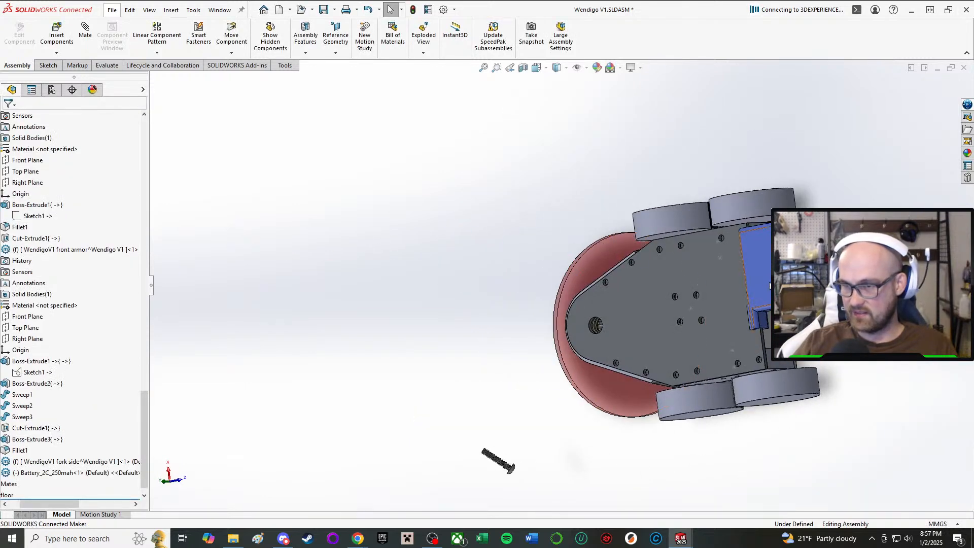
pyautogui.moveTo(770, 286); pyautogui.dragTo(791, 299)
pyautogui.moveTo(781, 295); pyautogui.dragTo(607, 221, button='middle')
pyautogui.moveTo(519, 271); pyautogui.dragTo(593, 265)
pyautogui.click(452, 285)
pyautogui.moveTo(451, 283); pyautogui.dragTo(543, 151, button='middle')
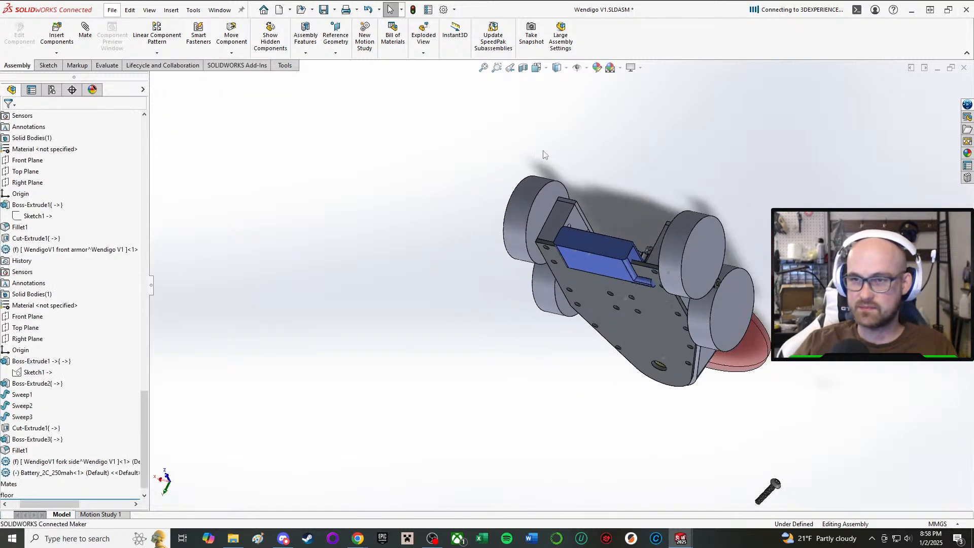
pyautogui.moveTo(609, 262); pyautogui.dragTo(608, 224)
pyautogui.moveTo(603, 222); pyautogui.dragTo(585, 303, button='middle')
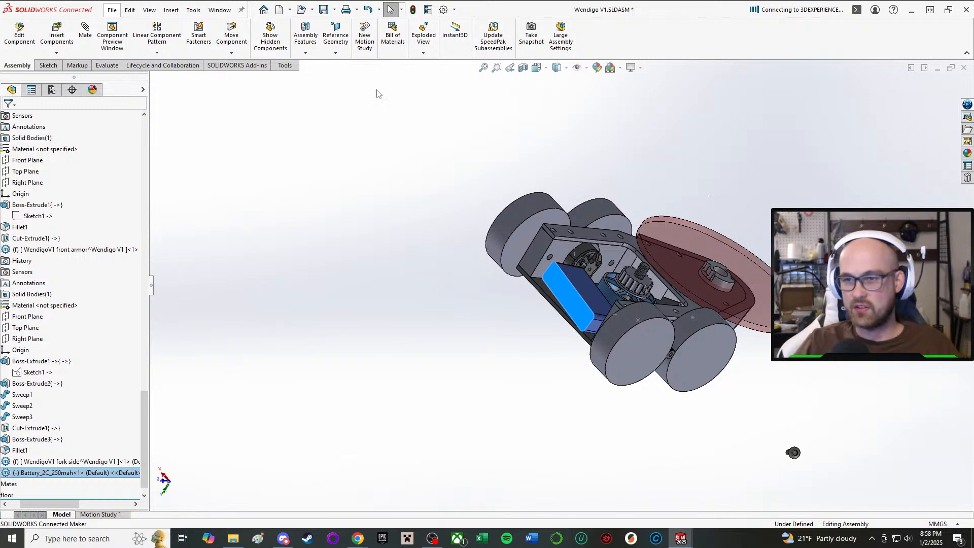
# Check the battery's fit around the motors and shift it slightly within the rear bay, then clear the selection.
pyautogui.scroll(-5, 386, 219)
pyautogui.scroll(2, 891, 390)
pyautogui.scroll(3, 684, 352)
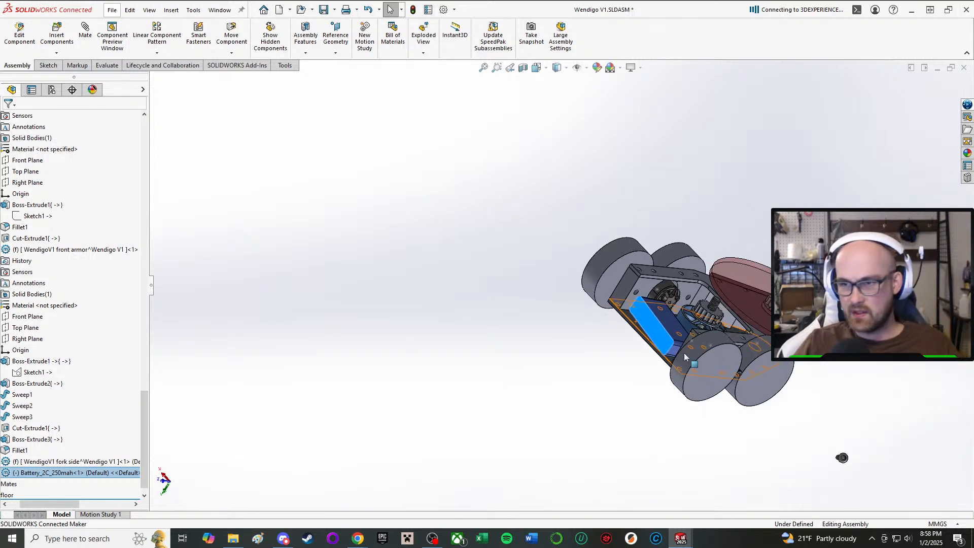
pyautogui.moveTo(684, 353); pyautogui.dragTo(581, 330, button='middle')
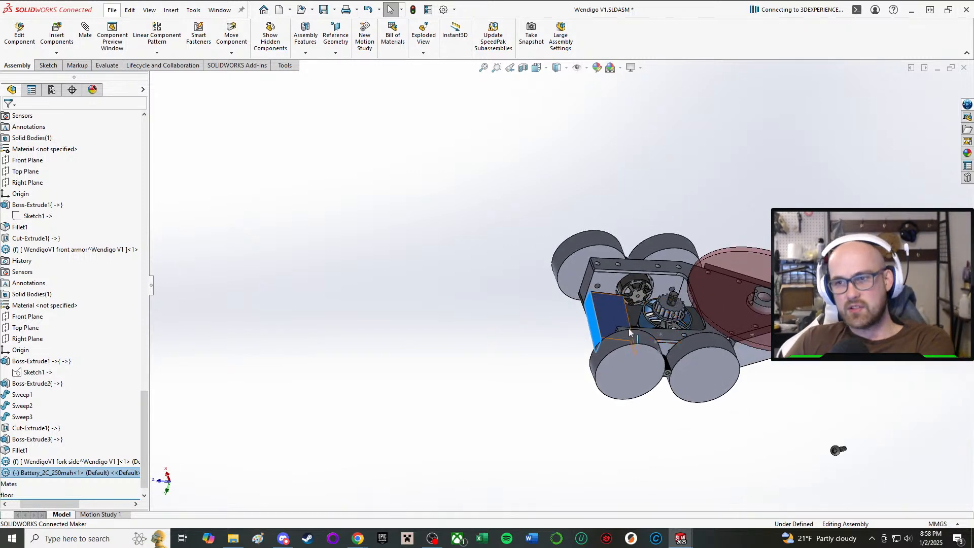
pyautogui.scroll(-4, 670, 317)
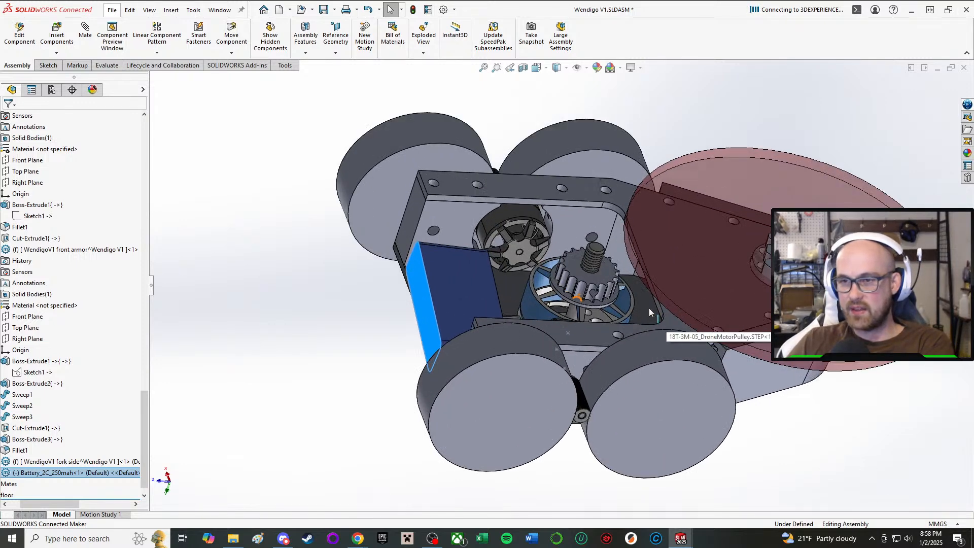
pyautogui.moveTo(443, 312); pyautogui.dragTo(430, 373)
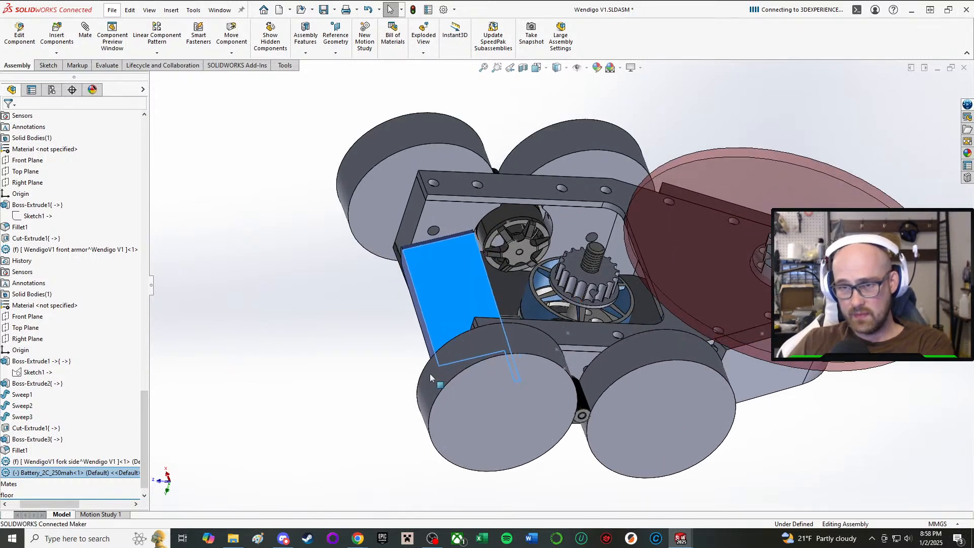
pyautogui.click(377, 333)
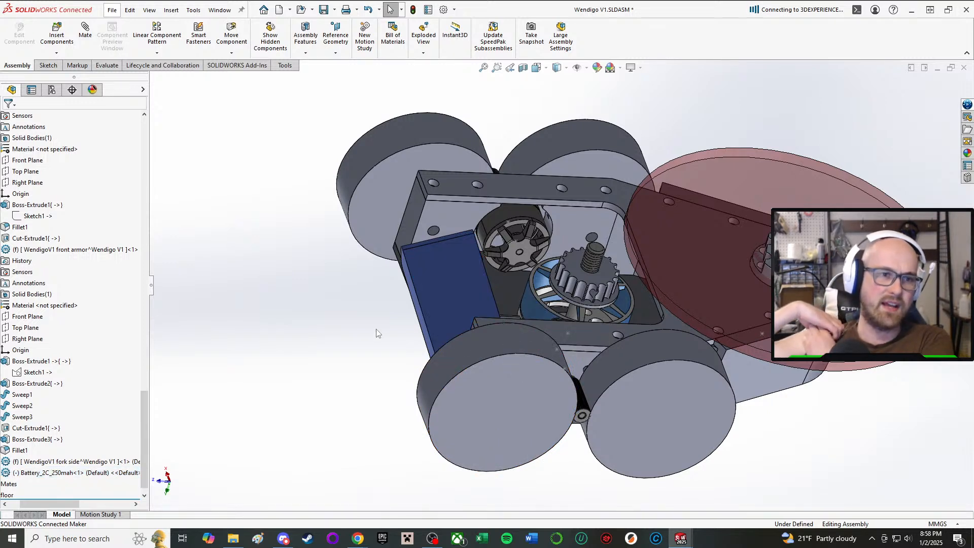